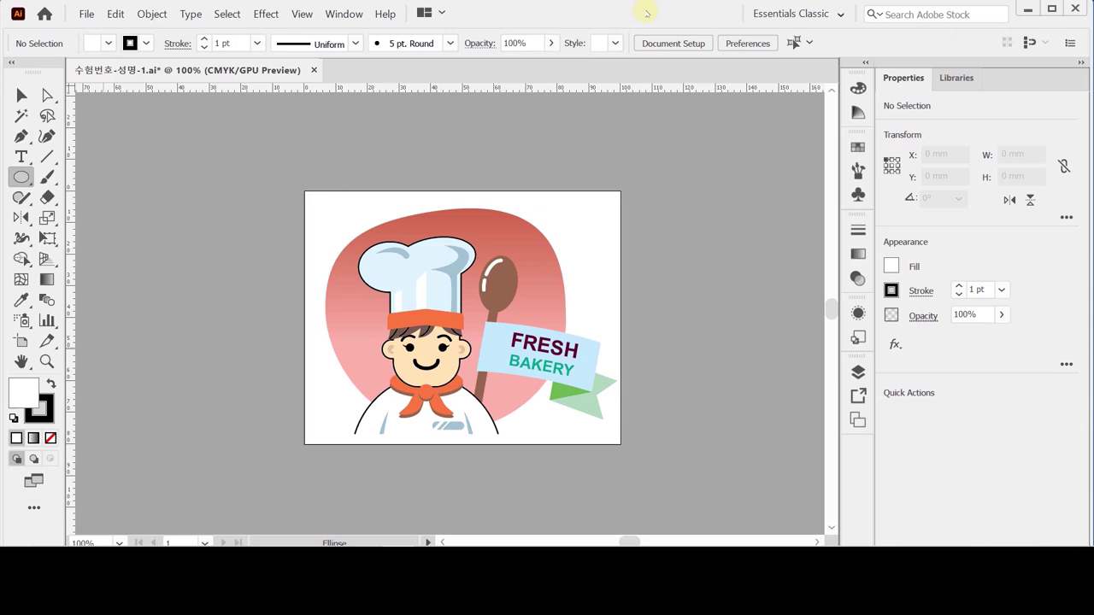
# Create a new landscape document 100 mm wide and 80 mm high, in millimetres with CMYK colour mode.
pyautogui.hotkey('ctrl', 'n')
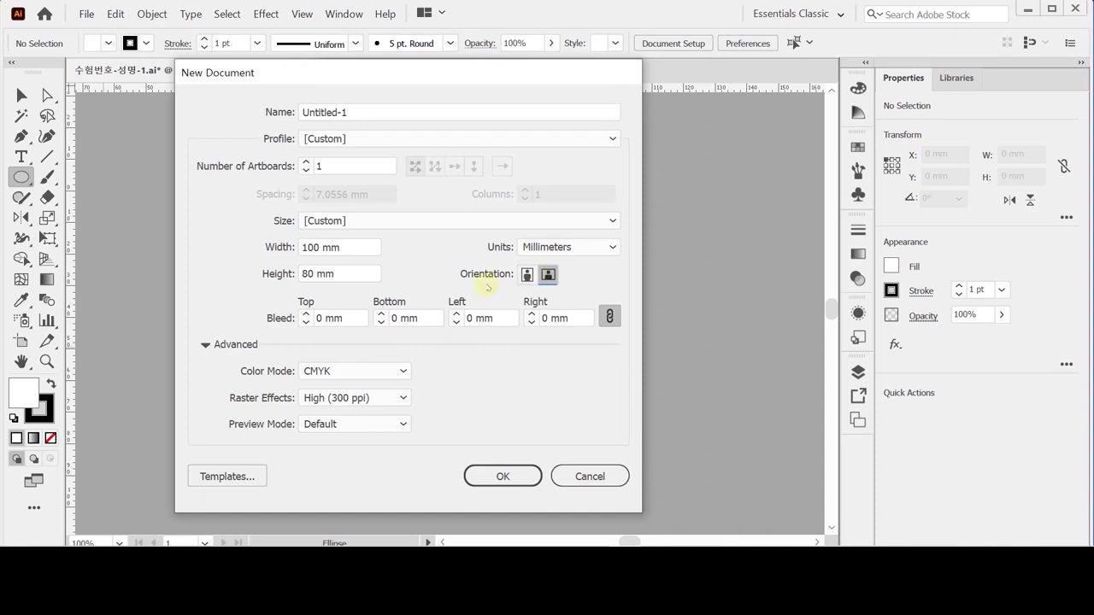
pyautogui.click(501, 248)
pyautogui.moveTo(363, 250); pyautogui.dragTo(268, 251)
pyautogui.moveTo(359, 280); pyautogui.dragTo(293, 274)
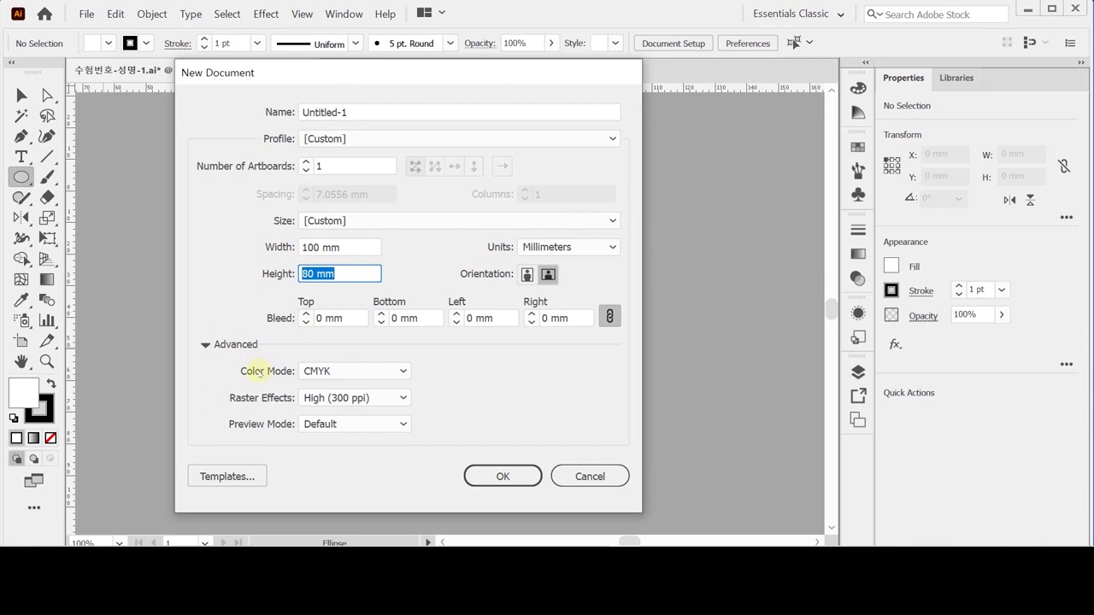
pyautogui.click(502, 476)
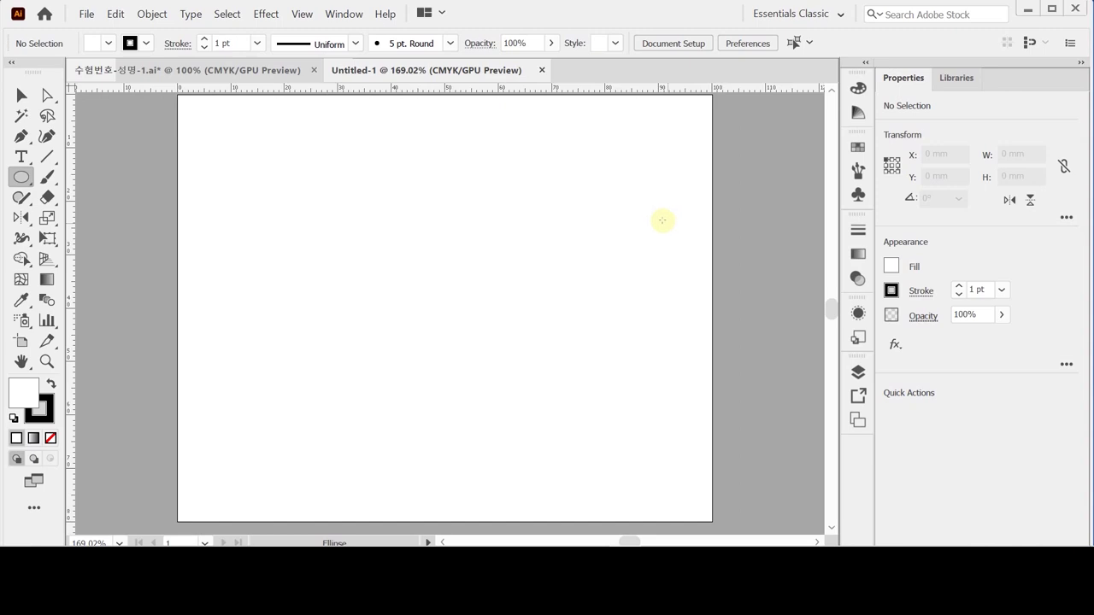
# In the 수험번호-성명-1.ai document, draw an ellipse 76 mm wide and 70 mm high and move it to about the artboard's centre.
pyautogui.click(119, 72)
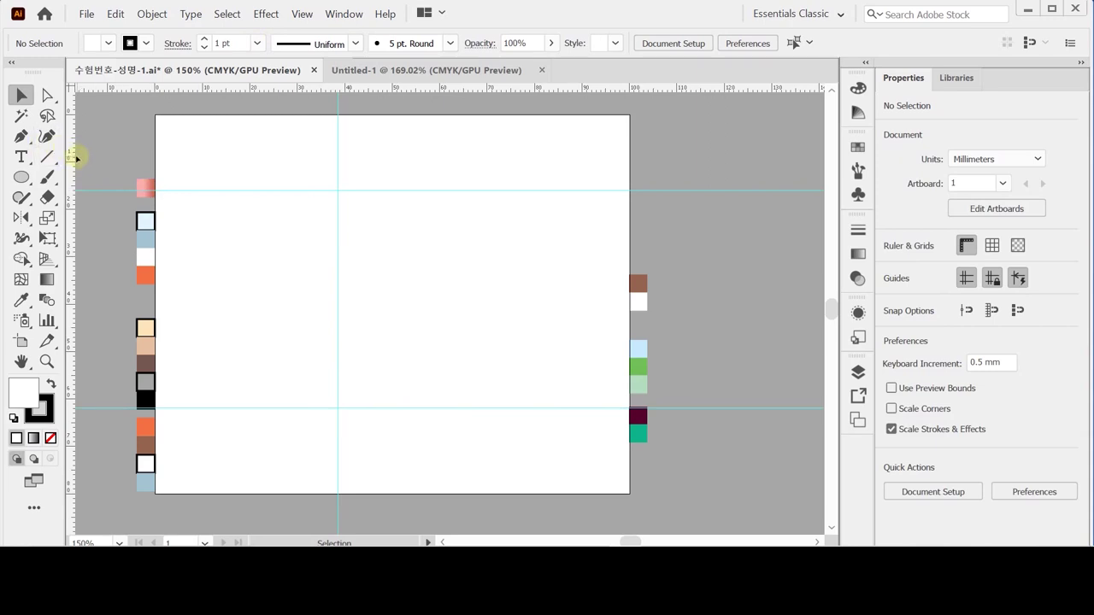
pyautogui.click(22, 177)
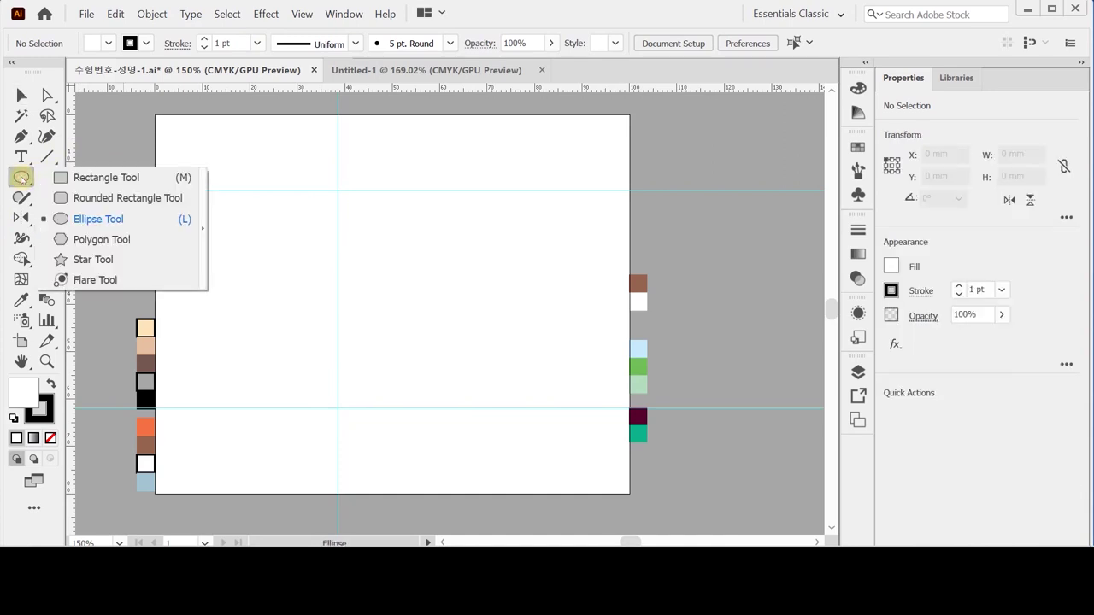
pyautogui.moveTo(22, 177)
pyautogui.mouseDown()
pyautogui.moveTo(98, 240)
pyautogui.moveTo(95, 224)
pyautogui.mouseUp()
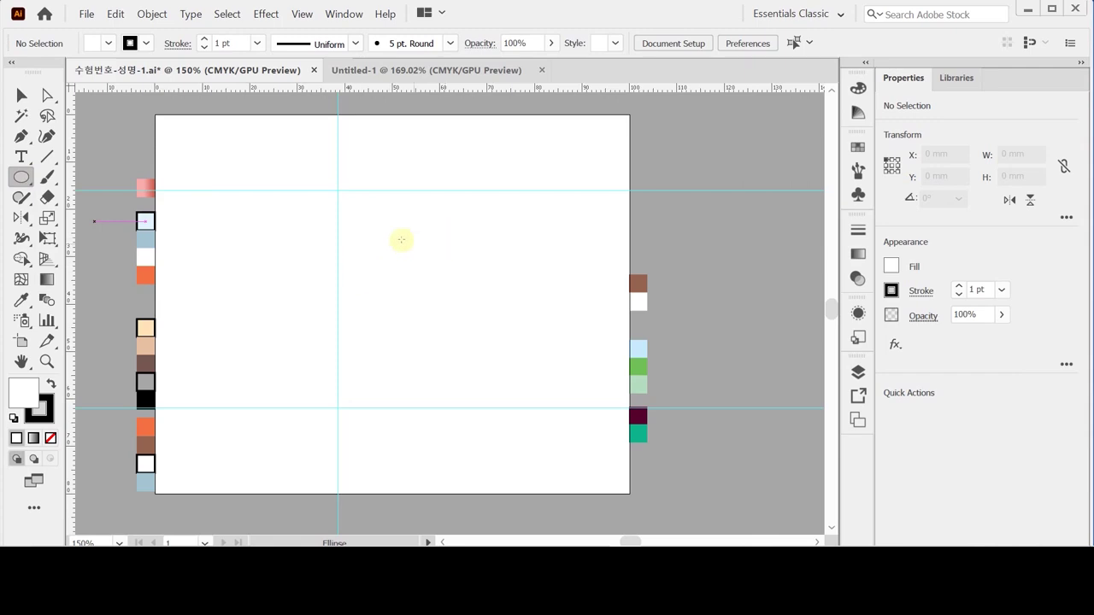
pyautogui.click(268, 181)
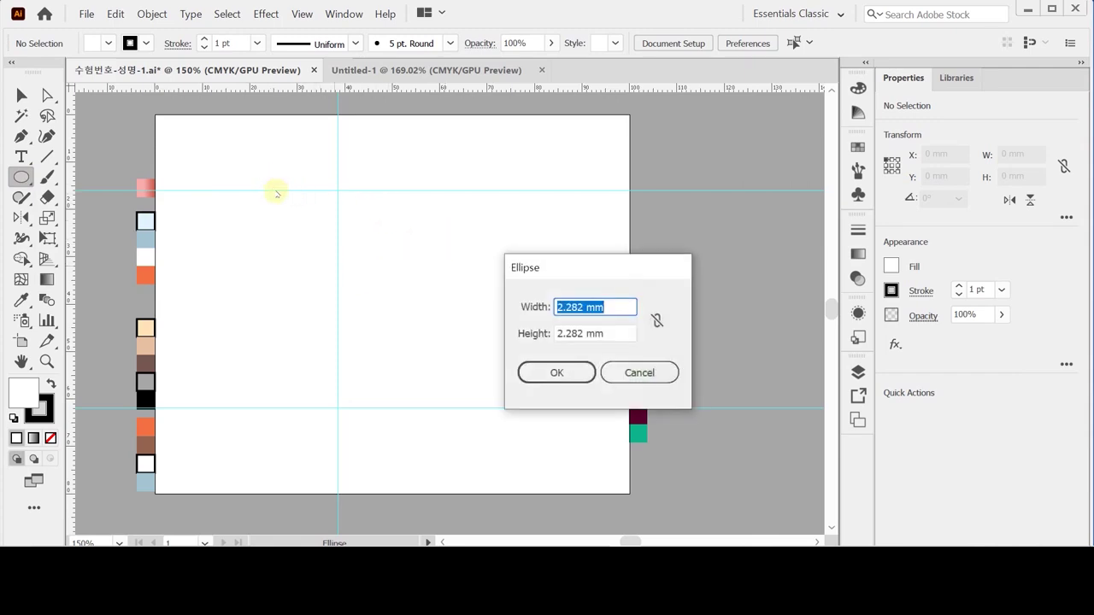
pyautogui.write('76')
pyautogui.press('Tab')
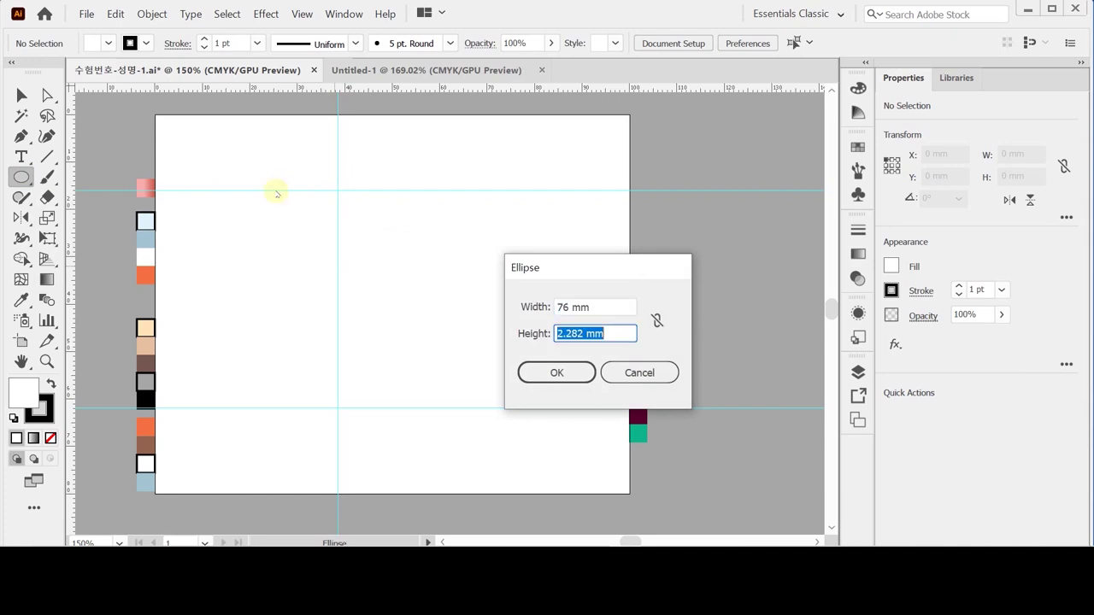
pyautogui.write('70')
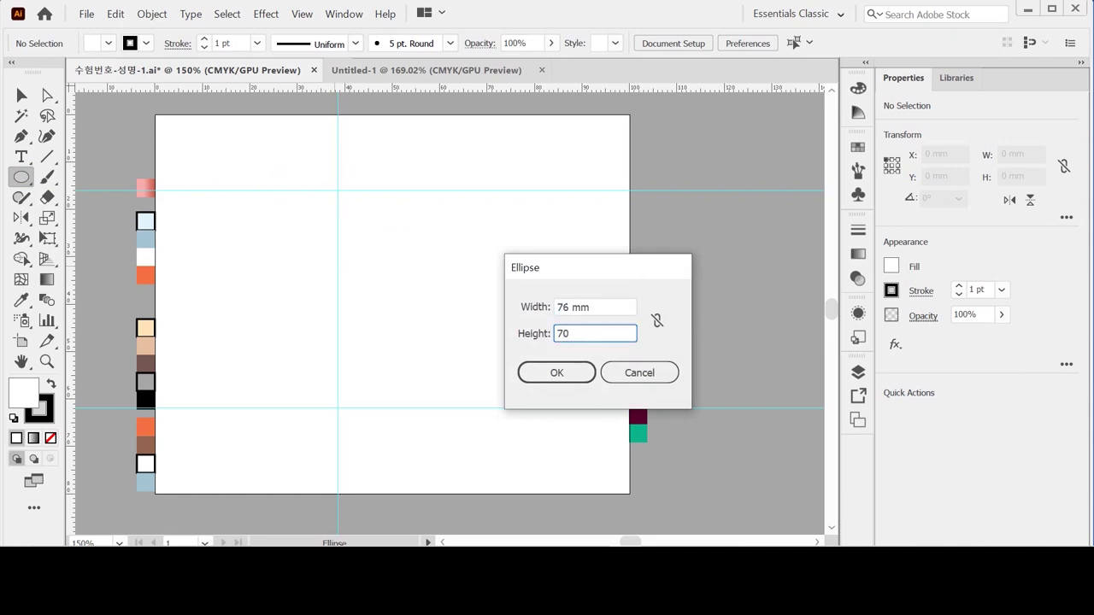
pyautogui.press('Return')
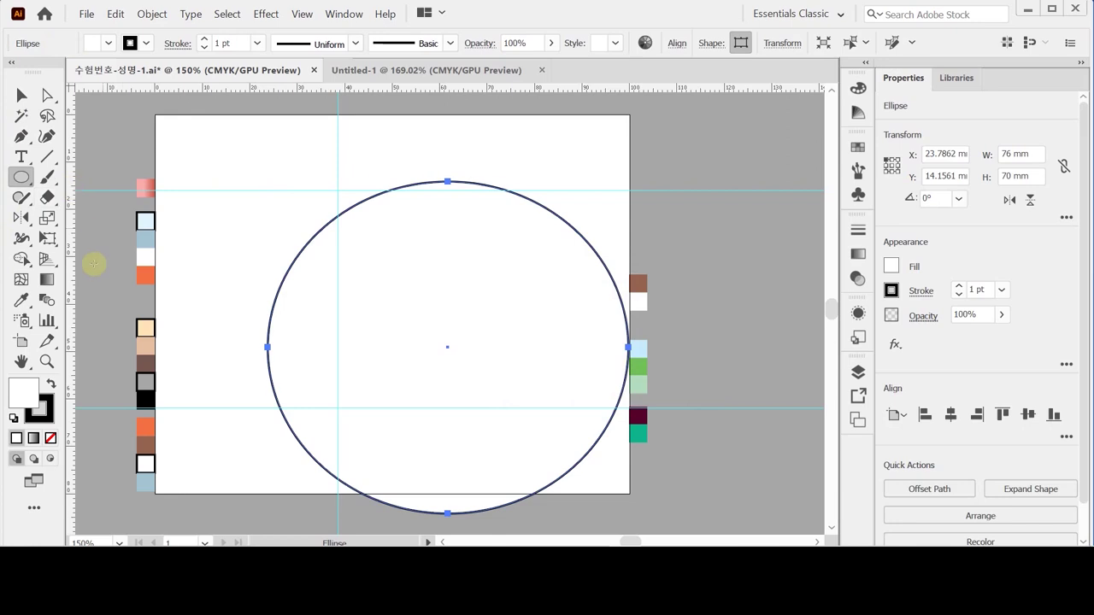
pyautogui.press('ctrl')
pyautogui.moveTo(532, 336); pyautogui.dragTo(465, 298)
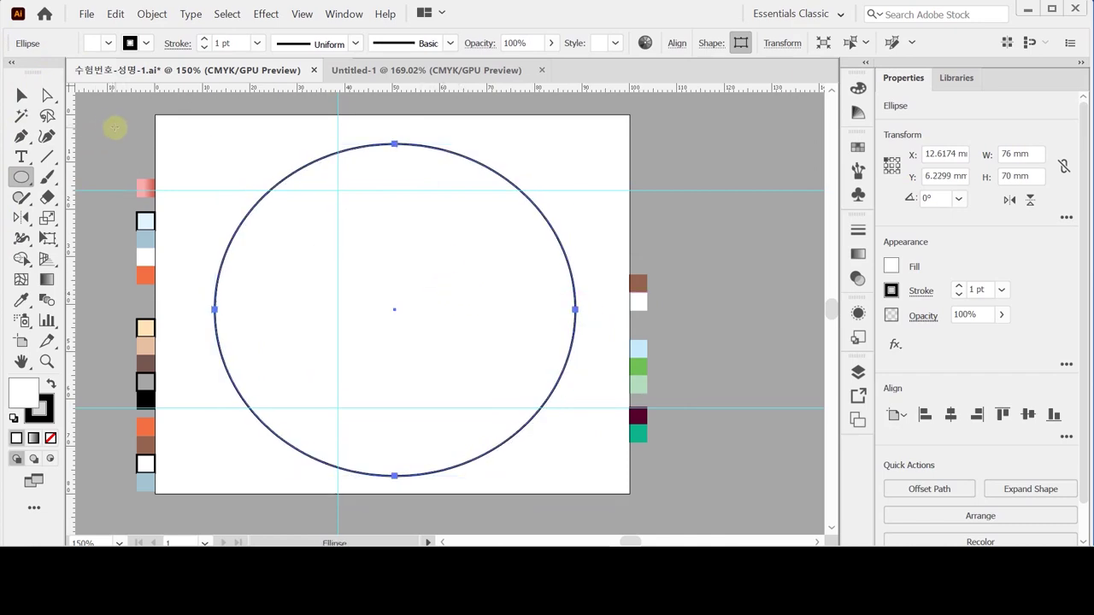
# Move only the ellipse's top anchor point by -6 mm horizontally and 1 mm vertically.
pyautogui.click(47, 95)
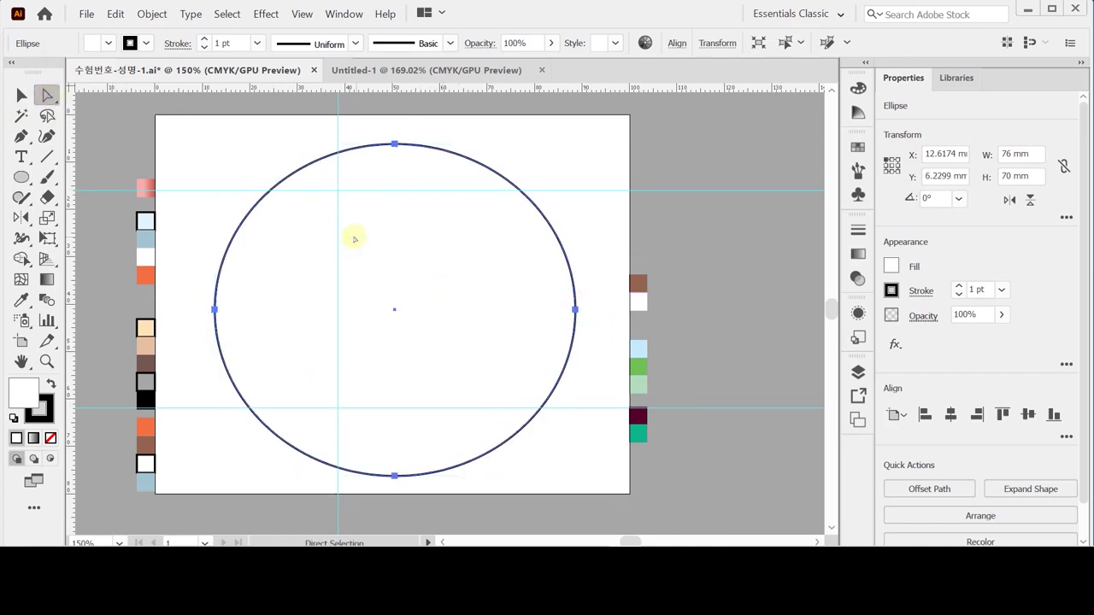
pyautogui.moveTo(382, 127); pyautogui.dragTo(408, 148)
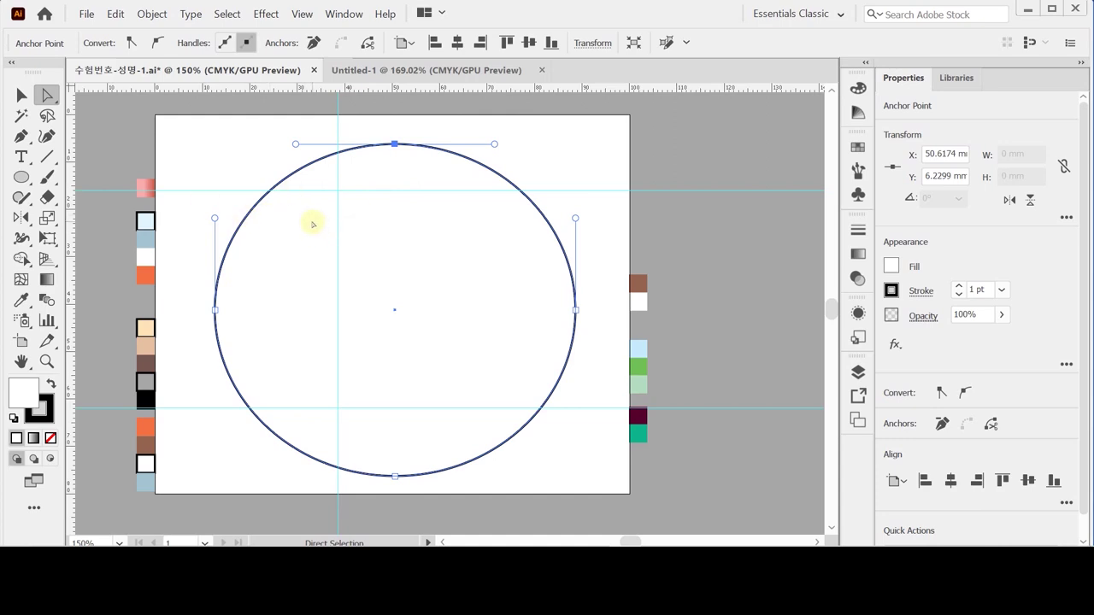
pyautogui.click(151, 15)
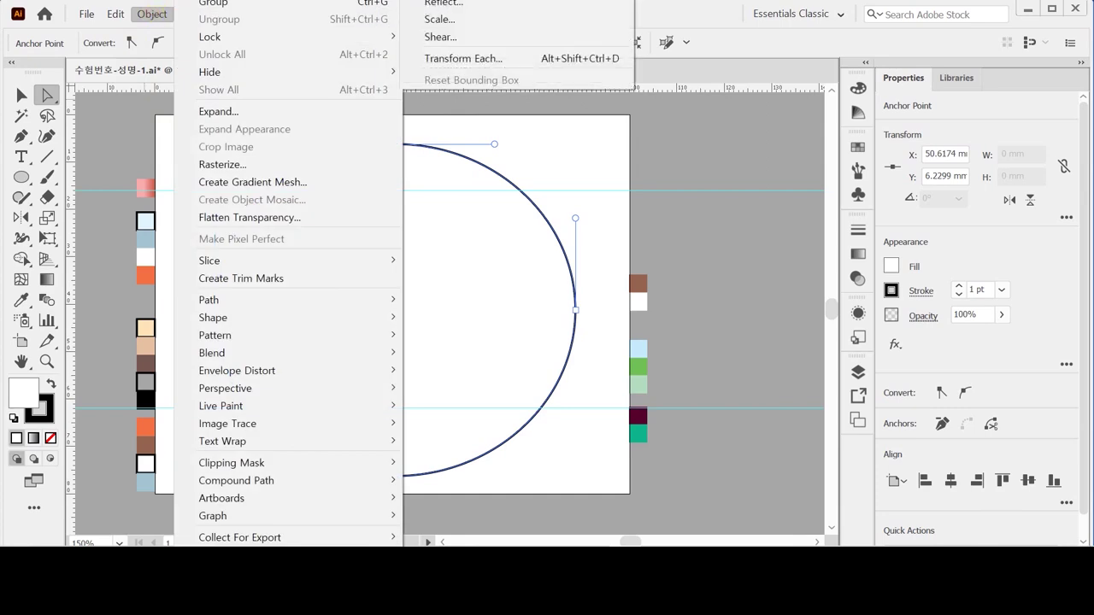
pyautogui.click(151, 15)
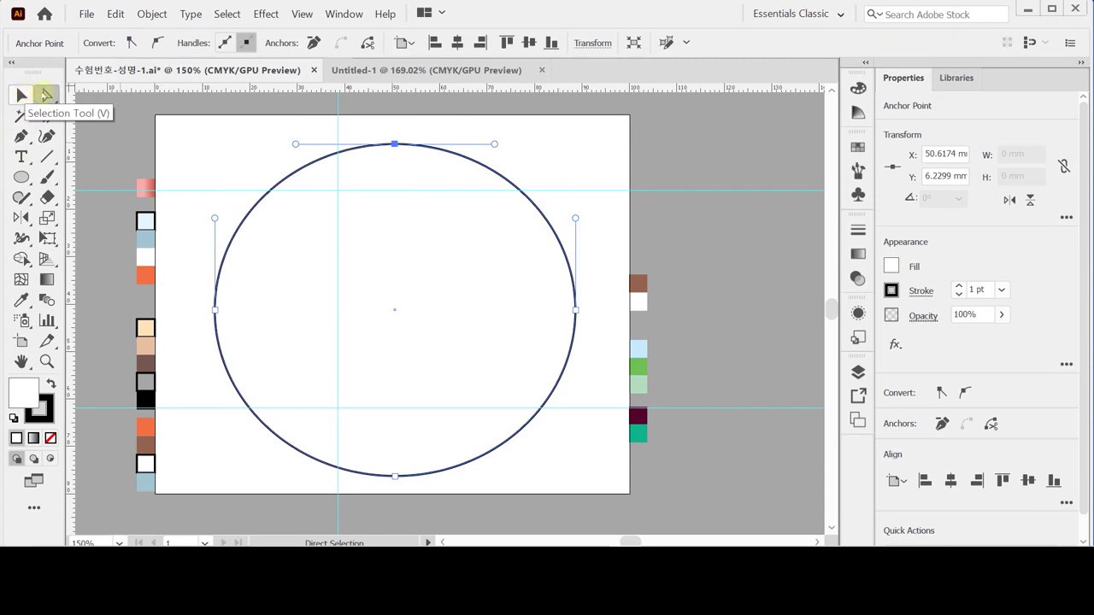
pyautogui.doubleClick(47, 95)
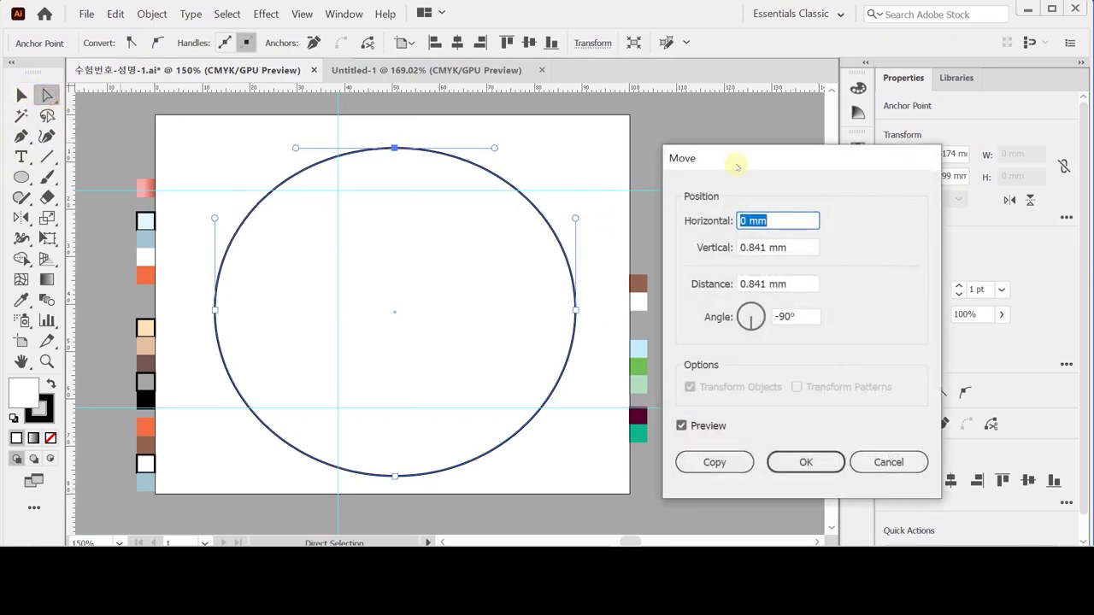
pyautogui.moveTo(744, 160); pyautogui.dragTo(613, 130)
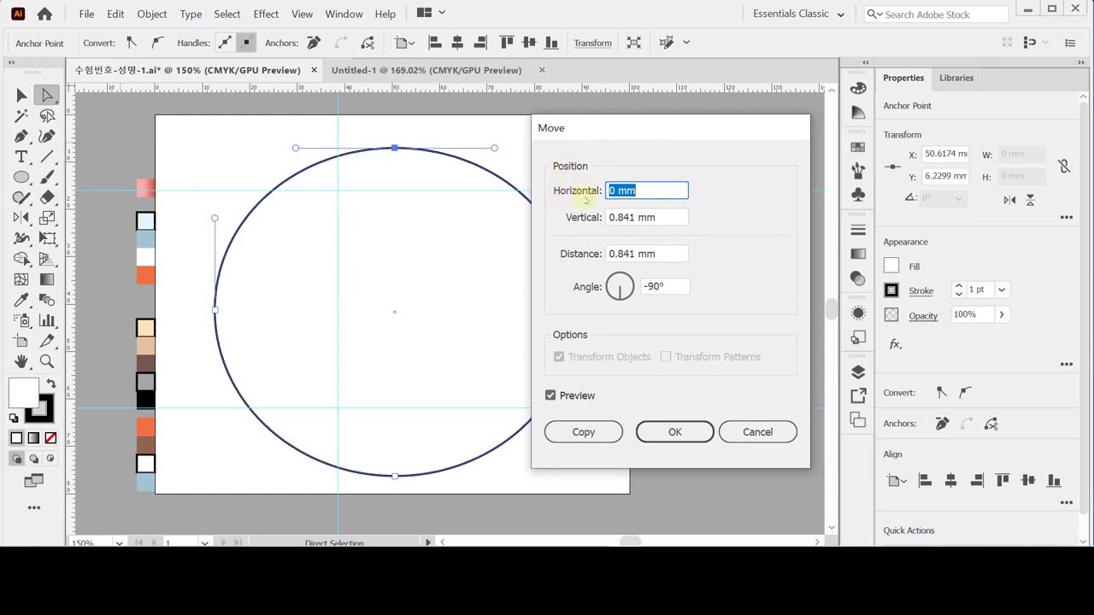
pyautogui.write('-6')
pyautogui.press('Tab')
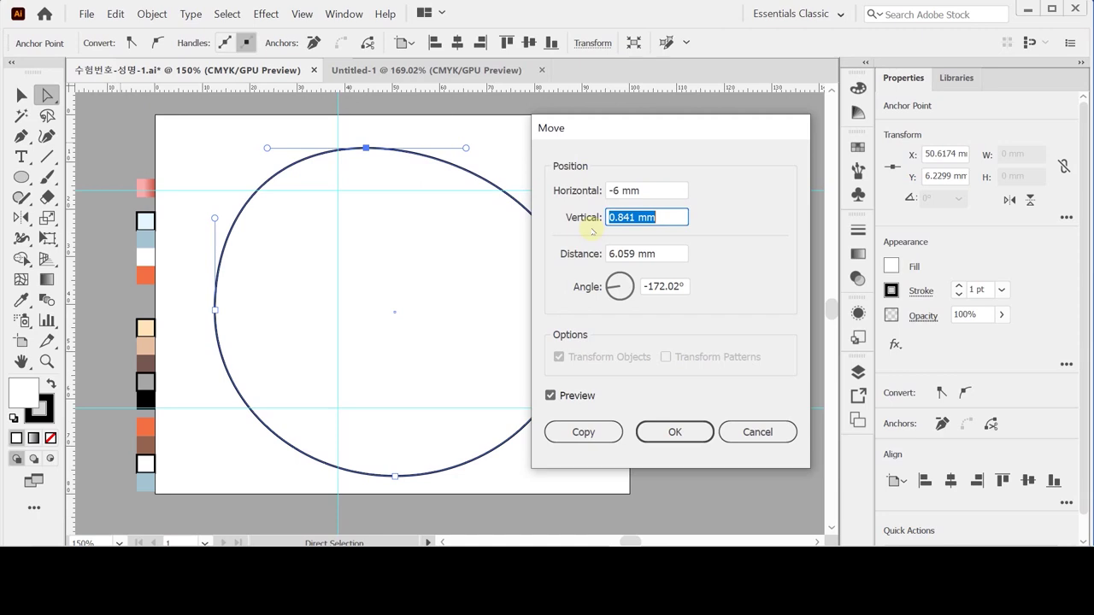
pyautogui.write('1')
pyautogui.press('Tab')
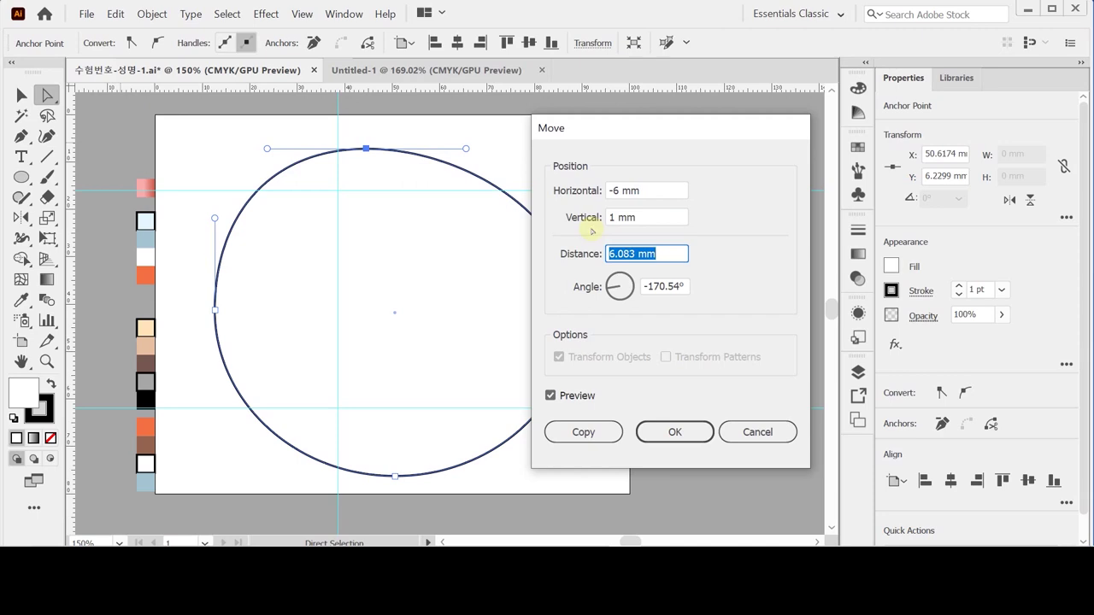
pyautogui.press('Return')
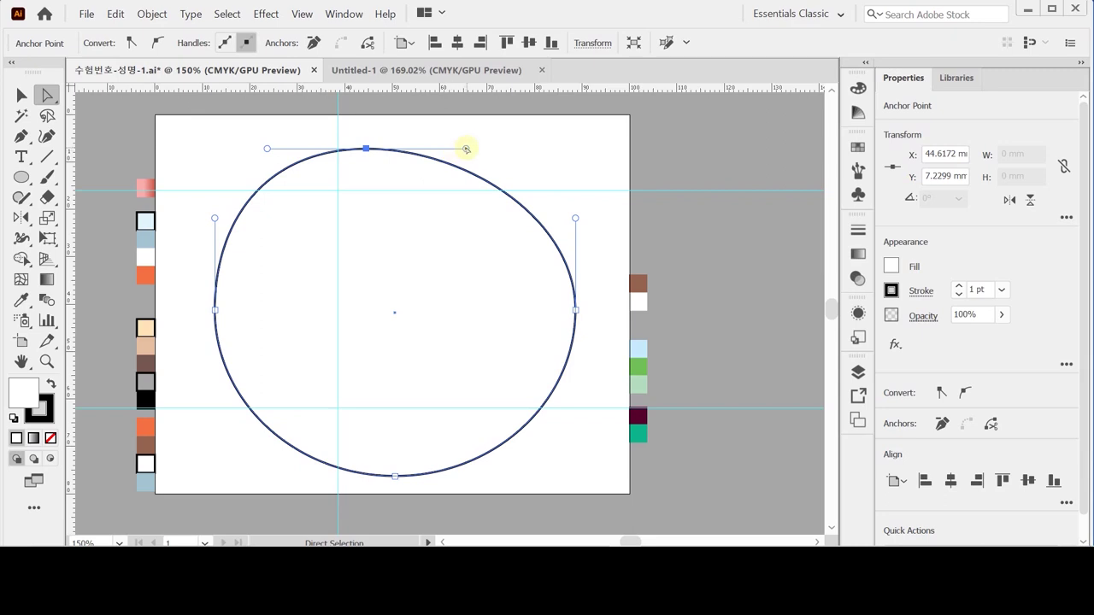
# Lengthen the top anchor's right-hand direction handle and tilt it upward to bulge the shape's upper-right curve.
pyautogui.moveTo(466, 148); pyautogui.dragTo(493, 124)
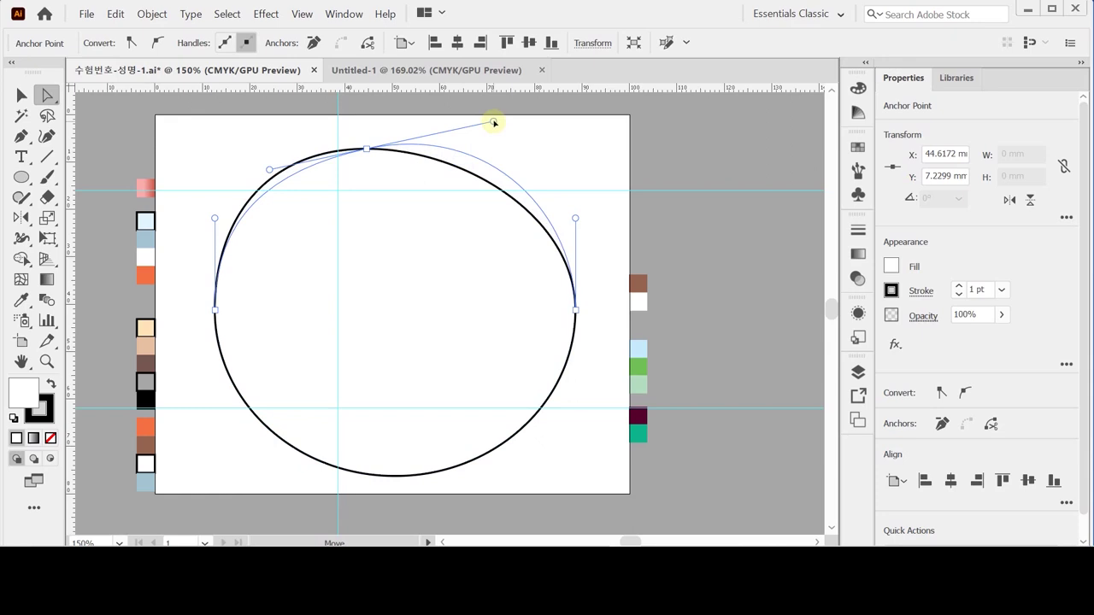
pyautogui.moveTo(493, 123); pyautogui.dragTo(528, 116)
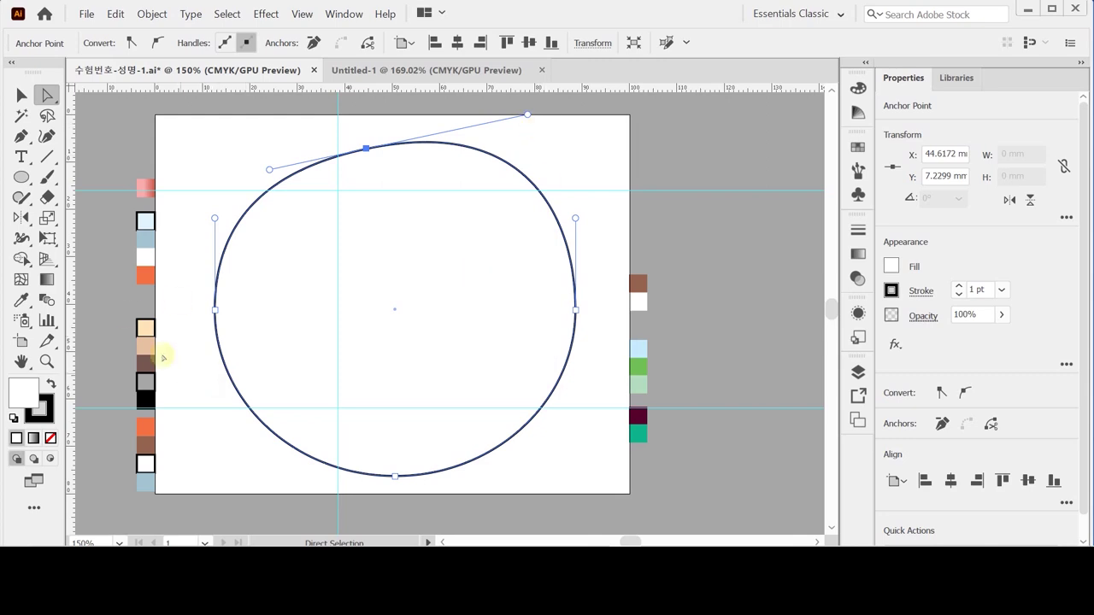
# Move only the shape's left anchor point by 0 mm horizontally and -4 mm vertically.
pyautogui.click(215, 310)
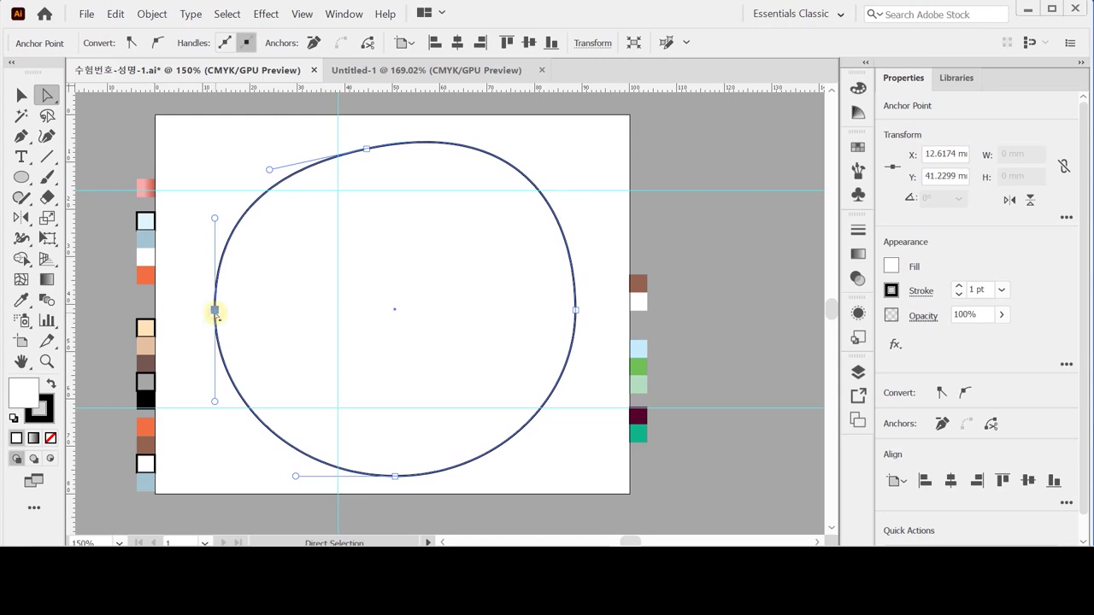
pyautogui.doubleClick(45, 96)
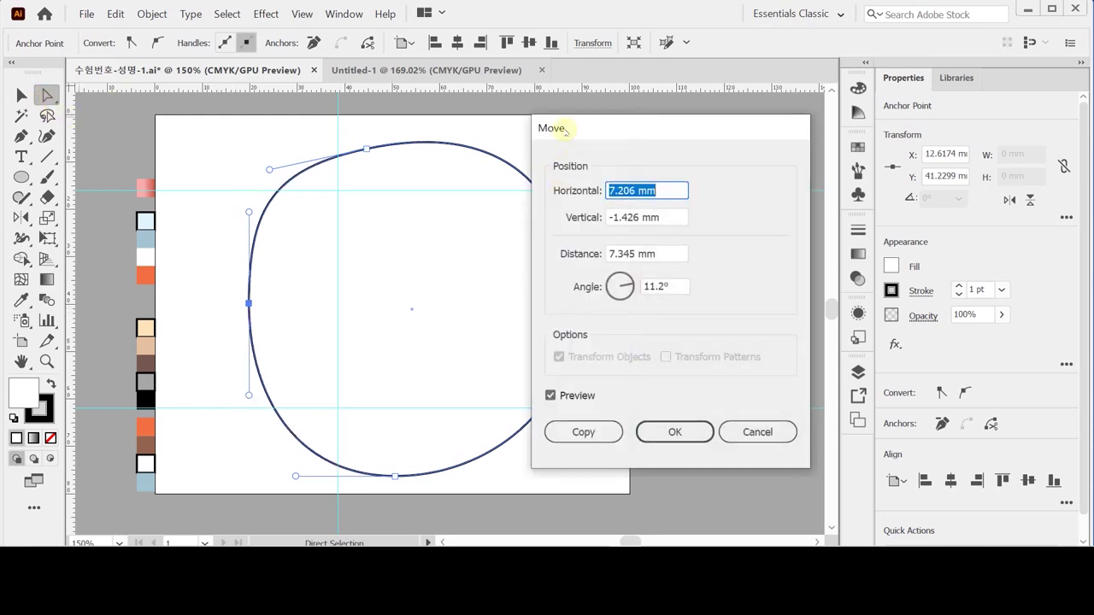
pyautogui.moveTo(564, 130); pyautogui.dragTo(610, 133)
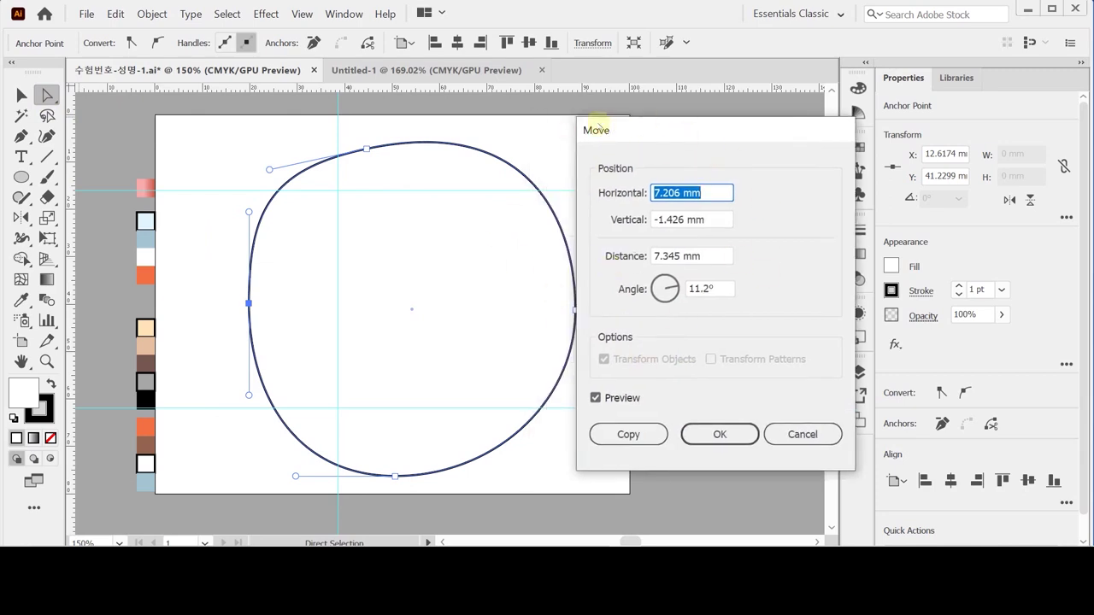
pyautogui.write('0')
pyautogui.press('Tab')
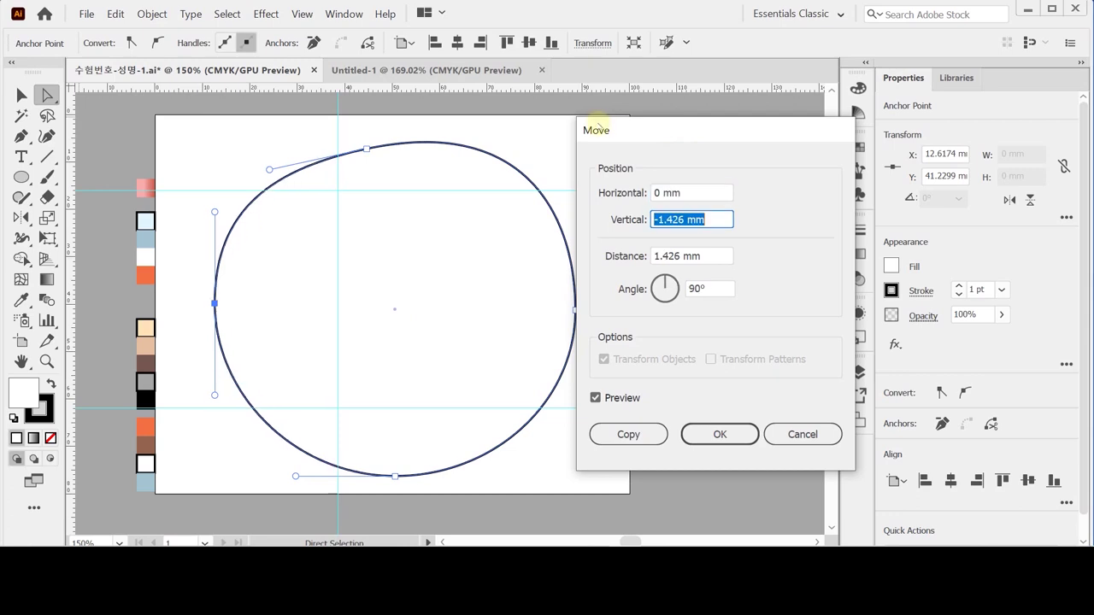
pyautogui.write('-')
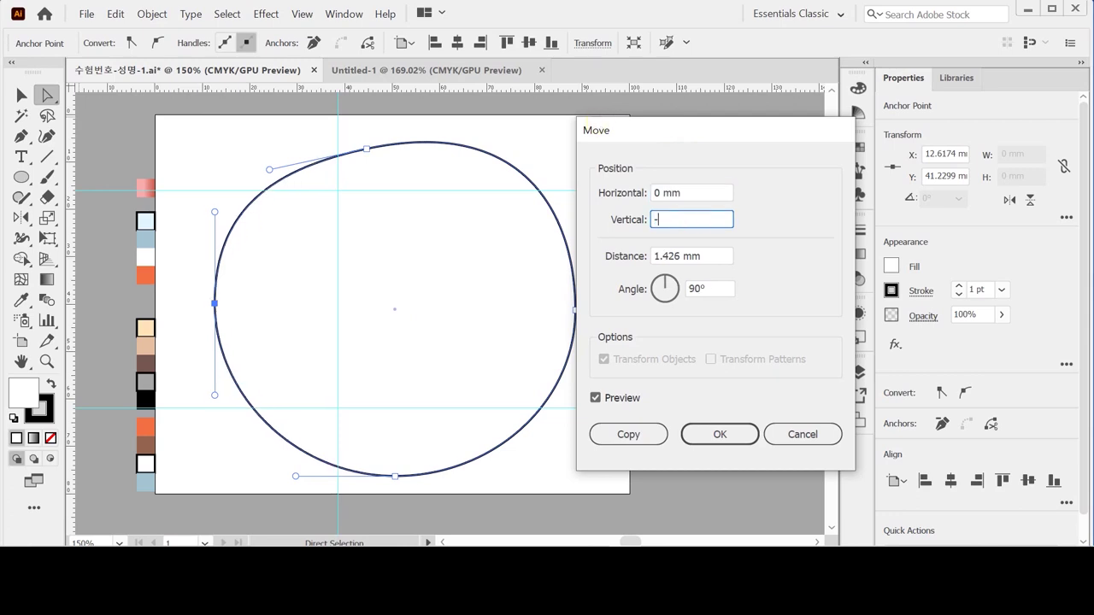
pyautogui.write('4')
pyautogui.press('Tab')
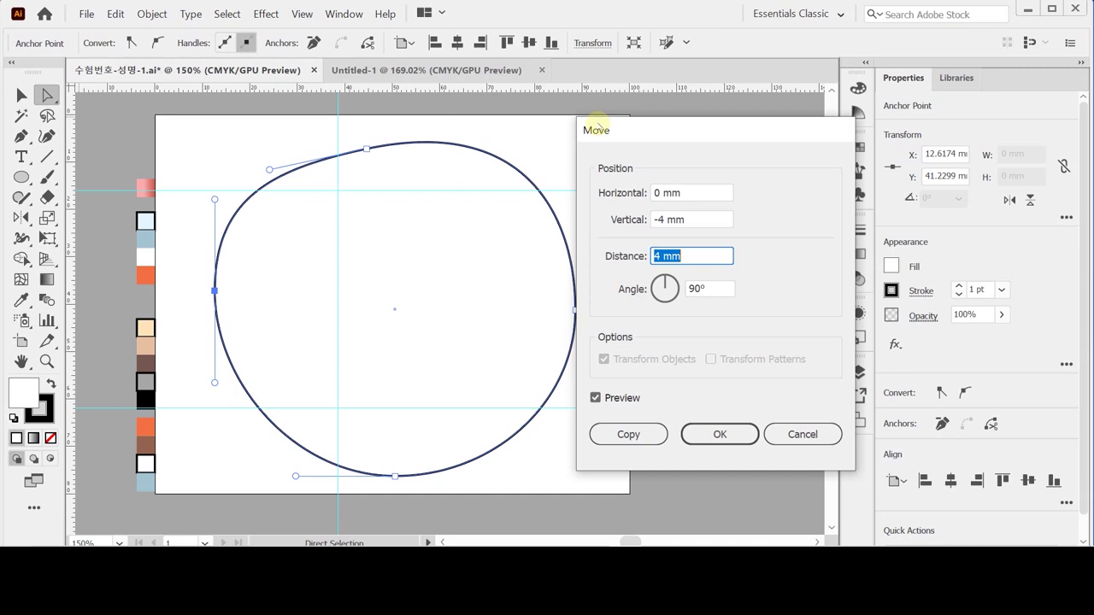
pyautogui.press('Return')
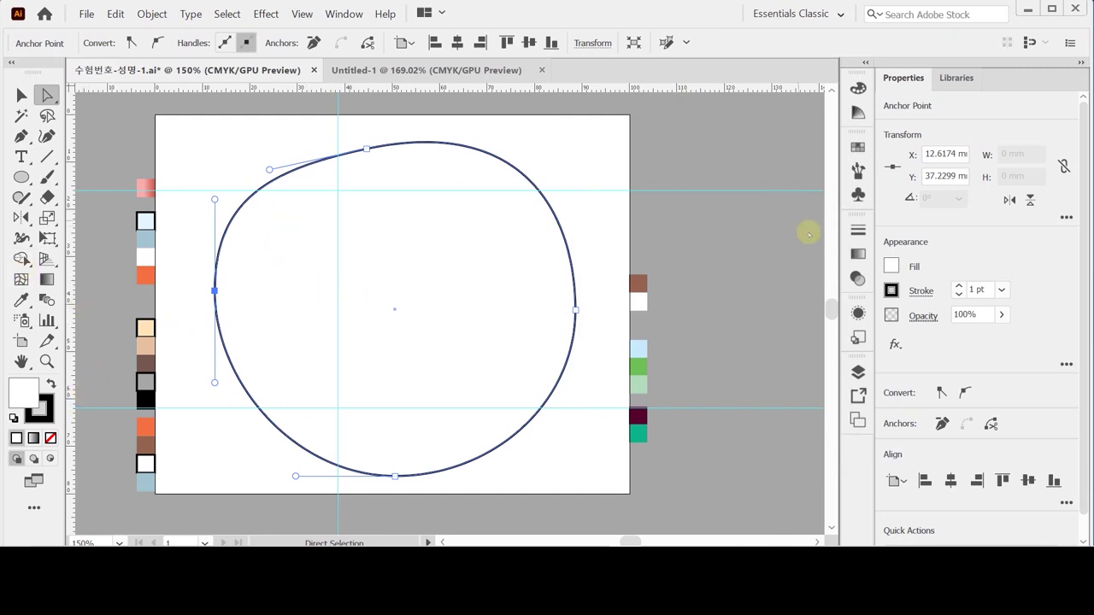
# Apply a linear gradient fill to the shape and switch its starting colour stop to CMYK mode.
pyautogui.click(858, 254)
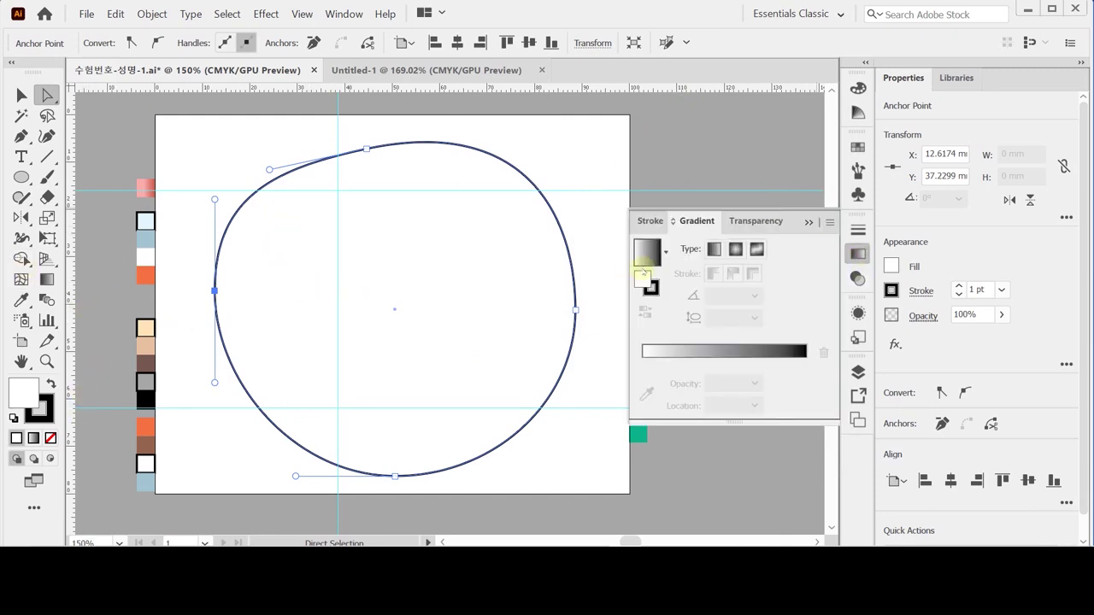
pyautogui.click(655, 256)
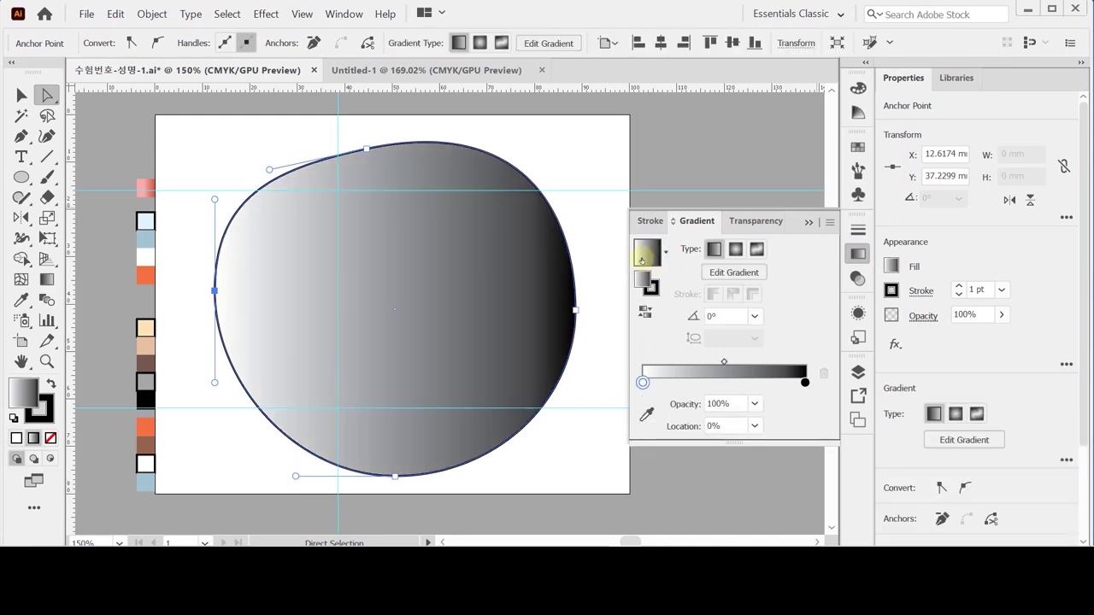
pyautogui.click(643, 382)
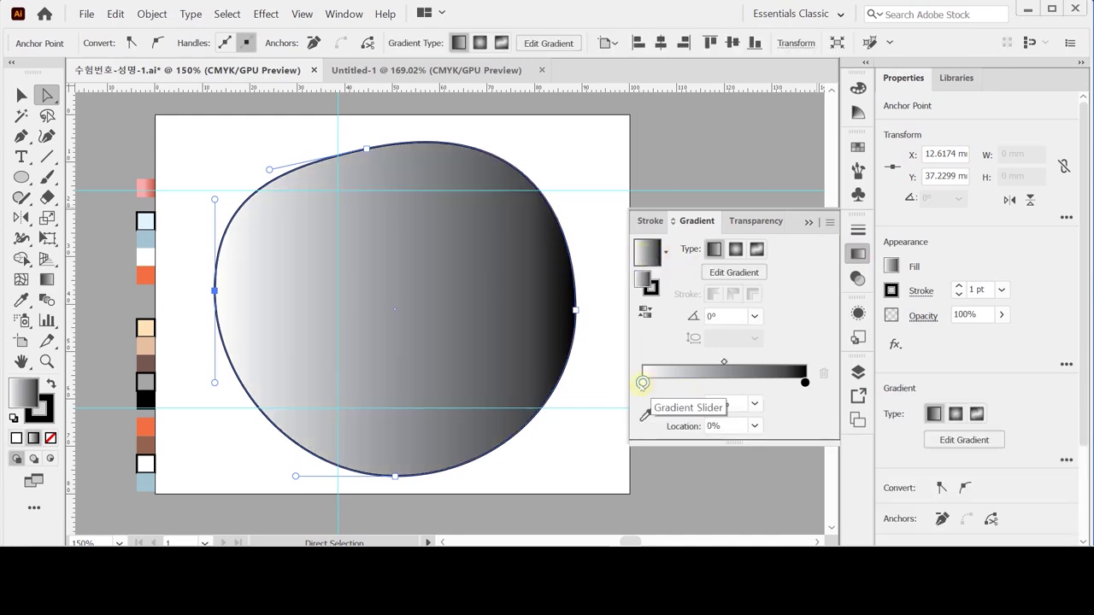
pyautogui.doubleClick(643, 382)
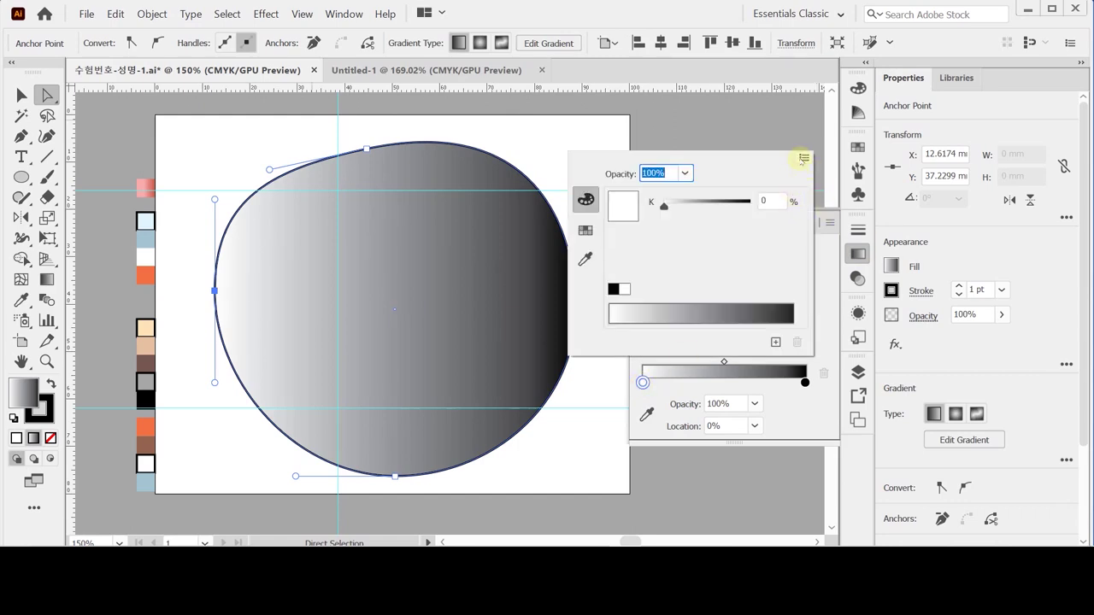
pyautogui.click(803, 159)
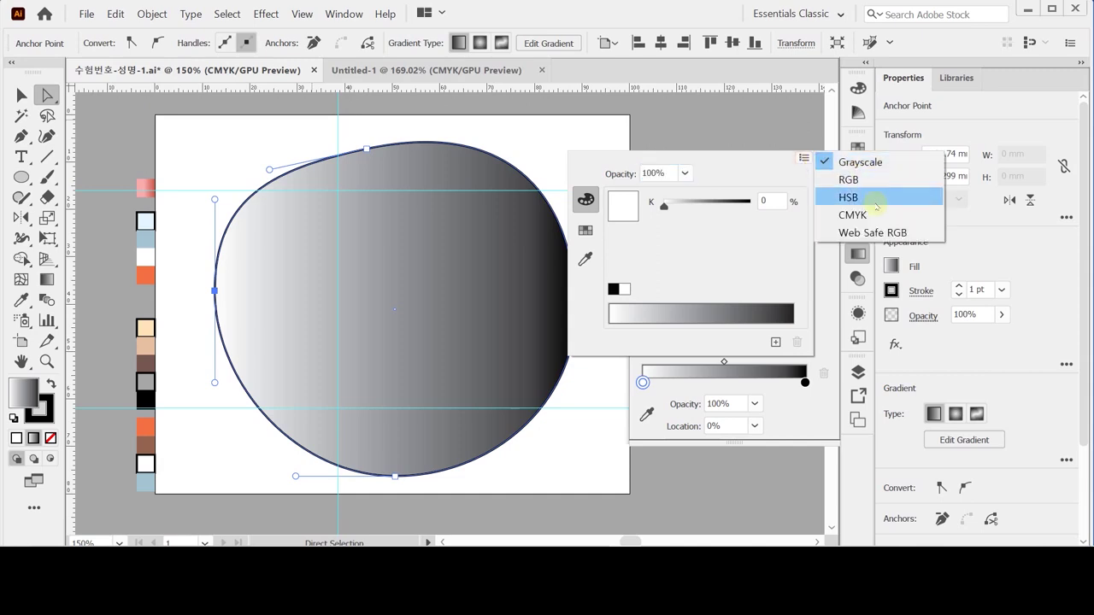
pyautogui.click(871, 212)
# Set the gradient's starting stop colour to magenta 40% and yellow 20%.
pyautogui.click(739, 252)
pyautogui.click(771, 266)
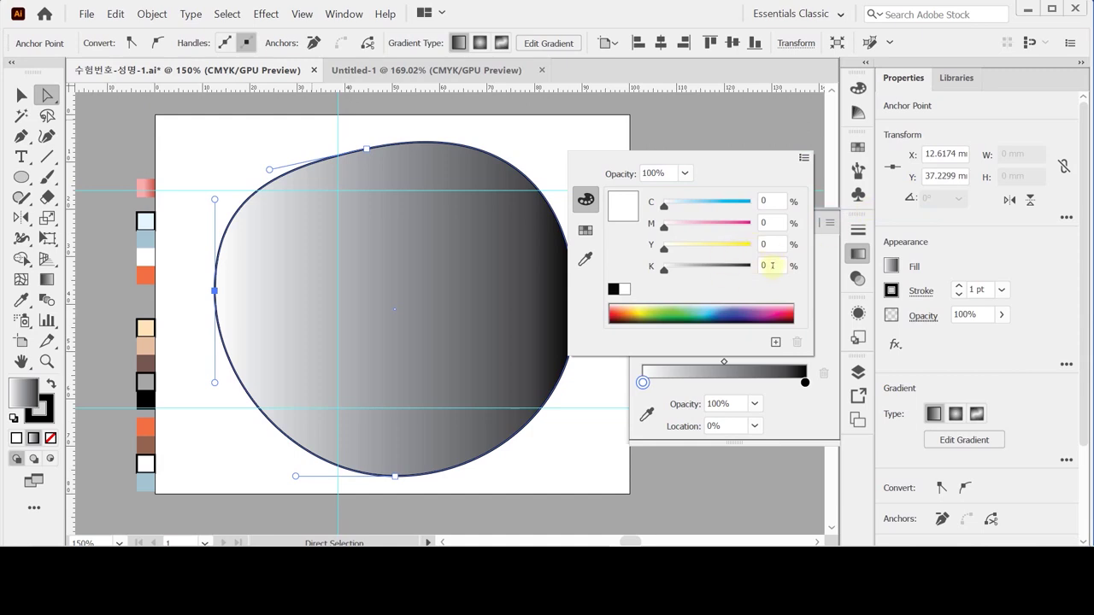
pyautogui.click(775, 224)
pyautogui.doubleClick(775, 224)
pyautogui.write('40')
pyautogui.press('Tab')
pyautogui.write('20')
pyautogui.press('Return')
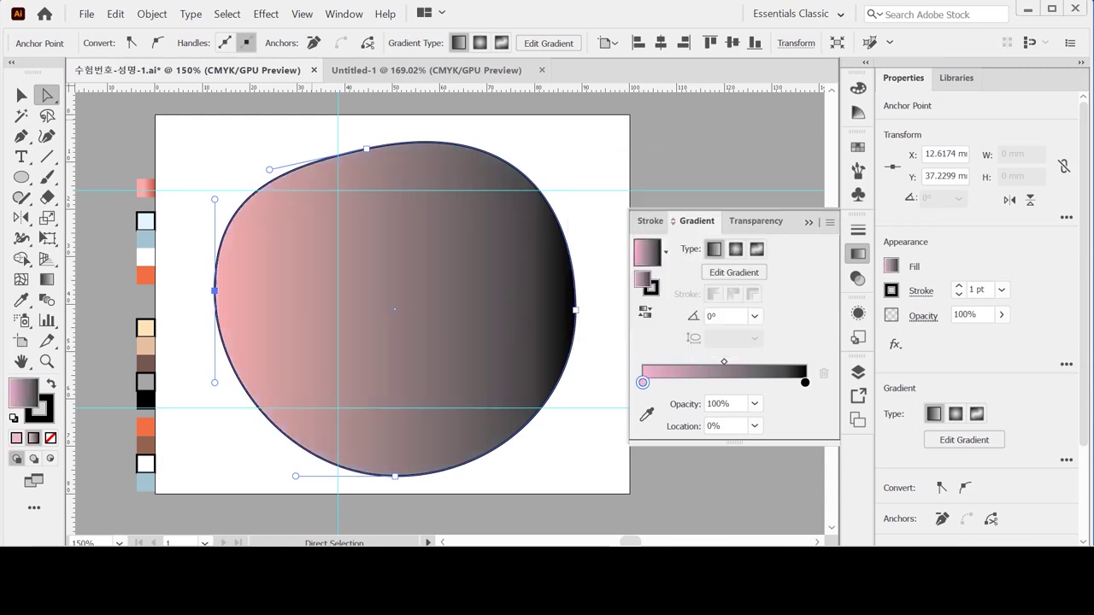
# Set the gradient's end stop to a CMYK colour with magenta 70%, yellow 60% and black 20%.
pyautogui.click(806, 383)
pyautogui.doubleClick(805, 382)
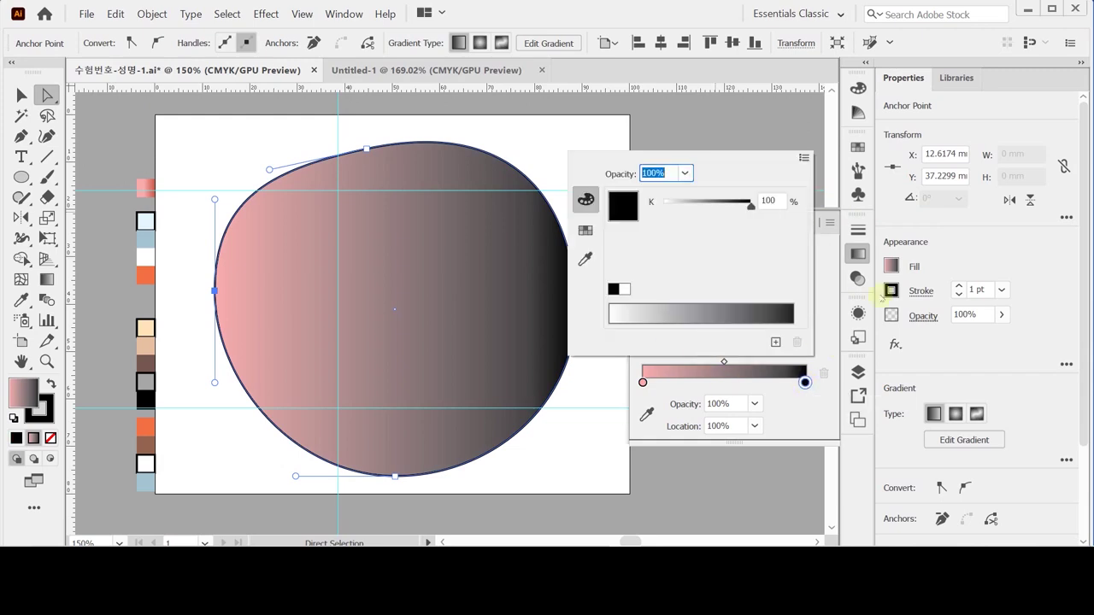
pyautogui.click(803, 159)
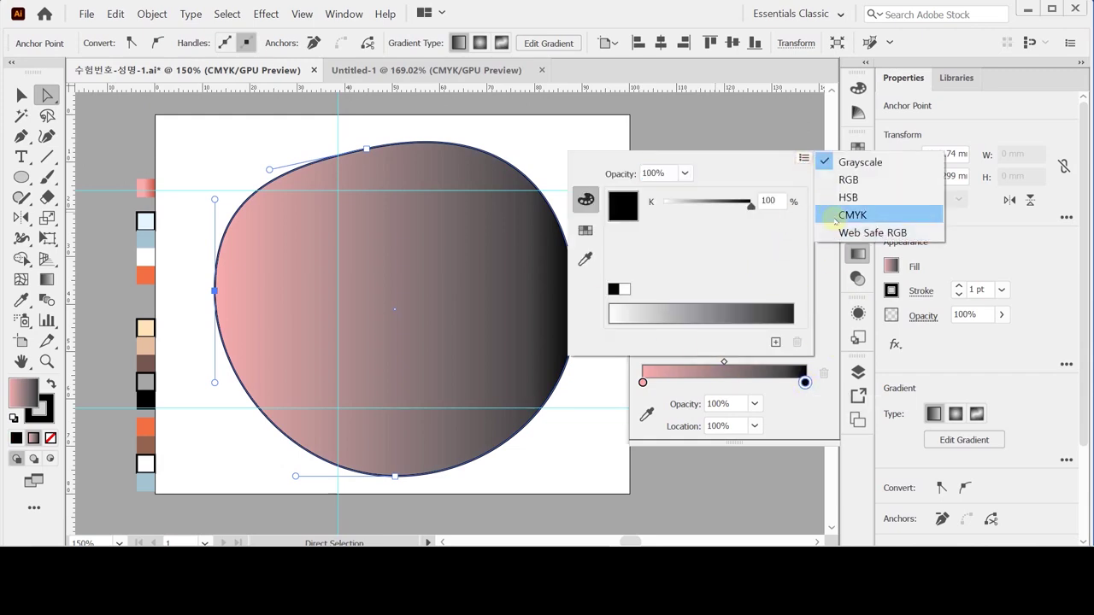
pyautogui.click(842, 214)
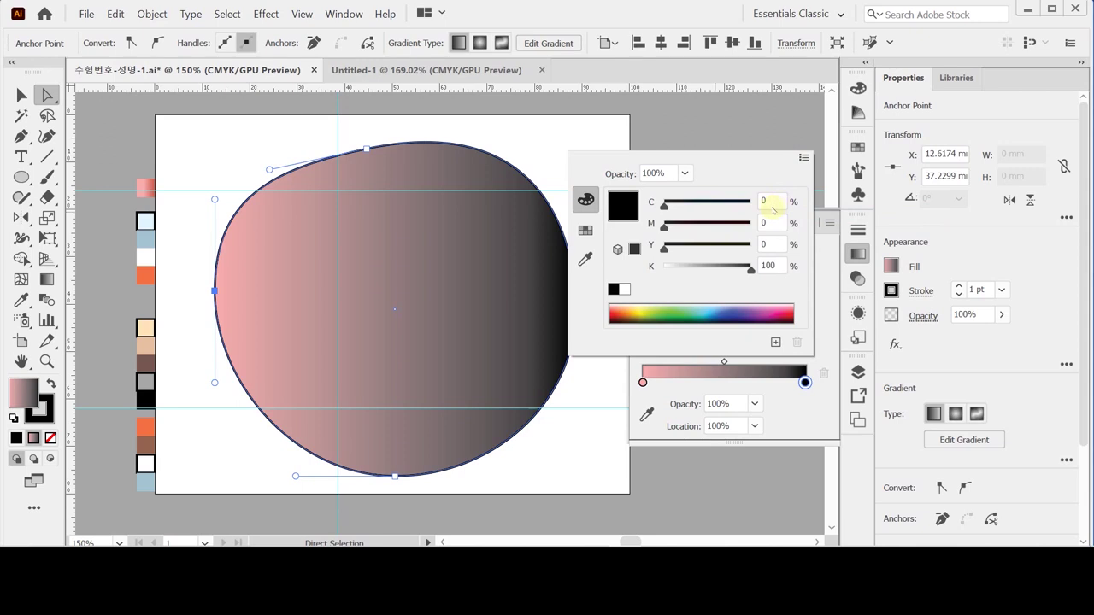
pyautogui.click(763, 224)
pyautogui.write('70')
pyautogui.press('Tab')
pyautogui.write('60')
pyautogui.press('Tab')
pyautogui.write('0')
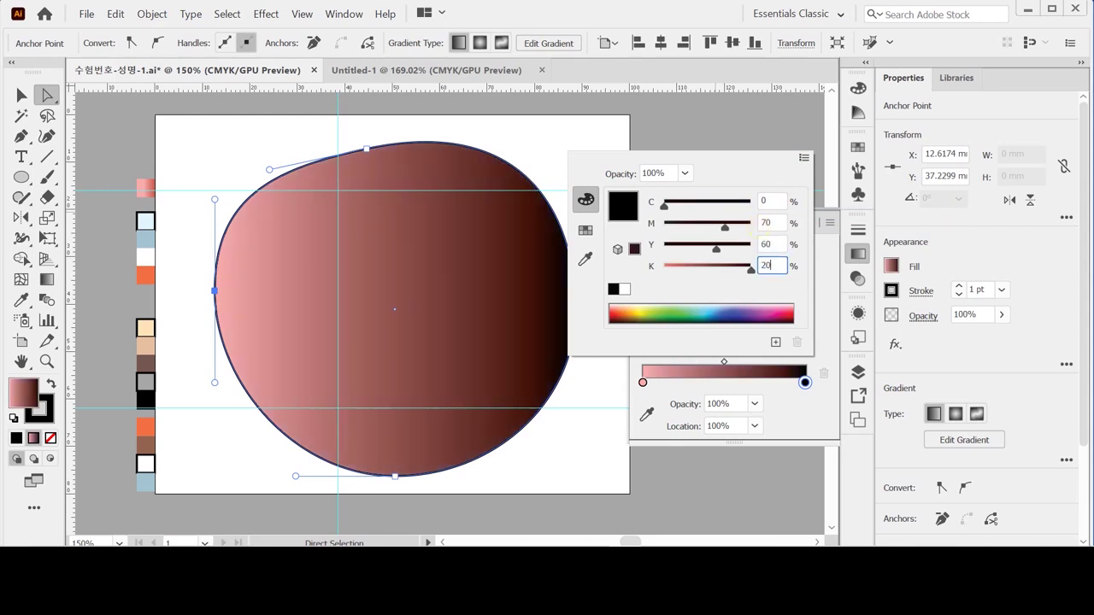
pyautogui.press('Tab')
pyautogui.press('Return')
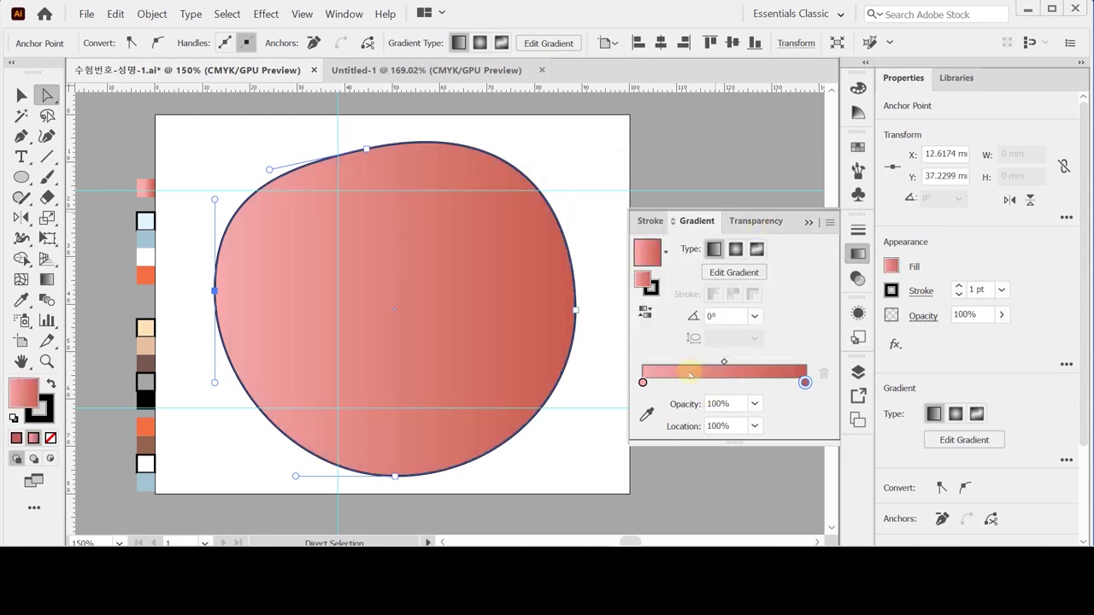
# Set the location of the gradient's pink starting stop to 40%.
pyautogui.click(643, 382)
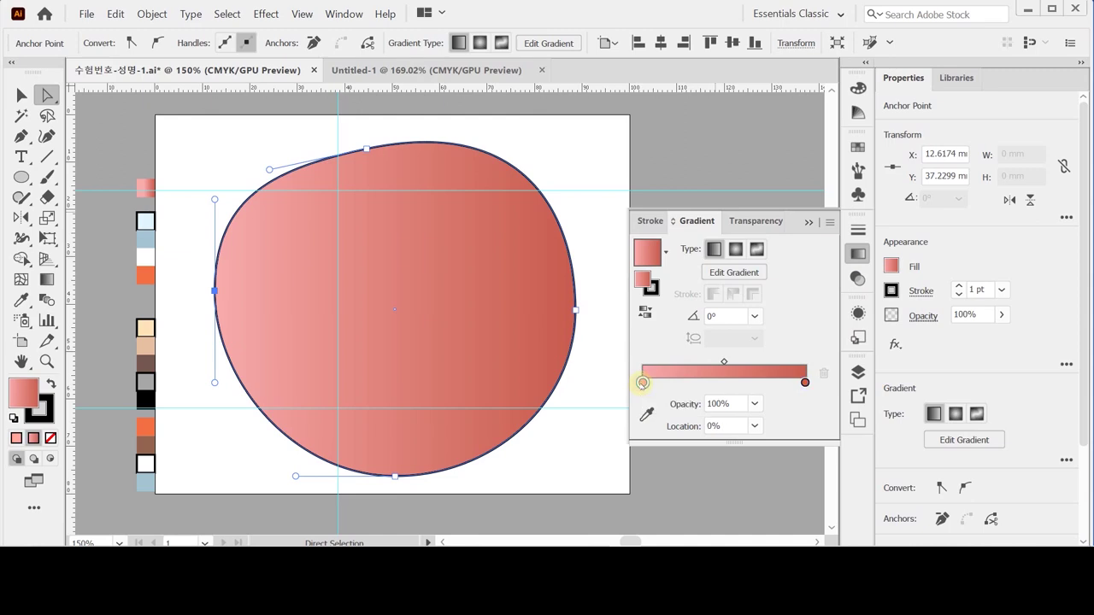
pyautogui.click(676, 430)
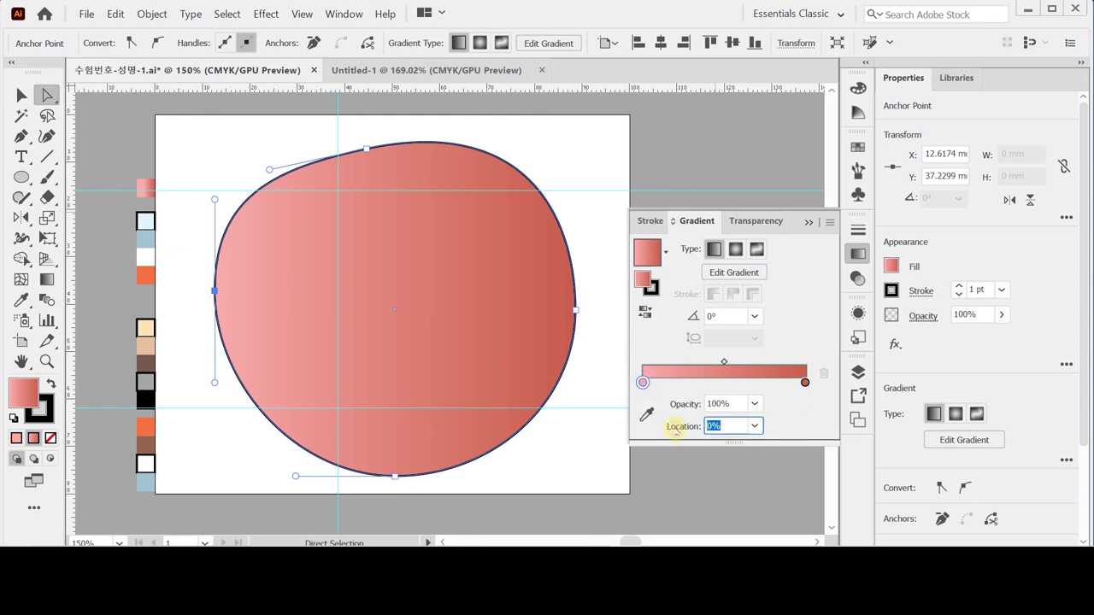
pyautogui.write('40')
pyautogui.click(801, 419)
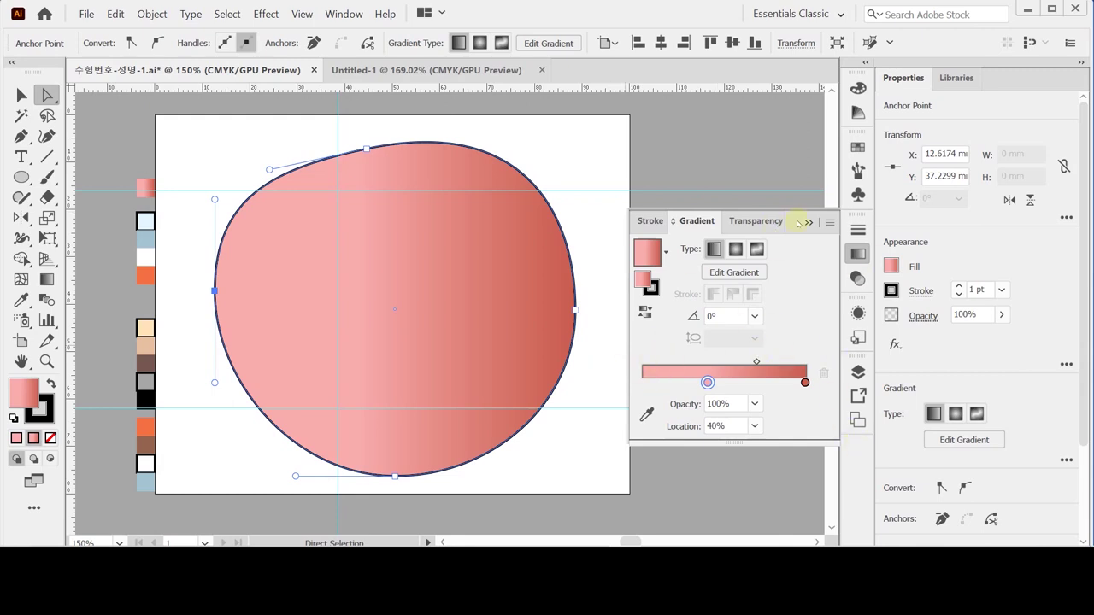
# Set the gradient angle to 90° and remove the background shape's stroke.
pyautogui.click(481, 379)
pyautogui.click(755, 317)
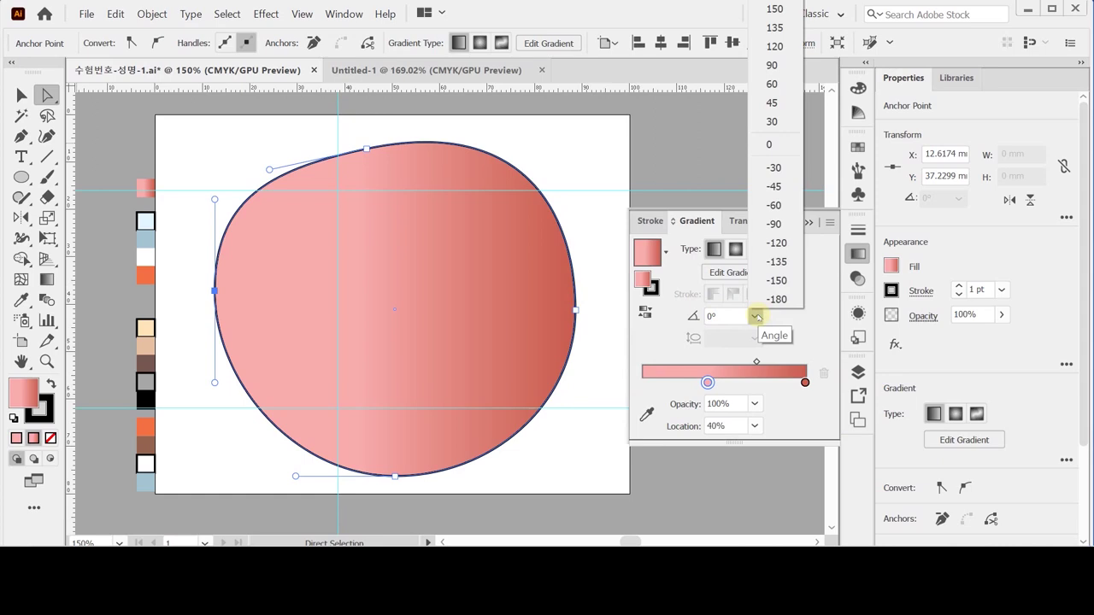
pyautogui.click(772, 65)
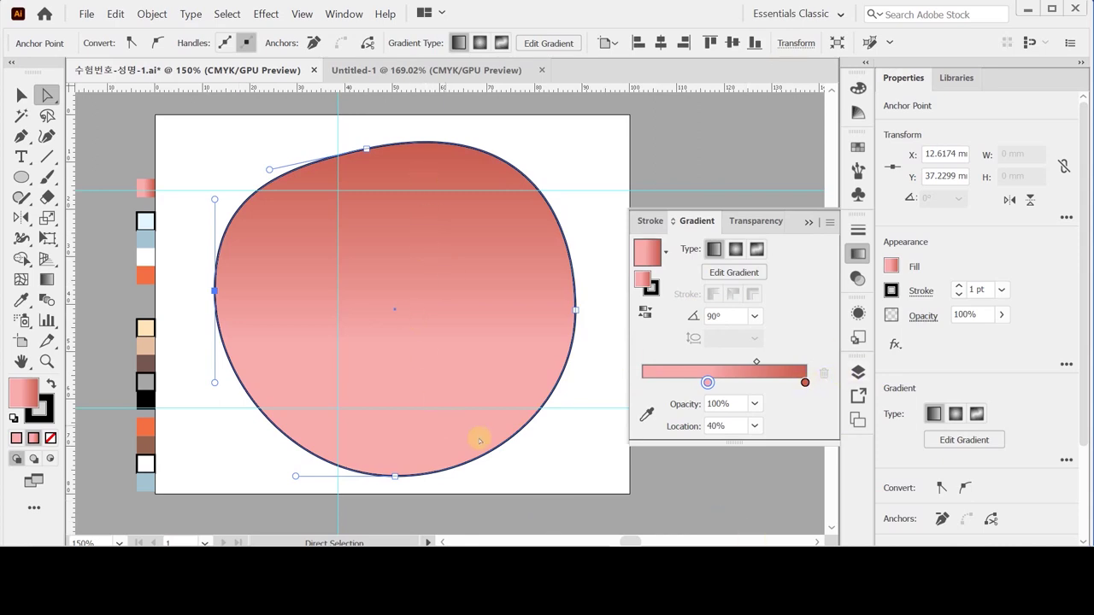
pyautogui.click(39, 408)
pyautogui.click(50, 439)
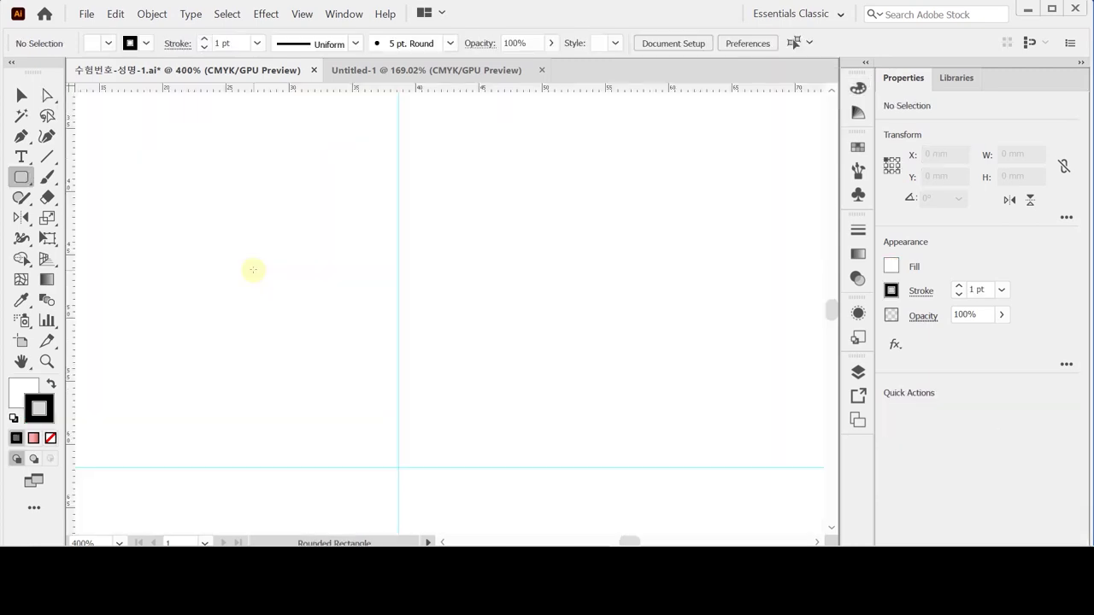
# Create a rounded rectangle 21 mm wide and 27 mm high with an 8 mm corner radius, placed over the vertical guide.
pyautogui.click(21, 178)
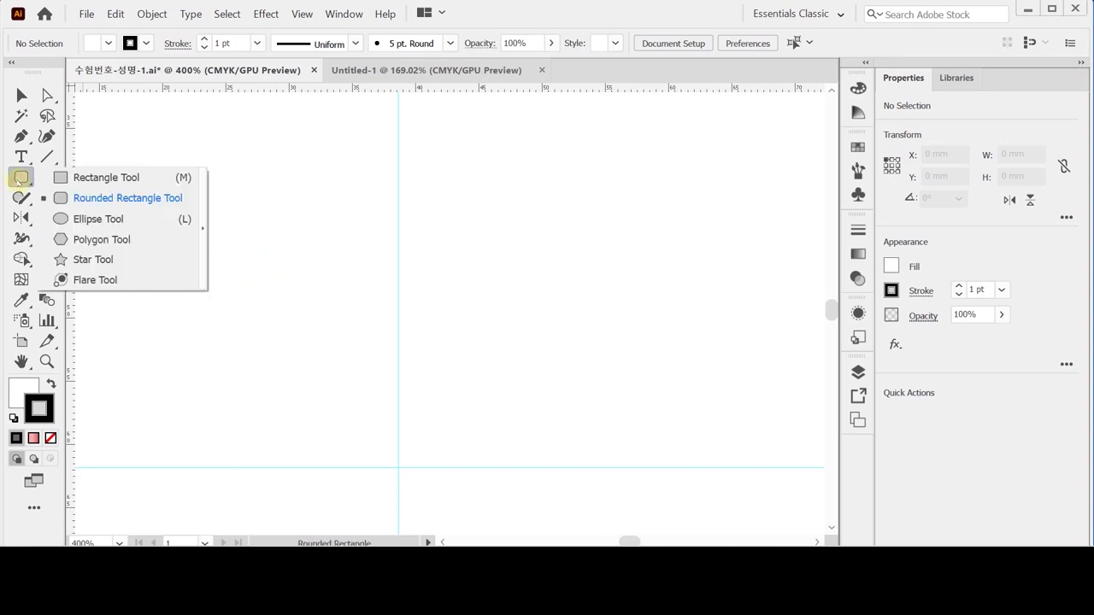
pyautogui.click(68, 199)
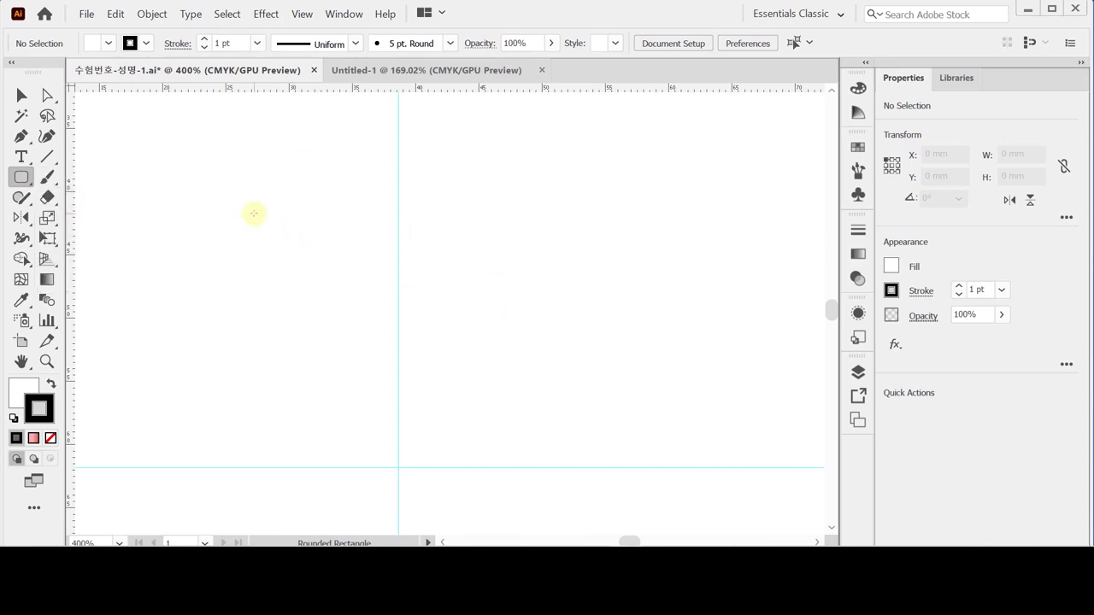
pyautogui.click(254, 213)
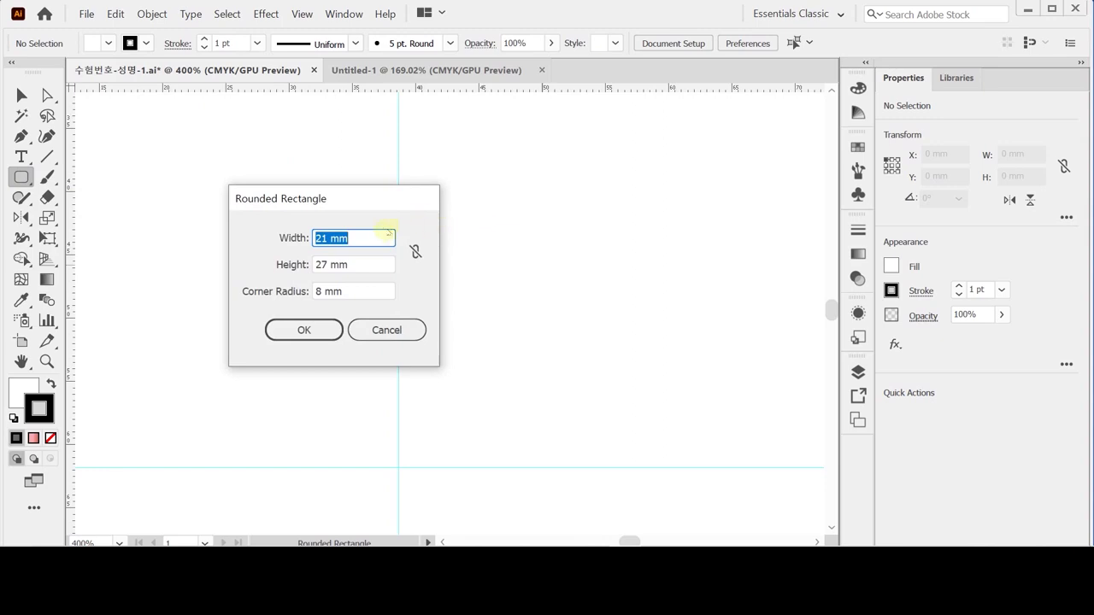
pyautogui.click(376, 237)
pyautogui.click(356, 264)
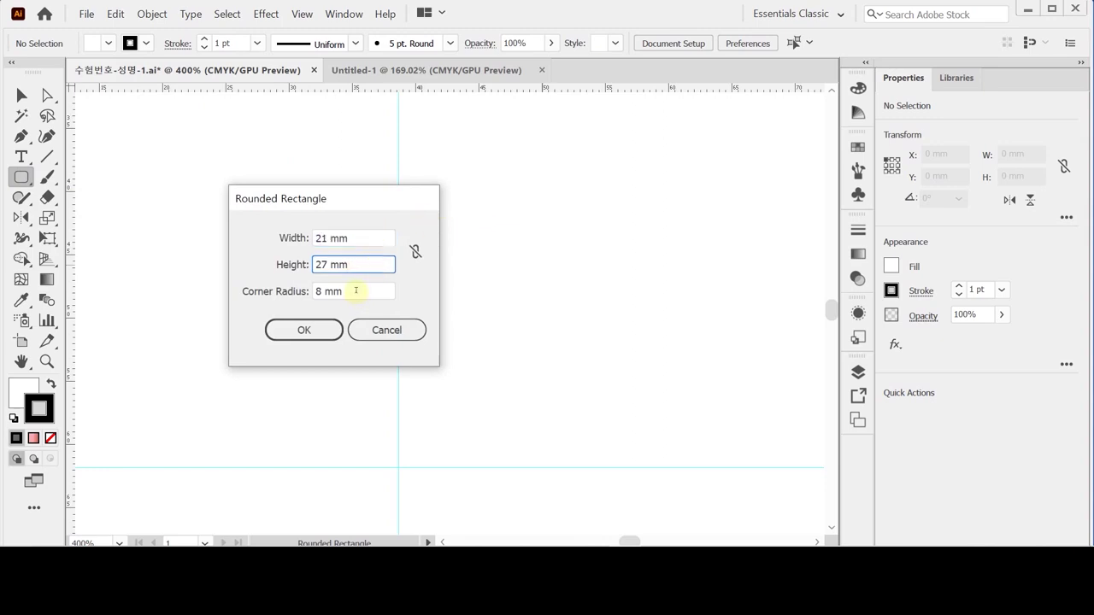
pyautogui.click(317, 328)
pyautogui.moveTo(485, 389); pyautogui.dragTo(497, 326)
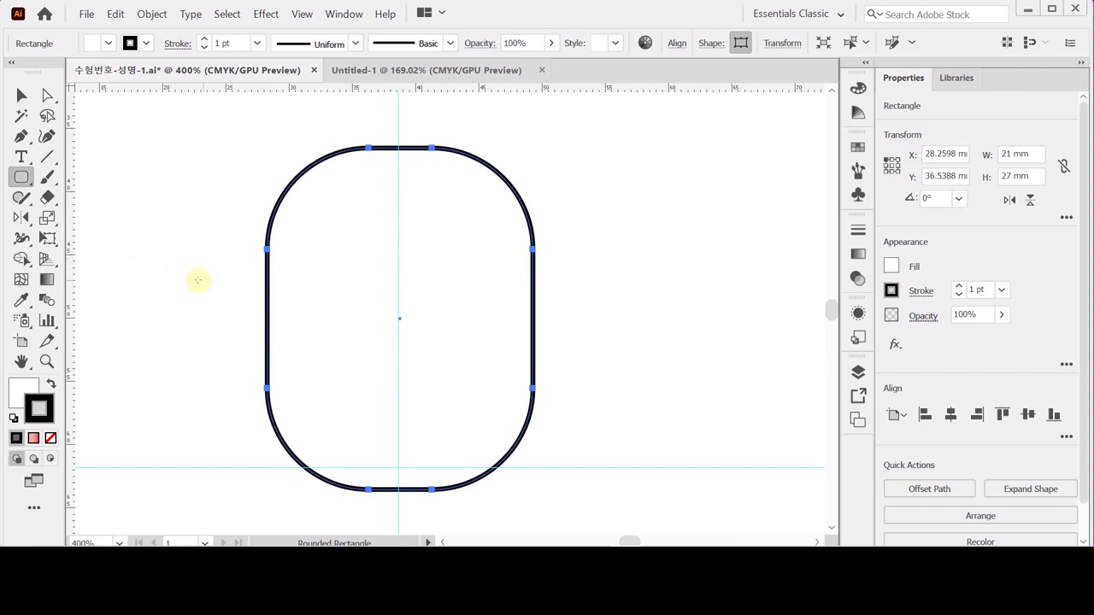
# Create a second rounded rectangle 28 mm wide and 6 mm high with an 8 mm corner radius across the first one.
pyautogui.click(467, 215)
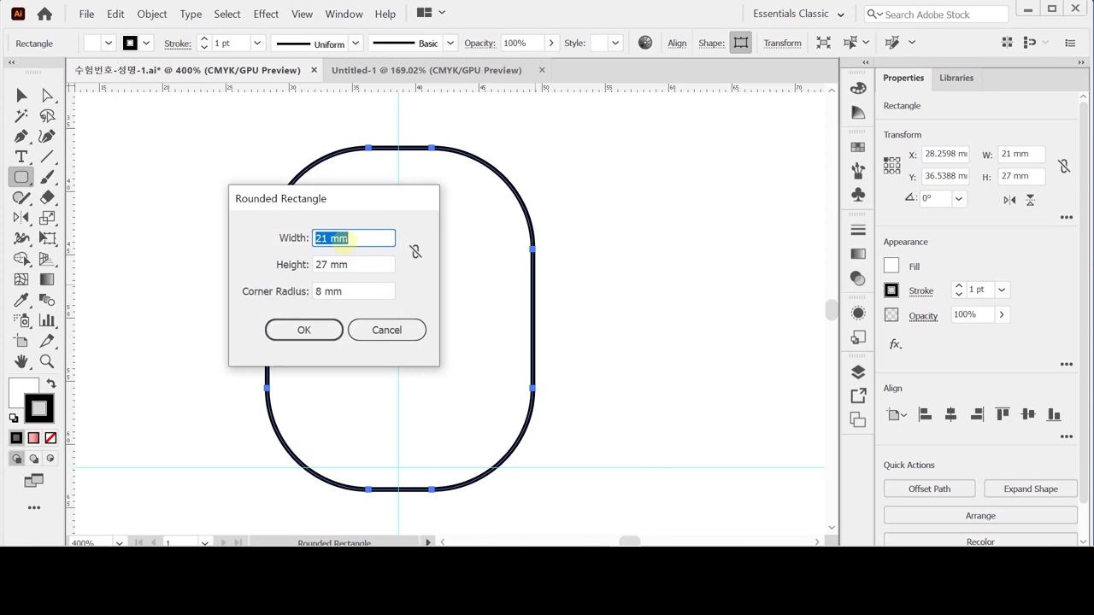
pyautogui.write('28')
pyautogui.press('Tab')
pyautogui.write('6')
pyautogui.press('Tab')
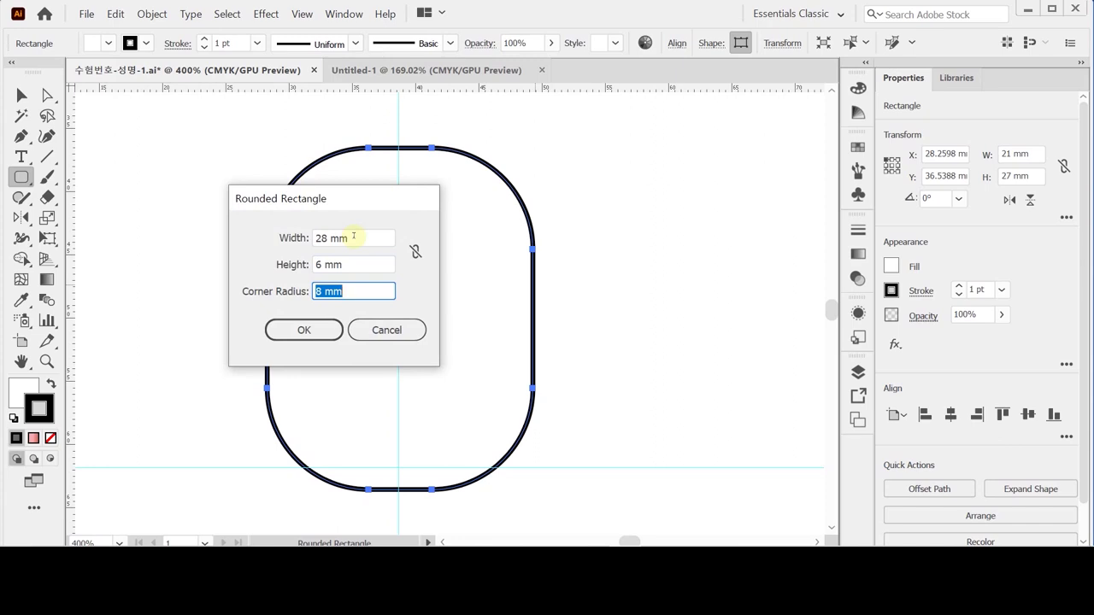
pyautogui.press('Return')
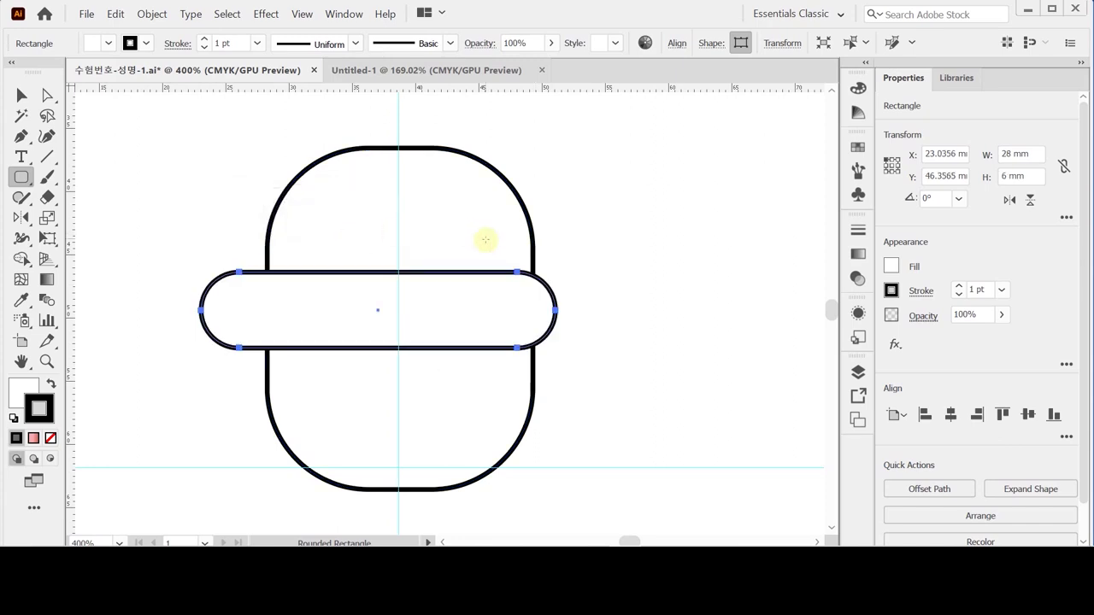
# Align the two rounded rectangles to each other by their horizontal centres.
pyautogui.hotkey('ctrl', 'a')
pyautogui.press('v')
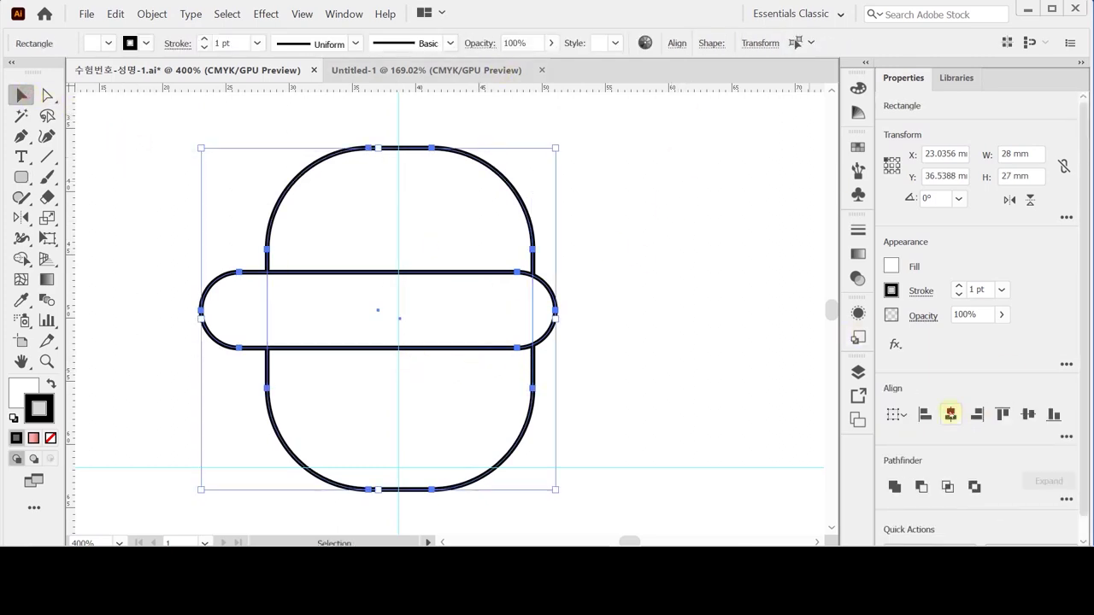
pyautogui.click(951, 414)
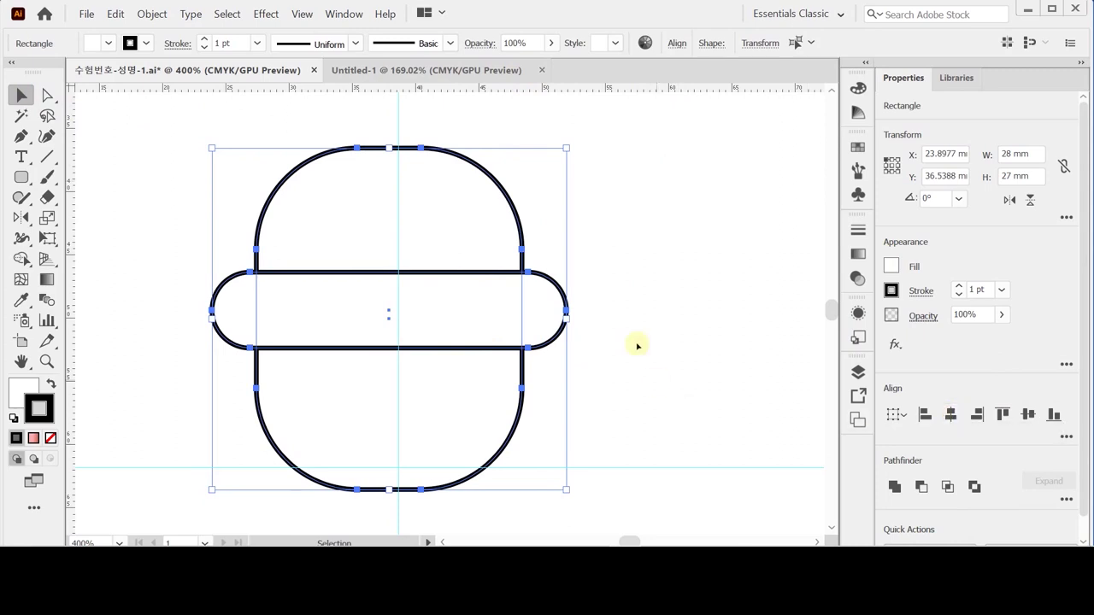
pyautogui.click(640, 316)
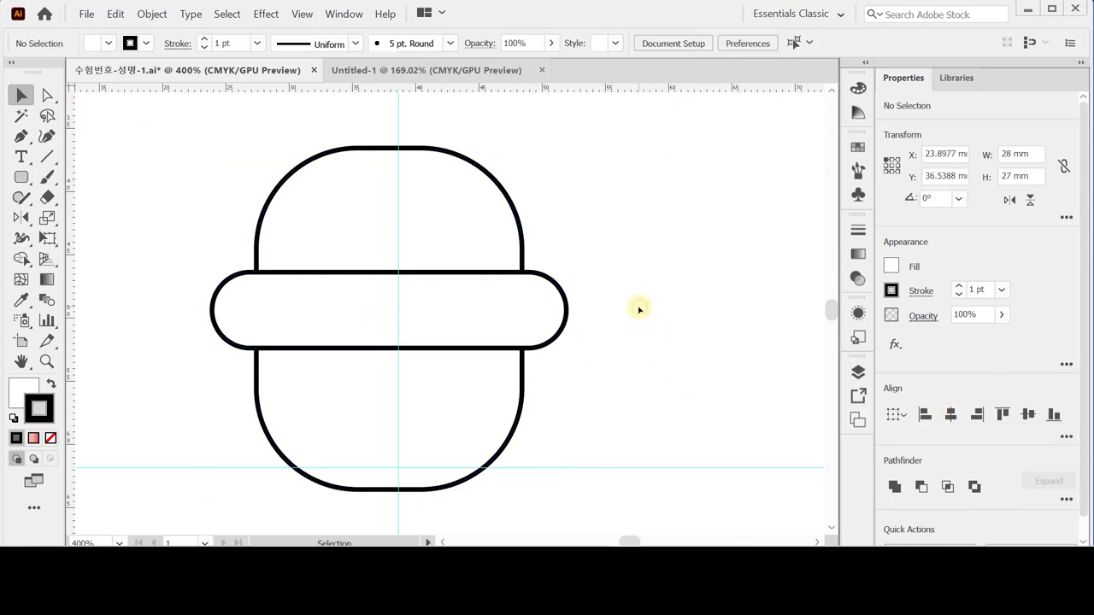
# Move both rounded rectangles together slightly so they sit centred near the vertical guide.
pyautogui.click(437, 348)
pyautogui.moveTo(650, 162); pyautogui.dragTo(433, 407)
pyautogui.press('Left')
pyautogui.click(599, 354)
# Nudge only the narrow 28 mm rounded rectangle down to about Y 48.8 mm to set the ear height.
pyautogui.click(536, 327)
pyautogui.press('Down')
pyautogui.press('Down')
pyautogui.press('Down')
pyautogui.press('Down')
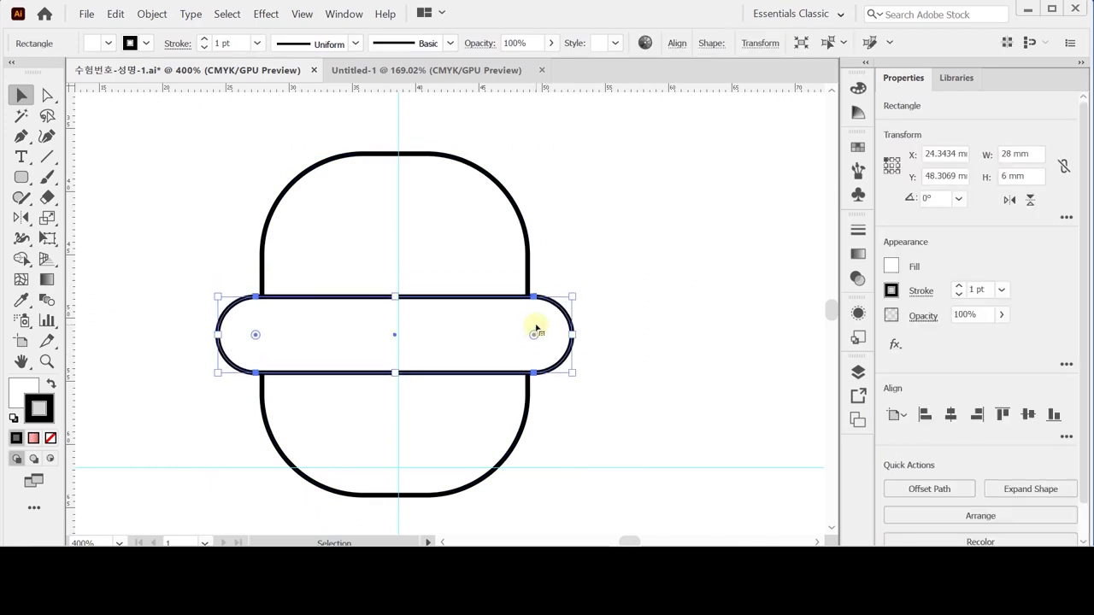
pyautogui.press('Down')
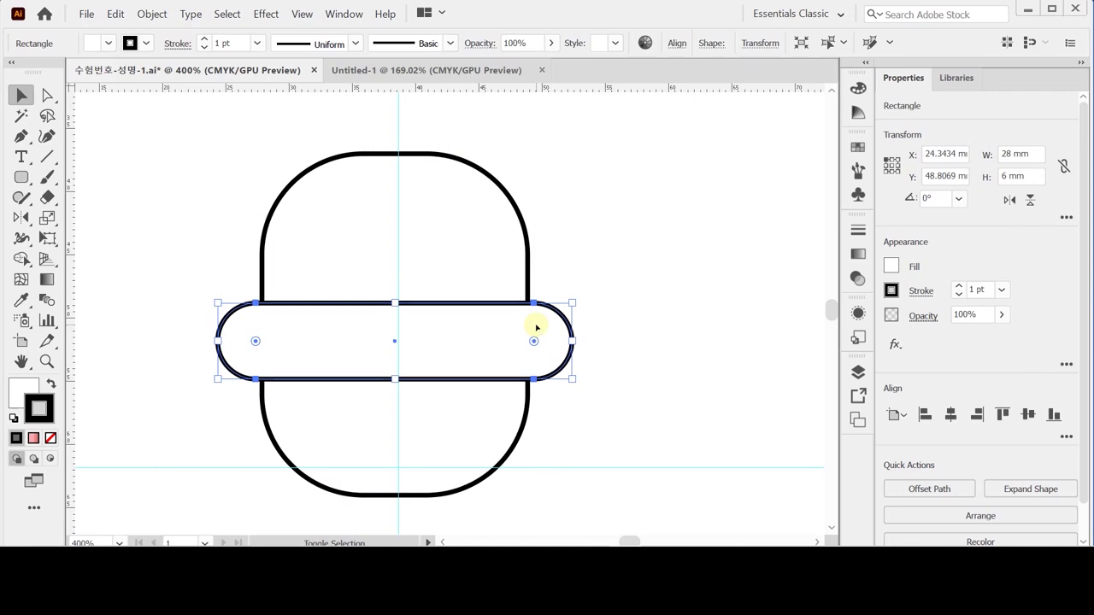
# Unite the two rounded rectangles into one head shape and fill it with the light cream colour sampled from the swatch column.
pyautogui.hscroll(-5, 442, 336)
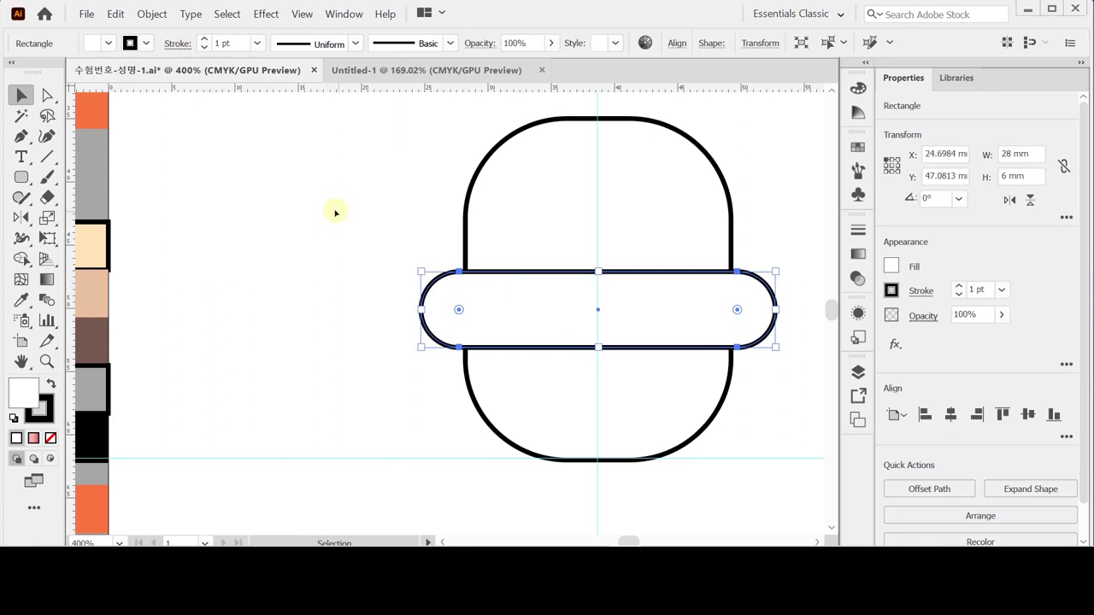
pyautogui.keyDown('shift'); pyautogui.click(530, 322); pyautogui.keyUp('shift')
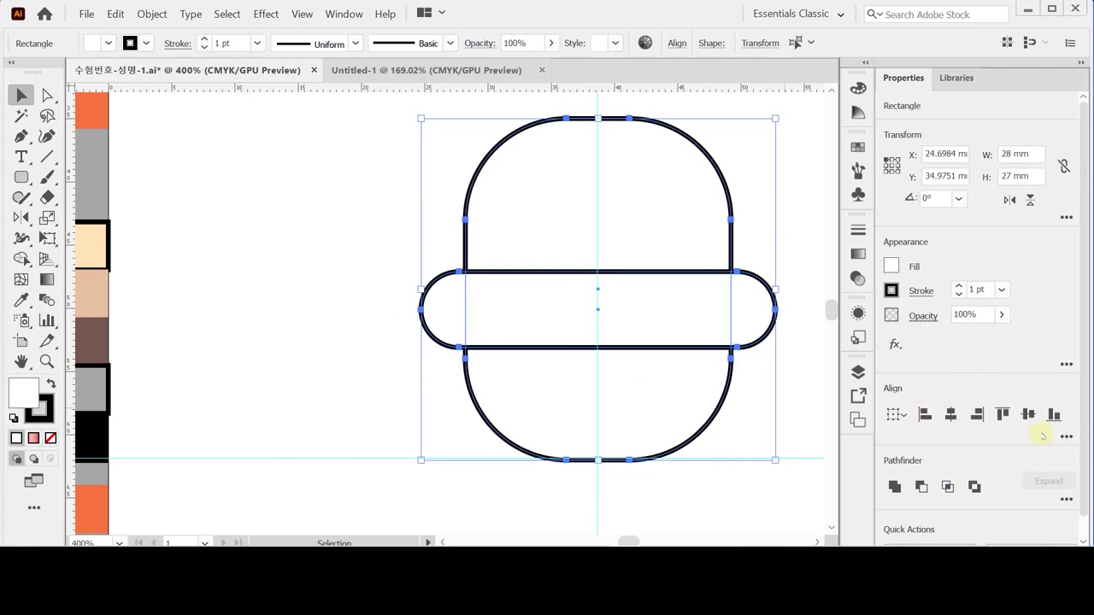
pyautogui.scroll(-1, 1067, 443)
pyautogui.click(895, 462)
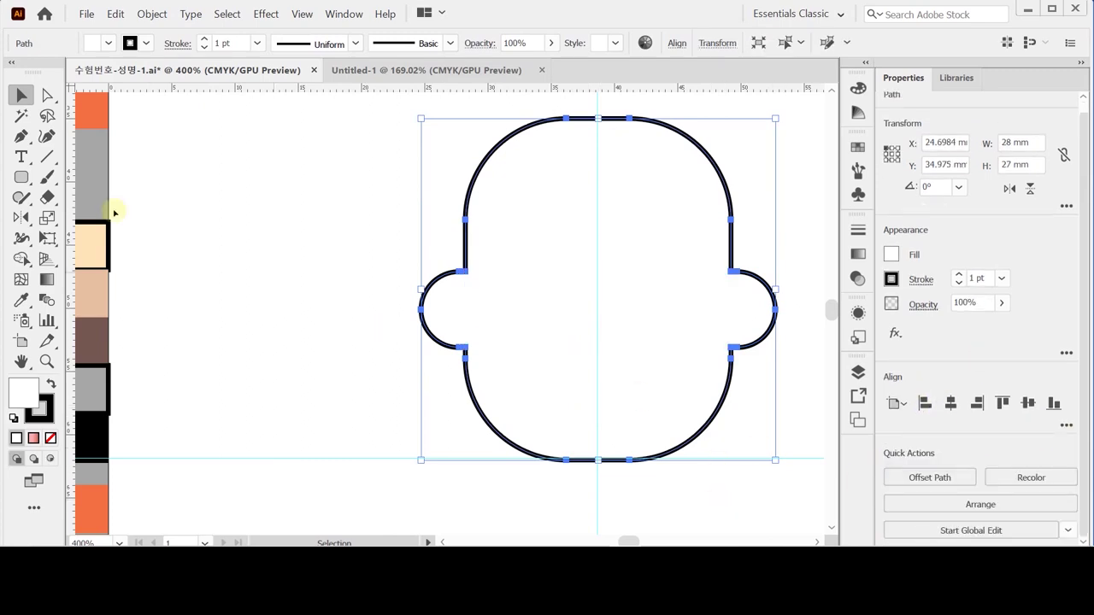
pyautogui.press('i')
pyautogui.click(91, 257)
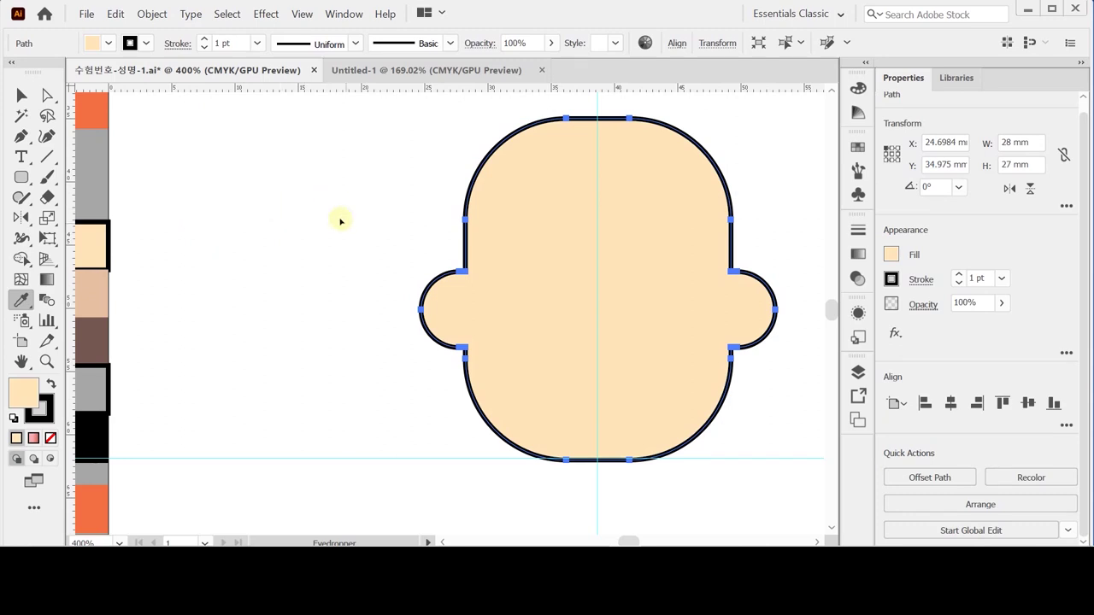
# Trace the left eyebrow from the reference with the Pen tool as an unfilled, black-stroked arc about 4 mm wide.
pyautogui.hotkey('ctrl', 'shift', 'a')
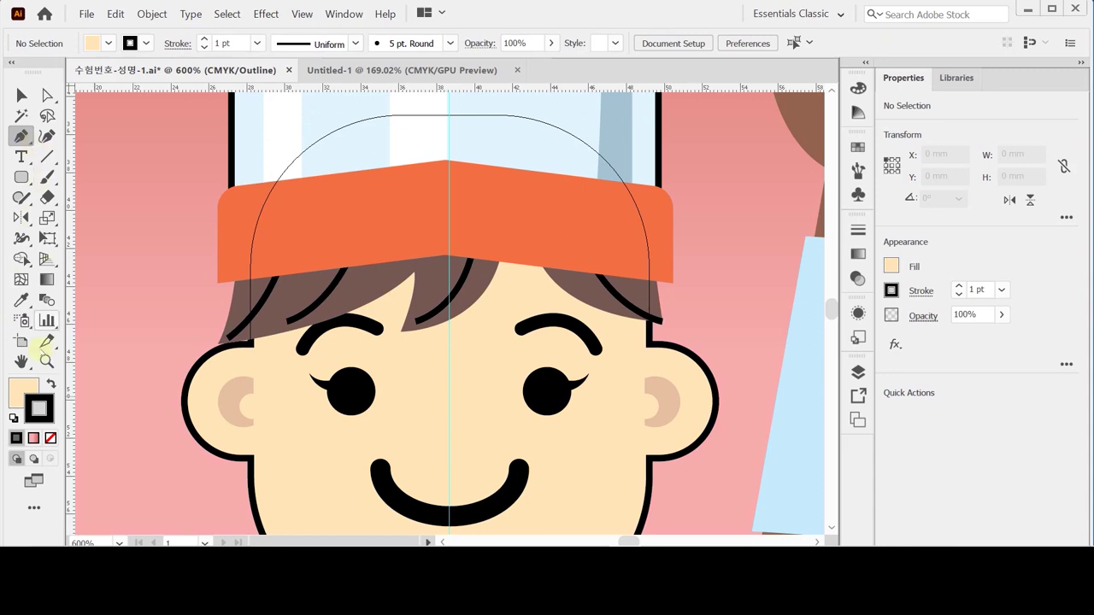
pyautogui.click(14, 393)
pyautogui.click(51, 438)
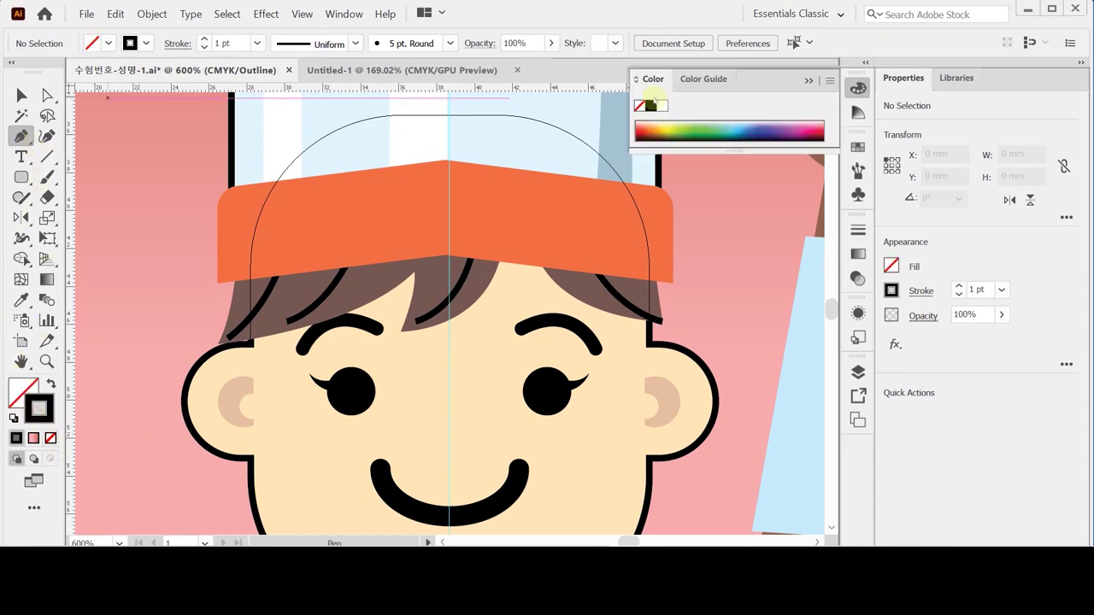
pyautogui.click(301, 347)
pyautogui.moveTo(376, 330); pyautogui.dragTo(426, 361)
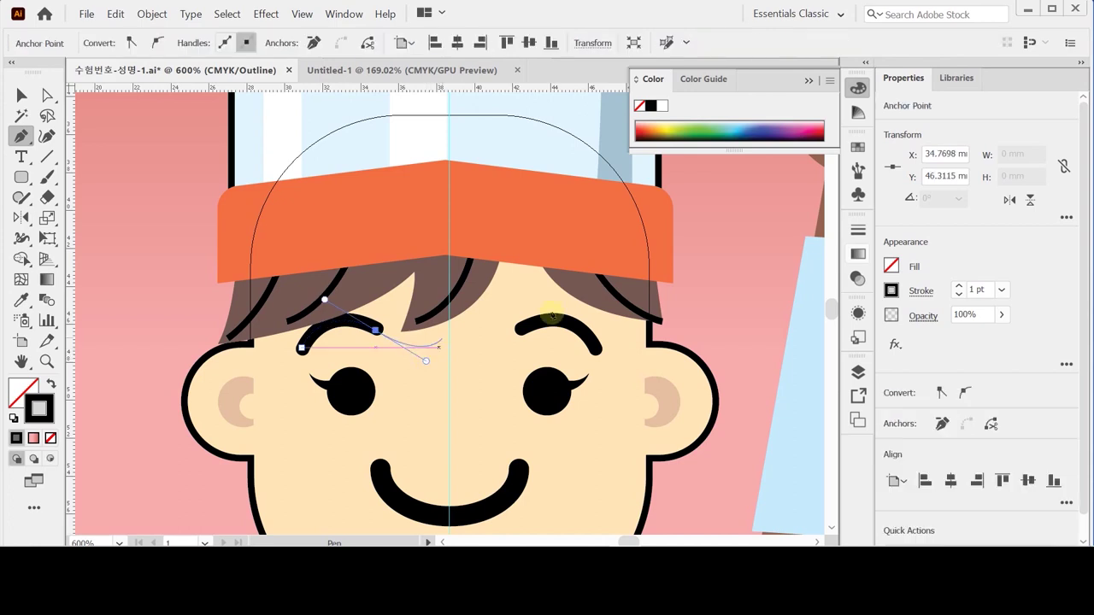
# Set the eyebrow's stroke to 2 pt with round caps and switch back from outline to preview display.
pyautogui.click(928, 298)
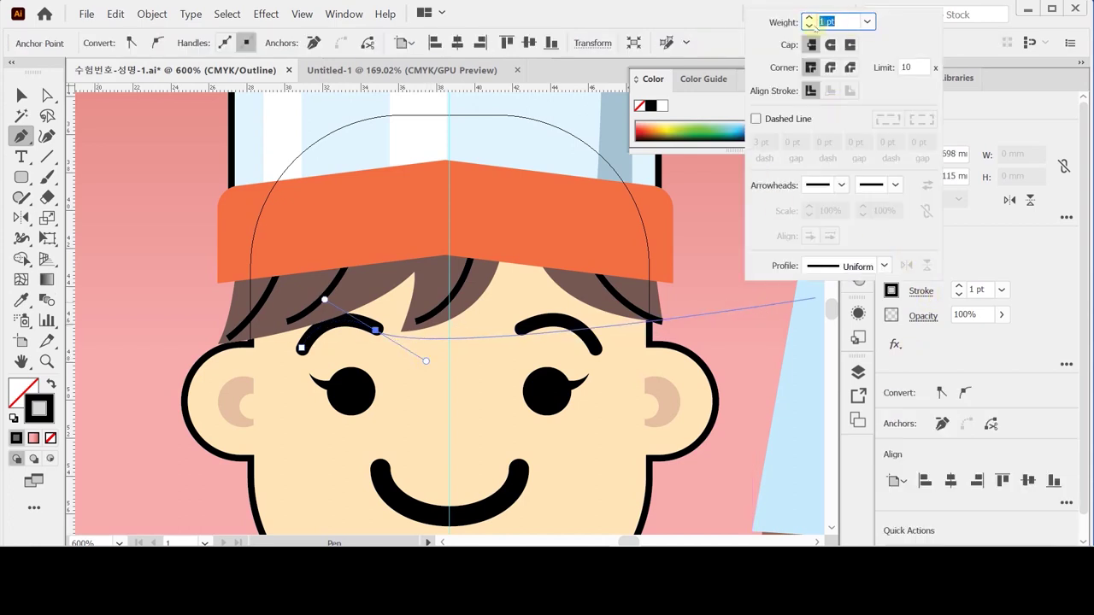
pyautogui.click(808, 18)
pyautogui.click(830, 45)
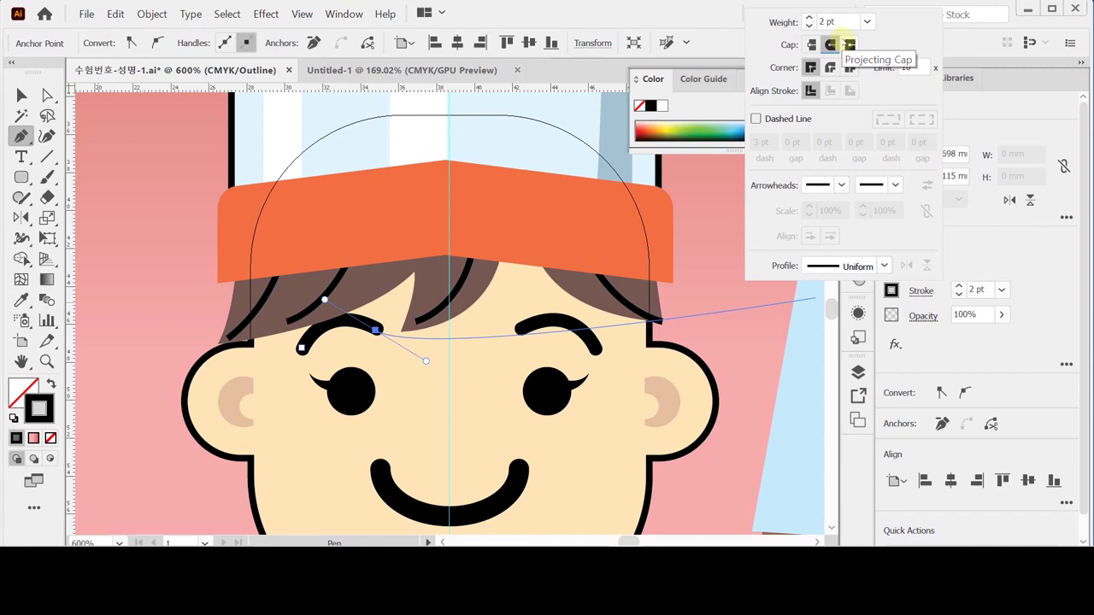
pyautogui.click(426, 330)
pyautogui.hotkey('ctrl', 'y')
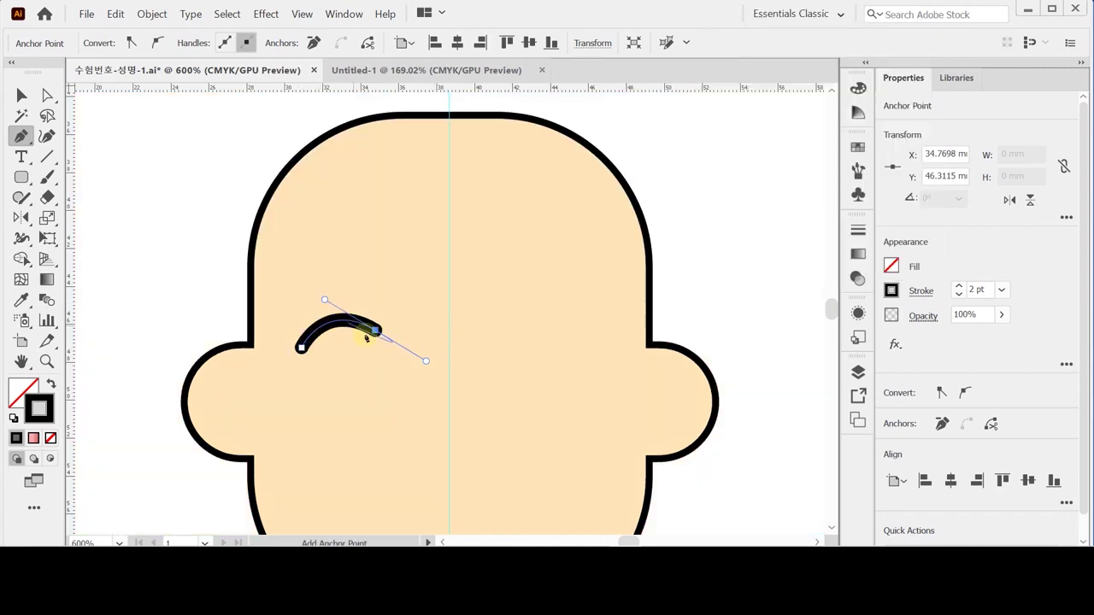
# Convert the eyebrow's stroke into a filled shape with Outline Stroke.
pyautogui.click(152, 14)
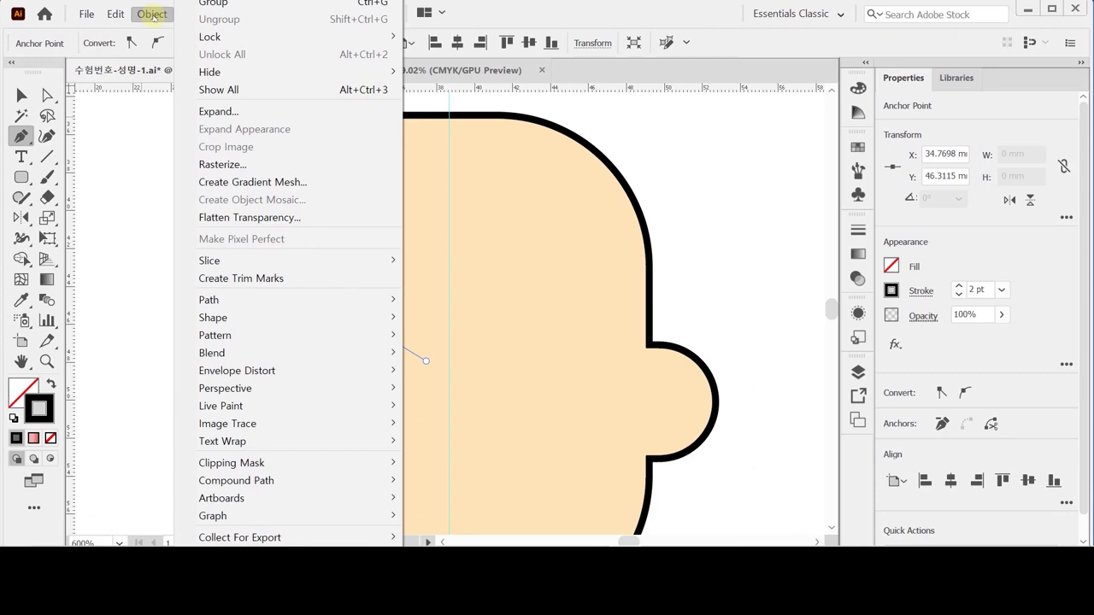
pyautogui.click(348, 300)
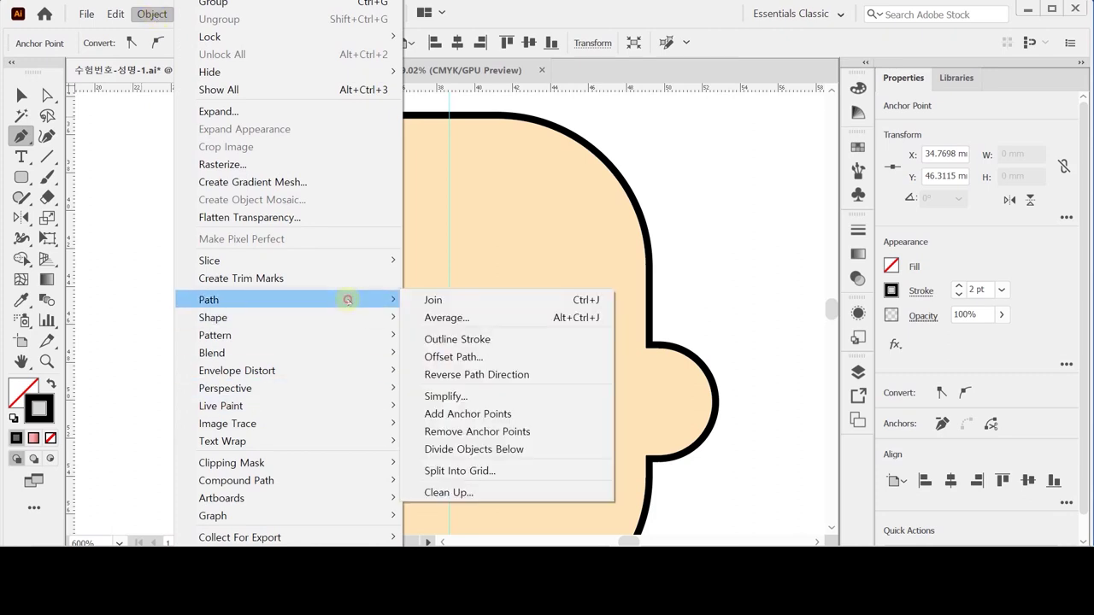
pyautogui.click(513, 342)
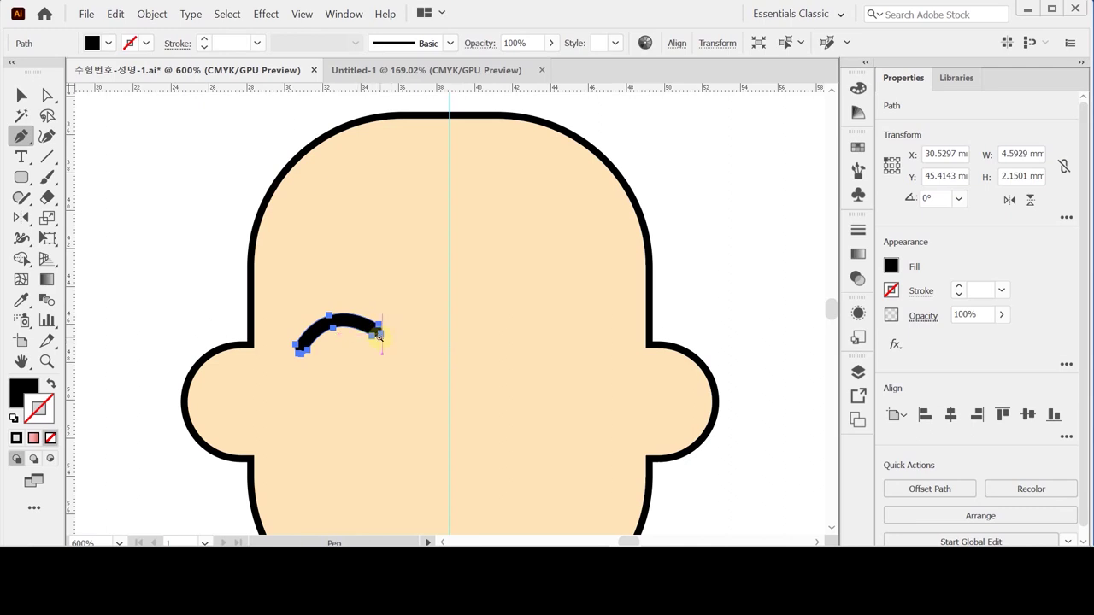
# Draw a circle about 2.65 mm across inside the left ear with the default white fill and black stroke.
pyautogui.hotkey('ctrl', '+')
pyautogui.moveTo(469, 310); pyautogui.dragTo(430, 254)
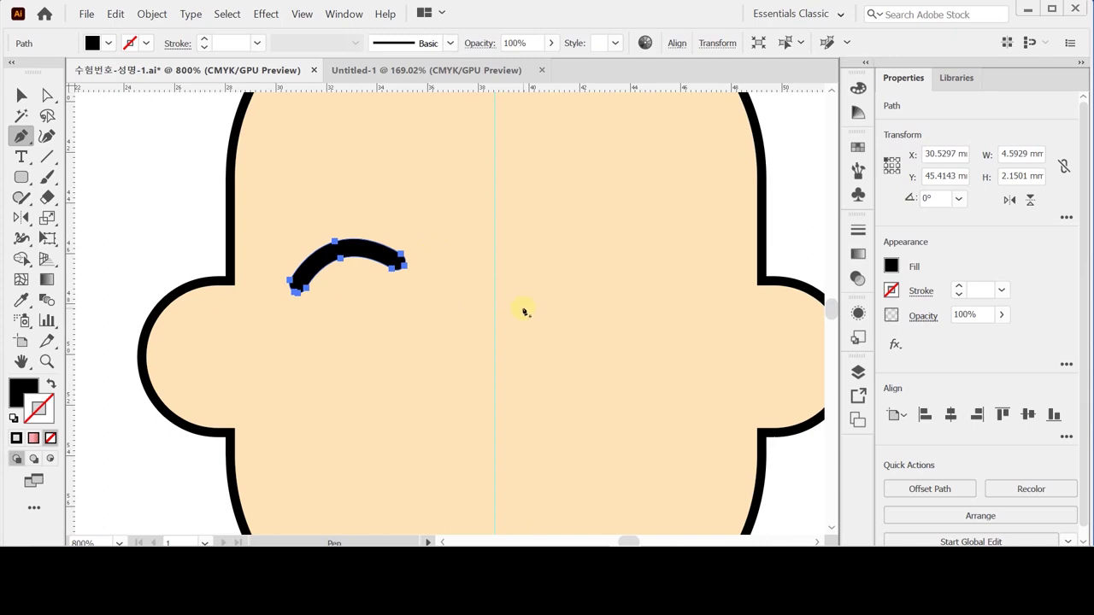
pyautogui.press('l')
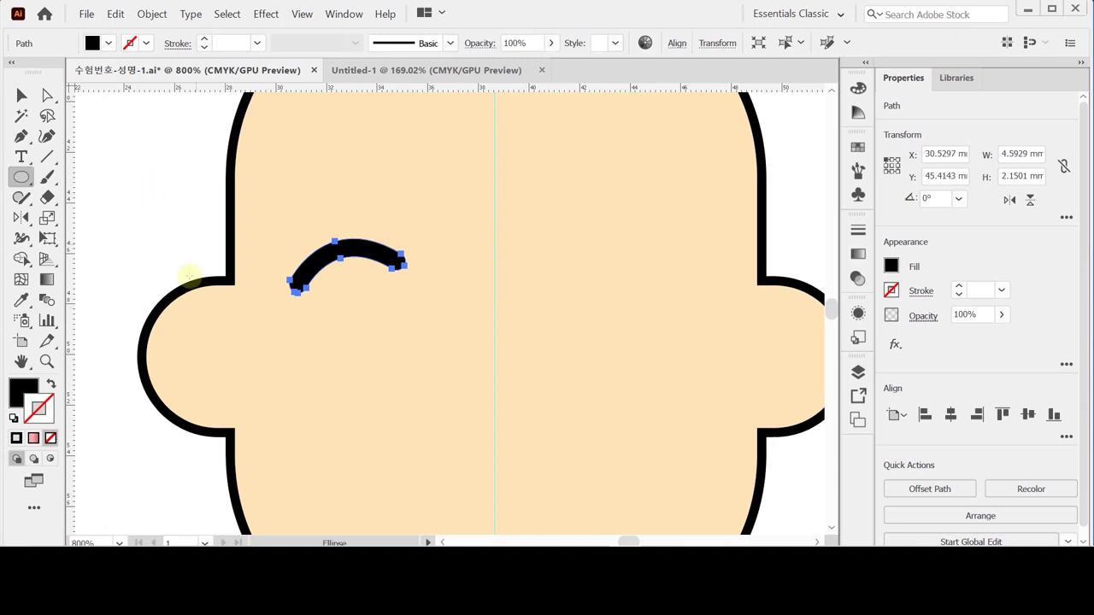
pyautogui.scroll(-2, 265, 337)
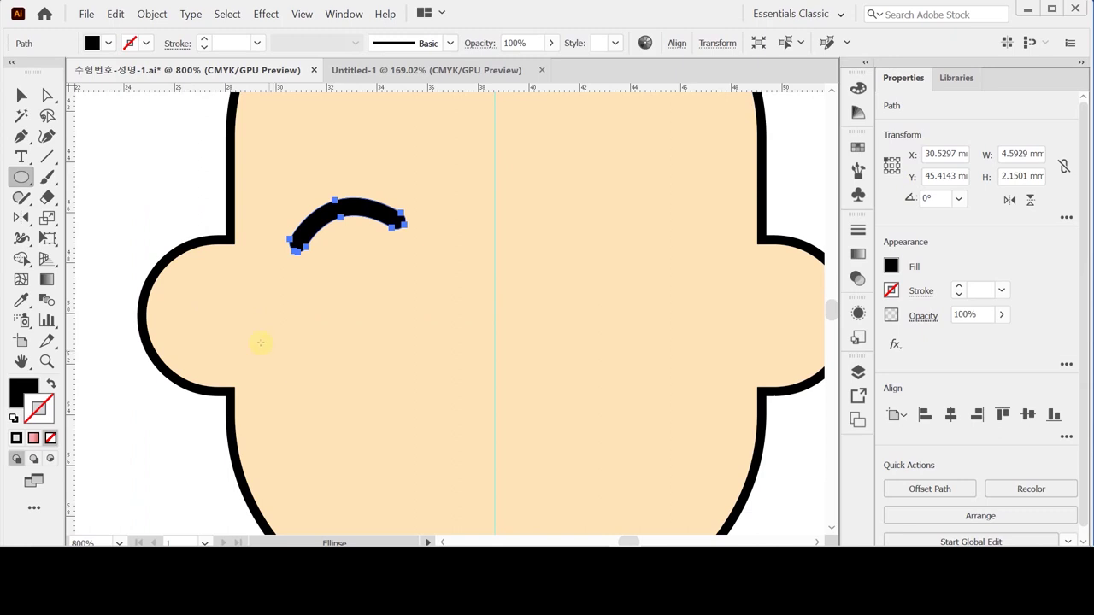
pyautogui.hotkey('ctrl', 'shift', 'a')
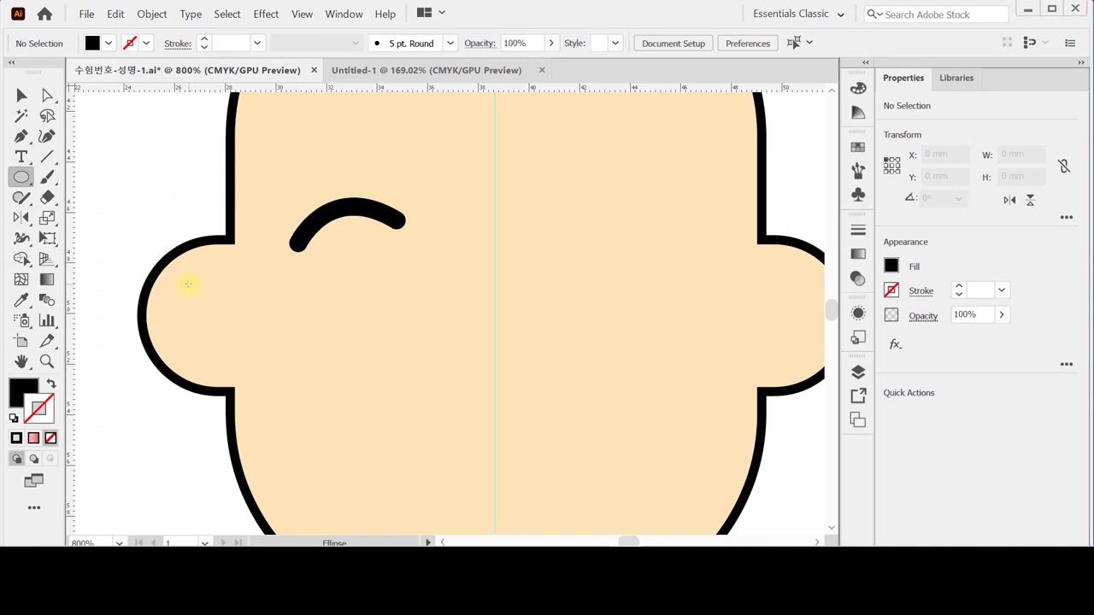
pyautogui.moveTo(225, 323); pyautogui.dragTo(252, 351)
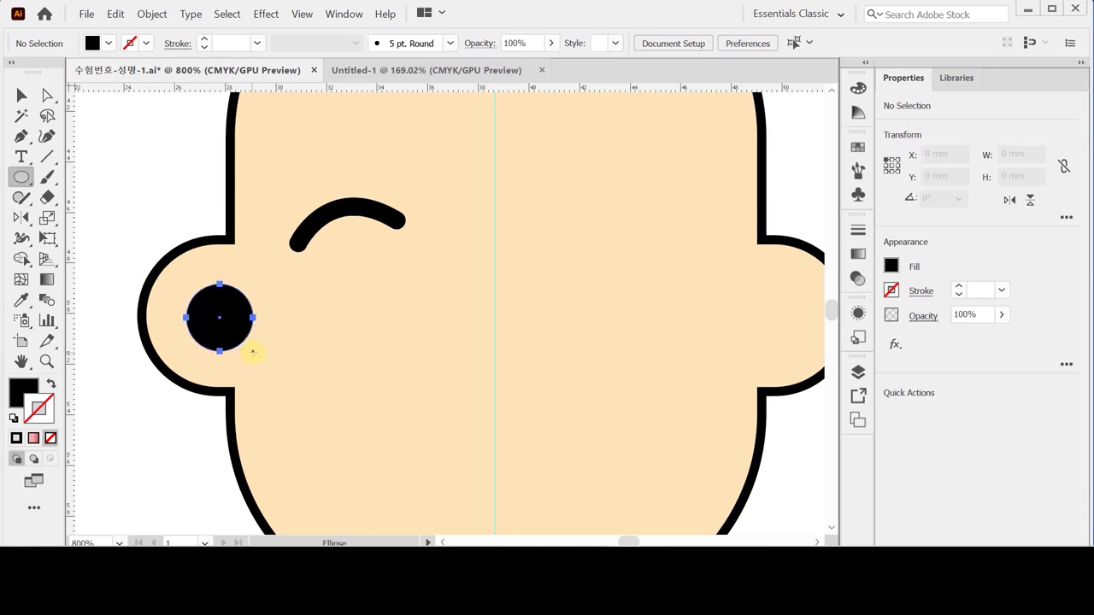
pyautogui.click(12, 419)
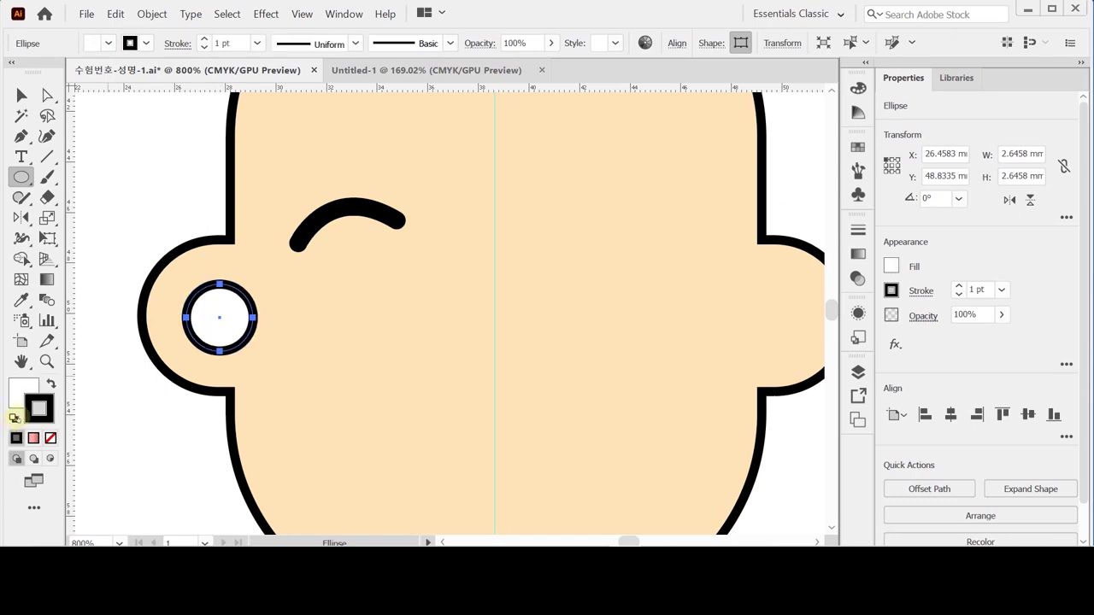
# Reduce the ear circle's stroke weight to 0.5 pt.
pyautogui.keyDown('ctrl'); pyautogui.click(151, 422); pyautogui.keyUp('ctrl')
pyautogui.keyDown('ctrl'); pyautogui.click(255, 325); pyautogui.keyUp('ctrl')
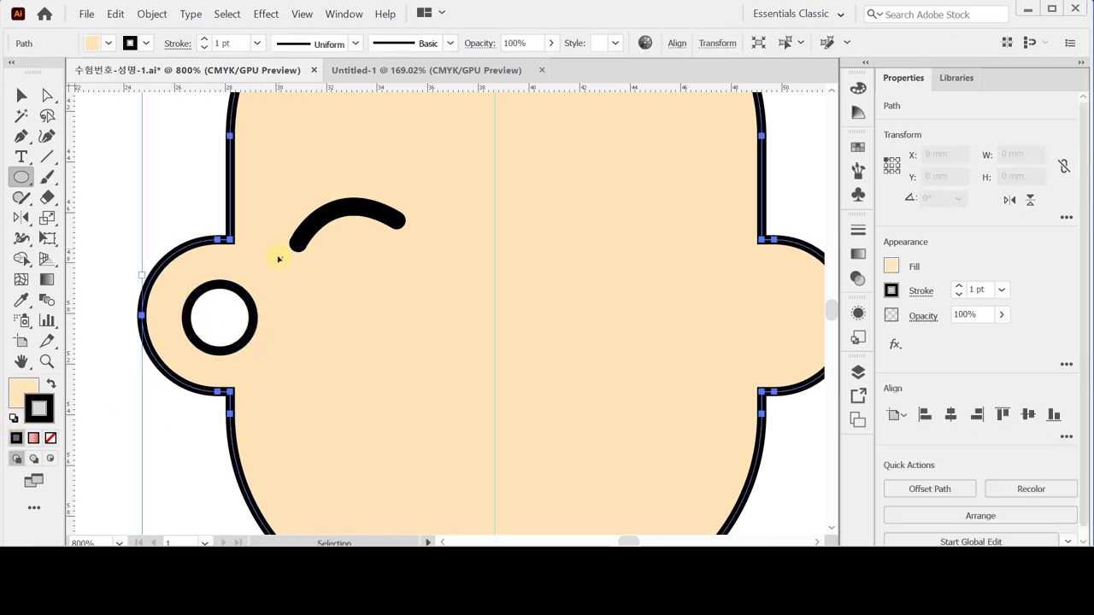
pyautogui.keyDown('ctrl'); pyautogui.keyDown('shift'); pyautogui.click(237, 307); pyautogui.keyUp('shift'); pyautogui.keyUp('ctrl')
pyautogui.keyDown('ctrl'); pyautogui.click(185, 288); pyautogui.keyUp('ctrl')
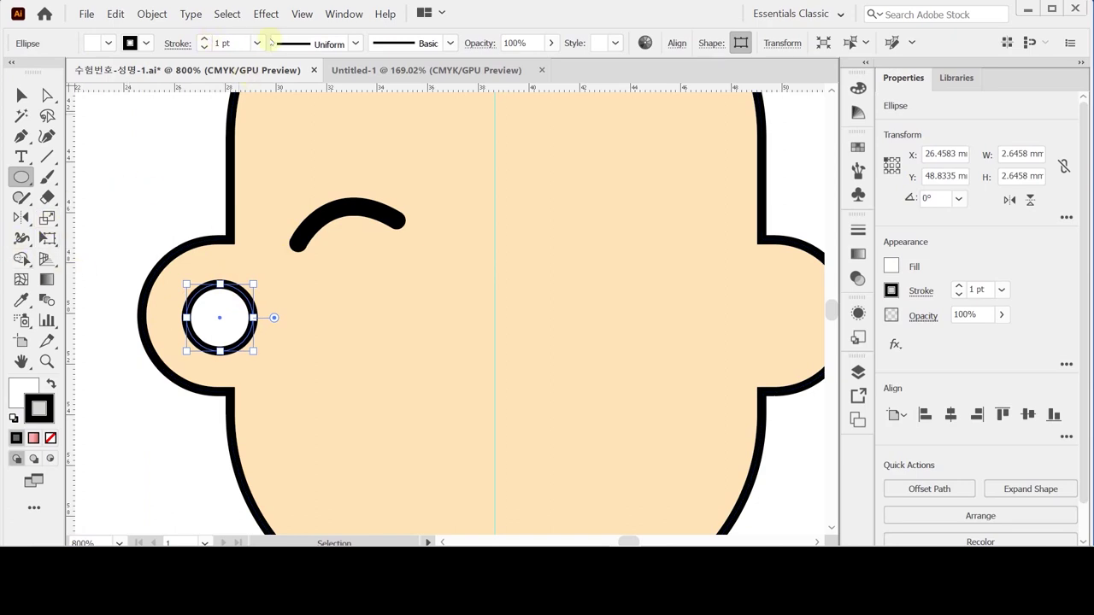
pyautogui.click(256, 43)
pyautogui.click(278, 80)
pyautogui.keyDown('ctrl'); pyautogui.click(108, 219); pyautogui.keyUp('ctrl')
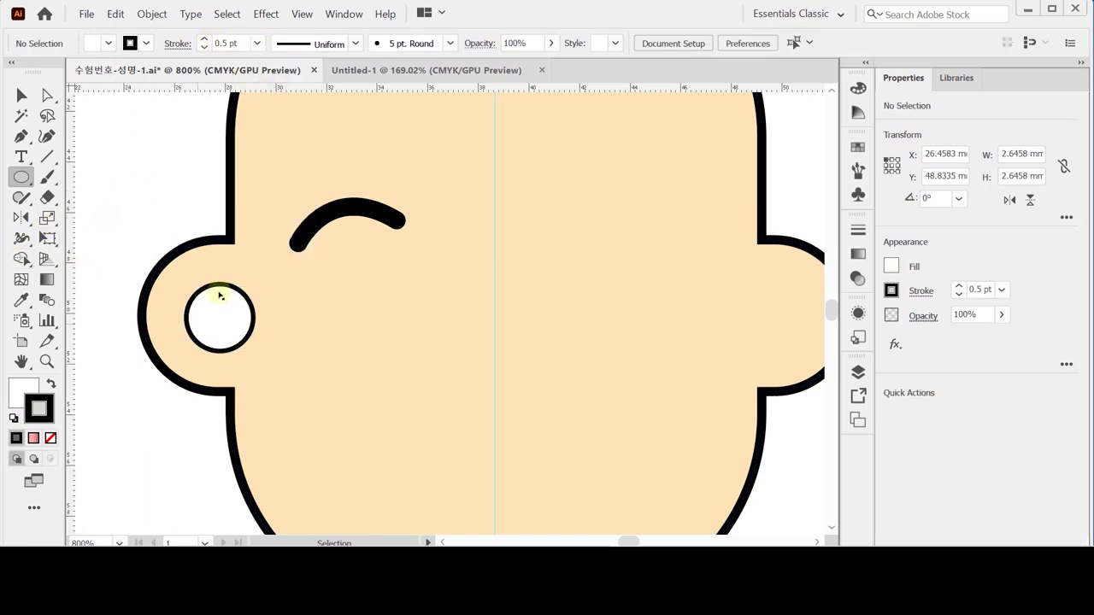
# Draw a circle about 1.52 mm across inside the ear circle and a rectangle about 4.4 mm tall over both circles' right portion.
pyautogui.moveTo(209, 303); pyautogui.dragTo(247, 340)
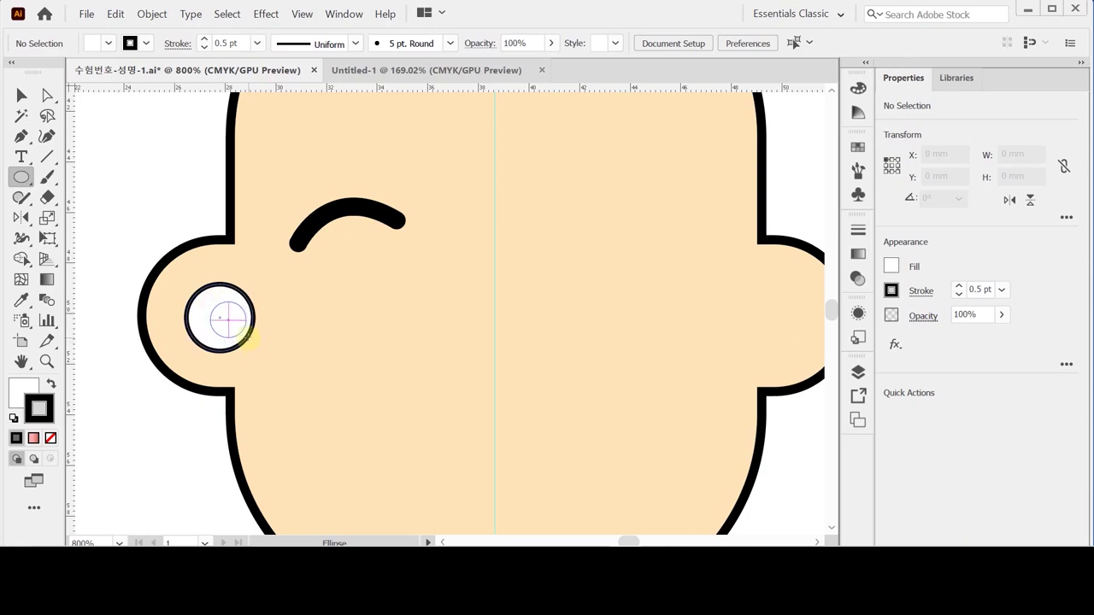
pyautogui.moveTo(247, 340); pyautogui.dragTo(248, 339)
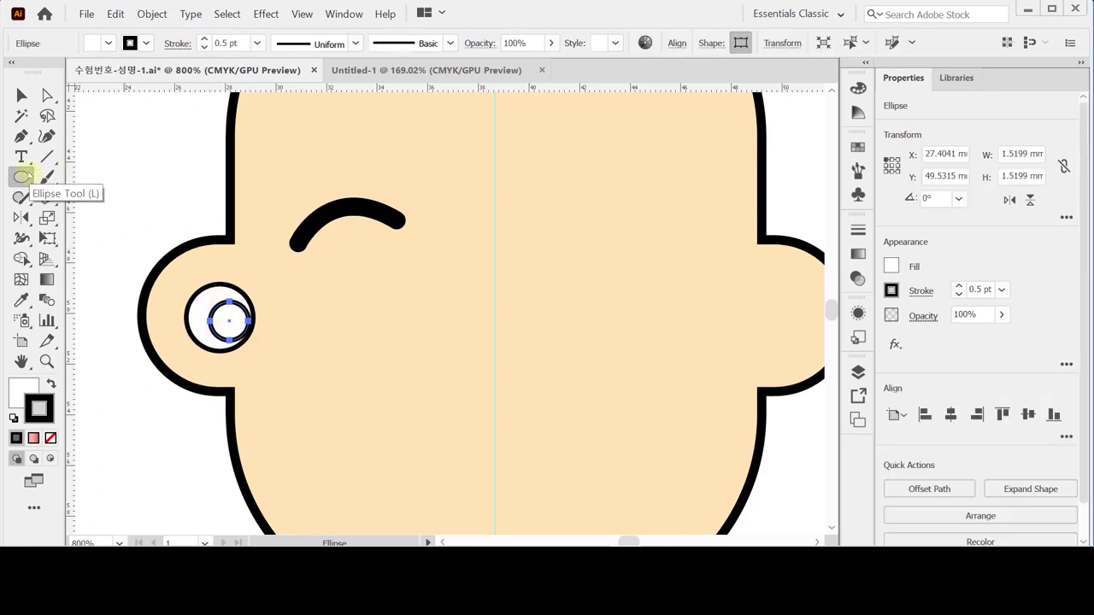
pyautogui.moveTo(21, 176); pyautogui.dragTo(86, 173)
pyautogui.click(86, 175)
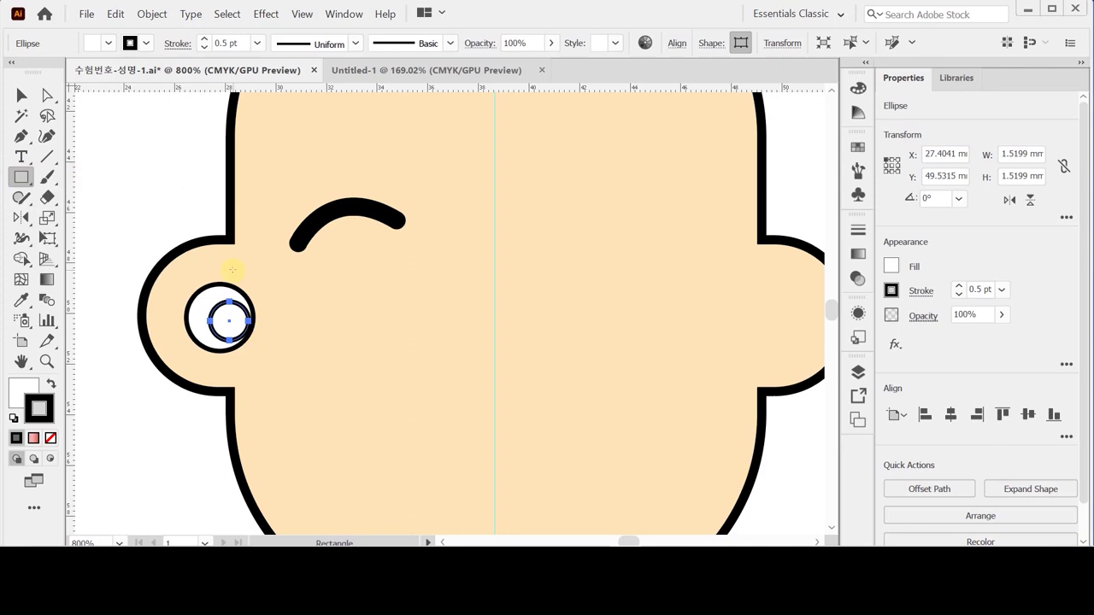
pyautogui.moveTo(229, 265); pyautogui.dragTo(273, 372)
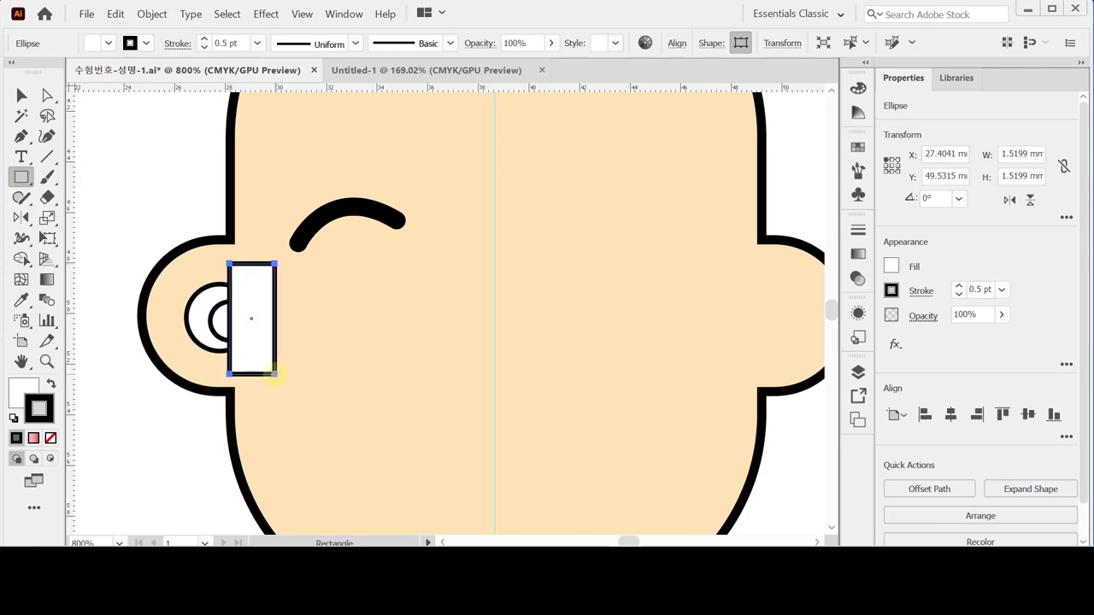
# Subtract the small circle and the rectangle from the larger ear circle to leave a C-shaped inner ear.
pyautogui.keyDown('ctrl'); pyautogui.click(195, 303); pyautogui.keyUp('ctrl')
pyautogui.hotkey('ctrl', 'shift', ']')
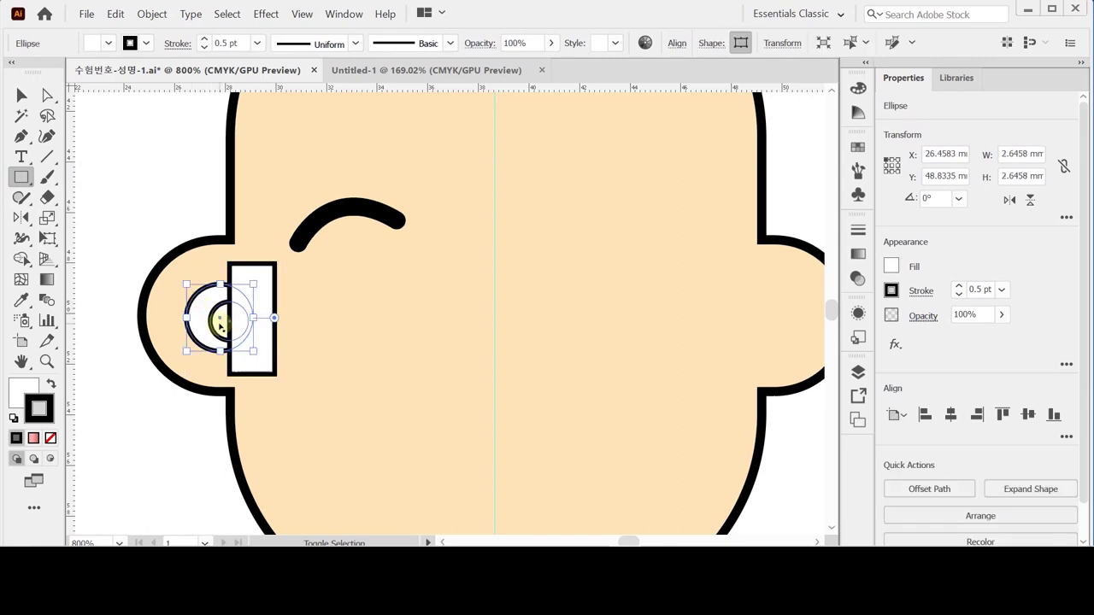
pyautogui.keyDown('ctrl'); pyautogui.keyDown('shift'); pyautogui.click(270, 275); pyautogui.keyUp('shift'); pyautogui.keyUp('ctrl')
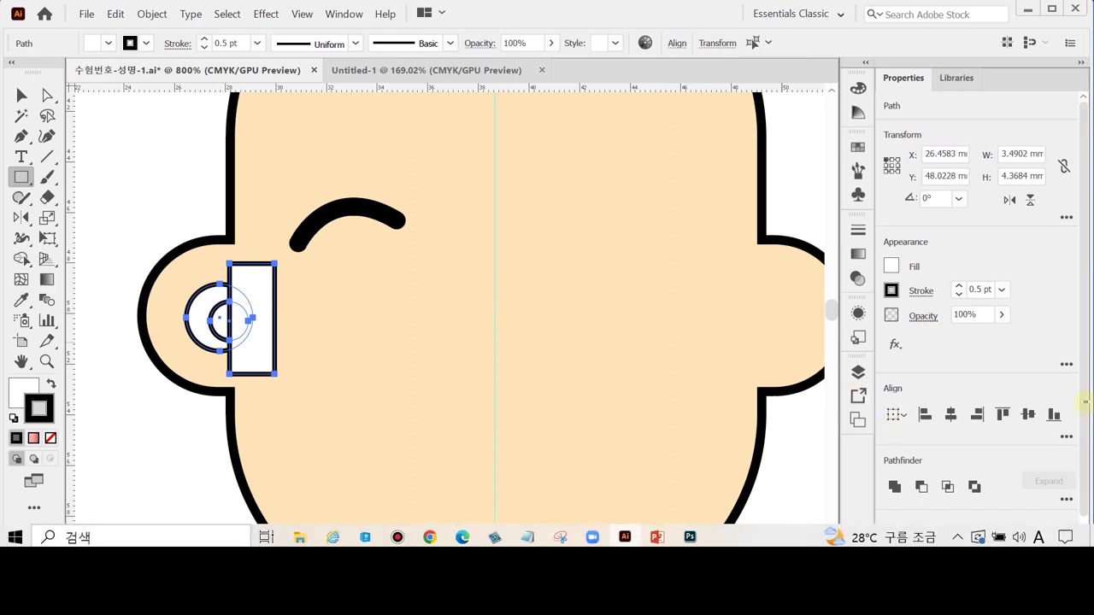
pyautogui.click(922, 486)
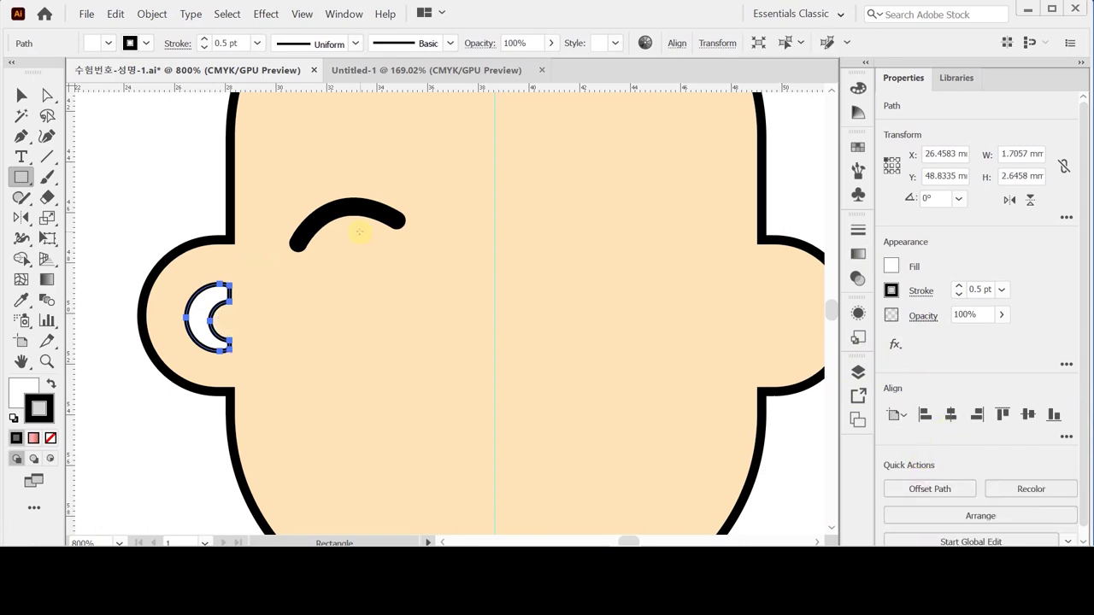
# Fill the inner-ear shape with the tan colour sampled from the swatch column, without a stroke.
pyautogui.moveTo(142, 235); pyautogui.dragTo(288, 208)
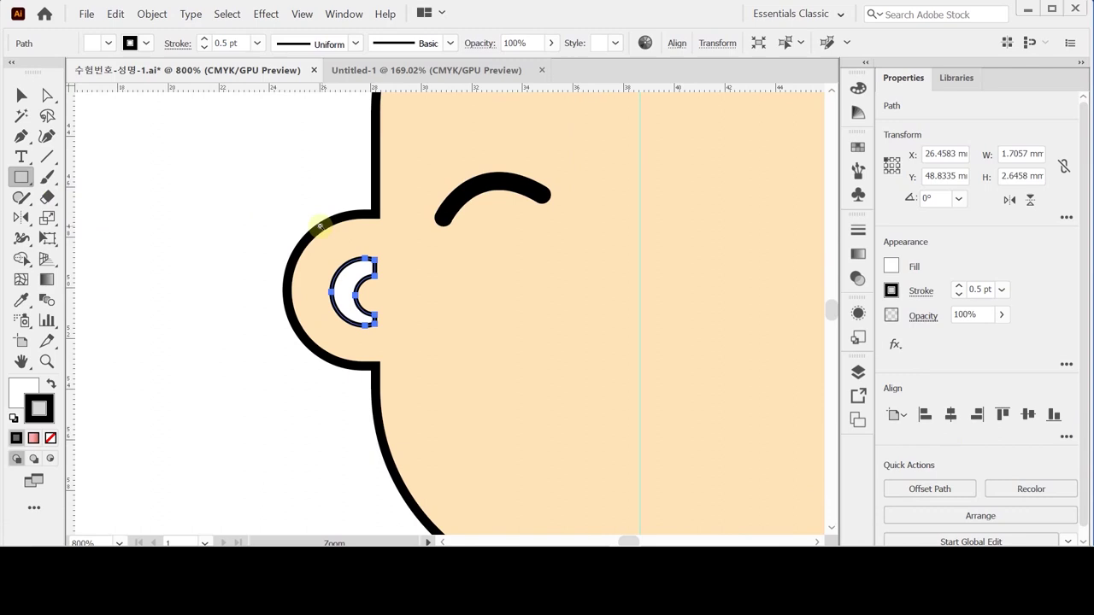
pyautogui.scroll(-3, 319, 225)
pyautogui.moveTo(357, 293); pyautogui.dragTo(300, 205)
pyautogui.press('i')
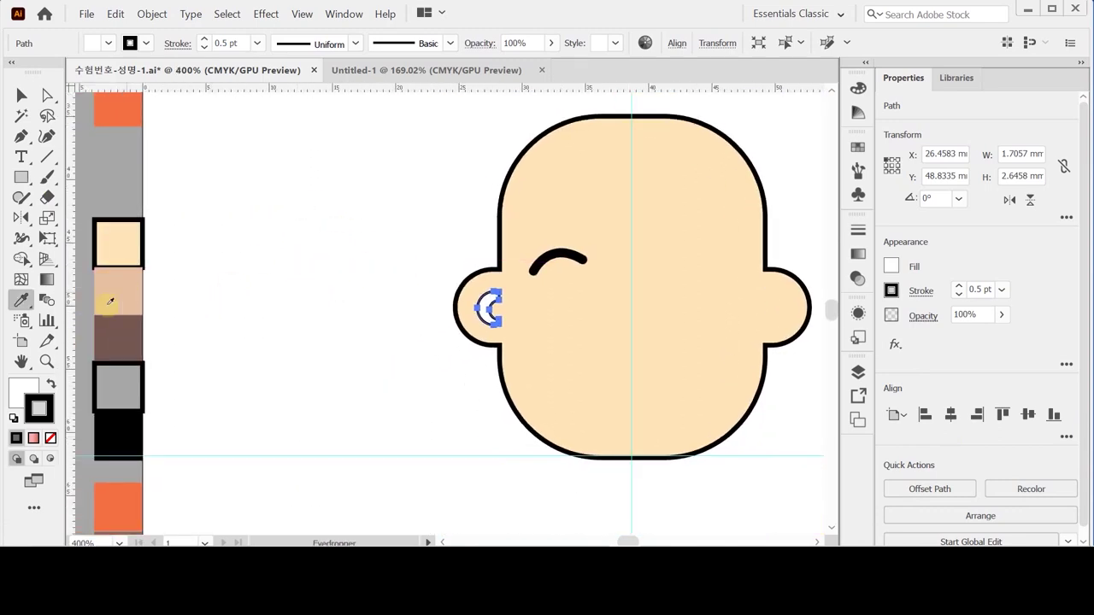
pyautogui.click(110, 302)
pyautogui.hotkey('ctrl', 'shift', 'a')
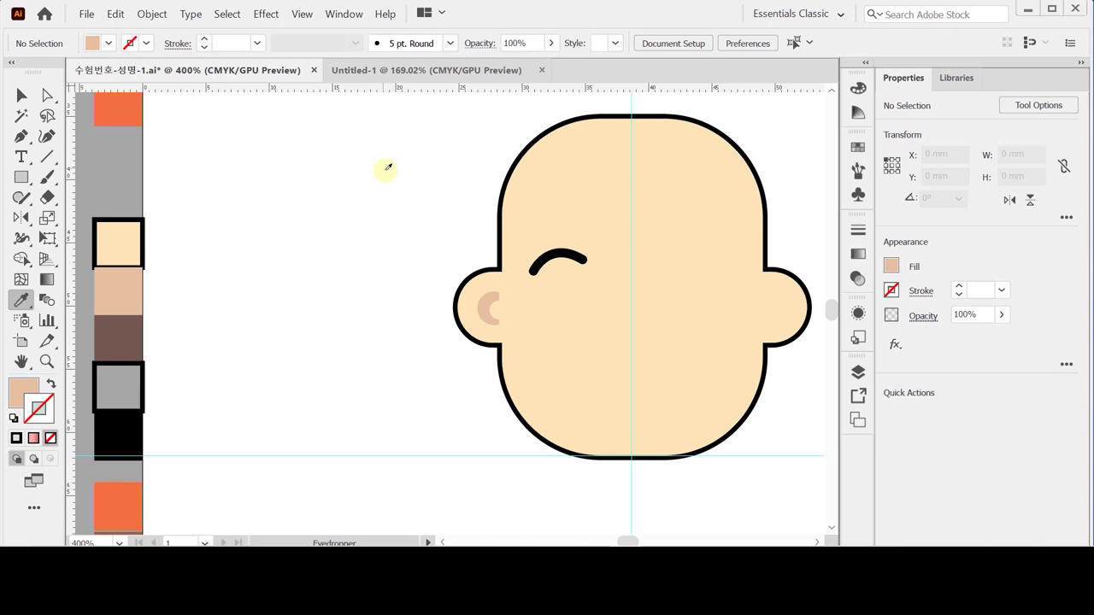
# Draw the left eye as a circle about 2.53 mm across below the eyebrow, with black fill and no stroke.
pyautogui.click(596, 278)
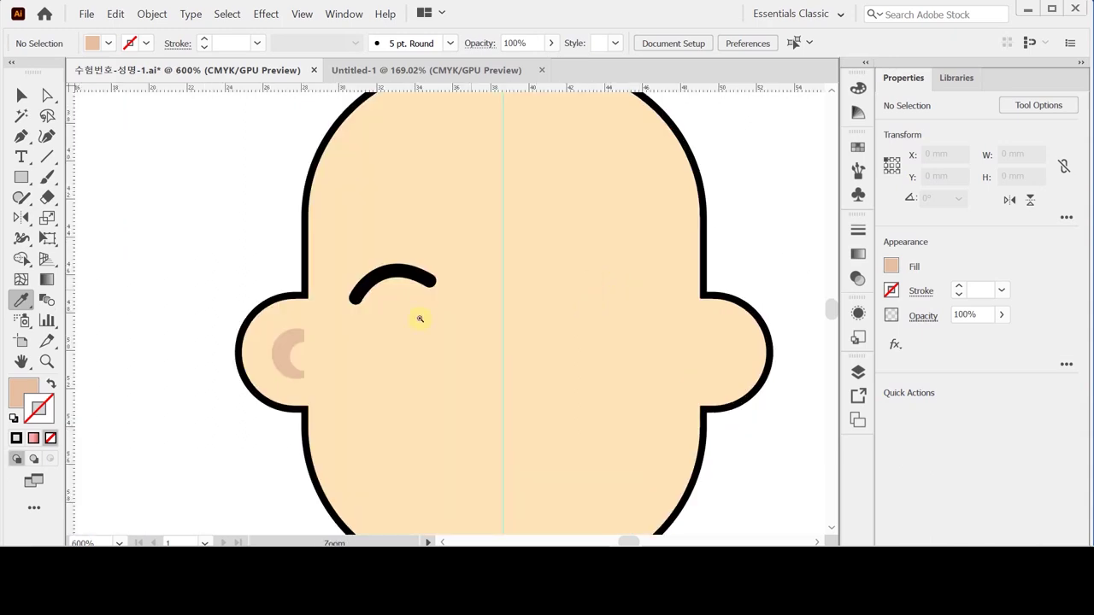
pyautogui.click(420, 319)
pyautogui.moveTo(401, 296); pyautogui.dragTo(295, 257)
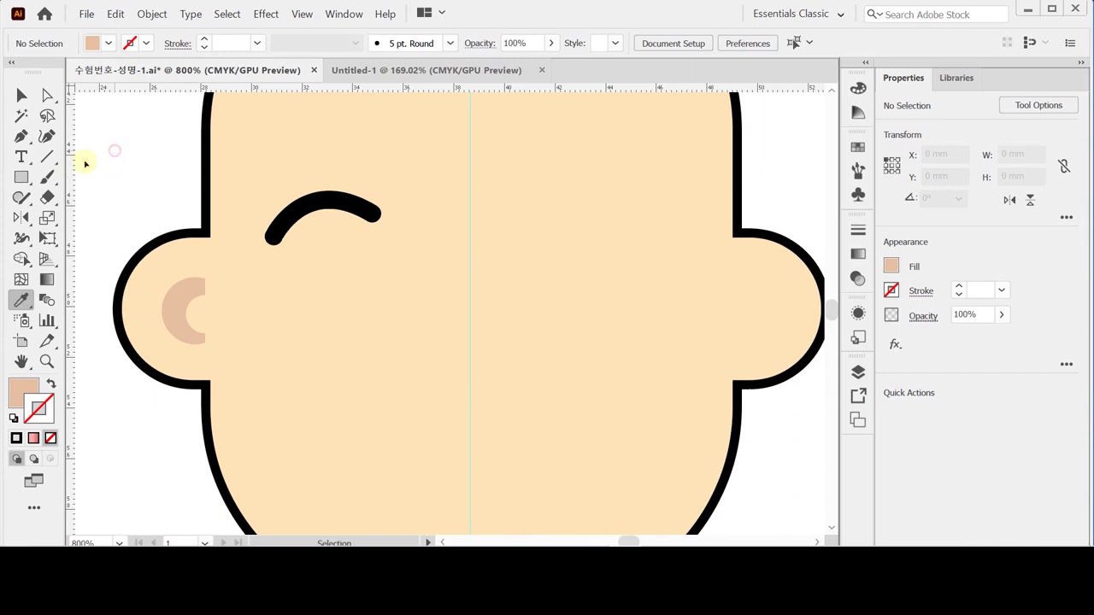
pyautogui.moveTo(21, 177); pyautogui.dragTo(87, 217)
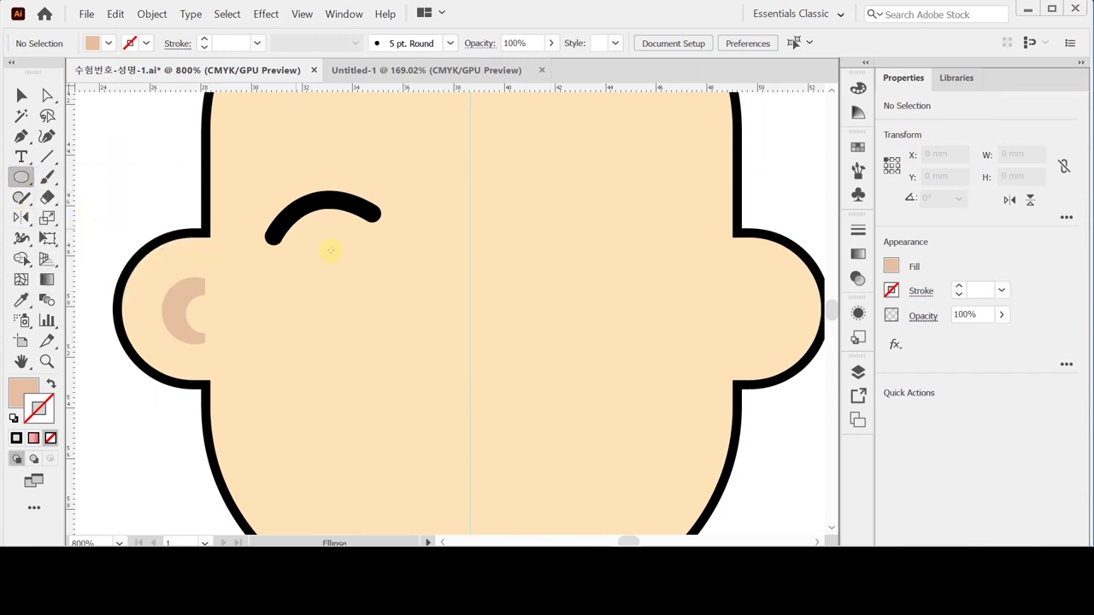
pyautogui.moveTo(312, 266); pyautogui.dragTo(379, 331)
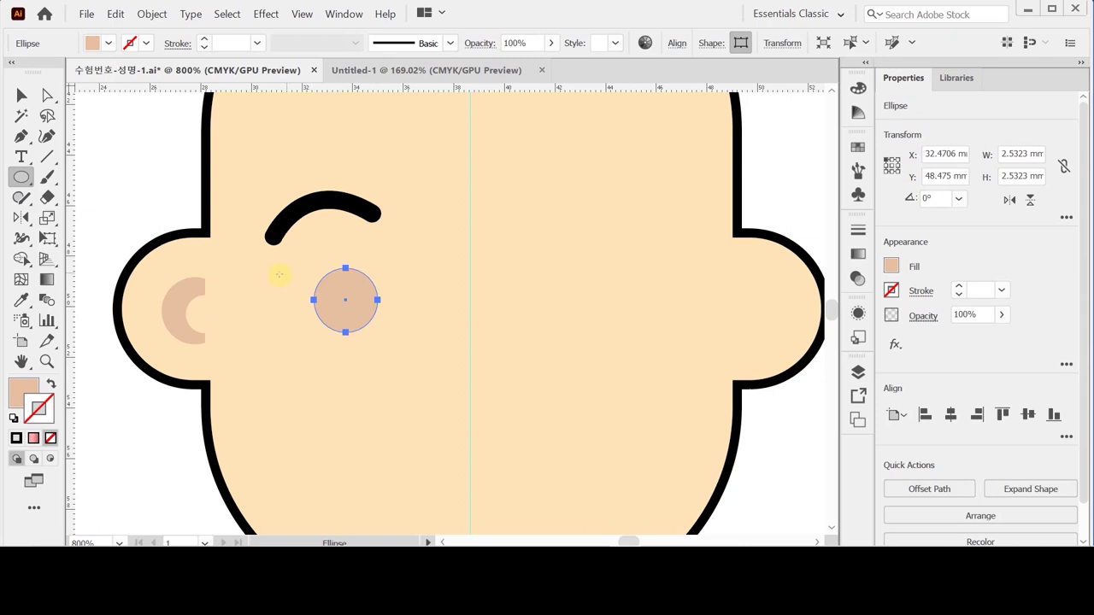
pyautogui.click(13, 418)
pyautogui.click(51, 384)
pyautogui.click(50, 438)
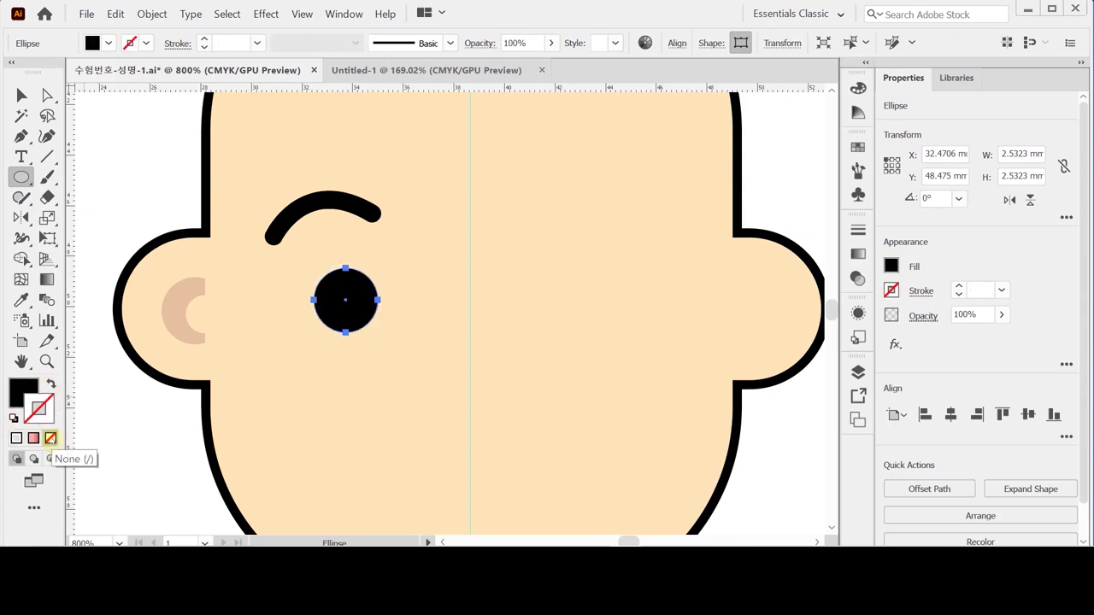
pyautogui.keyDown('ctrl'); pyautogui.click(153, 135); pyautogui.keyUp('ctrl')
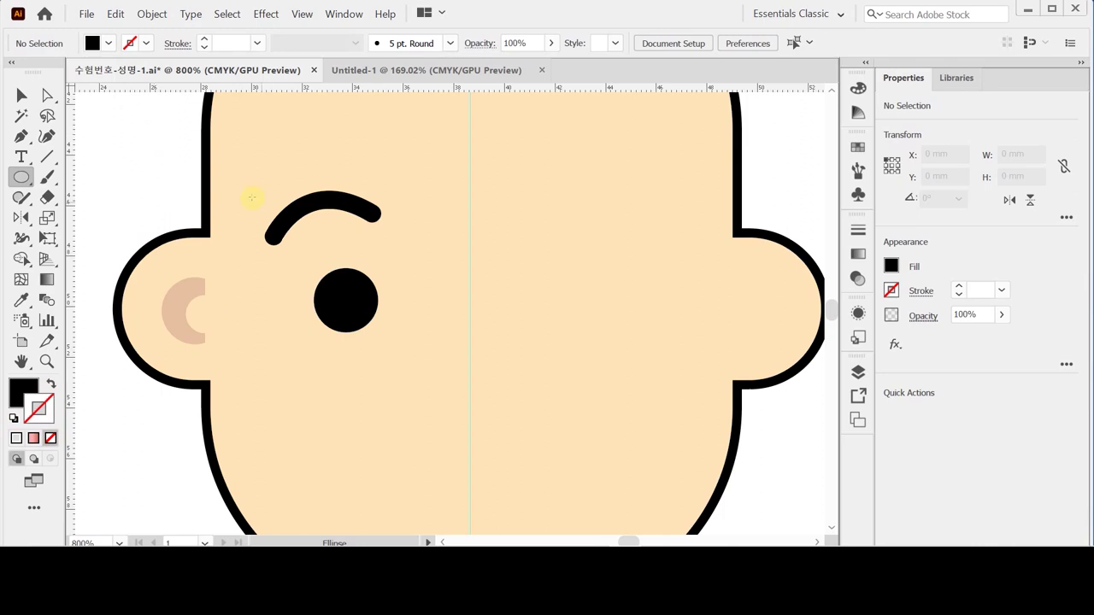
# Draw a small black curved eyelash with the Pen tool, tapering outward from the left eye's upper outer edge.
pyautogui.click(21, 135)
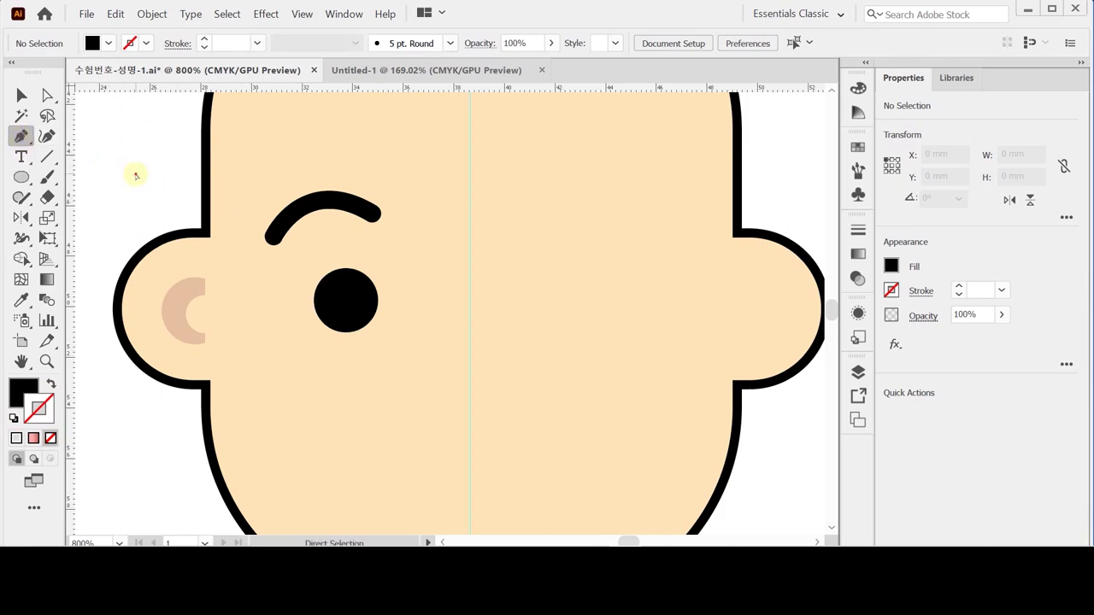
pyautogui.click(327, 286)
pyautogui.moveTo(292, 288); pyautogui.dragTo(322, 303)
pyautogui.click(322, 303)
pyautogui.click(328, 288)
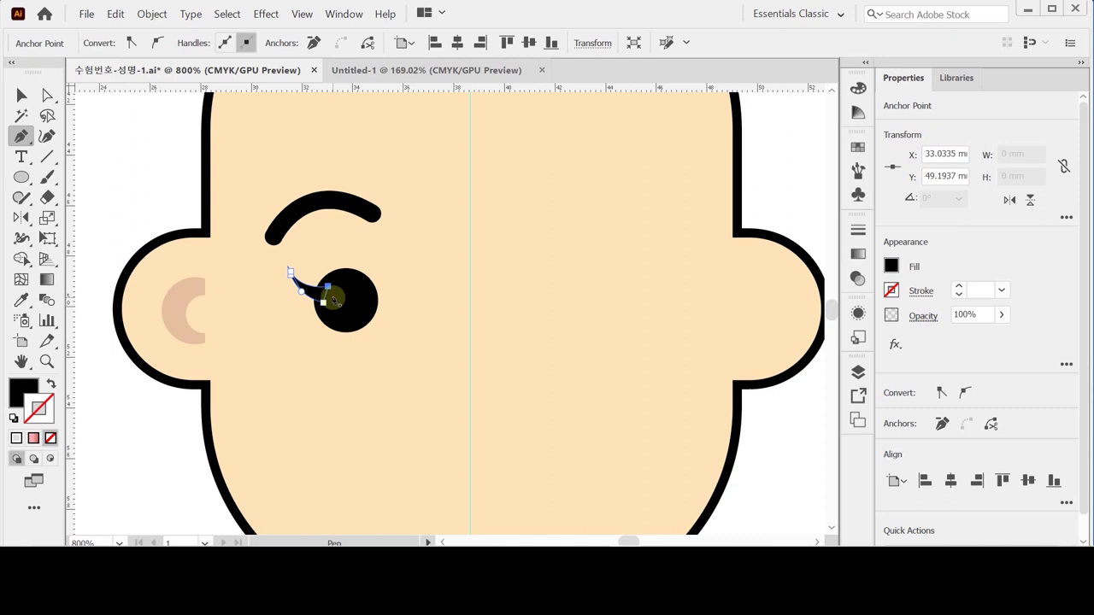
# Unite the eyelash and the left eye circle into a single shape.
pyautogui.keyDown('ctrl'); pyautogui.click(346, 301); pyautogui.keyUp('ctrl')
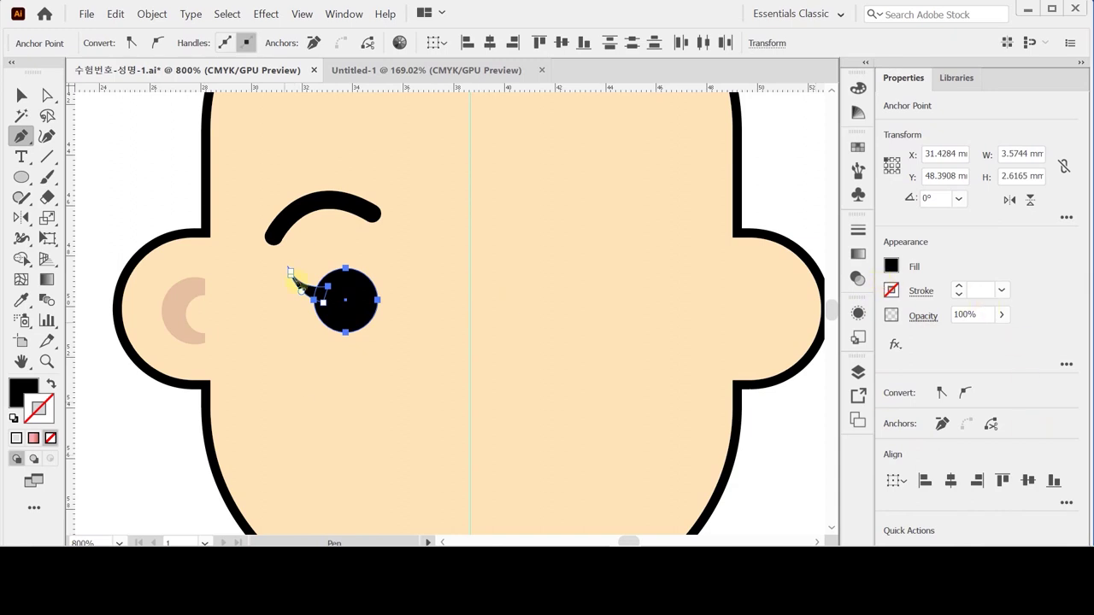
pyautogui.keyDown('ctrl'); pyautogui.click(295, 280); pyautogui.keyUp('ctrl')
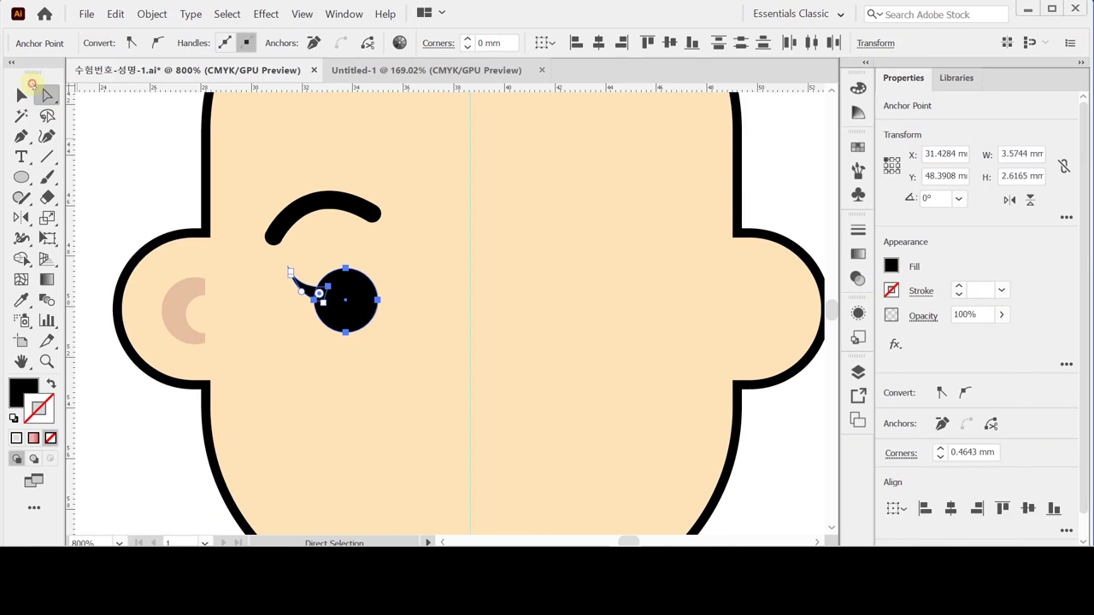
pyautogui.click(24, 94)
pyautogui.keyDown('shift'); pyautogui.click(297, 284); pyautogui.keyUp('shift')
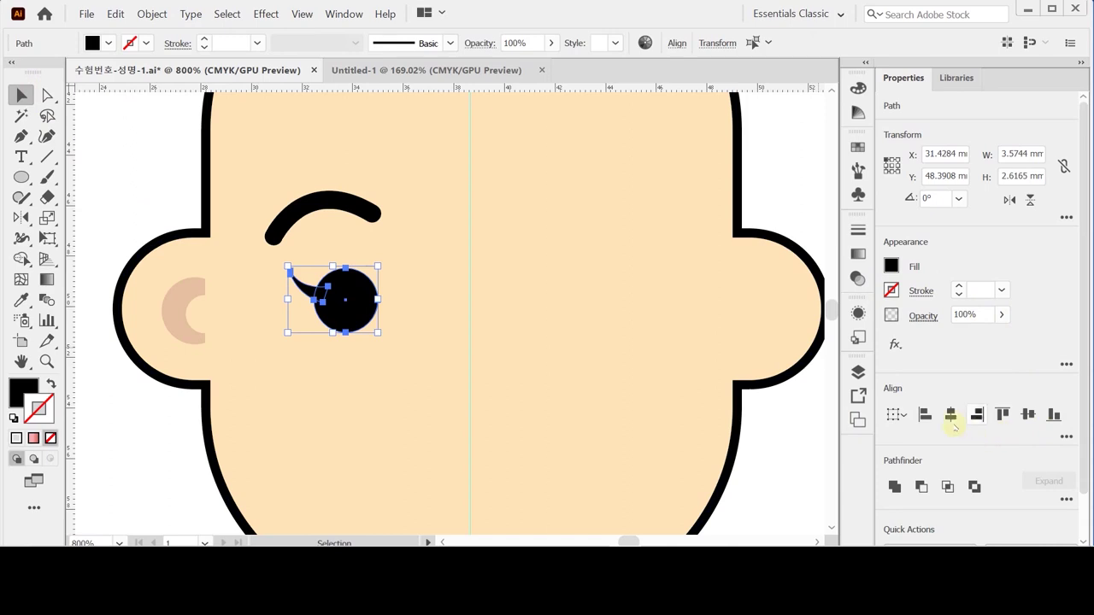
pyautogui.scroll(-1, 906, 470)
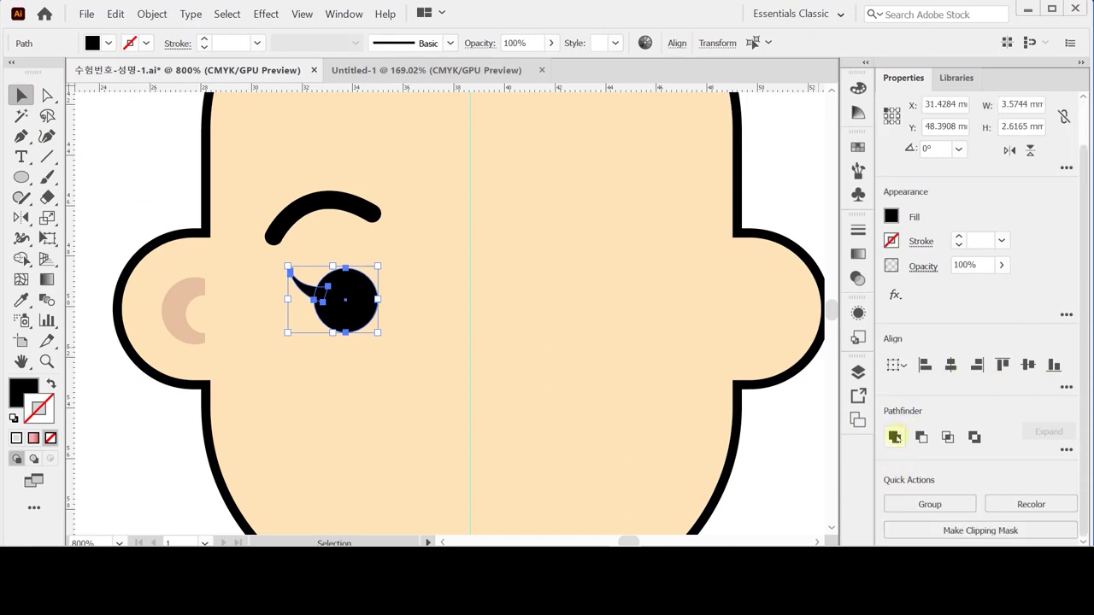
pyautogui.click(895, 436)
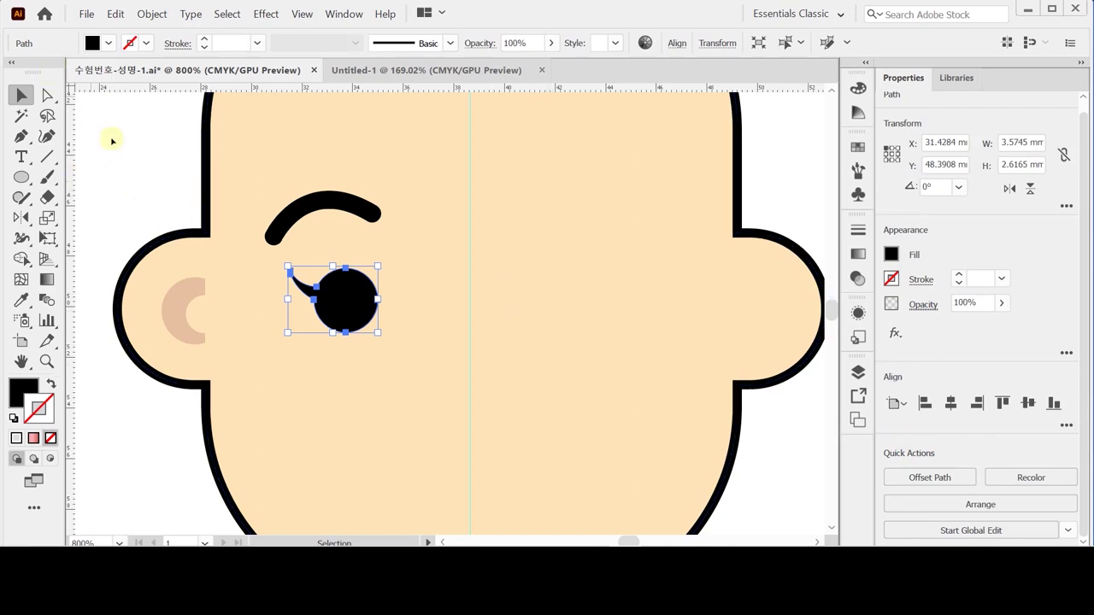
# Reflect a copy of the left eye, eyebrow and inner ear across the face's vertical centre guide.
pyautogui.keyDown('shift'); pyautogui.click(310, 206); pyautogui.keyUp('shift')
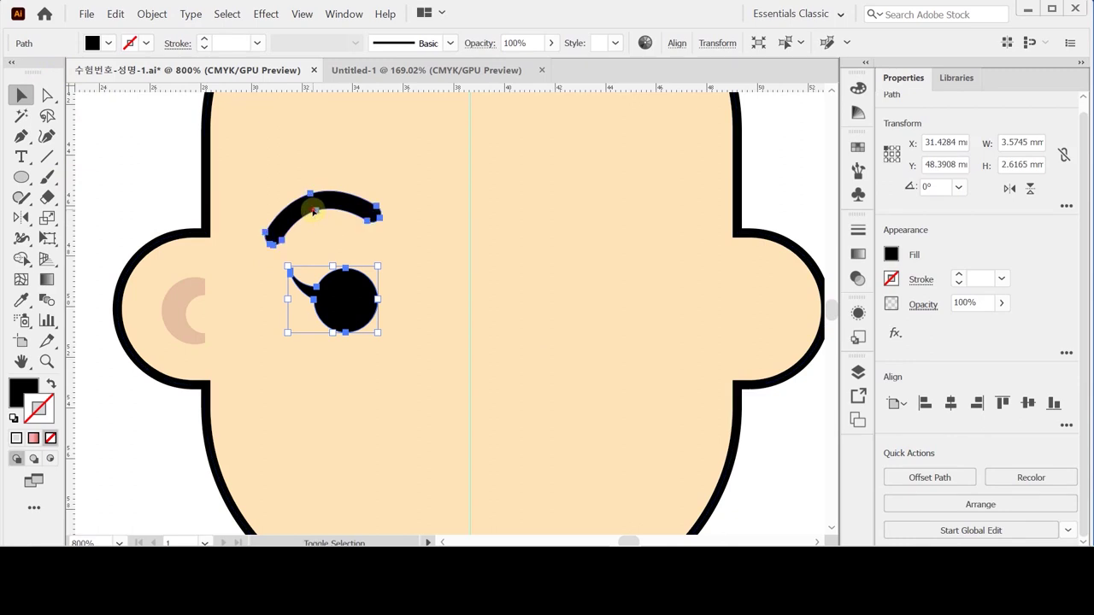
pyautogui.keyDown('shift'); pyautogui.click(175, 314); pyautogui.keyUp('shift')
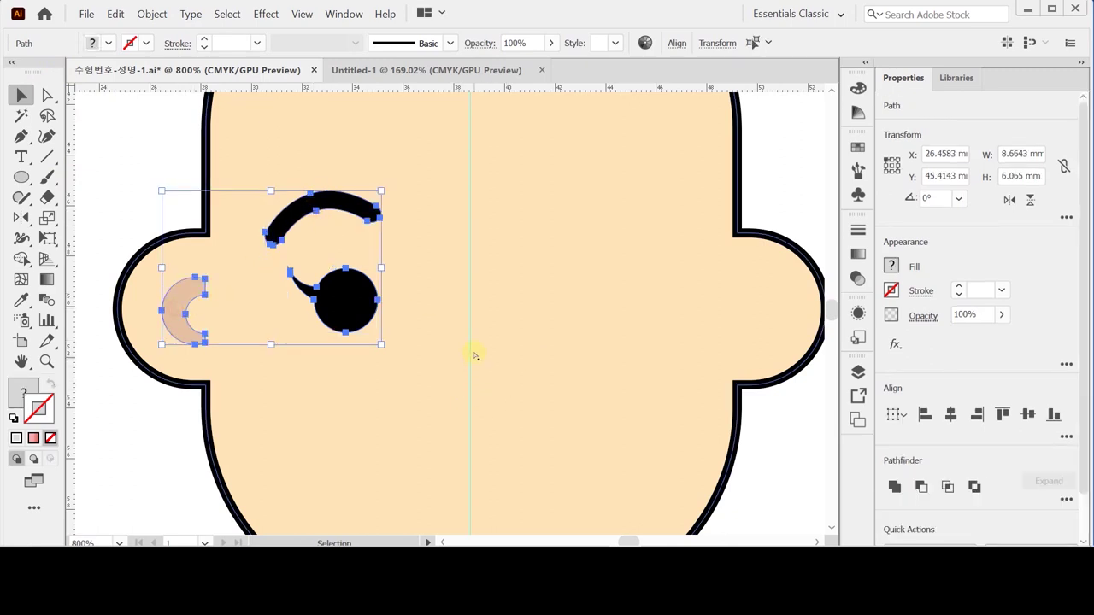
pyautogui.hotkey('ctrl', '-')
pyautogui.moveTo(488, 316); pyautogui.dragTo(467, 348)
pyautogui.press('o')
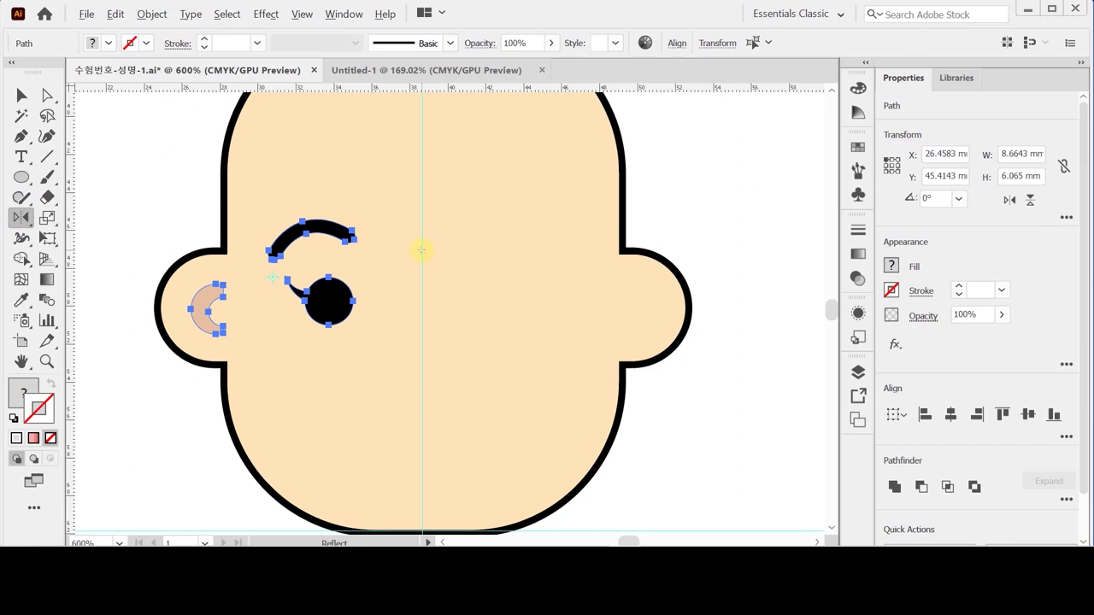
pyautogui.keyDown('alt'); pyautogui.click(422, 250); pyautogui.keyUp('alt')
pyautogui.moveTo(590, 158); pyautogui.dragTo(674, 114)
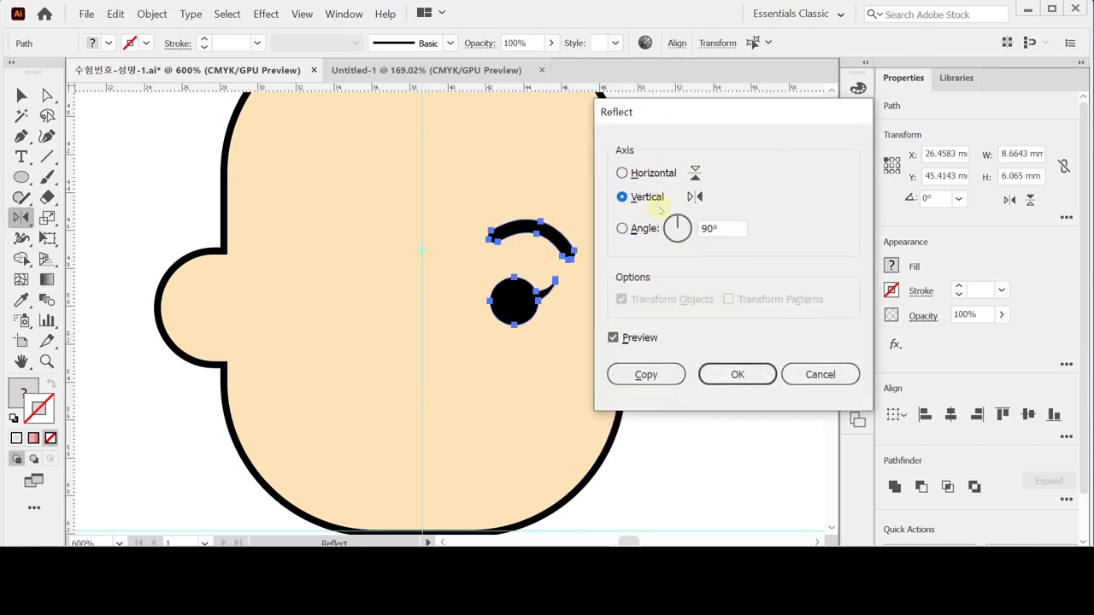
pyautogui.click(648, 373)
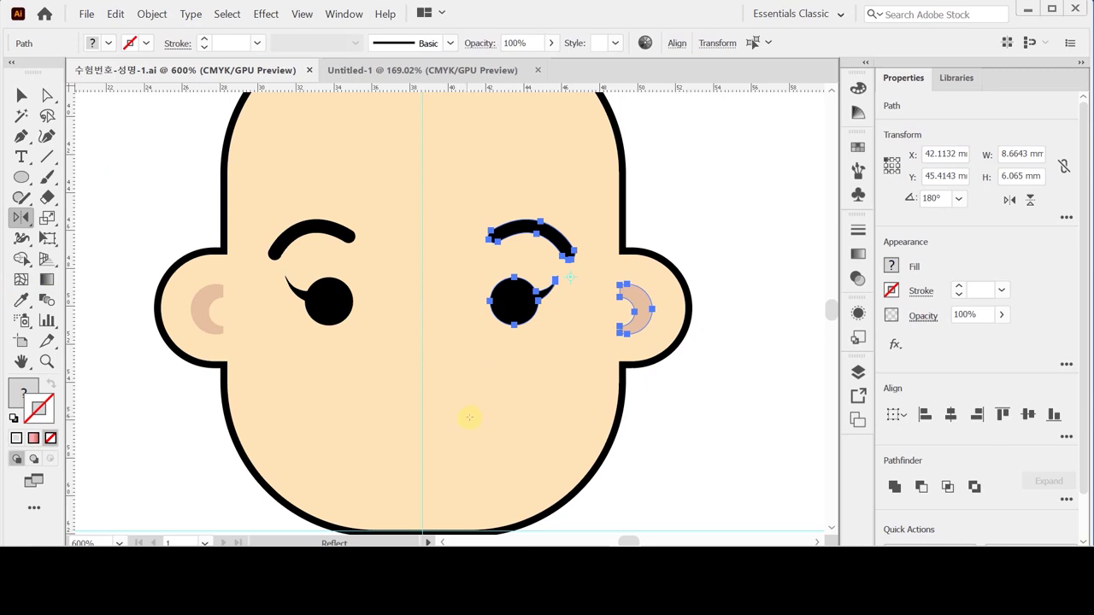
# Create a 7.3 × 5 mm ellipse centred on the vertical guide, just below the eyes.
pyautogui.scroll(-3, 428, 444)
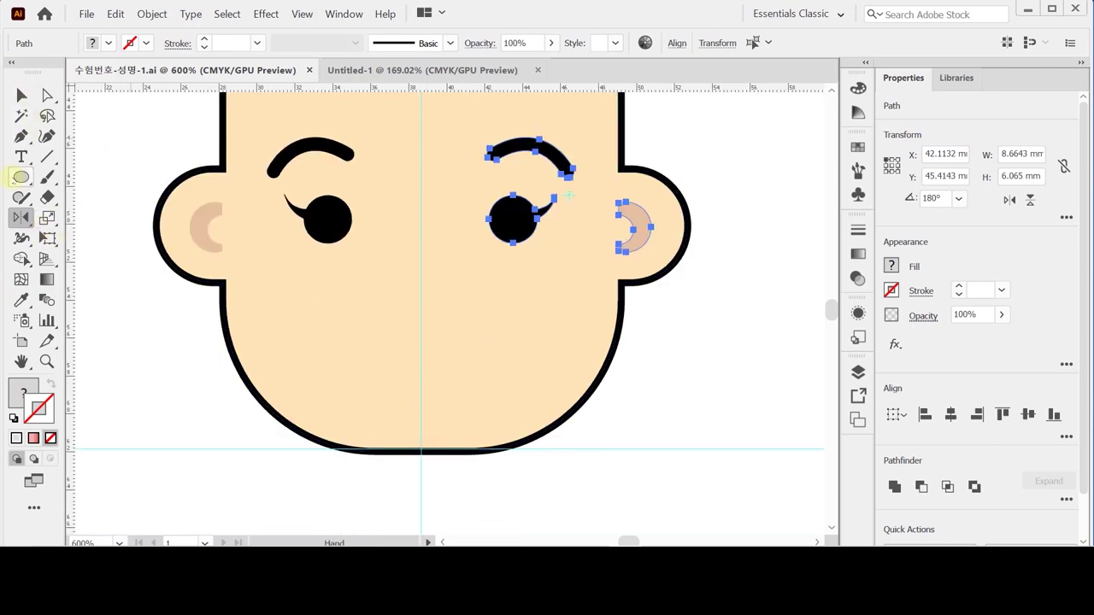
pyautogui.click(20, 177)
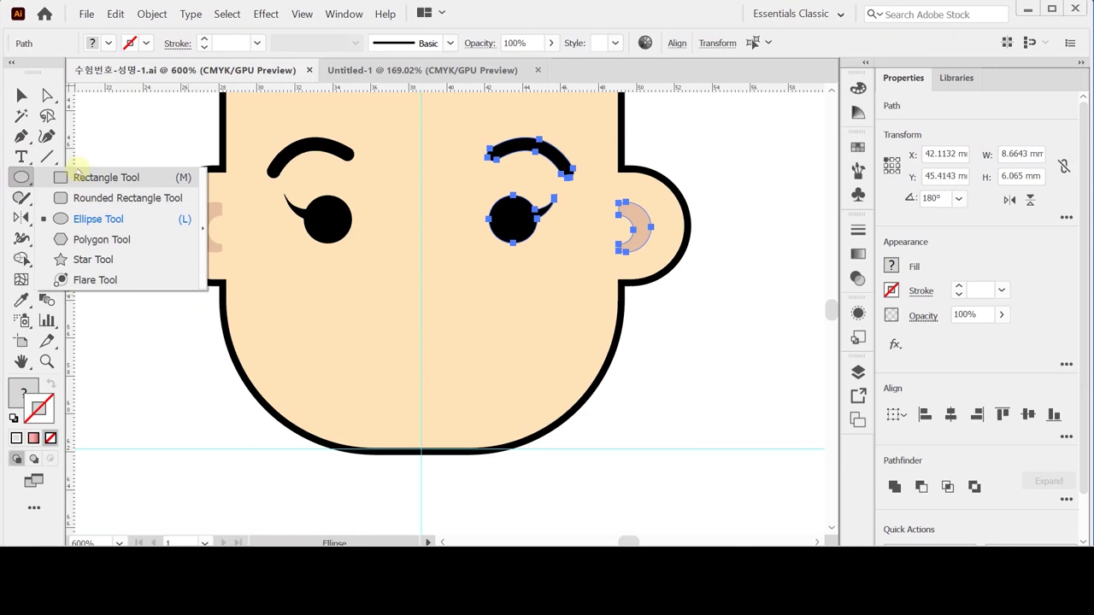
pyautogui.click(99, 220)
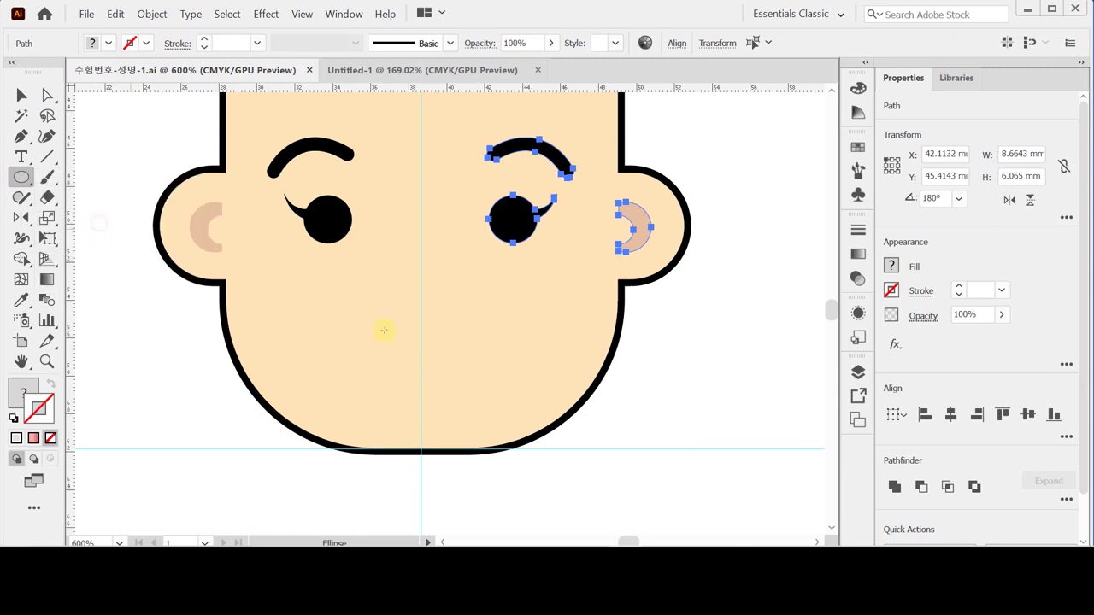
pyautogui.click(420, 276)
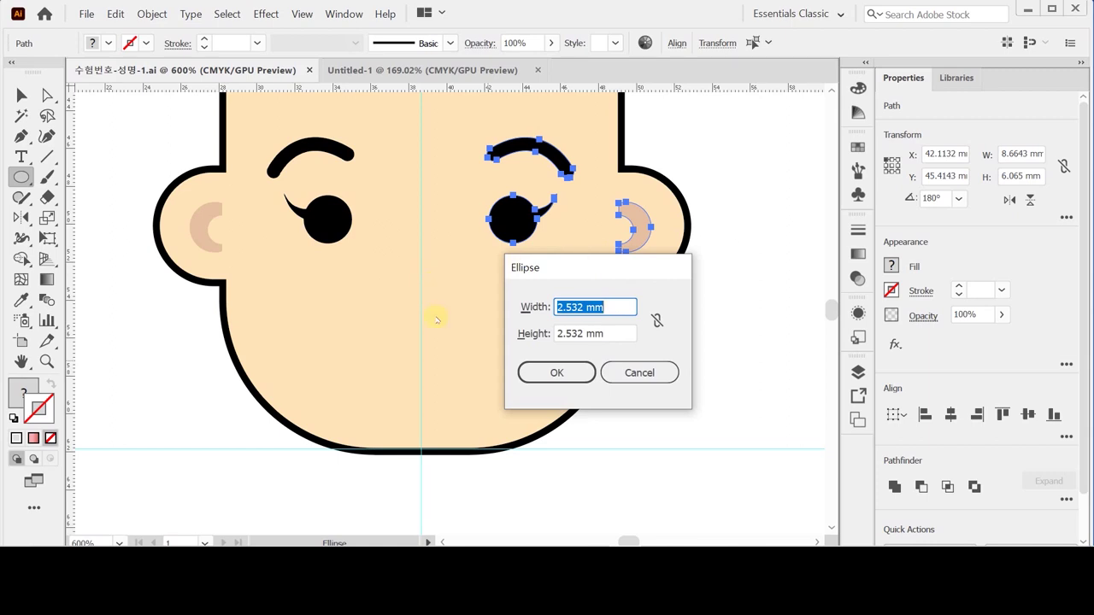
pyautogui.write('7.3')
pyautogui.press('Tab')
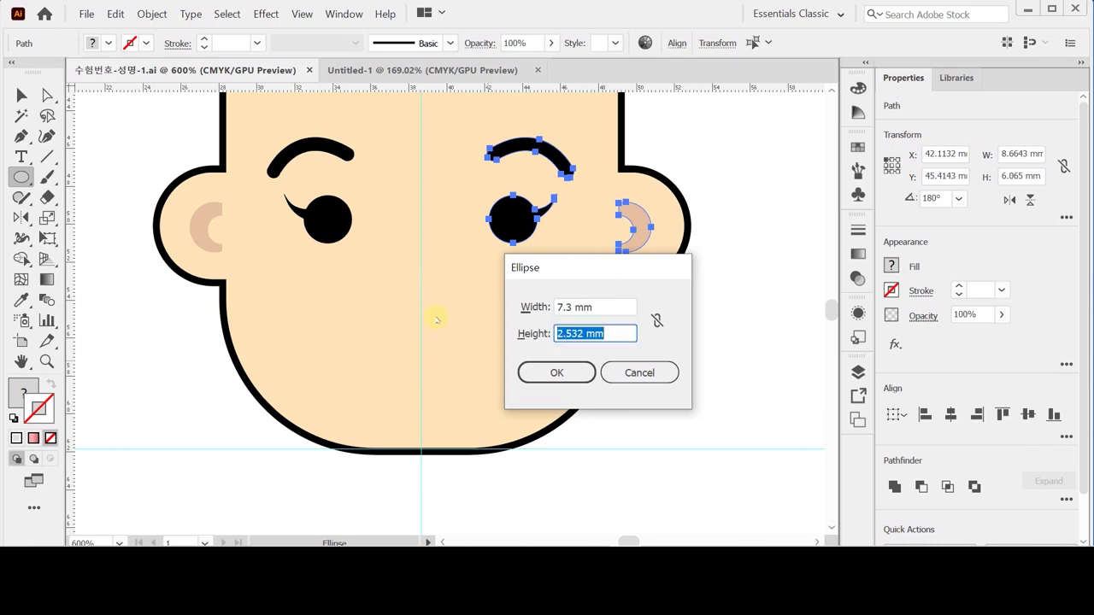
pyautogui.write('5')
pyautogui.press('Return')
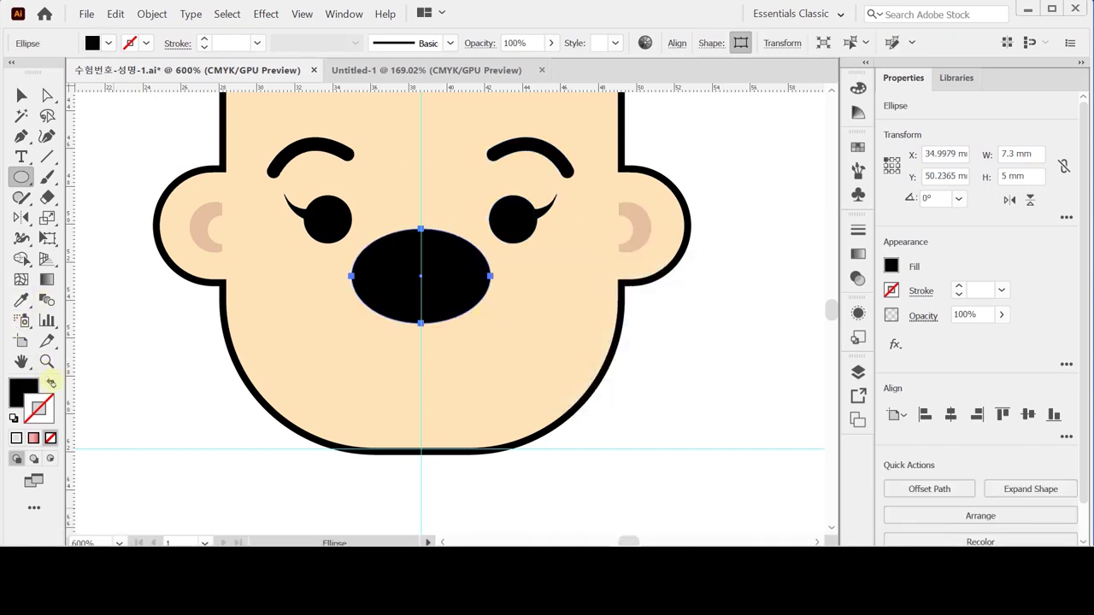
# Swap the ellipse's fill and stroke to leave only a black outline, and nudge it down 0.5 mm.
pyautogui.click(50, 384)
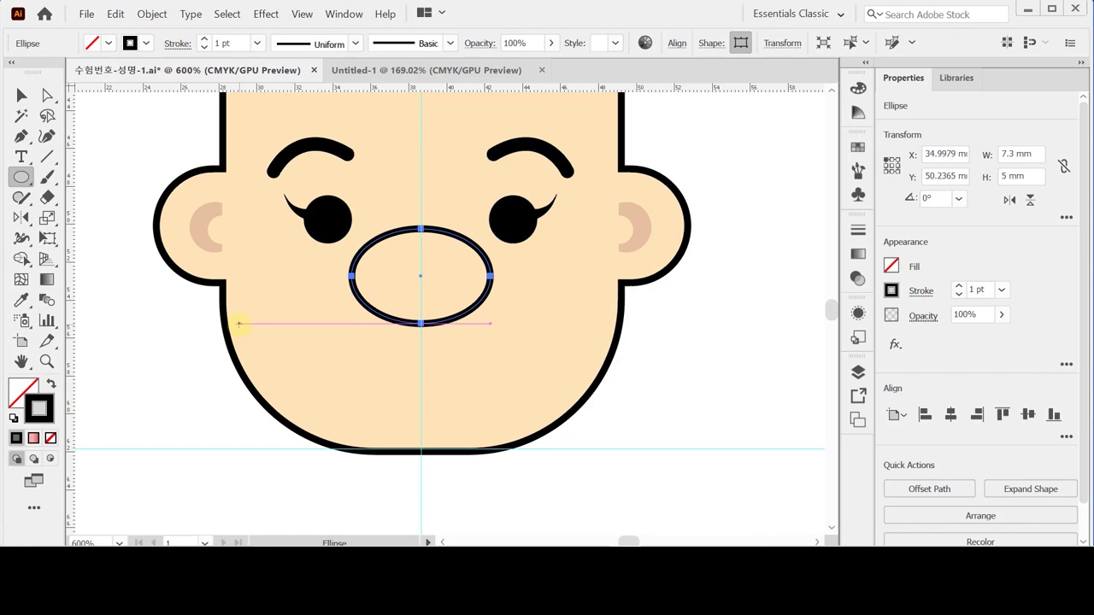
pyautogui.press('Down')
pyautogui.press('Down')
pyautogui.press('Down')
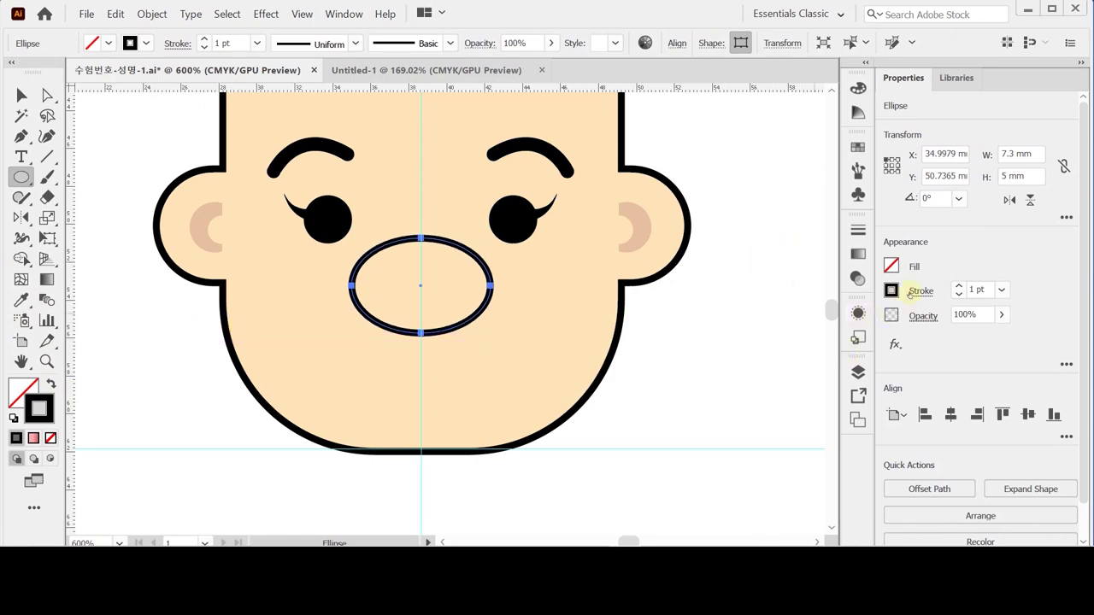
# Set the mouth ellipse's stroke weight to 3 pt with round caps.
pyautogui.click(922, 290)
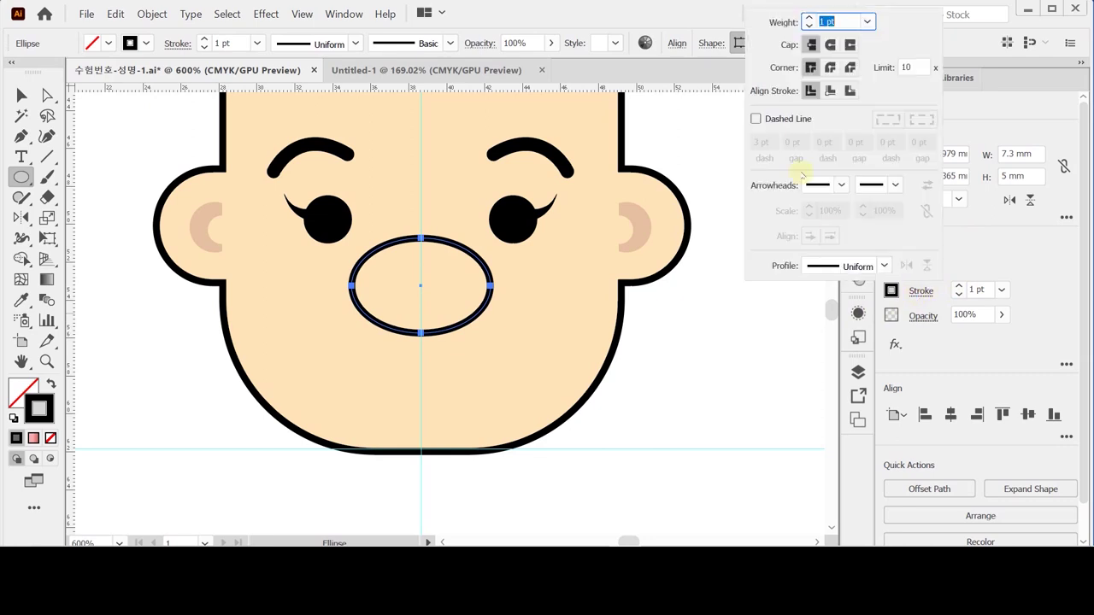
pyautogui.click(808, 18)
pyautogui.click(808, 18)
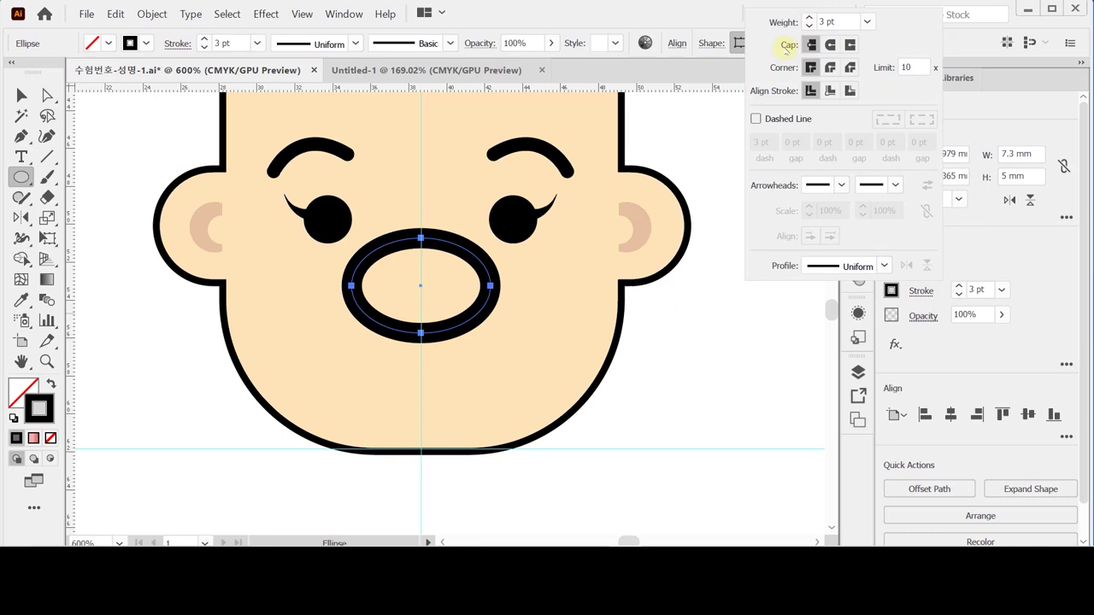
pyautogui.click(830, 46)
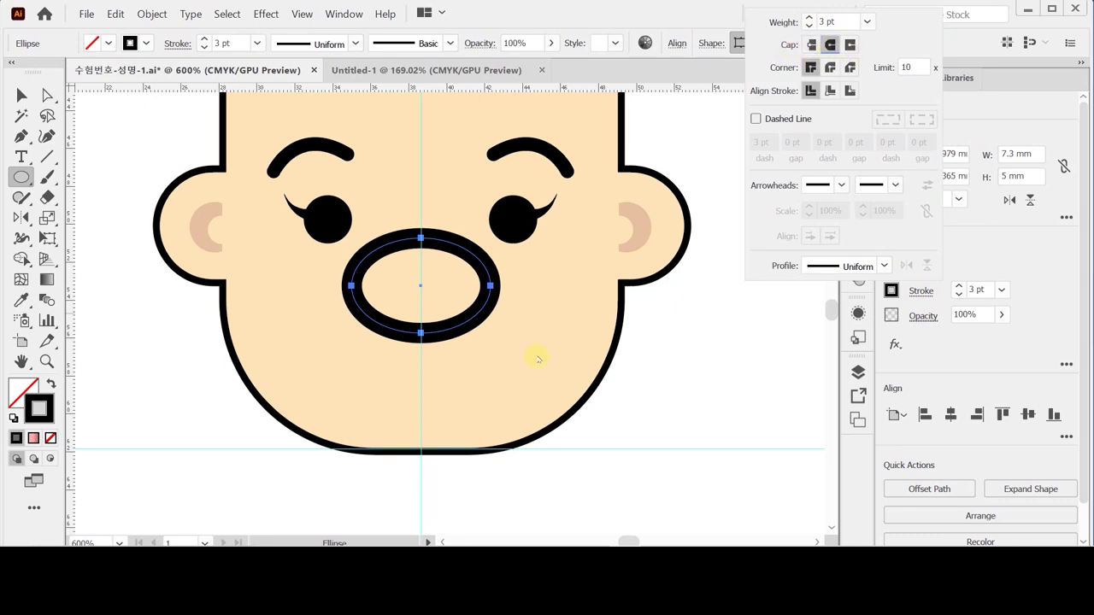
pyautogui.press('ctrl')
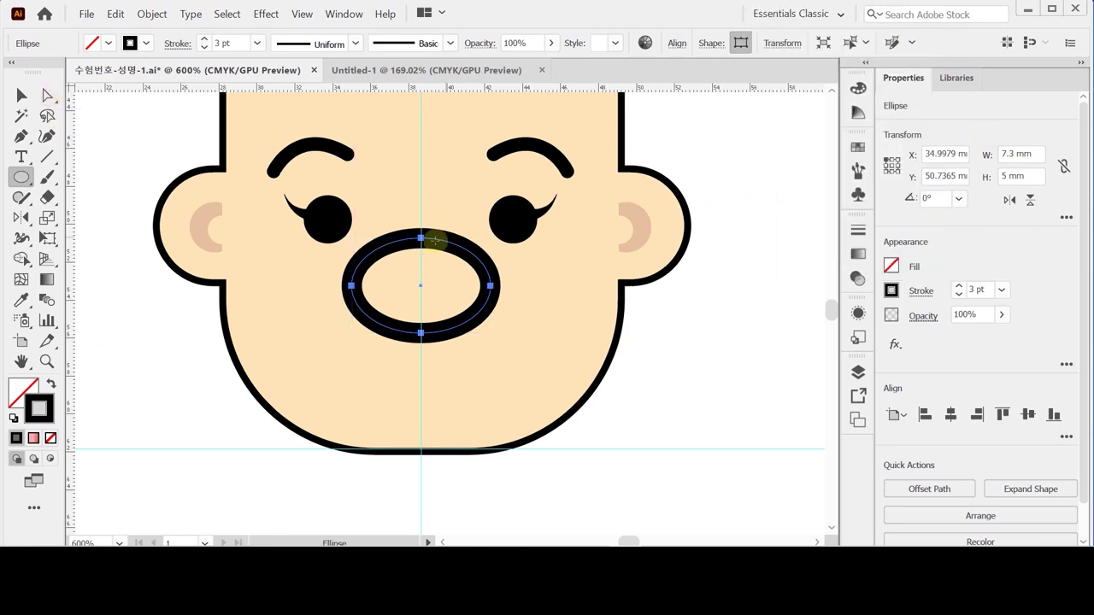
# Delete the ellipse's top anchor point to leave an open smile curve.
pyautogui.click(47, 95)
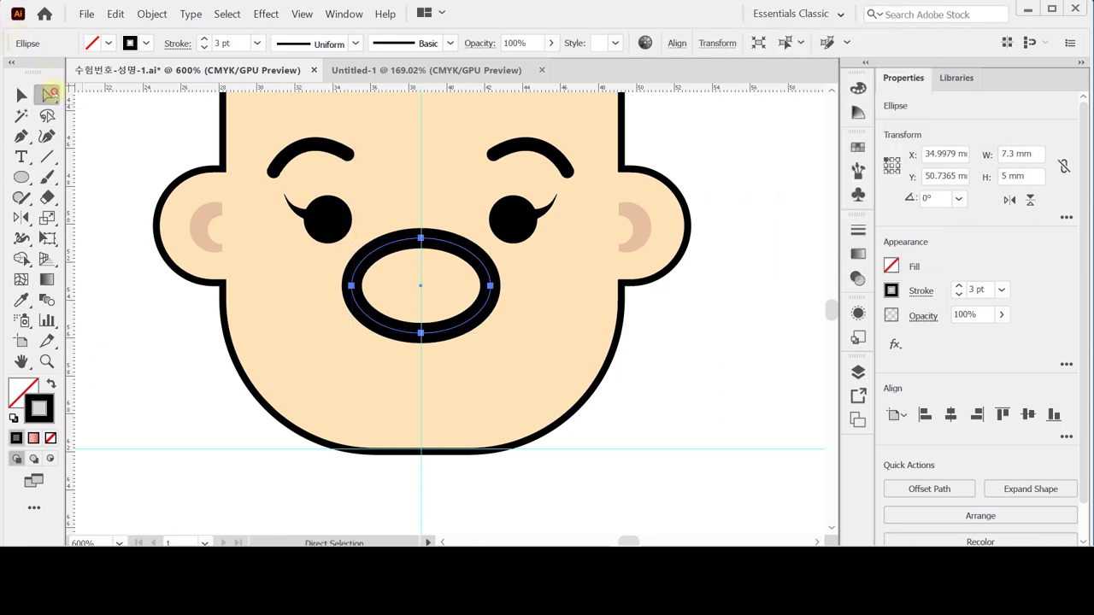
pyautogui.click(422, 238)
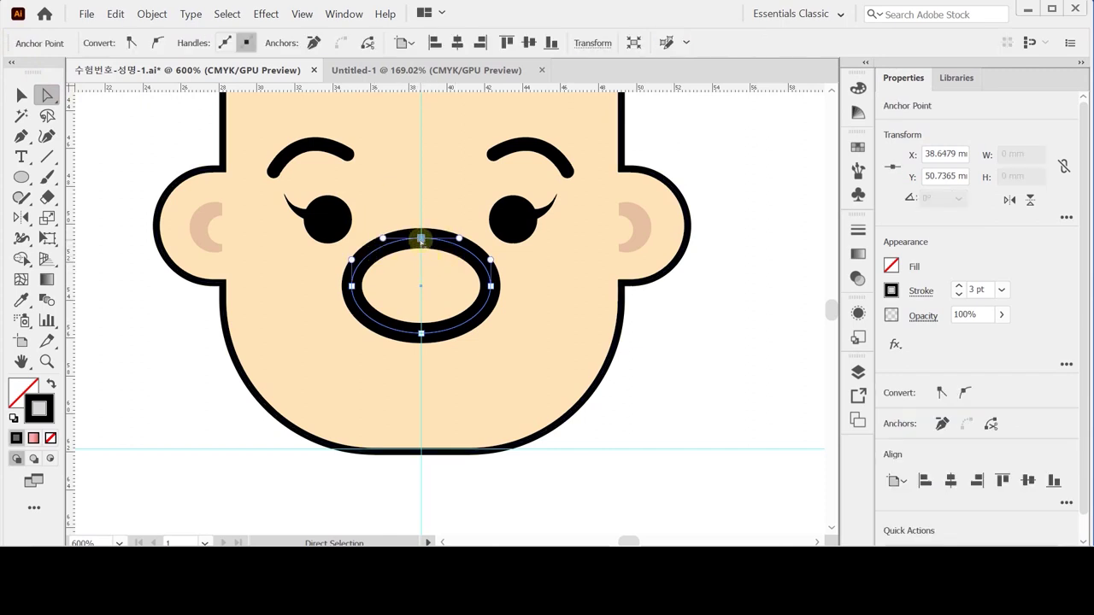
pyautogui.press('Delete')
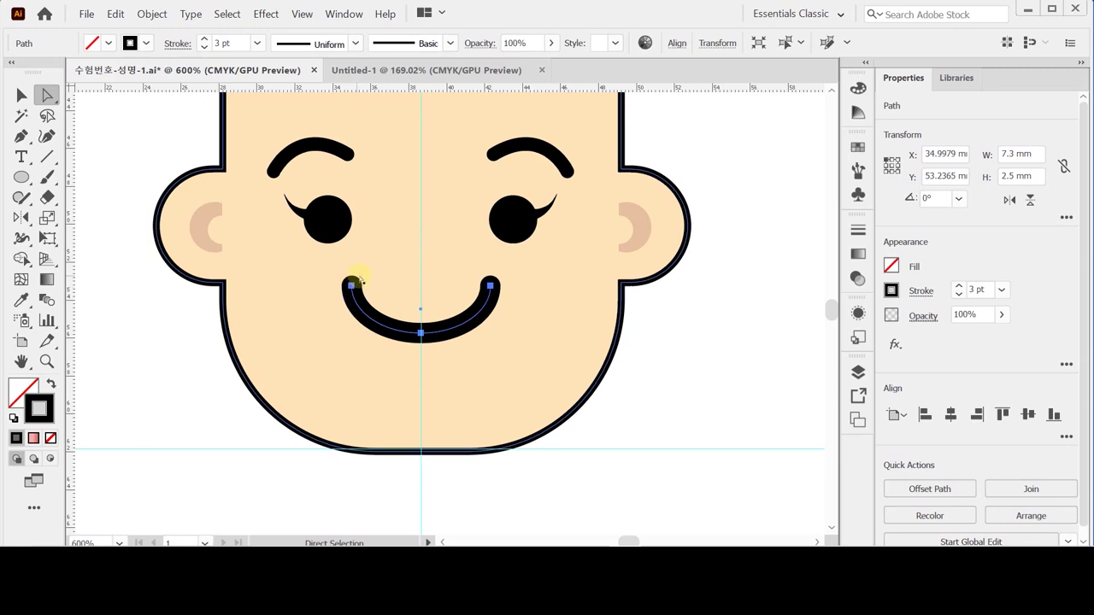
# Convert the smile's stroke into a filled shape with Outline Stroke.
pyautogui.click(351, 286)
pyautogui.click(151, 15)
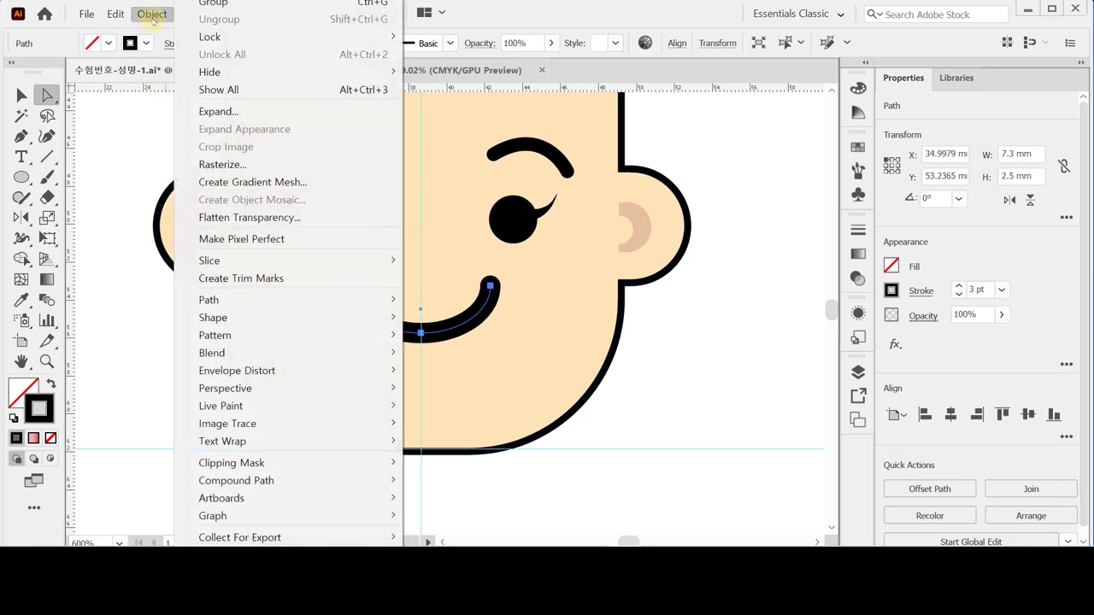
pyautogui.moveTo(367, 300)
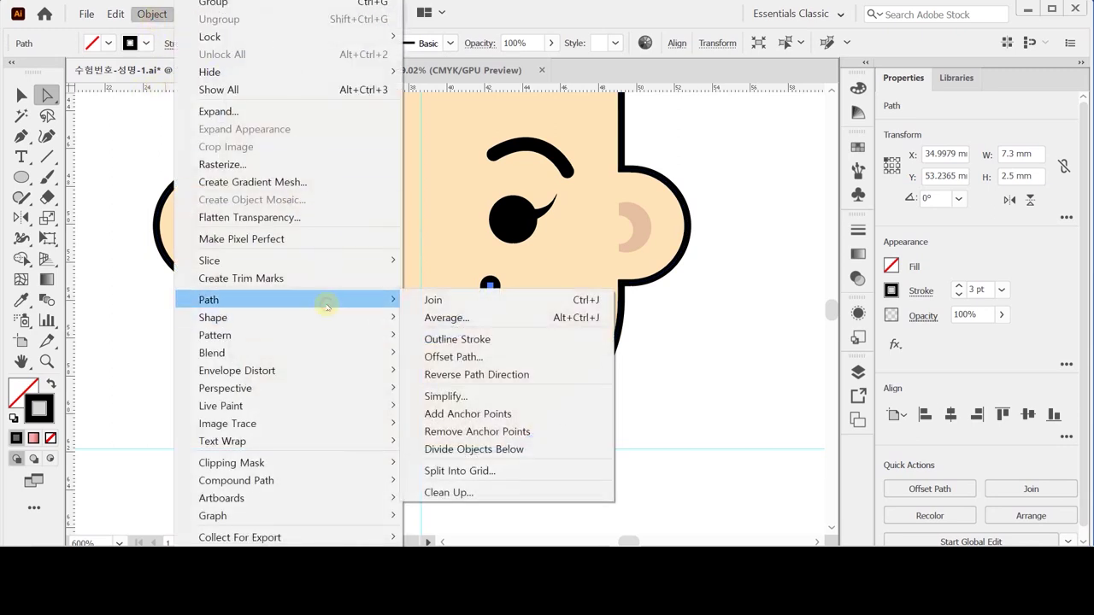
pyautogui.click(456, 340)
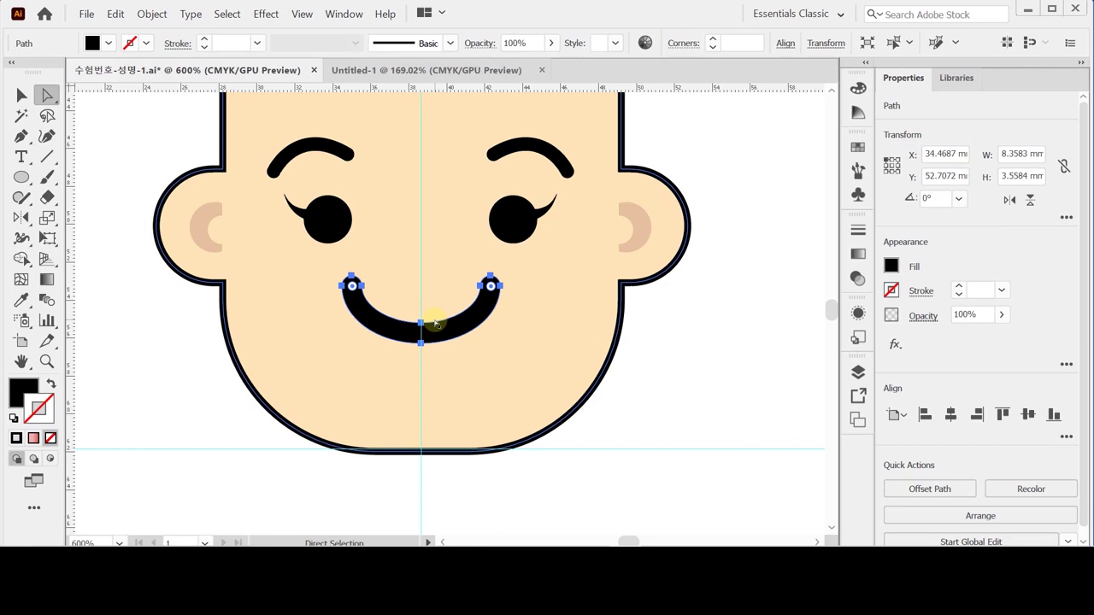
pyautogui.press('ctrl')
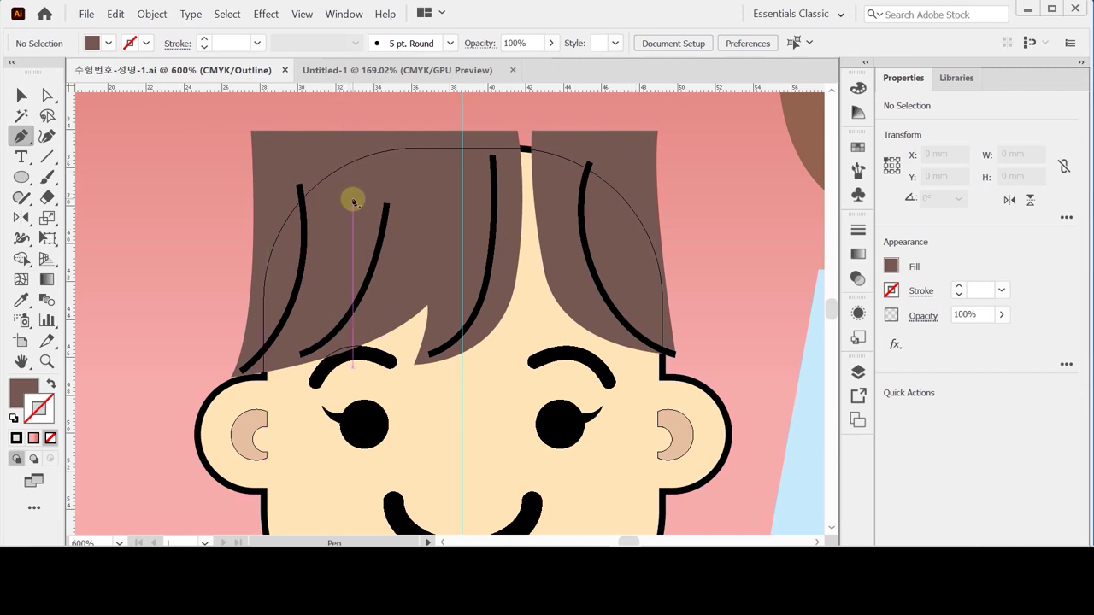
# Trace the top edge and curved inner side of the larger left hair section down to its pointed fringe tip with the Pen tool.
pyautogui.click(251, 134)
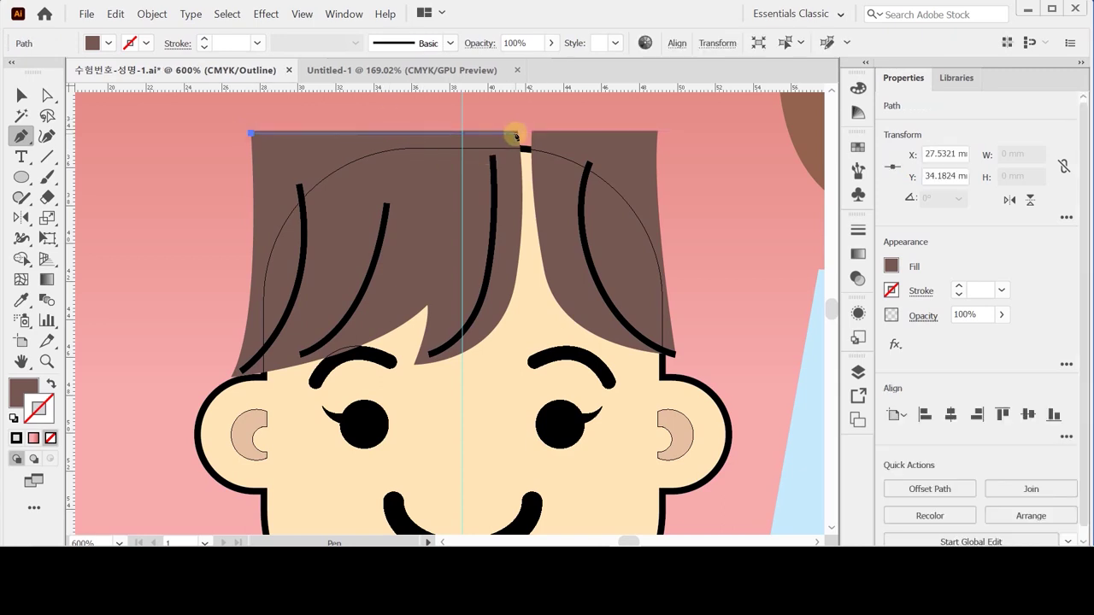
pyautogui.moveTo(517, 134); pyautogui.dragTo(439, 369)
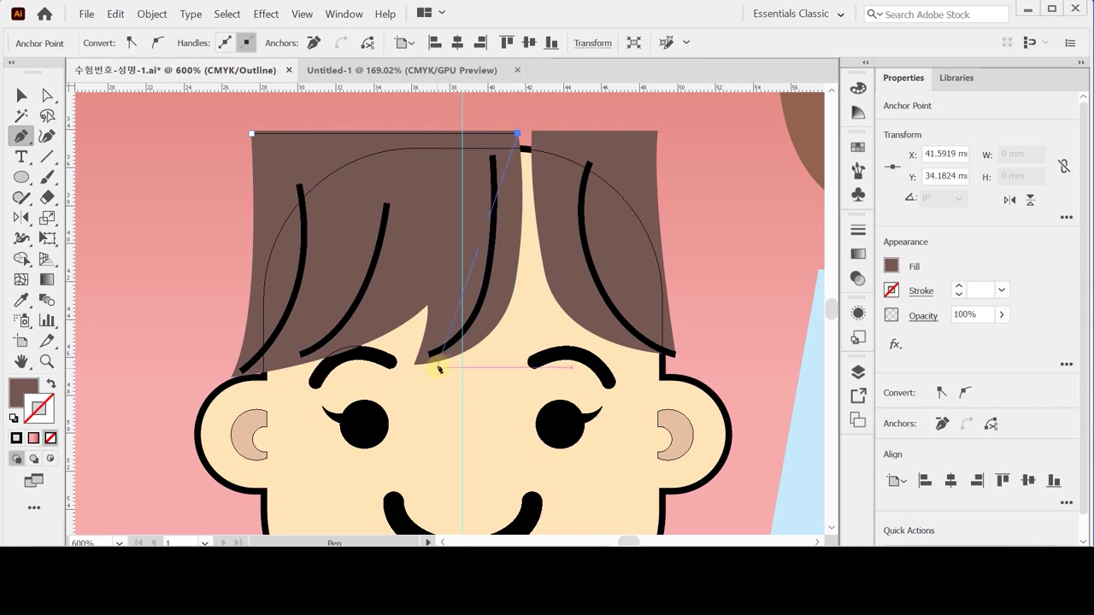
pyautogui.moveTo(500, 322); pyautogui.dragTo(463, 377)
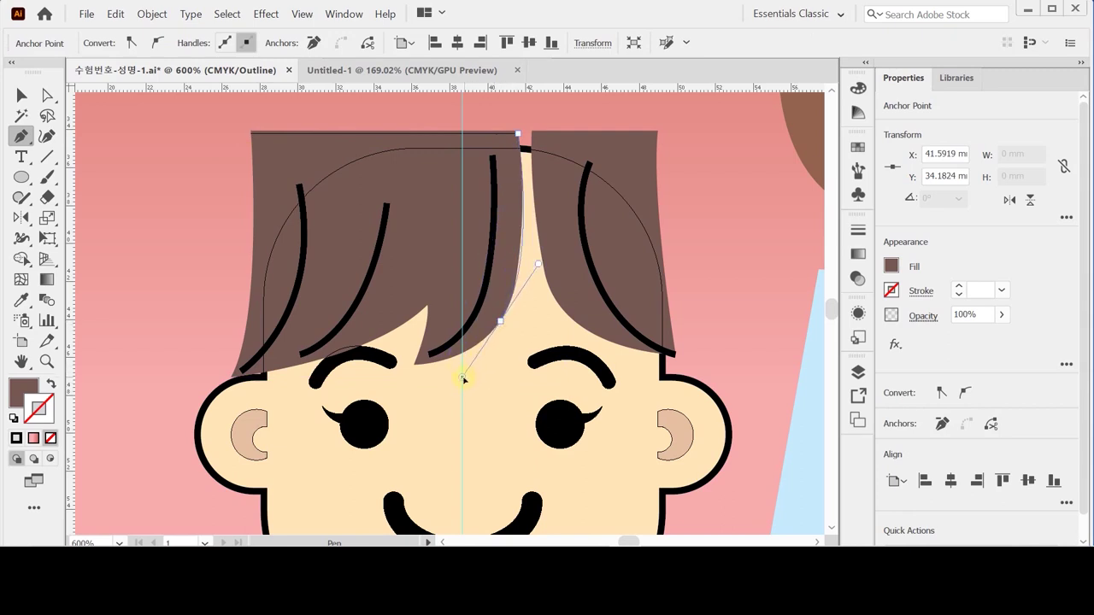
pyautogui.click(415, 365)
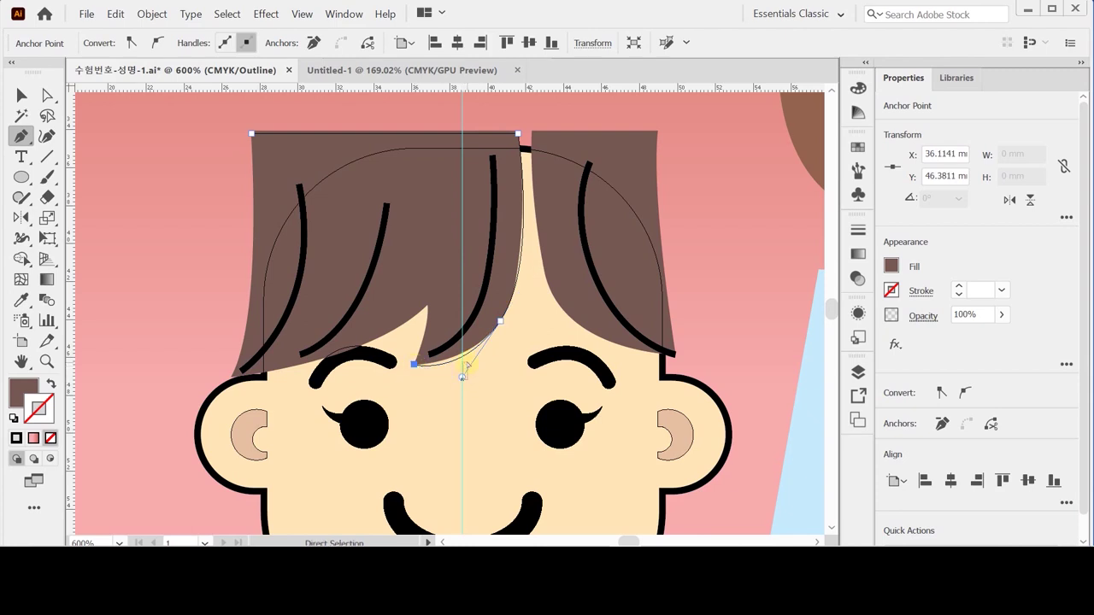
pyautogui.moveTo(462, 376); pyautogui.dragTo(463, 371)
pyautogui.click(415, 365)
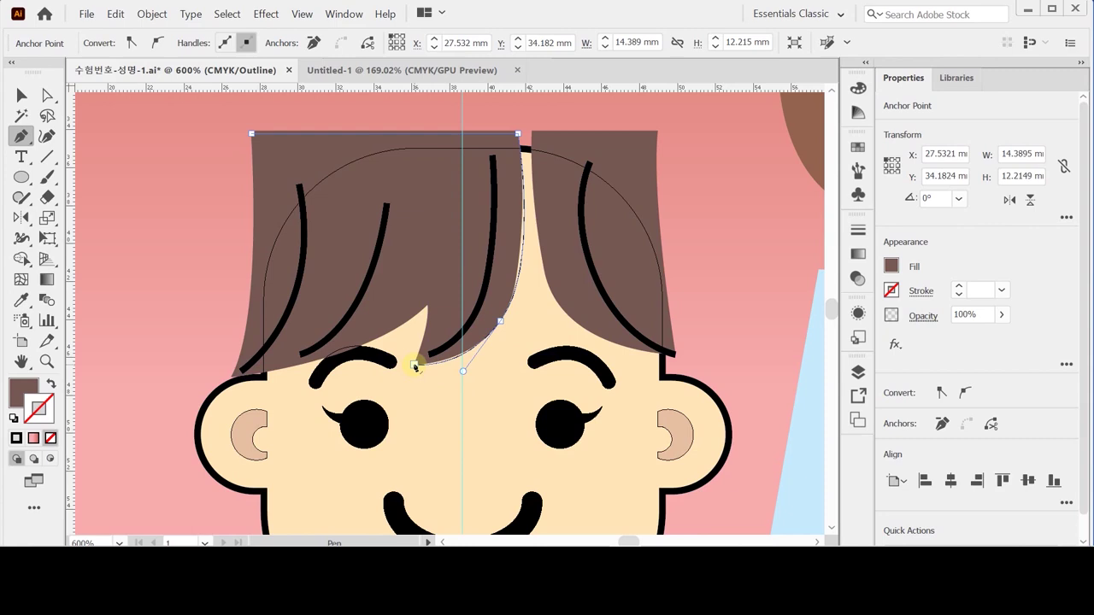
pyautogui.click(416, 365)
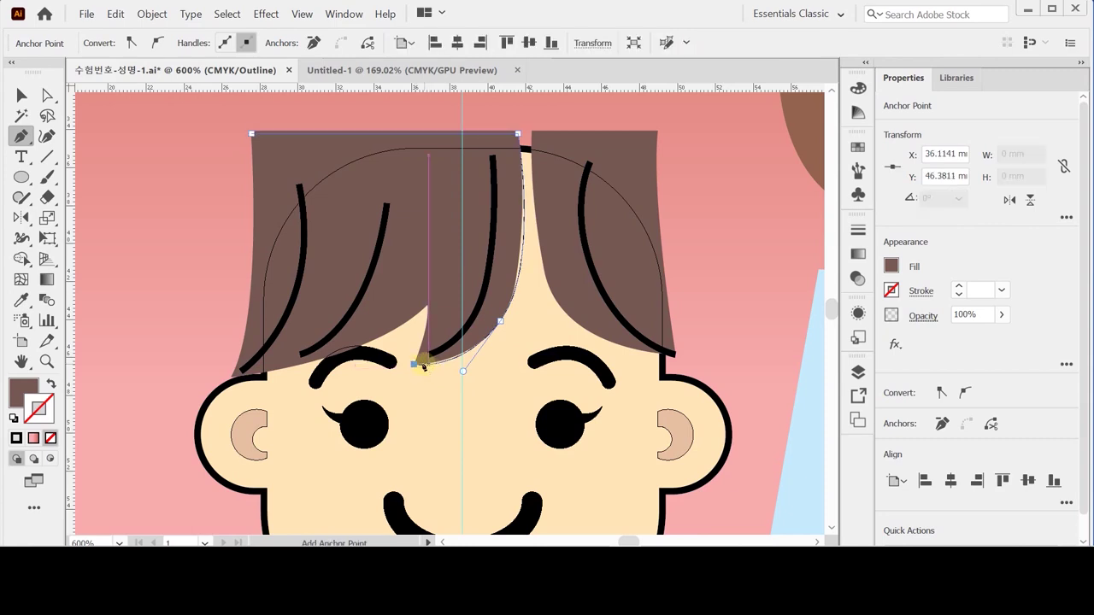
# Continue the hair path through the fringe notch and along the curved lower edge to the outer corner above the left ear.
pyautogui.moveTo(428, 308); pyautogui.dragTo(428, 277)
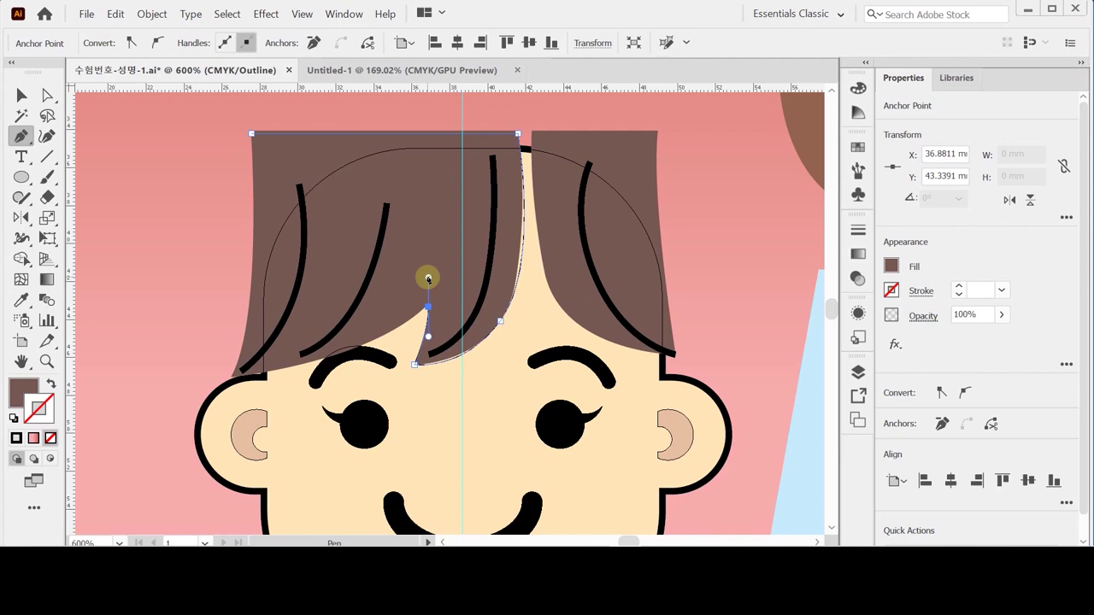
pyautogui.moveTo(428, 278); pyautogui.dragTo(428, 279)
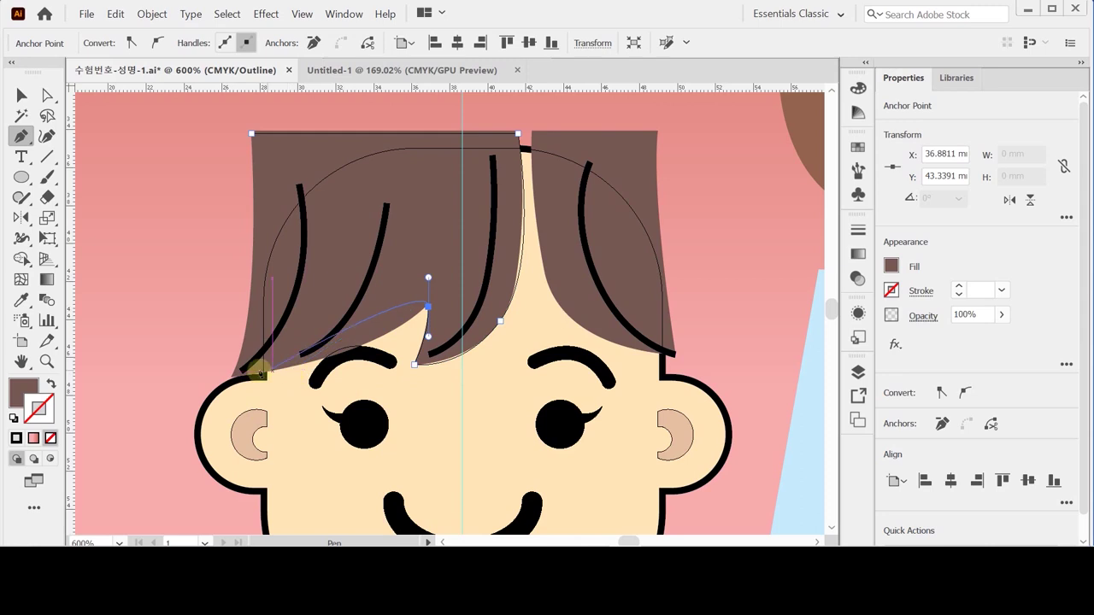
pyautogui.moveTo(234, 377); pyautogui.dragTo(161, 371)
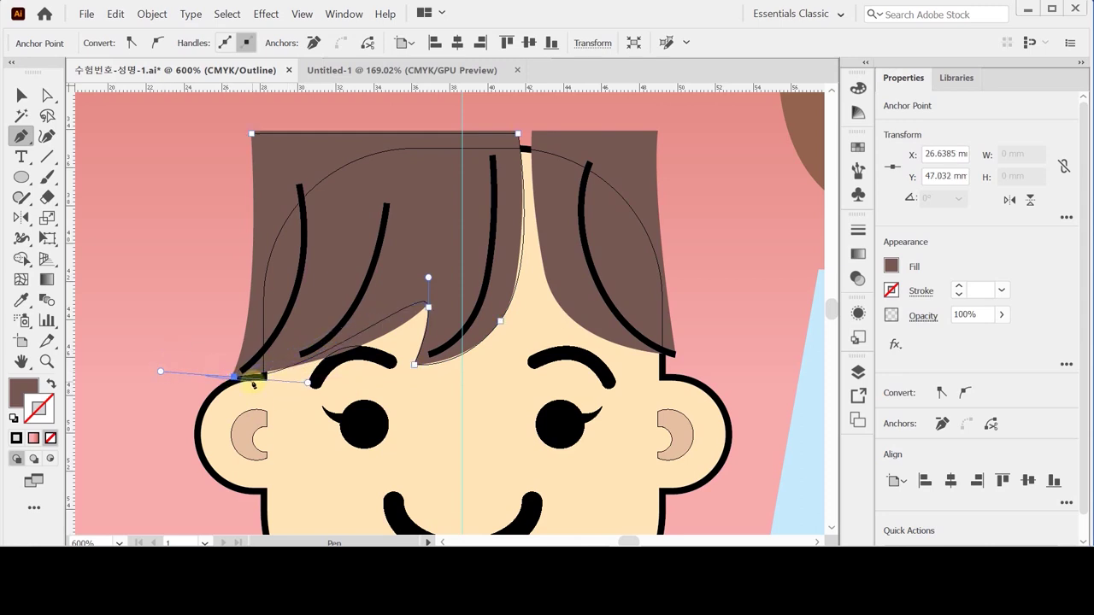
pyautogui.click(428, 307)
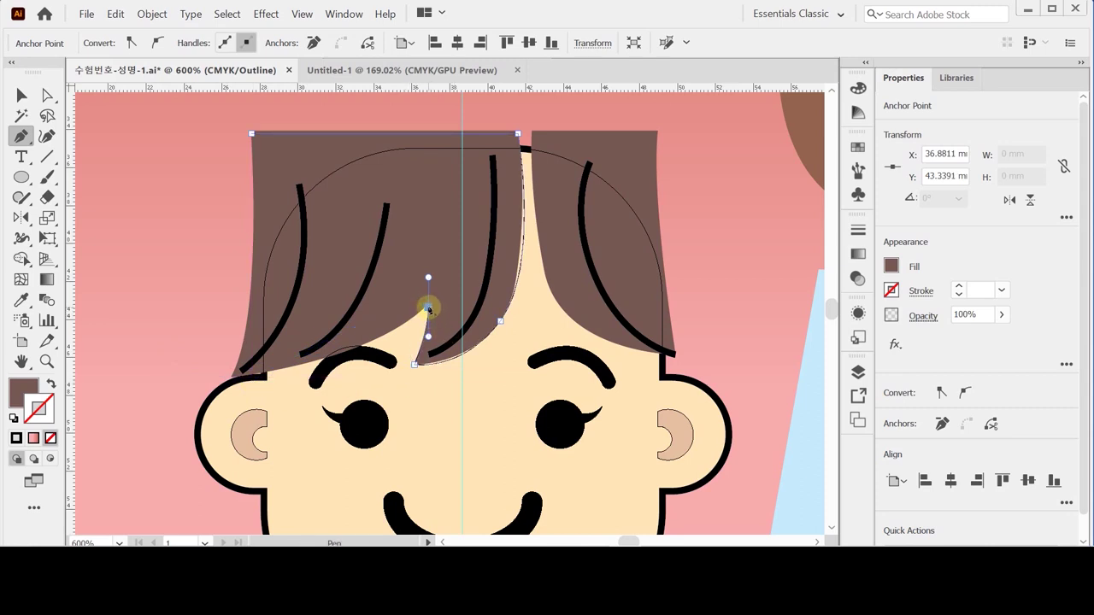
pyautogui.keyDown('alt'); pyautogui.click(429, 308); pyautogui.keyUp('alt')
pyautogui.click(231, 376)
pyautogui.moveTo(231, 376); pyautogui.dragTo(129, 386)
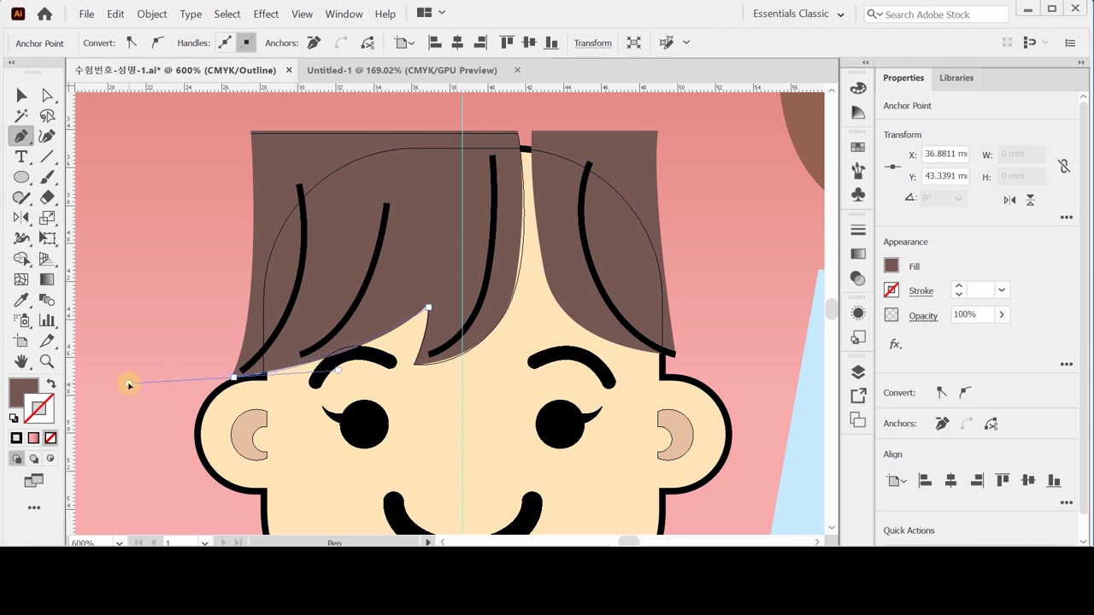
pyautogui.click(233, 376)
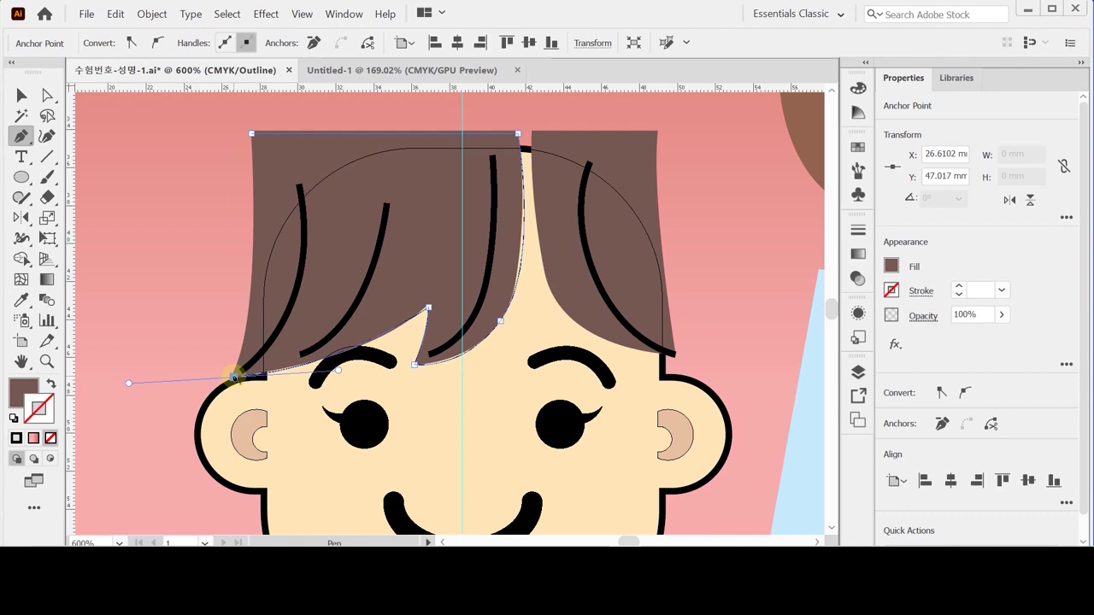
# Close the left hair section's path with a curved outer side reaching its upper-left starting anchor.
pyautogui.moveTo(234, 376); pyautogui.dragTo(249, 108)
pyautogui.scroll(1, 227, 357)
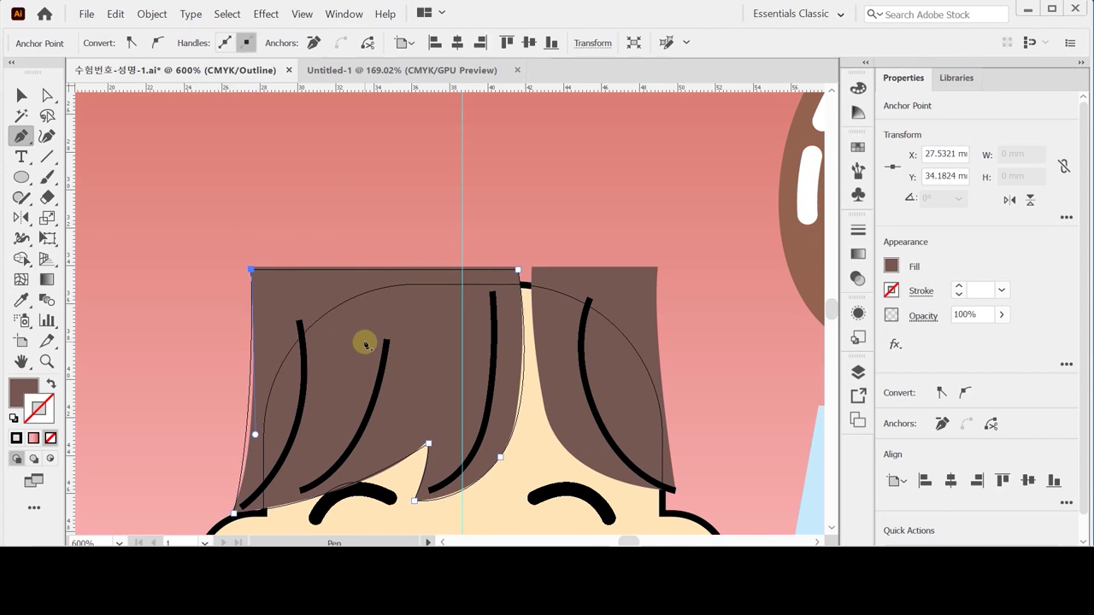
pyautogui.moveTo(376, 368); pyautogui.dragTo(383, 341)
pyautogui.scroll(-3, 513, 333)
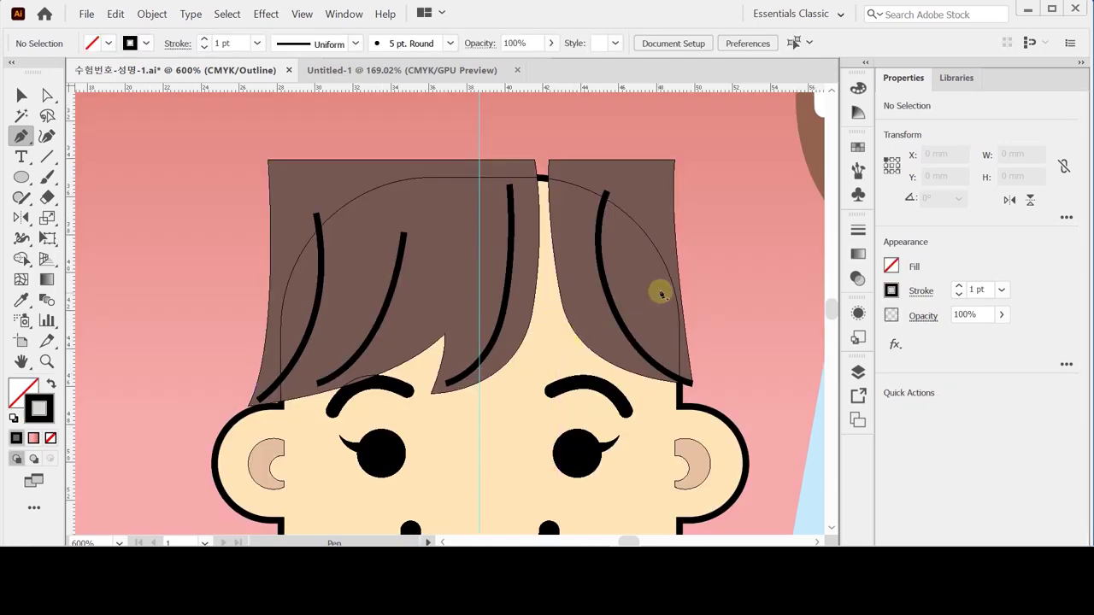
# Trace the outermost left hair strand as a curved open path with no fill and a 1 pt black stroke.
pyautogui.press('space')
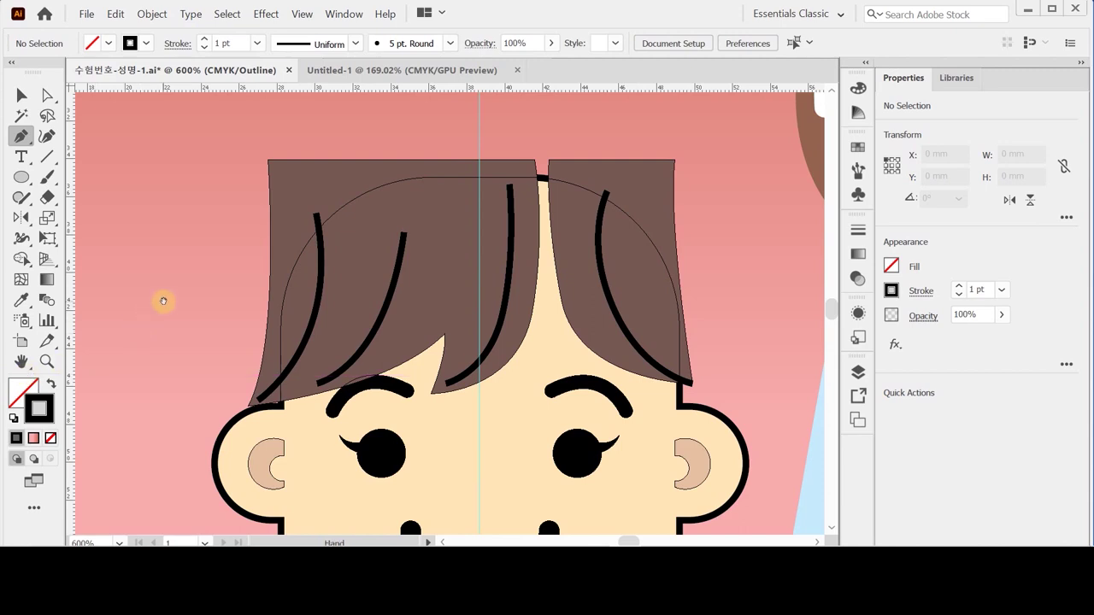
pyautogui.moveTo(163, 301); pyautogui.dragTo(165, 274)
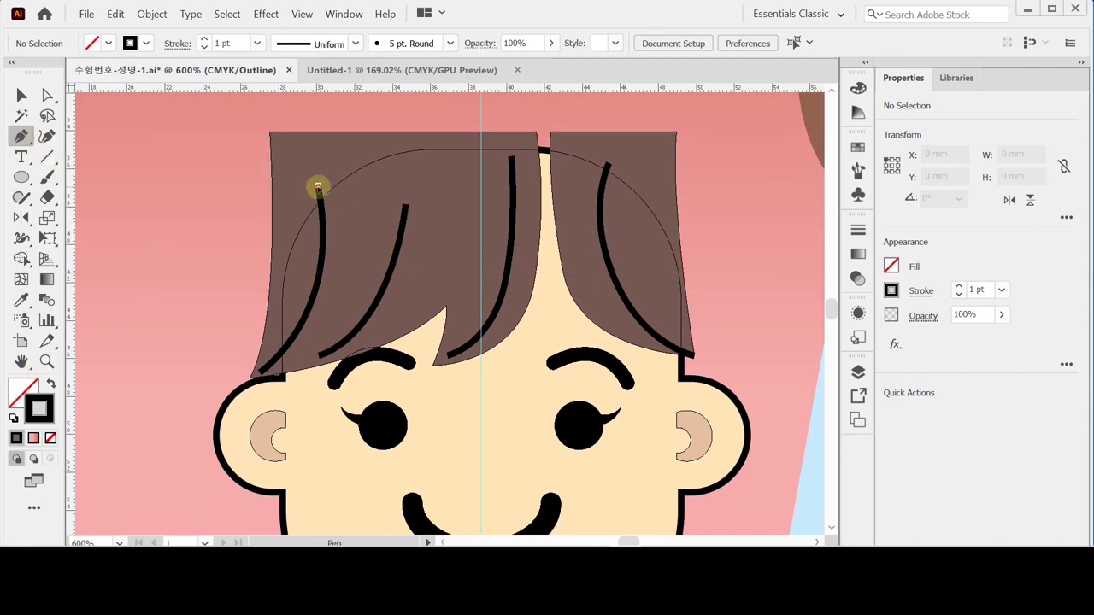
pyautogui.click(317, 186)
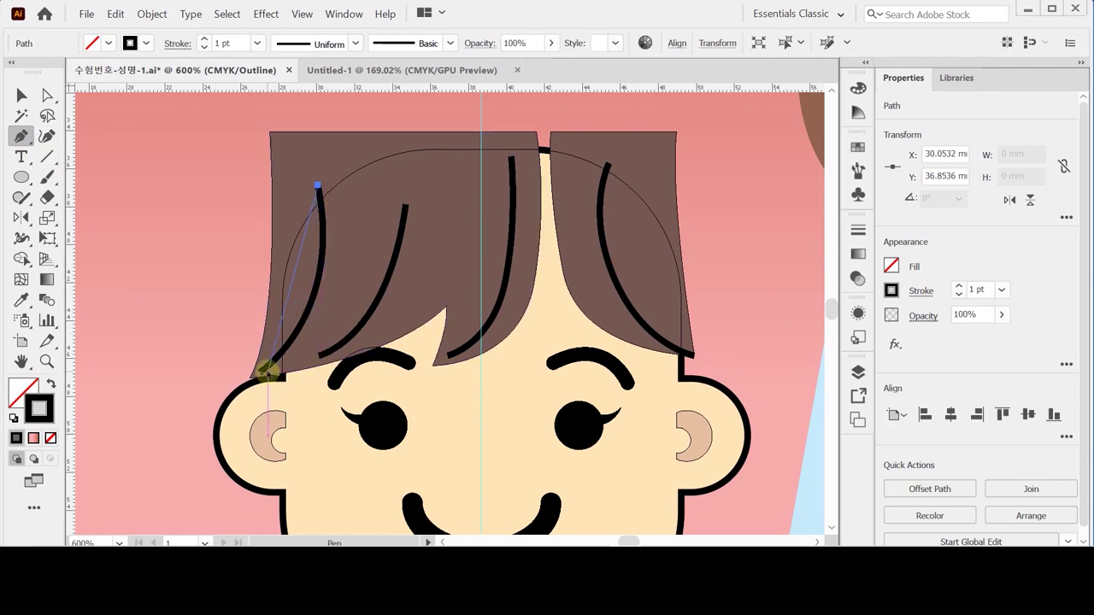
pyautogui.moveTo(259, 373); pyautogui.dragTo(170, 443)
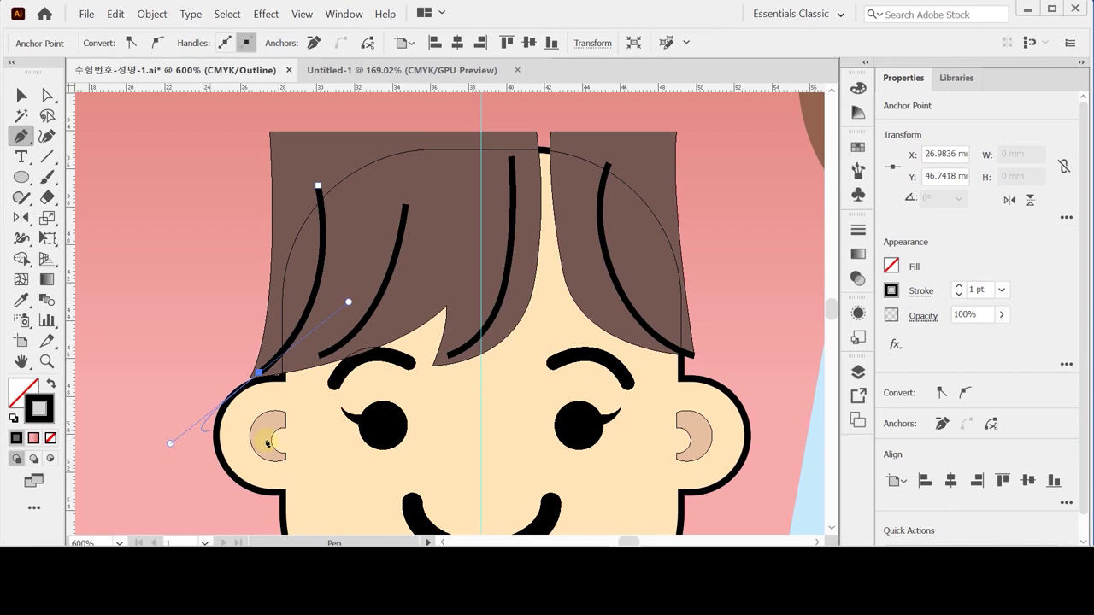
pyautogui.moveTo(405, 209); pyautogui.dragTo(405, 263)
pyautogui.hotkey('ctrl', 'z')
pyautogui.press('ctrl')
pyautogui.keyDown('ctrl'); pyautogui.click(174, 298); pyautogui.keyUp('ctrl')
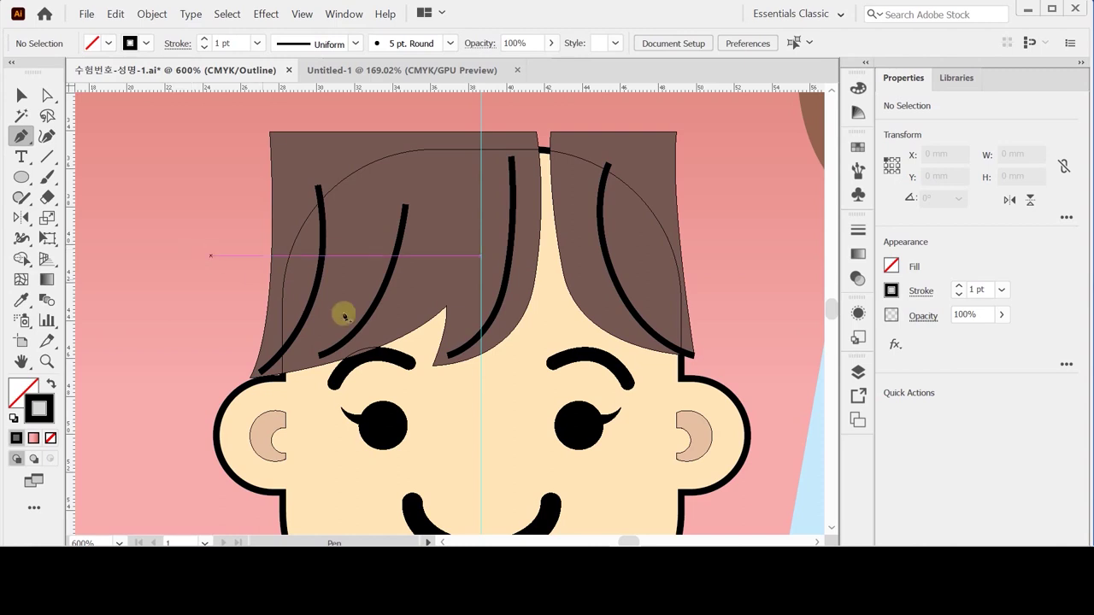
# Trace the second hair strand from the left as a separate curved open path with the Pen tool.
pyautogui.moveTo(405, 208); pyautogui.dragTo(402, 339)
pyautogui.click(324, 357)
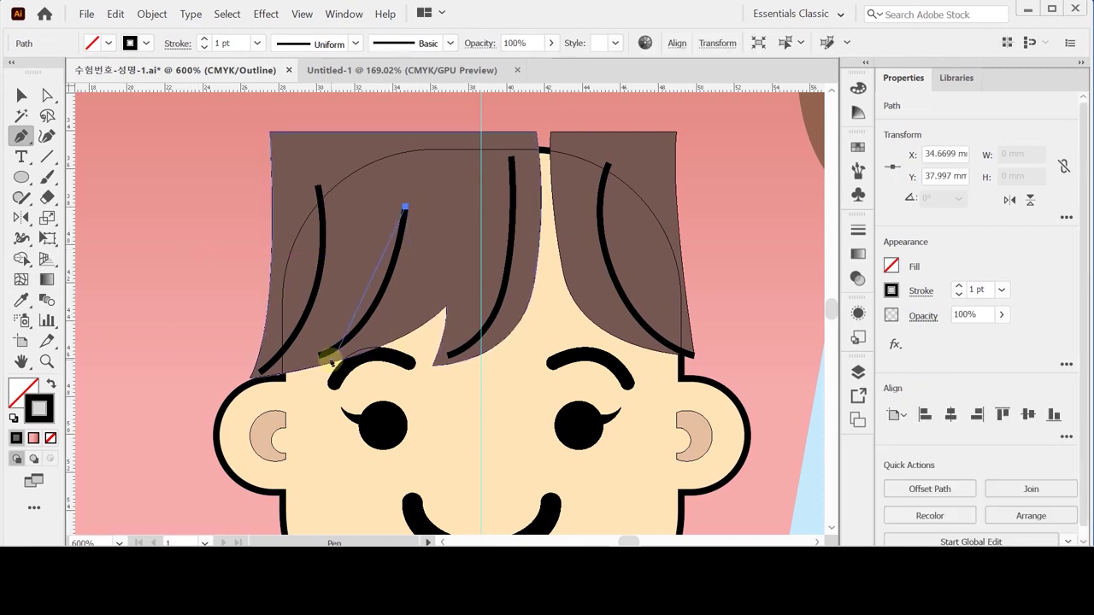
pyautogui.moveTo(323, 357); pyautogui.dragTo(244, 411)
pyautogui.press('ctrl')
pyautogui.keyDown('ctrl'); pyautogui.click(213, 287); pyautogui.keyUp('ctrl')
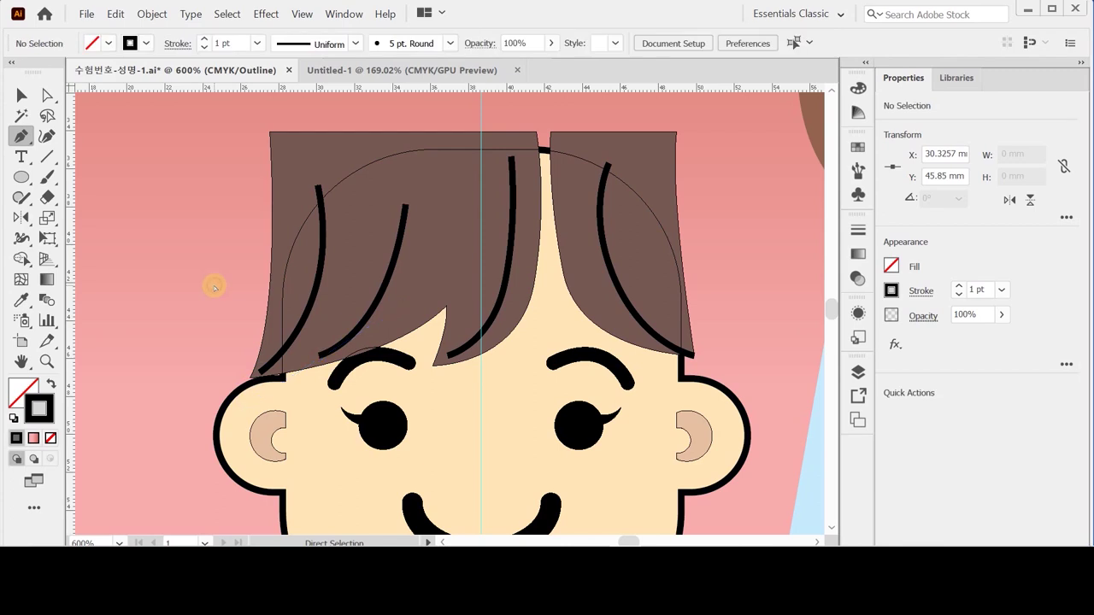
# Trace the third hair strand, beside the parting, as a curved open path ending near the fringe tip.
pyautogui.click(512, 158)
pyautogui.moveTo(497, 316)
pyautogui.mouseDown()
pyautogui.moveTo(477, 342)
pyautogui.moveTo(476, 373)
pyautogui.moveTo(443, 360)
pyautogui.moveTo(384, 419)
pyautogui.moveTo(367, 409)
pyautogui.moveTo(379, 391)
pyautogui.mouseUp()
pyautogui.hotkey('ctrl', 'z')
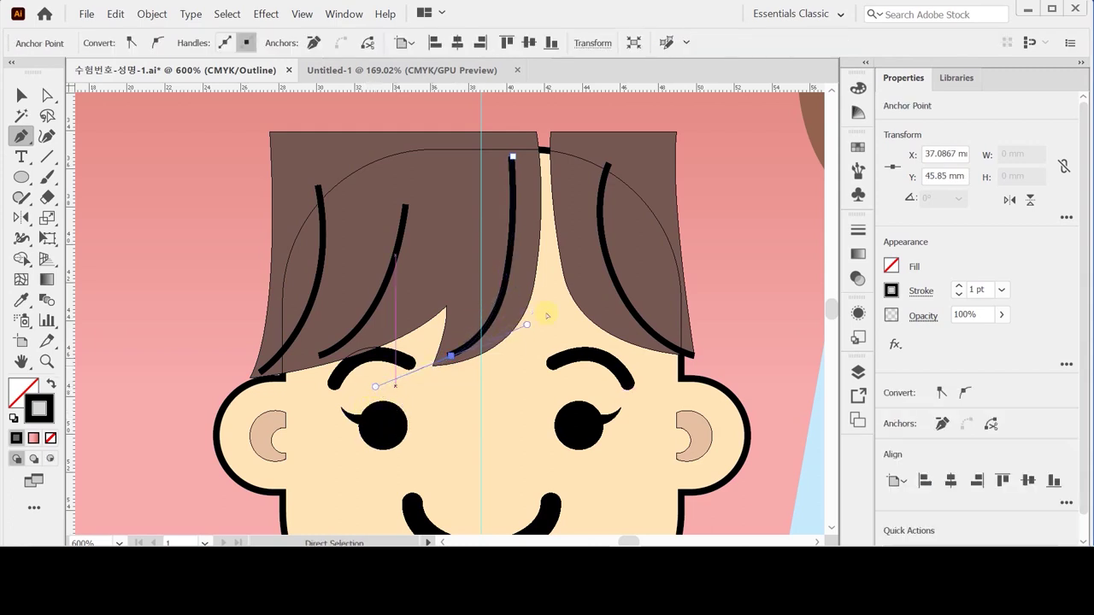
pyautogui.keyDown('ctrl'); pyautogui.click(718, 231); pyautogui.keyUp('ctrl')
# Trace the strand on the right hair section as a curved open path ending at the section's lower outer corner.
pyautogui.moveTo(607, 165)
pyautogui.mouseDown()
pyautogui.moveTo(719, 351)
pyautogui.moveTo(708, 366)
pyautogui.moveTo(777, 385)
pyautogui.moveTo(820, 417)
pyautogui.mouseUp()
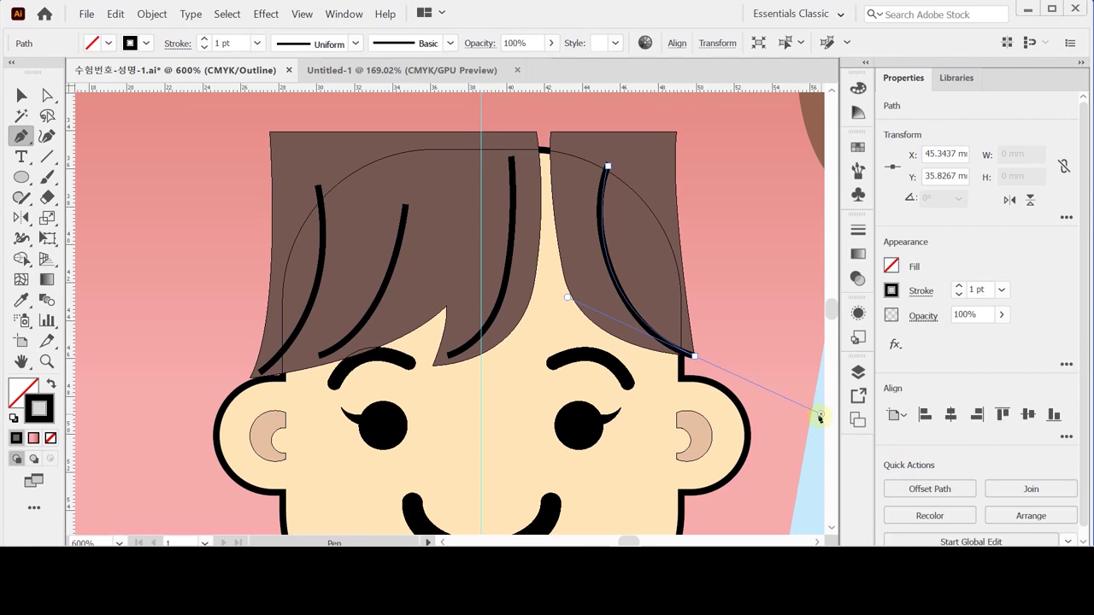
pyautogui.moveTo(821, 418); pyautogui.dragTo(821, 416)
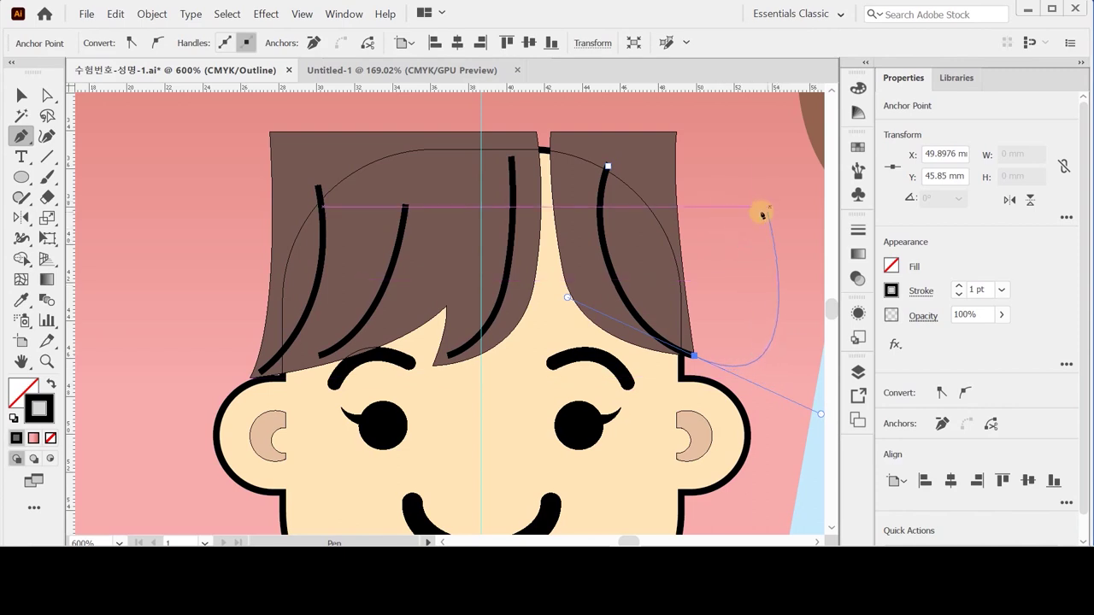
pyautogui.press('ctrl')
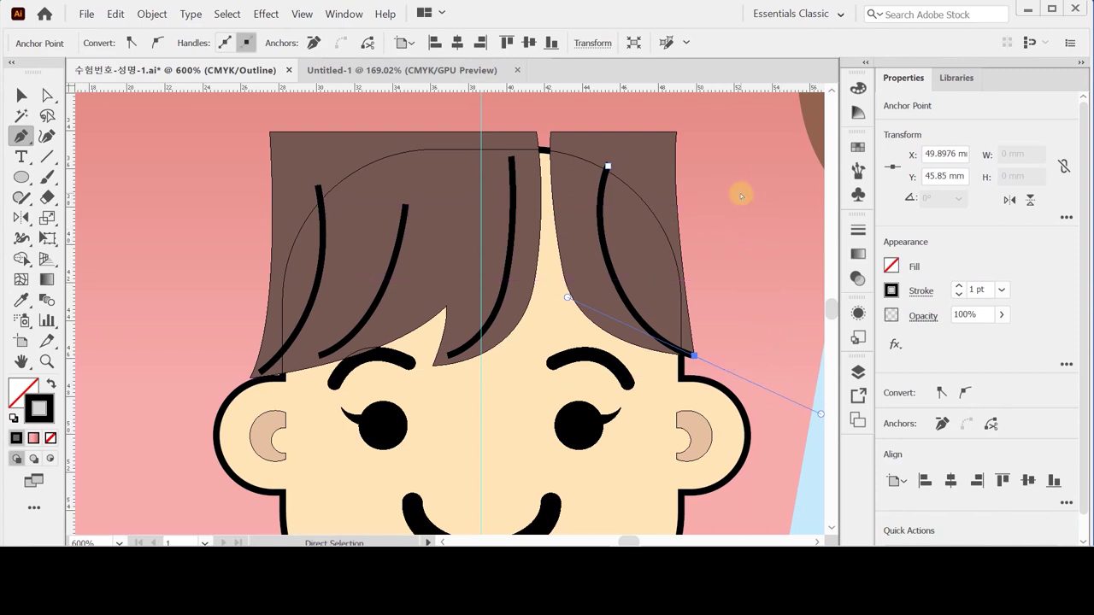
pyautogui.keyDown('ctrl'); pyautogui.click(741, 199); pyautogui.keyUp('ctrl')
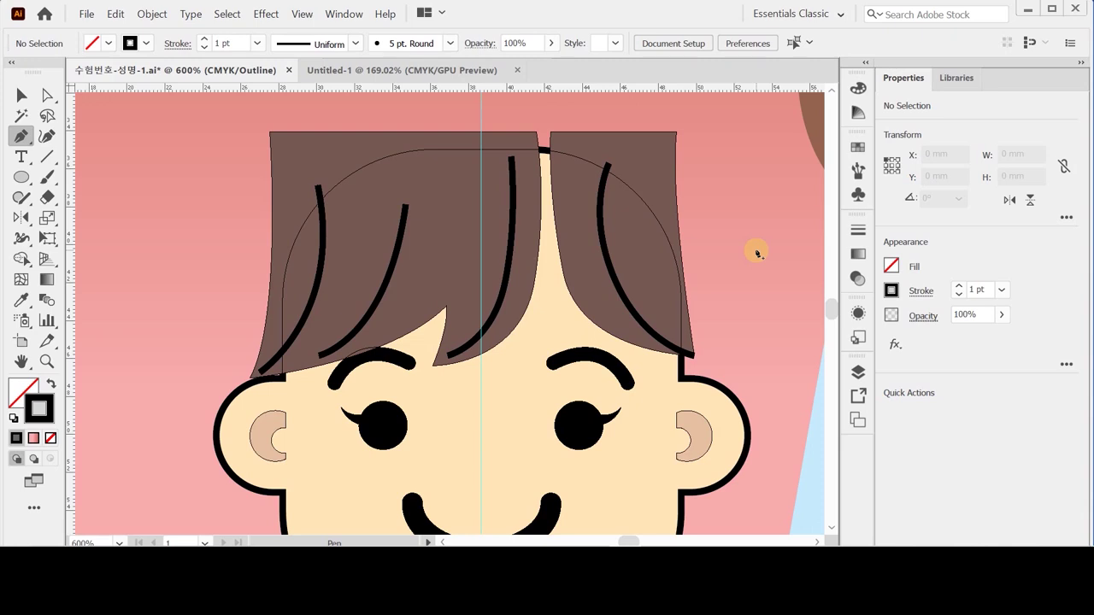
pyautogui.press('ctrl')
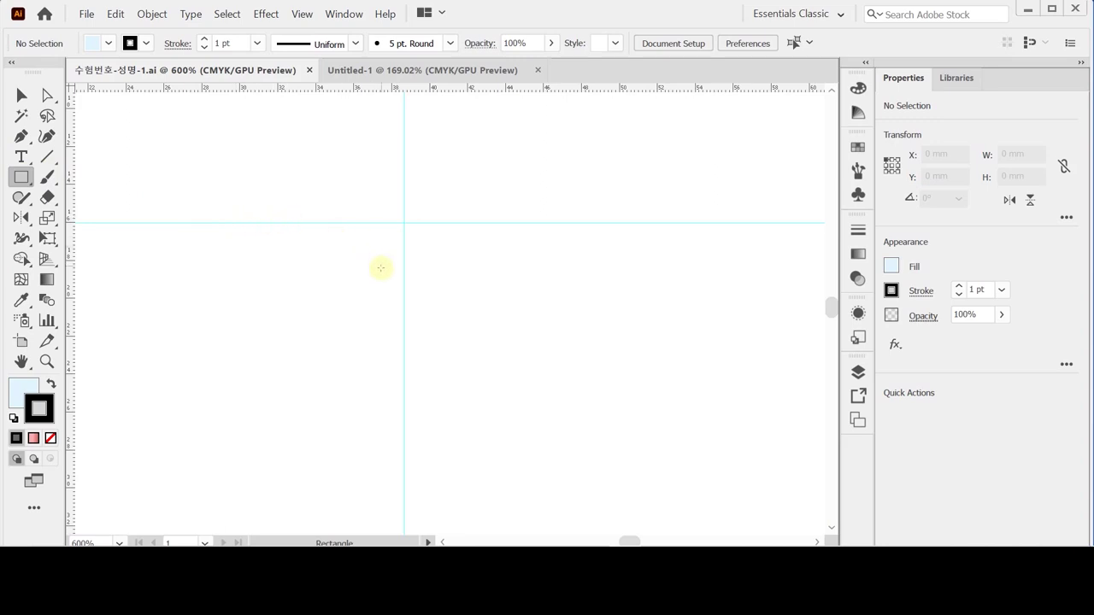
# Create a 22.5 × 16 mm rectangle centred on the vertical guide, with a light blue fill and 1 pt black stroke.
pyautogui.click(404, 360)
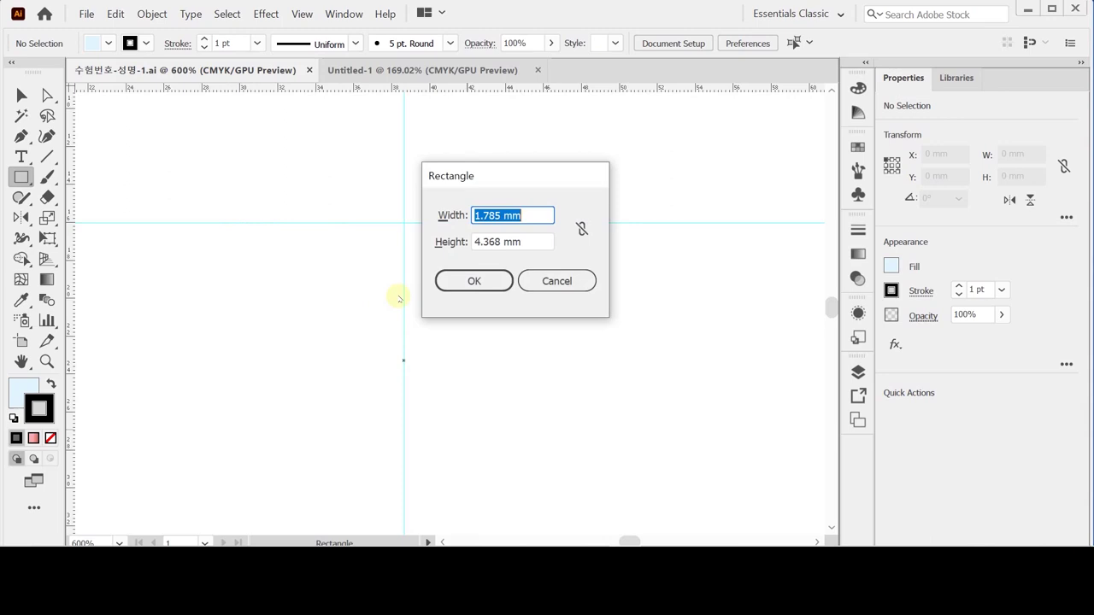
pyautogui.write('22')
pyautogui.press('Tab')
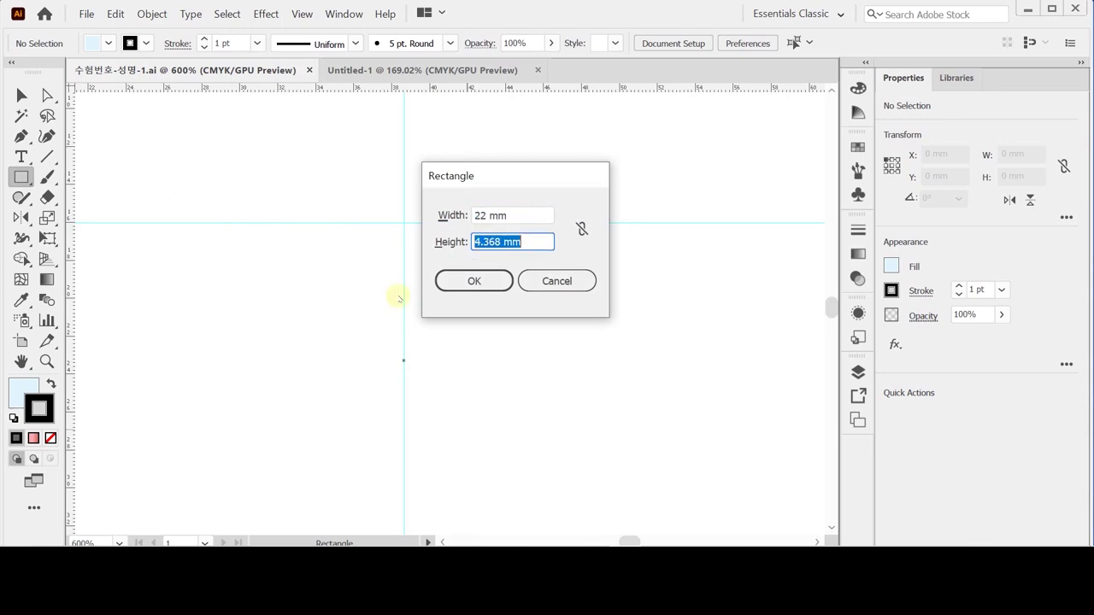
pyautogui.hotkey('shift', 'Tab')
pyautogui.write('22.')
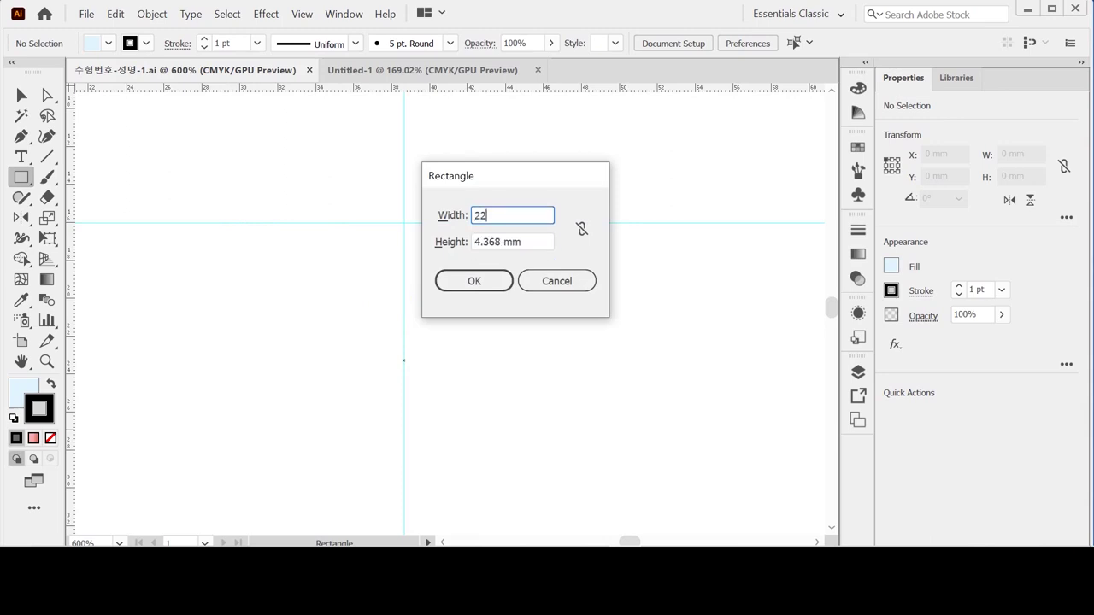
pyautogui.press('Tab')
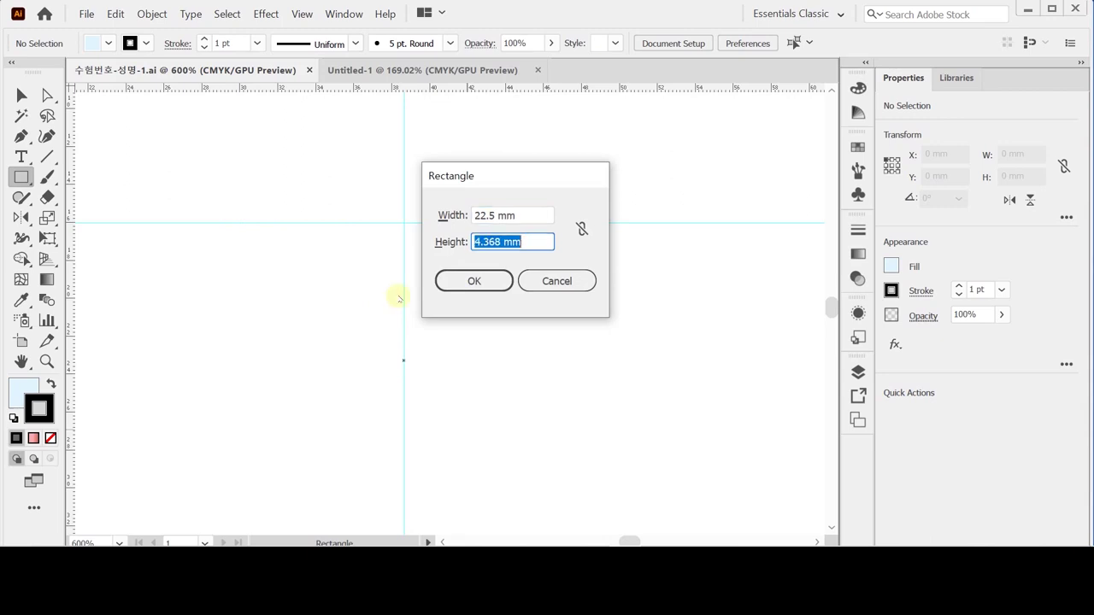
pyautogui.write('16')
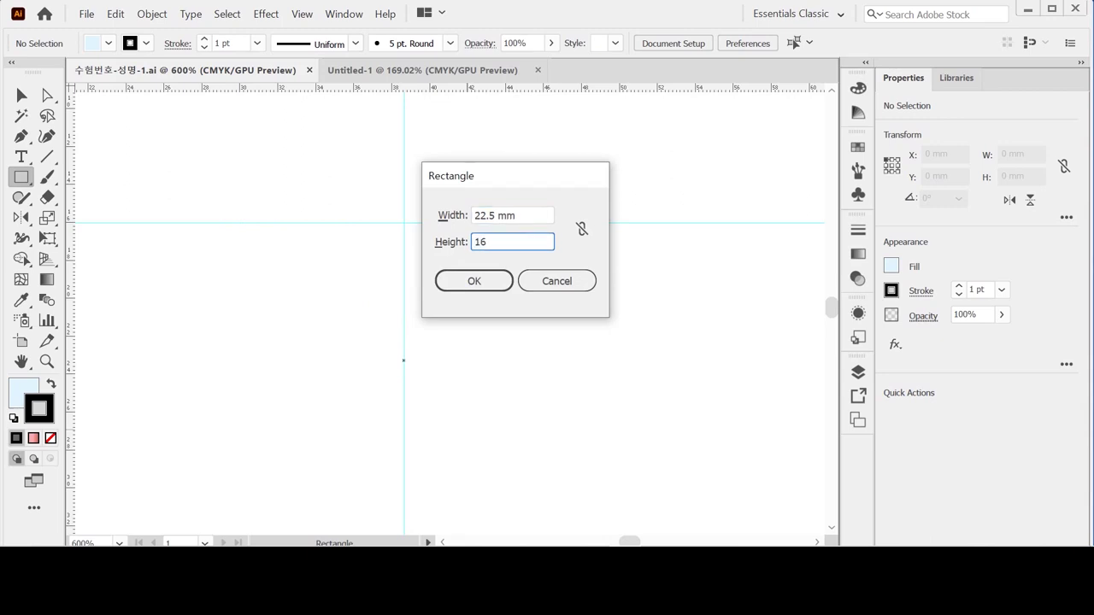
pyautogui.press('Return')
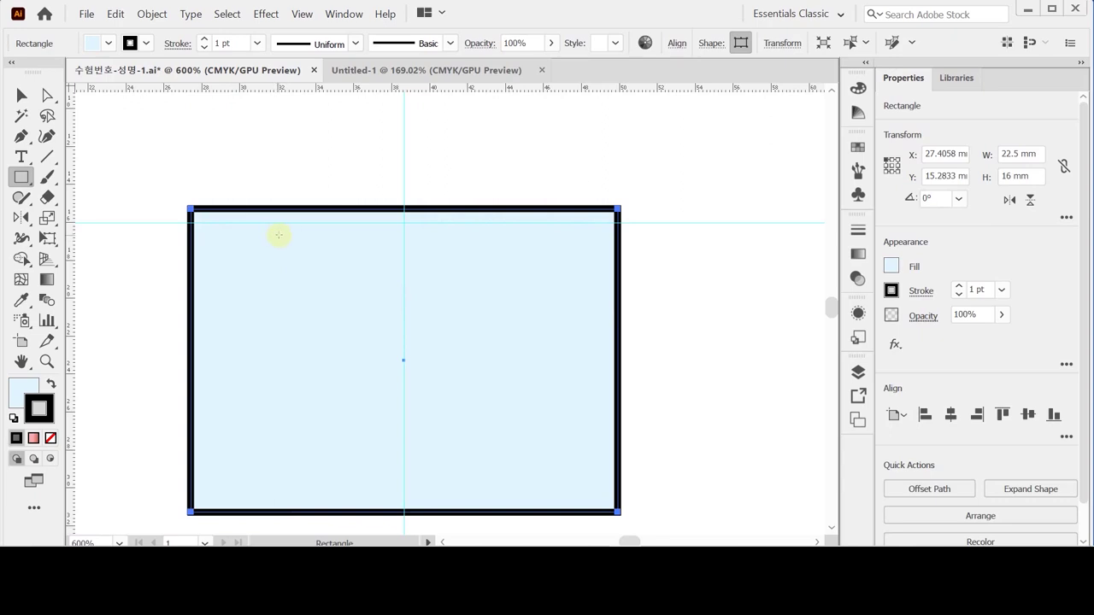
# Create a 20 × 16 mm ellipse and position it over the upper-left corner of the hat rectangle.
pyautogui.moveTo(421, 285)
pyautogui.mouseDown()
pyautogui.moveTo(428, 256)
pyautogui.moveTo(430, 269)
pyautogui.mouseUp()
pyautogui.moveTo(21, 178); pyautogui.dragTo(75, 214)
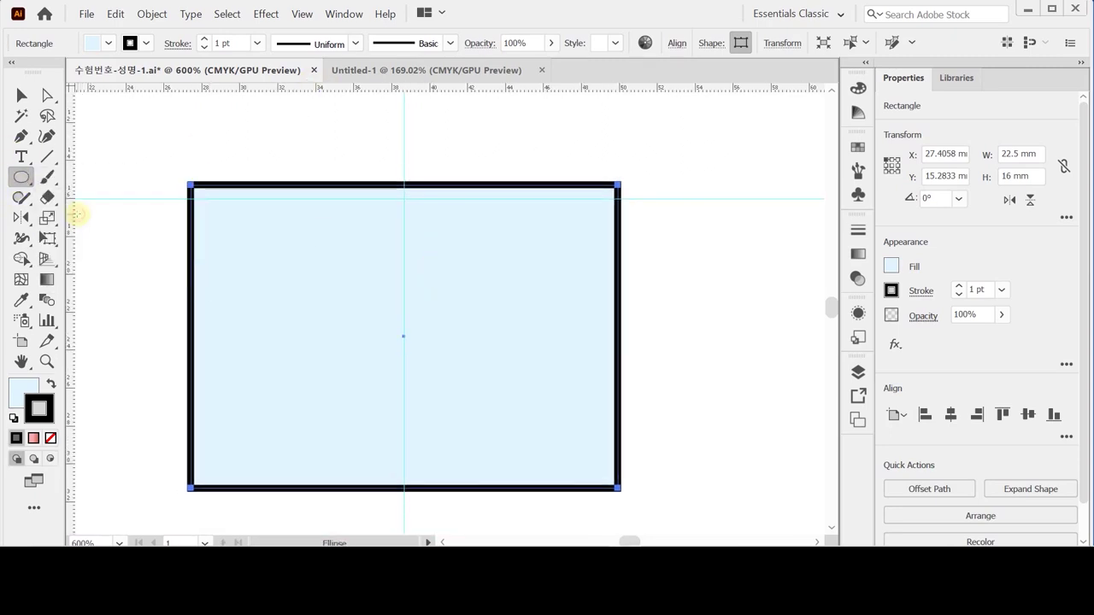
pyautogui.moveTo(203, 171); pyautogui.dragTo(300, 268)
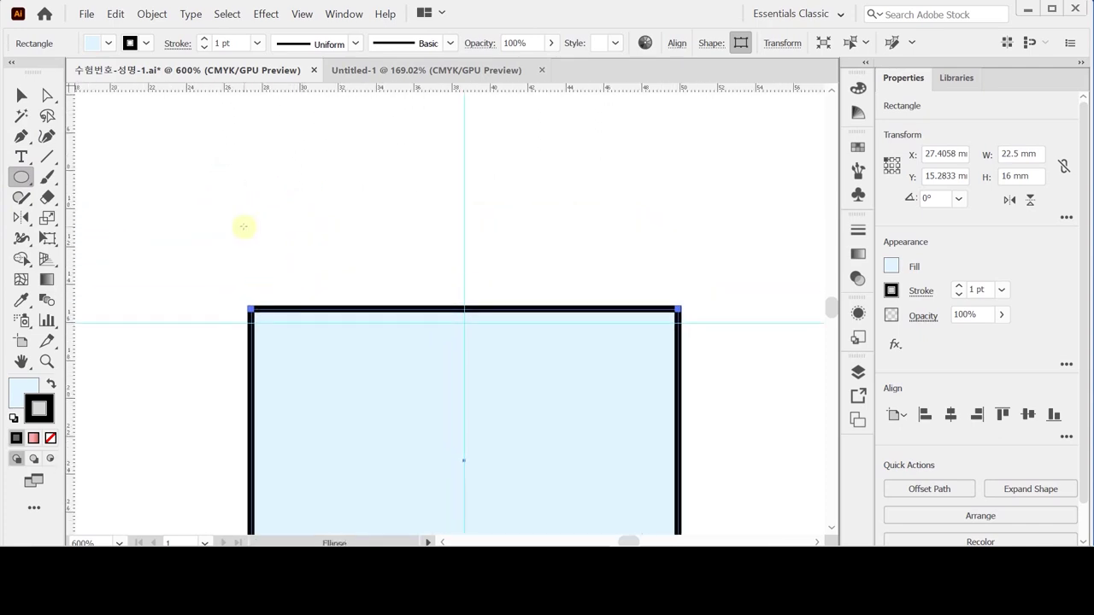
pyautogui.click(169, 208)
pyautogui.write('20')
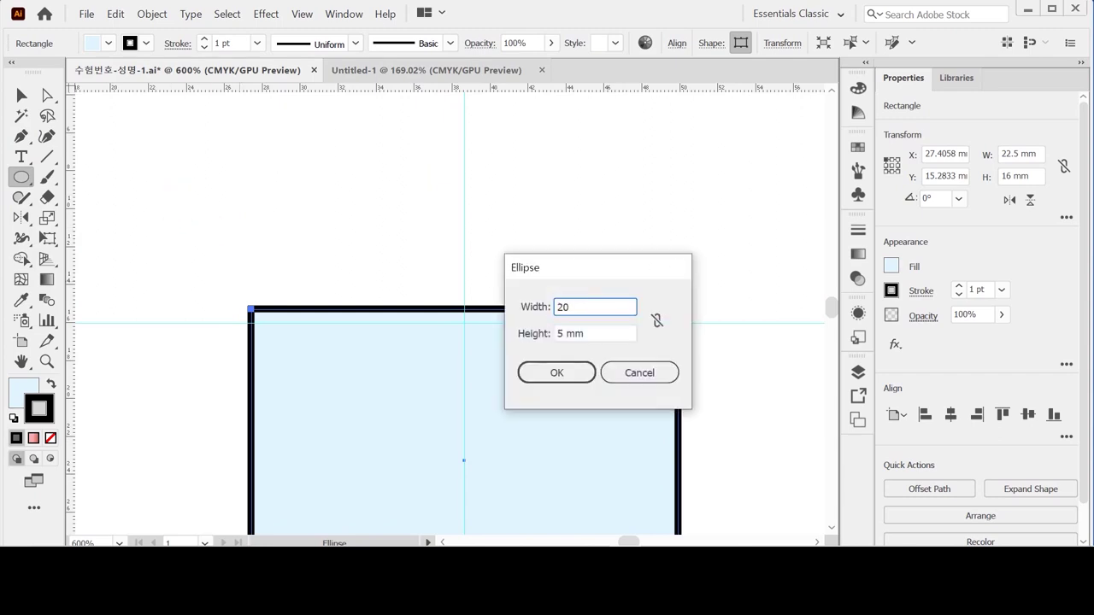
pyautogui.press('Tab')
pyautogui.write('16')
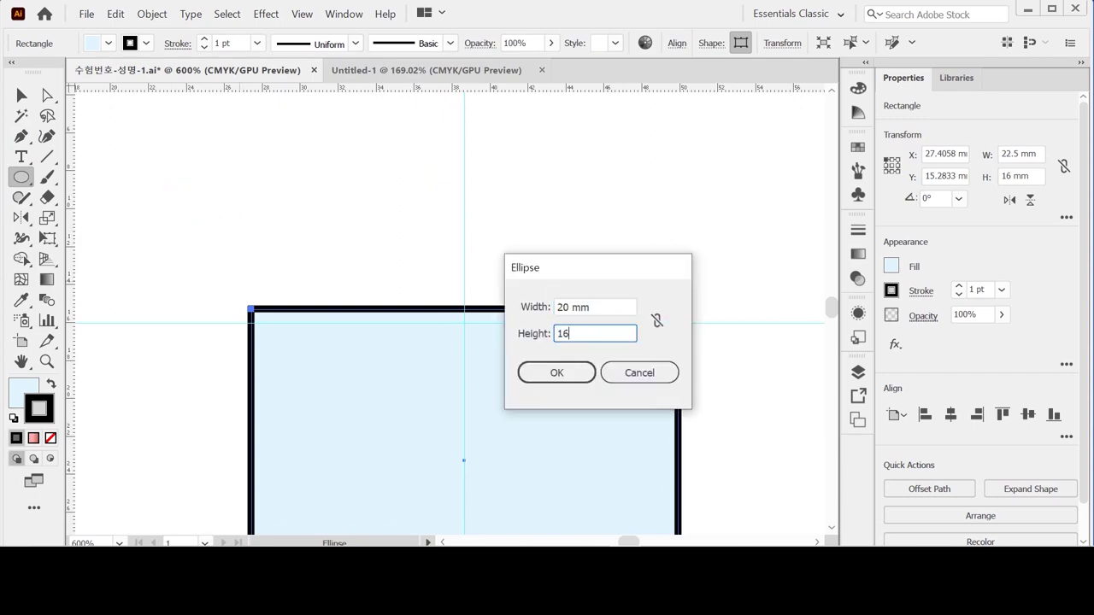
pyautogui.press('Return')
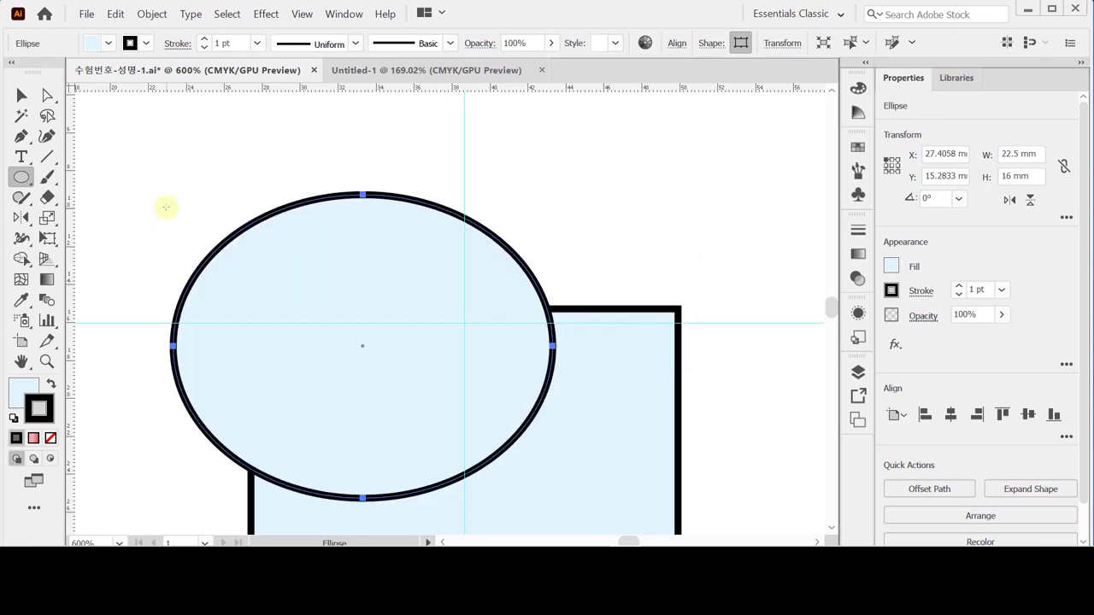
pyautogui.moveTo(327, 304)
pyautogui.mouseDown()
pyautogui.moveTo(287, 262)
pyautogui.moveTo(325, 303)
pyautogui.mouseUp()
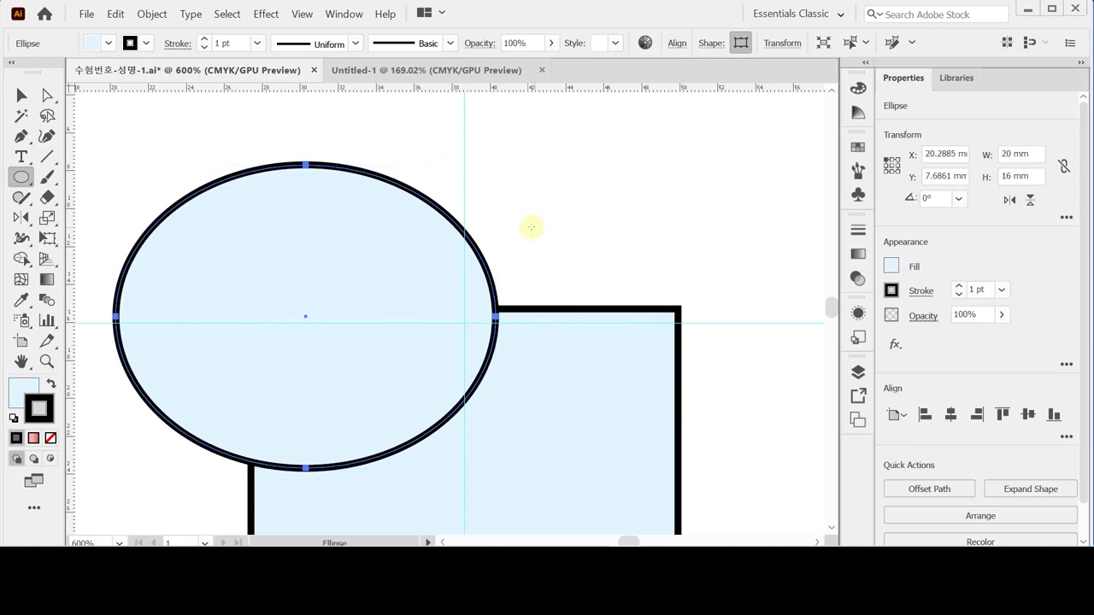
pyautogui.click(570, 224)
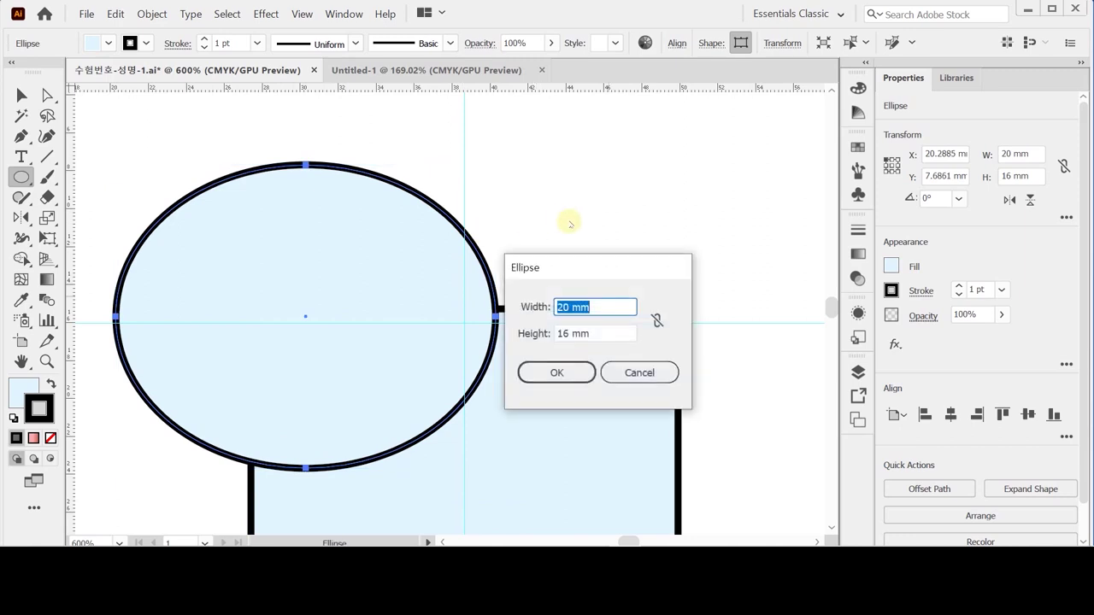
pyautogui.write('26')
pyautogui.press('capslock')
pyautogui.write('14')
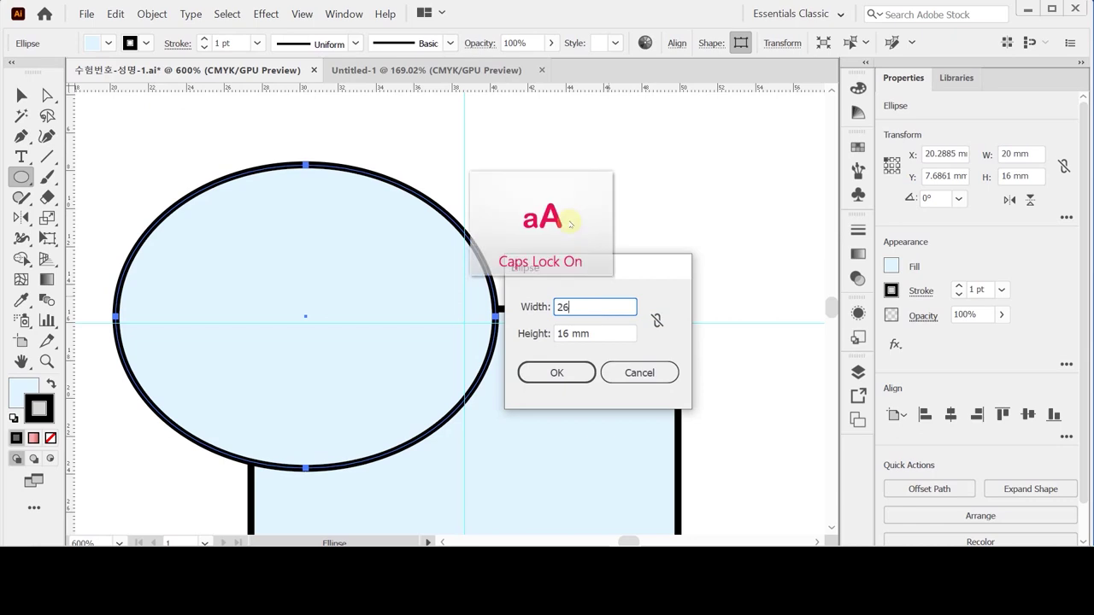
pyautogui.press('Return')
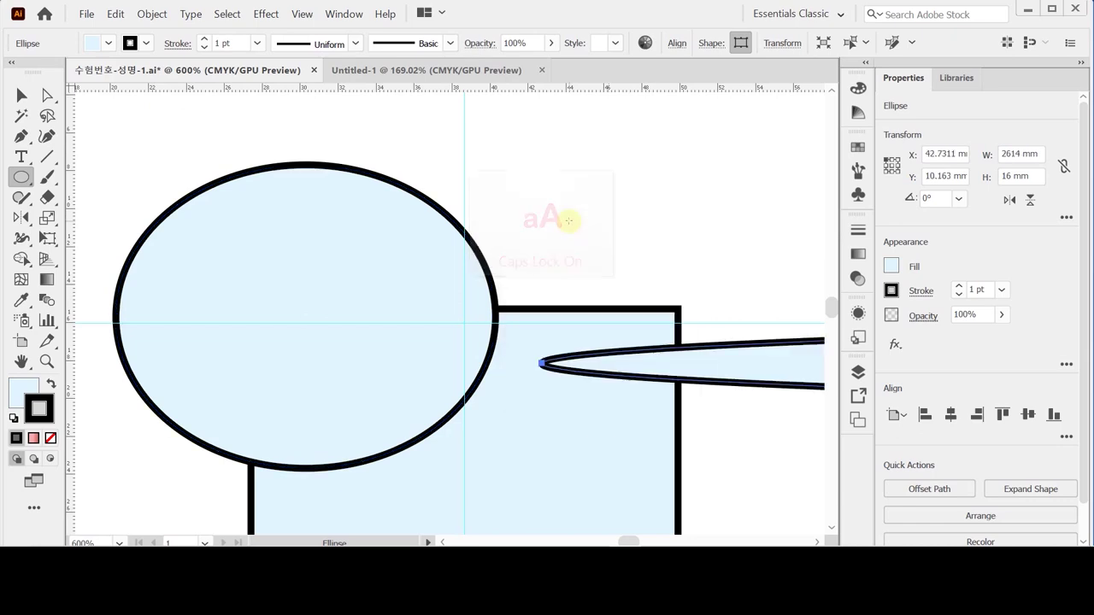
pyautogui.hotkey('shift', 'Tab')
pyautogui.hotkey('ctrl', 'z')
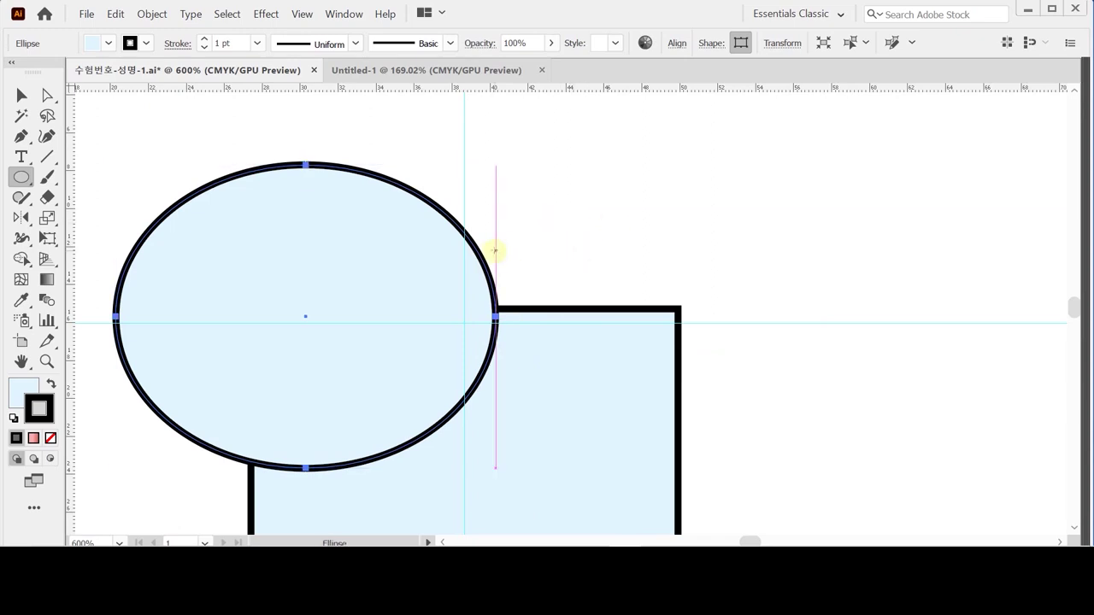
pyautogui.hotkey('shift', 'Tab')
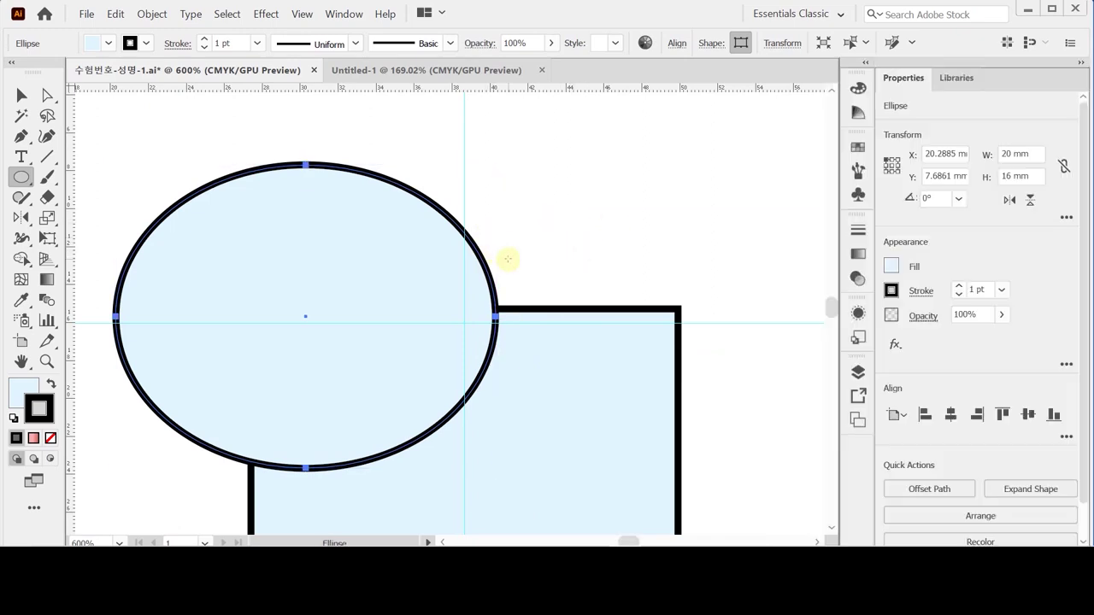
# Create a 26 × 14 mm ellipse and move it over the hat rectangle's upper-right corner, overlapping the first ellipse.
pyautogui.click(579, 280)
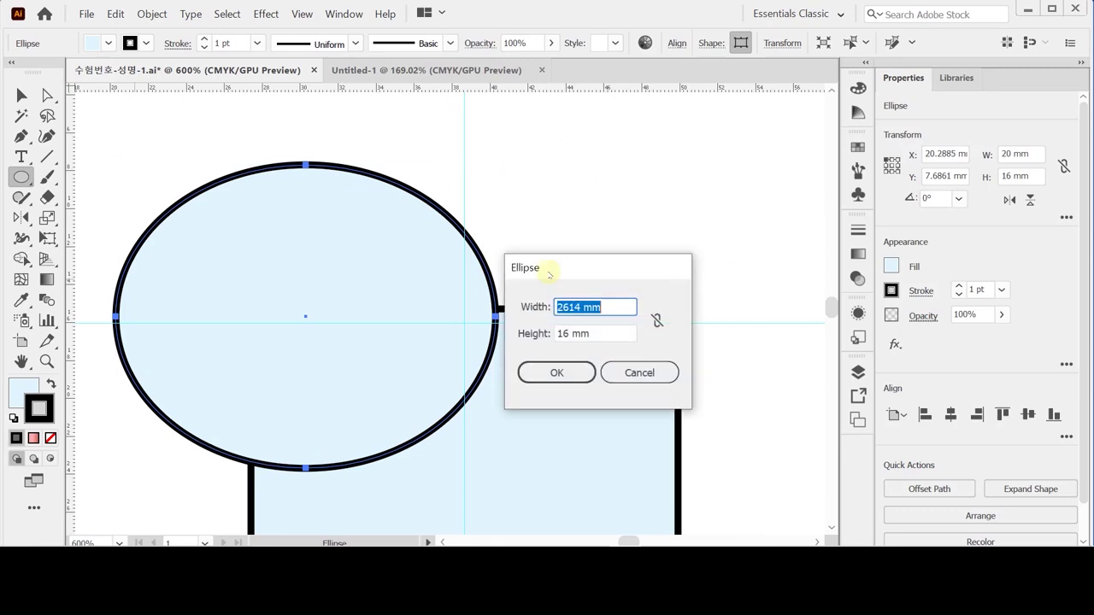
pyautogui.write('26')
pyautogui.press('Tab')
pyautogui.write('14')
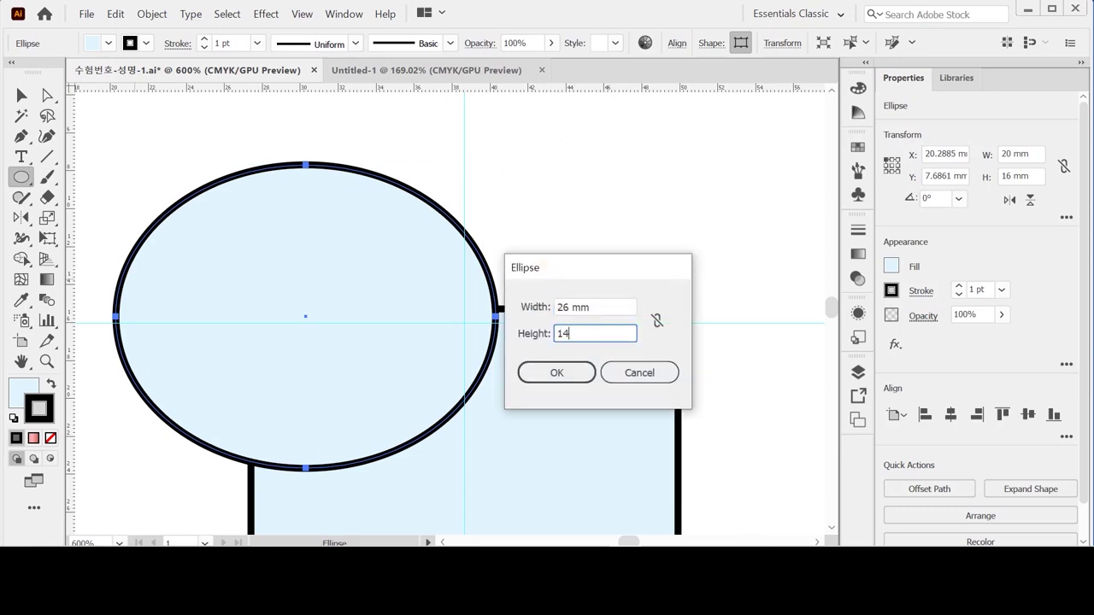
pyautogui.press('Return')
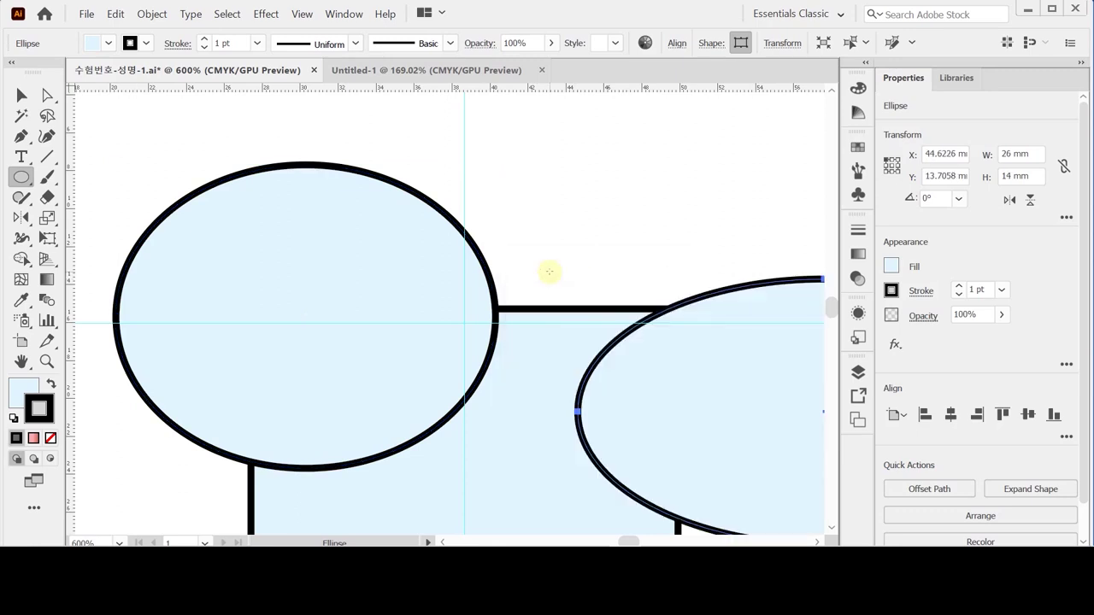
pyautogui.moveTo(666, 379); pyautogui.dragTo(564, 297)
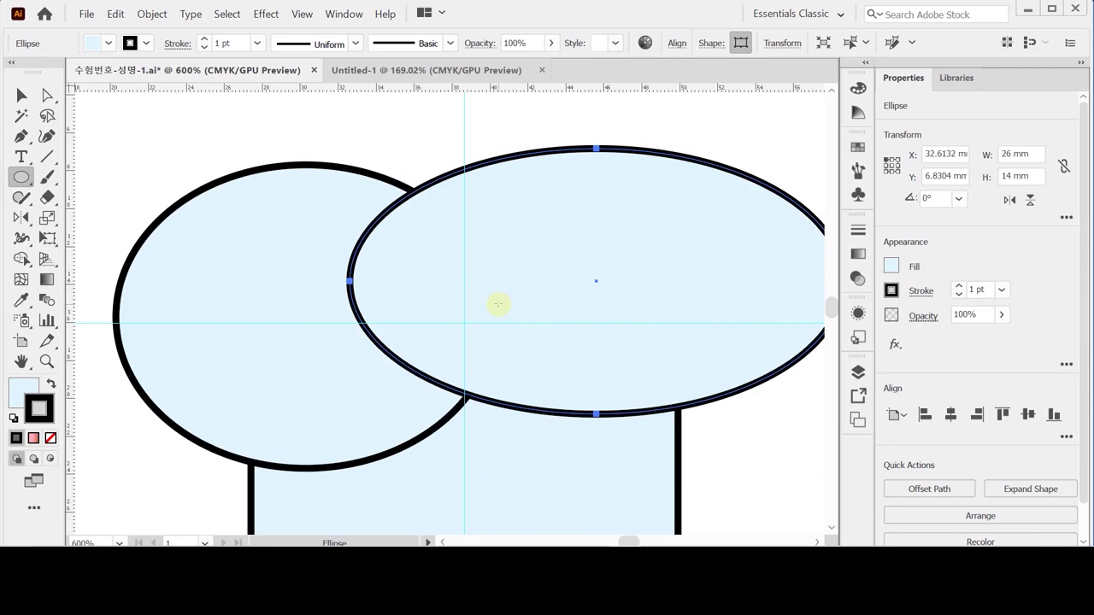
# Rotate the 26 × 14 mm ellipse by 10° and nudge it slightly up and to the left.
pyautogui.press('r')
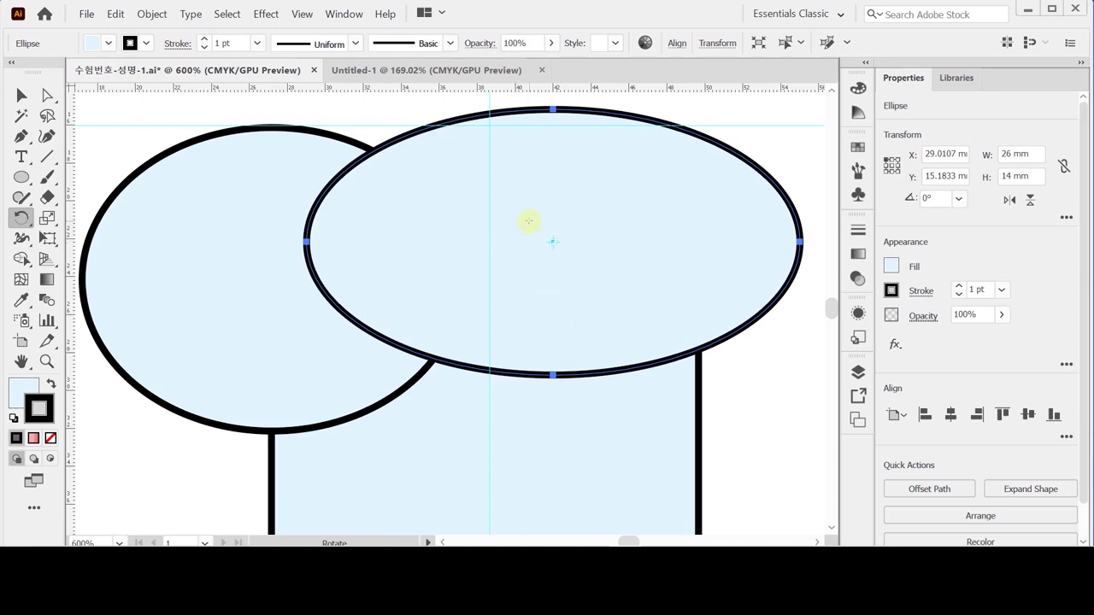
pyautogui.doubleClick(21, 218)
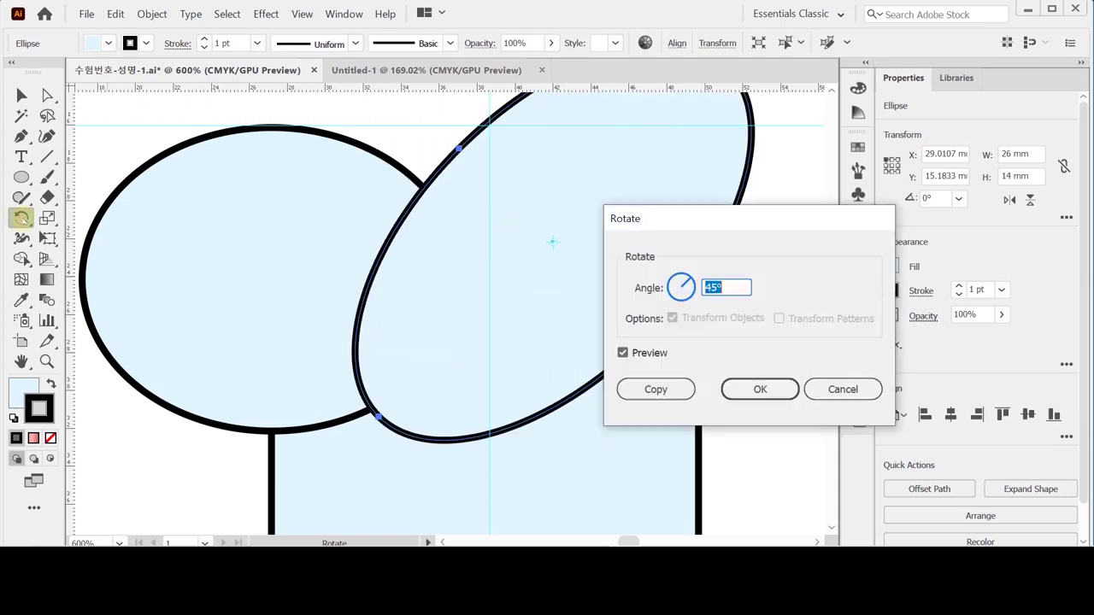
pyautogui.write('10')
pyautogui.press('Tab')
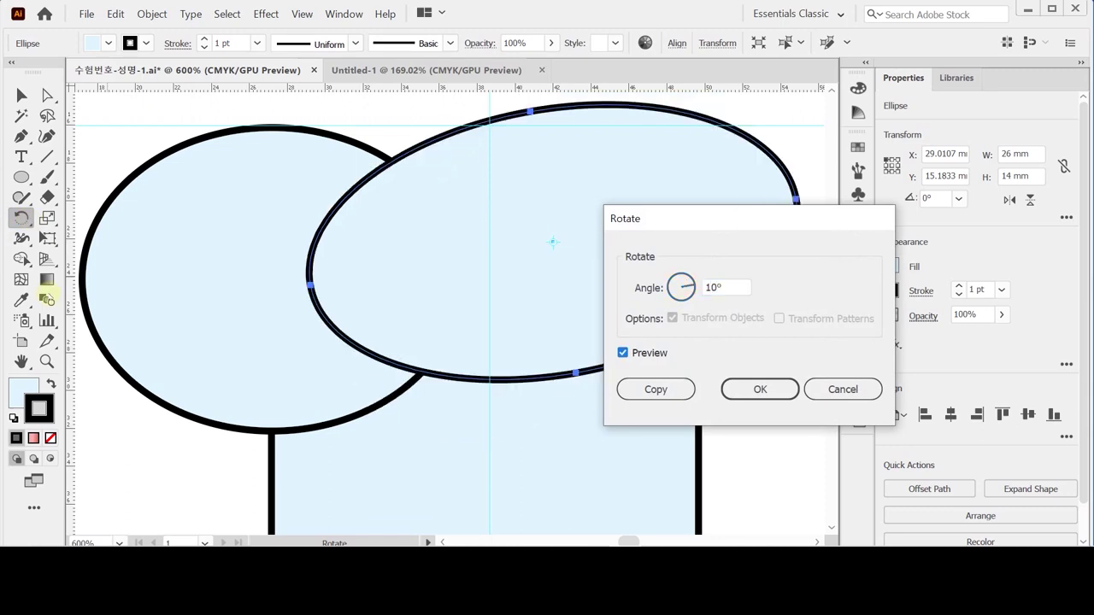
pyautogui.press('Return')
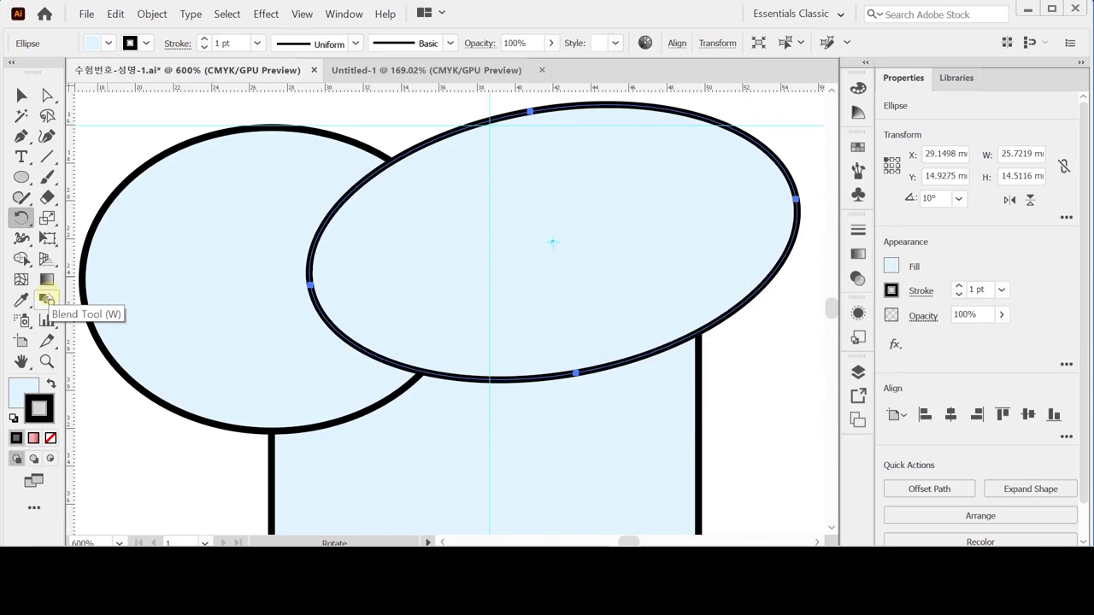
pyautogui.press('v')
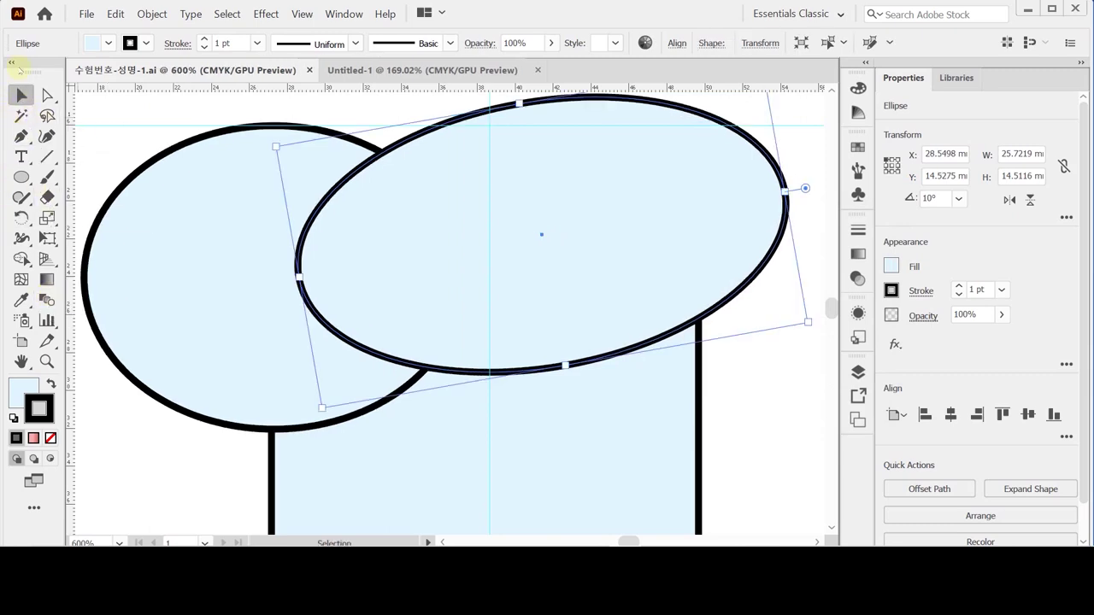
# Unite the two ellipses and the rectangle into a single chef's hat shape, then deselect it.
pyautogui.moveTo(172, 116); pyautogui.dragTo(450, 425)
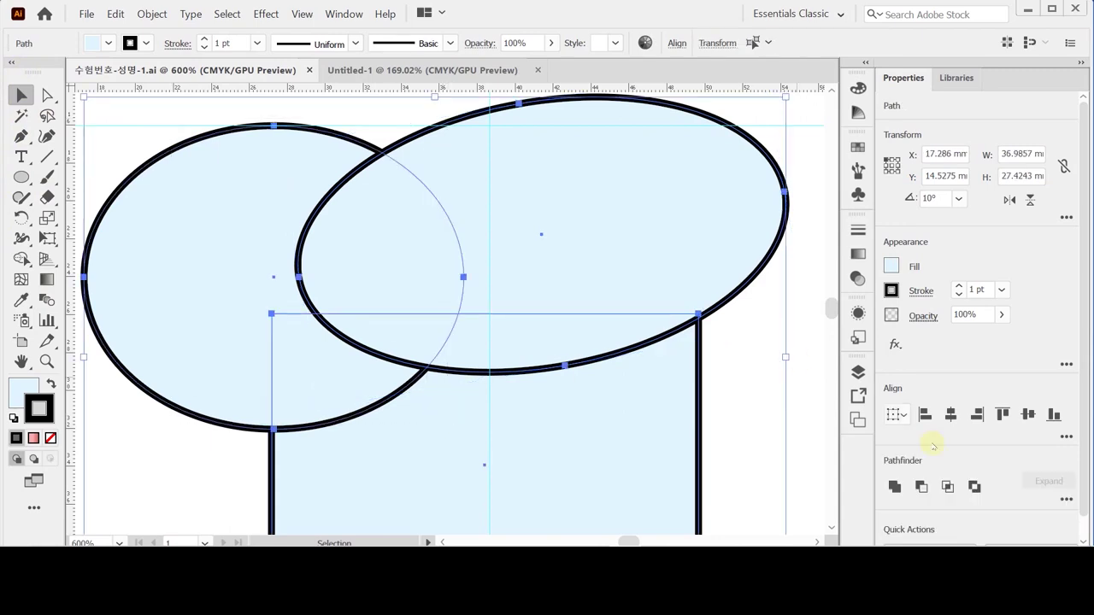
pyautogui.click(894, 486)
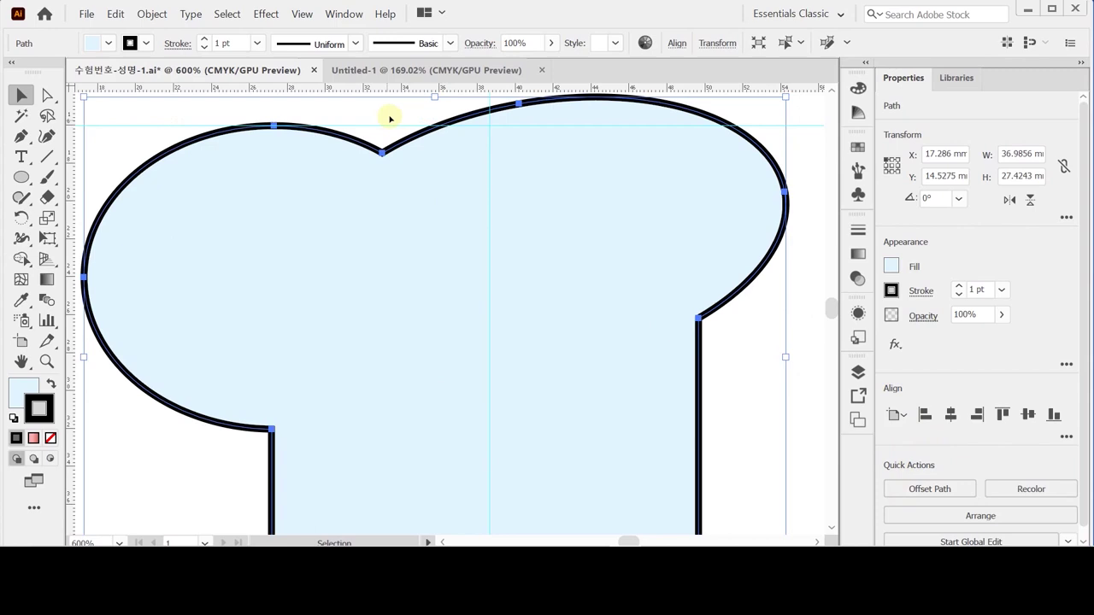
pyautogui.press('a')
pyautogui.click(487, 235)
pyautogui.press('v')
pyautogui.scroll(-1, 487, 234)
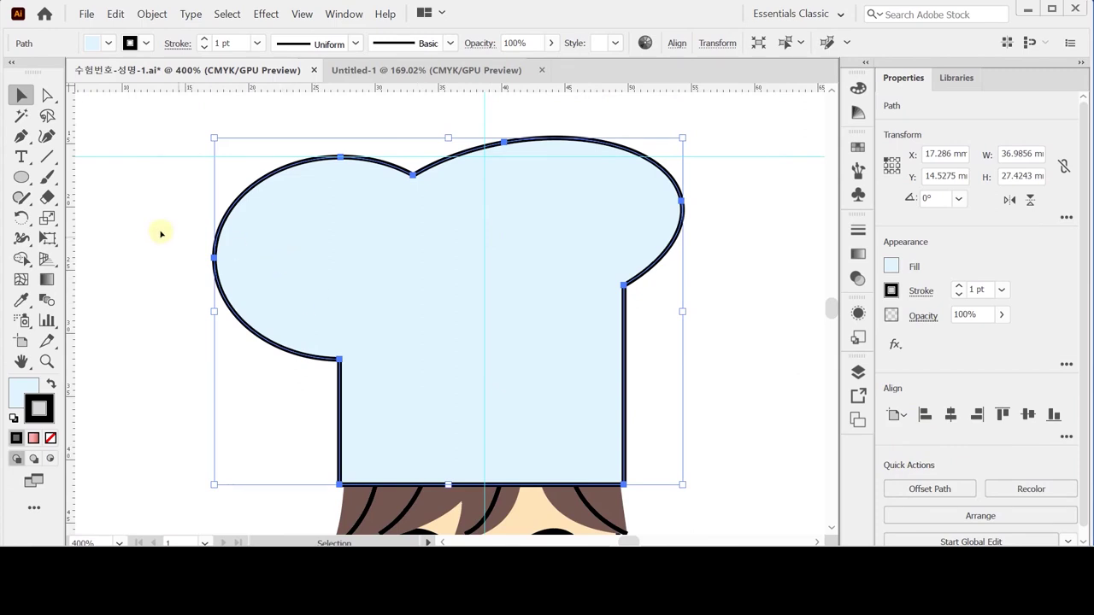
pyautogui.click(128, 210)
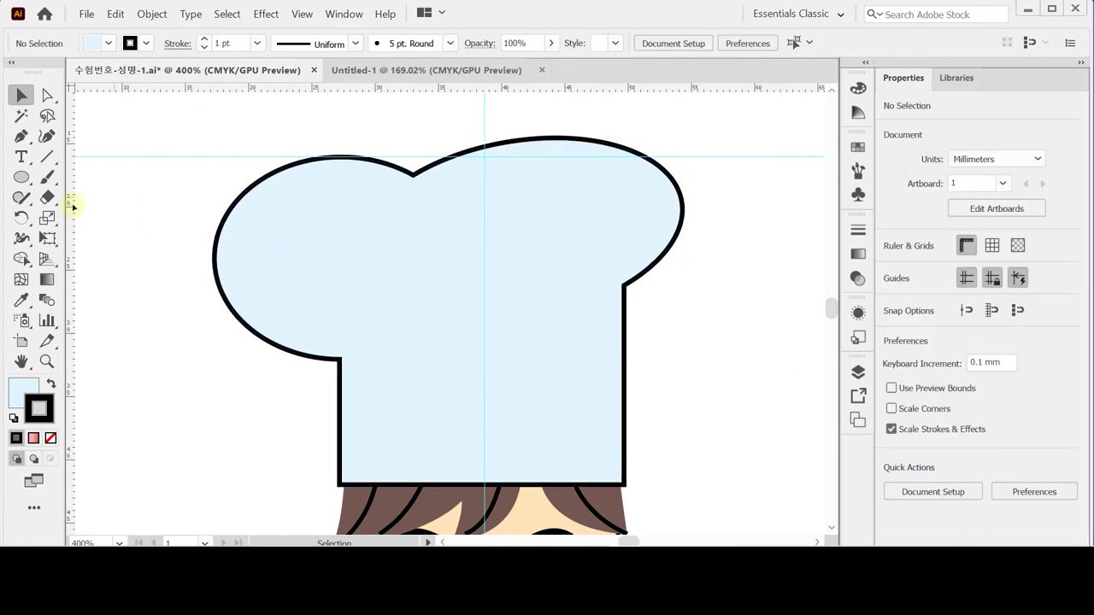
# Draw two narrow upright rectangles on the hat's lower left half, about 12 mm and 18 mm high, with their bases level.
pyautogui.click(21, 176)
pyautogui.click(98, 177)
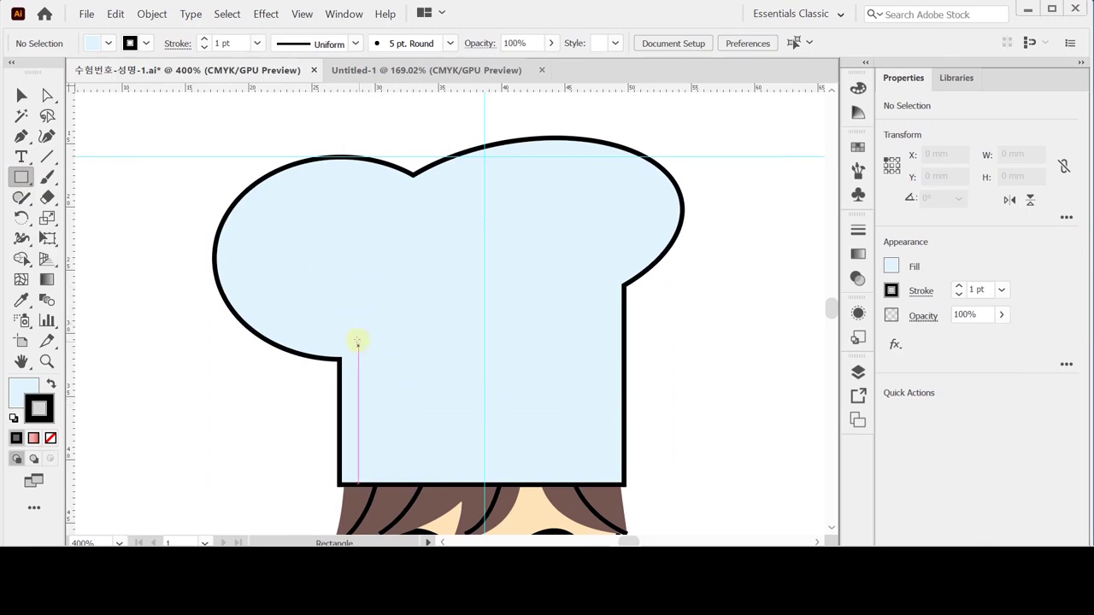
pyautogui.moveTo(359, 323)
pyautogui.mouseDown()
pyautogui.moveTo(386, 434)
pyautogui.moveTo(373, 476)
pyautogui.mouseUp()
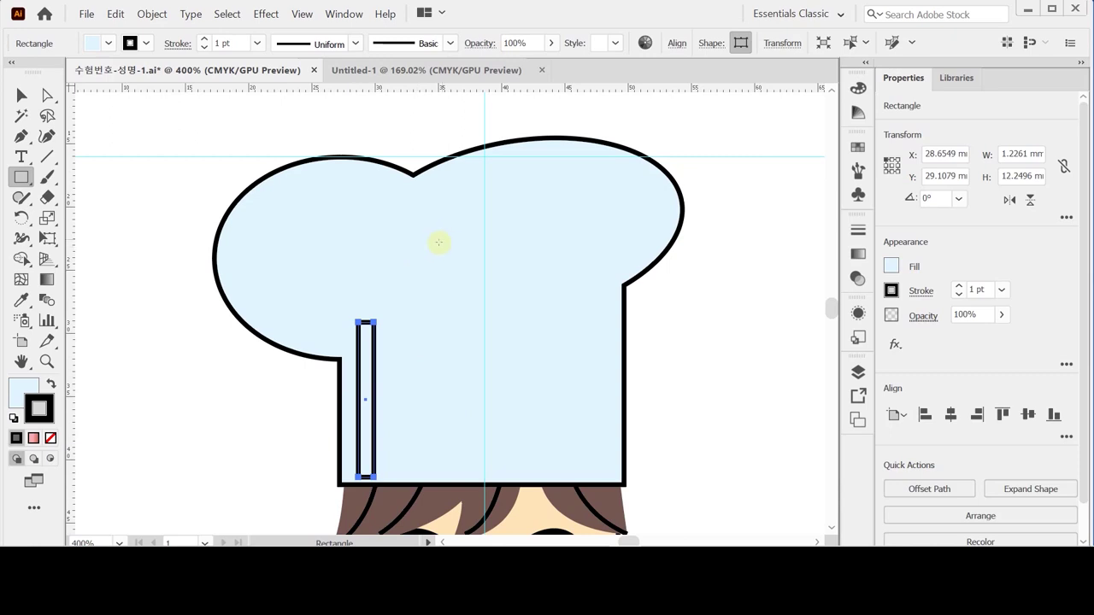
pyautogui.moveTo(430, 252); pyautogui.dragTo(461, 478)
# Widen the shorter upright rectangle on the hat to about 1.67 mm.
pyautogui.keyDown('ctrl'); pyautogui.click(372, 406); pyautogui.keyUp('ctrl')
pyautogui.moveTo(374, 400); pyautogui.dragTo(378, 402)
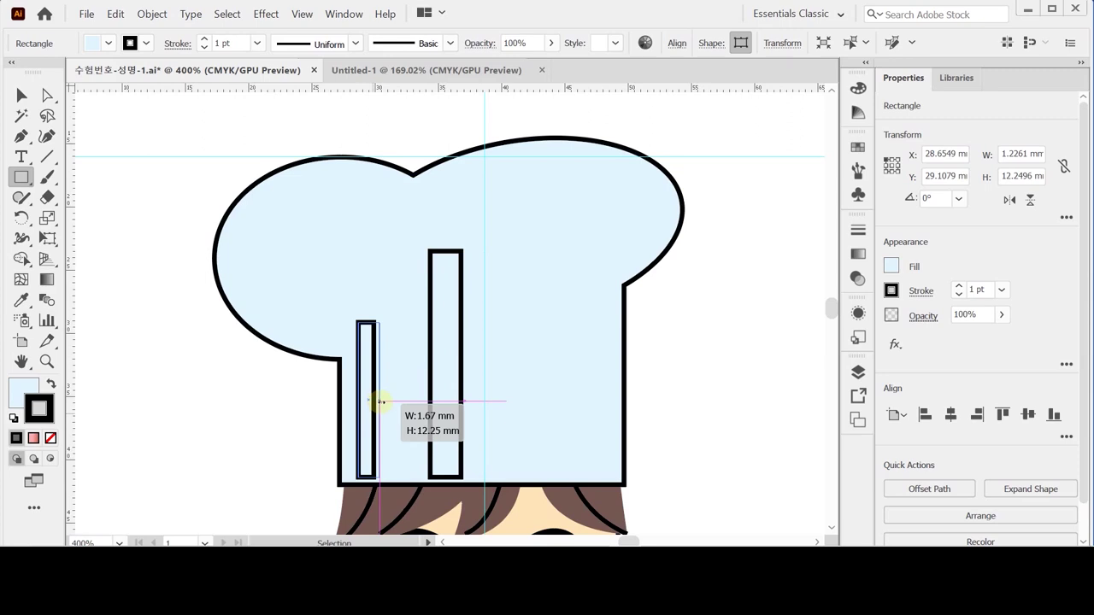
pyautogui.moveTo(381, 401); pyautogui.dragTo(379, 402)
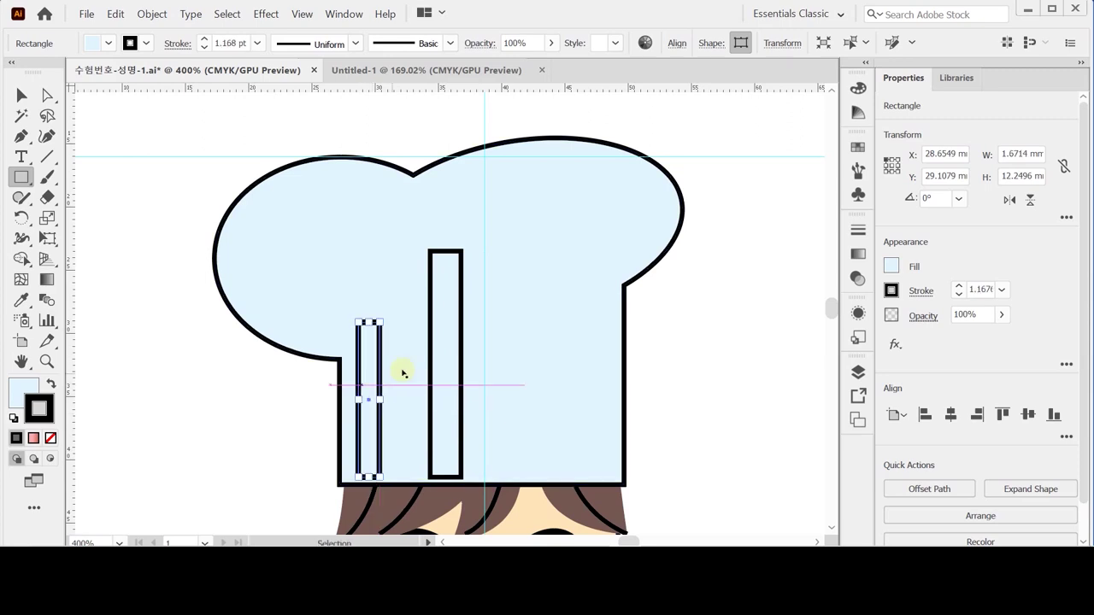
pyautogui.keyDown('ctrl'); pyautogui.click(437, 354); pyautogui.keyUp('ctrl')
pyautogui.keyDown('ctrl'); pyautogui.click(281, 420); pyautogui.keyUp('ctrl')
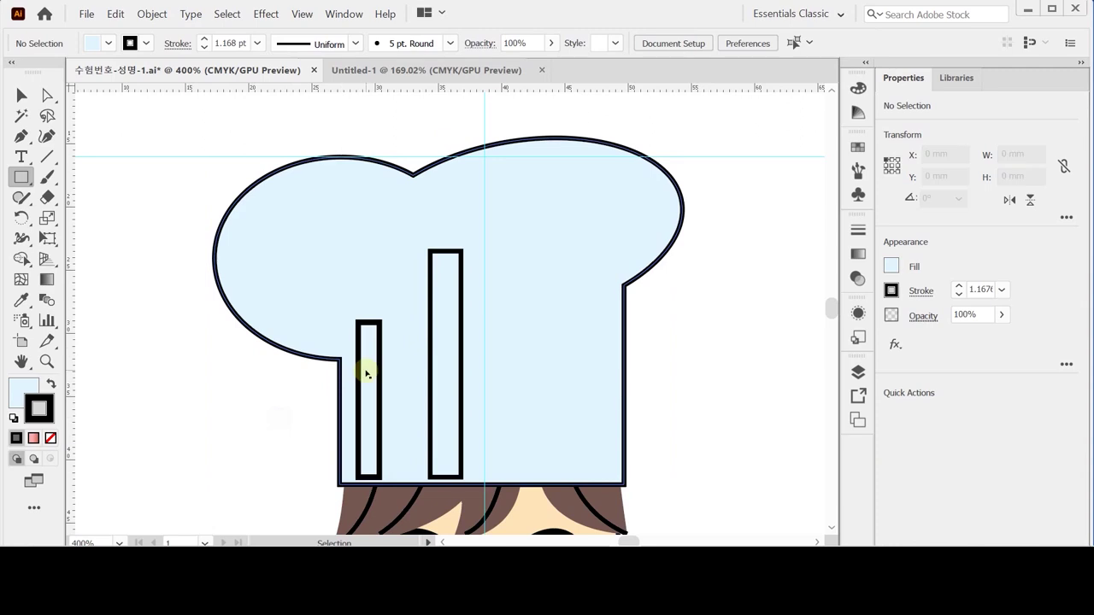
# Fill both upright rectangles on the hat with green, keeping their black strokes.
pyautogui.keyDown('ctrl'); pyautogui.click(366, 374); pyautogui.keyUp('ctrl')
pyautogui.keyDown('ctrl'); pyautogui.keyDown('shift'); pyautogui.click(447, 356); pyautogui.keyUp('shift'); pyautogui.keyUp('ctrl')
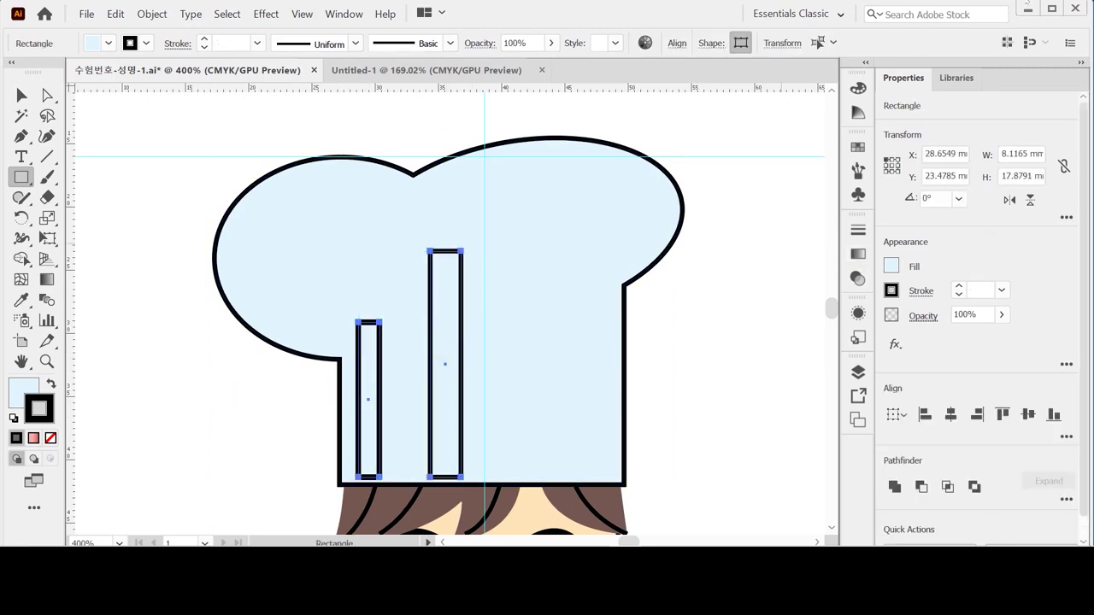
pyautogui.click(858, 88)
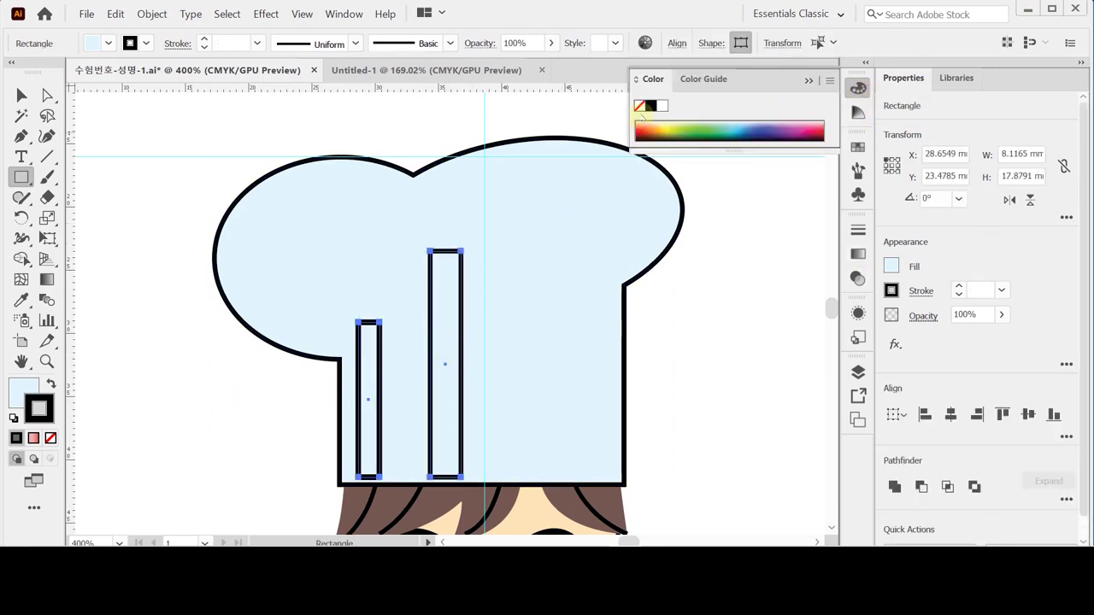
pyautogui.press('x')
pyautogui.moveTo(707, 126); pyautogui.dragTo(696, 136)
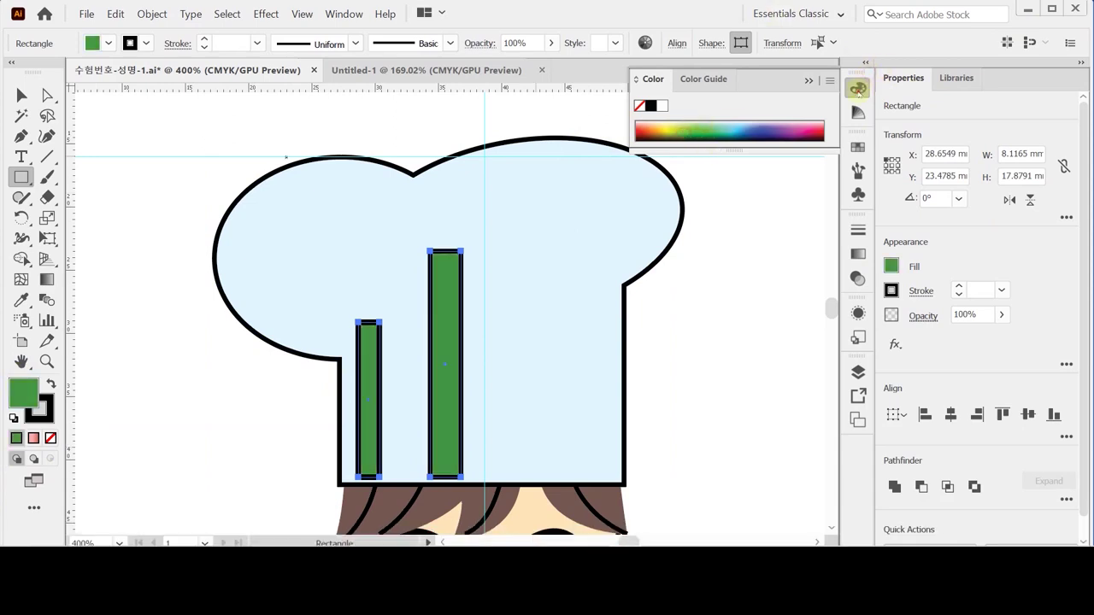
pyautogui.click(858, 88)
pyautogui.keyDown('ctrl'); pyautogui.click(159, 396); pyautogui.keyUp('ctrl')
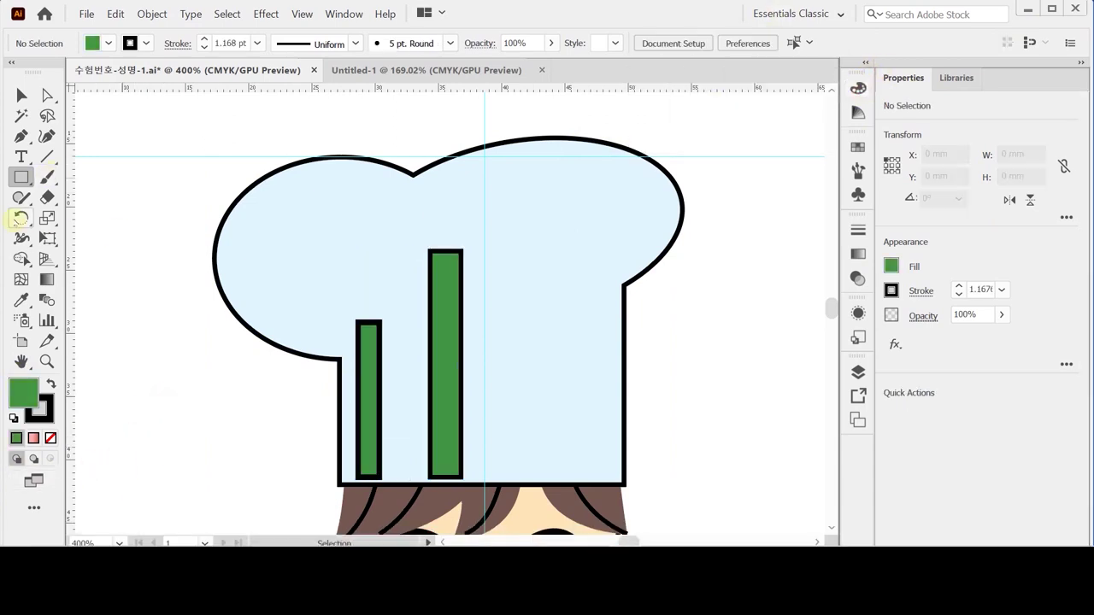
# Draw a green ellipse about 23 × 16.4 mm over the hat's left lobe, covering the tops of both upright rectangles.
pyautogui.click(19, 177)
pyautogui.moveTo(19, 177); pyautogui.dragTo(101, 217)
pyautogui.moveTo(193, 135); pyautogui.dragTo(483, 343)
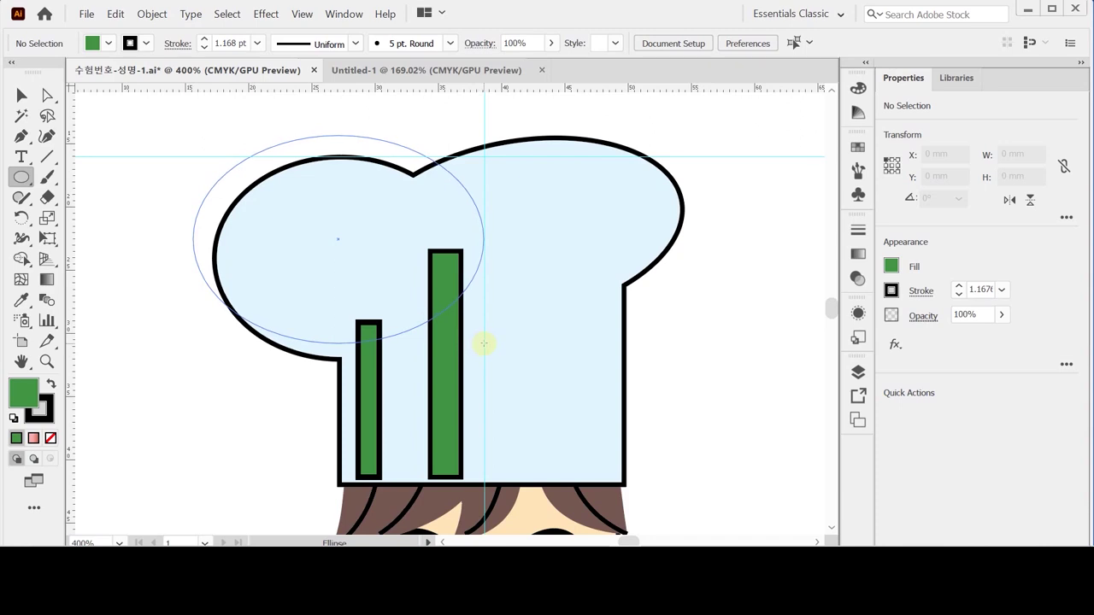
pyautogui.moveTo(483, 344); pyautogui.dragTo(484, 343)
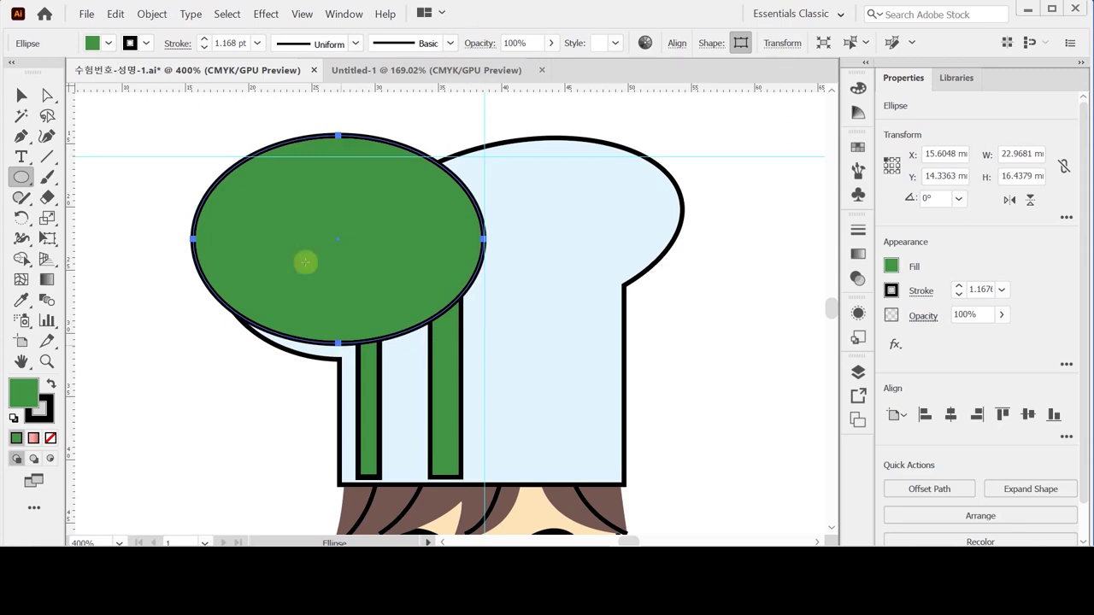
# Change the fill of the ellipse over the hat's left lobe to light orange, keeping its black stroke.
pyautogui.click(859, 87)
pyautogui.click(761, 130)
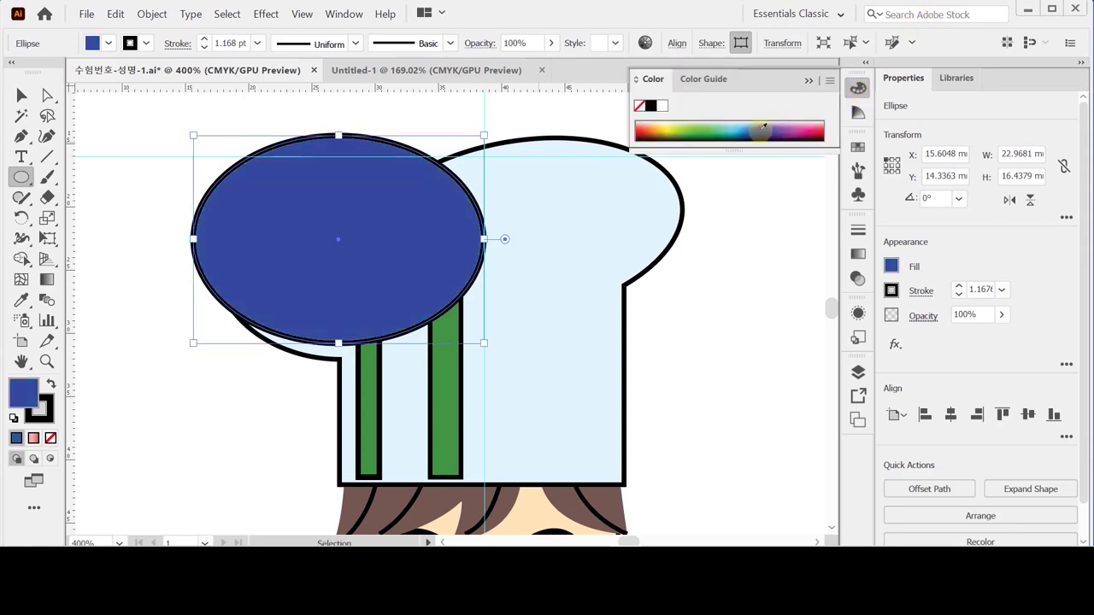
pyautogui.click(728, 125)
pyautogui.click(650, 128)
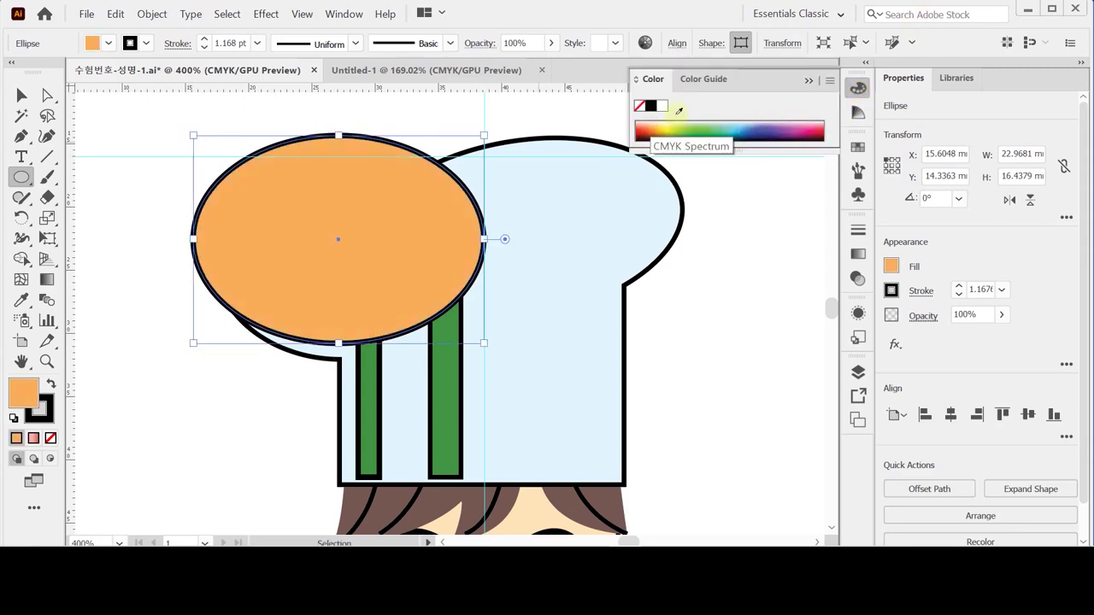
pyautogui.click(858, 87)
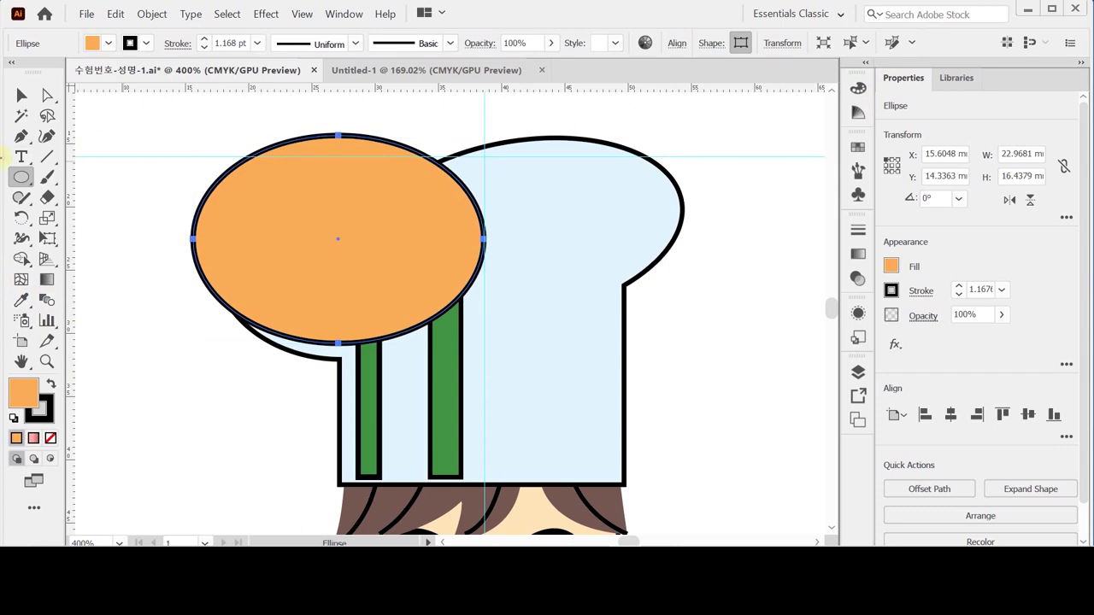
# Rotate the orange ellipse by 35°.
pyautogui.click(21, 217)
pyautogui.moveTo(432, 175); pyautogui.dragTo(419, 159)
pyautogui.press('Return')
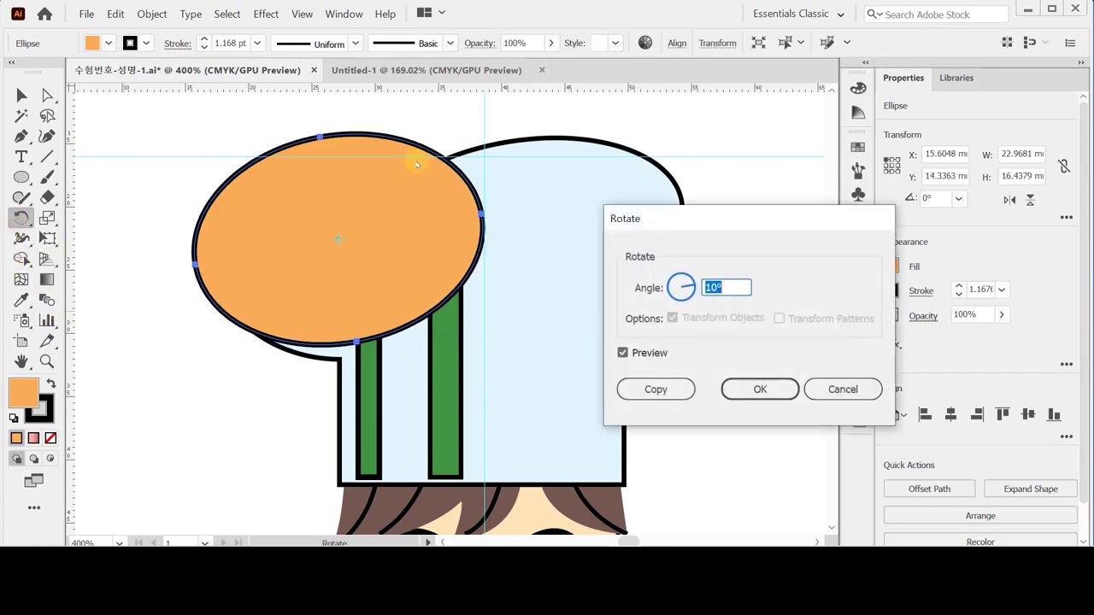
pyautogui.write('35')
pyautogui.press('Return')
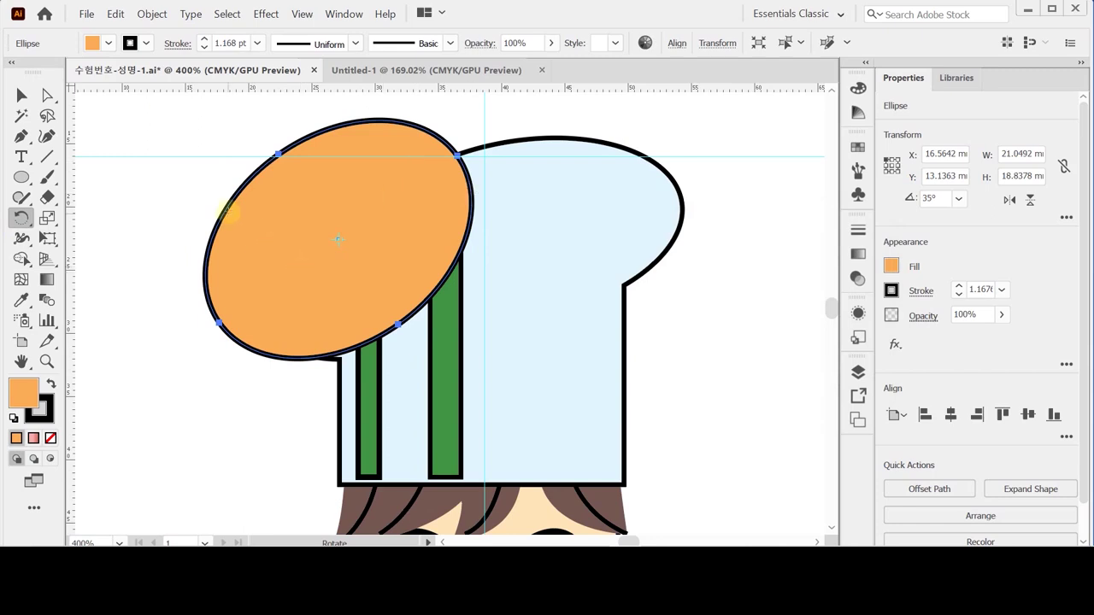
# Enlarge the tilted orange ellipse to about 23.1 × 20.6 mm overall, extending it toward the hat's centre and lower edge.
pyautogui.press('v')
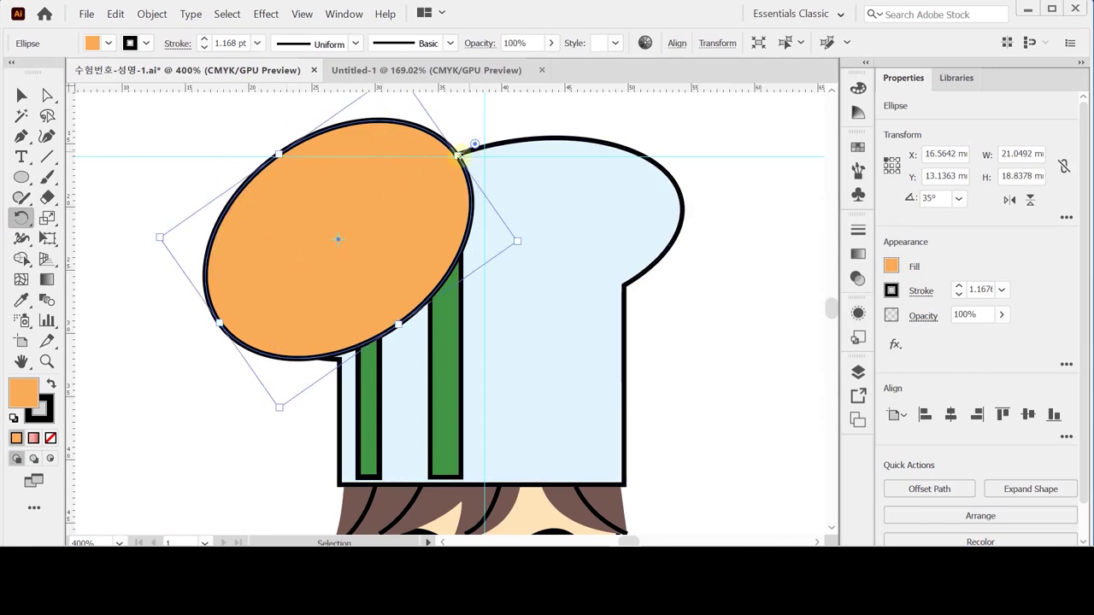
pyautogui.moveTo(459, 154); pyautogui.dragTo(484, 140)
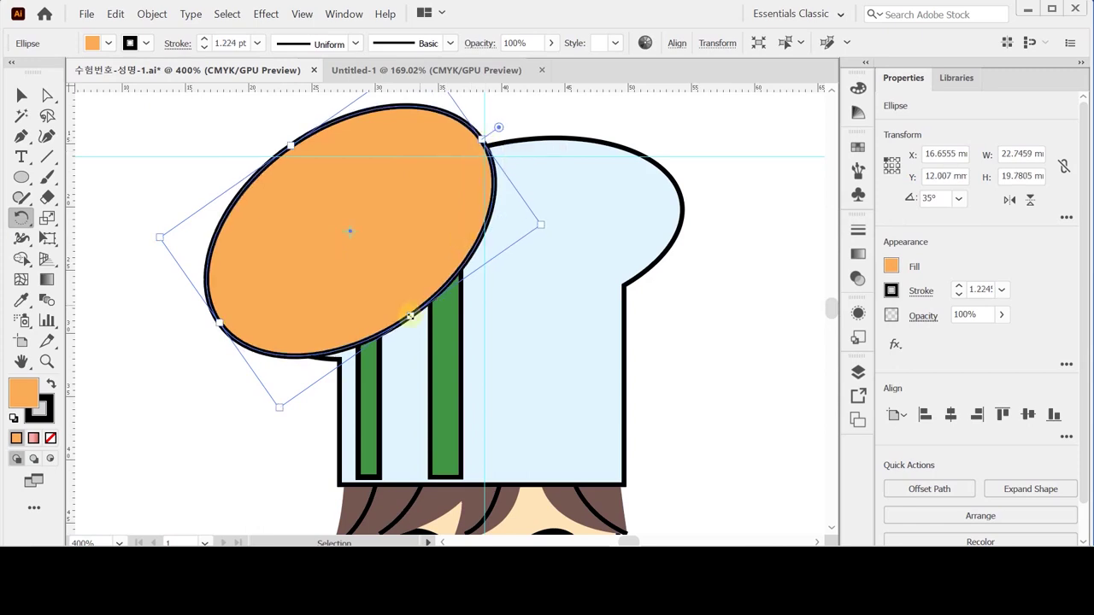
pyautogui.moveTo(411, 316); pyautogui.dragTo(421, 330)
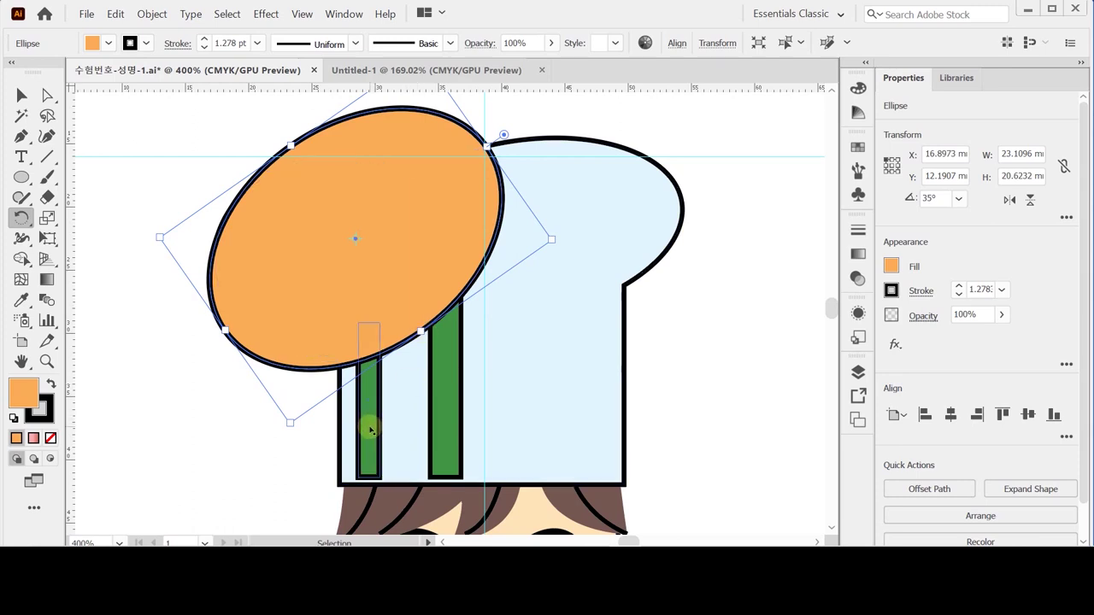
# Trim the two green upright rectangles against the overlapping orange ellipse with the Trim pathfinder.
pyautogui.click(383, 425)
pyautogui.moveTo(420, 303); pyautogui.dragTo(330, 244)
pyautogui.click(194, 438)
pyautogui.click(317, 347)
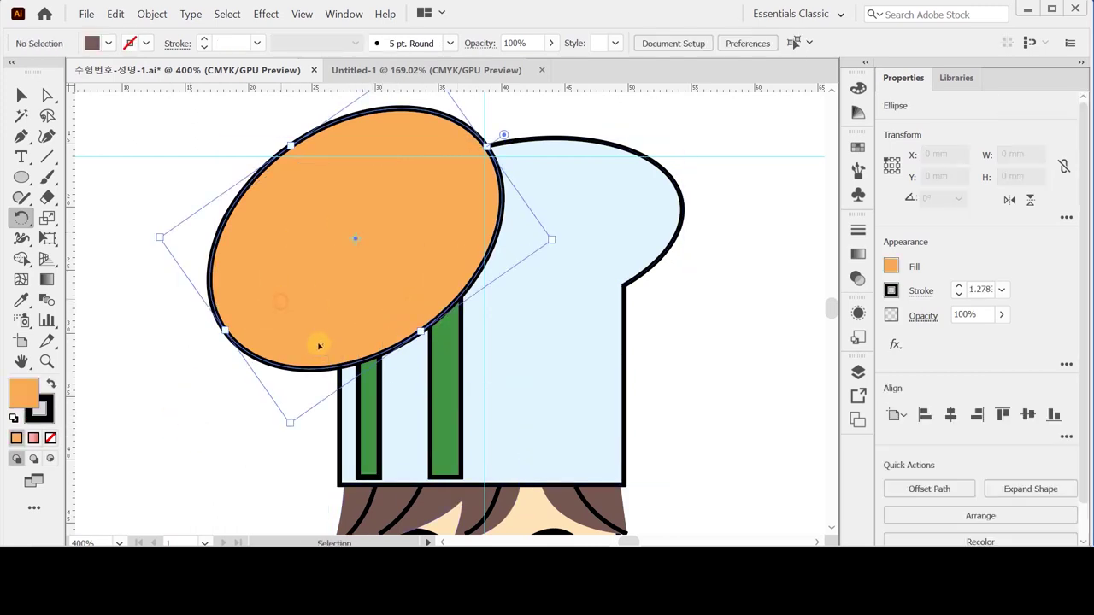
pyautogui.keyDown('shift'); pyautogui.click(362, 396); pyautogui.keyUp('shift')
pyautogui.keyDown('shift'); pyautogui.click(451, 356); pyautogui.keyUp('shift')
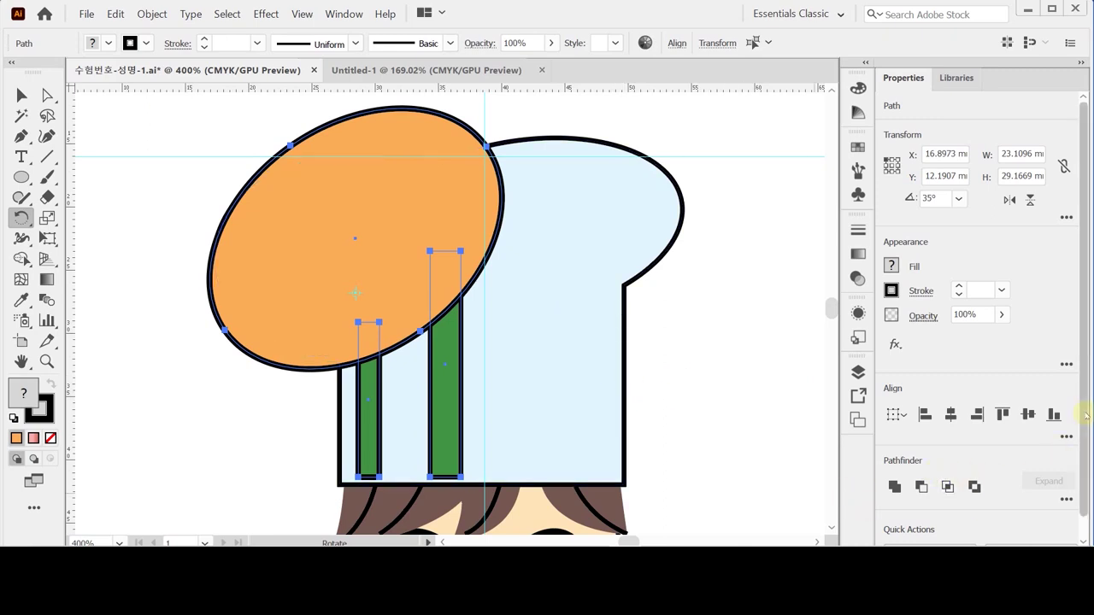
pyautogui.scroll(-1, 1084, 427)
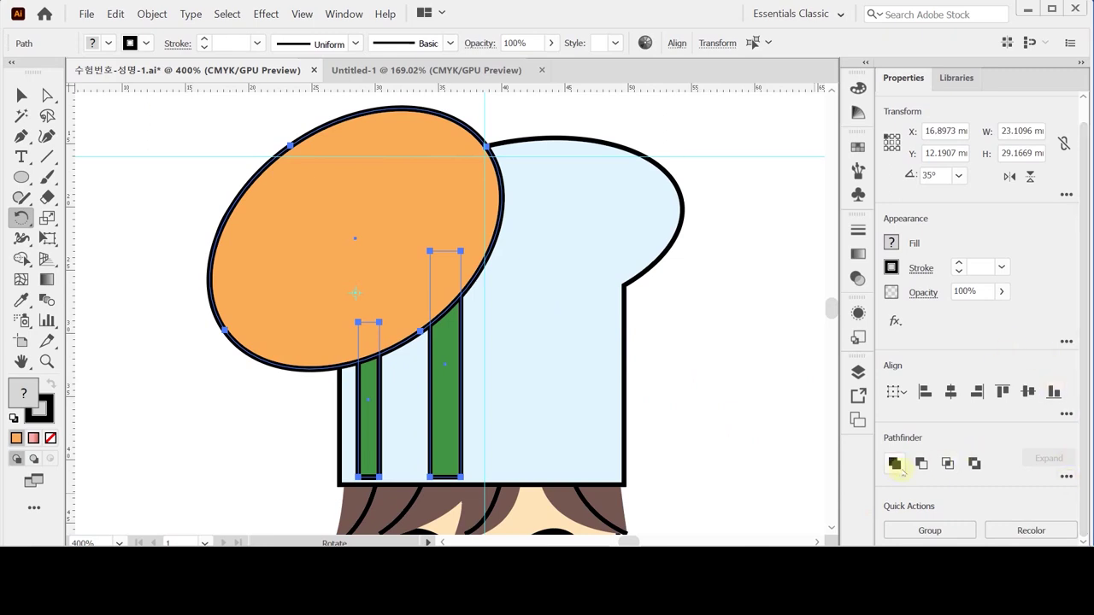
pyautogui.click(1067, 478)
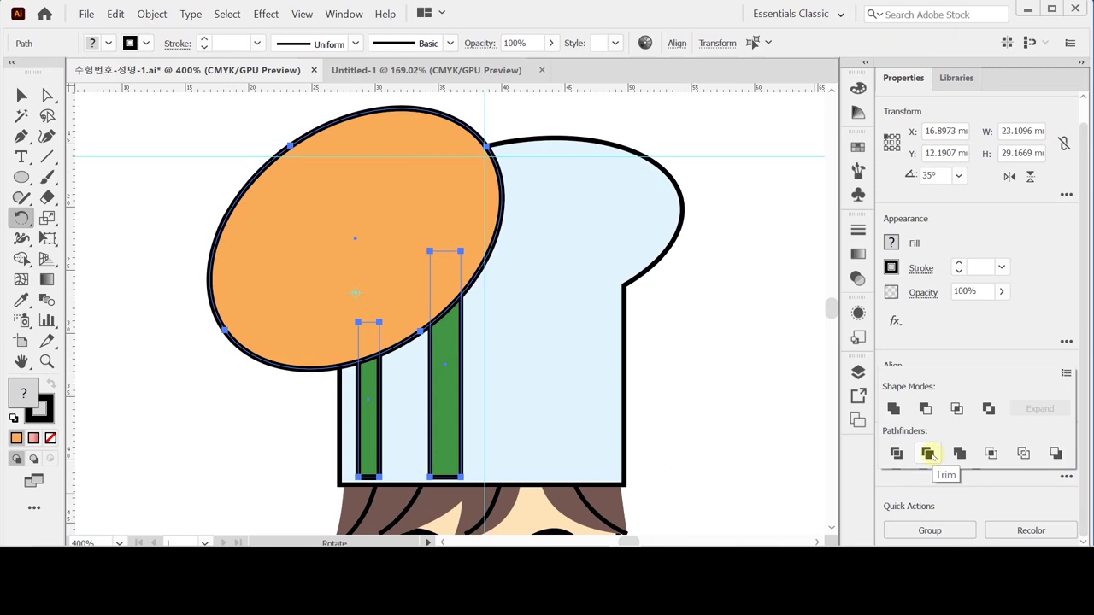
pyautogui.click(928, 454)
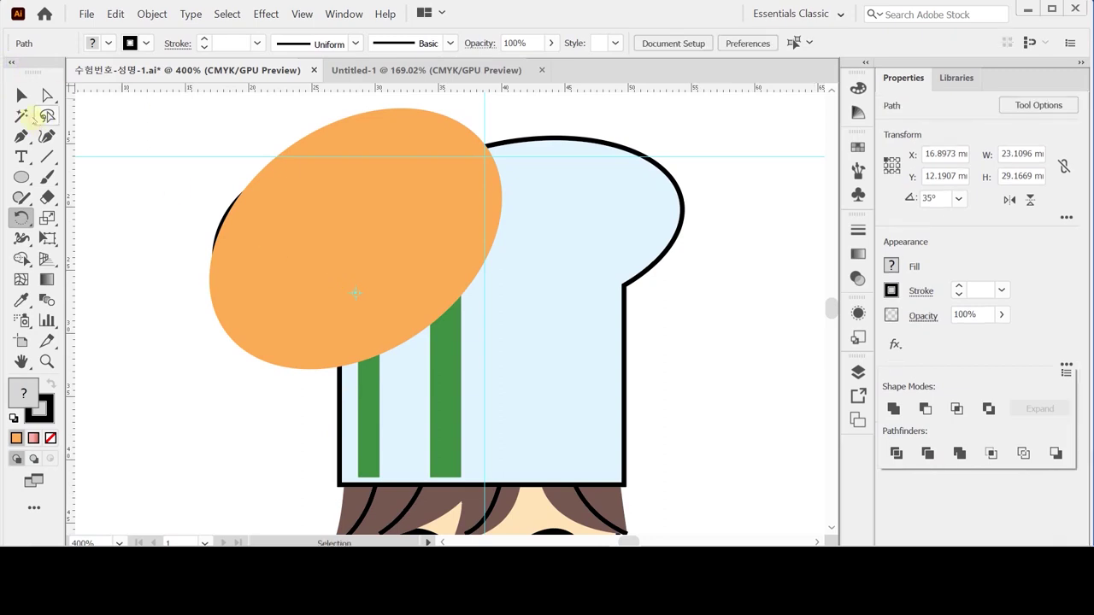
# Isolate the trimmed group and delete the orange ellipse, leaving only the two cut upright strips.
pyautogui.hotkey('ctrl', 'shift', 'a')
pyautogui.click(21, 95)
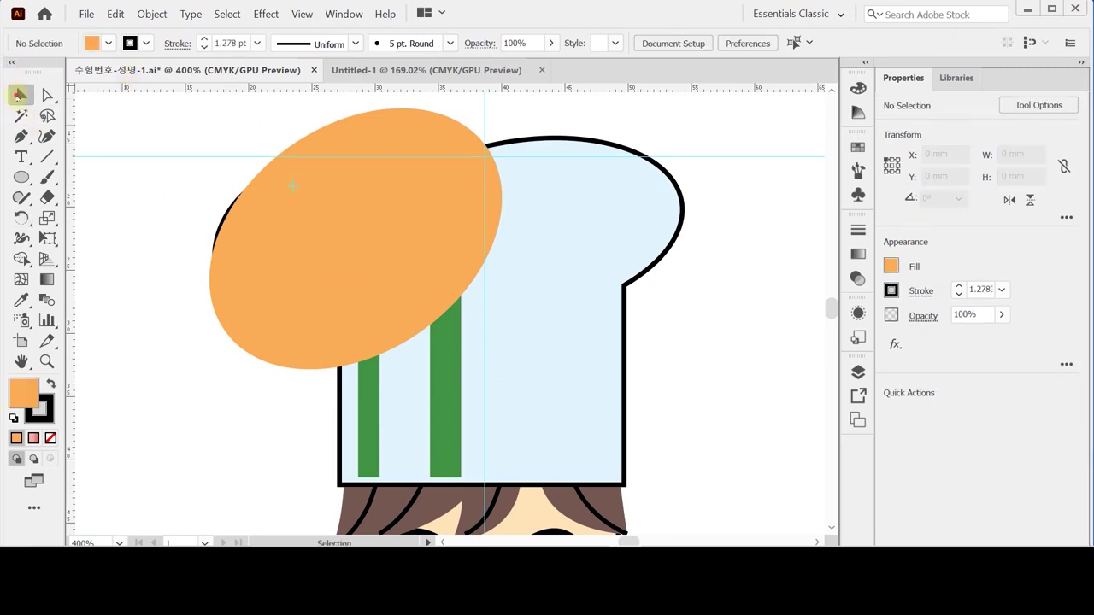
pyautogui.click(366, 229)
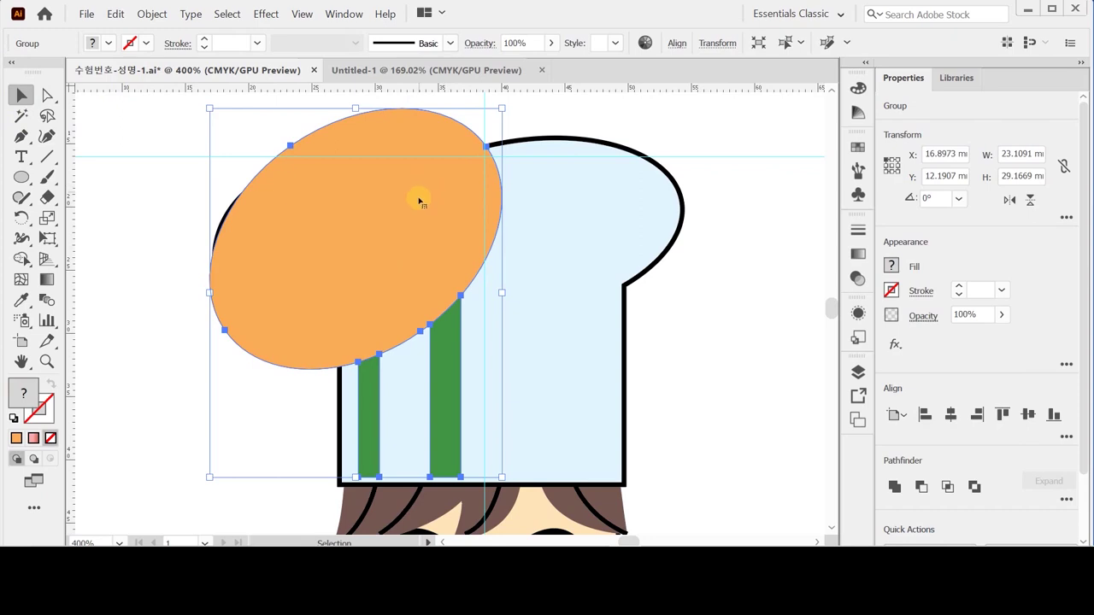
pyautogui.doubleClick(412, 216)
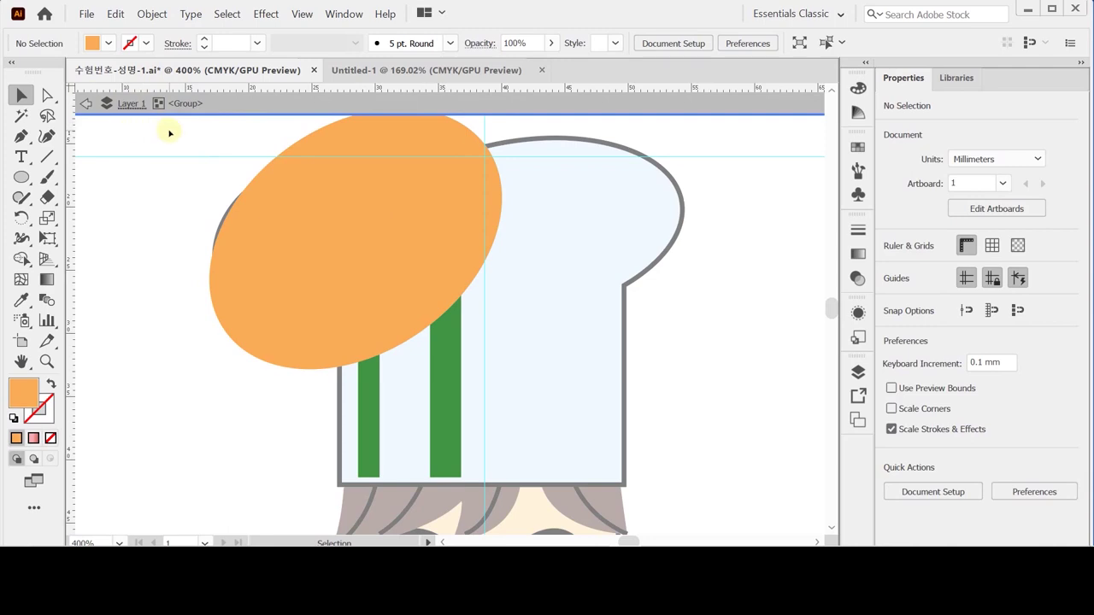
pyautogui.click(401, 220)
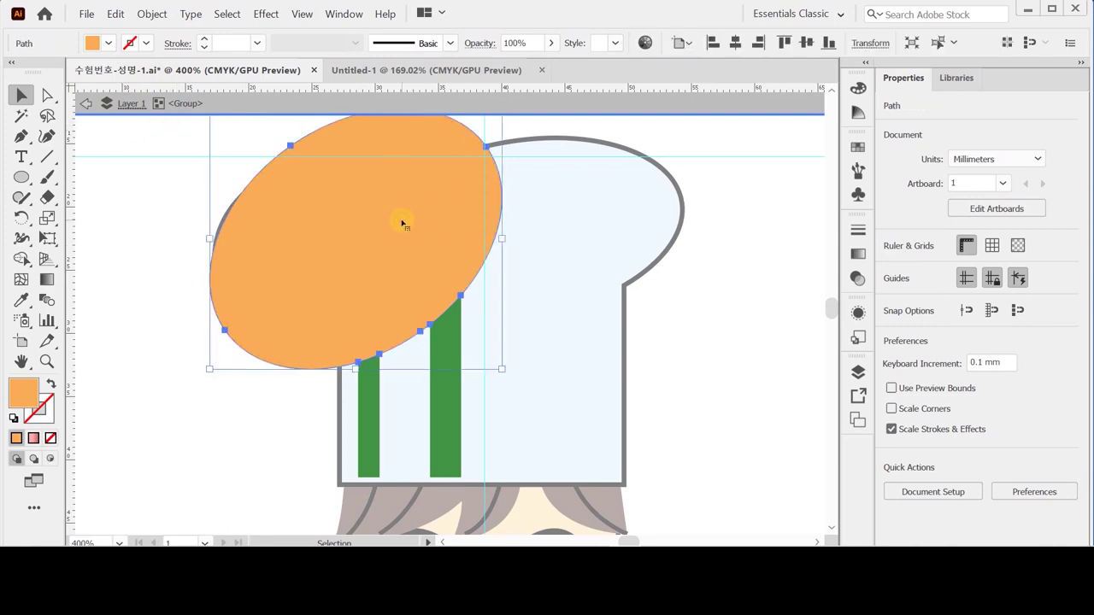
pyautogui.click(371, 420)
pyautogui.click(447, 410)
pyautogui.click(374, 282)
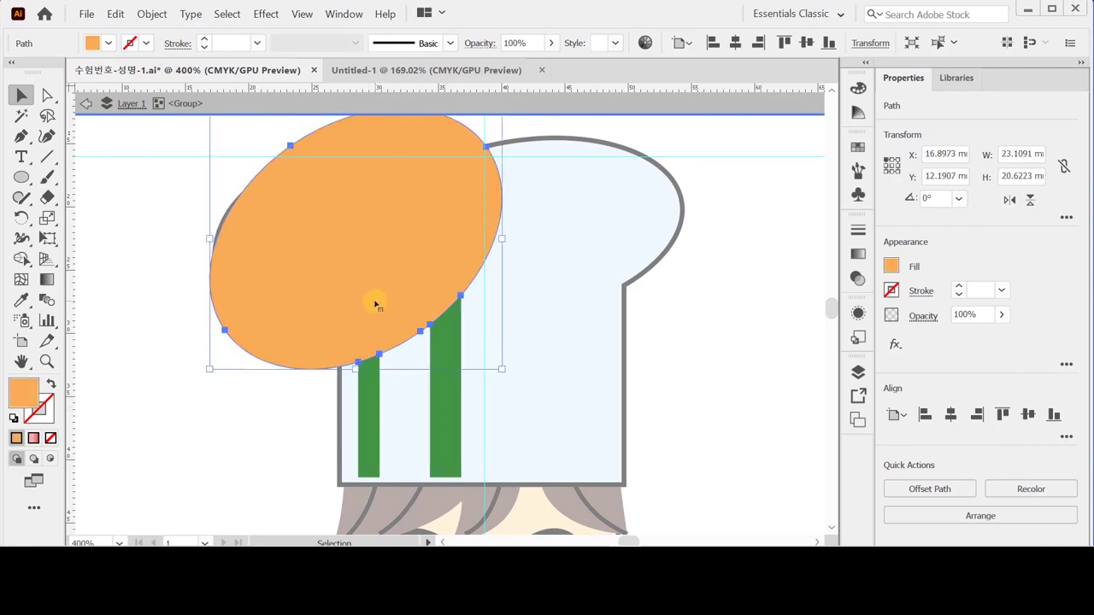
pyautogui.press('Delete')
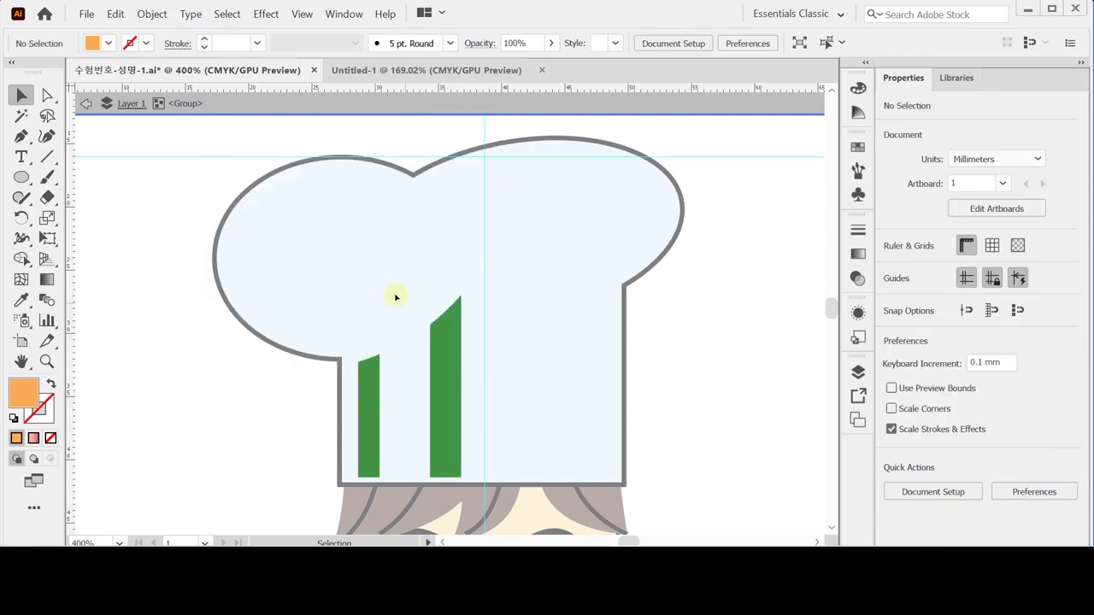
# Give both trimmed upright strips on the hat a white fill and no stroke.
pyautogui.click(447, 373)
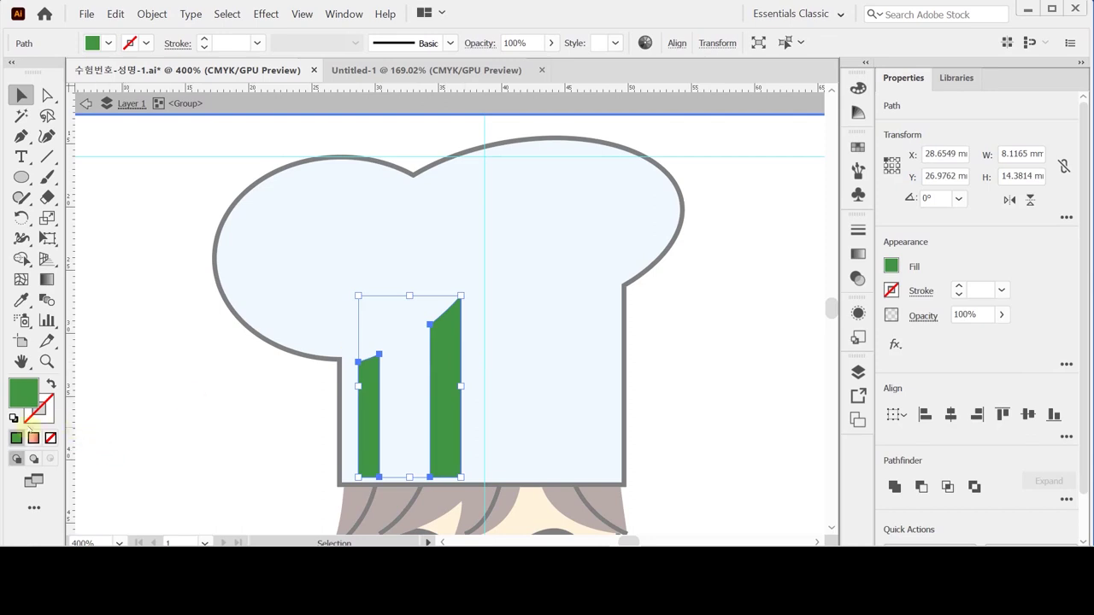
pyautogui.click(12, 418)
pyautogui.click(39, 412)
pyautogui.click(50, 438)
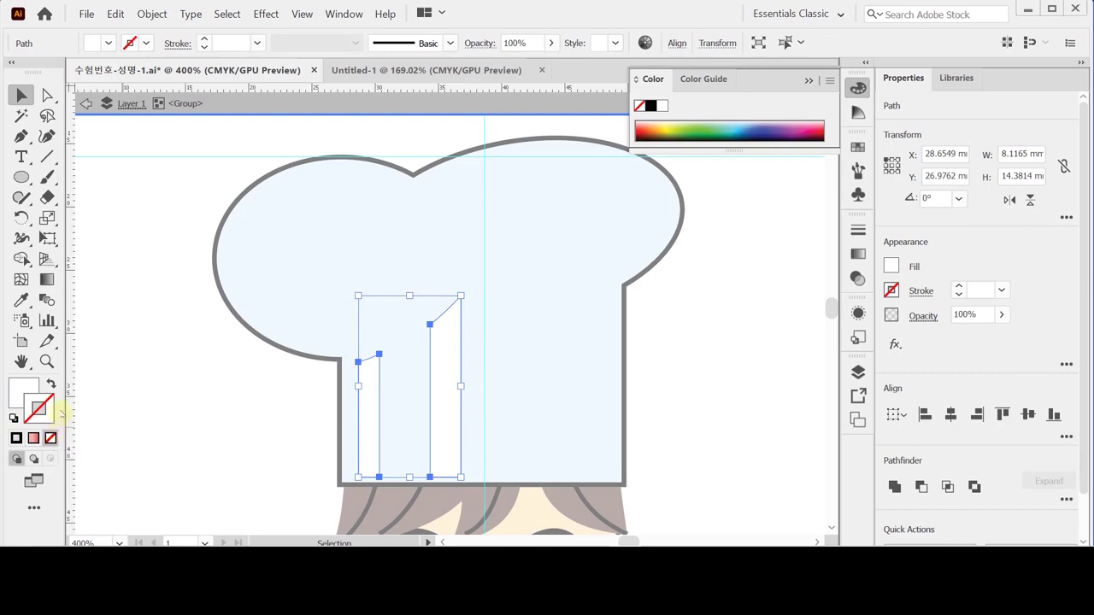
pyautogui.hotkey('shift', '`')
pyautogui.scroll(-4, 535, 324)
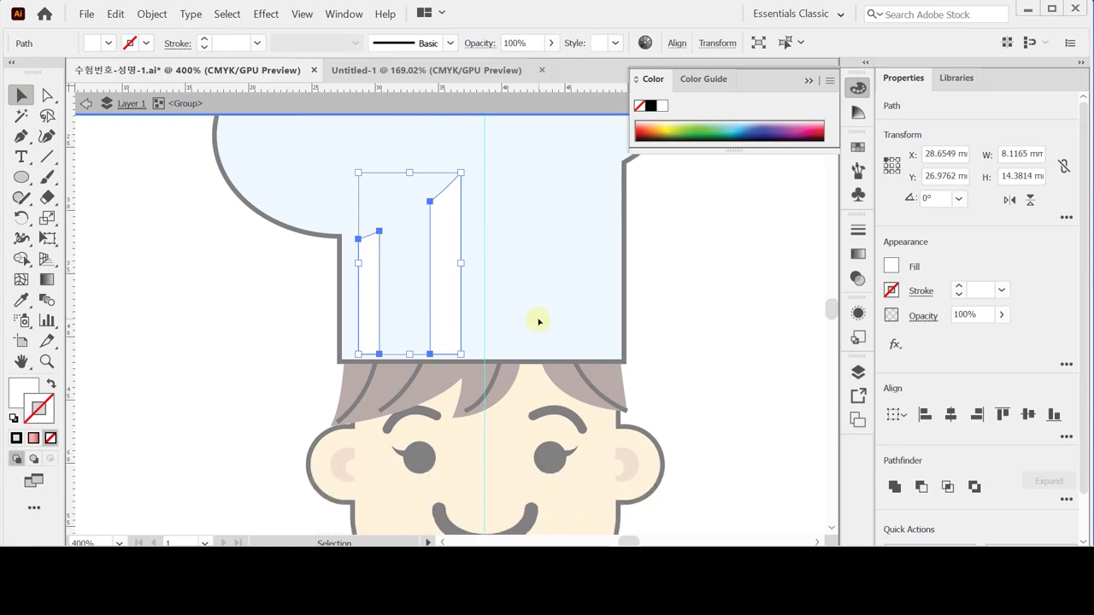
pyautogui.scroll(4, 539, 322)
pyautogui.scroll(2, 552, 327)
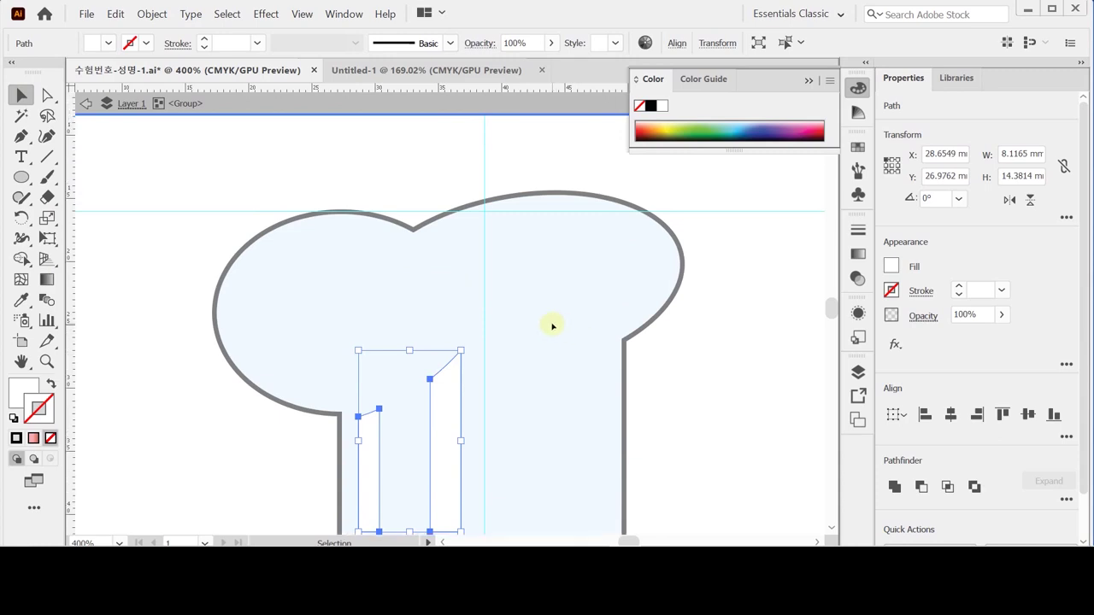
pyautogui.scroll(-2, 561, 320)
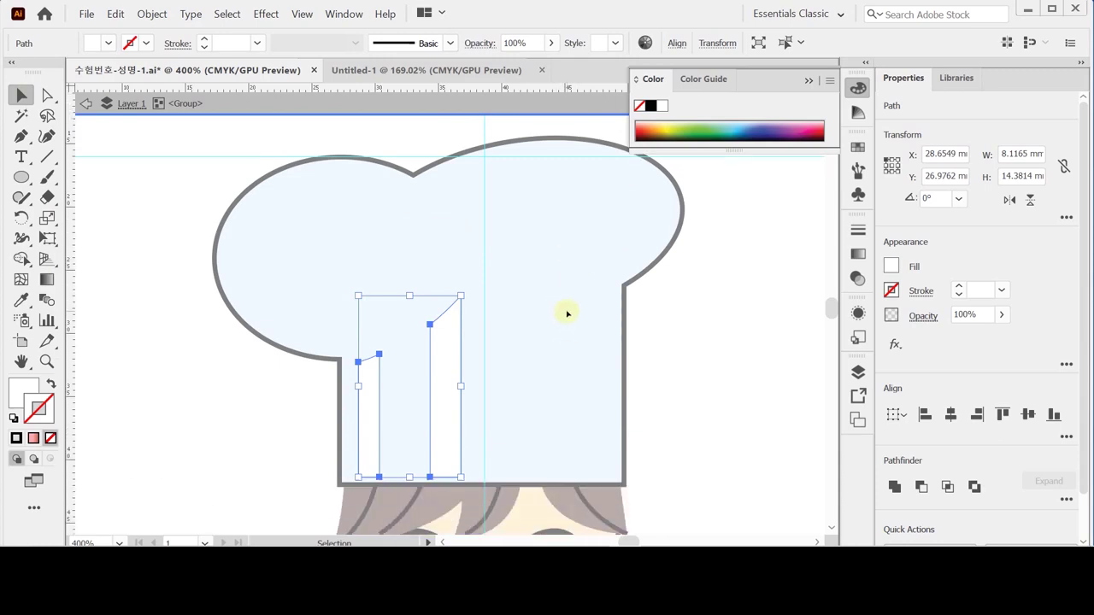
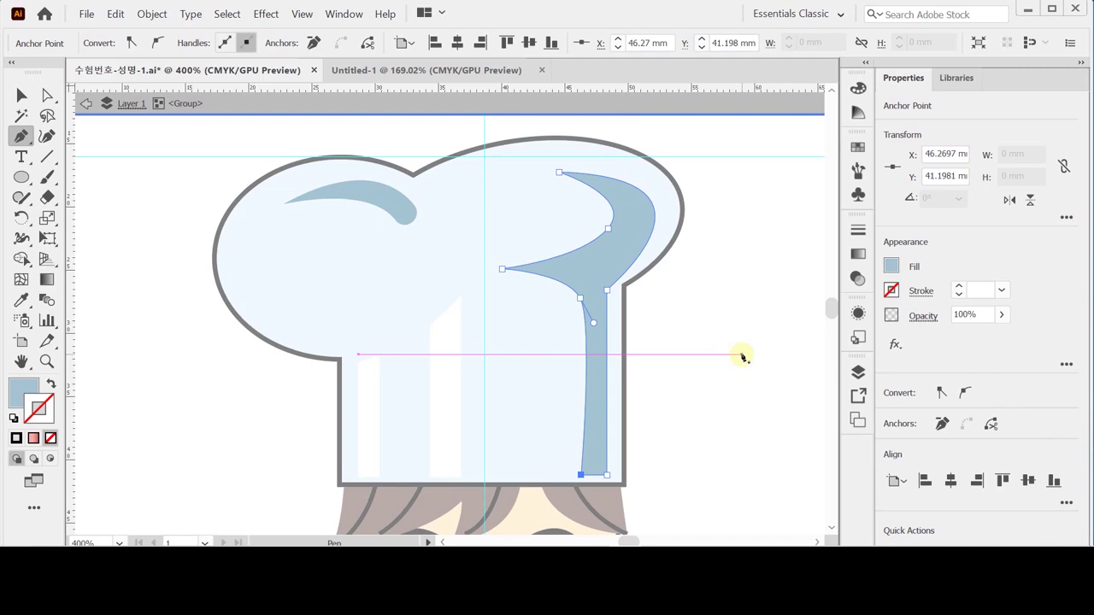
# Deselect the blue-grey shading path, leave the hat detail group's isolation mode and save the document.
pyautogui.keyDown('ctrl'); pyautogui.click(733, 305); pyautogui.keyUp('ctrl')
pyautogui.keyDown('ctrl'); pyautogui.doubleClick(745, 300); pyautogui.keyUp('ctrl')
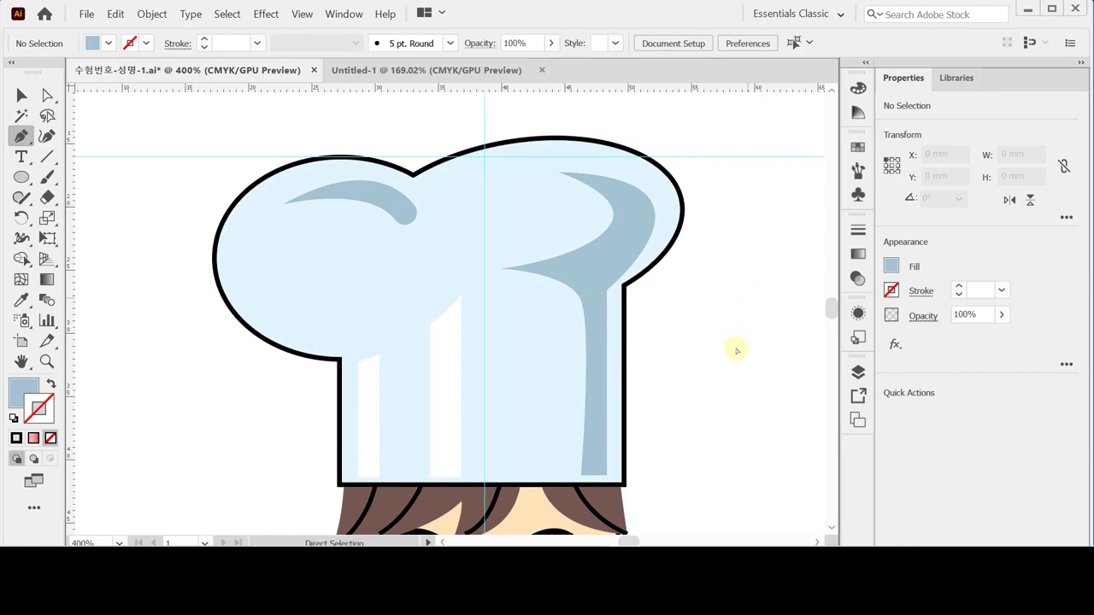
pyautogui.scroll(-2, 733, 296)
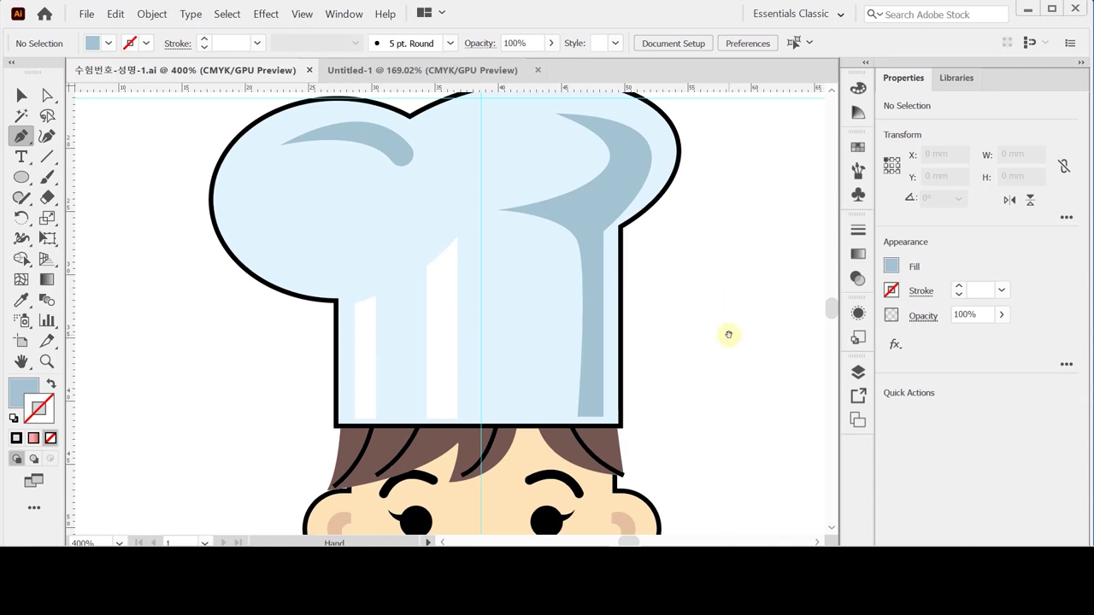
# Draw a 24 × 5 mm rectangle over the hat's lower edge, centred on the vertical guide.
pyautogui.moveTo(727, 333); pyautogui.dragTo(728, 302)
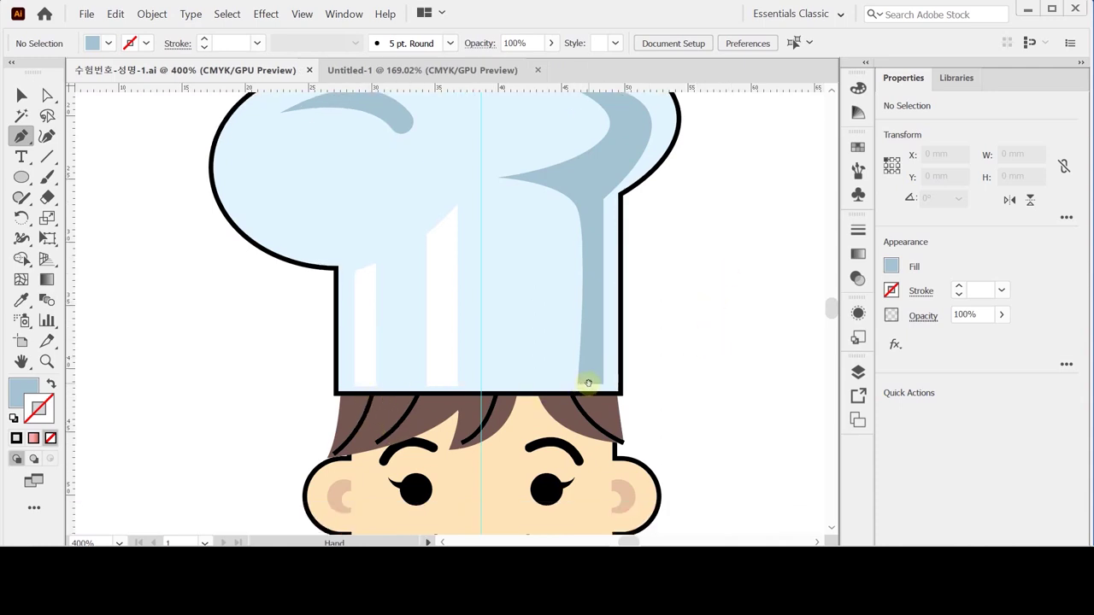
pyautogui.moveTo(317, 411); pyautogui.dragTo(307, 340)
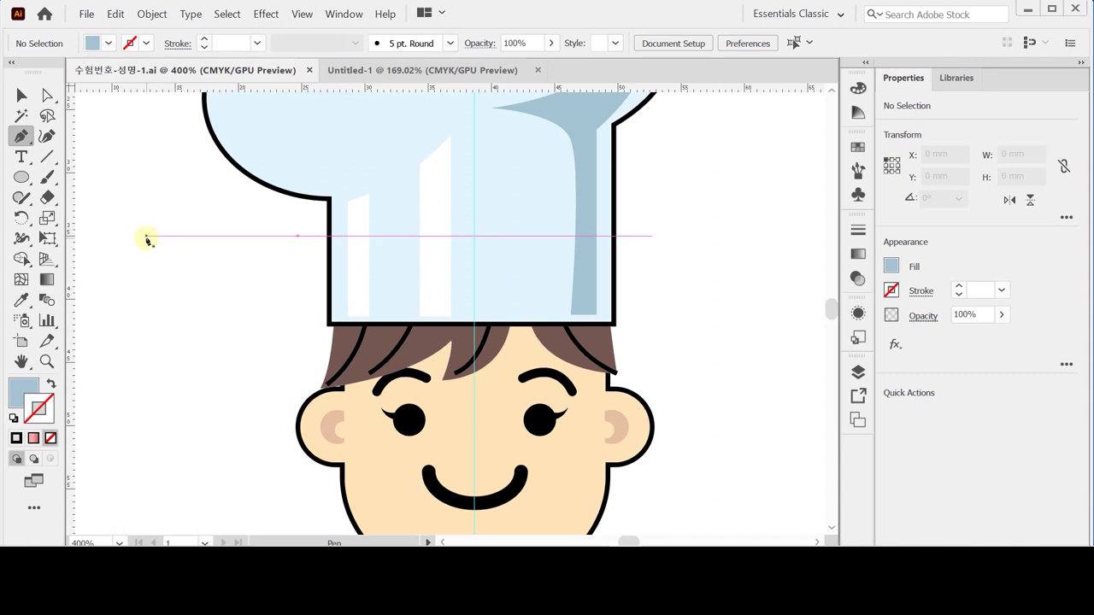
pyautogui.click(22, 177)
pyautogui.click(58, 177)
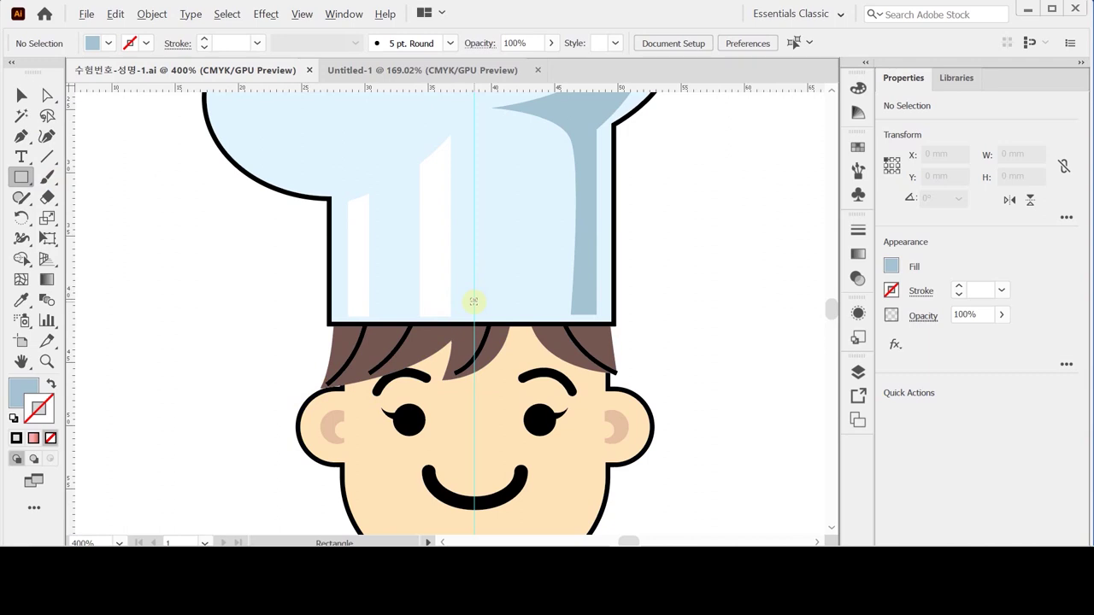
pyautogui.click(473, 301)
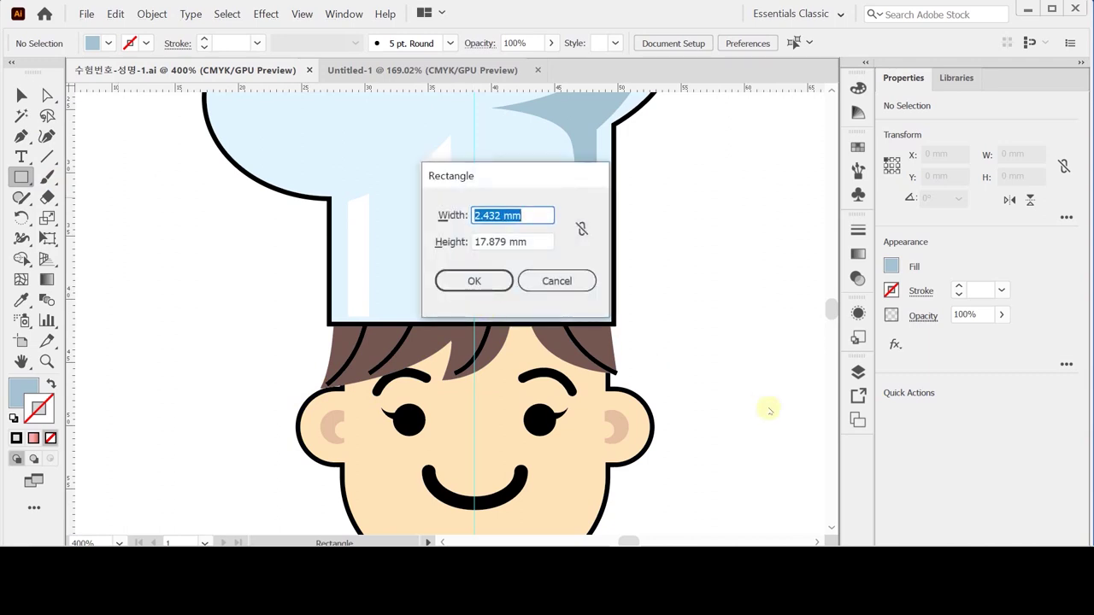
pyautogui.write('24')
pyautogui.press('Tab')
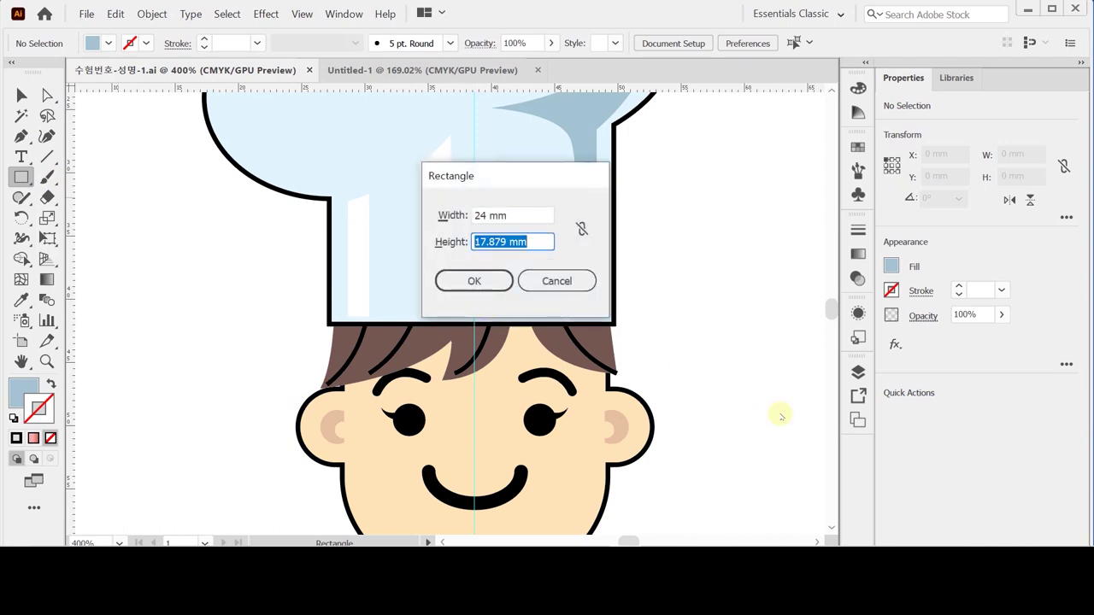
pyautogui.write('5')
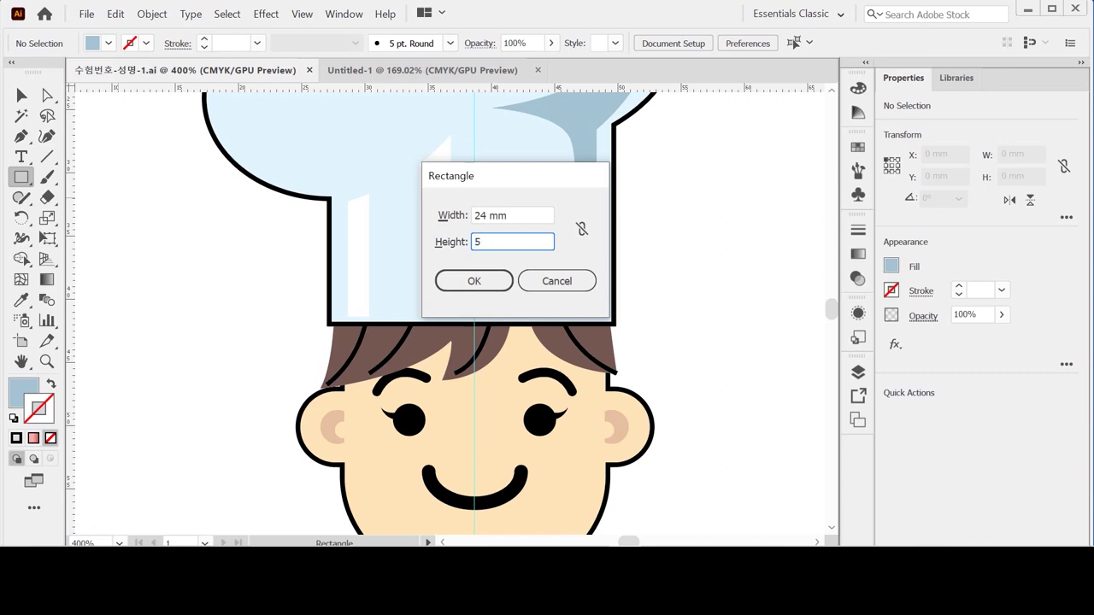
pyautogui.press('Return')
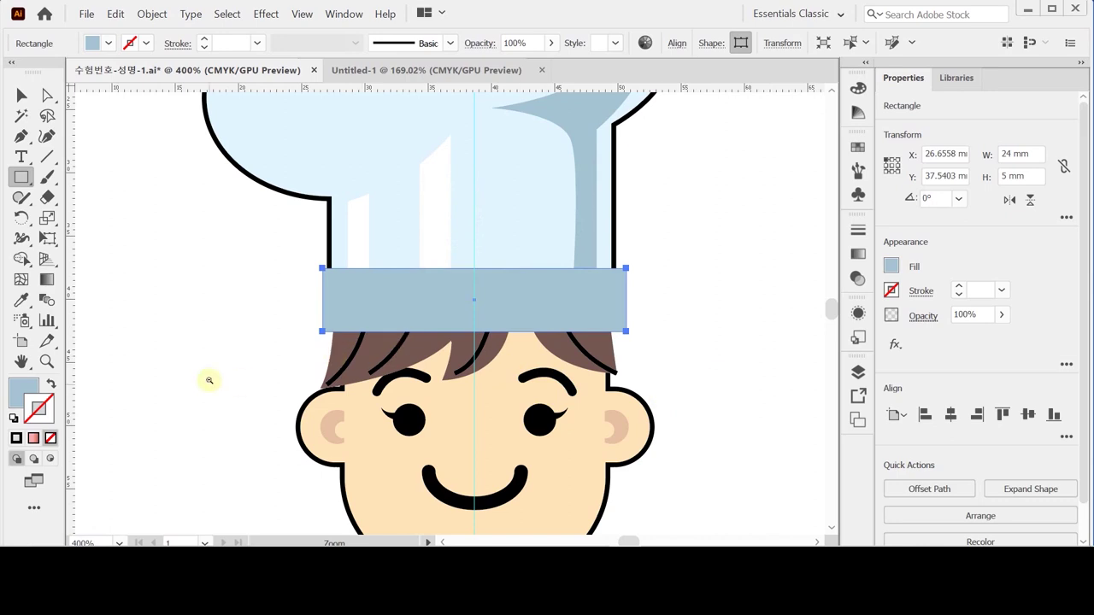
pyautogui.scroll(-1, 208, 379)
pyautogui.moveTo(266, 312); pyautogui.dragTo(205, 305)
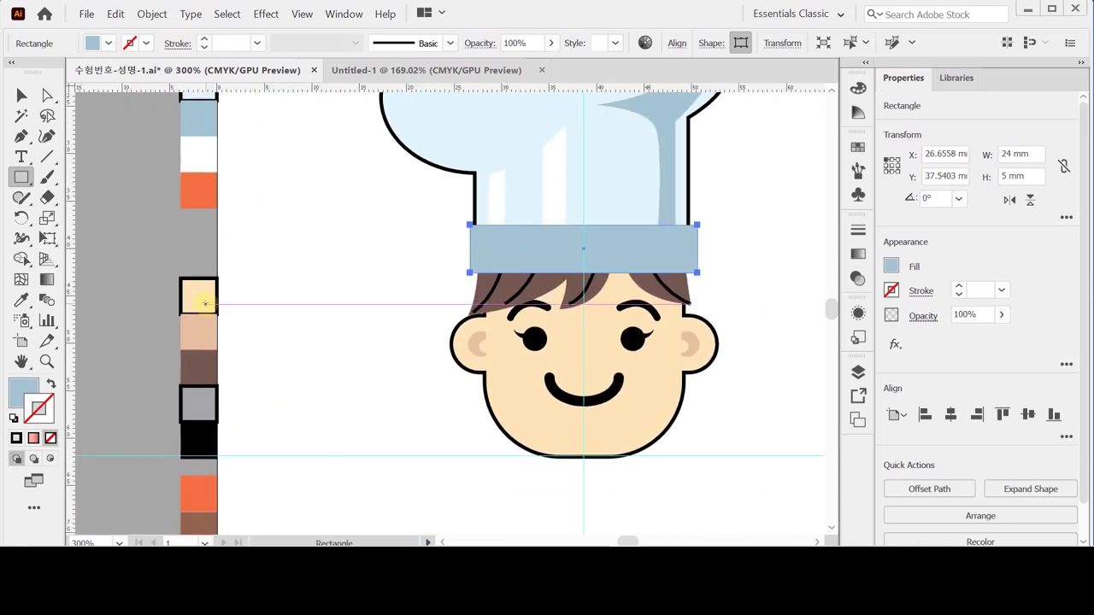
# Fill the hat band rectangle with the sampled orange colour and nudge it left to an X position of about 26.46 mm.
pyautogui.press('i')
pyautogui.click(205, 484)
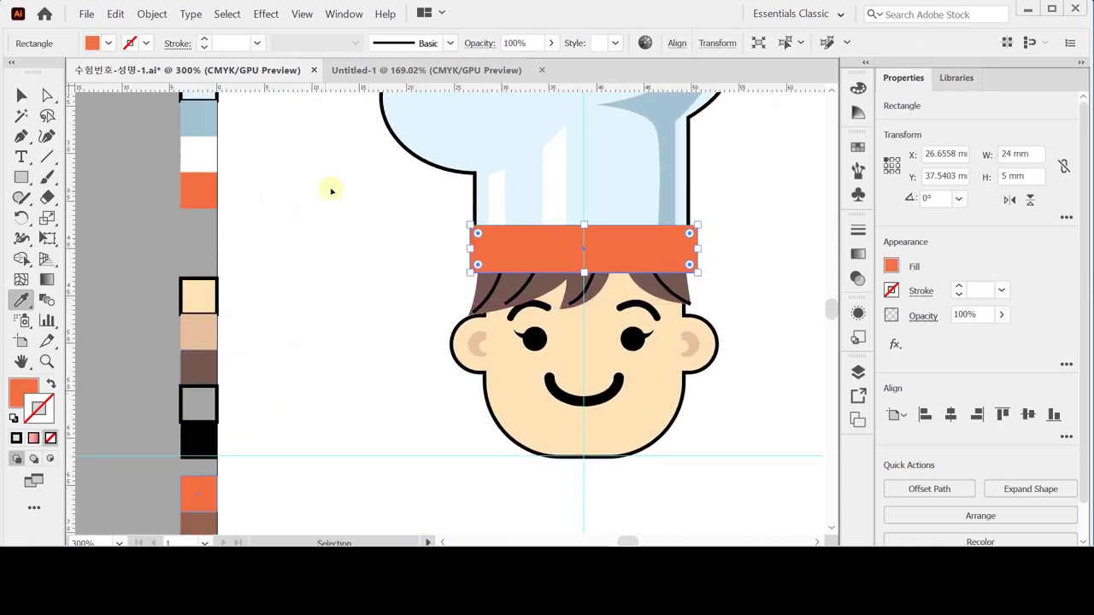
pyautogui.keyDown('ctrl'); pyautogui.click(334, 183); pyautogui.keyUp('ctrl')
pyautogui.keyDown('ctrl'); pyautogui.click(557, 257); pyautogui.keyUp('ctrl')
pyautogui.press('Left')
pyautogui.press('Left')
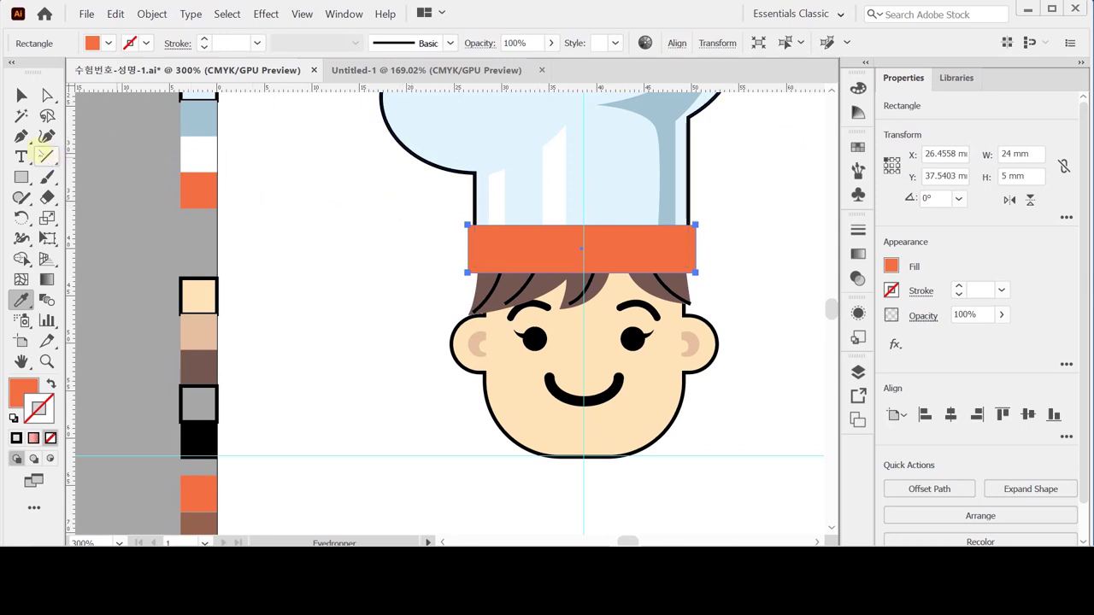
# Add anchor points at the midpoints of the orange band's four sides.
pyautogui.click(23, 138)
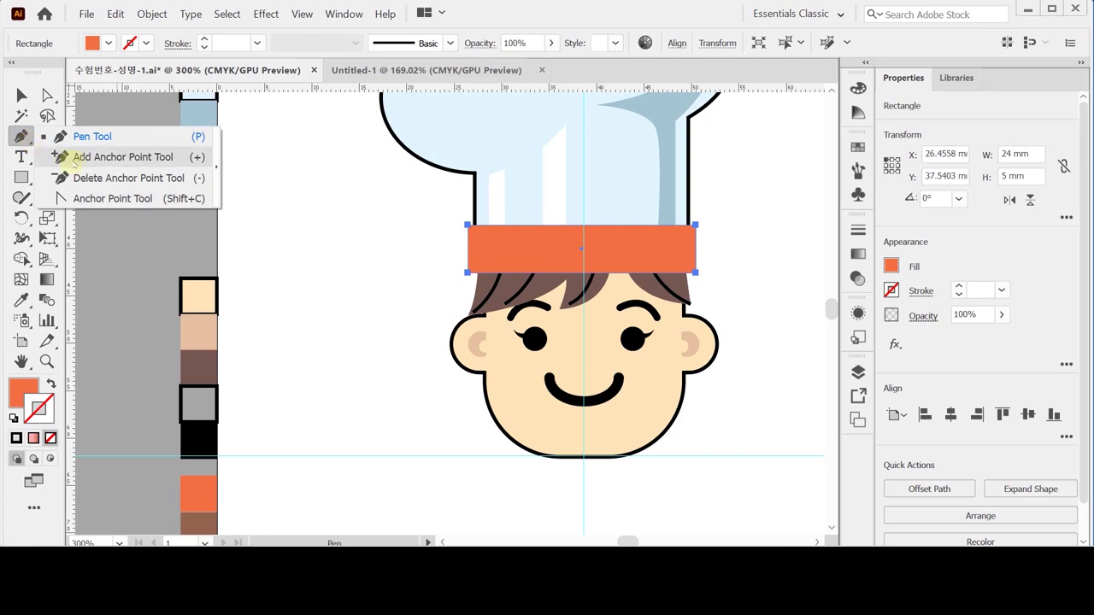
pyautogui.click(62, 158)
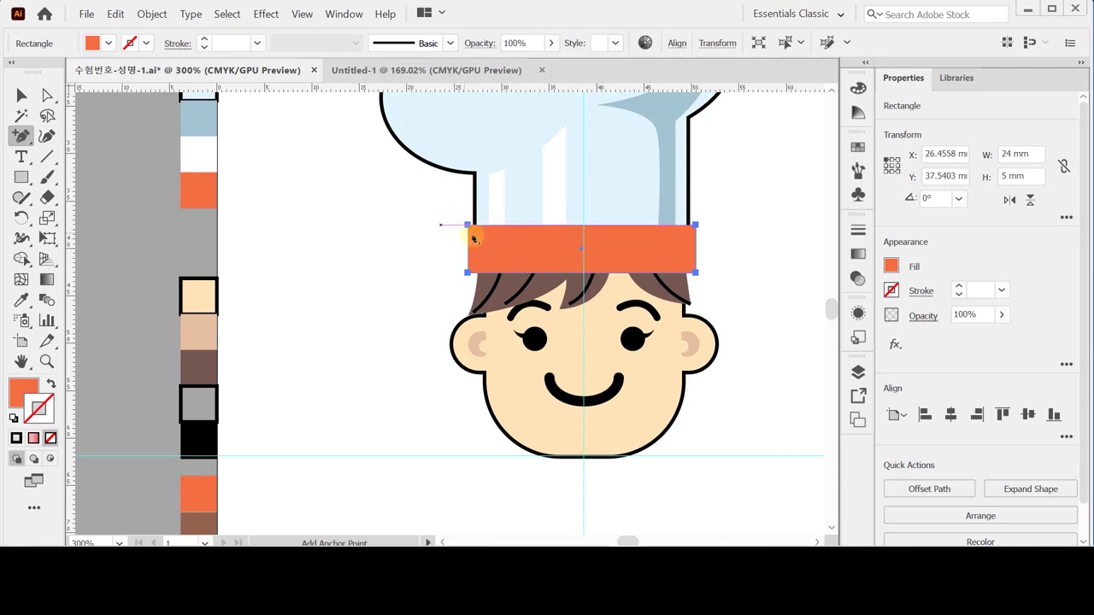
pyautogui.click(586, 227)
pyautogui.click(476, 234)
pyautogui.click(150, 15)
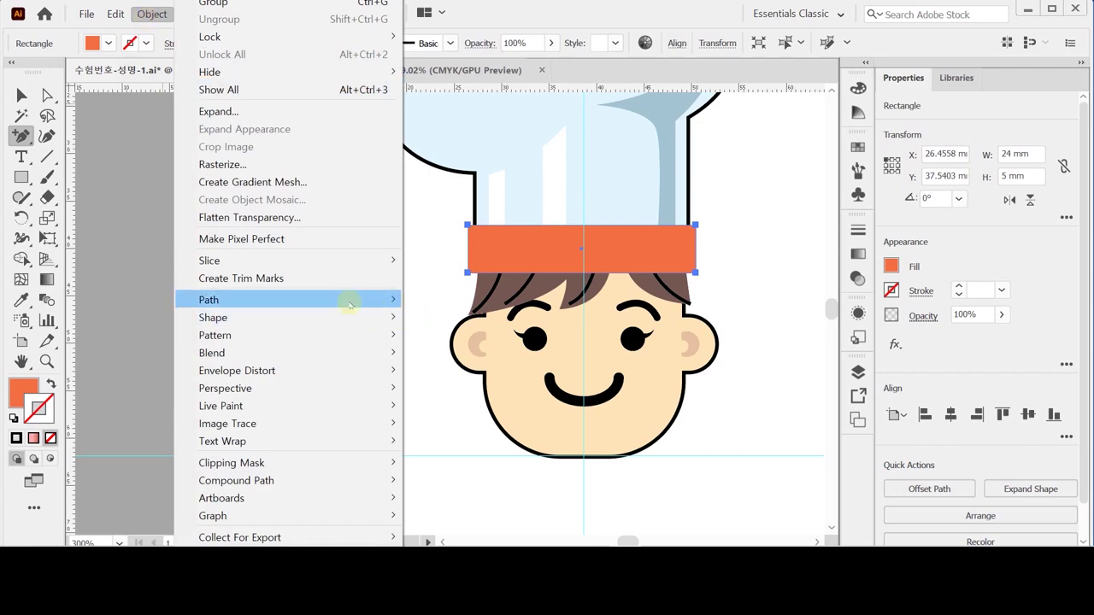
pyautogui.moveTo(350, 306)
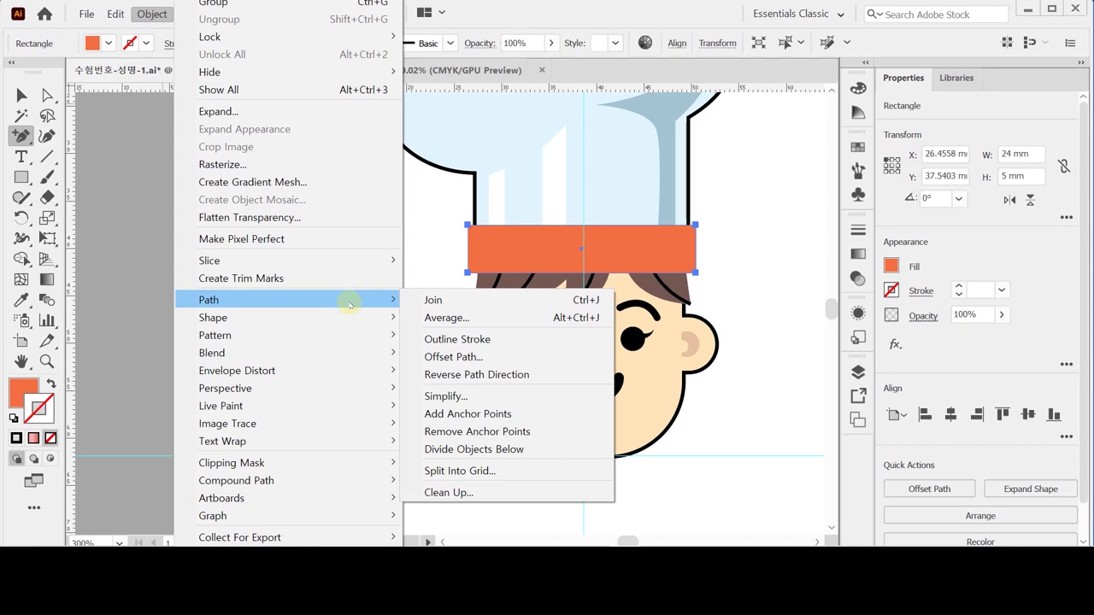
pyautogui.click(496, 414)
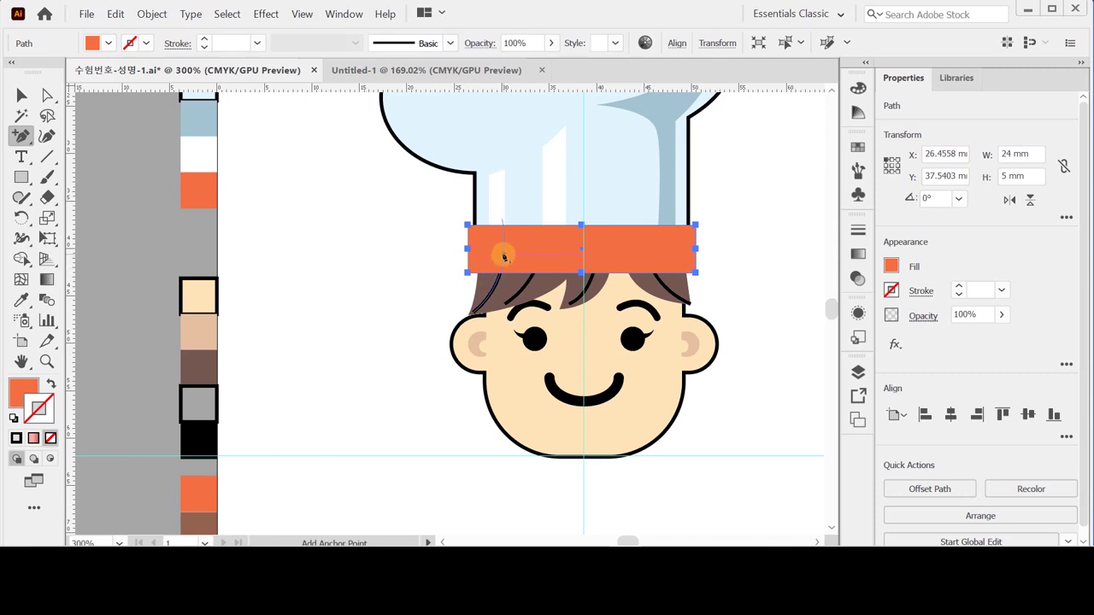
# Isolate the orange band and select only its upper and lower middle anchor points.
pyautogui.press('ctrl')
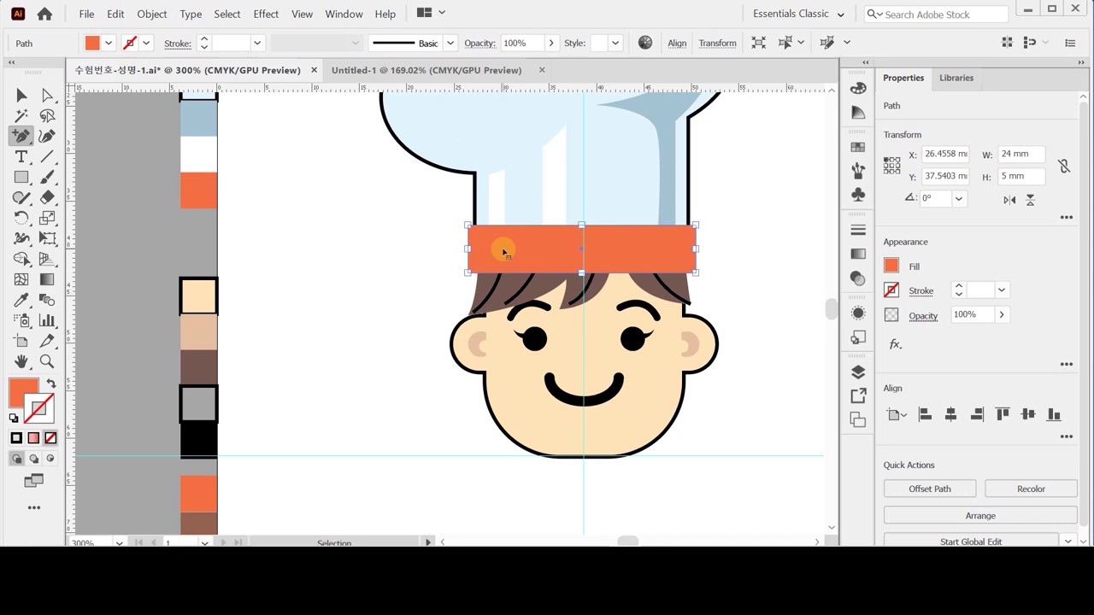
pyautogui.doubleClick(504, 251)
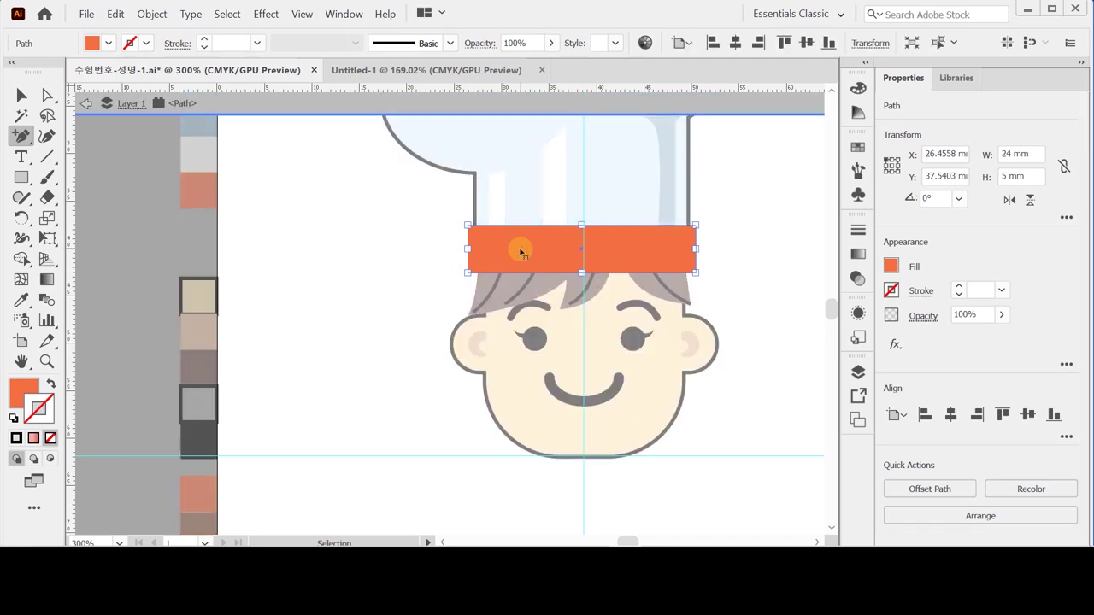
pyautogui.hotkey('ctrl', '=')
pyautogui.moveTo(309, 218); pyautogui.dragTo(367, 192)
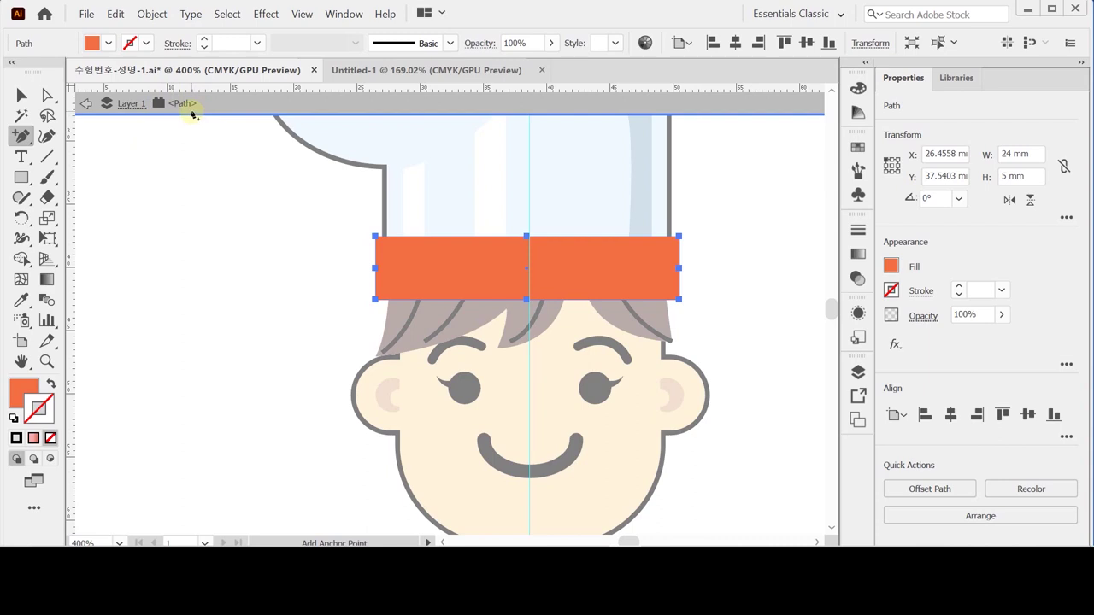
pyautogui.click(48, 96)
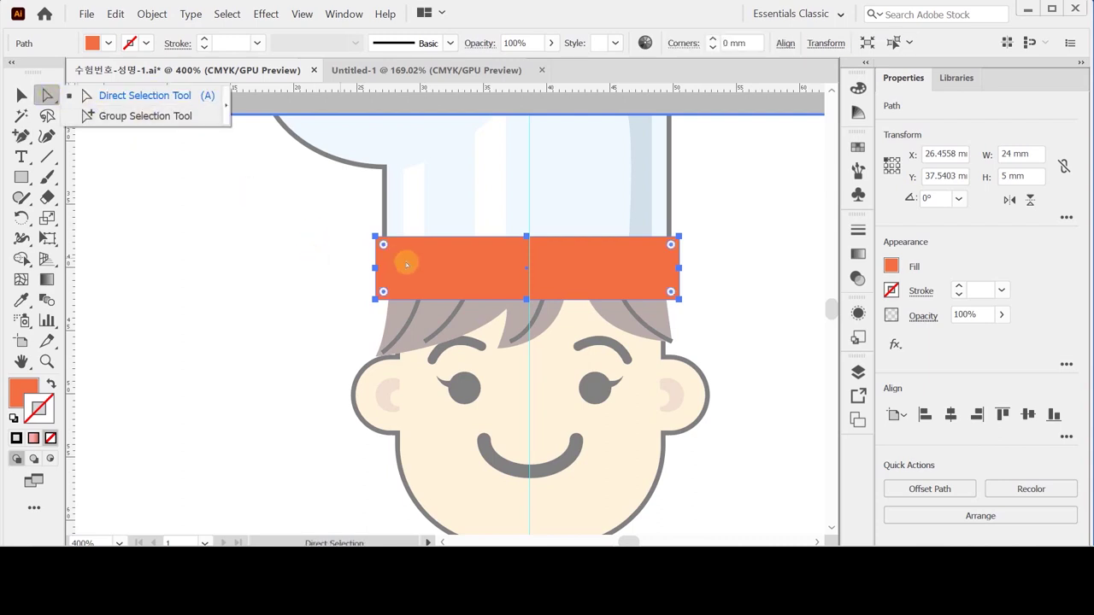
pyautogui.click(491, 186)
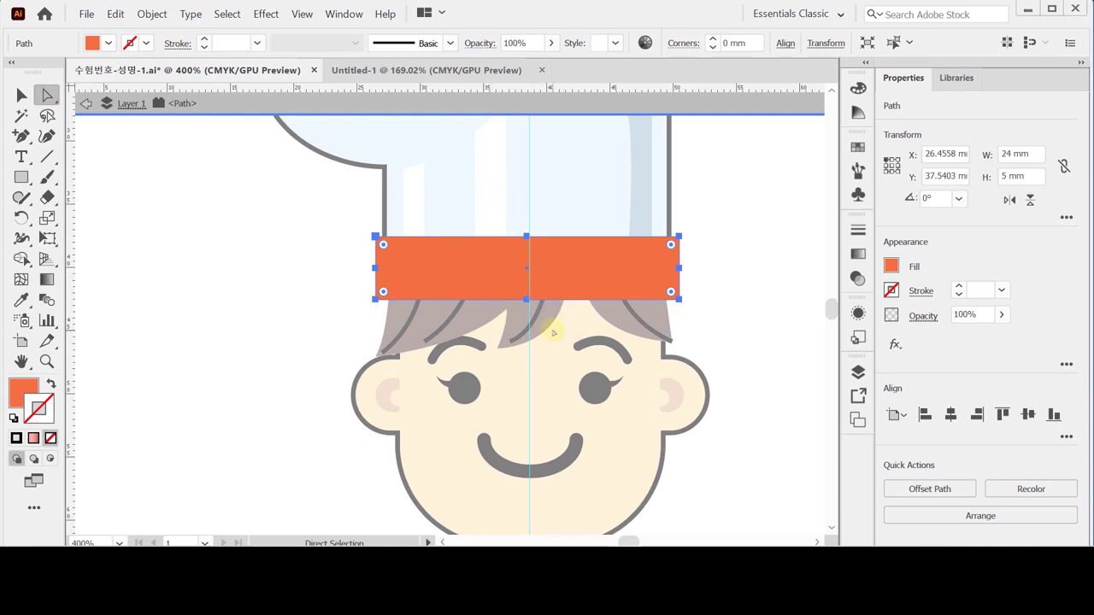
pyautogui.click(497, 204)
pyautogui.moveTo(496, 198); pyautogui.dragTo(566, 336)
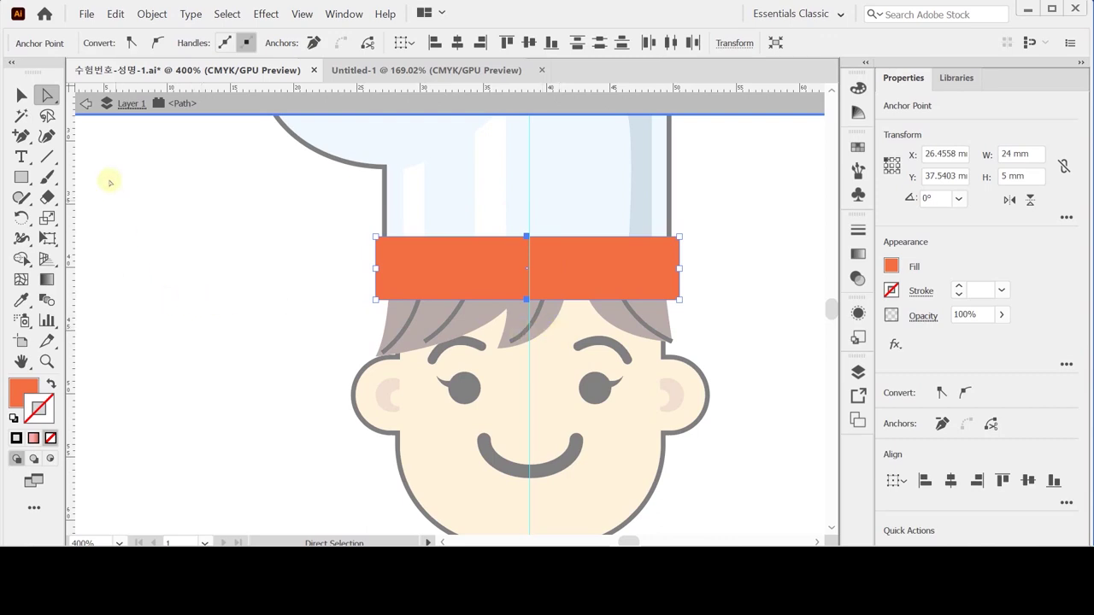
# Move the two middle anchor points 0 mm horizontally and -1.5 mm vertically, and leave isolation mode.
pyautogui.click(21, 95)
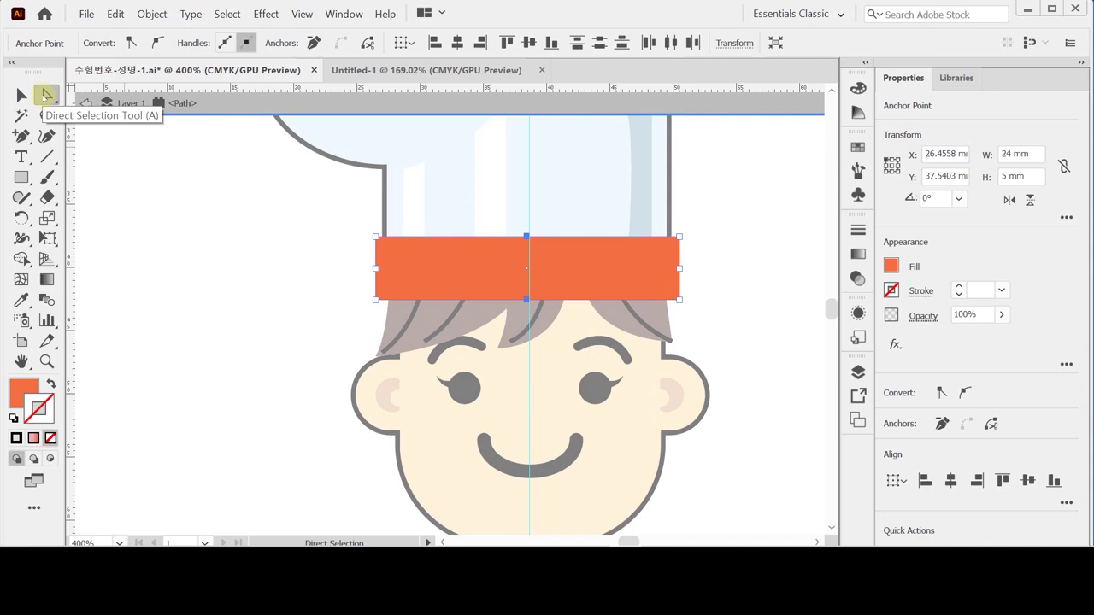
pyautogui.doubleClick(45, 96)
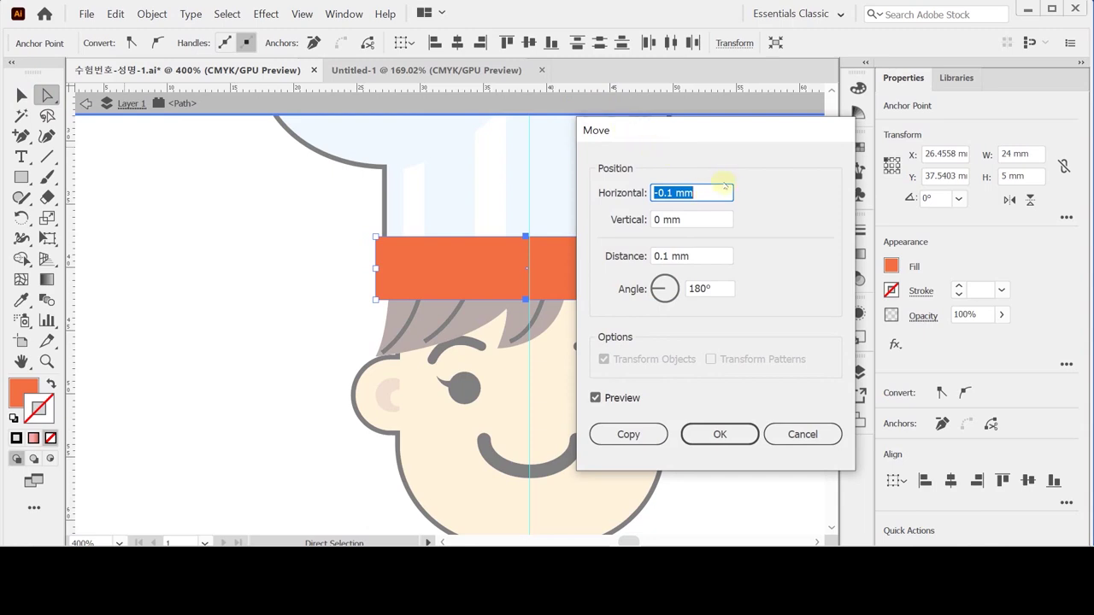
pyautogui.write('0')
pyautogui.press('Tab')
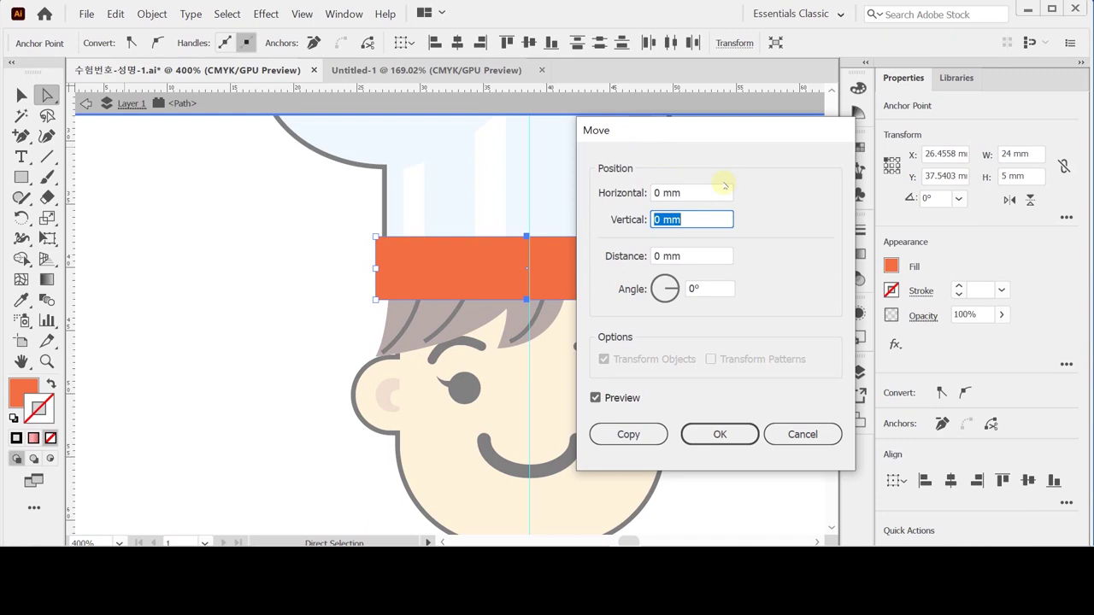
pyautogui.write('-1.5')
pyautogui.press('Tab')
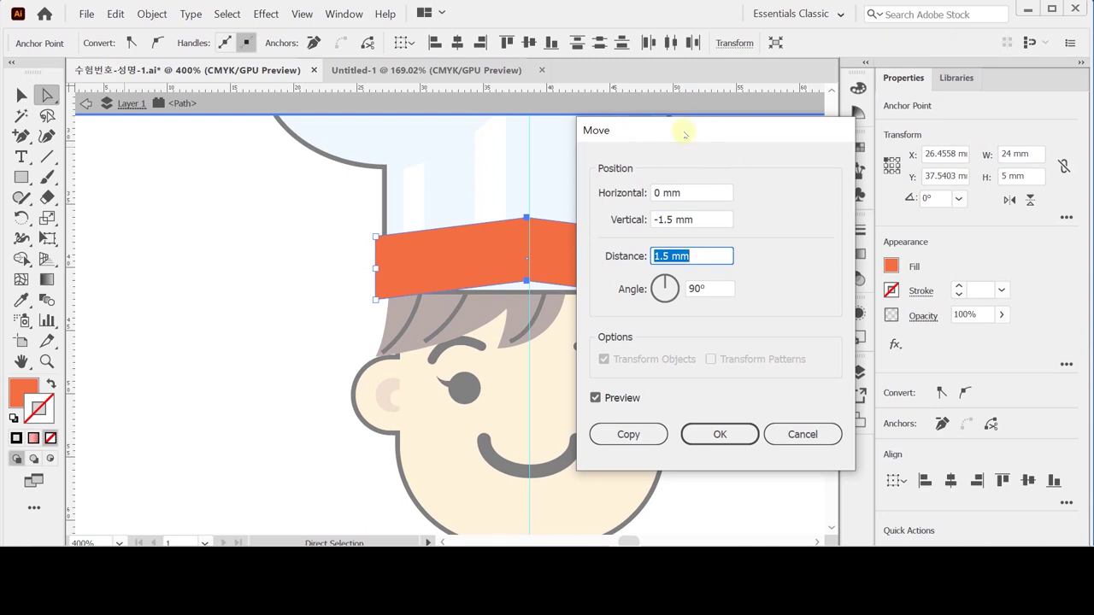
pyautogui.moveTo(671, 134); pyautogui.dragTo(692, 134)
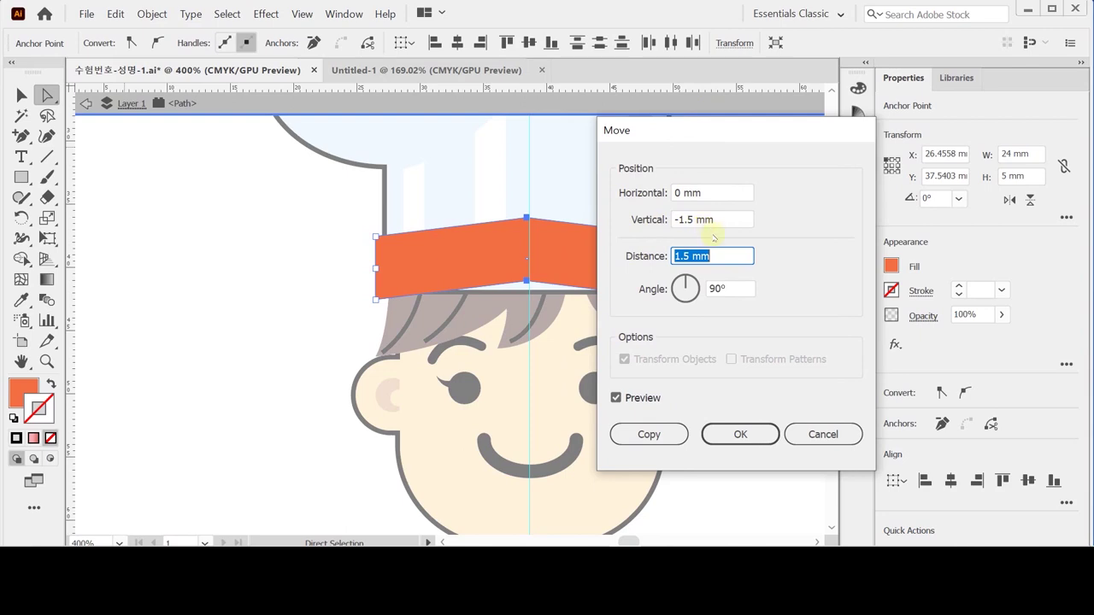
pyautogui.click(740, 435)
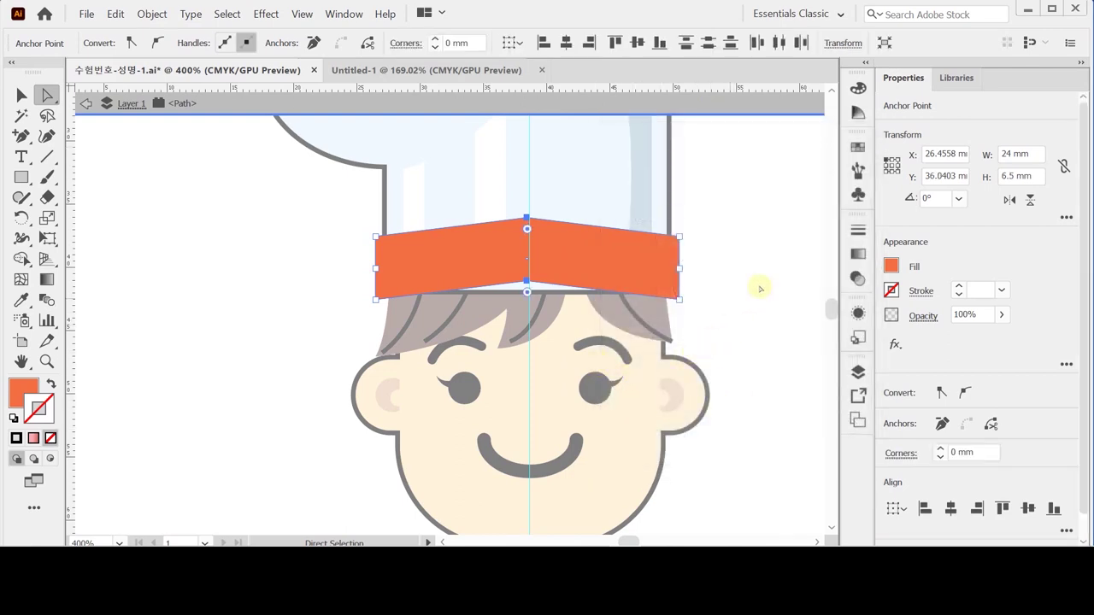
pyautogui.press('ctrl')
pyautogui.click(739, 279)
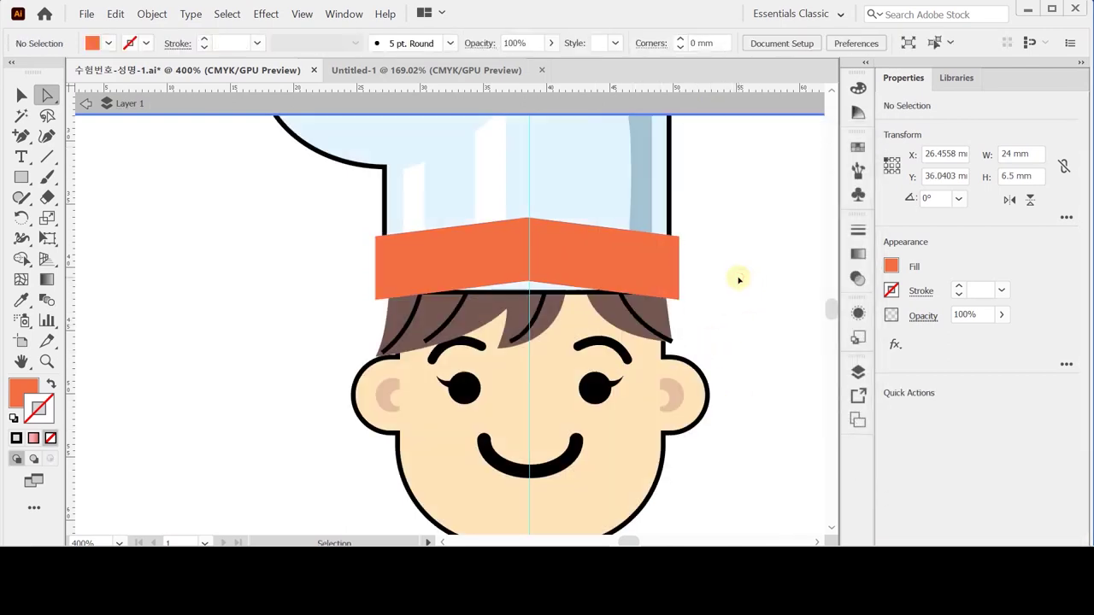
pyautogui.click(580, 283)
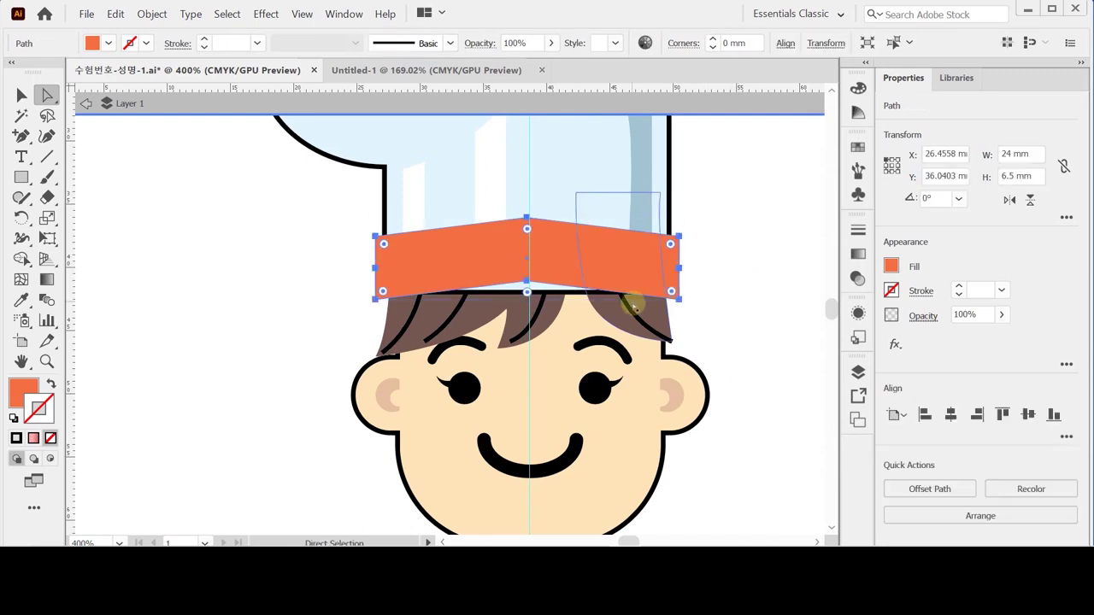
pyautogui.doubleClick(822, 277)
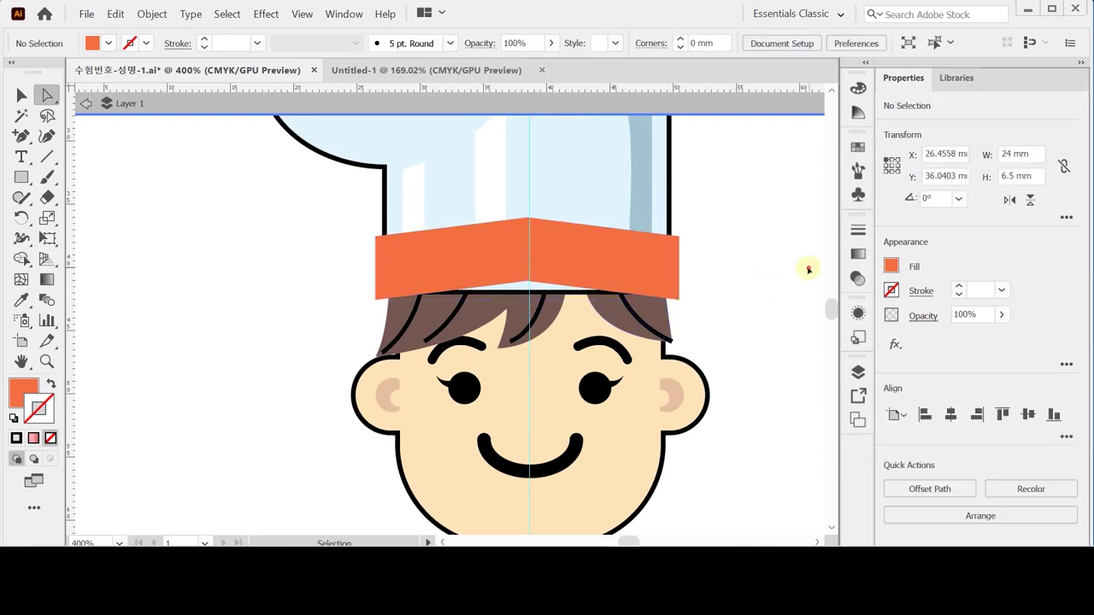
# Nudge the whole peaked band down over the hairline to a Y position of about 37.24 mm.
pyautogui.keyDown('ctrl'); pyautogui.click(660, 258); pyautogui.keyUp('ctrl')
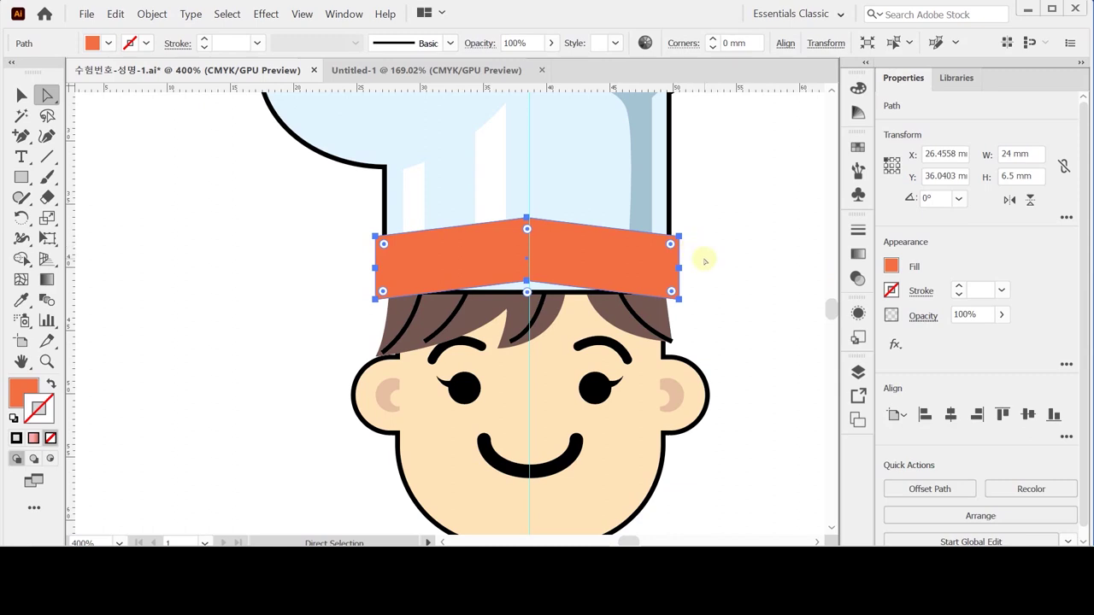
pyautogui.keyDown('ctrl'); pyautogui.click(594, 264); pyautogui.keyUp('ctrl')
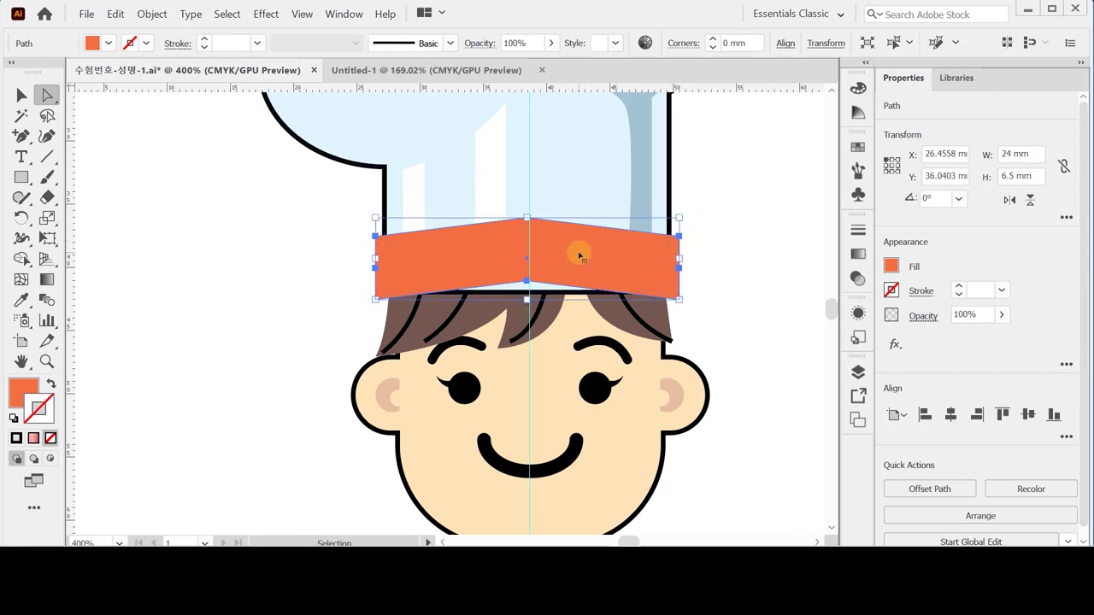
pyautogui.press('Down')
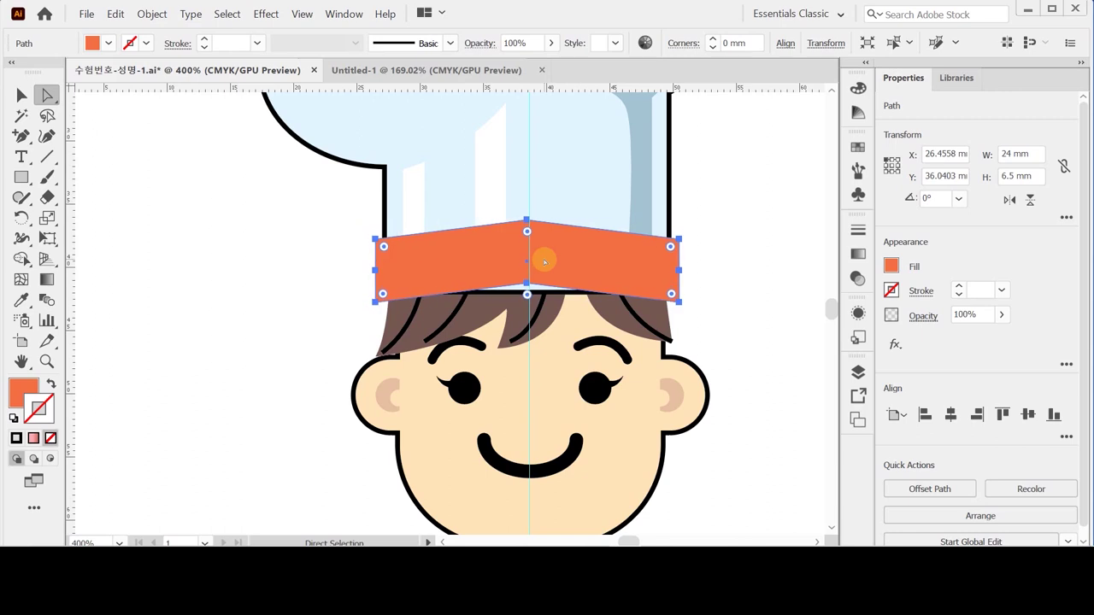
pyautogui.press('Down')
pyautogui.press('Down')
pyautogui.press('Down')
pyautogui.press('Down')
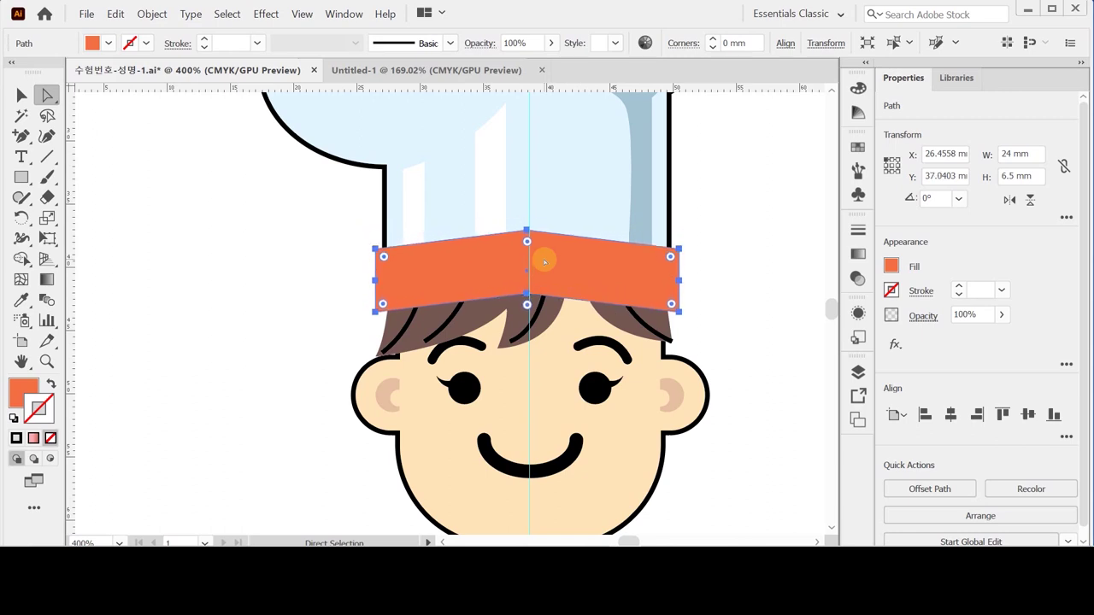
pyautogui.press('Down')
pyautogui.press('Down')
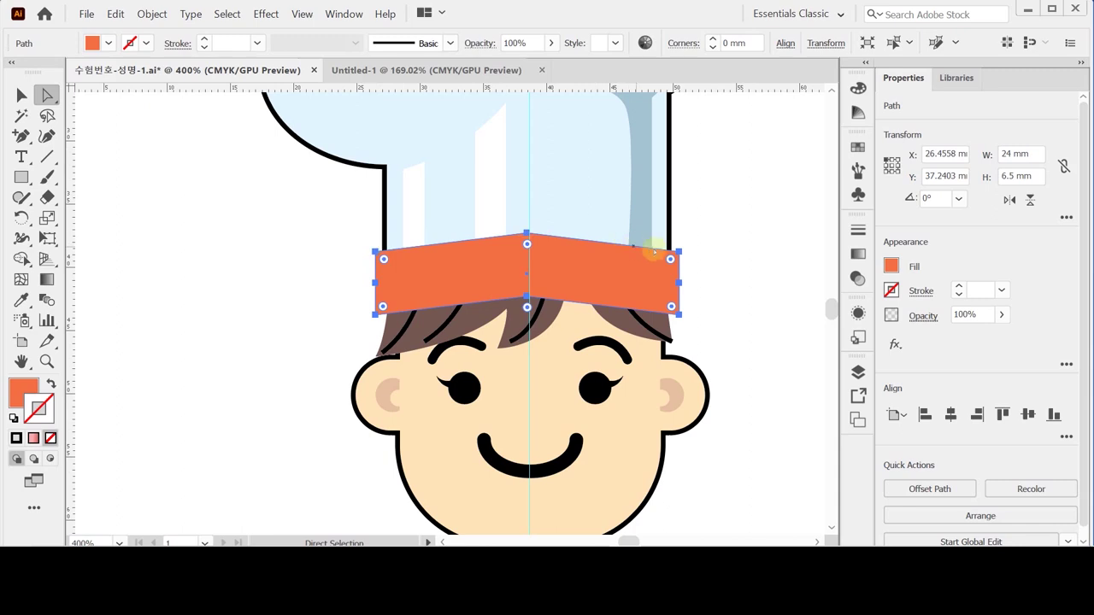
# Try to round only the two upper outer corners of the band, and undo the rounding.
pyautogui.hotkey('ctrl', '+')
pyautogui.moveTo(530, 311); pyautogui.dragTo(581, 271)
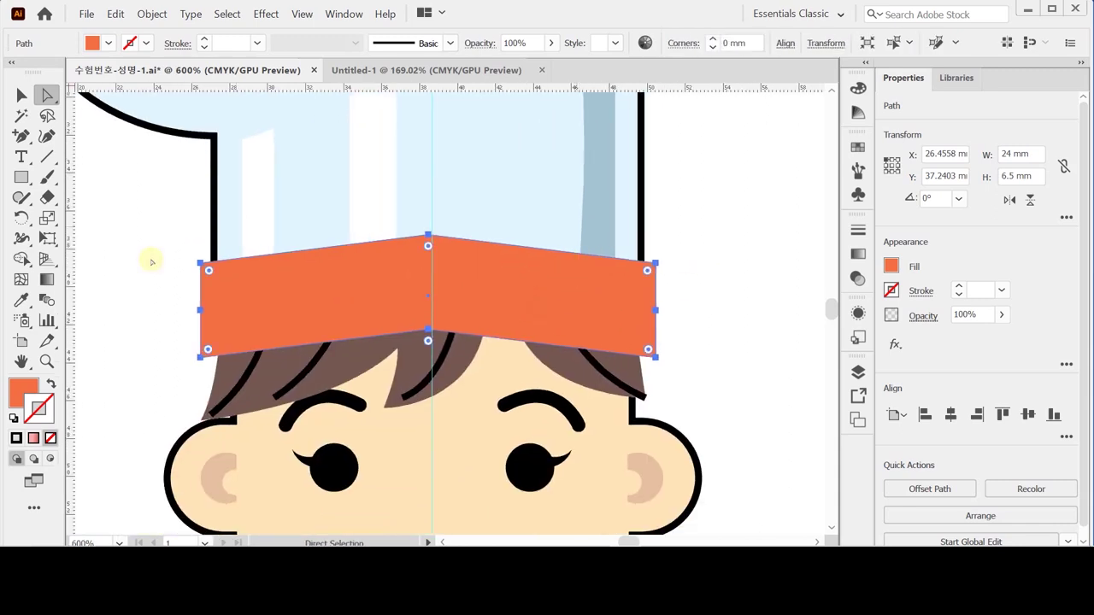
pyautogui.click(200, 263)
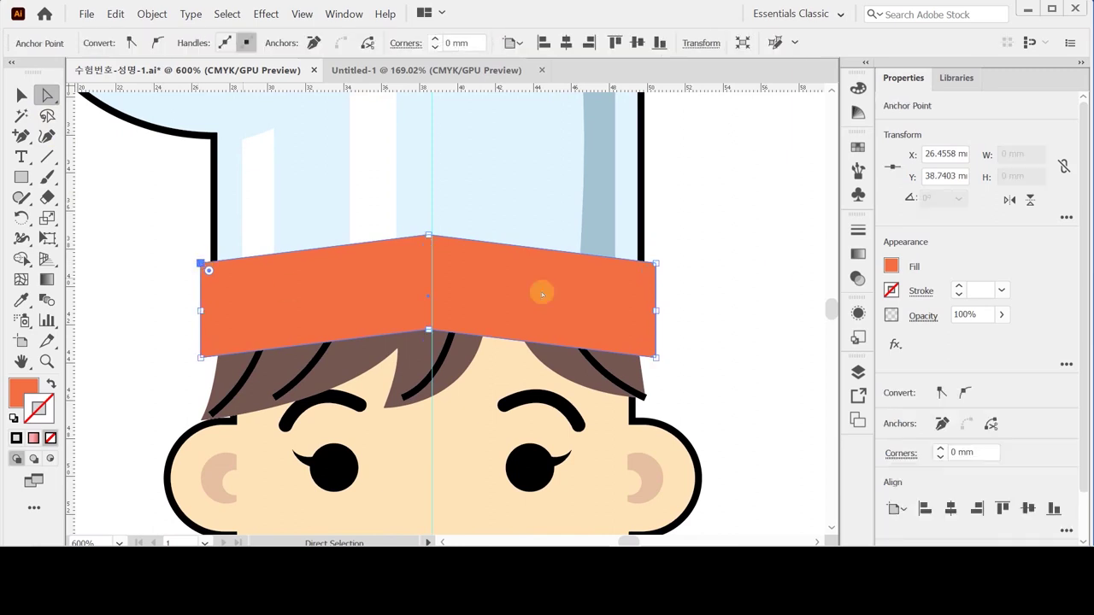
pyautogui.keyDown('shift'); pyautogui.click(656, 264); pyautogui.keyUp('shift')
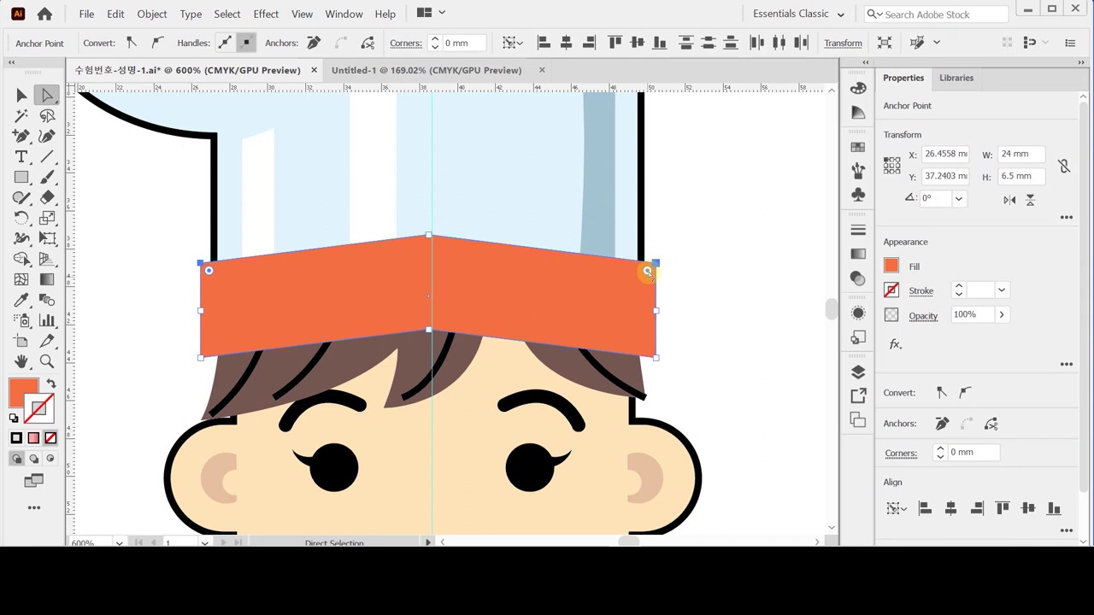
pyautogui.moveTo(647, 271); pyautogui.dragTo(640, 280)
pyautogui.press('ctrl')
pyautogui.hotkey('ctrl', 'z')
pyautogui.click(642, 294)
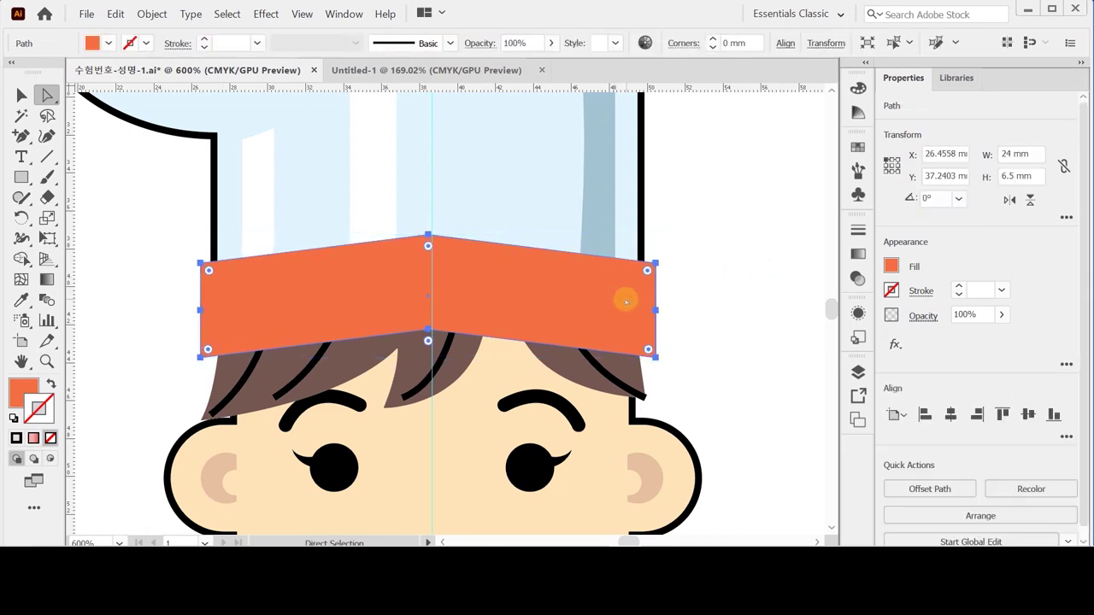
# Try rounding all corners of the band to about 1.207 mm, and undo the rounding.
pyautogui.click(731, 203)
pyautogui.click(622, 281)
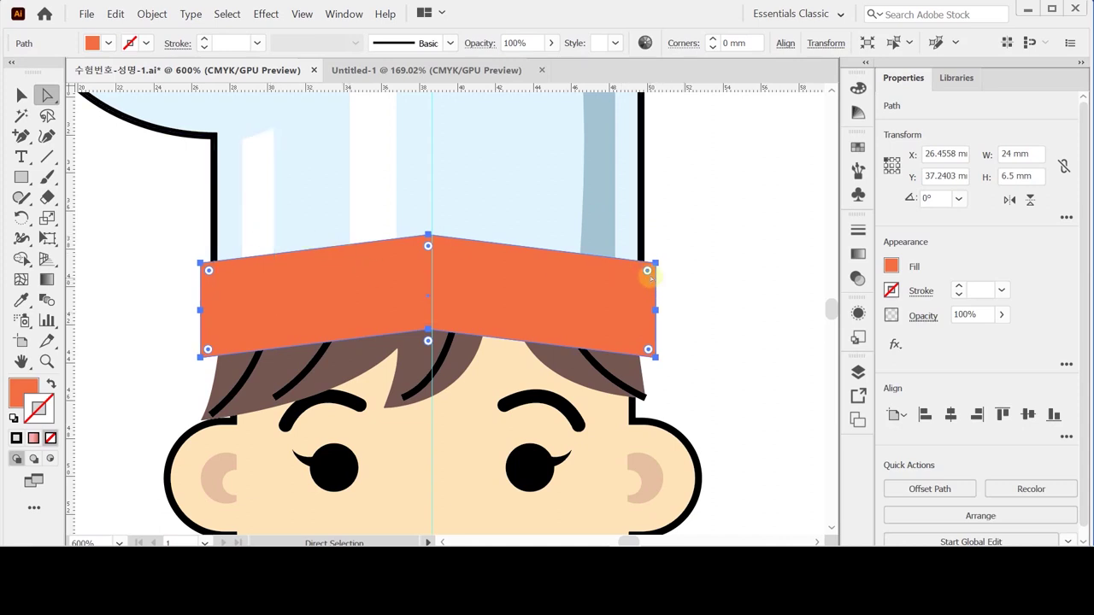
pyautogui.moveTo(647, 272); pyautogui.dragTo(626, 275)
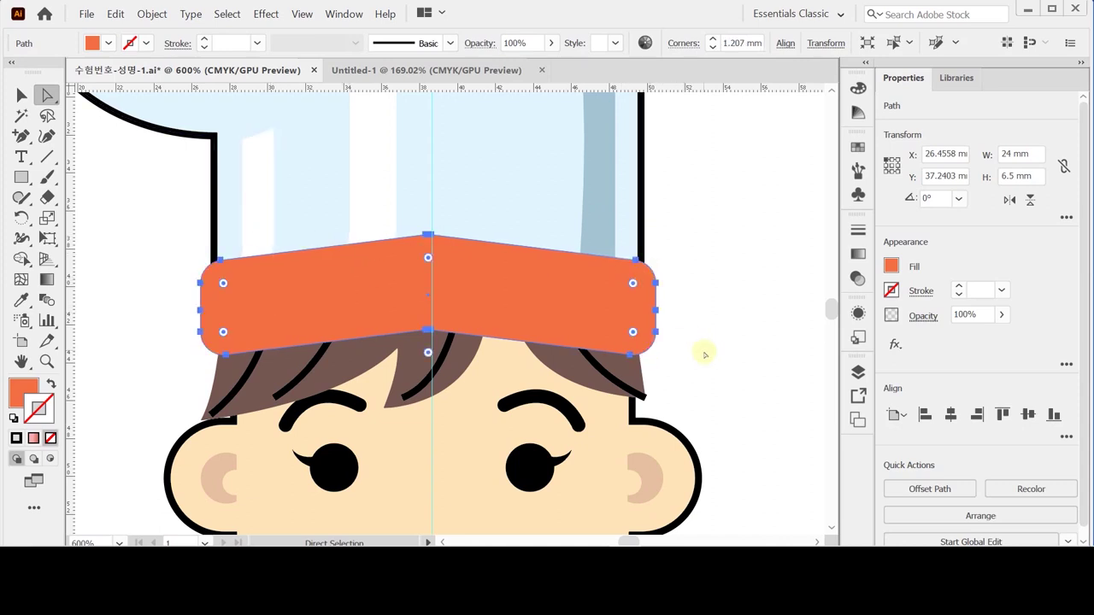
pyautogui.click(743, 319)
pyautogui.hotkey('ctrl', 'z')
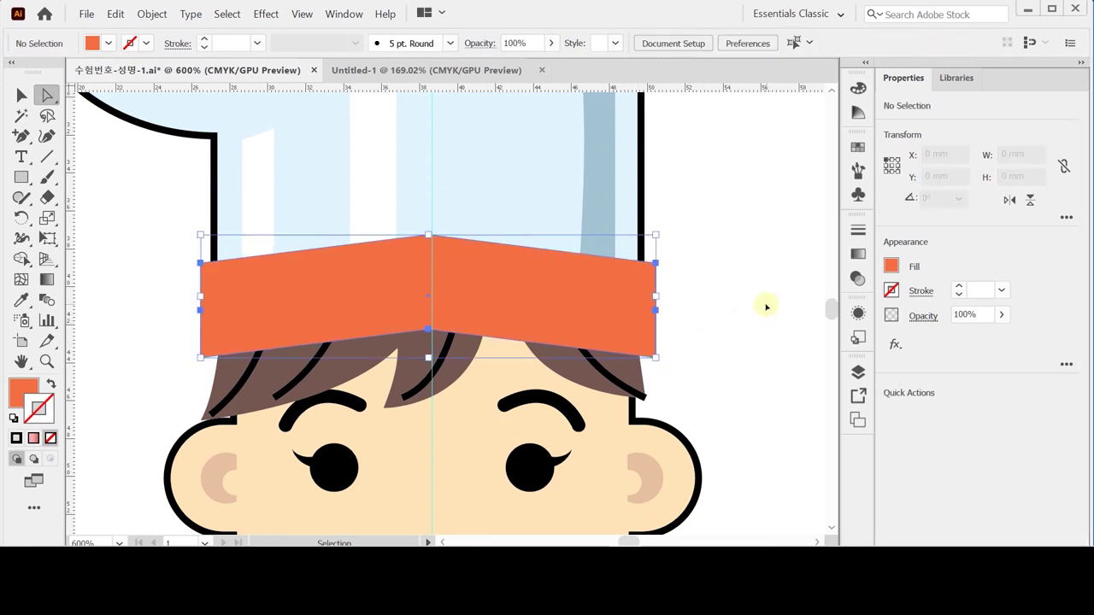
pyautogui.press('a')
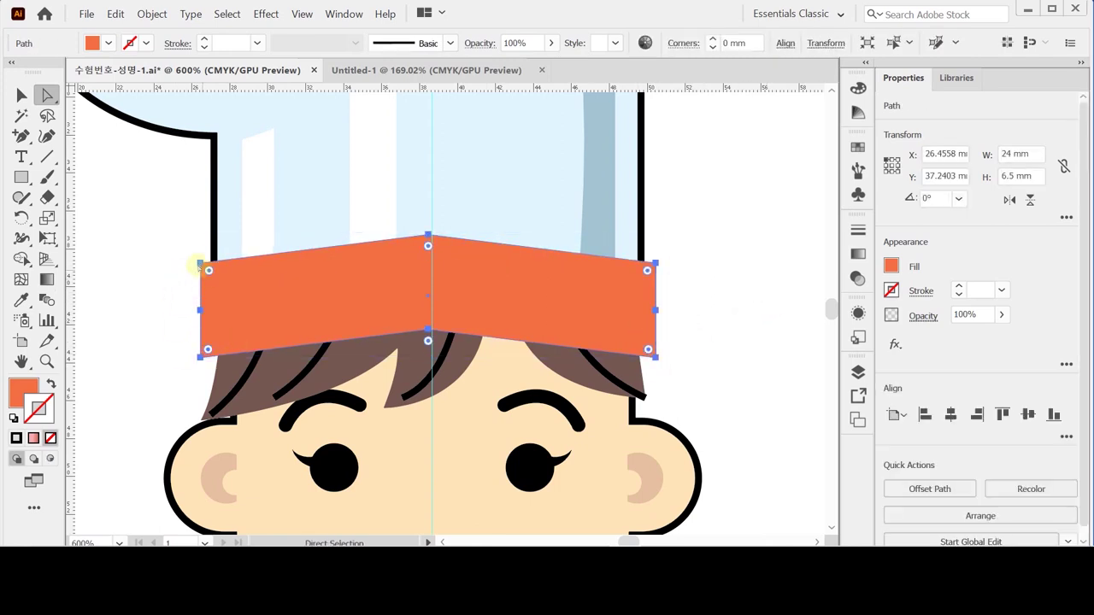
# Round only the two upper outer corners of the orange band to about 0.98 mm.
pyautogui.click(200, 263)
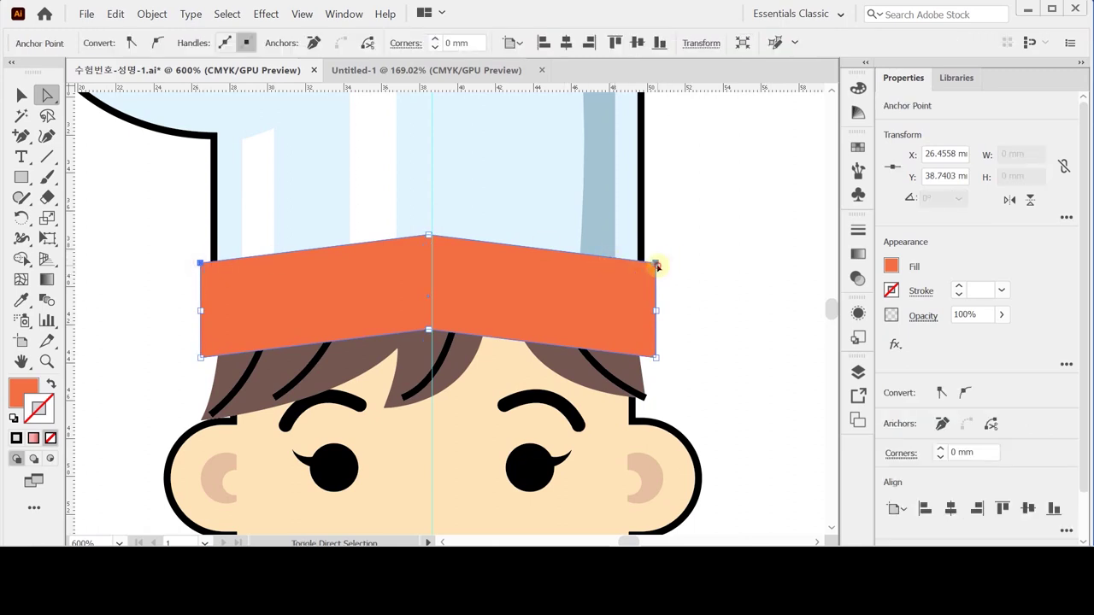
pyautogui.keyDown('shift'); pyautogui.click(655, 264); pyautogui.keyUp('shift')
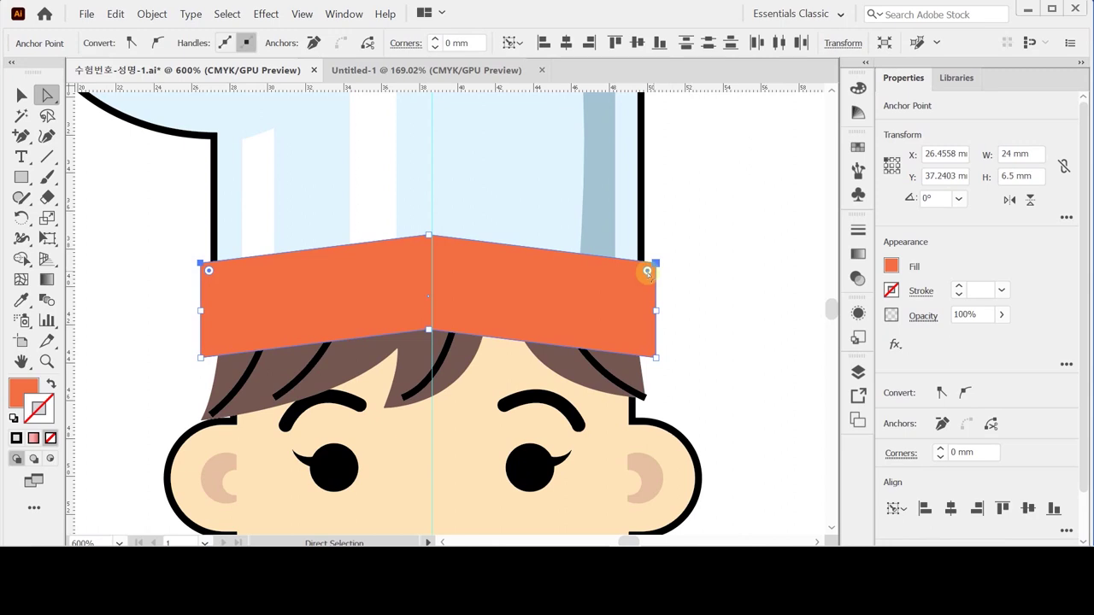
pyautogui.moveTo(647, 272); pyautogui.dragTo(635, 284)
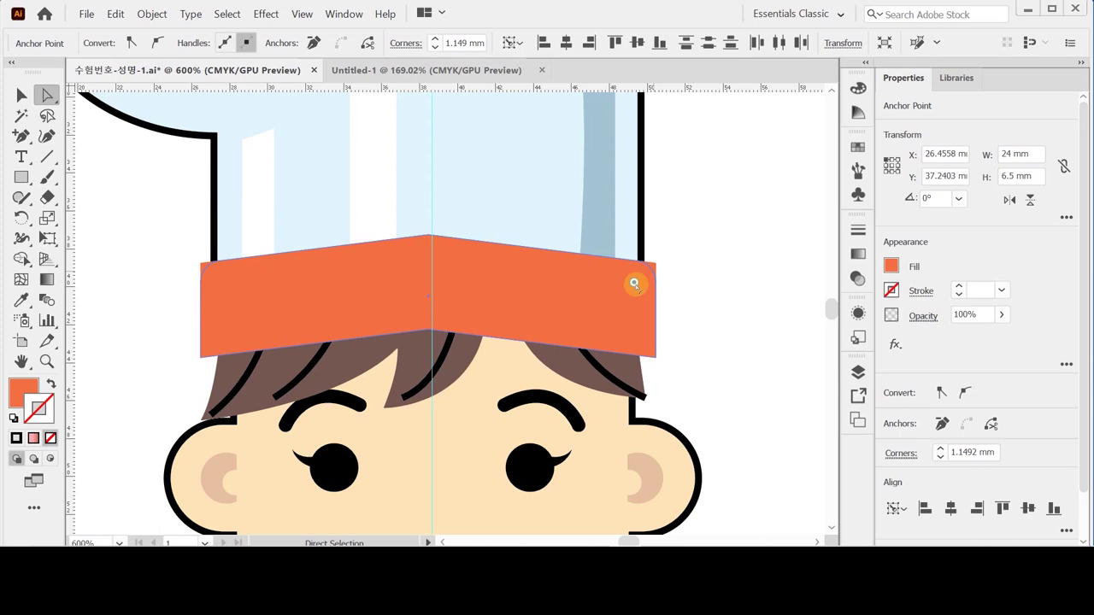
pyautogui.moveTo(634, 284); pyautogui.dragTo(633, 282)
pyautogui.moveTo(633, 282); pyautogui.dragTo(637, 281)
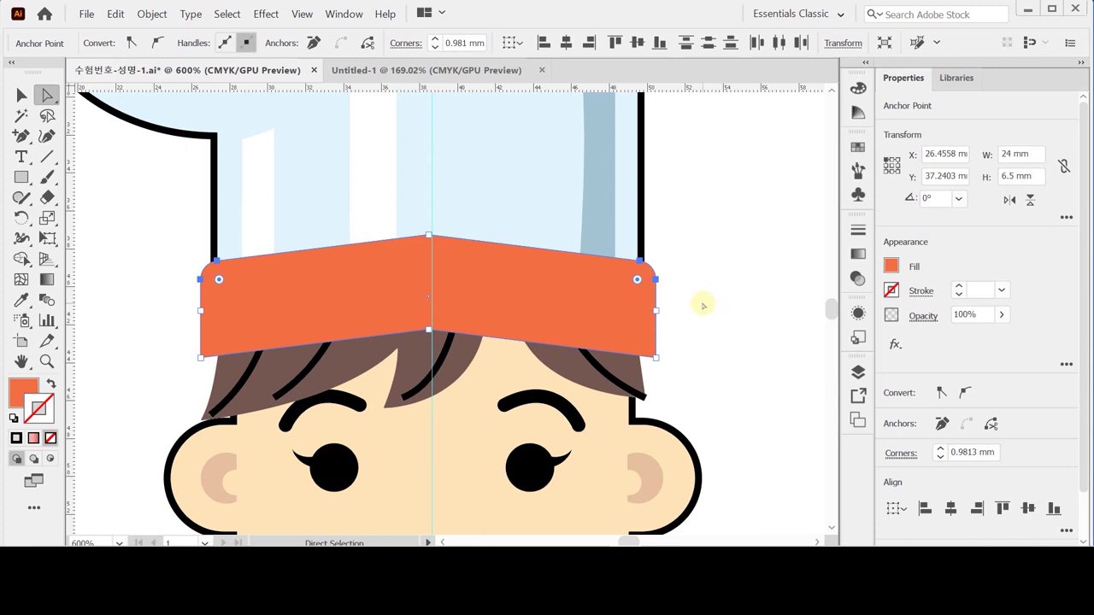
# Isolate the band's path, leave isolation mode, and save the document.
pyautogui.rightClick(488, 265)
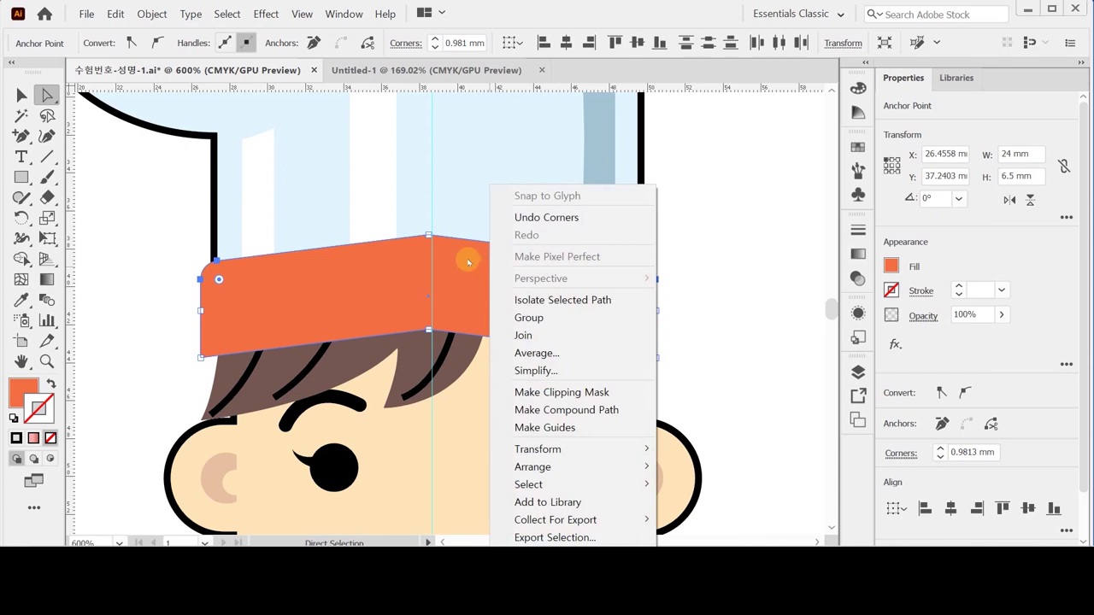
pyautogui.click(540, 301)
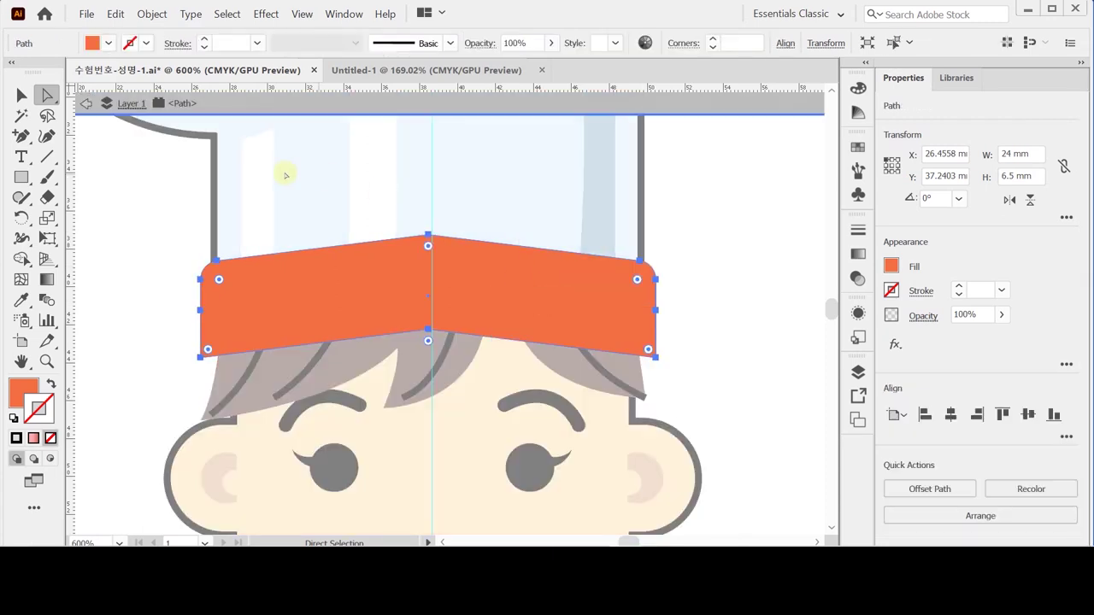
pyautogui.doubleClick(765, 216)
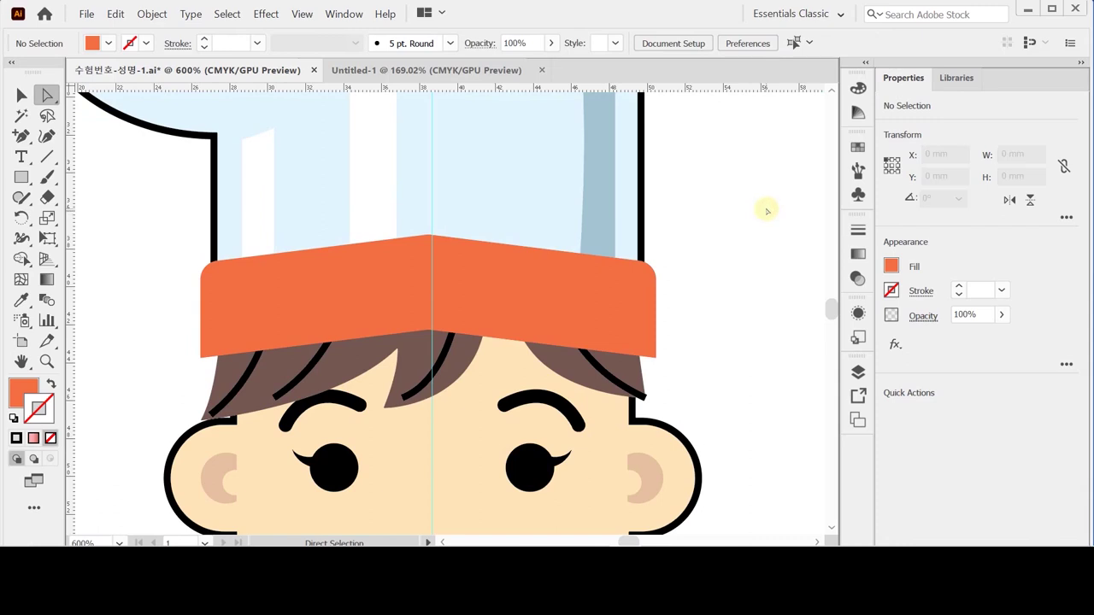
pyautogui.press('ctrl')
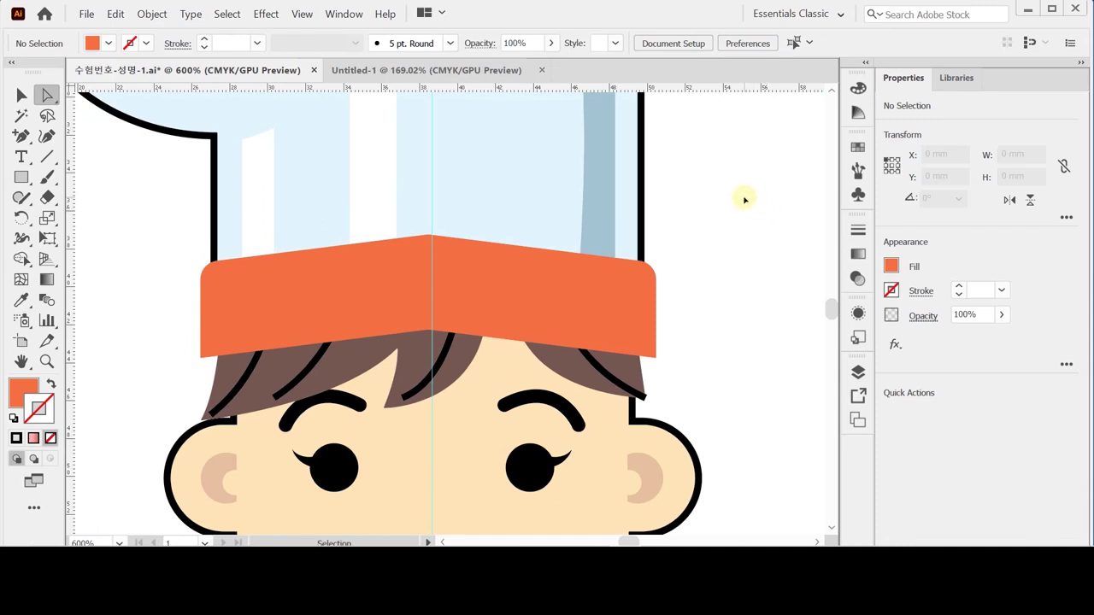
pyautogui.hotkey('ctrl', 's')
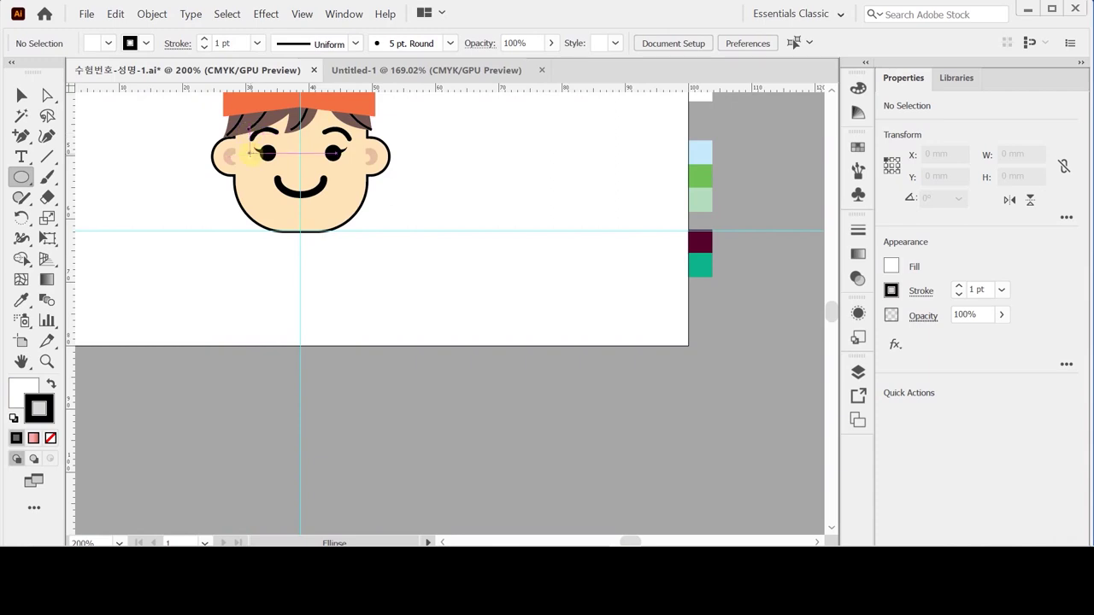
# Create a 48 × 54 mm ellipse centred on the vertical guide for the body and nudge it down to a Y position of about 58.95 mm.
pyautogui.click(299, 337)
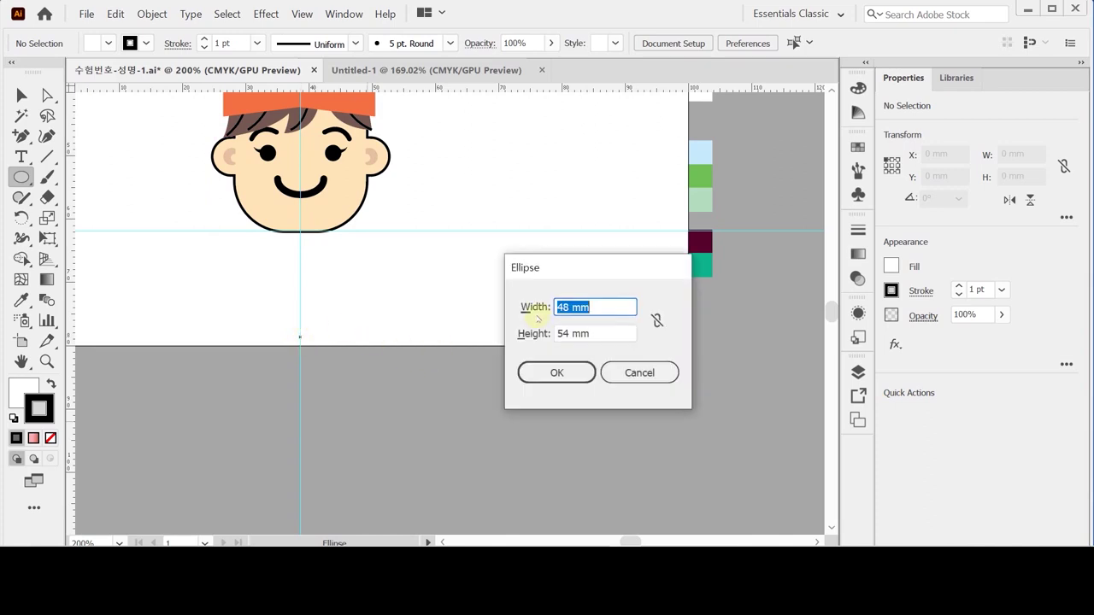
pyautogui.click(557, 372)
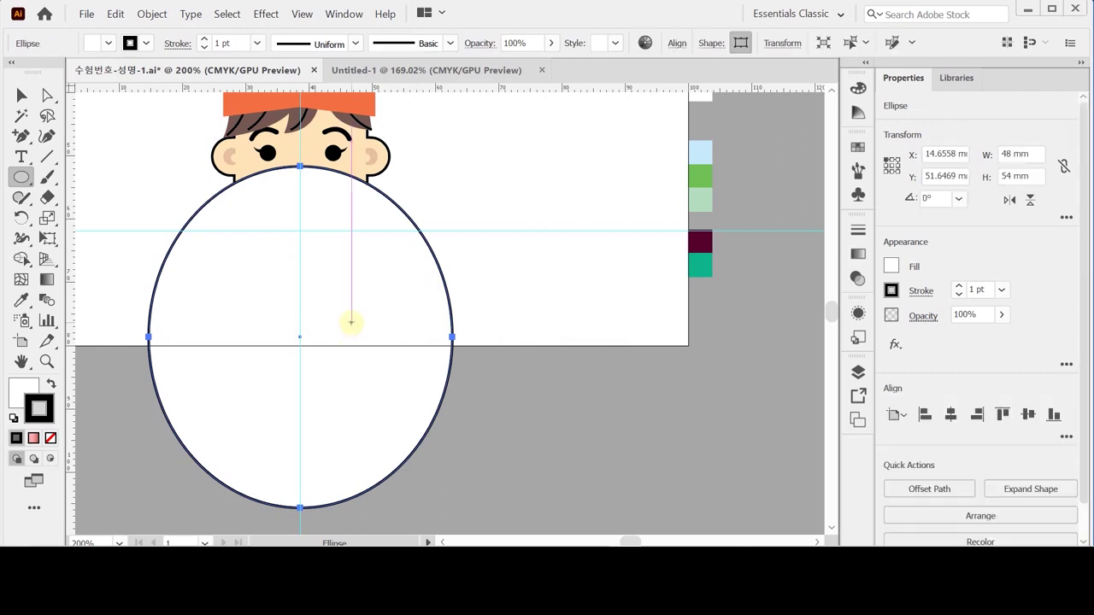
pyautogui.press('Down')
pyautogui.press('Down')
pyautogui.press('Down')
pyautogui.press('Down')
pyautogui.press('Down')
pyautogui.press('Down')
pyautogui.press('Down')
pyautogui.press('Down')
pyautogui.press('Down')
pyautogui.press('Down')
pyautogui.press('Down')
pyautogui.press('Down')
pyautogui.press('Down')
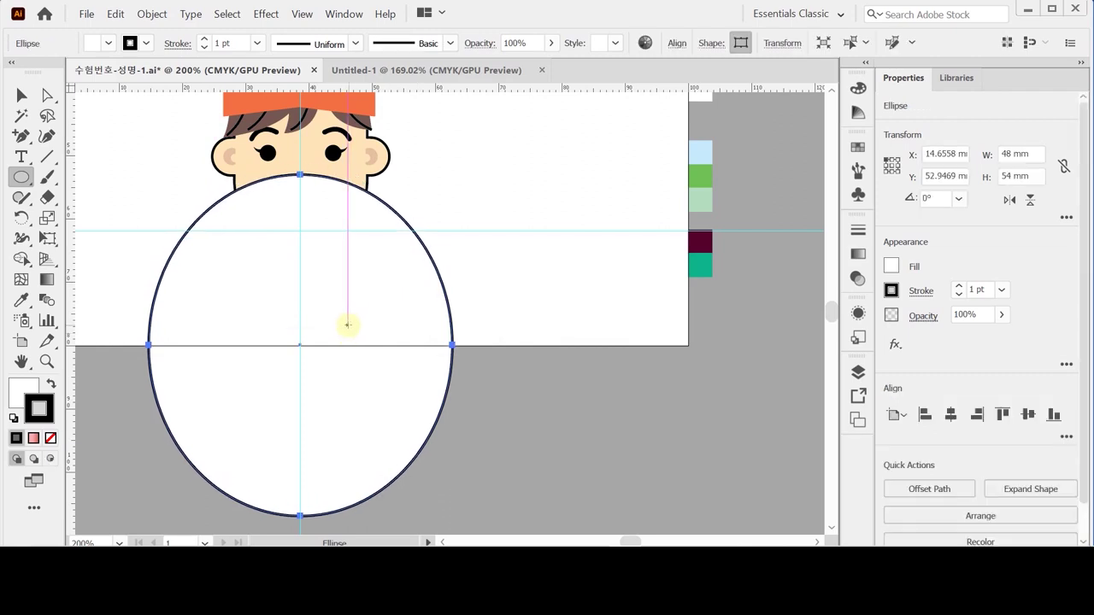
pyautogui.press('Down')
pyautogui.press('Down')
pyautogui.press('Down')
pyautogui.press('Down')
pyautogui.press('Down')
pyautogui.press('Down')
pyautogui.press('Down')
pyautogui.press('Down')
pyautogui.press('Down')
pyautogui.press('Down')
pyautogui.press('Down')
pyautogui.press('Down')
pyautogui.press('Down')
pyautogui.press('Down')
pyautogui.press('Down')
pyautogui.press('Down')
pyautogui.press('Down')
pyautogui.press('Down')
pyautogui.press('Down')
pyautogui.press('Down')
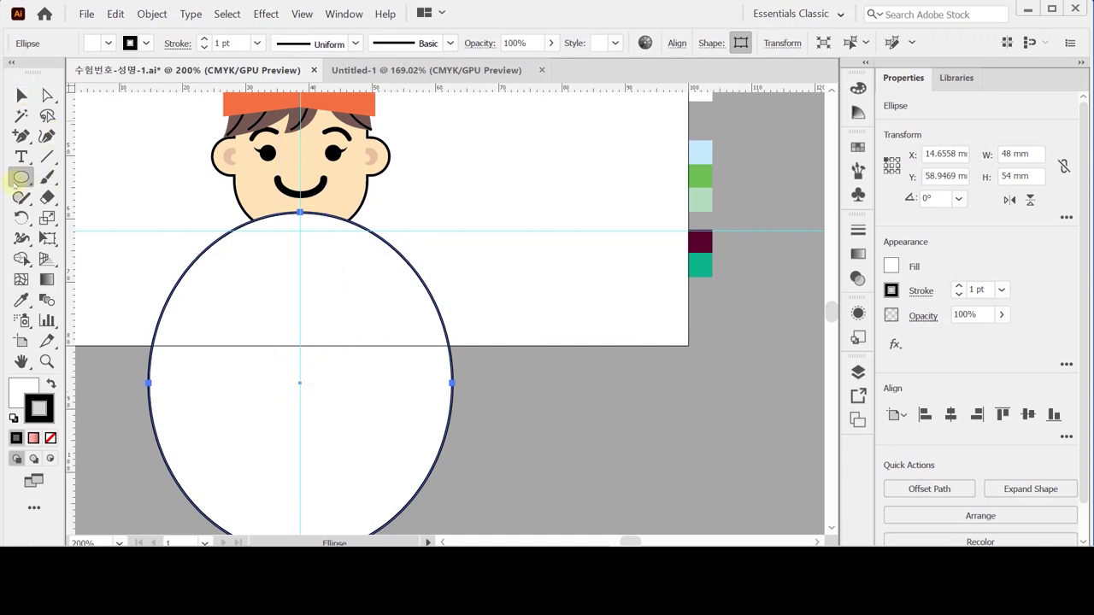
# Draw a rectangle about 57.1 × 35.8 mm covering the ellipse's lower part from just above the artboard's bottom edge.
pyautogui.moveTo(213, 288); pyautogui.dragTo(250, 191)
pyautogui.moveTo(21, 177); pyautogui.dragTo(94, 176)
pyautogui.moveTo(21, 177); pyautogui.dragTo(103, 177)
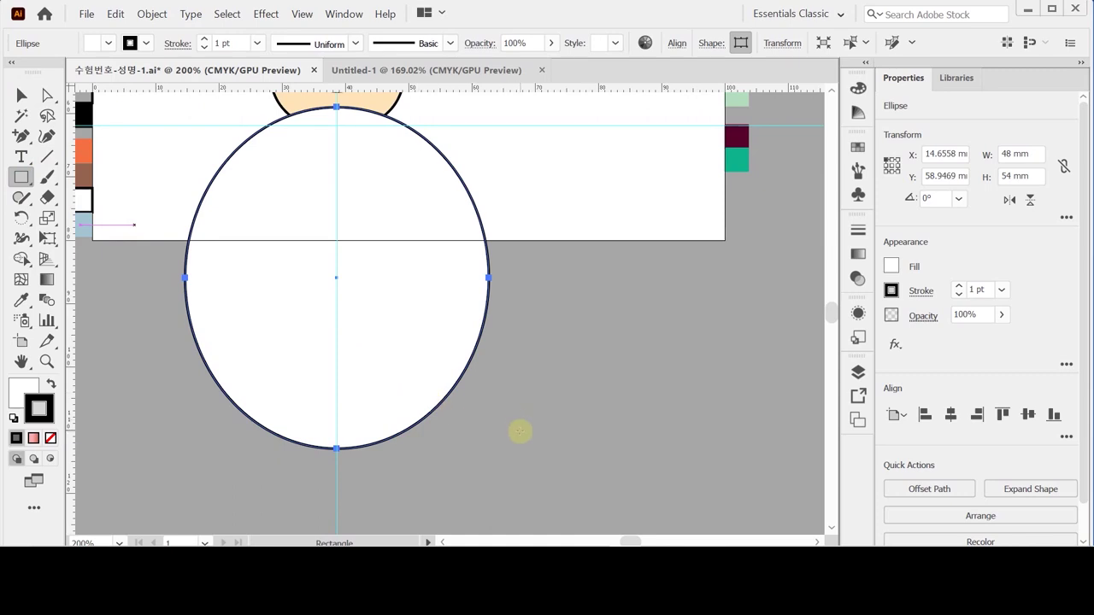
pyautogui.moveTo(159, 229); pyautogui.dragTo(518, 454)
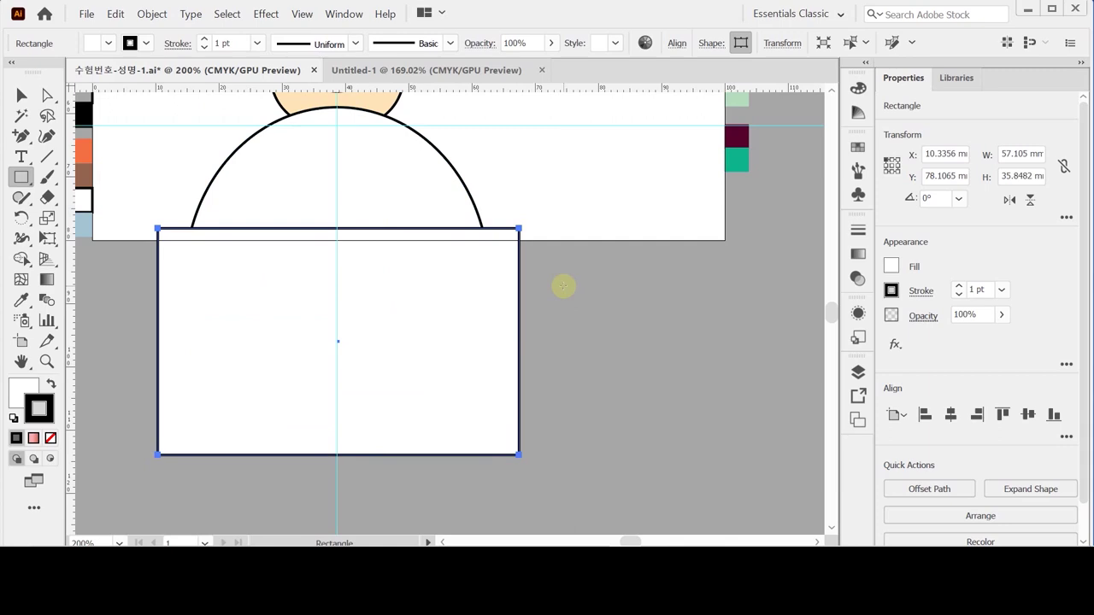
# Select the ellipse and the rectangle and subtract the front rectangle, leaving only the upper dome.
pyautogui.moveTo(564, 295); pyautogui.dragTo(393, 214)
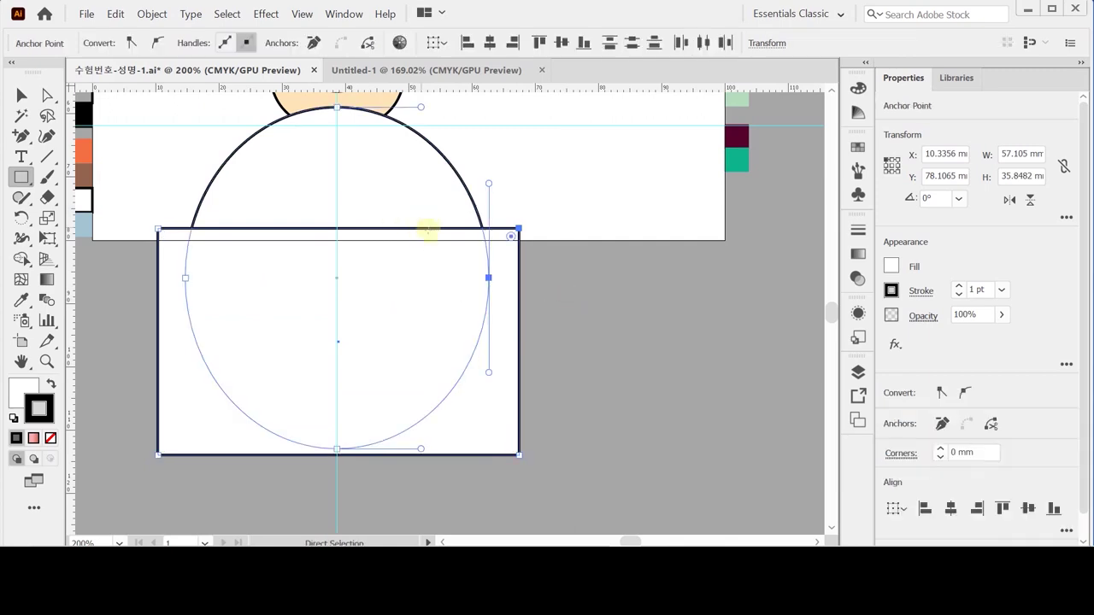
pyautogui.click(19, 94)
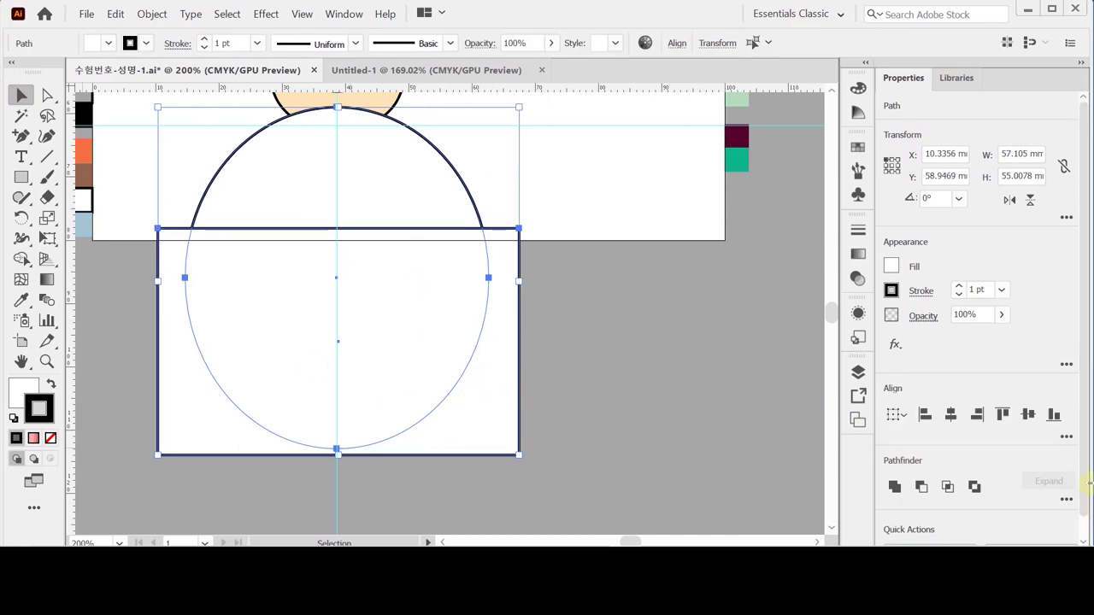
pyautogui.scroll(-1, 1068, 501)
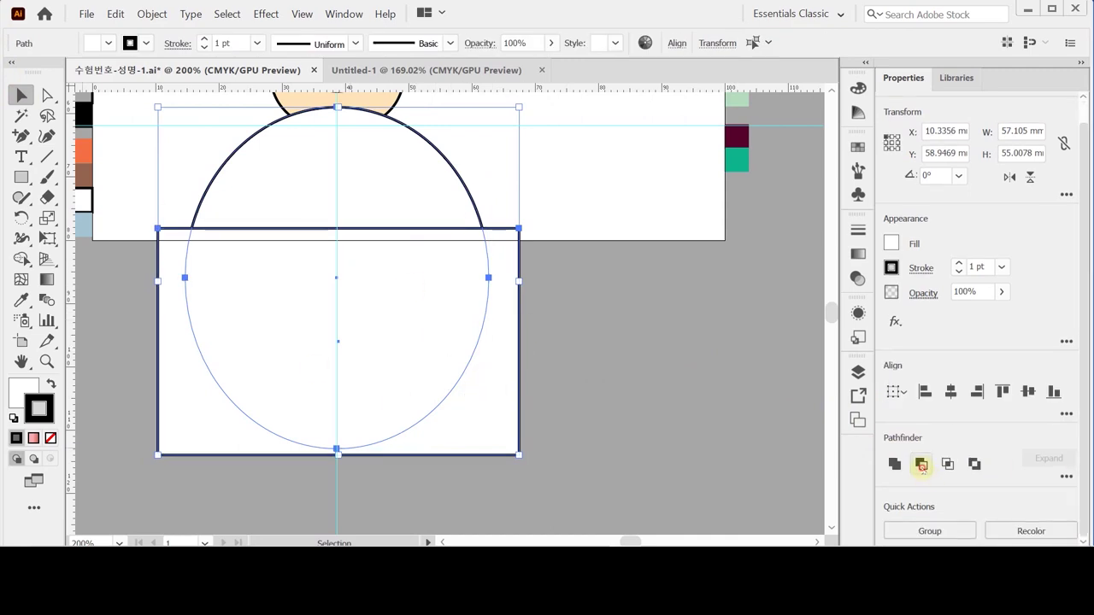
pyautogui.click(922, 465)
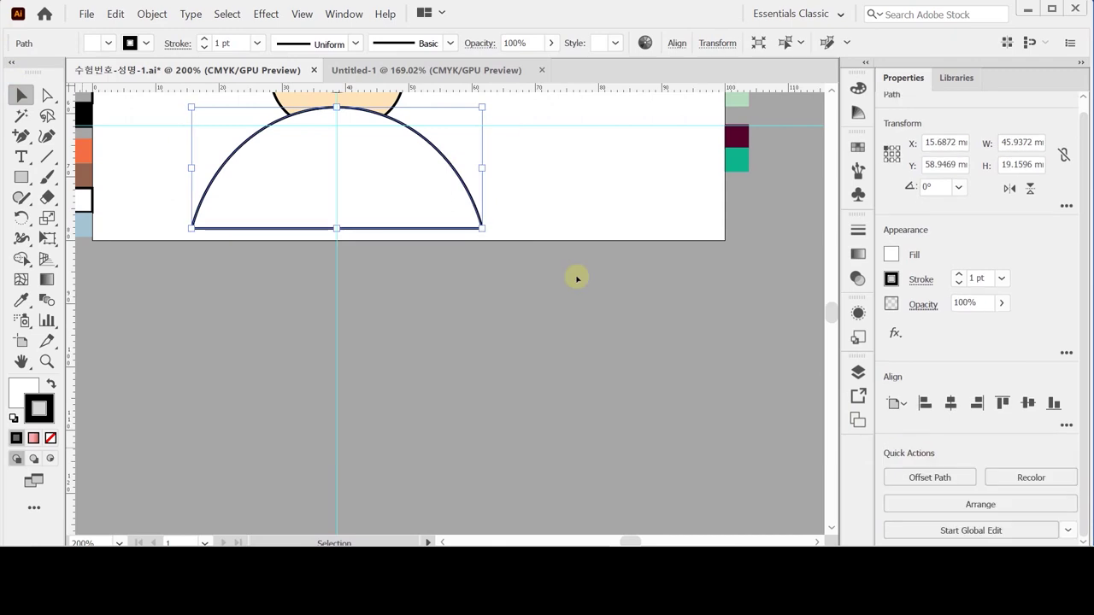
# Isolate the dome path and delete its straight bottom segment, leaving an open arc.
pyautogui.doubleClick(332, 208)
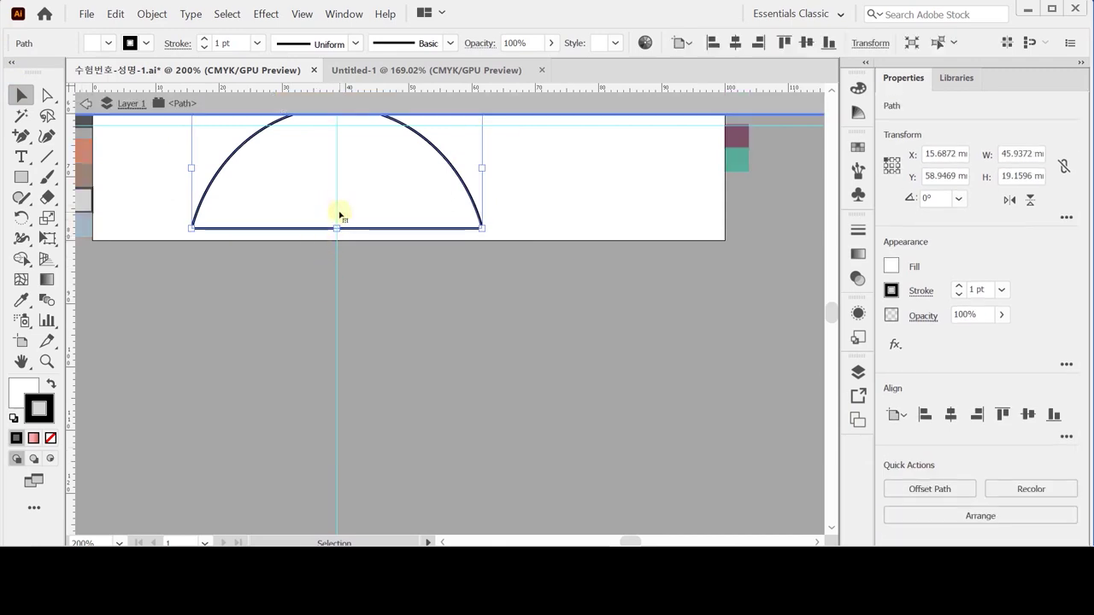
pyautogui.hotkey('ctrl', '=')
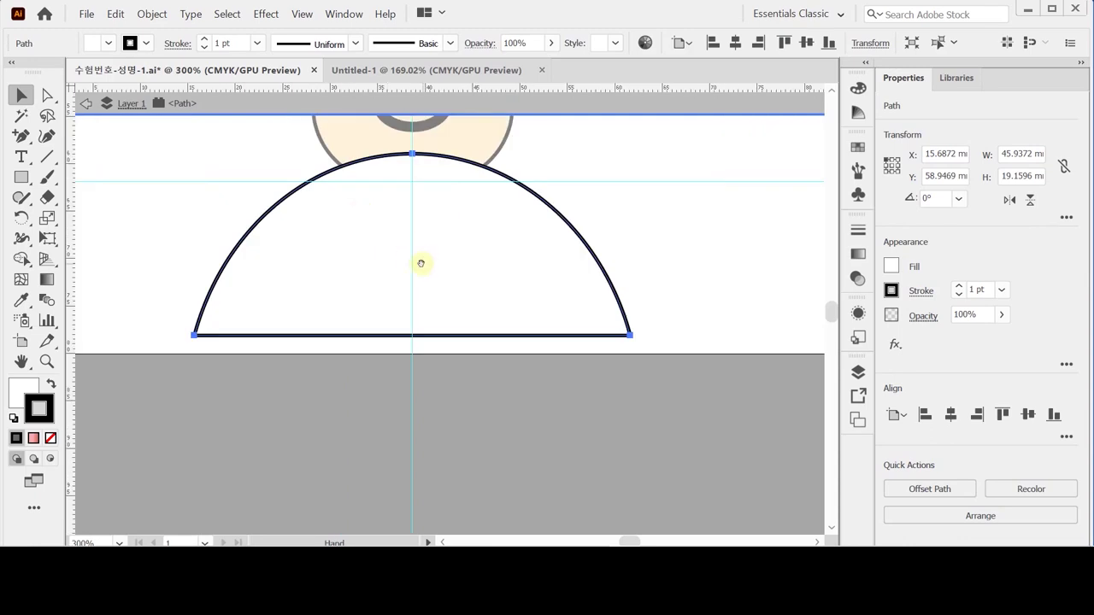
pyautogui.moveTo(421, 264); pyautogui.dragTo(391, 247)
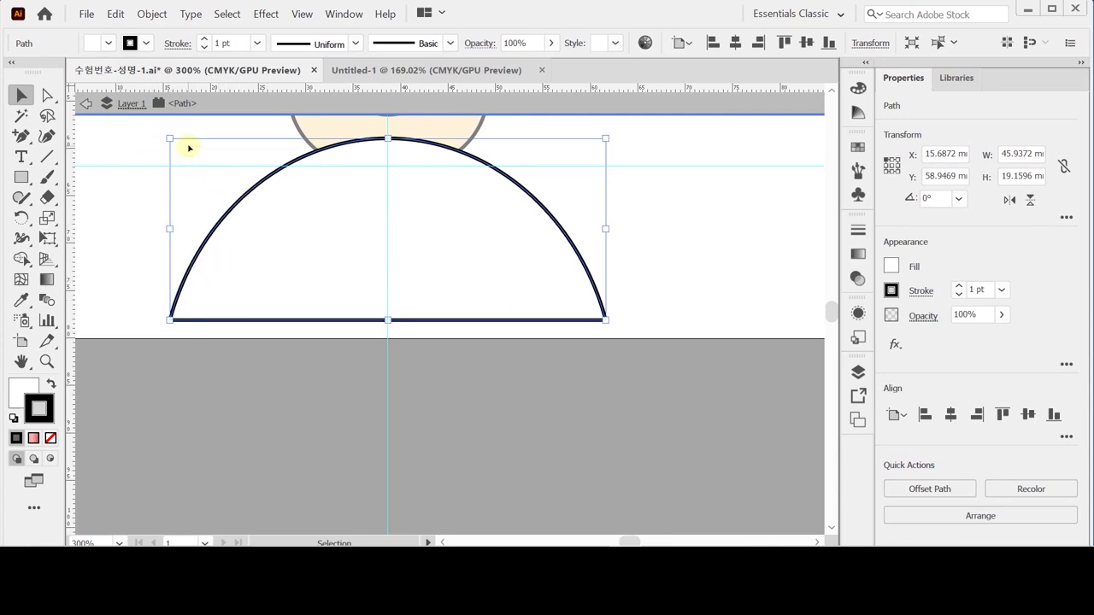
pyautogui.click(48, 95)
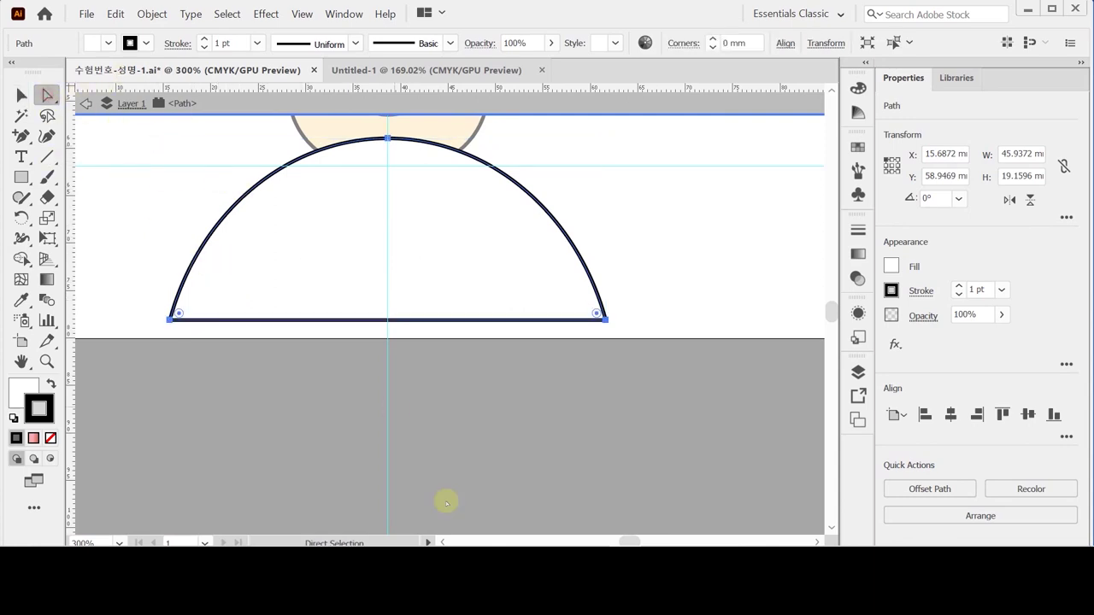
pyautogui.moveTo(327, 359); pyautogui.dragTo(350, 309)
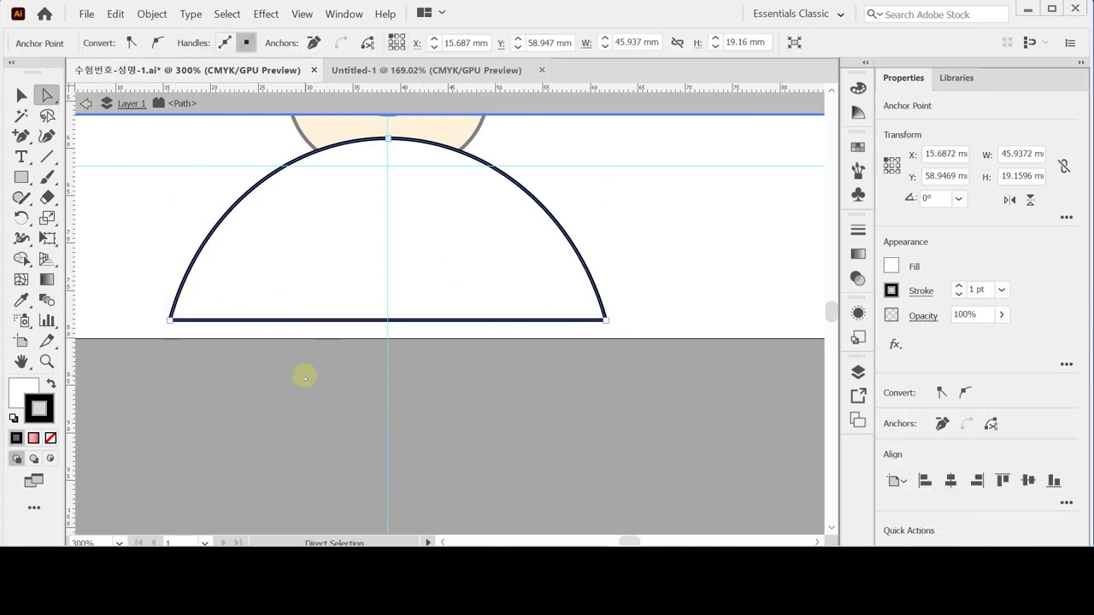
pyautogui.moveTo(306, 317); pyautogui.dragTo(413, 271)
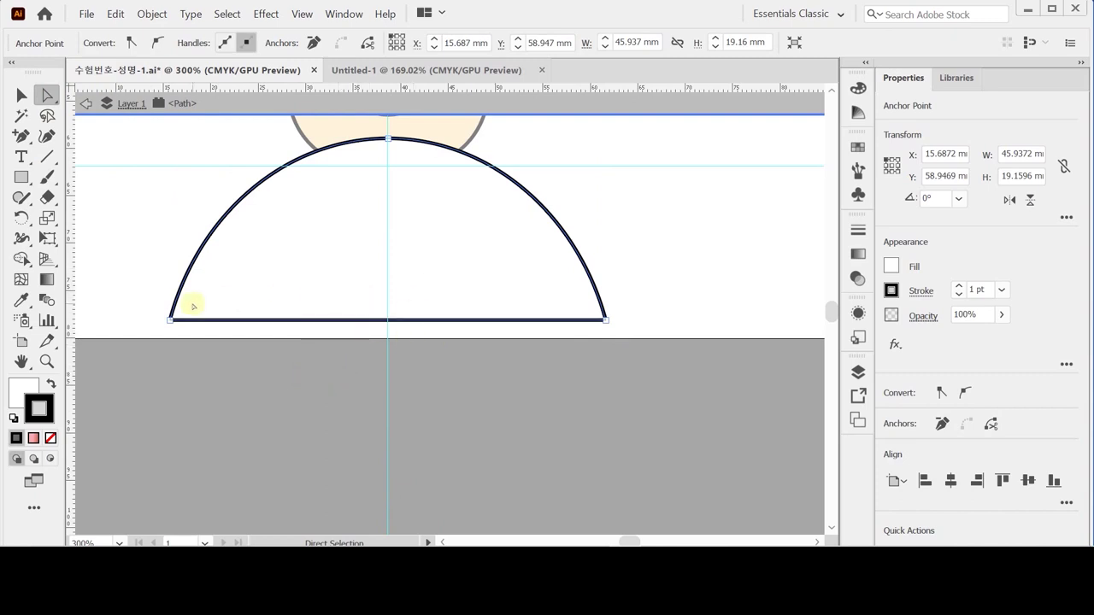
pyautogui.press('Delete')
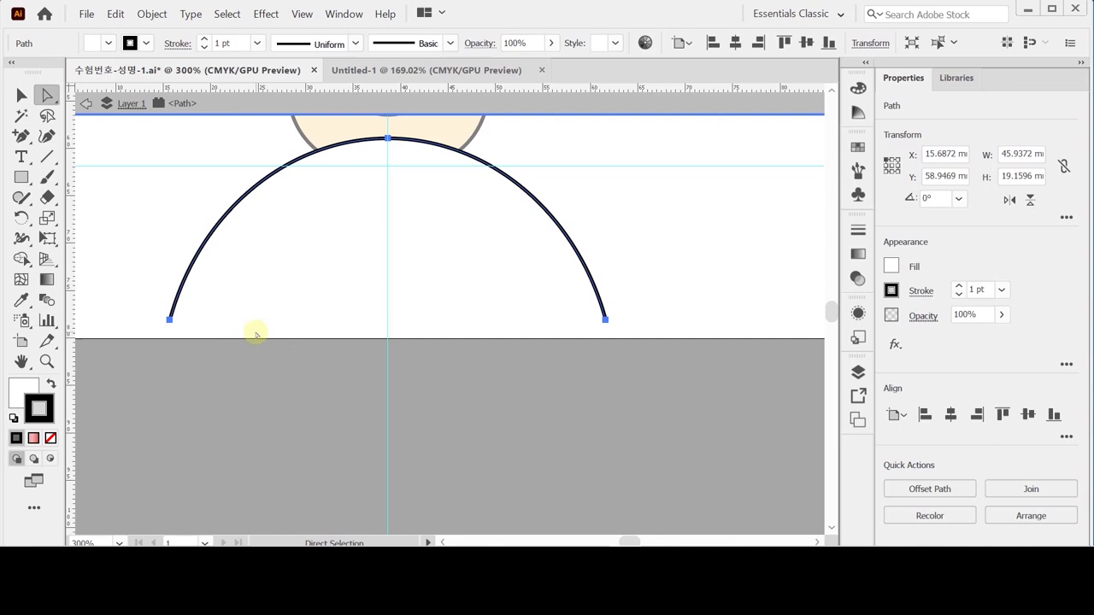
# Reflect a copy of the light blue sleeve fold across the vertical centre guide.
pyautogui.press('o')
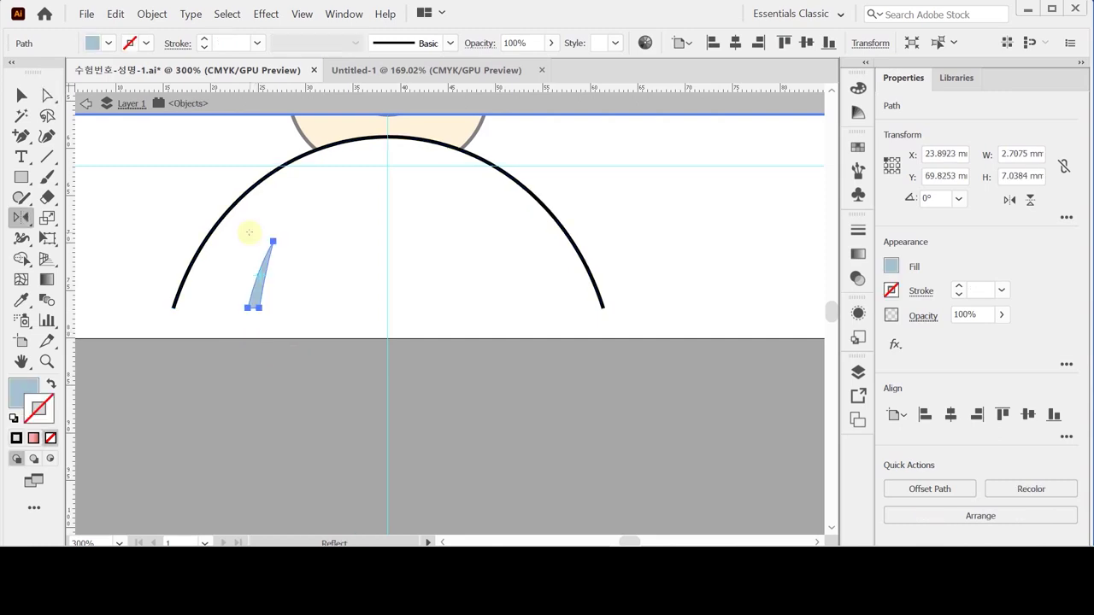
pyautogui.keyDown('alt'); pyautogui.click(386, 285); pyautogui.keyUp('alt')
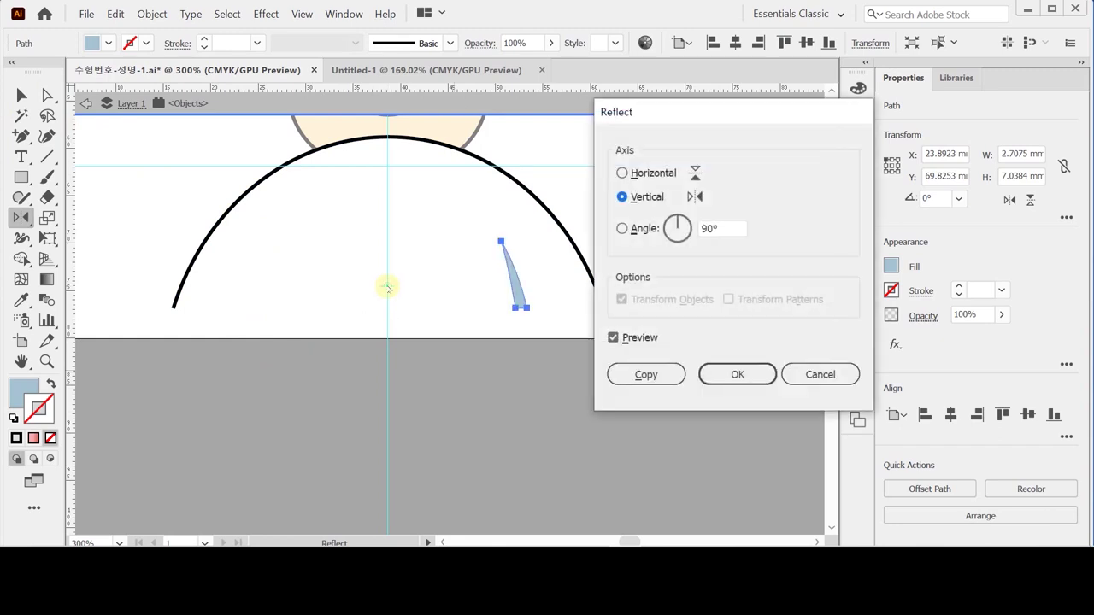
pyautogui.click(645, 374)
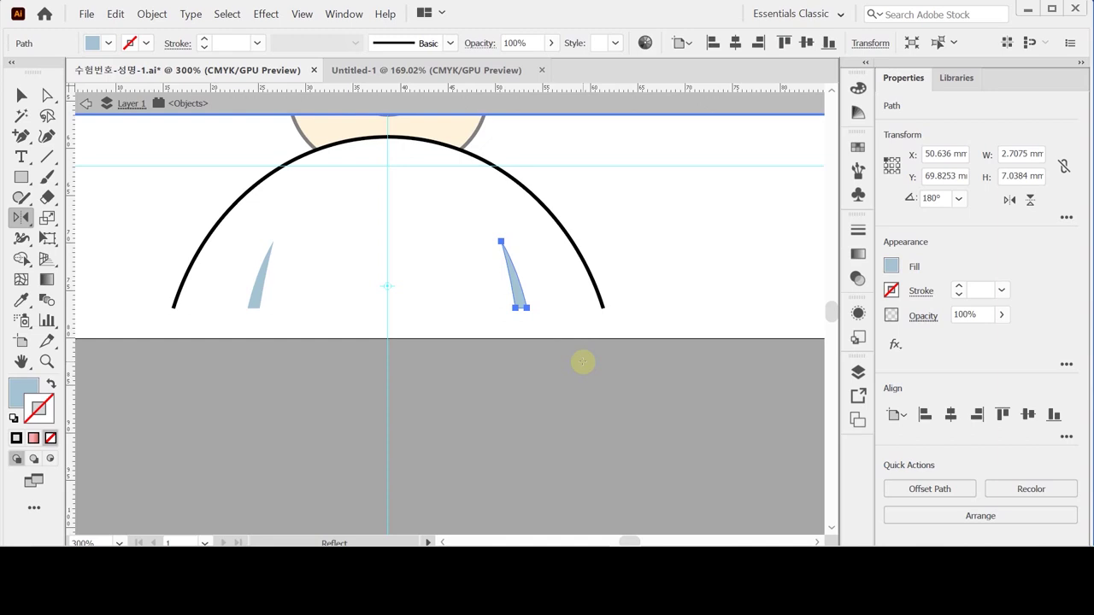
# Create a 10 × 2.5 mm rounded rectangle with a 2 mm corner radius between the guide and the right sleeve fold, and deselect it.
pyautogui.press('m')
pyautogui.hotkey('ctrl', 'shift', 'a')
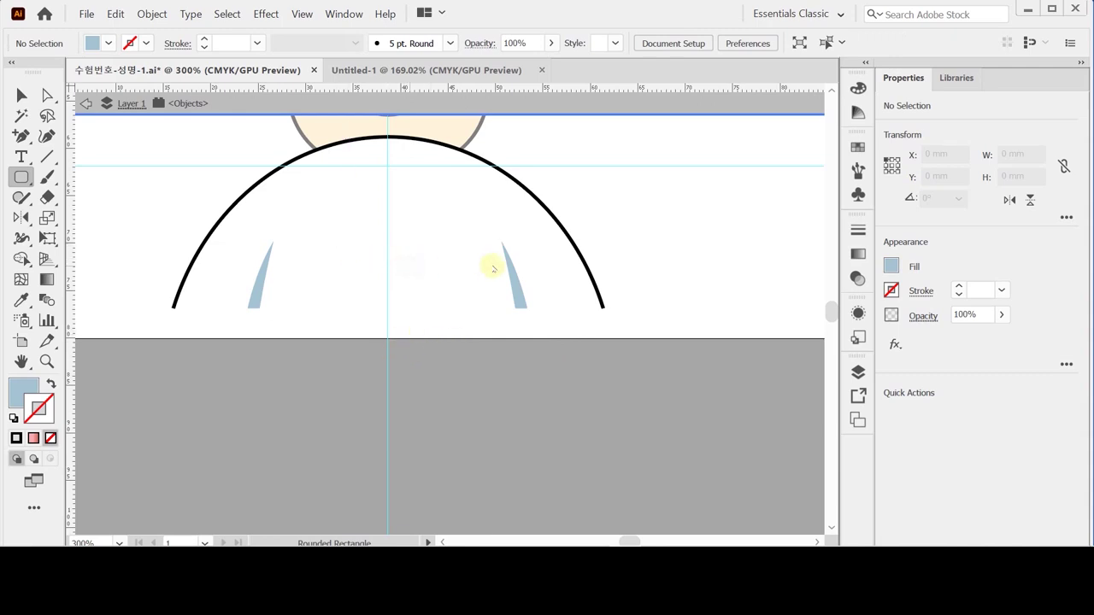
pyautogui.click(491, 264)
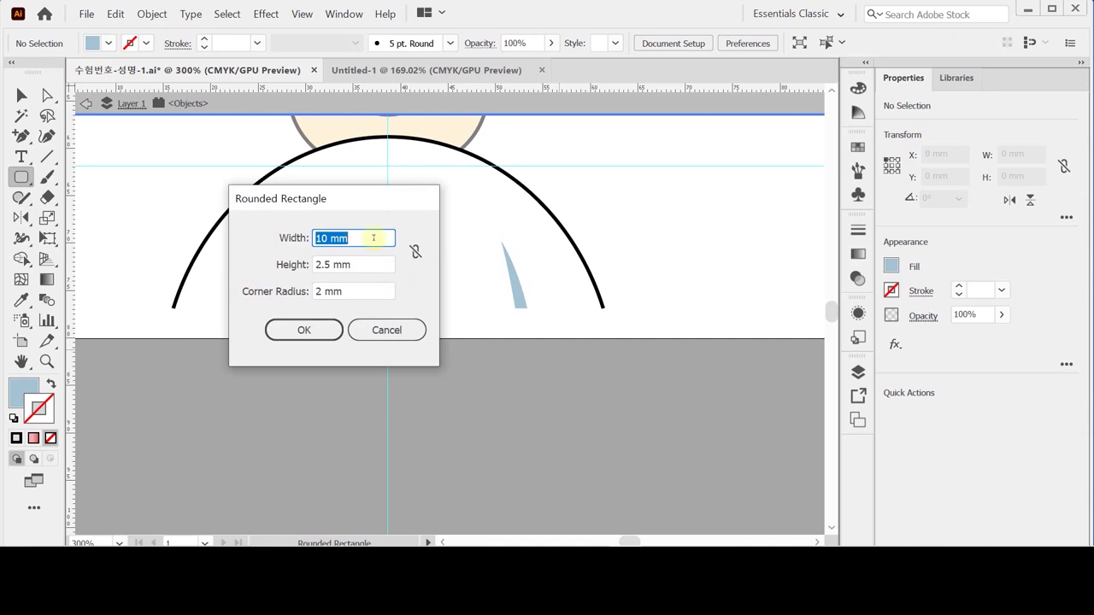
pyautogui.press('Return')
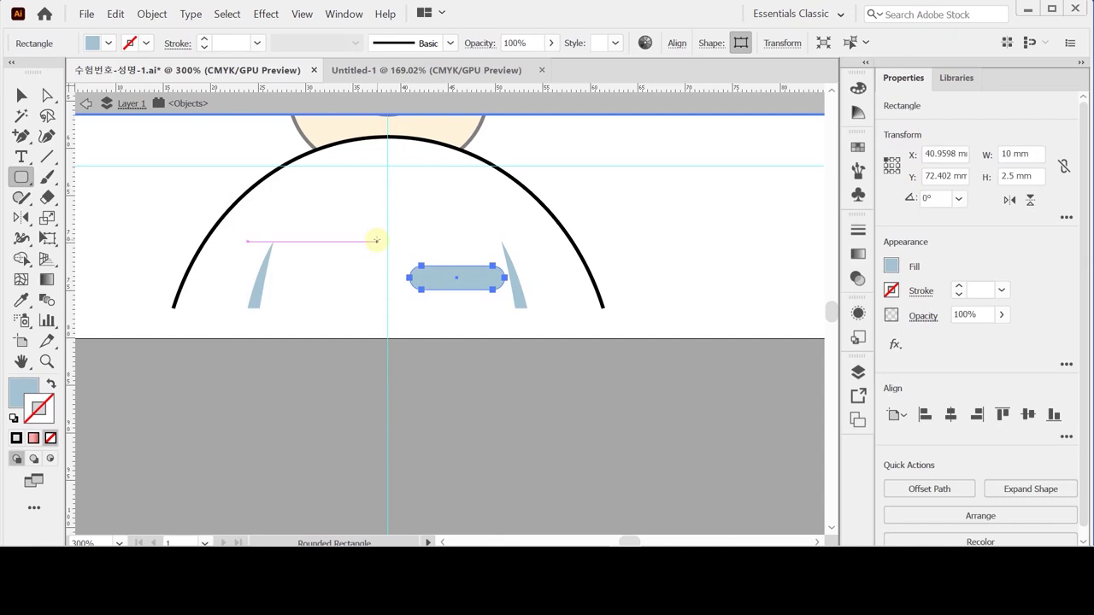
pyautogui.keyDown('ctrl'); pyautogui.click(528, 288); pyautogui.keyUp('ctrl')
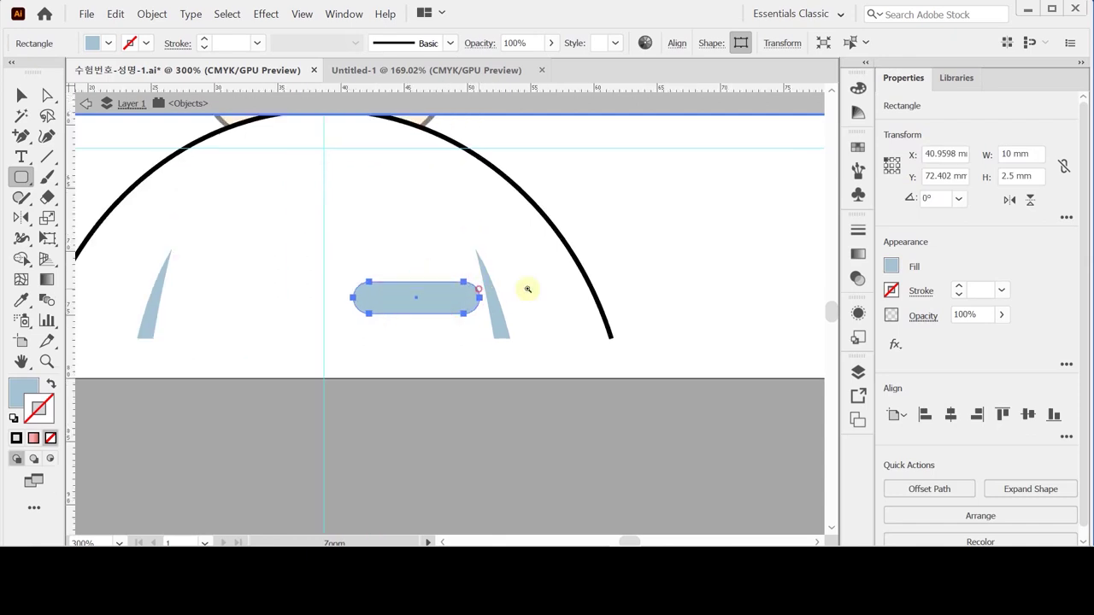
pyautogui.keyDown('ctrl'); pyautogui.click(432, 328); pyautogui.keyUp('ctrl')
pyautogui.moveTo(420, 273); pyautogui.dragTo(354, 262)
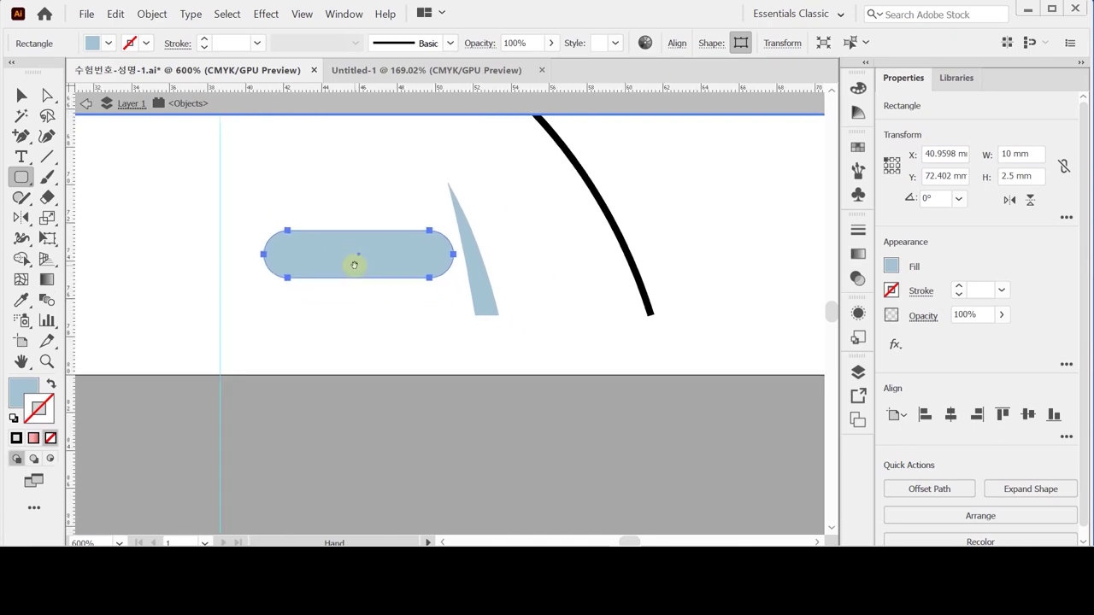
pyautogui.keyDown('ctrl'); pyautogui.click(332, 405); pyautogui.keyUp('ctrl')
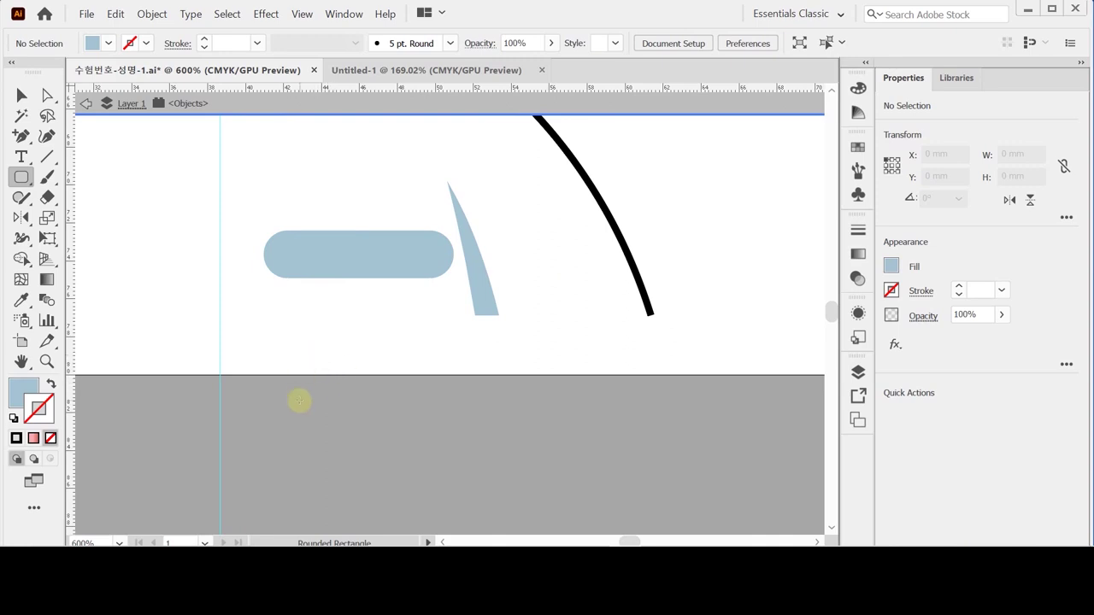
# Draw a diagonal line about 3.2 × 4.7 mm across the rounded rectangle's left end, with no fill and a 3 pt black stroke.
pyautogui.click(46, 156)
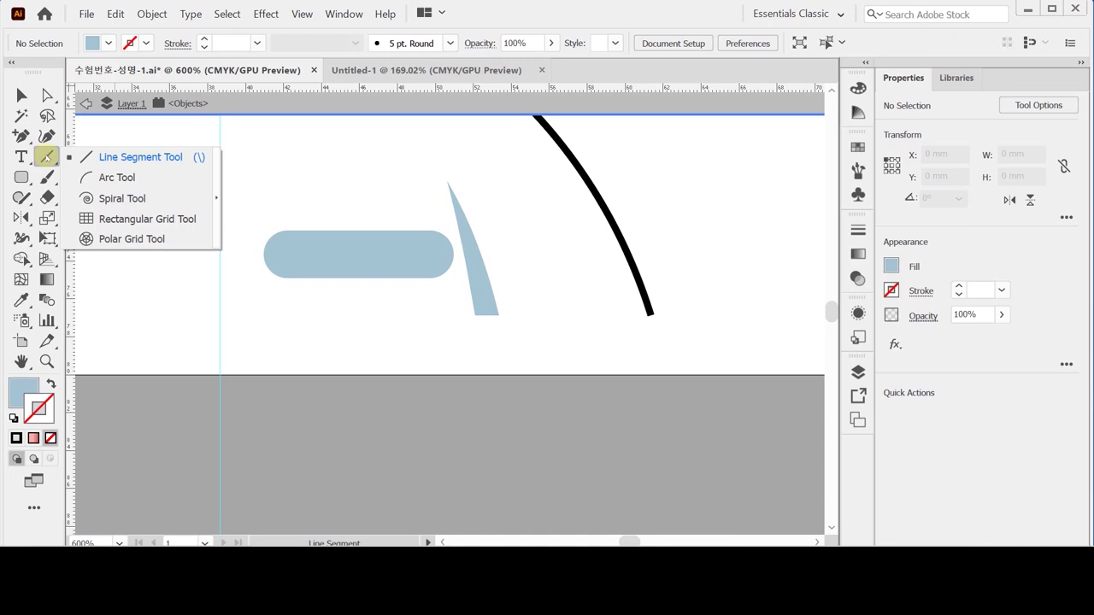
pyautogui.click(47, 157)
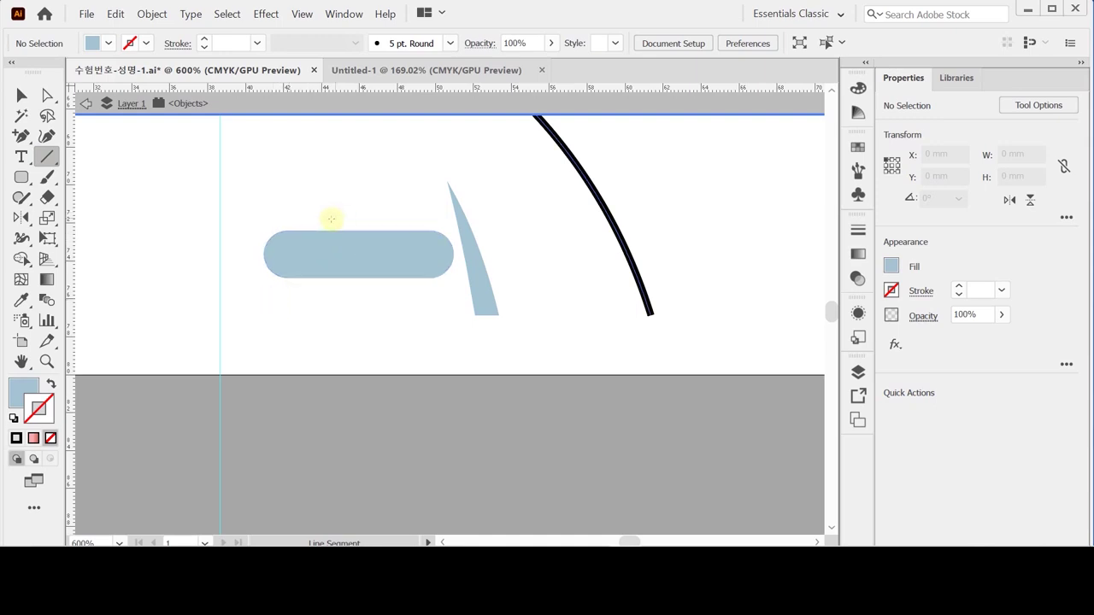
pyautogui.moveTo(328, 216)
pyautogui.mouseDown()
pyautogui.moveTo(283, 281)
pyautogui.moveTo(262, 291)
pyautogui.moveTo(268, 303)
pyautogui.mouseUp()
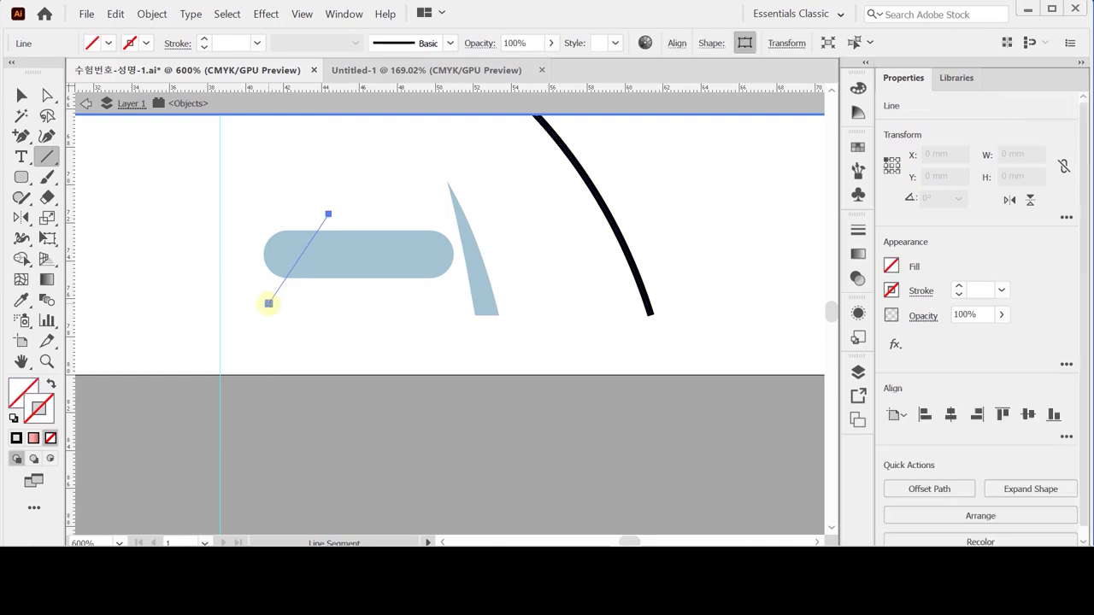
pyautogui.click(14, 418)
pyautogui.click(14, 395)
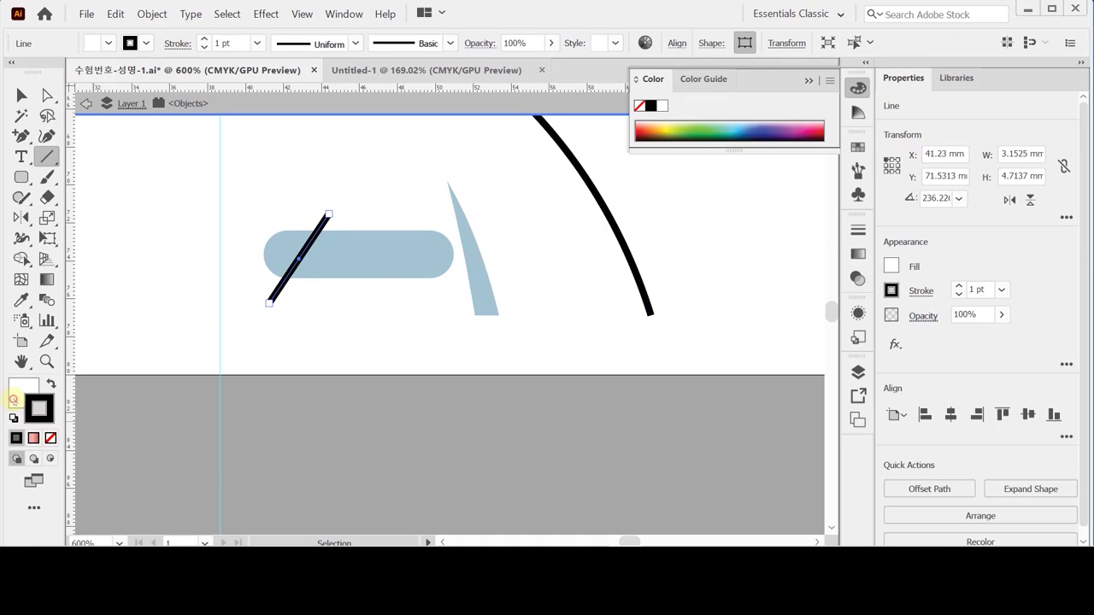
pyautogui.click(51, 437)
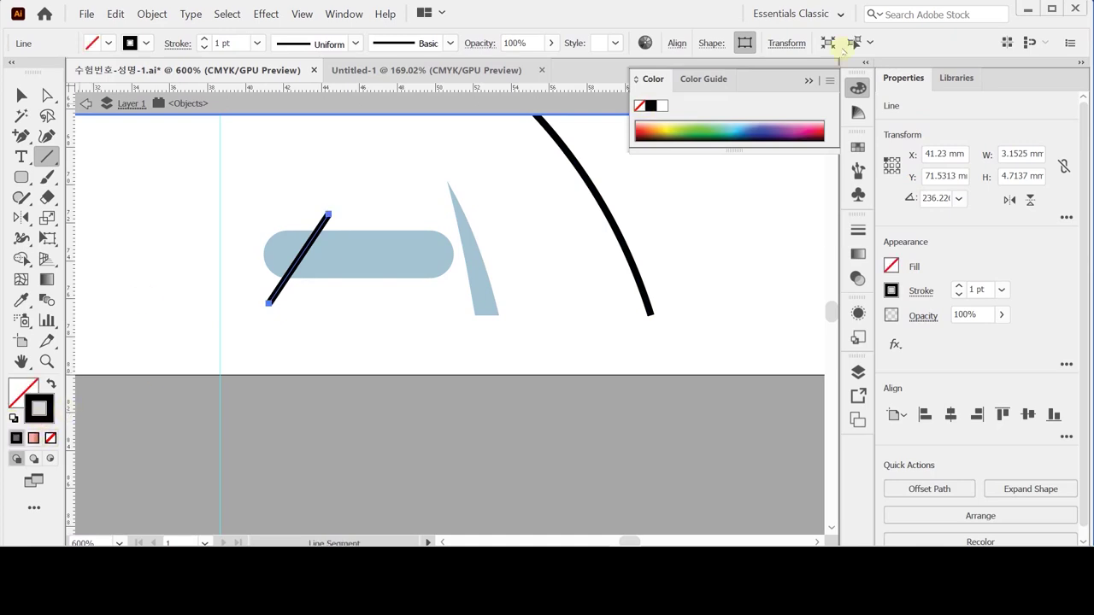
pyautogui.click(959, 286)
pyautogui.click(959, 286)
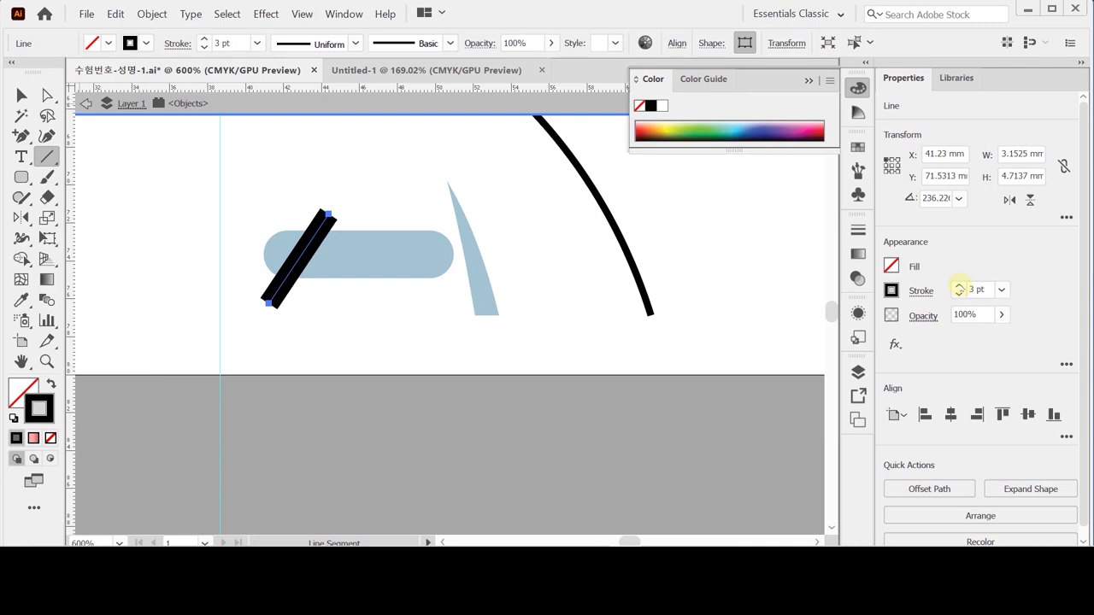
# Duplicate the diagonal line just to its right, set the copy's stroke to 1.5 pt and nudge it slightly left.
pyautogui.press('ctrl')
pyautogui.moveTo(301, 261); pyautogui.dragTo(336, 265)
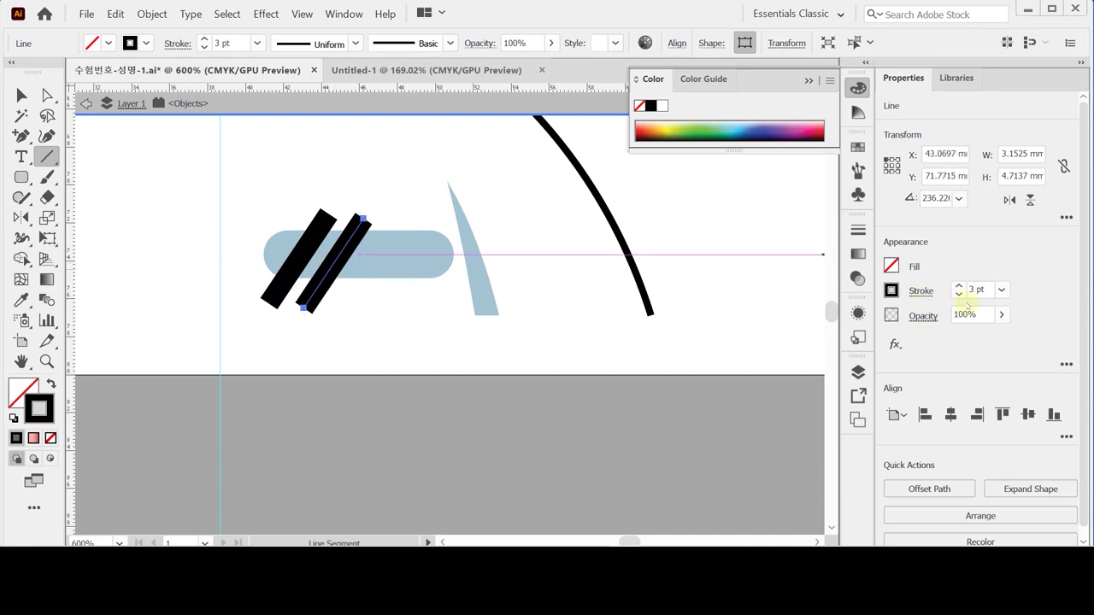
pyautogui.click(959, 295)
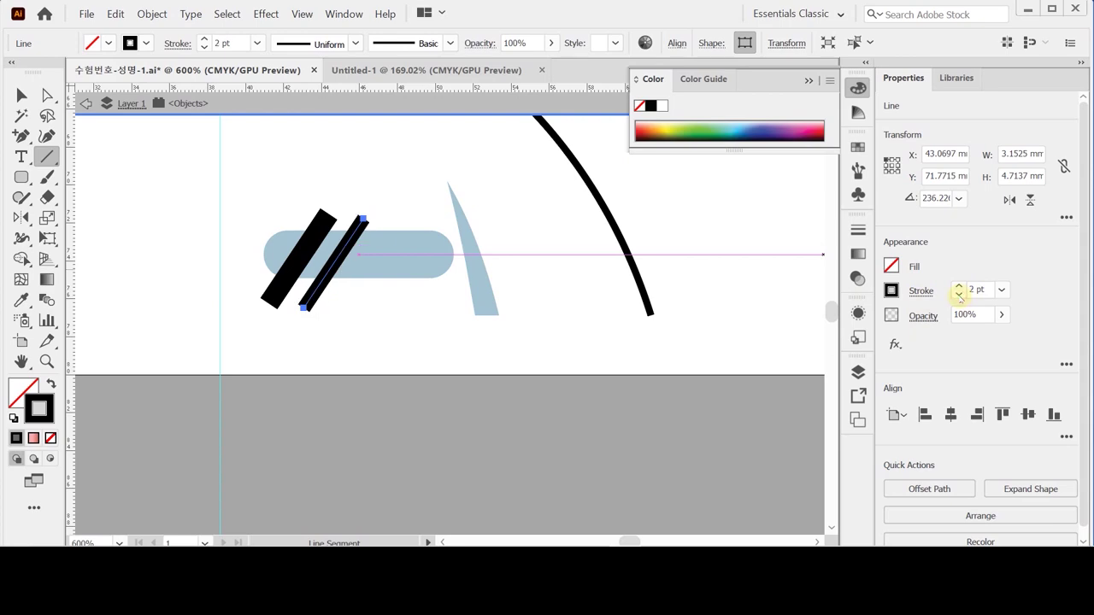
pyautogui.click(1002, 290)
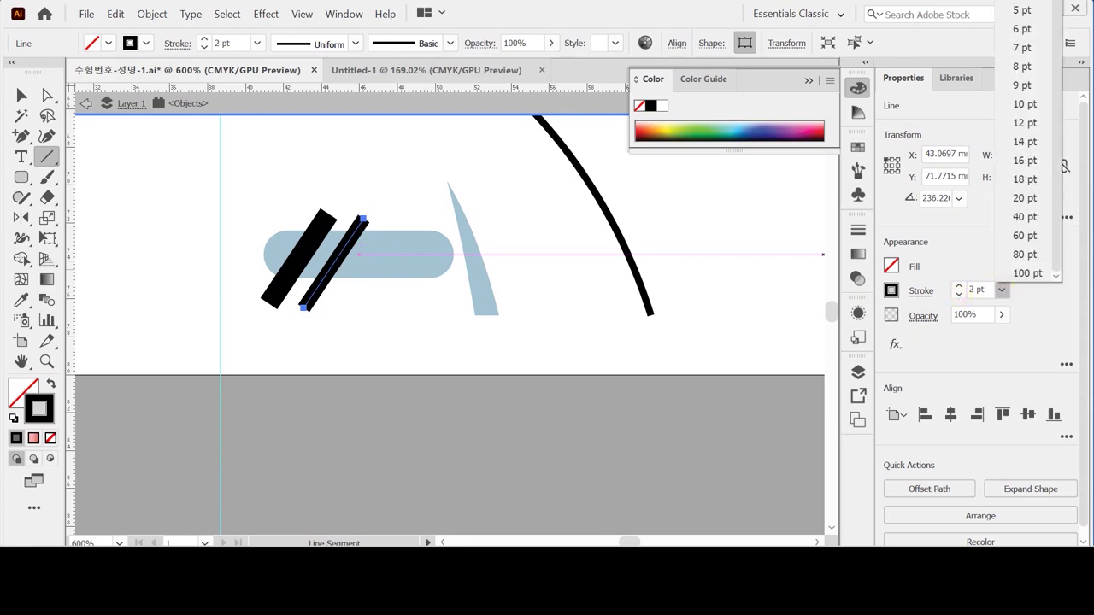
pyautogui.press('Escape')
pyautogui.doubleClick(976, 290)
pyautogui.write('1')
pyautogui.press('Return')
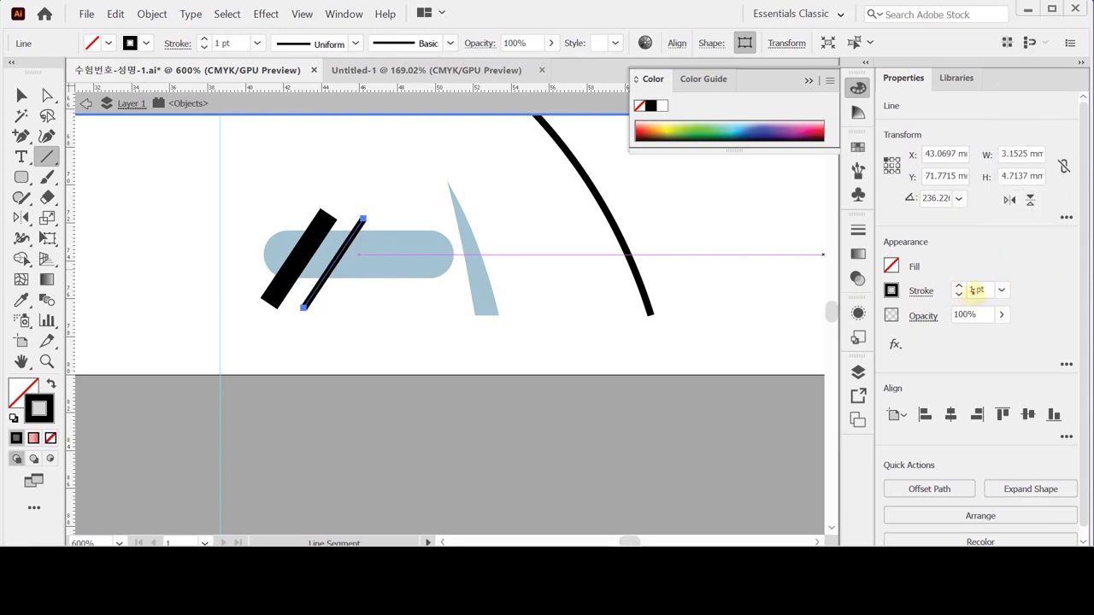
pyautogui.write('.5')
pyautogui.press('Return')
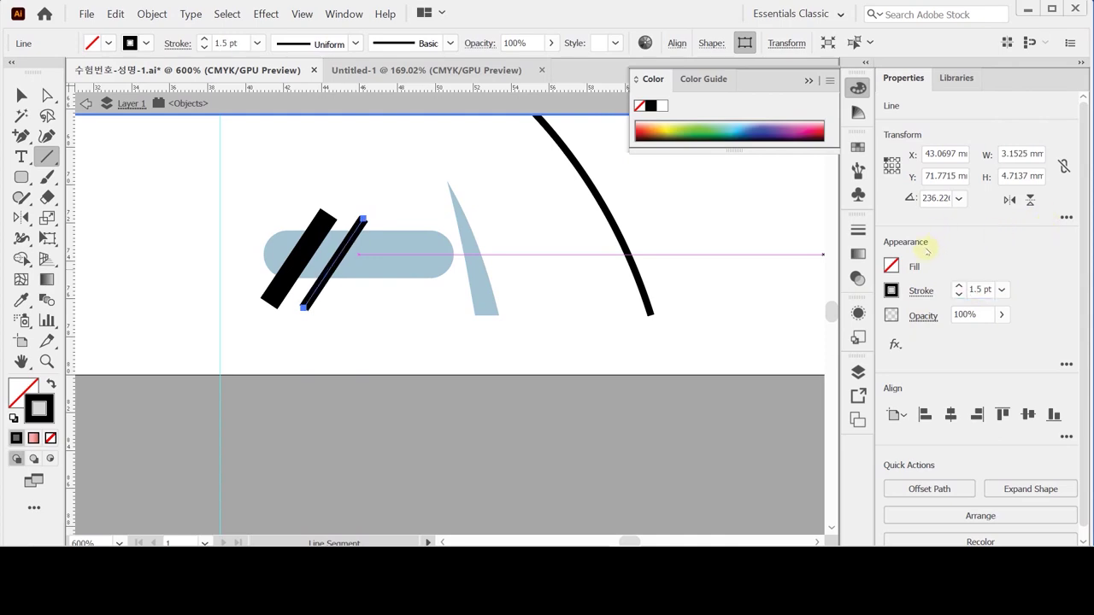
pyautogui.press('Left')
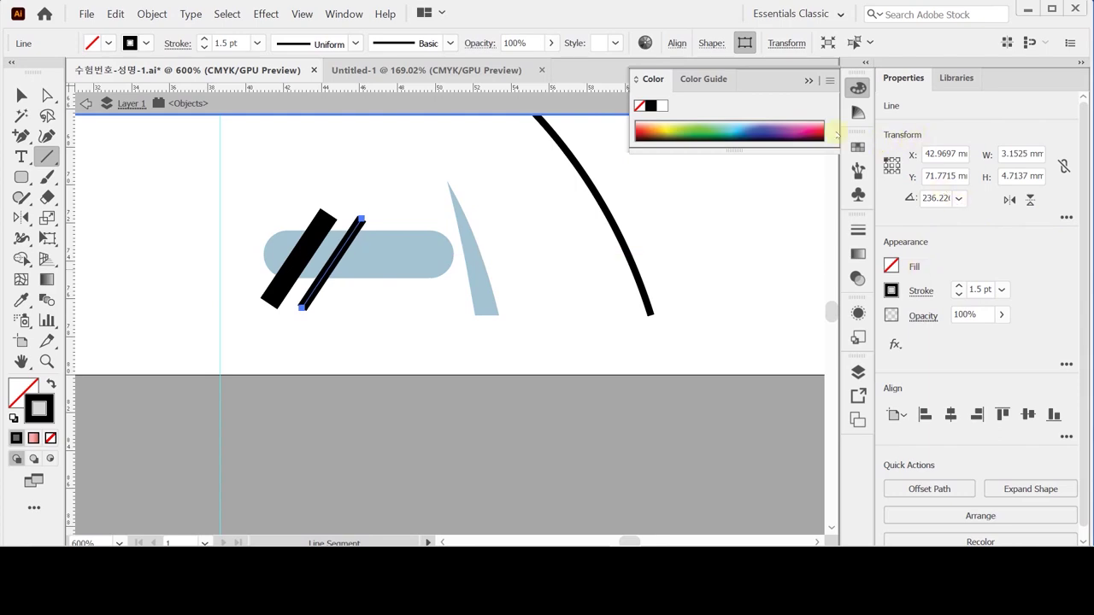
# Select both diagonal lines and convert their strokes to outlined shapes.
pyautogui.press('ctrl')
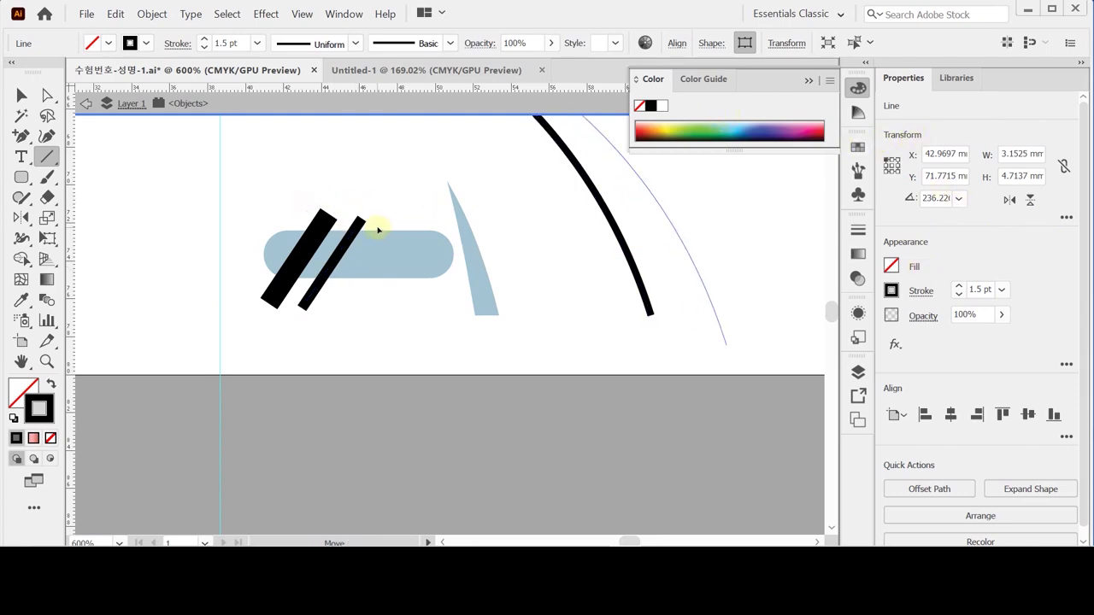
pyautogui.keyDown('ctrl'); pyautogui.click(373, 221); pyautogui.keyUp('ctrl')
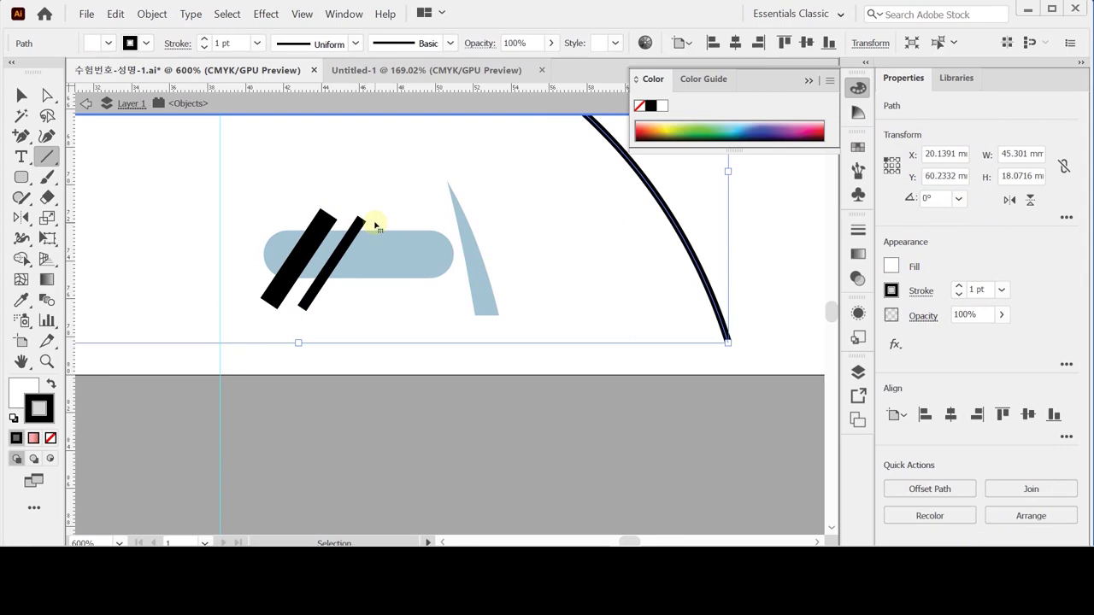
pyautogui.keyDown('ctrl'); pyautogui.click(327, 220); pyautogui.keyUp('ctrl')
pyautogui.moveTo(360, 221); pyautogui.dragTo(362, 221)
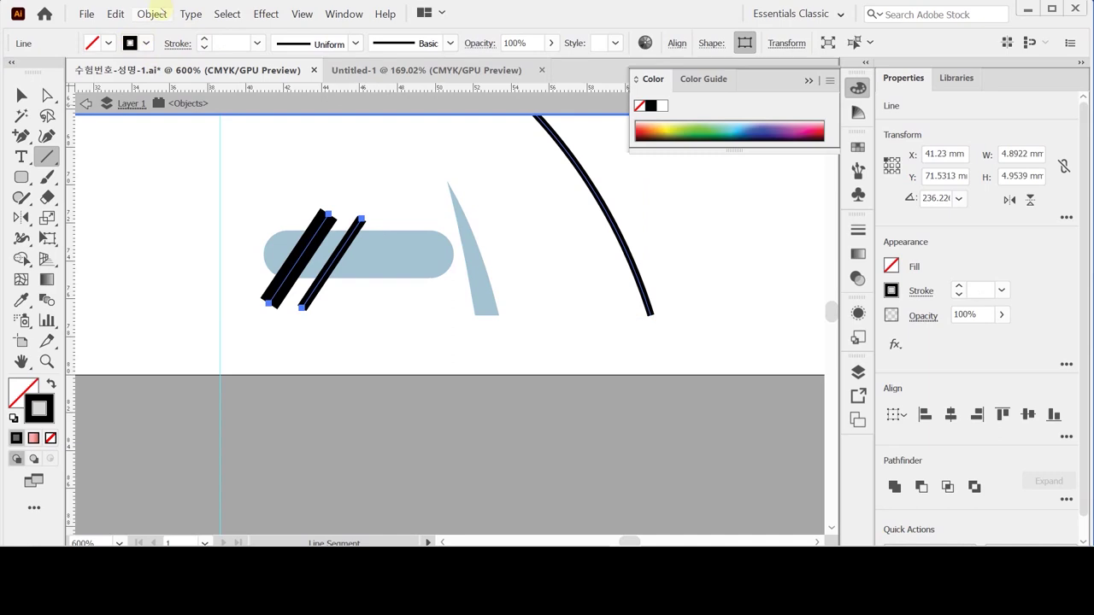
pyautogui.click(152, 14)
pyautogui.moveTo(322, 313)
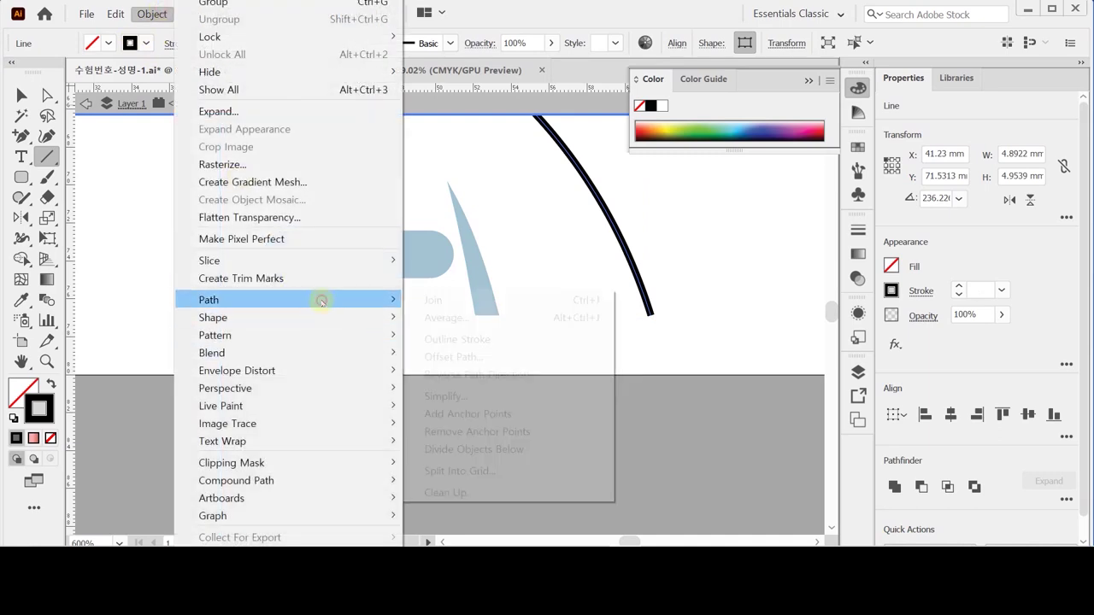
pyautogui.click(472, 336)
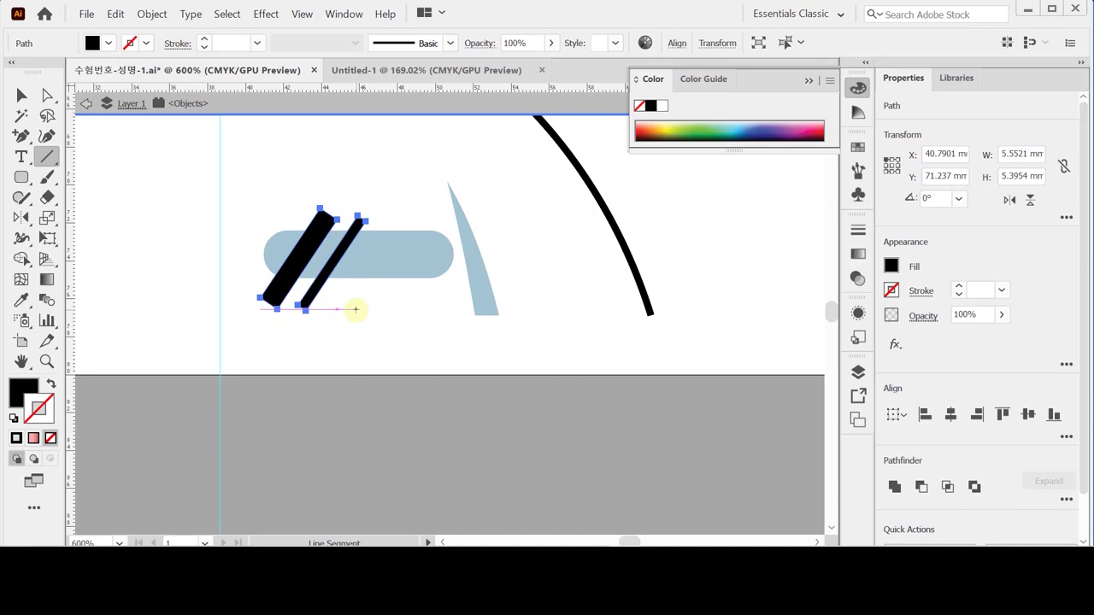
# Add the rounded rectangle to the selection and subtract the two diagonal bars from it.
pyautogui.keyDown('ctrl'); pyautogui.keyDown('shift'); pyautogui.click(385, 261); pyautogui.keyUp('shift'); pyautogui.keyUp('ctrl')
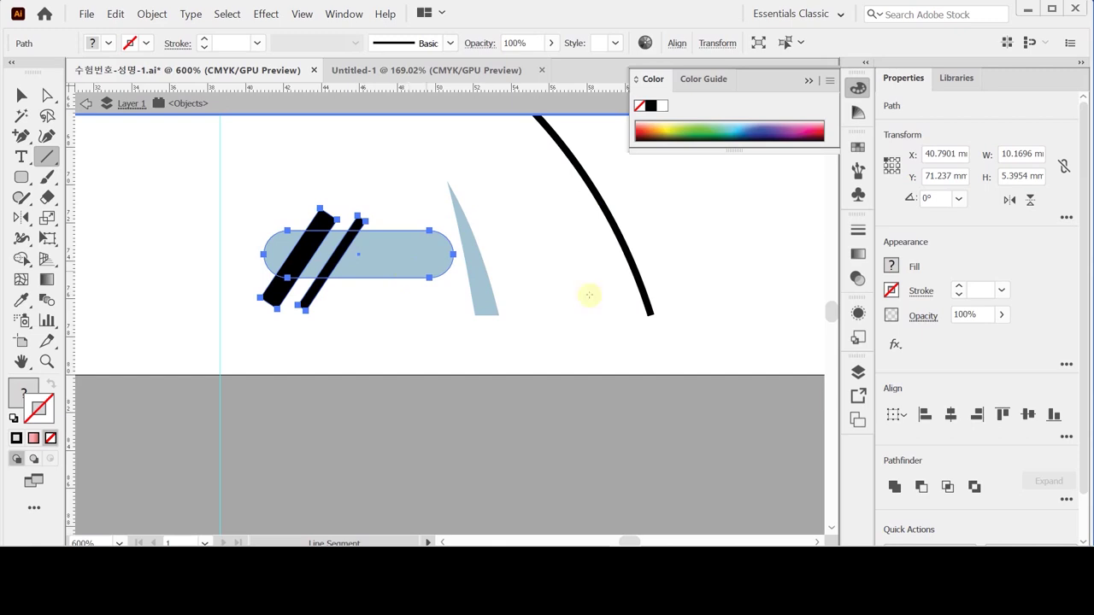
pyautogui.scroll(-2, 1084, 471)
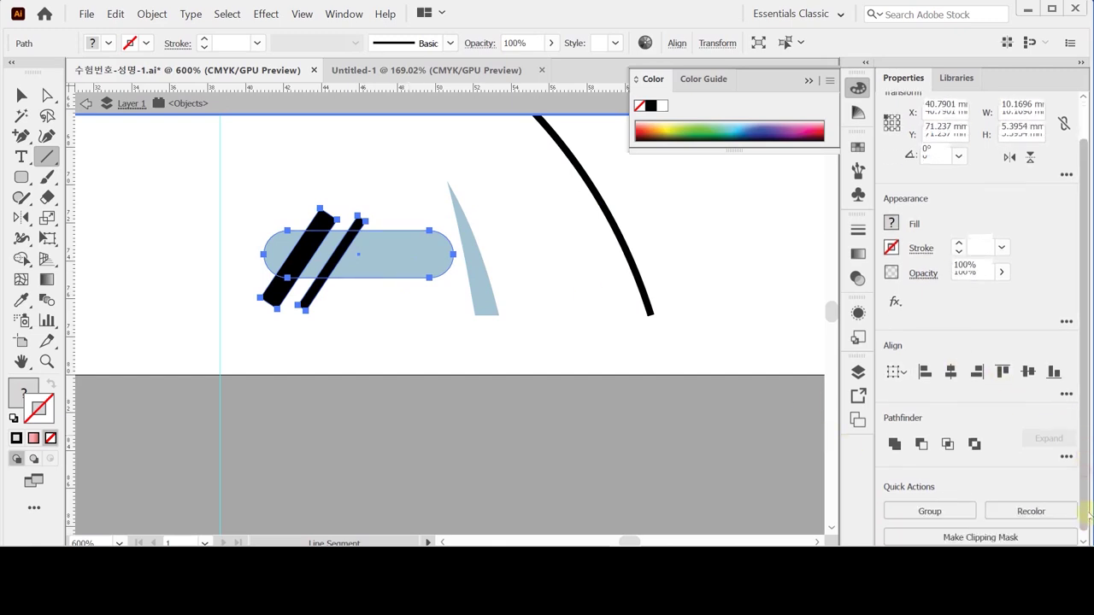
pyautogui.click(921, 437)
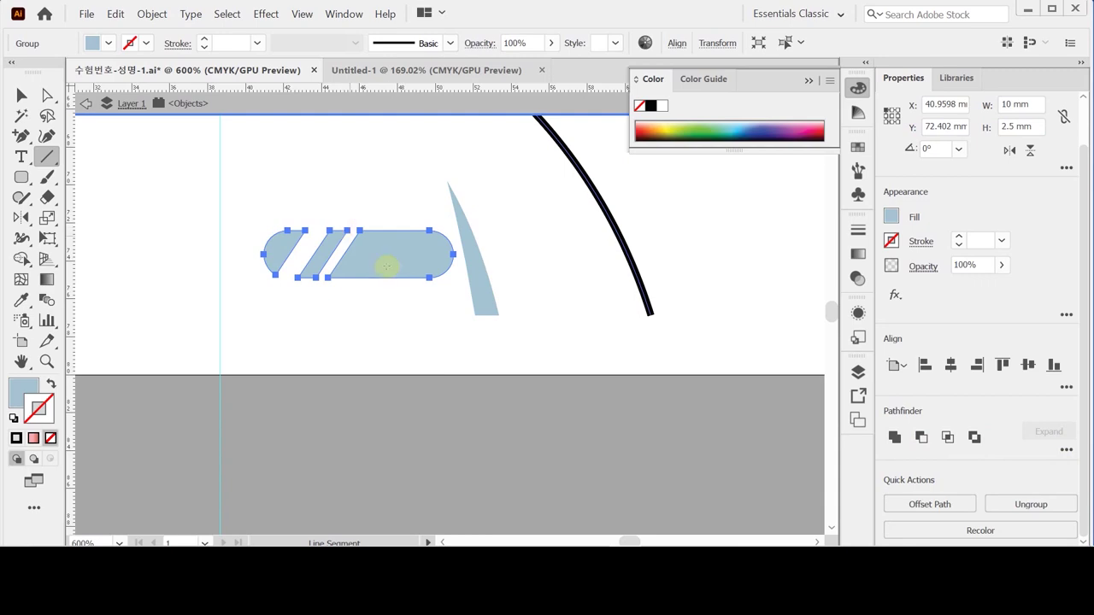
# Create a 23 × 8 mm ellipse centred on the vertical guide over the chef's neck, just above the horizontal guide.
pyautogui.moveTo(248, 229); pyautogui.dragTo(387, 323)
pyautogui.scroll(5, 359, 321)
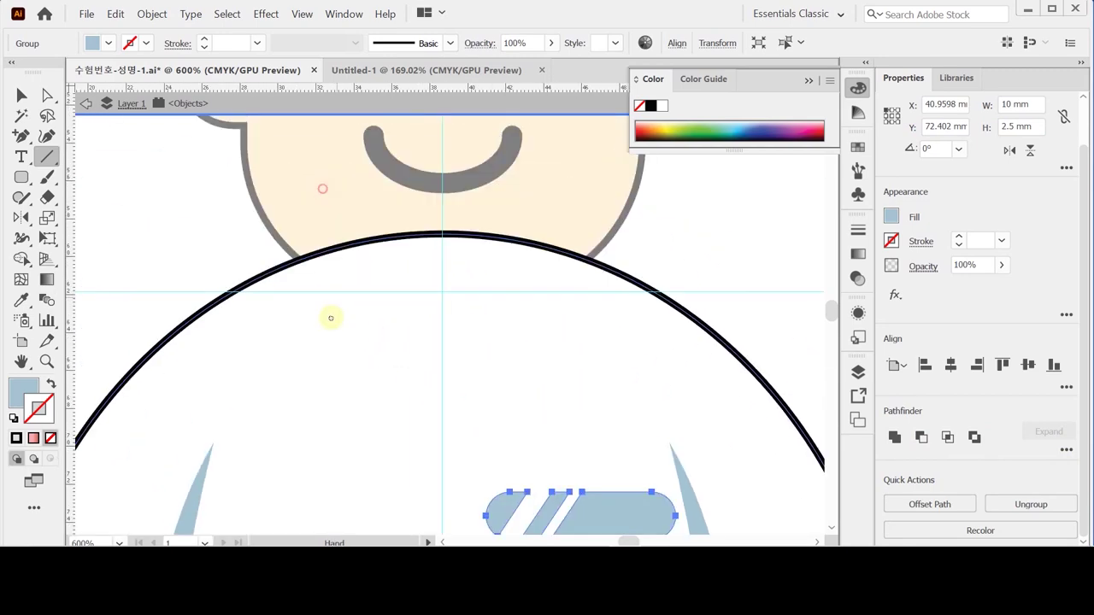
pyautogui.moveTo(329, 280); pyautogui.dragTo(307, 273)
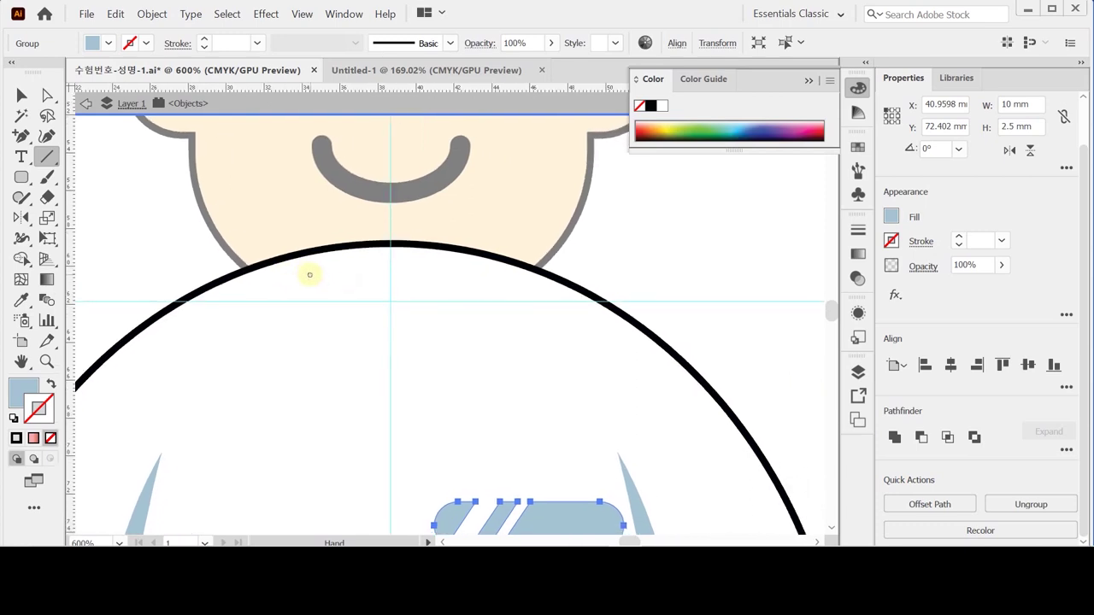
pyautogui.click(22, 177)
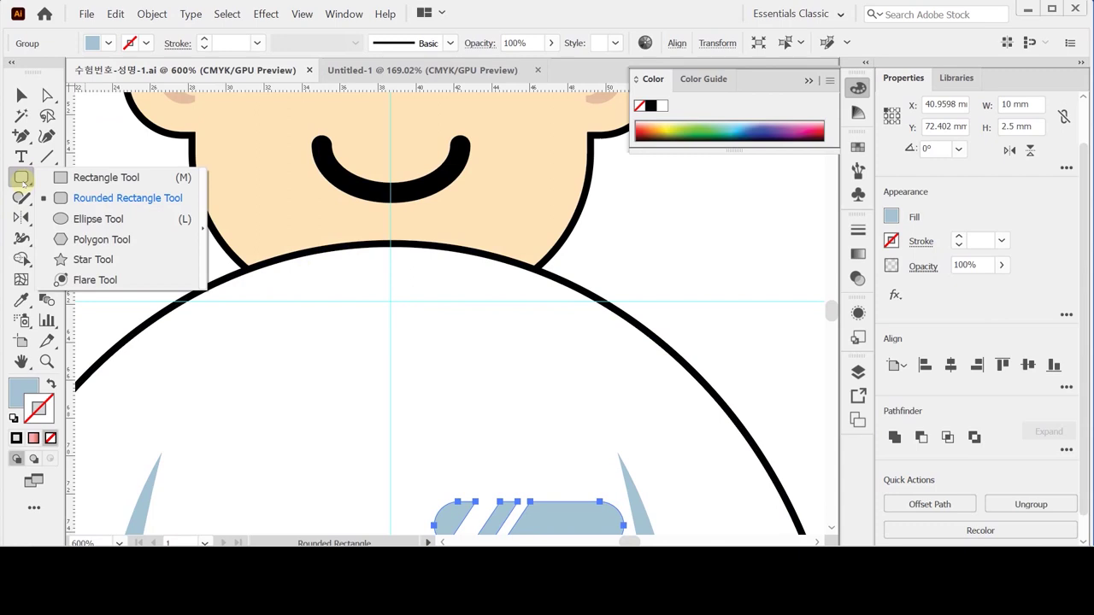
pyautogui.moveTo(23, 176); pyautogui.dragTo(58, 219)
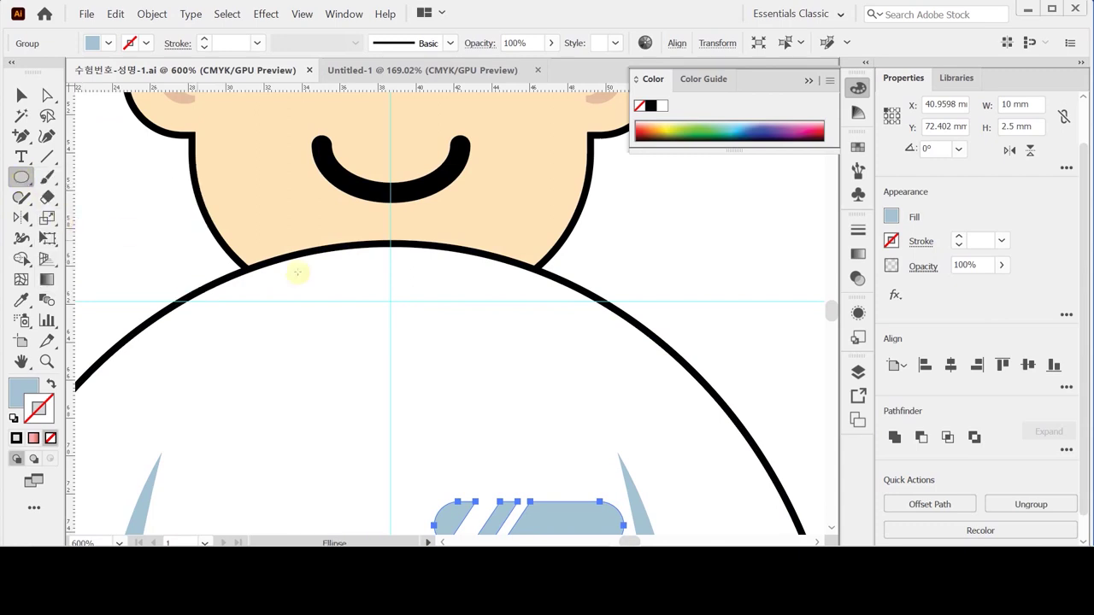
pyautogui.moveTo(487, 325); pyautogui.dragTo(507, 314)
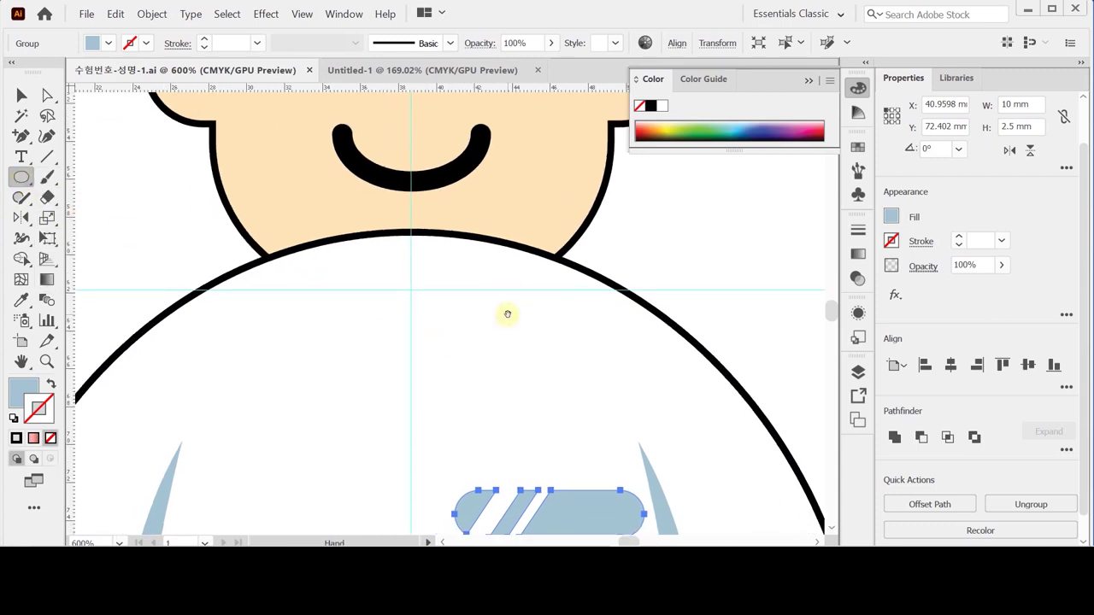
pyautogui.click(411, 281)
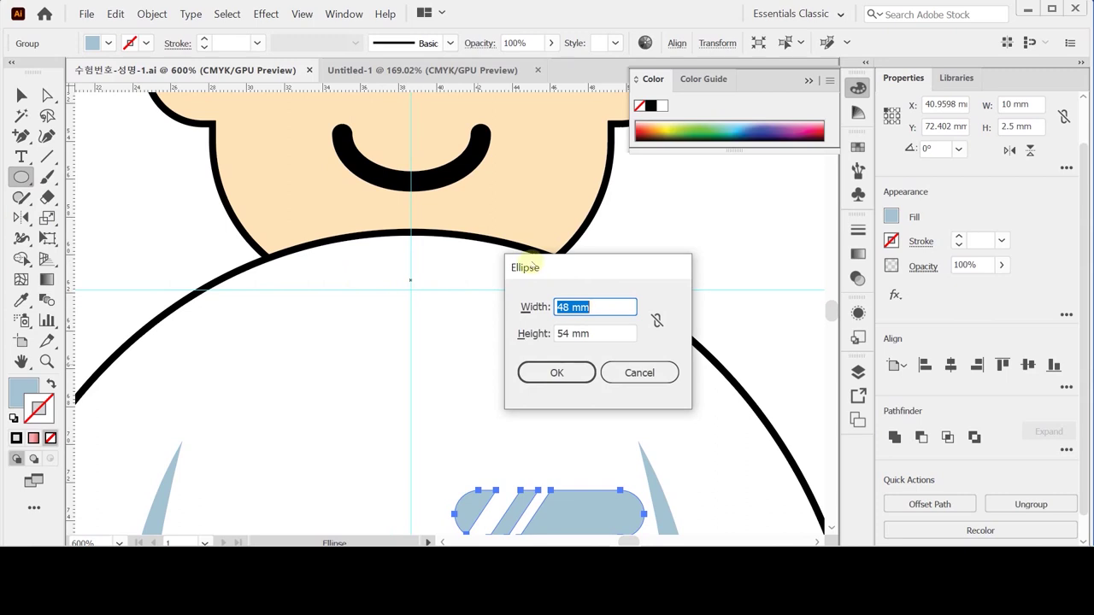
pyautogui.write('23')
pyautogui.press('Tab')
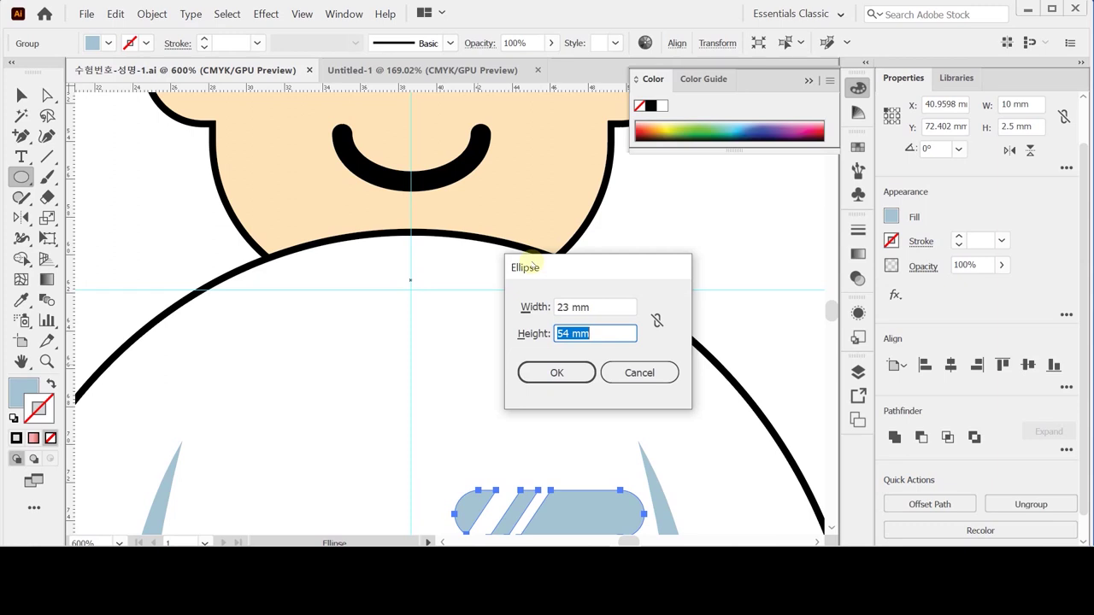
pyautogui.write('8')
pyautogui.press('Return')
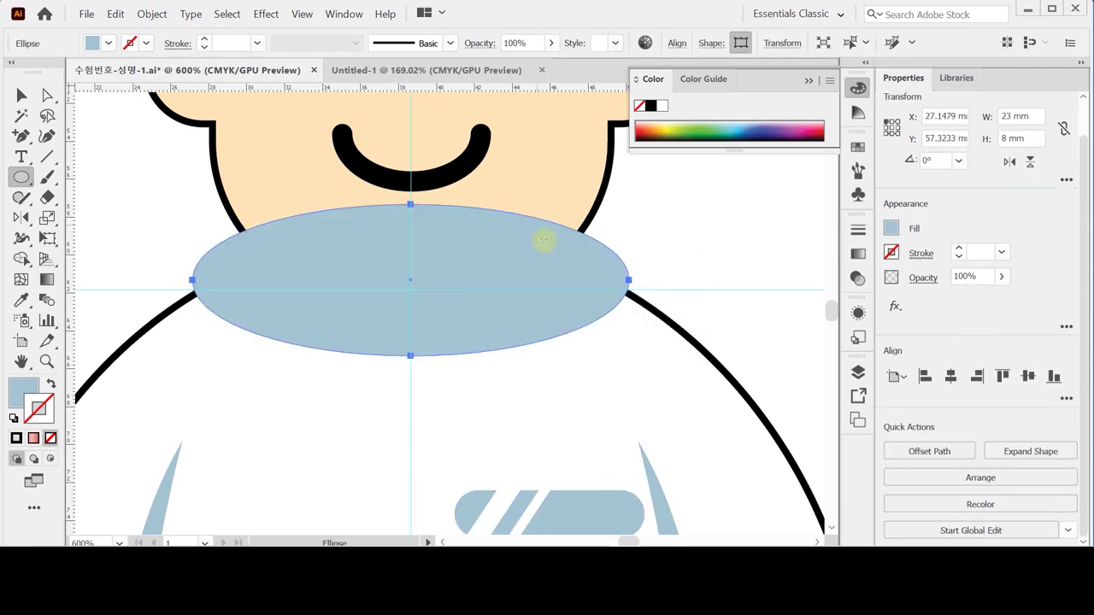
# Fill the neck ellipse with brown (C 50, M 70, Y 80, K 0) using the Eyedropper.
pyautogui.hotkey('ctrl', '-')
pyautogui.moveTo(346, 307); pyautogui.dragTo(428, 300)
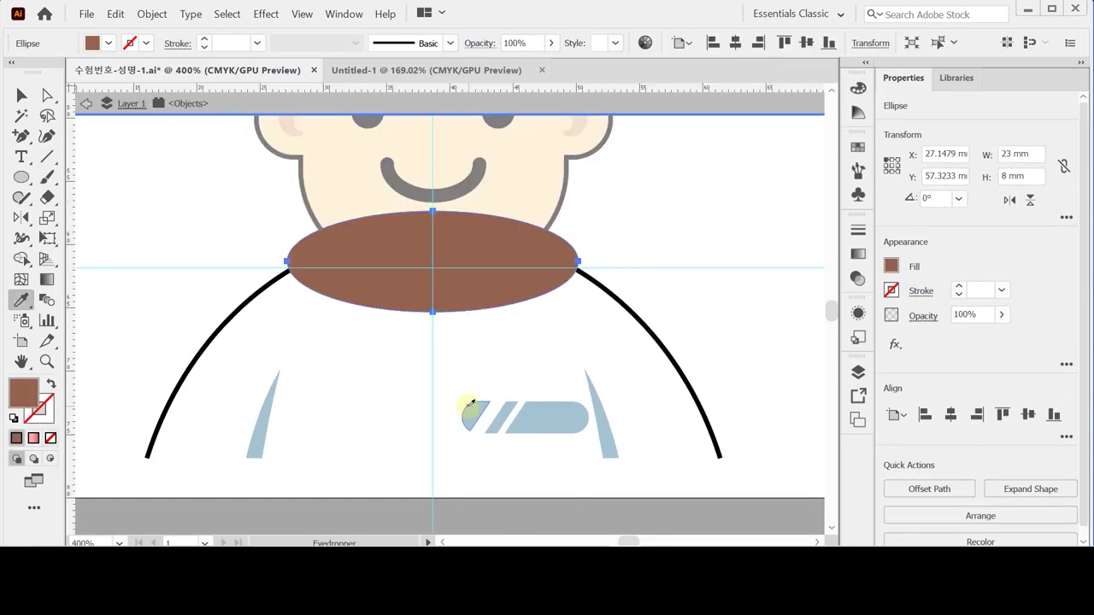
# Copy the brown ellipse with a move of 0 mm horizontally and -1 mm vertically.
pyautogui.click(21, 95)
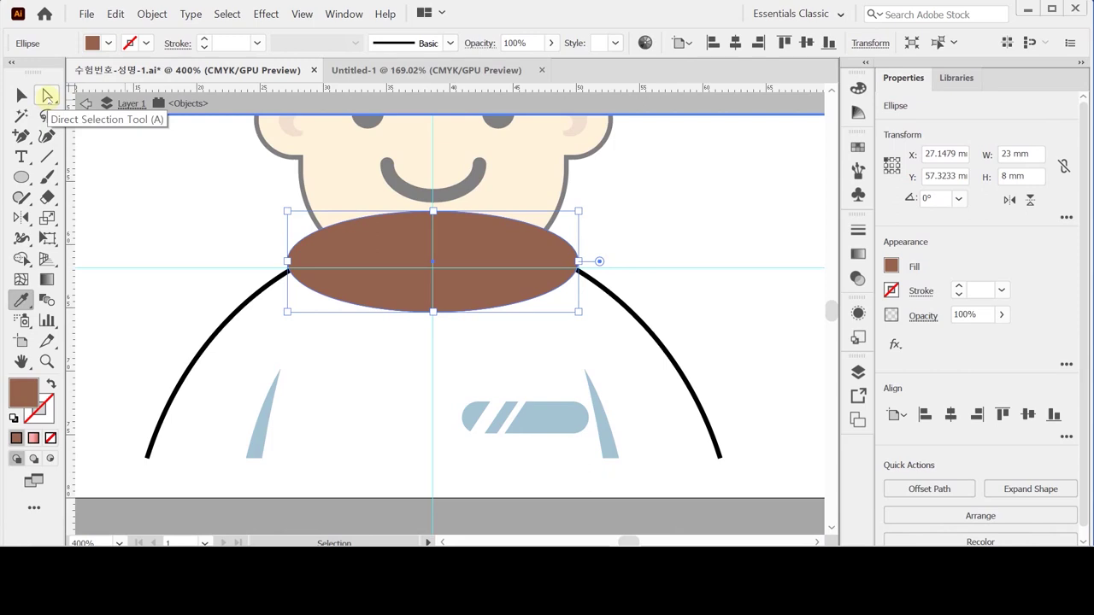
pyautogui.click(47, 95)
pyautogui.press('Return')
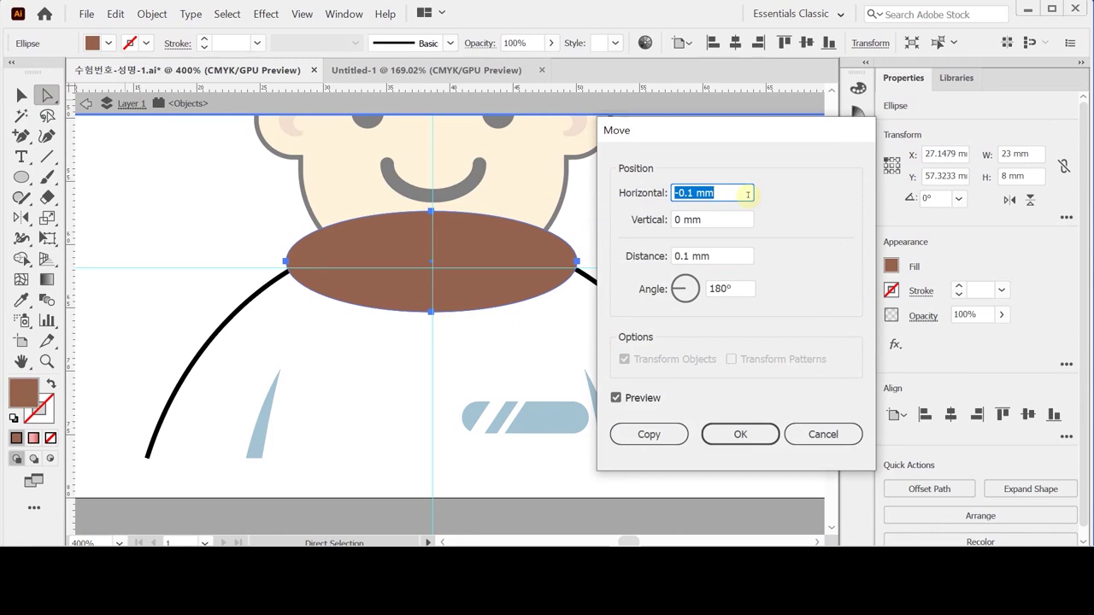
pyautogui.write('0')
pyautogui.press('Tab')
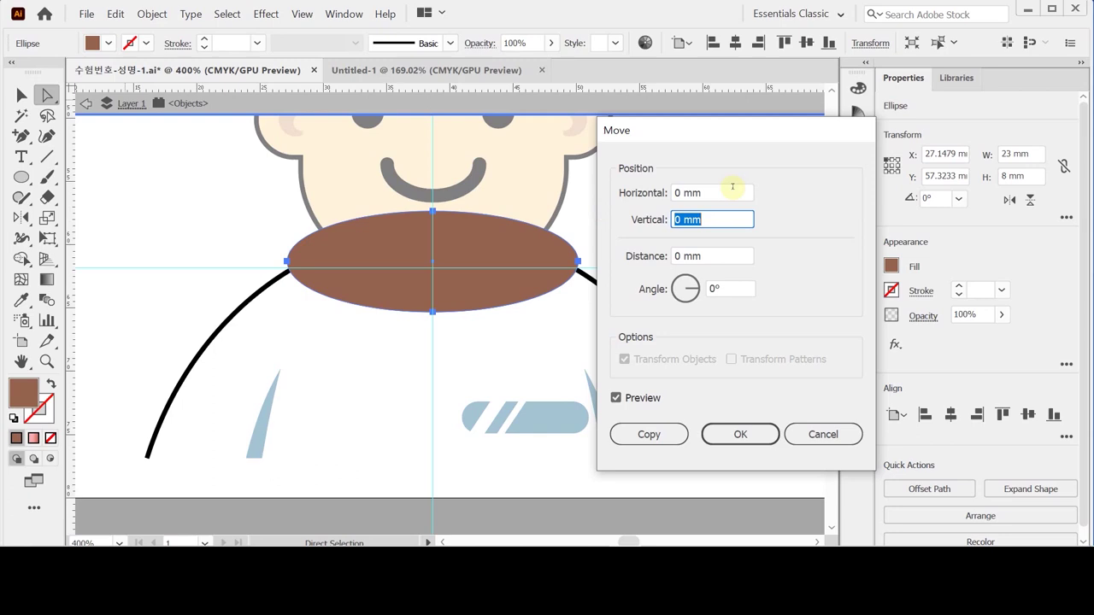
pyautogui.write('-1')
pyautogui.press('Tab')
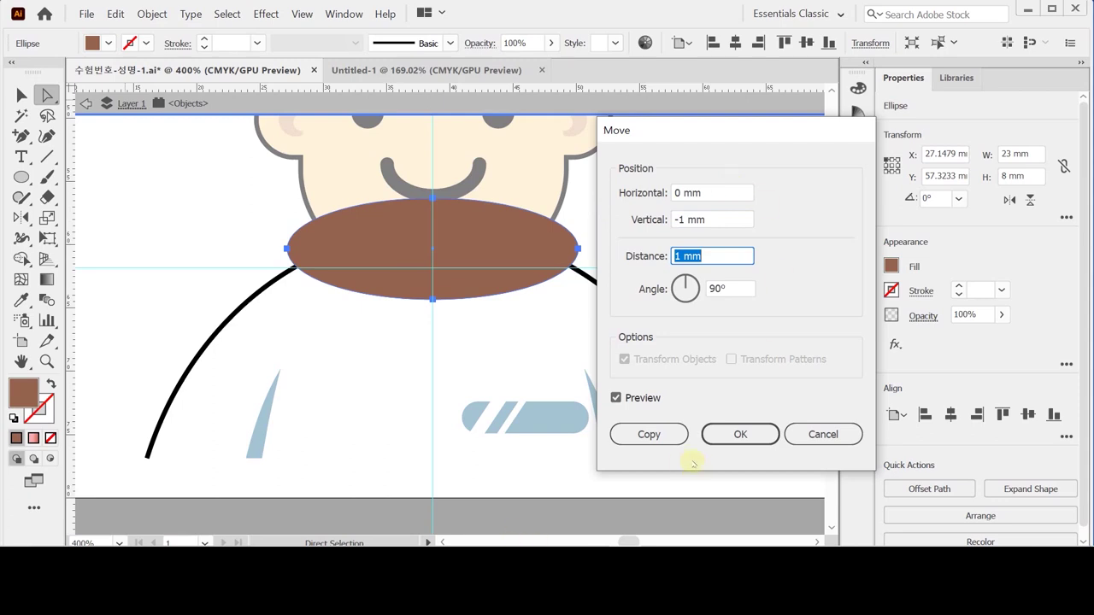
pyautogui.click(667, 433)
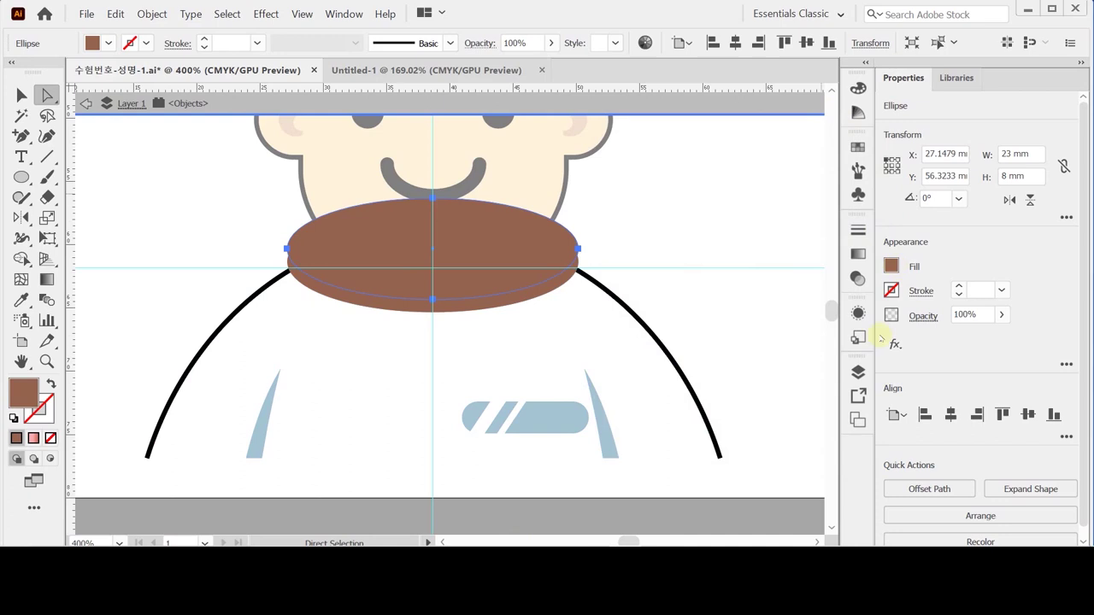
# Open the upper ellipse copy's fill colour for editing as CMYK values.
pyautogui.click(891, 266)
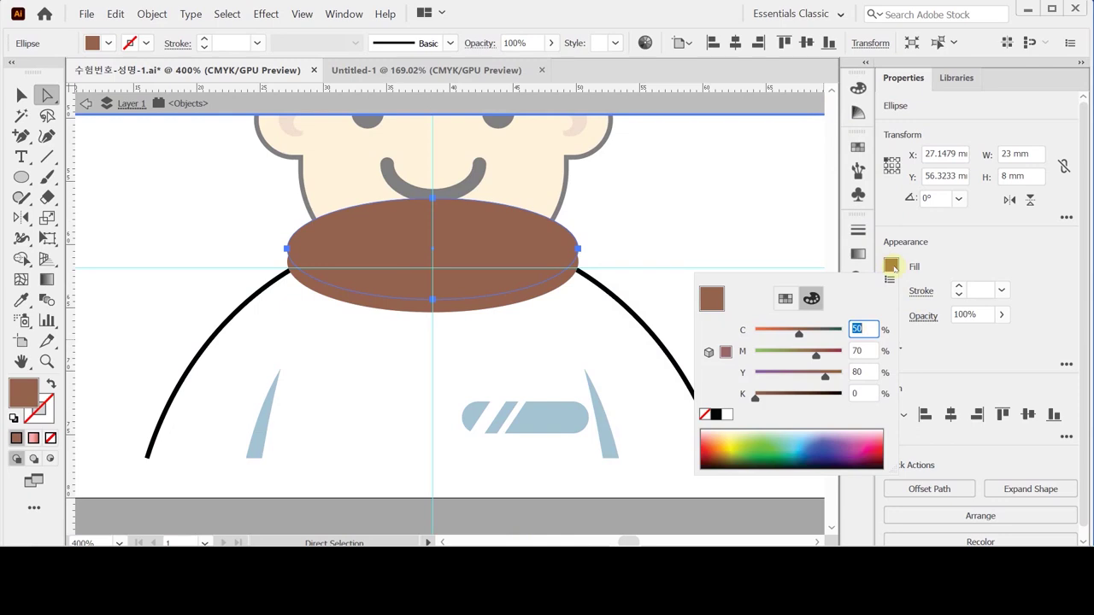
pyautogui.click(786, 299)
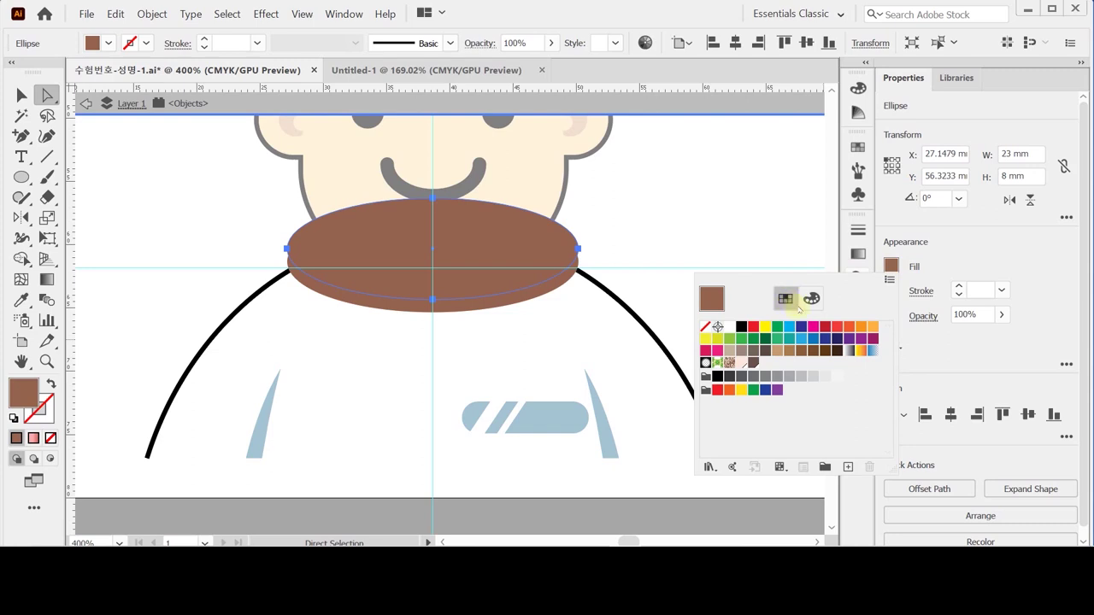
pyautogui.click(915, 267)
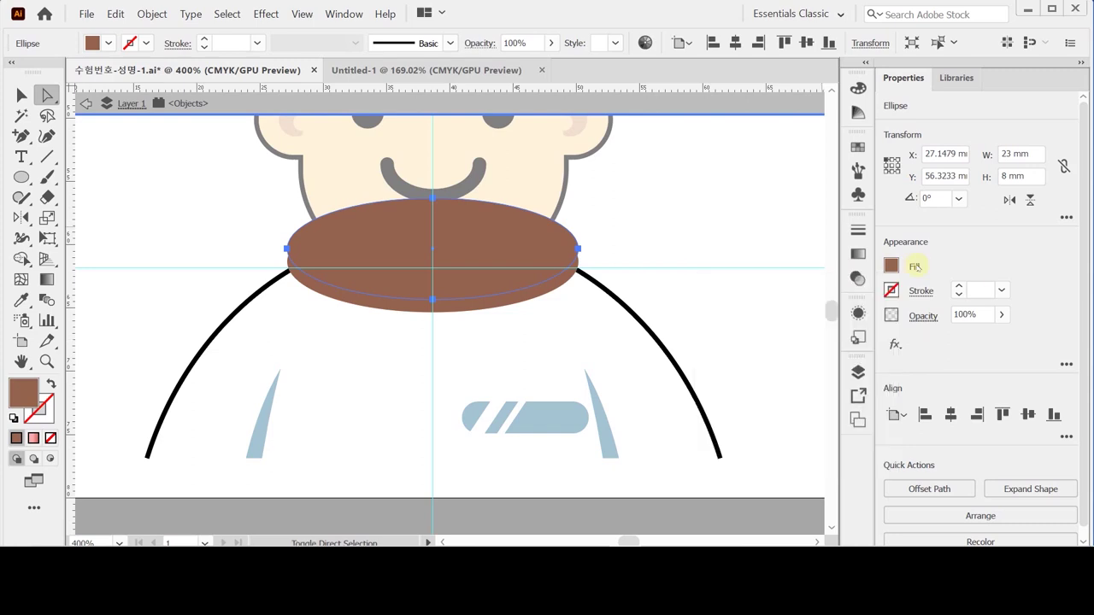
pyautogui.click(891, 267)
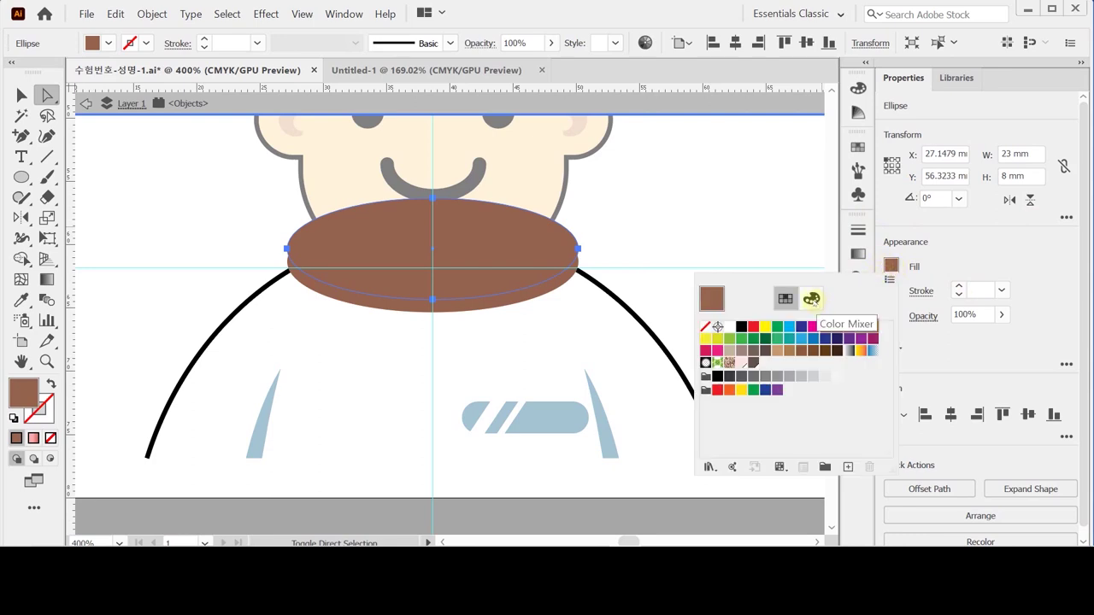
pyautogui.click(811, 298)
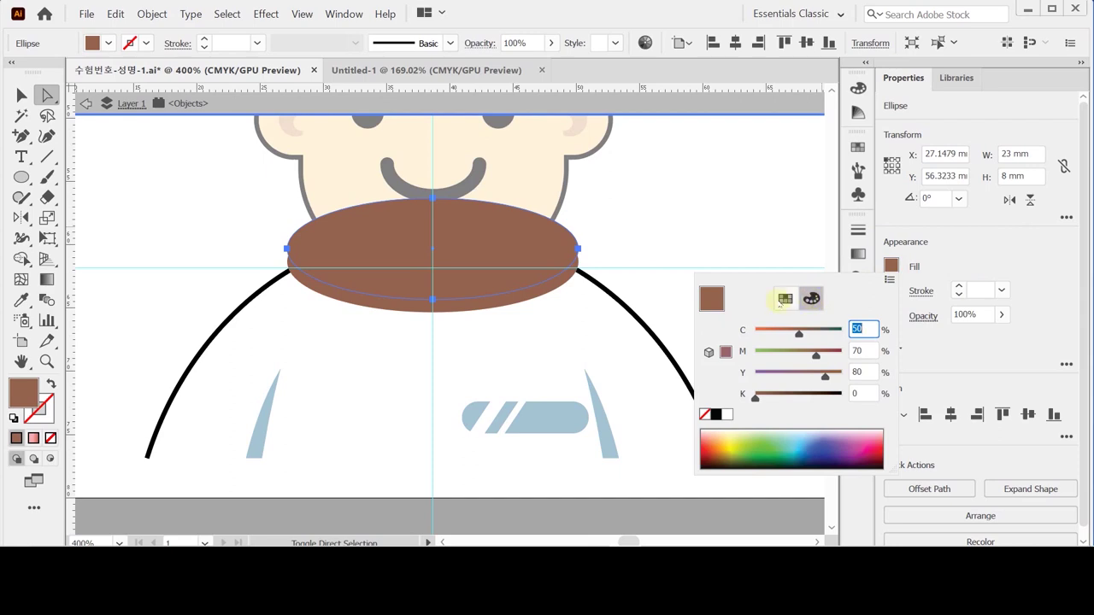
# Set the upper collar ellipse's fill to 0% cyan for an orange colour and leave isolation mode.
pyautogui.moveTo(796, 335); pyautogui.dragTo(684, 344)
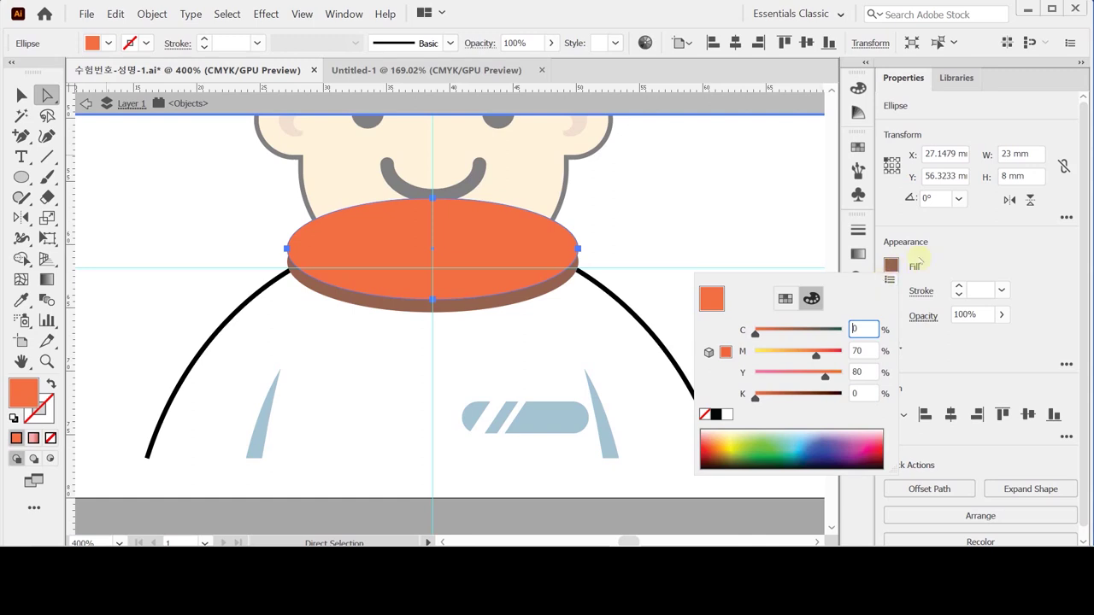
pyautogui.doubleClick(695, 210)
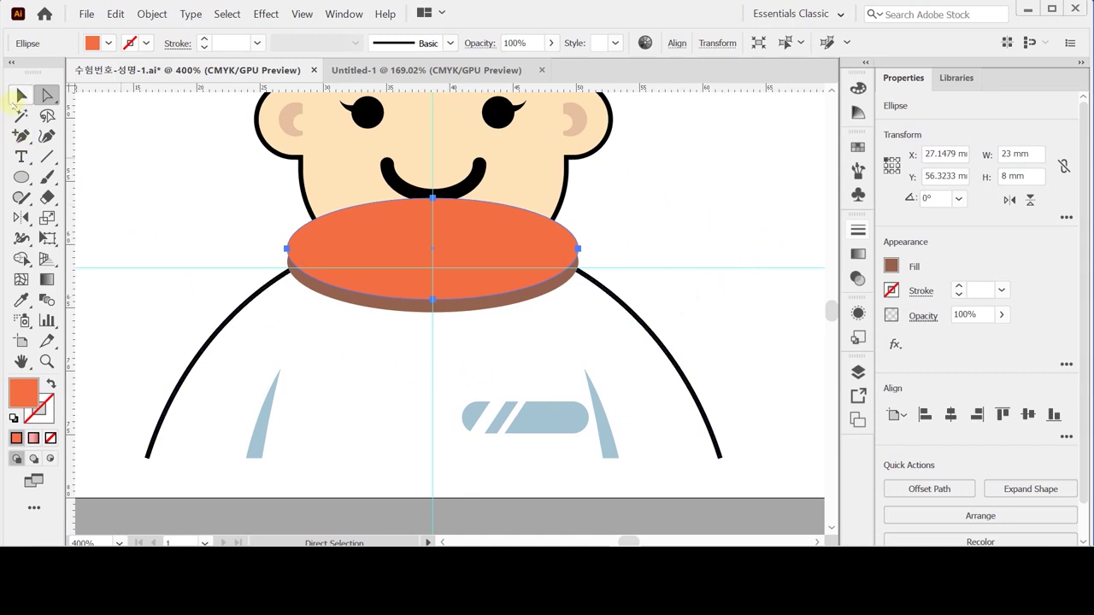
# Send the collar ellipses, body outline and blue shirt details to the back, behind the face.
pyautogui.click(20, 96)
pyautogui.click(228, 266)
pyautogui.moveTo(231, 281); pyautogui.dragTo(664, 454)
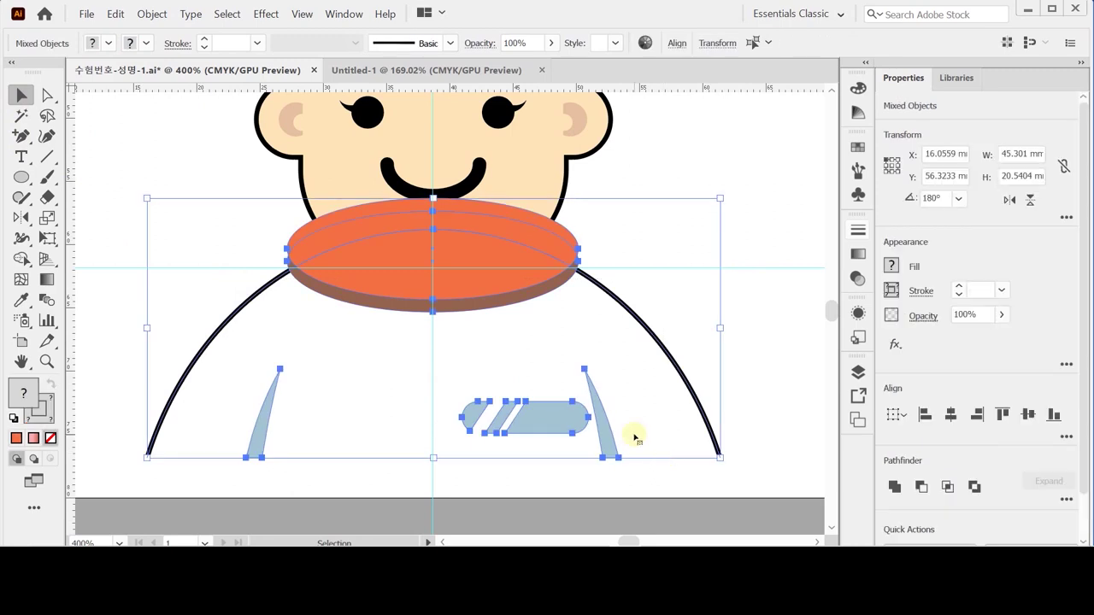
pyautogui.press('ctrl')
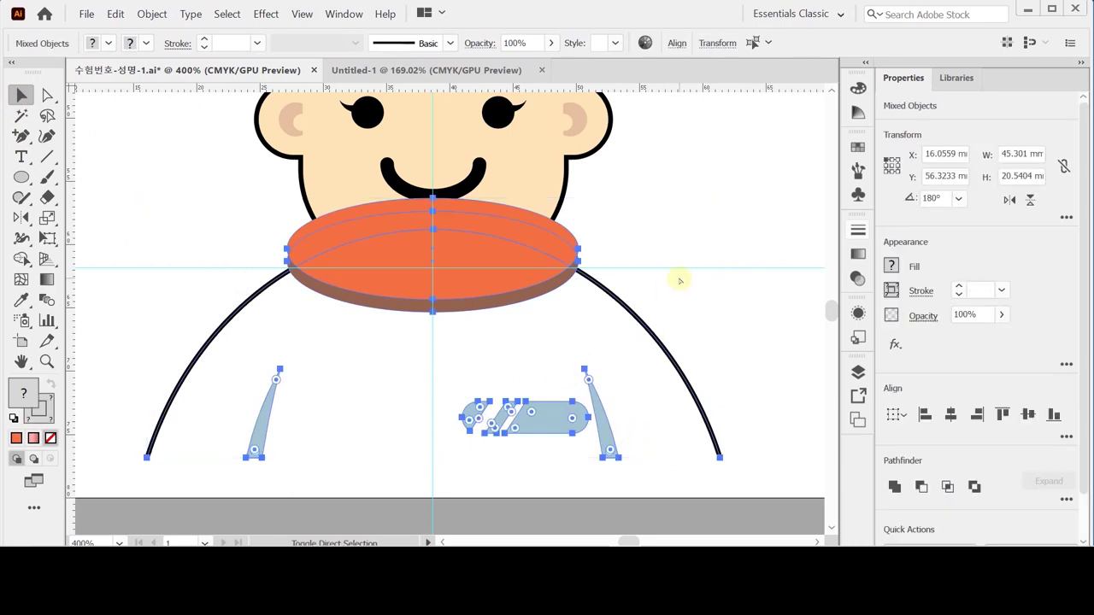
pyautogui.hotkey('ctrl', 'shift', '[')
pyautogui.click(686, 281)
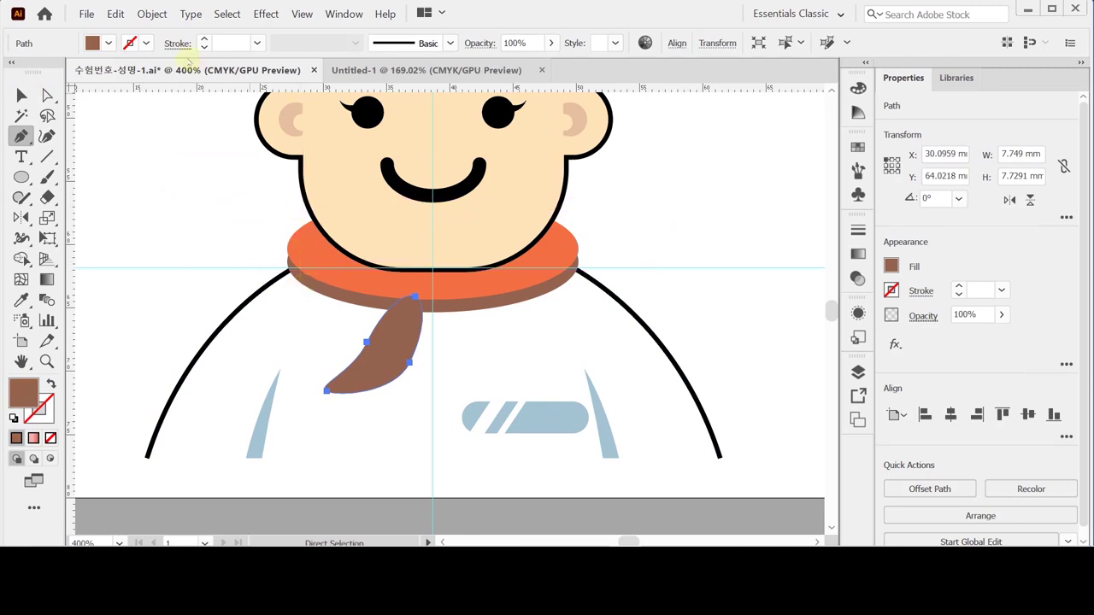
# Copy the brown scarf tail by 0 mm horizontally and -1 mm vertically, and give the copy the collar's orange fill.
pyautogui.click(45, 95)
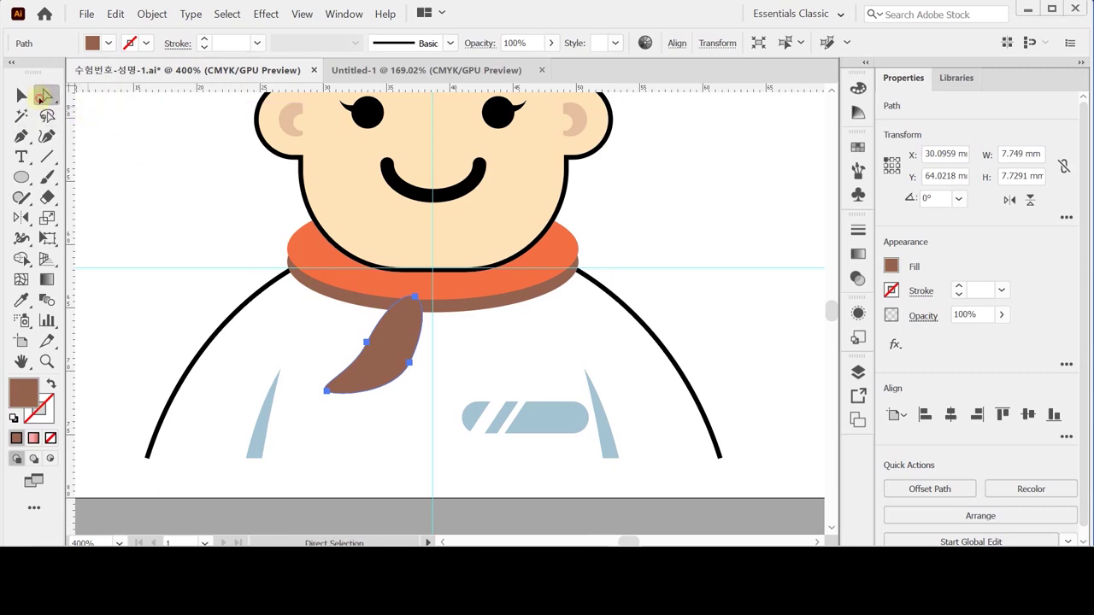
pyautogui.doubleClick(45, 95)
pyautogui.moveTo(636, 130); pyautogui.dragTo(596, 150)
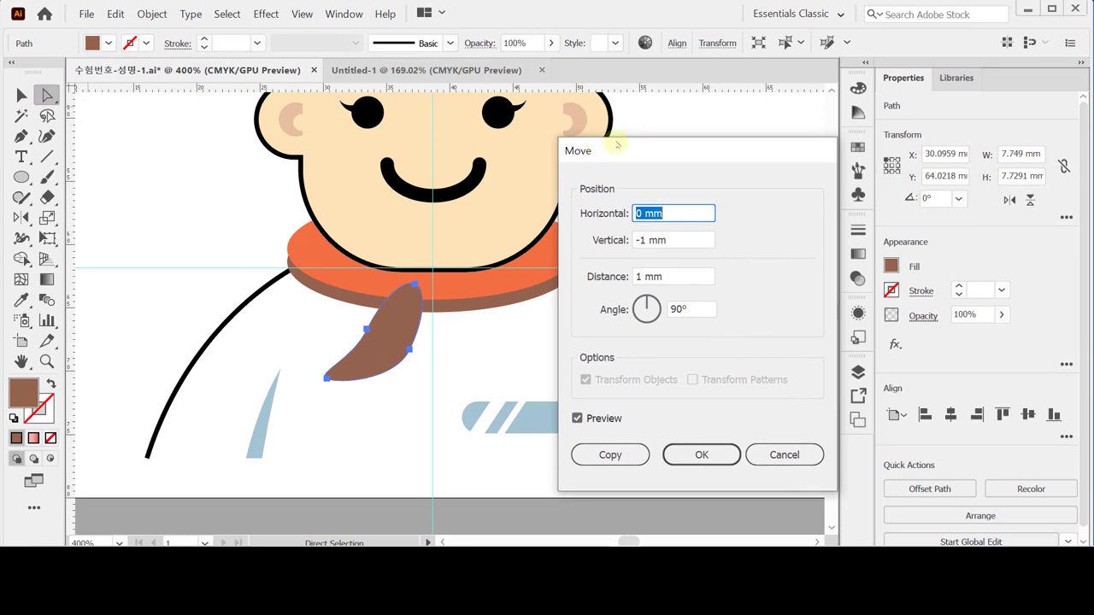
pyautogui.write('0')
pyautogui.press('Tab')
pyautogui.write('-1')
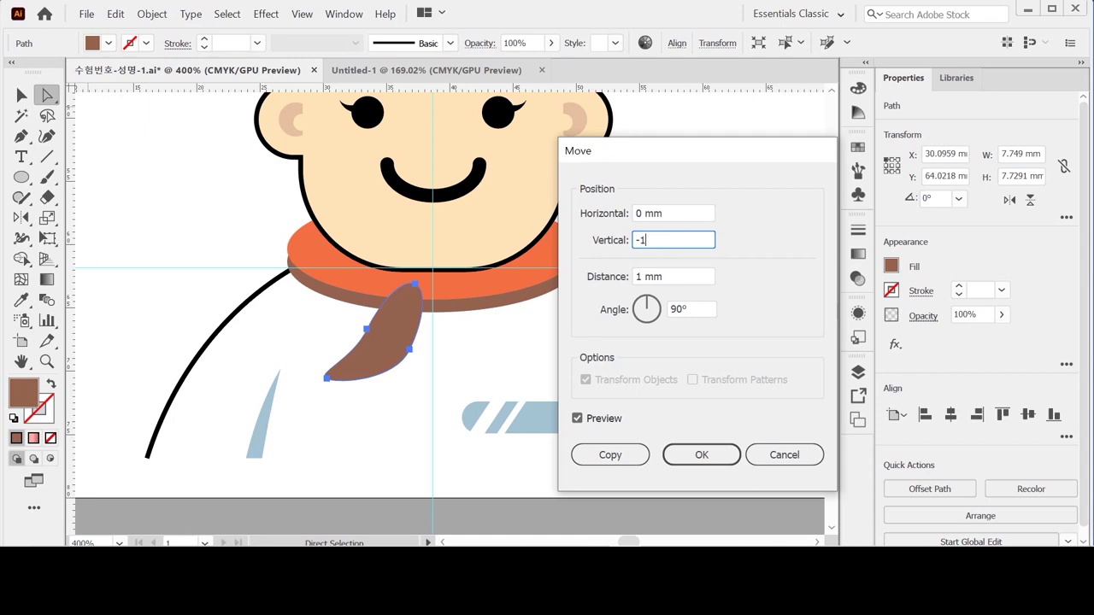
pyautogui.press('Tab')
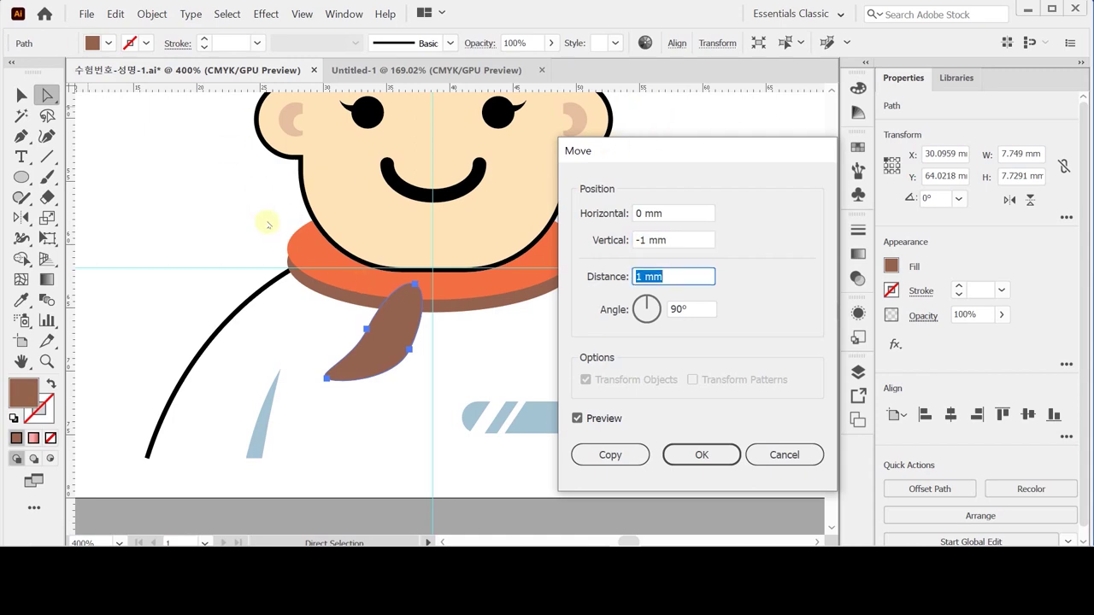
pyautogui.click(607, 455)
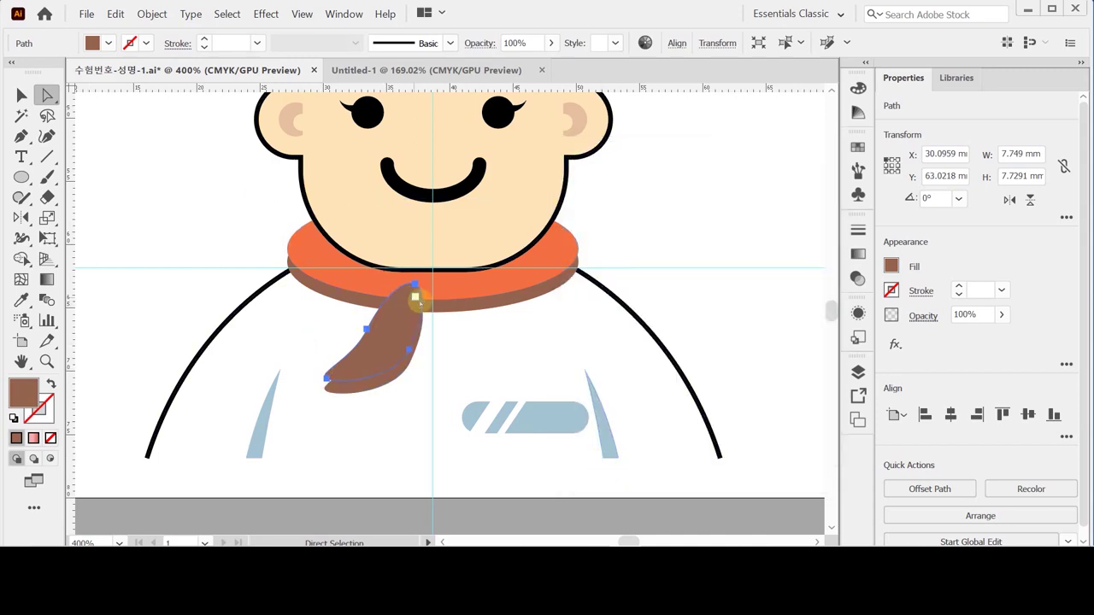
pyautogui.press('i')
pyautogui.click(469, 275)
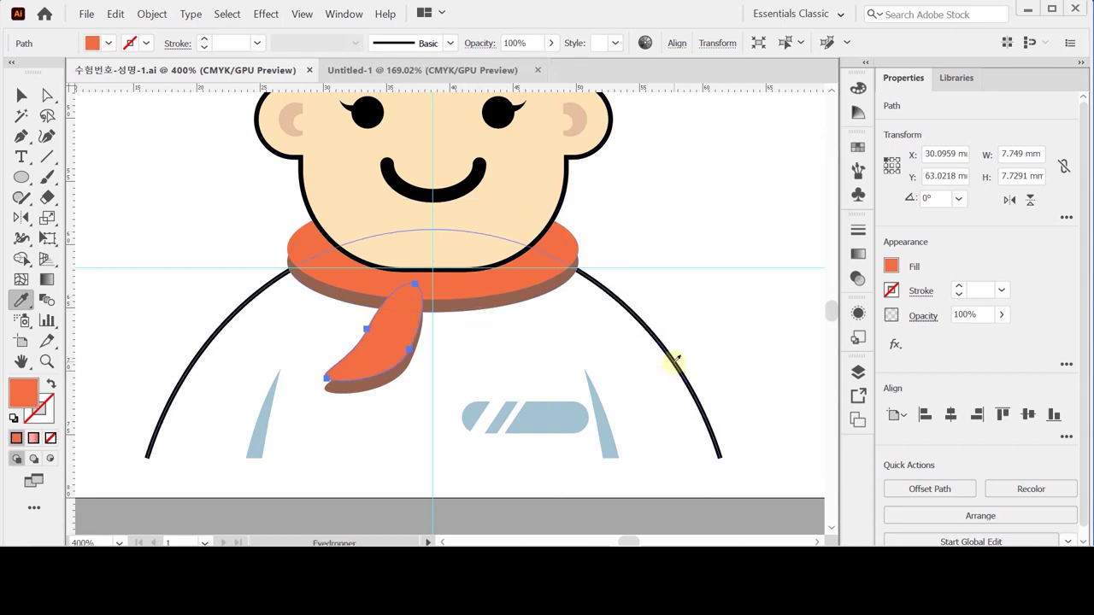
# Reflect a copy of both scarf tail shapes vertically across the centre guide and save the document.
pyautogui.keyDown('ctrl'); pyautogui.keyDown('shift'); pyautogui.click(359, 394); pyautogui.keyUp('shift'); pyautogui.keyUp('ctrl')
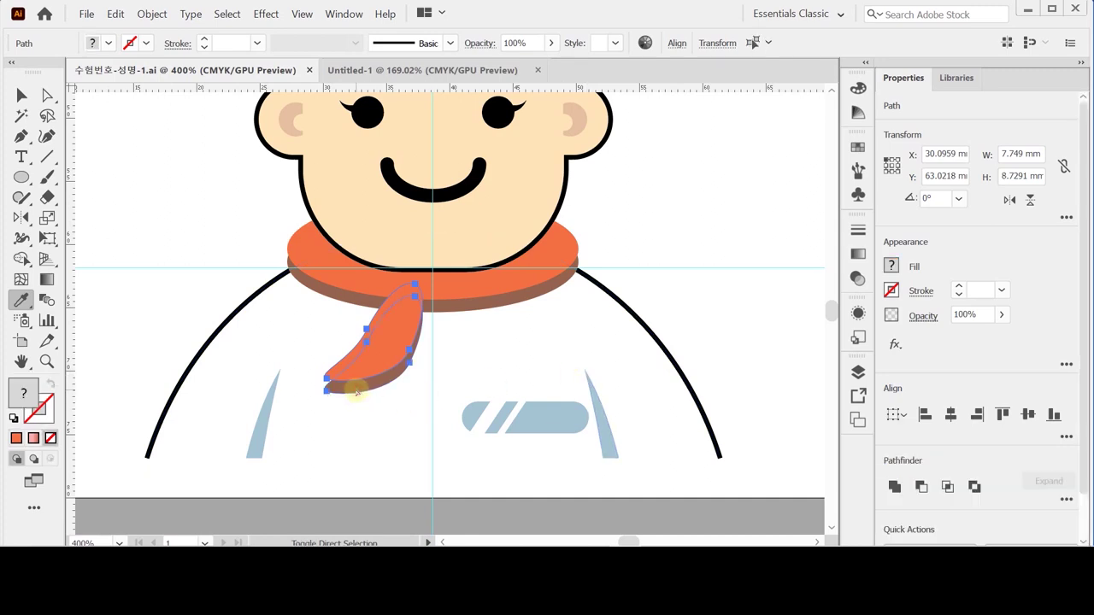
pyautogui.click(22, 218)
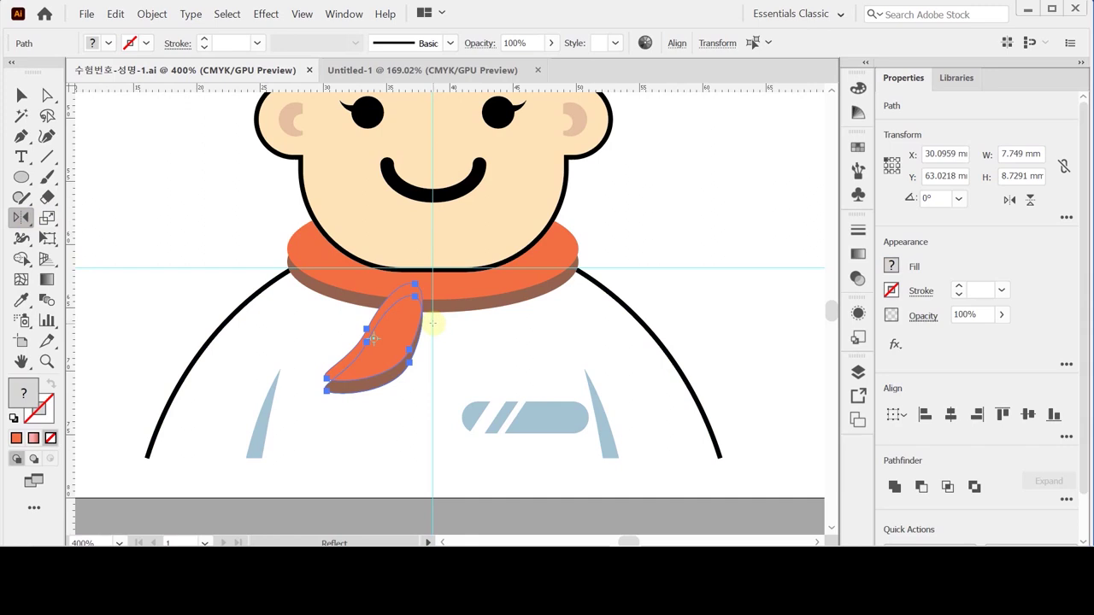
pyautogui.keyDown('alt'); pyautogui.click(432, 323); pyautogui.keyUp('alt')
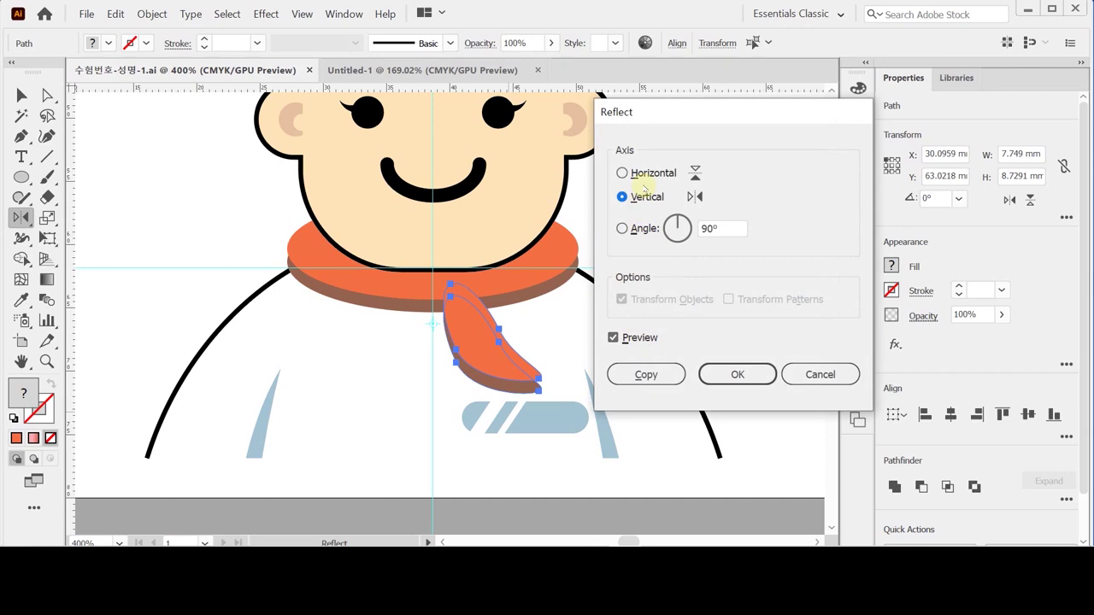
pyautogui.click(660, 375)
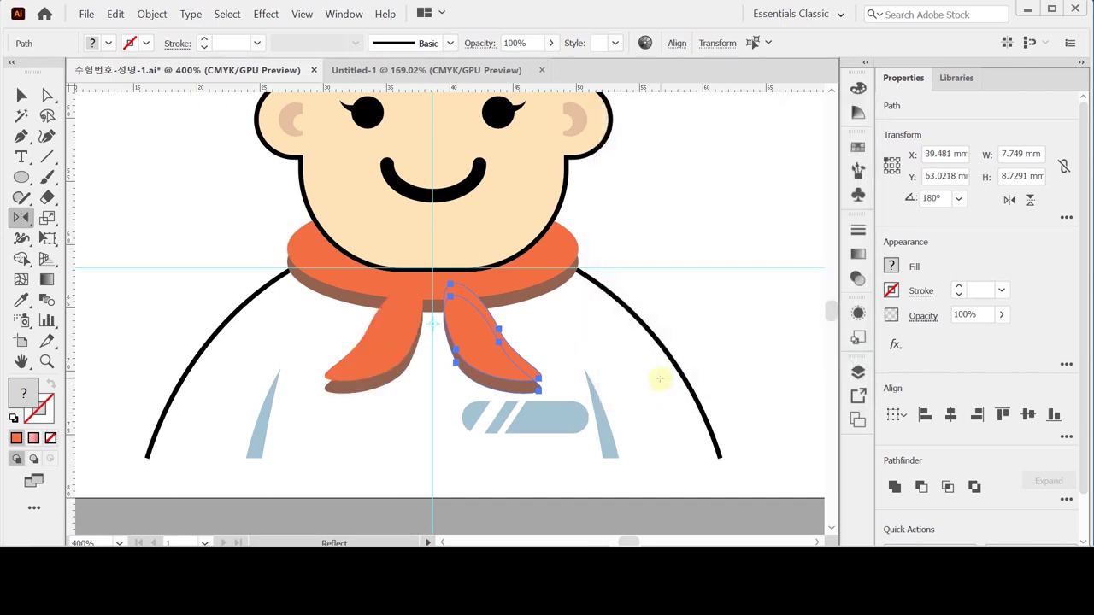
pyautogui.hotkey('ctrl', 's')
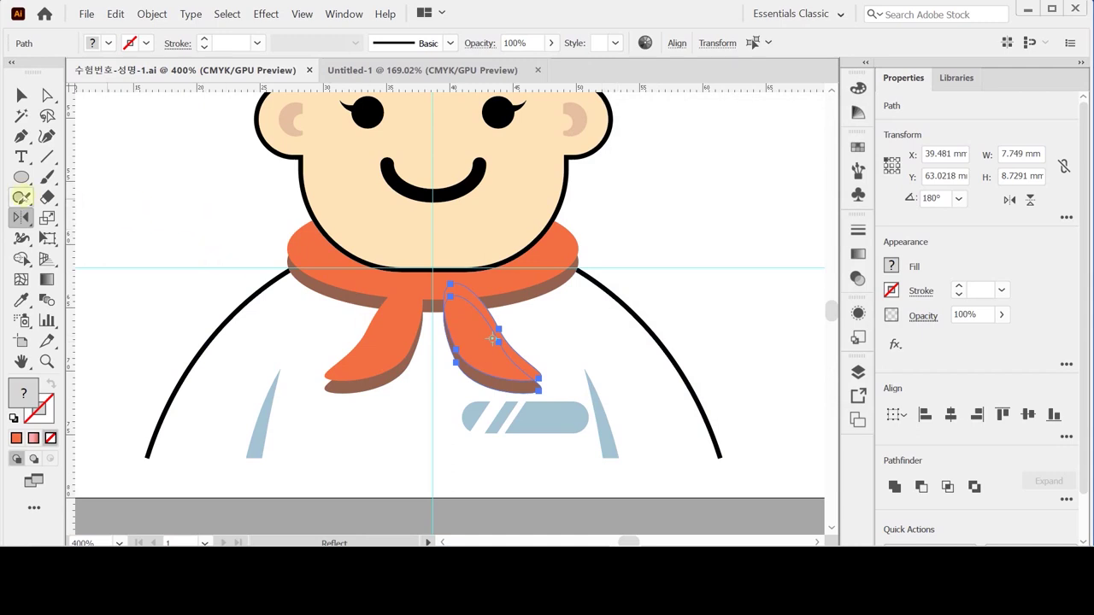
# Draw a 4.7 mm by 4.7 mm circle centred on the guide at the collar's lower edge and fill it with the scarf's brown.
pyautogui.click(21, 177)
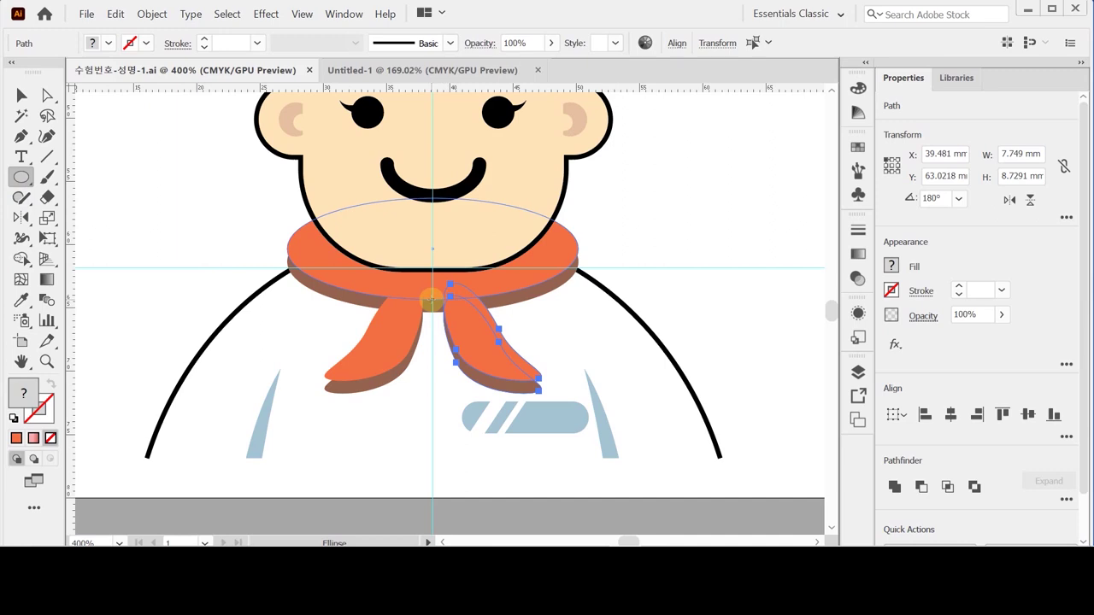
pyautogui.click(431, 299)
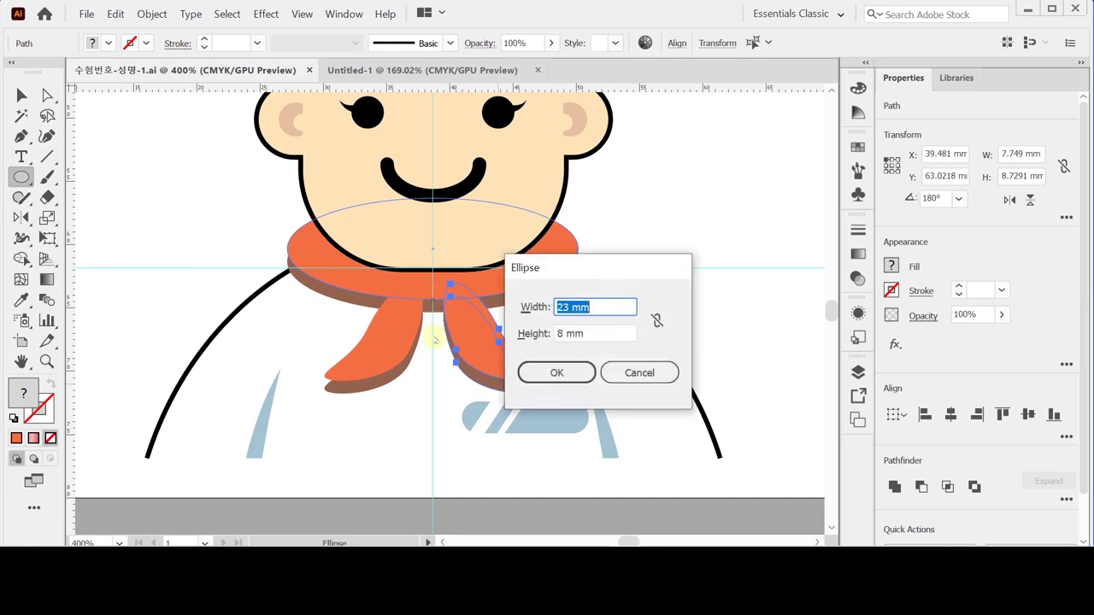
pyautogui.write('4.7')
pyautogui.press('Tab')
pyautogui.write('4.')
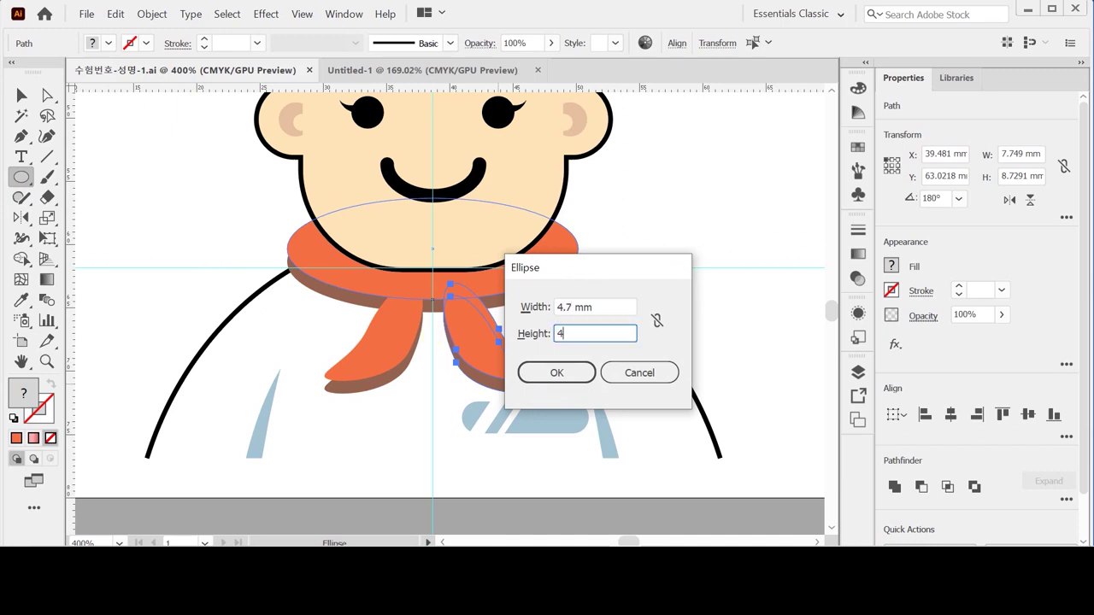
pyautogui.write('7')
pyautogui.press('Return')
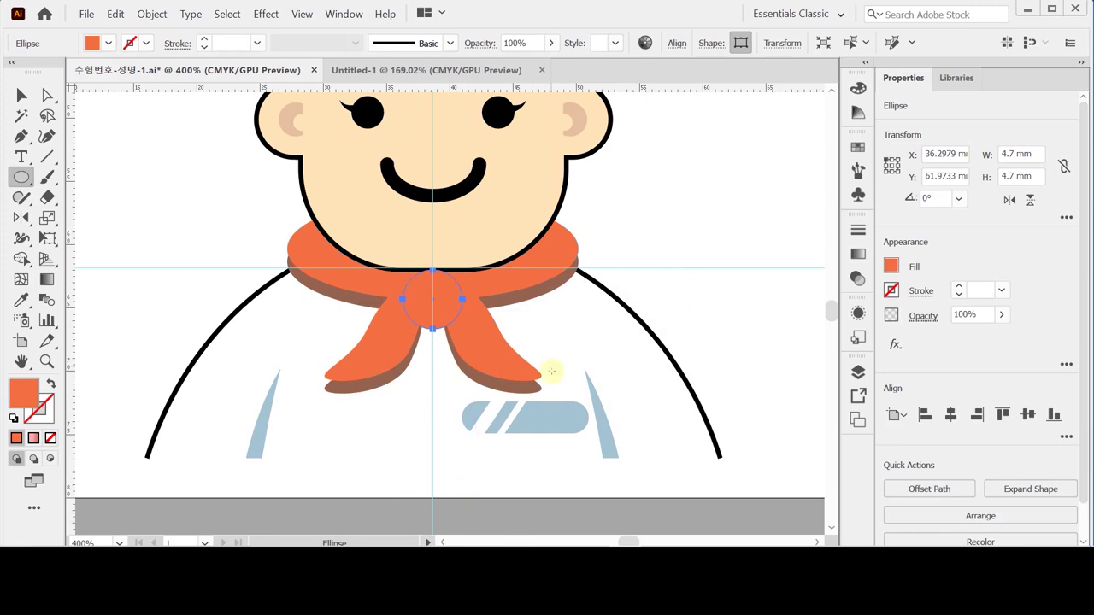
pyautogui.press('i')
pyautogui.click(509, 298)
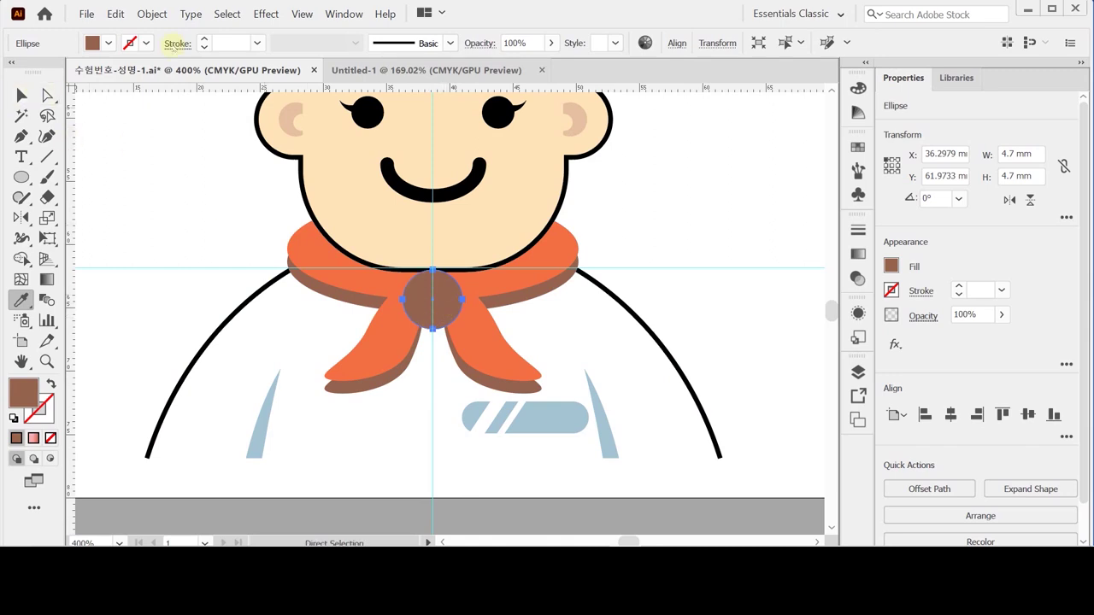
# Duplicate the brown knot circle about 0.7 mm upward, fill the copy with the collar's orange, and save the document.
pyautogui.press('ctrl')
pyautogui.moveTo(445, 296); pyautogui.dragTo(445, 285)
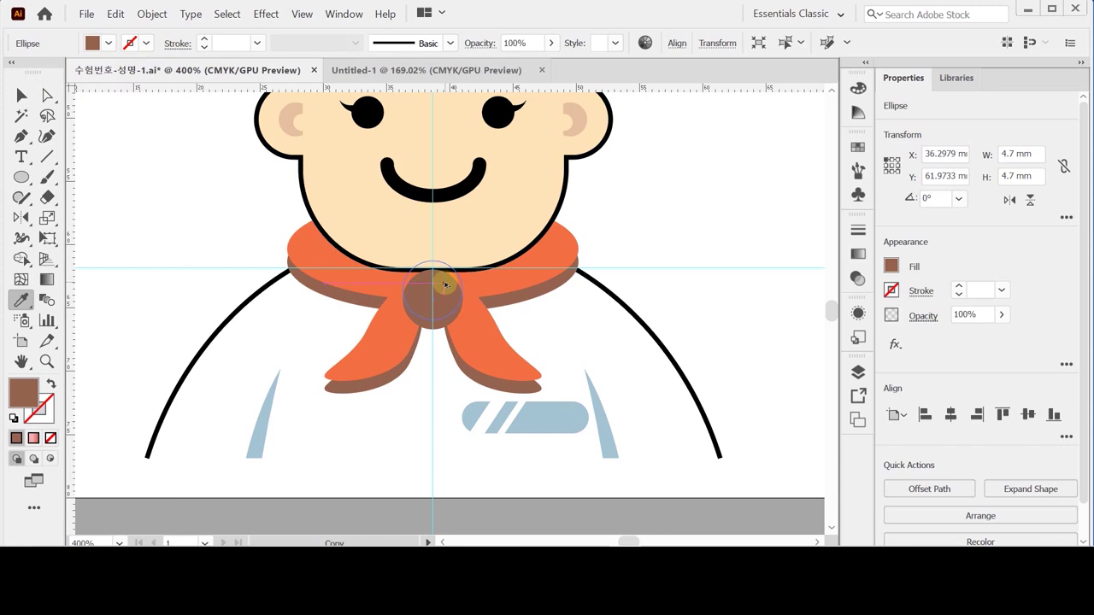
pyautogui.moveTo(445, 285); pyautogui.dragTo(445, 286)
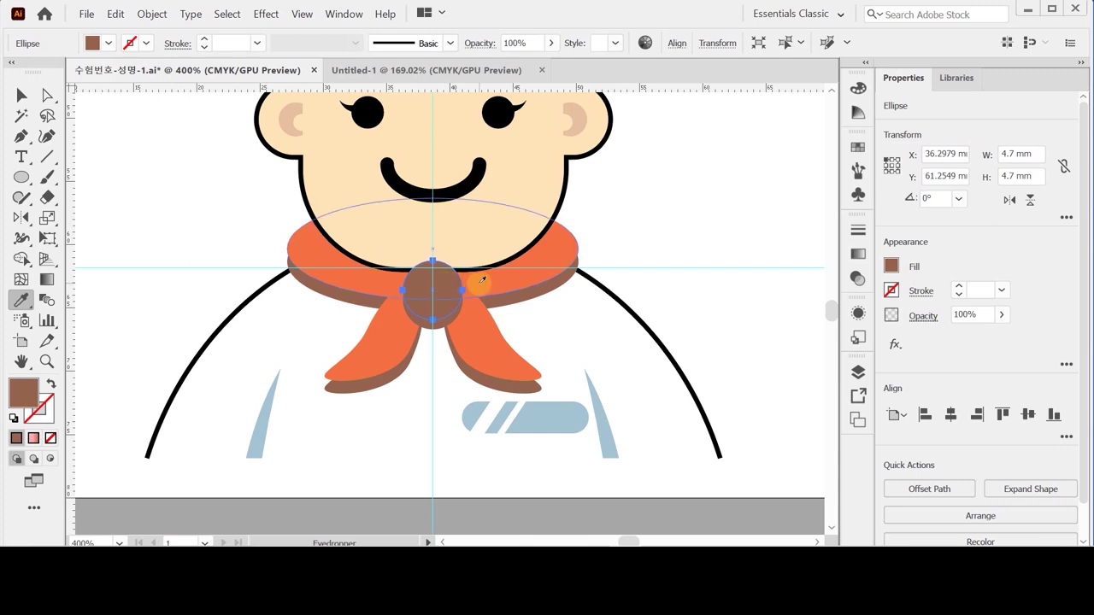
pyautogui.click(480, 282)
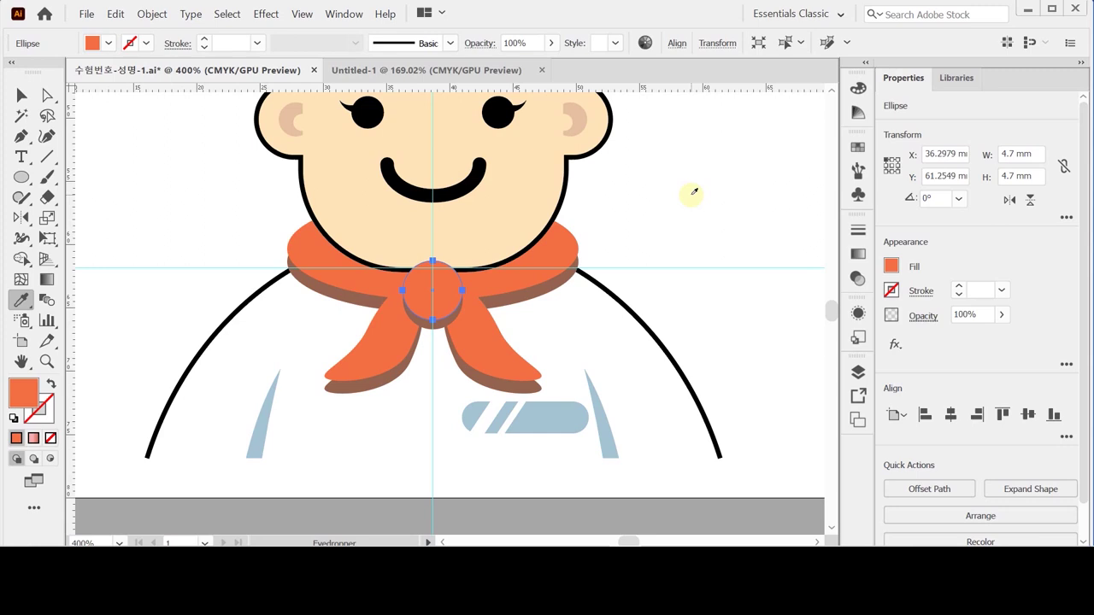
pyautogui.press('ctrl')
pyautogui.hotkey('ctrl', 's')
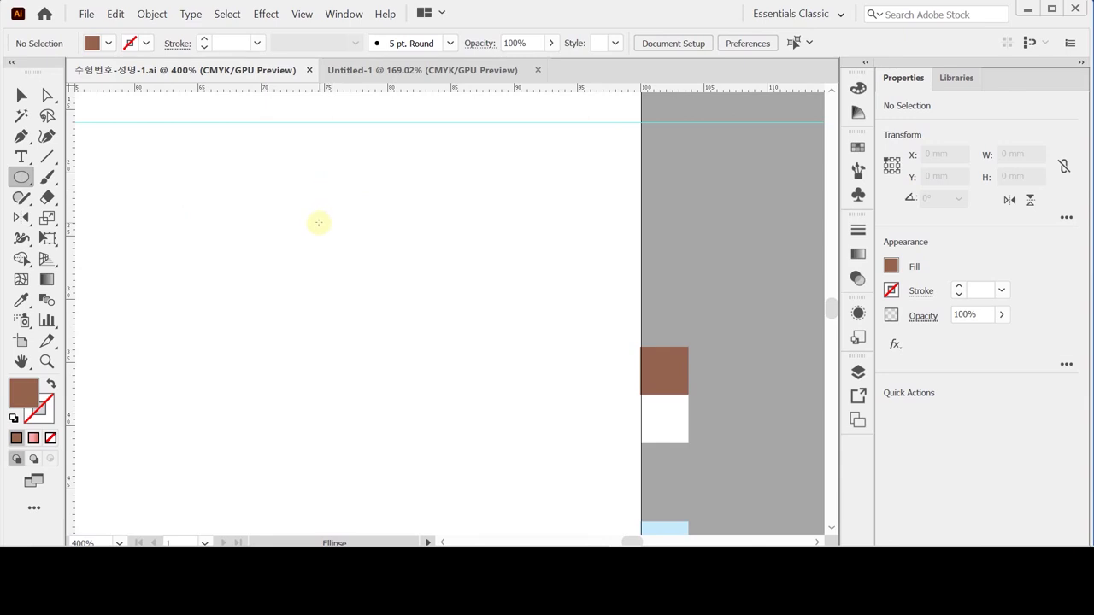
# Create a brown ellipse 12 mm wide and 18 mm high in the empty artboard area beside the colour swatches.
pyautogui.click(319, 222)
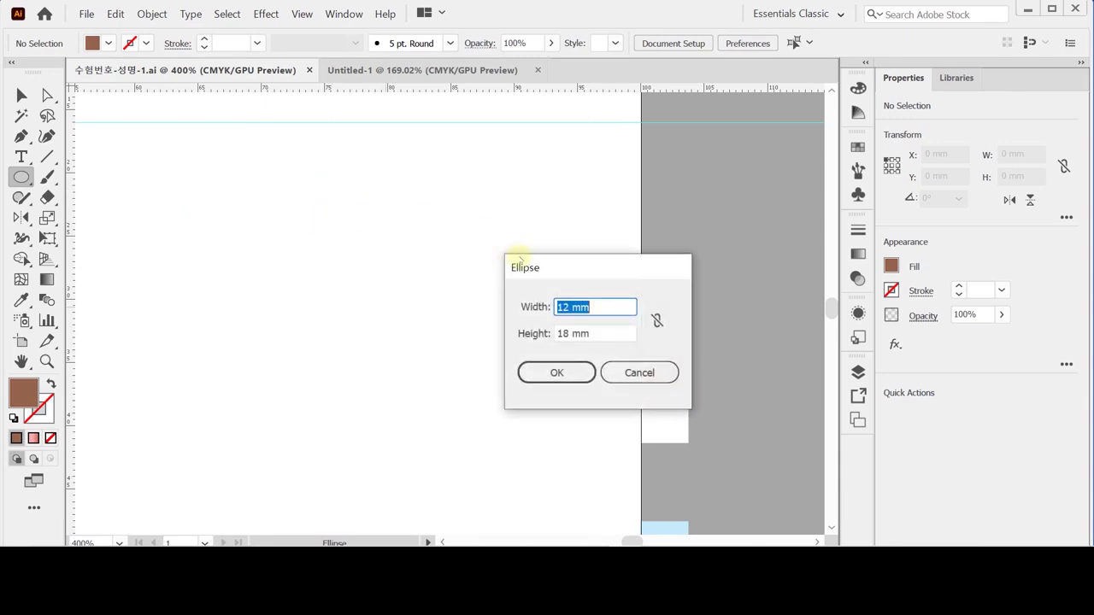
pyautogui.click(557, 373)
pyautogui.moveTo(422, 313); pyautogui.dragTo(386, 253)
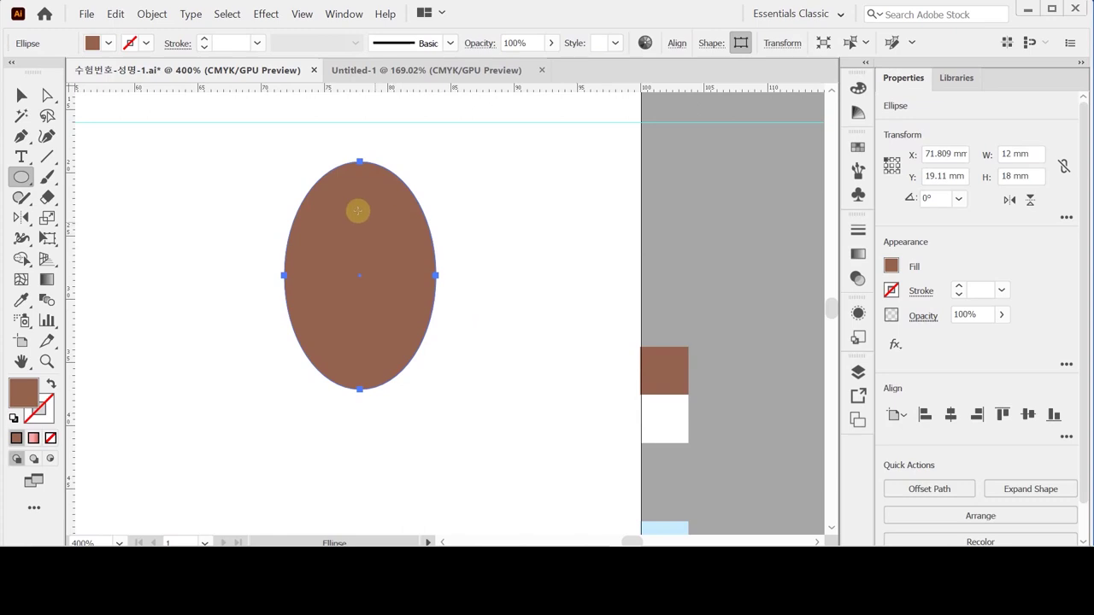
# Offset the brown ellipse's path by -1.5 mm with miter joins.
pyautogui.click(151, 13)
pyautogui.moveTo(246, 300)
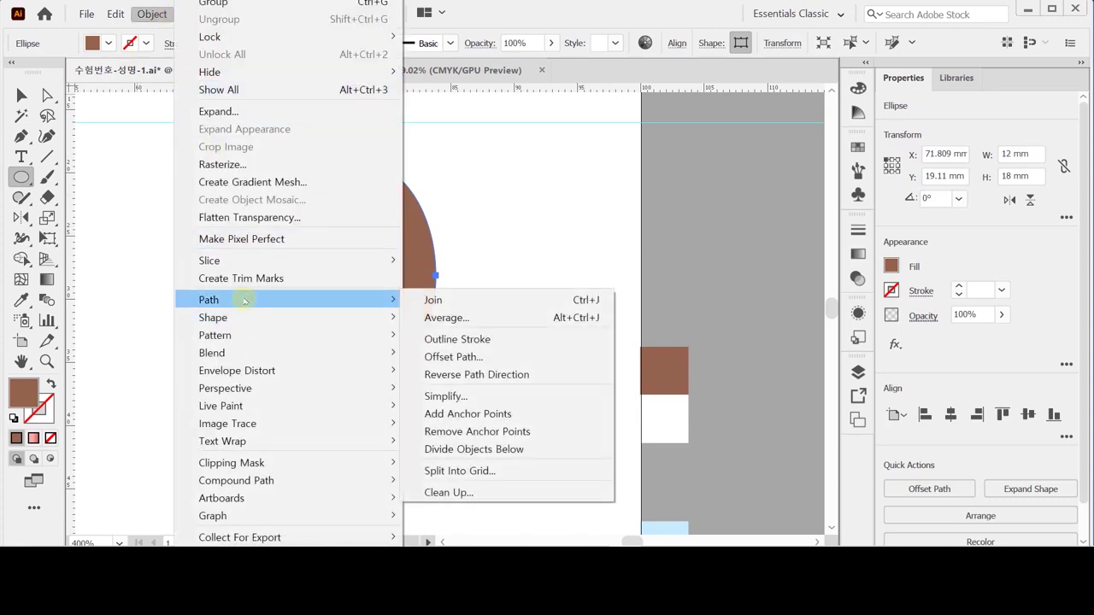
pyautogui.click(438, 358)
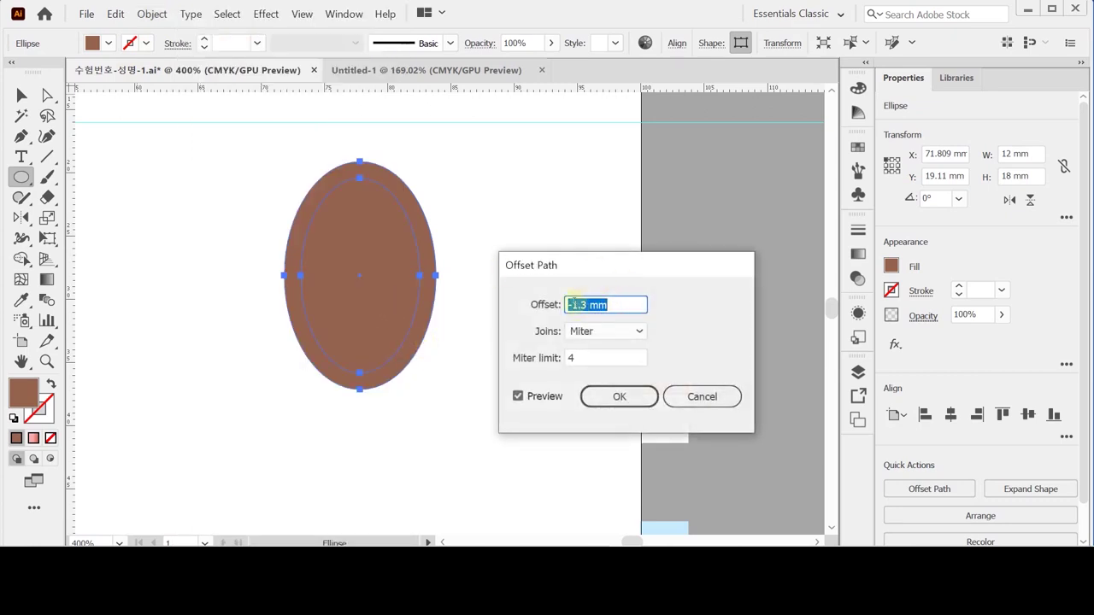
pyautogui.moveTo(588, 305); pyautogui.dragTo(837, 247)
pyautogui.press('BackSpace')
pyautogui.press('BackSpace')
pyautogui.press('BackSpace')
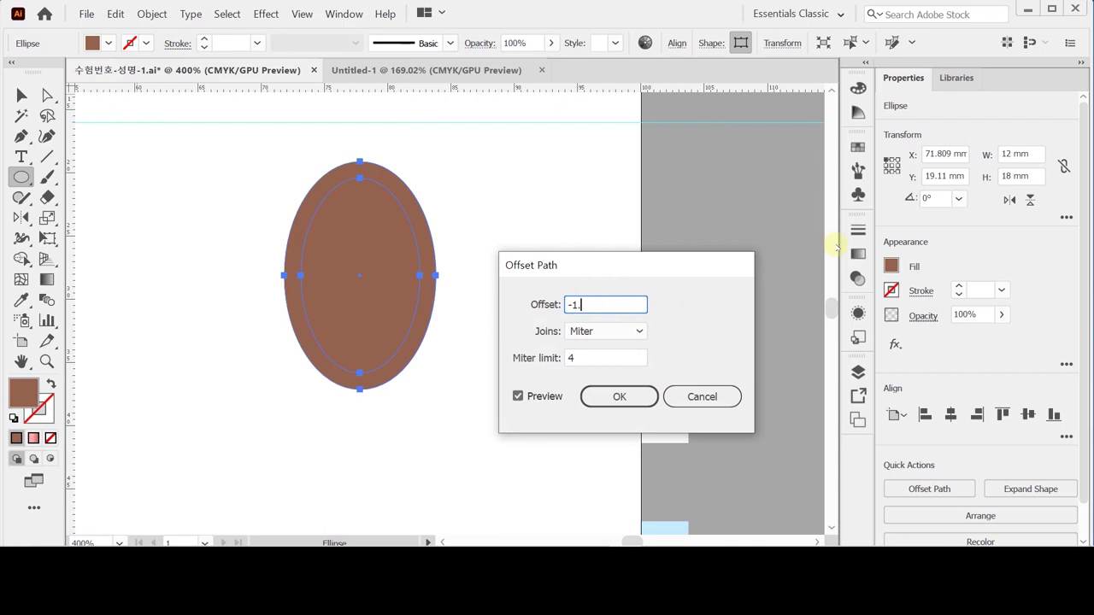
pyautogui.write('5')
pyautogui.press('Tab')
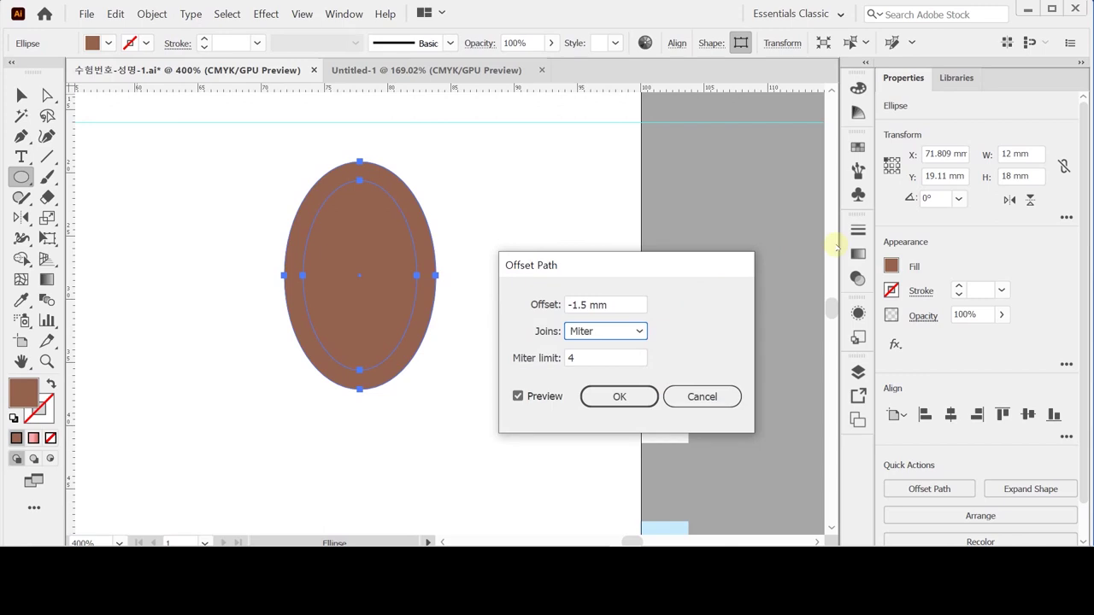
pyautogui.press('Return')
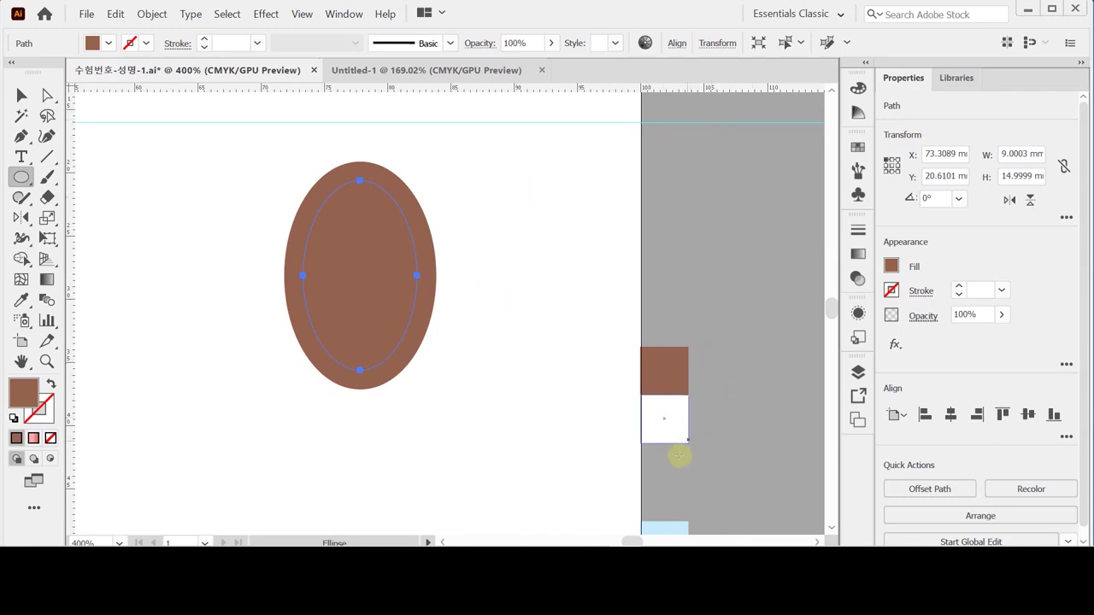
# Give the inner ellipse the white swatch colour, swap it from fill to stroke, and set the stroke weight to 3 pt.
pyautogui.press('i')
pyautogui.click(671, 418)
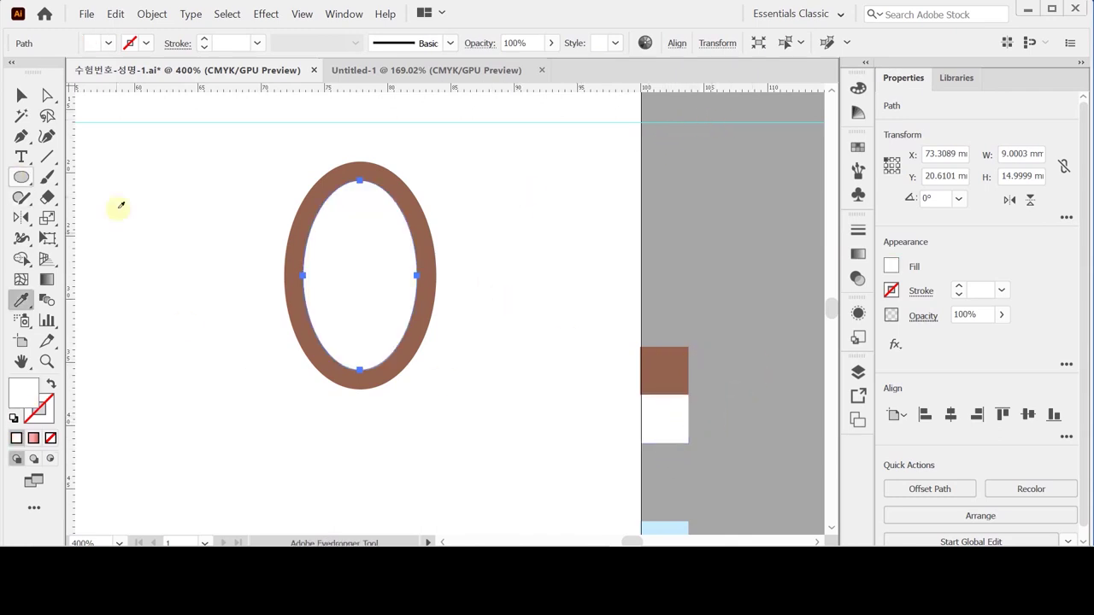
pyautogui.click(50, 384)
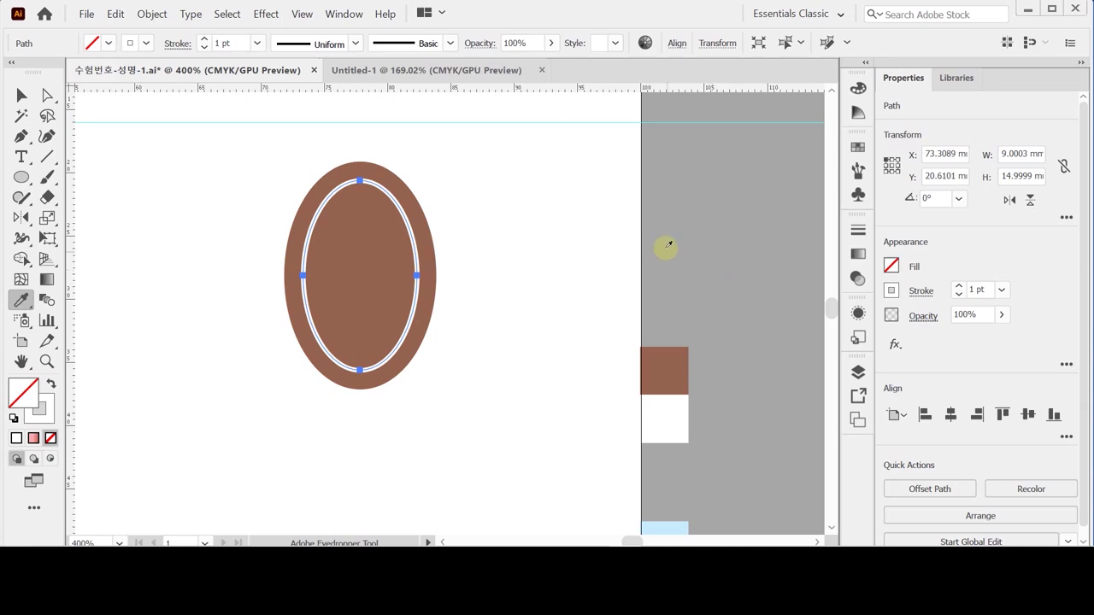
pyautogui.click(959, 285)
pyautogui.click(959, 285)
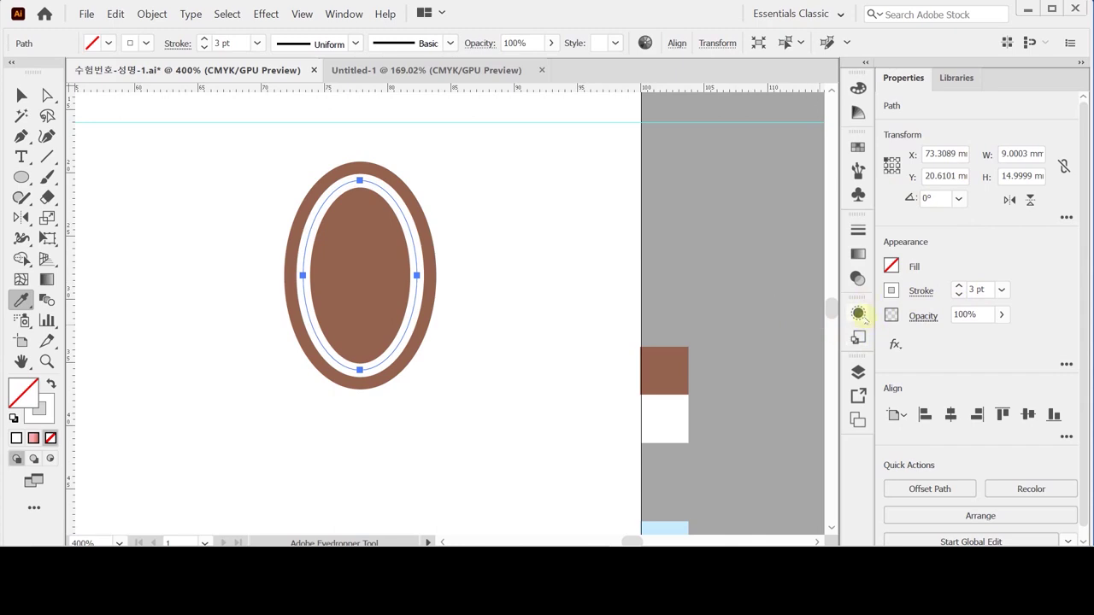
# Give the white ellipse's stroke round caps and cut its path at the top anchor point and on the upper-left curve.
pyautogui.click(916, 290)
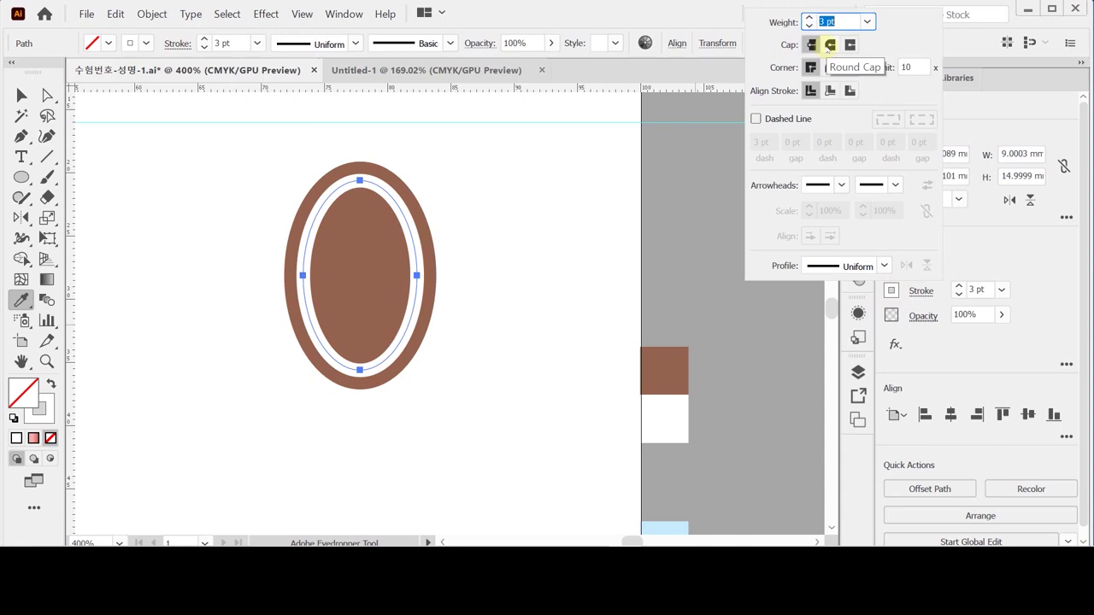
pyautogui.click(829, 45)
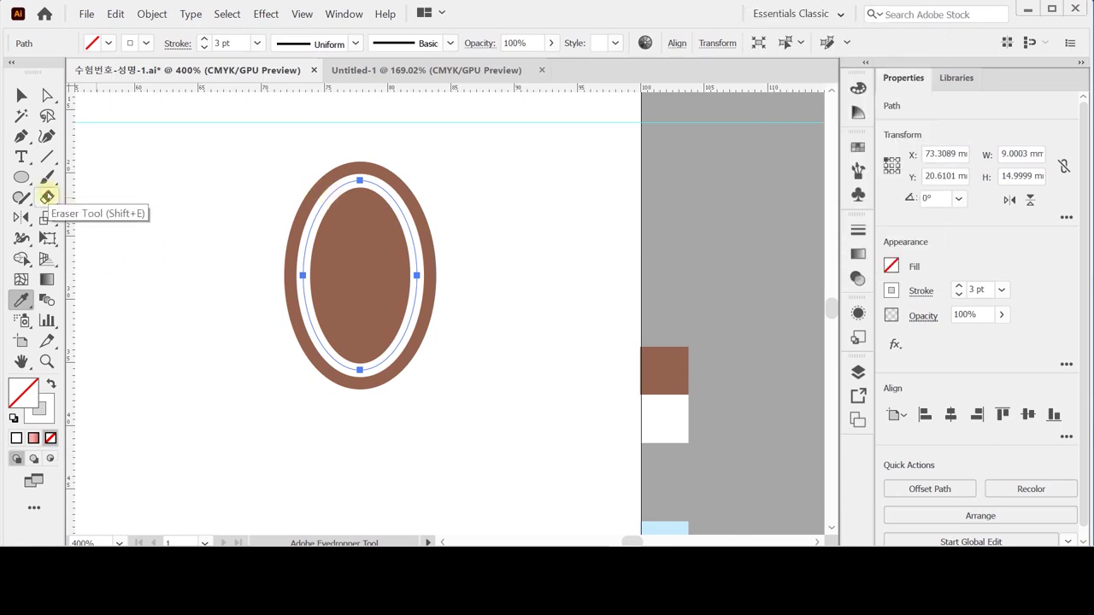
pyautogui.click(47, 196)
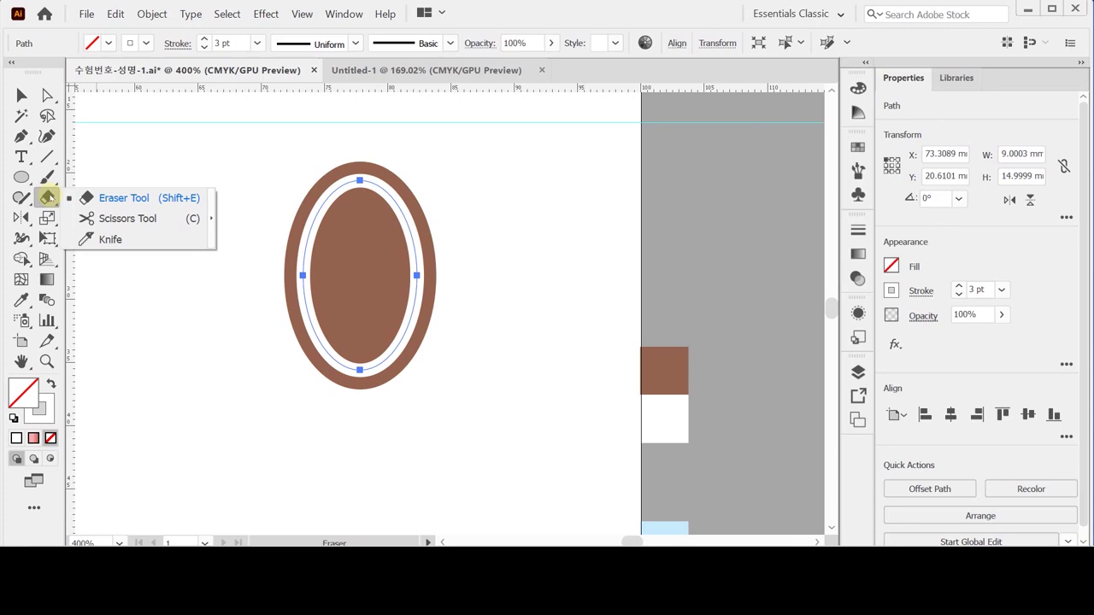
pyautogui.click(100, 218)
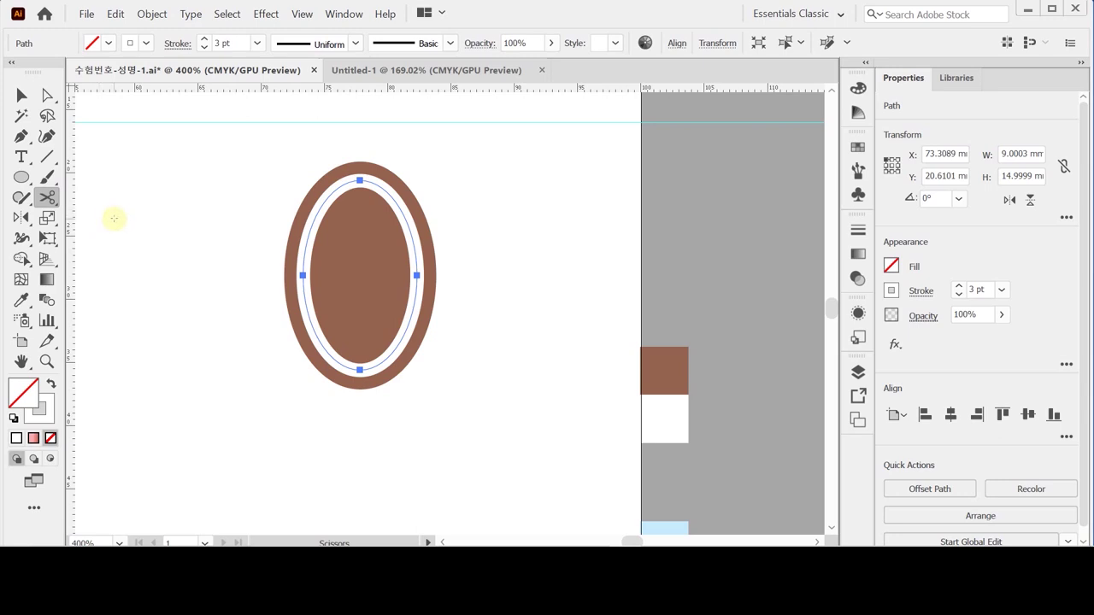
pyautogui.click(360, 181)
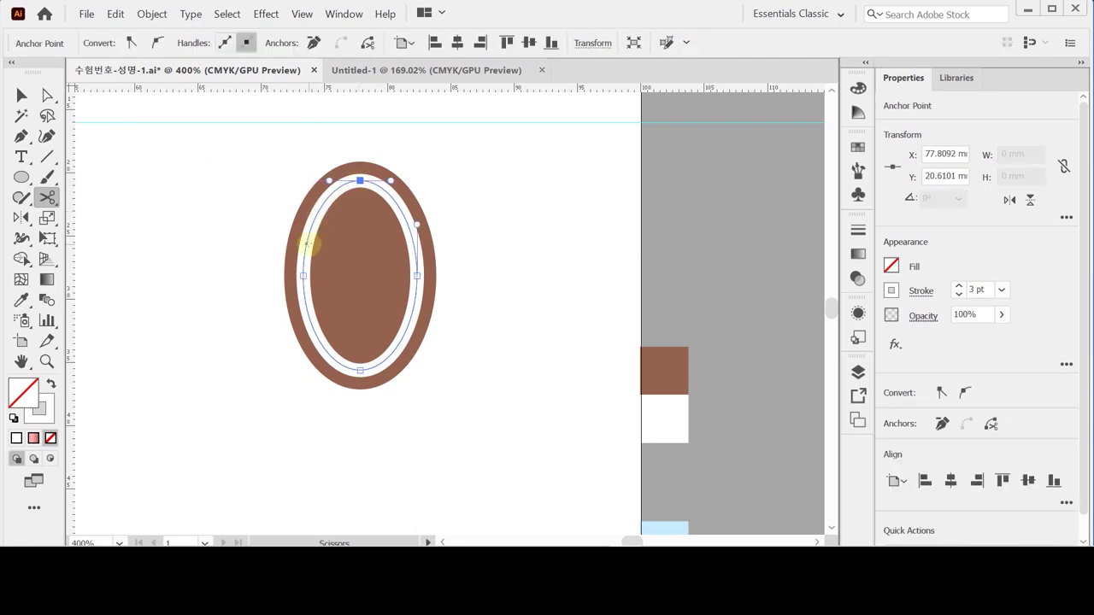
pyautogui.click(312, 225)
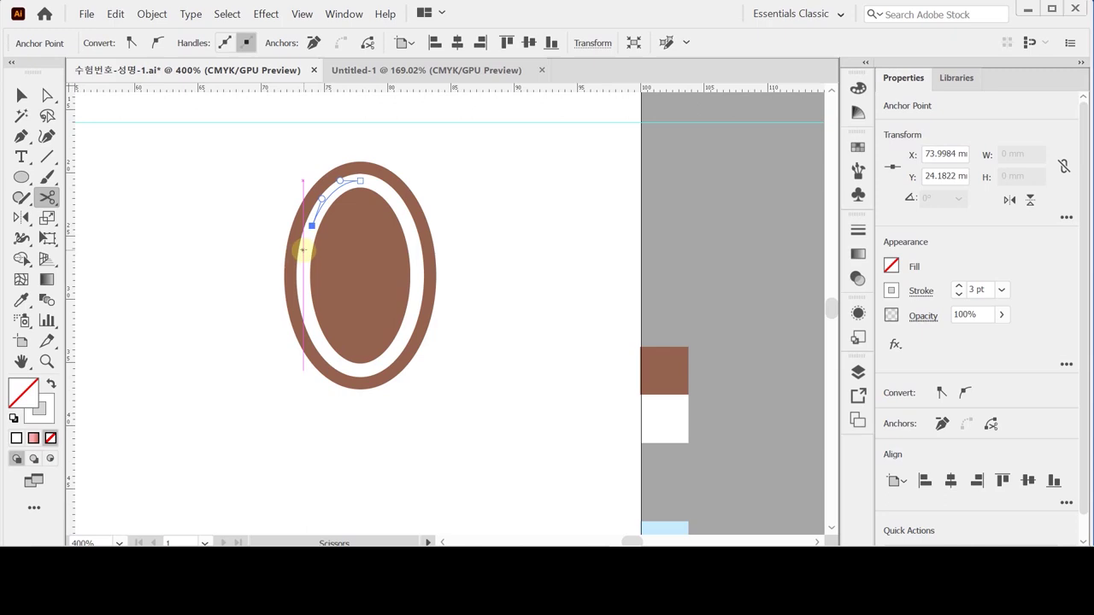
# Cut the white outline on its left side, just above the leftmost anchor point.
pyautogui.click(303, 248)
pyautogui.click(710, 307)
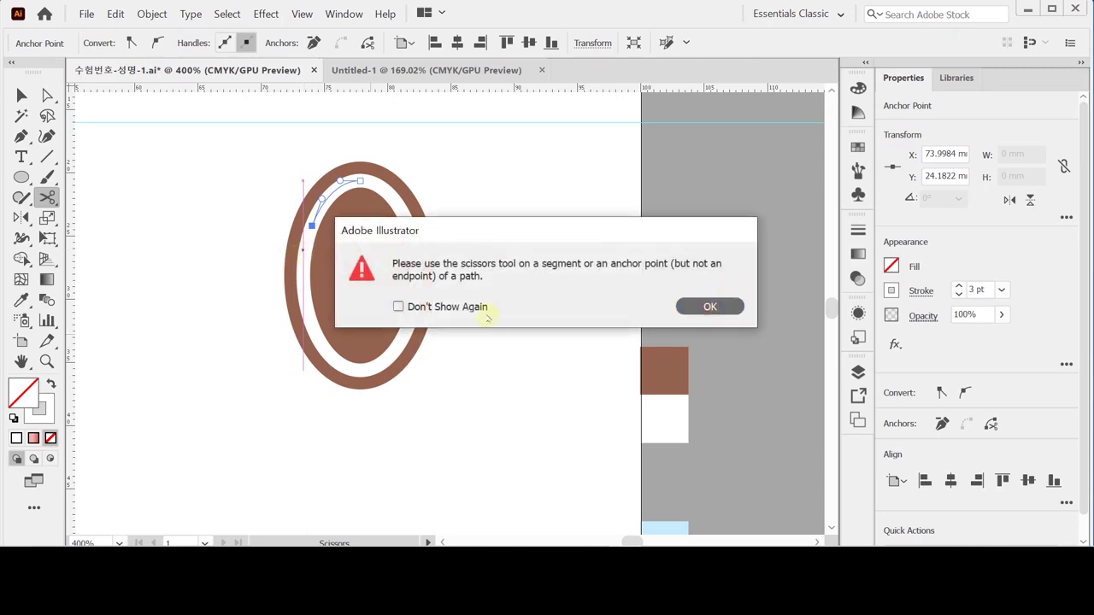
pyautogui.click(303, 270)
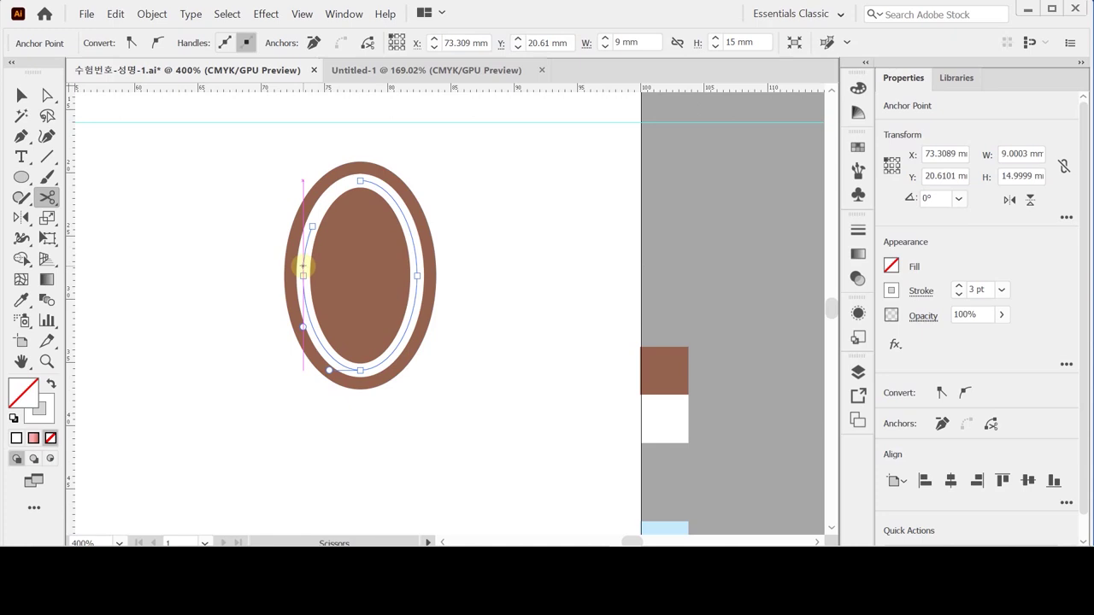
pyautogui.press('ctrl')
pyautogui.click(307, 247)
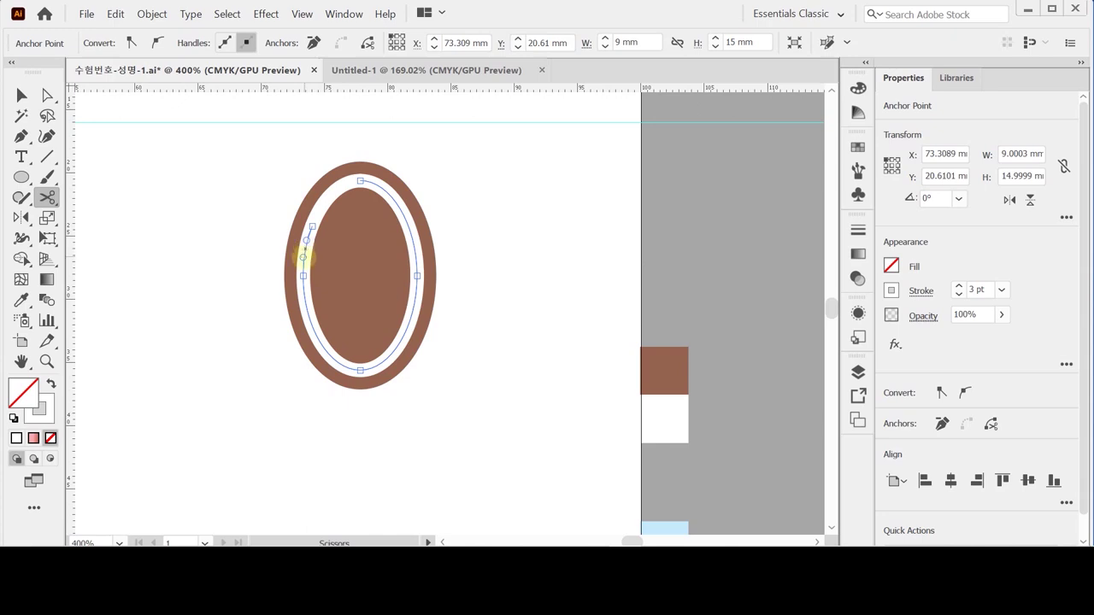
pyautogui.click(302, 257)
pyautogui.click(706, 305)
pyautogui.hotkey('ctrl', '+')
pyautogui.hotkey('ctrl', '+')
pyautogui.hotkey('ctrl', '+')
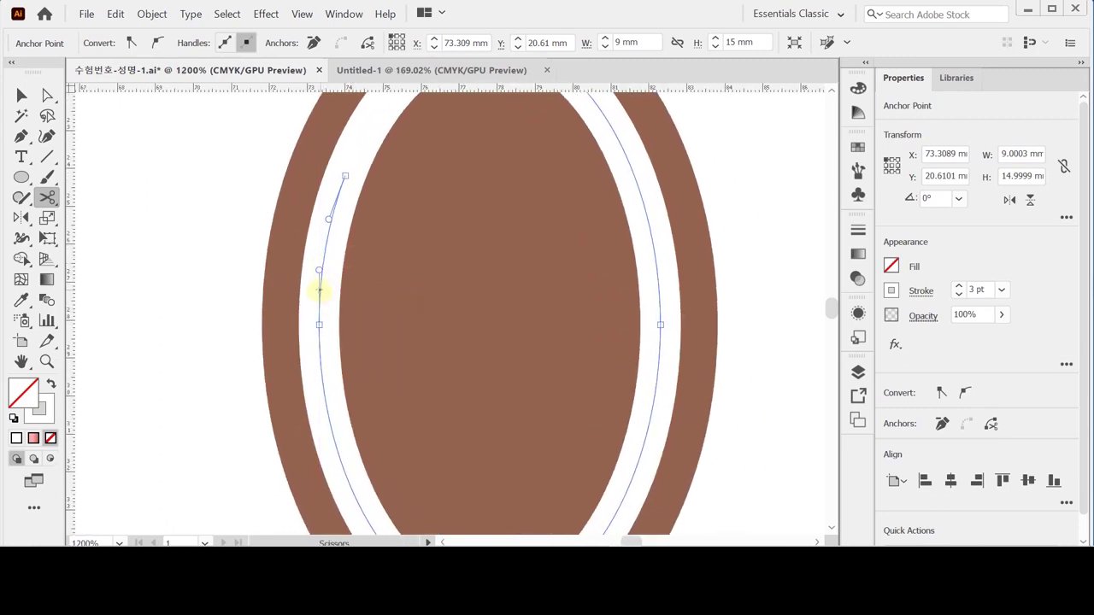
pyautogui.click(319, 291)
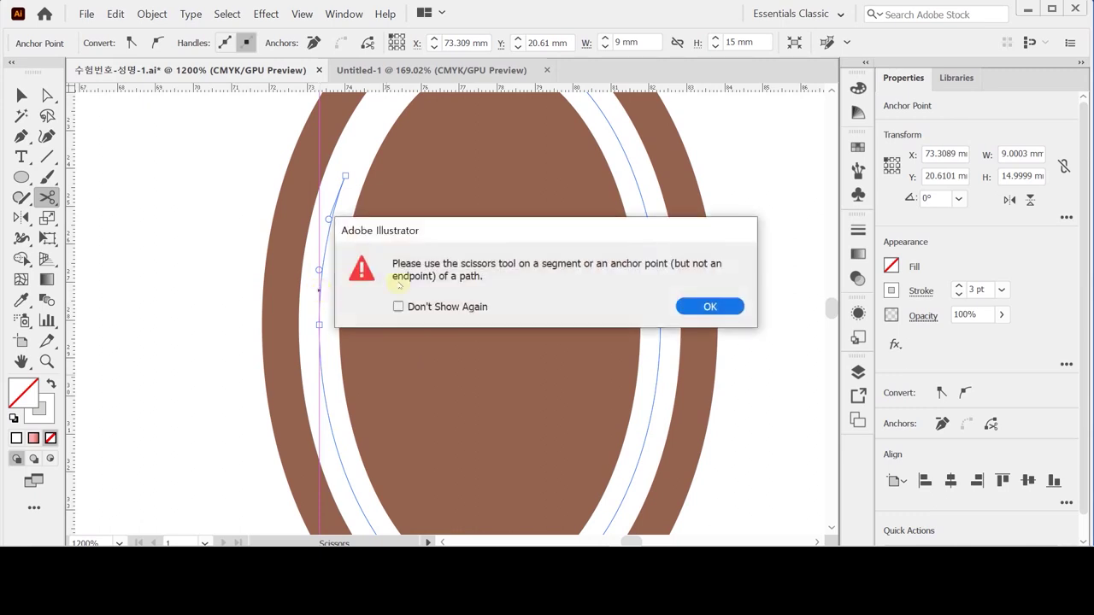
pyautogui.press('Return')
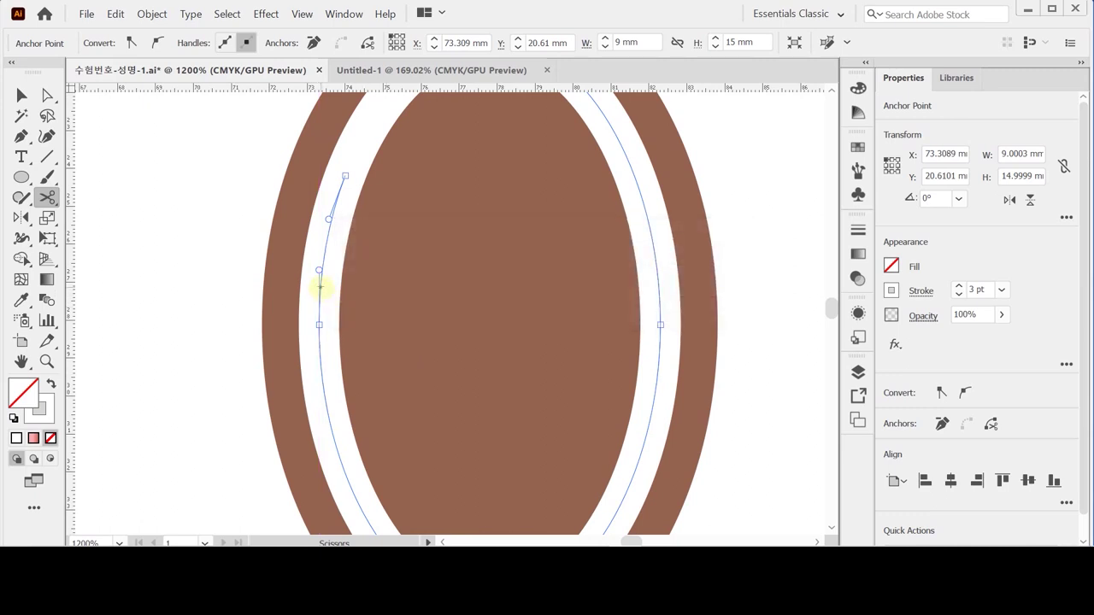
pyautogui.click(321, 288)
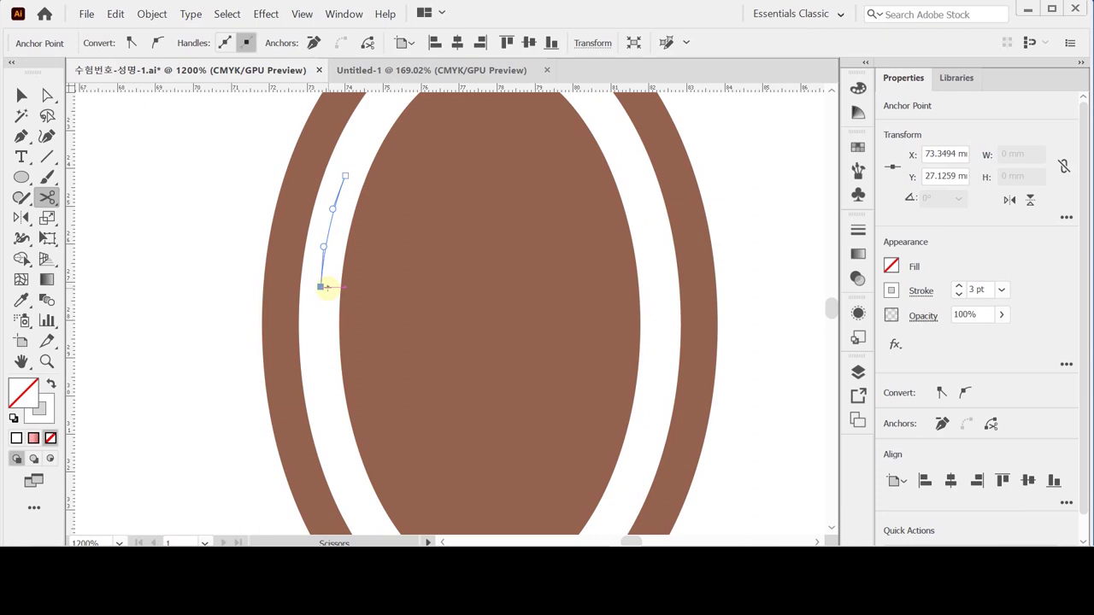
# Cut the white outline once more just below its leftmost anchor point.
pyautogui.scroll(-1, 327, 288)
pyautogui.keyDown('ctrl'); pyautogui.click(326, 328); pyautogui.keyUp('ctrl')
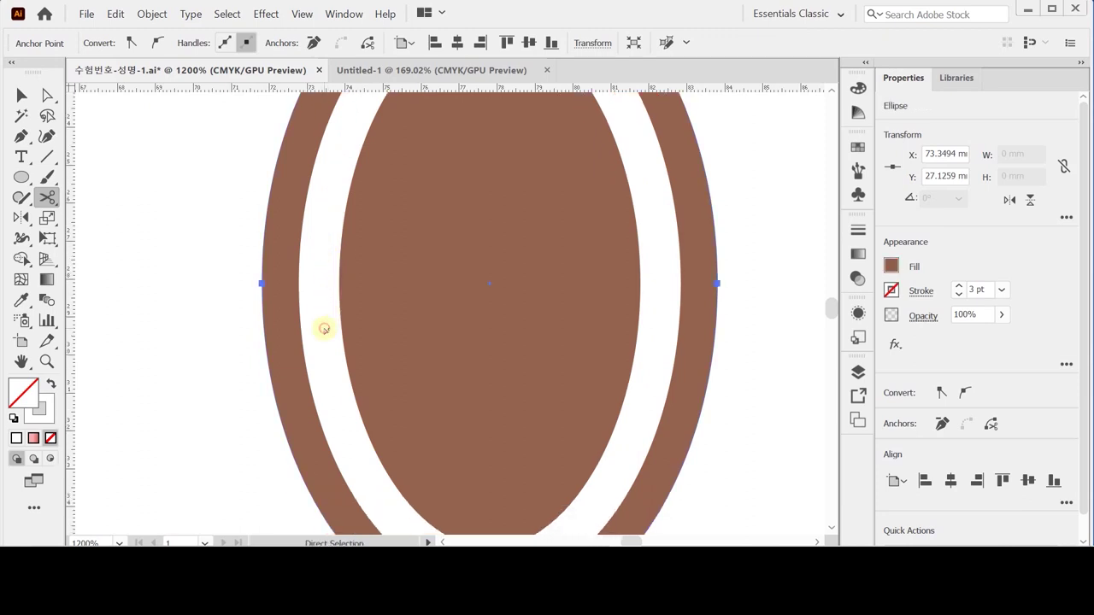
pyautogui.click(320, 311)
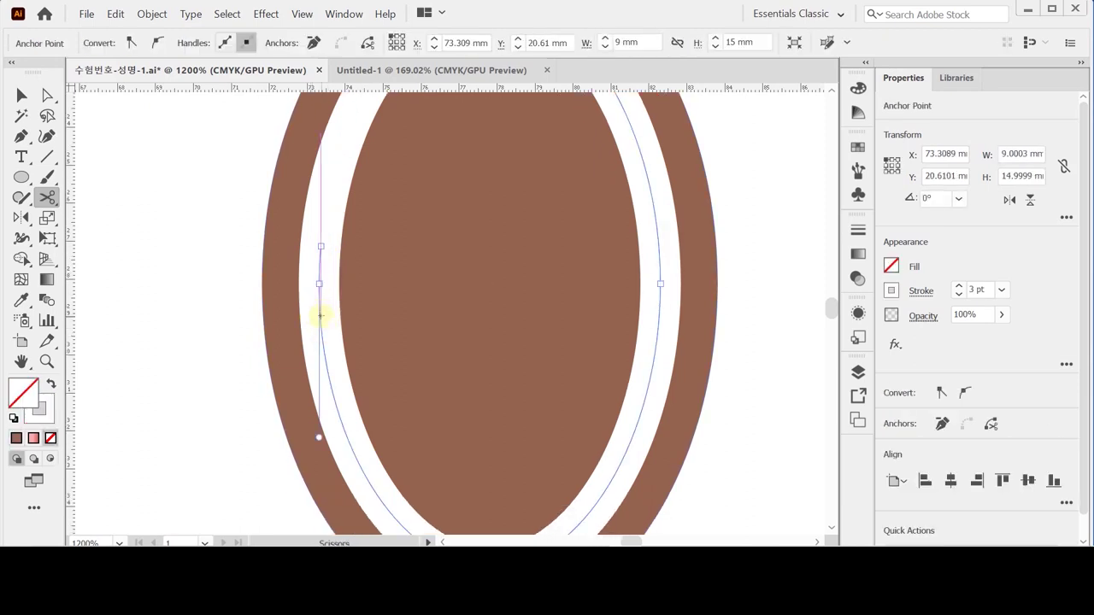
pyautogui.click(320, 316)
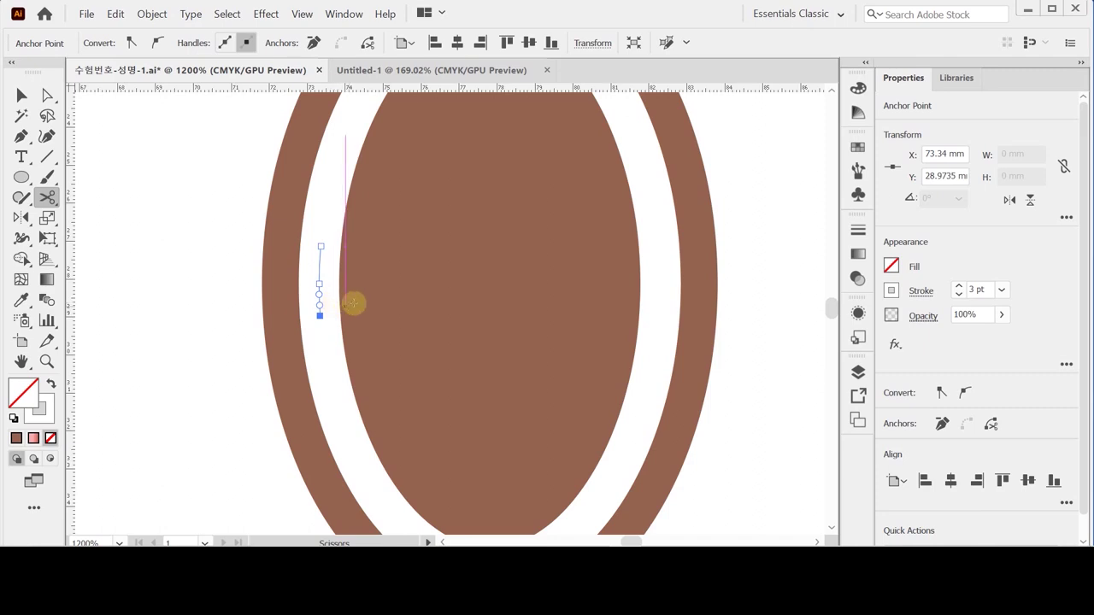
# Delete the white outline's upper-right segment and the short piece between the two cuts above the leftmost anchor point.
pyautogui.moveTo(537, 213); pyautogui.dragTo(477, 325)
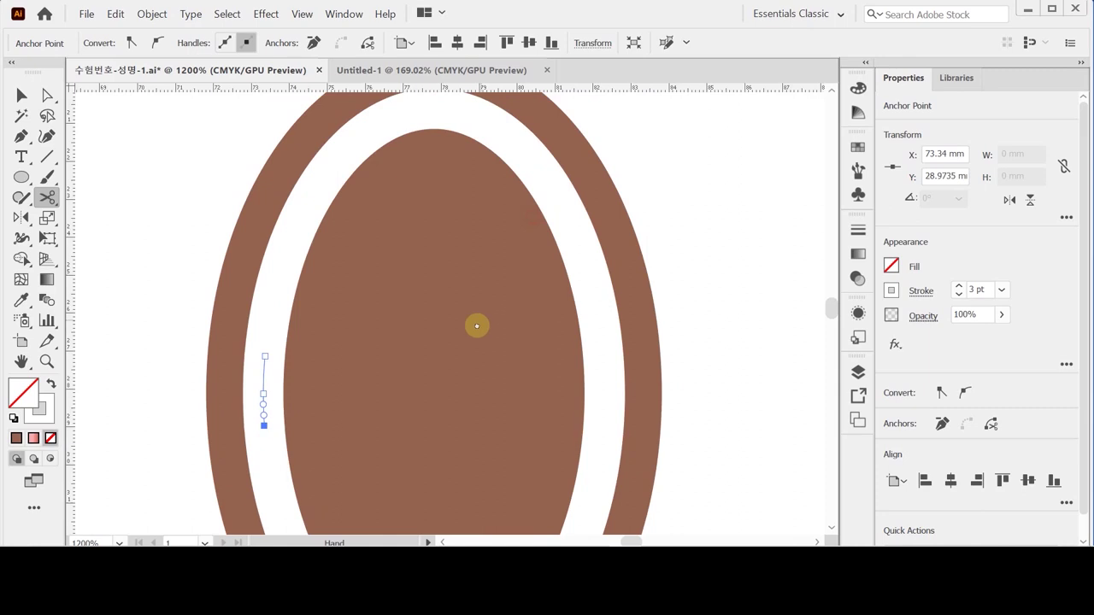
pyautogui.click(573, 247)
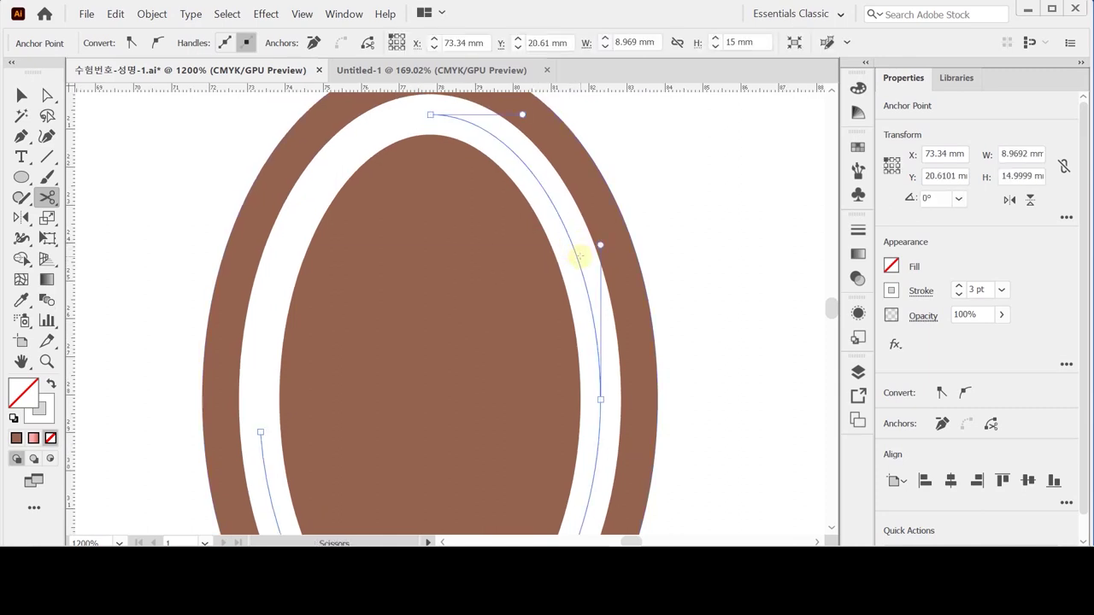
pyautogui.press('Delete')
pyautogui.keyDown('ctrl'); pyautogui.click(293, 262); pyautogui.keyUp('ctrl')
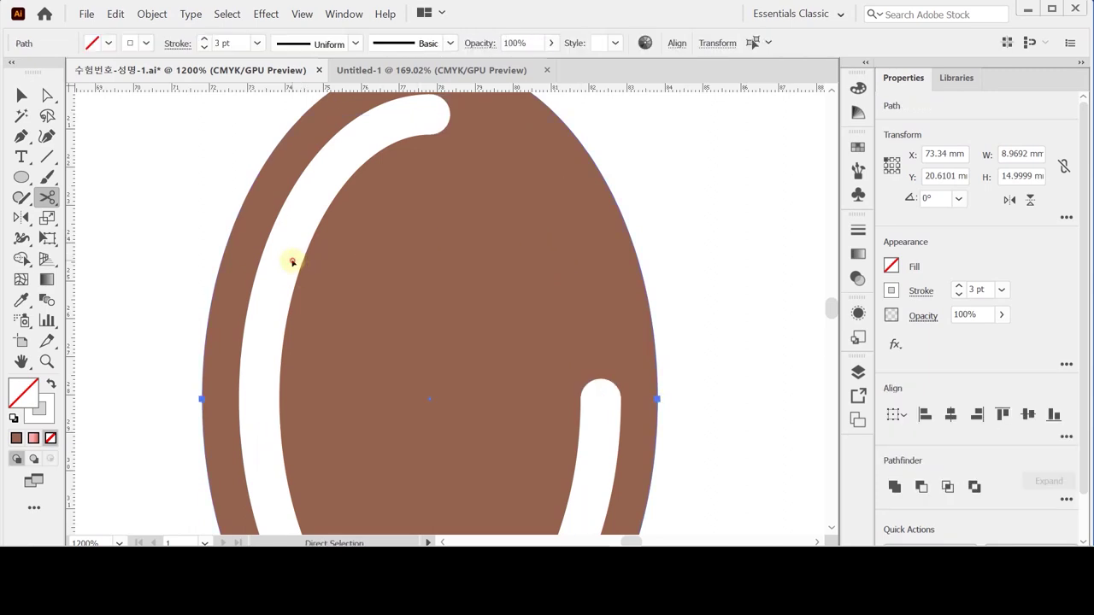
pyautogui.keyDown('ctrl'); pyautogui.click(281, 279); pyautogui.keyUp('ctrl')
pyautogui.keyDown('ctrl'); pyautogui.click(272, 294); pyautogui.keyUp('ctrl')
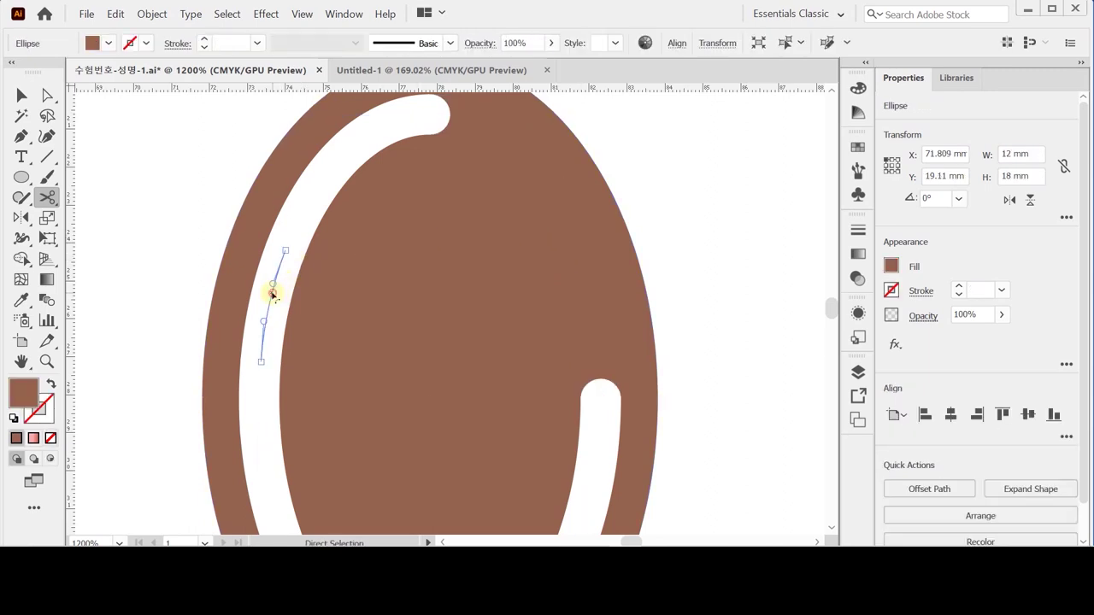
pyautogui.press('Delete')
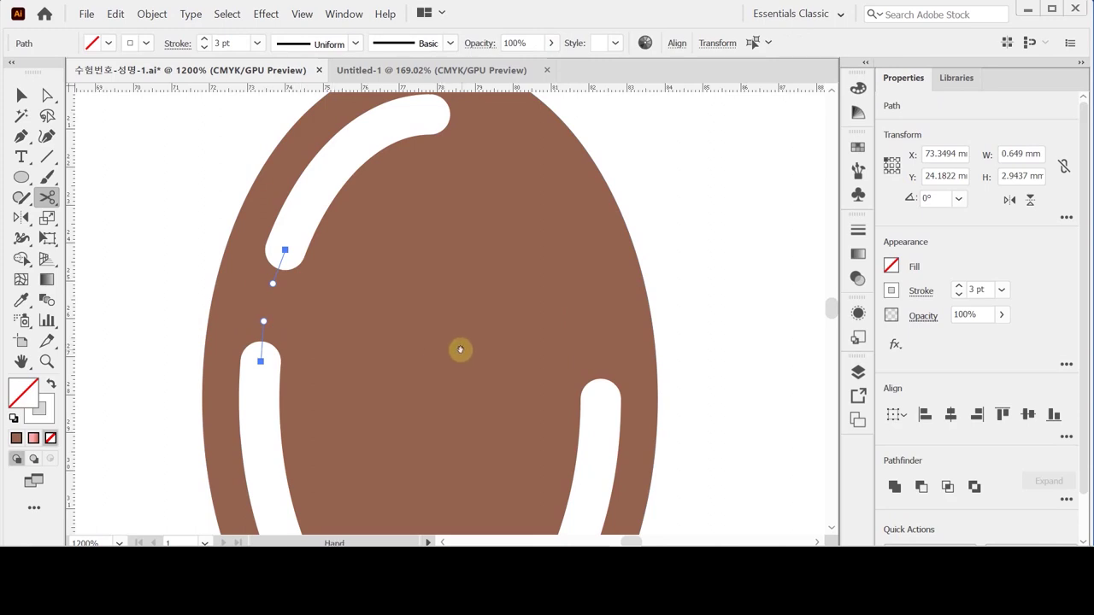
# Delete the remaining lower arc of the white outline, keeping only the upper-left arc and the short left dash.
pyautogui.moveTo(459, 349); pyautogui.dragTo(456, 276)
pyautogui.keyDown('ctrl'); pyautogui.click(276, 451); pyautogui.keyUp('ctrl')
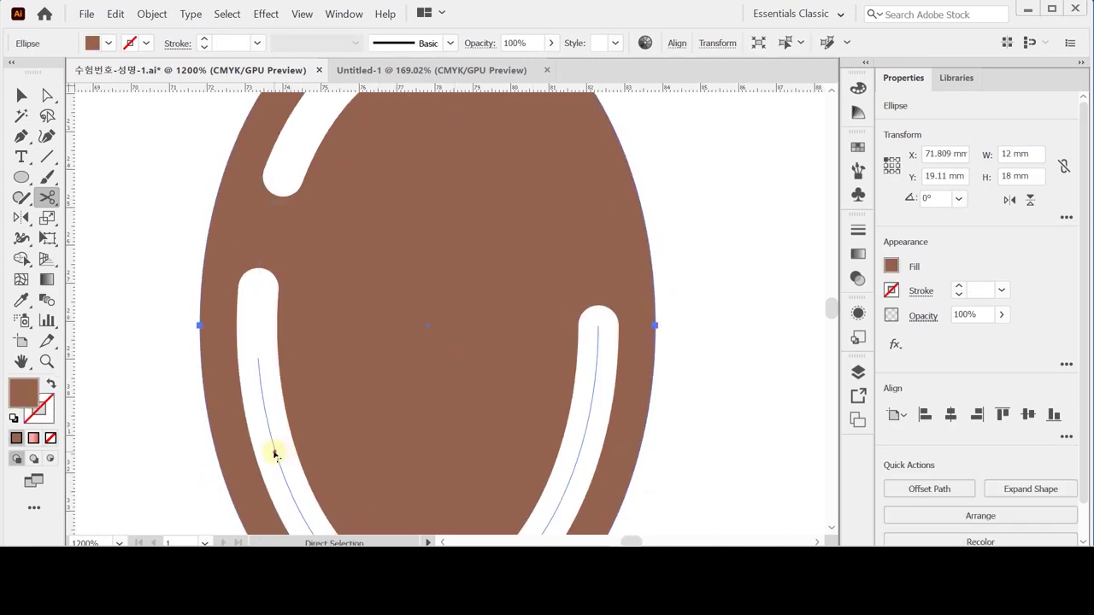
pyautogui.keyDown('ctrl'); pyautogui.click(342, 518); pyautogui.keyUp('ctrl')
pyautogui.press('Delete')
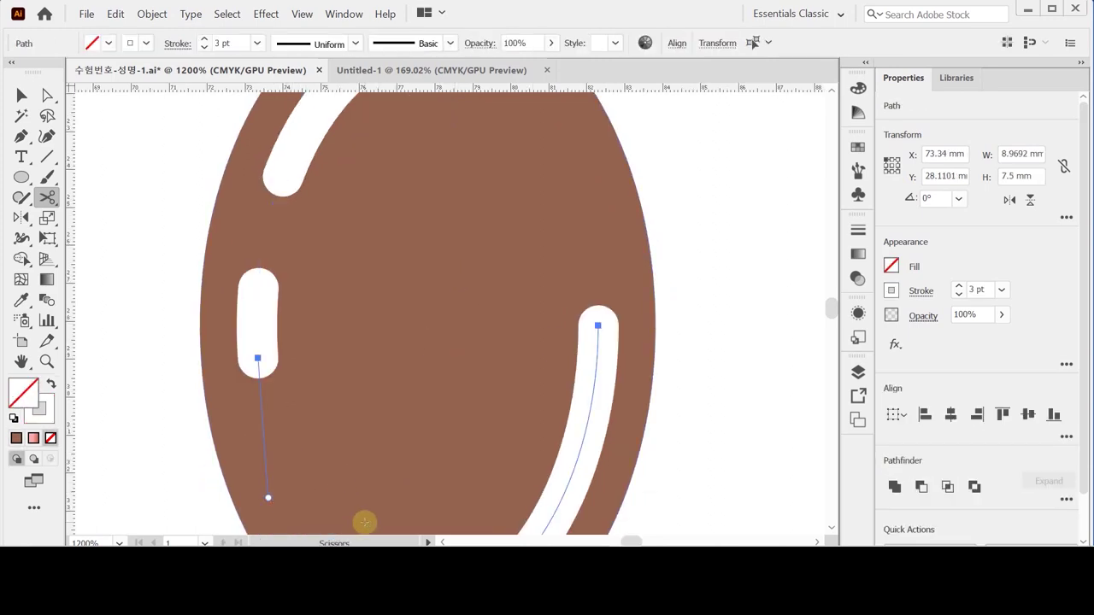
pyautogui.press('Delete')
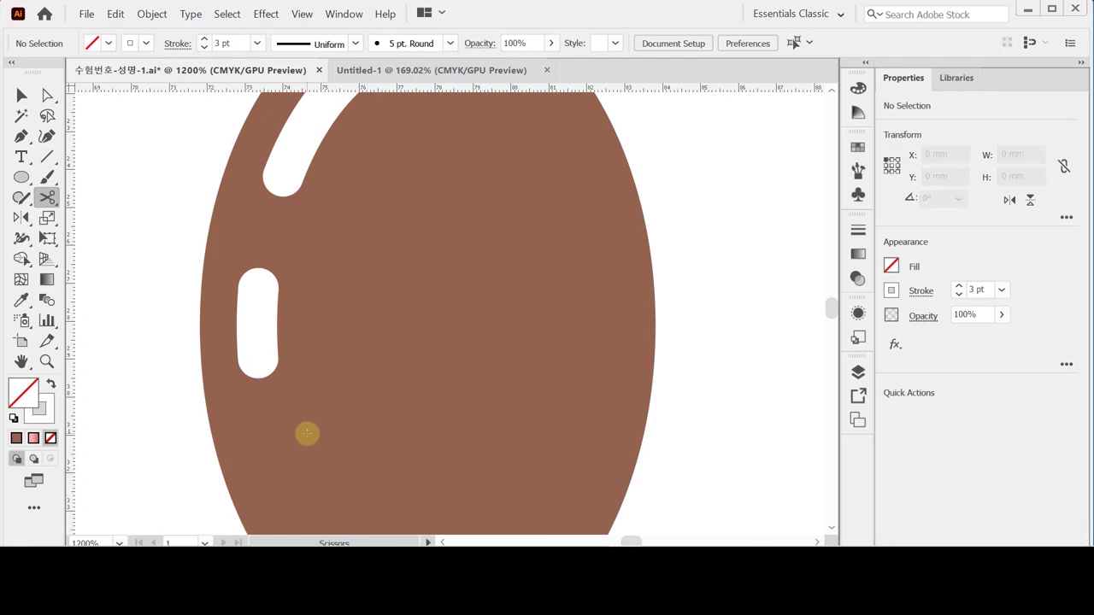
# Select the two remaining white strokes and convert them to filled shapes with Outline Stroke.
pyautogui.press('ctrl')
pyautogui.keyDown('ctrl'); pyautogui.click(288, 172); pyautogui.keyUp('ctrl')
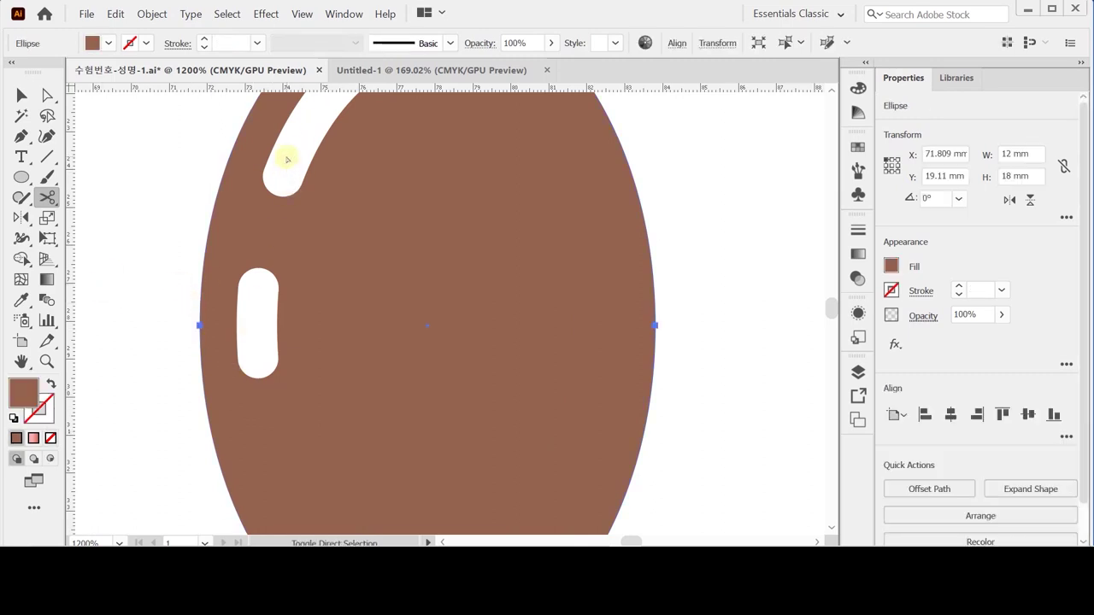
pyautogui.keyDown('ctrl'); pyautogui.click(286, 171); pyautogui.keyUp('ctrl')
pyautogui.keyDown('ctrl'); pyautogui.click(255, 337); pyautogui.keyUp('ctrl')
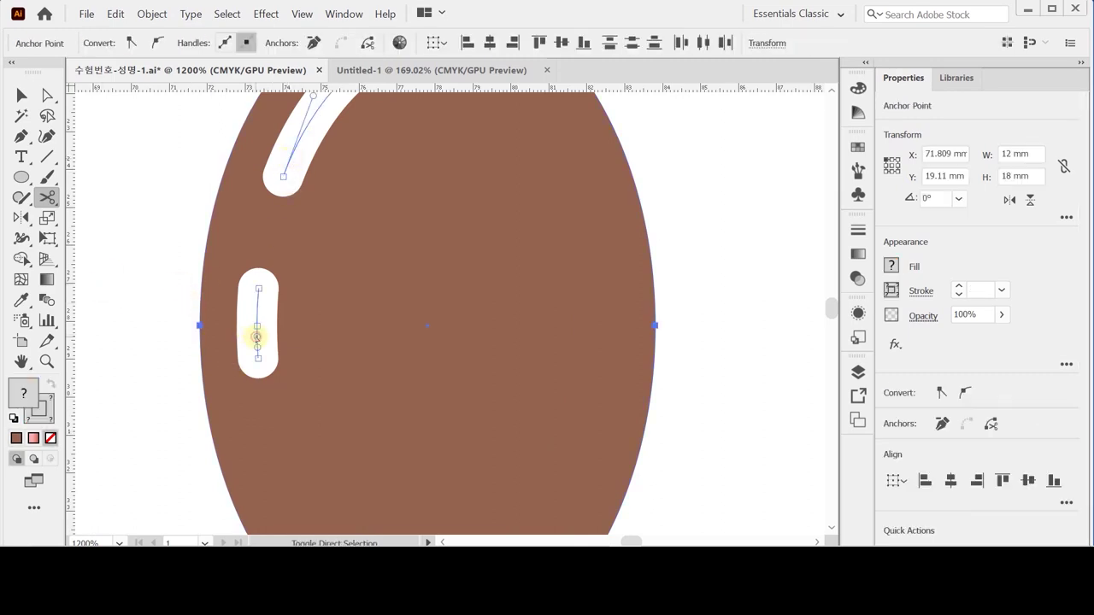
pyautogui.click(152, 14)
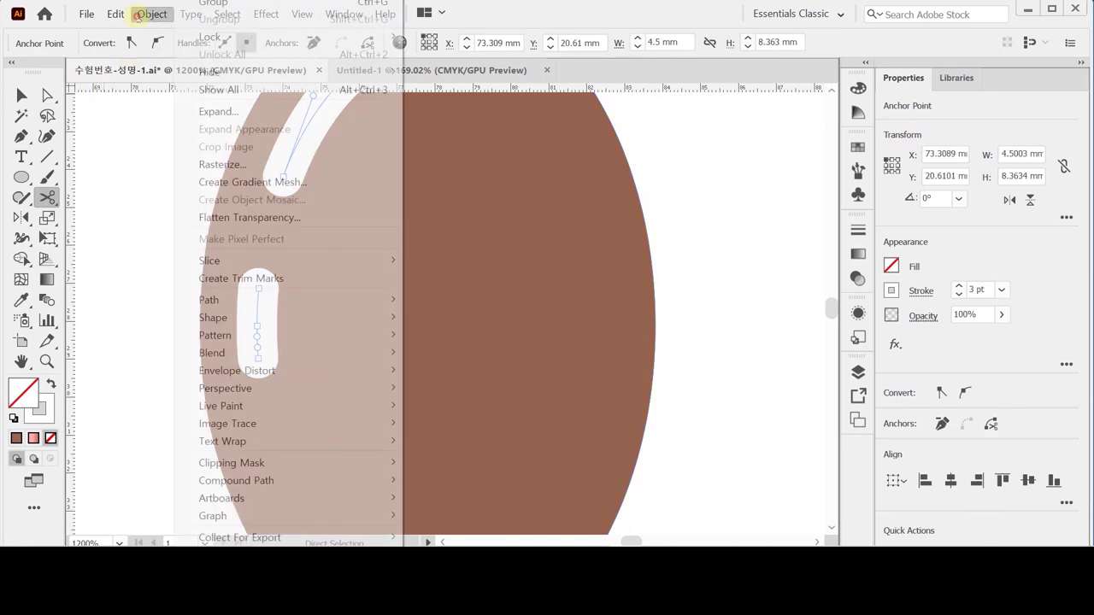
pyautogui.moveTo(259, 301)
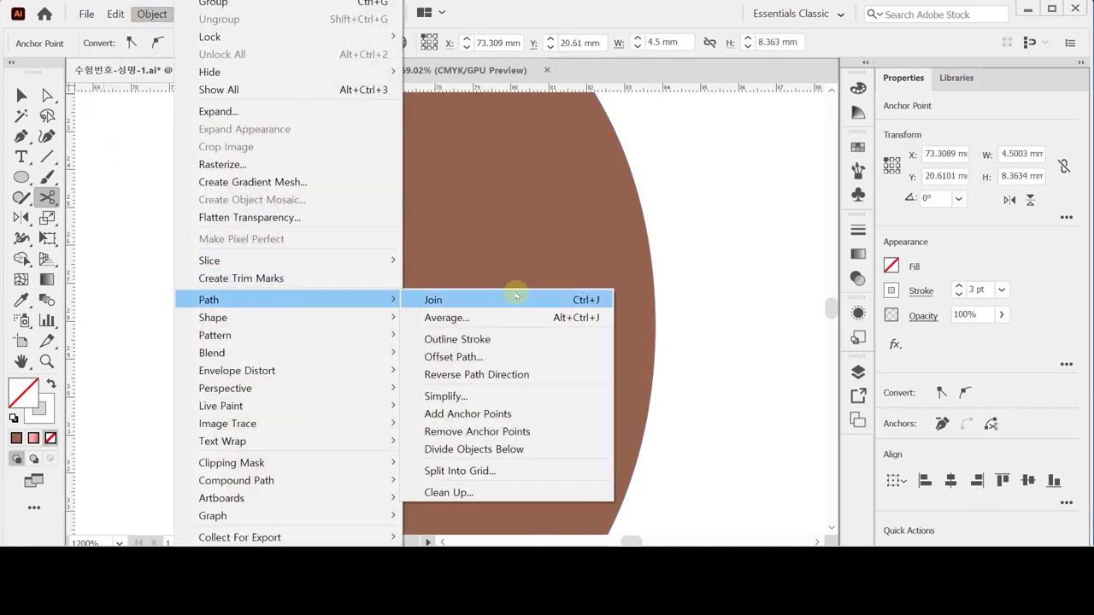
pyautogui.click(513, 342)
pyautogui.moveTo(426, 185)
pyautogui.mouseDown()
pyautogui.moveTo(378, 295)
pyautogui.moveTo(371, 280)
pyautogui.mouseUp()
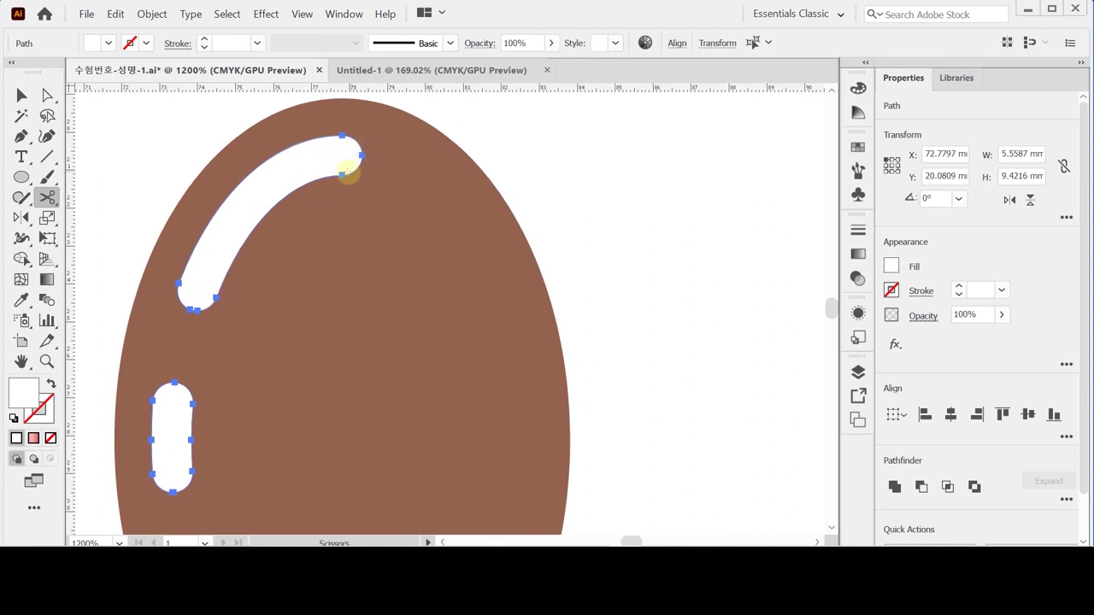
pyautogui.click(342, 174)
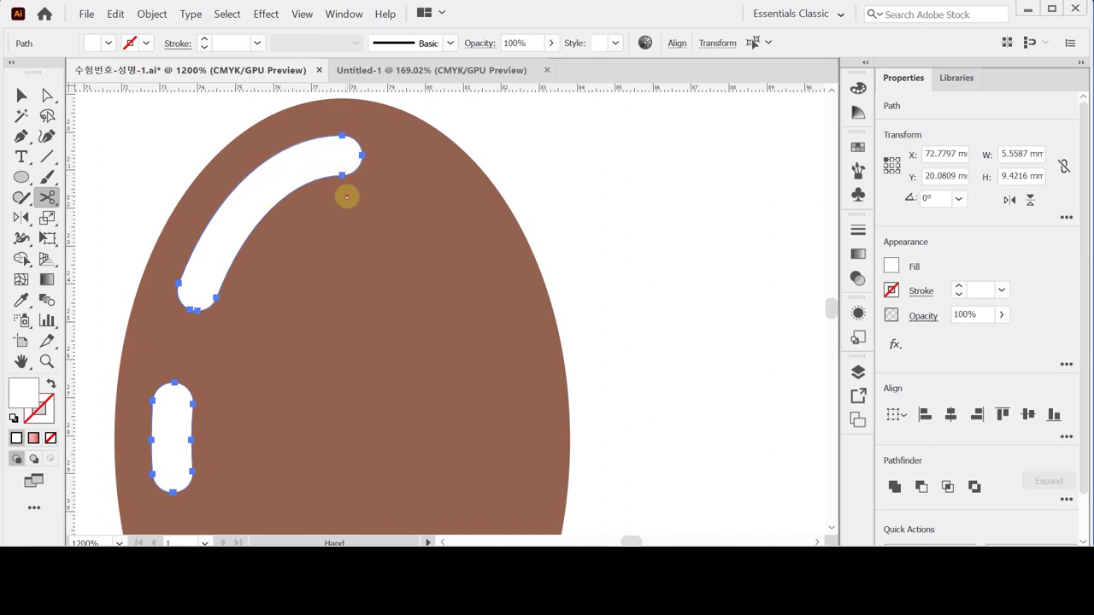
pyautogui.moveTo(347, 196); pyautogui.dragTo(283, 227)
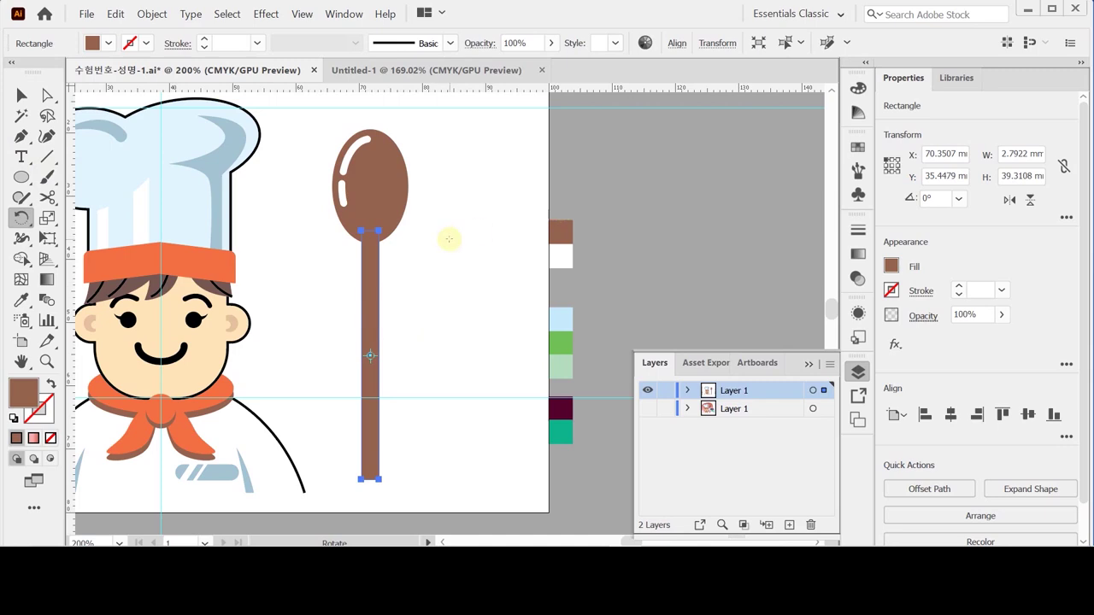
# Select the spoon's bowl, highlights and handle together, save the document, and clear the selection.
pyautogui.press('v')
pyautogui.moveTo(440, 174); pyautogui.dragTo(361, 276)
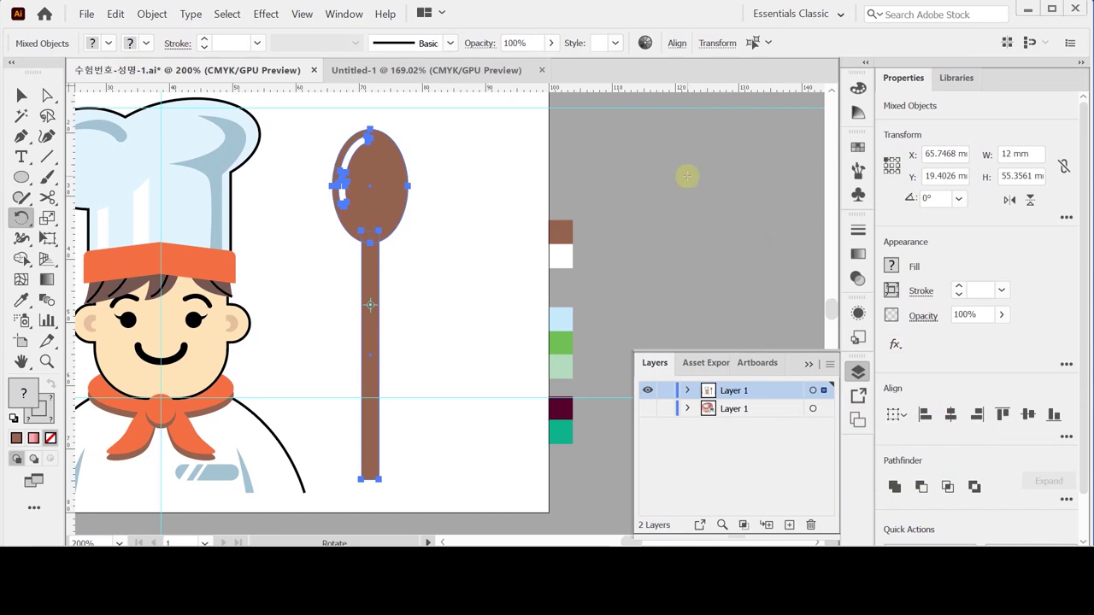
pyautogui.click(859, 372)
pyautogui.press('v')
pyautogui.press('r')
pyautogui.hotkey('ctrl', 's')
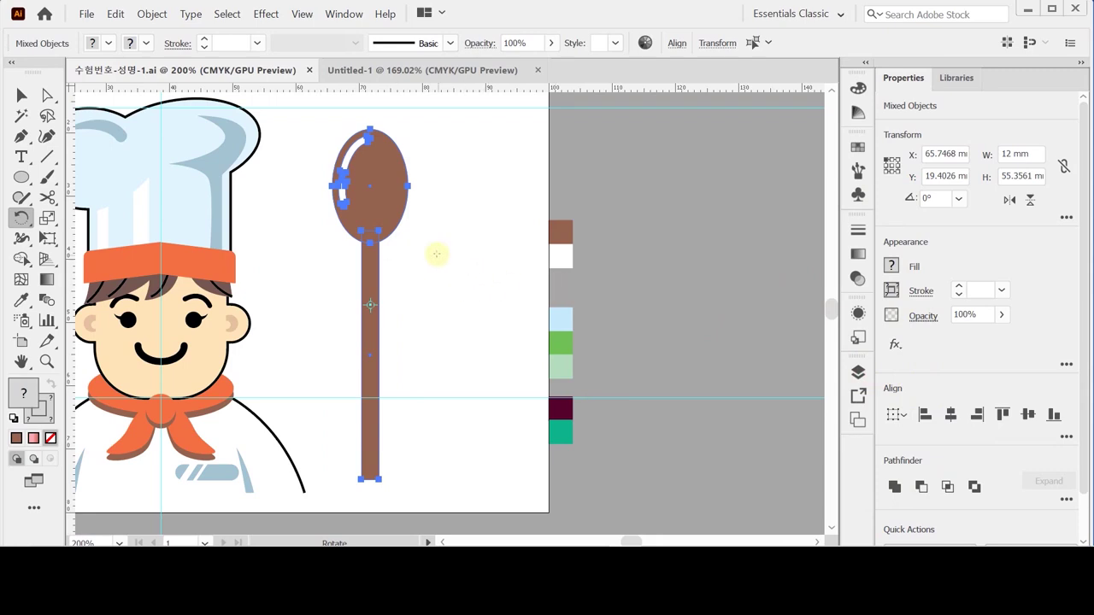
pyautogui.keyDown('ctrl'); pyautogui.click(456, 279); pyautogui.keyUp('ctrl')
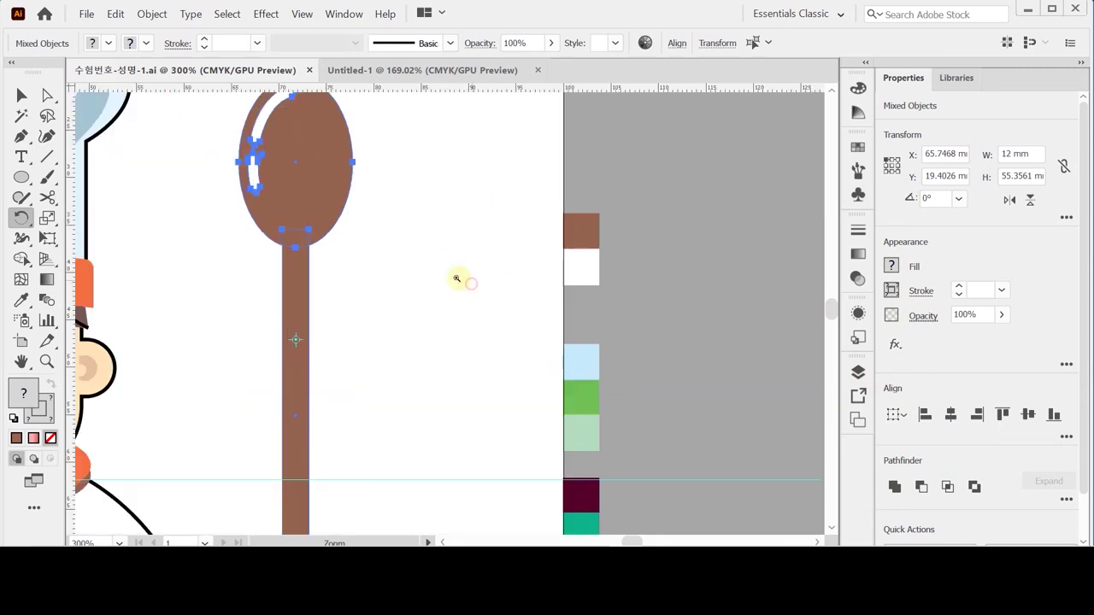
pyautogui.keyDown('ctrl'); pyautogui.click(359, 242); pyautogui.keyUp('ctrl')
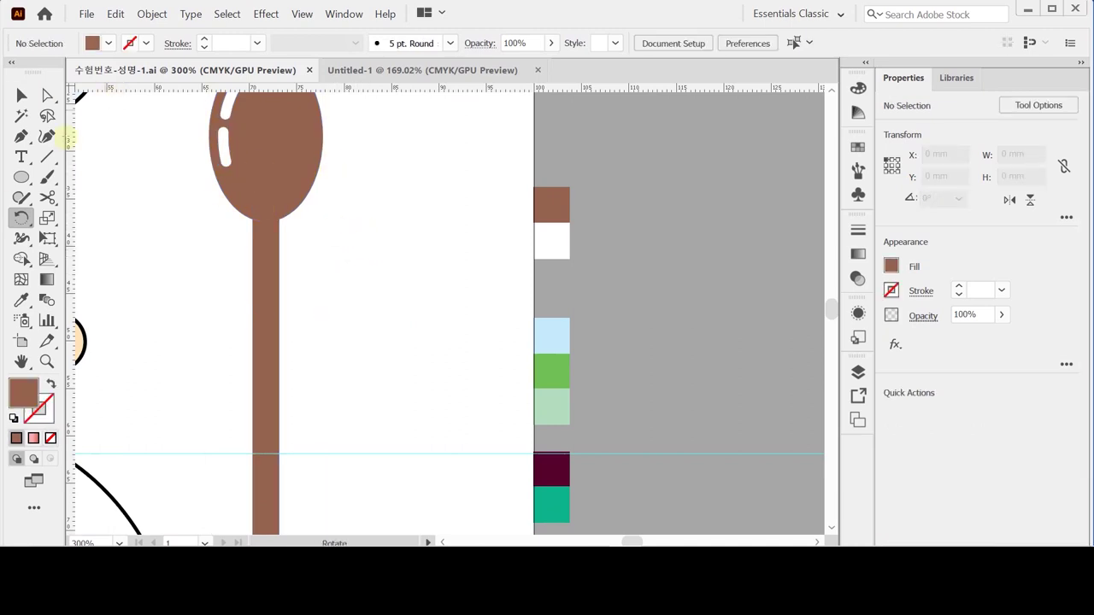
# Draw a 37 mm wide, 16 mm high rectangle starting on the spoon handle just below the bowl.
pyautogui.click(23, 176)
pyautogui.click(94, 177)
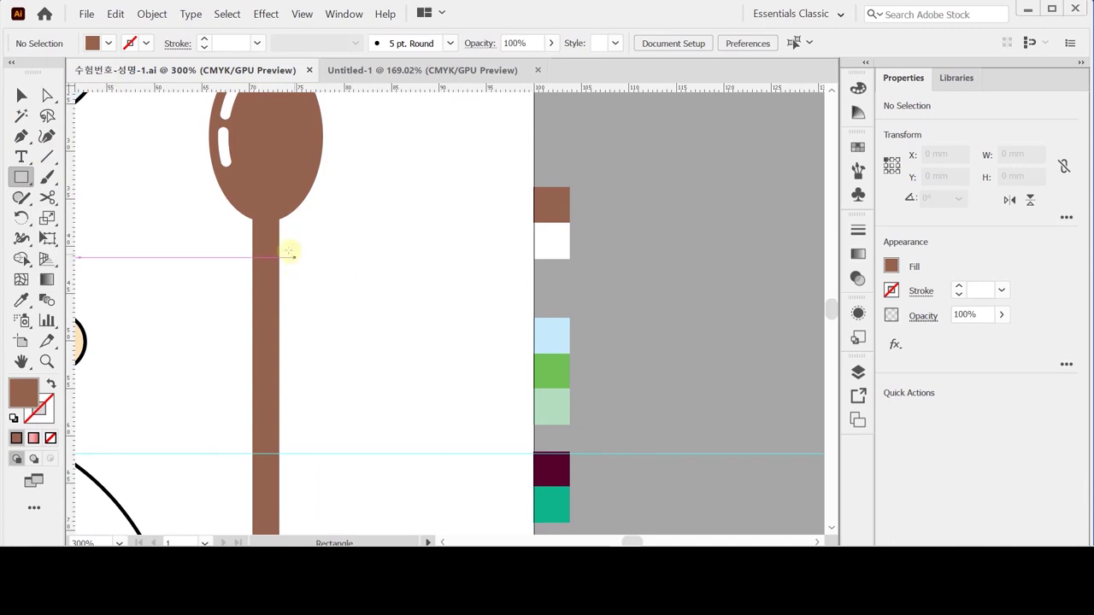
pyautogui.click(265, 240)
pyautogui.write('37')
pyautogui.press('Tab')
pyautogui.write('16')
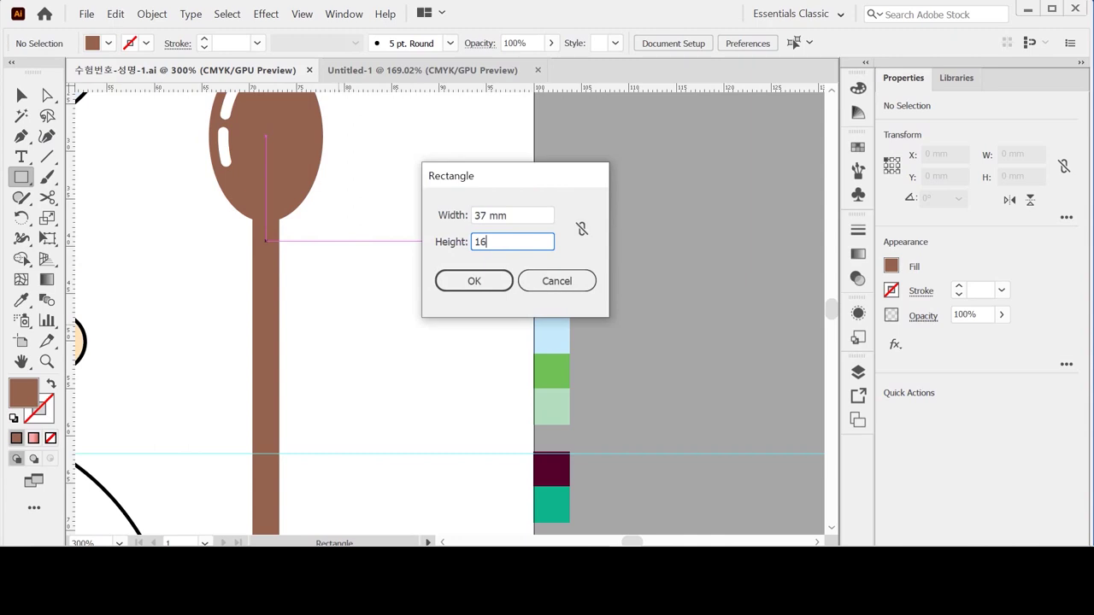
pyautogui.press('Return')
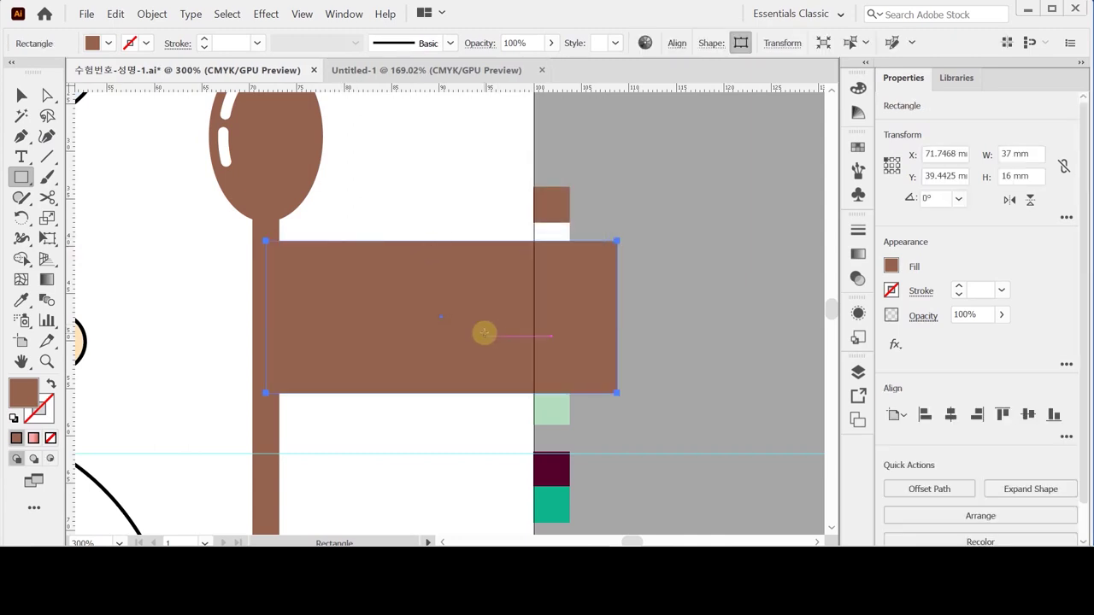
# Move the whole spoon together with the new rectangle left until the rectangle fits inside the artboard, and clear the selection.
pyautogui.press('v')
pyautogui.moveTo(178, 170); pyautogui.dragTo(306, 341)
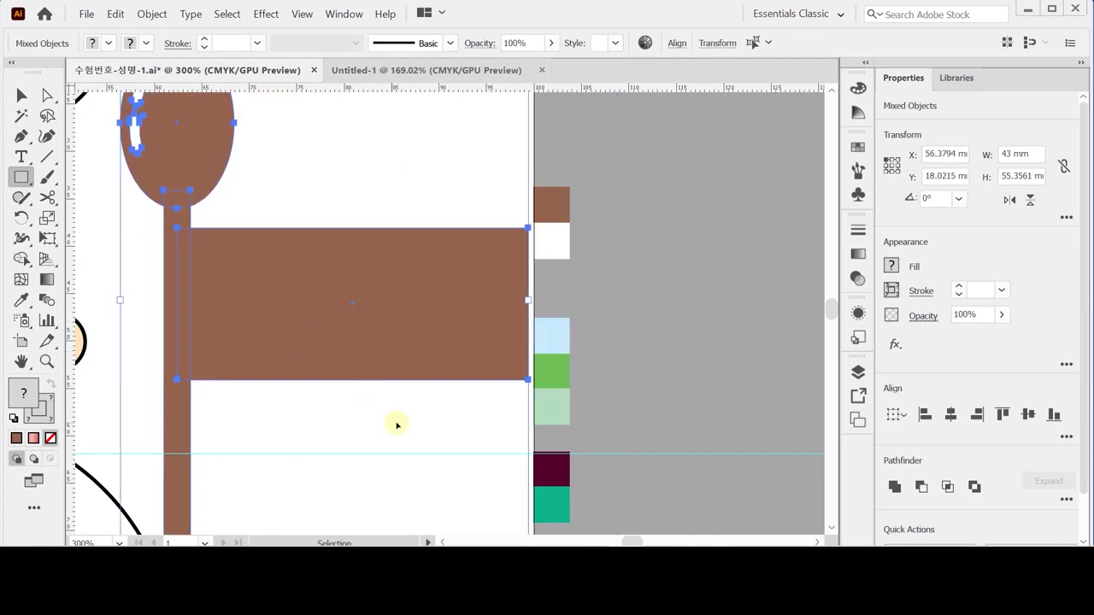
pyautogui.click(399, 424)
# Fill the rectangle with the light blue colour sample and shift it slightly left so it covers the spoon handle's full width.
pyautogui.click(391, 361)
pyautogui.press('i')
pyautogui.click(558, 336)
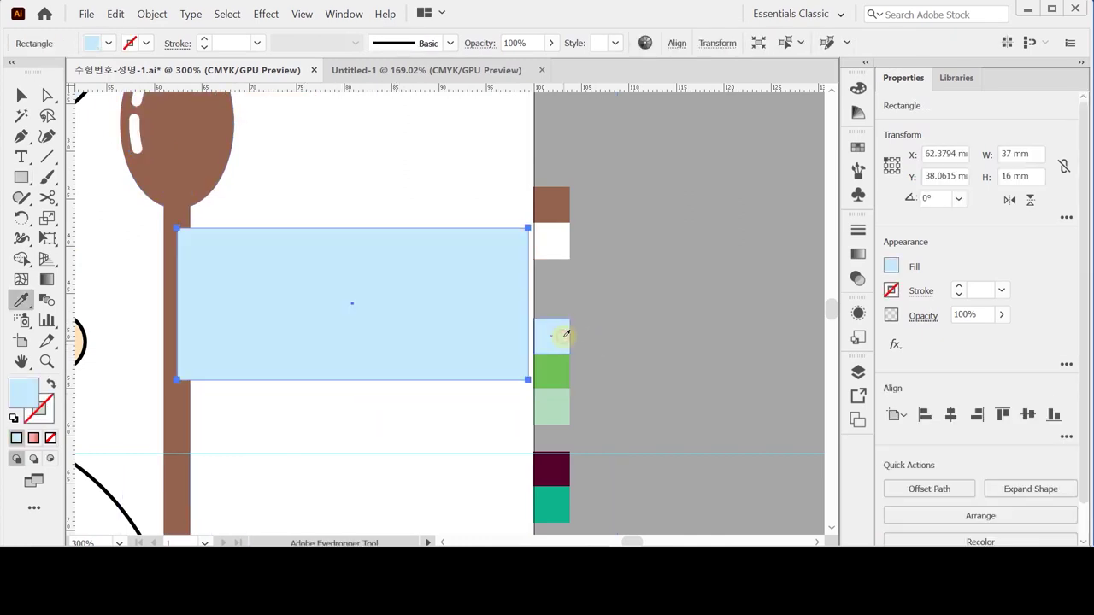
pyautogui.keyDown('ctrl'); pyautogui.click(430, 434); pyautogui.keyUp('ctrl')
pyautogui.keyDown('ctrl'); pyautogui.click(393, 321); pyautogui.keyUp('ctrl')
pyautogui.moveTo(392, 321); pyautogui.dragTo(370, 324)
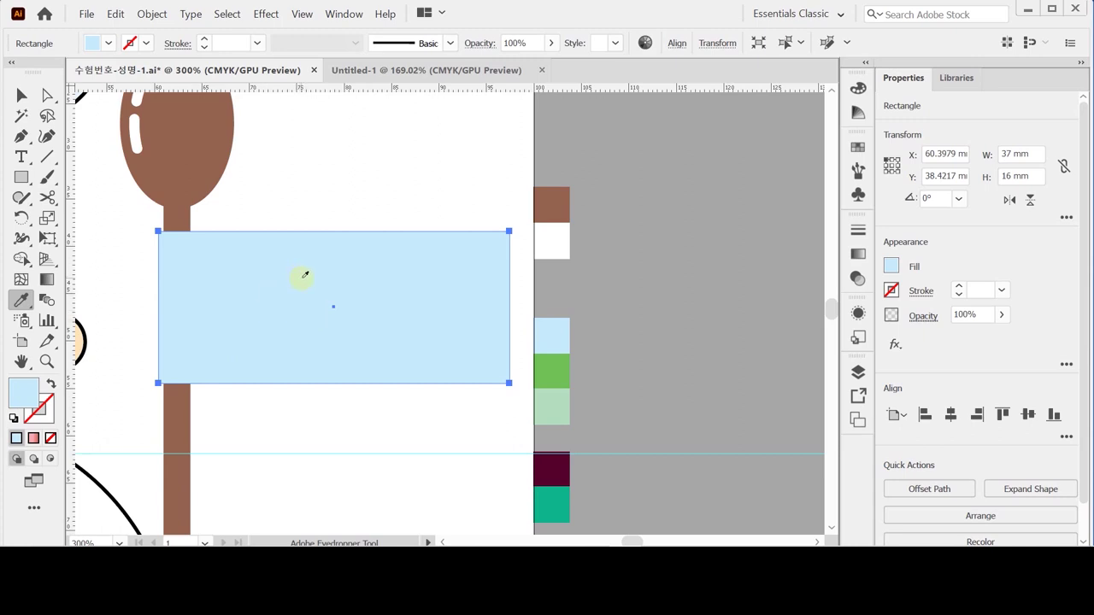
# Apply a horizontal Arch warp effect with an 8% bend to the light blue rectangle.
pyautogui.click(895, 345)
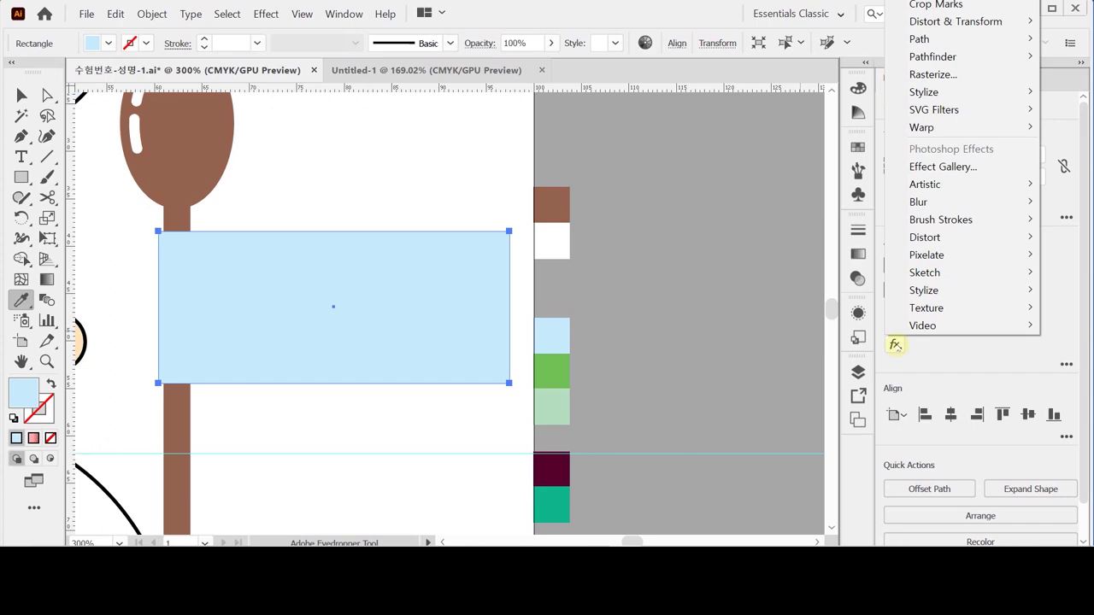
pyautogui.moveTo(986, 121)
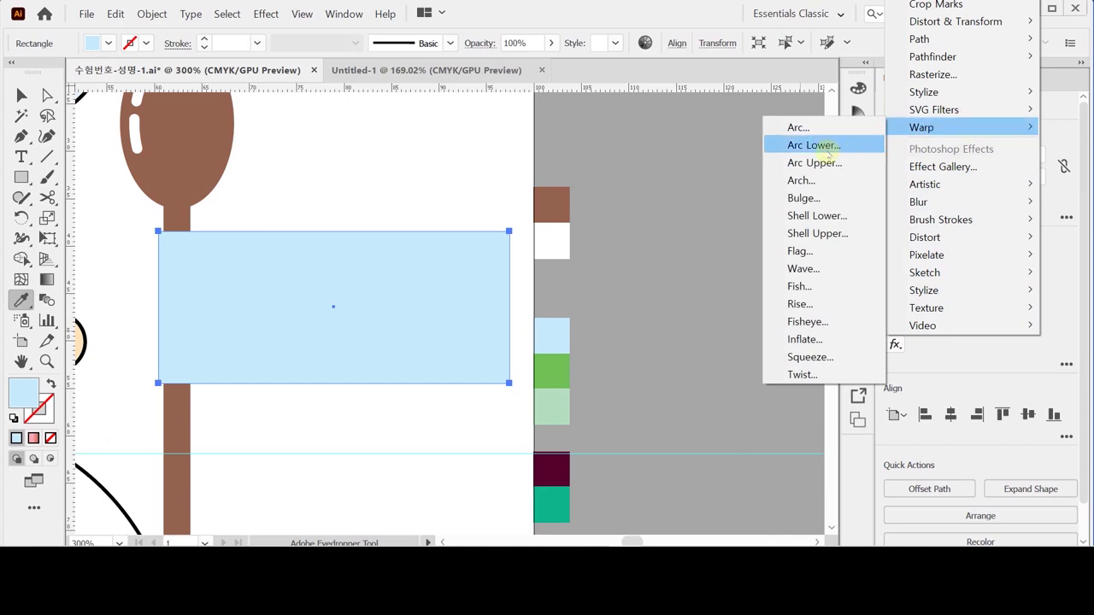
pyautogui.click(825, 186)
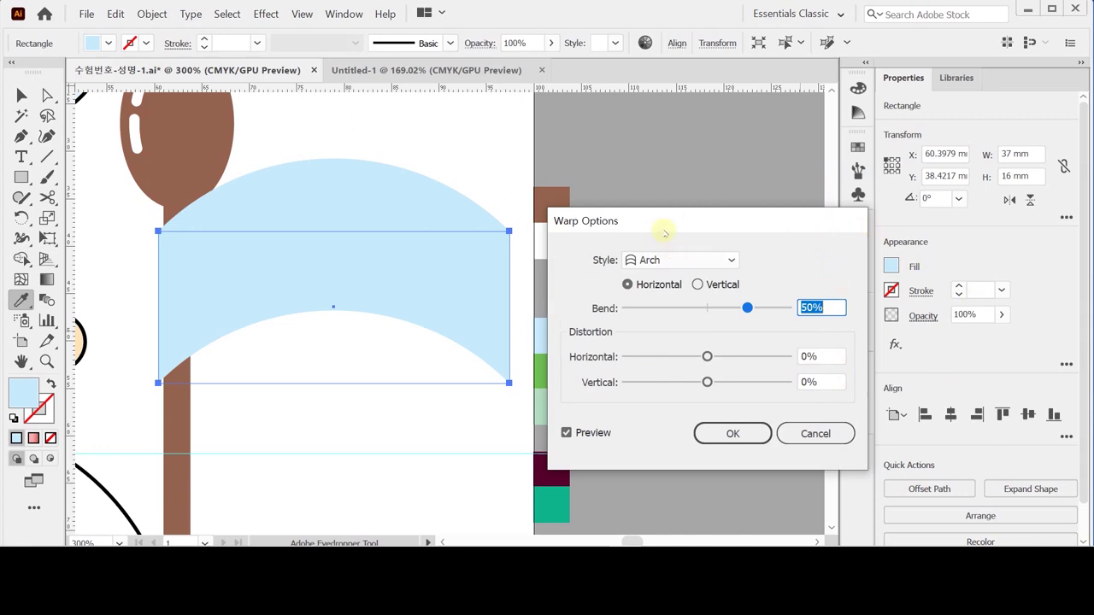
pyautogui.moveTo(657, 223); pyautogui.dragTo(655, 196)
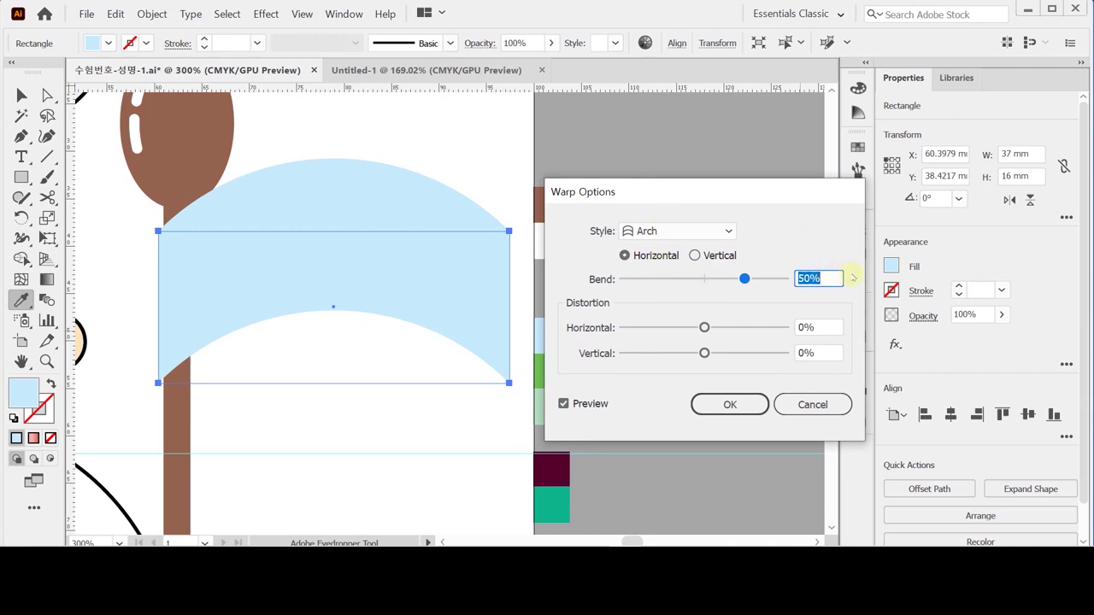
pyautogui.write('8')
pyautogui.press('Tab')
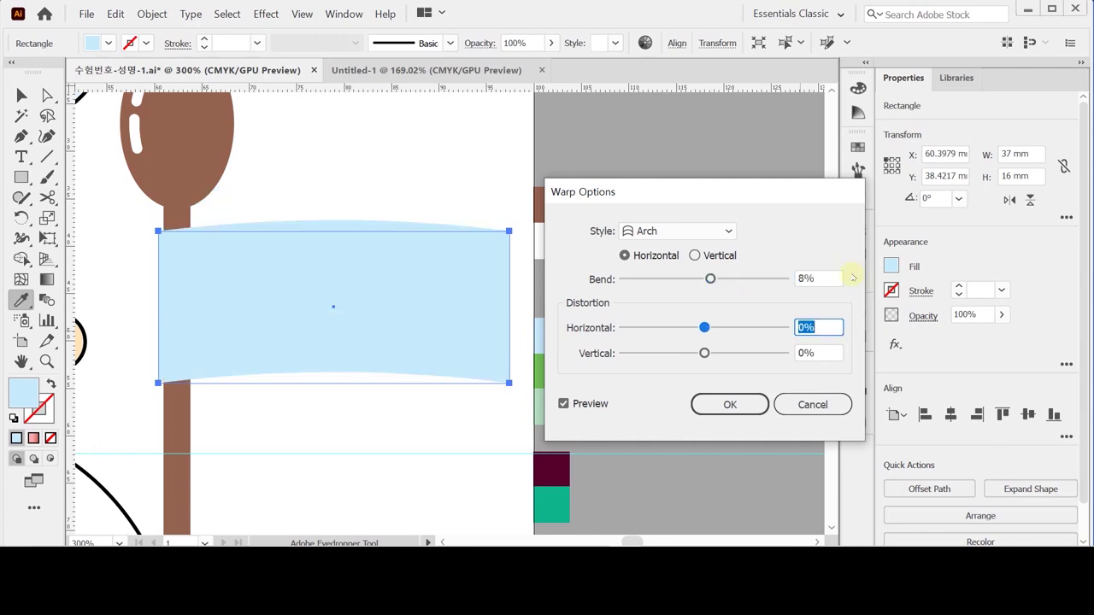
pyautogui.press('Return')
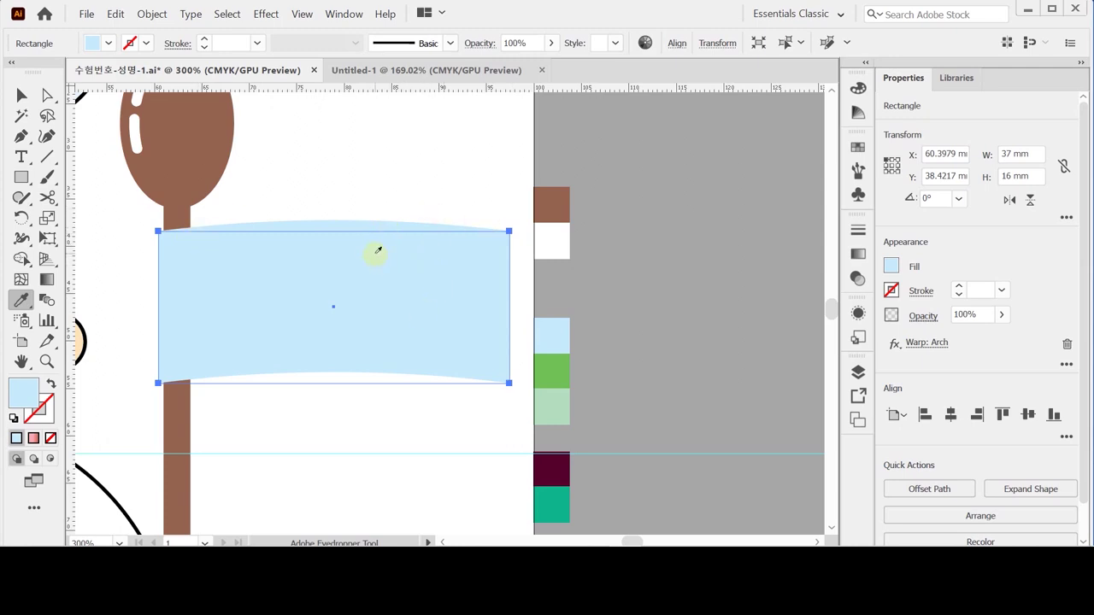
# Expand the appearance of the arched light blue banner into an editable path and save the document.
pyautogui.click(152, 14)
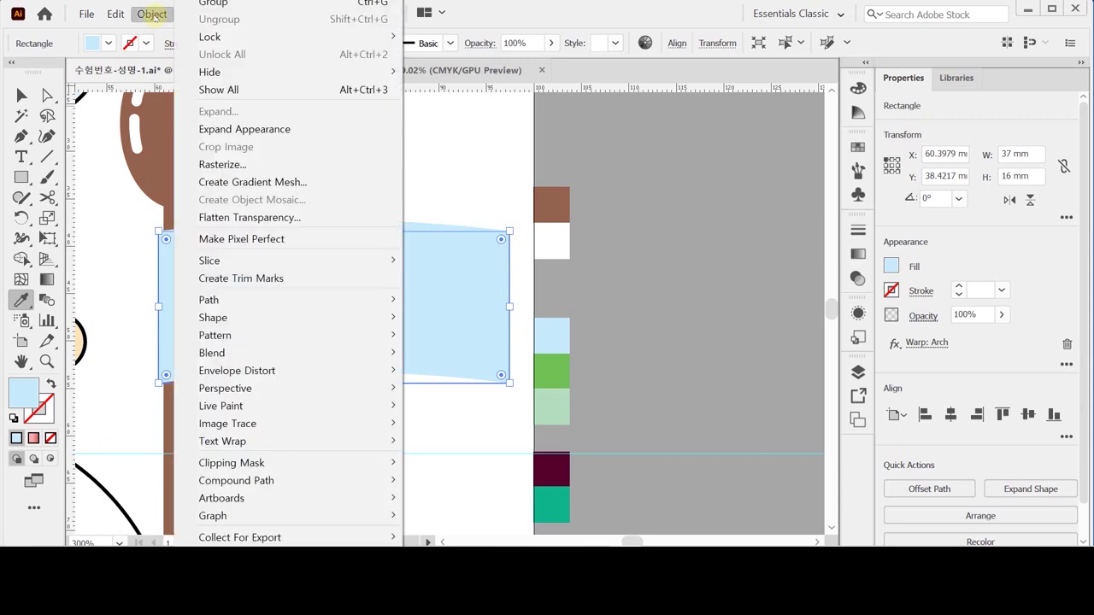
pyautogui.click(339, 133)
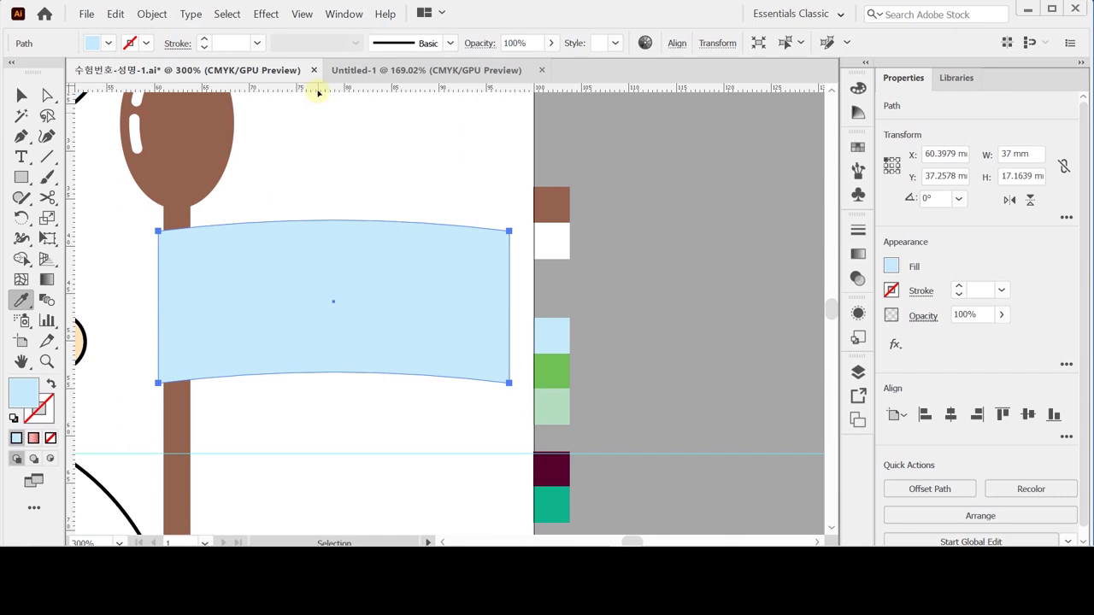
pyautogui.press('ctrl')
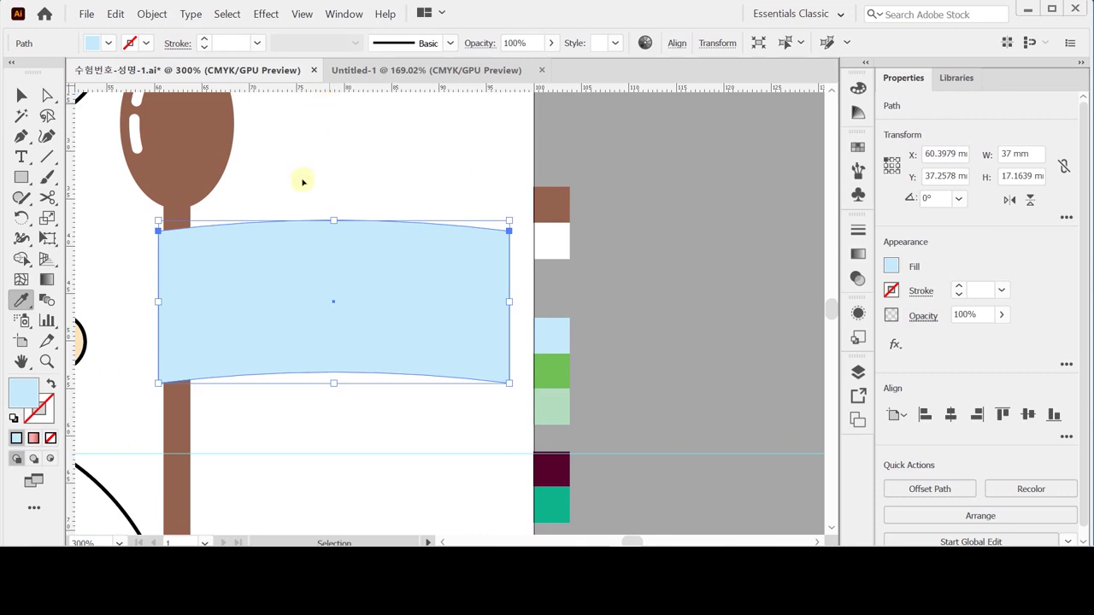
pyautogui.hotkey('ctrl', 's')
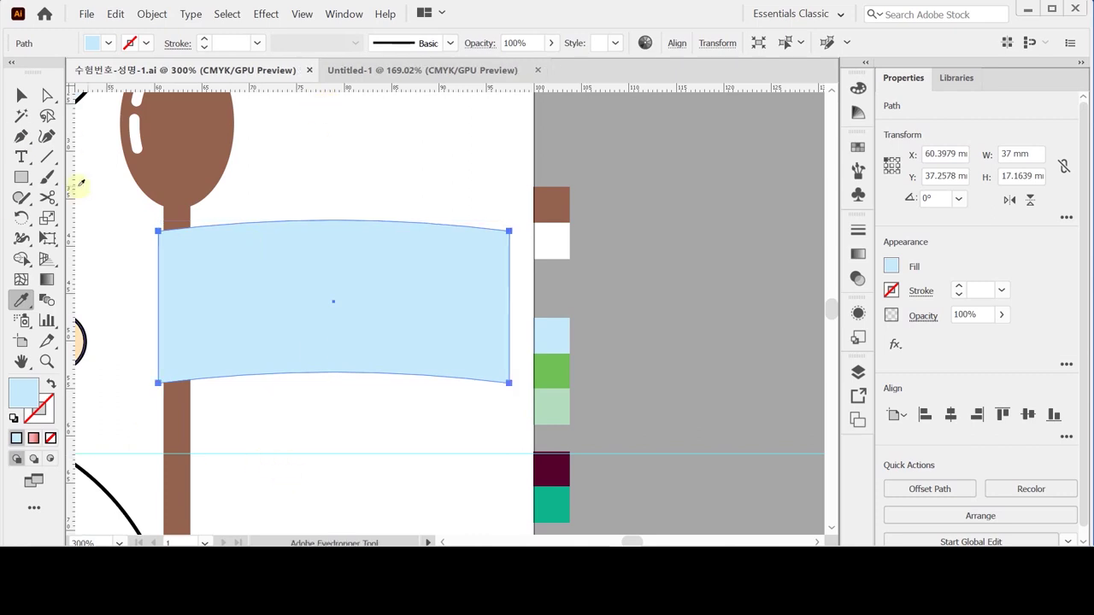
# Draw an 18 mm wide, 13 mm high rectangle below the right half of the light blue banner.
pyautogui.click(22, 177)
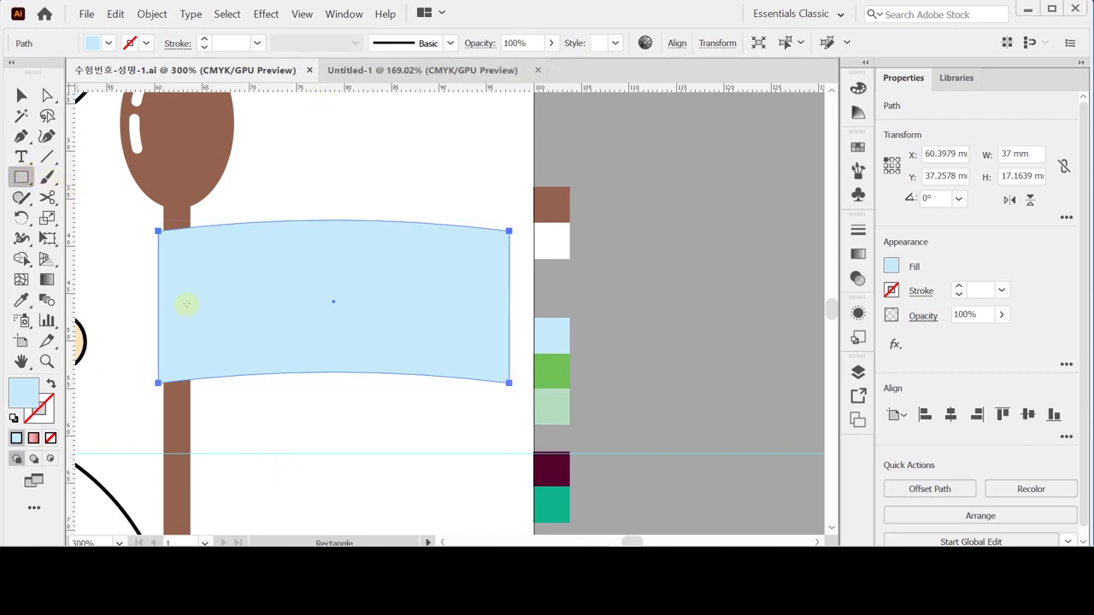
pyautogui.click(359, 373)
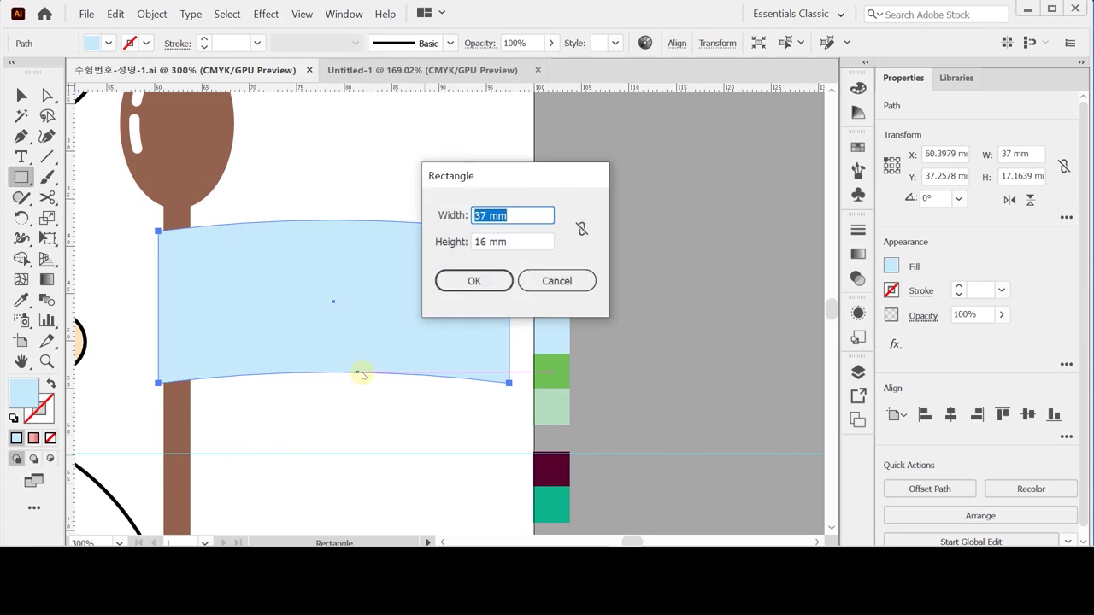
pyautogui.write('18')
pyautogui.press('Tab')
pyautogui.write('13')
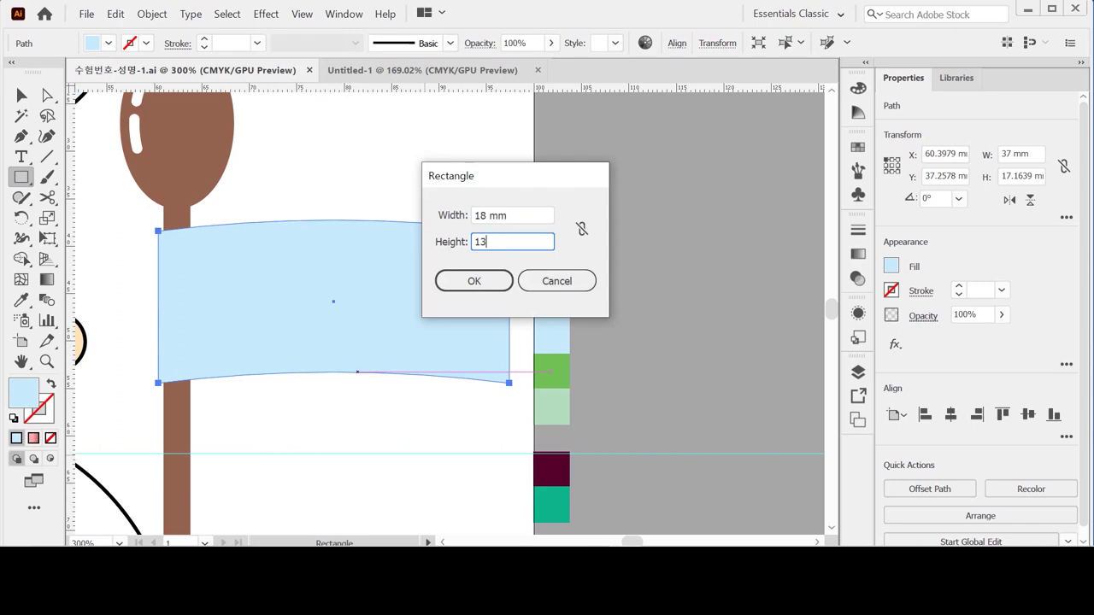
pyautogui.press('Return')
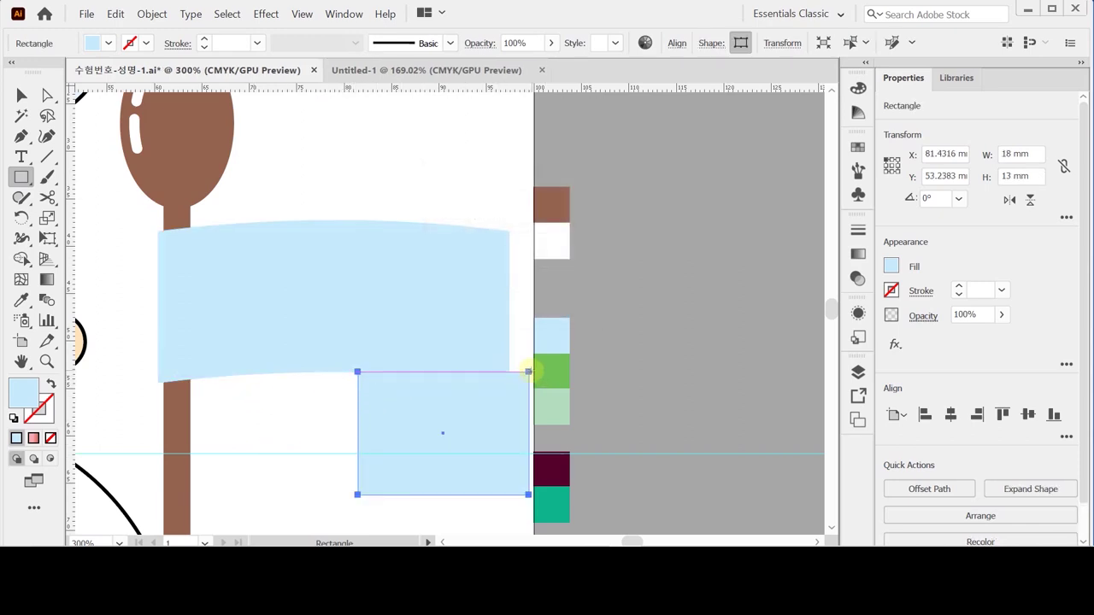
# Fill the small rectangle with the pale green colour sample and move it up to overlap the banner's lower-right corner.
pyautogui.press('i')
pyautogui.click(554, 366)
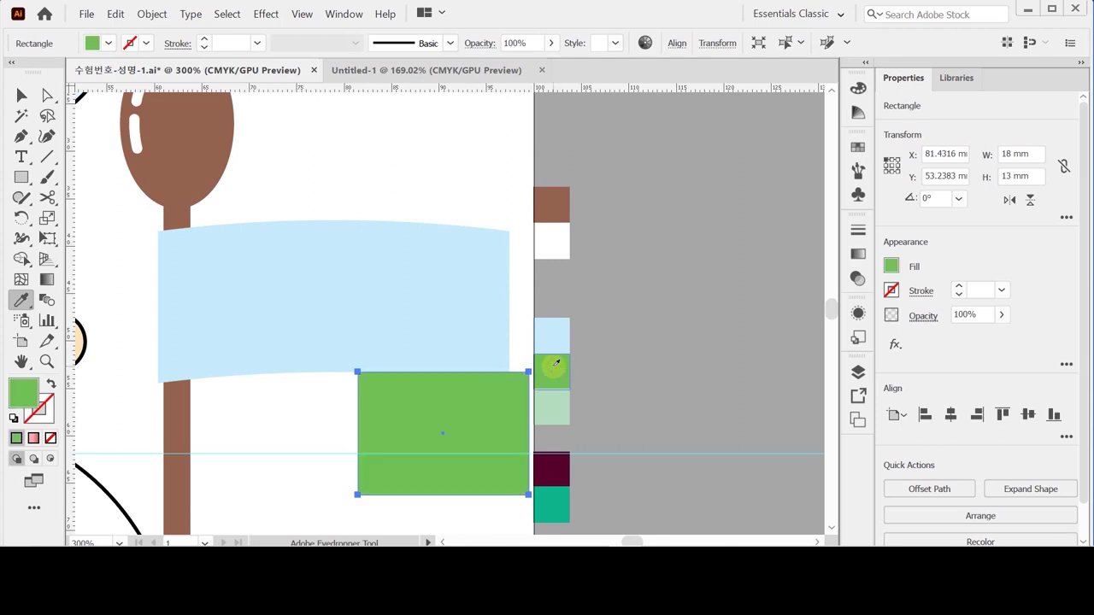
pyautogui.click(554, 401)
pyautogui.moveTo(456, 440); pyautogui.dragTo(462, 351)
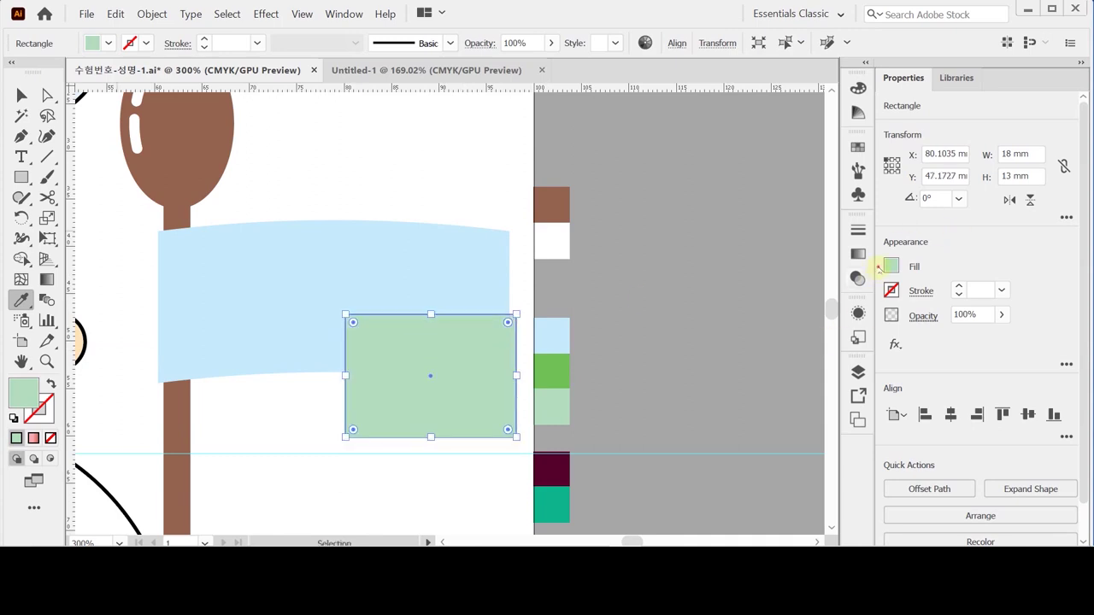
pyautogui.click(891, 267)
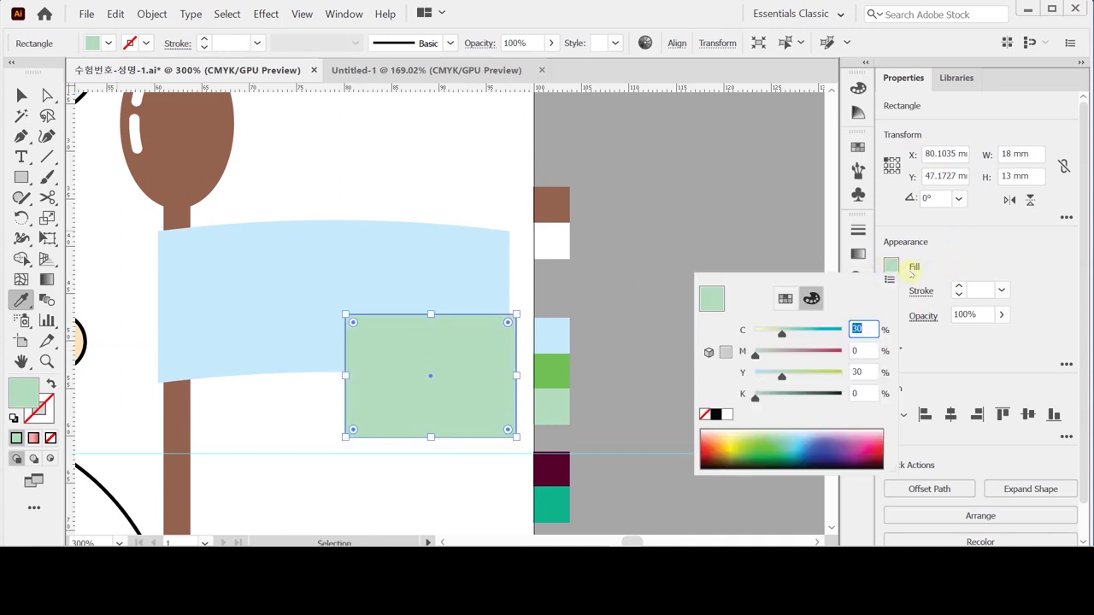
pyautogui.click(909, 272)
pyautogui.click(891, 268)
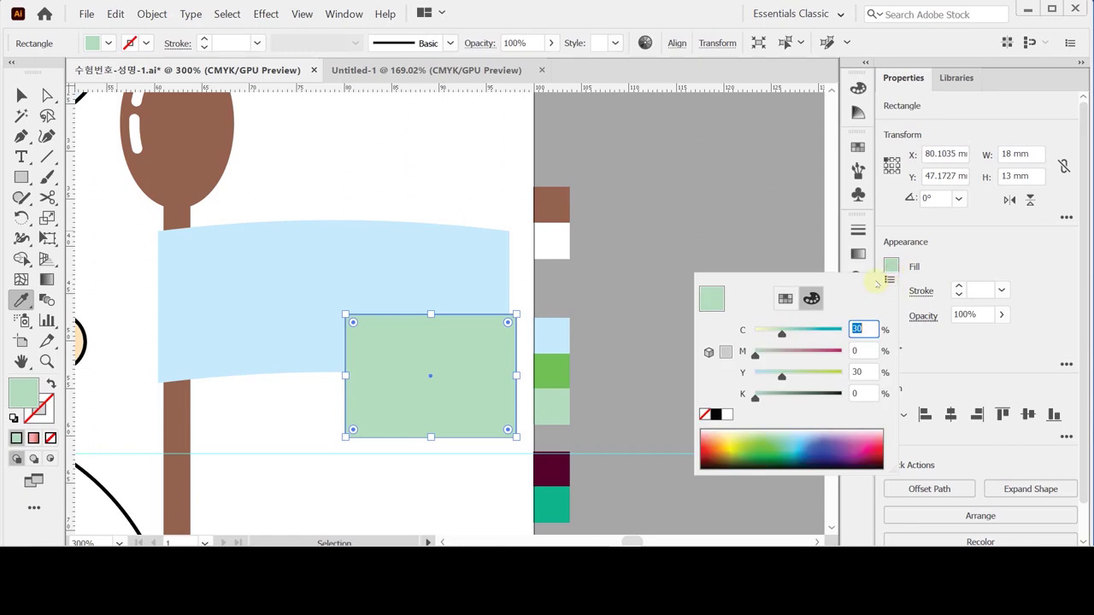
pyautogui.click(257, 437)
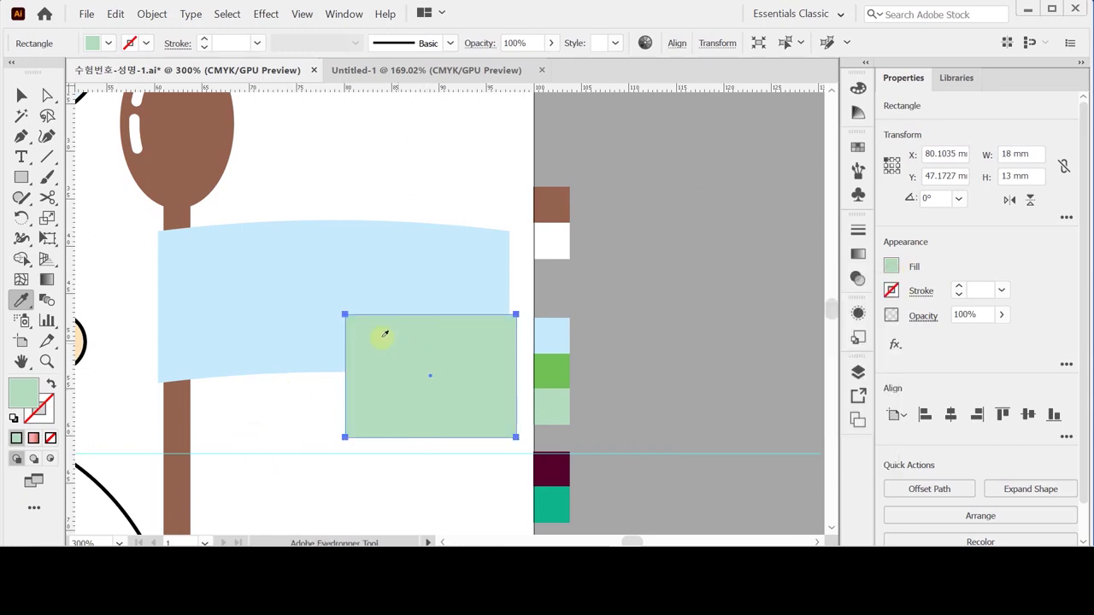
# Add anchor points at the middle of each side of the pale green rectangle.
pyautogui.click(151, 13)
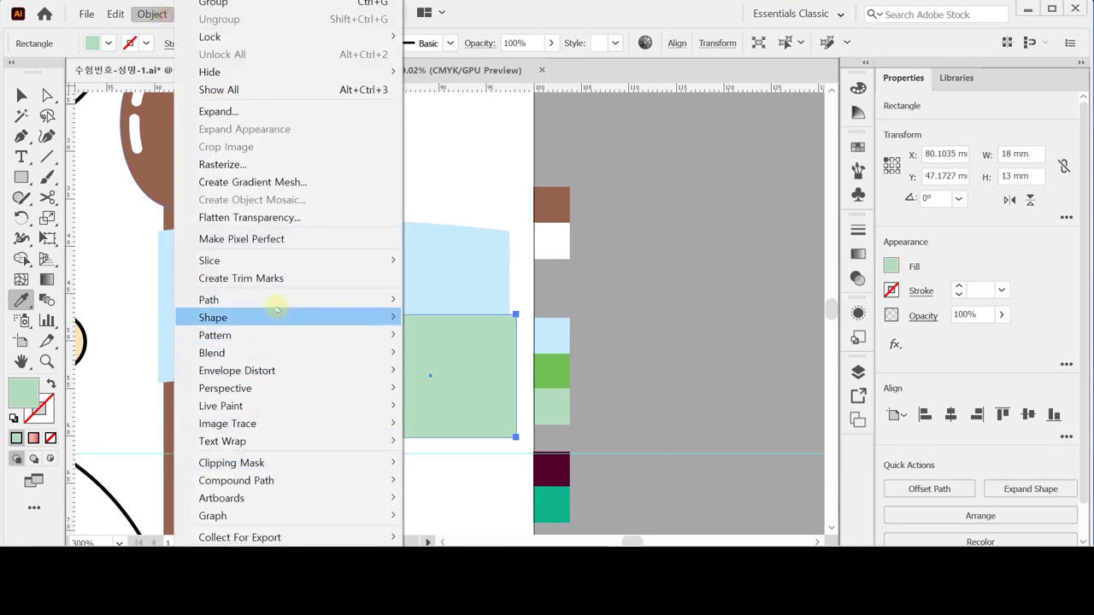
pyautogui.moveTo(273, 300)
pyautogui.click(549, 420)
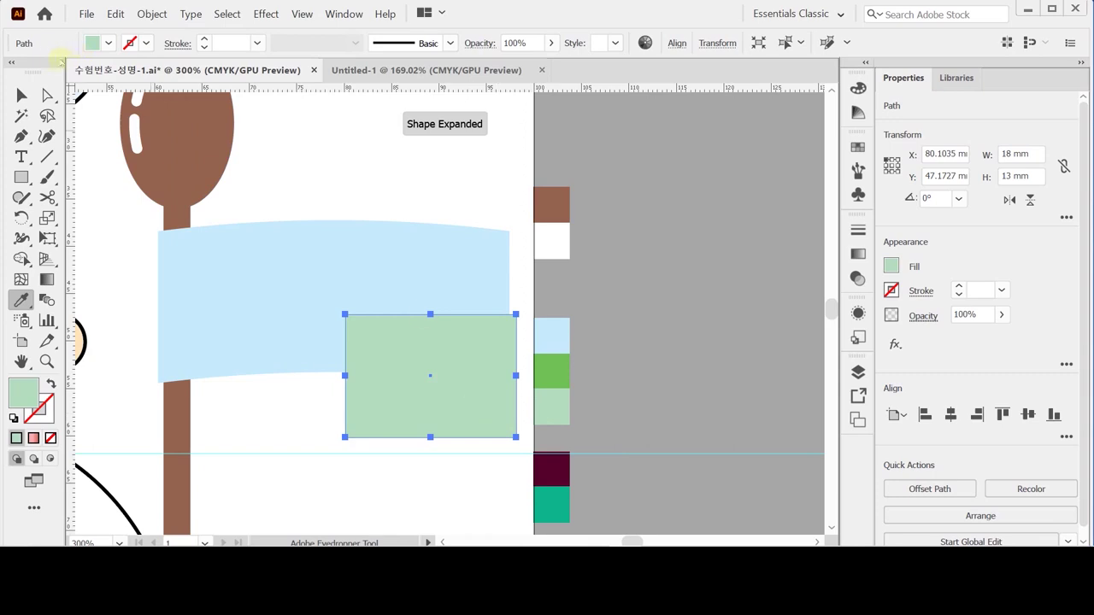
# Move the middle anchor point of the green rectangle's right side about 4 mm inward to form a ribbon-tail notch.
pyautogui.click(47, 94)
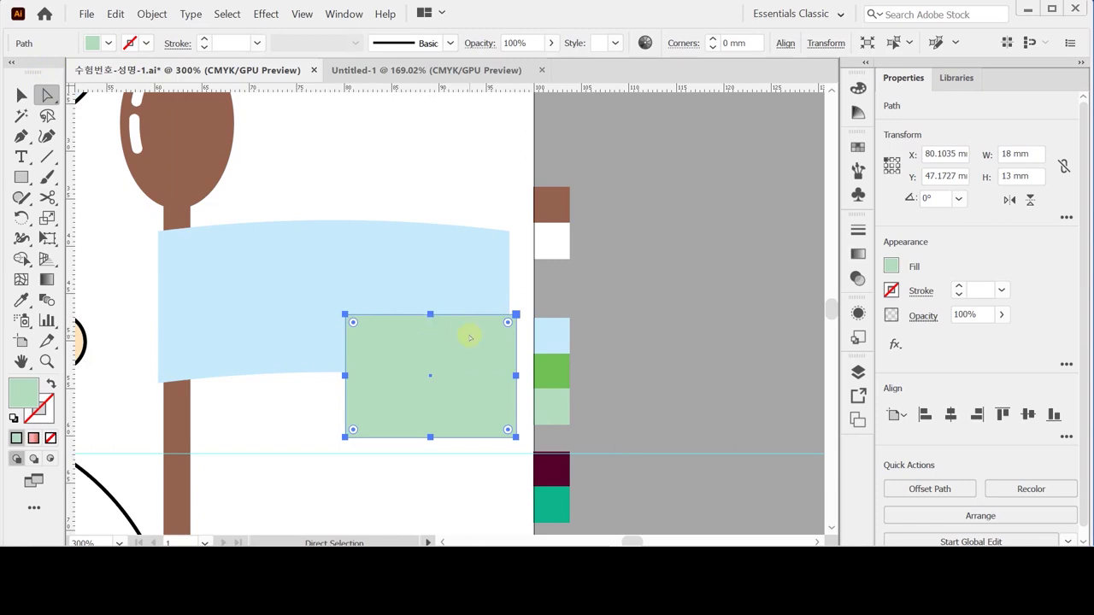
pyautogui.click(516, 376)
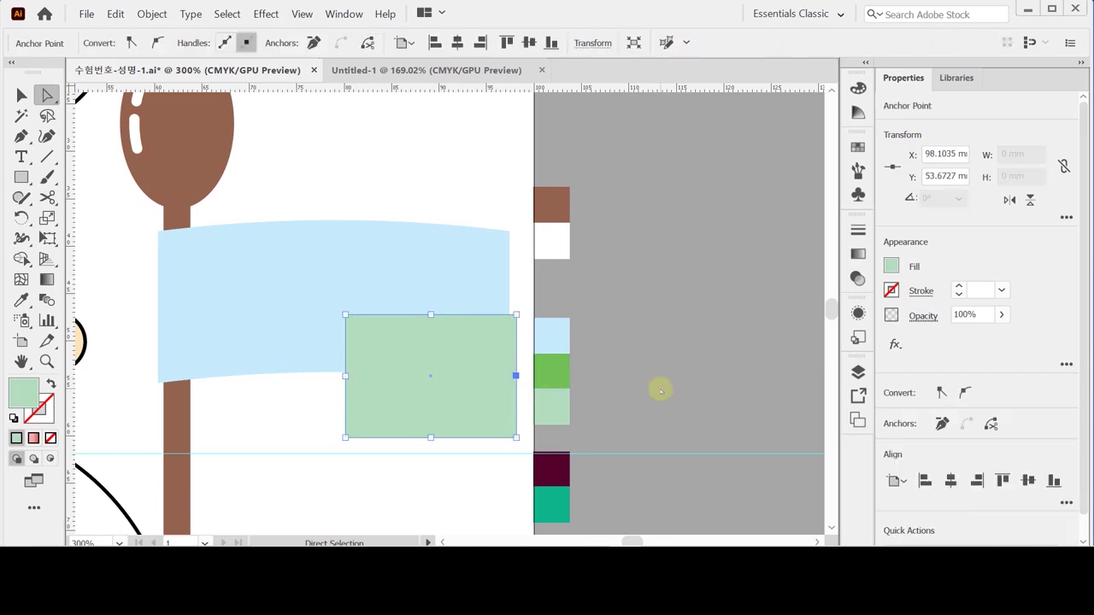
pyautogui.press('Left')
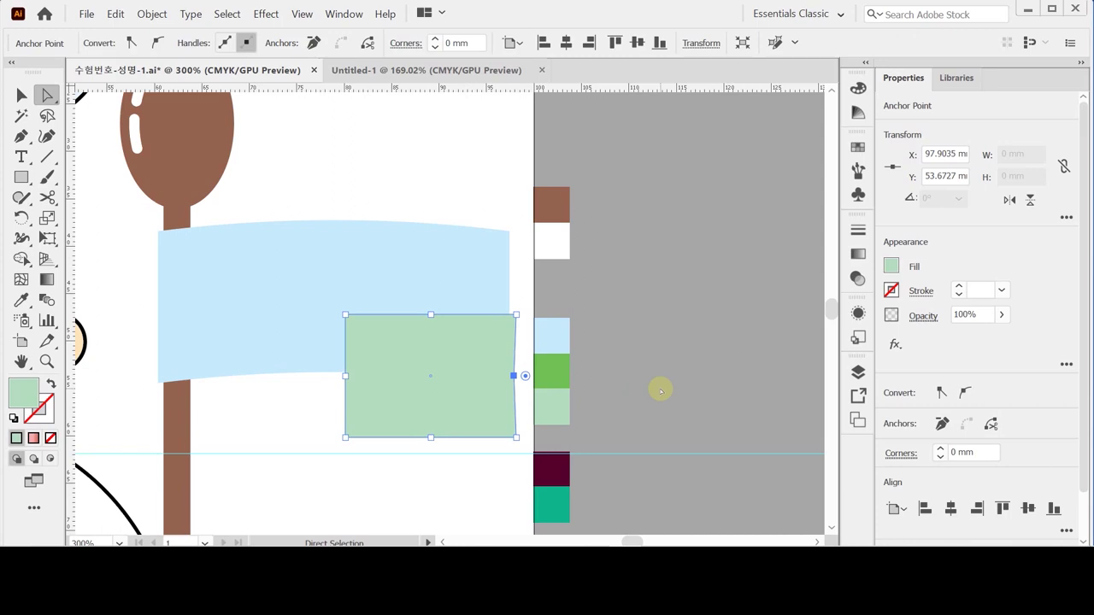
pyautogui.press('Left')
pyautogui.press('Left')
pyautogui.press('Left')
pyautogui.press('Left')
pyautogui.press('Left')
pyautogui.press('Left')
pyautogui.press('Left')
pyautogui.press('Left')
pyautogui.press('Left')
pyautogui.press('Left')
pyautogui.press('Left')
pyautogui.press('Left')
pyautogui.press('Left')
pyautogui.press('Left')
pyautogui.press('Left')
pyautogui.press('Left')
pyautogui.press('Left')
pyautogui.press('Left')
pyautogui.press('Left')
pyautogui.press('Left')
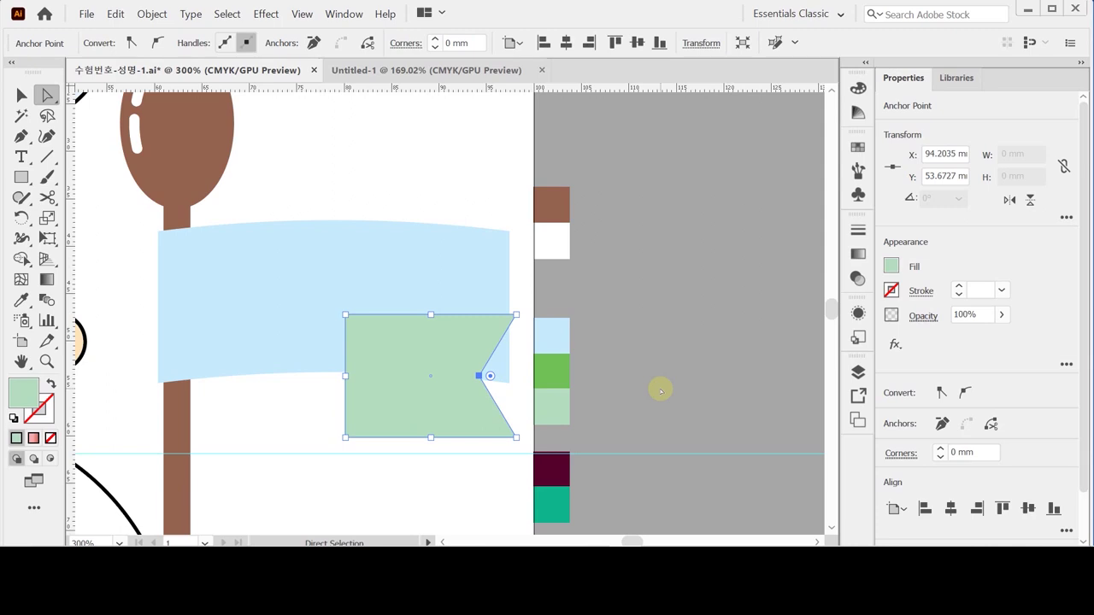
# Select the whole pale green ribbon tail and rotate it by -10°.
pyautogui.click(411, 392)
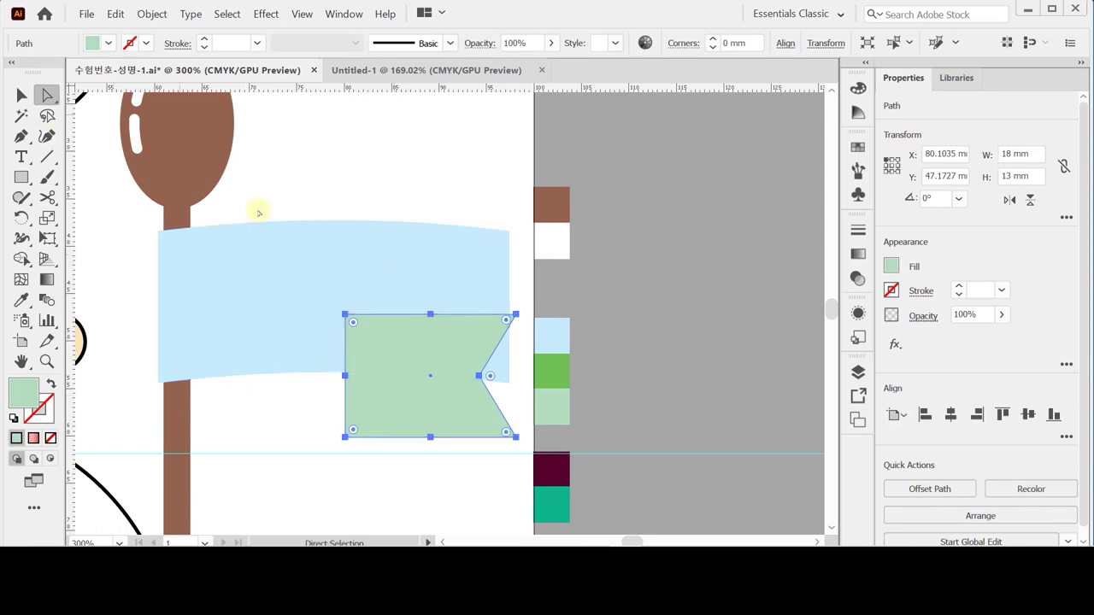
pyautogui.click(22, 220)
pyautogui.doubleClick(23, 220)
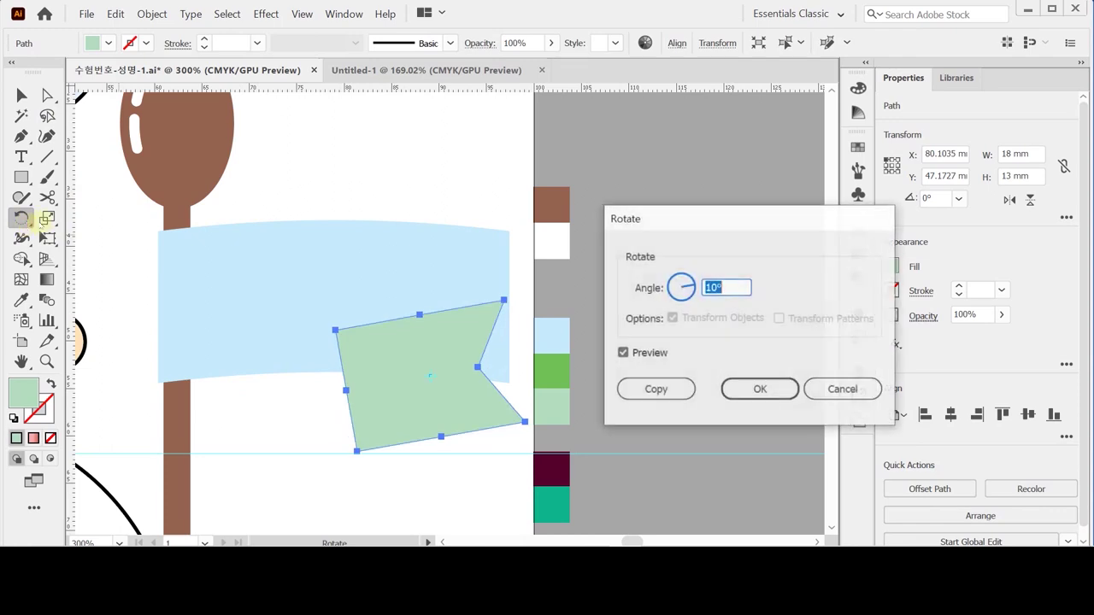
pyautogui.write('-10')
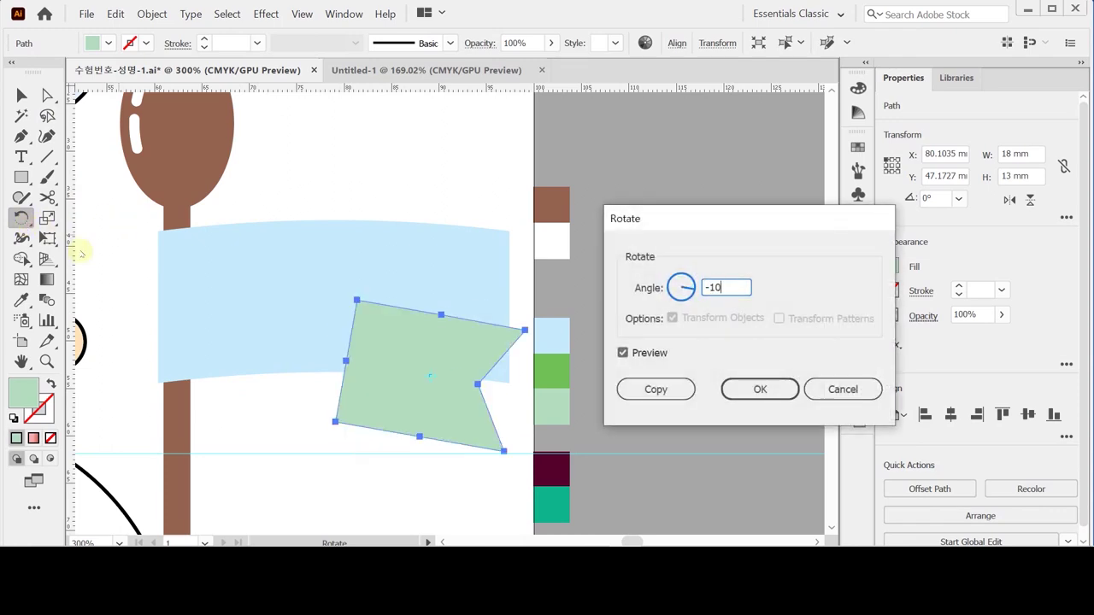
pyautogui.press('Return')
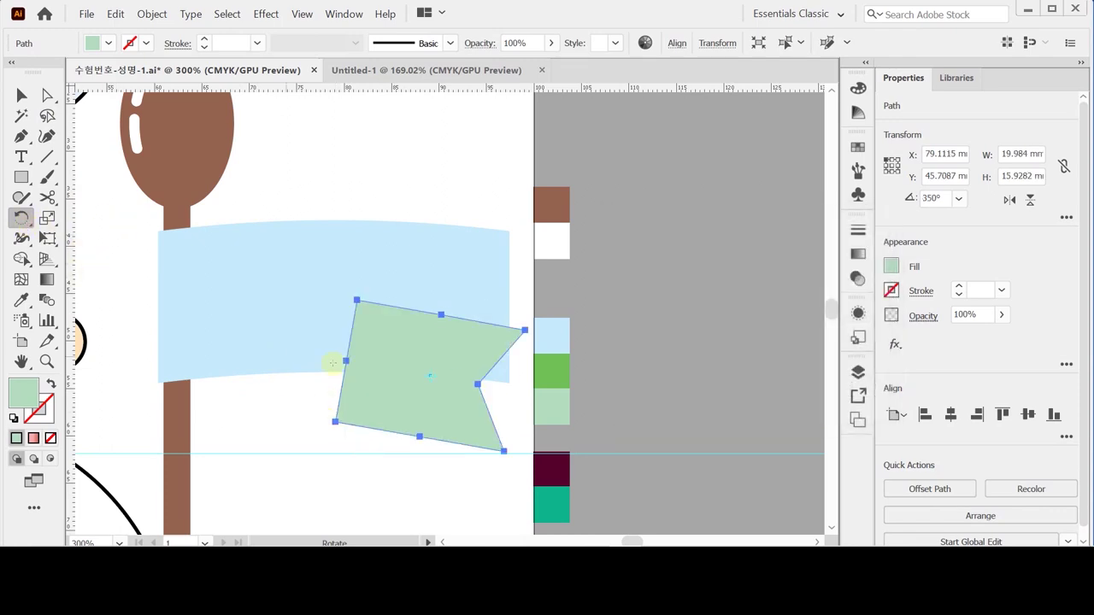
# Move the pale green ribbon tail about 4 mm to the right and send it behind the light blue banner.
pyautogui.moveTo(454, 373); pyautogui.dragTo(467, 391)
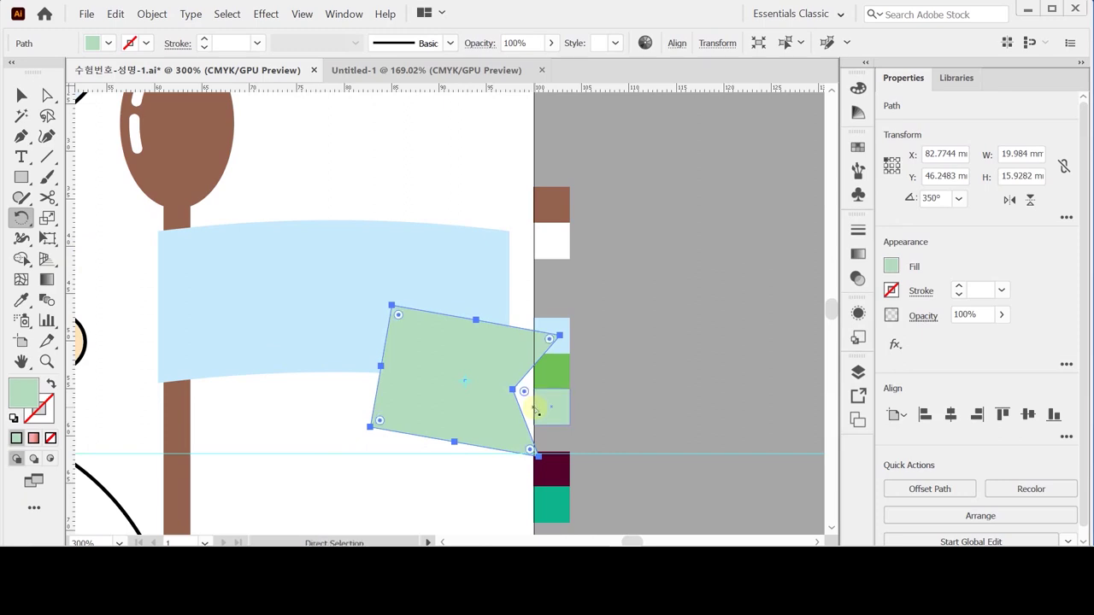
pyautogui.hotkey('ctrl', '[')
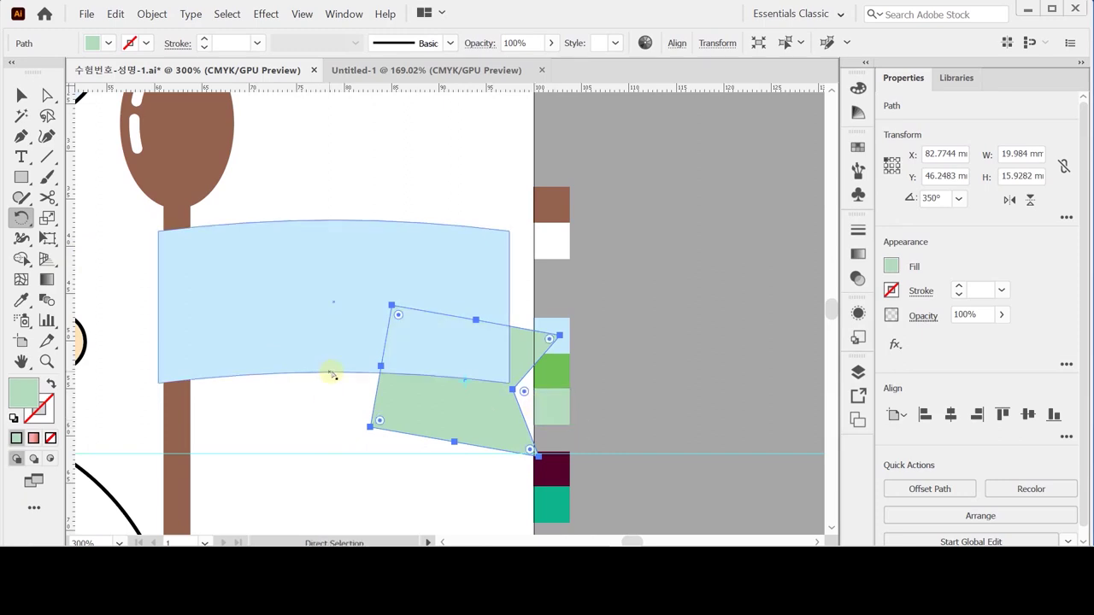
pyautogui.hotkey('ctrl', 'shift', 'a')
# Draw a closed triangle in the darker green sample colour between the tail's lower-left corner, the banner's lower-right corner and a point straight above the tail corner.
pyautogui.press('p')
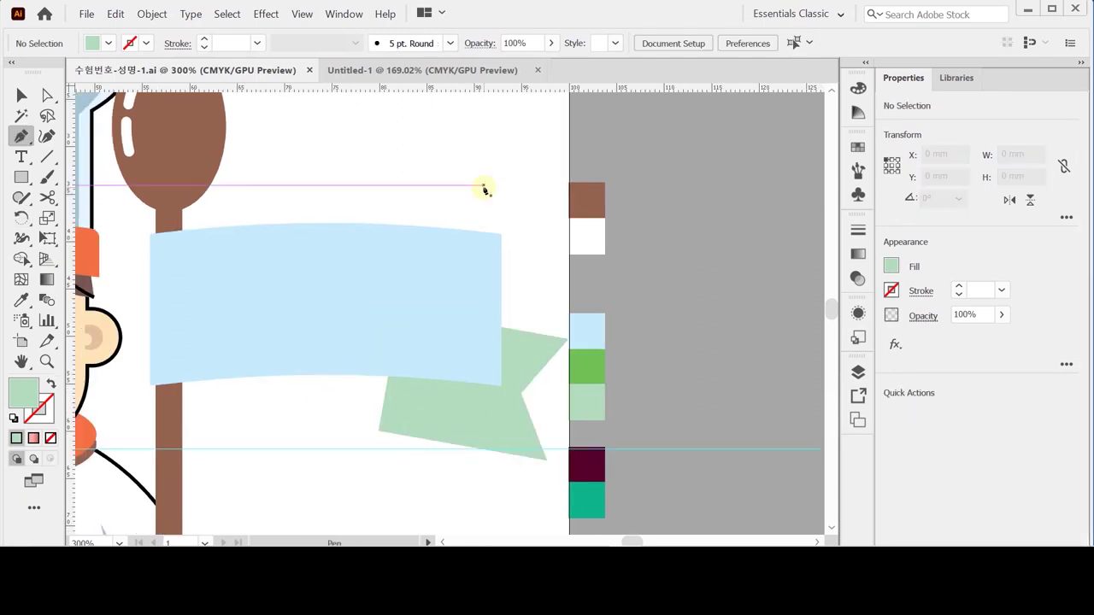
pyautogui.keyDown('ctrl'); pyautogui.click(653, 374); pyautogui.keyUp('ctrl')
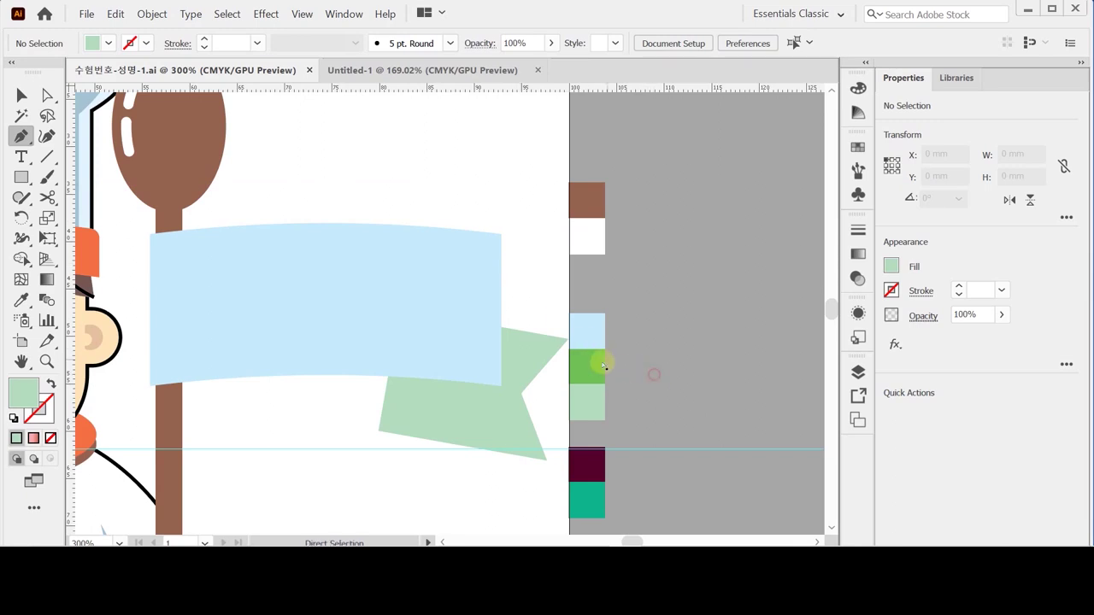
pyautogui.keyDown('ctrl'); pyautogui.click(603, 366); pyautogui.keyUp('ctrl')
pyautogui.keyDown('ctrl'); pyautogui.click(653, 392); pyautogui.keyUp('ctrl')
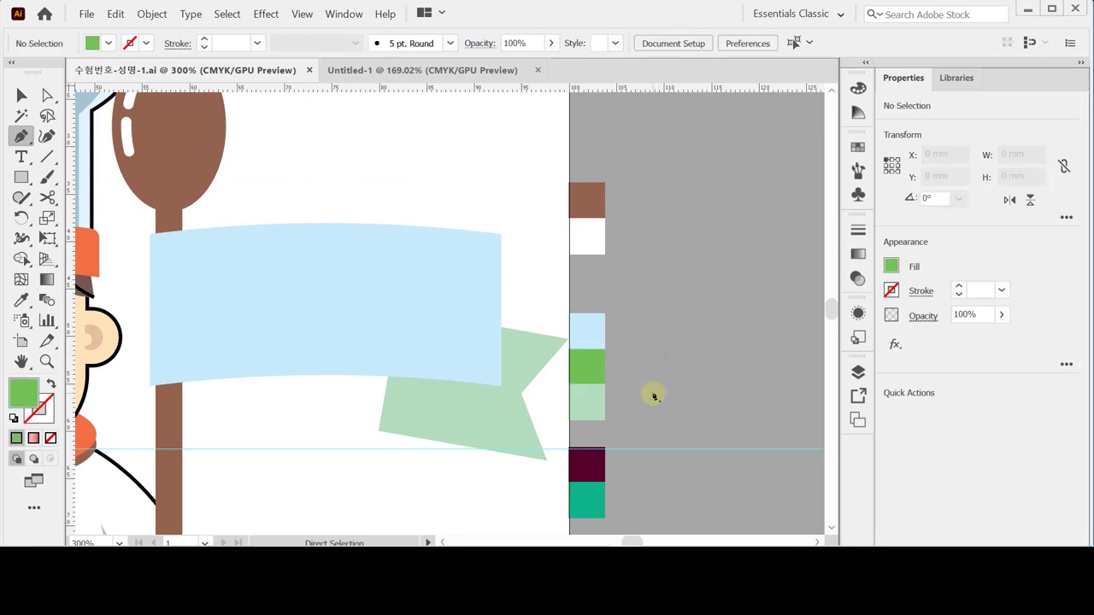
pyautogui.click(378, 430)
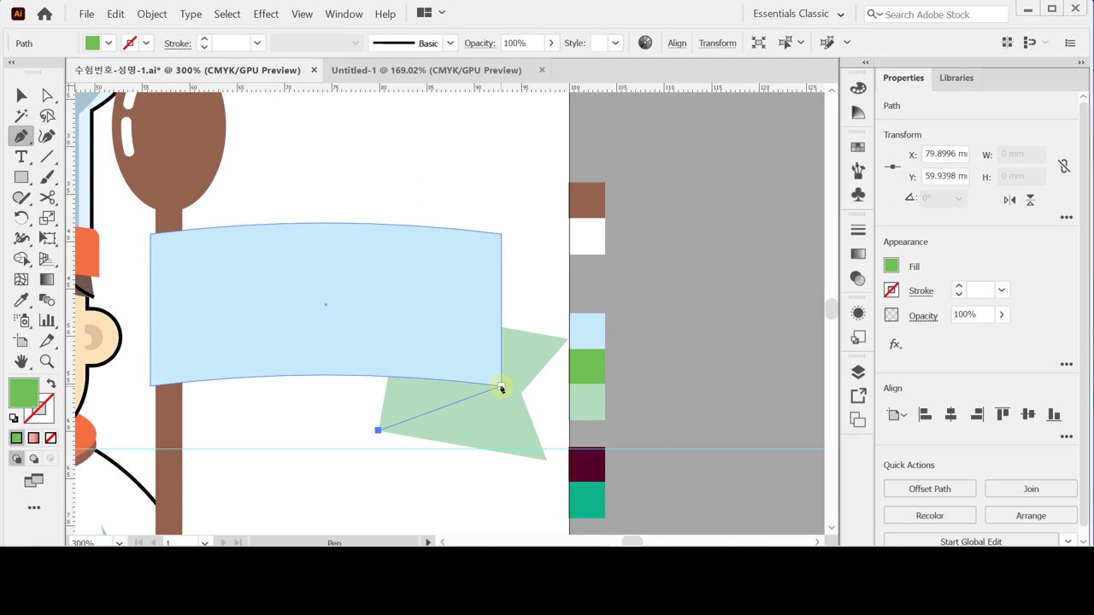
pyautogui.click(502, 388)
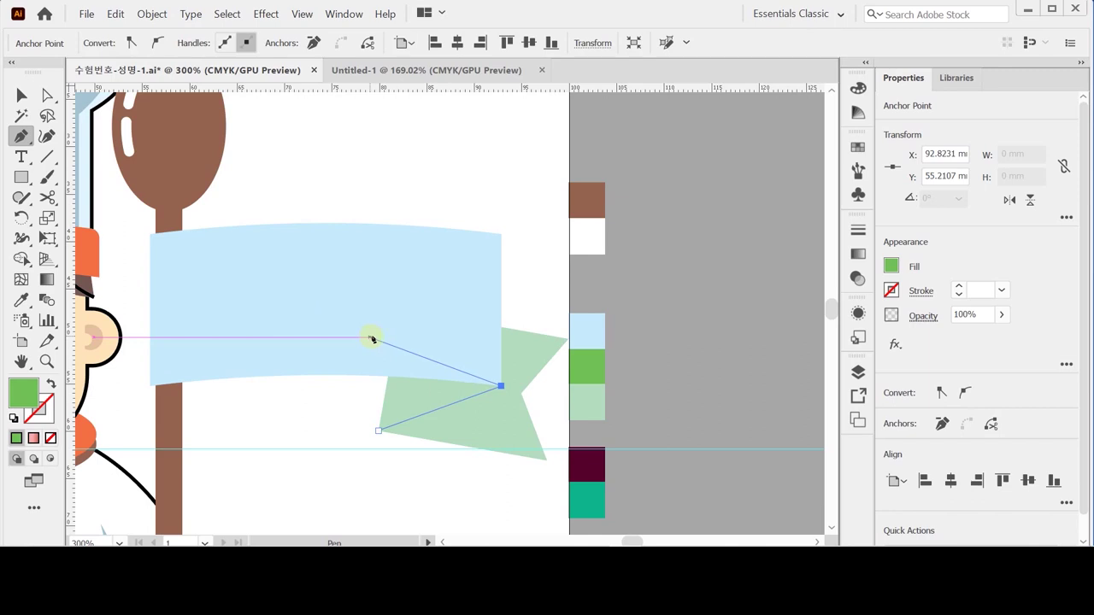
pyautogui.click(378, 339)
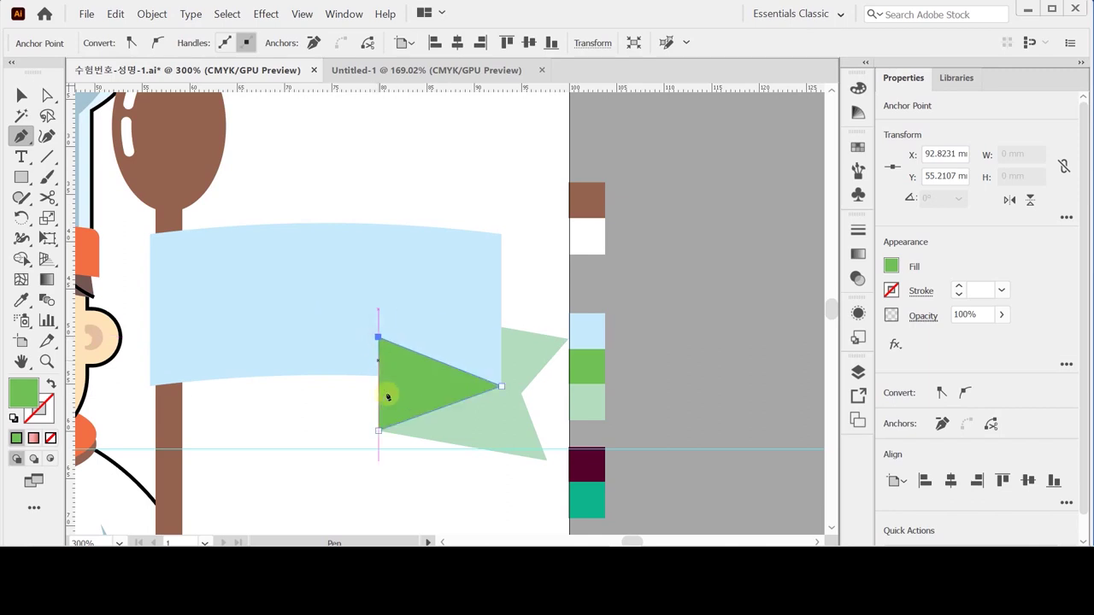
pyautogui.click(379, 430)
# Select the green triangle together with the pale green tail, send them behind the light blue banner, and deselect them.
pyautogui.keyDown('ctrl'); pyautogui.click(394, 395); pyautogui.keyUp('ctrl')
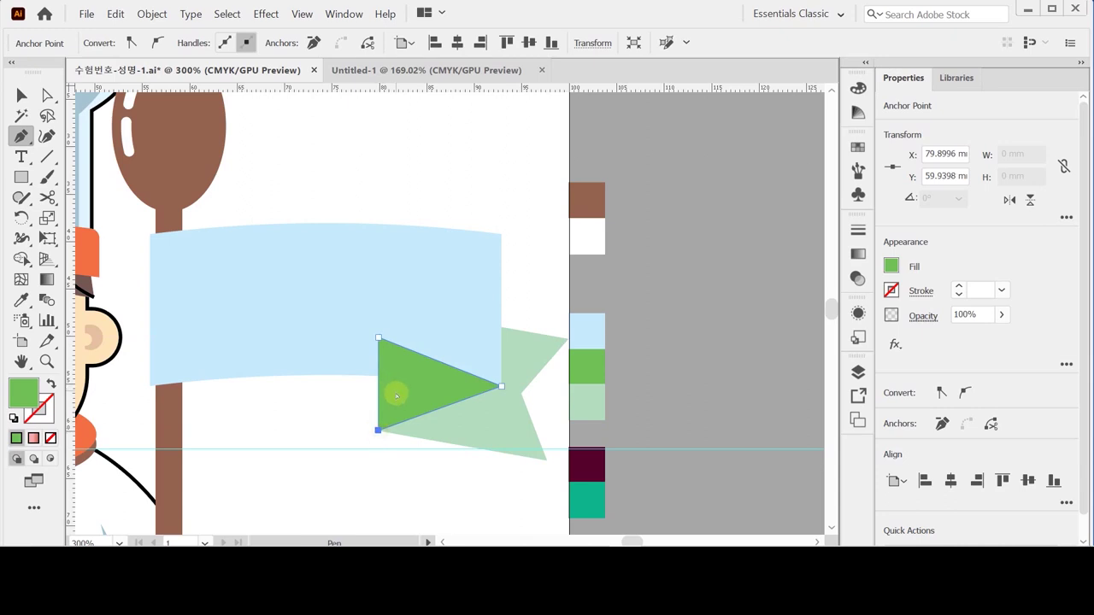
pyautogui.moveTo(369, 491); pyautogui.dragTo(407, 419)
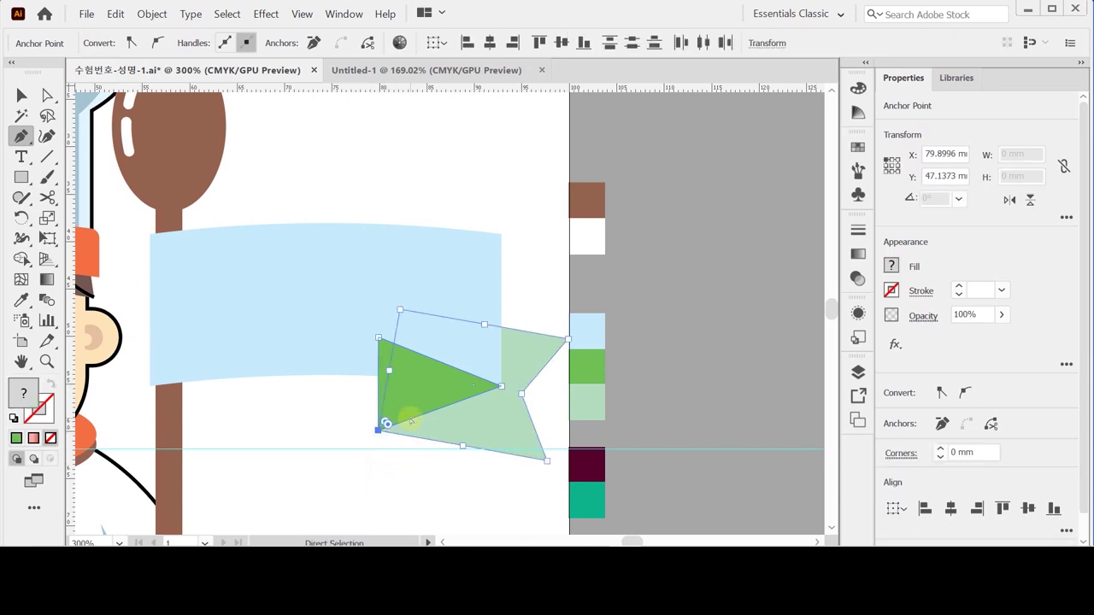
pyautogui.hotkey('ctrl', '[')
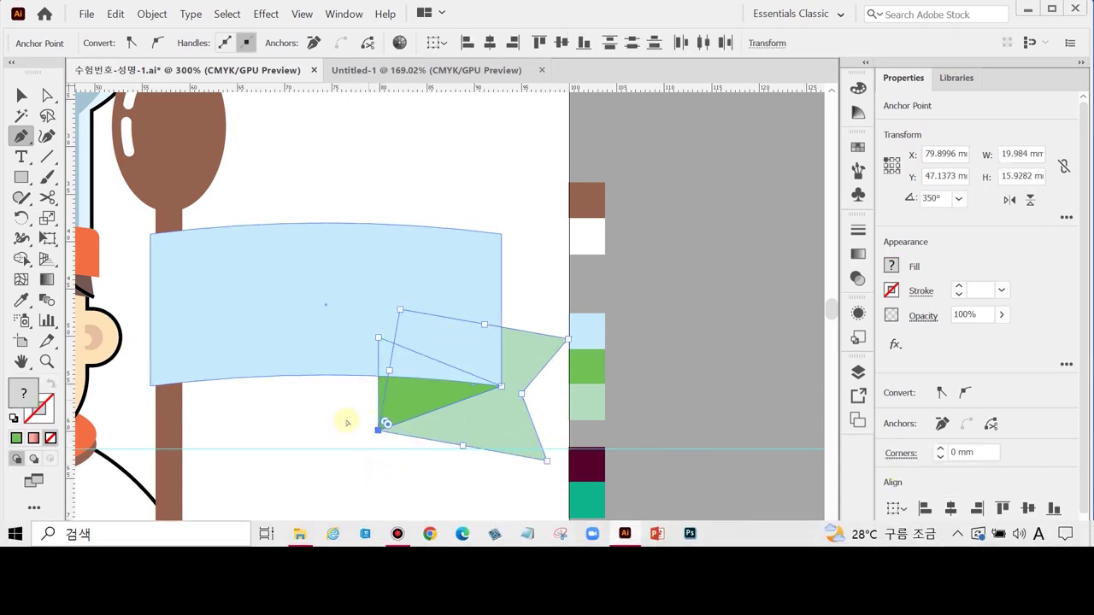
pyautogui.keyDown('ctrl'); pyautogui.click(347, 420); pyautogui.keyUp('ctrl')
pyautogui.moveTo(364, 438); pyautogui.dragTo(363, 388)
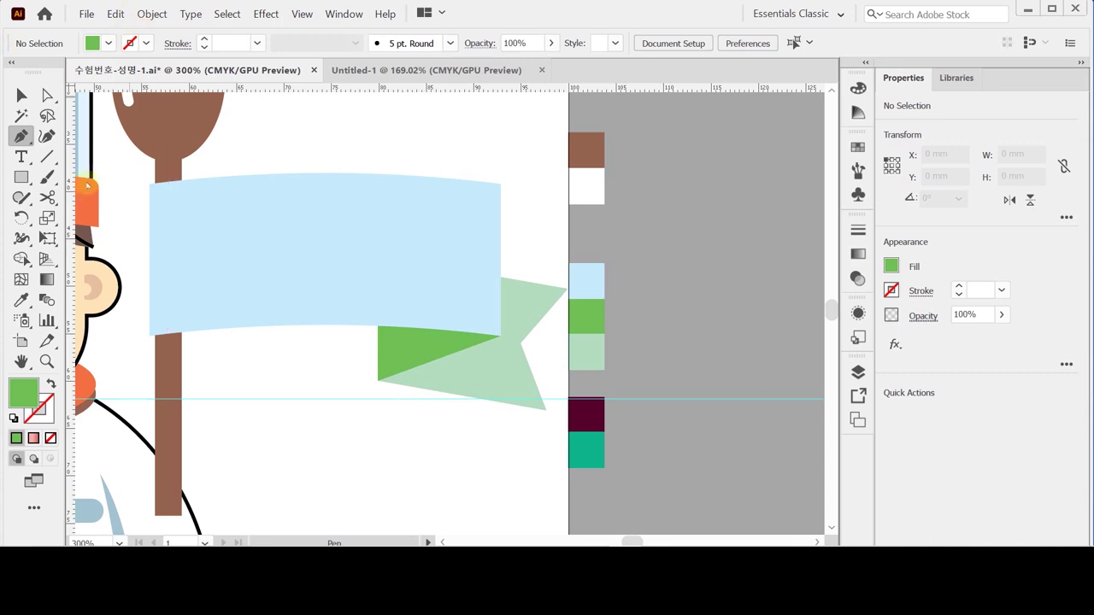
# Place a new point text on the light blue banner and set its font to Arial Bold.
pyautogui.click(21, 156)
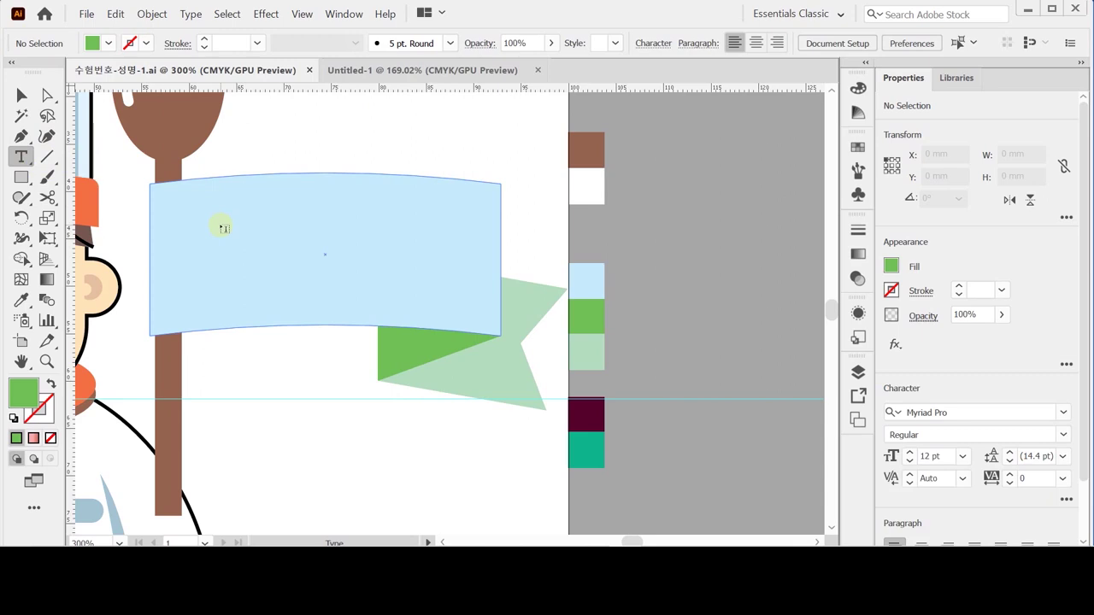
pyautogui.click(223, 228)
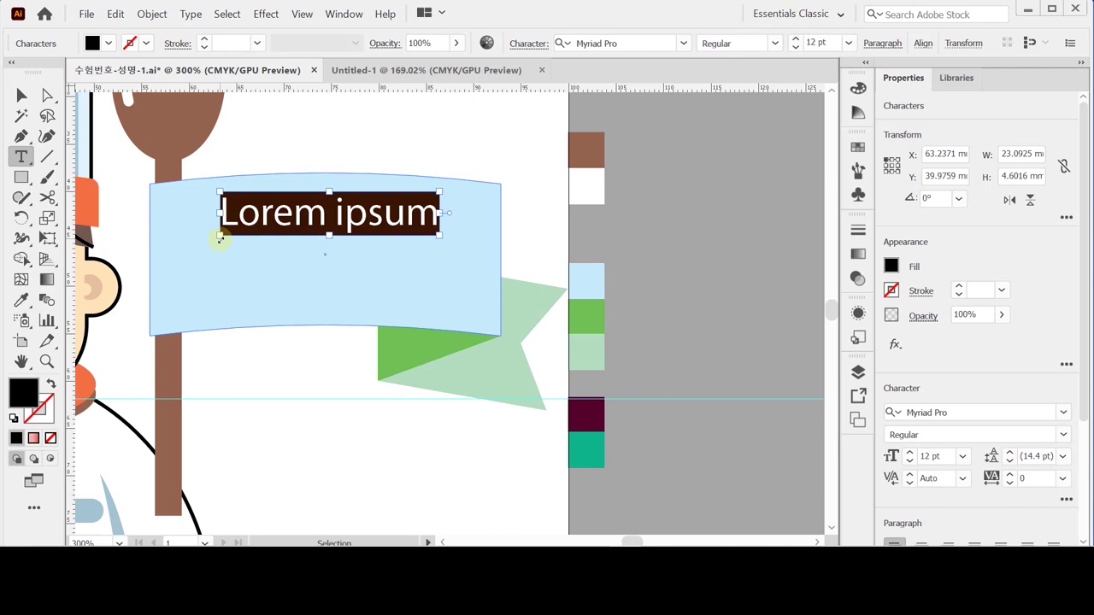
pyautogui.hotkey('ctrl', 't')
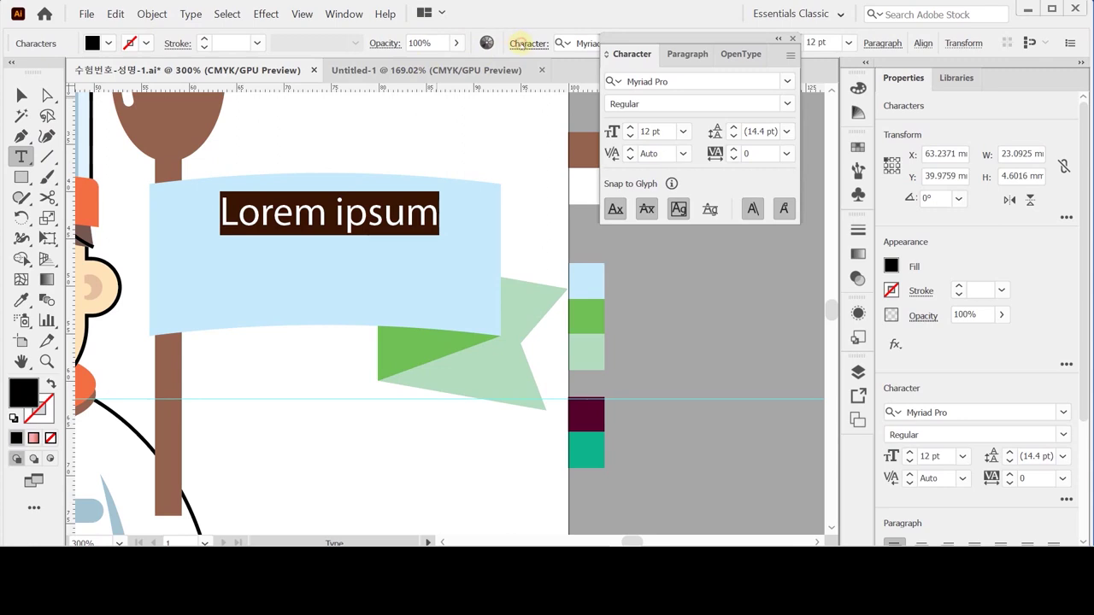
pyautogui.click(521, 44)
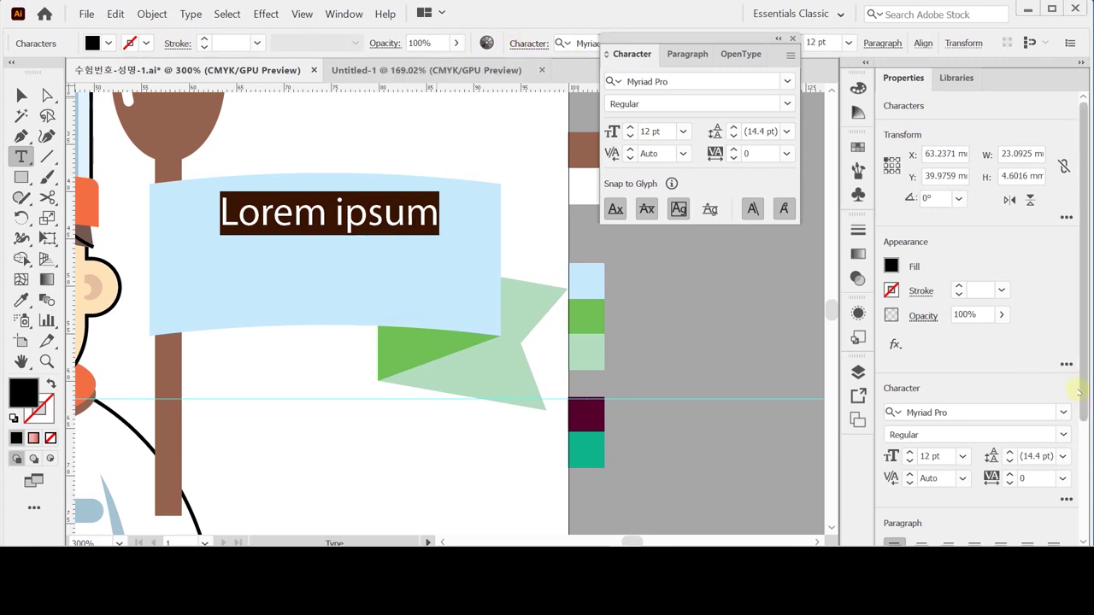
pyautogui.moveTo(1083, 390); pyautogui.dragTo(1090, 437)
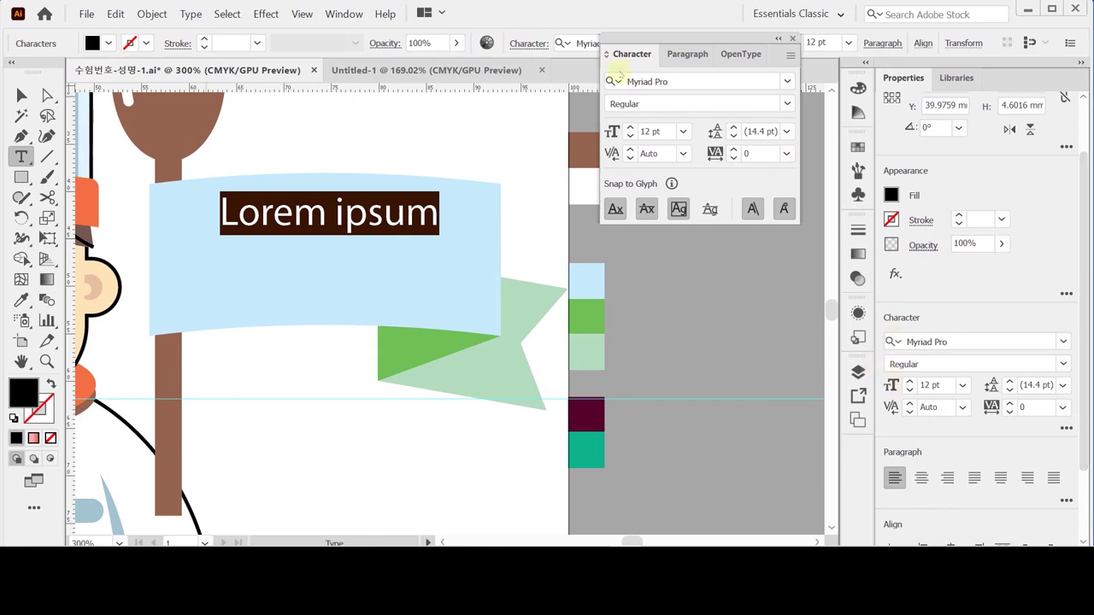
pyautogui.click(663, 80)
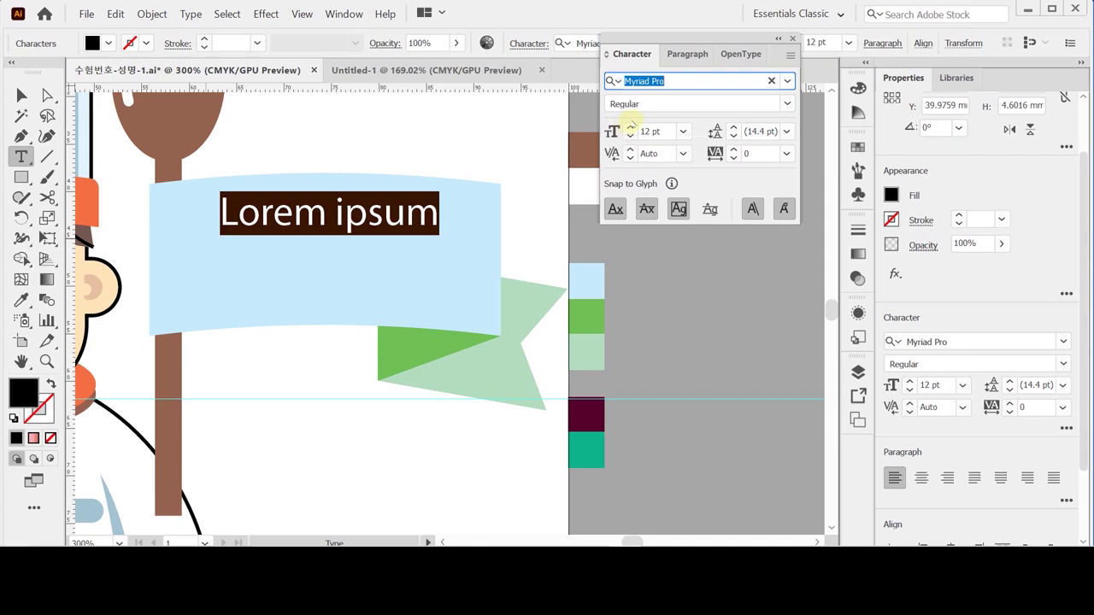
pyautogui.write('a')
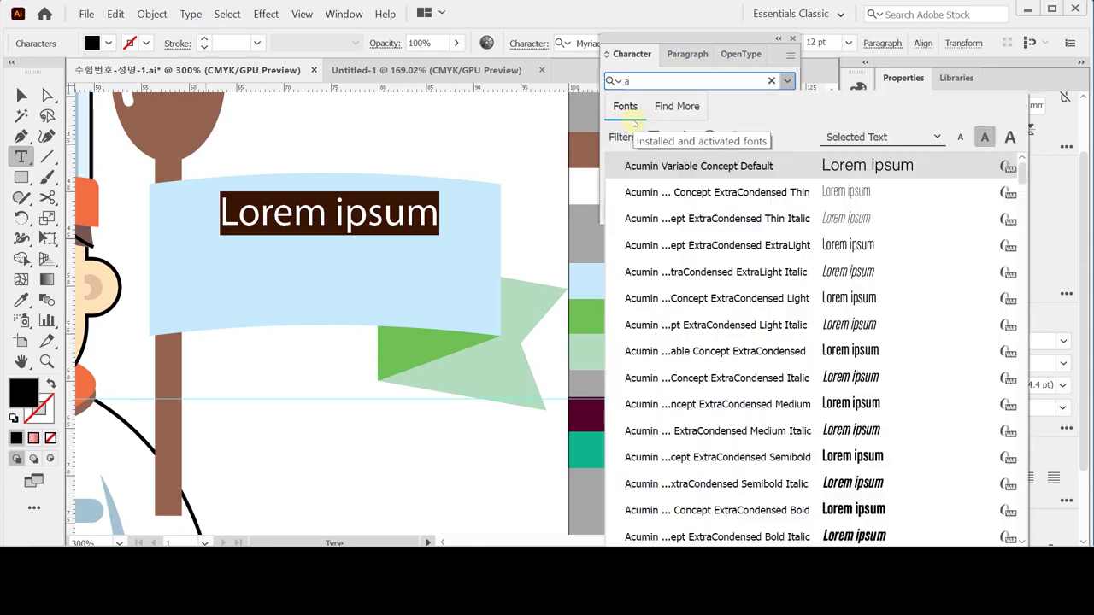
pyautogui.write('r')
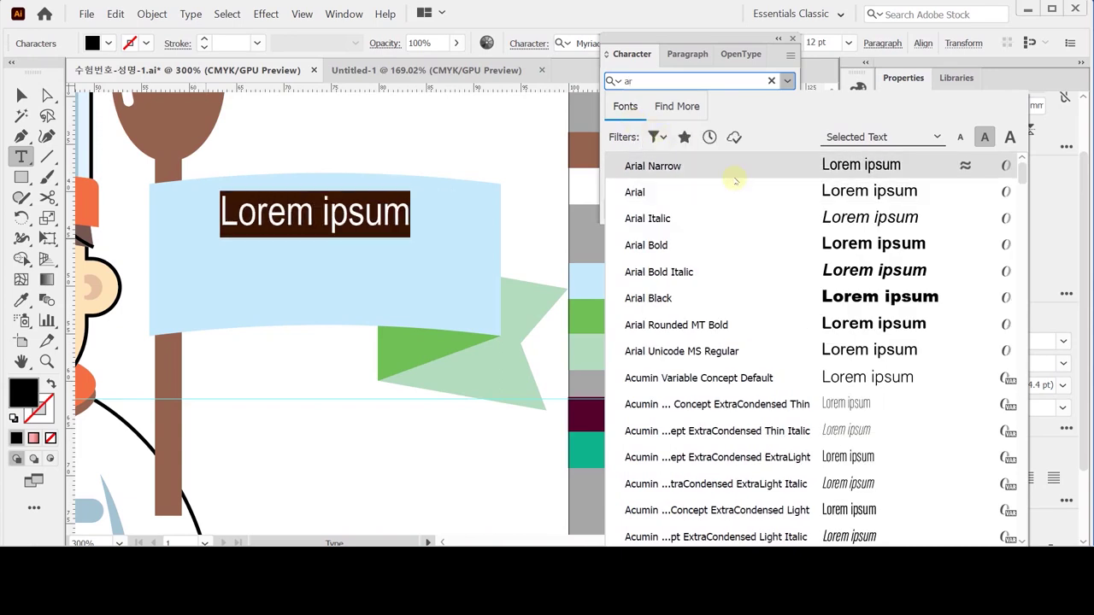
pyautogui.click(703, 244)
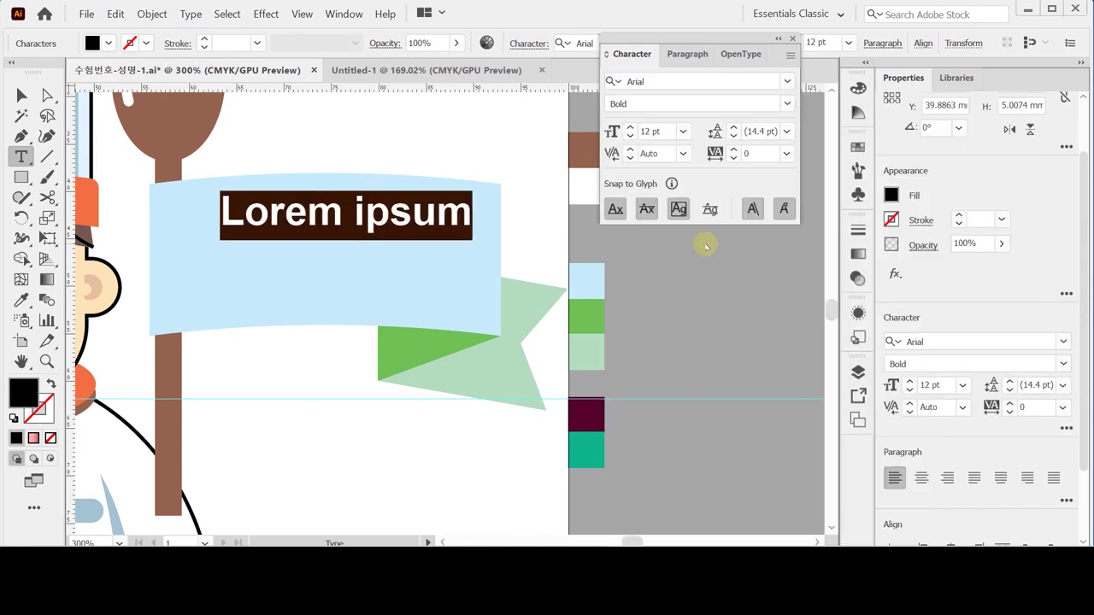
# Set the banner text's font size to 18 pt and centre-align its paragraph.
pyautogui.click(664, 131)
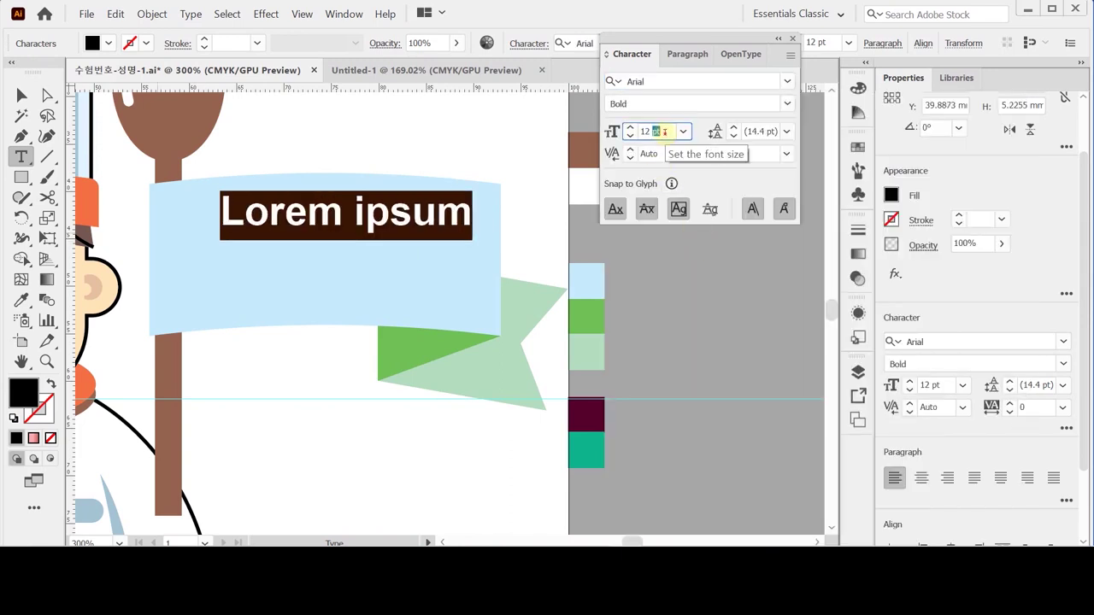
pyautogui.moveTo(664, 131); pyautogui.dragTo(640, 131)
pyautogui.write('18')
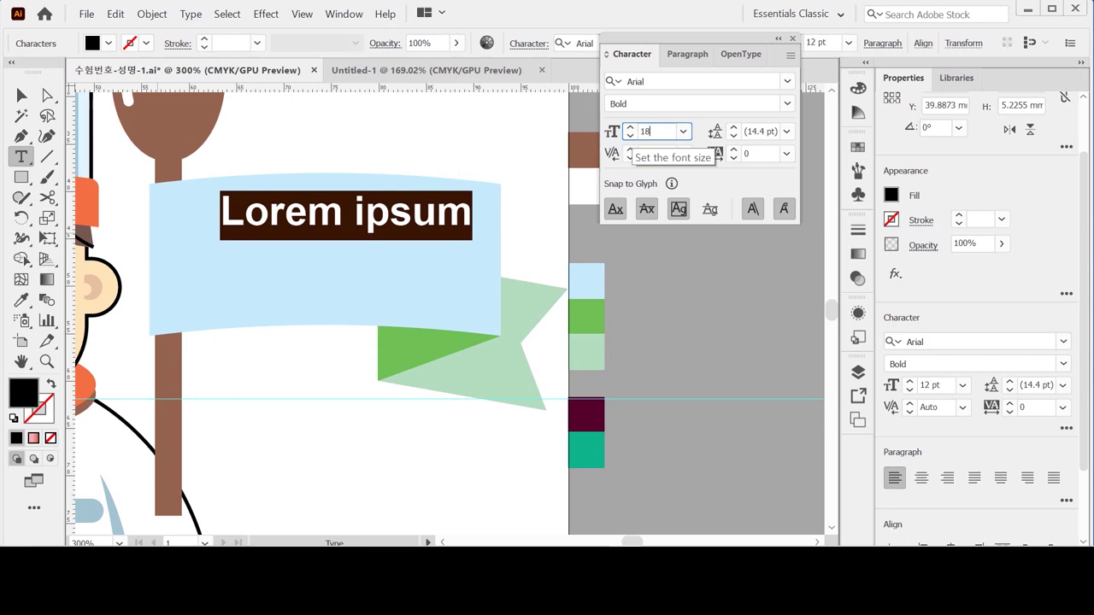
pyautogui.press('Return')
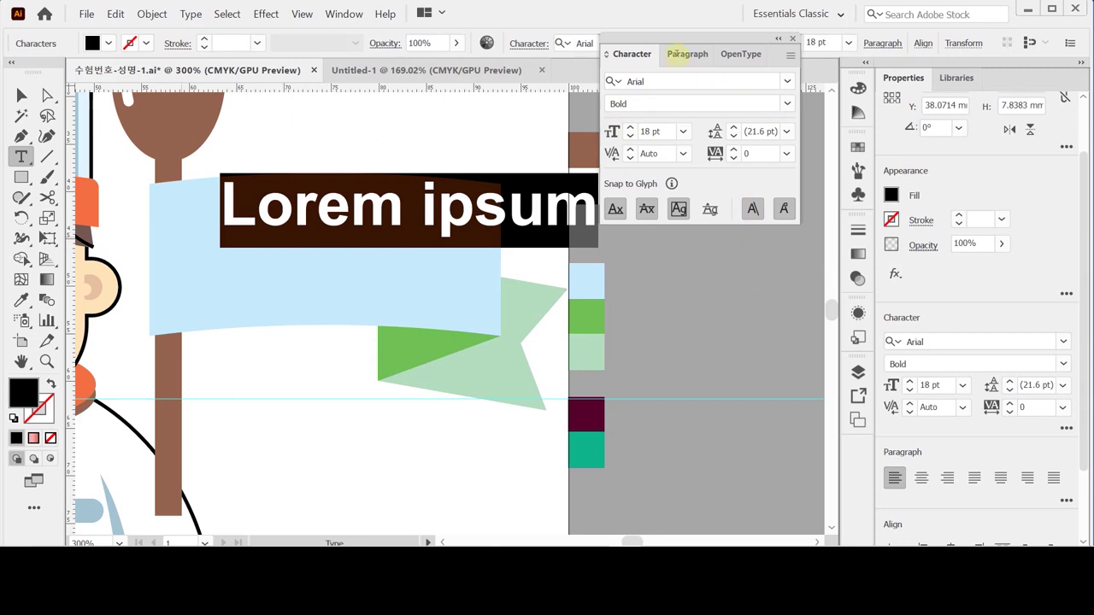
pyautogui.click(685, 54)
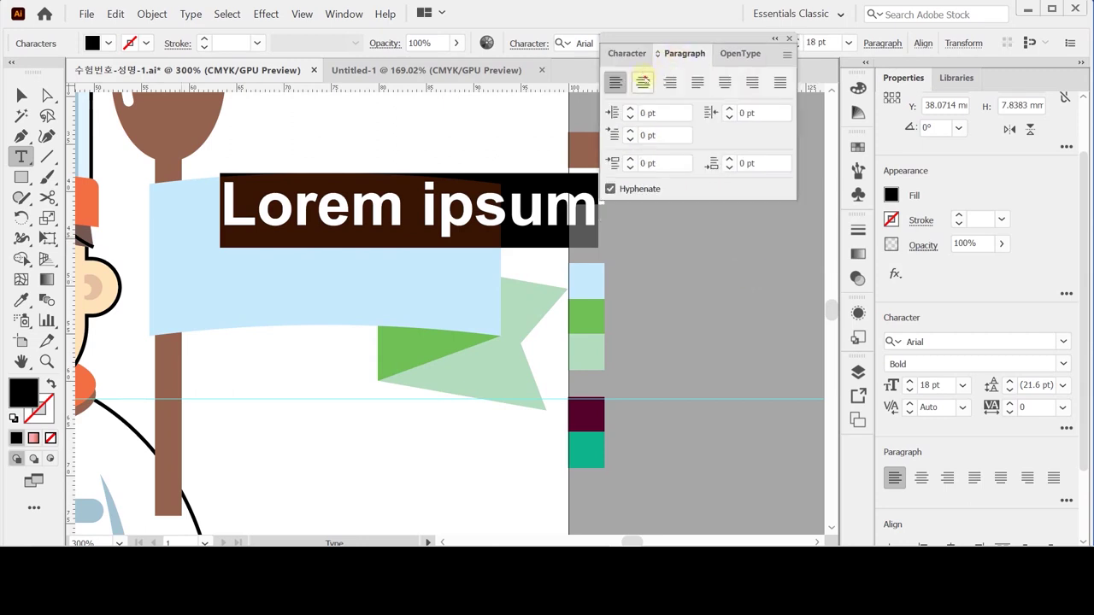
pyautogui.click(642, 82)
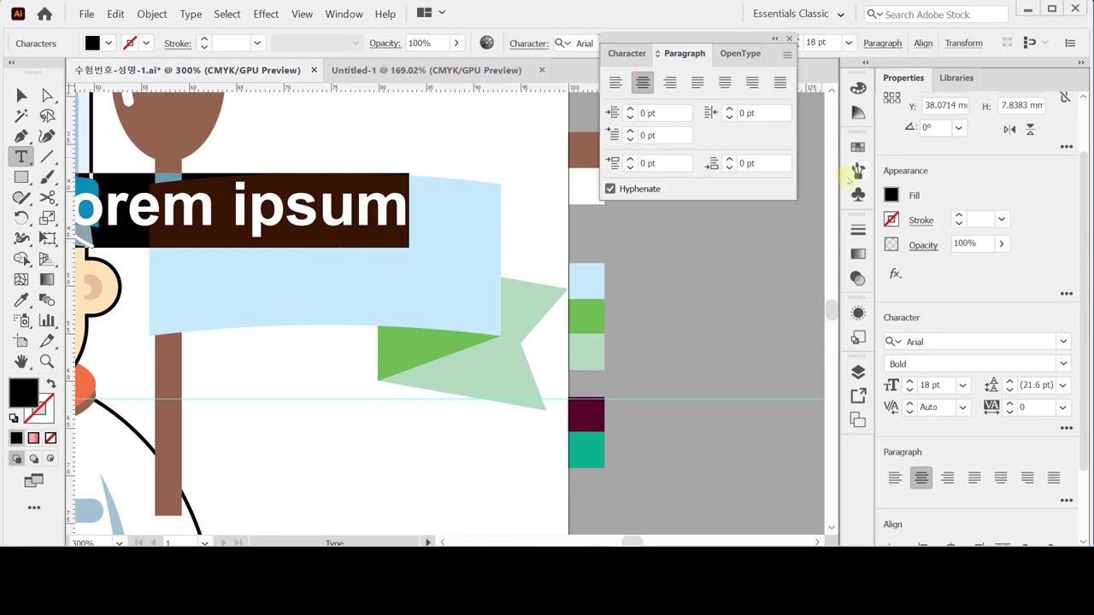
# Set the banner text's fill colour to M 100% and K 70%.
pyautogui.click(893, 196)
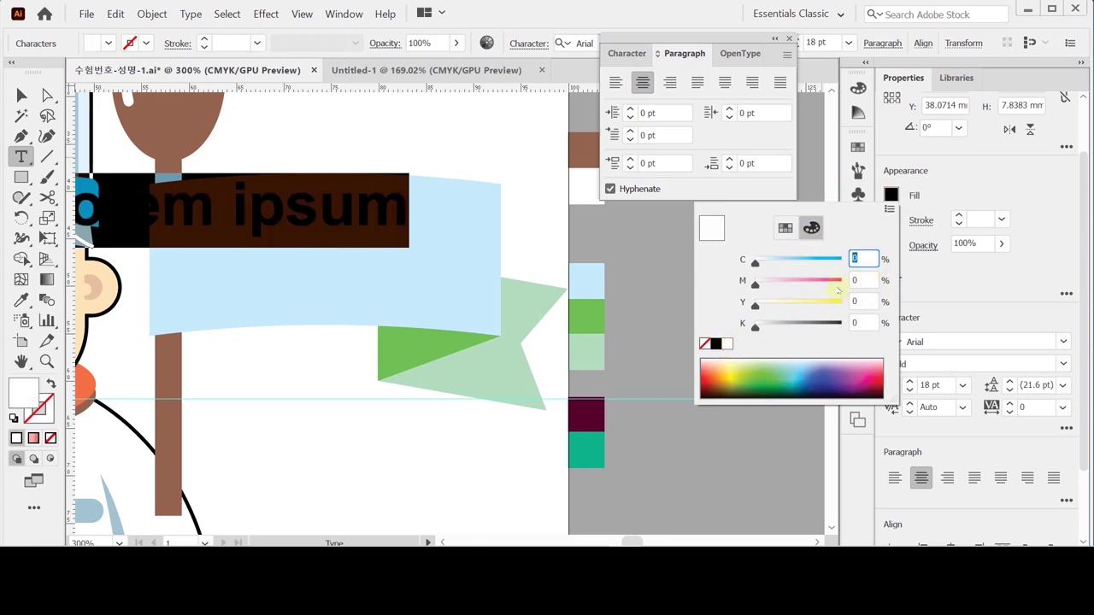
pyautogui.moveTo(755, 284); pyautogui.dragTo(890, 278)
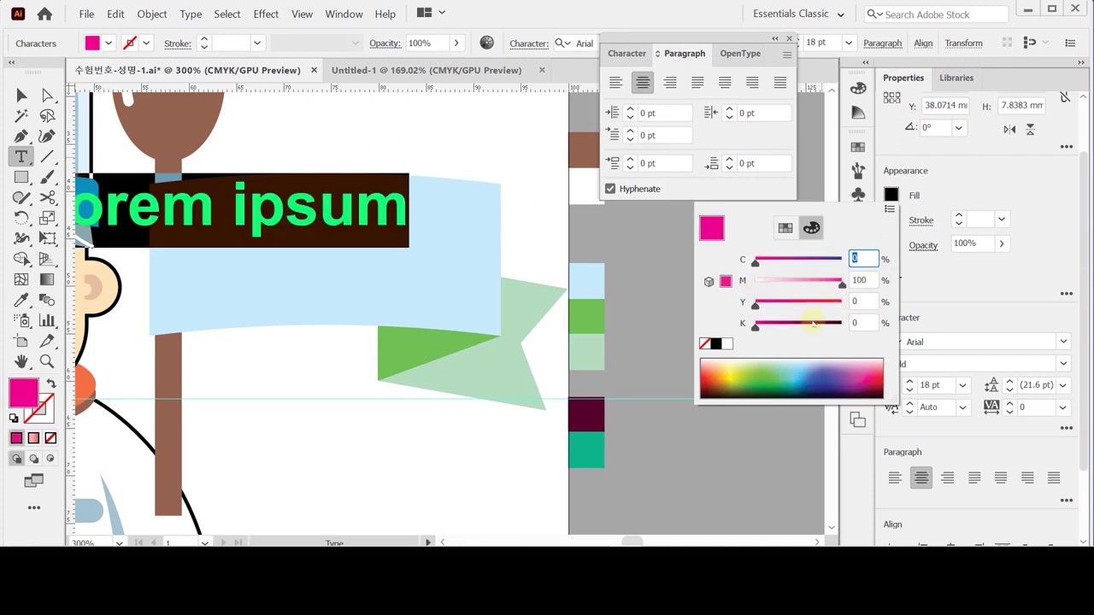
pyautogui.click(863, 322)
pyautogui.write('70')
pyautogui.press('Return')
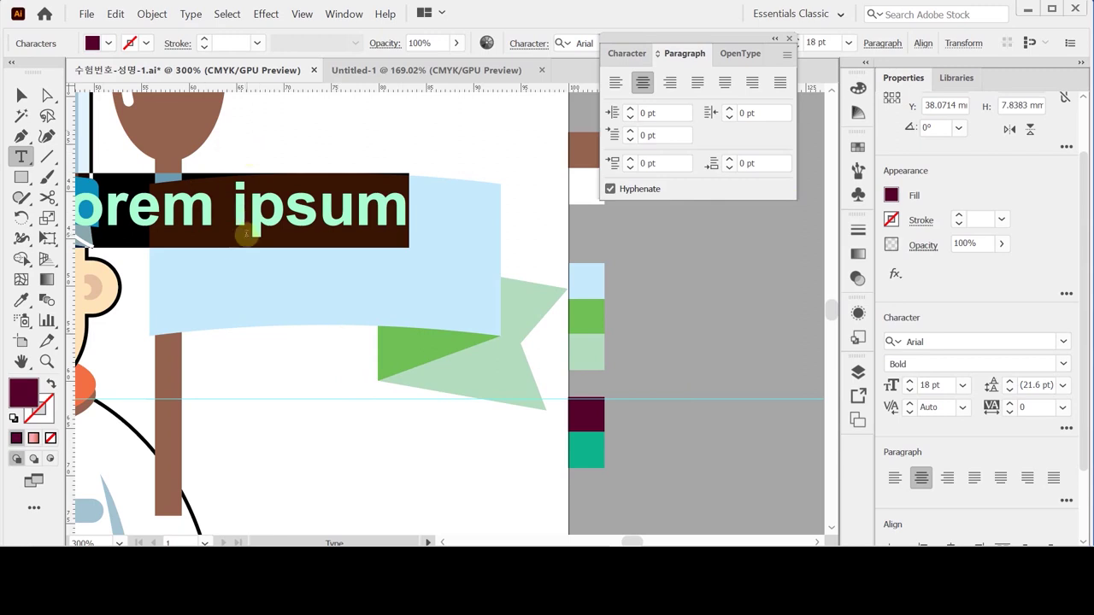
# Replace the placeholder text with FRESH and BAKERY on two lines and move it to the middle of the light blue banner.
pyautogui.press('capslock')
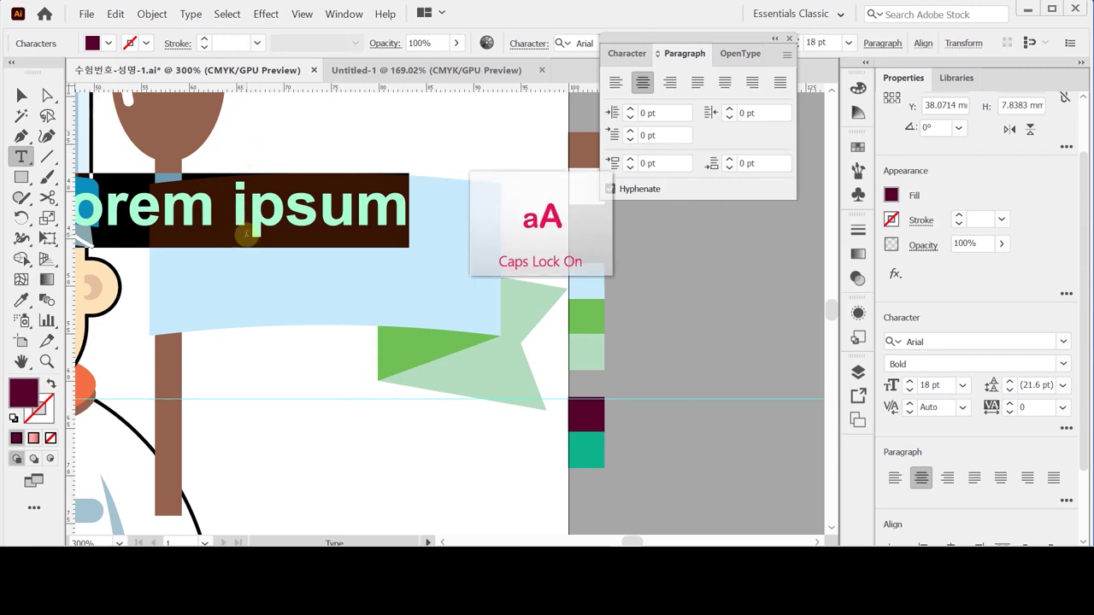
pyautogui.write('FR')
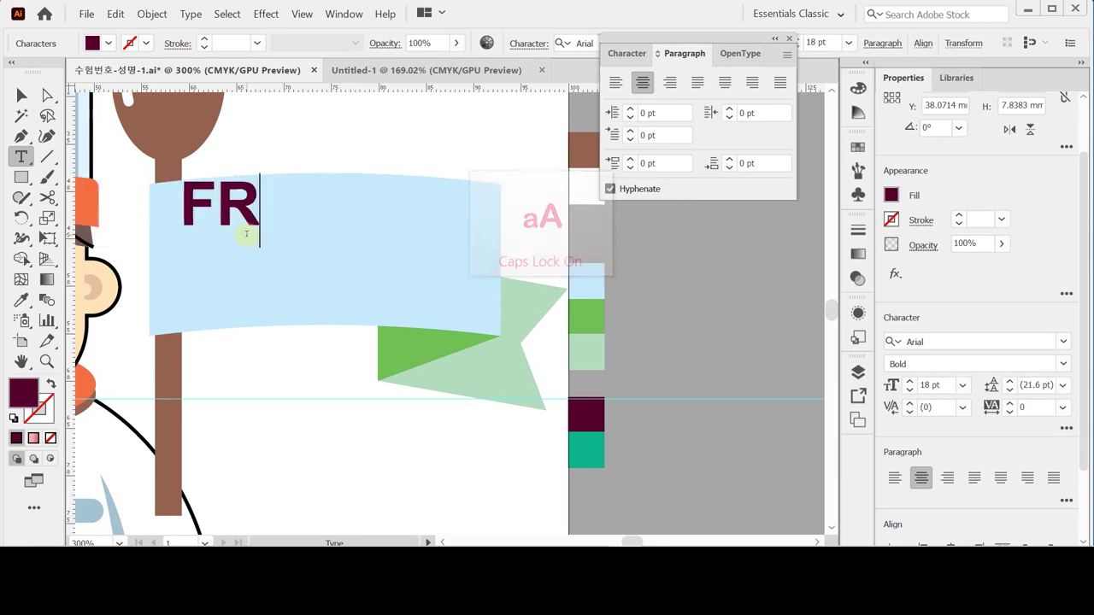
pyautogui.write('ESH')
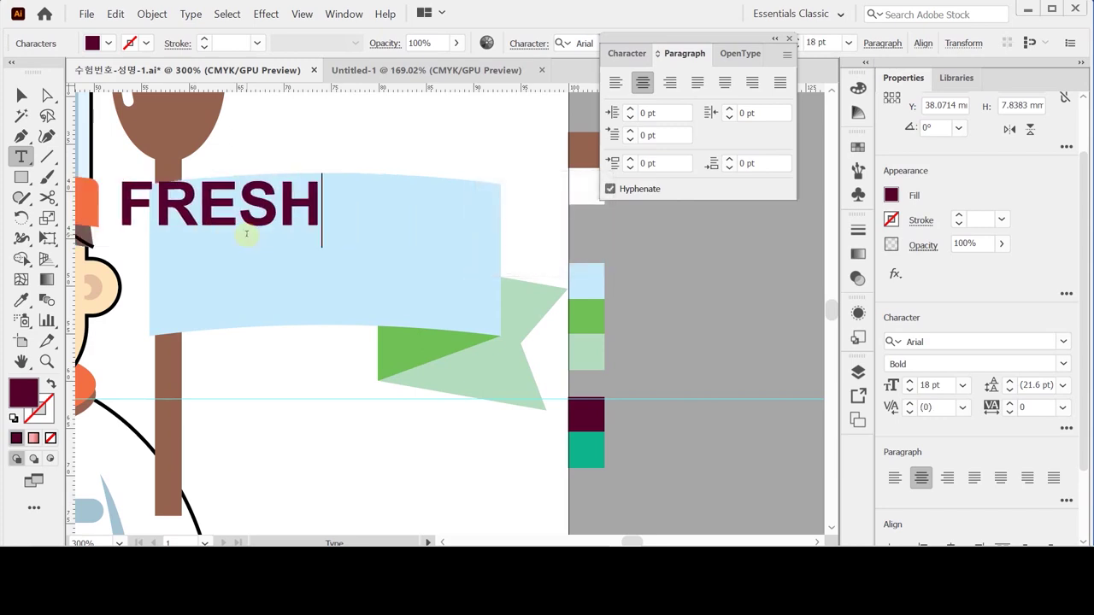
pyautogui.press('Return')
pyautogui.write('B')
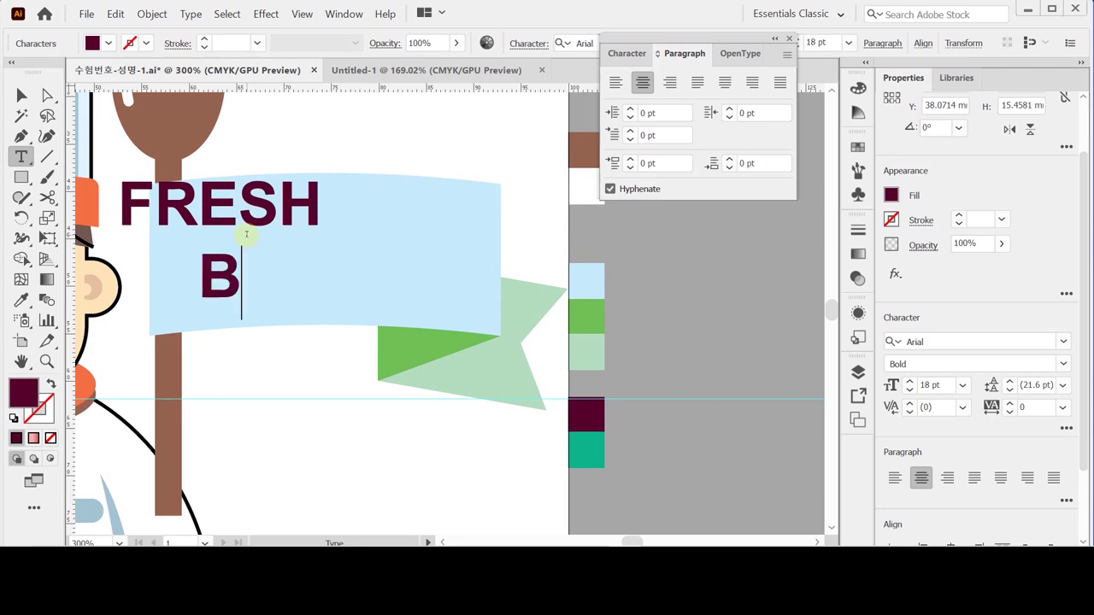
pyautogui.write('AKERY')
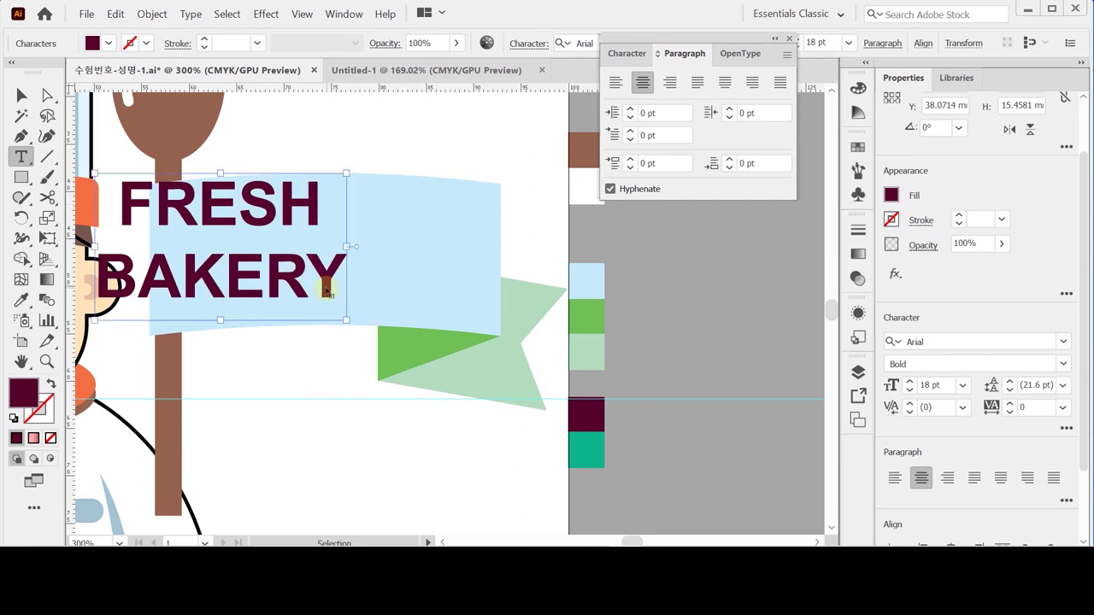
pyautogui.moveTo(325, 290); pyautogui.dragTo(440, 303)
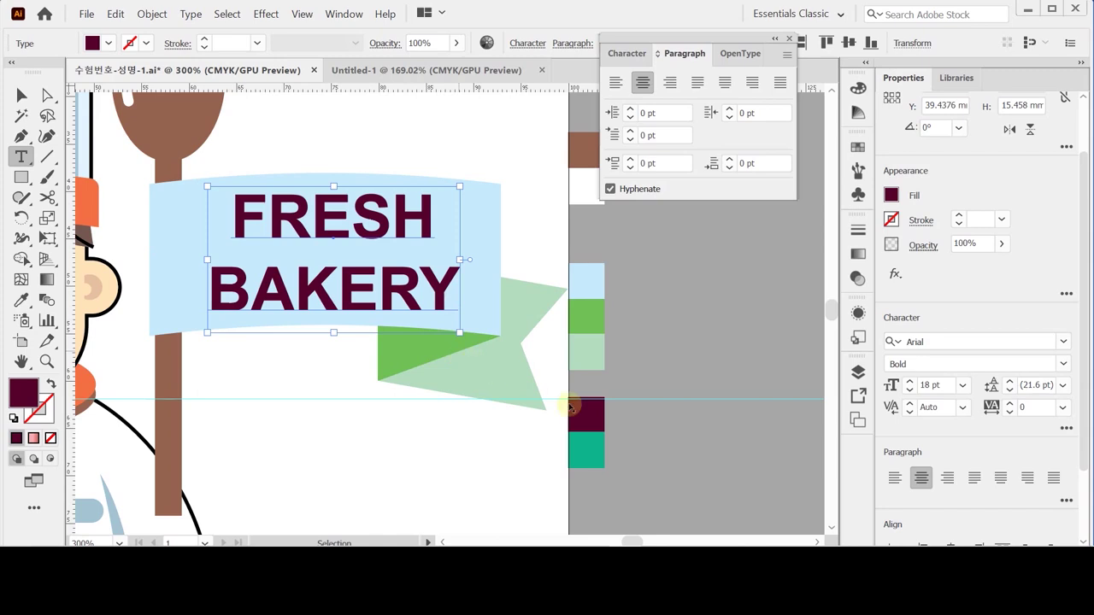
# Save the document and reduce the font size of the word BAKERY on the banner to 14 pt.
pyautogui.hotkey('ctrl', 's')
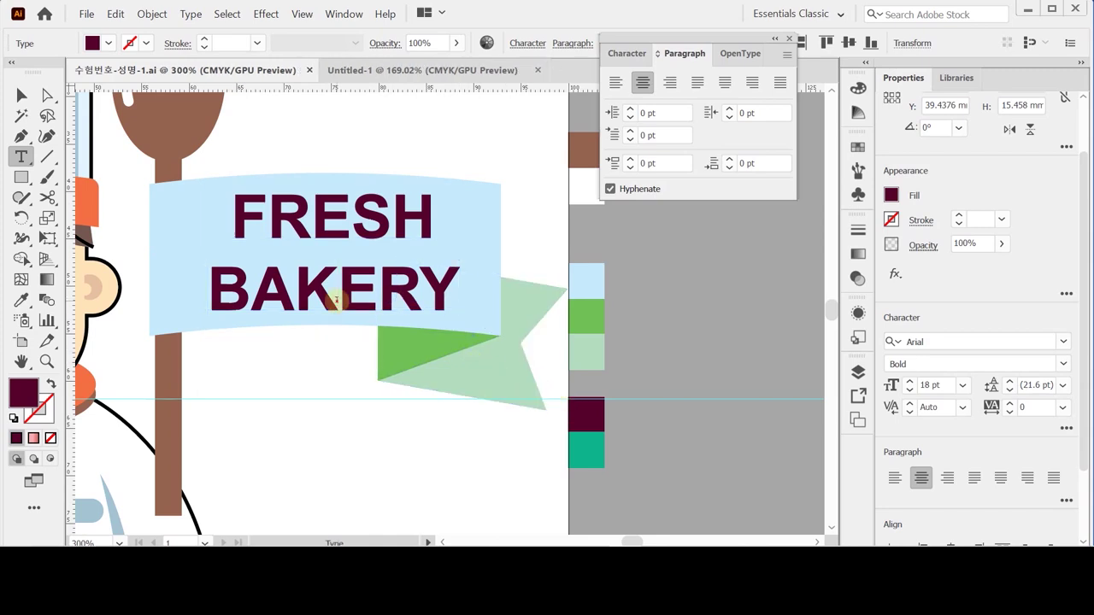
pyautogui.doubleClick(335, 300)
pyautogui.click(336, 297)
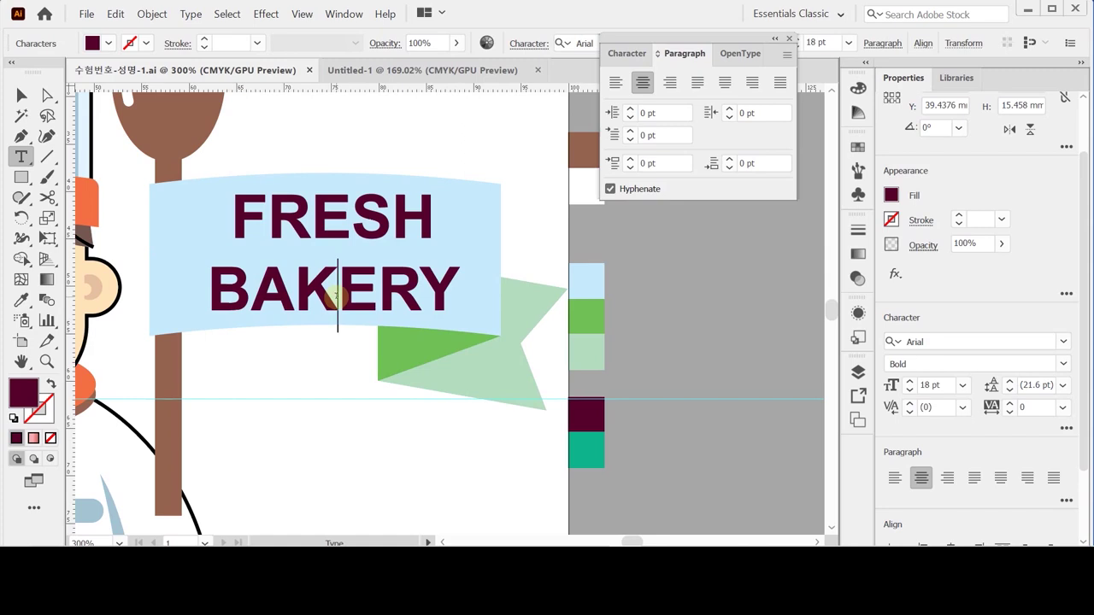
pyautogui.doubleClick(336, 296)
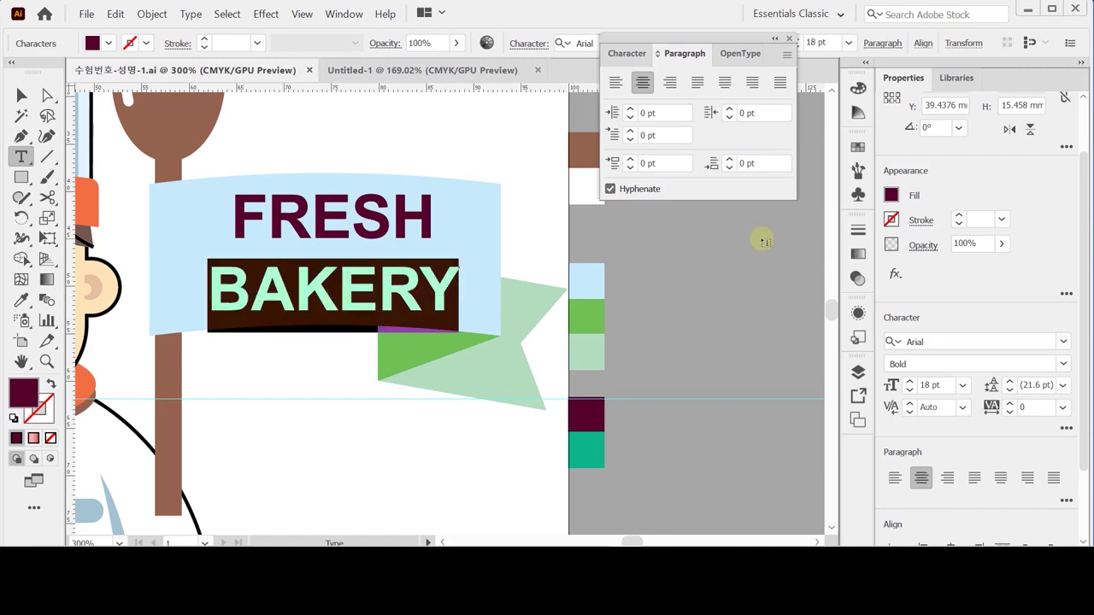
pyautogui.click(629, 53)
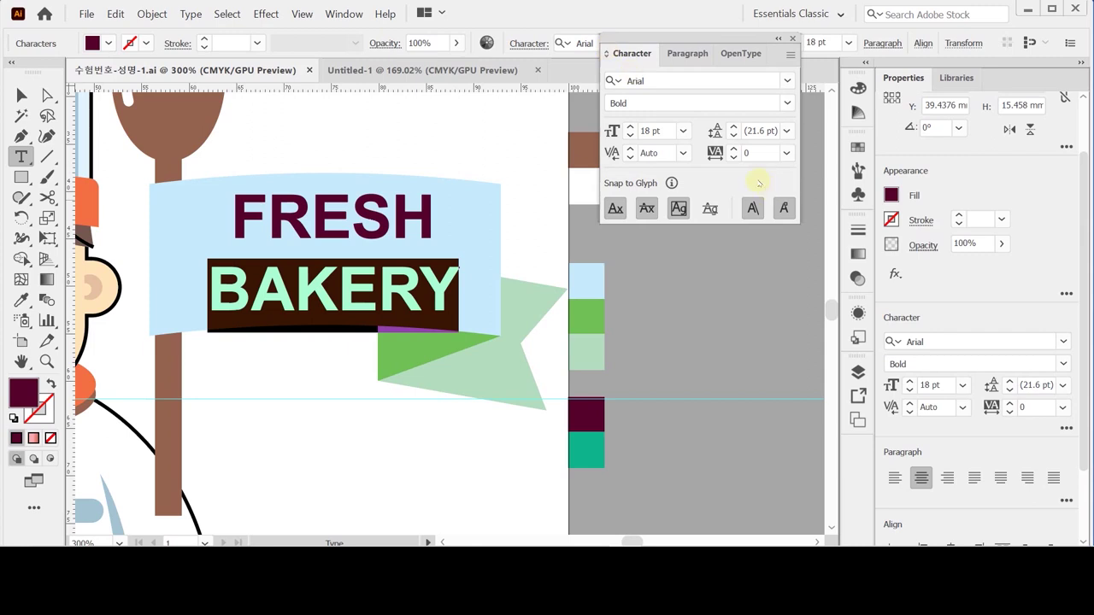
pyautogui.click(630, 135)
pyautogui.click(631, 135)
pyautogui.click(630, 135)
pyautogui.click(630, 135)
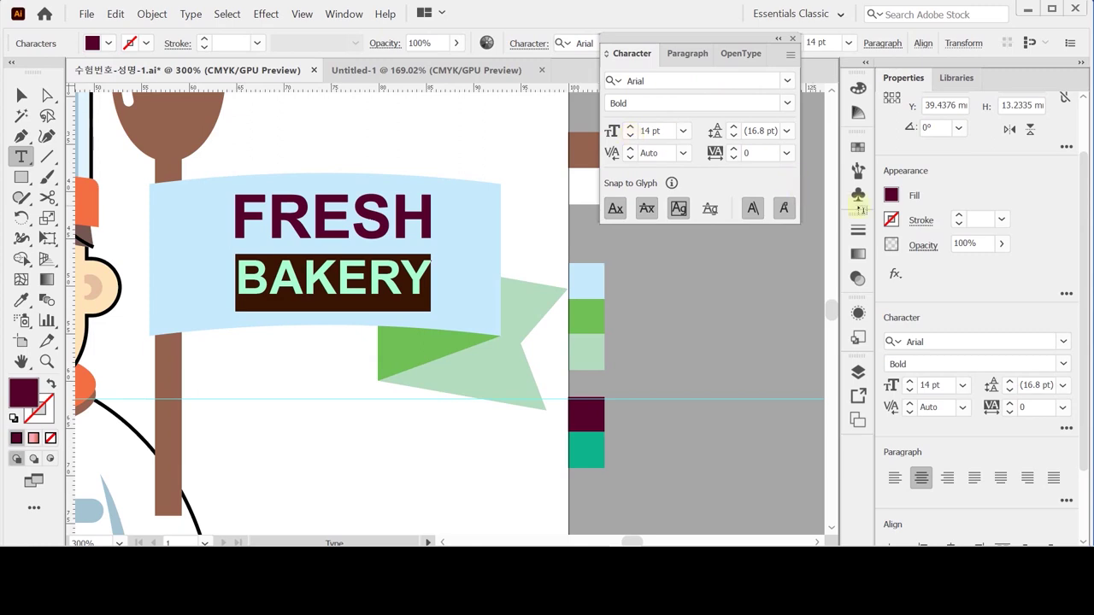
# Set the fill colour of the word BAKERY to C 80%, M 0%, Y 50% and K 0%, and finish editing the text.
pyautogui.click(891, 195)
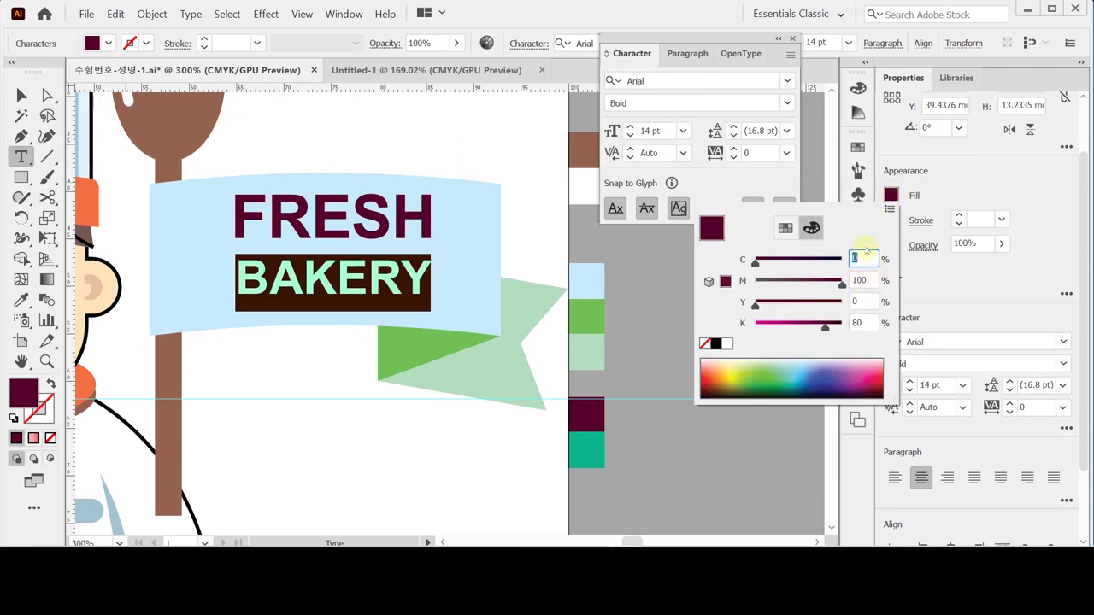
pyautogui.write('80')
pyautogui.press('Tab')
pyautogui.write('0')
pyautogui.press('Tab')
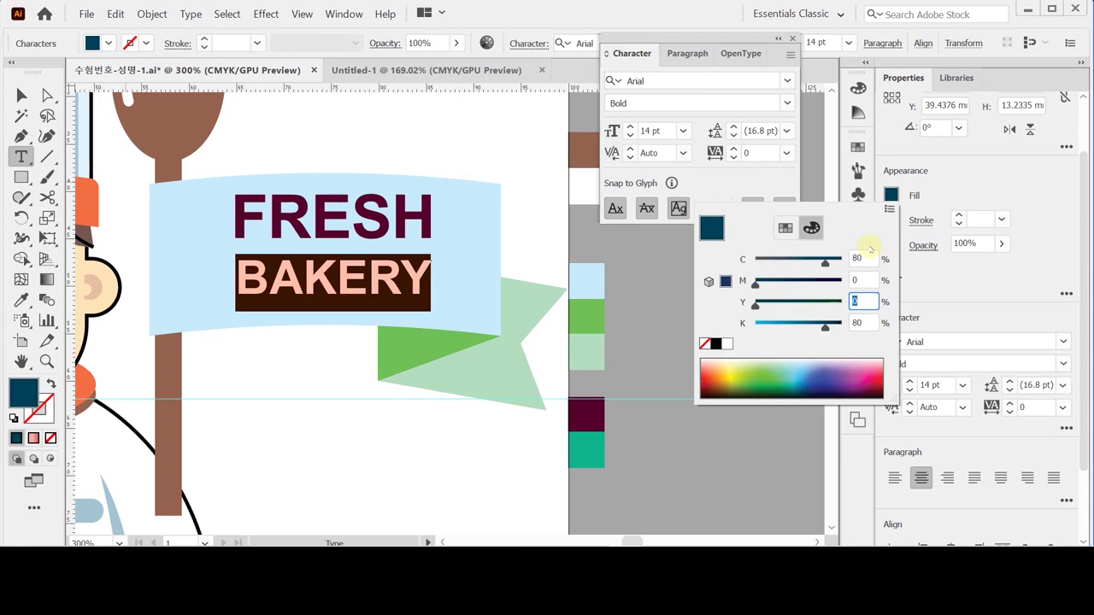
pyautogui.write('50')
pyautogui.press('Tab')
pyautogui.write('0')
pyautogui.press('Return')
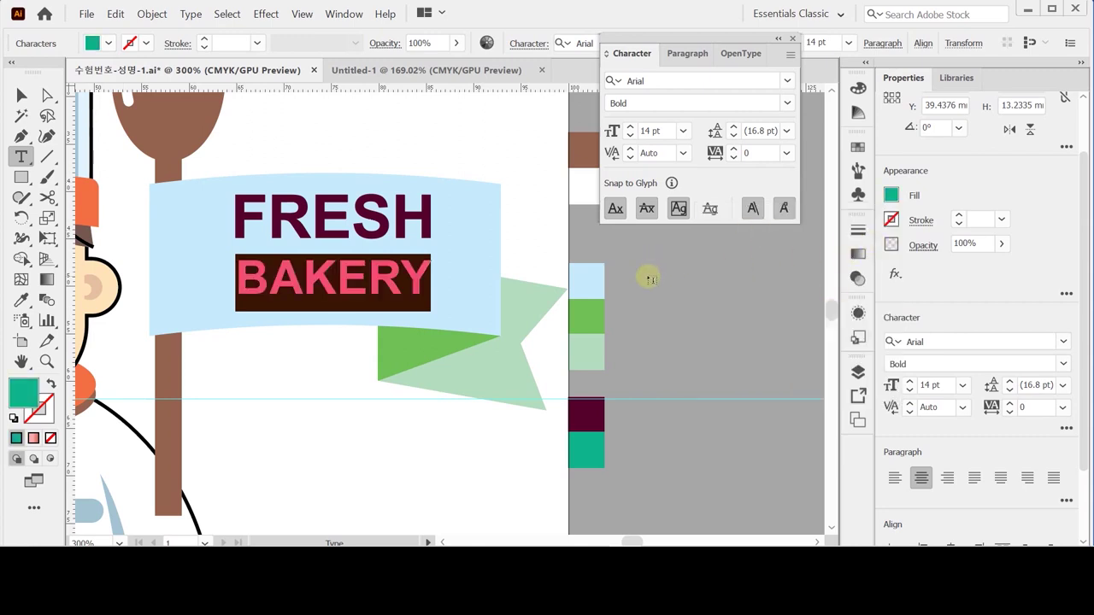
pyautogui.click(369, 281)
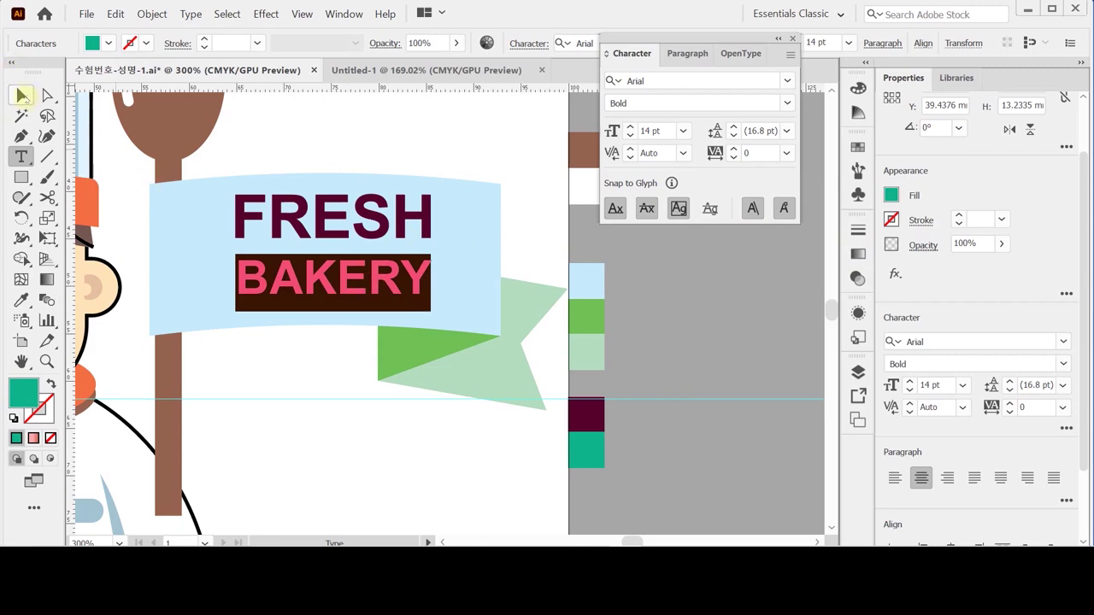
pyautogui.click(22, 95)
pyautogui.click(571, 97)
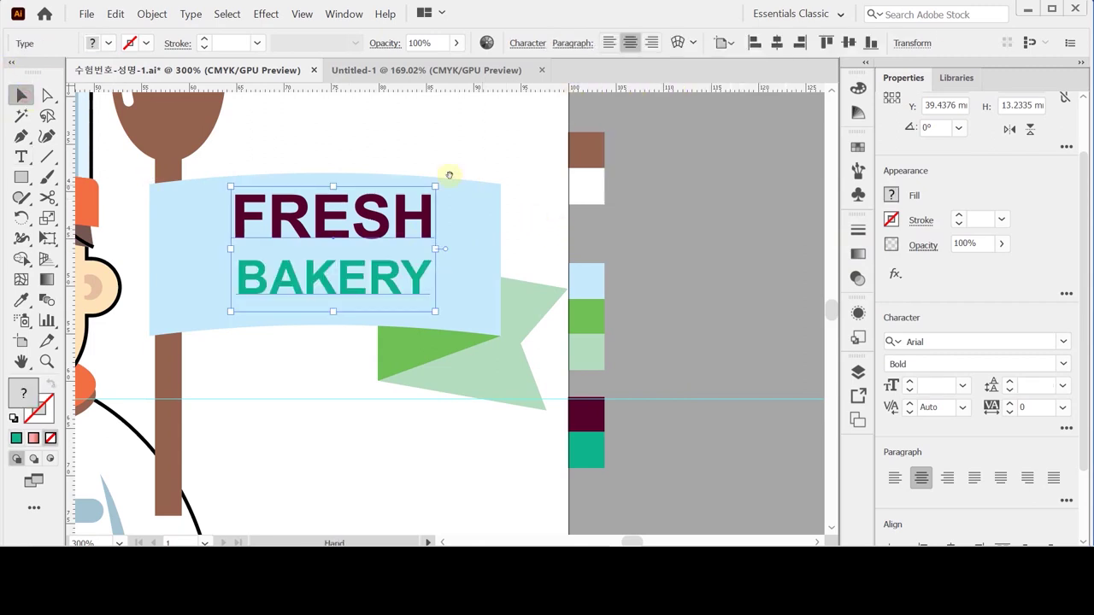
# Select the spoon, the ribbon banner with its green tails and the FRESH BAKERY text, and group them.
pyautogui.moveTo(385, 166); pyautogui.dragTo(452, 249)
pyautogui.click(451, 248)
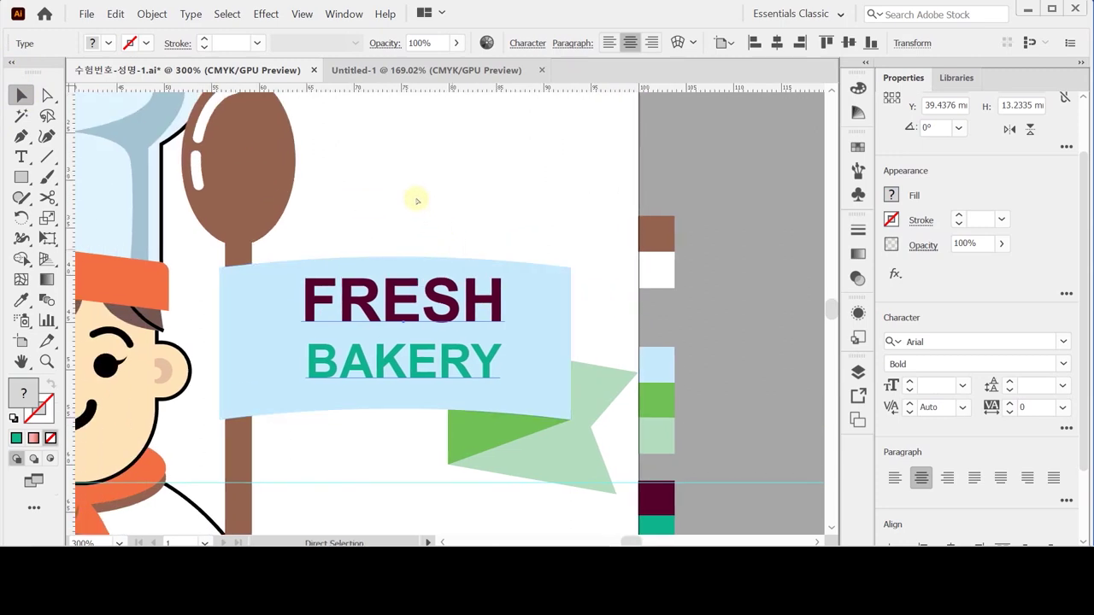
pyautogui.moveTo(359, 188); pyautogui.dragTo(342, 169)
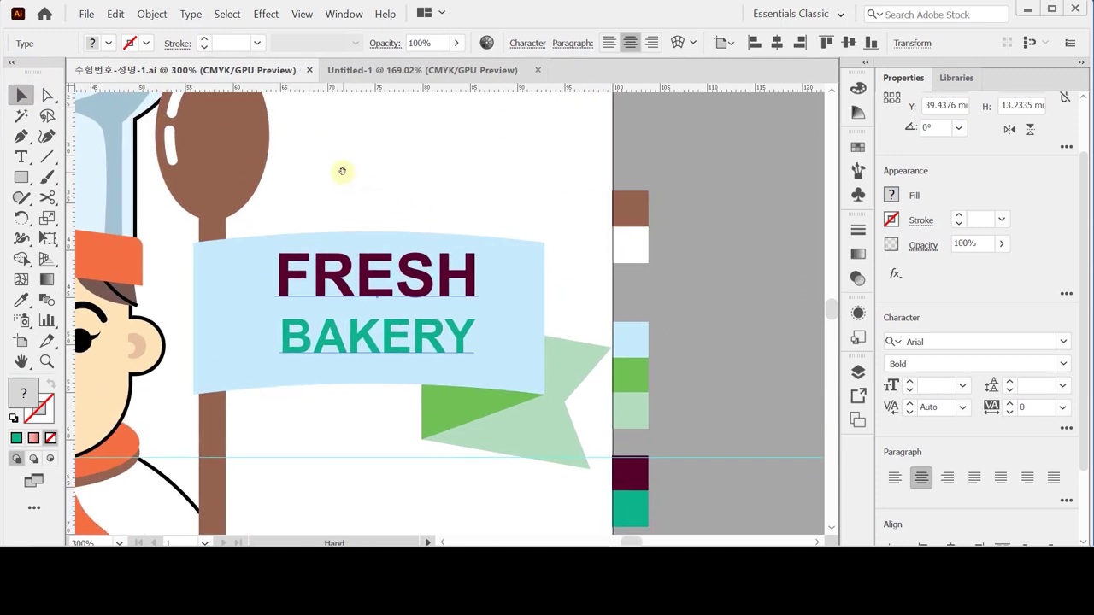
pyautogui.press('v')
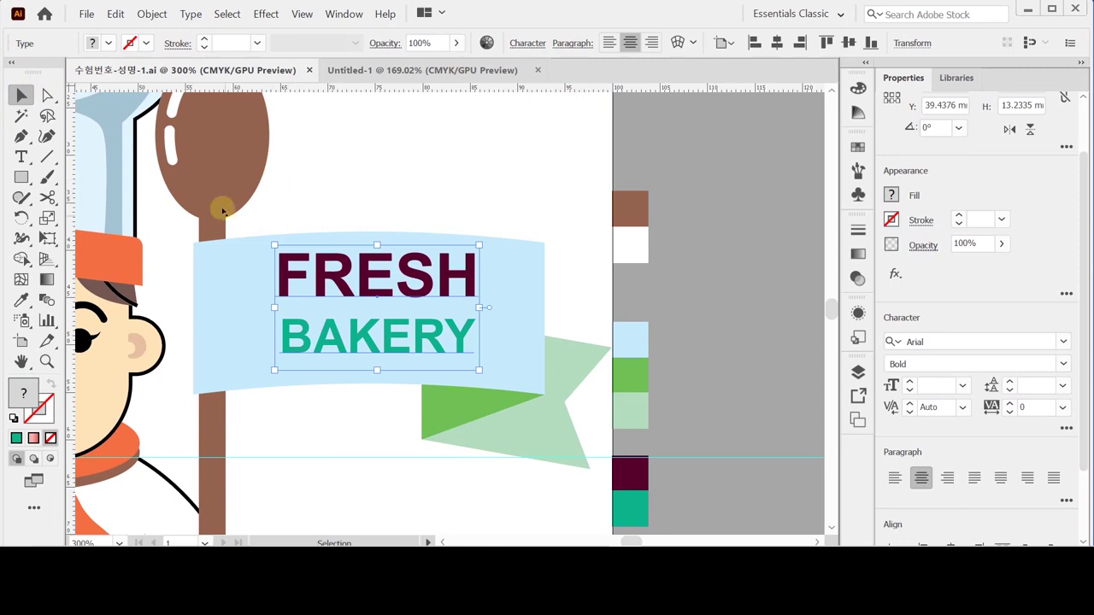
pyautogui.moveTo(173, 219); pyautogui.dragTo(528, 437)
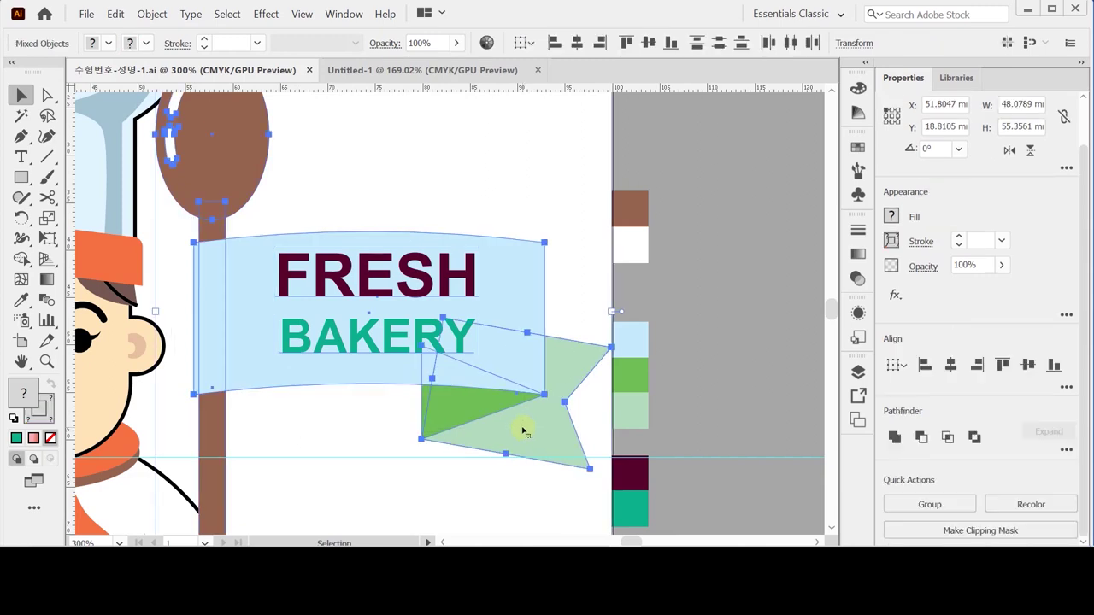
pyautogui.press('a')
pyautogui.press('v')
pyautogui.hotkey('ctrl', 'g')
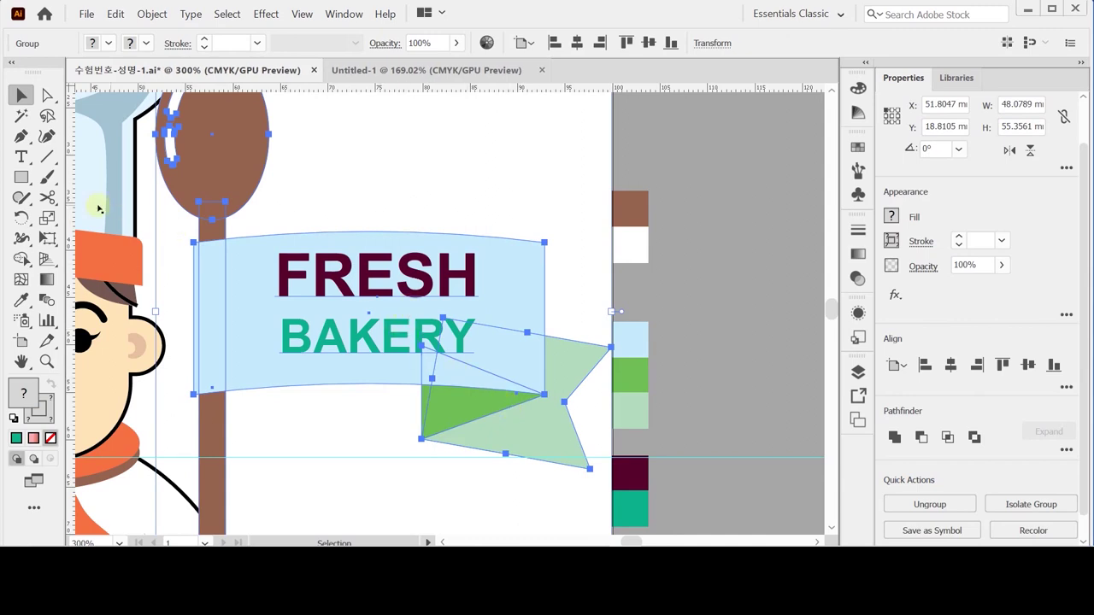
# Rotate the spoon and banner group by -10 degrees.
pyautogui.doubleClick(21, 218)
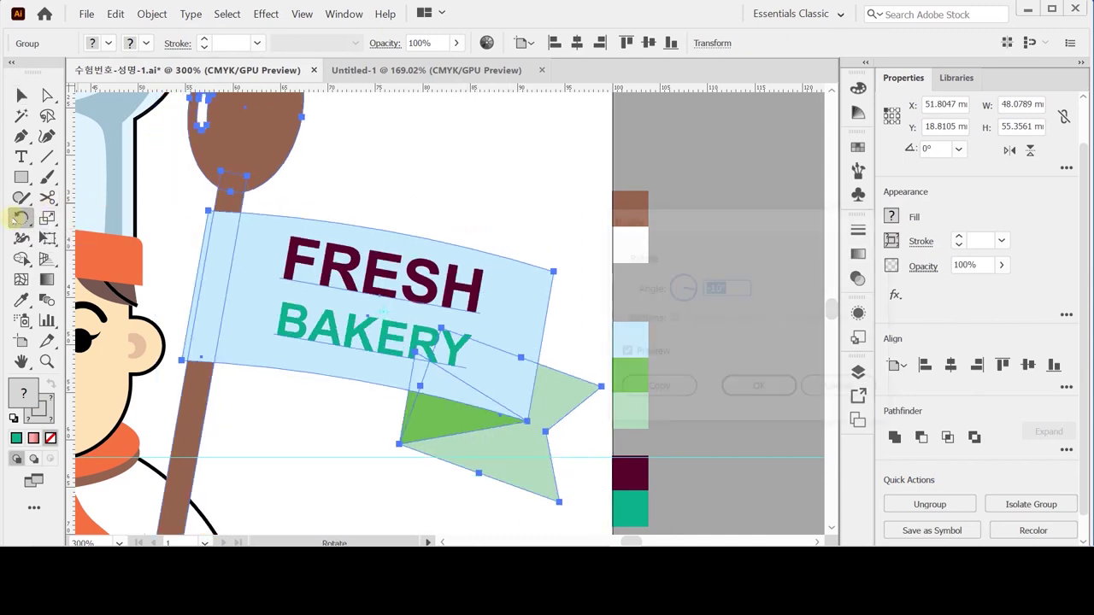
pyautogui.write('-10')
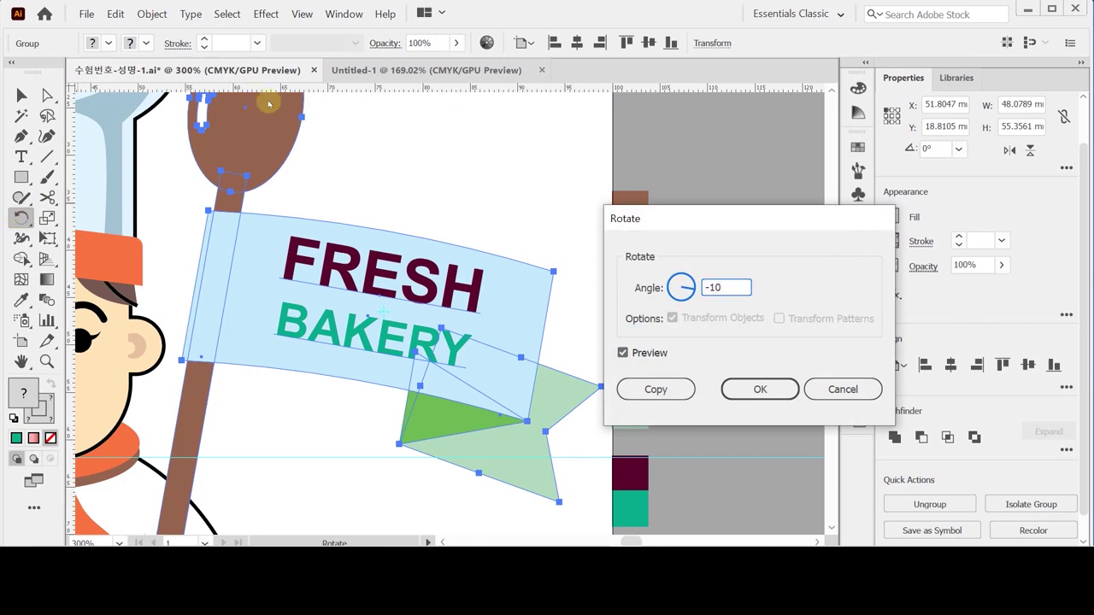
pyautogui.press('Return')
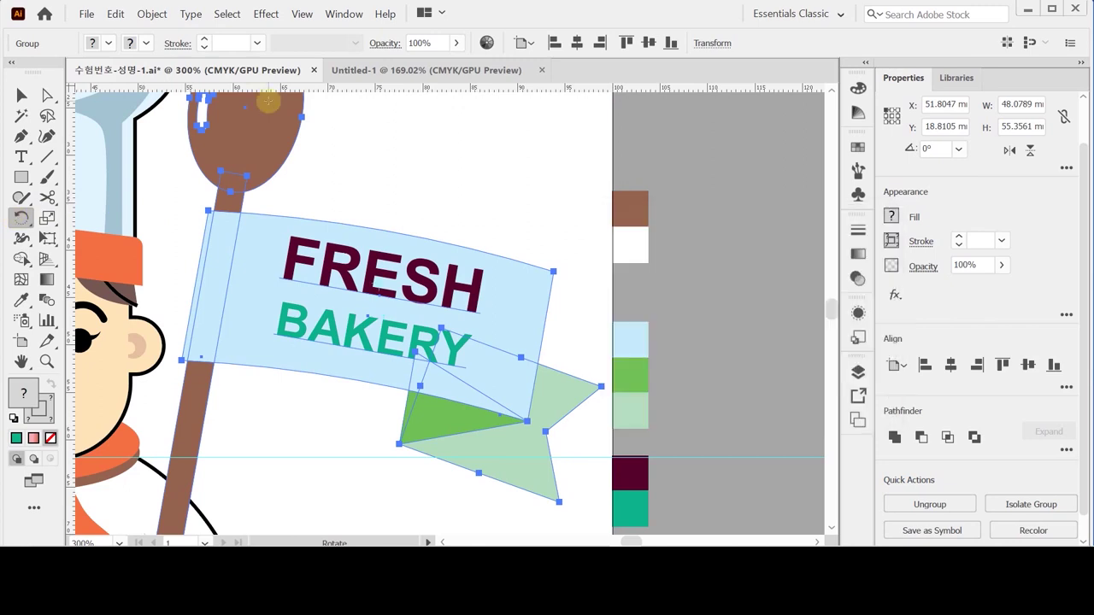
# Shift the rotated spoon and banner group slightly closer to the chef.
pyautogui.press('space')
pyautogui.moveTo(399, 326); pyautogui.dragTo(459, 325)
pyautogui.moveTo(393, 274)
pyautogui.mouseDown()
pyautogui.moveTo(394, 310)
pyautogui.moveTo(430, 349)
pyautogui.moveTo(409, 288)
pyautogui.mouseUp()
pyautogui.press('space')
pyautogui.press('ctrl')
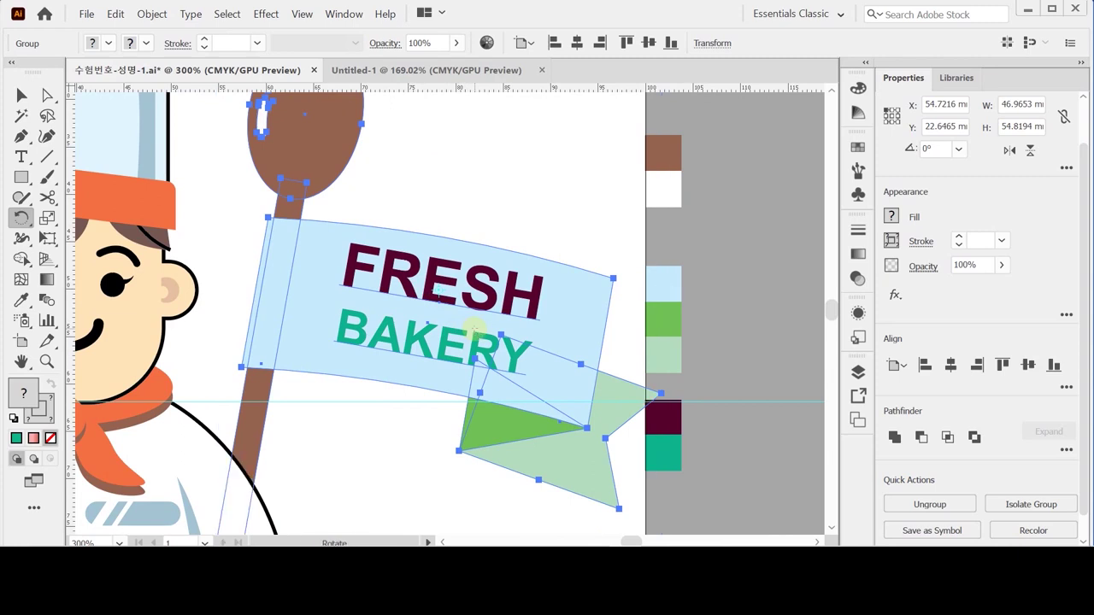
pyautogui.scroll(-1, 438, 290)
pyautogui.press('ctrl')
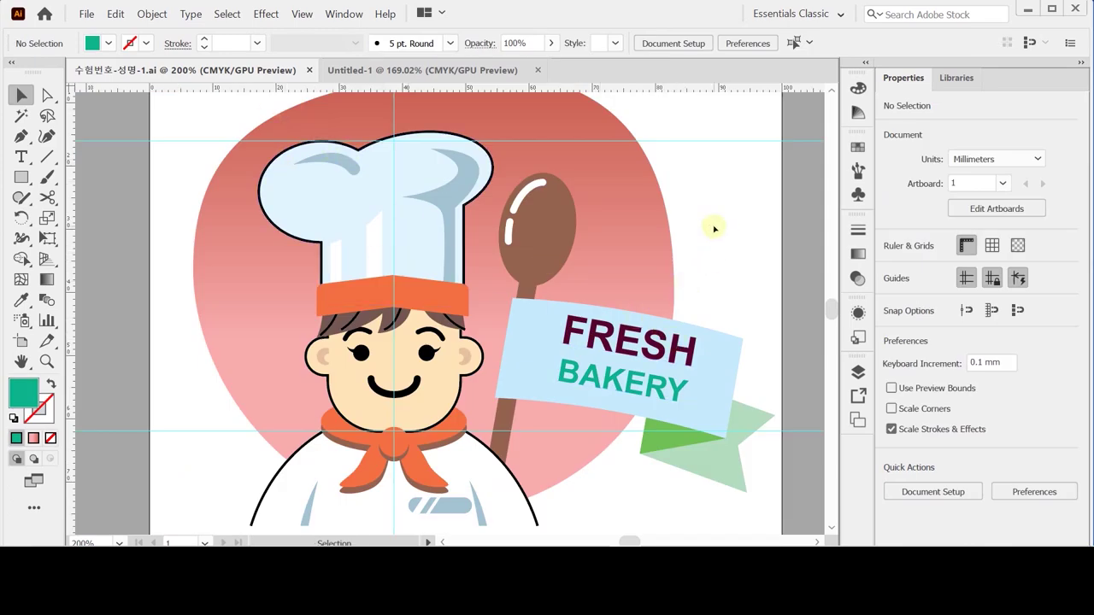
pyautogui.click(704, 377)
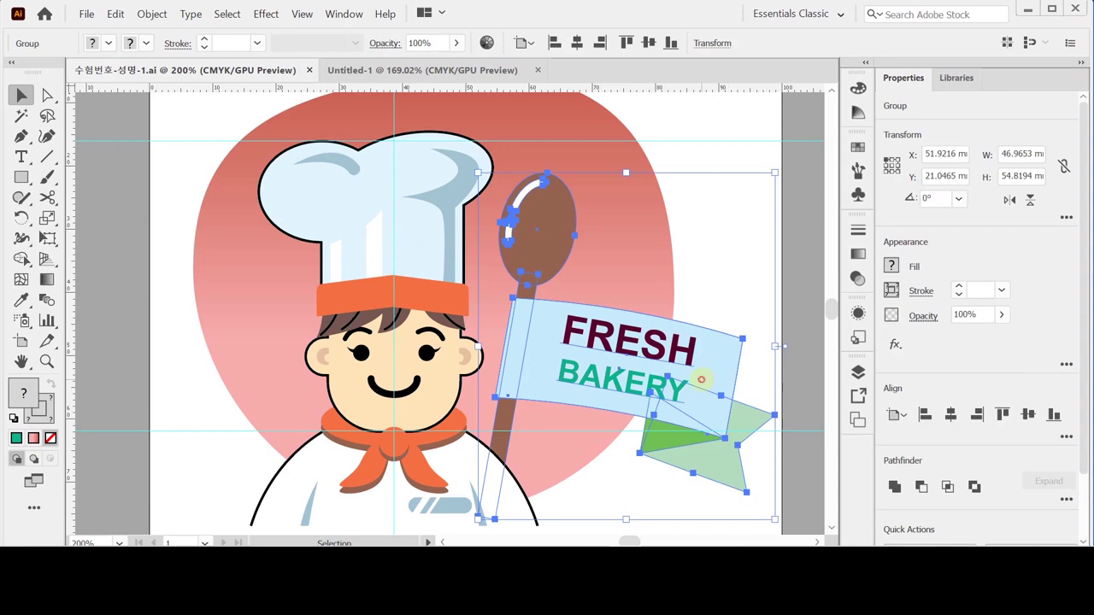
pyautogui.click(729, 283)
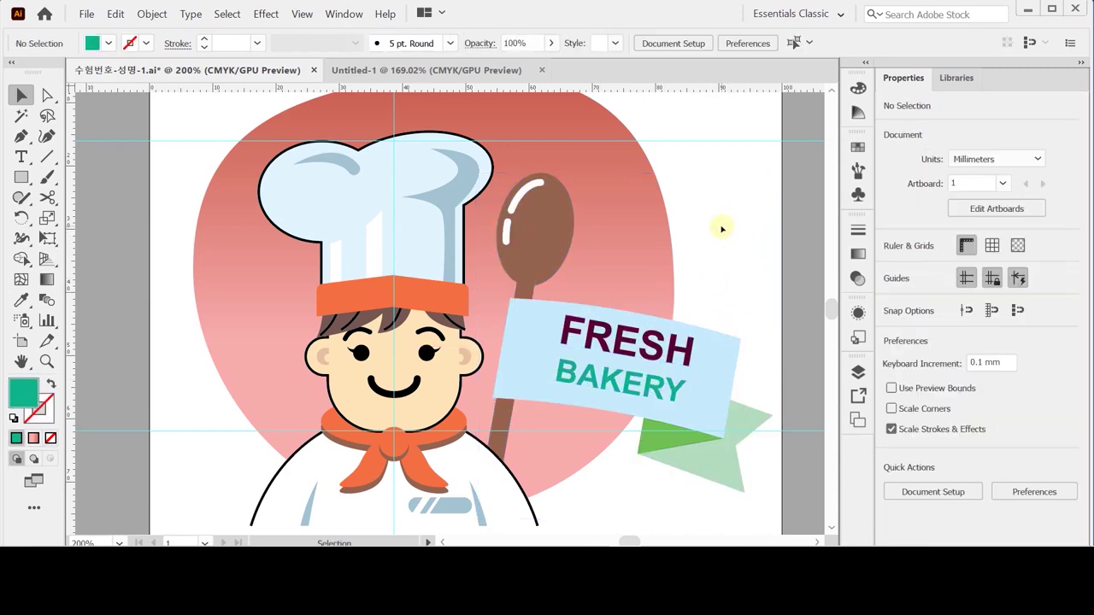
# Fit the whole artboard in the window and hide the guides.
pyautogui.moveTo(721, 212); pyautogui.dragTo(565, 463)
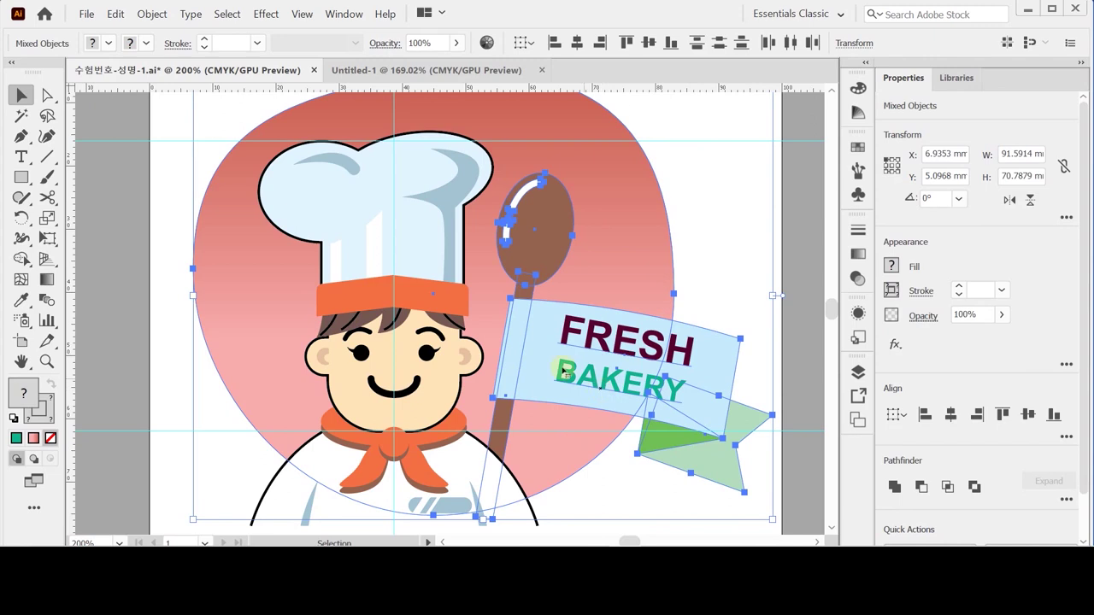
pyautogui.click(699, 183)
pyautogui.hotkey('ctrl', '-')
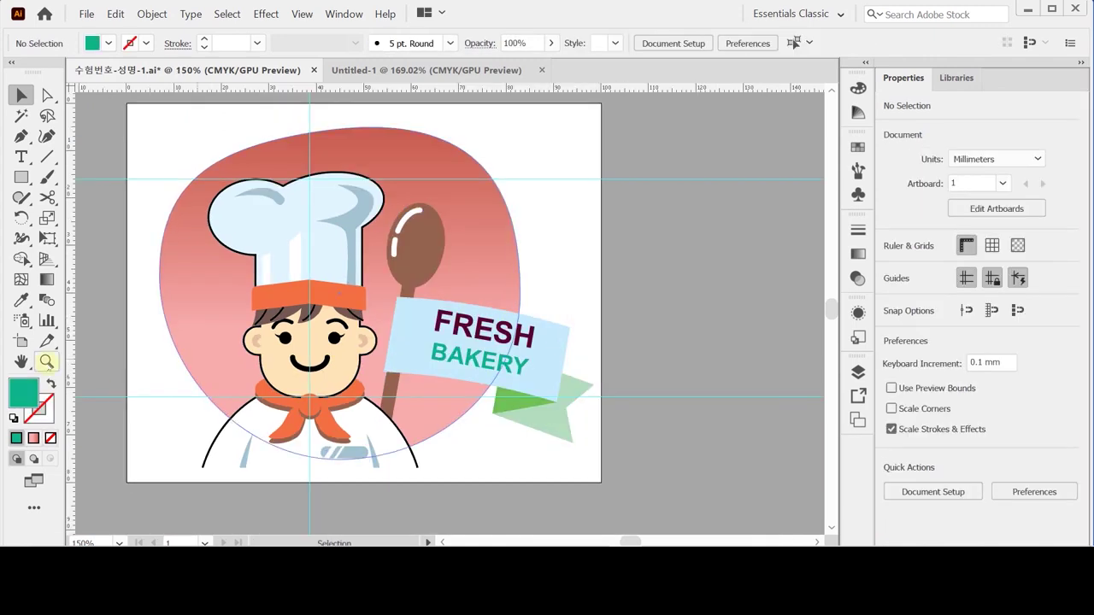
pyautogui.doubleClick(20, 362)
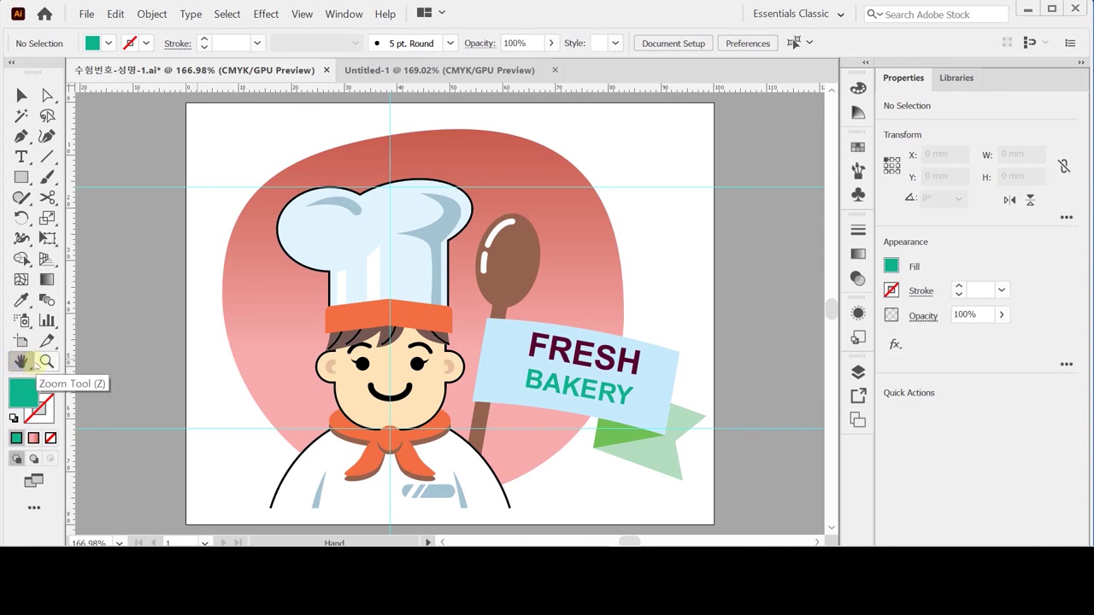
pyautogui.hotkey('ctrl', ';')
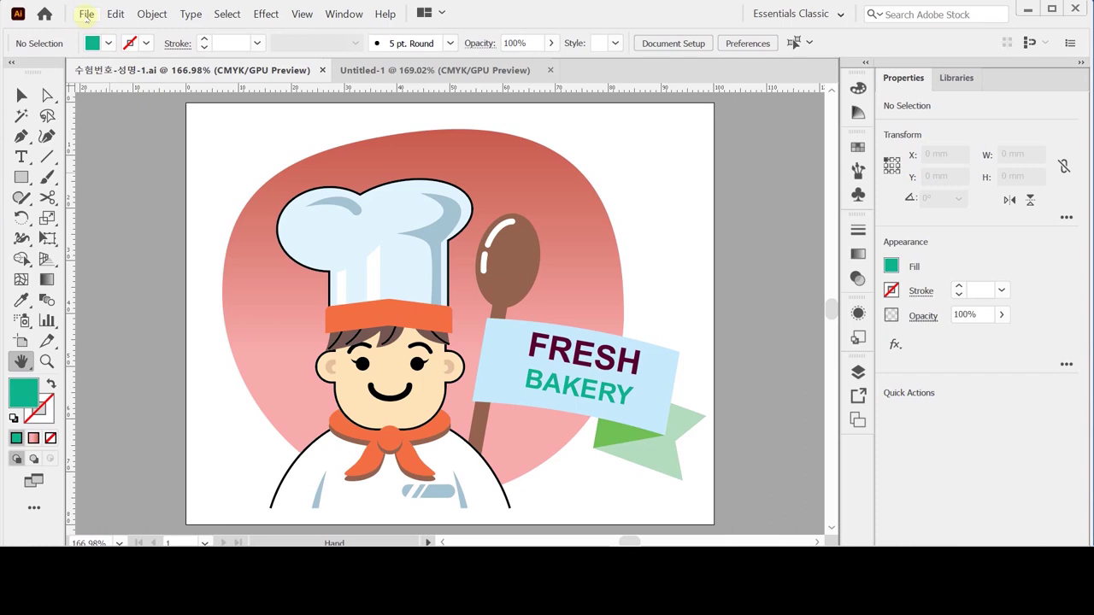
# Save the artwork over the existing 수험번호-성명-1.ai in the GTQ folder, using the Illustrator 2020 version with default options.
pyautogui.click(86, 14)
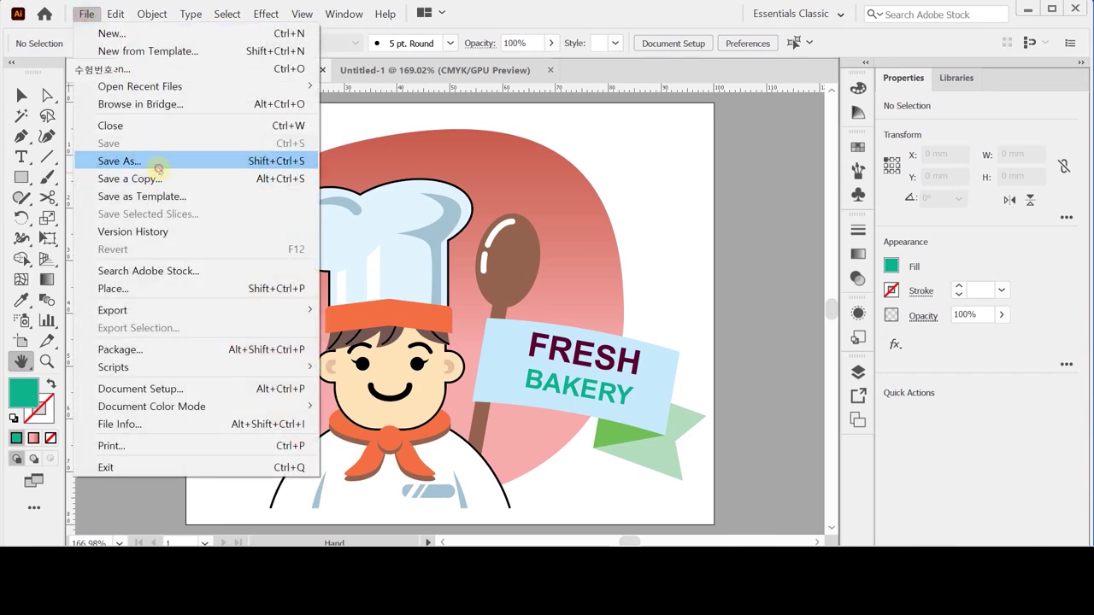
pyautogui.click(158, 168)
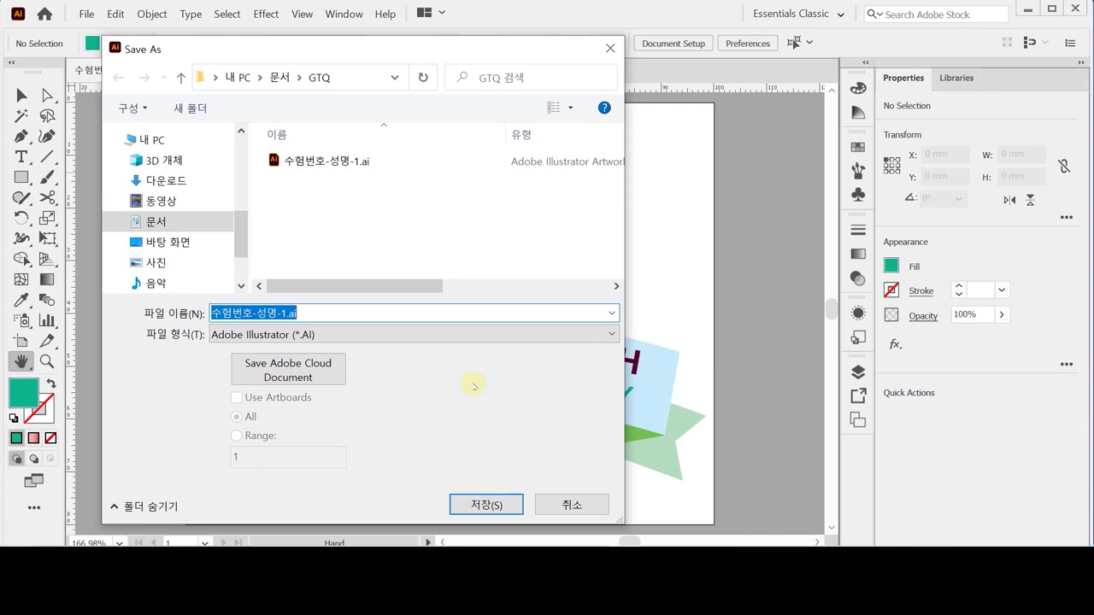
pyautogui.click(487, 505)
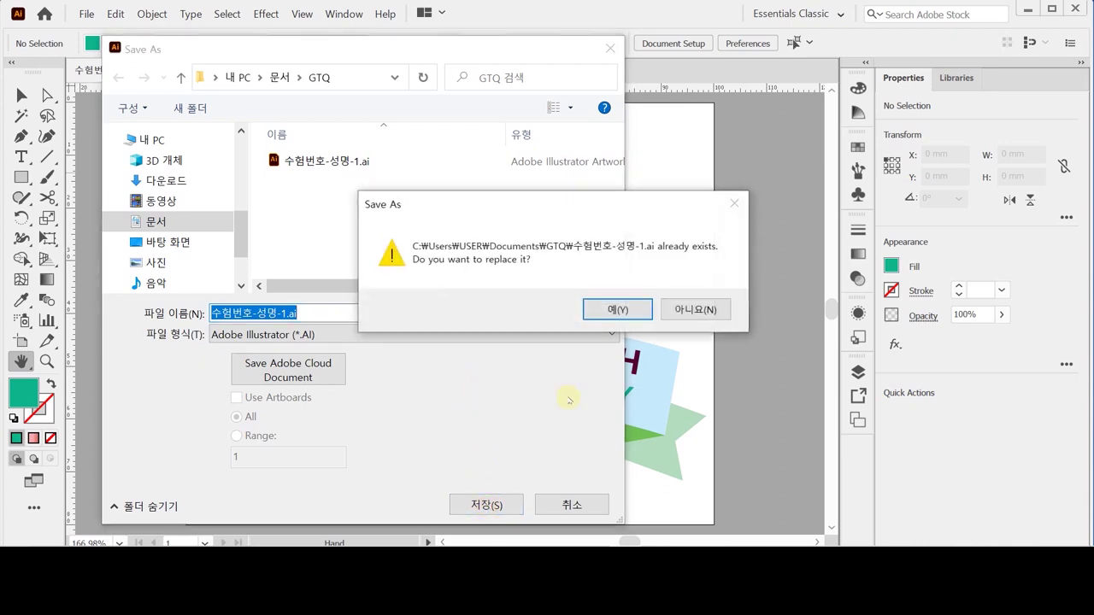
pyautogui.click(615, 311)
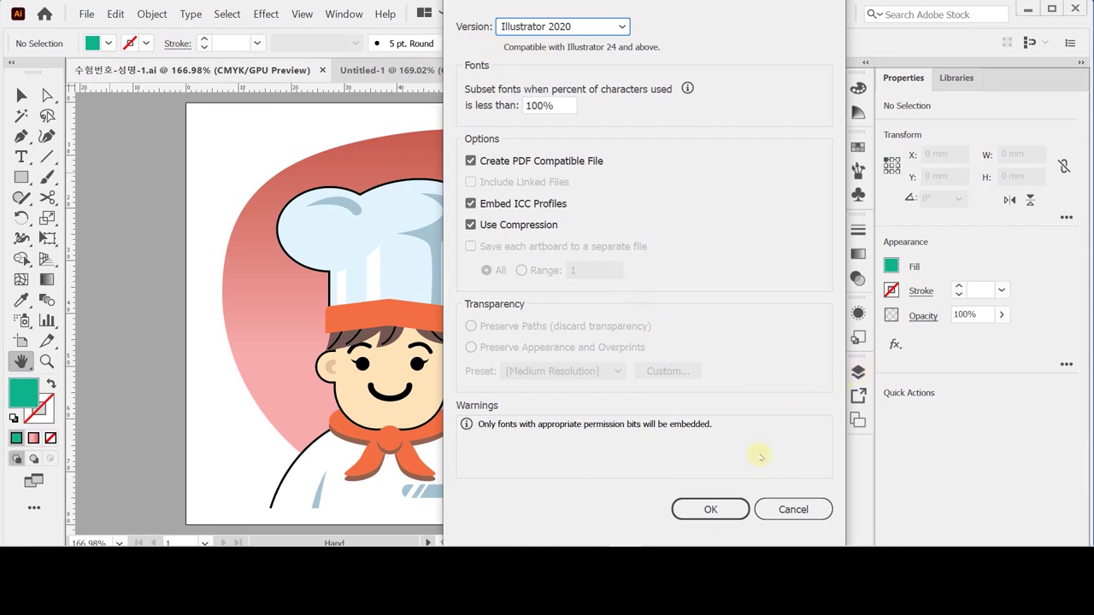
pyautogui.click(711, 508)
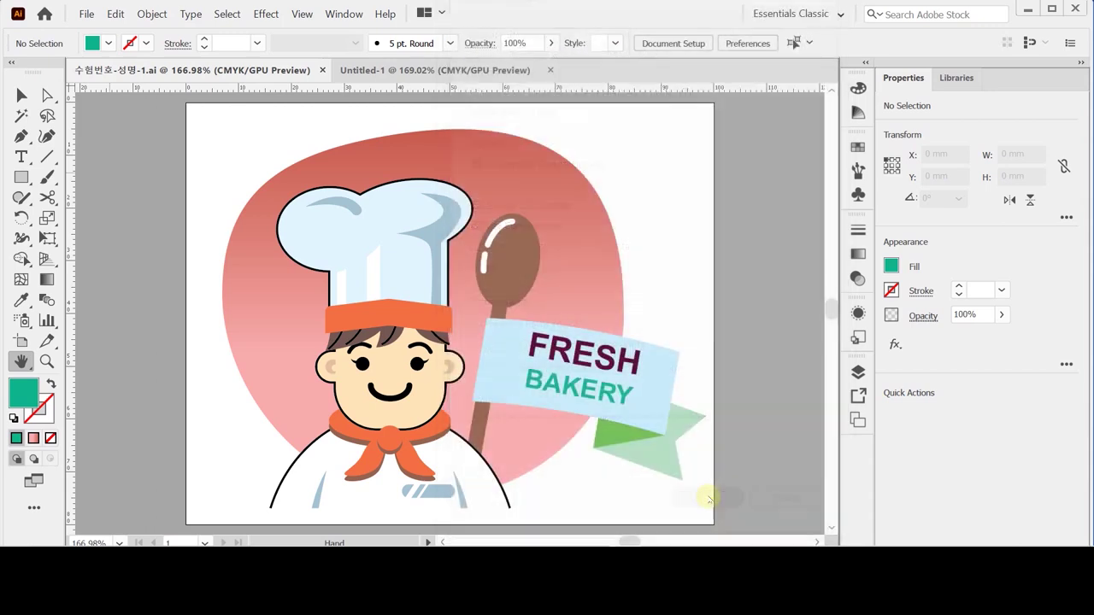
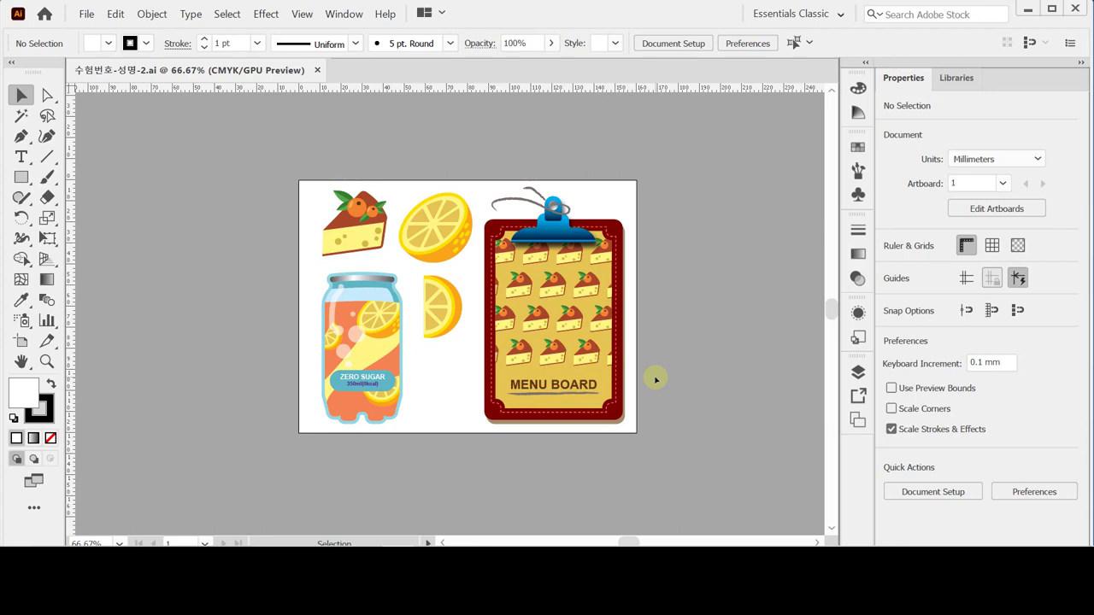
# Create a new 160 × 120 mm landscape CMYK document in millimetres with High (300 ppi) raster effects.
pyautogui.hotkey('ctrl', 'n')
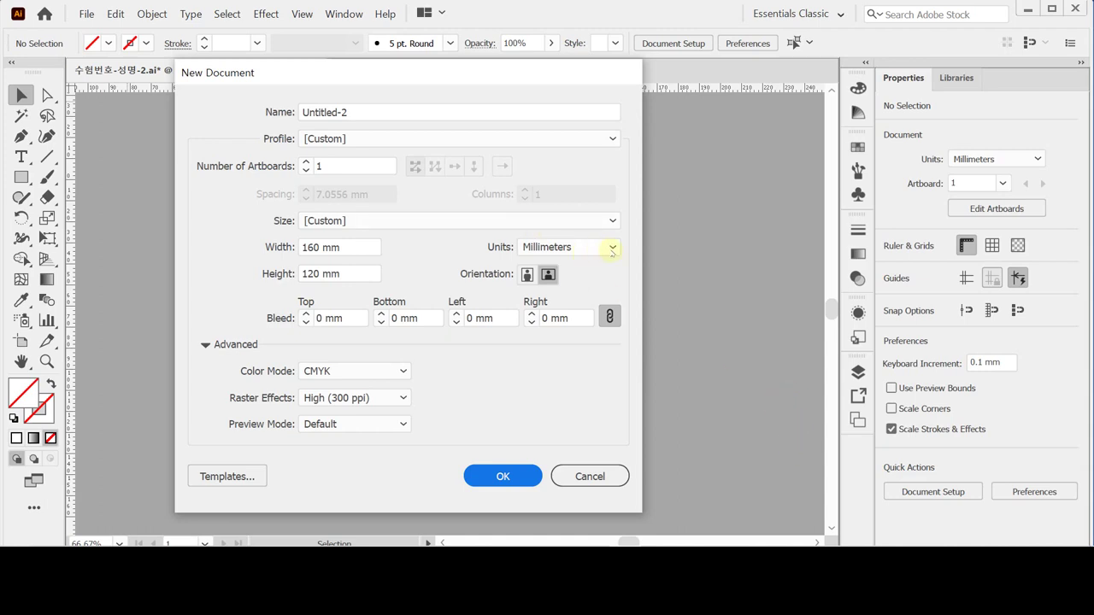
pyautogui.click(354, 247)
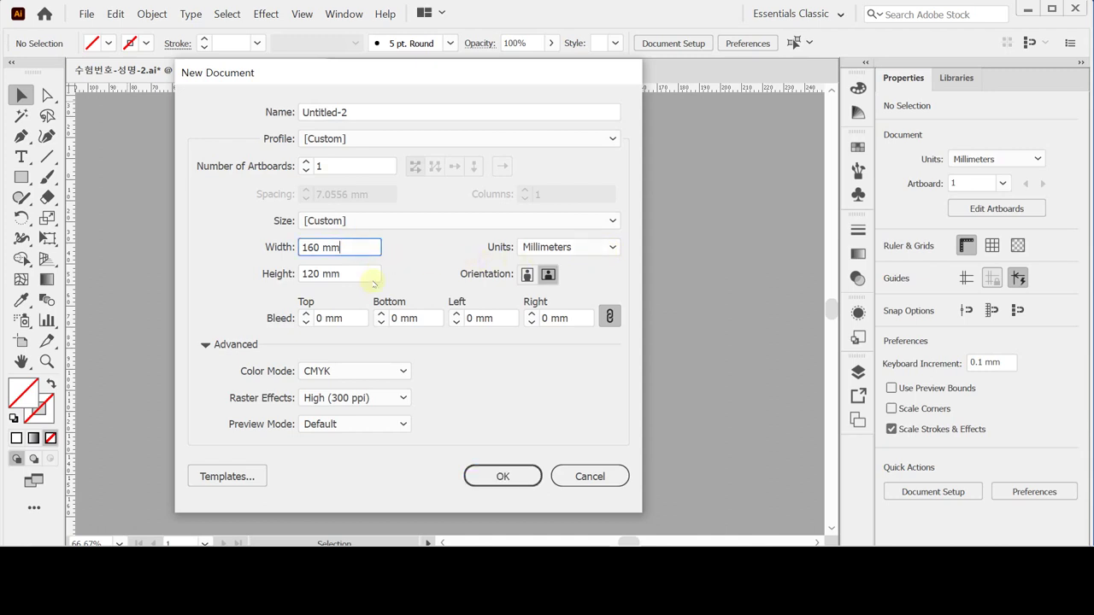
pyautogui.click(359, 273)
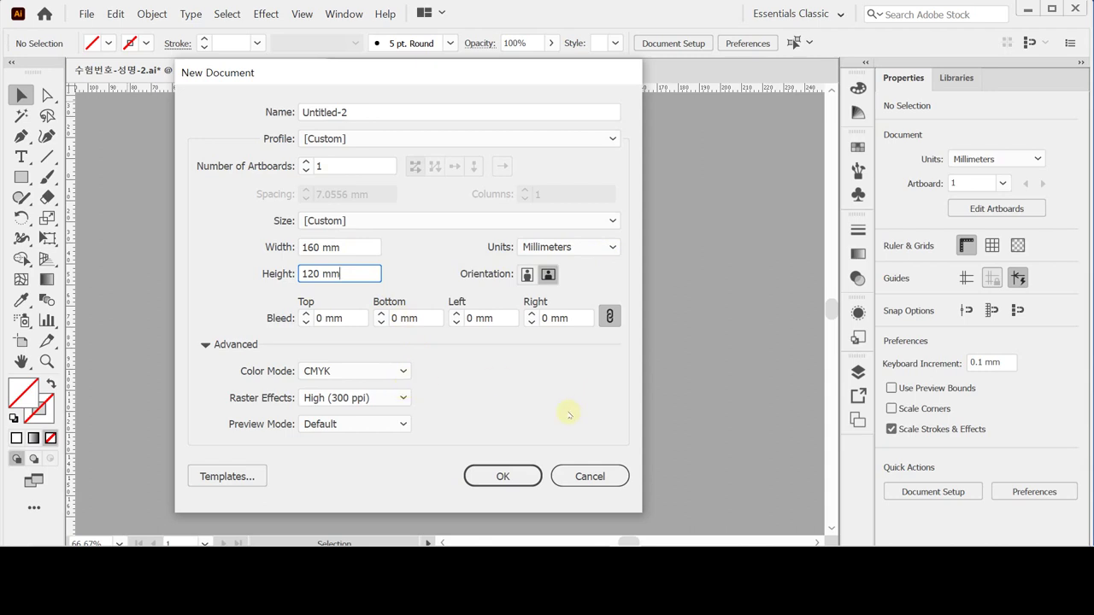
pyautogui.click(527, 472)
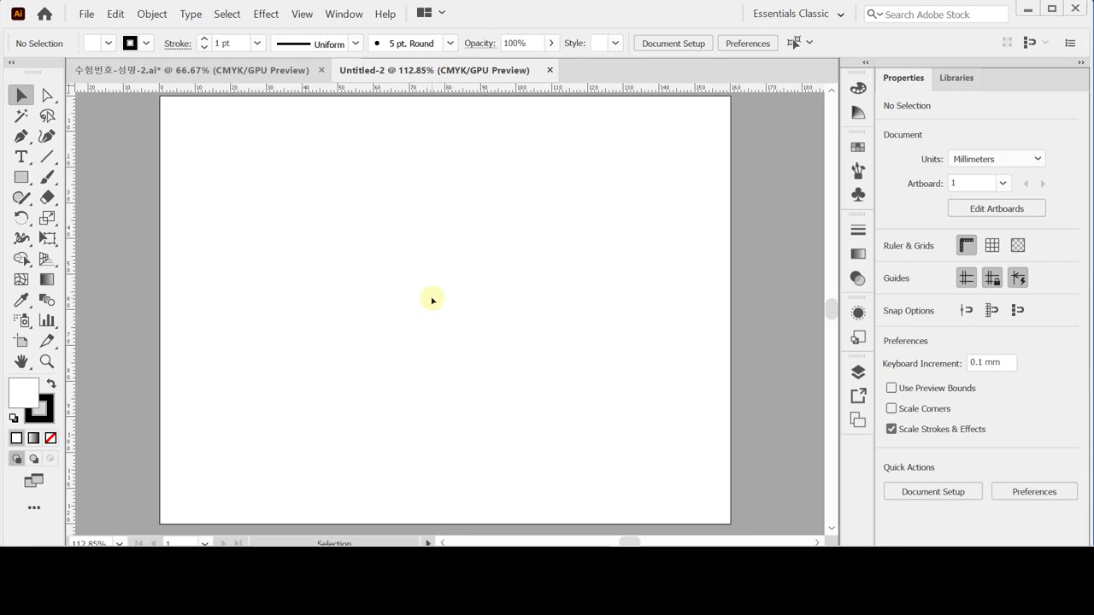
# Paste the copied guides in front at their original position, then try an extra horizontal guide above them and undo it.
pyautogui.hotkey('ctrl', 'f')
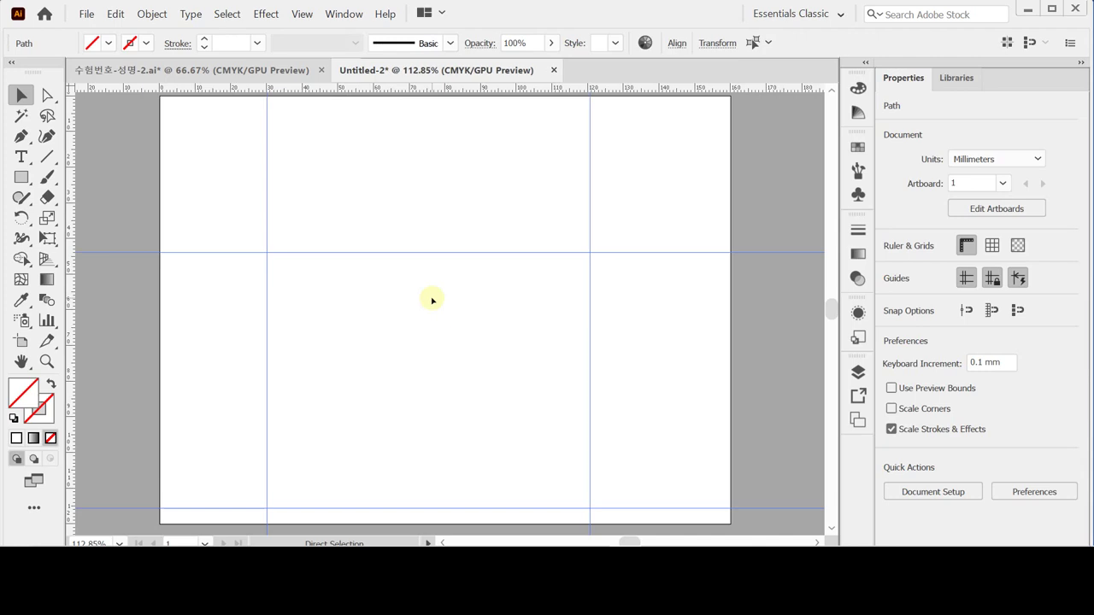
pyautogui.click(436, 298)
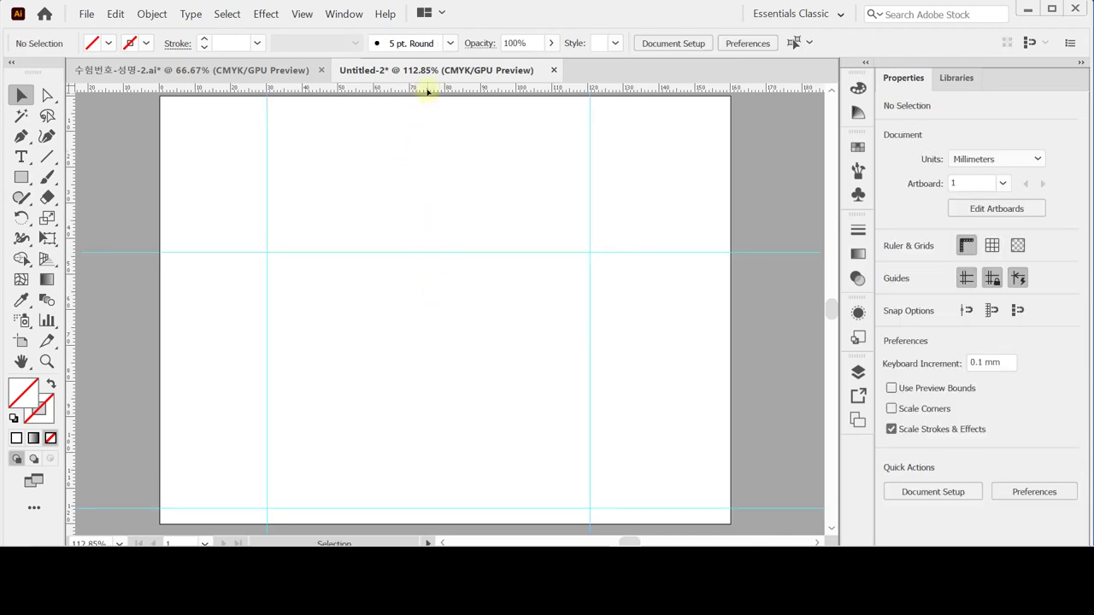
pyautogui.moveTo(425, 90); pyautogui.dragTo(440, 189)
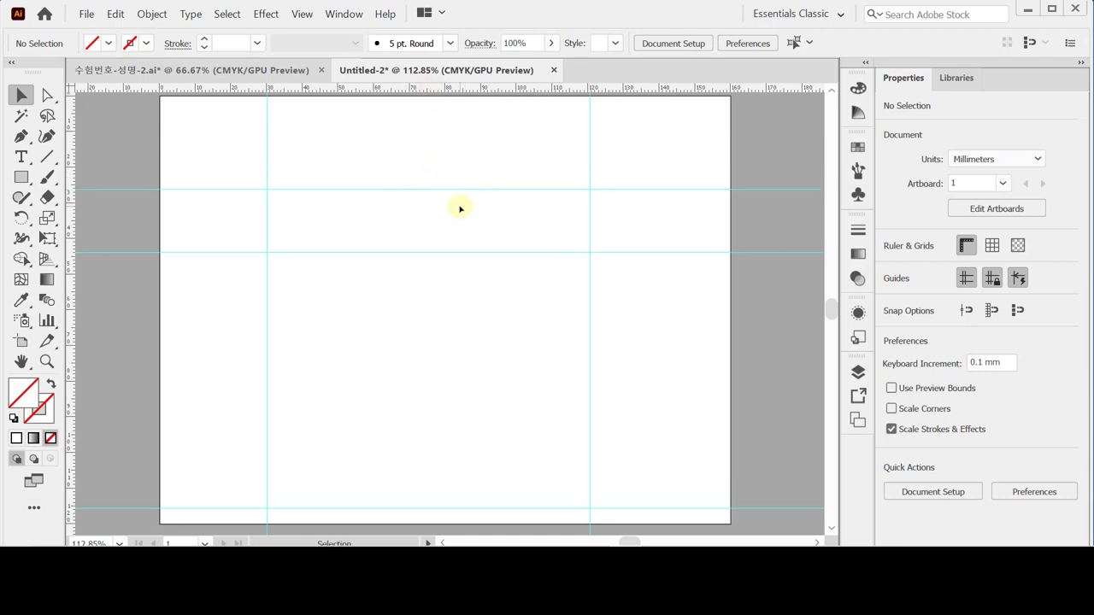
pyautogui.hotkey('ctrl', 'z')
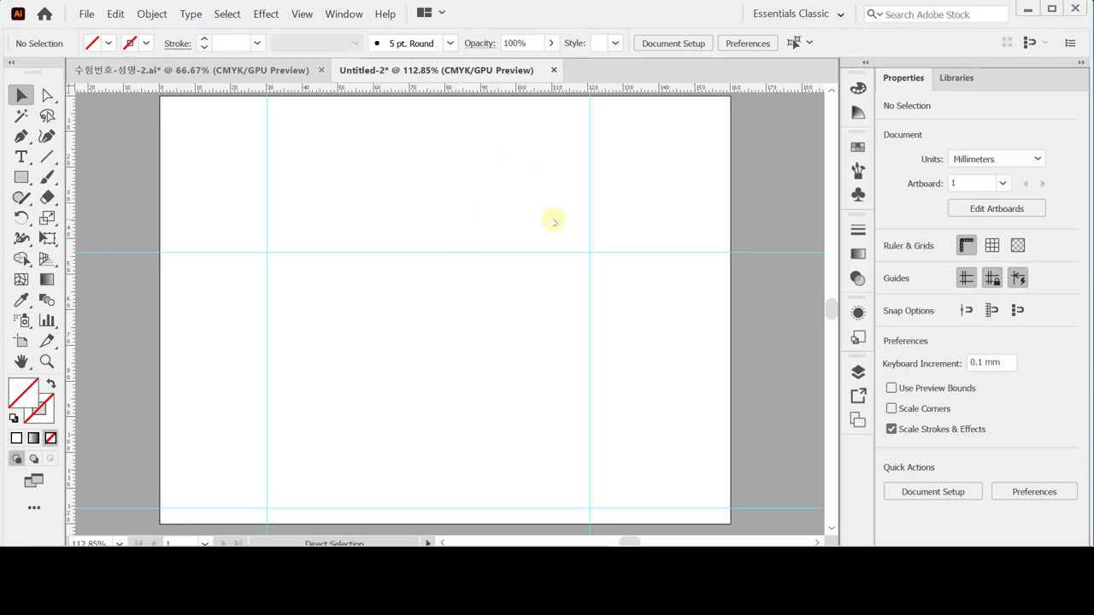
# Save the new document over the existing 수험번호-성명-2.ai in the GTQ folder, using the Illustrator 2020 version with default options.
pyautogui.hotkey('ctrl', 's')
pyautogui.moveTo(57, 0); pyautogui.dragTo(103, 32)
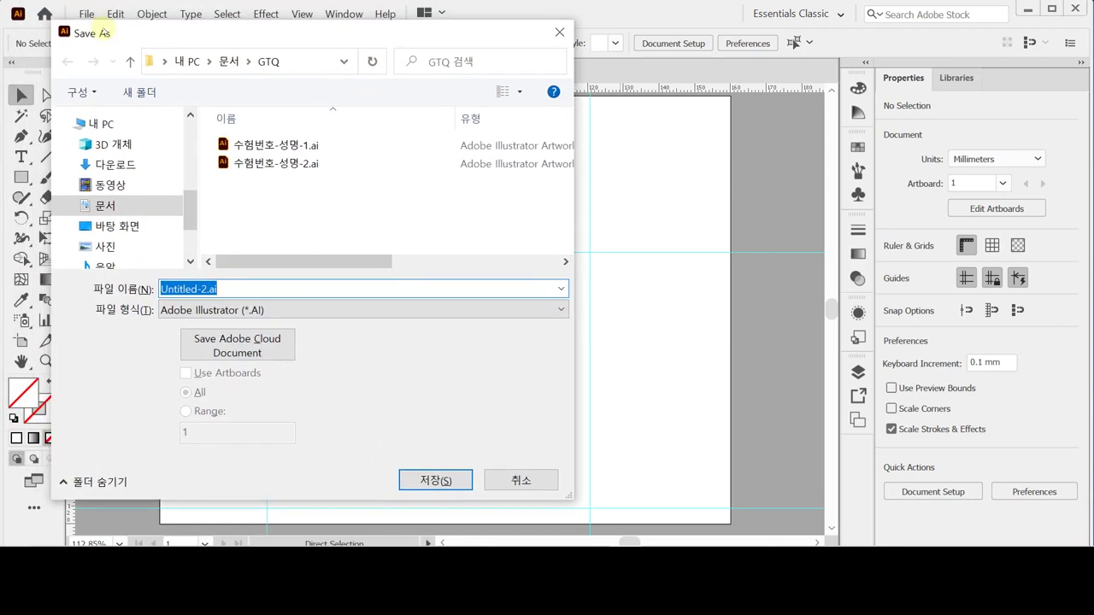
pyautogui.click(164, 206)
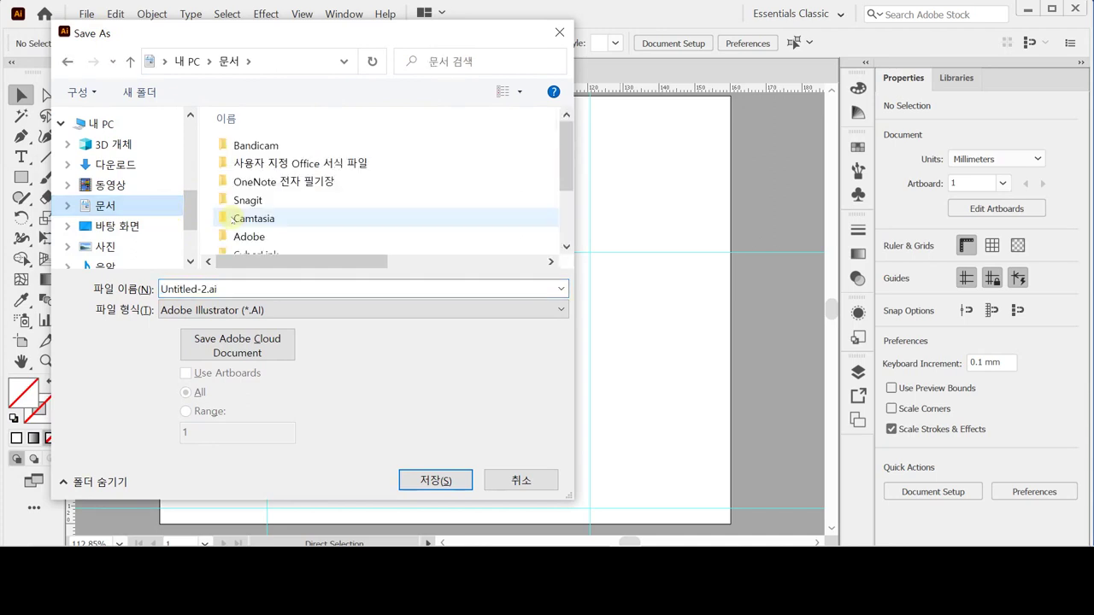
pyautogui.scroll(-2, 257, 224)
pyautogui.doubleClick(250, 246)
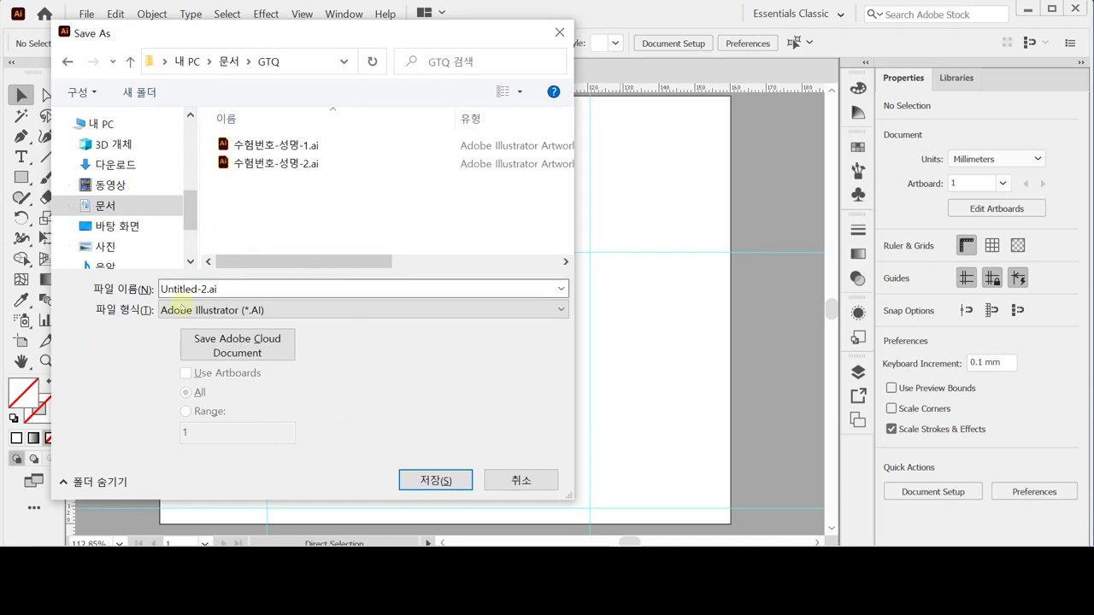
pyautogui.click(250, 164)
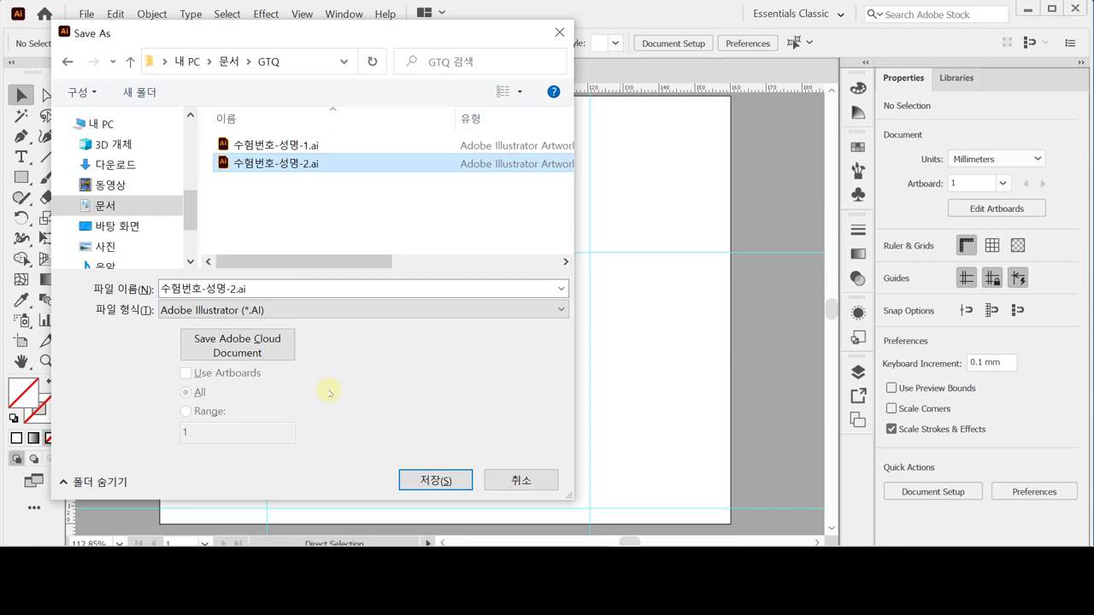
pyautogui.click(435, 480)
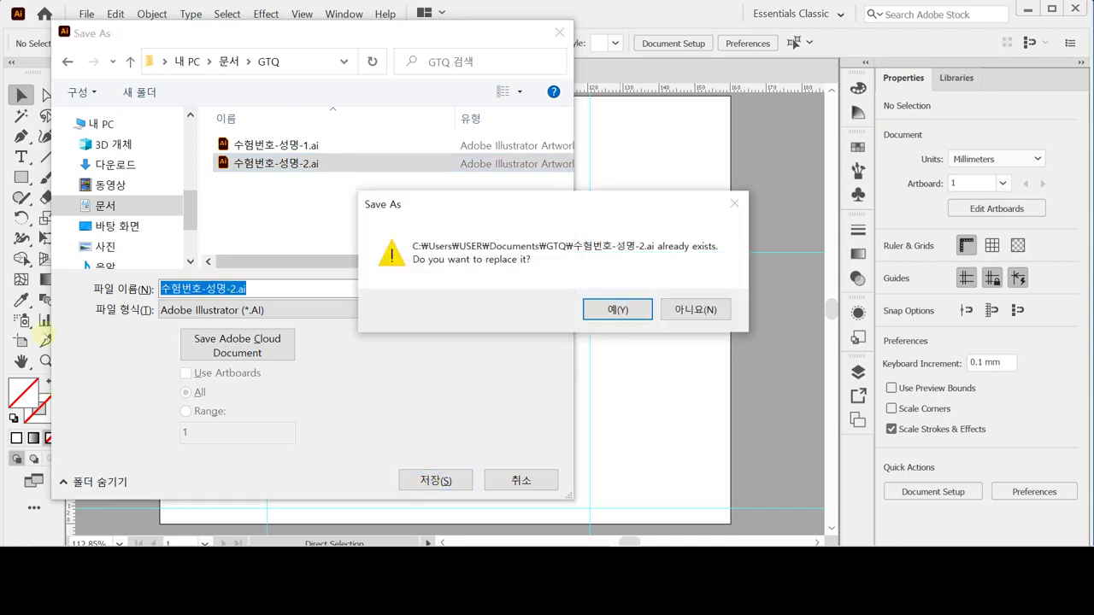
pyautogui.click(619, 309)
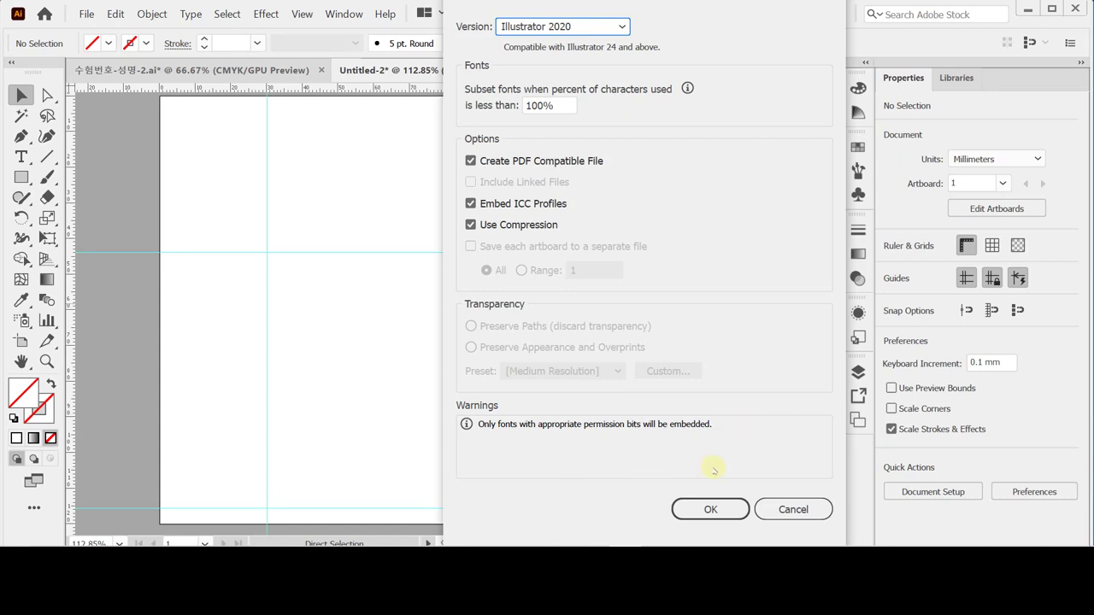
pyautogui.click(710, 509)
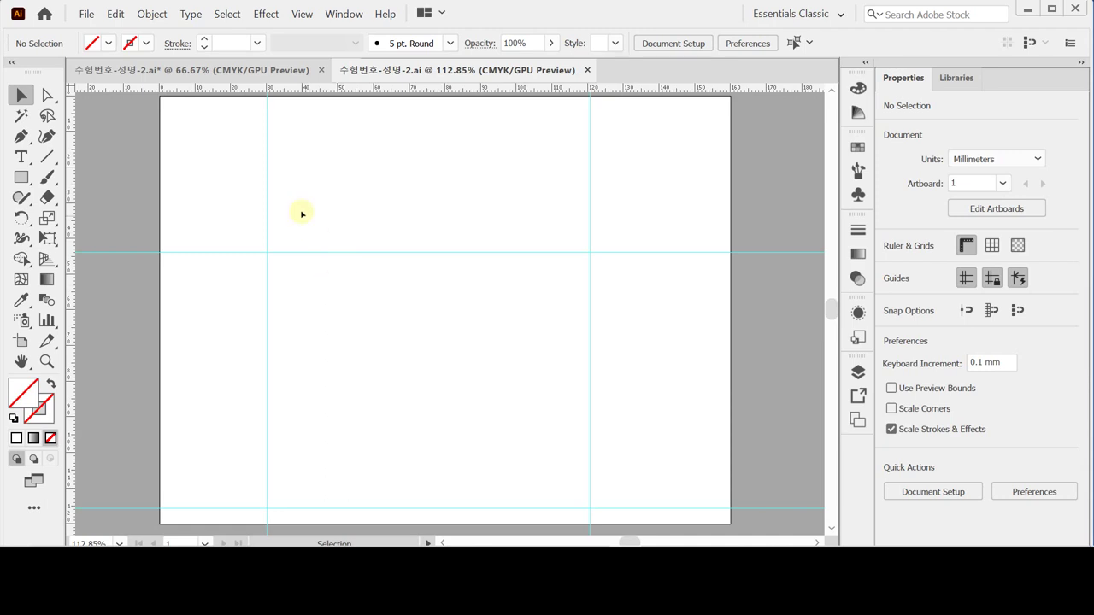
# In the document with the colour swatches, create a 63 × 63 mm circle and move it to about X 21.5 mm, Y 4.8 mm.
pyautogui.click(185, 71)
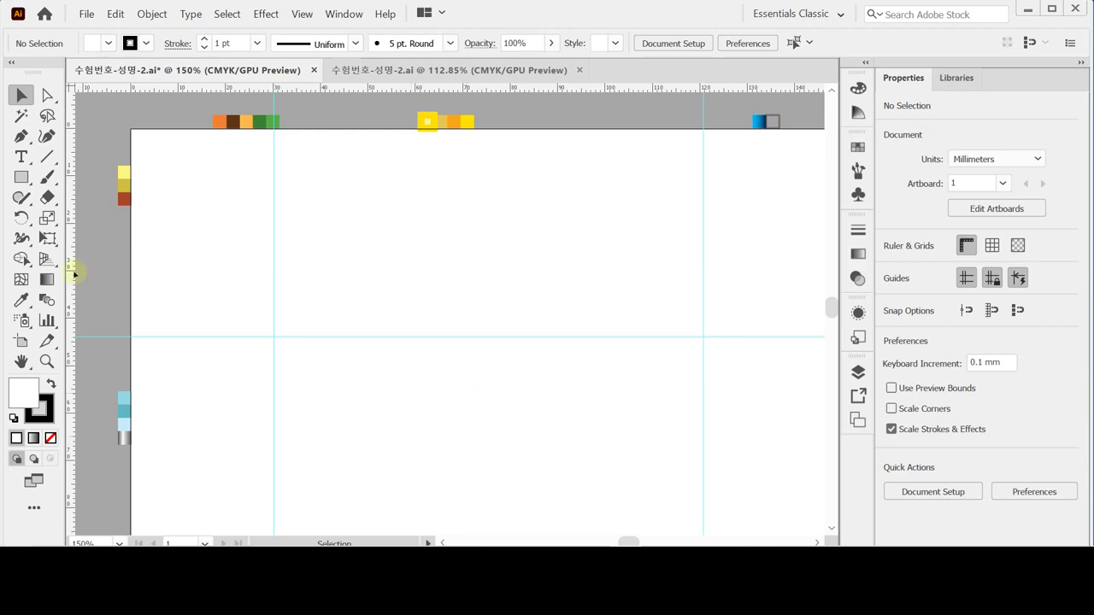
pyautogui.click(21, 177)
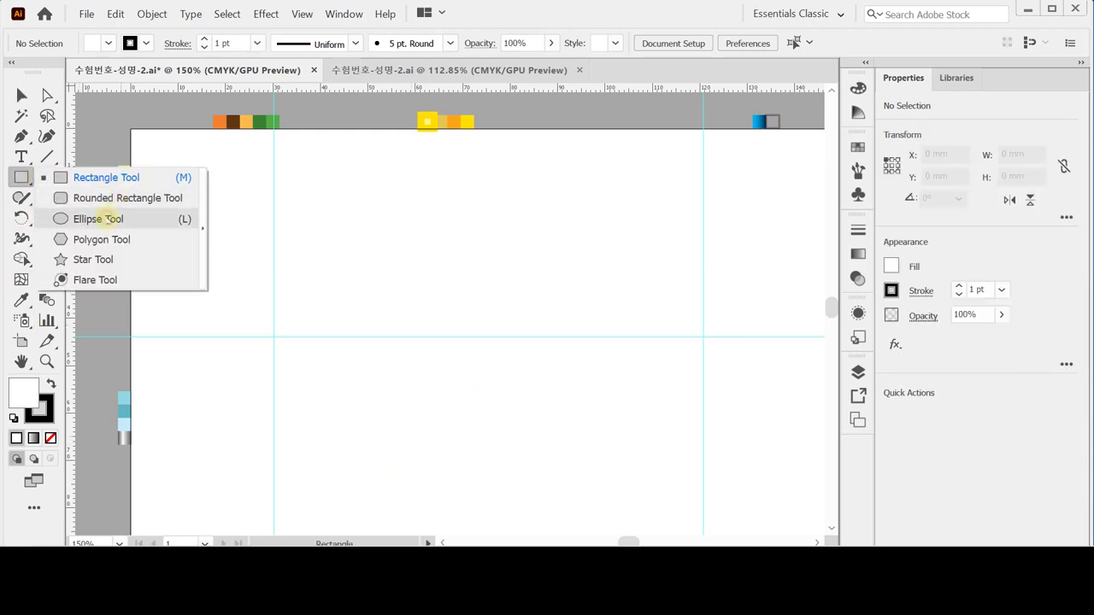
pyautogui.click(102, 219)
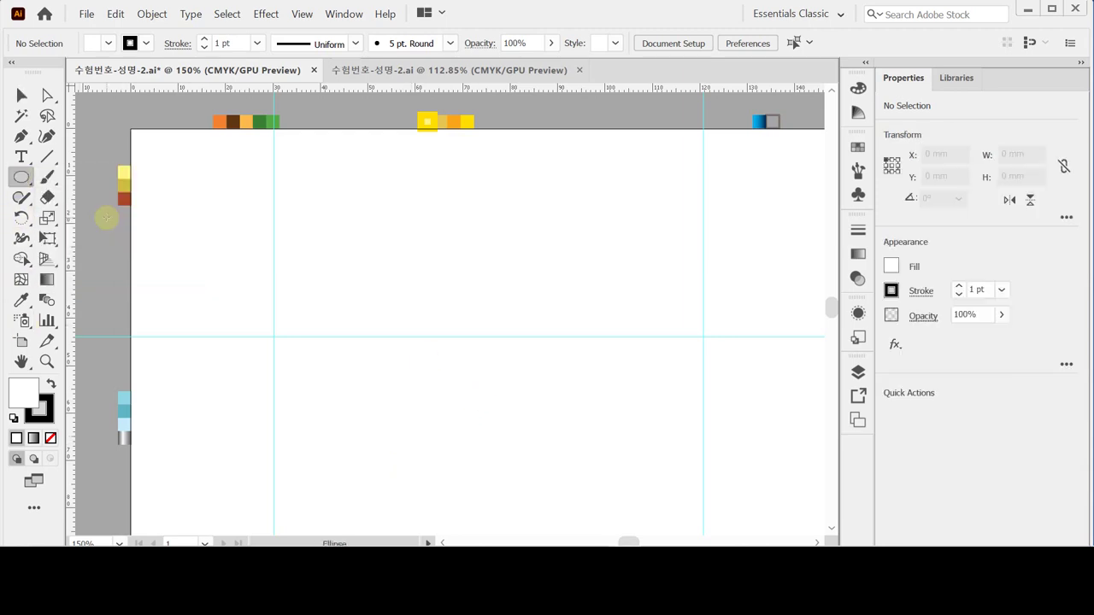
pyautogui.click(359, 277)
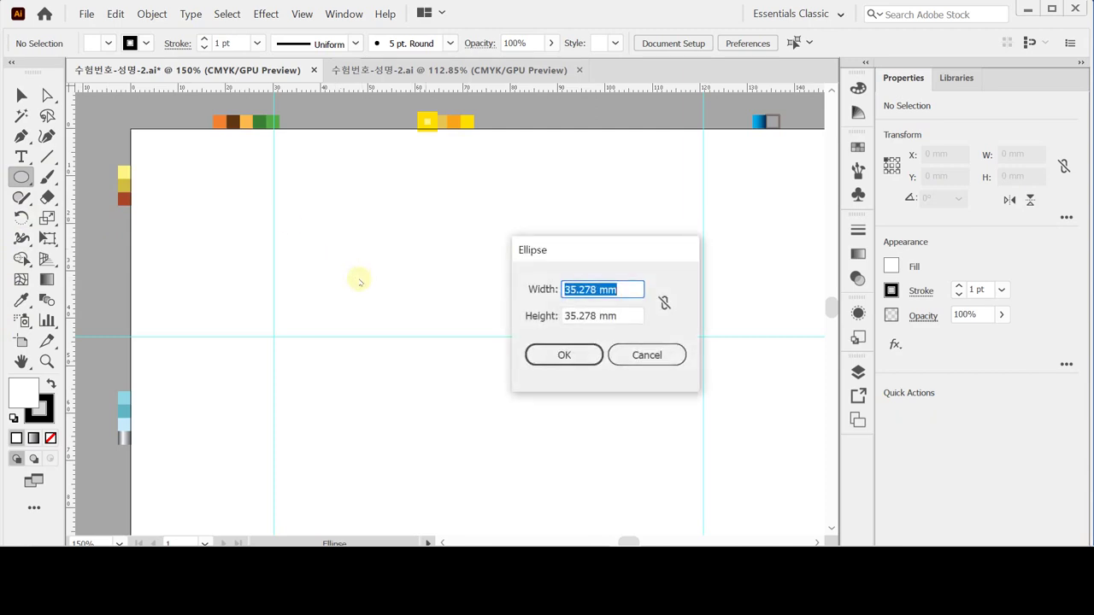
pyautogui.write('63')
pyautogui.press('Tab')
pyautogui.write('63')
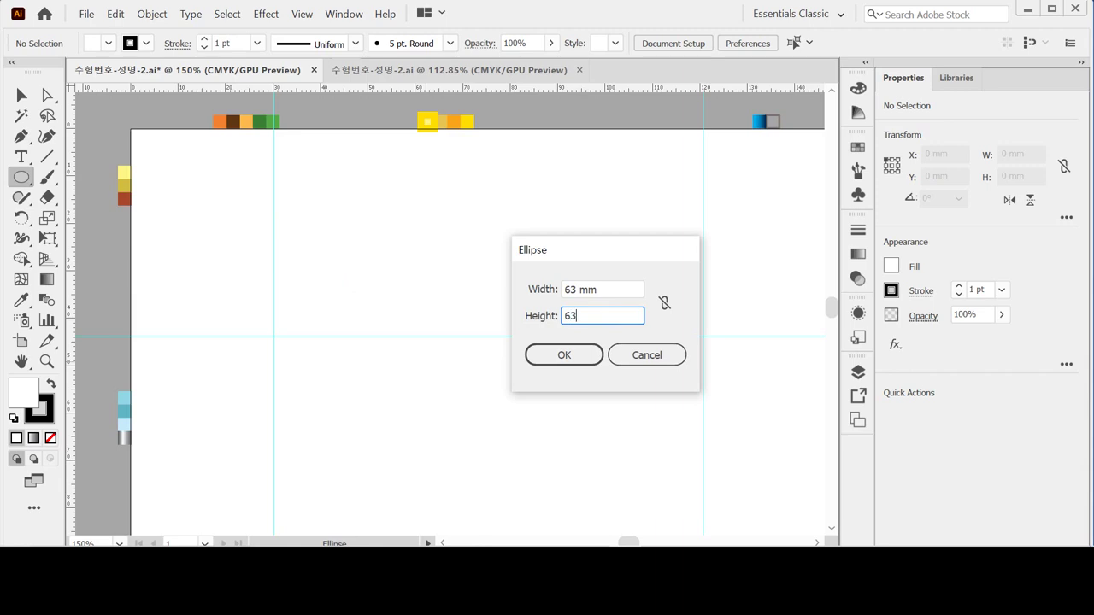
pyautogui.press('Return')
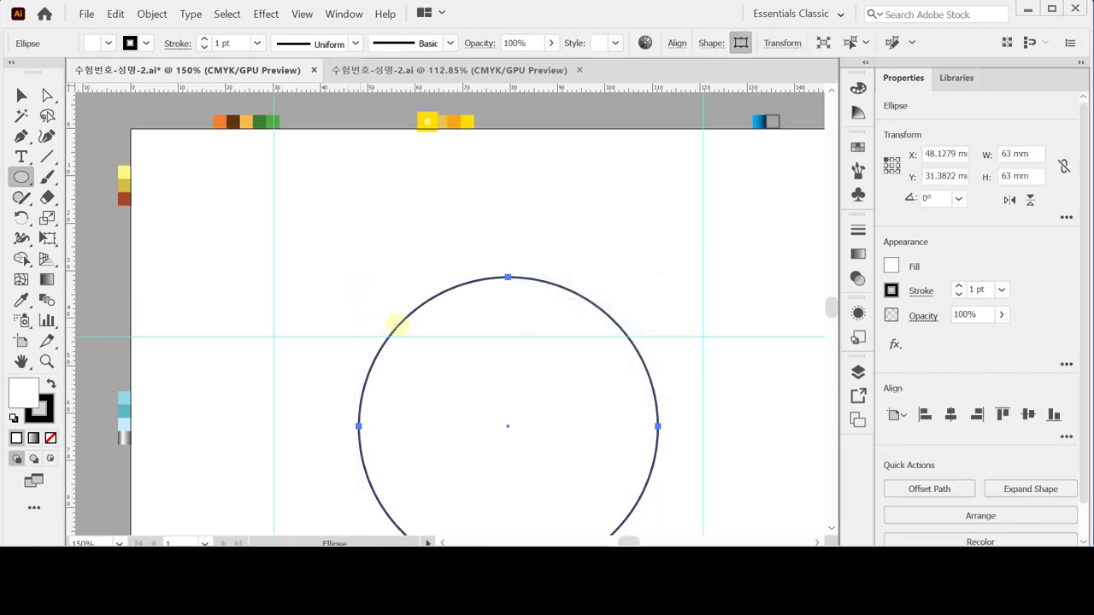
pyautogui.moveTo(414, 336); pyautogui.dragTo(299, 223)
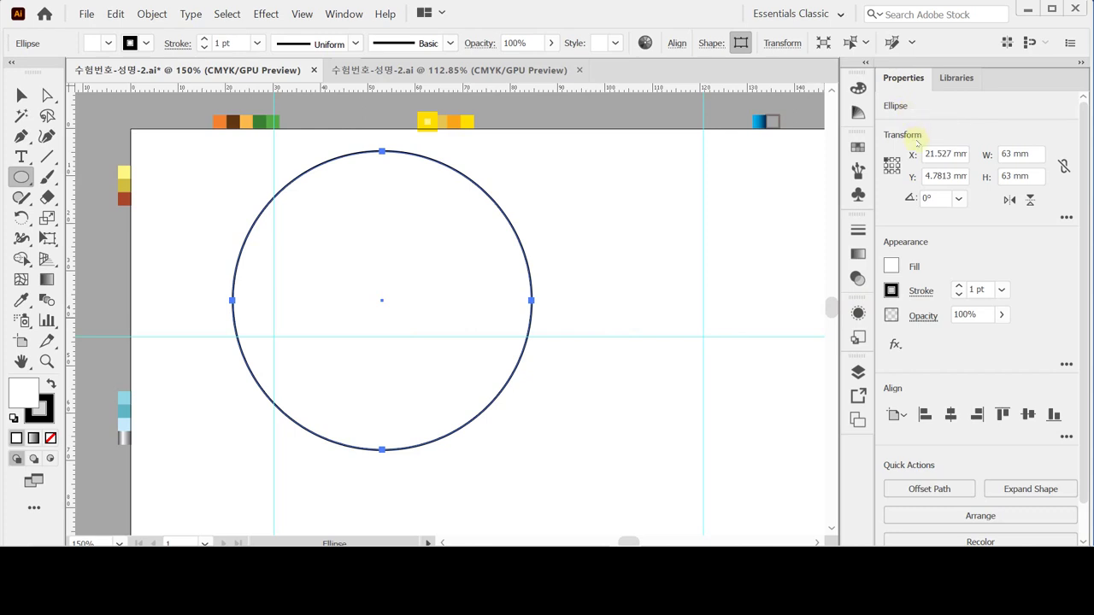
# Turn the circle into a pie wedge with a start angle of 35° and an end angle of 77°.
pyautogui.click(1015, 155)
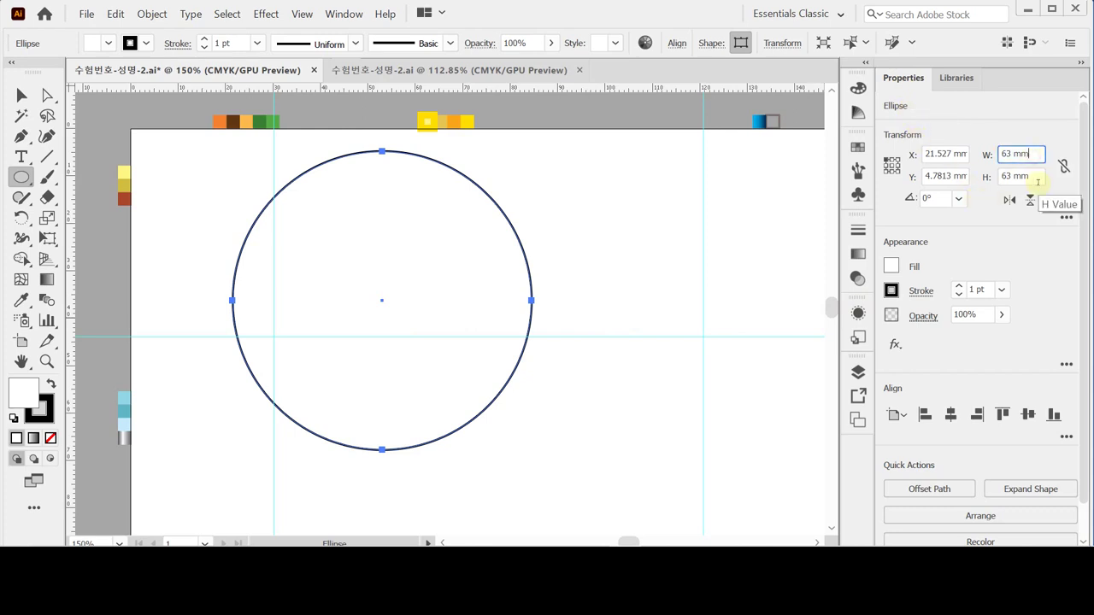
pyautogui.click(1036, 177)
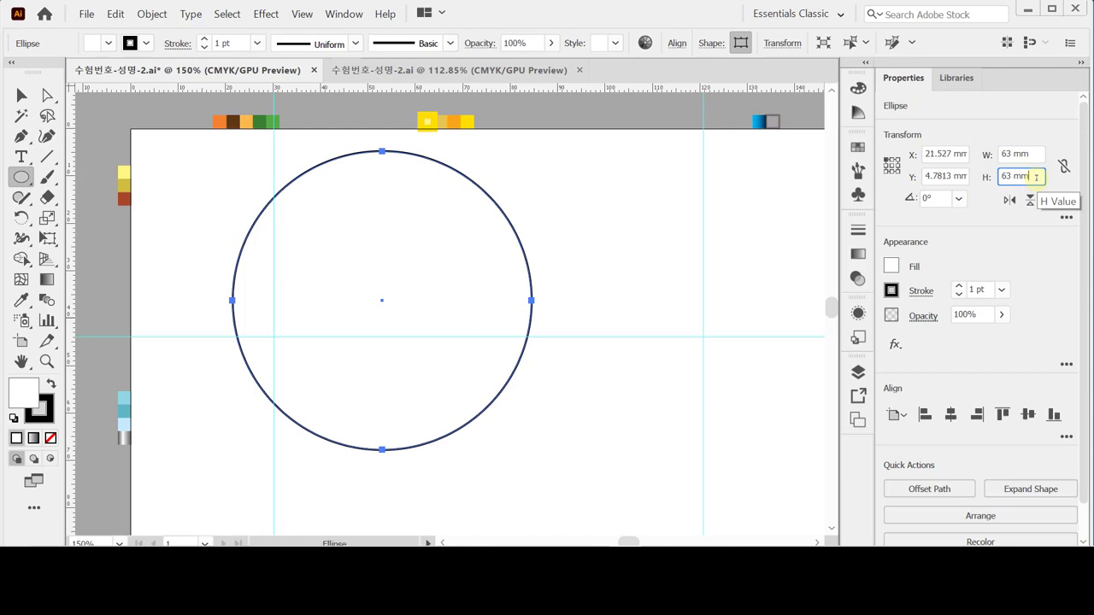
pyautogui.moveTo(1032, 177); pyautogui.dragTo(975, 179)
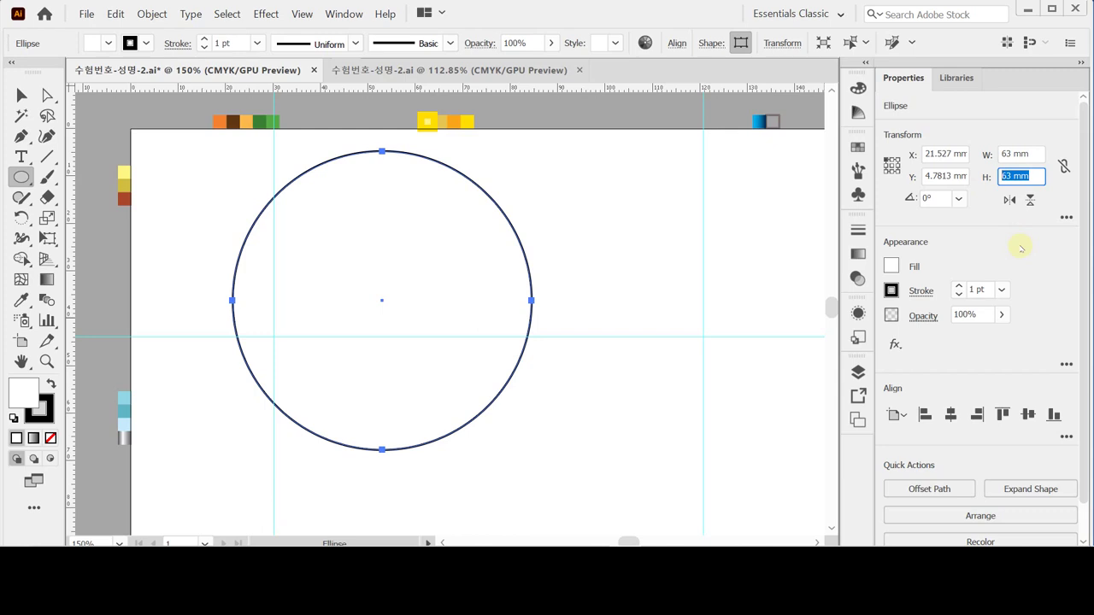
pyautogui.click(1067, 217)
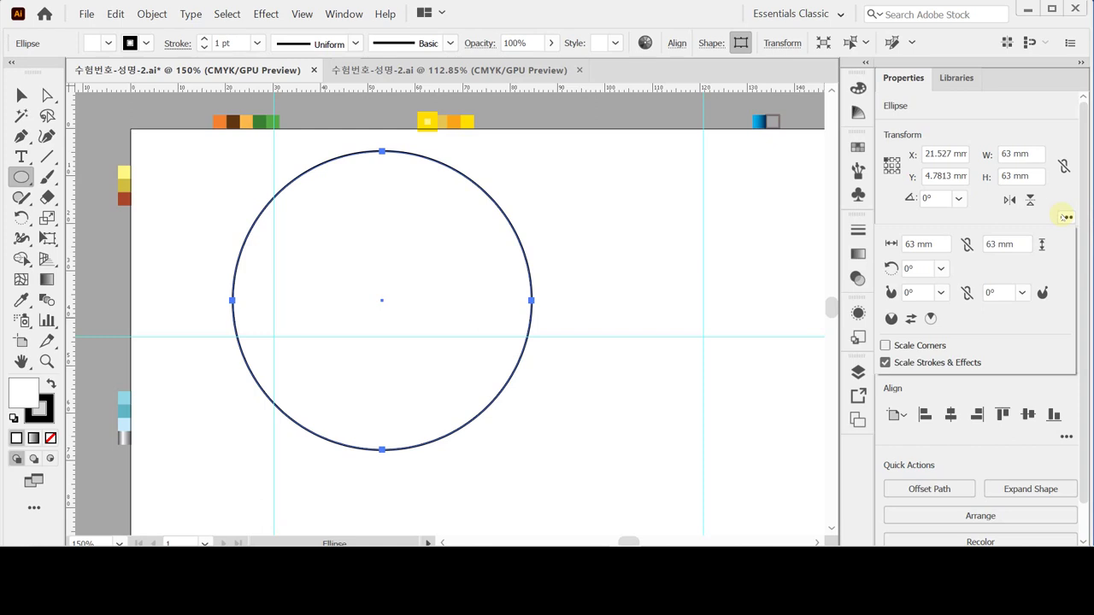
pyautogui.click(913, 293)
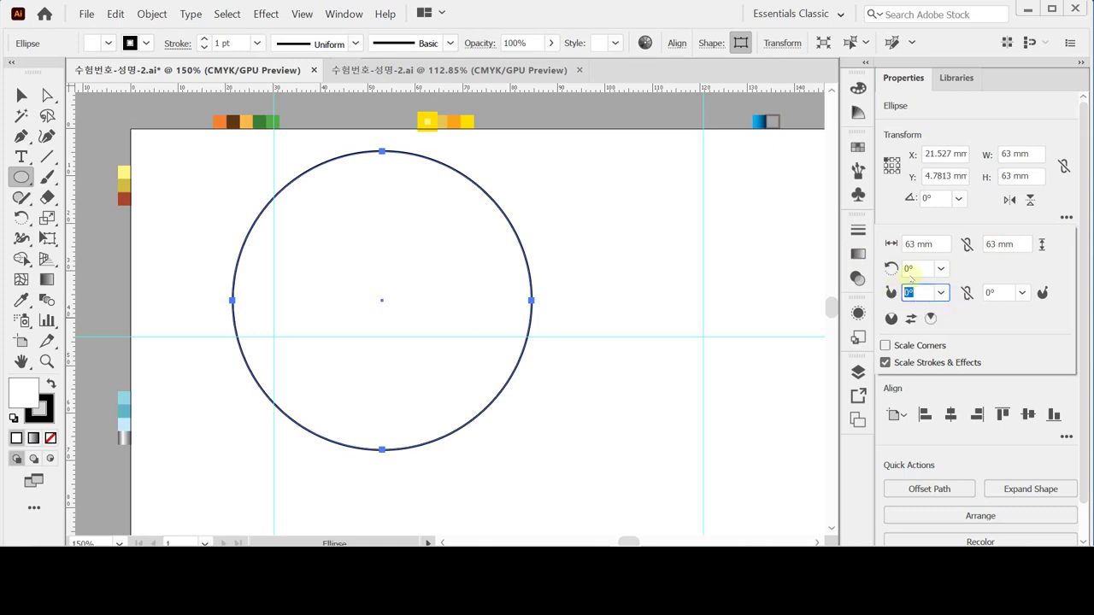
pyautogui.write('35')
pyautogui.press('Tab')
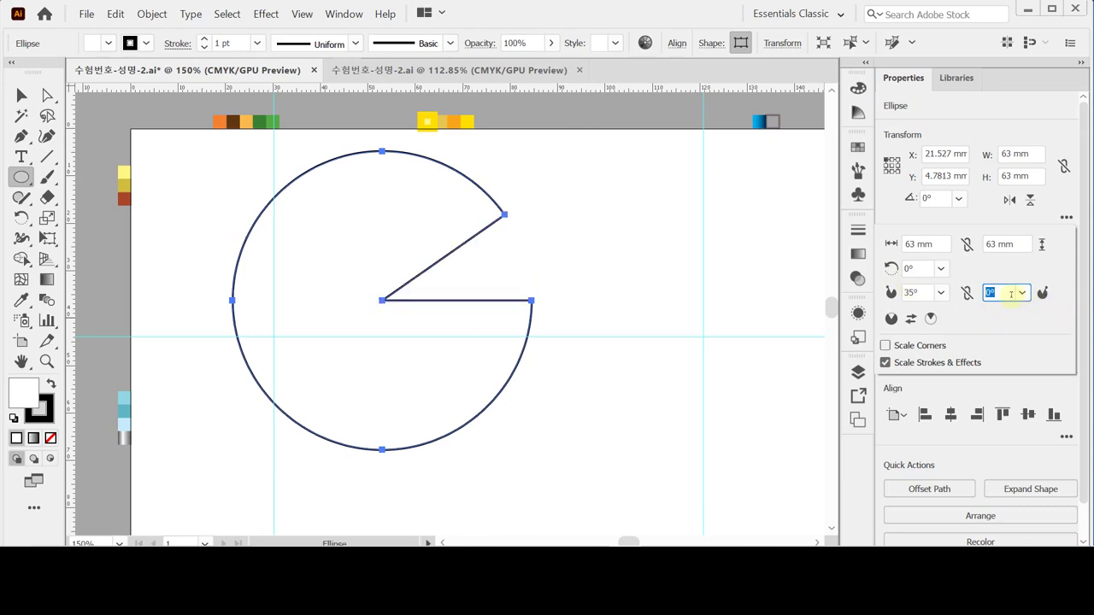
pyautogui.write('77')
pyautogui.press('Return')
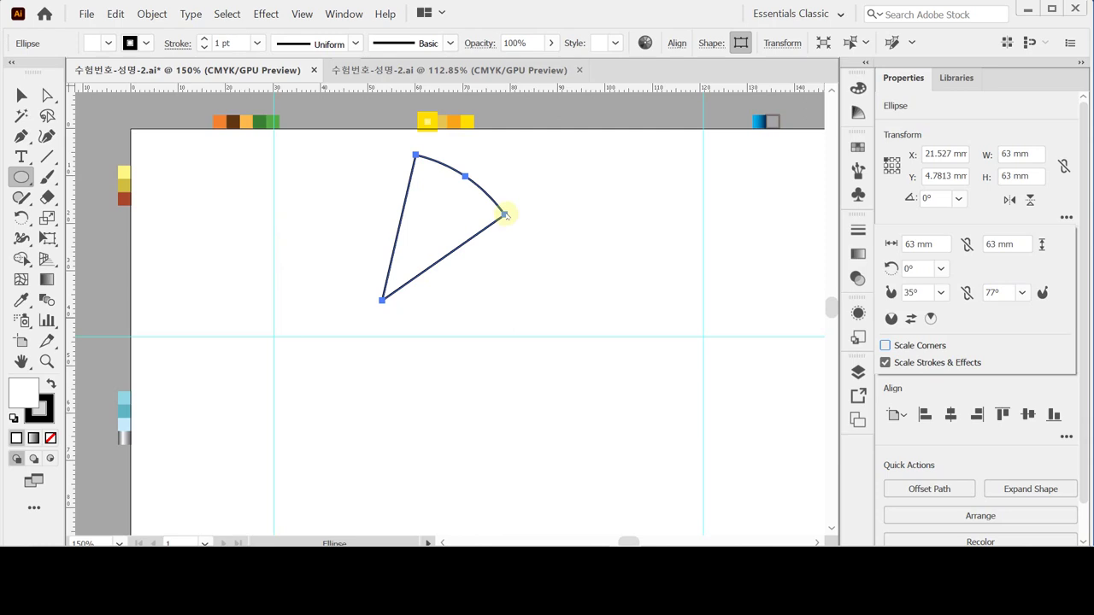
# Try adjusting the wedge's pie angles freehand with its angle handles, and undo the last two adjustments.
pyautogui.press('ctrl')
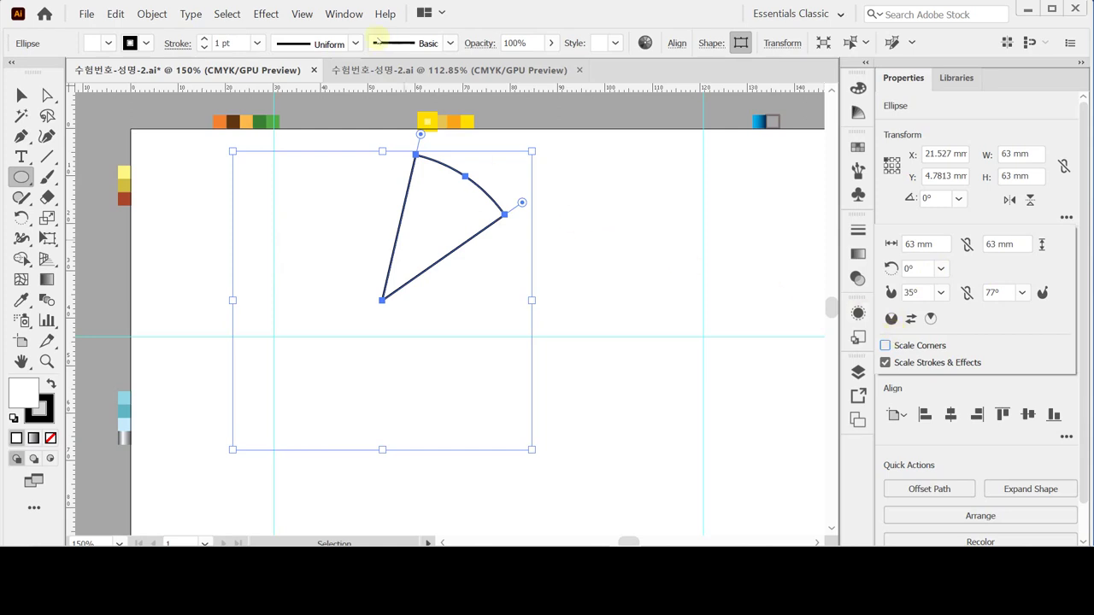
pyautogui.click(23, 94)
pyautogui.click(48, 92)
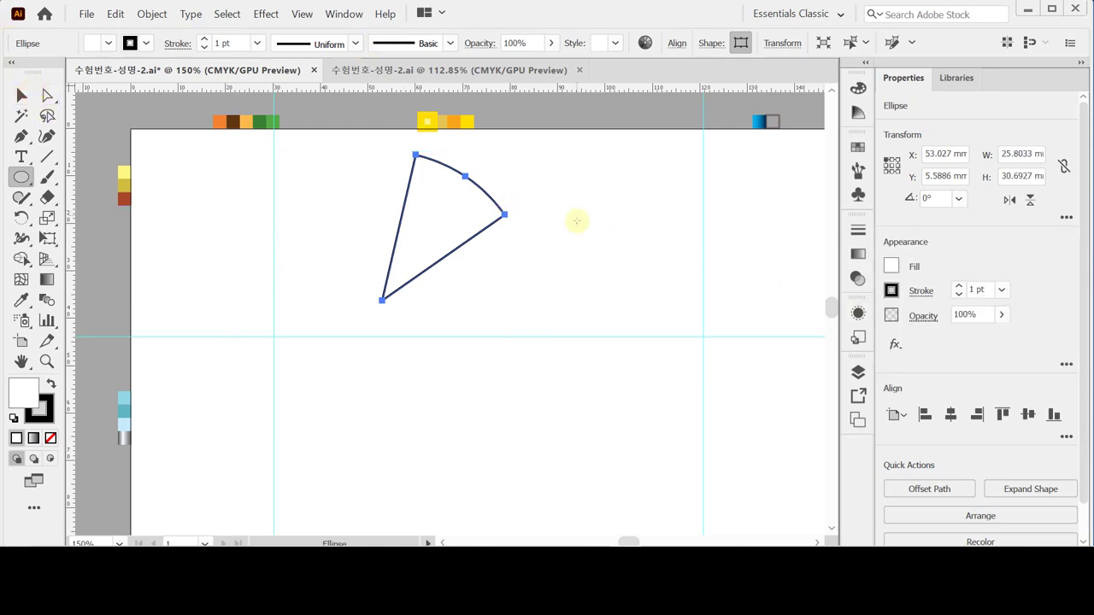
pyautogui.press('v')
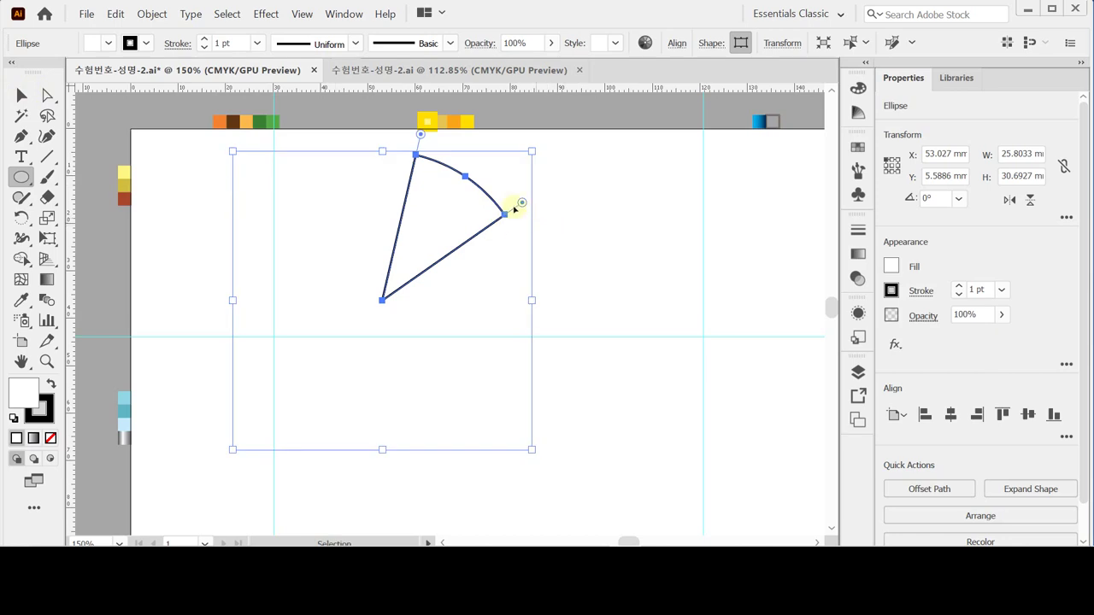
pyautogui.moveTo(522, 205)
pyautogui.mouseDown()
pyautogui.moveTo(519, 234)
pyautogui.moveTo(534, 223)
pyautogui.moveTo(547, 282)
pyautogui.moveTo(552, 213)
pyautogui.moveTo(537, 195)
pyautogui.mouseUp()
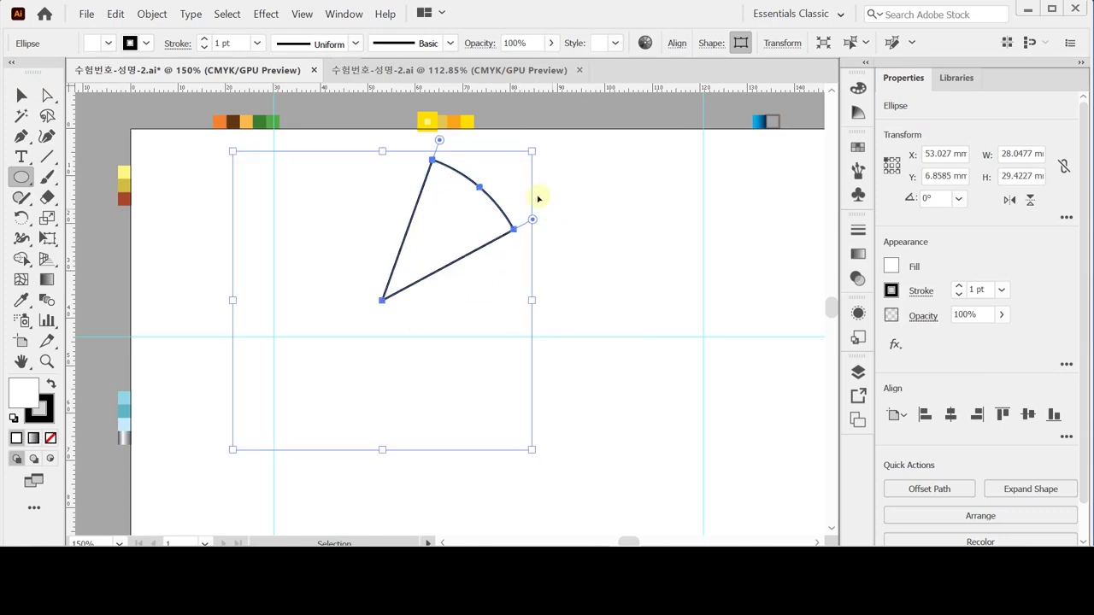
pyautogui.moveTo(443, 143); pyautogui.dragTo(420, 142)
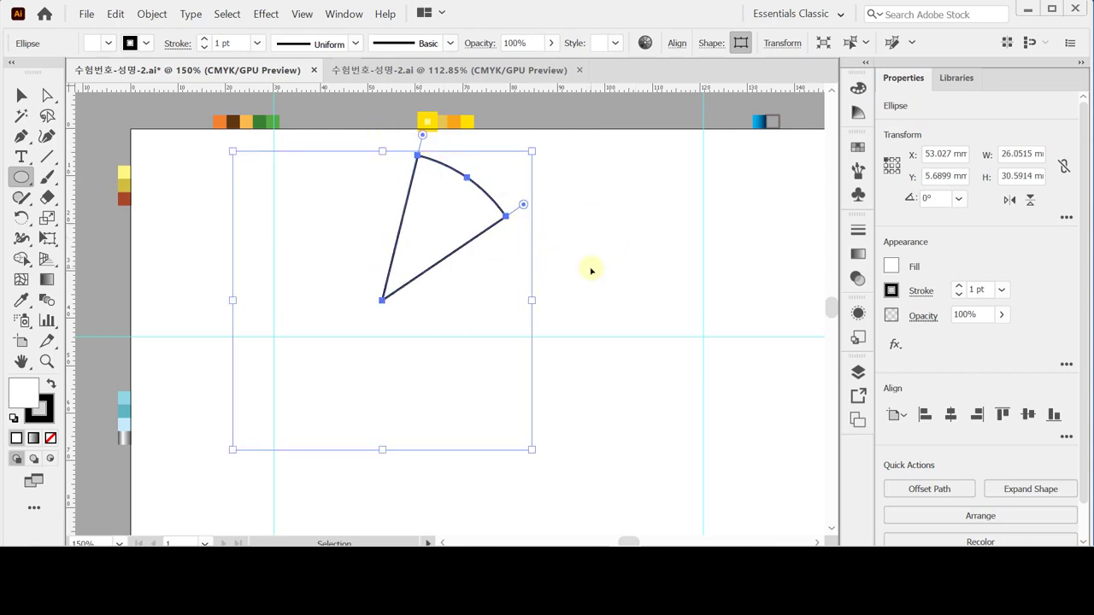
pyautogui.hotkey('ctrl', 'z')
pyautogui.hotkey('ctrl', 'z')
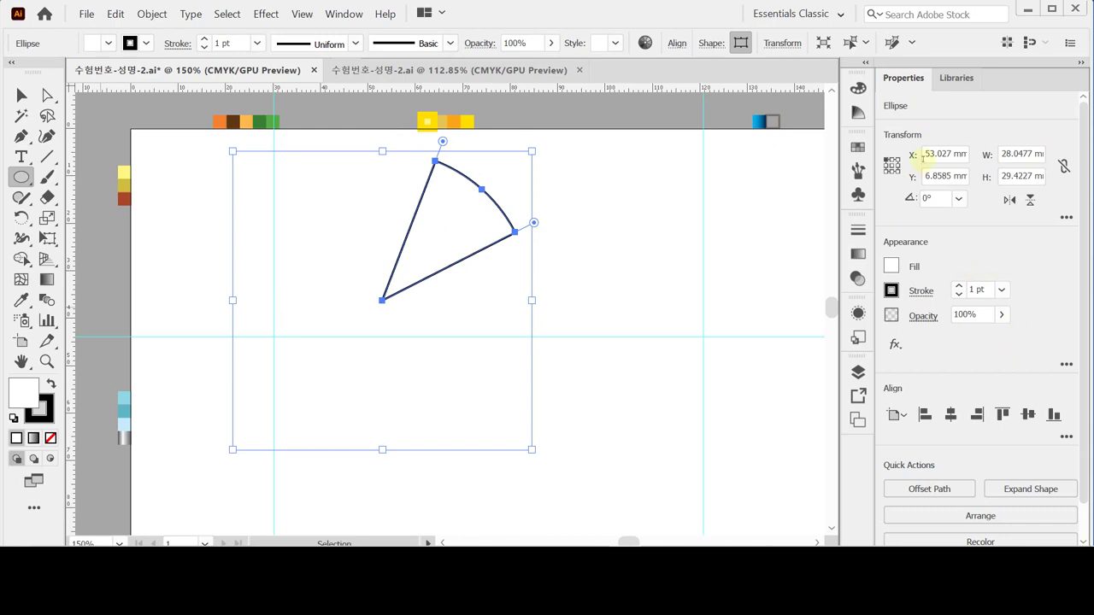
# Restore the pie wedge's angles of 35° and 77° and save the document.
pyautogui.hotkey('ctrl', 'z')
pyautogui.hotkey('ctrl', 'z')
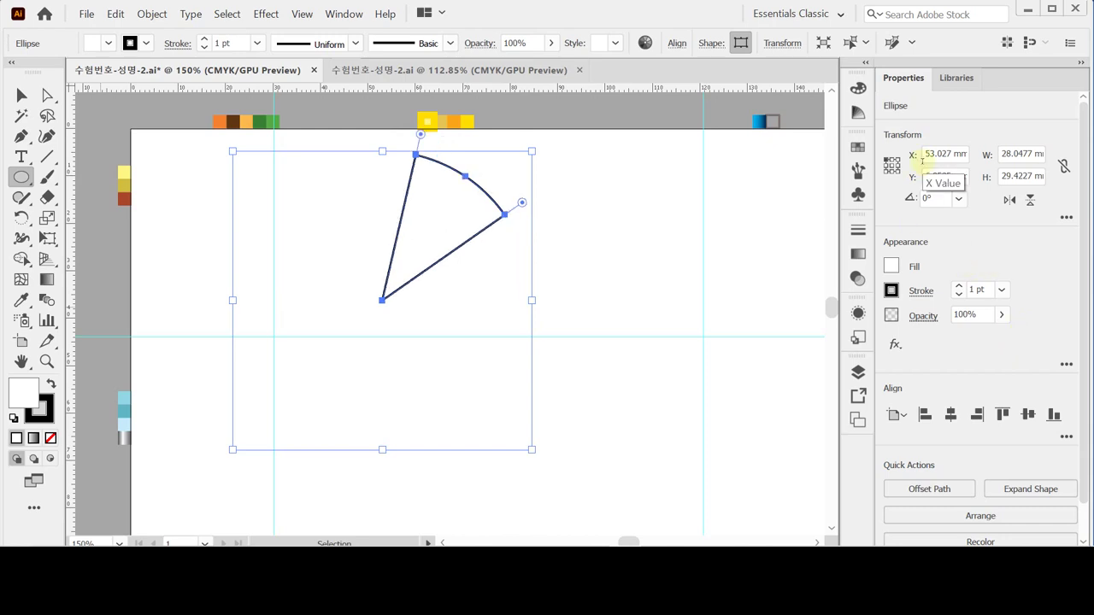
pyautogui.hotkey('ctrl', 'shift', 'z')
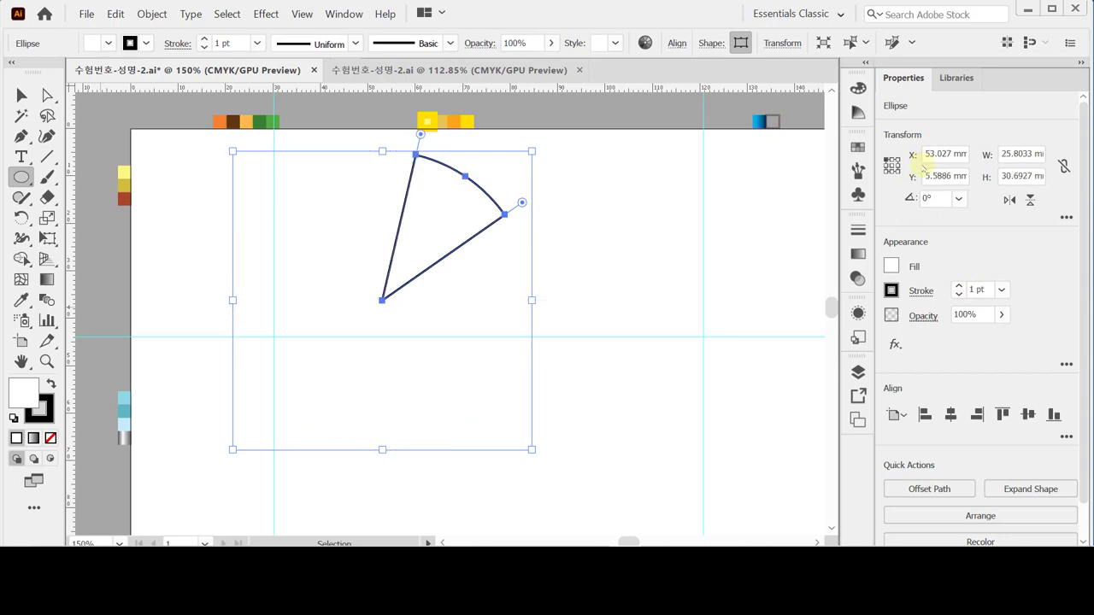
pyautogui.hotkey('ctrl', 's')
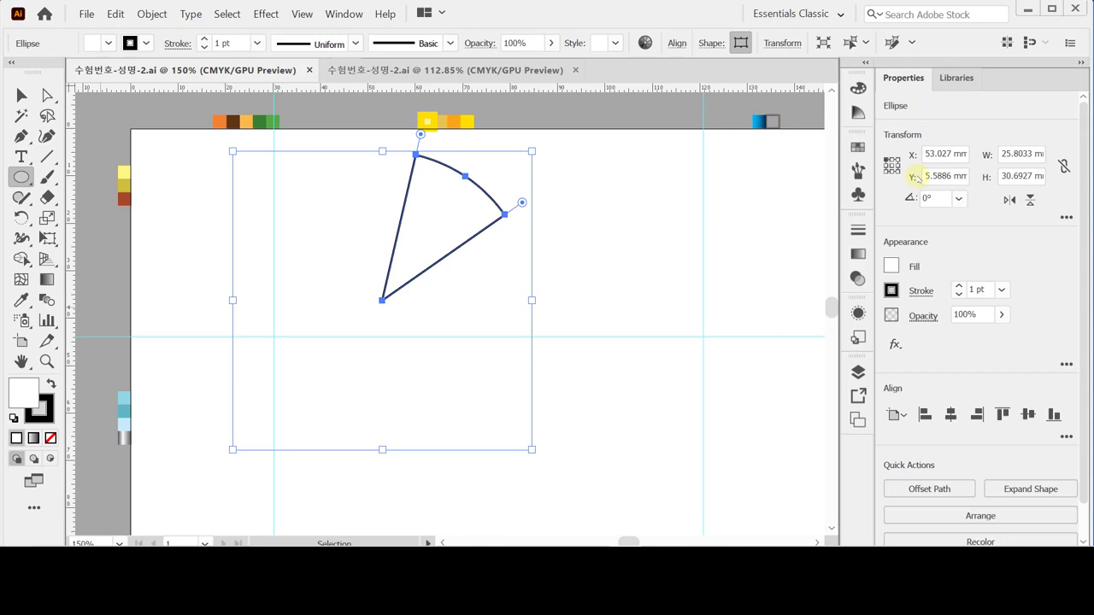
# Remove the wedge's stroke and fill it with a pale yellow from the colour spectrum.
pyautogui.click(41, 415)
pyautogui.click(16, 437)
pyautogui.click(51, 438)
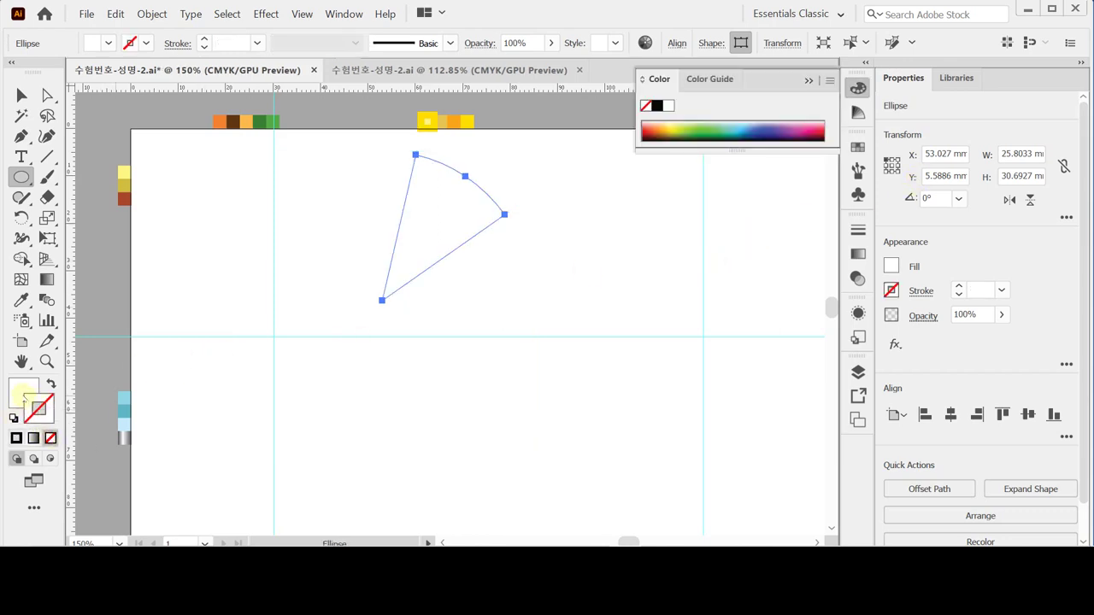
pyautogui.click(24, 395)
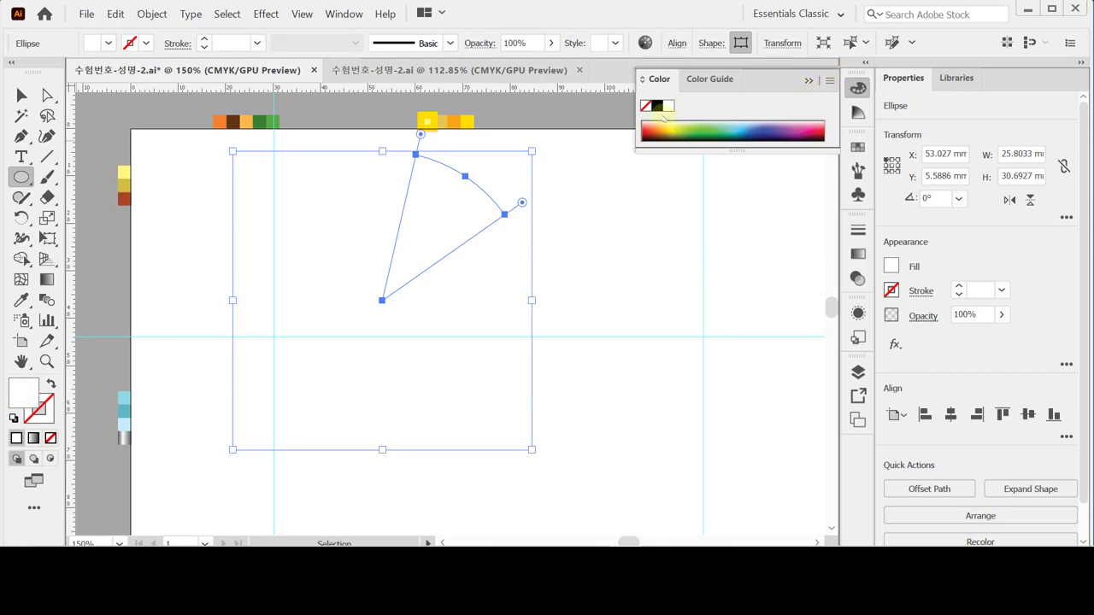
pyautogui.click(666, 126)
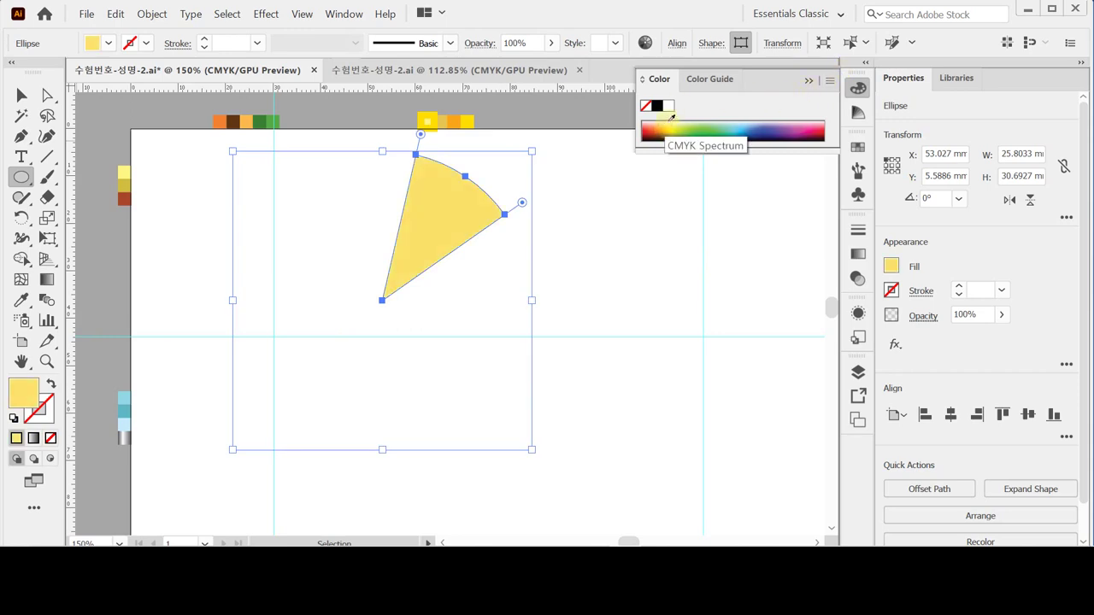
pyautogui.click(670, 122)
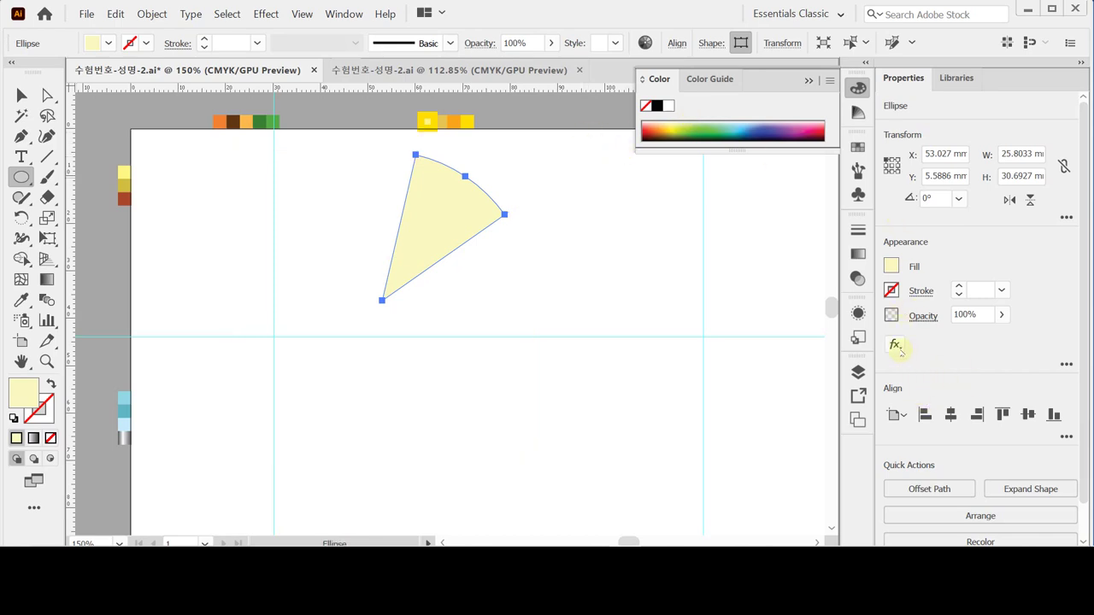
# Start a 3D Extrude & Bevel effect on the wedge with preview, and rotate it freehand to about 29°, 9° and -12°.
pyautogui.click(896, 345)
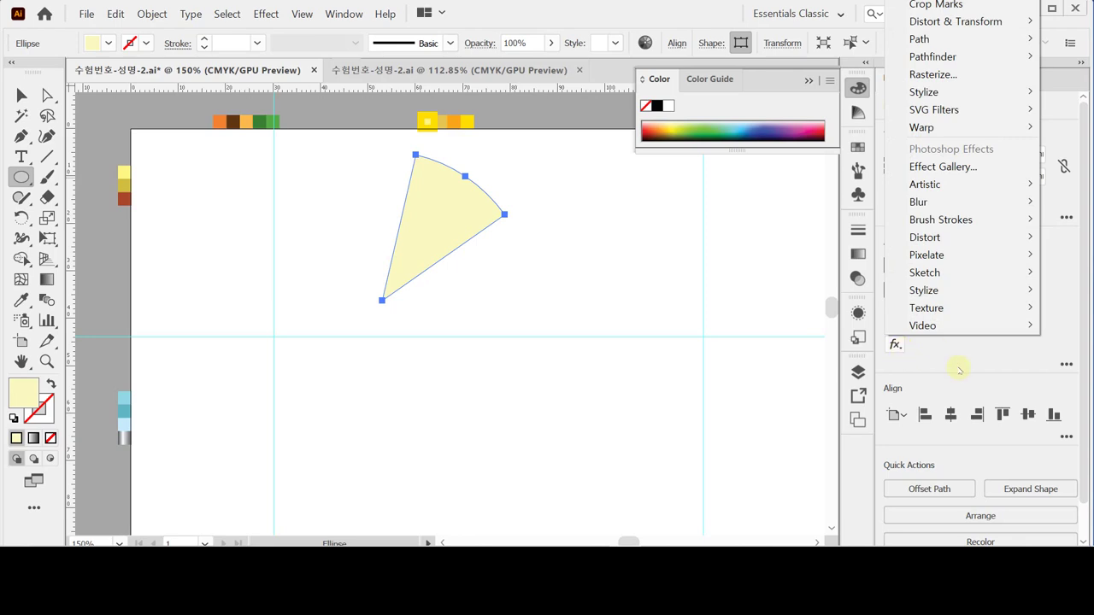
pyautogui.moveTo(940, 2)
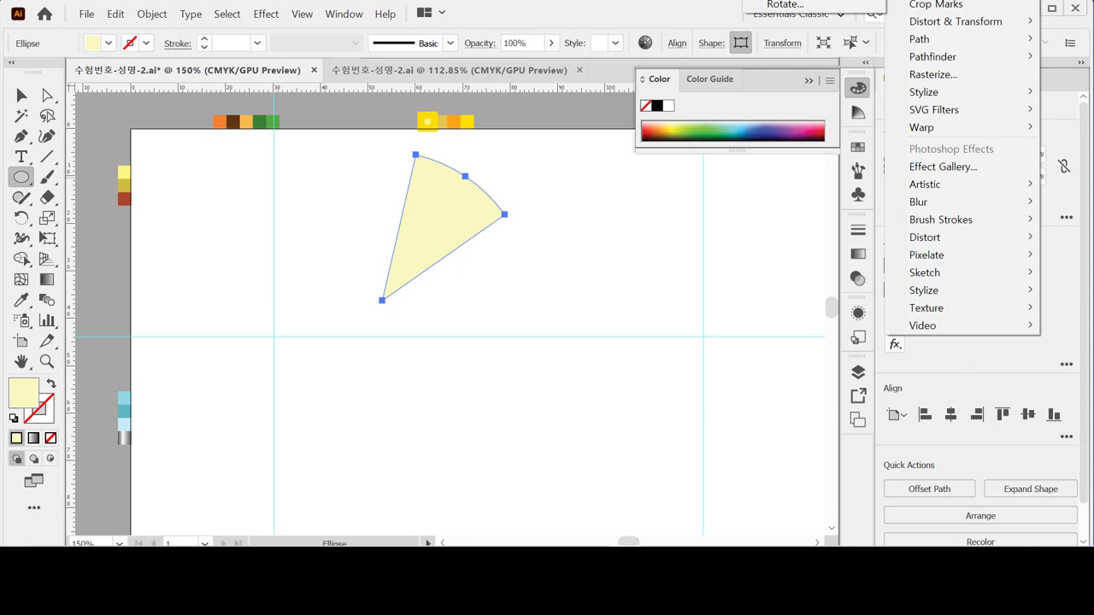
pyautogui.click(785, 1)
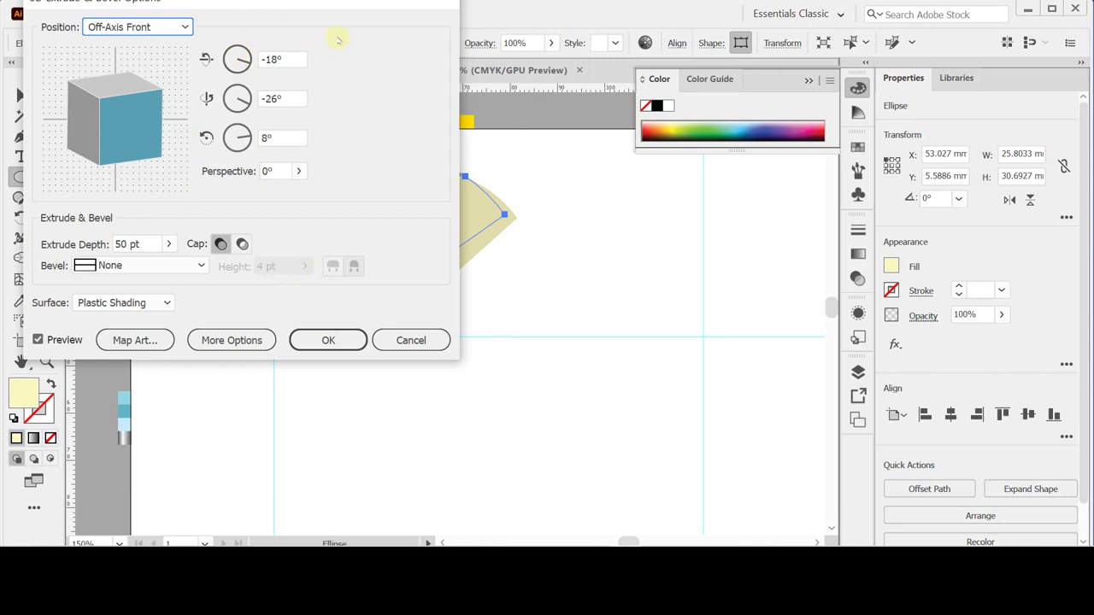
pyautogui.moveTo(134, 153); pyautogui.dragTo(96, 97)
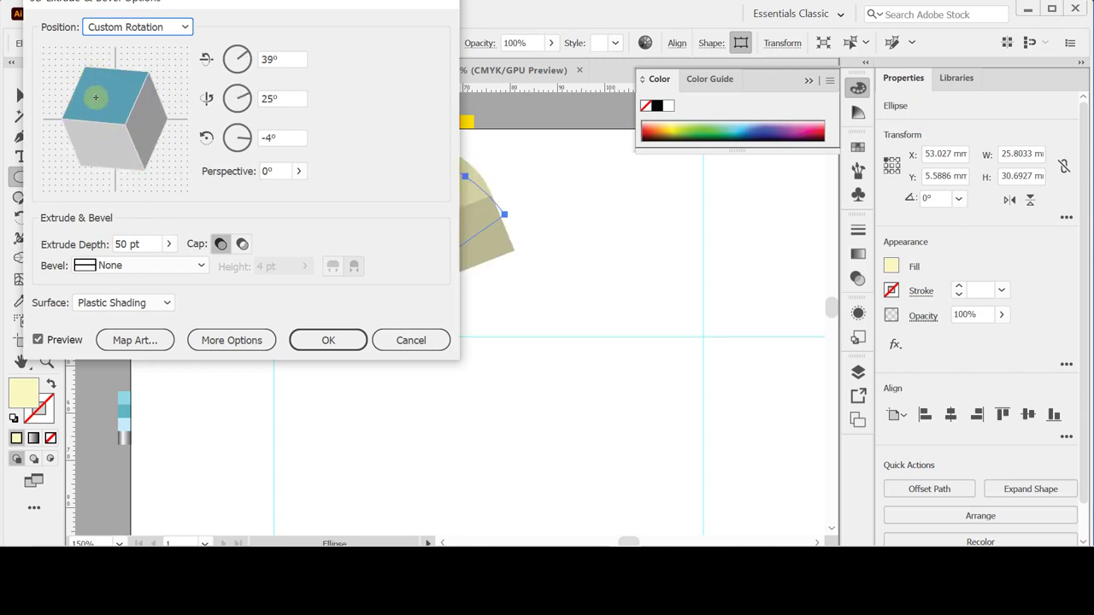
pyautogui.moveTo(141, 7); pyautogui.dragTo(663, 93)
pyautogui.moveTo(606, 195)
pyautogui.mouseDown()
pyautogui.moveTo(623, 228)
pyautogui.moveTo(634, 200)
pyautogui.moveTo(599, 188)
pyautogui.moveTo(609, 168)
pyautogui.moveTo(612, 212)
pyautogui.mouseUp()
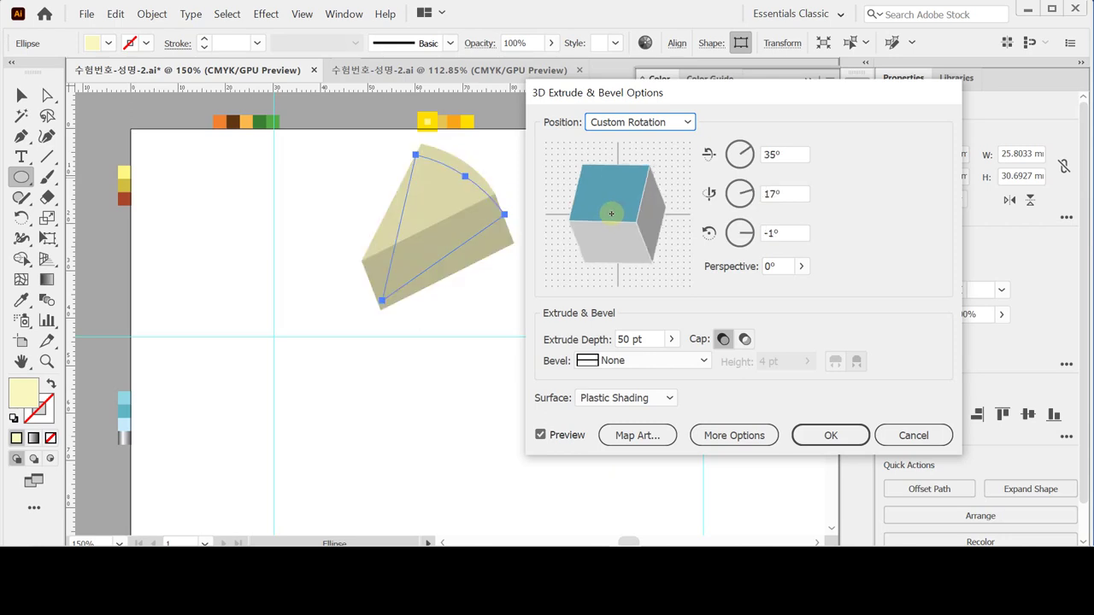
pyautogui.moveTo(611, 215); pyautogui.dragTo(646, 181)
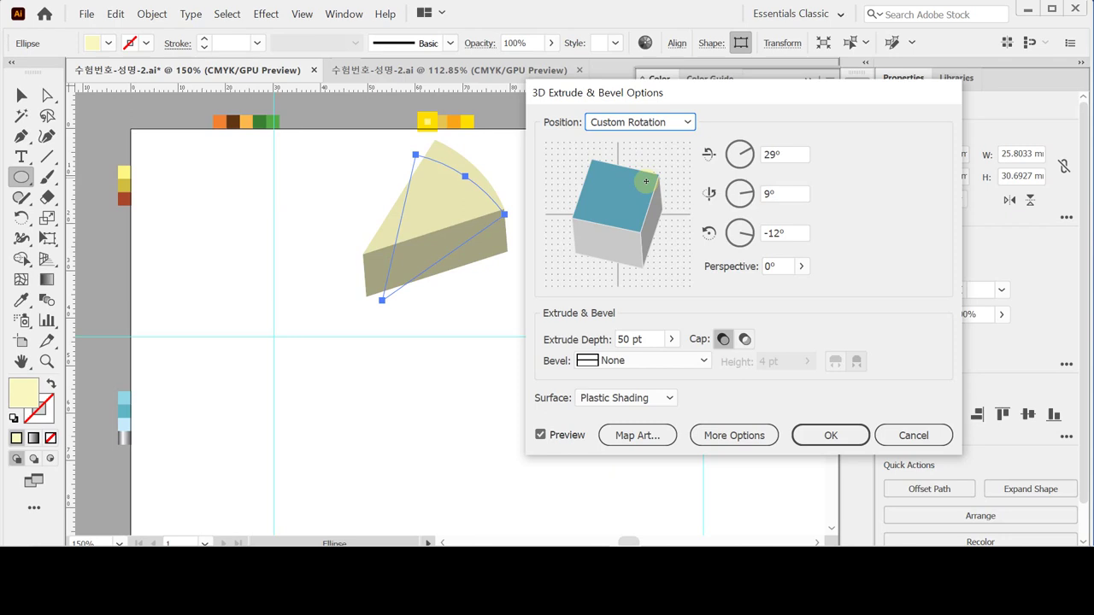
# Set the extrusion's X, Y and Z rotations to 38°, 14° and -19°, and apply the effect with a 50 pt depth.
pyautogui.click(788, 154)
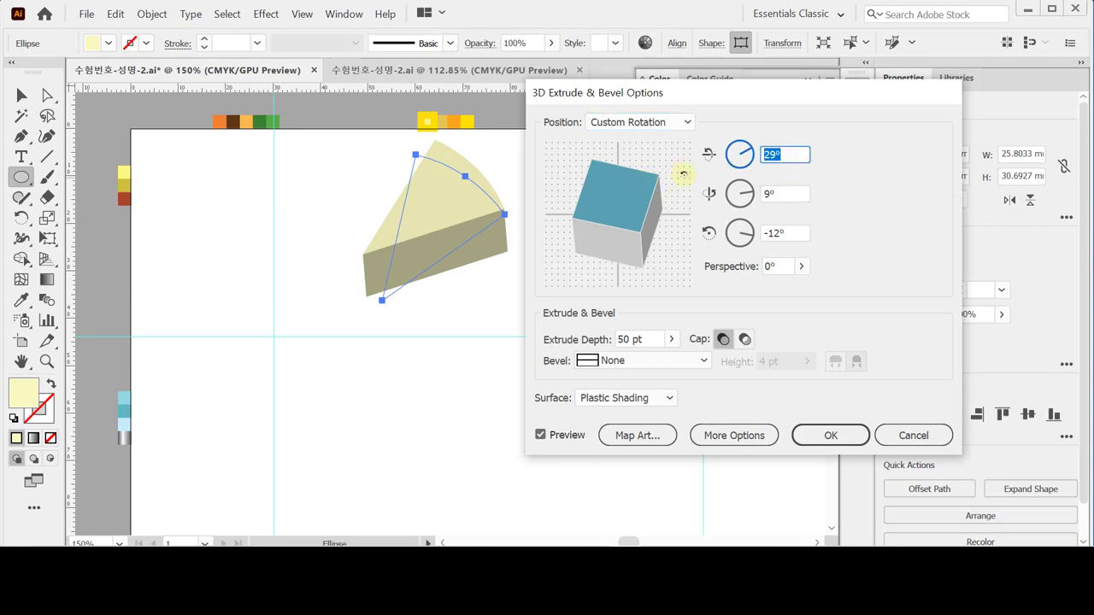
pyautogui.write('38')
pyautogui.press('Tab')
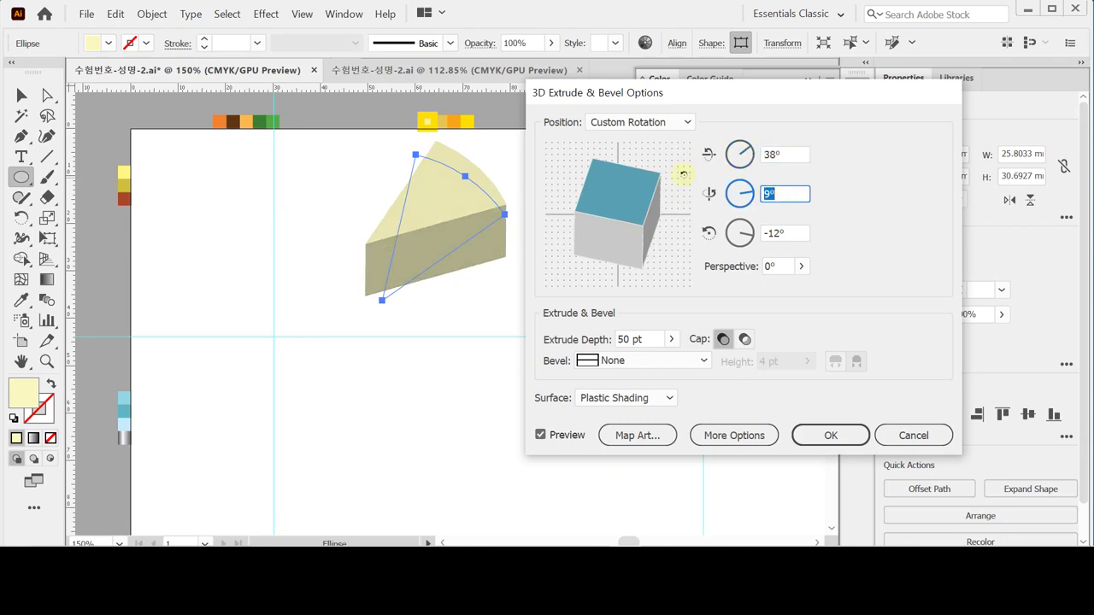
pyautogui.write('14')
pyautogui.press('Tab')
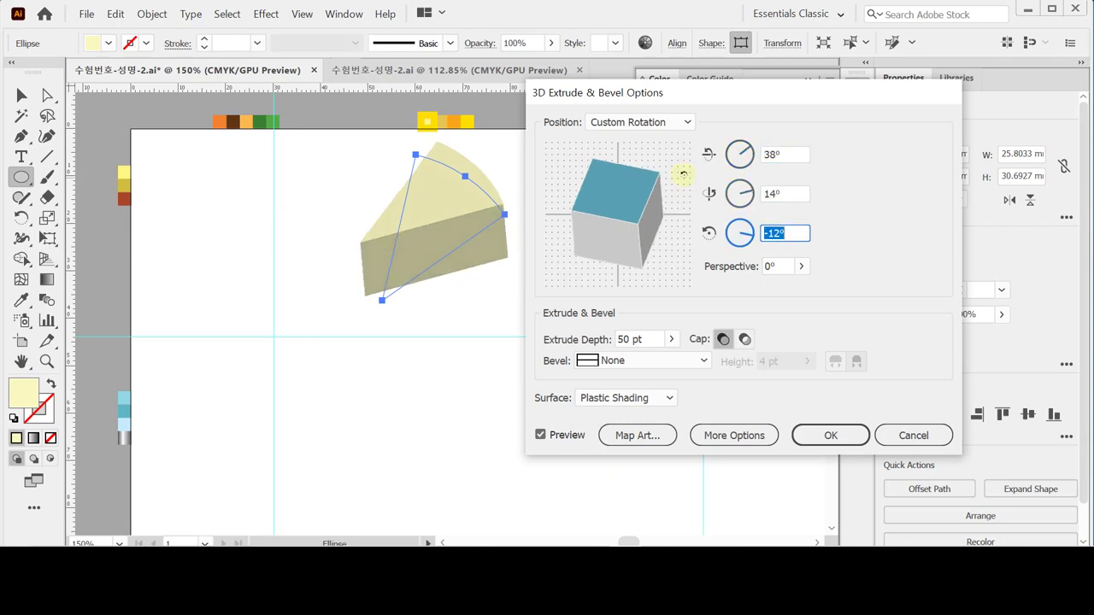
pyautogui.write('-19')
pyautogui.press('Tab')
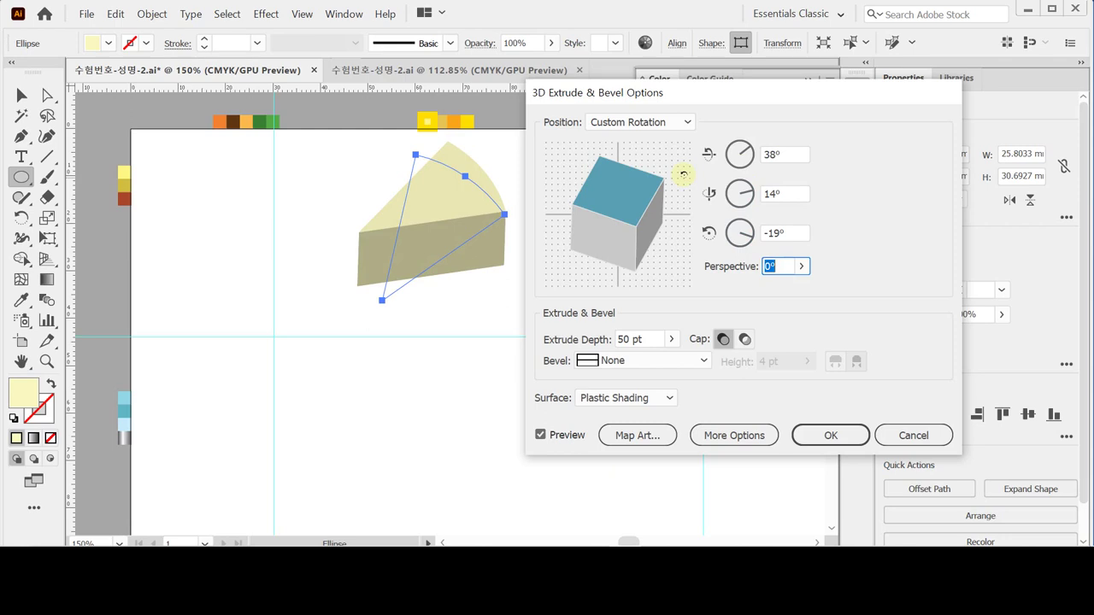
pyautogui.press('Tab')
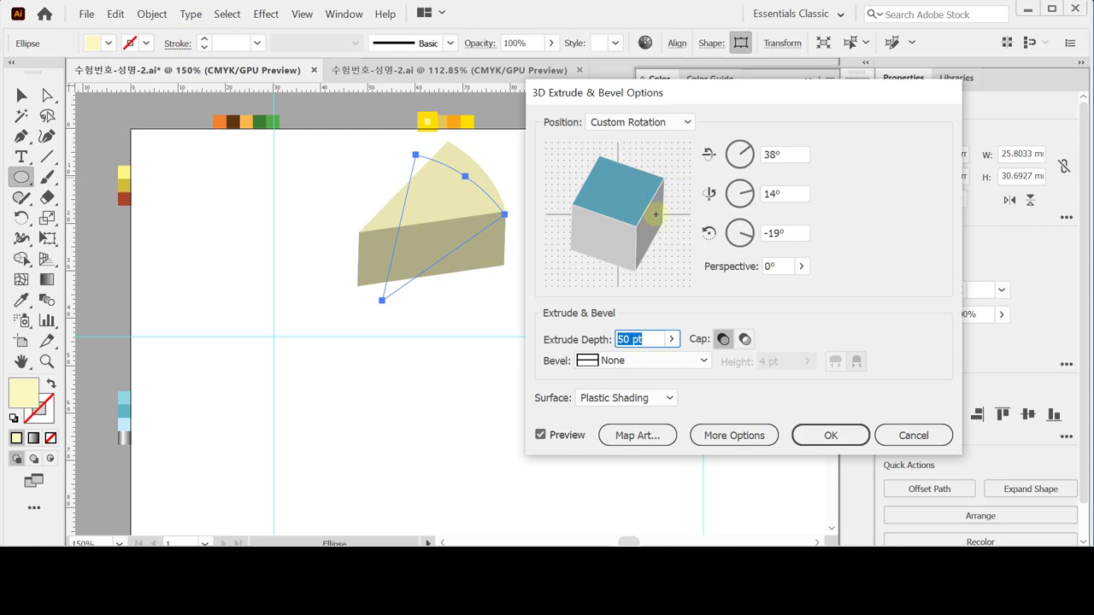
pyautogui.click(822, 435)
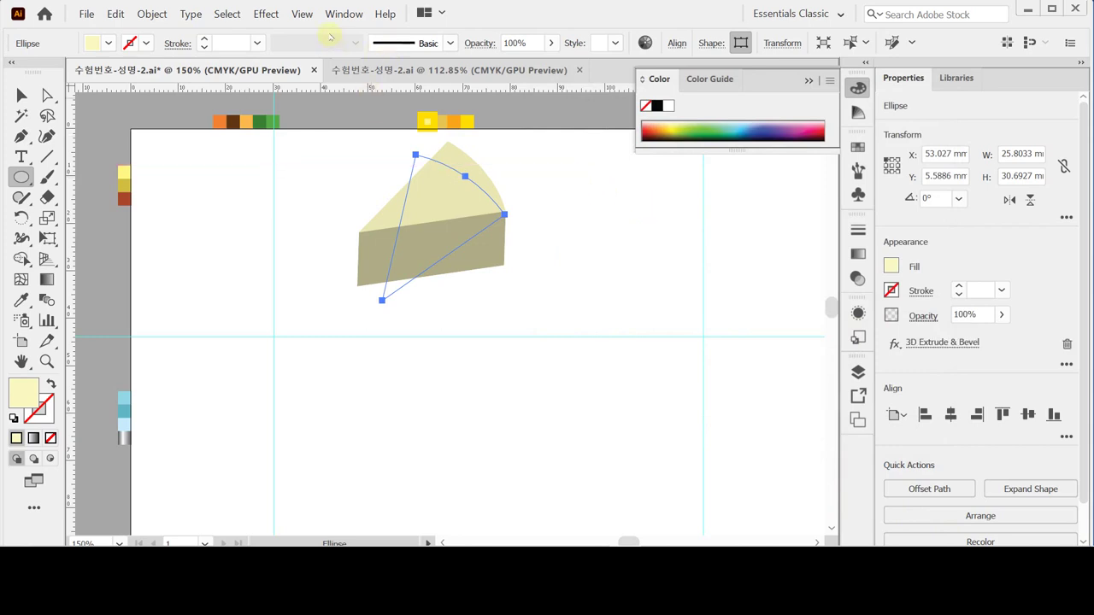
# Expand the appearance of the extruded wedge and save the document.
pyautogui.click(151, 15)
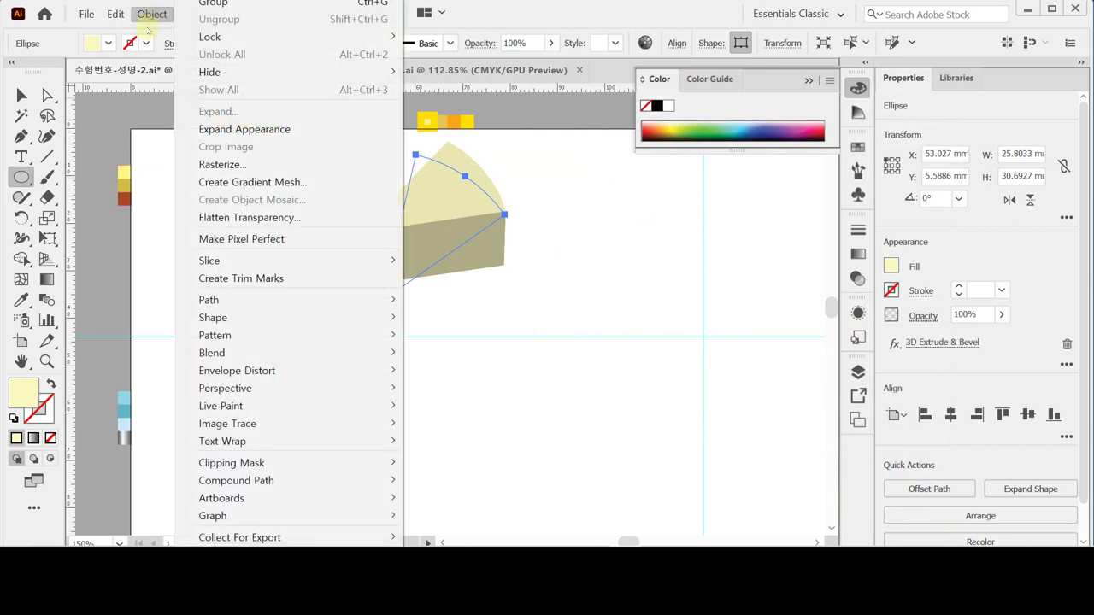
pyautogui.click(210, 133)
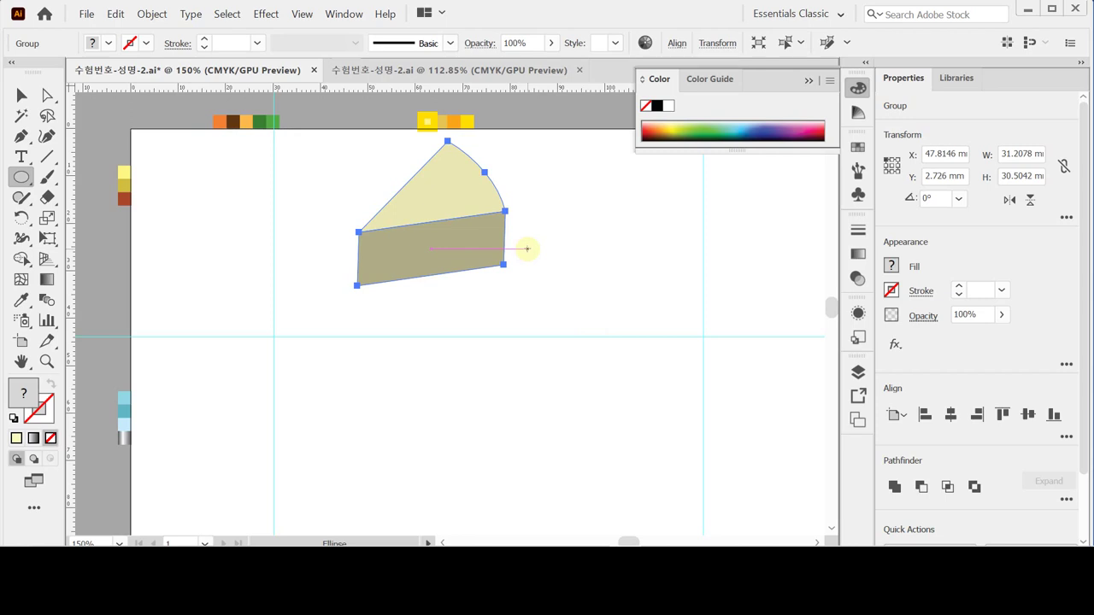
pyautogui.press('ctrl')
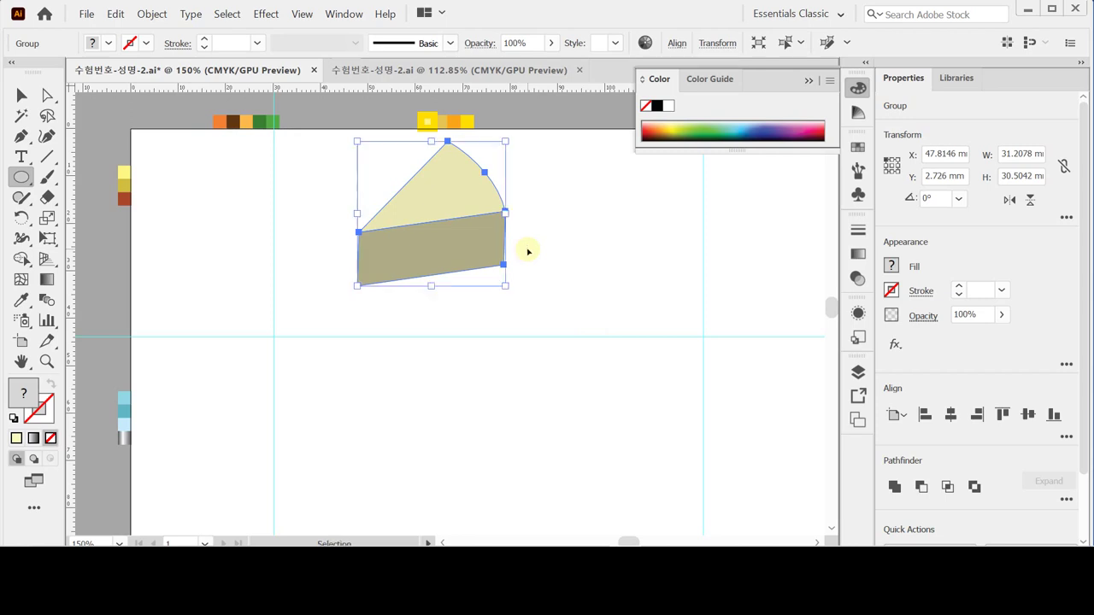
pyautogui.hotkey('ctrl', 's')
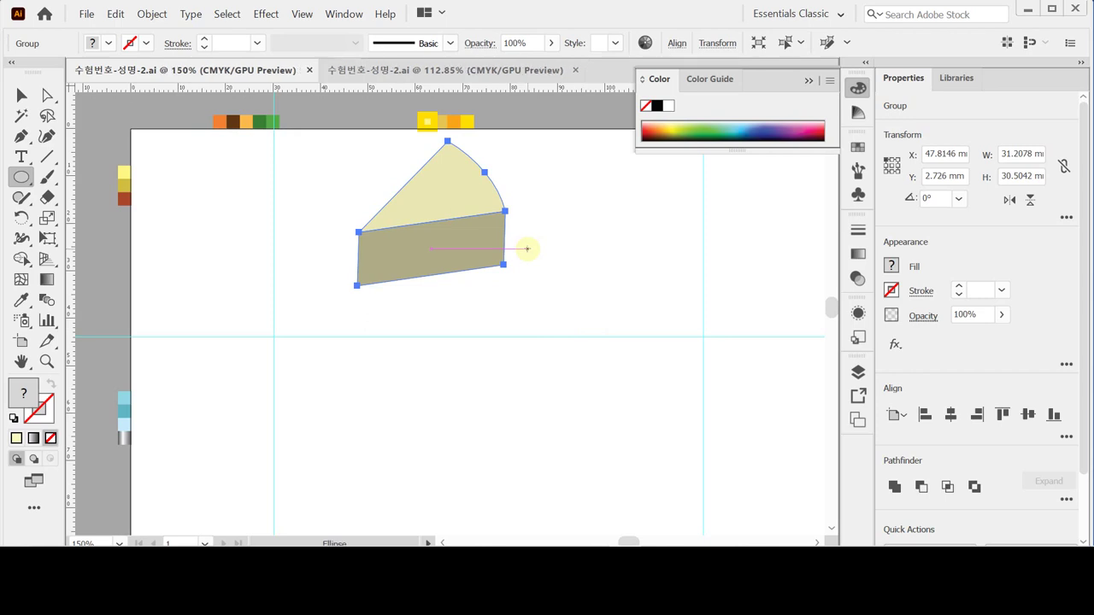
# Ungroup the expanded wedge twice and check that its top and side faces can be selected separately.
pyautogui.press('v')
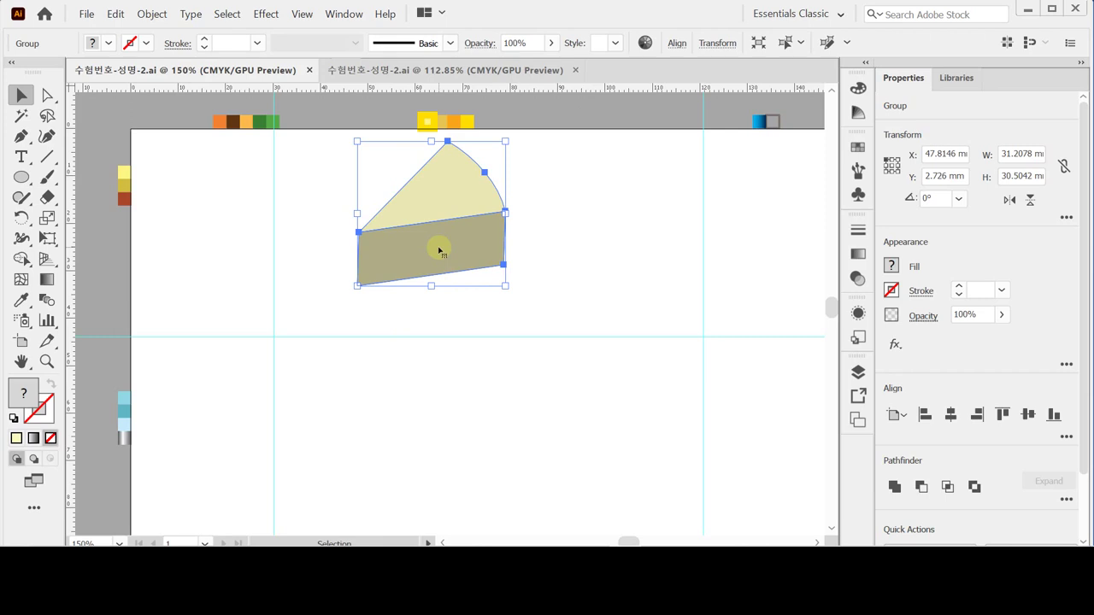
pyautogui.rightClick(439, 249)
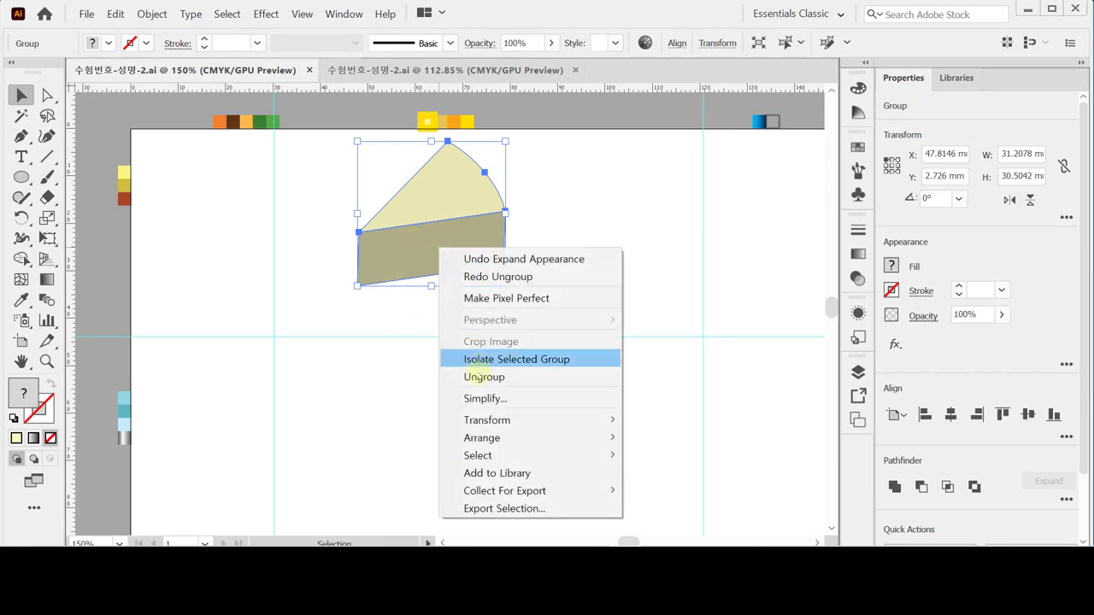
pyautogui.click(479, 377)
pyautogui.click(479, 379)
pyautogui.click(490, 258)
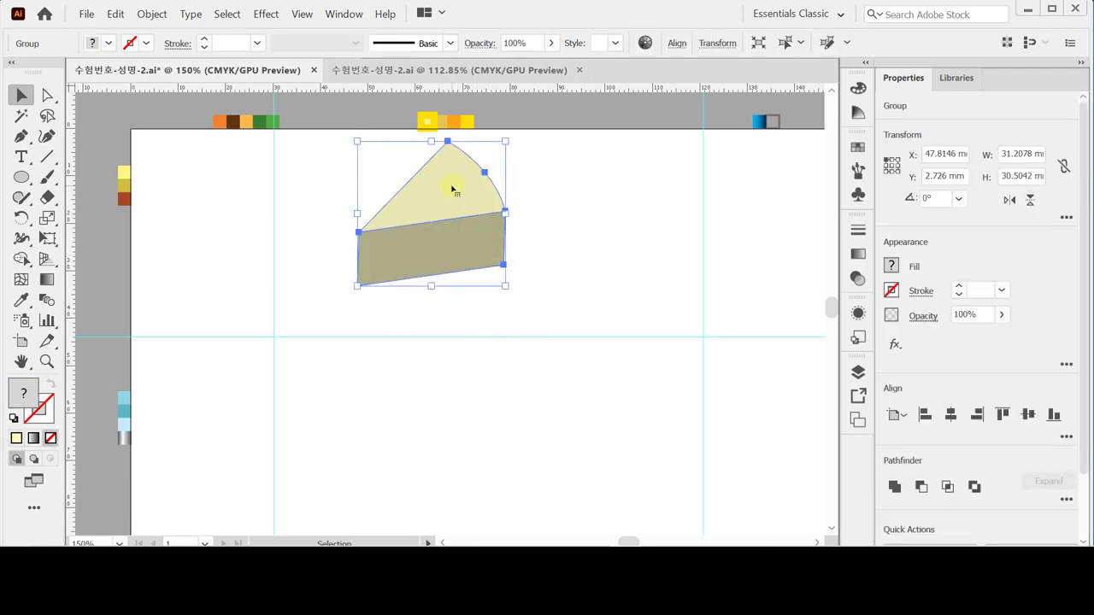
pyautogui.click(426, 333)
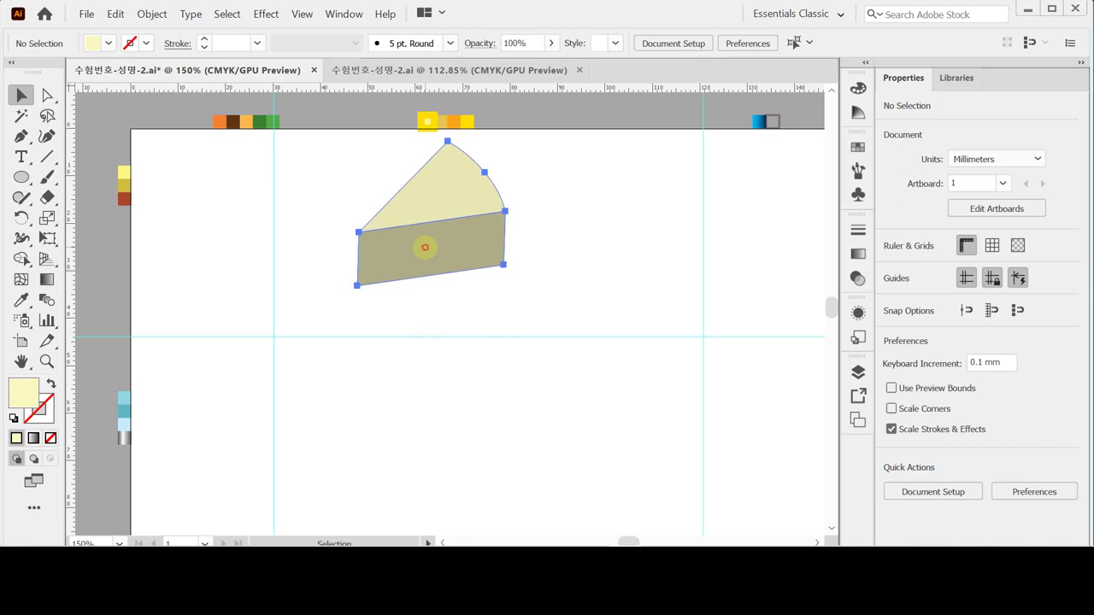
pyautogui.rightClick(425, 247)
pyautogui.click(481, 376)
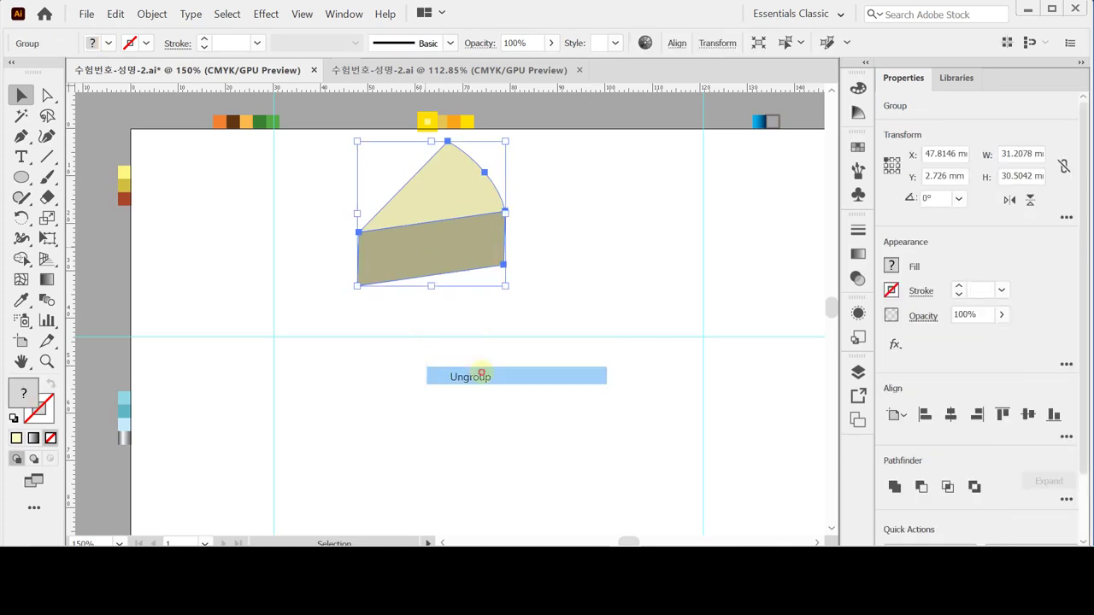
pyautogui.click(482, 373)
pyautogui.click(467, 196)
pyautogui.click(473, 240)
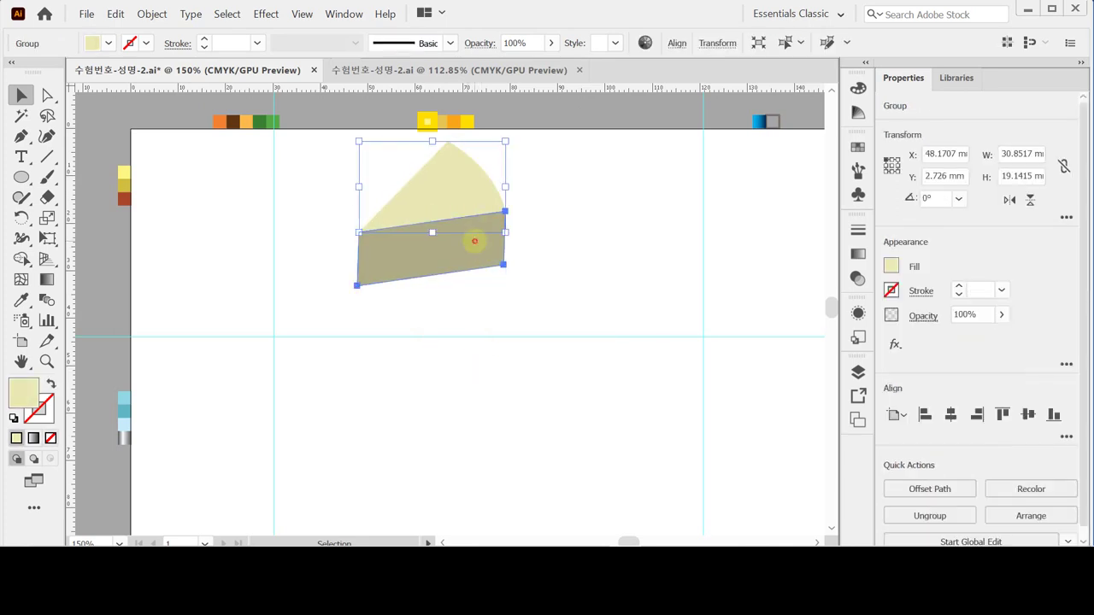
pyautogui.click(466, 196)
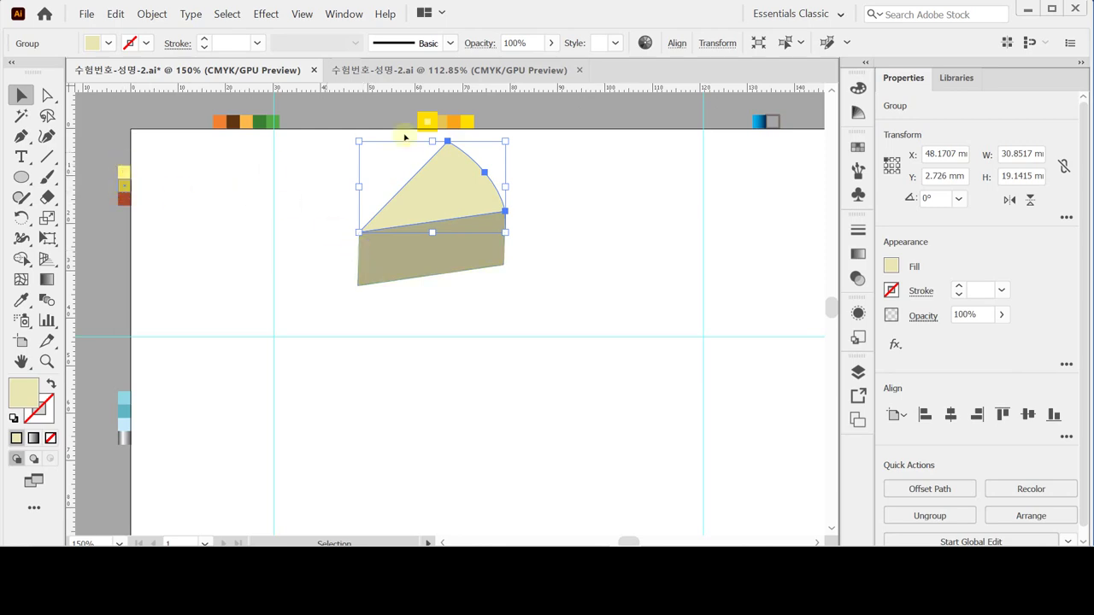
# Fill the wedge's top face with the reddish-brown sampled from the swatches beside the artboard.
pyautogui.click(278, 202)
pyautogui.click(415, 191)
pyautogui.press('i')
pyautogui.click(127, 198)
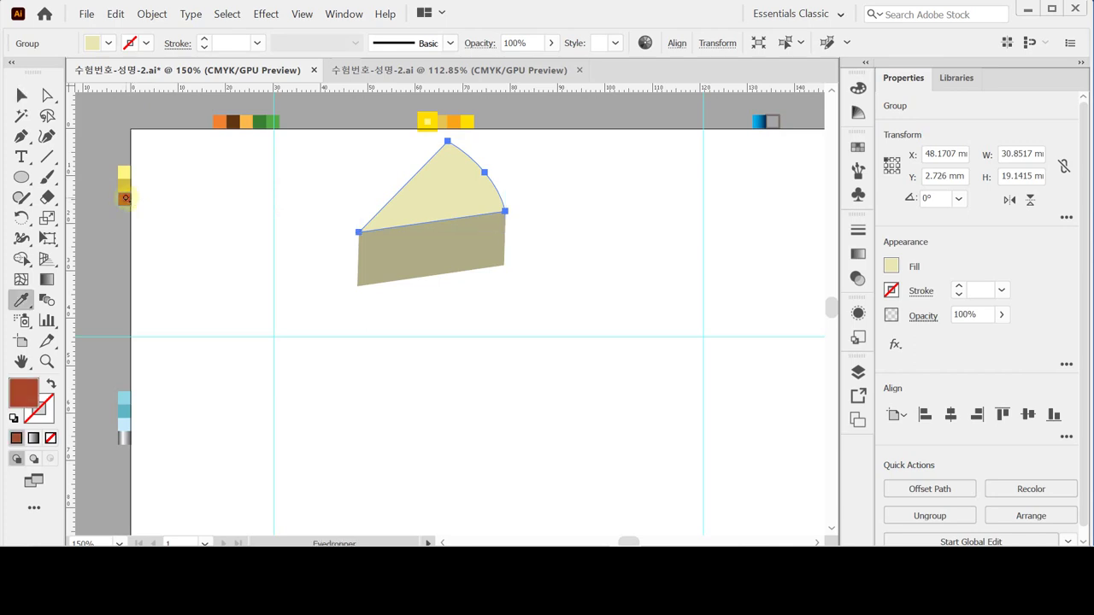
pyautogui.keyDown('ctrl'); pyautogui.click(433, 315); pyautogui.keyUp('ctrl')
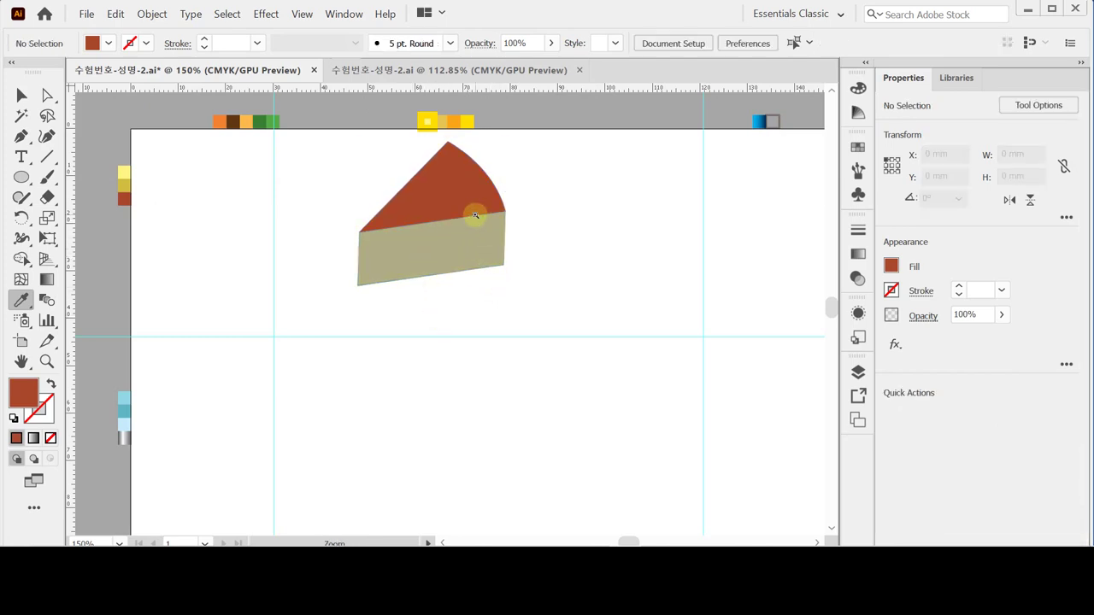
# Fill the wedge's side face with the light yellow sampled from the swatches beside the artboard.
pyautogui.keyDown('ctrl'); pyautogui.click(464, 265); pyautogui.keyUp('ctrl')
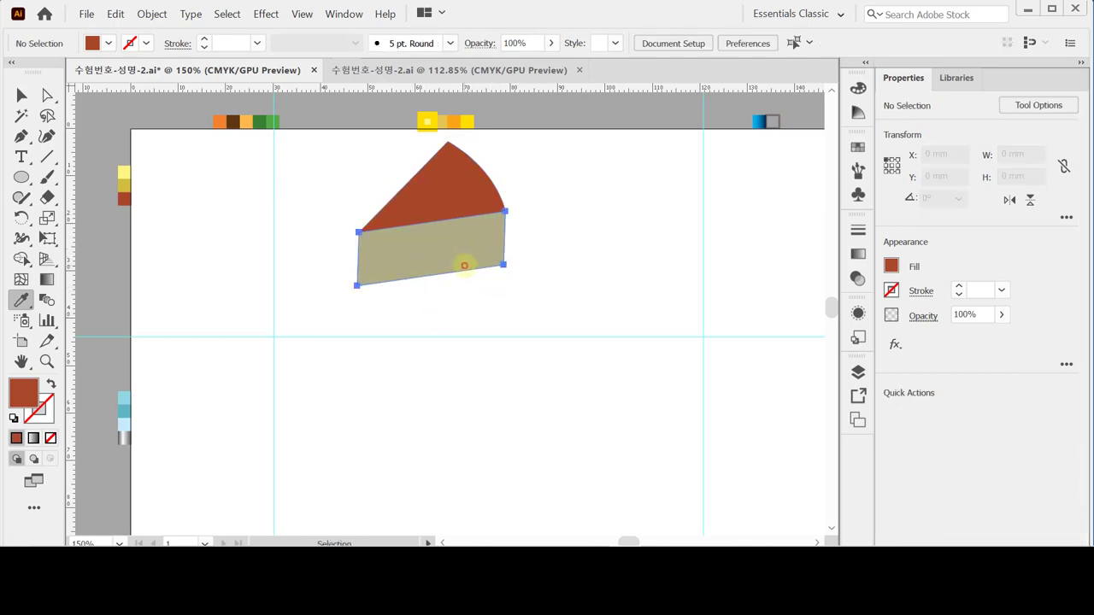
pyautogui.click(123, 174)
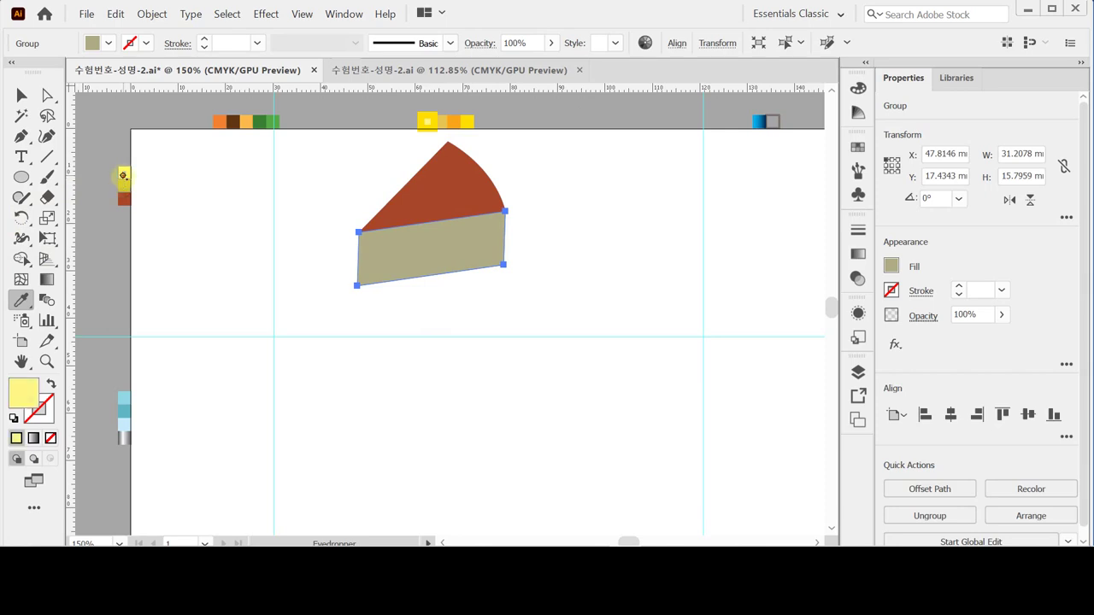
pyautogui.keyDown('ctrl'); pyautogui.click(483, 328); pyautogui.keyUp('ctrl')
pyautogui.keyDown('ctrl'); pyautogui.click(472, 227); pyautogui.keyUp('ctrl')
pyautogui.keyDown('ctrl'); pyautogui.click(471, 303); pyautogui.keyUp('ctrl')
pyautogui.scroll(-2, 413, 237)
pyautogui.hscroll(-3, 412, 237)
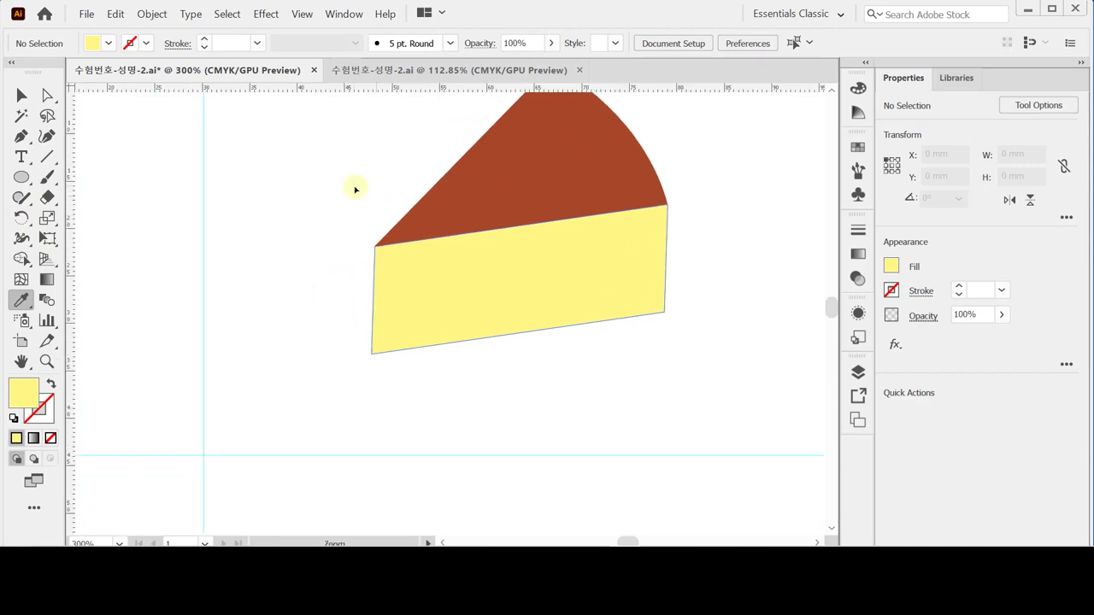
pyautogui.moveTo(377, 163); pyautogui.dragTo(490, 356)
pyautogui.moveTo(439, 325); pyautogui.dragTo(584, 313)
pyautogui.moveTo(430, 279); pyautogui.dragTo(389, 243)
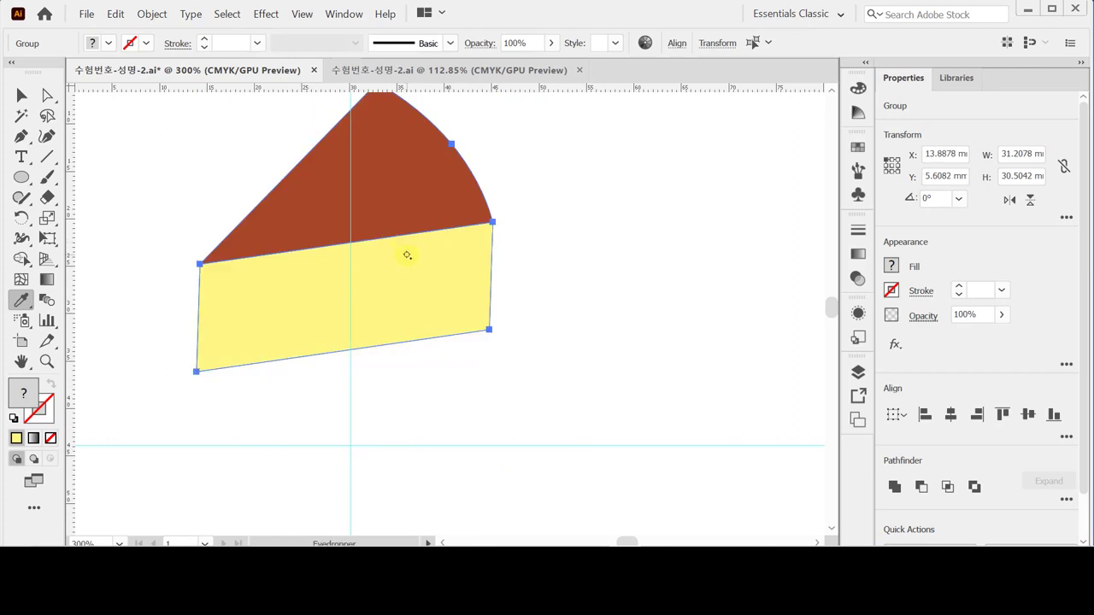
pyautogui.click(380, 178)
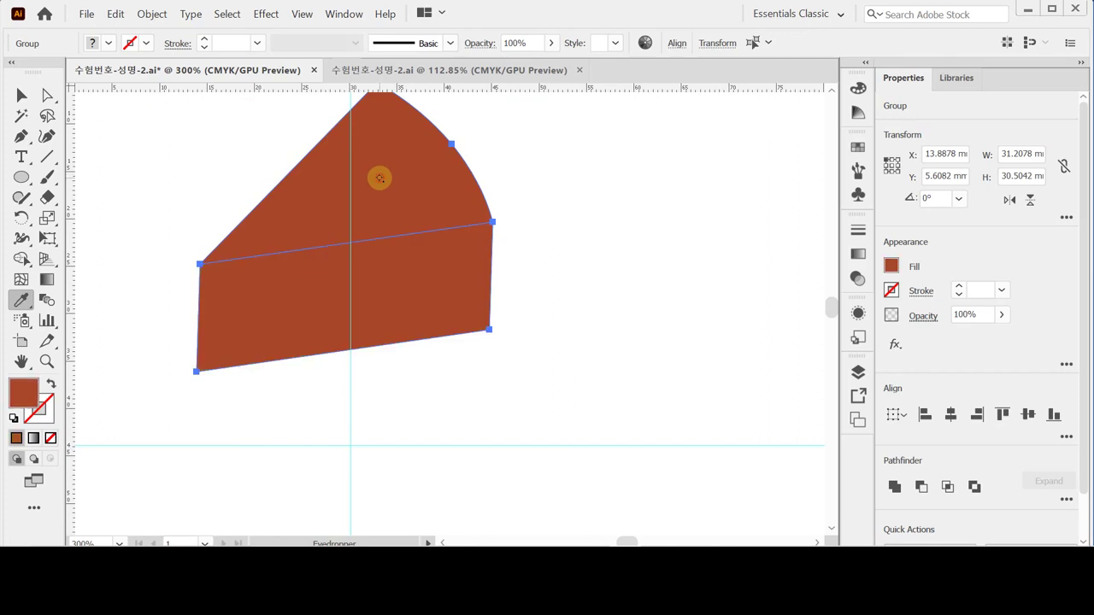
pyautogui.hotkey('ctrl', 'z')
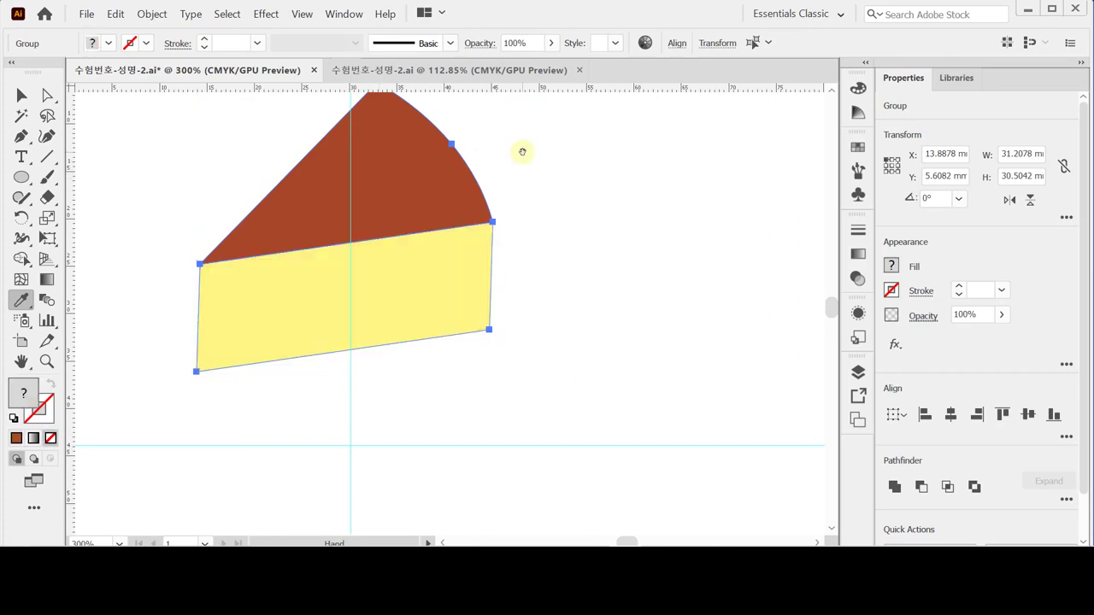
# Round the two outer corners of the cake slice's reddish-brown top face to a radius of about 1.78 mm.
pyautogui.moveTo(522, 151); pyautogui.dragTo(501, 218)
pyautogui.click(49, 95)
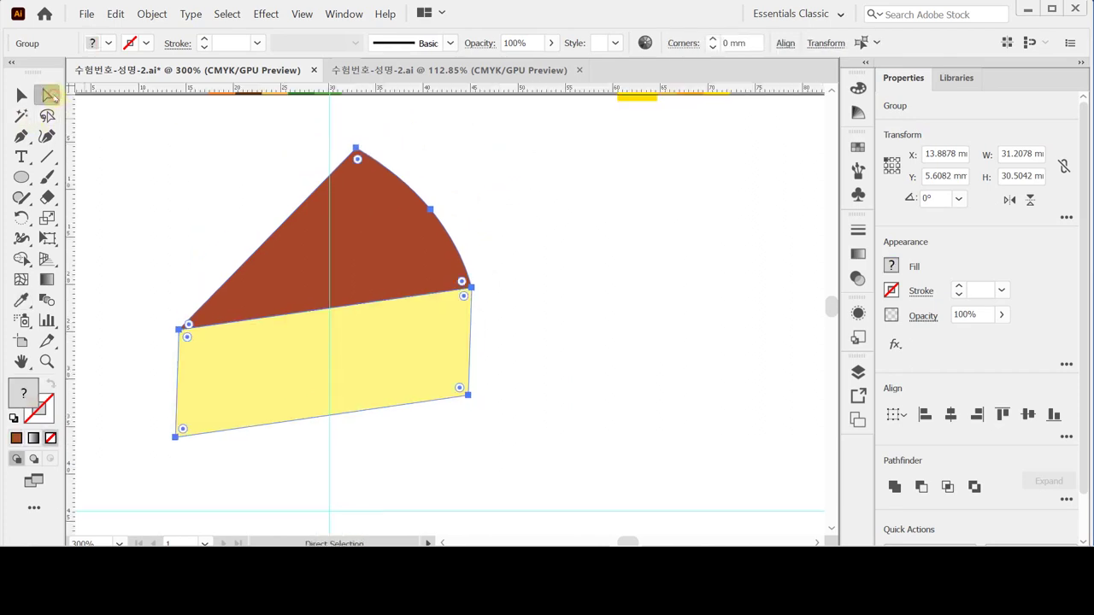
pyautogui.click(118, 125)
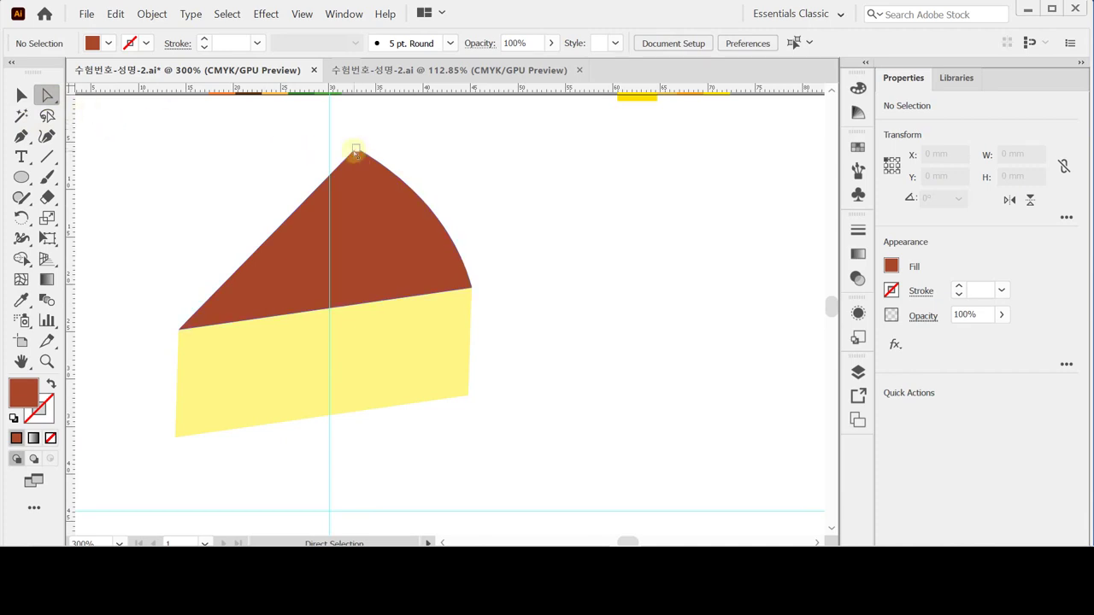
pyautogui.click(357, 150)
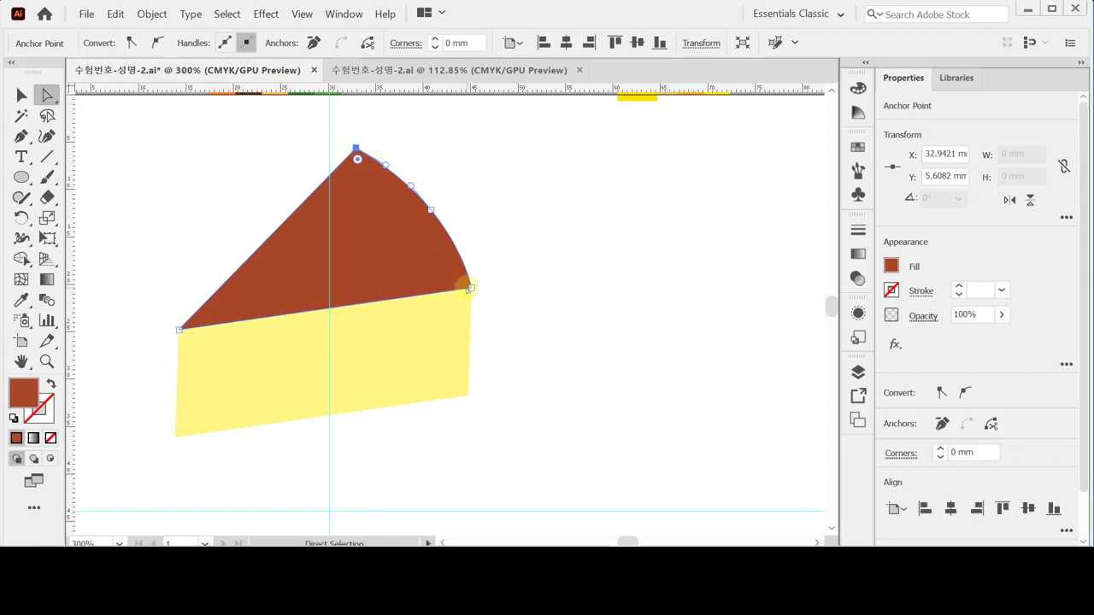
pyautogui.press('shift')
pyautogui.keyDown('shift'); pyautogui.click(471, 290); pyautogui.keyUp('shift')
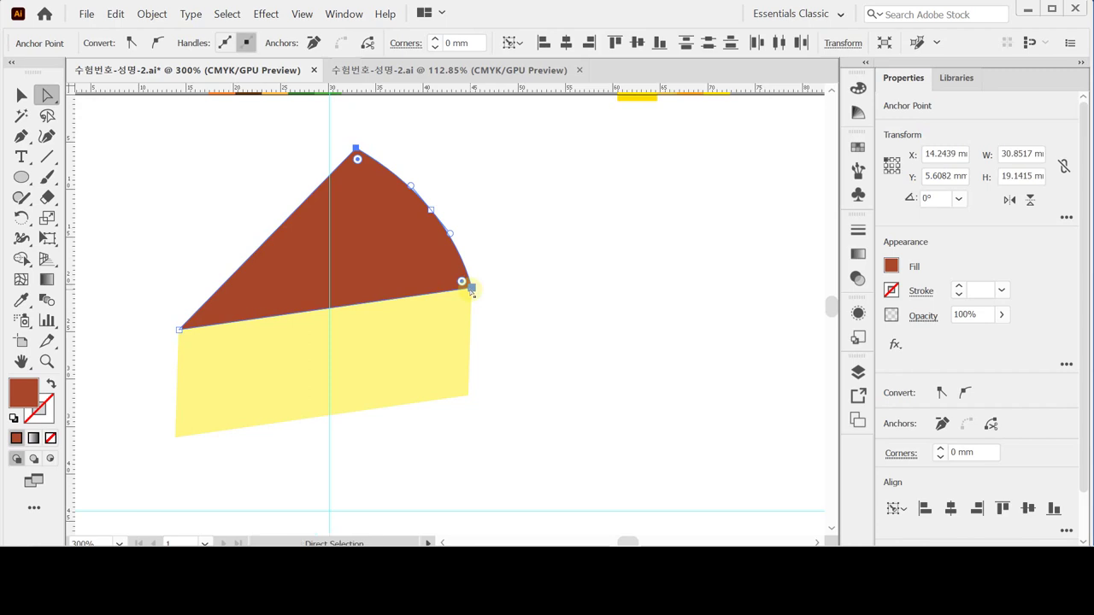
pyautogui.moveTo(461, 281); pyautogui.dragTo(449, 273)
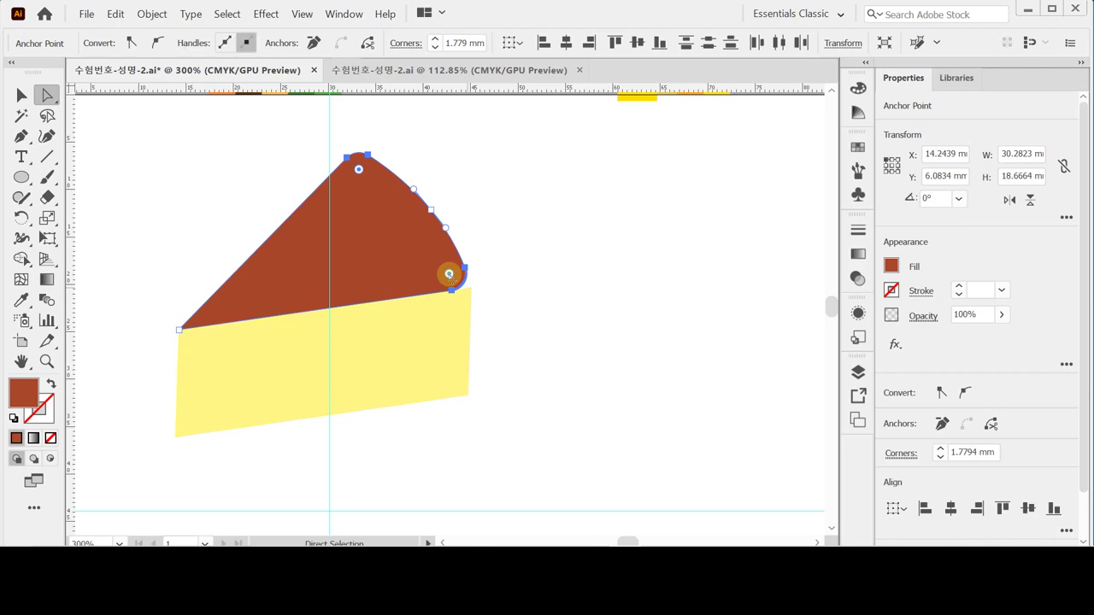
# Narrow the light yellow side face to about 29.5 mm by moving its outer edge inward, and nudge its lower outer corner 0.5 mm further in.
pyautogui.hotkey('ctrl', '-')
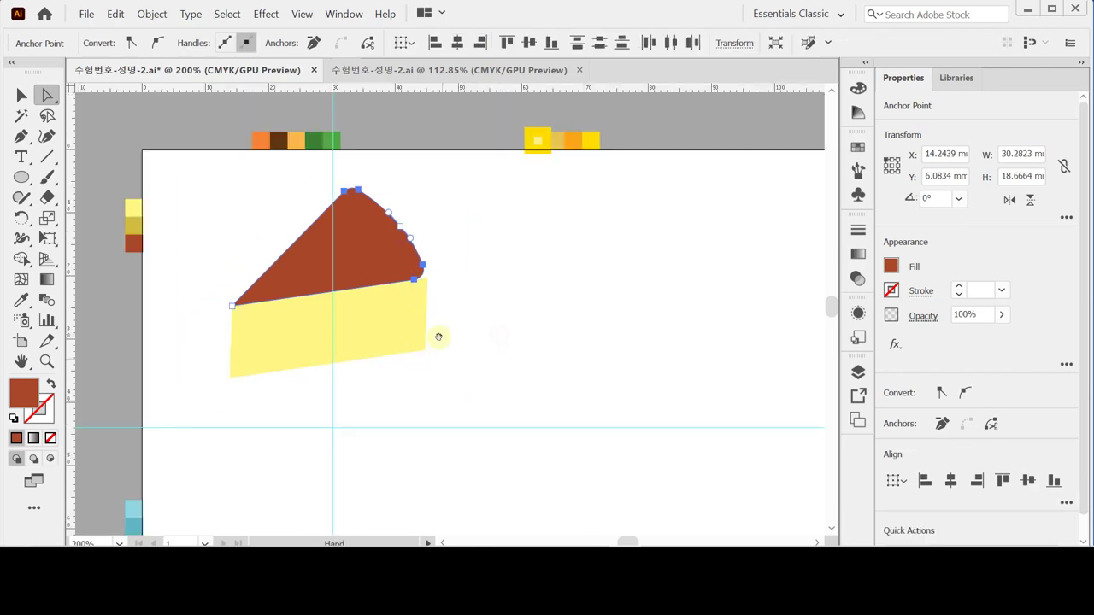
pyautogui.moveTo(438, 337); pyautogui.dragTo(448, 318)
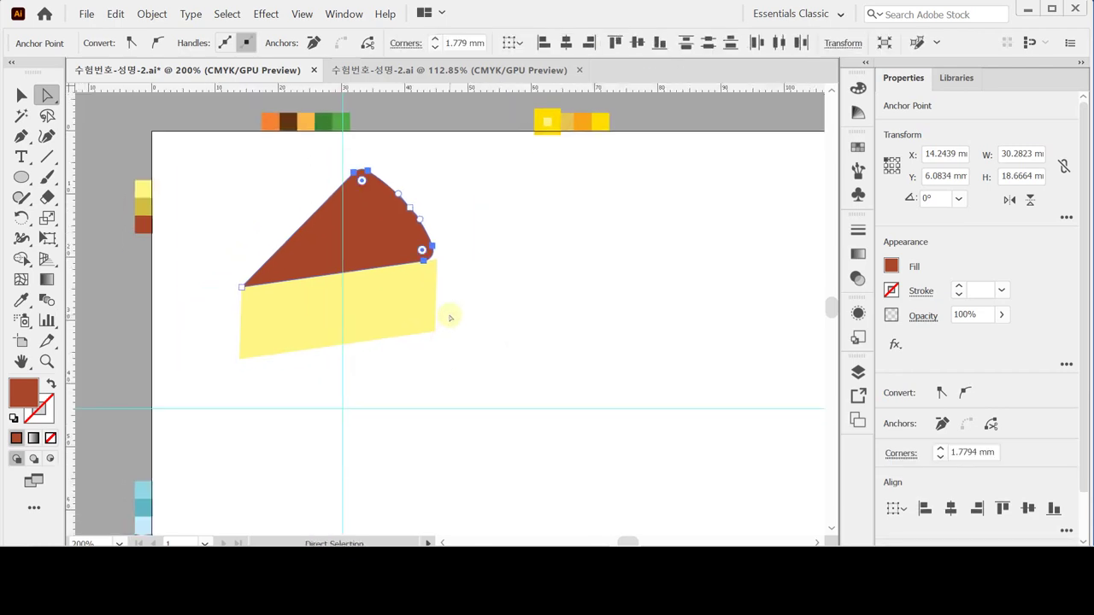
pyautogui.click(434, 261)
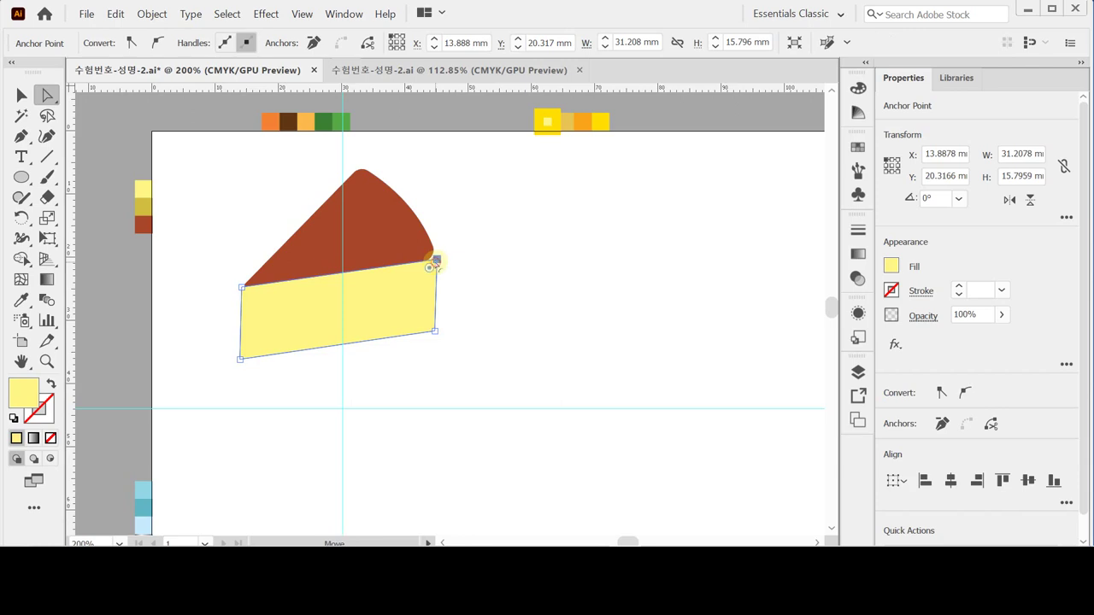
pyautogui.keyDown('shift'); pyautogui.click(436, 333); pyautogui.keyUp('shift')
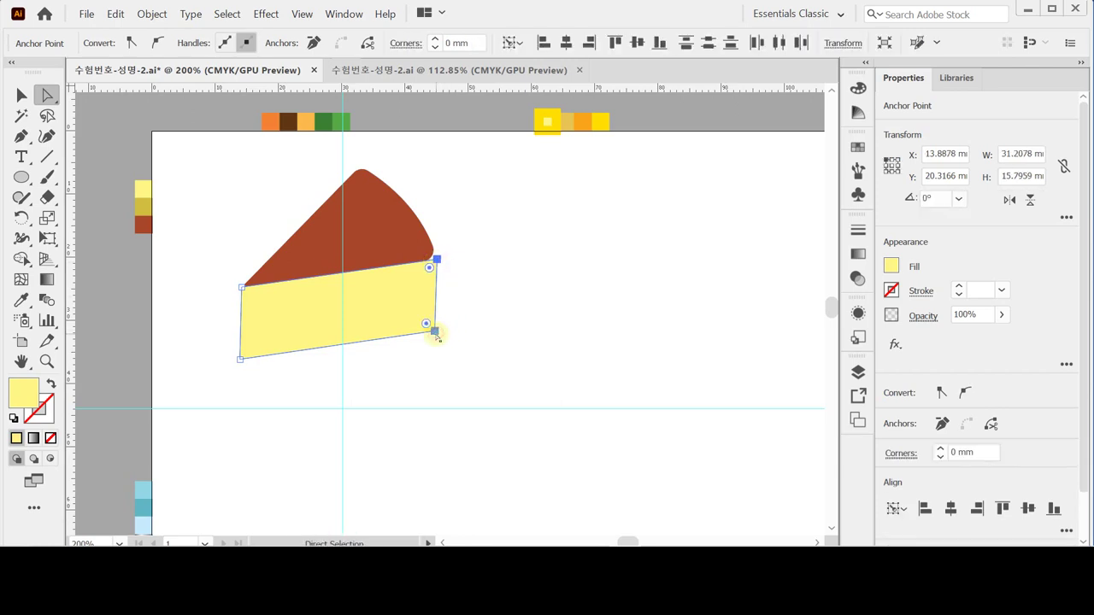
pyautogui.moveTo(427, 333); pyautogui.dragTo(424, 332)
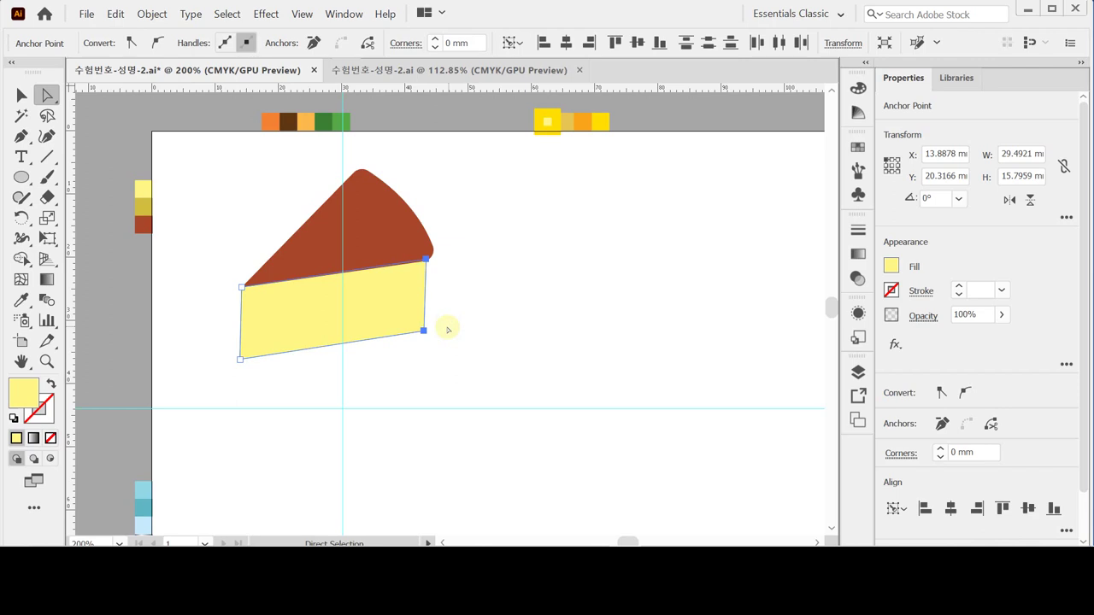
pyautogui.click(422, 332)
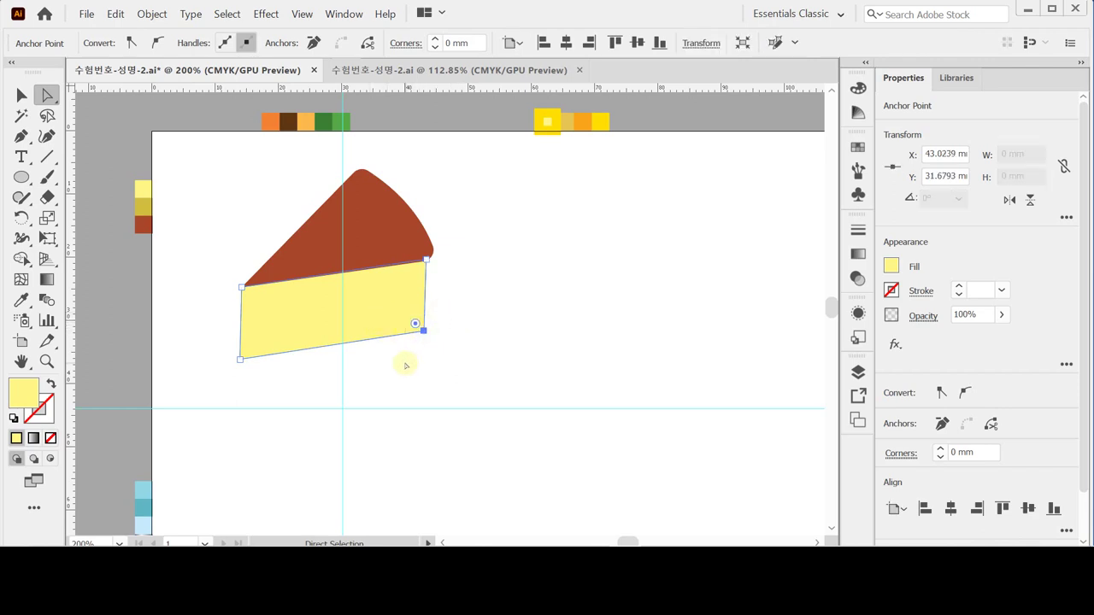
pyautogui.press('Left')
pyautogui.click(539, 336)
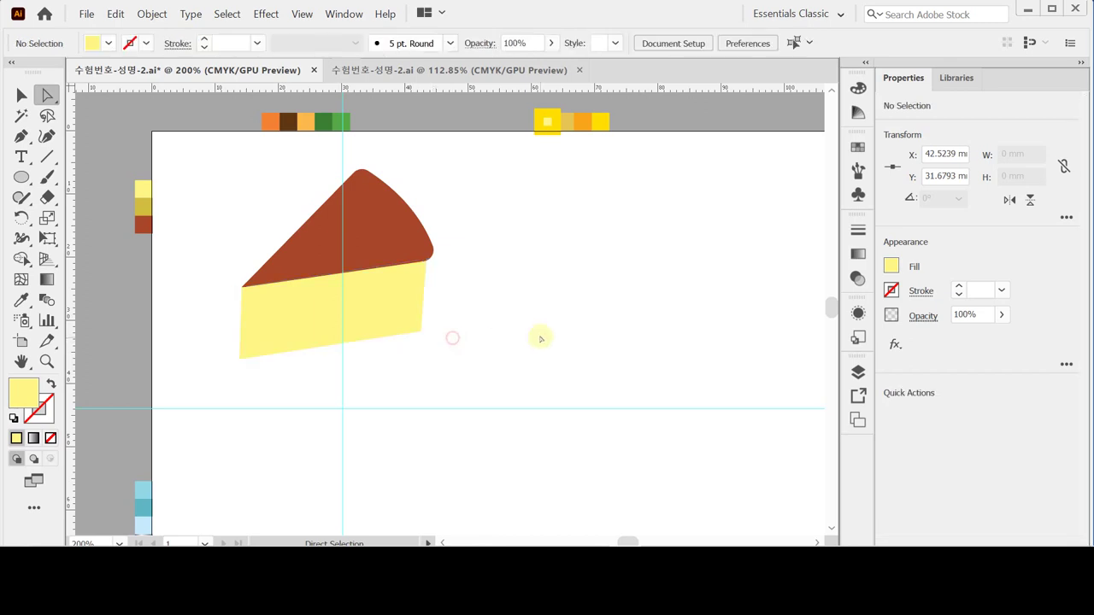
pyautogui.click(412, 264)
pyautogui.click(522, 325)
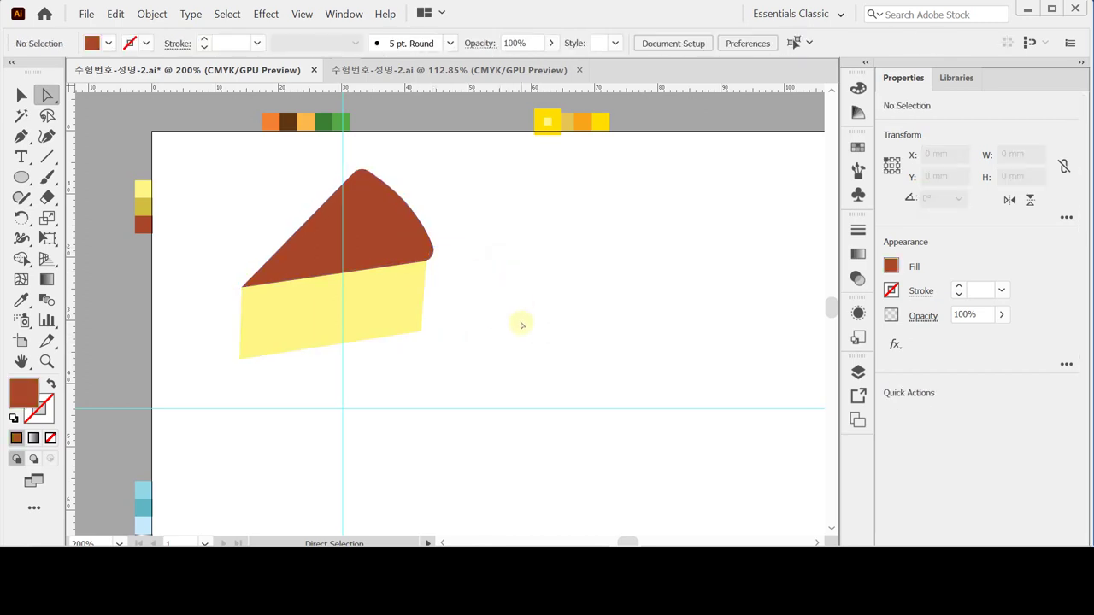
# Draw a closed reddish-brown crust shape with the Pen tool along the side face's bottom and outer edges, curving its lower outer corner.
pyautogui.moveTo(473, 344); pyautogui.dragTo(481, 320)
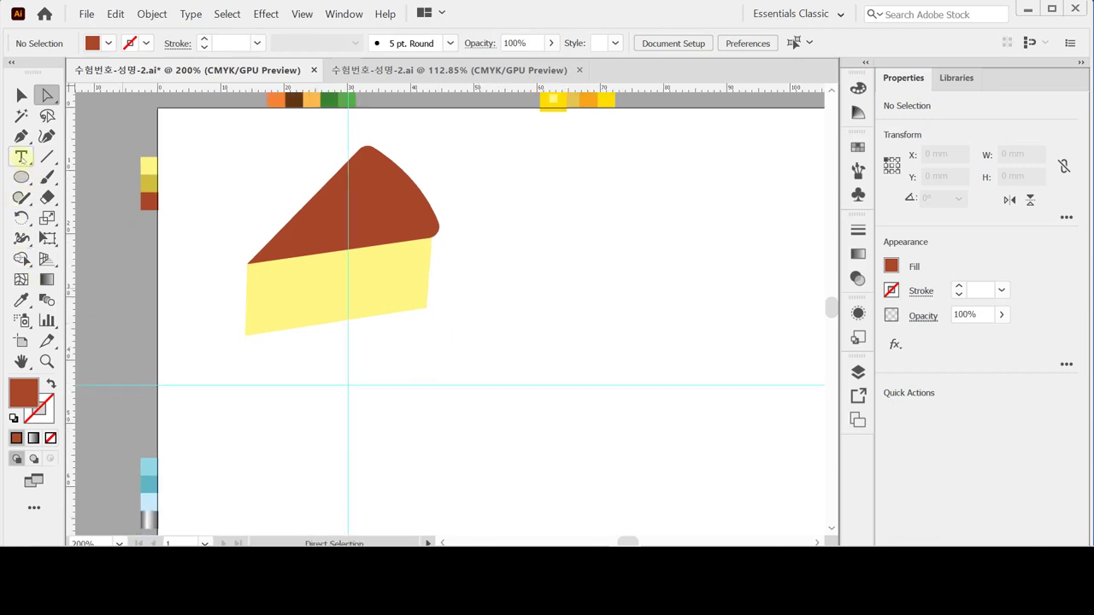
pyautogui.click(21, 139)
pyautogui.hotkey('ctrl', '=')
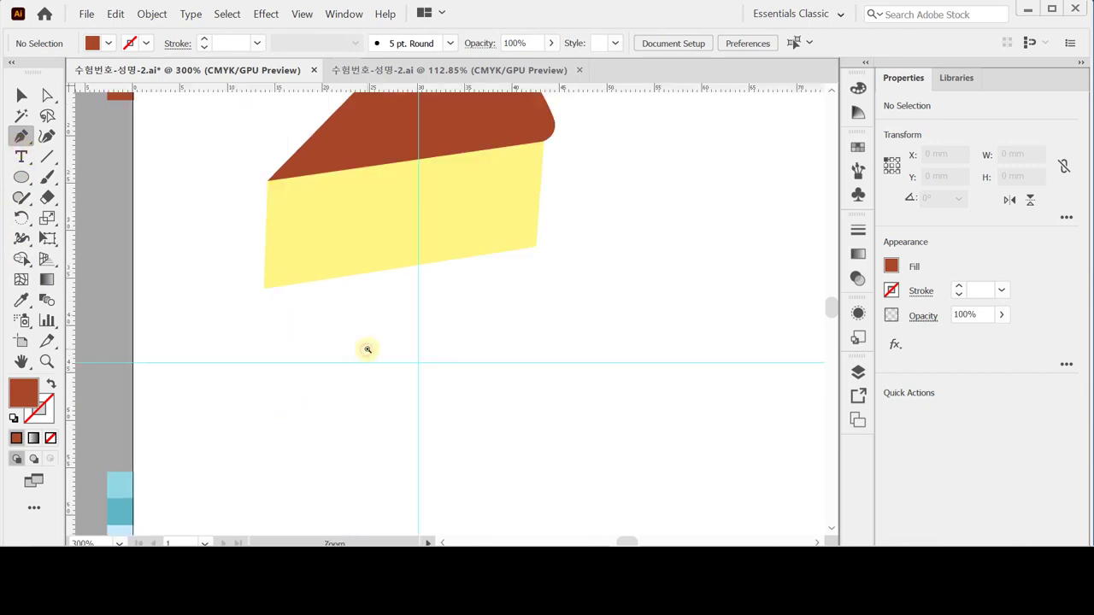
pyautogui.press('capslock')
pyautogui.hotkey('ctrl', '=')
pyautogui.moveTo(412, 339); pyautogui.dragTo(393, 376)
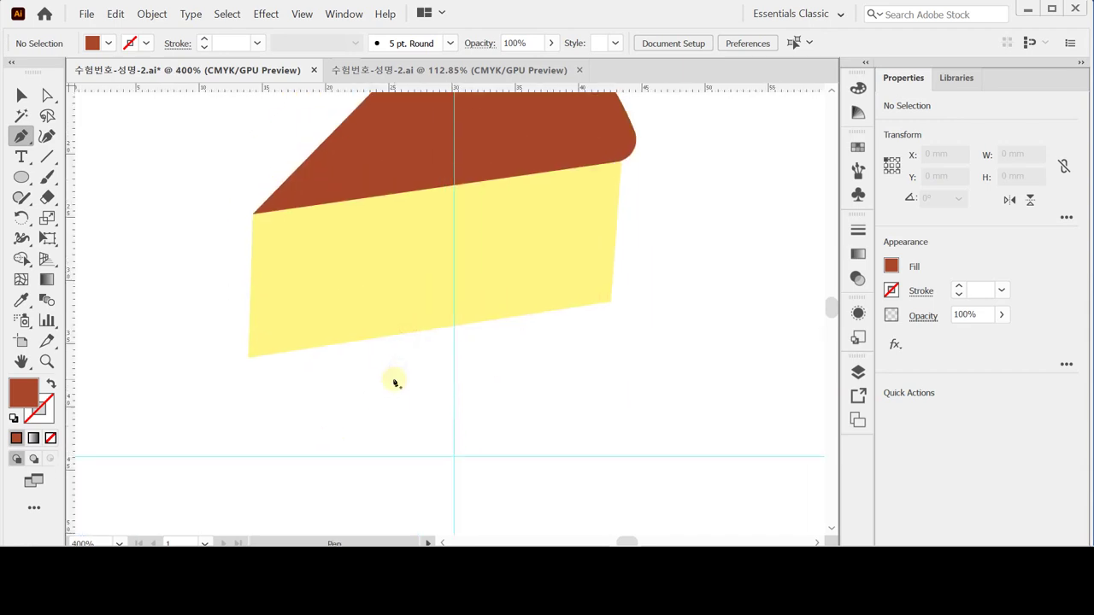
pyautogui.click(249, 335)
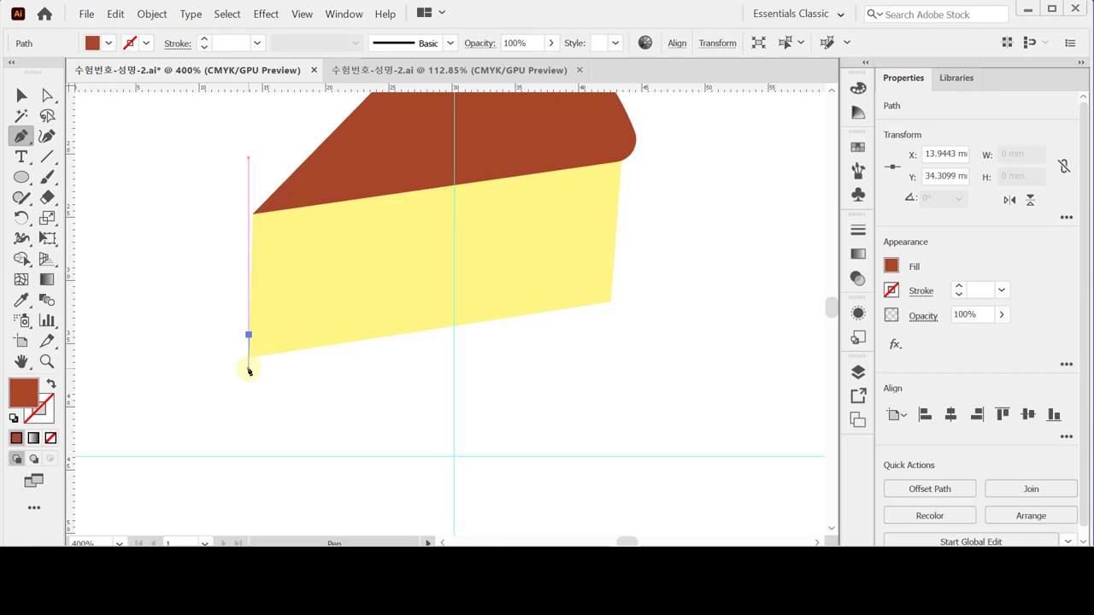
pyautogui.click(248, 369)
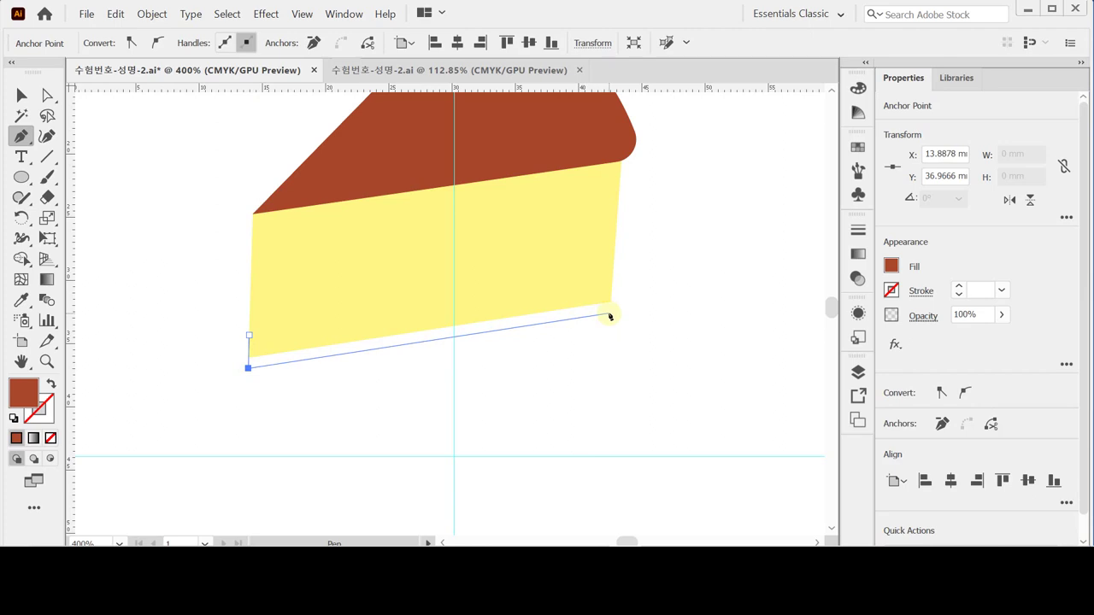
pyautogui.click(601, 317)
pyautogui.moveTo(601, 317); pyautogui.dragTo(624, 285)
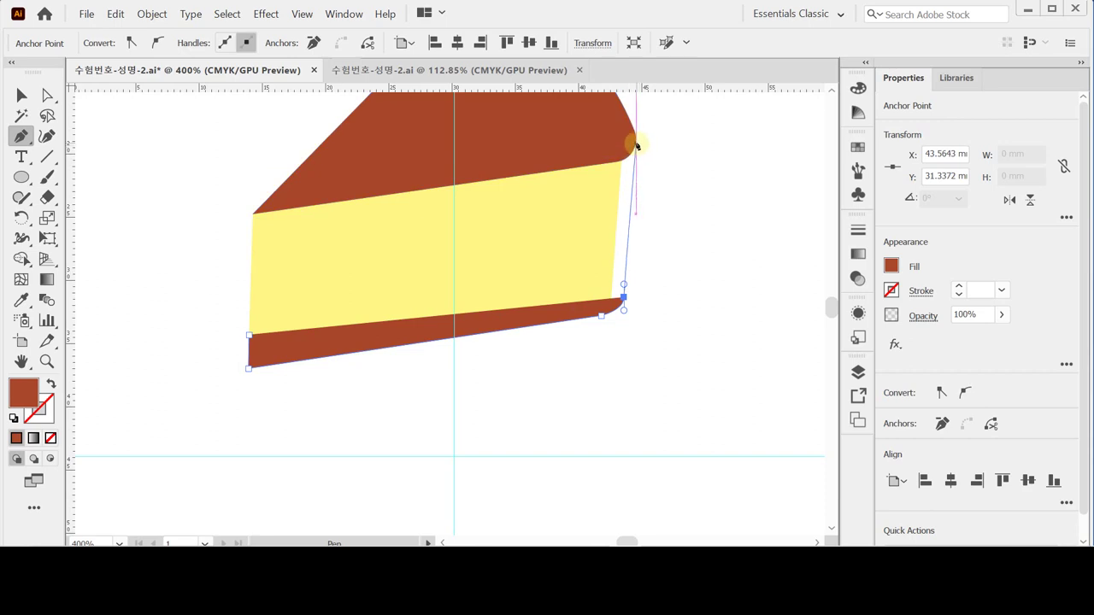
pyautogui.click(635, 142)
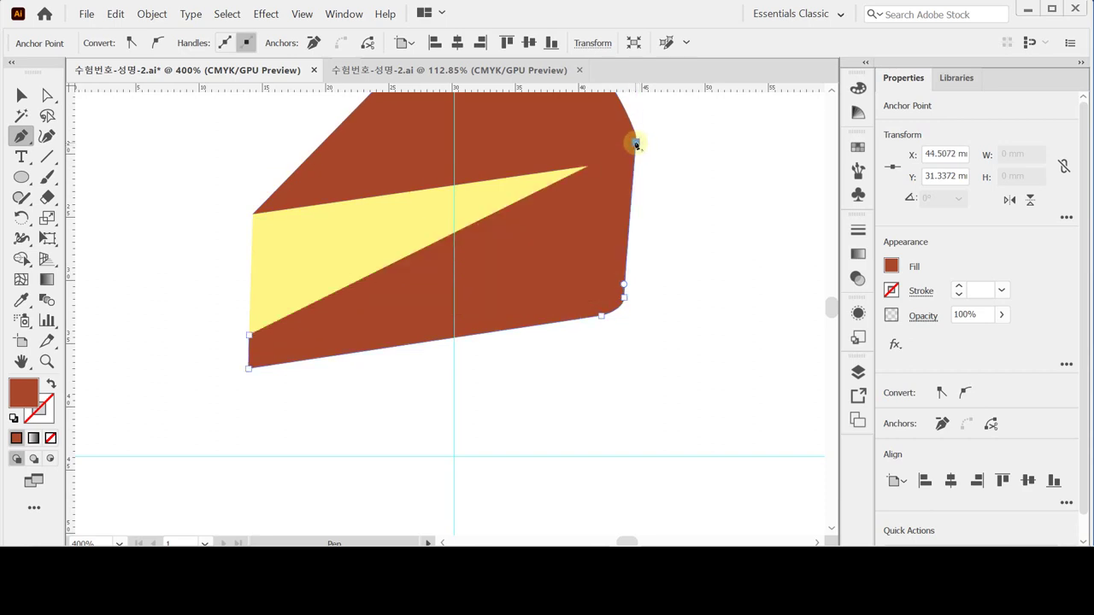
pyautogui.click(249, 335)
pyautogui.click(249, 336)
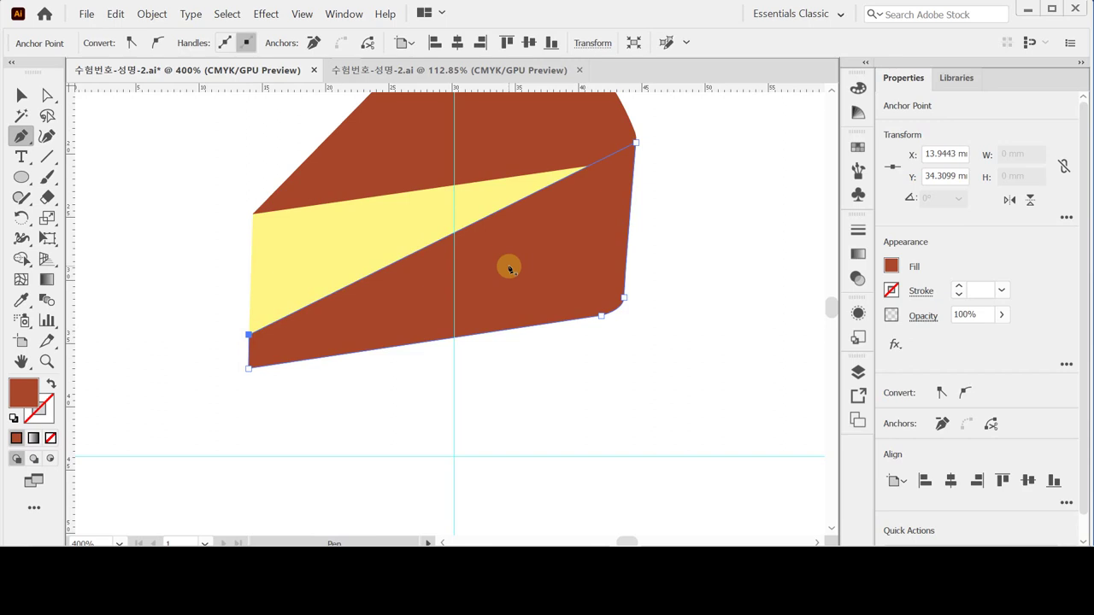
# Send the crust shape backward behind the light yellow side face and save the document.
pyautogui.hotkey('ctrl', '[')
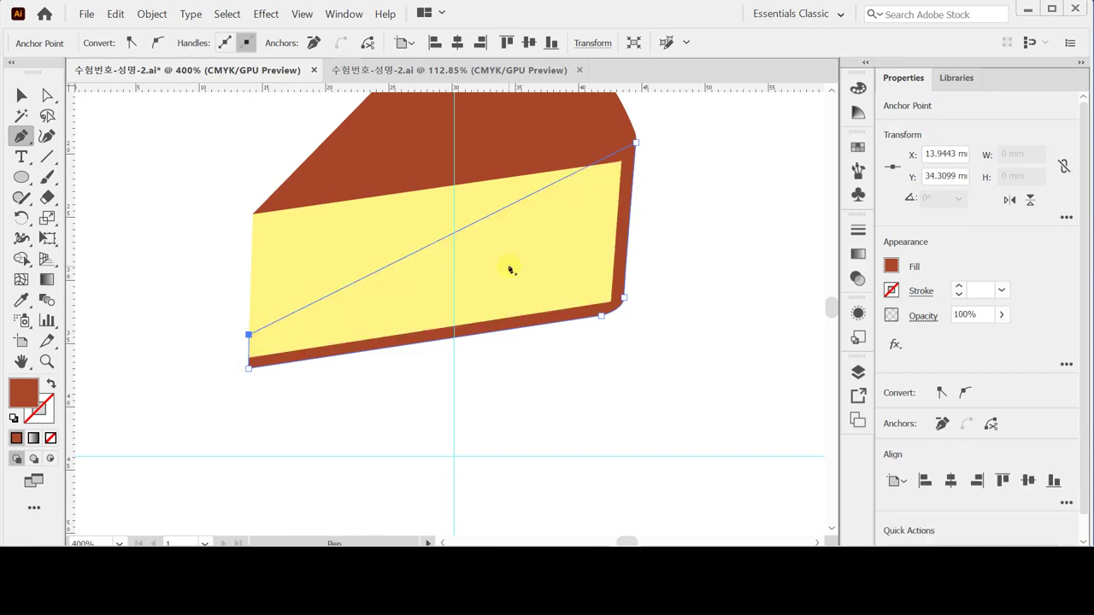
pyautogui.hotkey('ctrl', '-')
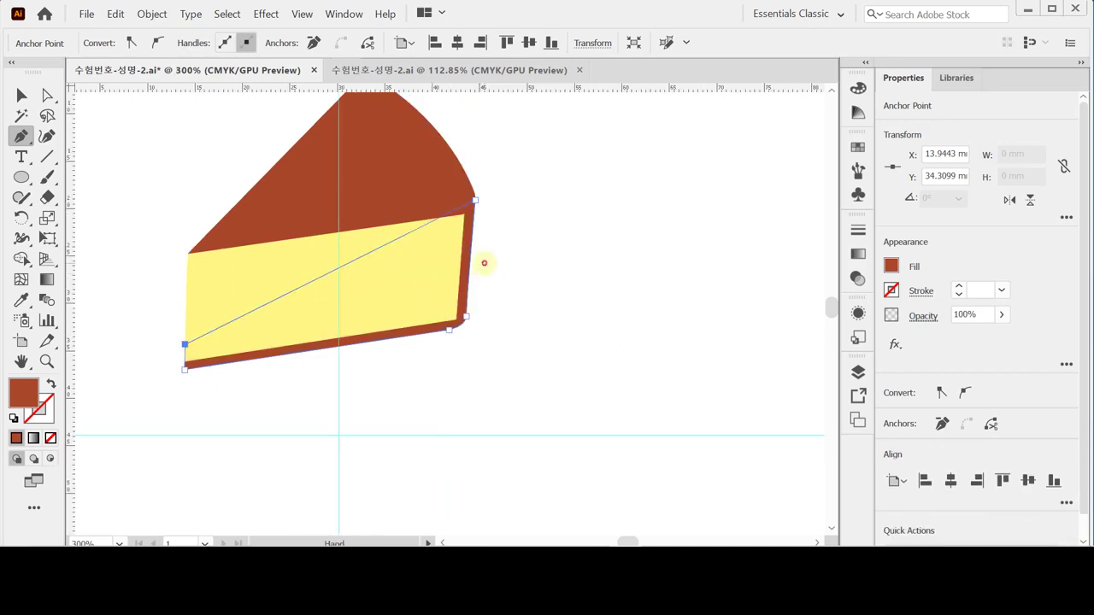
pyautogui.moveTo(484, 262); pyautogui.dragTo(557, 260)
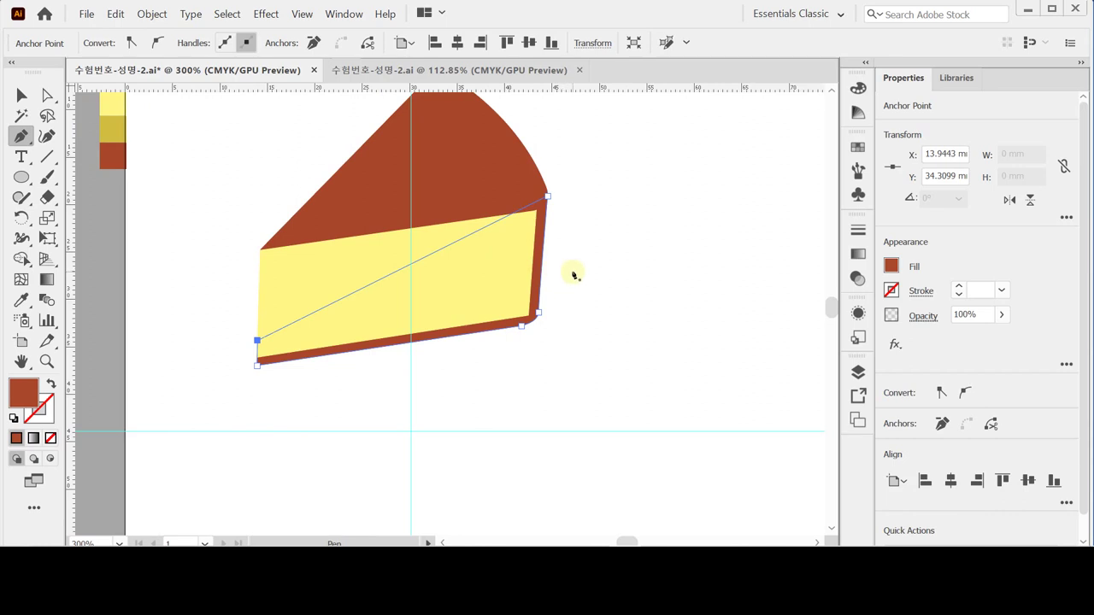
pyautogui.keyDown('ctrl'); pyautogui.click(653, 296); pyautogui.keyUp('ctrl')
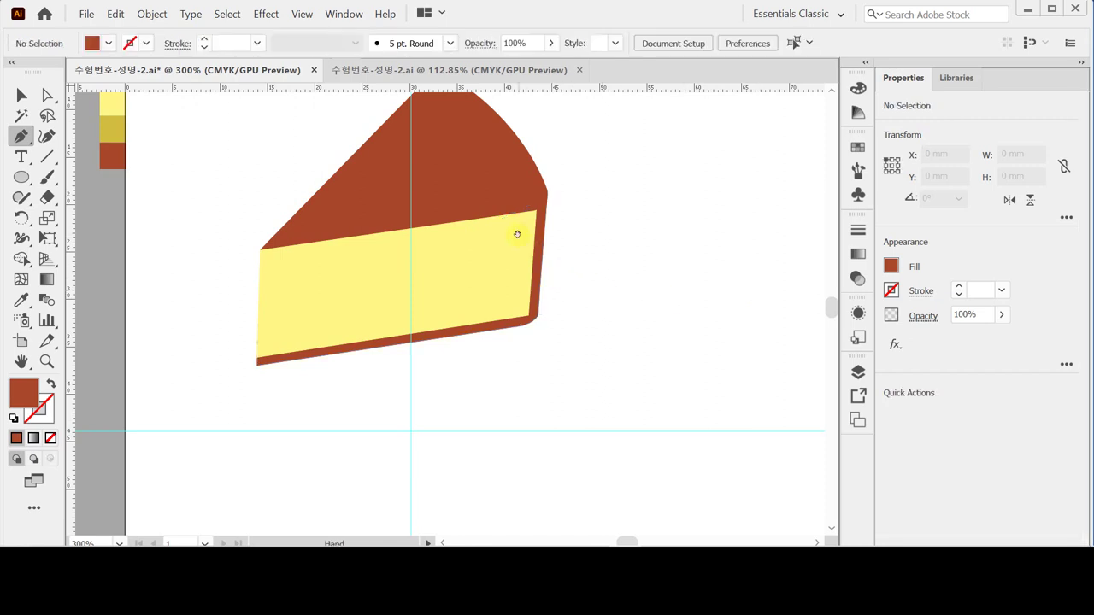
pyautogui.moveTo(515, 235); pyautogui.dragTo(524, 286)
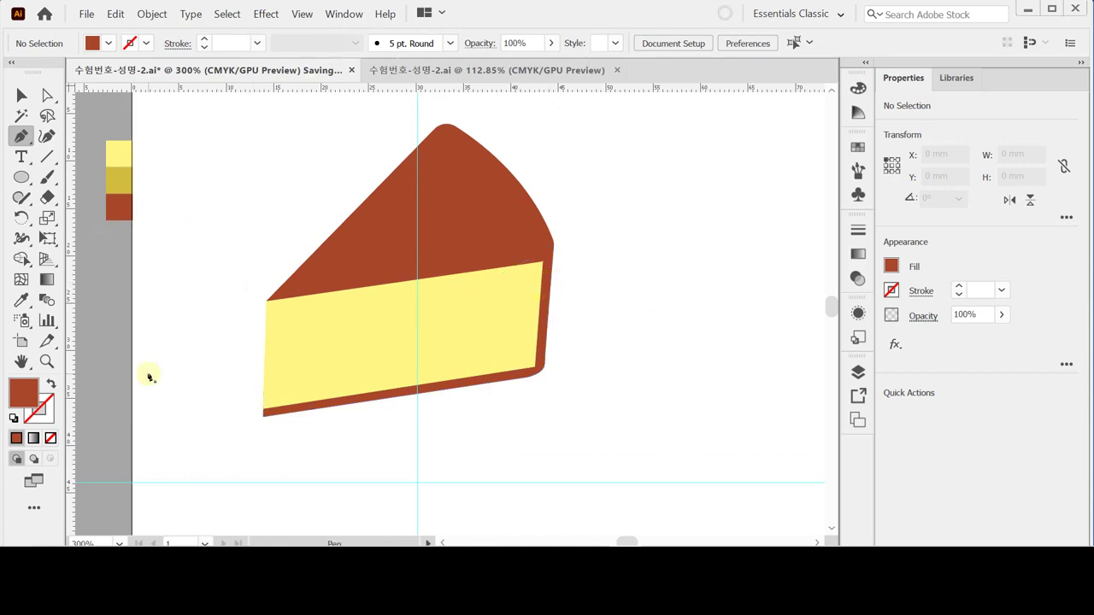
# Take the dark yellow swatch colour as fill and draw five circles of varying sizes on the cake's light yellow side face.
pyautogui.click(21, 177)
pyautogui.click(20, 177)
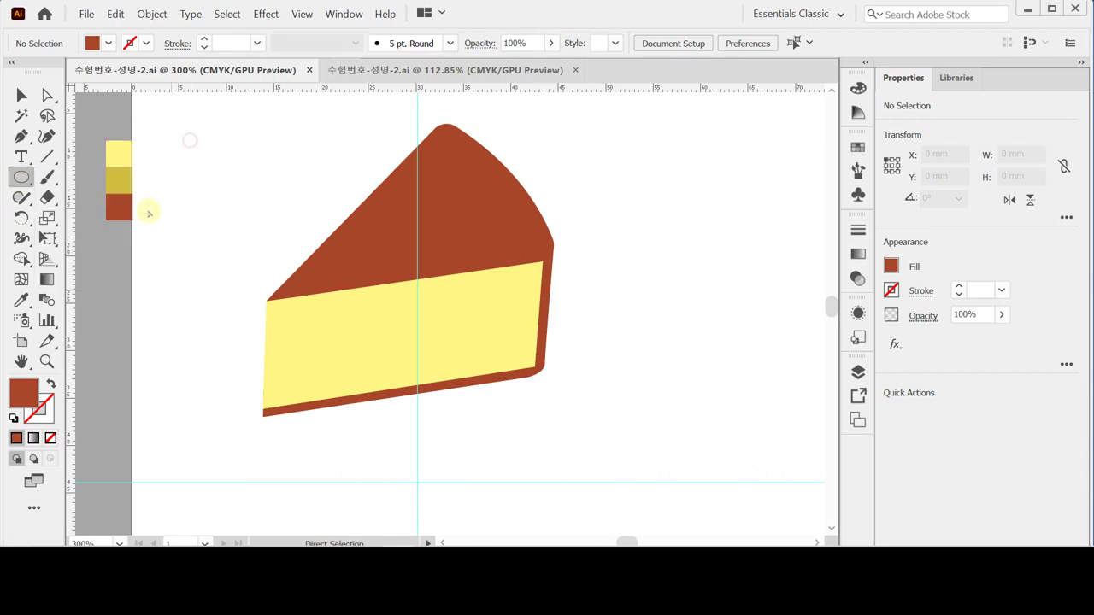
pyautogui.keyDown('ctrl'); pyautogui.click(120, 182); pyautogui.keyUp('ctrl')
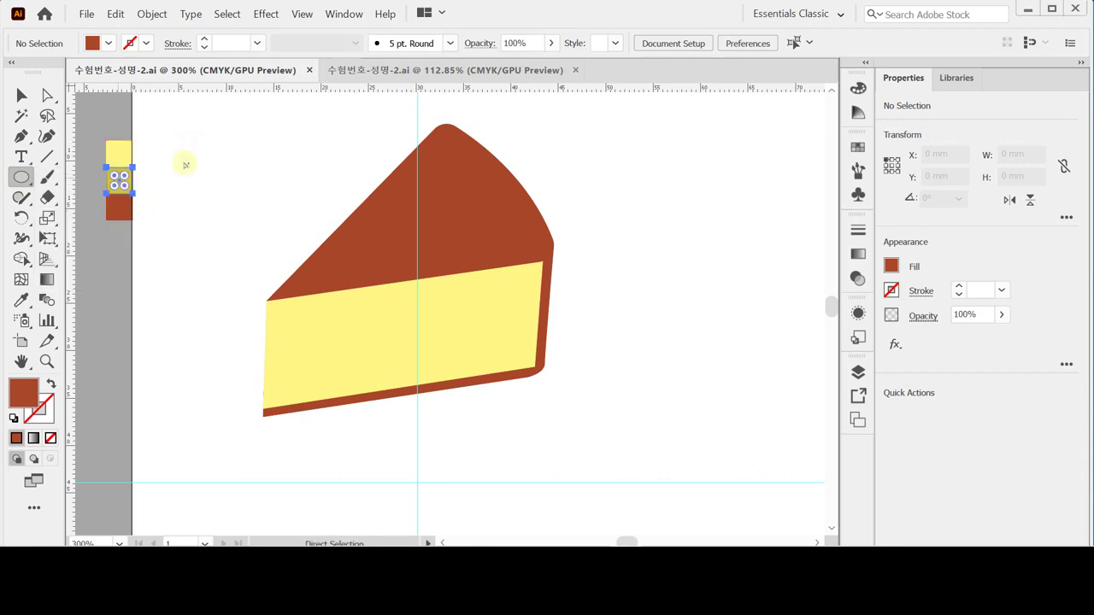
pyautogui.keyDown('ctrl'); pyautogui.click(291, 175); pyautogui.keyUp('ctrl')
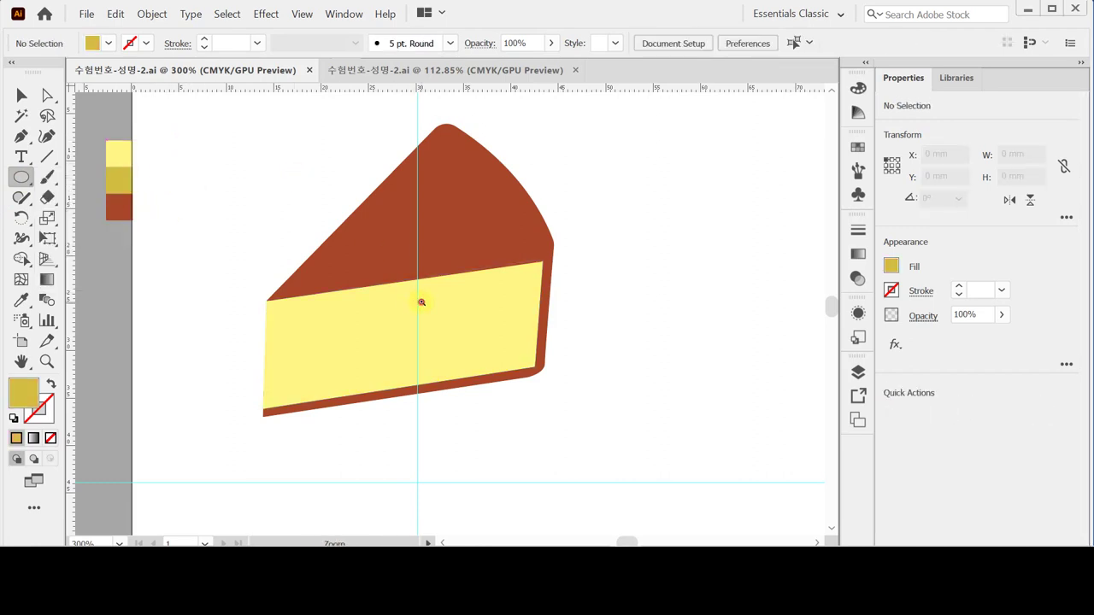
pyautogui.keyDown('alt'); pyautogui.scroll(3, 420, 304); pyautogui.keyUp('alt')
pyautogui.moveTo(425, 327); pyautogui.dragTo(398, 302)
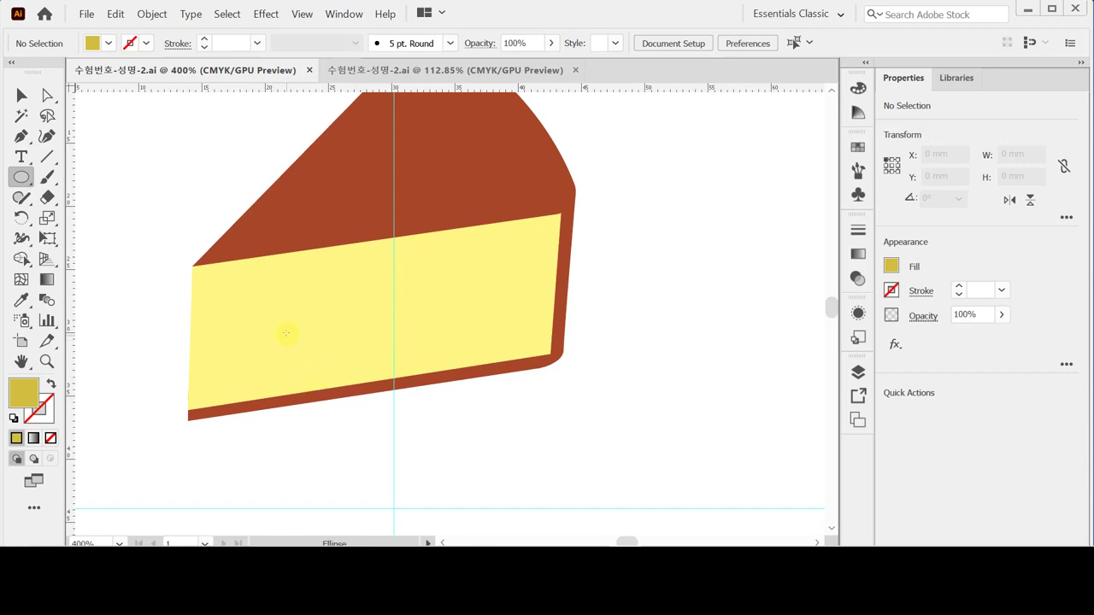
pyautogui.moveTo(273, 317); pyautogui.dragTo(305, 352)
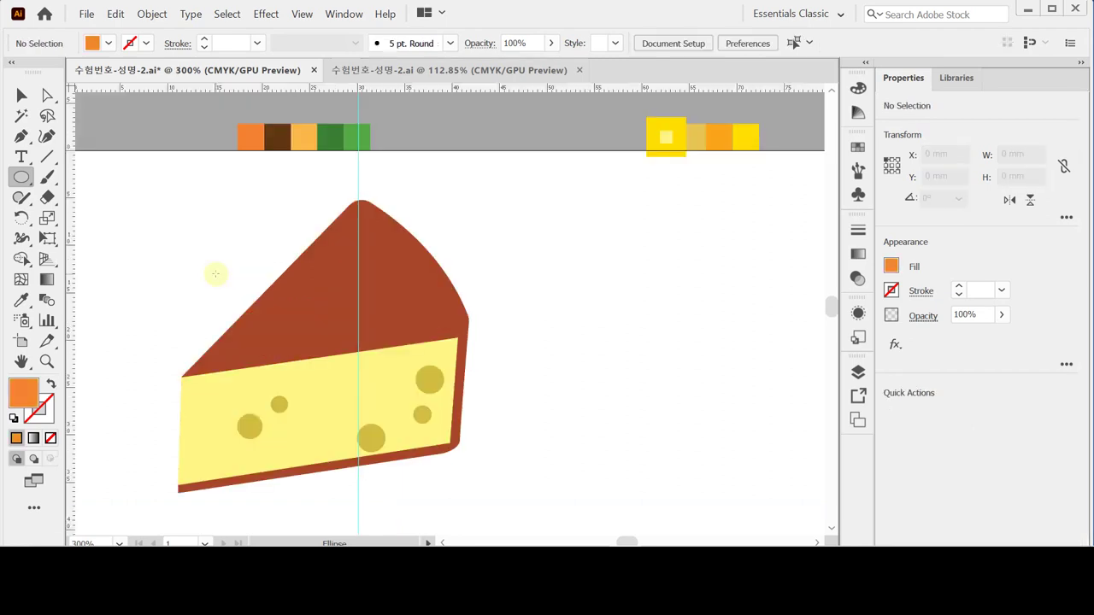
pyautogui.moveTo(259, 310); pyautogui.dragTo(264, 316)
pyautogui.moveTo(265, 315); pyautogui.dragTo(264, 315)
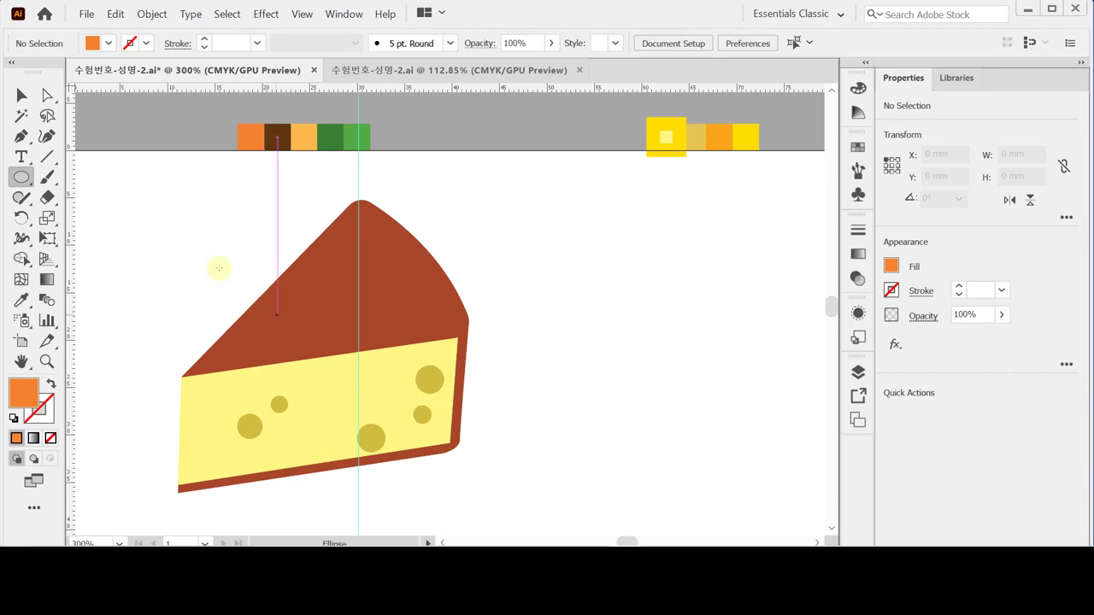
# Draw a 9 mm orange circle in the empty area beside the cake slice.
pyautogui.click(526, 258)
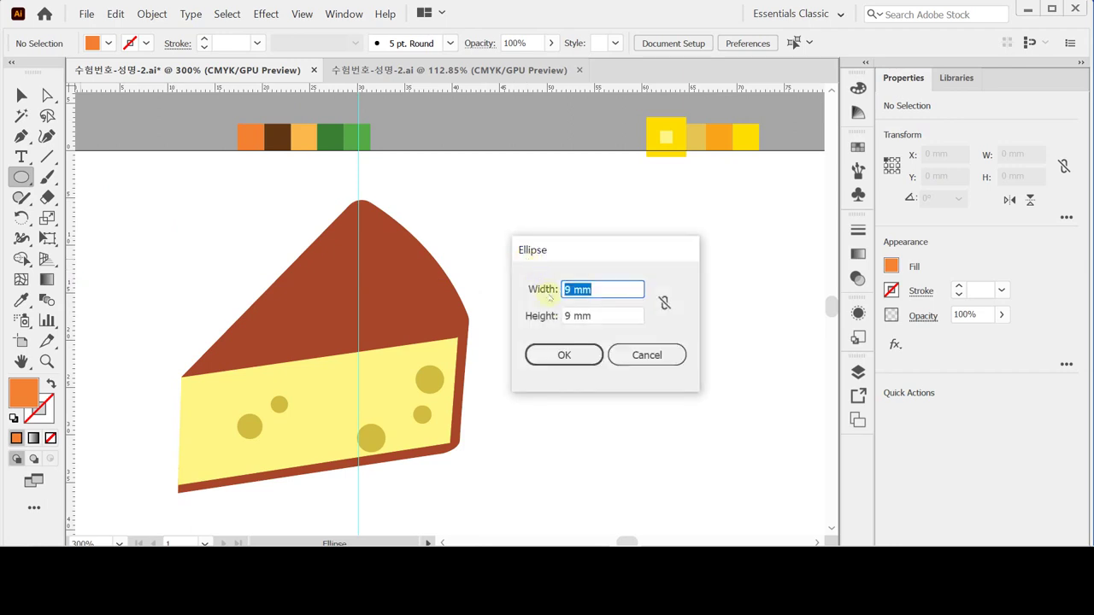
pyautogui.click(548, 357)
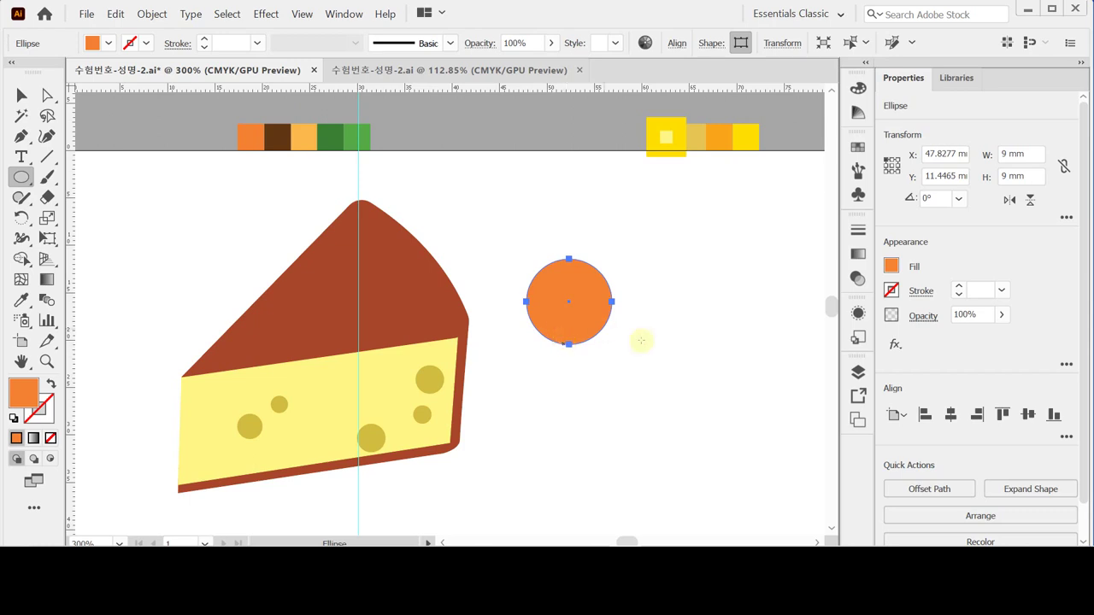
pyautogui.keyDown('ctrl'); pyautogui.click(601, 309); pyautogui.keyUp('ctrl')
# Draw a circle about 1.9 mm wide near the orange circle's upper right edge and fill it with the dark brown swatch colour.
pyautogui.moveTo(415, 205); pyautogui.dragTo(555, 259)
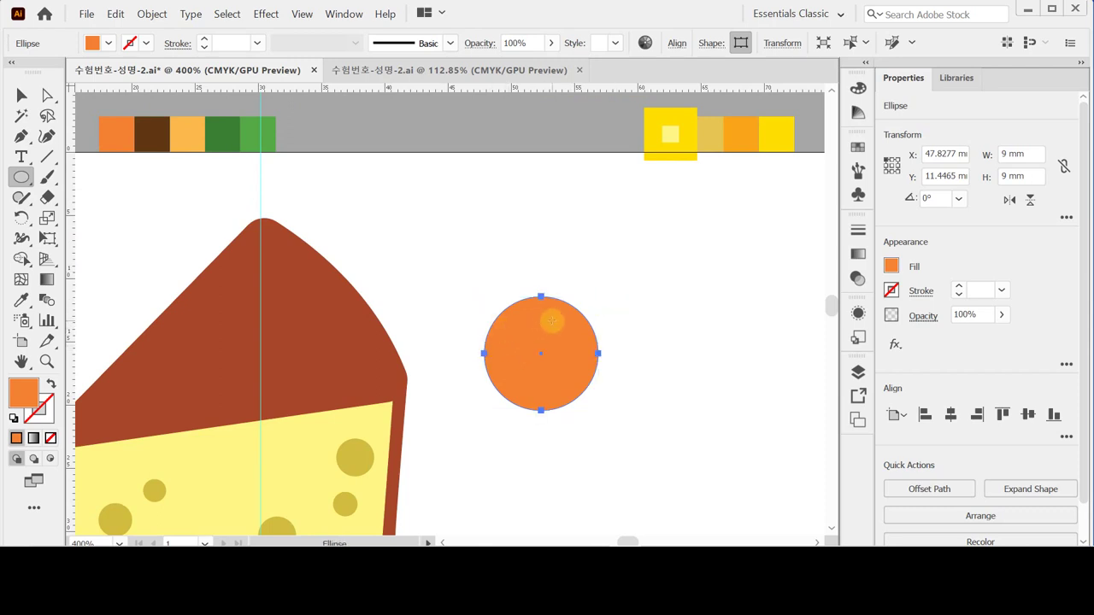
pyautogui.moveTo(561, 329); pyautogui.dragTo(577, 344)
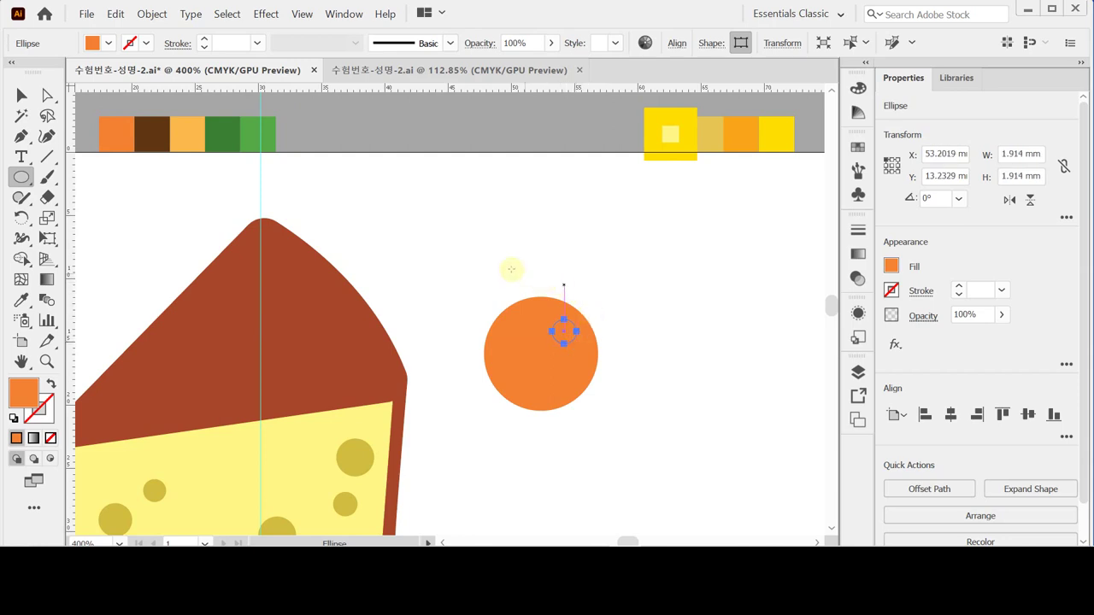
pyautogui.press('i')
pyautogui.click(151, 133)
pyautogui.press('ctrl')
pyautogui.keyDown('ctrl'); pyautogui.click(670, 360); pyautogui.keyUp('ctrl')
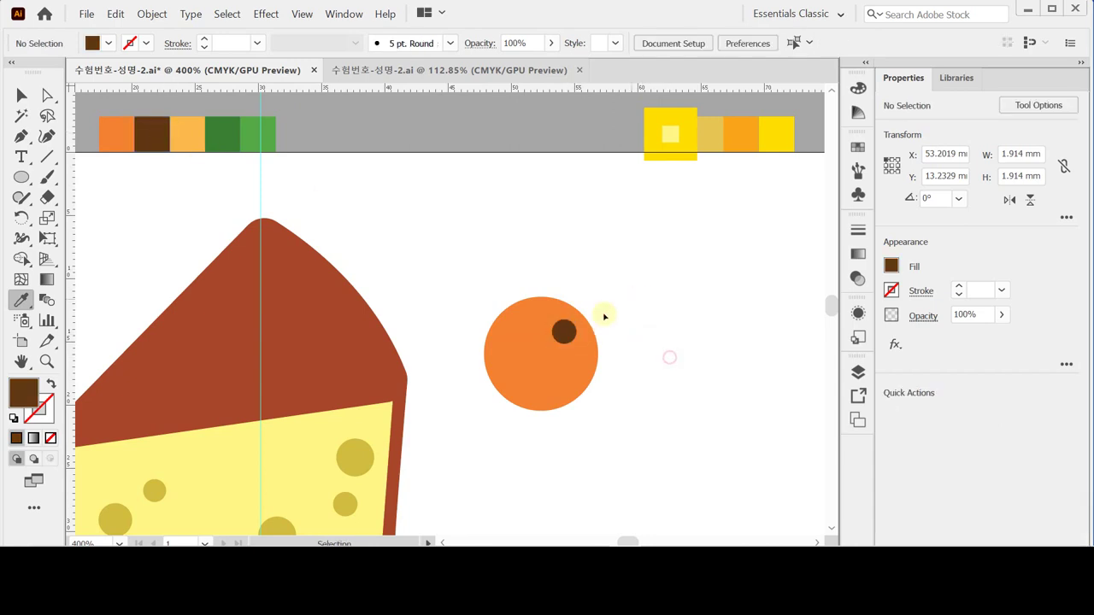
pyautogui.keyDown('ctrl'); pyautogui.click(562, 330); pyautogui.keyUp('ctrl')
pyautogui.keyDown('ctrl'); pyautogui.click(620, 308); pyautogui.keyUp('ctrl')
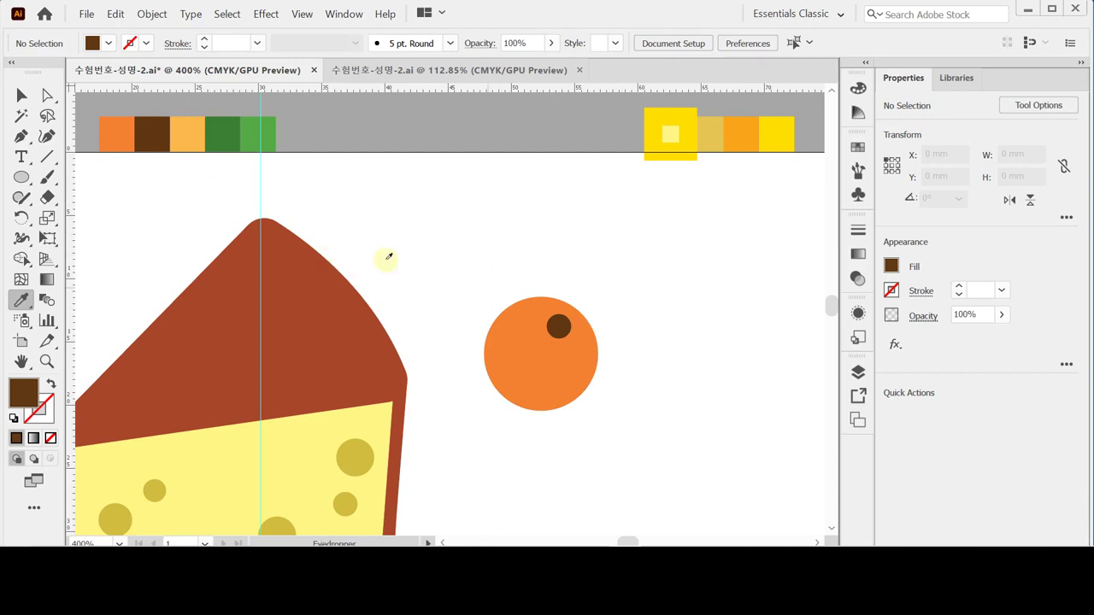
# Take the light orange swatch colour as fill and draw a highlight ellipse about 1.3 × 3.7 mm in the orange circle's left part.
pyautogui.keyDown('ctrl'); pyautogui.click(195, 140); pyautogui.keyUp('ctrl')
pyautogui.keyDown('ctrl'); pyautogui.click(406, 210); pyautogui.keyUp('ctrl')
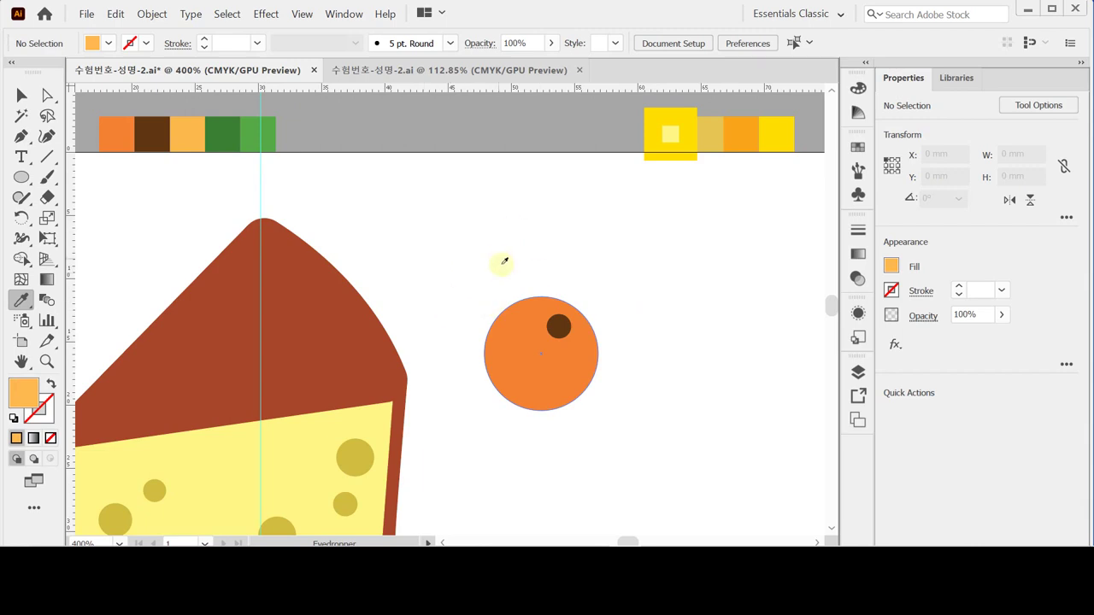
pyautogui.click(22, 177)
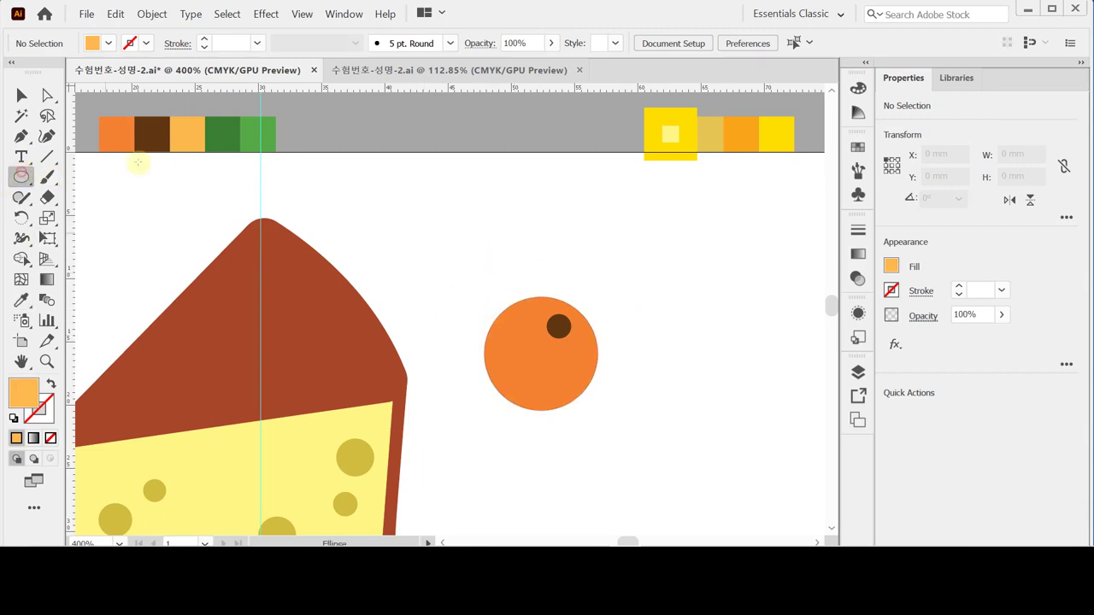
pyautogui.moveTo(505, 321); pyautogui.dragTo(592, 329)
pyautogui.hotkey('ctrl', '=')
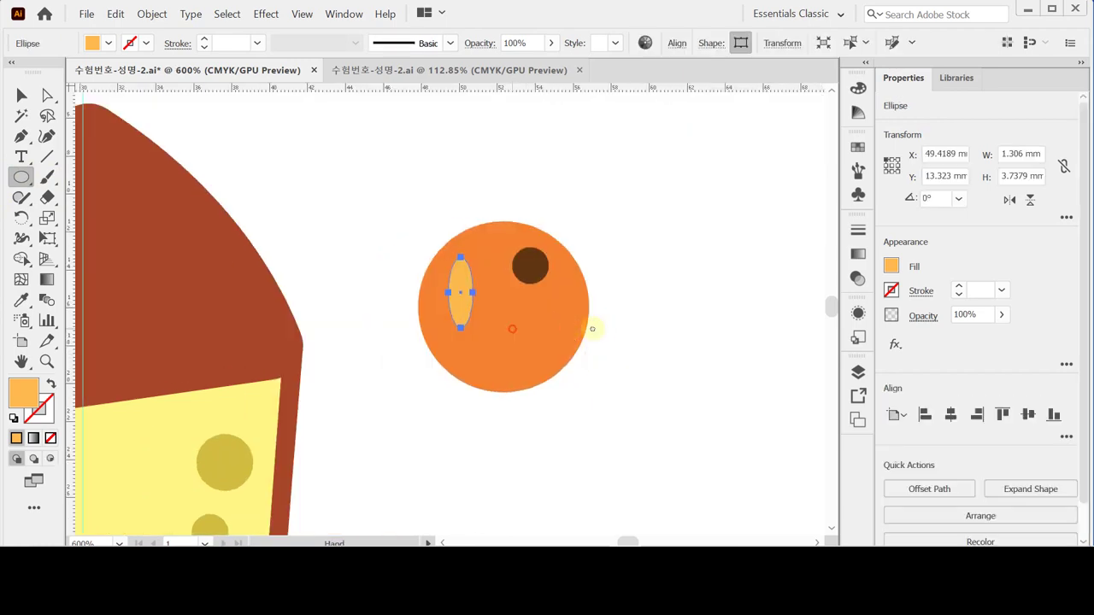
# Rotate the highlight ellipse to about 332.5°, shrink it slightly and fit it close to the orange circle's upper left edge.
pyautogui.press('ctrl')
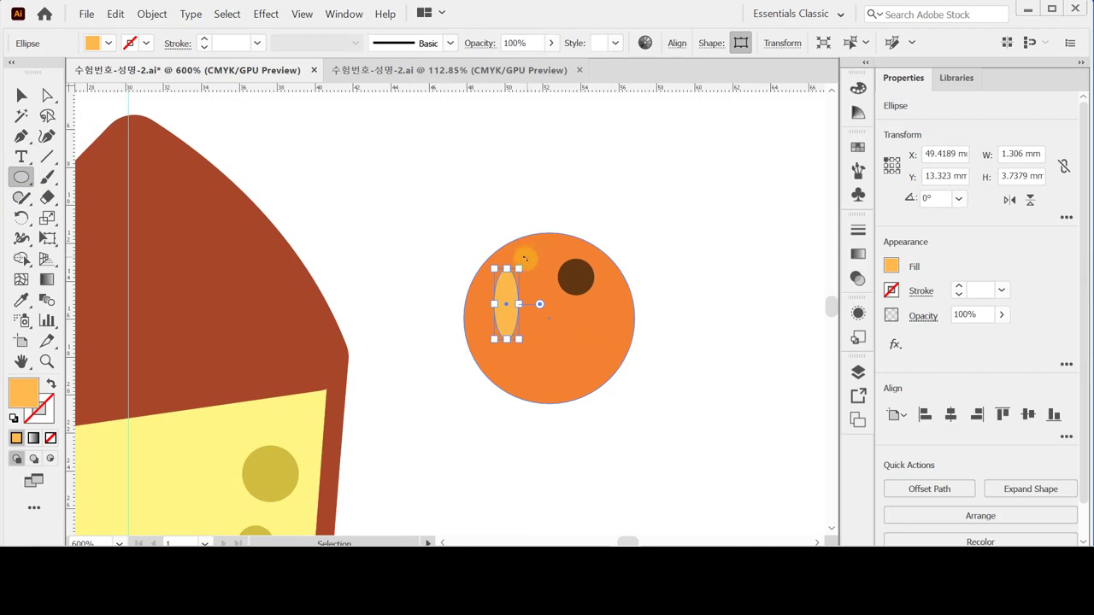
pyautogui.moveTo(525, 258); pyautogui.dragTo(541, 272)
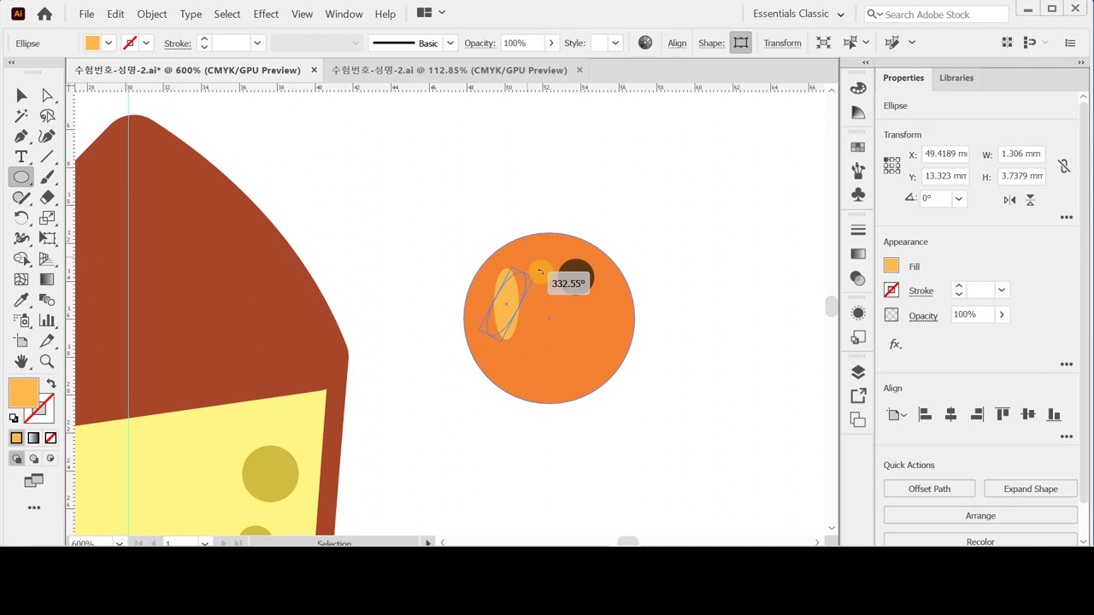
pyautogui.moveTo(540, 272); pyautogui.dragTo(540, 272)
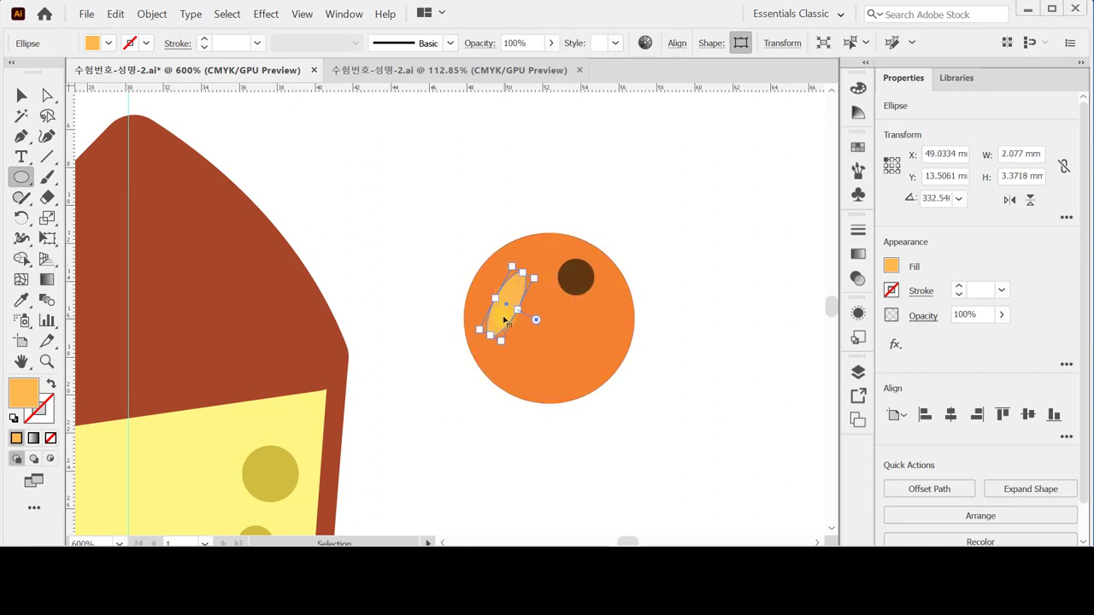
pyautogui.moveTo(502, 310); pyautogui.dragTo(484, 323)
pyautogui.hotkey('ctrl', 'z')
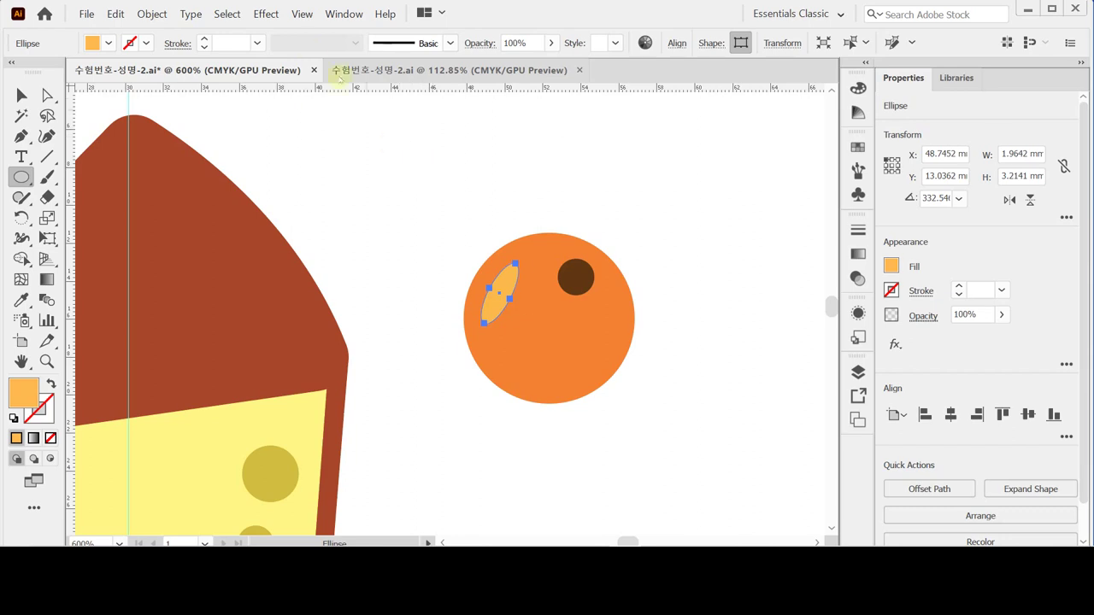
# Deselect the highlight ellipse and save the document.
pyautogui.click(302, 14)
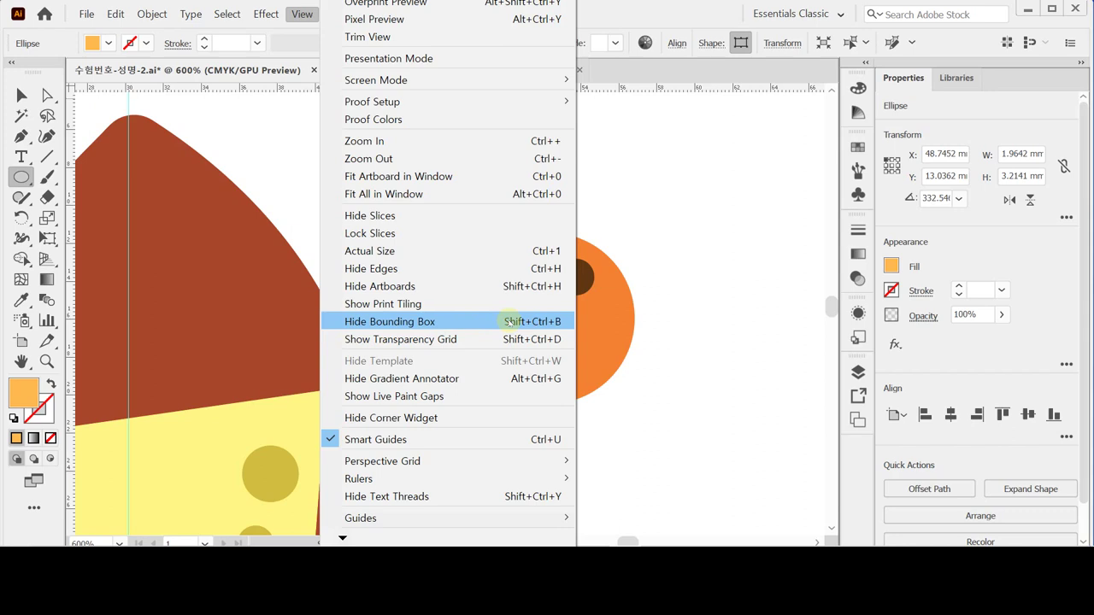
pyautogui.click(670, 273)
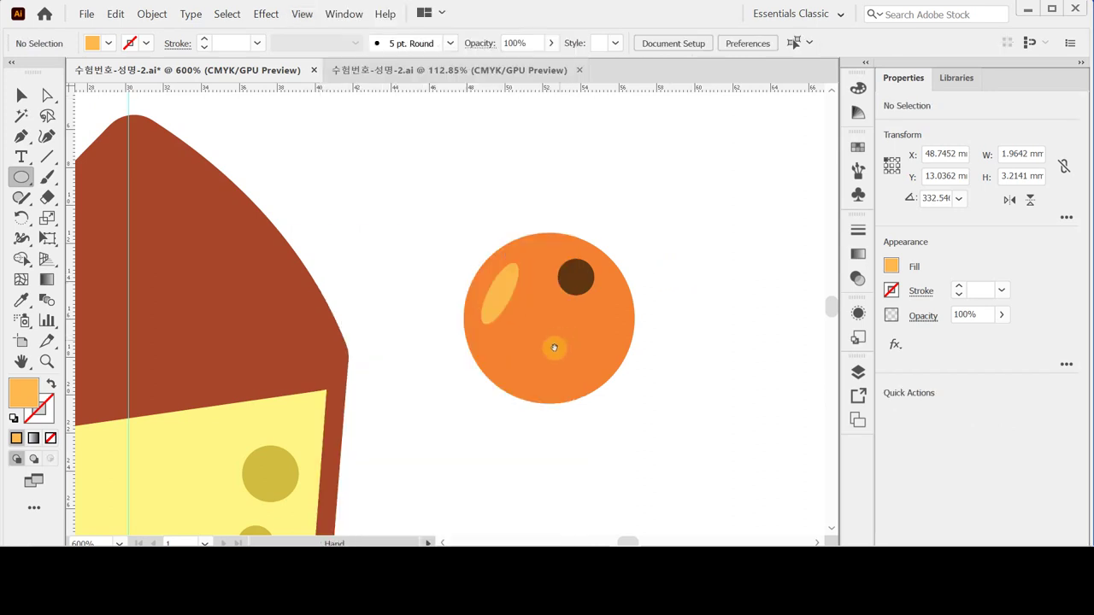
pyautogui.moveTo(554, 347); pyautogui.dragTo(572, 247)
pyautogui.moveTo(533, 310); pyautogui.dragTo(525, 317)
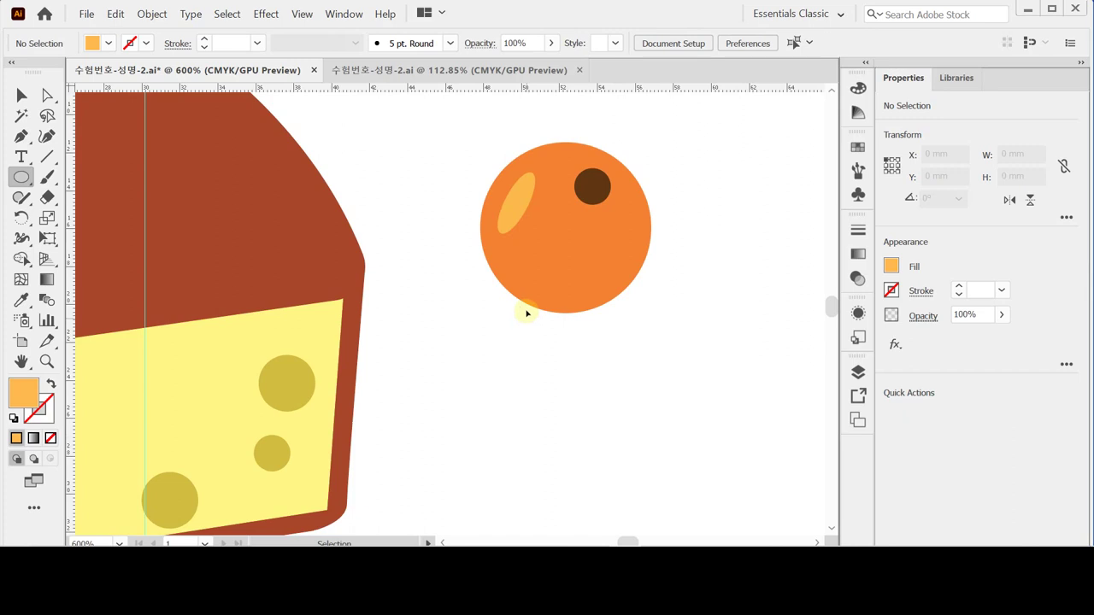
pyautogui.hotkey('ctrl', 's')
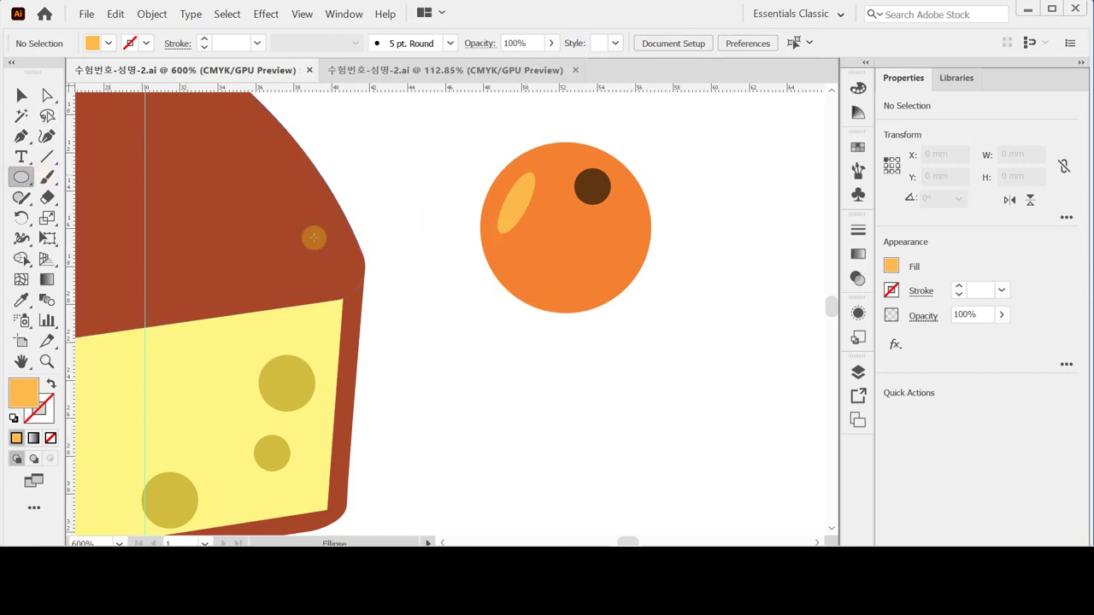
# Take the dark green swatch colour as fill and draw a 4.5 × 11 mm ellipse to the right of the orange circle.
pyautogui.hotkey('ctrl', '-')
pyautogui.moveTo(554, 231); pyautogui.dragTo(534, 303)
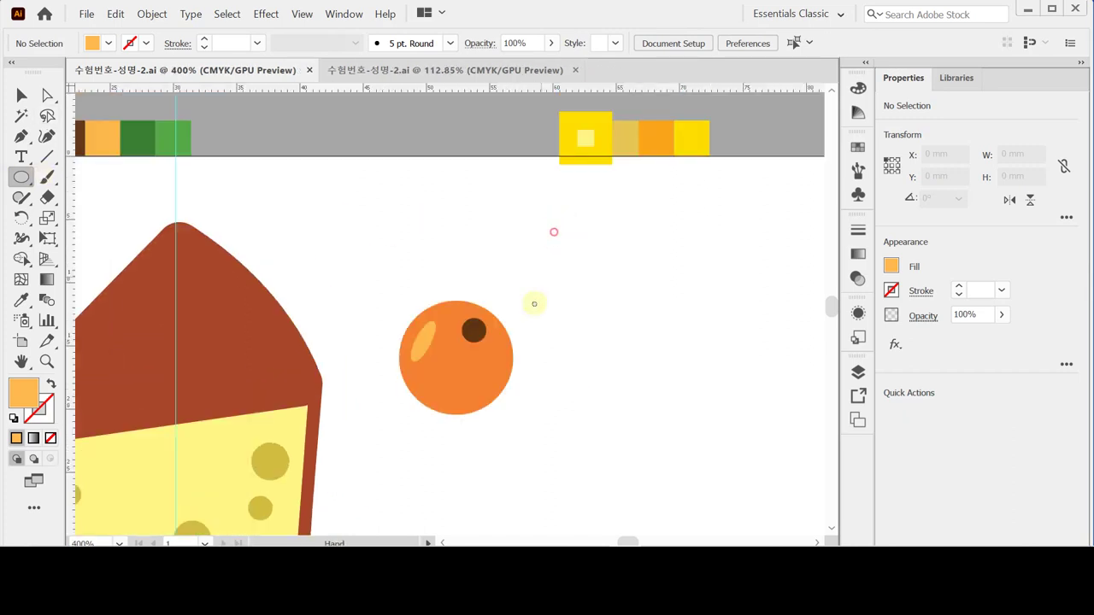
pyautogui.keyDown('ctrl'); pyautogui.click(153, 178); pyautogui.keyUp('ctrl')
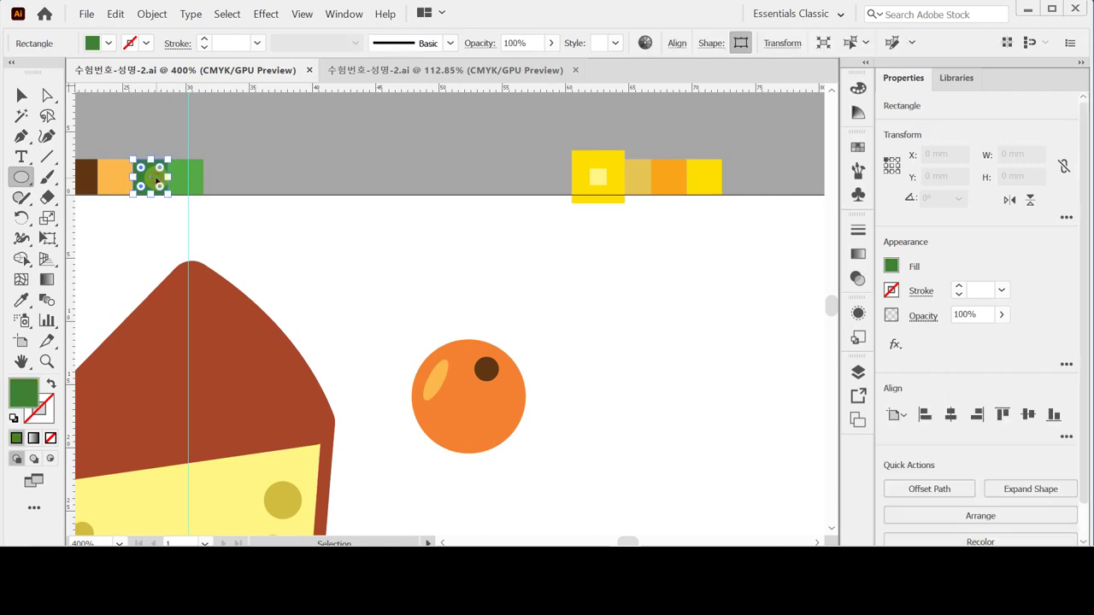
pyautogui.scroll(-1, 276, 205)
pyautogui.click(591, 292)
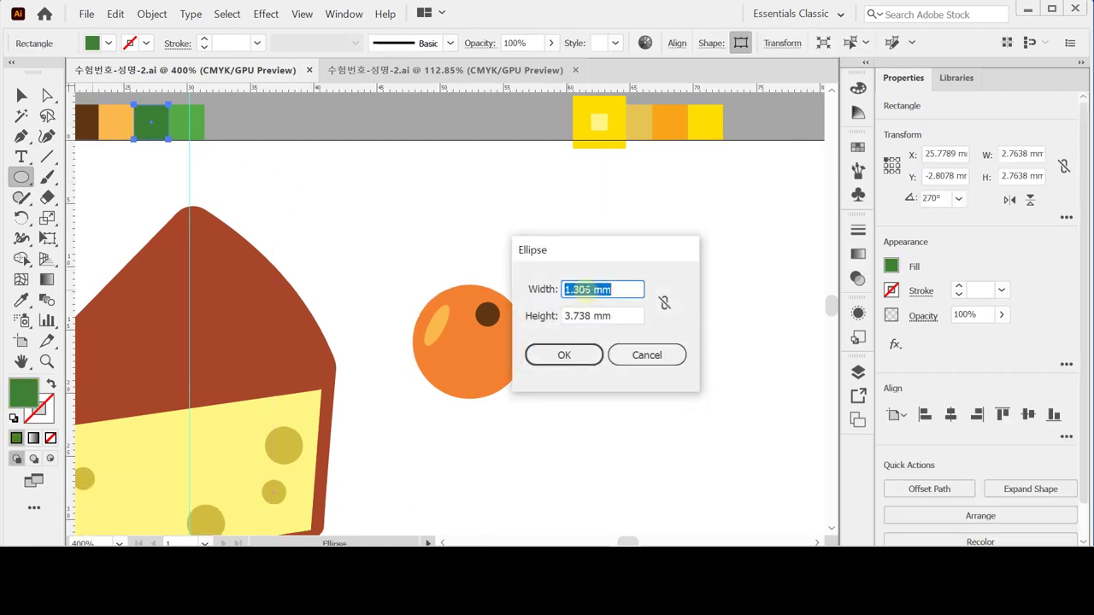
pyautogui.write('4.5')
pyautogui.press('Tab')
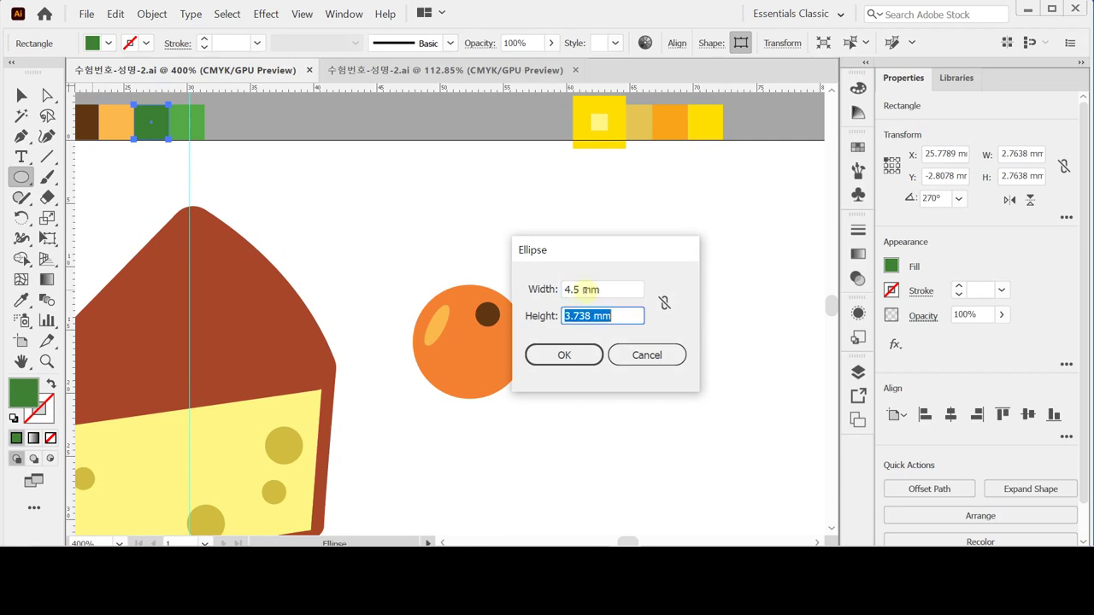
pyautogui.write('11')
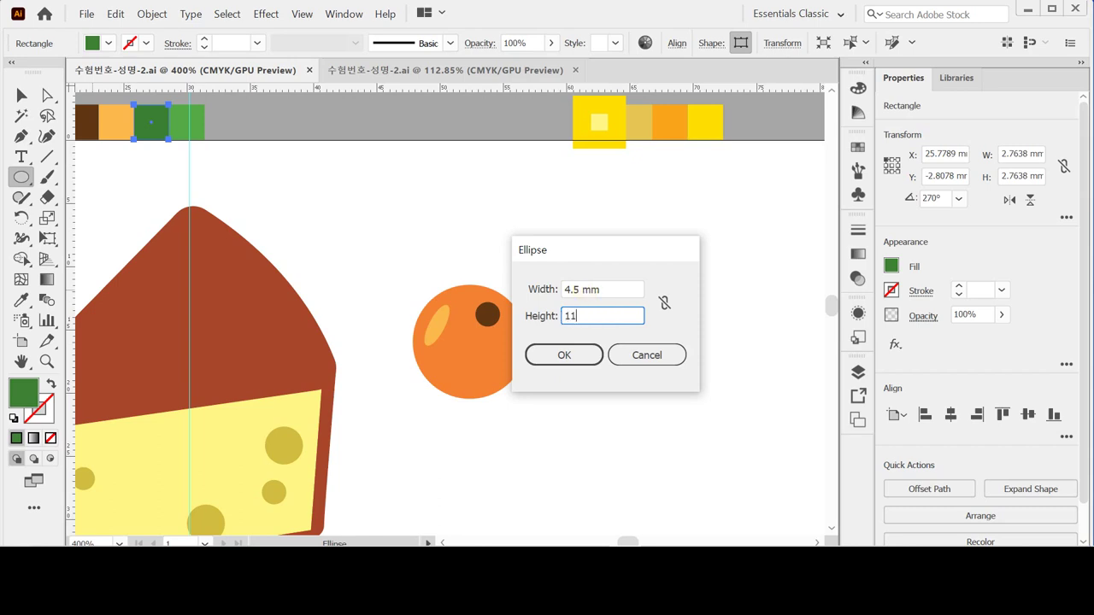
pyautogui.press('Return')
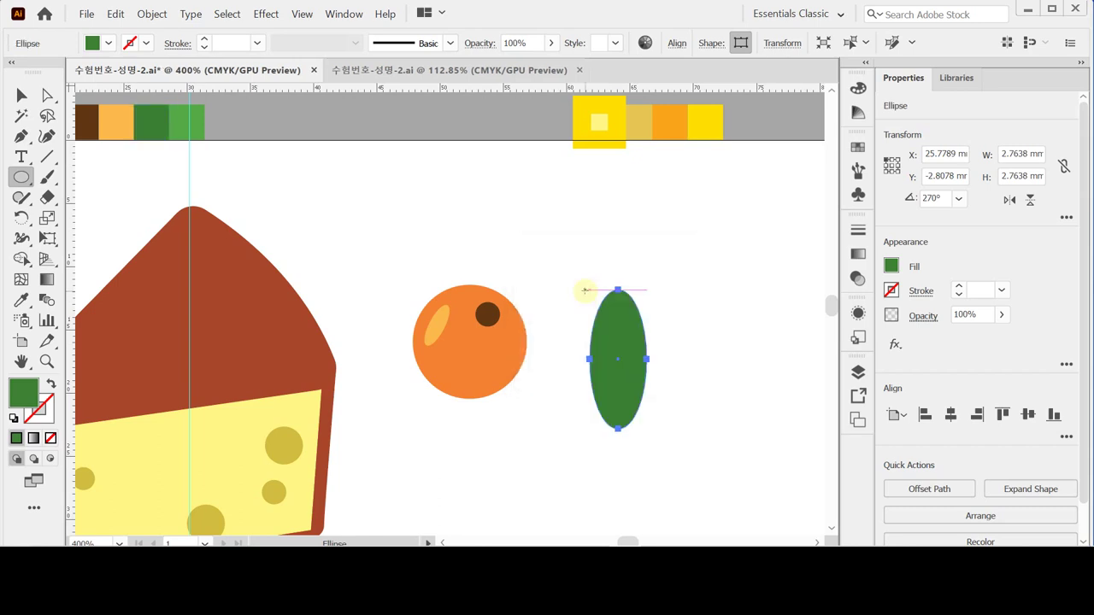
# Convert the green ellipse's top anchor to a sharp corner and reshape its bottom anchor into a narrow curve with short handles.
pyautogui.moveTo(621, 395); pyautogui.dragTo(620, 362)
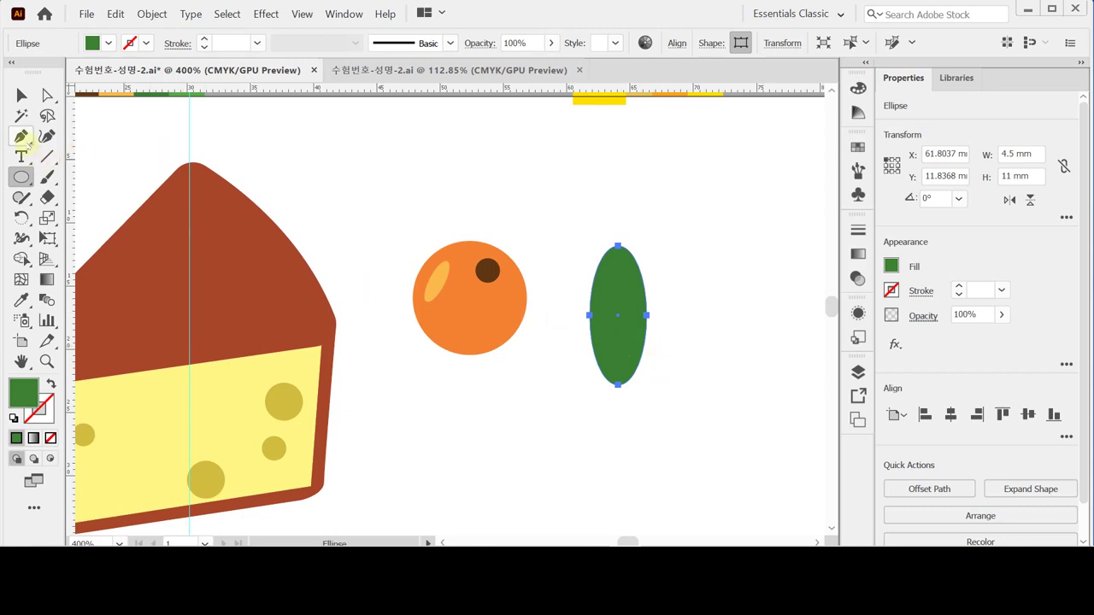
pyautogui.click(21, 137)
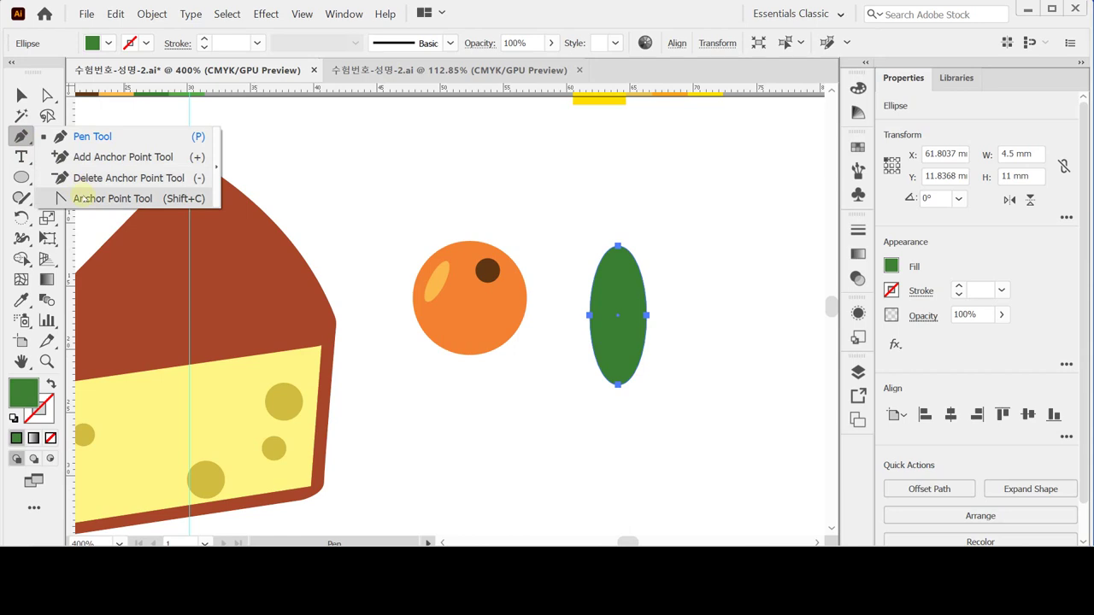
pyautogui.click(83, 197)
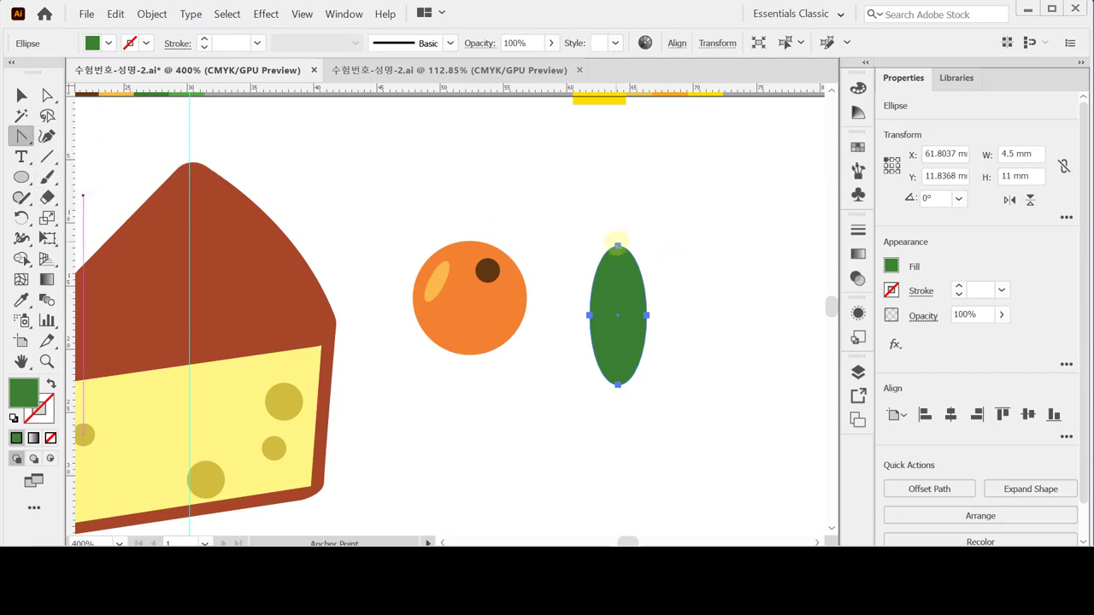
pyautogui.click(618, 246)
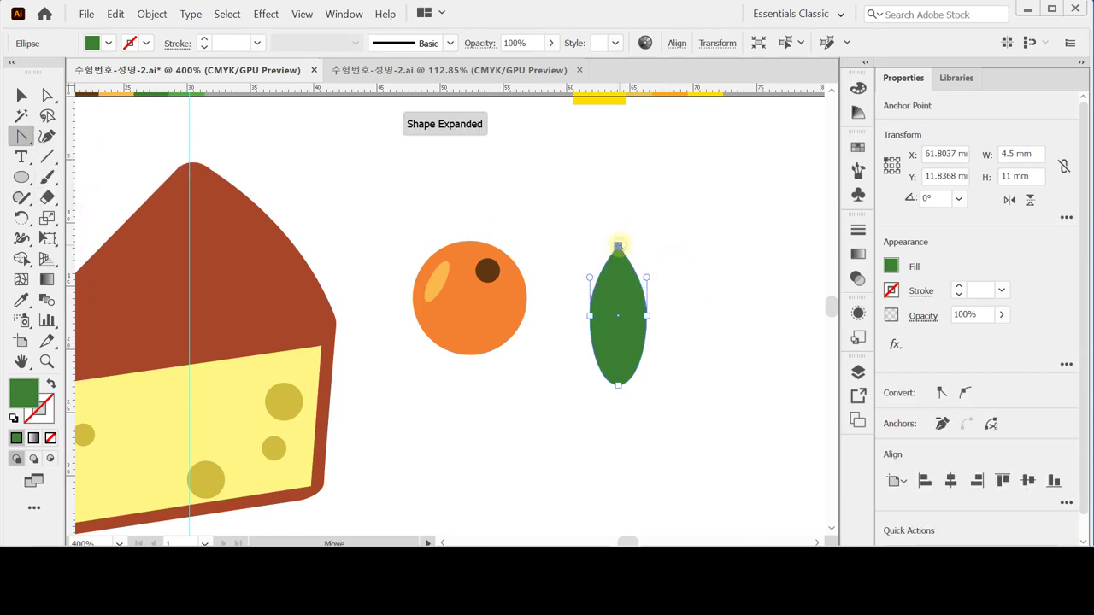
pyautogui.click(618, 385)
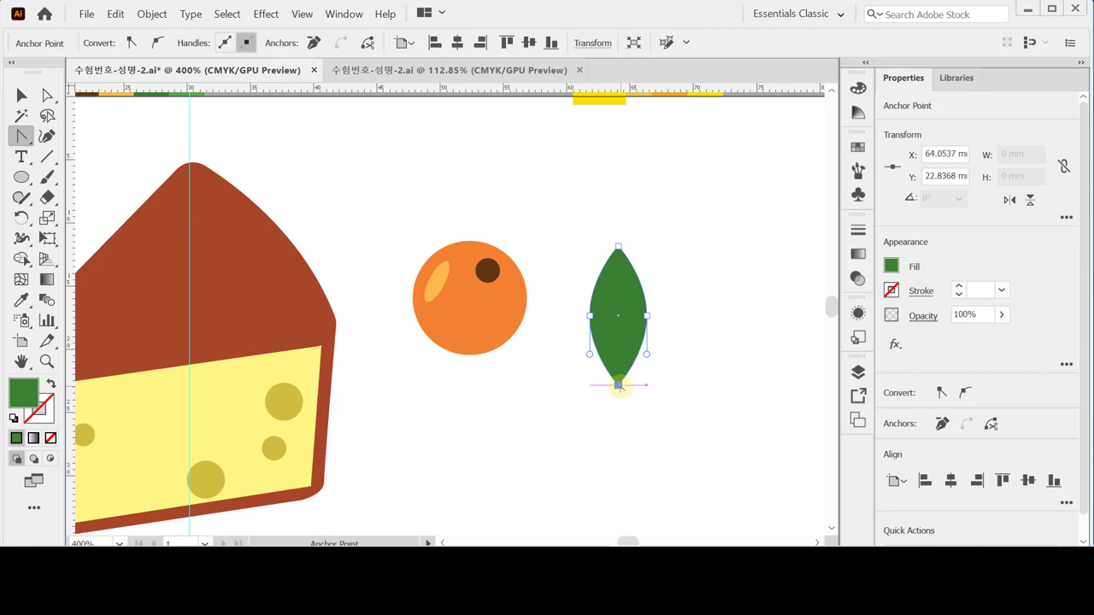
pyautogui.moveTo(618, 385)
pyautogui.mouseDown()
pyautogui.moveTo(623, 366)
pyautogui.moveTo(634, 384)
pyautogui.mouseUp()
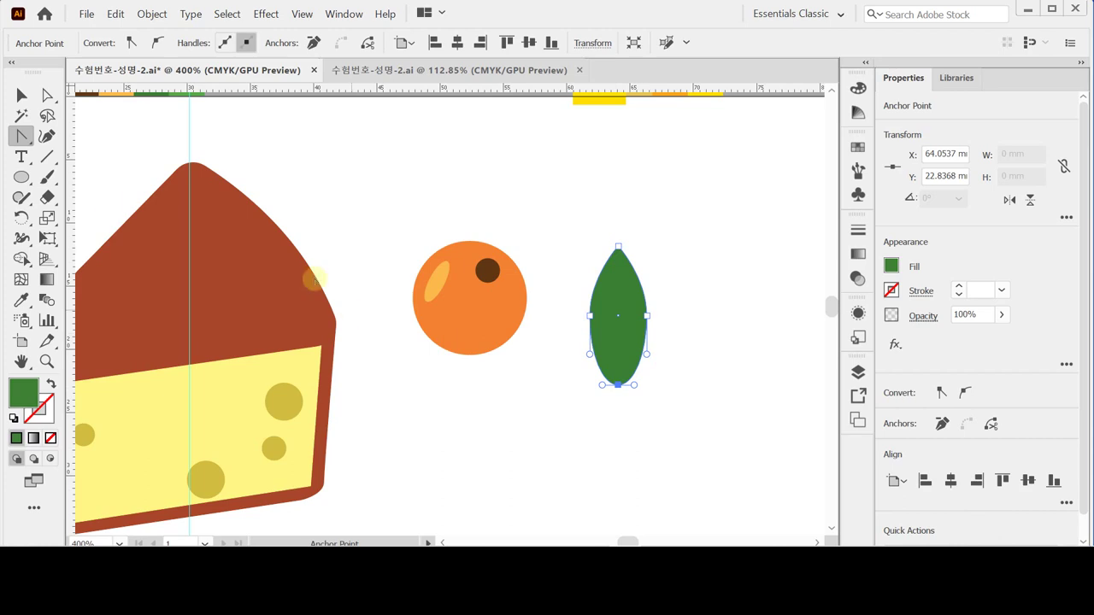
# Move the green leaf's two side anchor points slightly down to give it a teardrop shape.
pyautogui.click(47, 94)
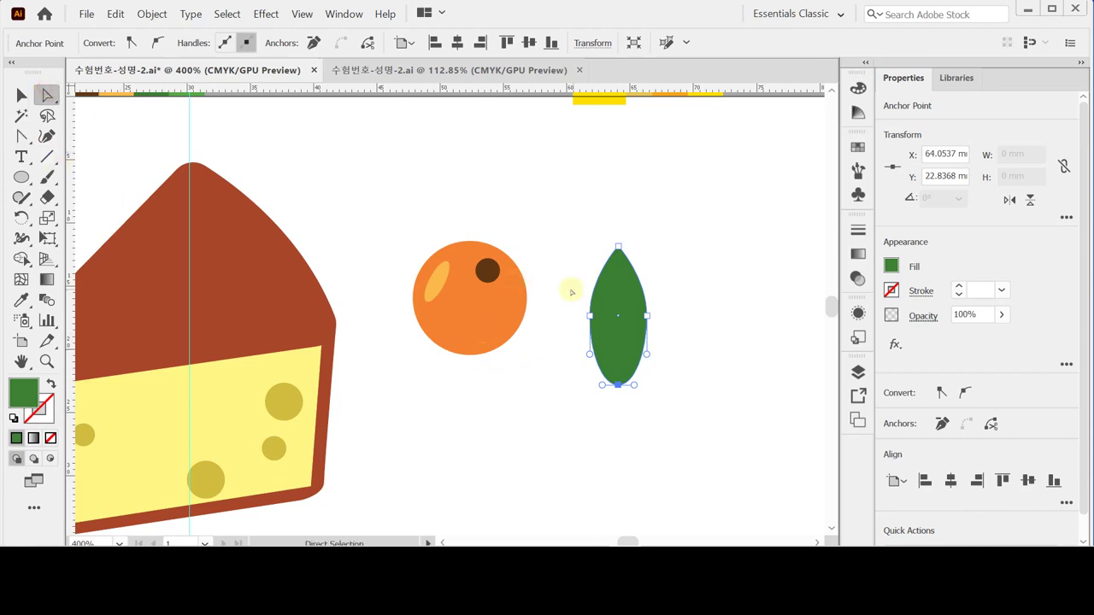
pyautogui.moveTo(559, 300); pyautogui.dragTo(728, 368)
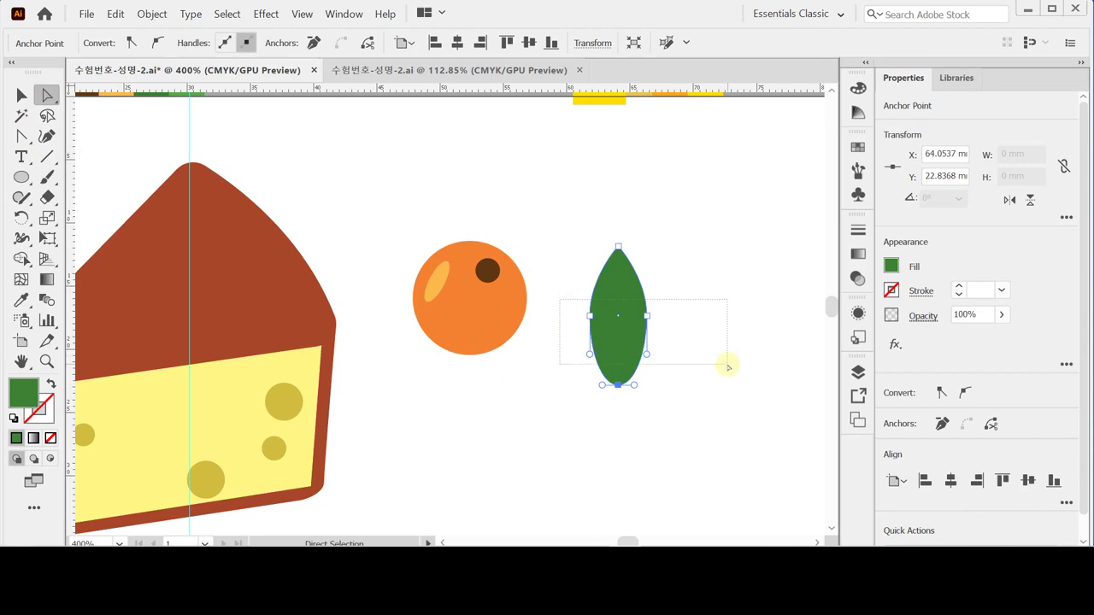
pyautogui.moveTo(727, 367); pyautogui.dragTo(726, 364)
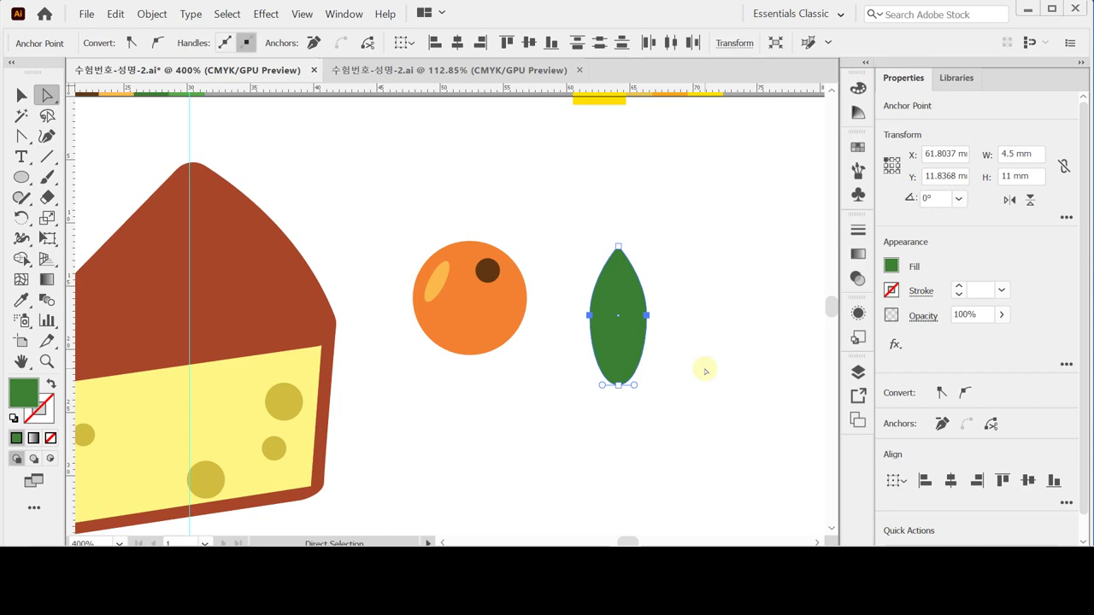
pyautogui.press('Down')
pyautogui.press('Down')
pyautogui.press('Down')
pyautogui.press('Down')
pyautogui.press('Down')
pyautogui.press('Down')
pyautogui.press('Down')
pyautogui.press('Down')
pyautogui.press('Down')
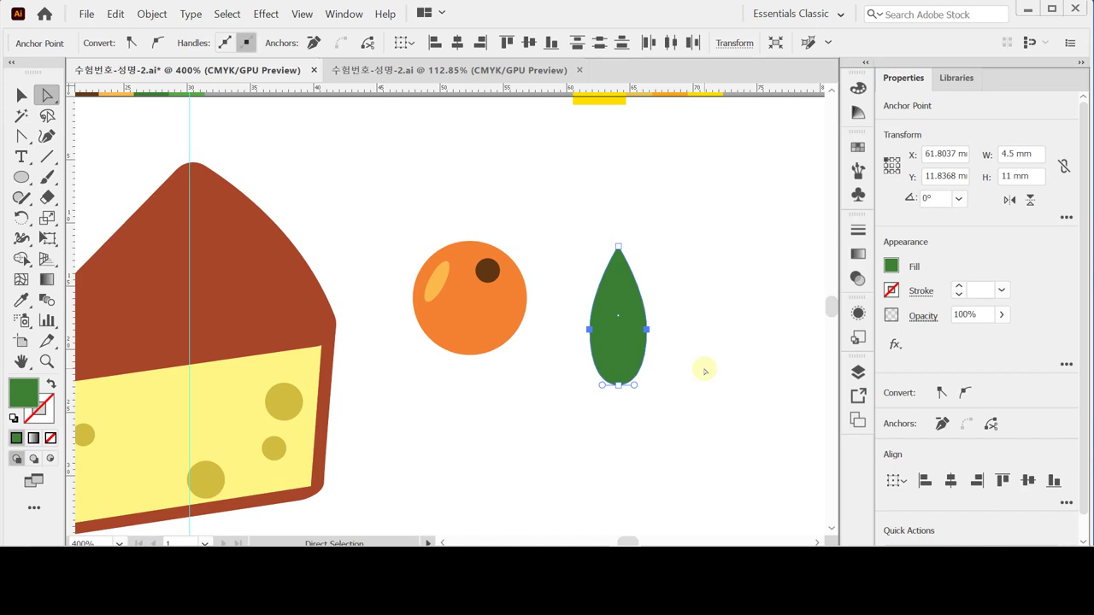
pyautogui.press('Down')
pyautogui.press('ctrl')
pyautogui.click(708, 329)
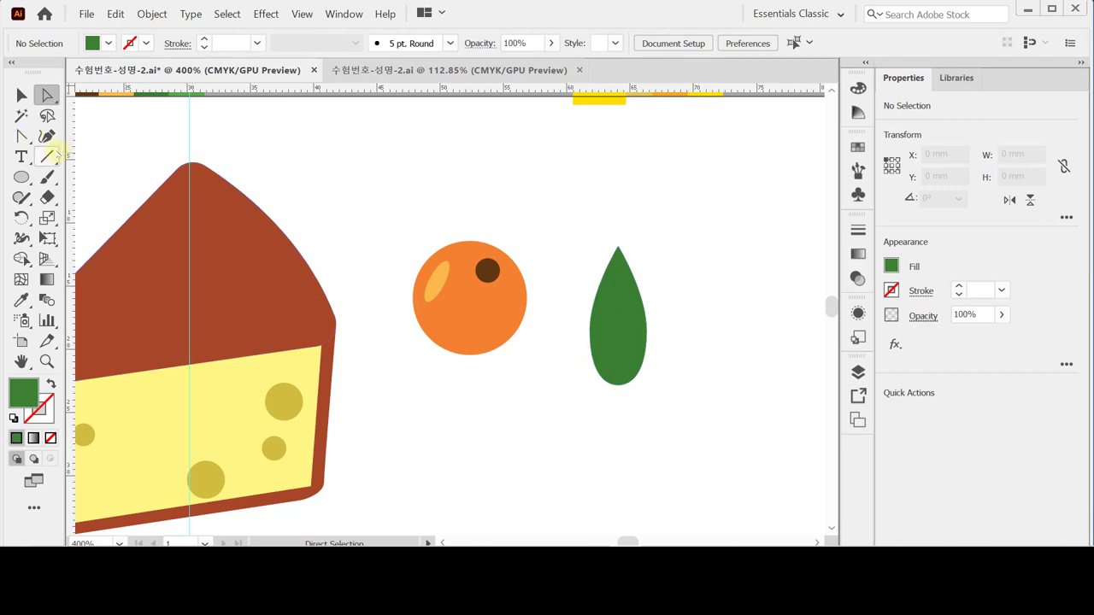
# Draw a vertical line about 18 mm long through the centre of the green leaf, extending beyond both ends.
pyautogui.click(47, 156)
pyautogui.moveTo(618, 215); pyautogui.dragTo(618, 442)
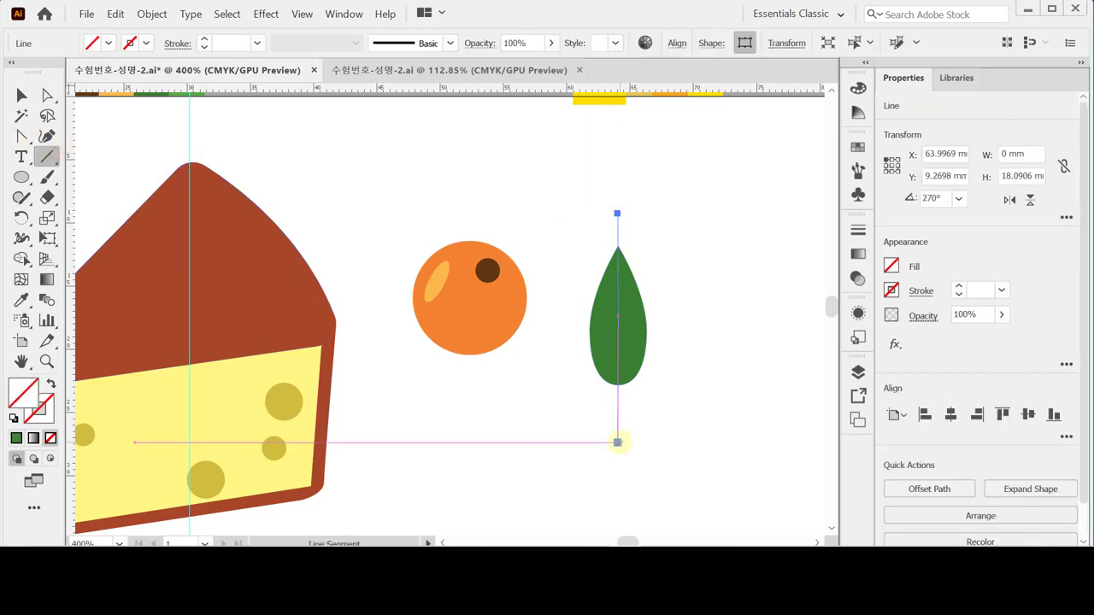
# Give the vertical line a black stroke and align it with the green leaf on their horizontal centres.
pyautogui.click(40, 410)
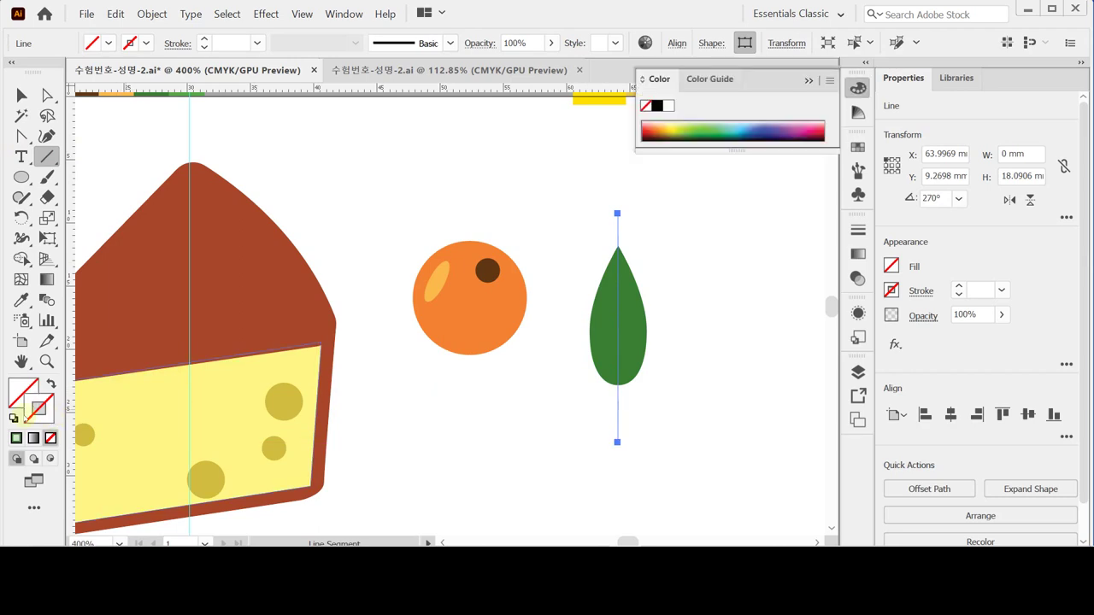
pyautogui.click(659, 110)
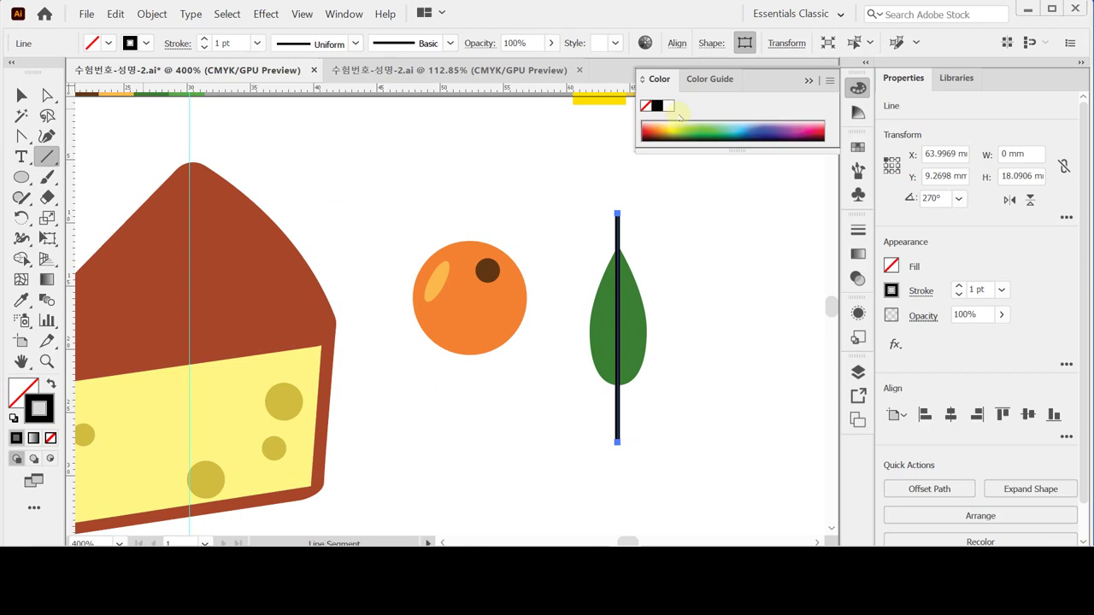
pyautogui.click(21, 95)
pyautogui.moveTo(593, 245); pyautogui.dragTo(666, 312)
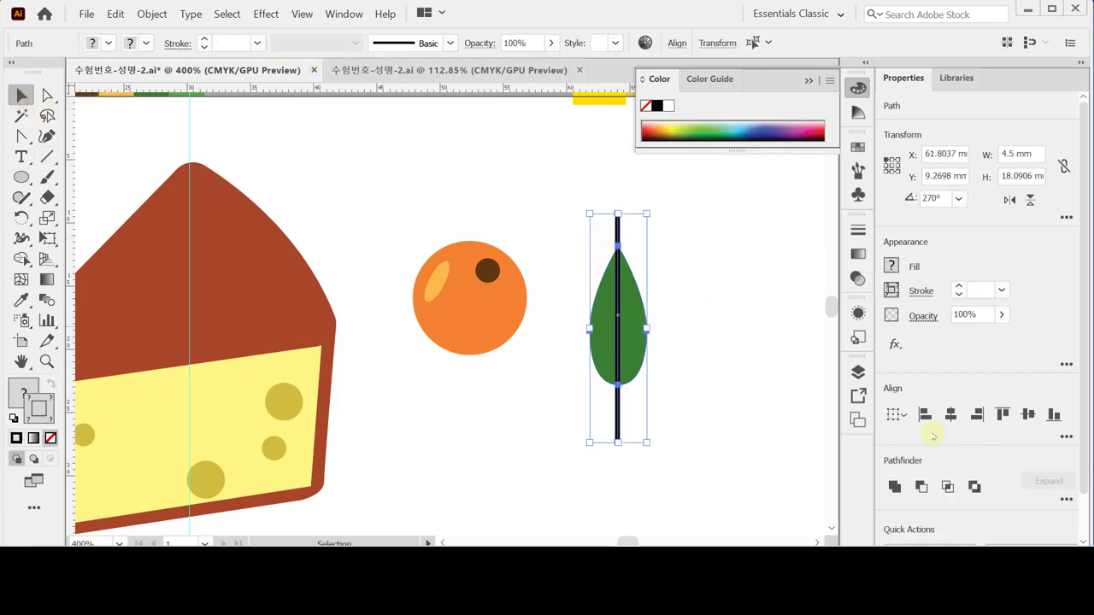
pyautogui.click(950, 414)
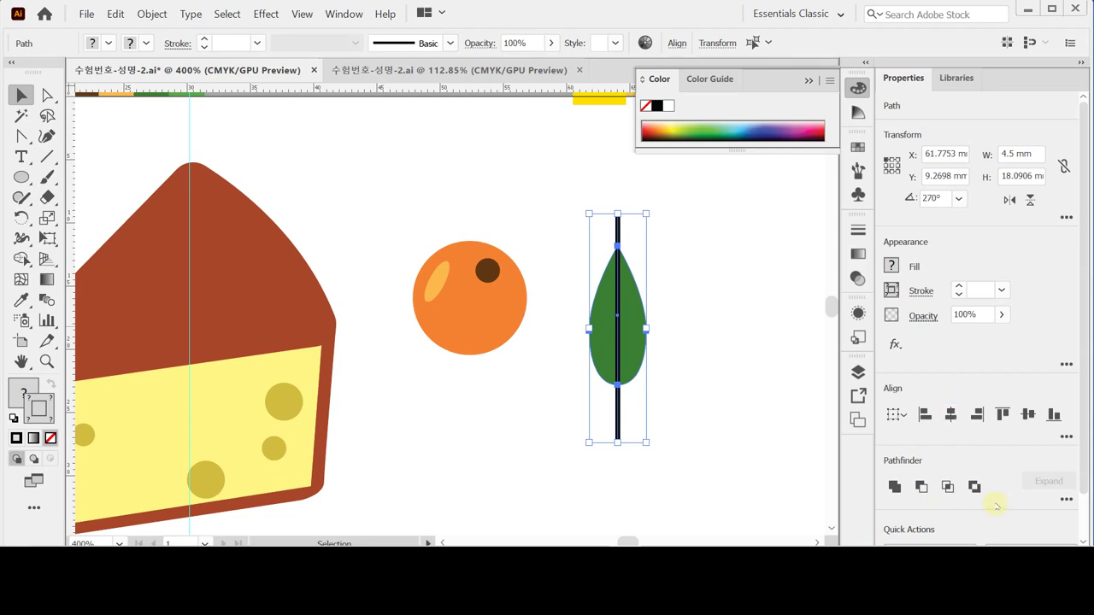
# Divide the green leaf into two halves along the vertical line with the Divide pathfinder.
pyautogui.click(1067, 500)
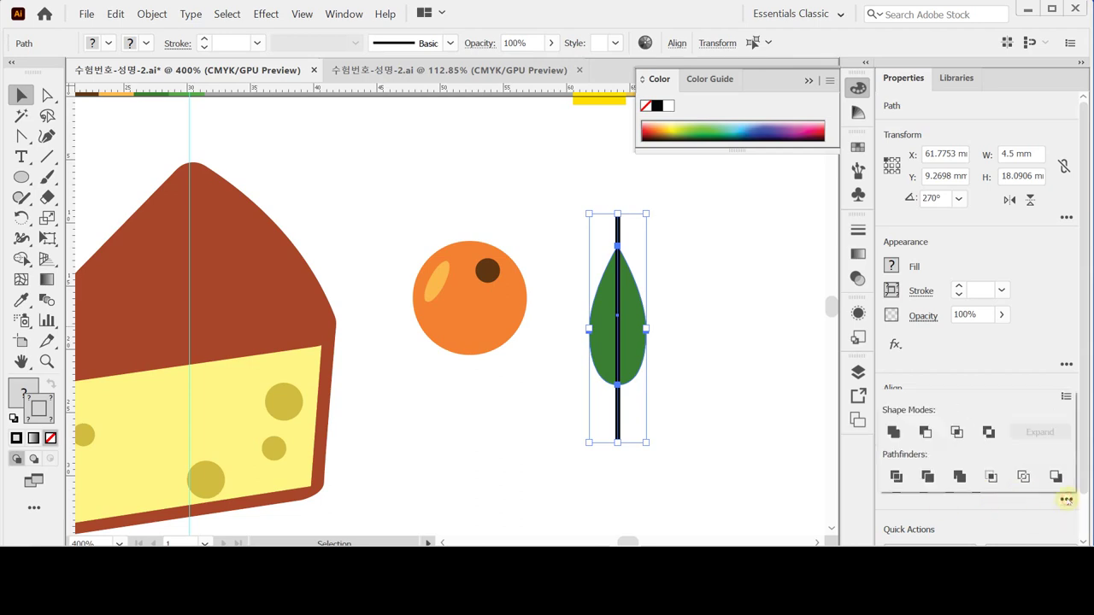
pyautogui.click(895, 479)
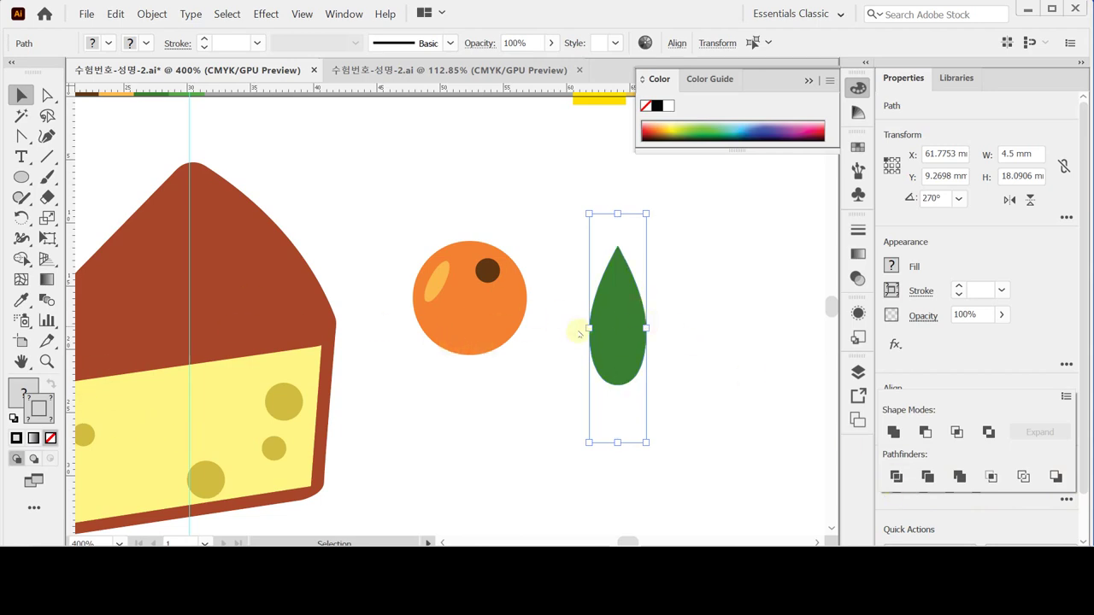
pyautogui.click(709, 354)
# Isolate the leaf group and recolour its left half with the light green swatch colour above the artboard.
pyautogui.click(607, 332)
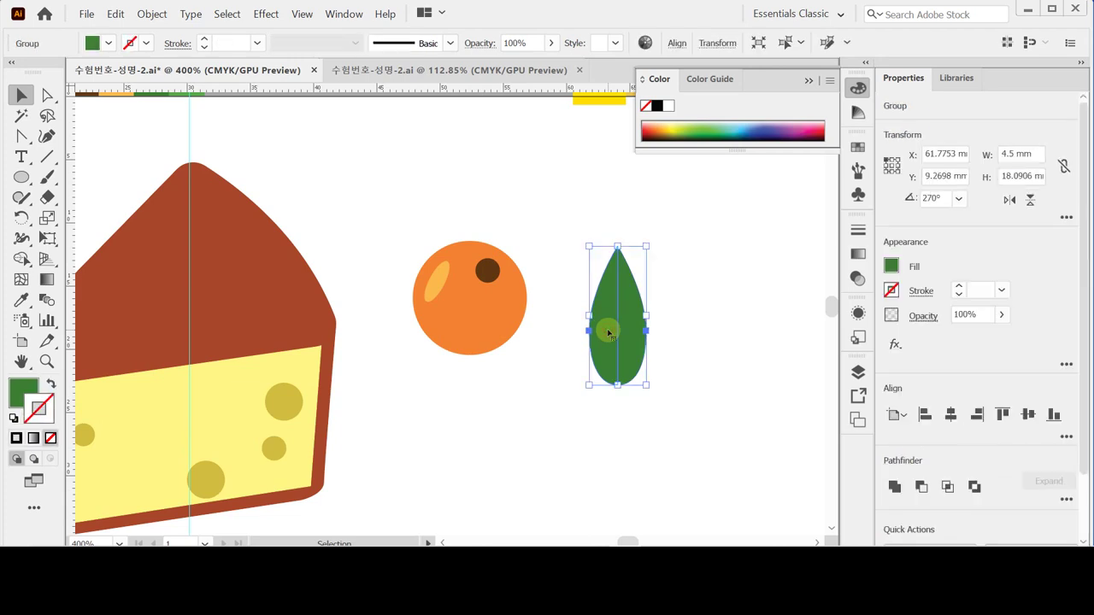
pyautogui.doubleClick(608, 332)
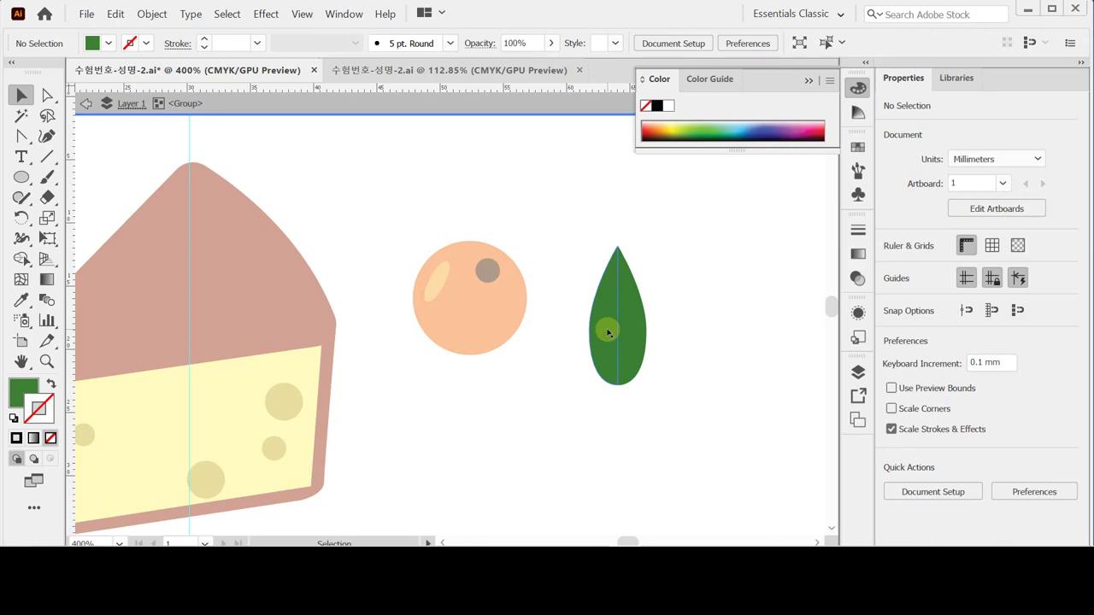
pyautogui.click(595, 330)
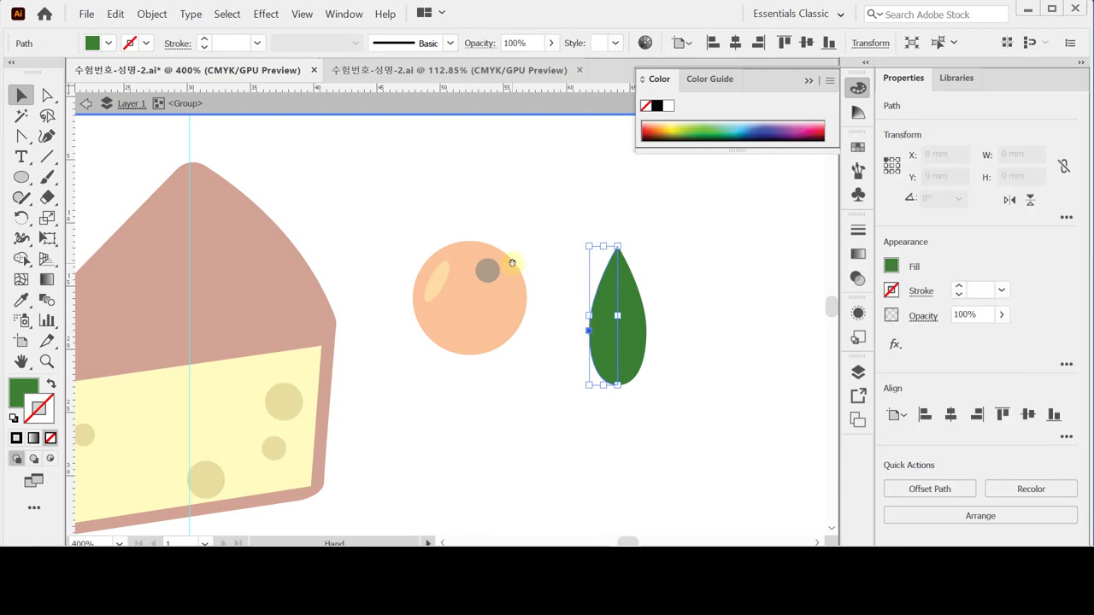
pyautogui.moveTo(512, 262); pyautogui.dragTo(523, 339)
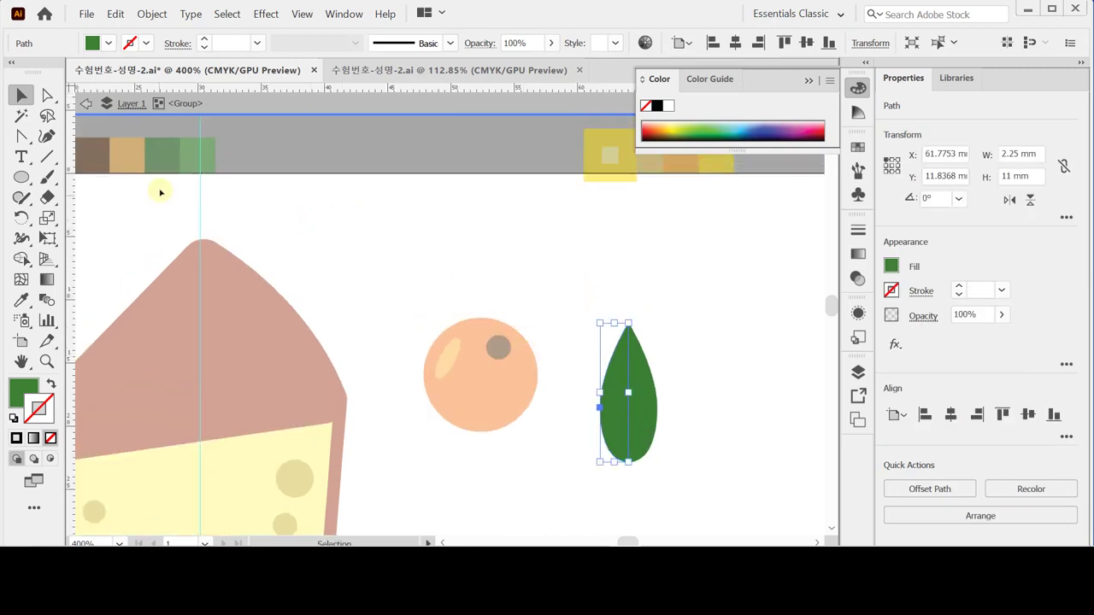
pyautogui.press('i')
pyautogui.click(184, 156)
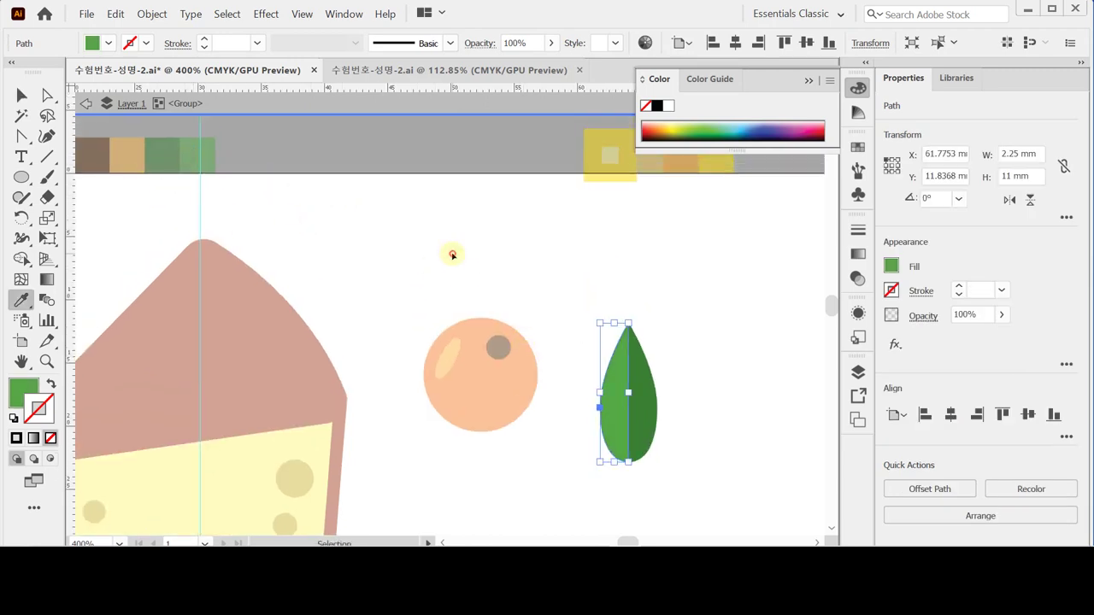
# Deselect the leaf half, leave the group's isolation mode and save the document.
pyautogui.hotkey('ctrl', 'shift', 'a')
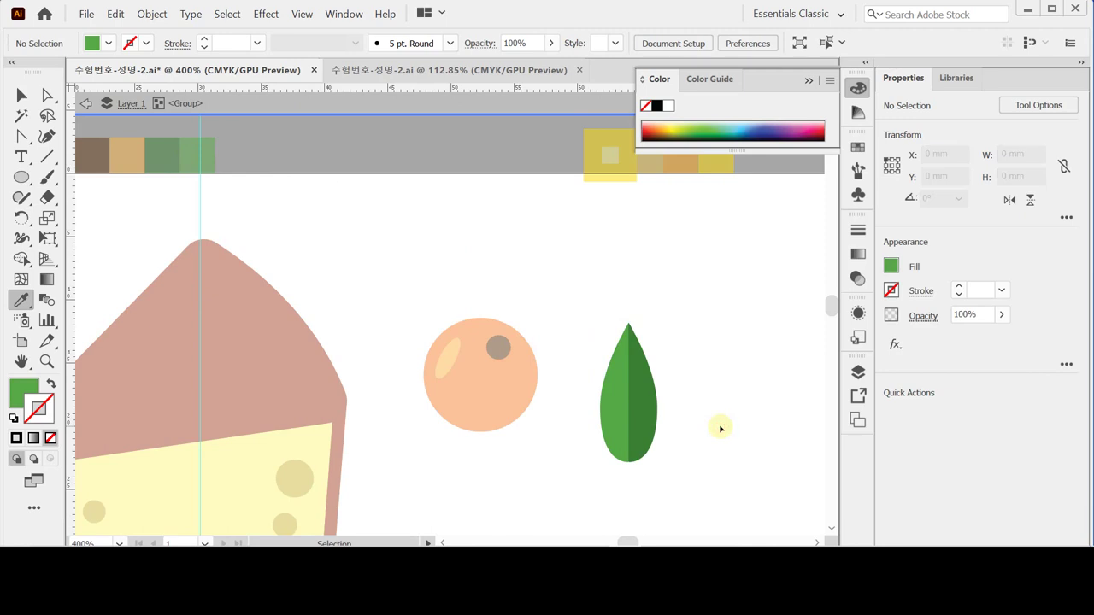
pyautogui.moveTo(706, 442); pyautogui.dragTo(710, 390)
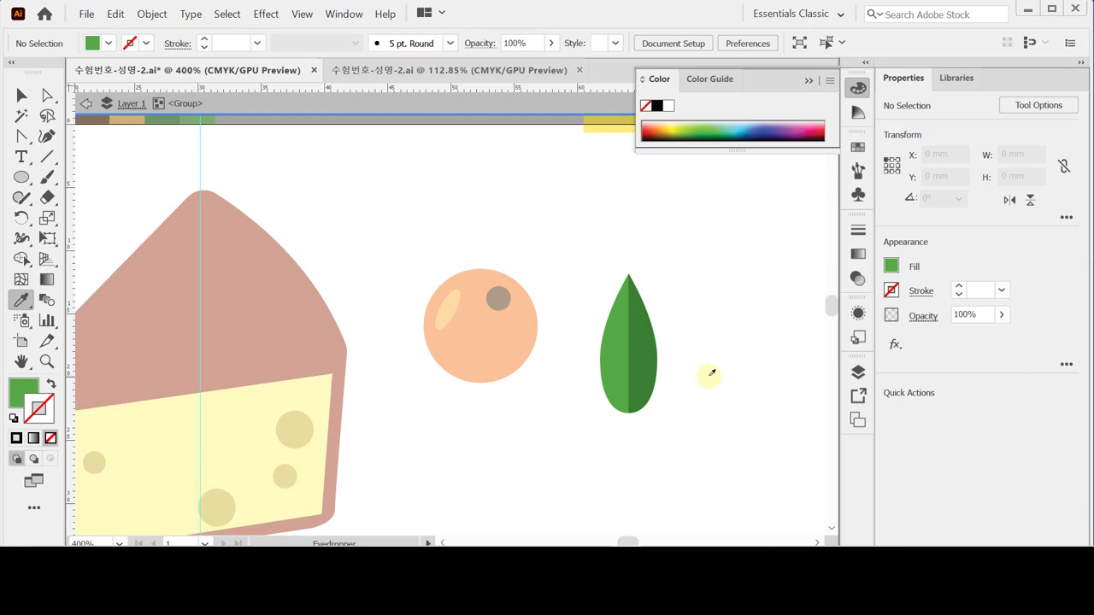
pyautogui.press('Escape')
pyautogui.press('ctrl')
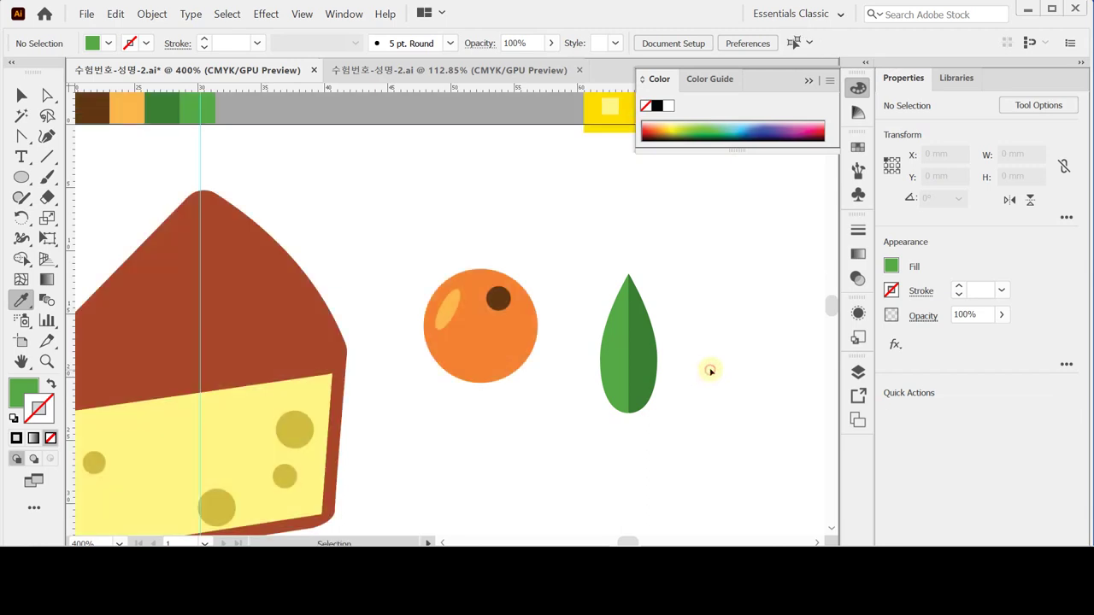
pyautogui.scroll(-1, 709, 351)
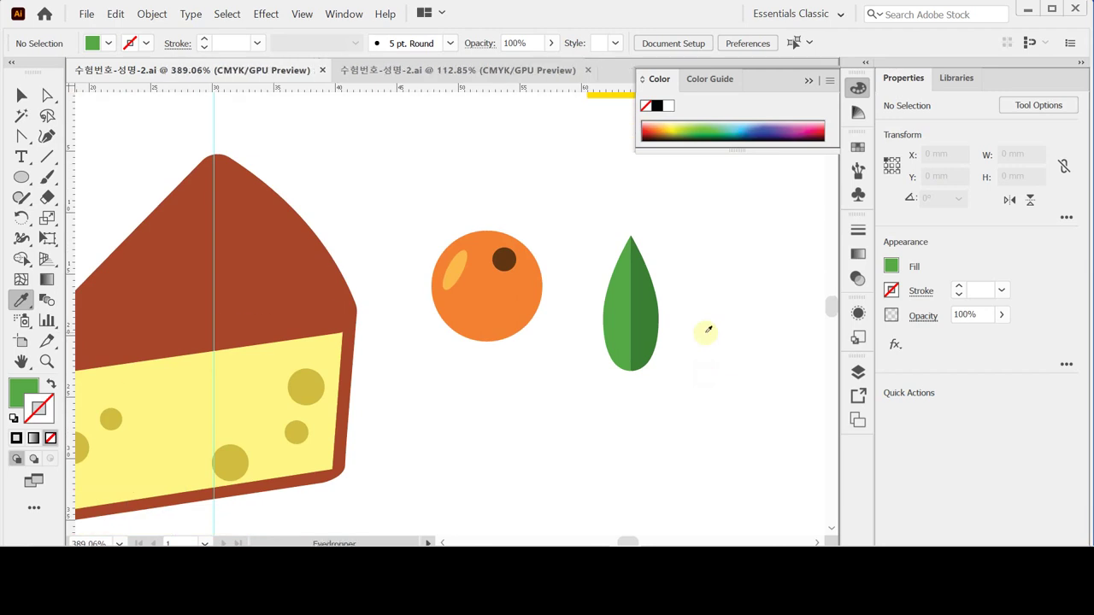
# Rotate the two-tone leaf group by 60°.
pyautogui.keyDown('ctrl'); pyautogui.click(649, 340); pyautogui.keyUp('ctrl')
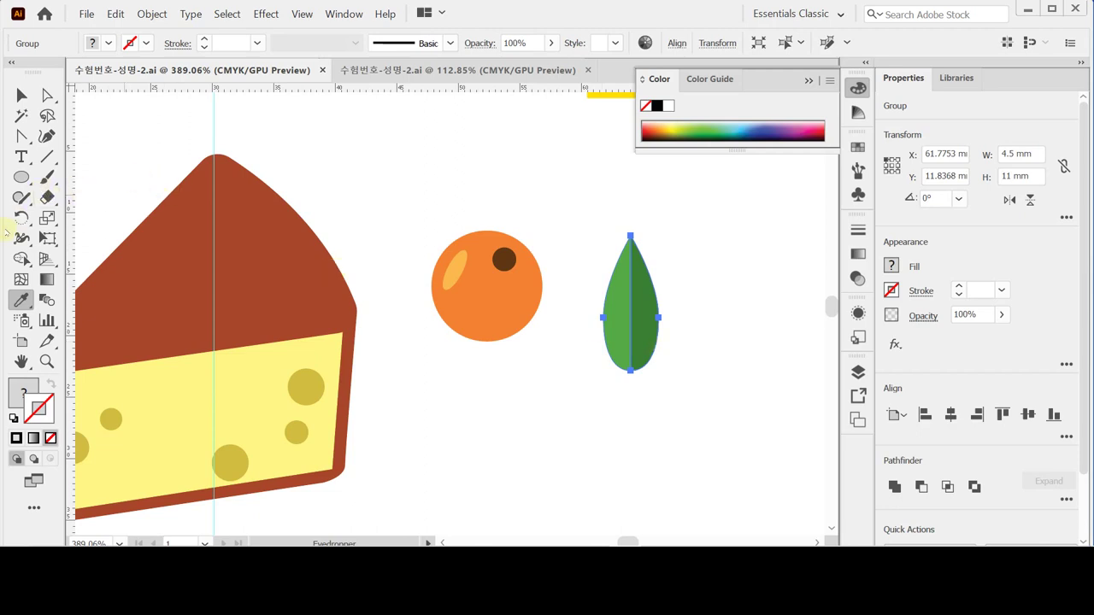
pyautogui.click(21, 218)
pyautogui.doubleClick(21, 218)
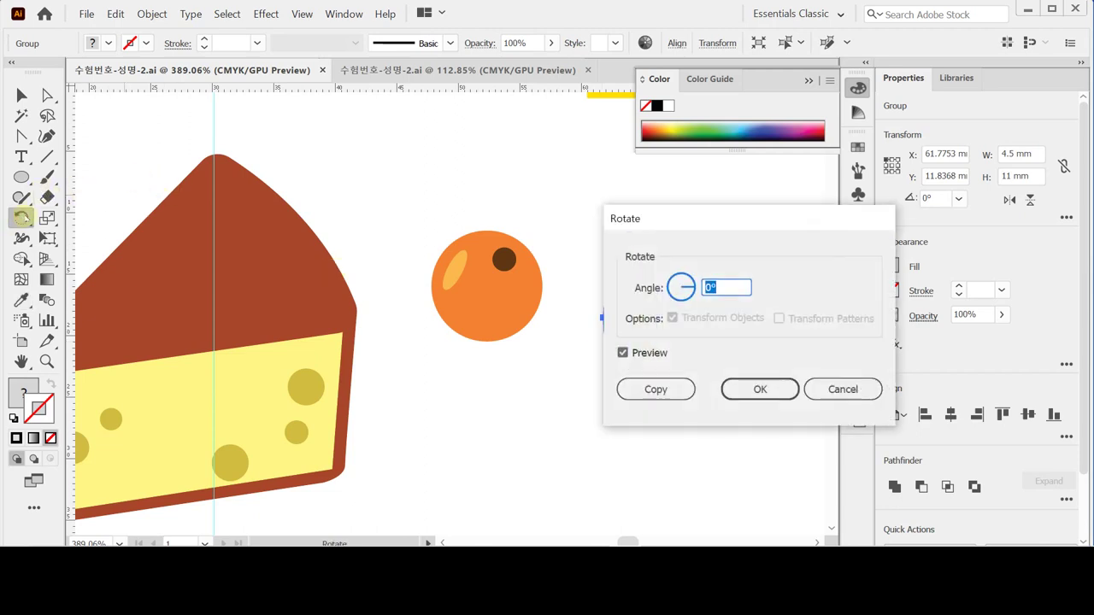
pyautogui.write('60')
pyautogui.click(753, 390)
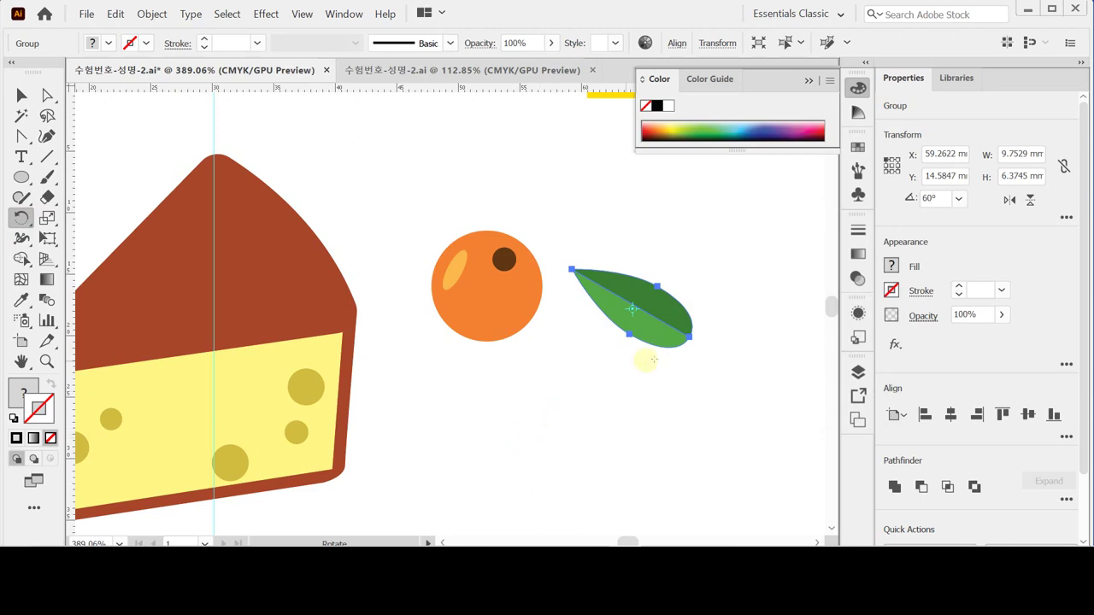
# Move the leaf to the orange circle's upper-left edge and send it to the back, behind the orange.
pyautogui.moveTo(665, 320); pyautogui.dragTo(457, 249)
pyautogui.rightClick(465, 248)
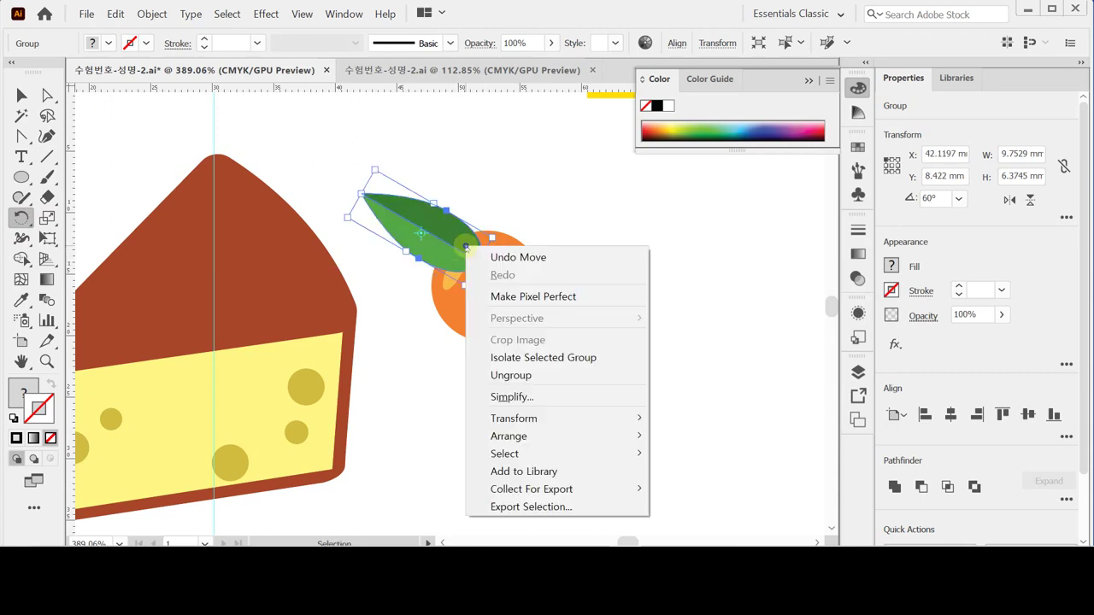
pyautogui.moveTo(539, 435)
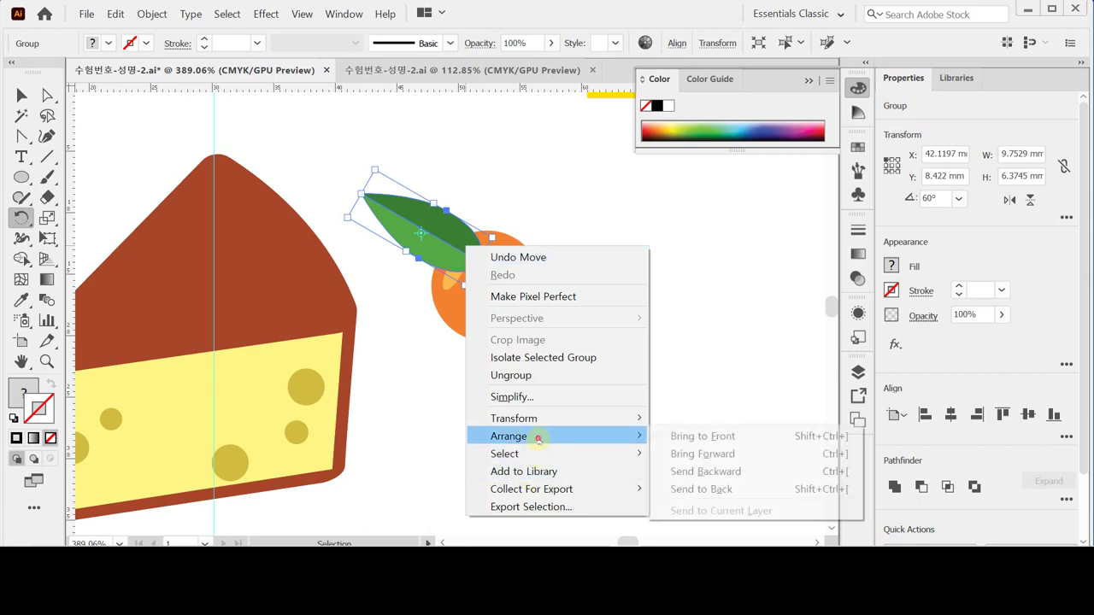
pyautogui.click(676, 492)
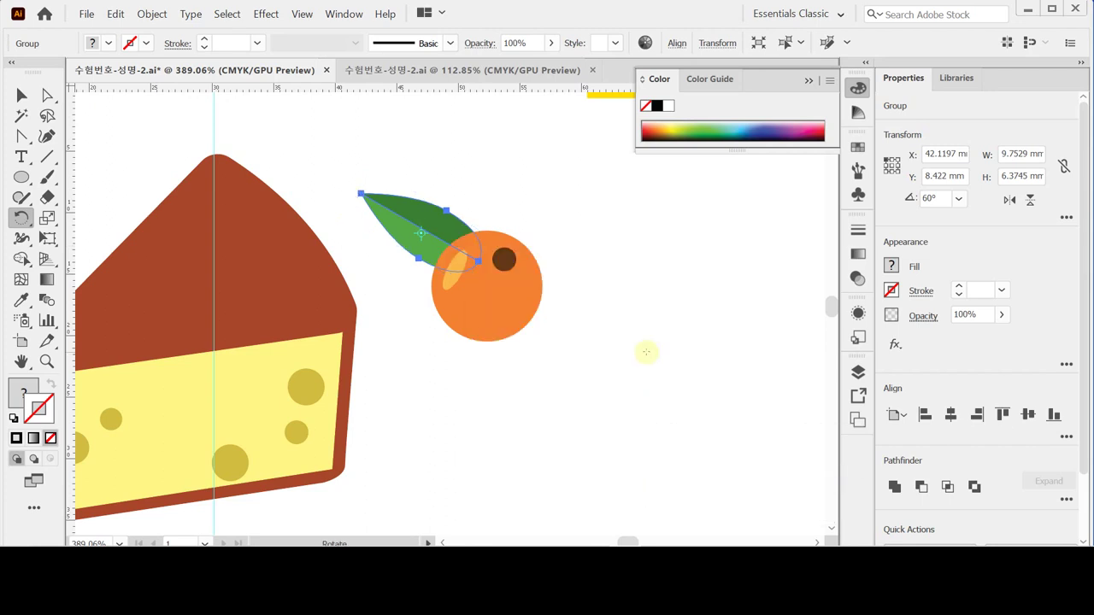
pyautogui.press('v')
pyautogui.moveTo(425, 247); pyautogui.dragTo(422, 241)
# Create a copy of the leaf scaled uniformly to 80%.
pyautogui.press('r')
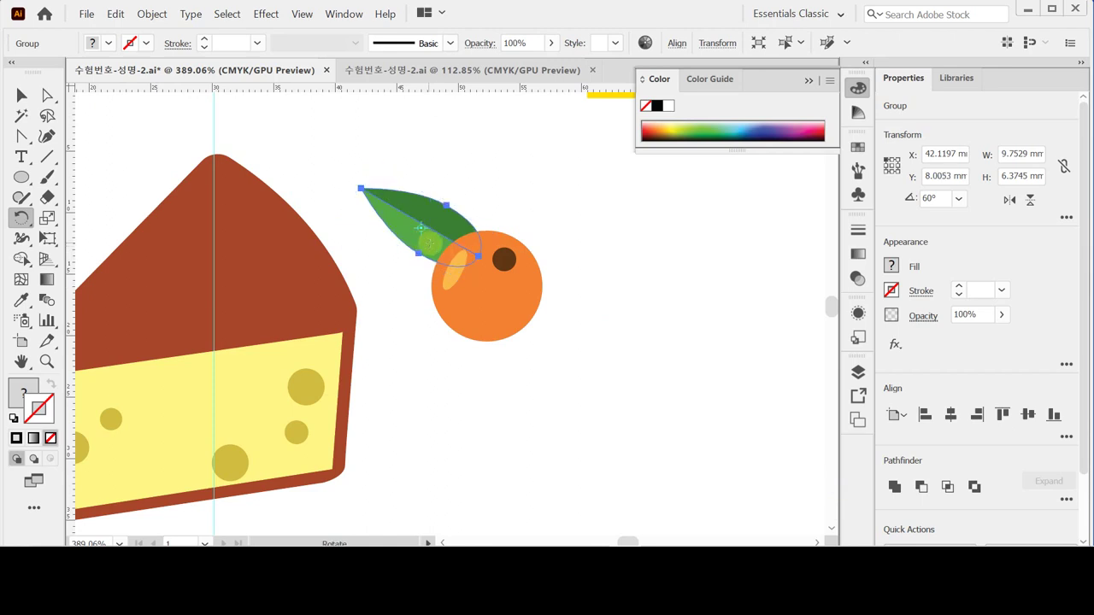
pyautogui.click(47, 218)
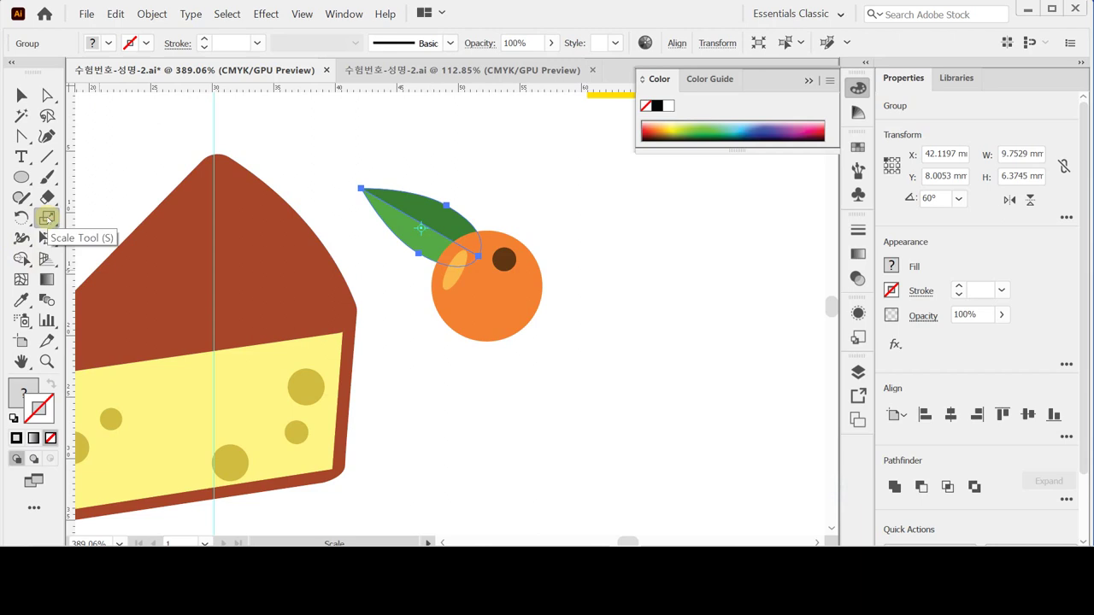
pyautogui.doubleClick(47, 218)
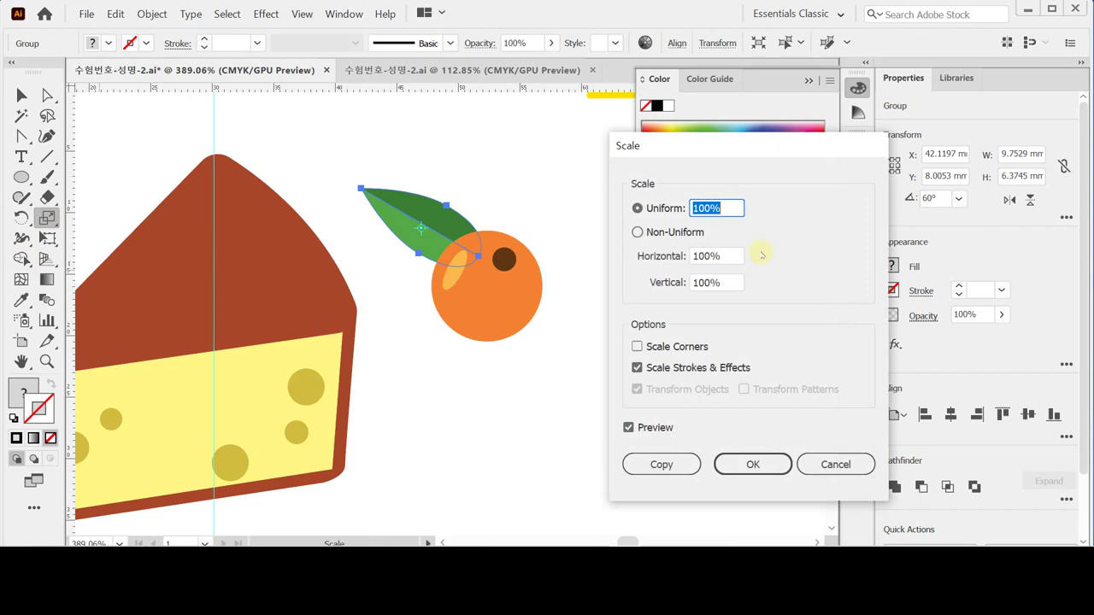
pyautogui.write('80')
pyautogui.click(671, 464)
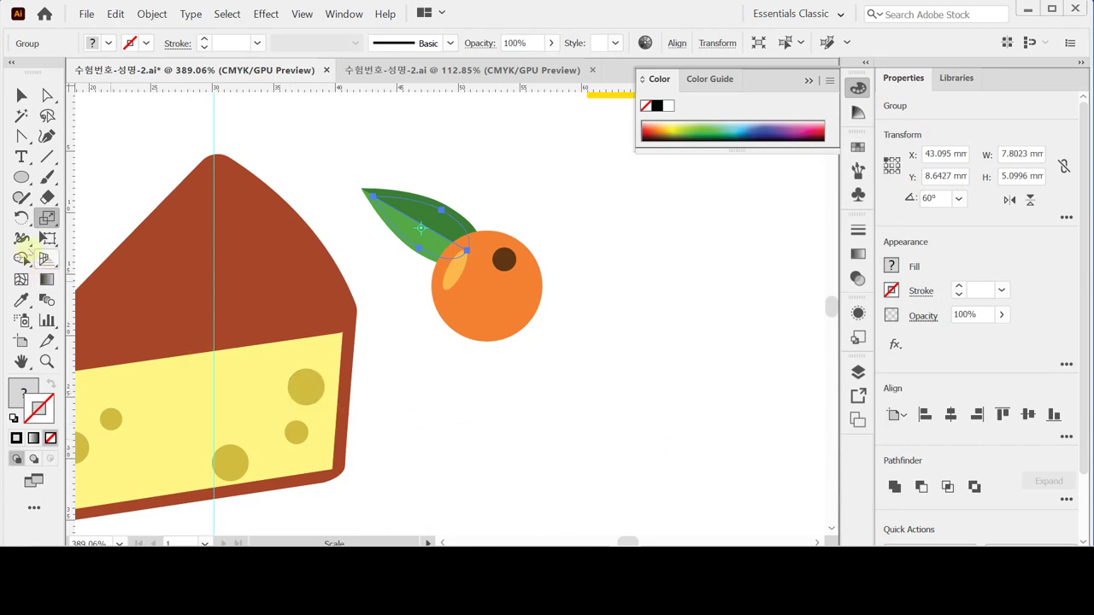
# Rotate the smaller leaf copy by 55° and move it below the large leaf at the orange's left edge.
pyautogui.doubleClick(20, 218)
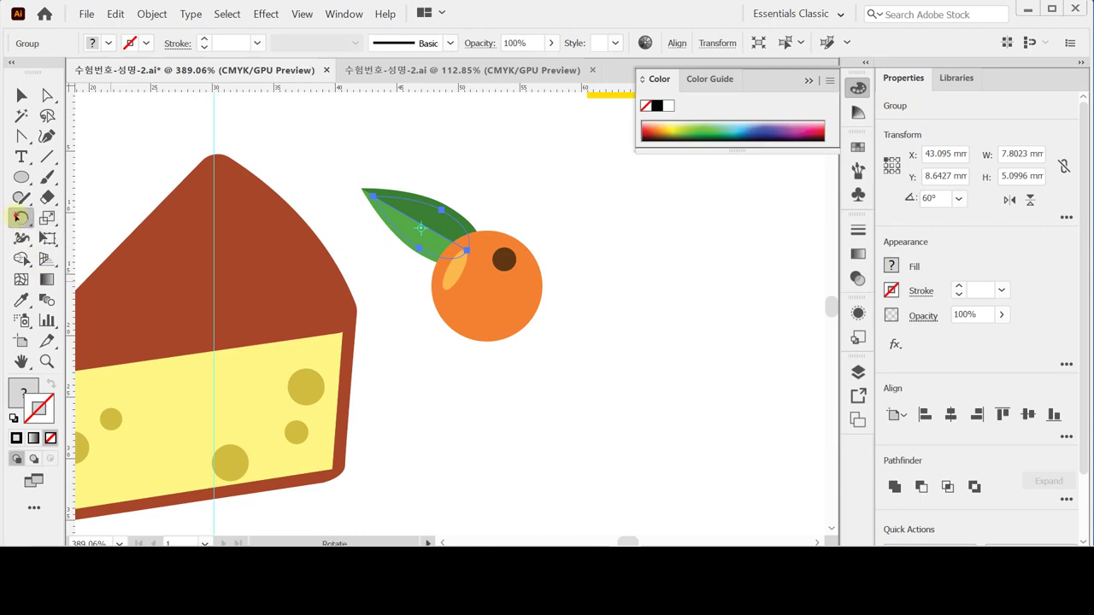
pyautogui.write('55')
pyautogui.press('Return')
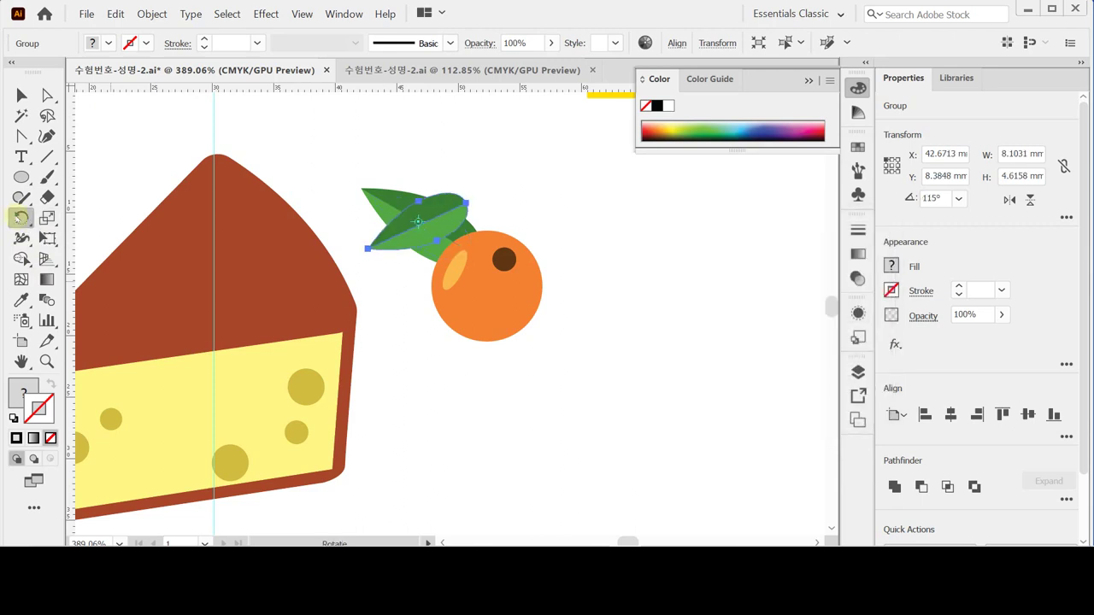
pyautogui.press('ctrl')
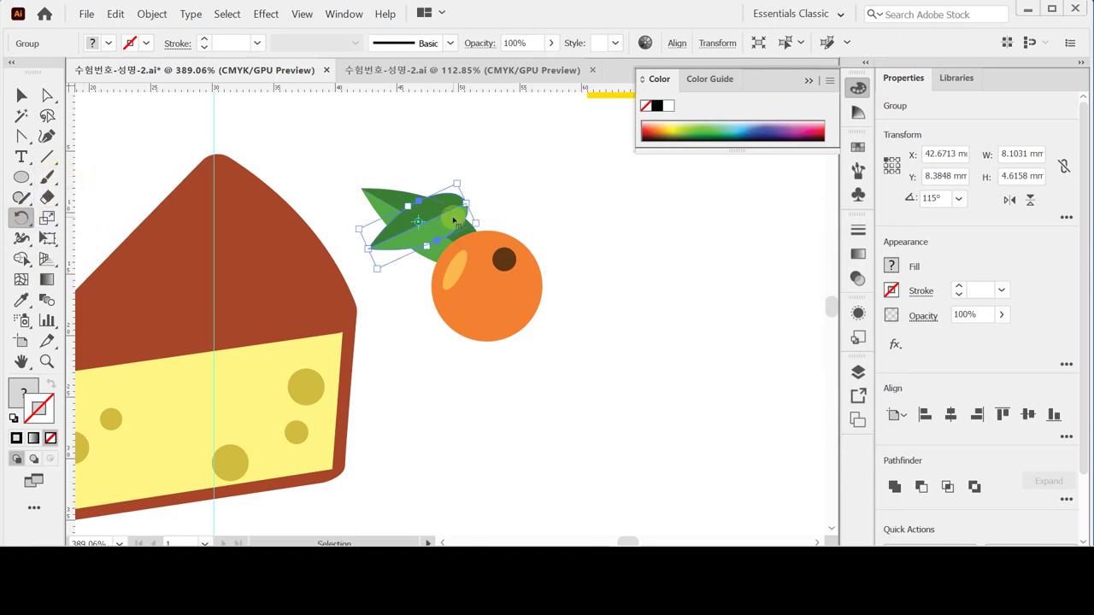
pyautogui.moveTo(453, 220); pyautogui.dragTo(451, 264)
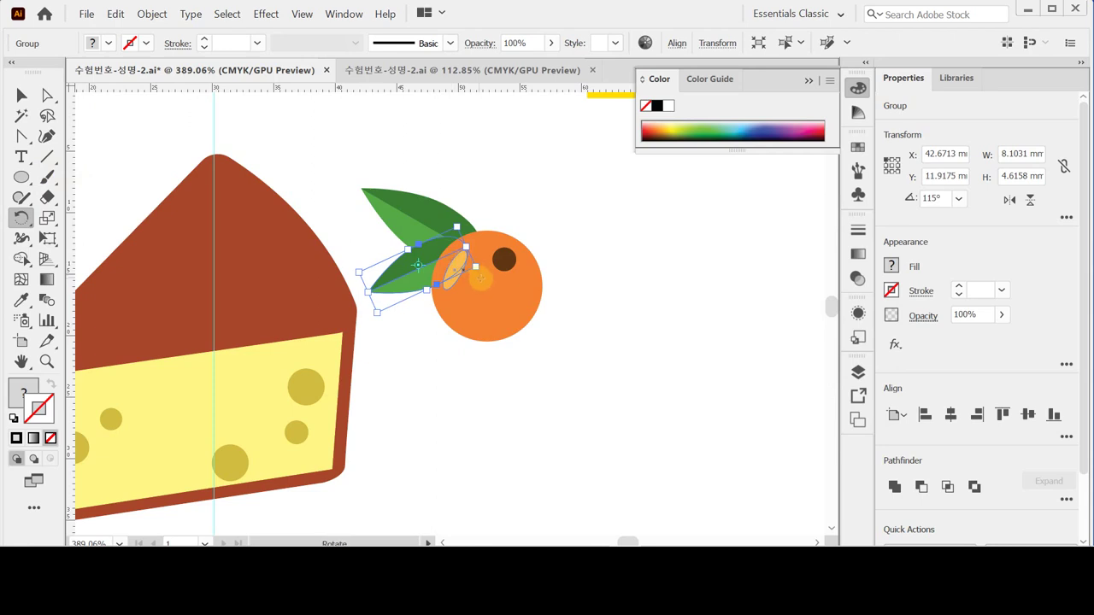
# Nudge the lower leaf slightly closer to the orange and save the document.
pyautogui.keyDown('ctrl'); pyautogui.click(495, 291); pyautogui.keyUp('ctrl')
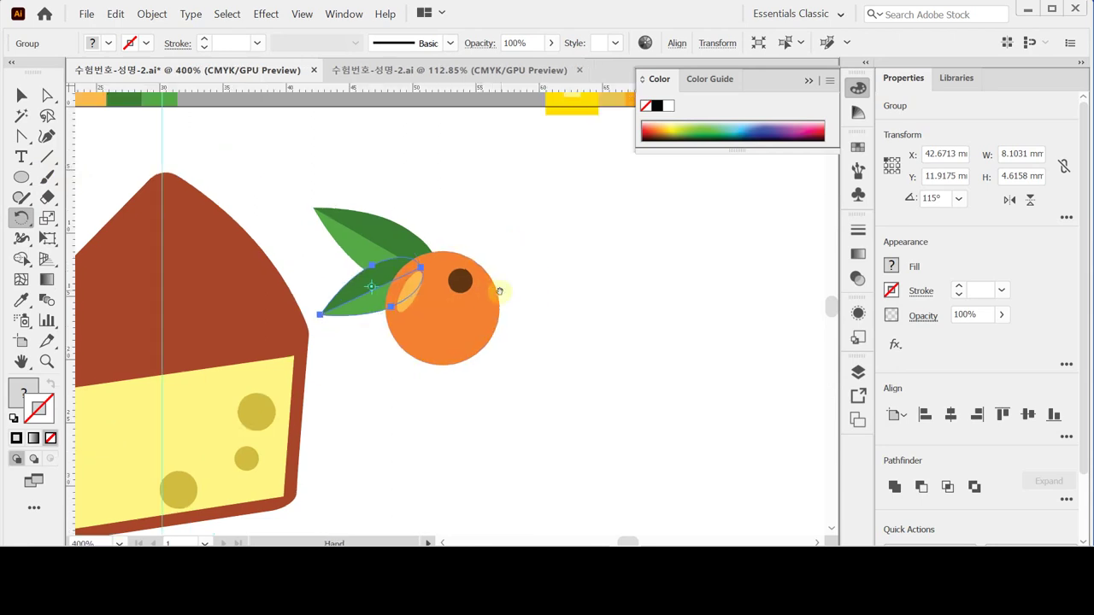
pyautogui.keyDown('ctrl'); pyautogui.click(429, 292); pyautogui.keyUp('ctrl')
pyautogui.moveTo(442, 301); pyautogui.dragTo(473, 291)
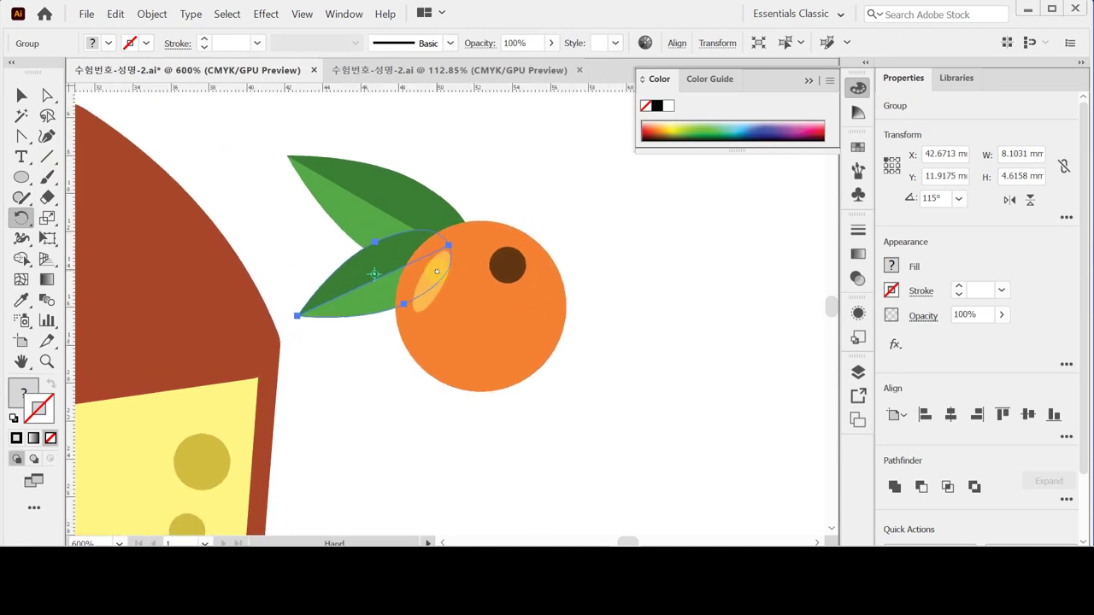
pyautogui.moveTo(370, 285); pyautogui.dragTo(374, 285)
pyautogui.moveTo(428, 396); pyautogui.dragTo(419, 320)
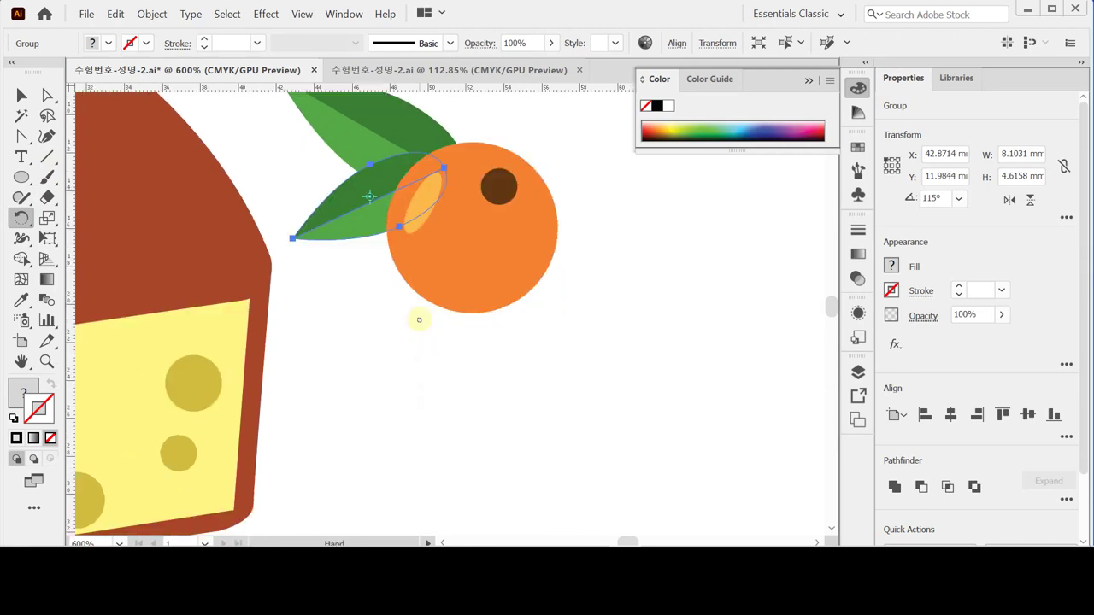
pyautogui.hotkey('ctrl', '-')
pyautogui.hotkey('ctrl', '-')
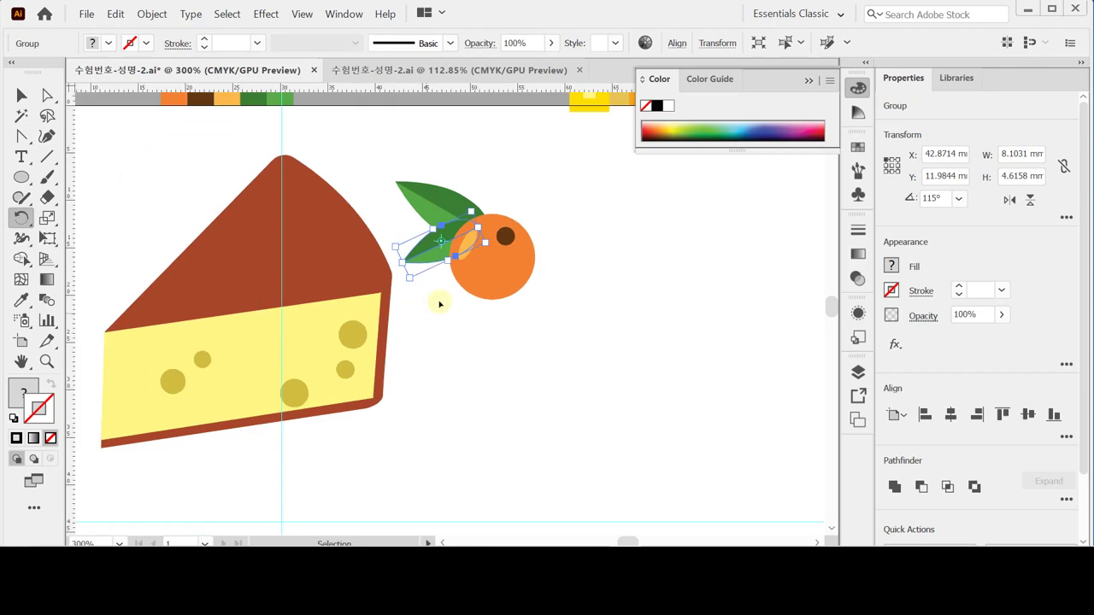
pyautogui.hotkey('ctrl', 's')
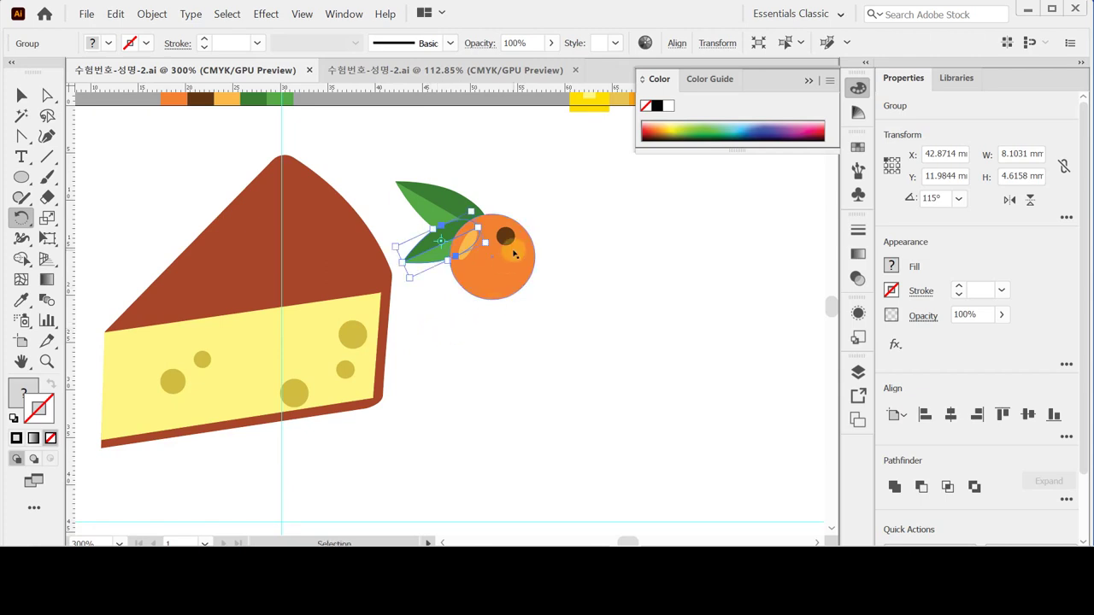
# Make a copy of the orange with its leaves scaled uniformly to 60% and place it at the original's lower right.
pyautogui.keyDown('ctrl'); pyautogui.click(462, 173); pyautogui.keyUp('ctrl')
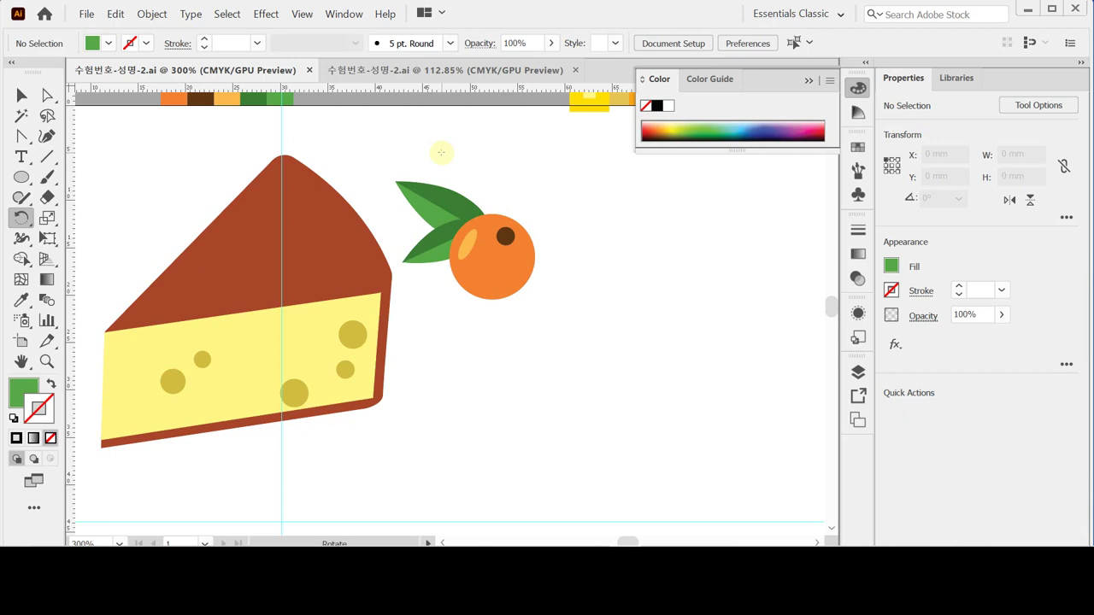
pyautogui.moveTo(434, 155); pyautogui.dragTo(547, 297)
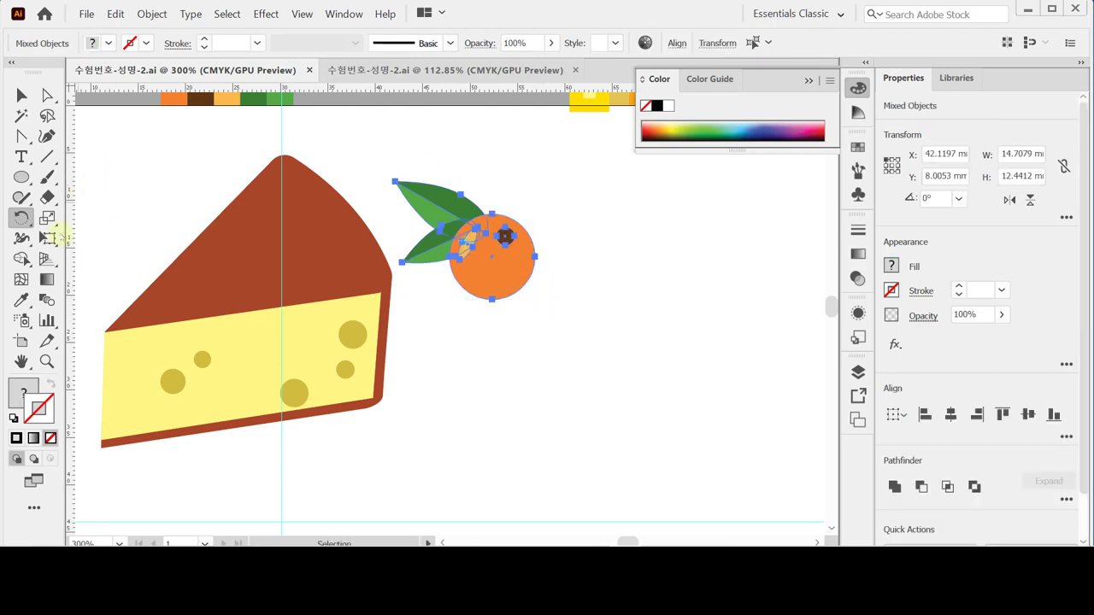
pyautogui.doubleClick(47, 218)
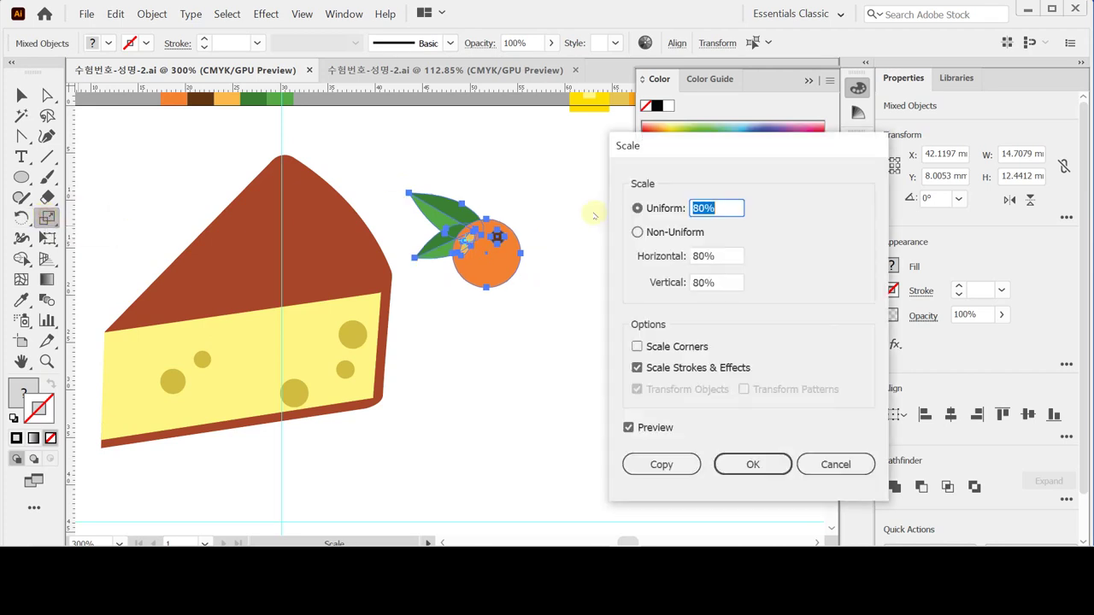
pyautogui.write('60')
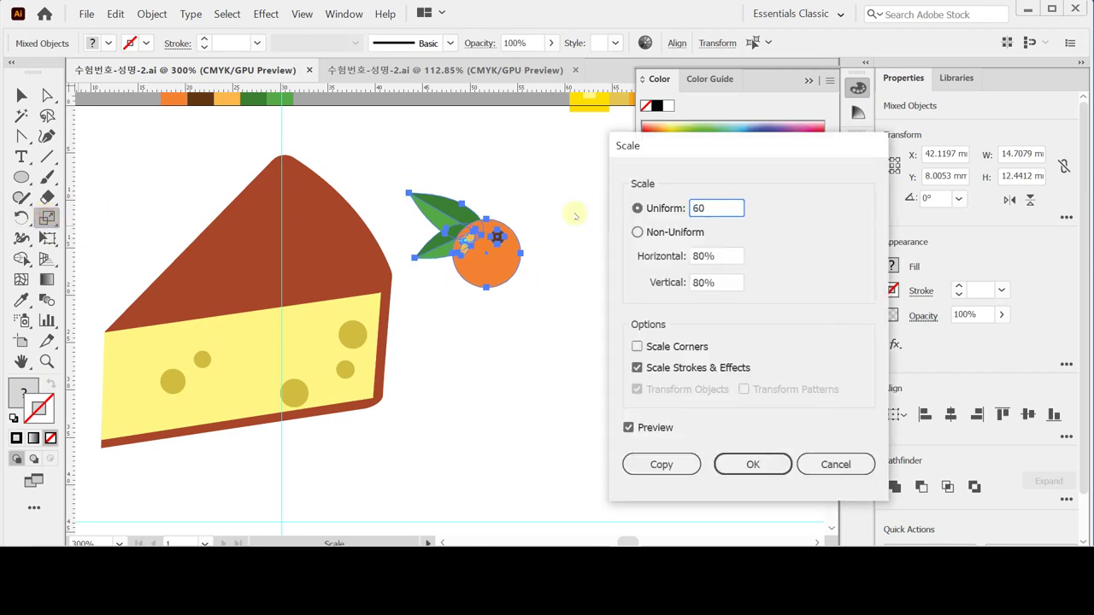
pyautogui.click(662, 464)
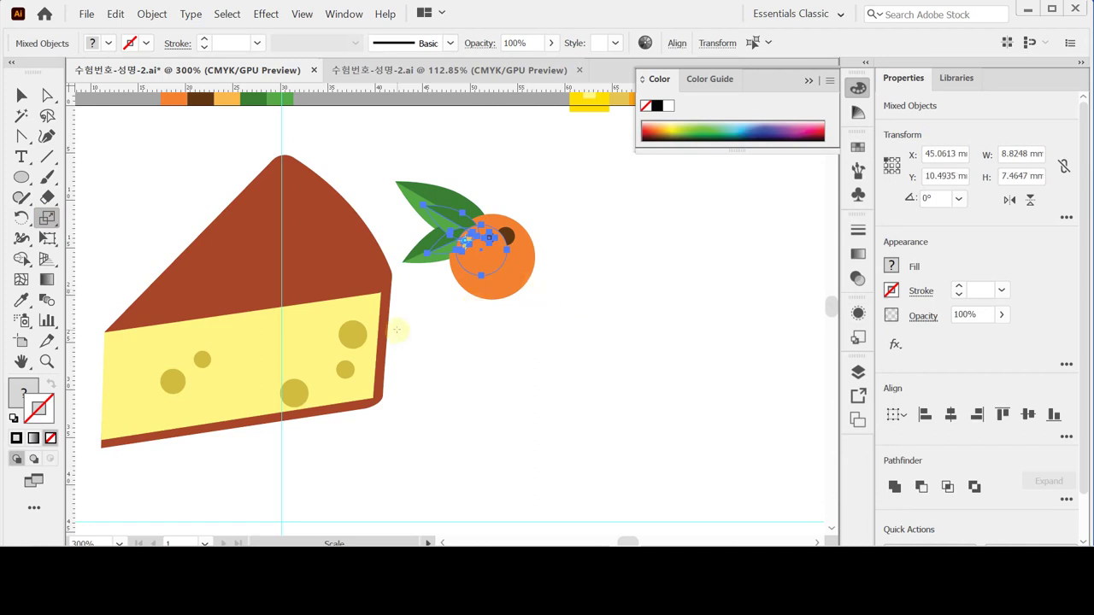
pyautogui.moveTo(472, 247); pyautogui.dragTo(564, 292)
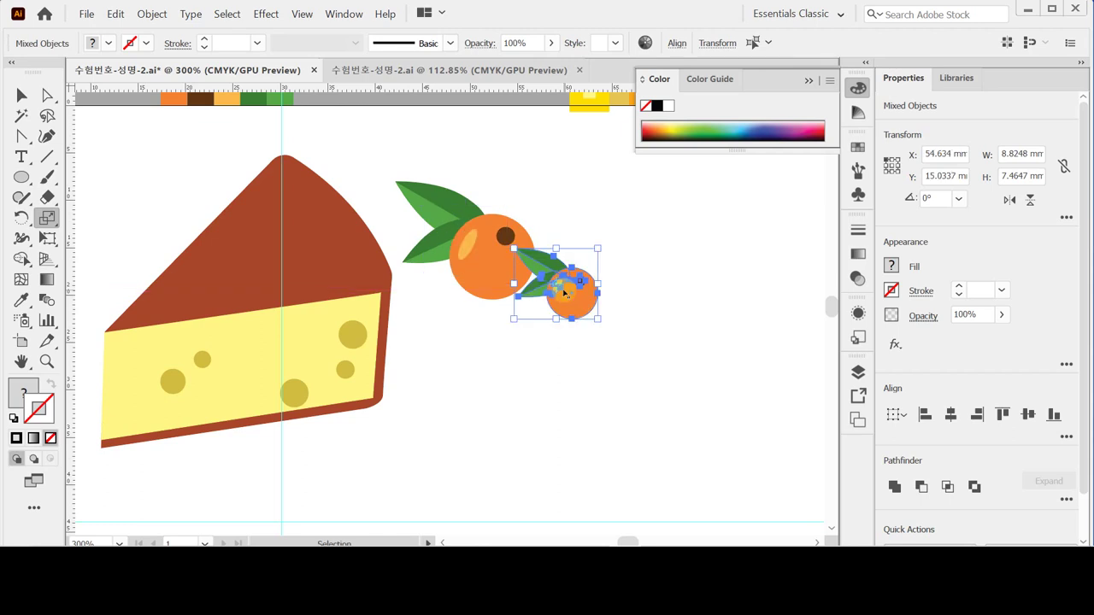
# Try to reflect the whole small orange with its leaves across the vertical axis.
pyautogui.click(21, 217)
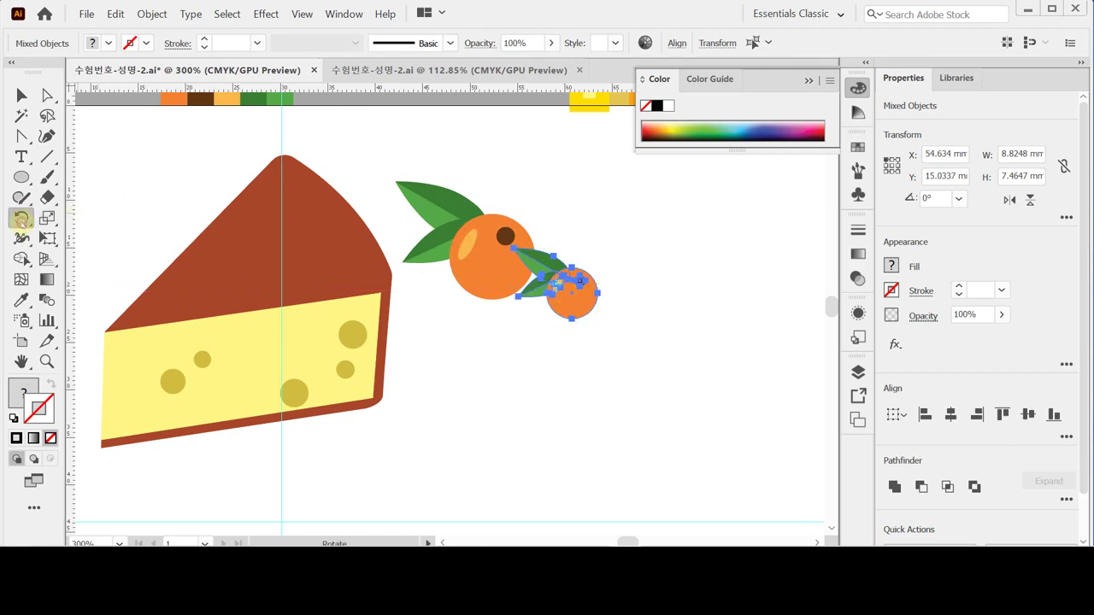
pyautogui.click(99, 238)
pyautogui.doubleClick(21, 217)
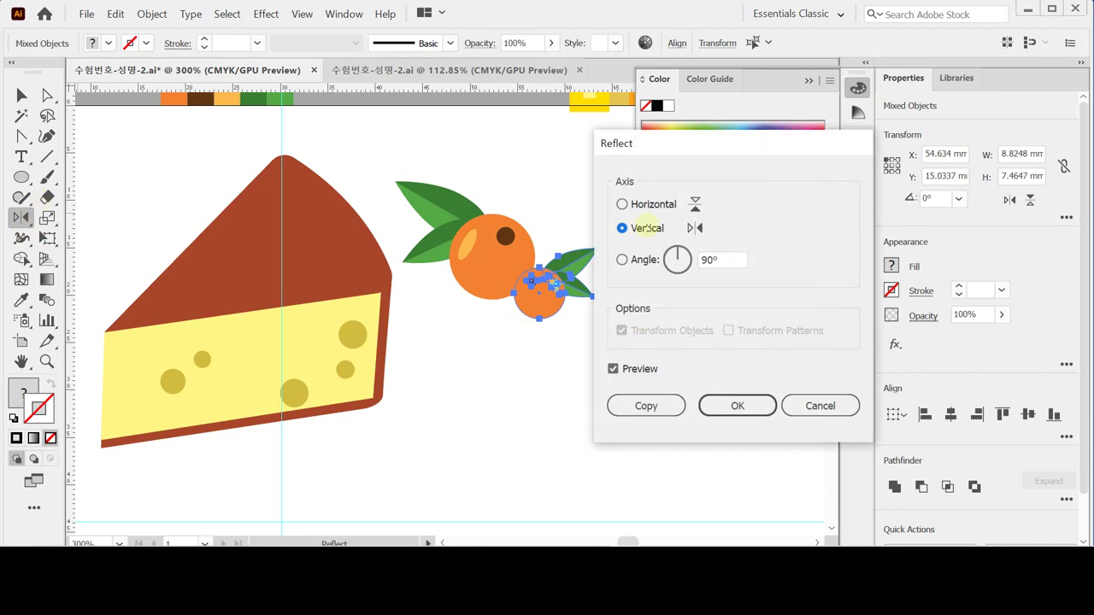
pyautogui.click(739, 406)
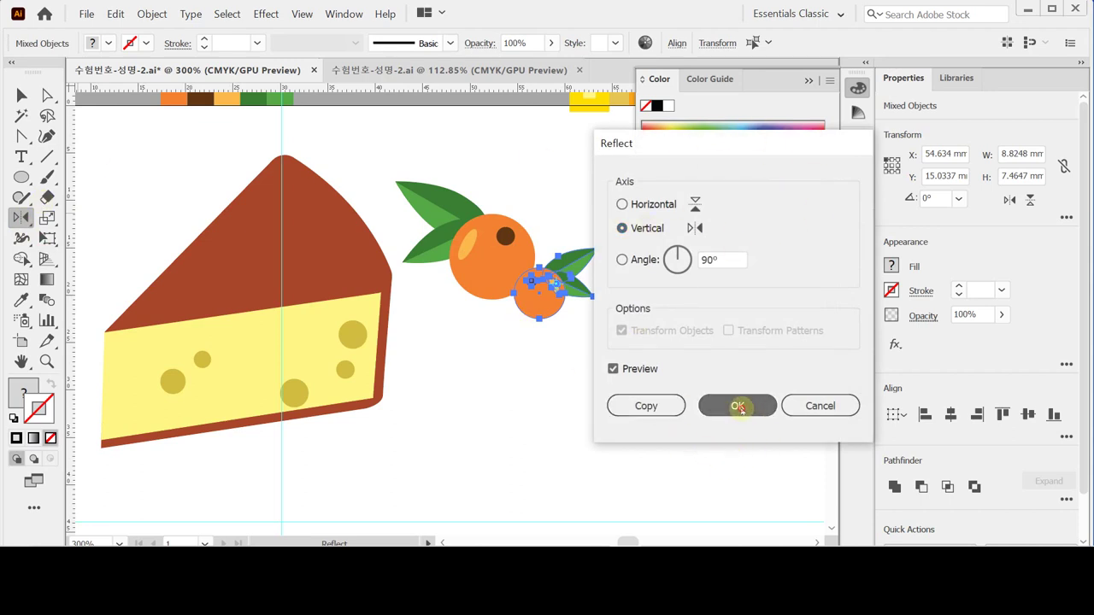
pyautogui.keyDown('ctrl'); pyautogui.click(567, 371); pyautogui.keyUp('ctrl')
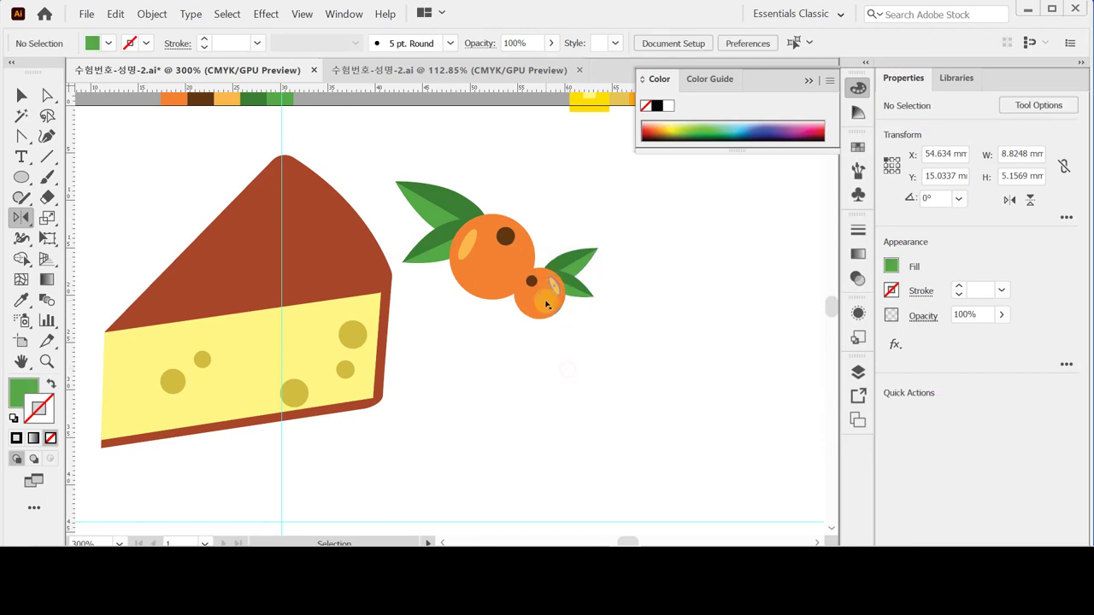
# Try to move the mirrored small orange away from the large one, and undo both the move and the reflection.
pyautogui.moveTo(544, 349); pyautogui.dragTo(604, 254)
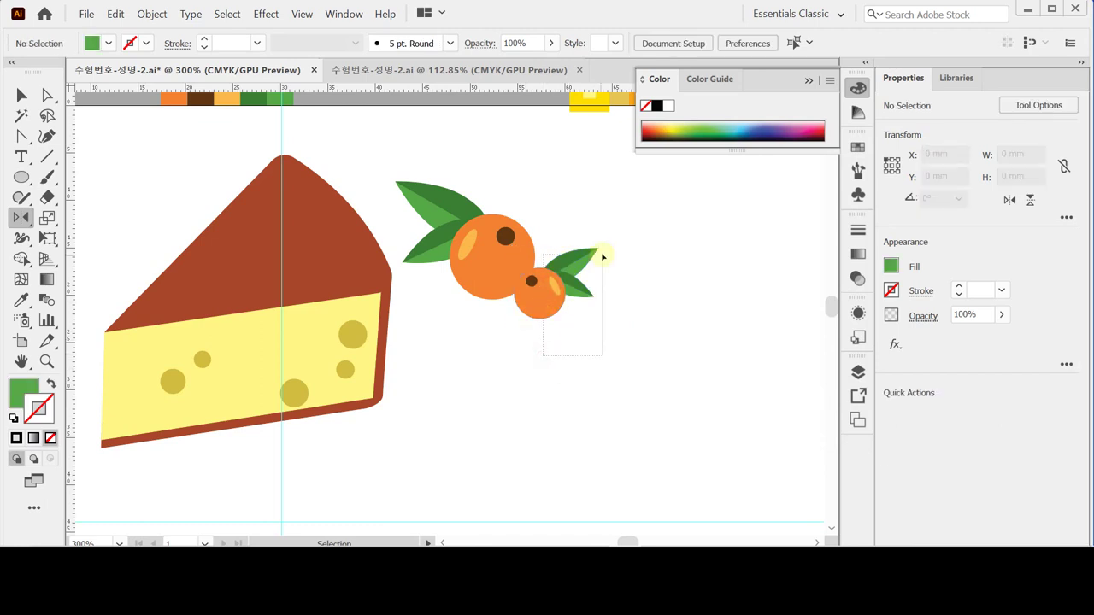
pyautogui.moveTo(541, 289); pyautogui.dragTo(574, 295)
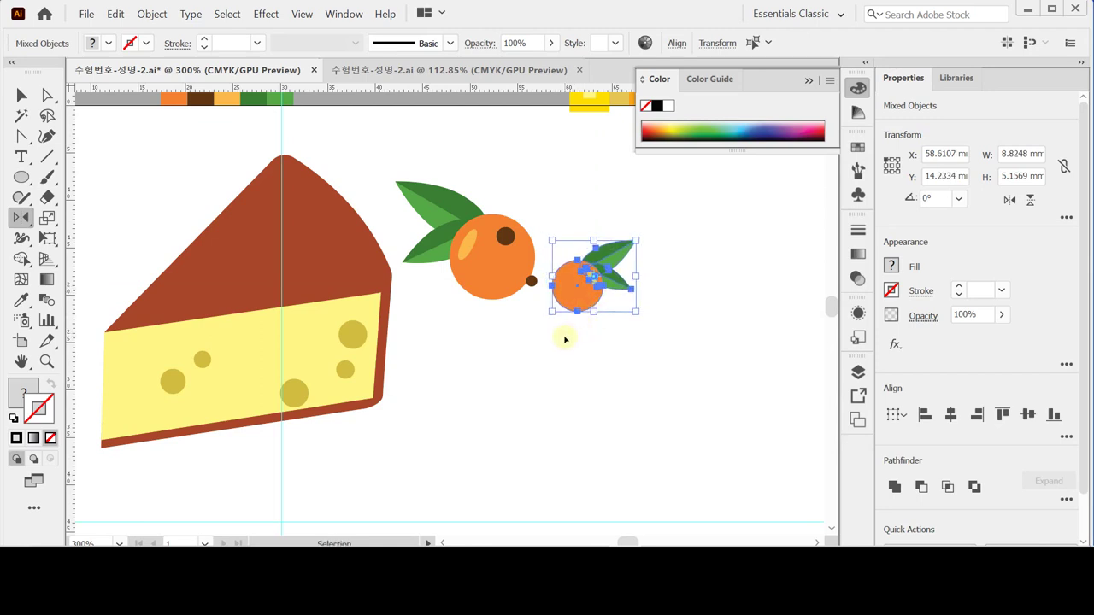
pyautogui.hotkey('ctrl', 'z')
pyautogui.press('ctrl')
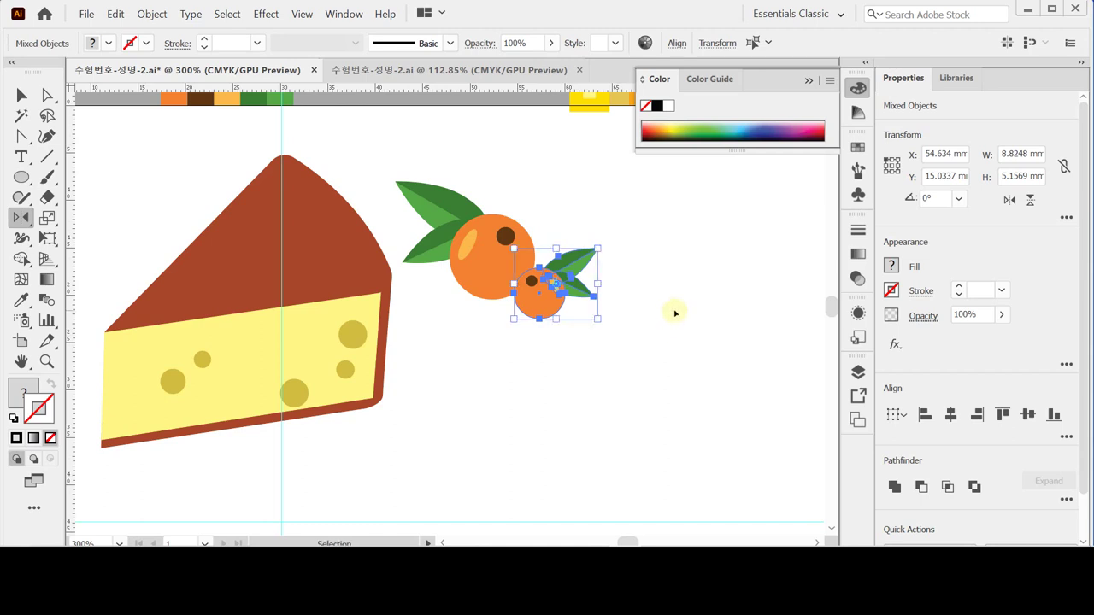
pyautogui.click(679, 315)
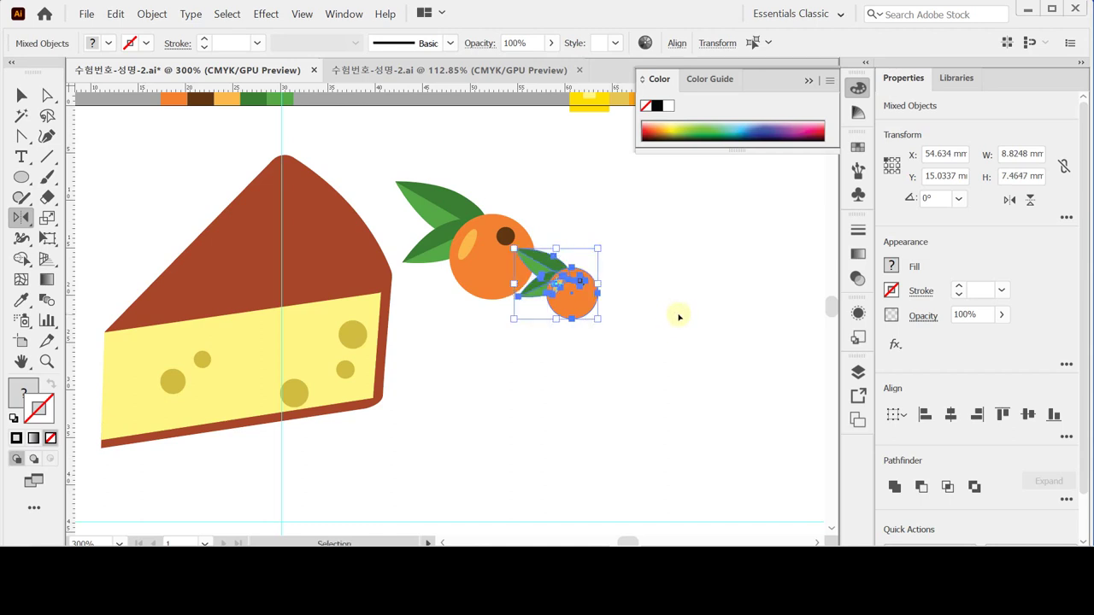
# Reflect only the small orange's two leaves across the vertical axis and move them to the fruit's upper right side.
pyautogui.keyDown('ctrl'); pyautogui.click(557, 352); pyautogui.keyUp('ctrl')
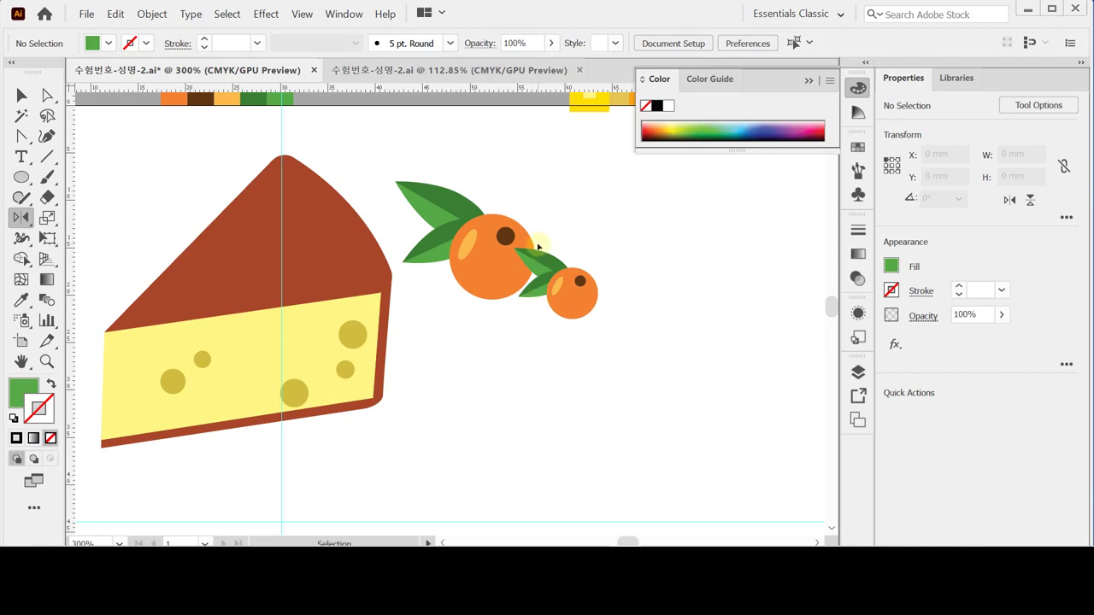
pyautogui.keyDown('ctrl'); pyautogui.click(540, 298); pyautogui.keyUp('ctrl')
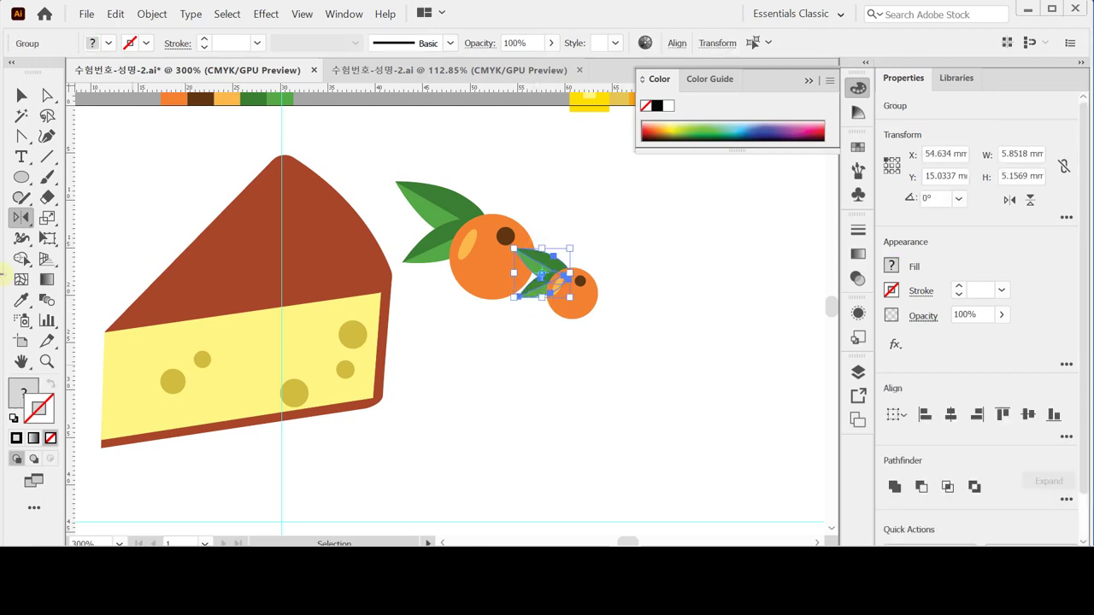
pyautogui.doubleClick(23, 218)
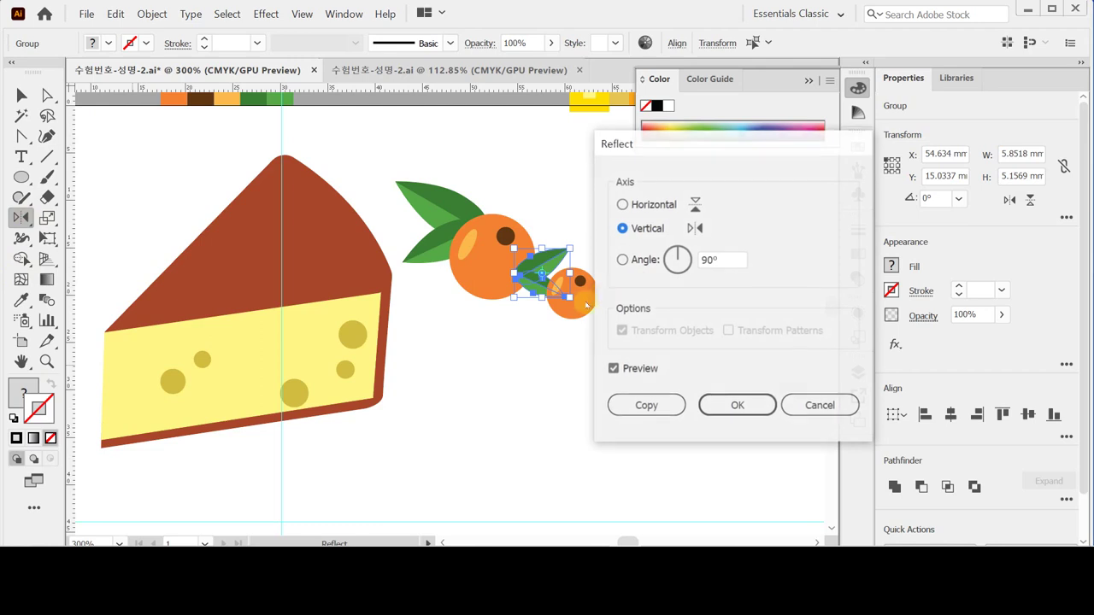
pyautogui.click(709, 406)
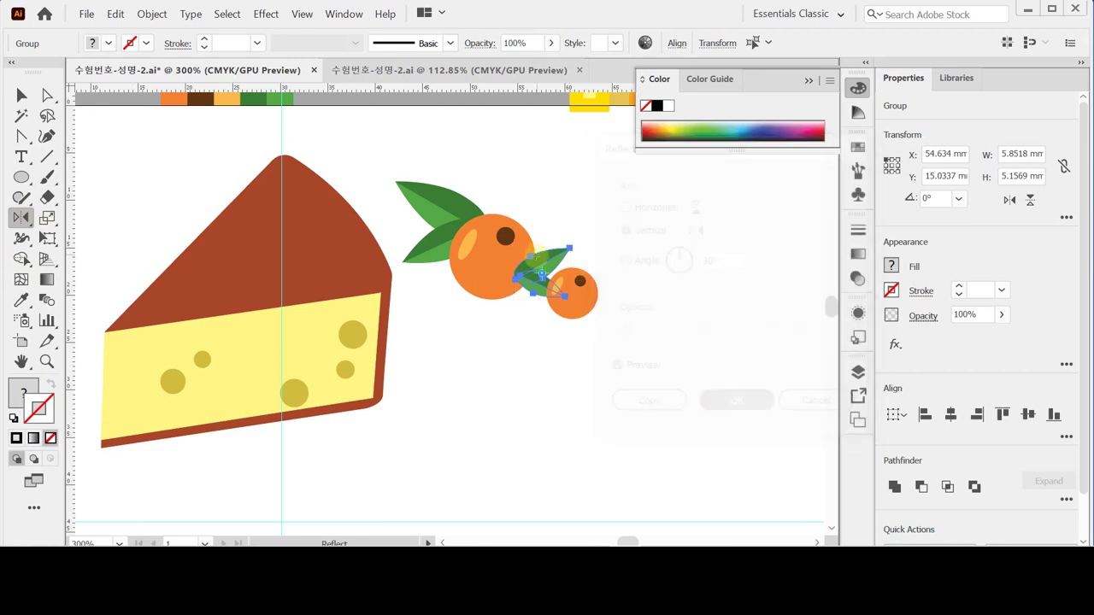
pyautogui.moveTo(551, 260); pyautogui.dragTo(617, 264)
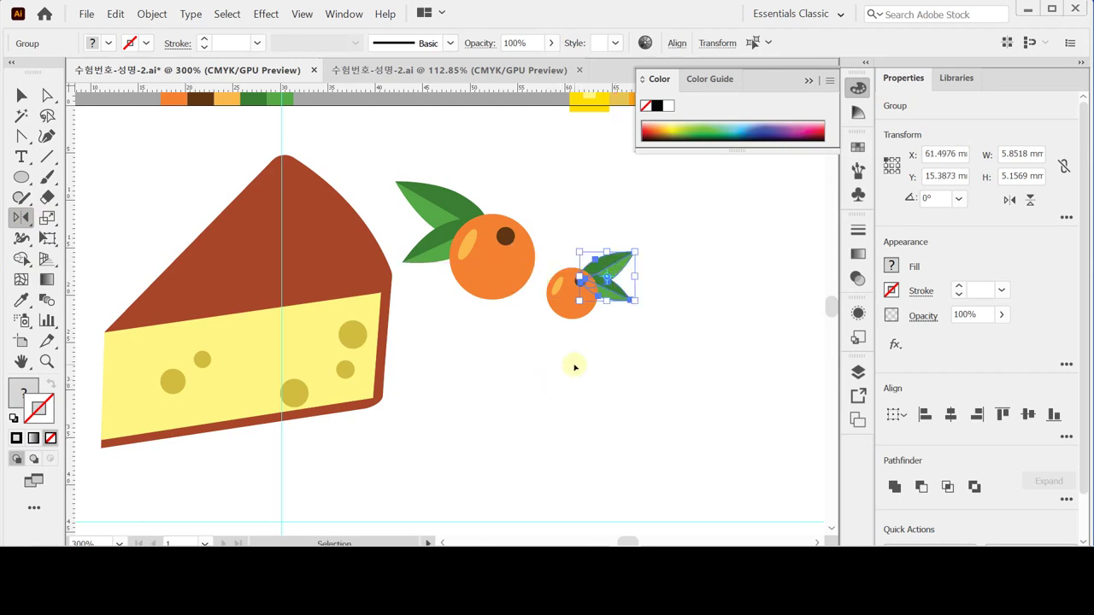
# Shift the small orange together with its leaves slightly up and toward the large orange.
pyautogui.moveTo(555, 372); pyautogui.dragTo(633, 254)
pyautogui.moveTo(573, 295); pyautogui.dragTo(568, 294)
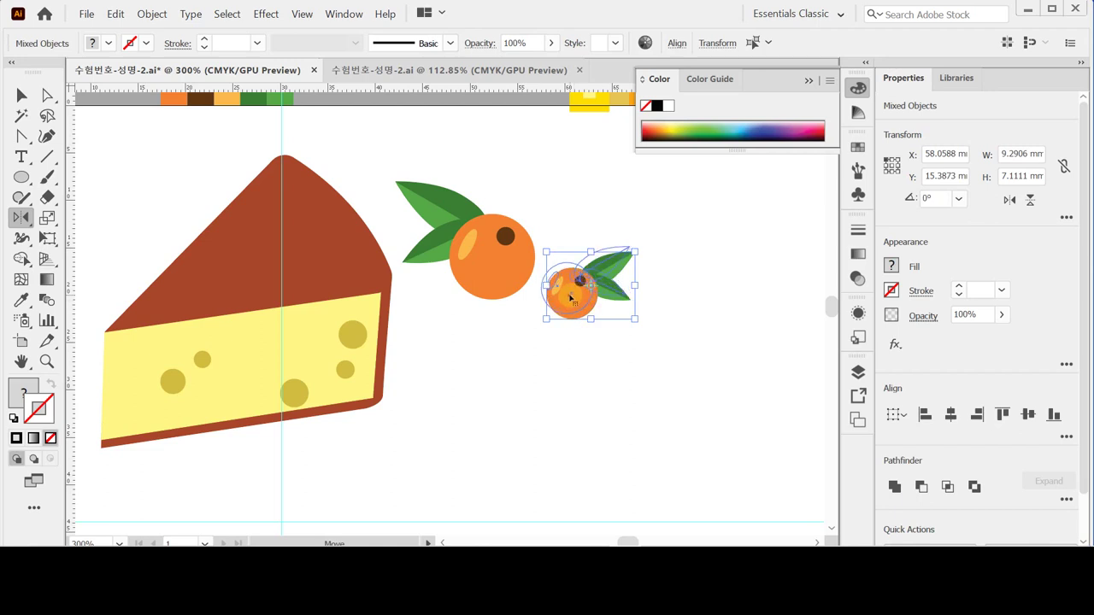
pyautogui.click(569, 348)
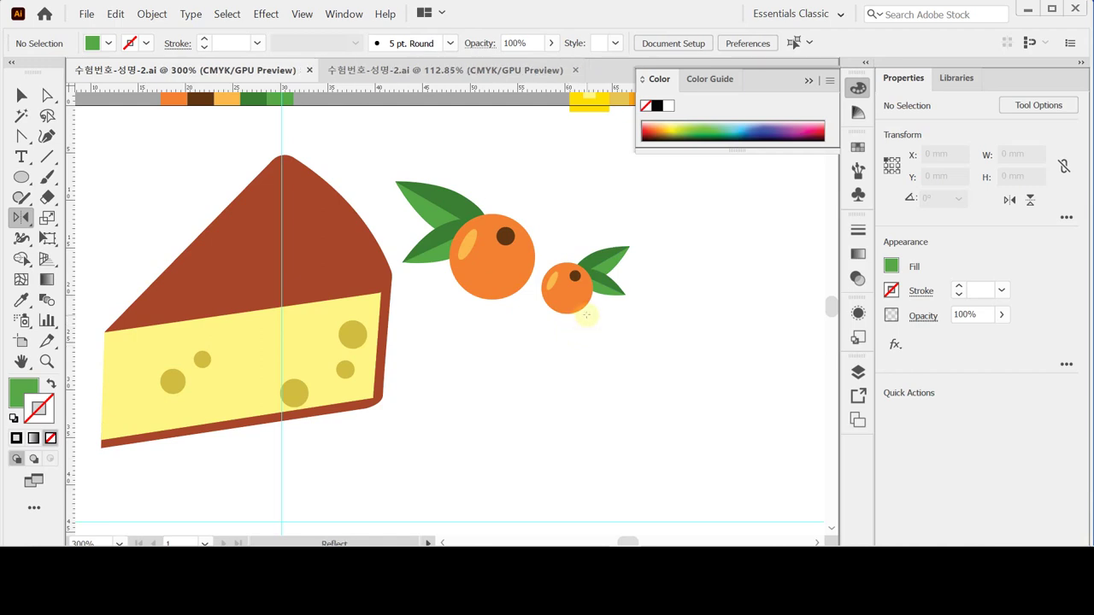
# Make a copy of the small orange's upper leaf rotated by 190° and place it at the fruit's lower left.
pyautogui.press('ctrl')
pyautogui.keyDown('ctrl'); pyautogui.click(609, 259); pyautogui.keyUp('ctrl')
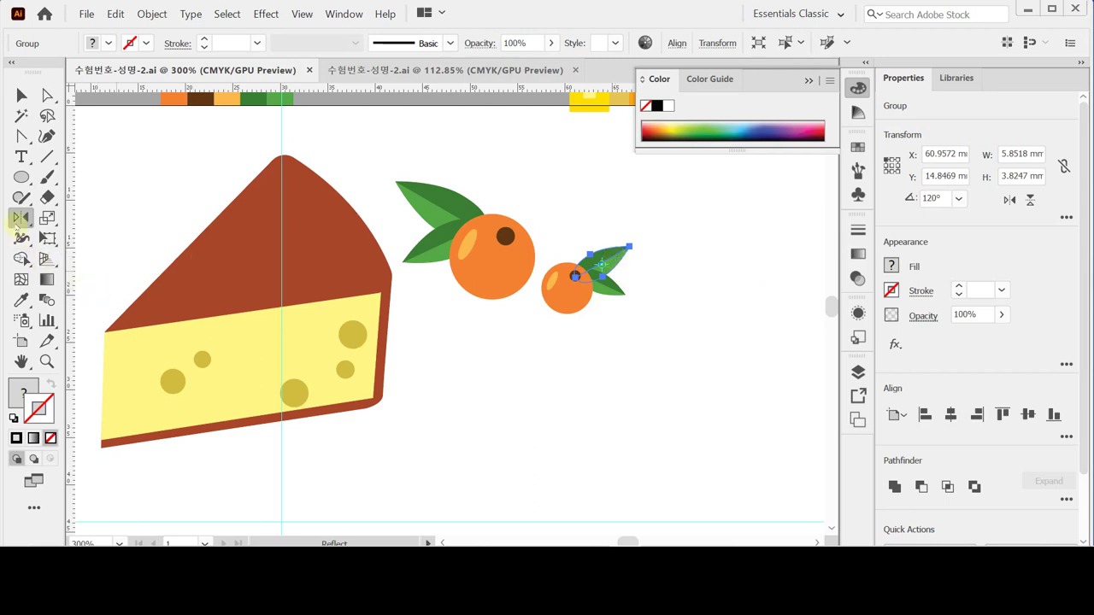
pyautogui.click(19, 218)
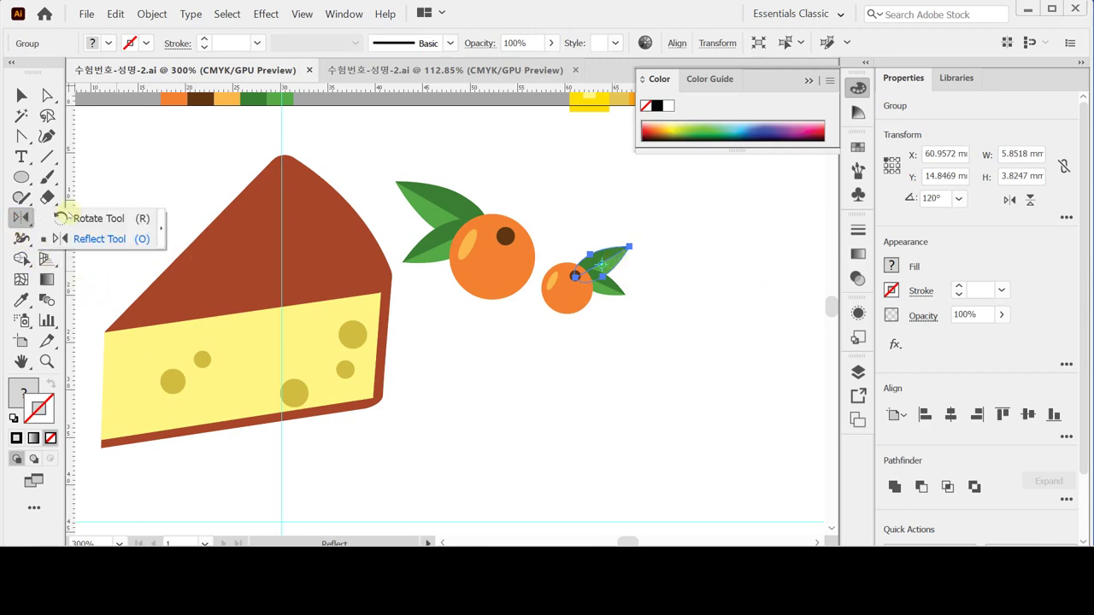
pyautogui.moveTo(20, 218); pyautogui.dragTo(72, 218)
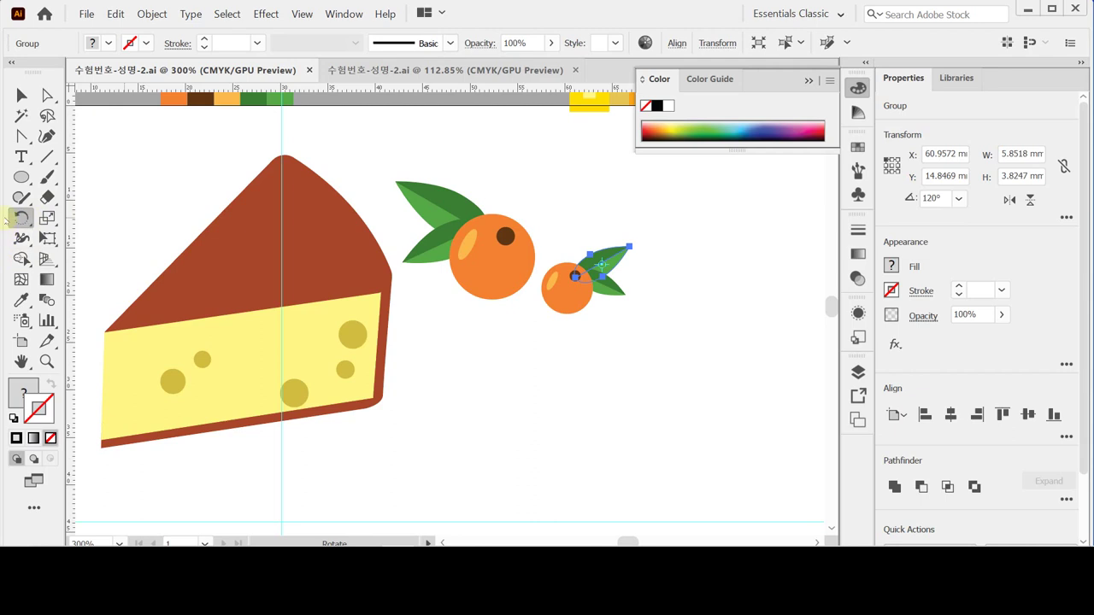
pyautogui.doubleClick(19, 218)
pyautogui.write('190')
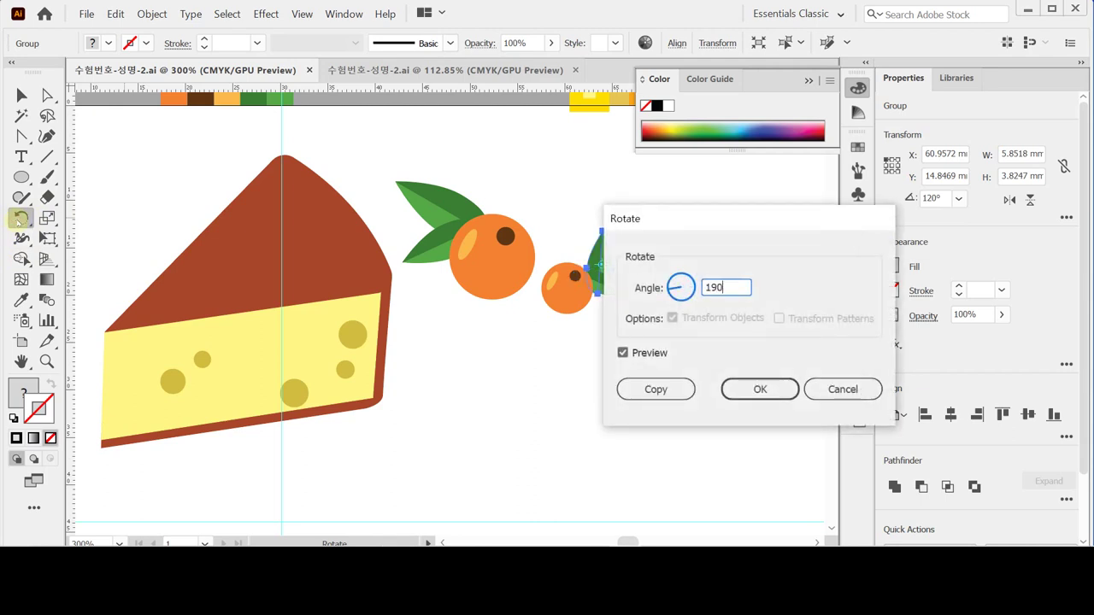
pyautogui.click(658, 390)
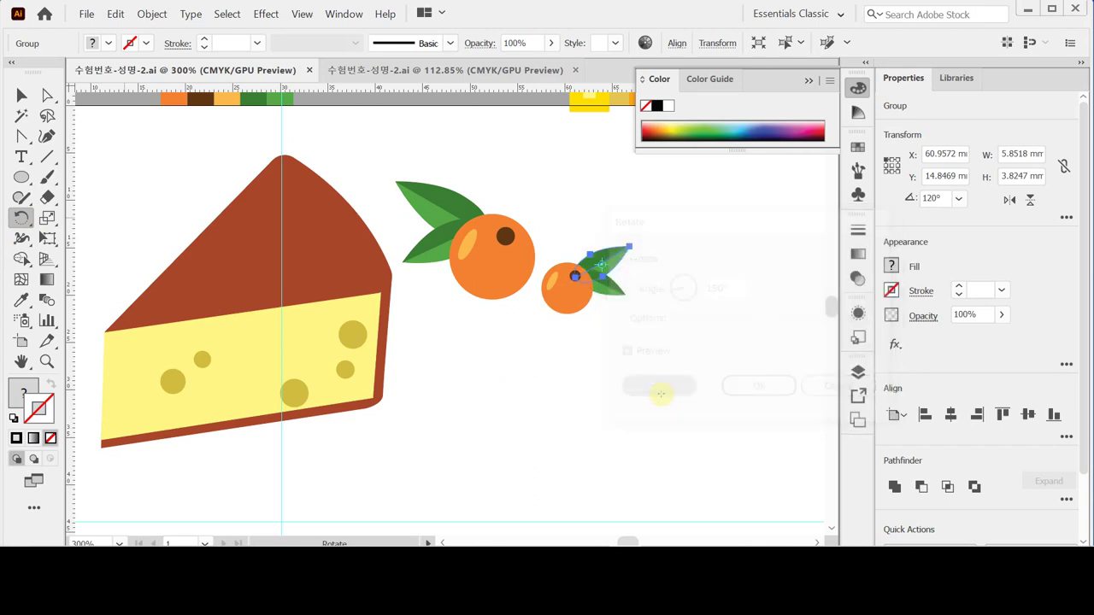
pyautogui.moveTo(611, 256); pyautogui.dragTo(543, 314)
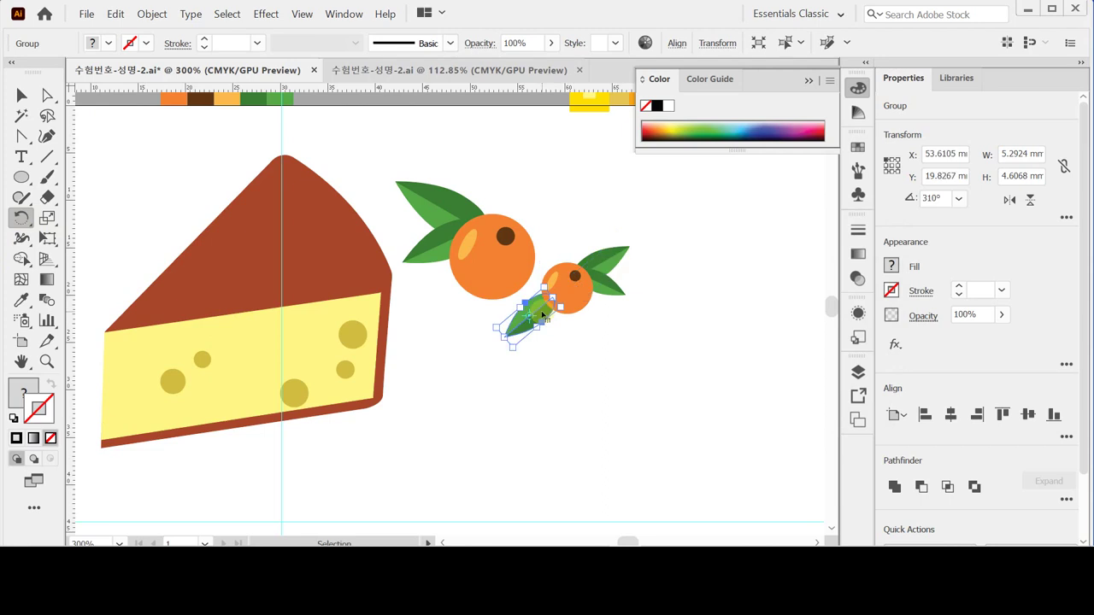
# Unlock all locked artwork so the cake body and its two left holes can be selected again.
pyautogui.press('space')
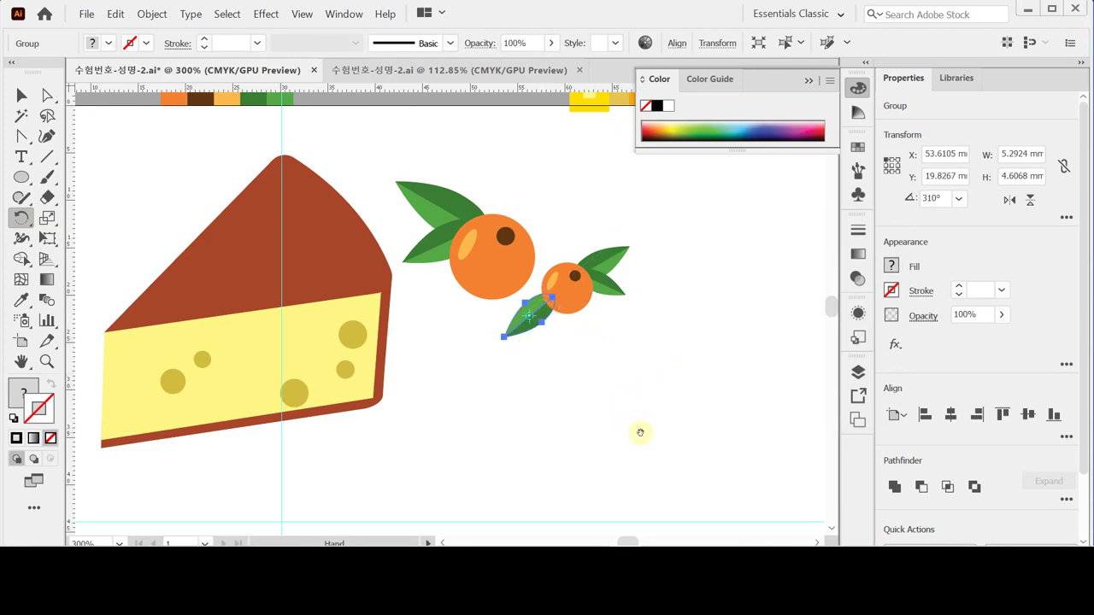
pyautogui.moveTo(640, 423); pyautogui.dragTo(640, 411)
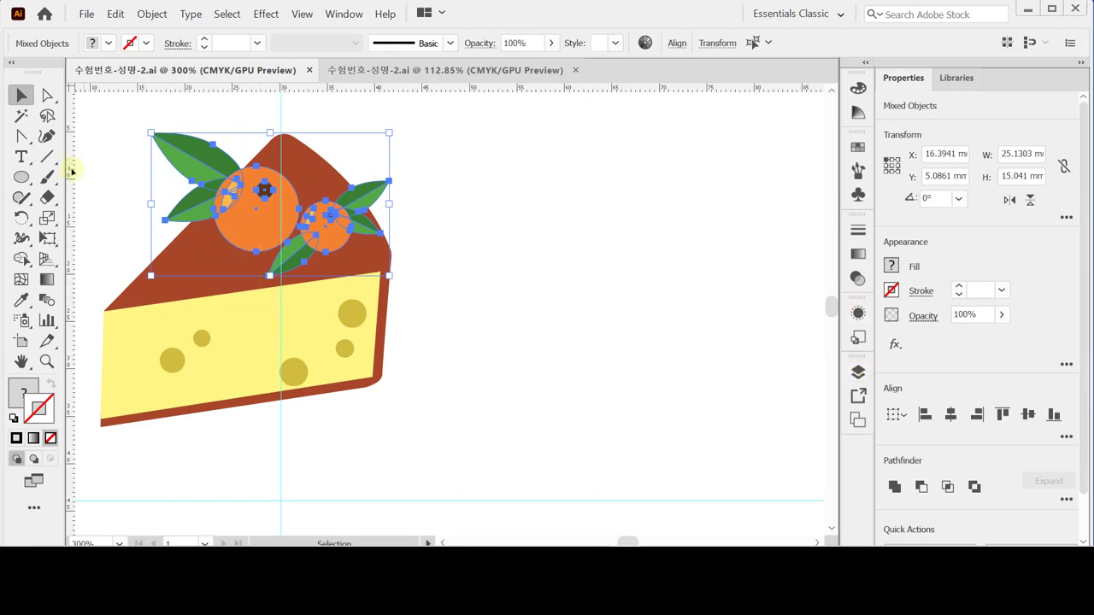
pyautogui.moveTo(121, 124); pyautogui.dragTo(380, 417)
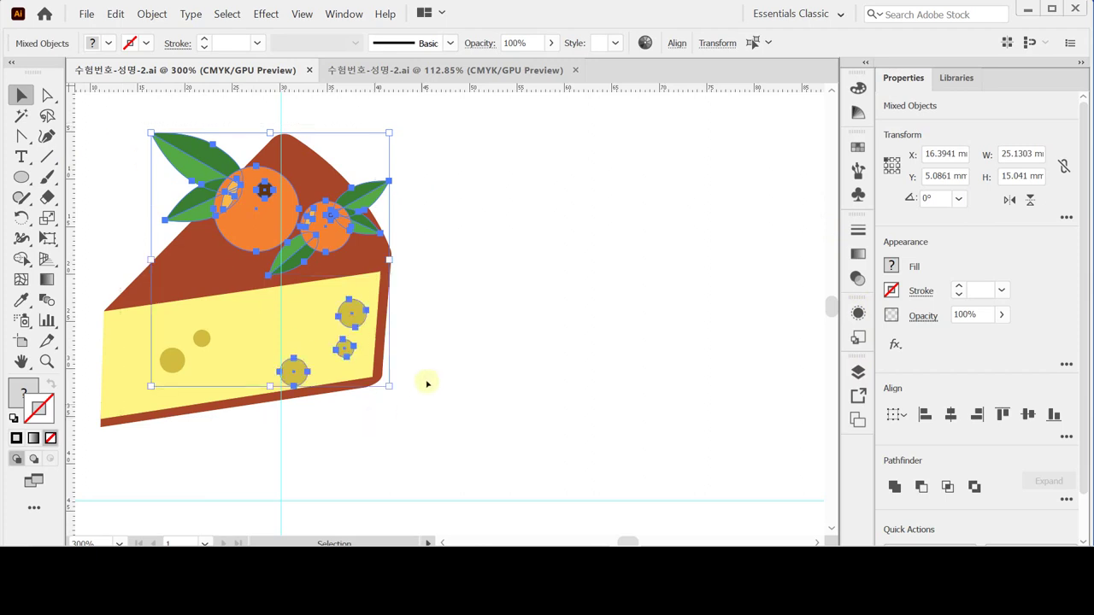
pyautogui.click(488, 264)
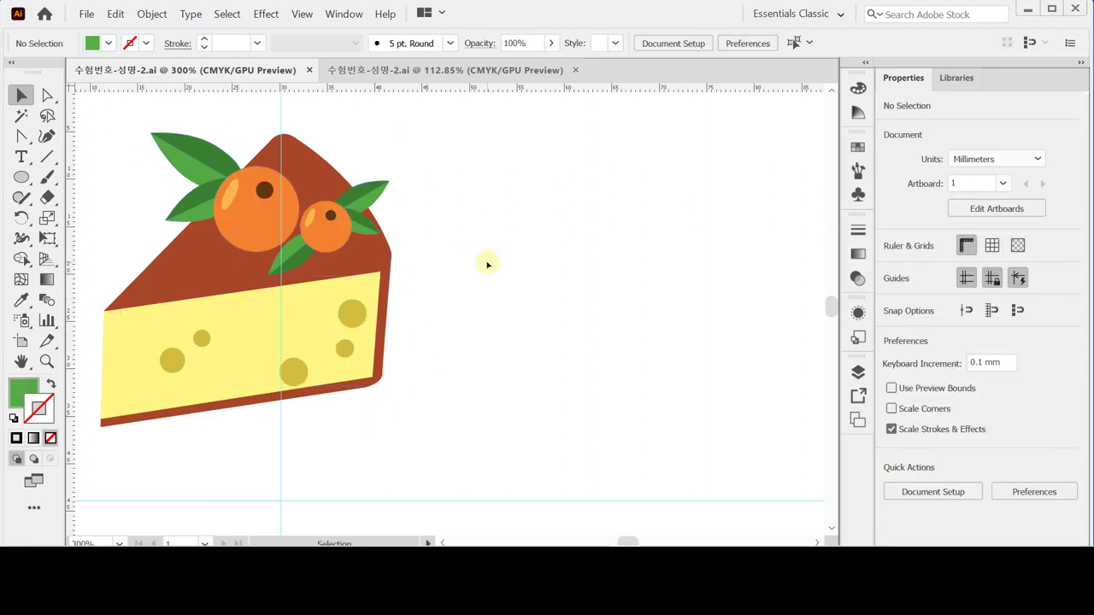
pyautogui.press('ctrl')
pyautogui.hotkey('ctrl', 'z')
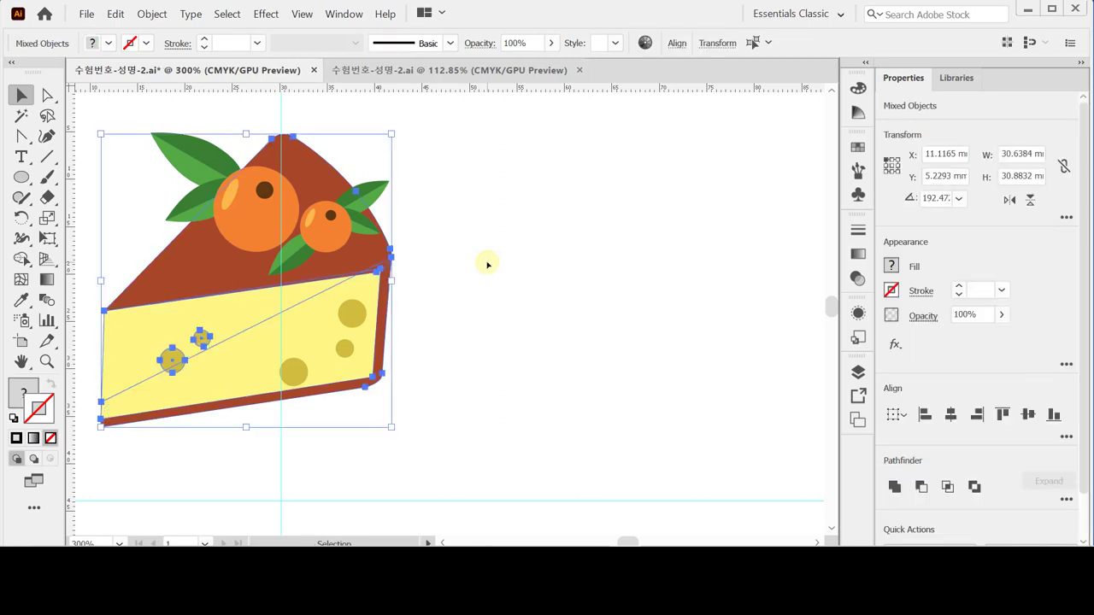
# Check which parts get selected when the cake slice and its fruit are selected together, and clear the selection.
pyautogui.moveTo(111, 114); pyautogui.dragTo(393, 432)
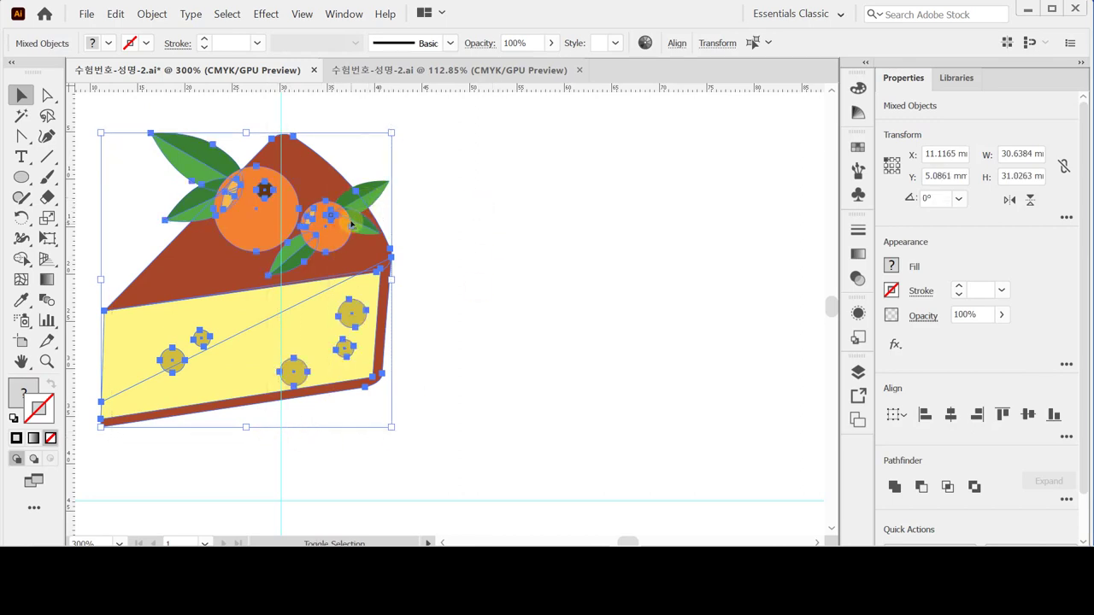
pyautogui.moveTo(327, 217); pyautogui.dragTo(304, 254)
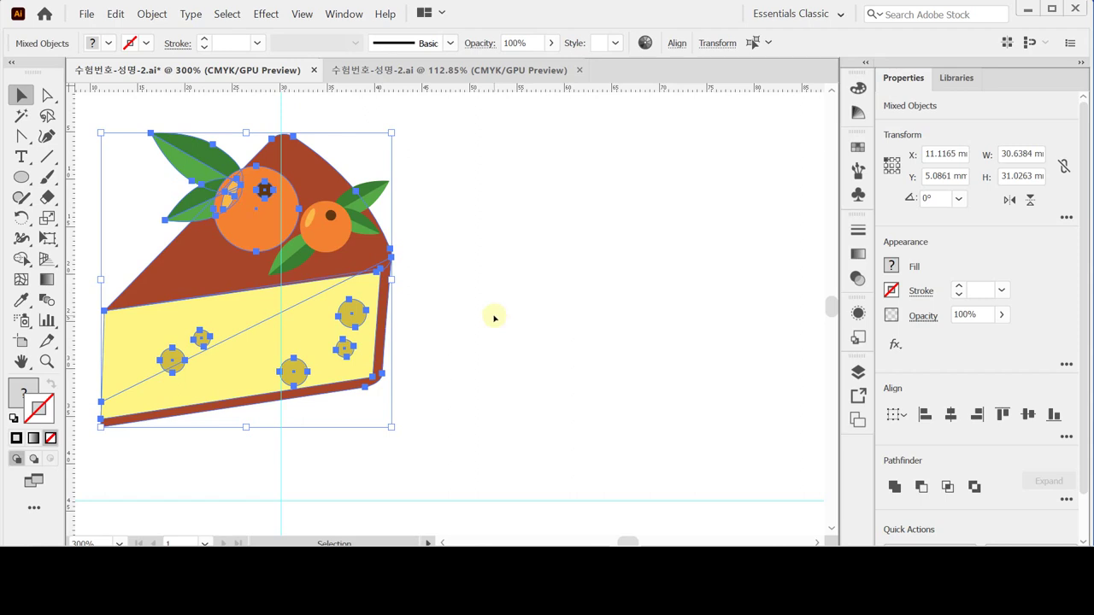
pyautogui.click(463, 314)
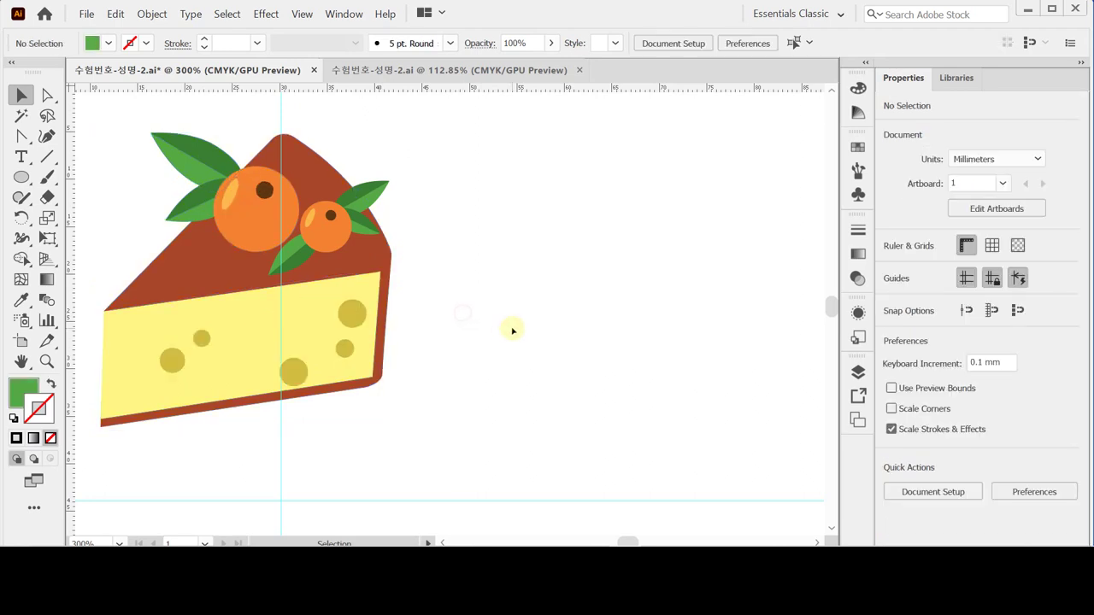
pyautogui.moveTo(96, 119); pyautogui.dragTo(417, 393)
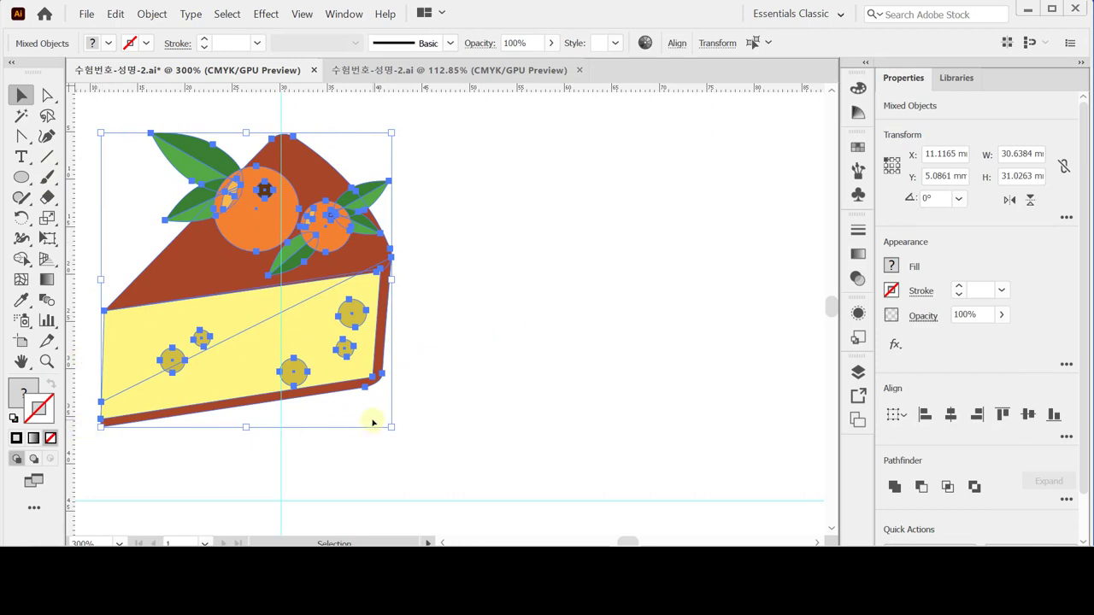
pyautogui.click(528, 389)
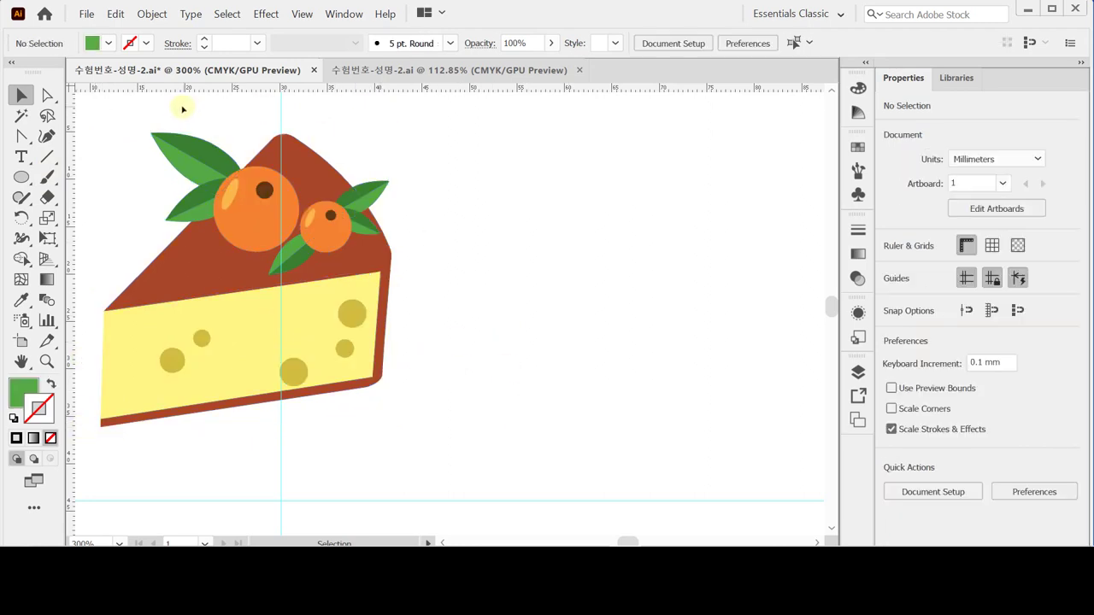
# Create a 40 mm by 40 mm rectangle with no fill and no stroke around the cake slice.
pyautogui.press('space')
pyautogui.moveTo(336, 280); pyautogui.dragTo(415, 316)
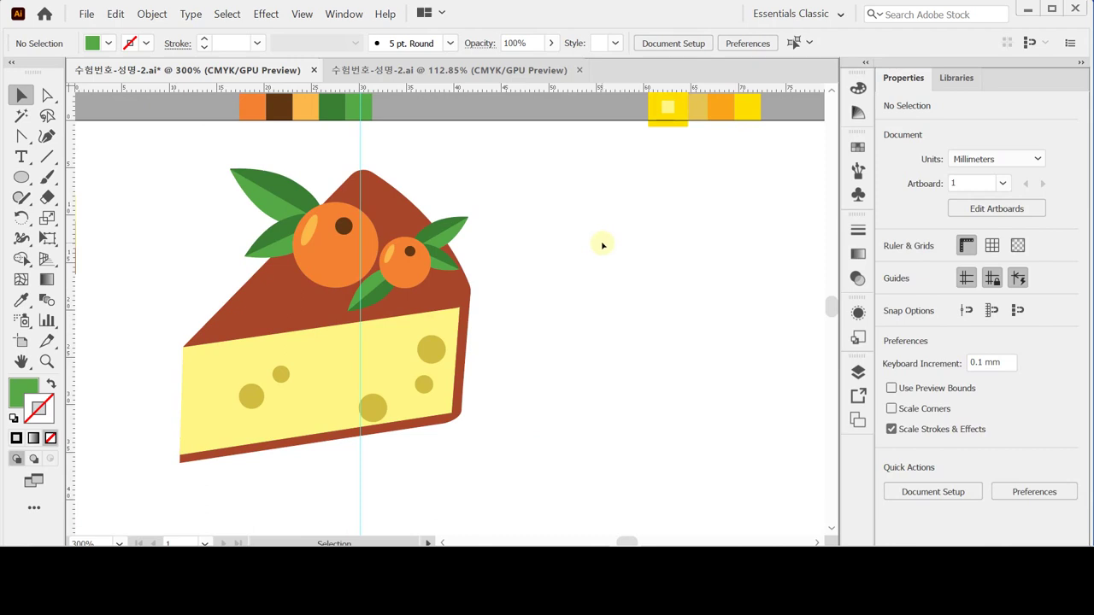
pyautogui.click(22, 177)
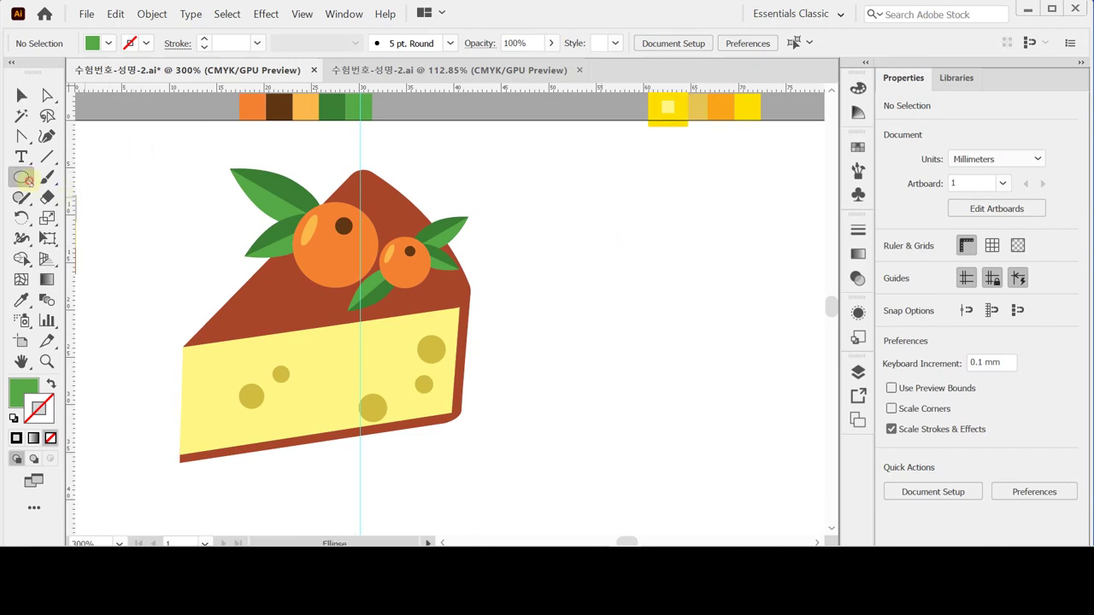
pyautogui.click(78, 178)
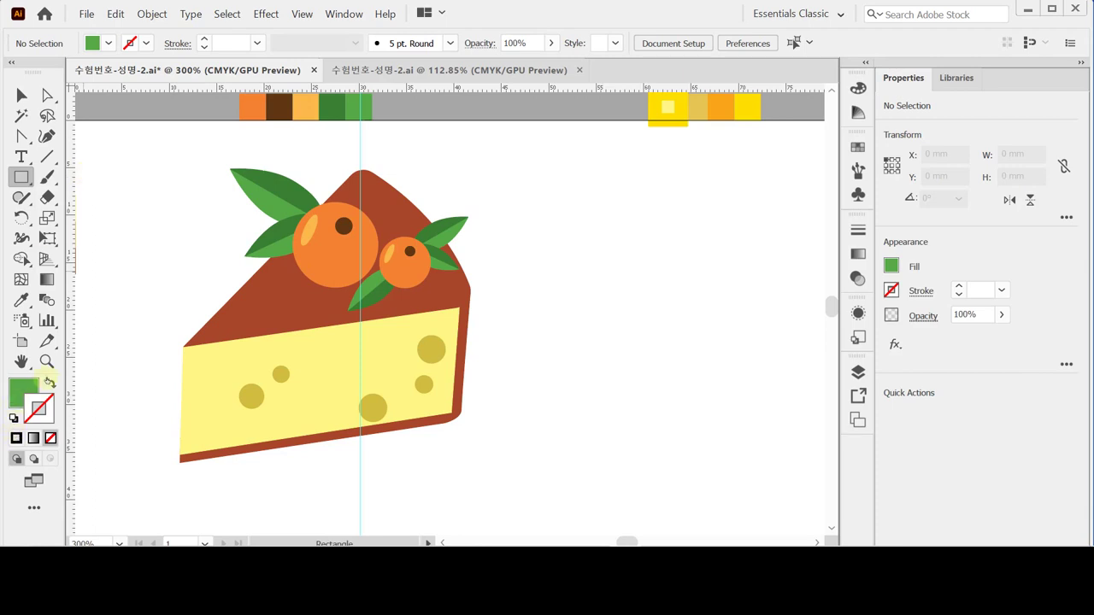
pyautogui.click(50, 384)
pyautogui.click(51, 438)
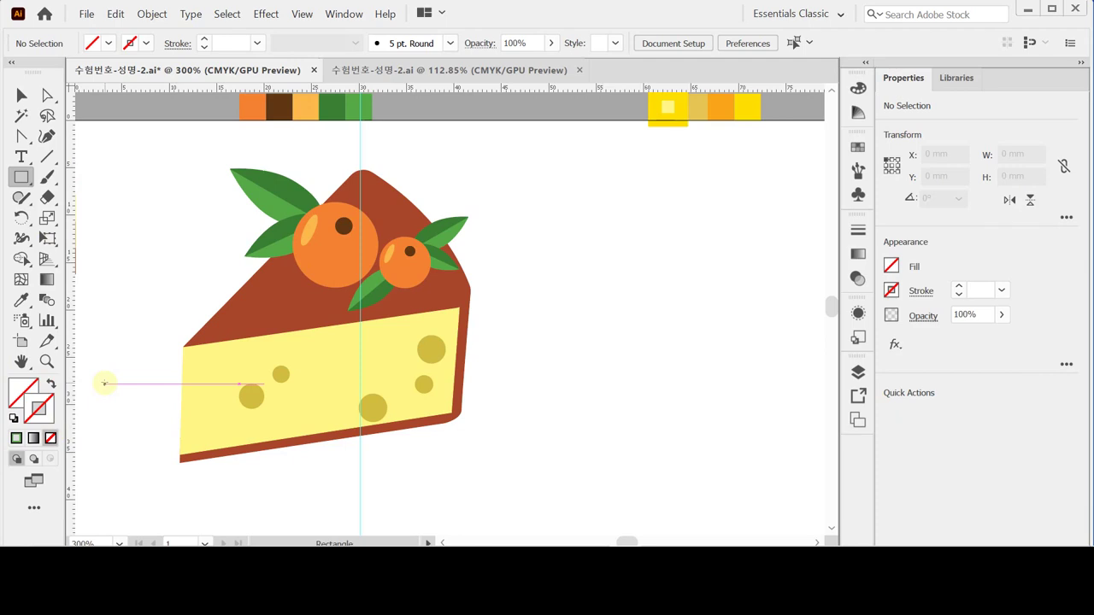
pyautogui.click(134, 146)
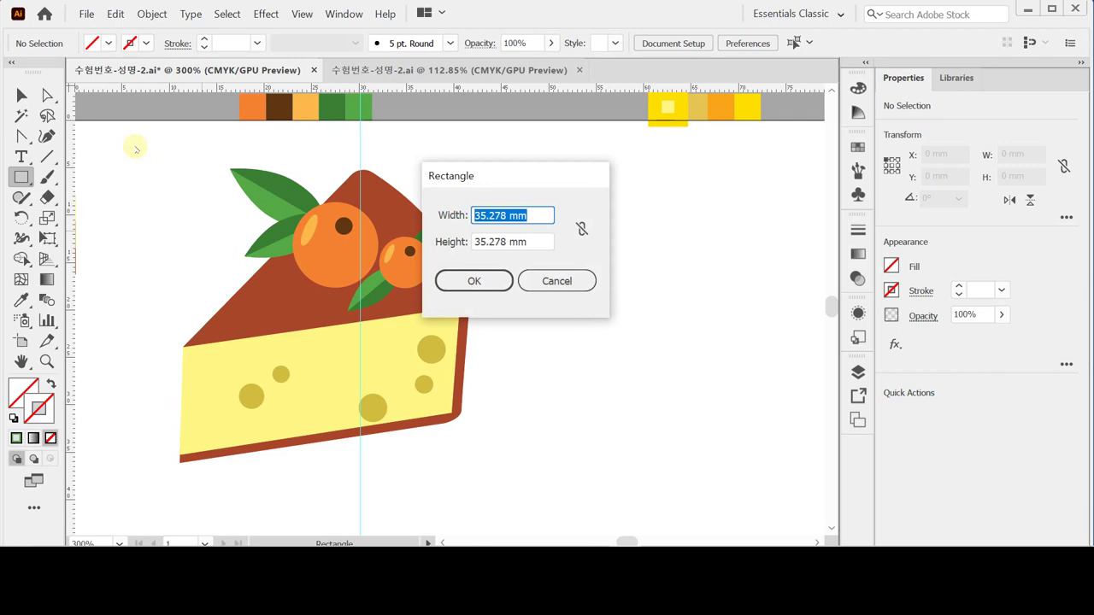
pyautogui.write('40')
pyautogui.press('Tab')
pyautogui.write('40')
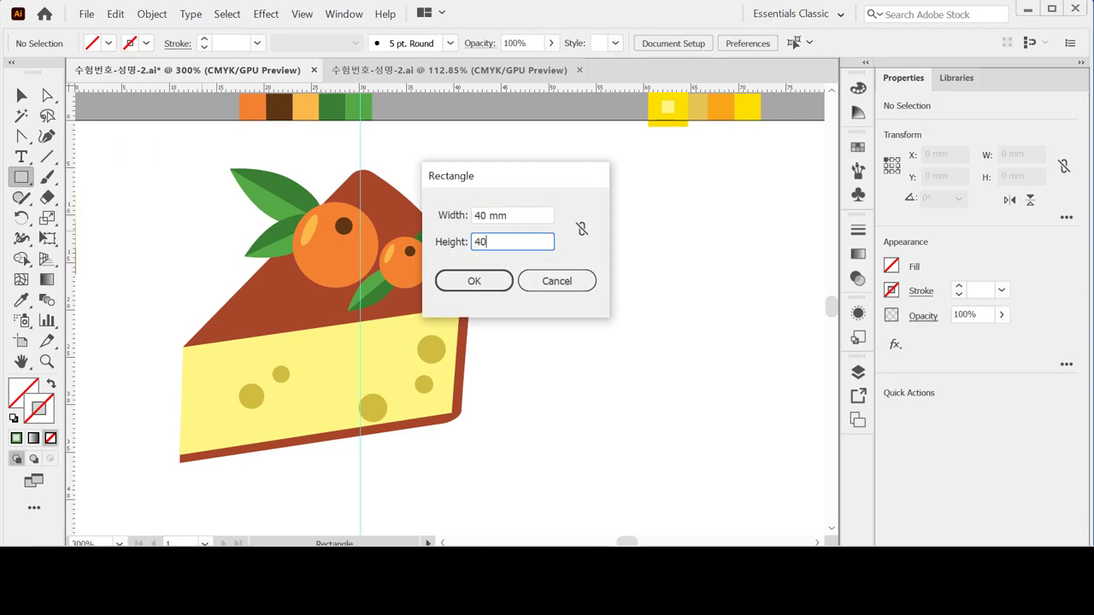
pyautogui.press('Return')
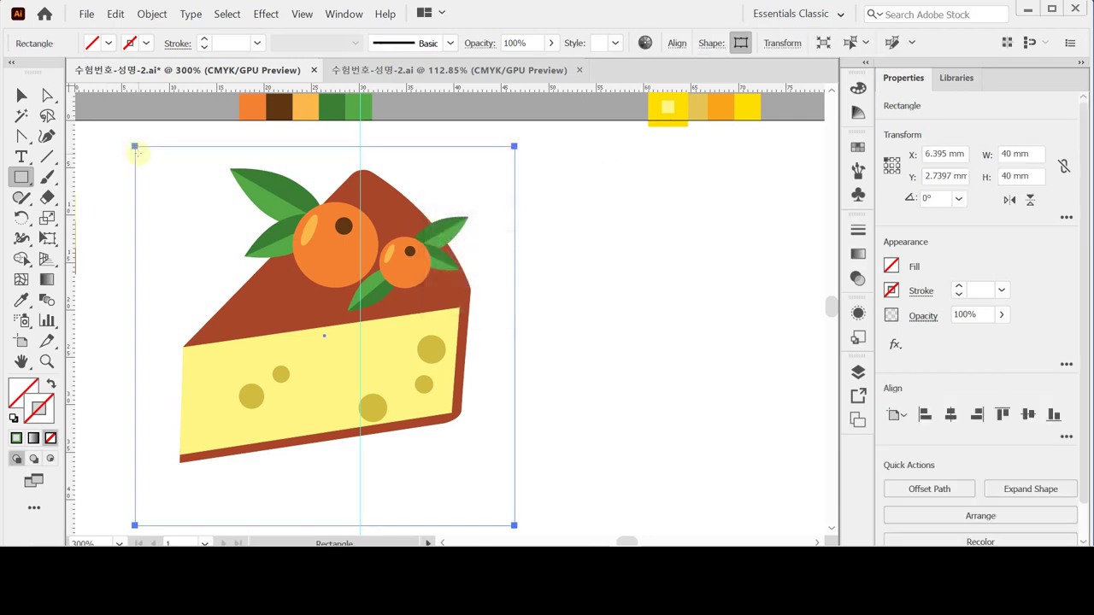
# Nudge the empty square upward around the cake slice to a Y position of about 0.74 mm.
pyautogui.press('Up')
pyautogui.press('Up')
pyautogui.press('Up')
pyautogui.press('Up')
pyautogui.press('Up')
pyautogui.press('Up')
pyautogui.press('Up')
pyautogui.press('Up')
pyautogui.press('Up')
pyautogui.press('Up')
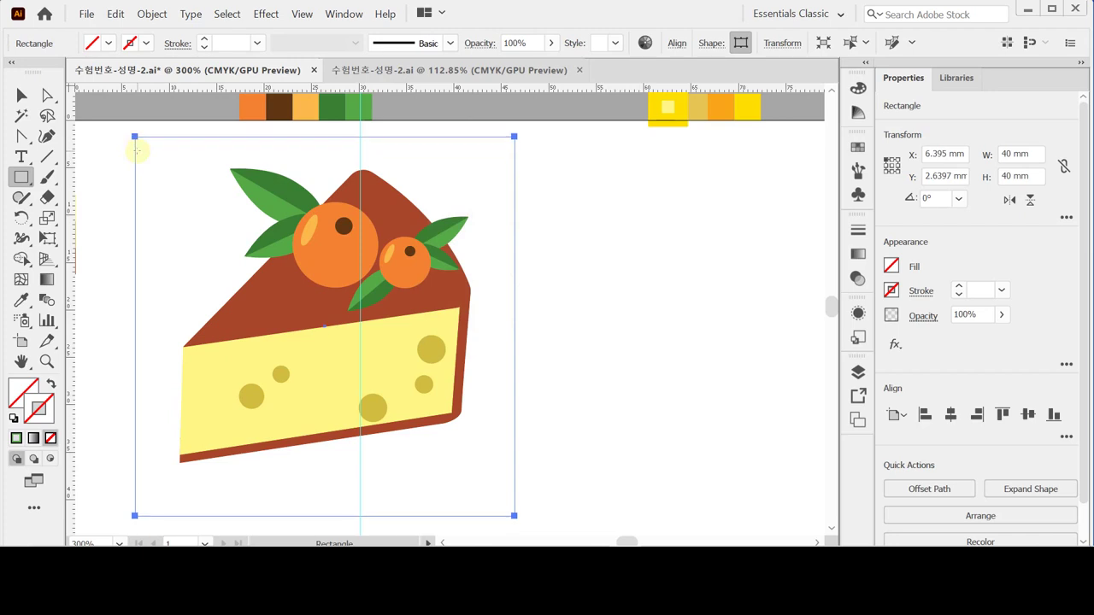
pyautogui.press('Up')
pyautogui.press('Up')
pyautogui.press('Up')
pyautogui.press('Up')
pyautogui.press('Up')
pyautogui.press('Up')
pyautogui.press('Up')
pyautogui.press('Up')
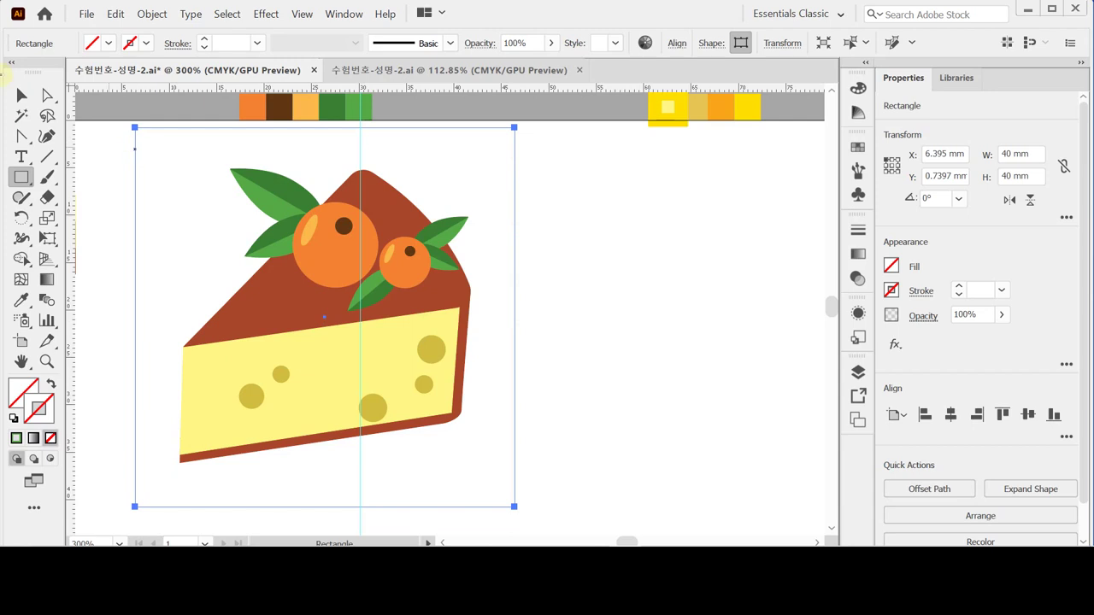
# Make a pattern from the empty square, the cake with all its holes, and the large orange with its leaves, leaving out the small orange.
pyautogui.press('ctrl')
pyautogui.moveTo(105, 180); pyautogui.dragTo(313, 491)
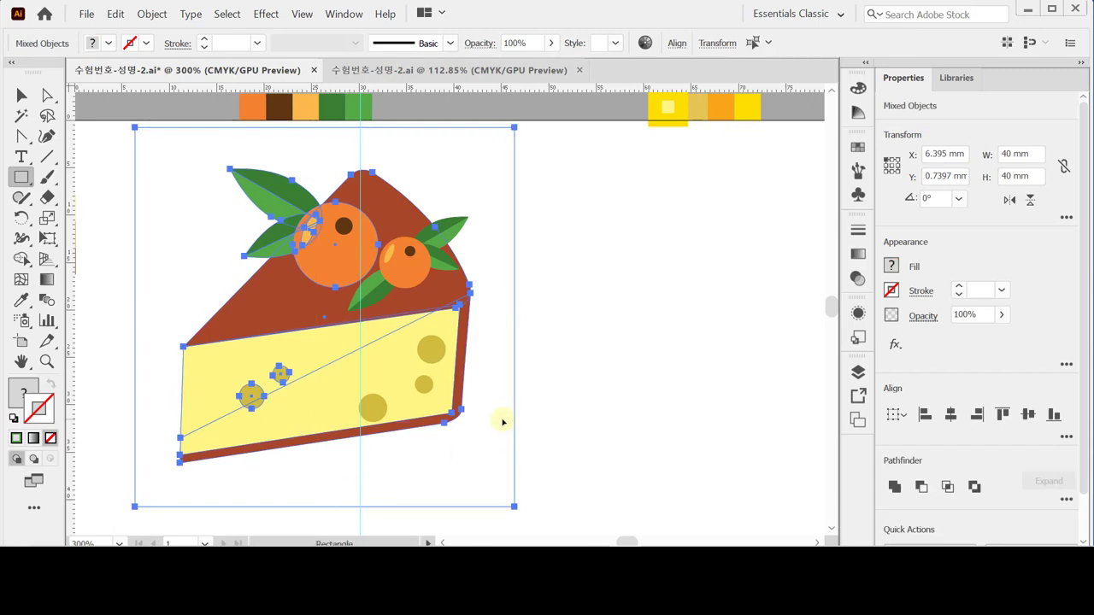
pyautogui.keyDown('ctrl'); pyautogui.keyDown('shift'); pyautogui.click(382, 414); pyautogui.keyUp('shift'); pyautogui.keyUp('ctrl')
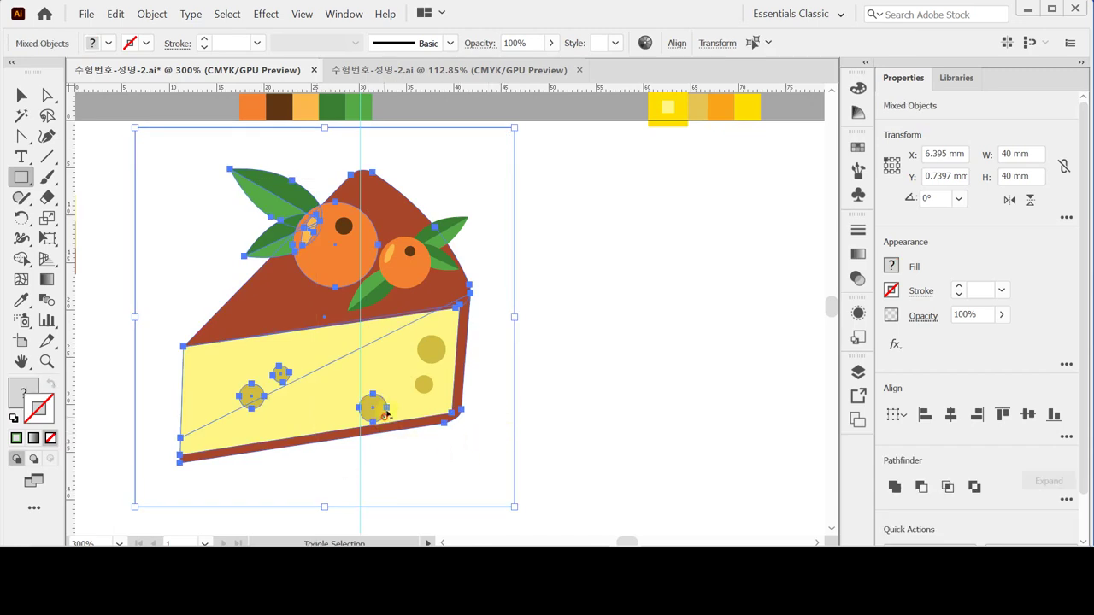
pyautogui.keyDown('ctrl'); pyautogui.keyDown('shift'); pyautogui.click(425, 385); pyautogui.keyUp('shift'); pyautogui.keyUp('ctrl')
pyautogui.keyDown('ctrl'); pyautogui.keyDown('shift'); pyautogui.click(435, 358); pyautogui.keyUp('shift'); pyautogui.keyUp('ctrl')
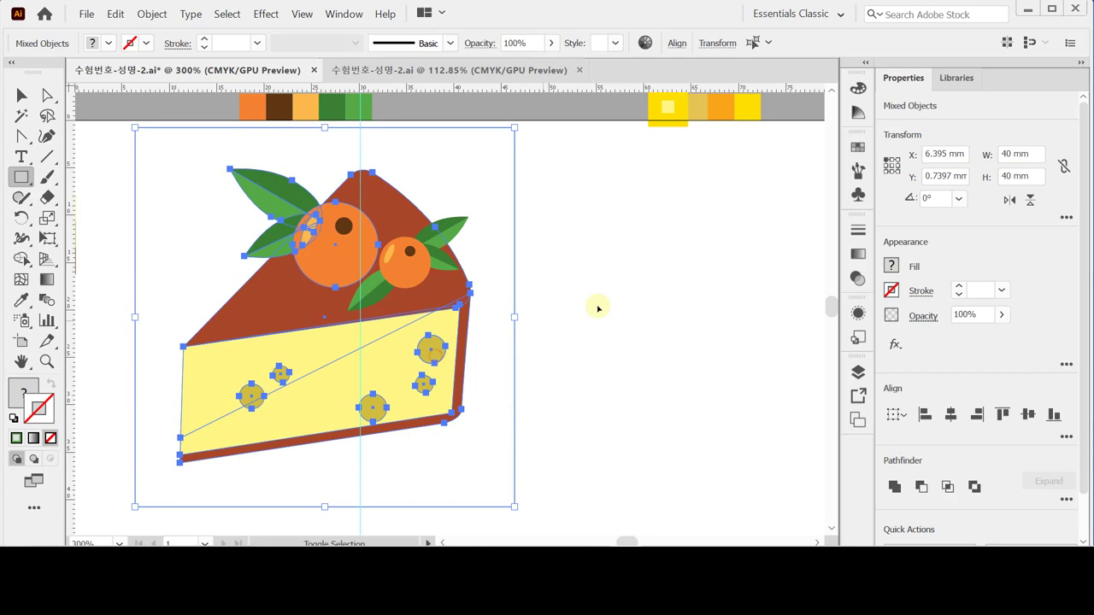
pyautogui.keyDown('ctrl'); pyautogui.keyDown('shift'); pyautogui.click(342, 226); pyautogui.keyUp('shift'); pyautogui.keyUp('ctrl')
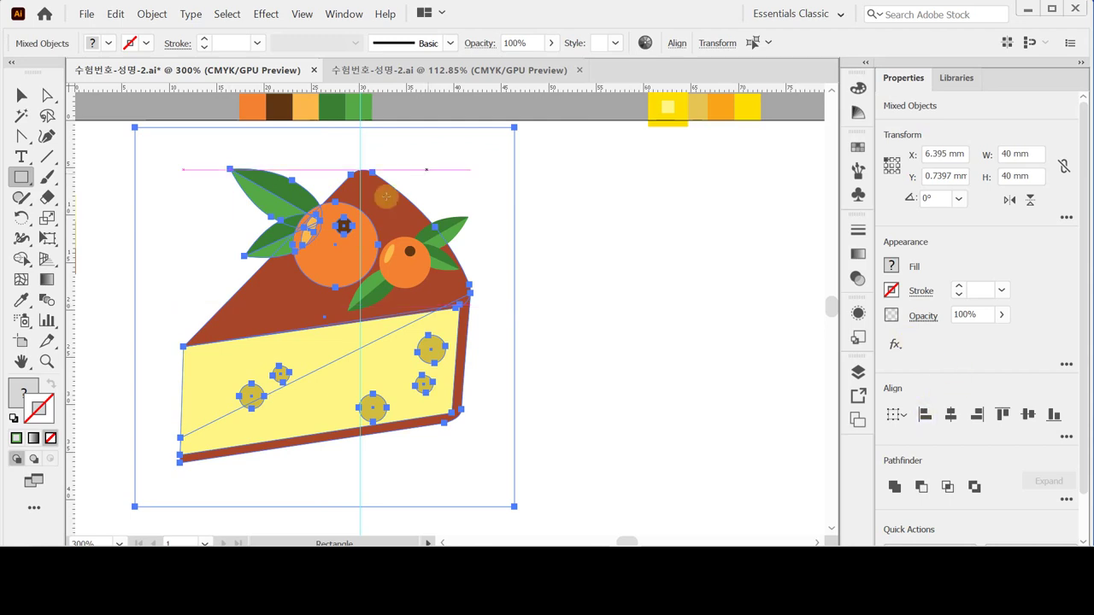
pyautogui.click(155, 14)
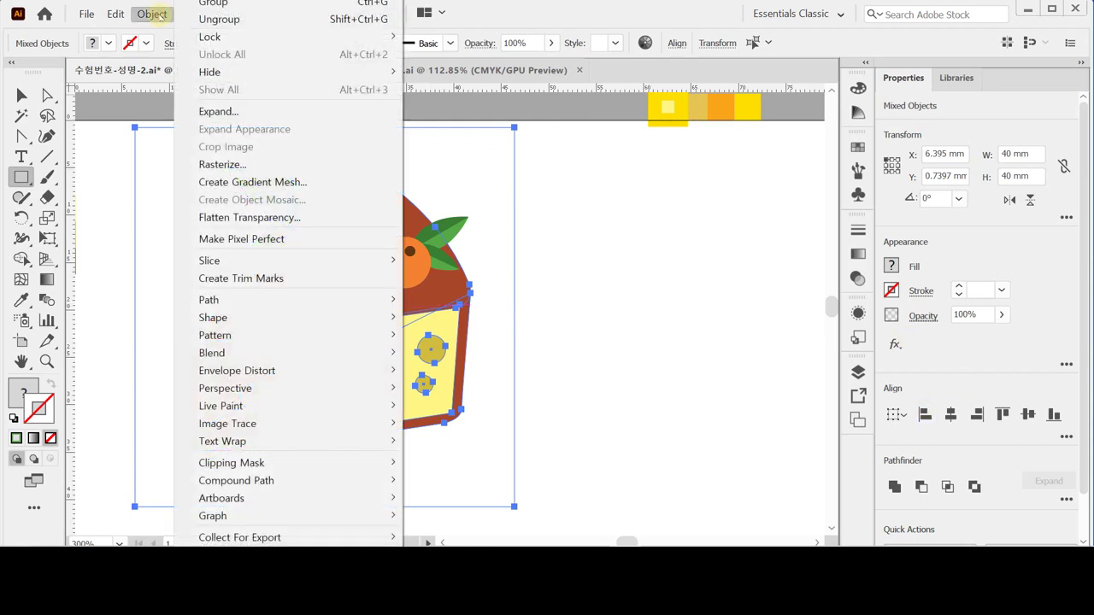
pyautogui.moveTo(311, 344)
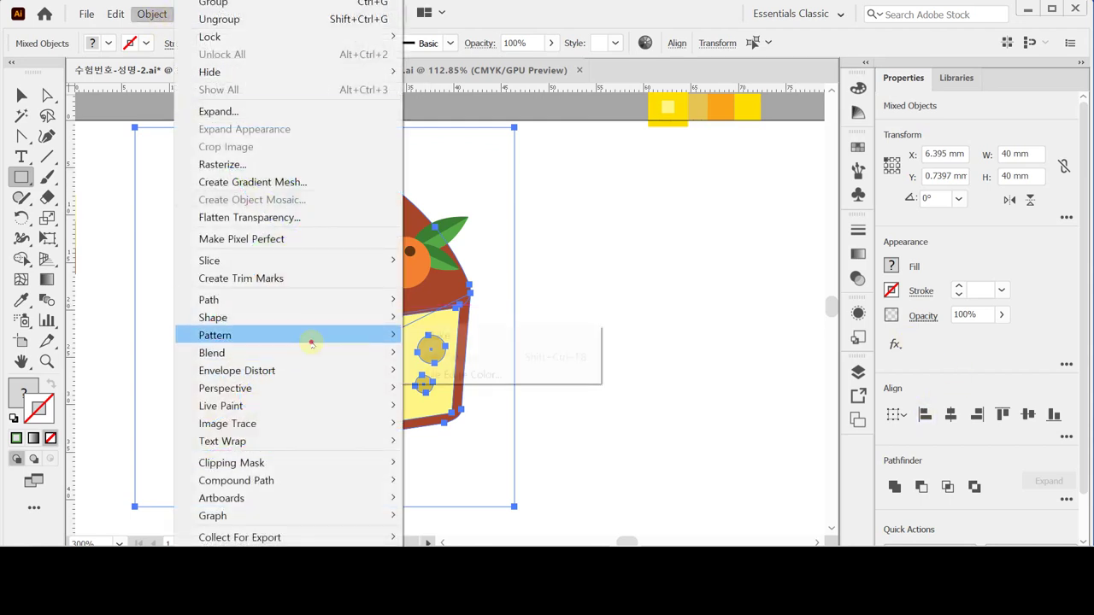
pyautogui.click(539, 334)
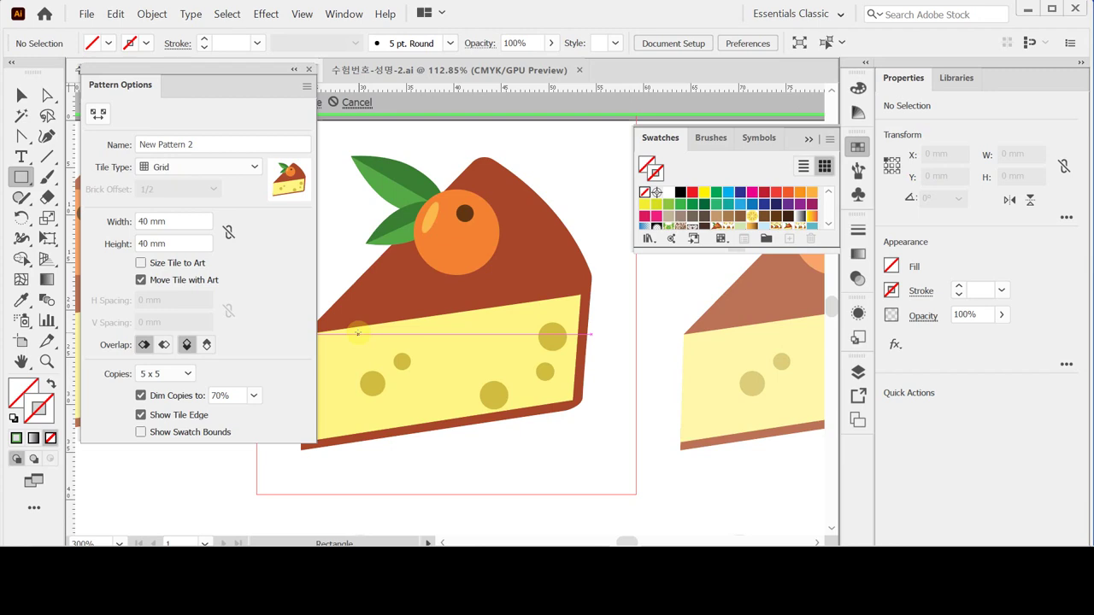
# Name the new pattern 조각 케이크, adding a trailing space to distinguish it from the existing pattern name.
pyautogui.moveTo(198, 69); pyautogui.dragTo(205, 133)
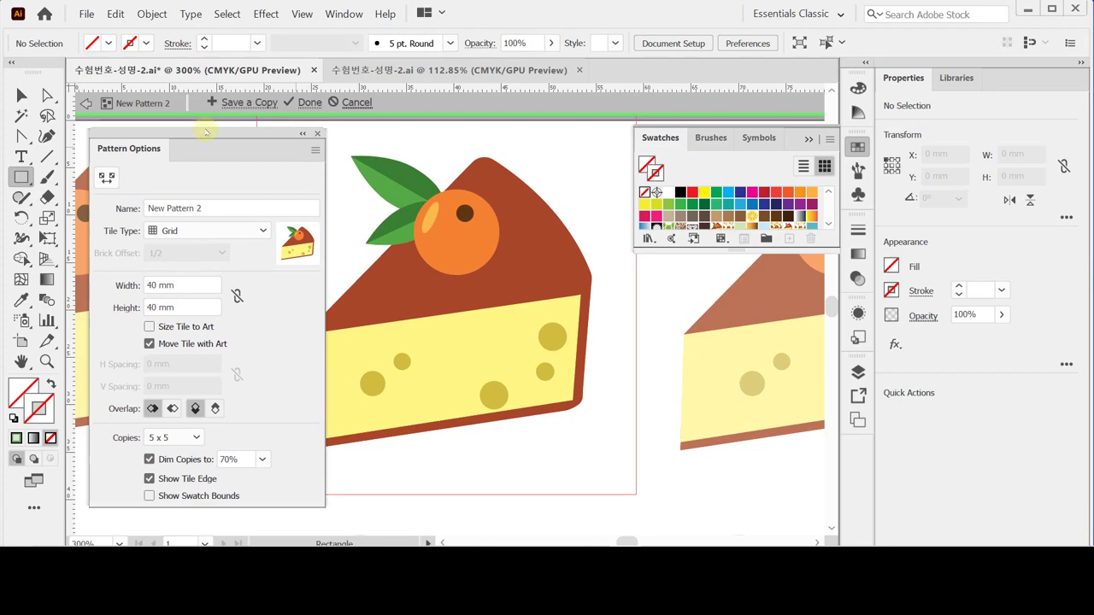
pyautogui.click(215, 208)
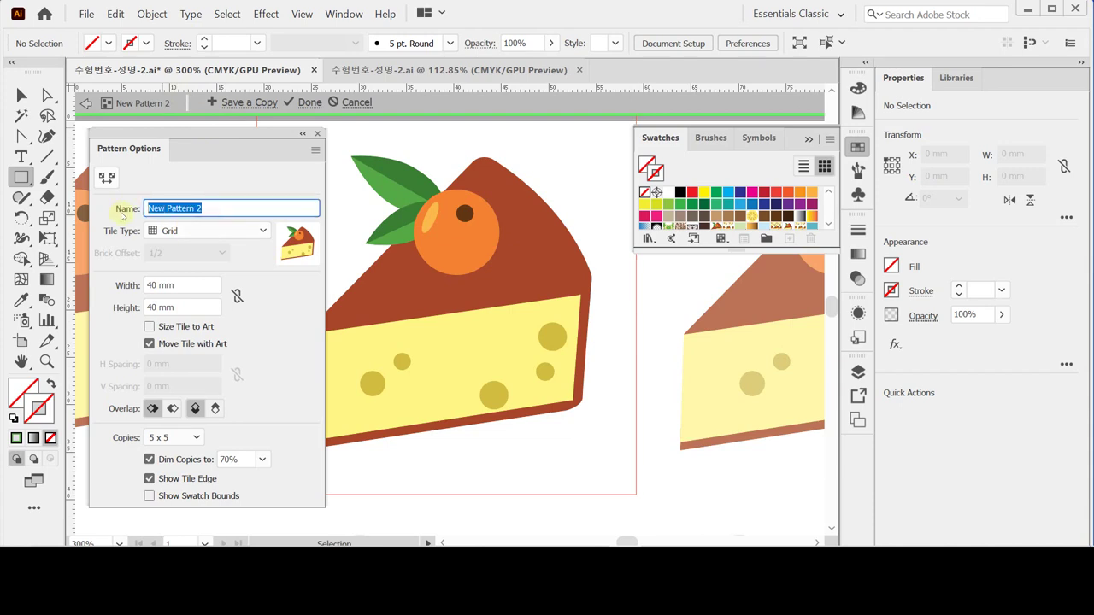
pyautogui.write('조각 ㅔ케이크')
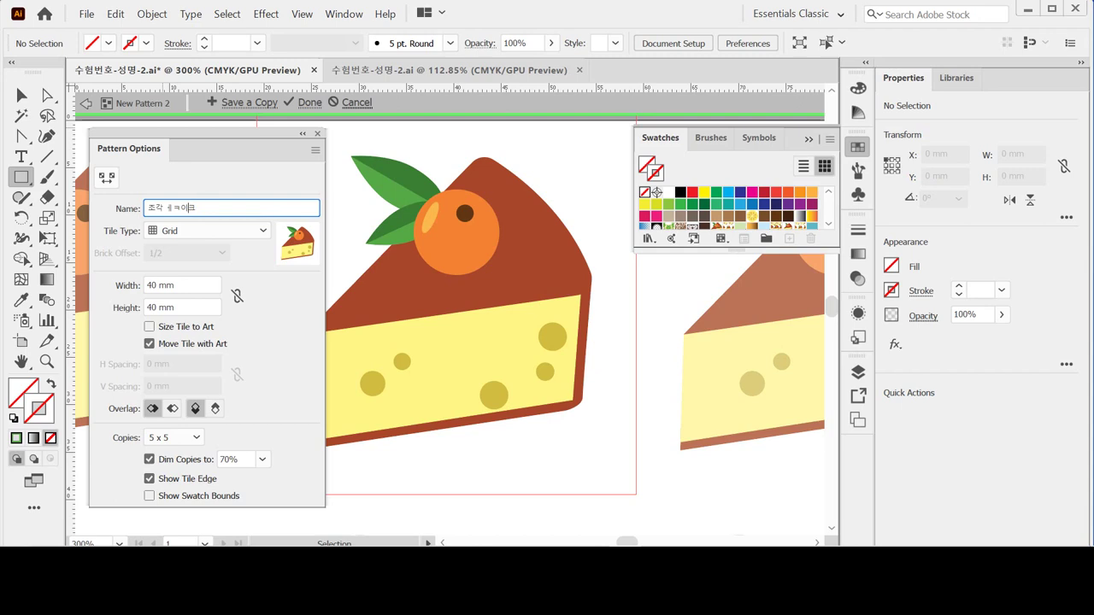
pyautogui.press('BackSpace')
pyautogui.press('BackSpace')
pyautogui.write('케')
pyautogui.click(126, 252)
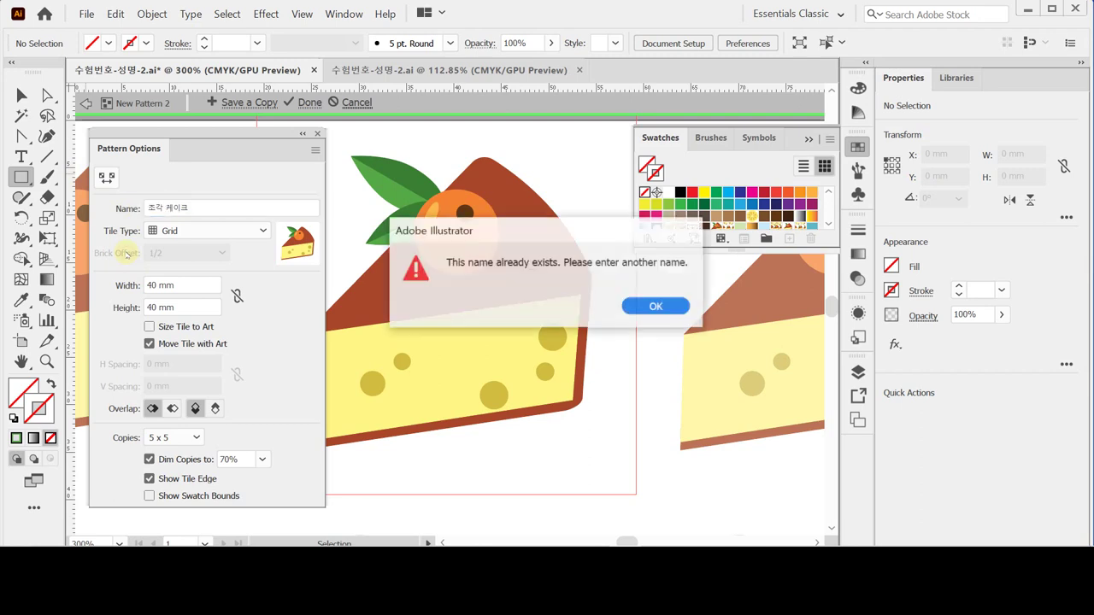
pyautogui.click(649, 306)
pyautogui.click(212, 207)
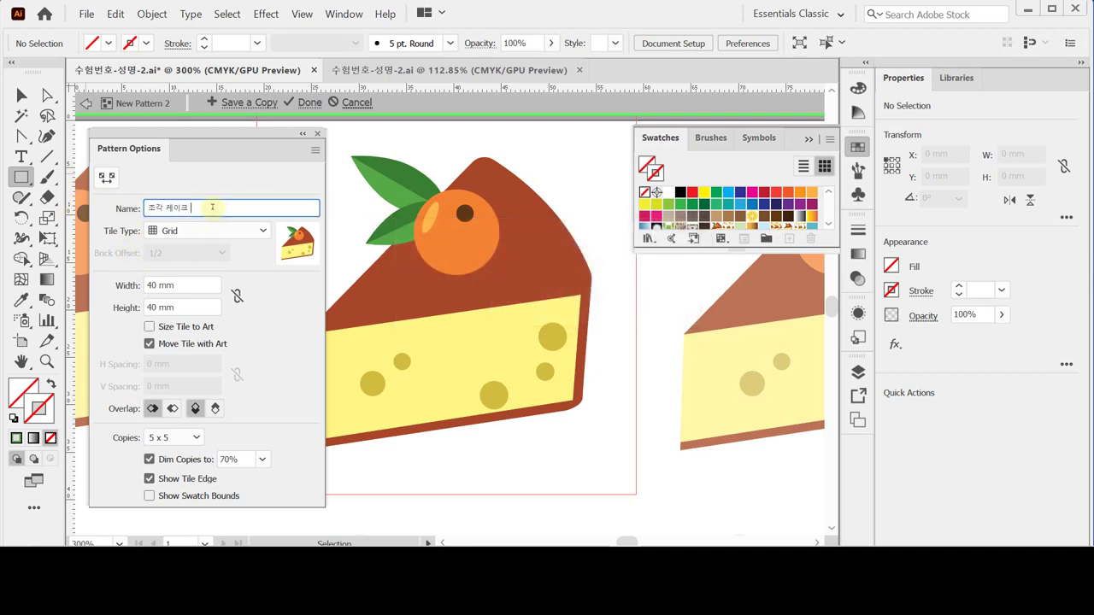
pyautogui.click(179, 256)
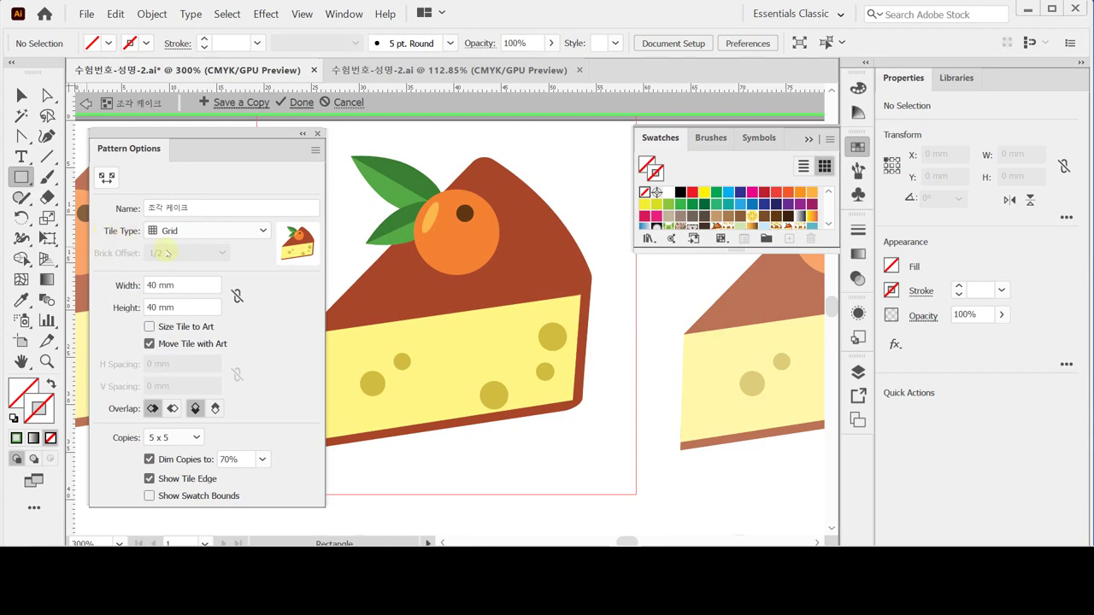
# Set the pattern's tile type to Brick by Row with a 1/2 offset, exit pattern editing, and enlarge the swatches display.
pyautogui.hotkey('ctrl', '-')
pyautogui.hotkey('ctrl', '-')
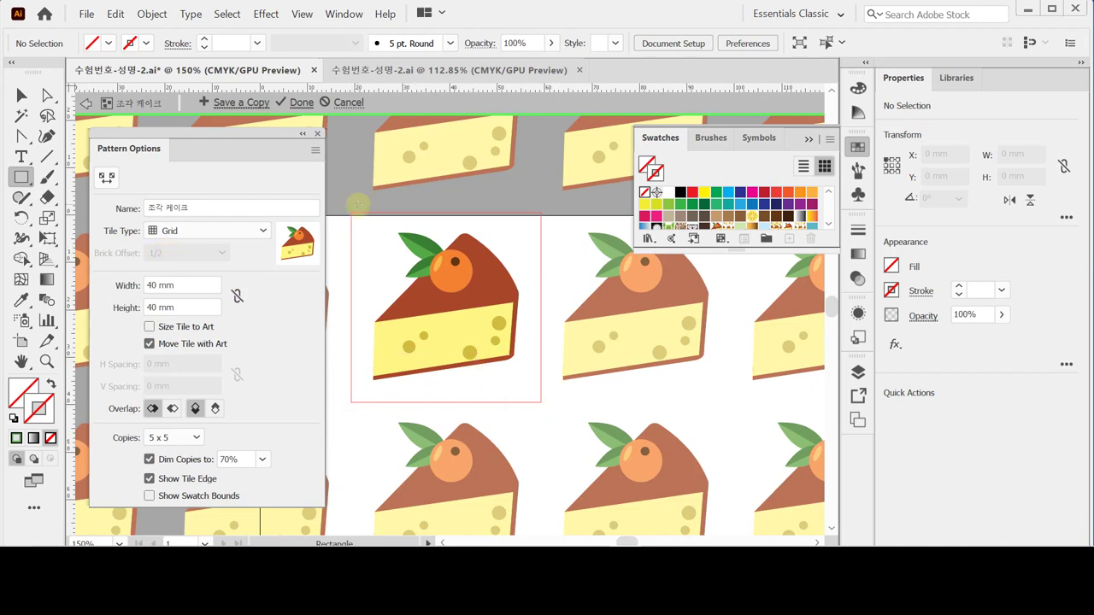
pyautogui.click(458, 294)
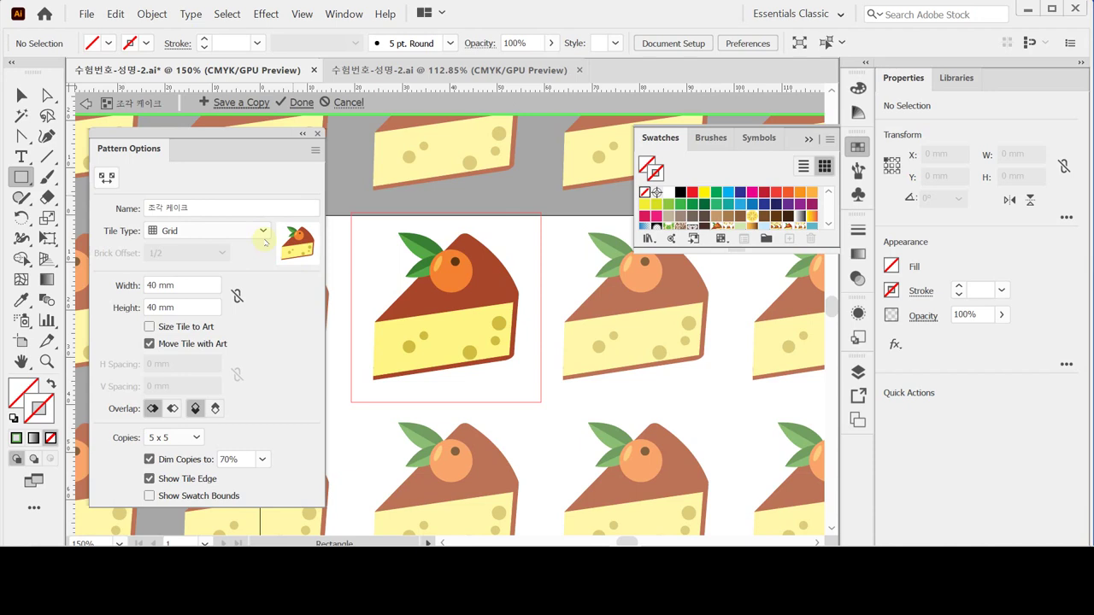
pyautogui.click(265, 232)
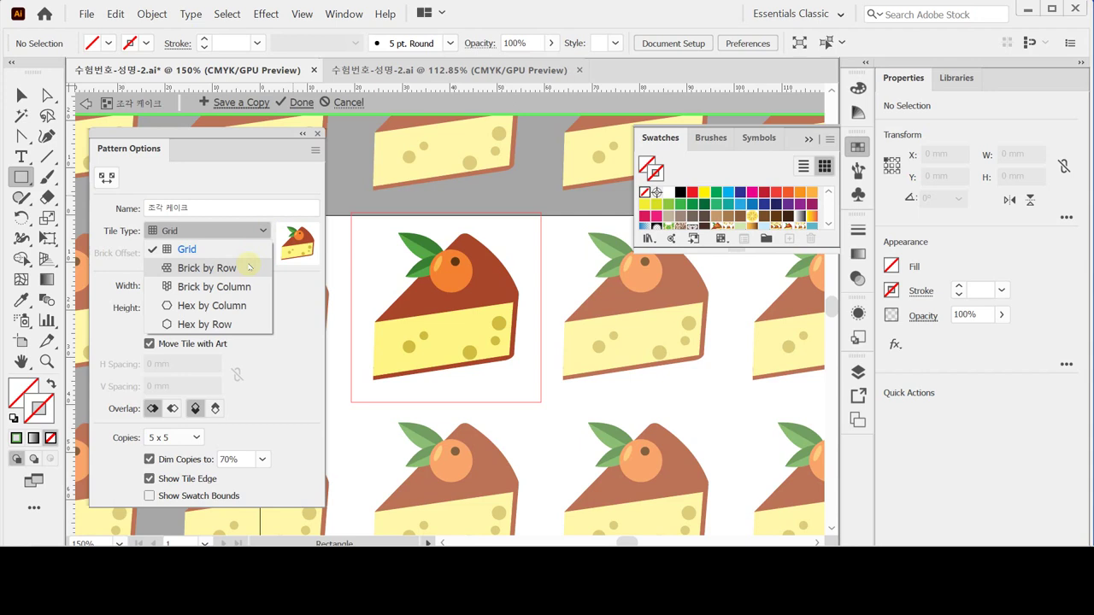
pyautogui.click(249, 268)
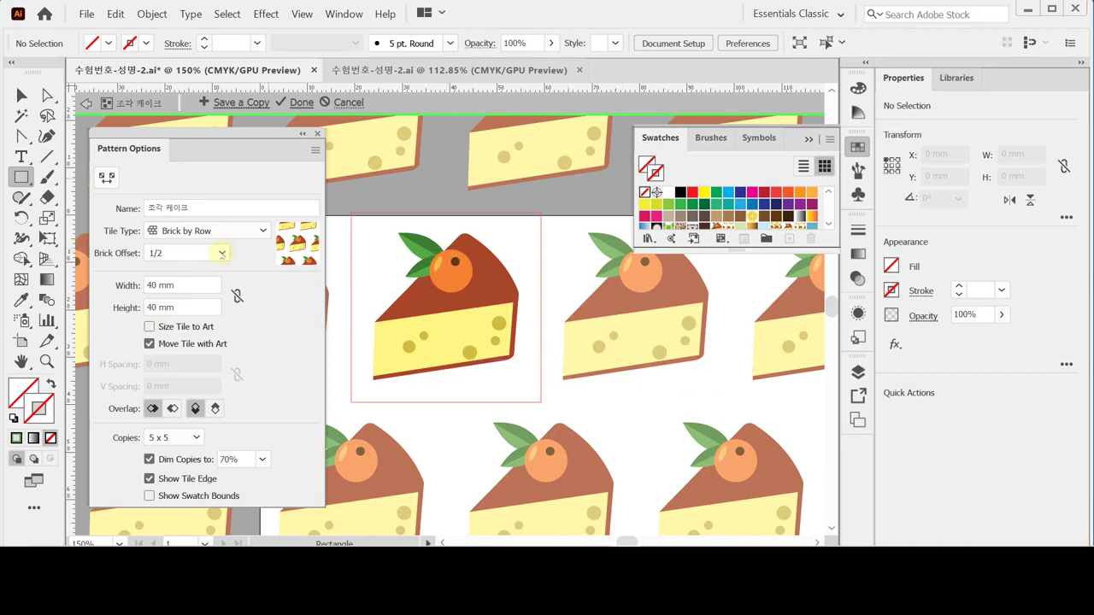
pyautogui.click(221, 254)
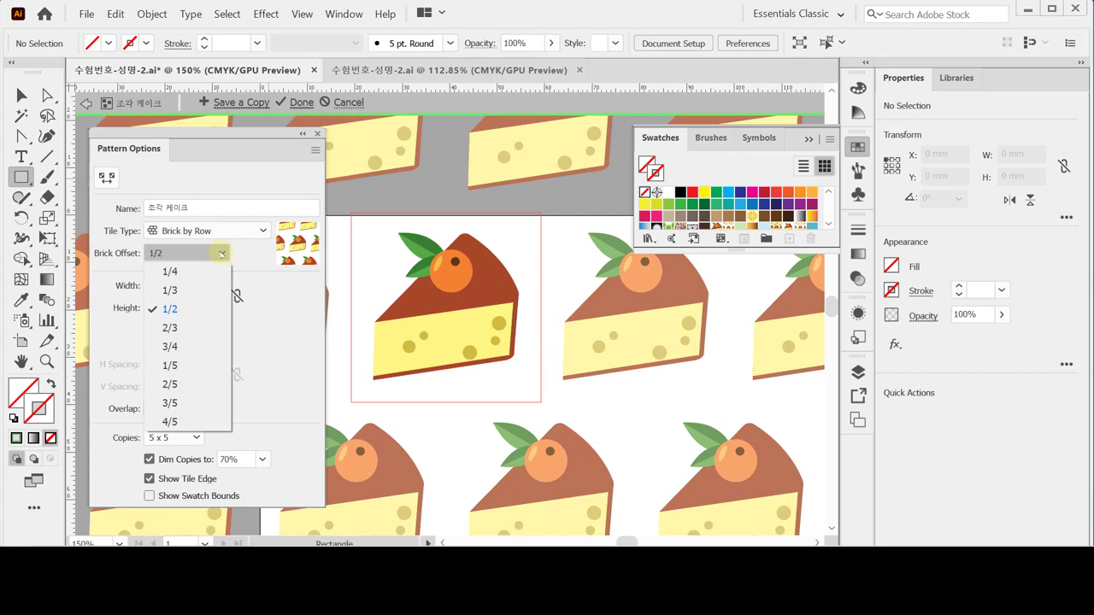
pyautogui.click(221, 254)
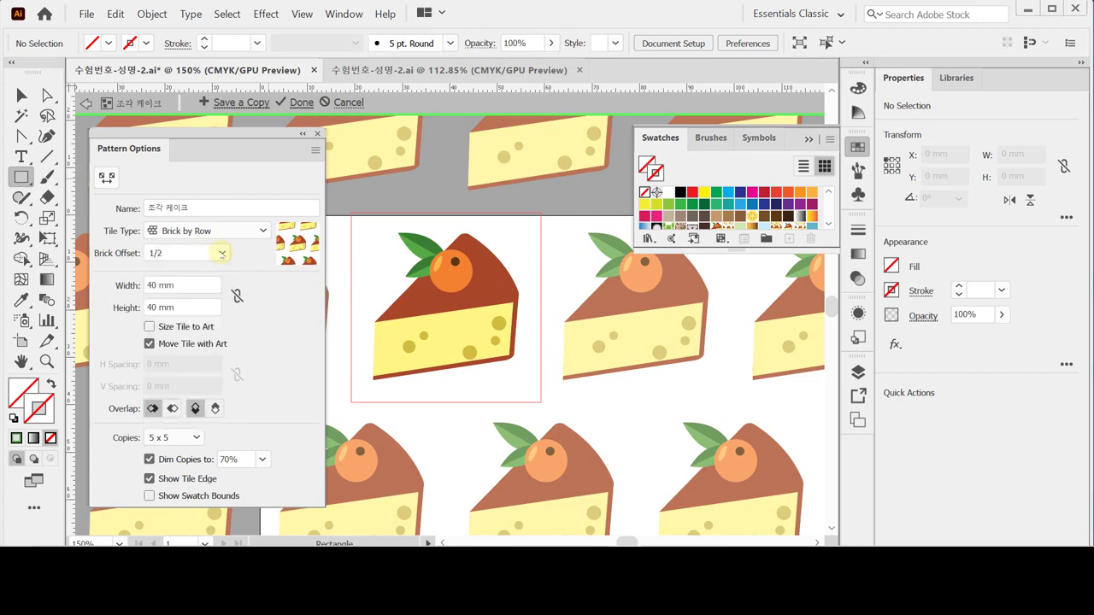
pyautogui.click(221, 254)
pyautogui.click(222, 254)
pyautogui.press('Escape')
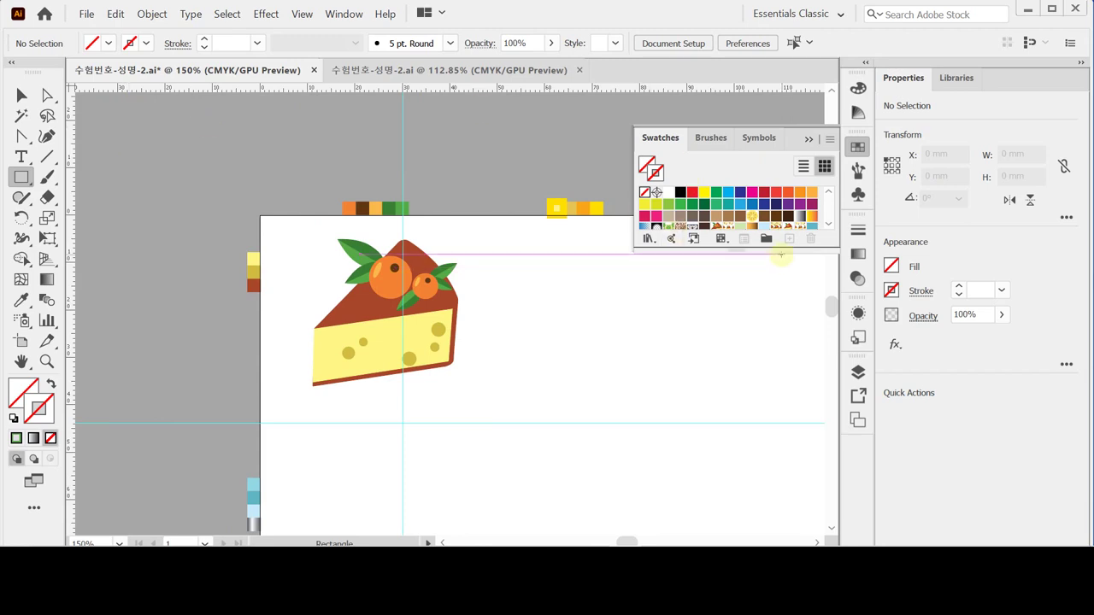
pyautogui.moveTo(778, 250); pyautogui.dragTo(776, 288)
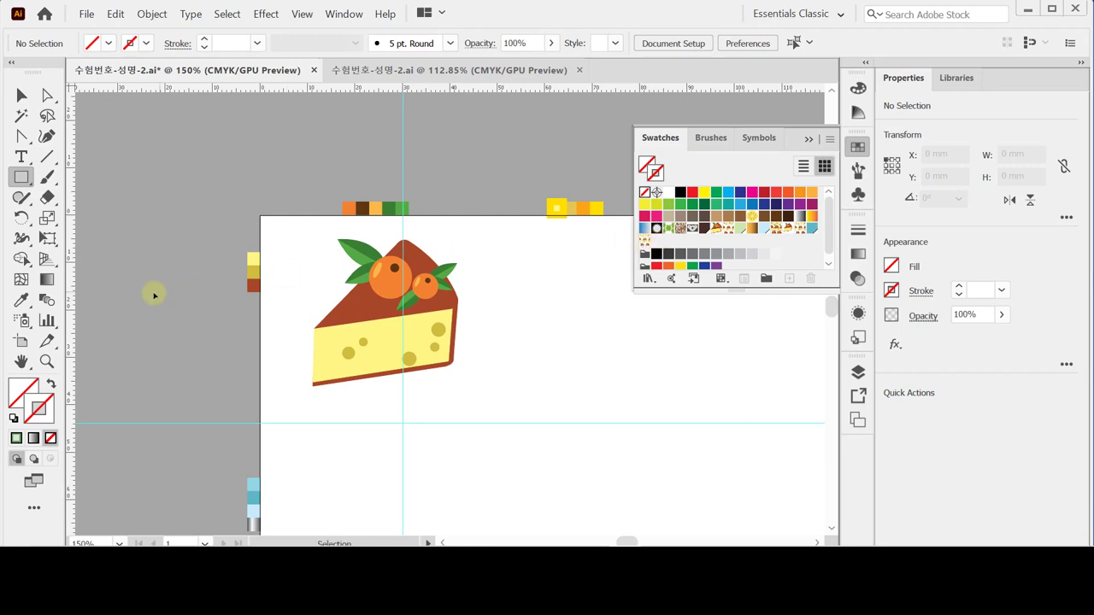
# Check the empty 40 mm square around the cake slice and save the document.
pyautogui.click(325, 457)
pyautogui.click(288, 373)
pyautogui.moveTo(290, 371); pyautogui.dragTo(294, 397)
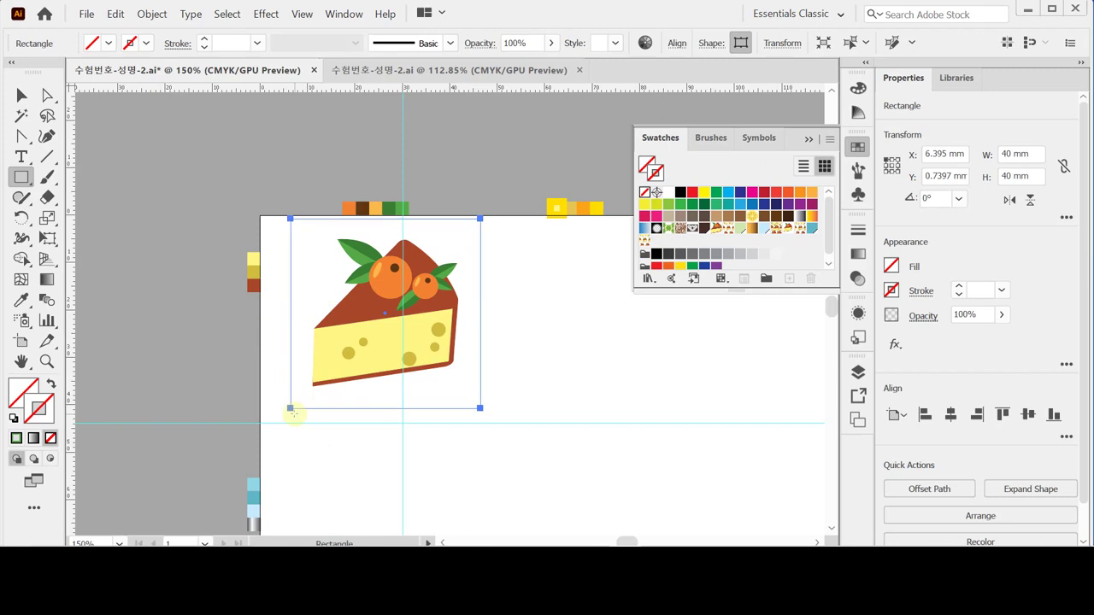
pyautogui.click(294, 414)
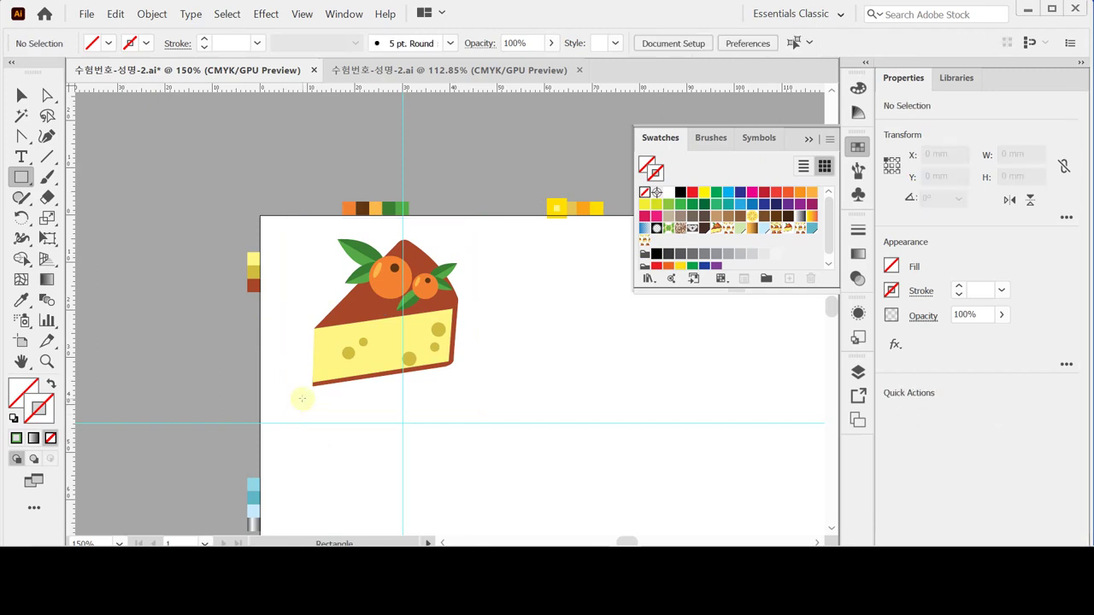
pyautogui.press('ctrl')
pyautogui.hotkey('ctrl', 's')
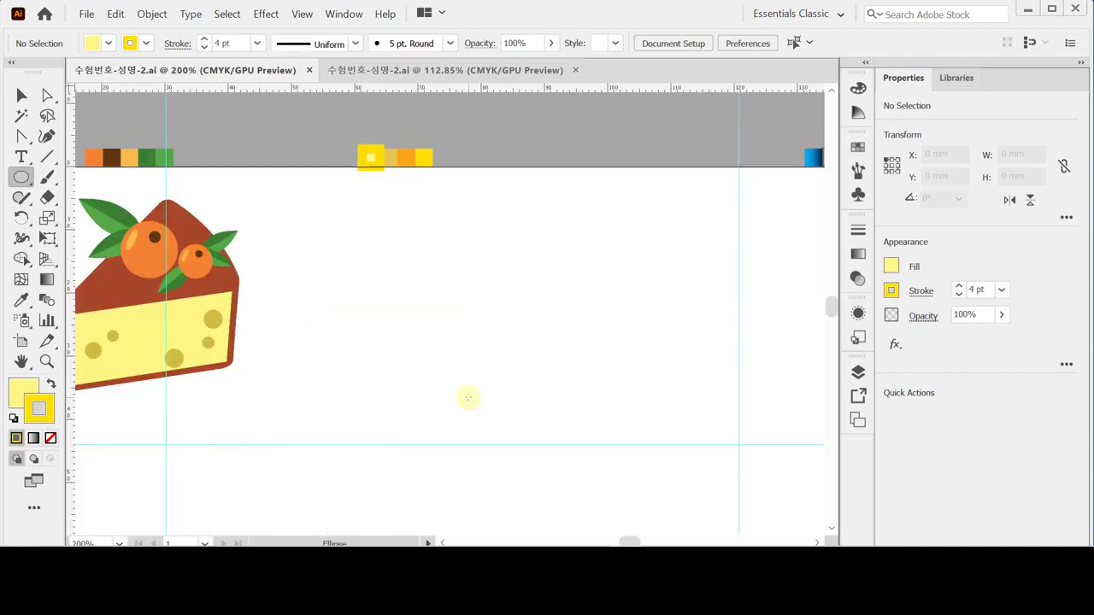
# Create a 28 mm by 28 mm circle beside the cake slice and move it up to a Y position of about 6.85 mm.
pyautogui.click(332, 262)
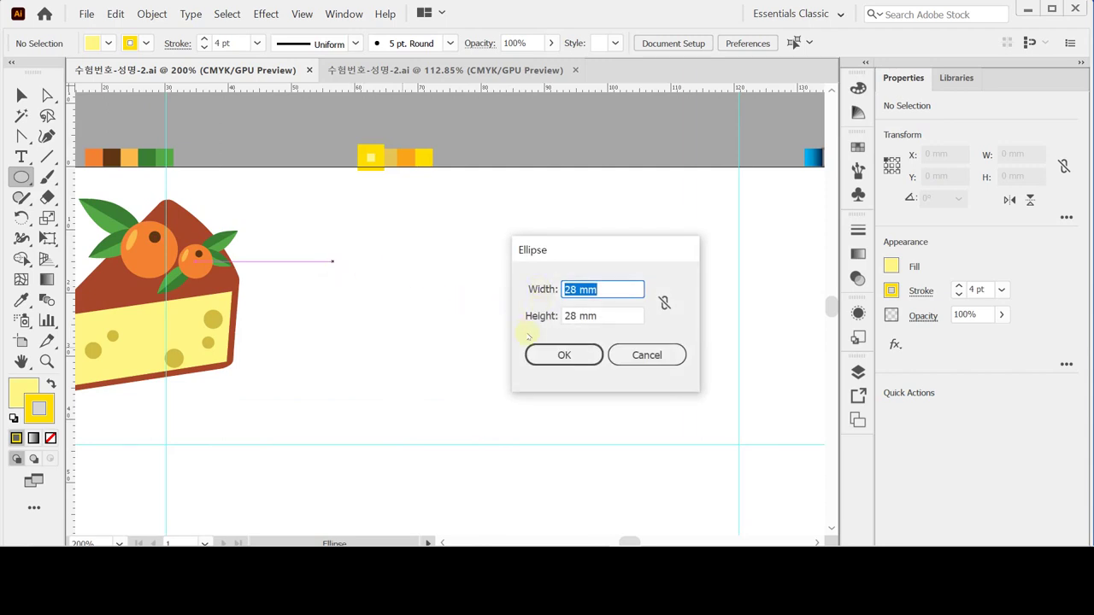
pyautogui.press('Tab')
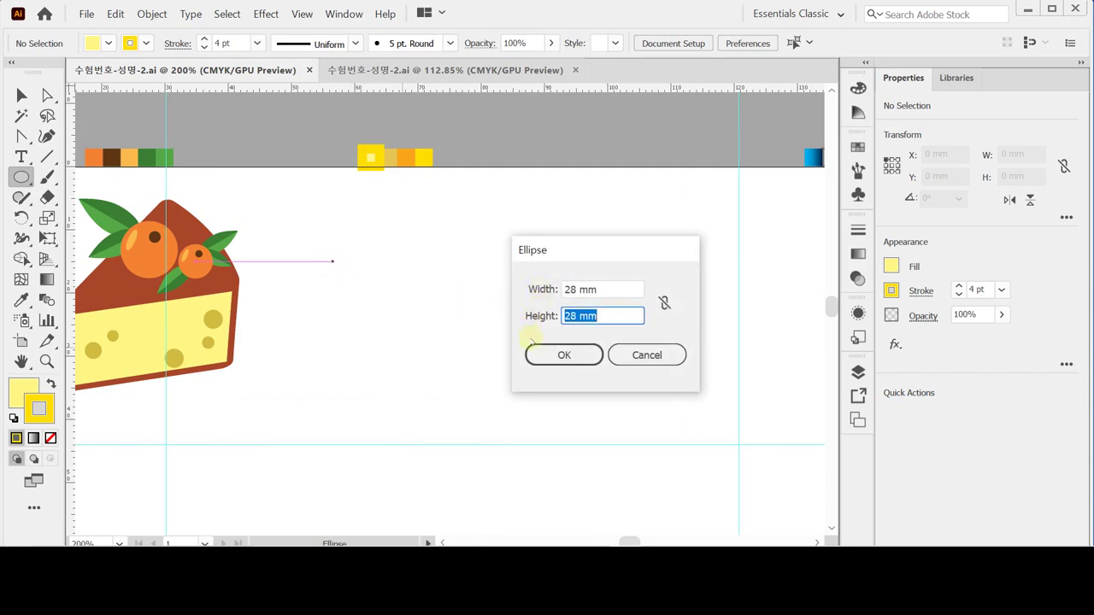
pyautogui.click(549, 354)
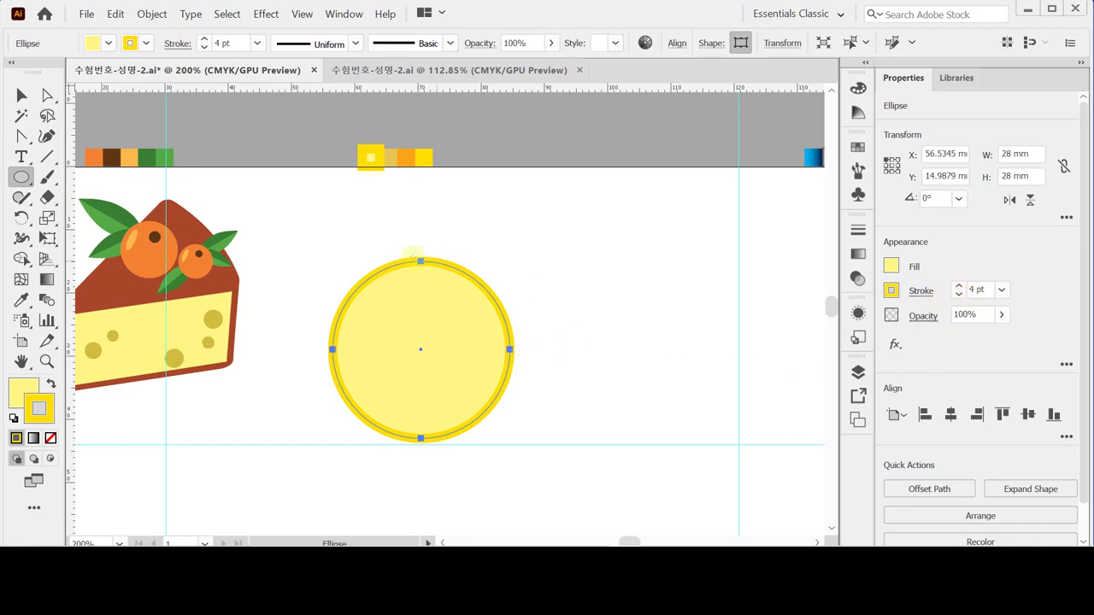
pyautogui.moveTo(441, 337); pyautogui.dragTo(434, 287)
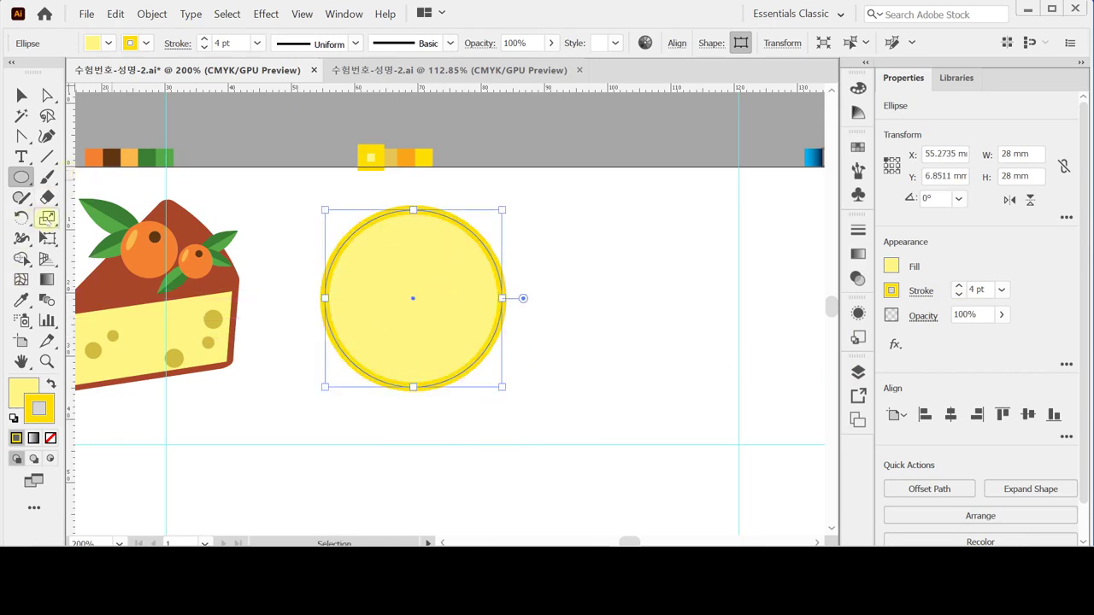
# Make a concentric copy of the circle scaled uniformly to 80%.
pyautogui.doubleClick(47, 218)
pyautogui.write('80')
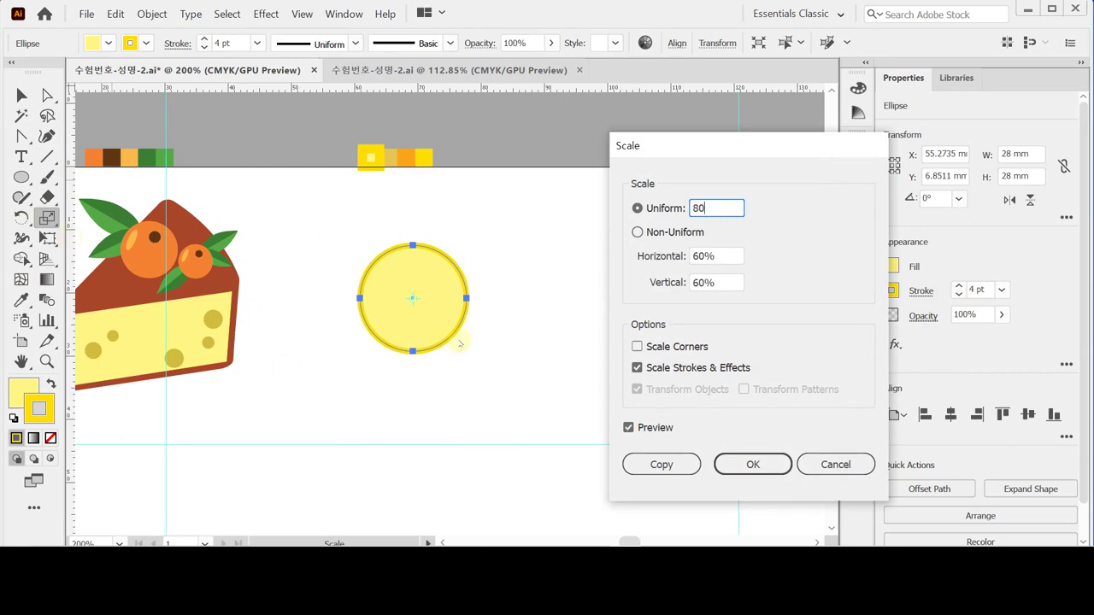
pyautogui.click(646, 467)
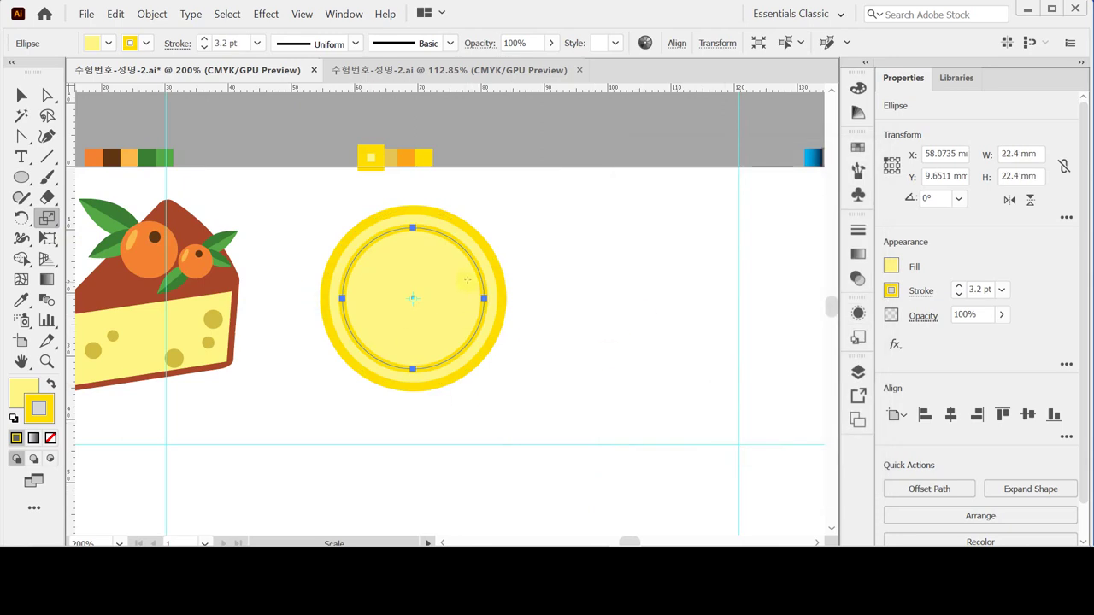
# Fill the inner circle with the dark yellow palette colour C10 M20 Y80 K0, with no stroke, using the Eyedropper.
pyautogui.press('i')
pyautogui.click(390, 158)
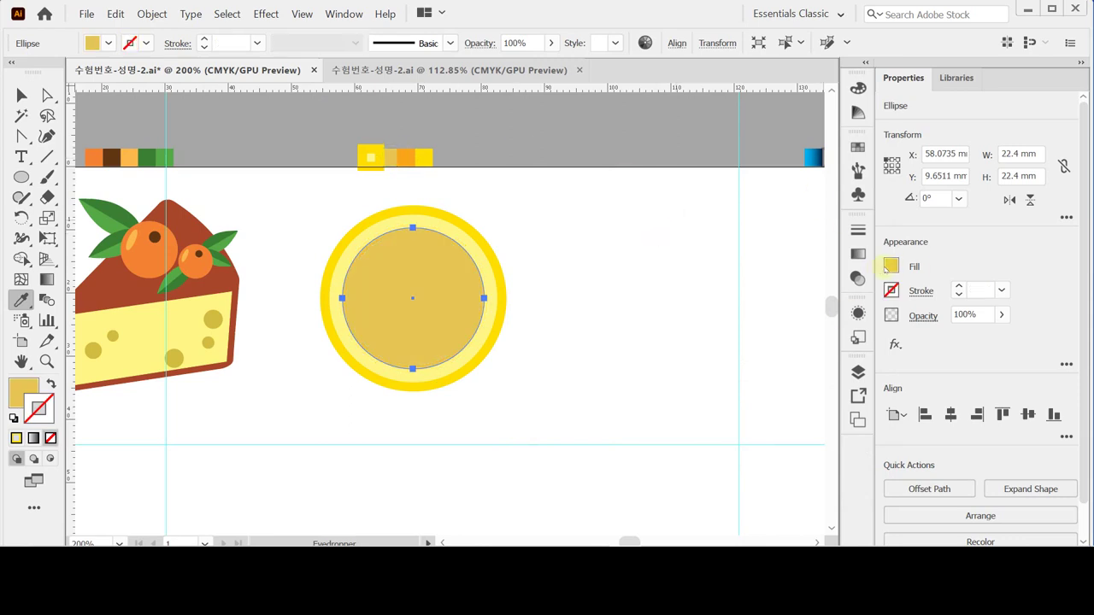
pyautogui.click(891, 266)
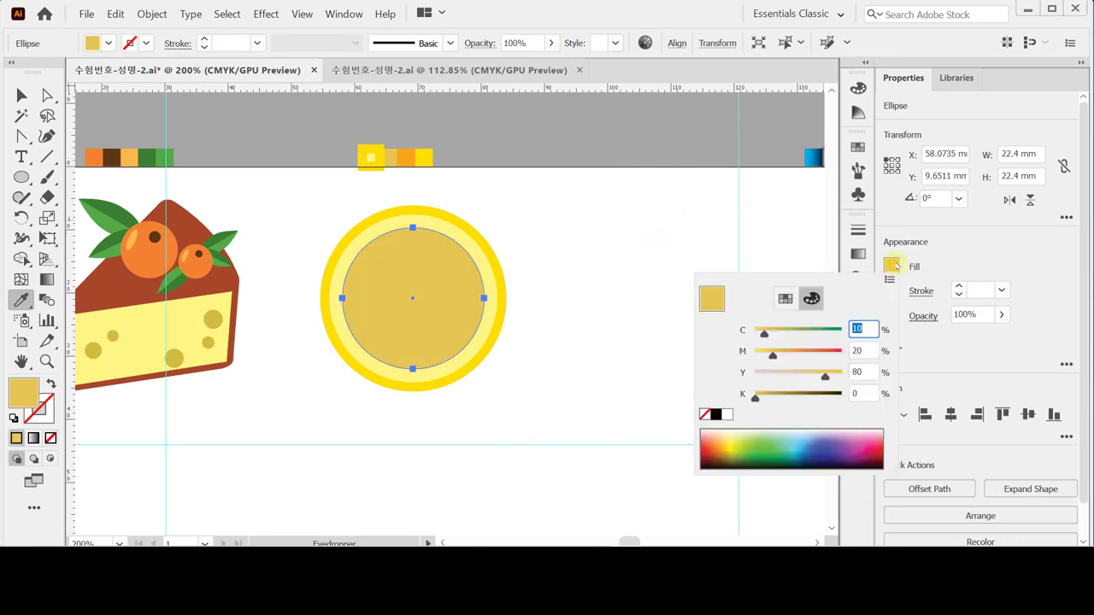
pyautogui.press('Escape')
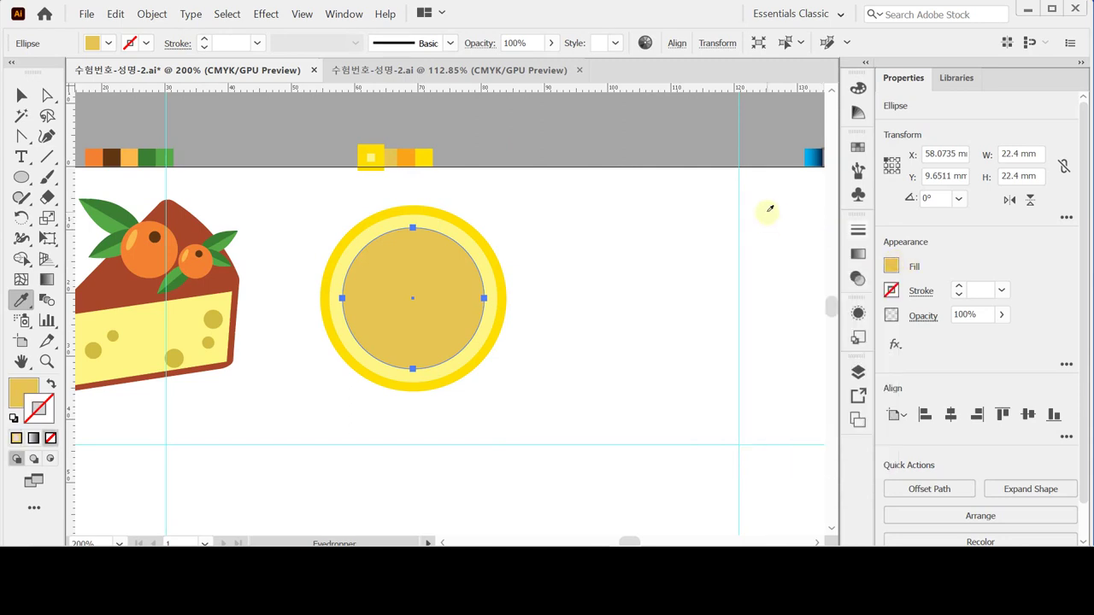
pyautogui.keyDown('ctrl'); pyautogui.click(542, 250); pyautogui.keyUp('ctrl')
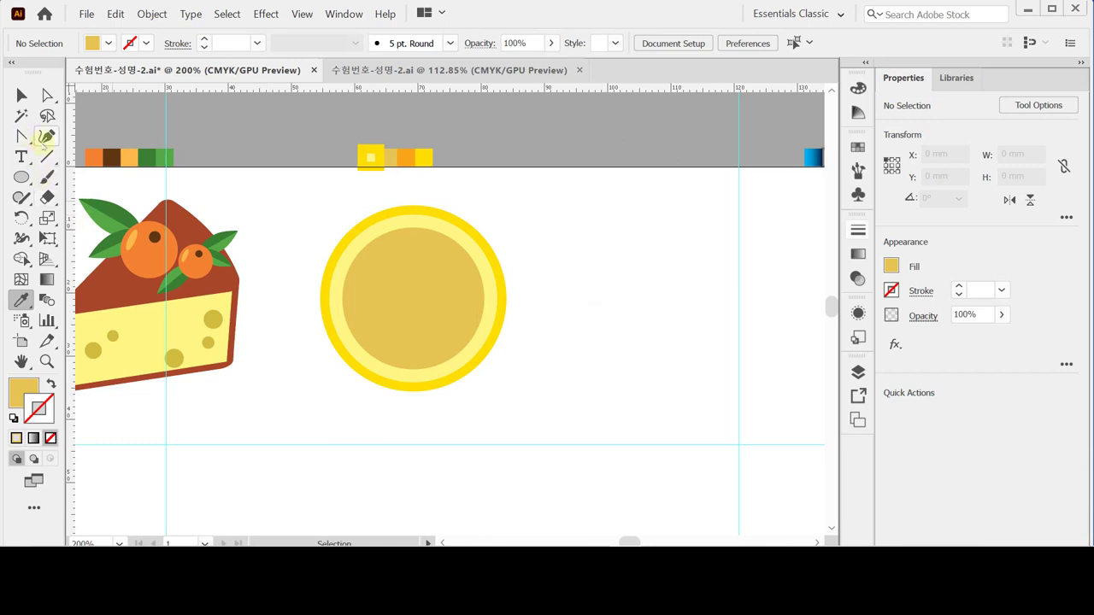
# Draw a vertical straight line about 38.55 mm long through the middle of both circles.
pyautogui.click(47, 157)
pyautogui.moveTo(410, 184); pyautogui.dragTo(400, 428)
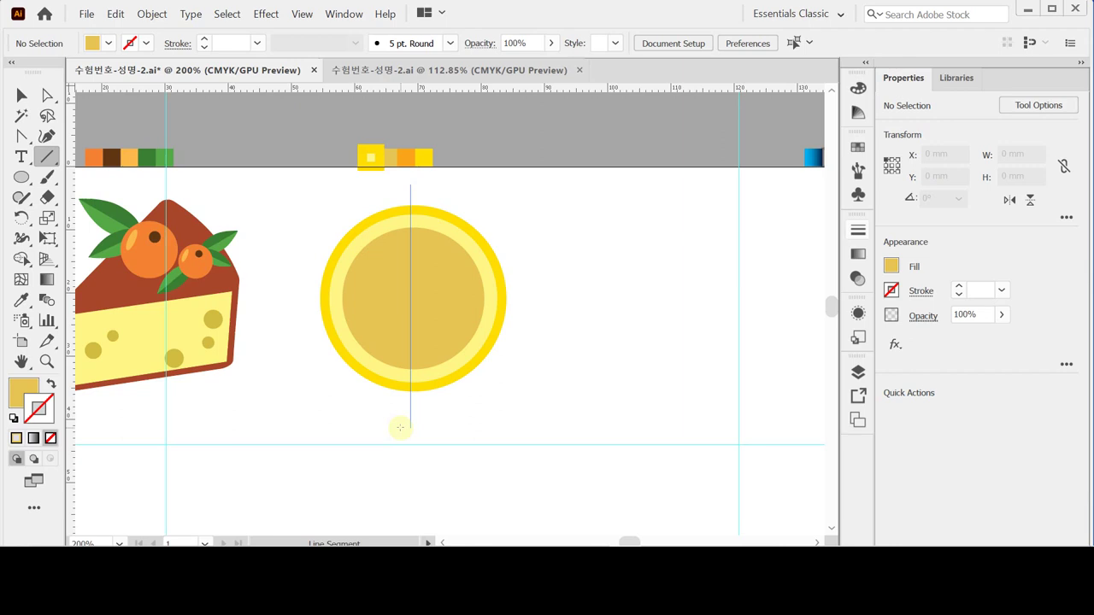
pyautogui.moveTo(400, 427); pyautogui.dragTo(399, 428)
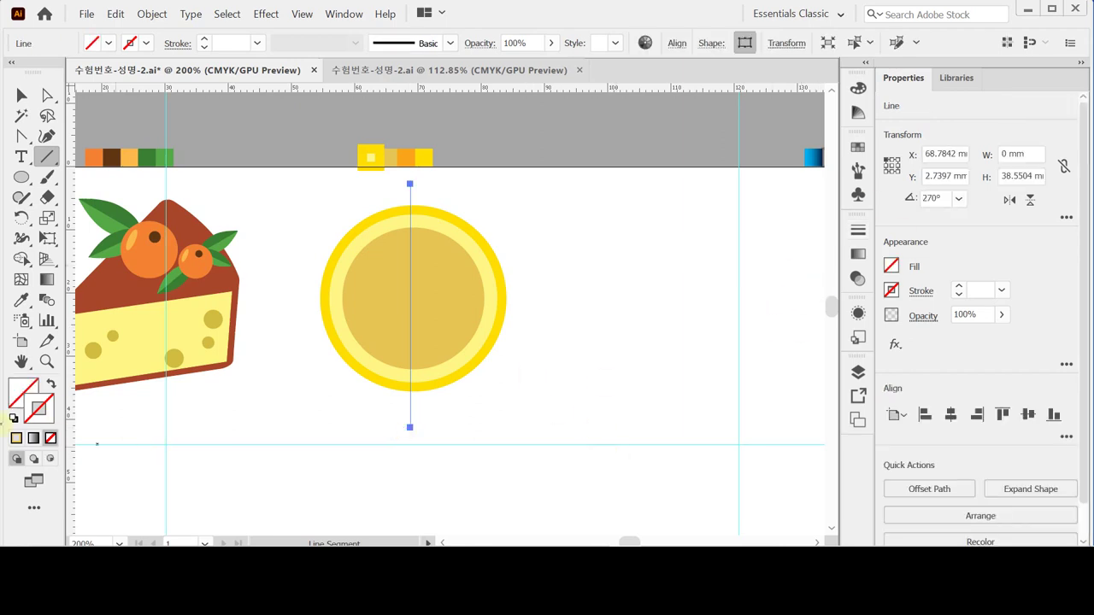
# Give the vertical line no fill and a black 5 pt stroke.
pyautogui.click(13, 418)
pyautogui.click(33, 437)
pyautogui.click(50, 438)
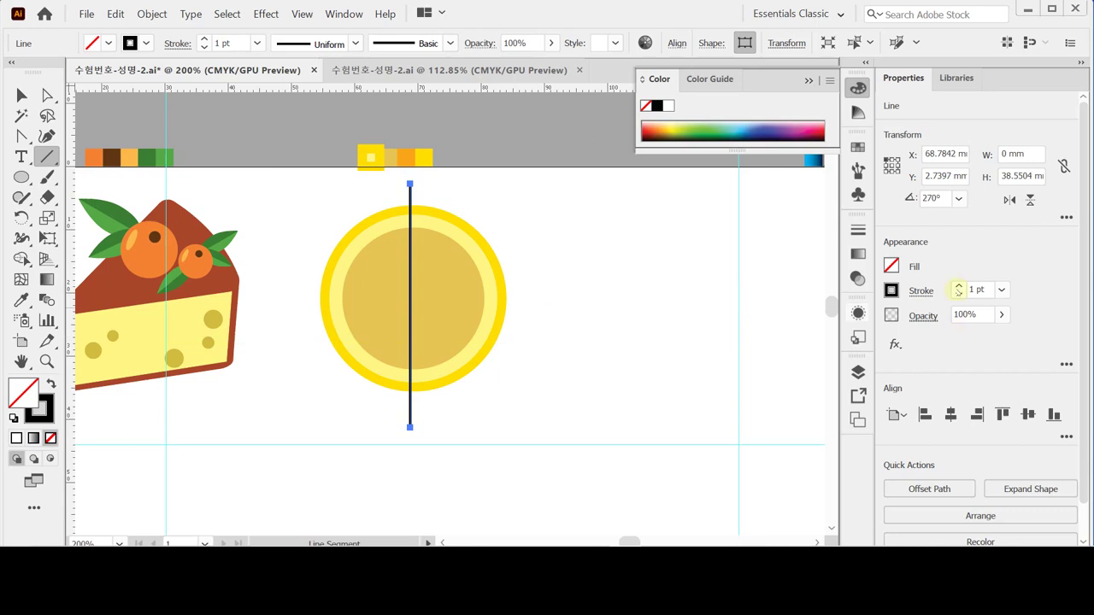
pyautogui.click(958, 286)
pyautogui.click(958, 287)
pyautogui.click(958, 287)
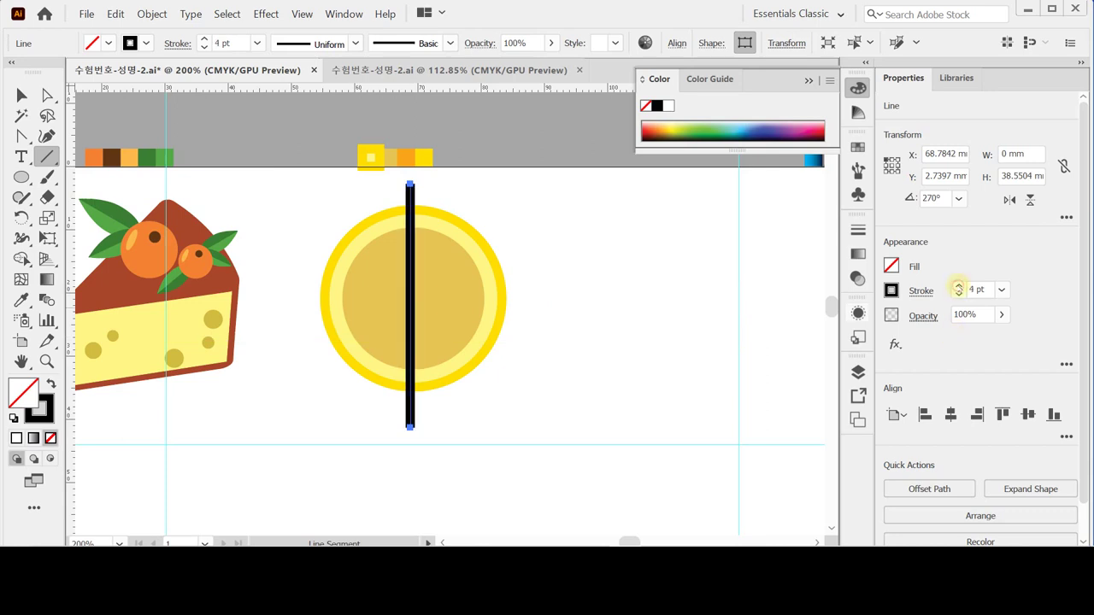
pyautogui.click(958, 287)
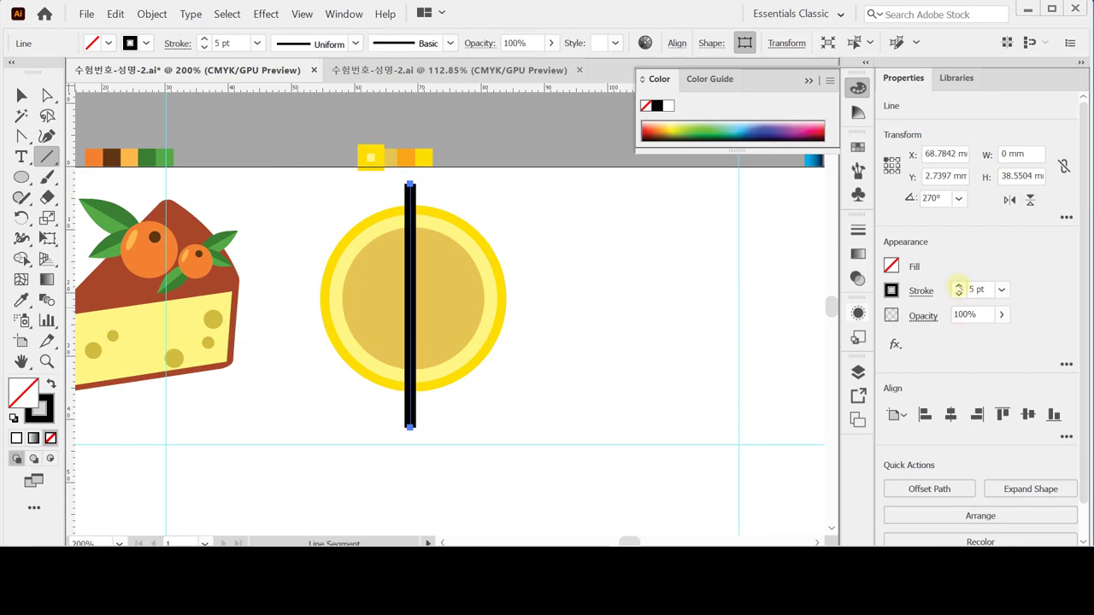
# Align the line and both circles to each other's horizontal and vertical centers.
pyautogui.moveTo(307, 228); pyautogui.dragTo(505, 354)
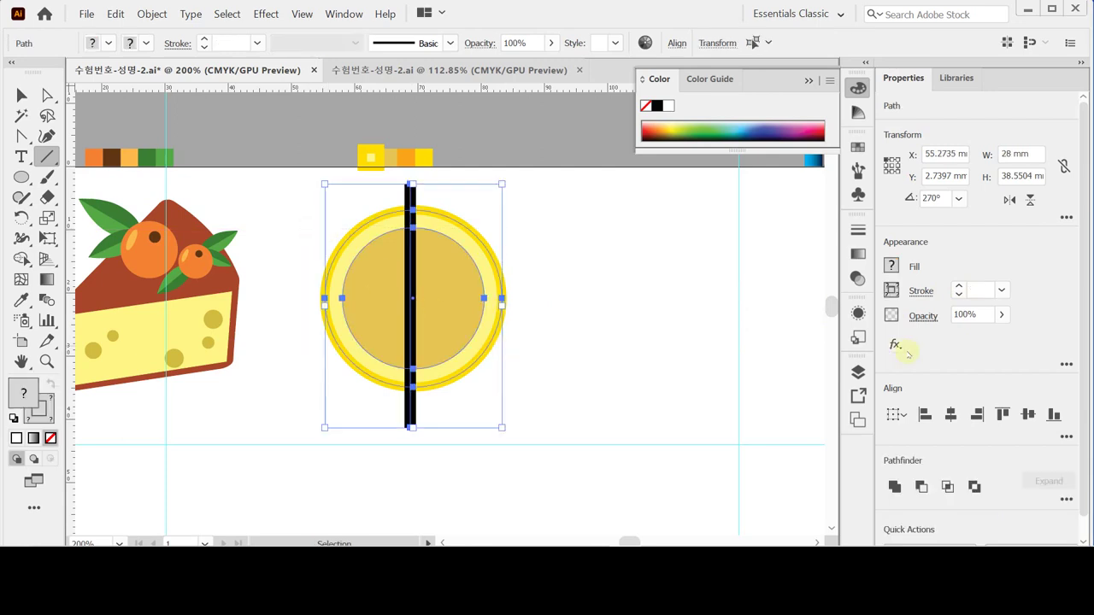
pyautogui.click(955, 417)
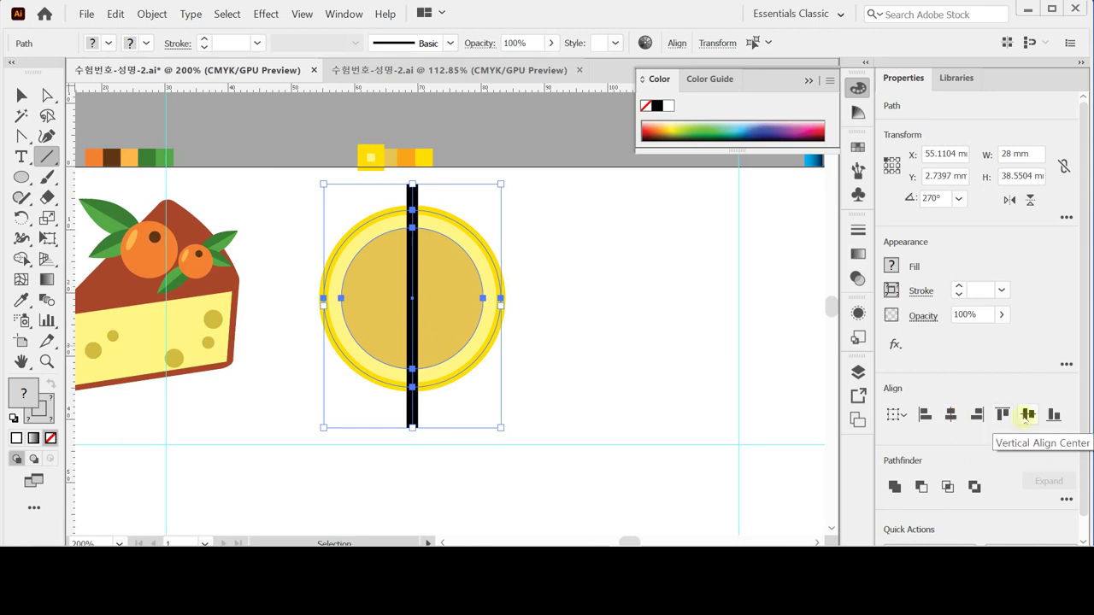
pyautogui.click(1027, 416)
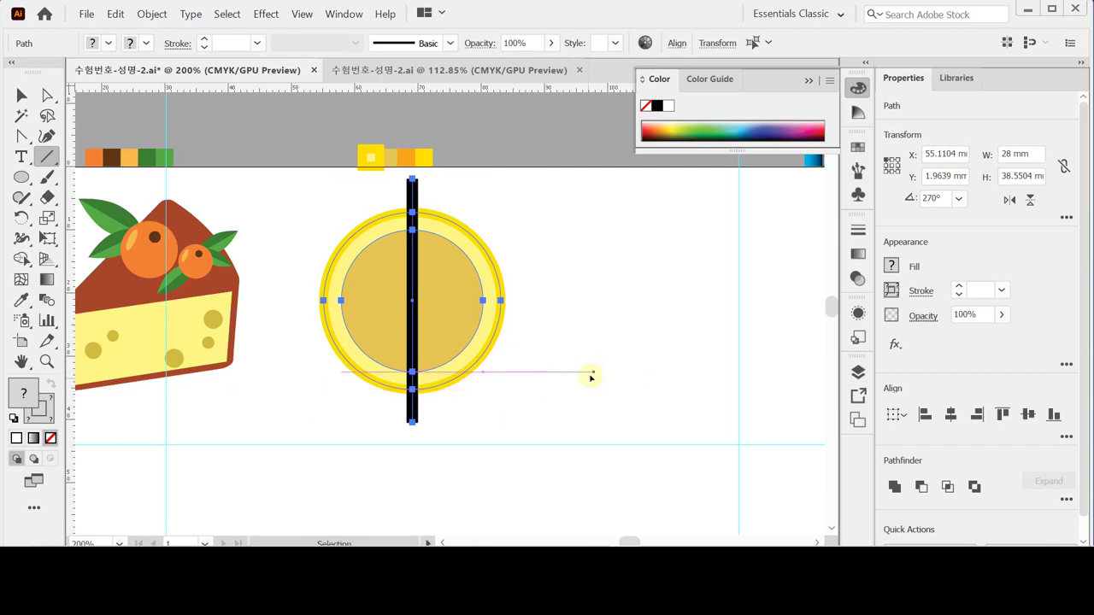
pyautogui.keyDown('ctrl'); pyautogui.click(523, 231); pyautogui.keyUp('ctrl')
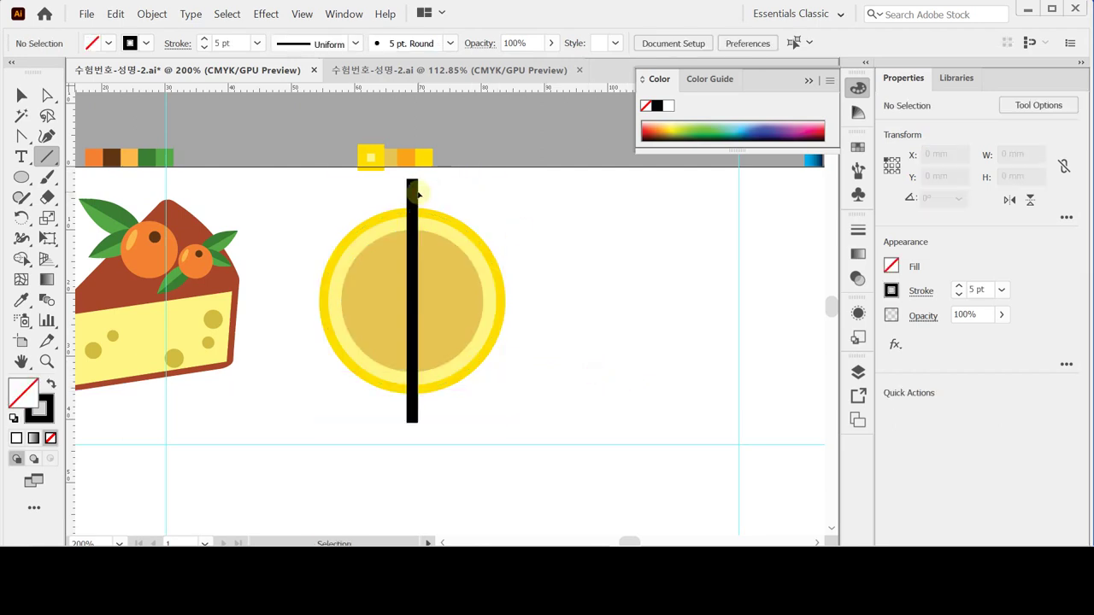
# Make a copy of the line rotated 45° about its center and repeat the transformation twice to form eight spokes.
pyautogui.keyDown('ctrl'); pyautogui.click(412, 190); pyautogui.keyUp('ctrl')
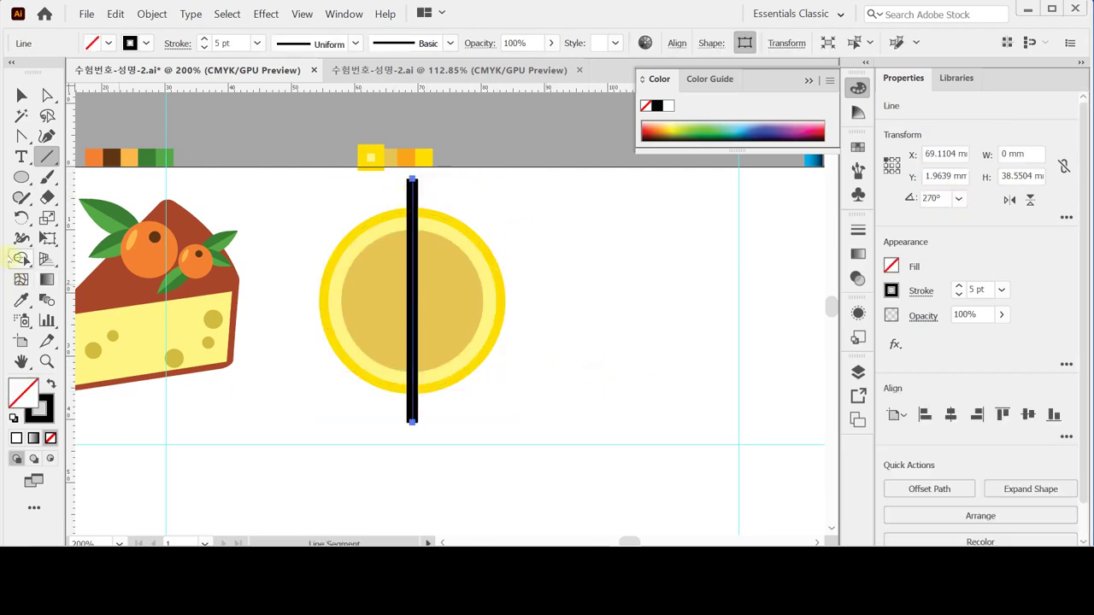
pyautogui.doubleClick(21, 218)
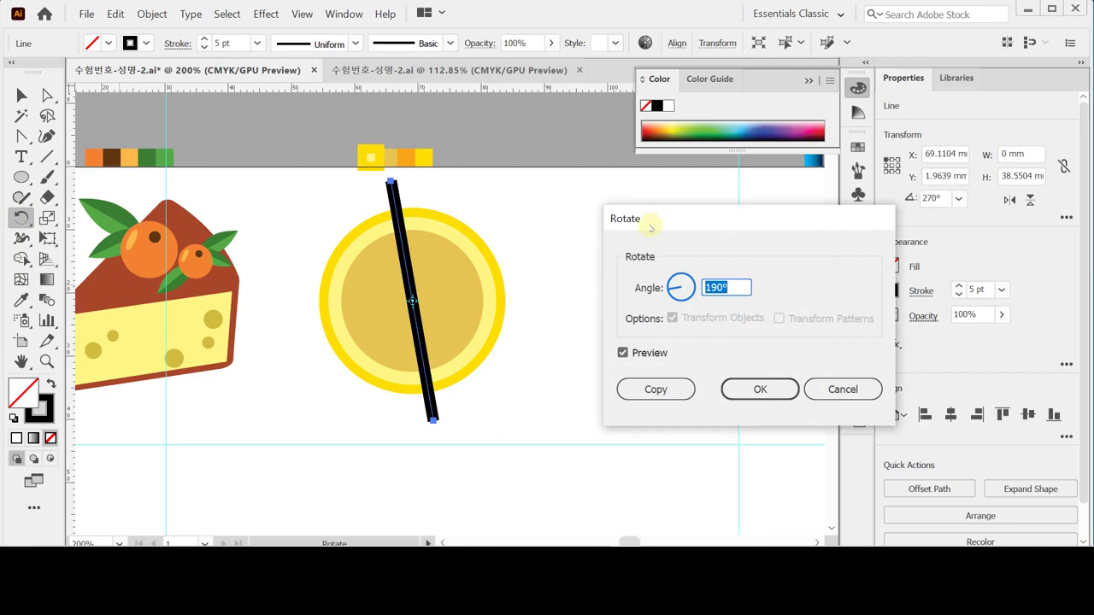
pyautogui.write('36')
pyautogui.press('BackSpace')
pyautogui.press('BackSpace')
pyautogui.write('45')
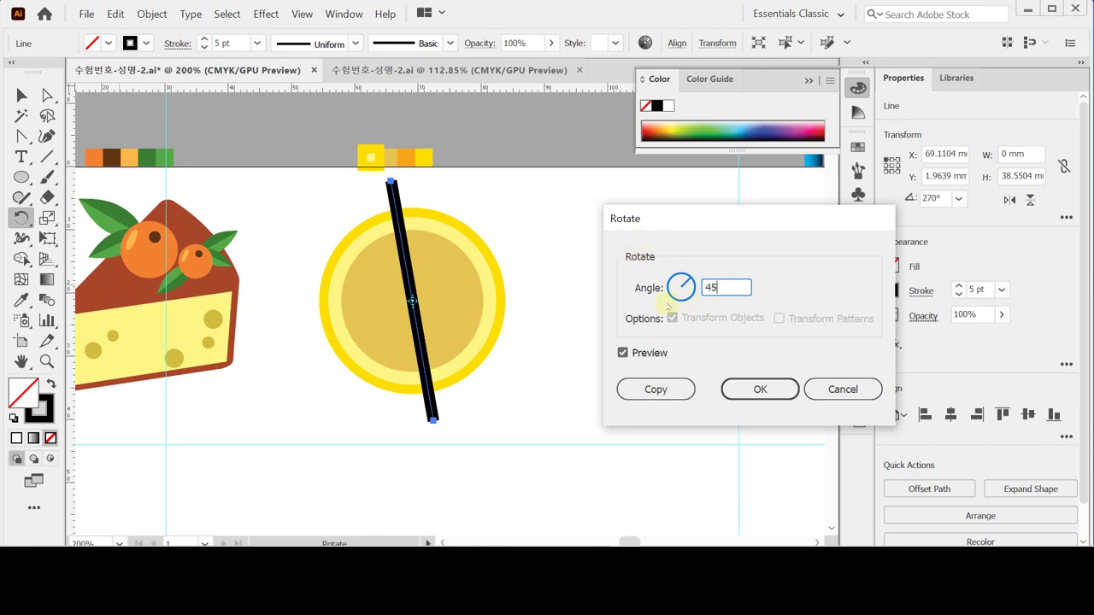
pyautogui.click(656, 391)
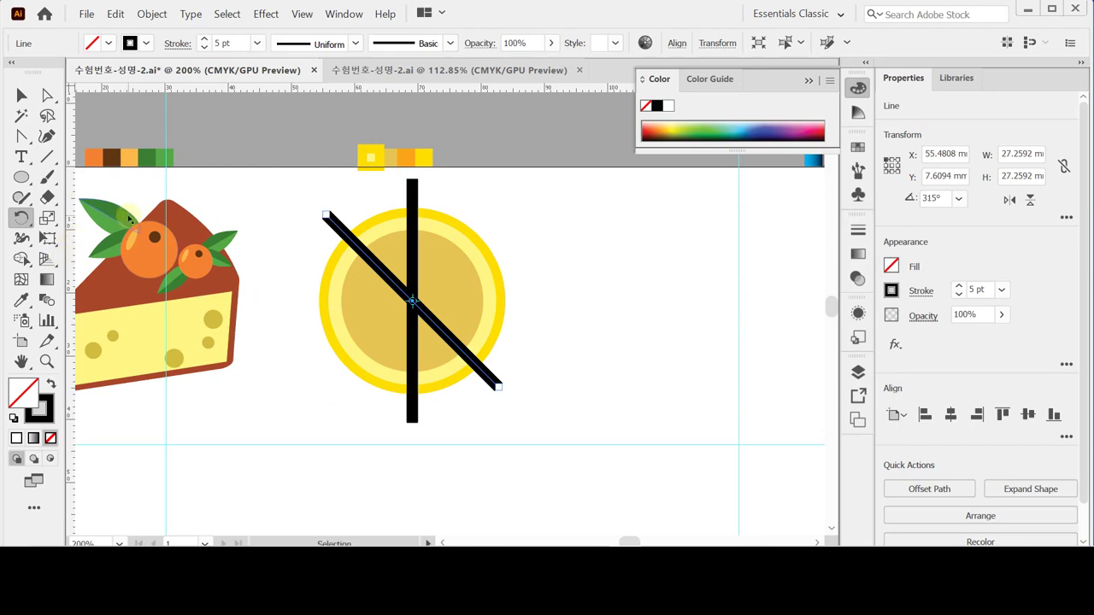
pyautogui.hotkey('ctrl', 'd')
pyautogui.hotkey('ctrl', 'd')
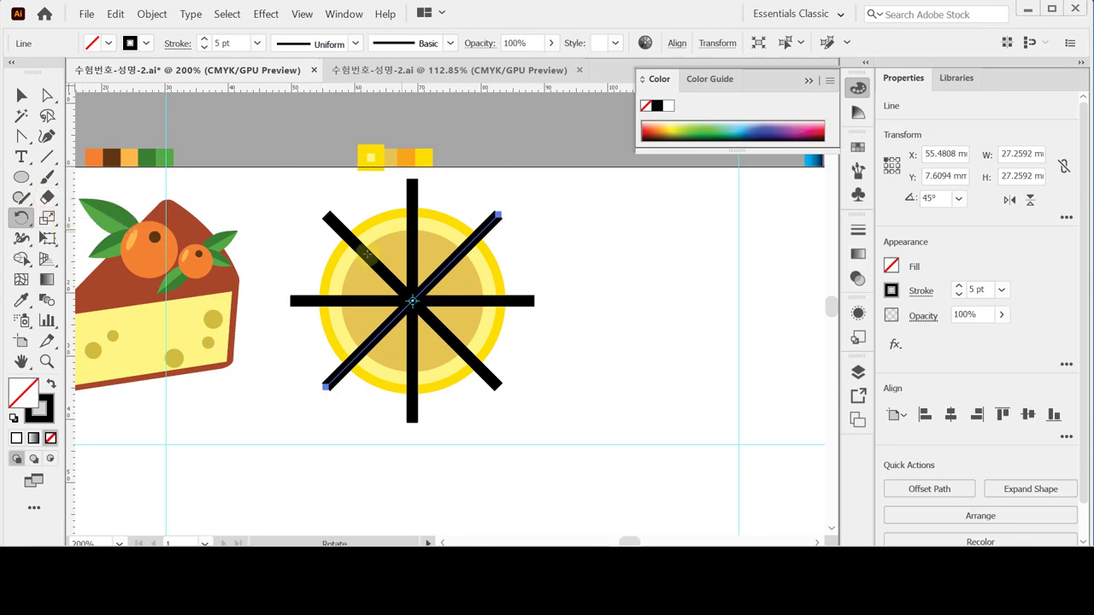
# Select all four crossing lines over the citrus circles and convert their strokes into outlined shapes.
pyautogui.keyDown('shift'); pyautogui.click(295, 301); pyautogui.keyUp('shift')
pyautogui.keyDown('shift'); pyautogui.click(337, 225); pyautogui.keyUp('shift')
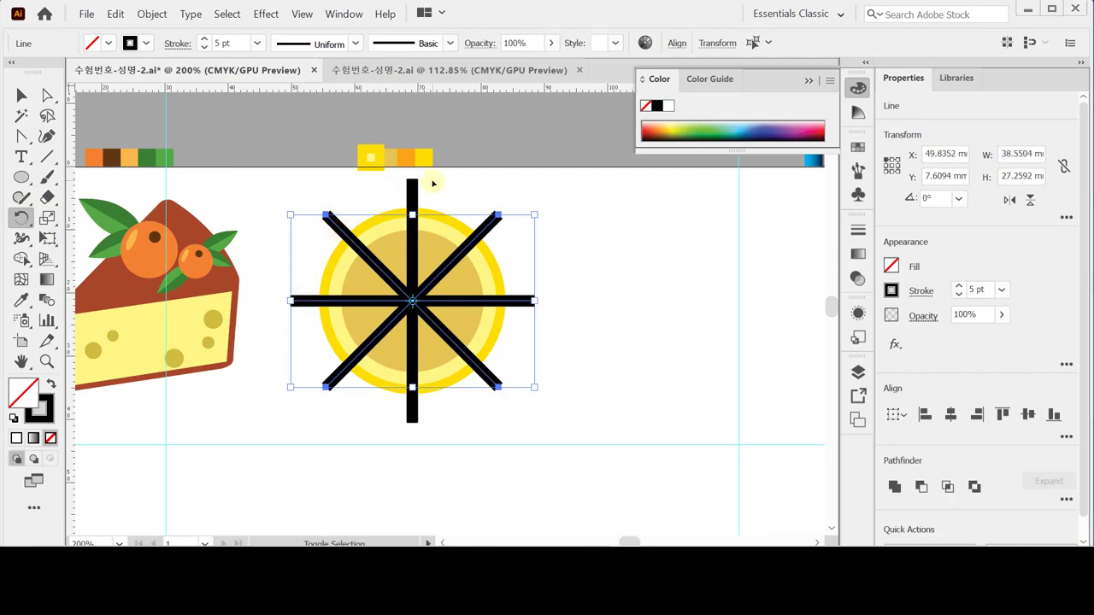
pyautogui.keyDown('shift'); pyautogui.click(413, 191); pyautogui.keyUp('shift')
pyautogui.press('r')
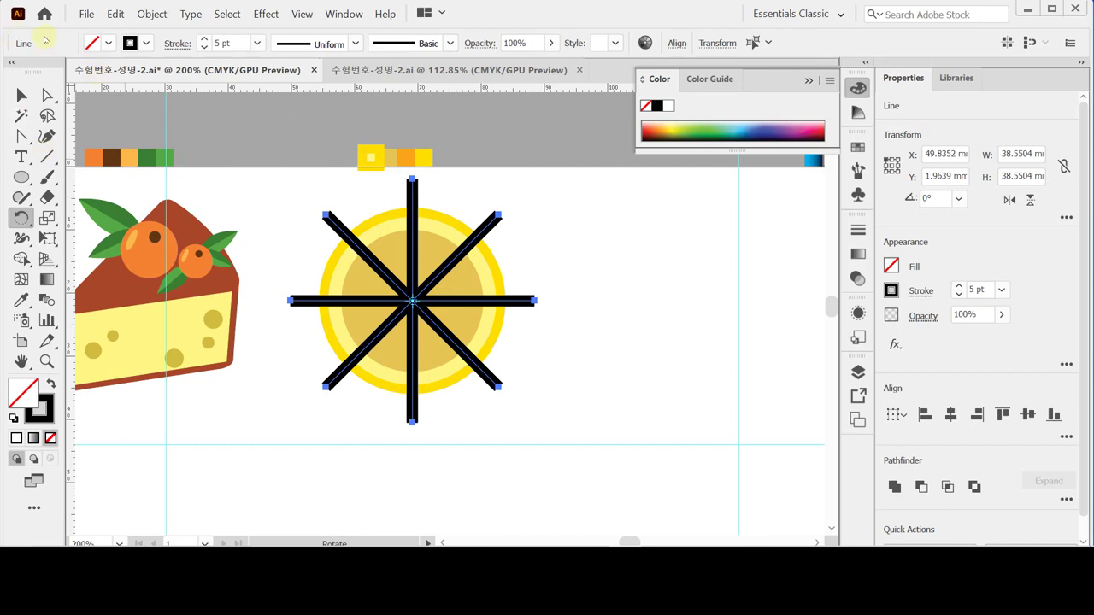
pyautogui.click(152, 14)
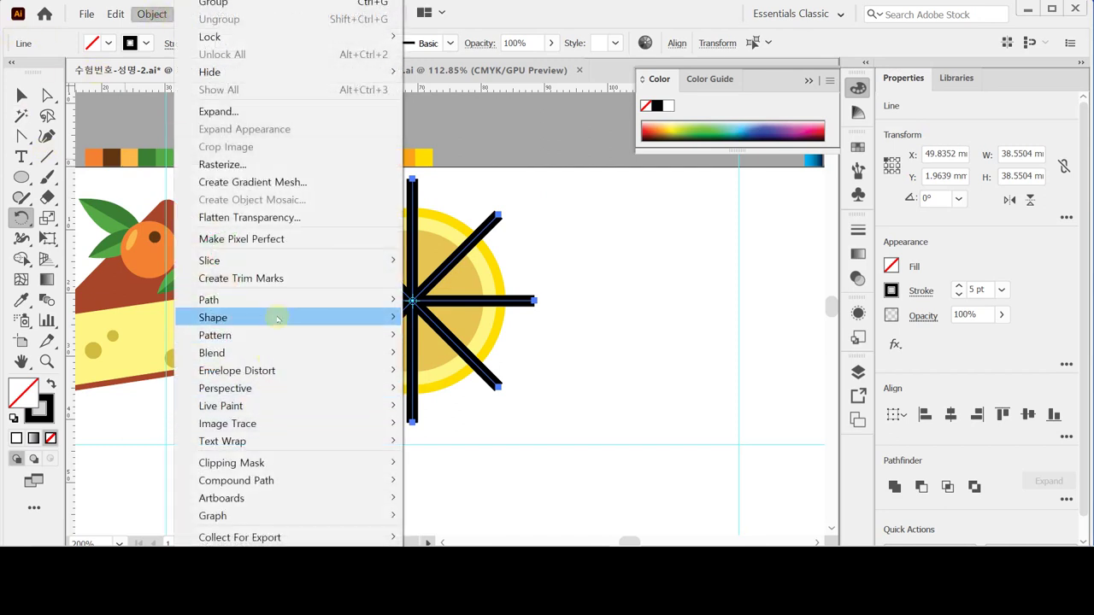
pyautogui.moveTo(277, 305)
pyautogui.click(458, 340)
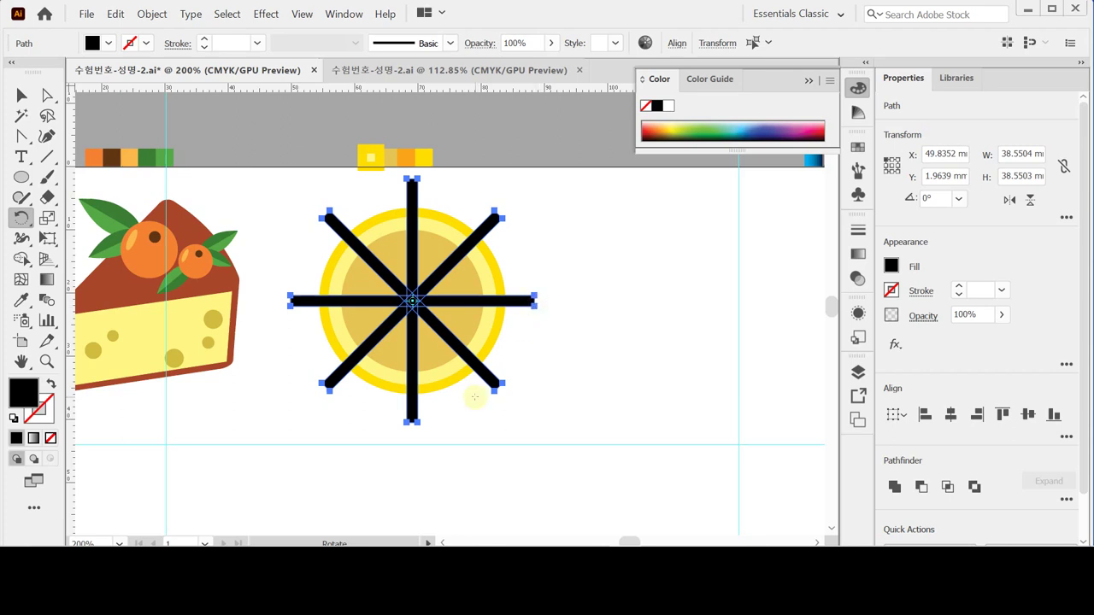
# Subtract the outlined spokes from the inner tan circle with Minus Front to cut it into eight segments.
pyautogui.press('ctrl')
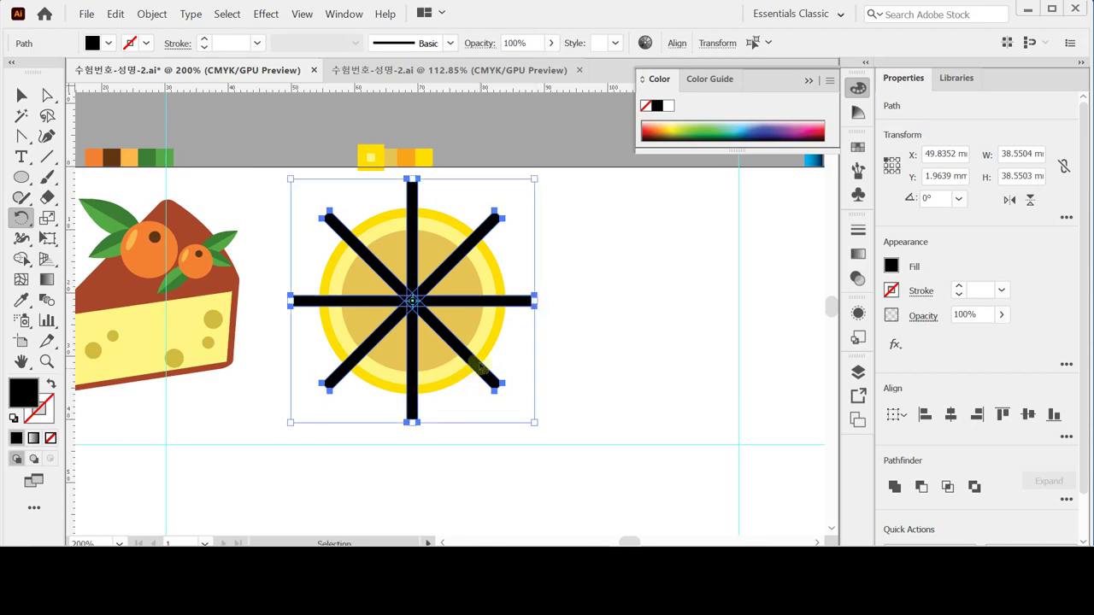
pyautogui.keyDown('ctrl'); pyautogui.keyDown('shift'); pyautogui.click(396, 257); pyautogui.keyUp('shift'); pyautogui.keyUp('ctrl')
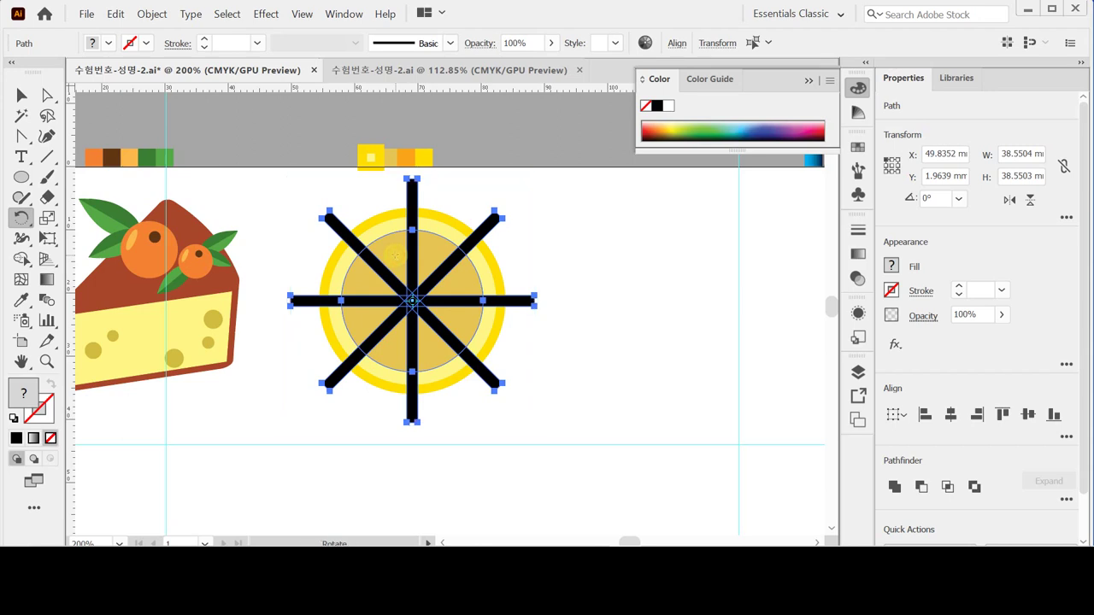
pyautogui.click(921, 487)
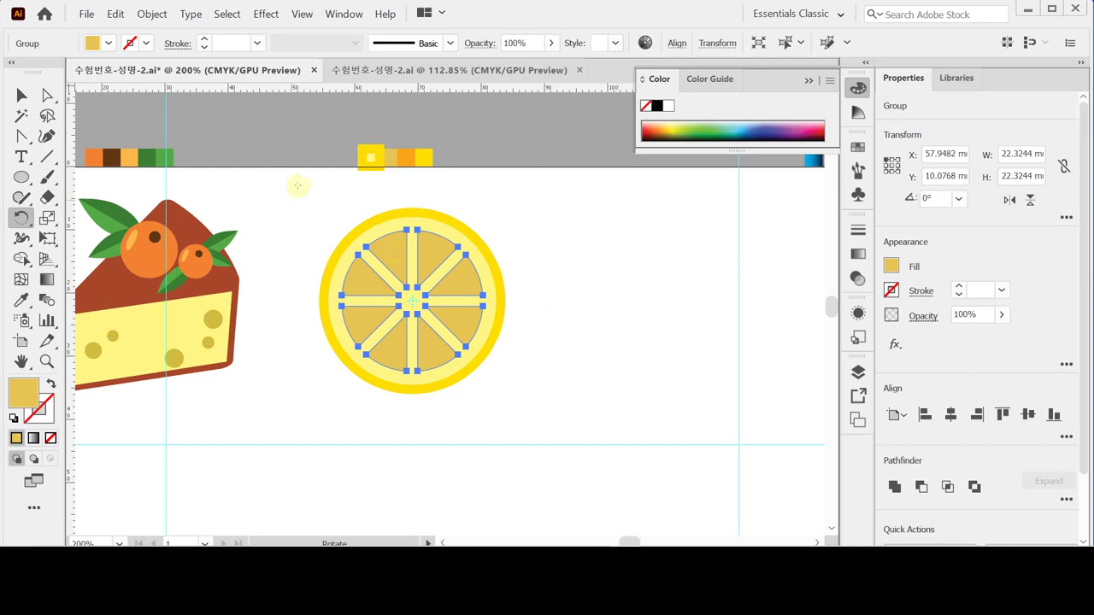
# Select the whole citrus slice and place a copy of it directly below the original.
pyautogui.moveTo(293, 202); pyautogui.dragTo(469, 510)
pyautogui.press('v')
pyautogui.moveTo(559, 396); pyautogui.dragTo(554, 278)
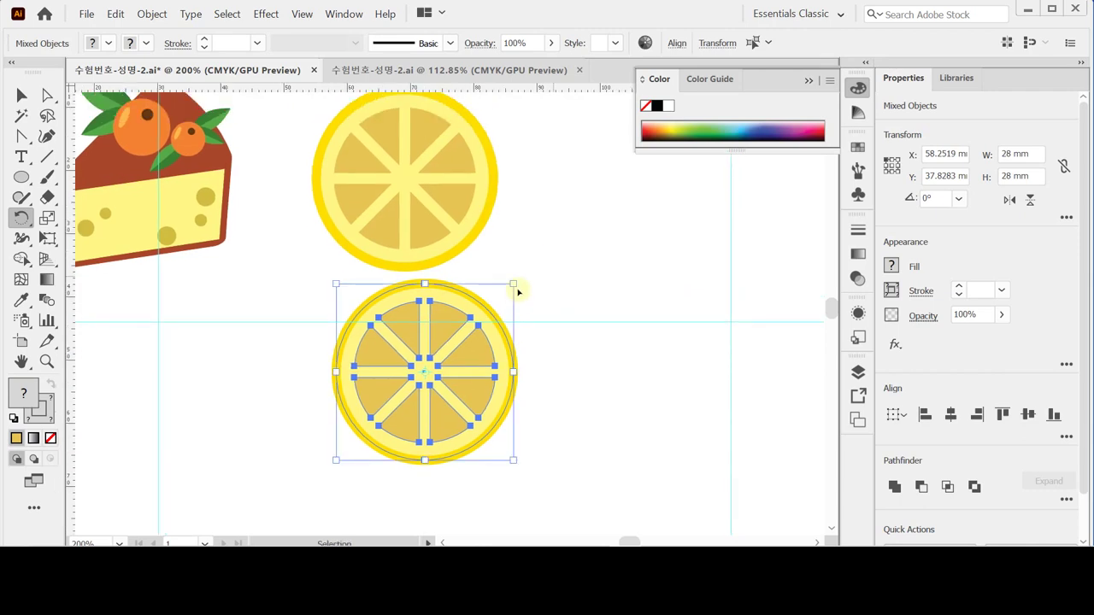
pyautogui.press('r')
pyautogui.moveTo(451, 354); pyautogui.dragTo(439, 382)
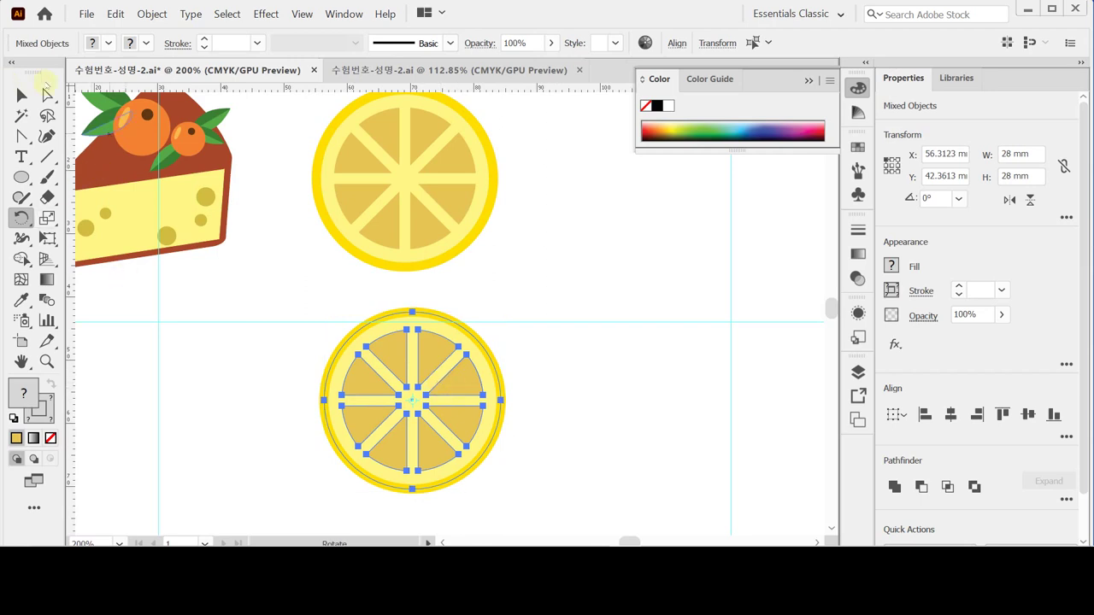
# Delete the copied slice's left rim anchor point and its four left segments, leaving only the right half.
pyautogui.click(47, 96)
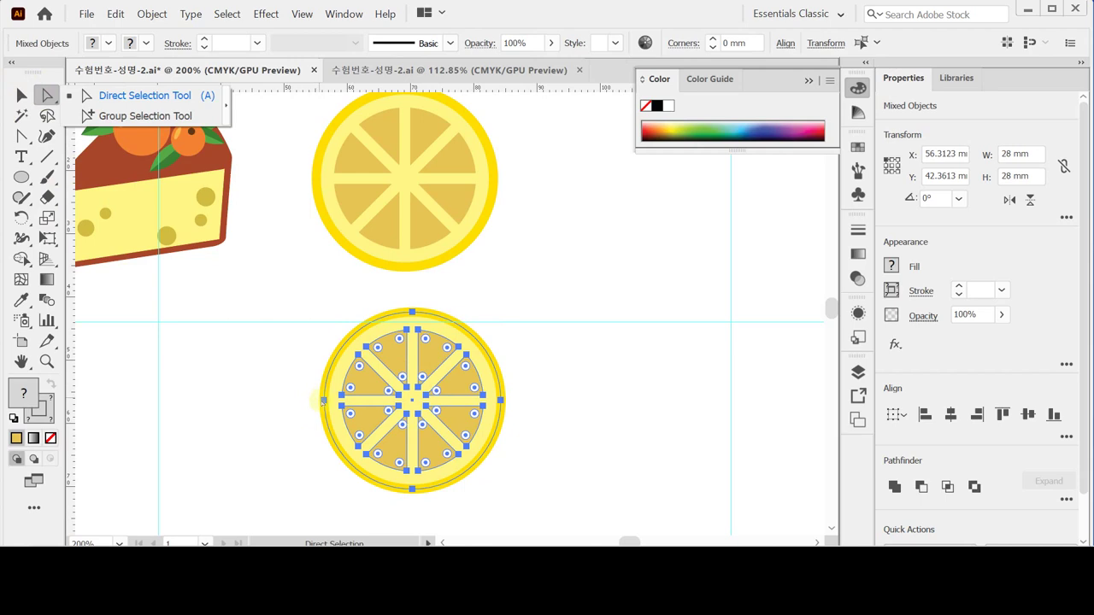
pyautogui.click(324, 406)
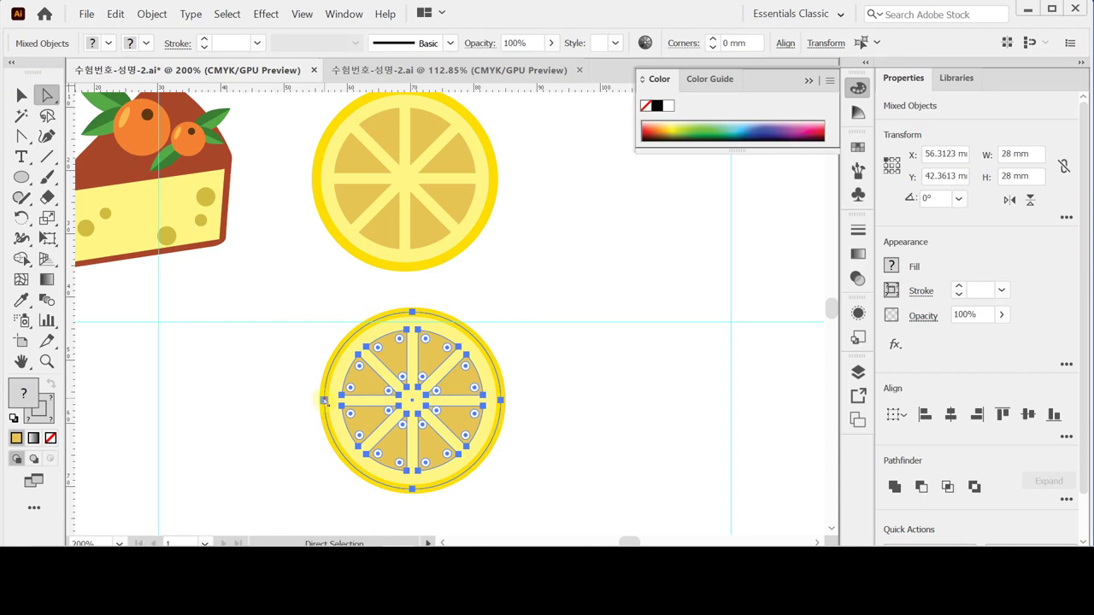
pyautogui.click(299, 410)
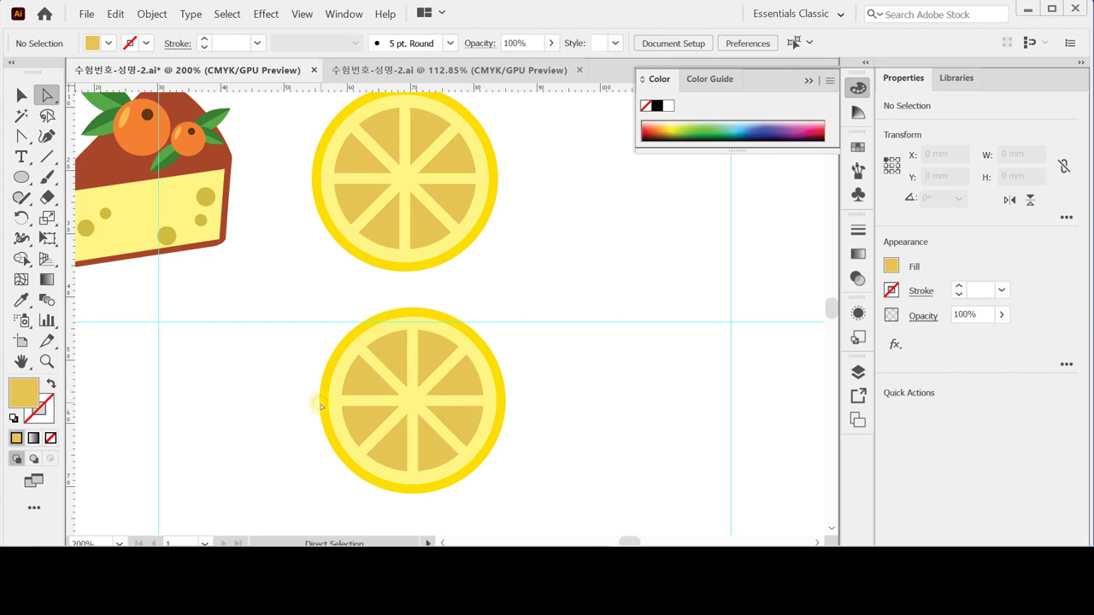
pyautogui.click(324, 401)
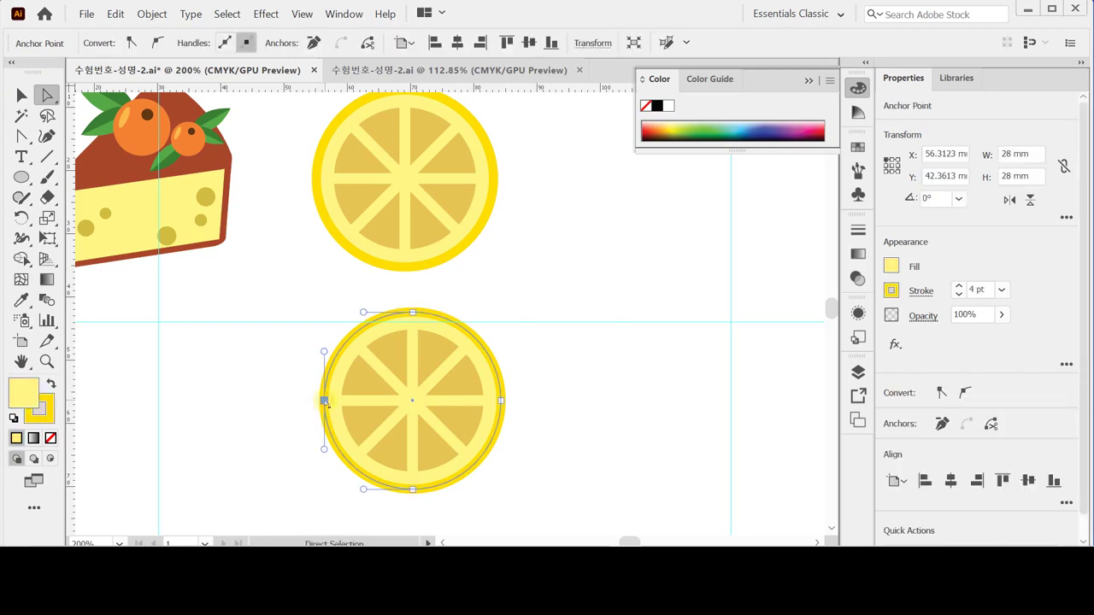
pyautogui.press('Delete')
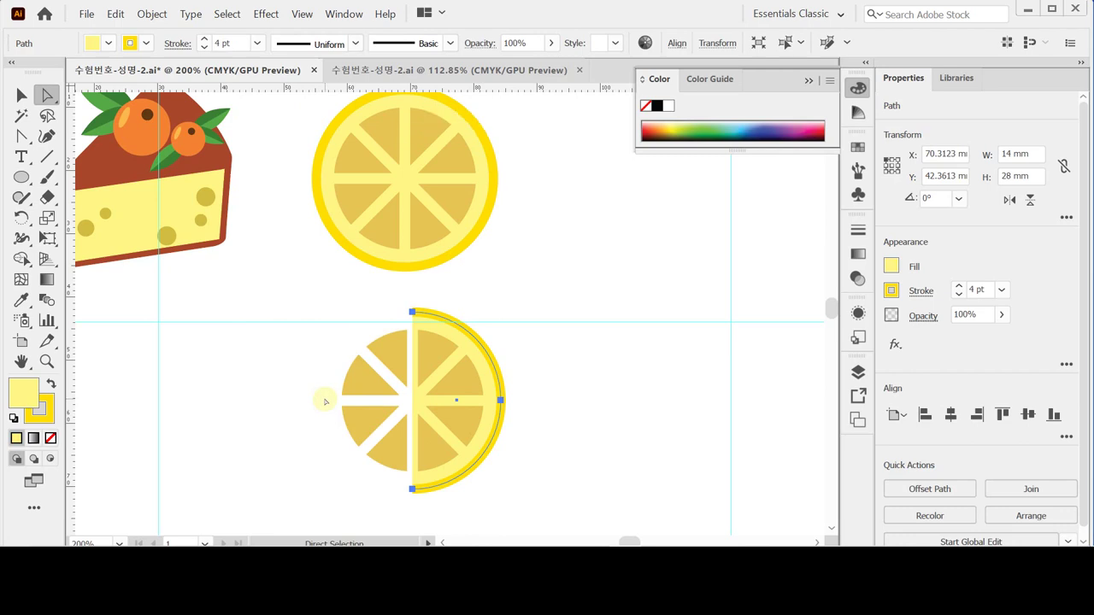
pyautogui.moveTo(284, 320); pyautogui.dragTo(408, 523)
pyautogui.press('Delete')
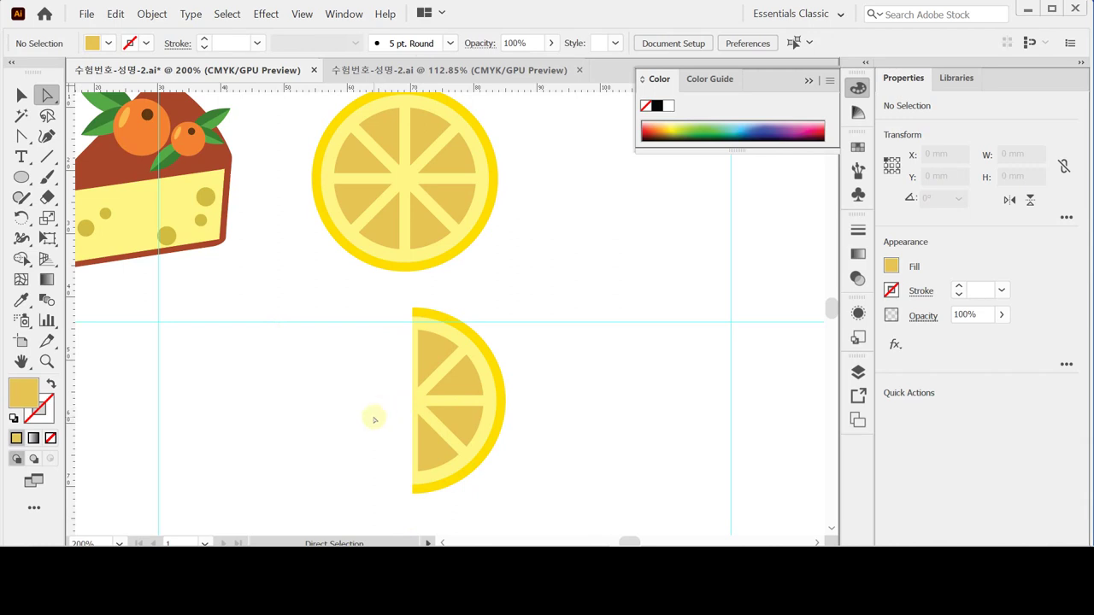
# Draw a 30 × 29.5 mm ellipse beside the half slice with no fill and a tan 1 pt stroke.
pyautogui.click(24, 179)
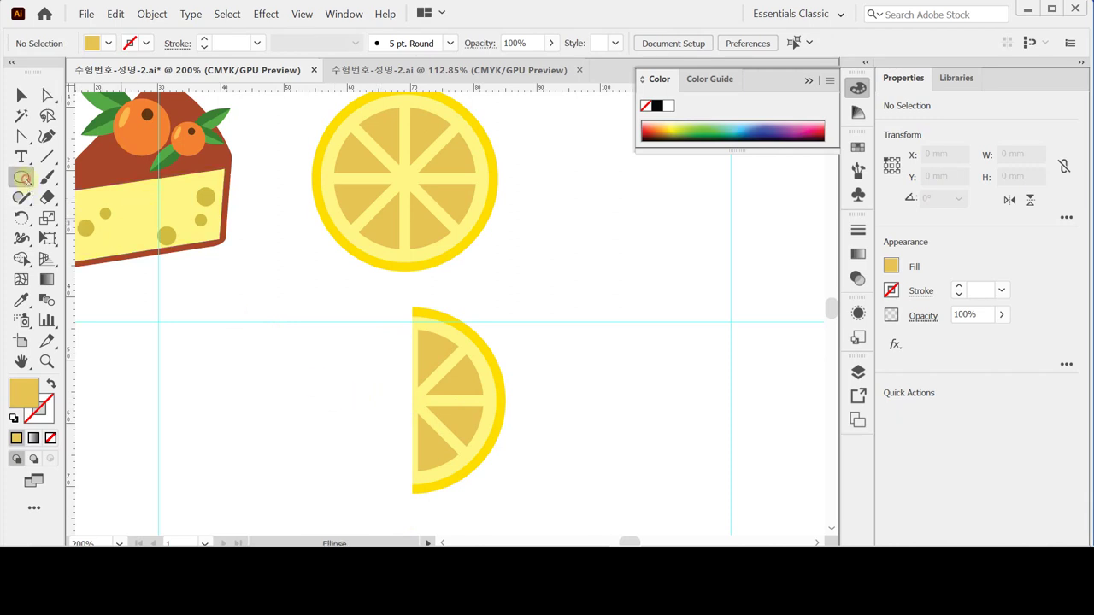
pyautogui.click(140, 222)
pyautogui.click(251, 323)
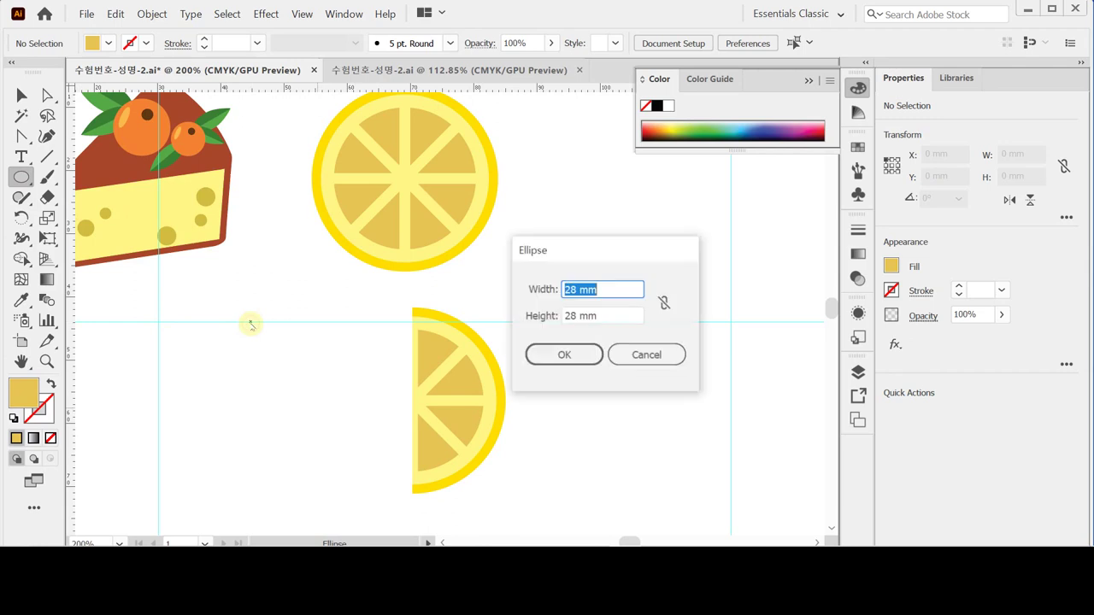
pyautogui.write('30')
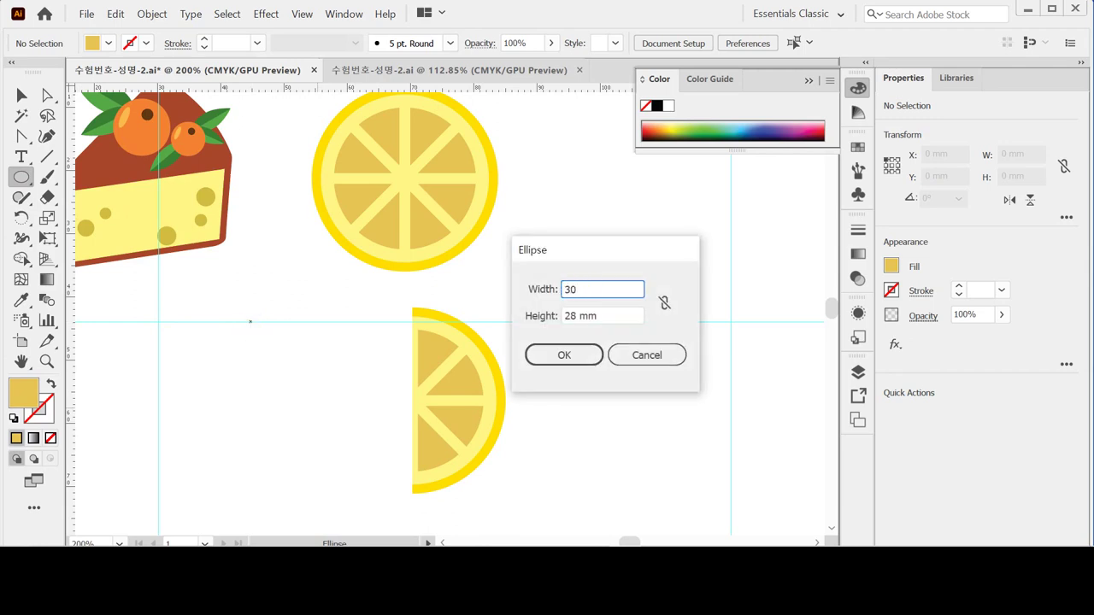
pyautogui.press('Tab')
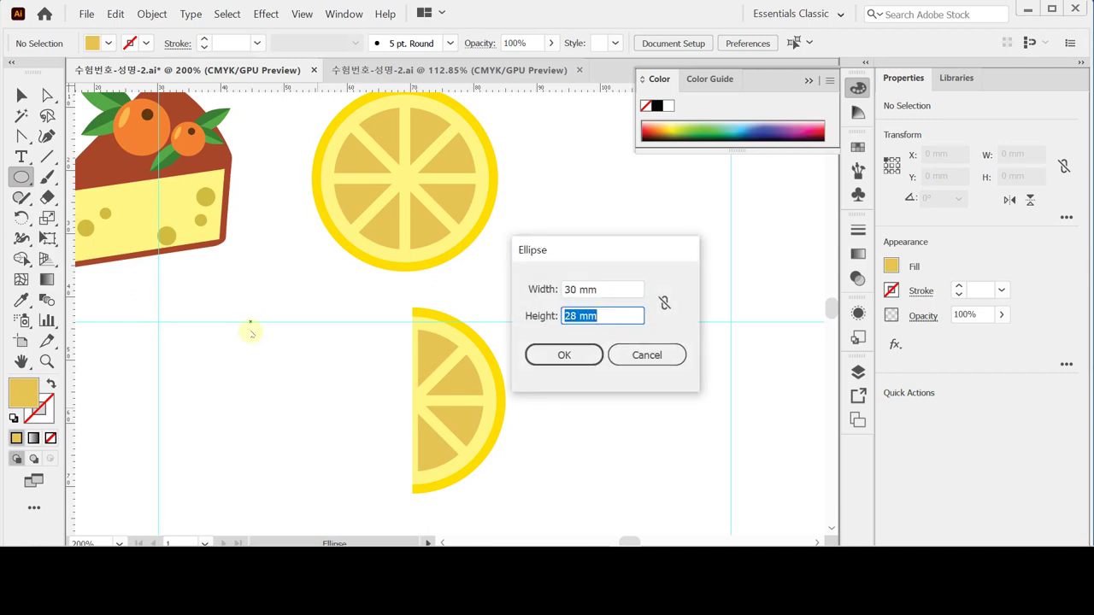
pyautogui.write('29.5')
pyautogui.press('Return')
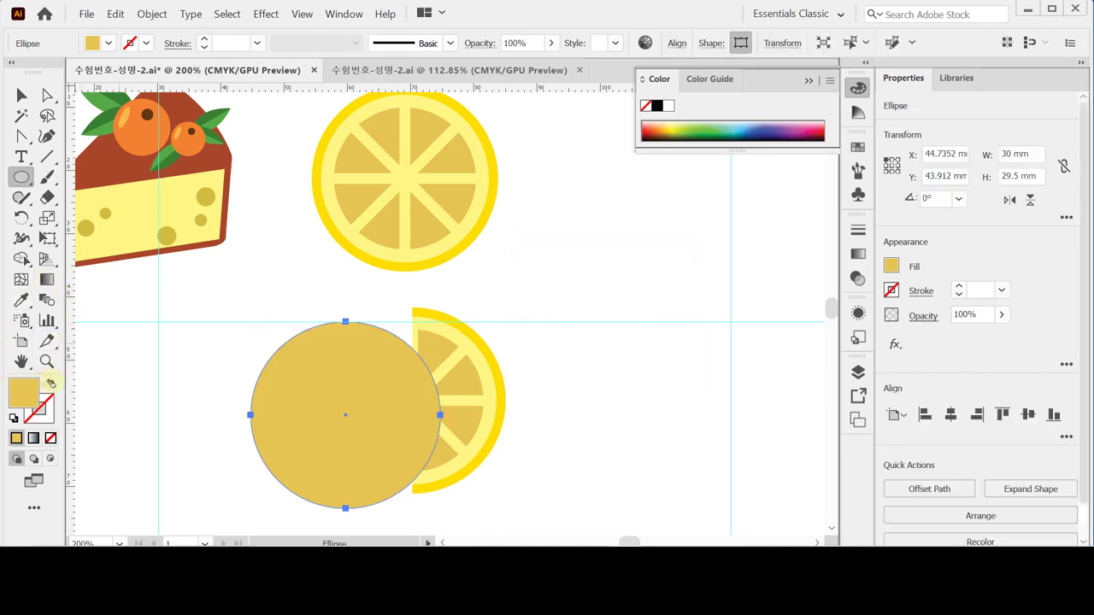
pyautogui.click(51, 383)
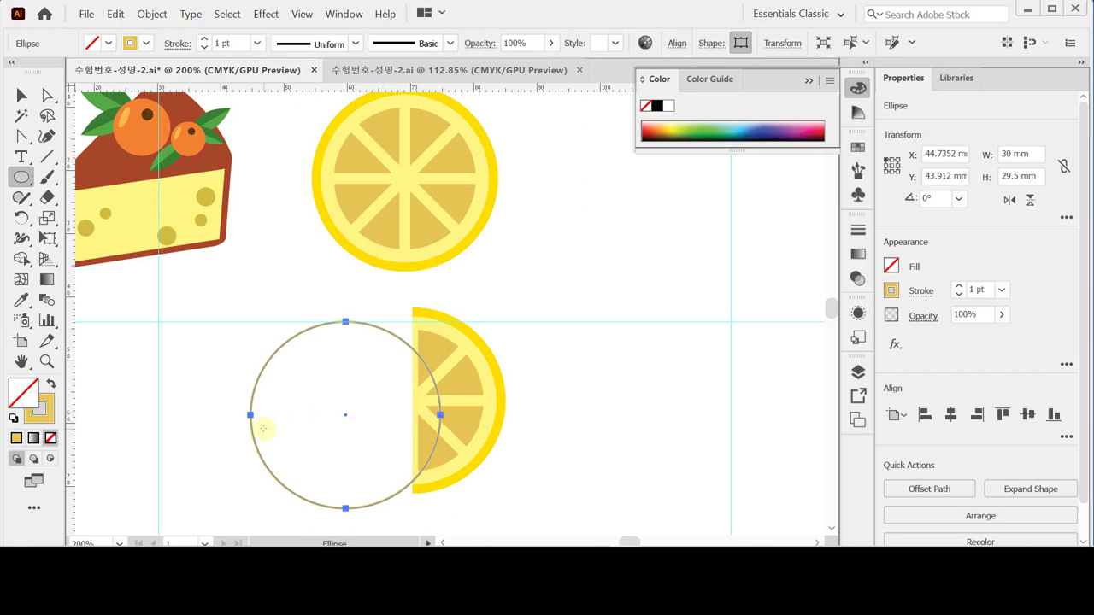
# Move the ellipse over the half slice, vertically centered with its right side extending past the rim, and nudge it 0.5 mm left.
pyautogui.press('ctrl')
pyautogui.moveTo(345, 416); pyautogui.dragTo(433, 402)
pyautogui.keyDown('ctrl'); pyautogui.click(501, 436); pyautogui.keyUp('ctrl')
pyautogui.keyDown('ctrl'); pyautogui.click(453, 383); pyautogui.keyUp('ctrl')
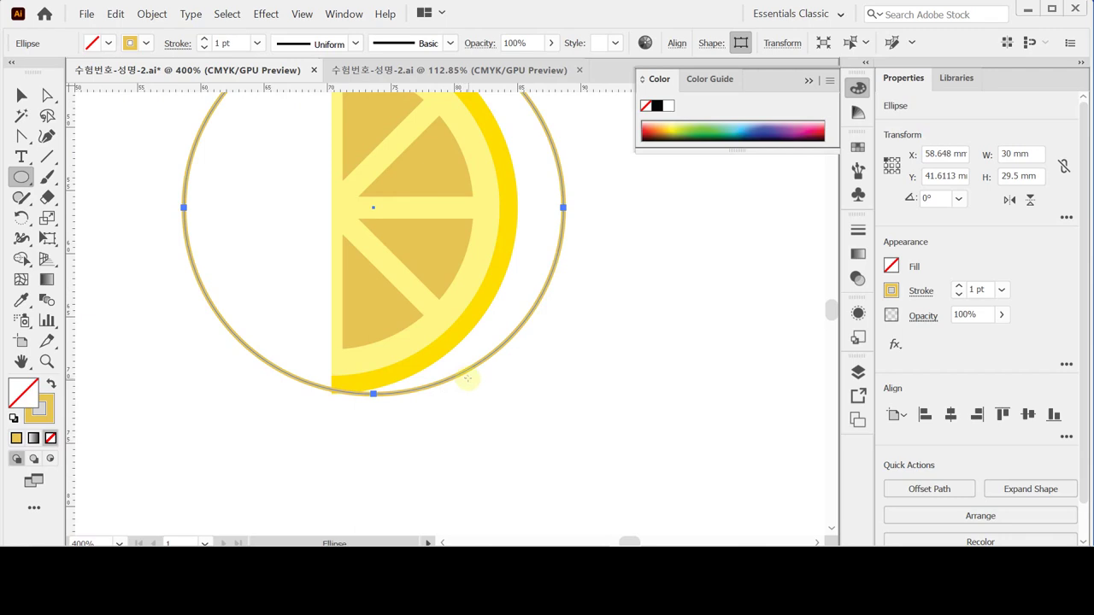
pyautogui.moveTo(430, 286); pyautogui.dragTo(451, 375)
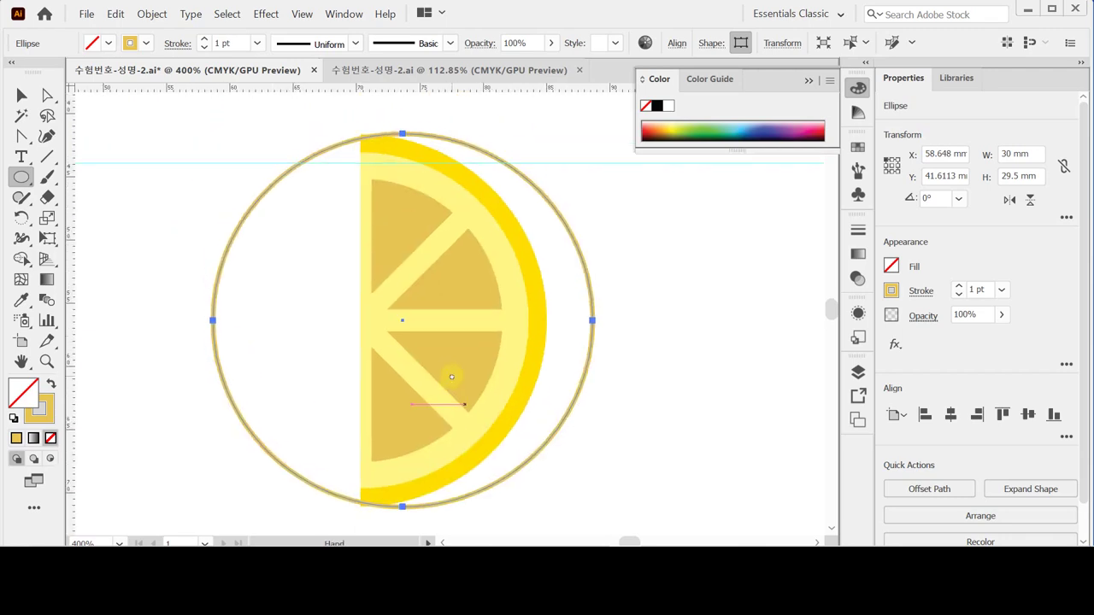
pyautogui.press('Left')
pyautogui.press('Left')
pyautogui.press('Left')
pyautogui.press('Left')
pyautogui.press('Left')
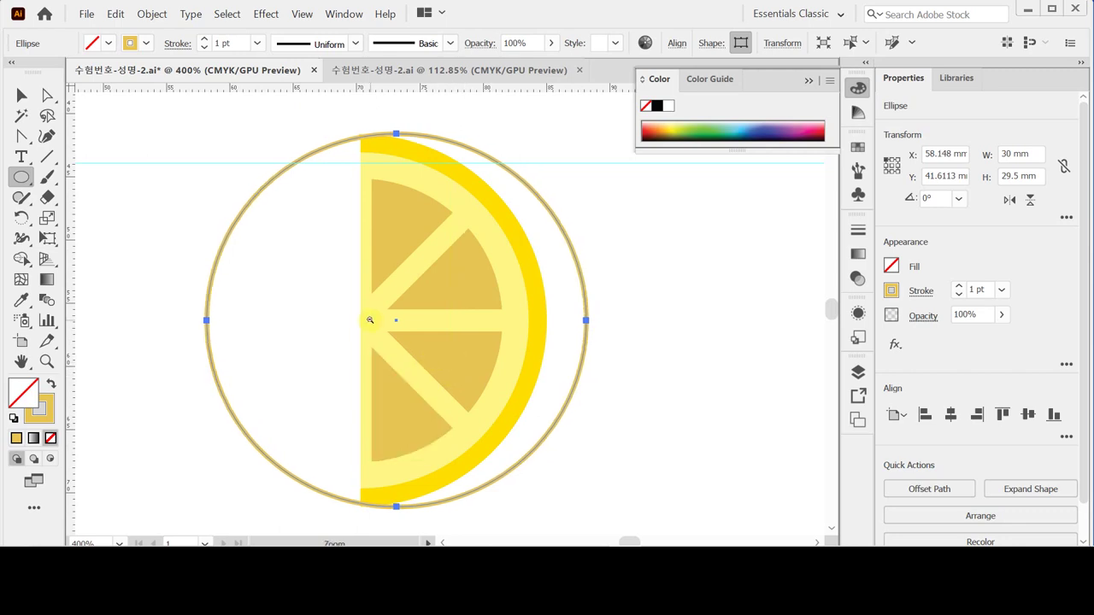
# Draw a rectangle about 18.8 × 36.4 mm over the ellipse's left part and subtract it from the ellipse.
pyautogui.hotkey('ctrl', '-')
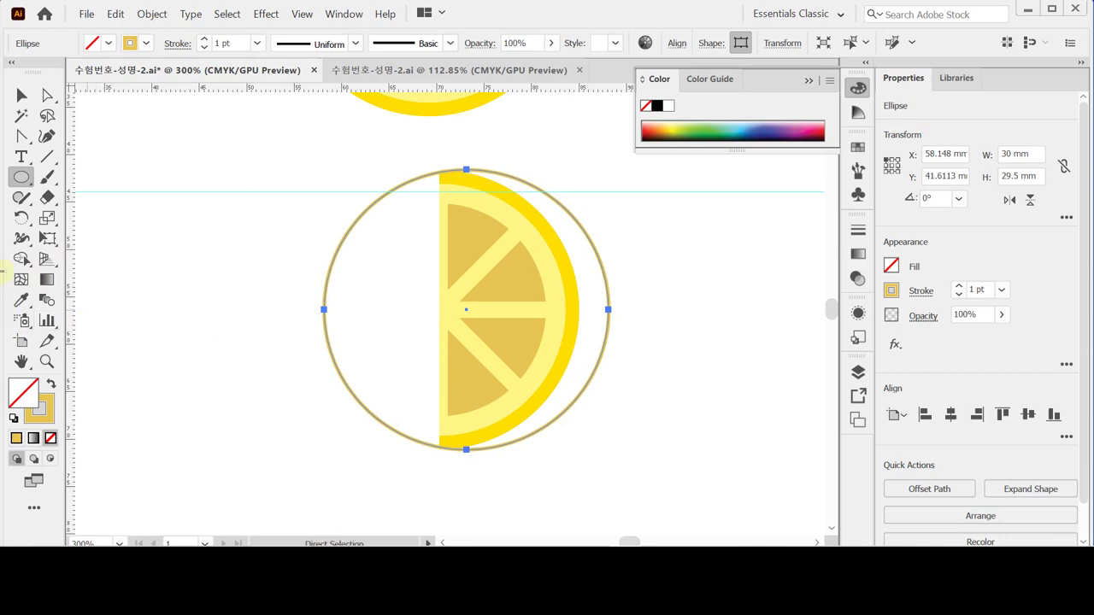
pyautogui.moveTo(21, 176); pyautogui.dragTo(77, 177)
pyautogui.moveTo(266, 148); pyautogui.dragTo(438, 494)
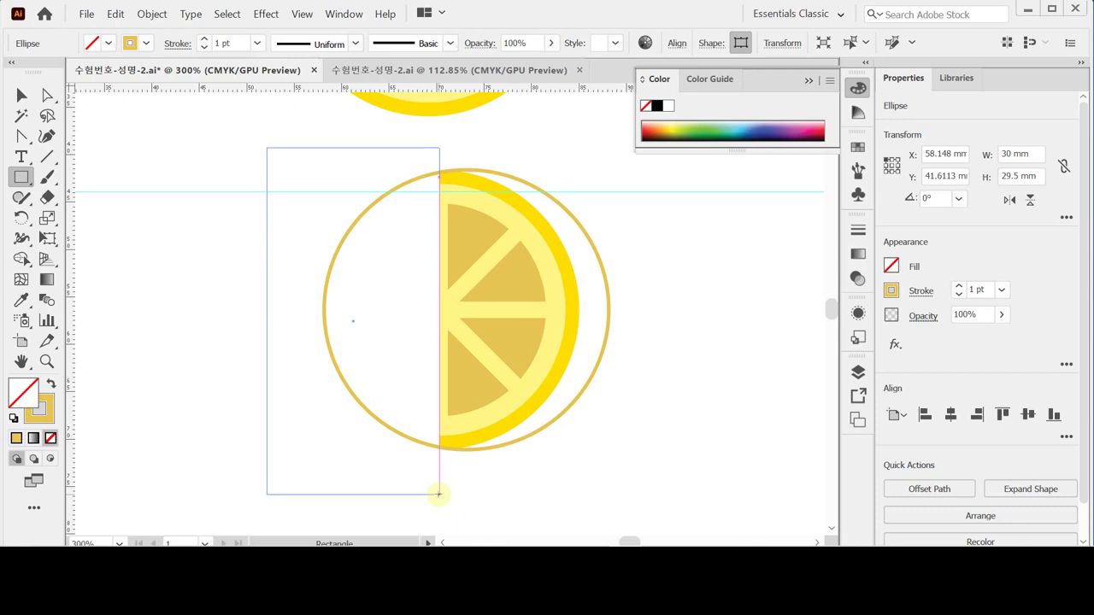
pyautogui.moveTo(439, 494); pyautogui.dragTo(444, 493)
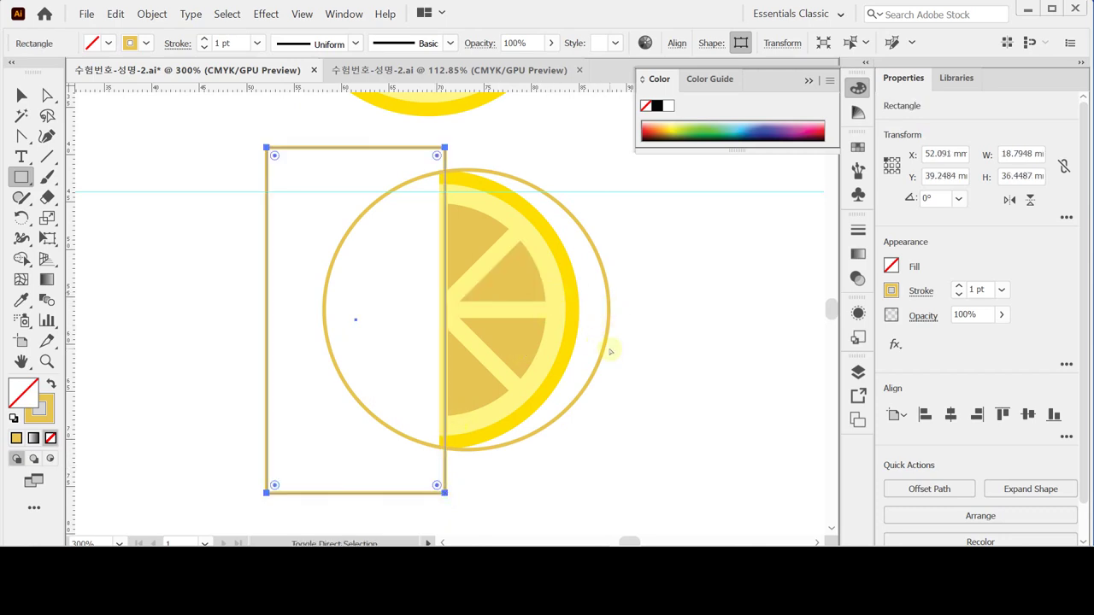
pyautogui.press('v')
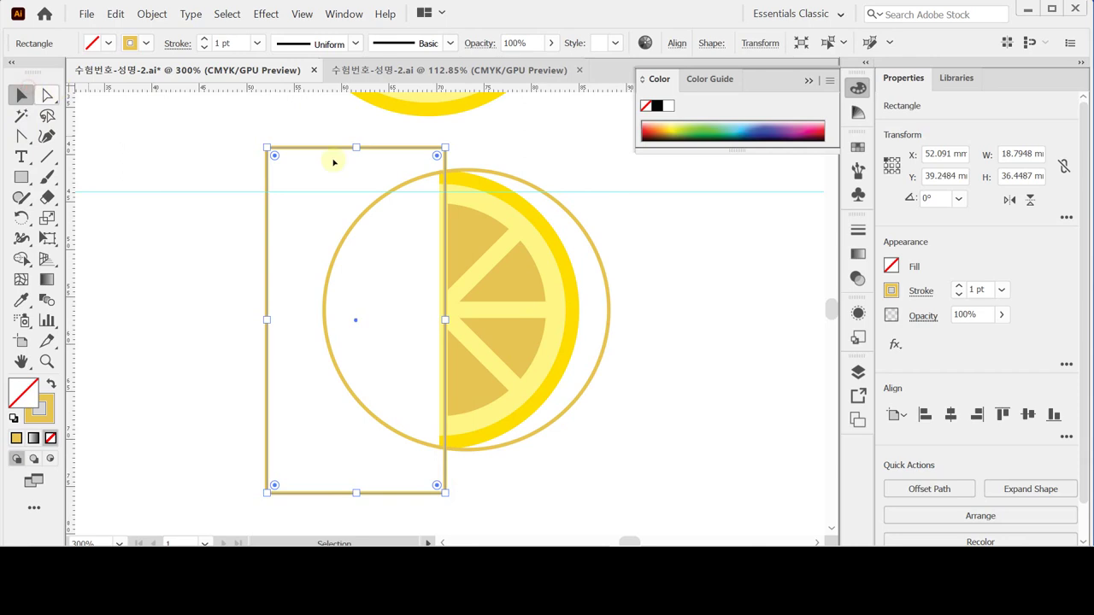
pyautogui.keyDown('shift'); pyautogui.click(607, 310); pyautogui.keyUp('shift')
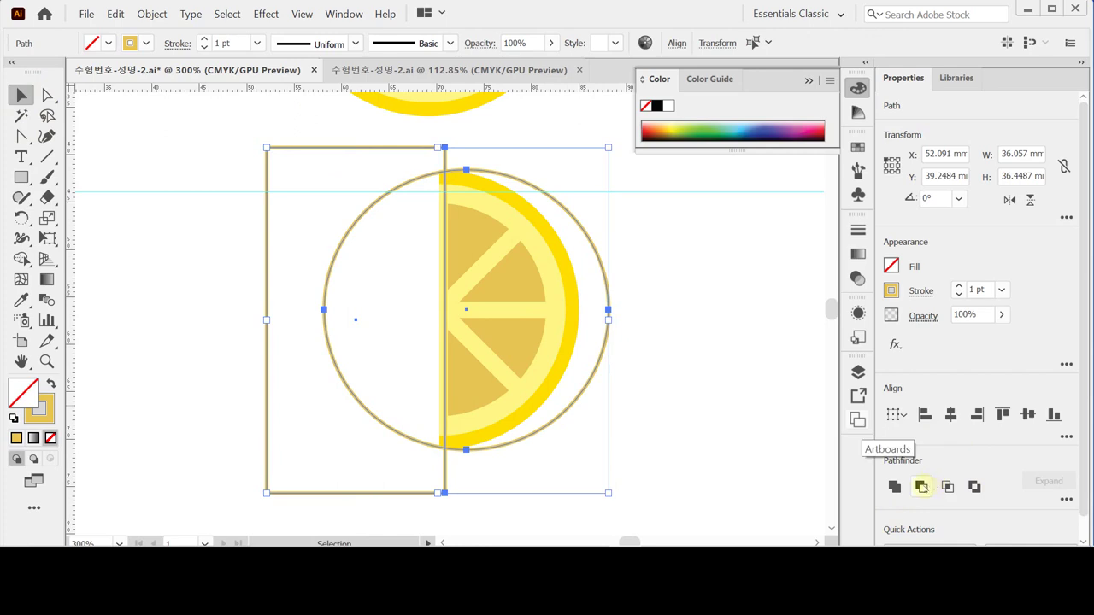
pyautogui.click(921, 486)
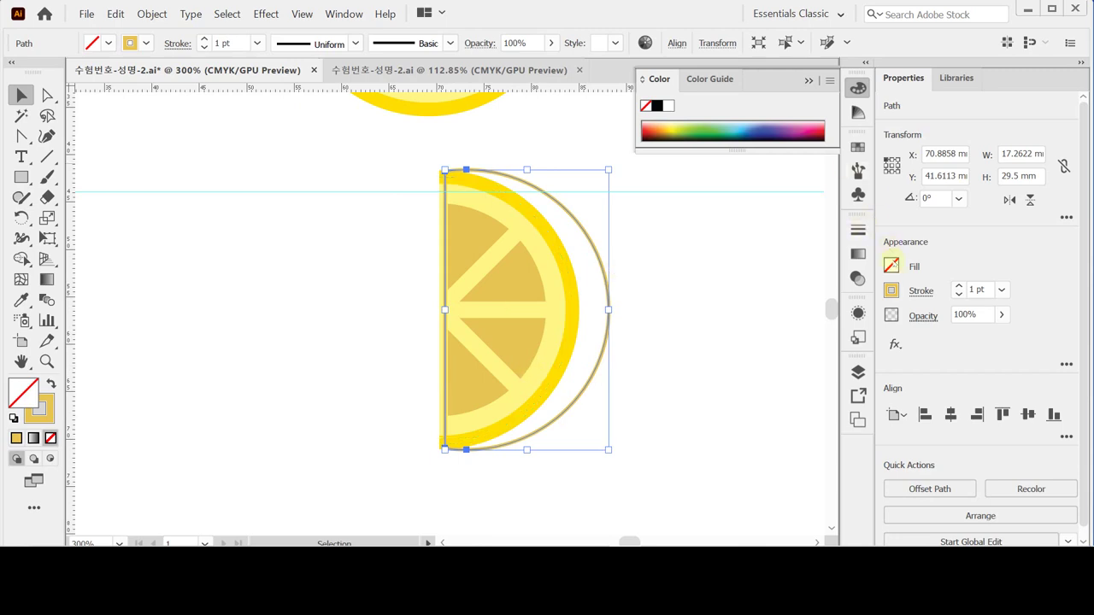
# Give the cut ellipse no stroke and an orange fill of C 0, M 40, Y 100, K 0.
pyautogui.click(51, 387)
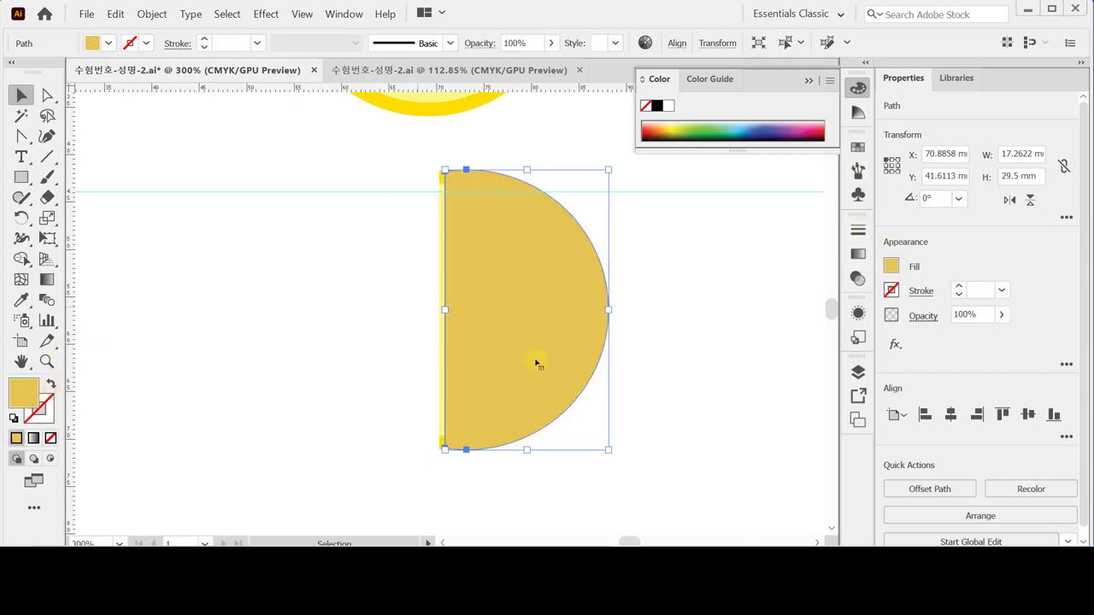
pyautogui.click(892, 266)
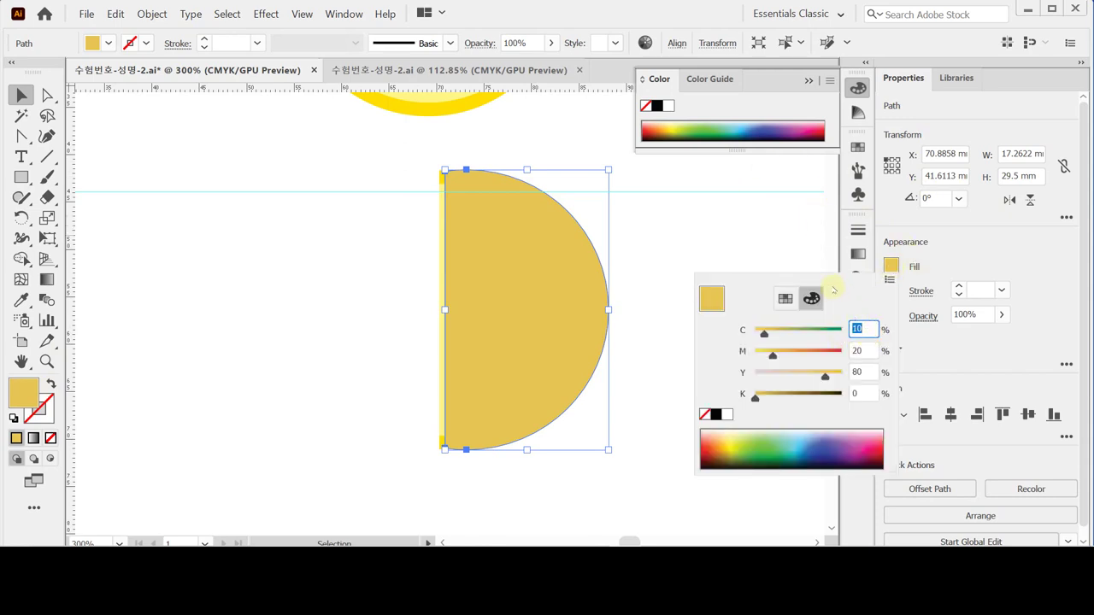
pyautogui.write('0')
pyautogui.press('Tab')
pyautogui.write('40')
pyautogui.press('Tab')
pyautogui.write('100')
pyautogui.press('Return')
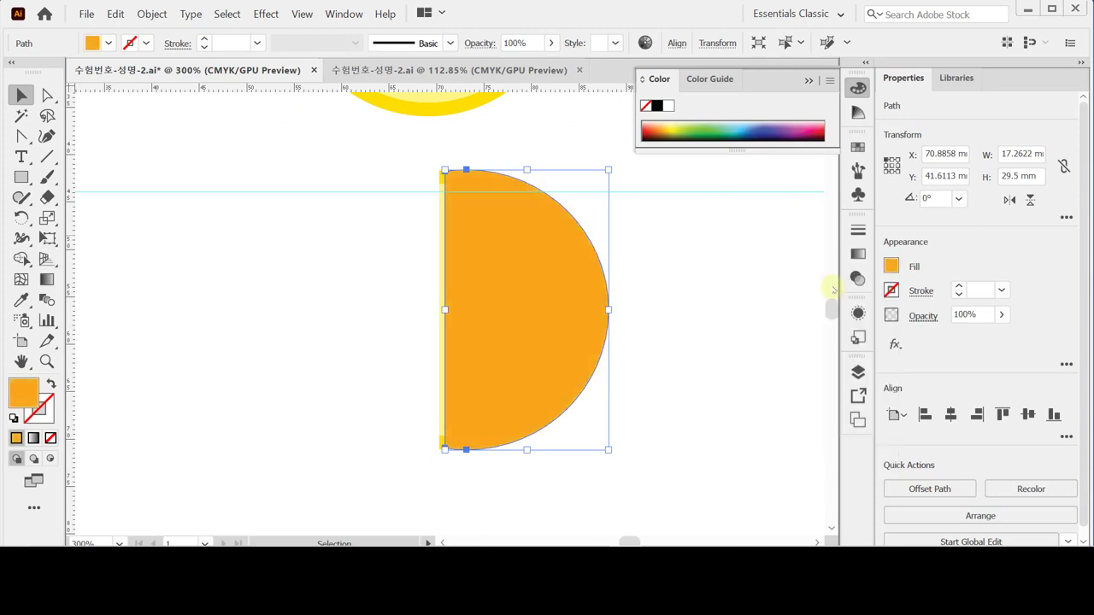
# Send the orange half ellipse behind the half citrus slice and deselect it.
pyautogui.press('a')
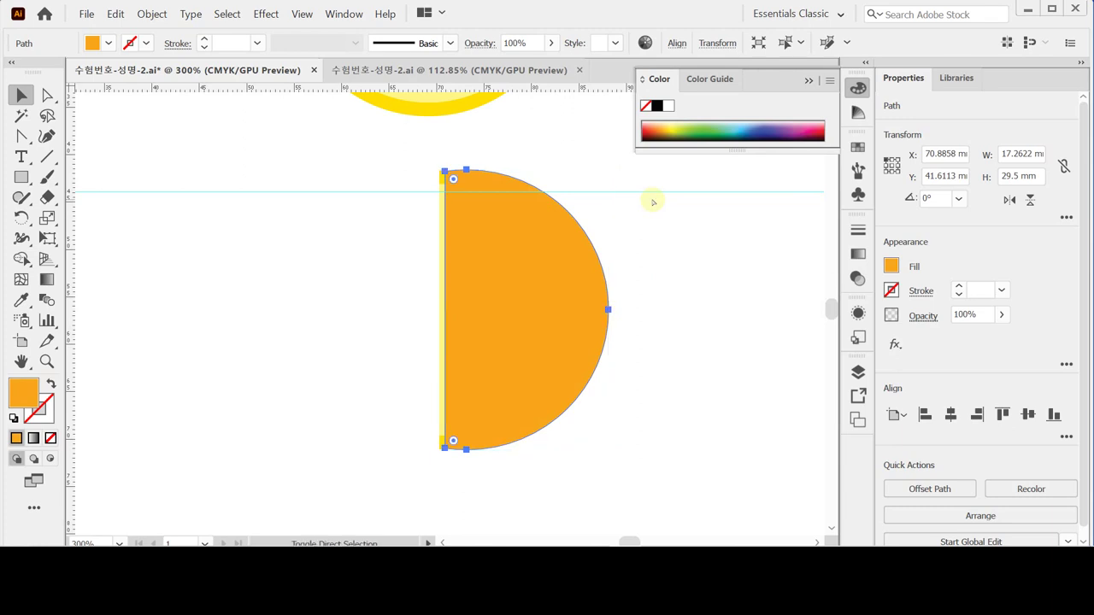
pyautogui.hotkey('ctrl', 'shift', '[')
pyautogui.click(369, 267)
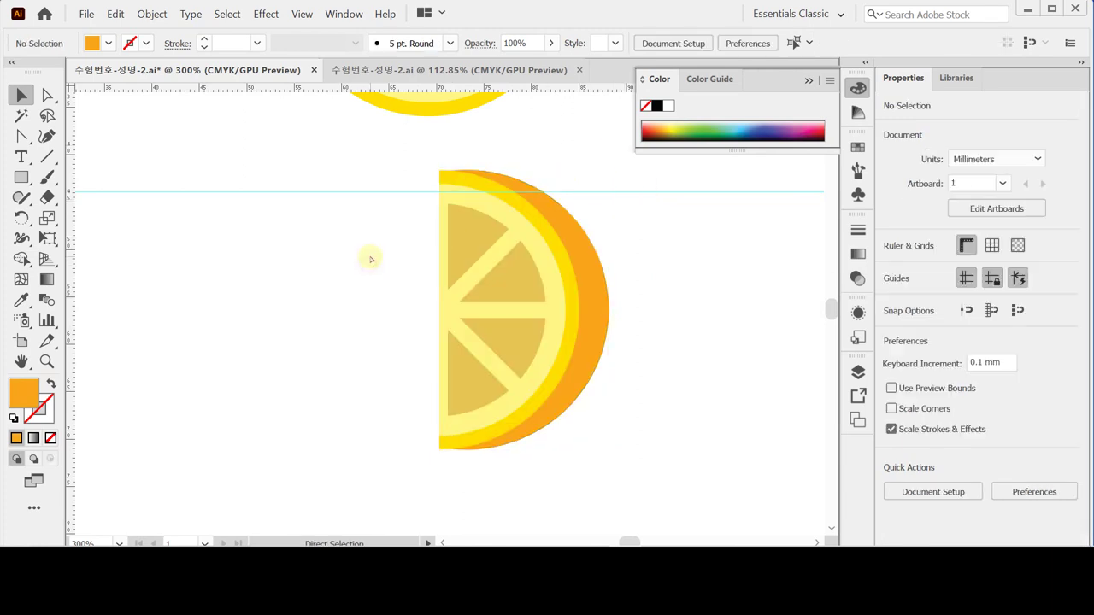
# Group the half citrus slice together with the orange half ellipse behind it and deselect the group.
pyautogui.keyDown('ctrl'); pyautogui.keyDown('alt'); pyautogui.click(575, 353); pyautogui.keyUp('alt'); pyautogui.keyUp('ctrl')
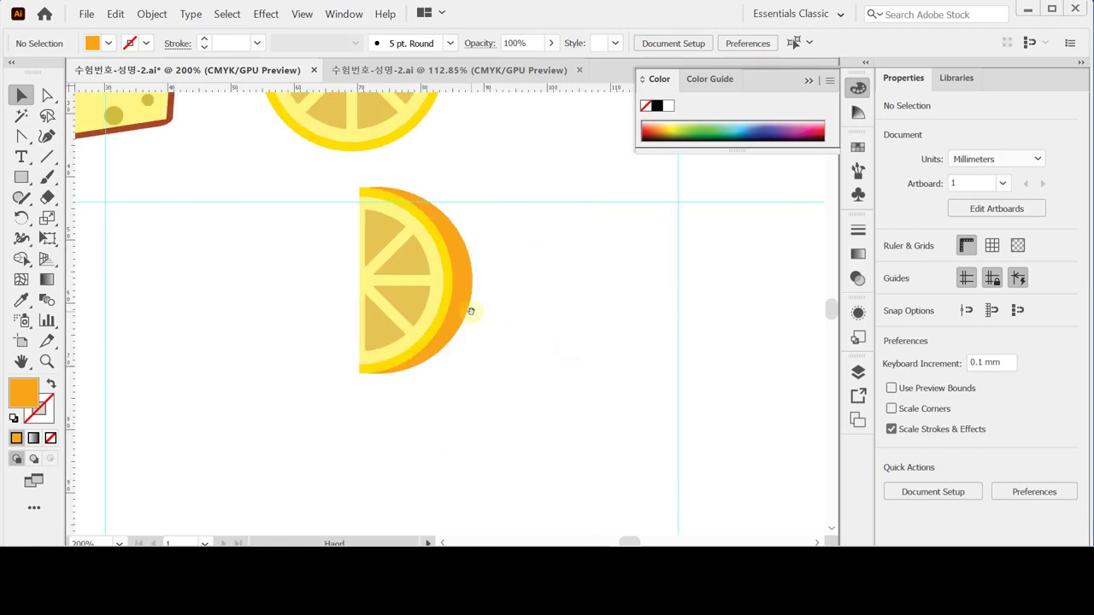
pyautogui.moveTo(471, 313); pyautogui.dragTo(489, 320)
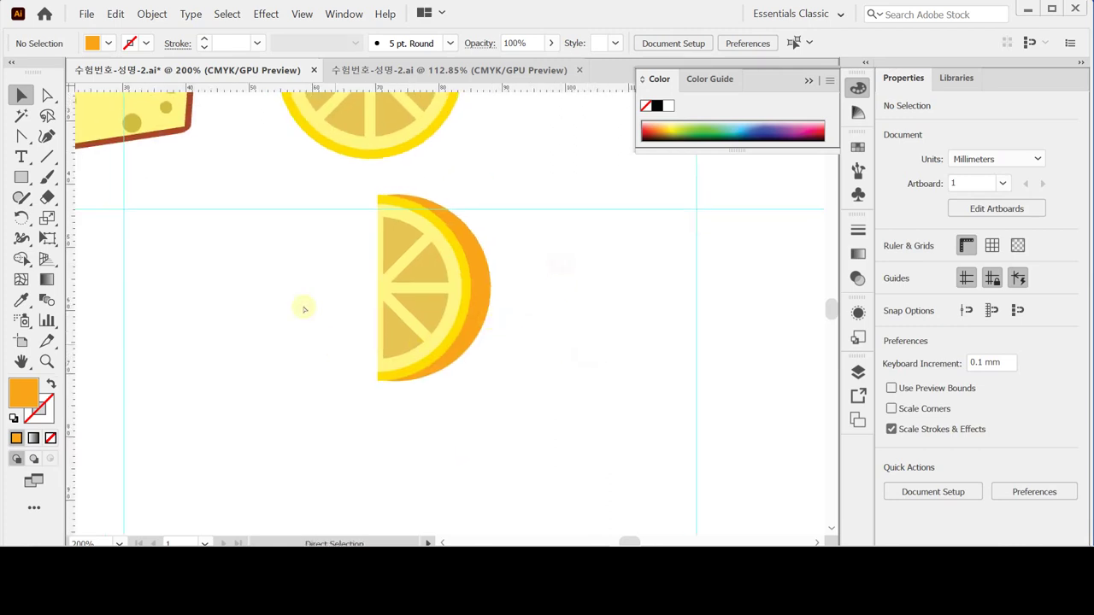
pyautogui.moveTo(318, 193); pyautogui.dragTo(532, 378)
pyautogui.hotkey('ctrl', 'g')
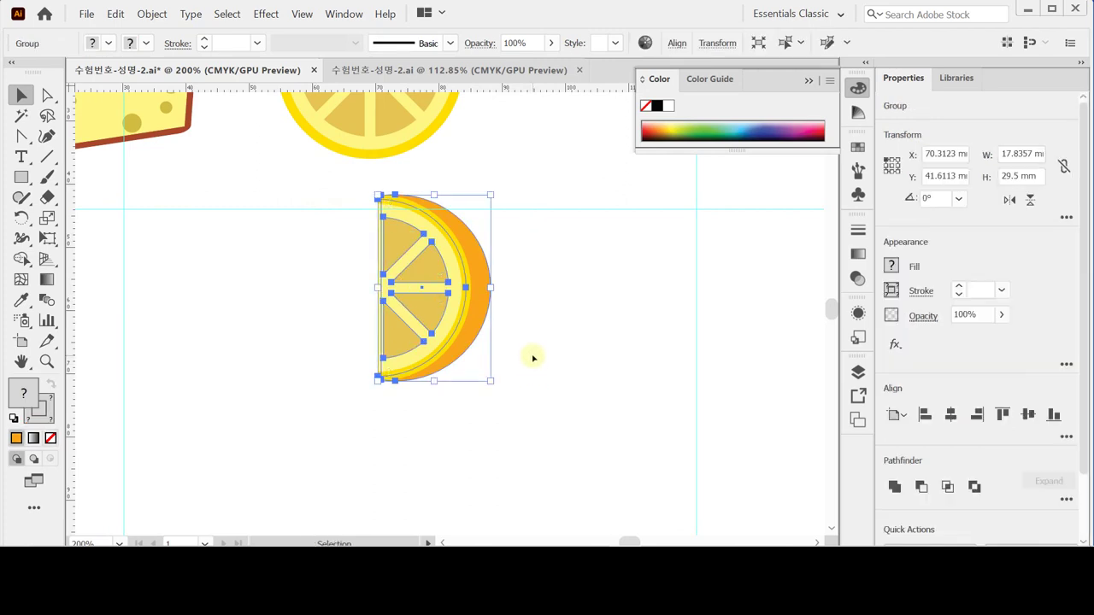
pyautogui.press('a')
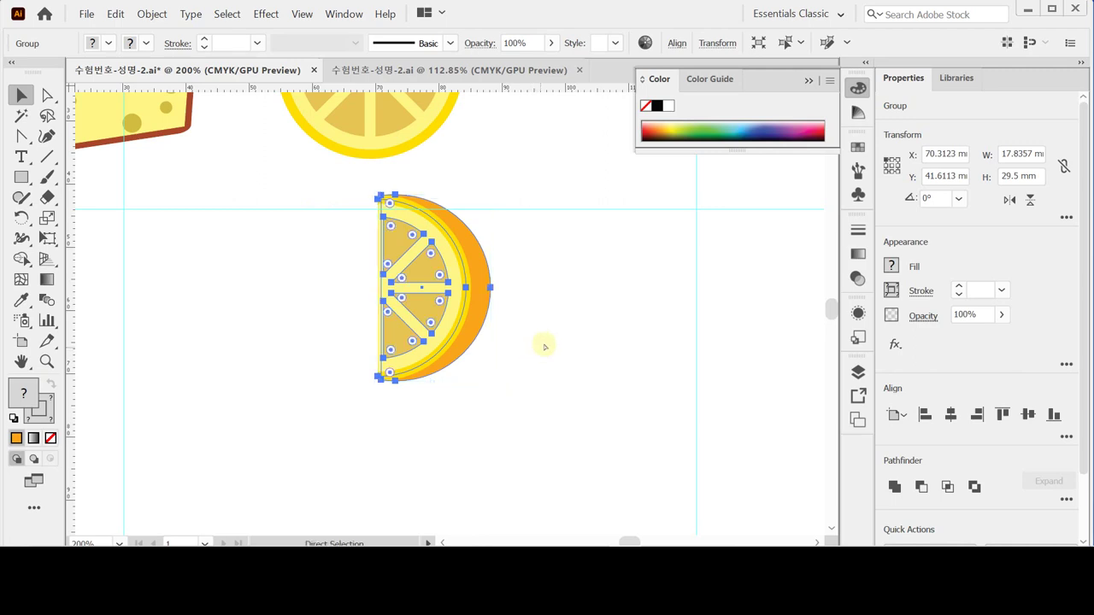
pyautogui.click(501, 217)
# Select the whole round citrus slice and shear it 26° along the horizontal axis.
pyautogui.moveTo(488, 176); pyautogui.dragTo(516, 334)
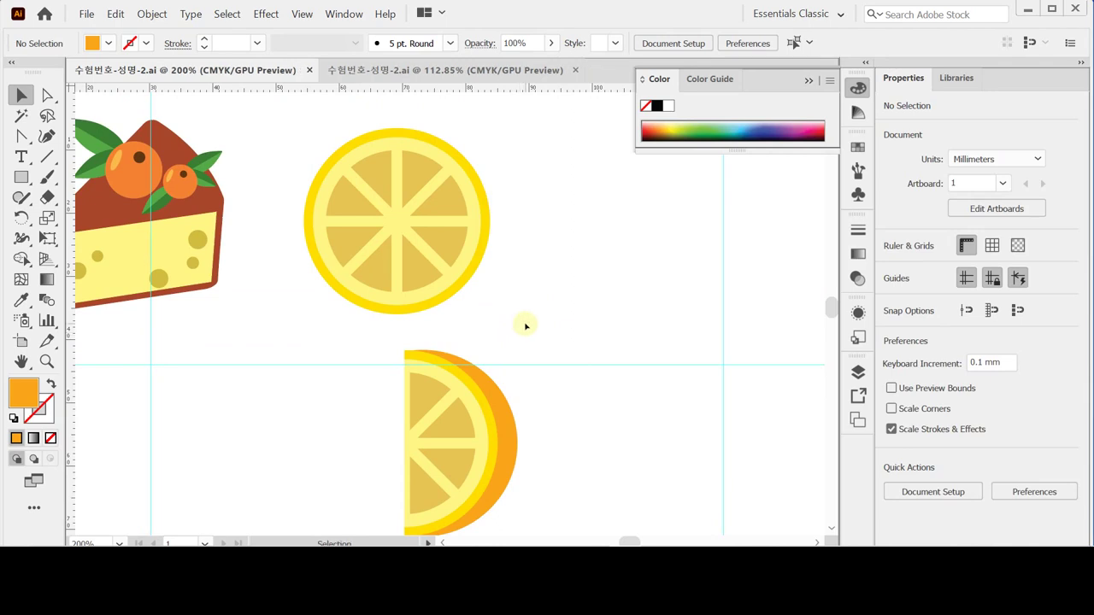
pyautogui.moveTo(300, 134); pyautogui.dragTo(524, 310)
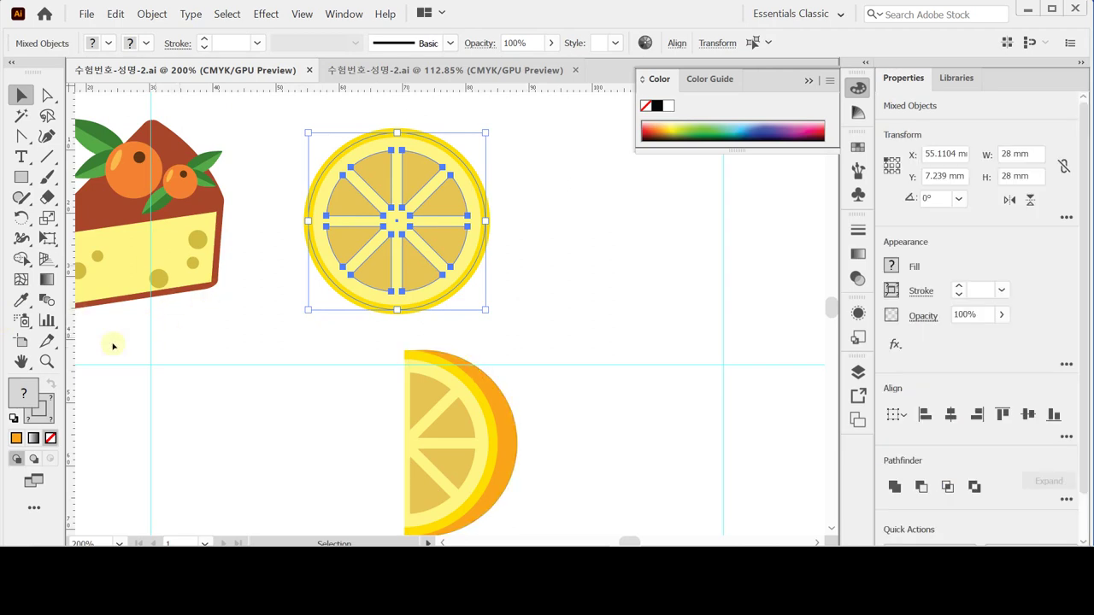
pyautogui.click(22, 218)
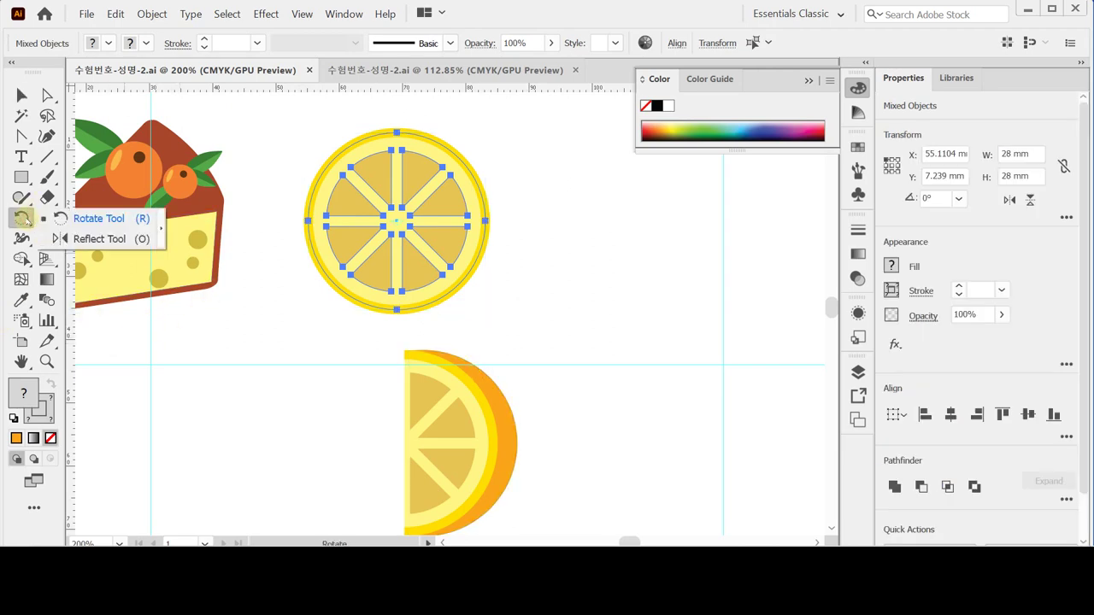
pyautogui.click(47, 218)
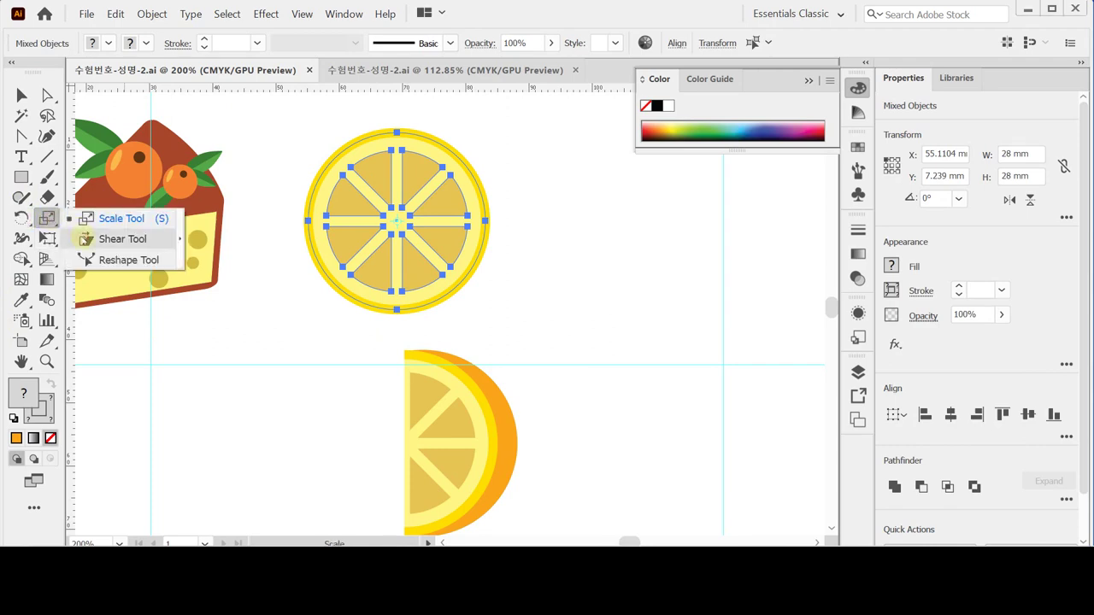
pyautogui.click(83, 239)
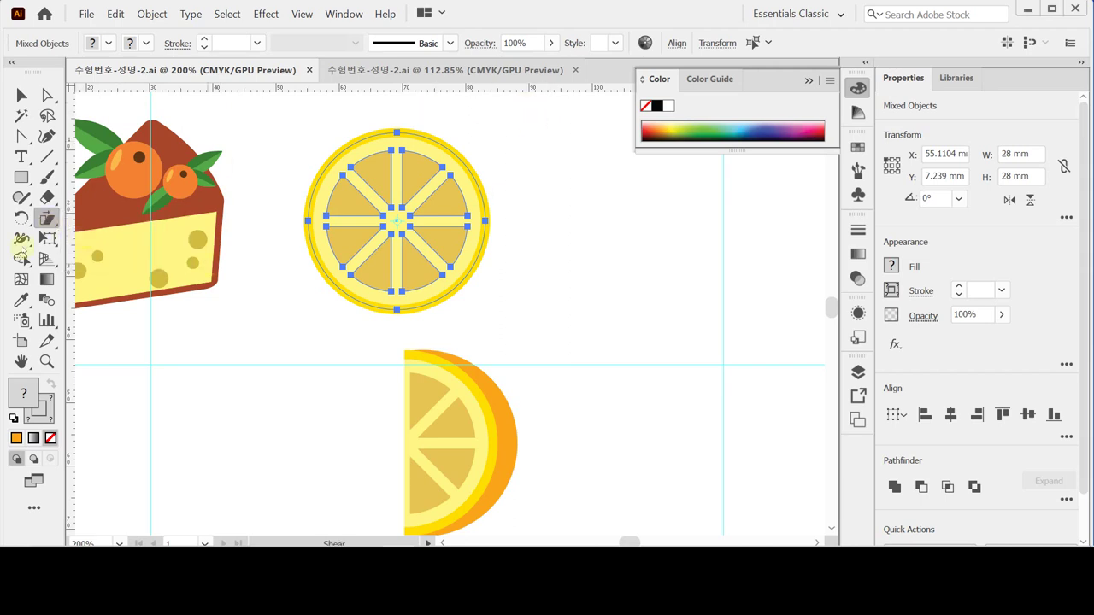
pyautogui.doubleClick(47, 218)
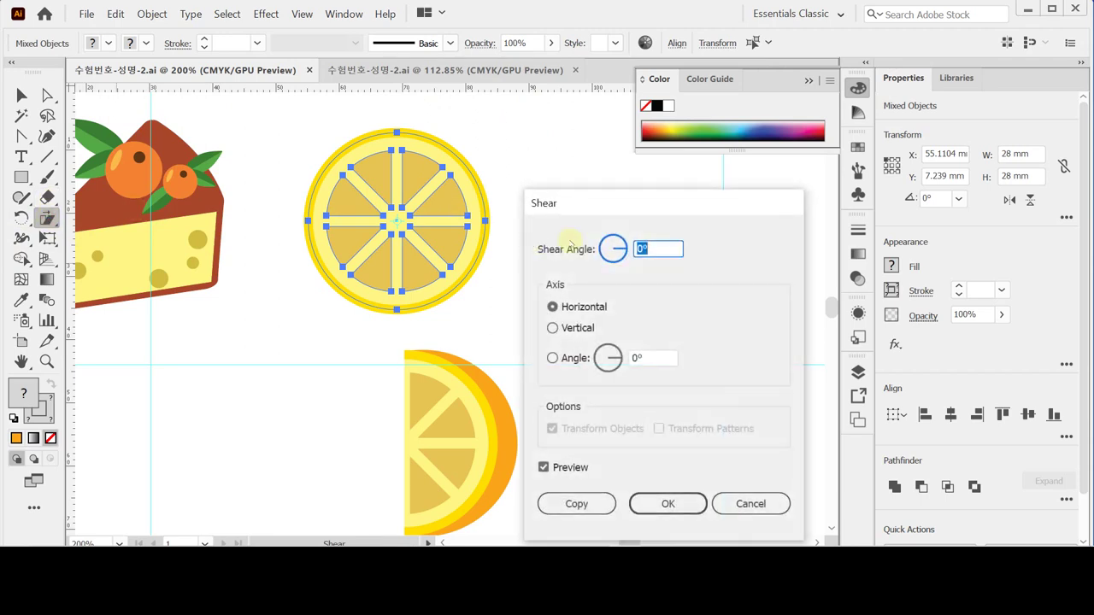
pyautogui.write('26')
pyautogui.press('Tab')
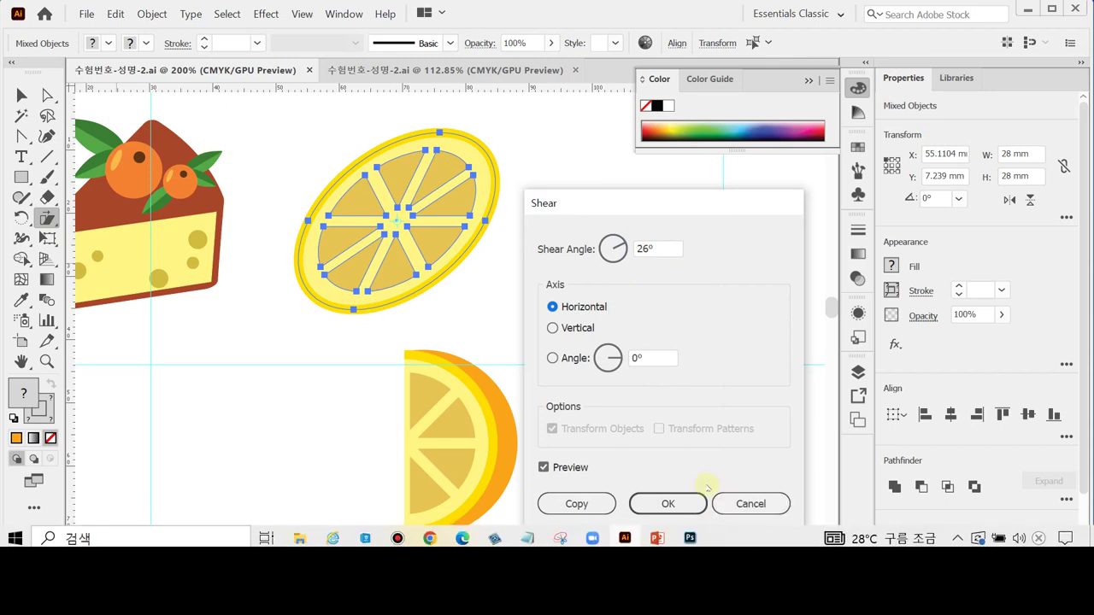
pyautogui.click(650, 497)
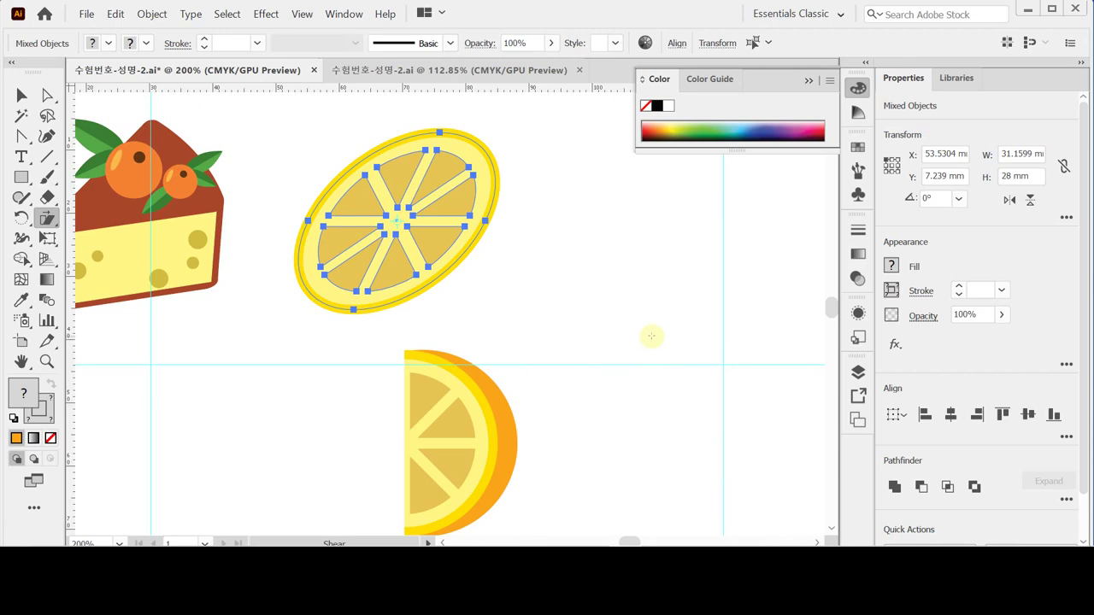
# Draw a 37 × 37 mm circle beside the sheared citrus slice.
pyautogui.moveTo(22, 176); pyautogui.dragTo(89, 219)
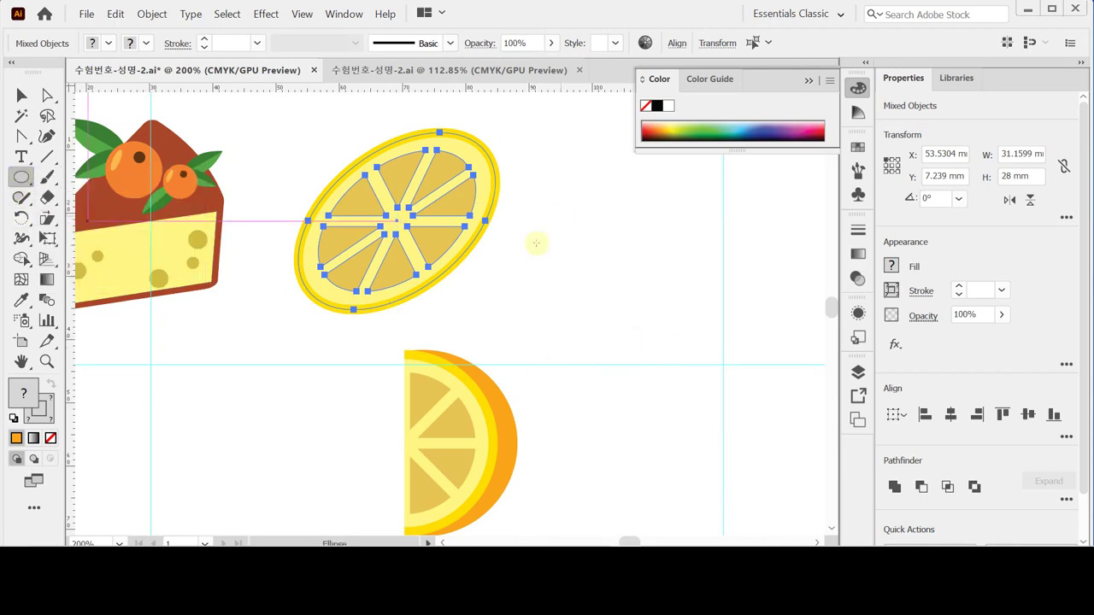
pyautogui.click(516, 242)
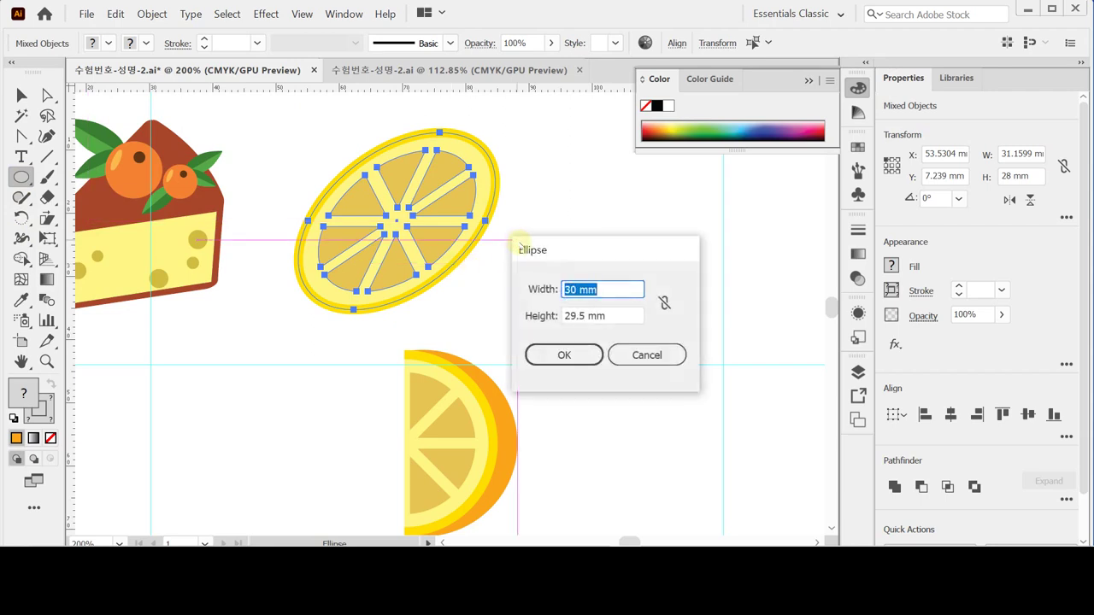
pyautogui.write('37')
pyautogui.press('Tab')
pyautogui.write('37')
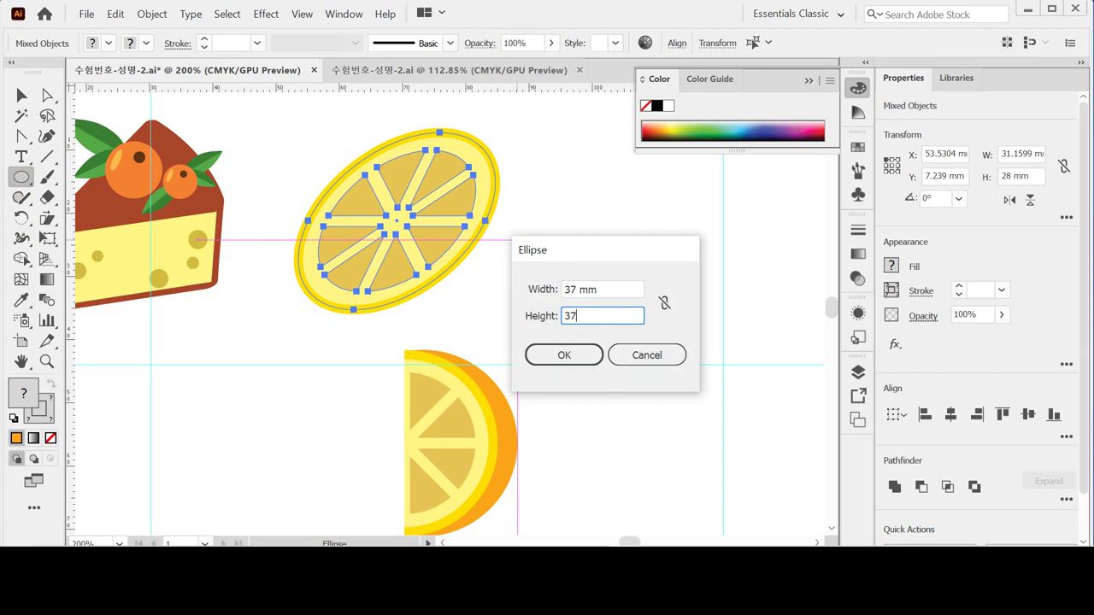
pyautogui.press('Return')
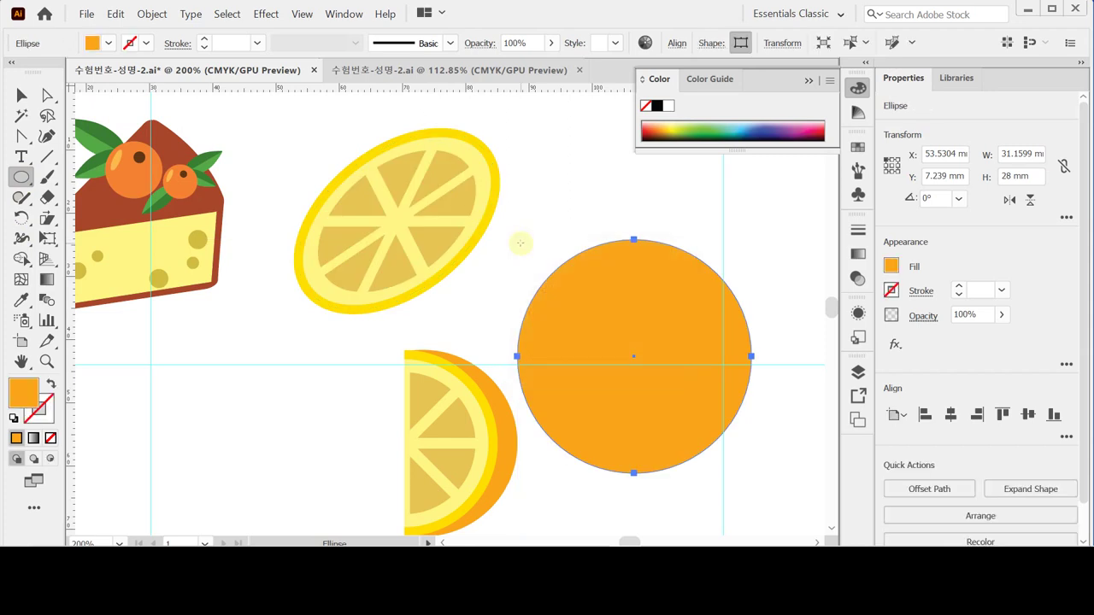
# Move the orange circle over the sheared citrus slice so it surrounds the slice, and send it to the back.
pyautogui.moveTo(655, 354); pyautogui.dragTo(401, 241)
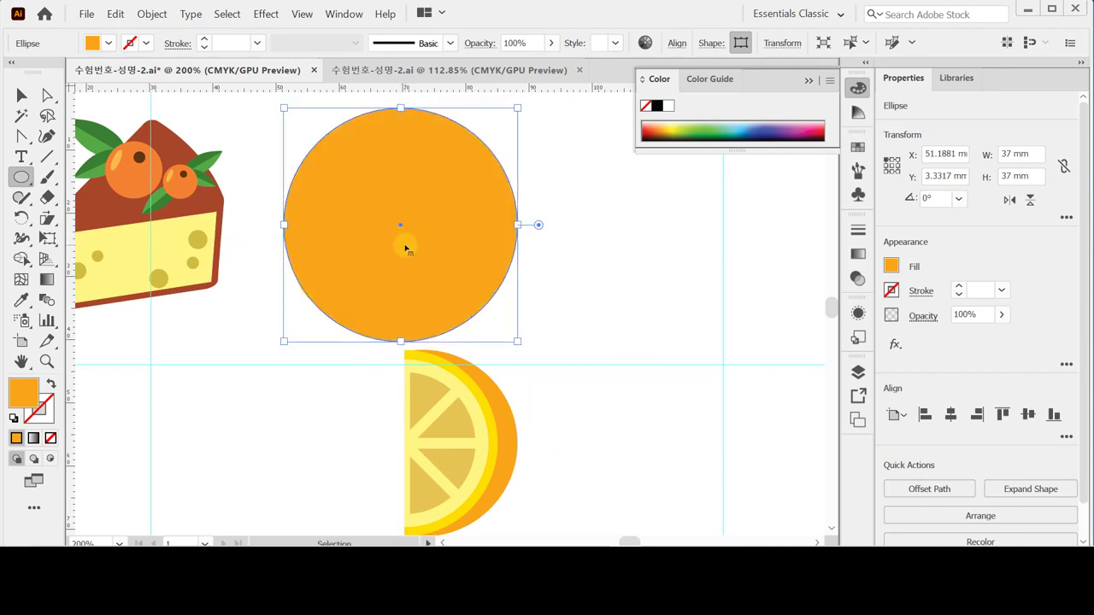
pyautogui.hotkey('ctrl', 'shift', '[')
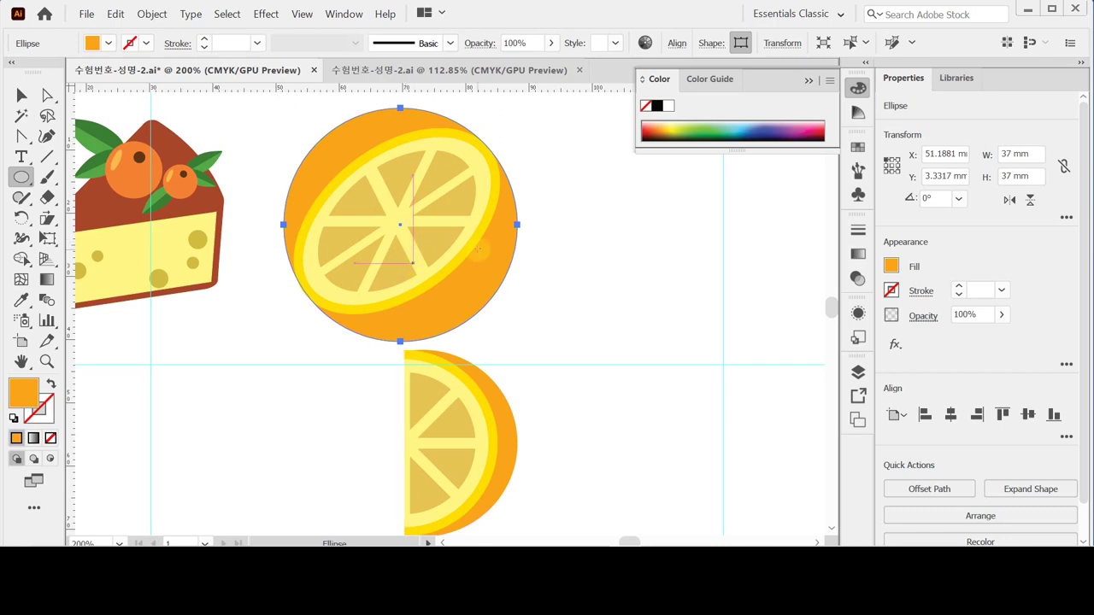
pyautogui.hotkey('ctrl', 'space')
pyautogui.click(488, 252)
pyautogui.moveTo(361, 308); pyautogui.dragTo(430, 313)
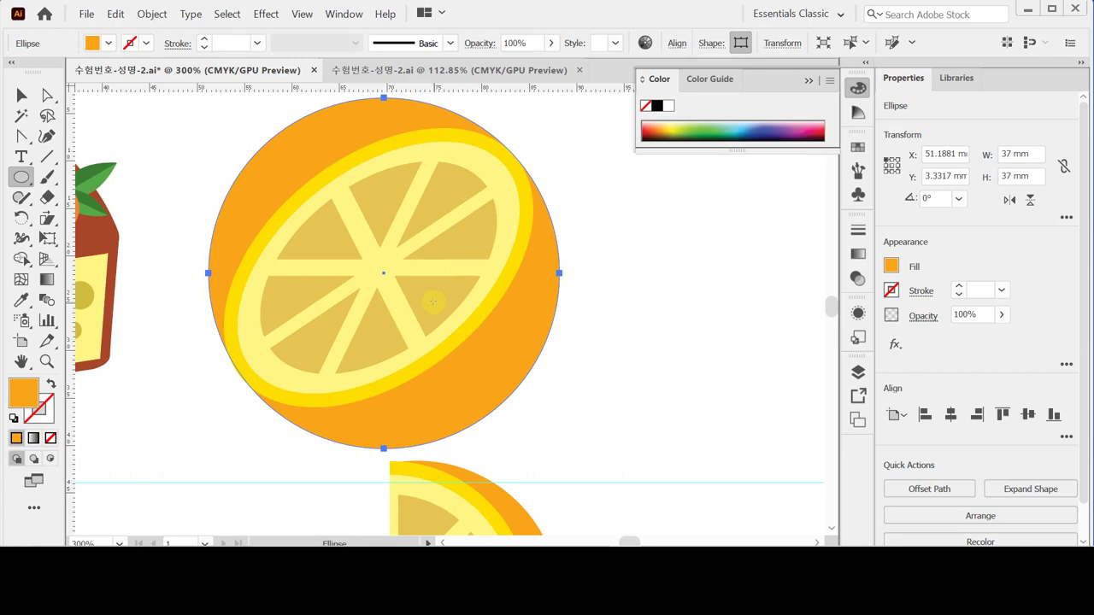
pyautogui.press('ctrl')
pyautogui.press('ctrl')
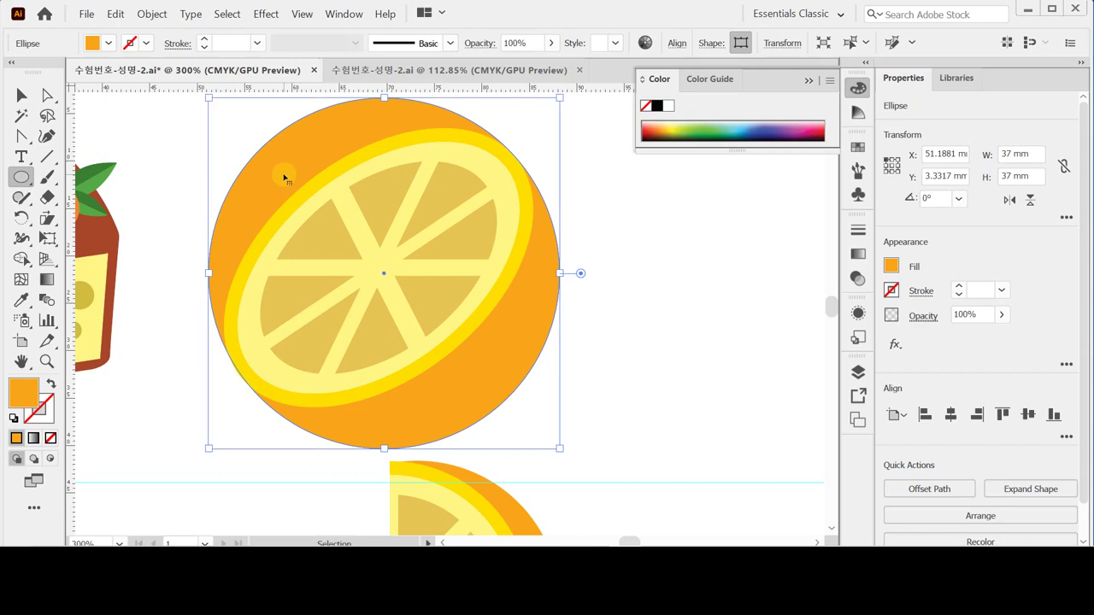
pyautogui.keyDown('ctrl'); pyautogui.doubleClick(285, 177); pyautogui.keyUp('ctrl')
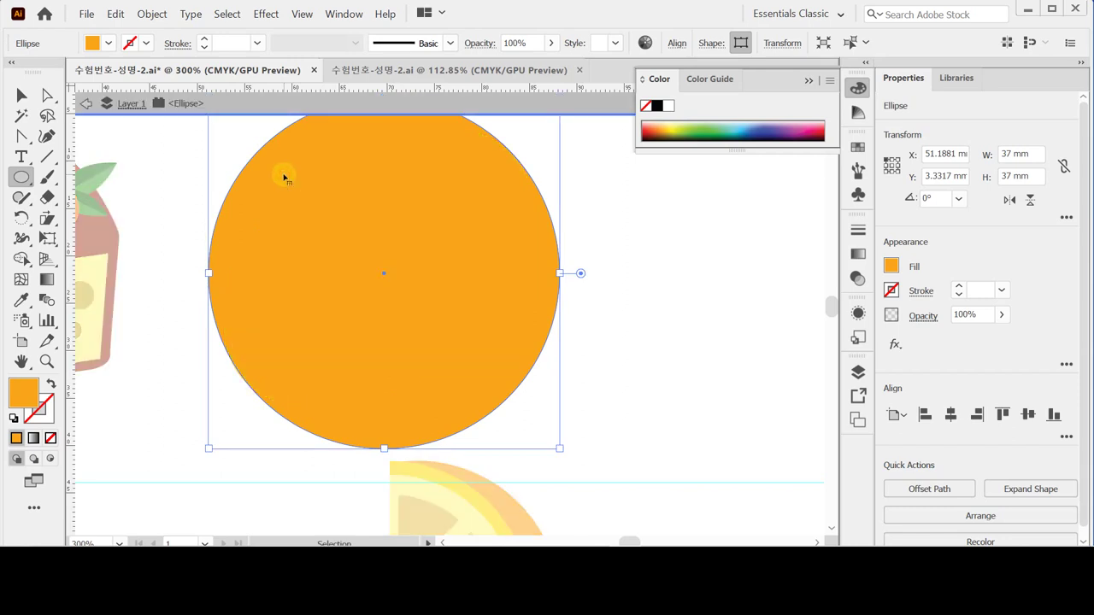
pyautogui.keyDown('ctrl'); pyautogui.doubleClick(154, 188); pyautogui.keyUp('ctrl')
pyautogui.keyDown('ctrl'); pyautogui.click(294, 169); pyautogui.keyUp('ctrl')
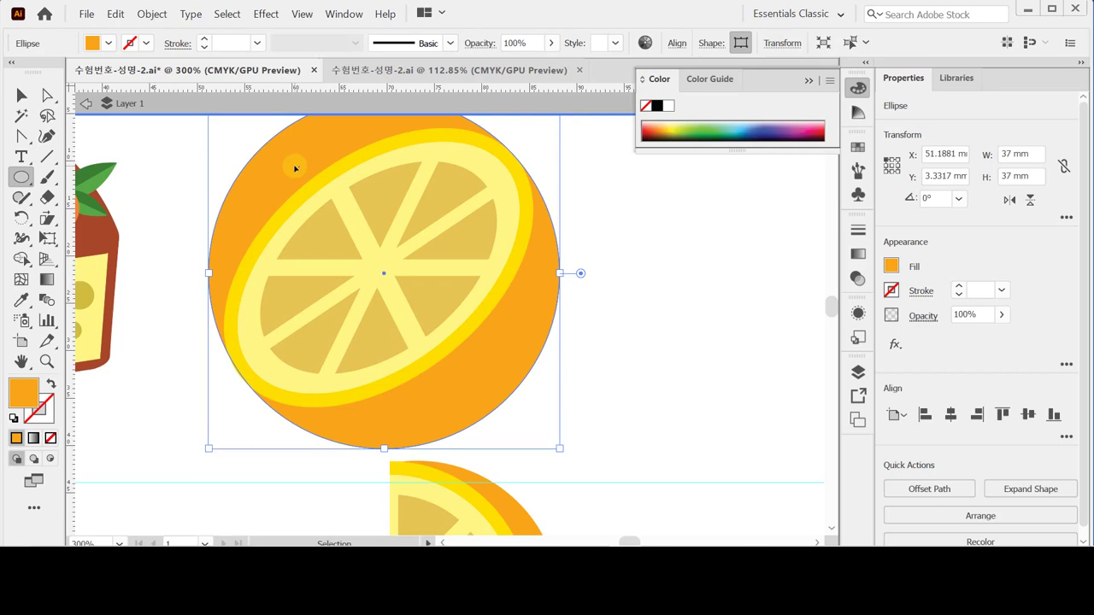
pyautogui.doubleClick(183, 160)
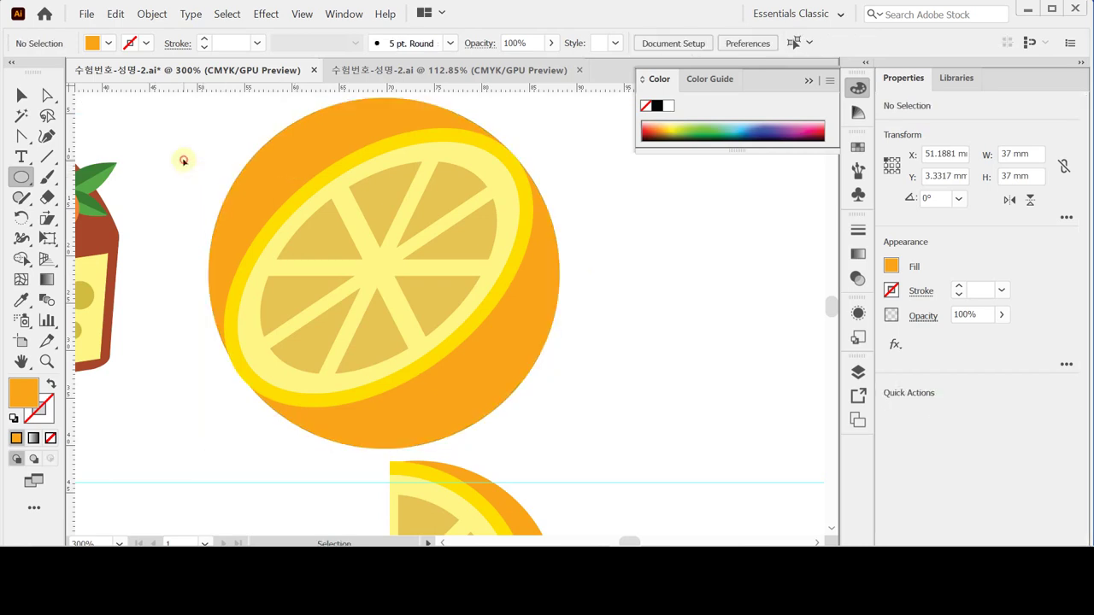
# Swap the circle's fill and stroke so it has no fill and an orange outline, and deselect it.
pyautogui.keyDown('ctrl'); pyautogui.click(305, 161); pyautogui.keyUp('ctrl')
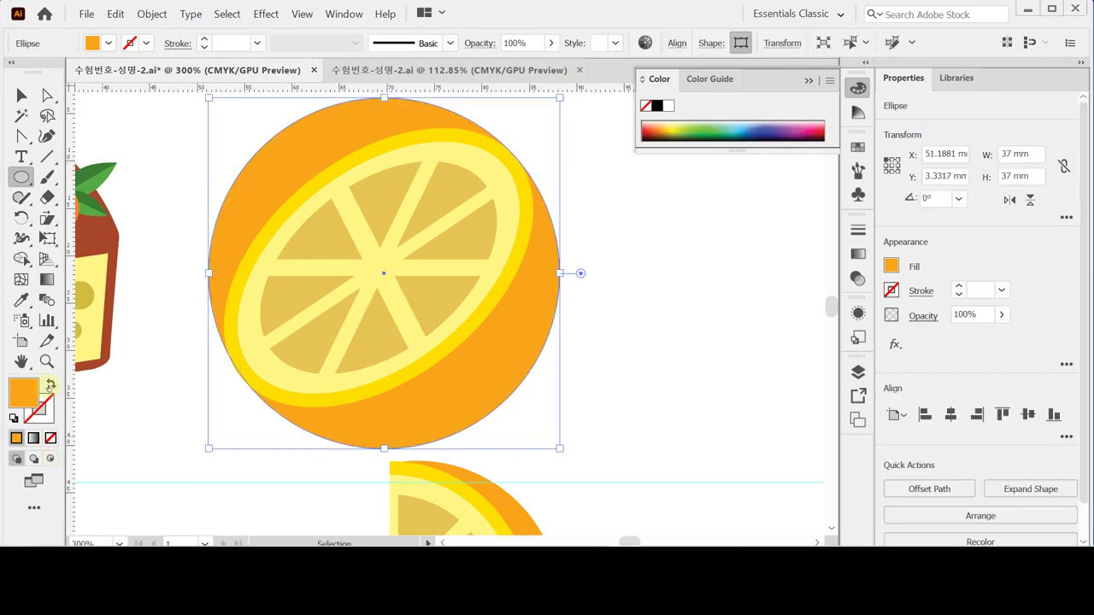
pyautogui.click(51, 385)
pyautogui.keyDown('ctrl'); pyautogui.click(195, 303); pyautogui.keyUp('ctrl')
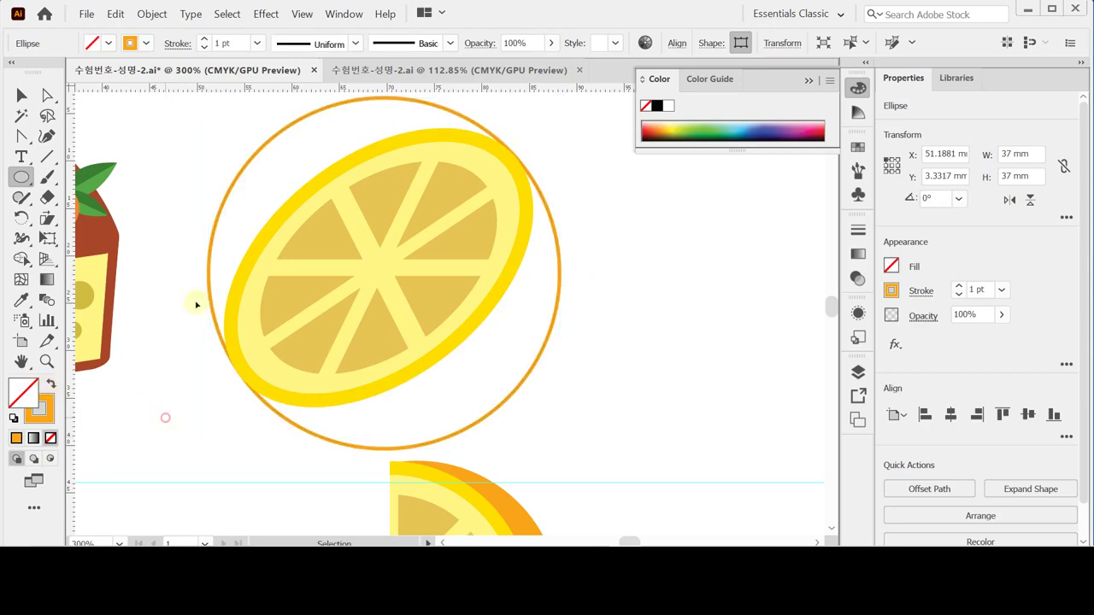
# Isolate the circle outline and cut it with the Scissors tool where it crosses the slice's rim at lower left and upper right.
pyautogui.keyDown('ctrl'); pyautogui.doubleClick(253, 161); pyautogui.keyUp('ctrl')
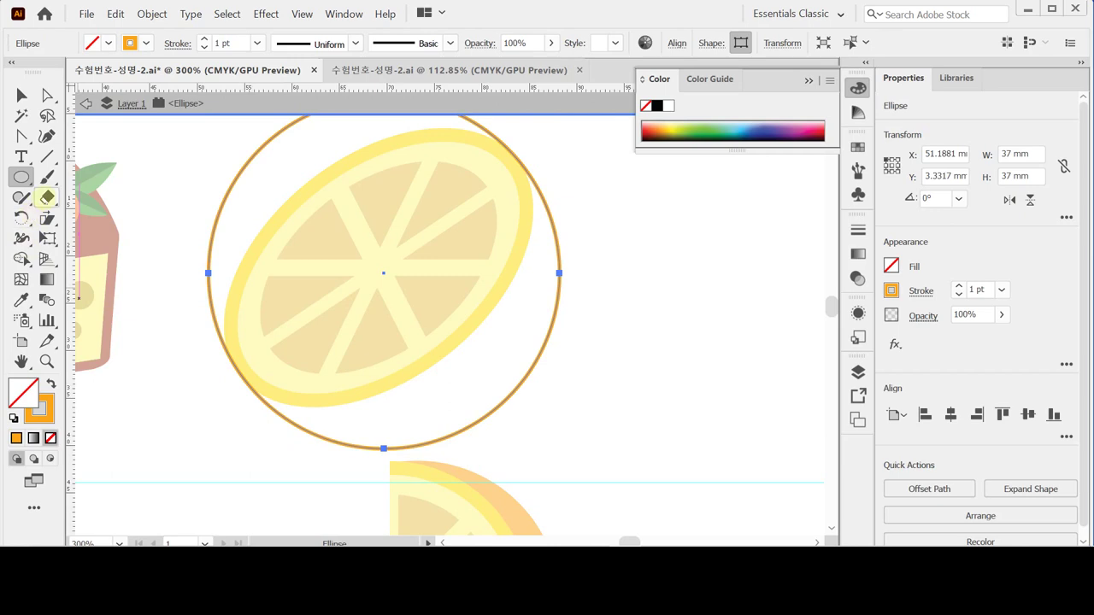
pyautogui.click(47, 197)
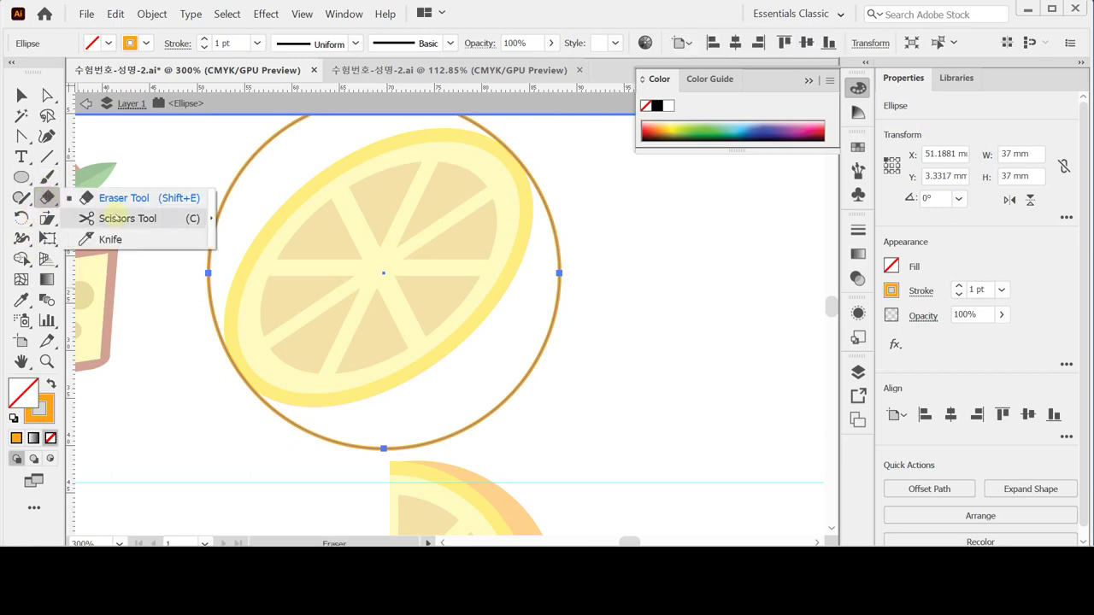
pyautogui.click(116, 219)
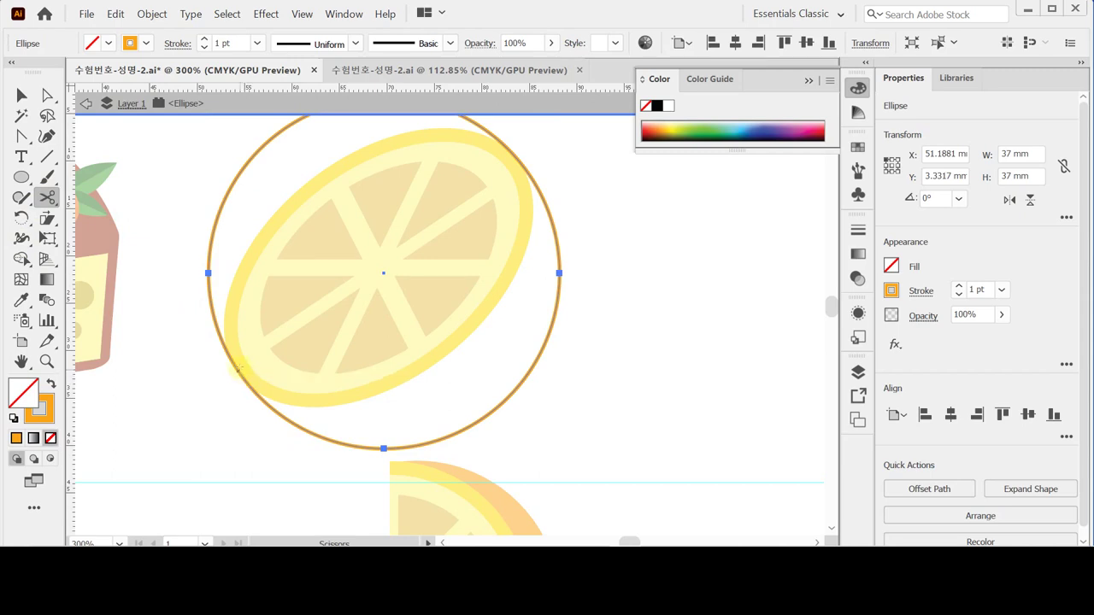
pyautogui.click(236, 368)
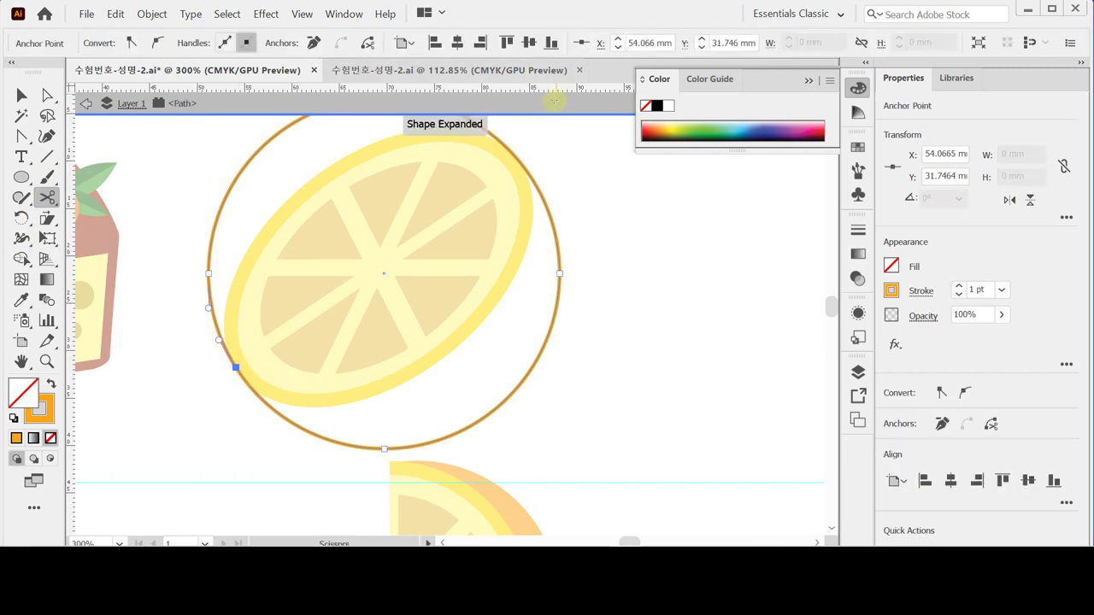
pyautogui.click(511, 153)
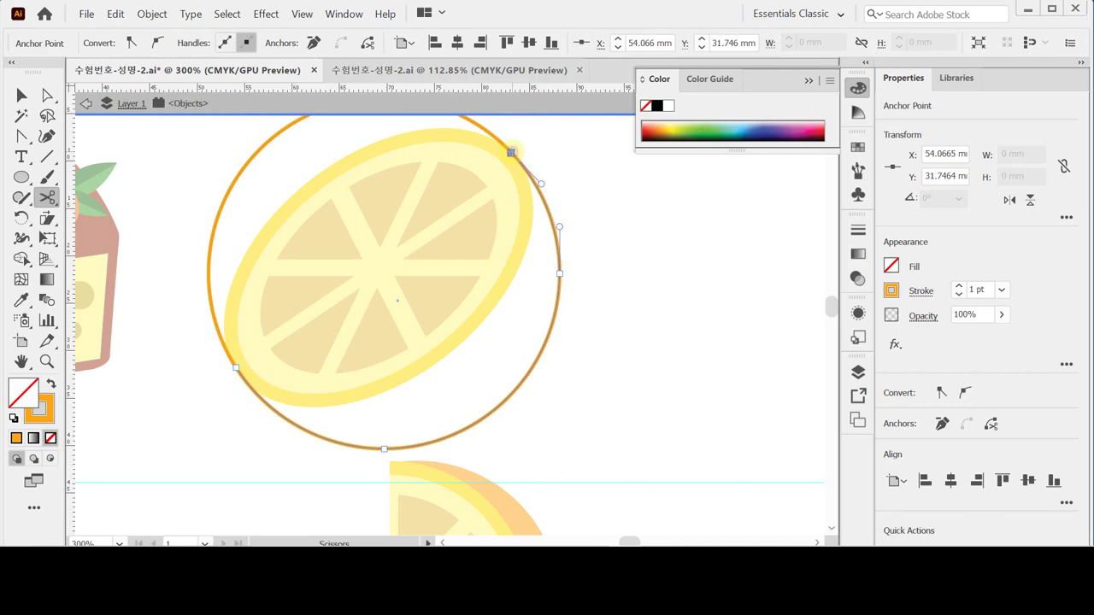
# Delete the upper-left arc of the cut circle.
pyautogui.press('v')
pyautogui.click(260, 153)
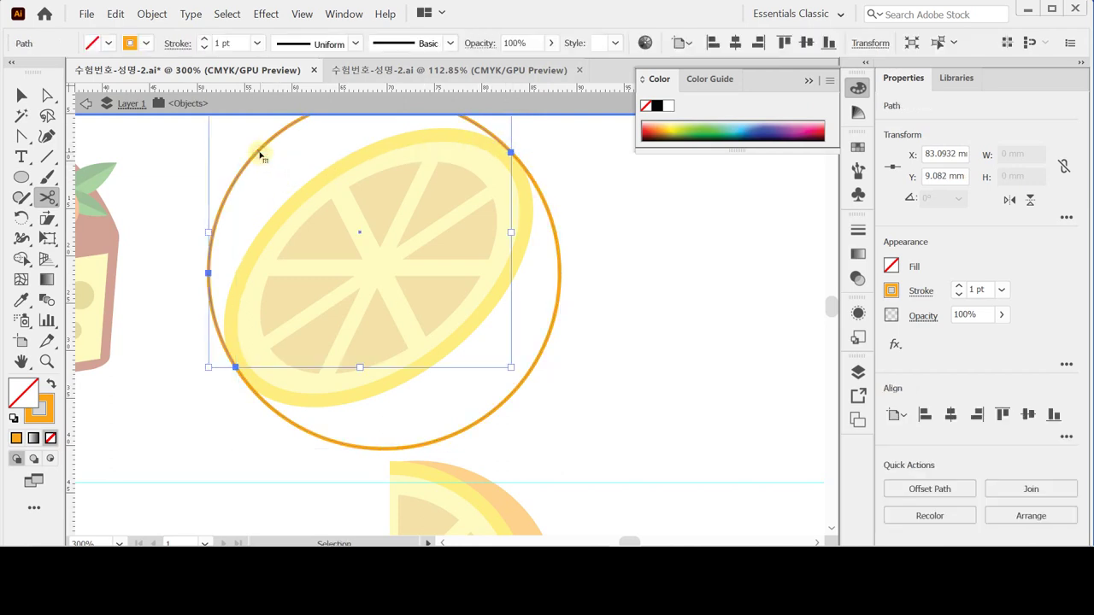
pyautogui.press('c')
pyautogui.press('Delete')
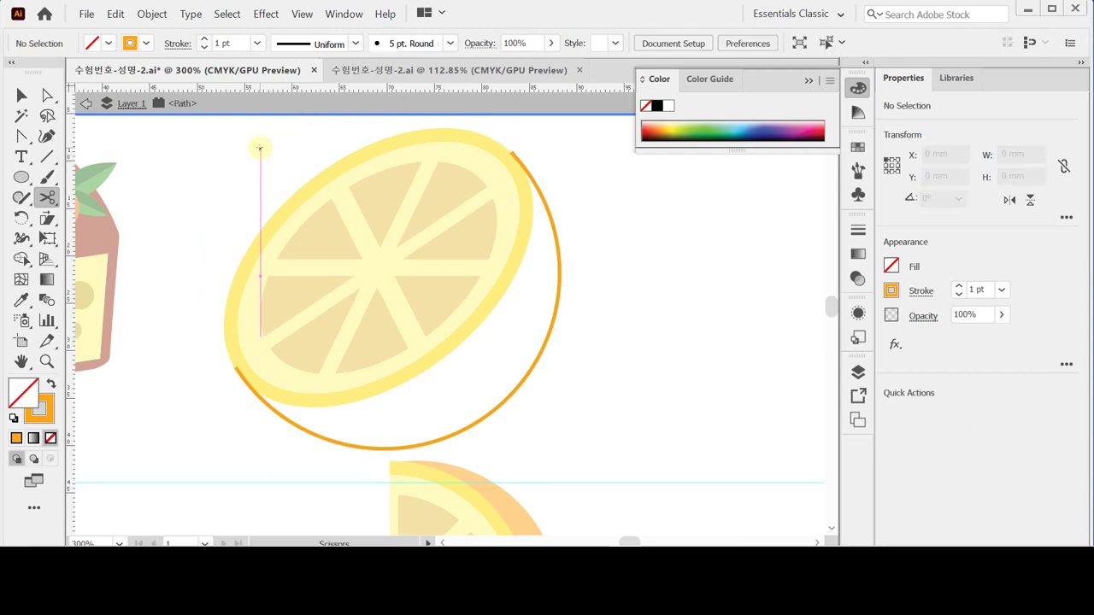
# Swap the remaining lower-right arc's stroke and fill so it is filled orange with no stroke, and leave the path's isolation.
pyautogui.keyDown('ctrl'); pyautogui.click(371, 450); pyautogui.keyUp('ctrl')
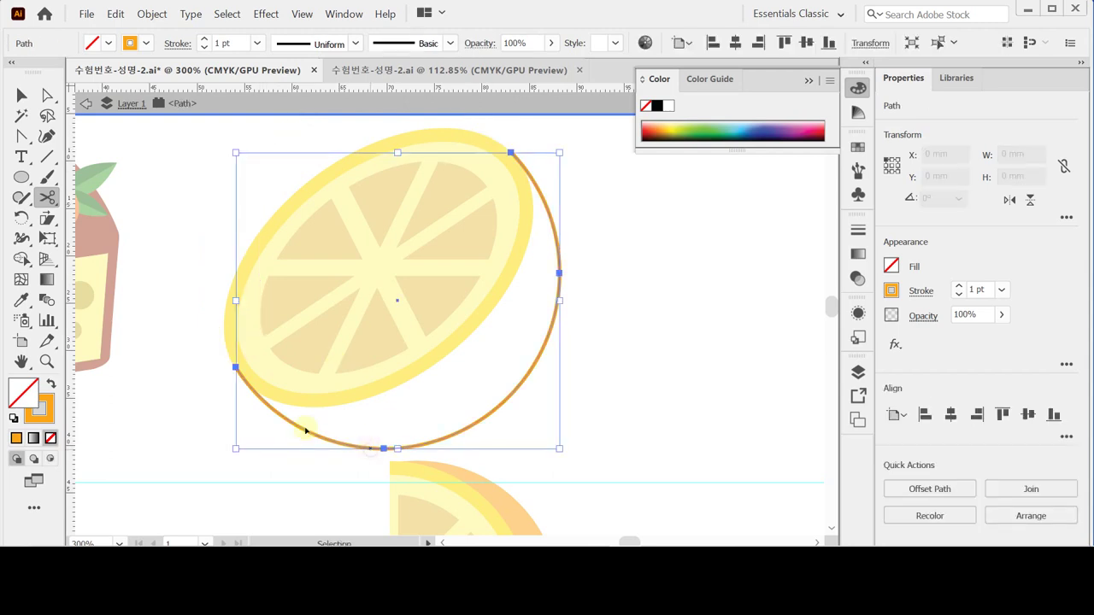
pyautogui.click(52, 387)
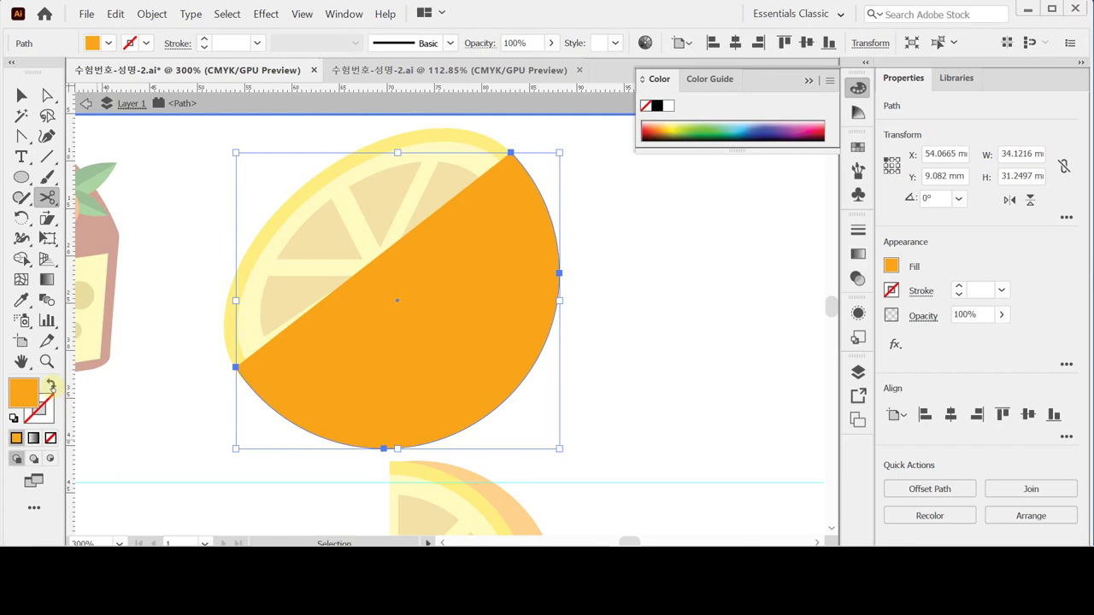
pyautogui.click(193, 423)
pyautogui.doubleClick(194, 423)
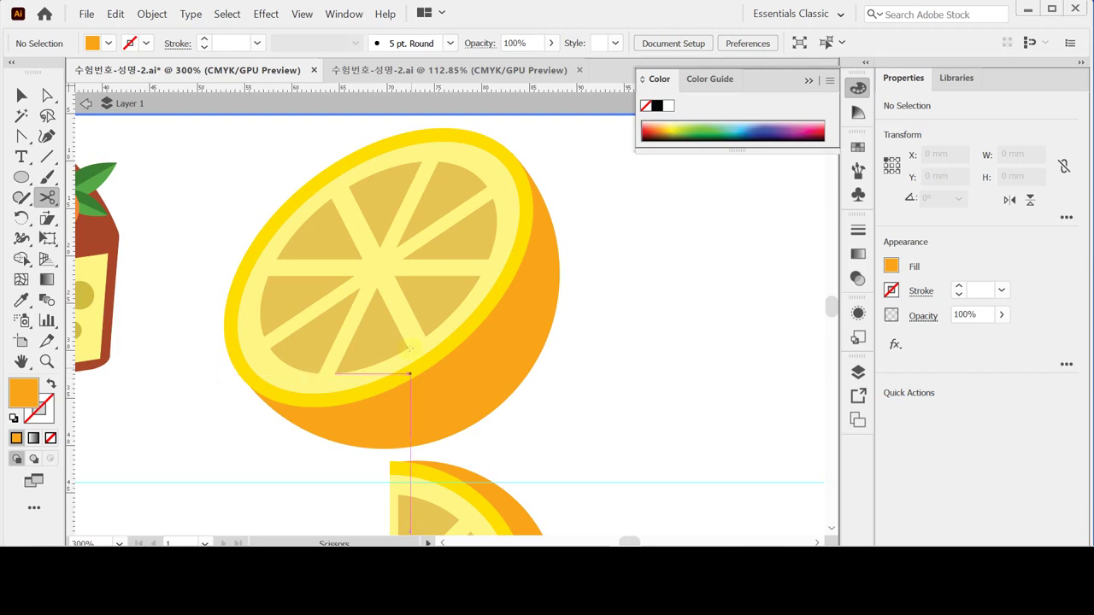
# Draw a short slanted line about 1.6 mm wide and 2.7 mm high on the right side of the cut orange's orange peel.
pyautogui.click(447, 295)
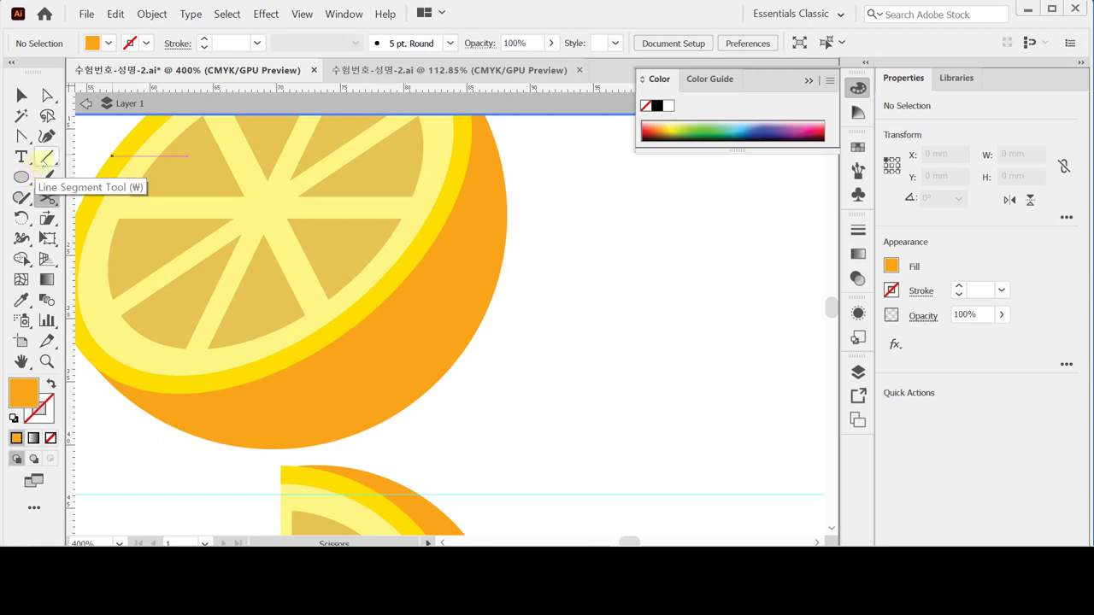
pyautogui.click(44, 160)
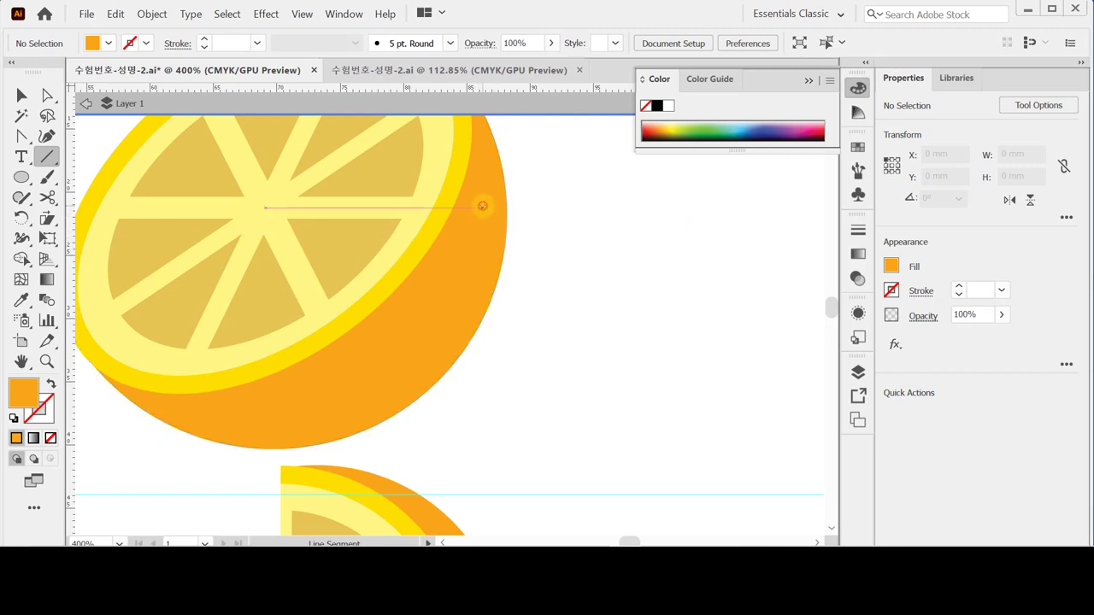
pyautogui.click(483, 209)
pyautogui.press('Escape')
pyautogui.moveTo(483, 200); pyautogui.dragTo(463, 234)
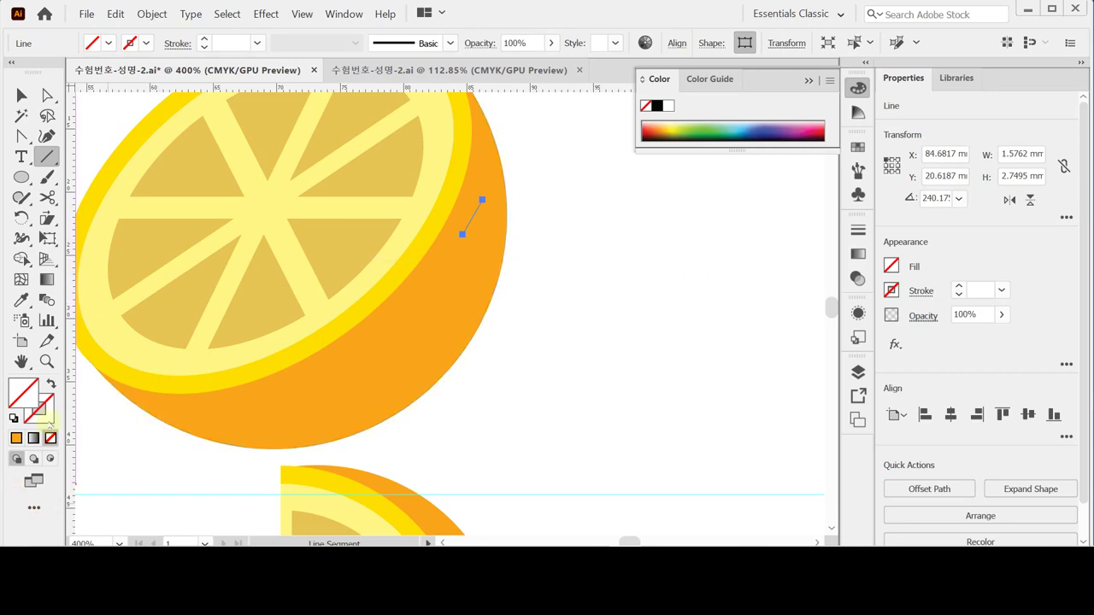
# Give the line a yellow stroke of C 0, M 10, Y 100, K 0 and no fill.
pyautogui.click(48, 420)
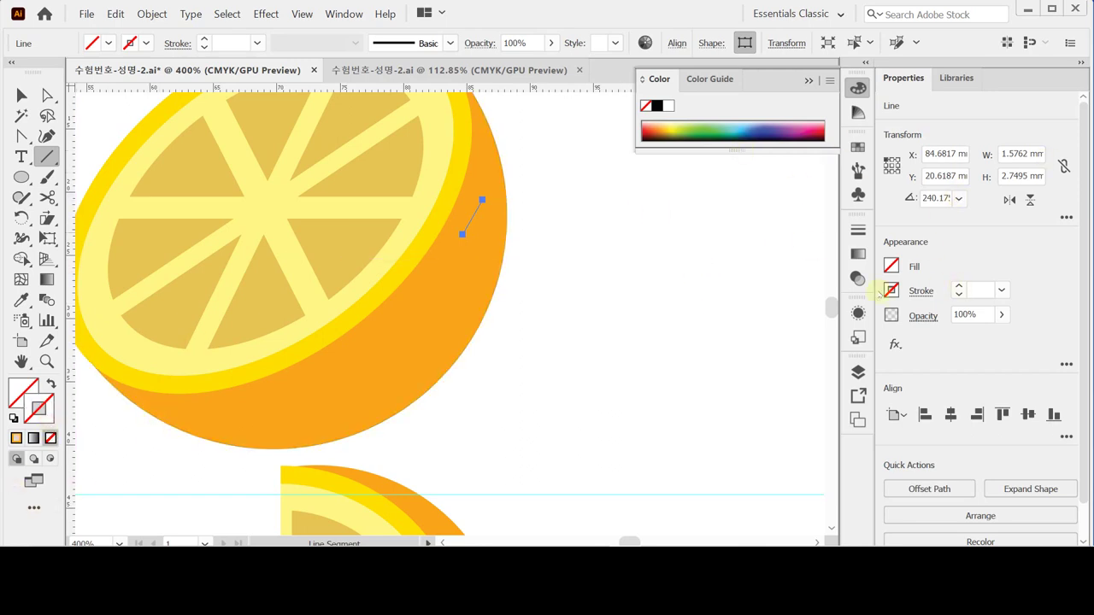
pyautogui.click(890, 266)
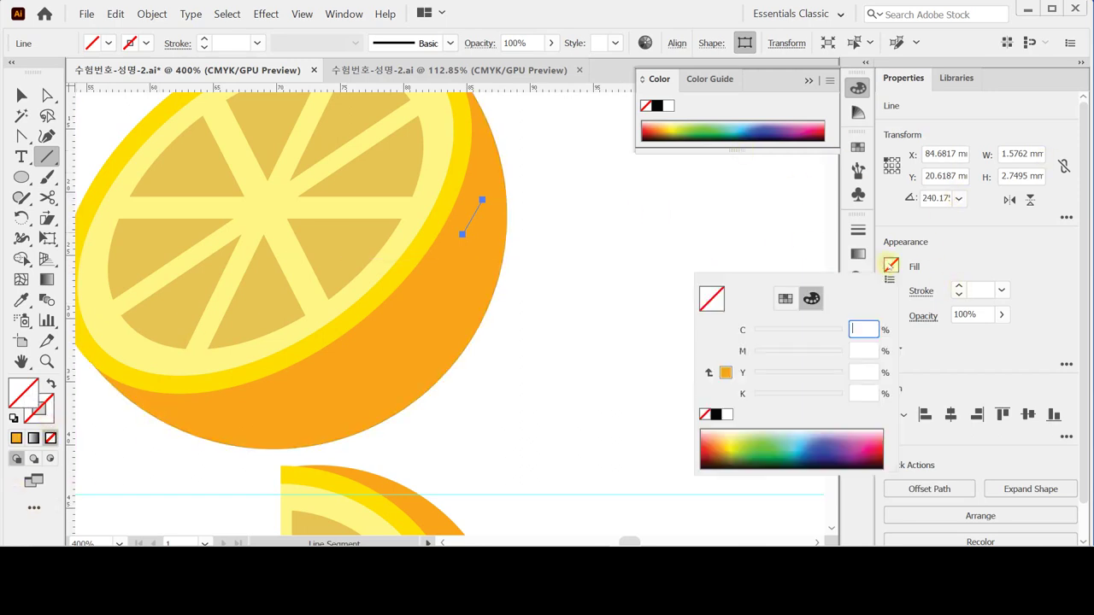
pyautogui.click(724, 374)
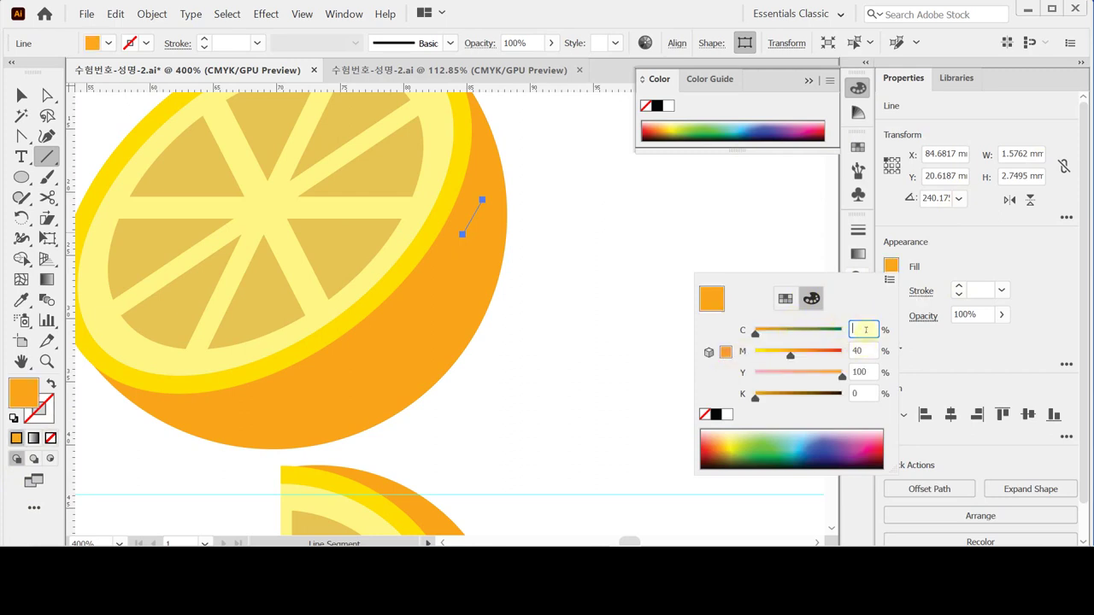
pyautogui.write('0')
pyautogui.press('Tab')
pyautogui.press('Tab')
pyautogui.click(866, 346)
pyautogui.write('10')
pyautogui.press('Return')
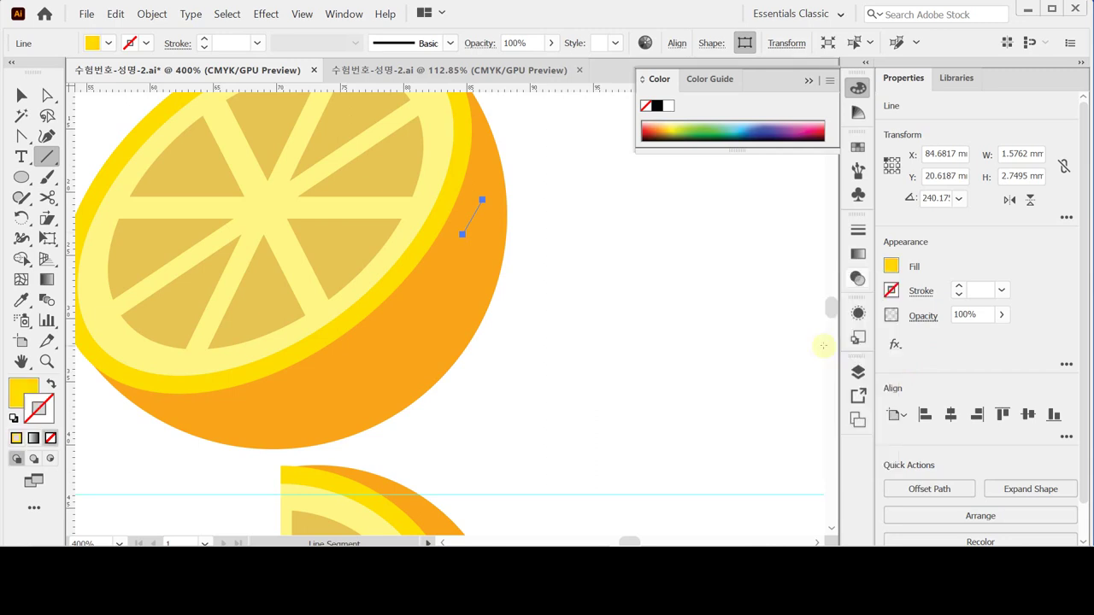
pyautogui.click(920, 292)
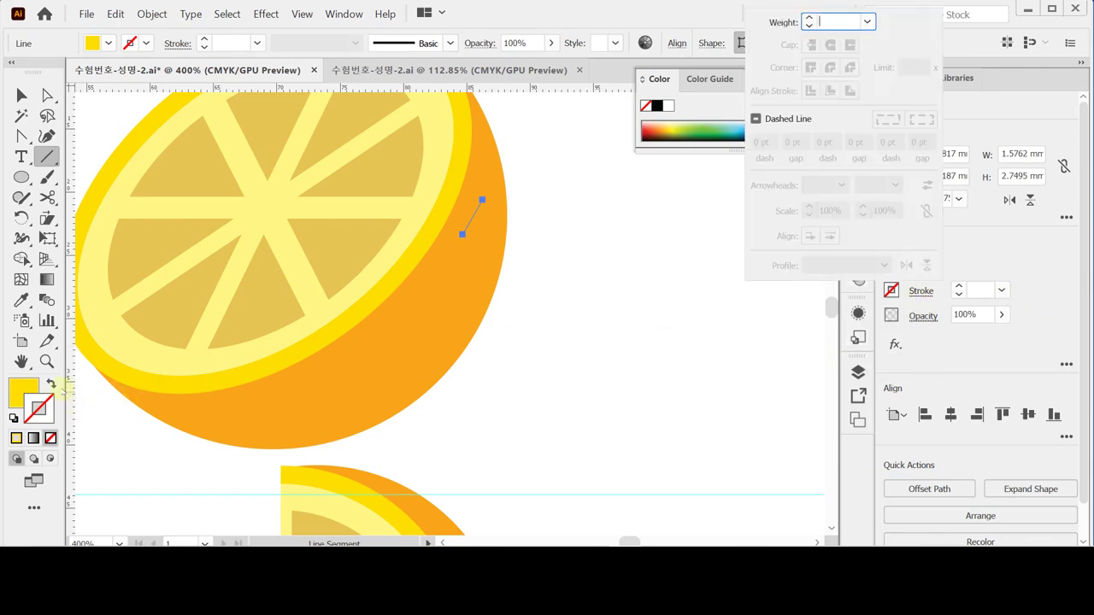
pyautogui.press('Escape')
pyautogui.click(50, 386)
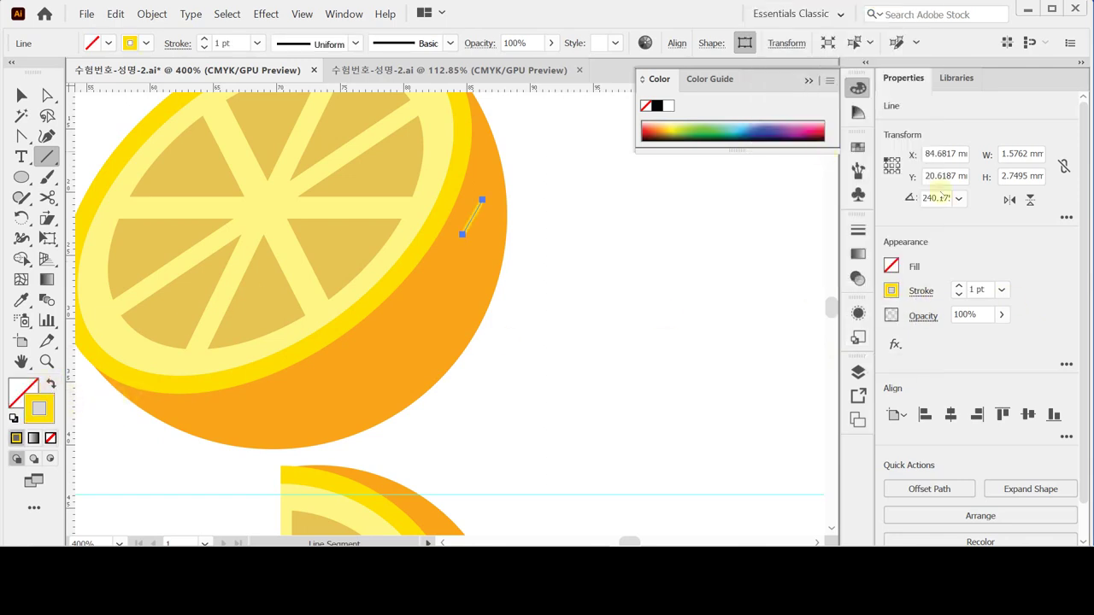
# Set the line's stroke weight to 4 pt with round caps.
pyautogui.click(920, 294)
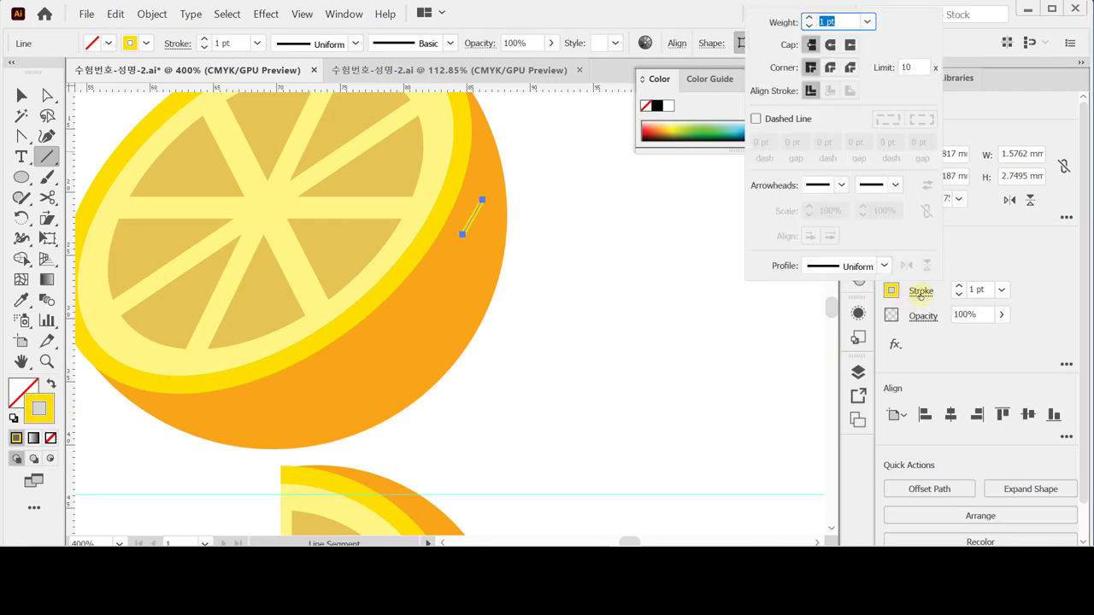
pyautogui.click(809, 17)
pyautogui.click(809, 17)
pyautogui.click(809, 17)
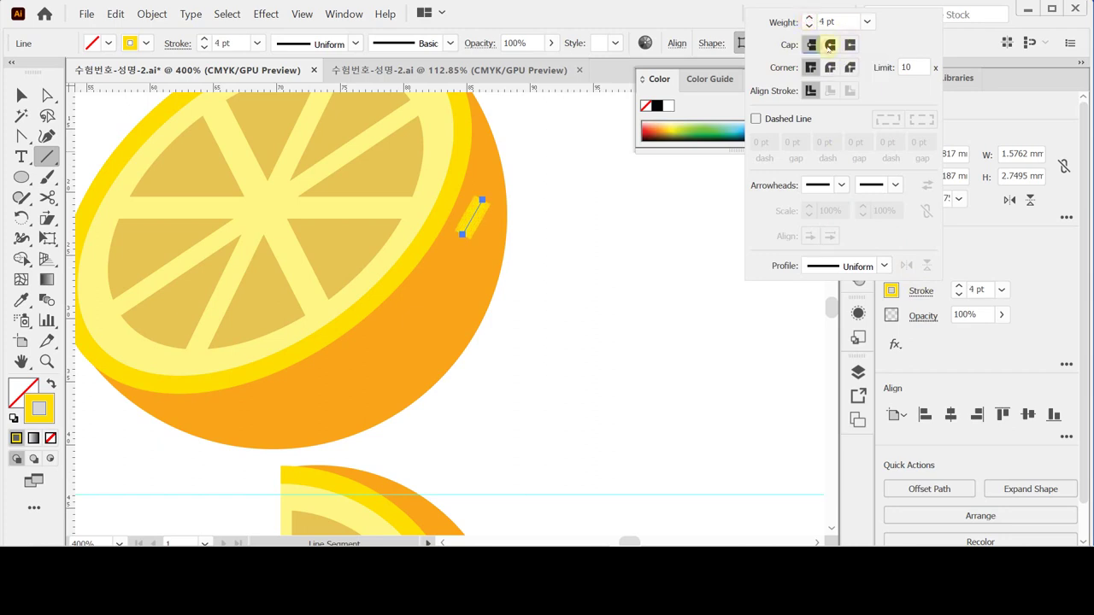
pyautogui.click(829, 45)
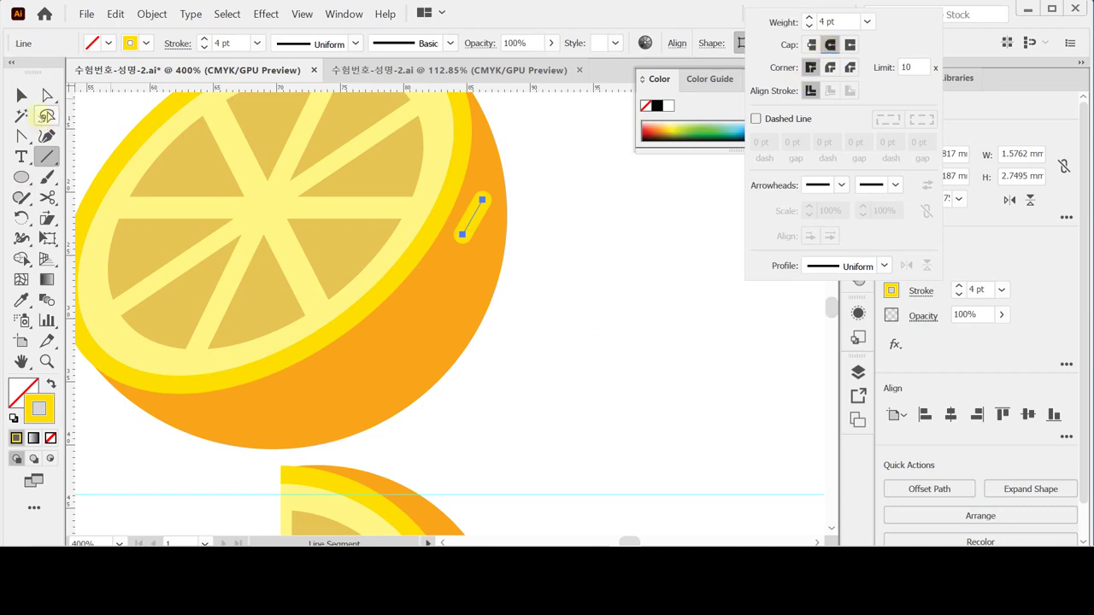
pyautogui.click(139, 63)
pyautogui.press('ctrl')
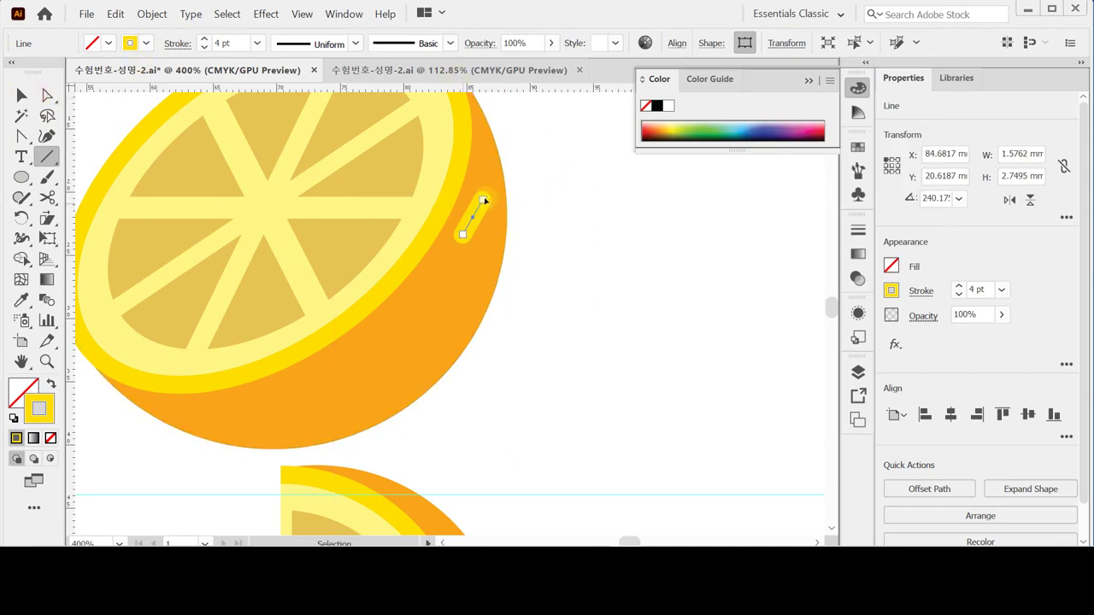
# Shorten the line by moving its upper anchor point toward the lower one, to about X 85.7 mm, Y 21.6 mm.
pyautogui.press('a')
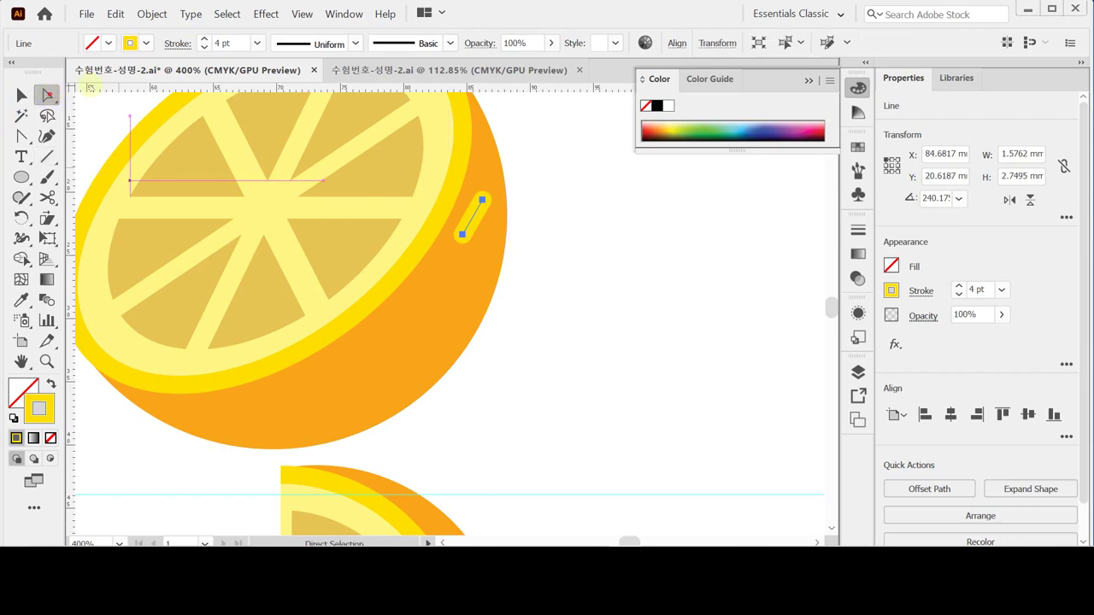
pyautogui.click(561, 192)
pyautogui.click(482, 200)
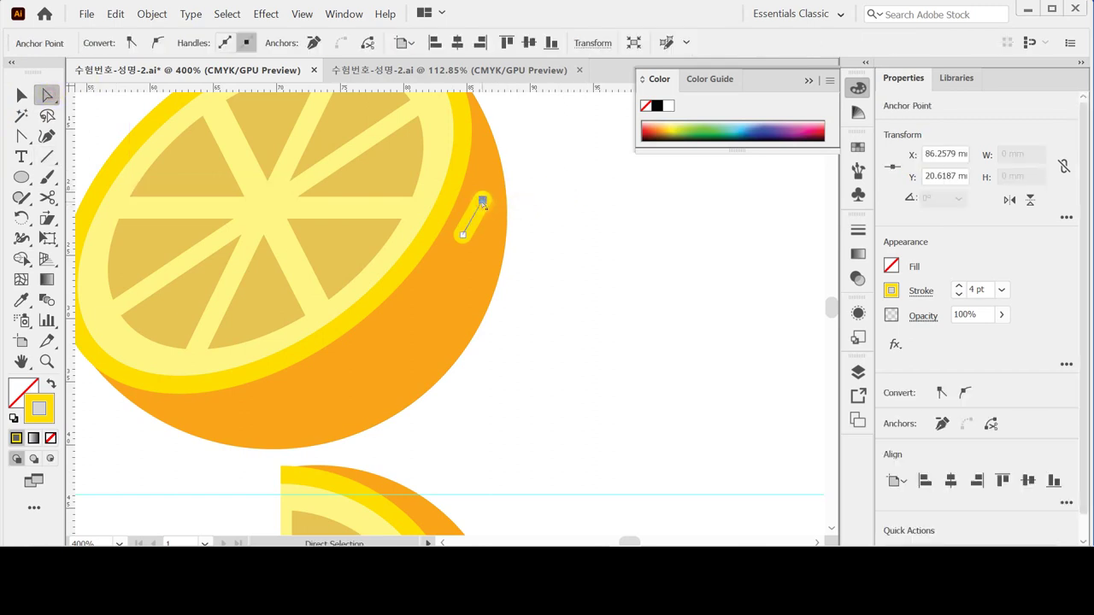
pyautogui.moveTo(479, 208); pyautogui.dragTo(479, 210)
pyautogui.click(478, 210)
pyautogui.moveTo(477, 212); pyautogui.dragTo(473, 217)
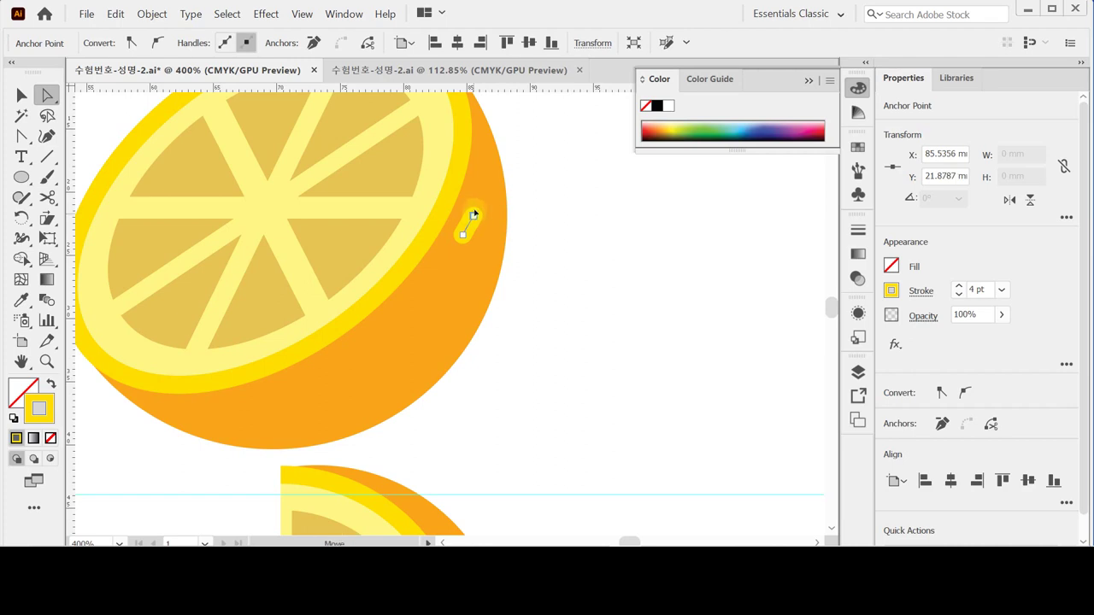
pyautogui.moveTo(473, 216); pyautogui.dragTo(475, 211)
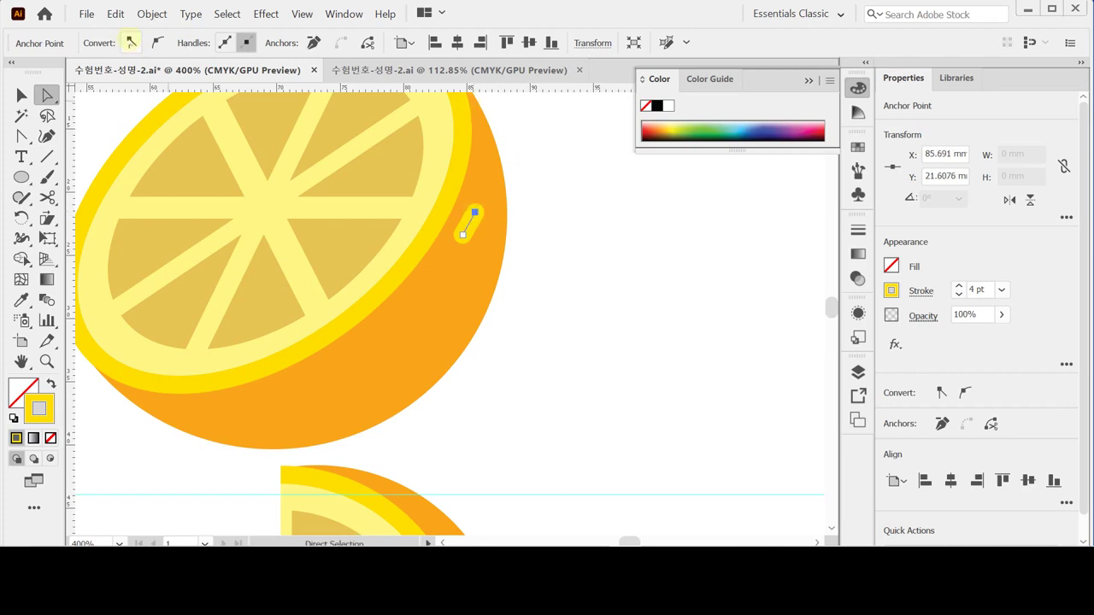
# Convert the short line's stroke into a filled shape with Outline Stroke.
pyautogui.click(151, 13)
pyautogui.moveTo(254, 300)
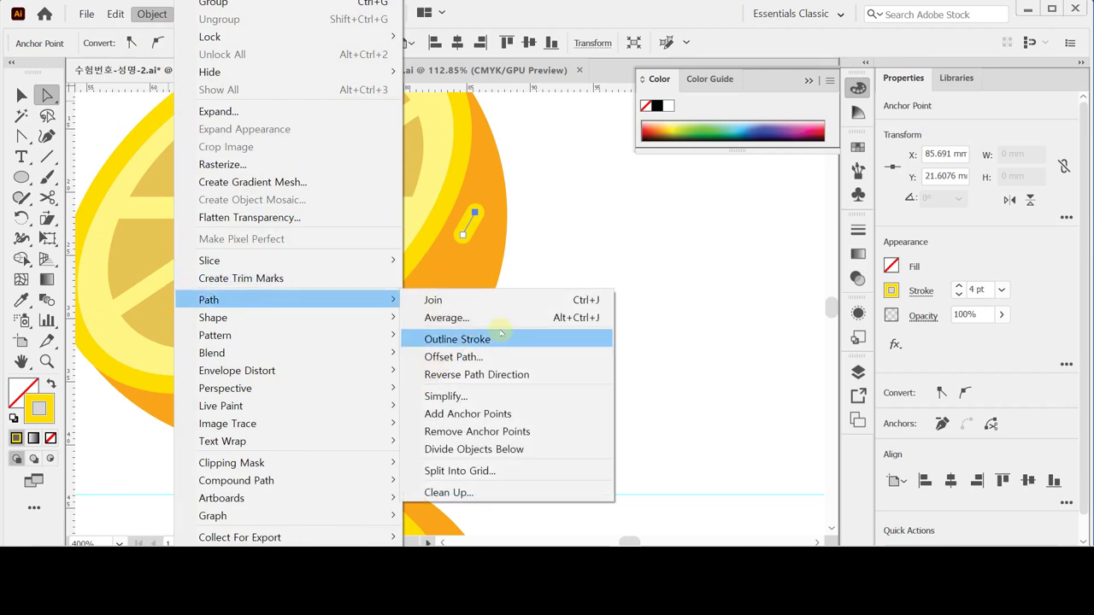
pyautogui.click(499, 339)
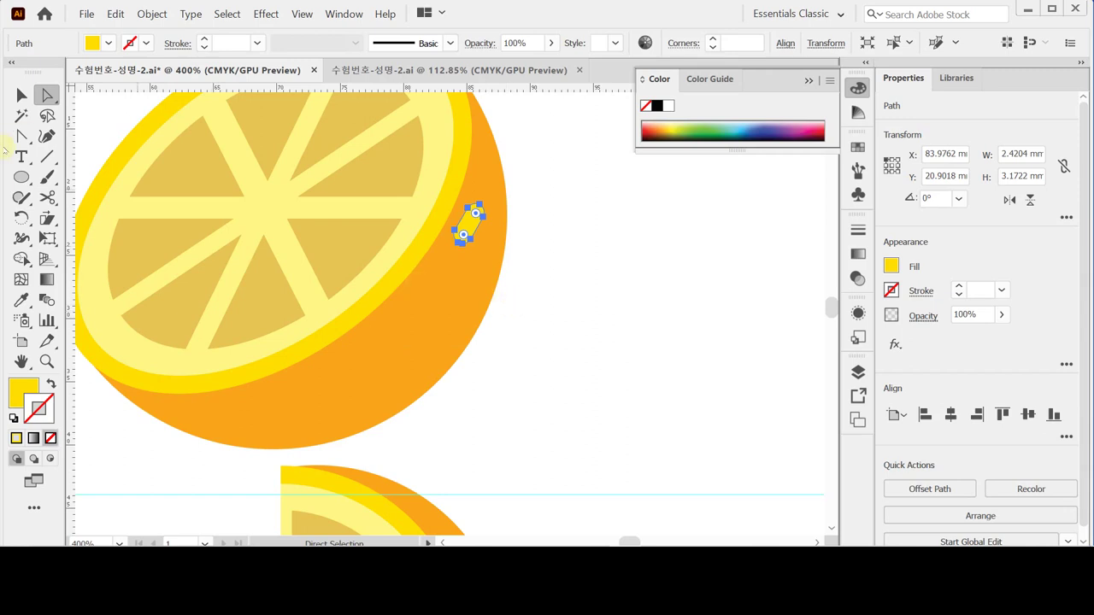
# Place five copies of the yellow pill shape along the orange peel toward its lower edge.
pyautogui.click(22, 95)
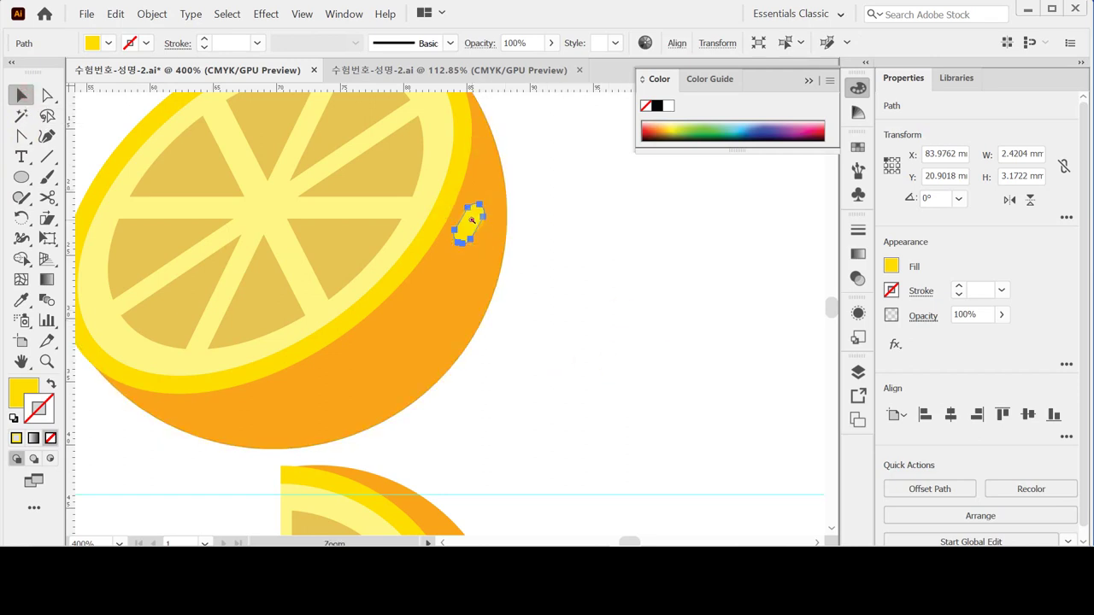
pyautogui.hotkey('ctrl', '=')
pyautogui.moveTo(430, 393); pyautogui.dragTo(566, 247)
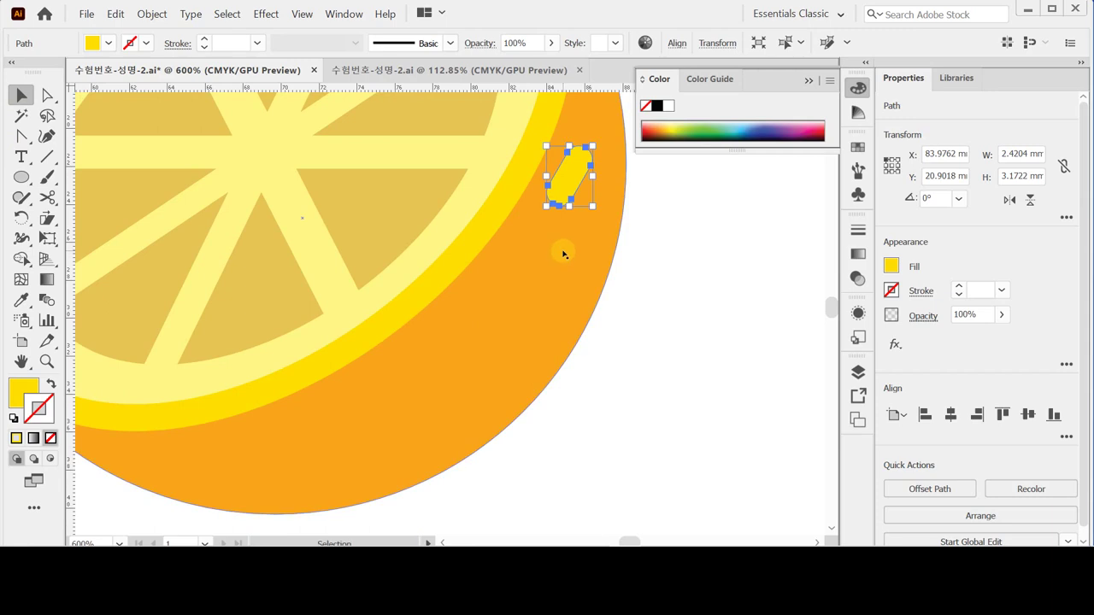
pyautogui.moveTo(568, 194); pyautogui.dragTo(430, 353)
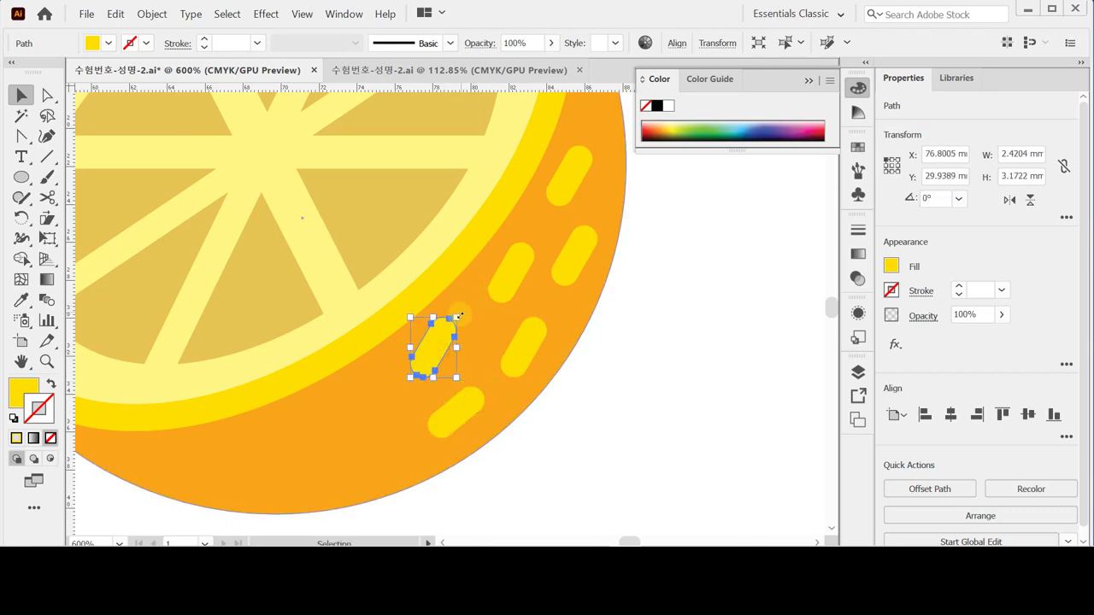
# Rotate the copied yellow pills individually so they follow the curve of the orange peel.
pyautogui.moveTo(462, 312); pyautogui.dragTo(519, 346)
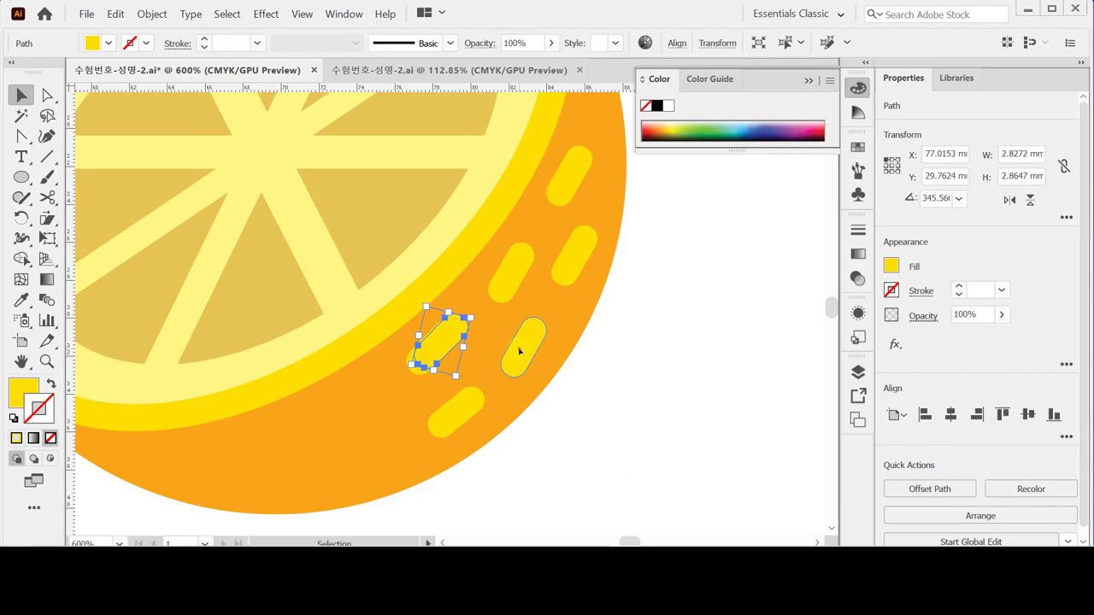
pyautogui.moveTo(505, 391); pyautogui.dragTo(484, 344)
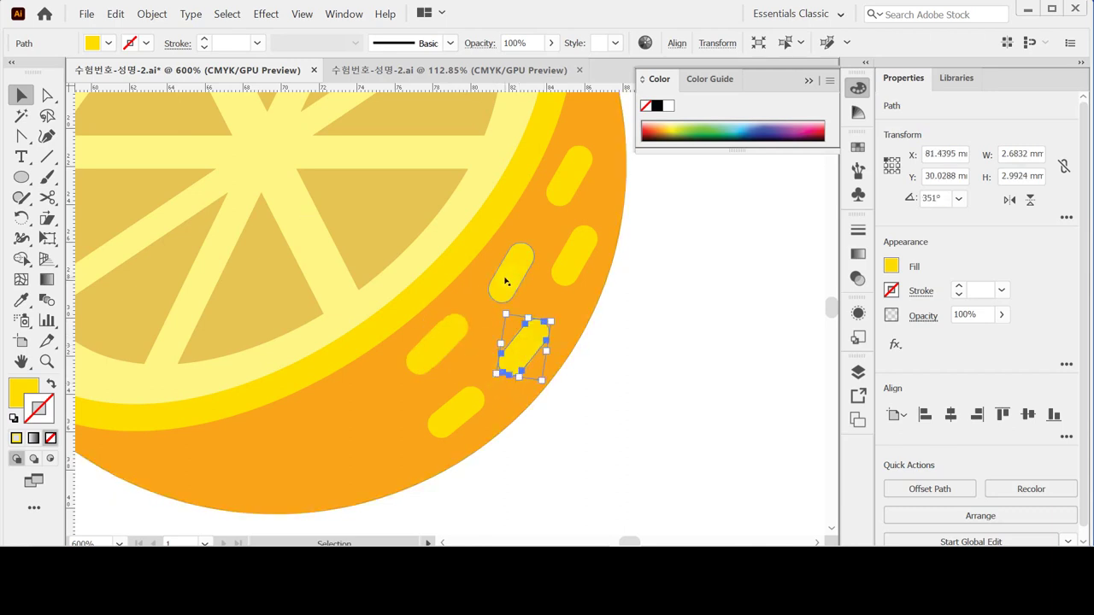
pyautogui.click(509, 282)
pyautogui.moveTo(544, 243); pyautogui.dragTo(551, 249)
pyautogui.click(576, 257)
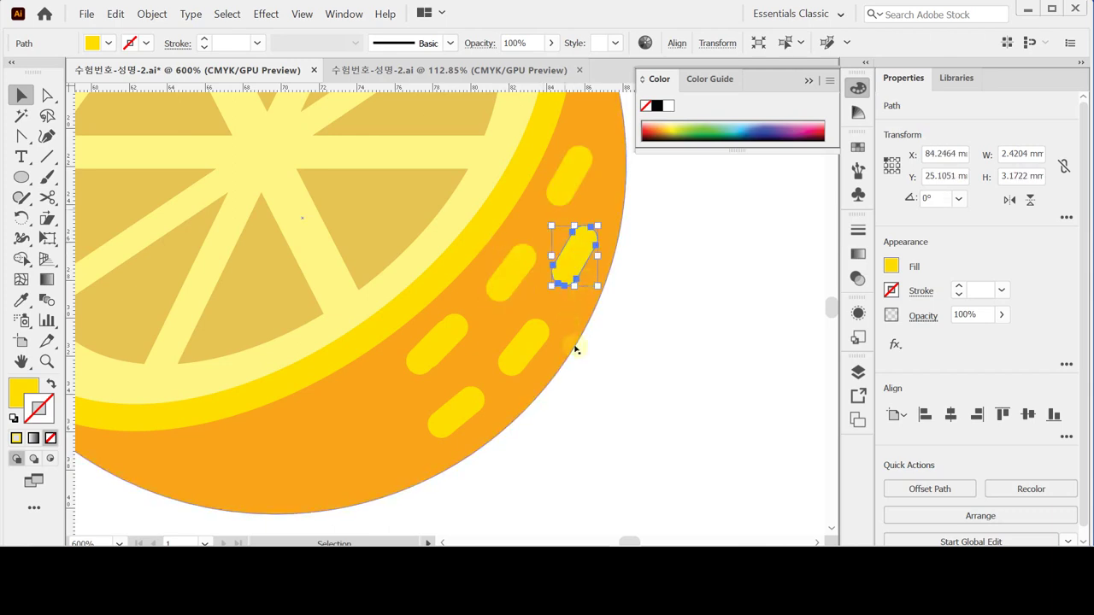
pyautogui.click(530, 351)
pyautogui.click(466, 408)
pyautogui.moveTo(466, 450); pyautogui.dragTo(461, 432)
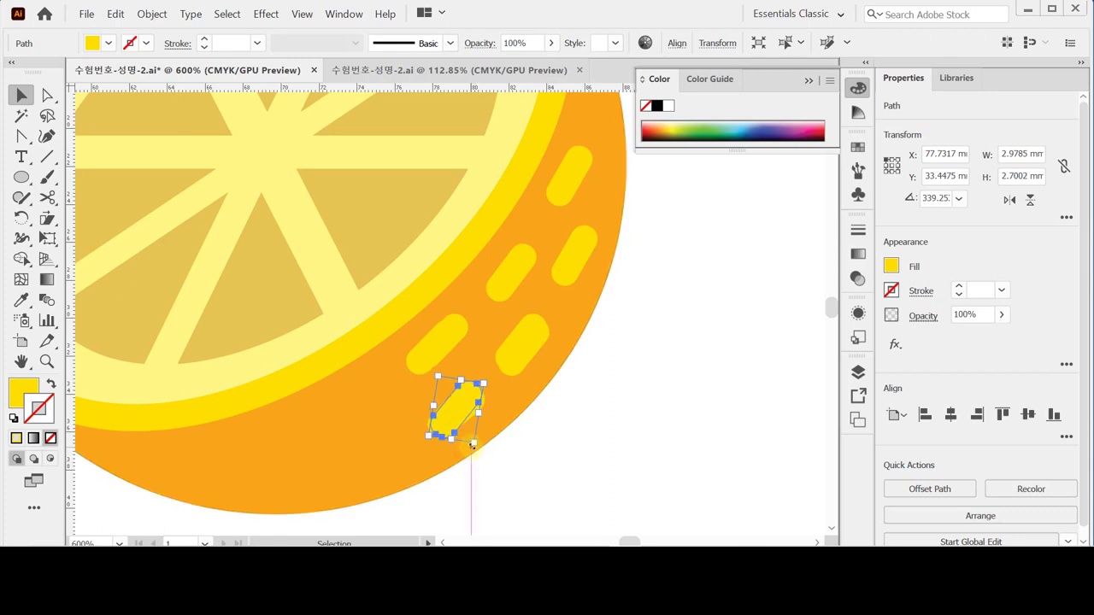
# Group all parts of the cut orange together with its peel marks, deselect it, and save the document.
pyautogui.keyDown('ctrl'); pyautogui.keyDown('alt'); pyautogui.click(535, 396); pyautogui.keyUp('alt'); pyautogui.keyUp('ctrl')
pyautogui.keyDown('ctrl'); pyautogui.keyDown('alt'); pyautogui.click(396, 319); pyautogui.keyUp('alt'); pyautogui.keyUp('ctrl')
pyautogui.keyDown('ctrl'); pyautogui.keyDown('alt'); pyautogui.click(416, 245); pyautogui.keyUp('alt'); pyautogui.keyUp('ctrl')
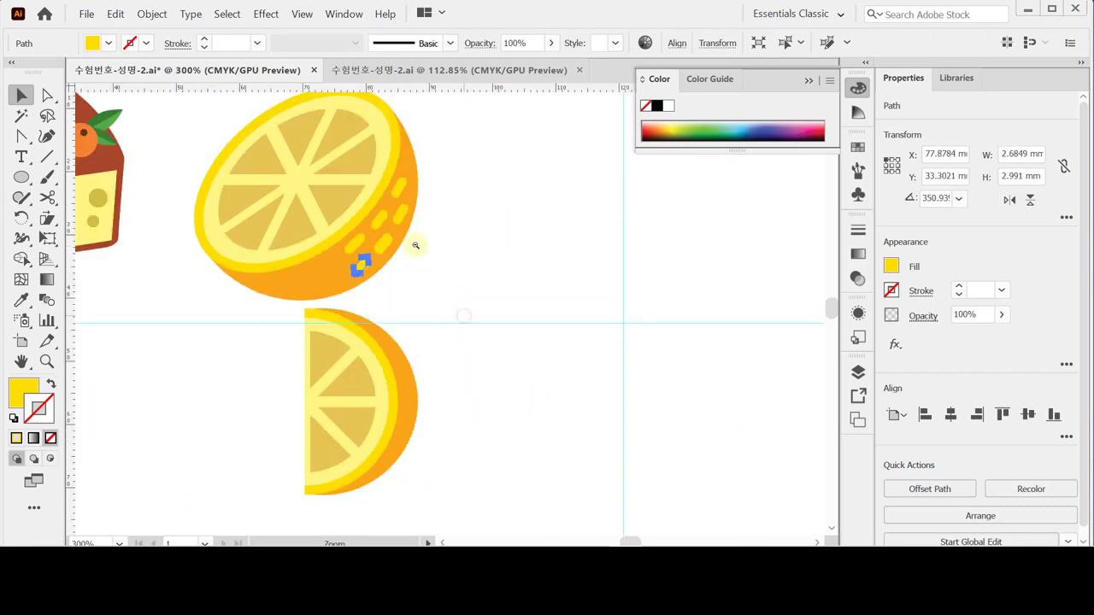
pyautogui.keyDown('ctrl'); pyautogui.keyDown('alt'); pyautogui.click(394, 230); pyautogui.keyUp('alt'); pyautogui.keyUp('ctrl')
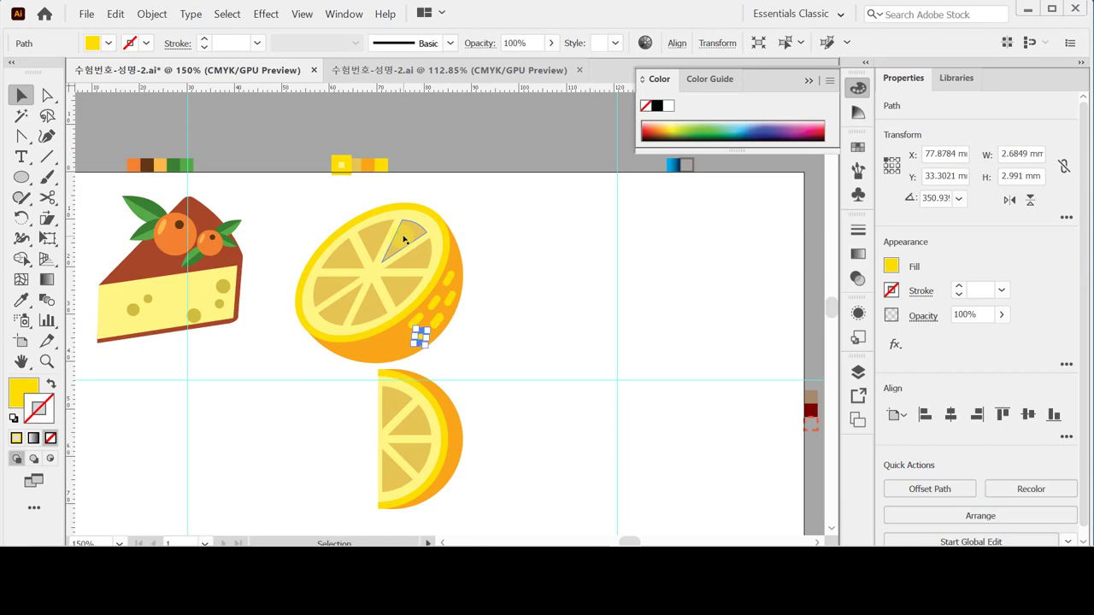
pyautogui.click(296, 220)
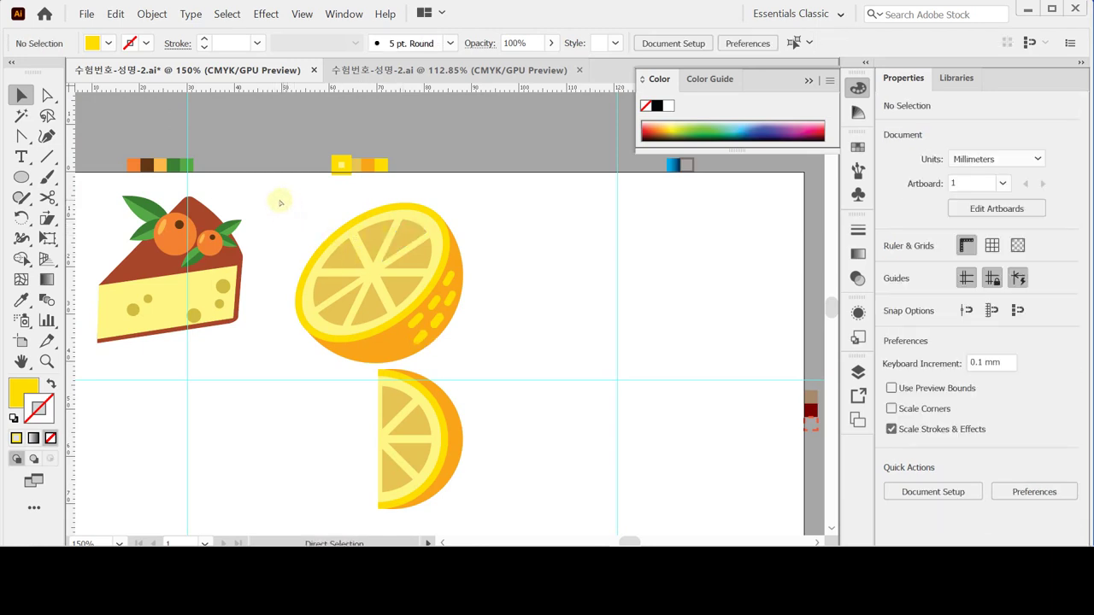
pyautogui.moveTo(280, 200); pyautogui.dragTo(504, 347)
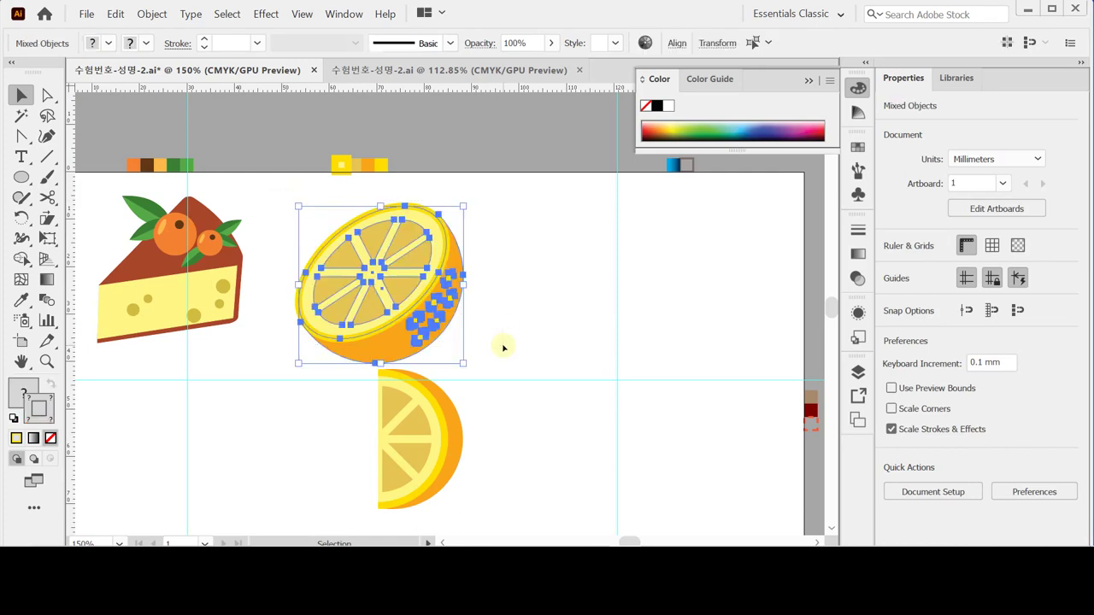
pyautogui.hotkey('ctrl', 'g')
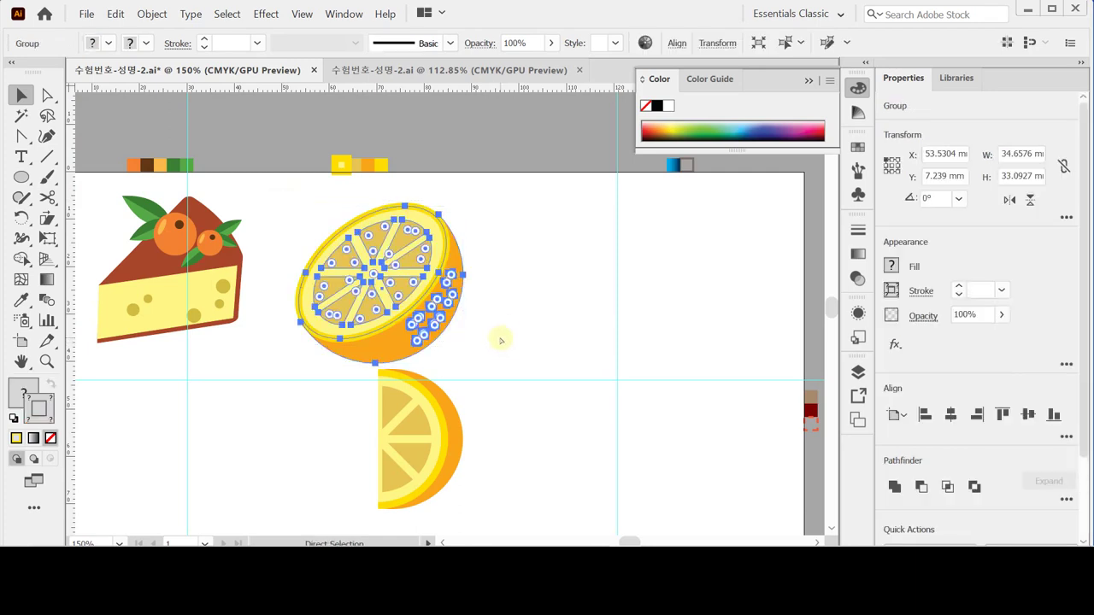
pyautogui.press('v')
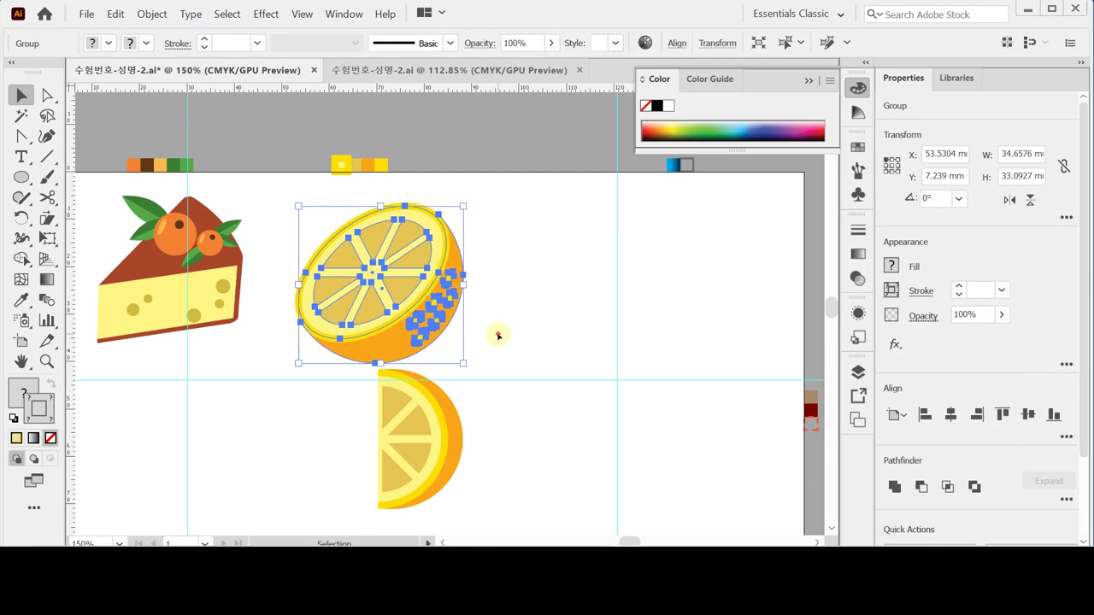
pyautogui.click(499, 336)
pyautogui.press('a')
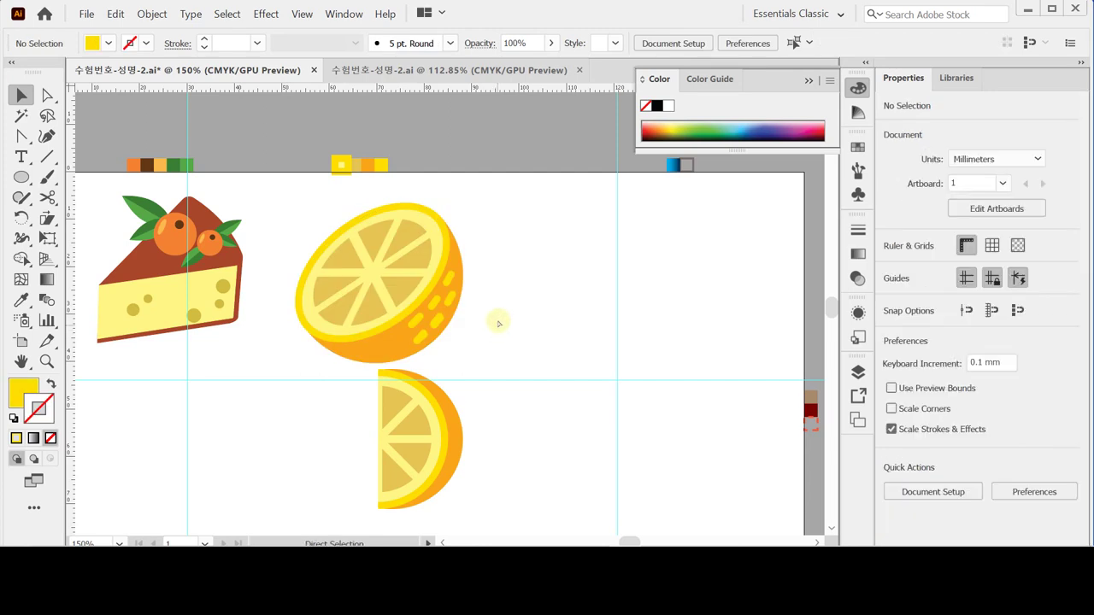
pyautogui.hotkey('ctrl', 's')
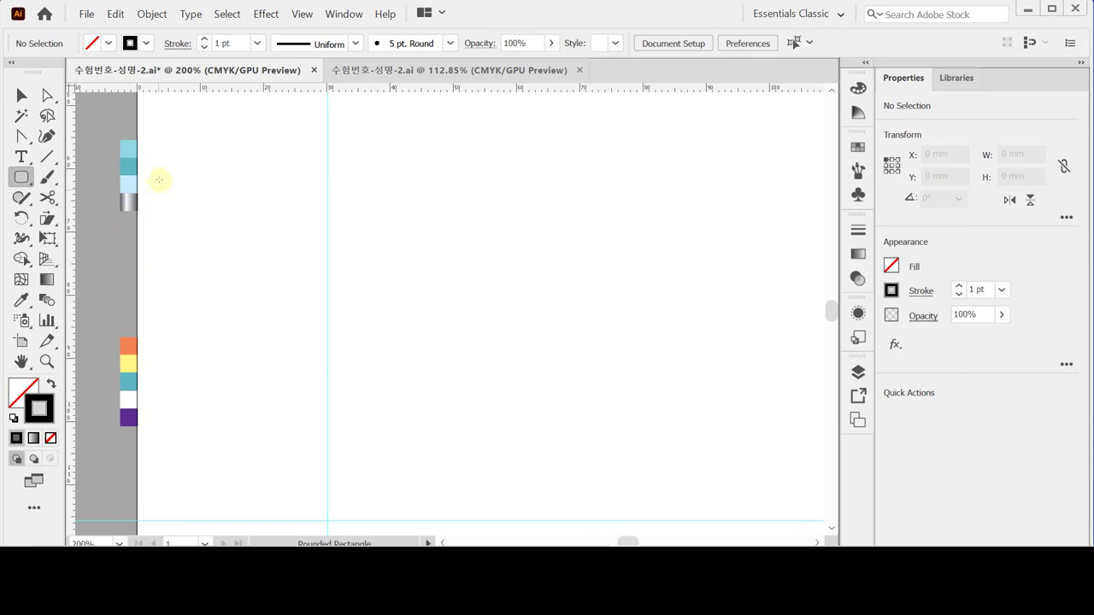
# Draw a rounded rectangle 35.3 mm wide and 61 mm high with a 10 mm corner radius.
pyautogui.click(224, 180)
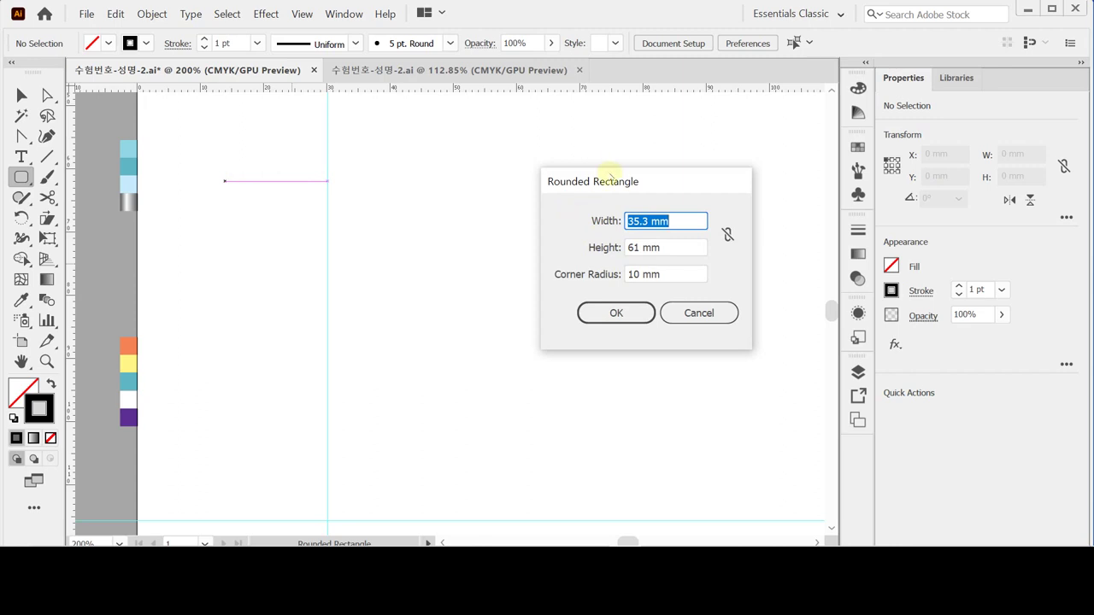
pyautogui.moveTo(609, 177); pyautogui.dragTo(537, 176)
pyautogui.click(616, 219)
pyautogui.click(627, 246)
pyautogui.click(615, 271)
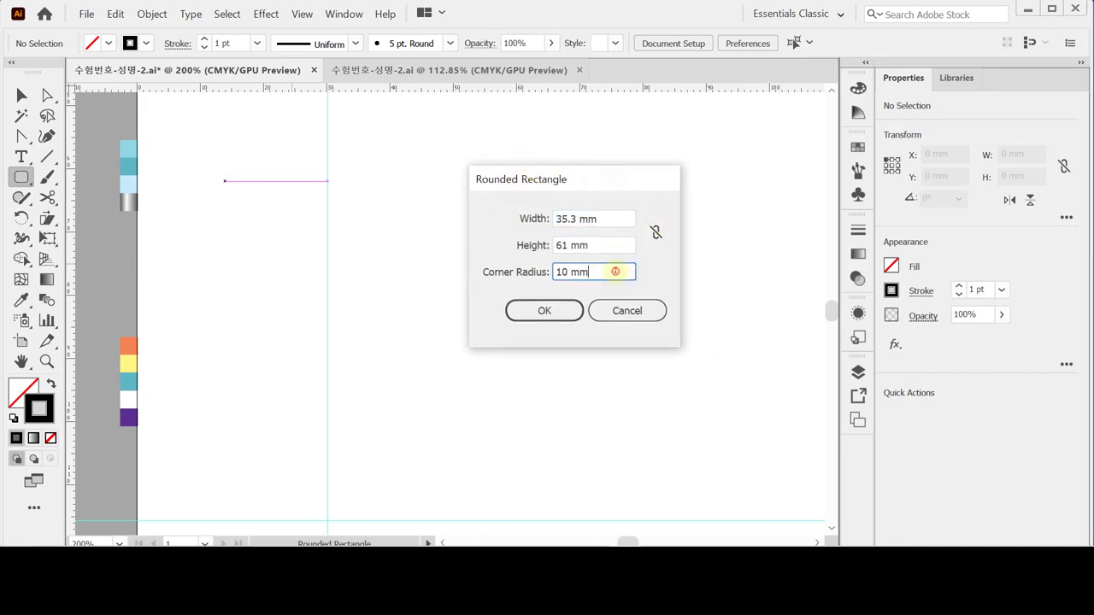
pyautogui.click(564, 311)
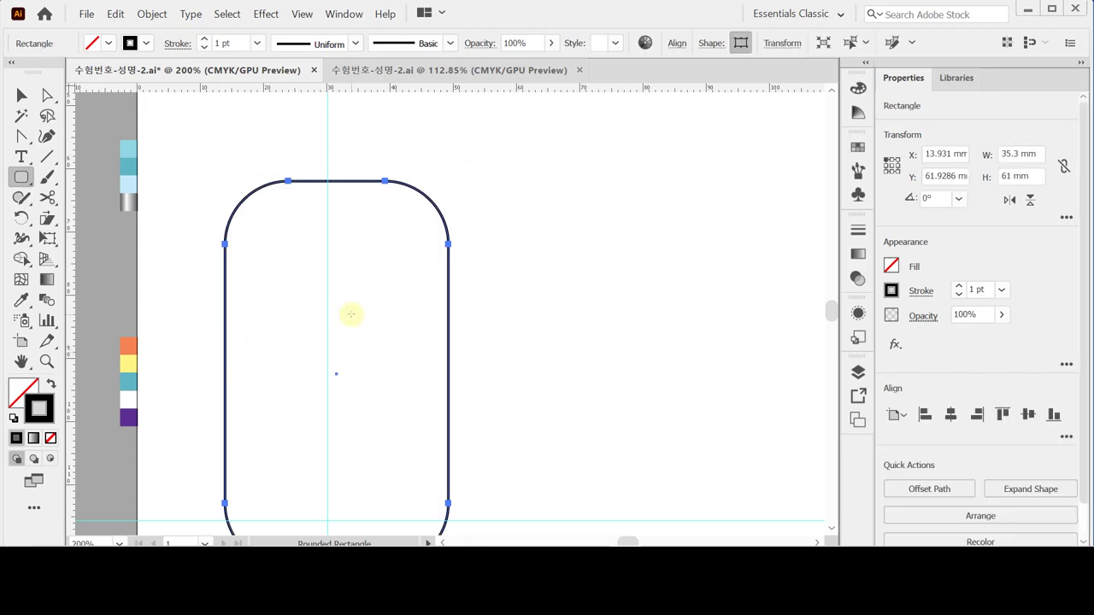
# Center the large rounded rectangle on the vertical guide, just above the horizontal guide, and deselect it.
pyautogui.moveTo(404, 326); pyautogui.dragTo(408, 293)
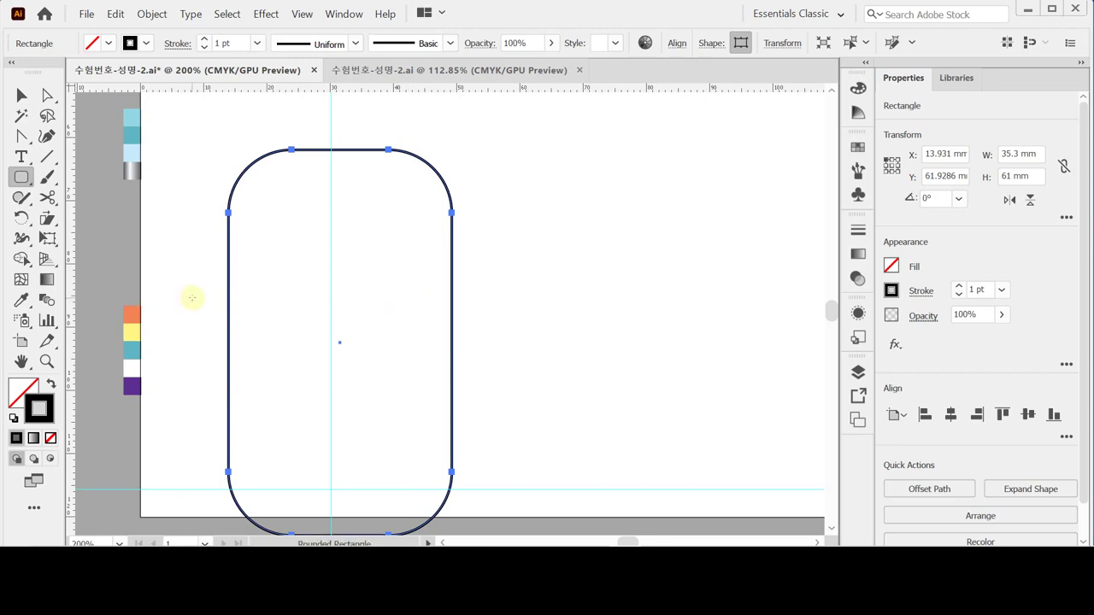
pyautogui.press('ctrl')
pyautogui.moveTo(342, 345); pyautogui.dragTo(330, 280)
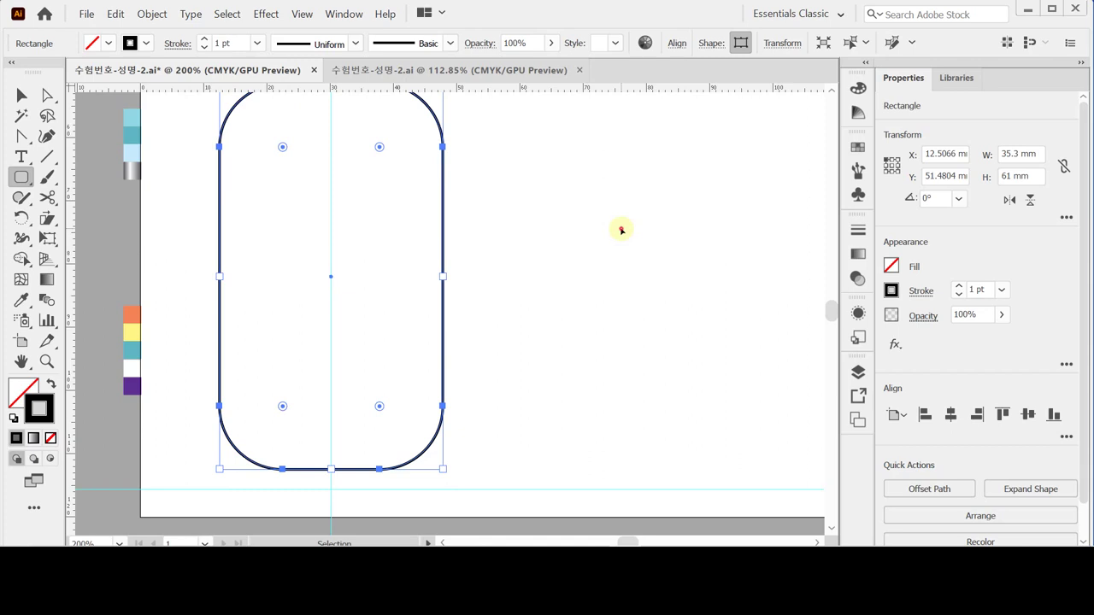
pyautogui.keyDown('ctrl'); pyautogui.click(621, 231); pyautogui.keyUp('ctrl')
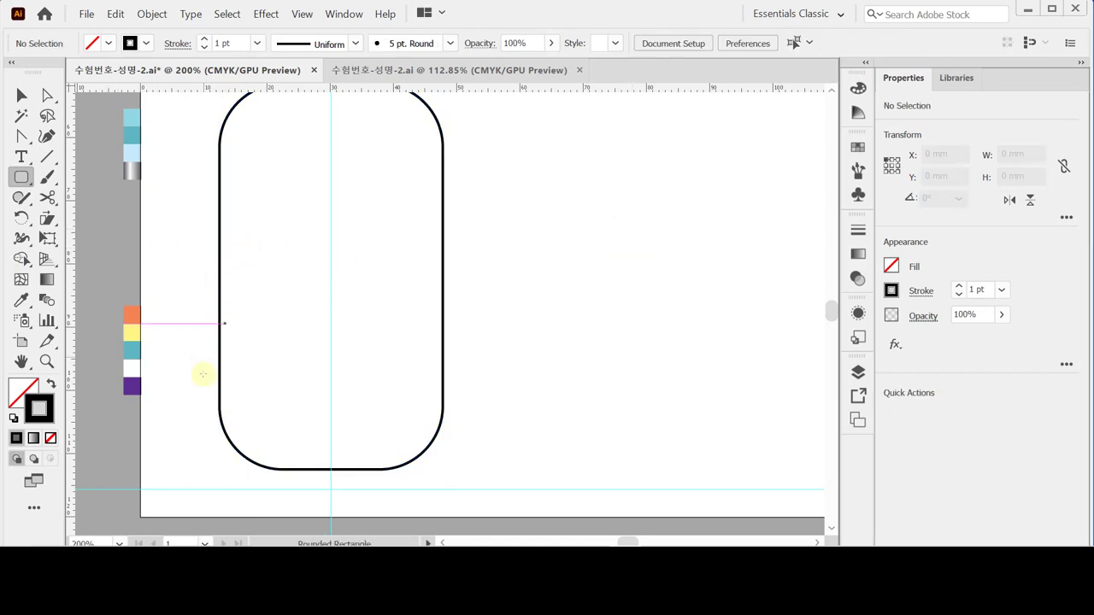
# Draw a 10 by 15 mm rounded rectangle with a 4 mm corner radius near the large shape's lower-left corner.
pyautogui.click(237, 390)
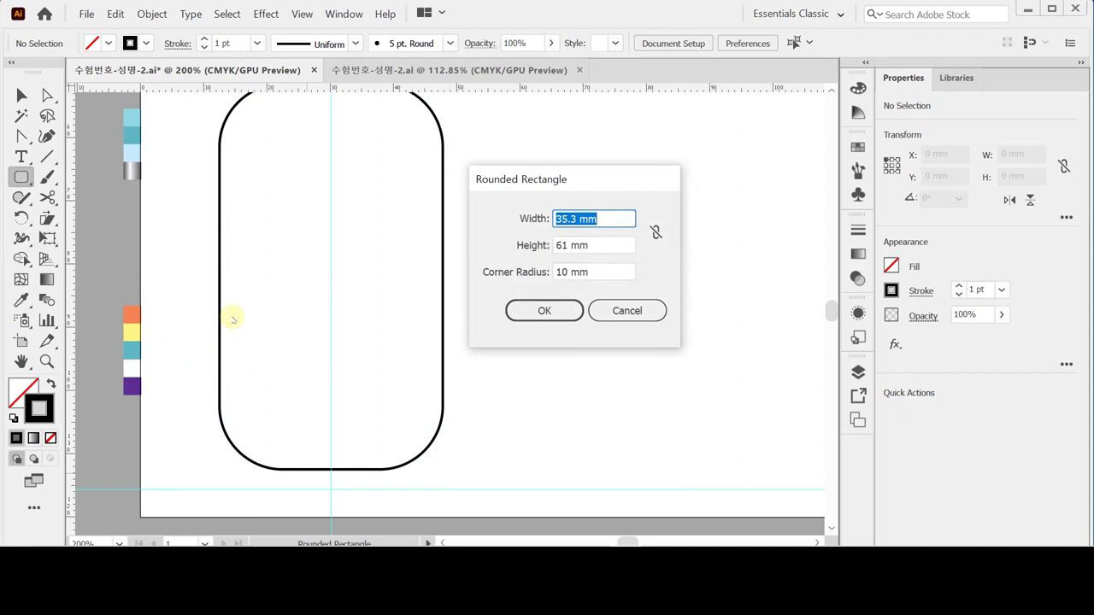
pyautogui.write('10')
pyautogui.press('Tab')
pyautogui.write('15')
pyautogui.press('Tab')
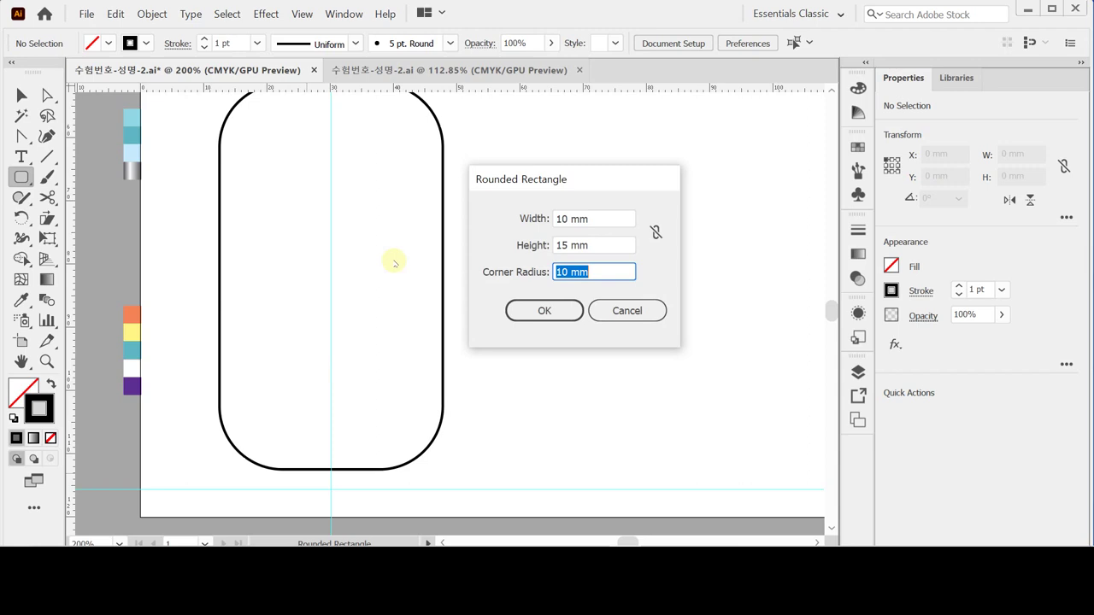
pyautogui.write('4')
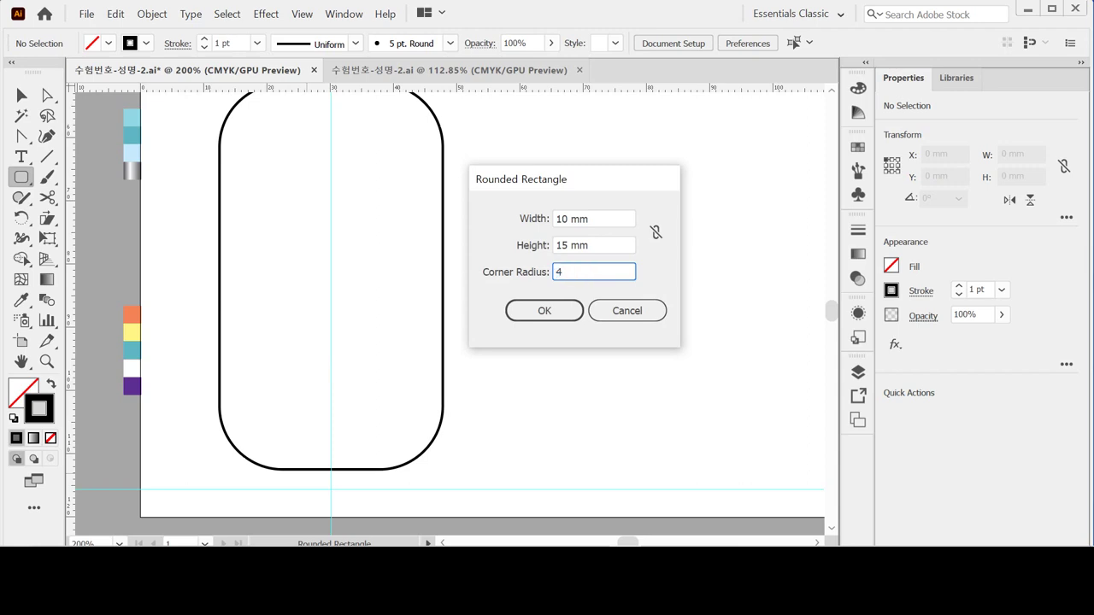
pyautogui.press('Return')
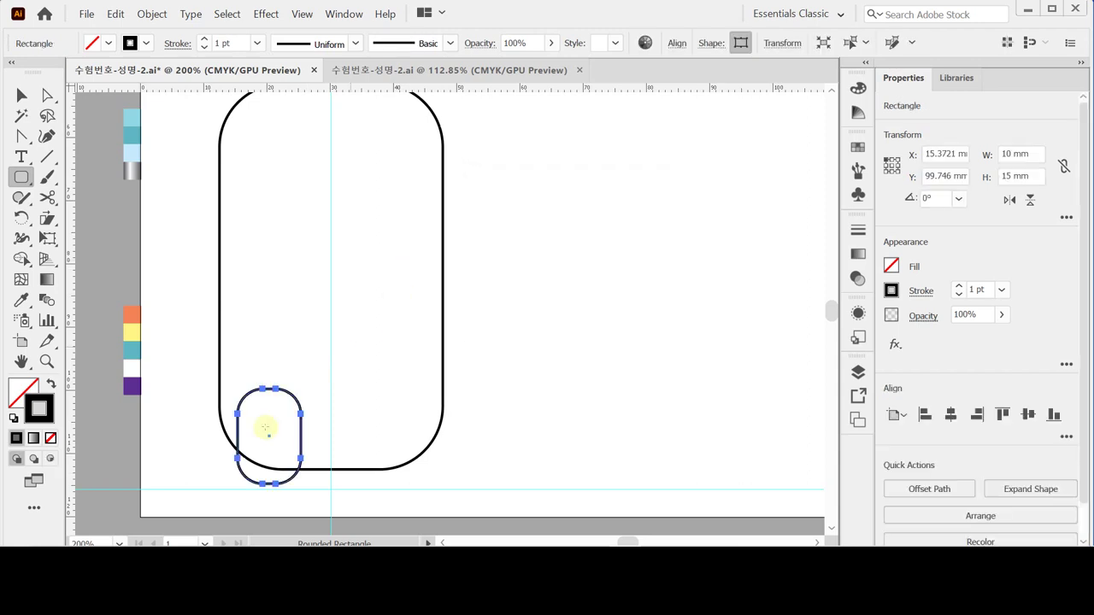
# Line up the small rounded rectangle with the large shape's left edge at its lower corner, and save the document.
pyautogui.press('ctrl')
pyautogui.hotkey('ctrl', 'z')
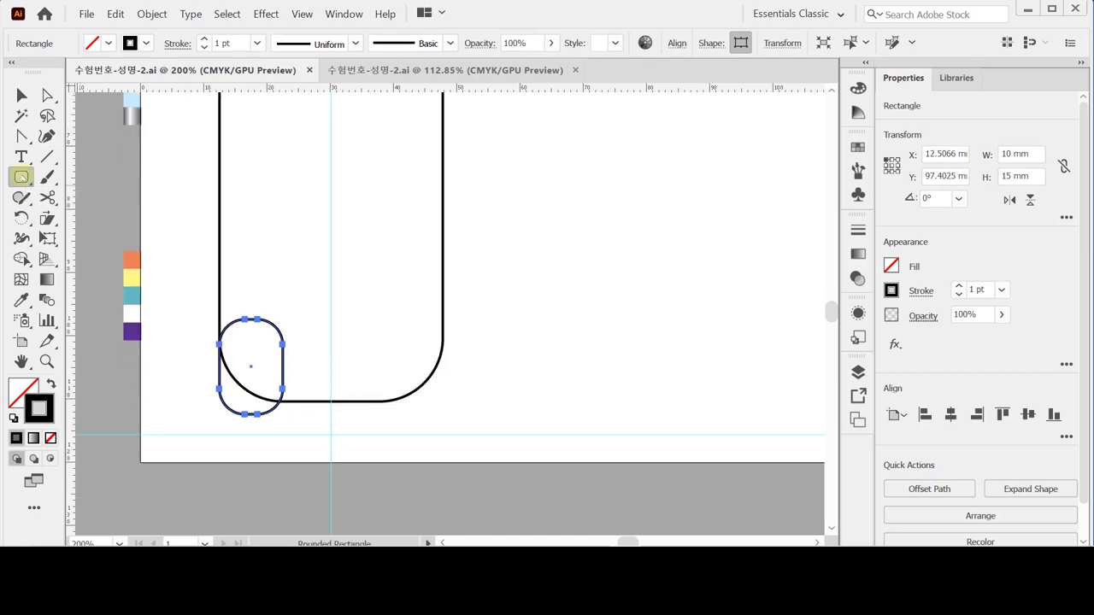
pyautogui.press('ctrl')
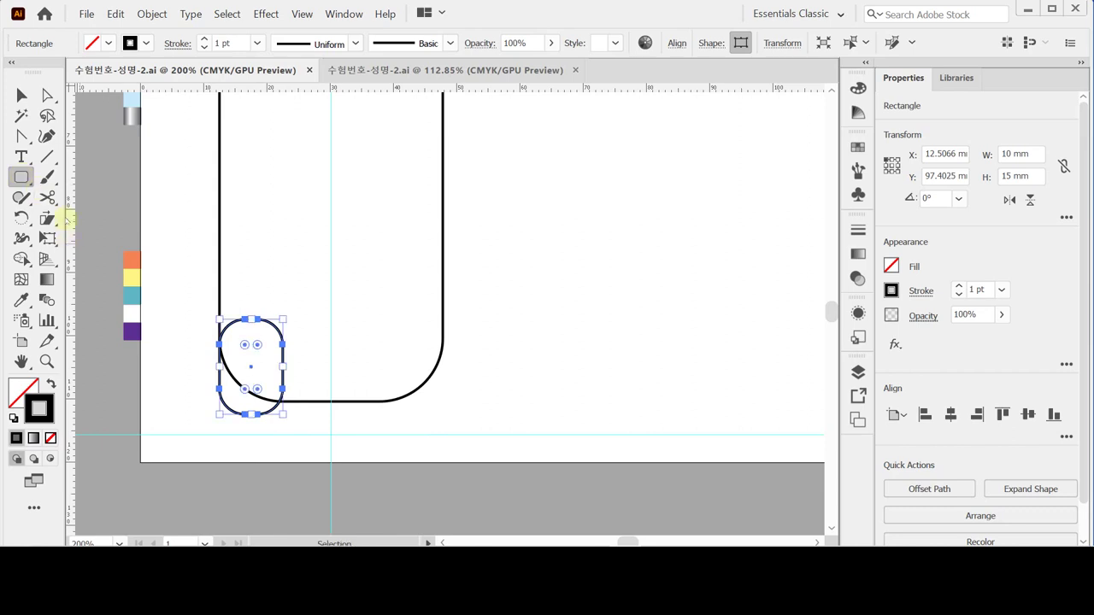
pyautogui.press('ctrl')
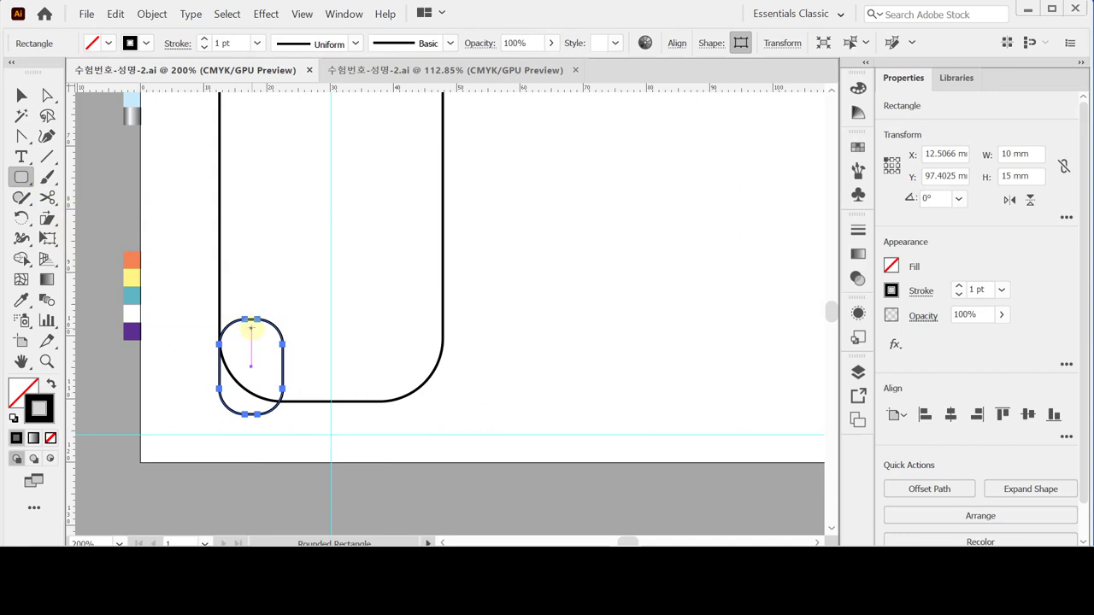
pyautogui.press('ctrl')
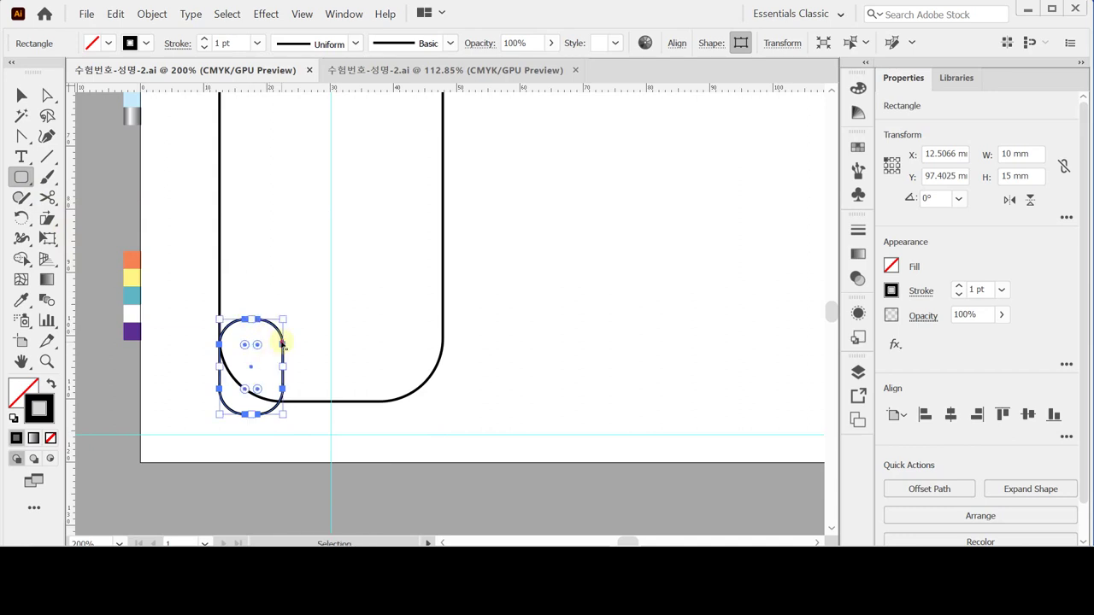
# Isolate the small rounded rectangle and scale its lower anchor points to 60% so the shape tapers downward.
pyautogui.doubleClick(283, 345)
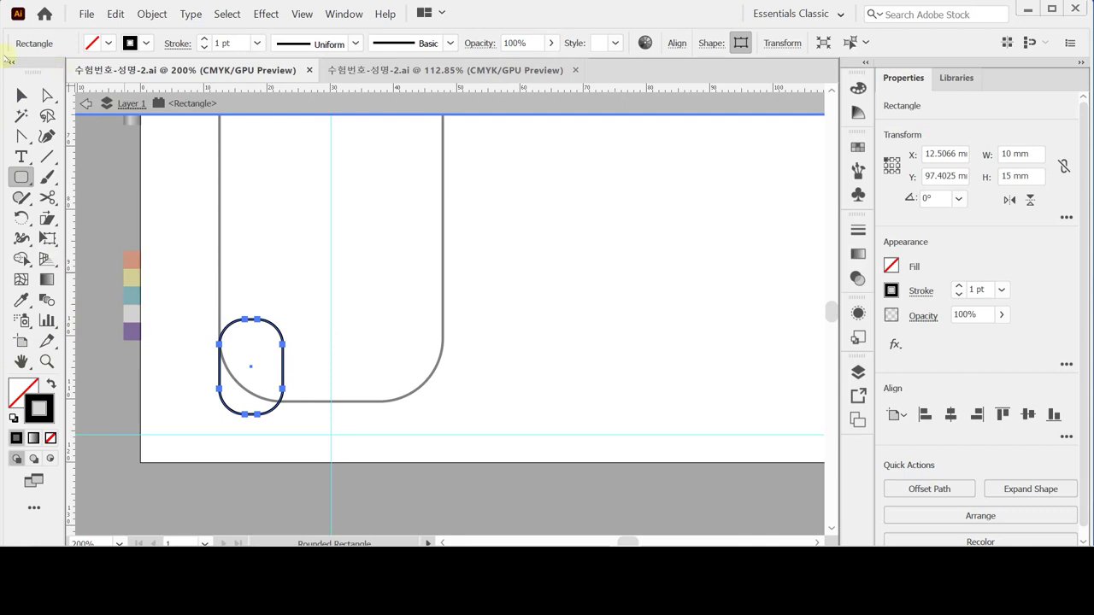
pyautogui.click(49, 95)
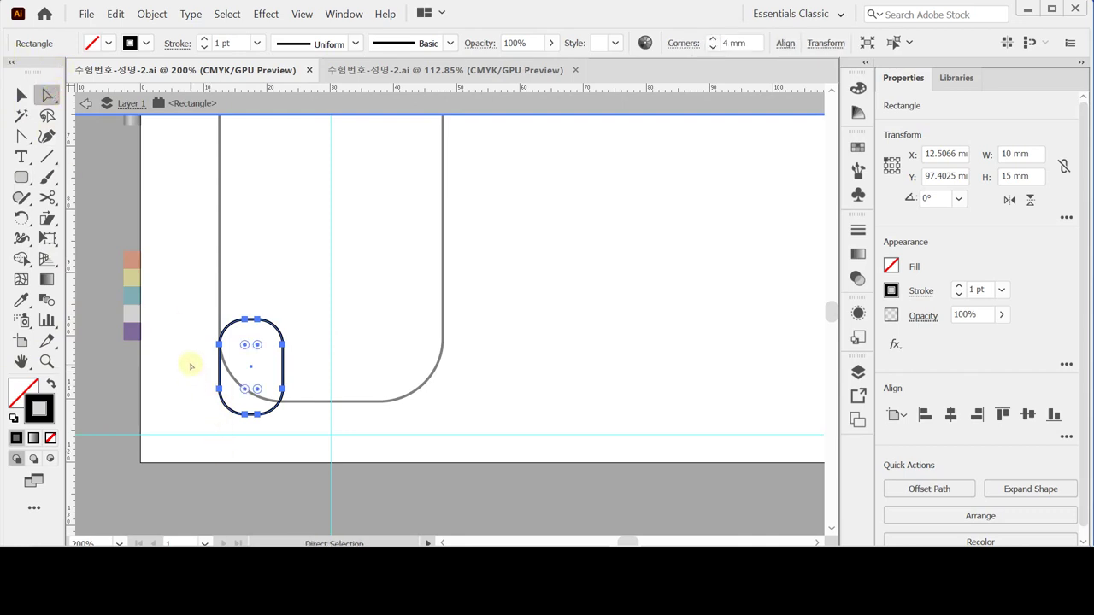
pyautogui.moveTo(197, 370); pyautogui.dragTo(300, 438)
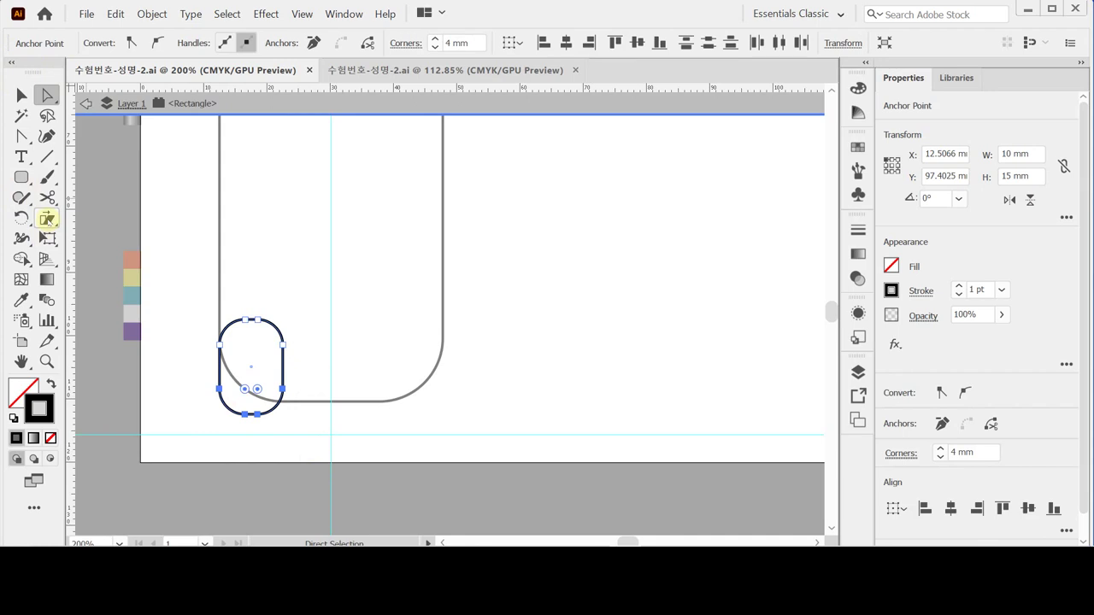
pyautogui.click(47, 218)
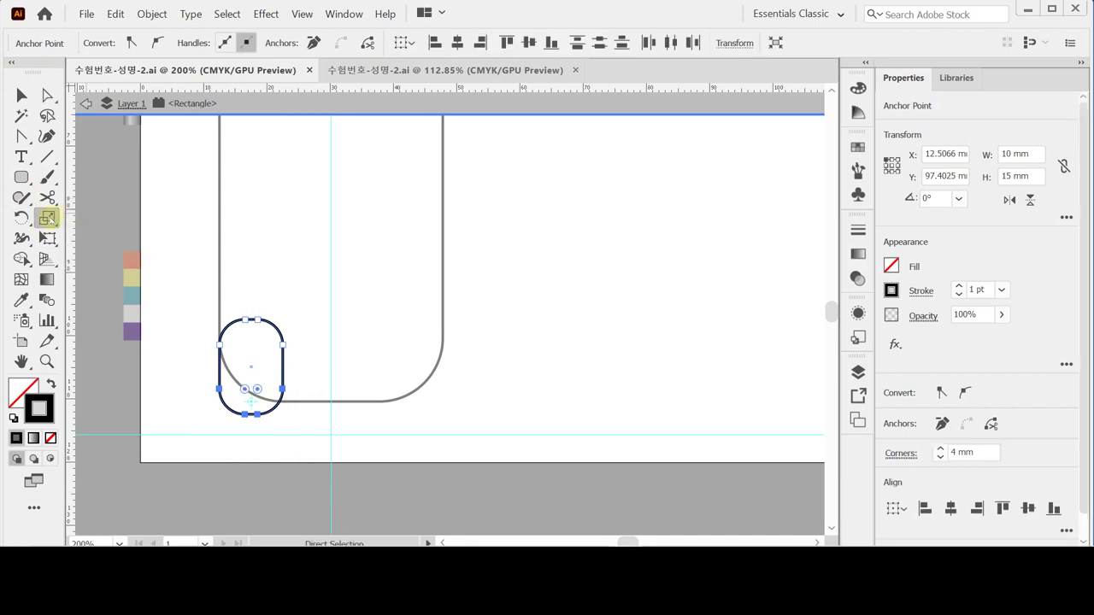
pyautogui.doubleClick(47, 219)
pyautogui.write('60')
pyautogui.press('Return')
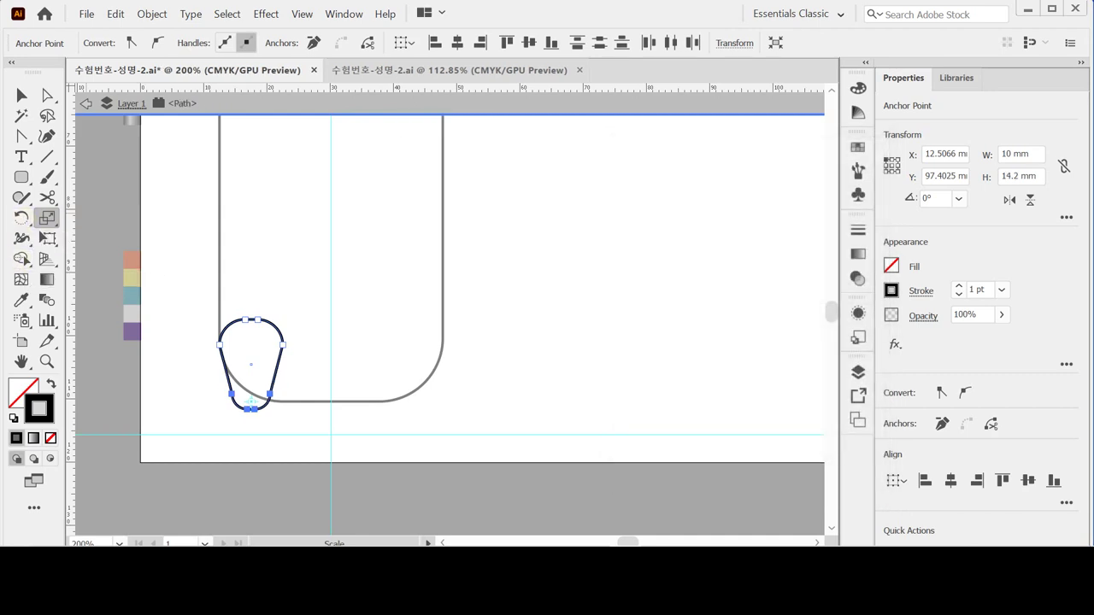
# Draw a 7.5 by 12 mm rounded rectangle with a 2 mm corner radius overlapping the tapered shape's right side.
pyautogui.press('a')
pyautogui.click(21, 177)
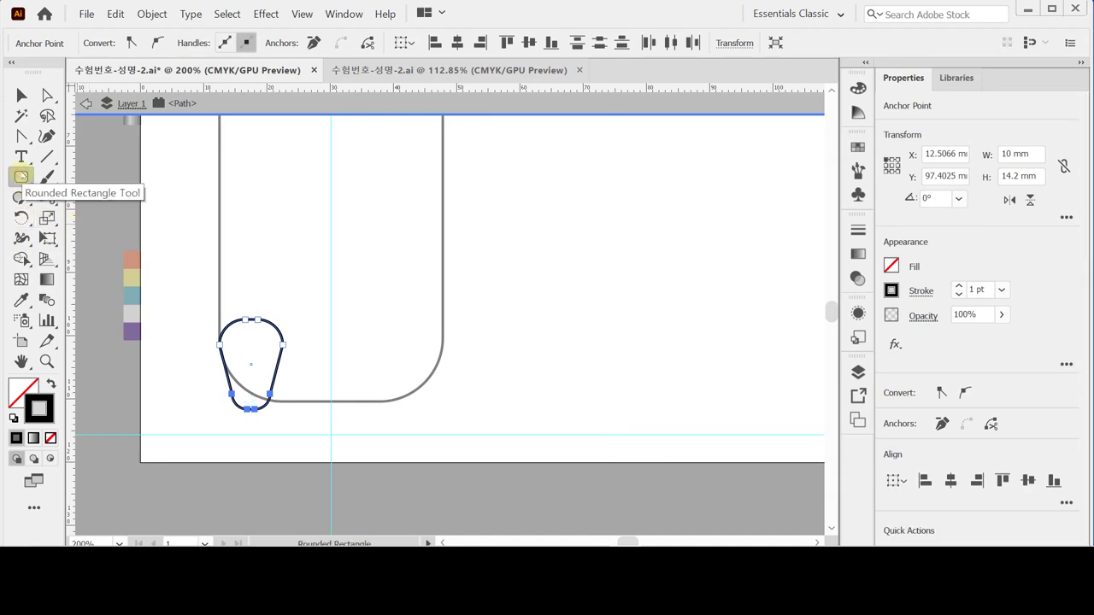
pyautogui.click(258, 349)
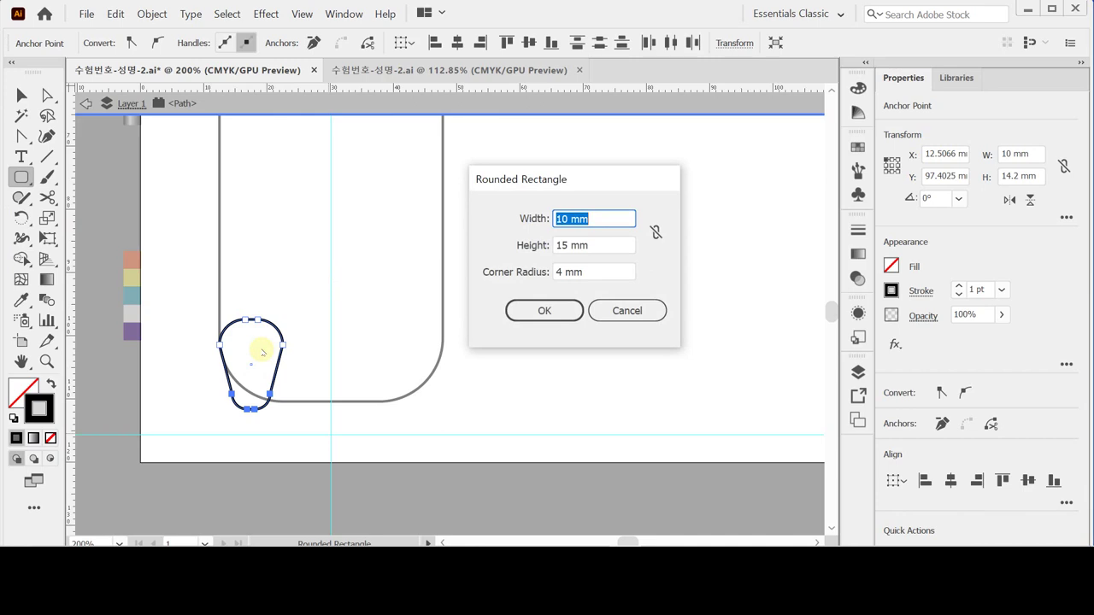
pyautogui.write('7.')
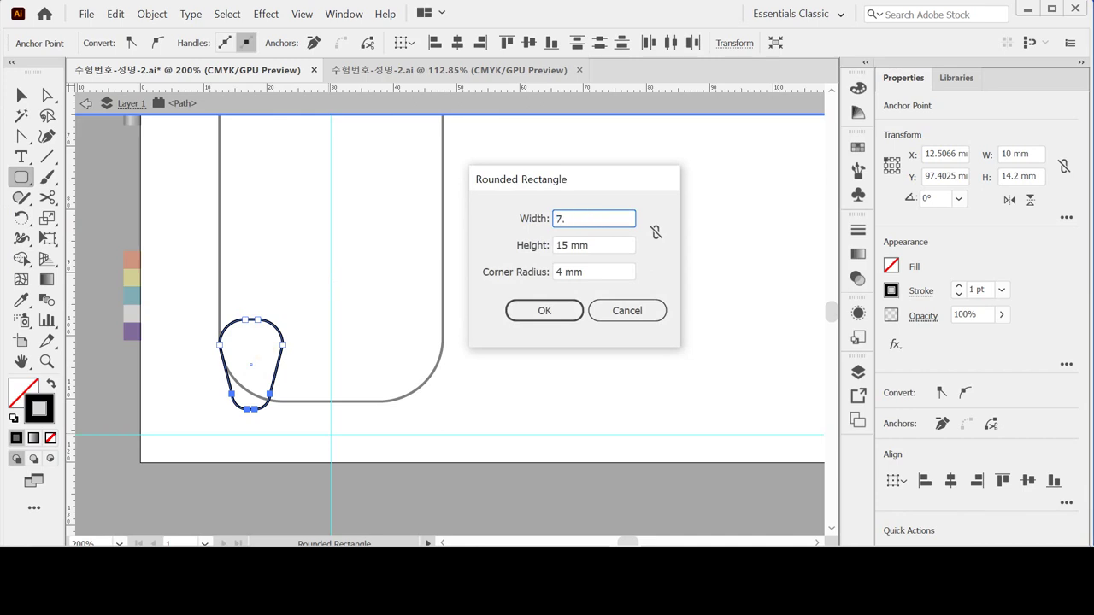
pyautogui.write('5')
pyautogui.press('Tab')
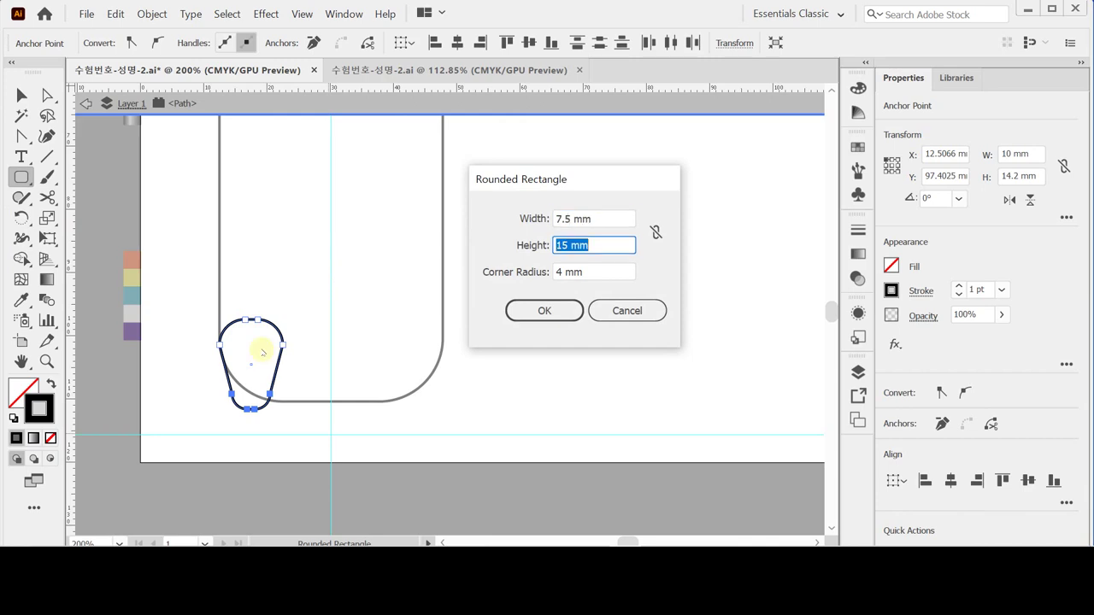
pyautogui.write('12')
pyautogui.press('Tab')
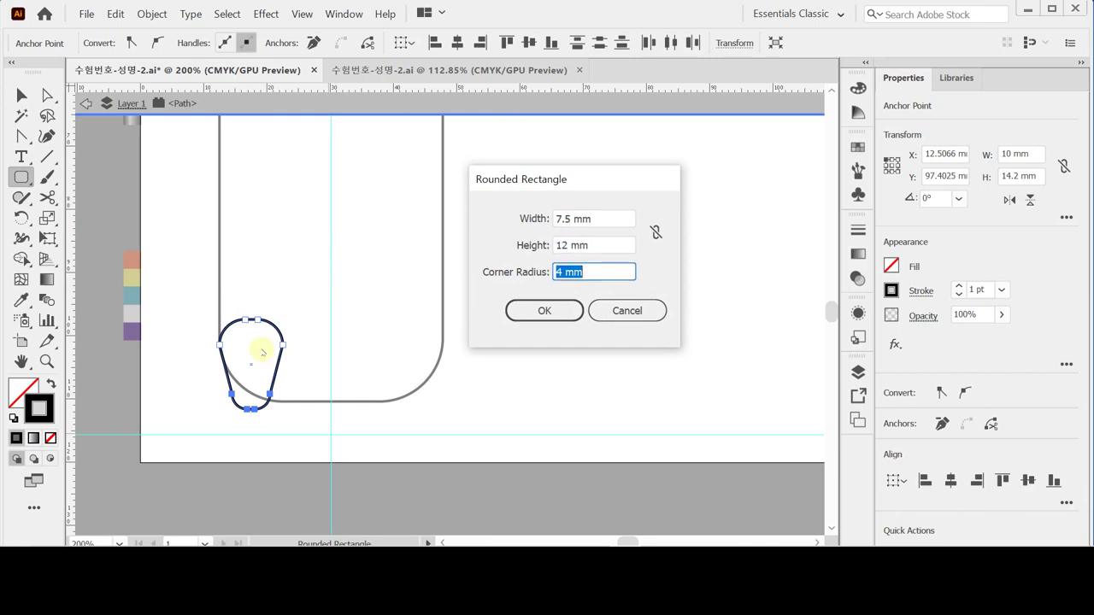
pyautogui.write('2')
pyautogui.press('Tab')
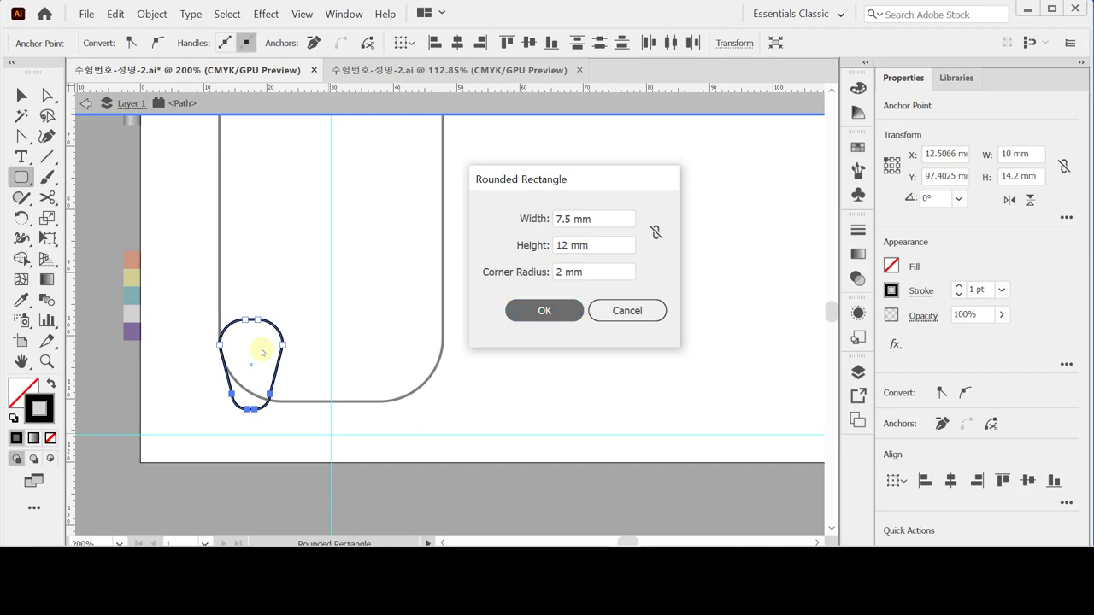
pyautogui.press('Return')
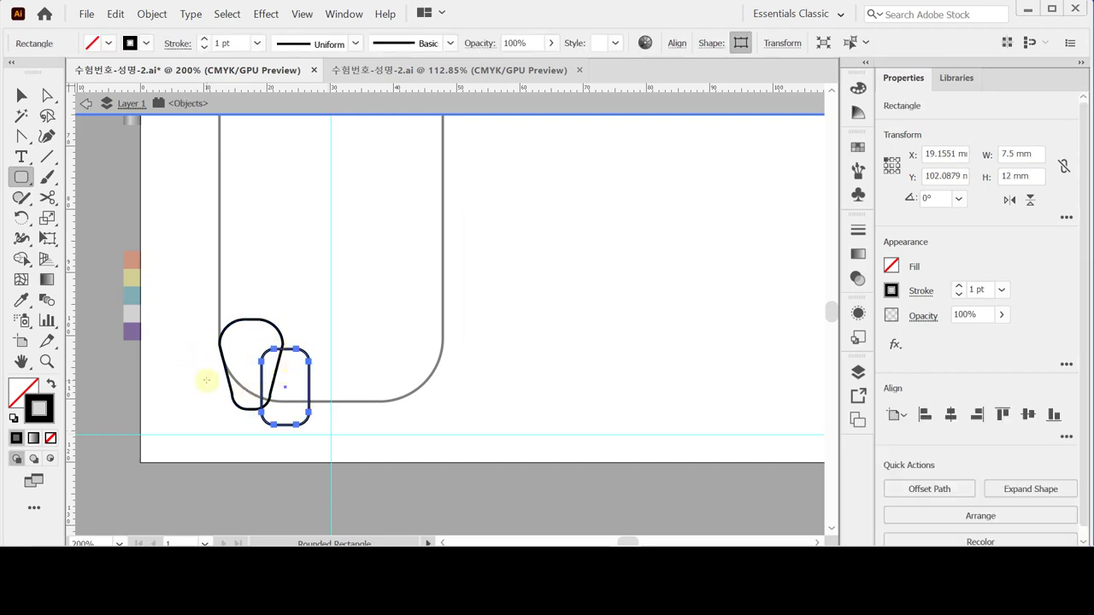
# Nudge the 7.5 mm wide rounded rectangle 0.5 mm to the right and the tapered shape 0.5 mm down.
pyautogui.hotkey('ctrl', 'space')
pyautogui.click(224, 454)
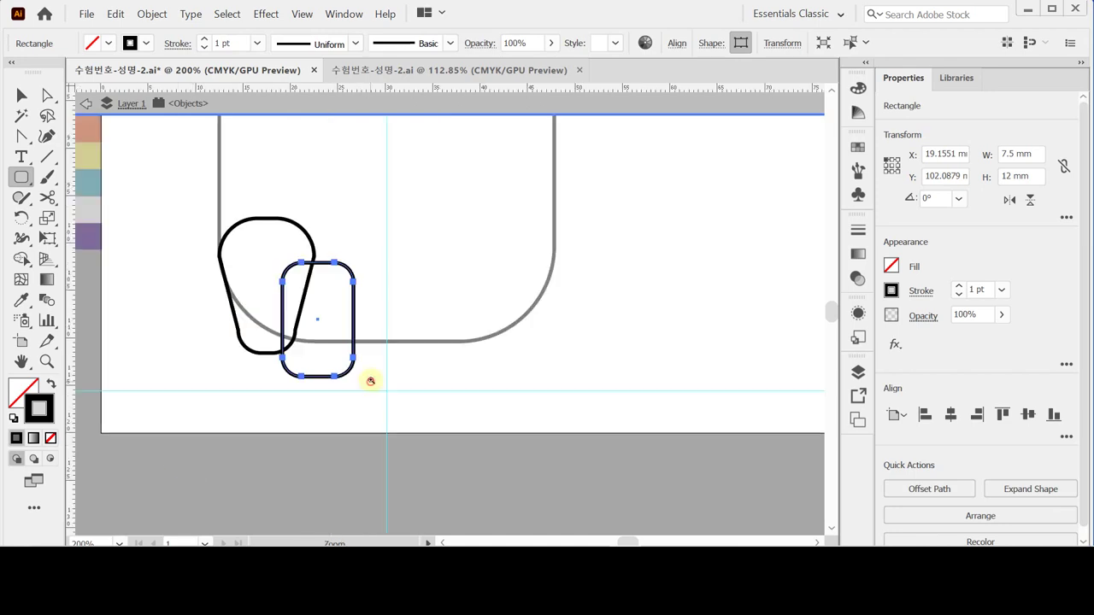
pyautogui.moveTo(302, 337); pyautogui.dragTo(304, 353)
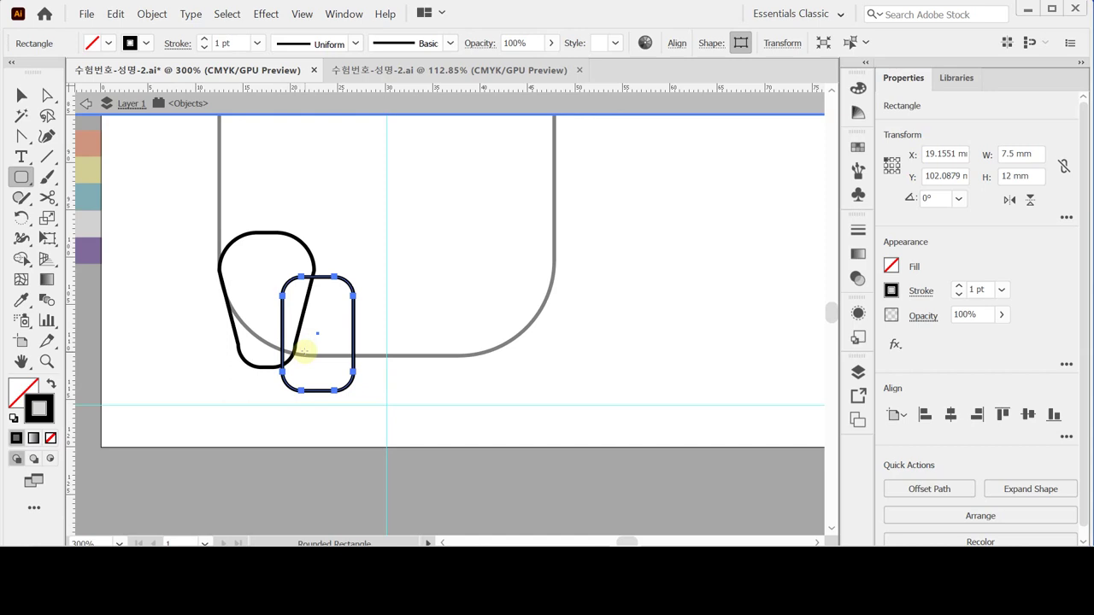
pyautogui.press('o')
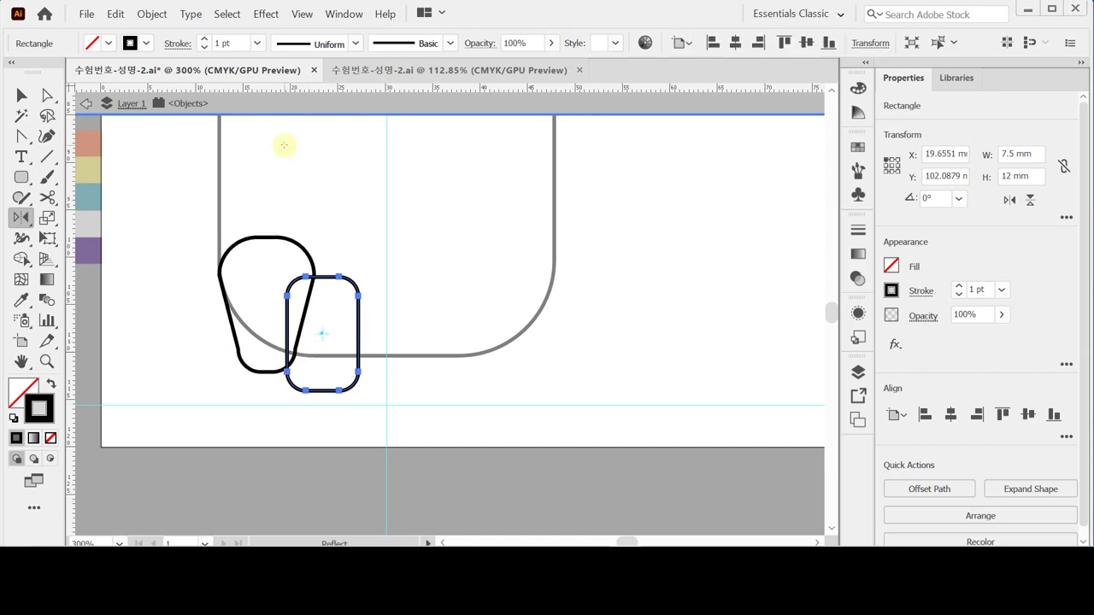
# Reflect a copy of the tapered shape and the small rounded rectangle across the vertical guide.
pyautogui.press('v')
pyautogui.press('o')
pyautogui.press('v')
pyautogui.moveTo(271, 220); pyautogui.dragTo(321, 285)
pyautogui.press('o')
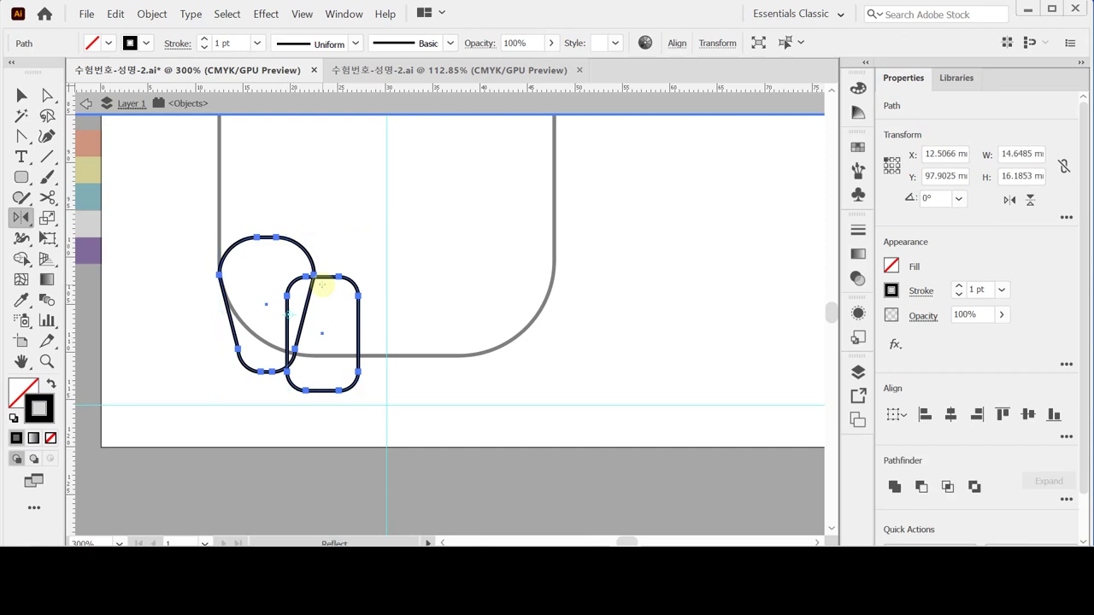
pyautogui.keyDown('alt'); pyautogui.click(386, 308); pyautogui.keyUp('alt')
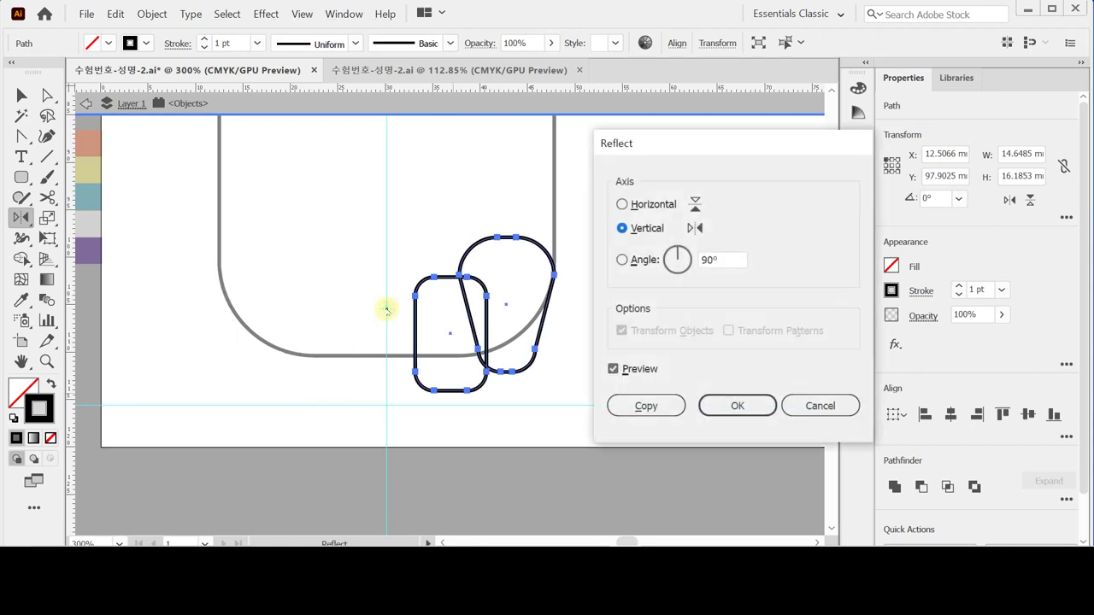
pyautogui.click(648, 406)
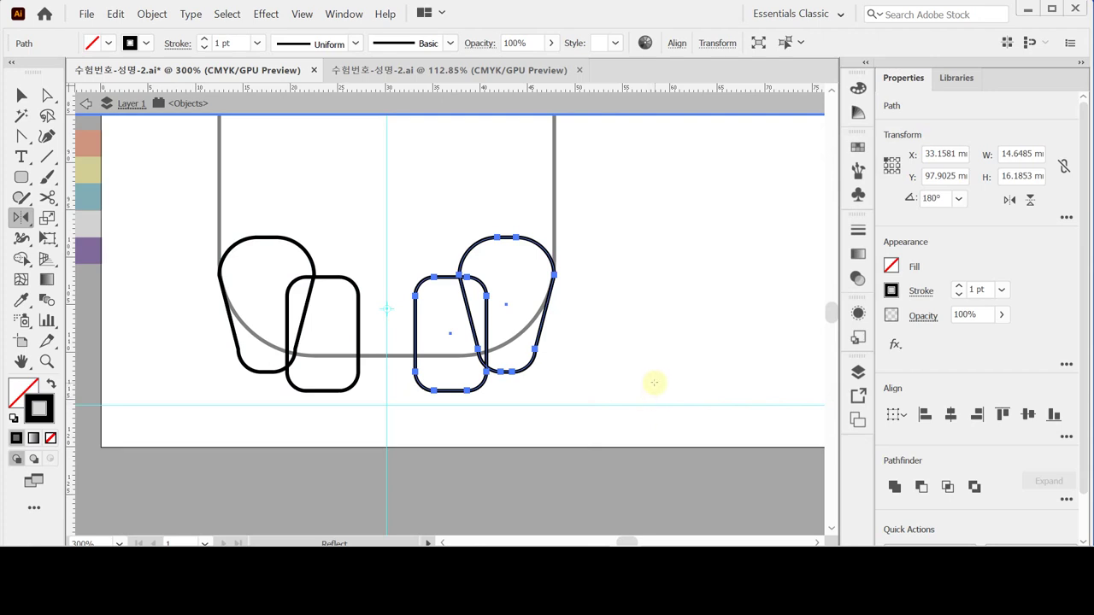
# Deselect the mirrored shapes and exit isolation mode.
pyautogui.moveTo(191, 228); pyautogui.dragTo(227, 252)
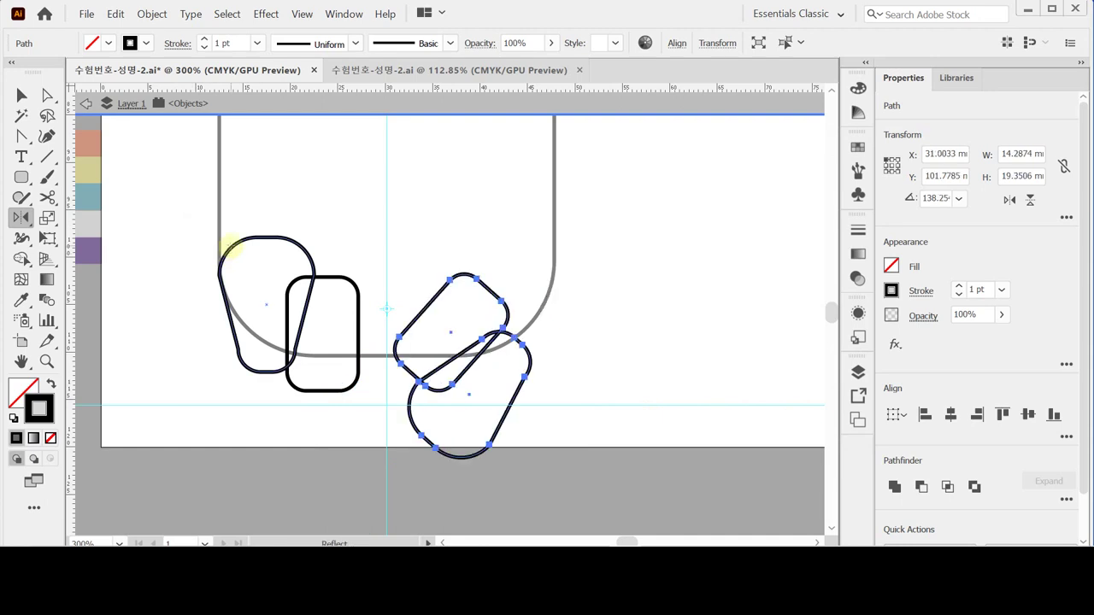
pyautogui.press('Escape')
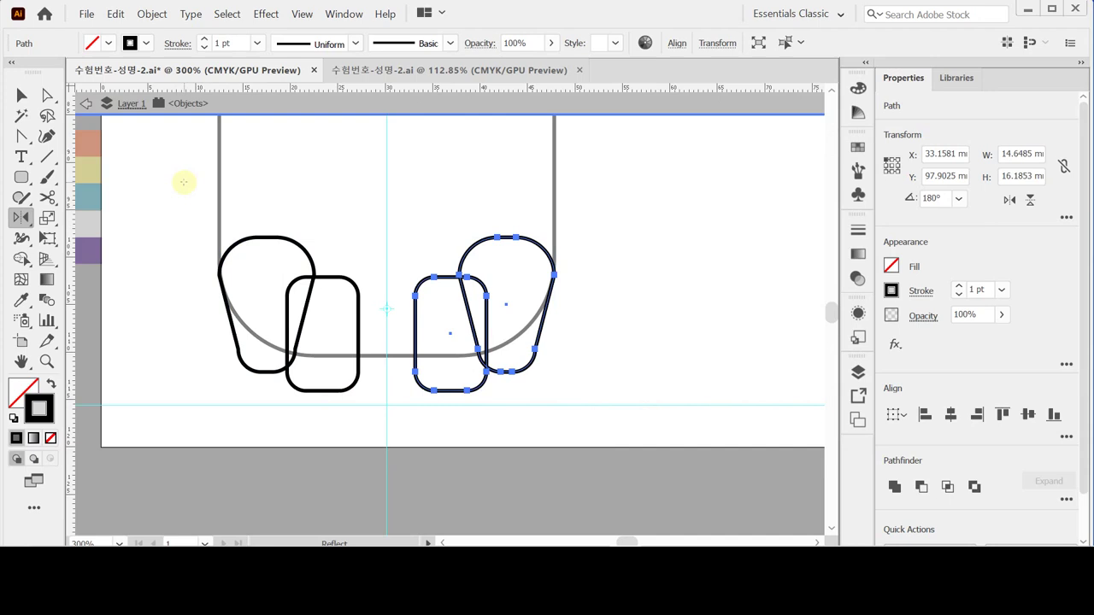
pyautogui.keyDown('ctrl'); pyautogui.doubleClick(183, 182); pyautogui.keyUp('ctrl')
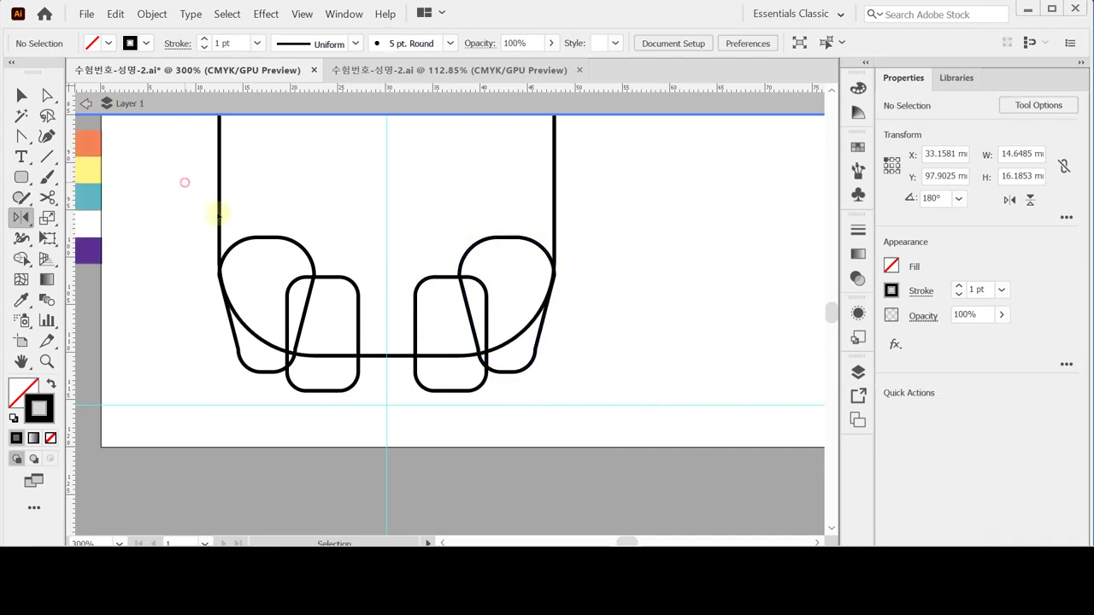
# Unite the large rounded body with the overlapping tapered shapes and small rounded rectangles into one outline.
pyautogui.doubleClick(145, 202)
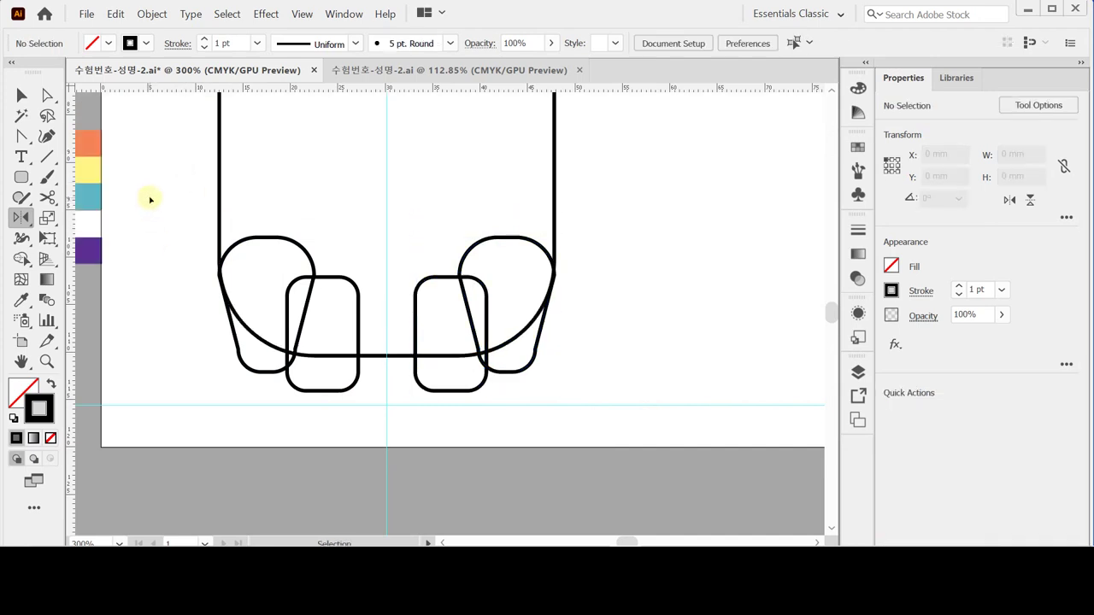
pyautogui.moveTo(148, 196); pyautogui.dragTo(550, 373)
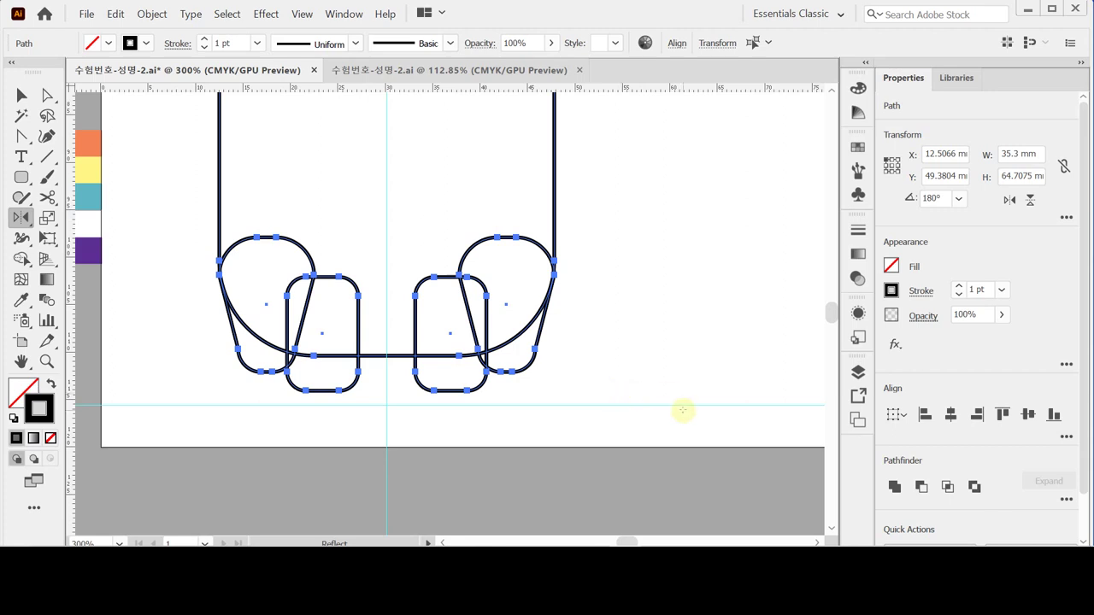
pyautogui.click(895, 487)
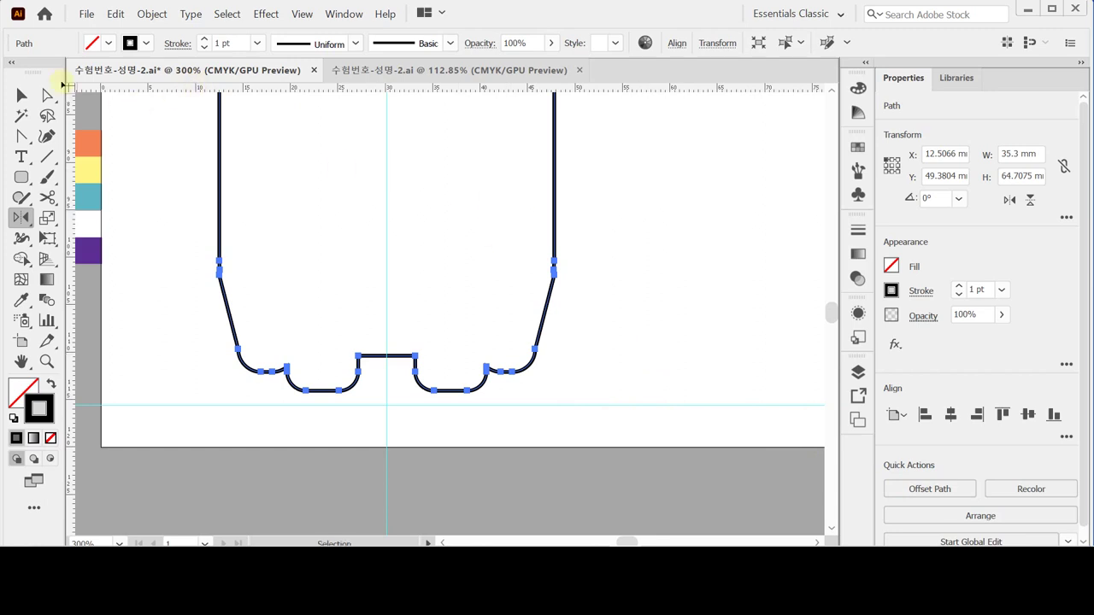
# Round the two inner corners of the central notch on the united outline's lower edge to about 1.7 mm.
pyautogui.click(44, 96)
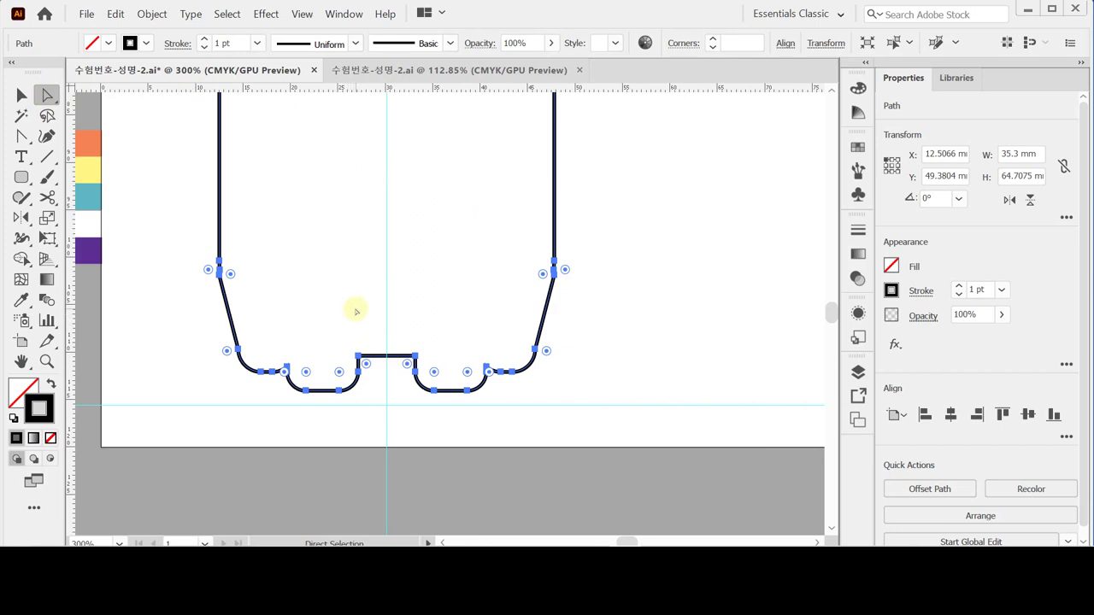
pyautogui.moveTo(345, 329); pyautogui.dragTo(437, 362)
pyautogui.hotkey('ctrl', '=')
pyautogui.hotkey('ctrl', '=')
pyautogui.hotkey('ctrl', '=')
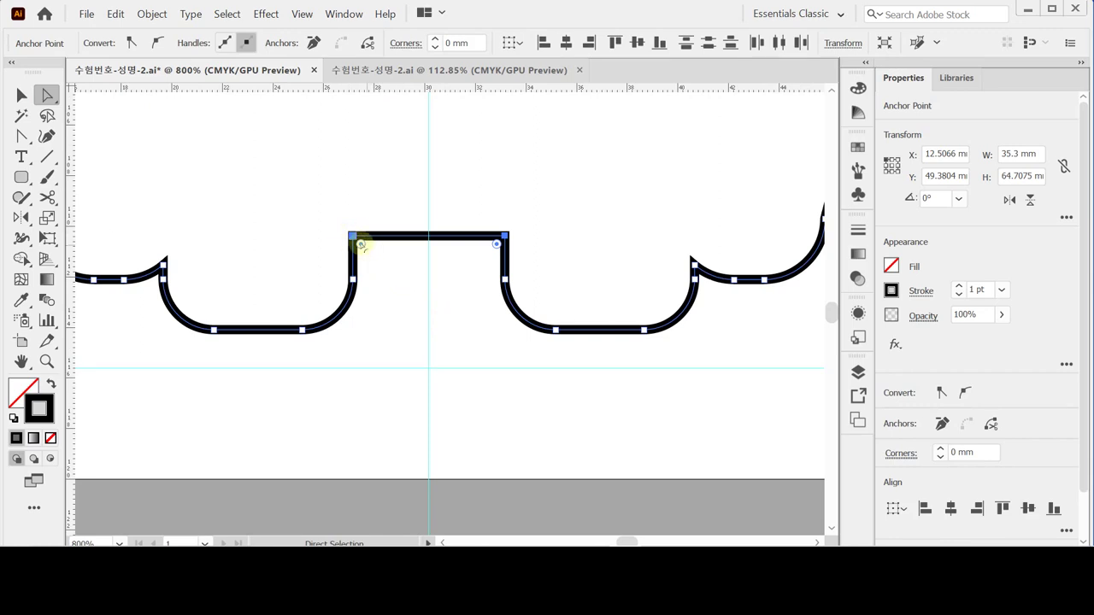
pyautogui.moveTo(361, 244); pyautogui.dragTo(439, 285)
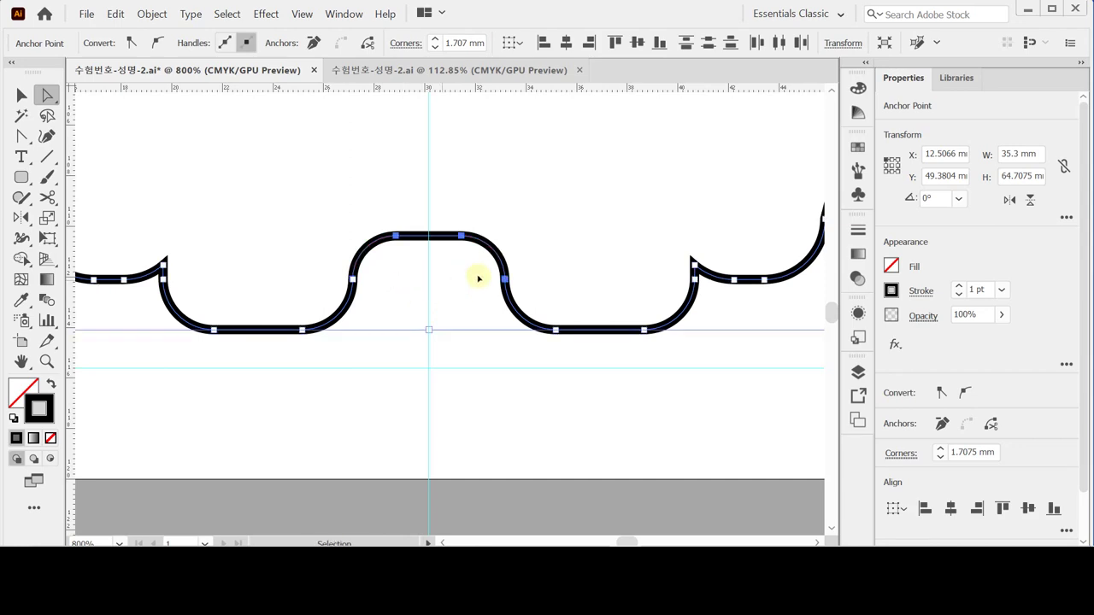
pyautogui.scroll(-3, 476, 276)
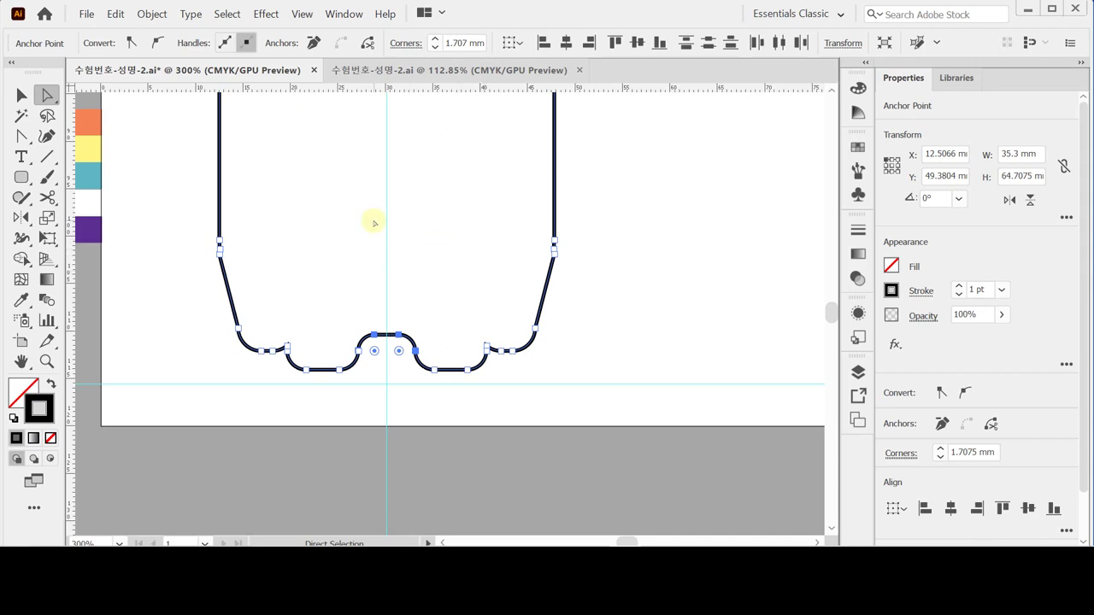
# Draw a 28 by 6 mm rectangle and centre it on the vertical guide, overlapping the body's upper edge.
pyautogui.scroll(2, 446, 261)
pyautogui.scroll(12, 446, 261)
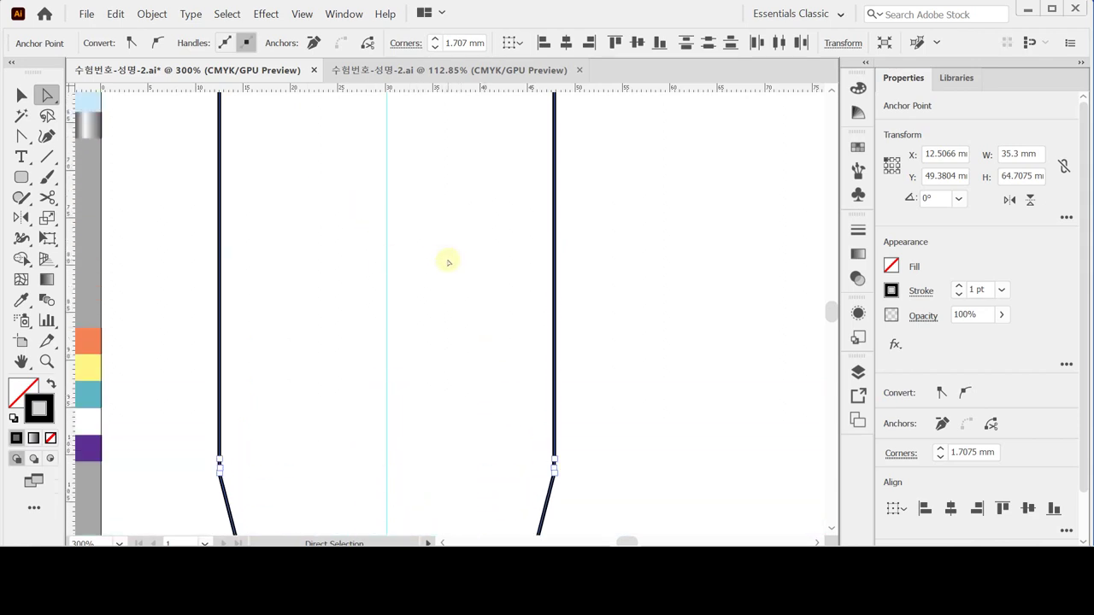
pyautogui.click(22, 176)
pyautogui.moveTo(22, 177); pyautogui.dragTo(87, 176)
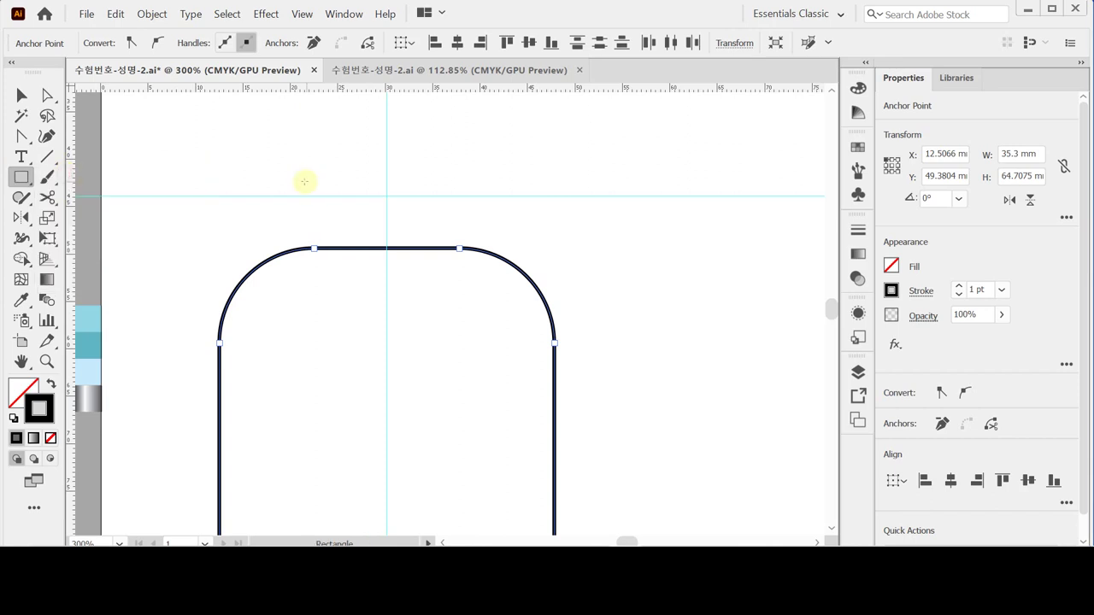
pyautogui.click(238, 192)
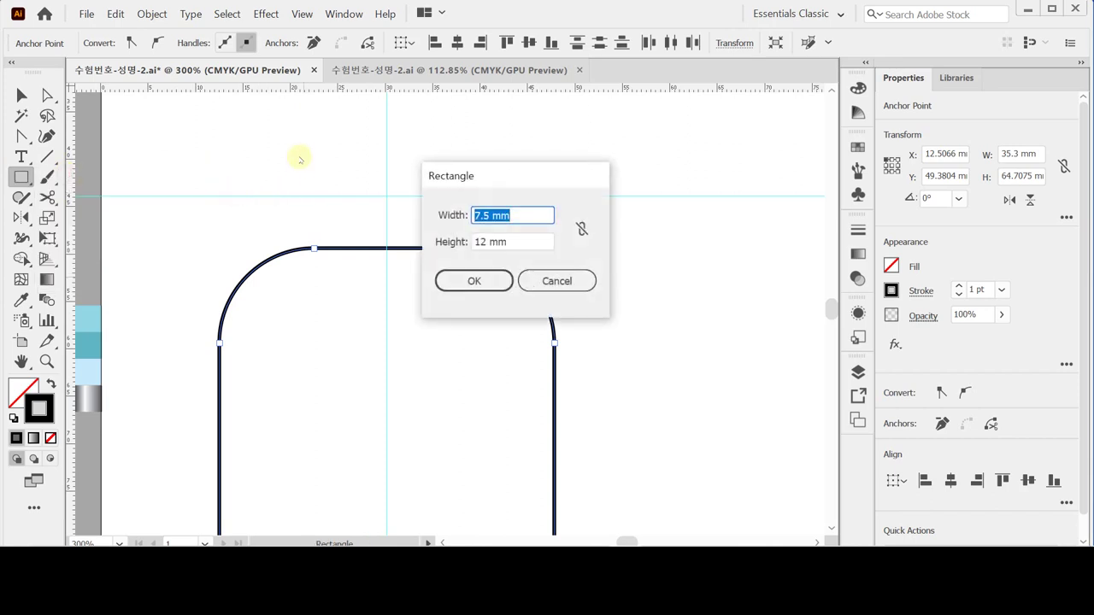
pyautogui.write('28')
pyautogui.press('Tab')
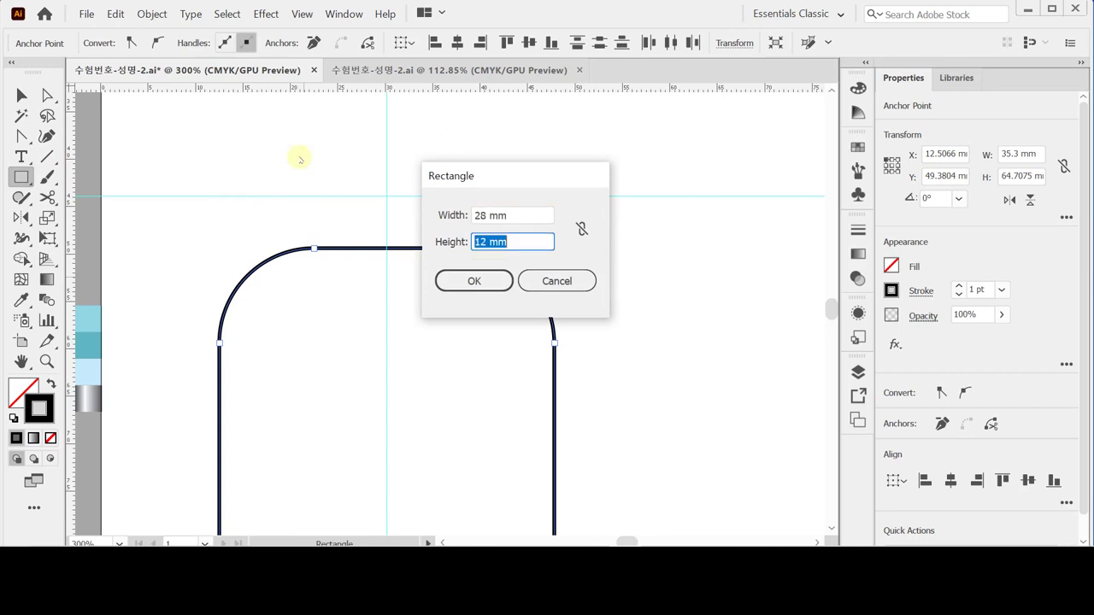
pyautogui.write('6')
pyautogui.press('Return')
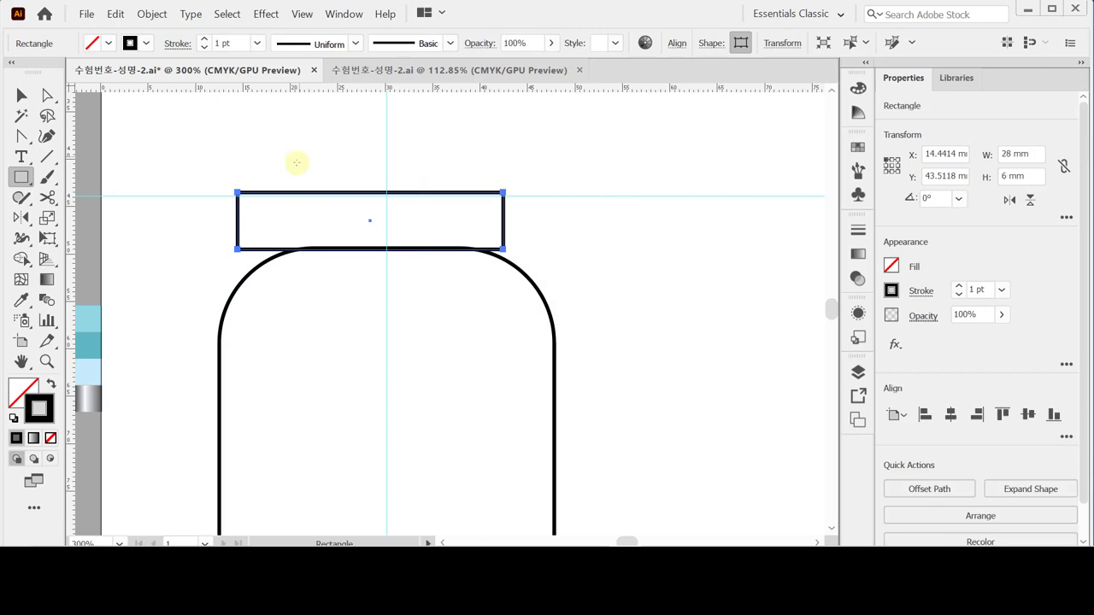
pyautogui.press('a')
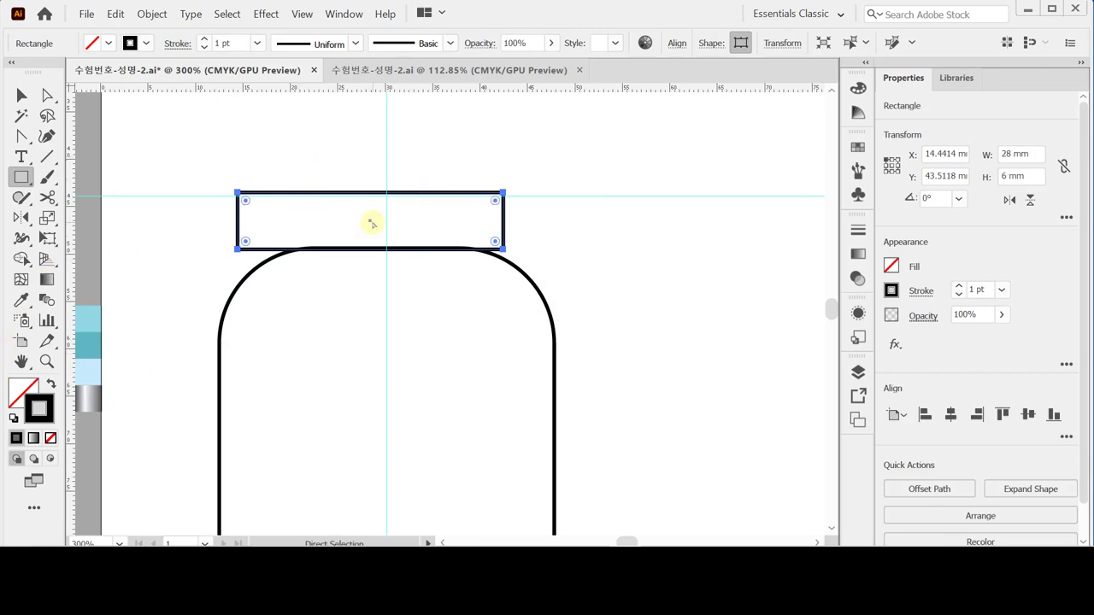
pyautogui.moveTo(372, 222); pyautogui.dragTo(387, 242)
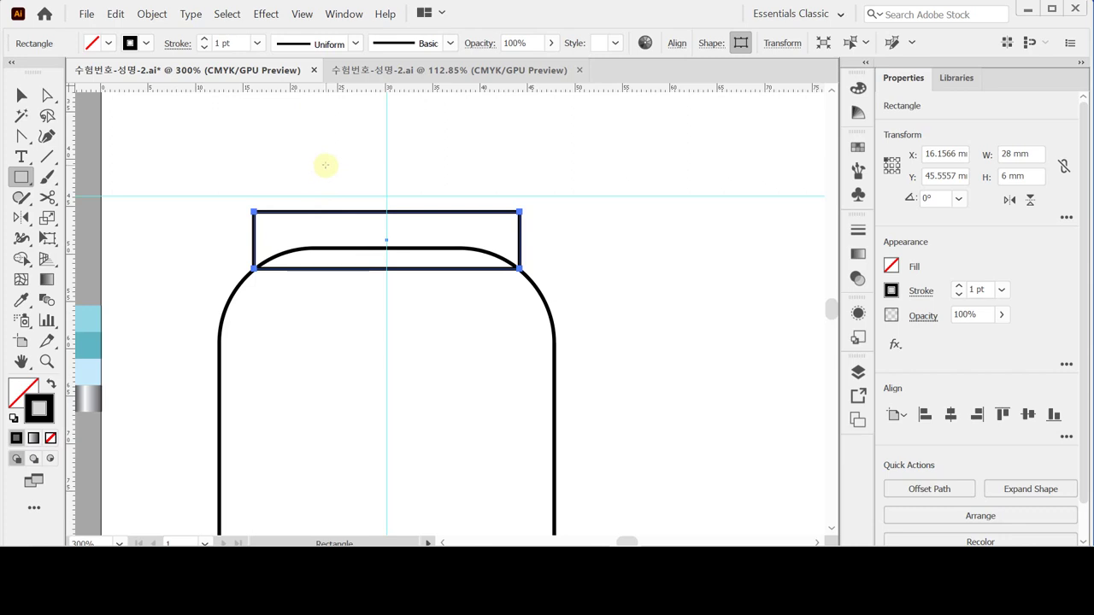
pyautogui.hotkey('ctrl', 'z')
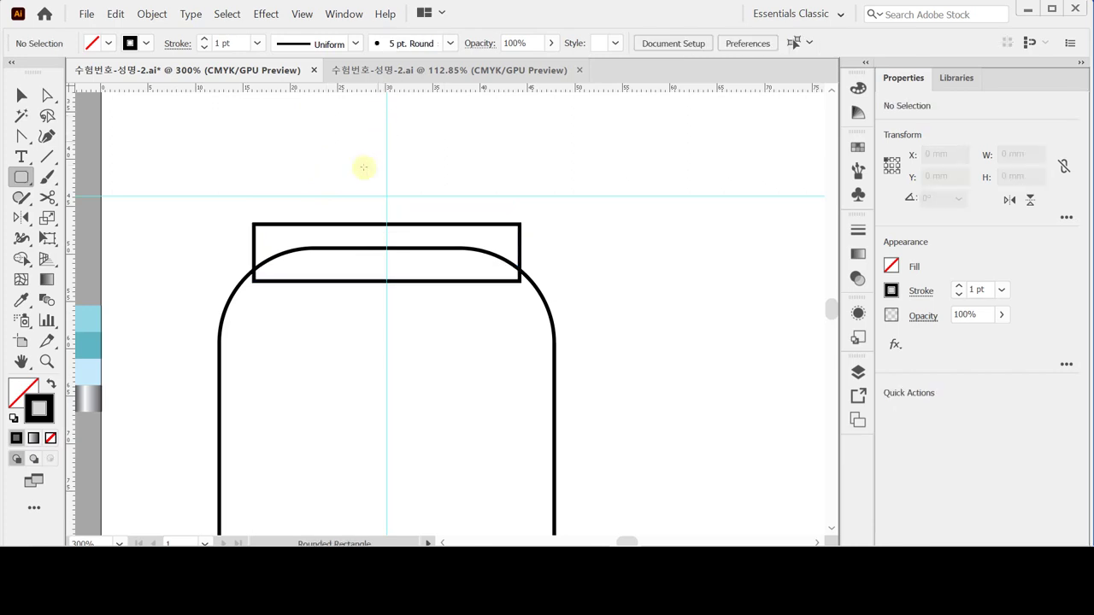
# Draw a 30 by 2.5 mm rounded rectangle with a 1 mm corner radius over the neck rectangle, nudged 1 mm down and 0.2 mm left.
pyautogui.click(245, 203)
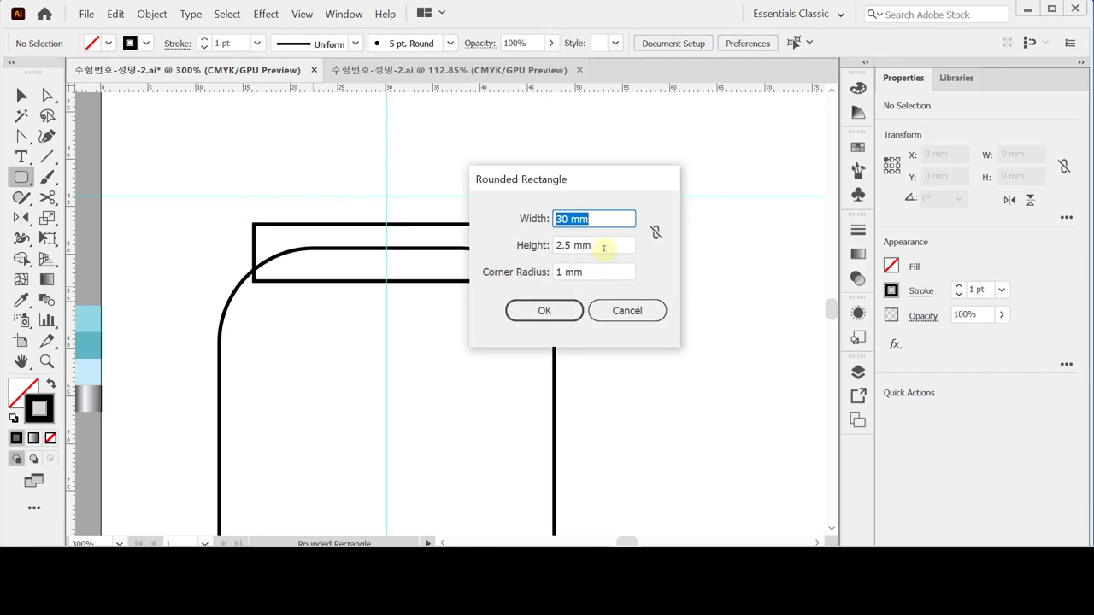
pyautogui.click(565, 310)
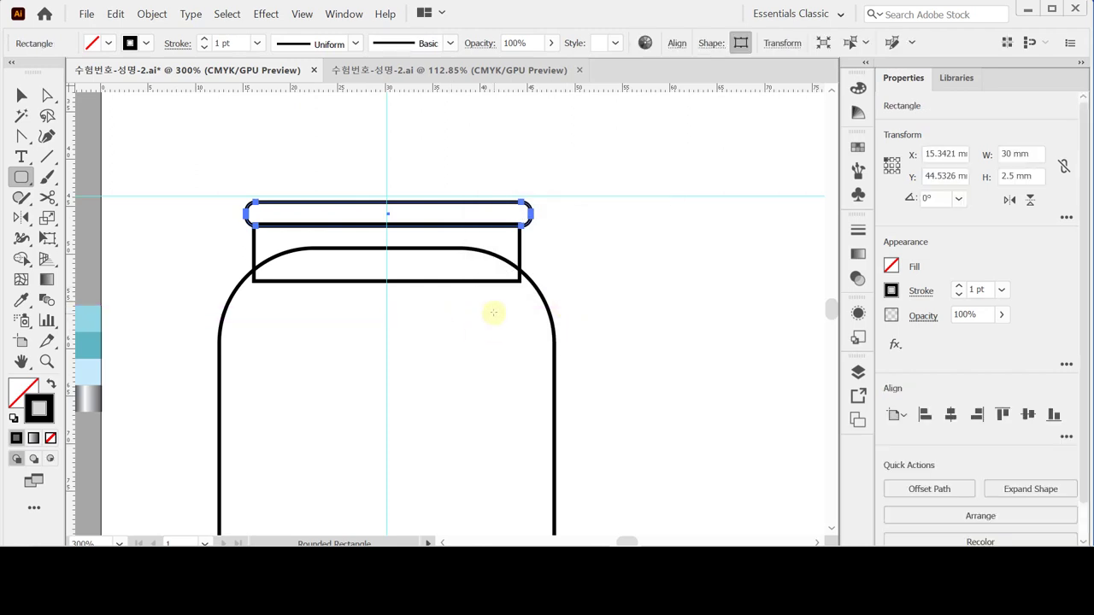
pyautogui.press('Down')
pyautogui.press('Down')
pyautogui.press('Left')
pyautogui.press('Down')
pyautogui.press('Down')
pyautogui.press('Down')
pyautogui.press('Left')
pyautogui.press('Down')
pyautogui.press('Down')
pyautogui.press('Down')
pyautogui.press('Down')
pyautogui.press('Down')
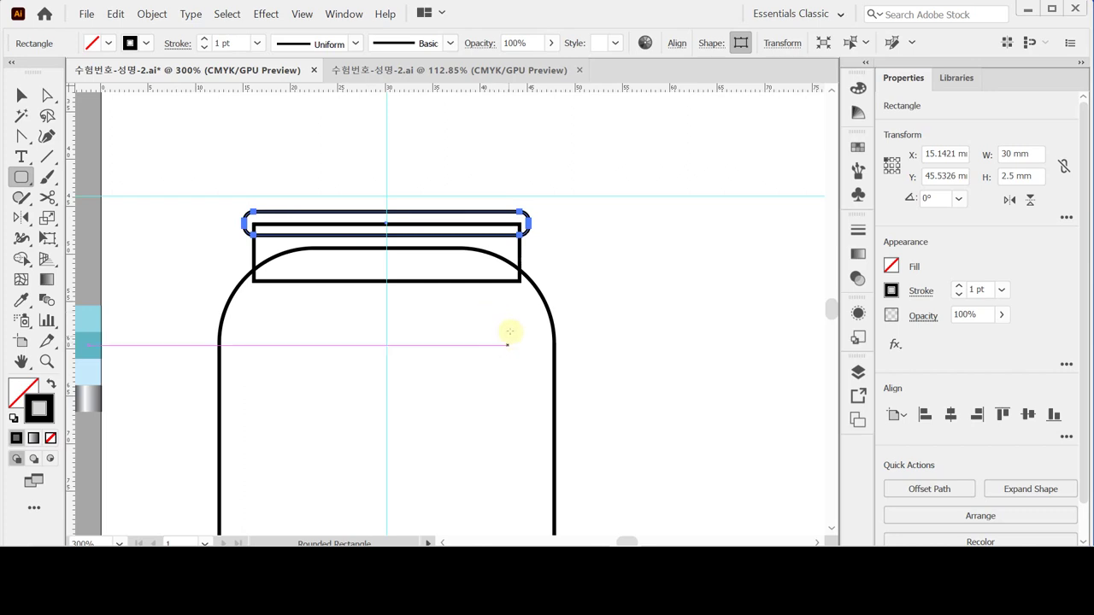
# Apply a horizontal Arc warp with an 8% bend to the 30 mm wide rounded rectangle.
pyautogui.click(897, 346)
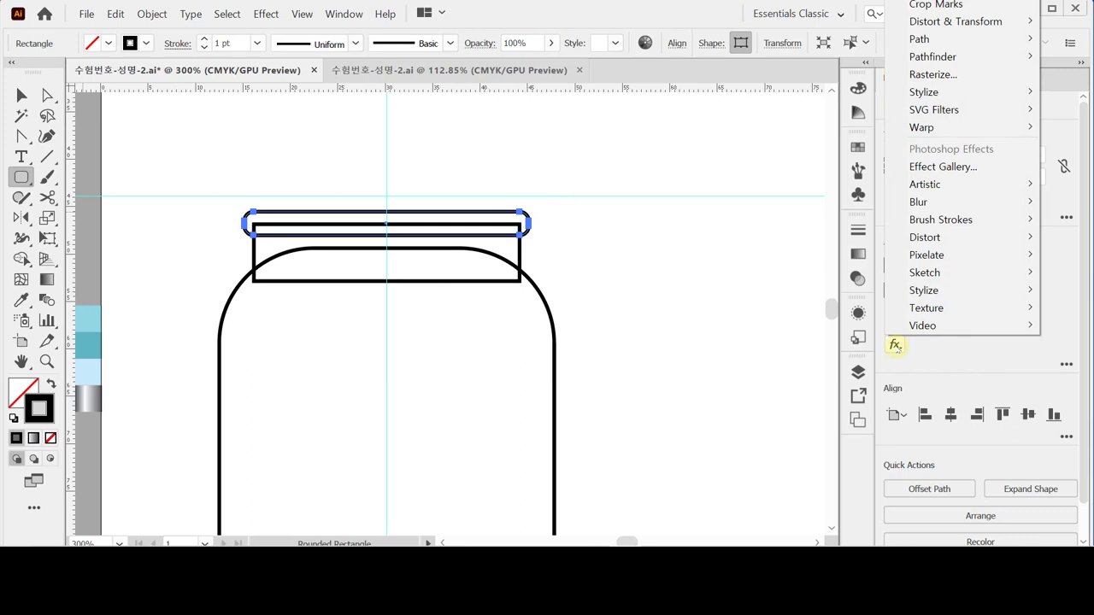
pyautogui.moveTo(911, 128)
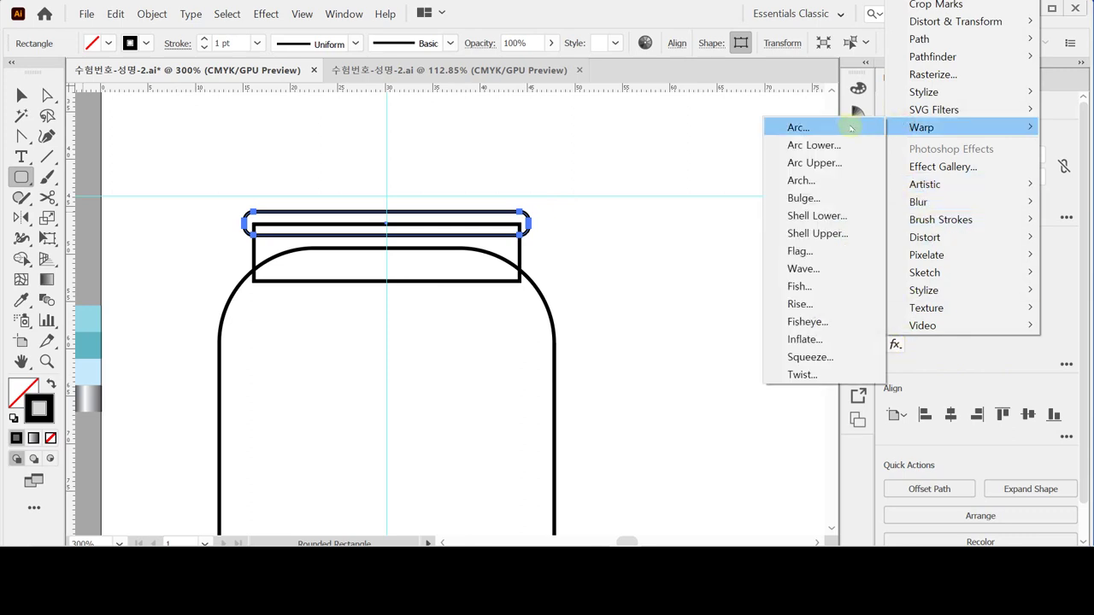
pyautogui.click(851, 128)
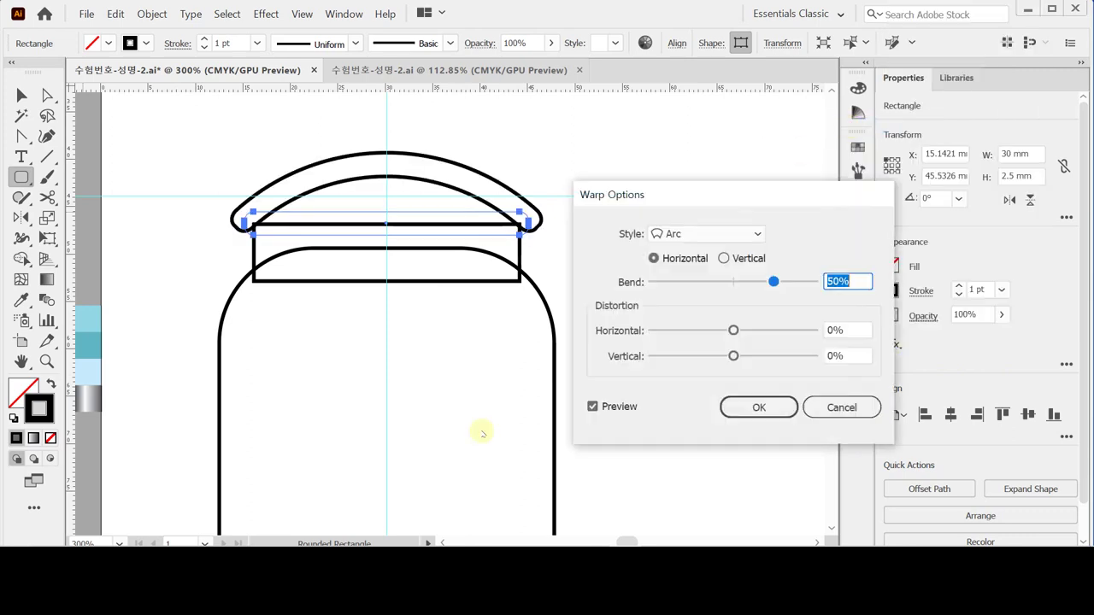
pyautogui.moveTo(684, 195); pyautogui.dragTo(688, 197)
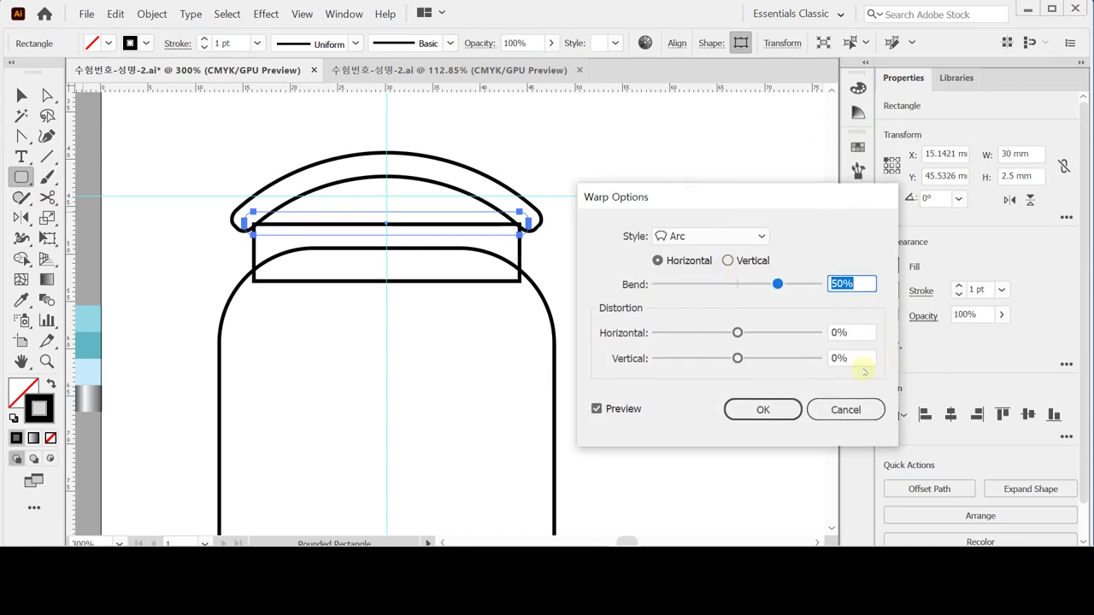
pyautogui.moveTo(777, 284); pyautogui.dragTo(758, 284)
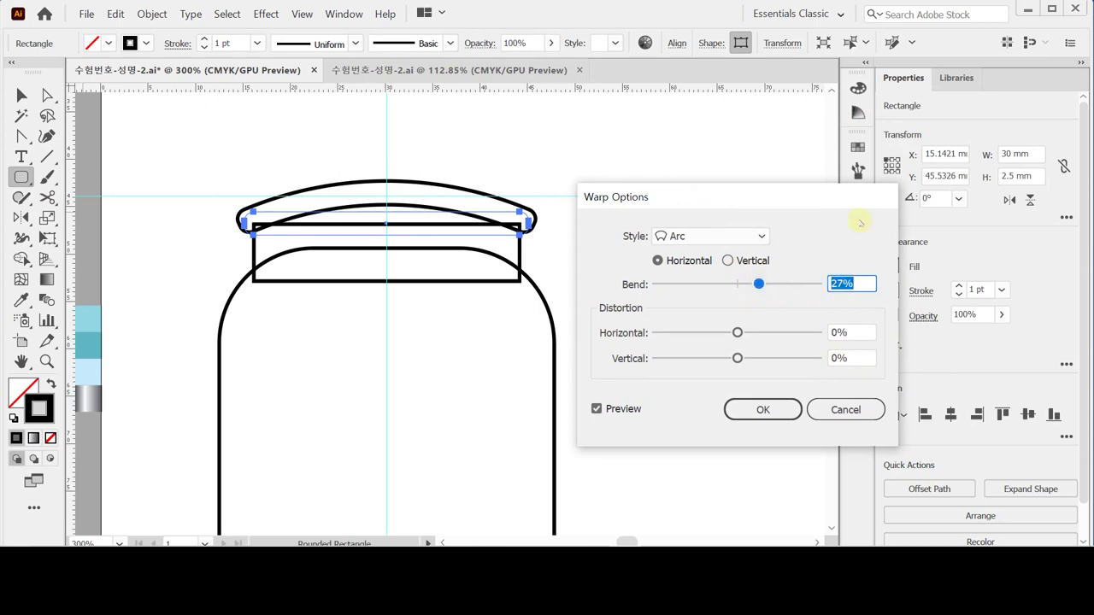
pyautogui.write('8')
pyautogui.press('Tab')
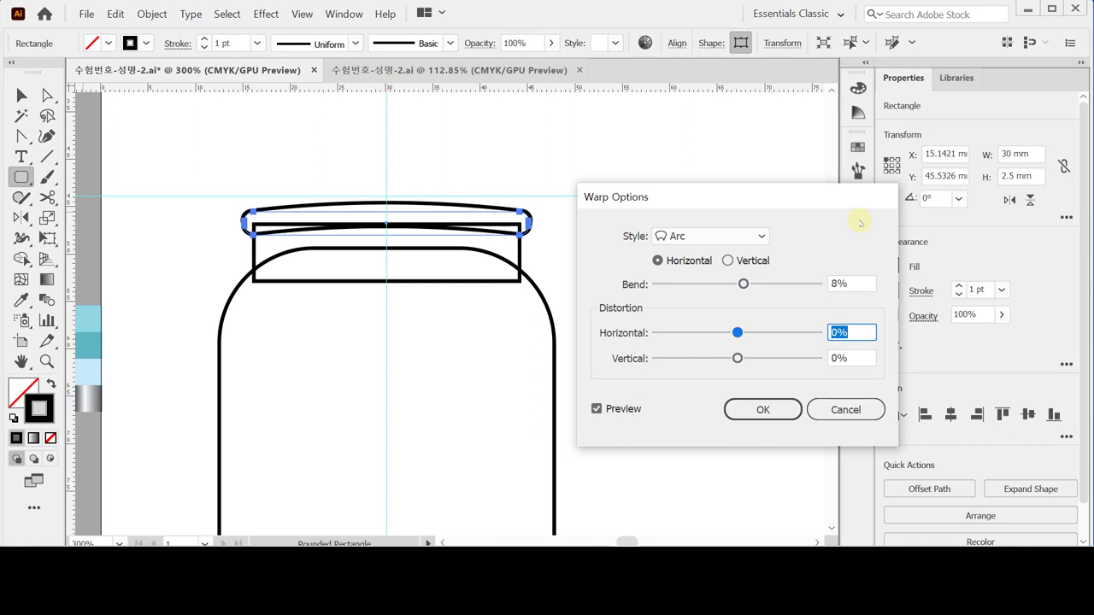
pyautogui.click(764, 410)
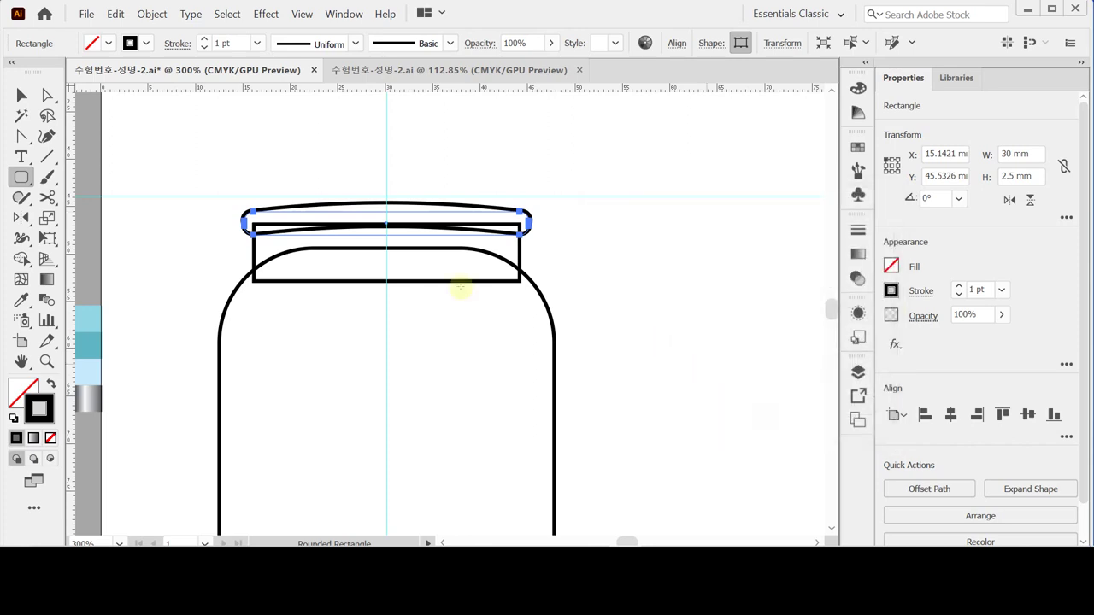
# Nudge the warped rounded rectangle 0.4 mm down and expand its appearance.
pyautogui.press('Down')
pyautogui.press('Down')
pyautogui.press('Down')
pyautogui.press('Down')
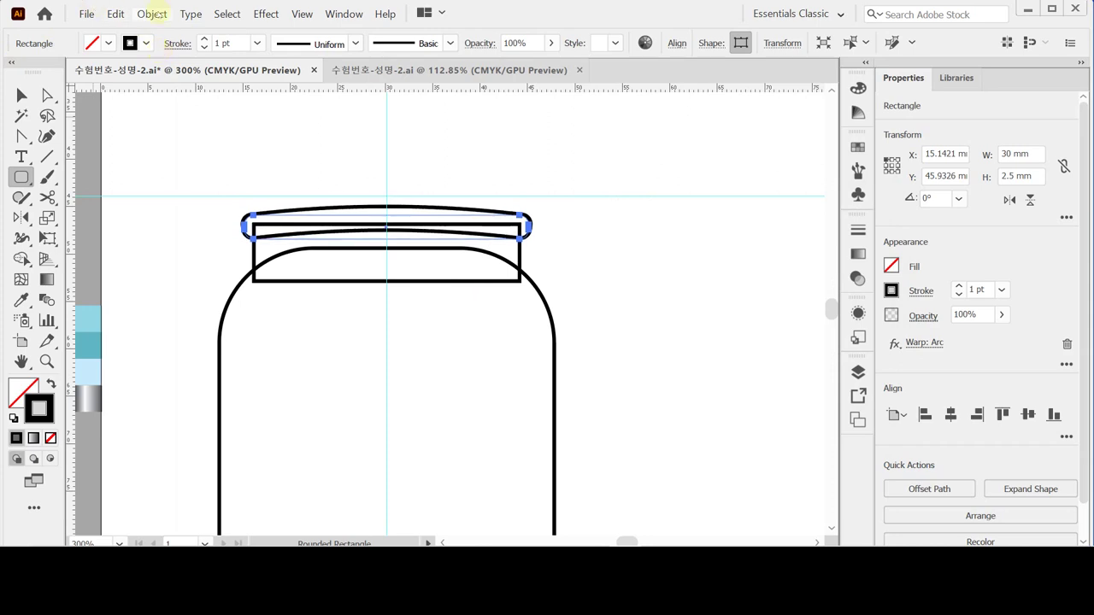
pyautogui.click(152, 13)
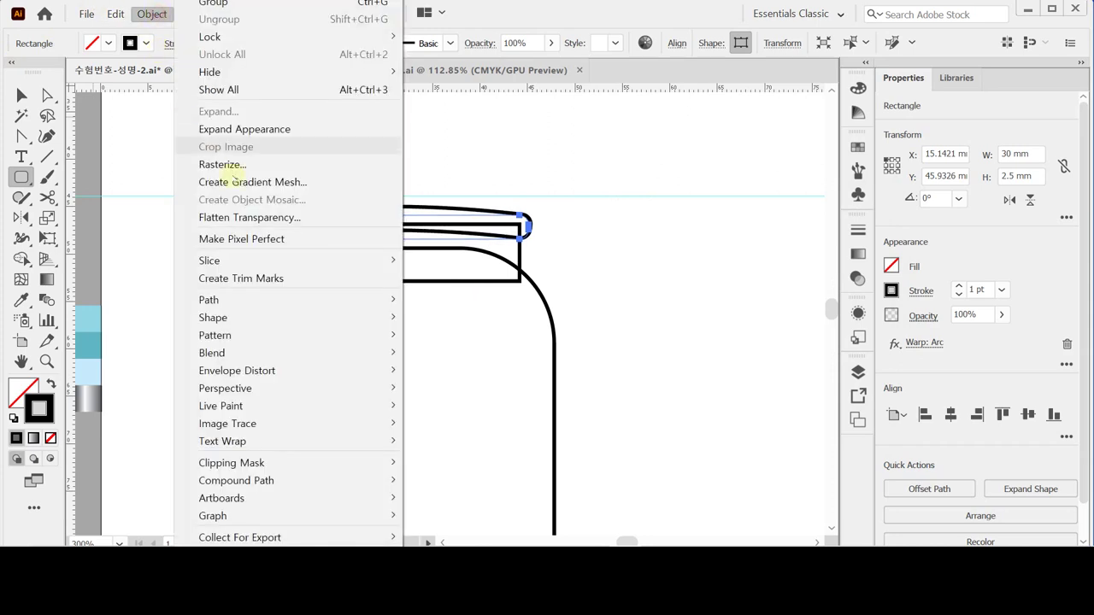
pyautogui.click(260, 132)
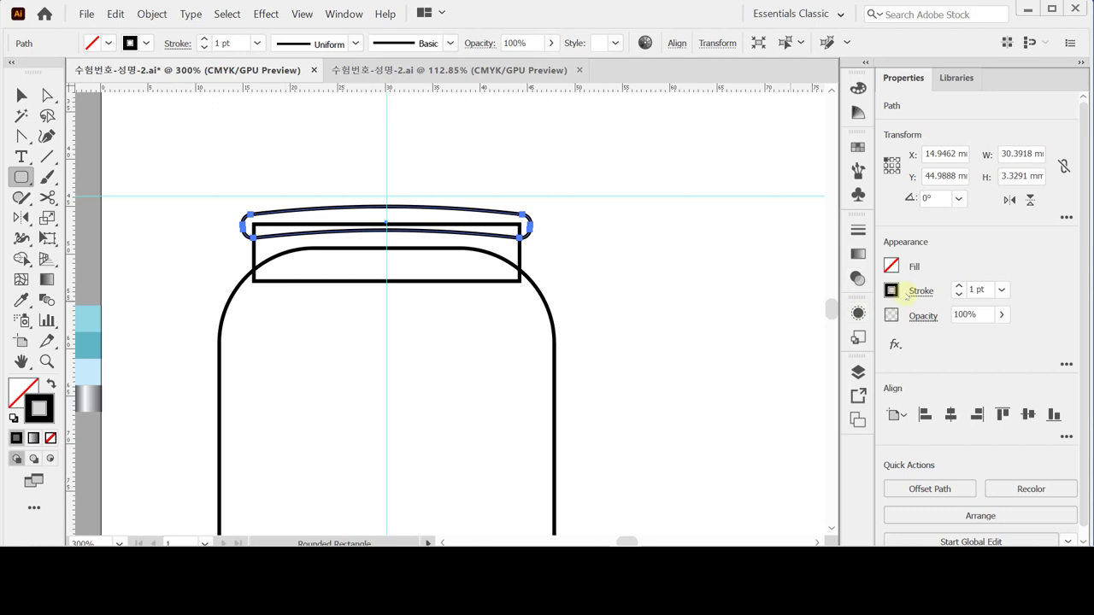
# Apply a linear gradient to the arched rim's stroke and set its starting colour stop to CMYK with K 80%.
pyautogui.click(858, 254)
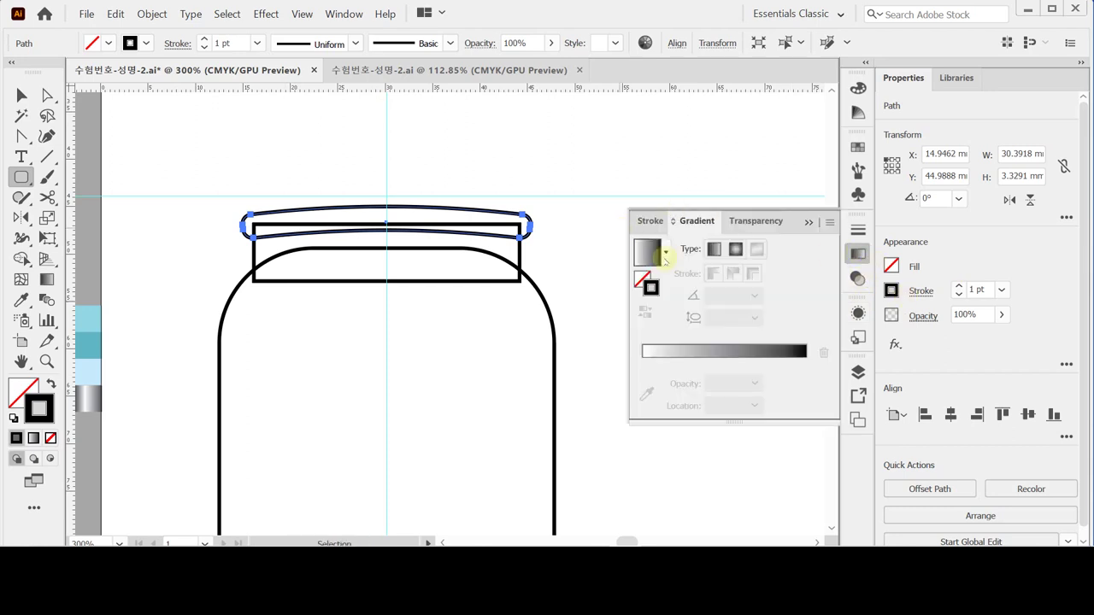
pyautogui.click(650, 257)
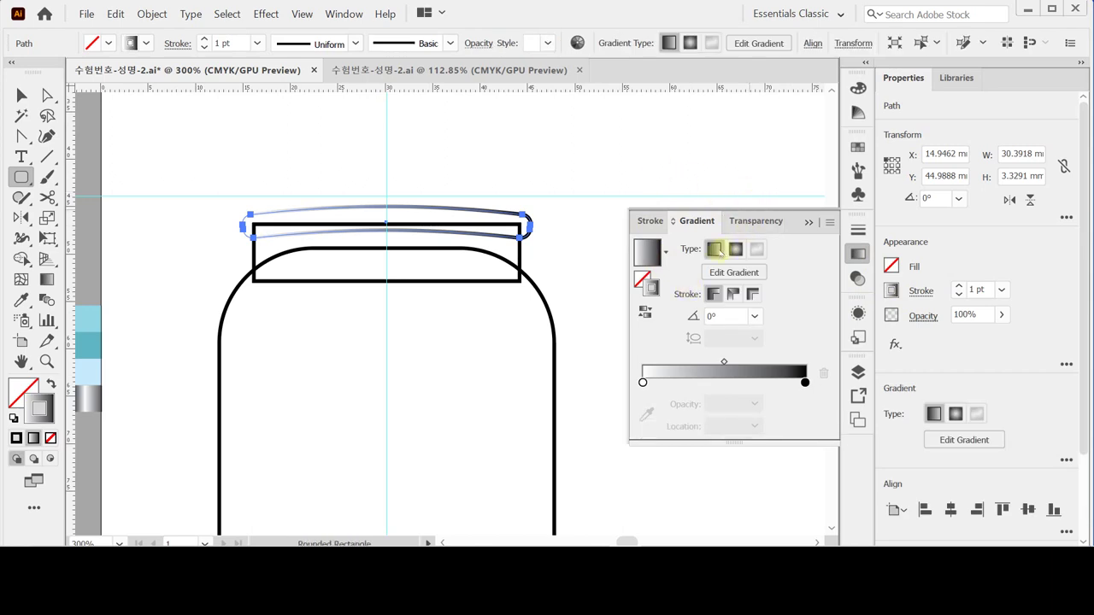
pyautogui.doubleClick(643, 383)
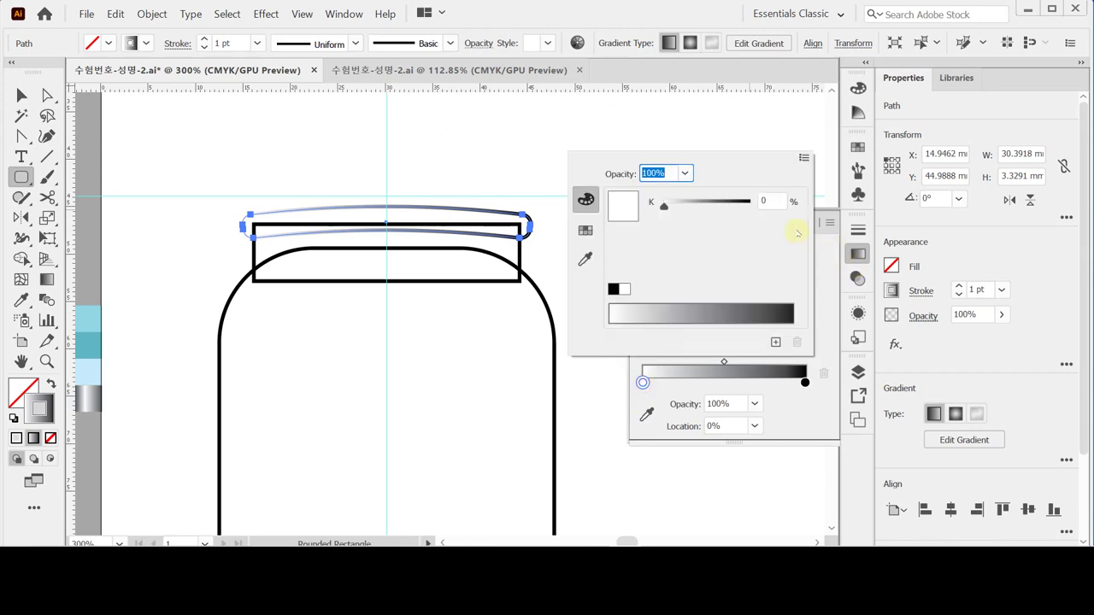
pyautogui.click(803, 160)
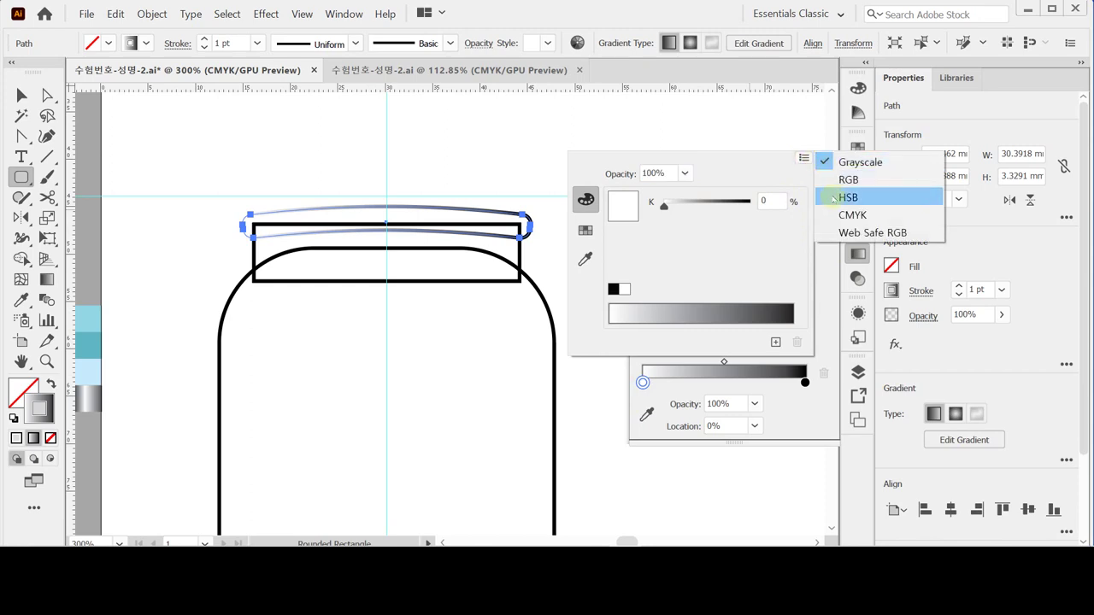
pyautogui.click(855, 215)
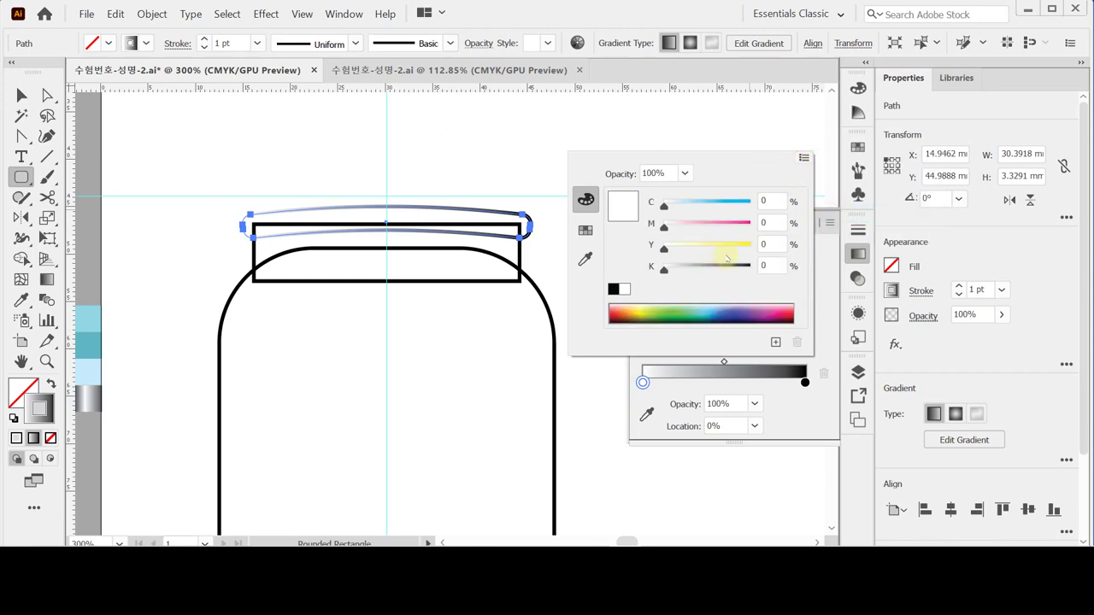
pyautogui.click(773, 266)
pyautogui.write('80')
pyautogui.press('Return')
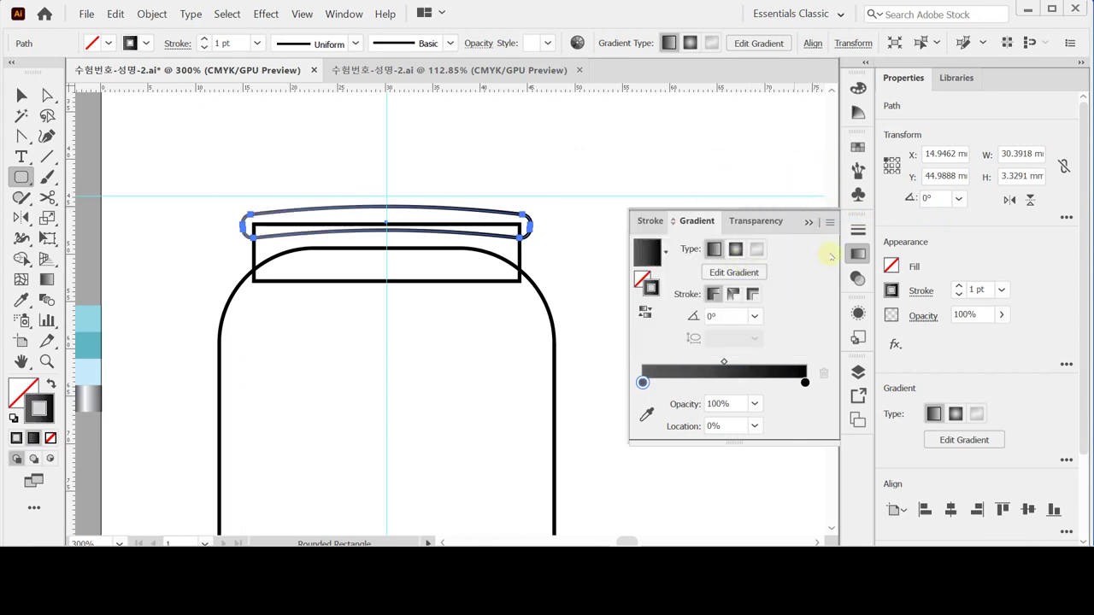
# Add a white CMYK colour stop to the rim's stroke gradient at about 38% location.
pyautogui.click(726, 383)
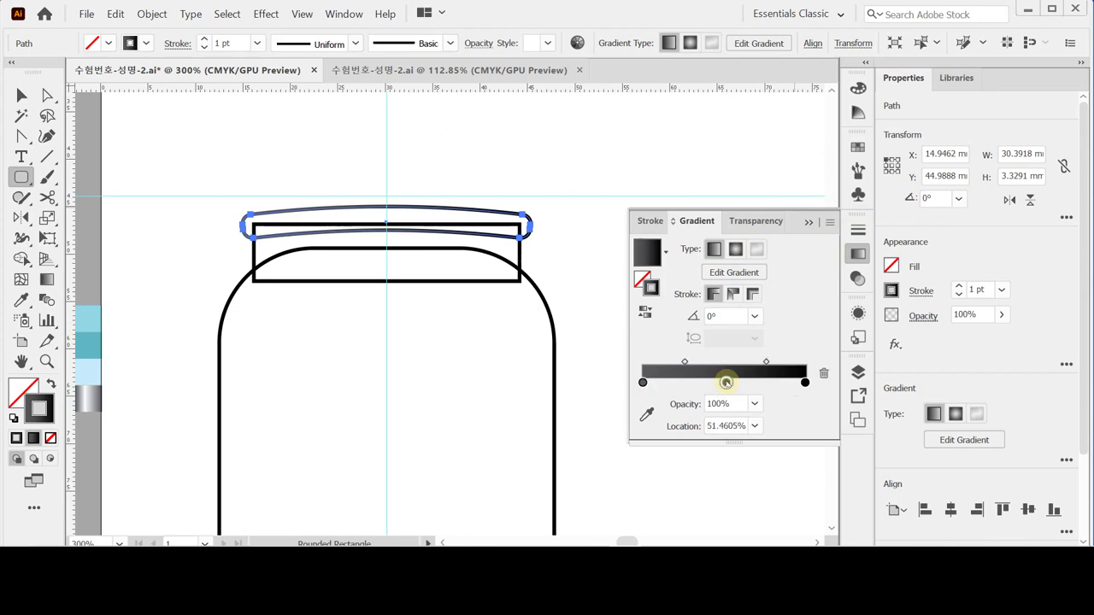
pyautogui.moveTo(726, 383); pyautogui.dragTo(704, 383)
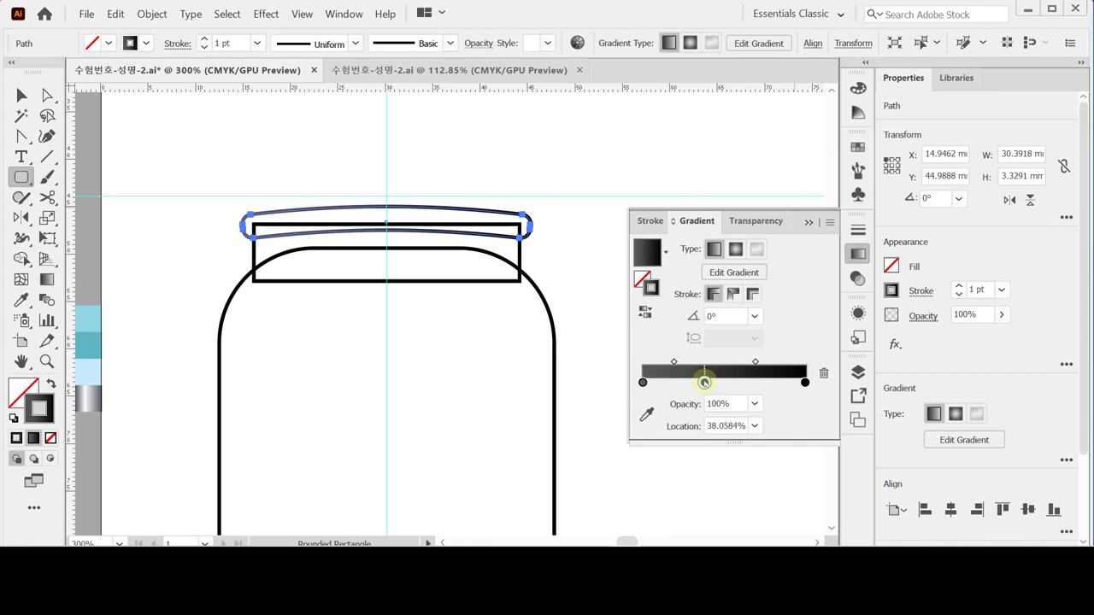
pyautogui.doubleClick(704, 383)
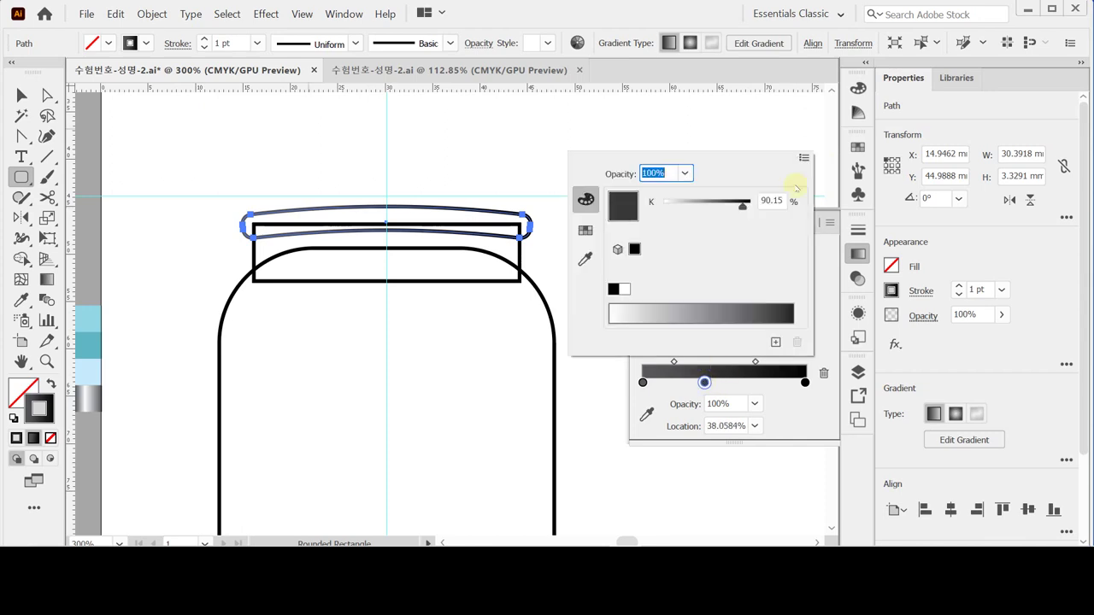
pyautogui.click(804, 158)
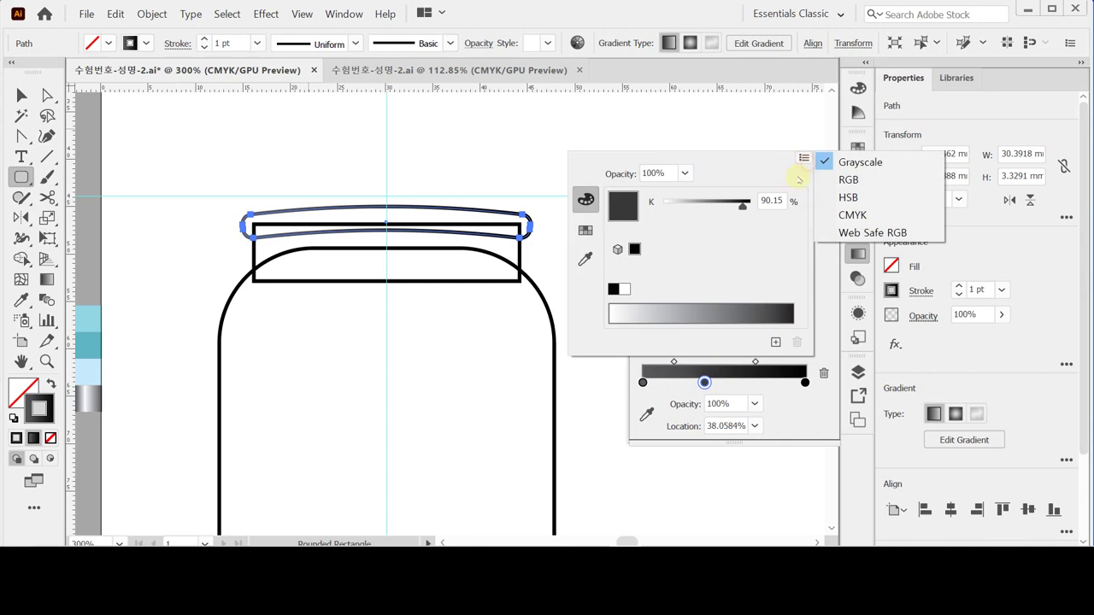
pyautogui.click(831, 215)
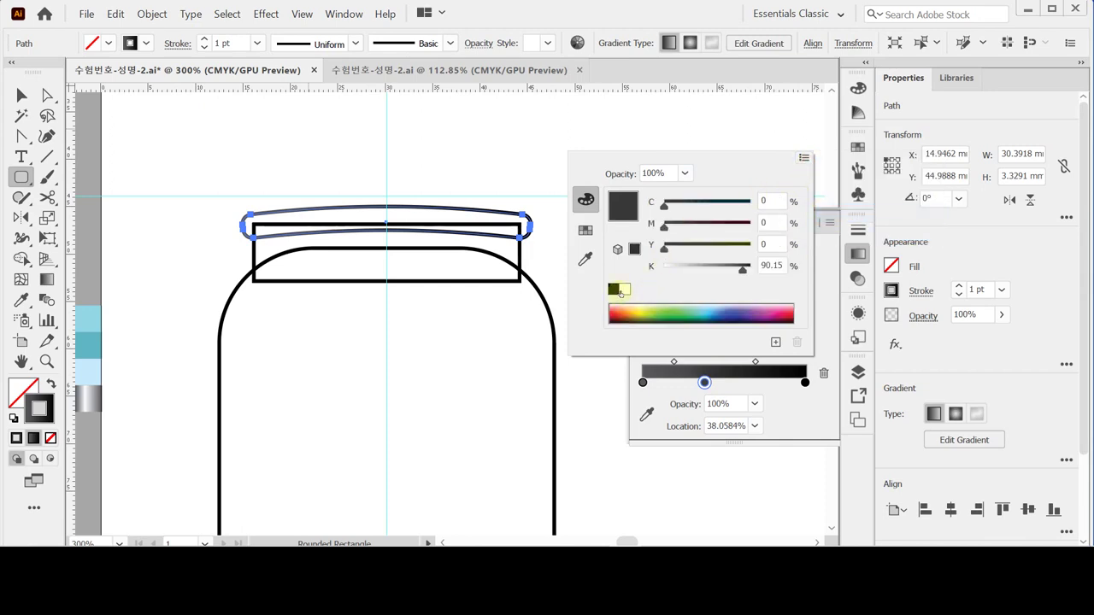
pyautogui.click(623, 291)
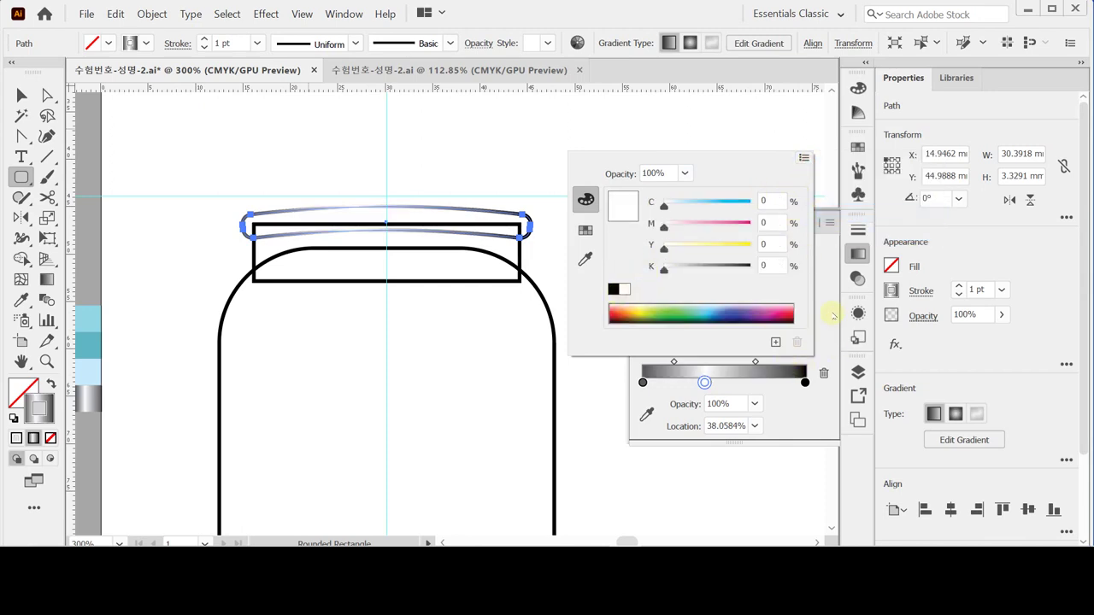
pyautogui.click(834, 314)
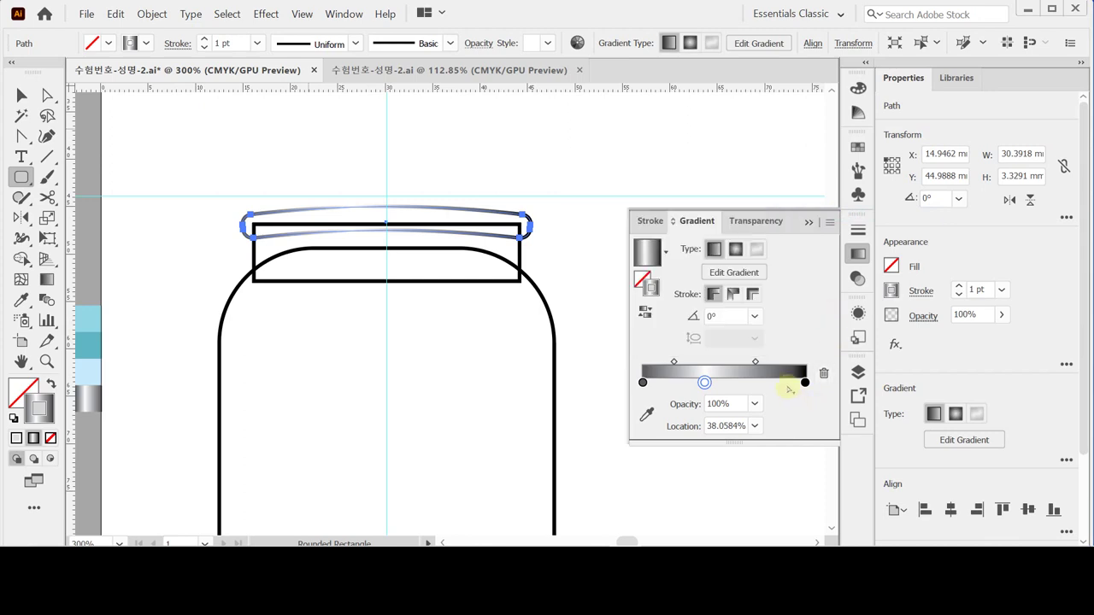
# Duplicate the gradient's K 80% starting stop, remove the black end stop, and place the copy at about 98%.
pyautogui.doubleClick(642, 383)
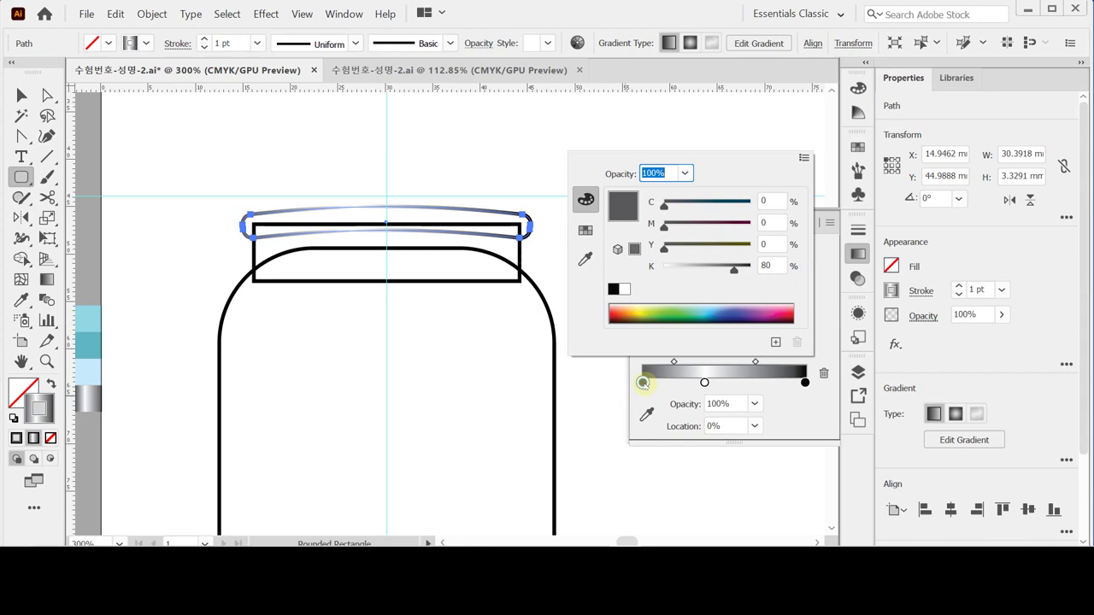
pyautogui.click(643, 383)
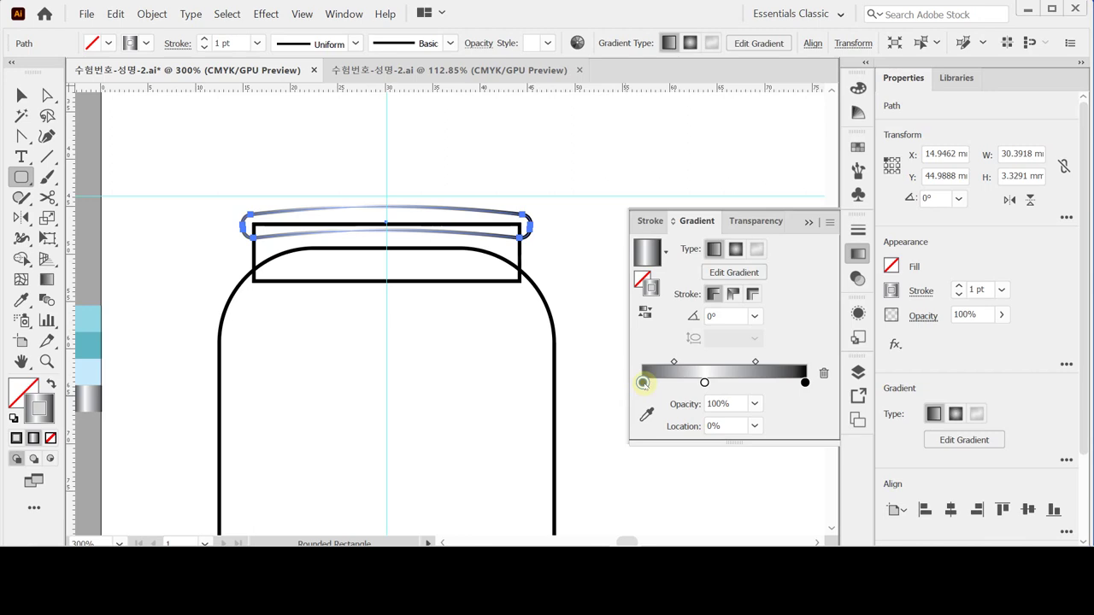
pyautogui.moveTo(643, 383); pyautogui.dragTo(770, 383)
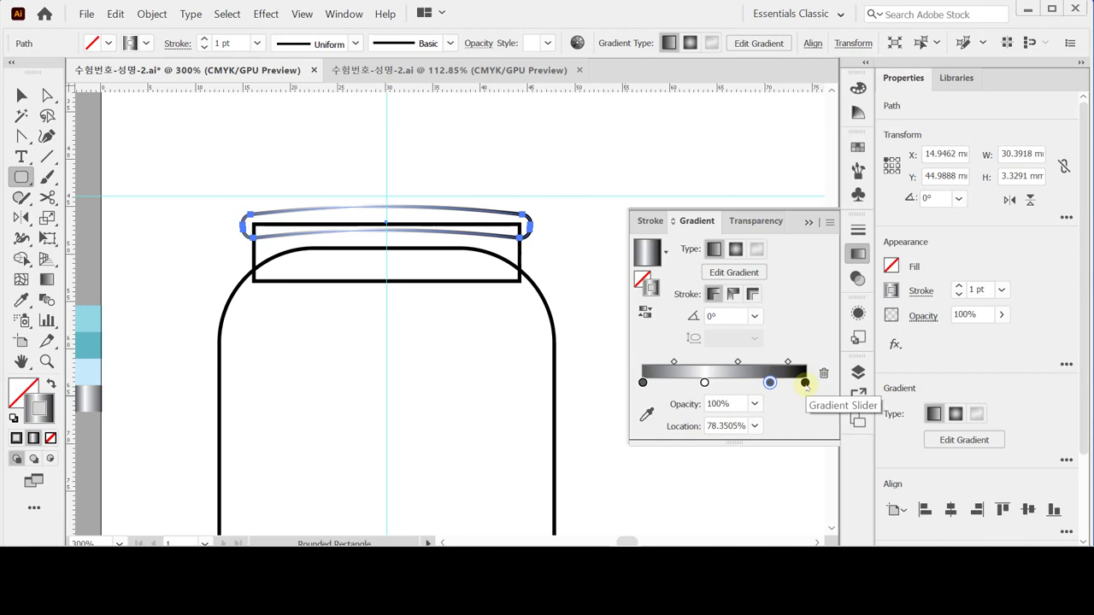
pyautogui.click(805, 383)
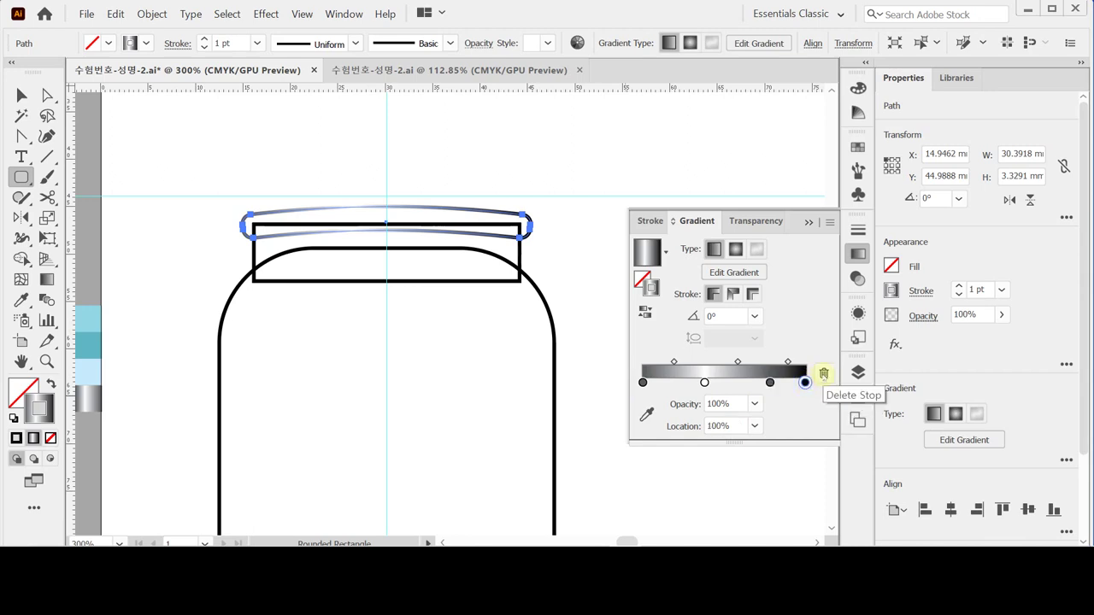
pyautogui.moveTo(805, 382); pyautogui.dragTo(807, 415)
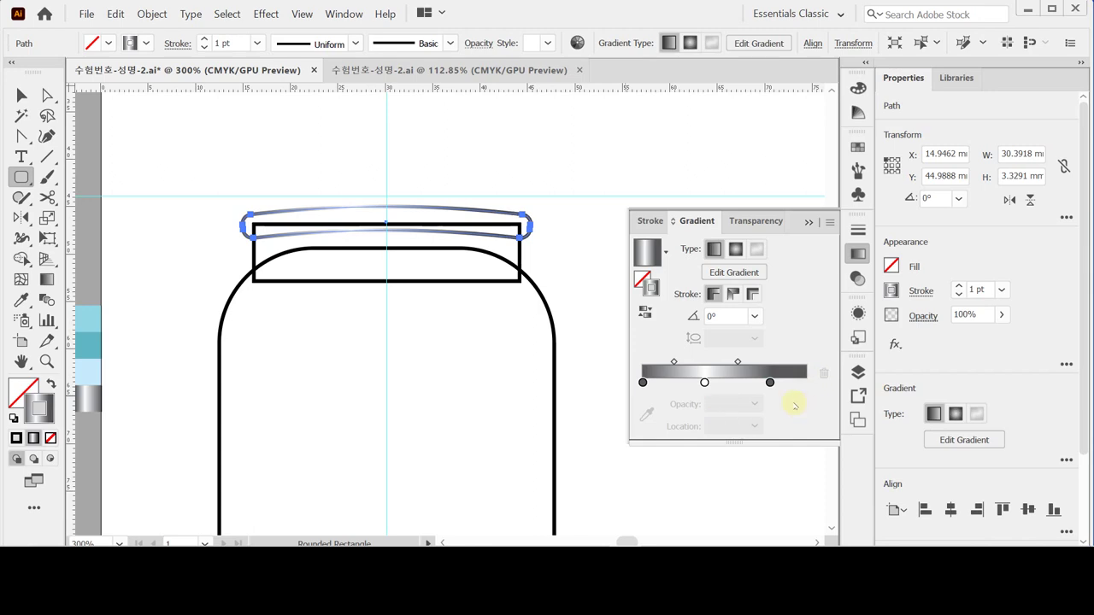
pyautogui.moveTo(769, 383); pyautogui.dragTo(801, 383)
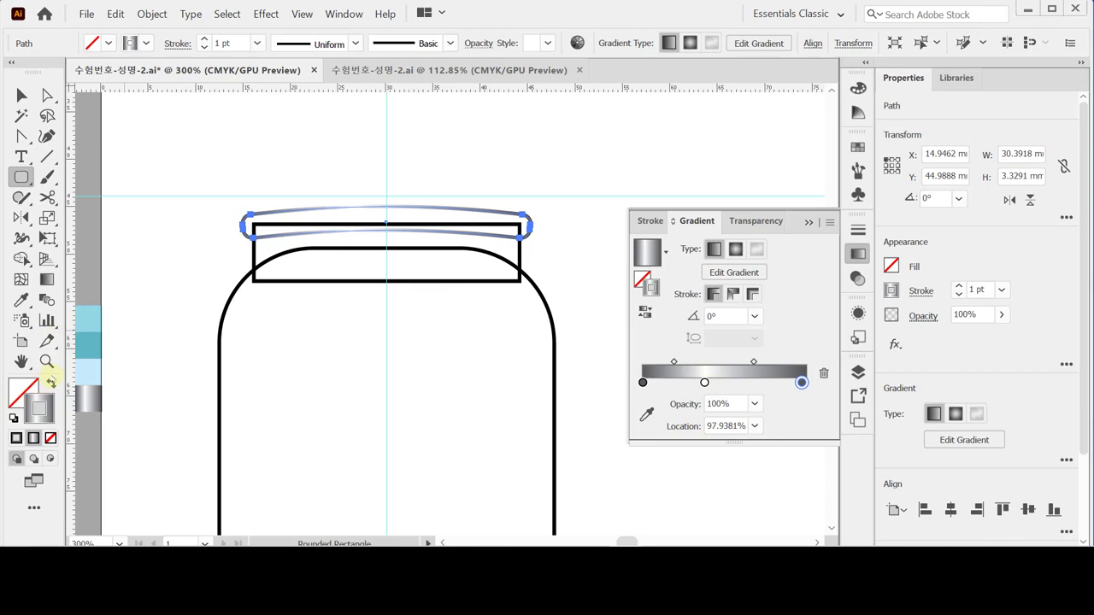
# Swap the rim's gradient from stroke to fill and set the white stop's location to 36%.
pyautogui.click(50, 382)
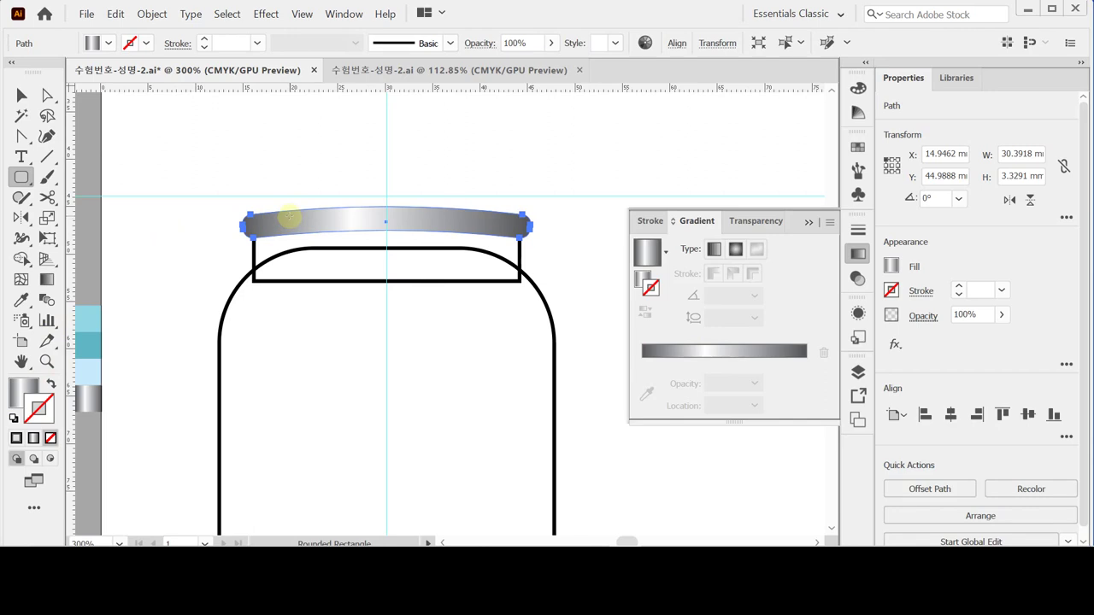
pyautogui.click(646, 276)
pyautogui.click(704, 382)
pyautogui.click(728, 426)
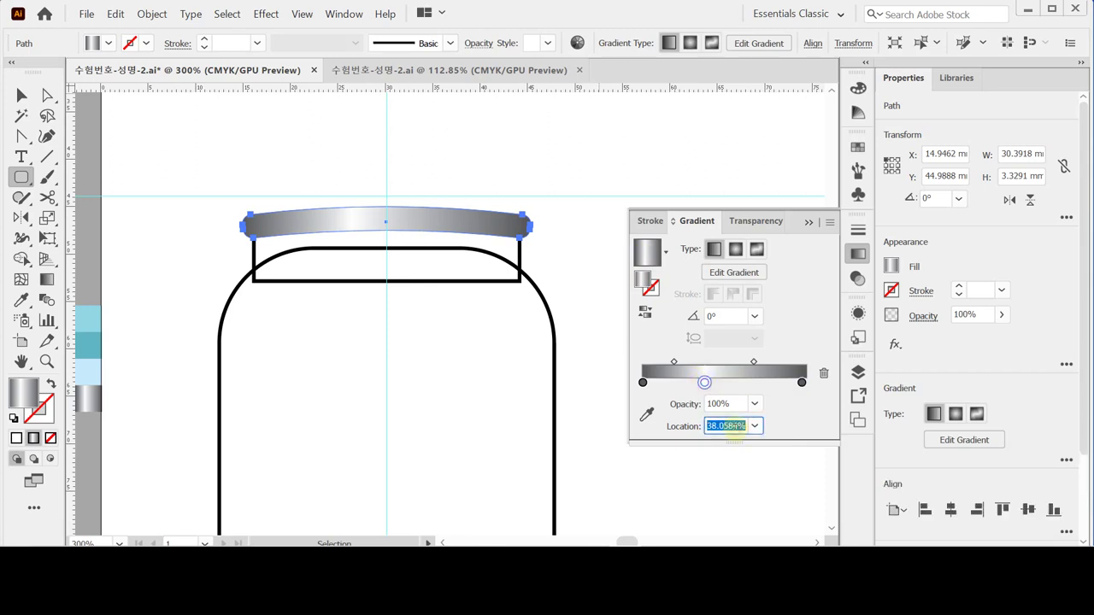
pyautogui.write('36')
pyautogui.press('Return')
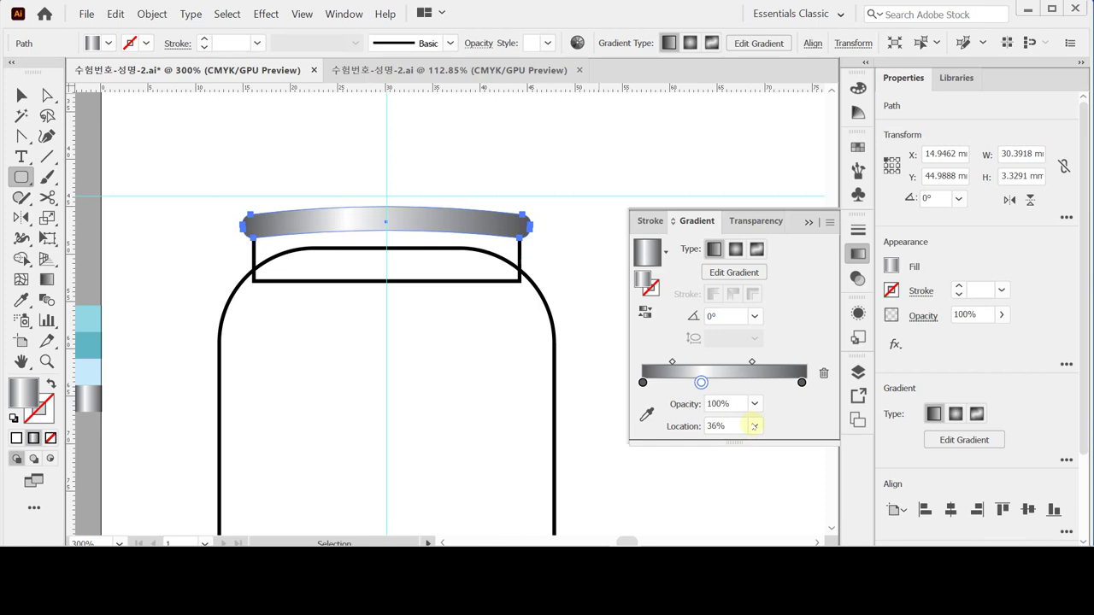
# Select the rim, neck and jar body together and align their horizontal centres.
pyautogui.click(21, 95)
pyautogui.moveTo(415, 146); pyautogui.dragTo(476, 379)
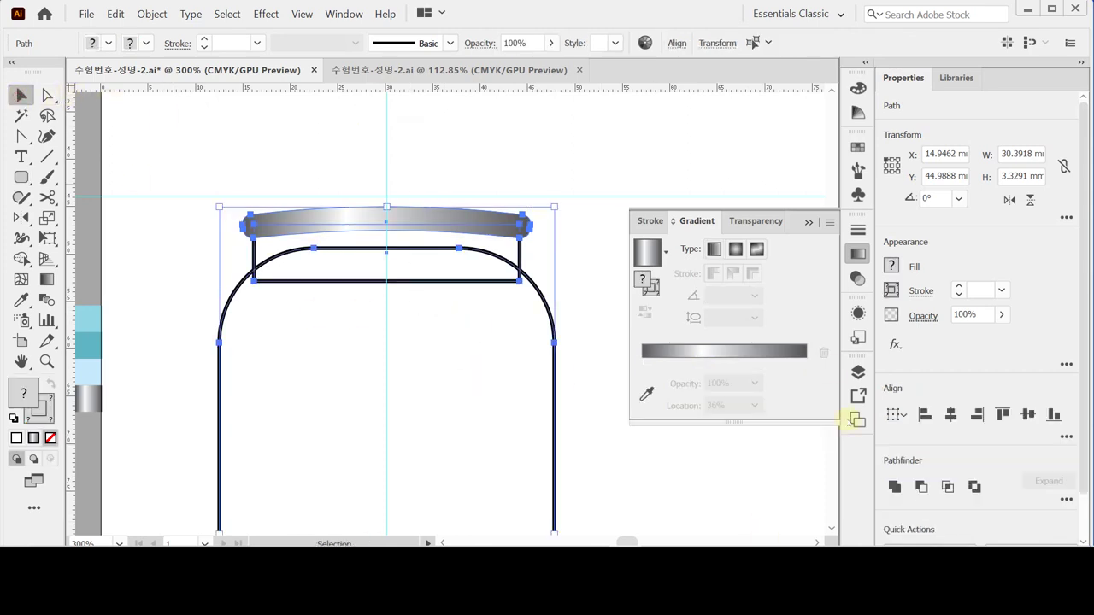
pyautogui.click(950, 415)
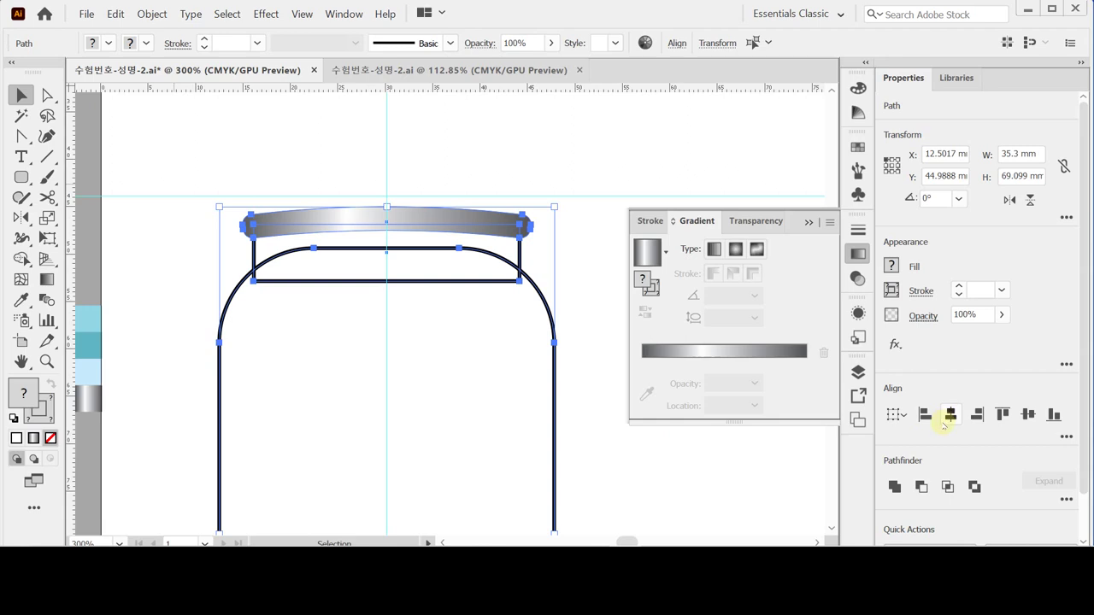
# Unite the neck rectangle with the jar body and fill the merged shape with the darker teal sample colour.
pyautogui.click(285, 329)
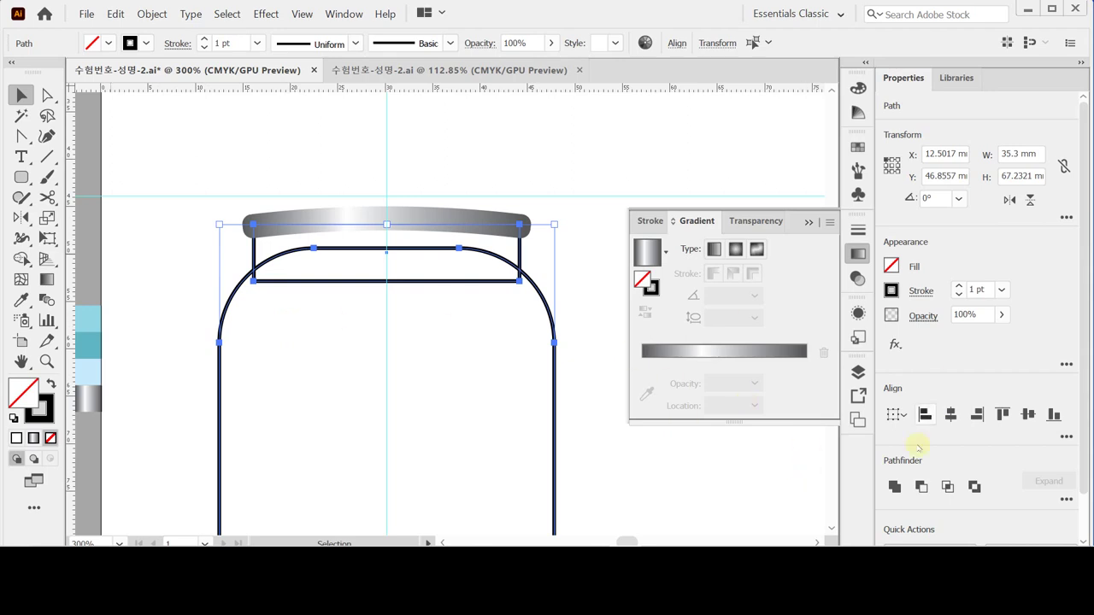
pyautogui.click(896, 485)
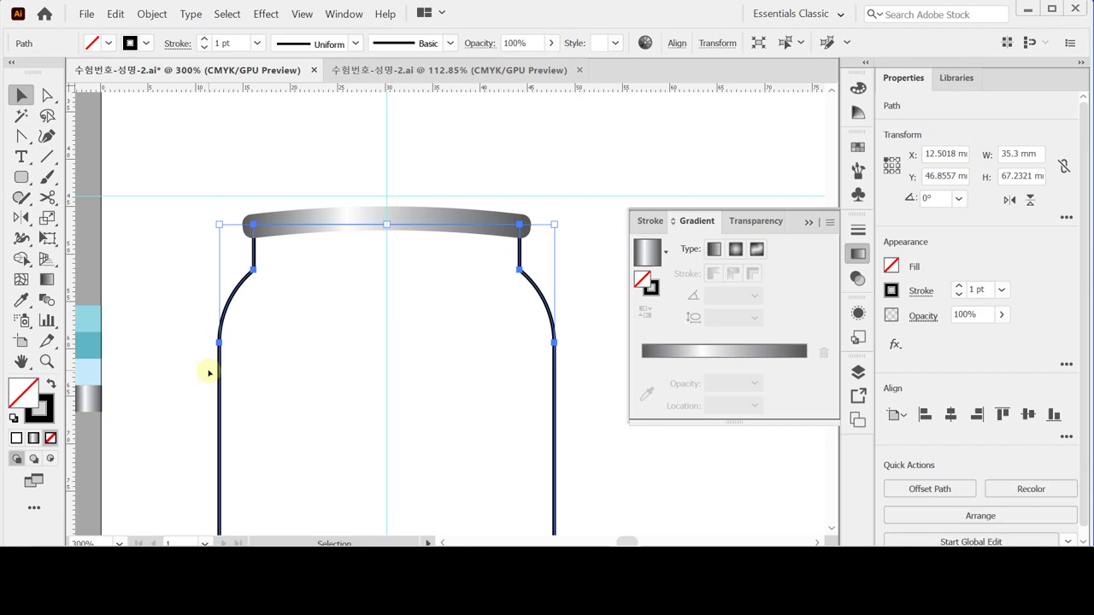
pyautogui.press('i')
pyautogui.click(99, 350)
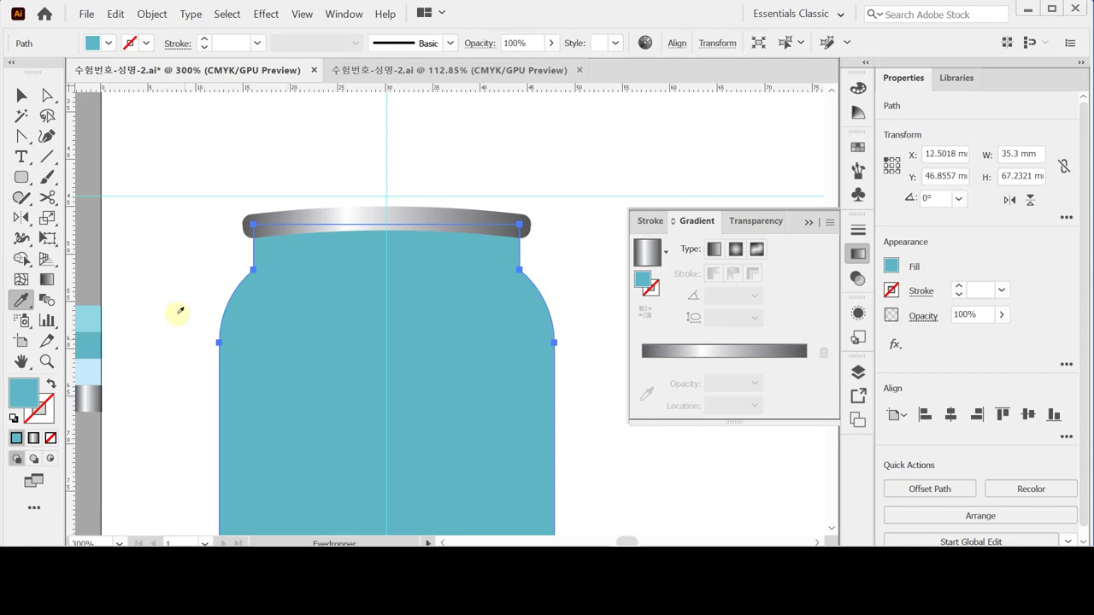
# Round the two inner corners where the neck meets the shoulders to a radius of about 3.6 mm.
pyautogui.click(47, 96)
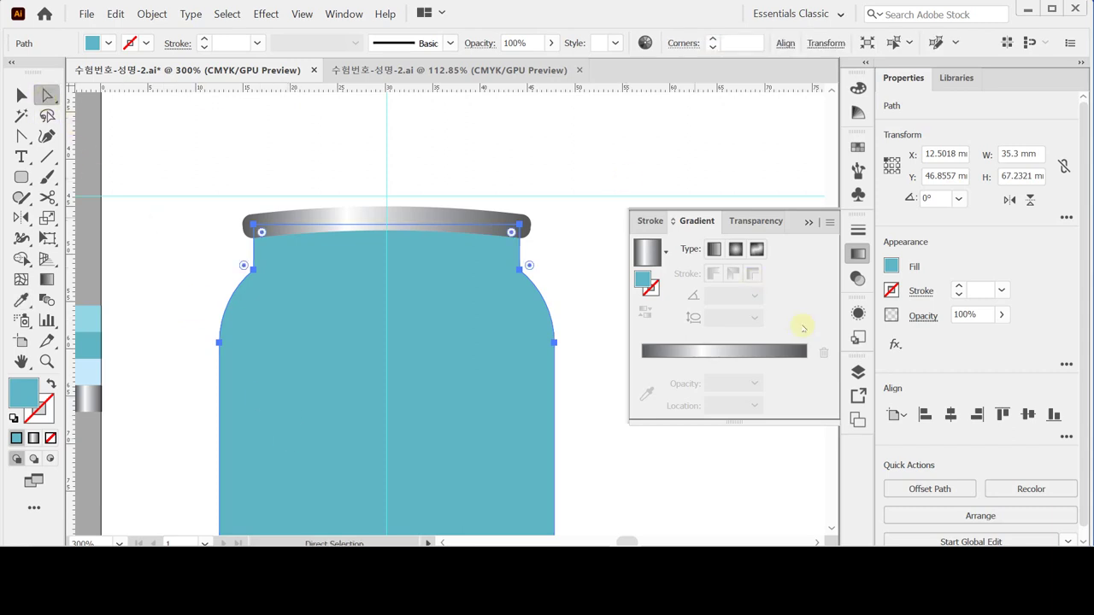
pyautogui.click(858, 254)
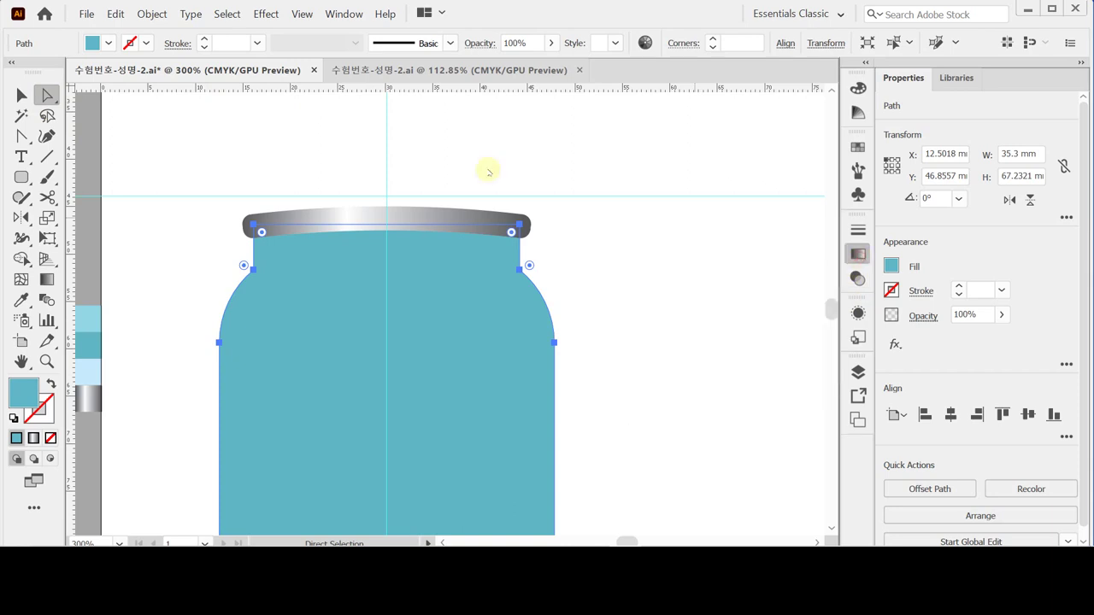
pyautogui.click(192, 255)
pyautogui.moveTo(191, 253); pyautogui.dragTo(540, 280)
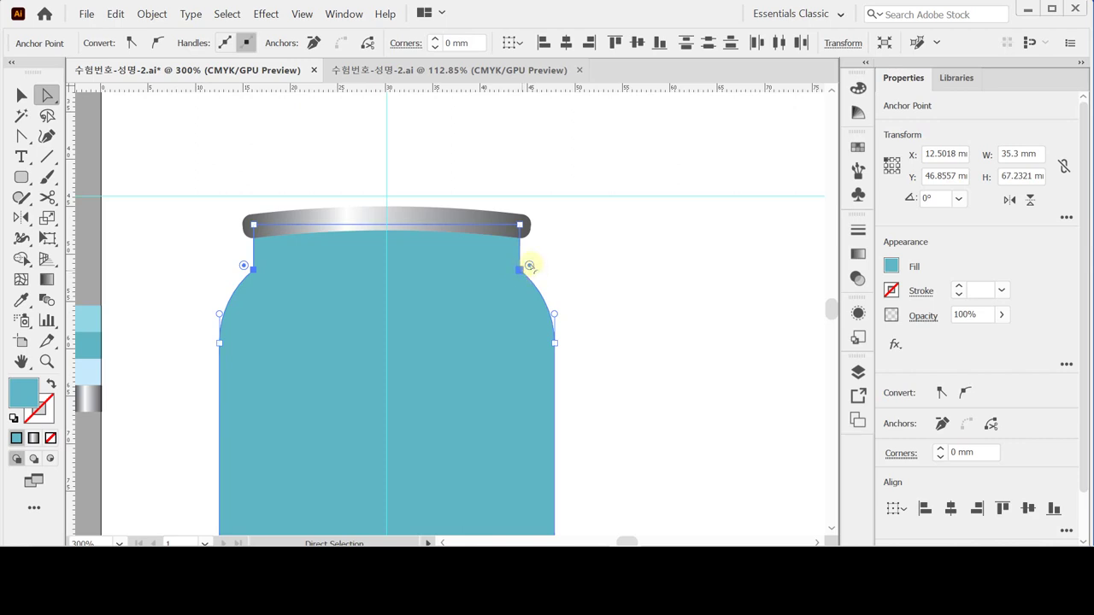
pyautogui.moveTo(529, 265); pyautogui.dragTo(553, 253)
pyautogui.click(542, 381)
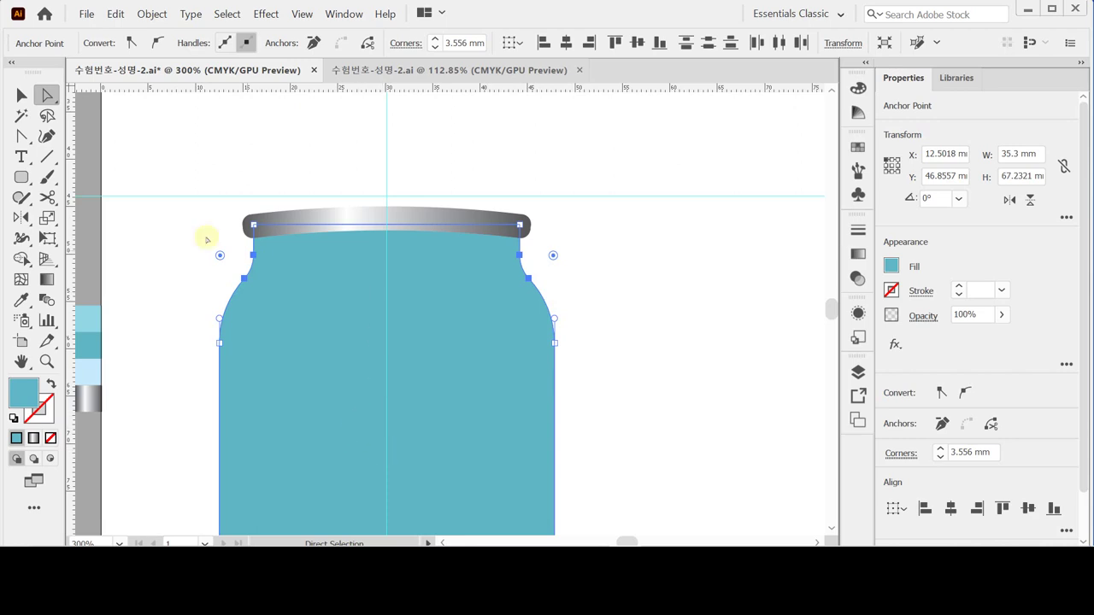
# Save the document with the rounded jar shape.
pyautogui.click(20, 93)
pyautogui.click(366, 303)
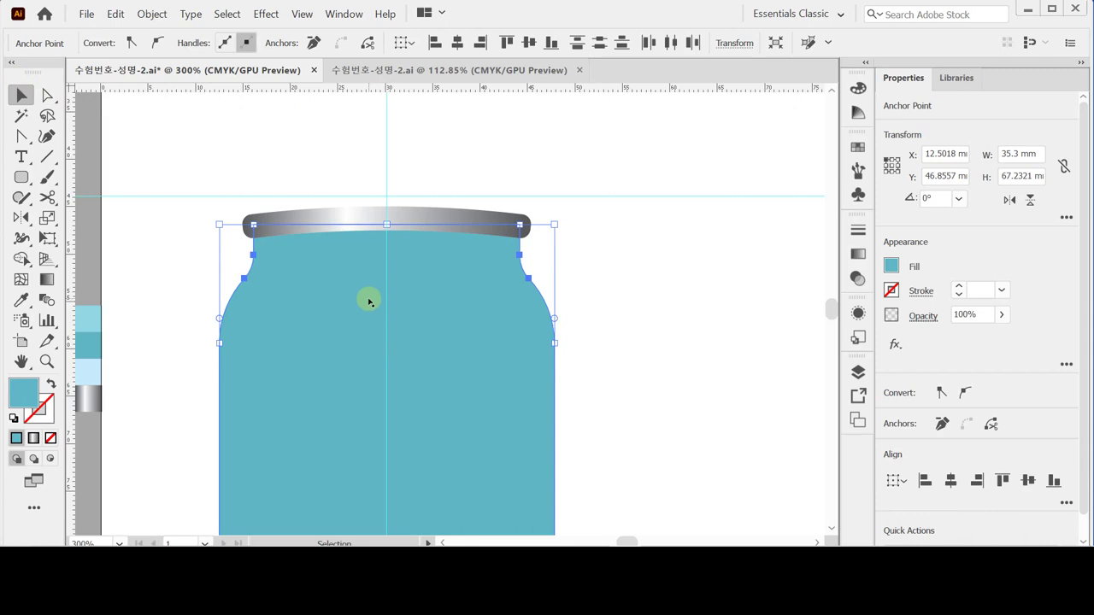
pyautogui.press('a')
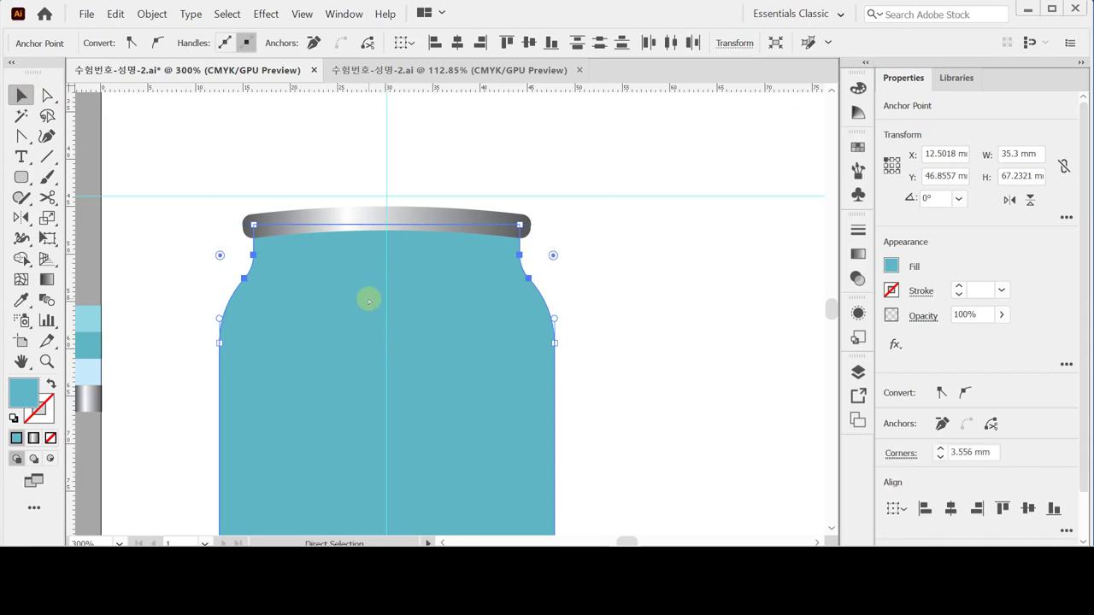
pyautogui.press('v')
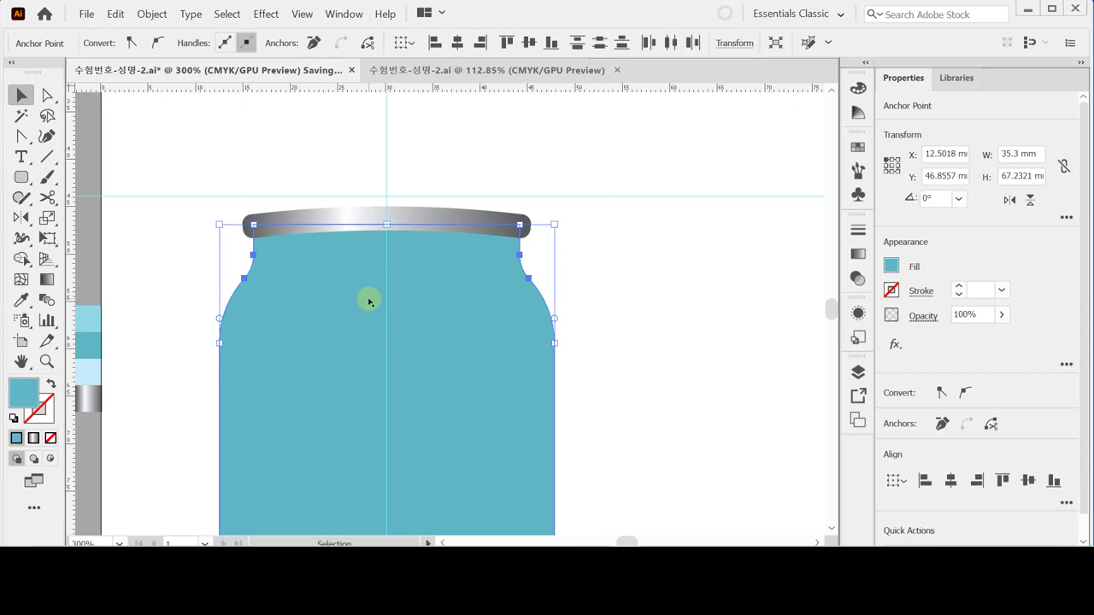
# Select the jar body and rim together and offset their paths outward by 1.5 mm with Miter joins.
pyautogui.click(306, 265)
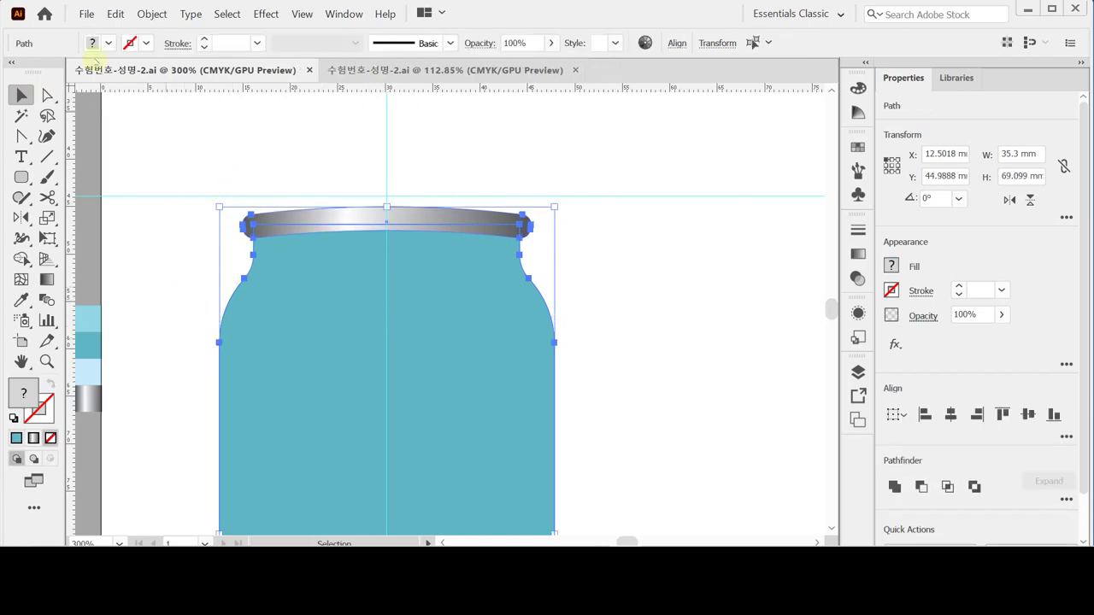
pyautogui.click(151, 14)
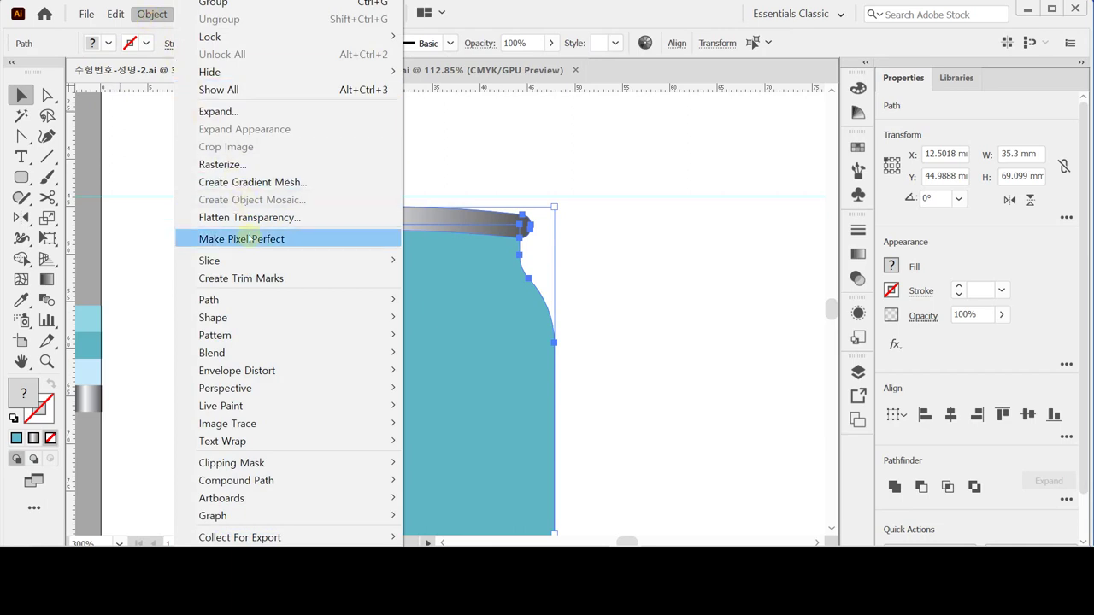
pyautogui.moveTo(250, 299)
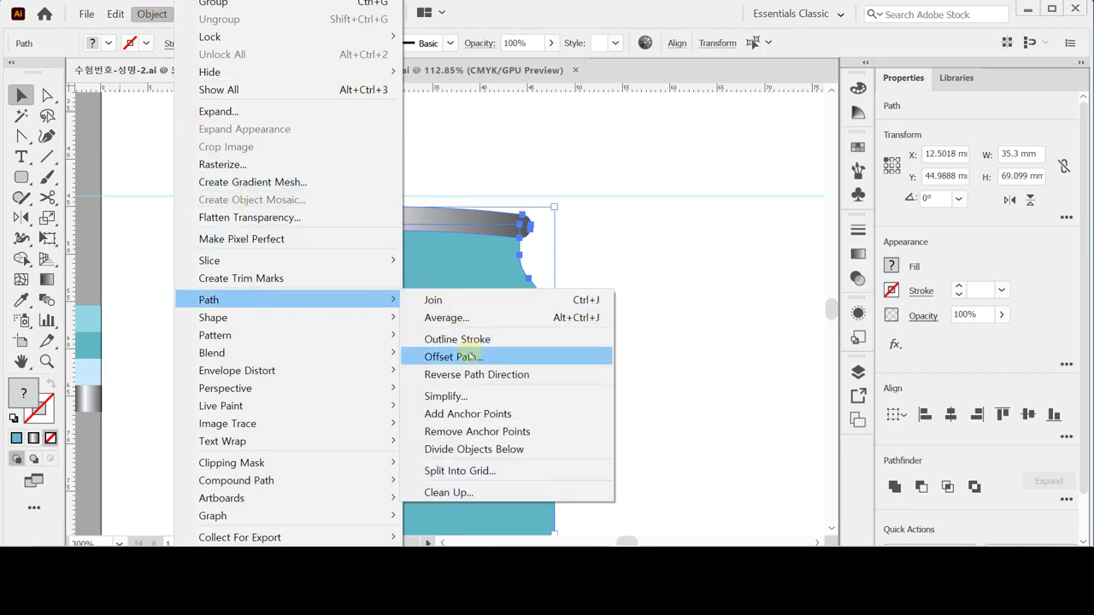
pyautogui.click(471, 356)
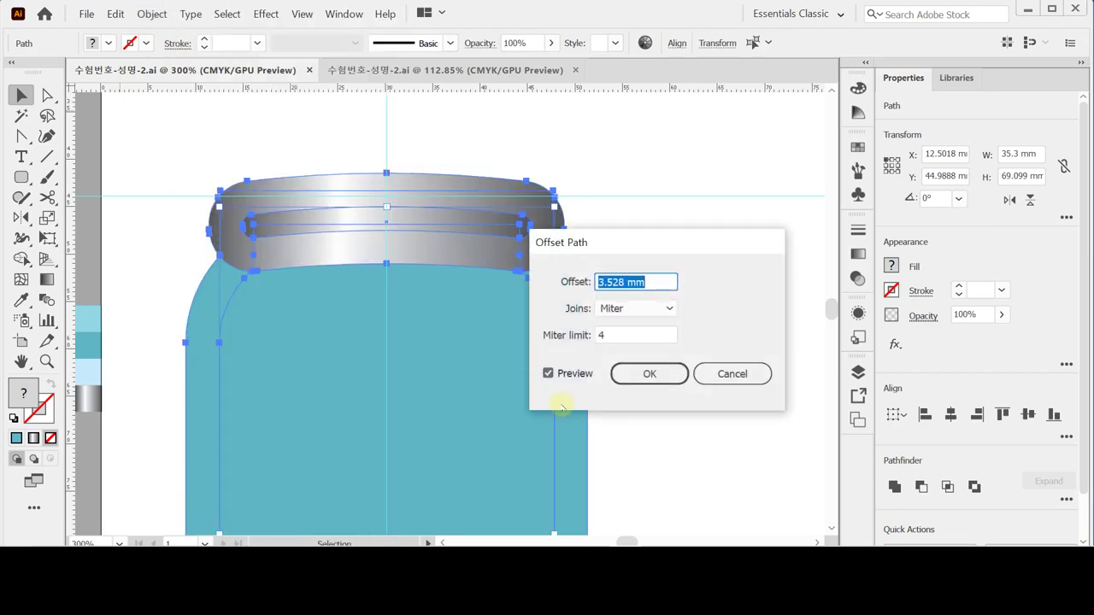
pyautogui.write('1.5')
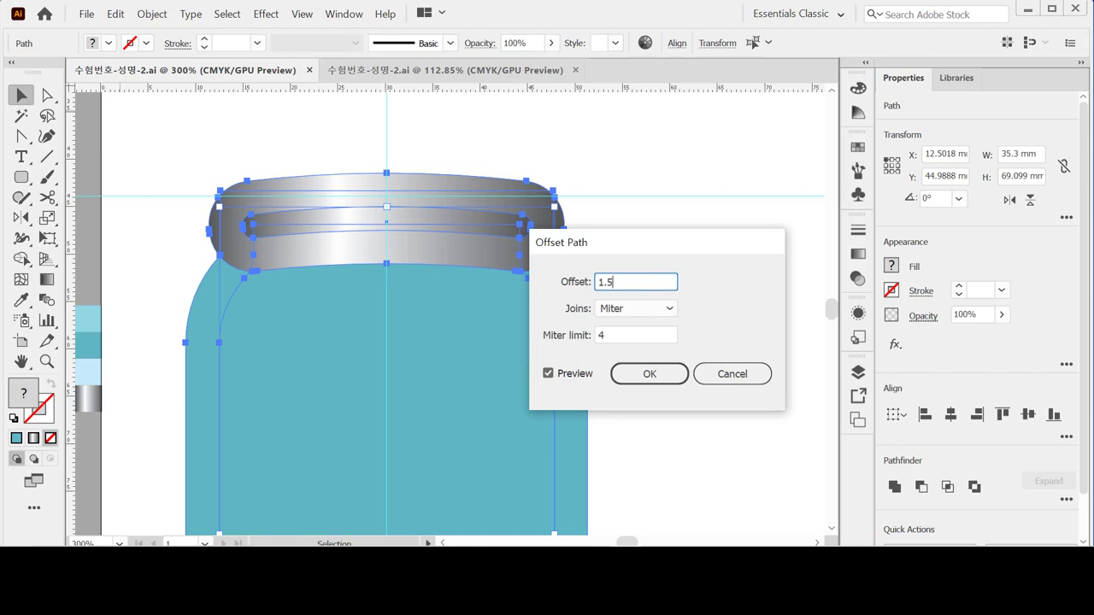
pyautogui.press('Tab')
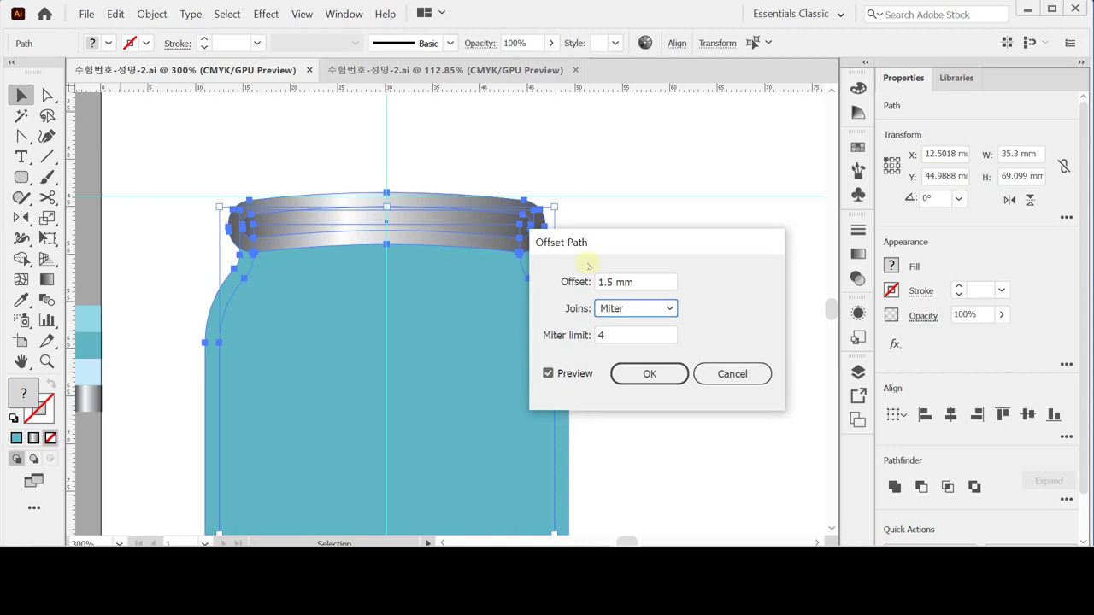
pyautogui.click(636, 373)
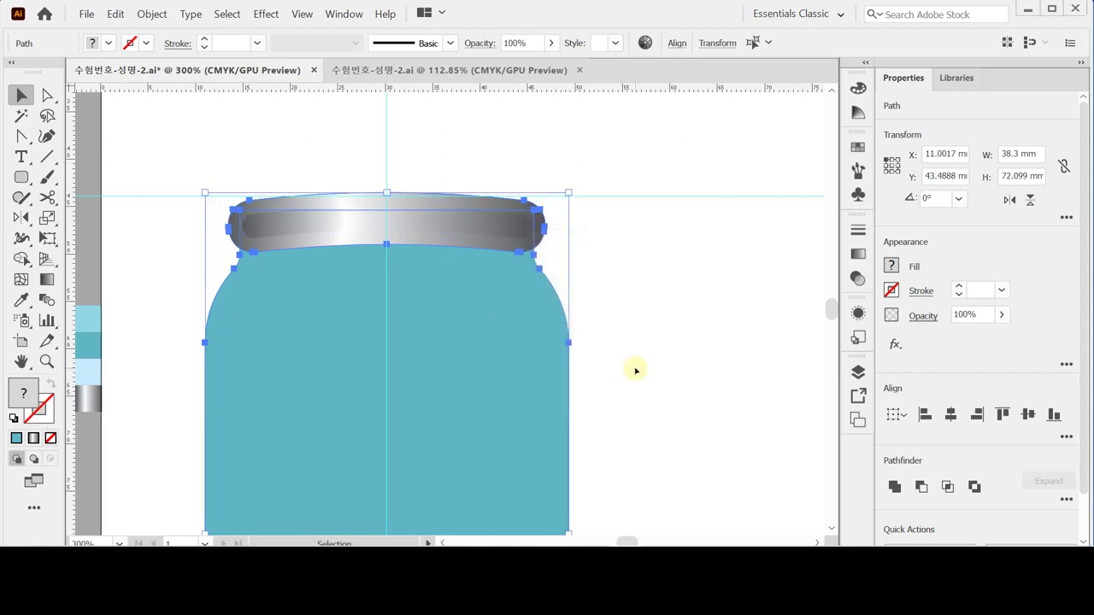
# Unite the offset jar and rim paths and fill the merged outline with the lighter teal sample, placed behind the jar body.
pyautogui.click(894, 487)
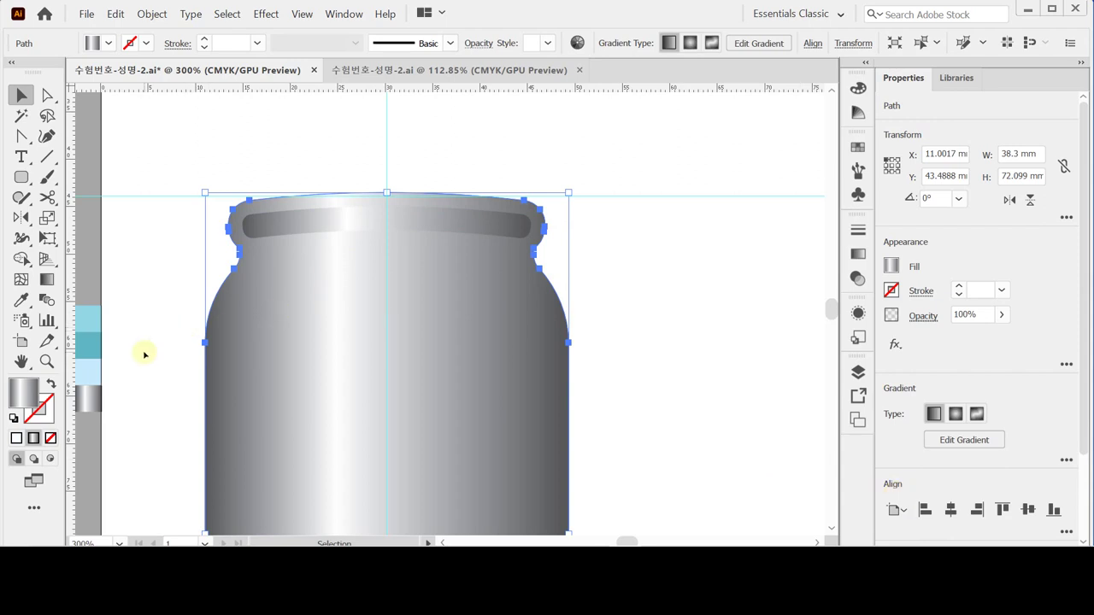
pyautogui.press('i')
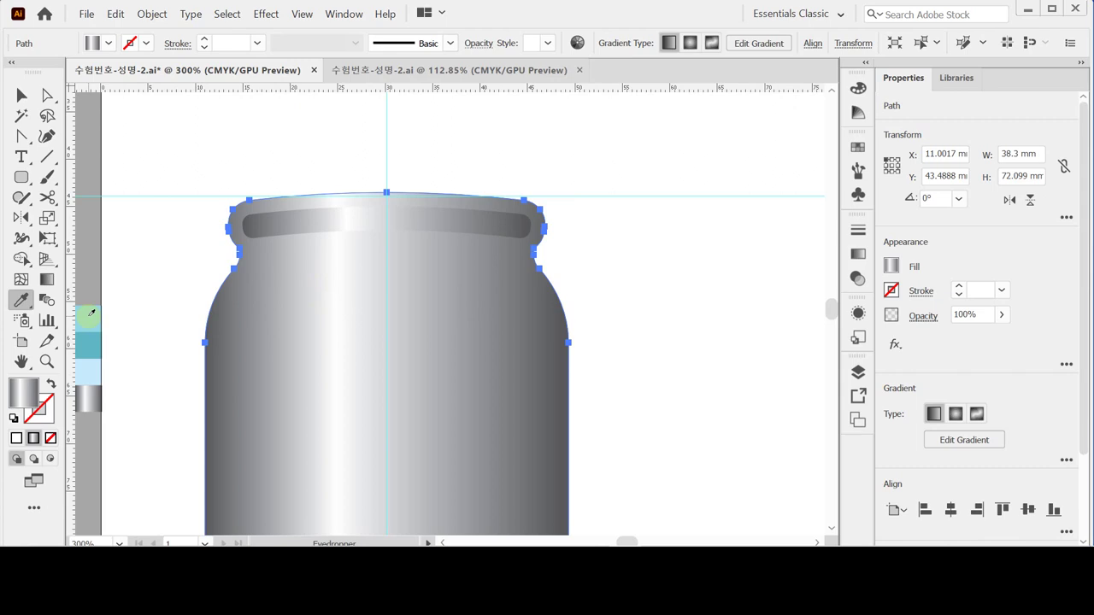
pyautogui.click(89, 318)
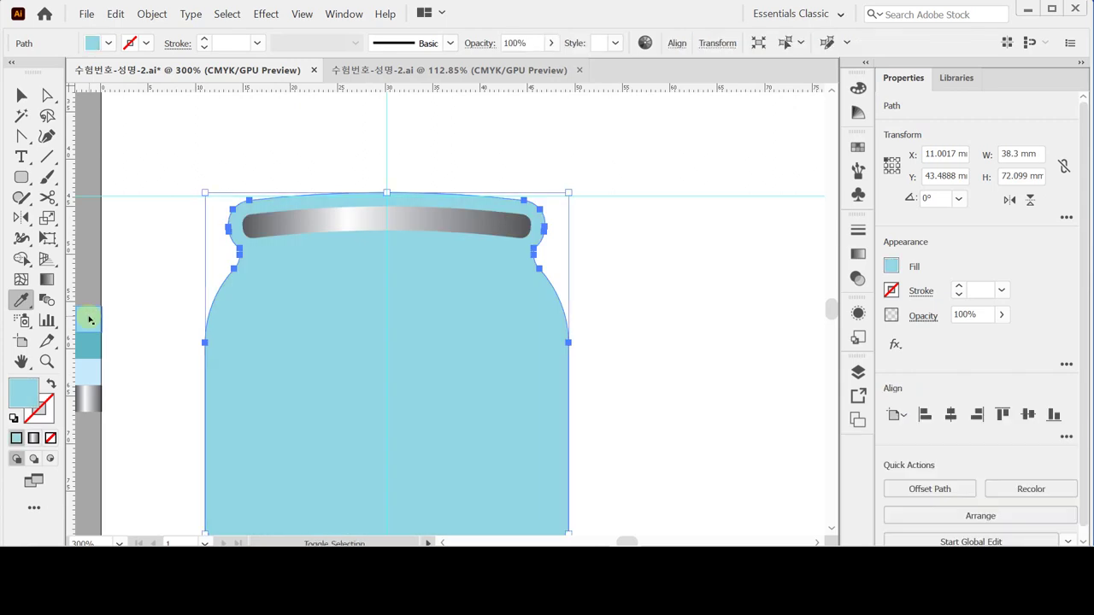
pyautogui.press('ctrl')
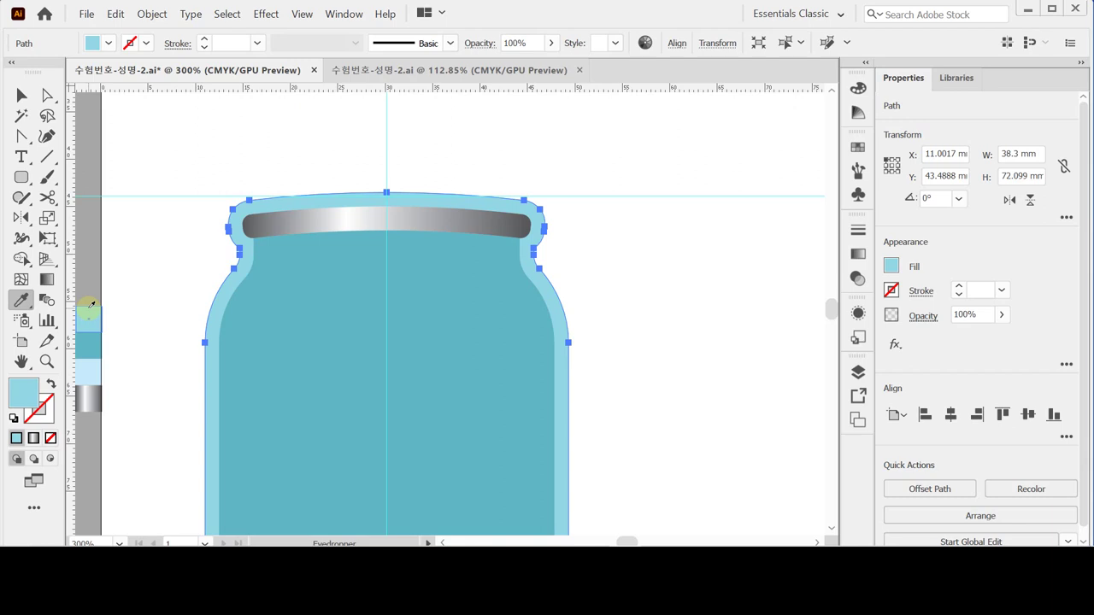
pyautogui.keyDown('ctrl'); pyautogui.click(214, 163); pyautogui.keyUp('ctrl')
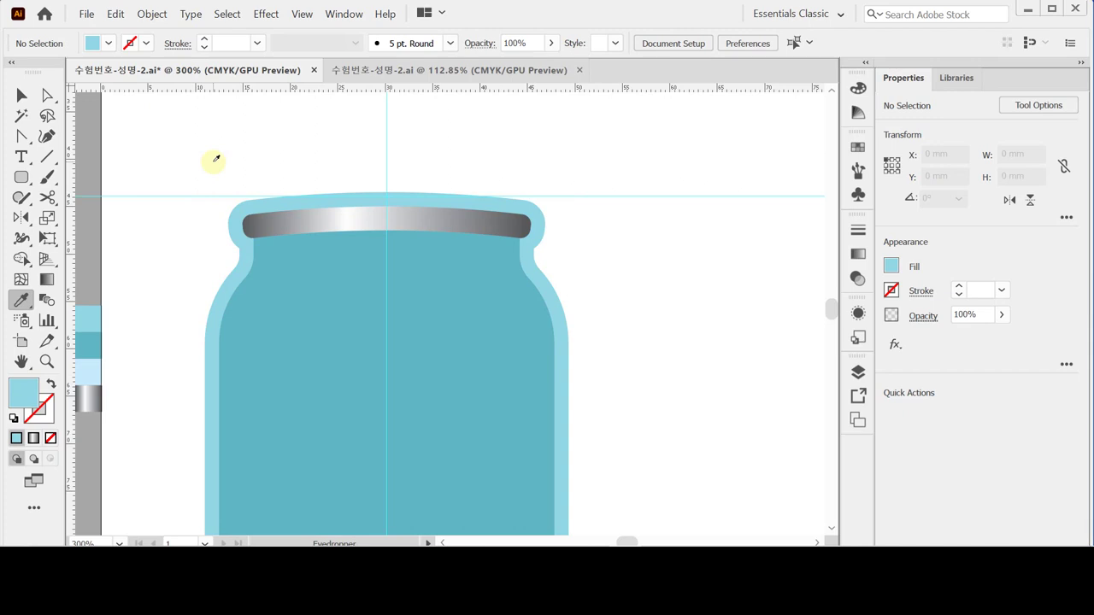
# Isolate the darker teal jar body path for separate editing and clear the selection.
pyautogui.click(22, 94)
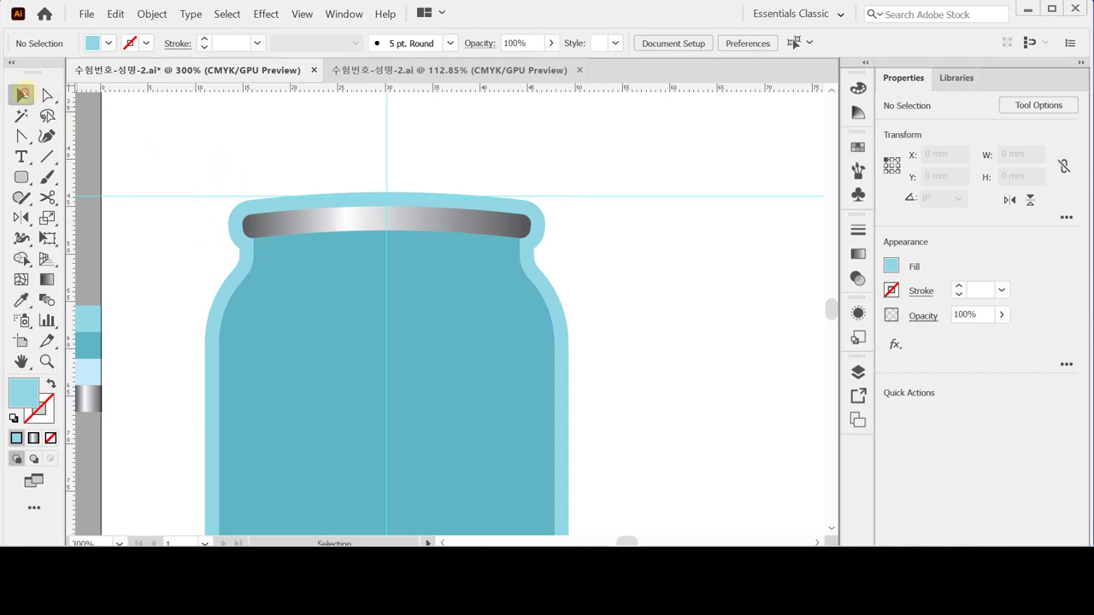
pyautogui.click(347, 305)
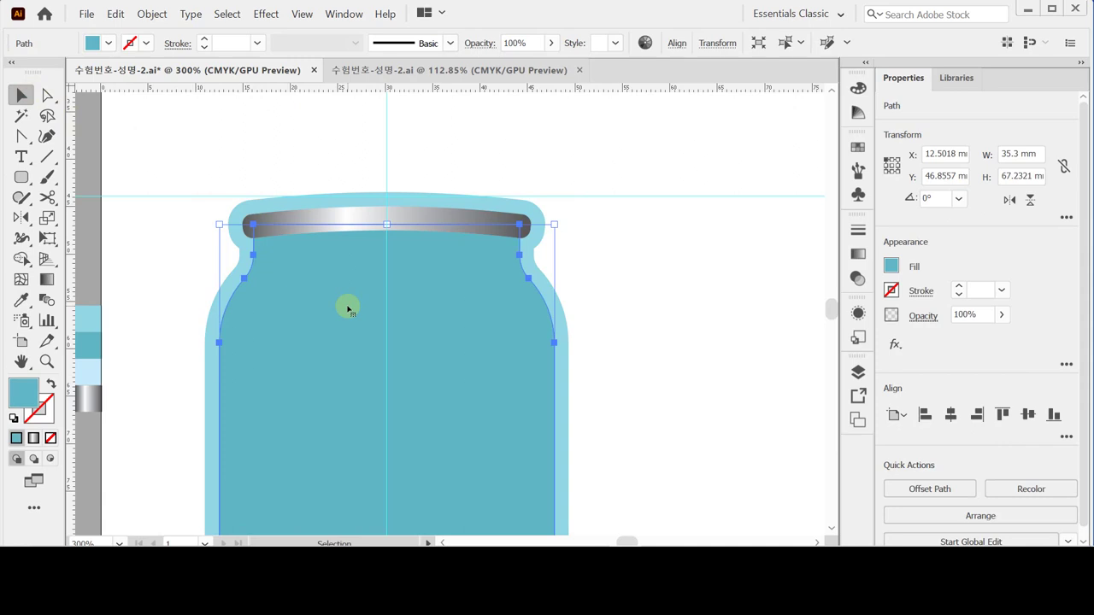
pyautogui.doubleClick(347, 308)
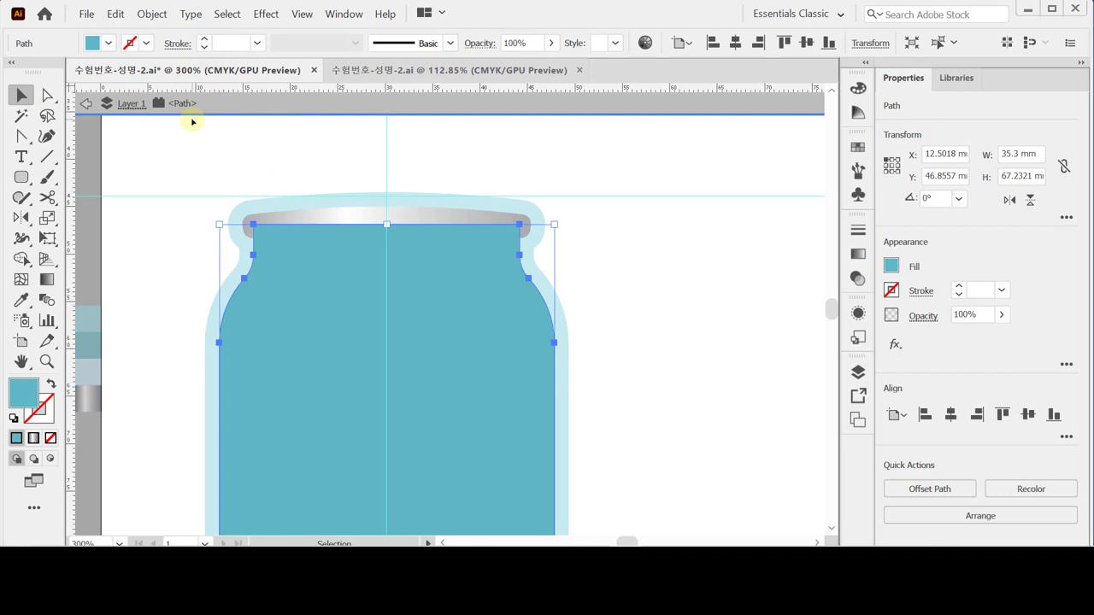
pyautogui.click(314, 251)
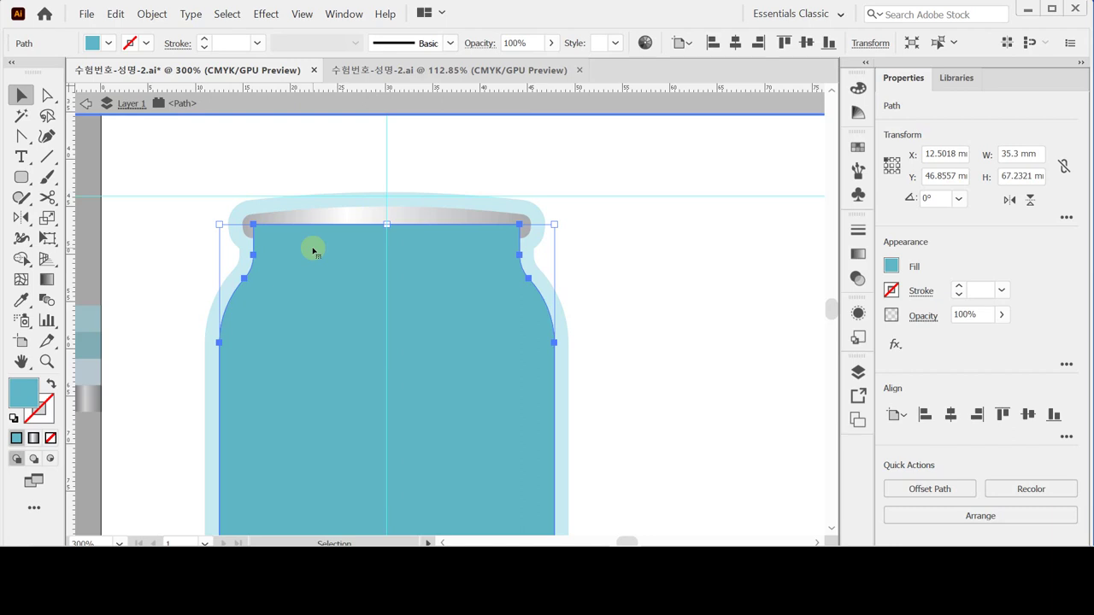
pyautogui.click(155, 246)
# Draw an open Pen curve from outside the jar's left shoulder across the neck base, bending down inside the right shoulder.
pyautogui.press('p')
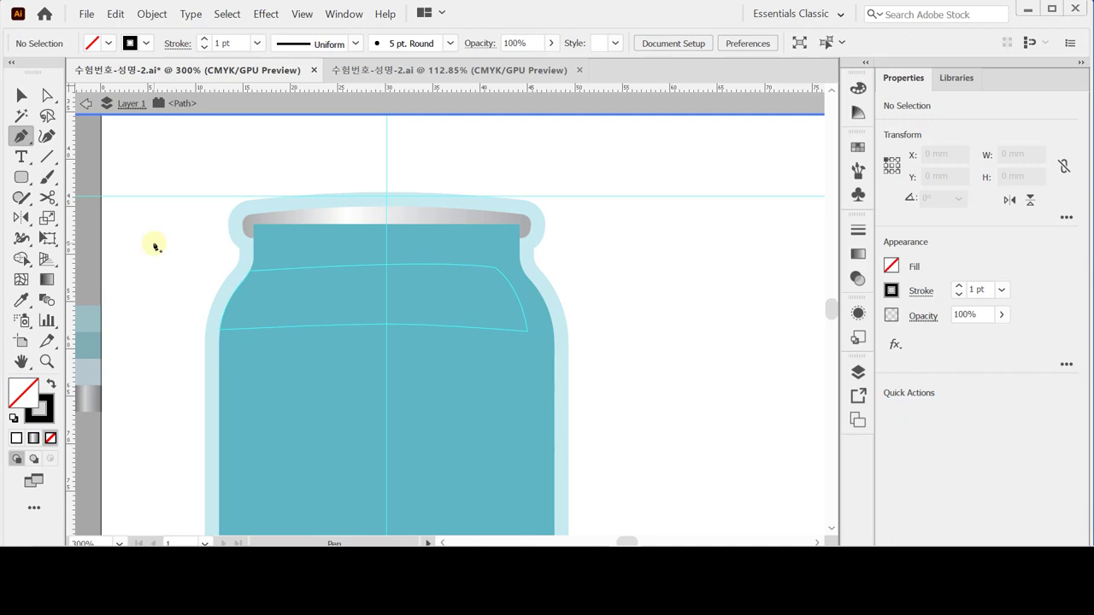
pyautogui.click(203, 279)
pyautogui.moveTo(381, 269)
pyautogui.mouseDown()
pyautogui.moveTo(452, 264)
pyautogui.moveTo(514, 281)
pyautogui.mouseUp()
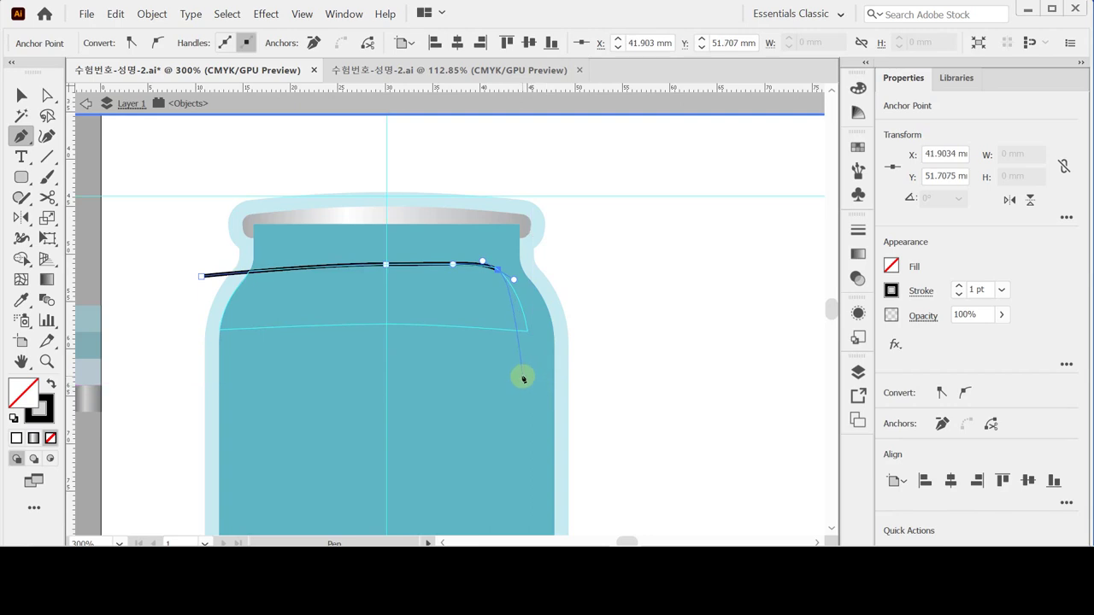
pyautogui.moveTo(527, 372); pyautogui.dragTo(523, 434)
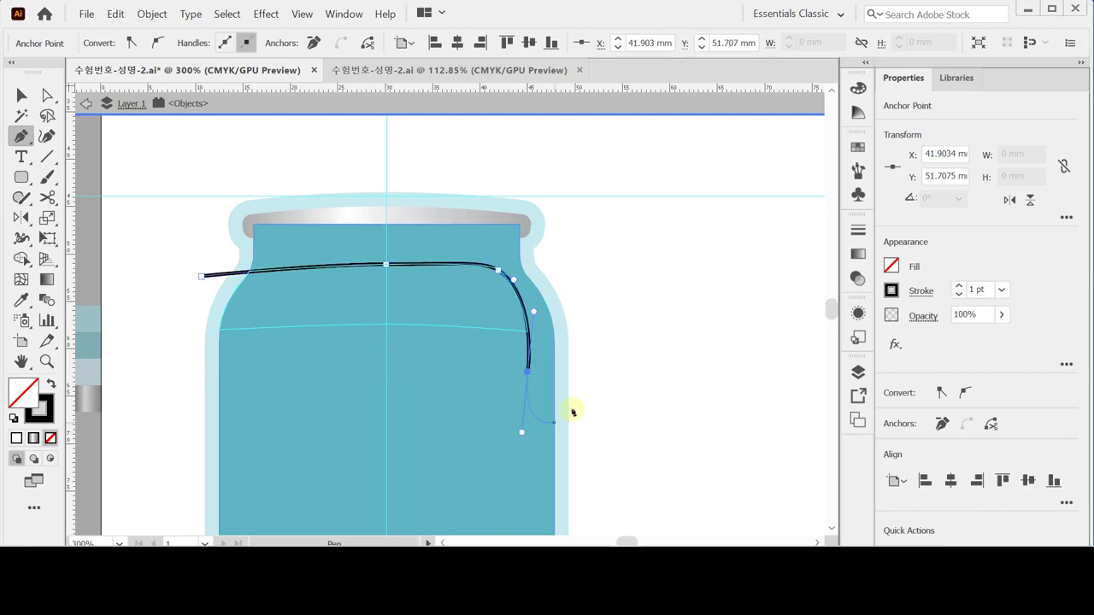
pyautogui.keyDown('ctrl'); pyautogui.click(627, 360); pyautogui.keyUp('ctrl')
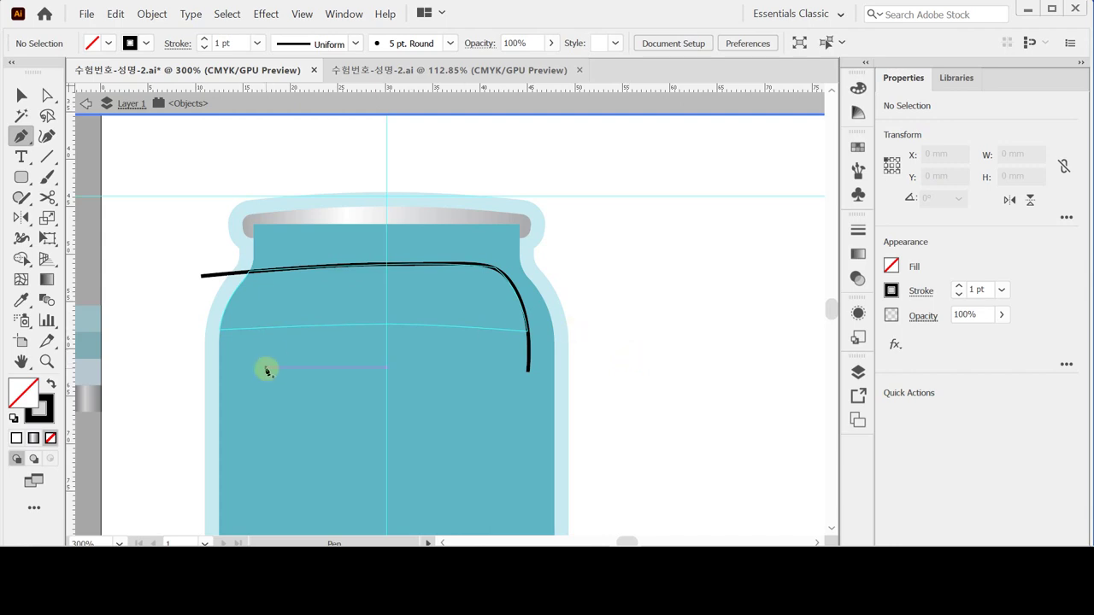
# Draw a second, gently arched Pen curve about 46 mm wide across the jar below the shoulders, extending past both sides.
pyautogui.click(163, 332)
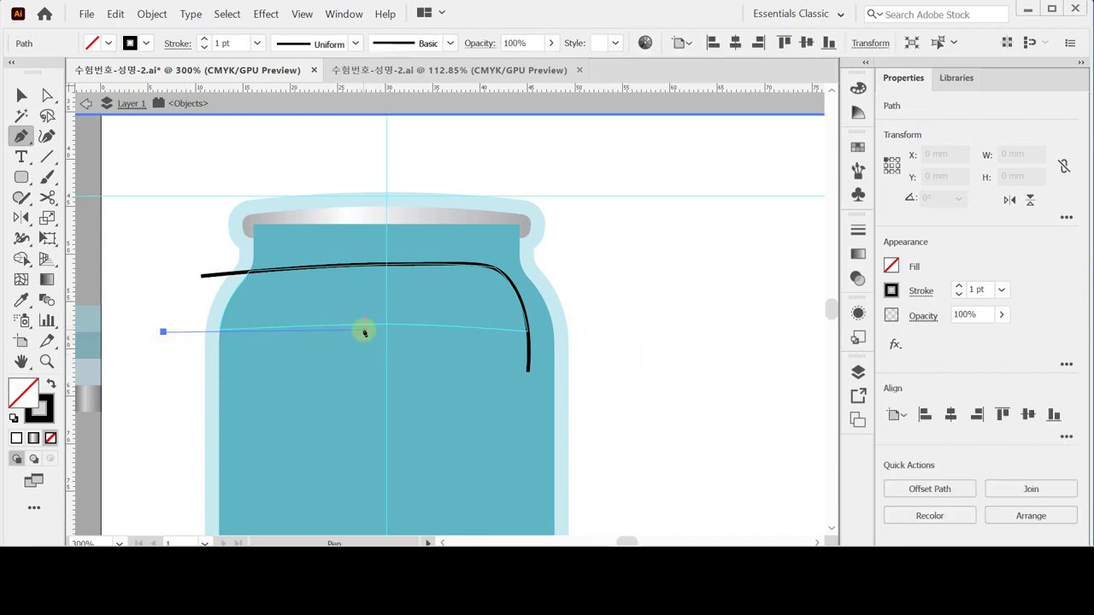
pyautogui.moveTo(343, 326); pyautogui.dragTo(381, 324)
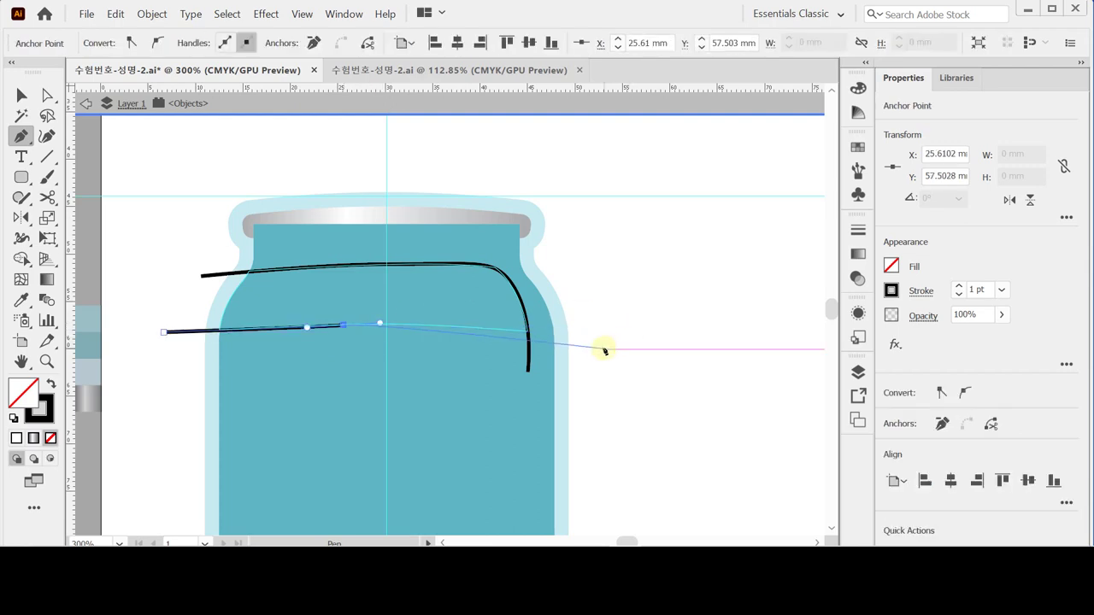
pyautogui.moveTo(600, 339); pyautogui.dragTo(680, 348)
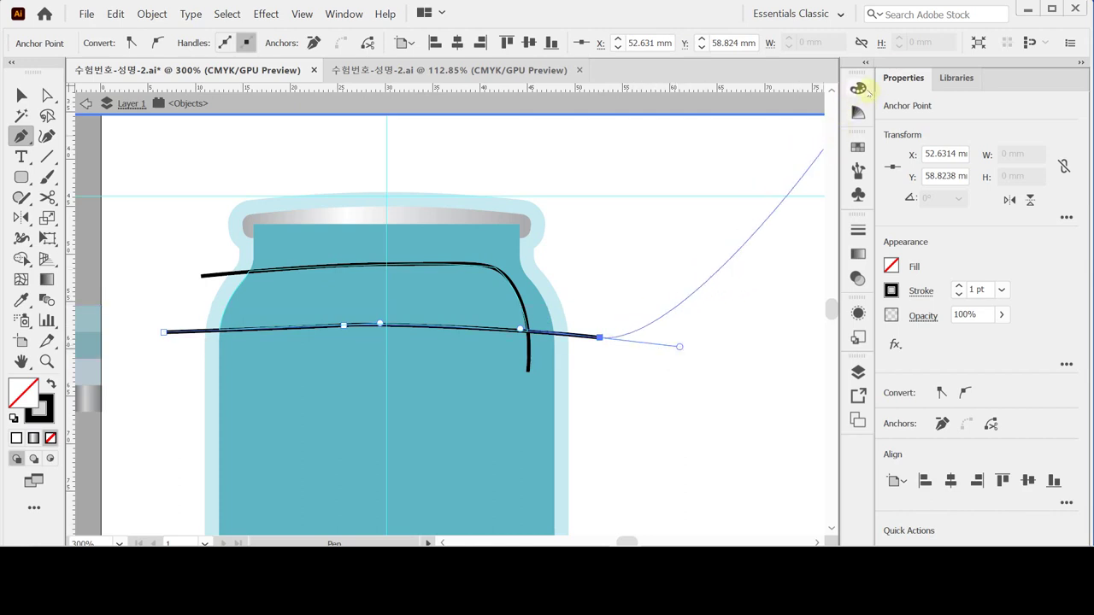
# Give the lower arched curve a purple stroke and no fill.
pyautogui.click(858, 88)
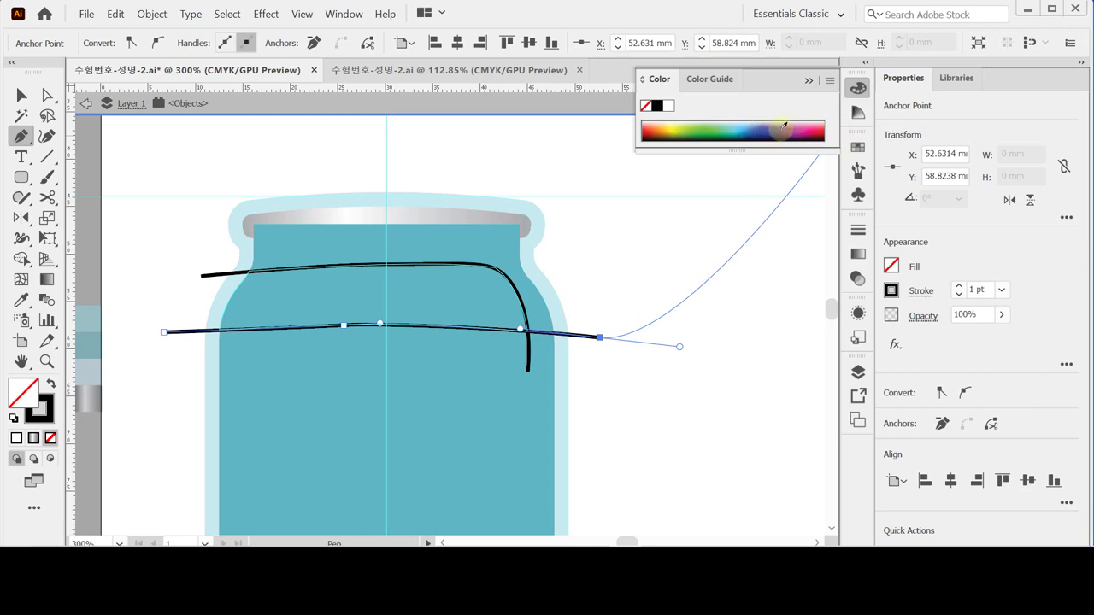
pyautogui.click(783, 128)
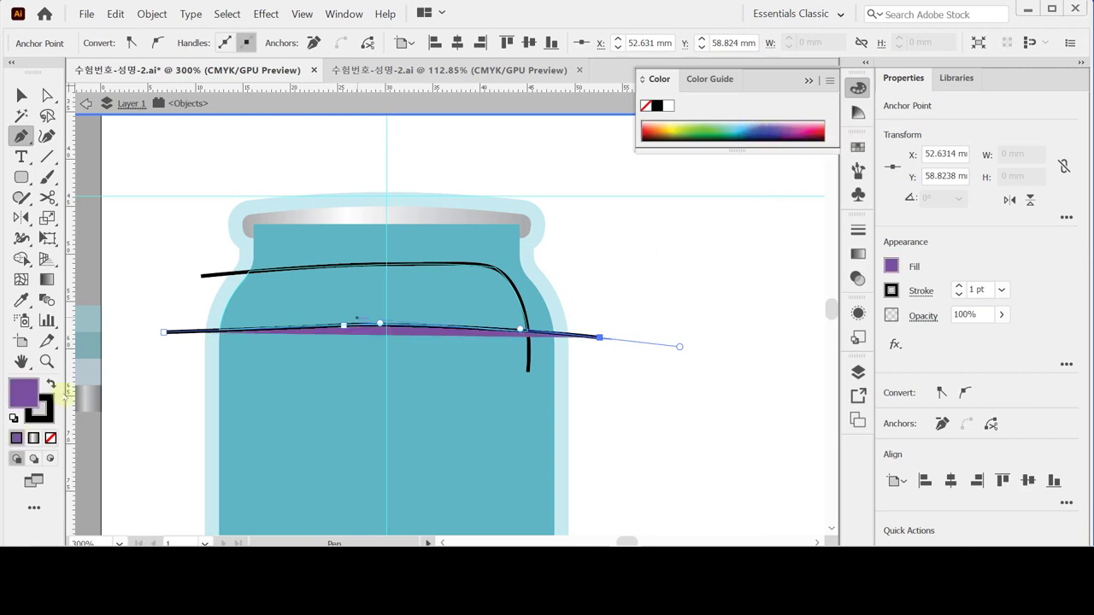
pyautogui.click(50, 386)
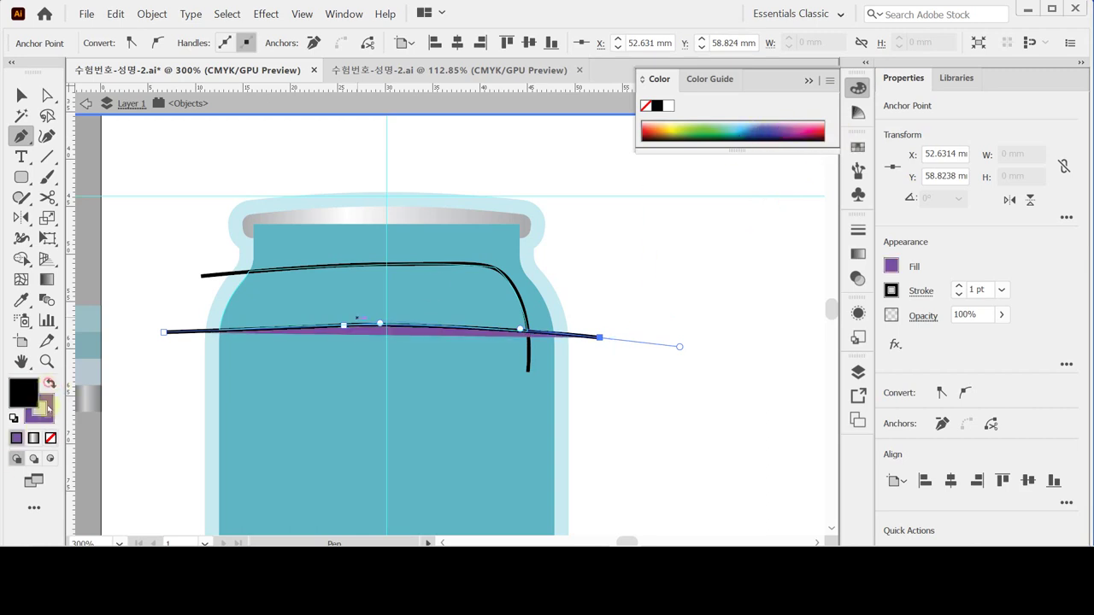
pyautogui.click(50, 438)
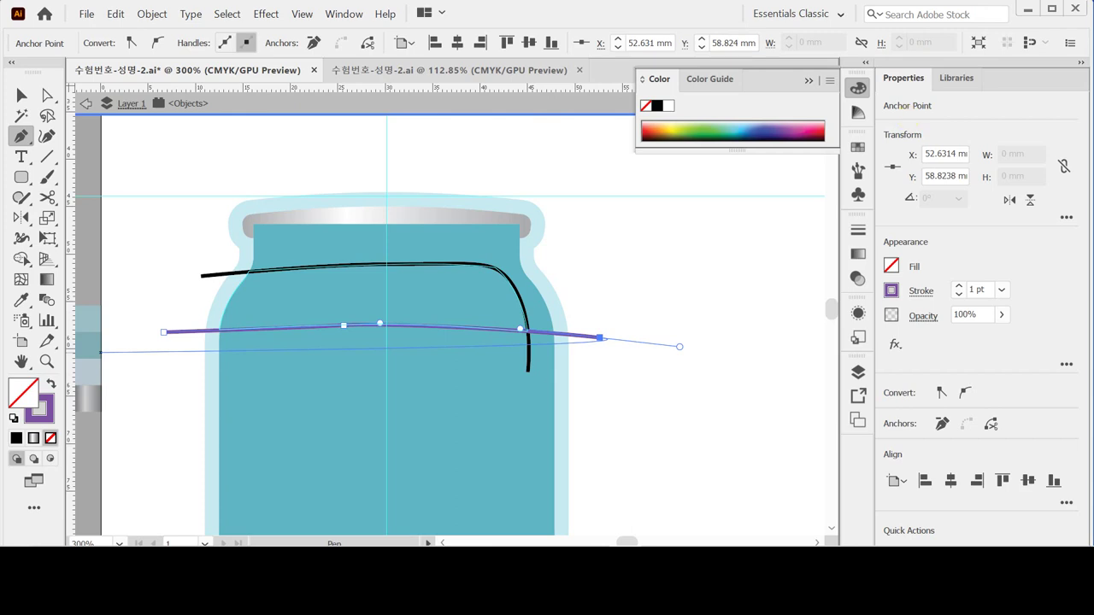
pyautogui.click(857, 88)
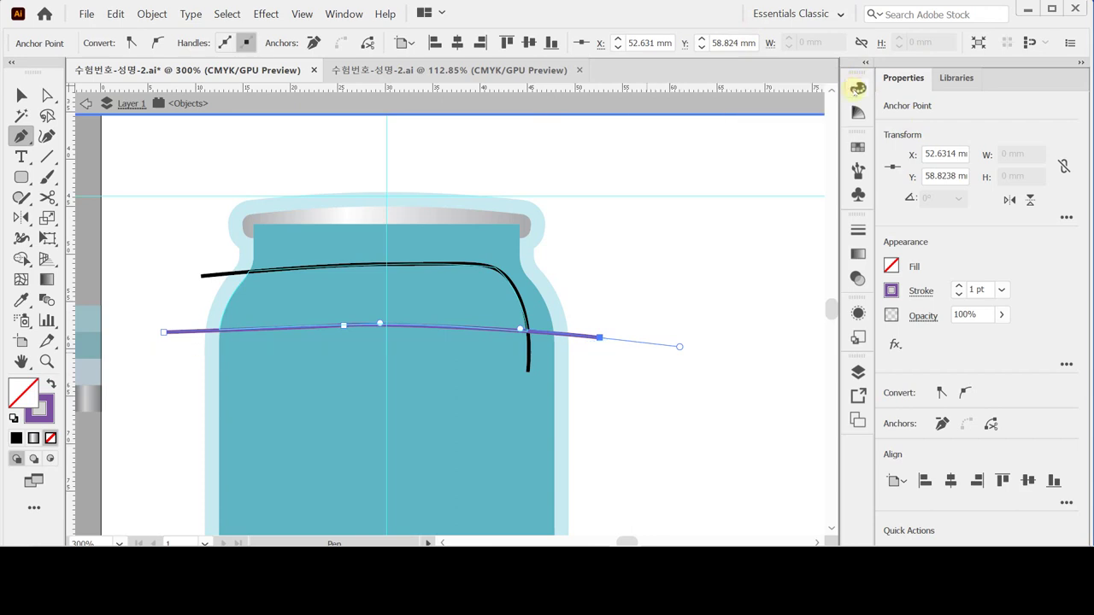
# Divide the jar body along both curves with the Divide pathfinder and clear the selection.
pyautogui.hotkey('ctrl', 'a')
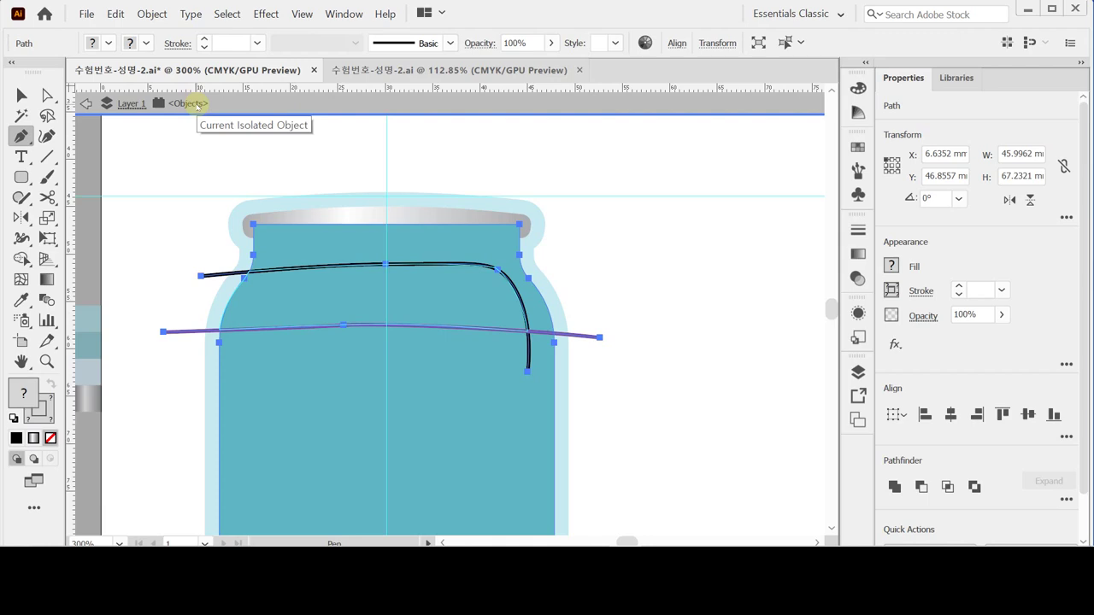
pyautogui.click(1065, 499)
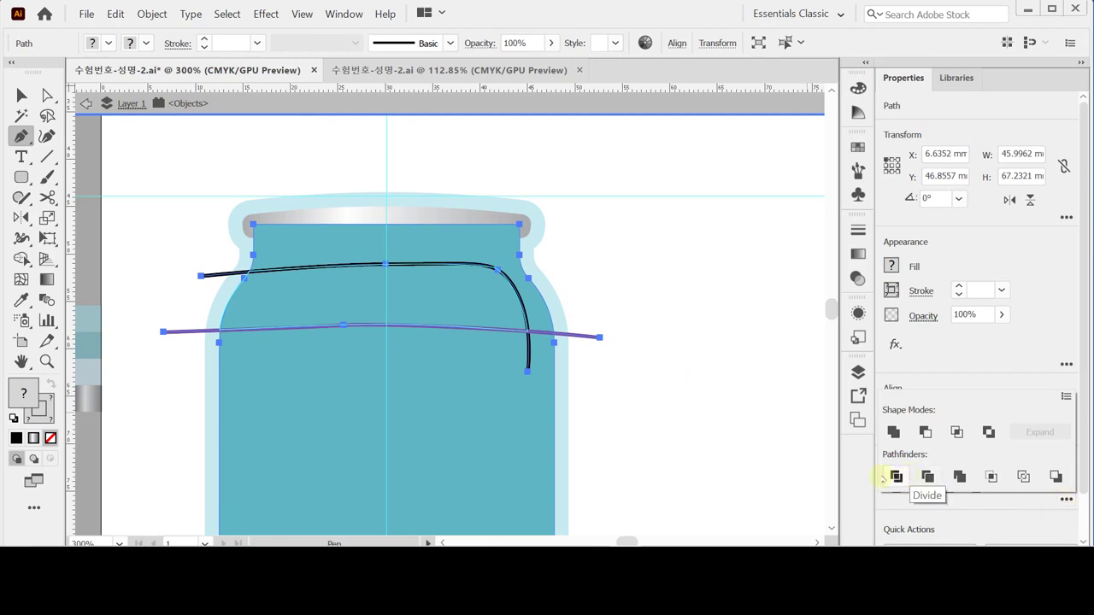
pyautogui.click(895, 476)
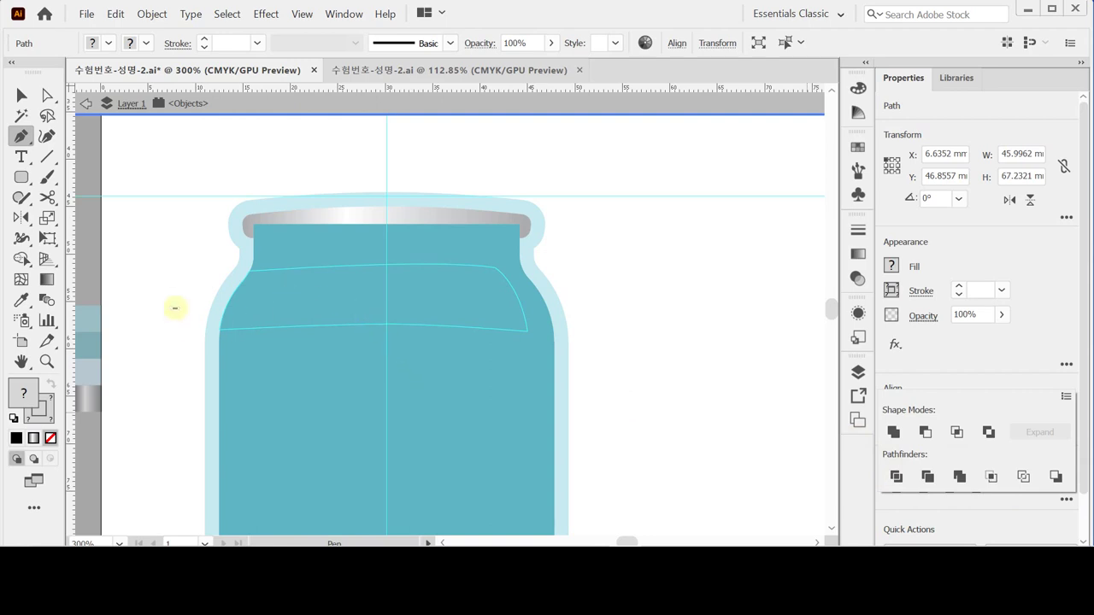
pyautogui.hotkey('ctrl', 'shift', 'a')
# Fill the shoulder section enclosed by the two curves with the pale blue sample colour.
pyautogui.moveTo(291, 183); pyautogui.dragTo(414, 139)
pyautogui.moveTo(471, 406); pyautogui.dragTo(351, 315)
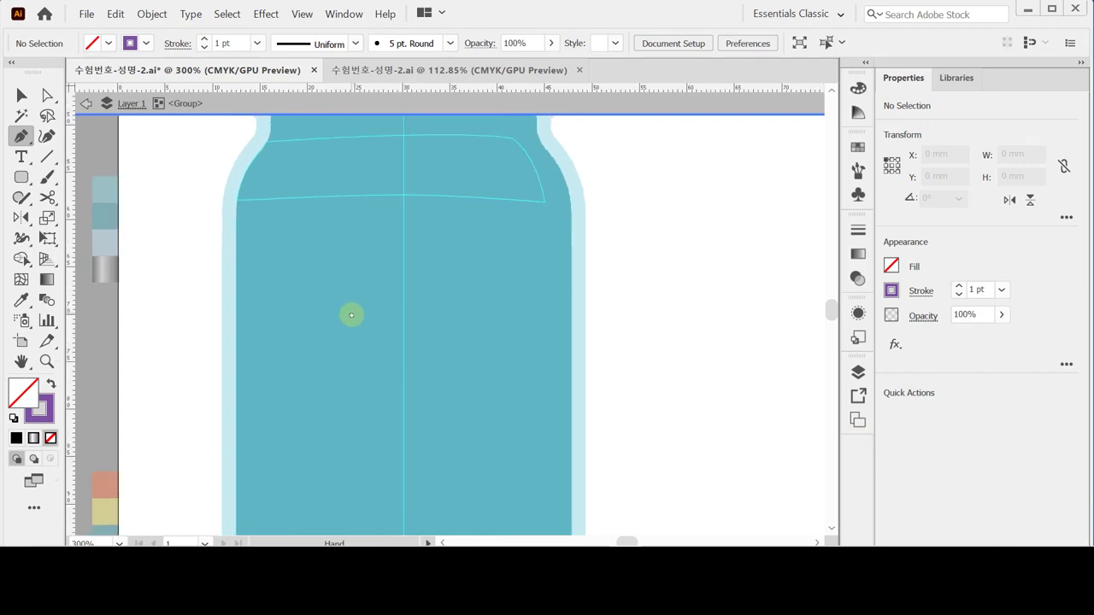
pyautogui.keyDown('ctrl'); pyautogui.click(323, 176); pyautogui.keyUp('ctrl')
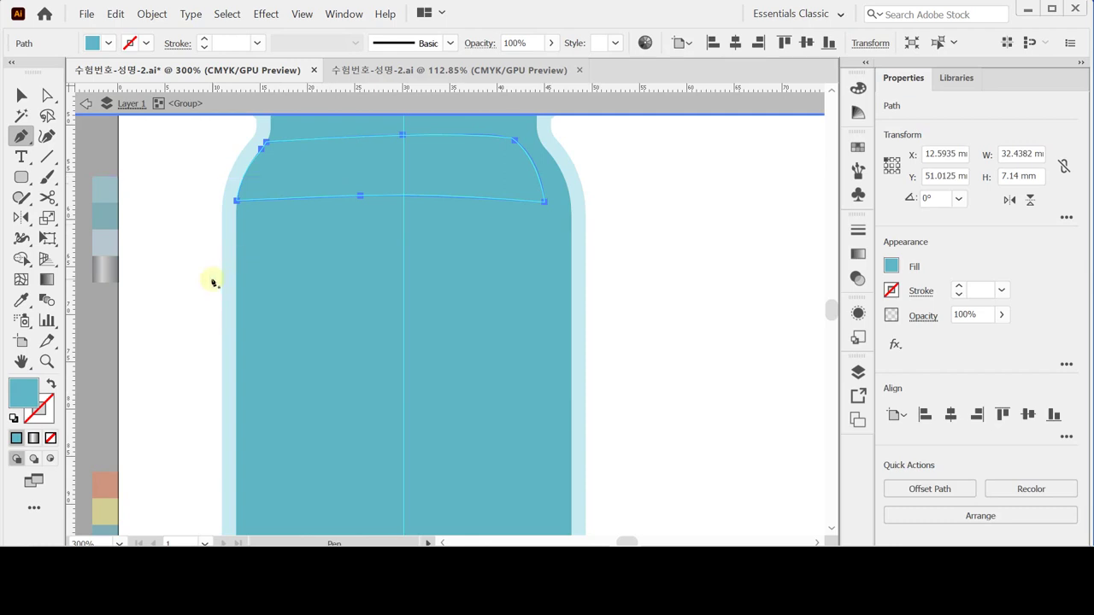
pyautogui.press('i')
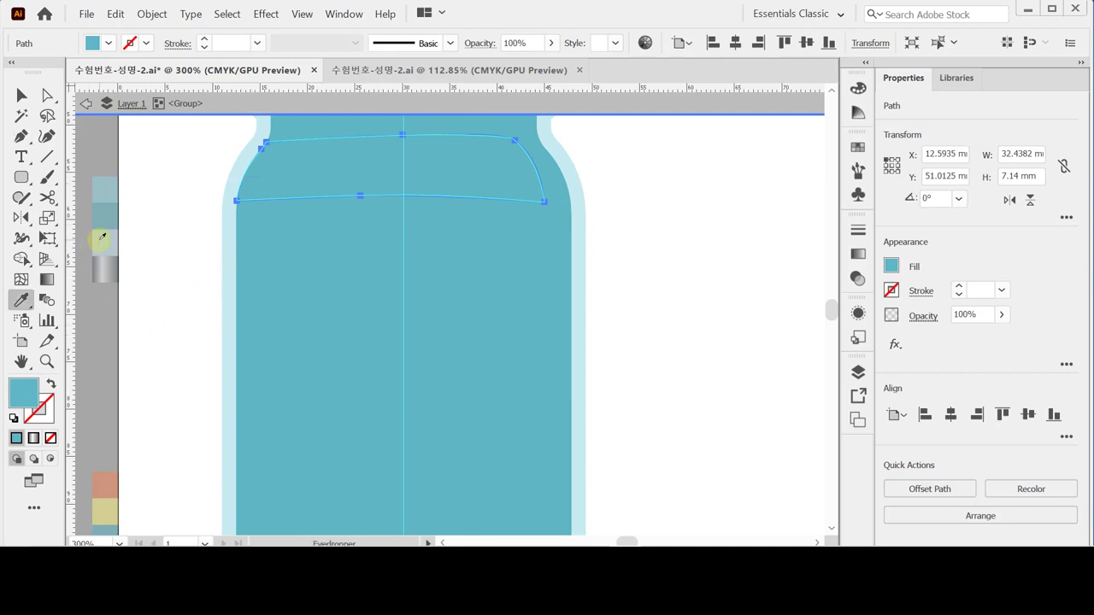
pyautogui.click(100, 237)
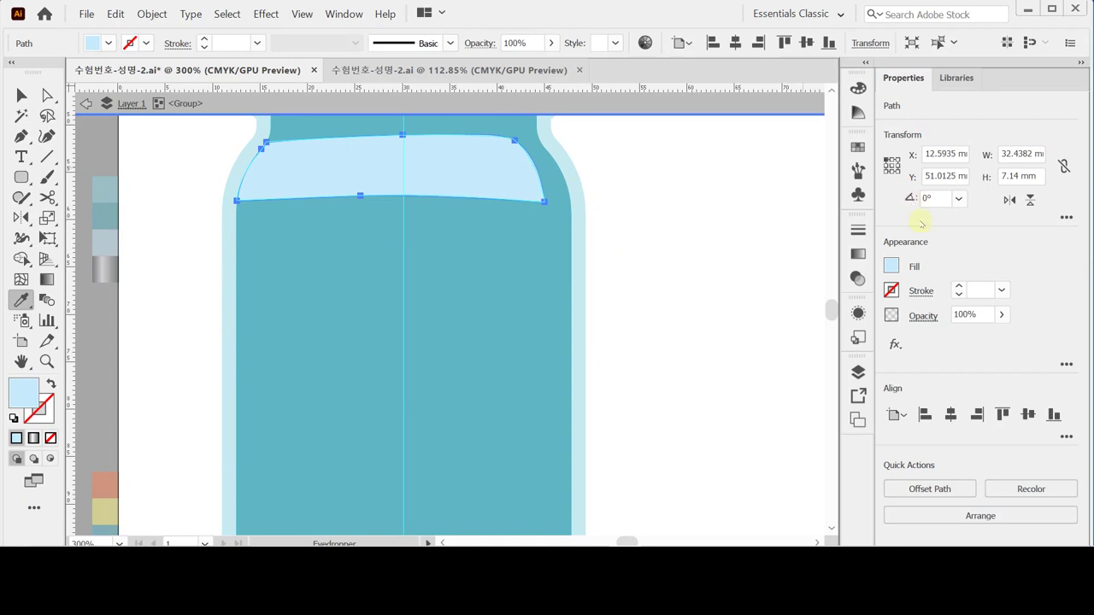
# Examine the CMYK fill values of the pale blue shoulder section.
pyautogui.click(890, 270)
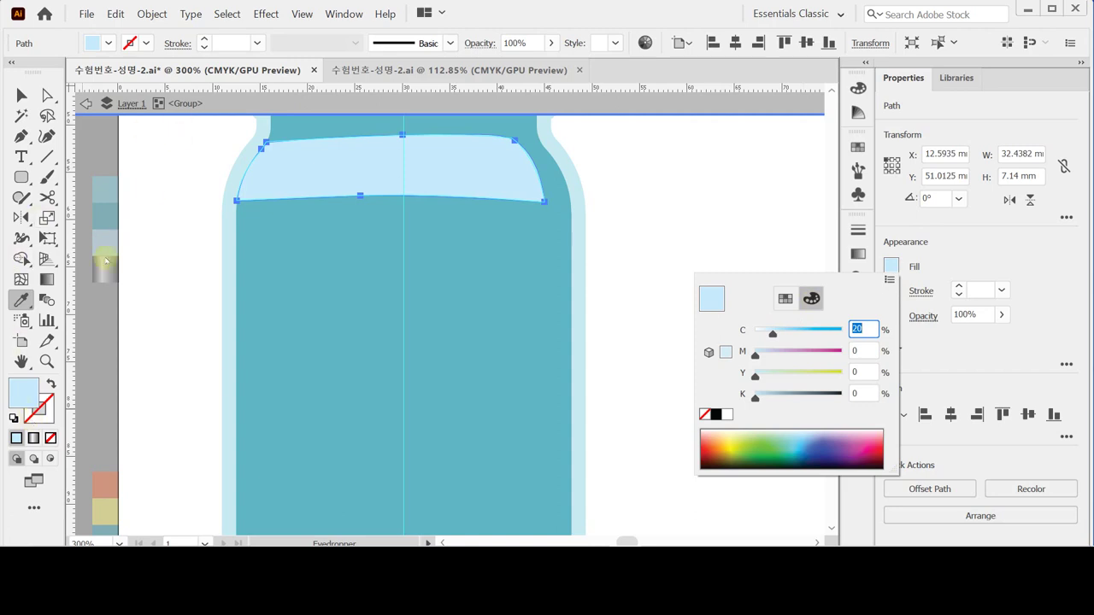
pyautogui.press('BackSpace')
pyautogui.press('Escape')
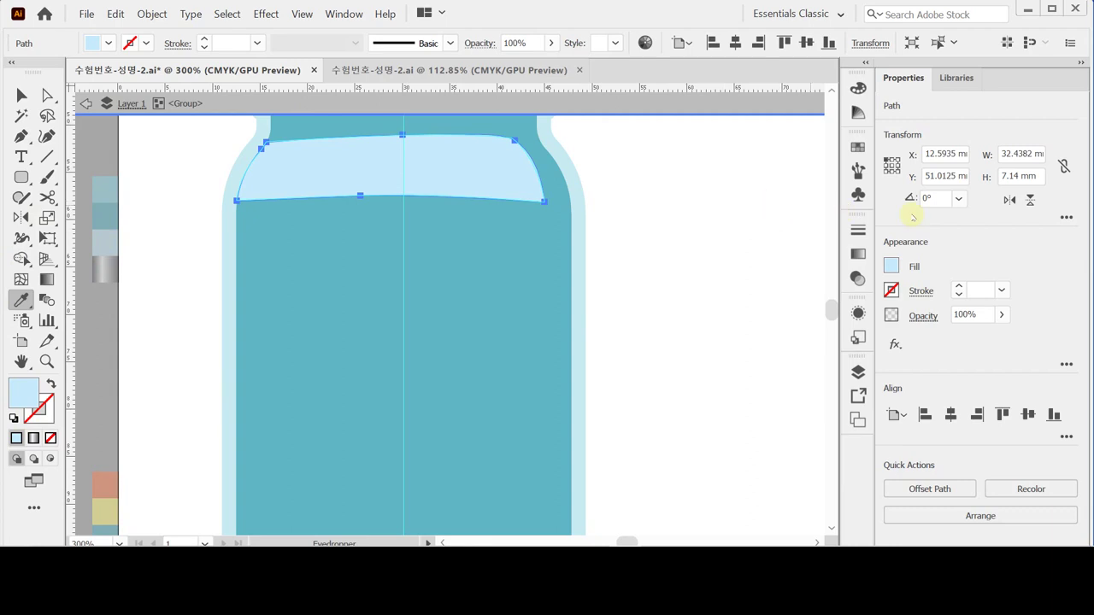
pyautogui.click(893, 265)
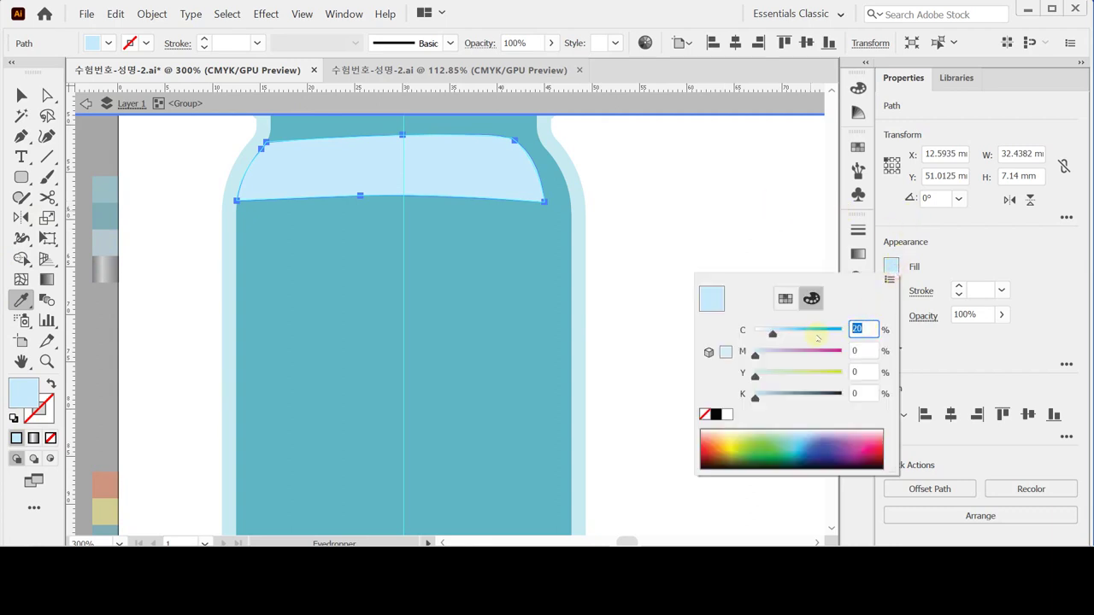
pyautogui.click(656, 256)
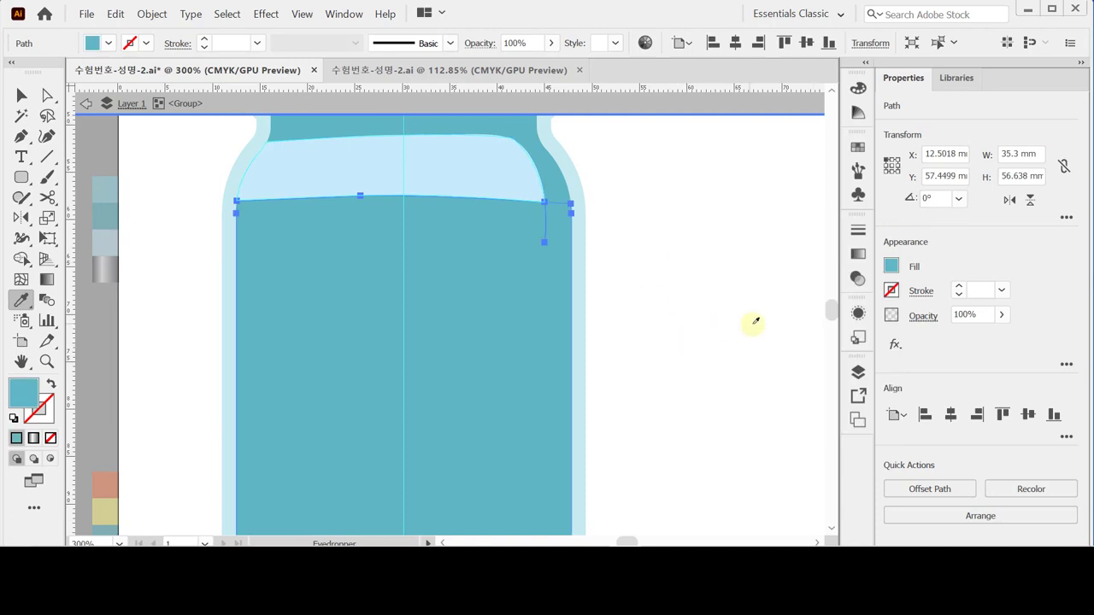
# Fill the large jar section below the arched curve with the orange sample colour.
pyautogui.click(99, 480)
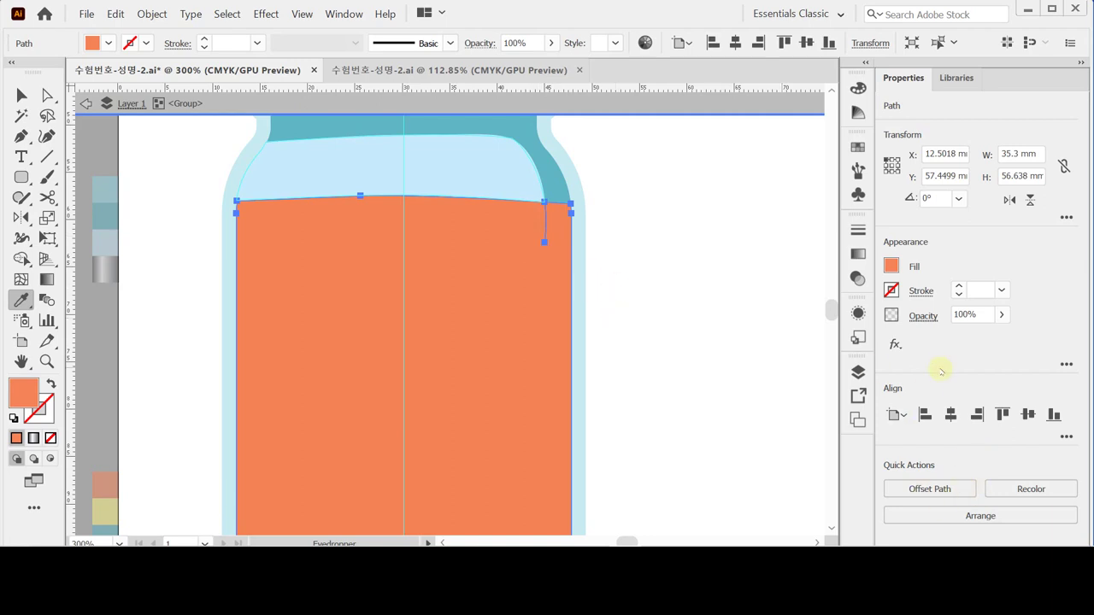
pyautogui.click(482, 312)
pyautogui.press('ctrl')
pyautogui.press('shift')
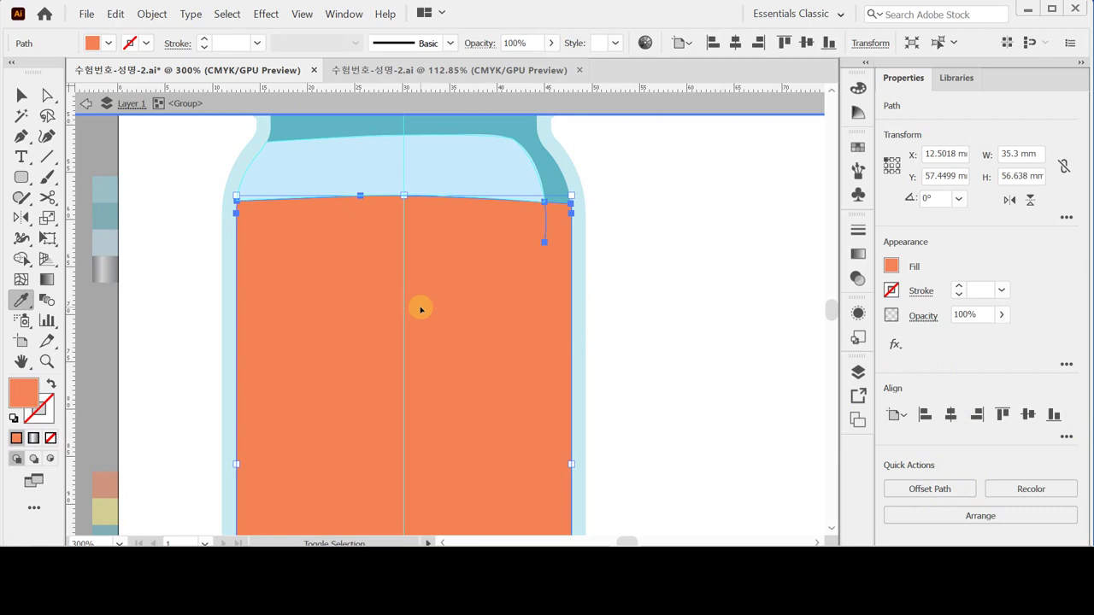
# Apply the Pathfinder Unite operation to the selected orange liquid shape, exit group isolation and collapse the Pathfinder panel.
pyautogui.hotkey('ctrl', 'shift', 'F9')
pyautogui.click(639, 95)
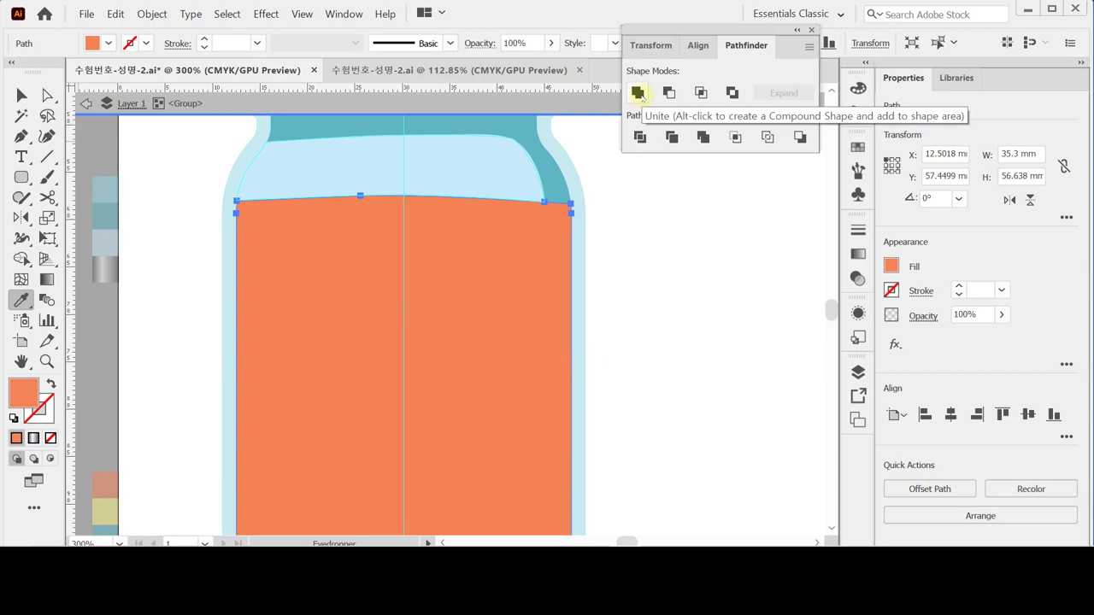
pyautogui.press('Escape')
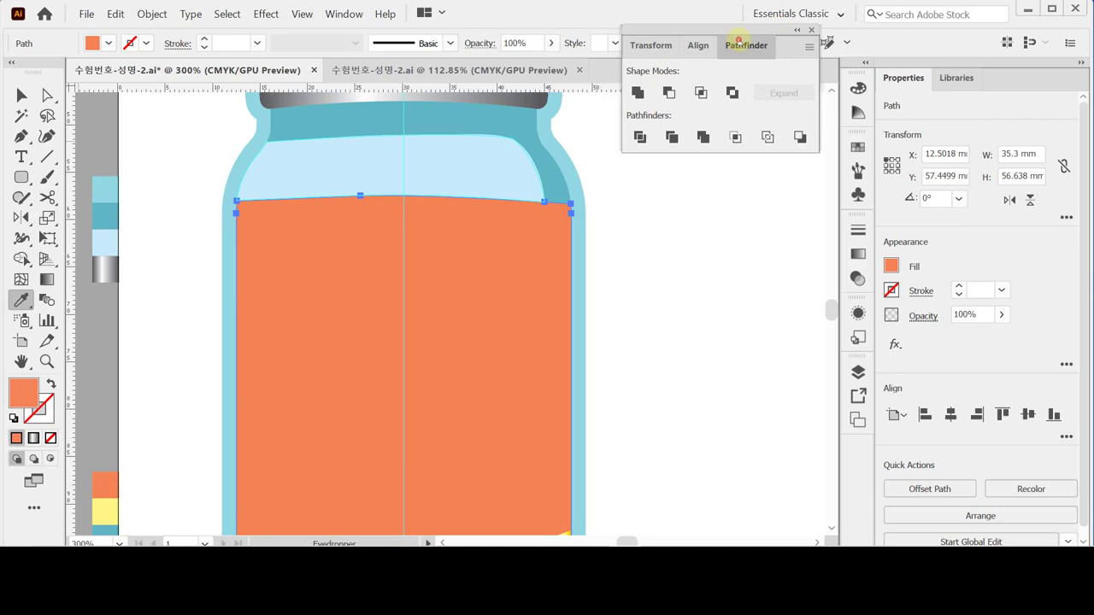
pyautogui.doubleClick(738, 45)
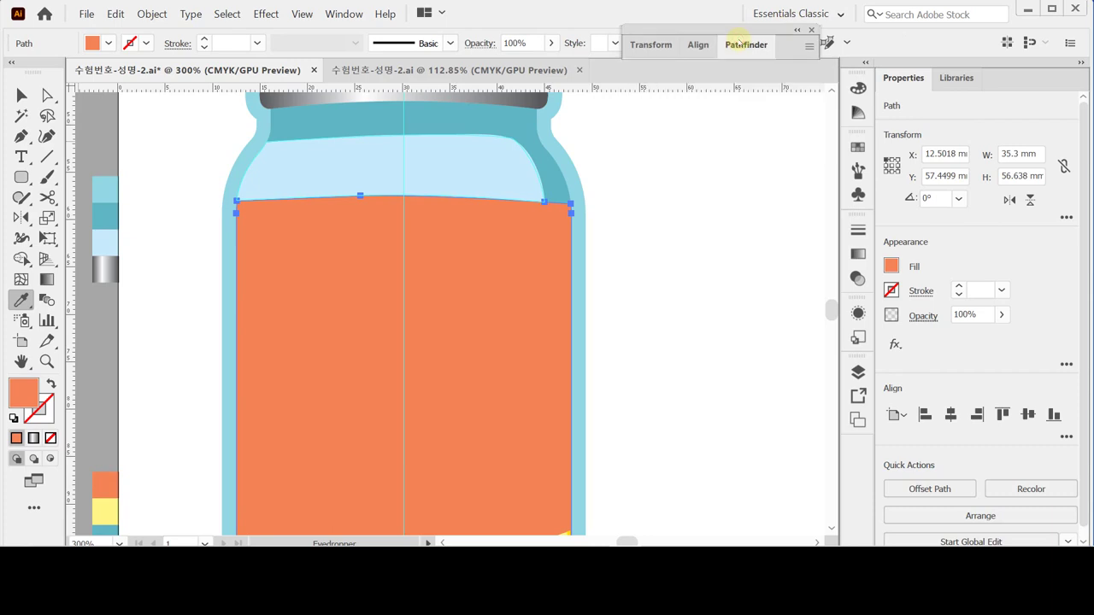
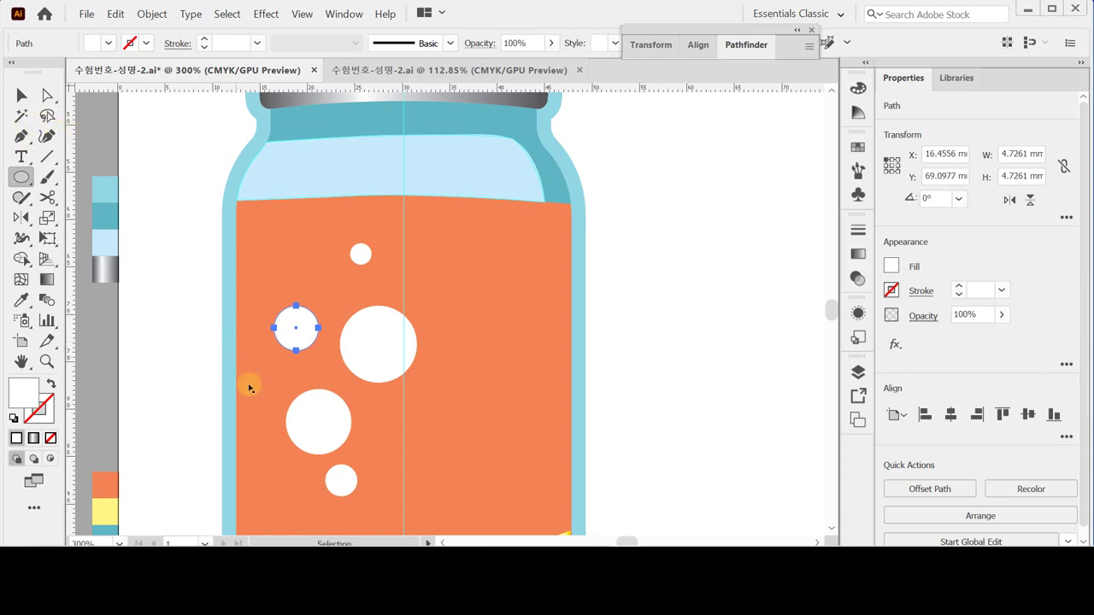
# Select all five white bubble circles on the orange liquid and group them.
pyautogui.keyDown('shift'); pyautogui.click(324, 430); pyautogui.keyUp('shift')
pyautogui.keyDown('shift'); pyautogui.click(407, 337); pyautogui.keyUp('shift')
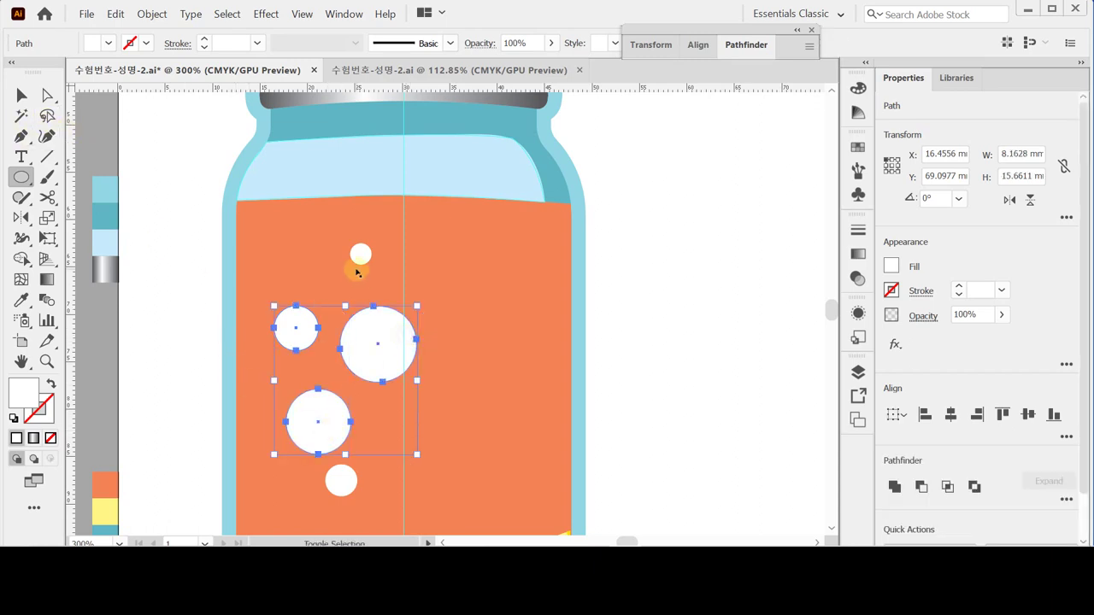
pyautogui.keyDown('shift'); pyautogui.click(361, 254); pyautogui.keyUp('shift')
pyautogui.keyDown('shift'); pyautogui.click(352, 483); pyautogui.keyUp('shift')
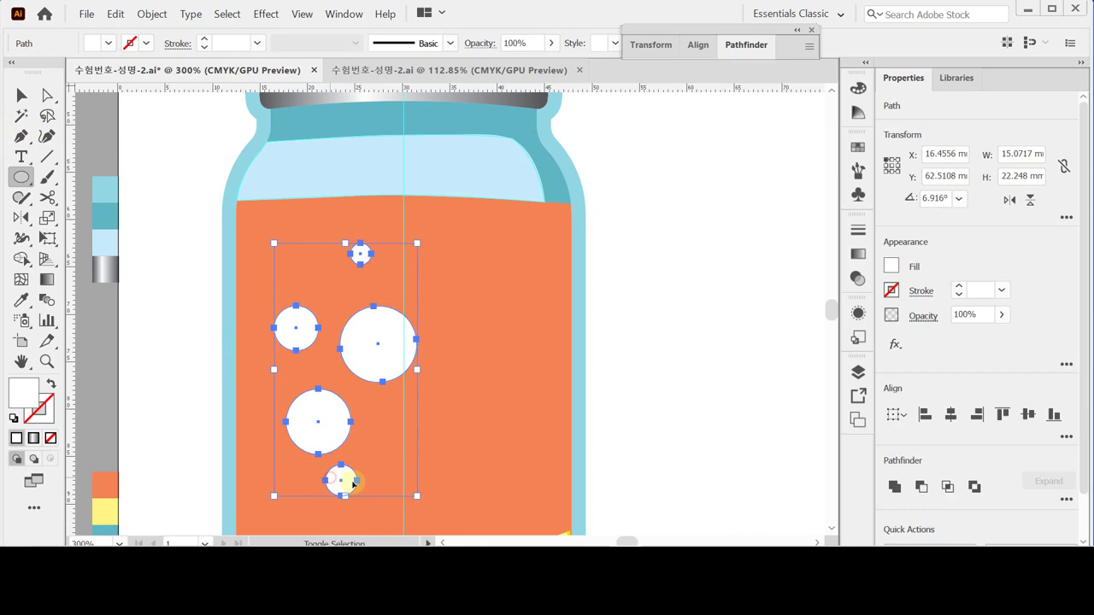
pyautogui.click(387, 395)
pyautogui.press('ctrl')
pyautogui.hotkey('ctrl', 'g')
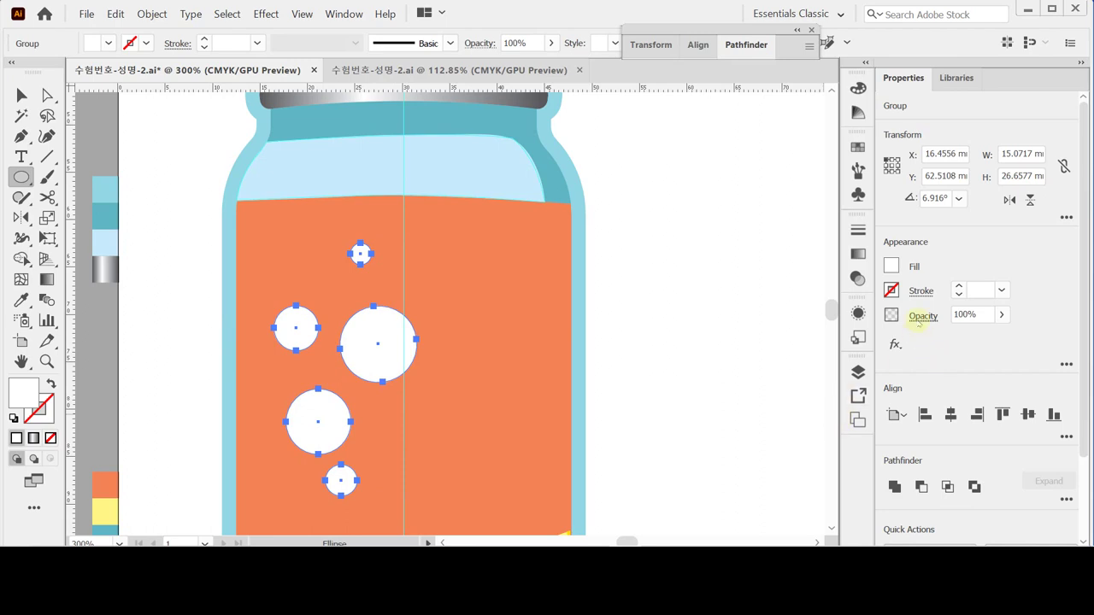
# Set the bubble group's opacity to 60%, deselect it and save the document.
pyautogui.click(919, 317)
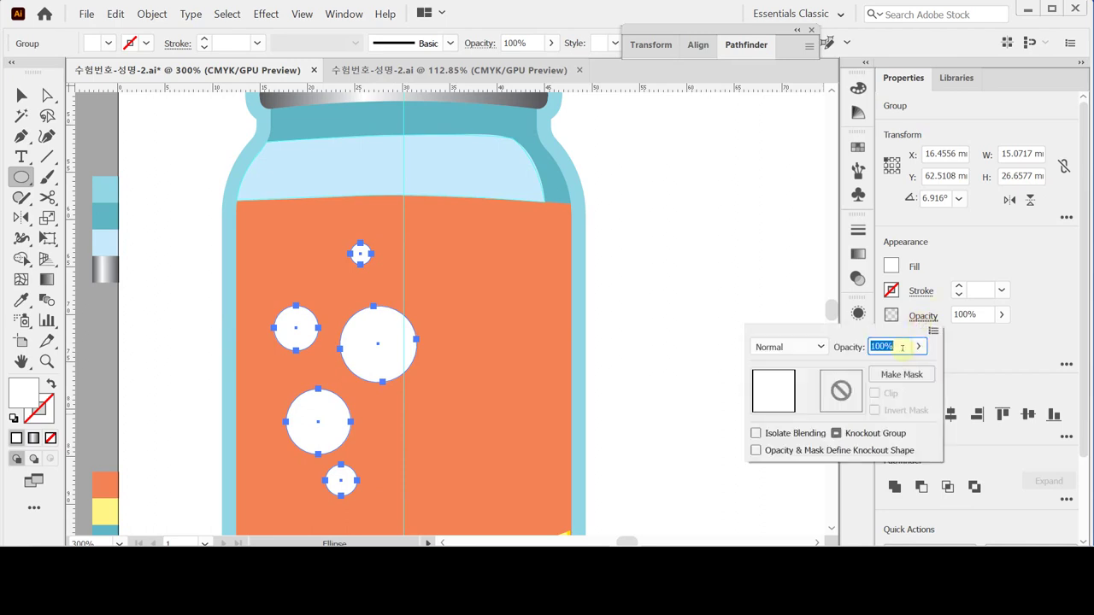
pyautogui.write('60')
pyautogui.press('Return')
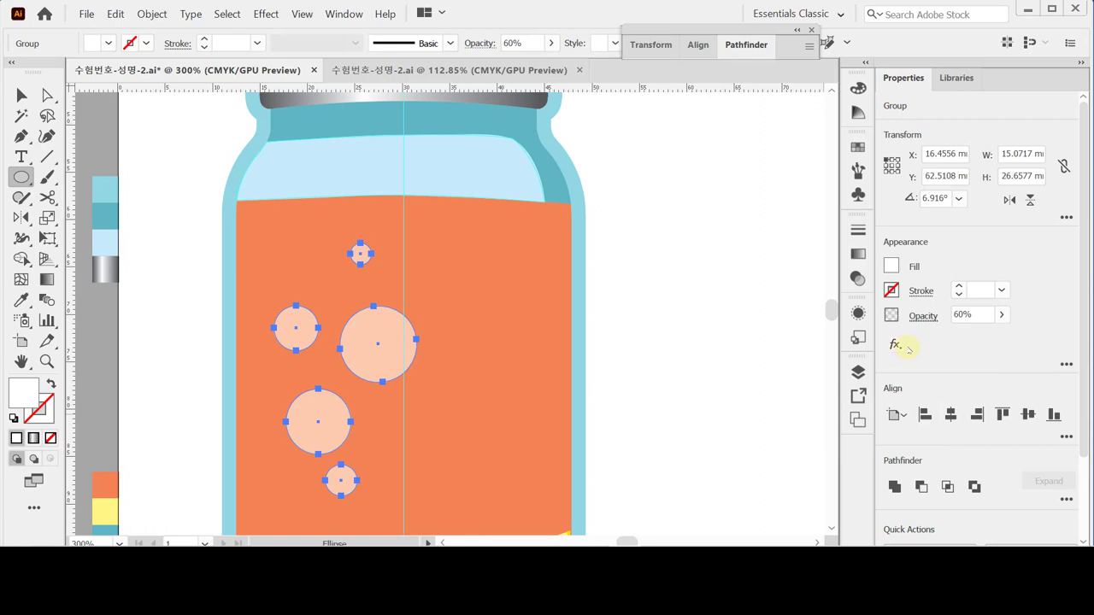
pyautogui.click(713, 261)
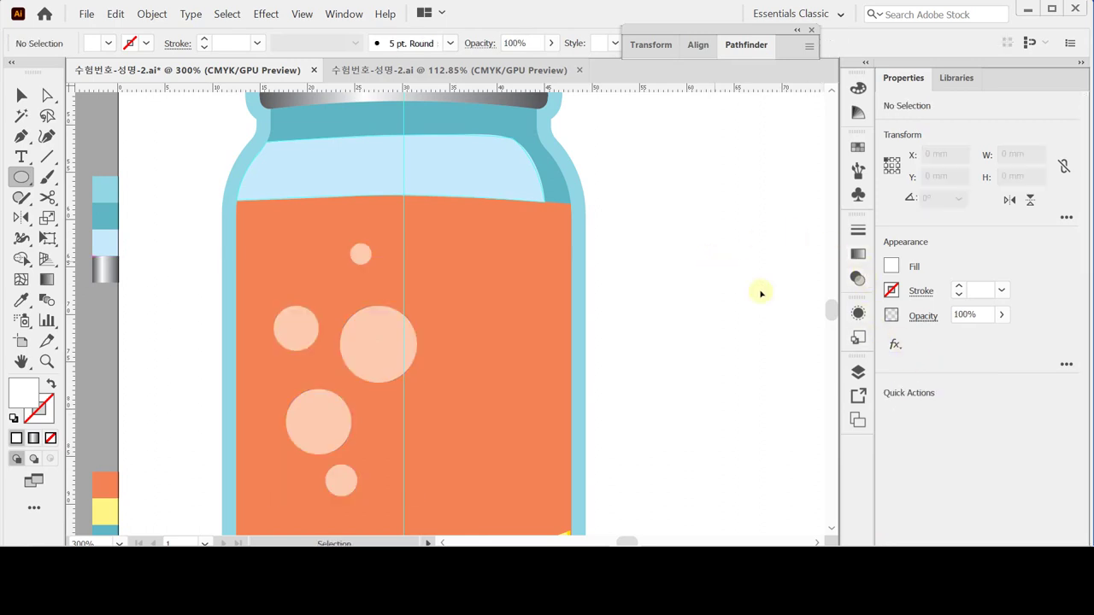
pyautogui.hotkey('ctrl', 's')
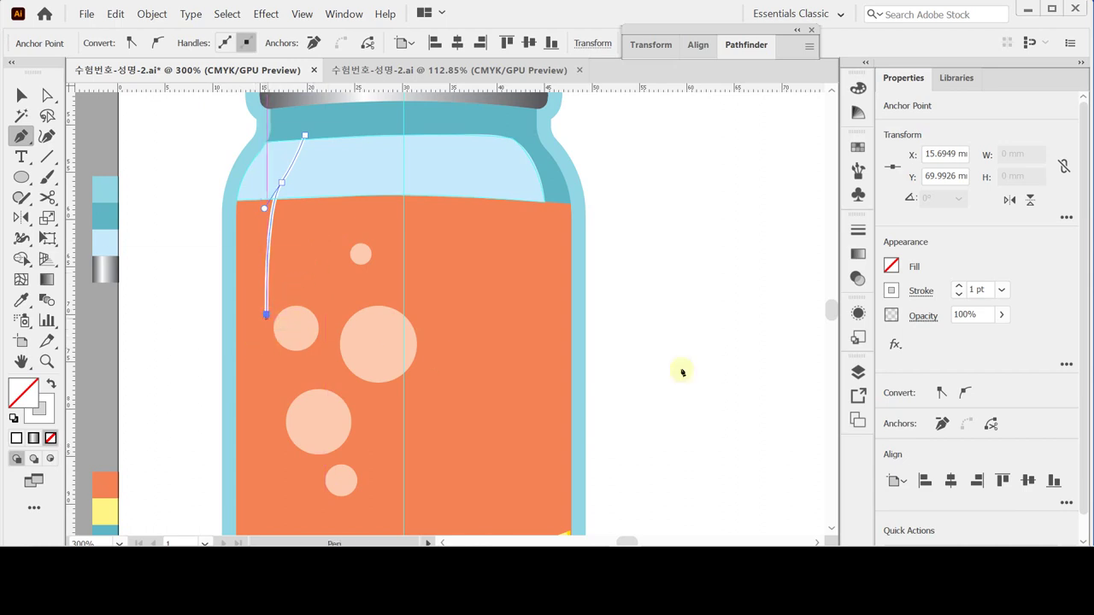
# Give the curved white highlight line on the jar a 7 pt stroke weight with round caps.
pyautogui.click(924, 293)
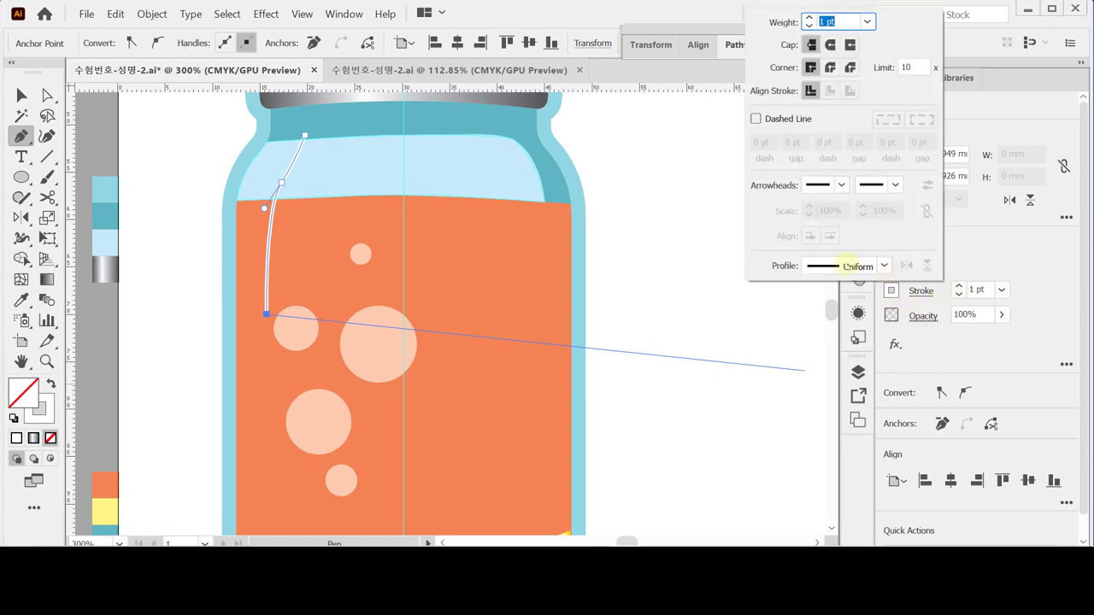
pyautogui.click(867, 24)
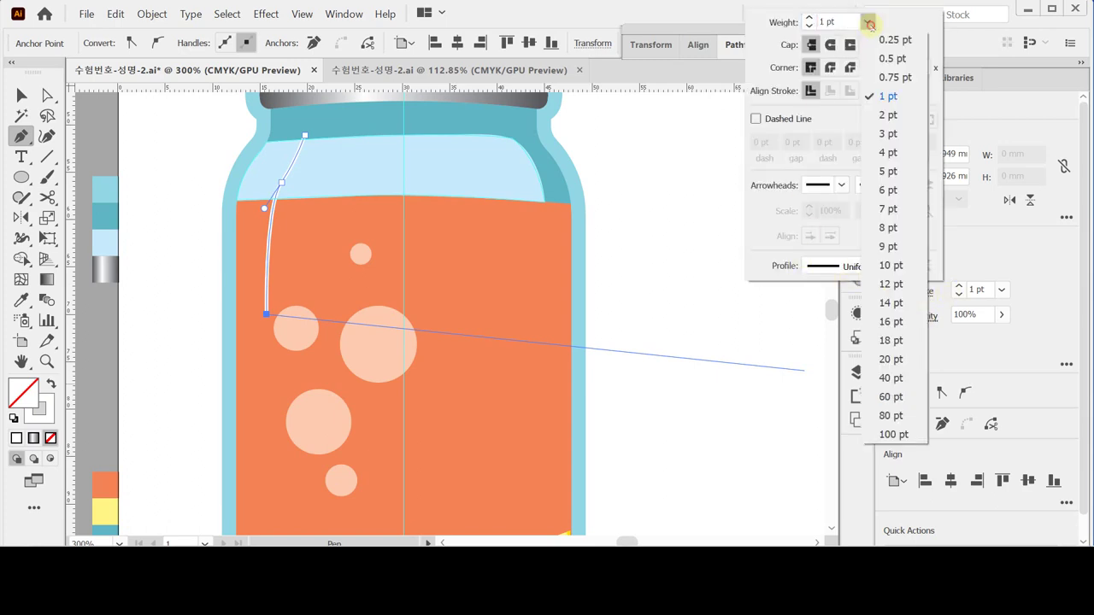
pyautogui.click(886, 209)
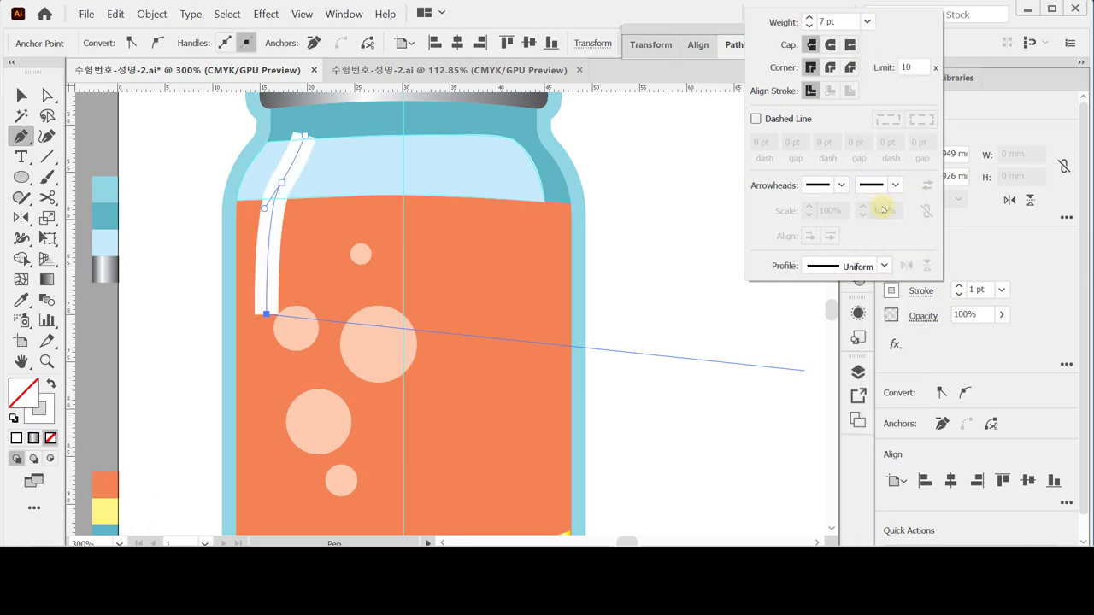
pyautogui.click(825, 47)
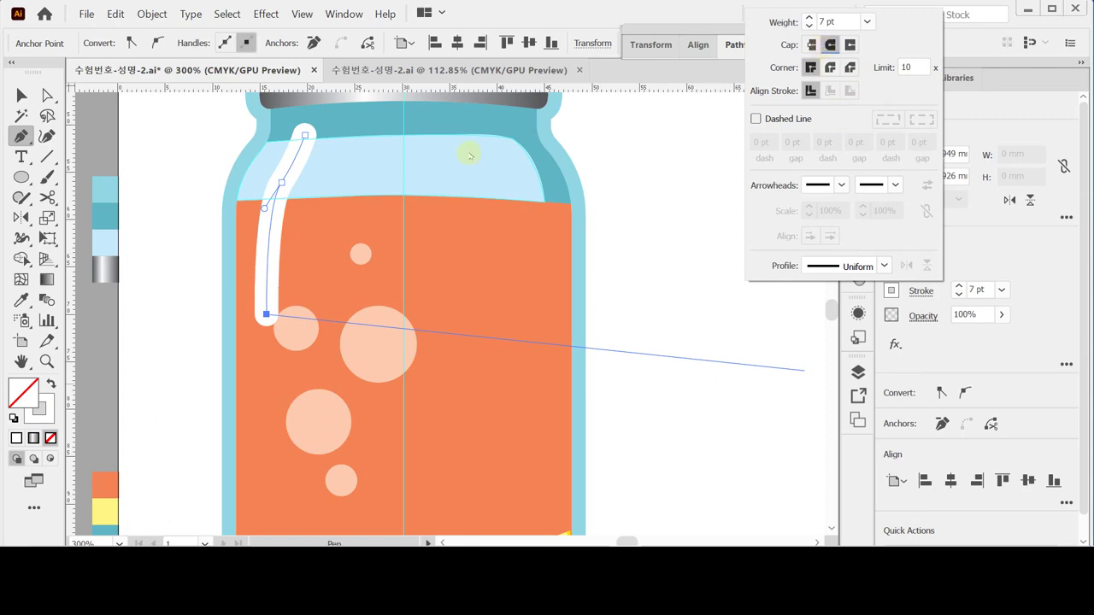
# Convert the highlight line to a filled shape with Outline Stroke and set its opacity to 60%.
pyautogui.click(151, 14)
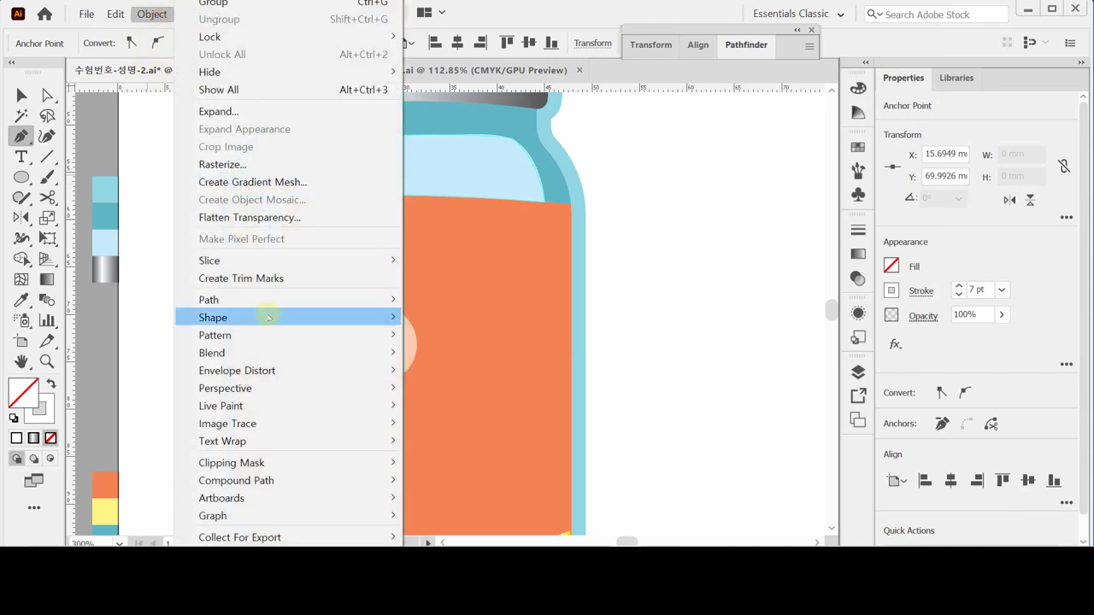
pyautogui.moveTo(269, 304)
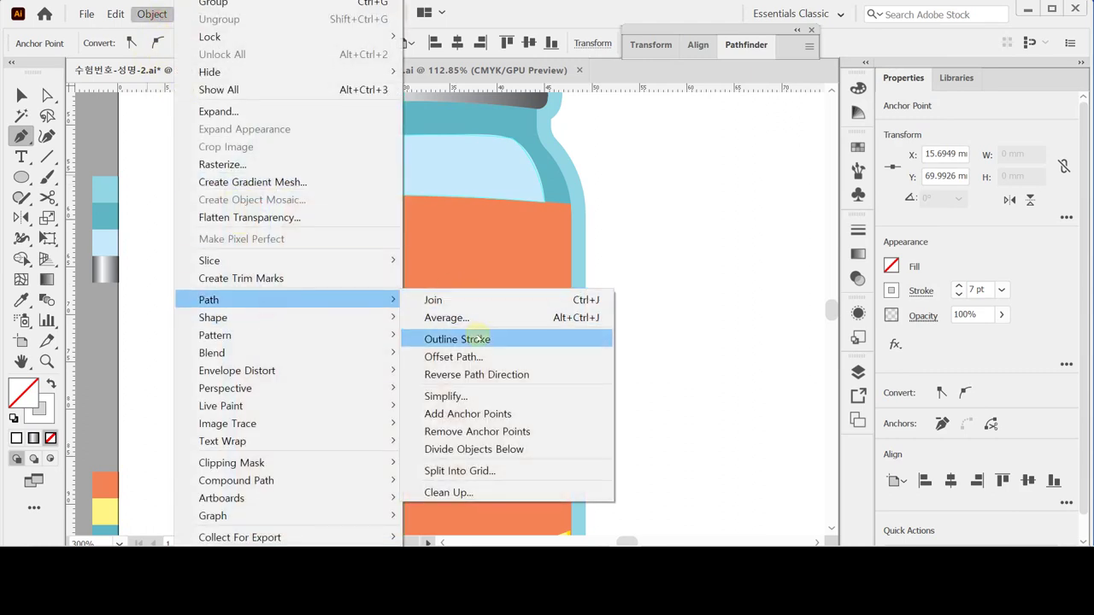
pyautogui.click(477, 340)
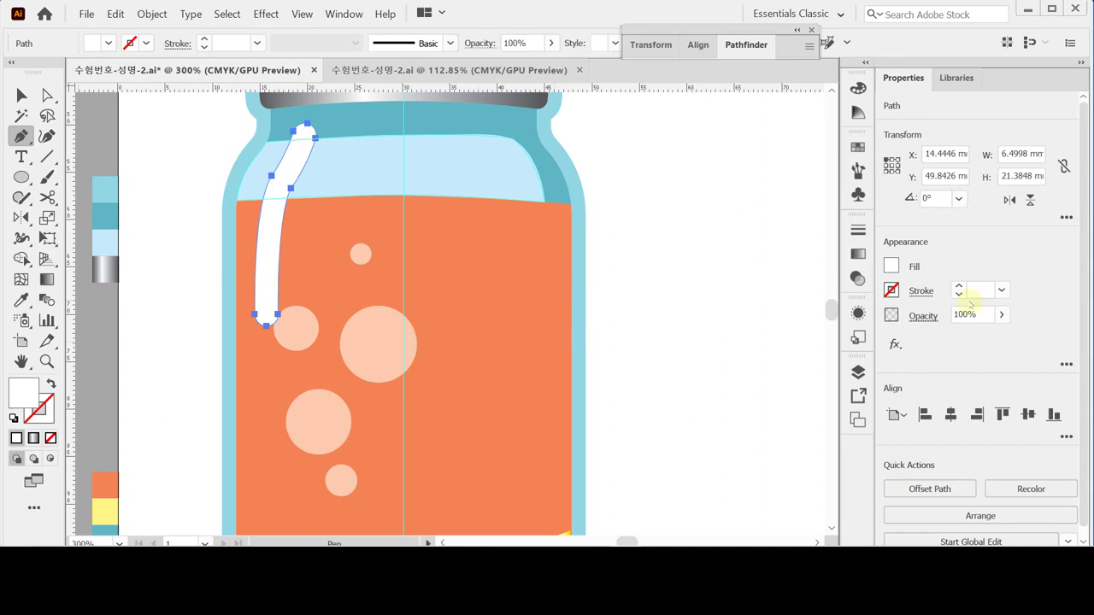
pyautogui.click(981, 314)
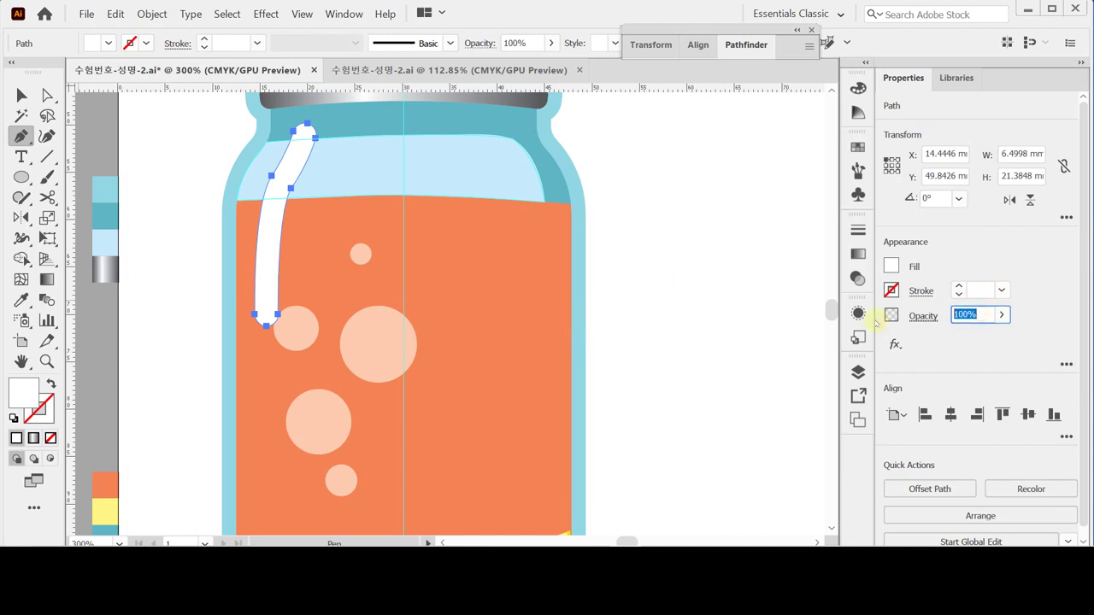
pyautogui.write('60')
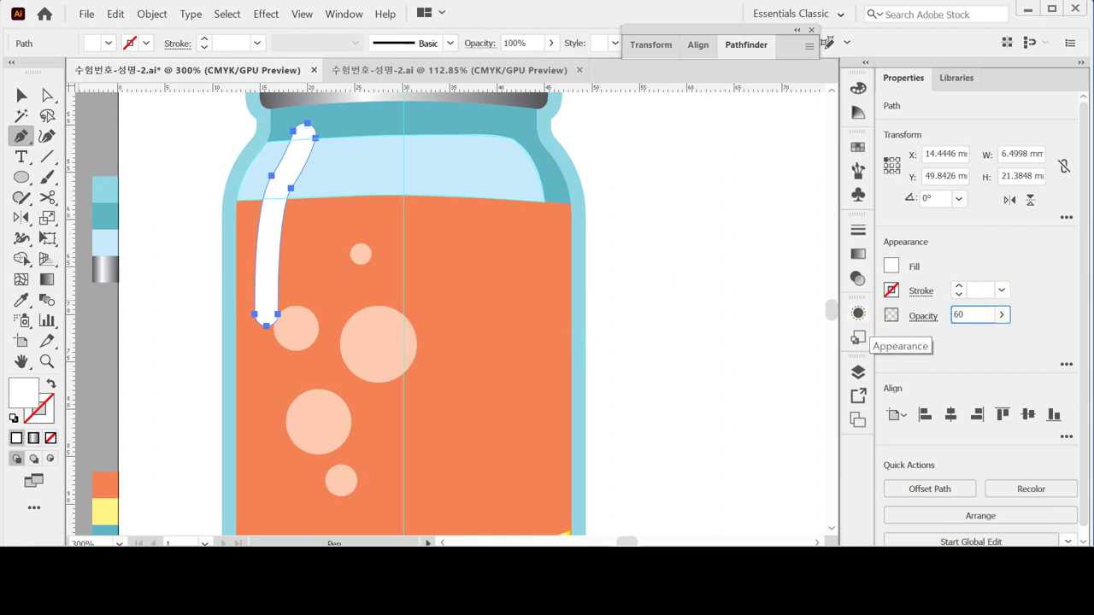
pyautogui.press('Return')
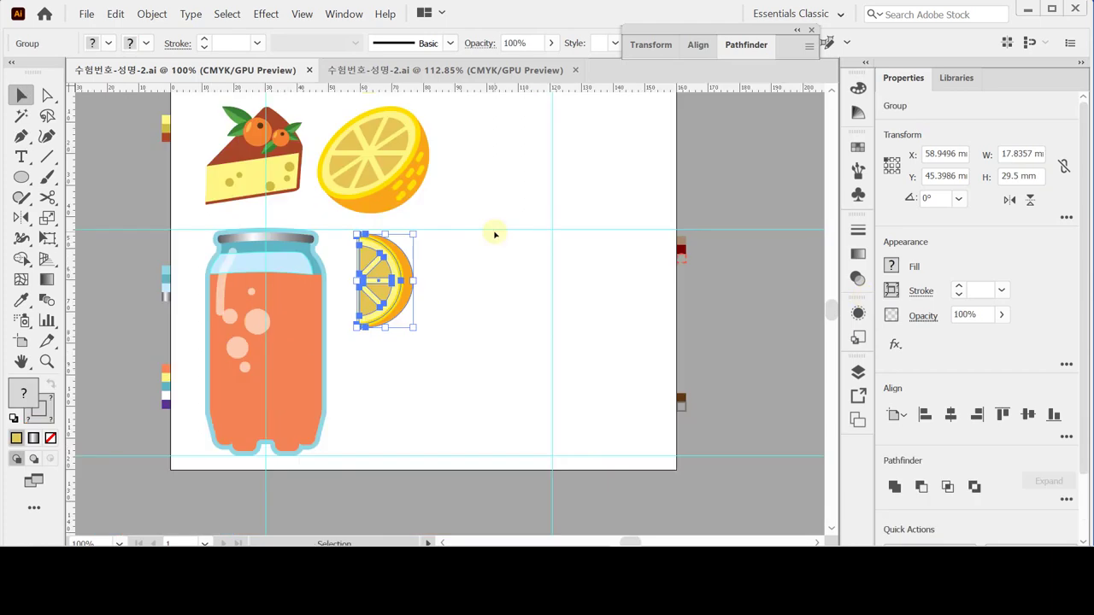
# Duplicate the tilted round citrus and the half citrus slice together and place the copies over the jar.
pyautogui.click(487, 171)
pyautogui.moveTo(452, 124); pyautogui.dragTo(379, 334)
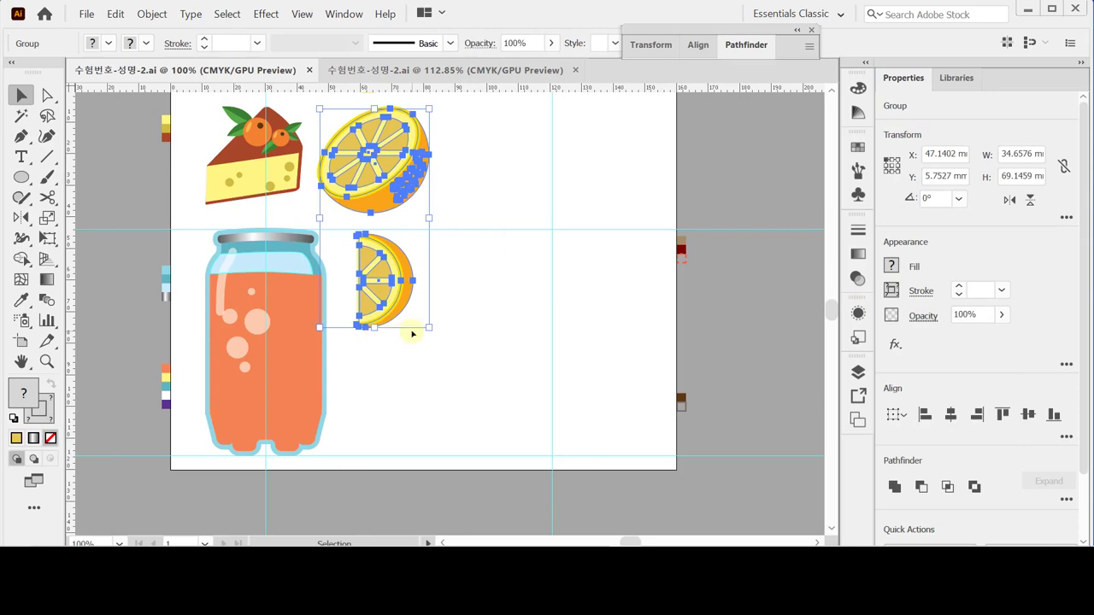
pyautogui.press('ctrl')
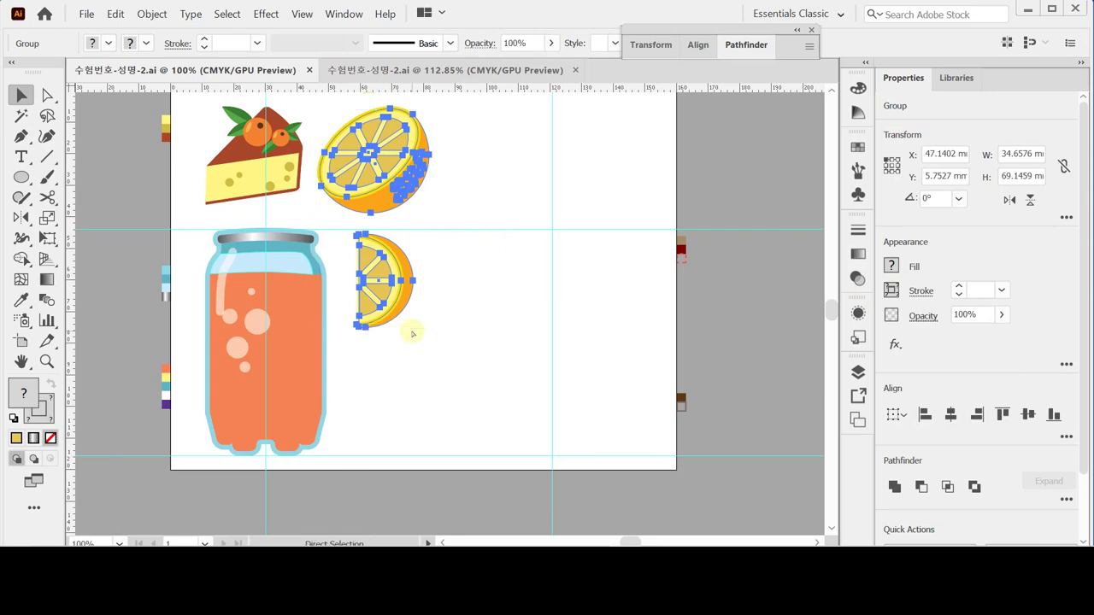
pyautogui.hotkey('ctrl', 'd')
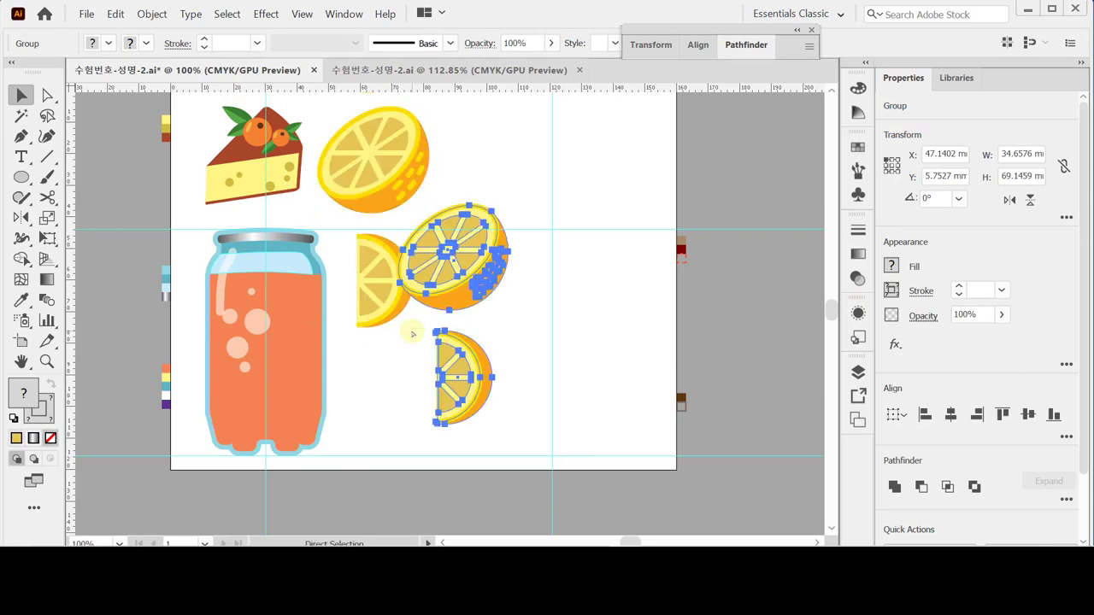
pyautogui.moveTo(473, 282); pyautogui.dragTo(290, 325)
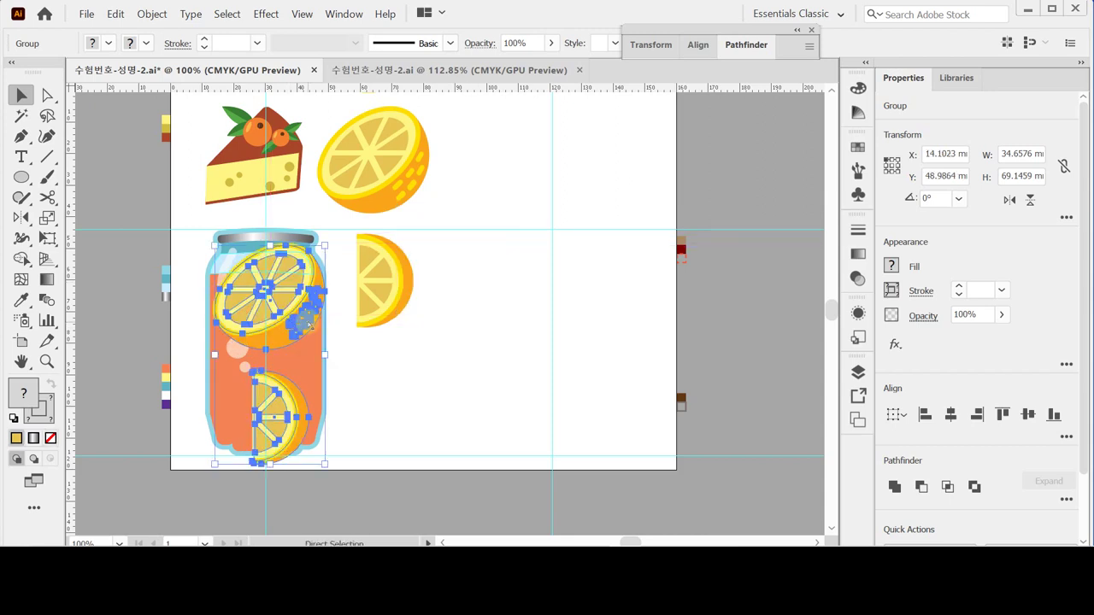
# Scale the two citrus copies on the jar uniformly to 65%.
pyautogui.hotkey('ctrl', '+')
pyautogui.doubleClick(46, 219)
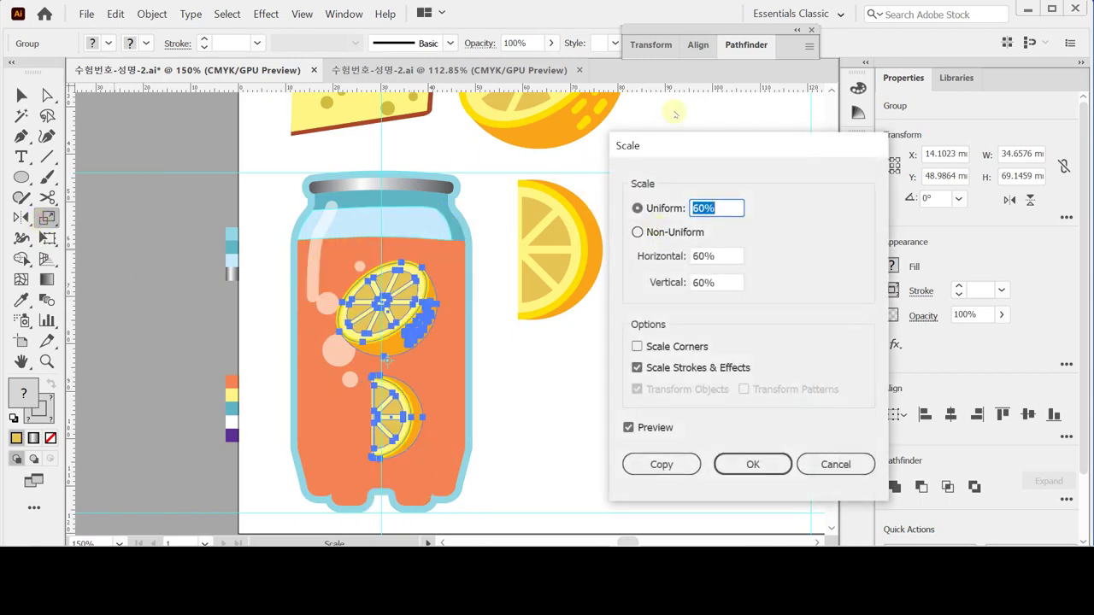
pyautogui.write('65')
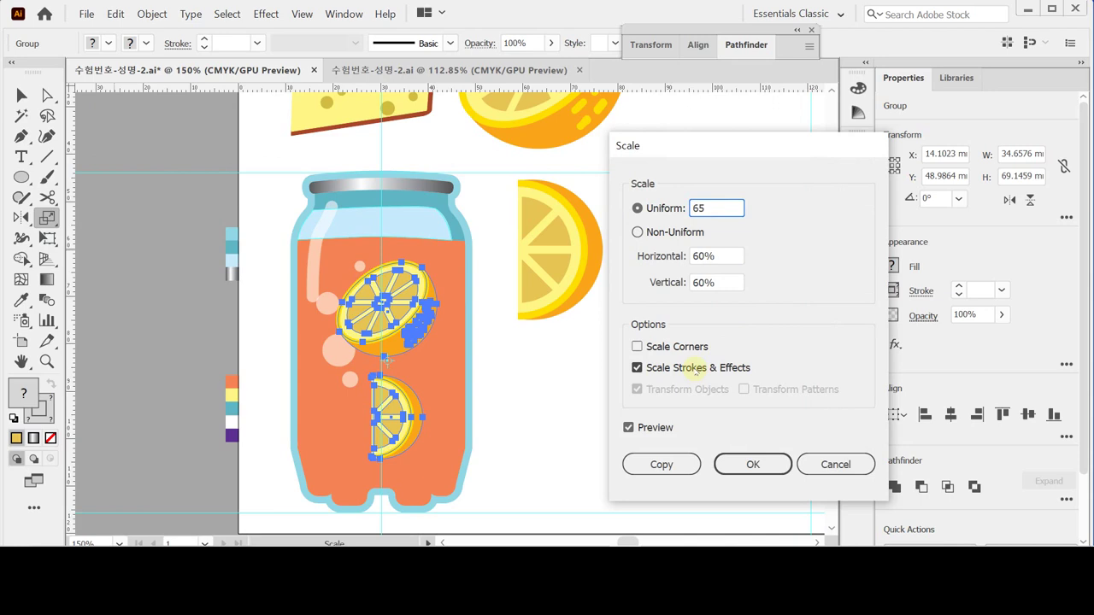
pyautogui.click(742, 466)
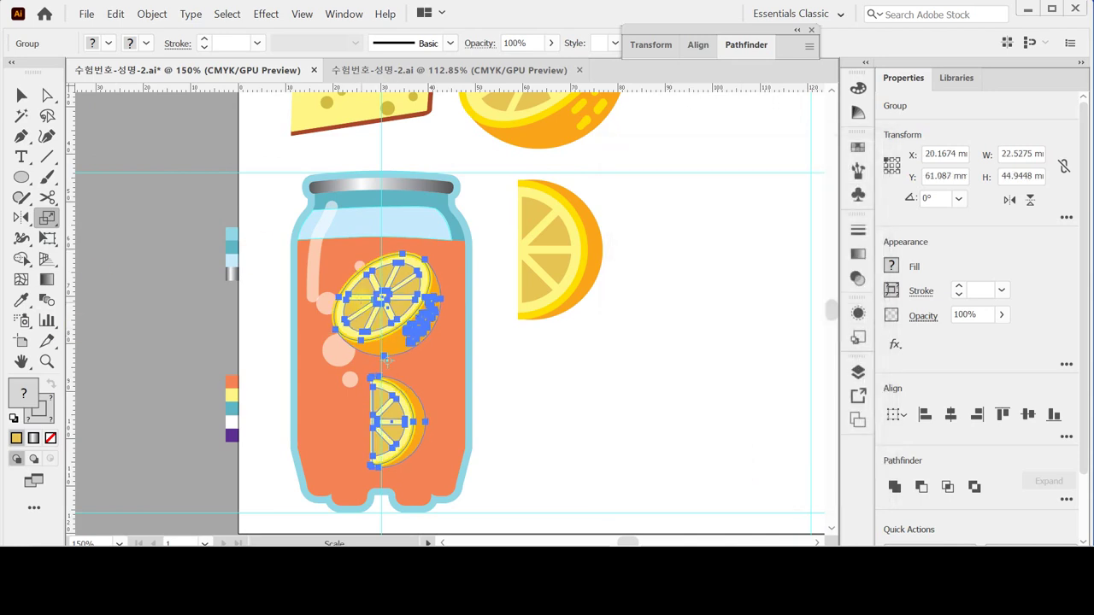
# Move both citrus copies up toward the jar's right edge, and shift the half slice slightly left on its own.
pyautogui.moveTo(390, 312); pyautogui.dragTo(436, 274)
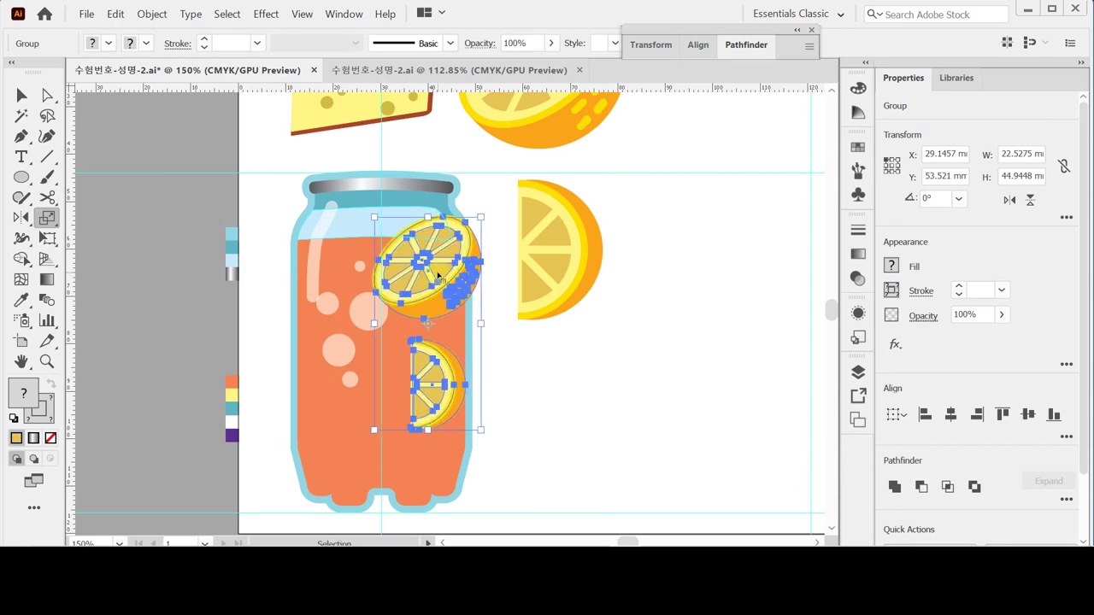
pyautogui.click(514, 363)
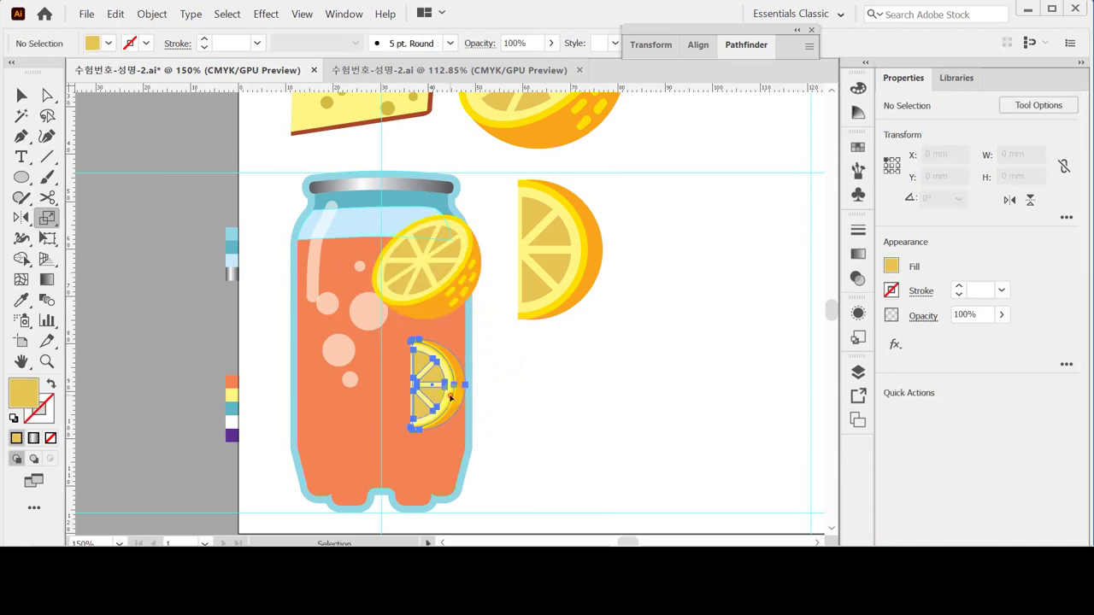
pyautogui.moveTo(450, 397); pyautogui.dragTo(445, 390)
# Rotate the half citrus slice on the jar by -70 degrees.
pyautogui.scroll(-5, 496, 327)
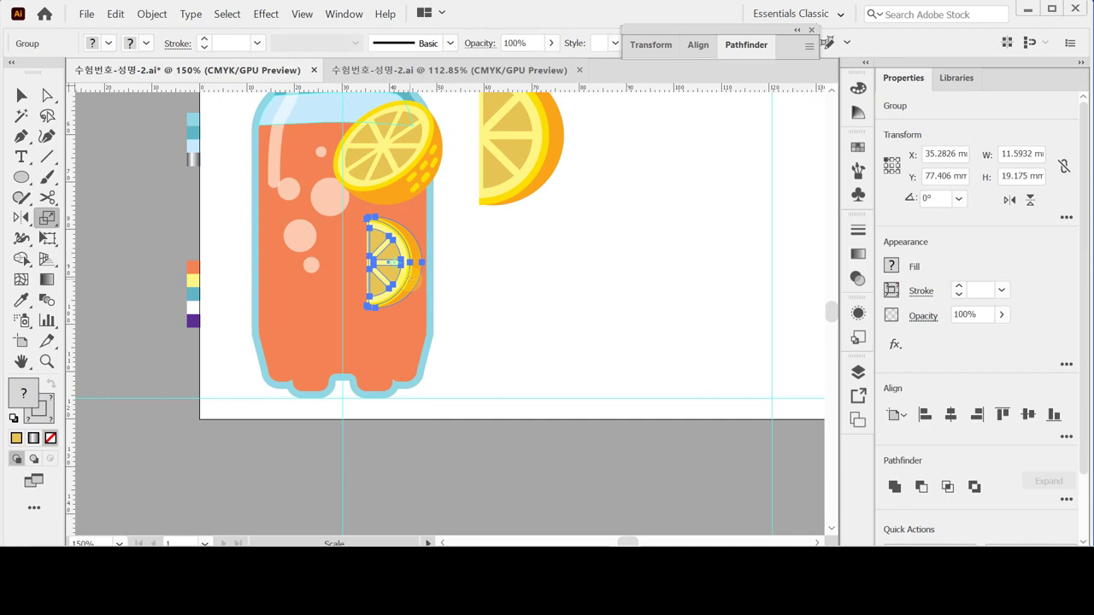
pyautogui.click(20, 219)
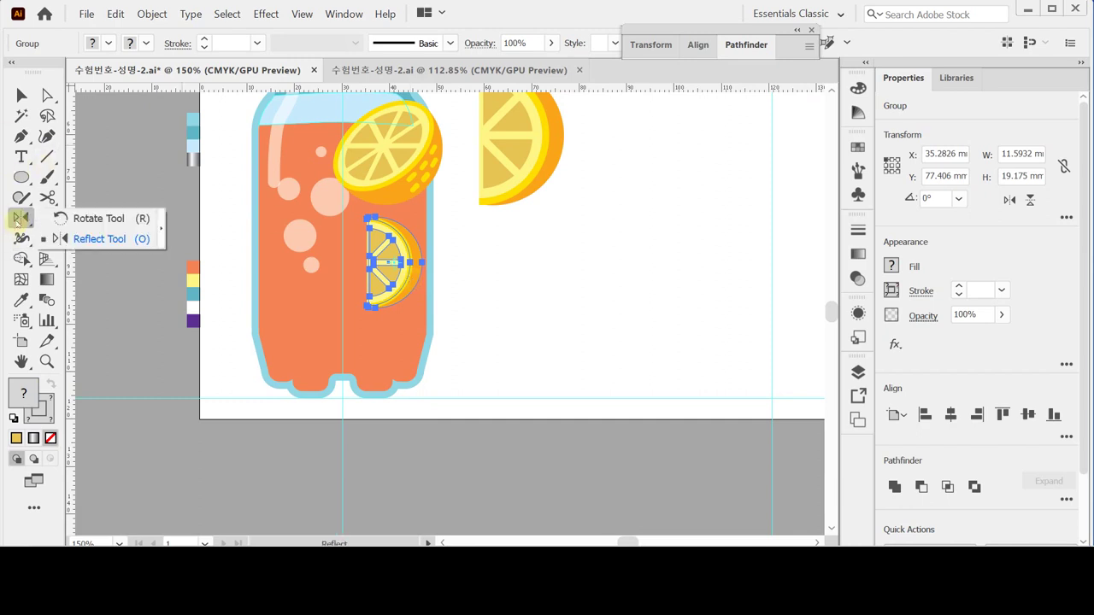
pyautogui.click(94, 219)
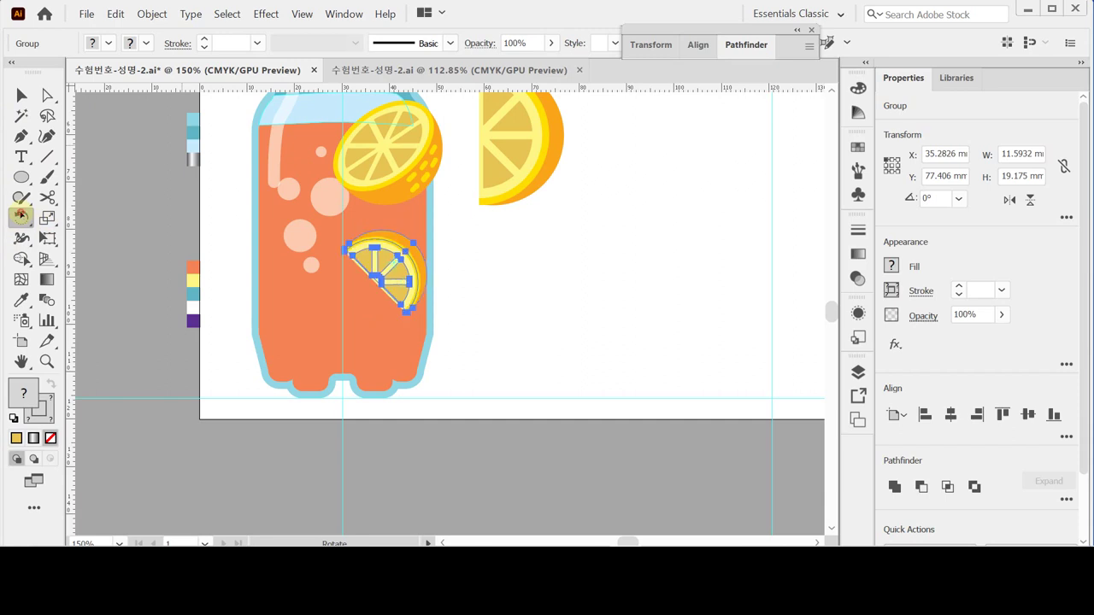
pyautogui.doubleClick(21, 216)
pyautogui.write('-70')
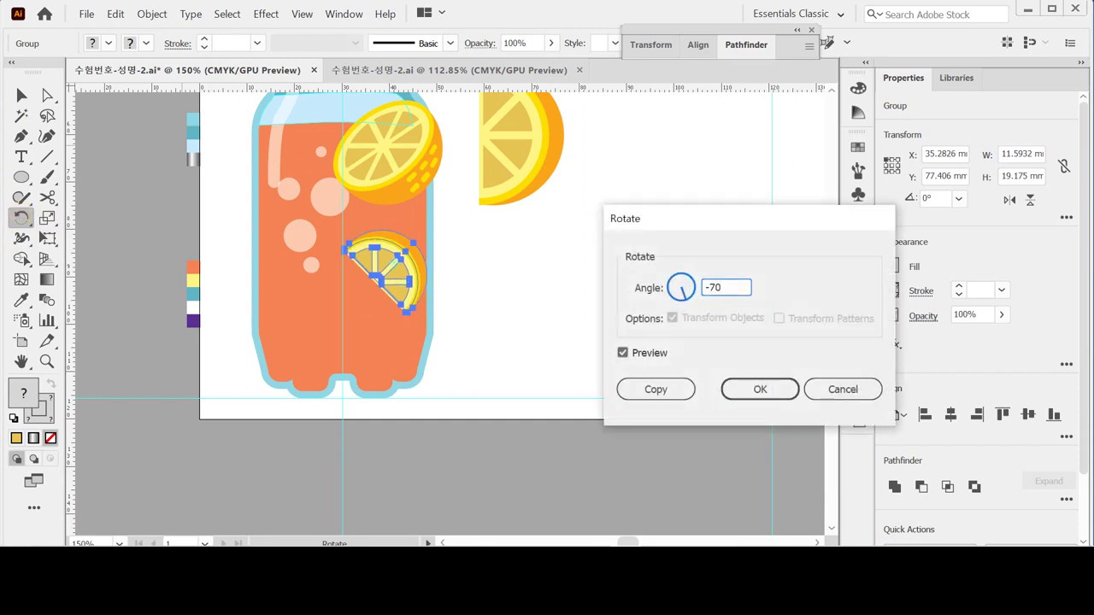
pyautogui.press('Tab')
pyautogui.click(761, 390)
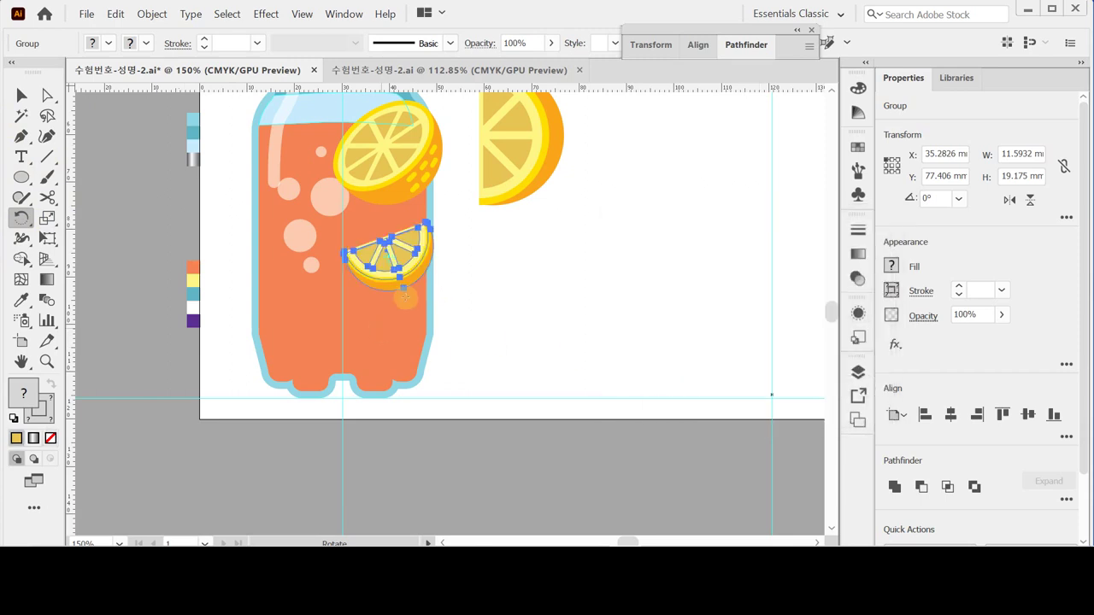
# Move the half citrus slice down to the jar's lower right and make a copy of it rotated by 40 degrees.
pyautogui.moveTo(427, 256); pyautogui.dragTo(416, 327)
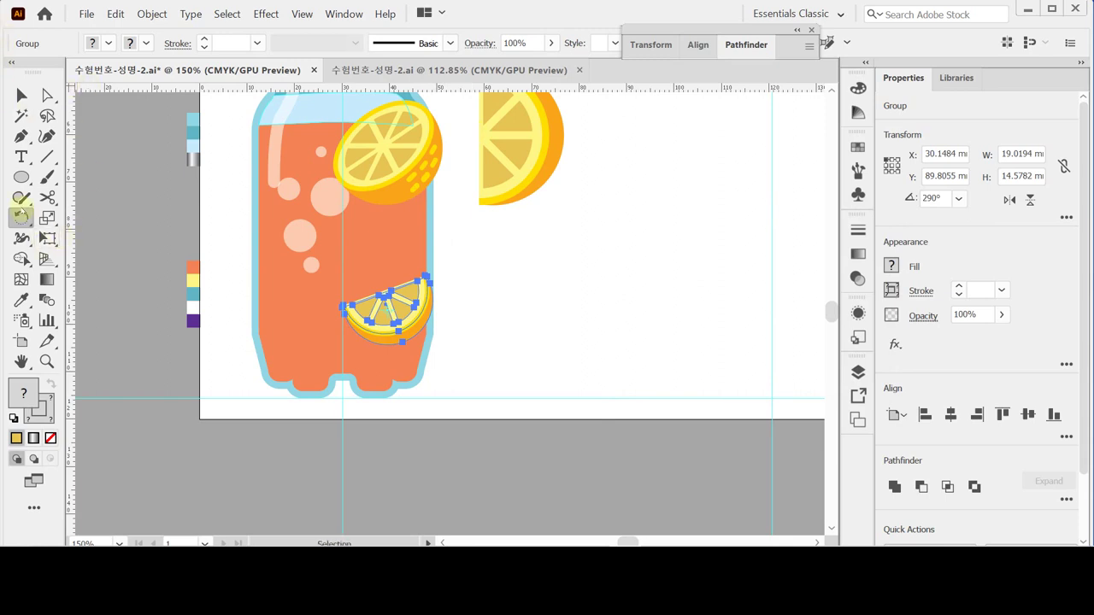
pyautogui.doubleClick(21, 218)
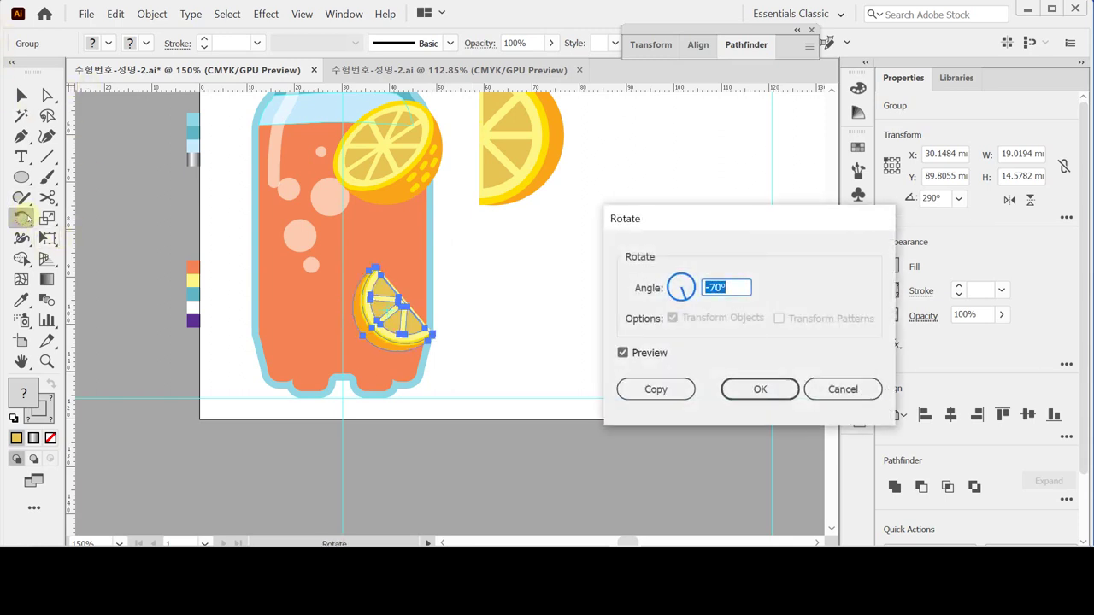
pyautogui.write('40')
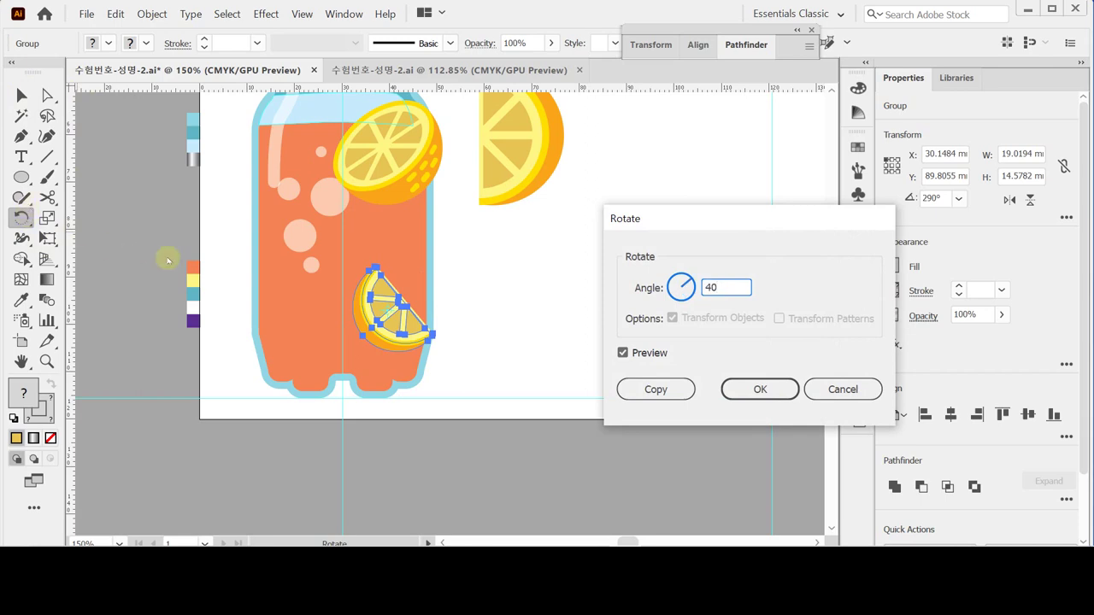
pyautogui.click(675, 395)
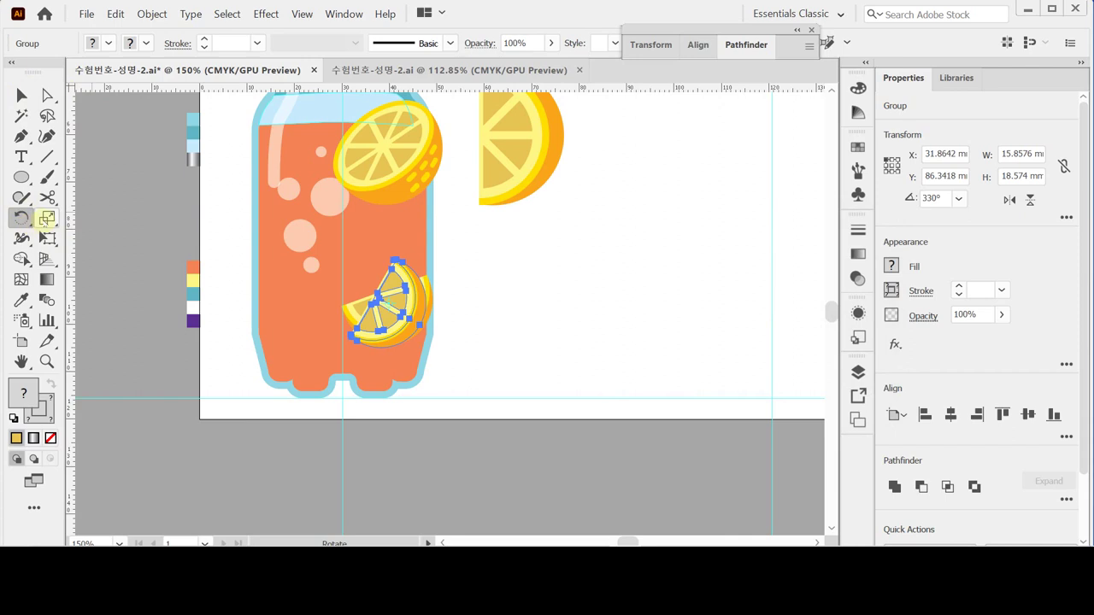
# Scale the rotated slice copy uniformly to 70% and move it up to the jar's left edge.
pyautogui.doubleClick(46, 218)
pyautogui.write('70')
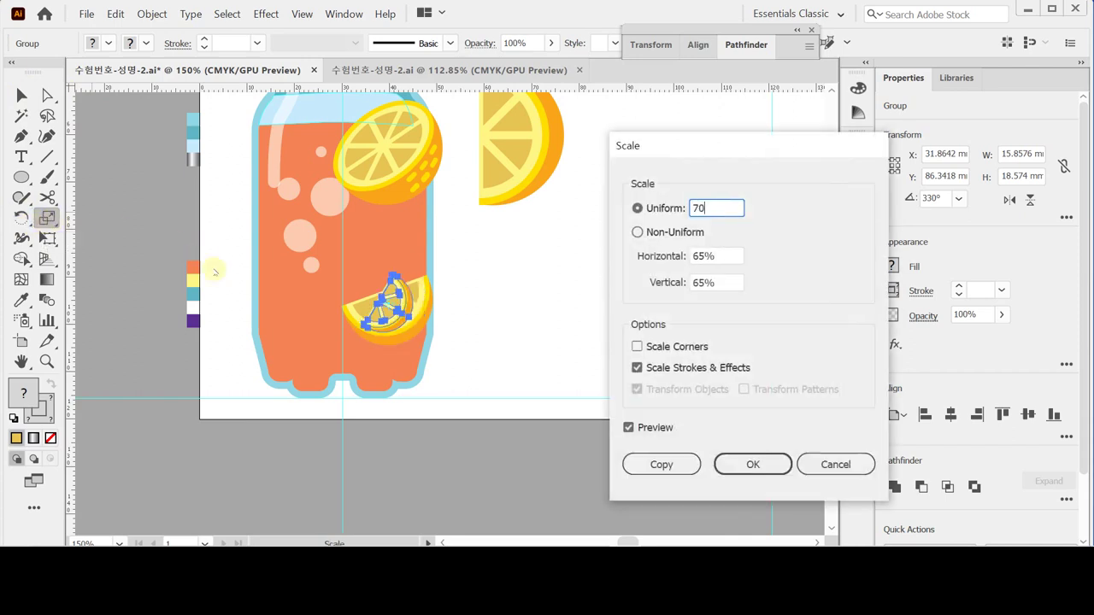
pyautogui.click(733, 473)
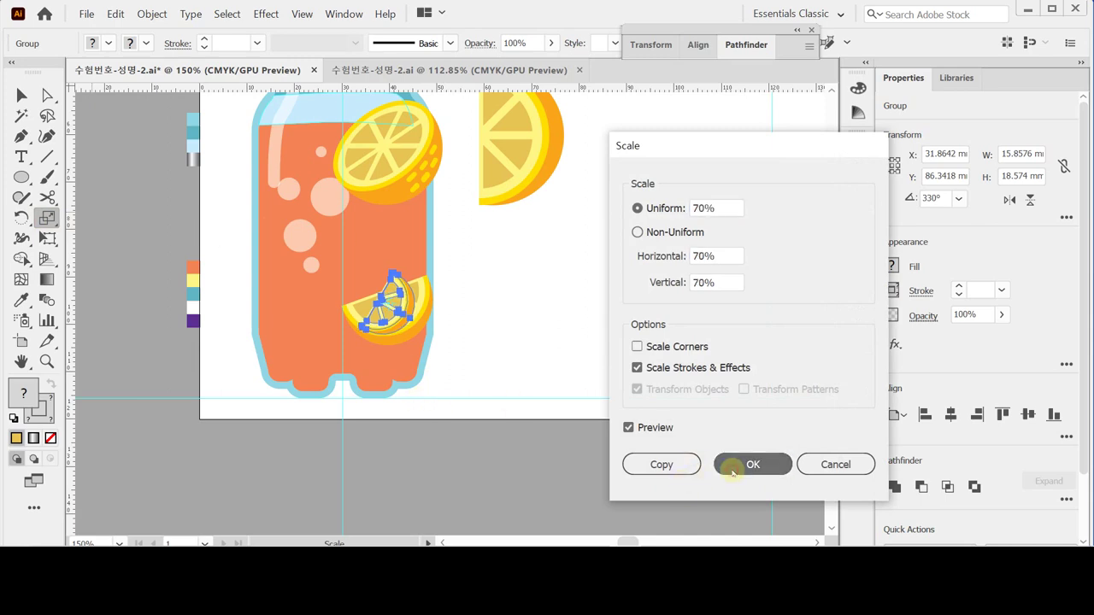
pyautogui.press('v')
pyautogui.moveTo(393, 320); pyautogui.dragTo(272, 201)
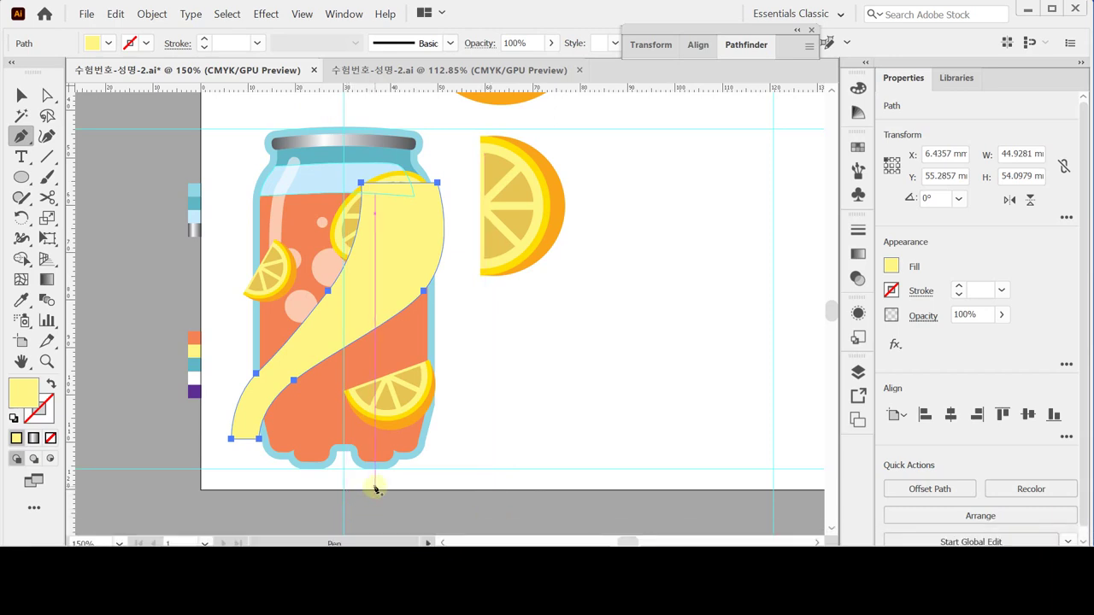
# Send the yellow wavy band backward behind the citrus slices and the bubbles, and save the document.
pyautogui.press('ctrl')
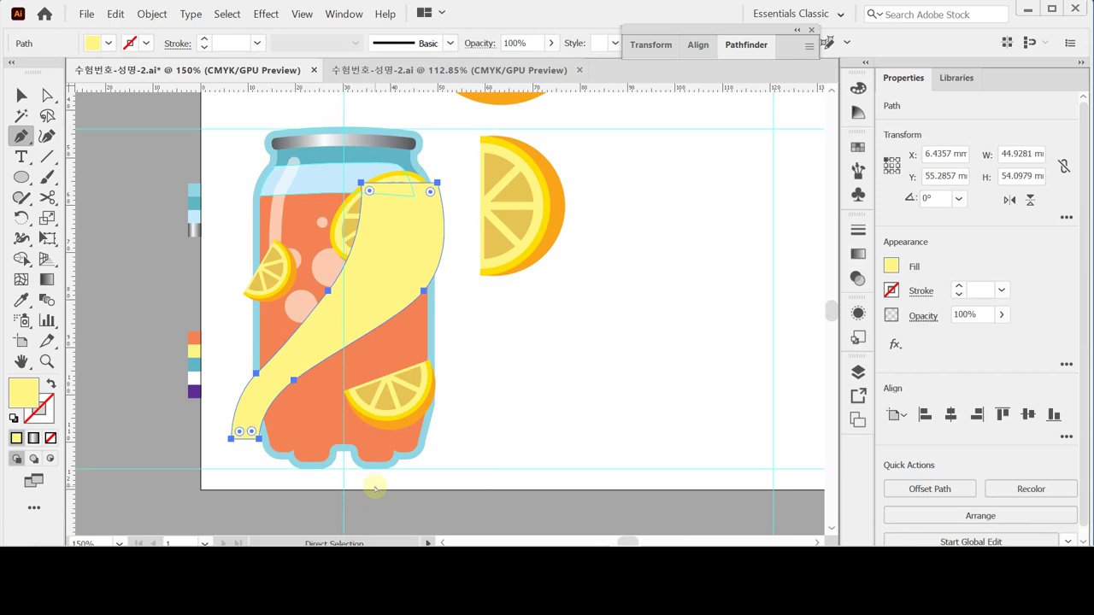
pyautogui.hotkey('ctrl', '[')
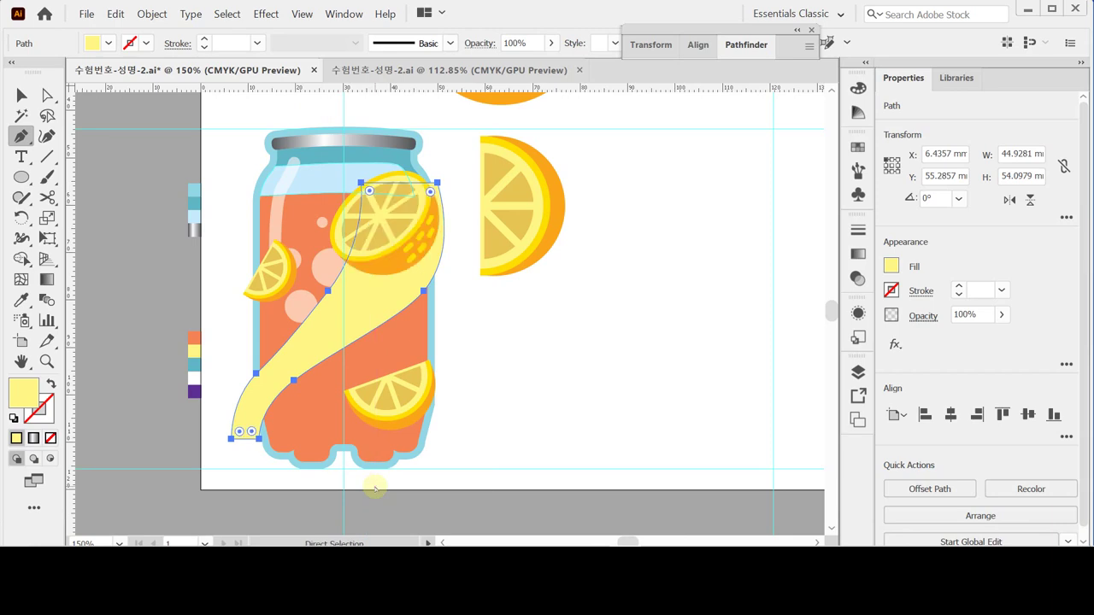
pyautogui.hotkey('ctrl', '[')
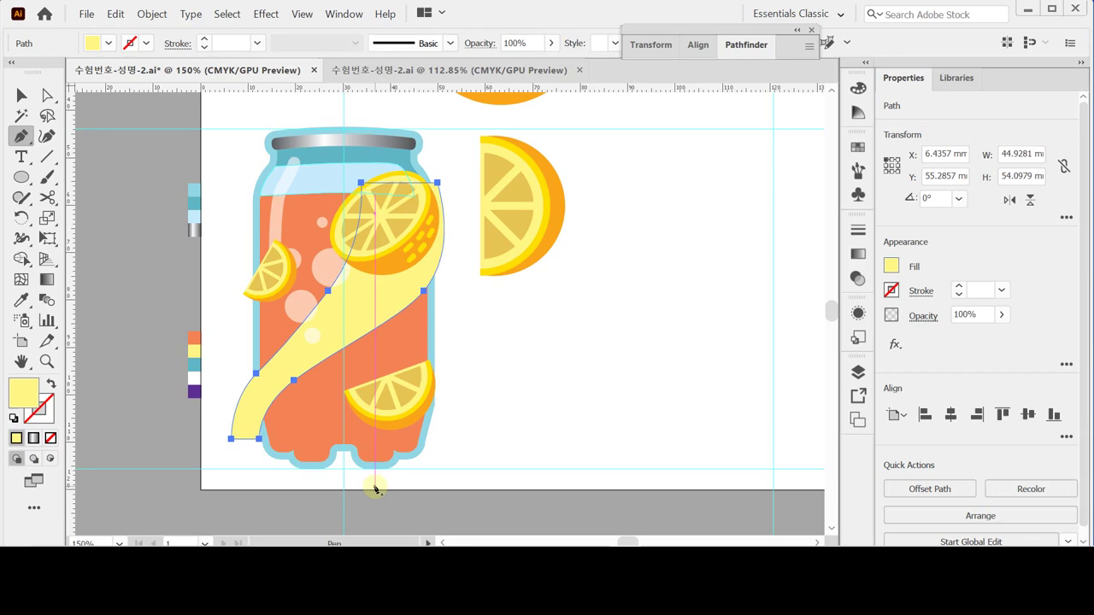
pyautogui.press('ctrl')
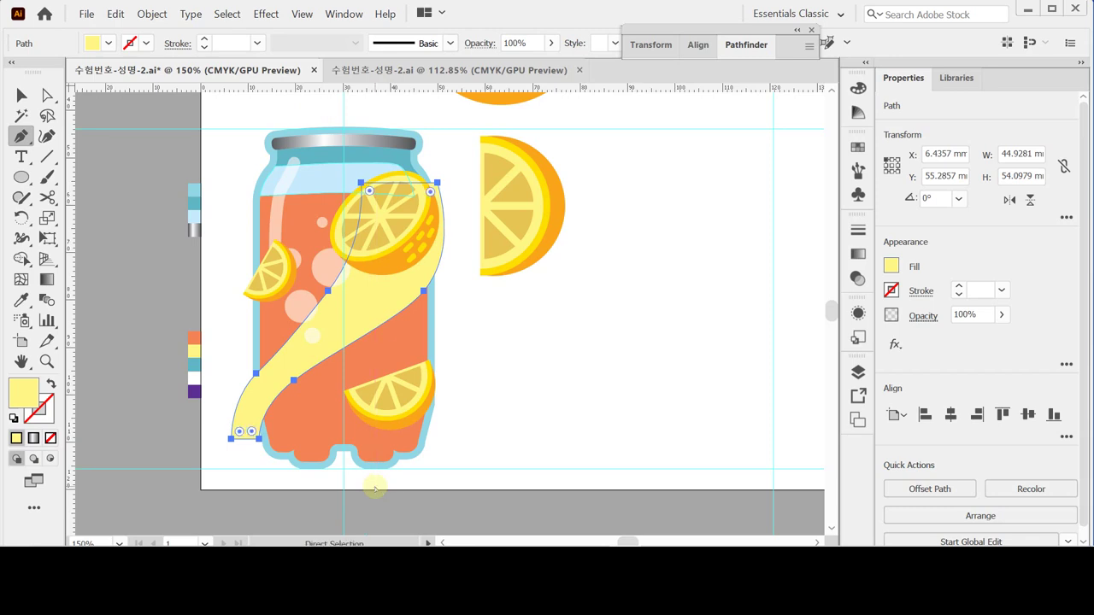
pyautogui.hotkey('ctrl', 's')
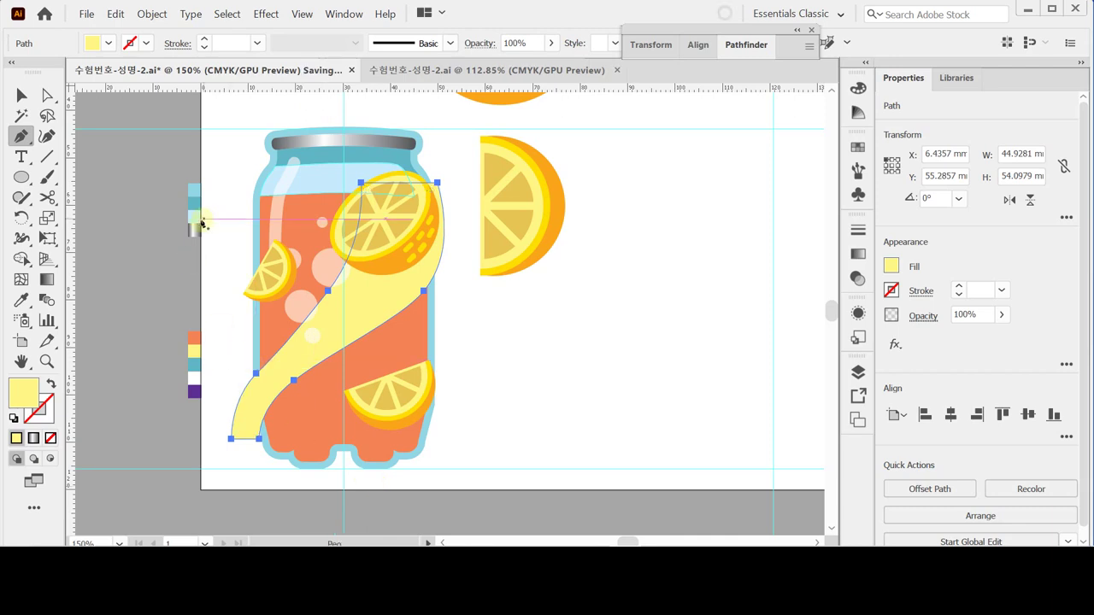
# Ungroup the jar's inner shapes and clear the selection.
pyautogui.press('v')
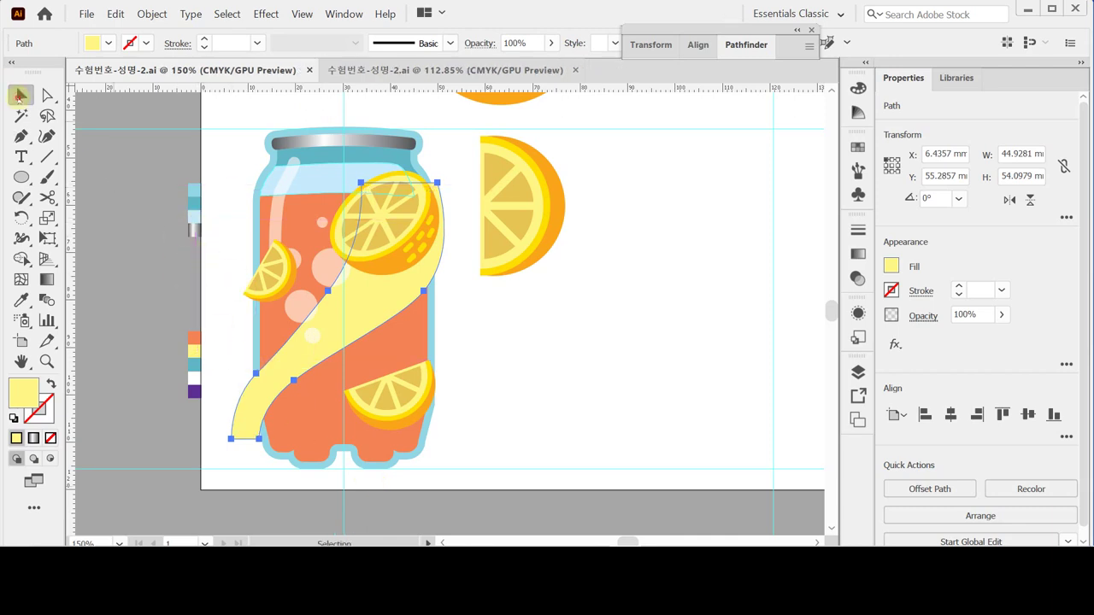
pyautogui.click(177, 142)
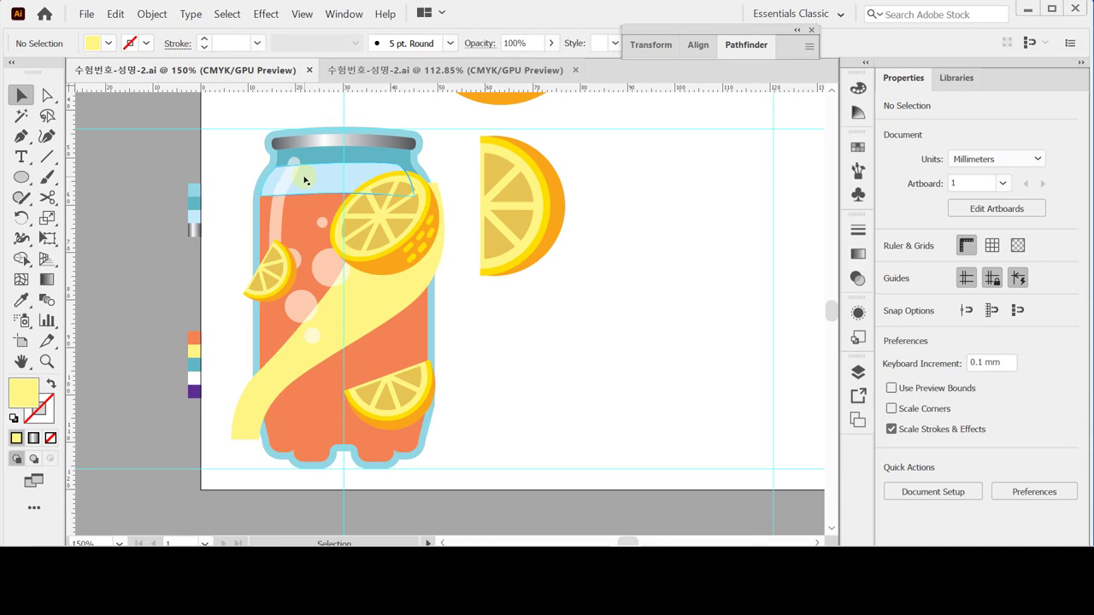
pyautogui.click(305, 180)
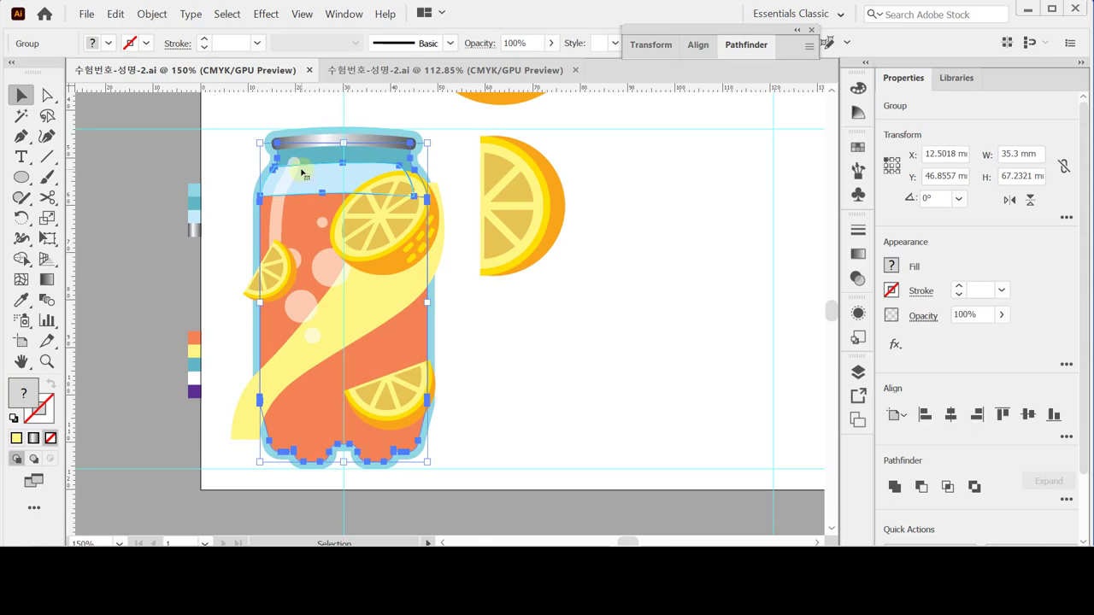
pyautogui.rightClick(301, 170)
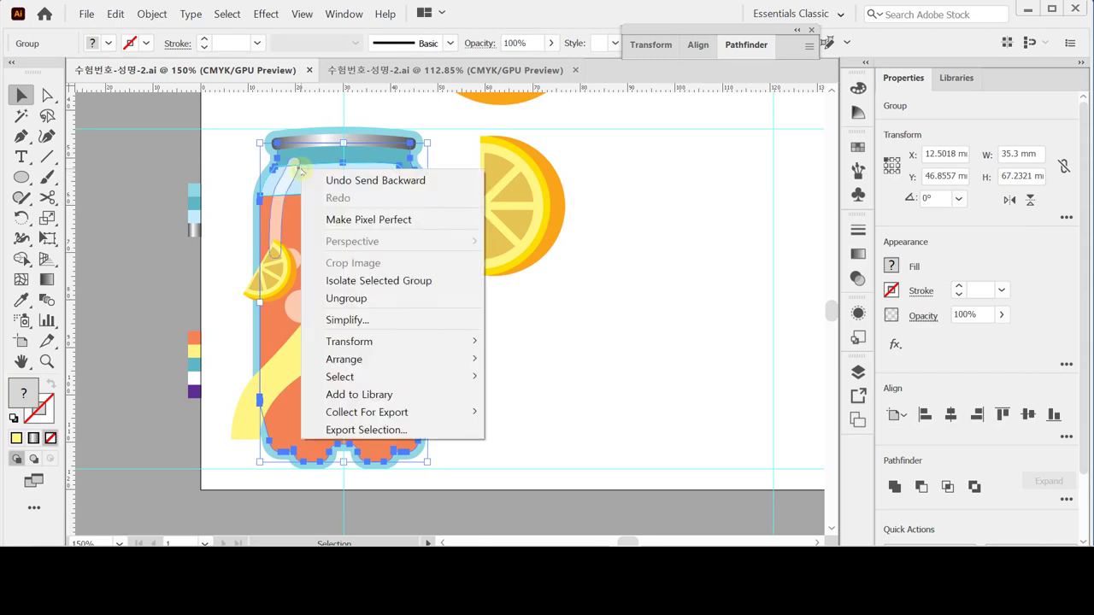
pyautogui.click(442, 294)
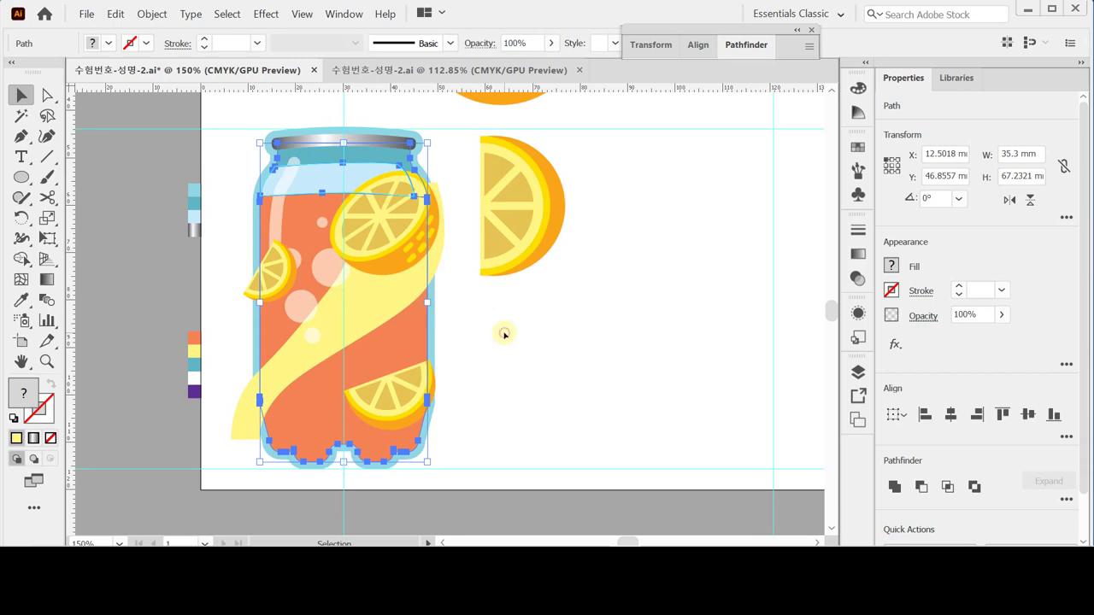
pyautogui.click(503, 334)
# Copy the orange liquid shape, paste it in front in the same place and bring the copy to the front.
pyautogui.click(301, 217)
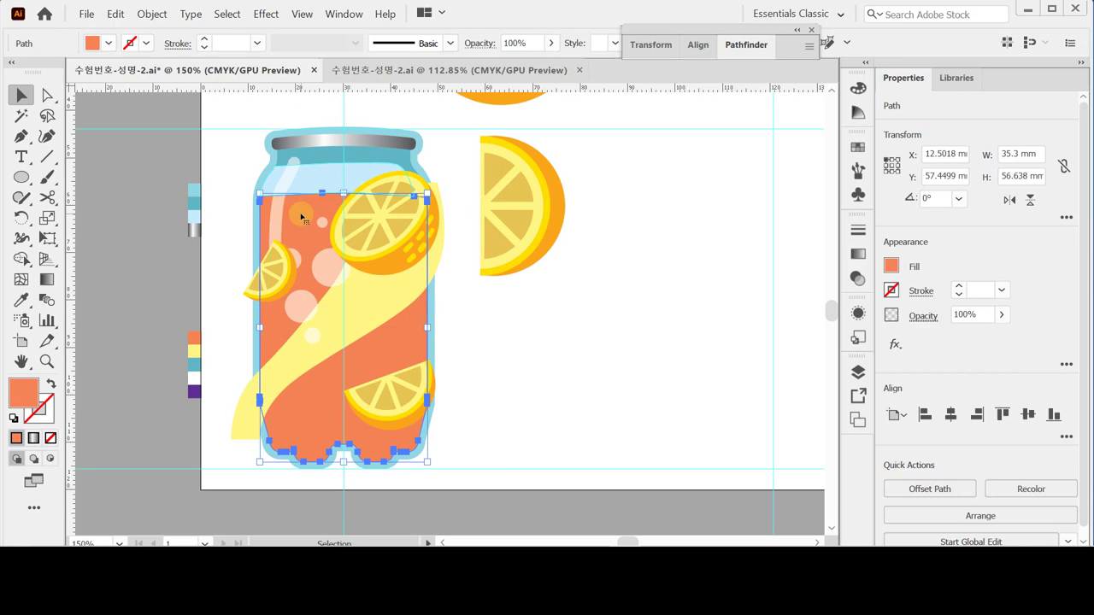
pyautogui.press('a')
pyautogui.press('v')
pyautogui.press('a')
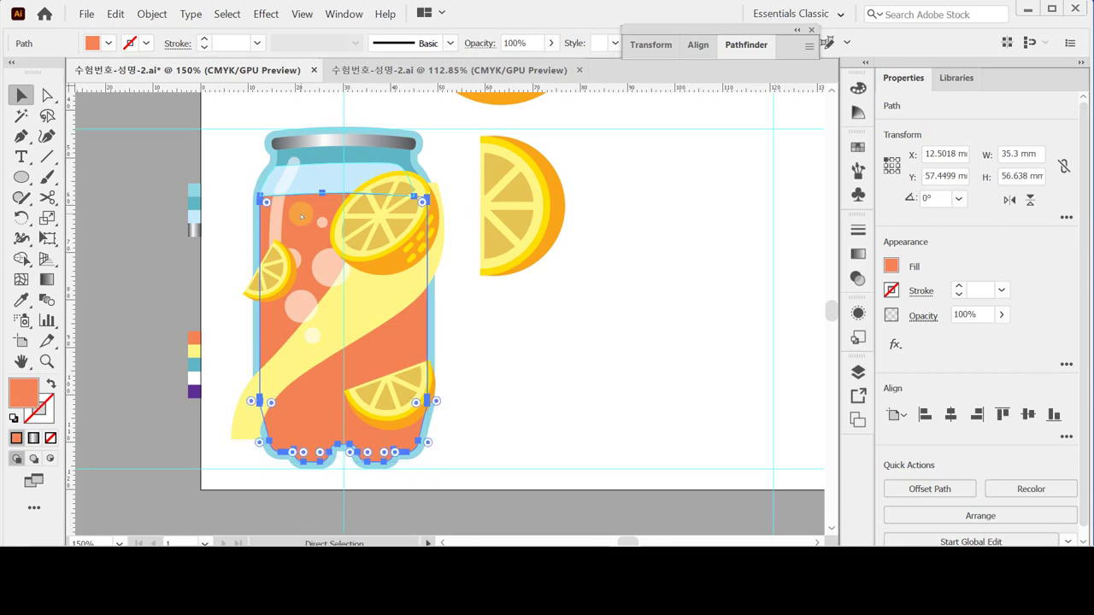
pyautogui.press('v')
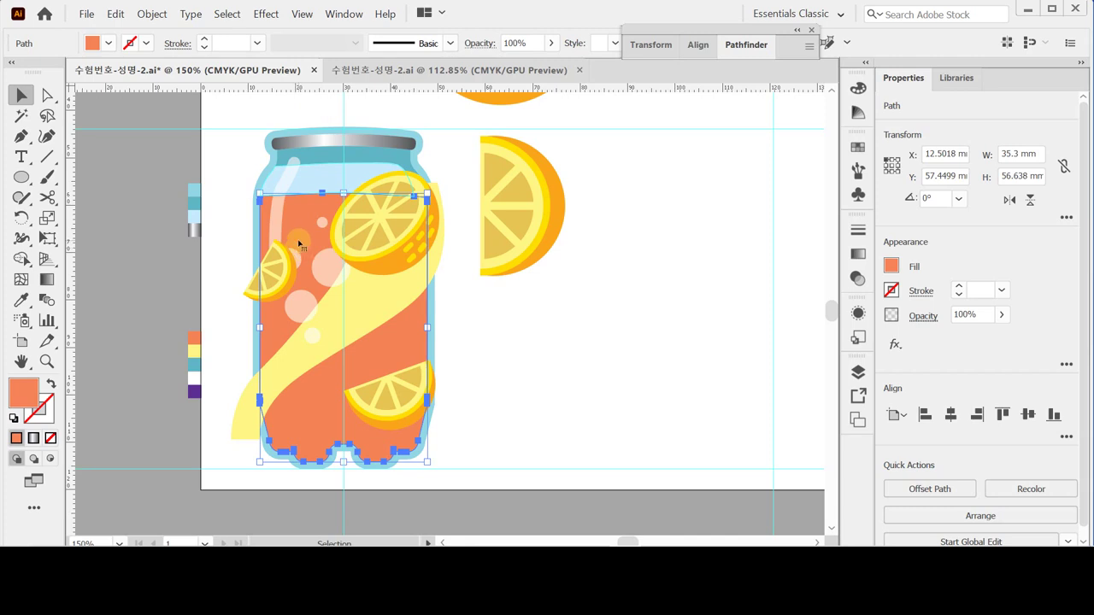
pyautogui.rightClick(298, 245)
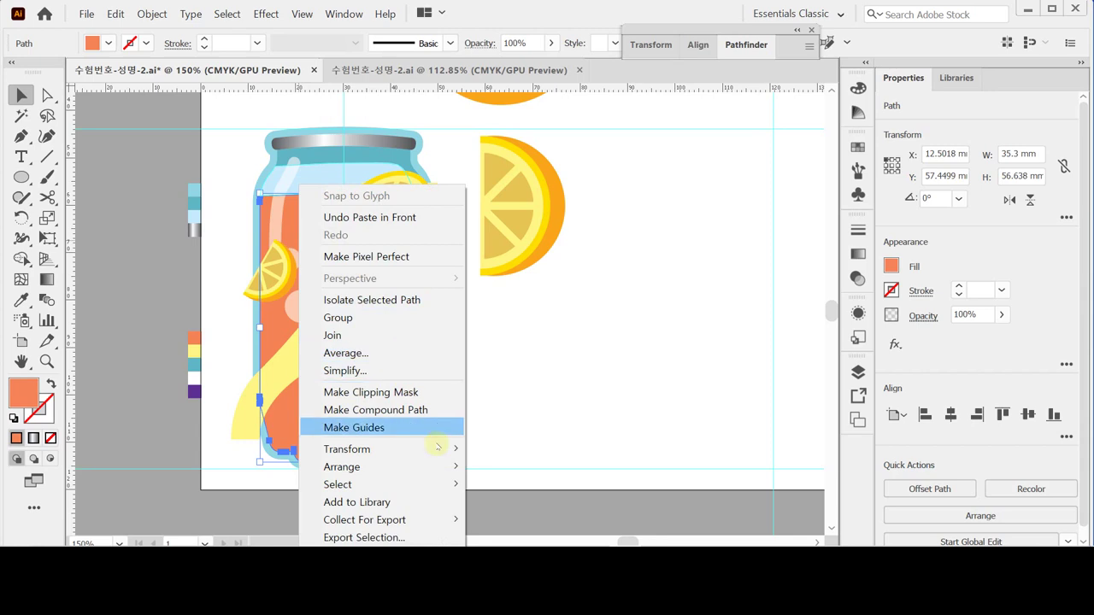
pyautogui.moveTo(429, 468)
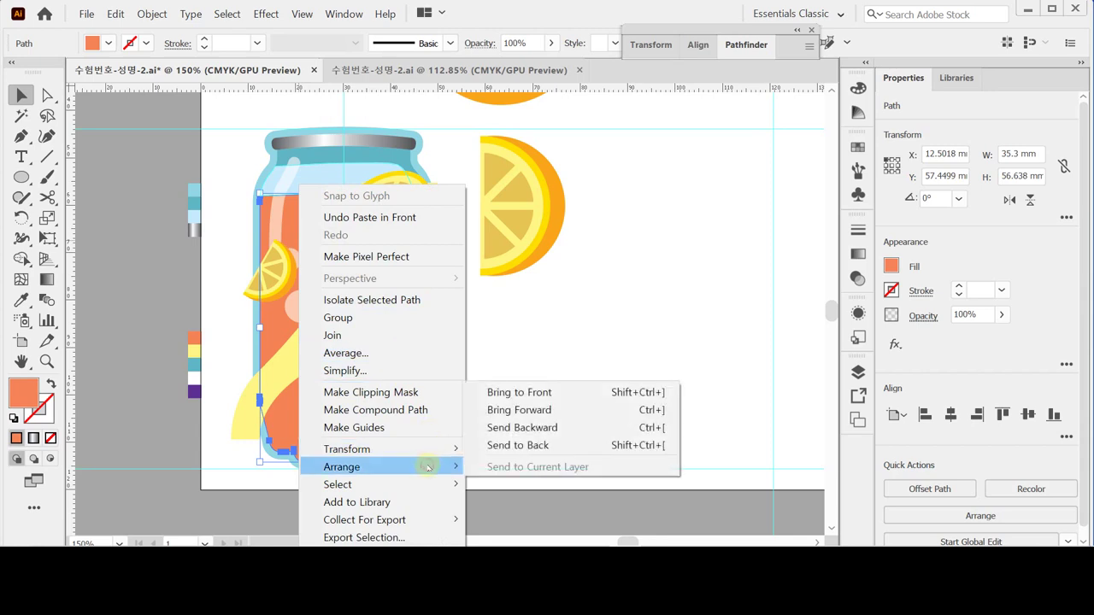
pyautogui.click(516, 392)
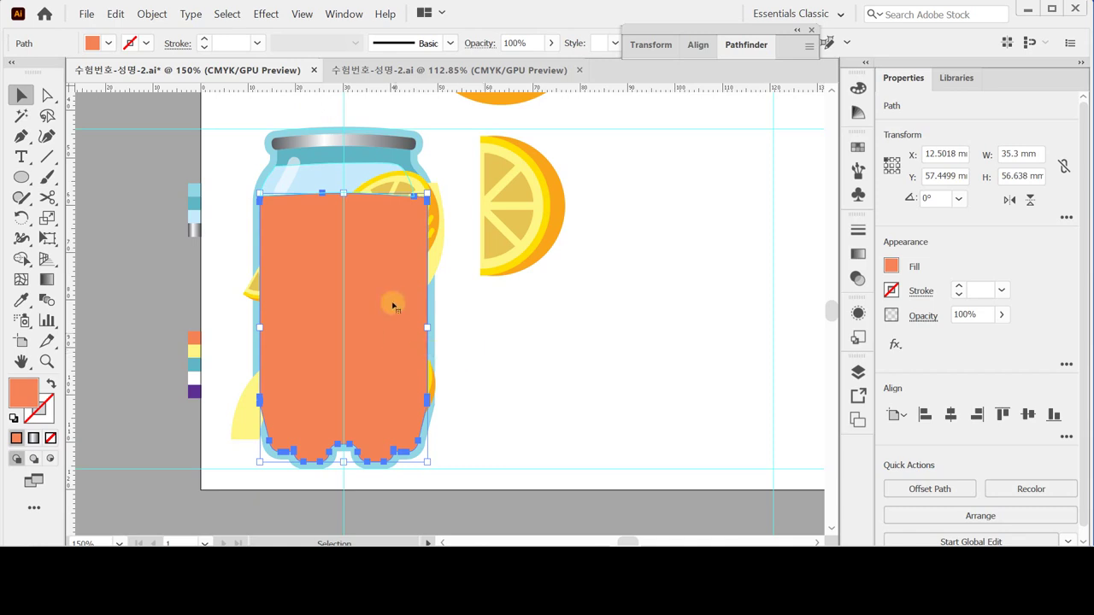
# Clip the three citrus pieces and the yellow band with the front orange liquid shape as a clipping mask.
pyautogui.keyDown('shift'); pyautogui.click(384, 186); pyautogui.keyUp('shift')
pyautogui.keyDown('shift'); pyautogui.click(250, 292); pyautogui.keyUp('shift')
pyautogui.keyDown('shift'); pyautogui.click(249, 427); pyautogui.keyUp('shift')
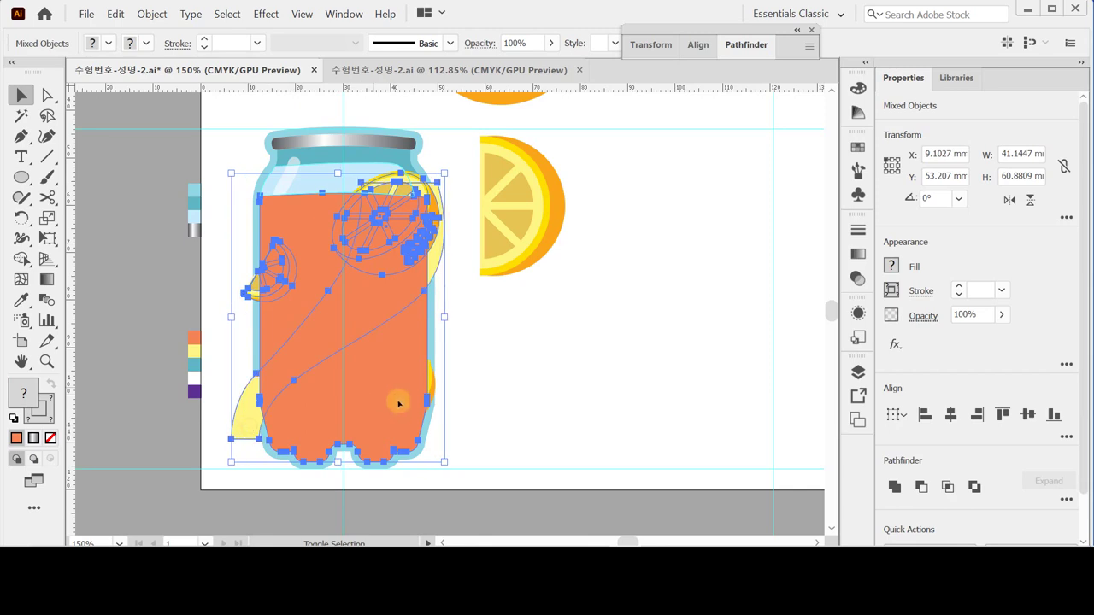
pyautogui.keyDown('shift'); pyautogui.click(436, 387); pyautogui.keyUp('shift')
pyautogui.keyDown('shift'); pyautogui.click(435, 387); pyautogui.keyUp('shift')
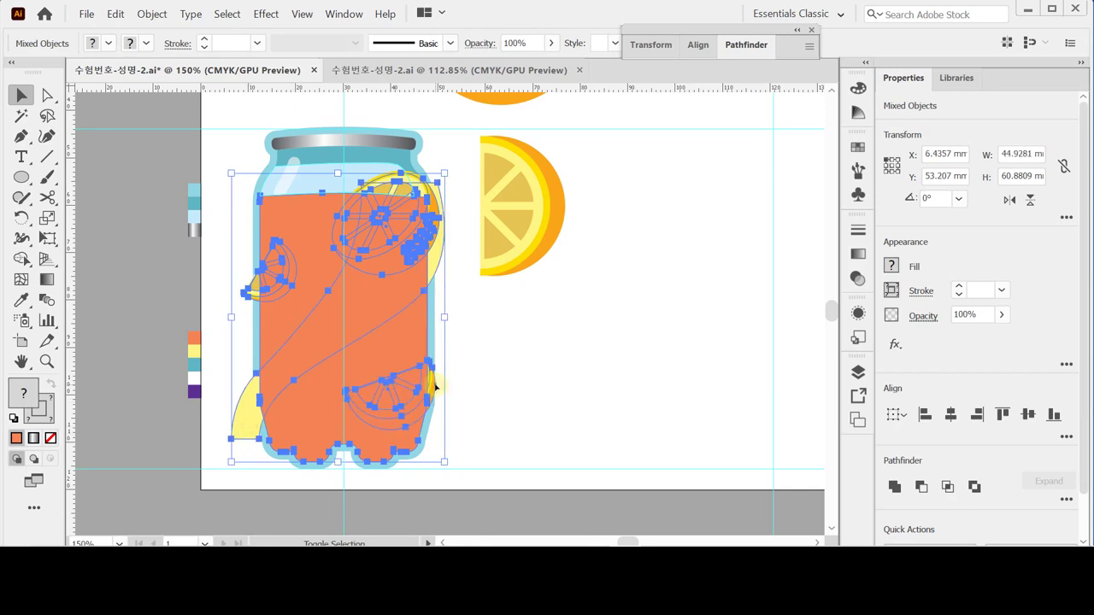
pyautogui.rightClick(323, 281)
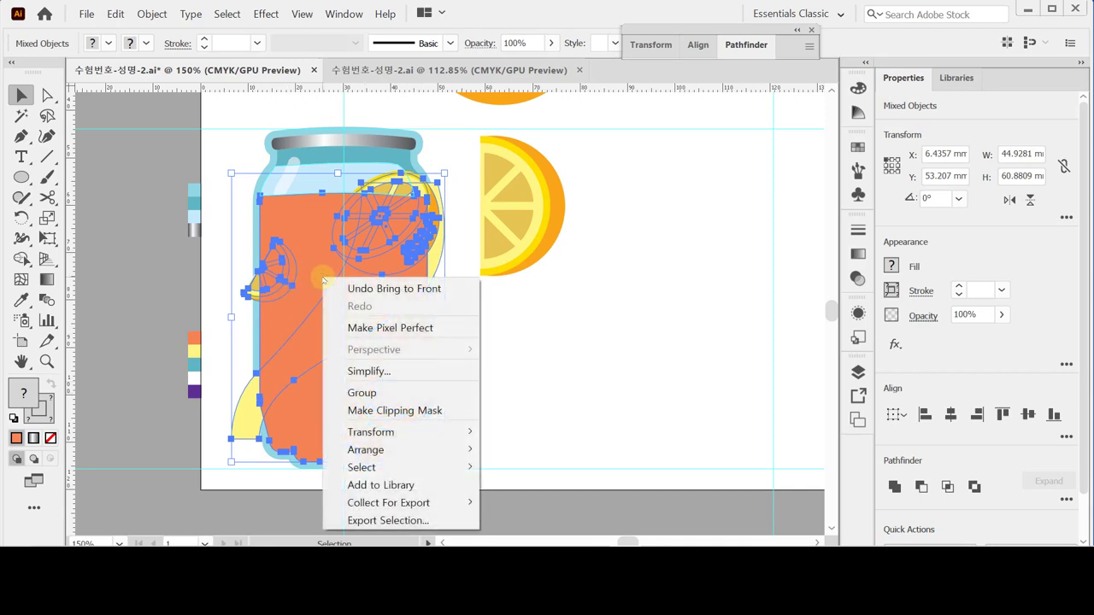
pyautogui.click(381, 412)
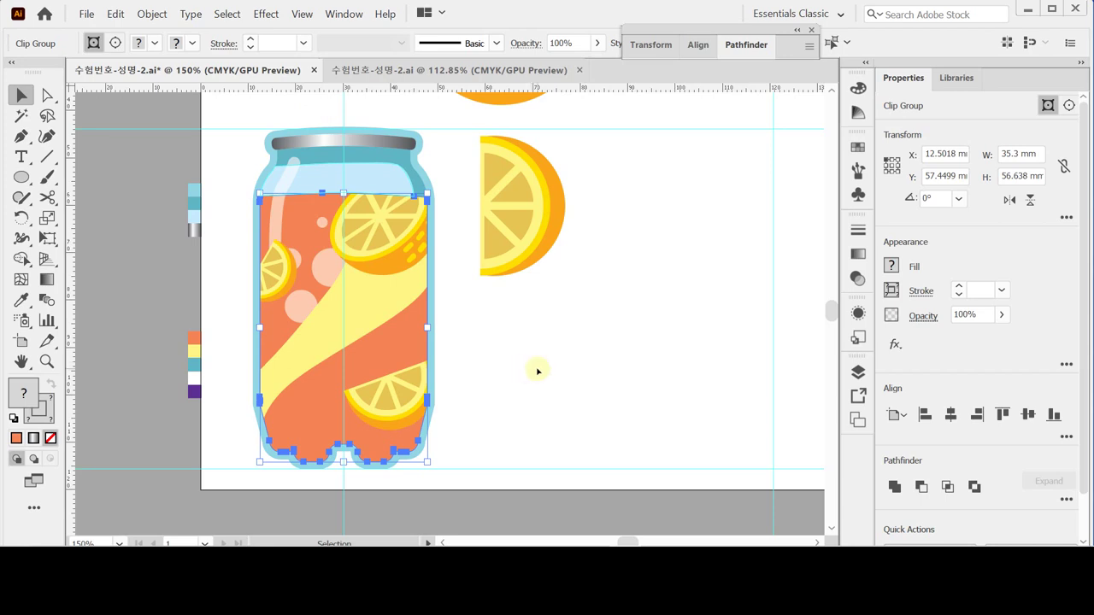
# Bring the bubble group and the white glass highlight to the front of the jar artwork, and save the document.
pyautogui.click(330, 273)
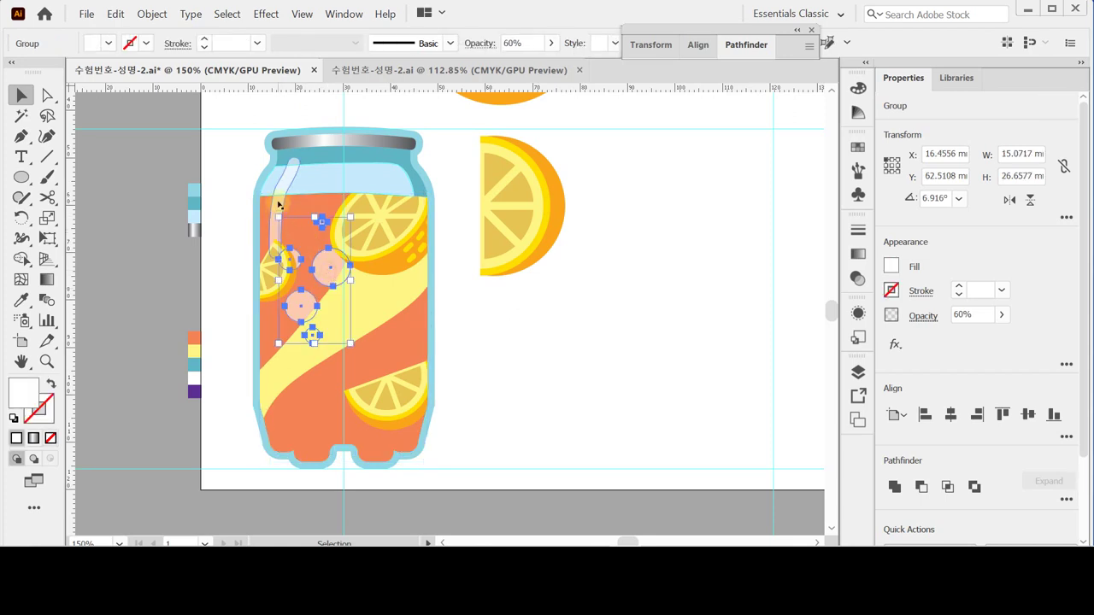
pyautogui.keyDown('shift'); pyautogui.click(278, 205); pyautogui.keyUp('shift')
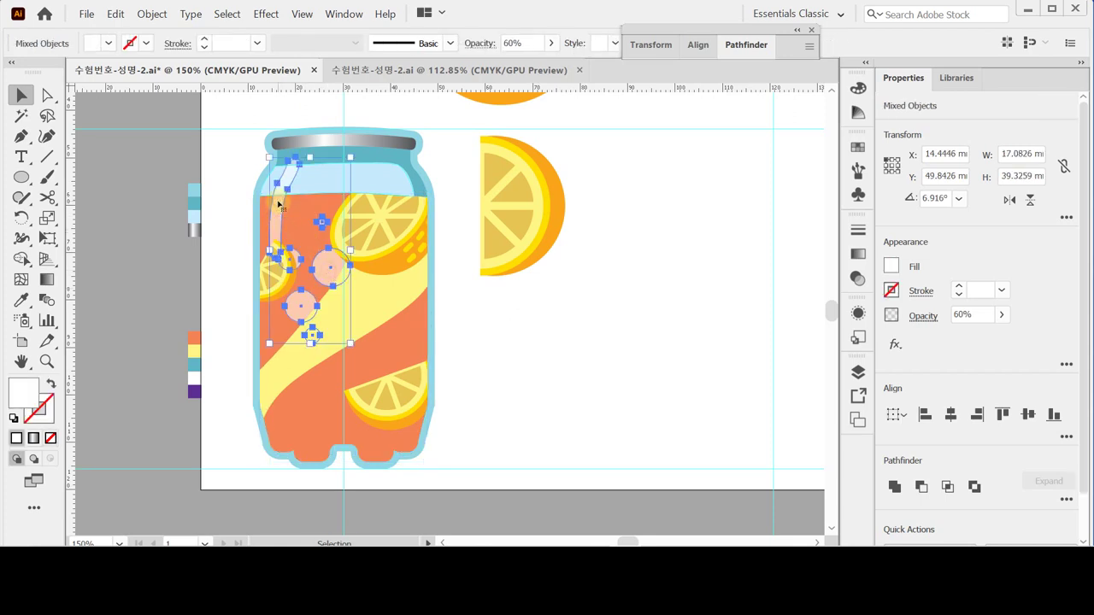
pyautogui.rightClick(279, 206)
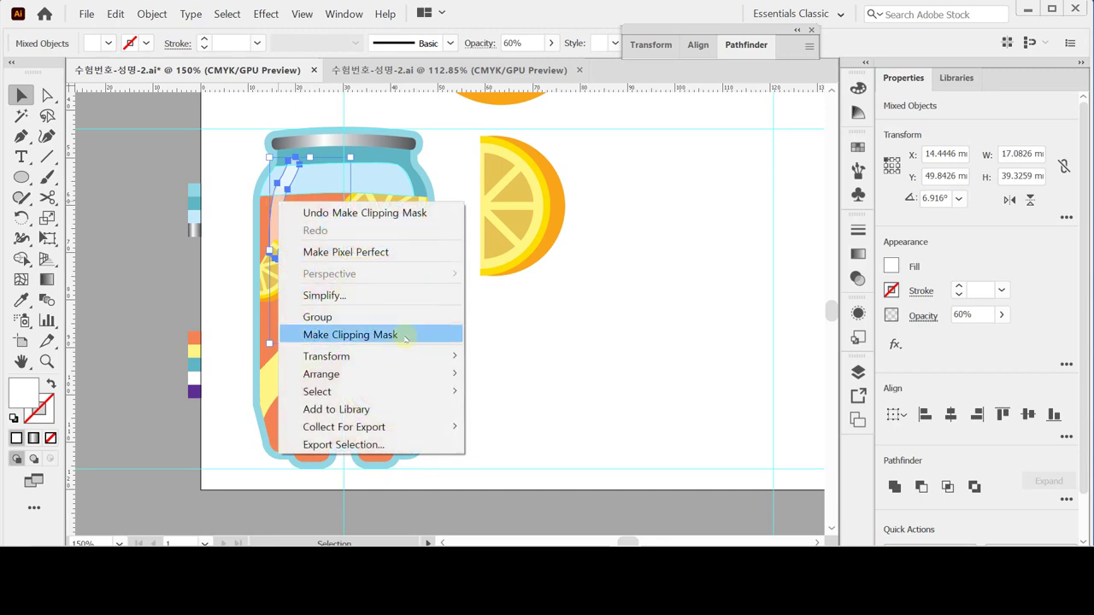
pyautogui.moveTo(404, 382)
pyautogui.click(487, 373)
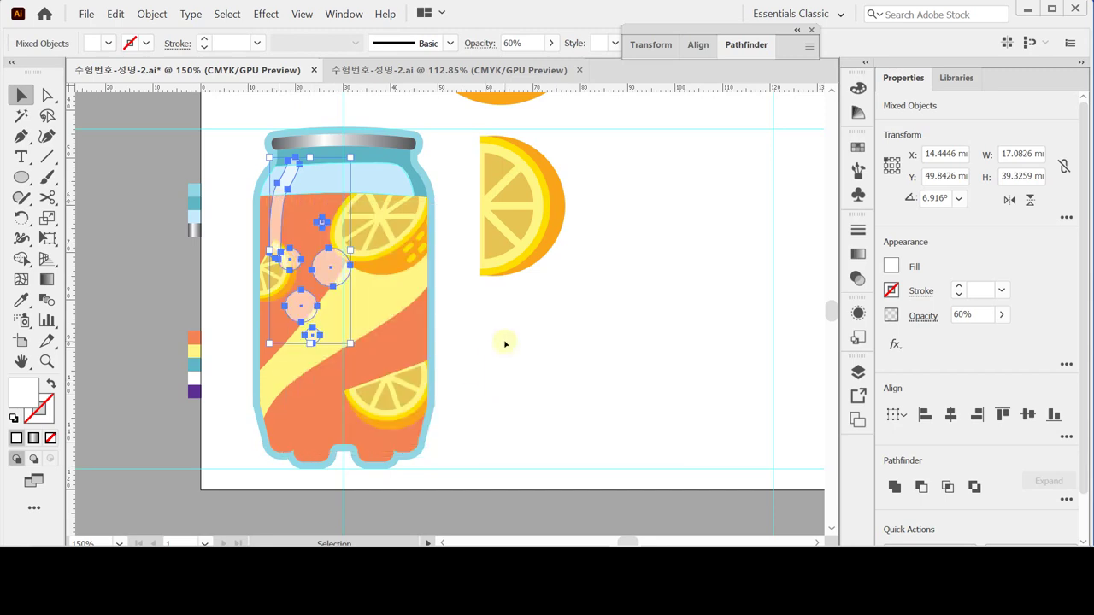
pyautogui.click(508, 339)
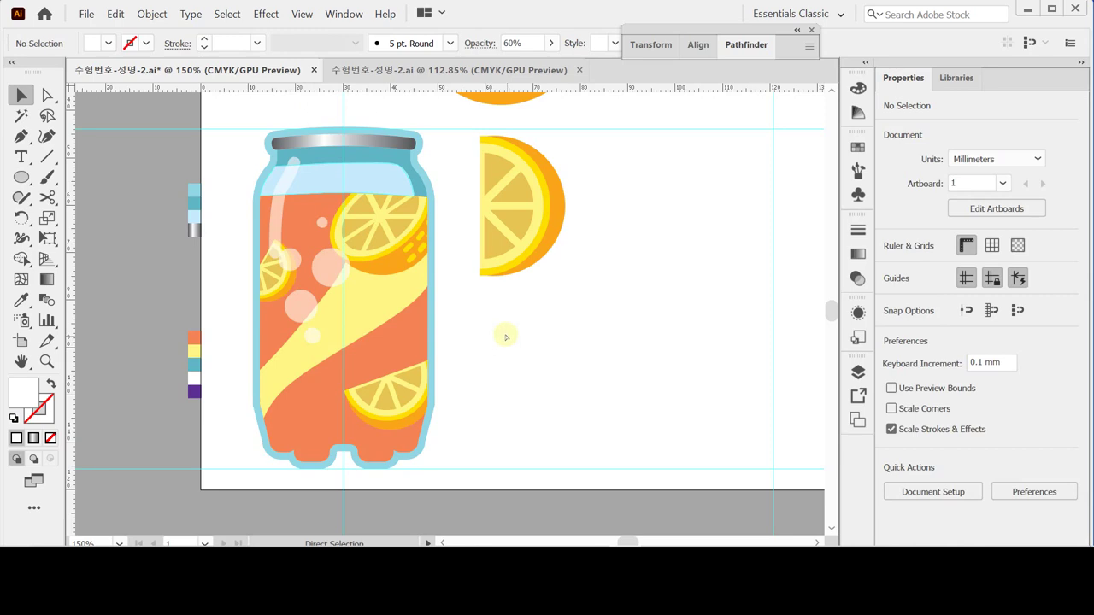
pyautogui.hotkey('ctrl', 's')
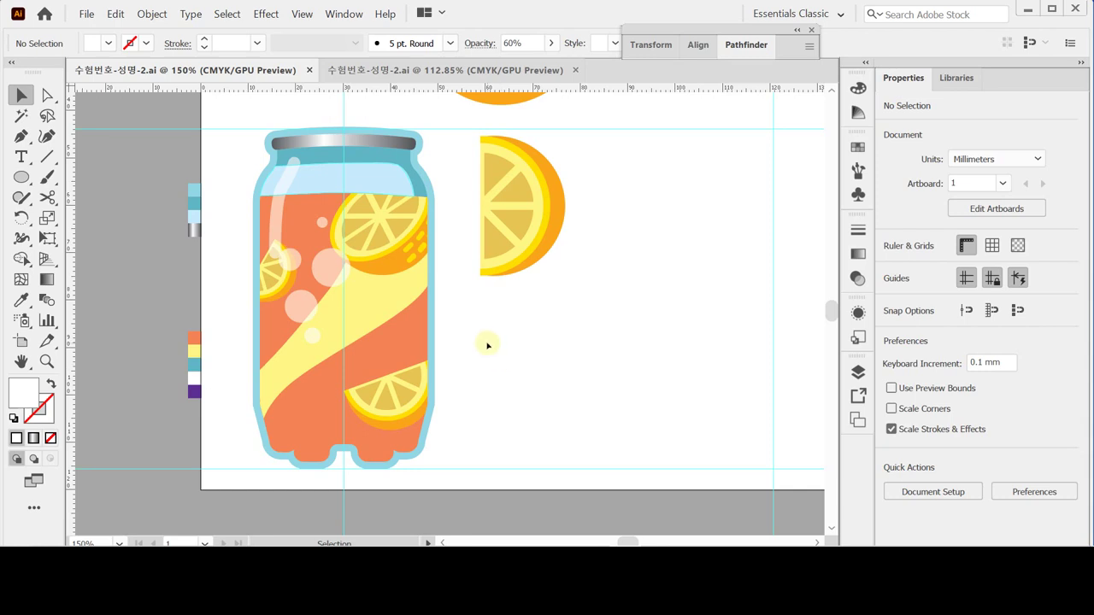
# Draw a teal rounded rectangle label, 31 by 10 mm with a 6 mm corner radius, centred across the jar's lower part.
pyautogui.press('m')
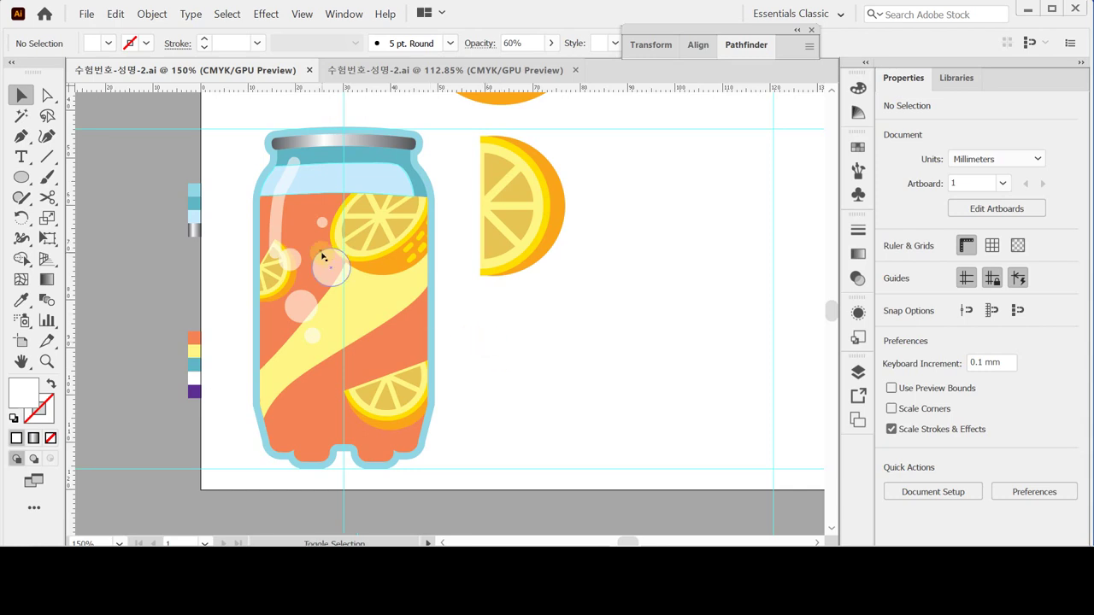
pyautogui.hotkey('ctrl', '+')
pyautogui.click(407, 403)
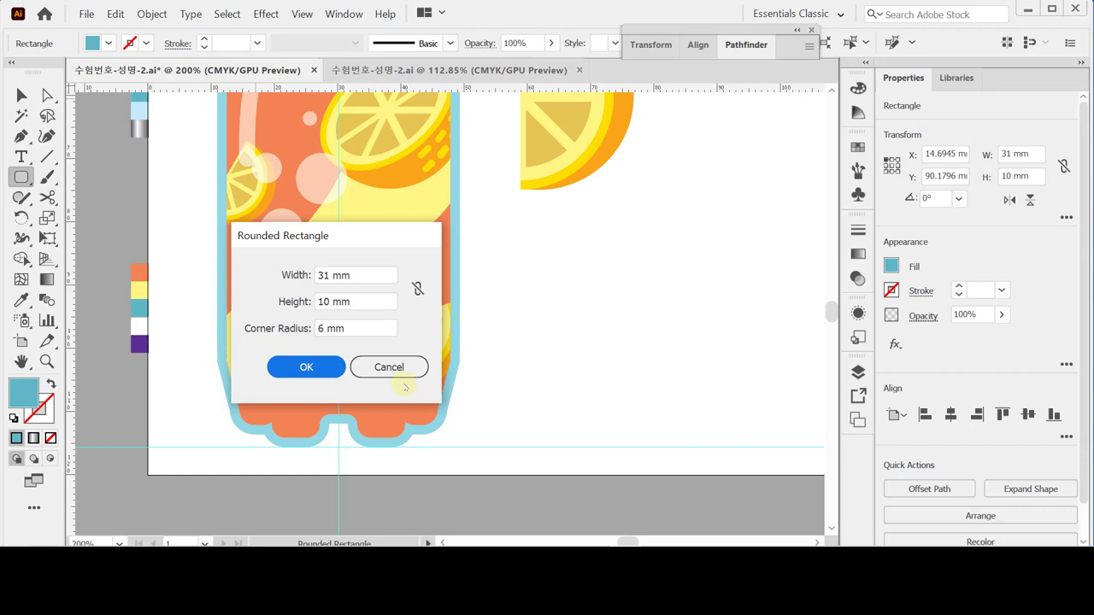
pyautogui.press('Return')
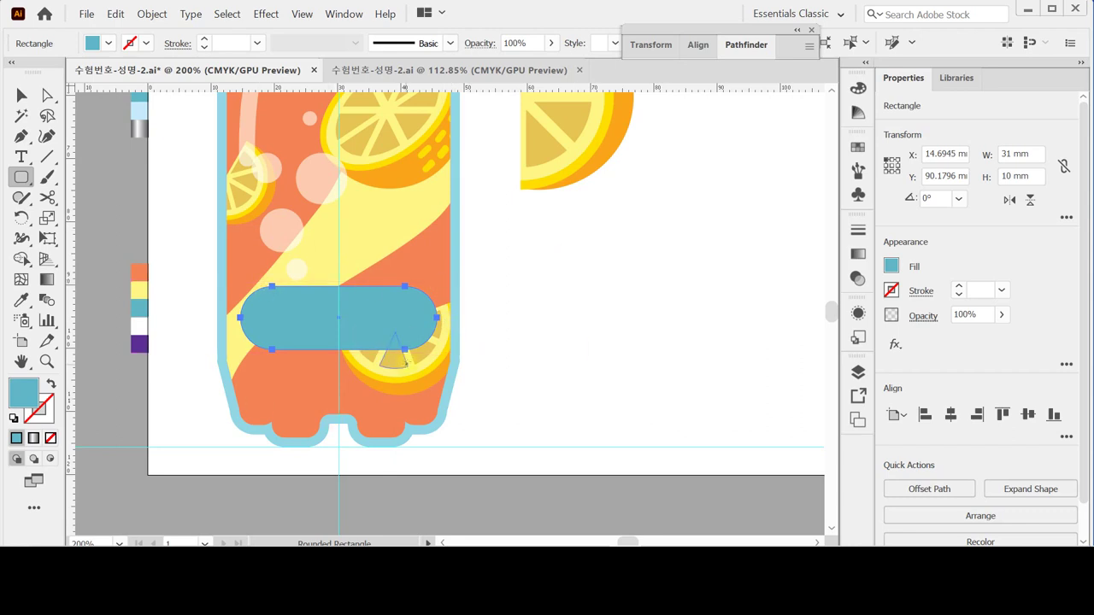
pyautogui.click(472, 350)
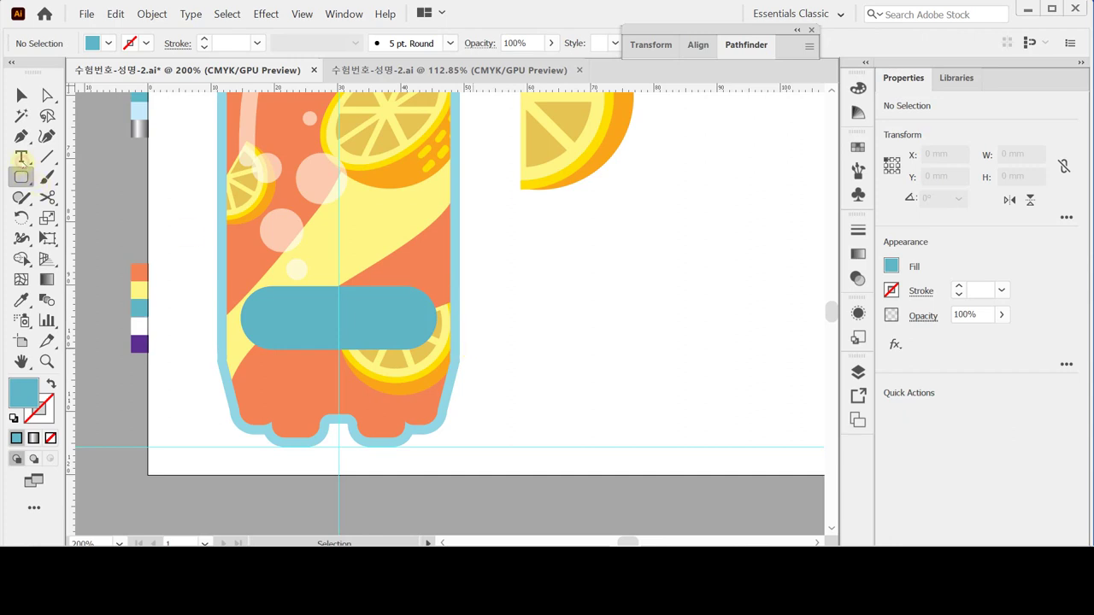
# Place a point text object on the teal label and set its font to Arial Bold.
pyautogui.click(21, 157)
pyautogui.moveTo(302, 337); pyautogui.dragTo(378, 311)
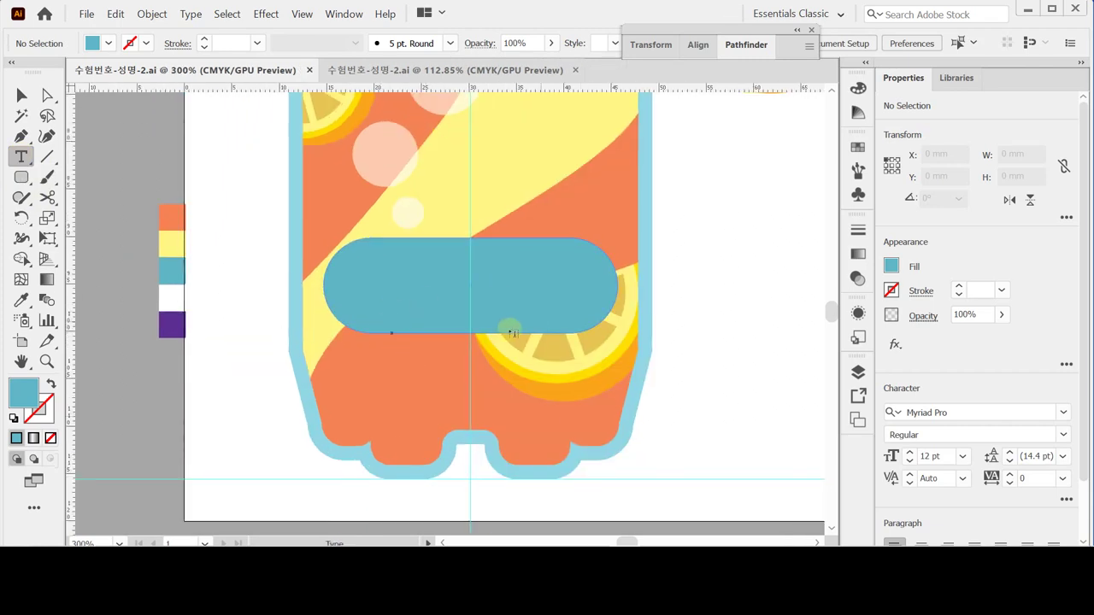
pyautogui.click(381, 265)
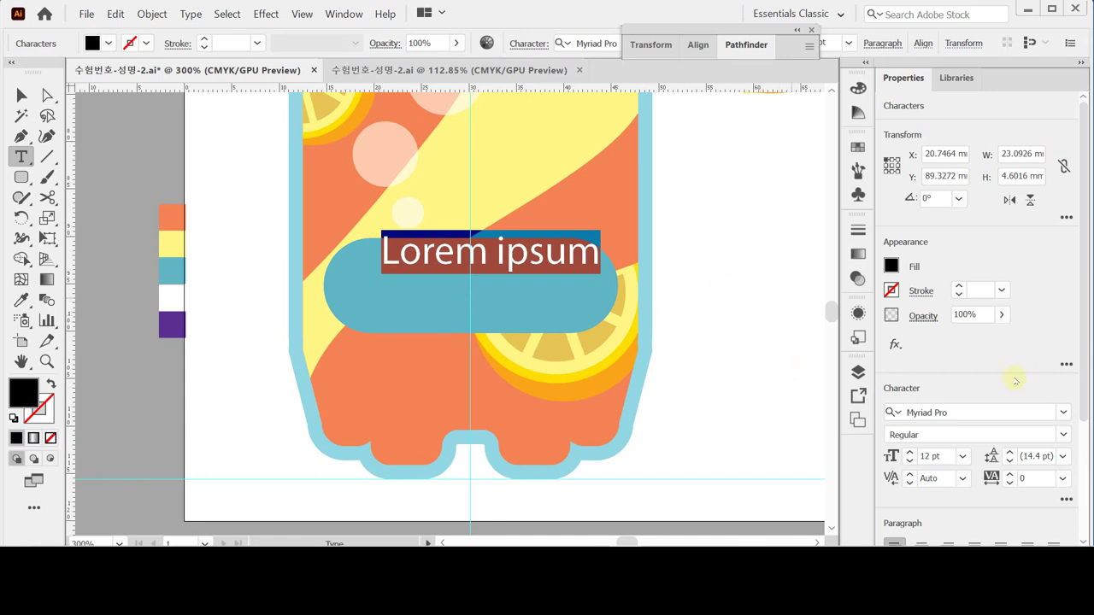
pyautogui.moveTo(1083, 376); pyautogui.dragTo(1085, 444)
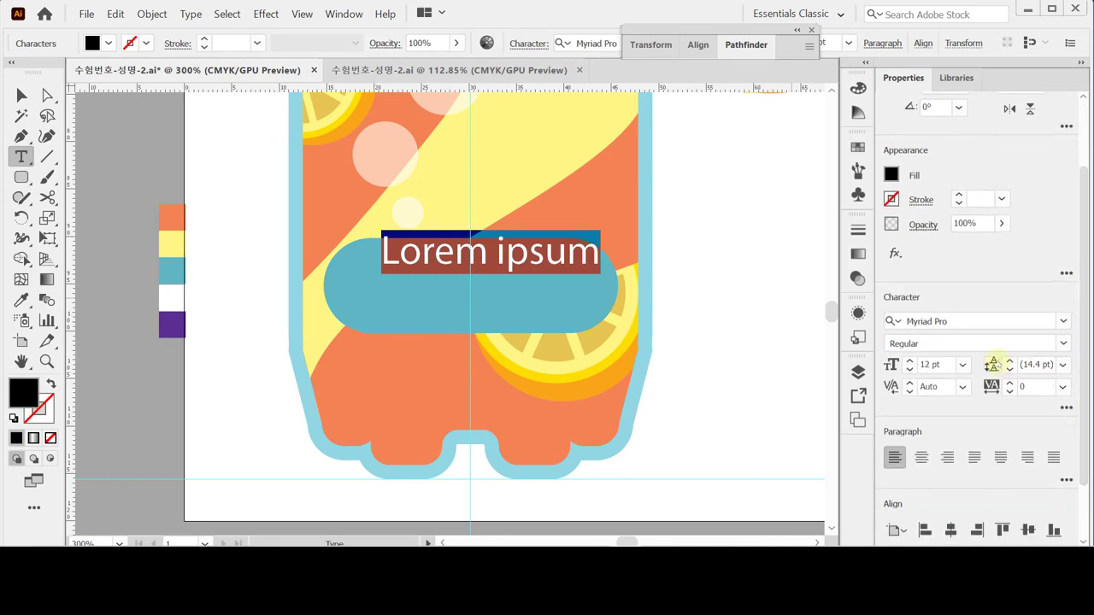
pyautogui.click(961, 324)
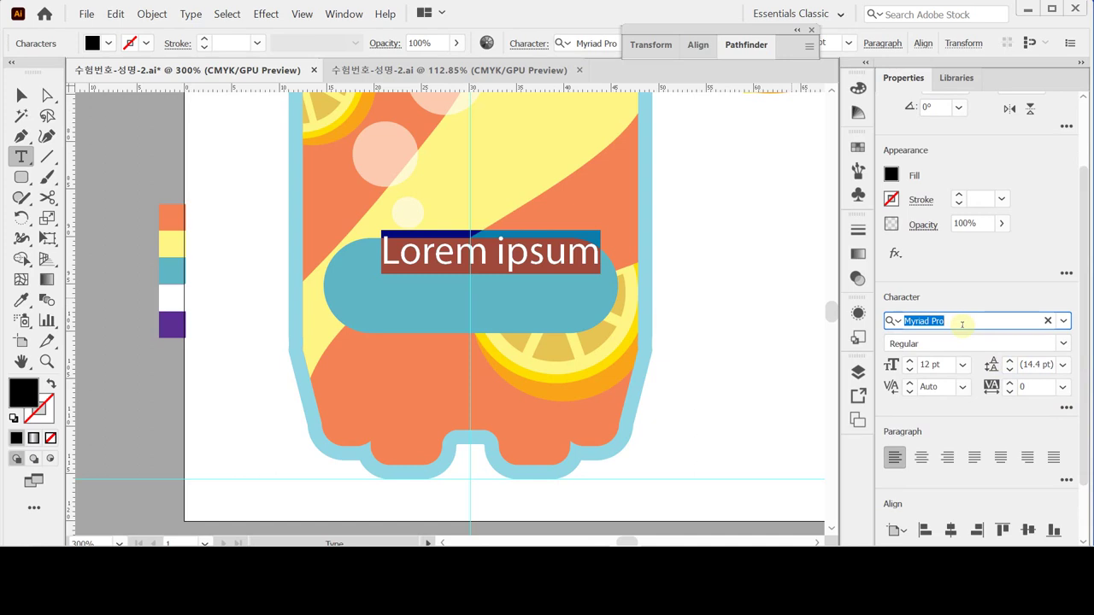
pyautogui.write('ari')
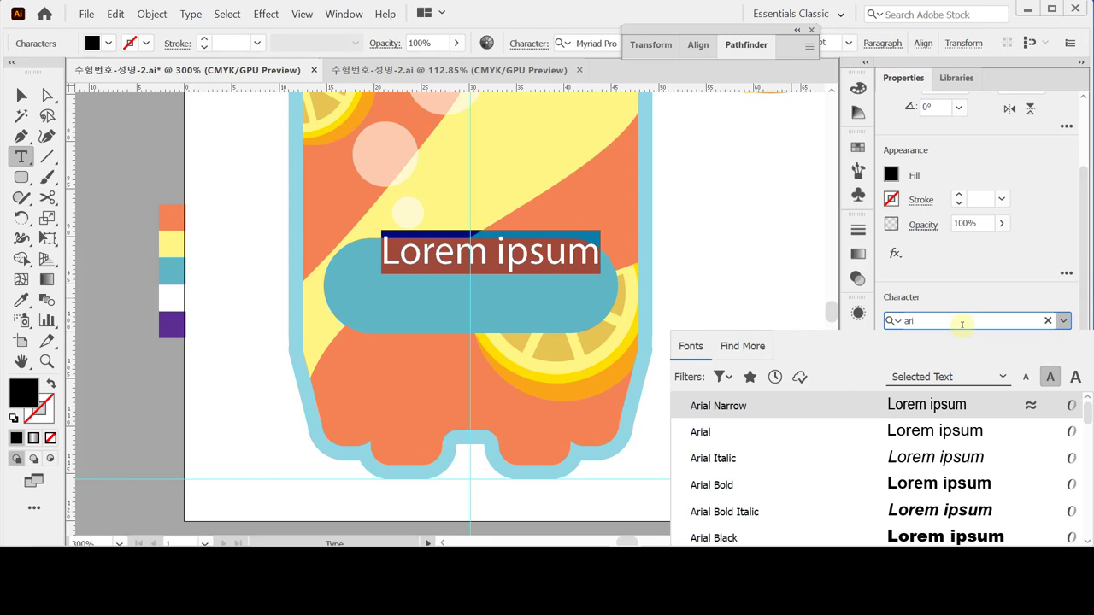
pyautogui.press('Down')
pyautogui.press('Down')
pyautogui.press('Down')
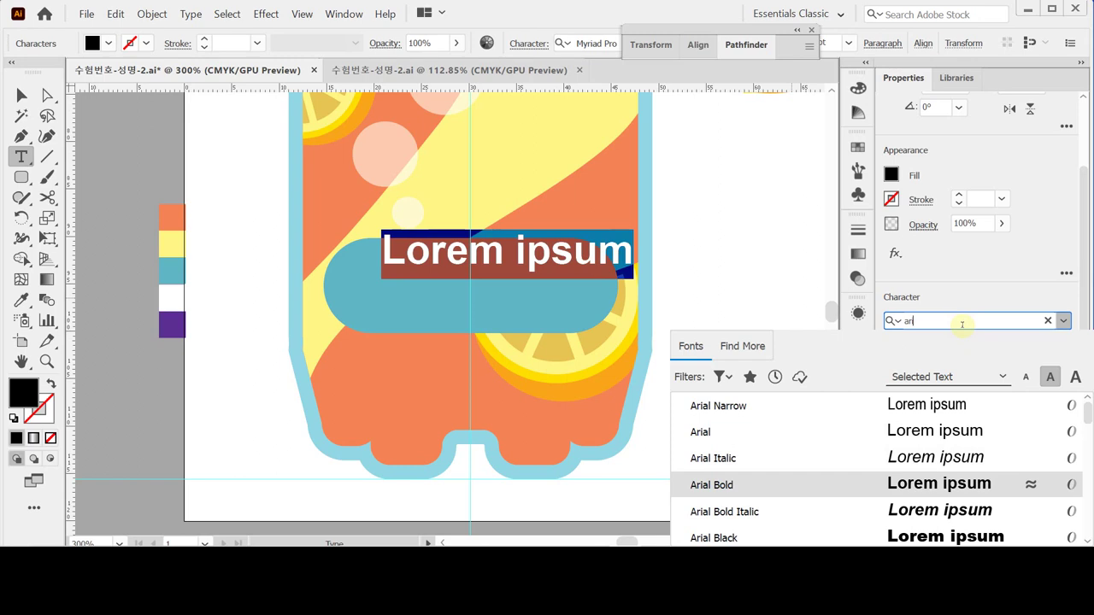
pyautogui.press('Return')
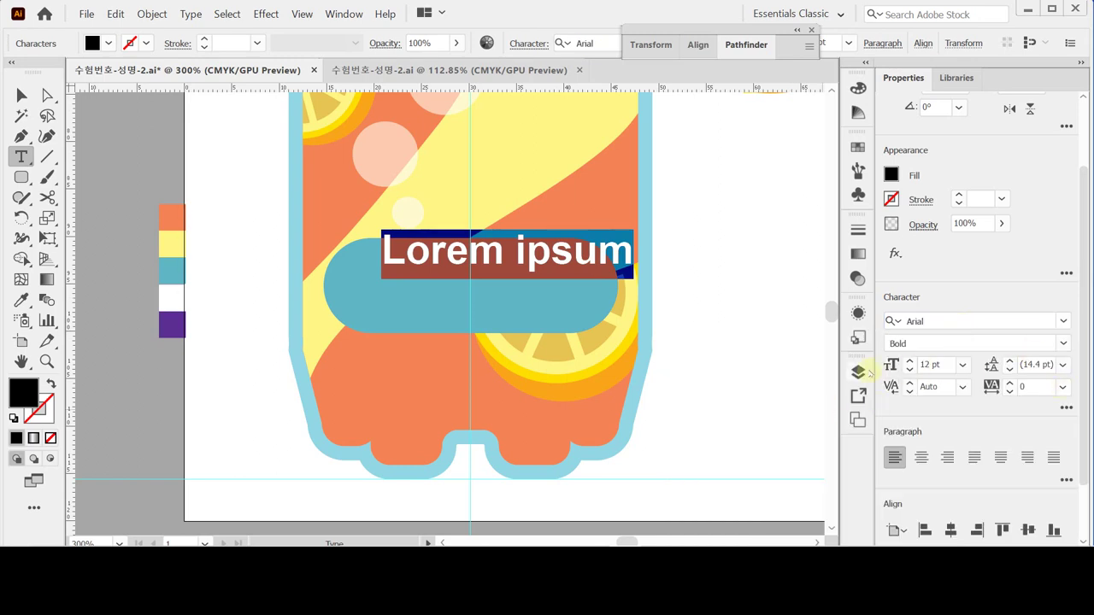
# Set the label text size to 9 pt and centre its paragraph alignment.
pyautogui.click(963, 366)
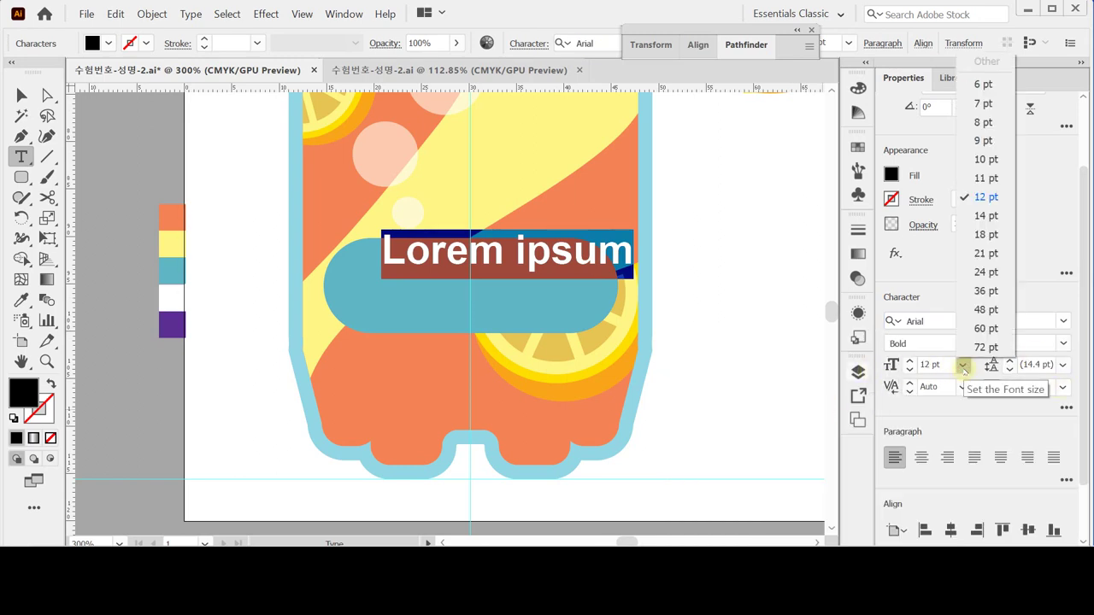
pyautogui.click(981, 141)
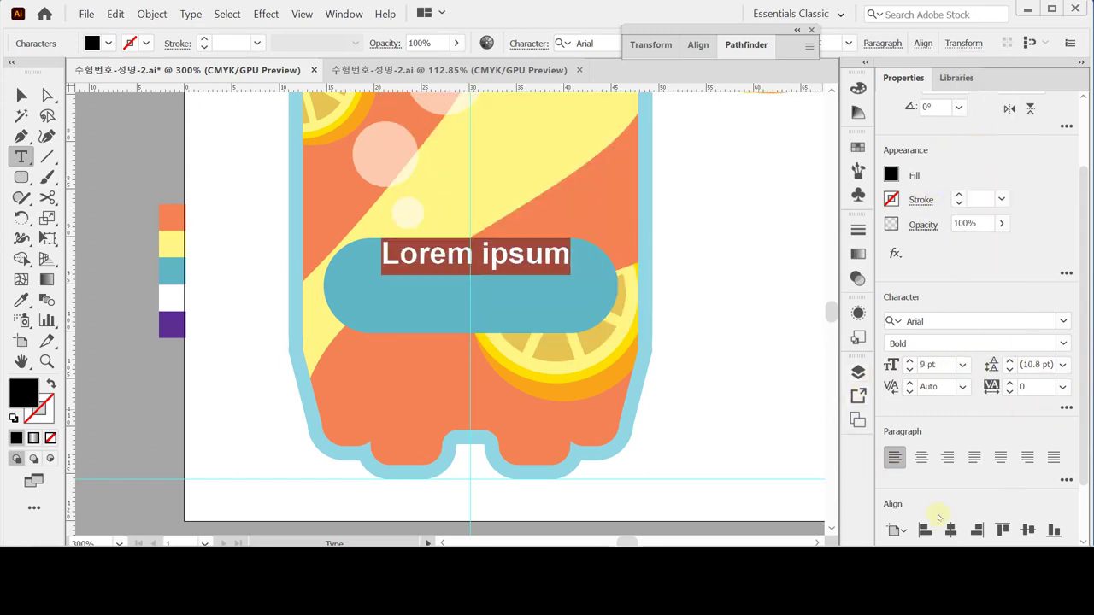
pyautogui.click(922, 457)
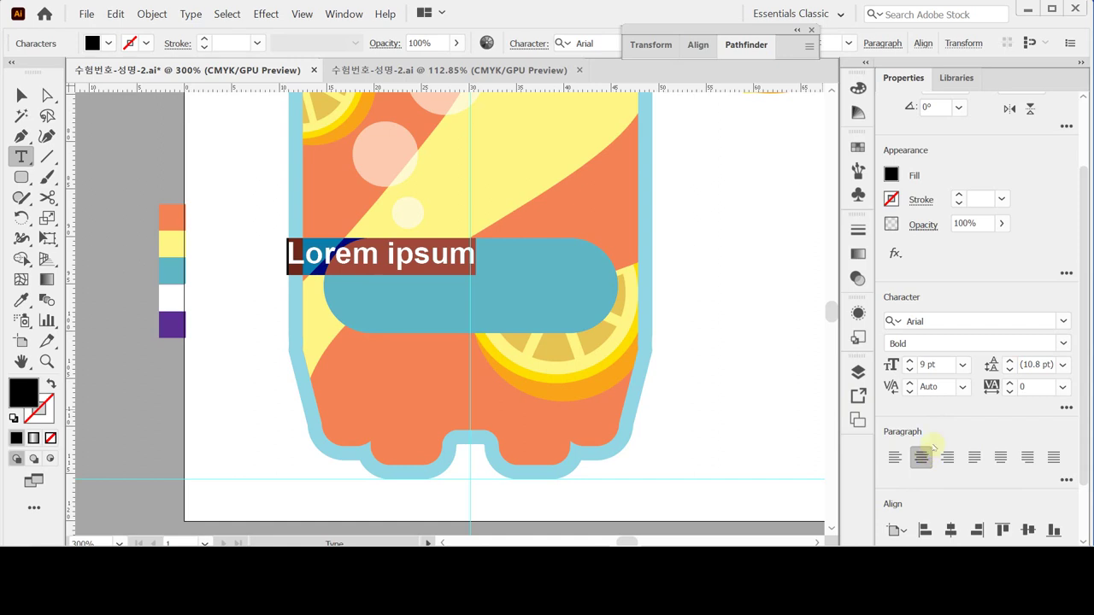
# Give the label text a white fill without stroke and enter "ZERO SUGAR" with "350ml(0kcal)" on a second line.
pyautogui.click(13, 418)
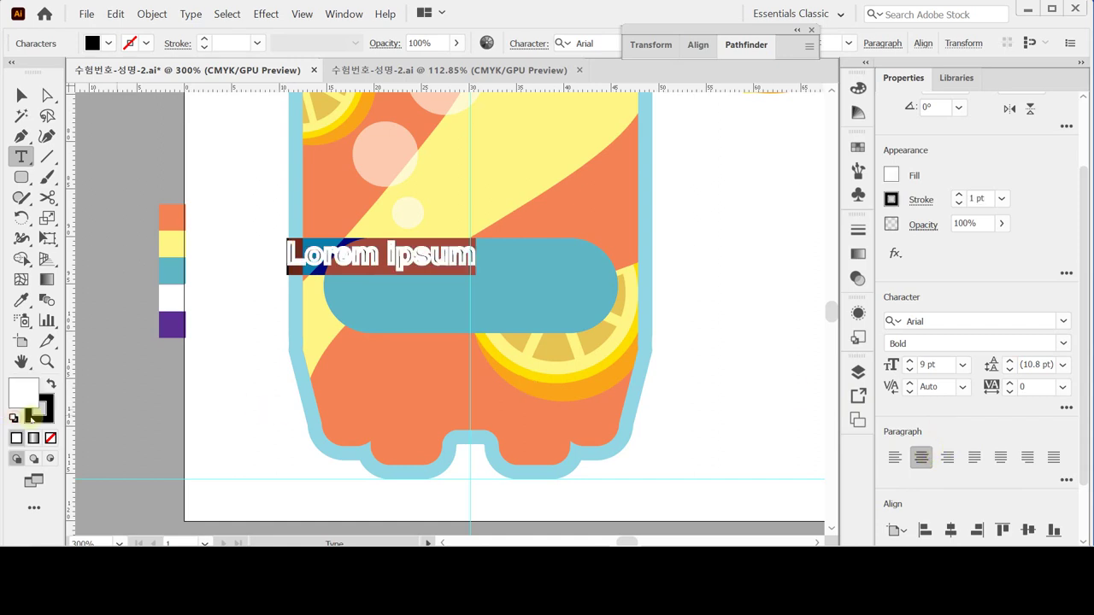
pyautogui.click(45, 414)
pyautogui.click(51, 437)
pyautogui.click(21, 392)
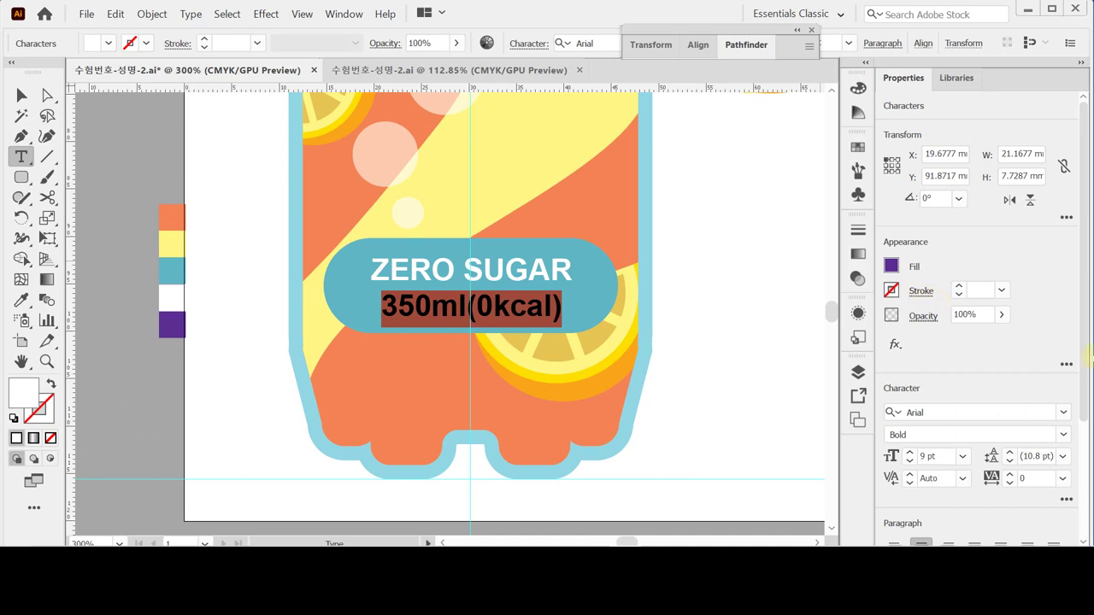
# Reduce the font size of the "350ml(0kcal)" line to 7 pt.
pyautogui.moveTo(1081, 364); pyautogui.dragTo(1082, 404)
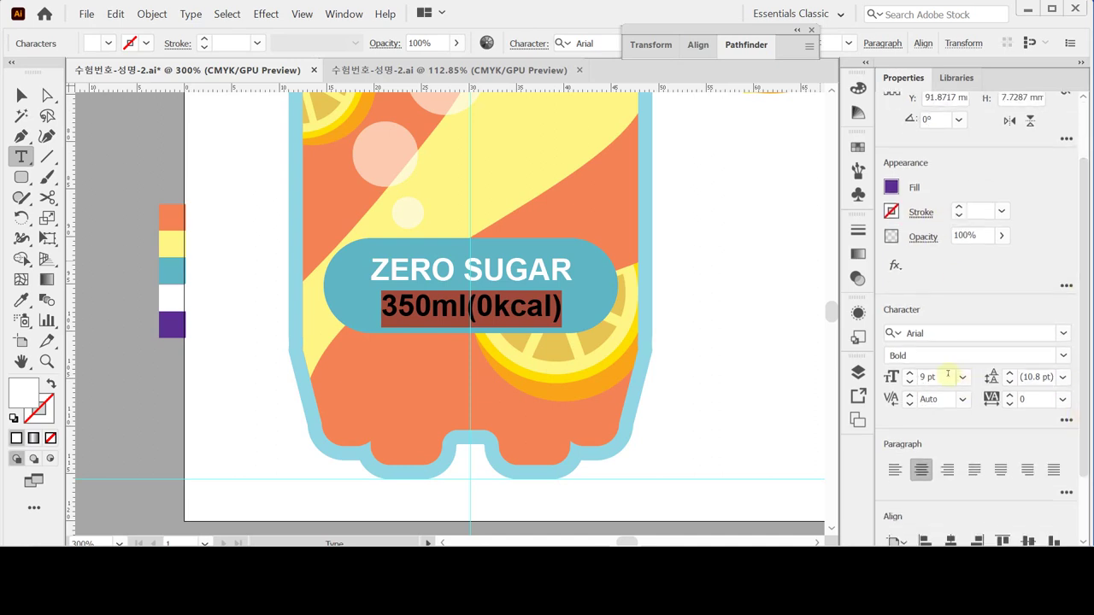
pyautogui.click(910, 383)
pyautogui.click(909, 382)
pyautogui.click(909, 383)
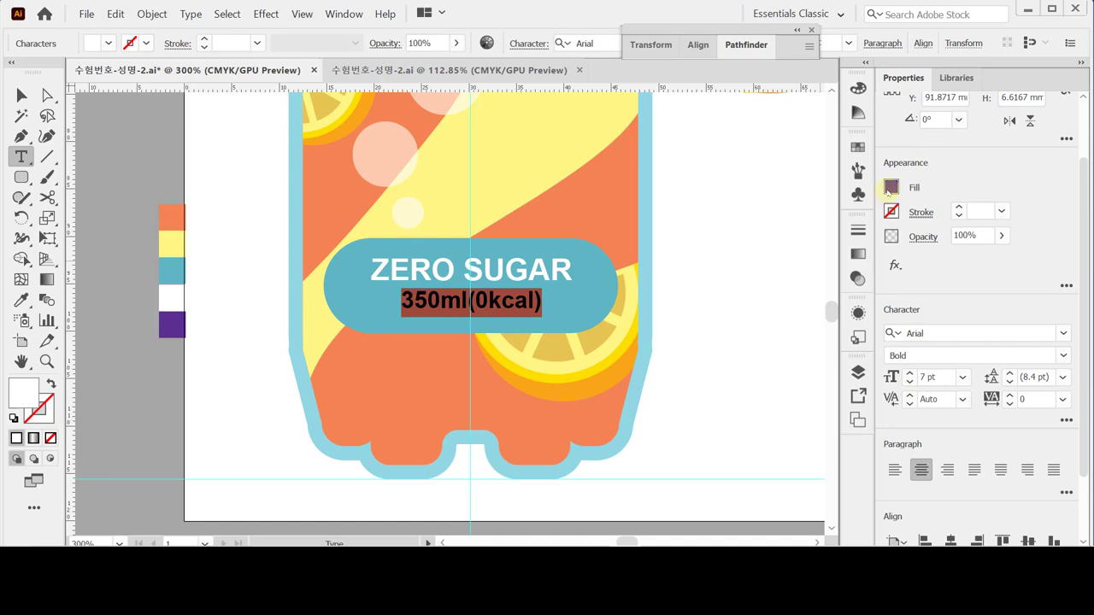
# Fill the "350ml(0kcal)" line with purple, C 80 and M 100.
pyautogui.click(891, 188)
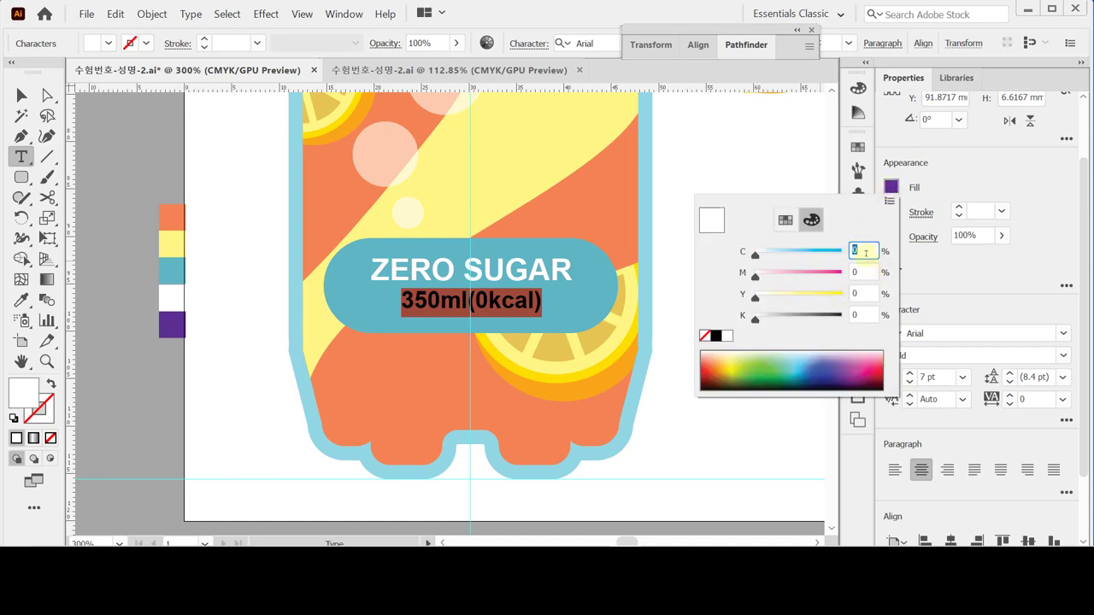
pyautogui.write('80')
pyautogui.press('Tab')
pyautogui.write('100')
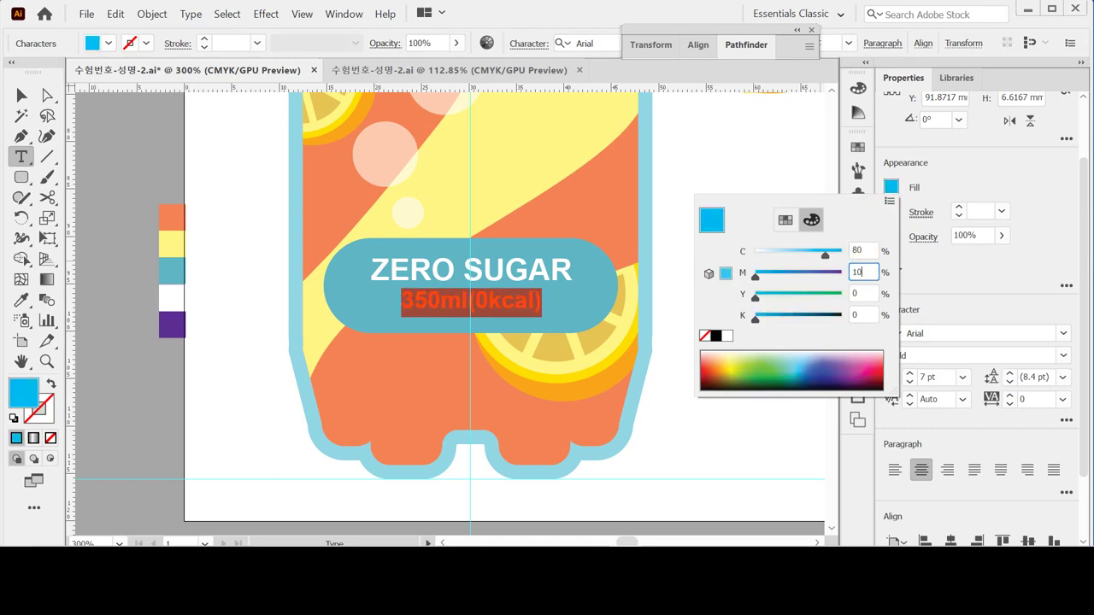
pyautogui.press('Return')
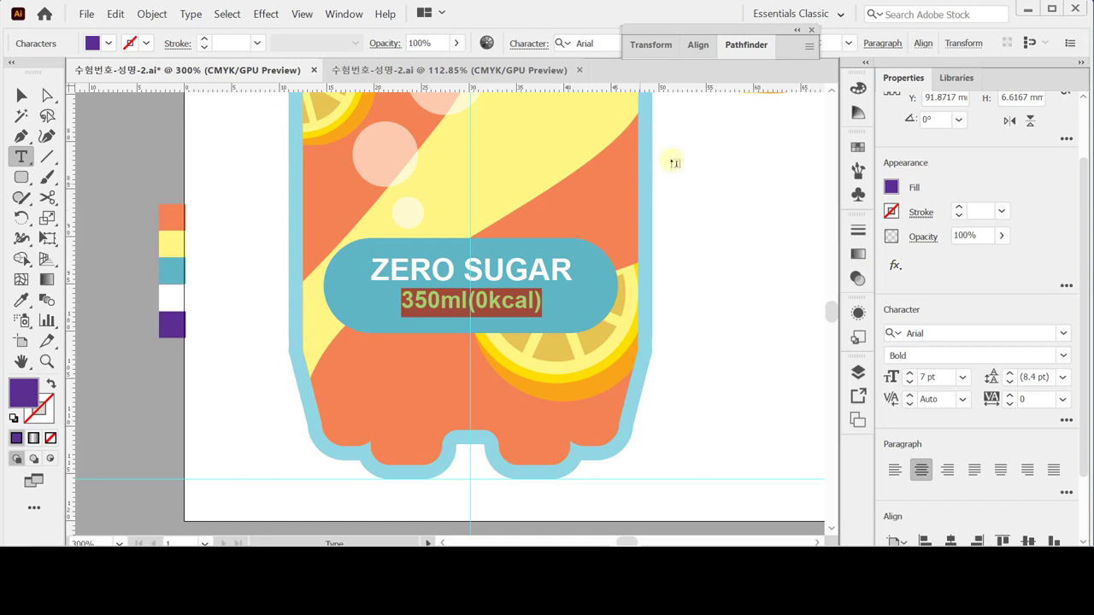
pyautogui.click(551, 301)
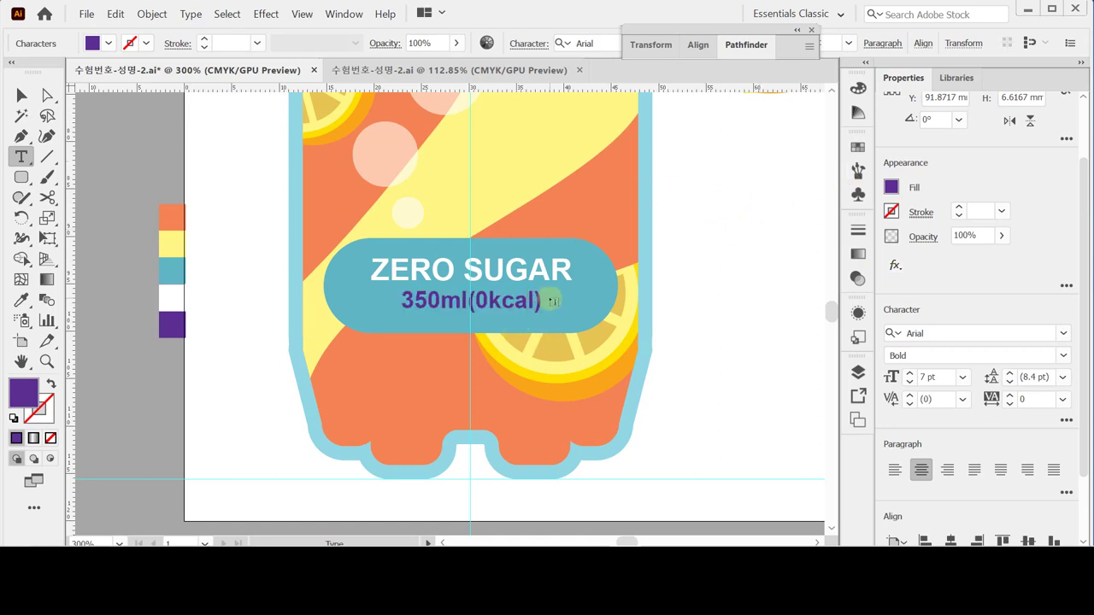
# Finish text editing, clear the selection and save the document.
pyautogui.click(21, 95)
pyautogui.click(250, 308)
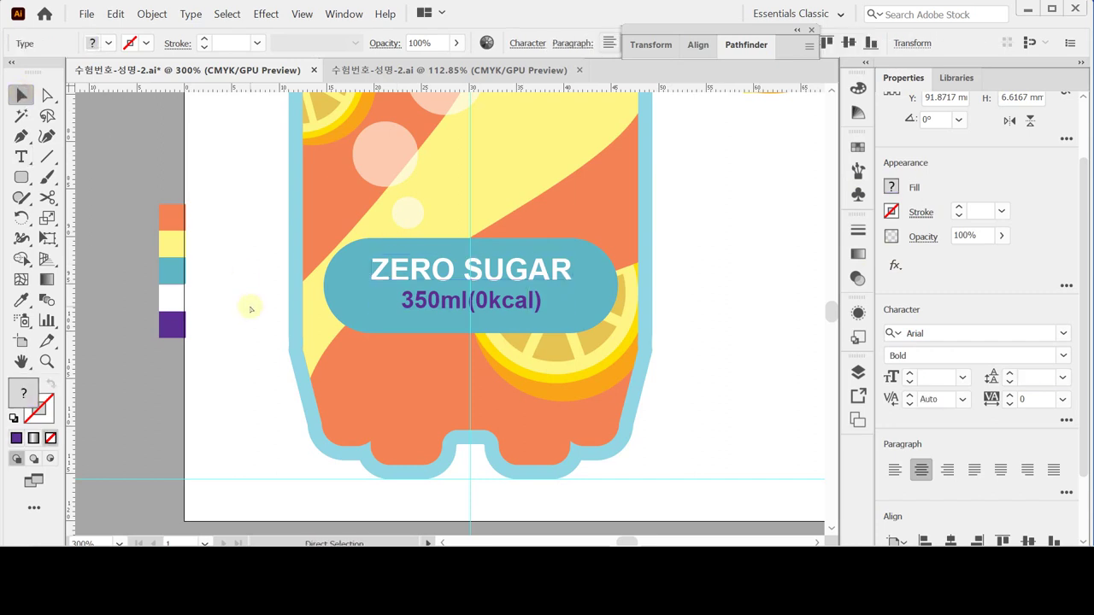
pyautogui.click(713, 249)
pyautogui.hotkey('ctrl', 's')
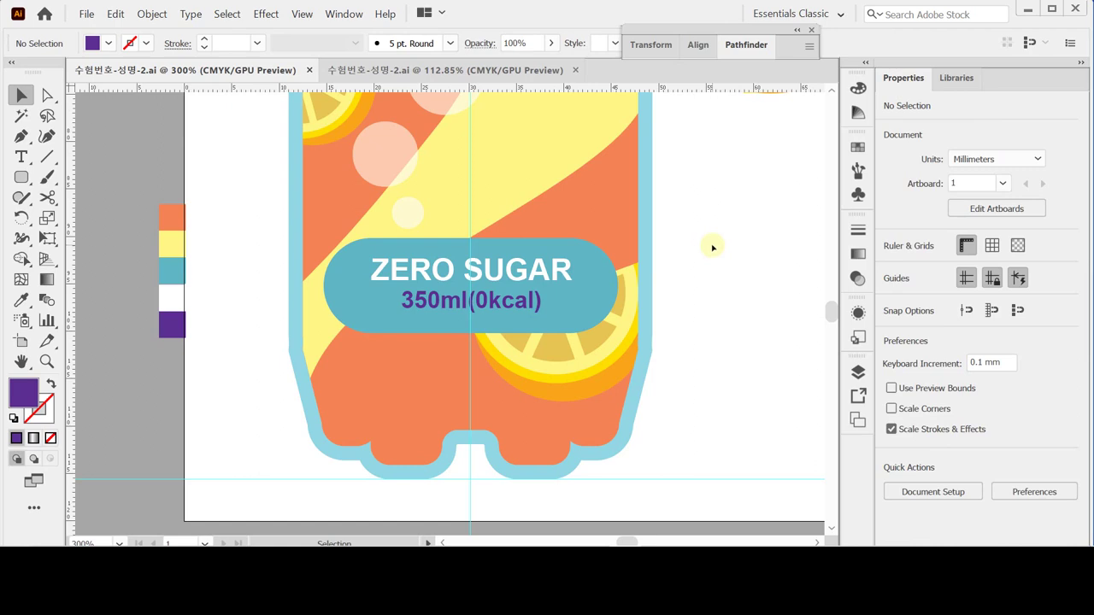
# Draw a rounded rectangle, 65.5 by 95 mm with a 4 mm corner radius, centred on the vertical guide beside the citrus artwork.
pyautogui.moveTo(733, 203); pyautogui.dragTo(435, 435)
pyautogui.moveTo(445, 271); pyautogui.dragTo(285, 405)
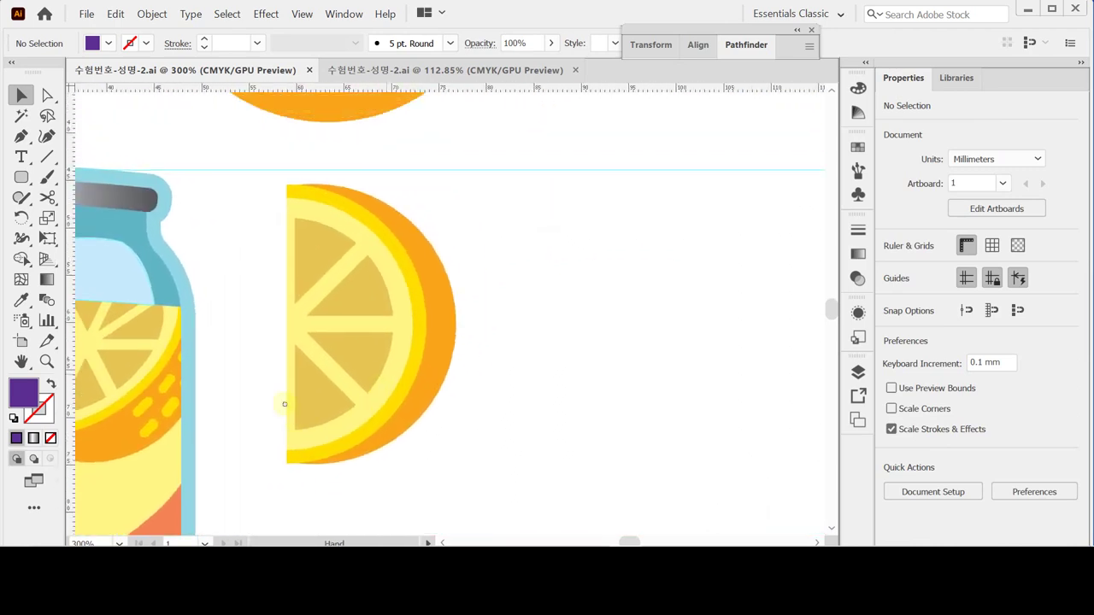
pyautogui.moveTo(455, 329); pyautogui.dragTo(293, 354)
pyautogui.moveTo(516, 282); pyautogui.dragTo(265, 273)
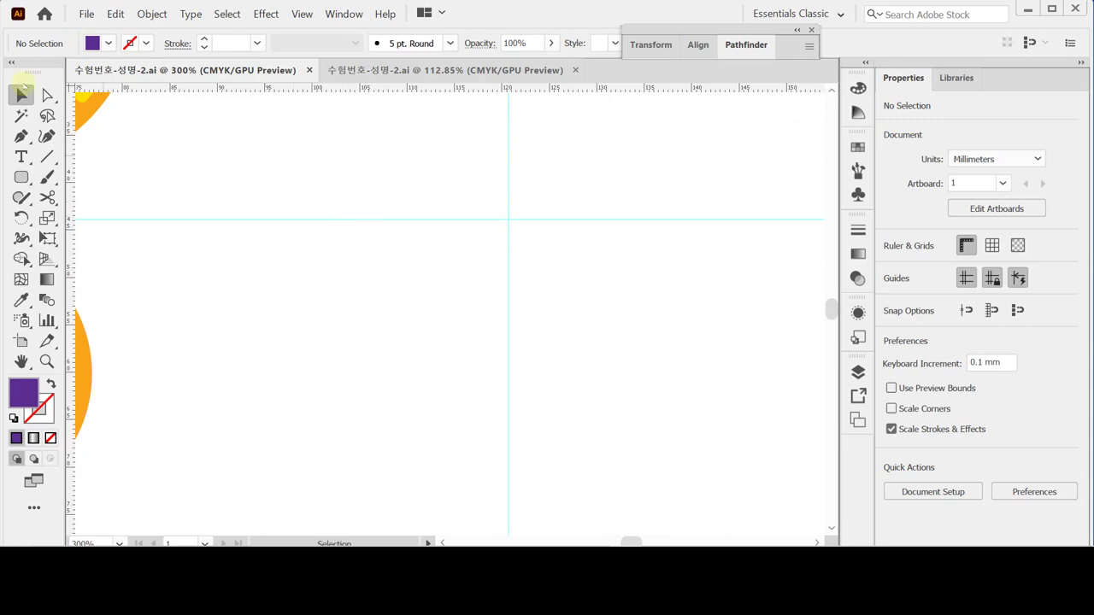
pyautogui.click(22, 177)
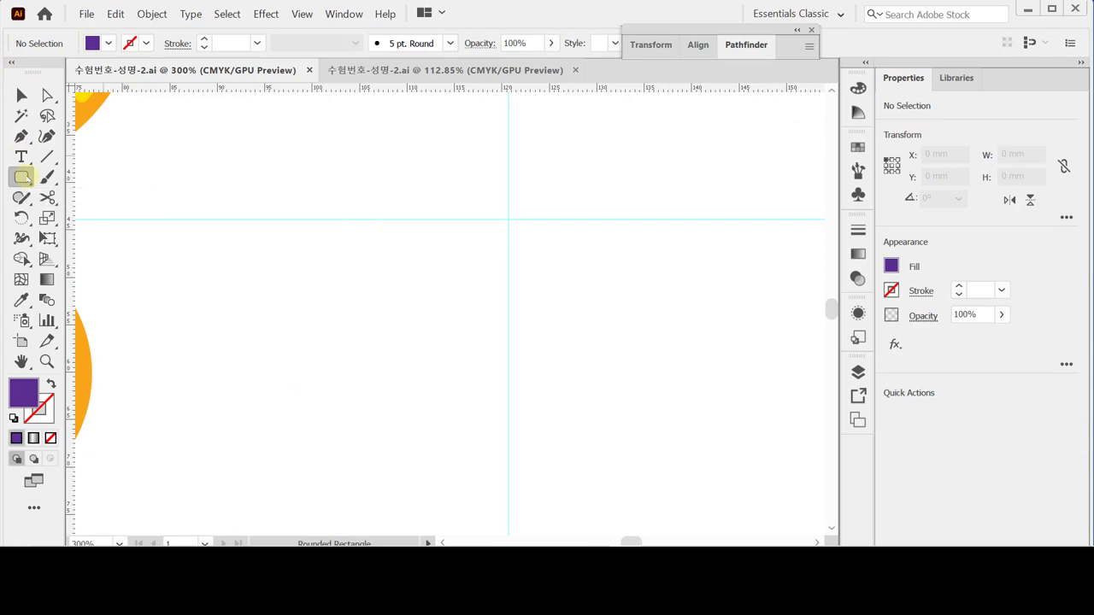
pyautogui.scroll(-2, 448, 340)
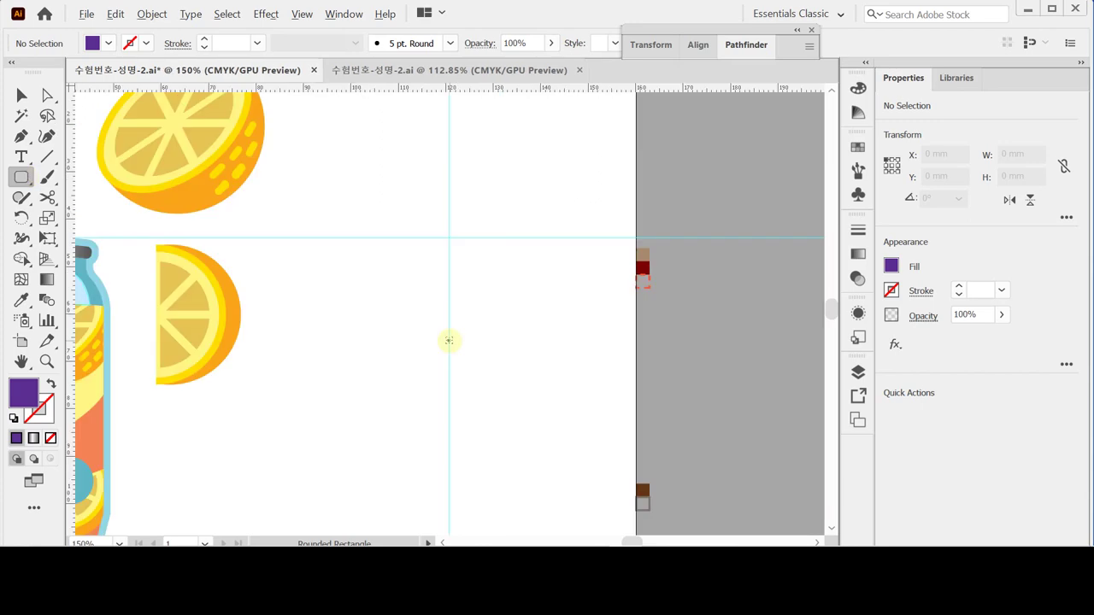
pyautogui.click(449, 340)
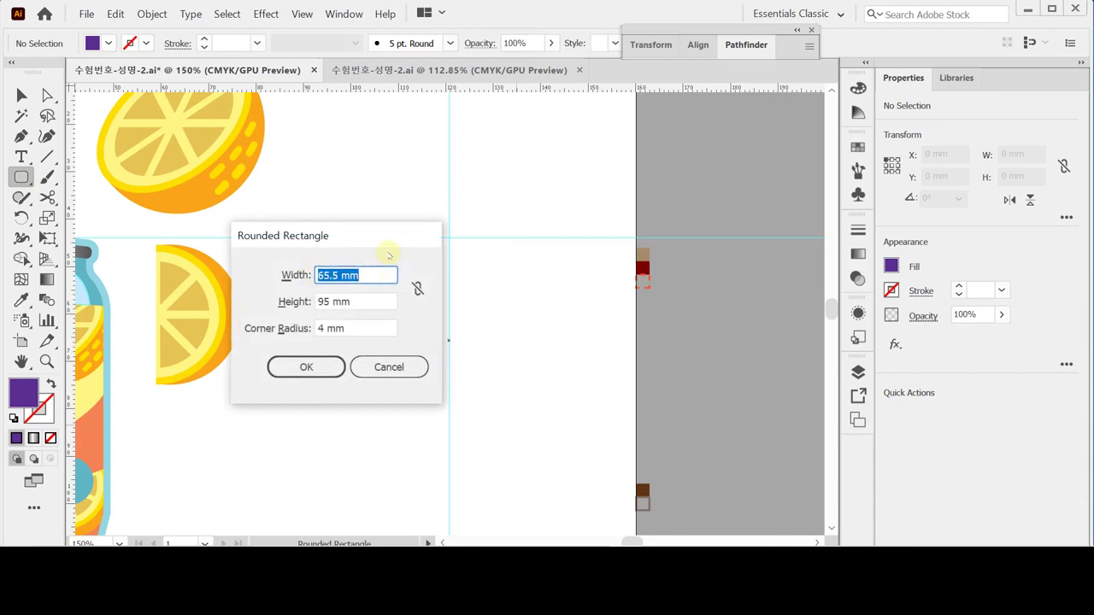
pyautogui.moveTo(384, 234); pyautogui.dragTo(431, 212)
pyautogui.click(419, 253)
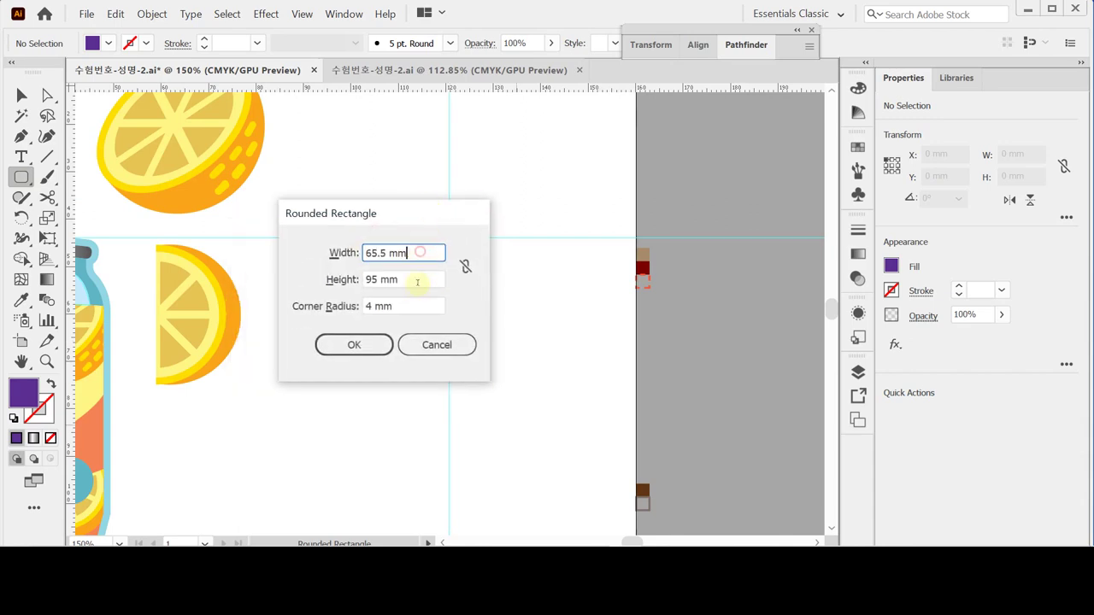
pyautogui.click(427, 306)
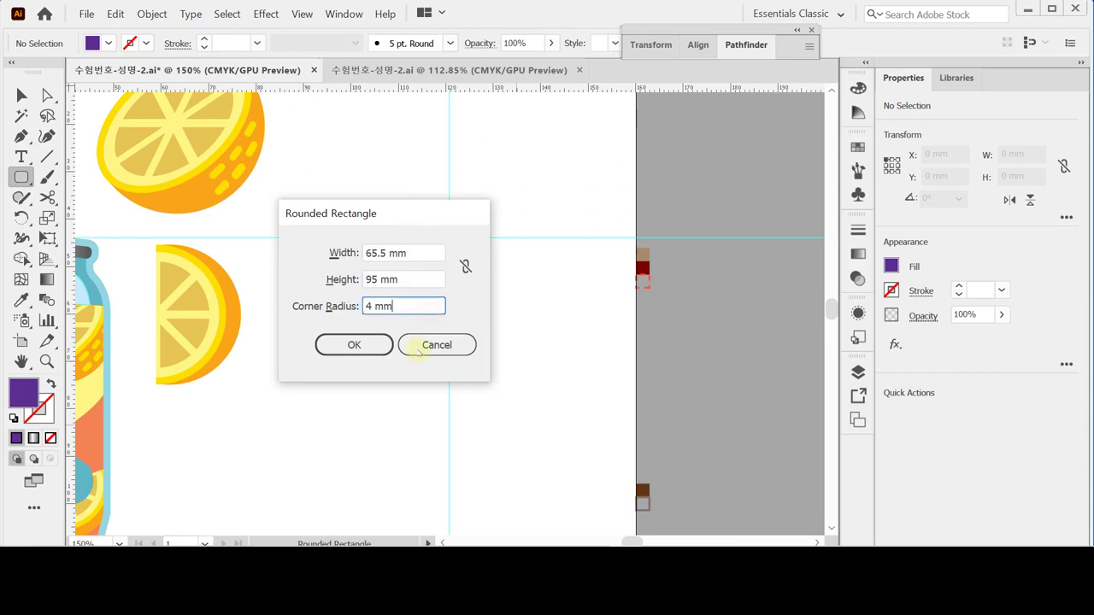
pyautogui.click(368, 345)
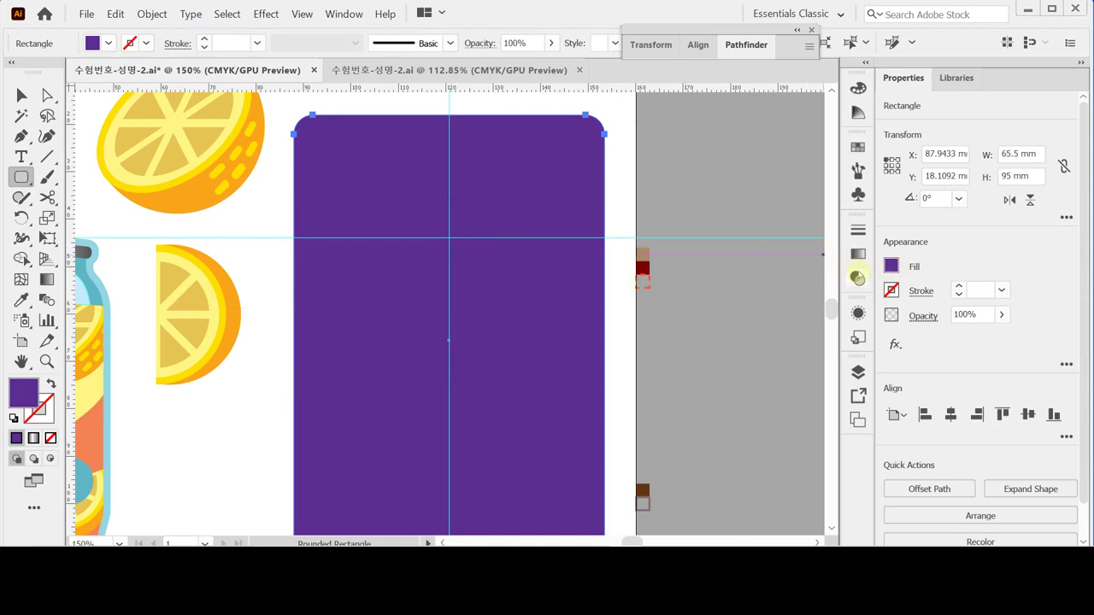
# Fill the large rounded rectangle with brown, C 0, M 20, Y 40, K 40.
pyautogui.click(892, 265)
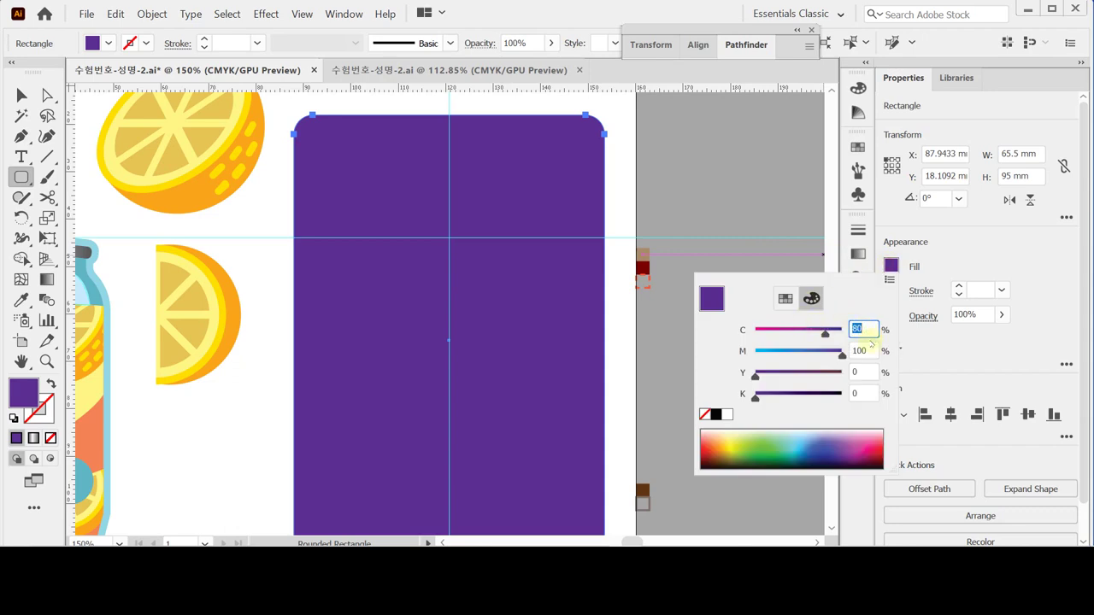
pyautogui.write('0')
pyautogui.press('Tab')
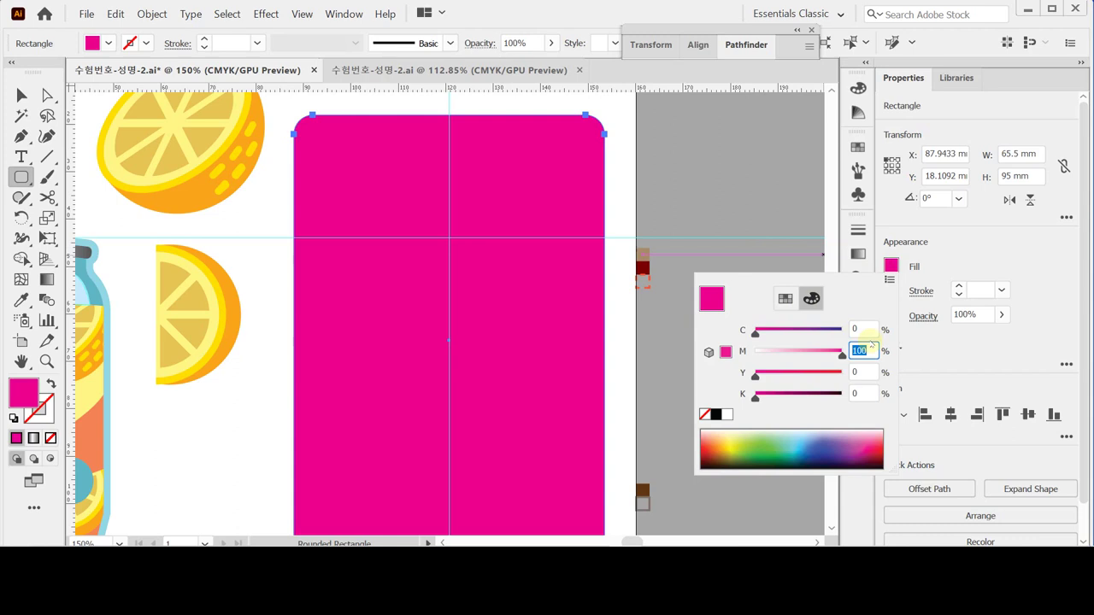
pyautogui.write('20')
pyautogui.press('Tab')
pyautogui.write('40')
pyautogui.press('Tab')
pyautogui.write('40')
pyautogui.press('Return')
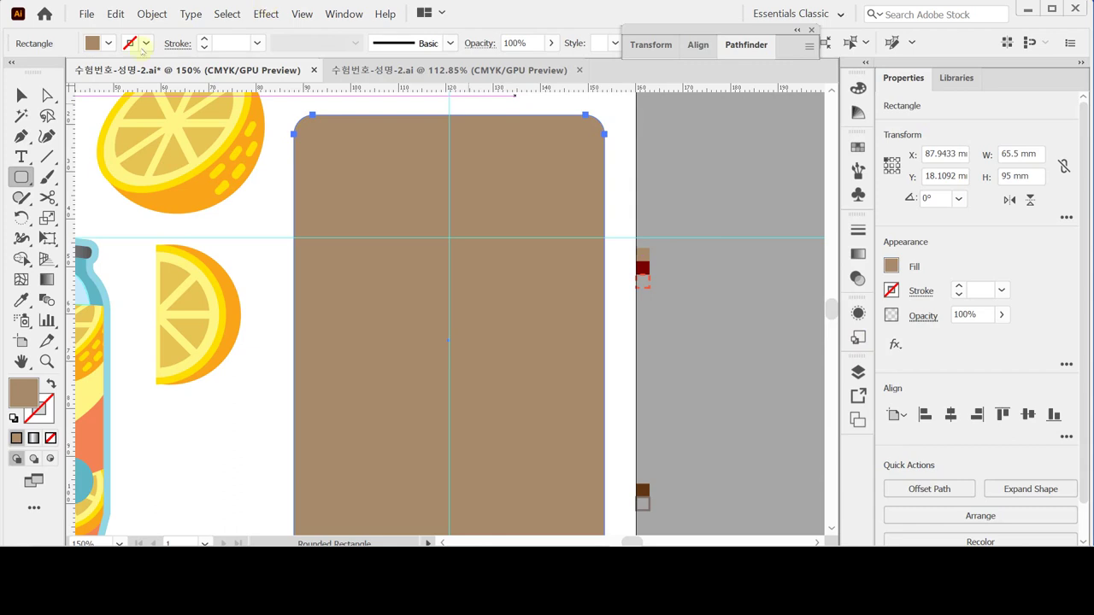
# Copy the brown rounded rectangle with an offset of -1 mm horizontally and -2 mm vertically, and fill the copy with the sampled dark red.
pyautogui.press('ctrl')
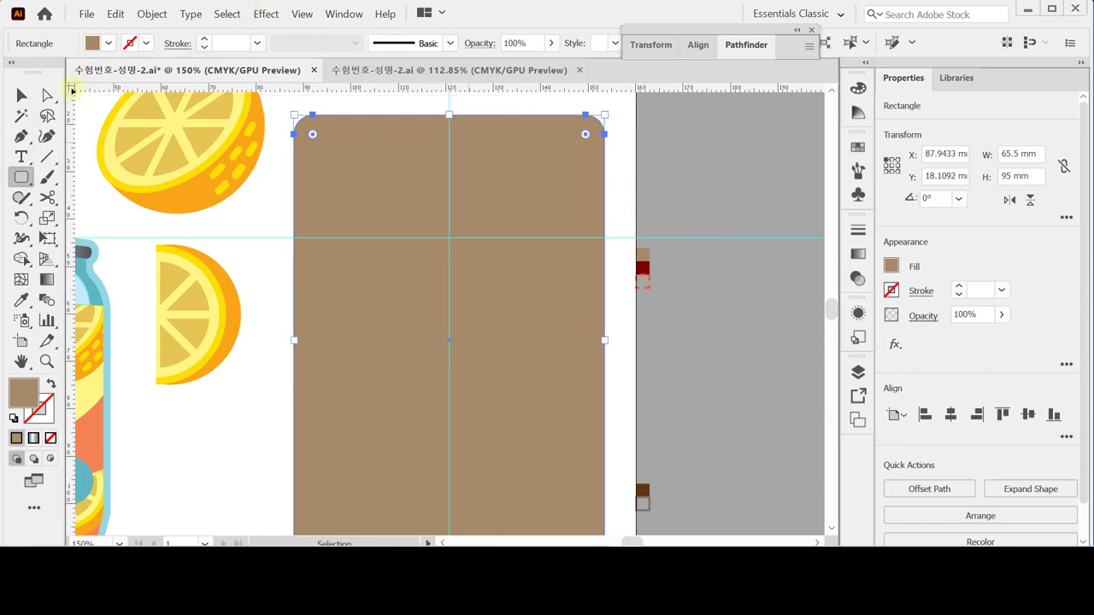
pyautogui.click(45, 94)
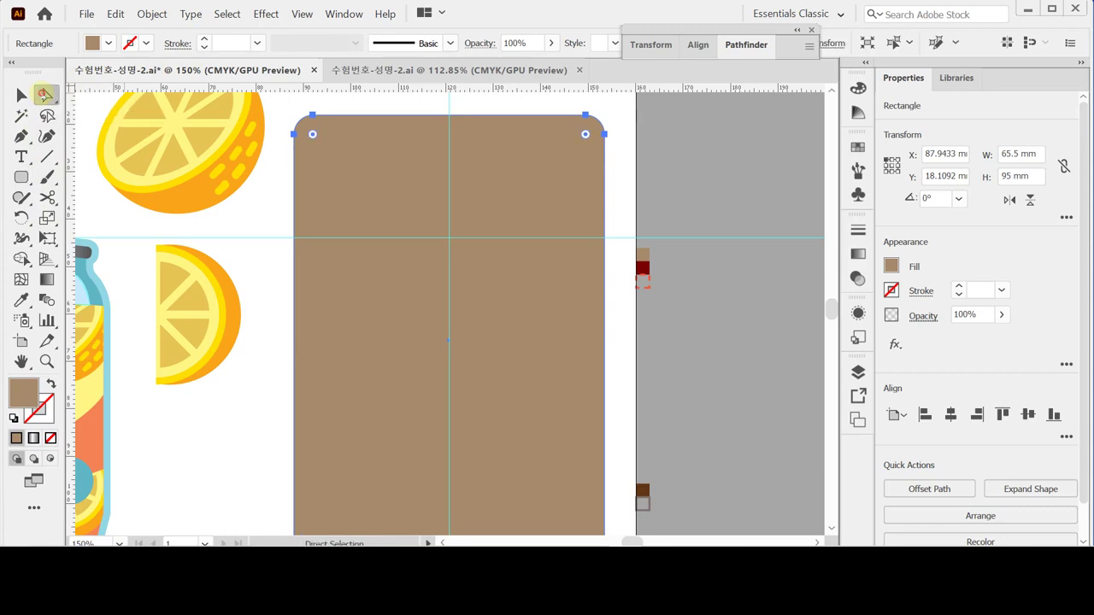
pyautogui.doubleClick(46, 94)
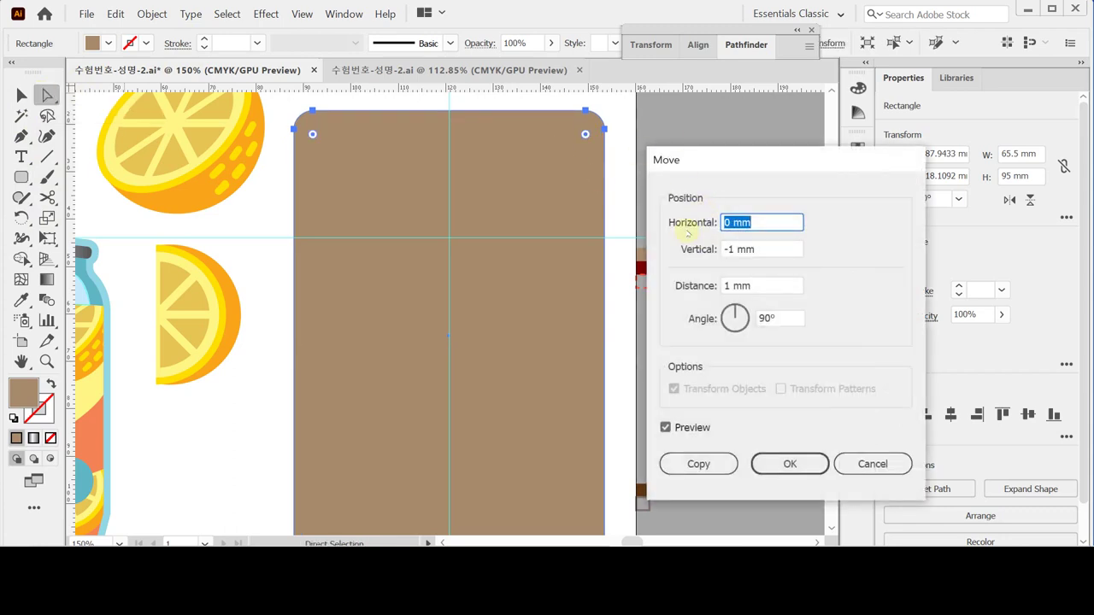
pyautogui.write('-1')
pyautogui.press('Tab')
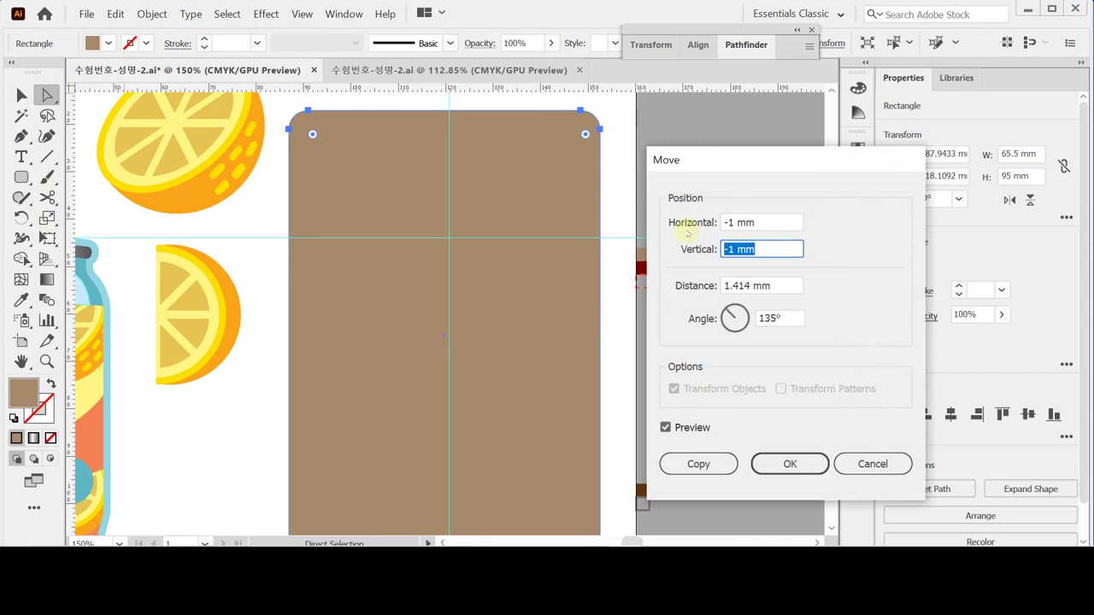
pyautogui.write('-2')
pyautogui.press('Tab')
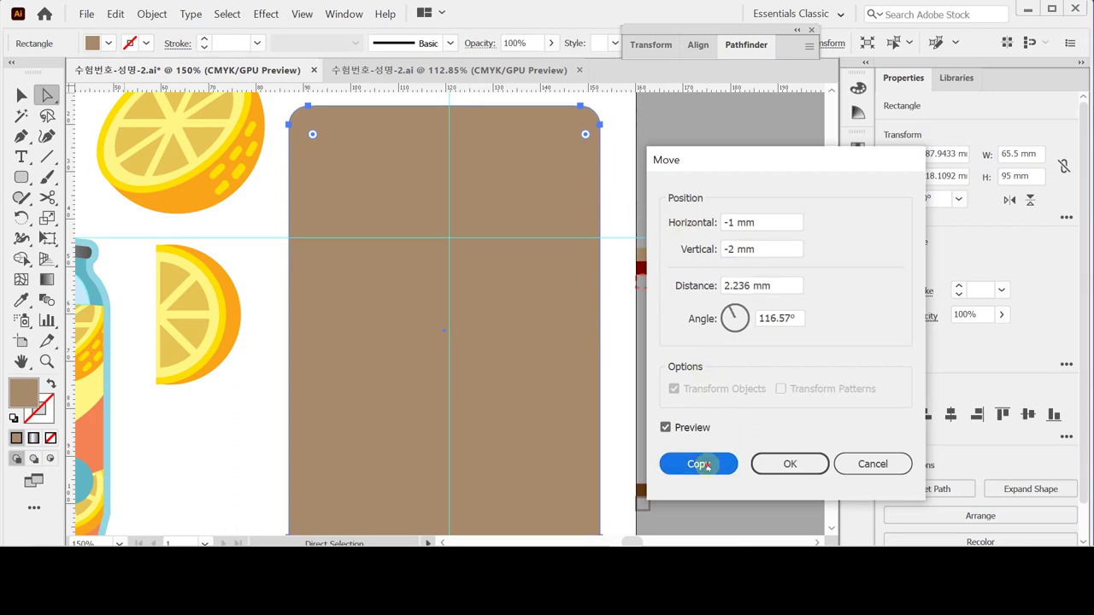
pyautogui.click(701, 465)
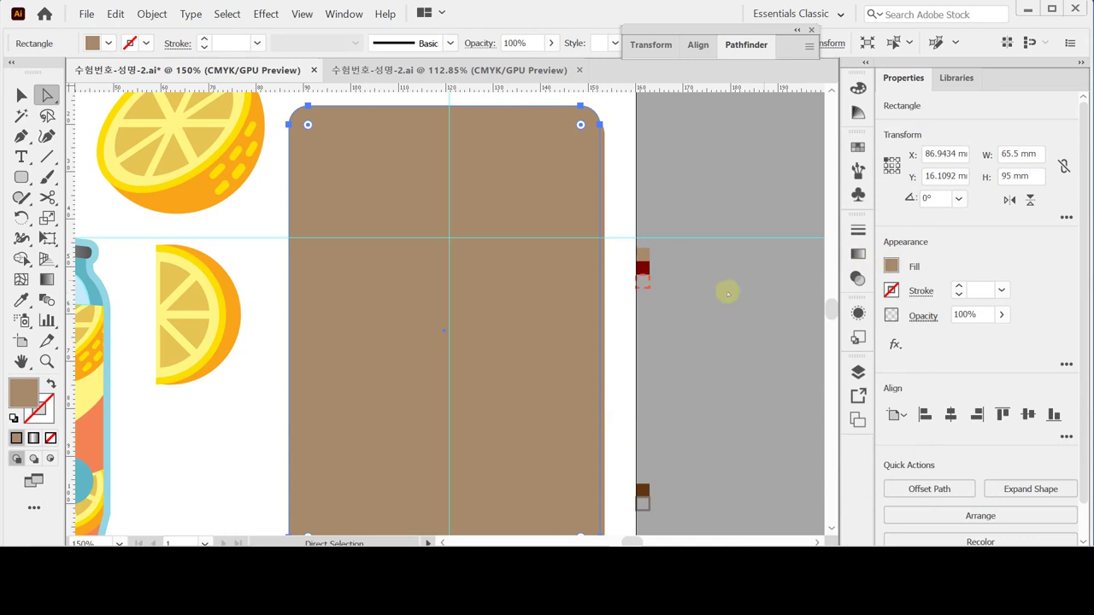
pyautogui.press('i')
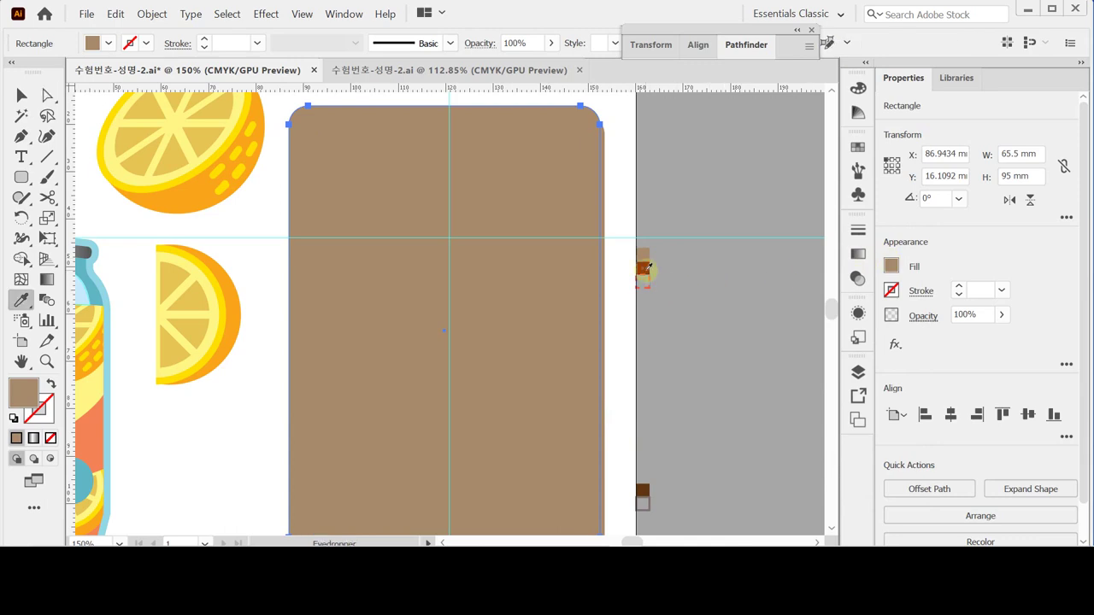
pyautogui.click(644, 270)
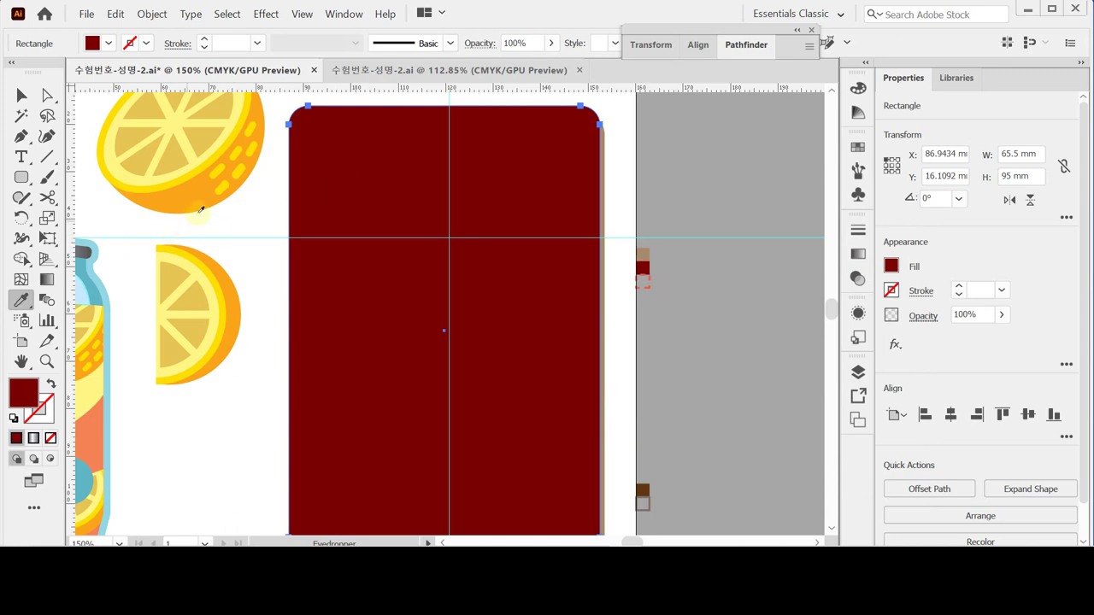
# Draw a 55 by 84 mm rectangle centred on the dark red rounded rectangle.
pyautogui.click(24, 178)
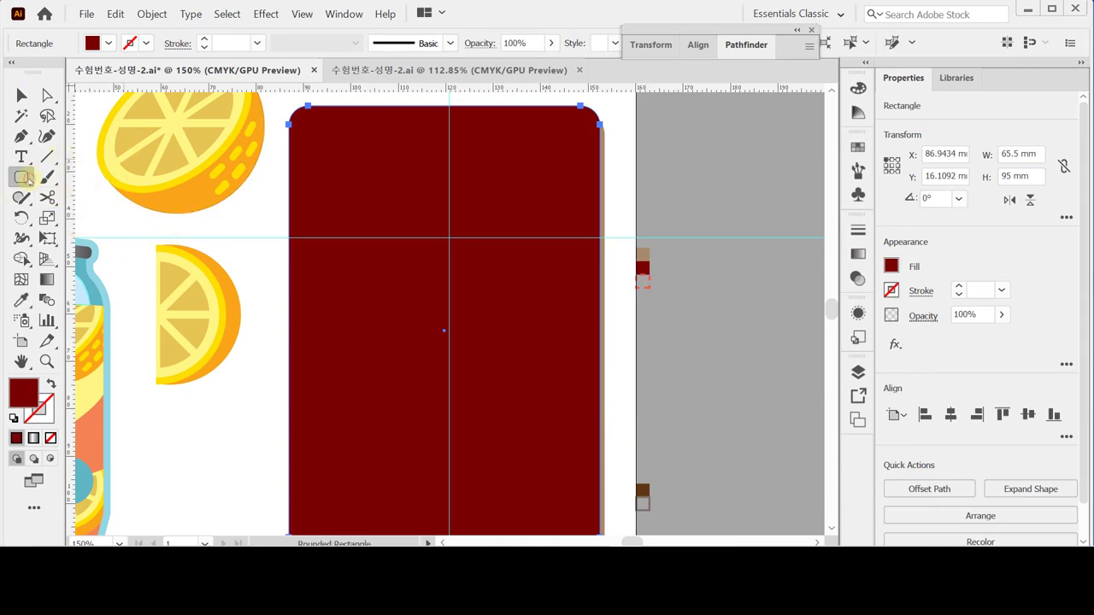
pyautogui.click(26, 177)
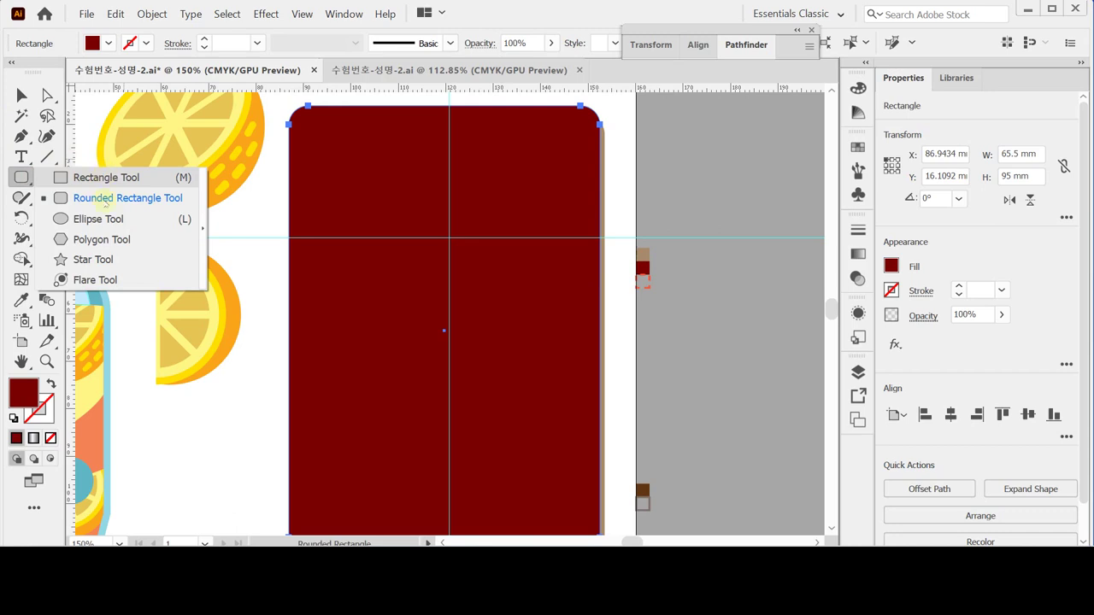
pyautogui.click(99, 177)
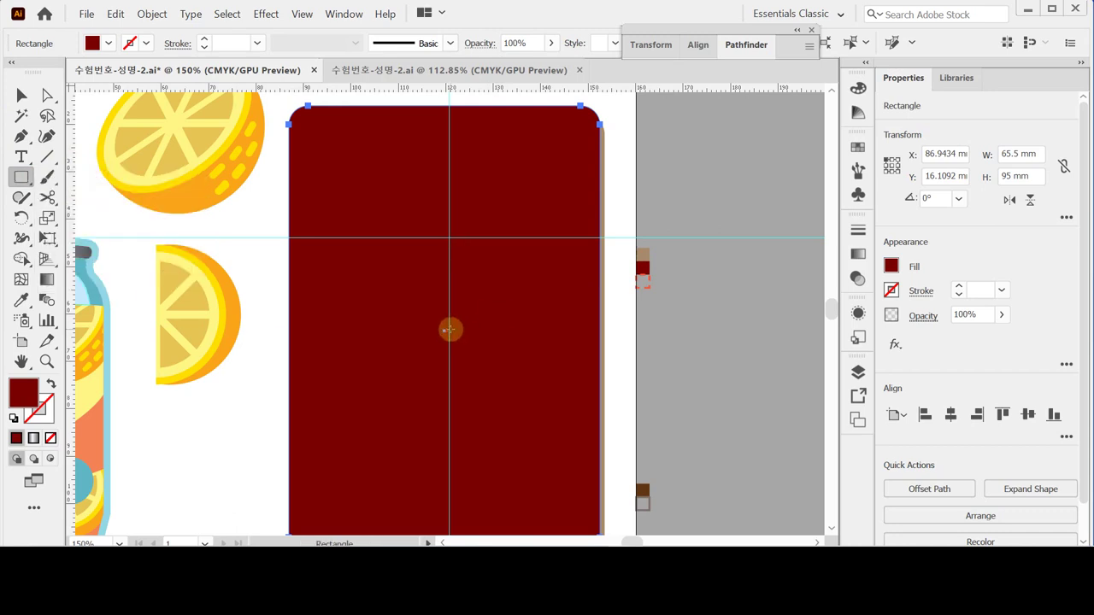
pyautogui.click(451, 330)
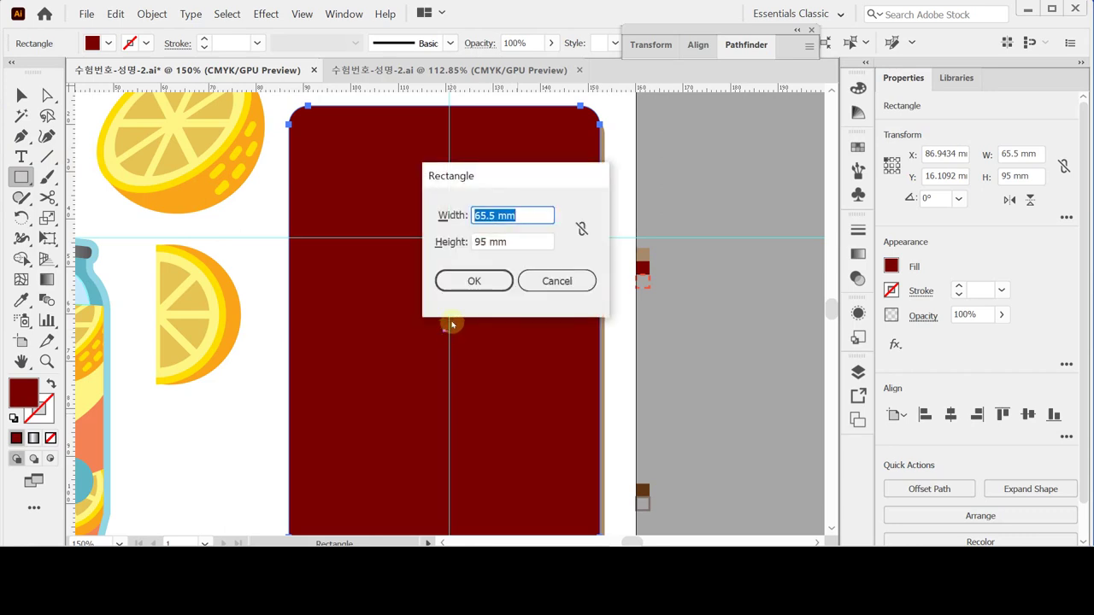
pyautogui.press('Escape')
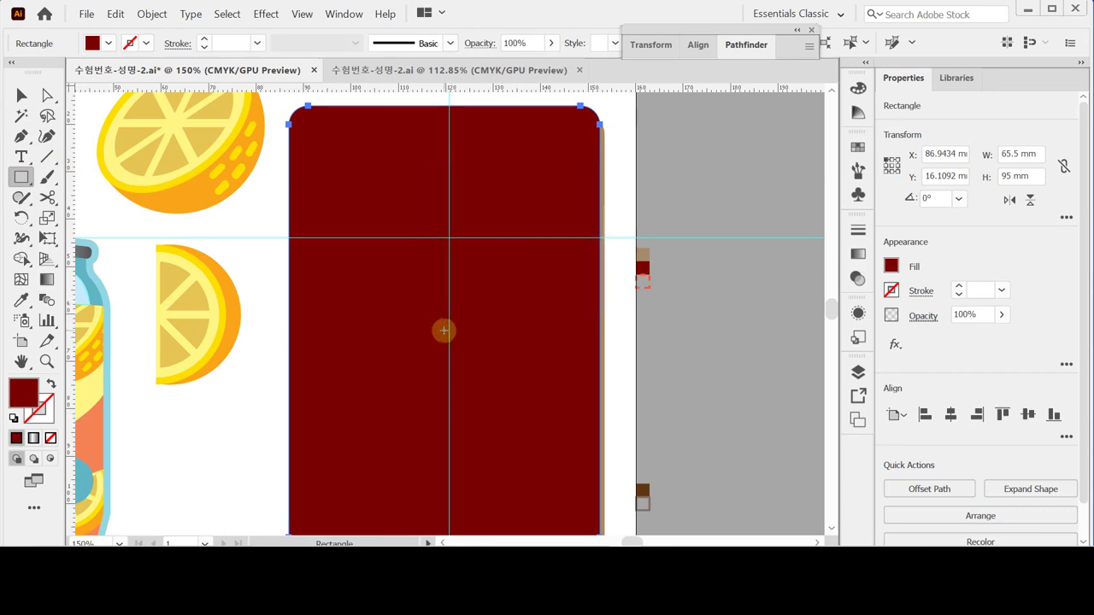
pyautogui.click(444, 330)
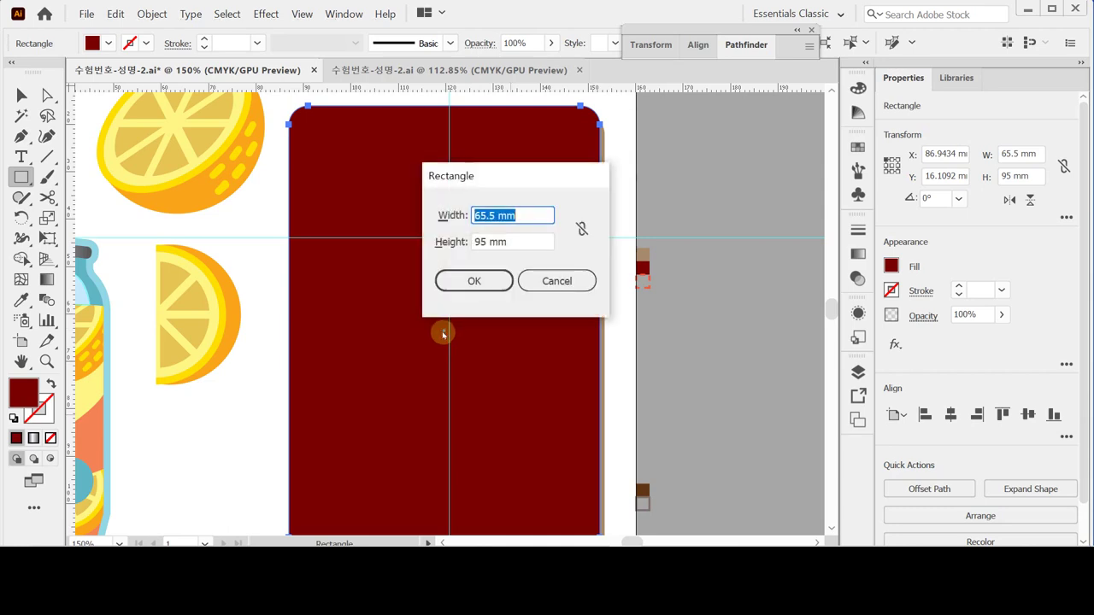
pyautogui.write('55')
pyautogui.press('Tab')
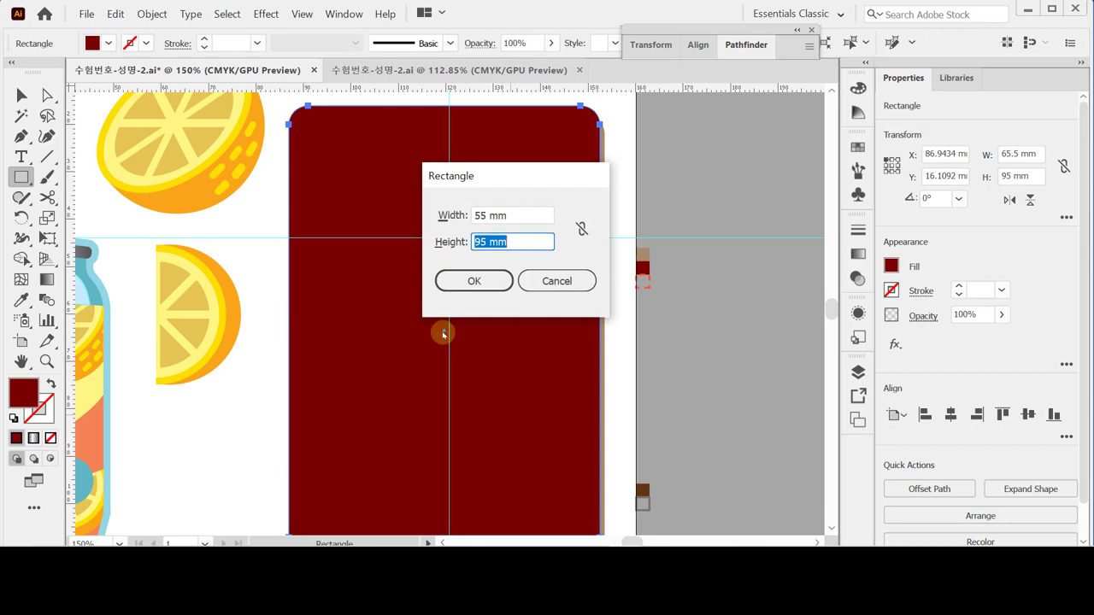
pyautogui.press('Tab')
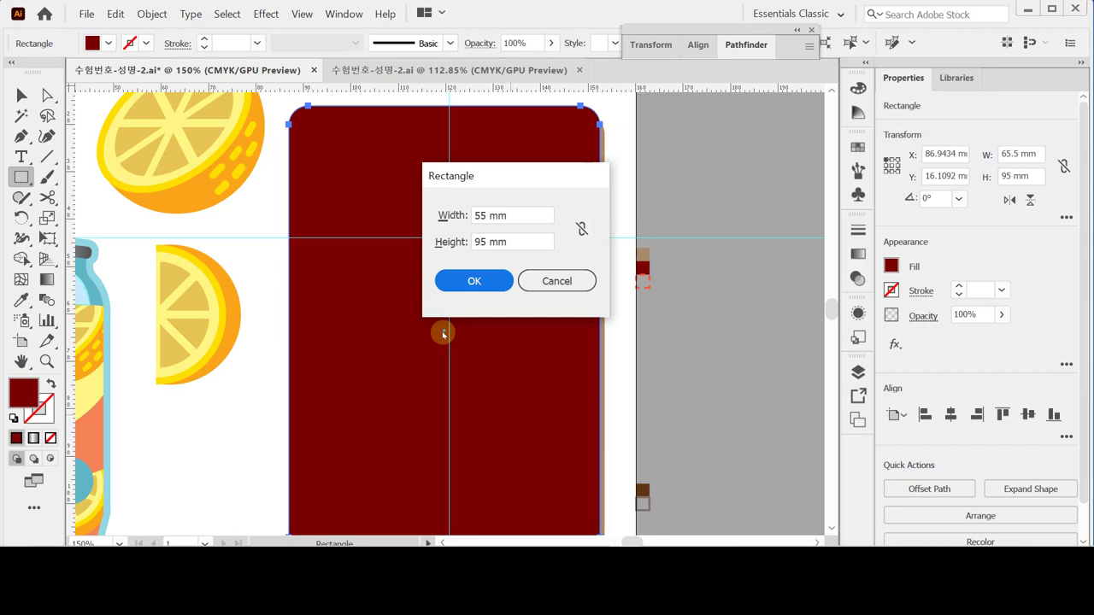
pyautogui.press('Tab')
pyautogui.press('Tab')
pyautogui.press('Tab')
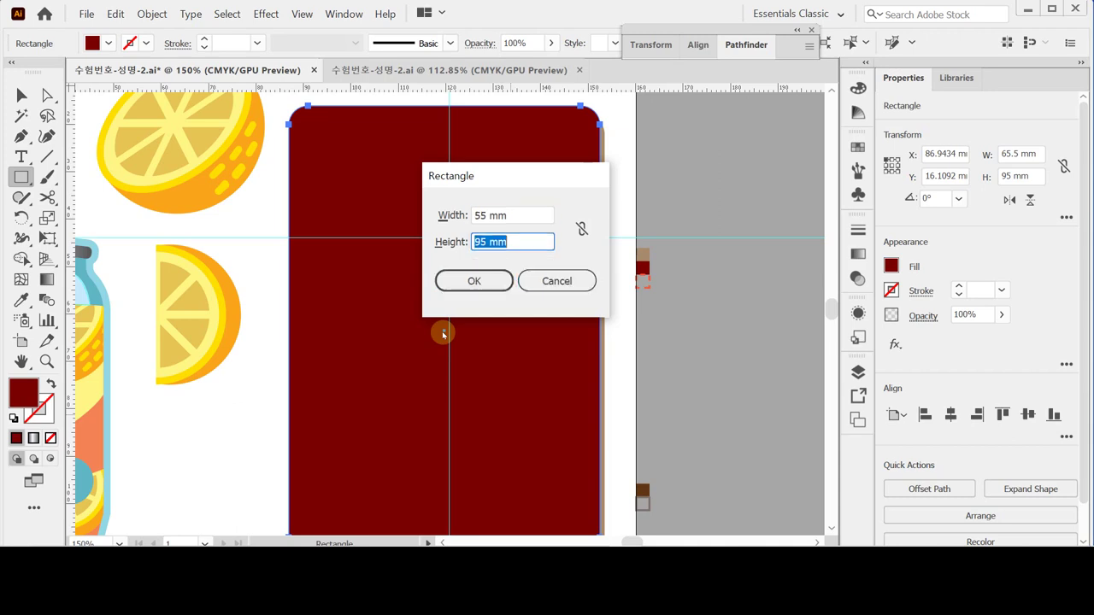
pyautogui.write('84')
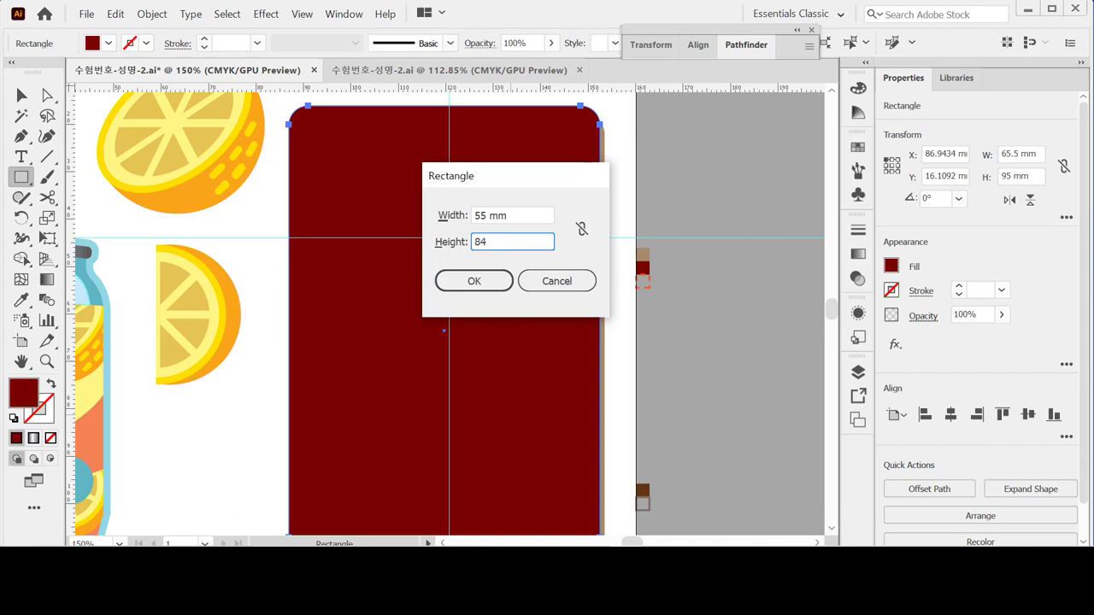
pyautogui.press('Return')
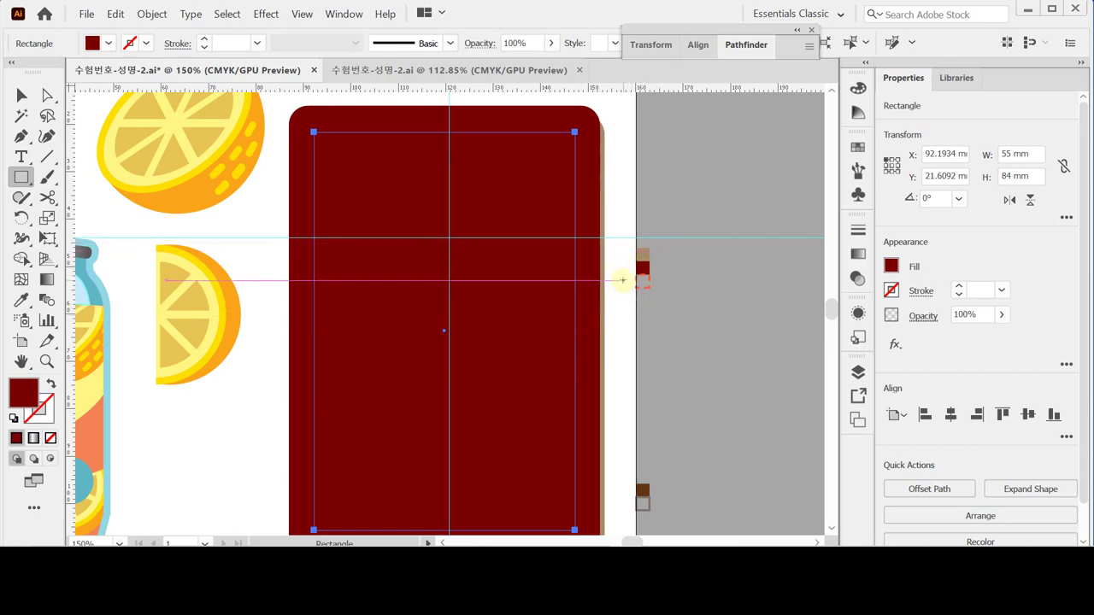
# Fill the inner rectangle with yellow, C 10, M 20, Y 80, K 0, and clear the selection.
pyautogui.click(893, 265)
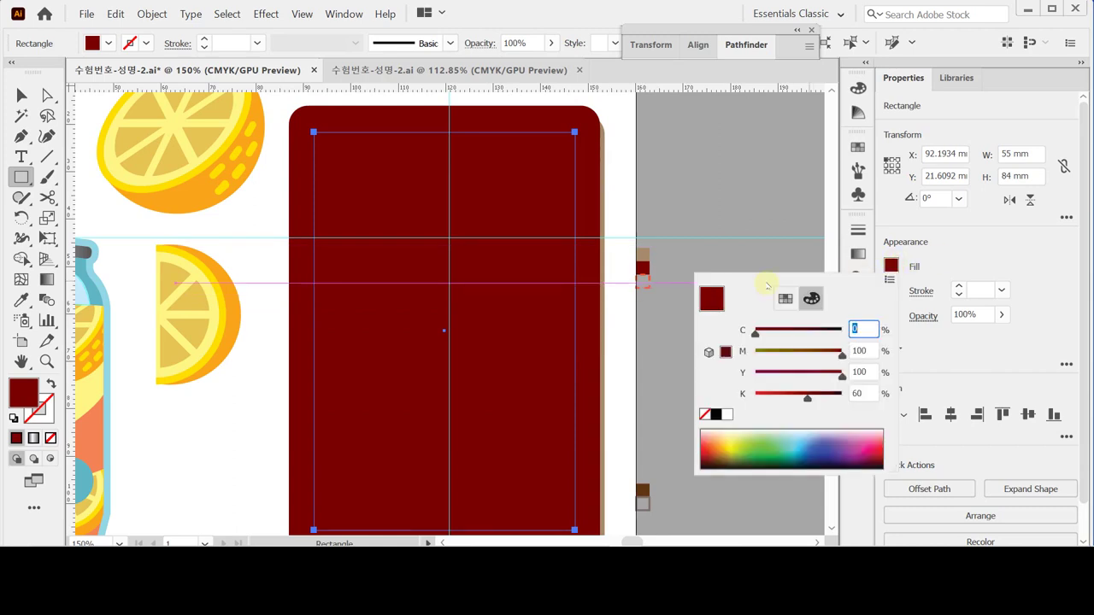
pyautogui.press('ctrl')
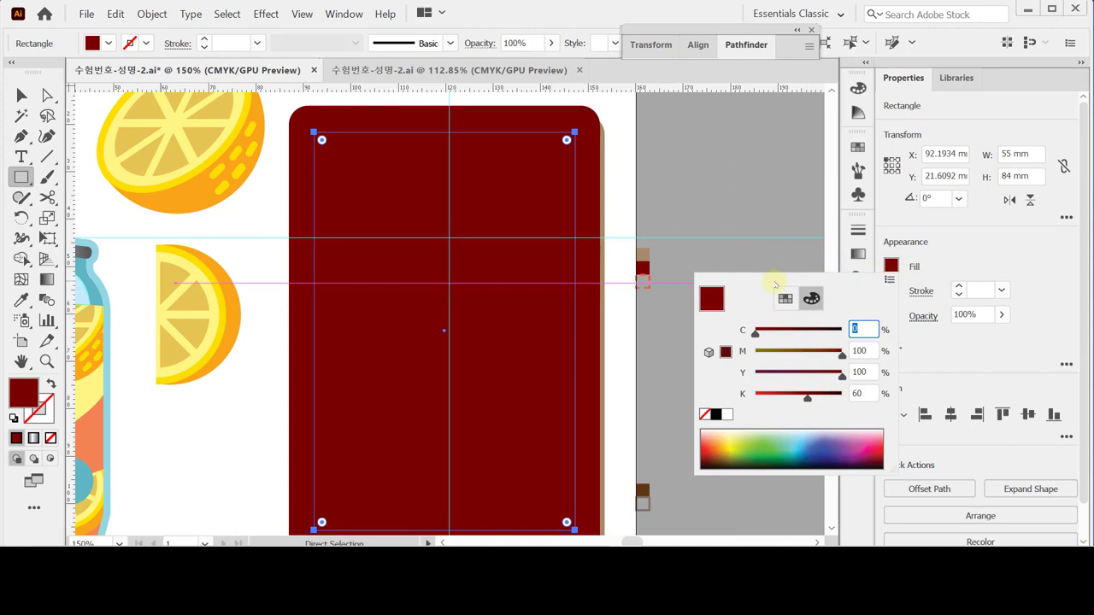
pyautogui.click(892, 267)
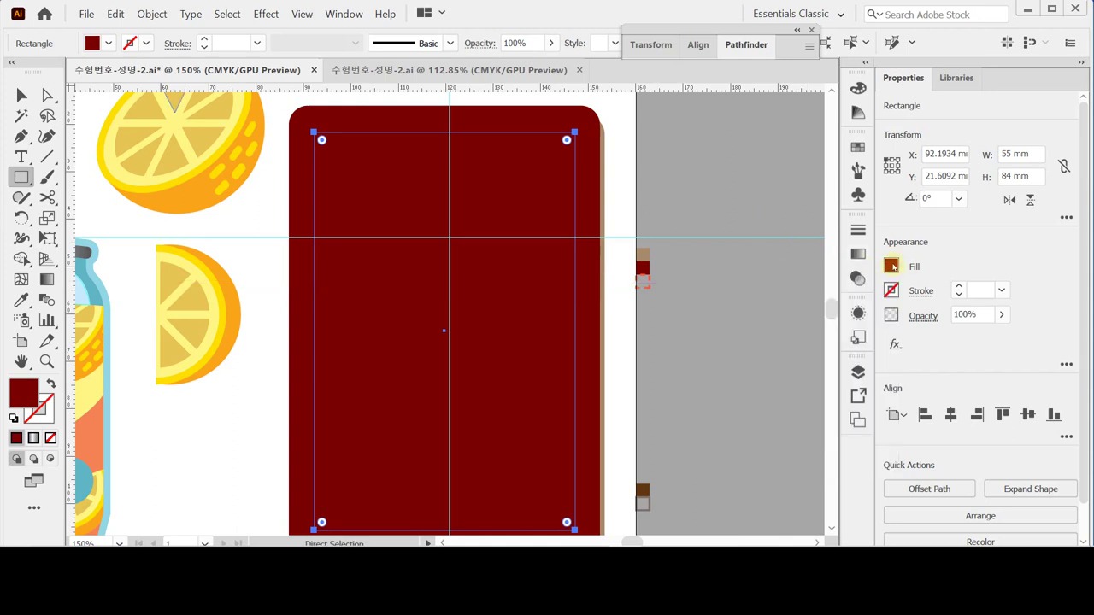
pyautogui.click(892, 267)
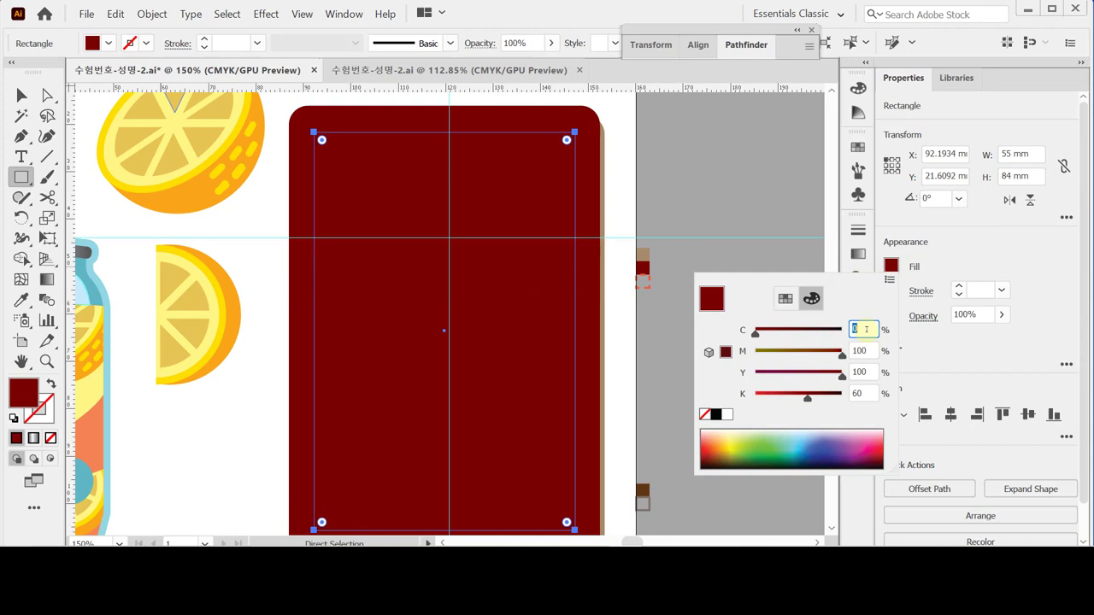
pyautogui.write('10')
pyautogui.press('Tab')
pyautogui.write('20')
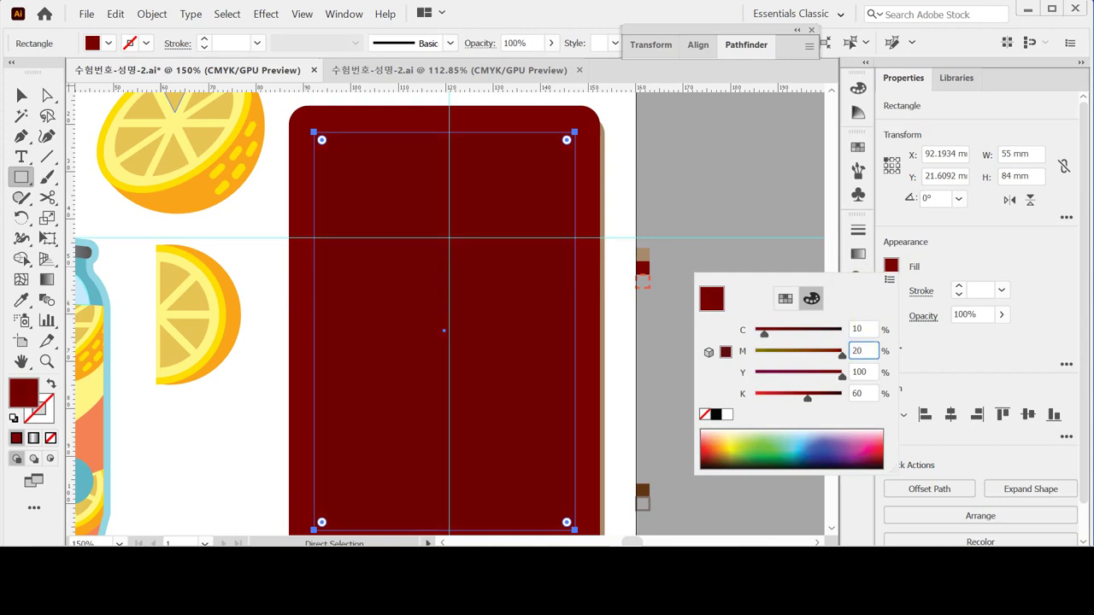
pyautogui.press('Tab')
pyautogui.write('80')
pyautogui.press('Tab')
pyautogui.write('0')
pyautogui.press('Return')
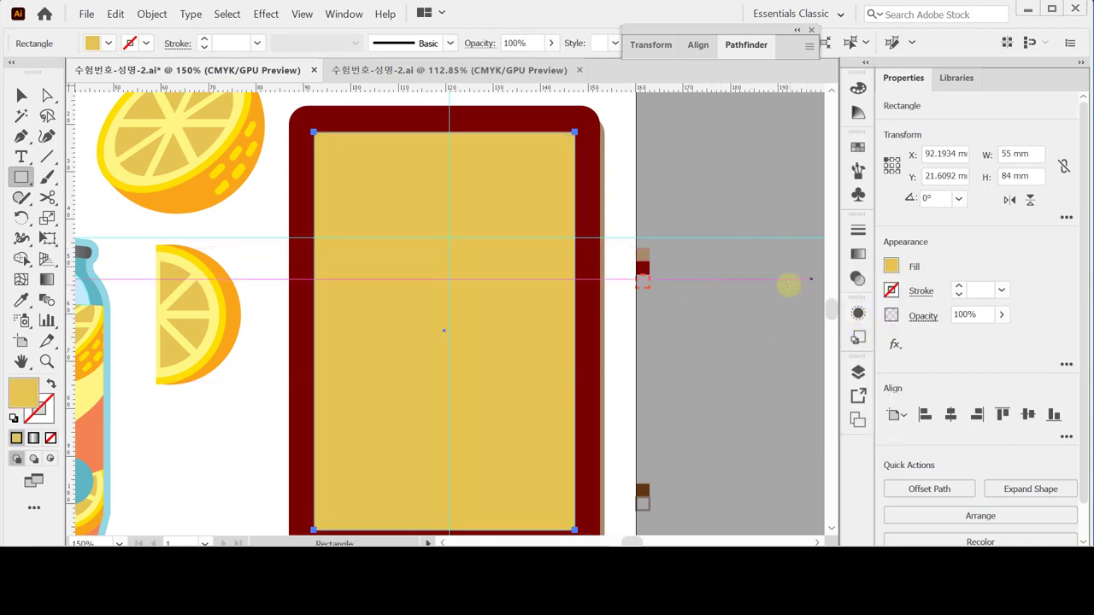
pyautogui.keyDown('ctrl'); pyautogui.click(760, 287); pyautogui.keyUp('ctrl')
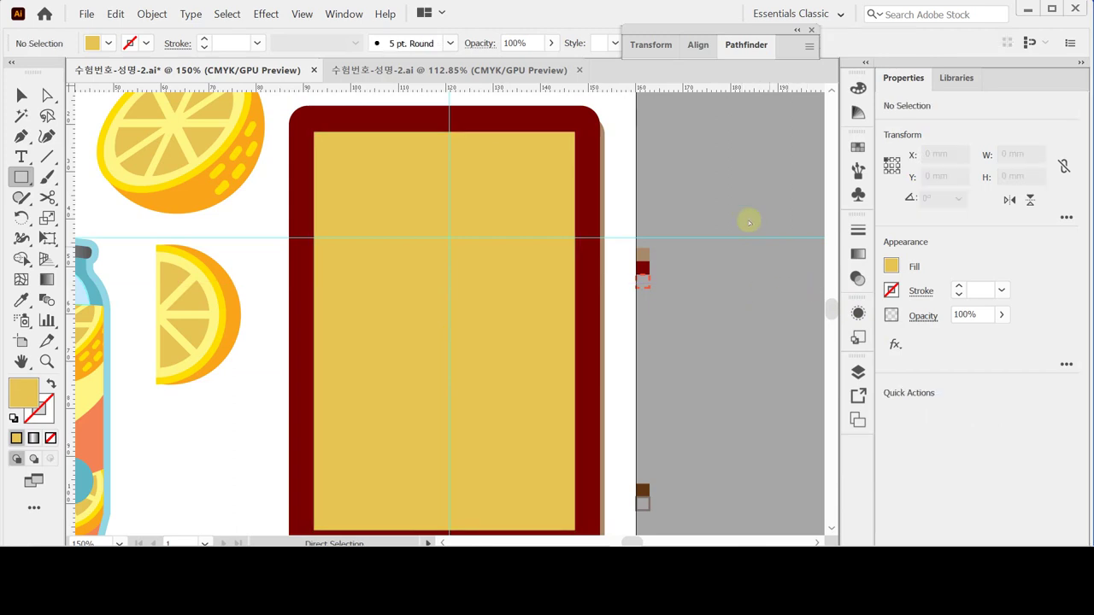
# Isolate the yellow inner rectangle for separate editing.
pyautogui.keyDown('ctrl'); pyautogui.click(359, 283); pyautogui.keyUp('ctrl')
pyautogui.click(21, 94)
pyautogui.doubleClick(399, 360)
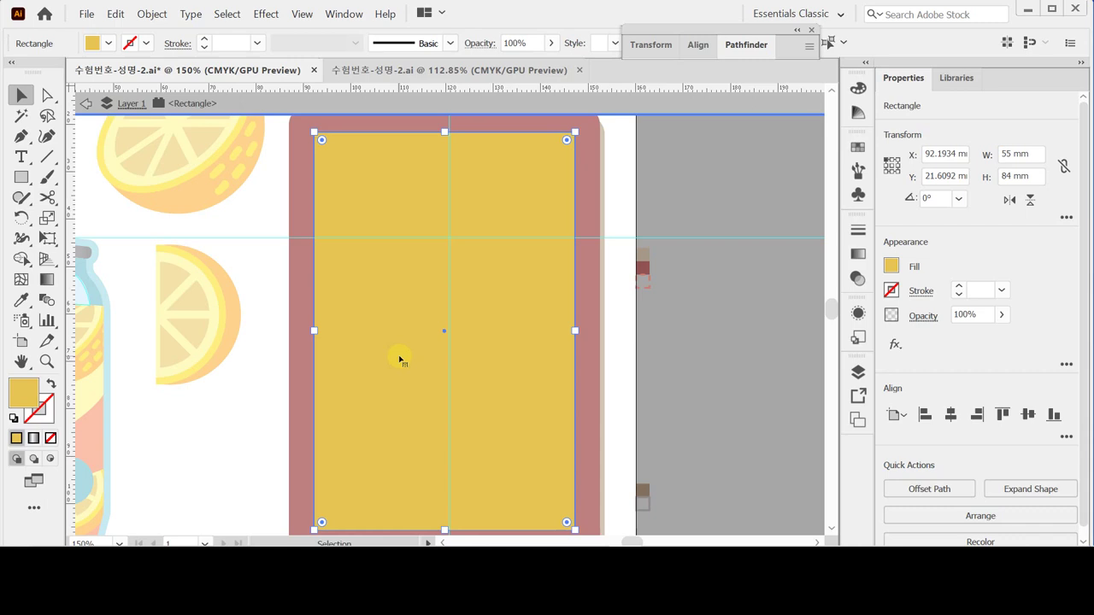
# Draw a circle 9 mm in diameter centred on the yellow rectangle's upper-left corner.
pyautogui.keyDown('ctrl'); pyautogui.click(339, 153); pyautogui.keyUp('ctrl')
pyautogui.keyDown('ctrl'); pyautogui.click(393, 292); pyautogui.keyUp('ctrl')
pyautogui.keyDown('ctrl'); pyautogui.click(465, 331); pyautogui.keyUp('ctrl')
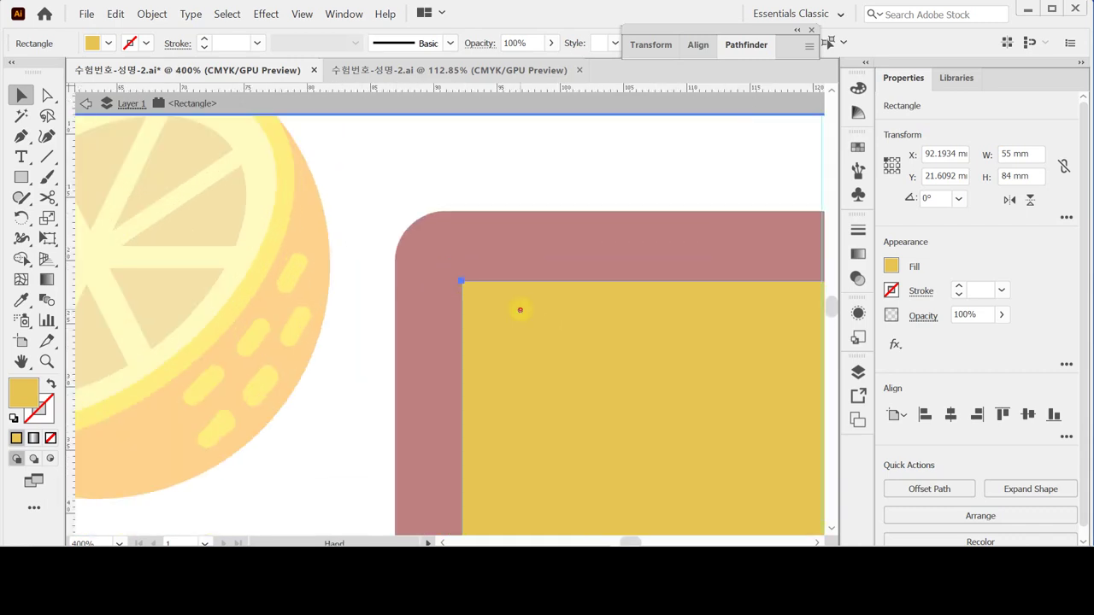
pyautogui.moveTo(517, 312); pyautogui.dragTo(468, 299)
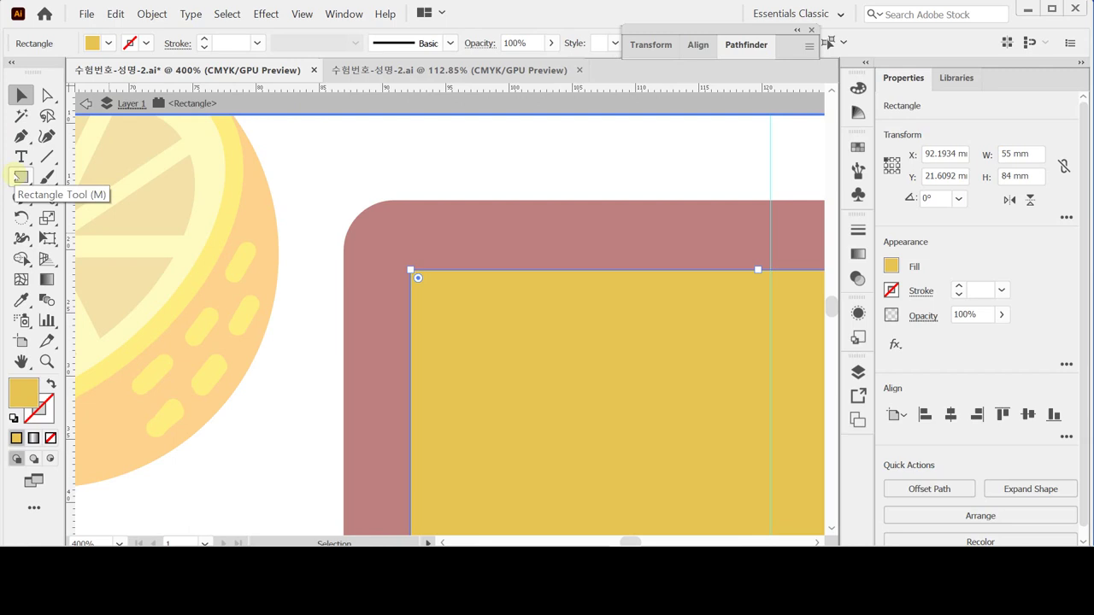
pyautogui.moveTo(19, 177); pyautogui.dragTo(53, 217)
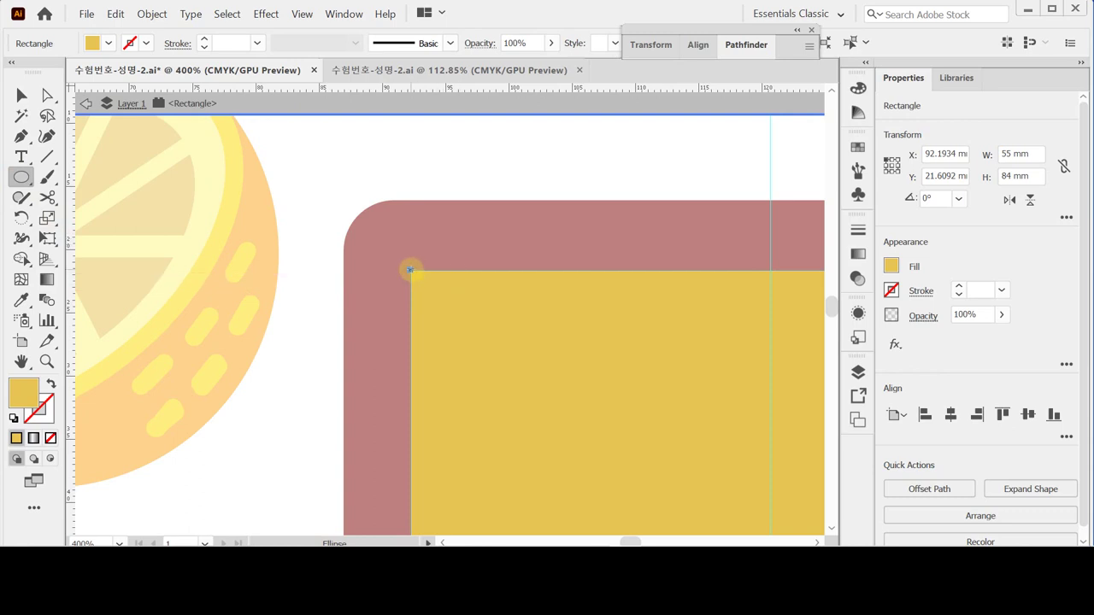
pyautogui.click(410, 269)
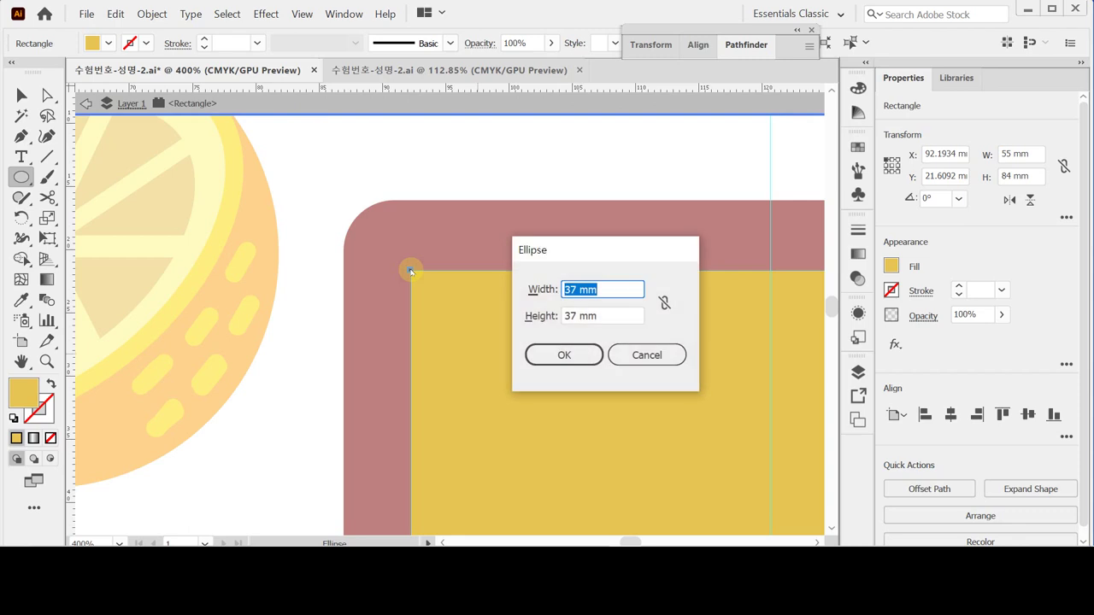
pyautogui.write('9')
pyautogui.press('Tab')
pyautogui.write('9')
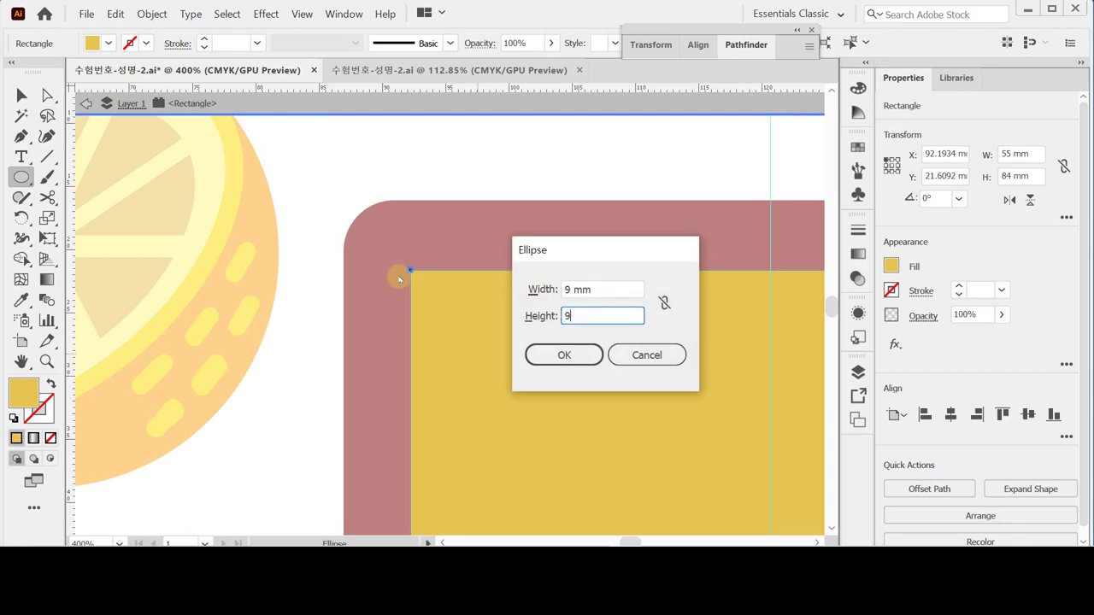
pyautogui.press('Tab')
pyautogui.press('Return')
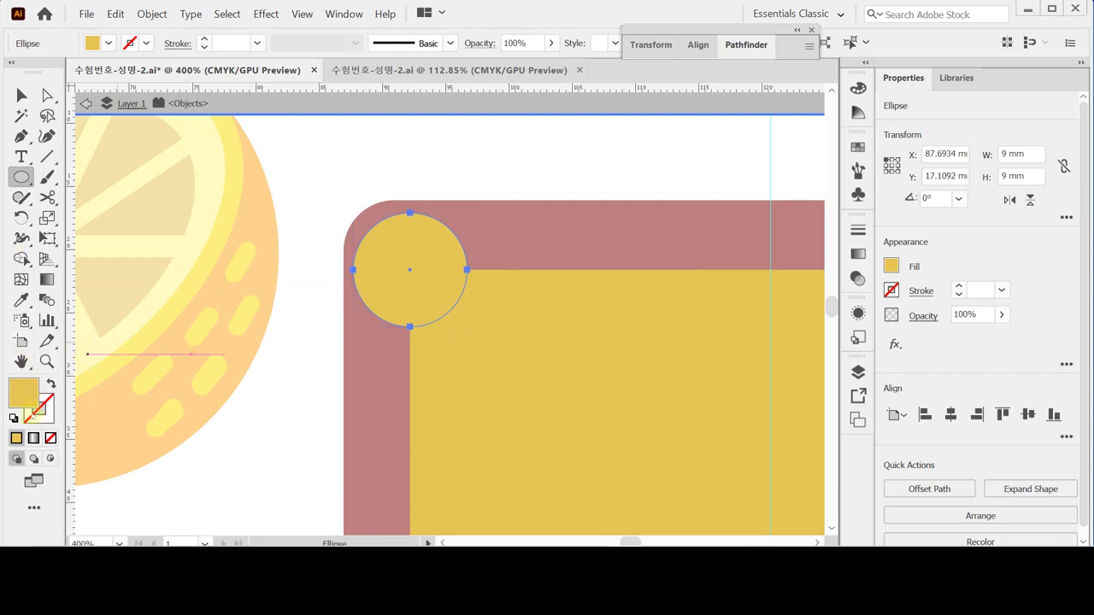
# Give the corner circle no fill and the default black 1 pt stroke.
pyautogui.click(13, 418)
pyautogui.click(51, 437)
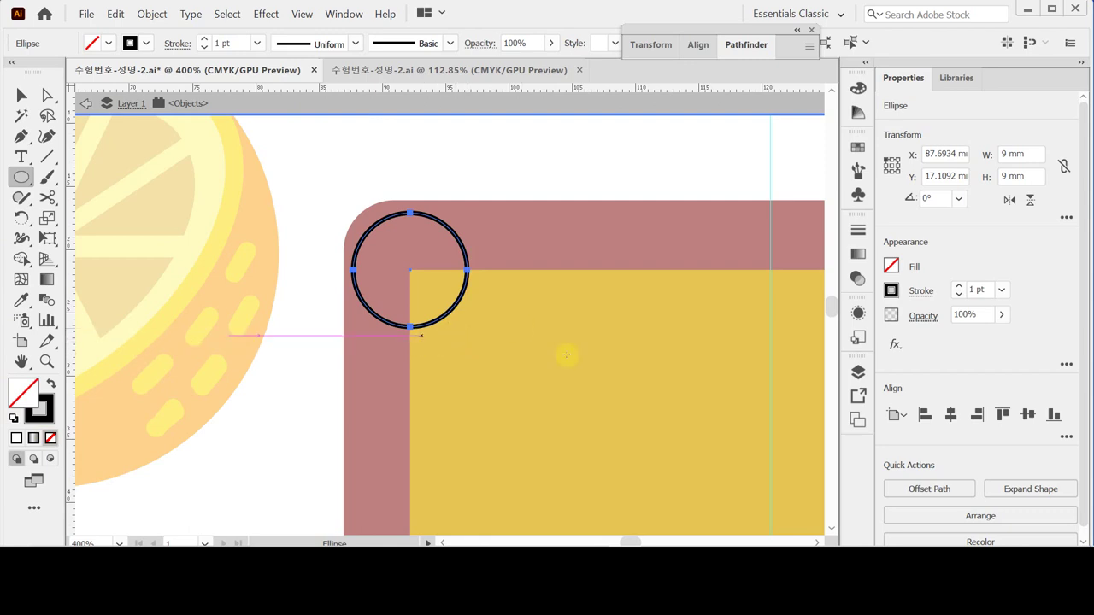
pyautogui.keyDown('ctrl'); pyautogui.keyDown('alt'); pyautogui.click(564, 388); pyautogui.keyUp('alt'); pyautogui.keyUp('ctrl')
pyautogui.keyDown('ctrl'); pyautogui.keyDown('alt'); pyautogui.click(560, 386); pyautogui.keyUp('alt'); pyautogui.keyUp('ctrl')
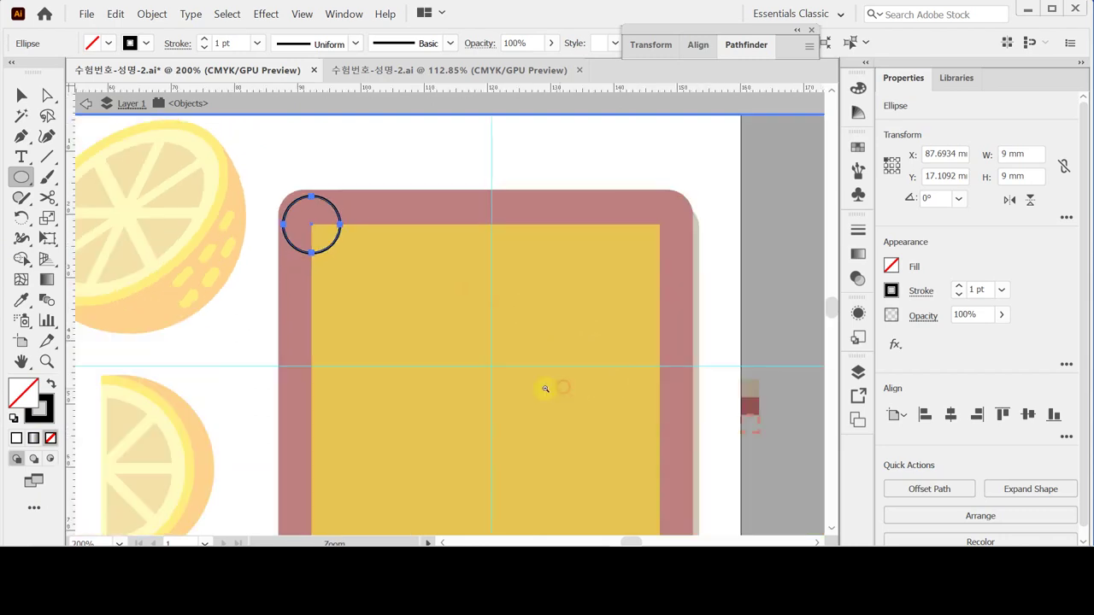
# Copy the upper-left corner circle onto the yellow rectangle's upper-right corner.
pyautogui.keyDown('ctrl'); pyautogui.keyDown('alt'); pyautogui.click(500, 344); pyautogui.keyUp('alt'); pyautogui.keyUp('ctrl')
pyautogui.moveTo(425, 273); pyautogui.dragTo(374, 242)
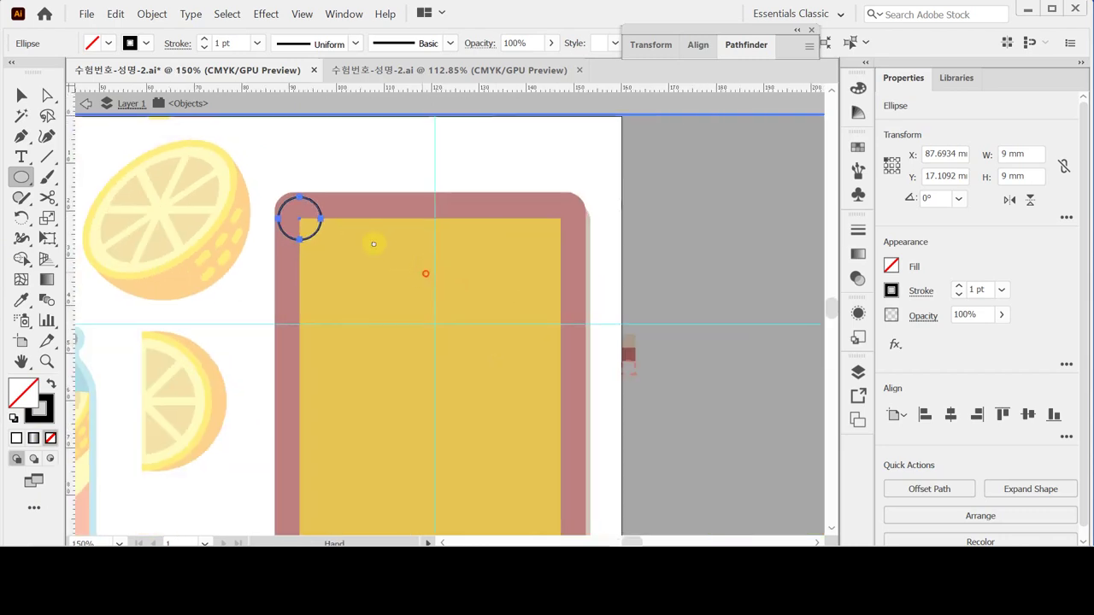
pyautogui.press('v')
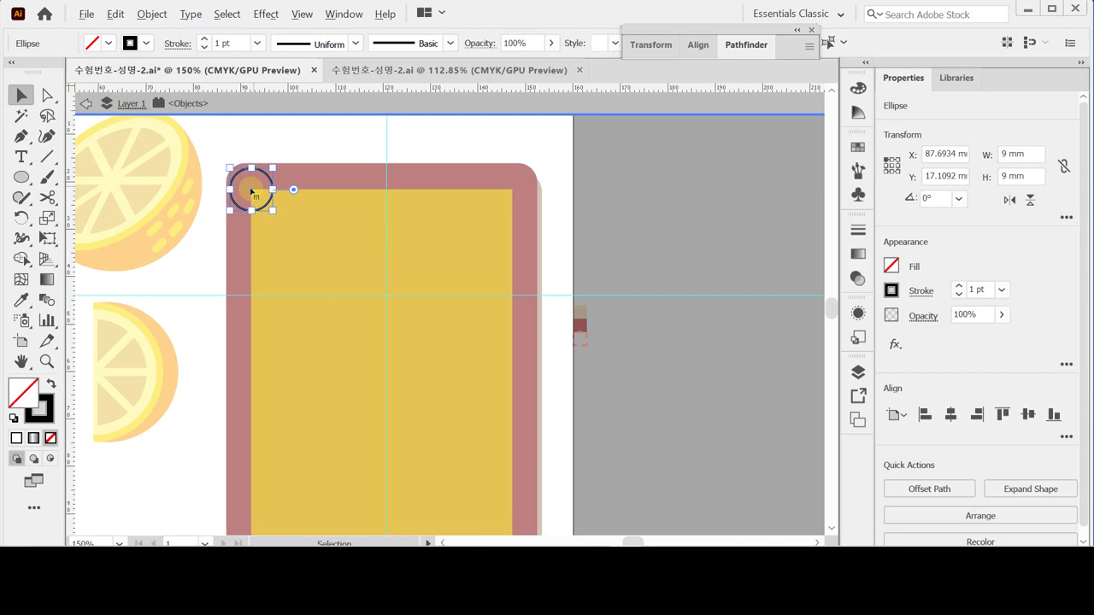
pyautogui.moveTo(250, 191); pyautogui.dragTo(511, 194)
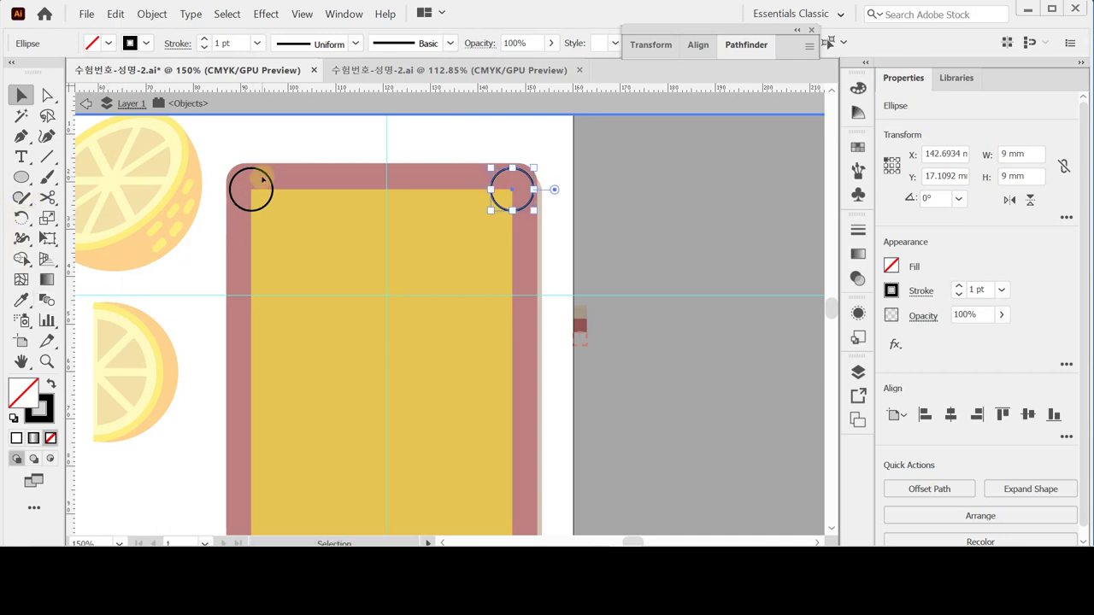
# Copy both upper circles onto the yellow rectangle's lower corners and subtract all four circles from the rectangle.
pyautogui.keyDown('shift'); pyautogui.click(265, 174); pyautogui.keyUp('shift')
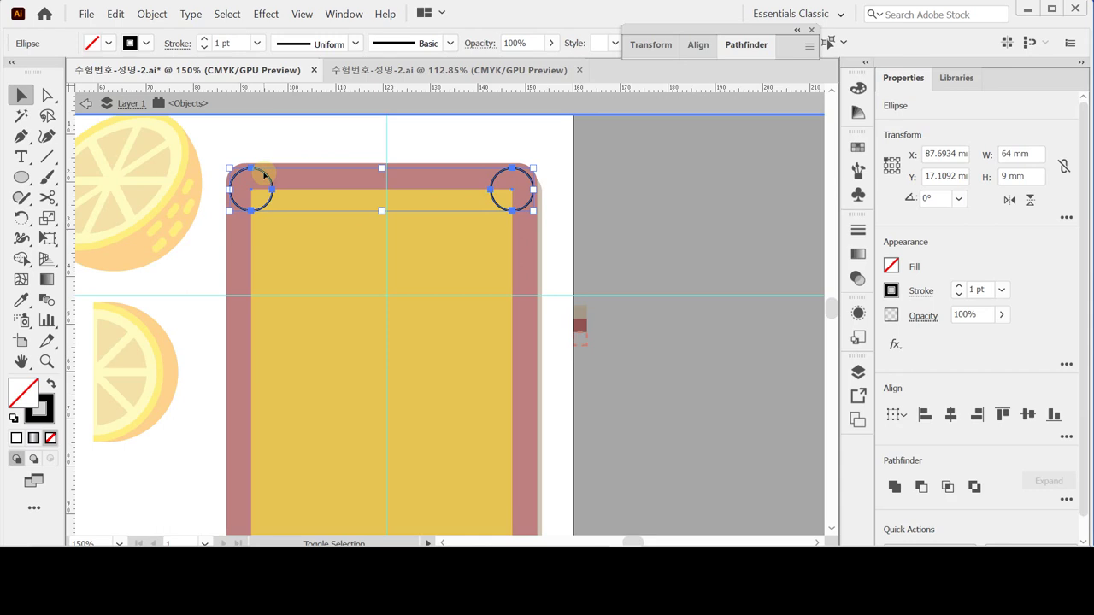
pyautogui.hotkey('ctrl', '-')
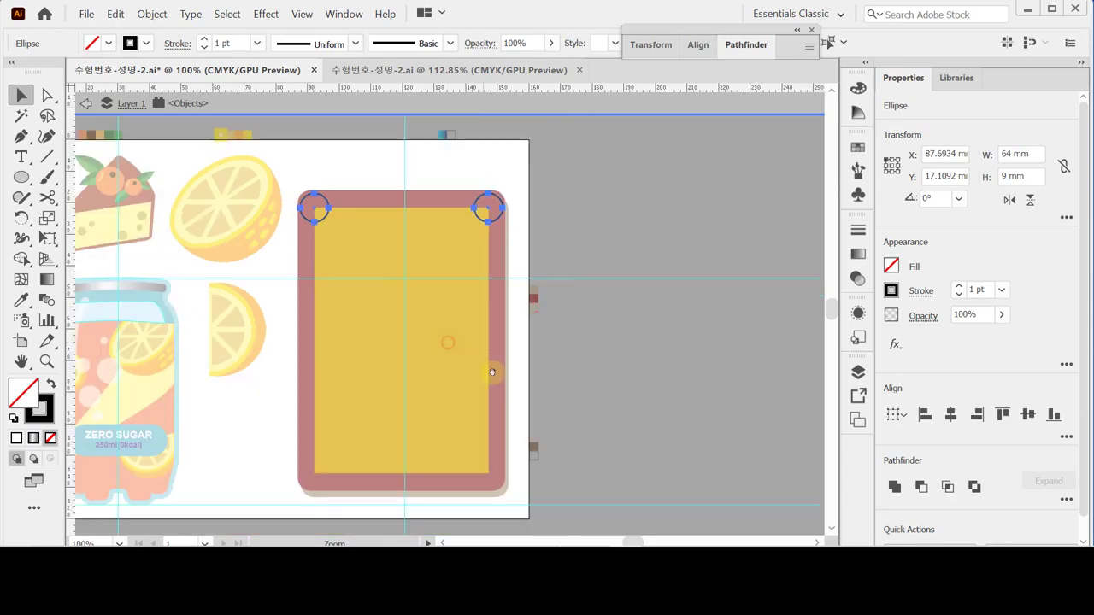
pyautogui.moveTo(402, 295); pyautogui.dragTo(399, 246)
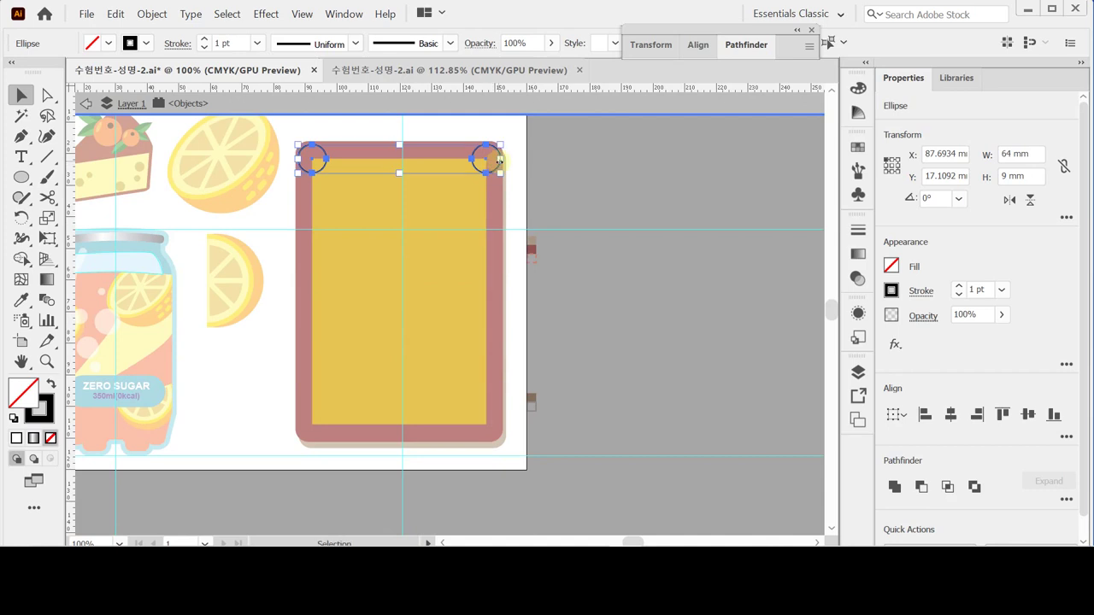
pyautogui.moveTo(486, 163); pyautogui.dragTo(481, 429)
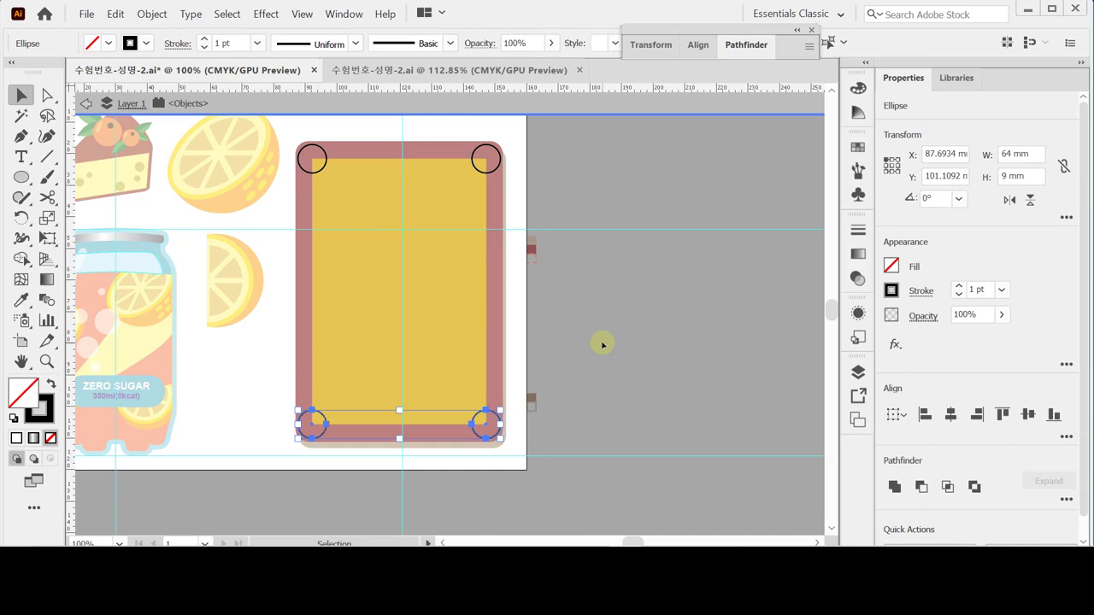
pyautogui.hotkey('ctrl', 'a')
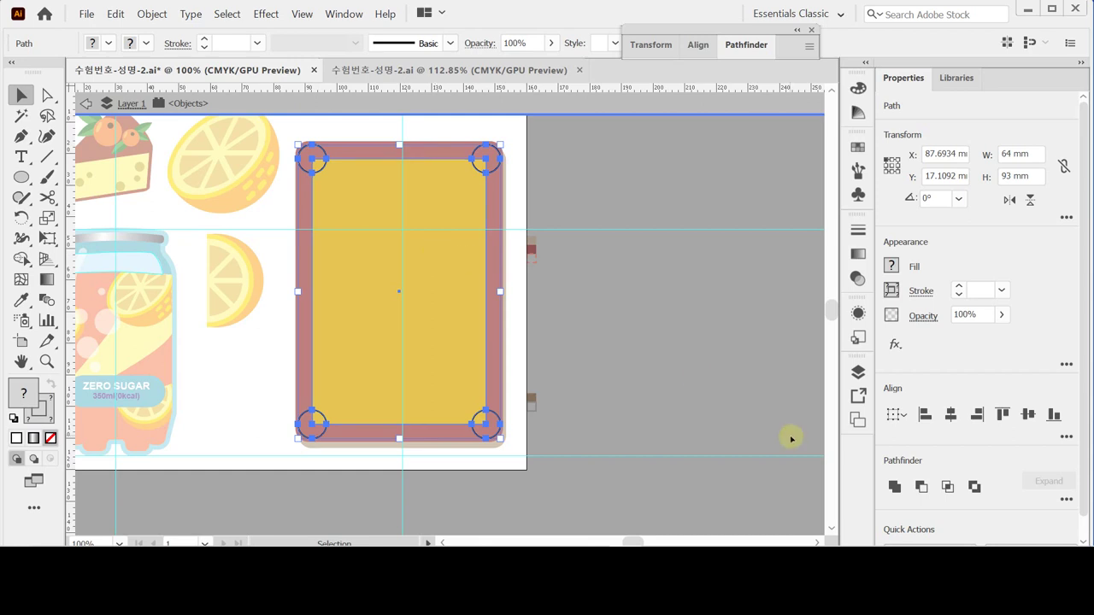
pyautogui.click(922, 486)
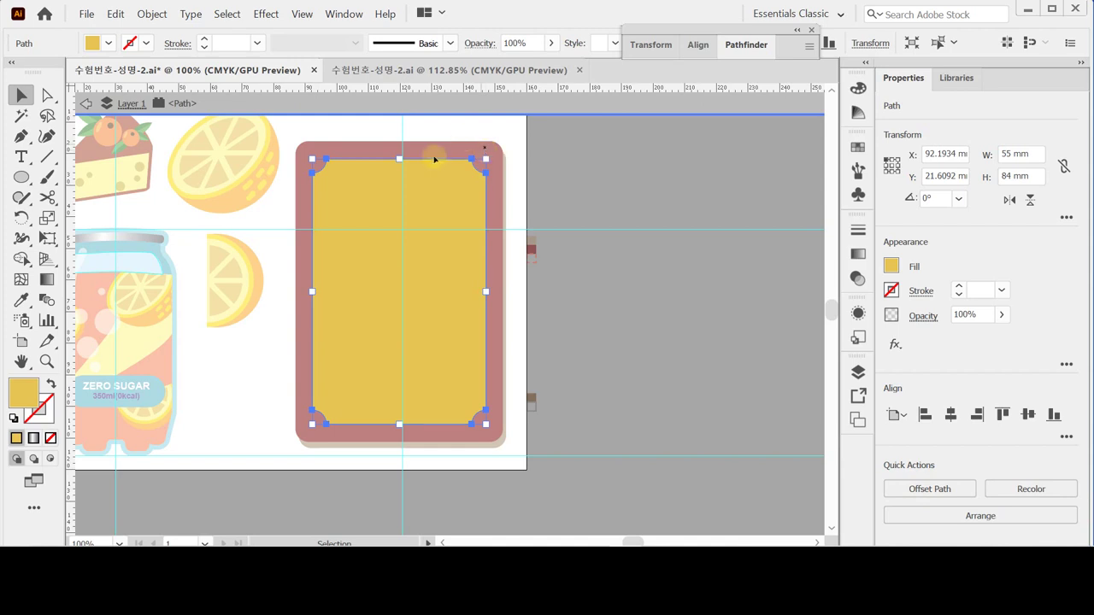
# Offset the notched yellow panel's path outward by 2 mm with miter joins.
pyautogui.click(162, 14)
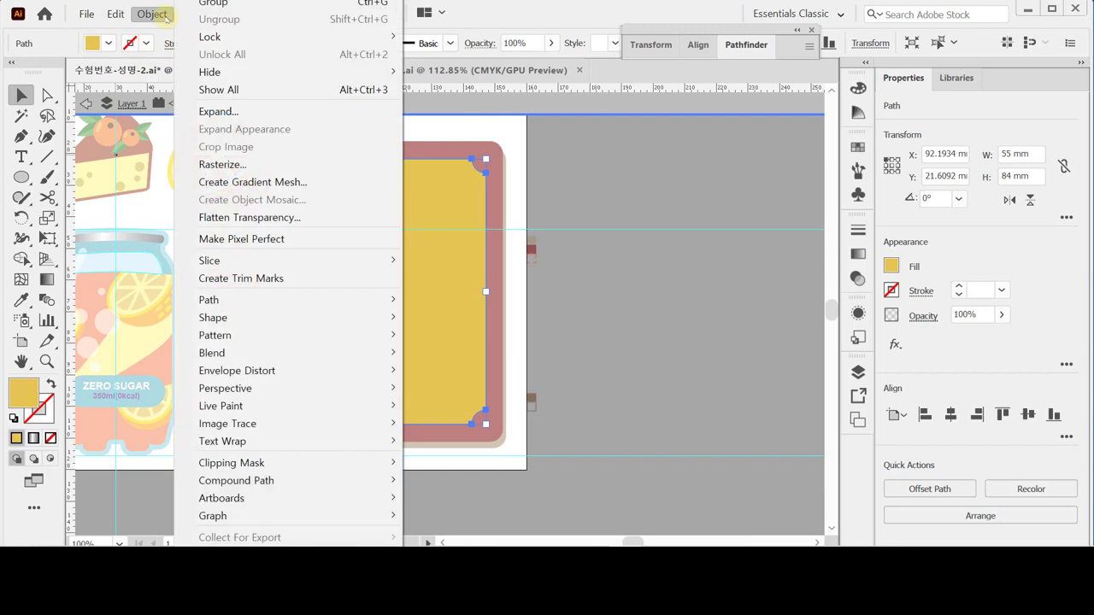
pyautogui.moveTo(343, 306)
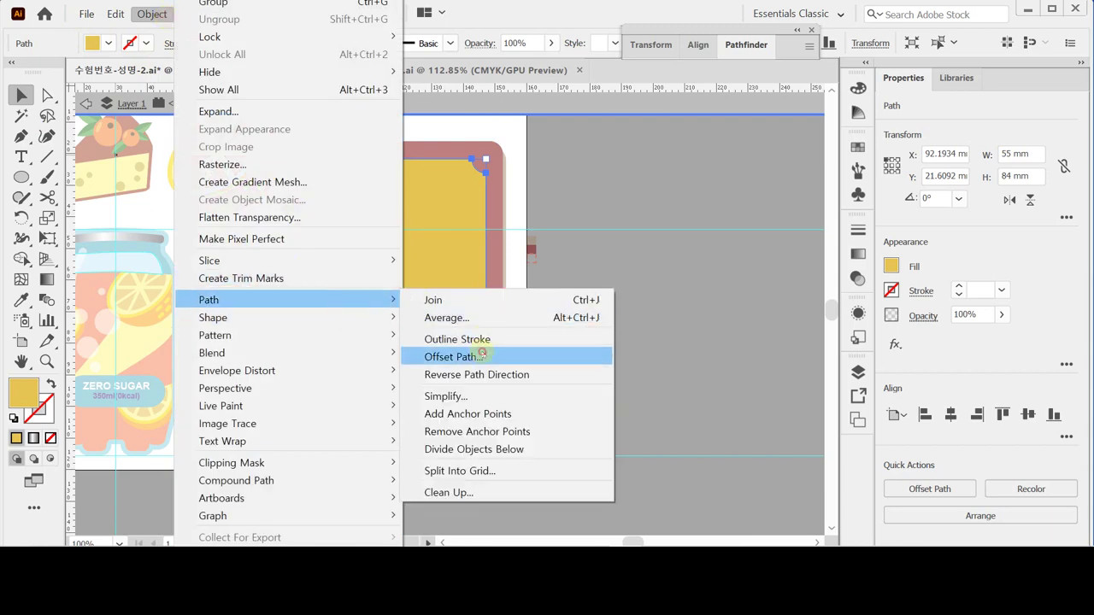
pyautogui.click(483, 357)
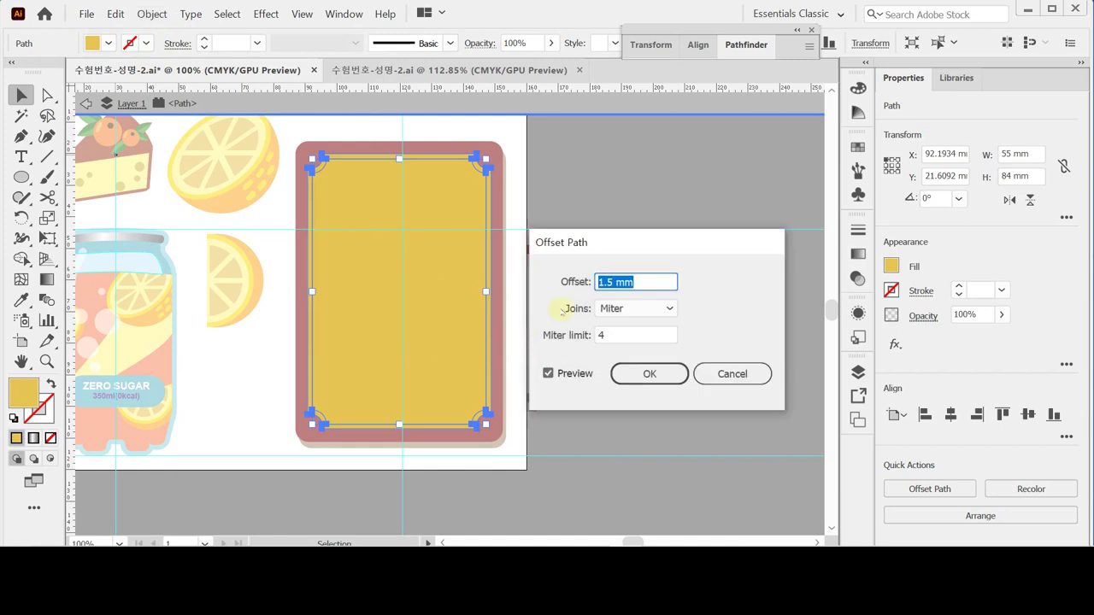
pyautogui.write('2')
pyautogui.press('Tab')
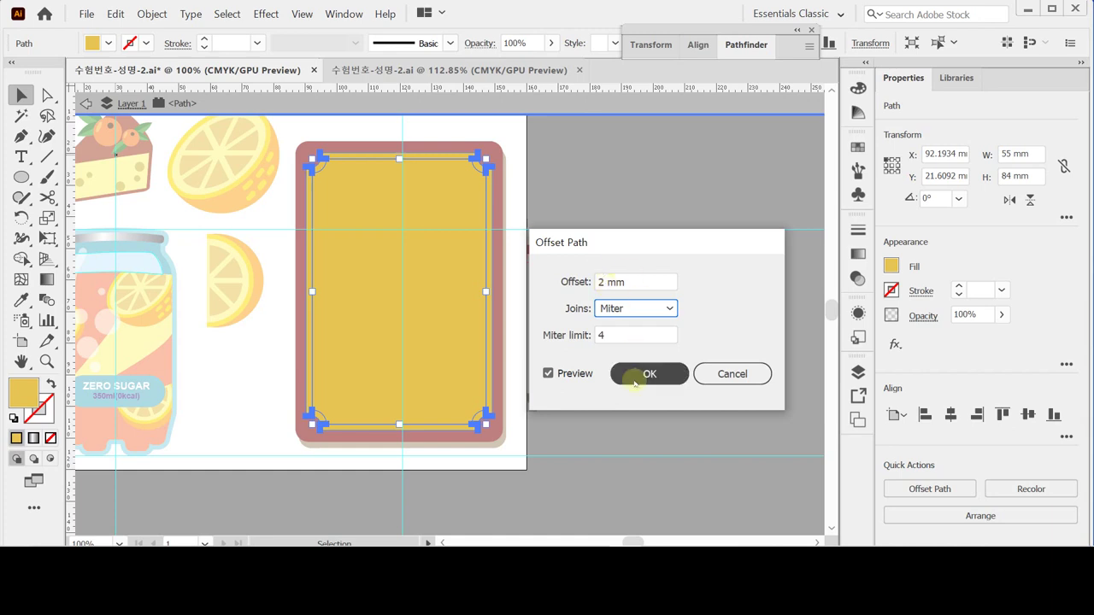
pyautogui.click(639, 376)
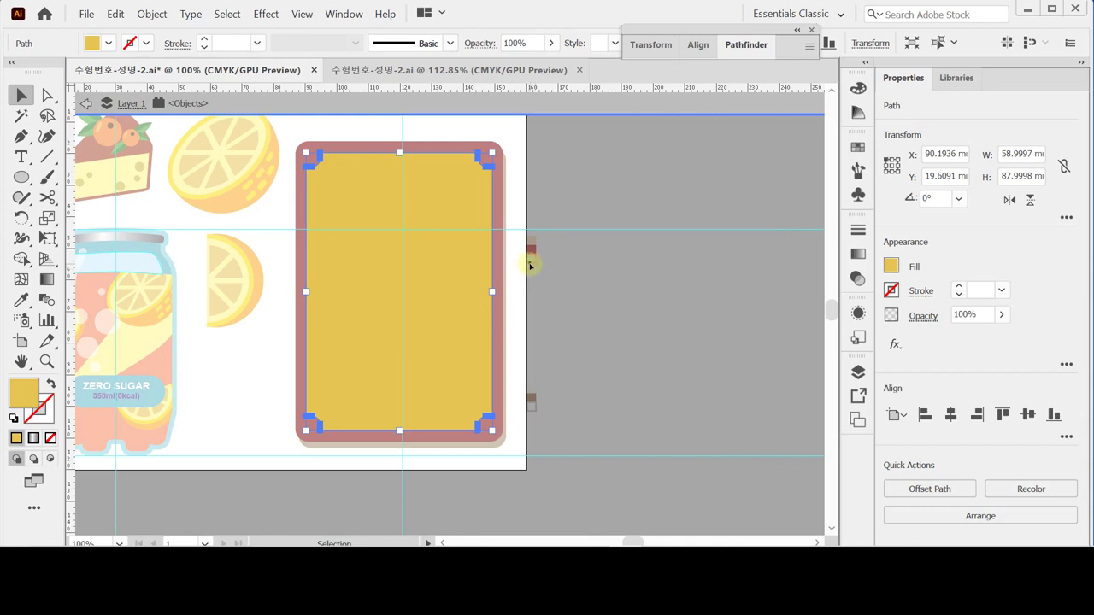
# Apply the red dashed 1 pt stroke with no fill from the sample beside the artboard to the offset outline.
pyautogui.press('i')
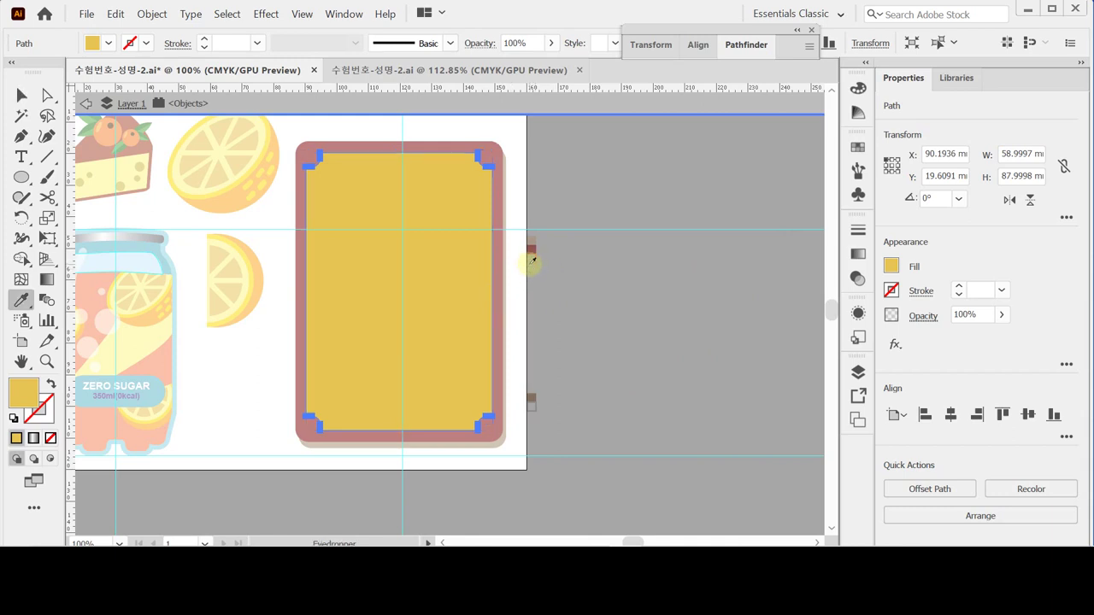
pyautogui.click(531, 249)
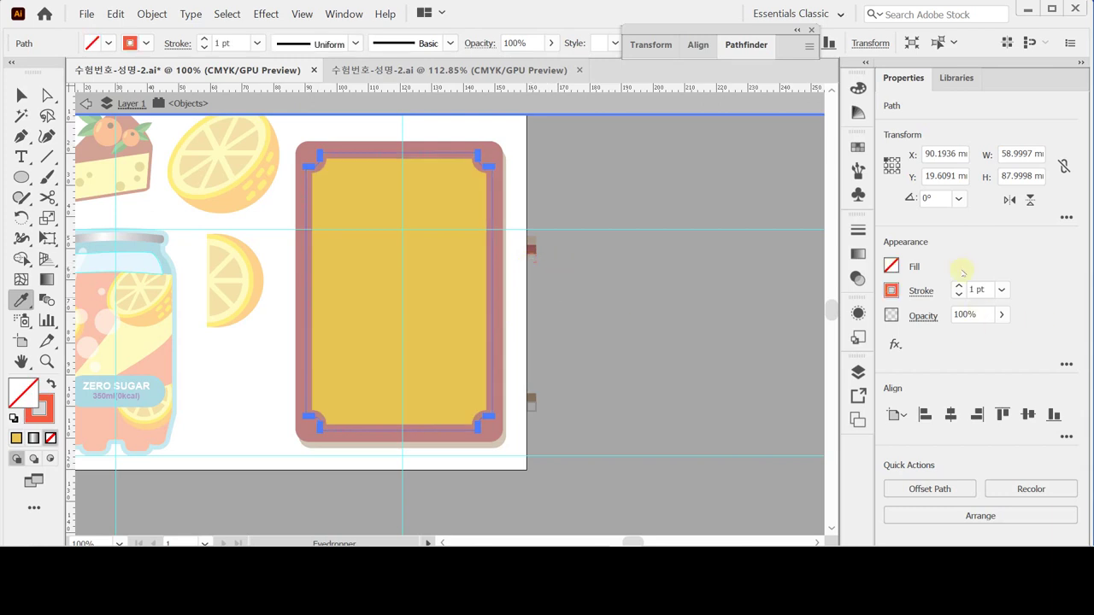
pyautogui.click(921, 291)
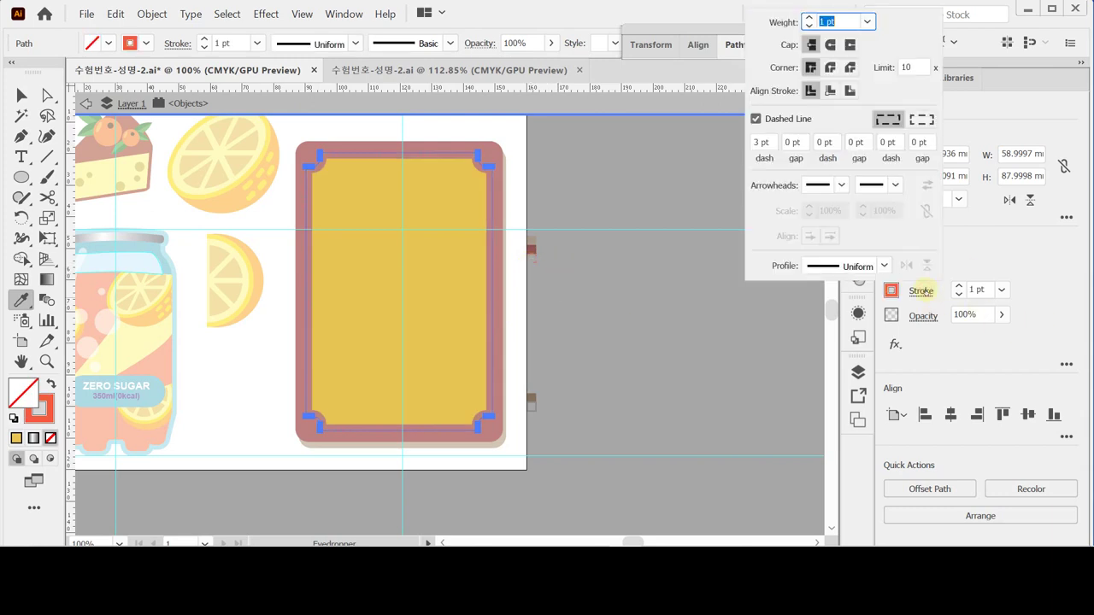
pyautogui.click(922, 291)
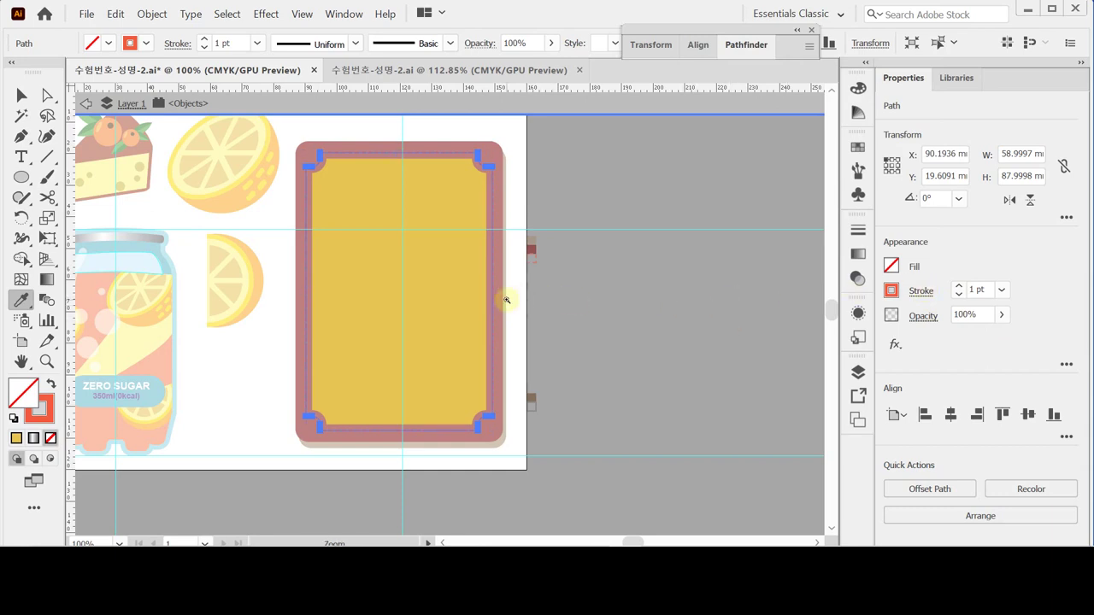
# Duplicate the notched yellow panel in place and isolate the copy for separate editing.
pyautogui.click(509, 304)
pyautogui.click(399, 313)
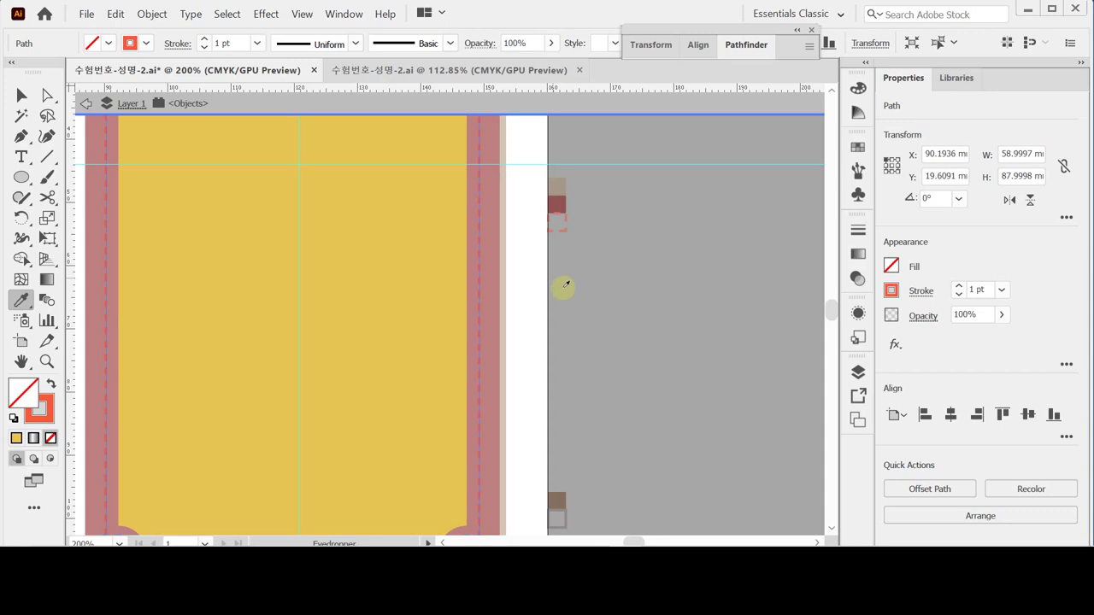
pyautogui.keyDown('ctrl'); pyautogui.keyDown('alt'); pyautogui.click(389, 257); pyautogui.keyUp('alt'); pyautogui.keyUp('ctrl')
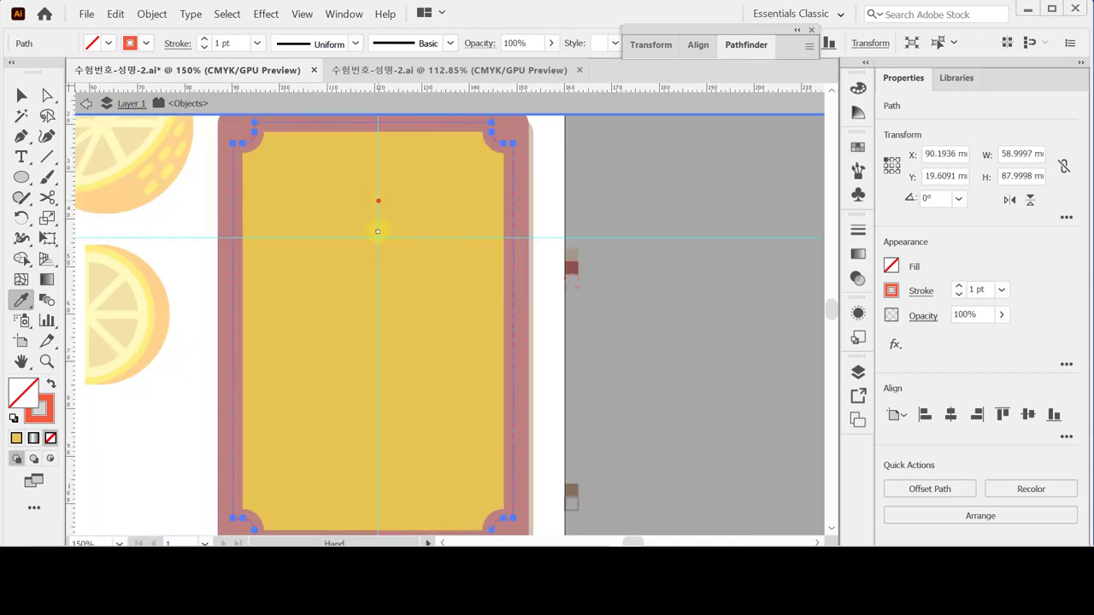
pyautogui.keyDown('ctrl'); pyautogui.keyDown('alt'); pyautogui.click(379, 232); pyautogui.keyUp('alt'); pyautogui.keyUp('ctrl')
pyautogui.keyDown('ctrl'); pyautogui.click(378, 233); pyautogui.keyUp('ctrl')
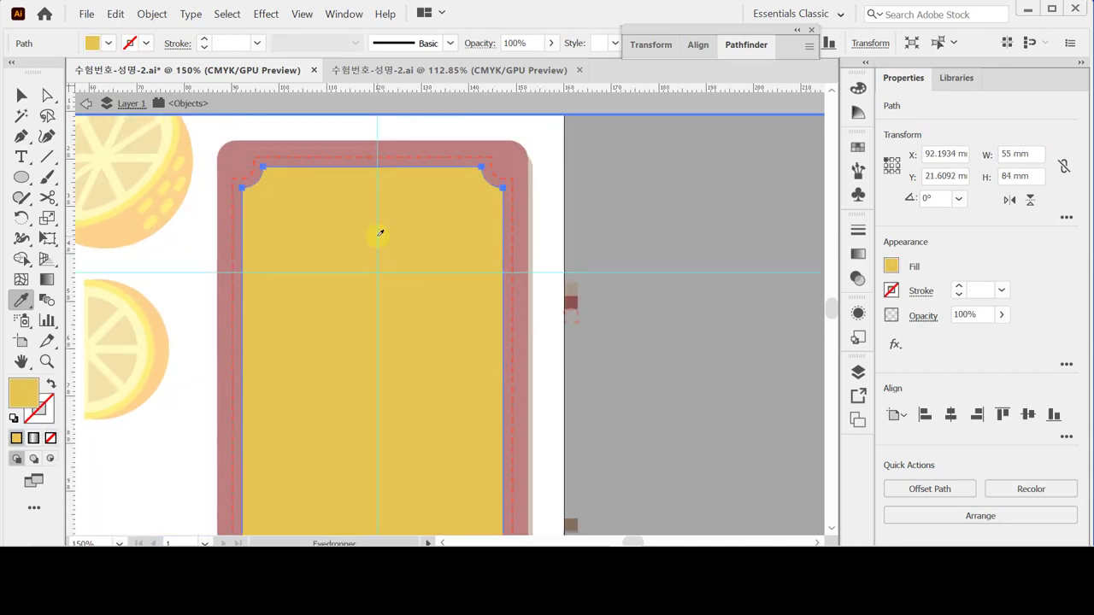
pyautogui.keyDown('ctrl'); pyautogui.click(380, 232); pyautogui.keyUp('ctrl')
pyautogui.press('ctrl')
pyautogui.press('ctrl')
pyautogui.keyDown('ctrl'); pyautogui.click(389, 224); pyautogui.keyUp('ctrl')
# Draw a rectangle about 72.5 mm wide across the lower end of the panel copy and subtract it from the copy.
pyautogui.scroll(-5, 417, 256)
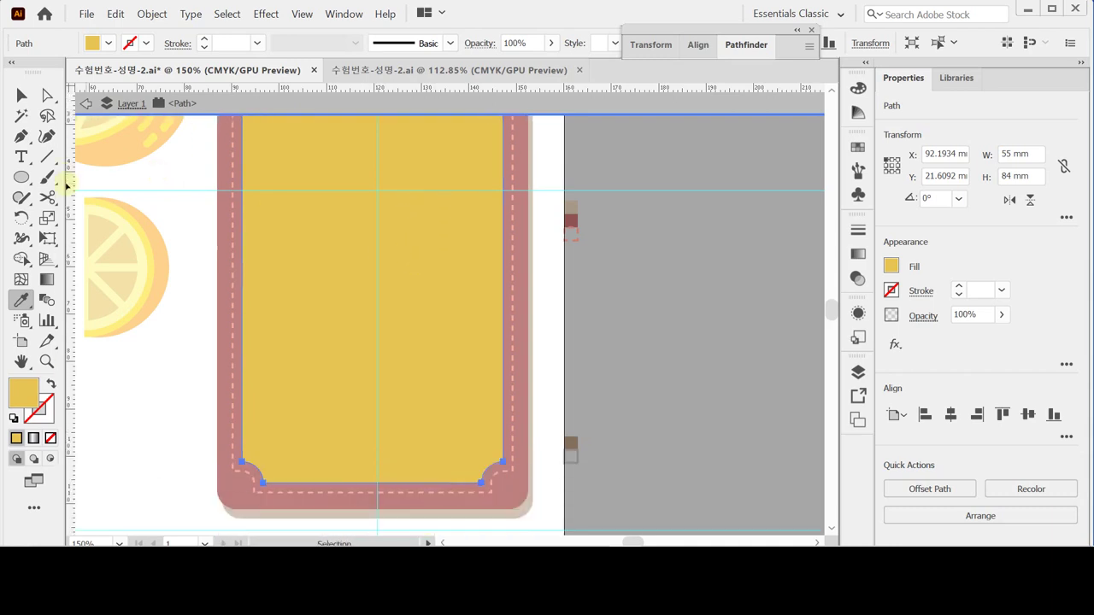
pyautogui.click(21, 177)
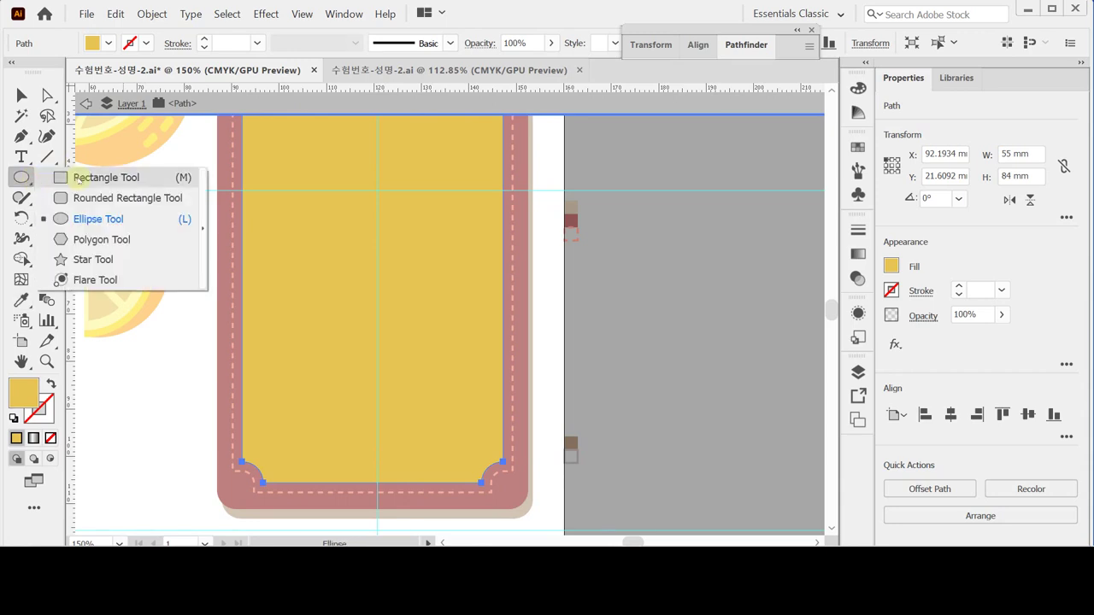
pyautogui.click(78, 177)
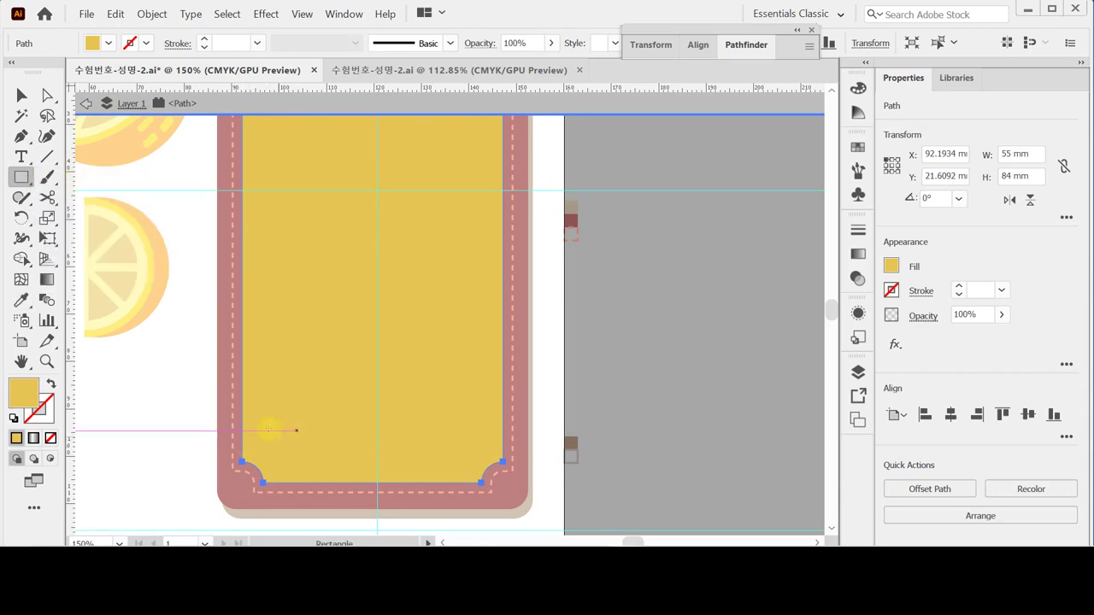
pyautogui.moveTo(205, 399); pyautogui.dragTo(549, 496)
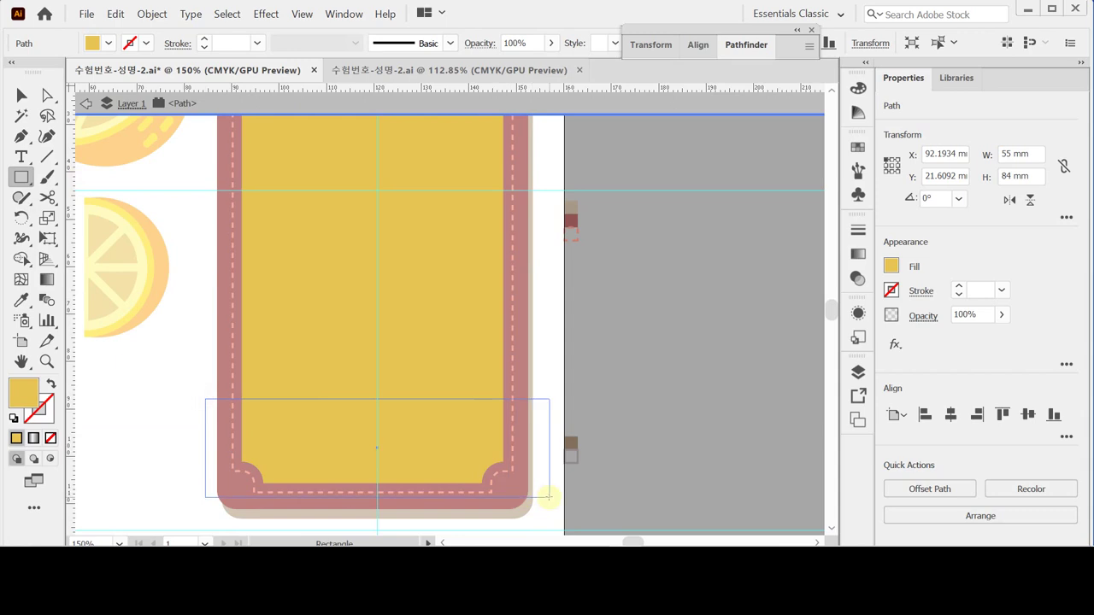
pyautogui.moveTo(549, 497); pyautogui.dragTo(548, 497)
pyautogui.keyDown('ctrl'); pyautogui.keyDown('shift'); pyautogui.click(447, 337); pyautogui.keyUp('shift'); pyautogui.keyUp('ctrl')
pyautogui.click(921, 486)
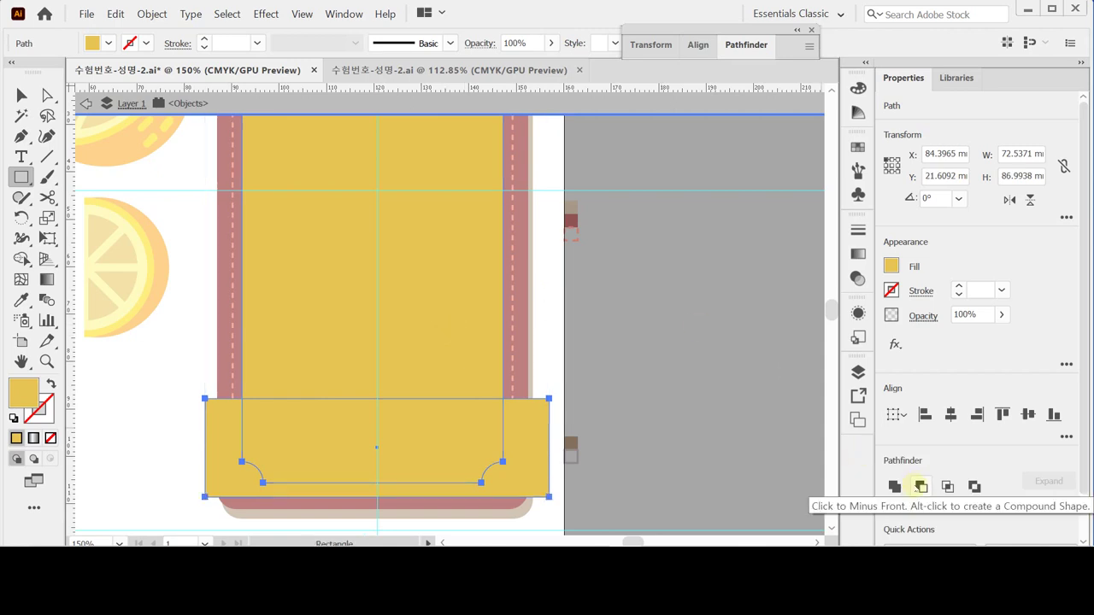
pyautogui.click(921, 486)
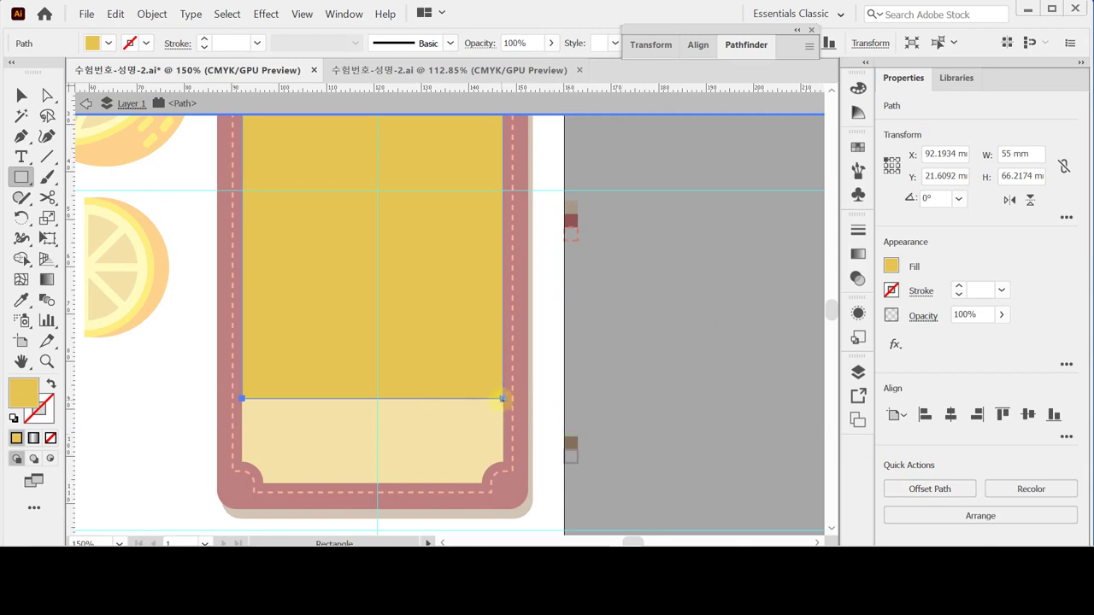
# Fill the shortened panel copy with the cheesecake slice pattern swatch.
pyautogui.scroll(3, 502, 398)
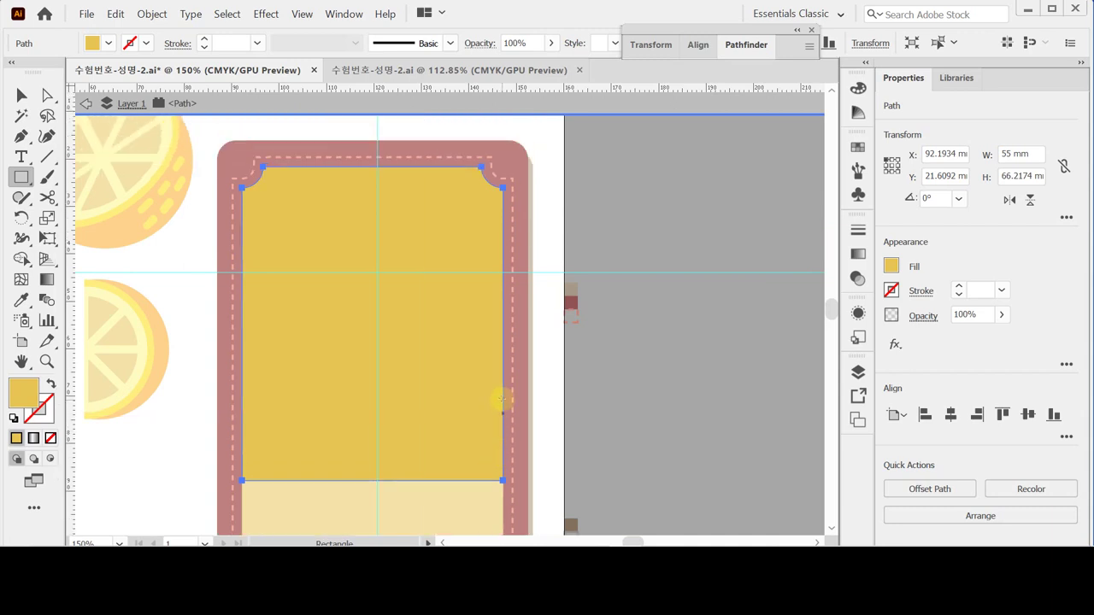
pyautogui.scroll(4, 502, 398)
pyautogui.scroll(-3, 505, 394)
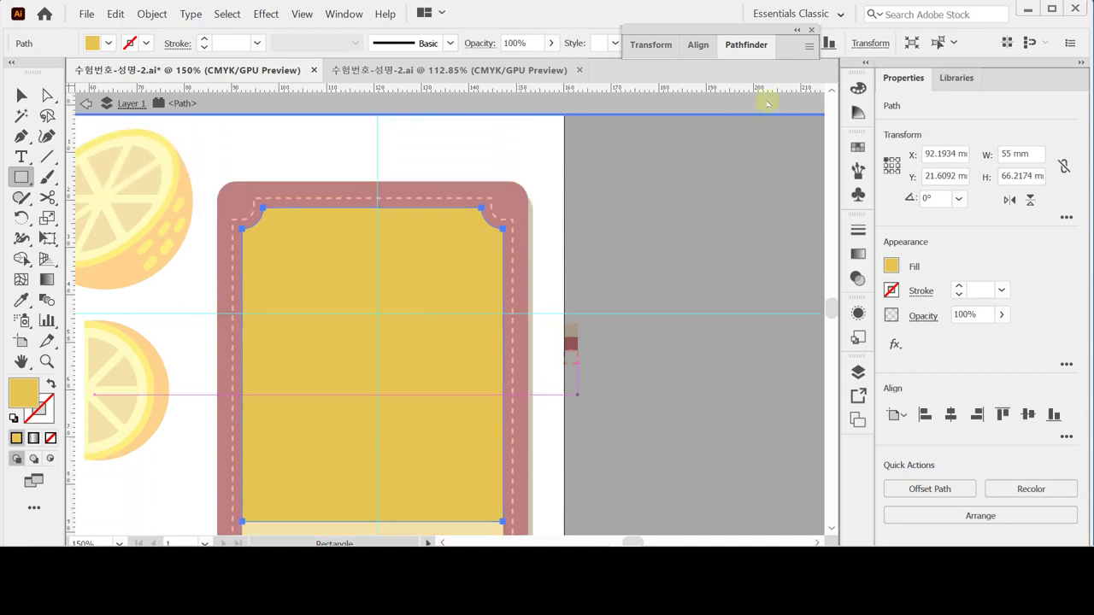
pyautogui.click(858, 148)
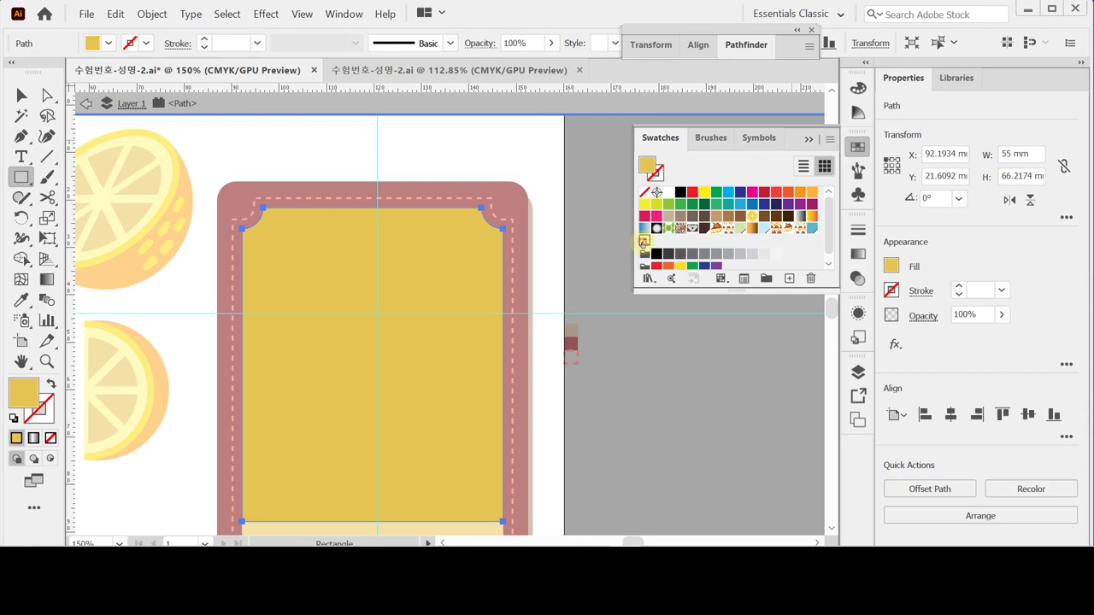
pyautogui.click(642, 245)
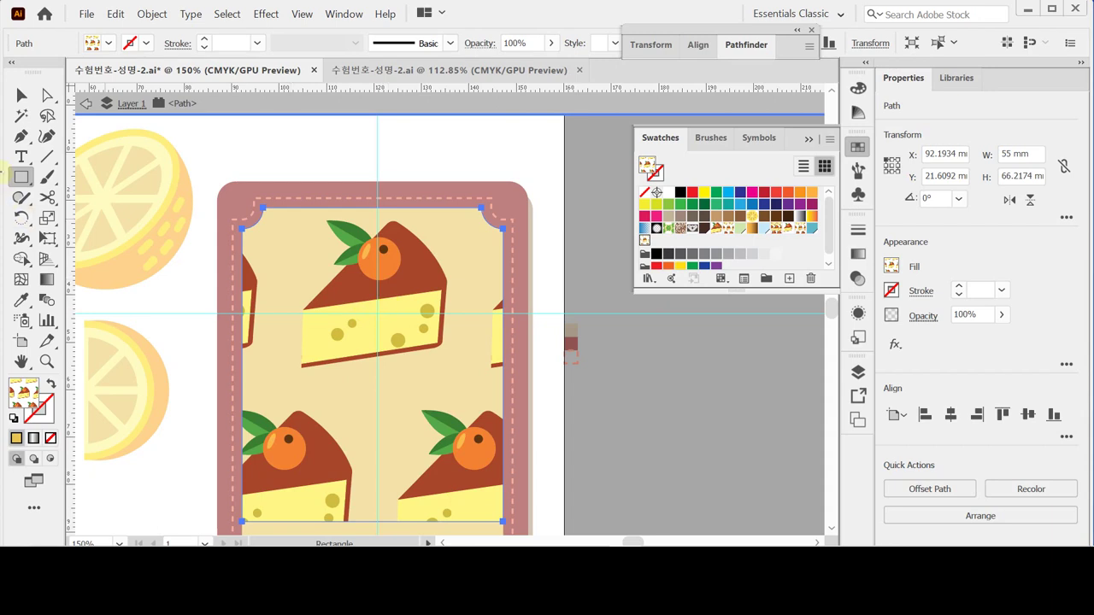
# Scale only the cheesecake pattern inside the panel copy uniformly to 40%, leaving the object itself untransformed.
pyautogui.click(48, 218)
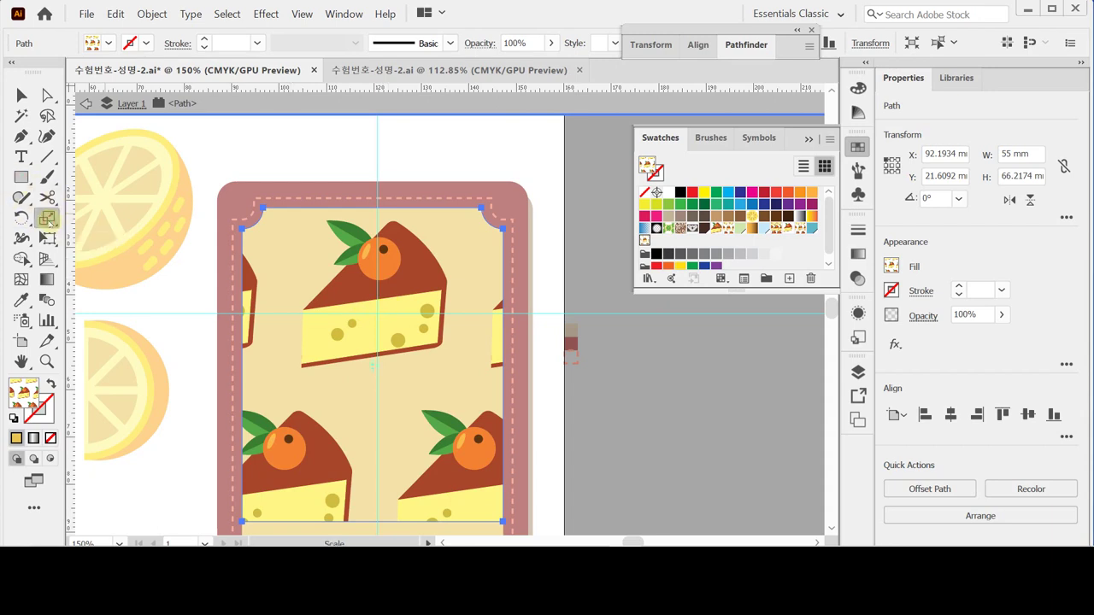
pyautogui.doubleClick(48, 218)
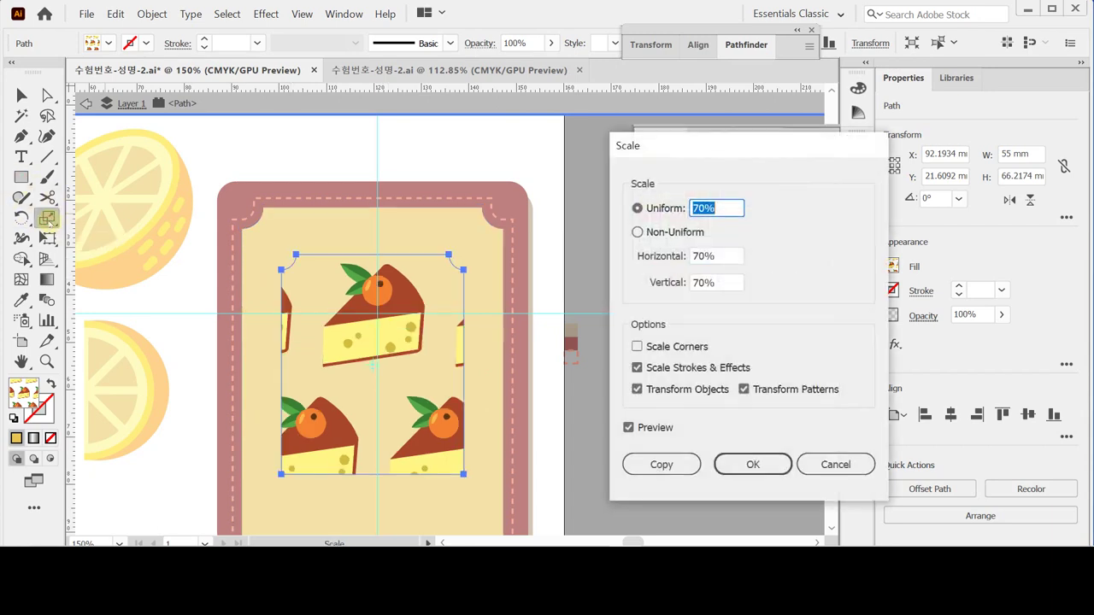
pyautogui.write('40')
pyautogui.press('Tab')
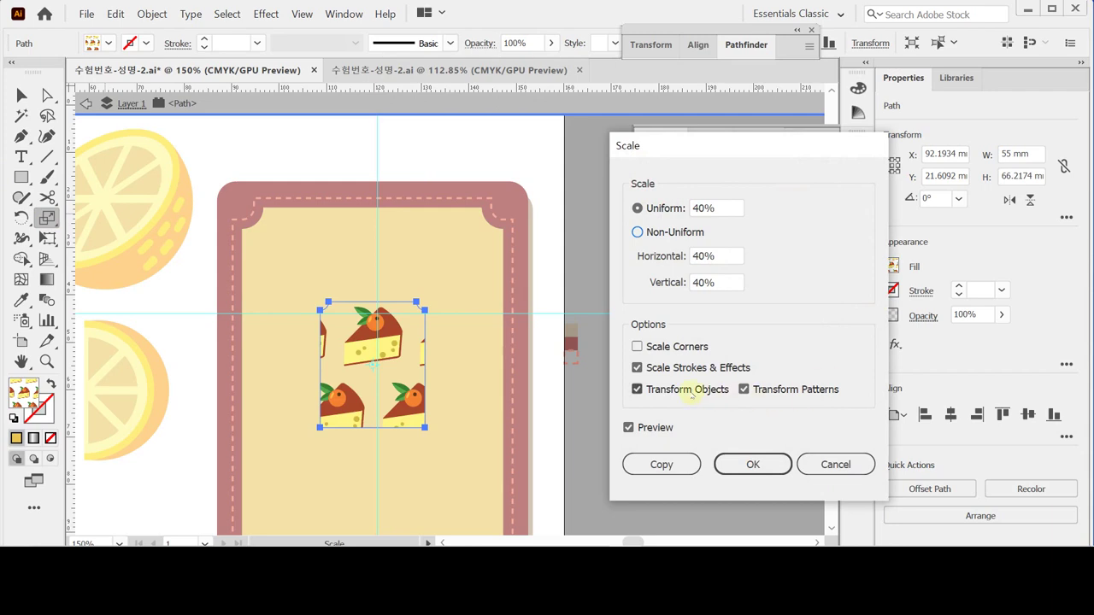
pyautogui.click(688, 387)
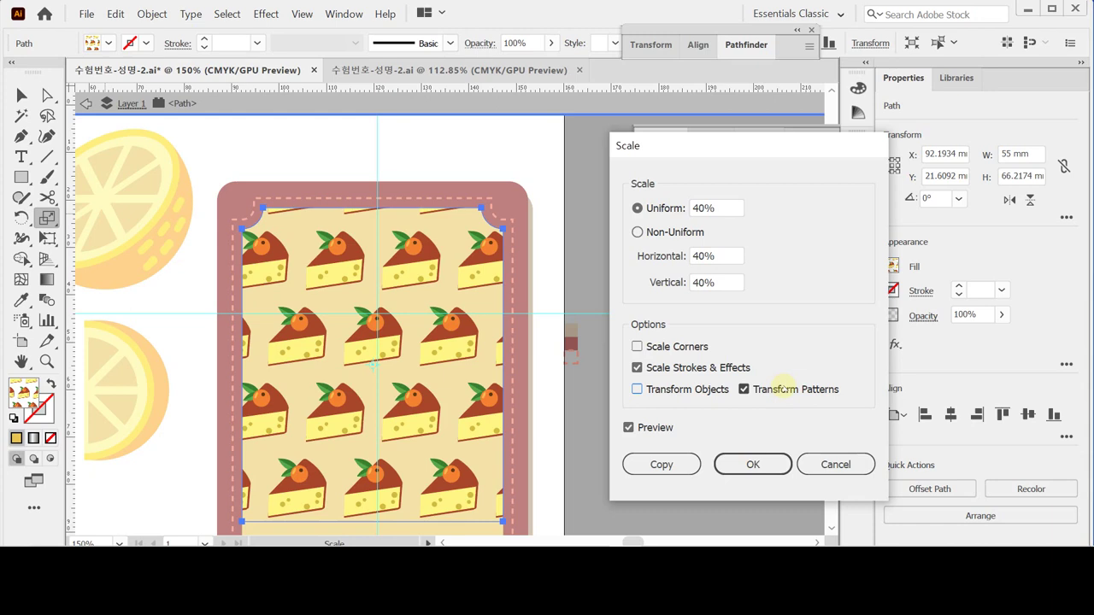
pyautogui.click(758, 464)
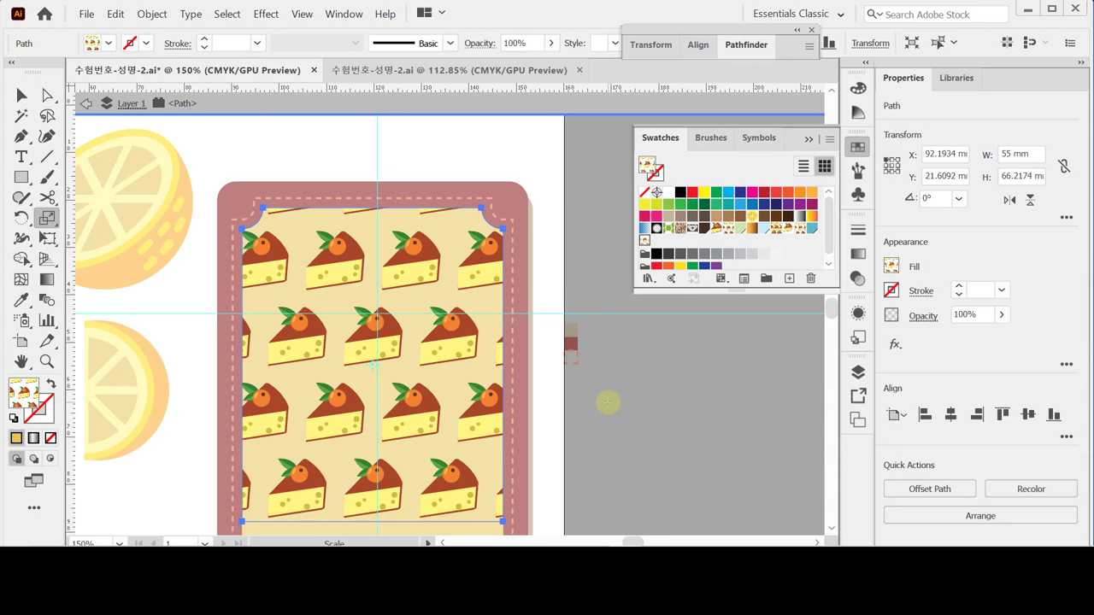
# Try shifting only the cheesecake pattern vertically inside the panel copy, previewing offsets of 3, 5, 7, 1 and 13 mm.
pyautogui.press('h')
pyautogui.doubleClick(44, 95)
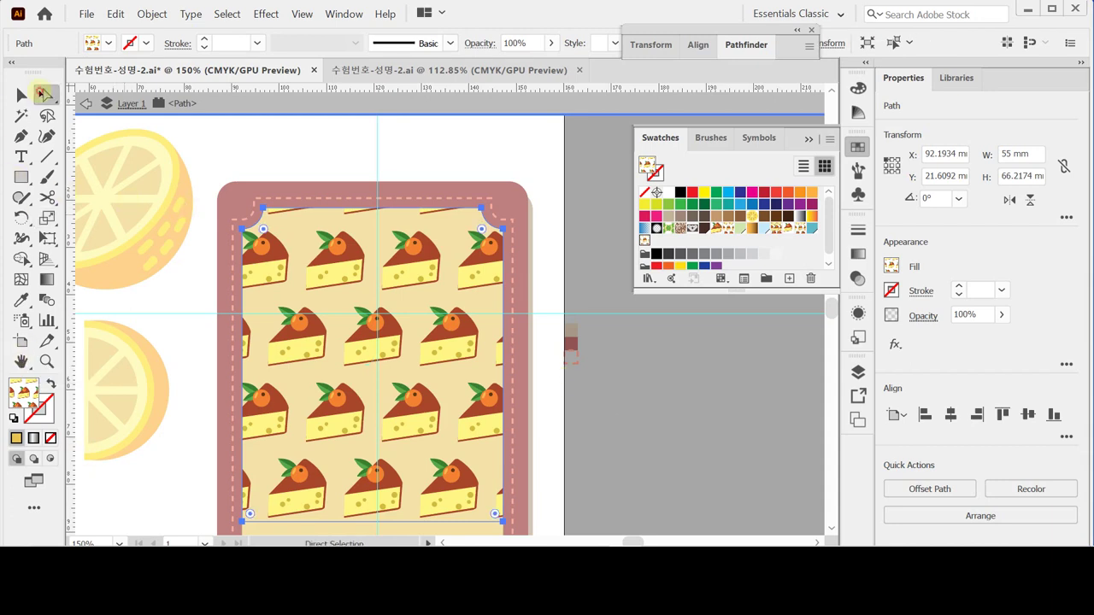
pyautogui.moveTo(706, 169); pyautogui.dragTo(636, 200)
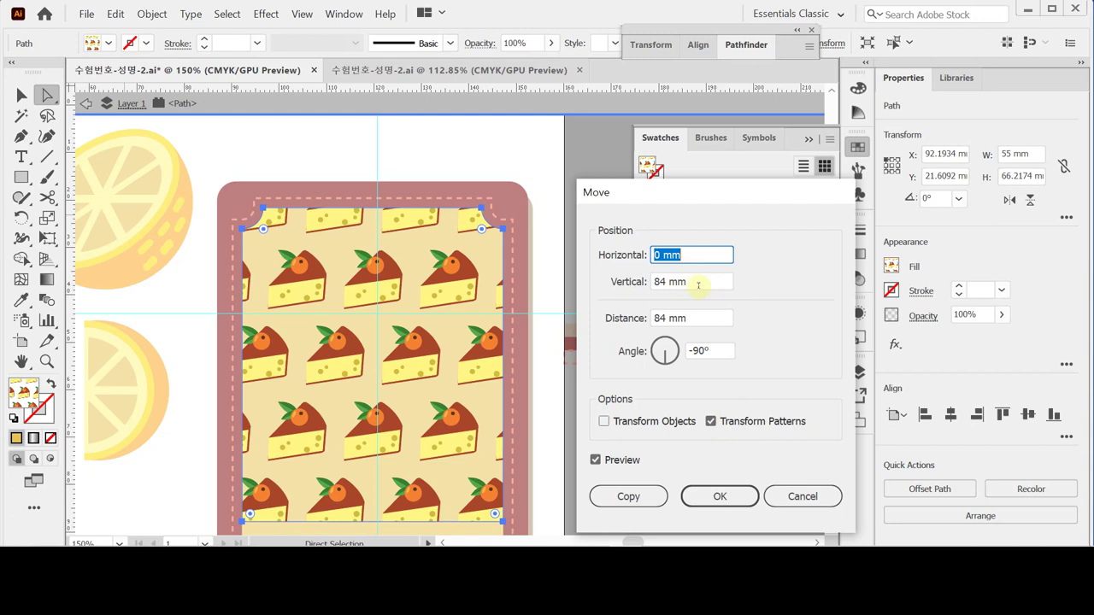
pyautogui.press('Tab')
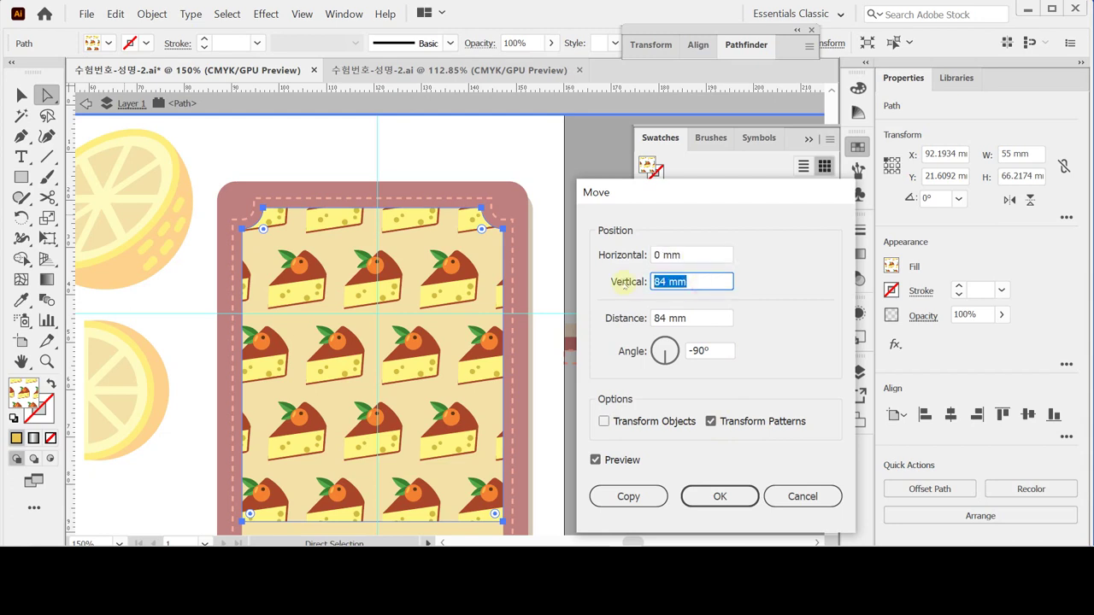
pyautogui.write('3')
pyautogui.press('Tab')
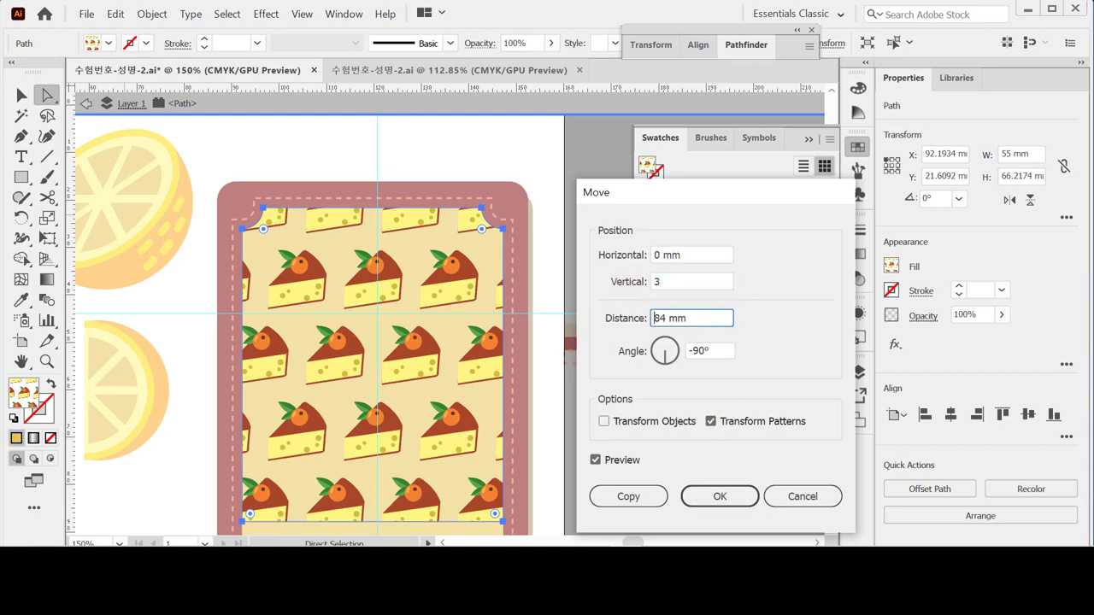
pyautogui.click(694, 281)
pyautogui.write('5')
pyautogui.press('Tab')
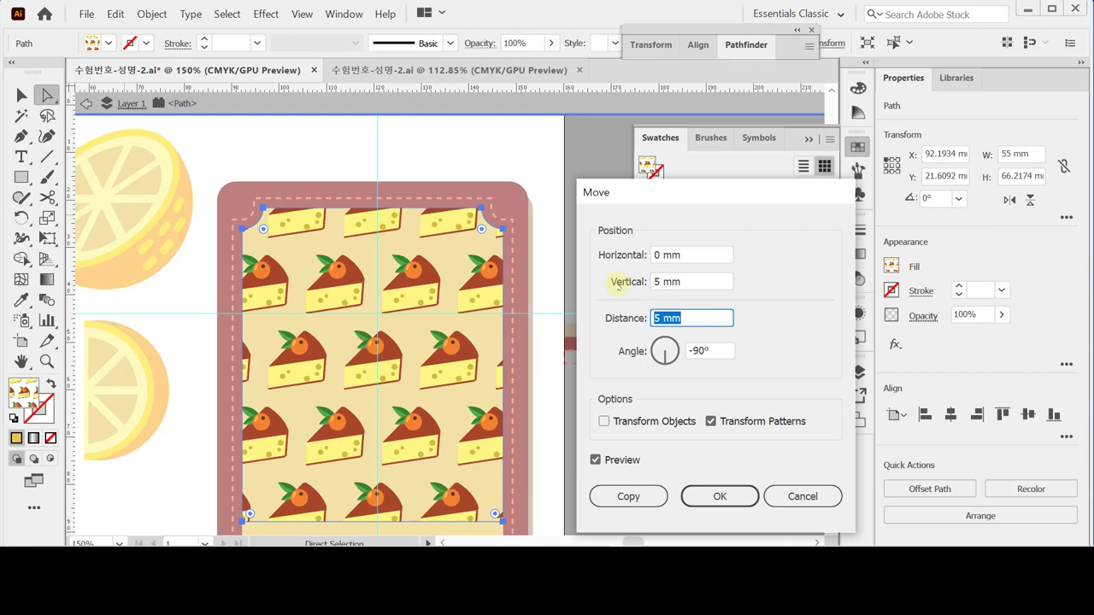
pyautogui.click(693, 281)
pyautogui.write('7')
pyautogui.press('Tab')
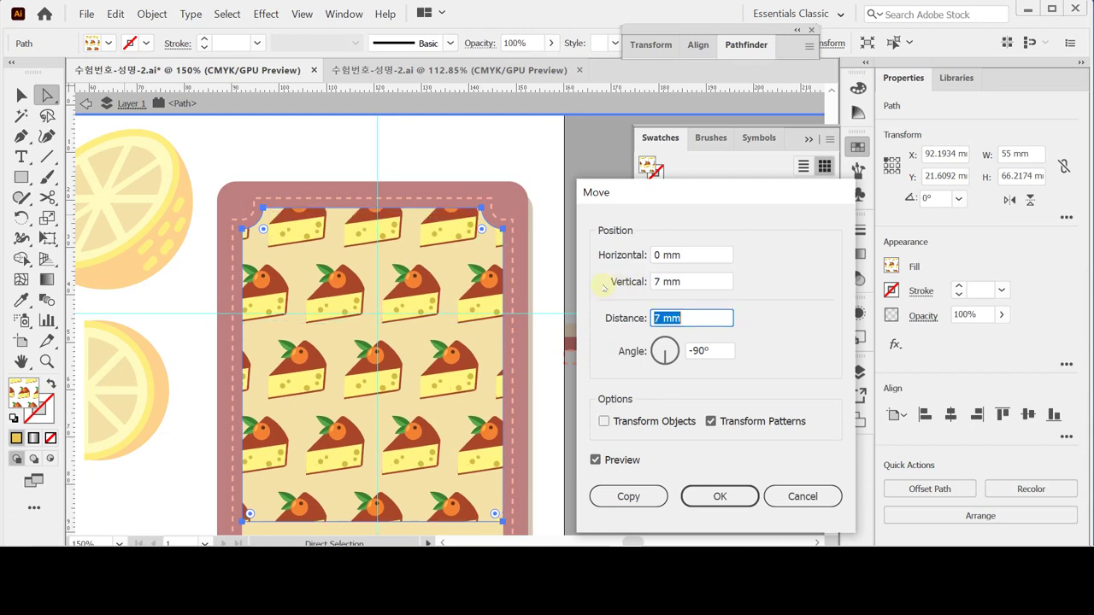
pyautogui.click(691, 282)
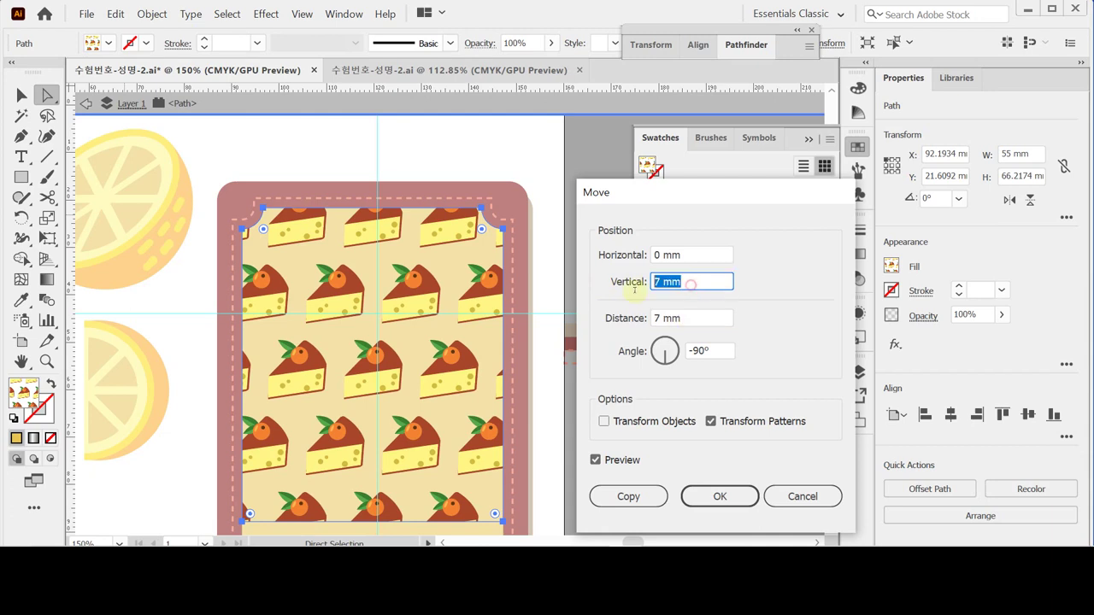
pyautogui.write('1')
pyautogui.press('Tab')
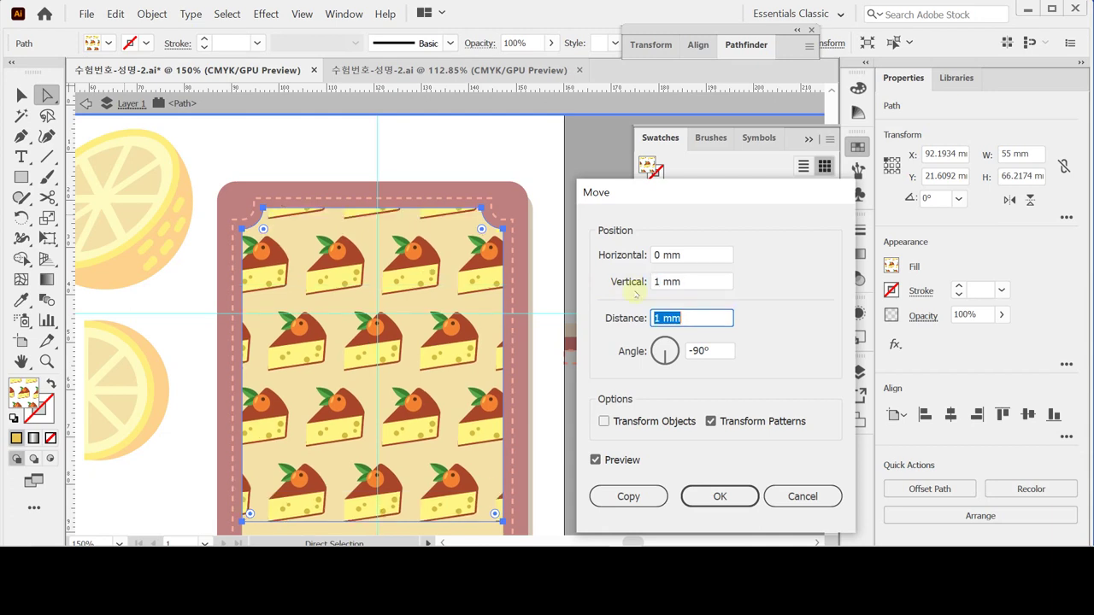
pyautogui.click(680, 284)
pyautogui.write('13')
pyautogui.press('Tab')
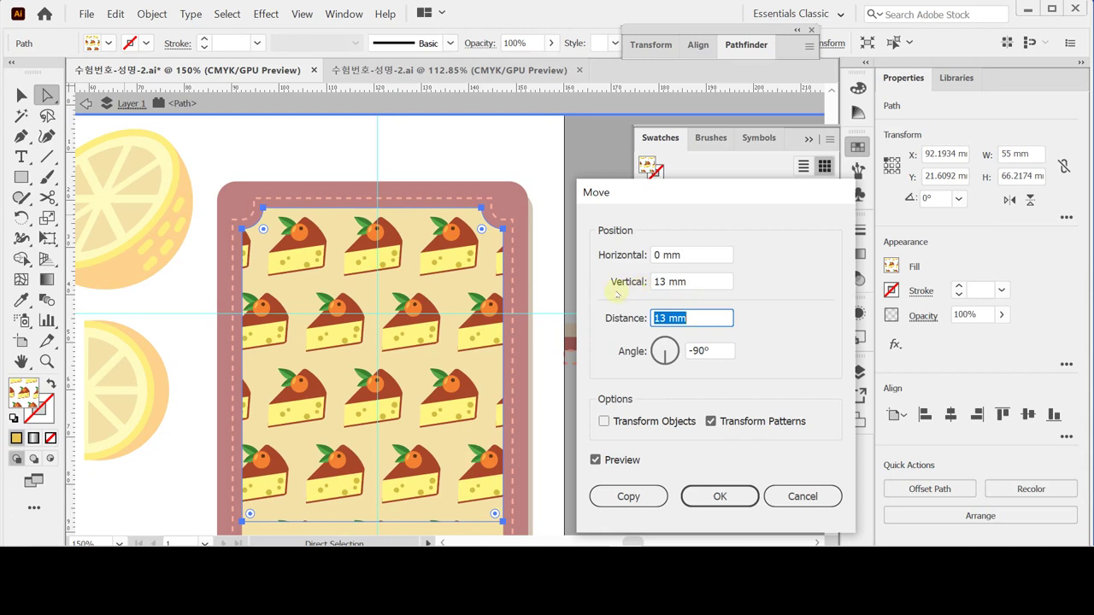
pyautogui.press('Return')
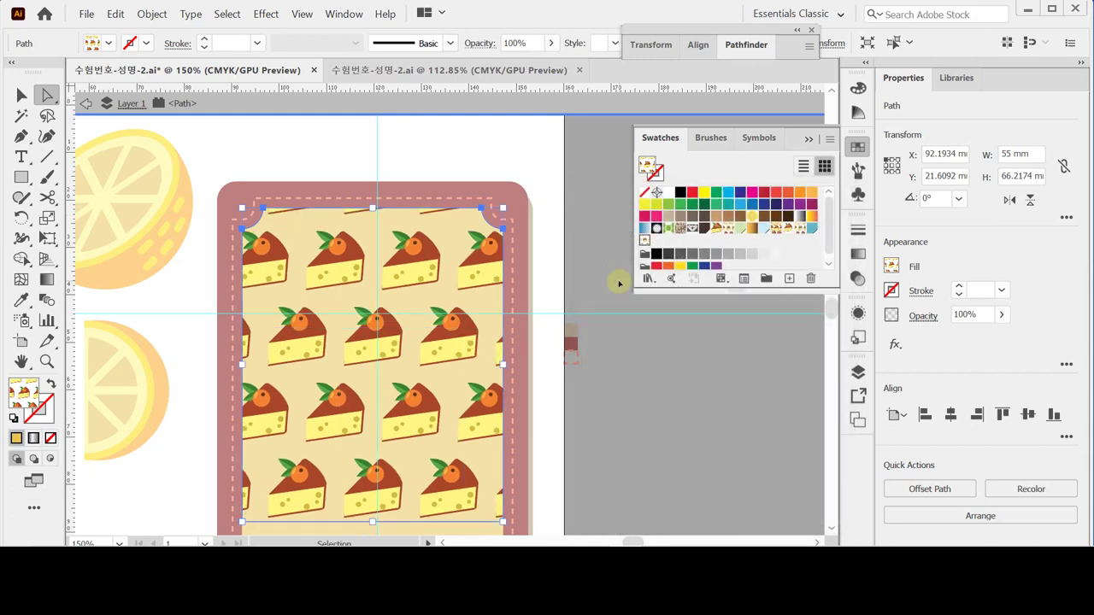
# Exit isolation mode and deselect the patterned panel copy.
pyautogui.press('Escape')
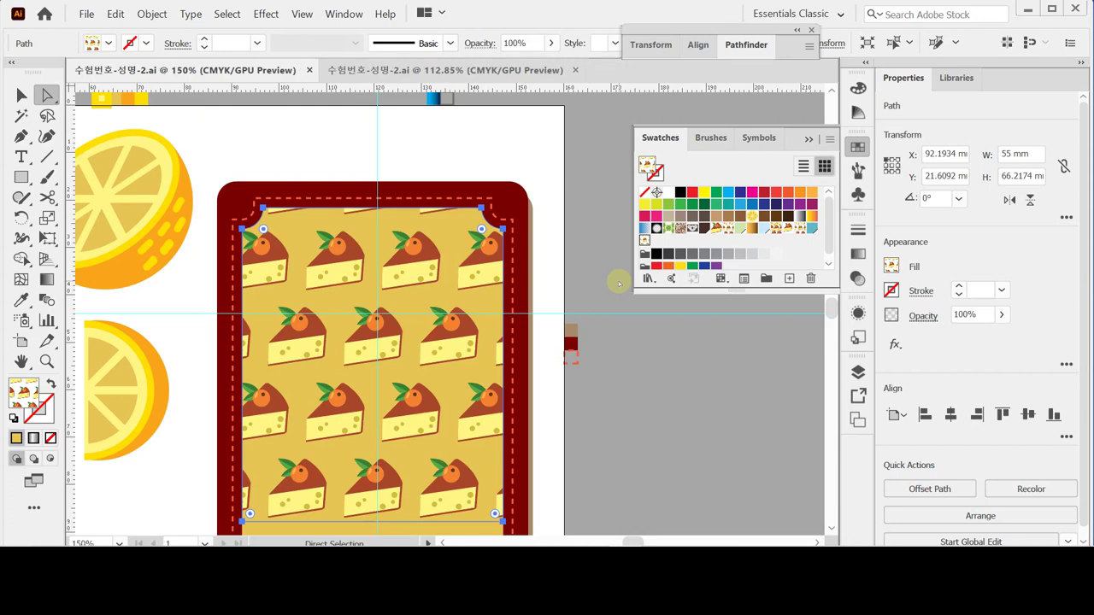
pyautogui.click(657, 375)
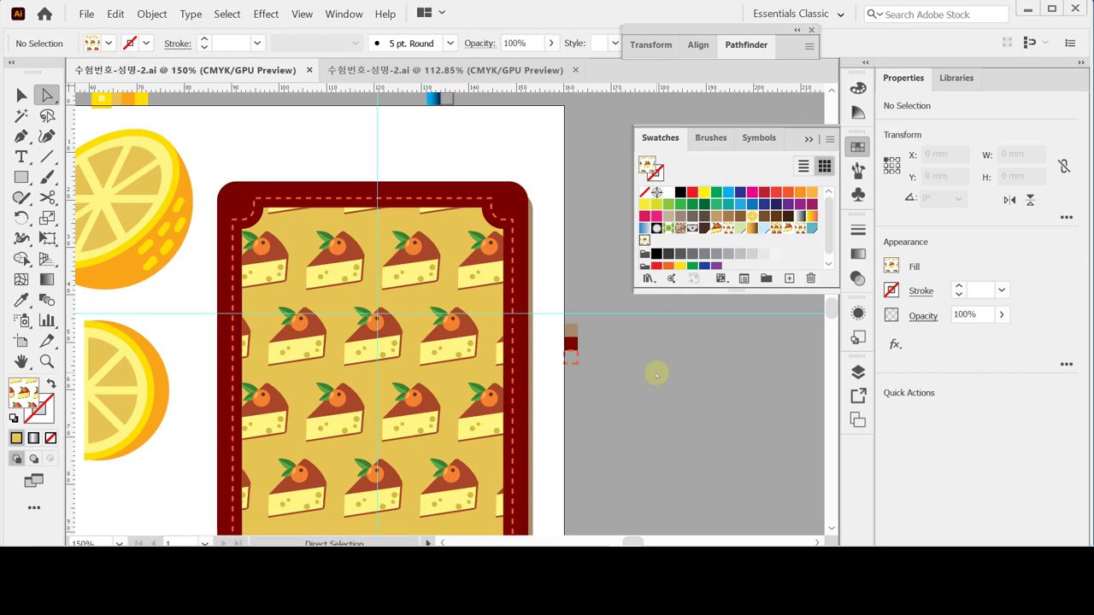
# Draw a 40 × 7 mm rectangle centred on the vertical guide above the rounded card.
pyautogui.hotkey('ctrl', '=')
pyautogui.hotkey('ctrl', '=')
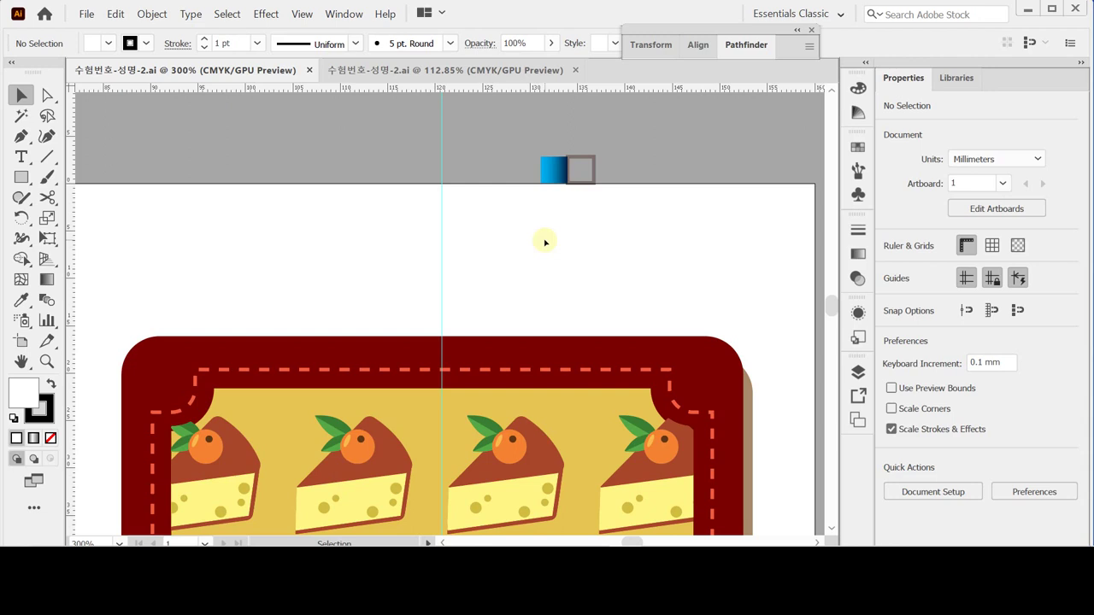
pyautogui.click(21, 177)
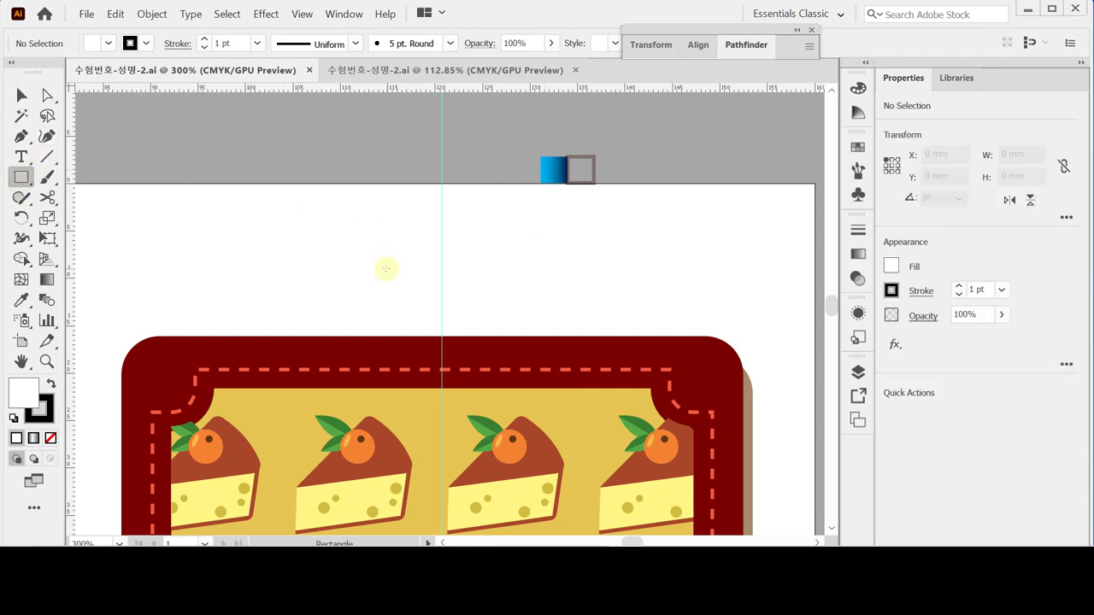
pyautogui.click(441, 276)
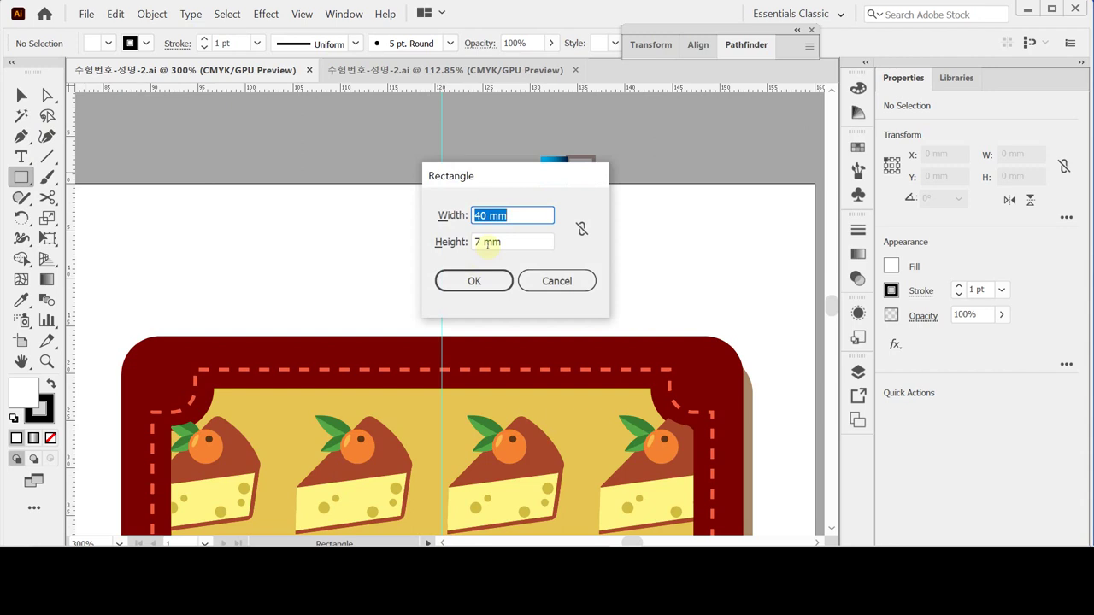
pyautogui.click(462, 284)
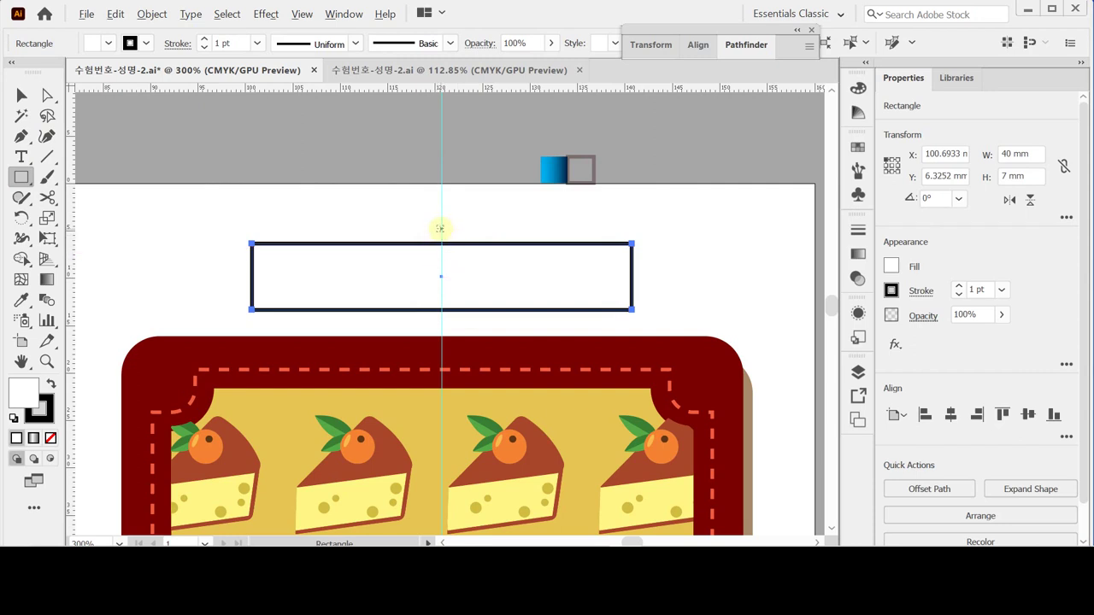
# Draw a 15 × 8 mm rectangle centred on the guide, overlapping the upper edge of the wide rectangle.
pyautogui.click(439, 228)
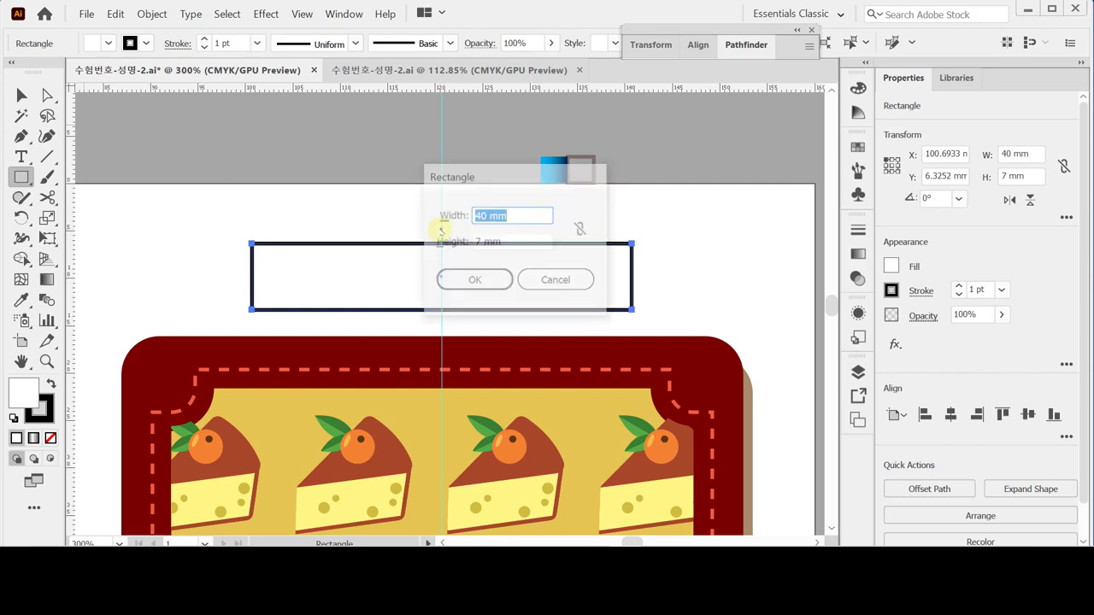
pyautogui.write('15')
pyautogui.click(518, 240)
pyautogui.moveTo(456, 241); pyautogui.dragTo(409, 252)
pyautogui.write('8')
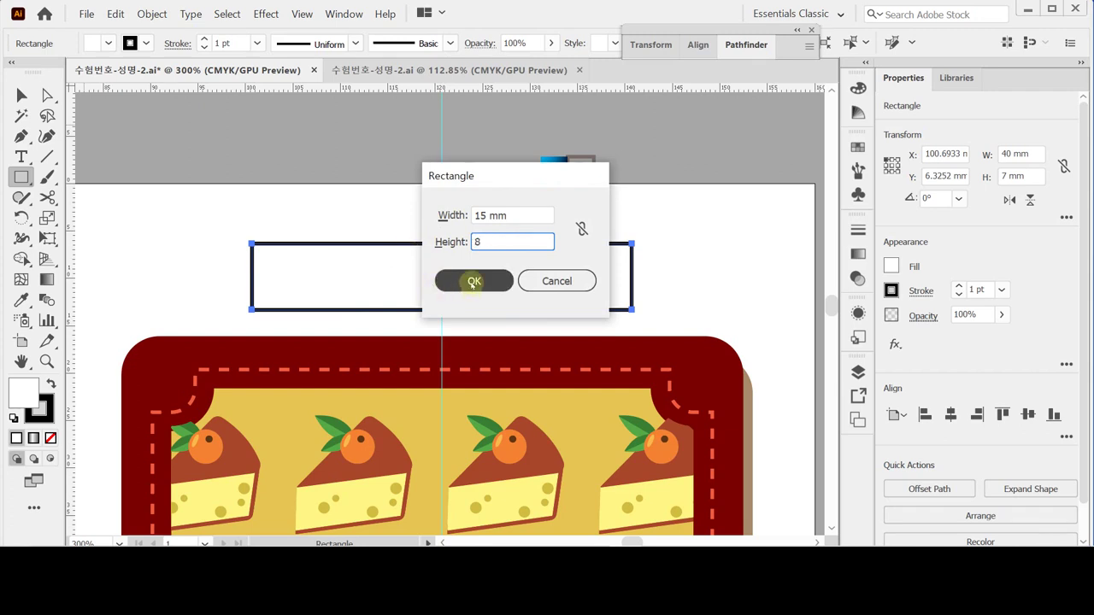
pyautogui.click(473, 282)
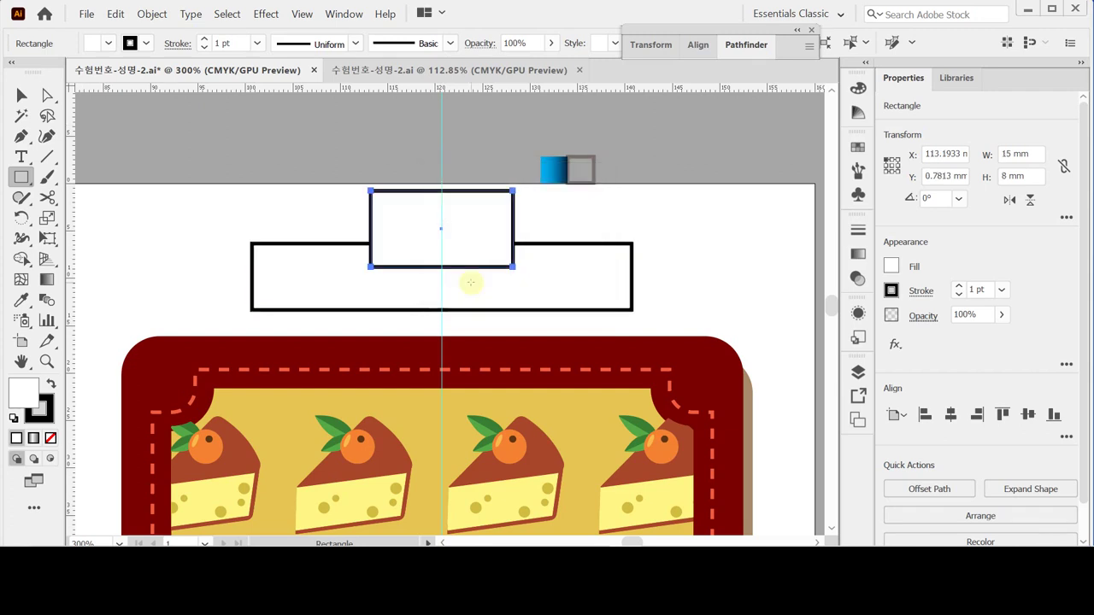
# Nudge the 15 × 8 mm rectangle up by 1.5 mm so that it only slightly overlaps the wide rectangle.
pyautogui.press('Up')
pyautogui.press('Up')
pyautogui.press('Up')
pyautogui.press('Up')
pyautogui.press('Up')
pyautogui.press('Up')
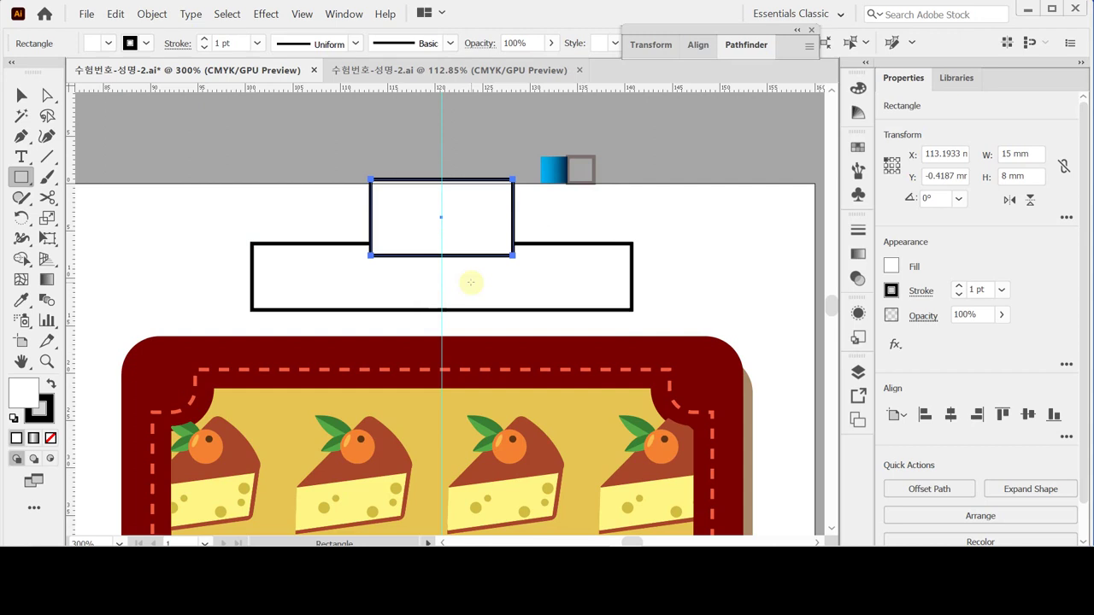
pyautogui.press('Down')
pyautogui.press('Down')
pyautogui.press('Down')
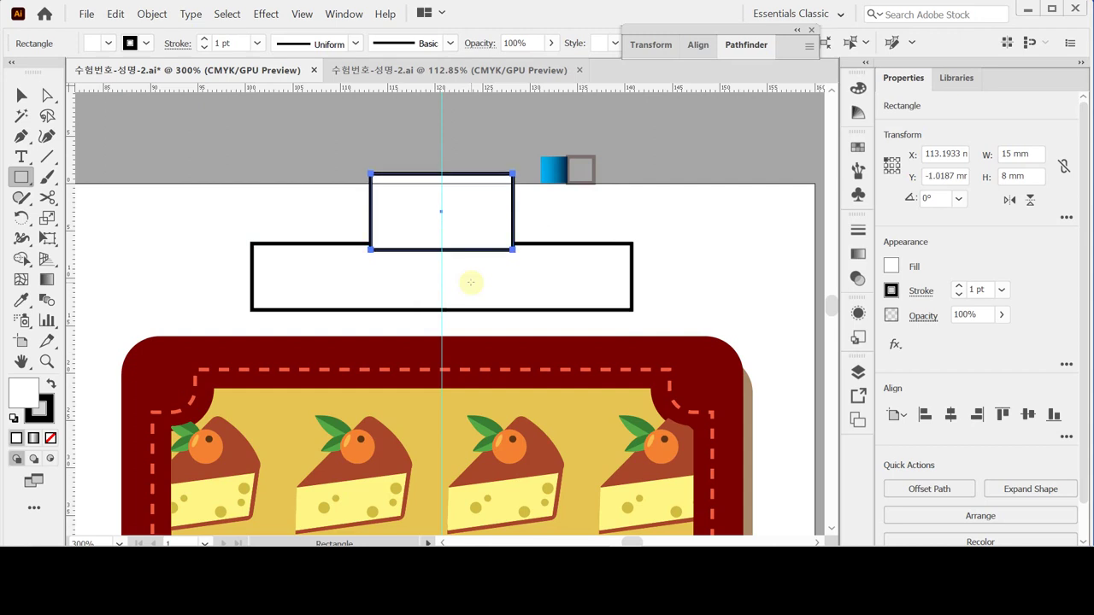
pyautogui.press('Down')
pyautogui.press('Down')
pyautogui.press('Down')
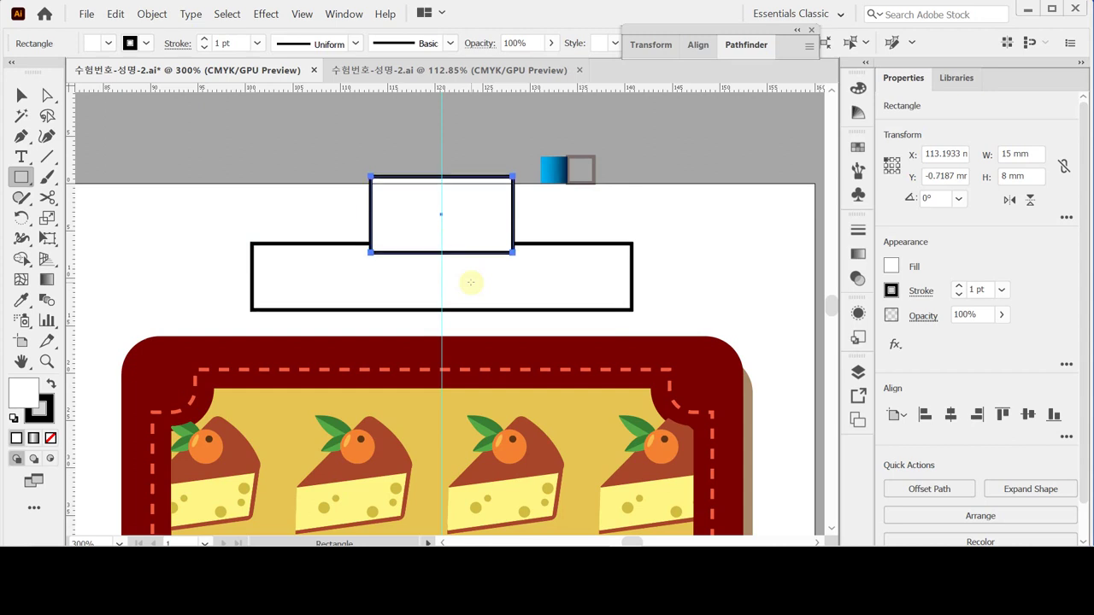
# Align the two rectangles on their horizontal centres and unite them into one stepped shape.
pyautogui.click(21, 95)
pyautogui.moveTo(345, 217); pyautogui.dragTo(421, 285)
pyautogui.click(951, 414)
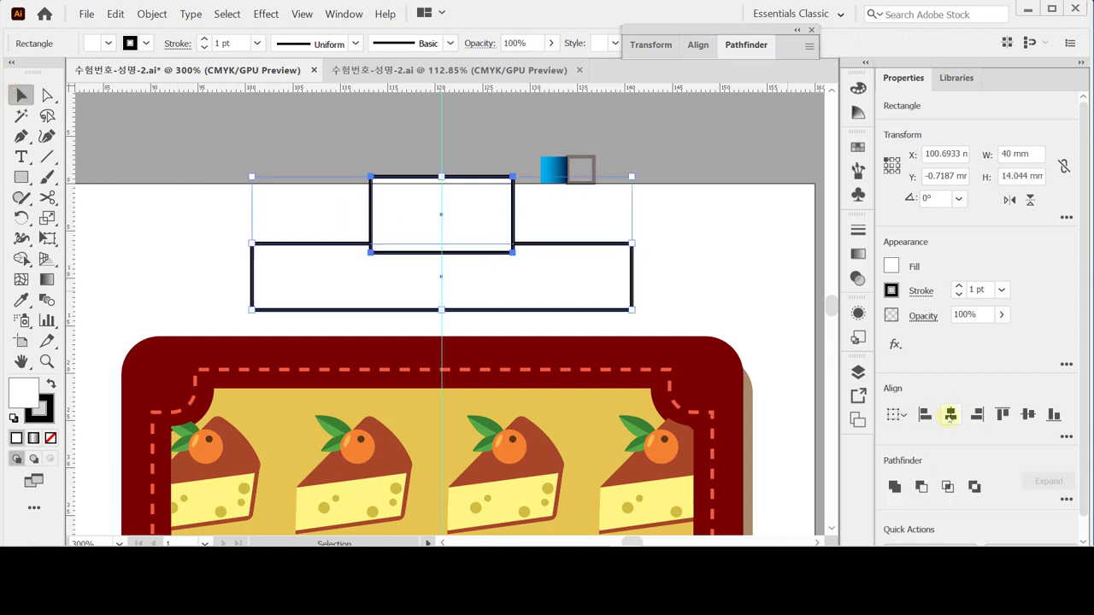
pyautogui.click(950, 414)
pyautogui.click(904, 486)
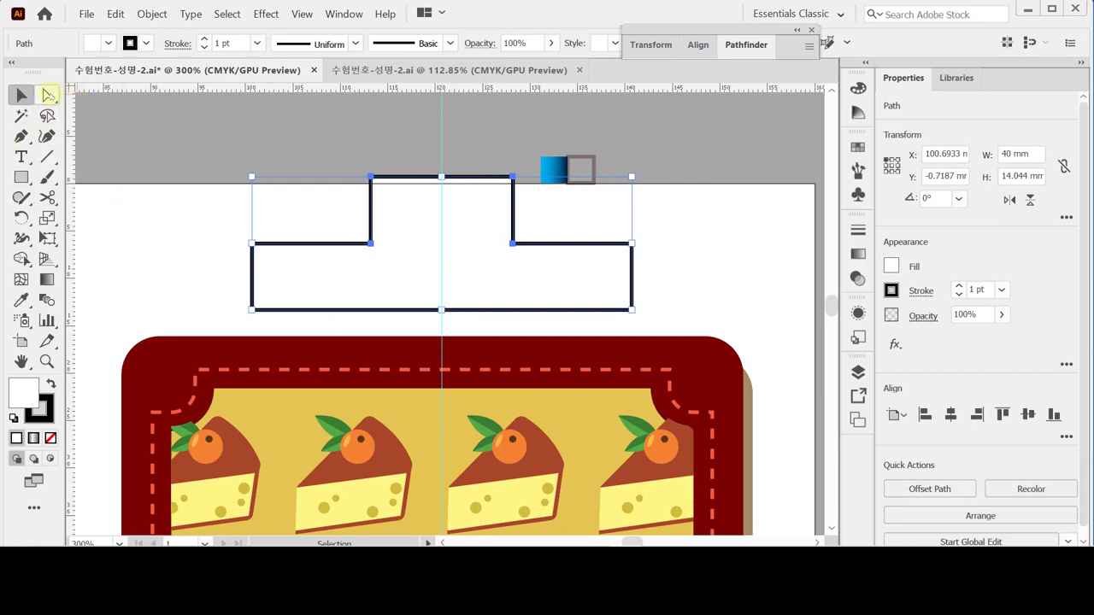
# Round the two upper corners of the stepped shape's raised part to a radius of about 3.54 mm.
pyautogui.click(47, 95)
pyautogui.moveTo(348, 155); pyautogui.dragTo(529, 203)
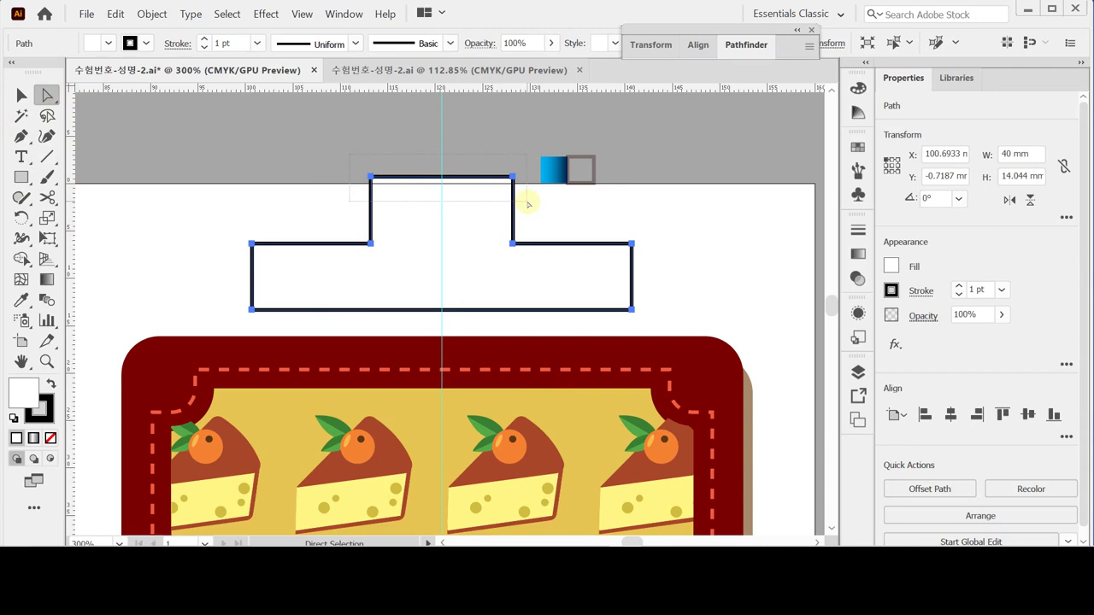
pyautogui.moveTo(528, 203); pyautogui.dragTo(529, 203)
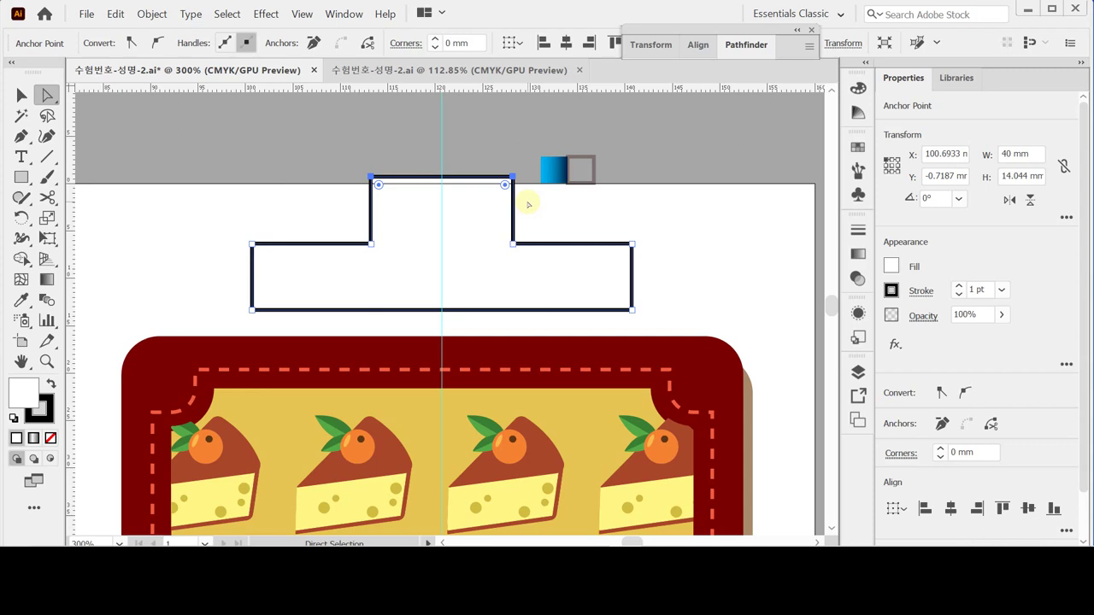
pyautogui.moveTo(505, 185); pyautogui.dragTo(483, 208)
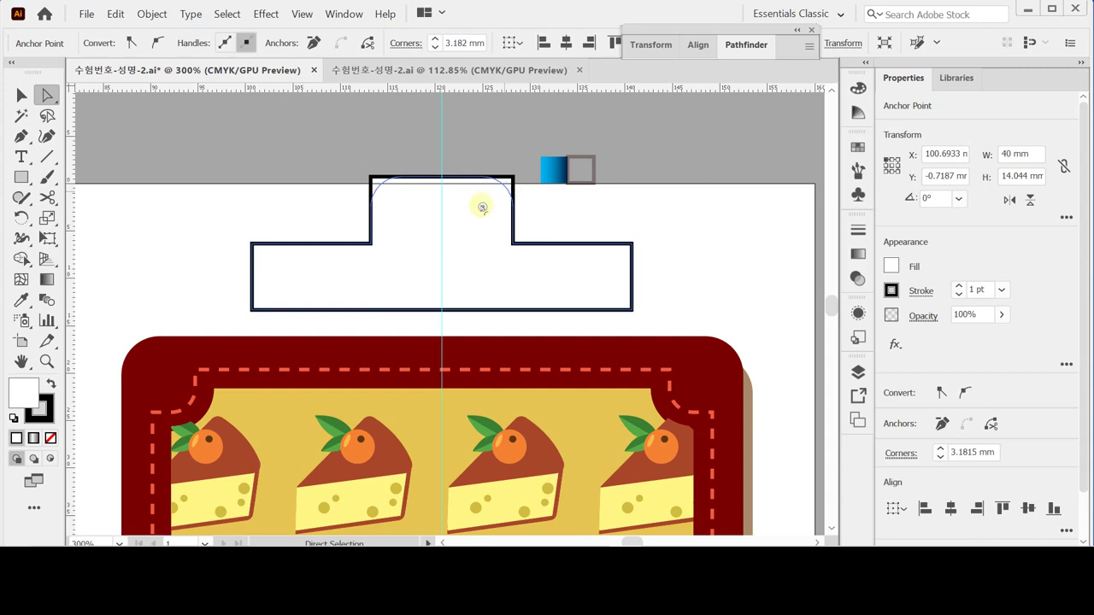
pyautogui.moveTo(483, 208); pyautogui.dragTo(479, 210)
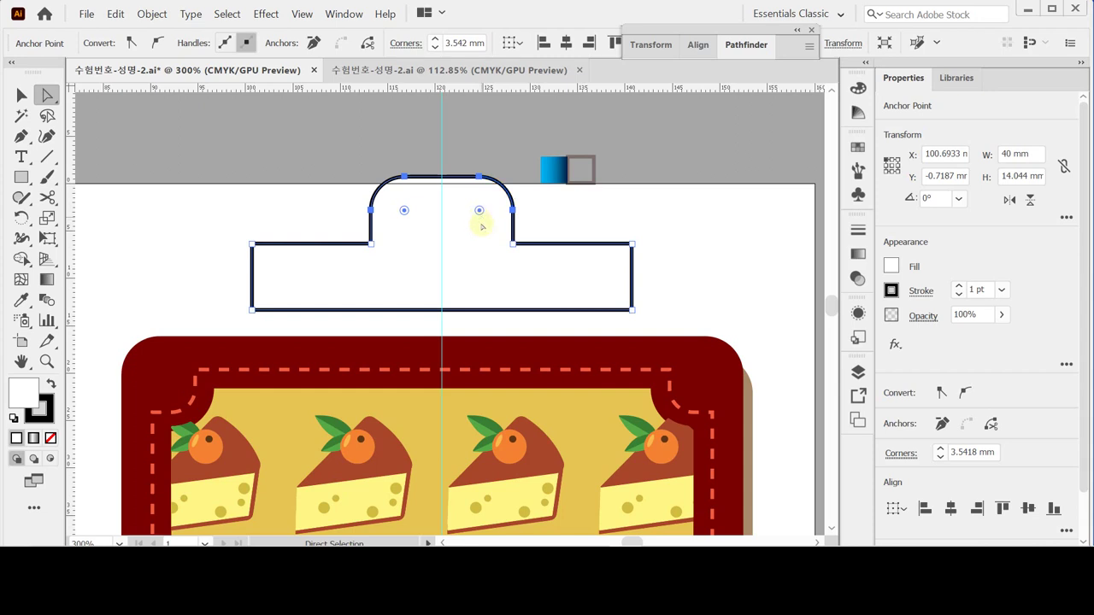
# Round the two inner corners where the raised part meets the wide base to a radius of about 2.23 mm.
pyautogui.moveTo(341, 234); pyautogui.dragTo(532, 262)
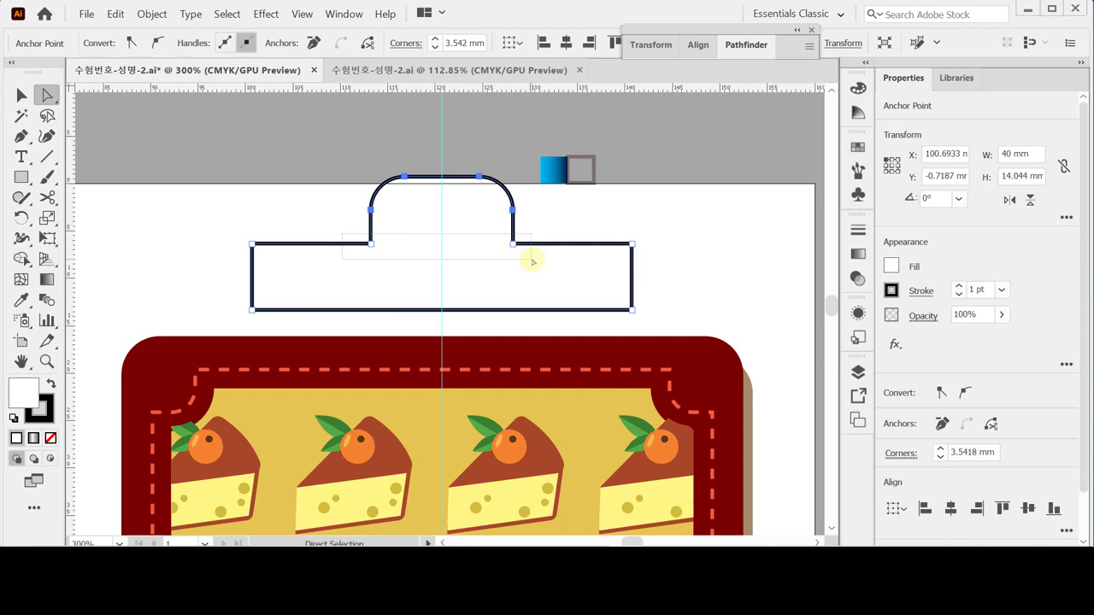
pyautogui.moveTo(532, 262); pyautogui.dragTo(531, 258)
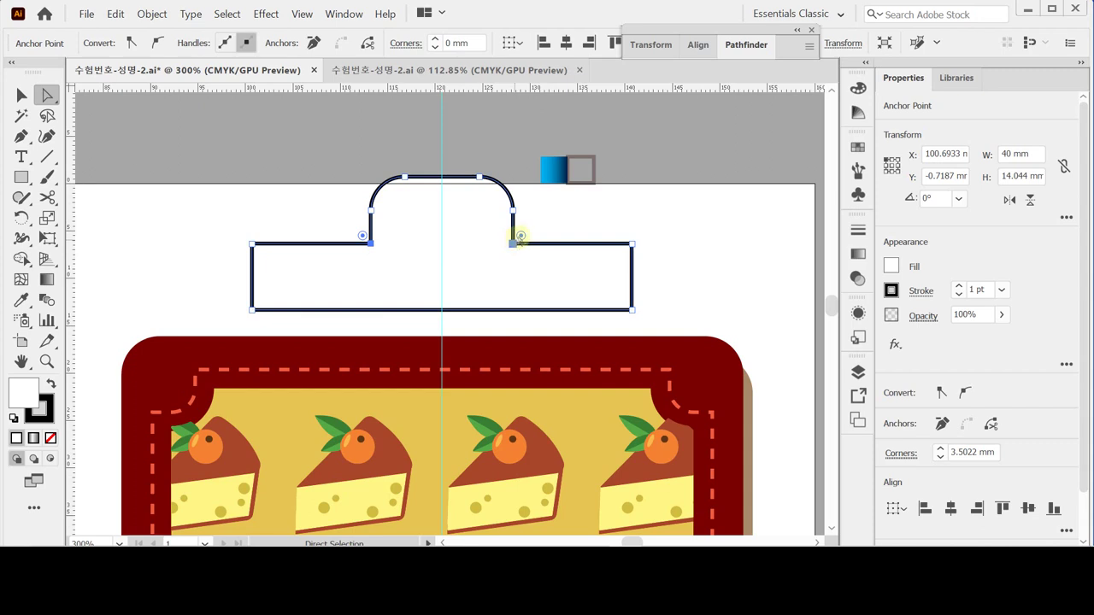
pyautogui.moveTo(520, 236); pyautogui.dragTo(532, 222)
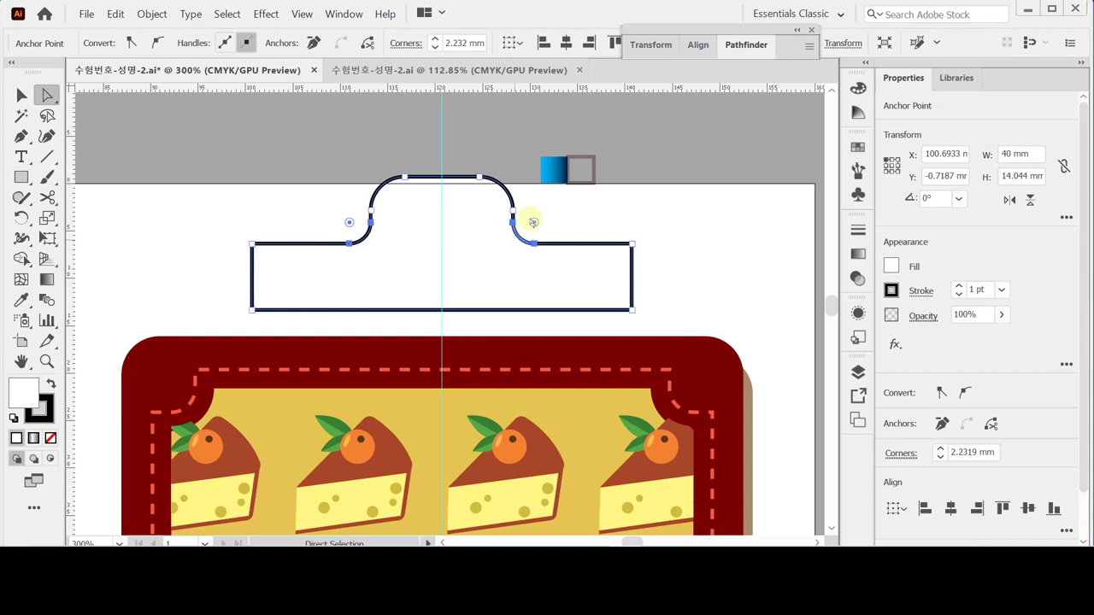
# Round the two outer upper corners of the wide base to a 7 mm radius and save the document.
pyautogui.moveTo(239, 227); pyautogui.dragTo(276, 266)
pyautogui.moveTo(668, 226); pyautogui.dragTo(595, 262)
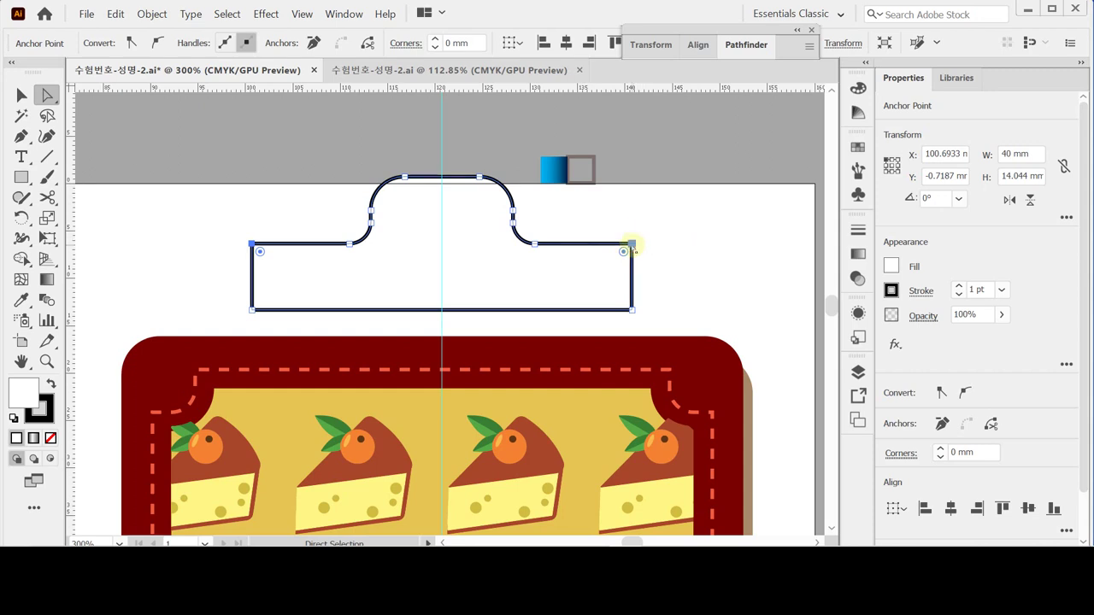
pyautogui.click(633, 246)
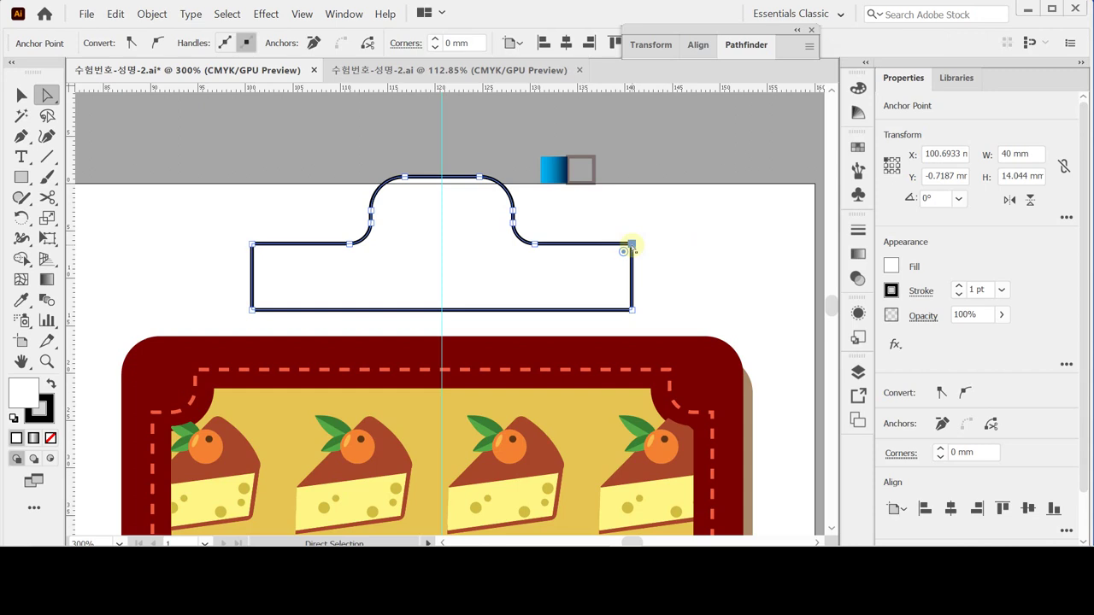
pyautogui.keyDown('shift'); pyautogui.click(251, 244); pyautogui.keyUp('shift')
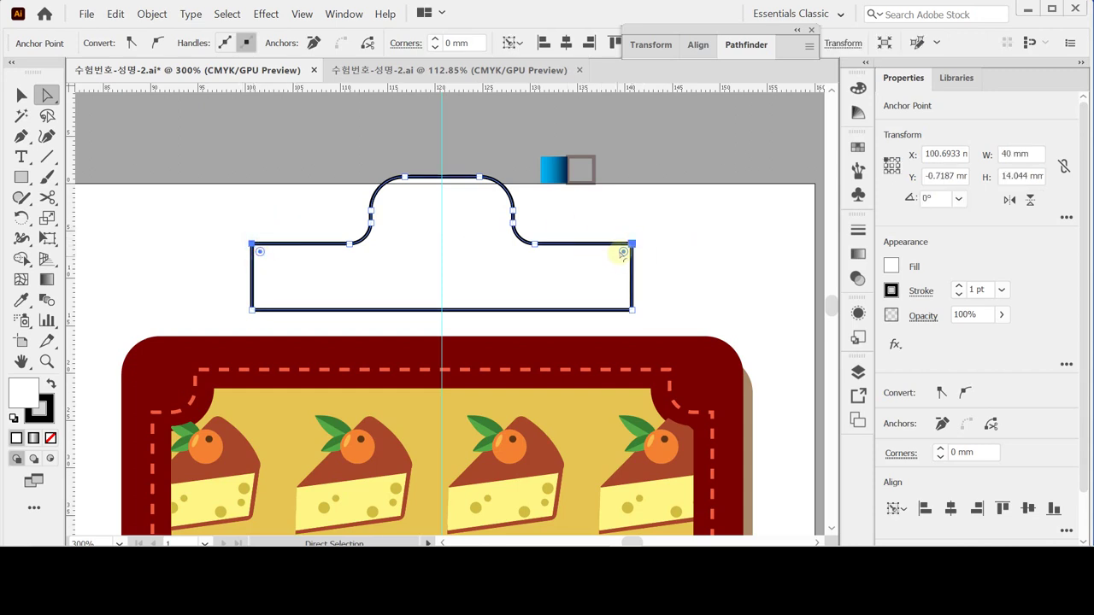
pyautogui.moveTo(623, 253); pyautogui.dragTo(564, 310)
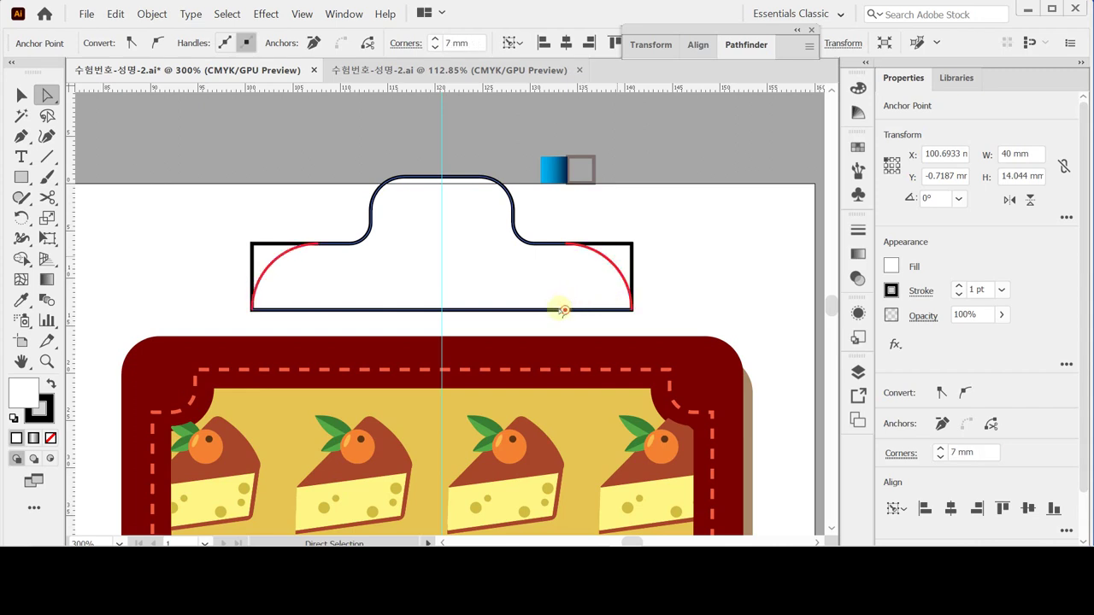
pyautogui.moveTo(564, 311); pyautogui.dragTo(562, 308)
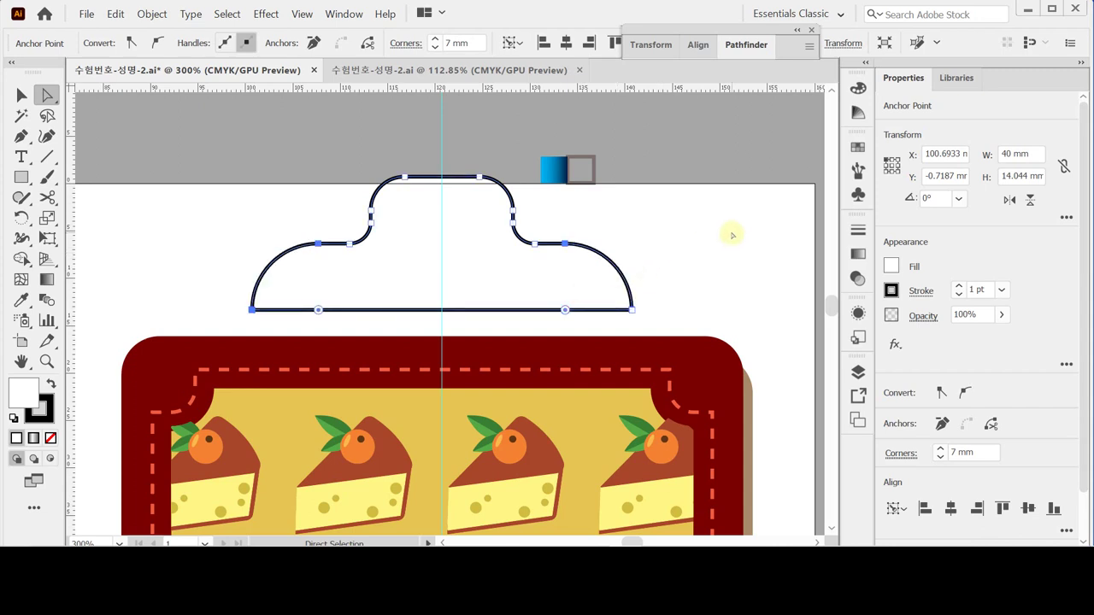
pyautogui.press('ctrl')
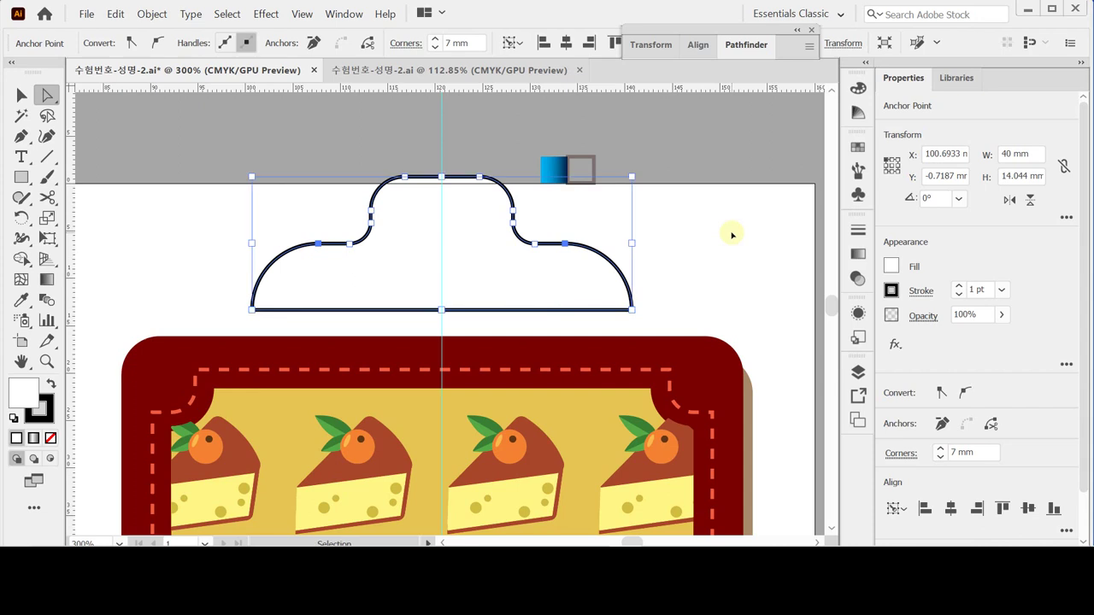
pyautogui.hotkey('ctrl', 's')
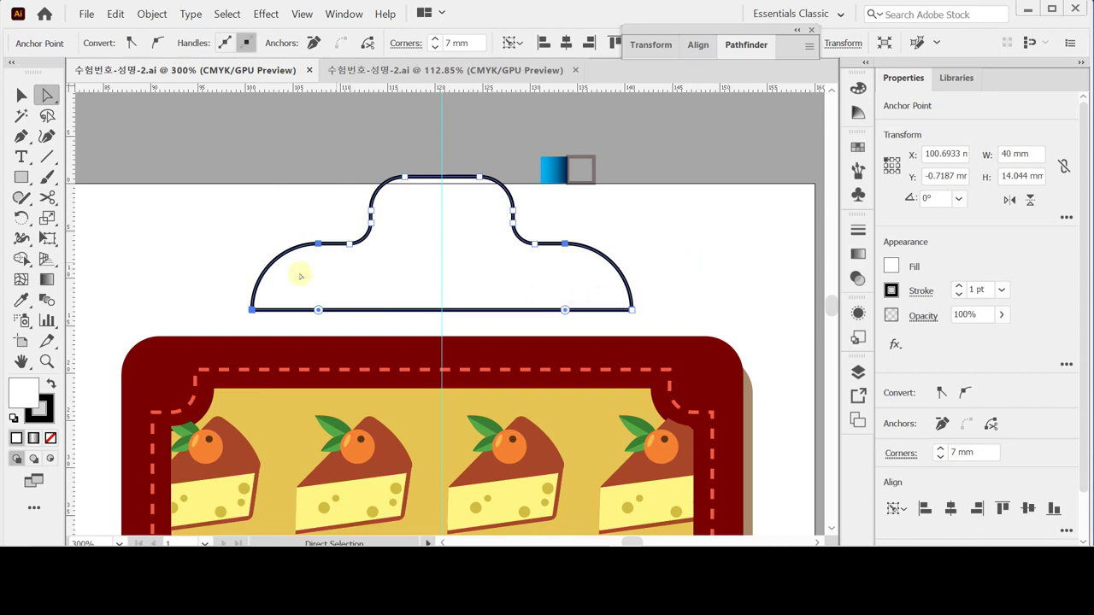
# Scale the anchor points on both shoulders of the clip shape uniformly to 90% to bring them closer together.
pyautogui.moveTo(295, 242); pyautogui.dragTo(358, 262)
pyautogui.moveTo(577, 231); pyautogui.dragTo(530, 264)
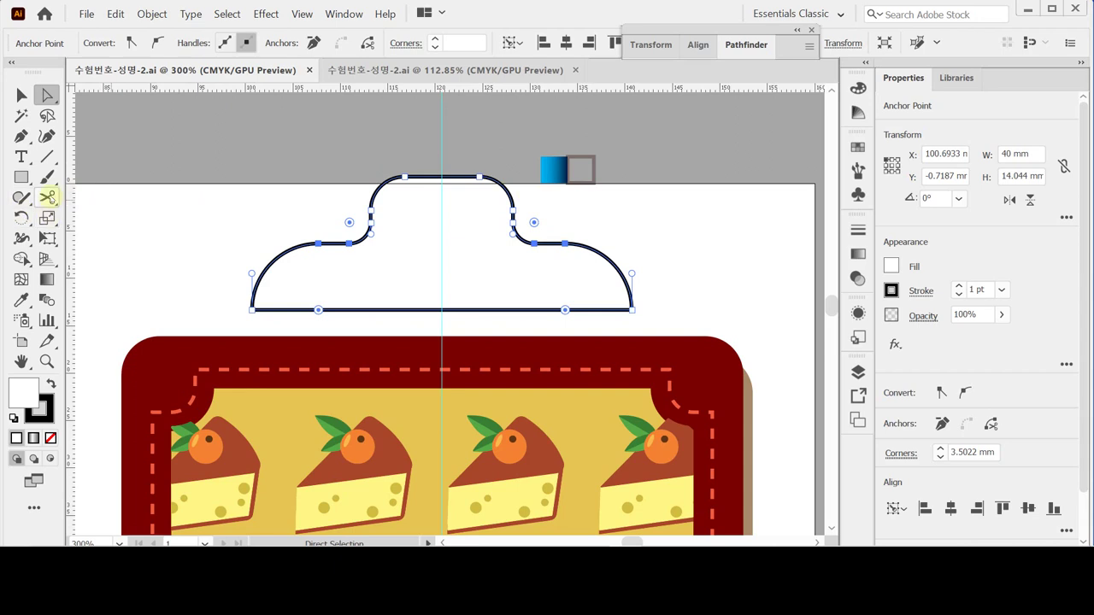
pyautogui.doubleClick(45, 219)
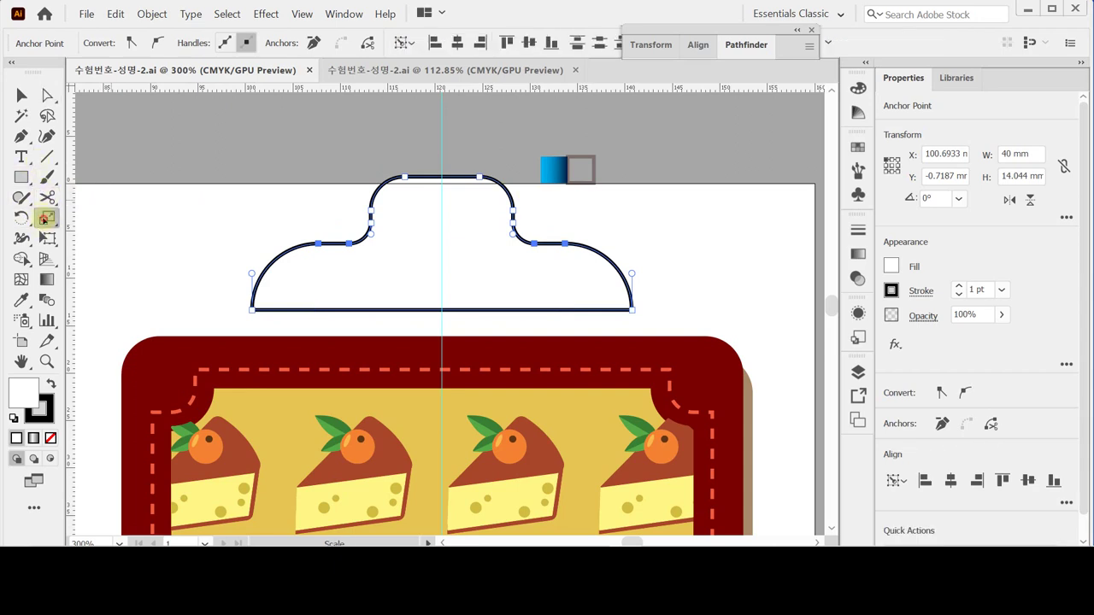
pyautogui.write('90')
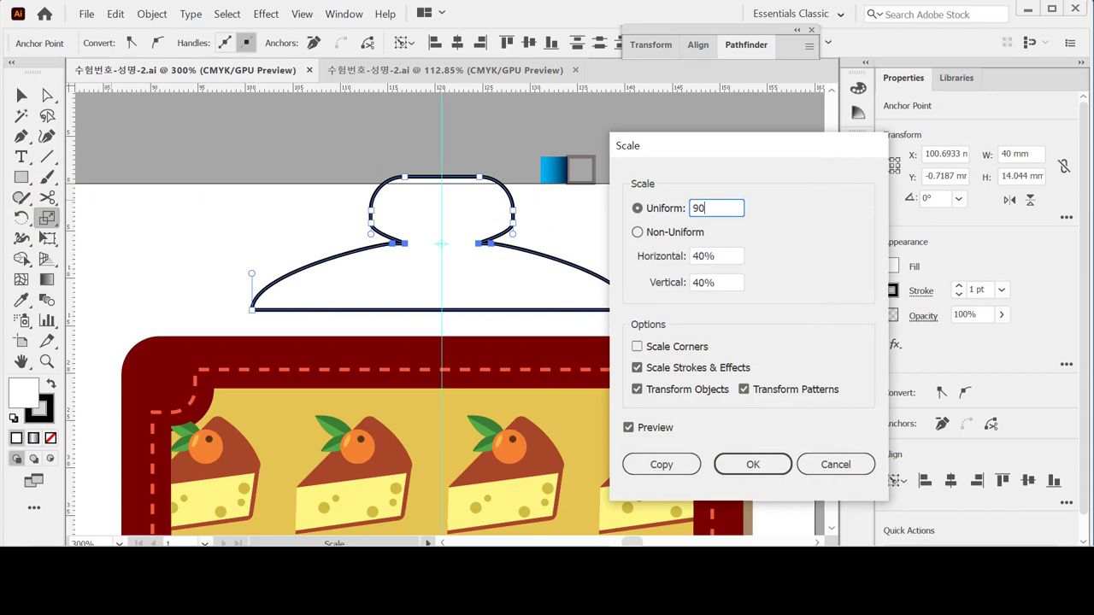
pyautogui.press('Tab')
pyautogui.press('Return')
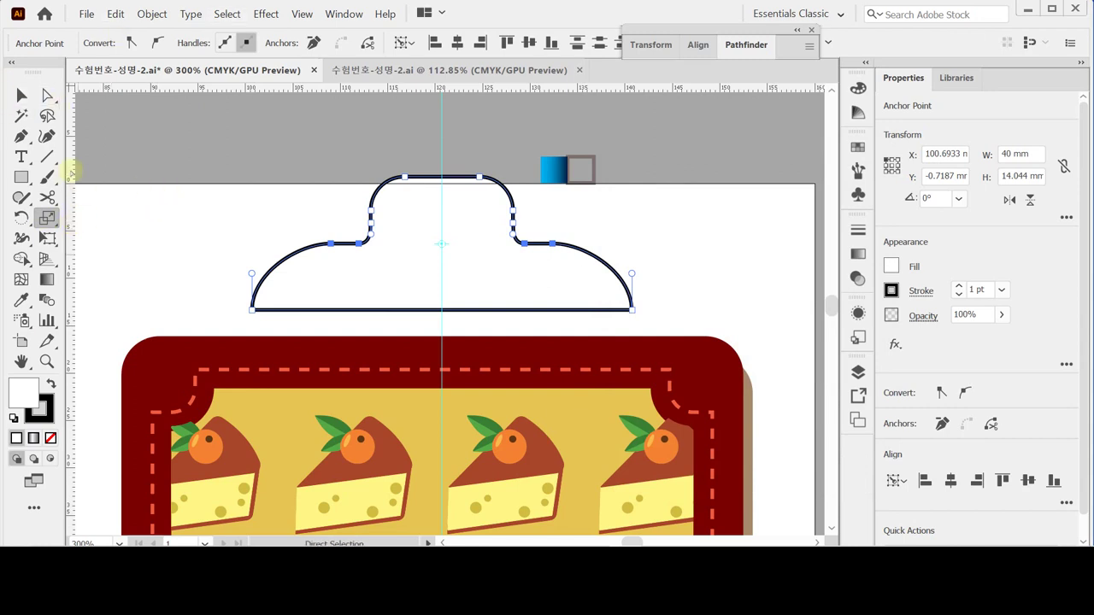
# Draw a horizontal line about 44 mm long across the clip shape, just above its lower edge.
pyautogui.click(47, 156)
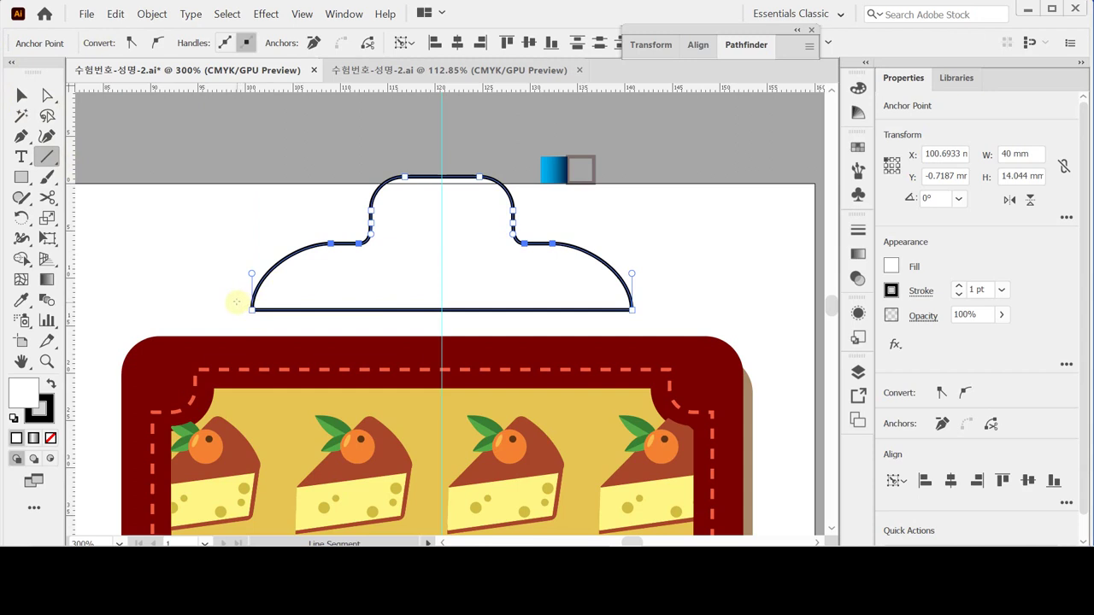
pyautogui.moveTo(238, 299); pyautogui.dragTo(654, 280)
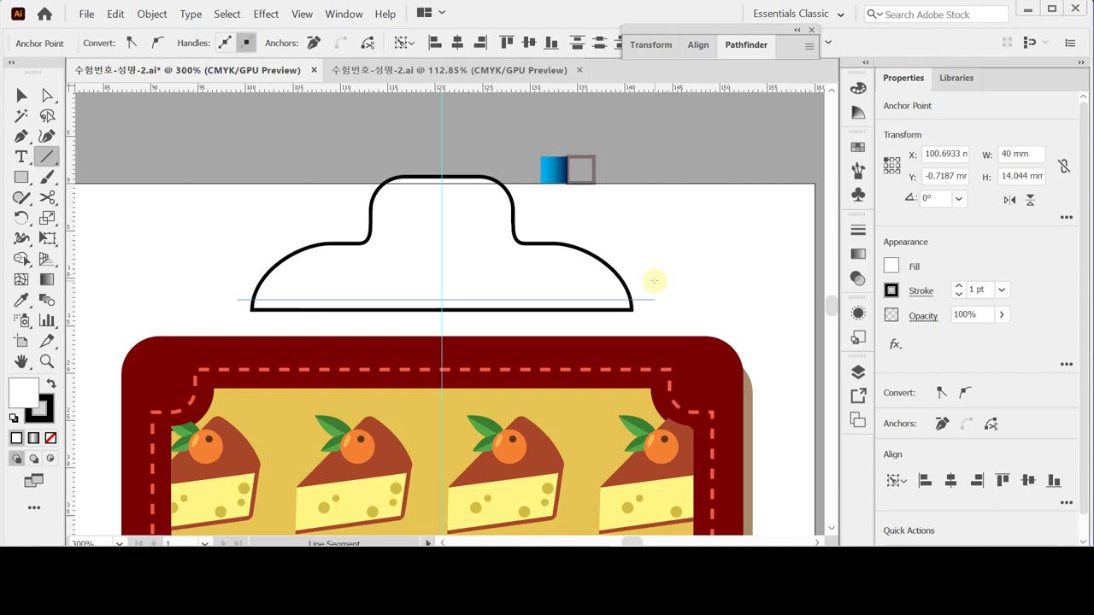
pyautogui.moveTo(654, 280); pyautogui.dragTo(654, 281)
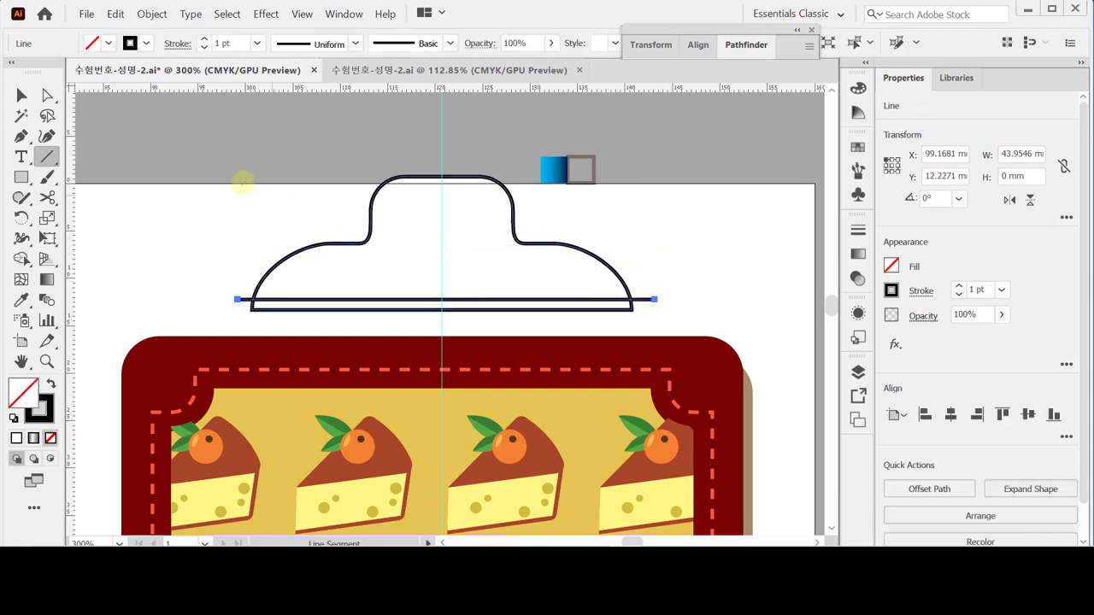
# Divide the clip shape along the horizontal line with the Pathfinder.
pyautogui.click(22, 95)
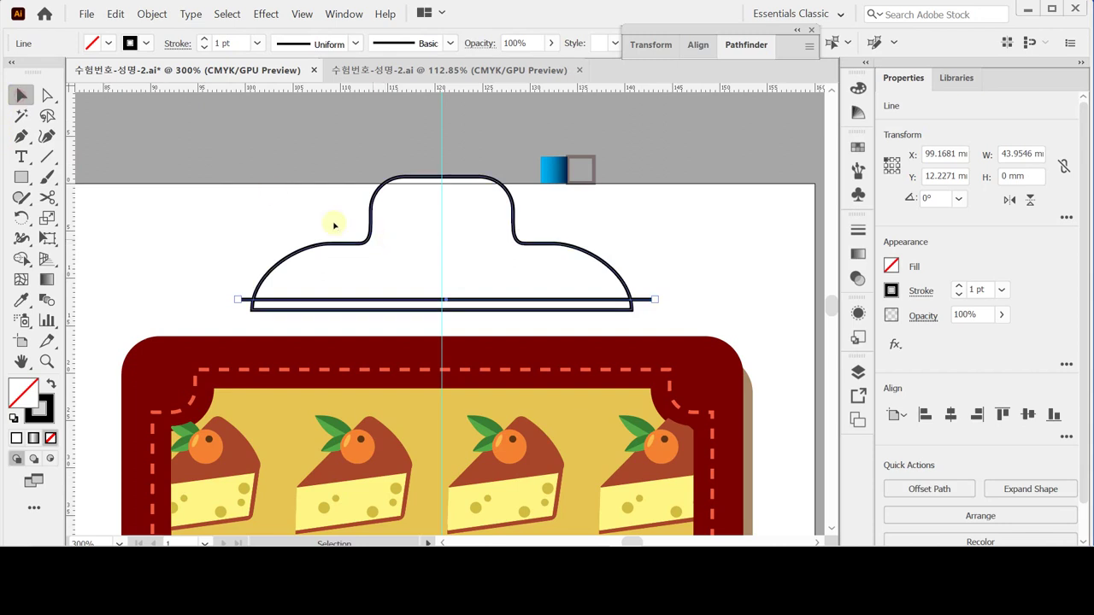
pyautogui.moveTo(319, 219); pyautogui.dragTo(350, 291)
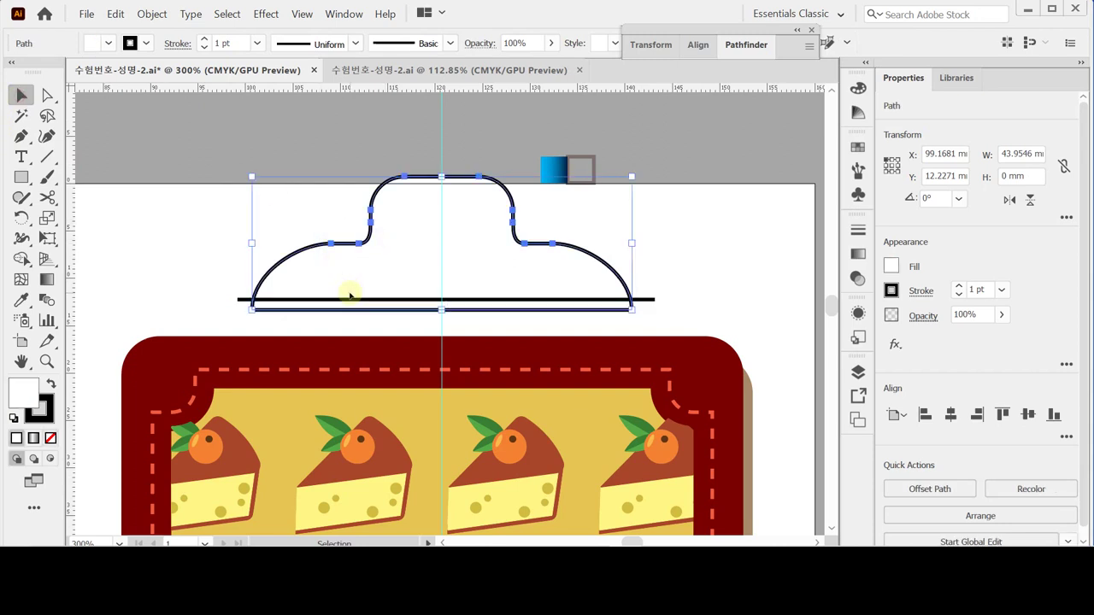
pyautogui.keyDown('shift'); pyautogui.click(293, 299); pyautogui.keyUp('shift')
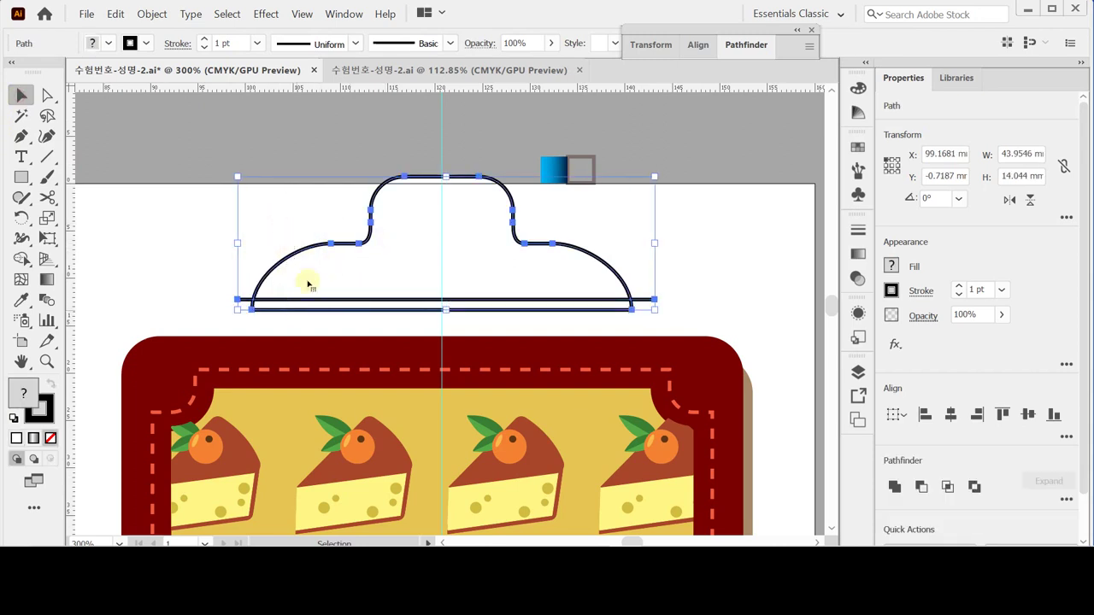
pyautogui.click(1066, 501)
pyautogui.click(896, 476)
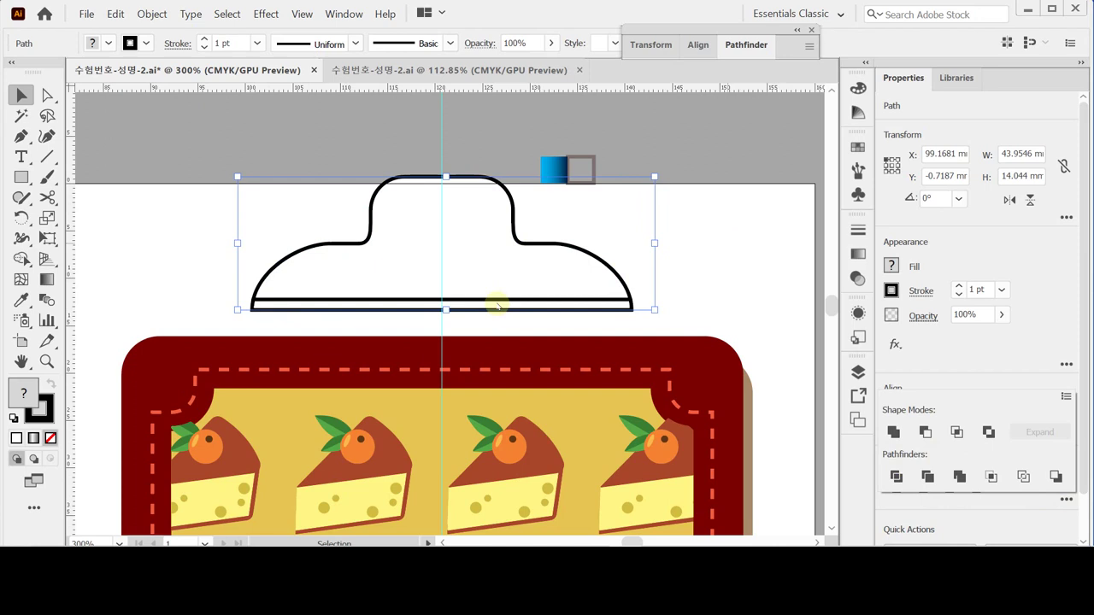
# Isolate the divided group and fill the clip's large upper piece with the blue gradient sampled from the swatch square.
pyautogui.click(585, 253)
pyautogui.doubleClick(585, 253)
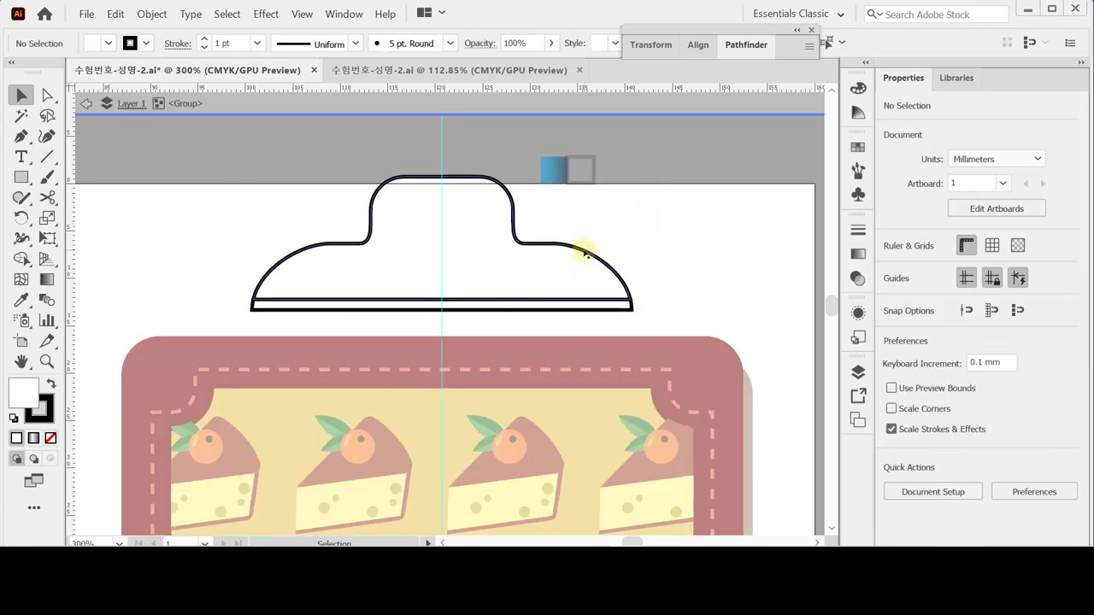
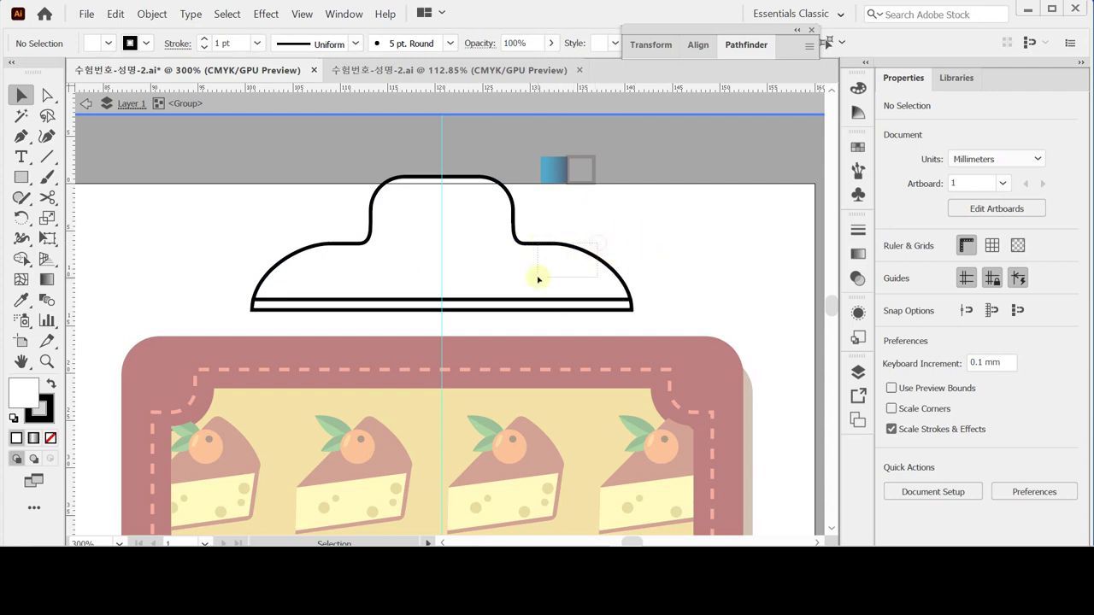
pyautogui.click(541, 256)
pyautogui.press('i')
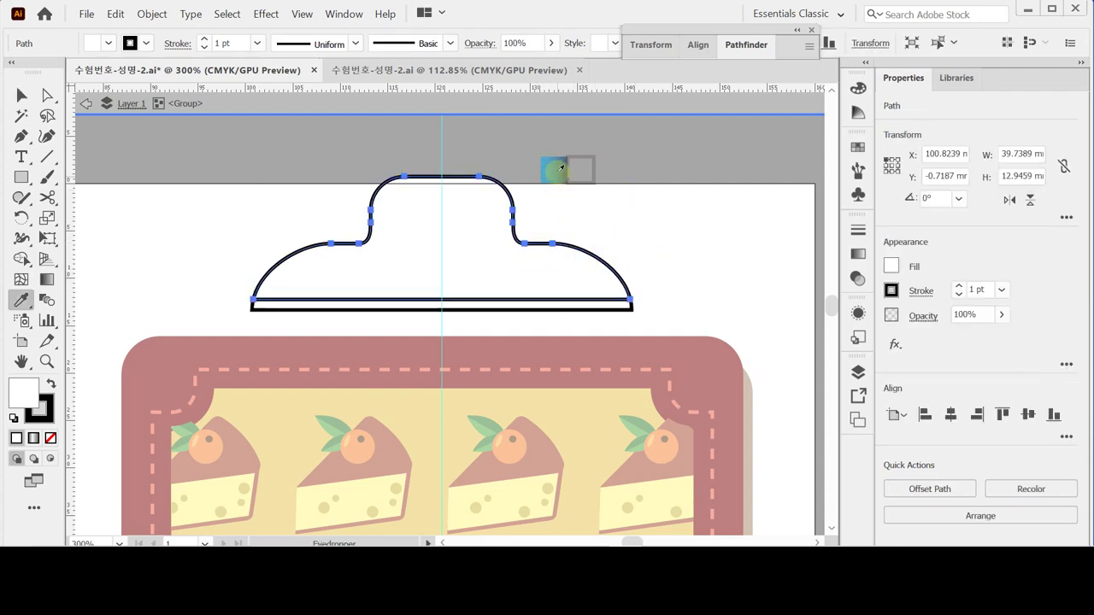
pyautogui.click(554, 171)
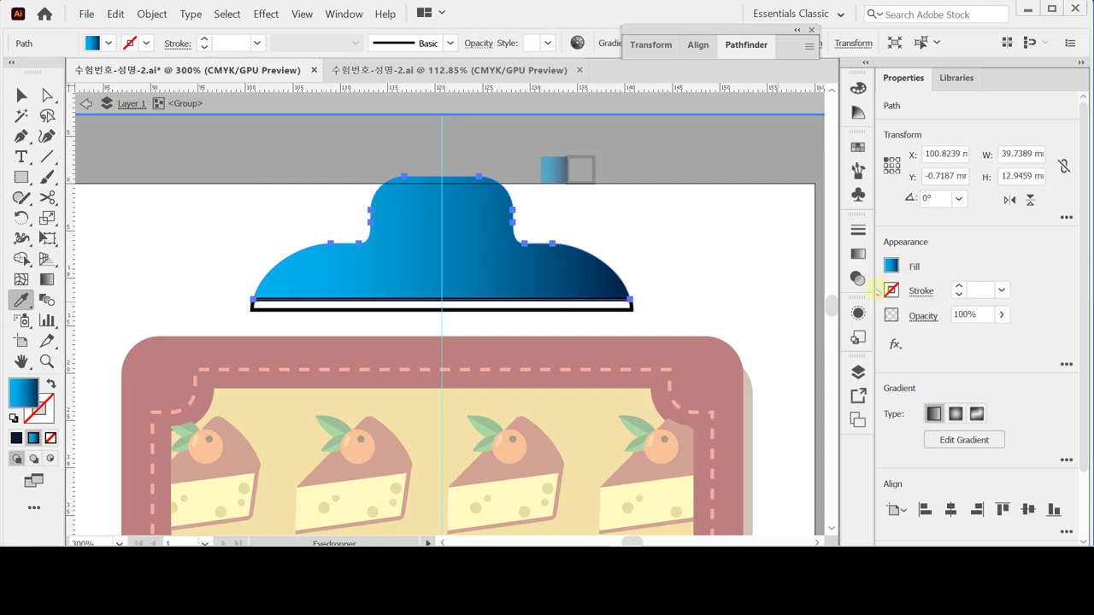
# Set the upper piece's gradient angle to -90° and check the location of the gradient's midpoint.
pyautogui.click(858, 253)
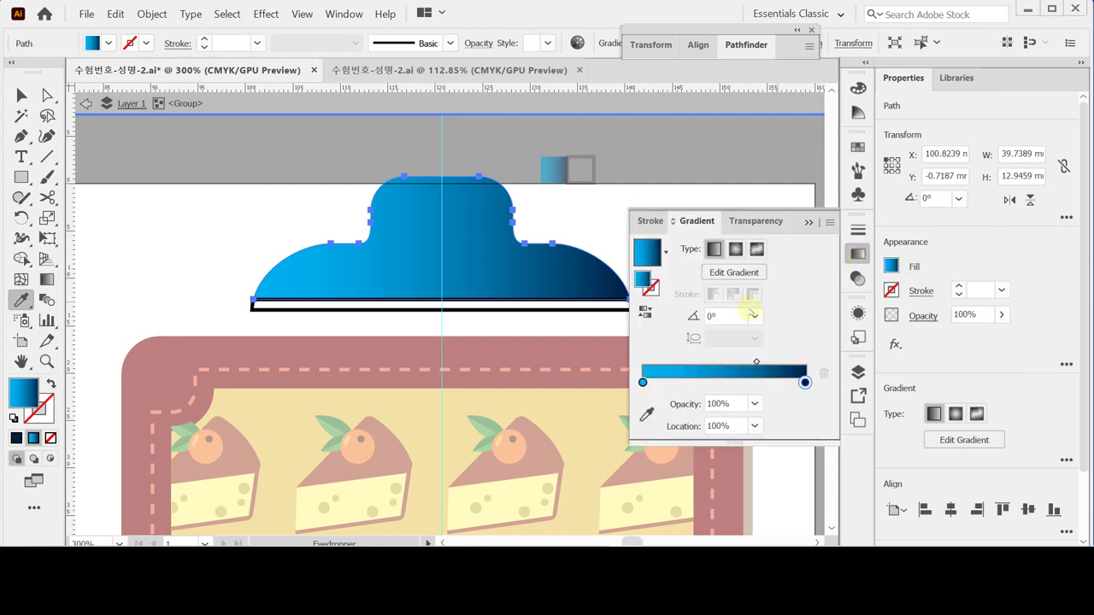
pyautogui.click(752, 317)
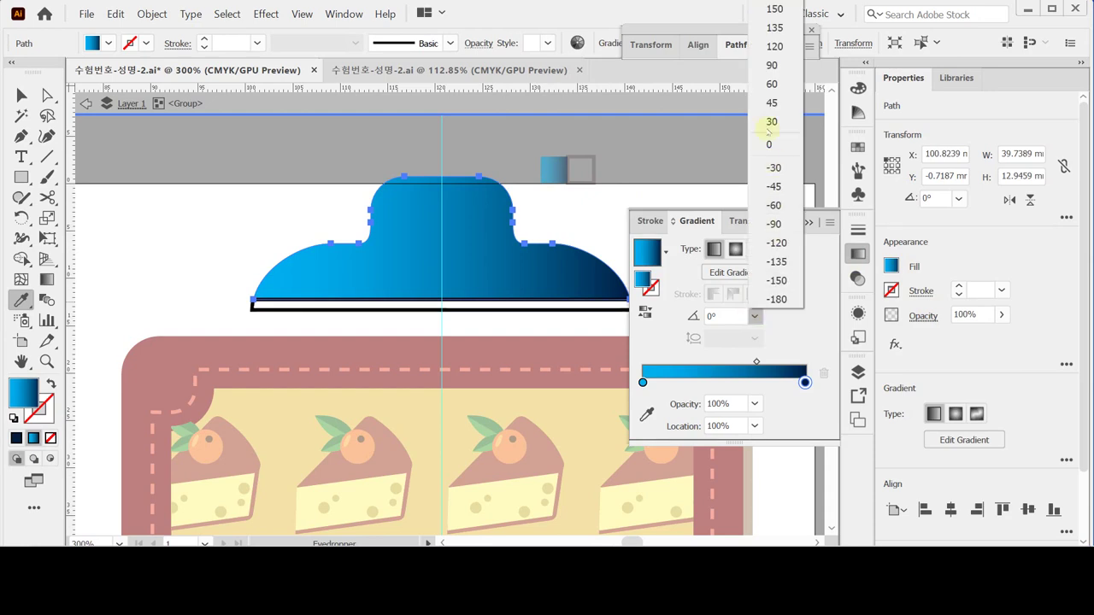
pyautogui.click(781, 224)
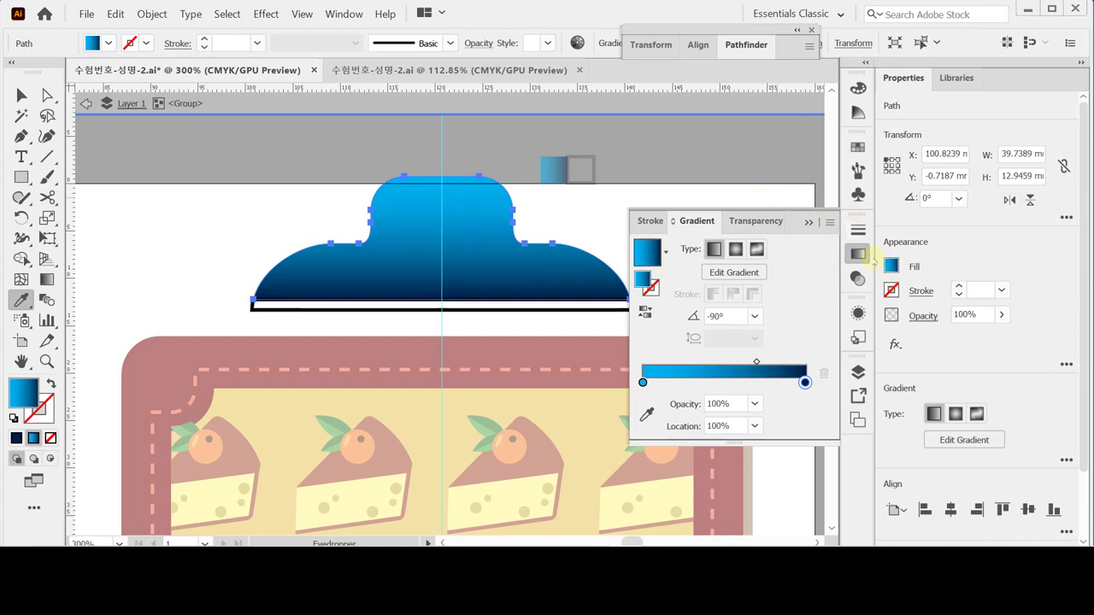
pyautogui.click(860, 255)
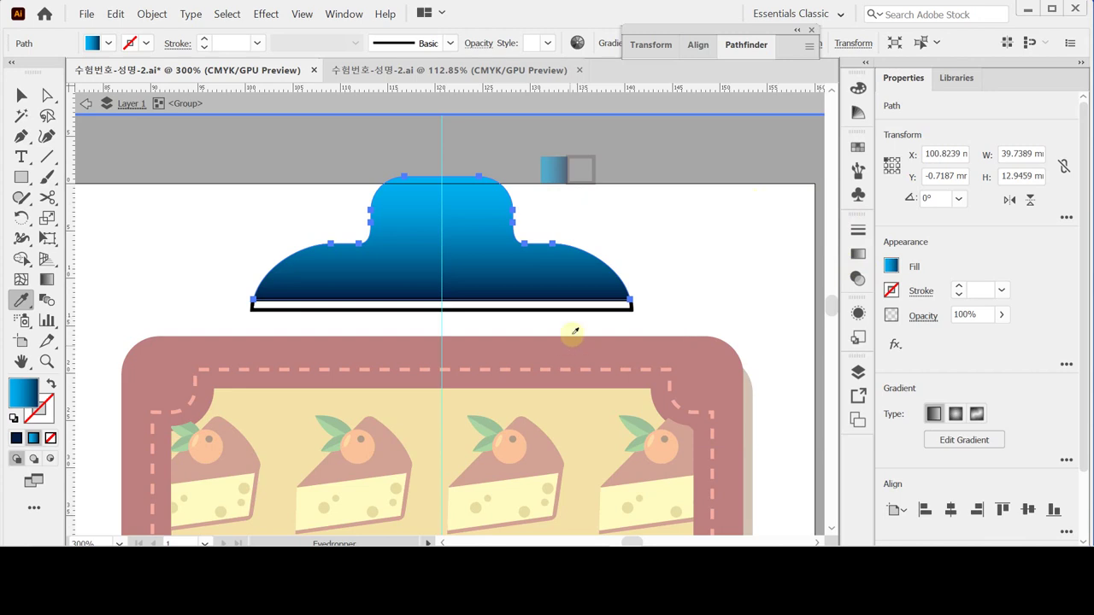
pyautogui.click(859, 255)
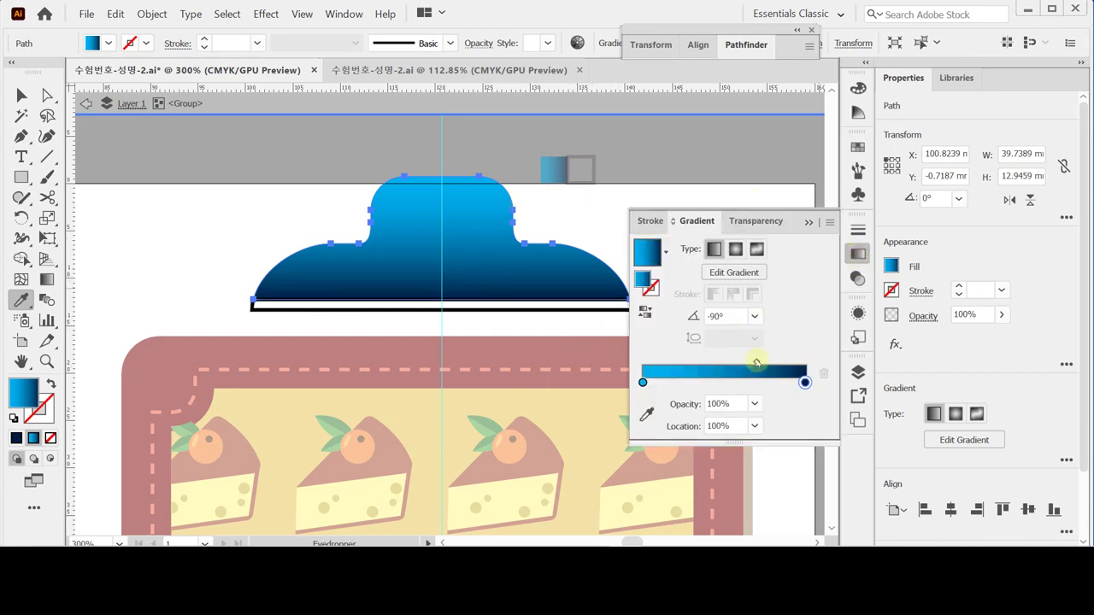
pyautogui.click(756, 363)
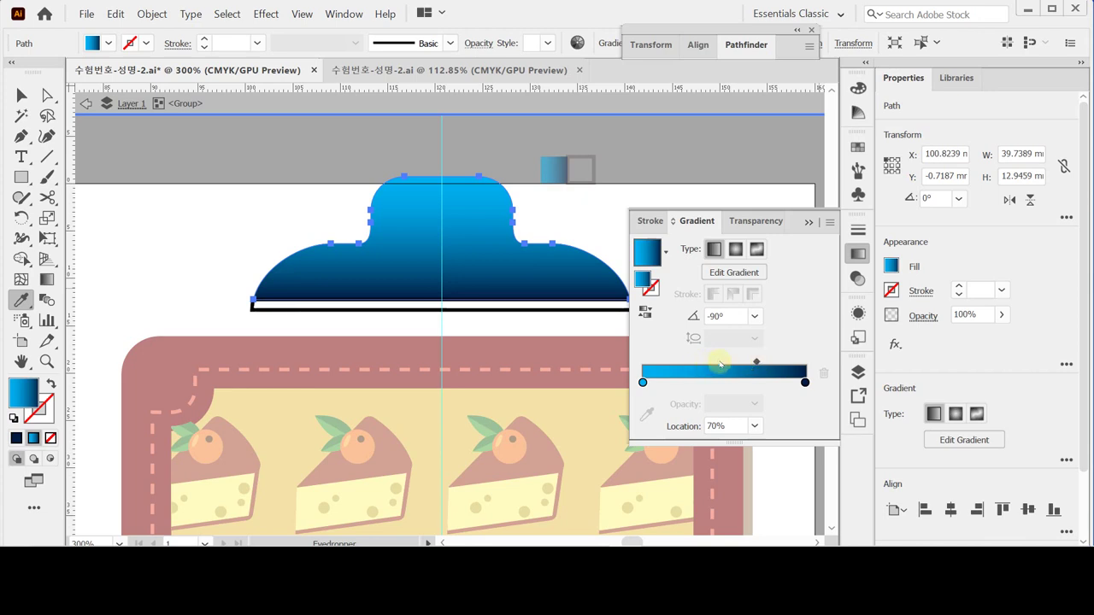
pyautogui.moveTo(721, 363); pyautogui.dragTo(765, 374)
pyautogui.click(733, 426)
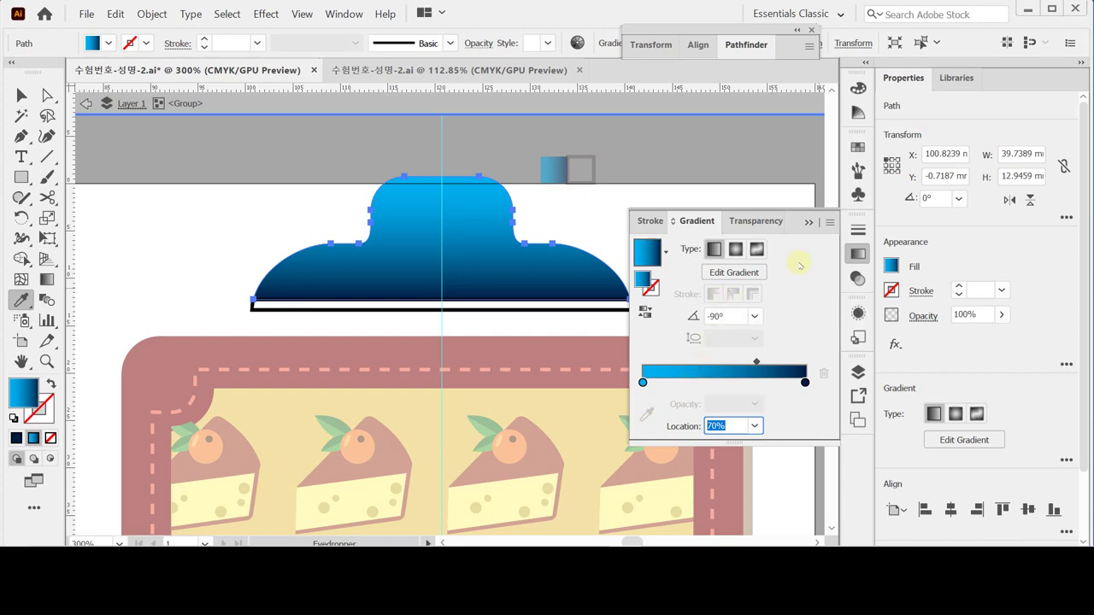
# Fill the clip's thin lower strip with the blue gradient sampled from the upper piece and set its angle to -90°.
pyautogui.keyDown('ctrl'); pyautogui.click(496, 311); pyautogui.keyUp('ctrl')
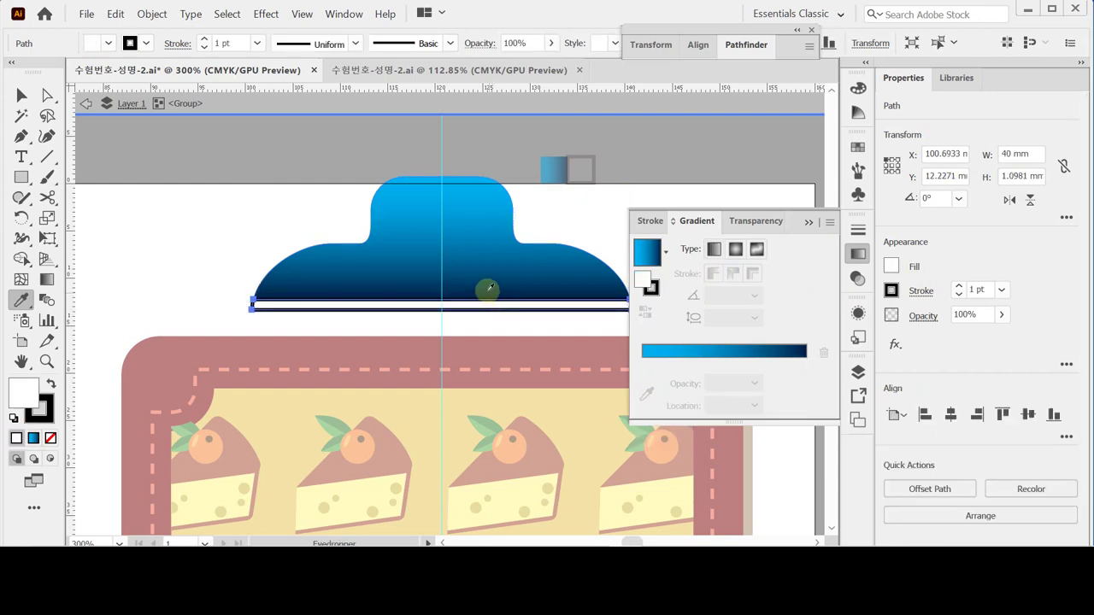
pyautogui.click(489, 288)
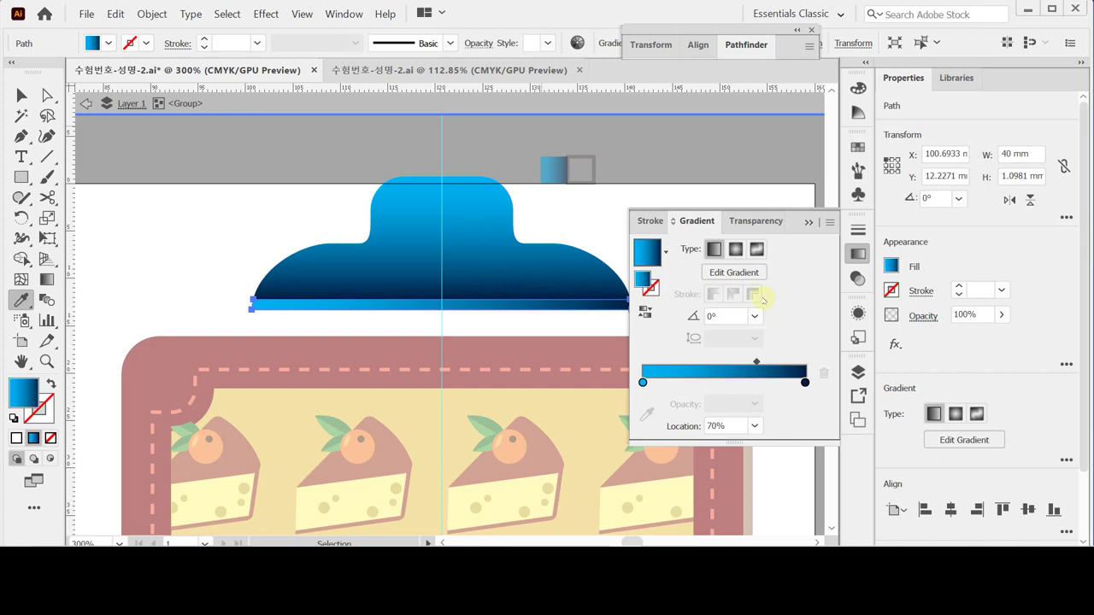
pyautogui.click(755, 316)
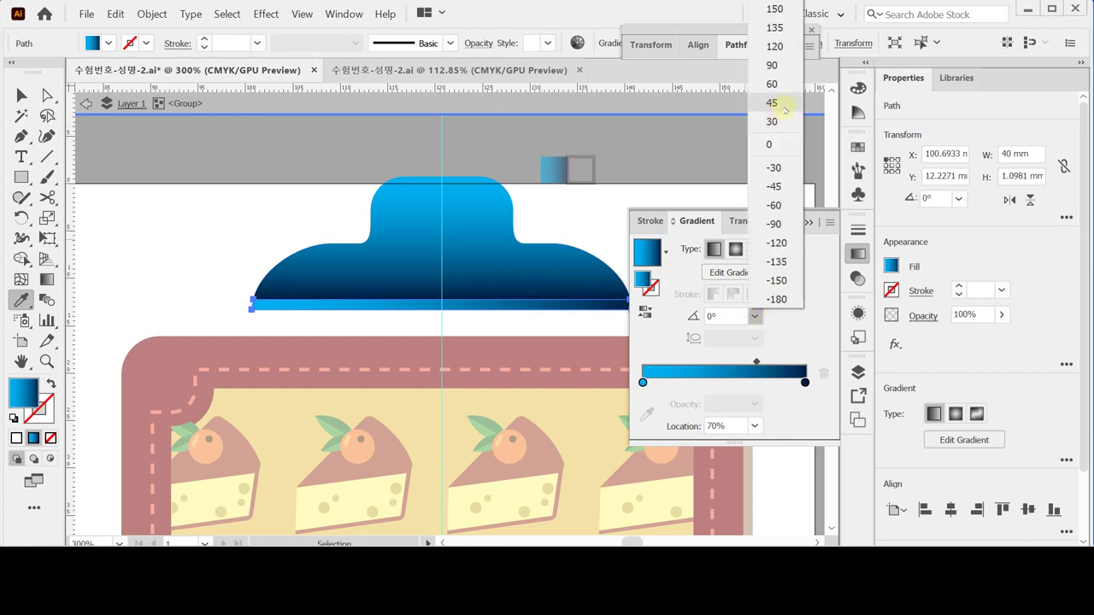
pyautogui.click(776, 224)
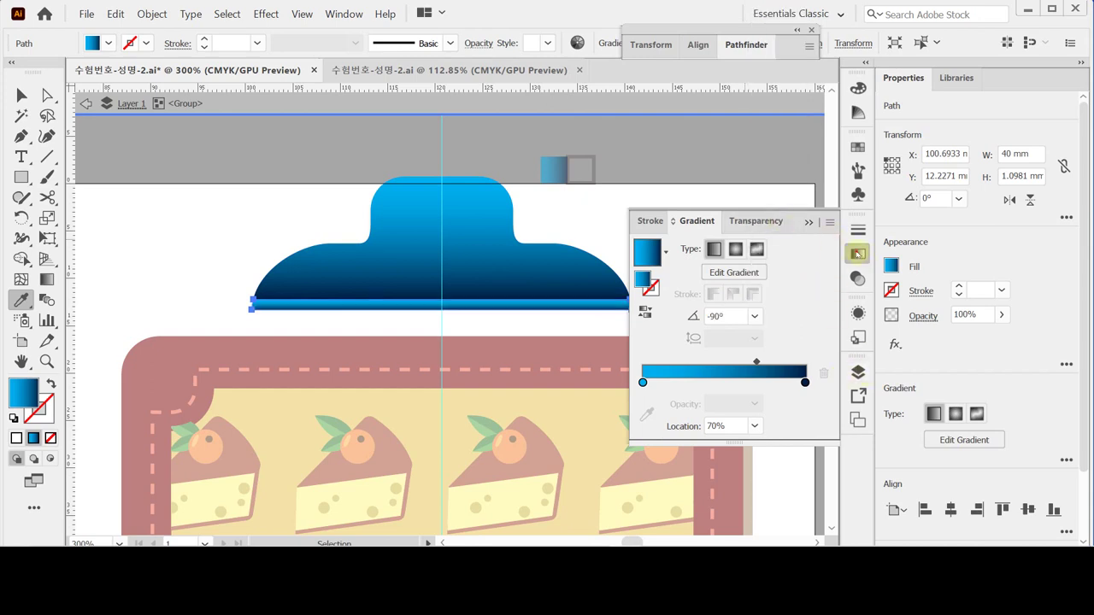
pyautogui.click(859, 254)
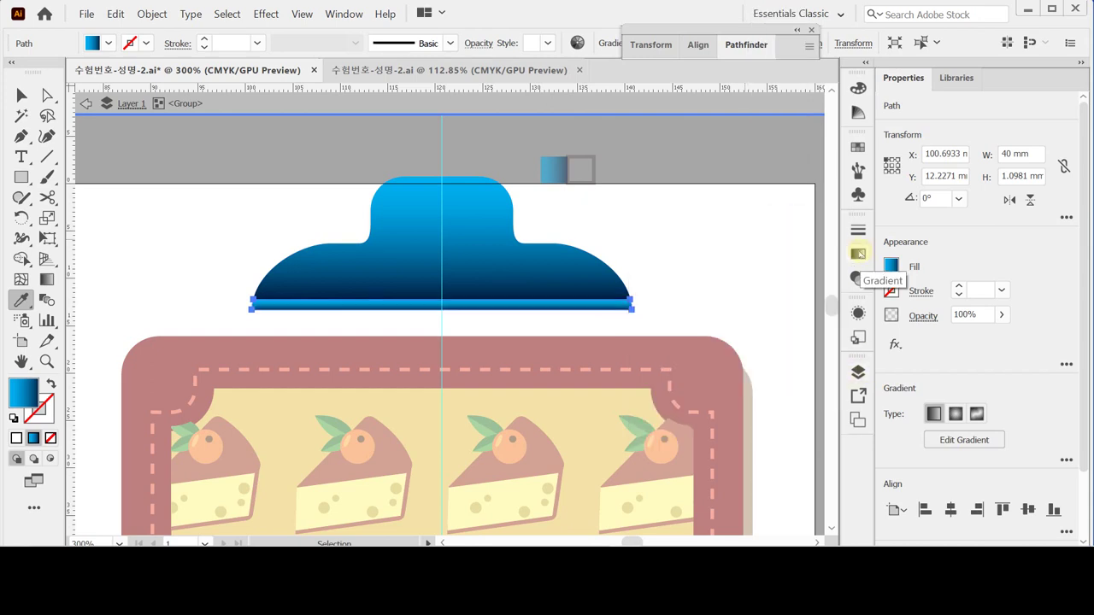
pyautogui.click(494, 253)
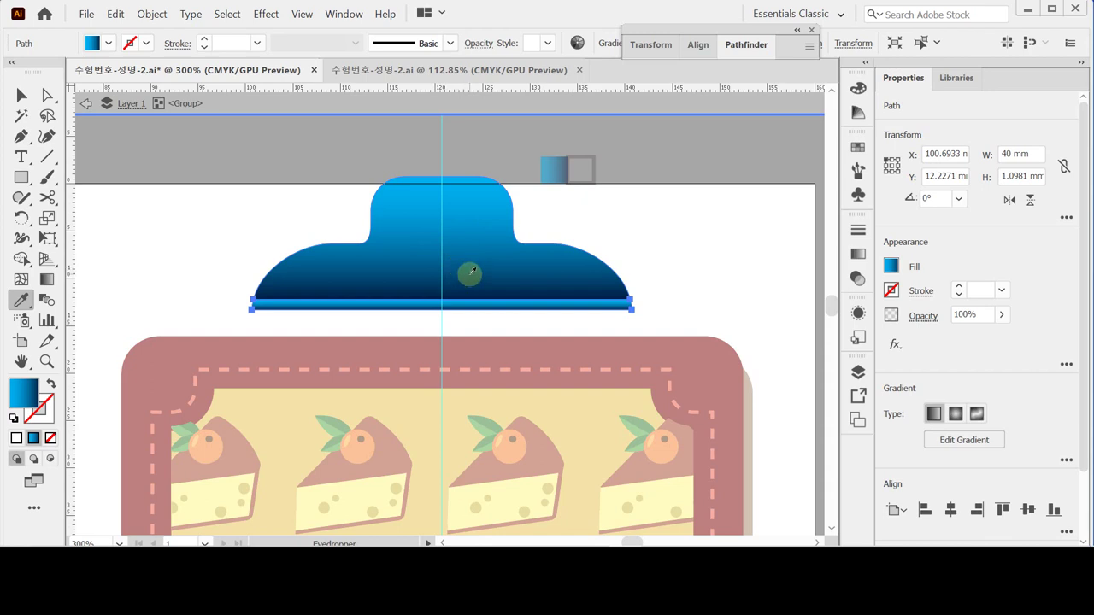
# Leave the group isolation and move the whole clip down so that it overlaps the middle of the card's upper edge.
pyautogui.click(22, 176)
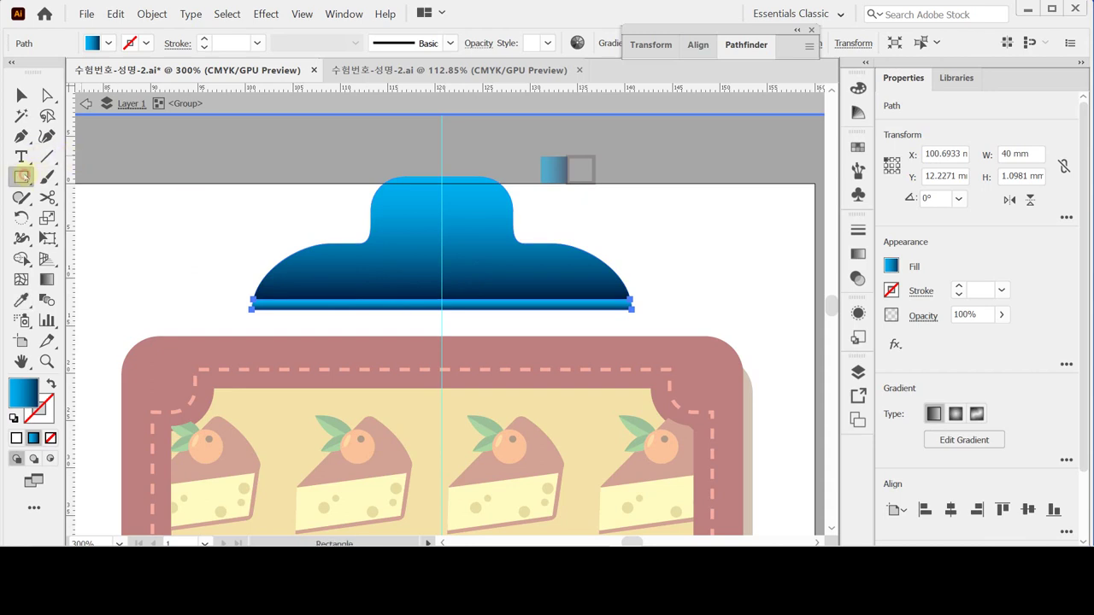
pyautogui.click(22, 176)
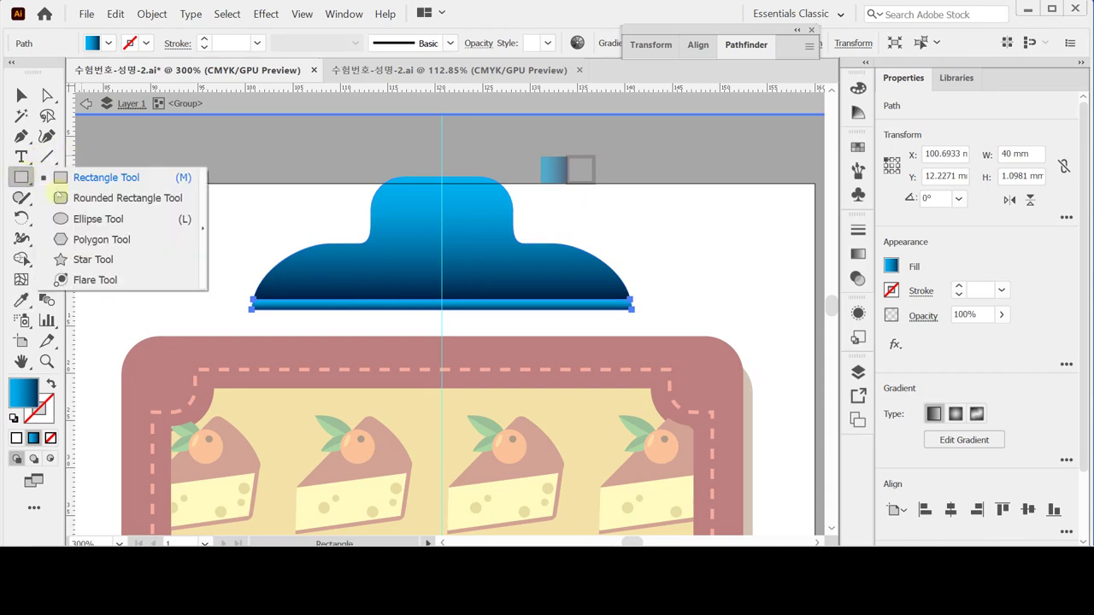
pyautogui.click(88, 201)
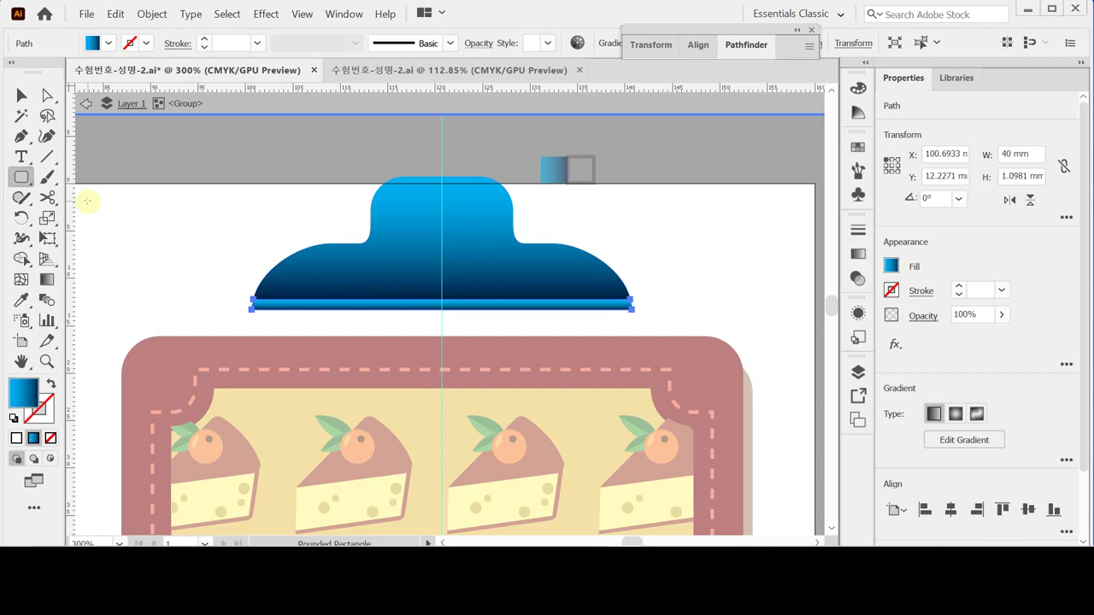
pyautogui.press('Escape')
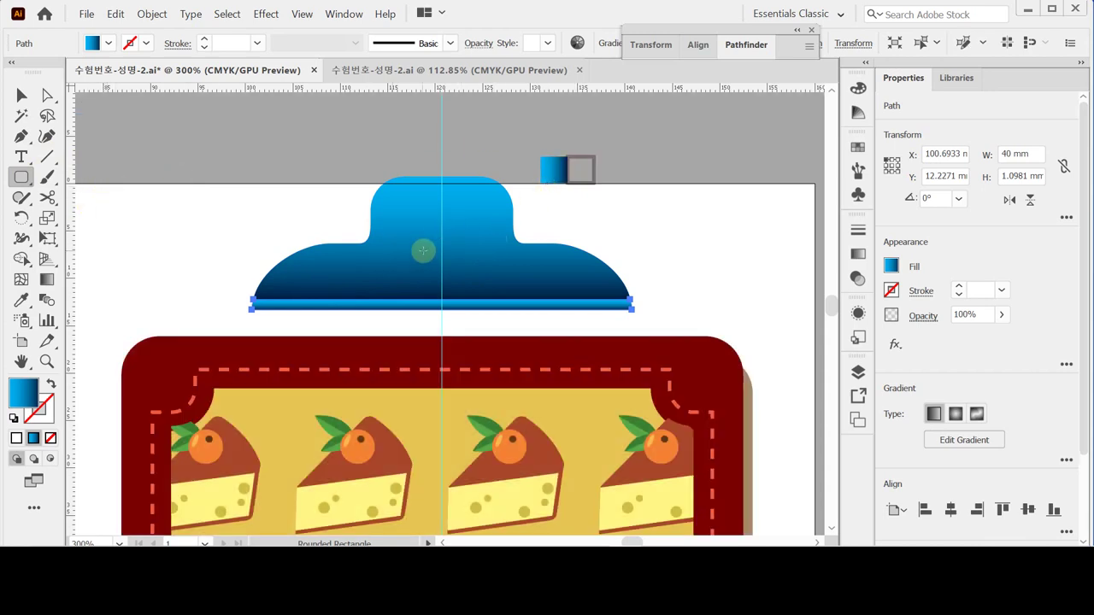
pyautogui.press('v')
pyautogui.click(302, 203)
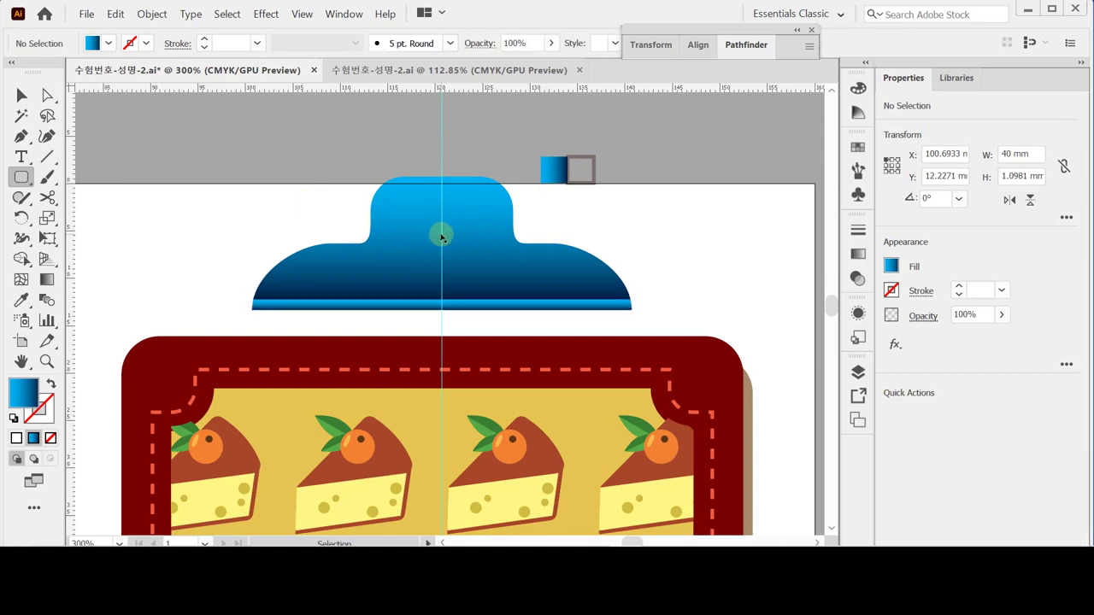
pyautogui.click(488, 202)
pyautogui.moveTo(469, 211); pyautogui.dragTo(461, 295)
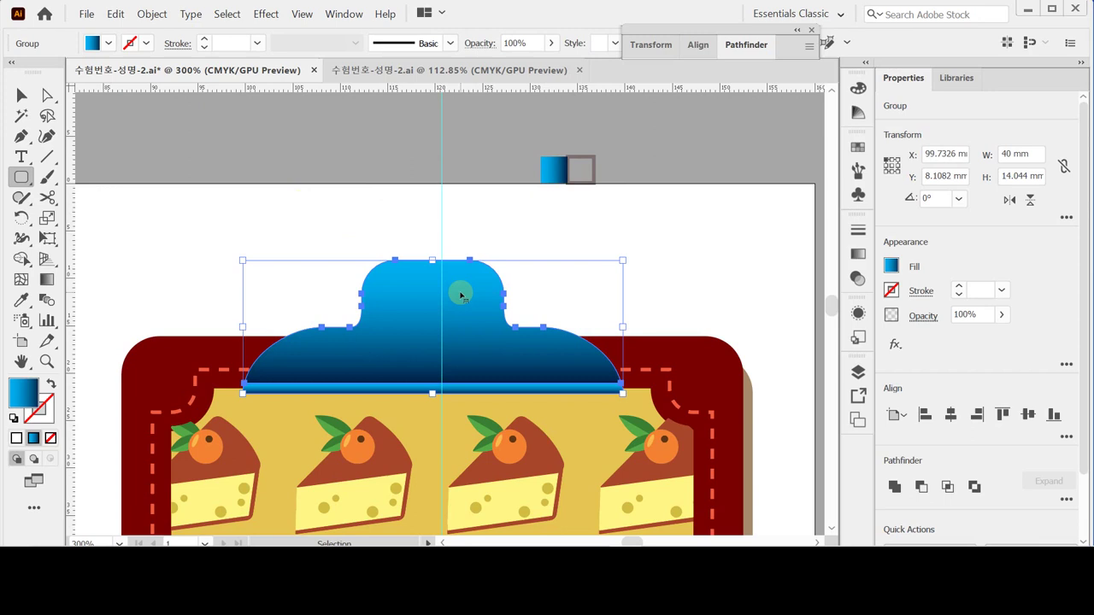
pyautogui.press('ctrl')
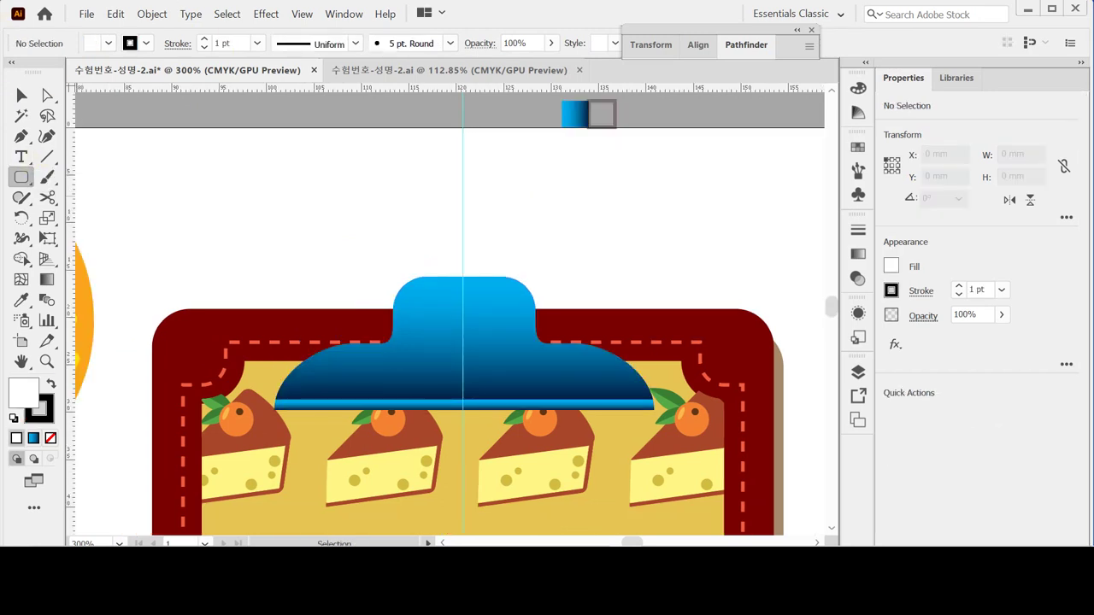
# Create an 8 × 16.5 mm rounded rectangle with 4 mm corner radius on the centre guide and lower it over the clip's neck.
pyautogui.click(463, 247)
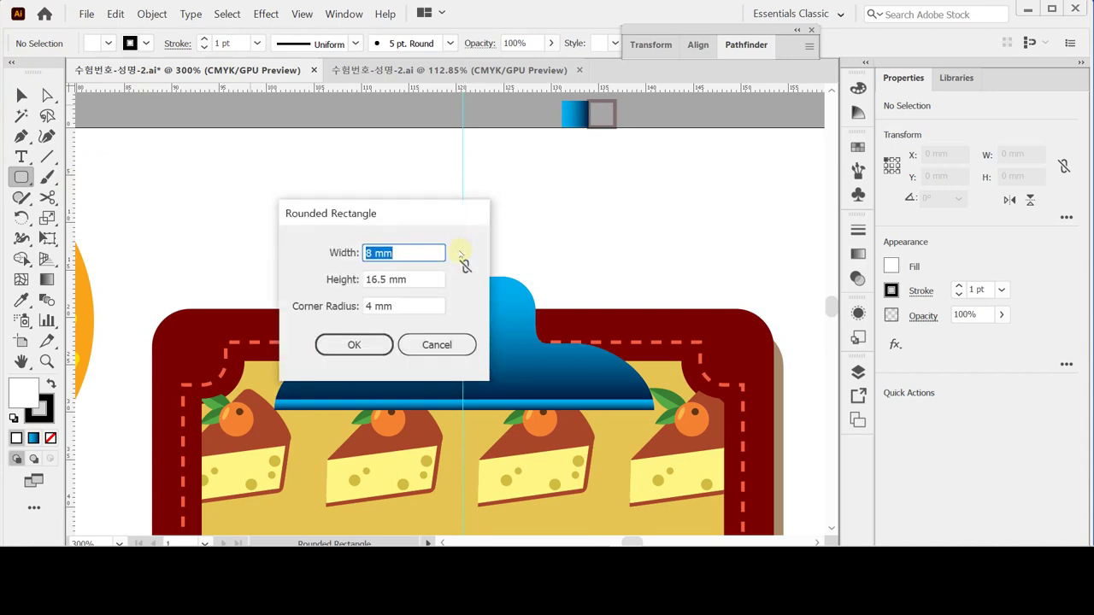
pyautogui.click(417, 249)
pyautogui.click(422, 278)
pyautogui.click(353, 348)
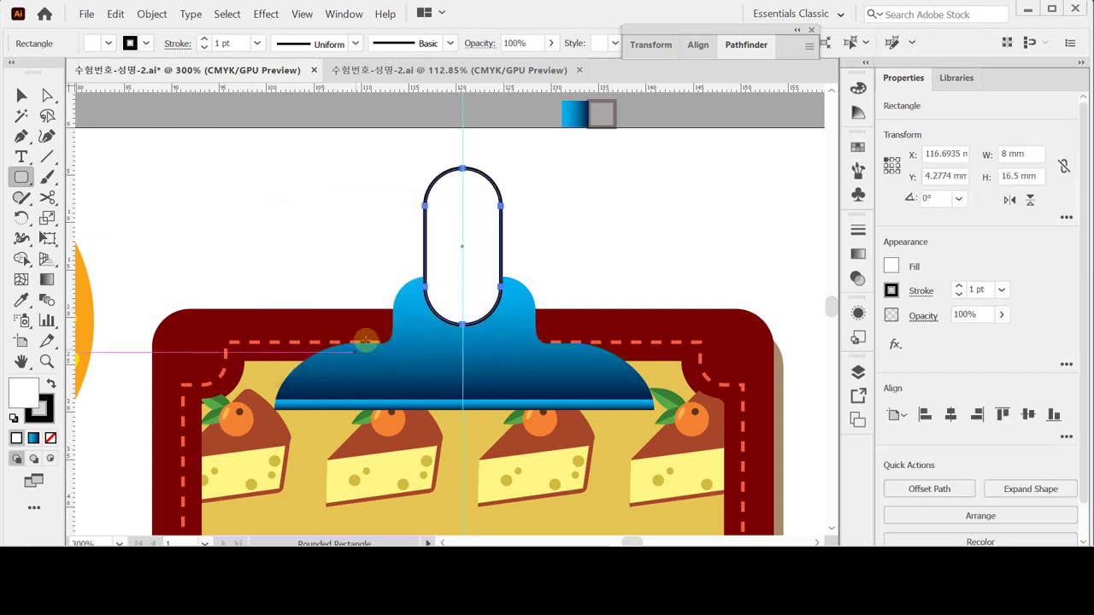
pyautogui.moveTo(464, 245); pyautogui.dragTo(463, 275)
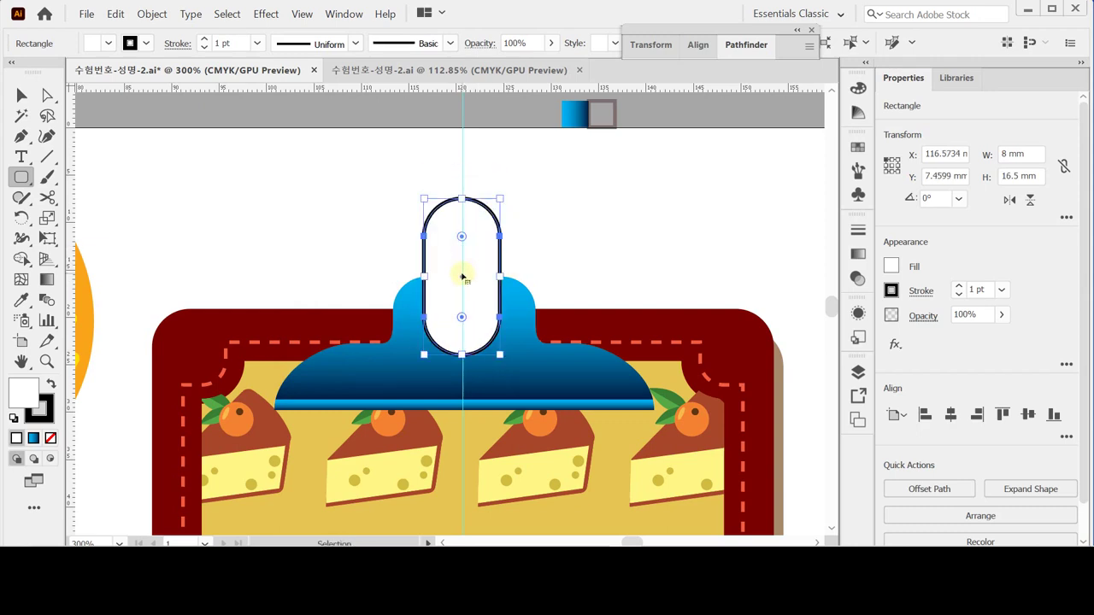
pyautogui.hotkey('ctrl', '=')
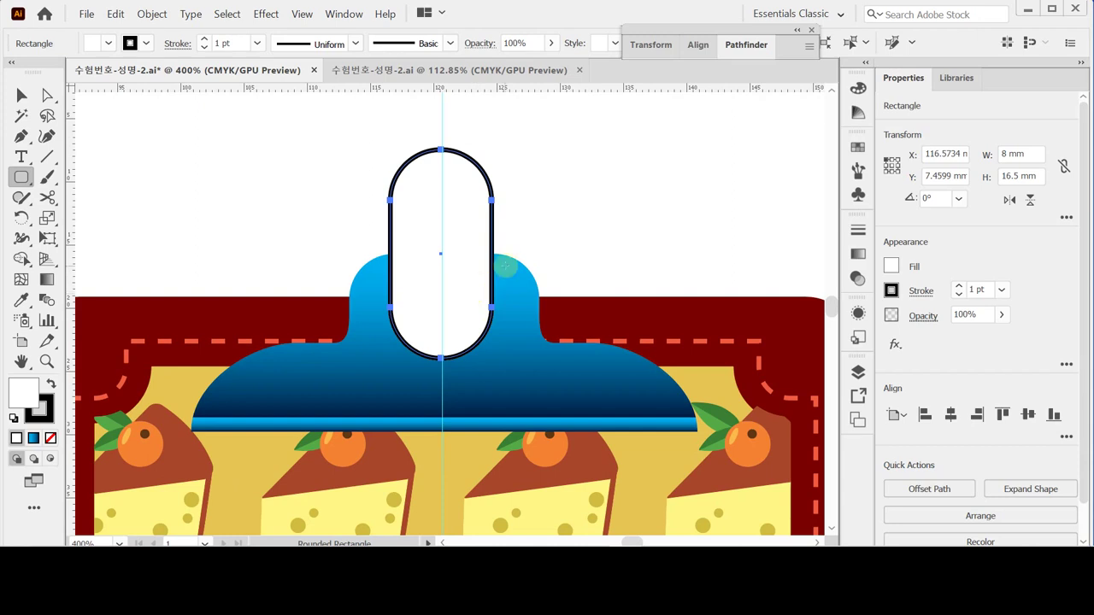
# Isolate the upright rounded rectangle and cut off its lower end with a horizontal rounded rectangle about 19.5 × 6.7 mm, using Minus Front.
pyautogui.press('ctrl')
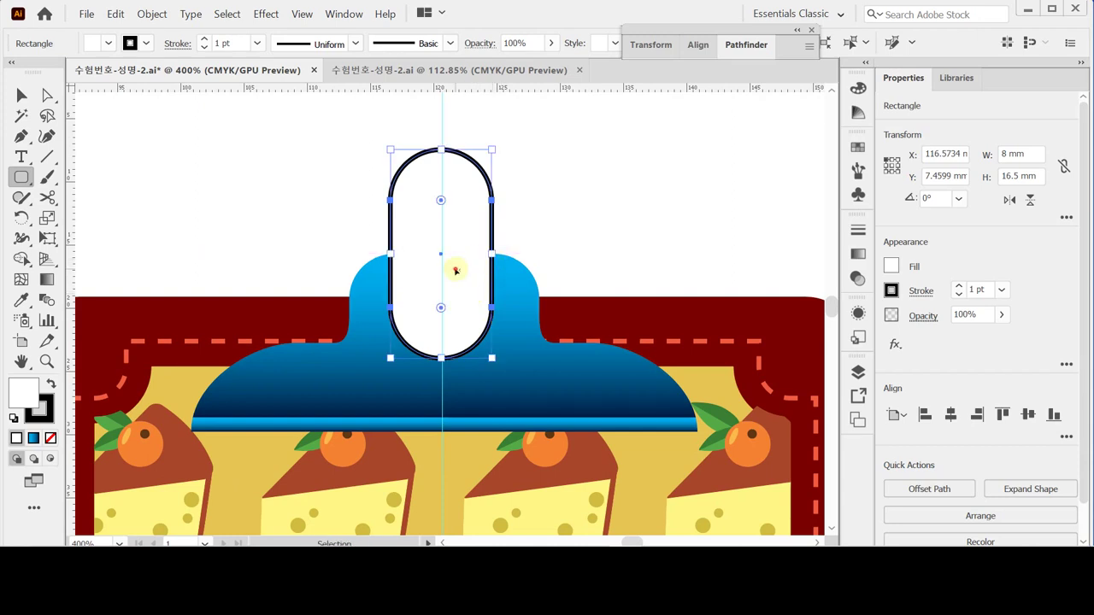
pyautogui.doubleClick(457, 272)
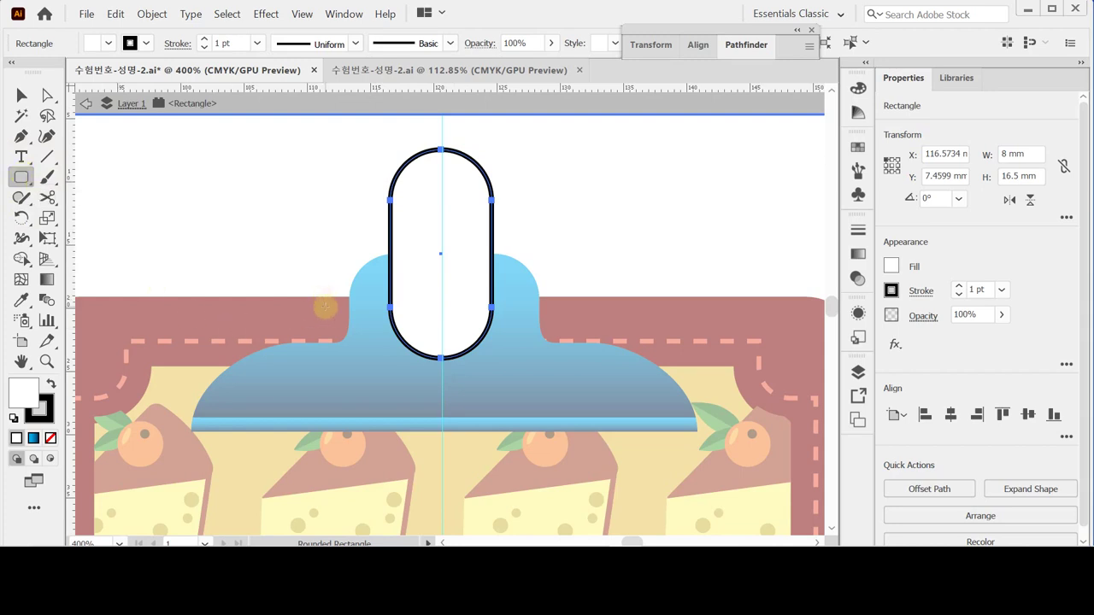
pyautogui.moveTo(326, 302); pyautogui.dragTo(572, 386)
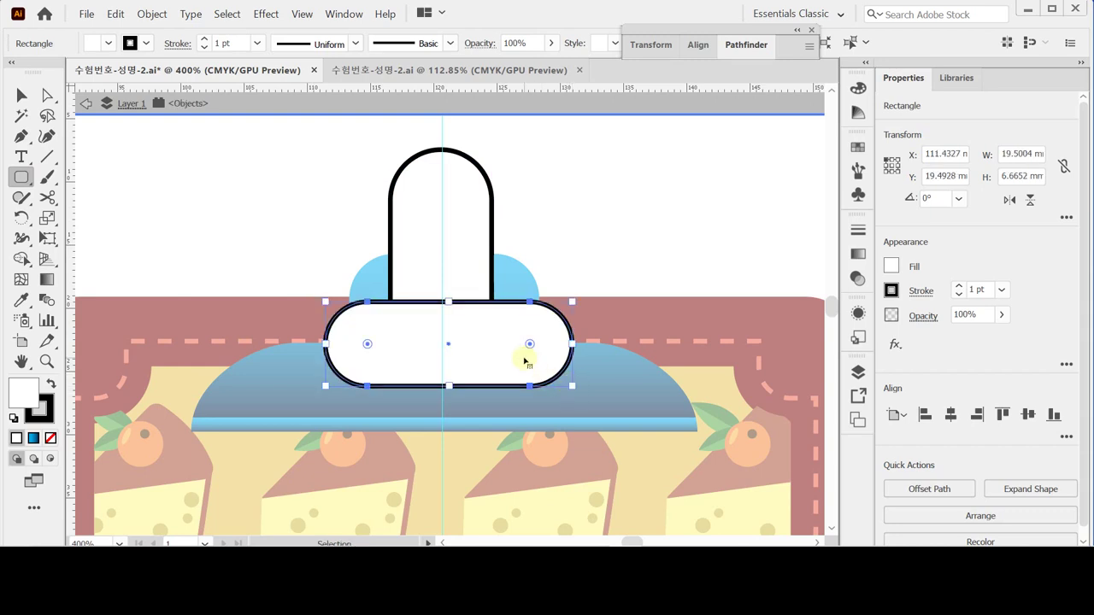
pyautogui.moveTo(524, 359); pyautogui.dragTo(519, 360)
pyautogui.keyDown('shift'); pyautogui.click(456, 254); pyautogui.keyUp('shift')
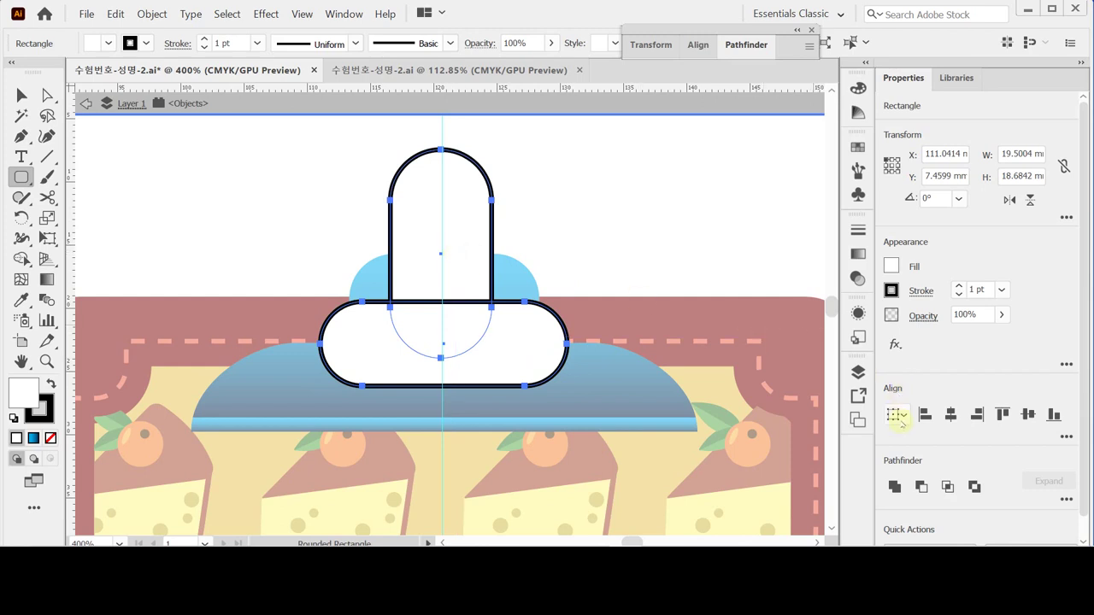
pyautogui.click(921, 486)
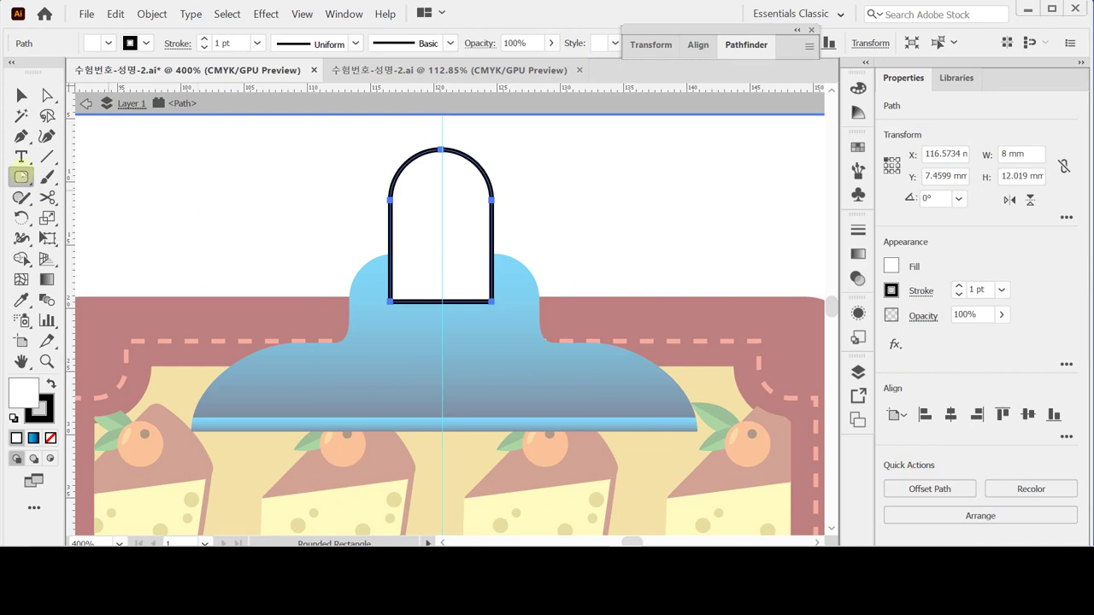
# Round the two lower corners of the upright tab to a radius of about 1.09 mm.
pyautogui.click(47, 95)
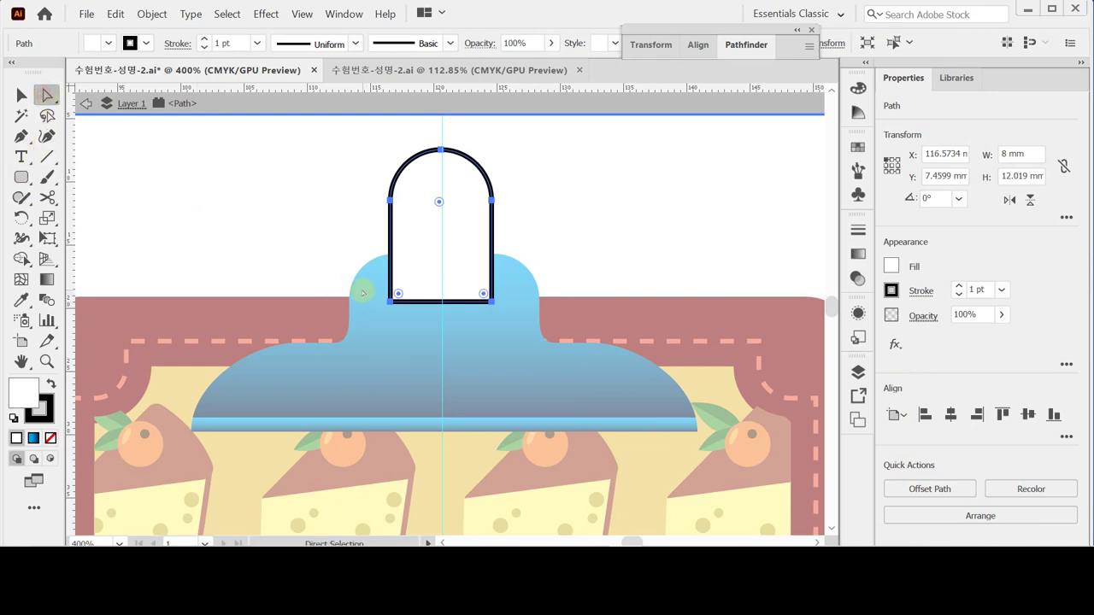
pyautogui.moveTo(363, 289); pyautogui.dragTo(513, 334)
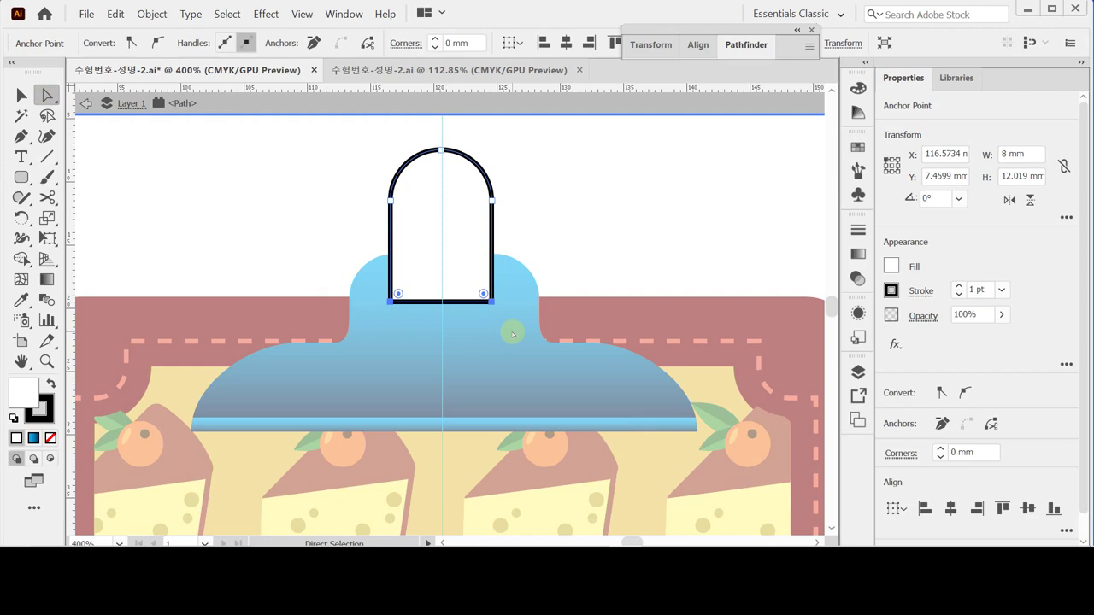
pyautogui.click(483, 294)
pyautogui.moveTo(483, 293); pyautogui.dragTo(478, 289)
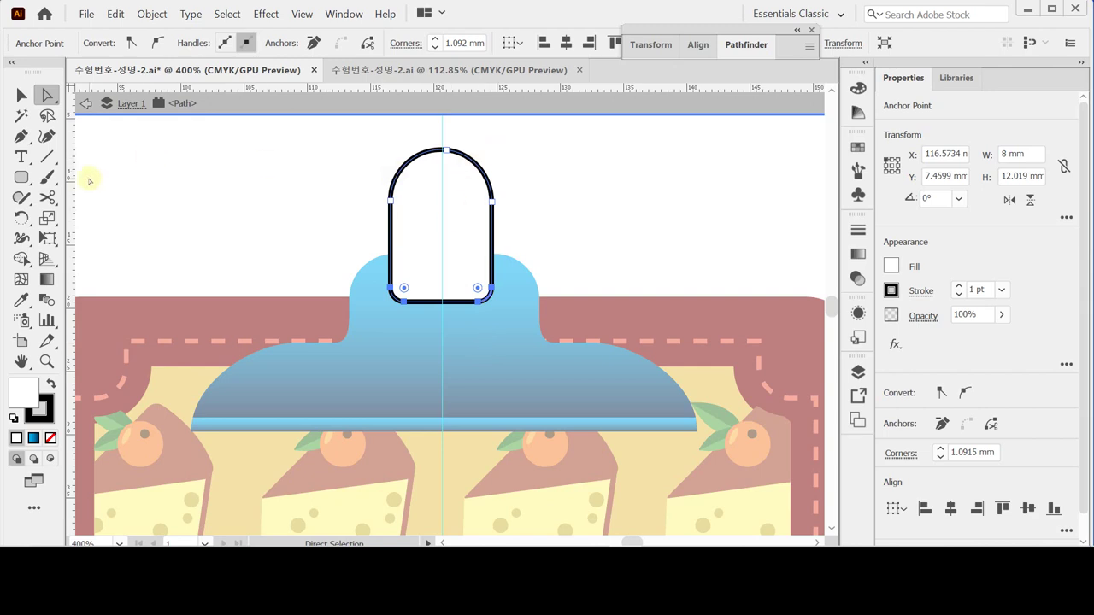
# Create a 4.6 mm circle on the centre guide in the tab's upper part and nudge it down by 0.1 mm.
pyautogui.click(22, 176)
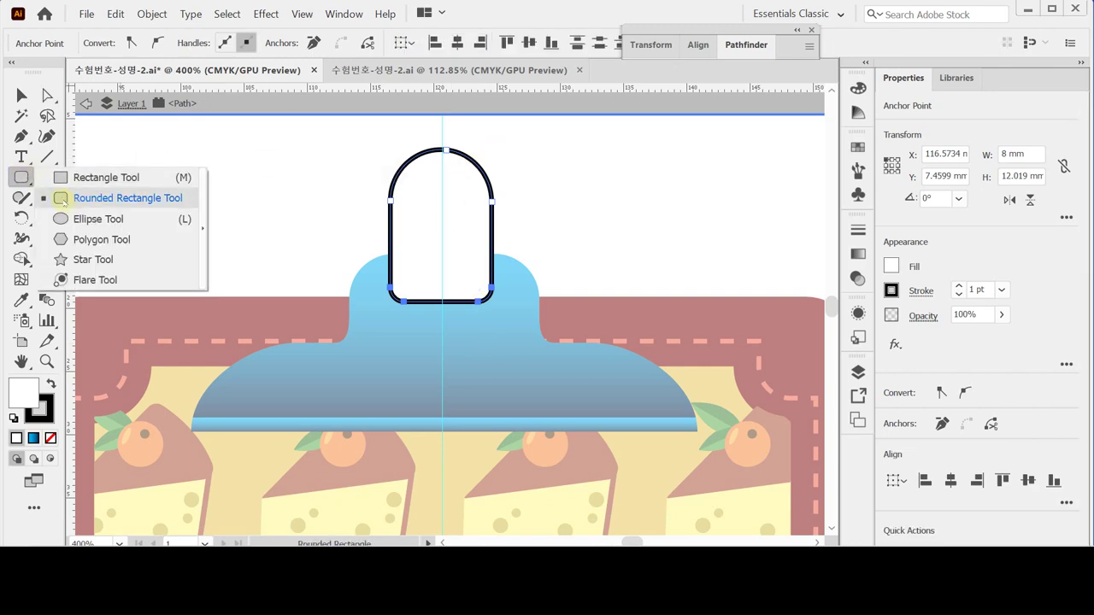
pyautogui.click(77, 218)
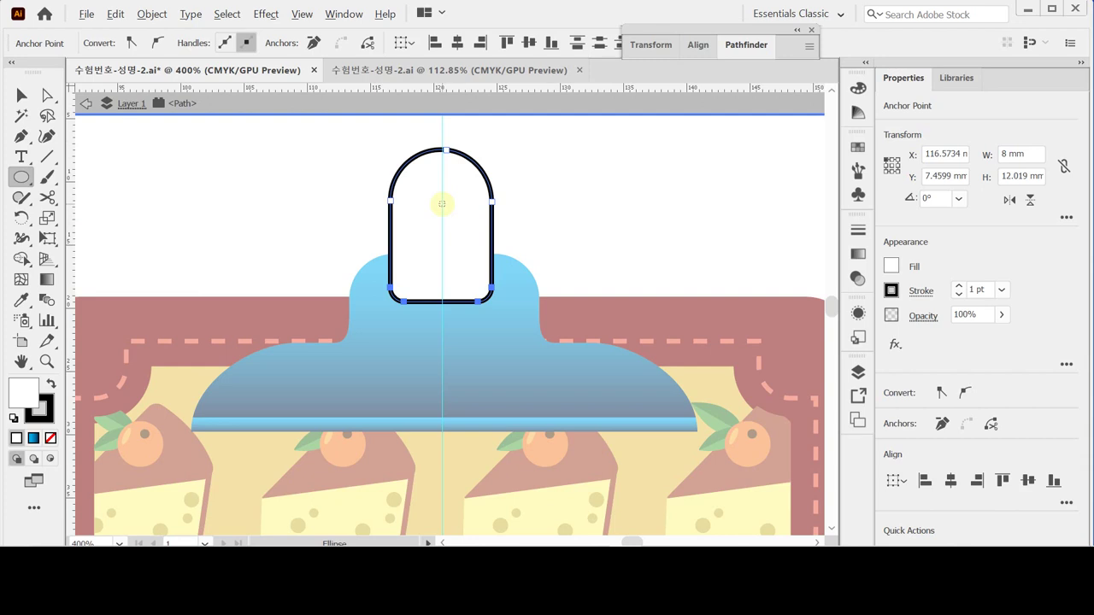
pyautogui.click(440, 206)
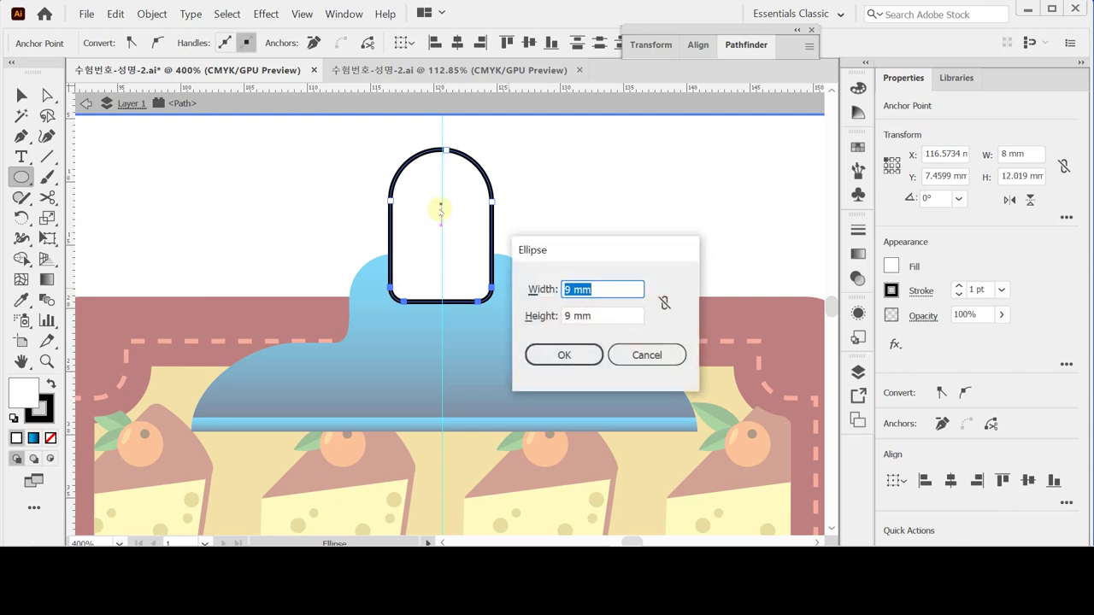
pyautogui.write('4.6')
pyautogui.press('Tab')
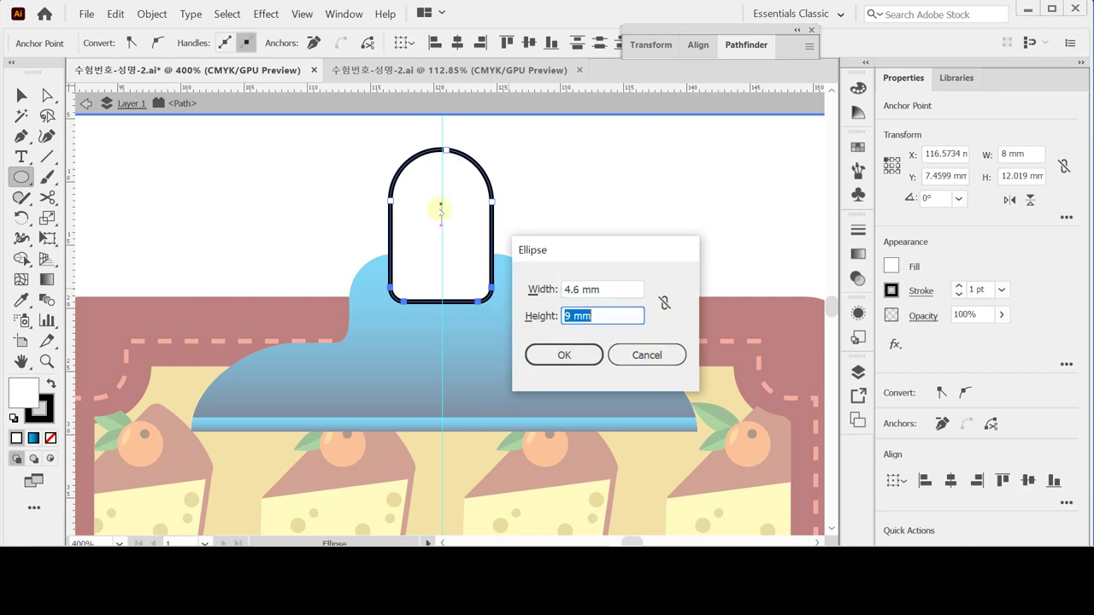
pyautogui.write('4.6')
pyautogui.press('Return')
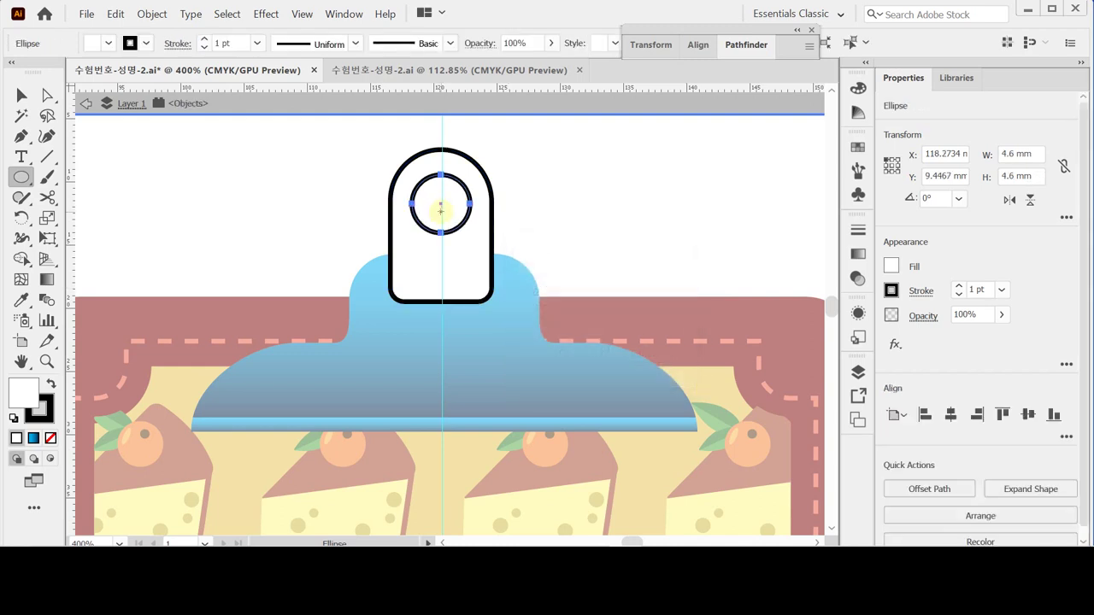
pyautogui.press('Down')
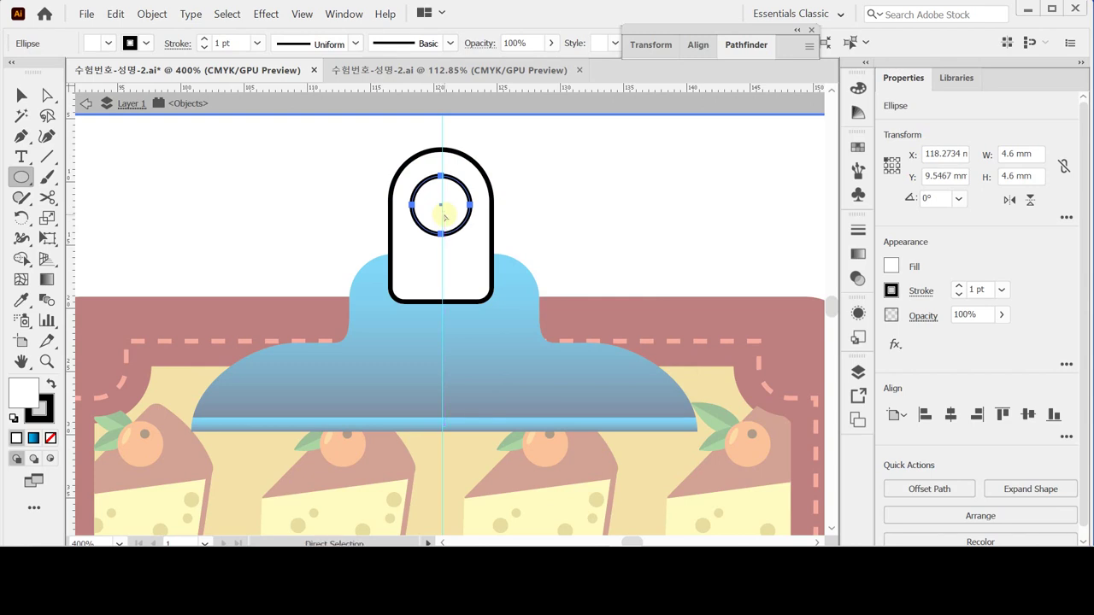
# Punch the circle out of the tab with Minus Front and fill the result with the clip's sampled blue gradient.
pyautogui.keyDown('ctrl'); pyautogui.keyDown('shift'); pyautogui.click(442, 214); pyautogui.keyUp('shift'); pyautogui.keyUp('ctrl')
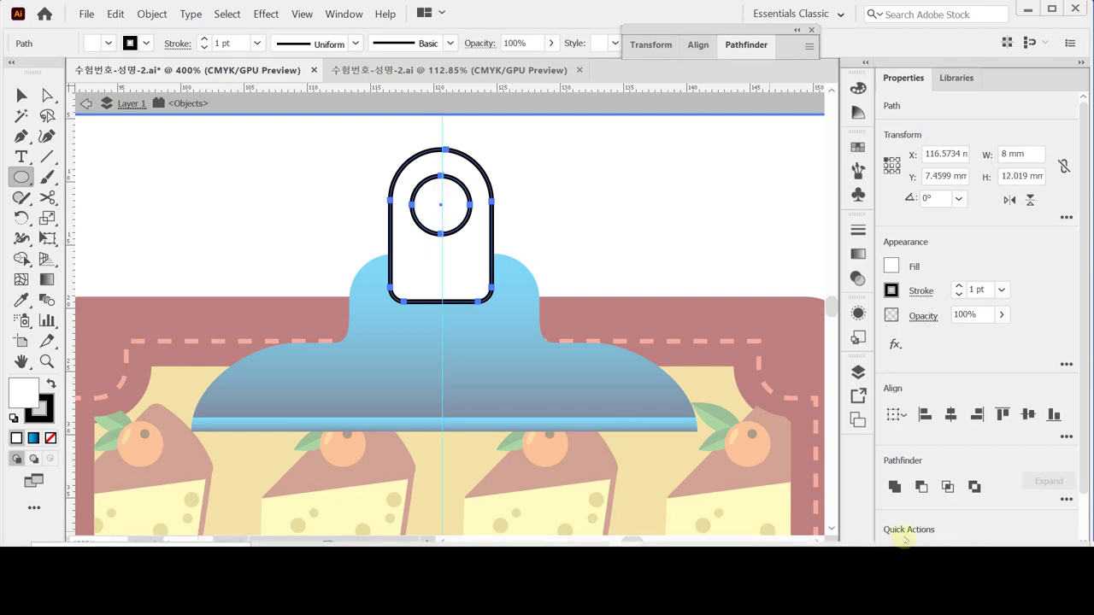
pyautogui.click(922, 486)
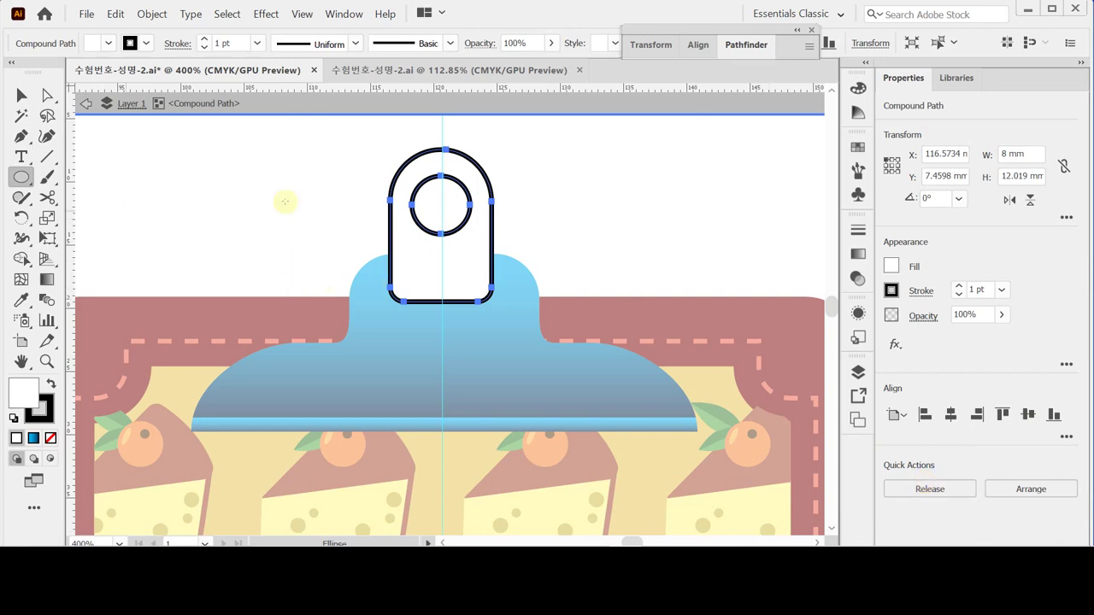
pyautogui.press('i')
pyautogui.click(382, 350)
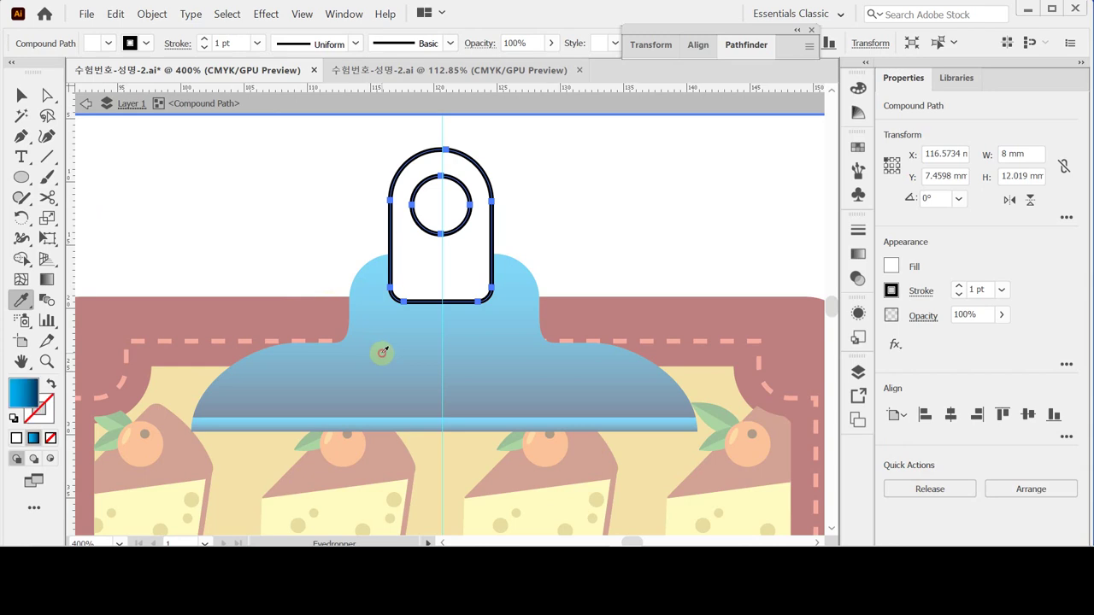
pyautogui.press('a')
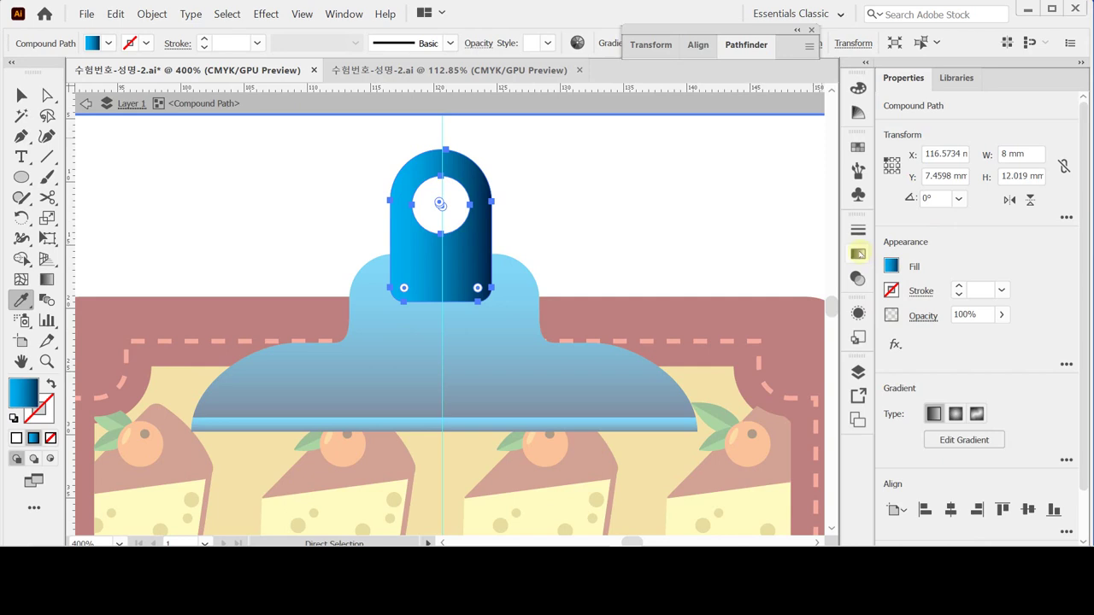
# Set the angle of the holed tab's gradient to -90°, leave isolation mode and save the document.
pyautogui.click(858, 253)
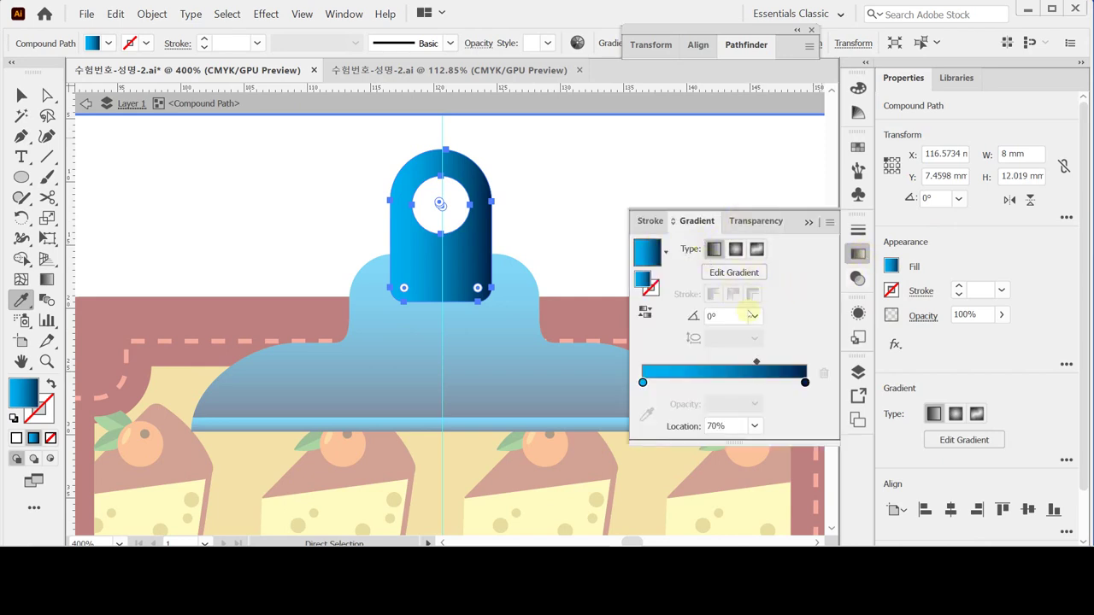
pyautogui.click(753, 317)
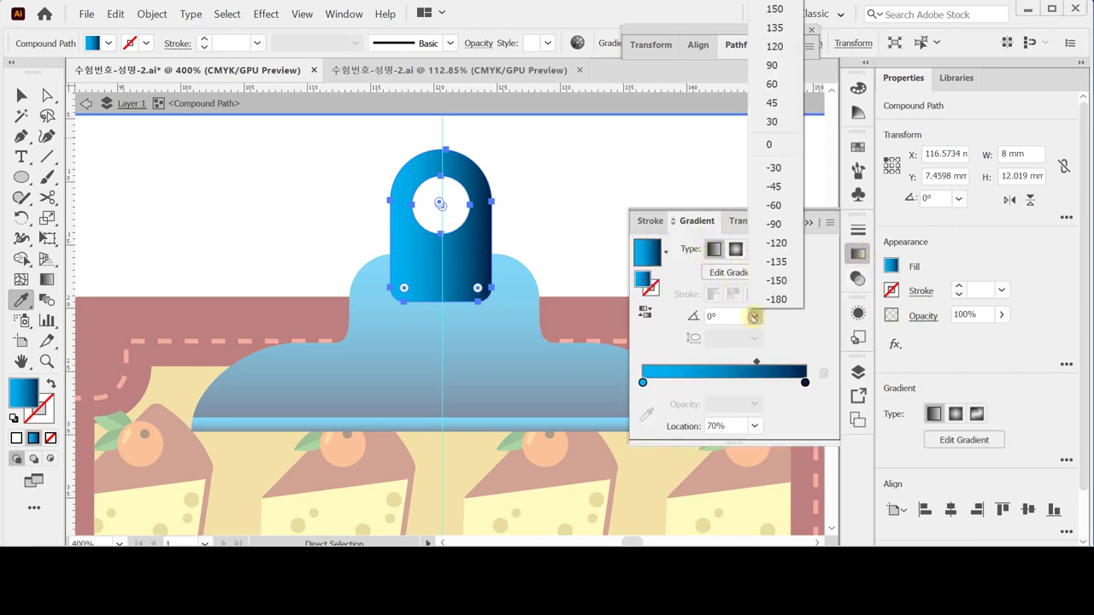
pyautogui.click(776, 224)
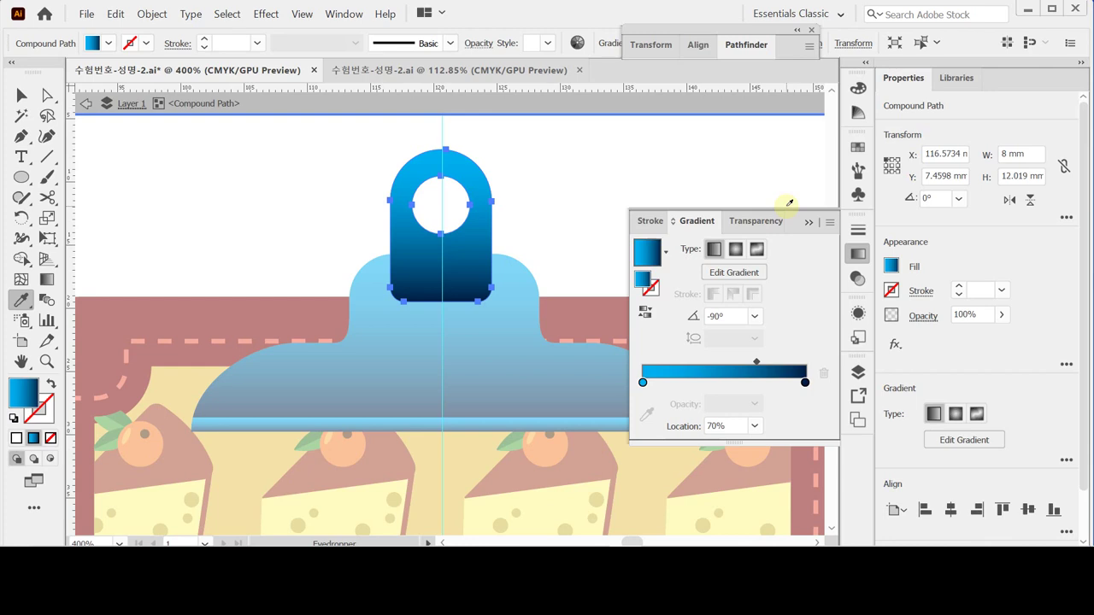
pyautogui.press('Escape')
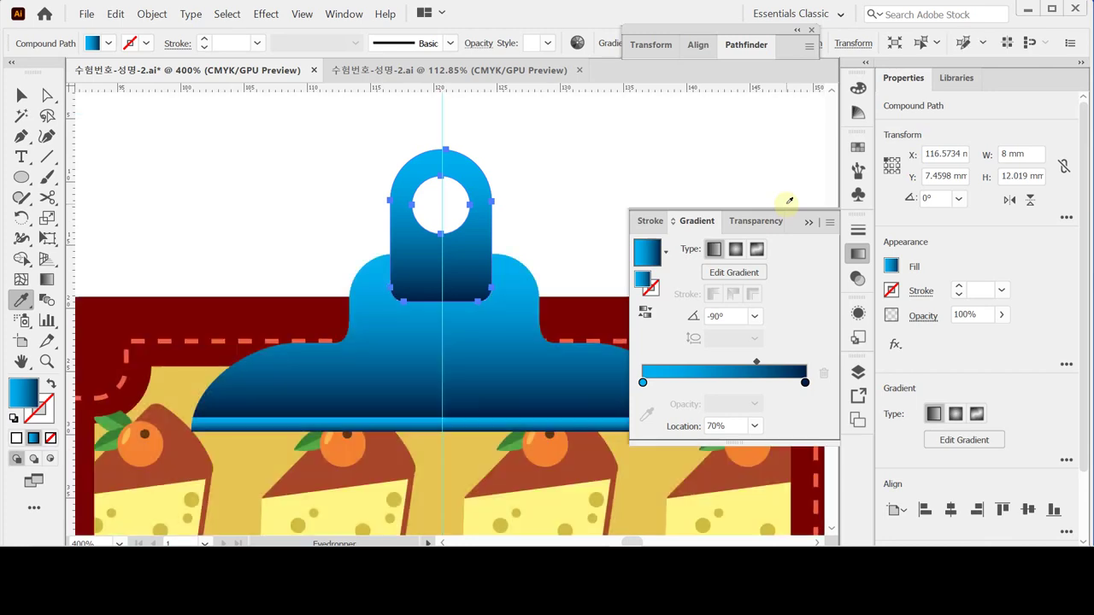
pyautogui.click(859, 254)
pyautogui.press('a')
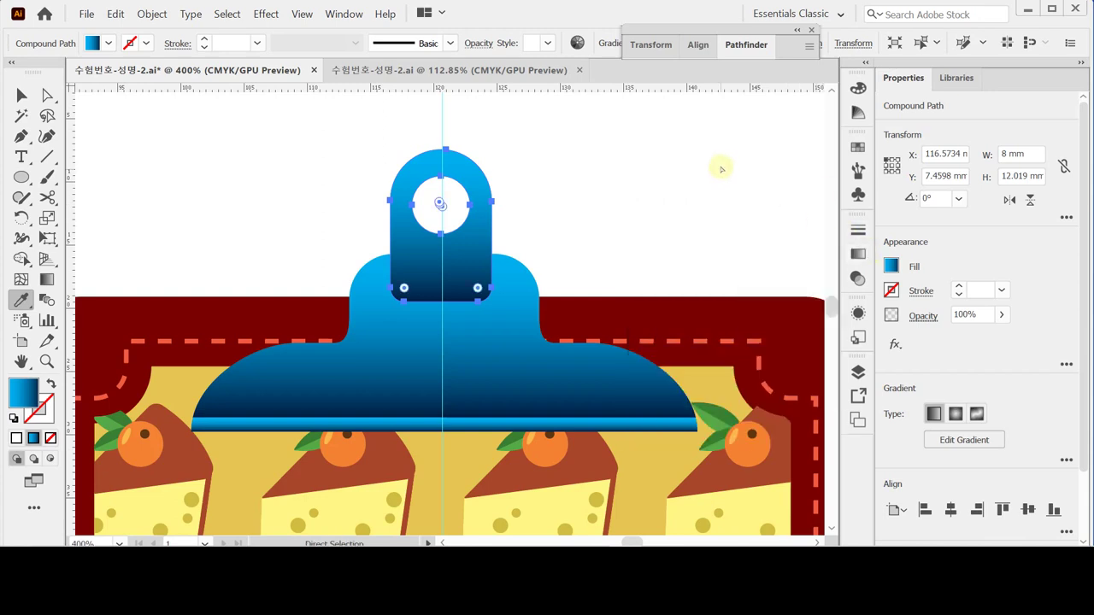
pyautogui.hotkey('ctrl', 's')
pyautogui.press('i')
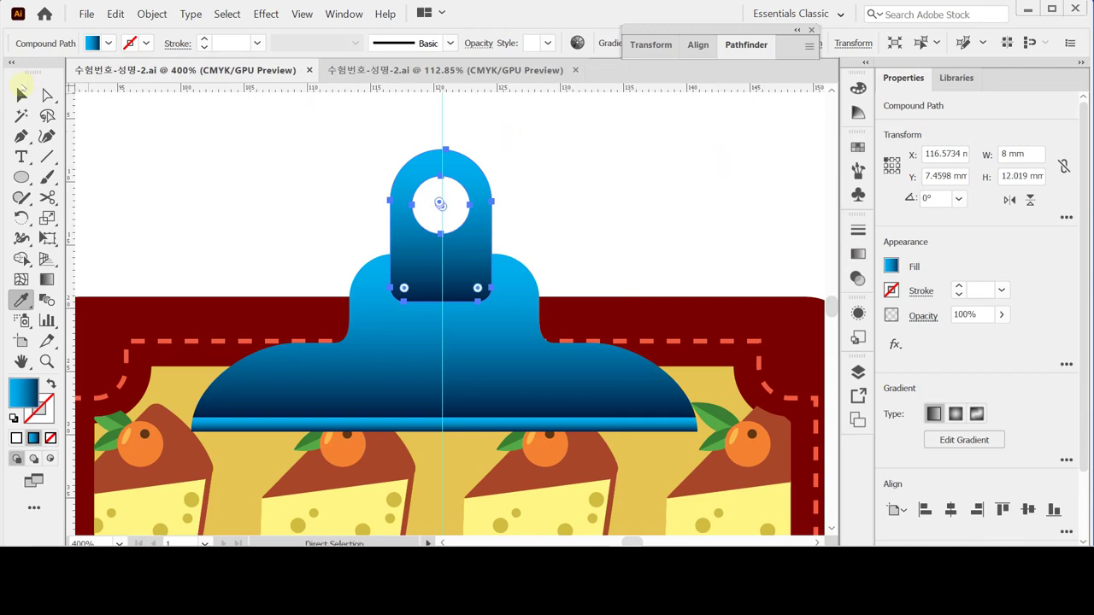
# Group the holed tab together with the clip body and its lower strip, then deselect.
pyautogui.click(21, 94)
pyautogui.click(405, 262)
pyautogui.keyDown('shift'); pyautogui.click(418, 346); pyautogui.keyUp('shift')
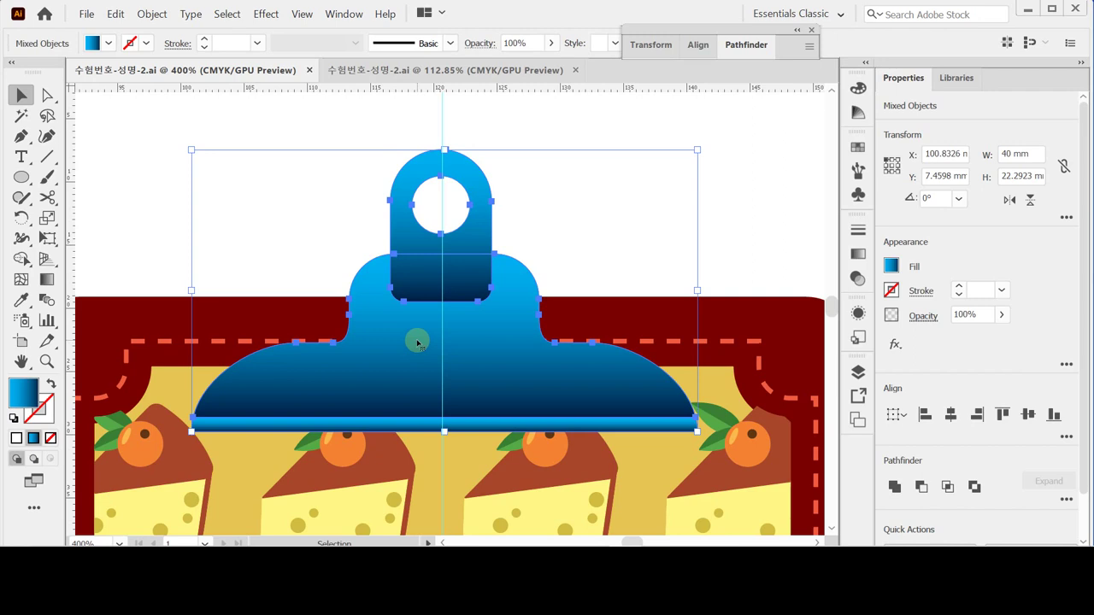
pyautogui.press('a')
pyautogui.press('v')
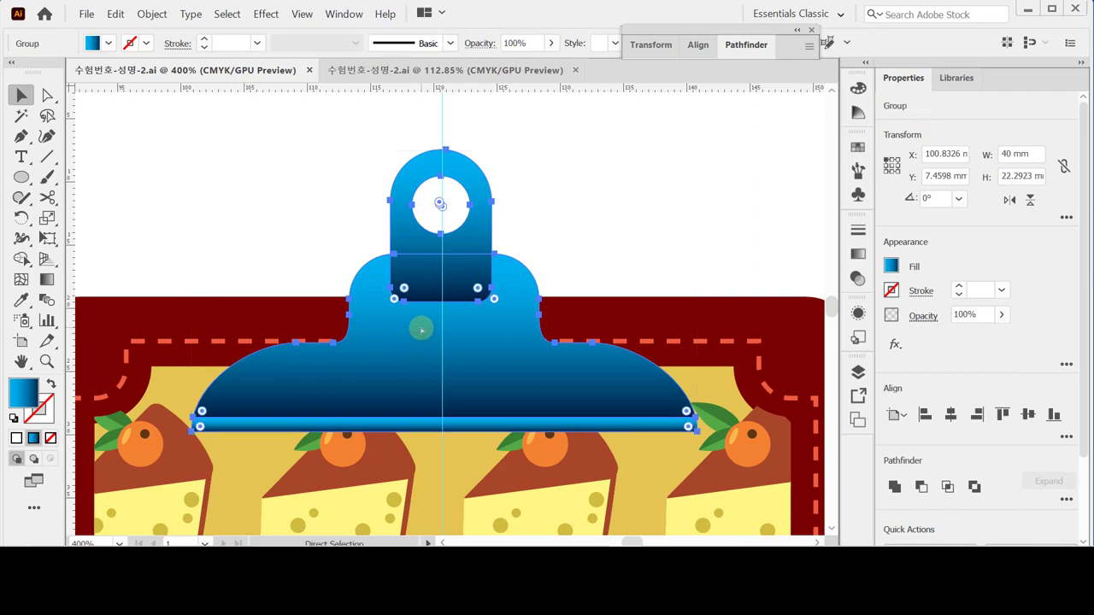
pyautogui.click(545, 198)
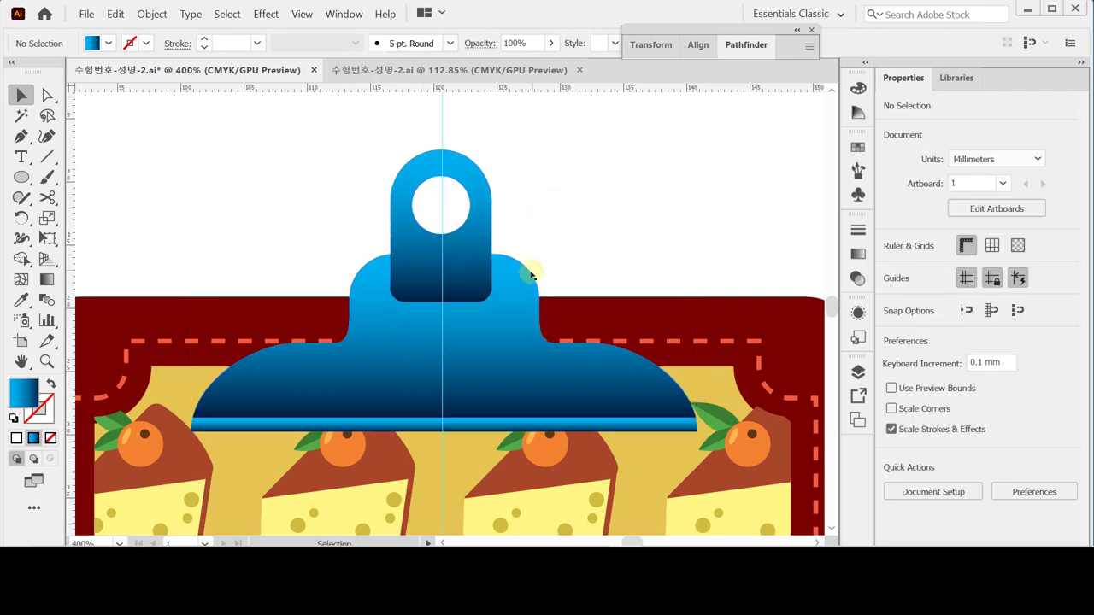
# Apply a Multiply drop shadow to the clip group at 75% opacity, with X offset 1 mm, Y offset 2 mm and blur 1 mm.
pyautogui.click(528, 279)
pyautogui.click(491, 177)
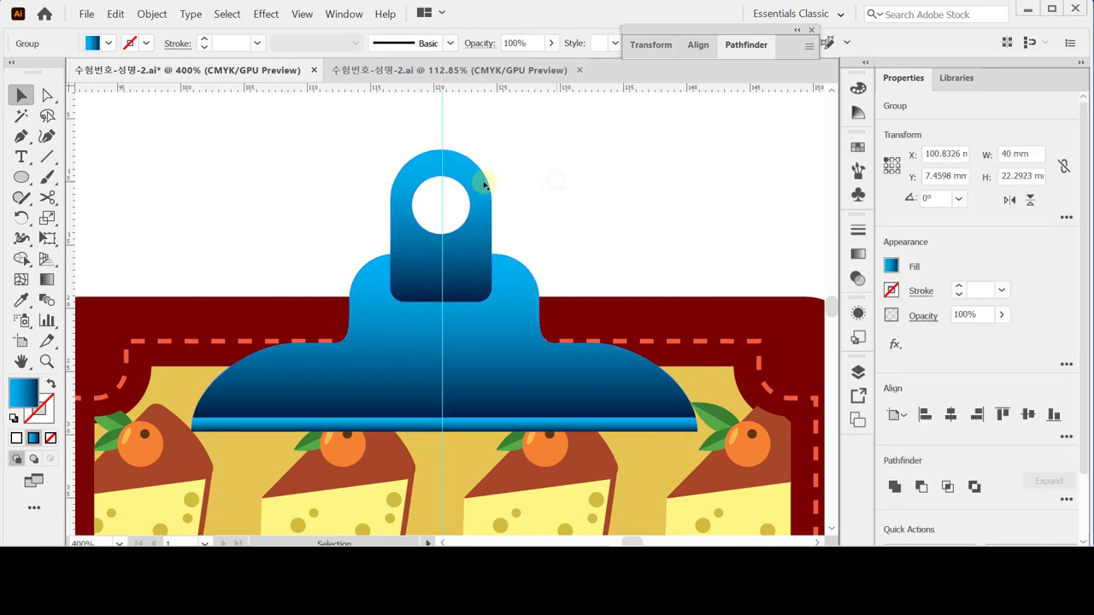
pyautogui.click(483, 178)
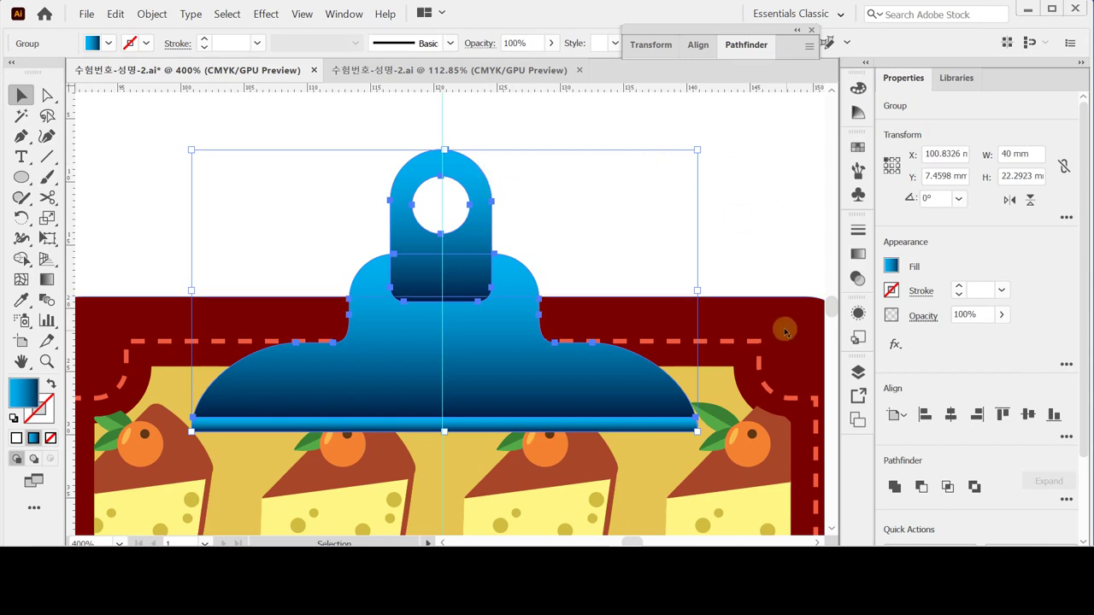
pyautogui.click(895, 347)
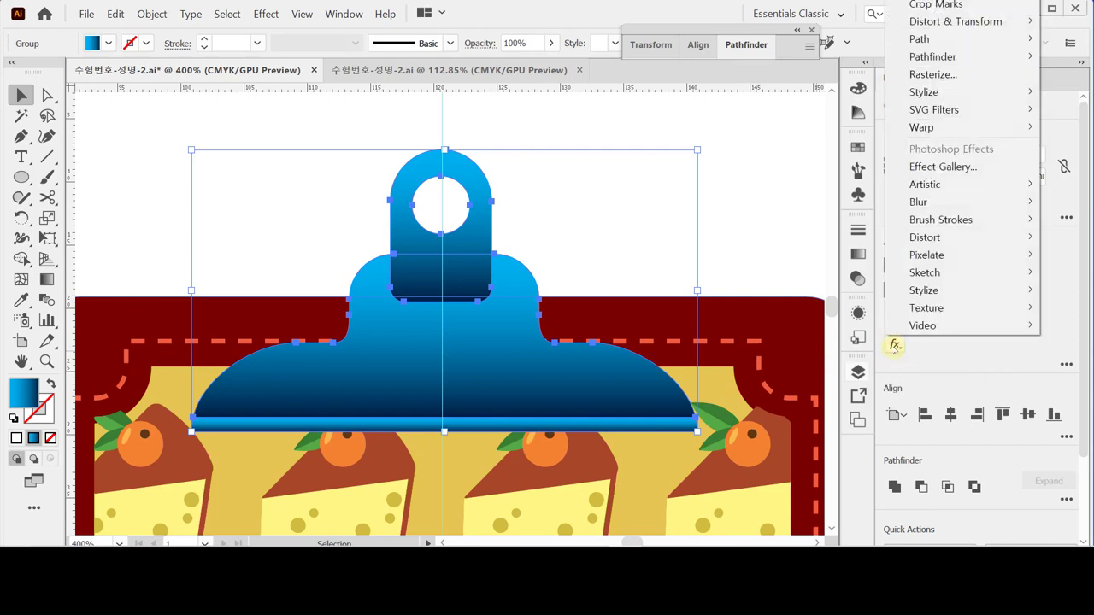
pyautogui.click(942, 359)
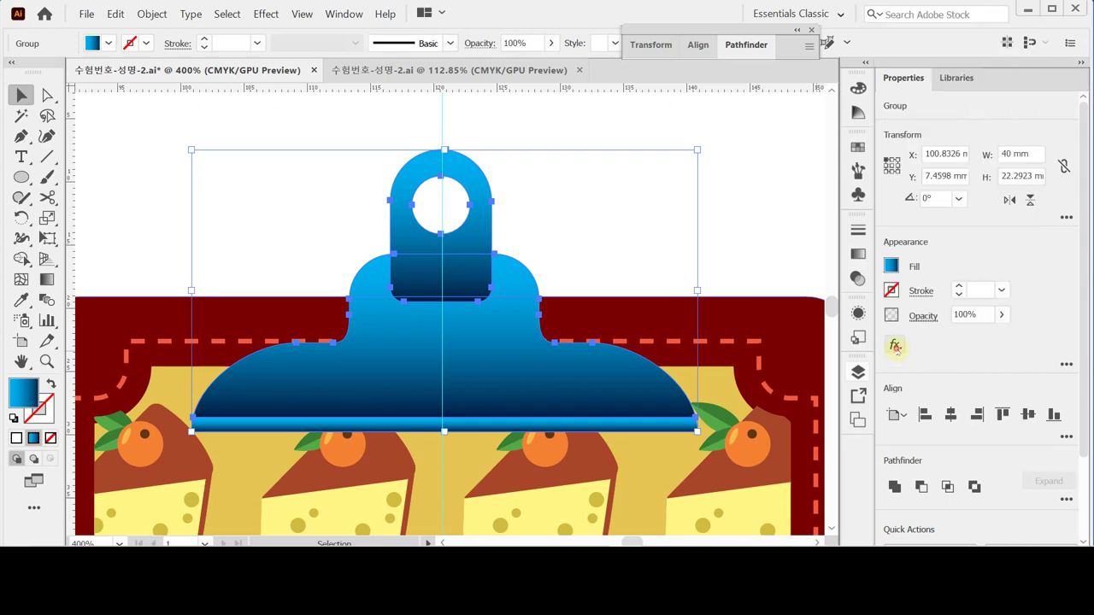
pyautogui.click(895, 346)
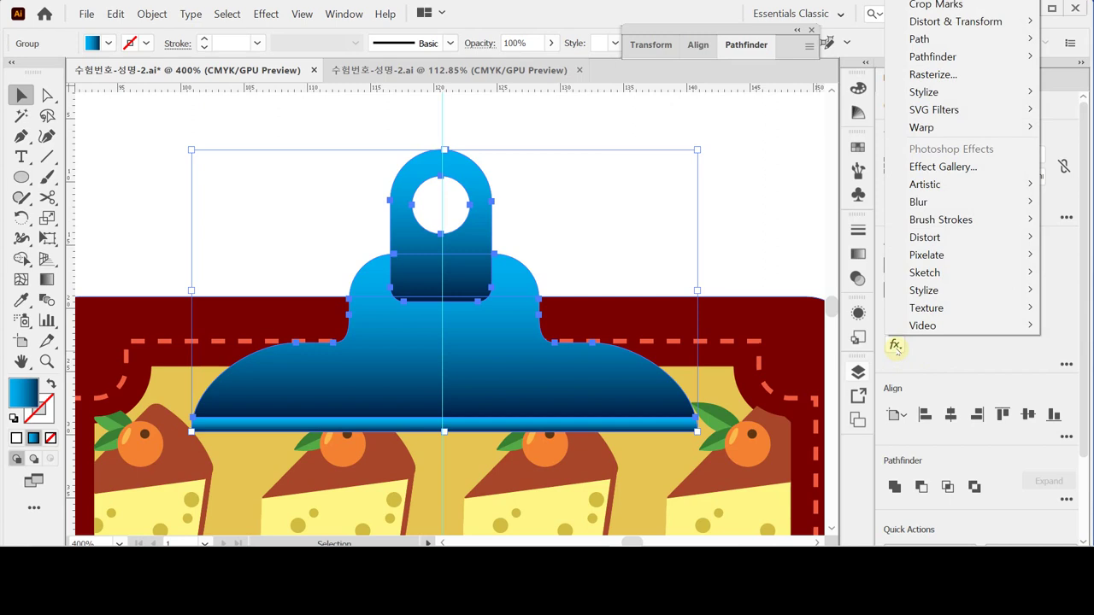
pyautogui.moveTo(942, 92)
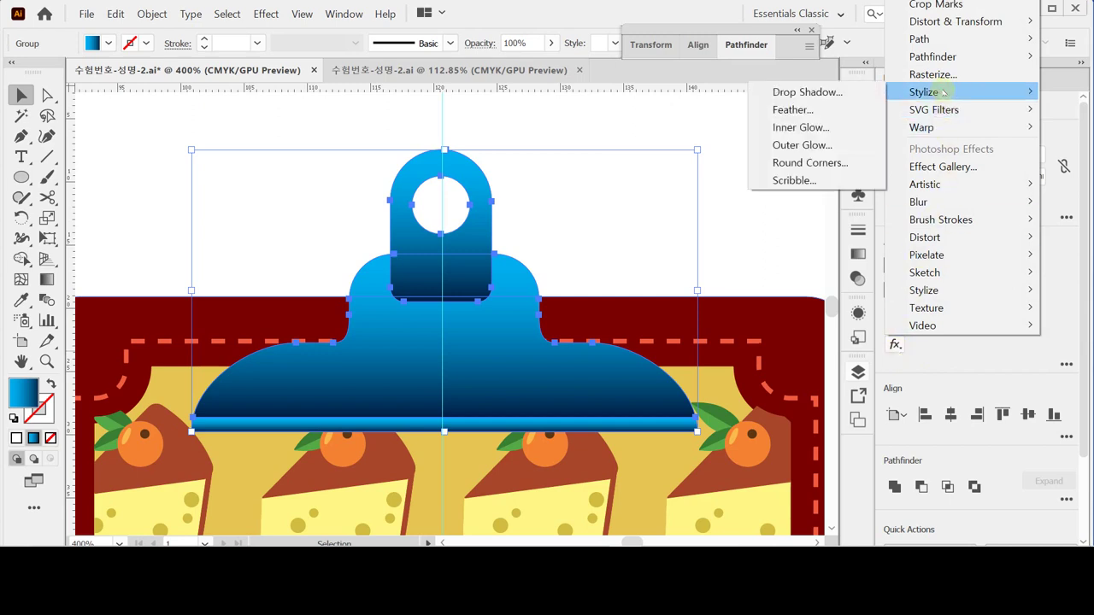
pyautogui.click(807, 91)
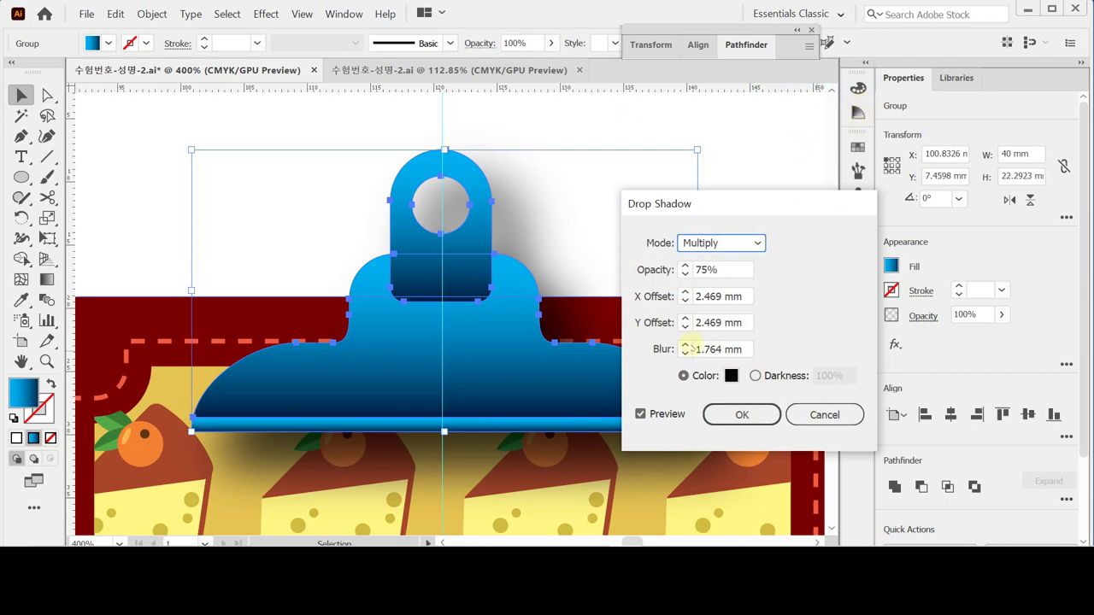
pyautogui.click(685, 299)
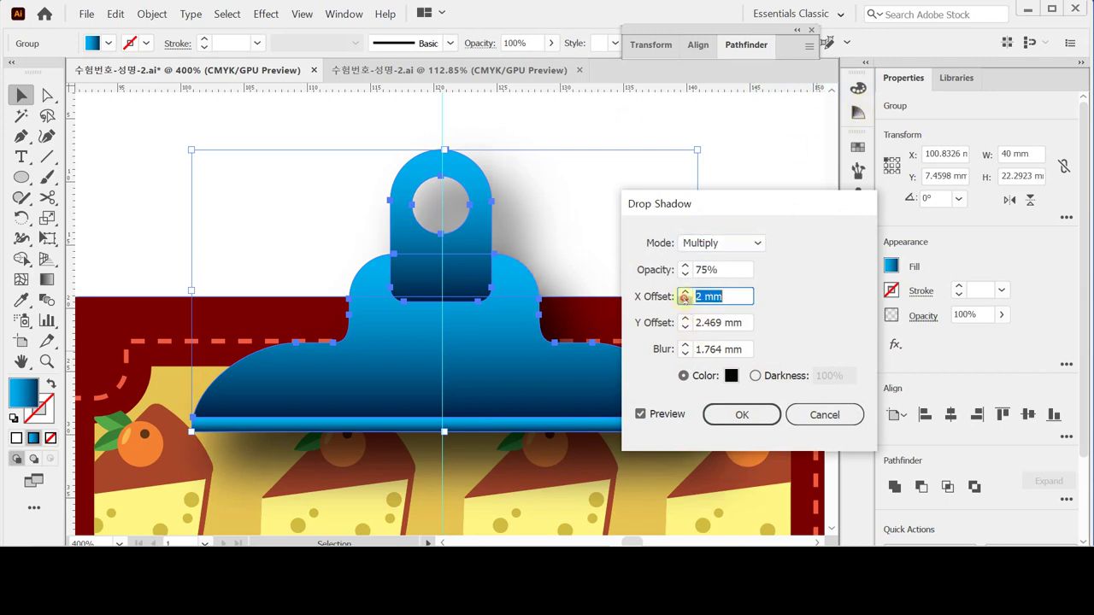
pyautogui.click(685, 299)
pyautogui.click(685, 326)
pyautogui.click(685, 325)
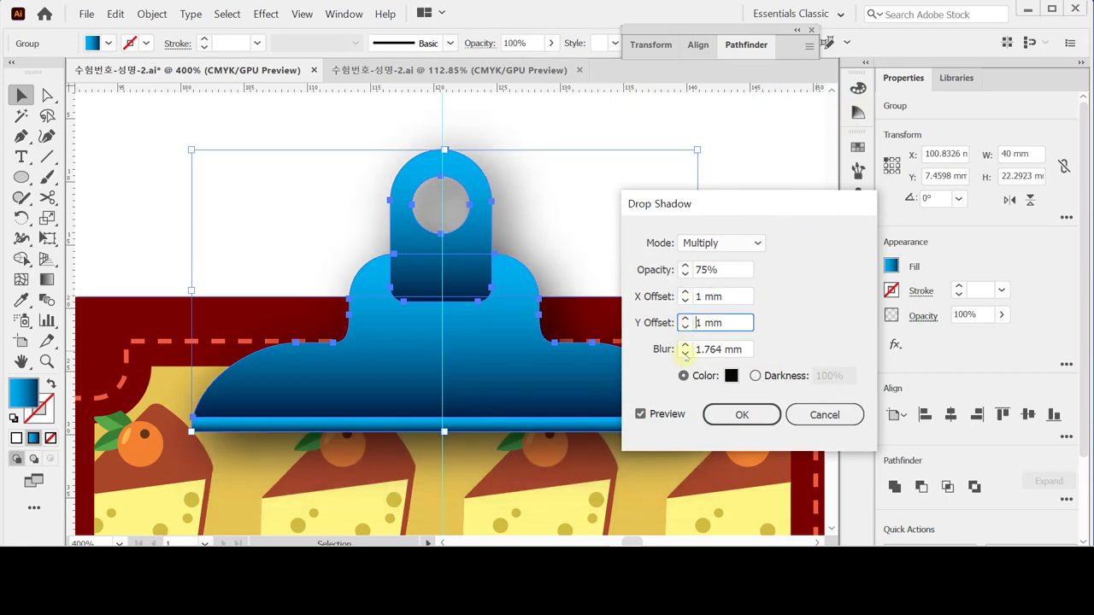
pyautogui.click(684, 353)
pyautogui.click(685, 318)
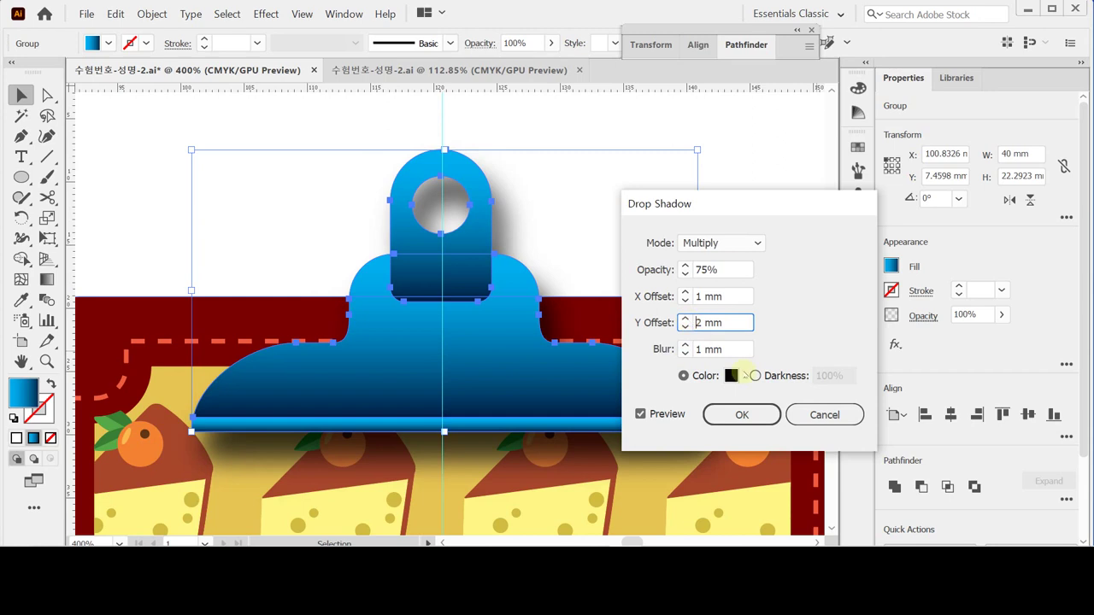
pyautogui.click(742, 414)
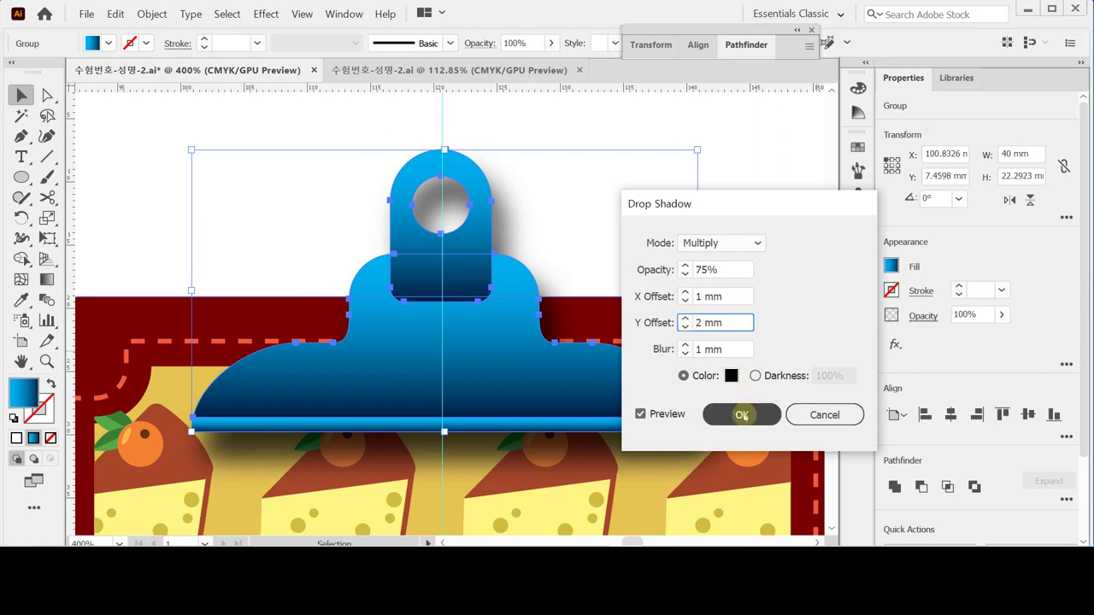
pyautogui.click(742, 415)
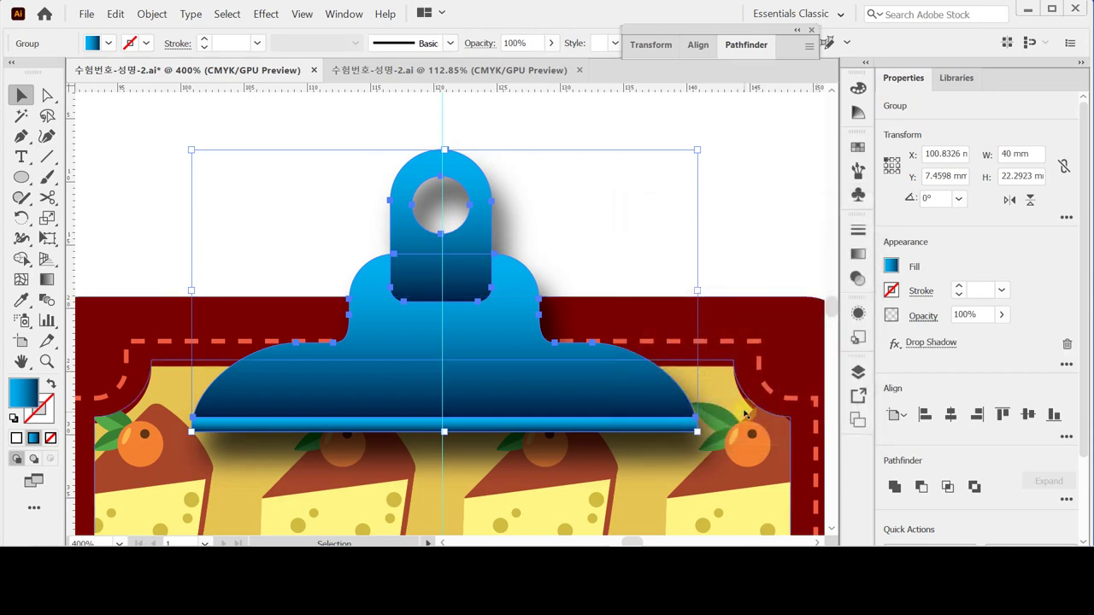
# Save the document and deselect the clip group.
pyautogui.press('a')
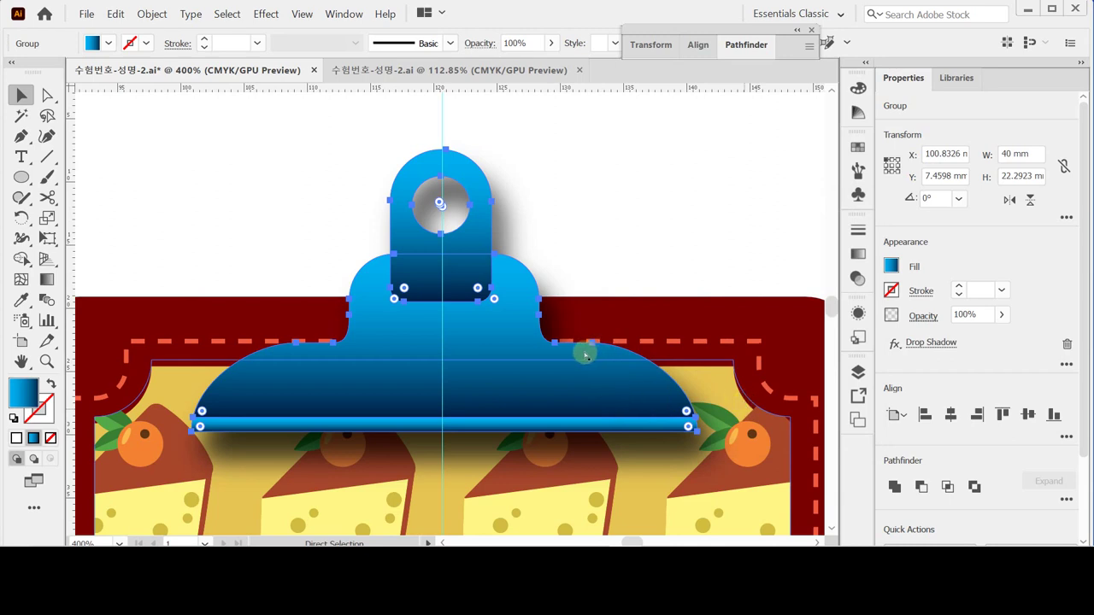
pyautogui.hotkey('ctrl', 's')
pyautogui.hotkey('ctrl', '-')
pyautogui.hotkey('ctrl', '-')
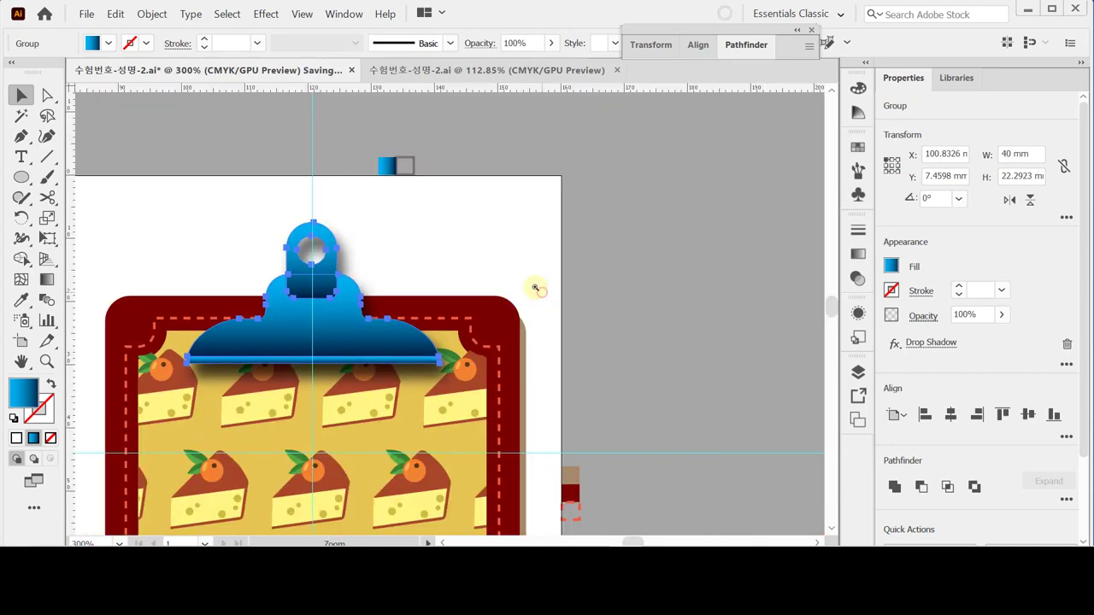
pyautogui.moveTo(496, 235); pyautogui.dragTo(569, 219)
pyautogui.press('v')
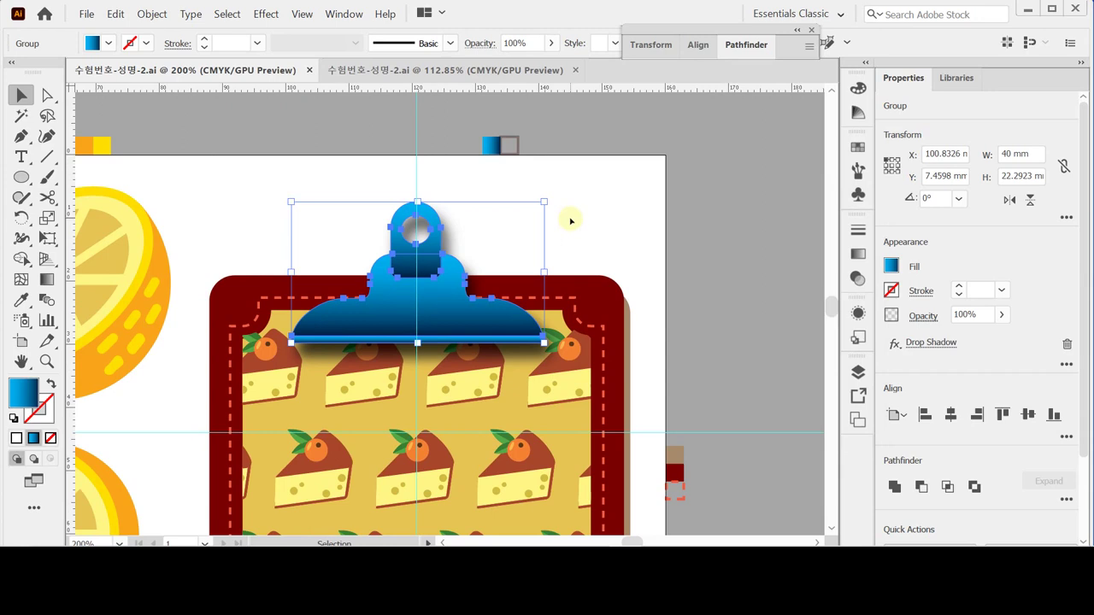
pyautogui.click(571, 221)
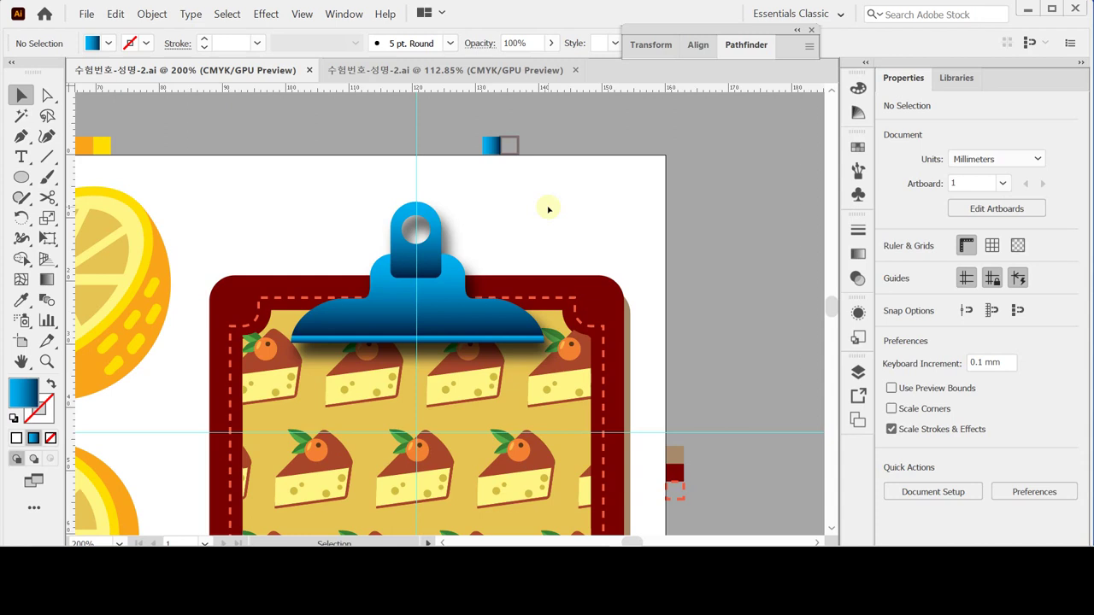
# Load the Artistic_ChalkCharcoalPencil brush library and choose its Charcoal - Thin brush.
pyautogui.press('a')
pyautogui.press('v')
pyautogui.click(857, 171)
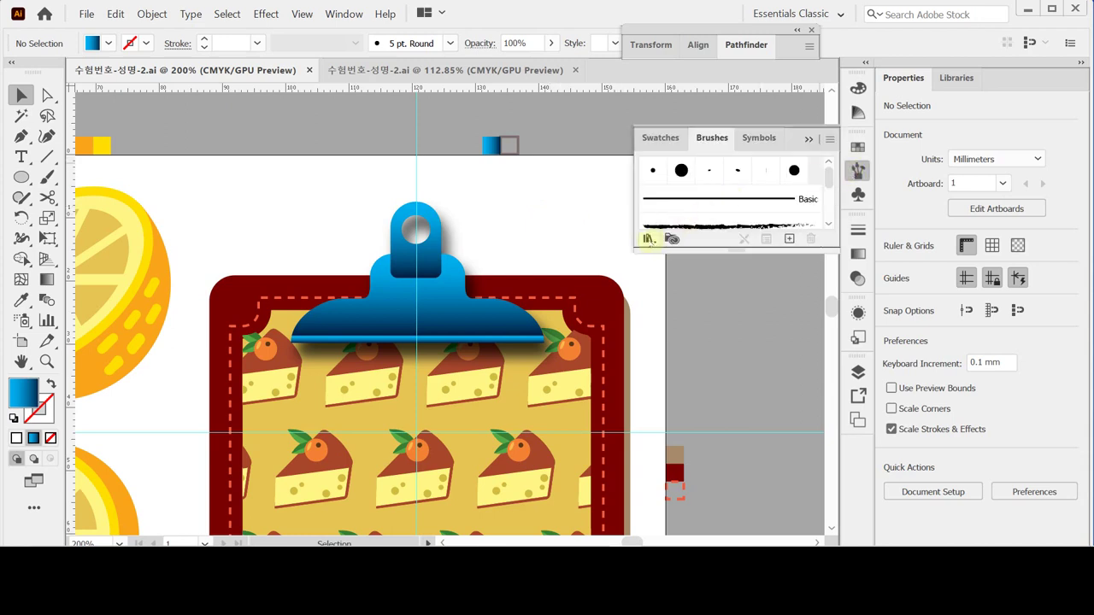
pyautogui.click(649, 238)
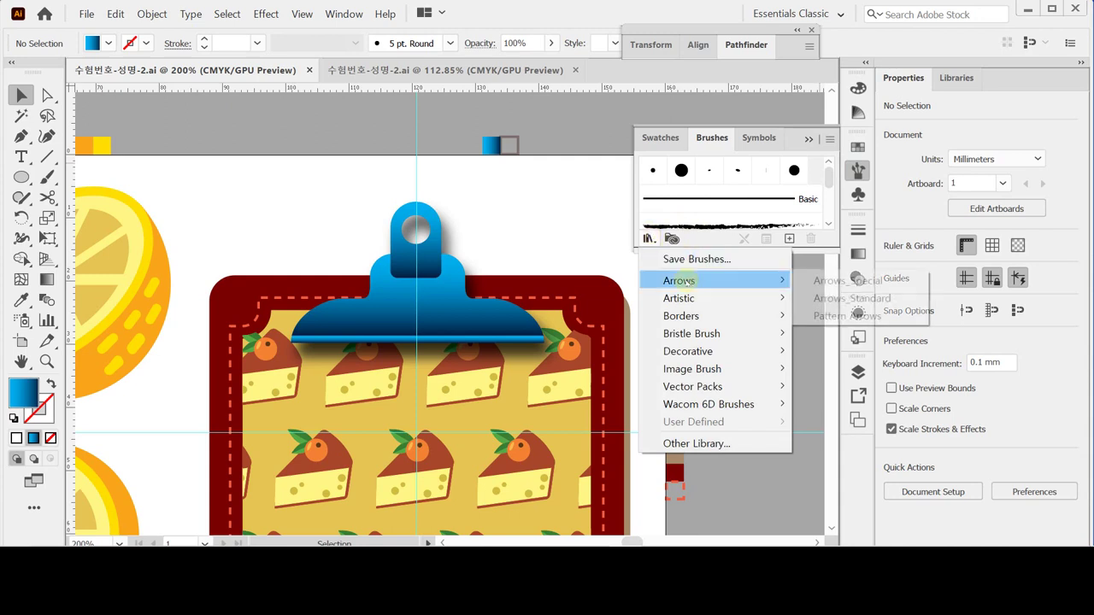
pyautogui.moveTo(688, 298)
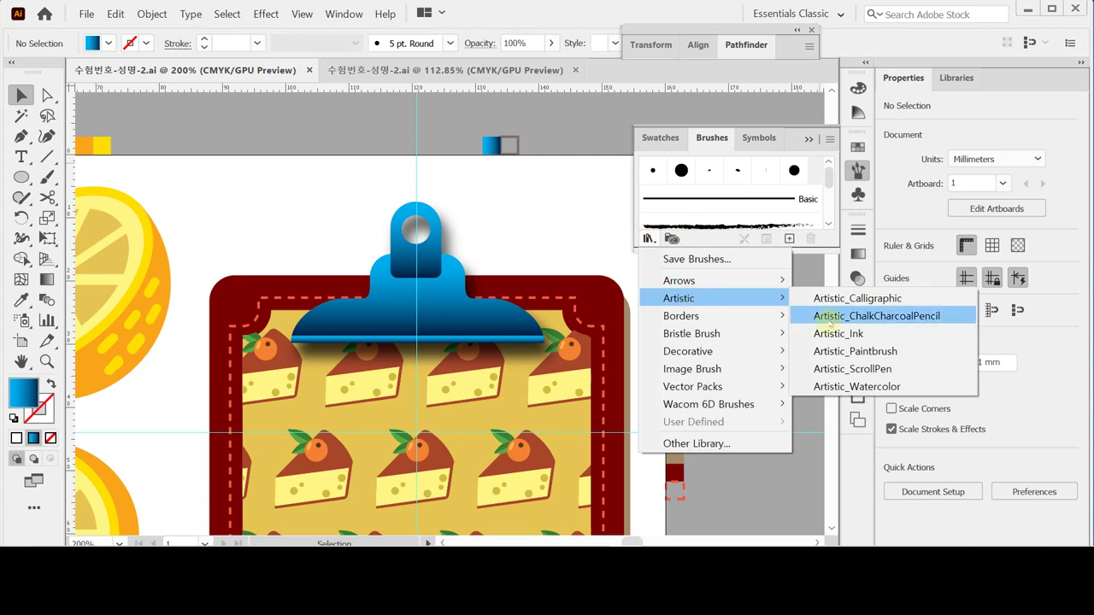
pyautogui.click(827, 318)
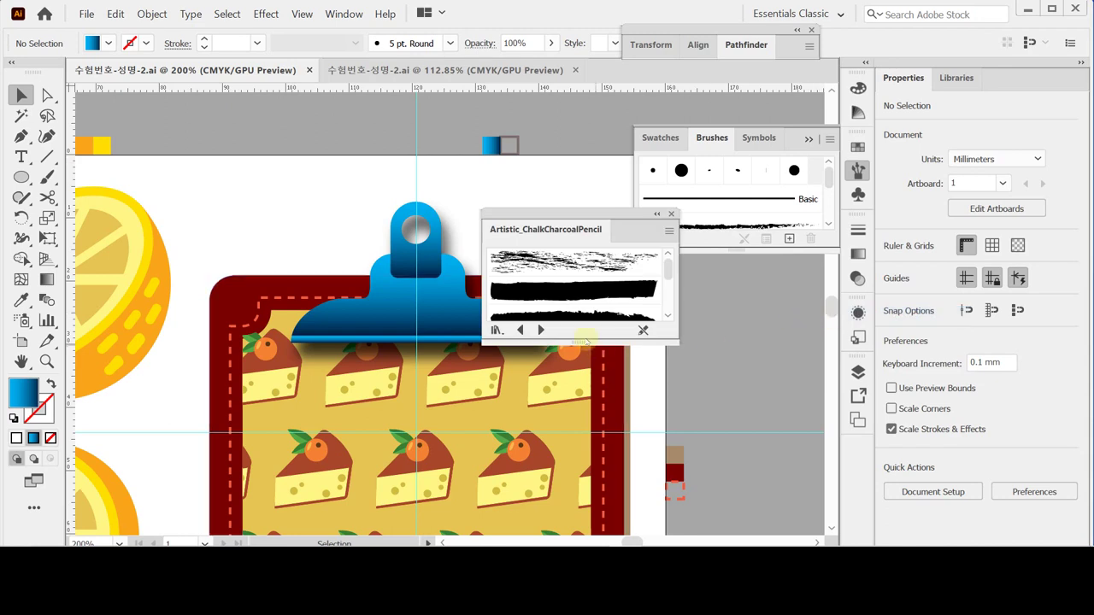
pyautogui.moveTo(582, 341); pyautogui.dragTo(581, 507)
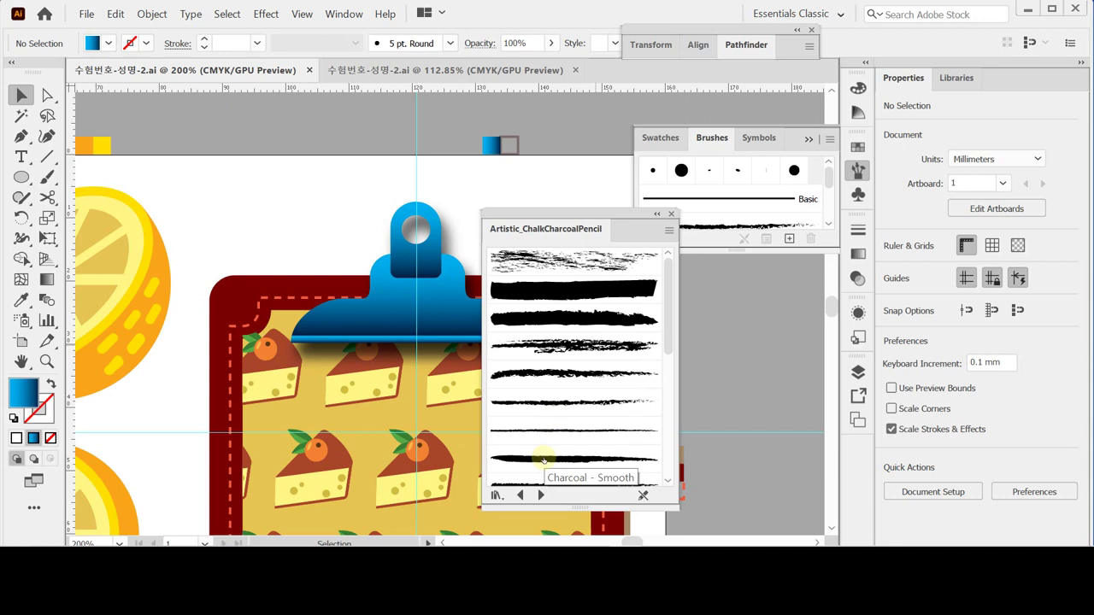
pyautogui.scroll(-2, 544, 461)
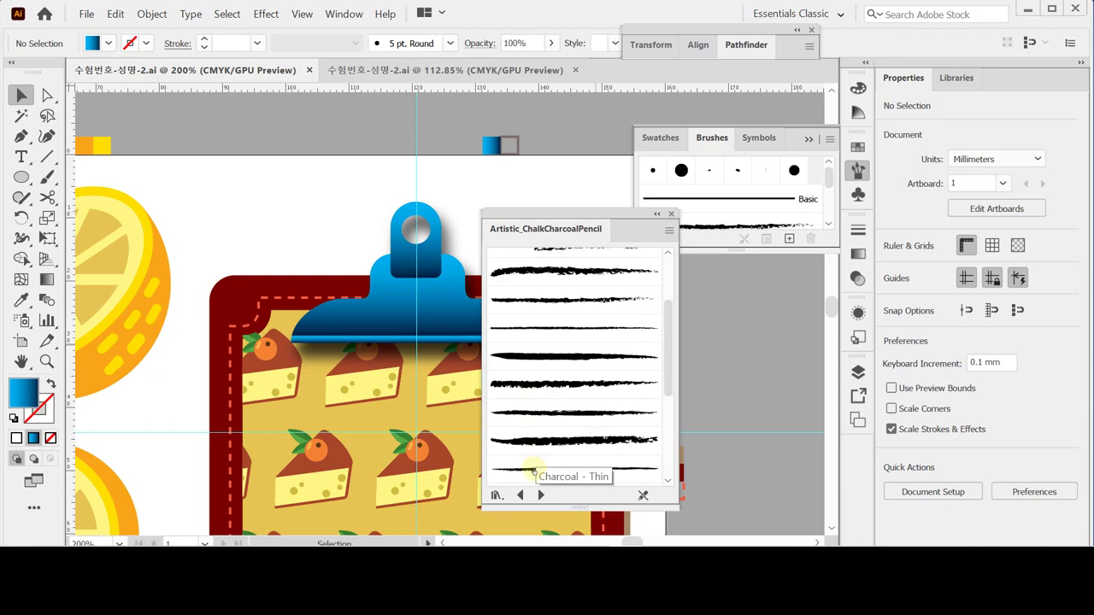
pyautogui.click(534, 470)
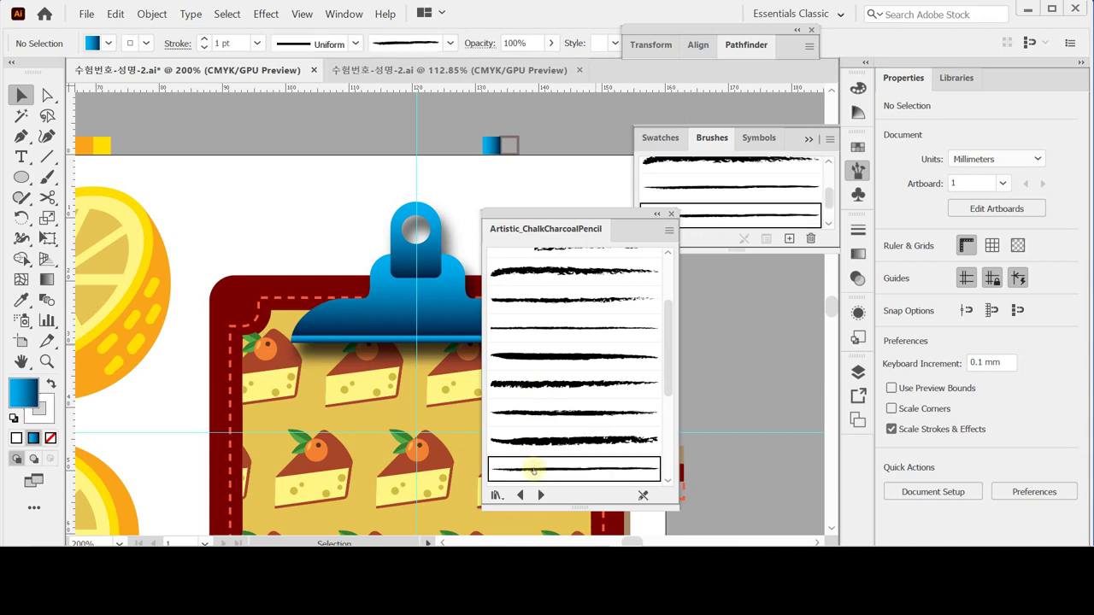
# Check the charcoal brush names in list view, return the library to thumbnails and close it.
pyautogui.click(668, 231)
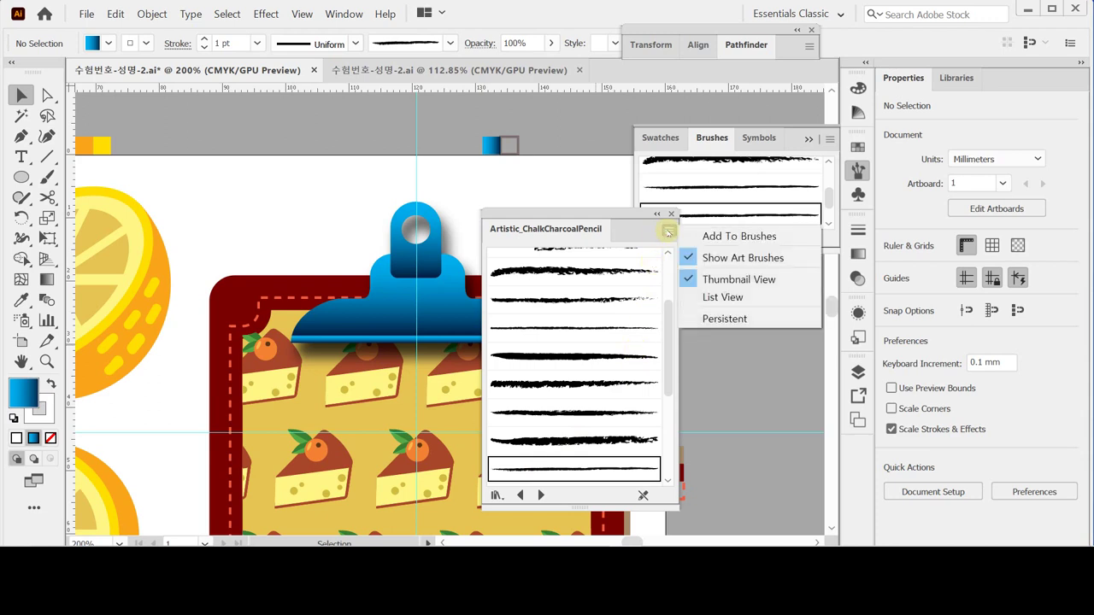
pyautogui.click(701, 298)
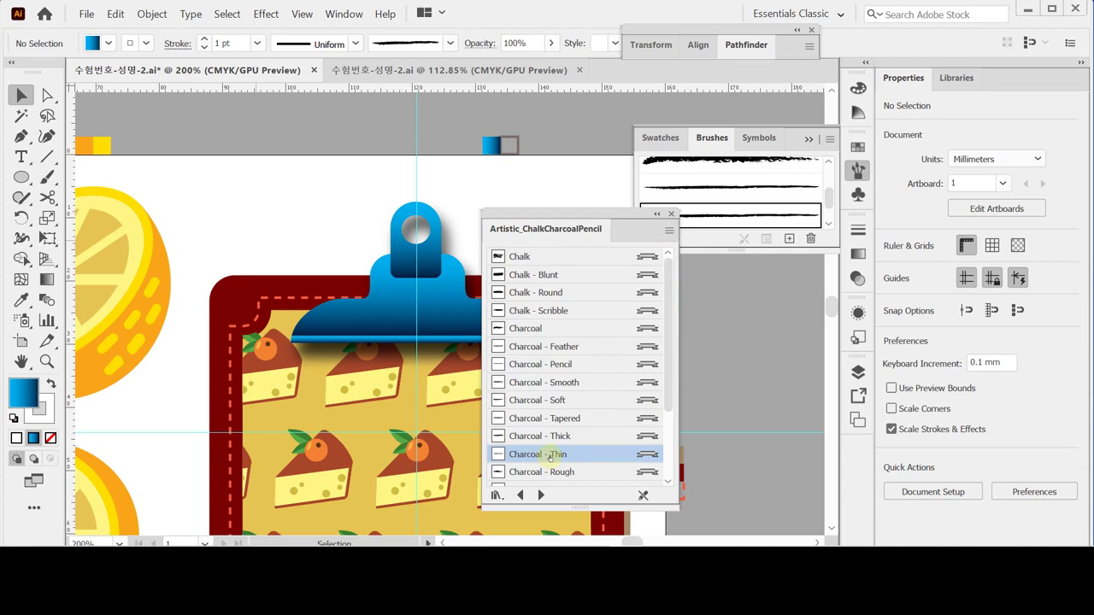
pyautogui.click(671, 230)
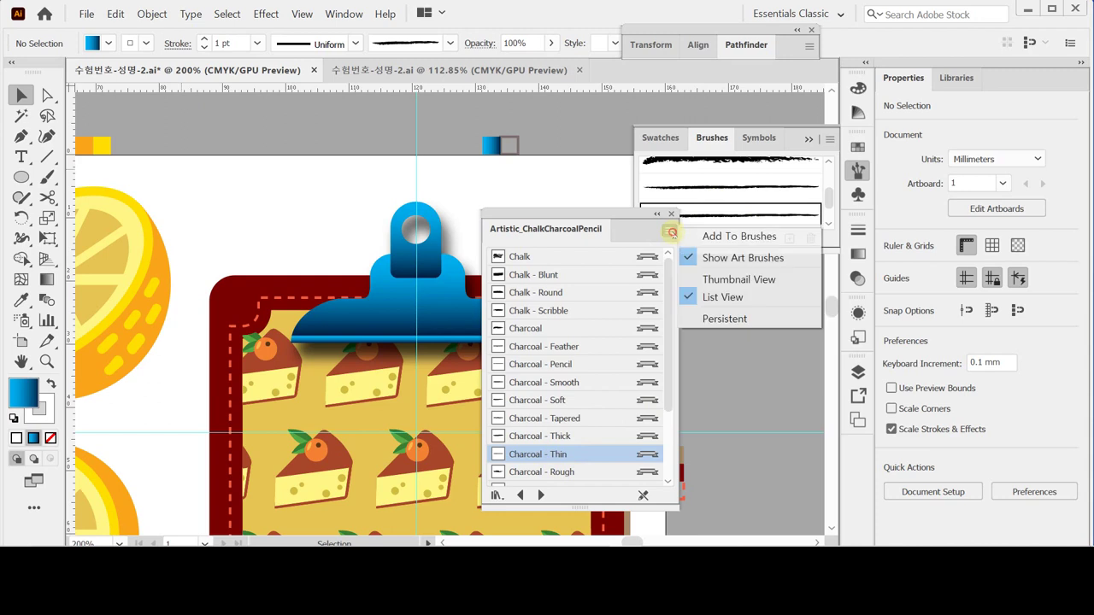
pyautogui.click(726, 280)
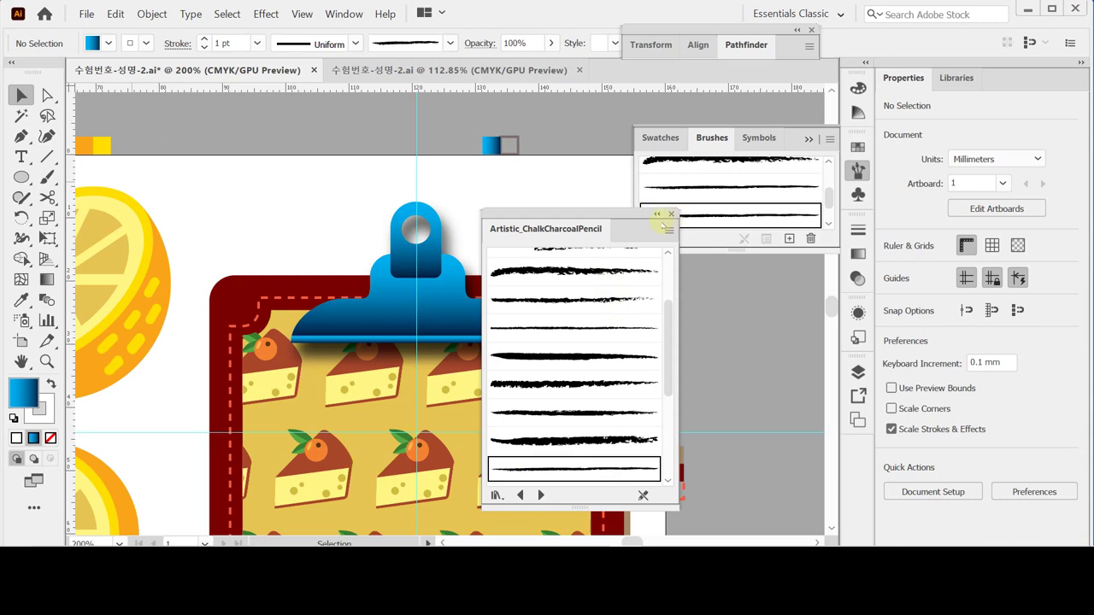
pyautogui.click(670, 214)
# Draw an unfilled 1 pt gray curved string about 37 mm wide, sweeping across the clip's tab and looping back into its hole, then deselect it.
pyautogui.scroll(3, 530, 345)
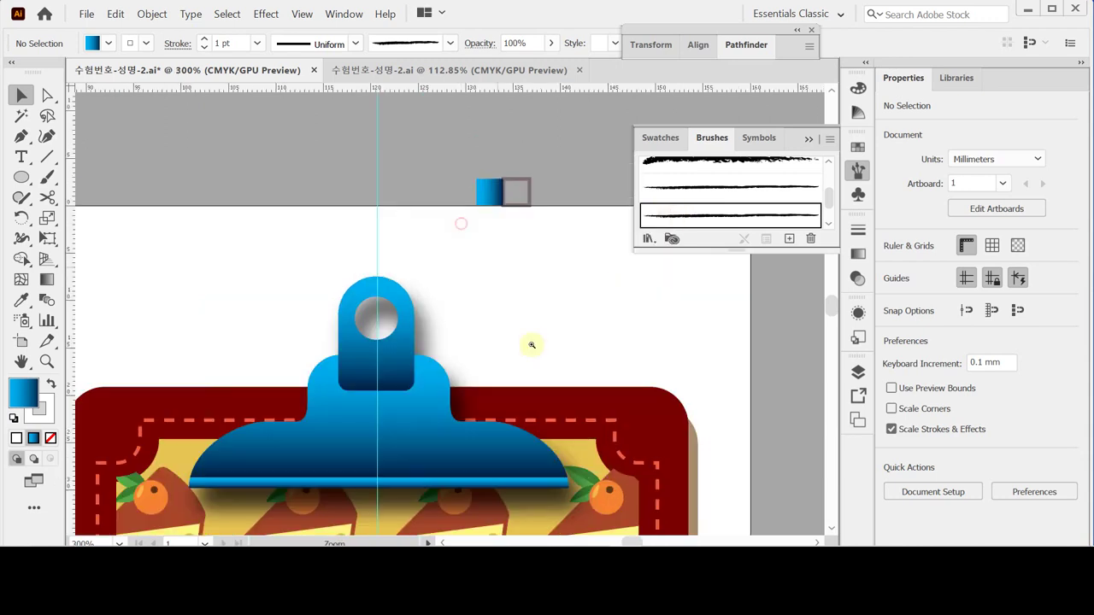
pyautogui.moveTo(363, 374); pyautogui.dragTo(428, 330)
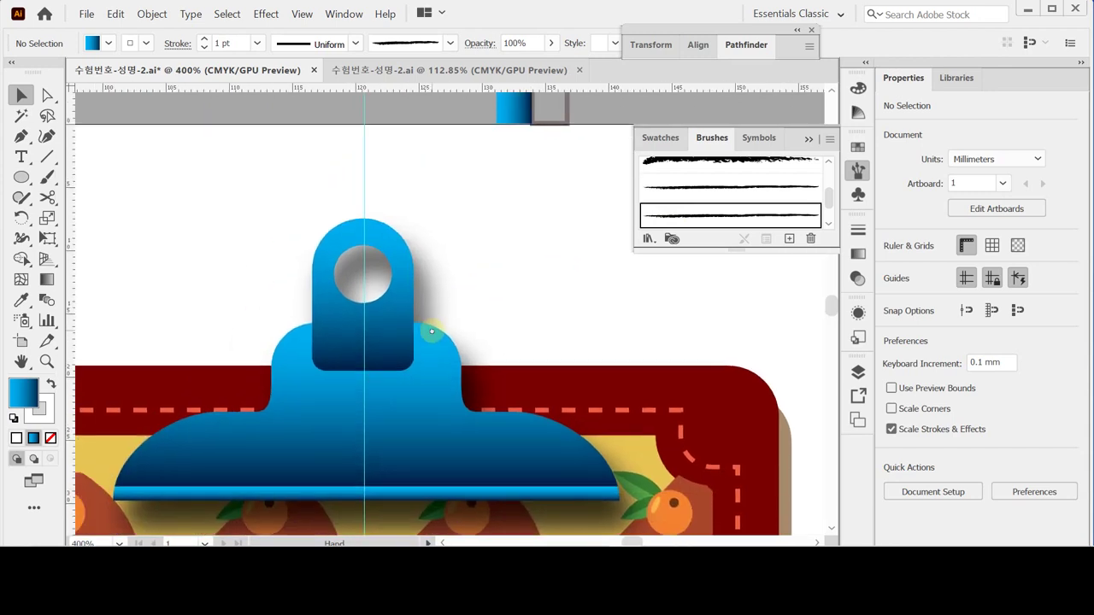
pyautogui.scroll(1, 323, 311)
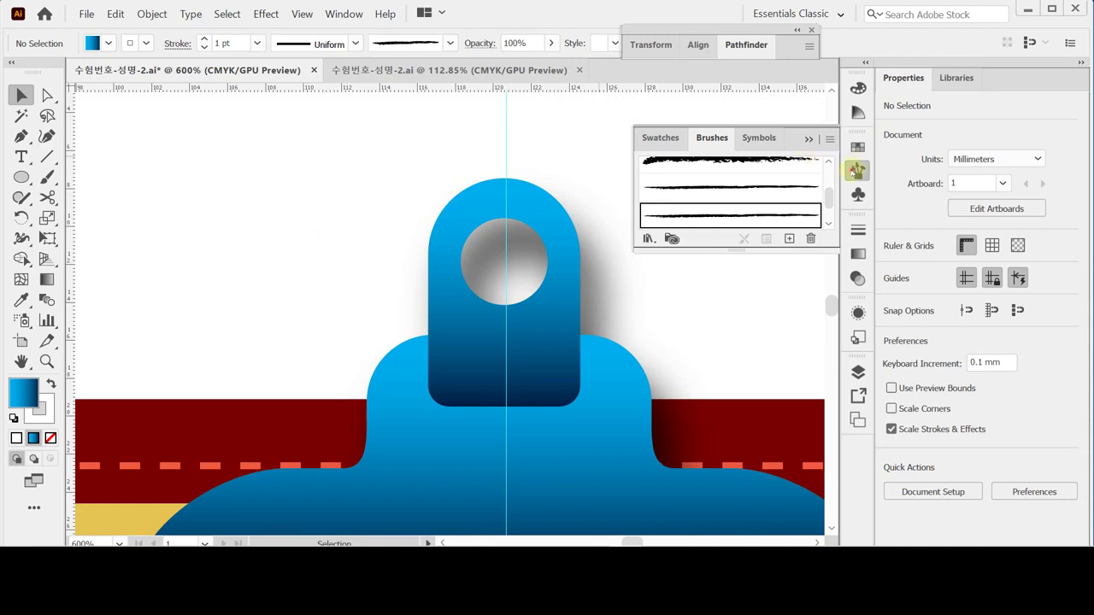
pyautogui.click(856, 171)
pyautogui.moveTo(664, 231); pyautogui.dragTo(608, 247)
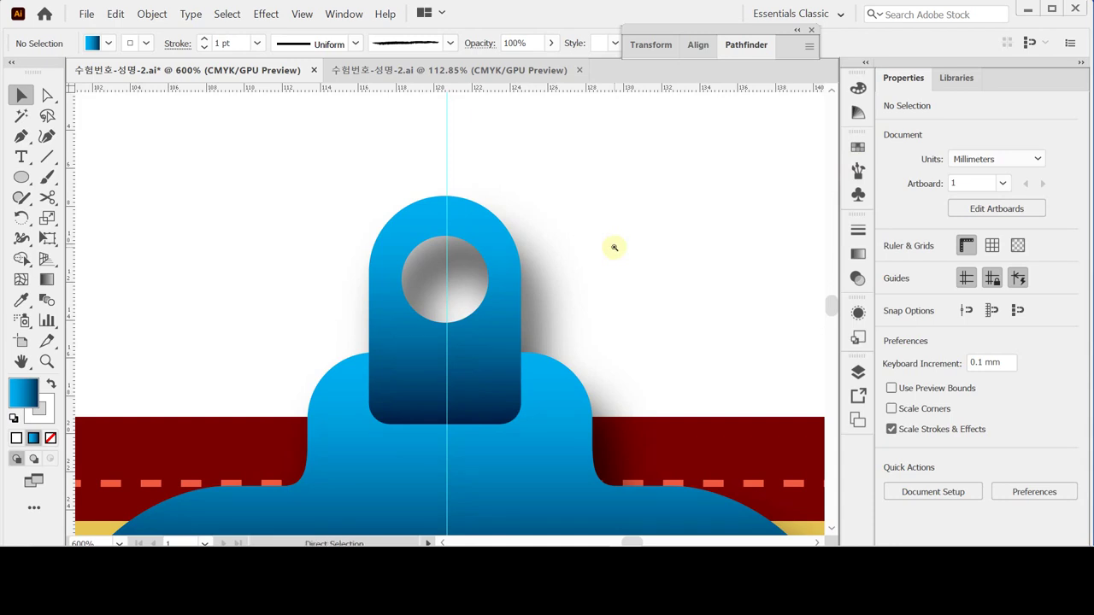
pyautogui.hotkey('ctrl', '-')
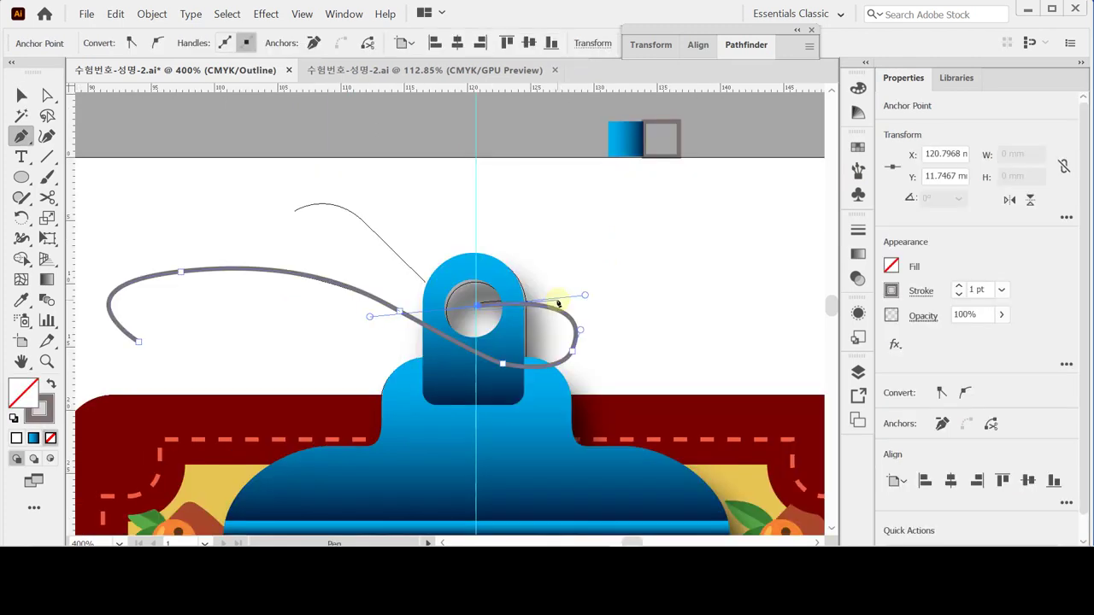
pyautogui.moveTo(490, 284); pyautogui.dragTo(533, 222)
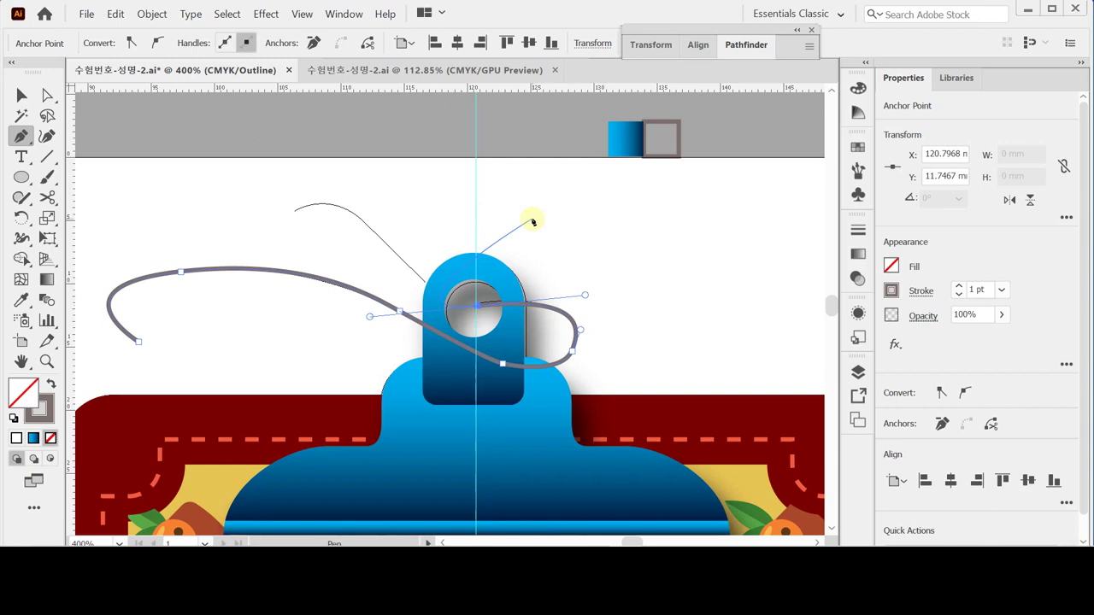
pyautogui.moveTo(533, 222); pyautogui.dragTo(594, 252)
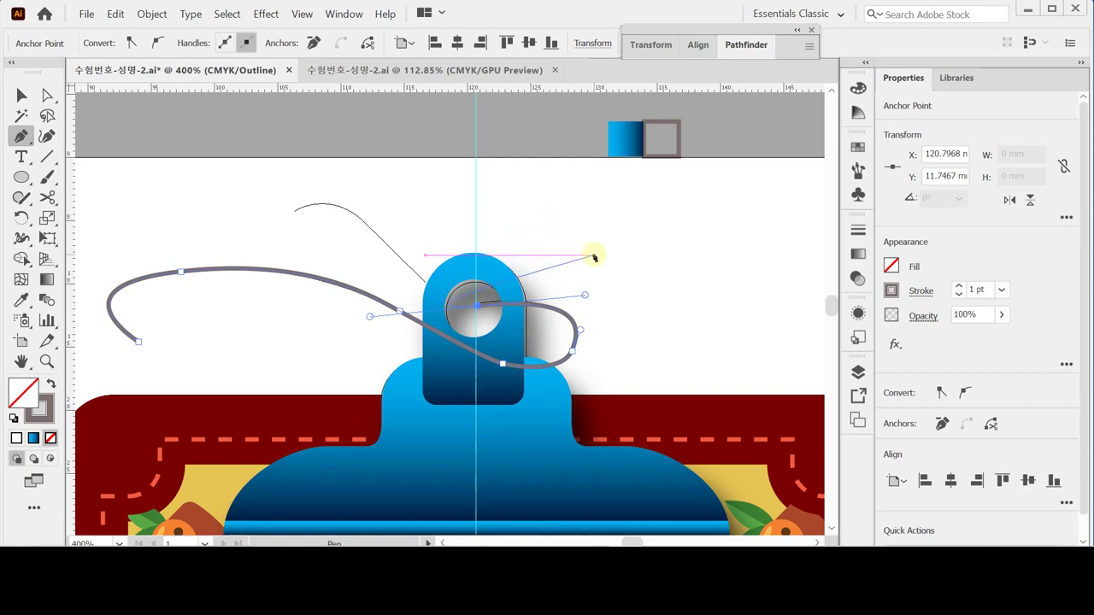
pyautogui.hotkey('ctrl', 'z')
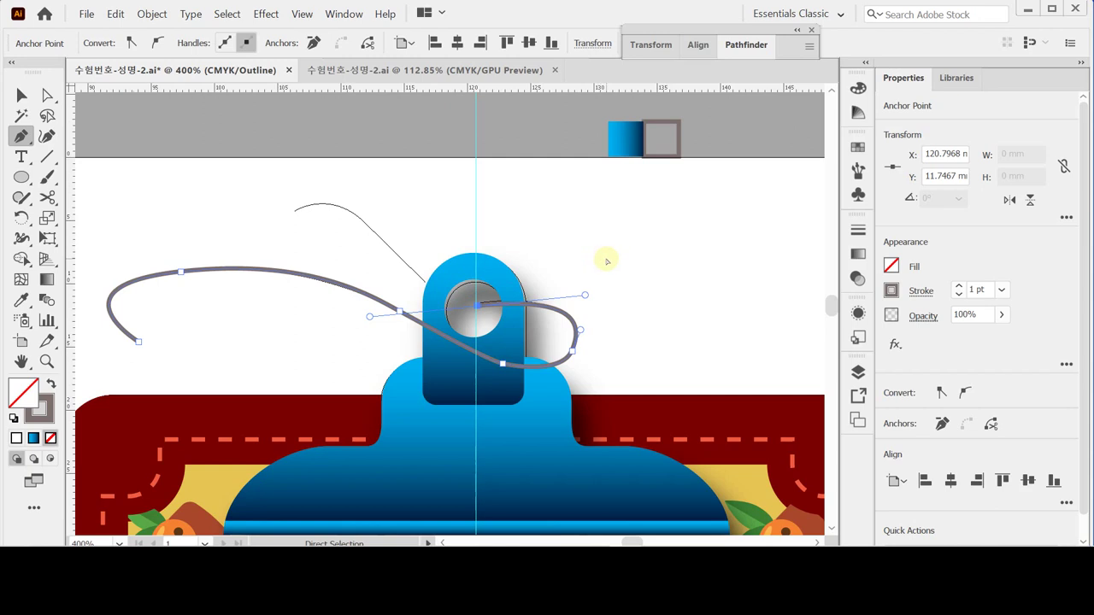
pyautogui.keyDown('ctrl'); pyautogui.click(602, 266); pyautogui.keyUp('ctrl')
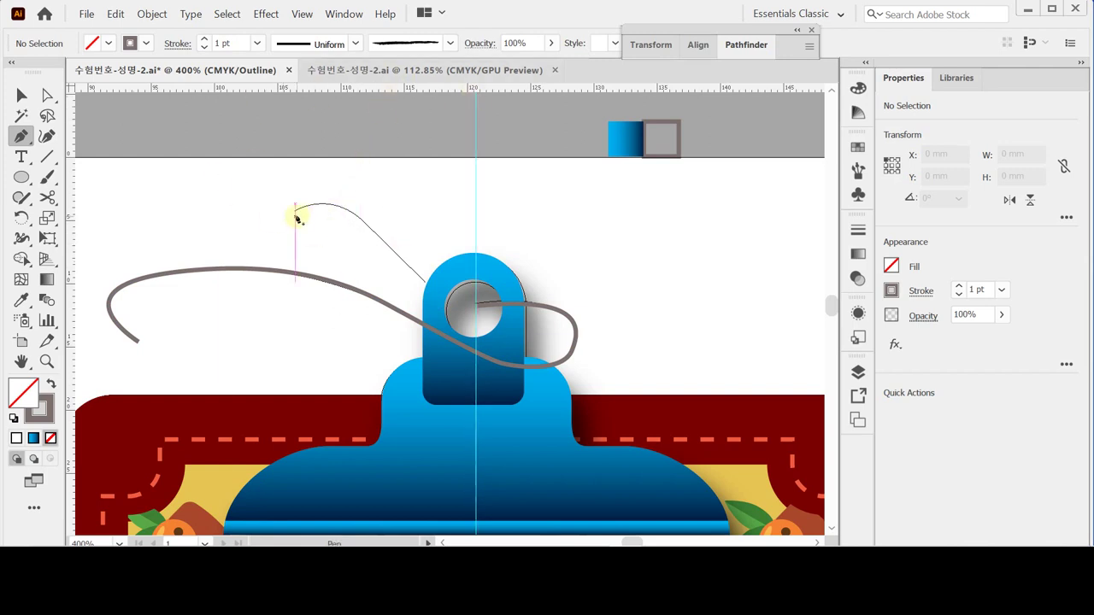
# Draw a second short curved string segment descending from the upper left to the edge of the clip's tab, then deselect it.
pyautogui.moveTo(296, 210); pyautogui.dragTo(374, 231)
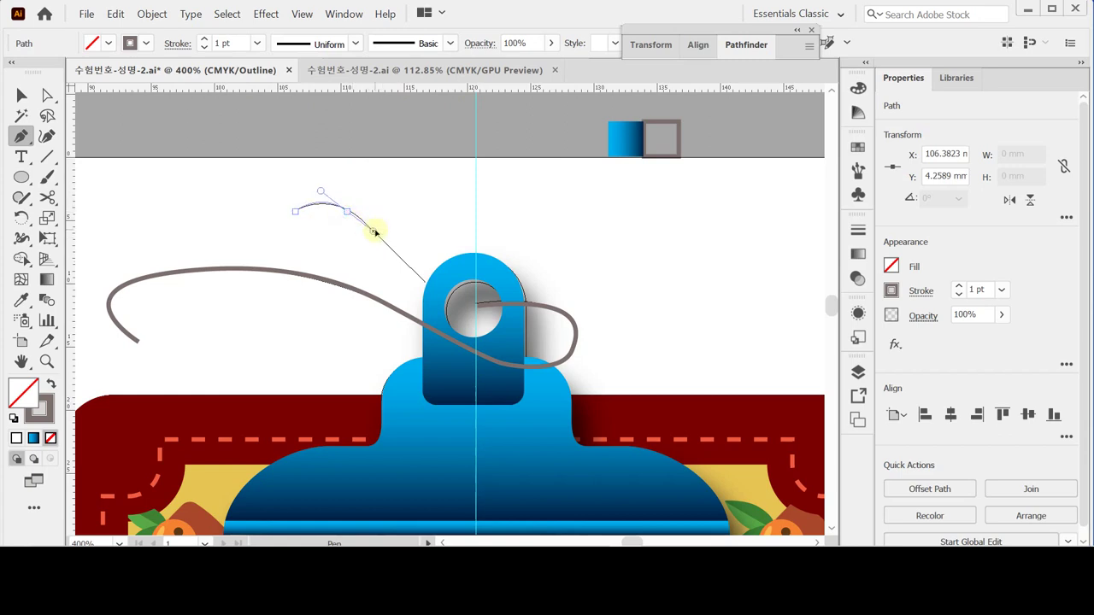
pyautogui.click(425, 284)
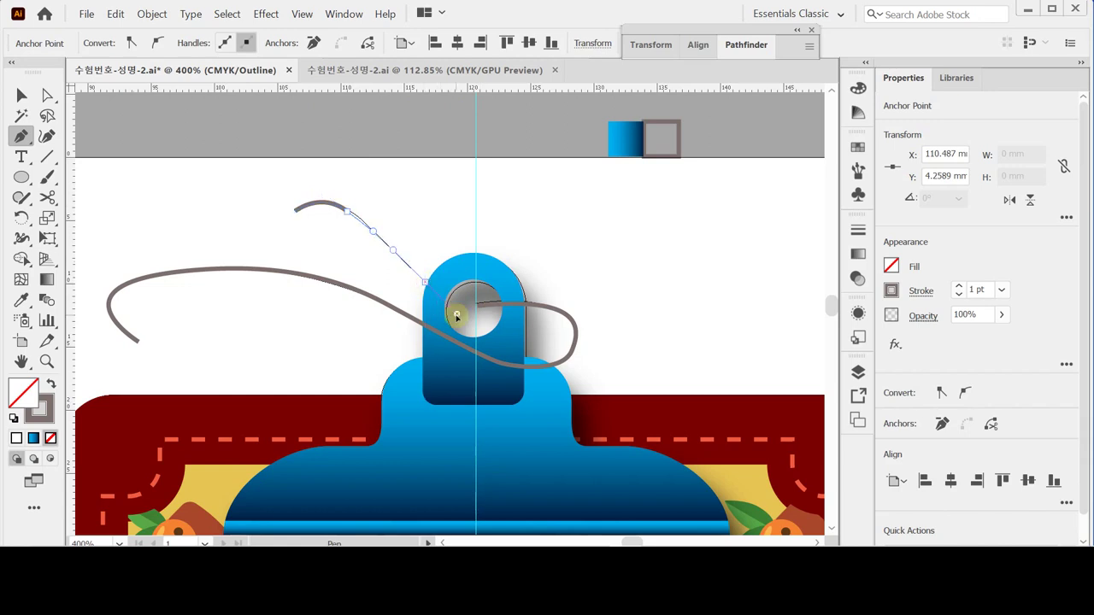
pyautogui.press('Escape')
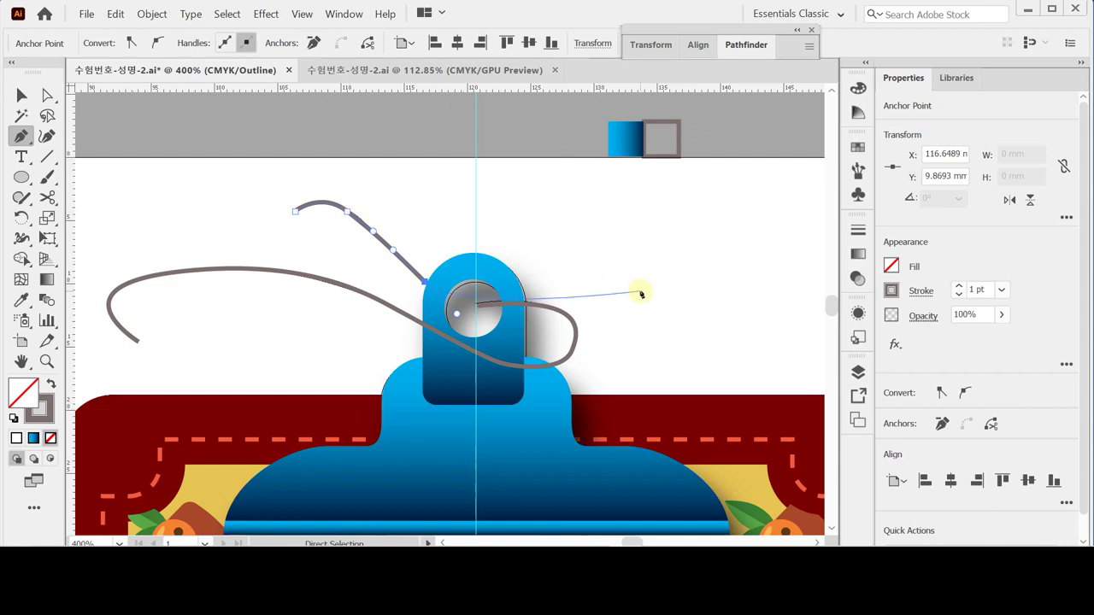
pyautogui.moveTo(553, 282); pyautogui.dragTo(554, 314)
pyautogui.hotkey('ctrl', 'z')
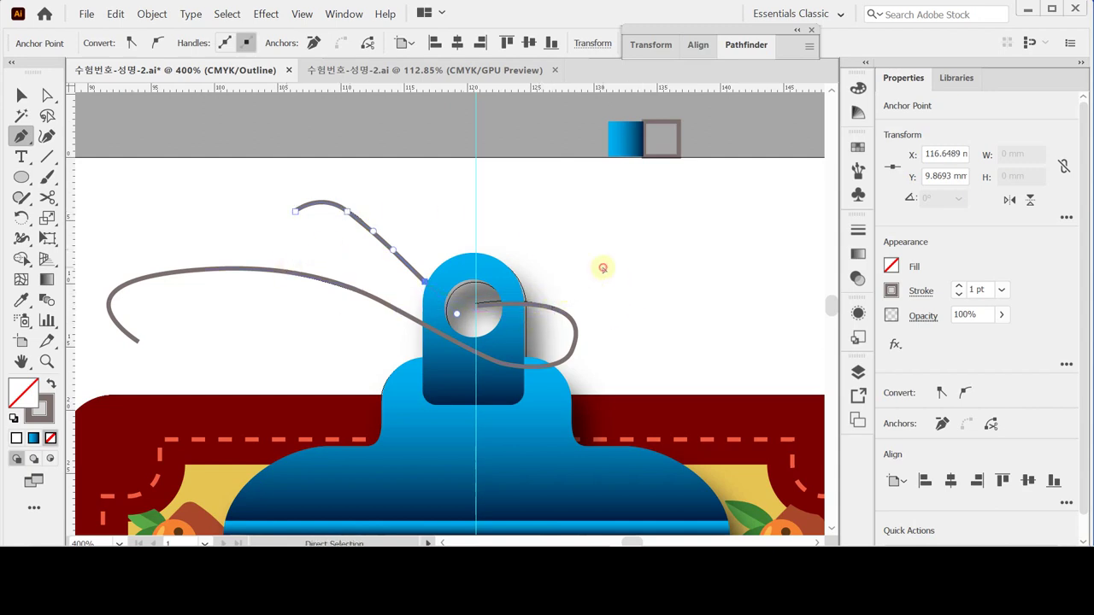
pyautogui.keyDown('ctrl'); pyautogui.click(486, 199); pyautogui.keyUp('ctrl')
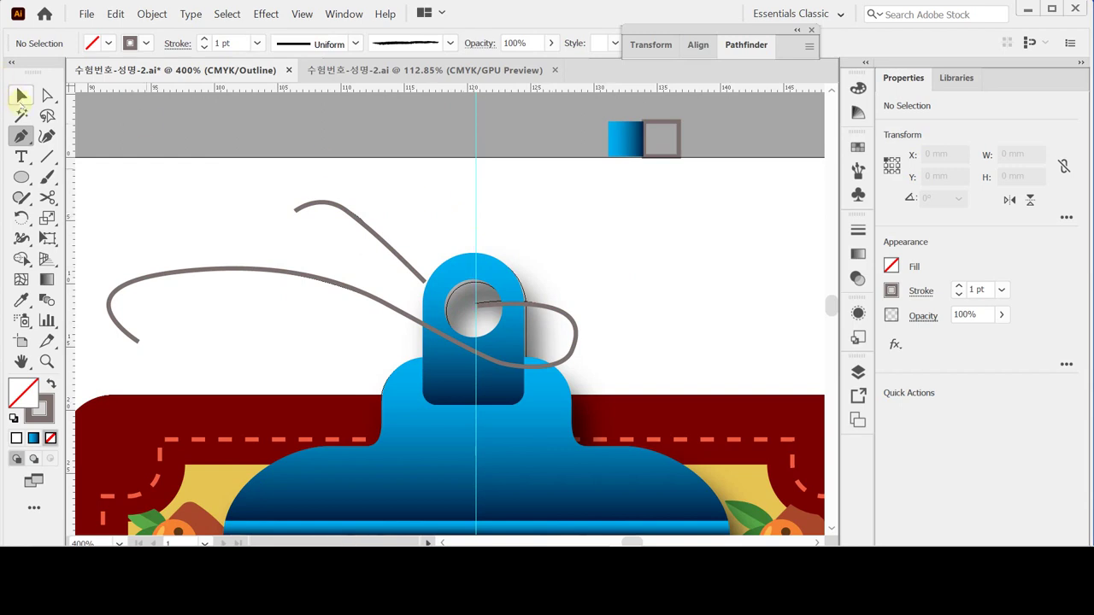
# Select both string paths and apply the Charcoal - Thin brush to them.
pyautogui.click(21, 96)
pyautogui.moveTo(339, 301); pyautogui.dragTo(340, 302)
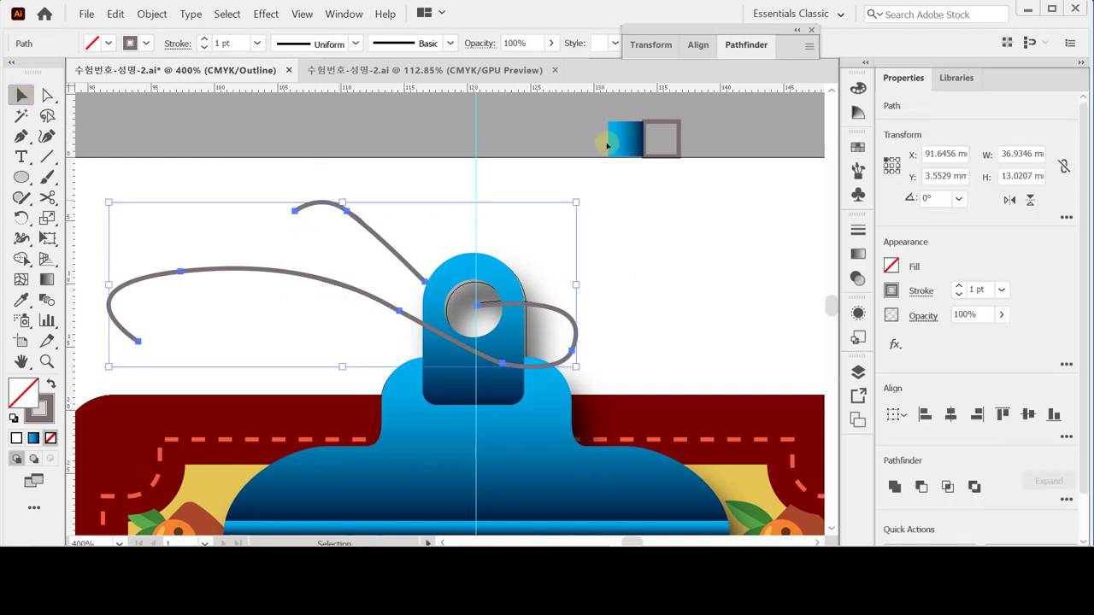
pyautogui.click(857, 170)
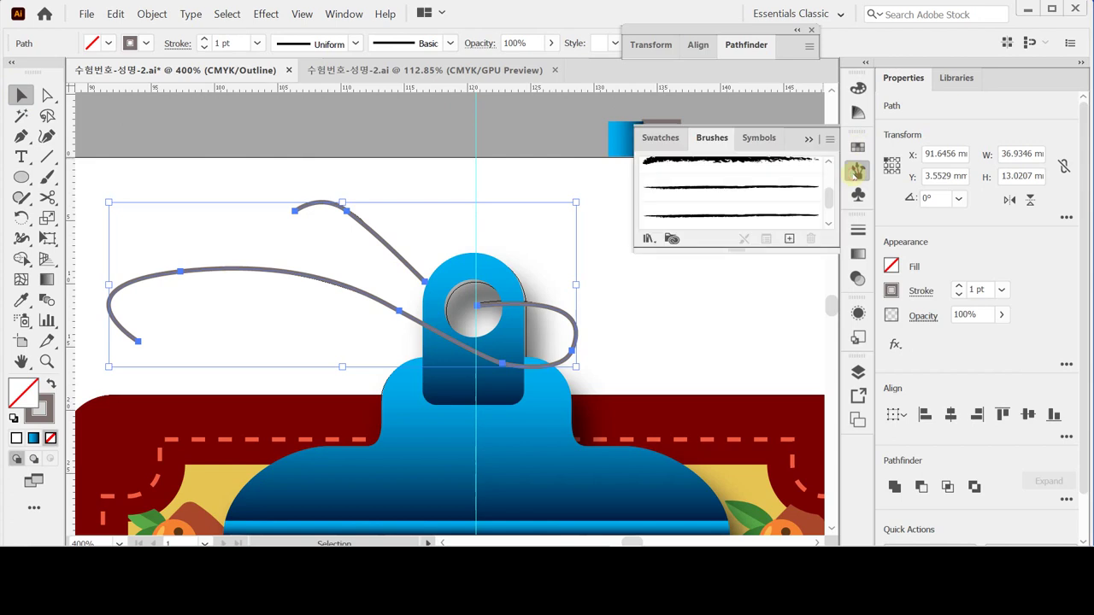
pyautogui.click(790, 217)
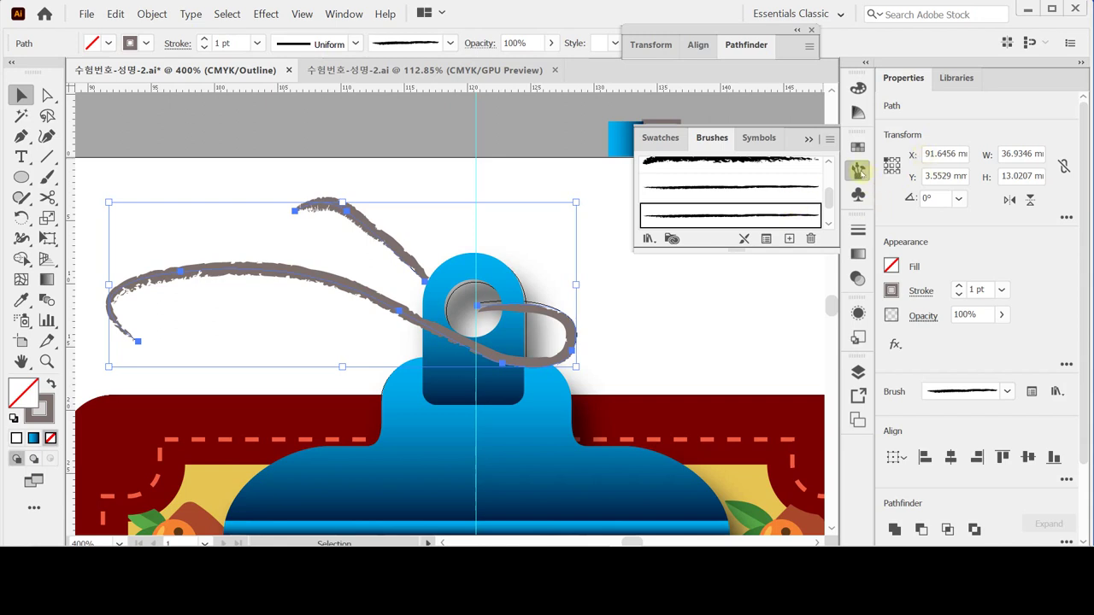
pyautogui.click(859, 170)
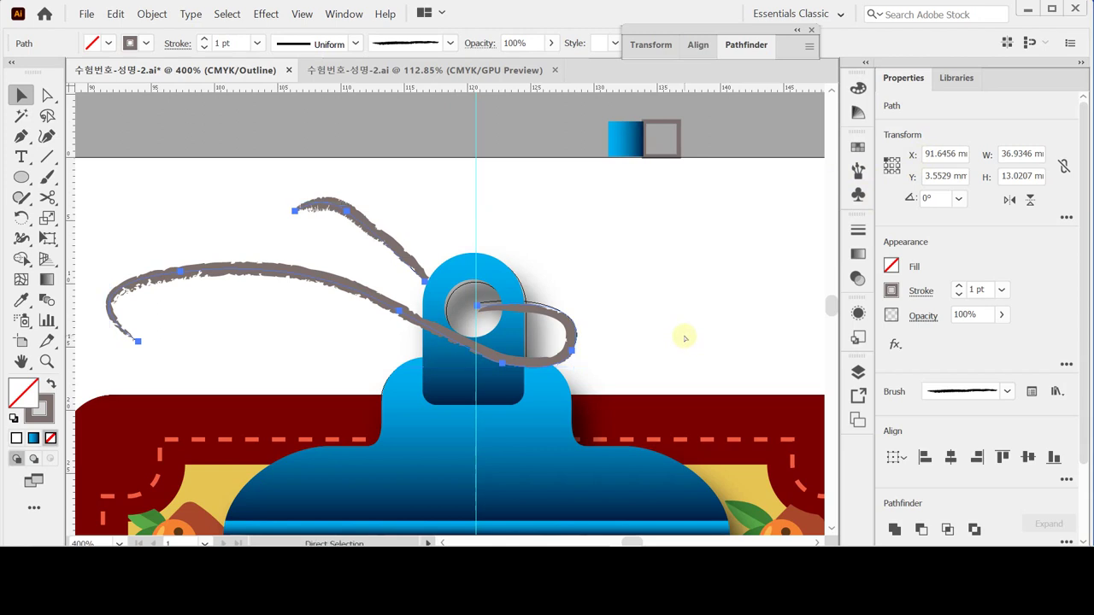
# Switch from Outline to preview mode and draw a horizontal line about 47 mm long below the cake pattern on the card.
pyautogui.keyDown('ctrl'); pyautogui.keyDown('alt'); pyautogui.click(551, 383); pyautogui.keyUp('alt'); pyautogui.keyUp('ctrl')
pyautogui.keyDown('ctrl'); pyautogui.keyDown('alt'); pyautogui.click(536, 400); pyautogui.keyUp('alt'); pyautogui.keyUp('ctrl')
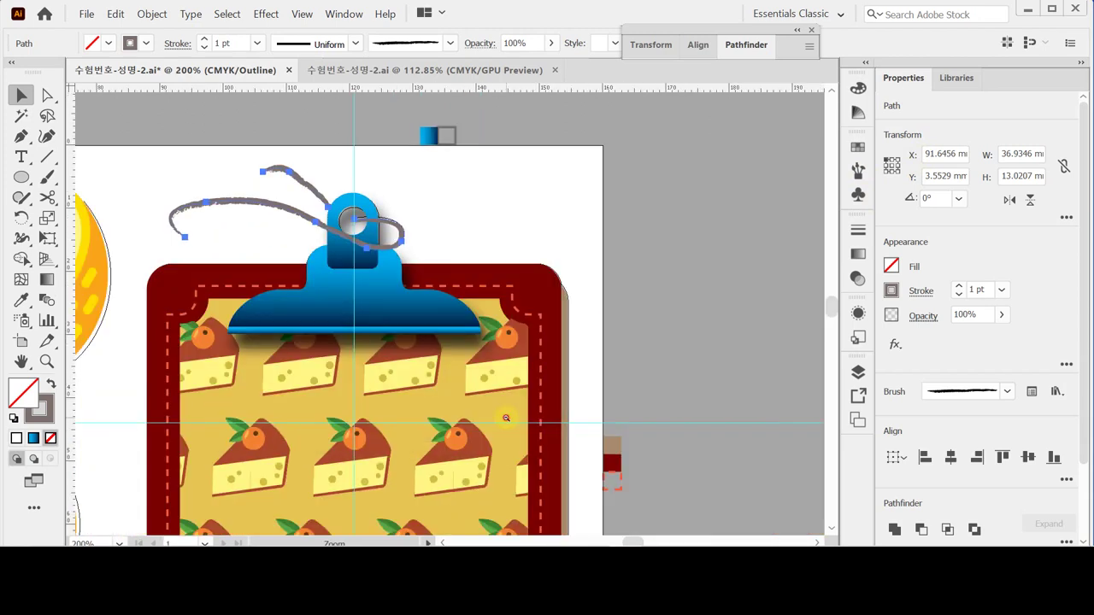
pyautogui.moveTo(359, 475); pyautogui.dragTo(444, 412)
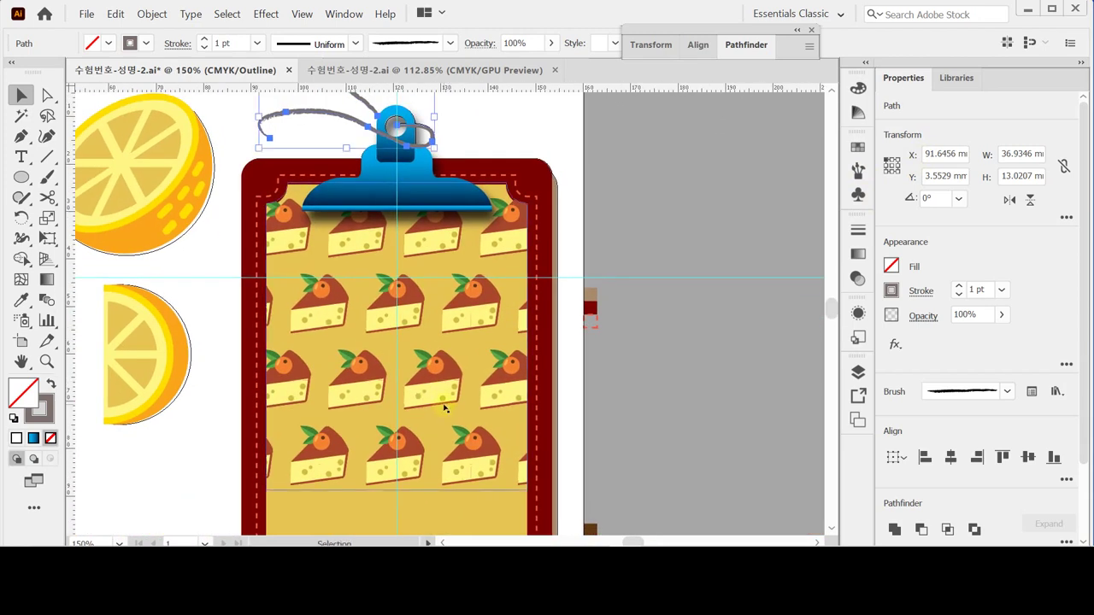
pyautogui.hotkey('ctrl', 'y')
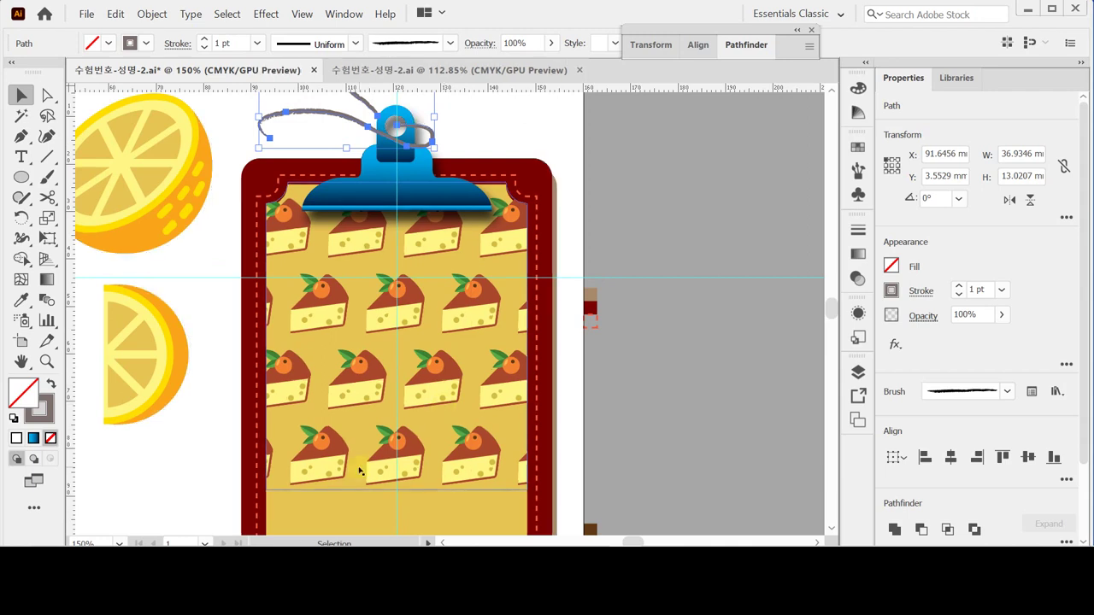
pyautogui.press('space')
pyautogui.scroll(-3, 459, 416)
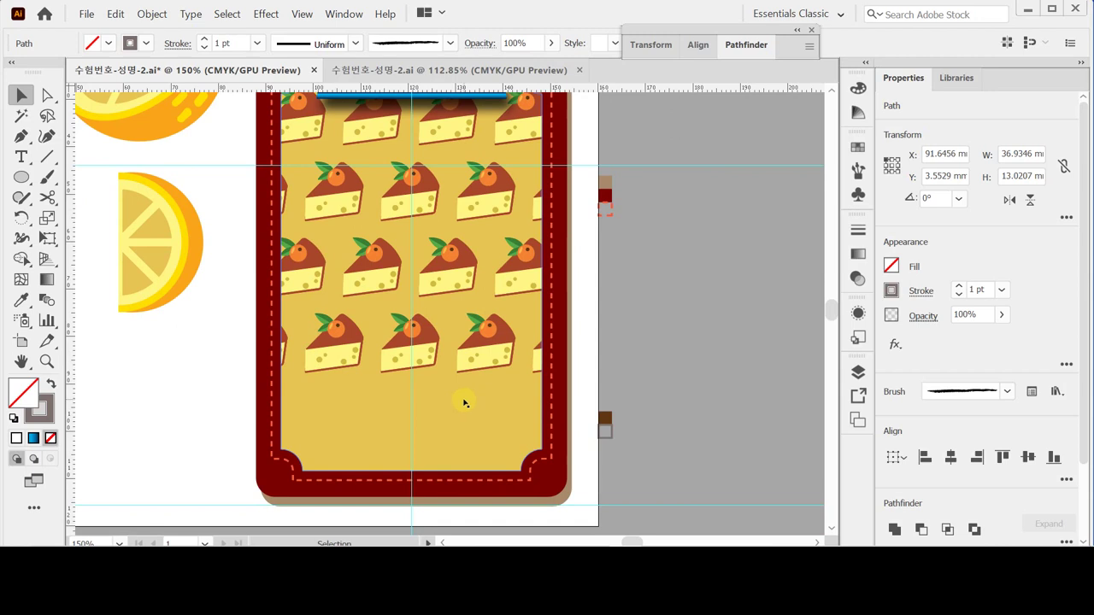
pyautogui.click(47, 156)
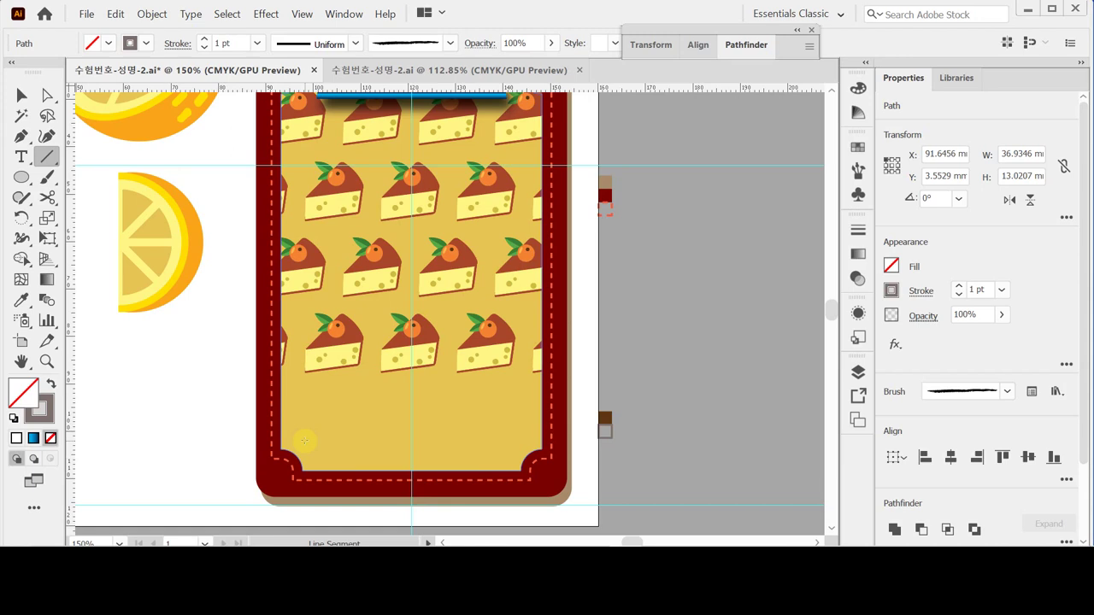
pyautogui.moveTo(305, 441); pyautogui.dragTo(526, 441)
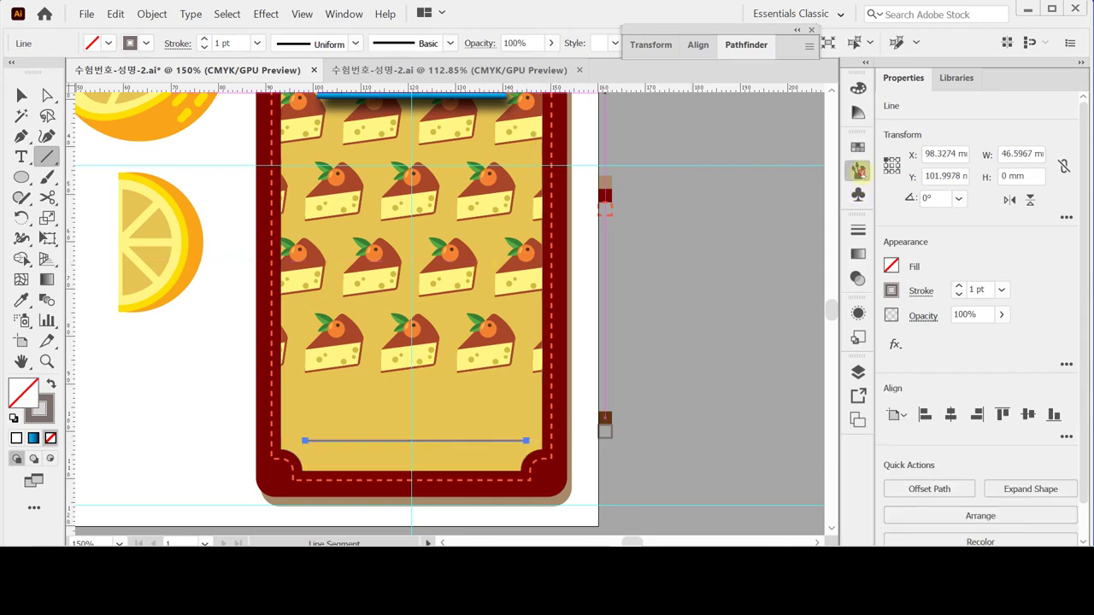
# Apply the Charcoal - Thin brush to the horizontal line, deselect it and save the document.
pyautogui.click(858, 170)
pyautogui.click(765, 216)
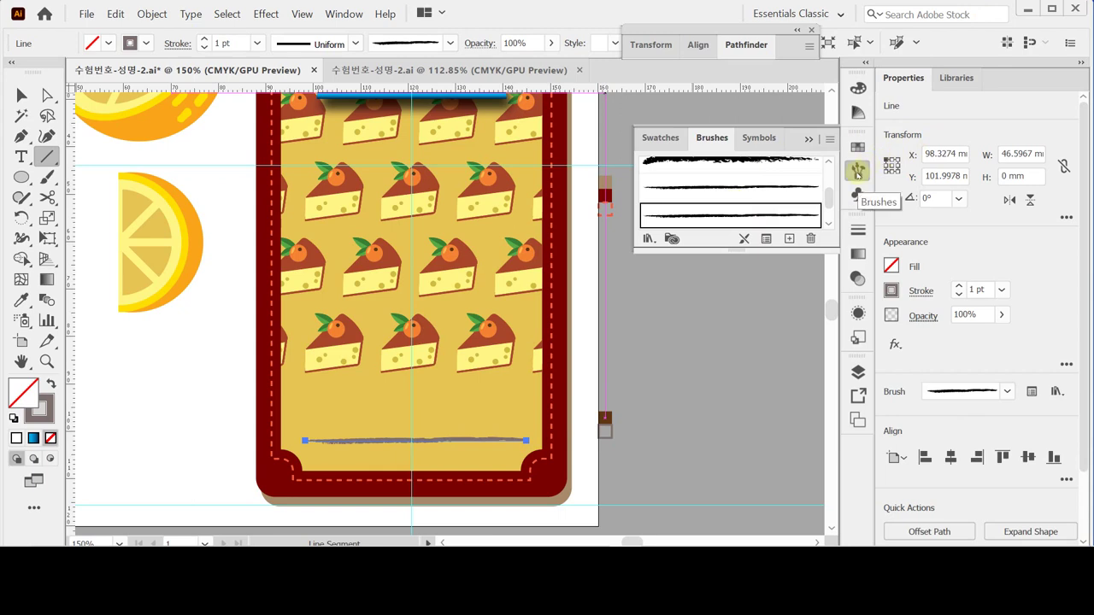
pyautogui.click(858, 171)
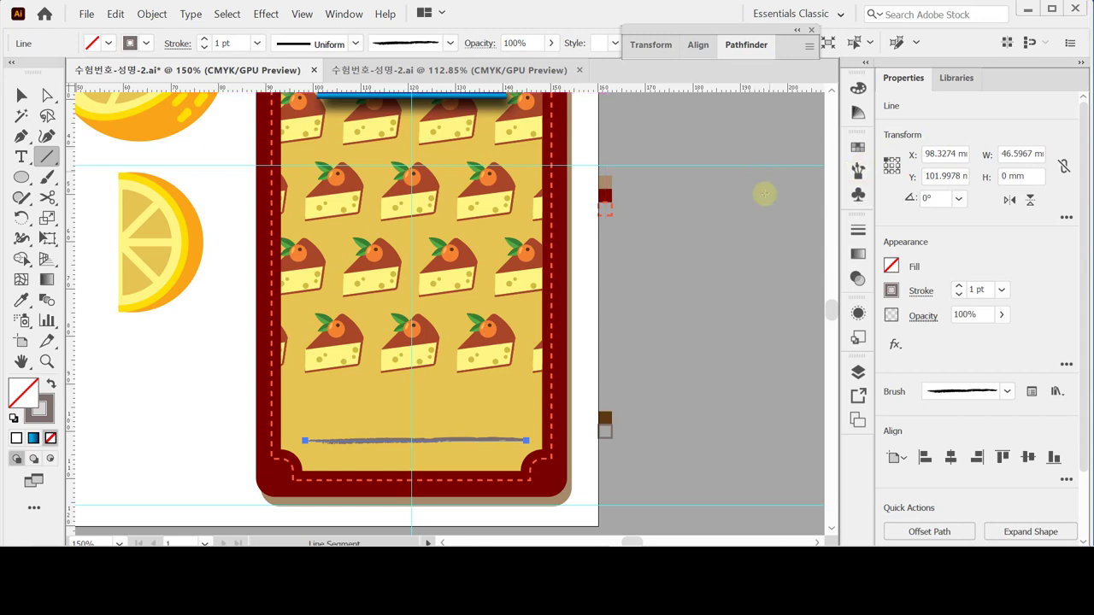
pyautogui.keyDown('ctrl'); pyautogui.click(660, 314); pyautogui.keyUp('ctrl')
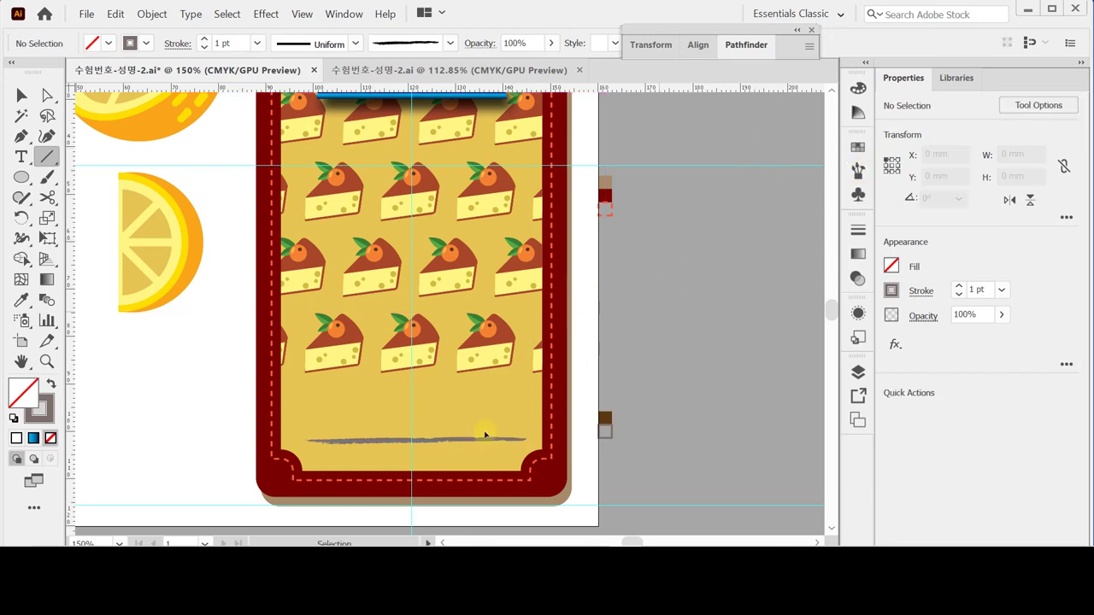
pyautogui.hotkey('ctrl', '=')
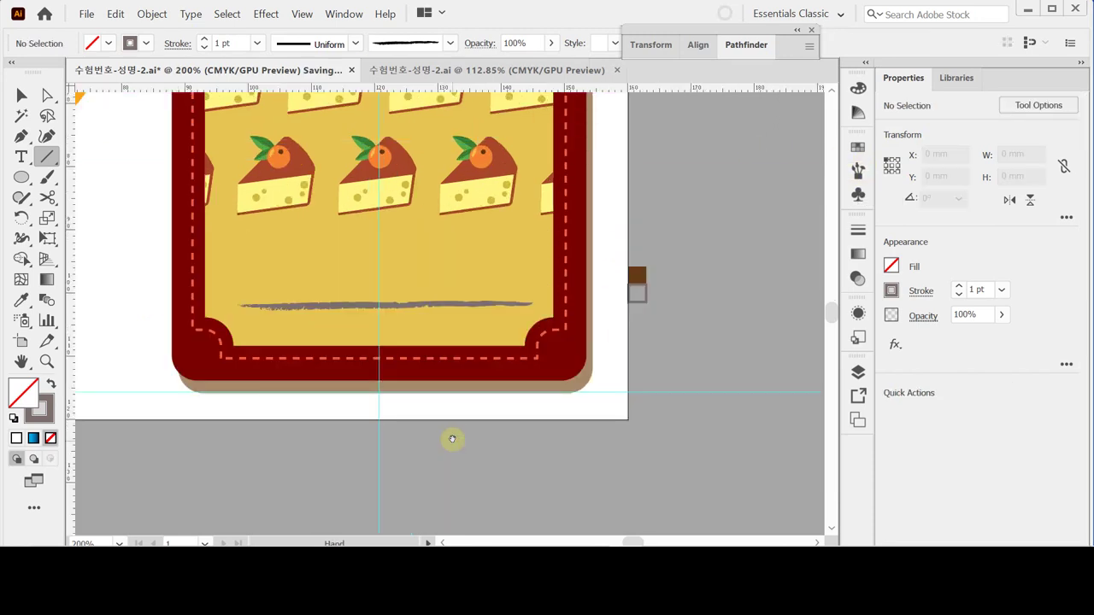
# Place point text just above the brushed line on the card and set its font size to 17 pt.
pyautogui.moveTo(460, 394); pyautogui.dragTo(462, 352)
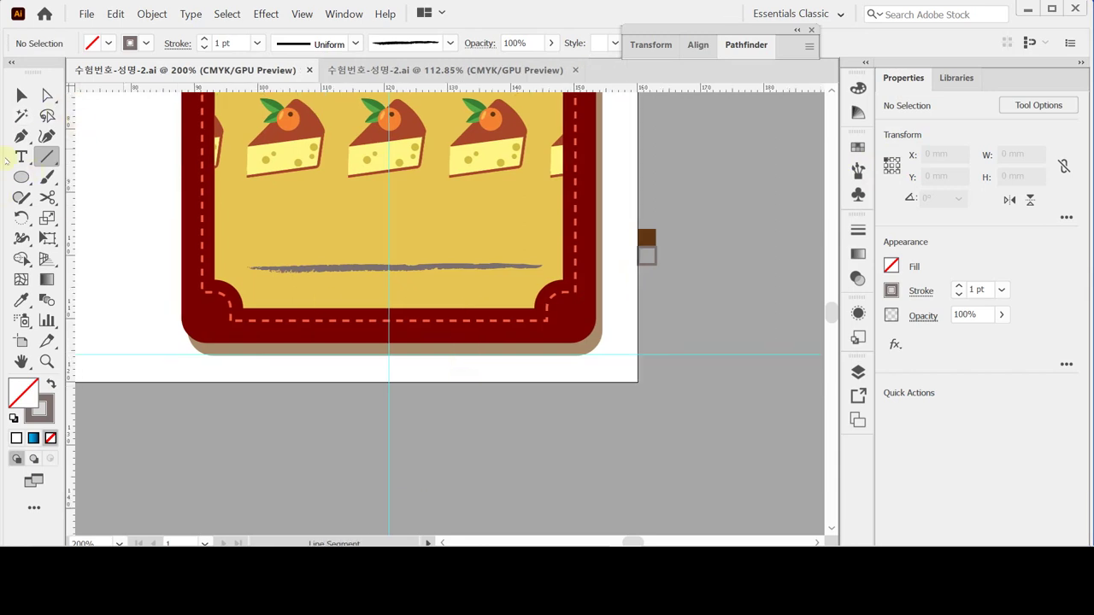
pyautogui.click(21, 157)
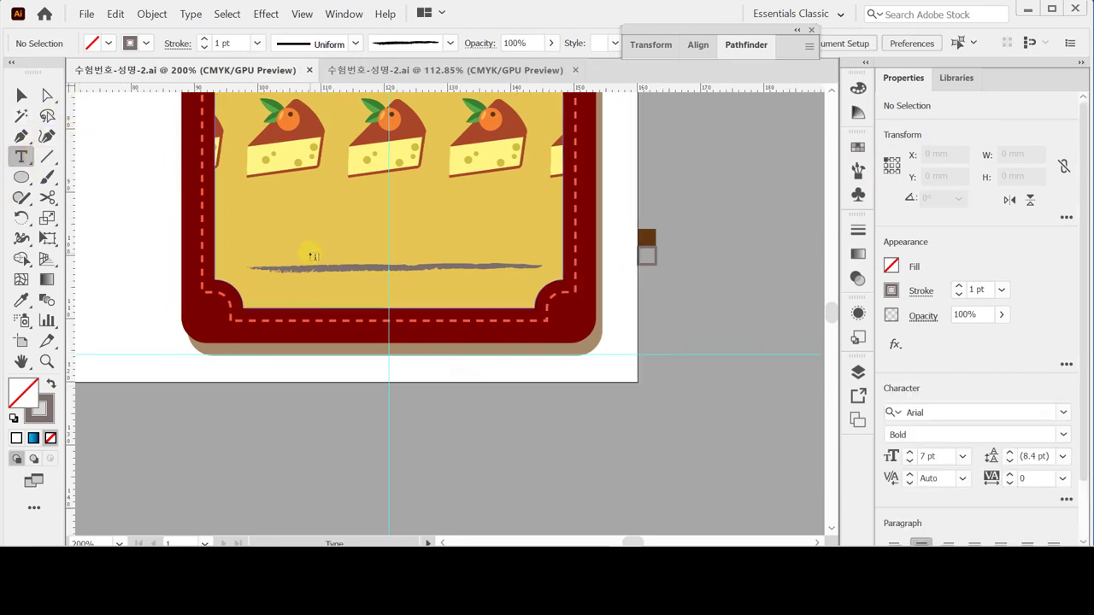
pyautogui.click(262, 245)
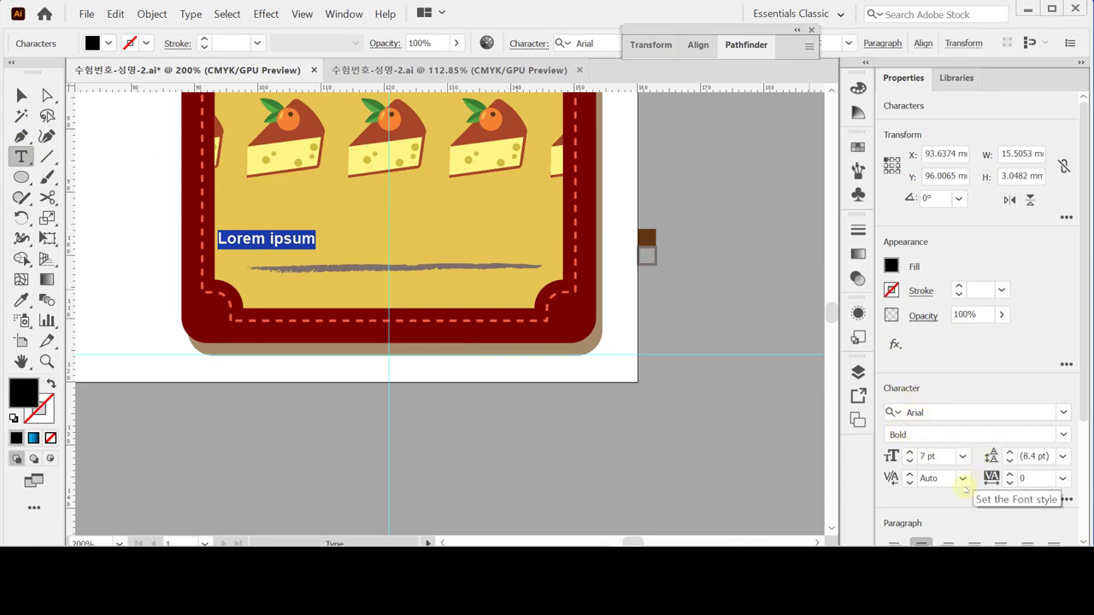
pyautogui.click(962, 457)
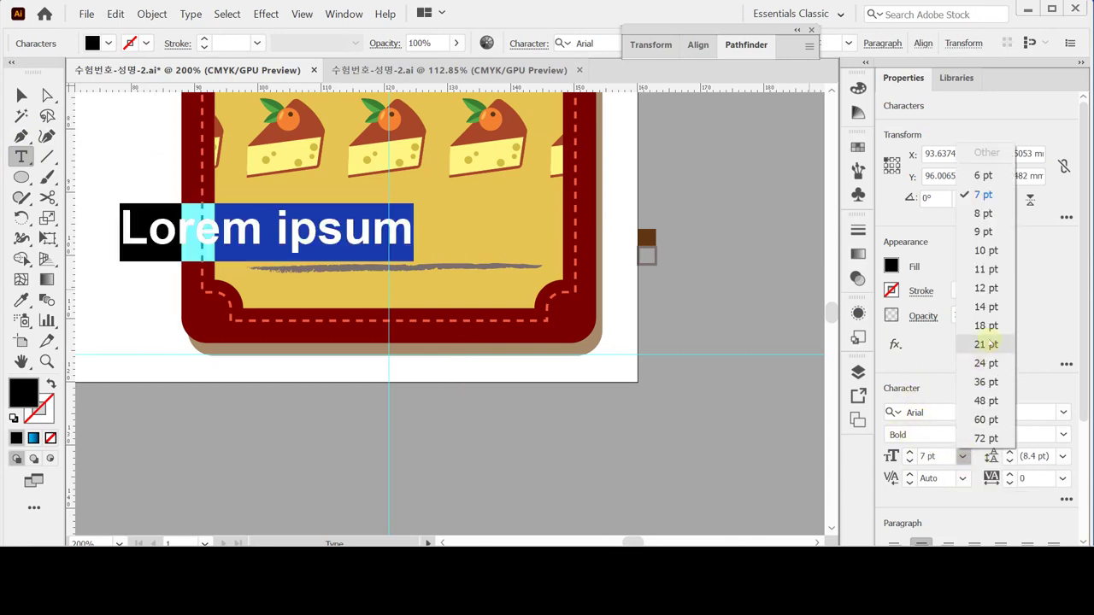
pyautogui.click(986, 326)
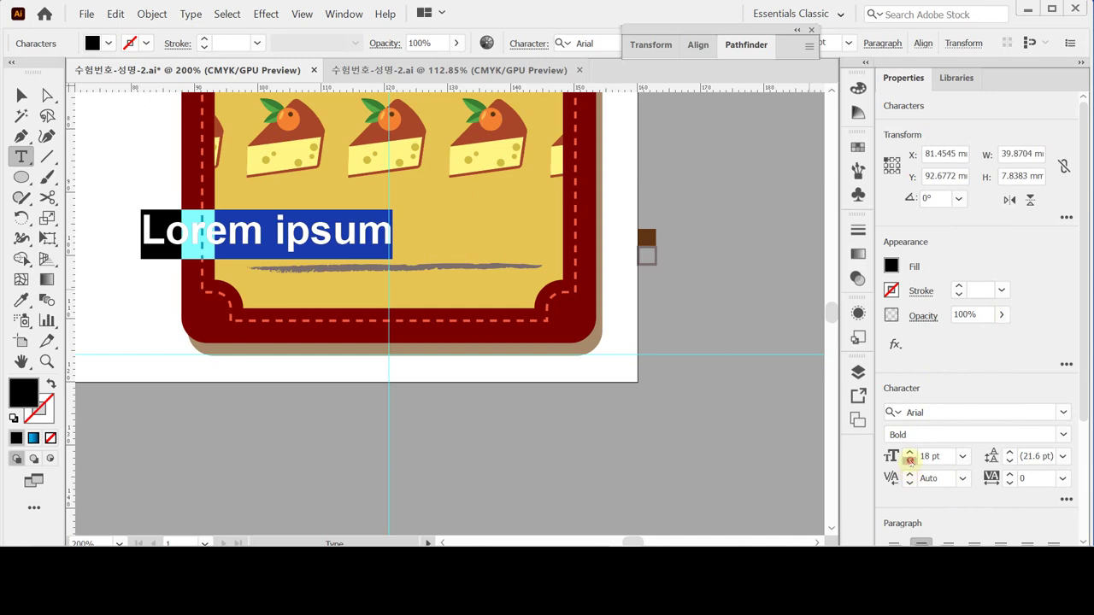
pyautogui.click(909, 462)
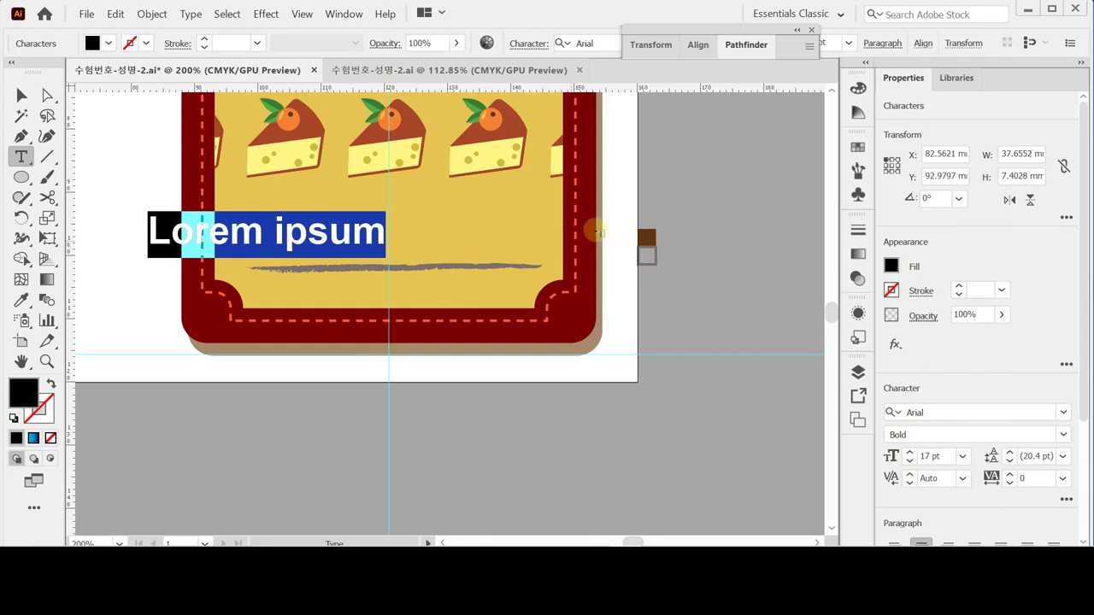
pyautogui.write('i')
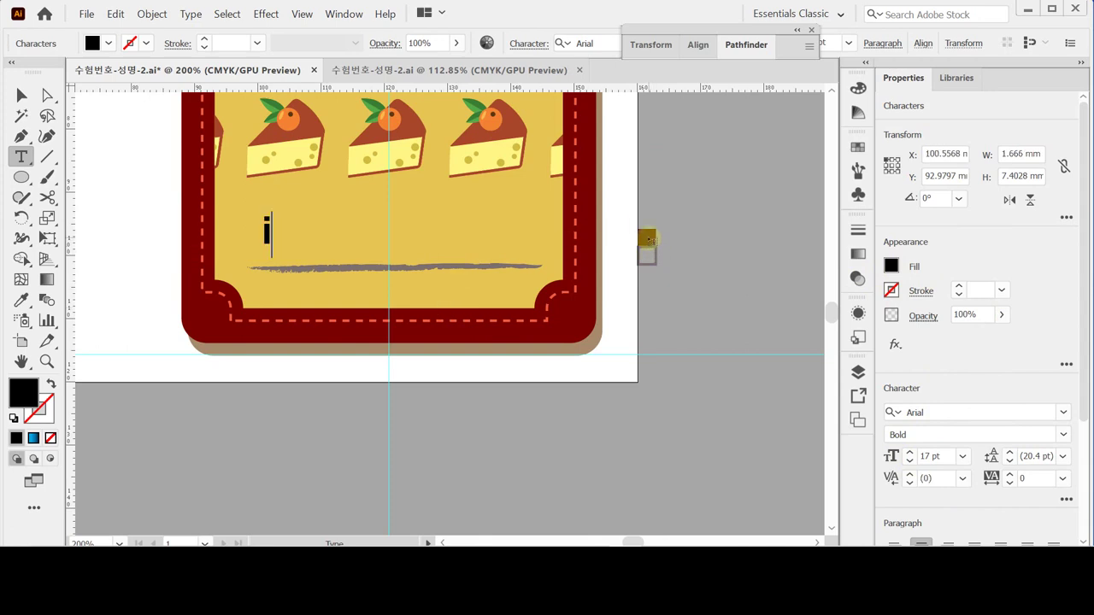
pyautogui.hotkey('ctrl', 'z')
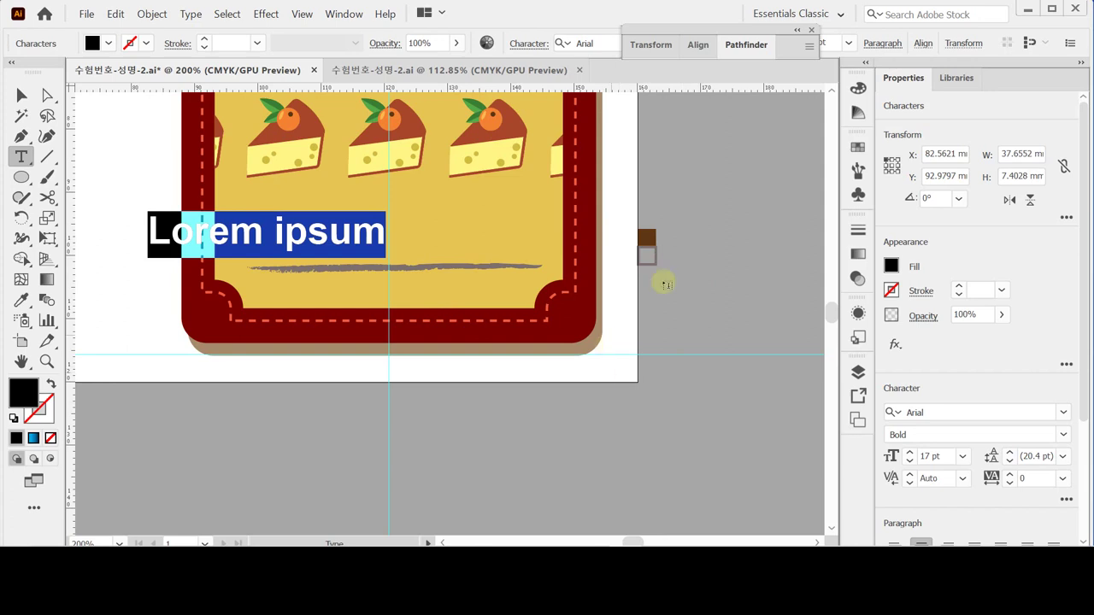
# Set the placeholder text's fill colour to C 40, M 70, Y 100, K 50.
pyautogui.click(891, 267)
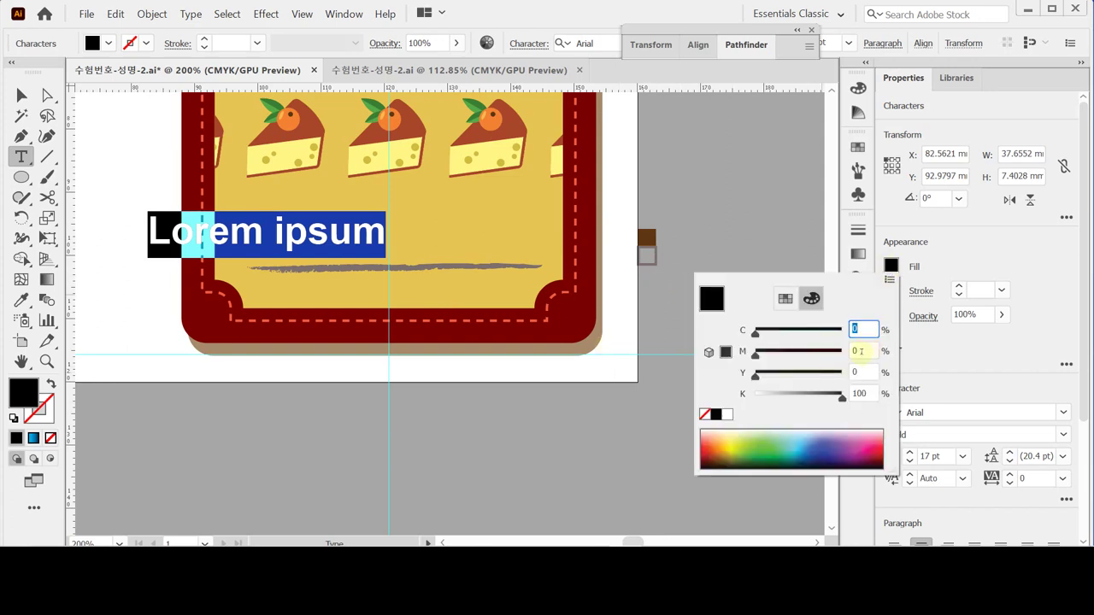
pyautogui.write('40')
pyautogui.press('Tab')
pyautogui.write('70')
pyautogui.press('Tab')
pyautogui.write('100')
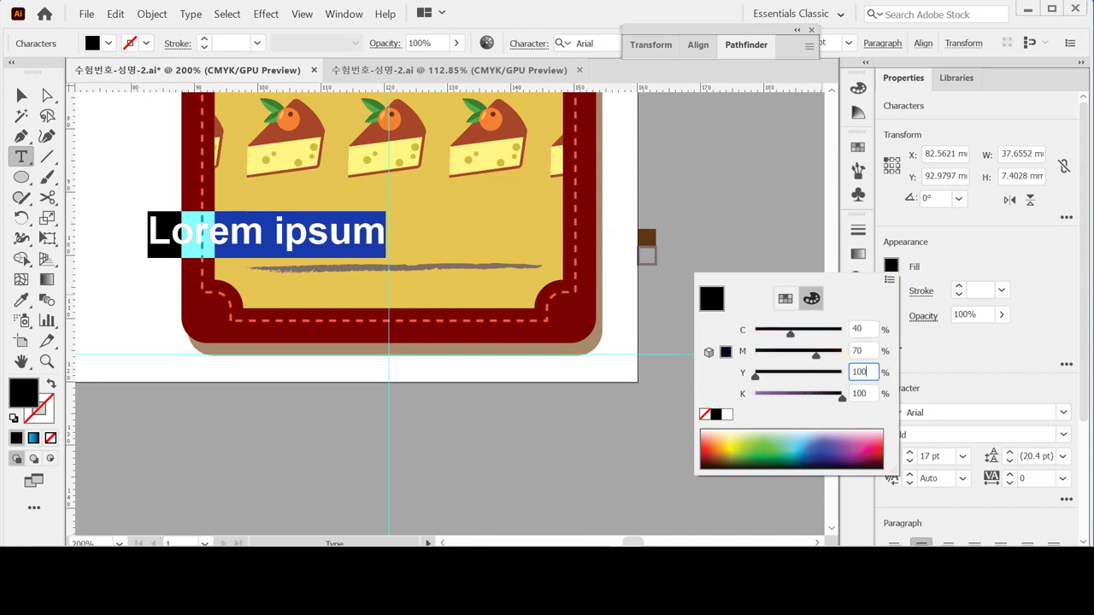
pyautogui.press('Tab')
pyautogui.write('50')
pyautogui.press('Return')
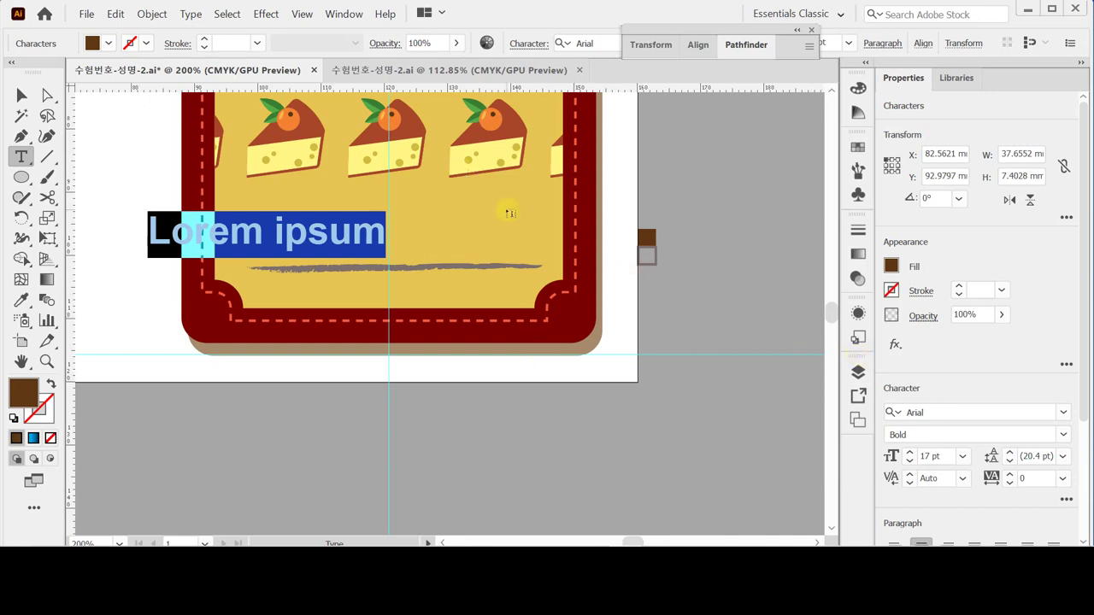
# Replace the placeholder text with "MENU BOARD" and centre it just above the brush stroke on the clipboard.
pyautogui.press('capslock')
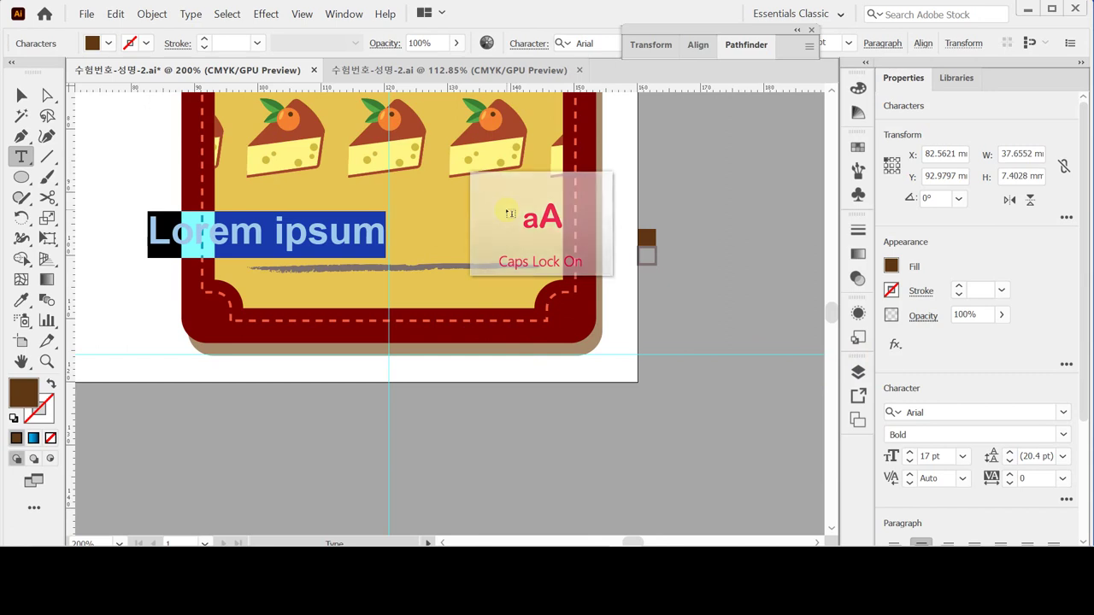
pyautogui.write('MEN')
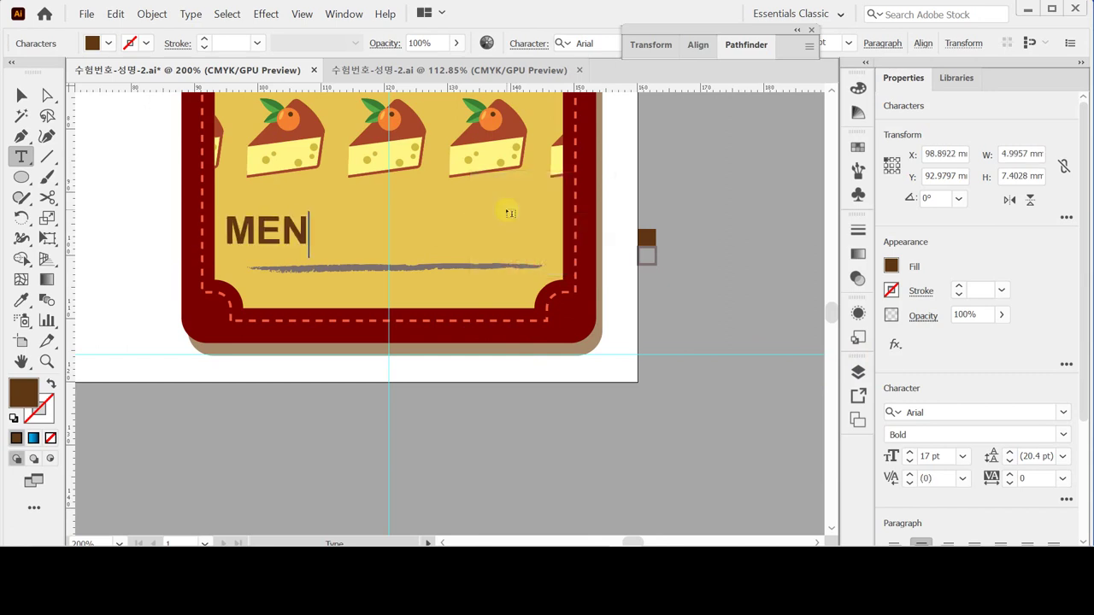
pyautogui.write('U')
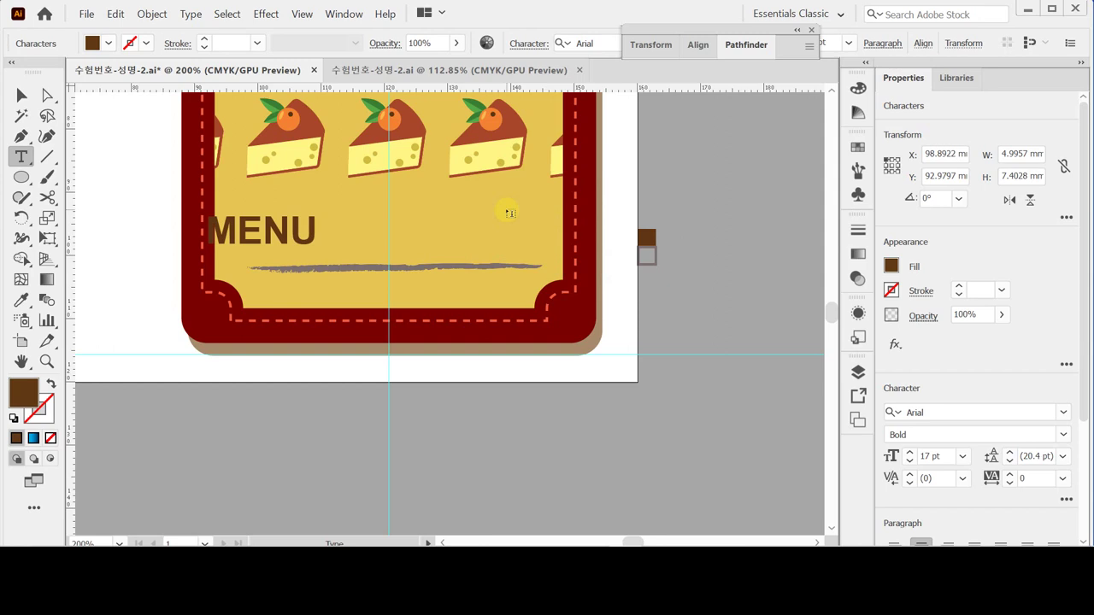
pyautogui.write(' BOA')
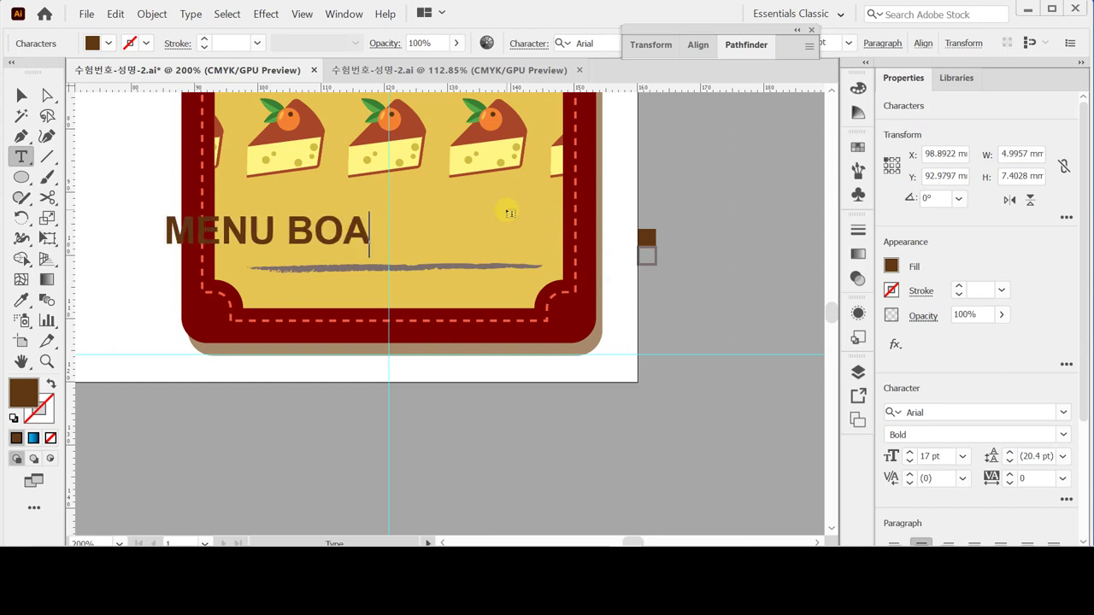
pyautogui.write('RD')
pyautogui.press('Escape')
pyautogui.moveTo(379, 238)
pyautogui.mouseDown()
pyautogui.moveTo(487, 242)
pyautogui.moveTo(478, 248)
pyautogui.mouseUp()
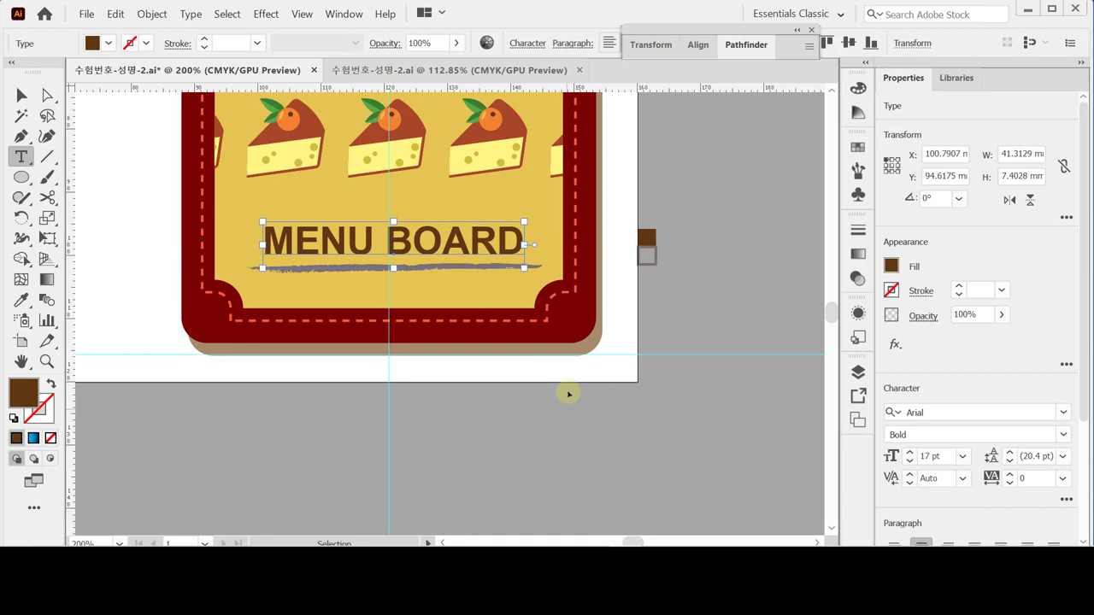
pyautogui.keyDown('ctrl'); pyautogui.click(569, 394); pyautogui.keyUp('ctrl')
# Save the document and hide the guides.
pyautogui.hotkey('ctrl', 's')
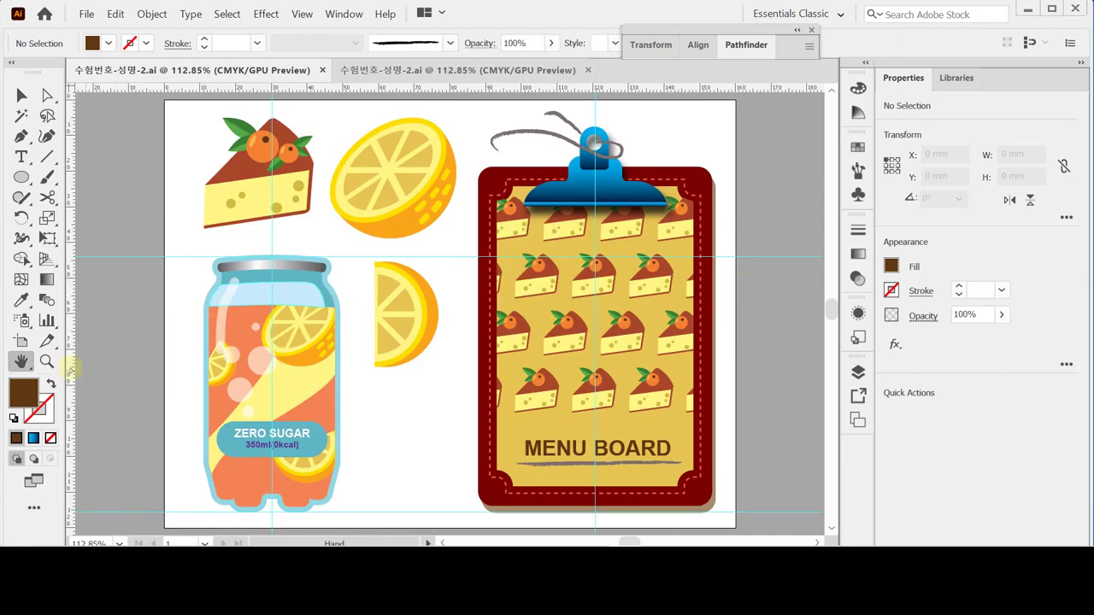
pyautogui.click(23, 360)
pyautogui.rightClick(310, 248)
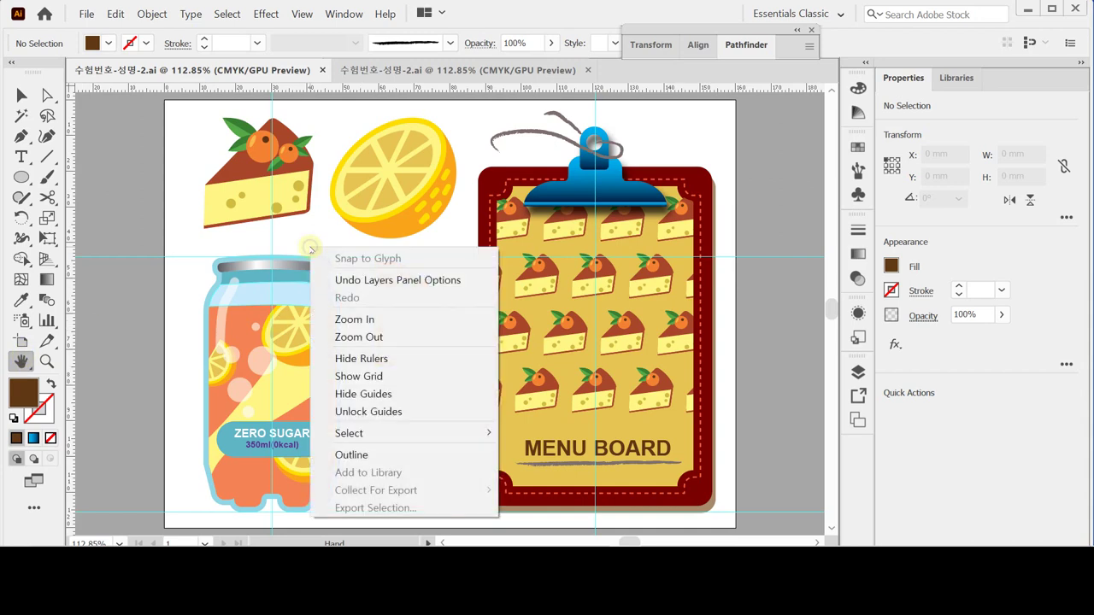
pyautogui.click(419, 394)
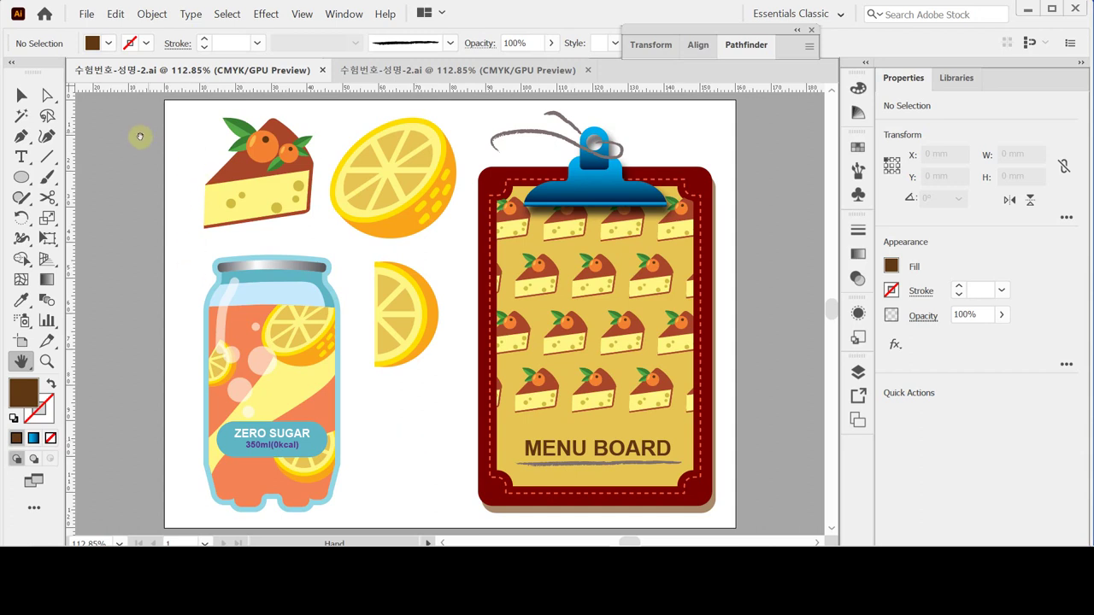
# Save the artwork as 수험번호-성명-2.ai in the GTQ folder in Illustrator 2020 format, replacing the existing file.
pyautogui.click(87, 15)
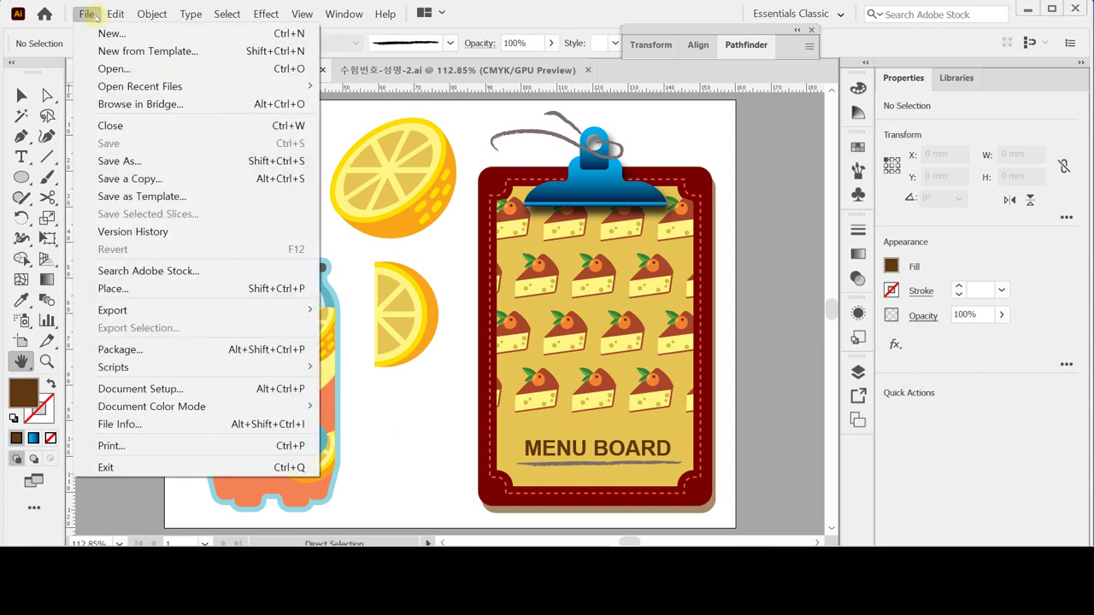
pyautogui.click(119, 161)
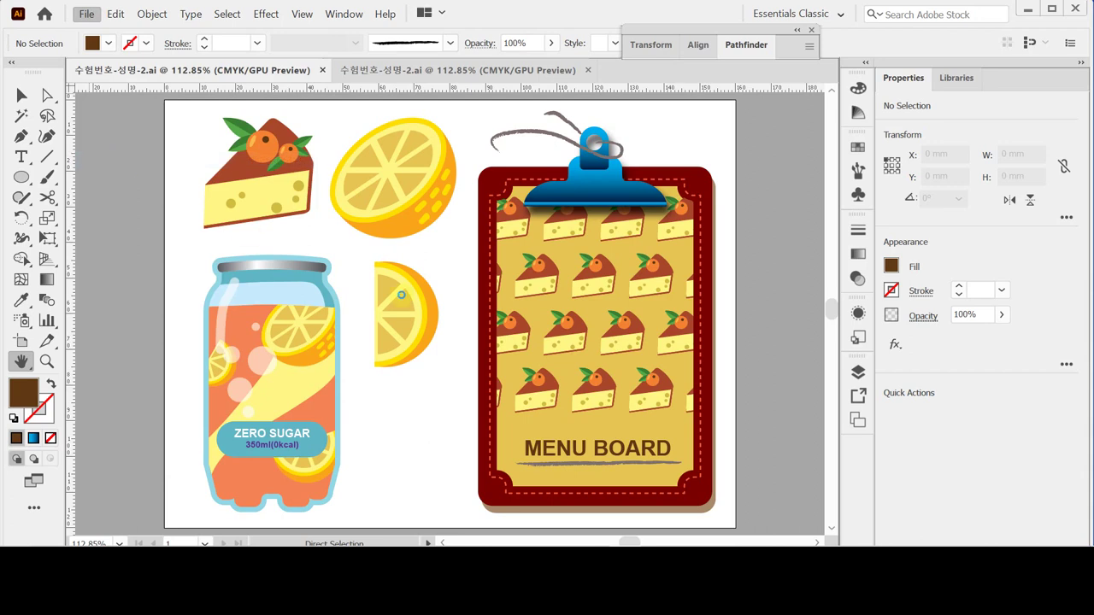
pyautogui.moveTo(121, 1); pyautogui.dragTo(178, 22)
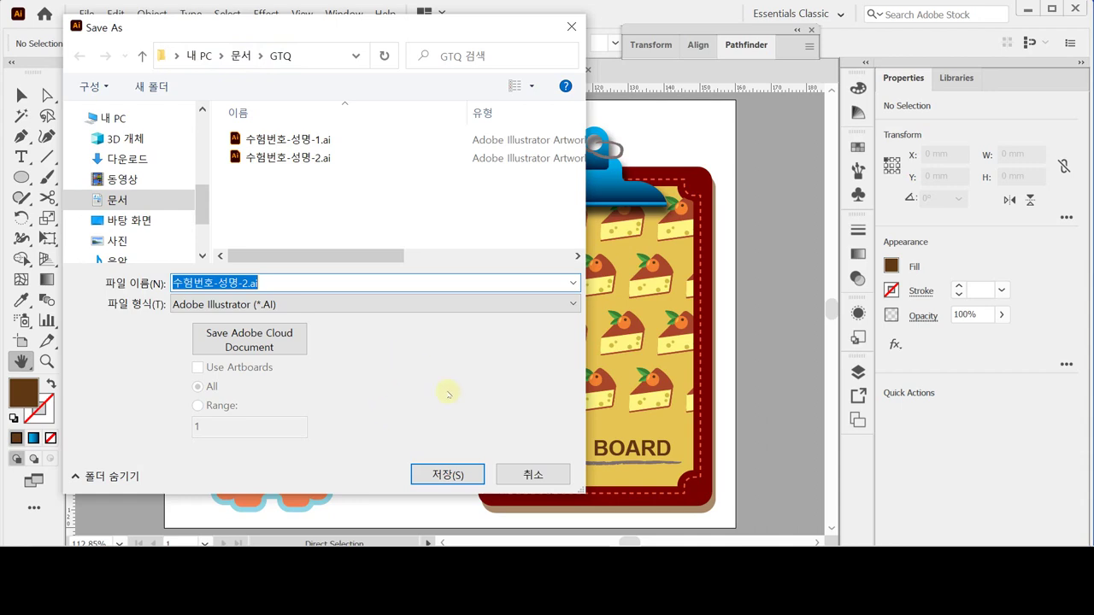
pyautogui.click(430, 475)
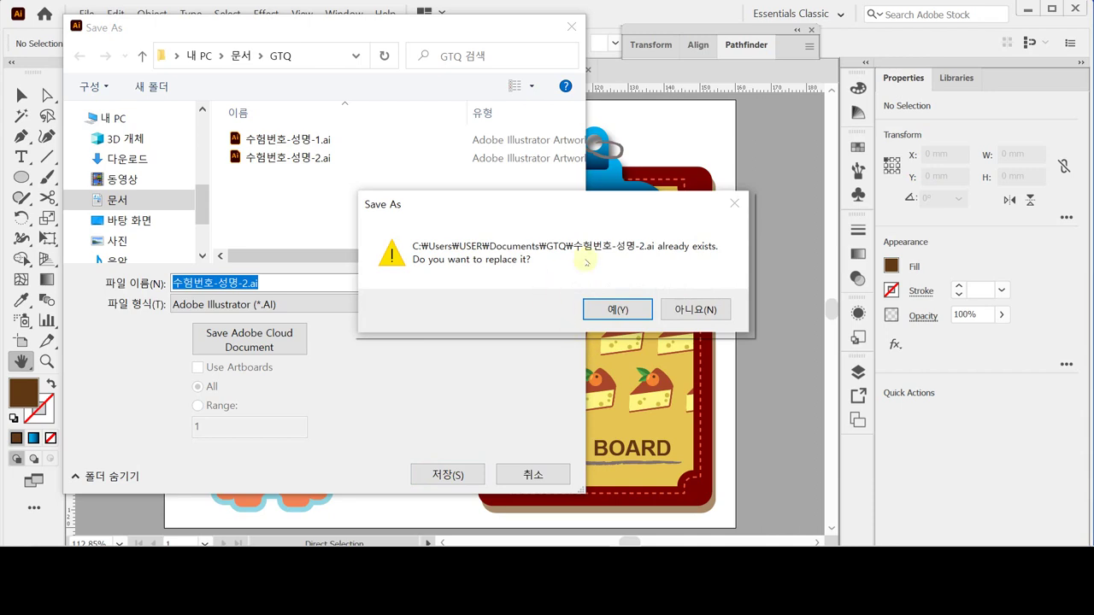
pyautogui.click(614, 309)
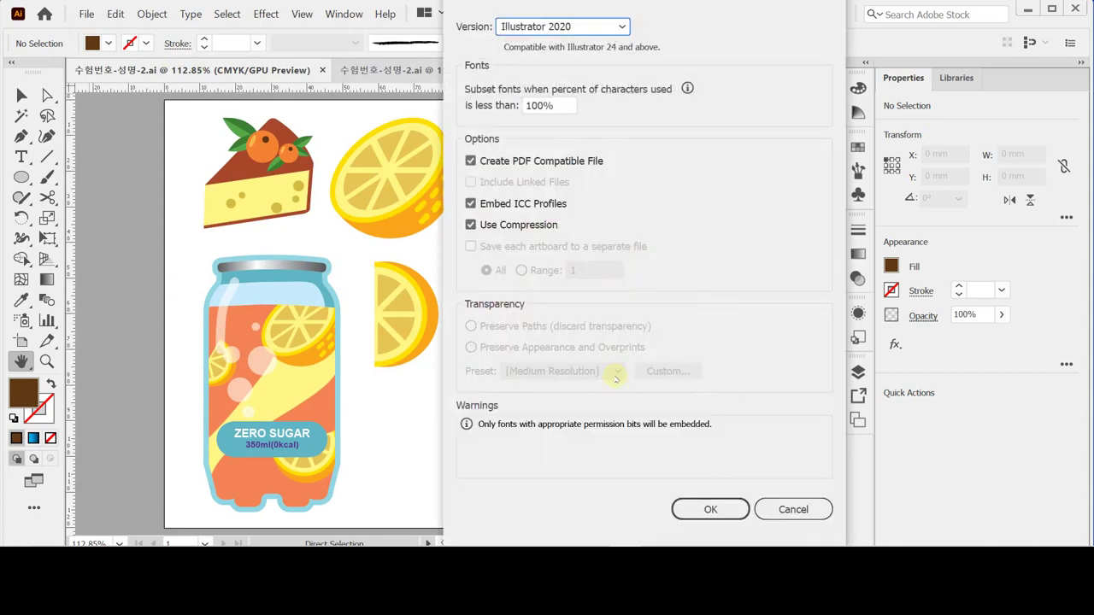
pyautogui.click(711, 508)
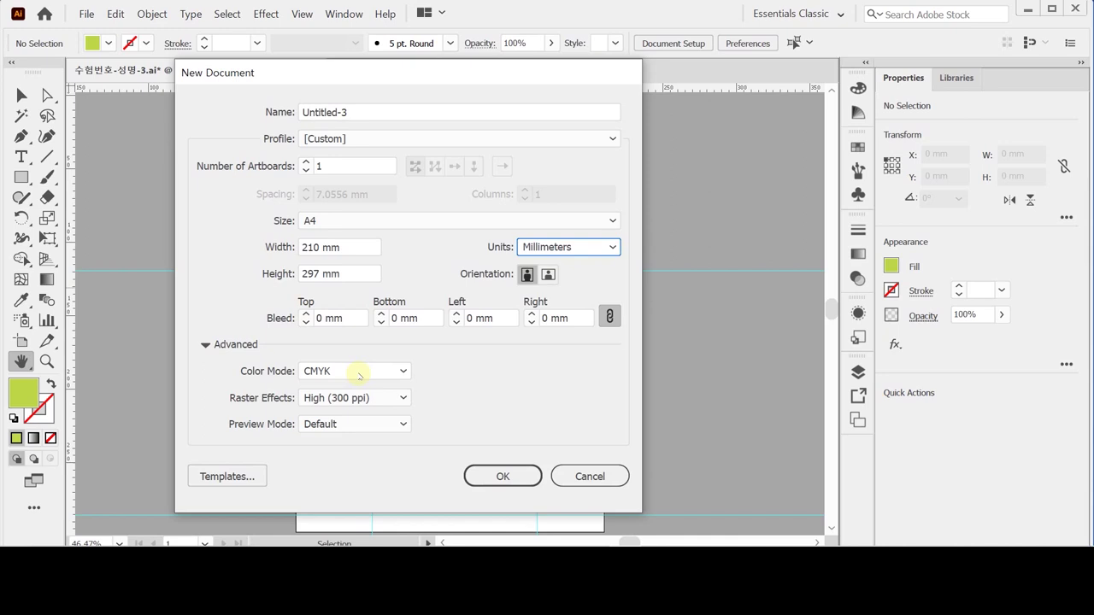
# In 수험번호-성명-3.ai, create a 210 × 250 mm rectangle starting at the artboard's top-left corner.
pyautogui.press('Escape')
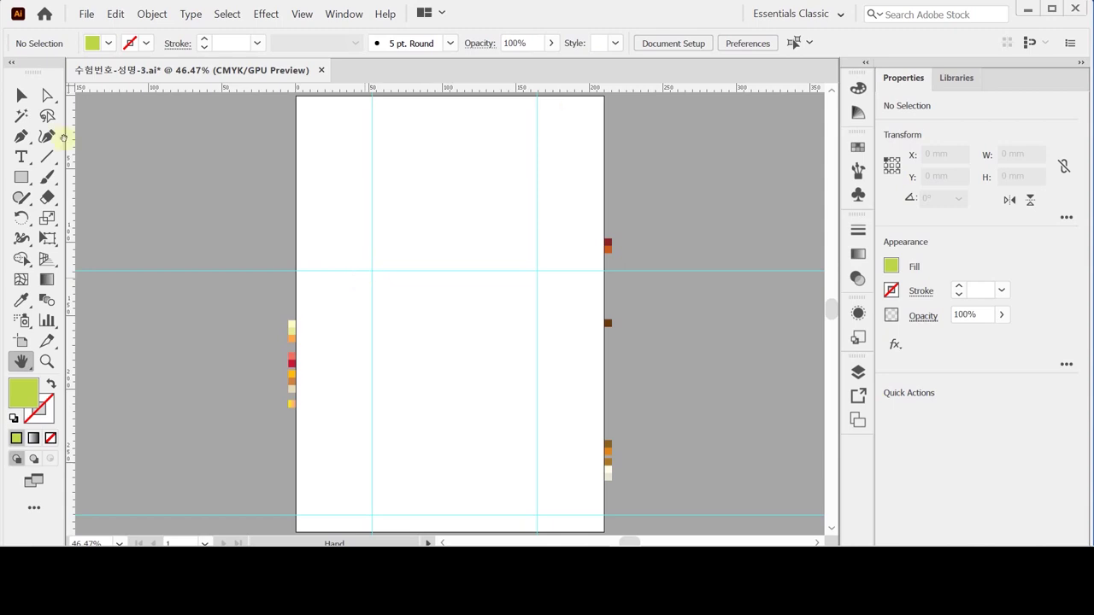
pyautogui.click(21, 177)
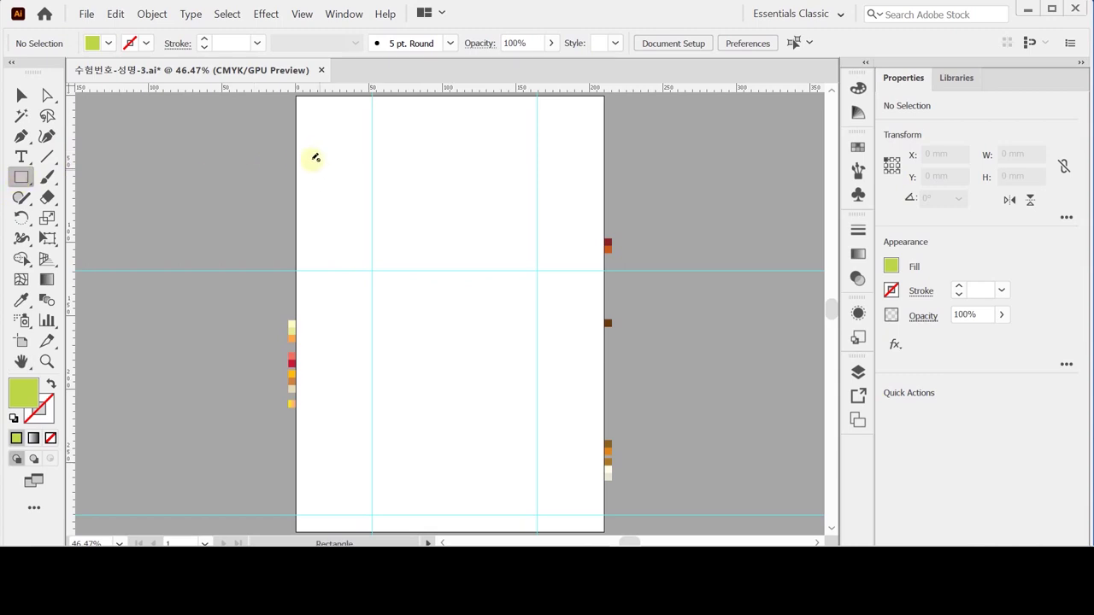
pyautogui.keyDown('ctrl'); pyautogui.click(305, 130); pyautogui.keyUp('ctrl')
pyautogui.keyDown('ctrl'); pyautogui.click(470, 318); pyautogui.keyUp('ctrl')
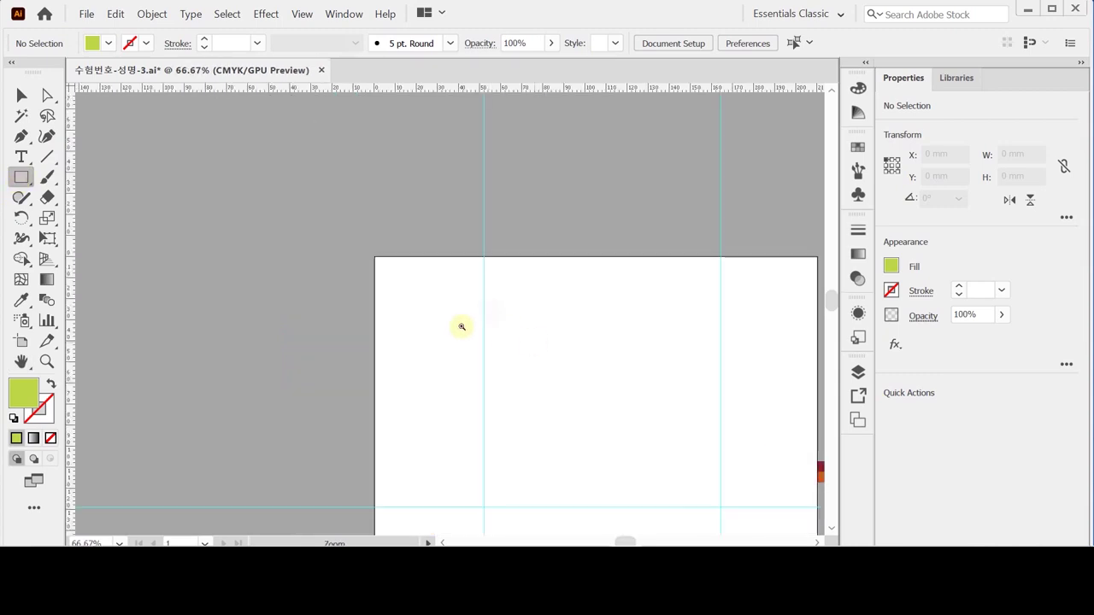
pyautogui.keyDown('ctrl'); pyautogui.click(413, 276); pyautogui.keyUp('ctrl')
pyautogui.keyDown('ctrl'); pyautogui.click(410, 276); pyautogui.keyUp('ctrl')
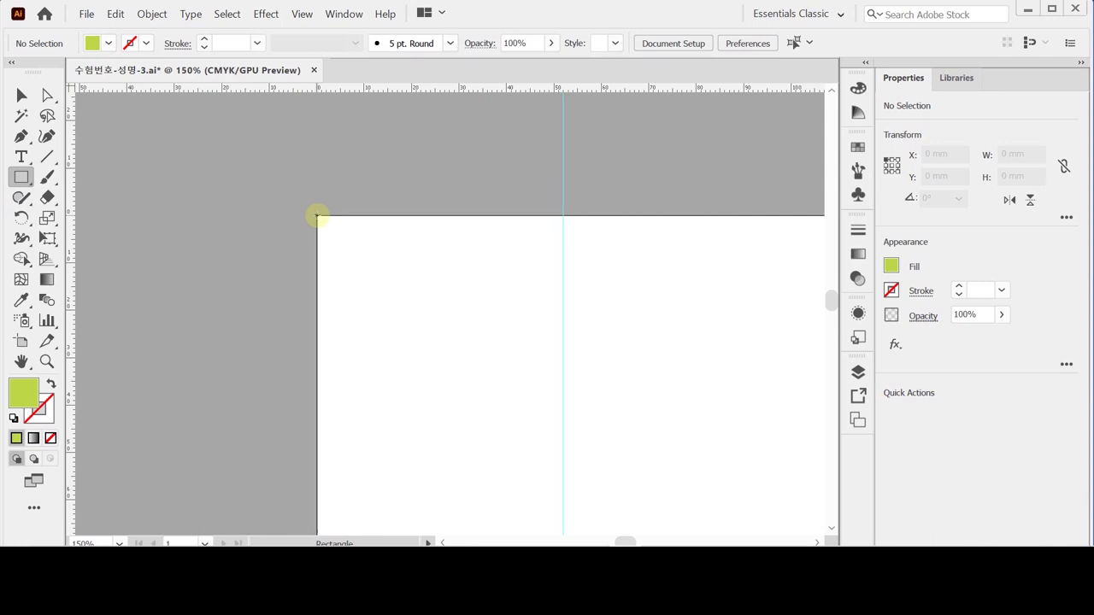
pyautogui.click(317, 216)
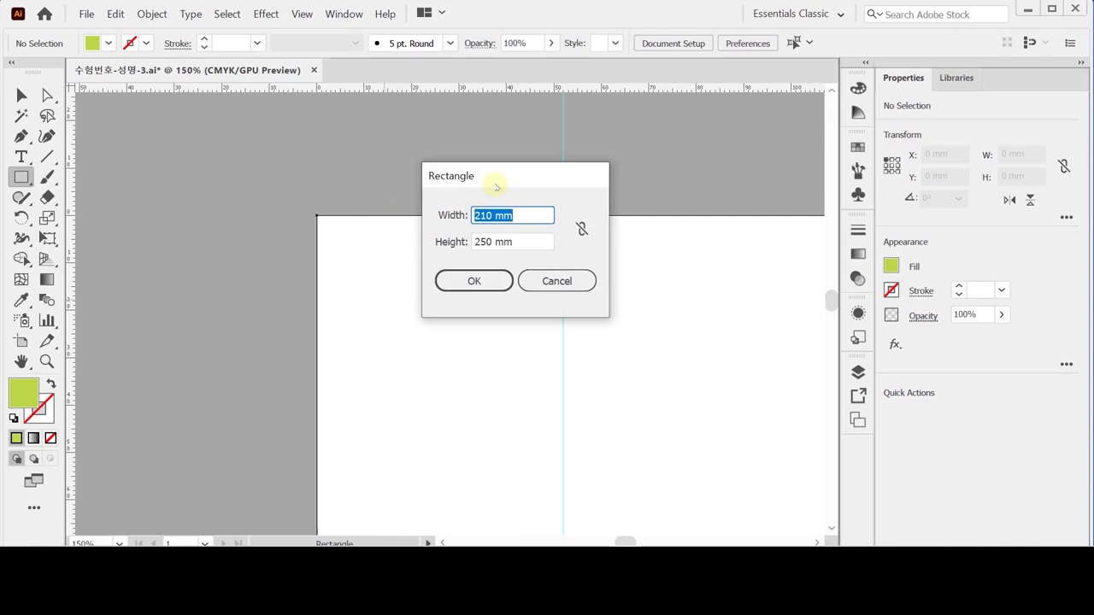
pyautogui.click(539, 243)
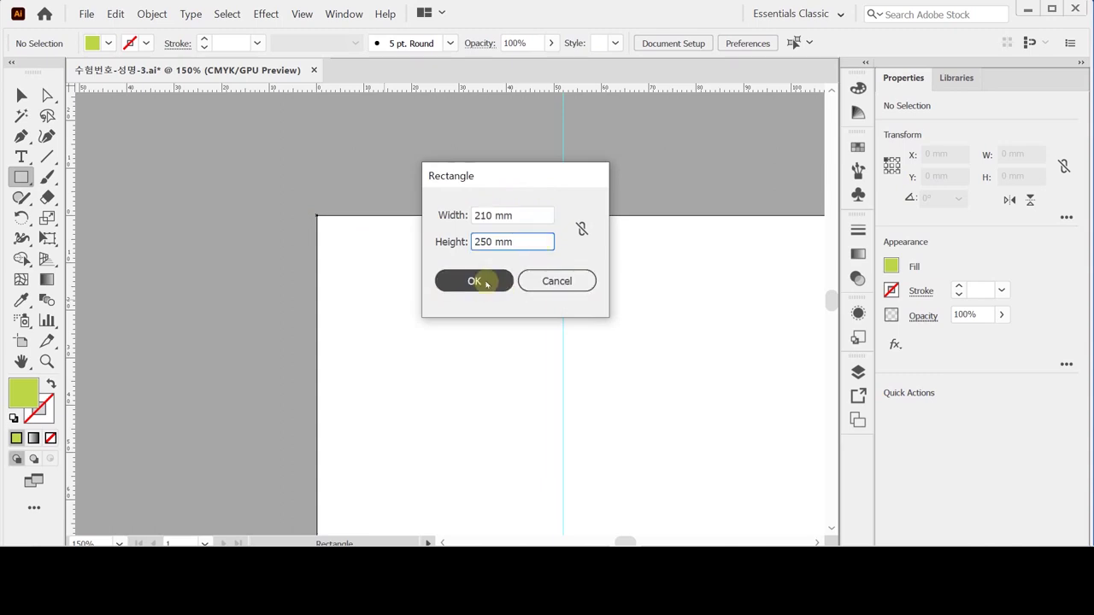
pyautogui.click(476, 281)
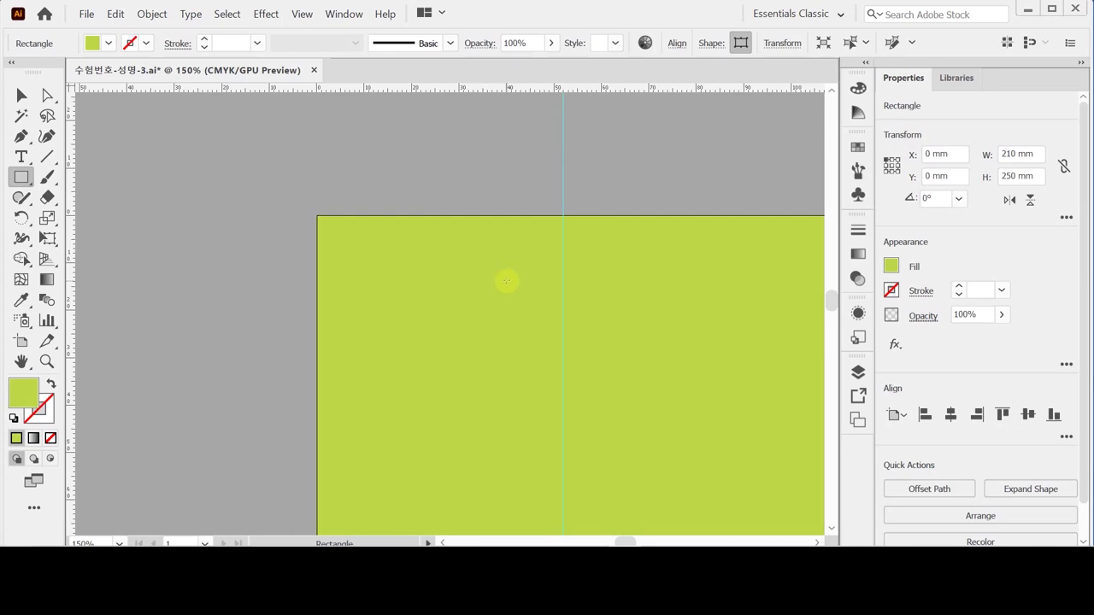
# Add two gradient mesh points to the green rectangle at about X 95, Y 89 mm and X 153, Y 132 mm.
pyautogui.hotkey('ctrl', '-')
pyautogui.hotkey('ctrl', '-')
pyautogui.moveTo(476, 373); pyautogui.dragTo(483, 262)
pyautogui.press('u')
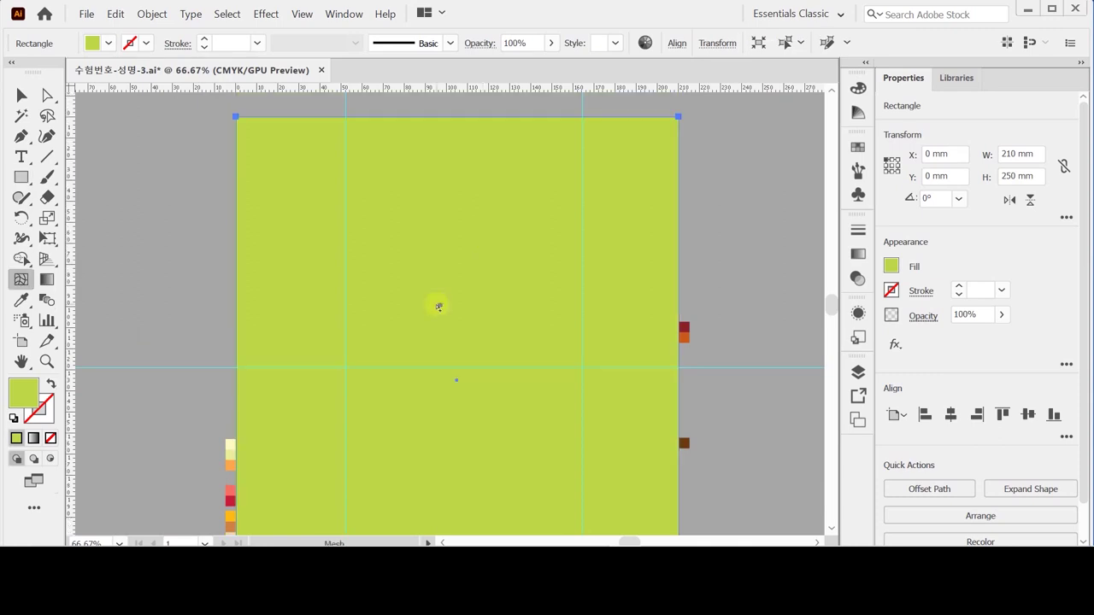
pyautogui.click(438, 307)
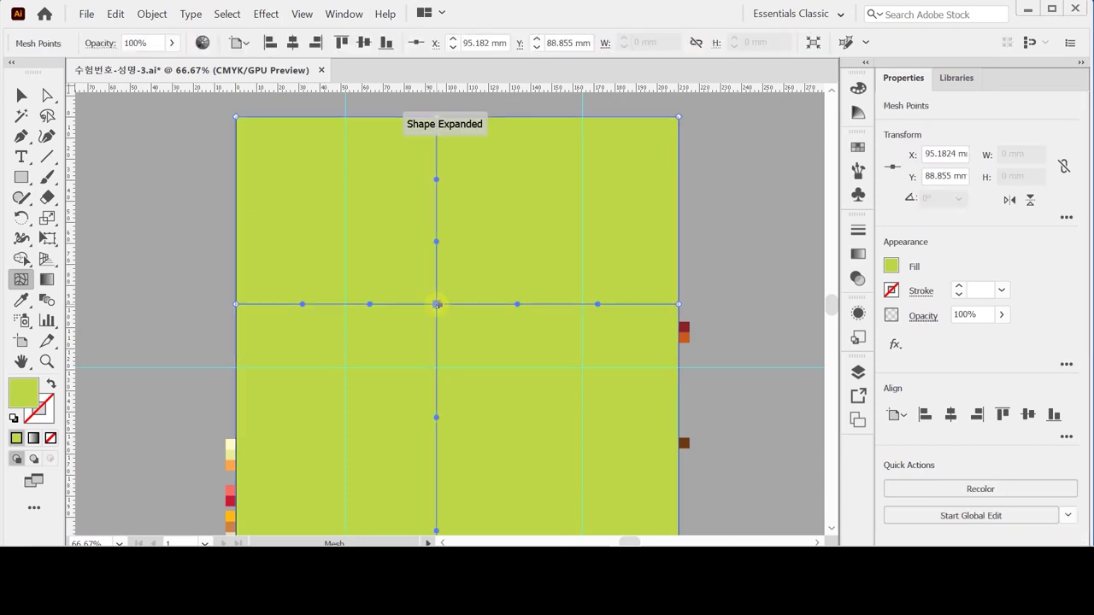
pyautogui.click(558, 396)
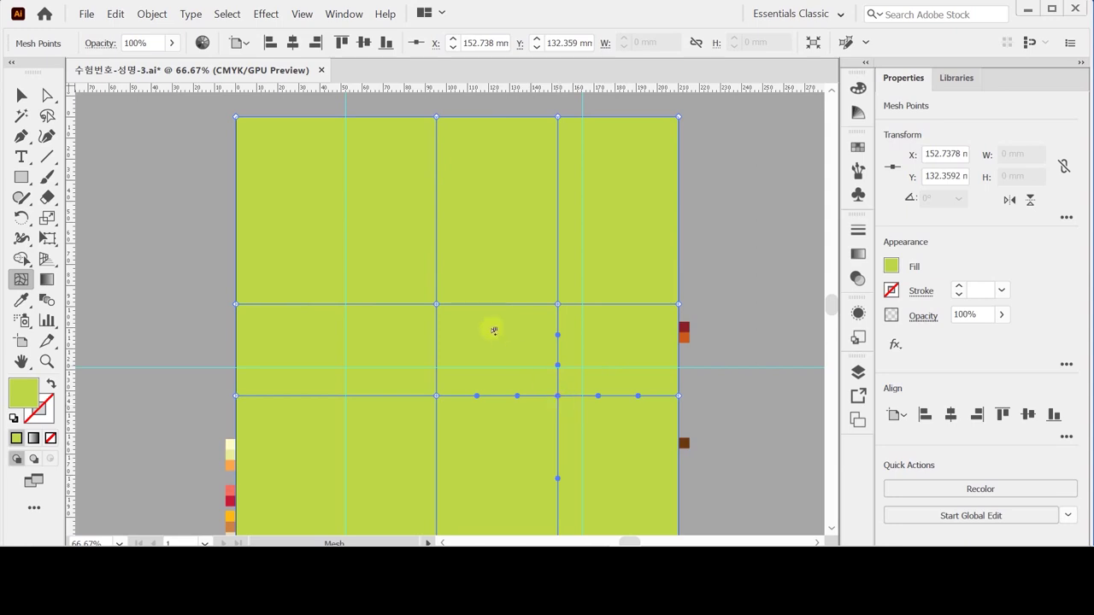
# Recolour the two upper interior mesh points pale cream with C 0, M 0, Y 30, K 0.
pyautogui.click(437, 304)
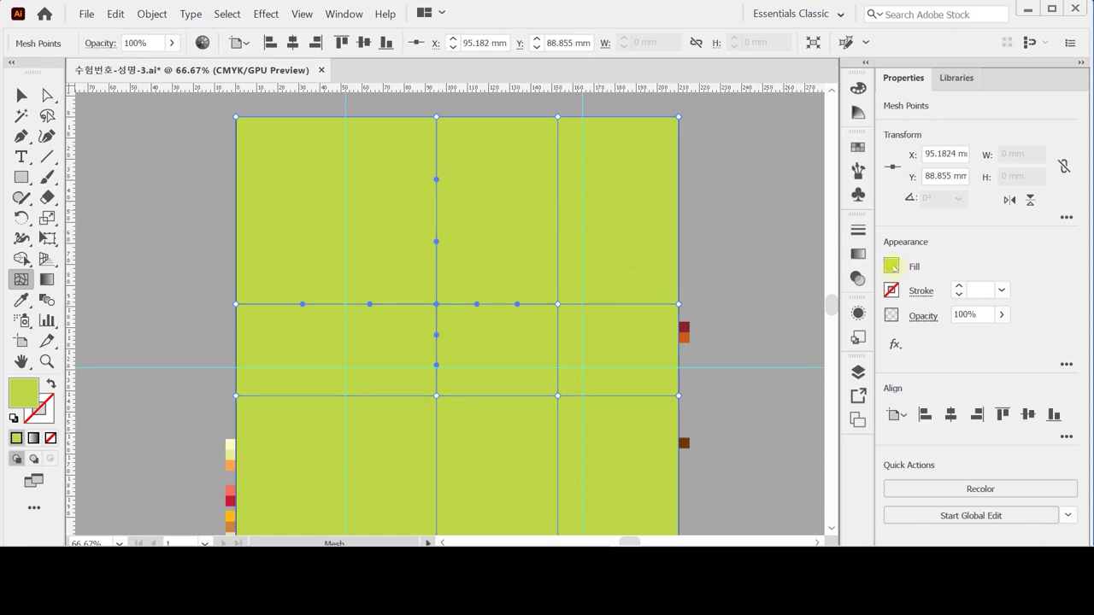
pyautogui.click(559, 304)
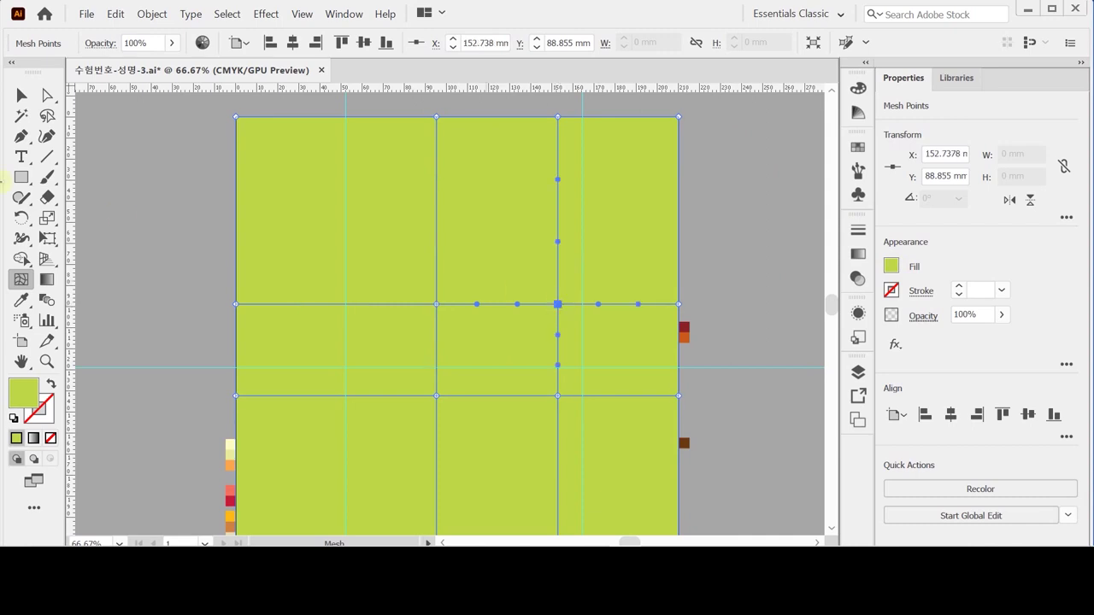
pyautogui.press('a')
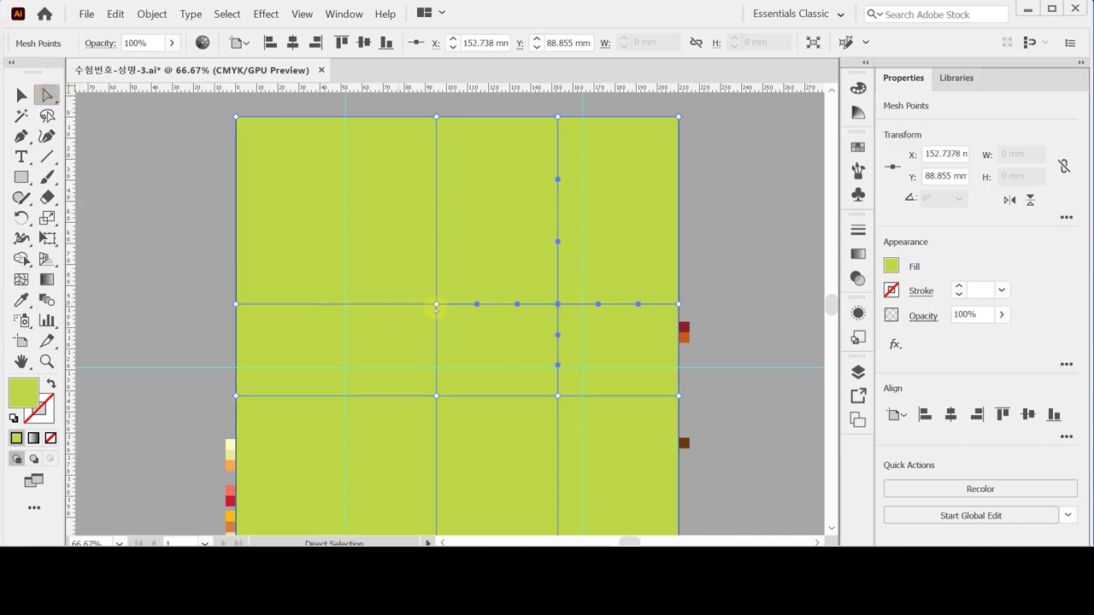
pyautogui.click(437, 305)
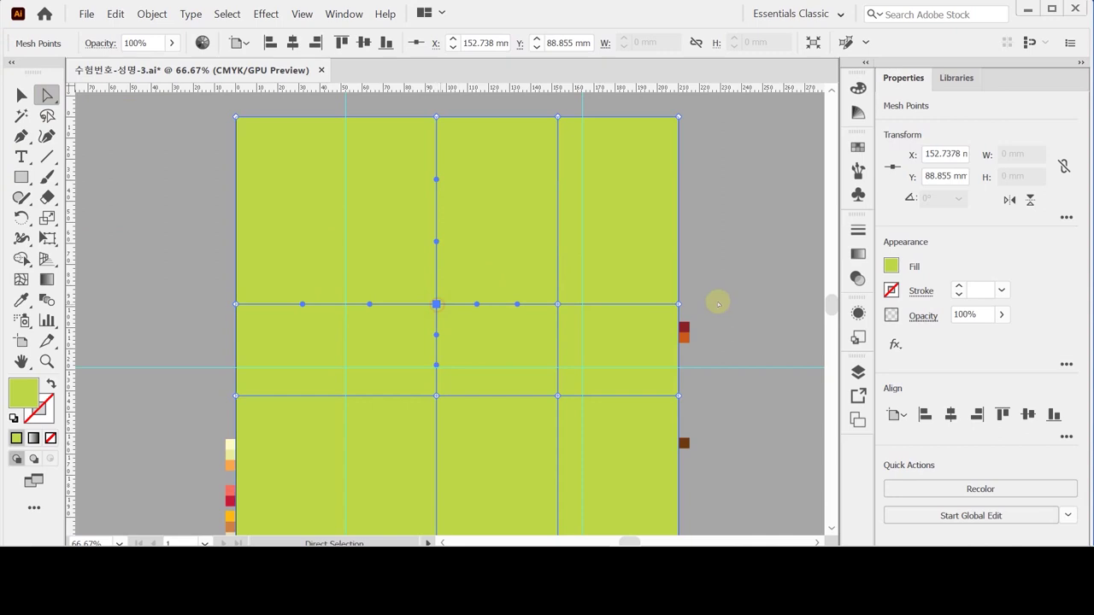
pyautogui.keyDown('shift'); pyautogui.click(558, 304); pyautogui.keyUp('shift')
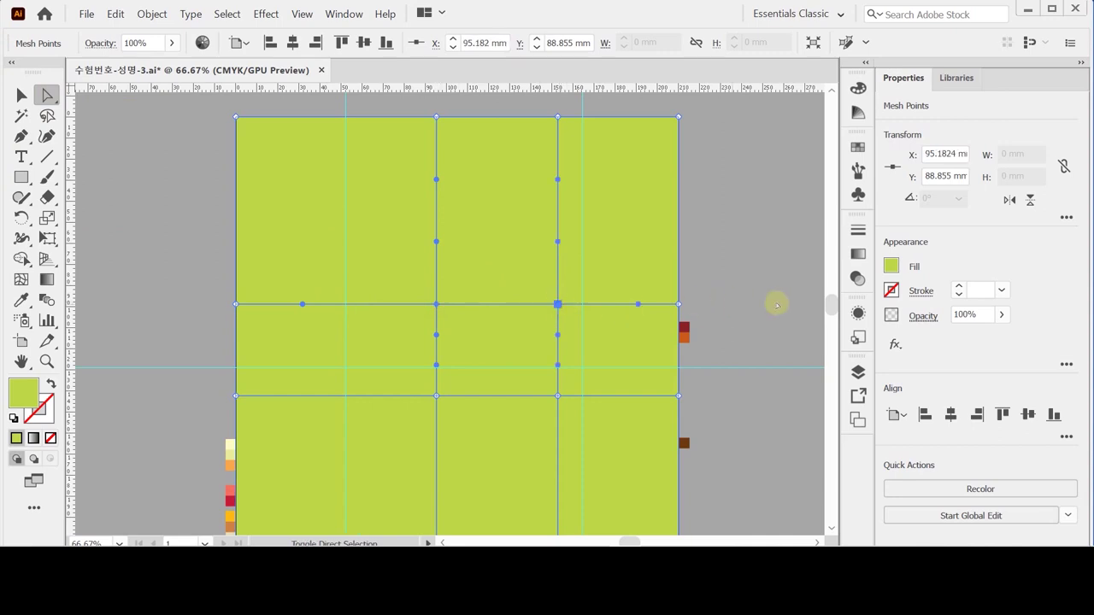
pyautogui.click(897, 270)
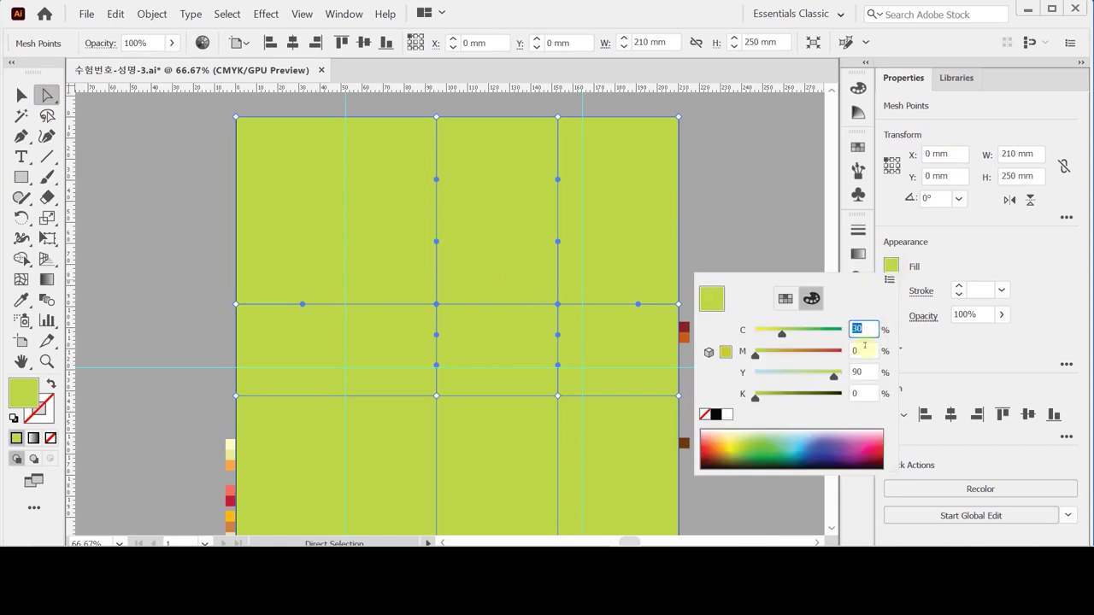
pyautogui.write('0')
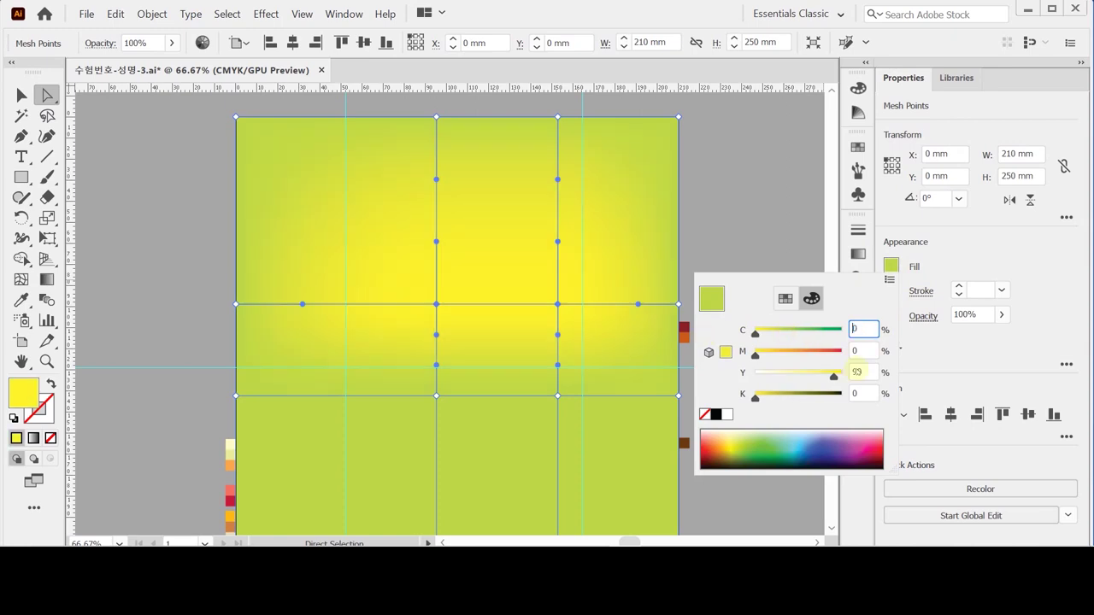
pyautogui.press('Tab')
pyautogui.press('Tab')
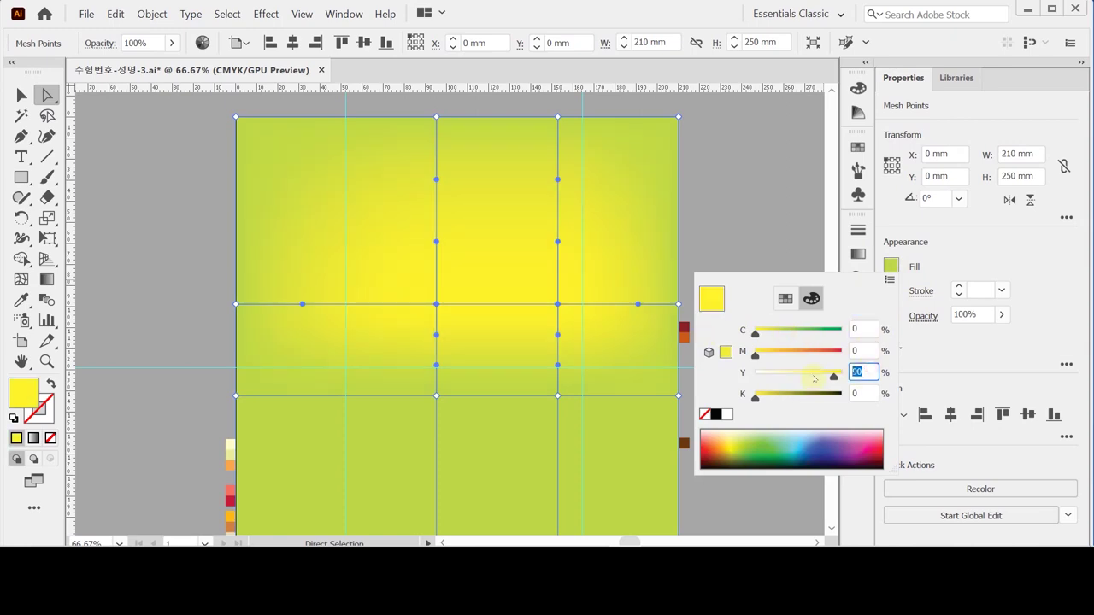
pyautogui.write('30')
pyautogui.press('Return')
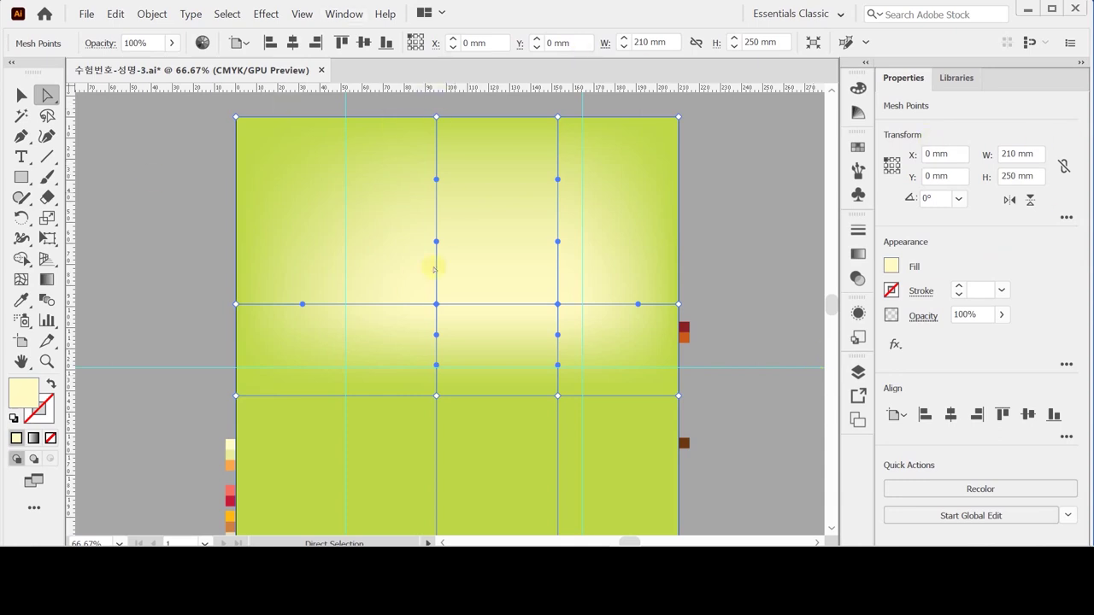
# Move the upper-left interior mesh point to about X 105, Y 54 mm and the lower-left one to about X 71, Y 107 mm.
pyautogui.click(437, 304)
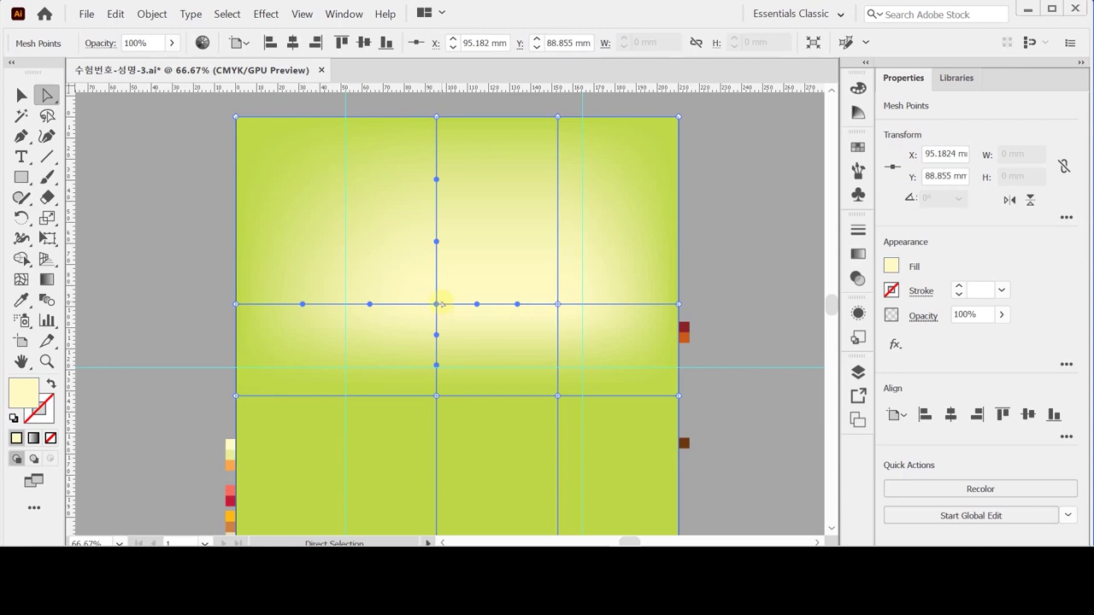
pyautogui.moveTo(437, 305); pyautogui.dragTo(457, 231)
pyautogui.click(436, 395)
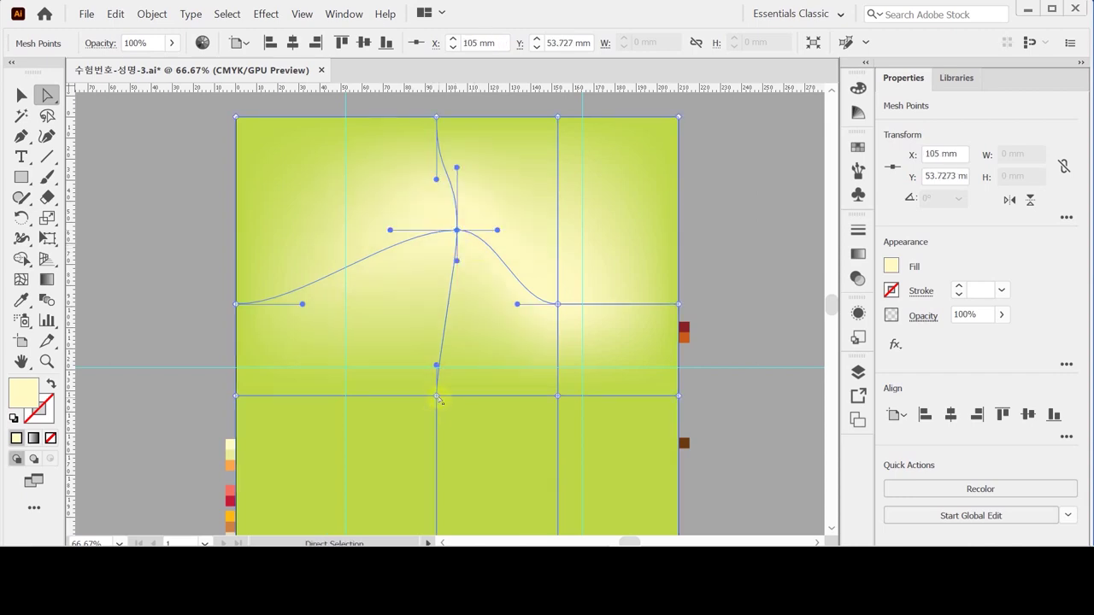
pyautogui.moveTo(437, 396); pyautogui.dragTo(386, 344)
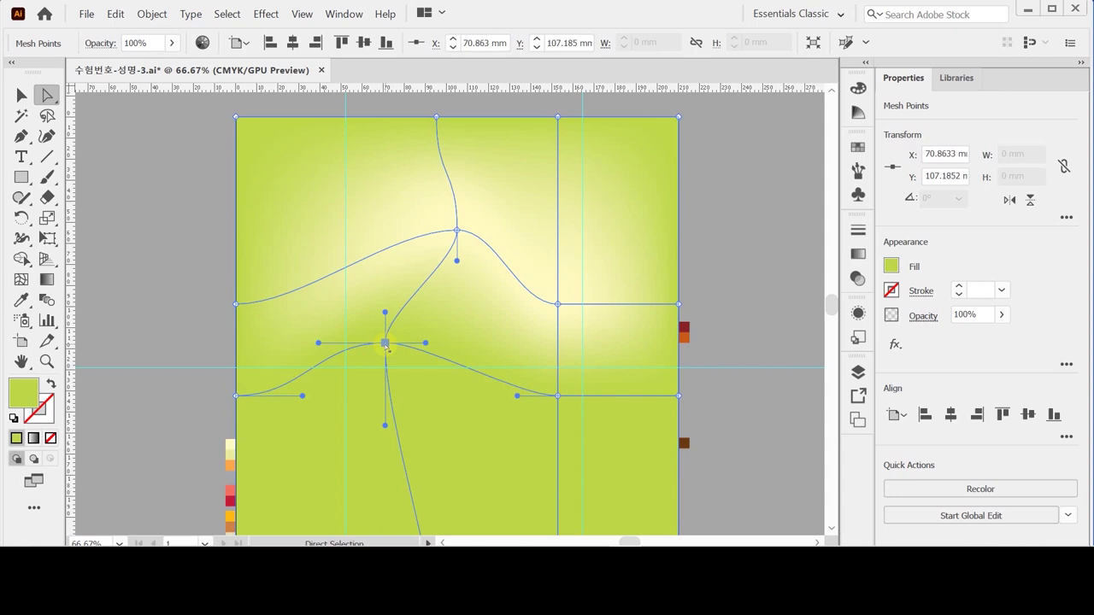
# Move the upper-right interior mesh point slightly outward near the right vertical guide and the lower-right one to about X 133, Y 158 mm.
pyautogui.moveTo(557, 303); pyautogui.dragTo(585, 297)
pyautogui.click(556, 392)
pyautogui.click(564, 403)
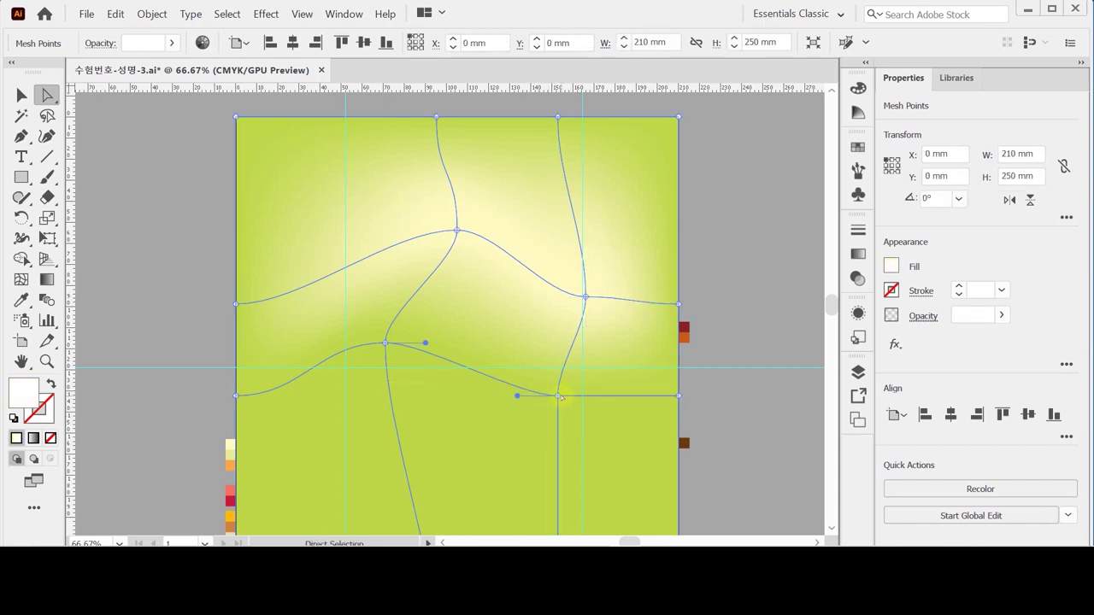
pyautogui.moveTo(556, 395); pyautogui.dragTo(518, 453)
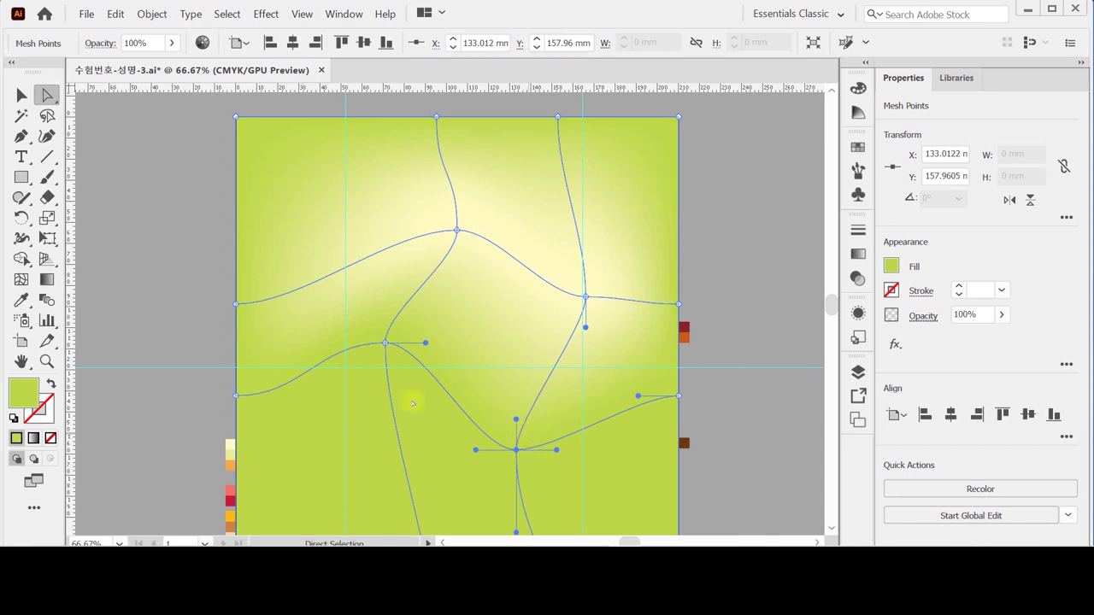
pyautogui.click(458, 231)
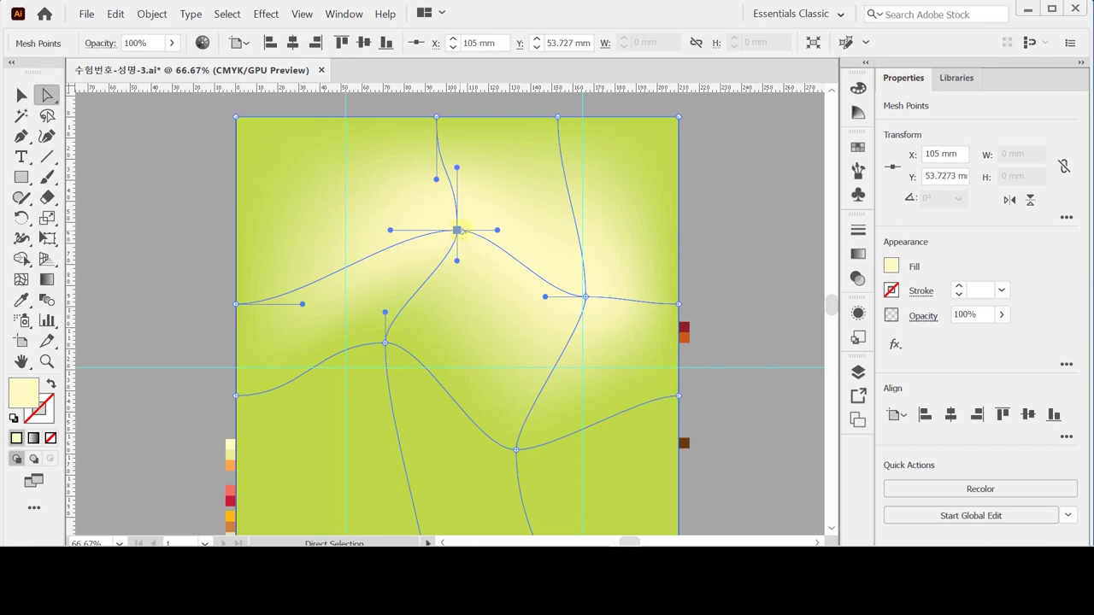
pyautogui.moveTo(497, 231); pyautogui.dragTo(488, 276)
pyautogui.hotkey('ctrl', 'z')
pyautogui.hotkey('ctrl', 'z')
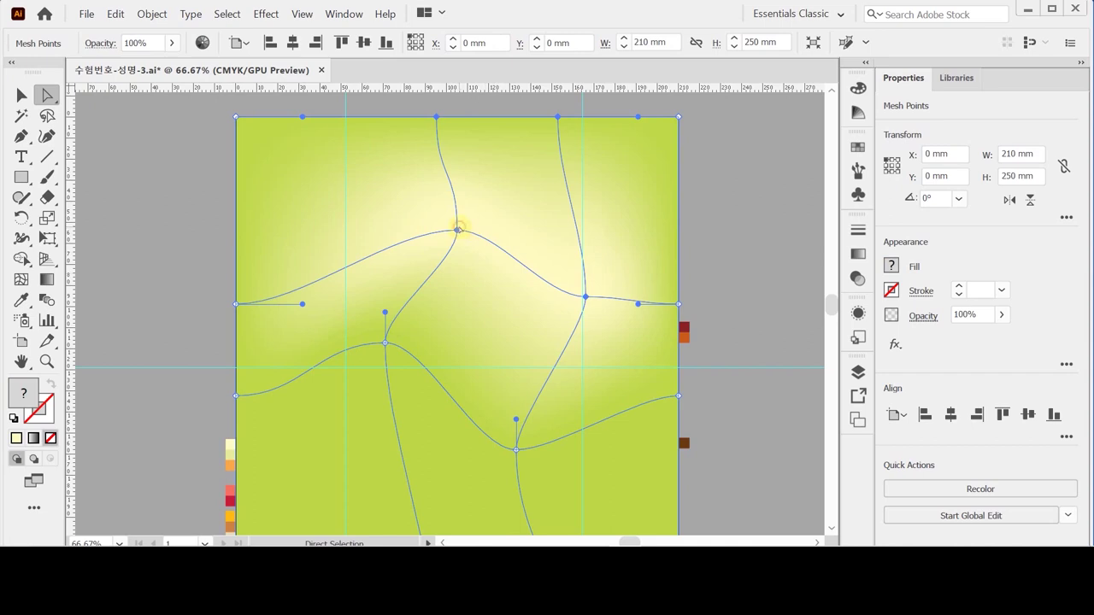
# Tilt the upper-left mesh point's right handle diagonally downward and the lower-left mesh point's right handle upward to bend the mesh lines.
pyautogui.click(457, 230)
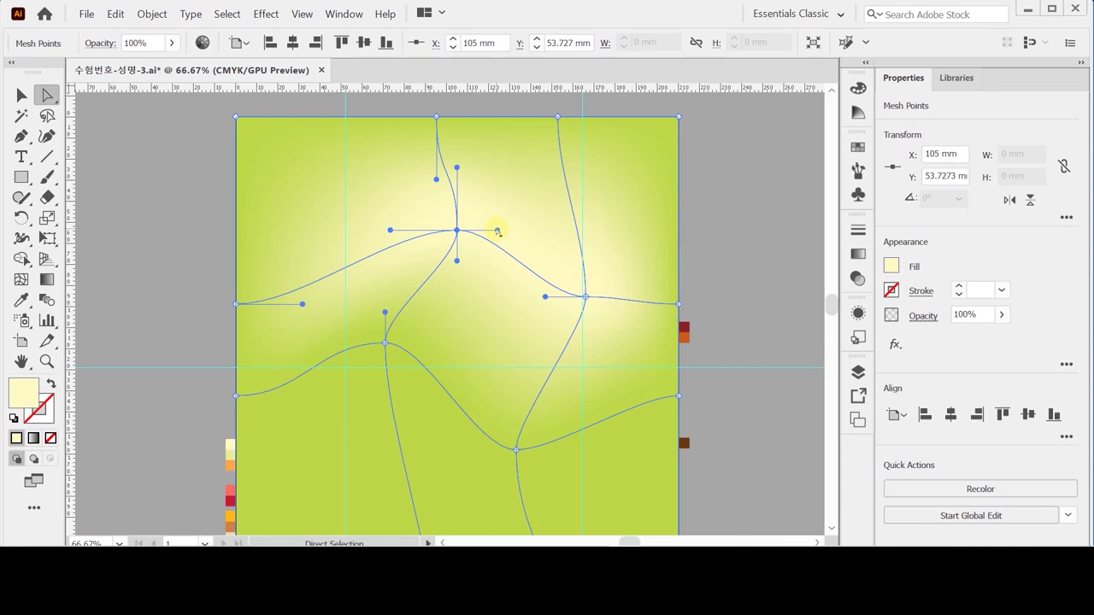
pyautogui.moveTo(497, 231); pyautogui.dragTo(508, 285)
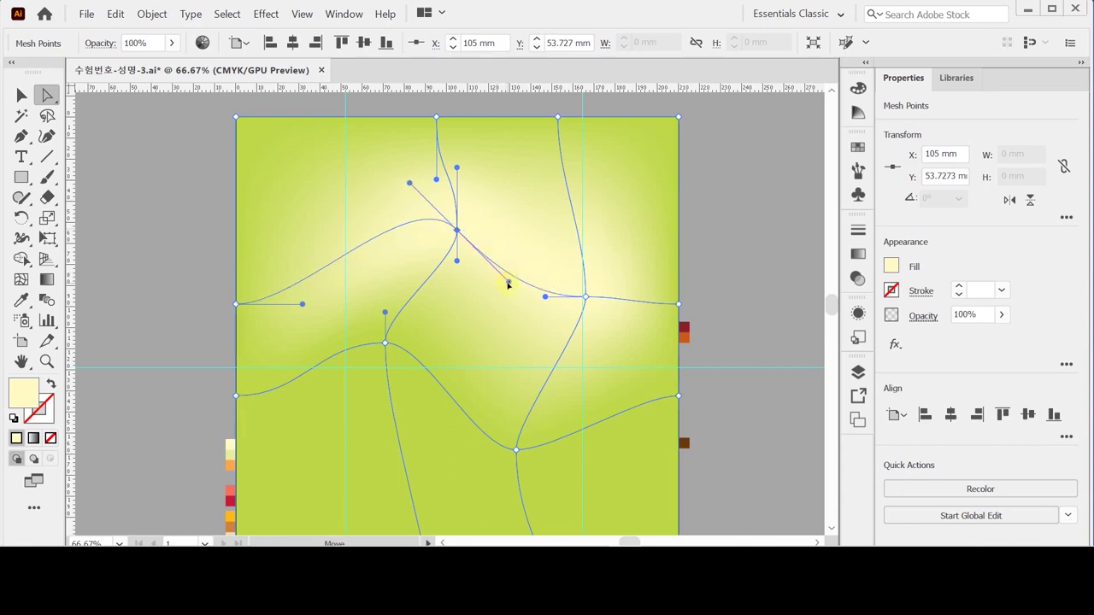
pyautogui.click(384, 344)
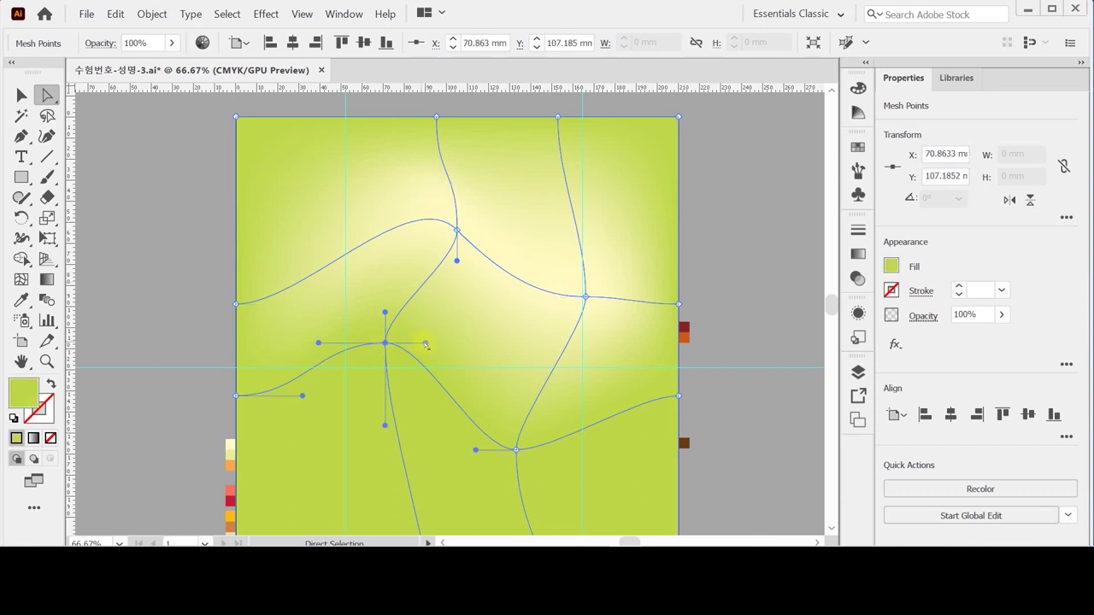
pyautogui.moveTo(425, 344); pyautogui.dragTo(470, 284)
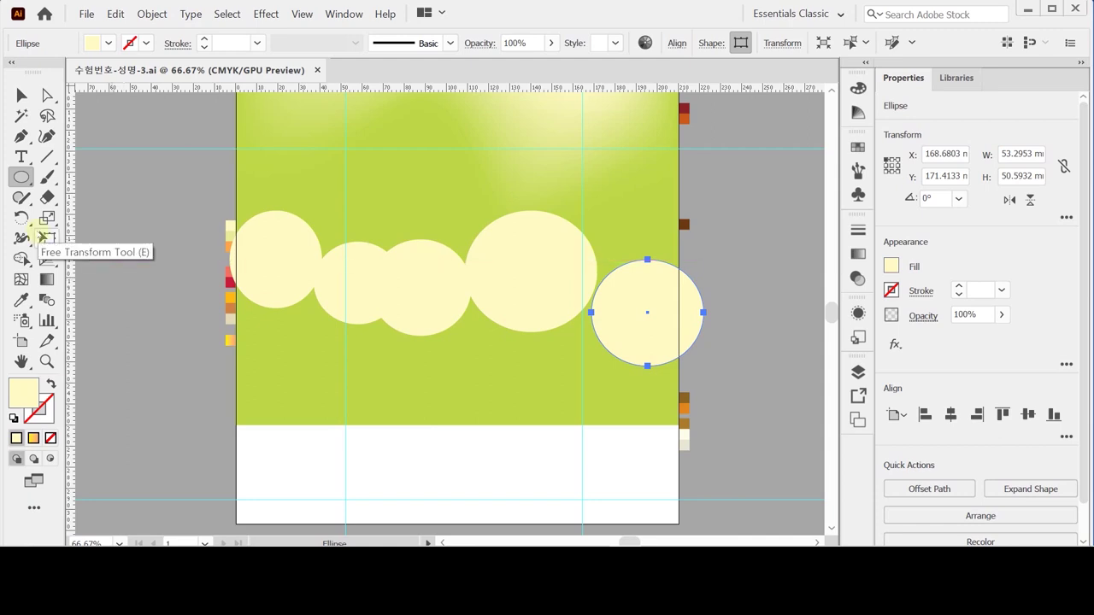
# Unite the white closed path with the five cream circles and fill the merged cloud with the sampled pale cream swatch colour.
pyautogui.hotkey('ctrl', 'v')
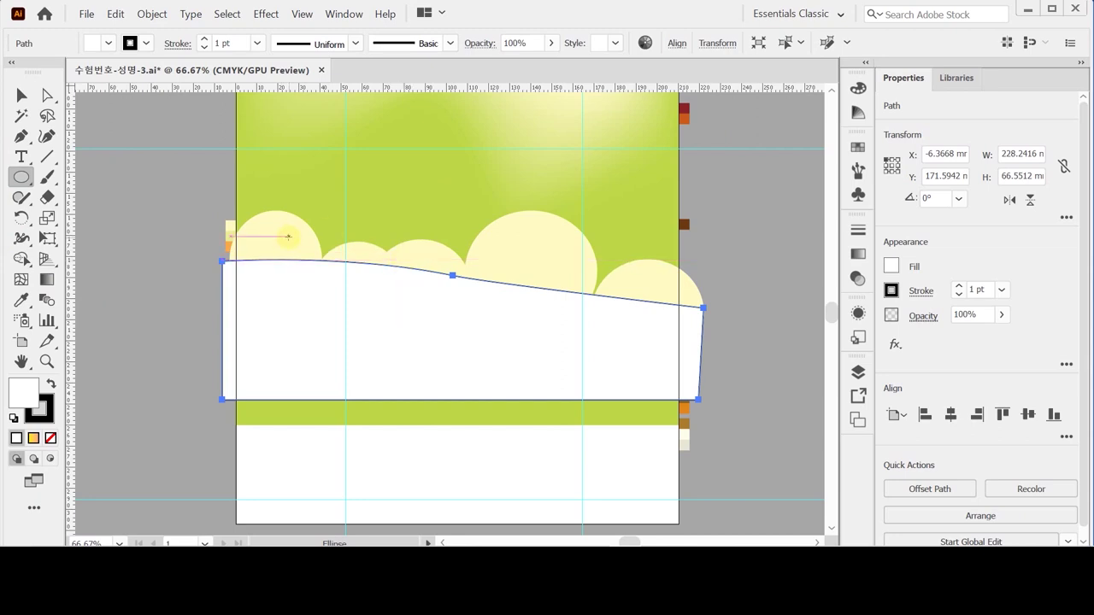
pyautogui.moveTo(229, 210); pyautogui.dragTo(321, 307)
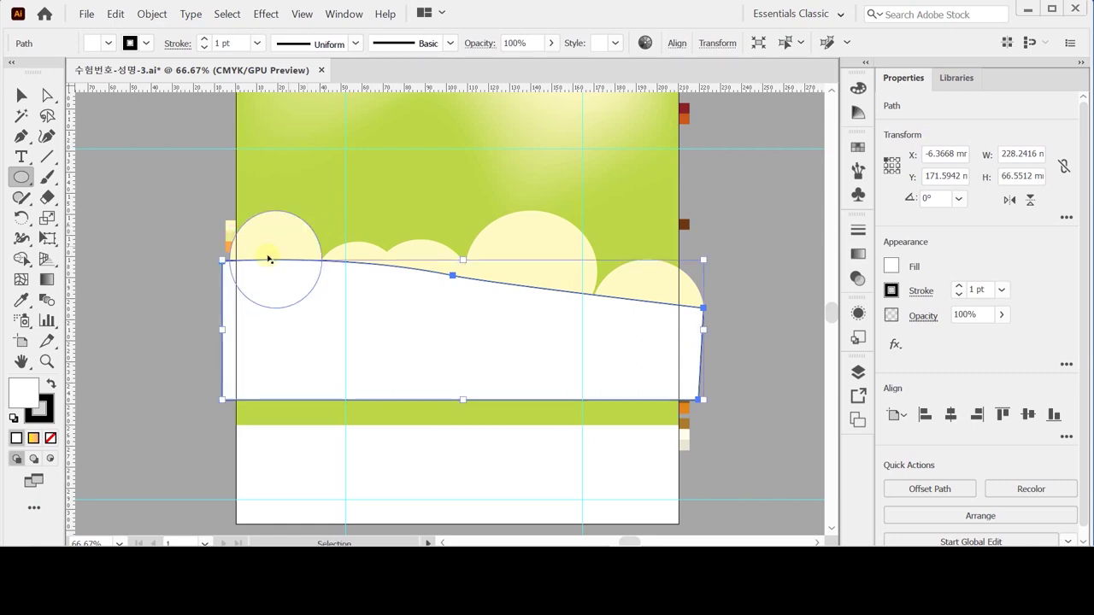
pyautogui.moveTo(314, 242); pyautogui.dragTo(401, 324)
pyautogui.moveTo(370, 239); pyautogui.dragTo(471, 336)
pyautogui.moveTo(463, 210); pyautogui.dragTo(597, 332)
pyautogui.moveTo(592, 260); pyautogui.dragTo(703, 366)
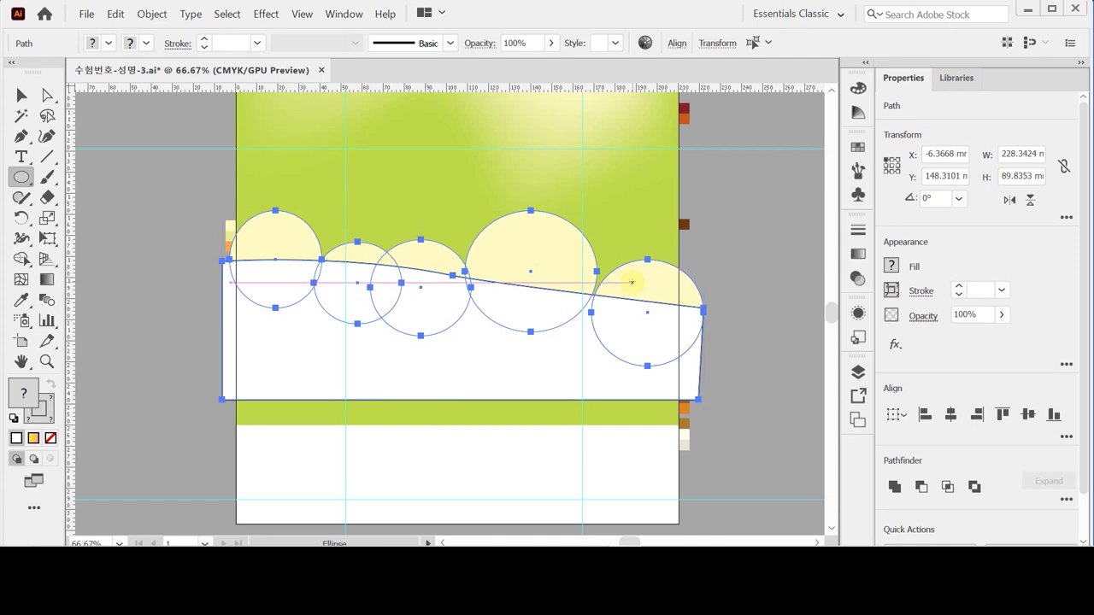
pyautogui.click(894, 487)
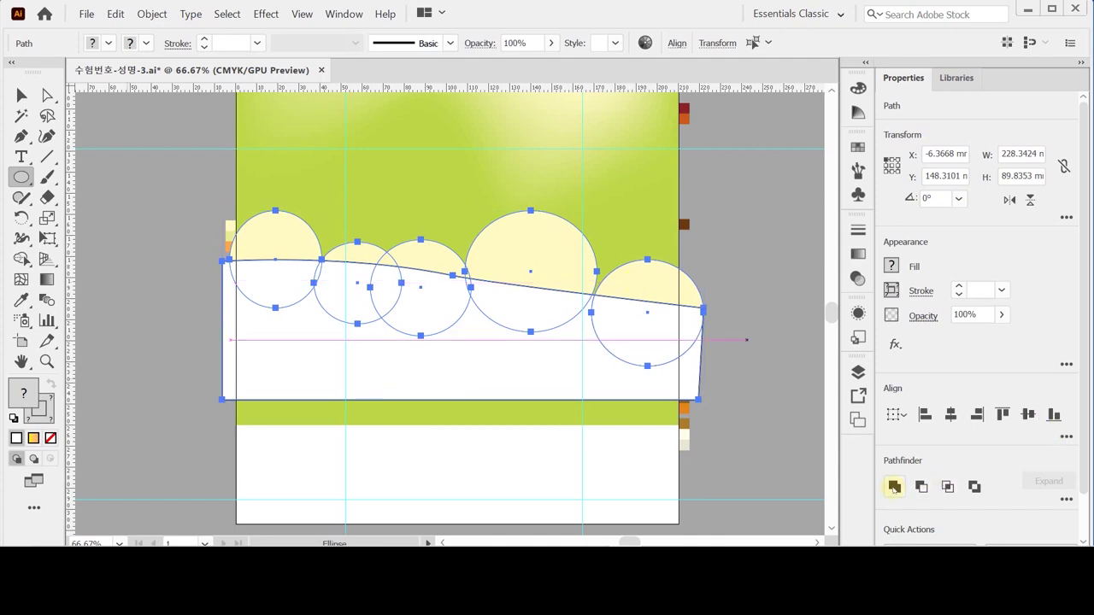
pyautogui.press('i')
pyautogui.click(229, 227)
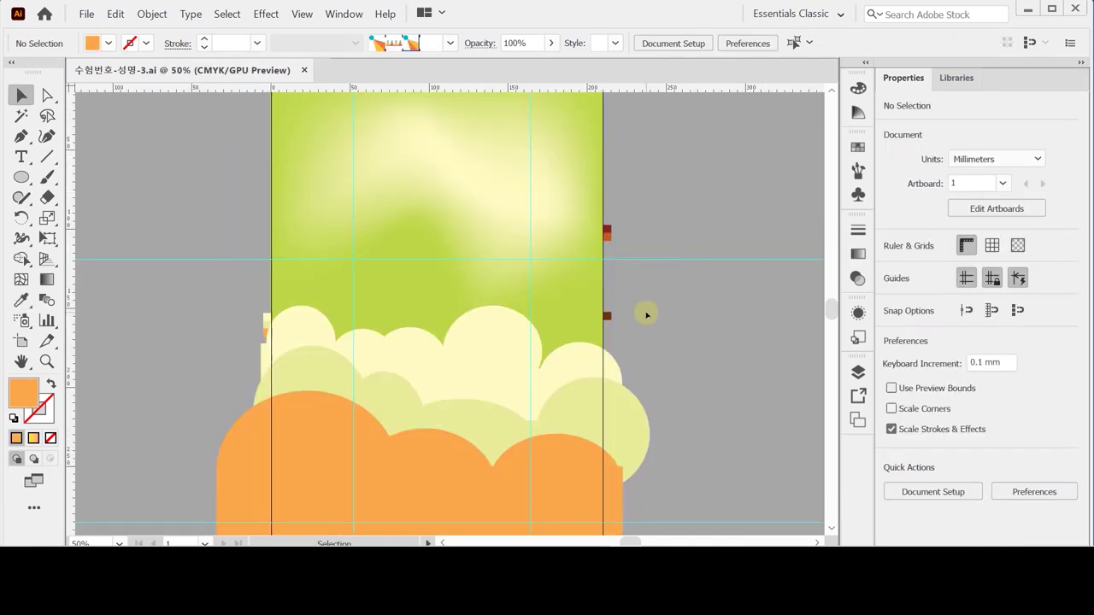
# Duplicate the cream cloud to about X 11, Y 195 mm and fill the copy with the front cloud's sampled orange.
pyautogui.click(563, 309)
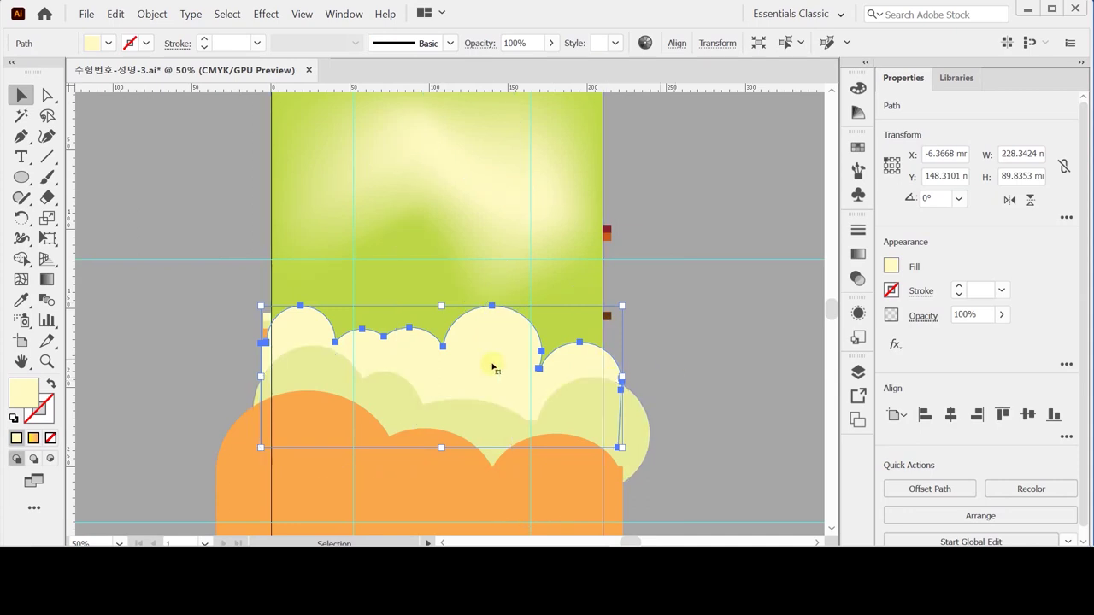
pyautogui.moveTo(488, 359); pyautogui.dragTo(516, 433)
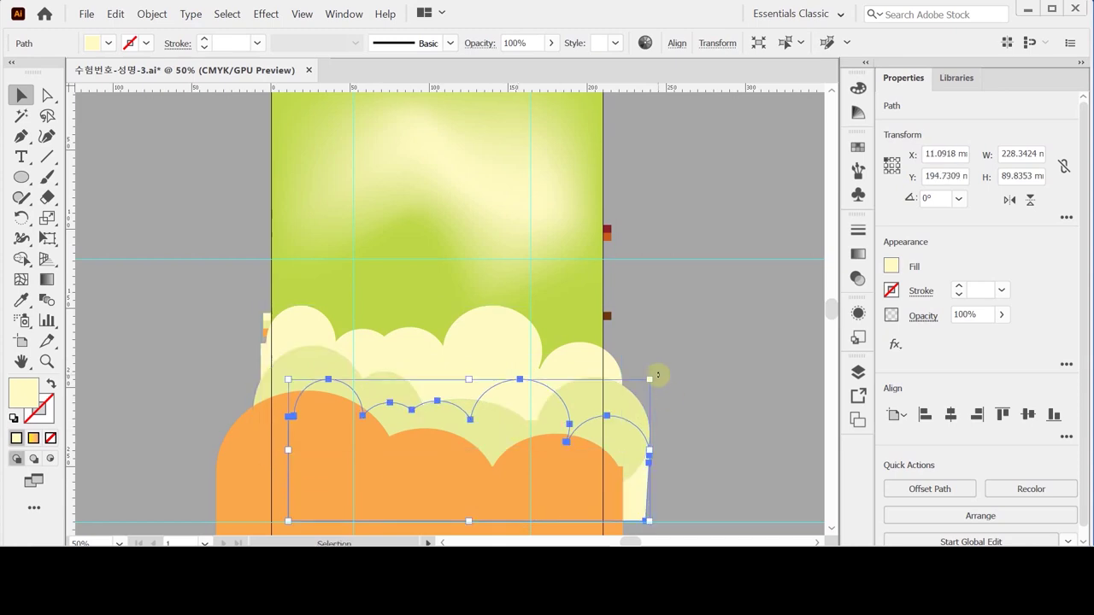
pyautogui.press('i')
pyautogui.click(395, 468)
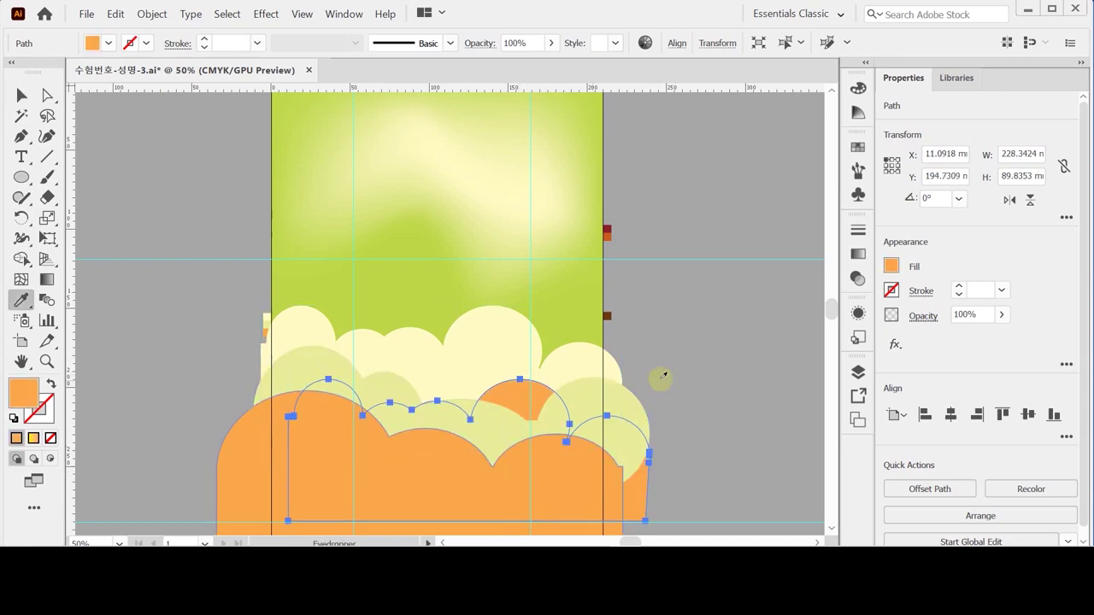
# Rotate the orange cloud copy to about 352°, reposition it at about X 7, Y 193 mm, and save the document.
pyautogui.press('v')
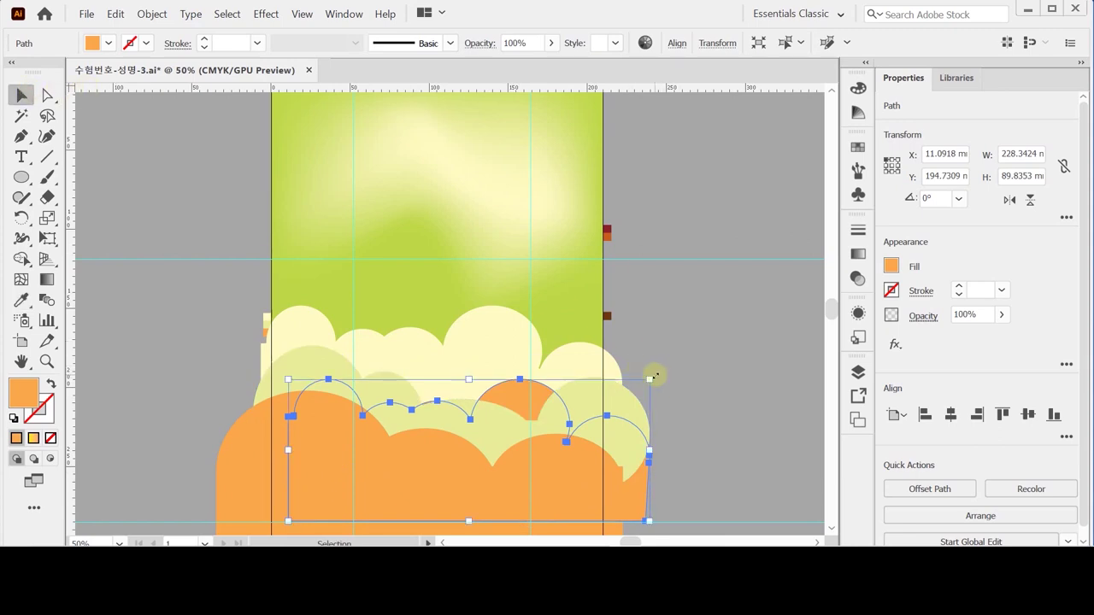
pyautogui.moveTo(653, 376); pyautogui.dragTo(668, 409)
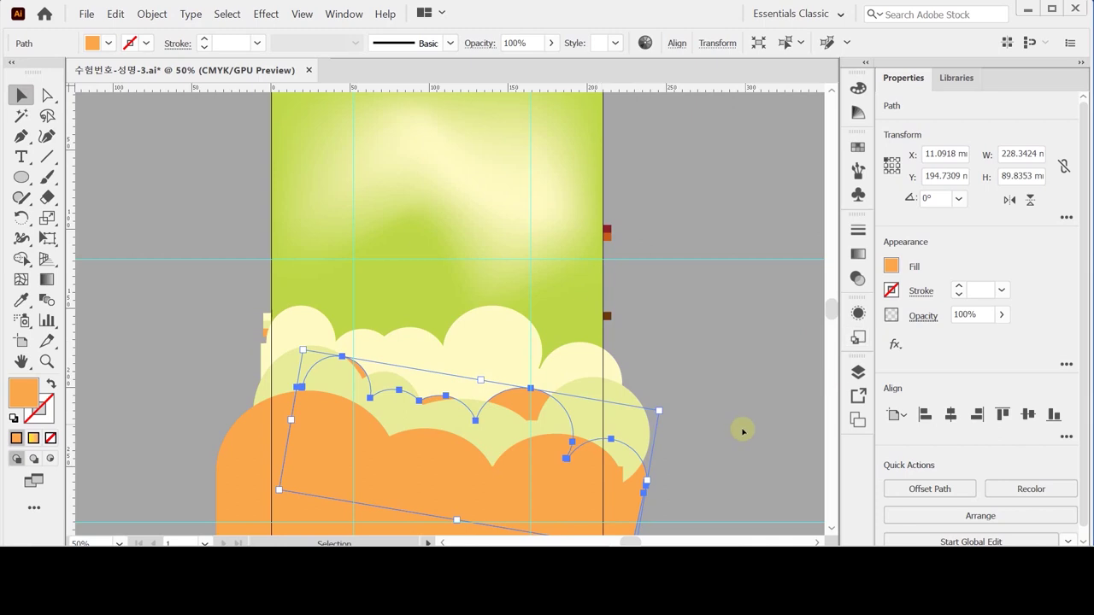
pyautogui.moveTo(524, 398); pyautogui.dragTo(526, 414)
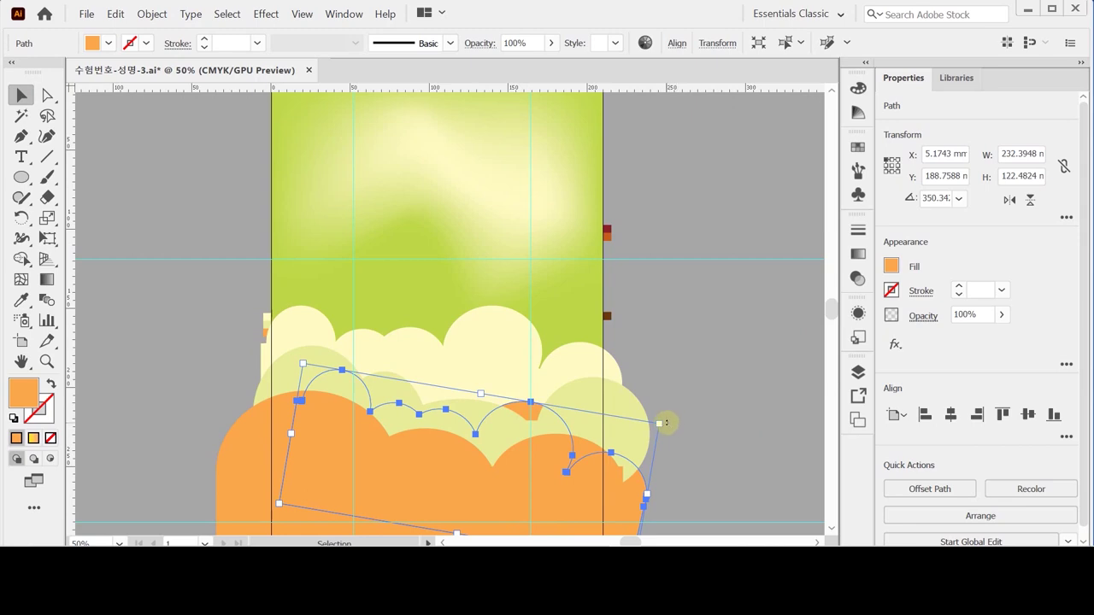
pyautogui.moveTo(666, 422); pyautogui.dragTo(667, 418)
pyautogui.moveTo(526, 414); pyautogui.dragTo(531, 417)
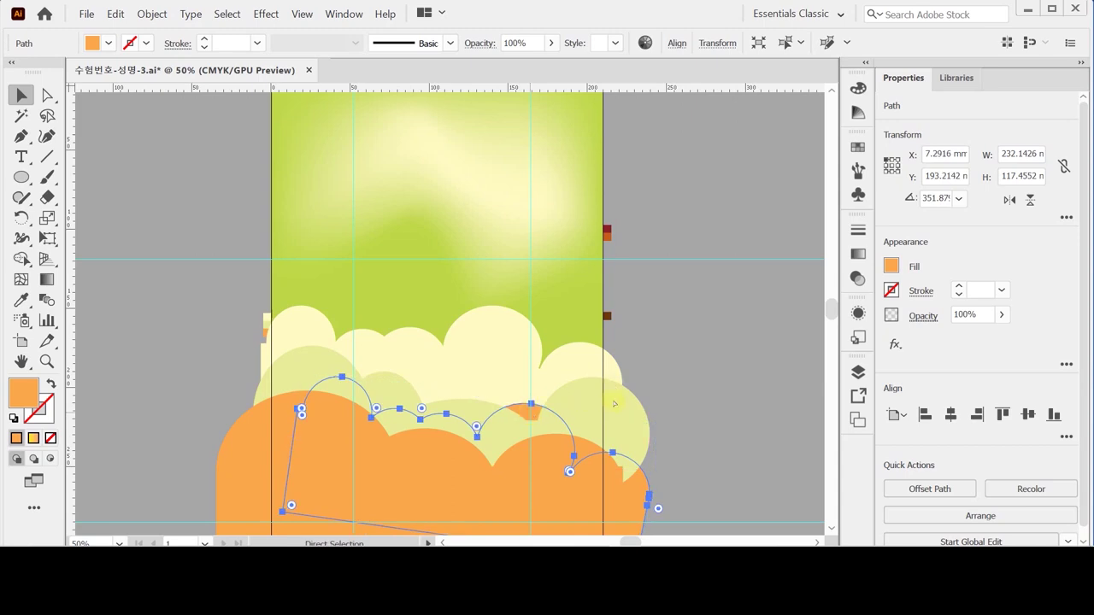
pyautogui.hotkey('ctrl', 's')
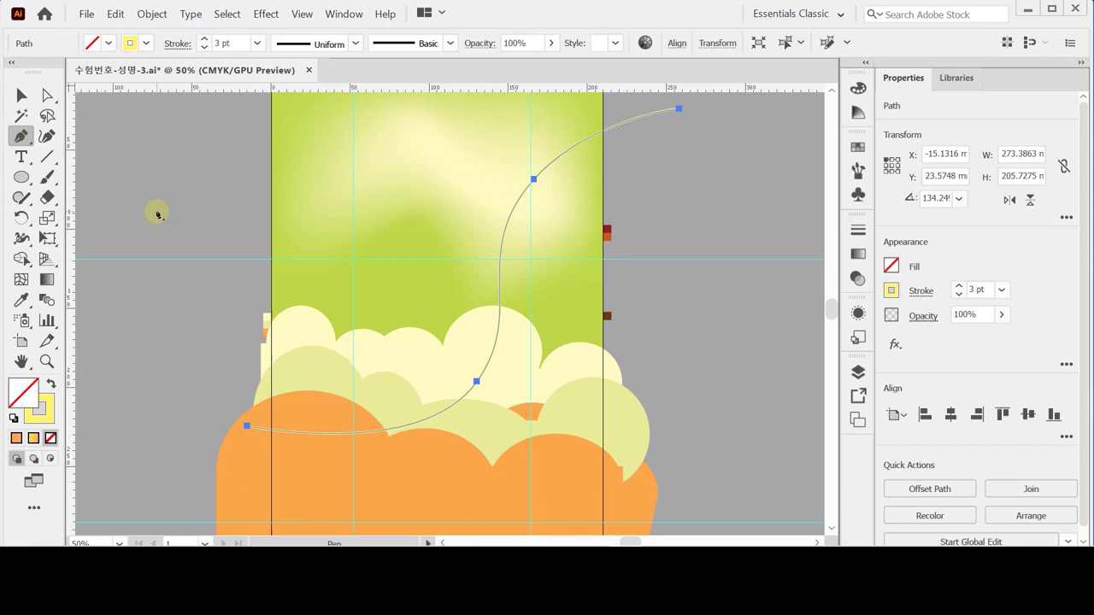
# Draw a second S-shaped open curve about 185 × 373 mm across the artboard, with no fill and a 1 pt stroke.
pyautogui.press('ctrl')
pyautogui.hotkey('ctrl', 'z')
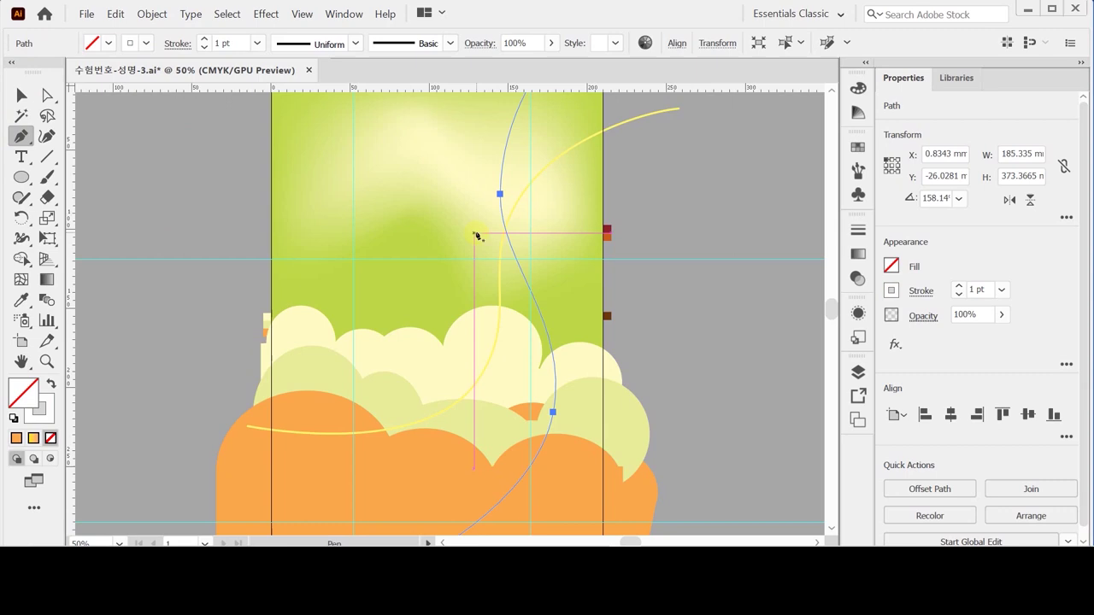
pyautogui.hotkey('ctrl', '-')
pyautogui.moveTo(464, 272); pyautogui.dragTo(610, 270)
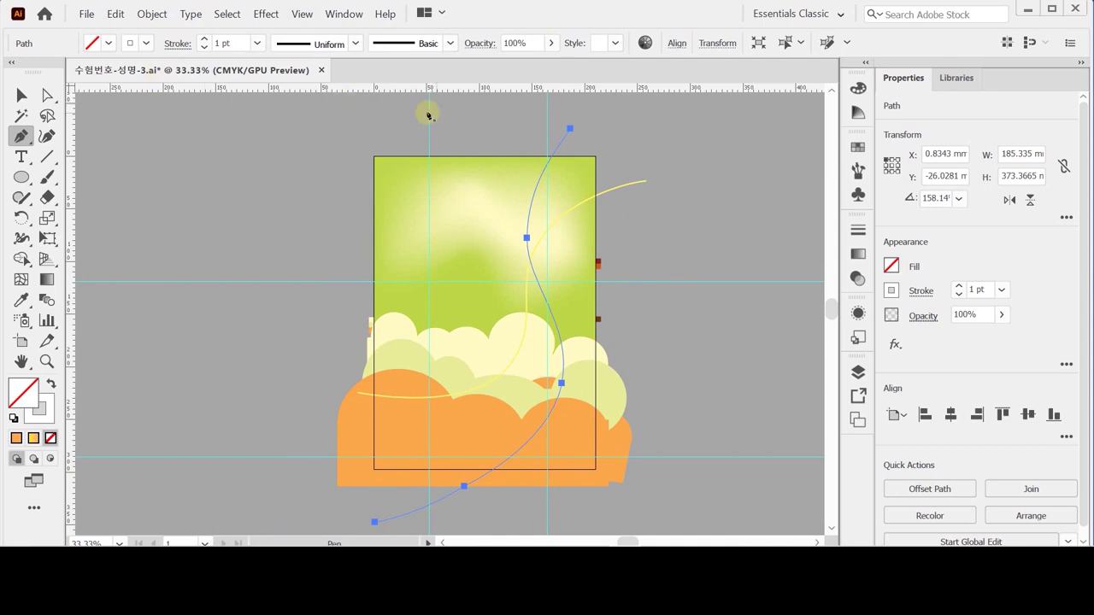
# Create a blend between the two S-shaped open curves crossing the artboard.
pyautogui.press('v')
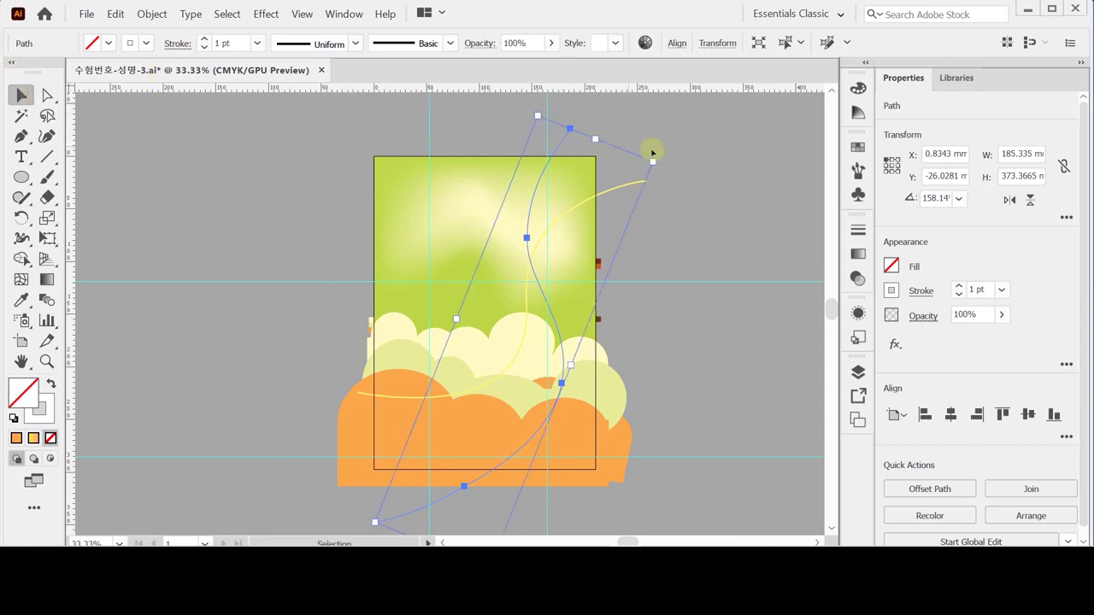
pyautogui.keyDown('shift'); pyautogui.click(641, 182); pyautogui.keyUp('shift')
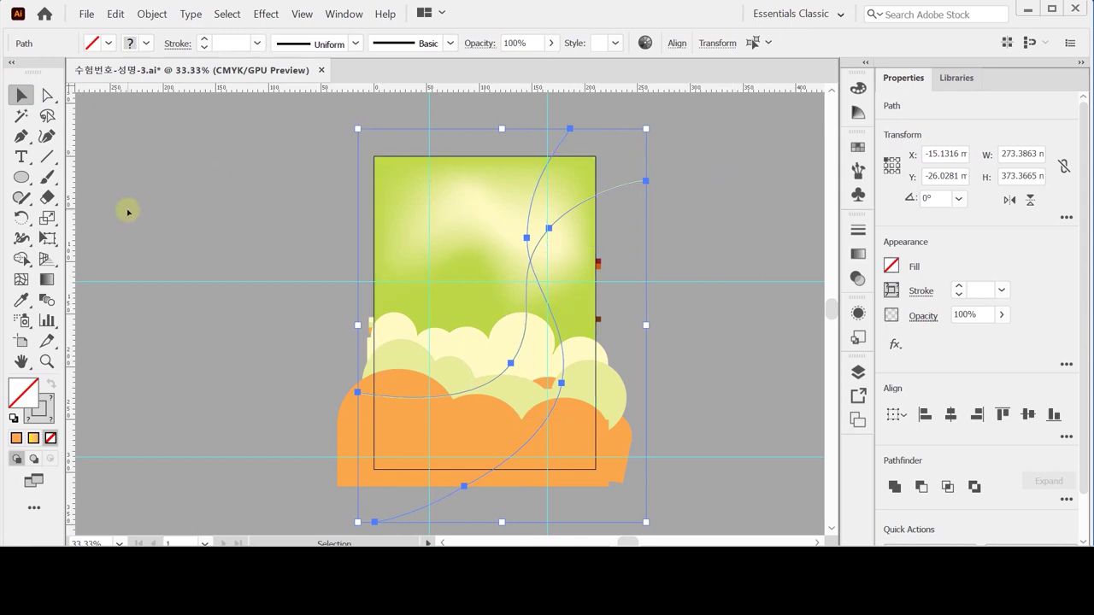
pyautogui.click(153, 15)
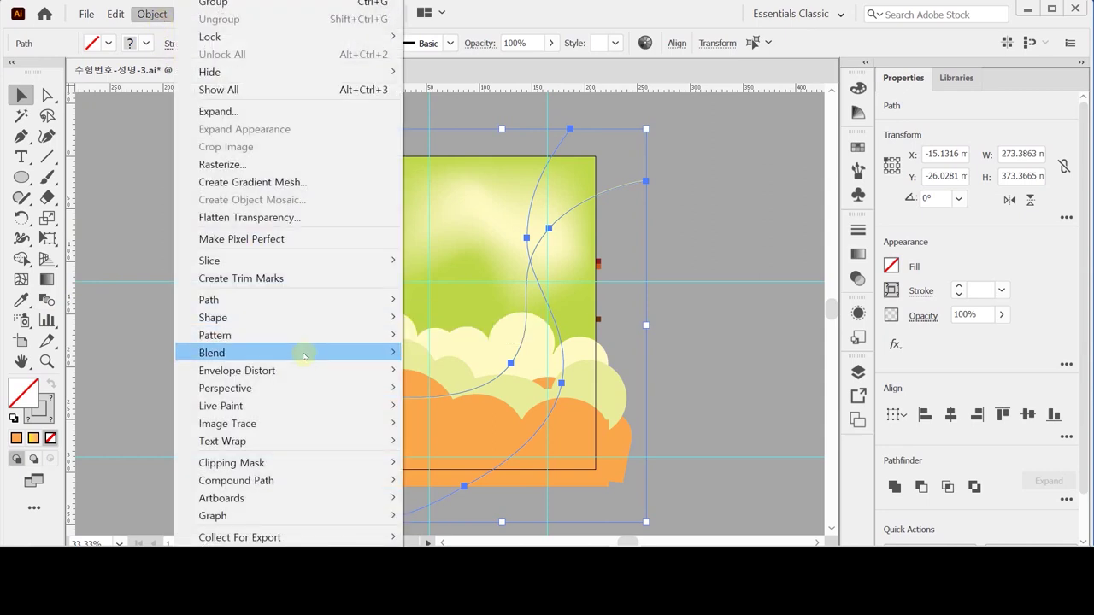
pyautogui.moveTo(376, 353)
pyautogui.click(438, 351)
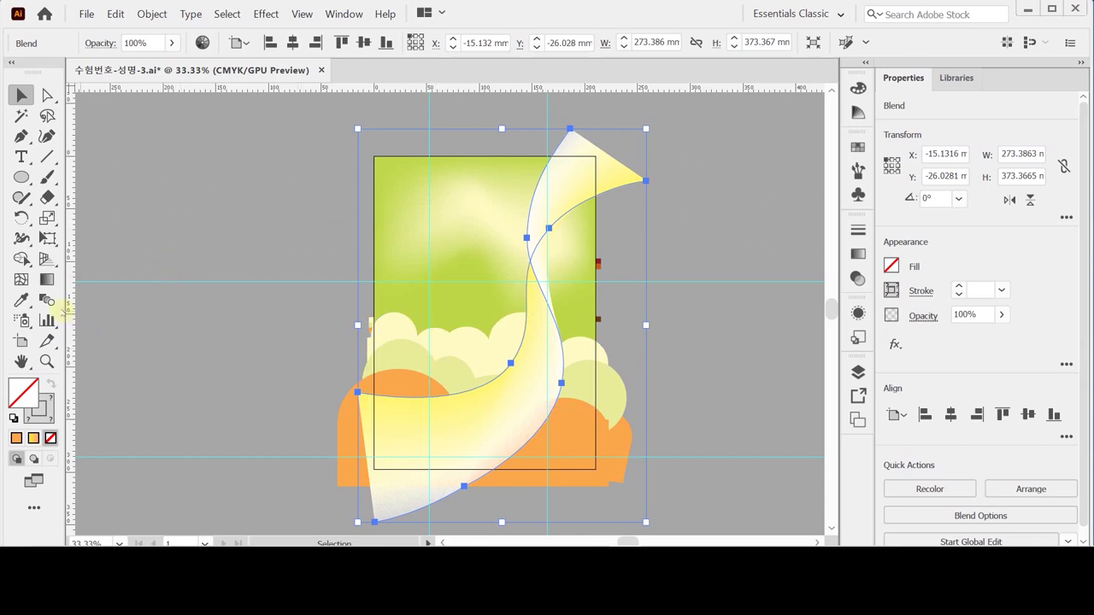
# Set the curve blend's spacing to Specified Steps with 15 steps and save the document.
pyautogui.click(47, 299)
pyautogui.press('Return')
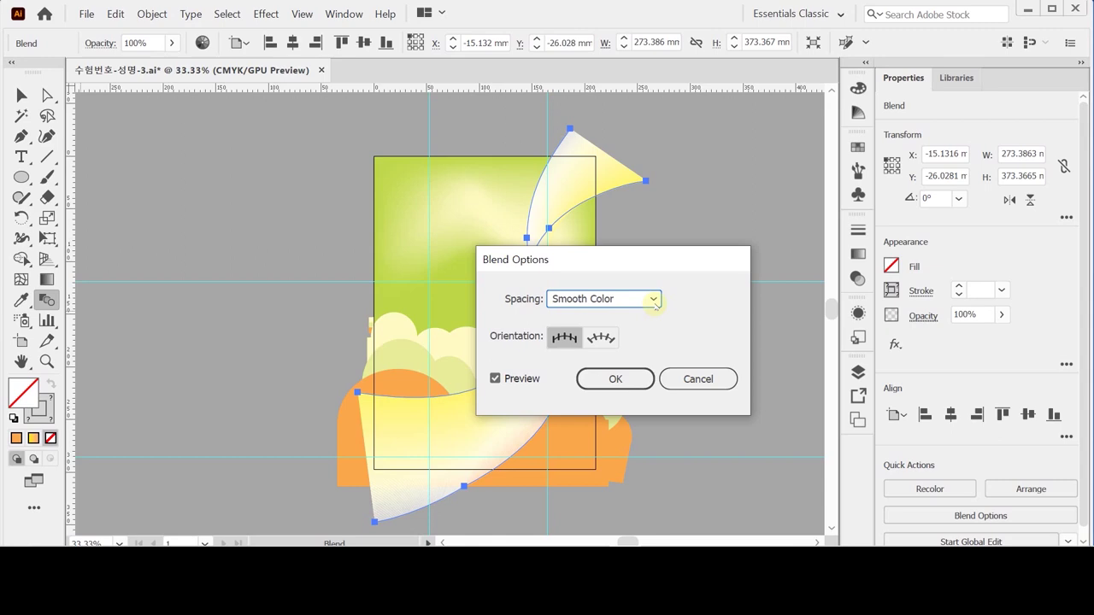
pyautogui.click(654, 301)
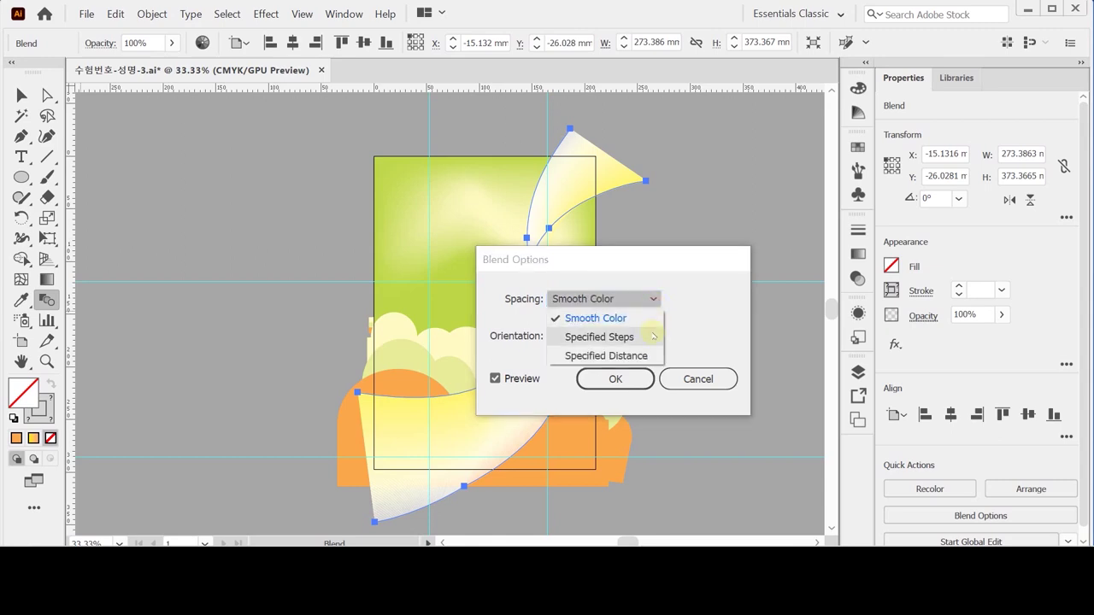
pyautogui.click(654, 335)
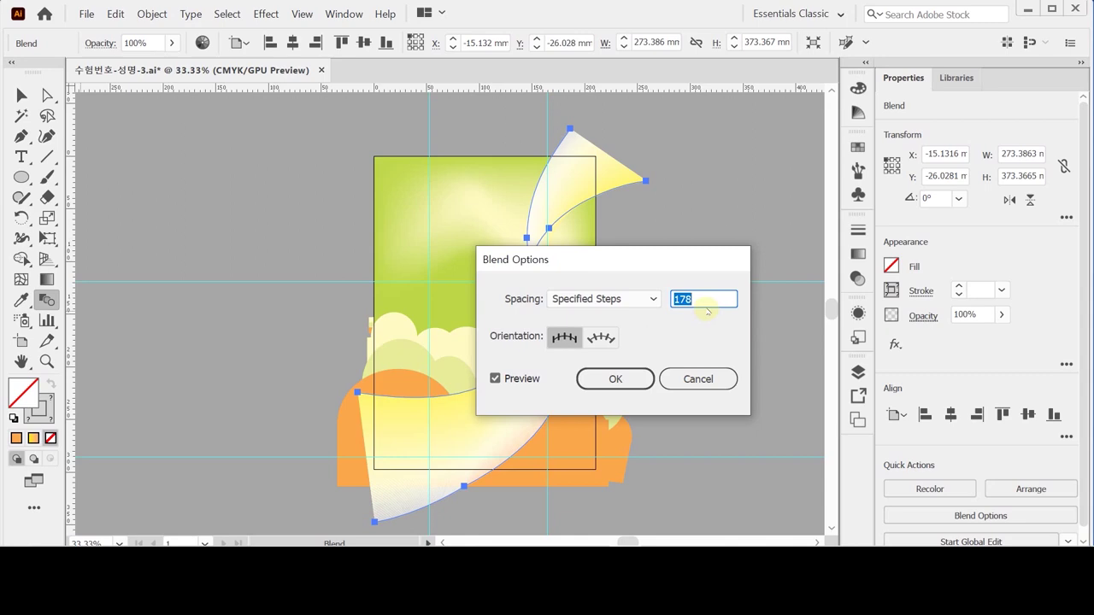
pyautogui.write('15')
pyautogui.press('Return')
pyautogui.press('ctrl')
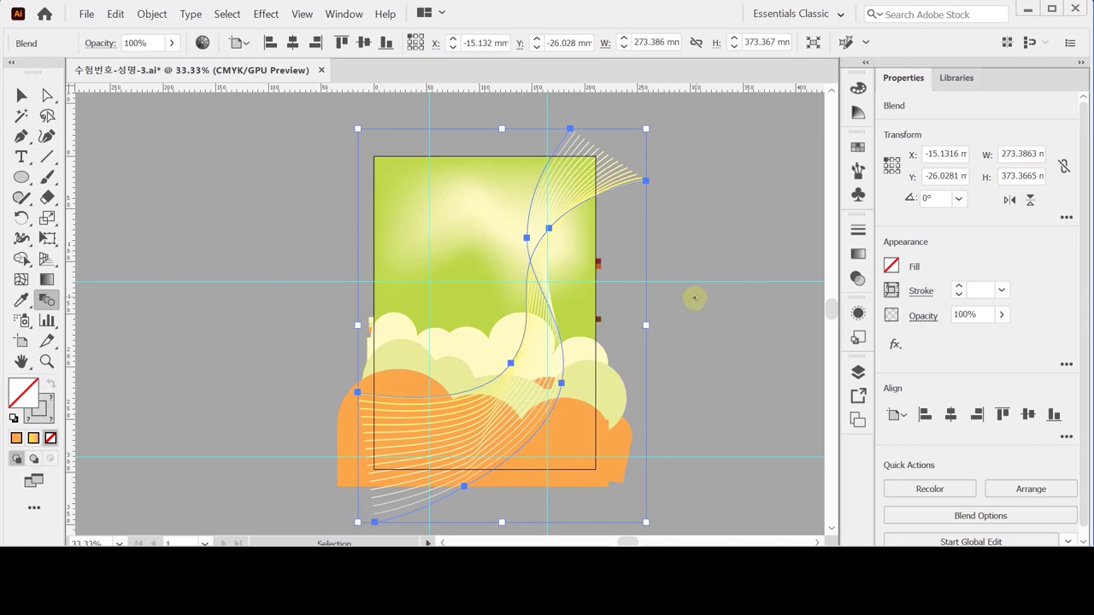
pyautogui.hotkey('ctrl', 's')
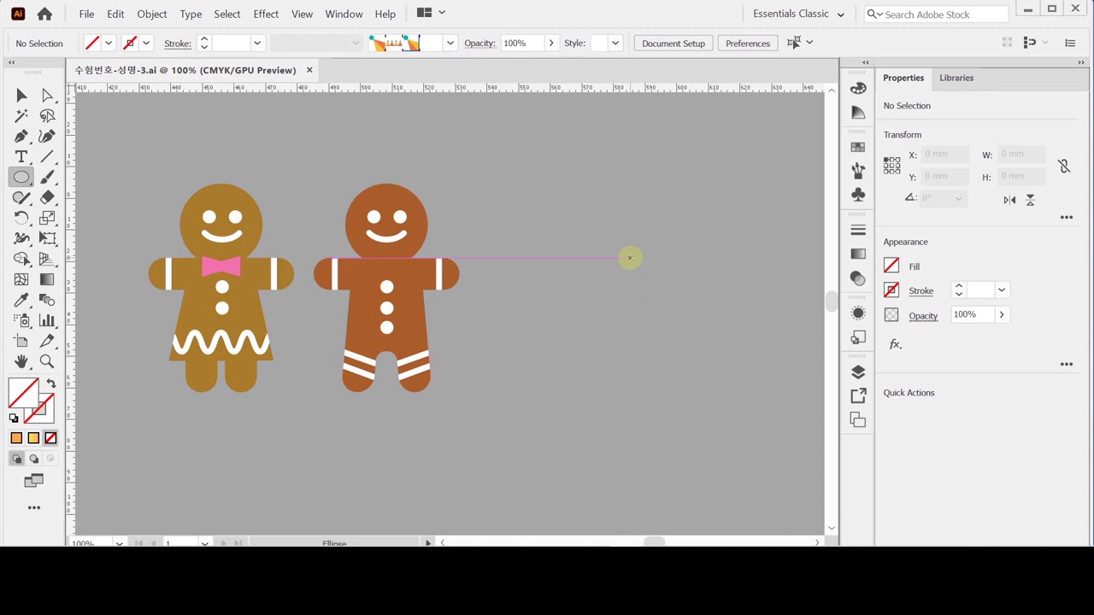
# Create a 26 mm circle beside the gingerbread figures with default white fill and black stroke, and place it at about X 560, Y -0.4 mm.
pyautogui.click(577, 230)
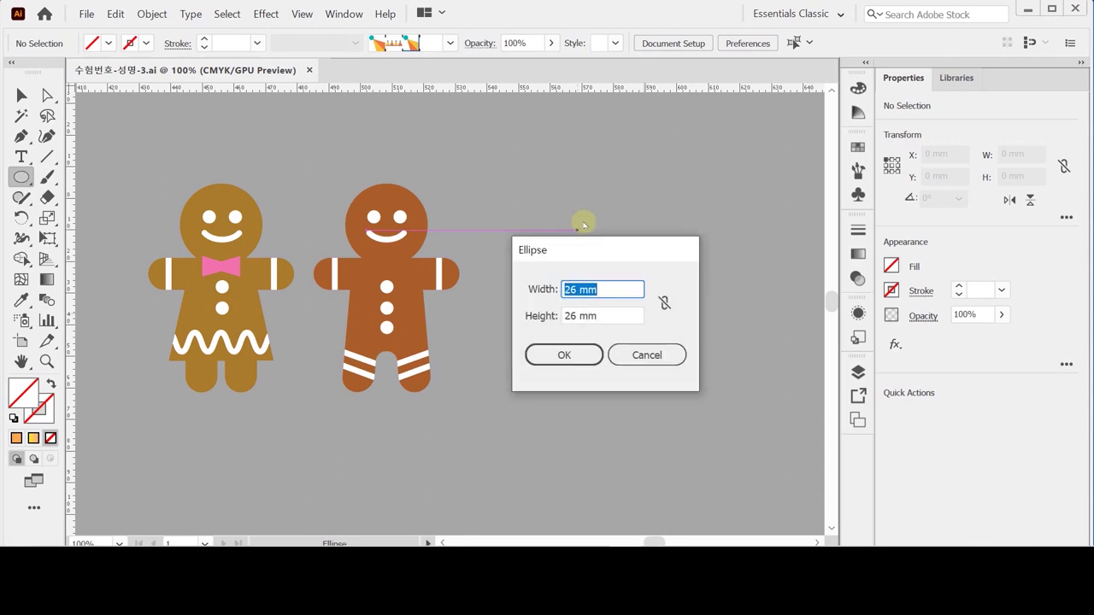
pyautogui.click(594, 357)
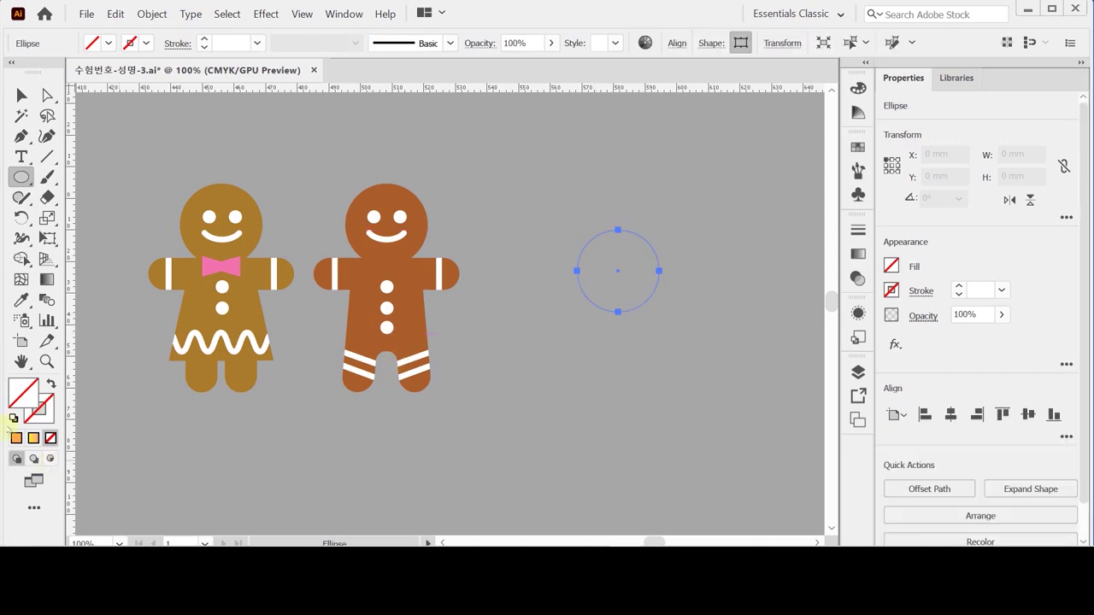
pyautogui.click(13, 418)
pyautogui.moveTo(606, 287); pyautogui.dragTo(579, 254)
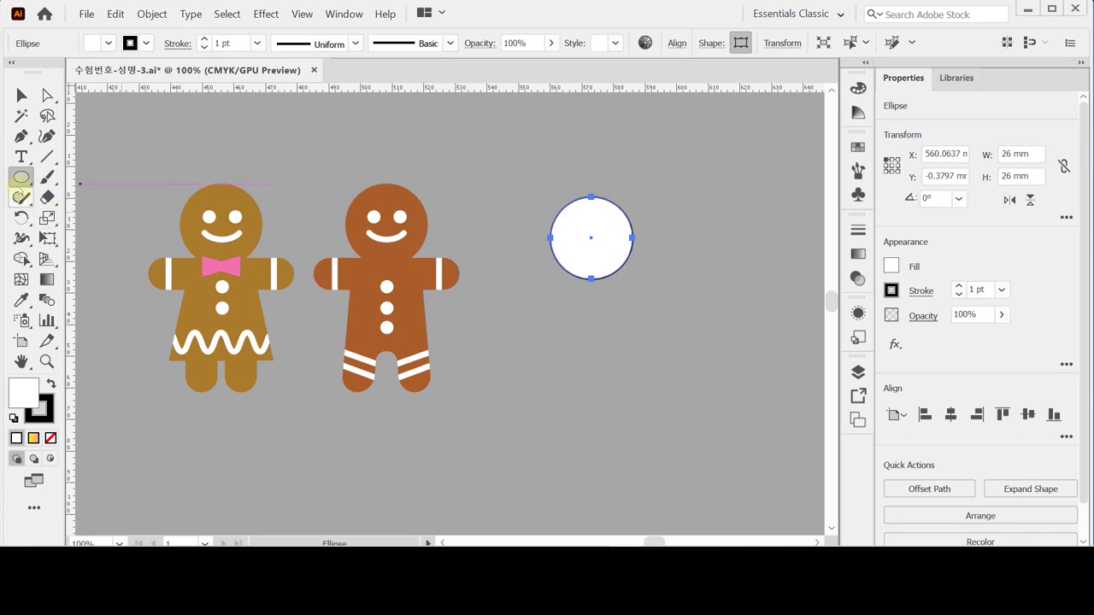
# Create a 46 × 10 mm rounded rectangle with 5 mm corner radius and place it across the circle's lower edge.
pyautogui.moveTo(22, 177); pyautogui.dragTo(120, 197)
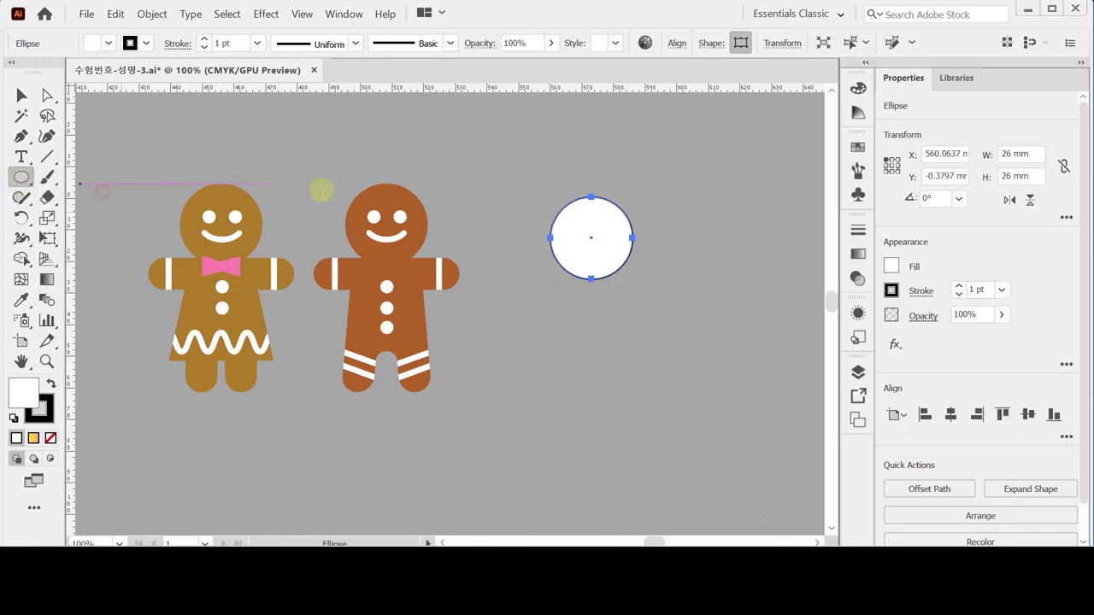
pyautogui.click(536, 267)
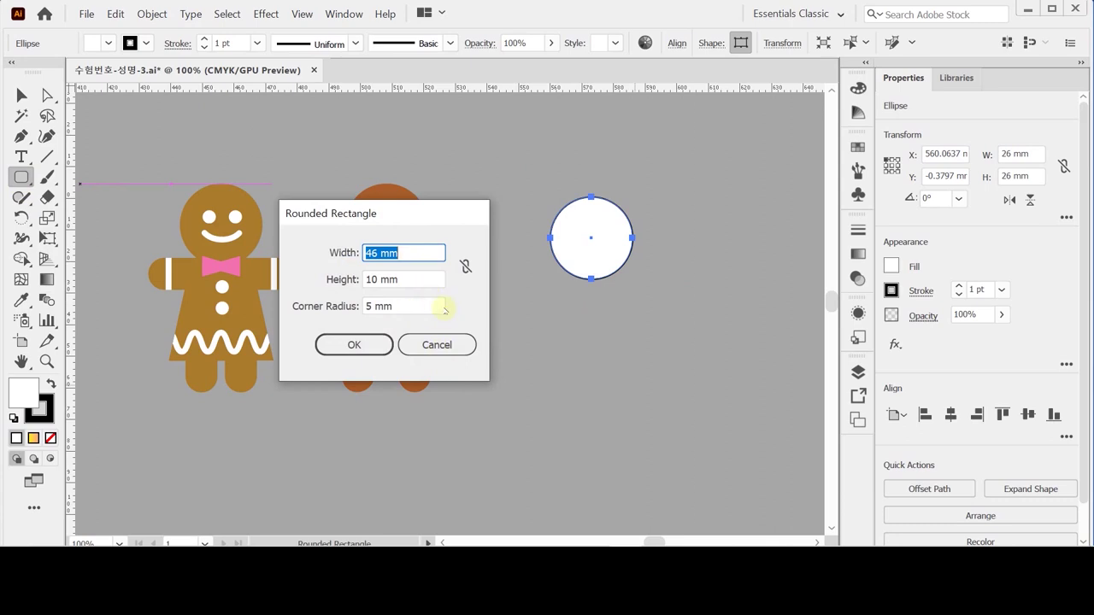
pyautogui.click(382, 351)
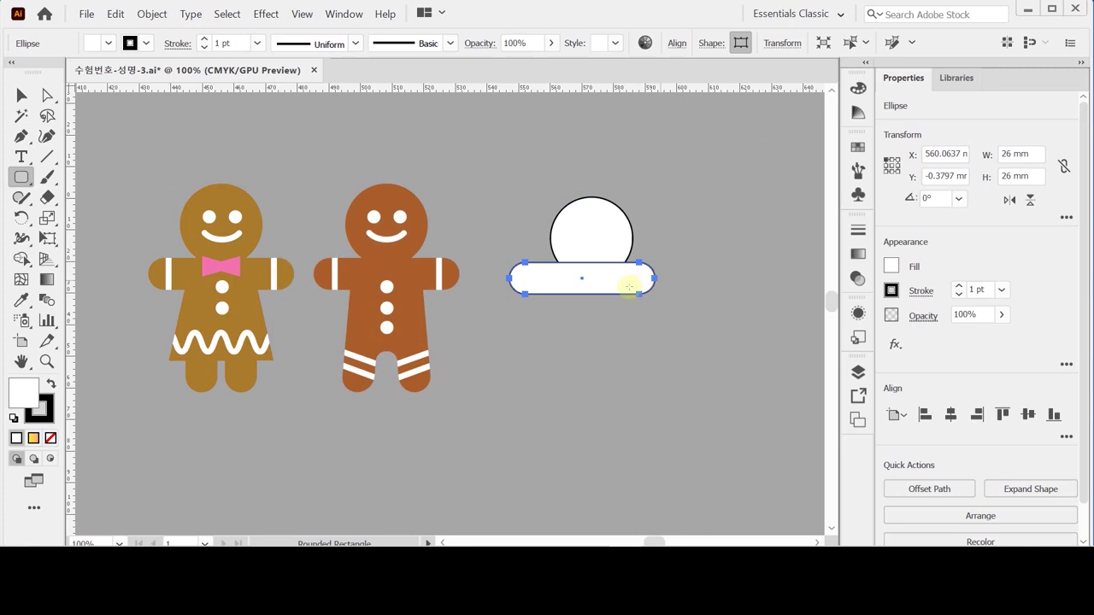
pyautogui.moveTo(635, 292); pyautogui.dragTo(642, 292)
# Align the circle and rounded rectangle on their horizontal centres, and nudge the rectangle down to about Y 22.5 mm.
pyautogui.moveTo(526, 147); pyautogui.dragTo(680, 346)
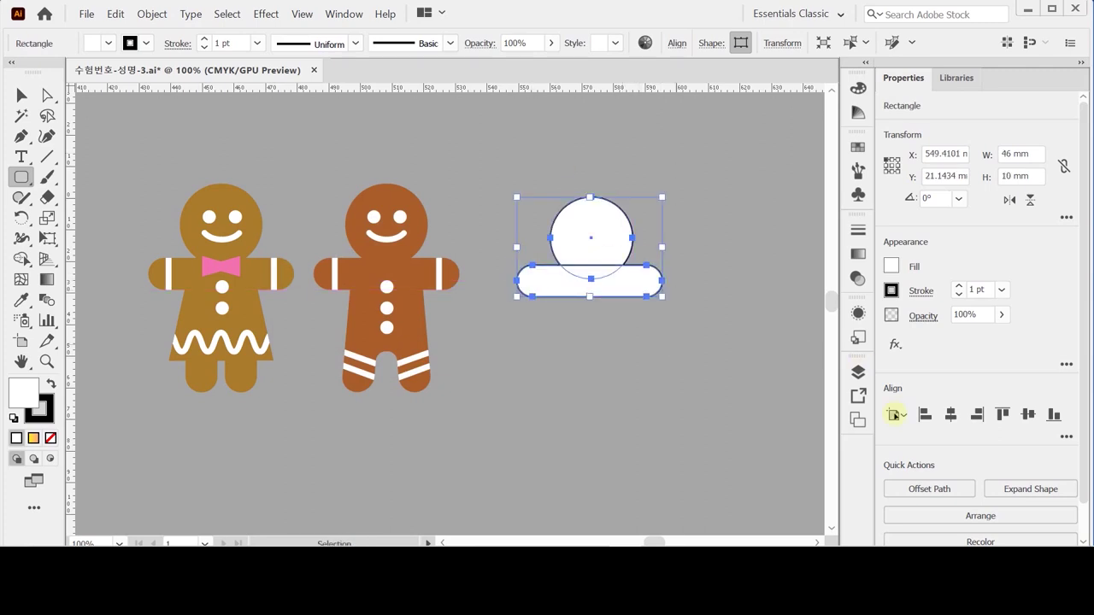
pyautogui.click(637, 385)
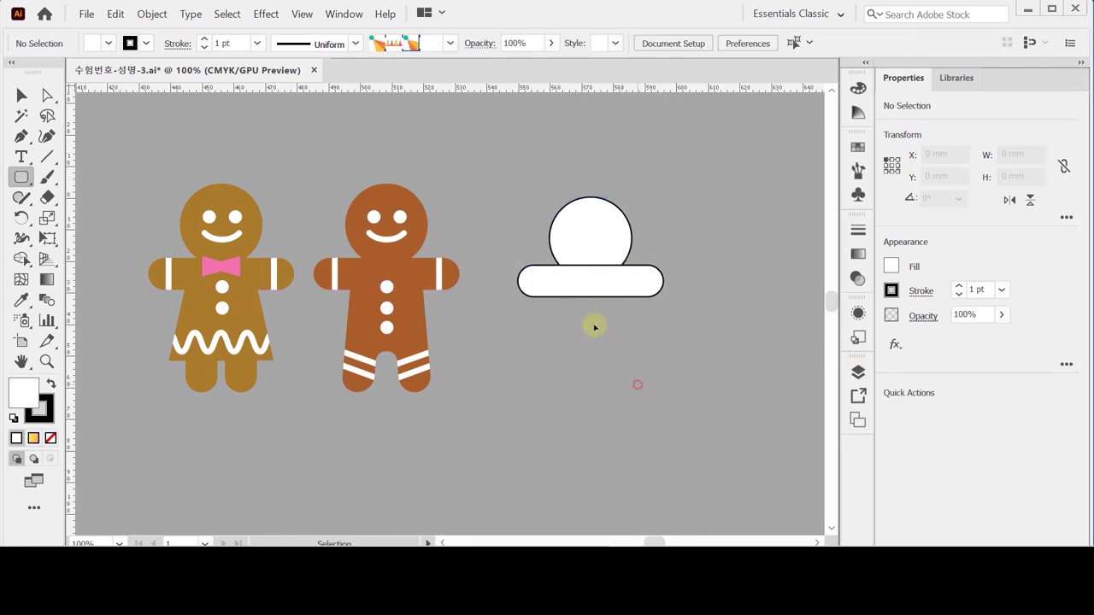
pyautogui.click(569, 267)
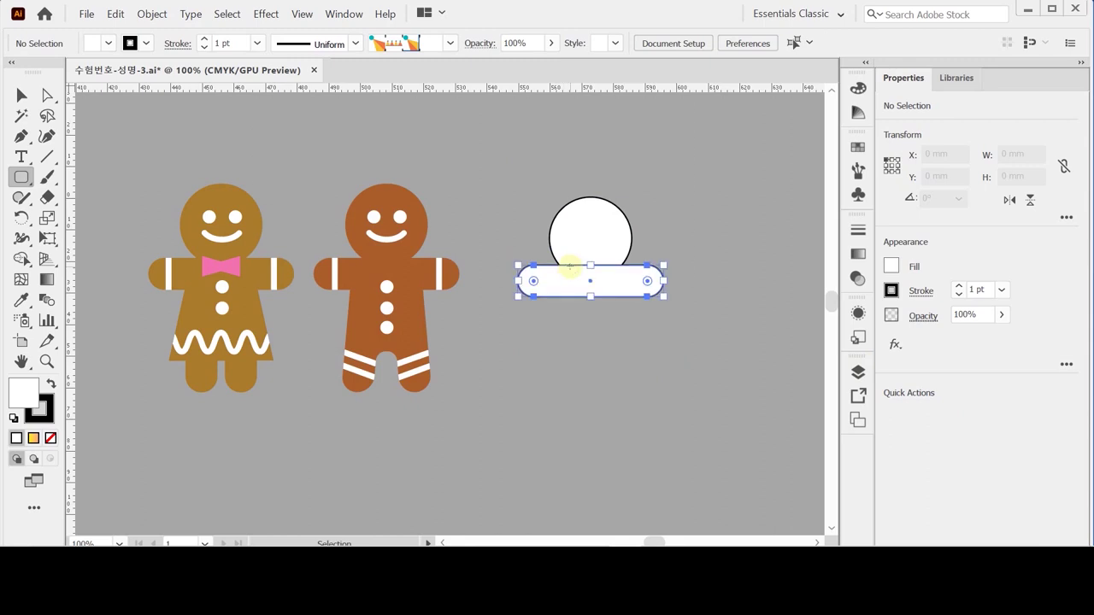
pyautogui.press('Down')
pyautogui.press('Down')
pyautogui.press('Down')
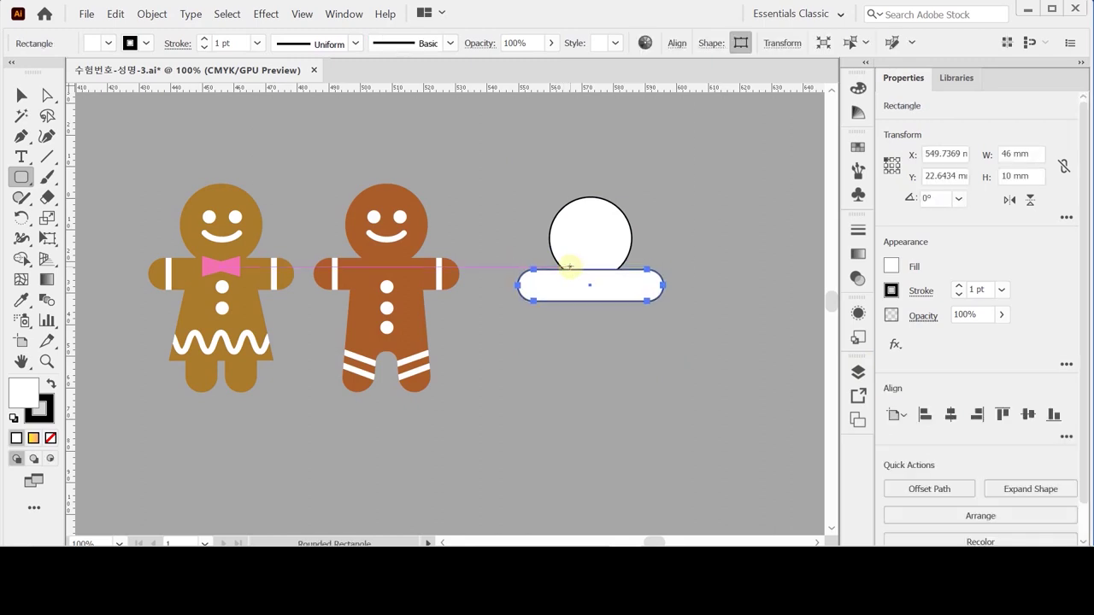
pyautogui.click(545, 388)
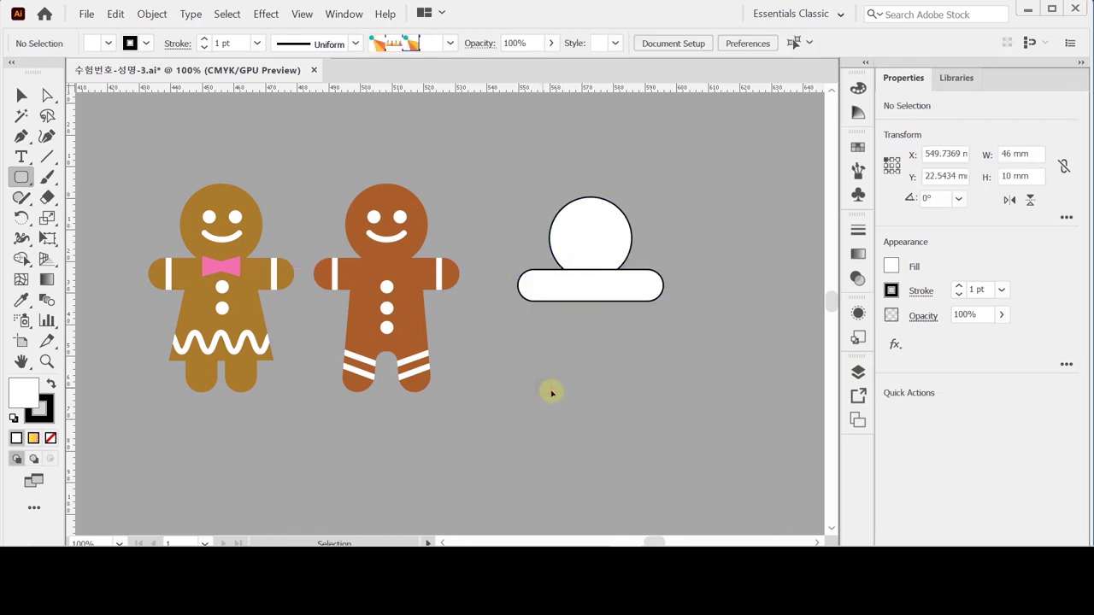
# Create a 10 × 40 mm rounded rectangle with 5 mm corner radius as a leg, placed at about X 563, Y 25 mm.
pyautogui.click(556, 286)
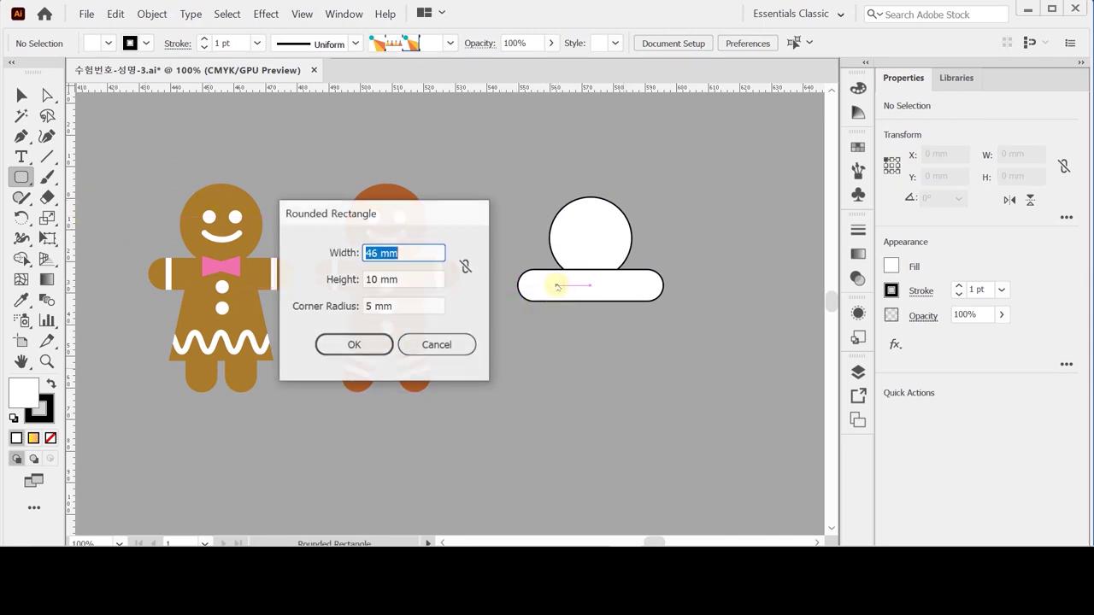
pyautogui.write('10')
pyautogui.press('Tab')
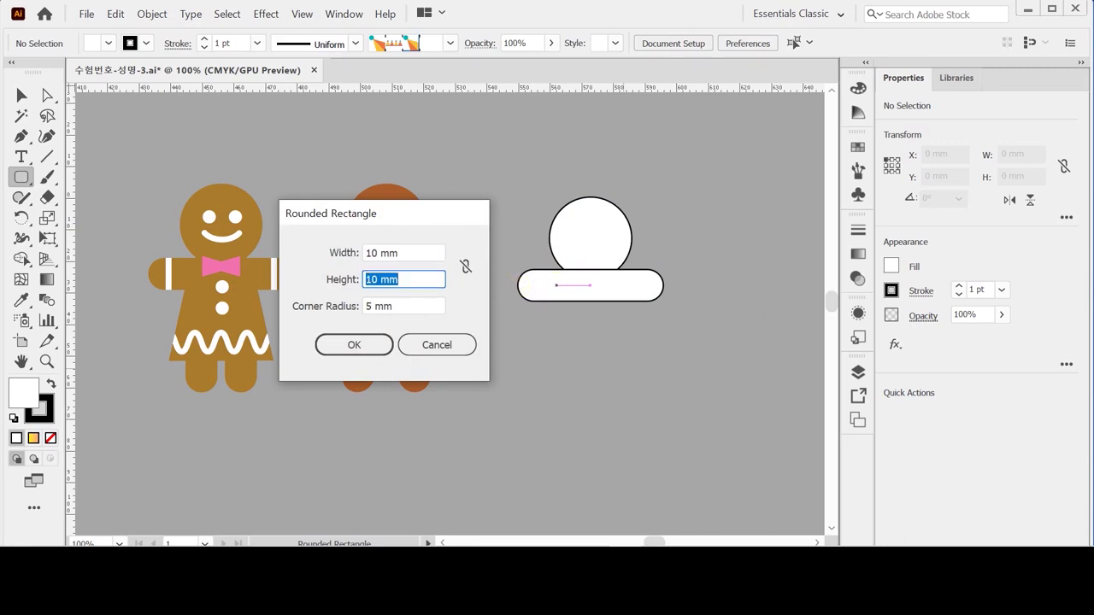
pyautogui.write('40')
pyautogui.press('Tab')
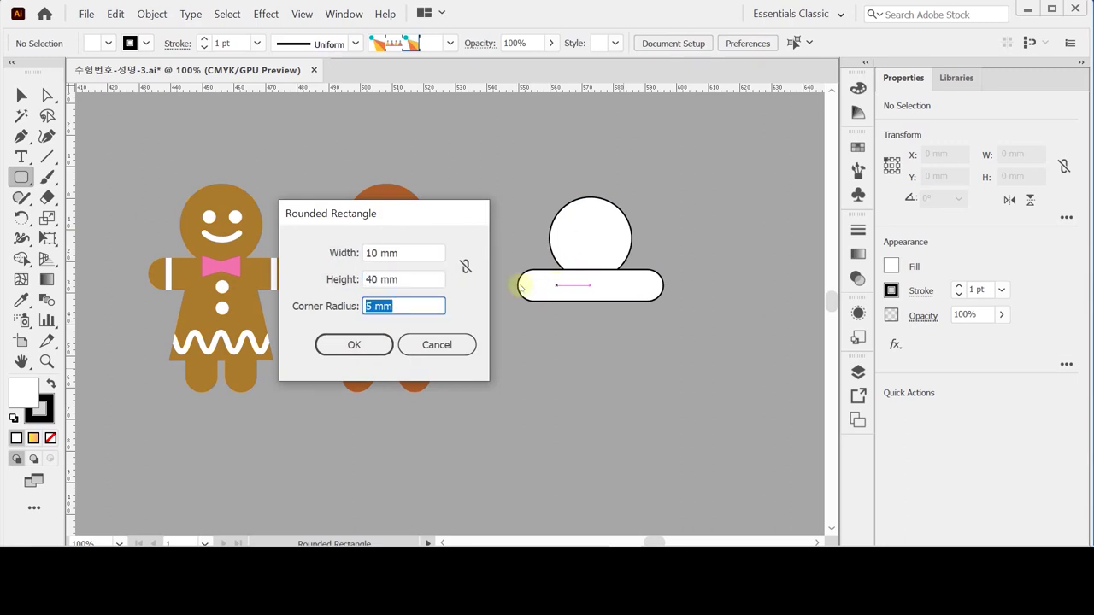
pyautogui.press('Return')
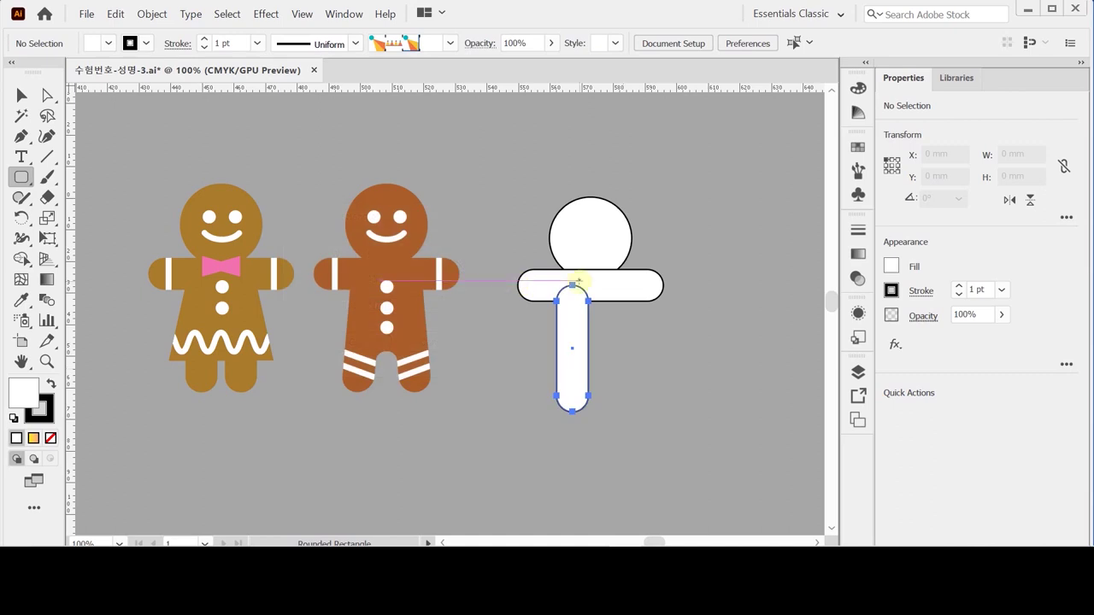
pyautogui.moveTo(579, 279); pyautogui.dragTo(579, 278)
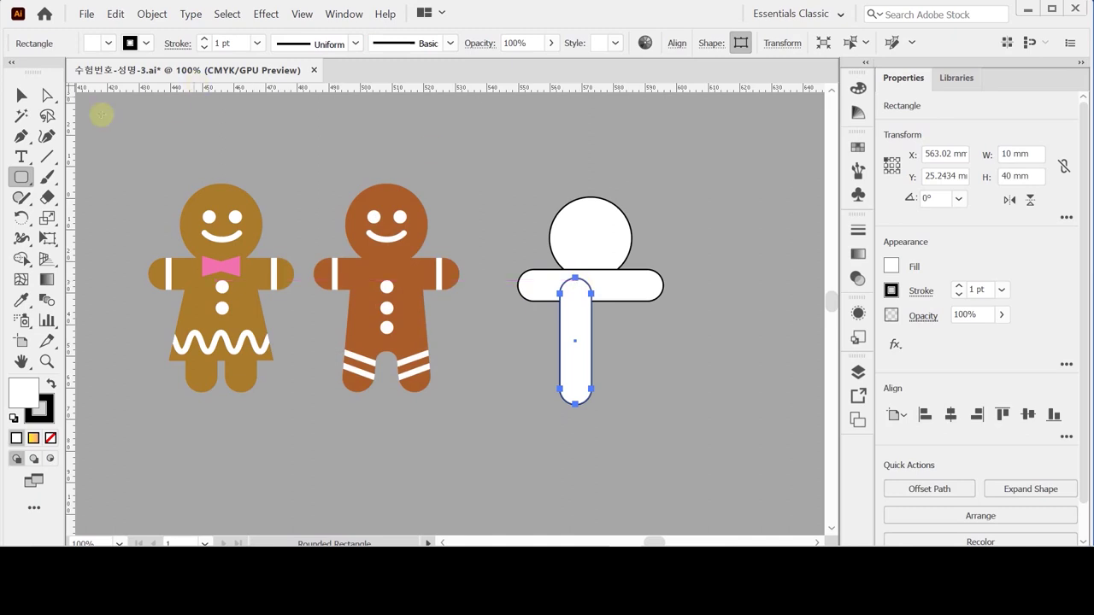
# Duplicate the white head, arm and leg shapes together beside the originals at about X 611 mm, keeping the same height.
pyautogui.click(21, 95)
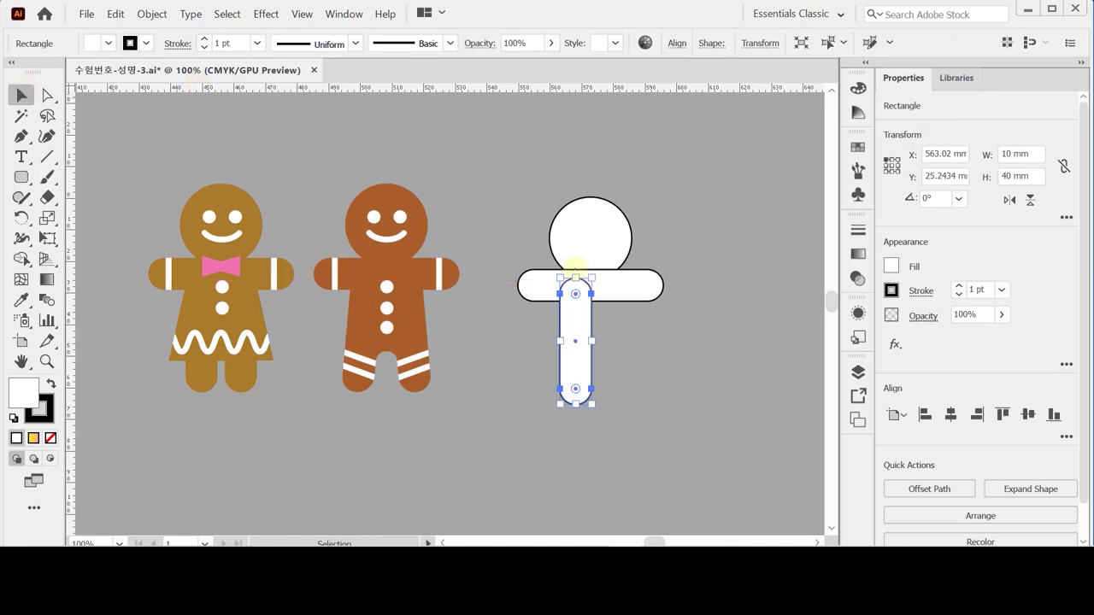
pyautogui.click(526, 183)
pyautogui.hotkey('ctrl', 'a')
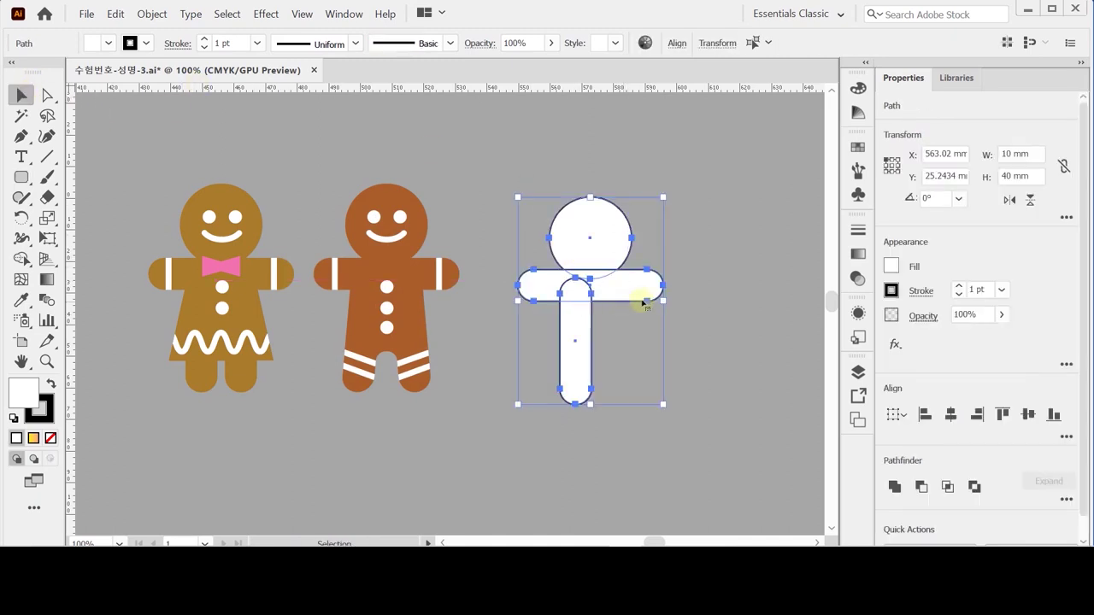
pyautogui.moveTo(616, 287); pyautogui.dragTo(578, 268)
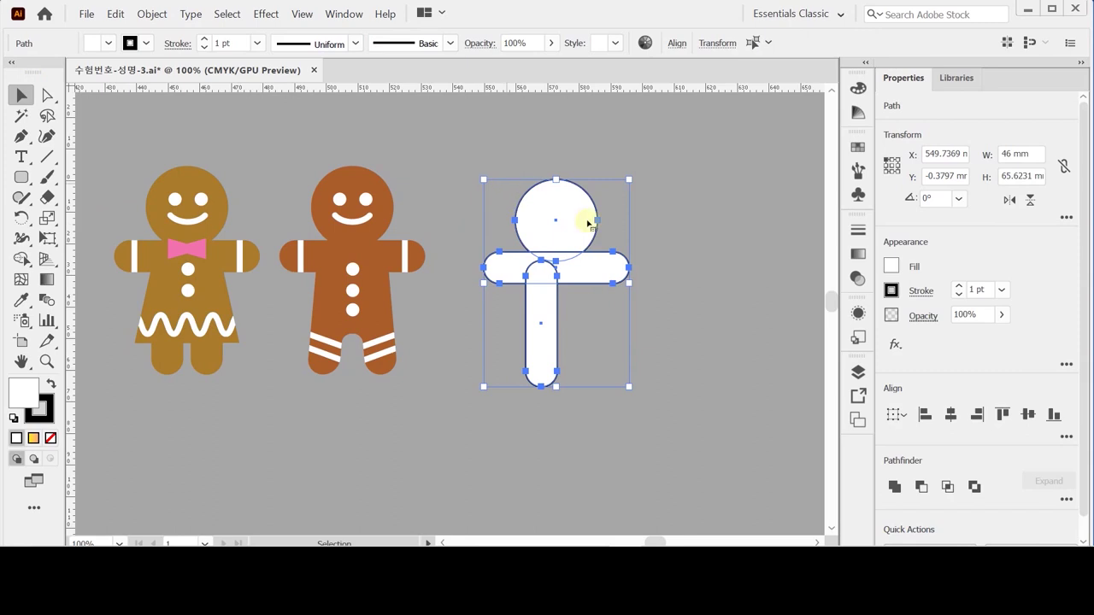
pyautogui.moveTo(555, 229); pyautogui.dragTo(749, 225)
pyautogui.moveTo(503, 398); pyautogui.dragTo(496, 373)
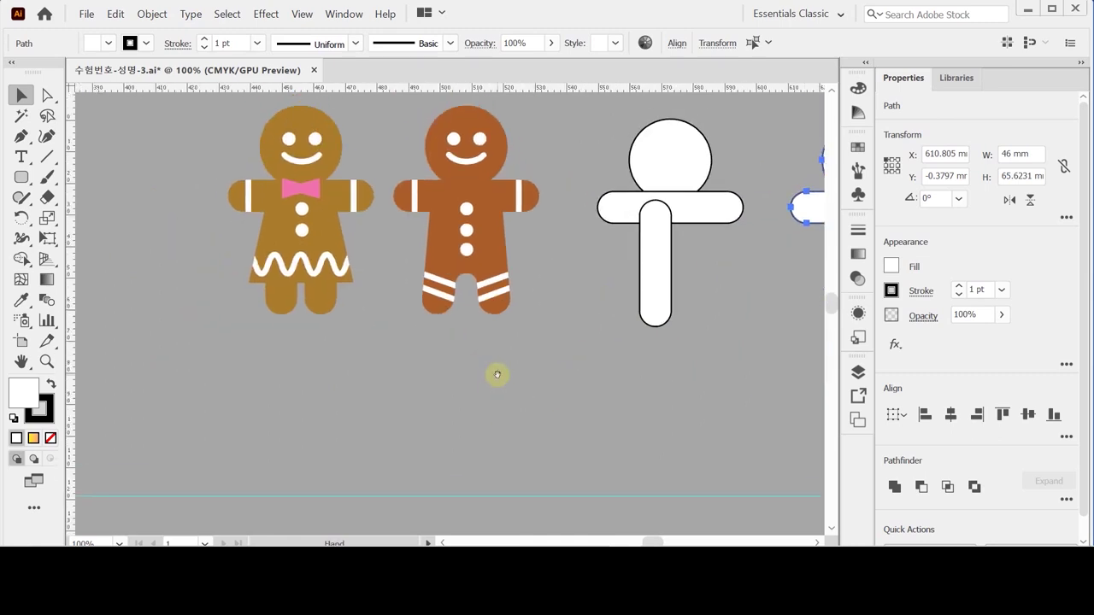
pyautogui.moveTo(596, 253); pyautogui.dragTo(515, 286)
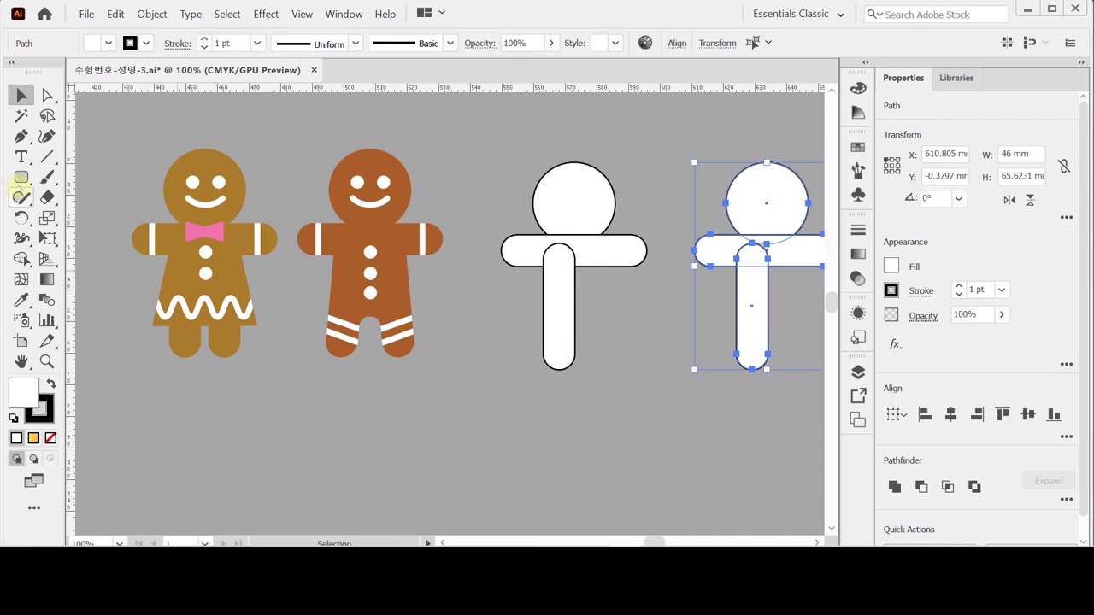
# Create a 33 × 26 mm rectangle over the first white figure's arms and leg at about X 556, Y 28 mm.
pyautogui.click(21, 177)
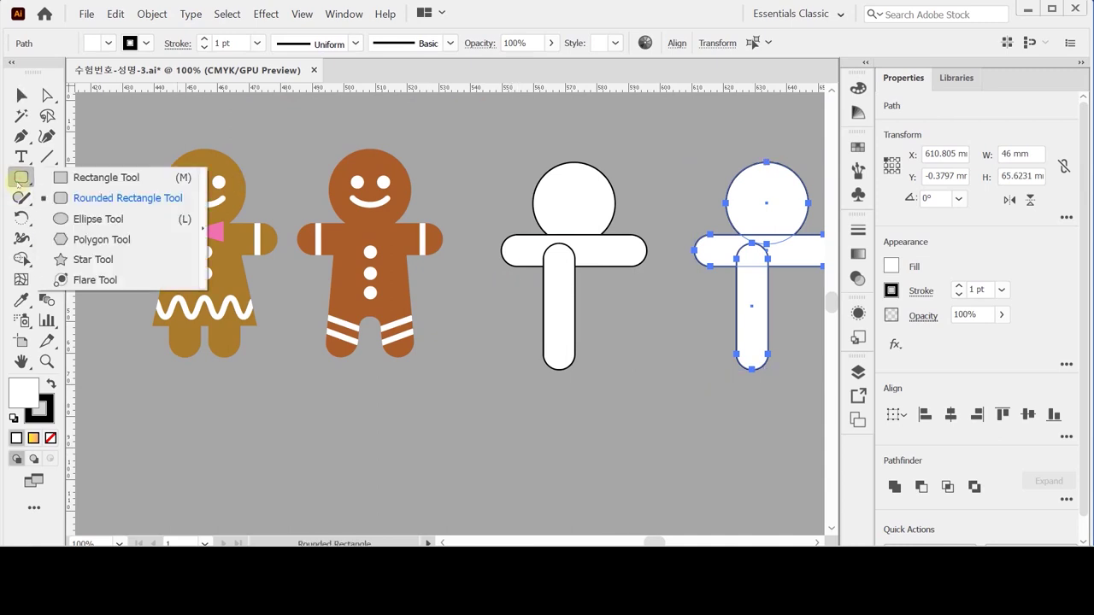
pyautogui.click(60, 177)
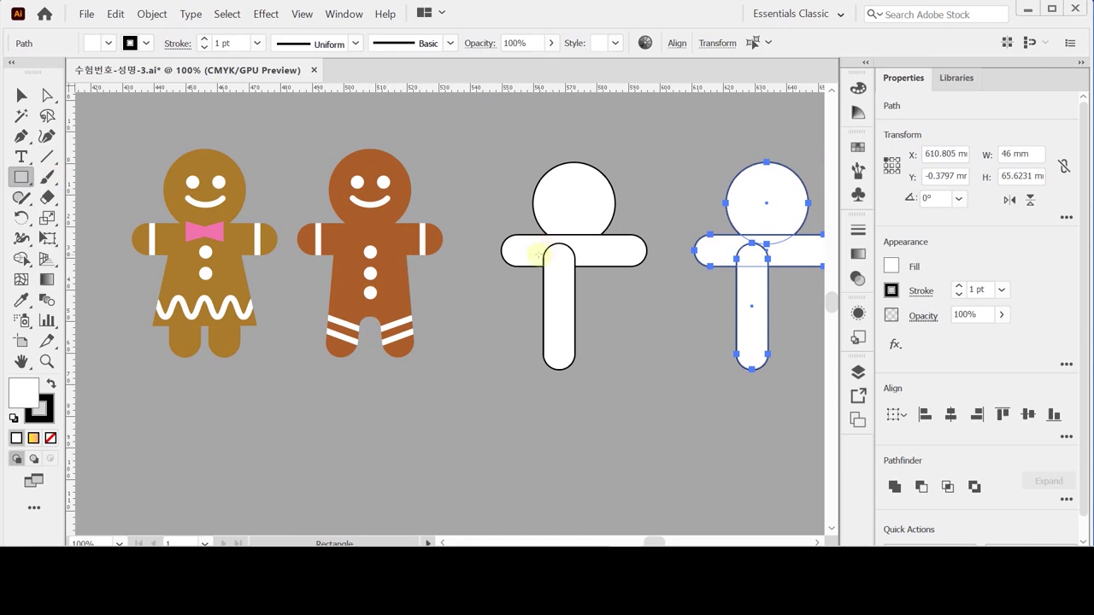
pyautogui.click(522, 253)
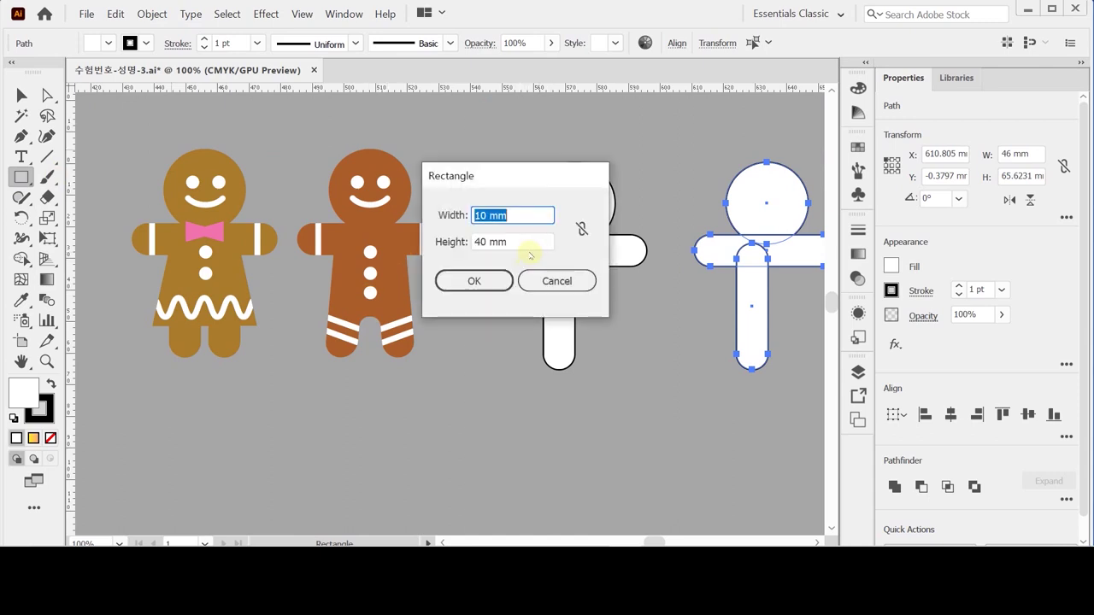
pyautogui.write('33')
pyautogui.press('Tab')
pyautogui.write('26')
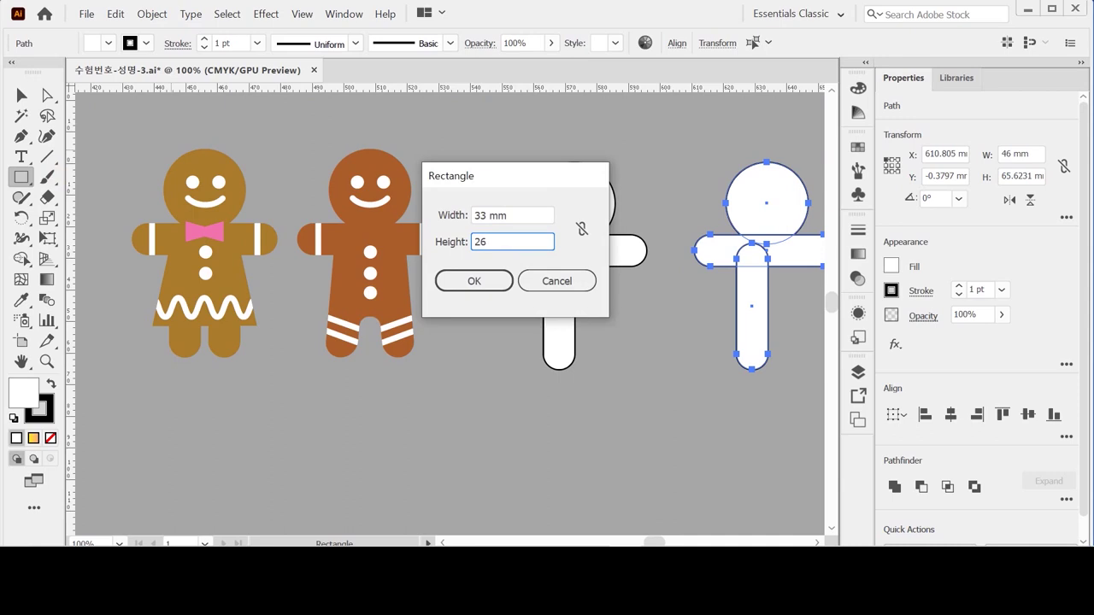
pyautogui.press('Return')
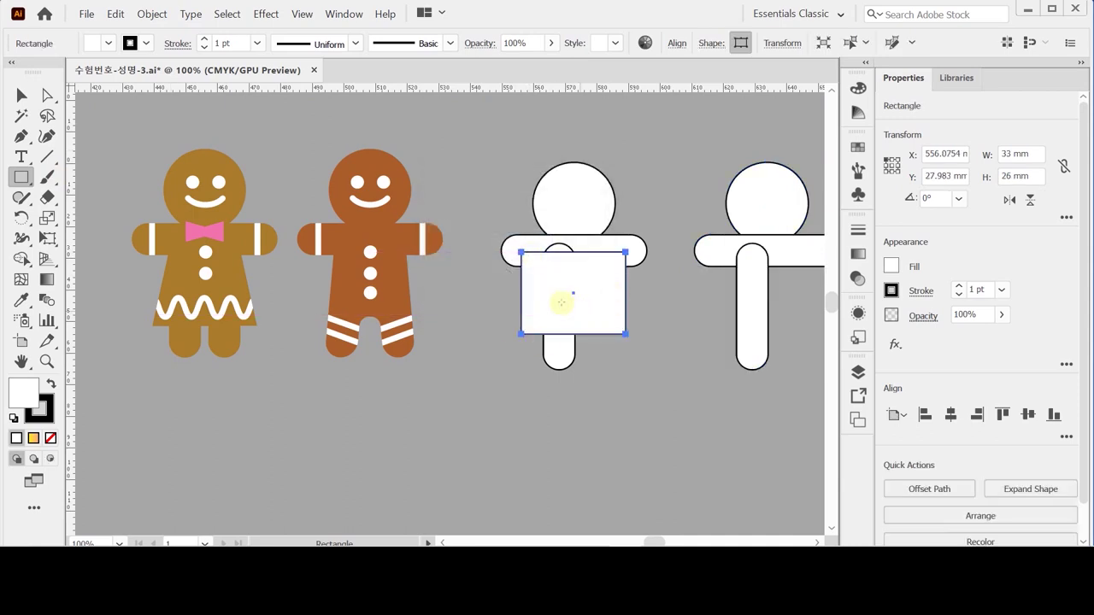
# Move the body rectangle to about X 557, Y 28.5 mm and scale its two upper corner points uniformly to 65% to form a skirt.
pyautogui.hotkey('ctrl', '+')
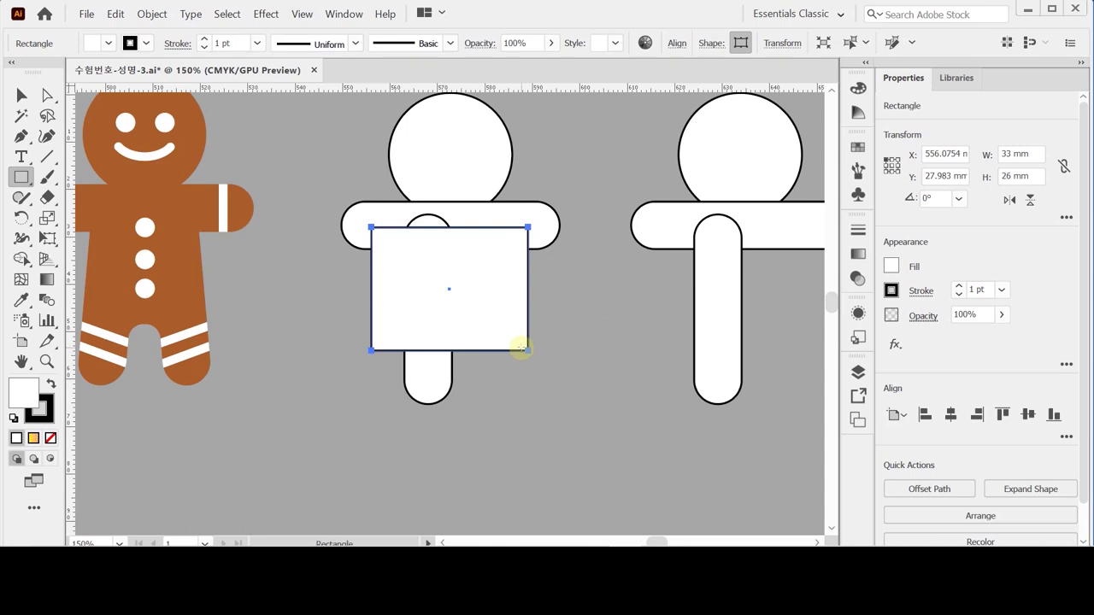
pyautogui.press('a')
pyautogui.moveTo(520, 349); pyautogui.dragTo(527, 352)
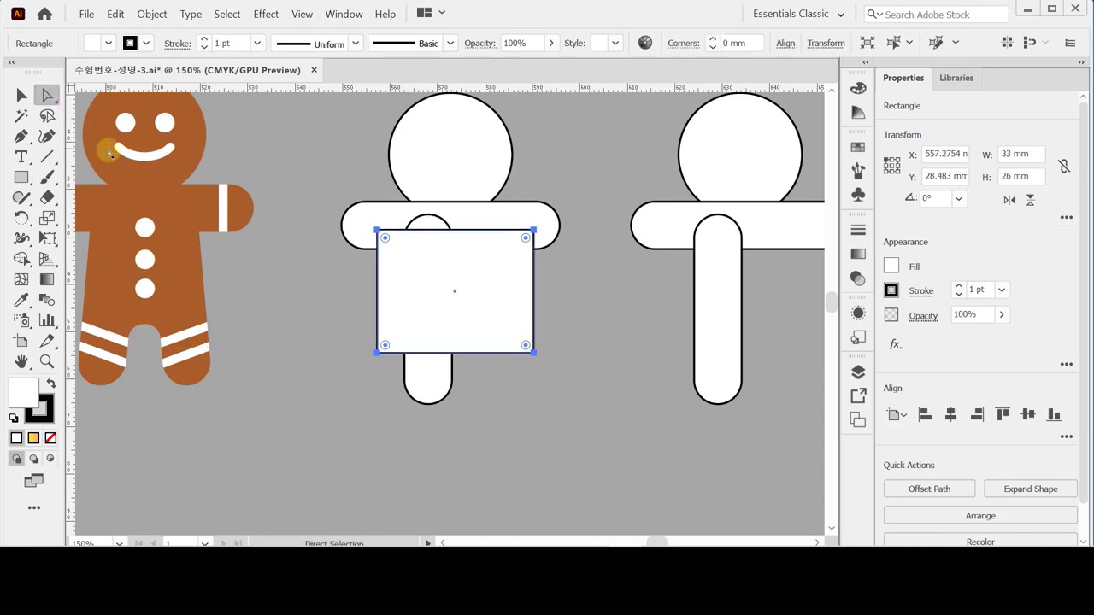
pyautogui.click(377, 230)
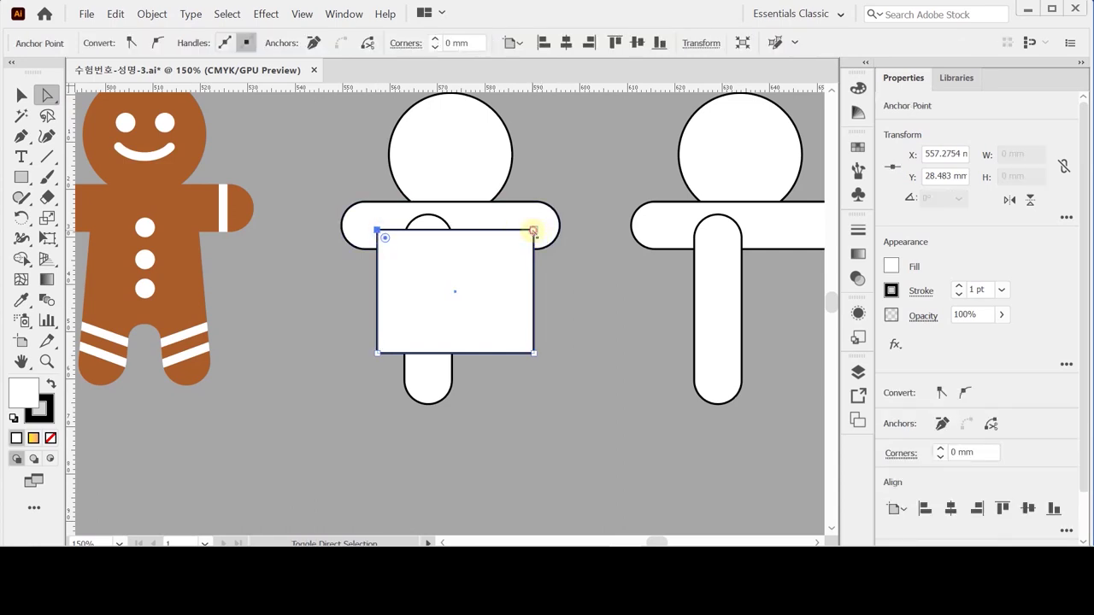
pyautogui.keyDown('shift'); pyautogui.click(534, 230); pyautogui.keyUp('shift')
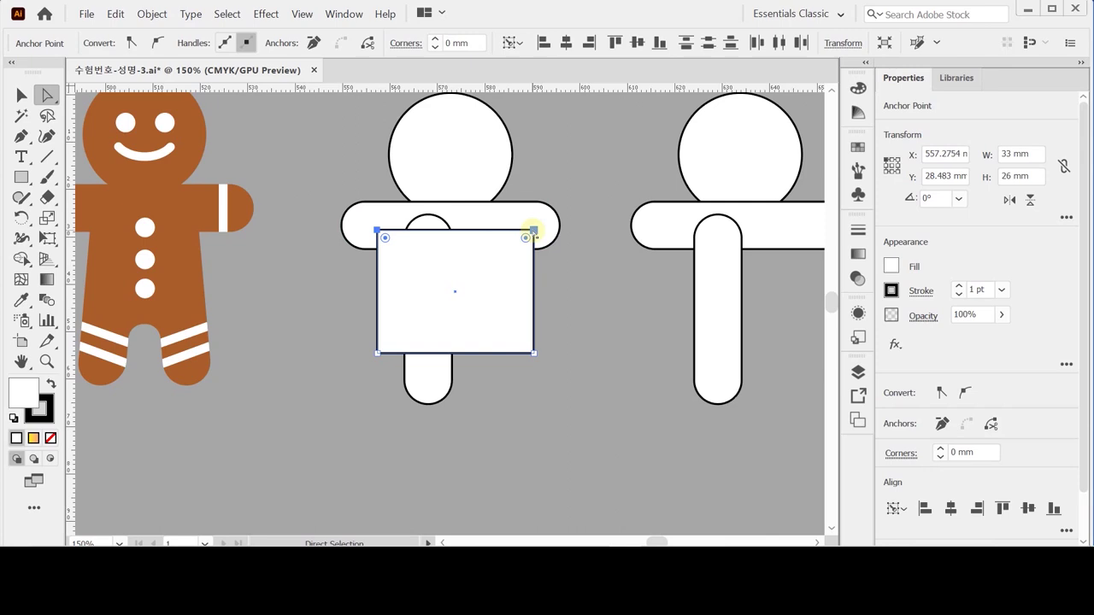
pyautogui.click(47, 217)
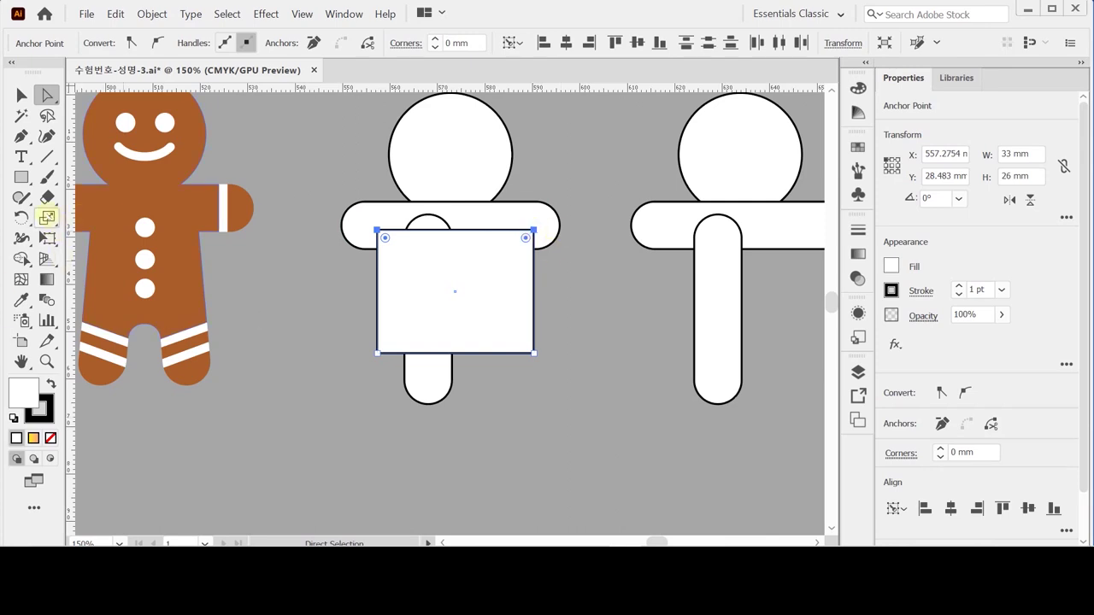
pyautogui.doubleClick(47, 217)
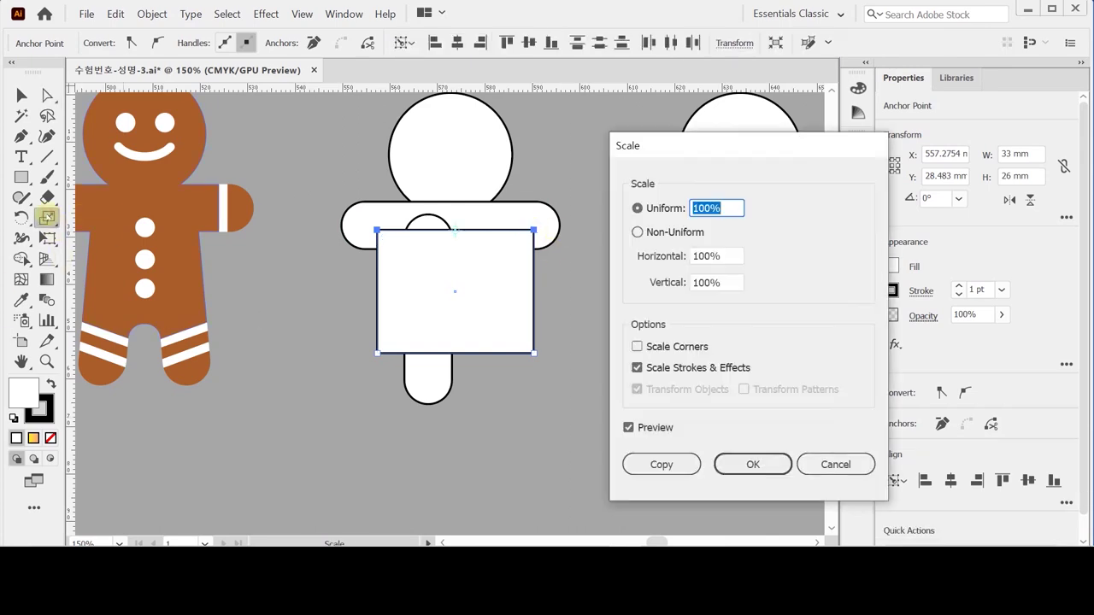
pyautogui.write('65')
pyautogui.press('Return')
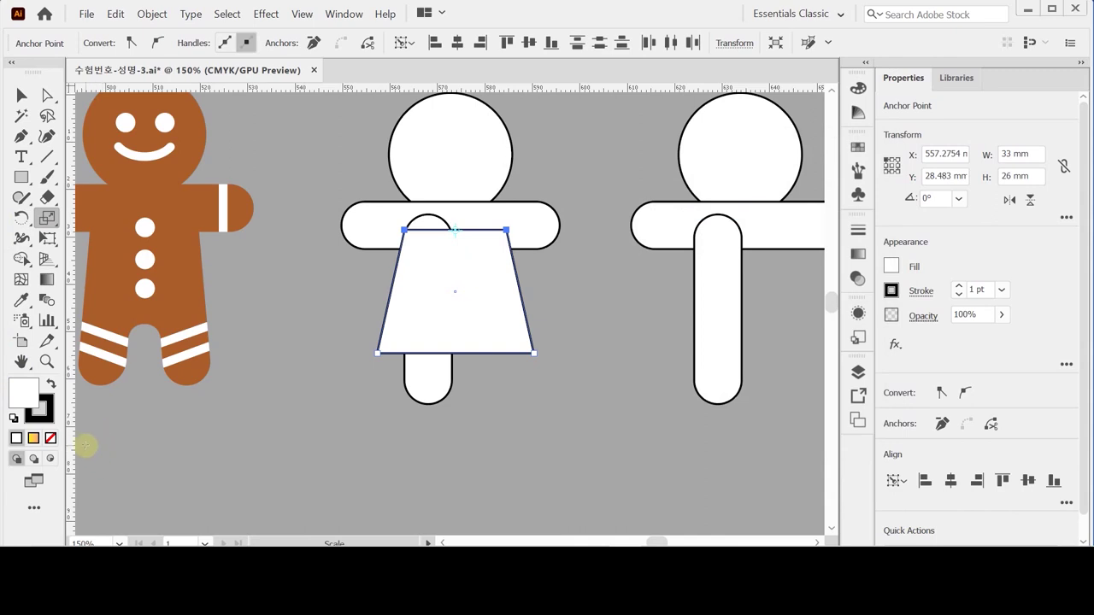
# Align the first white figure's head, arms and trapezoid skirt on their horizontal centres.
pyautogui.press('v')
pyautogui.click(552, 154)
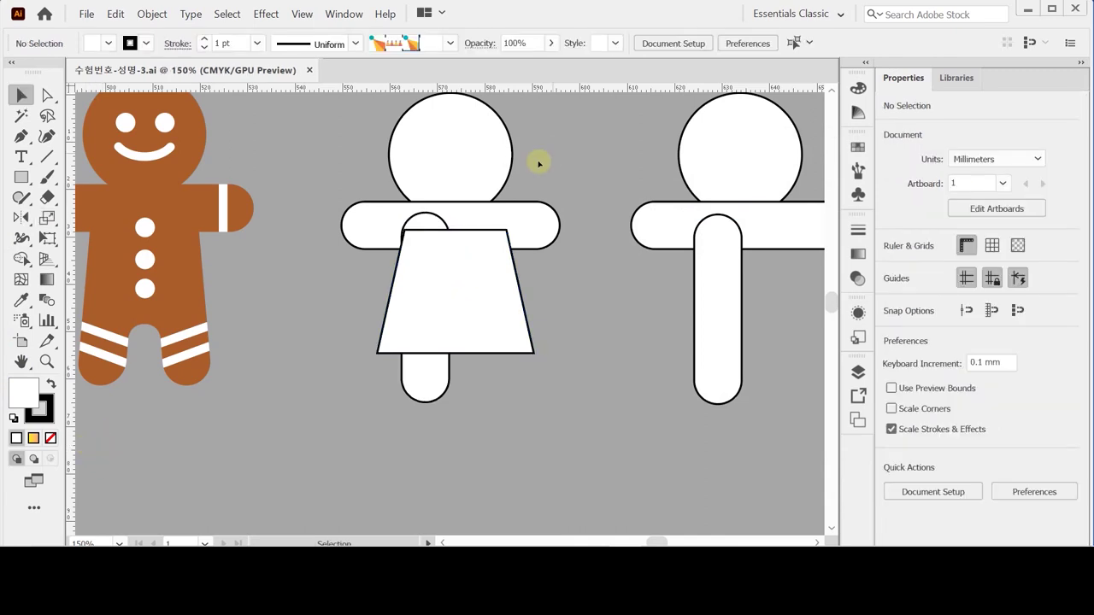
pyautogui.moveTo(541, 146); pyautogui.dragTo(482, 268)
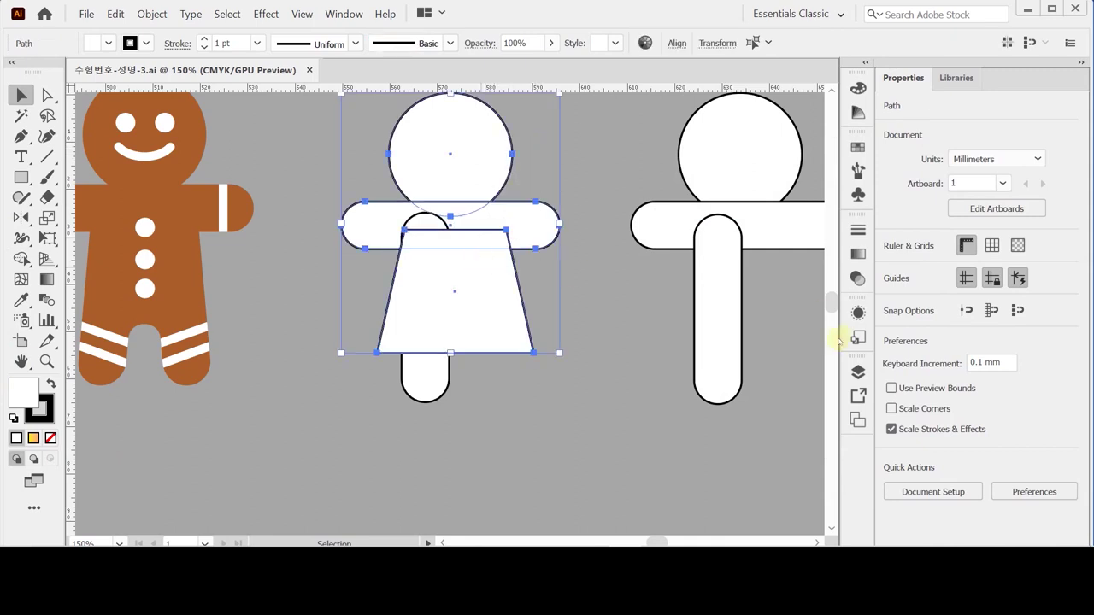
pyautogui.click(949, 415)
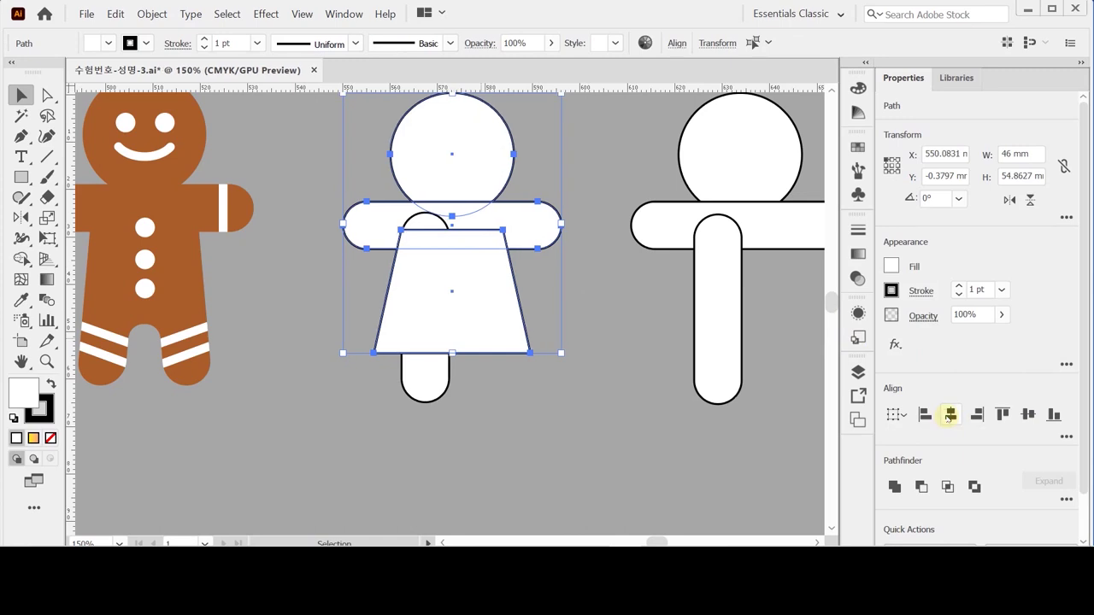
pyautogui.click(492, 436)
# Reflect a copy of the first figure's leg vertically about the head's centre point to make the second leg, and save the document.
pyautogui.click(426, 379)
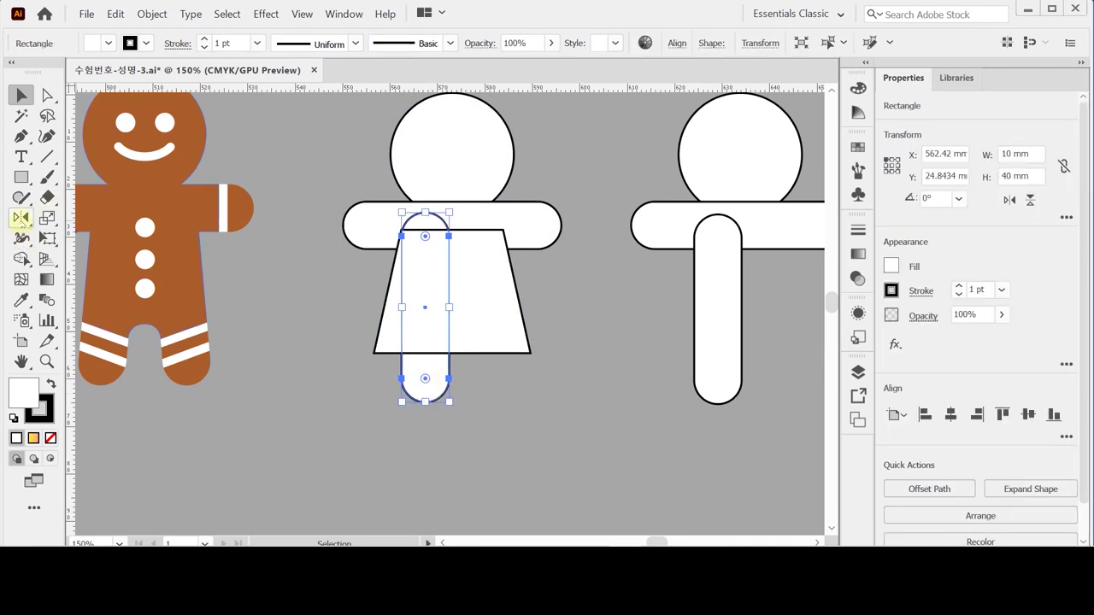
pyautogui.click(21, 218)
pyautogui.click(22, 218)
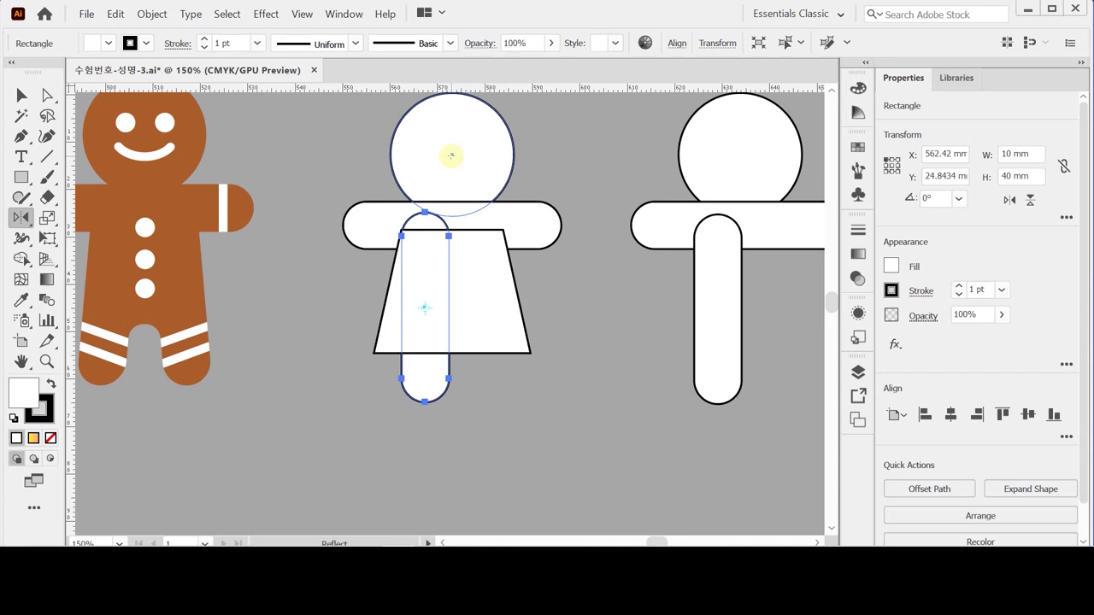
pyautogui.press('ctrl')
pyautogui.hotkey('ctrl', 'y')
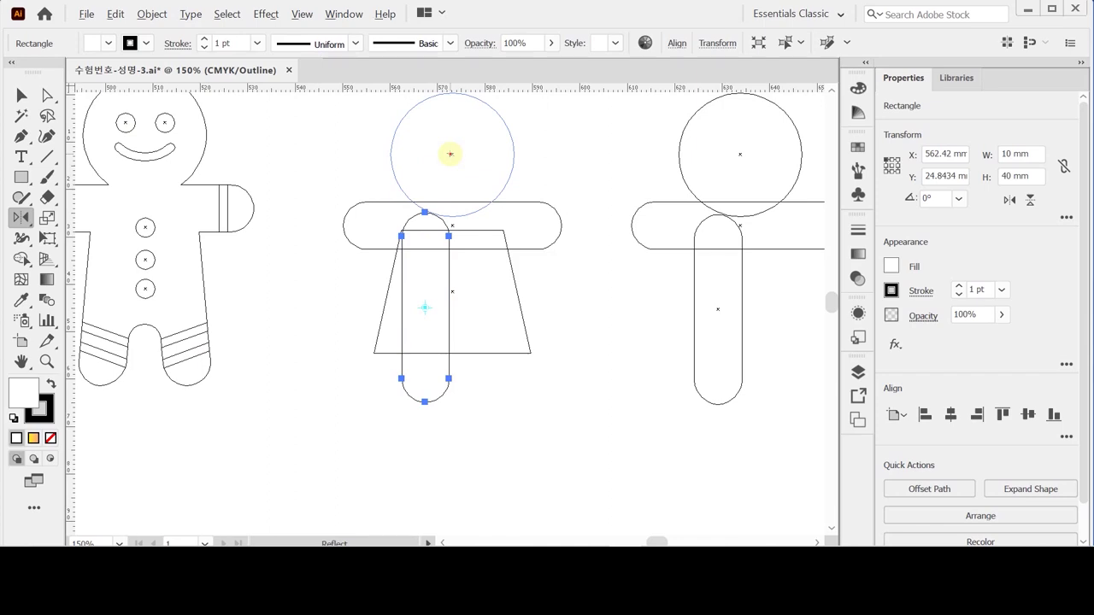
pyautogui.keyDown('alt'); pyautogui.click(451, 154); pyautogui.keyUp('alt')
pyautogui.click(613, 369)
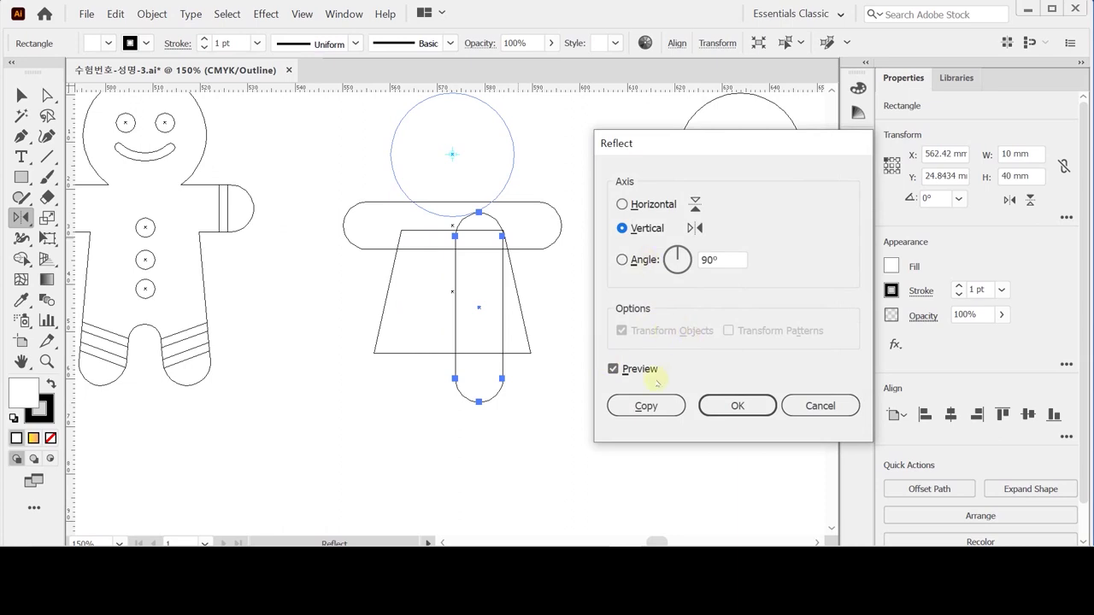
pyautogui.click(647, 406)
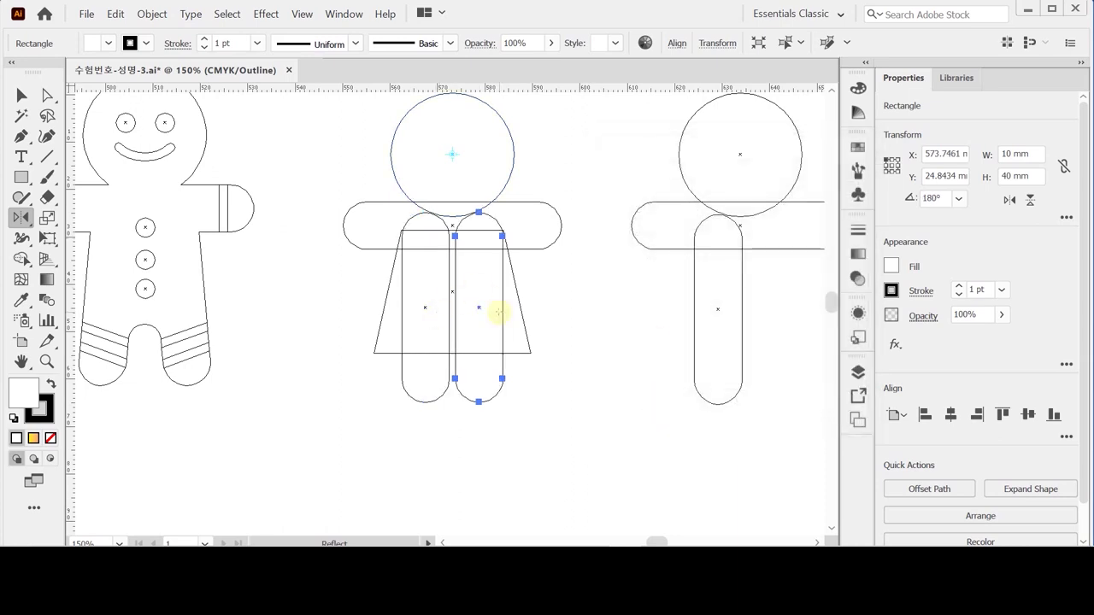
pyautogui.press('ctrl')
pyautogui.hotkey('ctrl', 'y')
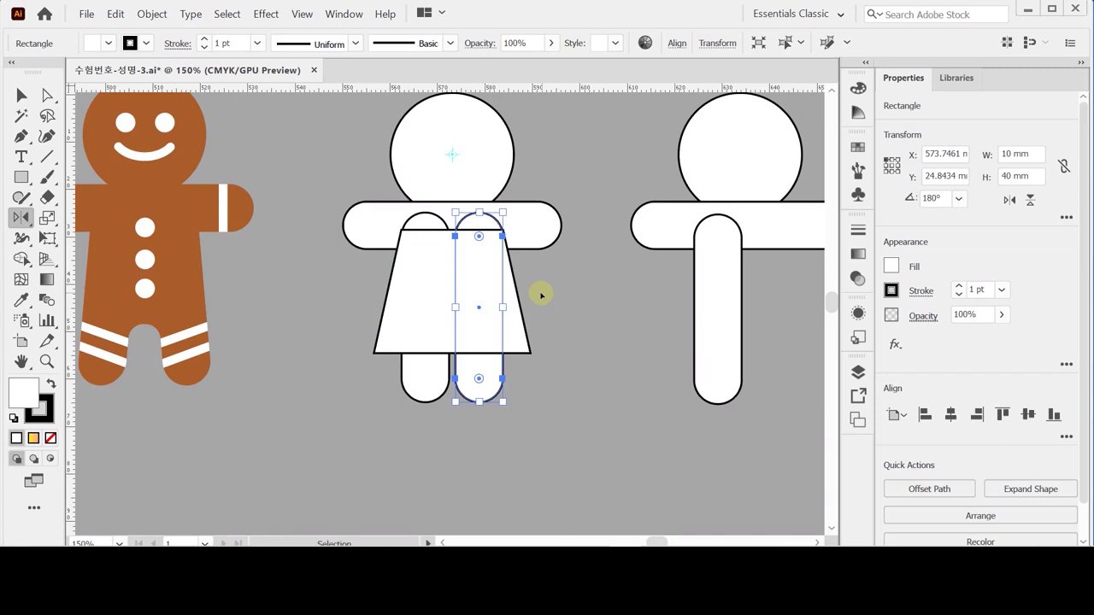
pyautogui.hotkey('ctrl', 's')
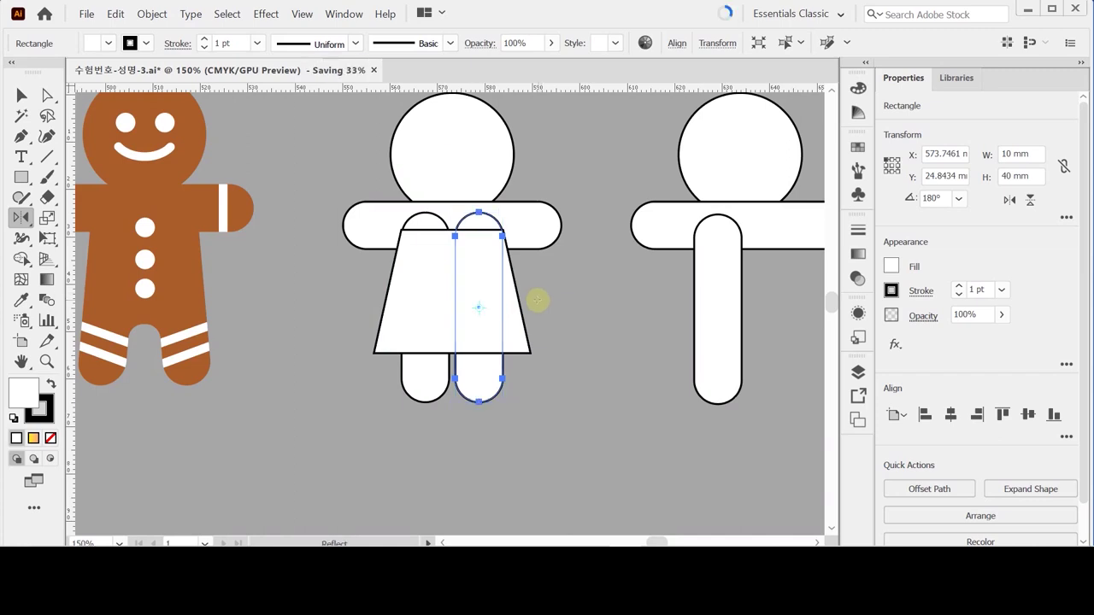
# Unite the first white figure's head, arms, skirt and both legs into a single shape.
pyautogui.moveTo(487, 296); pyautogui.dragTo(466, 305)
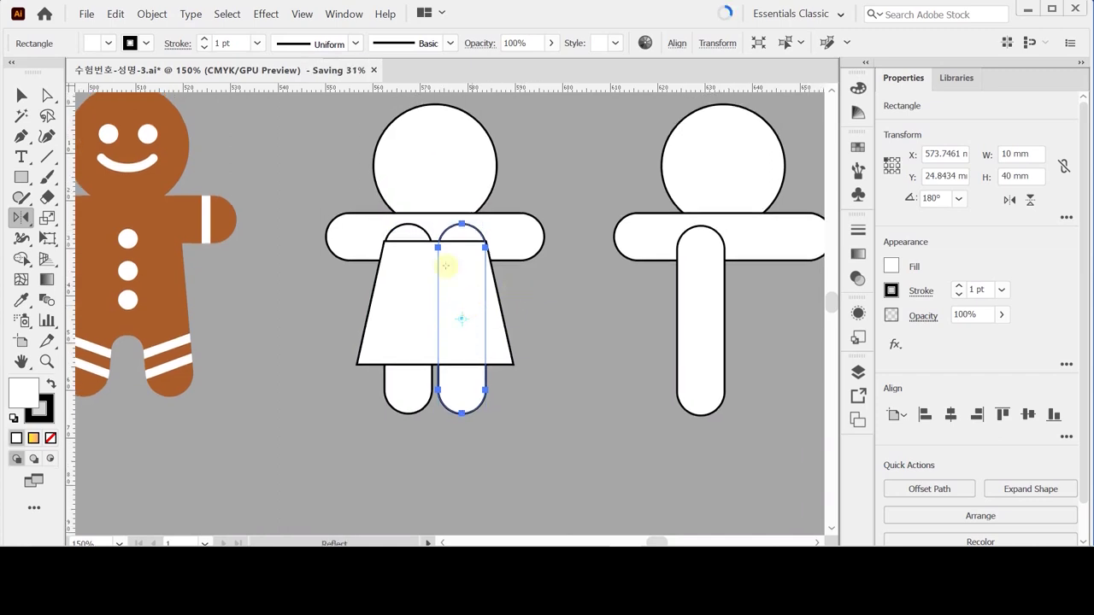
pyautogui.press('v')
pyautogui.moveTo(348, 163); pyautogui.dragTo(470, 342)
pyautogui.hotkey('ctrl', '-')
pyautogui.moveTo(408, 269); pyautogui.dragTo(470, 282)
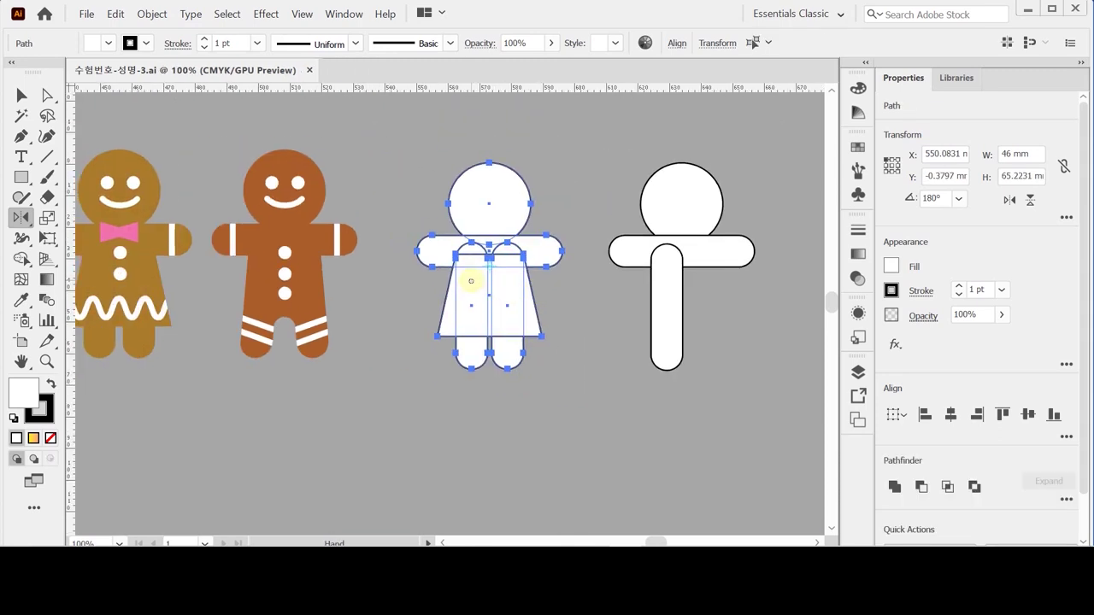
pyautogui.click(894, 486)
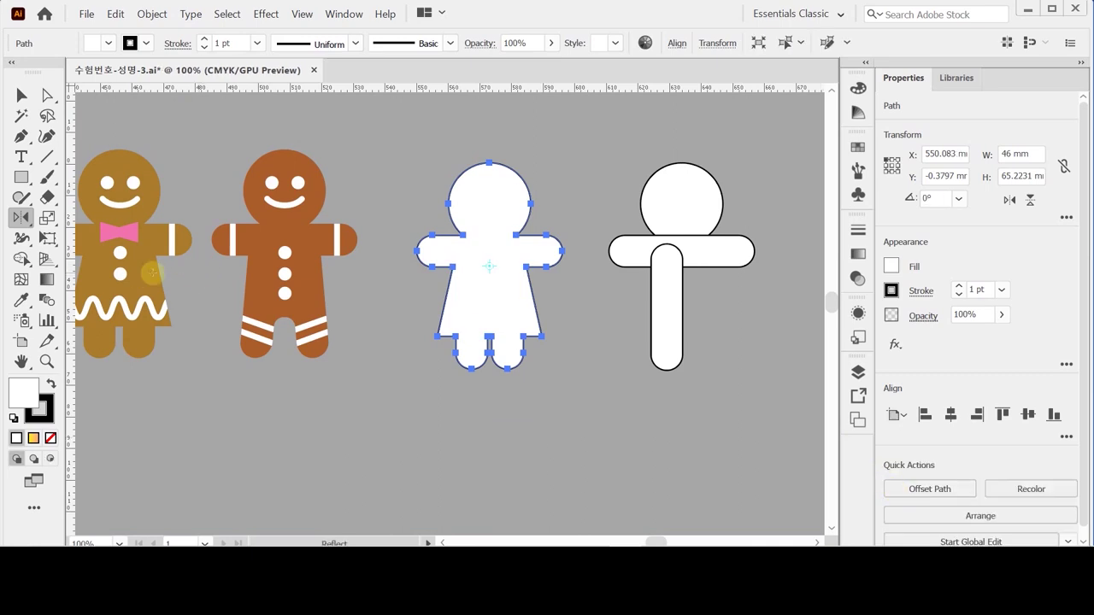
# Give the united figure the gold-brown fill and no stroke sampled from the finished gingerbread girl, and deselect it.
pyautogui.press('i')
pyautogui.click(135, 206)
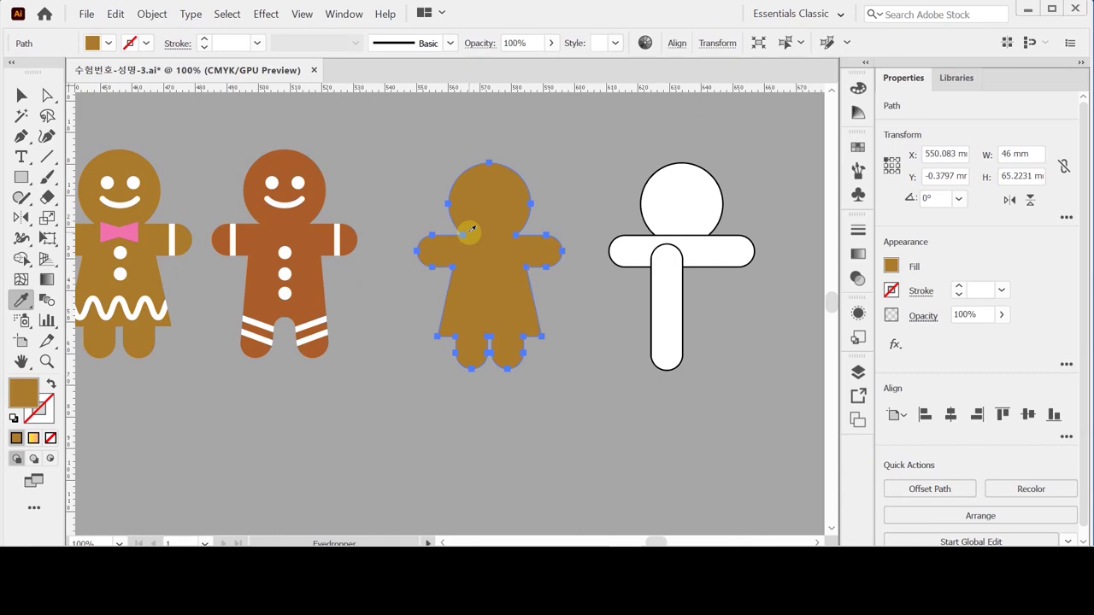
pyautogui.moveTo(115, 248); pyautogui.dragTo(341, 130)
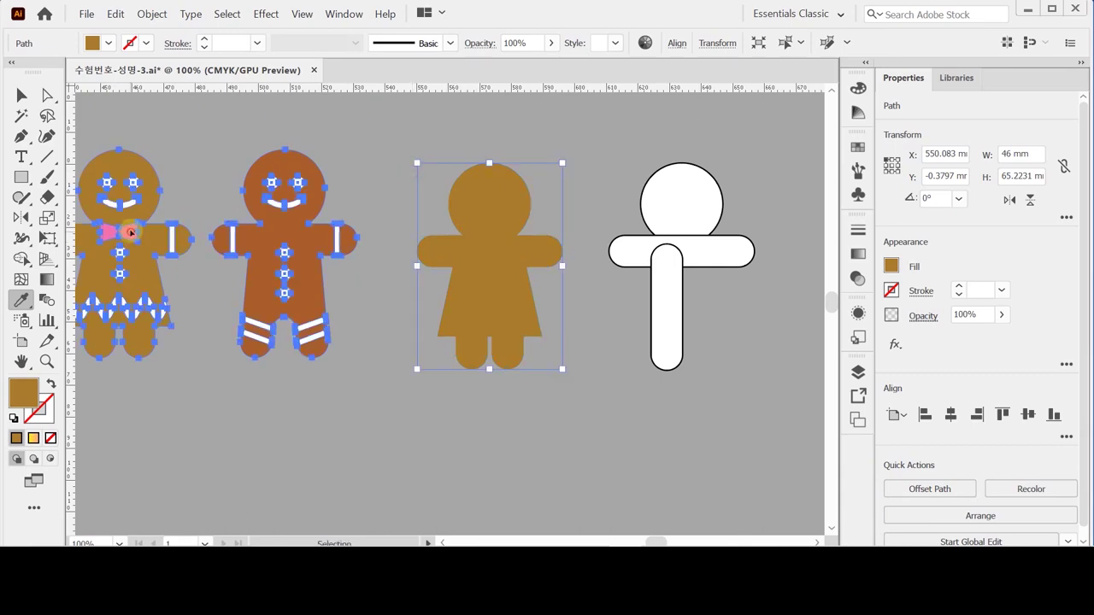
pyautogui.keyDown('ctrl'); pyautogui.click(340, 130); pyautogui.keyUp('ctrl')
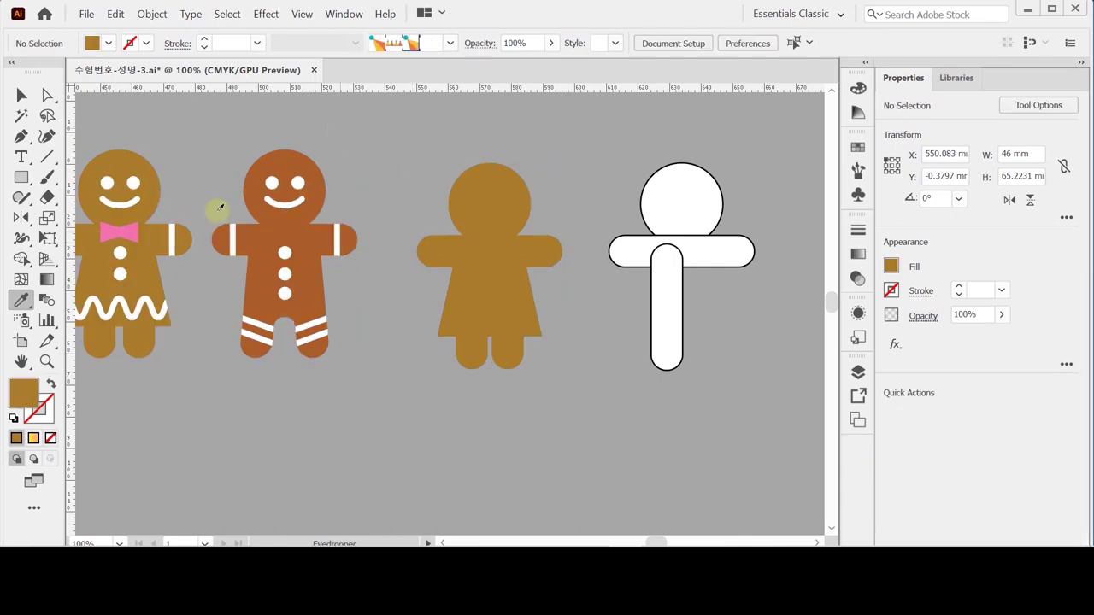
# Sample the finished girl's pink bow tie colour and draw a rectangle about 12.3 × 6.6 mm centred on the new girl's neck.
pyautogui.click(122, 231)
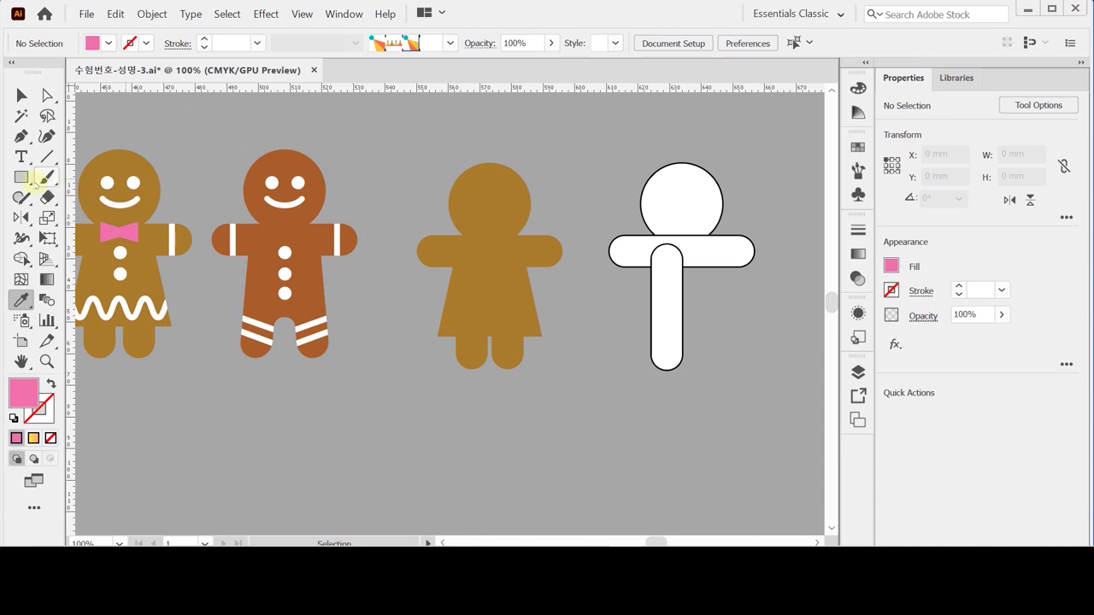
pyautogui.click(22, 177)
pyautogui.click(420, 325)
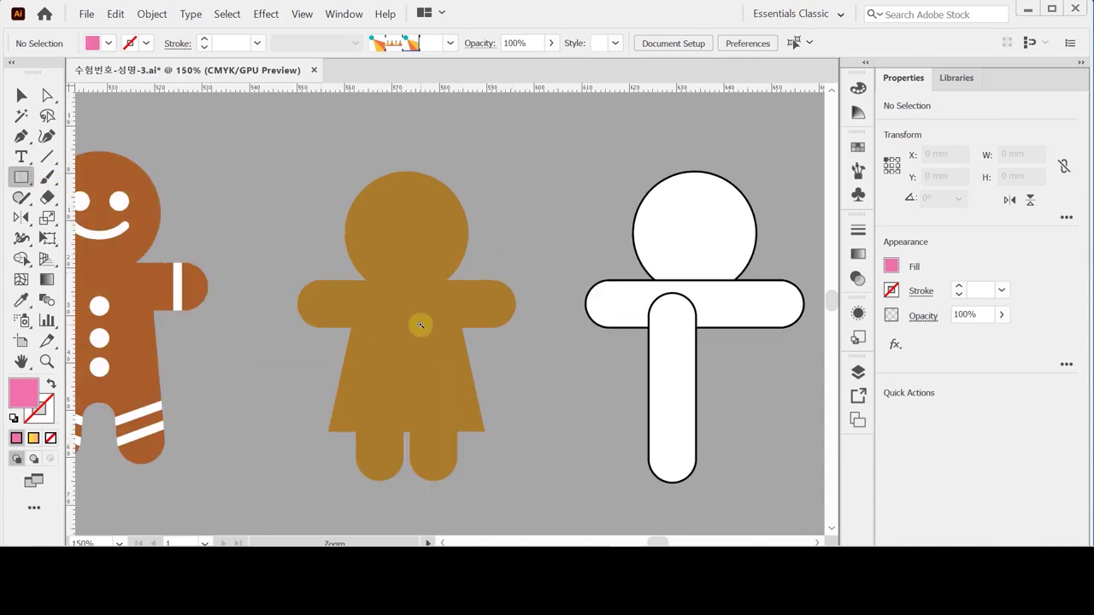
pyautogui.click(419, 321)
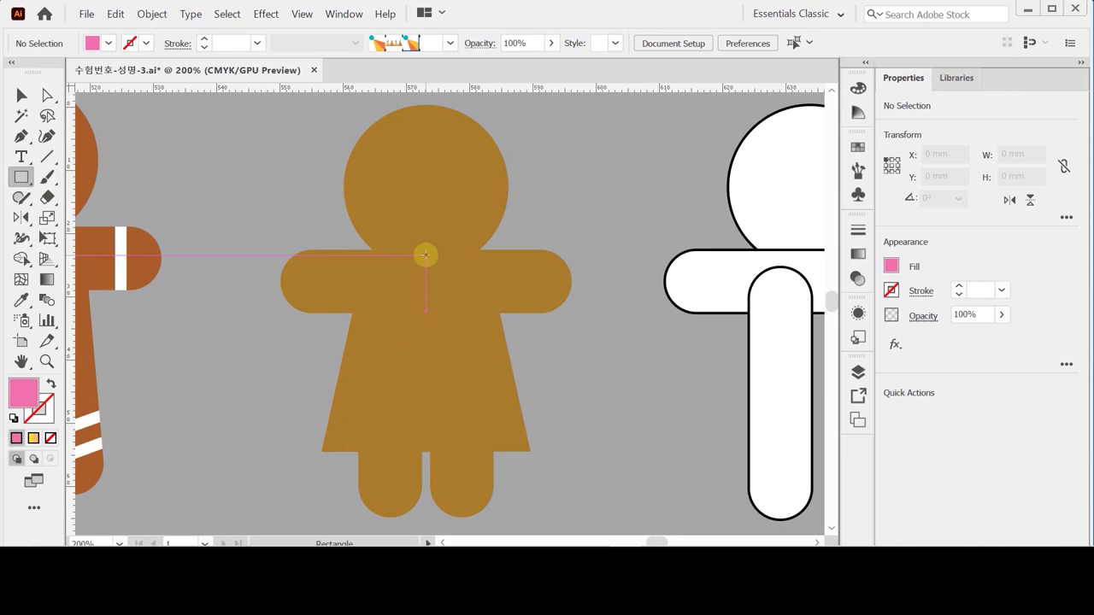
pyautogui.moveTo(388, 245); pyautogui.dragTo(465, 286)
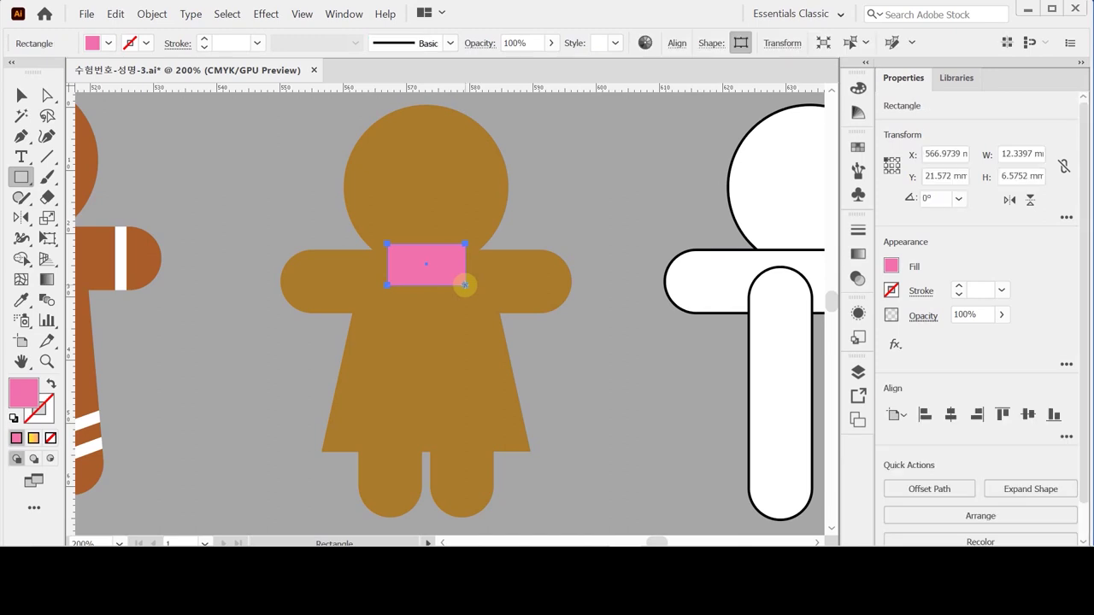
# Add anchor points midway along each side of the pink rectangle.
pyautogui.click(151, 13)
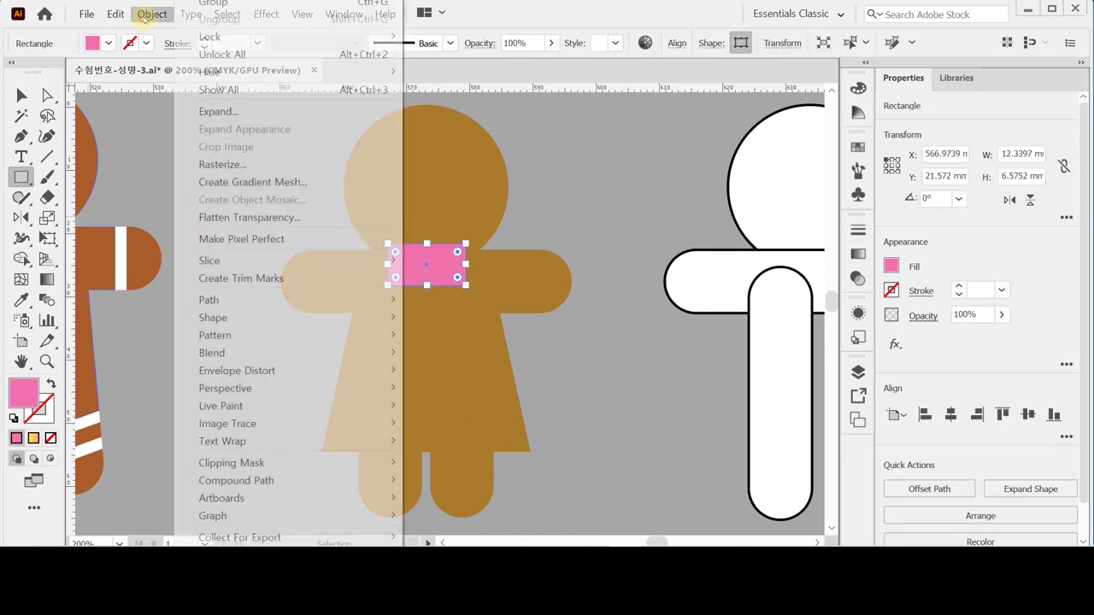
pyautogui.moveTo(266, 301)
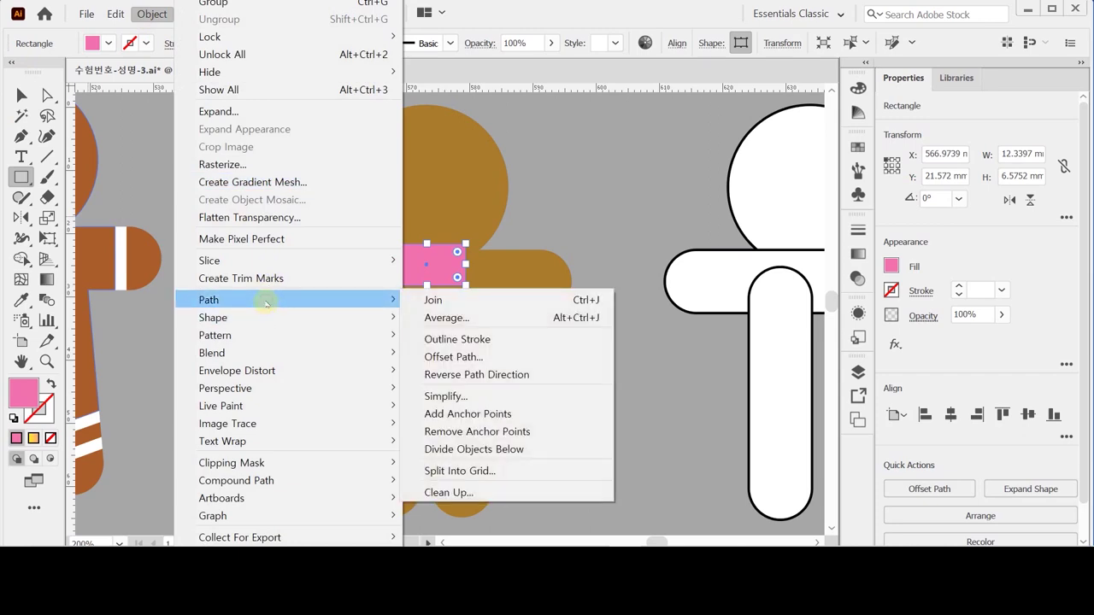
pyautogui.click(499, 414)
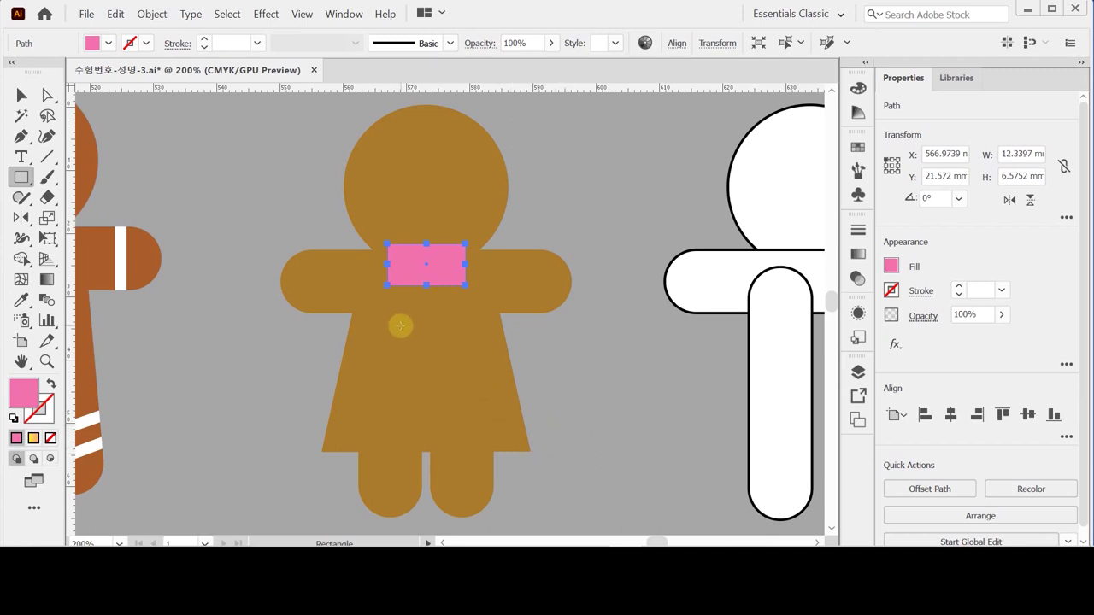
# Scale the pink rectangle's upper and lower middle anchor points towards its centre to form a bow tie.
pyautogui.click(47, 95)
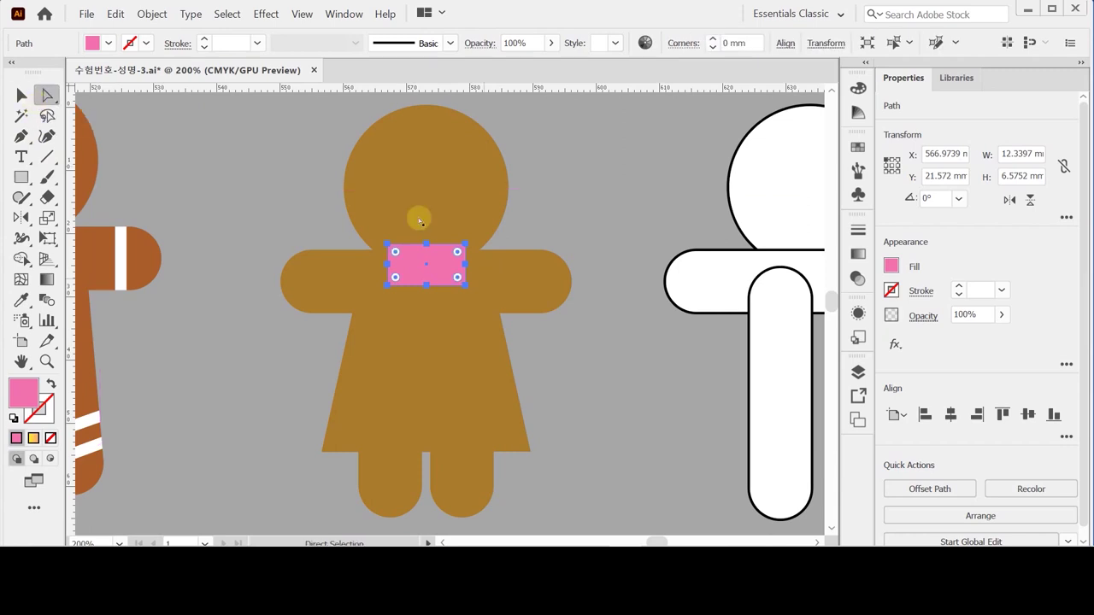
pyautogui.click(426, 244)
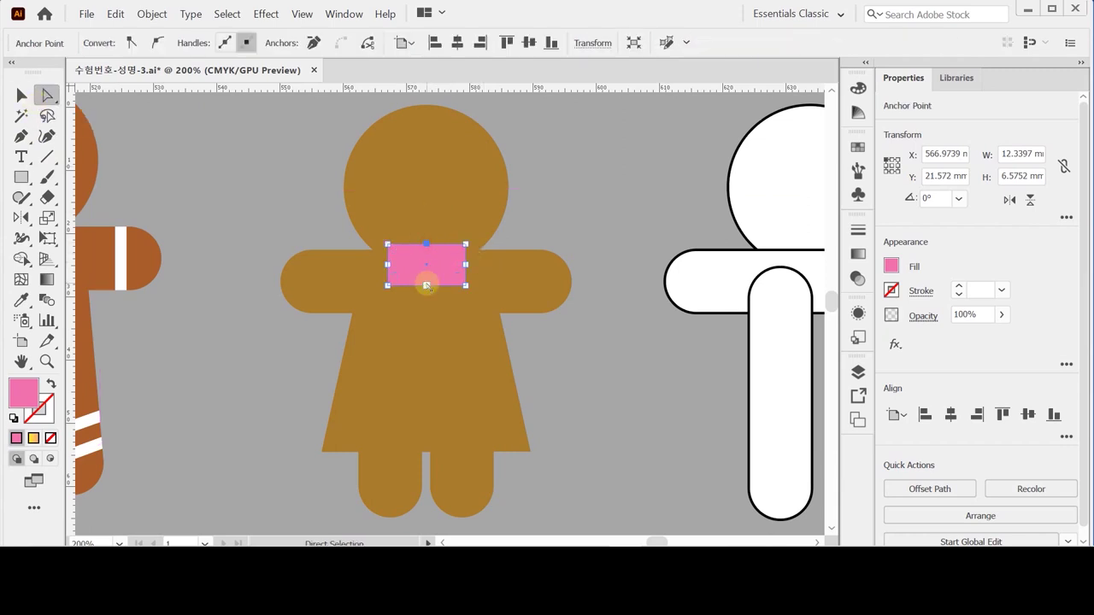
pyautogui.keyDown('shift'); pyautogui.click(426, 286); pyautogui.keyUp('shift')
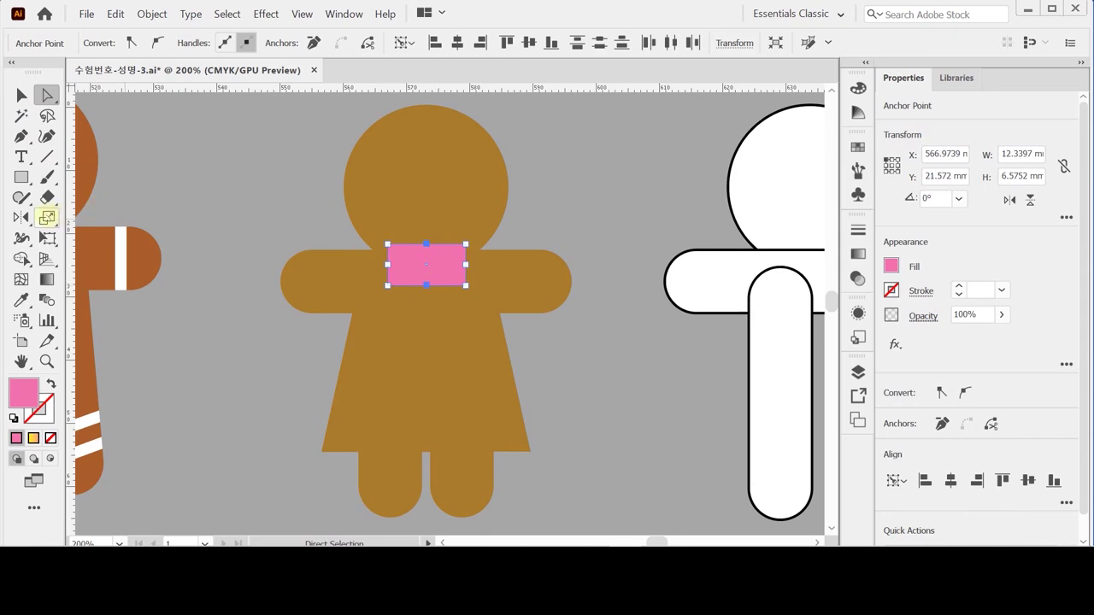
pyautogui.click(47, 217)
pyautogui.moveTo(419, 209); pyautogui.dragTo(422, 243)
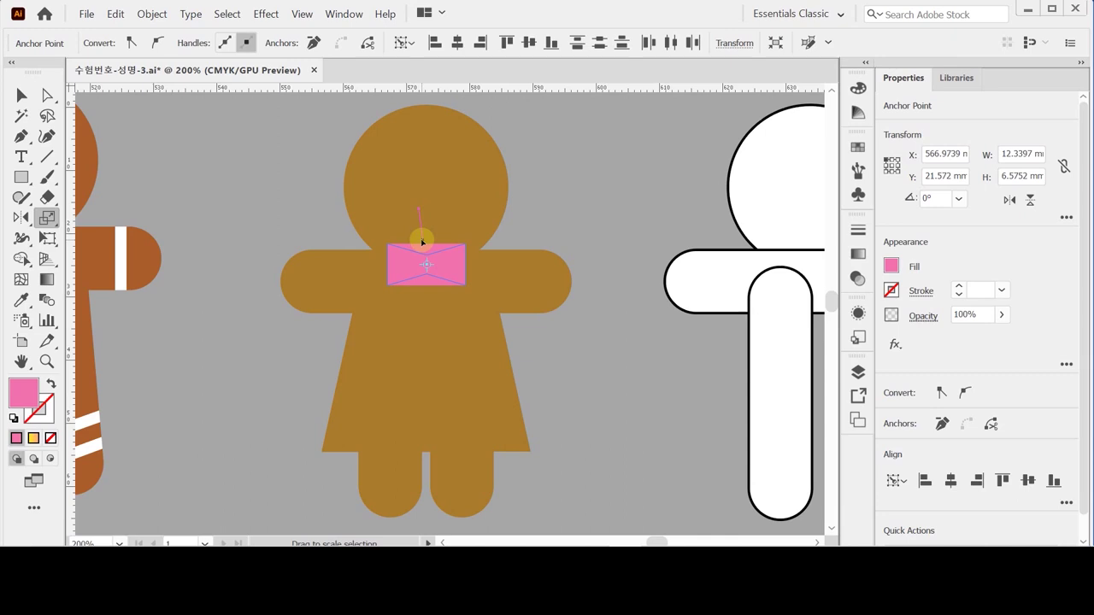
pyautogui.moveTo(422, 243); pyautogui.dragTo(422, 243)
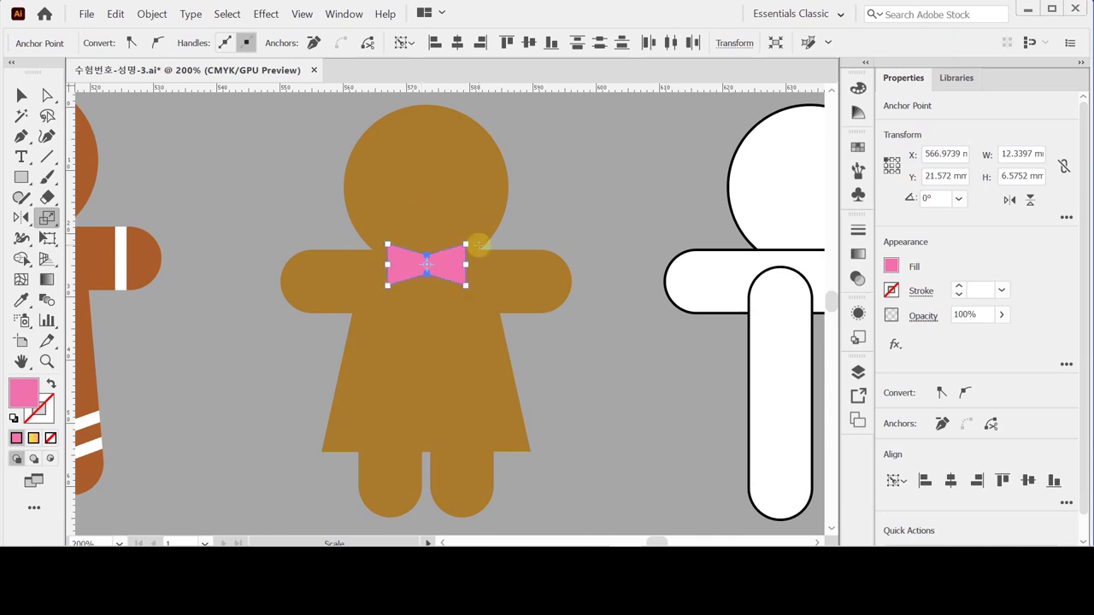
# Centre the pink bow tie horizontally with the gold-brown girl's body, and deselect both.
pyautogui.click(22, 95)
pyautogui.keyDown('shift'); pyautogui.click(519, 320); pyautogui.keyUp('shift')
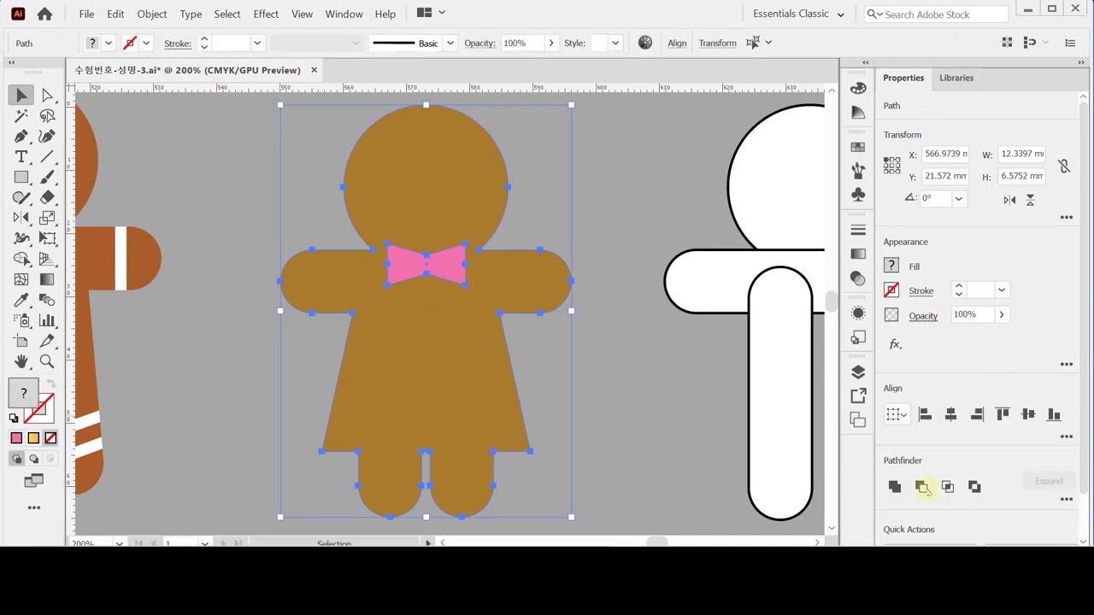
pyautogui.click(950, 414)
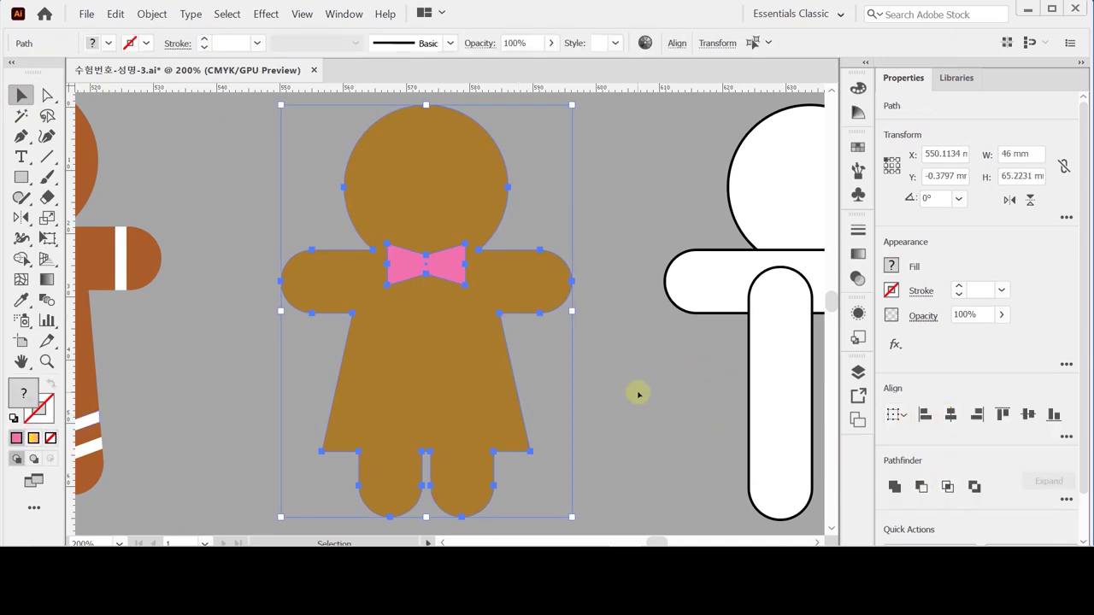
pyautogui.click(638, 393)
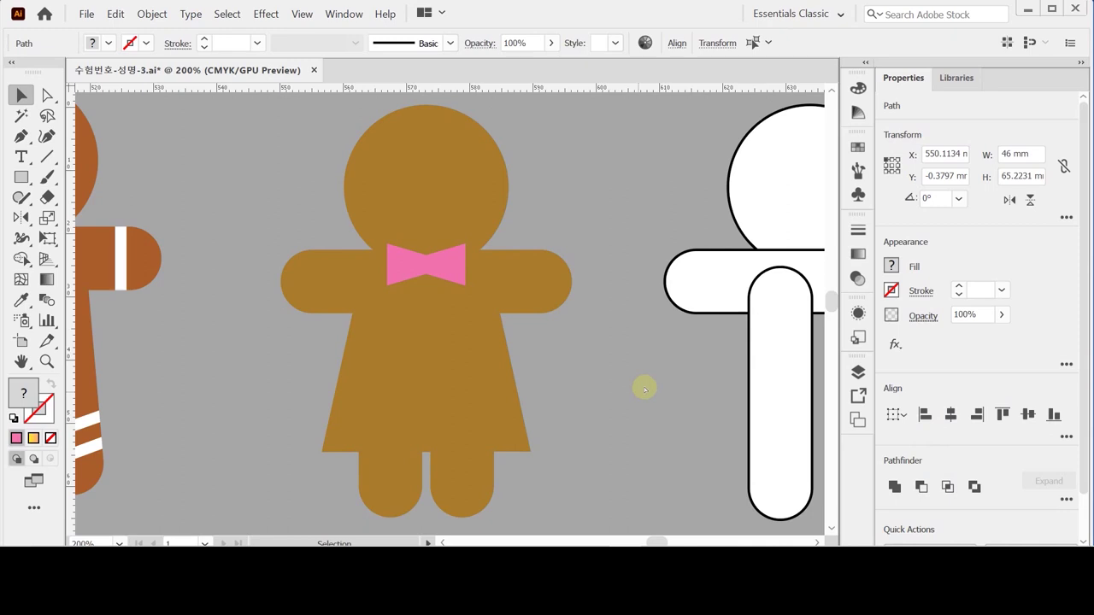
# Sample the white fill from a finished figure and draw a circle about 4.8 mm wide as the new girl's left eye.
pyautogui.press('l')
pyautogui.moveTo(281, 243); pyautogui.dragTo(462, 266)
pyautogui.moveTo(366, 251); pyautogui.dragTo(638, 254)
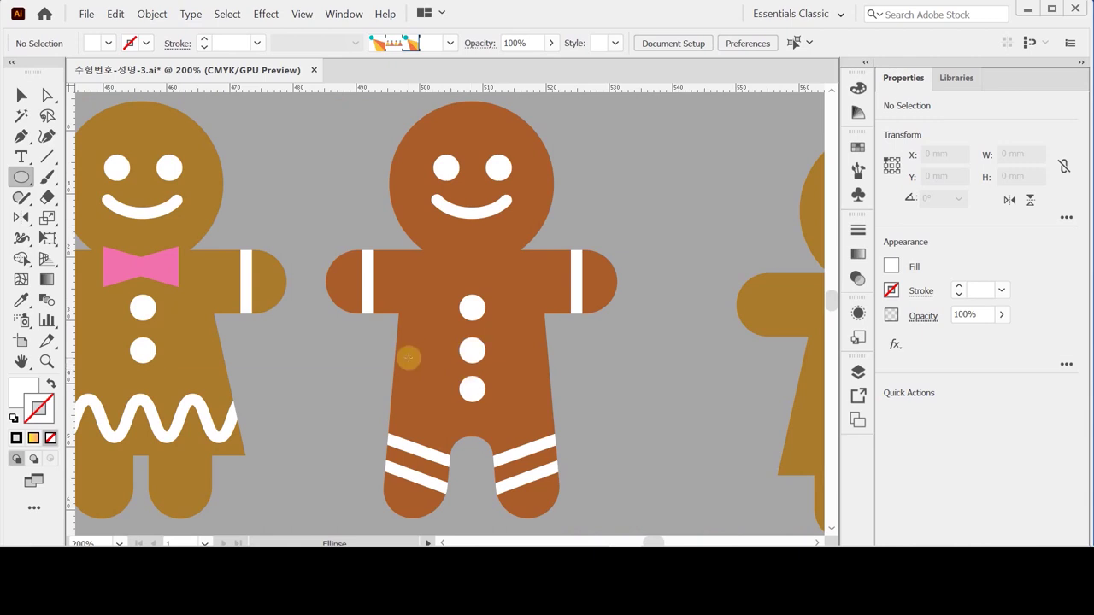
pyautogui.hscroll(5, 184, 177)
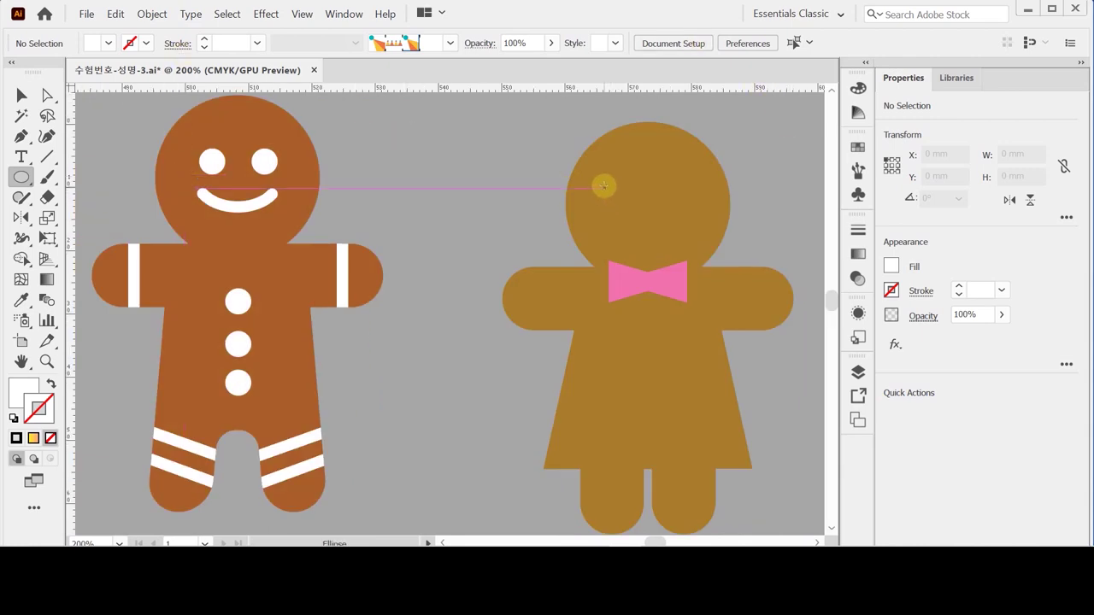
pyautogui.moveTo(603, 185); pyautogui.dragTo(629, 197)
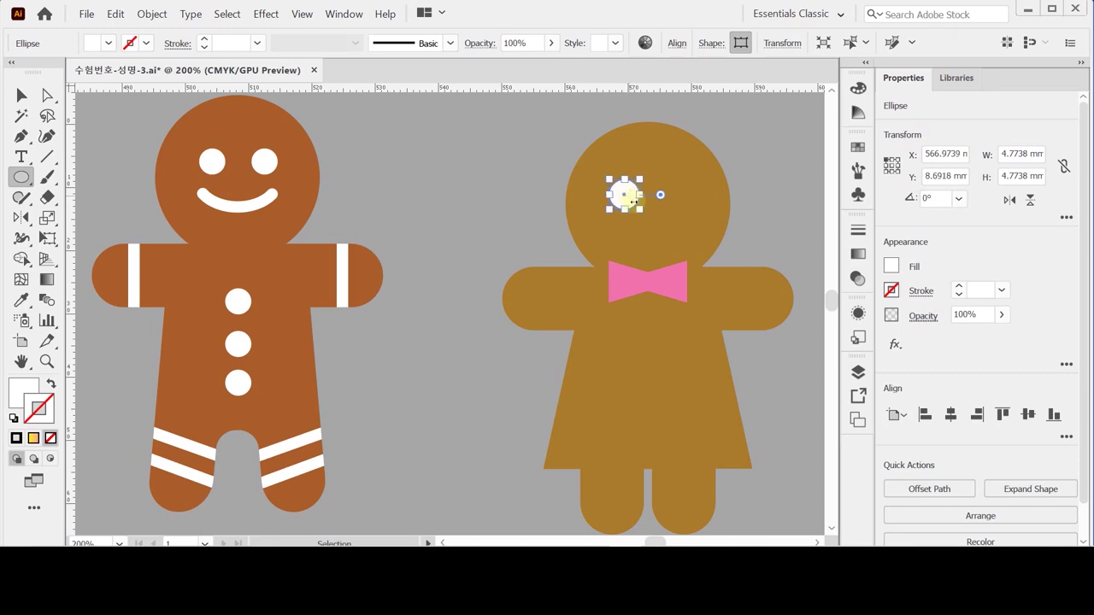
# Duplicate the white circle for the right eye and for two buttons stacked below the bow tie on the body's centre line.
pyautogui.keyDown('alt'); pyautogui.moveTo(624, 196); pyautogui.dragTo(674, 200); pyautogui.keyUp('alt')
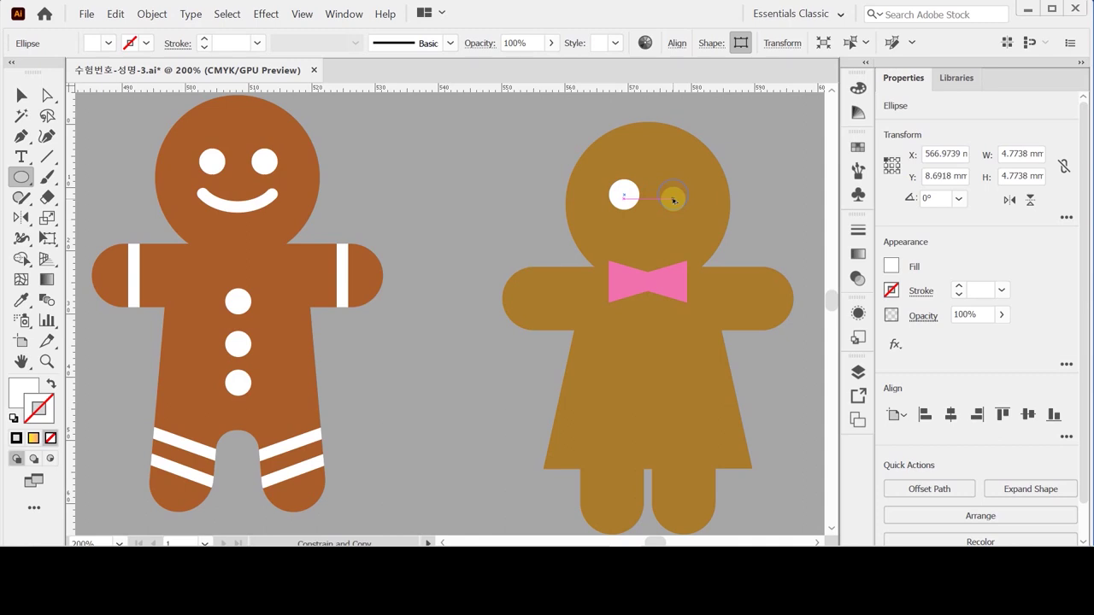
pyautogui.moveTo(673, 200); pyautogui.dragTo(649, 370)
pyautogui.press('shift')
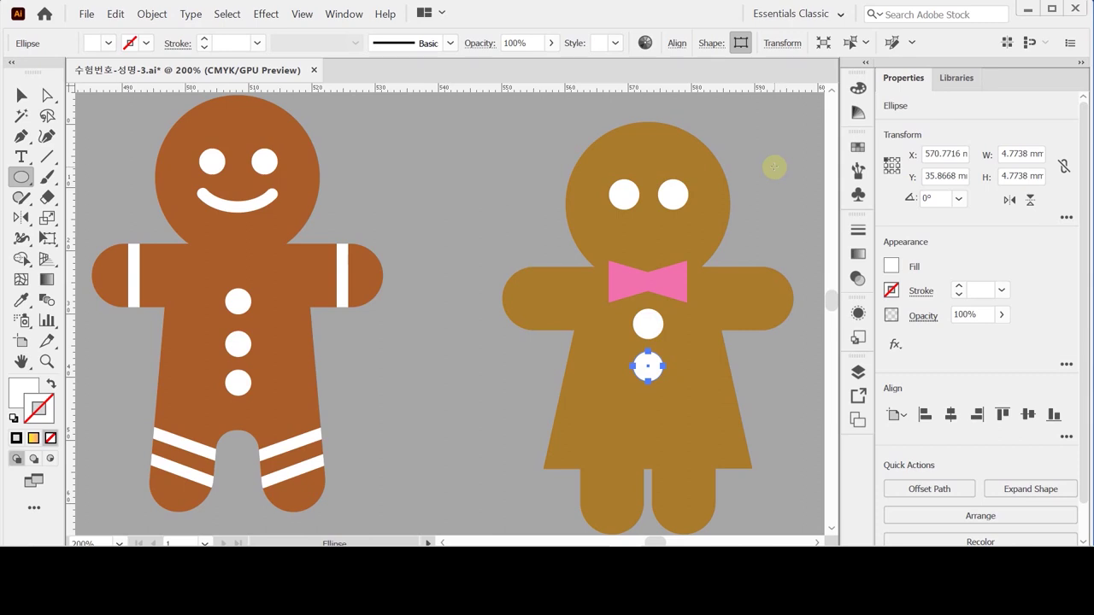
# With no fill and a white 5 pt stroke, draw an ellipse about 14 × 8.8 mm on the girl's face for the mouth.
pyautogui.hotkey('ctrl', 'shift', 'a')
pyautogui.moveTo(454, 237); pyautogui.dragTo(462, 240)
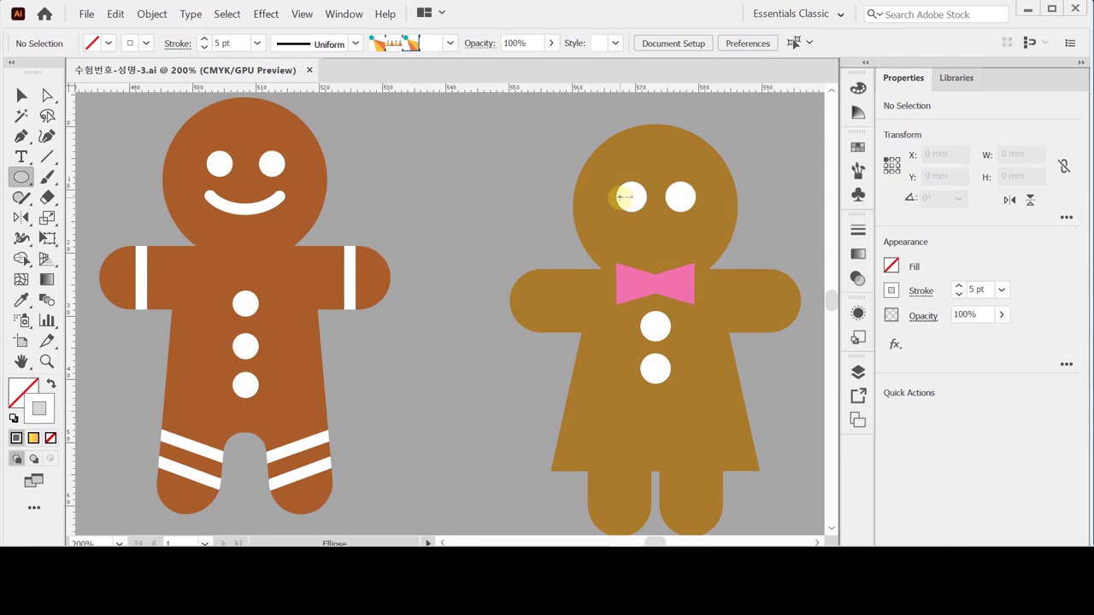
pyautogui.moveTo(614, 190); pyautogui.dragTo(700, 245)
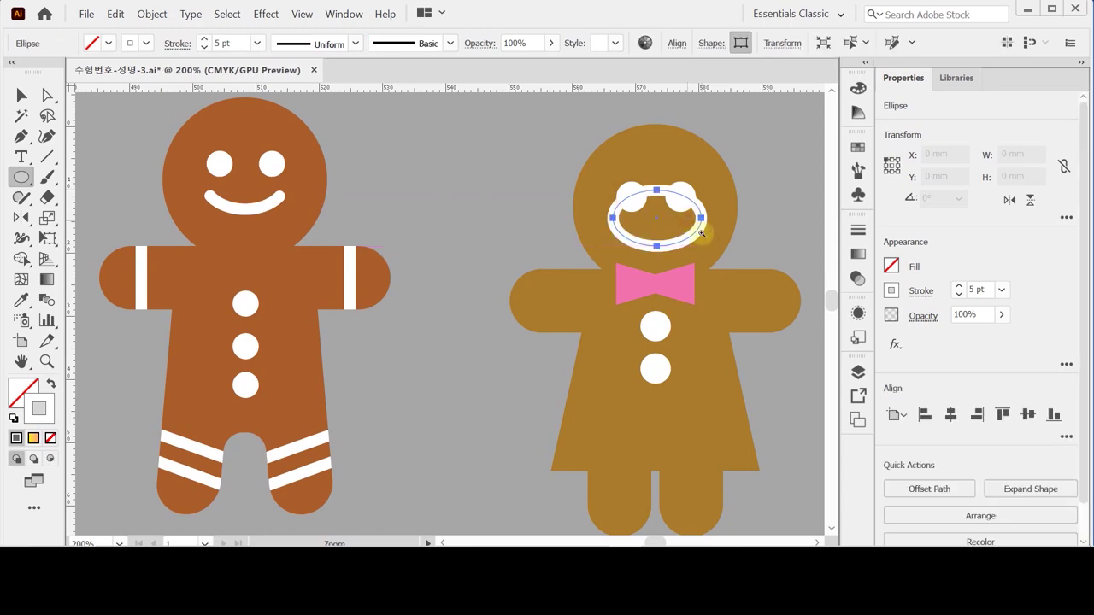
# Nudge the mouth ellipse slightly upward and give its stroke round caps.
pyautogui.keyDown('ctrl'); pyautogui.click(664, 245); pyautogui.keyUp('ctrl')
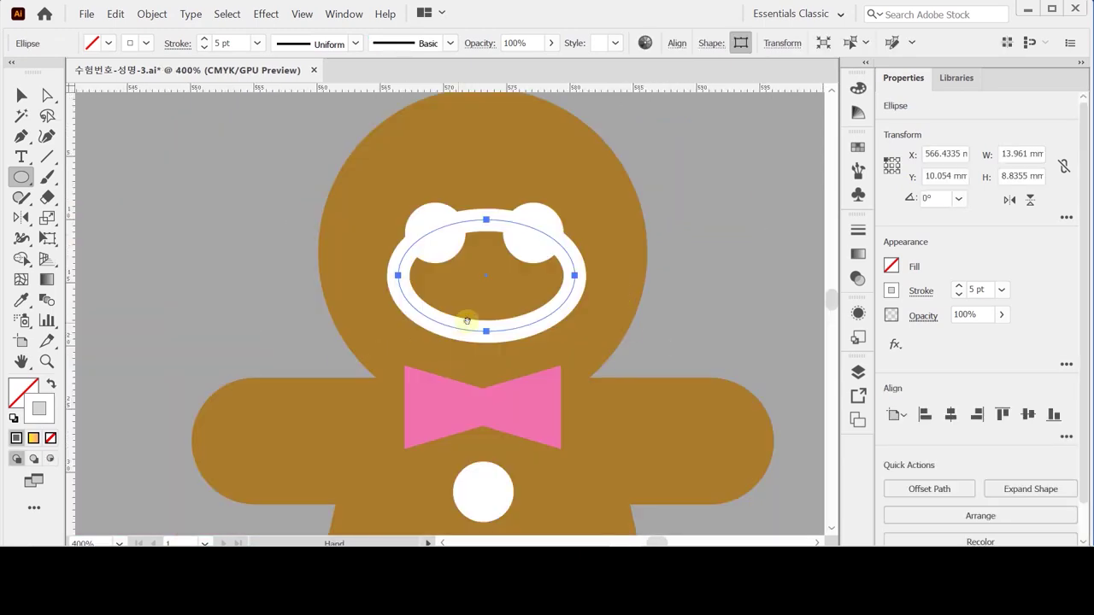
pyautogui.press('Up')
pyautogui.press('Up')
pyautogui.press('Up')
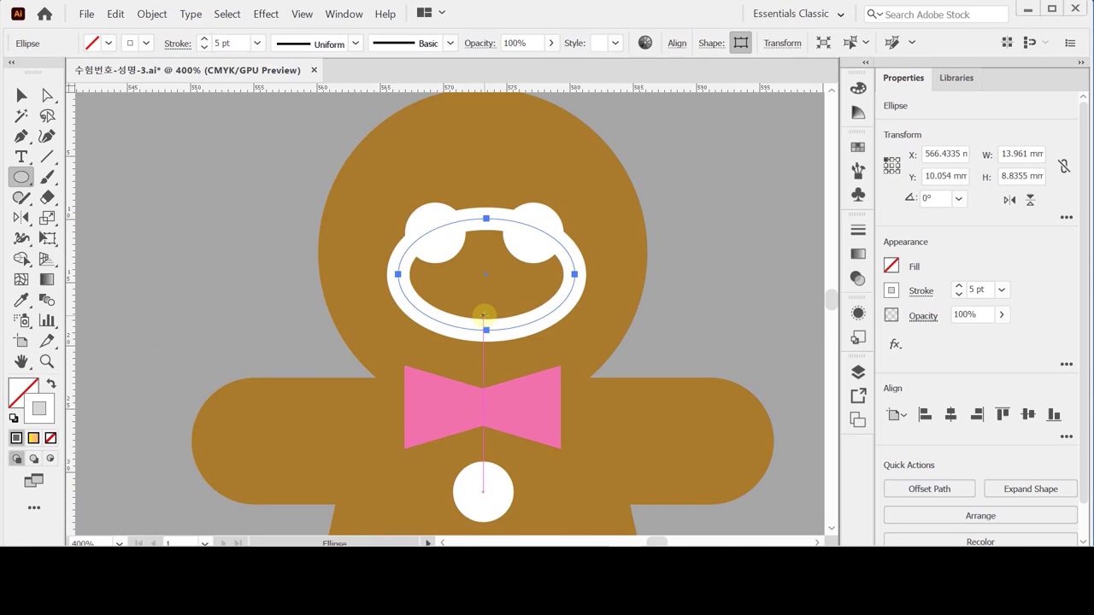
pyautogui.press('Up')
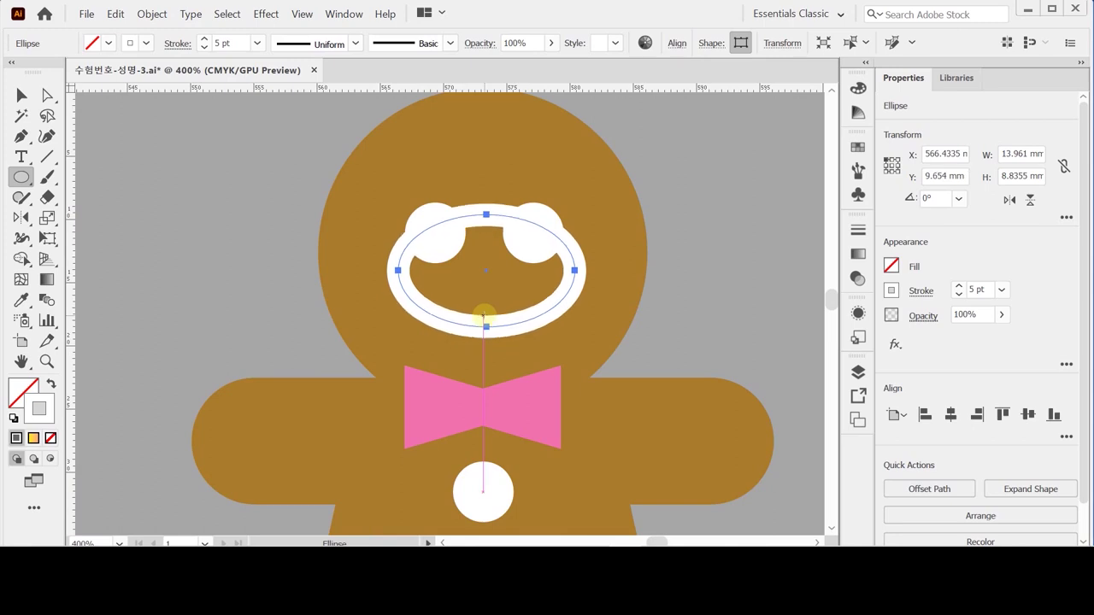
pyautogui.click(916, 293)
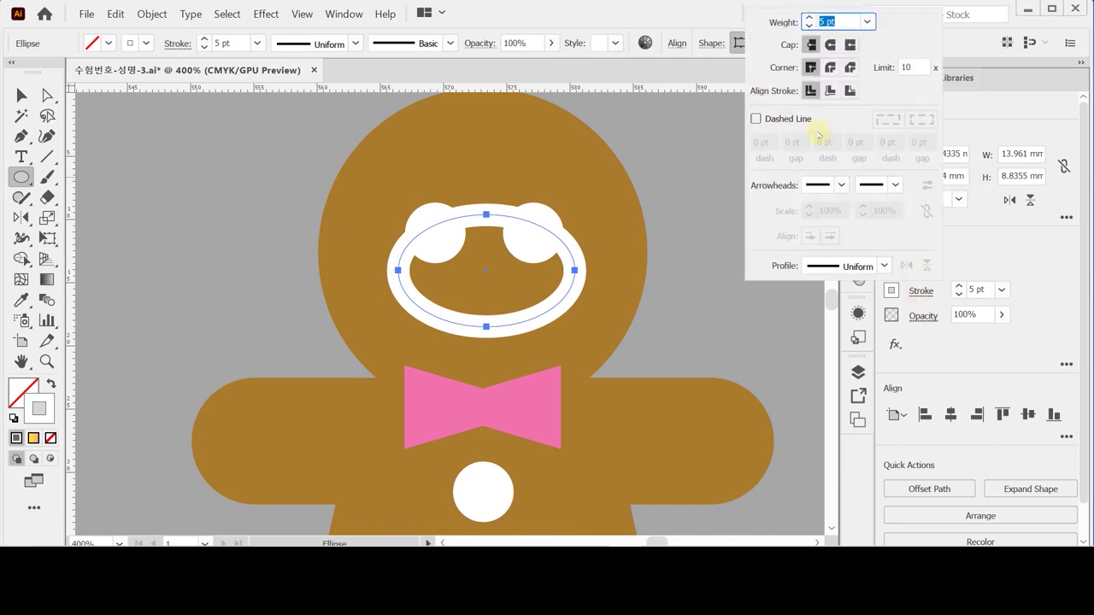
pyautogui.click(830, 46)
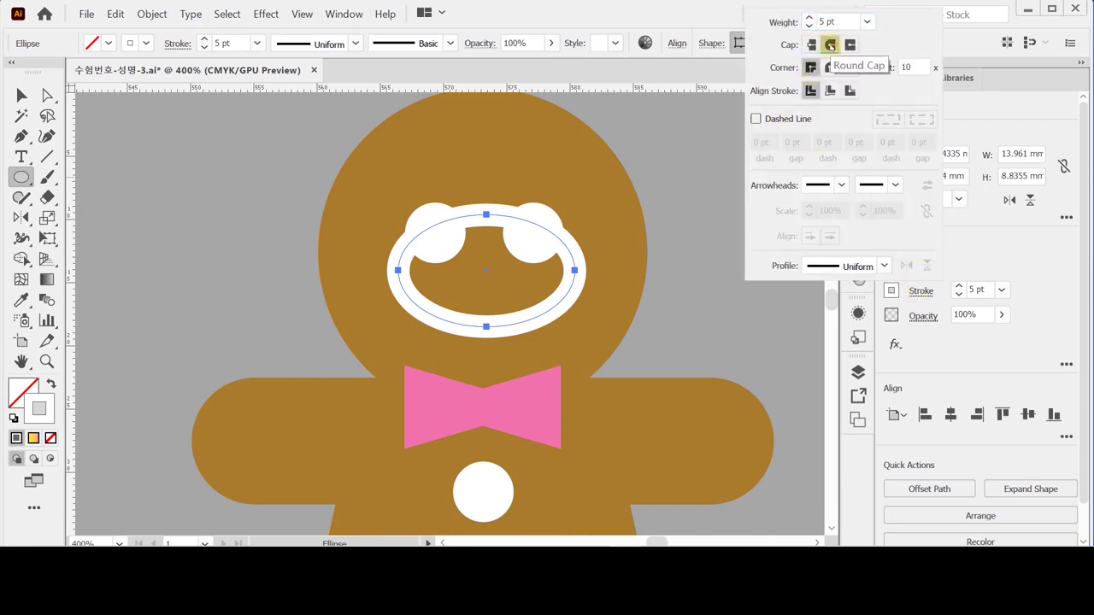
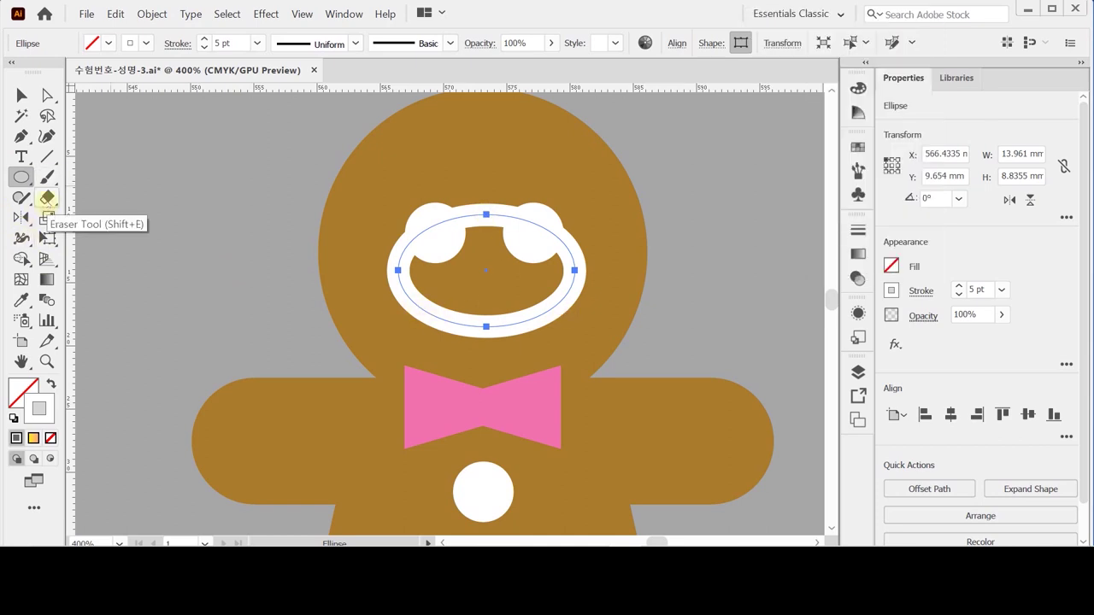
# Cut the mouth ellipse with Scissors on both lower sides and delete its upper part to leave a smile.
pyautogui.moveTo(47, 198); pyautogui.dragTo(86, 196)
pyautogui.press('c')
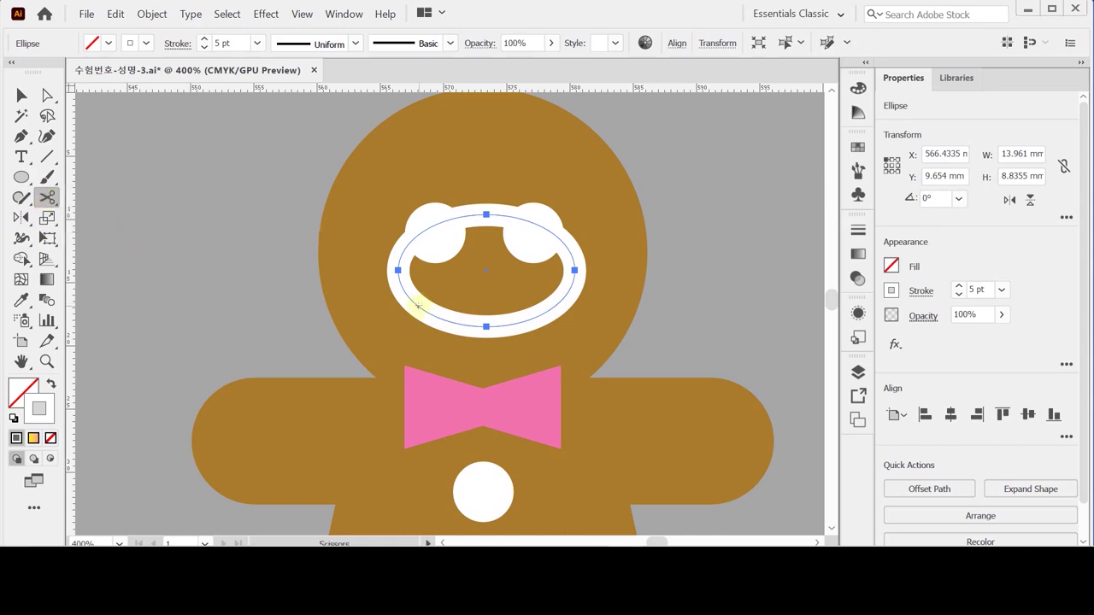
pyautogui.click(415, 303)
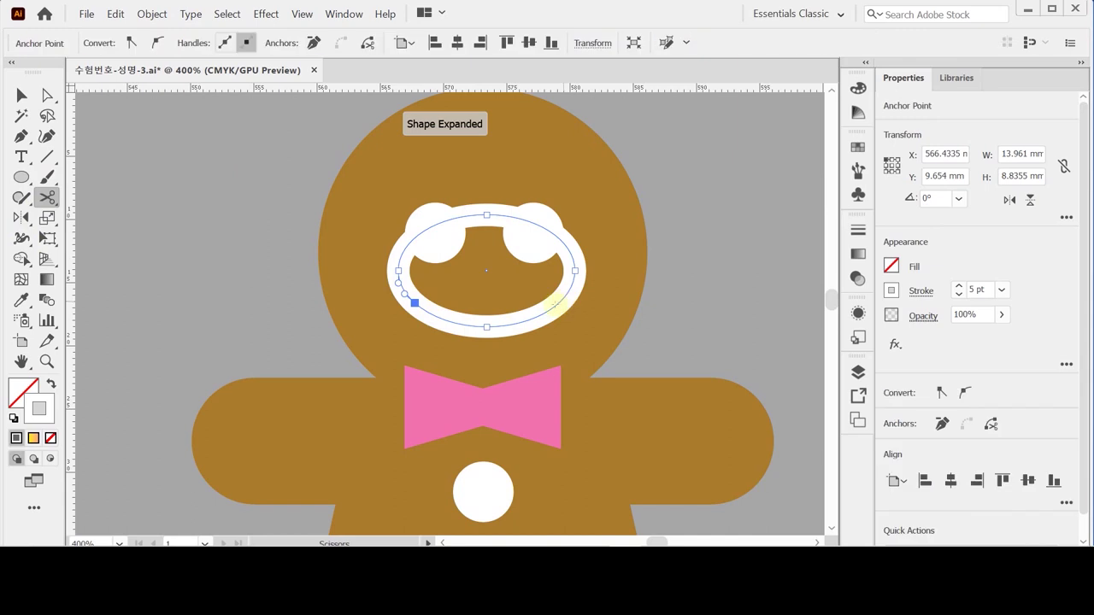
pyautogui.click(560, 303)
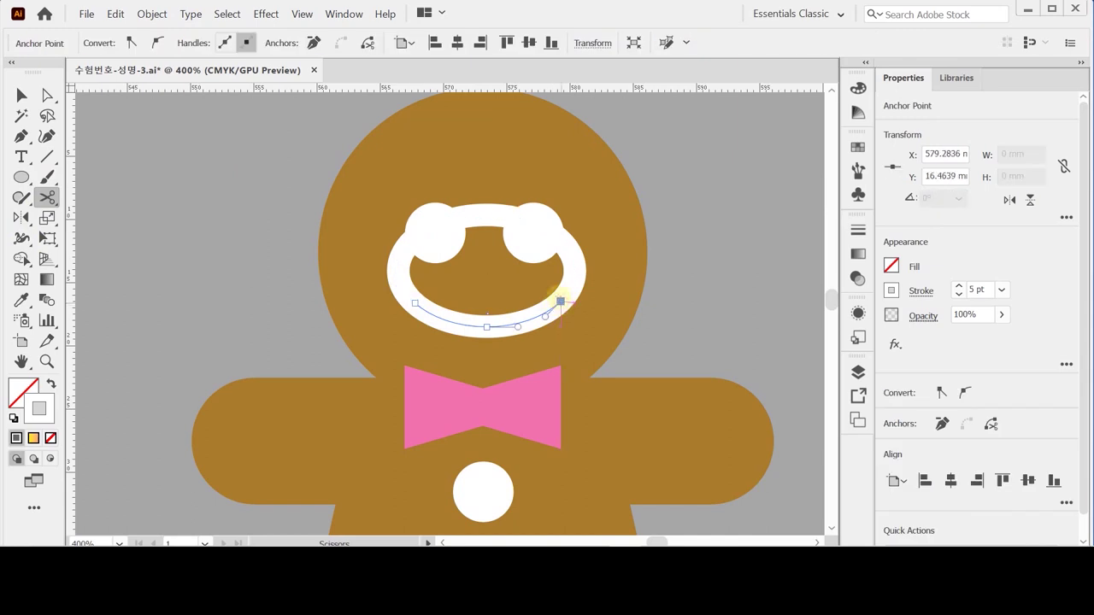
pyautogui.click(488, 214)
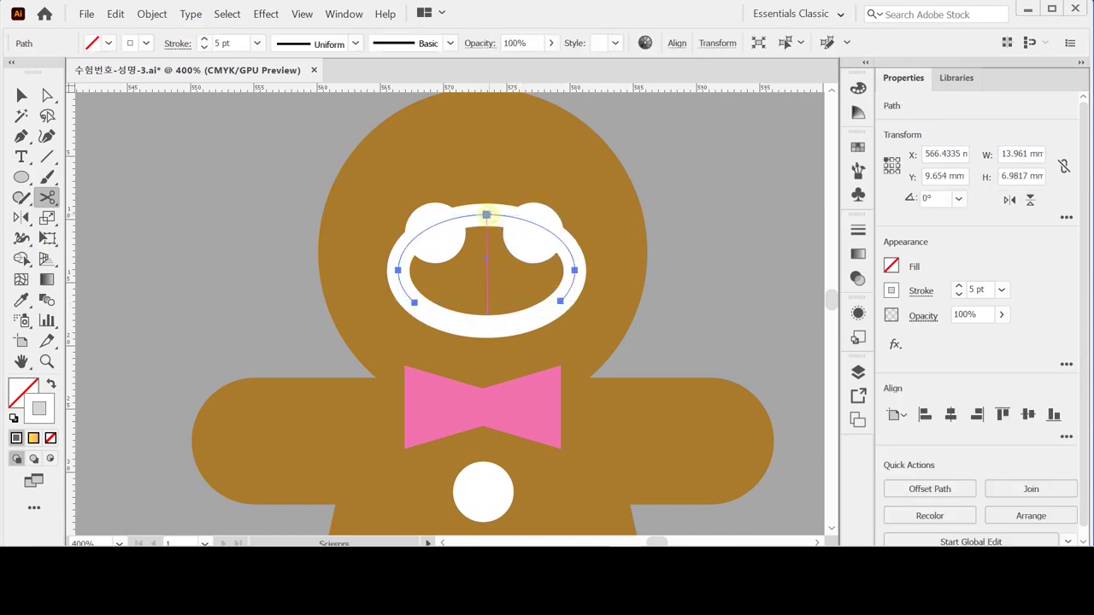
pyautogui.press('Delete')
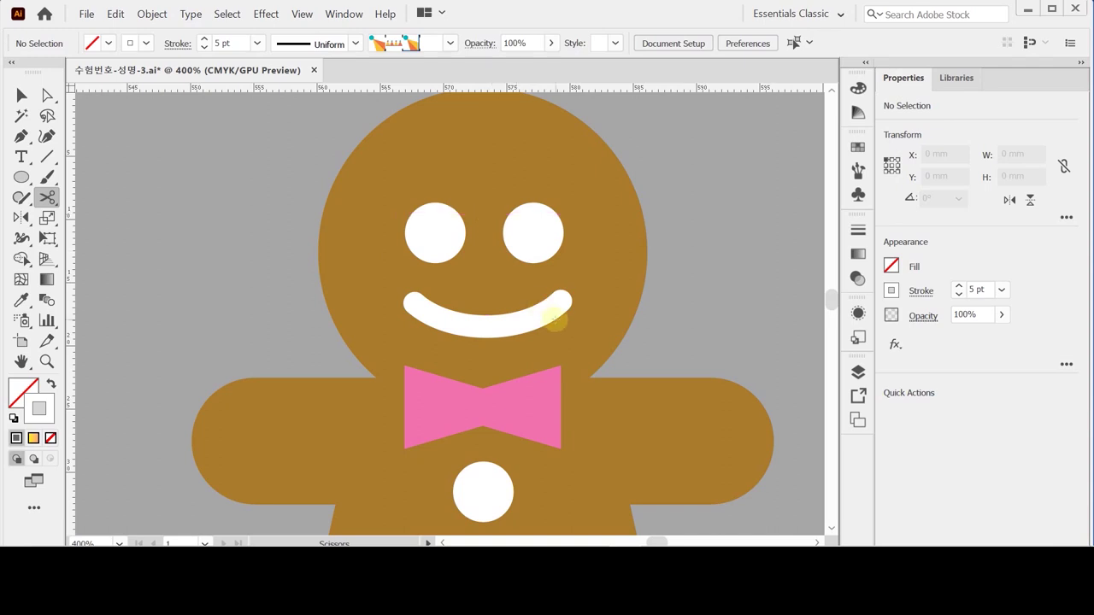
# Convert the smile's stroke into a filled shape with Outline Stroke, and deselect it.
pyautogui.hotkey('ctrl', '-')
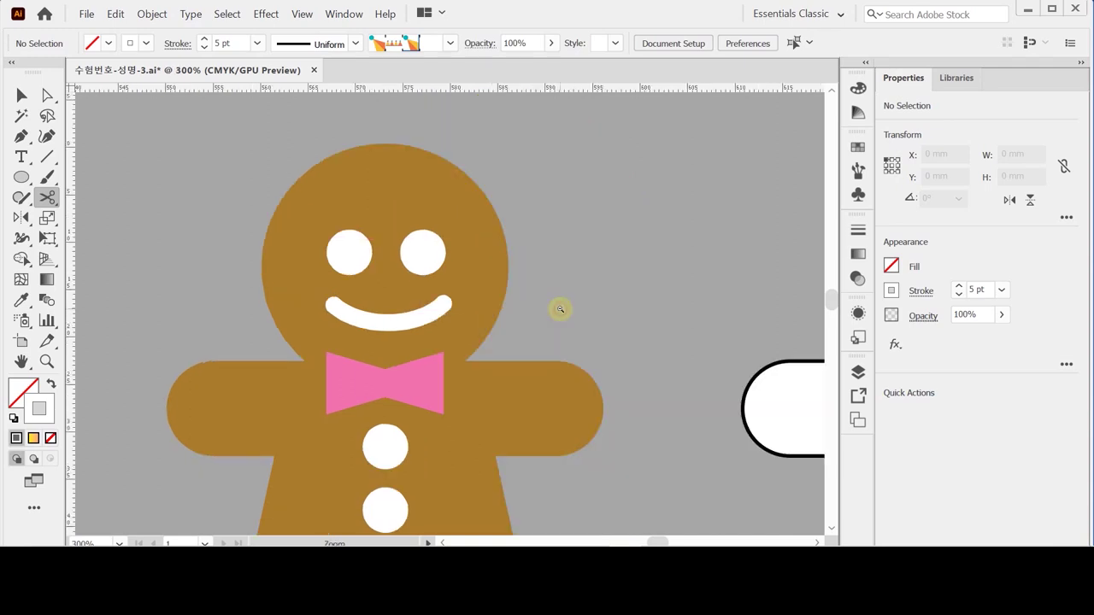
pyautogui.keyDown('ctrl'); pyautogui.click(391, 323); pyautogui.keyUp('ctrl')
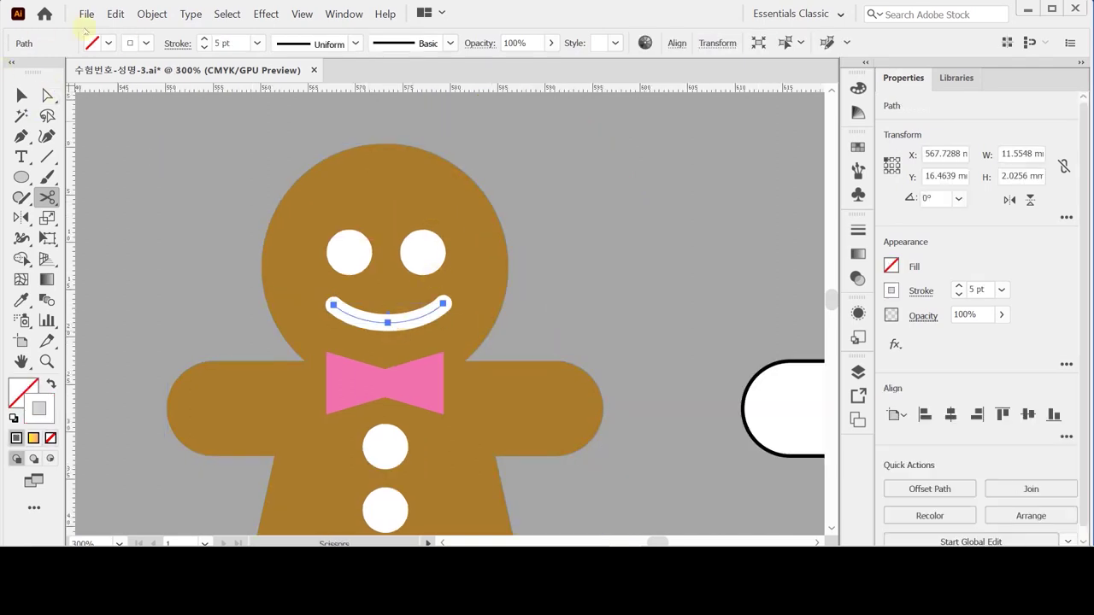
pyautogui.click(152, 14)
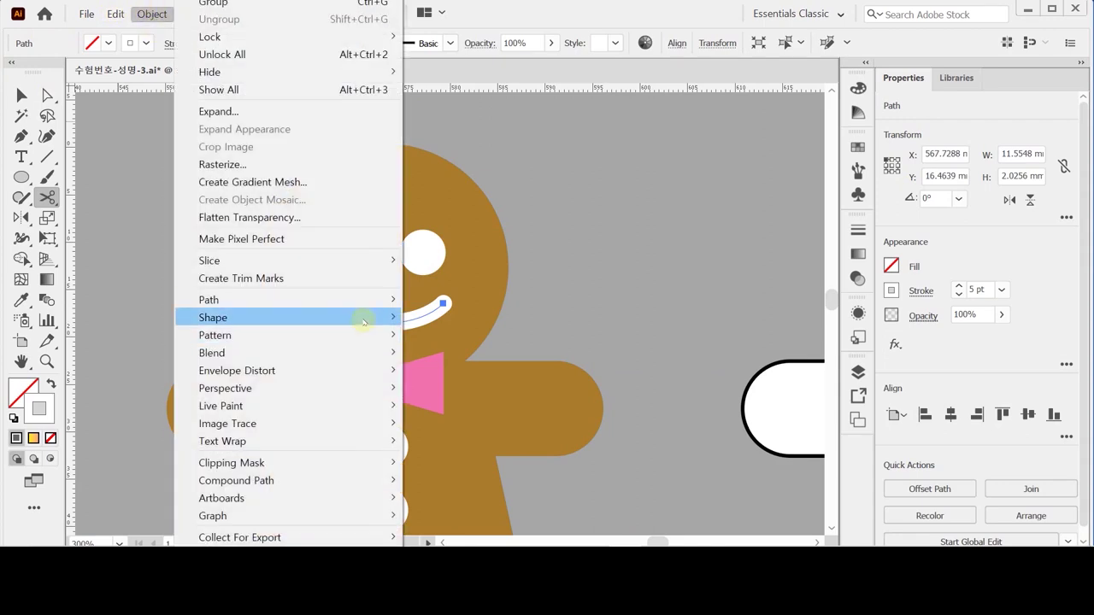
pyautogui.moveTo(365, 305)
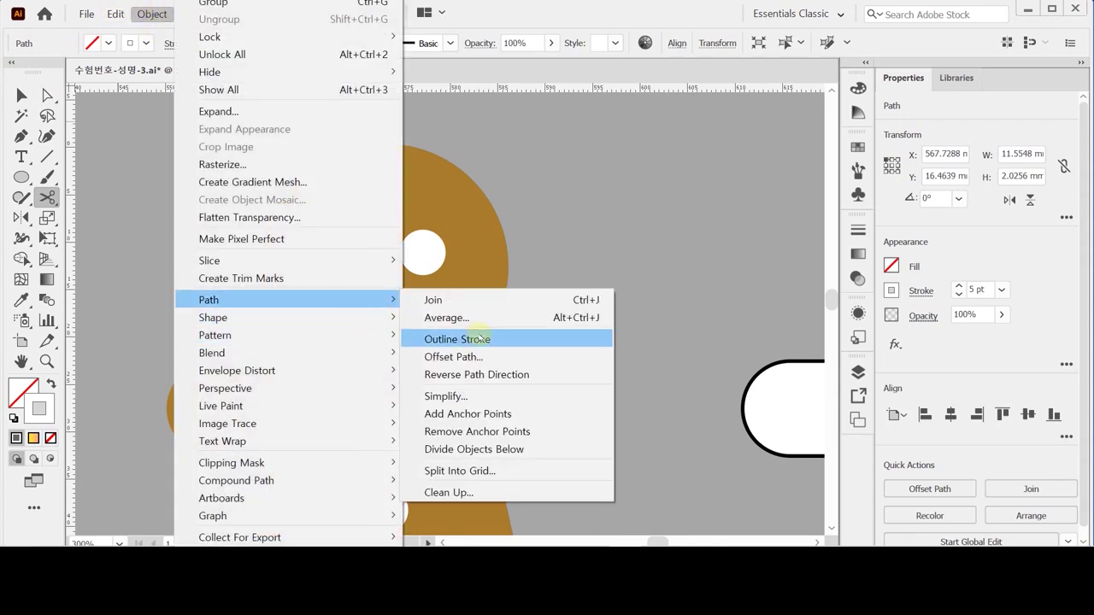
pyautogui.click(481, 339)
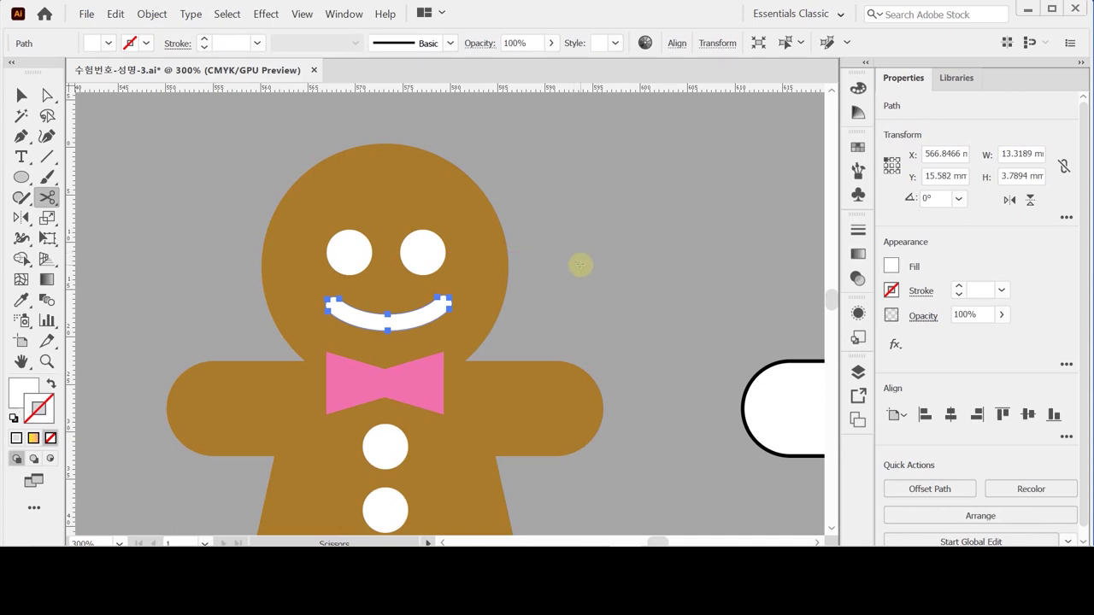
pyautogui.hotkey('ctrl', 'shift', 'a')
# Draw a vertical white 5 pt line about 13.8 mm long across the girl's left-hand arm as a cuff stripe.
pyautogui.press('\\')
pyautogui.scroll(-5, 461, 196)
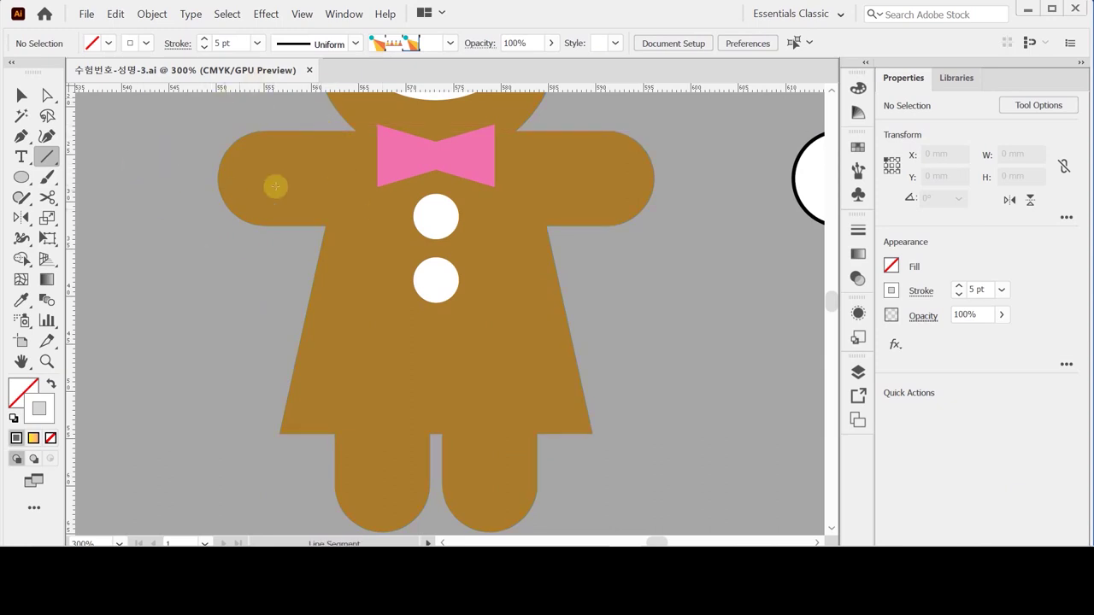
pyautogui.moveTo(274, 121); pyautogui.dragTo(279, 248)
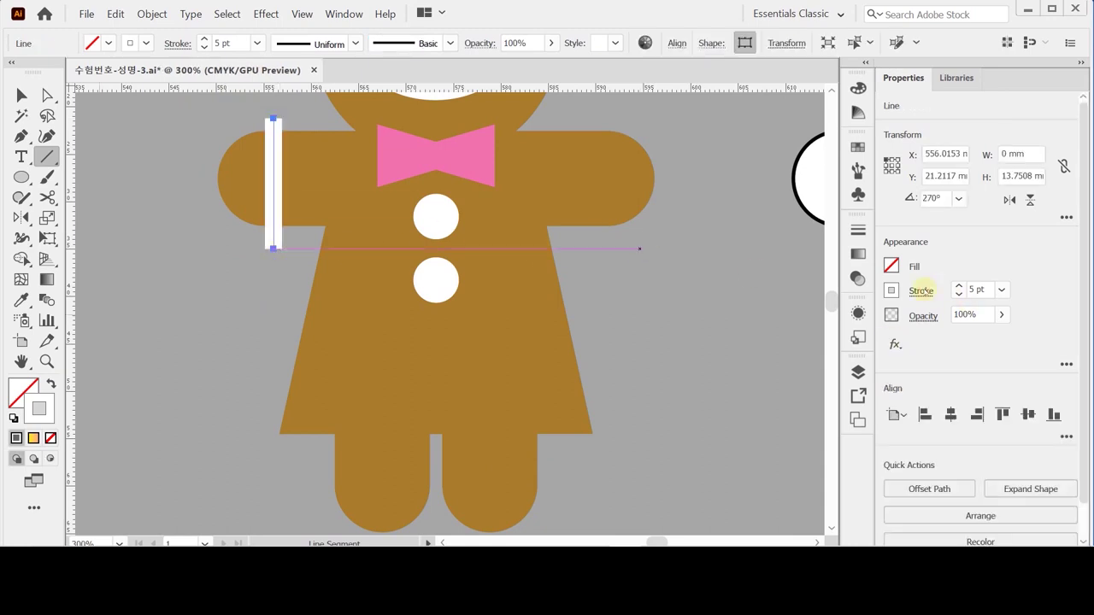
pyautogui.click(921, 291)
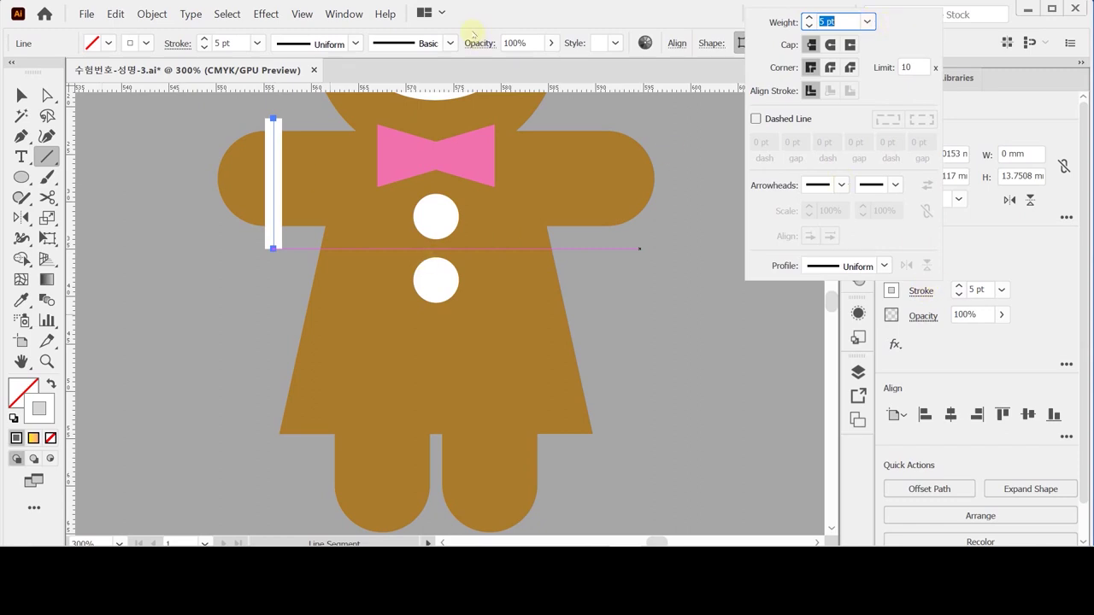
pyautogui.press('Escape')
# Draw a matching vertical line about 15 mm long across the right-hand arm and nudge it slightly towards the body.
pyautogui.moveTo(604, 117)
pyautogui.mouseDown()
pyautogui.moveTo(604, 274)
pyautogui.moveTo(603, 256)
pyautogui.mouseUp()
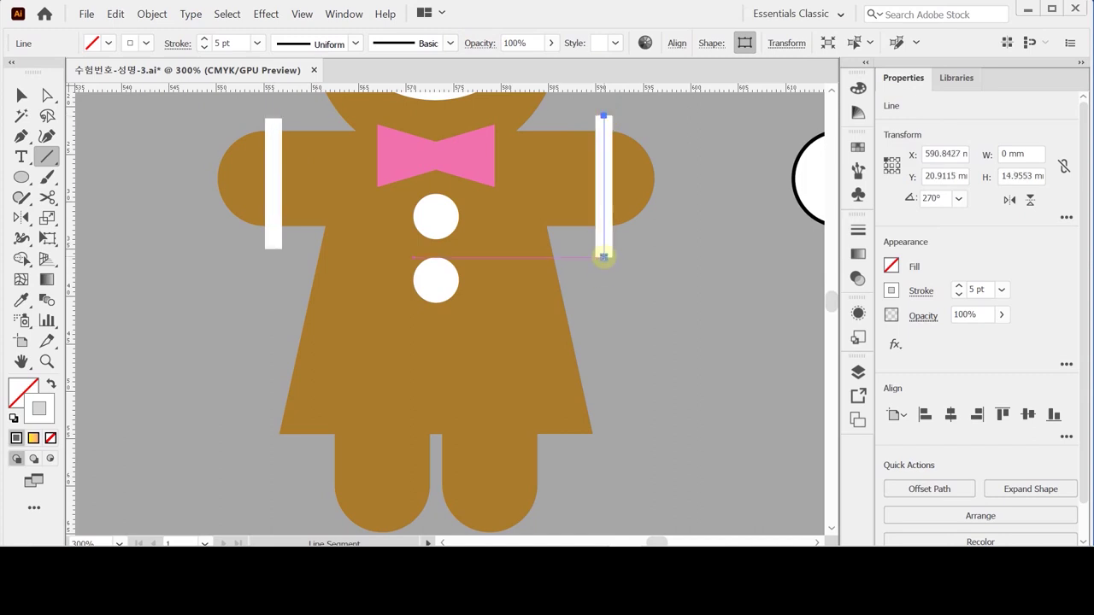
pyautogui.press('Left')
pyautogui.press('Left')
pyautogui.press('Left')
pyautogui.press('Left')
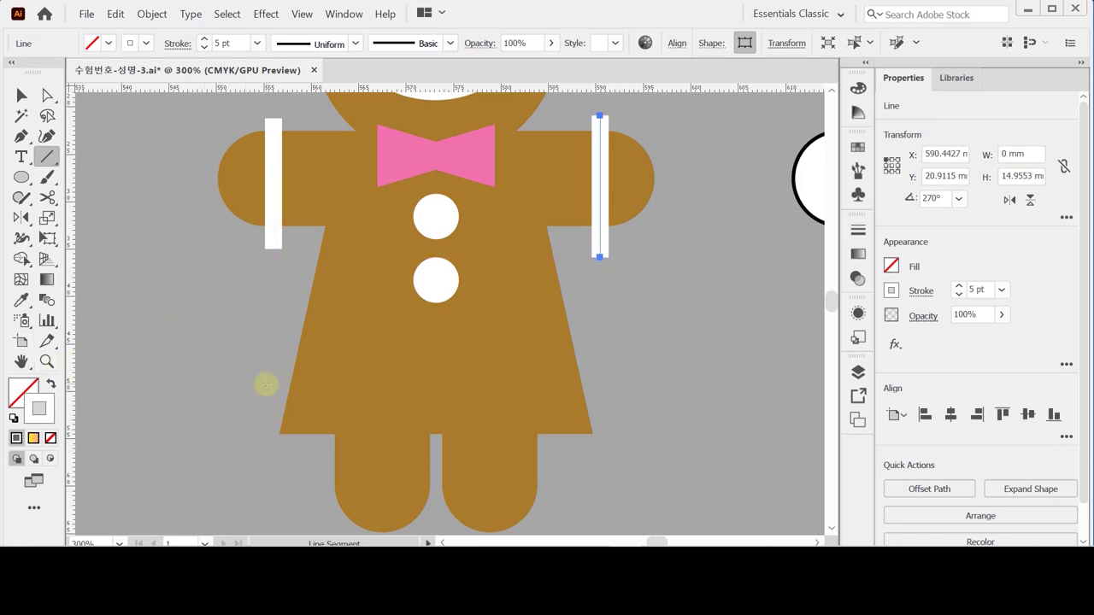
# Create a horizontal line 33 mm long at 0° starting beside the lower part of the girl's skirt.
pyautogui.click(265, 382)
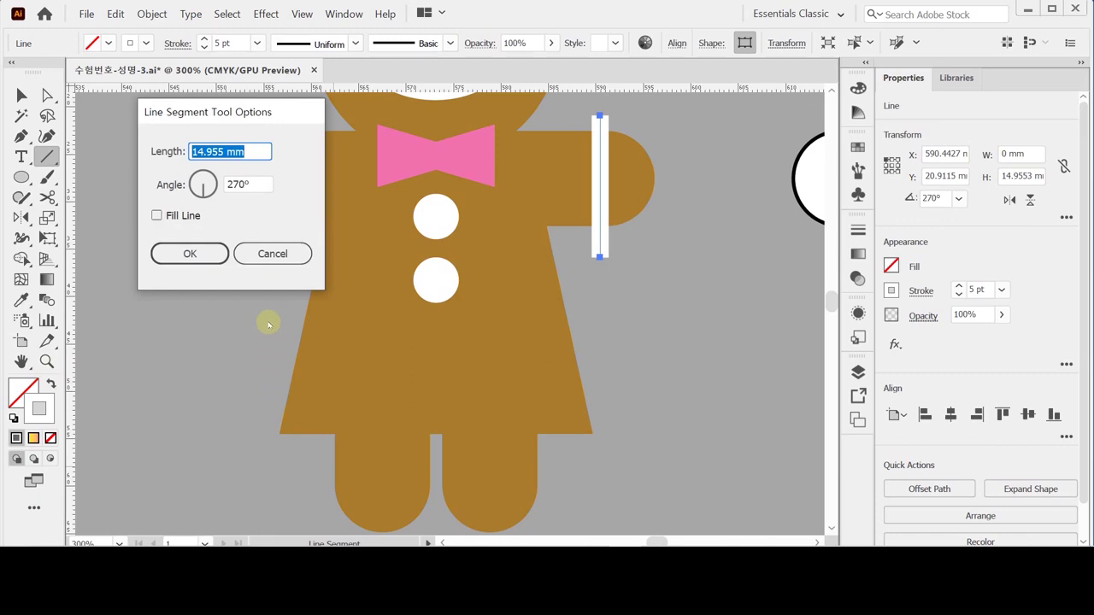
pyautogui.write('33')
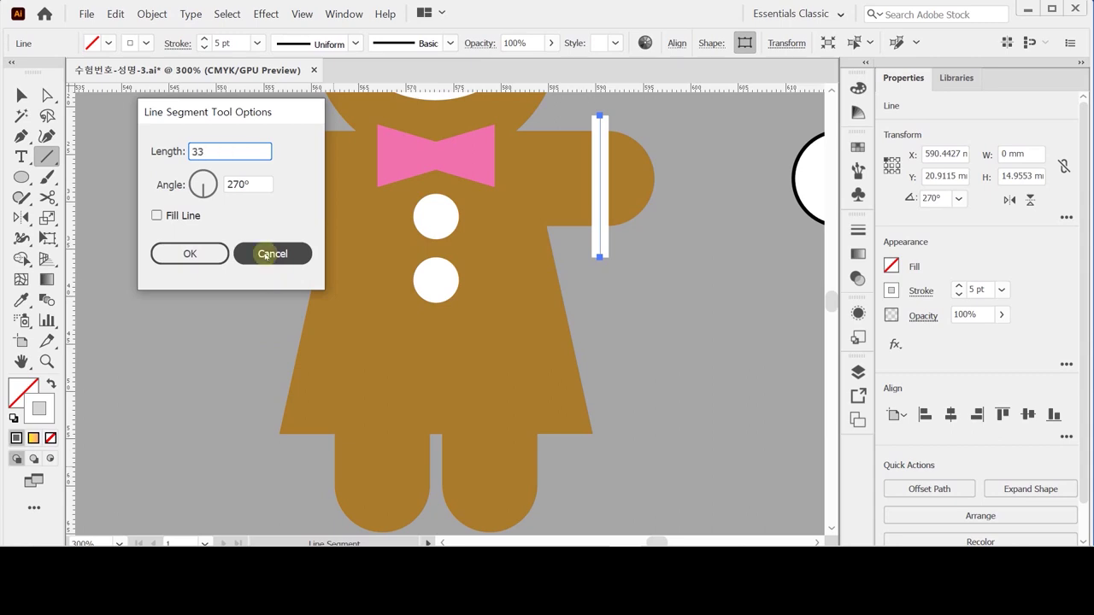
pyautogui.press('Tab')
pyautogui.write('0')
pyautogui.press('Tab')
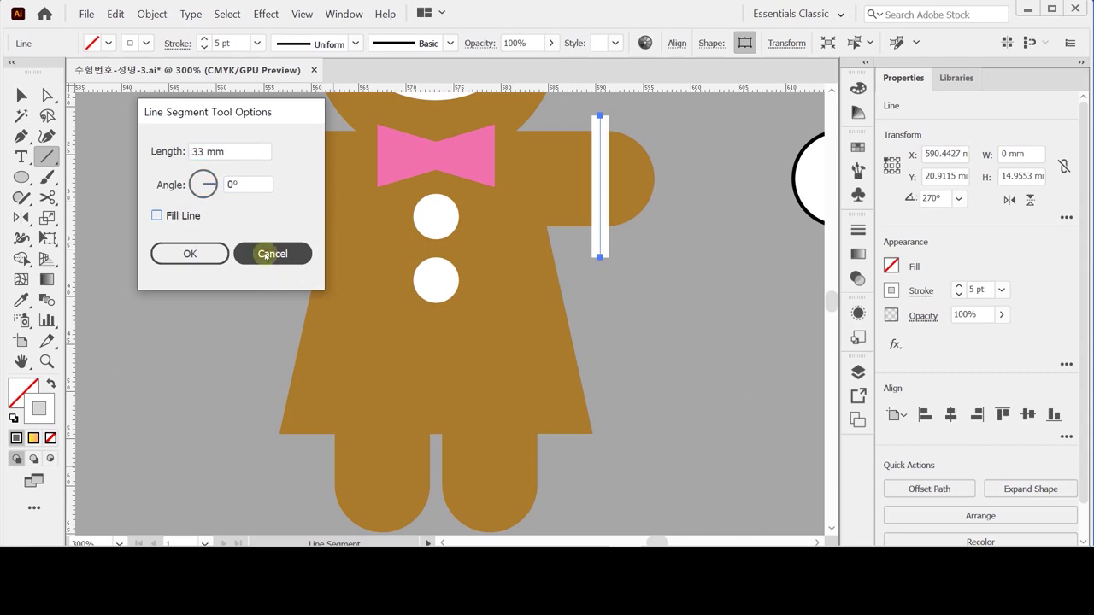
pyautogui.press('Return')
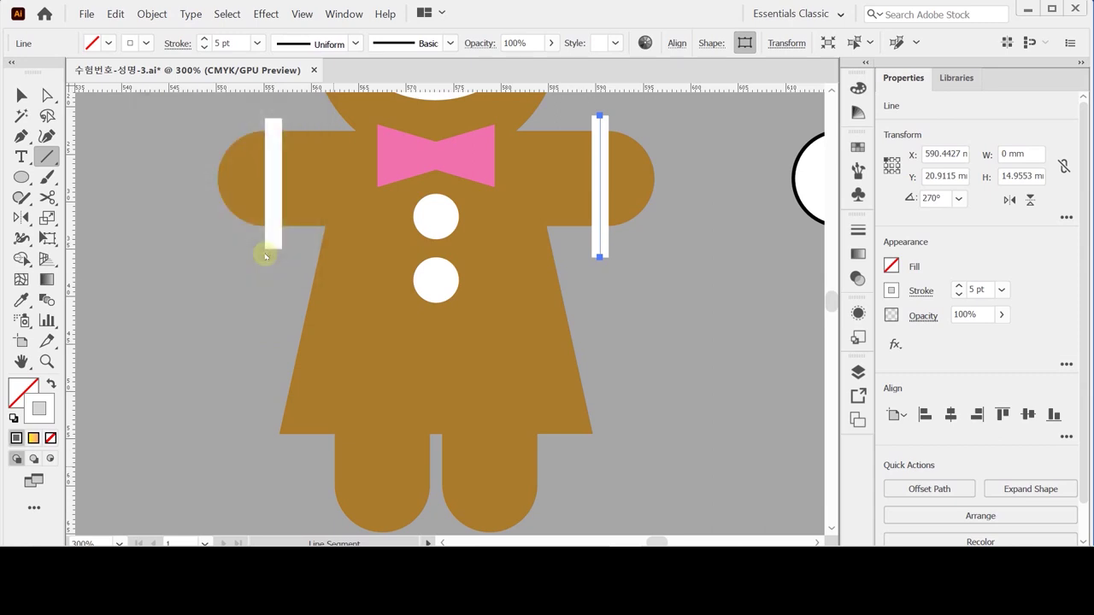
# Nudge the 33 mm skirt line into position and apply a smooth Zig Zag effect with 3 mm absolute size and 7 ridges per segment.
pyautogui.hotkey('shift', 'Right')
pyautogui.press('Down')
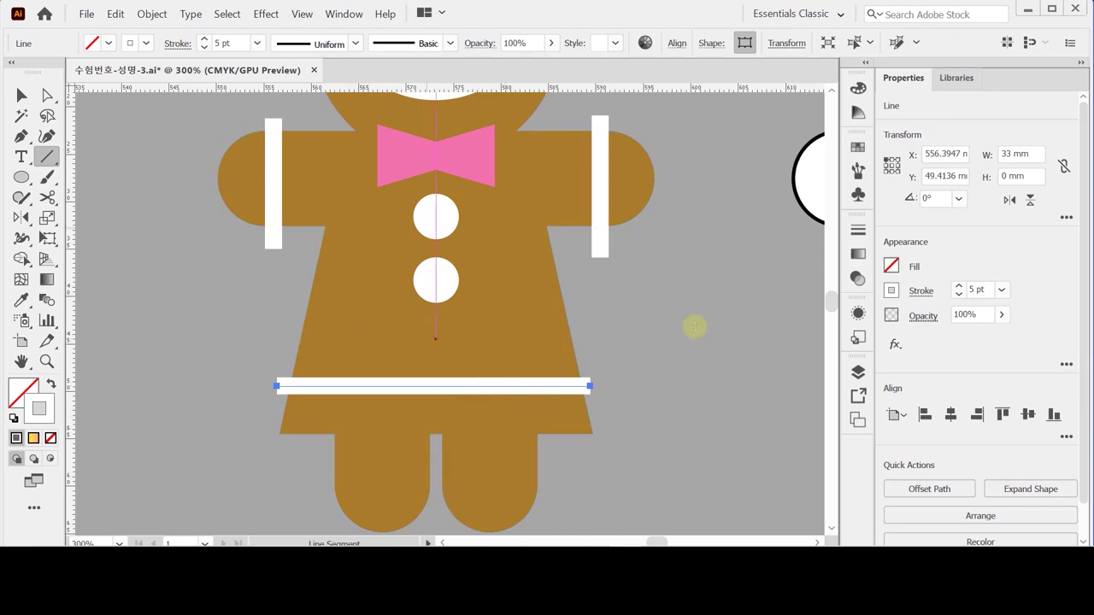
pyautogui.click(896, 345)
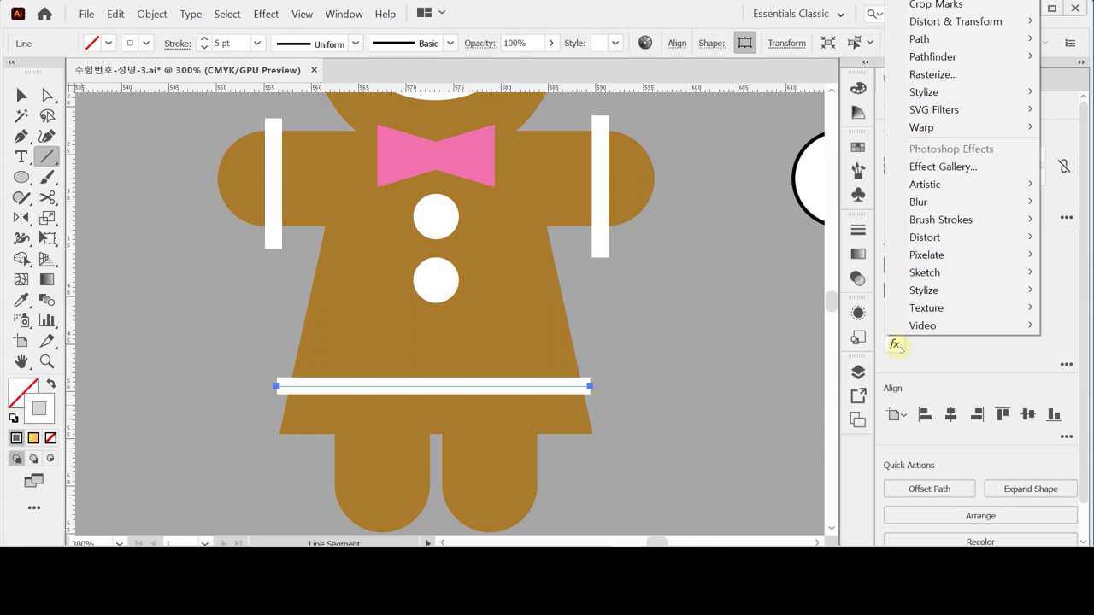
pyautogui.moveTo(950, 26)
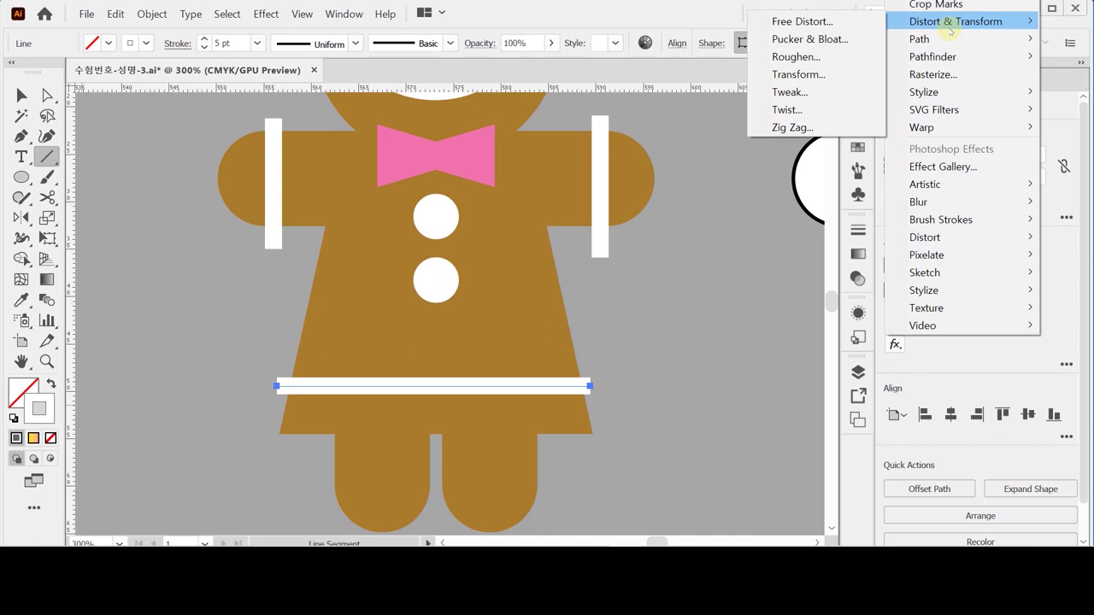
pyautogui.click(837, 127)
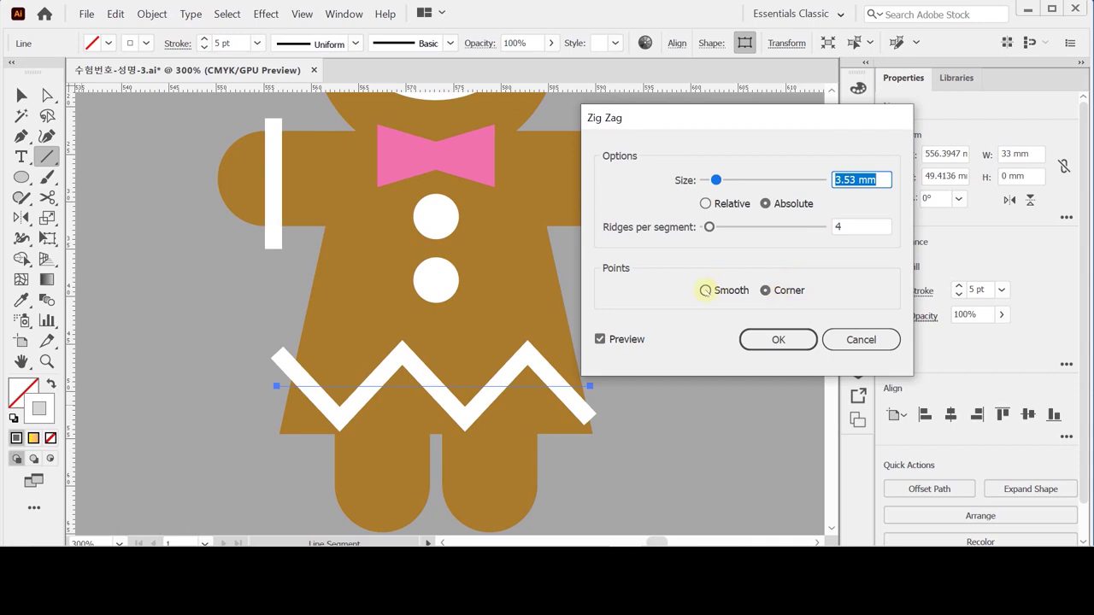
pyautogui.click(705, 291)
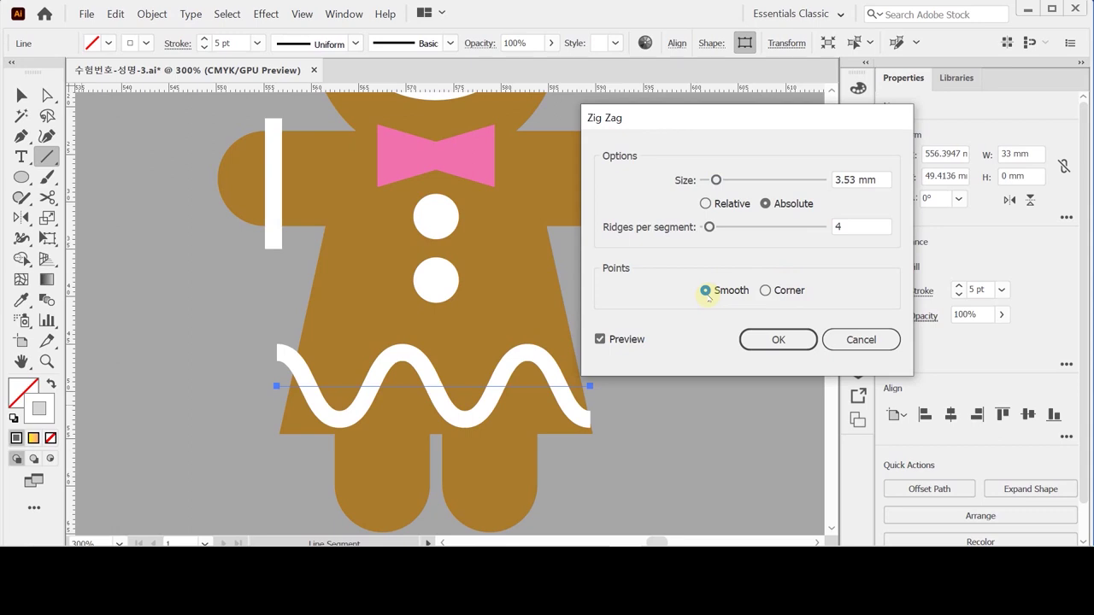
pyautogui.click(884, 179)
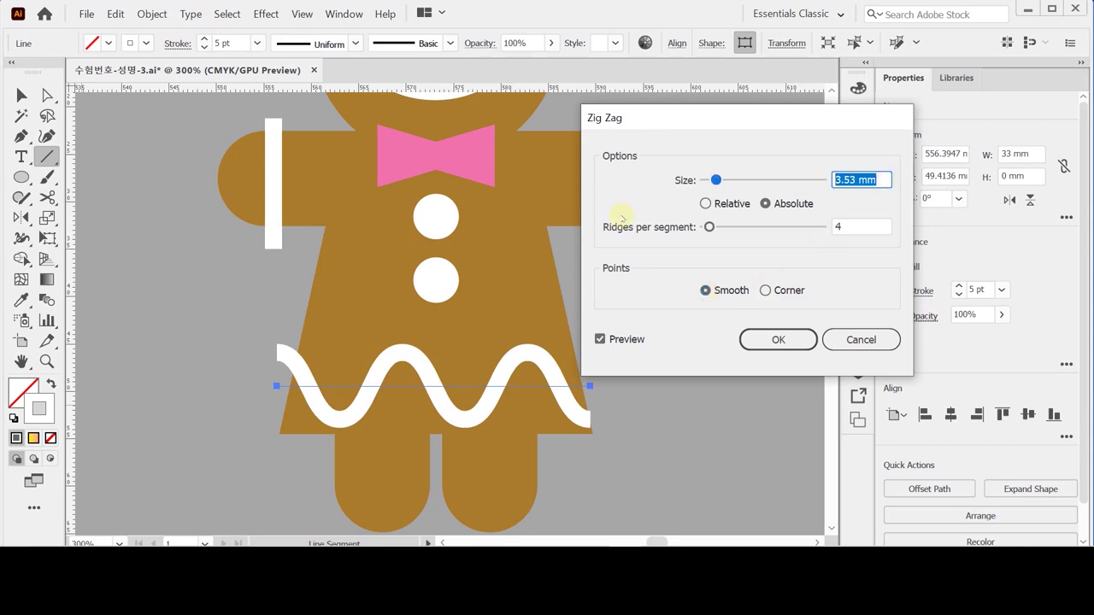
pyautogui.write('3')
pyautogui.press('Tab')
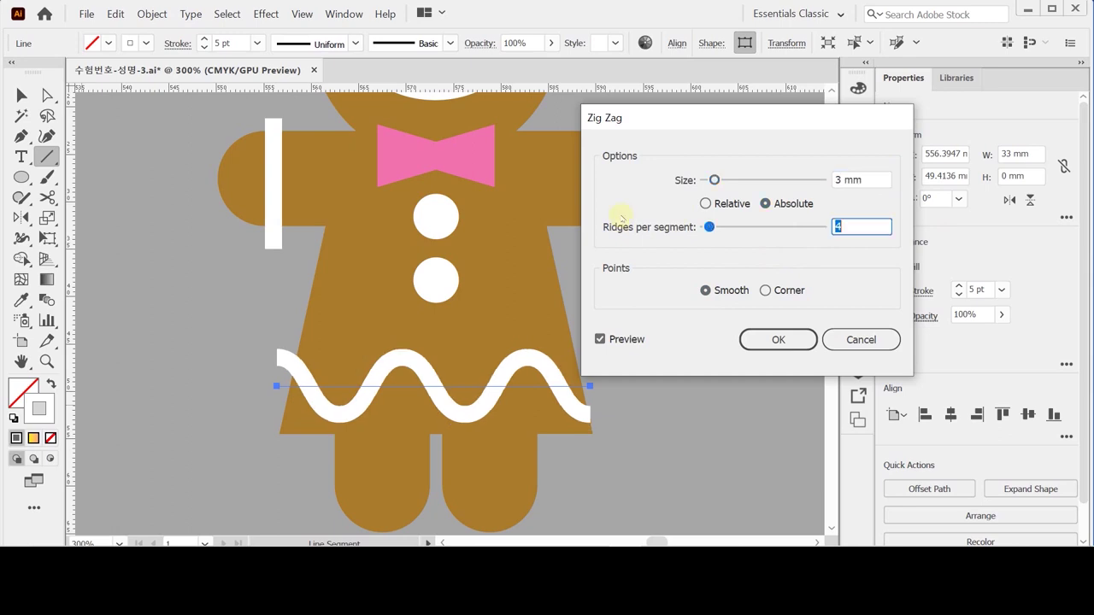
pyautogui.write('7')
pyautogui.press('Tab')
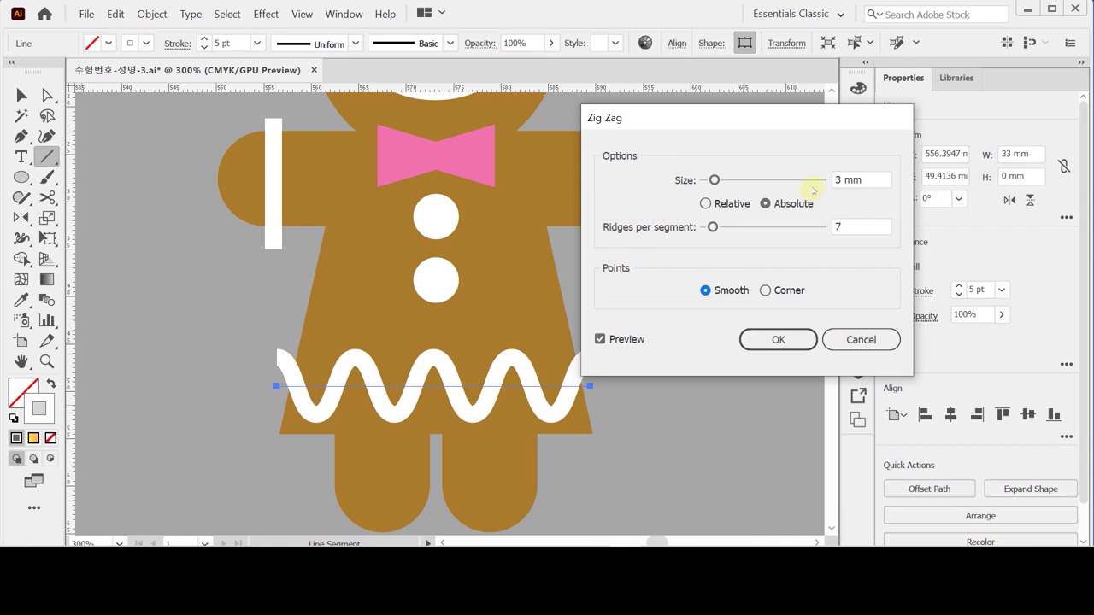
pyautogui.click(778, 340)
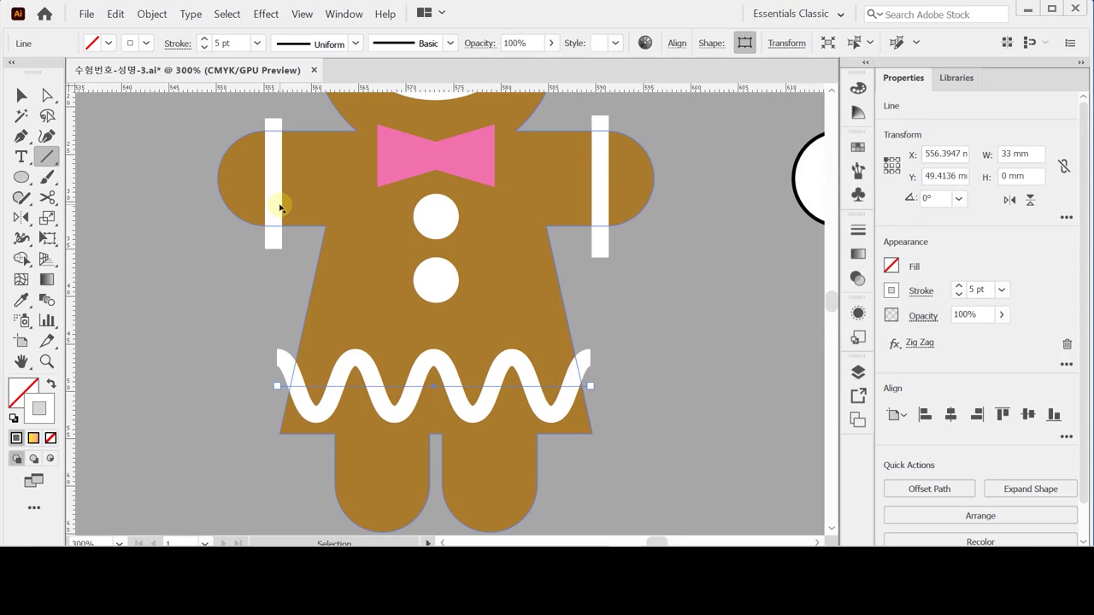
# Check the skirt line in outline view, try Expand Appearance on its Zig Zag effect, and undo the expansion.
pyautogui.hotkey('ctrl', 'y')
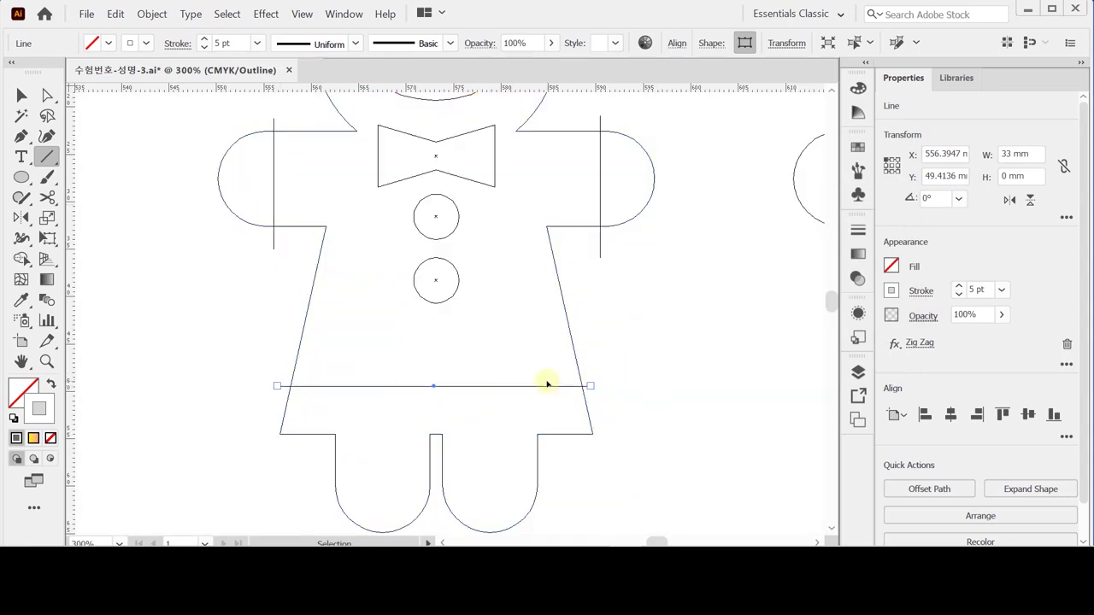
pyautogui.hotkey('ctrl', 'y')
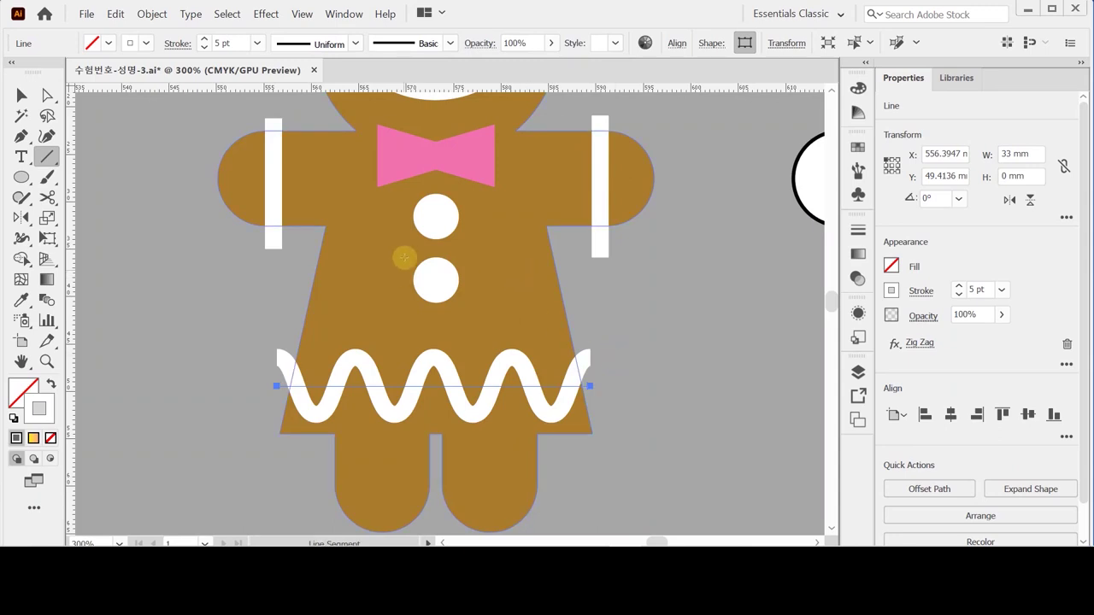
pyautogui.moveTo(372, 281); pyautogui.dragTo(382, 163)
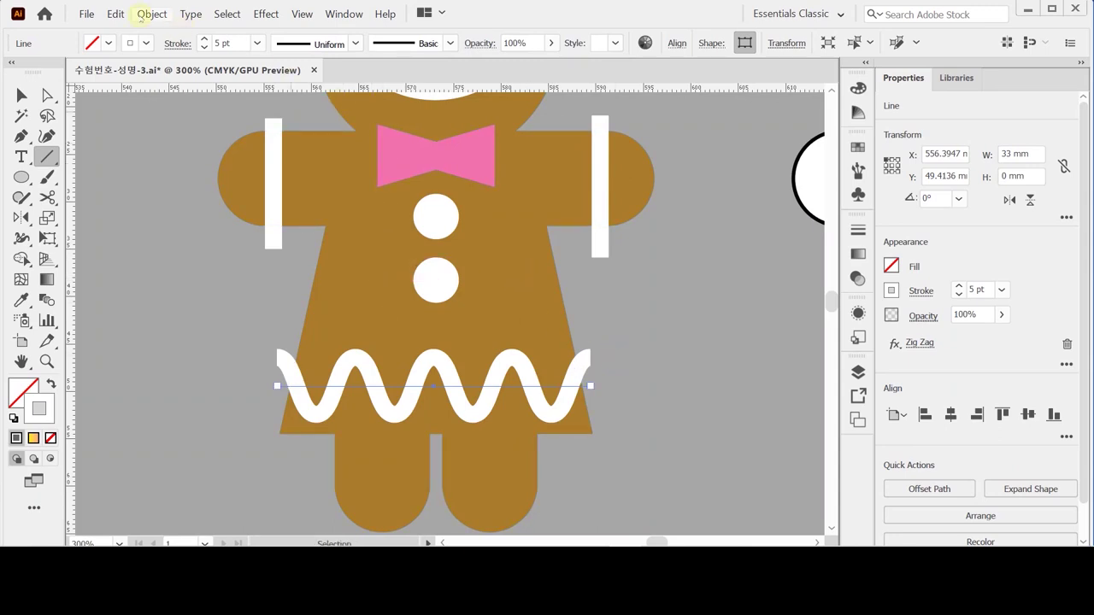
pyautogui.click(151, 14)
pyautogui.click(250, 127)
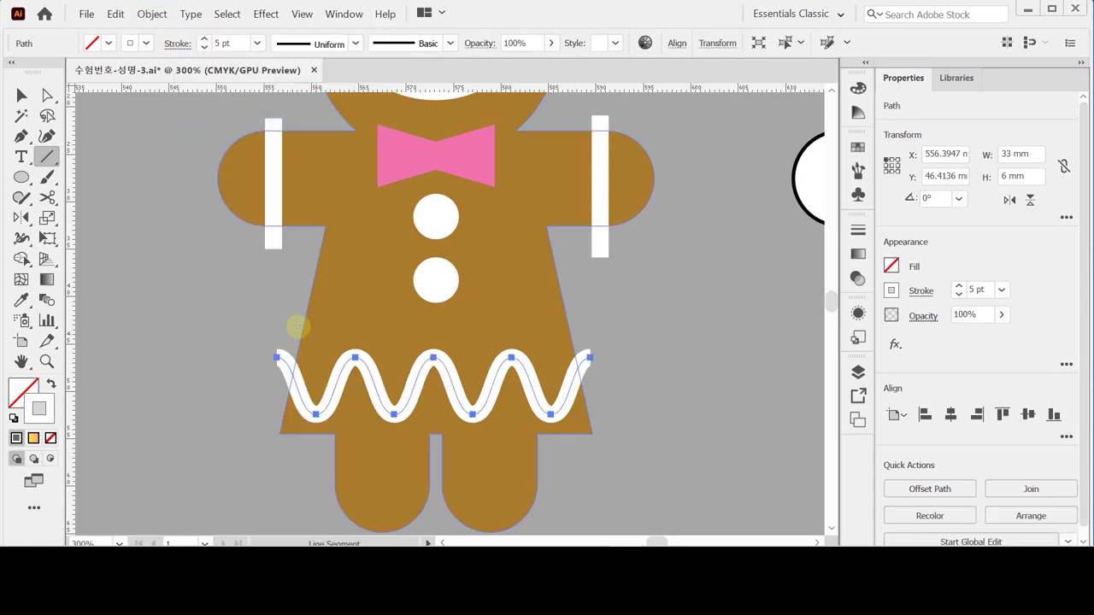
pyautogui.press('v')
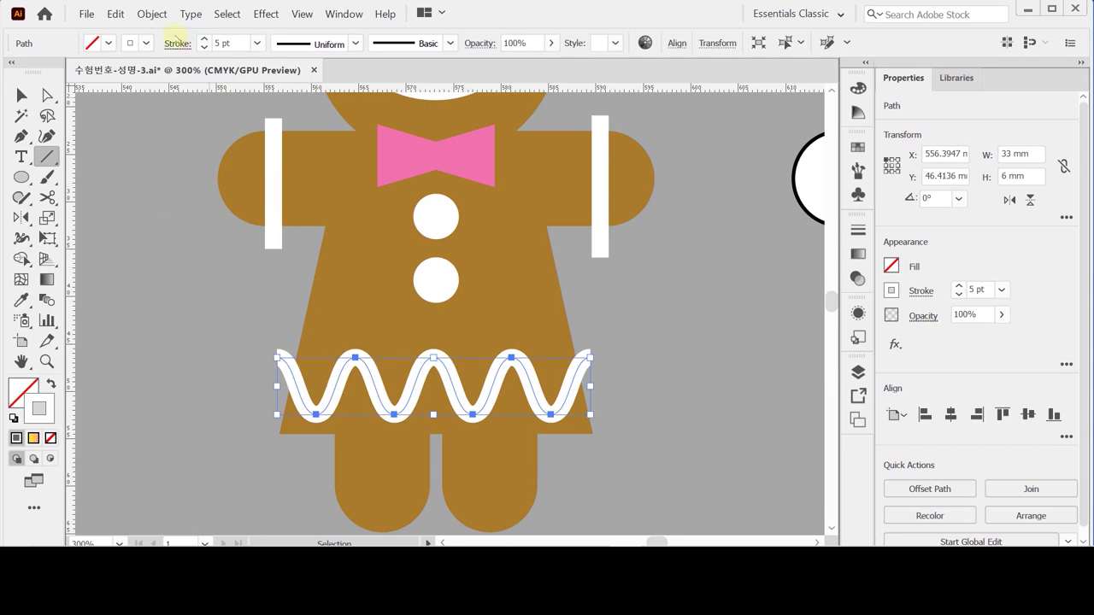
pyautogui.hotkey('ctrl', 'z')
# Convert the skirt's wavy line directly into a filled shape with Outline Stroke.
pyautogui.click(151, 14)
pyautogui.moveTo(257, 296)
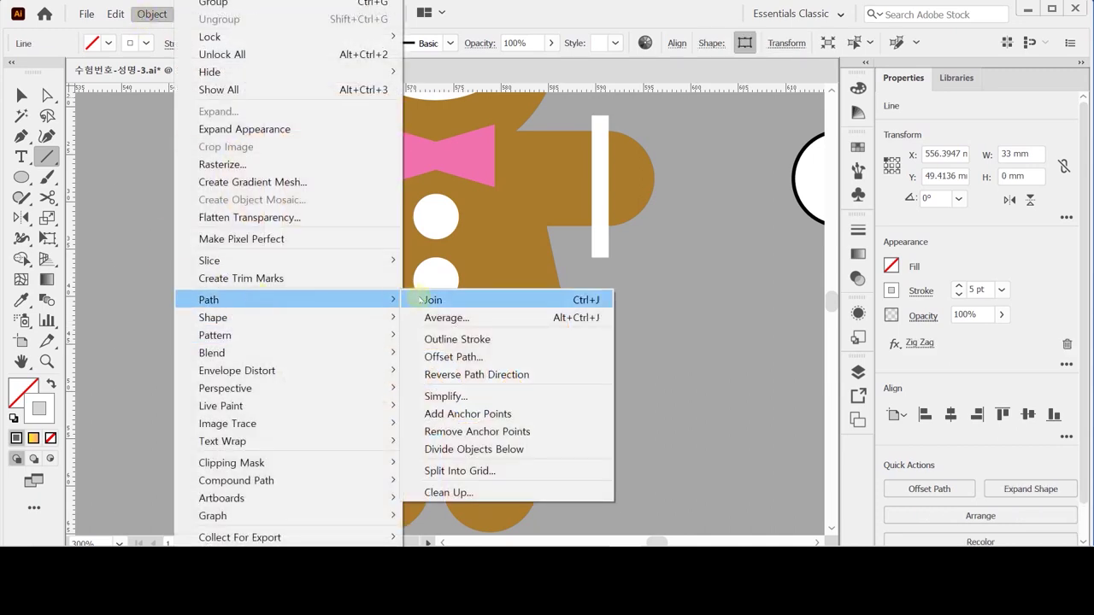
pyautogui.click(464, 337)
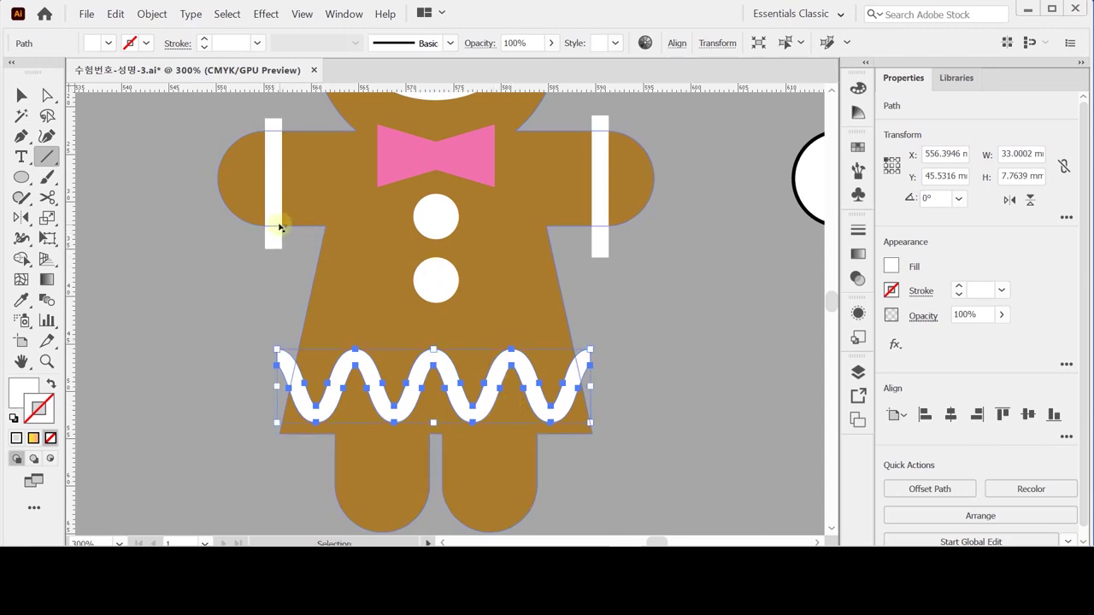
pyautogui.keyDown('ctrl'); pyautogui.click(276, 205); pyautogui.keyUp('ctrl')
pyautogui.click(242, 276)
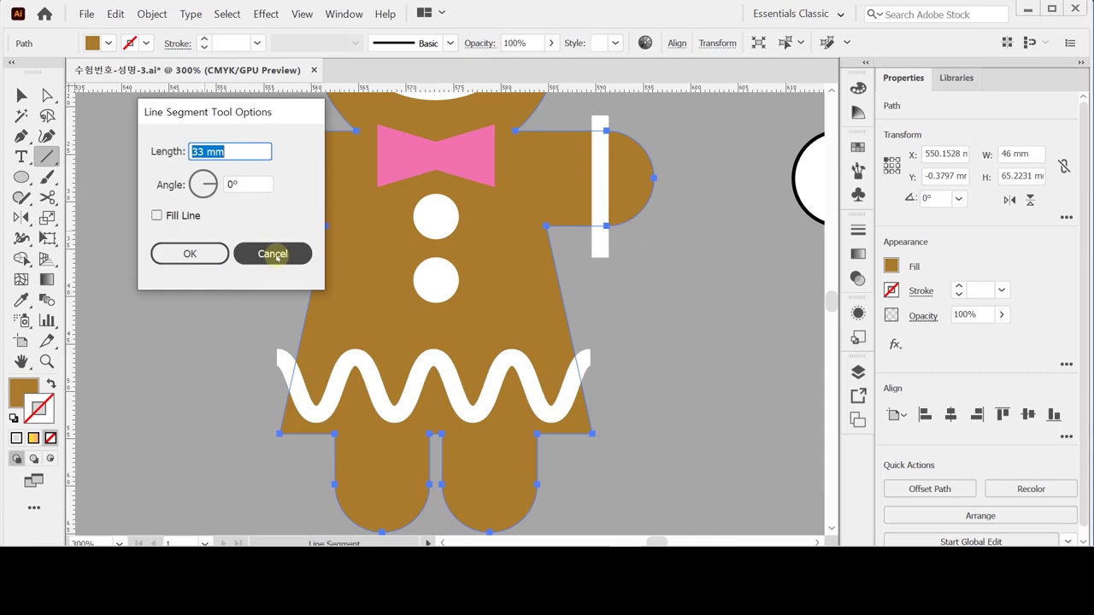
pyautogui.press('Return')
# Select both vertical cuff stripes on the girl's arms and convert them into filled shapes with Outline Stroke.
pyautogui.click(21, 94)
pyautogui.click(232, 268)
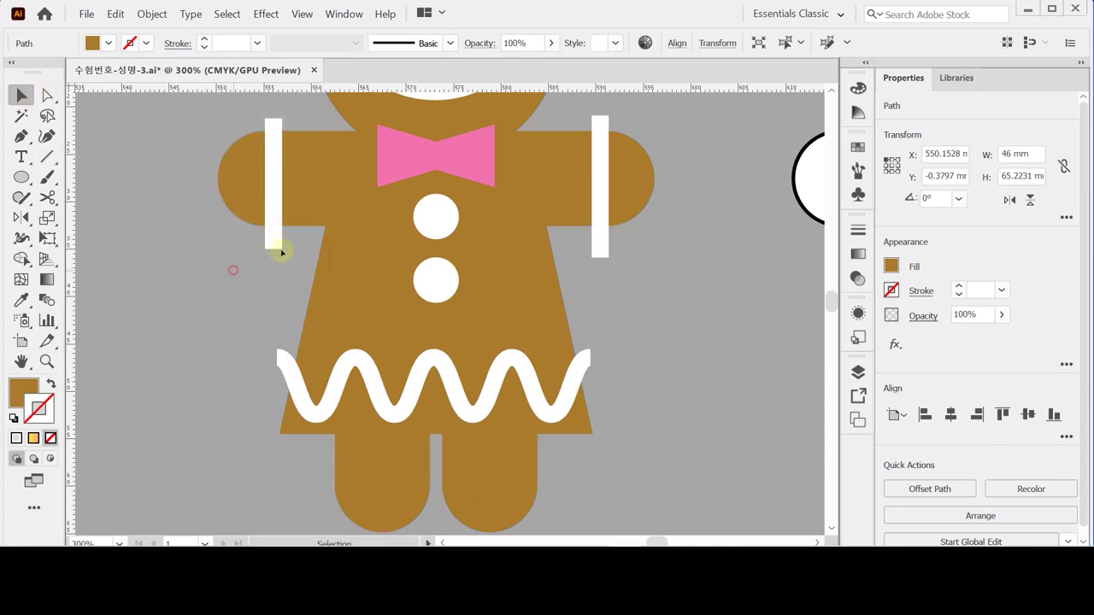
pyautogui.click(291, 242)
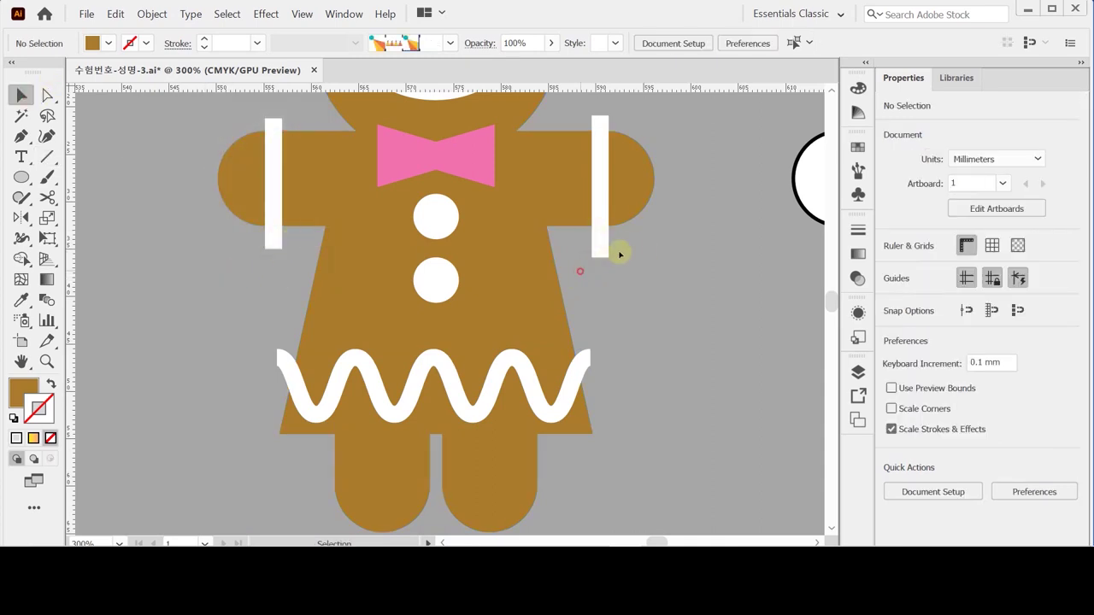
pyautogui.click(601, 248)
pyautogui.keyDown('shift'); pyautogui.click(274, 245); pyautogui.keyUp('shift')
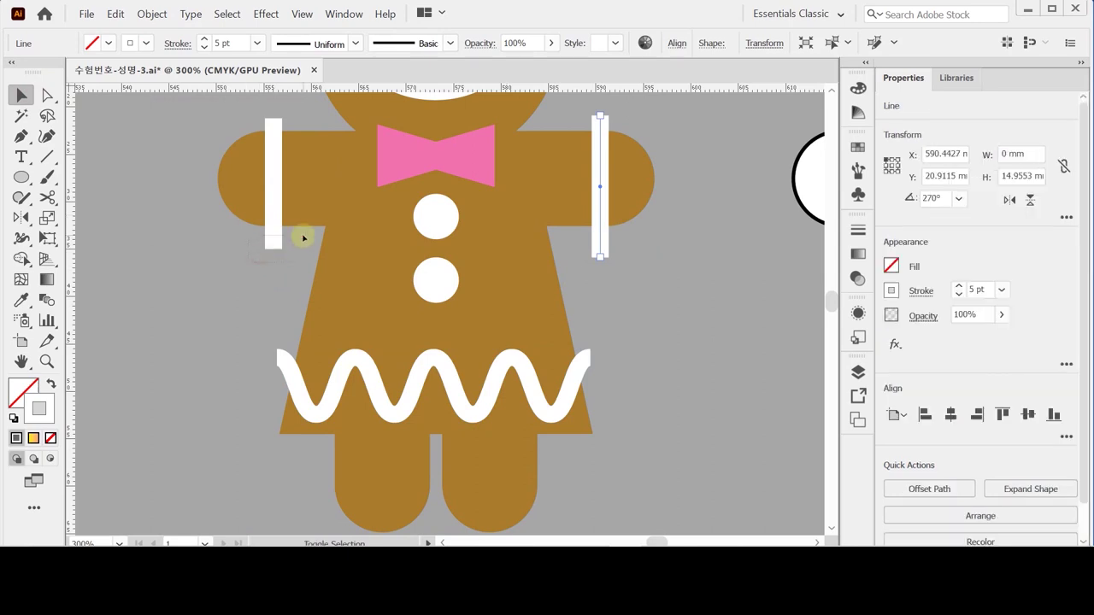
pyautogui.click(151, 14)
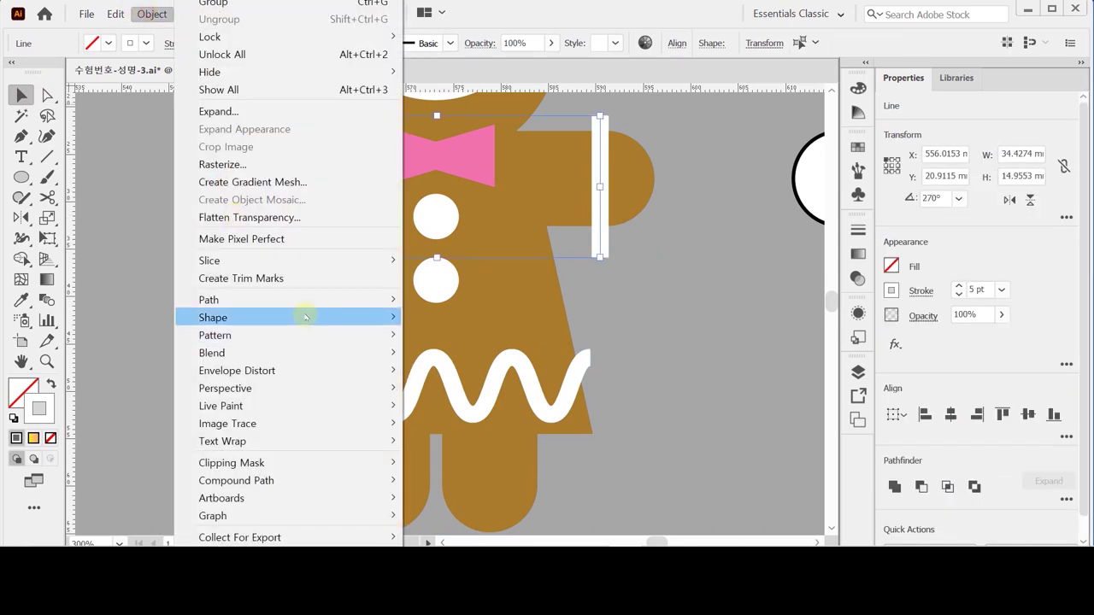
pyautogui.moveTo(307, 301)
pyautogui.click(562, 337)
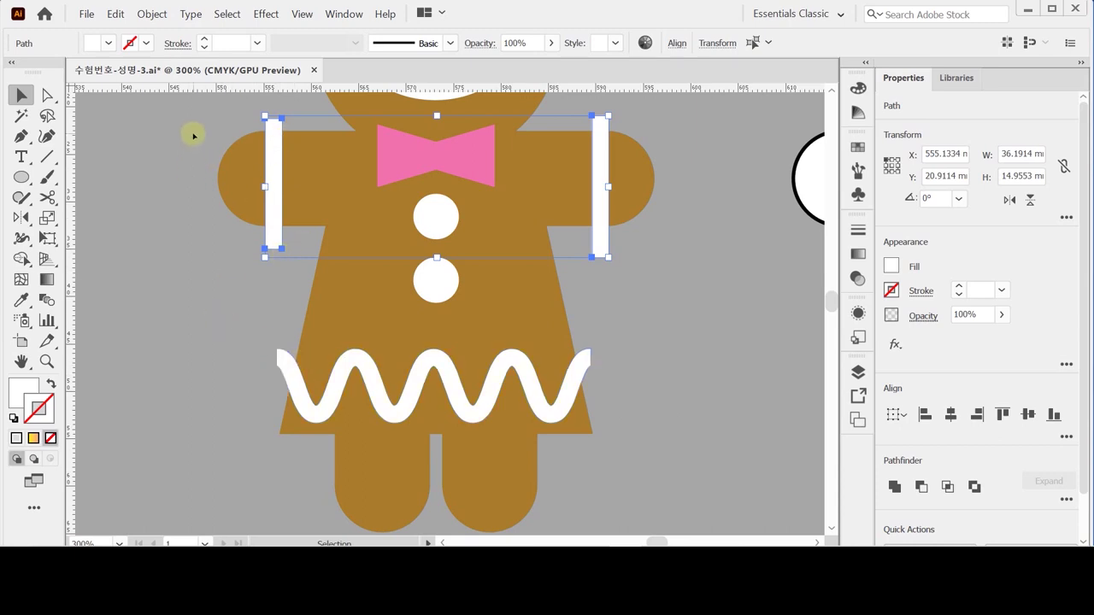
# Add the wavy skirt trim and the girl's body to the selected cuff stripes and split them all with Pathfinder Divide.
pyautogui.keyDown('shift'); pyautogui.click(286, 371); pyautogui.keyUp('shift')
pyautogui.keyDown('shift'); pyautogui.click(230, 173); pyautogui.keyUp('shift')
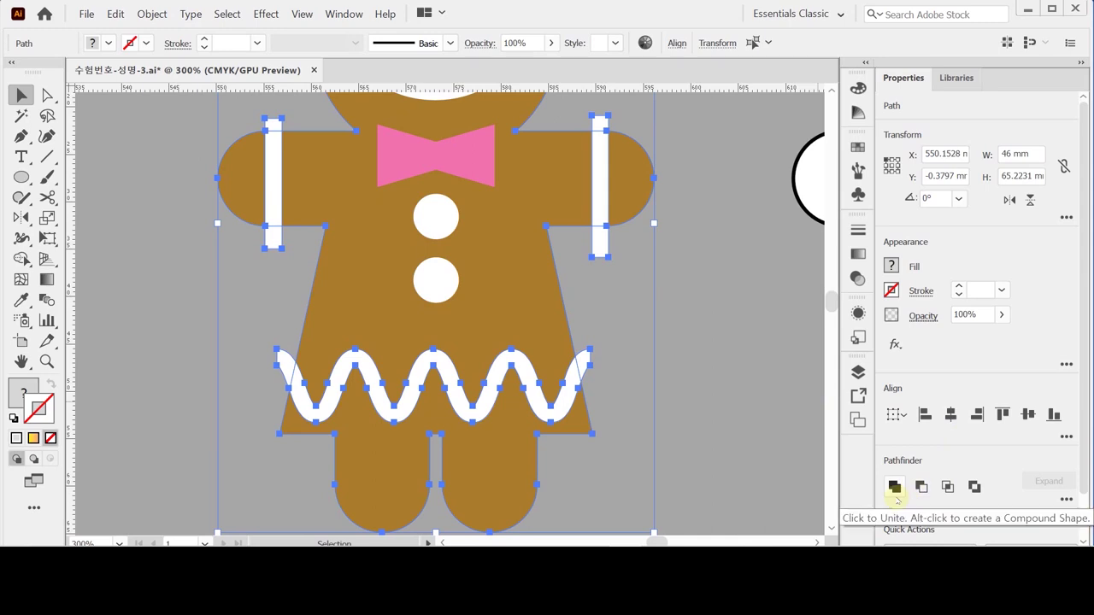
pyautogui.click(1064, 501)
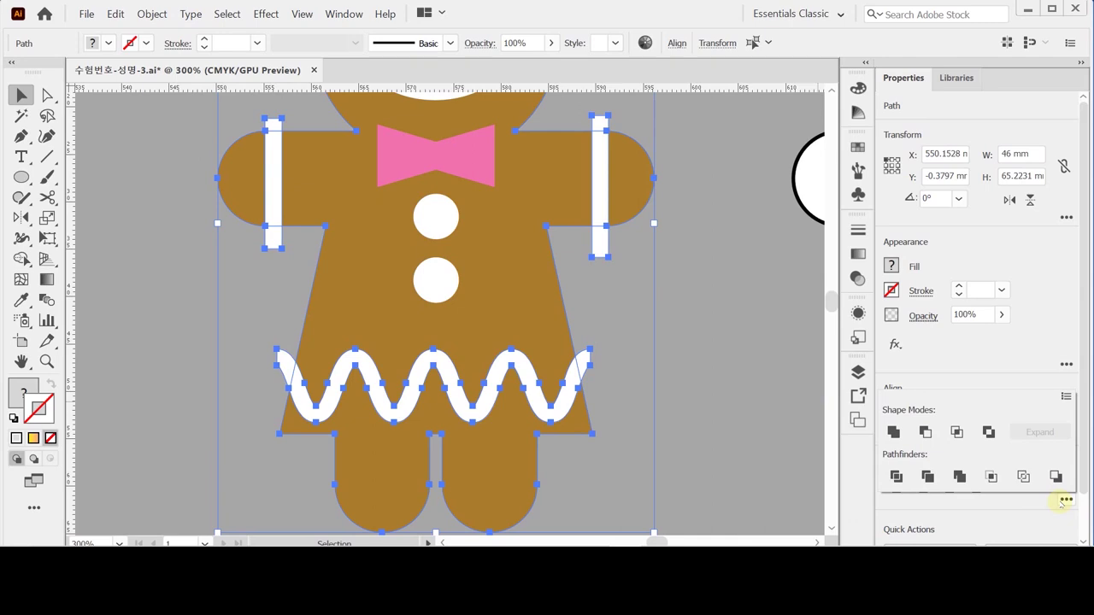
pyautogui.click(895, 476)
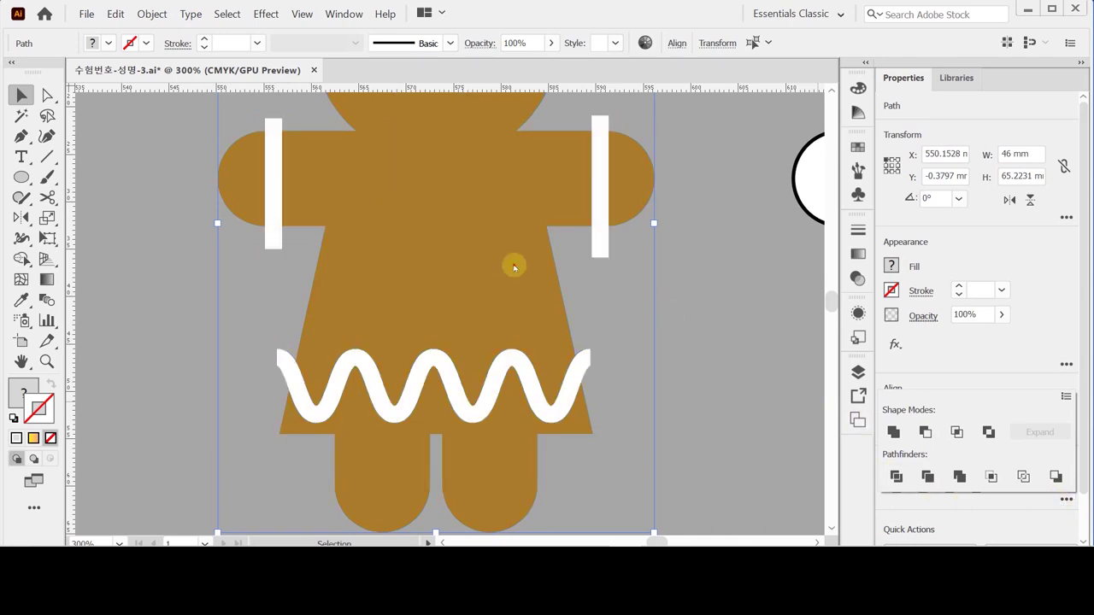
# Isolate the divided group, delete the cuff and wave pieces extending outside the girl's body, and leave isolation mode.
pyautogui.doubleClick(513, 265)
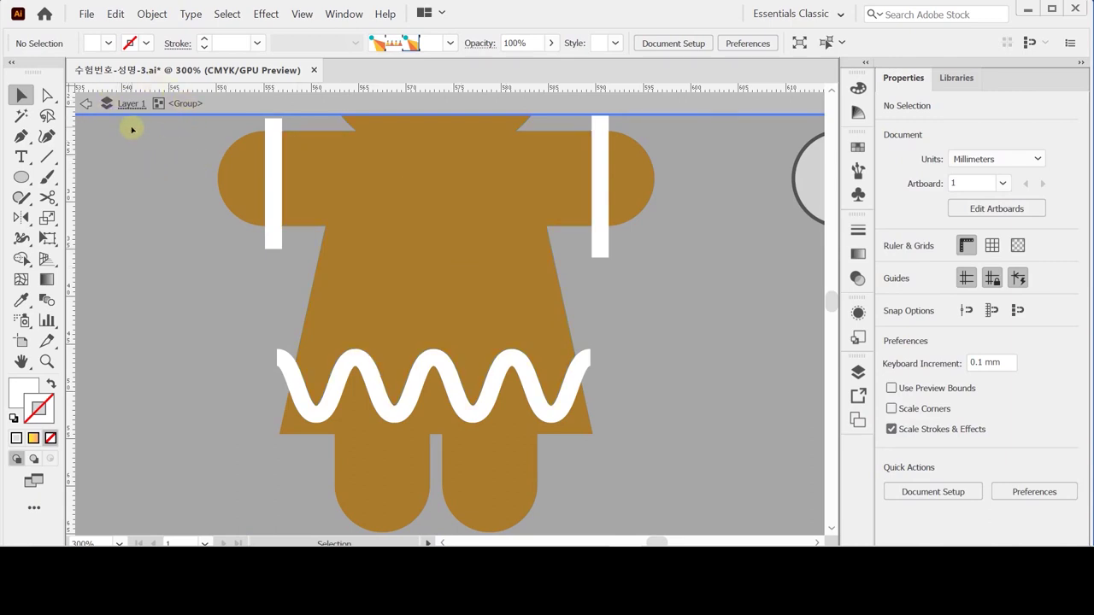
pyautogui.click(277, 243)
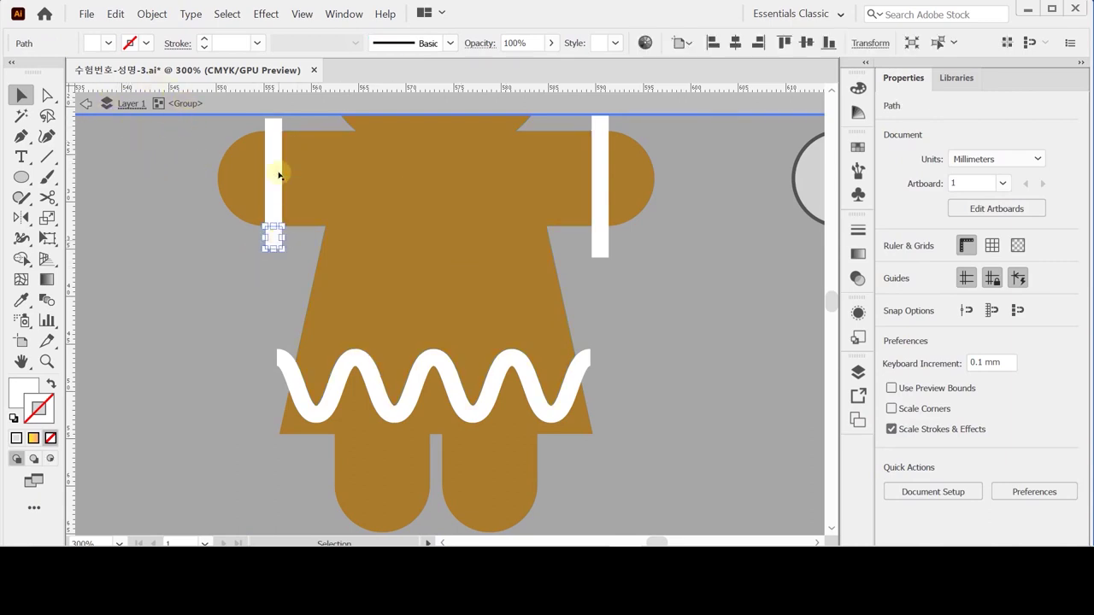
pyautogui.keyDown('shift'); pyautogui.click(600, 125); pyautogui.keyUp('shift')
pyautogui.moveTo(601, 249); pyautogui.dragTo(601, 257)
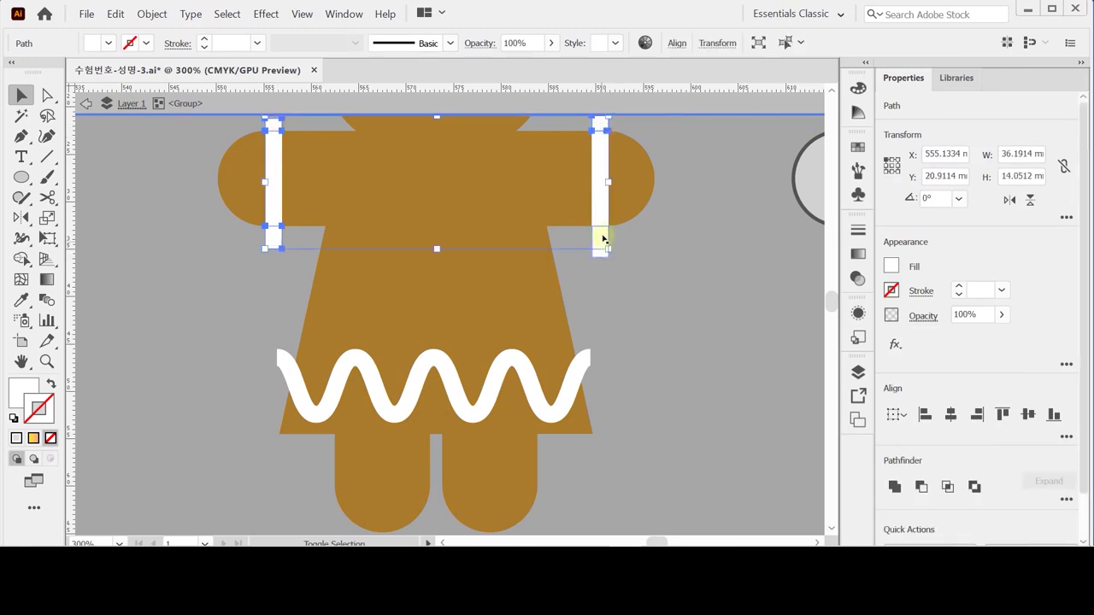
pyautogui.keyDown('shift'); pyautogui.click(593, 366); pyautogui.keyUp('shift')
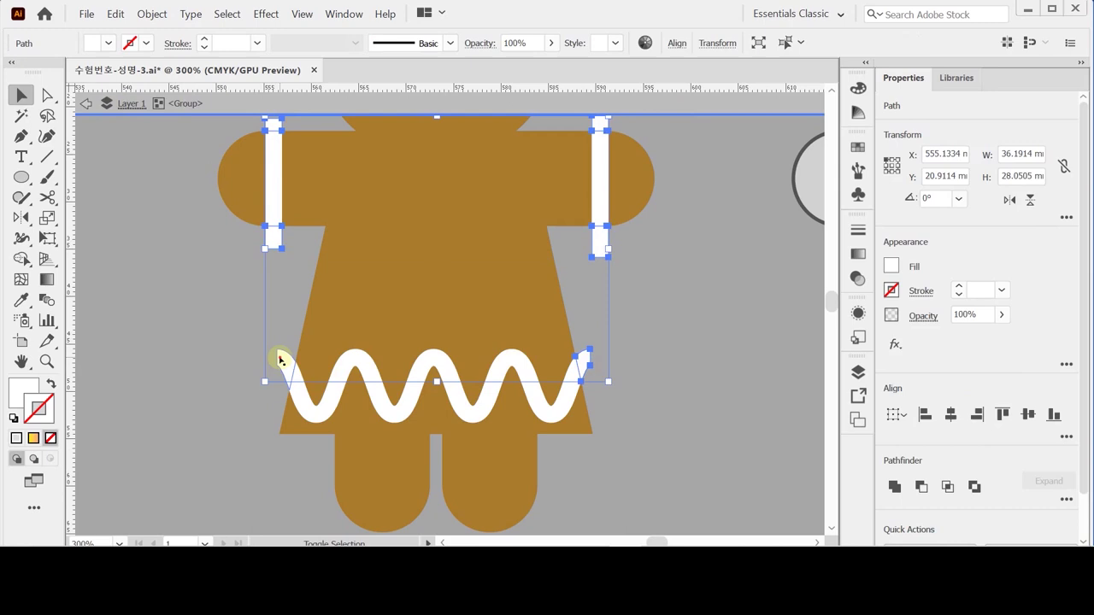
pyautogui.click(278, 357)
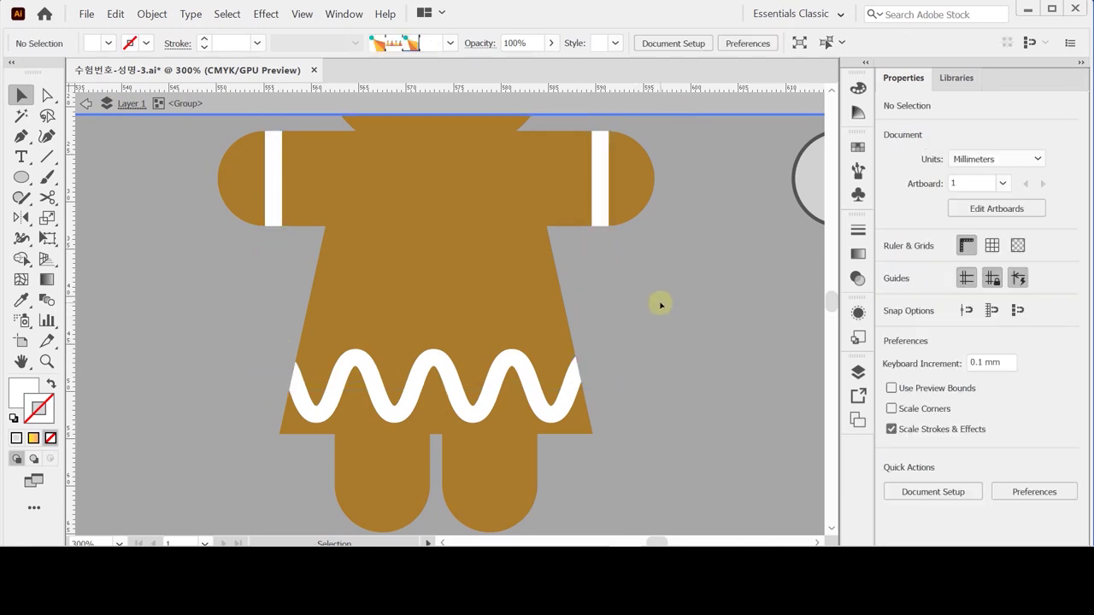
pyautogui.moveTo(493, 283); pyautogui.dragTo(494, 320)
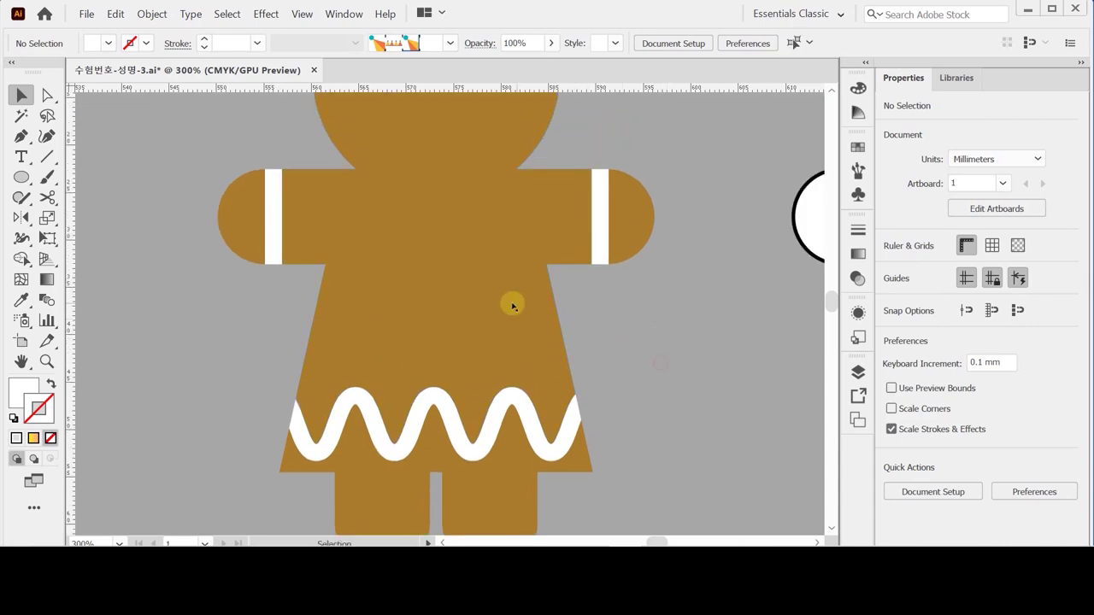
# Select the divided body group and send it behind the girl's smile, bow tie and buttons.
pyautogui.click(512, 305)
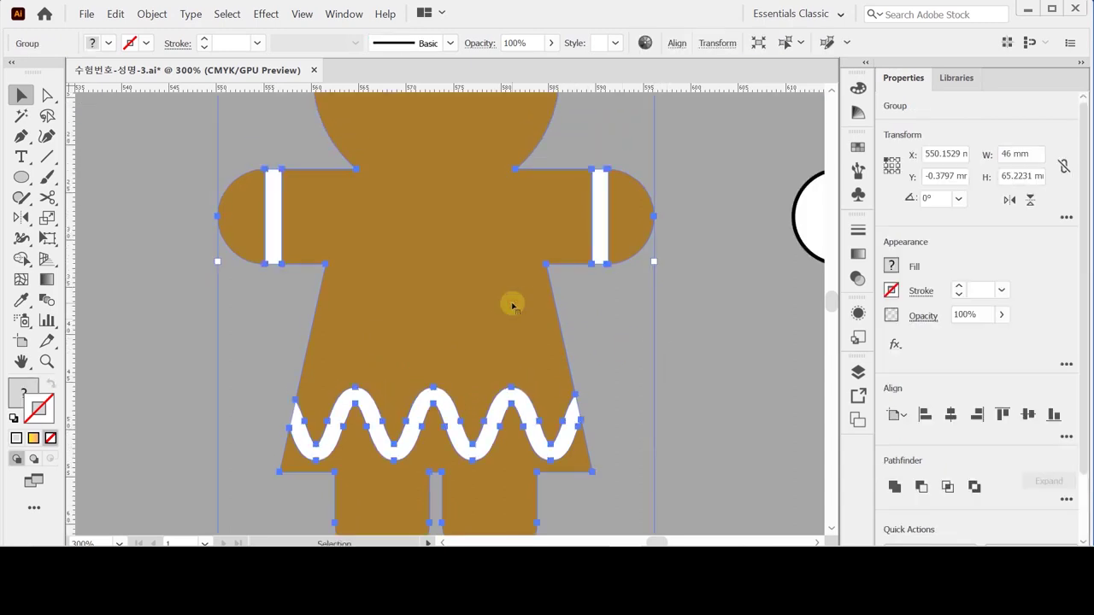
pyautogui.press('a')
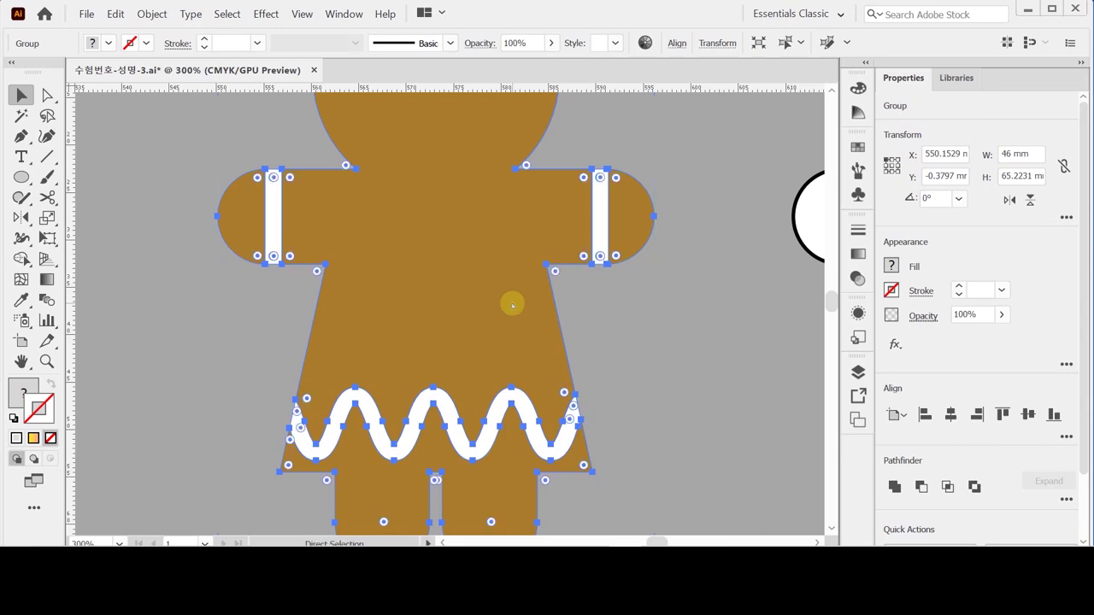
pyautogui.press('v')
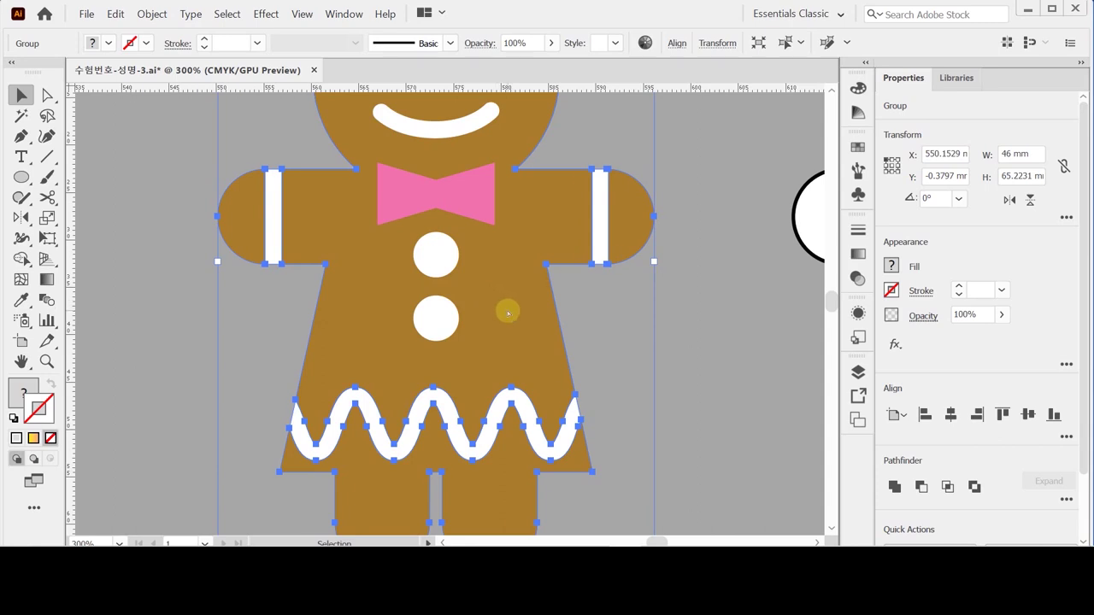
pyautogui.press('a')
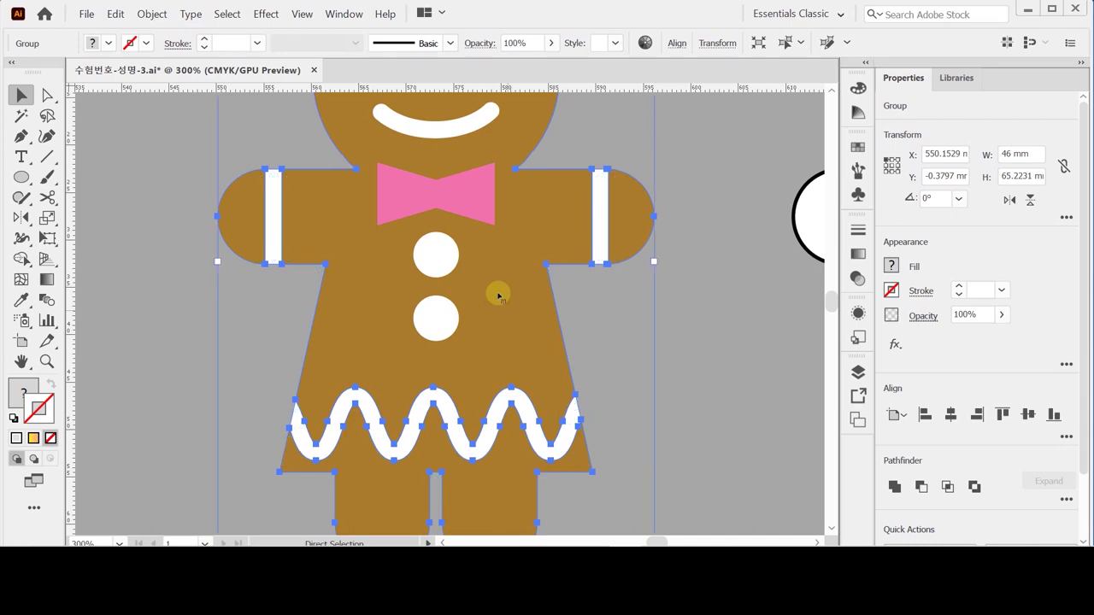
# Save the illustration with the finished gingerbread girl.
pyautogui.hotkey('ctrl', 's')
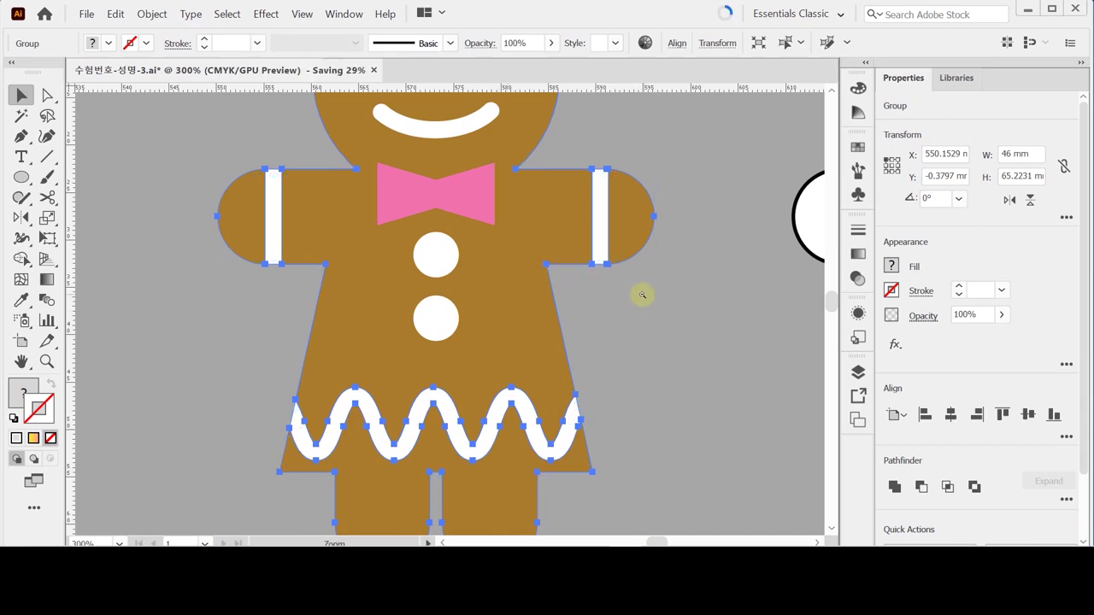
pyautogui.hotkey('ctrl', '-')
pyautogui.moveTo(553, 291); pyautogui.dragTo(498, 309)
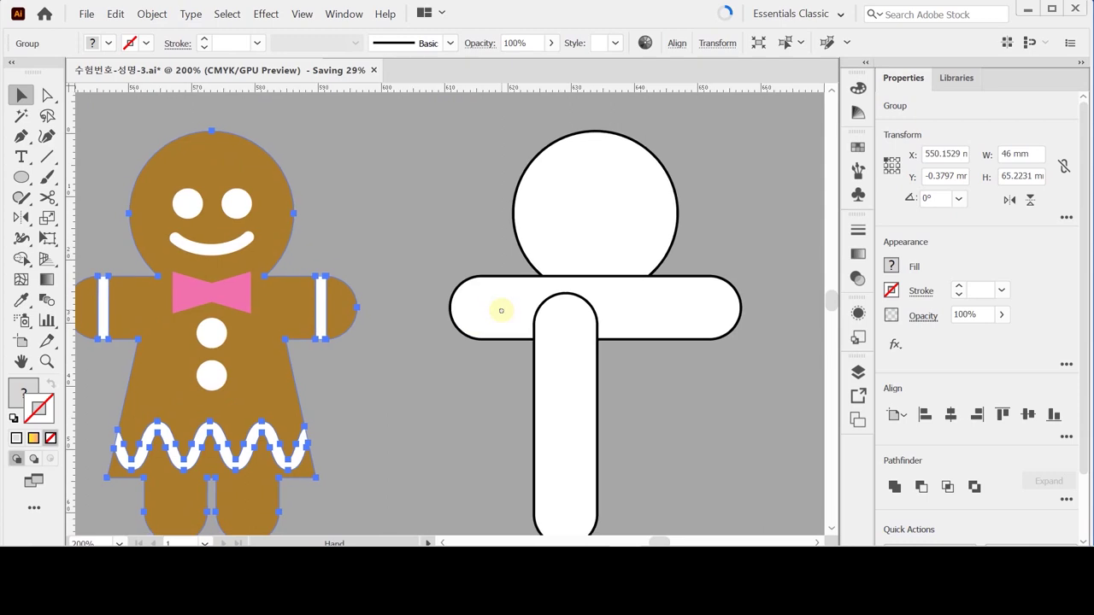
# Select the vertical rounded leg shape of the white boy figure and rotate it by -5 degrees.
pyautogui.click(391, 205)
pyautogui.click(563, 429)
pyautogui.moveTo(563, 429); pyautogui.dragTo(559, 378)
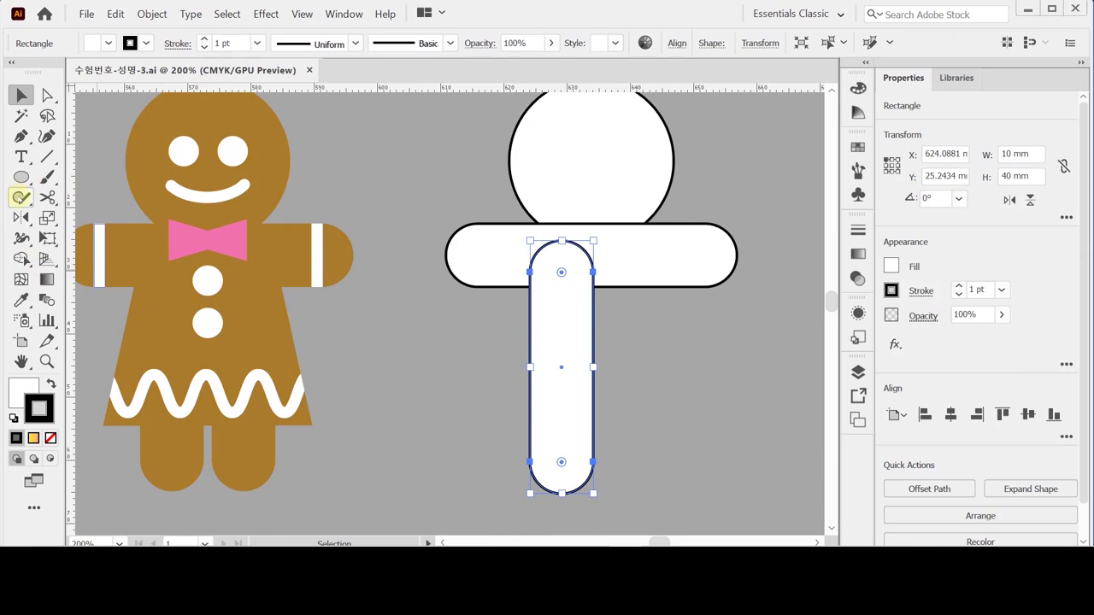
pyautogui.moveTo(21, 217); pyautogui.dragTo(51, 216)
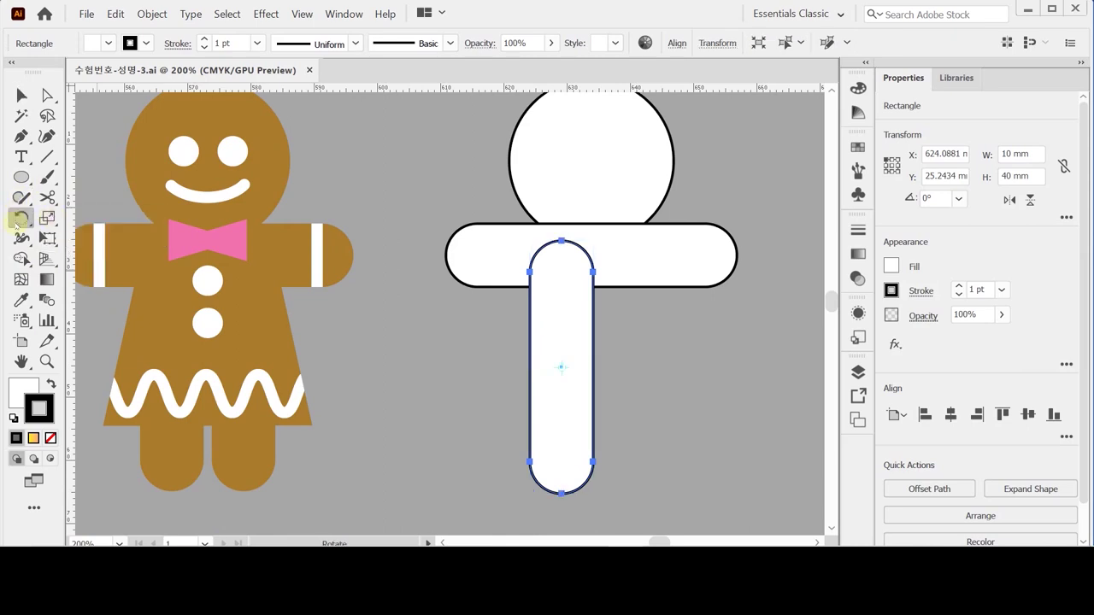
pyautogui.press('Return')
pyautogui.write('-5')
pyautogui.press('Return')
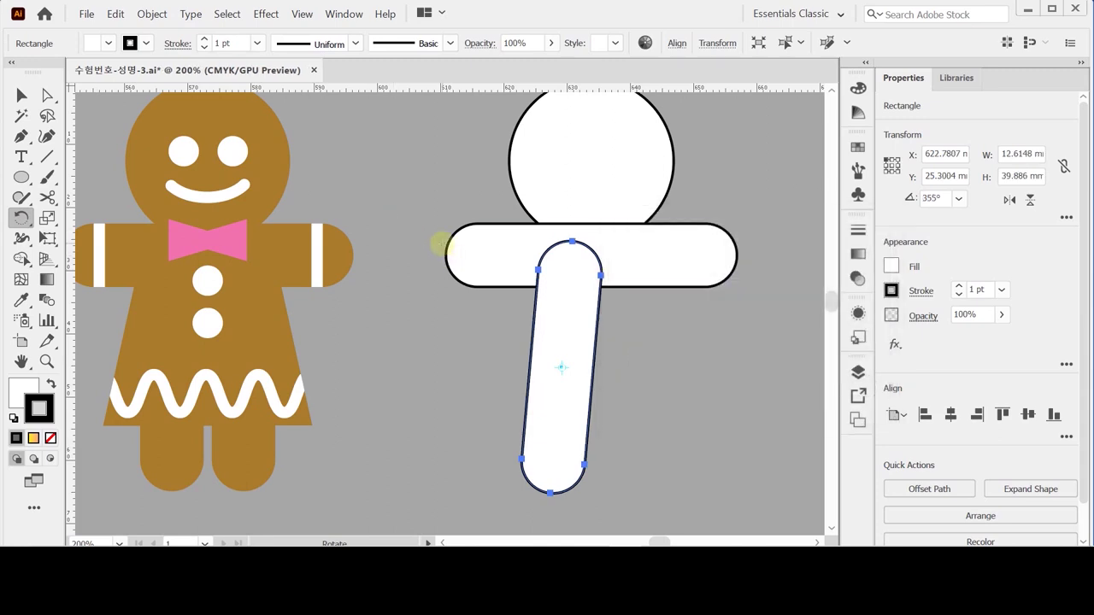
# Reflect a copy of the tilted leg across a vertical axis through the centre of the boy's head.
pyautogui.scroll(1, 528, 317)
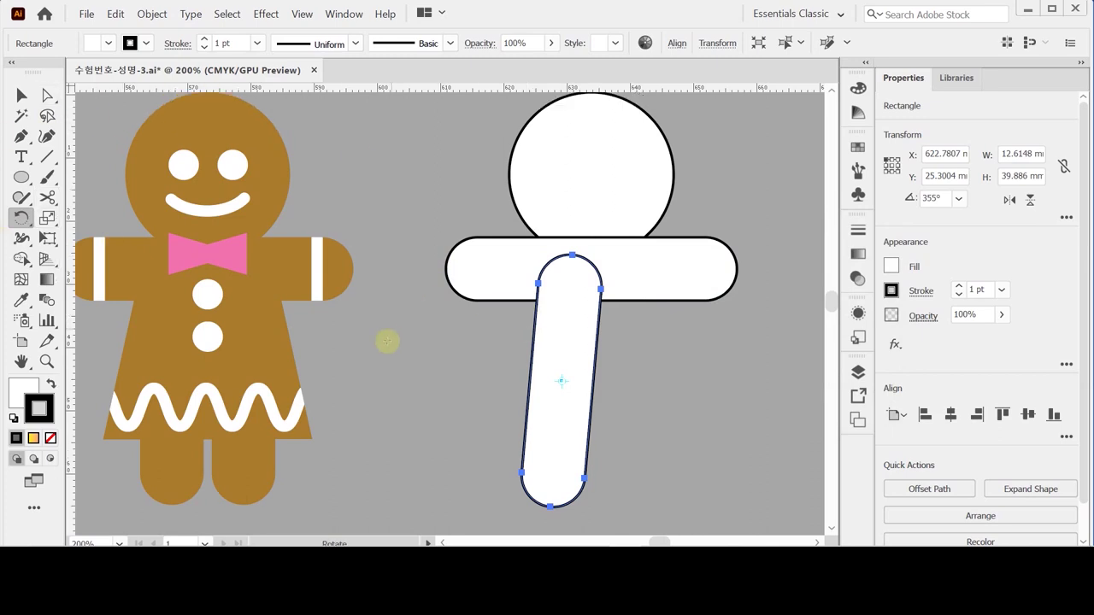
pyautogui.moveTo(22, 219); pyautogui.dragTo(68, 236)
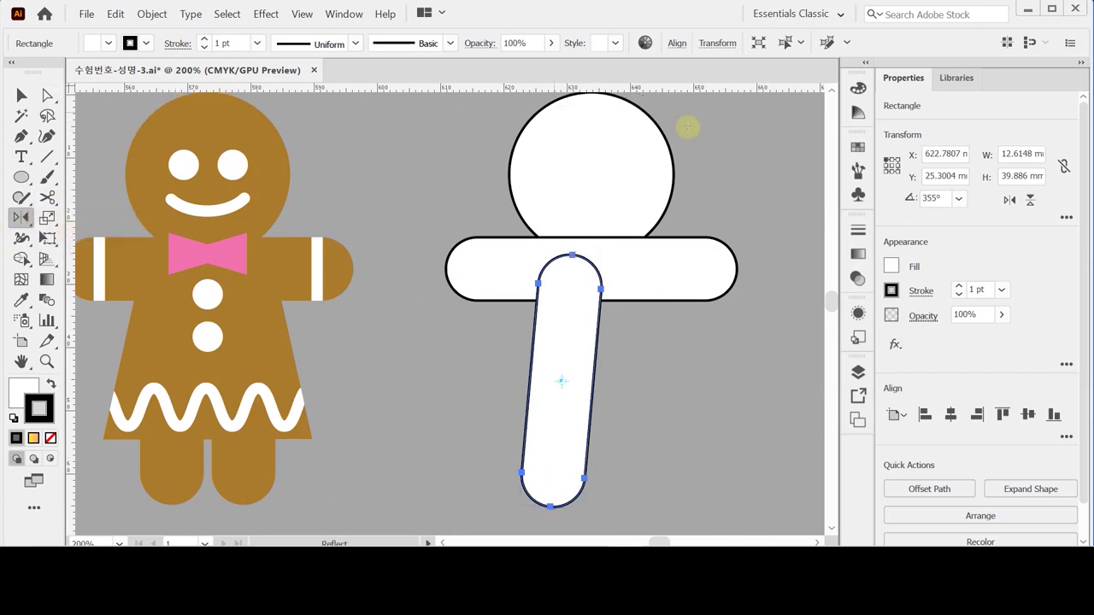
pyautogui.keyDown('alt'); pyautogui.click(590, 174); pyautogui.keyUp('alt')
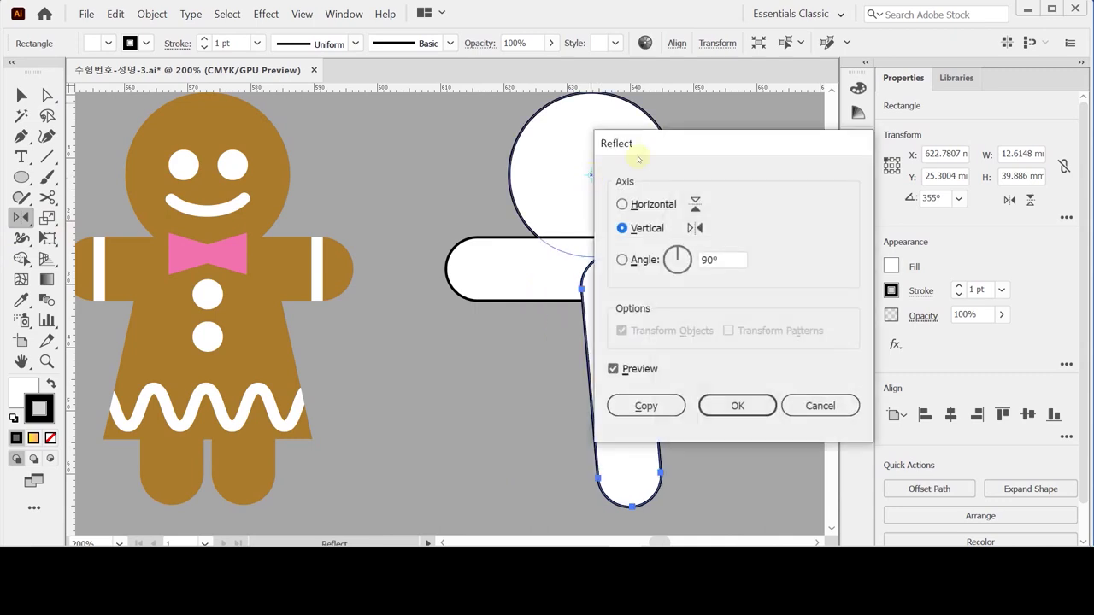
pyautogui.click(671, 404)
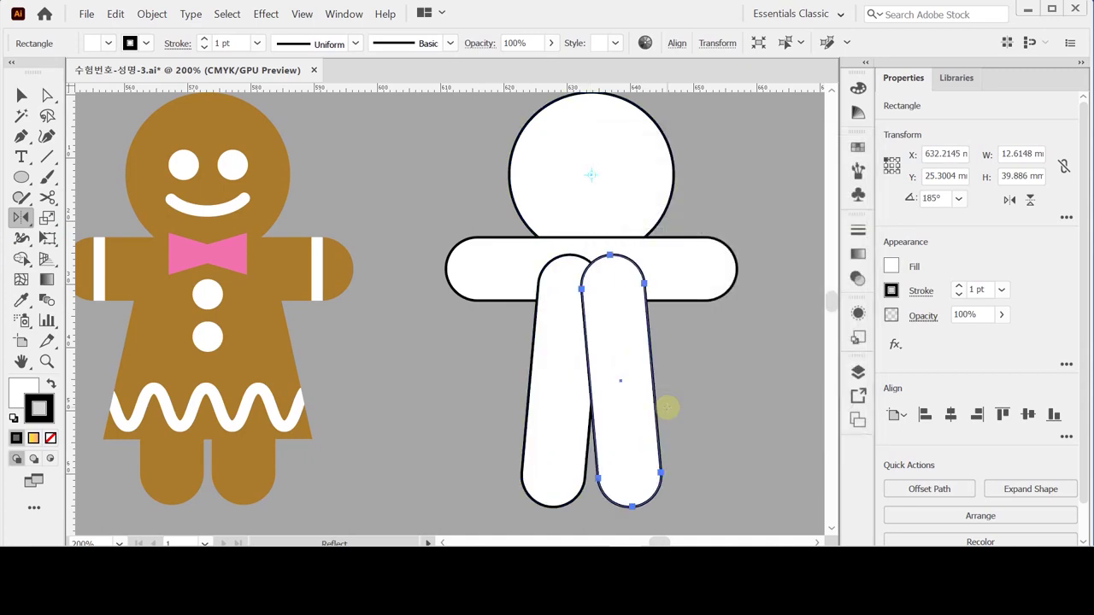
# Move the boy's two legs outward from each other to leave a gap between them.
pyautogui.keyDown('ctrl'); pyautogui.click(567, 420); pyautogui.keyUp('ctrl')
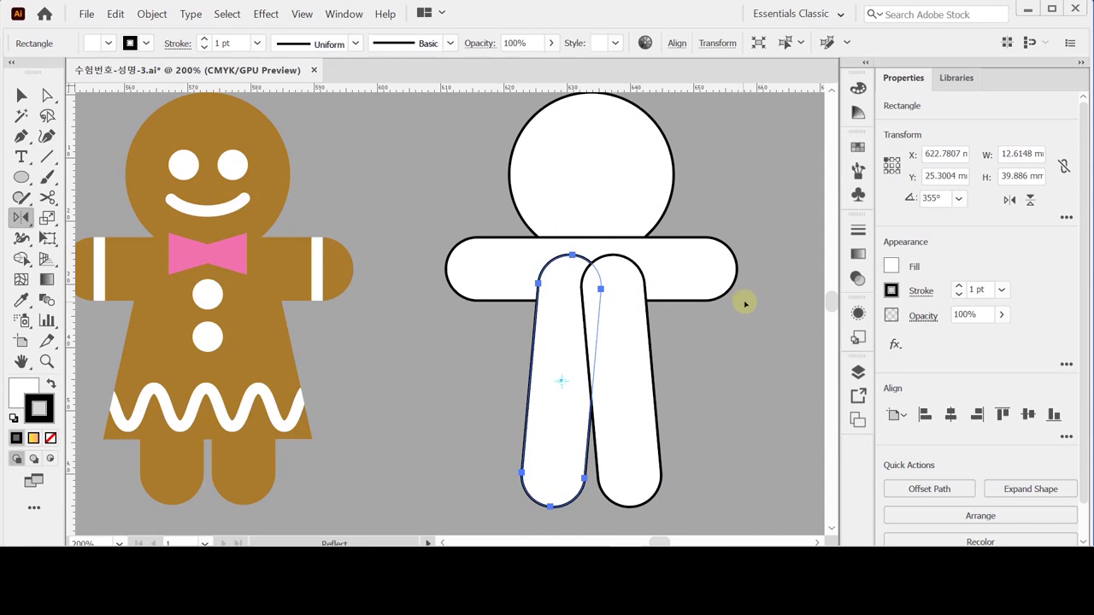
pyautogui.press('v')
pyautogui.moveTo(623, 431); pyautogui.dragTo(624, 432)
# Draw a torso rectangle bridging the upper legs and unite it with the head, arms and legs into one body shape.
pyautogui.press('m')
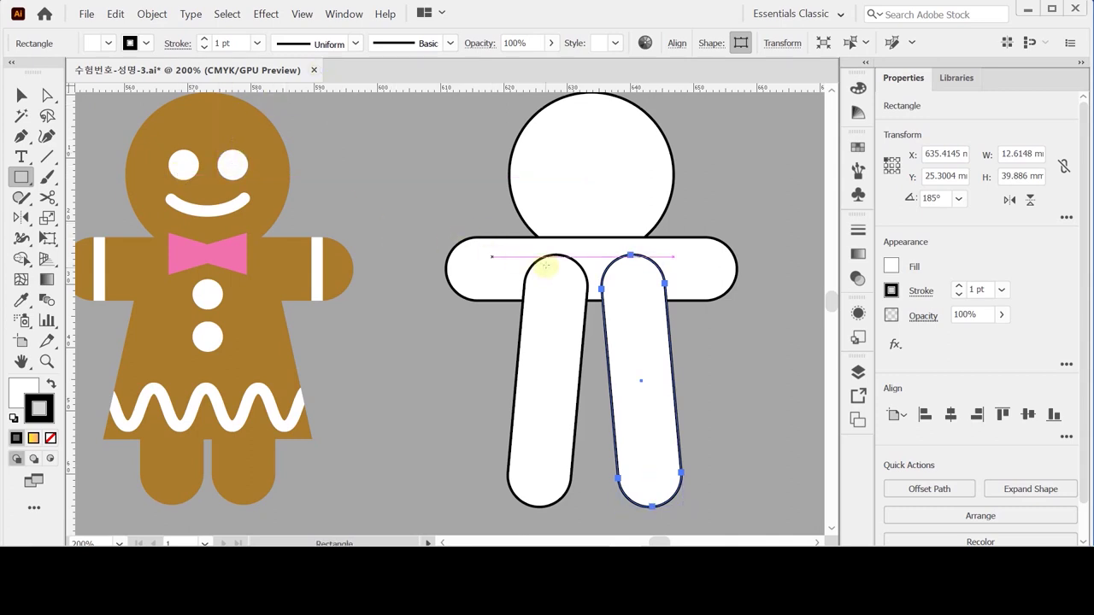
pyautogui.moveTo(543, 252); pyautogui.dragTo(651, 418)
pyautogui.click(21, 95)
pyautogui.moveTo(477, 182); pyautogui.dragTo(769, 424)
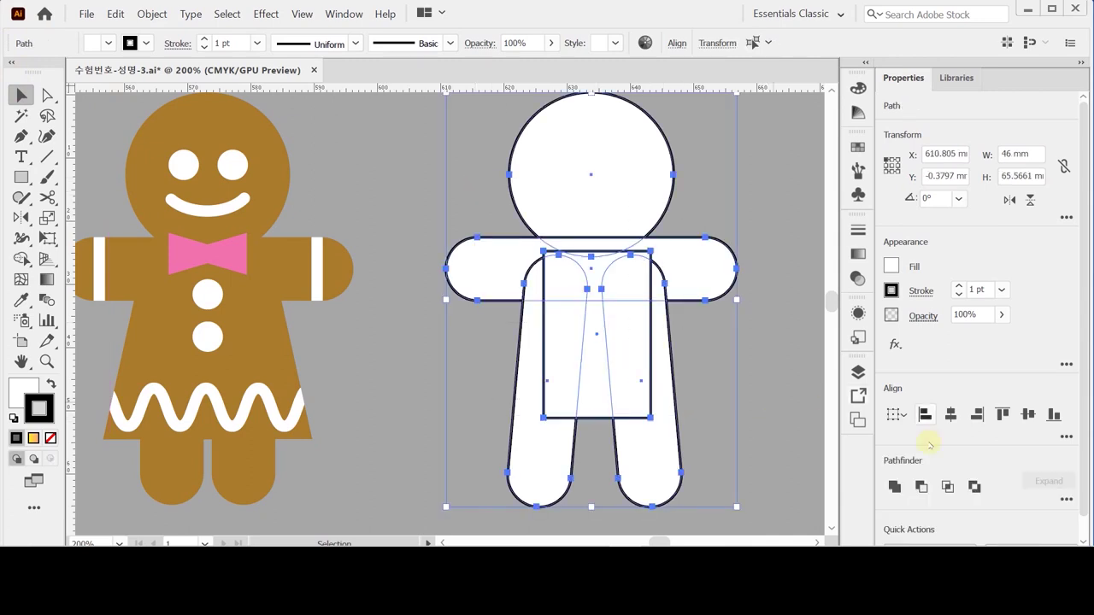
pyautogui.click(894, 487)
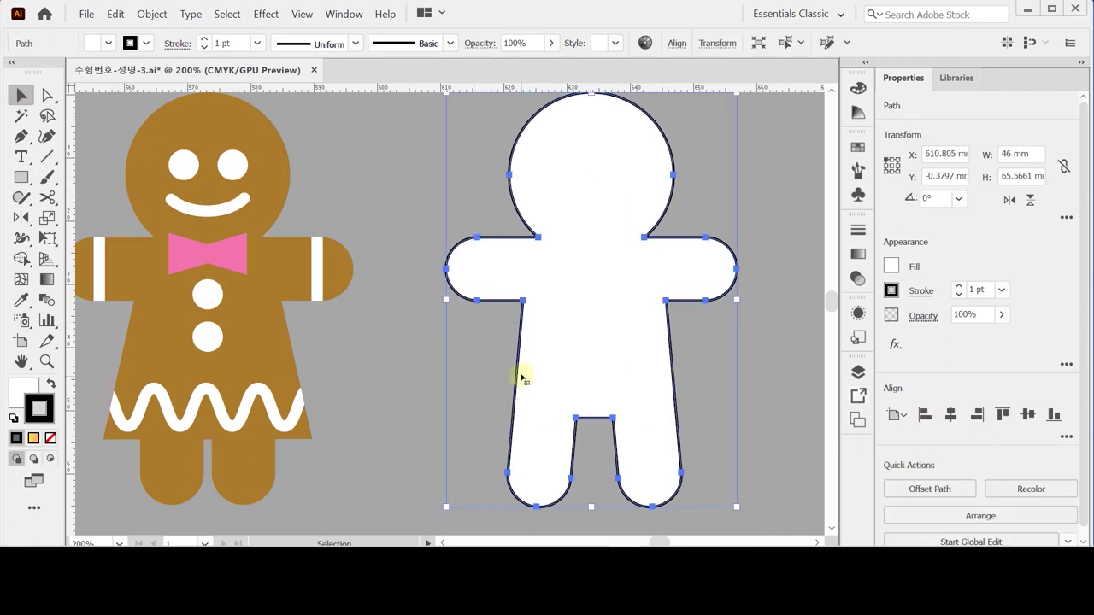
# Give the united boy figure the reddish-brown fill without stroke, sampled with the Eyedropper from the original gingerbread boy.
pyautogui.keyDown('ctrl'); pyautogui.keyDown('alt'); pyautogui.click(489, 366); pyautogui.keyUp('alt'); pyautogui.keyUp('ctrl')
pyautogui.moveTo(526, 342); pyautogui.dragTo(702, 399)
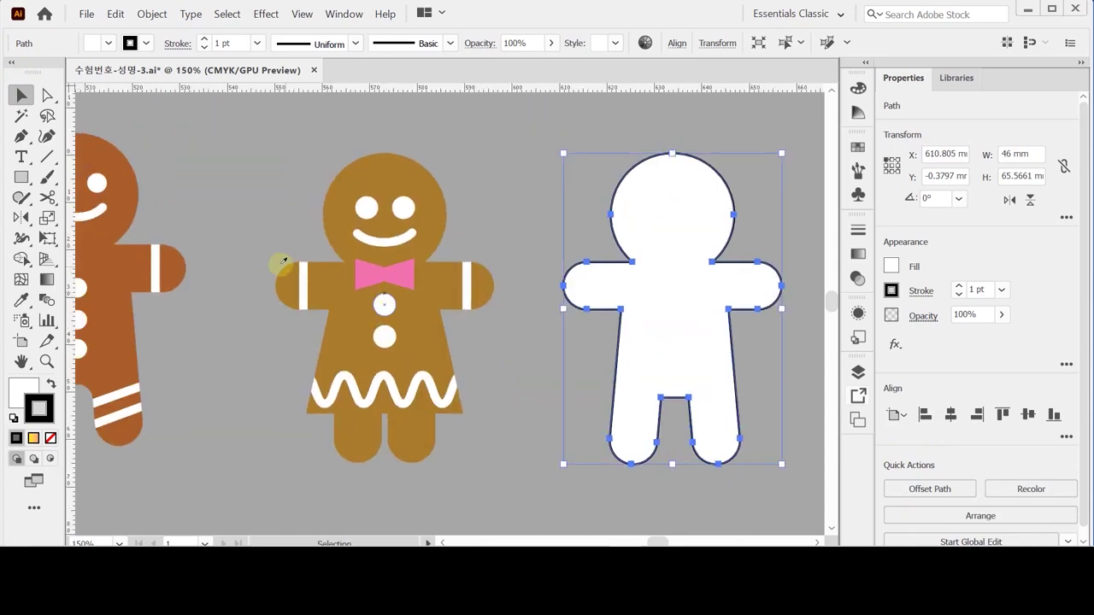
pyautogui.press('i')
pyautogui.click(120, 273)
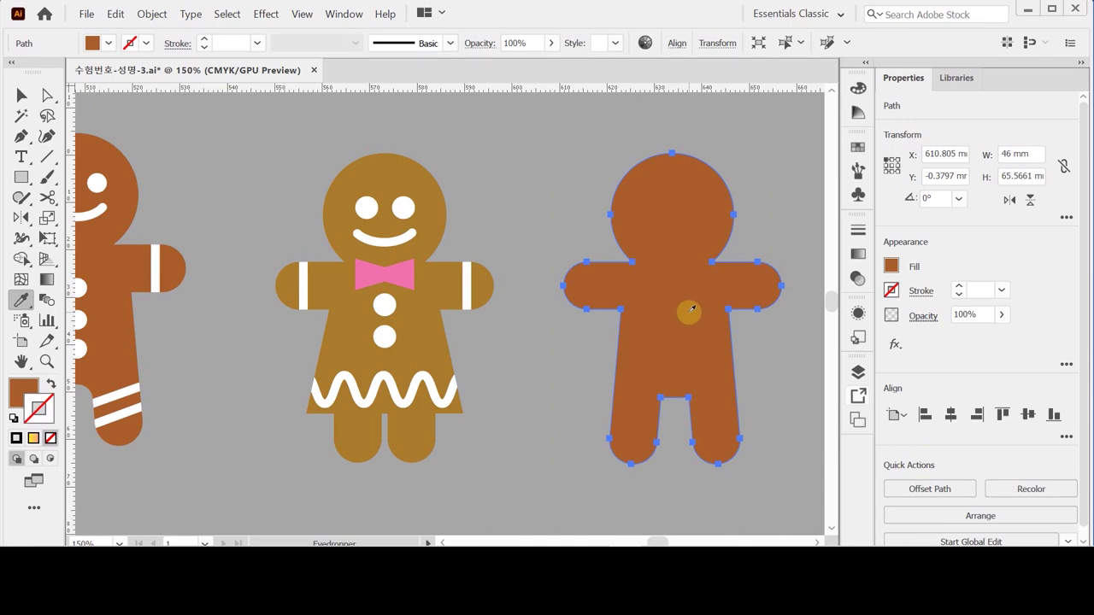
# Select the two inner corner points between the boy's legs and round them to a radius of about 3.18 mm.
pyautogui.press('a')
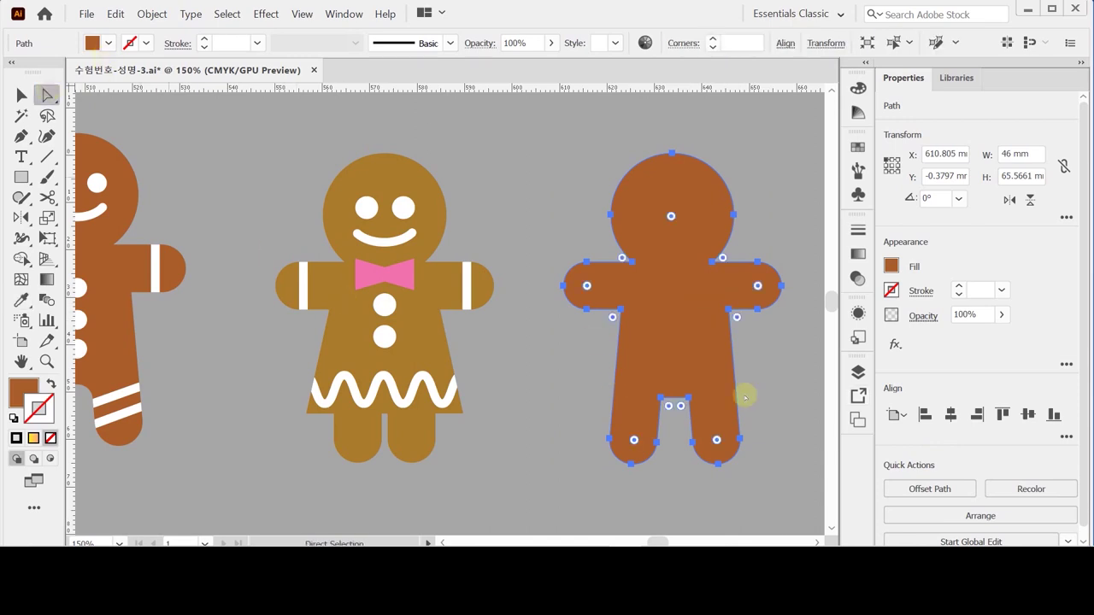
pyautogui.keyDown('ctrl'); pyautogui.keyDown('space'); pyautogui.click(667, 414); pyautogui.keyUp('space'); pyautogui.keyUp('ctrl')
pyautogui.keyDown('ctrl'); pyautogui.keyDown('space'); pyautogui.click(484, 274); pyautogui.keyUp('space'); pyautogui.keyUp('ctrl')
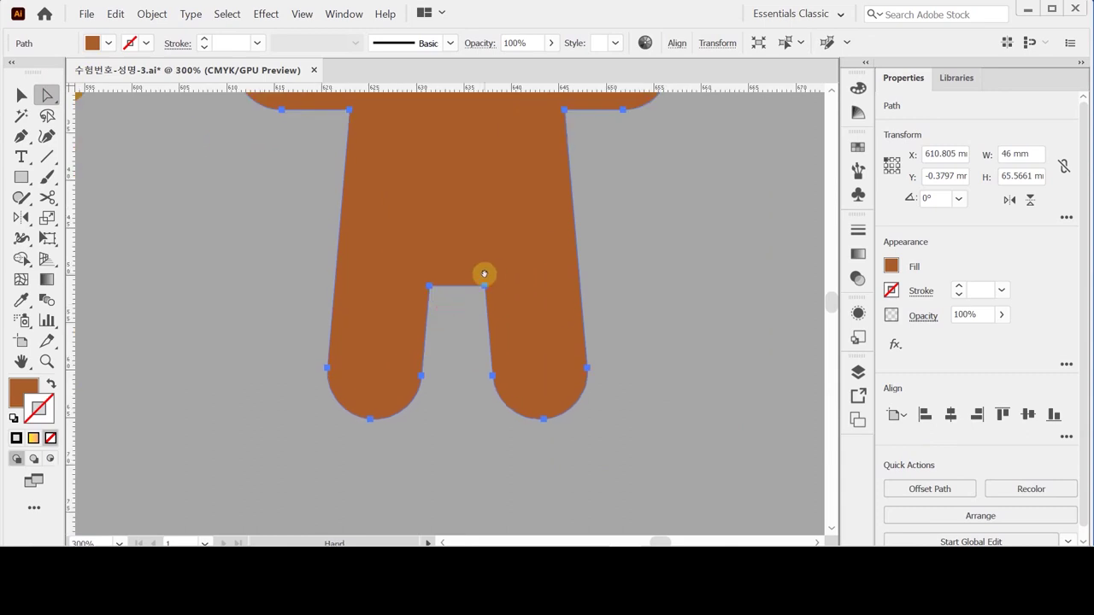
pyautogui.moveTo(431, 287); pyautogui.dragTo(483, 284)
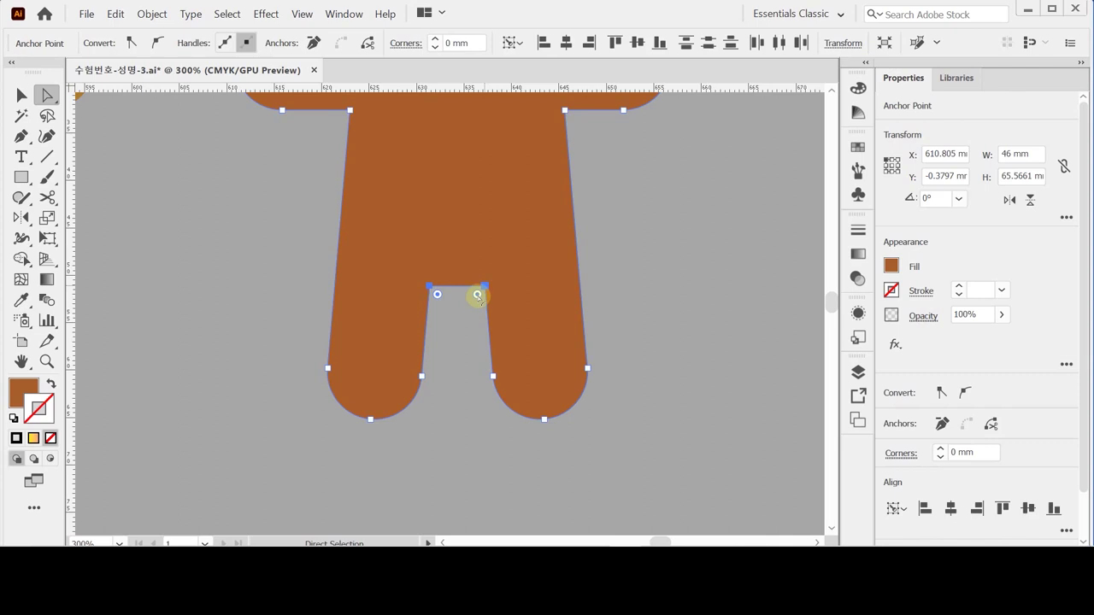
pyautogui.moveTo(478, 294); pyautogui.dragTo(468, 318)
pyautogui.moveTo(463, 328); pyautogui.dragTo(456, 333)
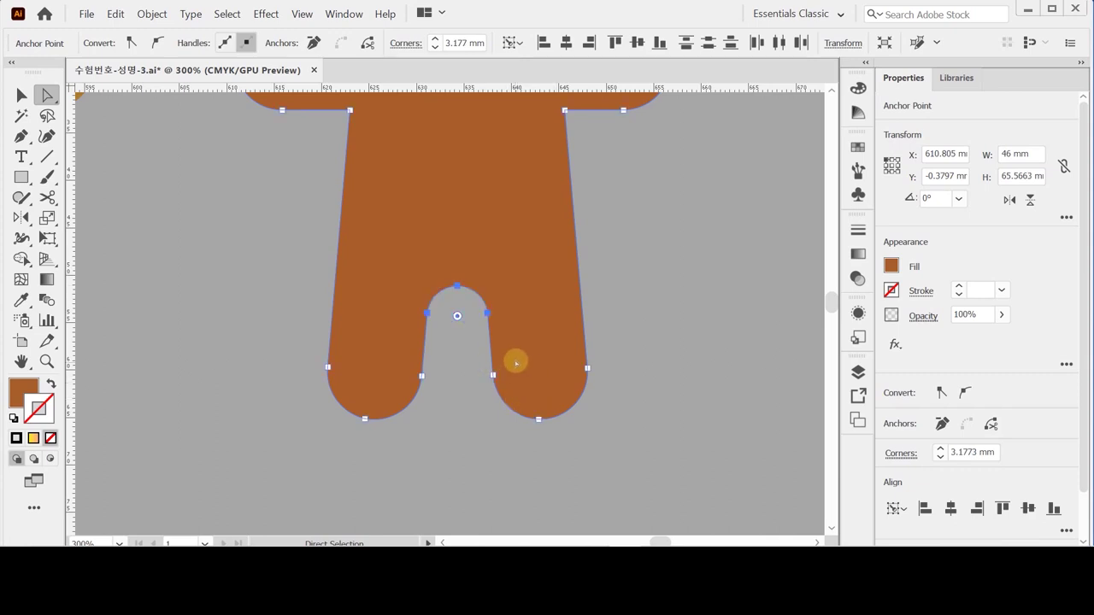
# Copy the girl's eyes, smile and two buttons horizontally onto the boy's face and torso.
pyautogui.keyDown('ctrl'); pyautogui.keyDown('alt'); pyautogui.click(507, 342); pyautogui.keyUp('alt'); pyautogui.keyUp('ctrl')
pyautogui.keyDown('ctrl'); pyautogui.keyDown('alt'); pyautogui.click(511, 348); pyautogui.keyUp('alt'); pyautogui.keyUp('ctrl')
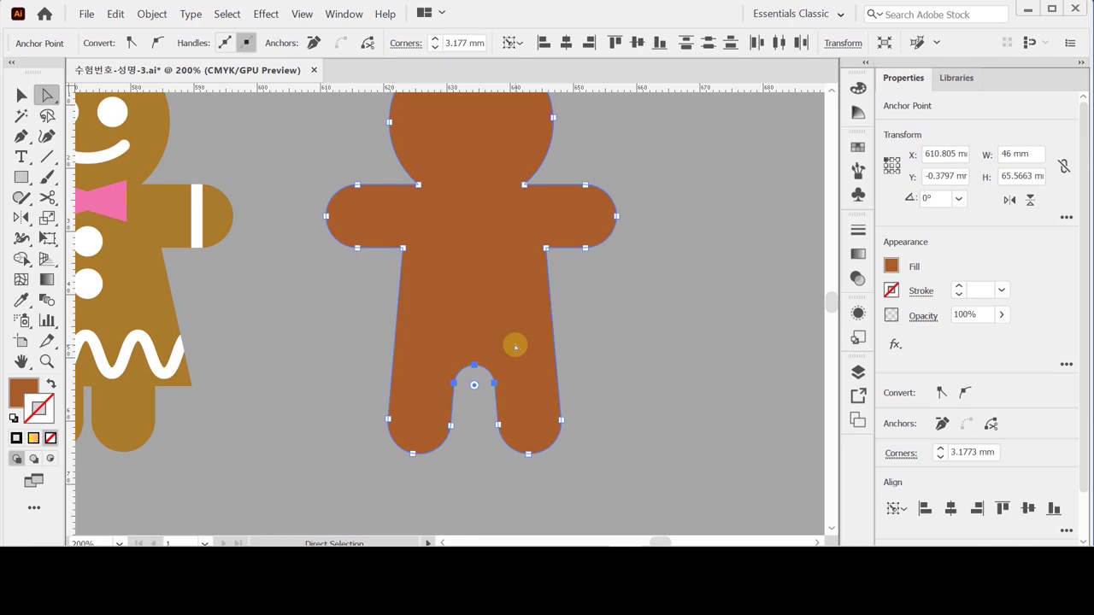
pyautogui.moveTo(364, 276); pyautogui.dragTo(505, 344)
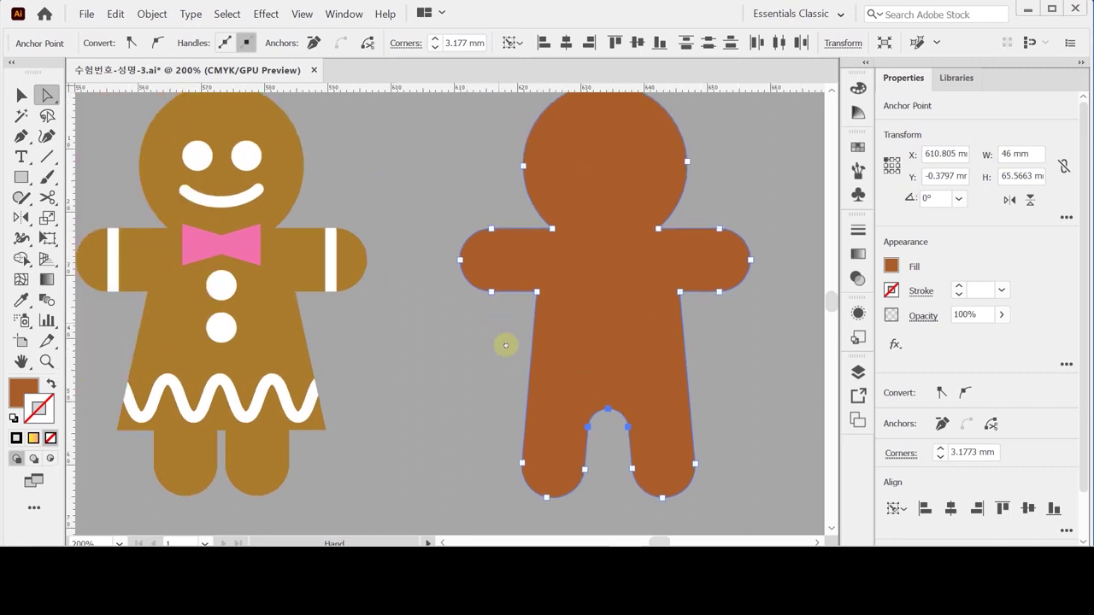
pyautogui.moveTo(488, 294); pyautogui.dragTo(495, 295)
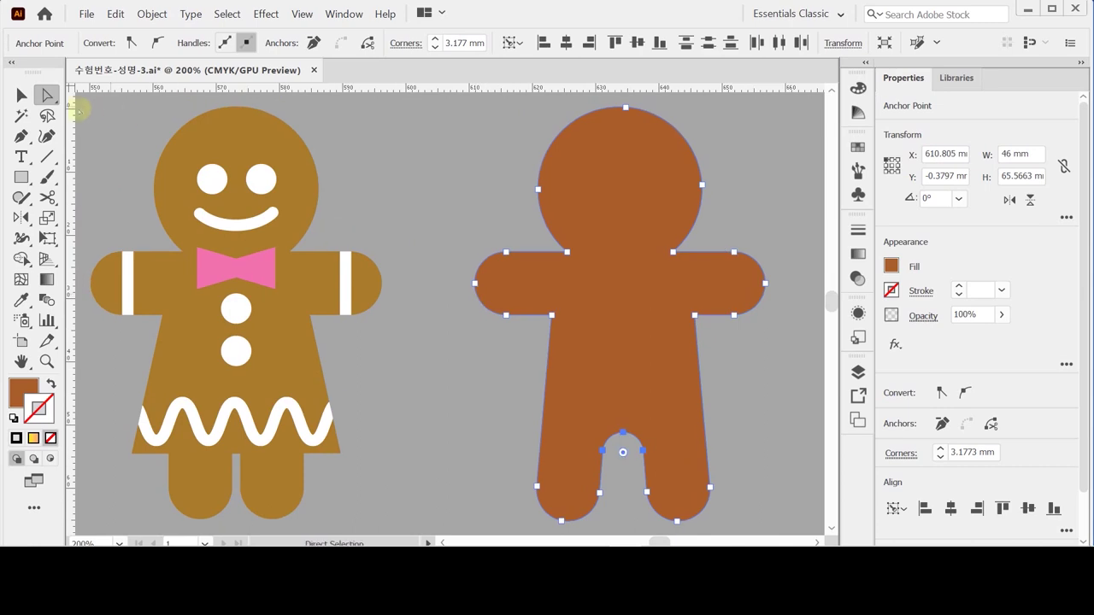
pyautogui.click(21, 95)
pyautogui.click(216, 189)
pyautogui.keyDown('shift'); pyautogui.click(251, 222); pyautogui.keyUp('shift')
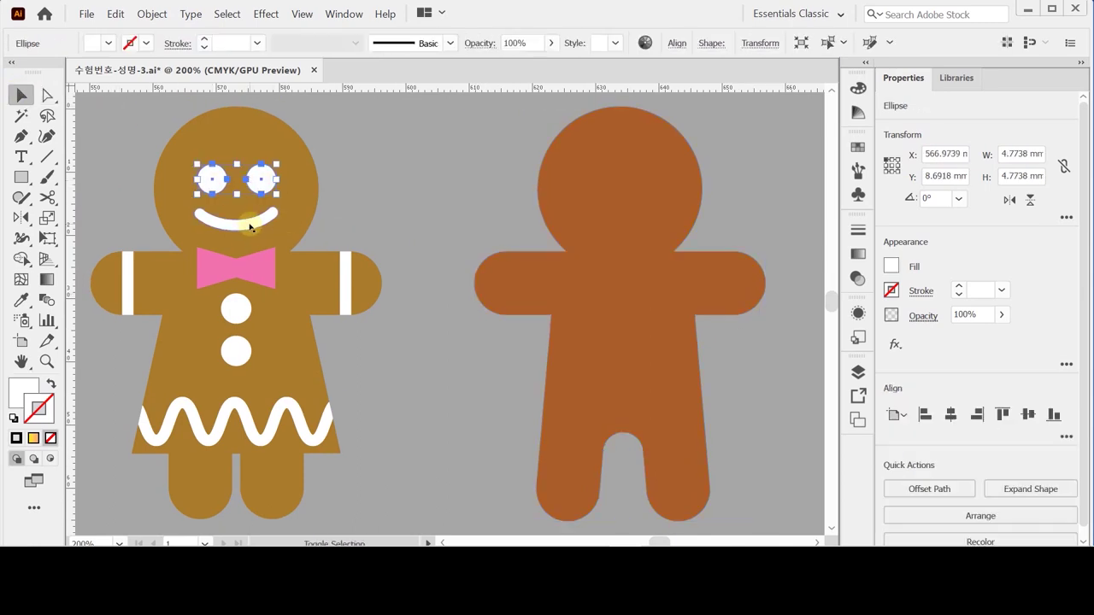
pyautogui.keyDown('shift'); pyautogui.click(235, 309); pyautogui.keyUp('shift')
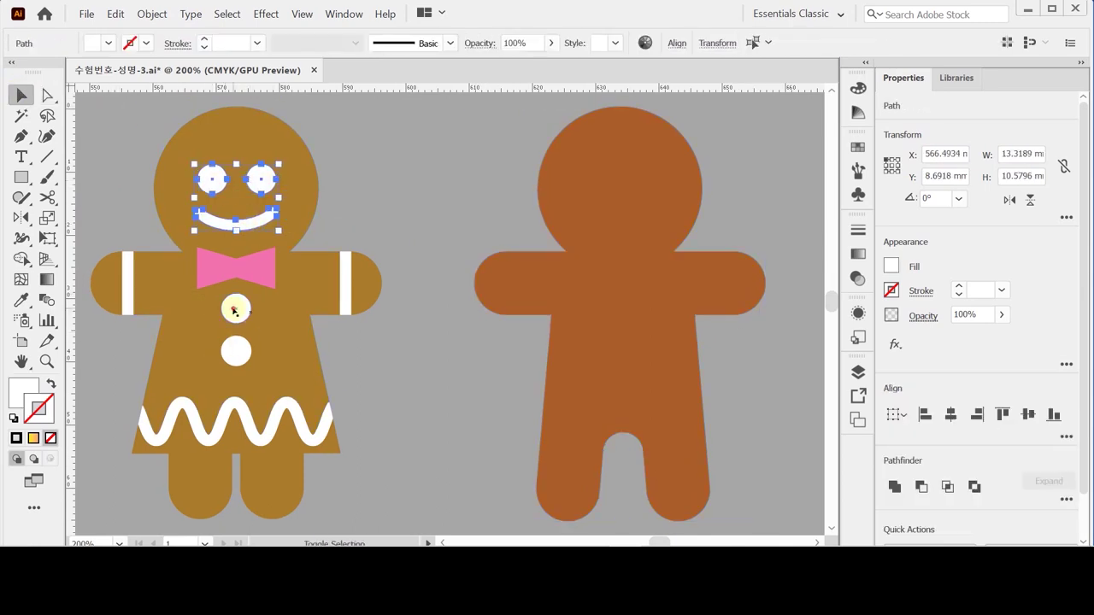
pyautogui.keyDown('shift'); pyautogui.click(237, 353); pyautogui.keyUp('shift')
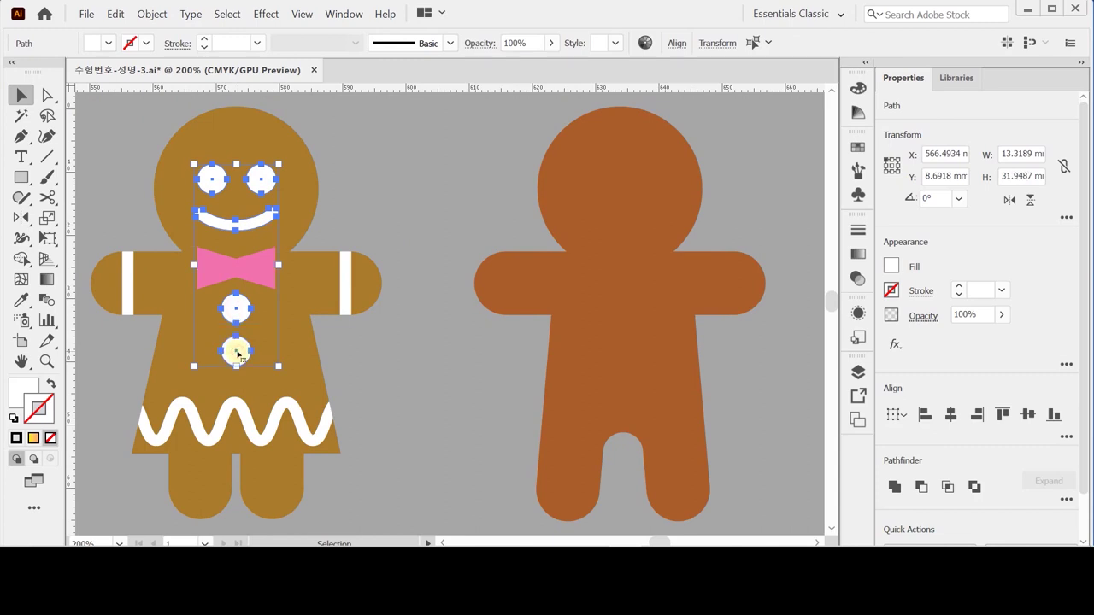
pyautogui.moveTo(238, 353); pyautogui.dragTo(625, 340)
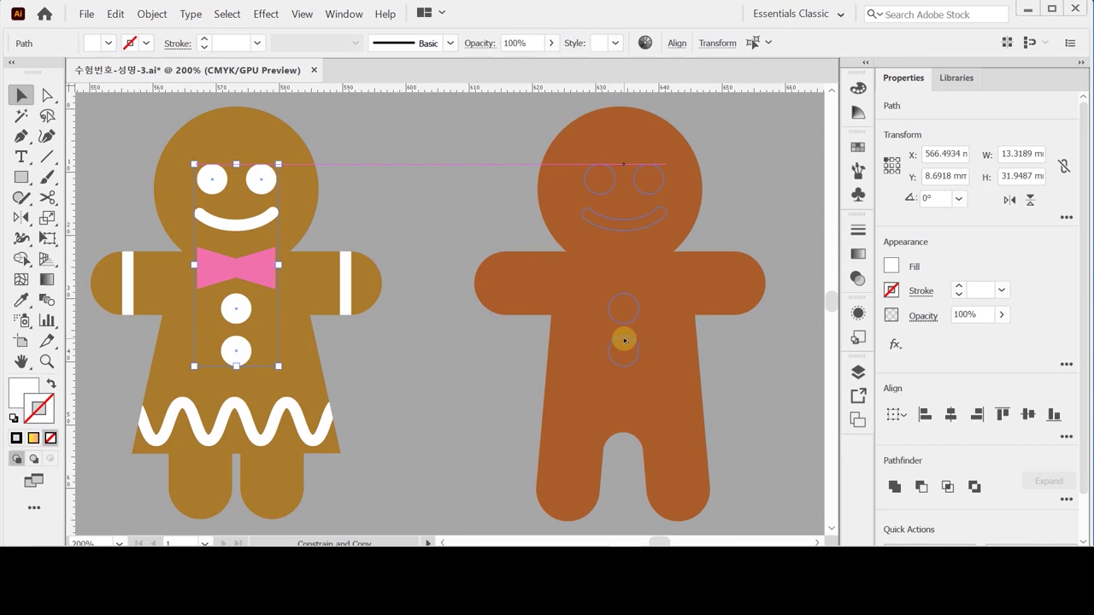
pyautogui.moveTo(625, 341); pyautogui.dragTo(624, 340)
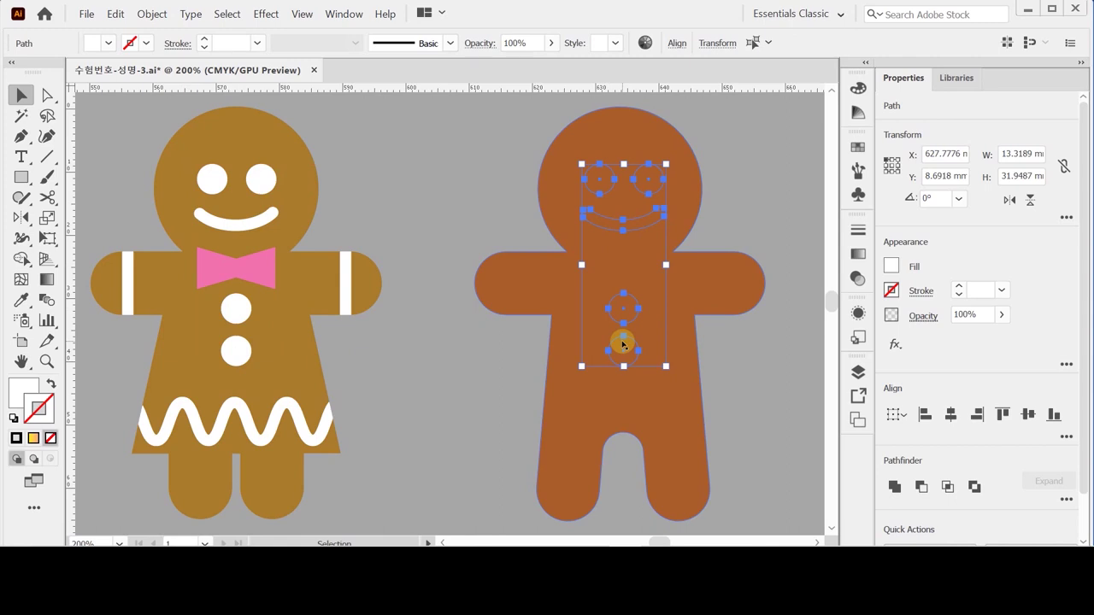
pyautogui.press('a')
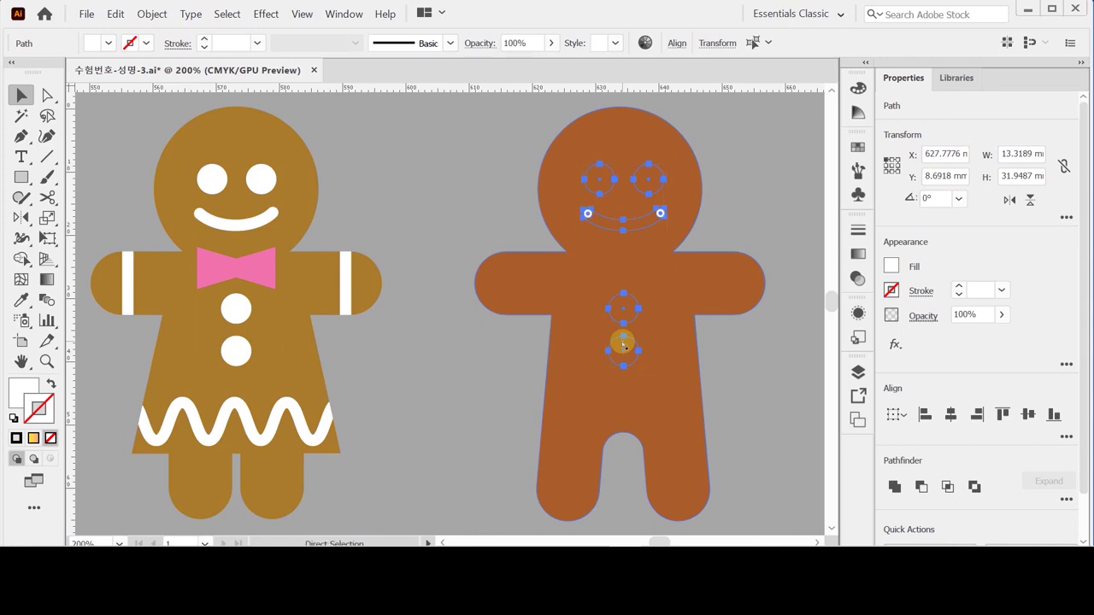
pyautogui.press('v')
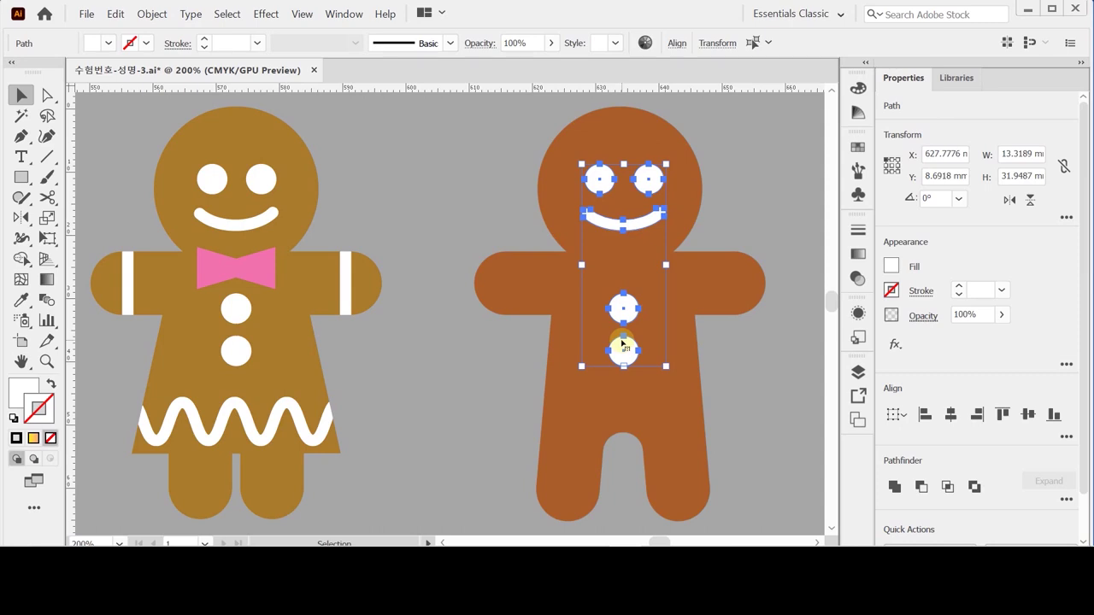
pyautogui.click(468, 386)
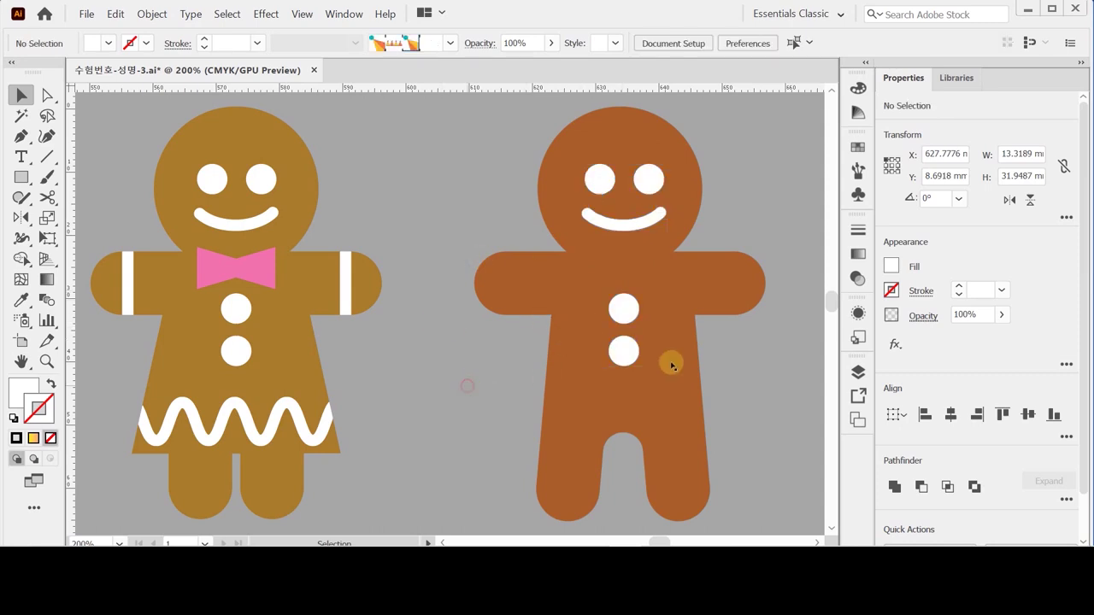
# Duplicate the boy's lower button about 6.2 mm straight down as a third button and save the file.
pyautogui.click(630, 355)
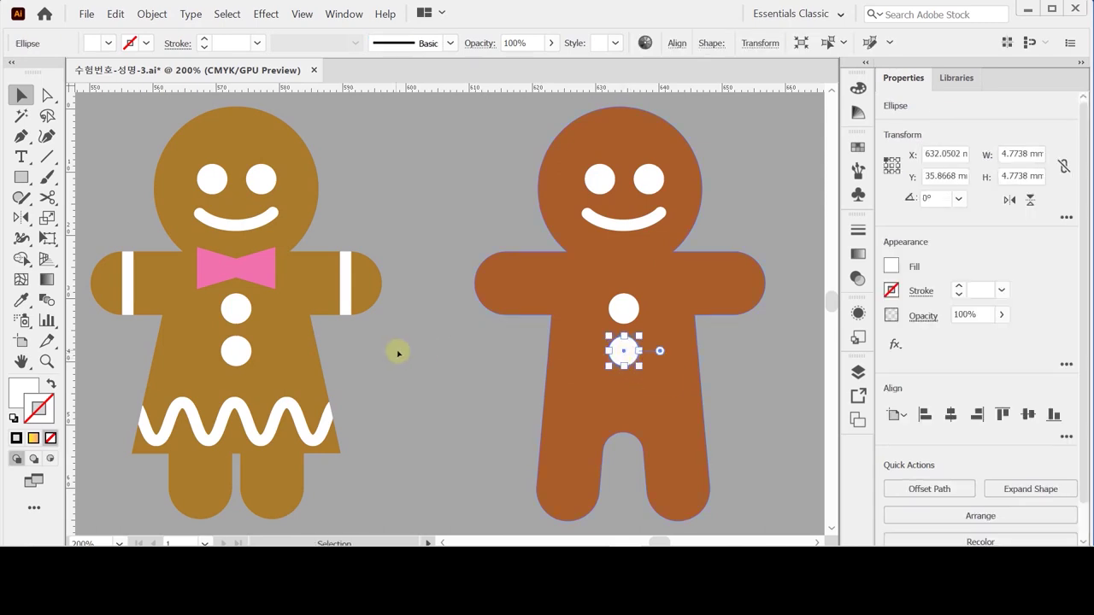
pyautogui.moveTo(618, 349); pyautogui.dragTo(618, 389)
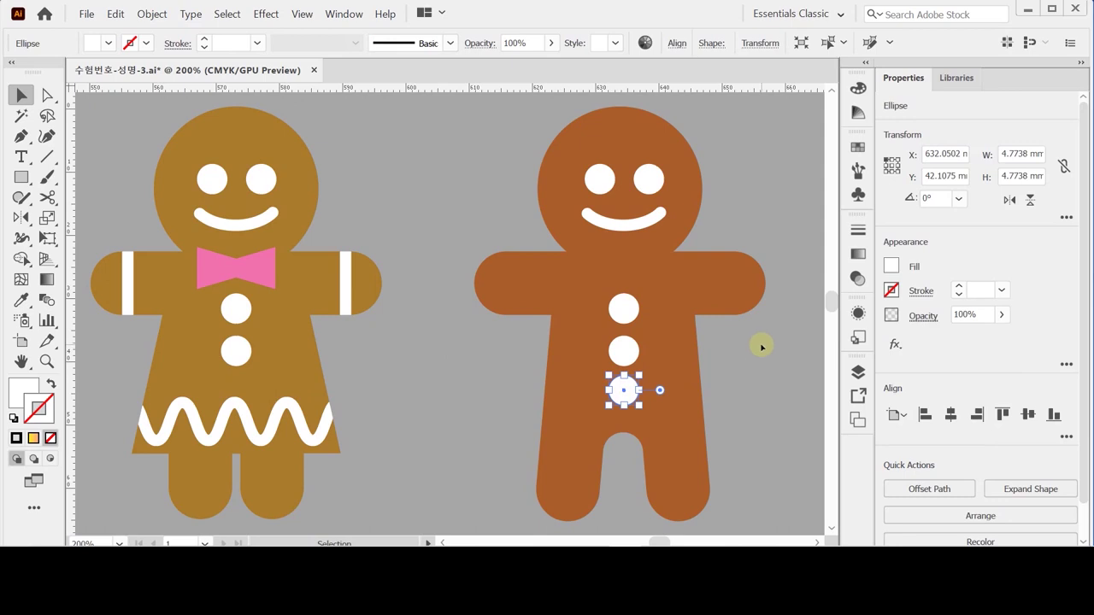
pyautogui.click(450, 409)
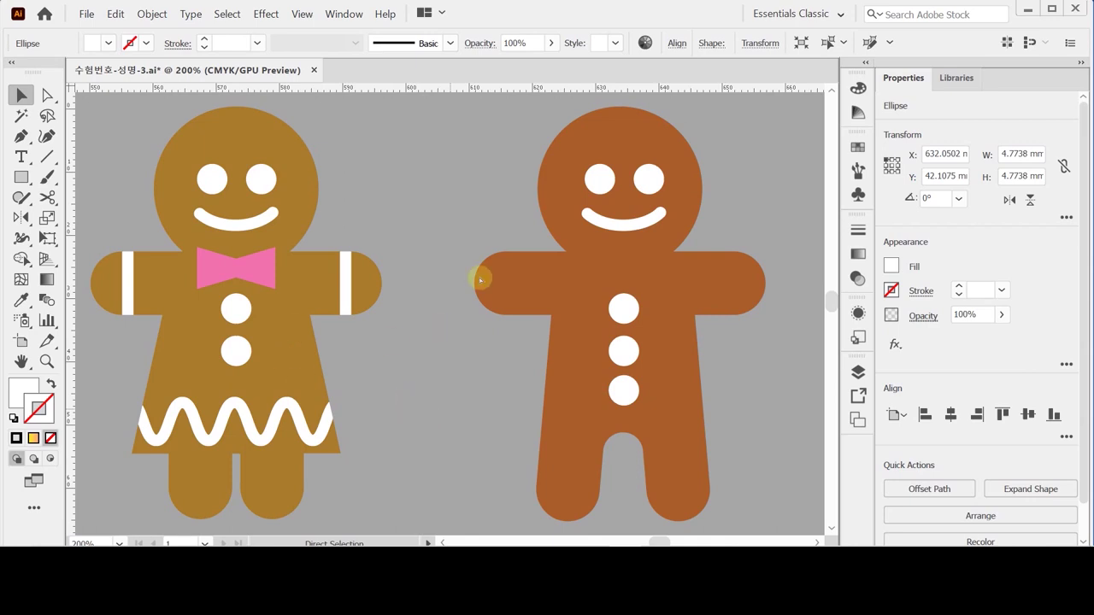
pyautogui.hotkey('ctrl', 's')
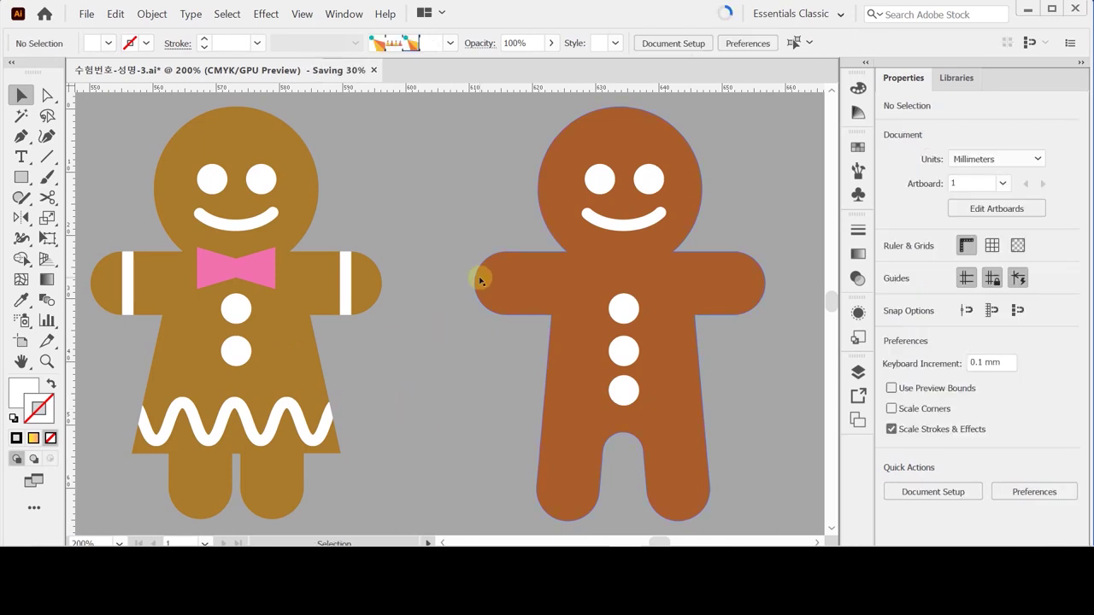
# Draw a vertical line about 15.7 mm long across the boy's left-hand arm with a white 5 pt stroke.
pyautogui.click(47, 155)
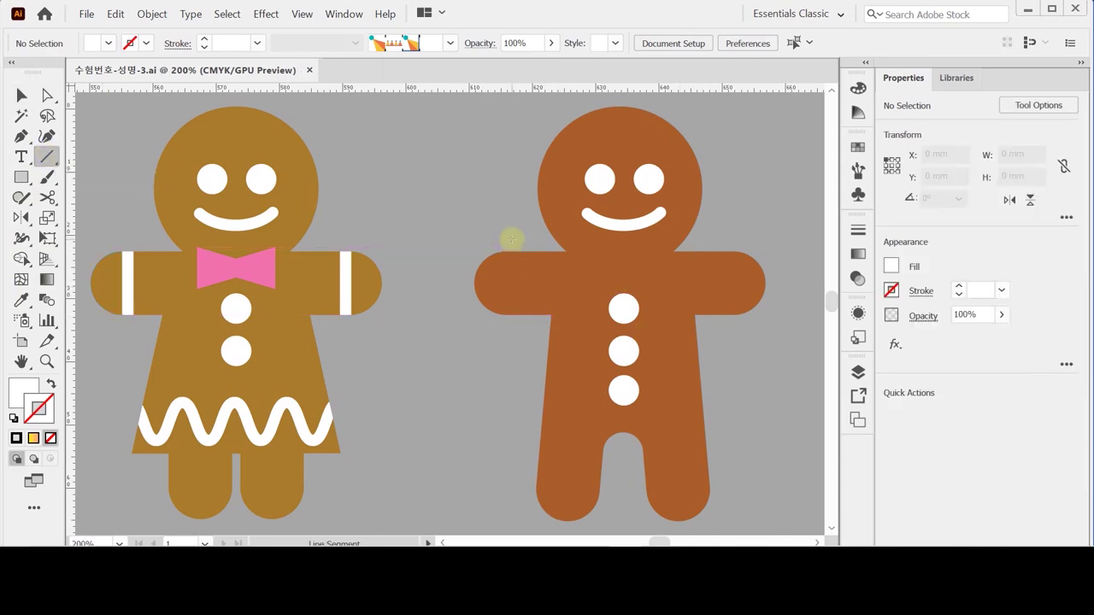
pyautogui.moveTo(511, 239); pyautogui.dragTo(521, 338)
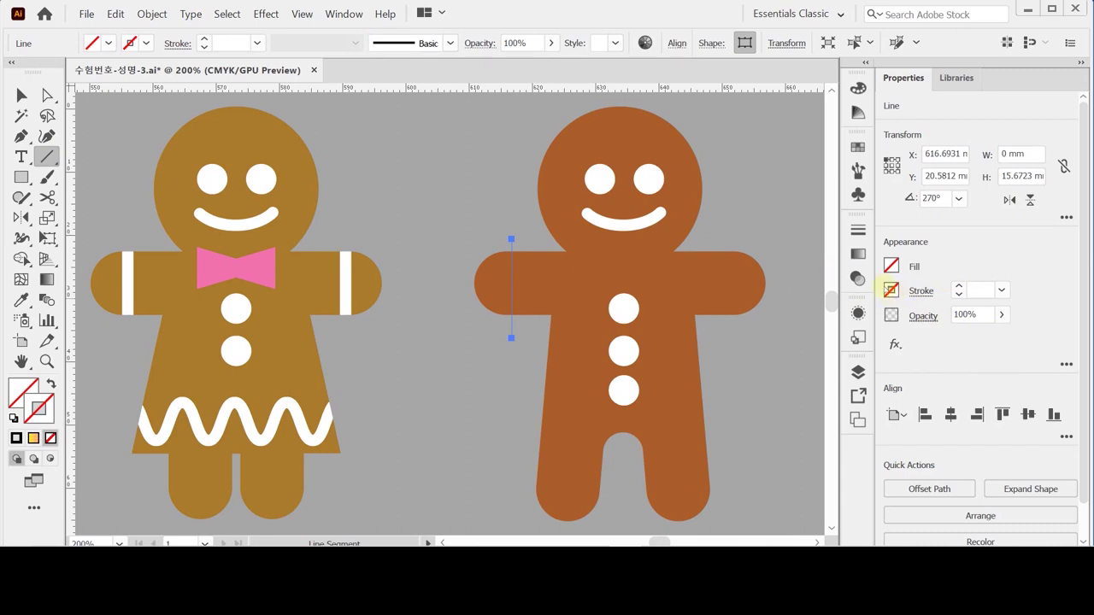
pyautogui.click(891, 289)
pyautogui.click(729, 352)
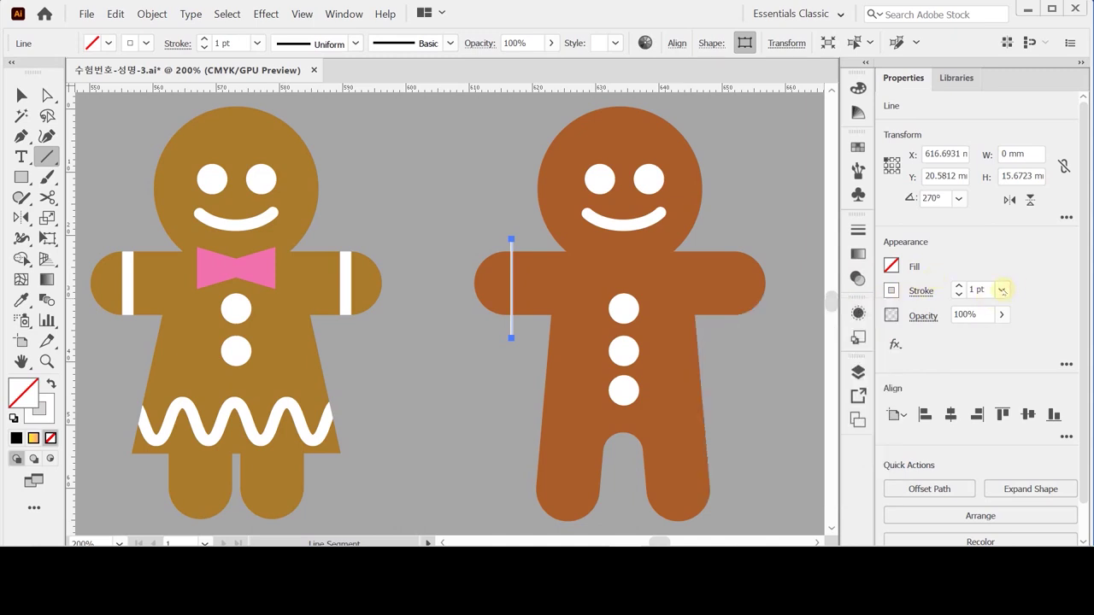
pyautogui.click(1002, 291)
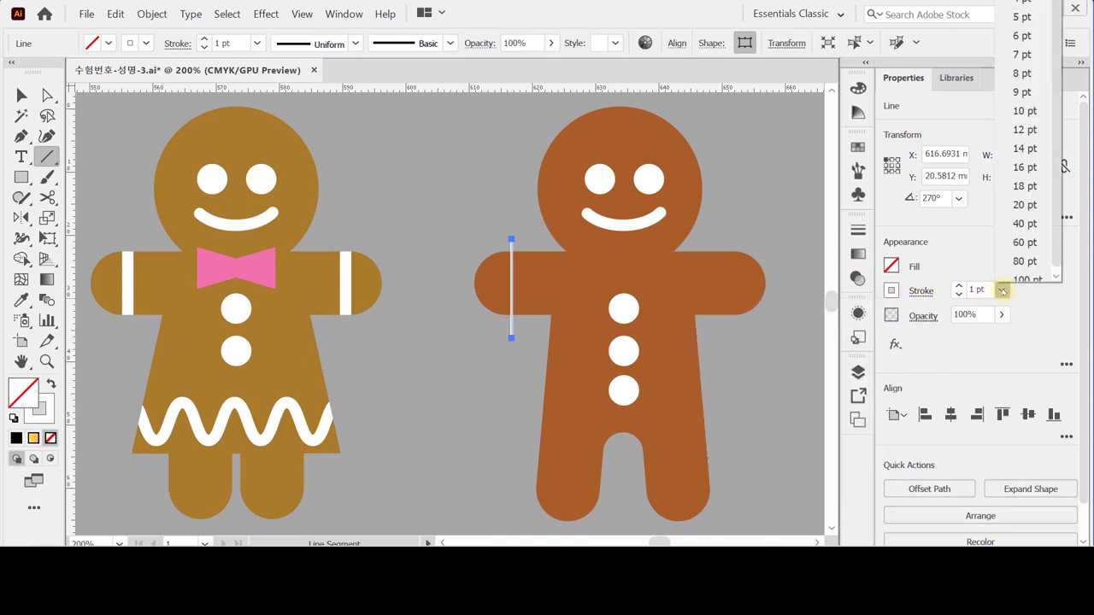
pyautogui.click(1019, 16)
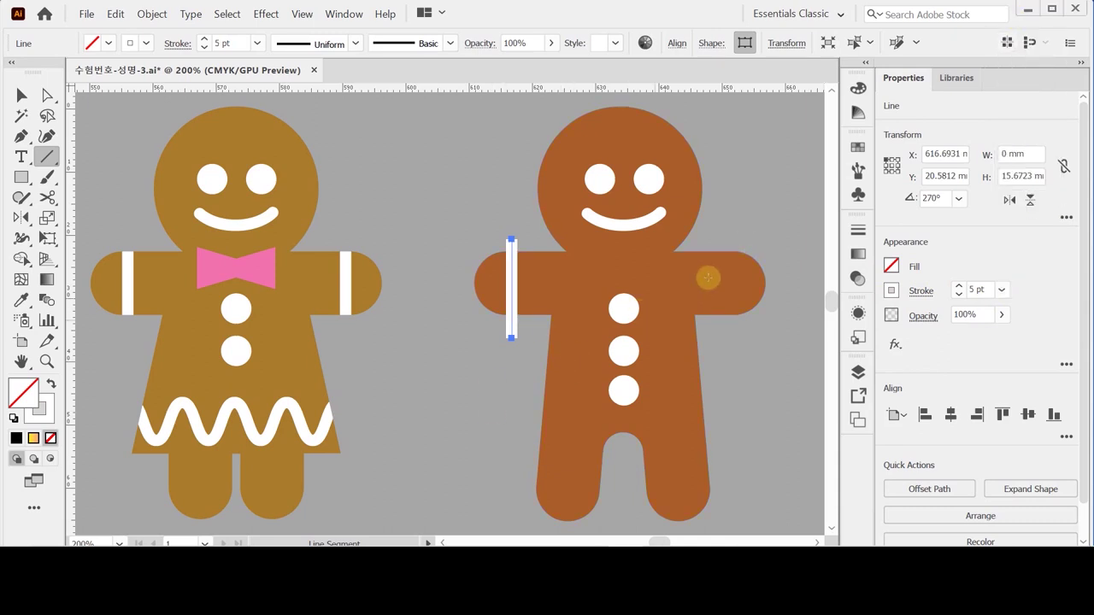
# Draw a matching vertical 5 pt line about 15.7 mm long across the boy's right-hand arm.
pyautogui.moveTo(733, 242); pyautogui.dragTo(734, 342)
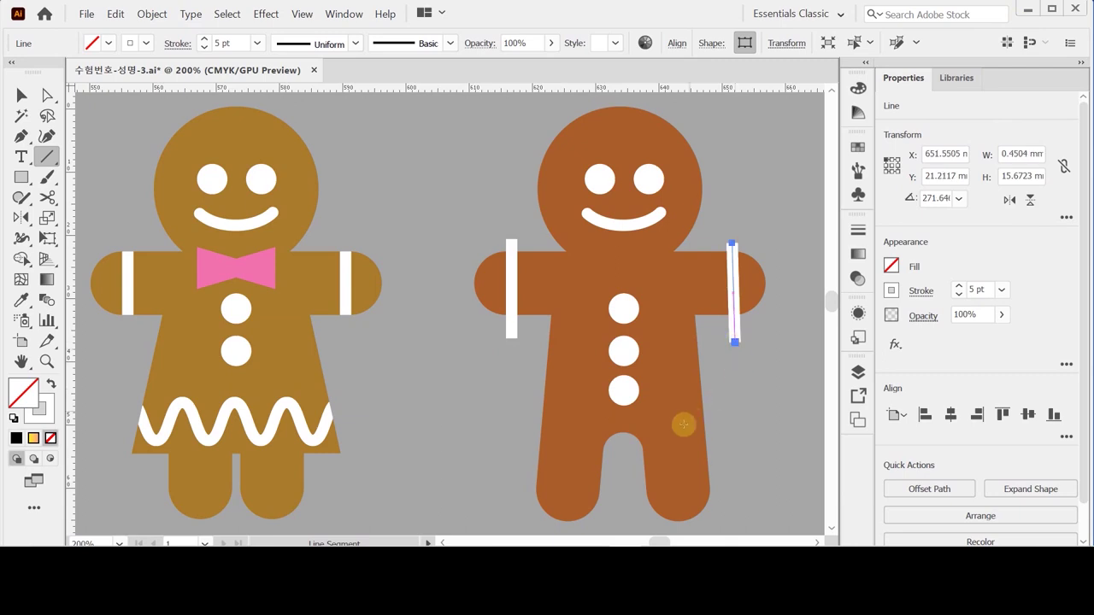
pyautogui.hotkey('ctrl', 'z')
pyautogui.moveTo(742, 318); pyautogui.dragTo(744, 343)
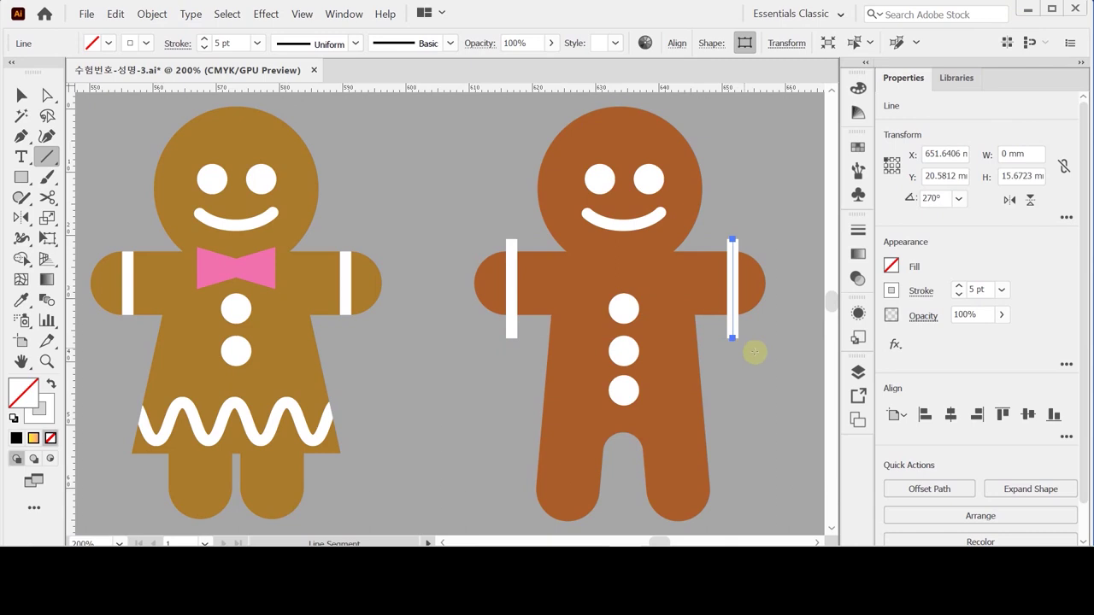
# Draw two slanted 5 pt white lines, about 14.5 mm and 16.3 mm wide, one below the other across the boy's left-hand leg.
pyautogui.moveTo(529, 436); pyautogui.dragTo(619, 470)
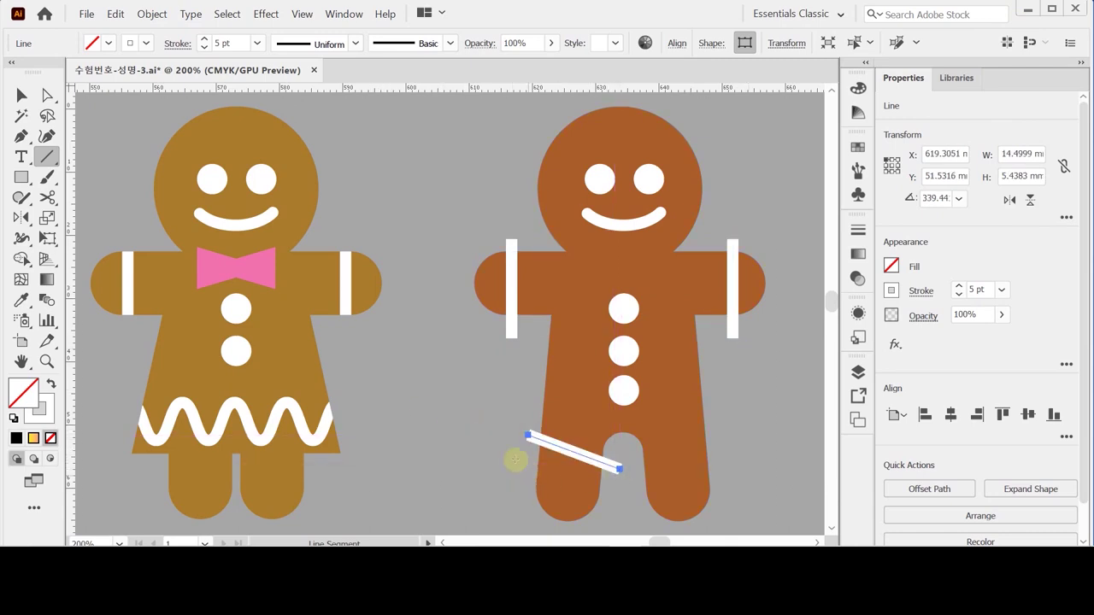
pyautogui.moveTo(513, 460); pyautogui.dragTo(615, 495)
# Delete the separately drawn vertical line on the boy's right-hand arm.
pyautogui.press('v')
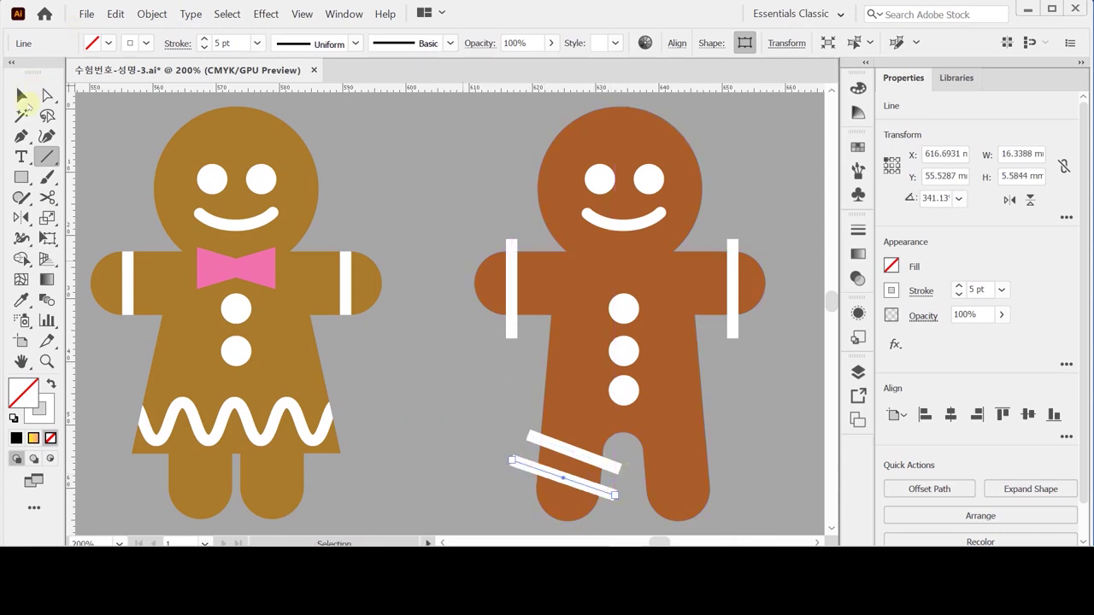
pyautogui.click(737, 333)
pyautogui.press('Delete')
# Reflect a copy of the arm line and both leg lines across a vertical axis through the centre of the boy's top button.
pyautogui.click(513, 334)
pyautogui.moveTo(499, 400); pyautogui.dragTo(525, 491)
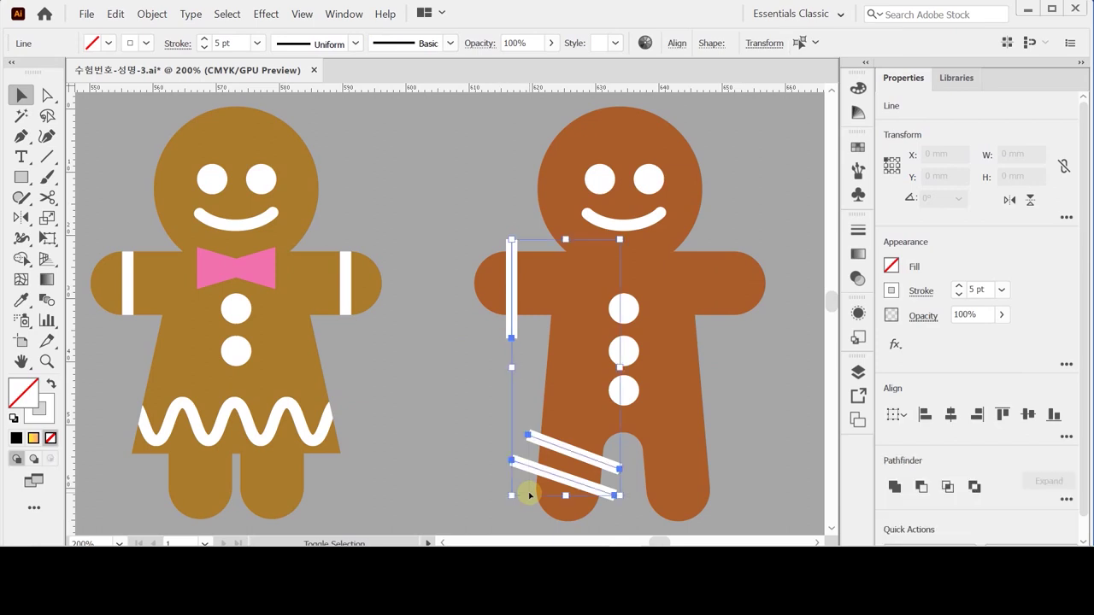
pyautogui.click(21, 217)
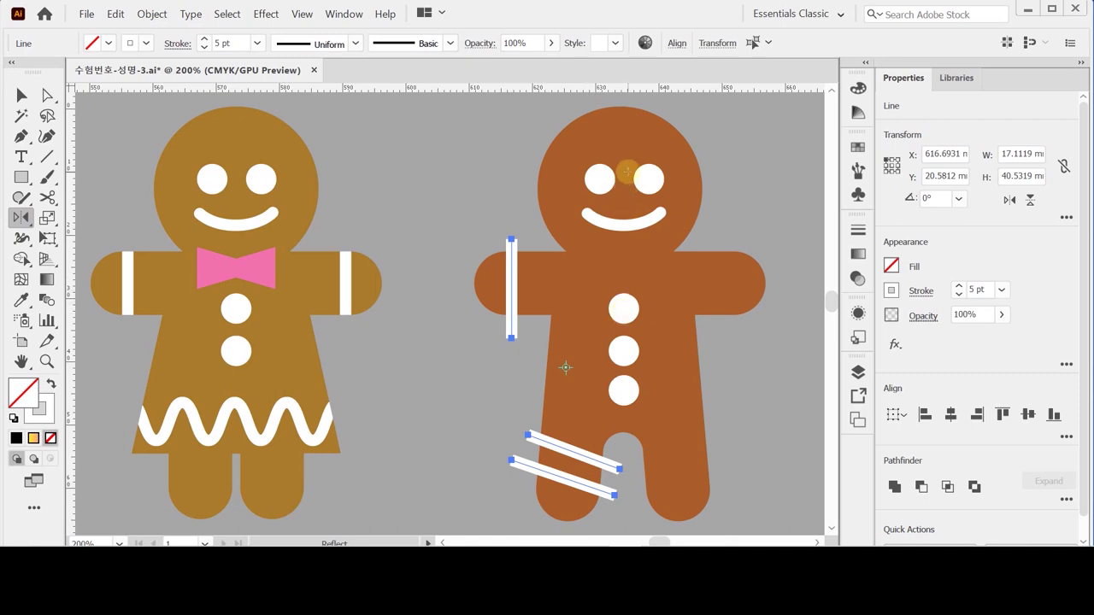
pyautogui.keyDown('alt'); pyautogui.click(623, 309); pyautogui.keyUp('alt')
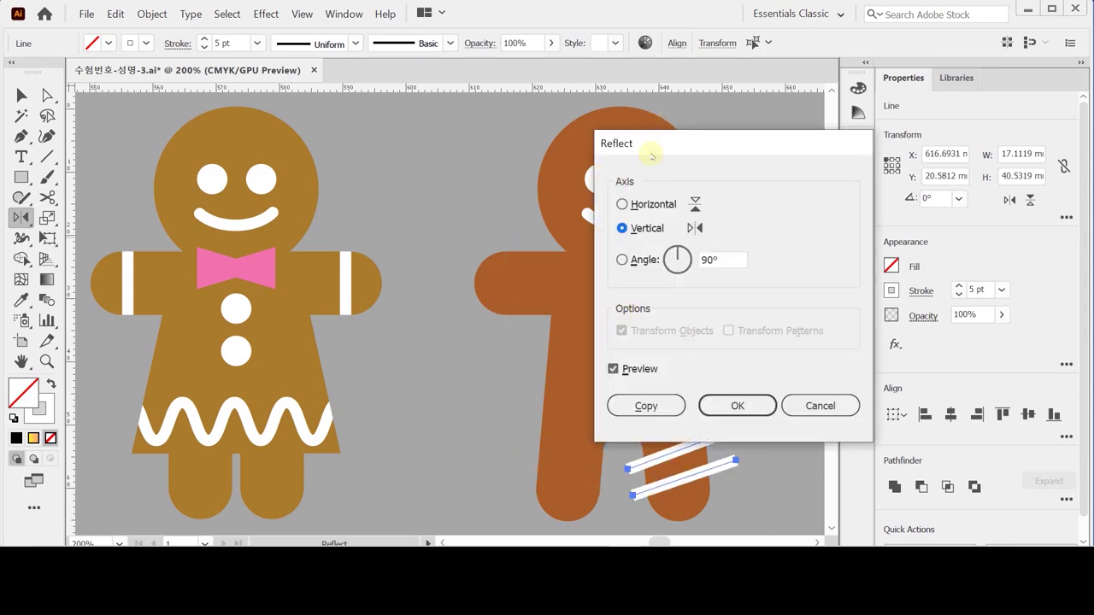
pyautogui.click(647, 406)
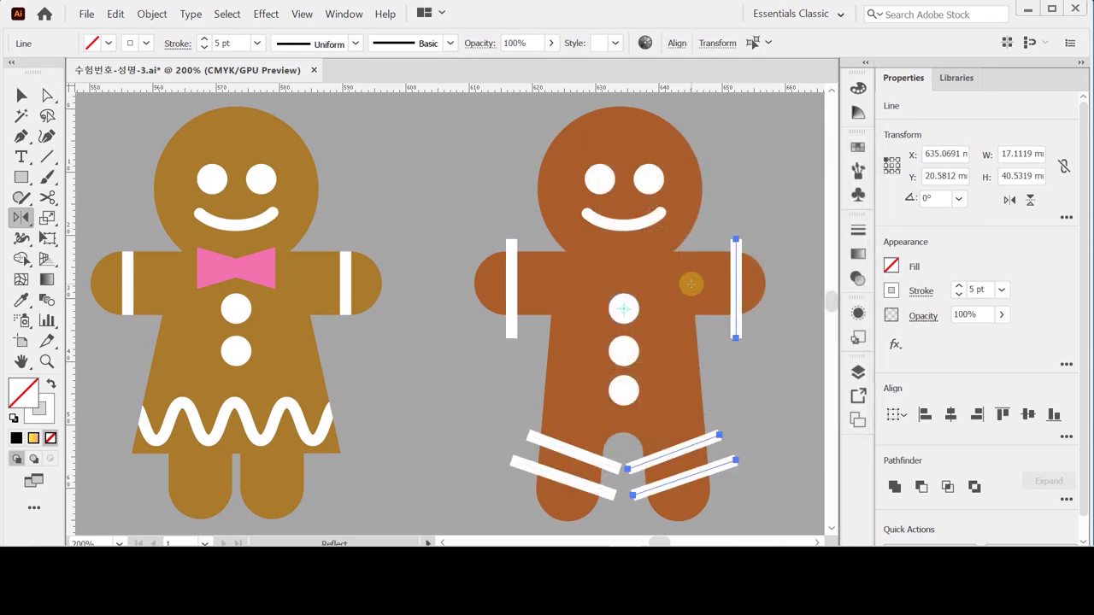
# Select all six white lines on the boy's arms and legs and convert their strokes to outlines.
pyautogui.press('v')
pyautogui.keyDown('shift'); pyautogui.click(512, 336); pyautogui.keyUp('shift')
pyautogui.keyDown('shift'); pyautogui.click(529, 439); pyautogui.keyUp('shift')
pyautogui.keyDown('shift'); pyautogui.click(530, 462); pyautogui.keyUp('shift')
pyautogui.hotkey('ctrl', 'shift', 'b')
pyautogui.click(147, 14)
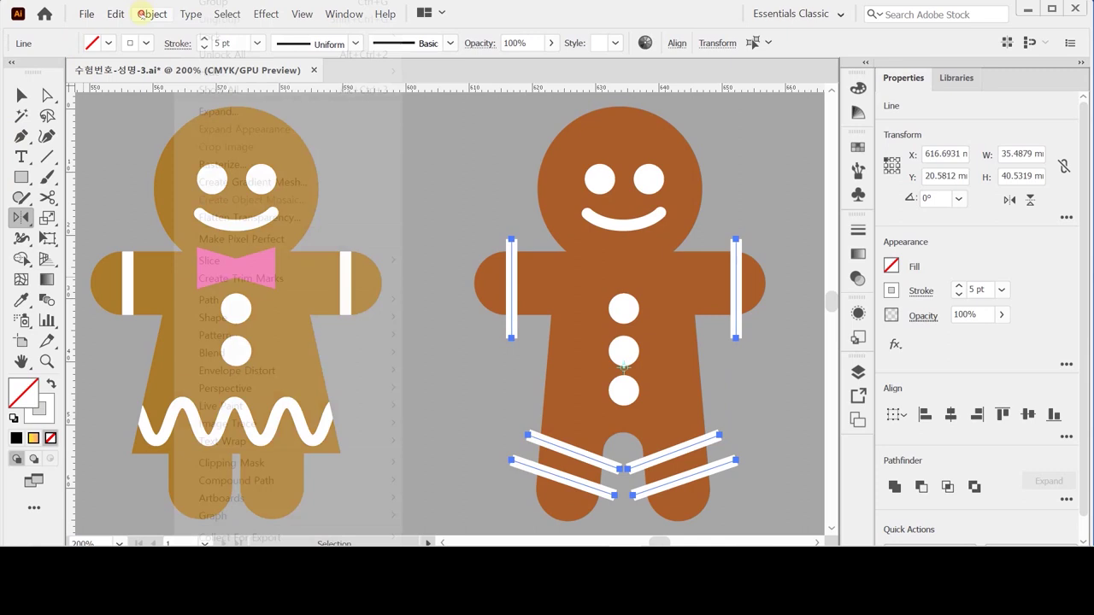
pyautogui.moveTo(276, 299)
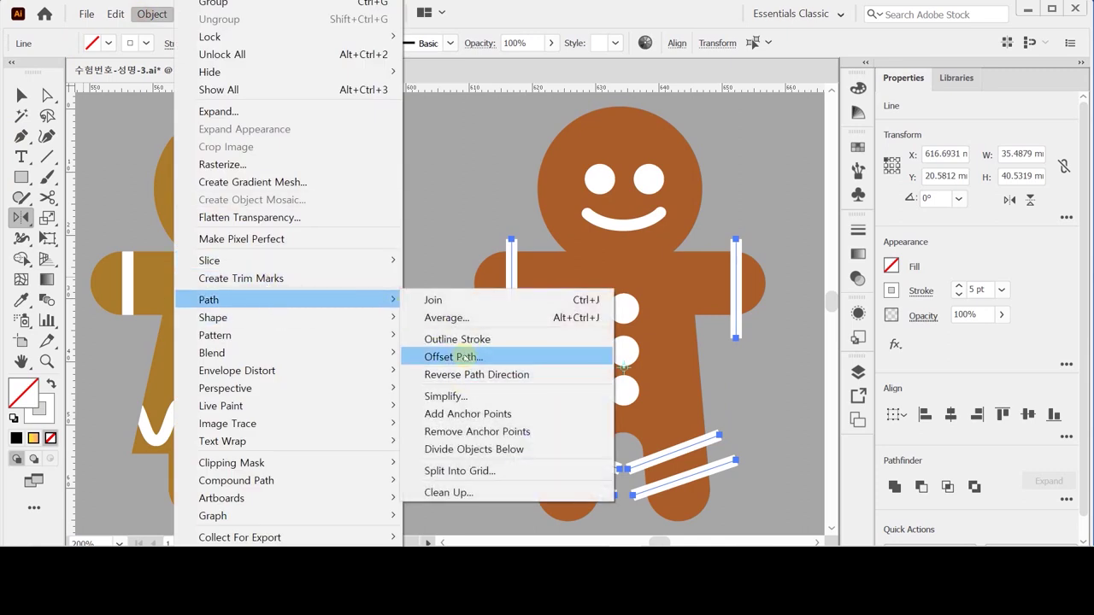
pyautogui.click(469, 340)
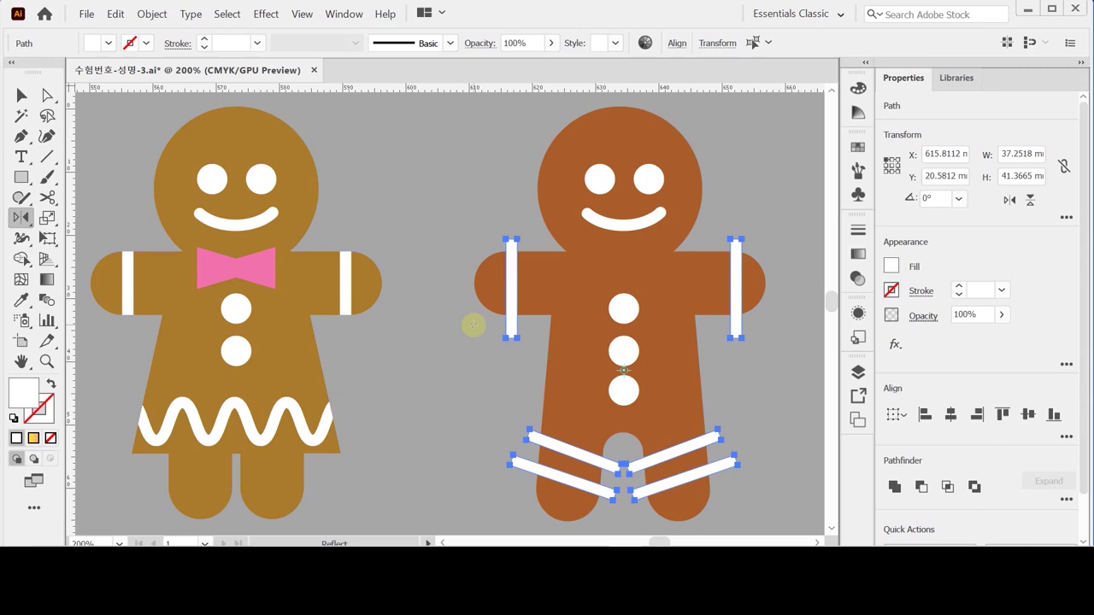
# Cut the boy's body and outlined stripes together with Pathfinder and remove the stripe pieces outside the silhouette.
pyautogui.click(590, 386)
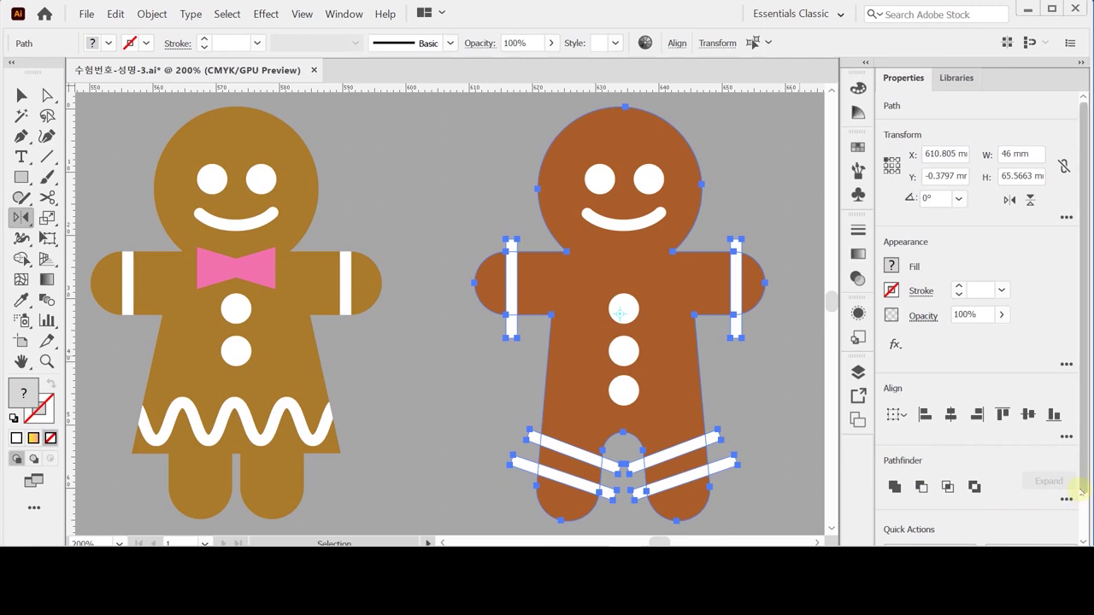
pyautogui.click(752, 373)
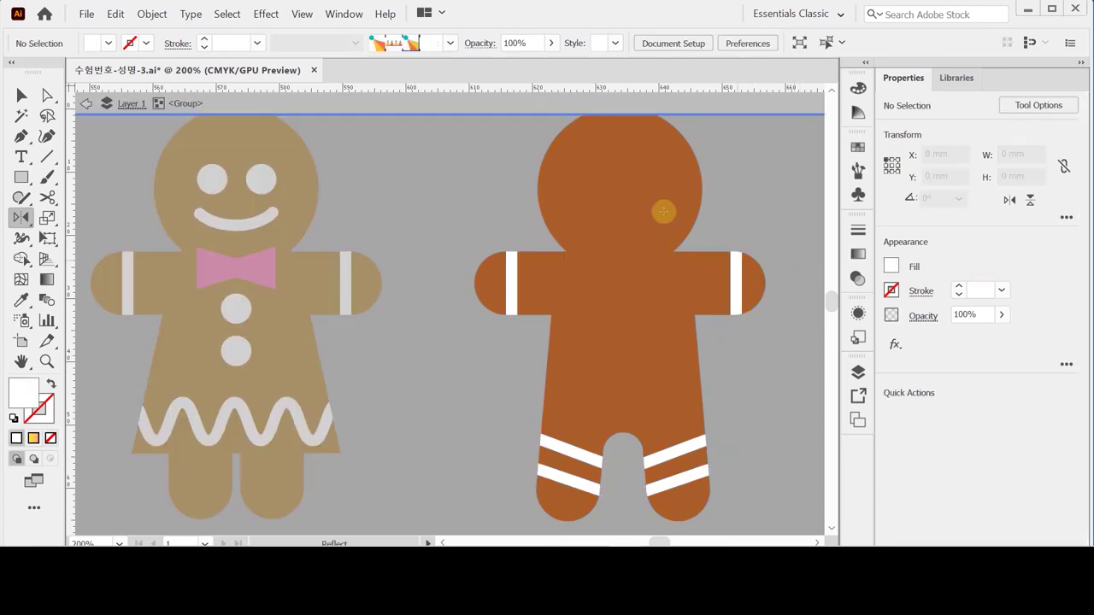
pyautogui.doubleClick(480, 230)
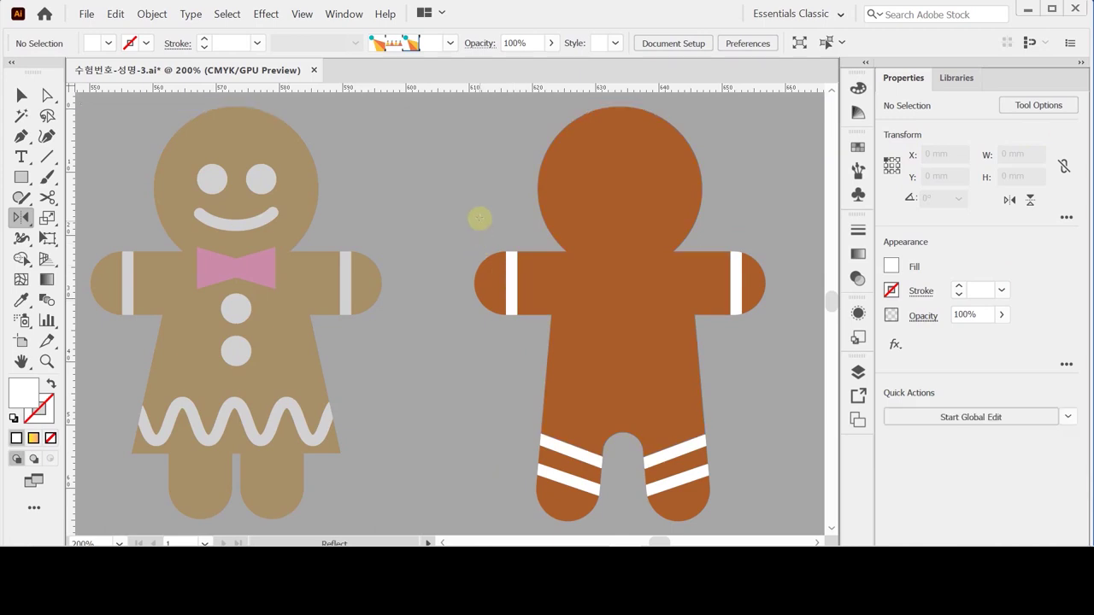
# Send the boy's striped body group to the back, behind the eyes, smile and buttons.
pyautogui.click(672, 176)
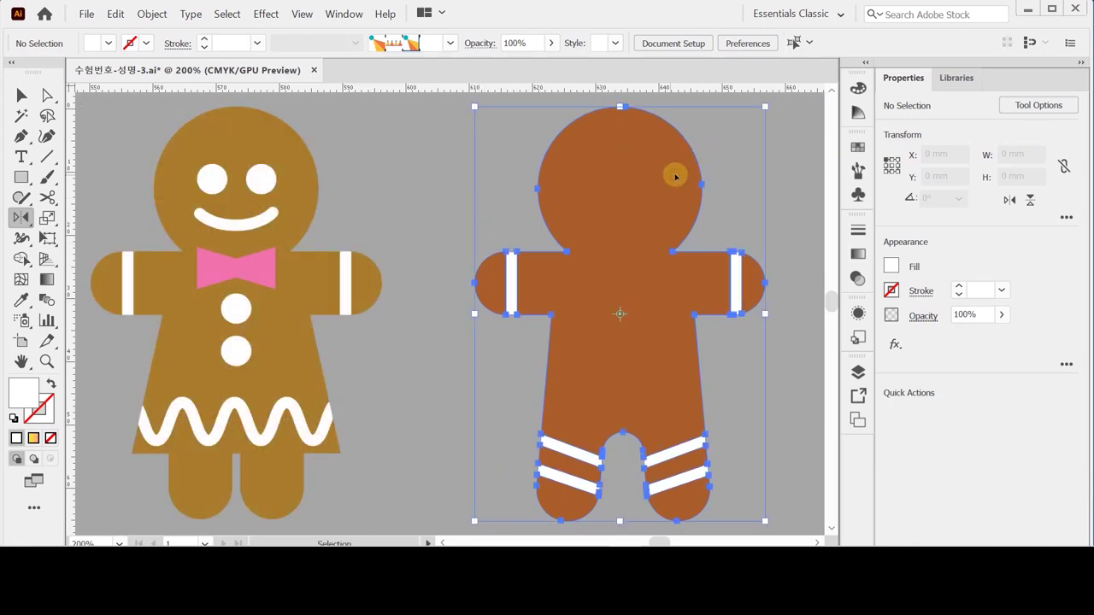
pyautogui.rightClick(676, 179)
pyautogui.moveTo(741, 366)
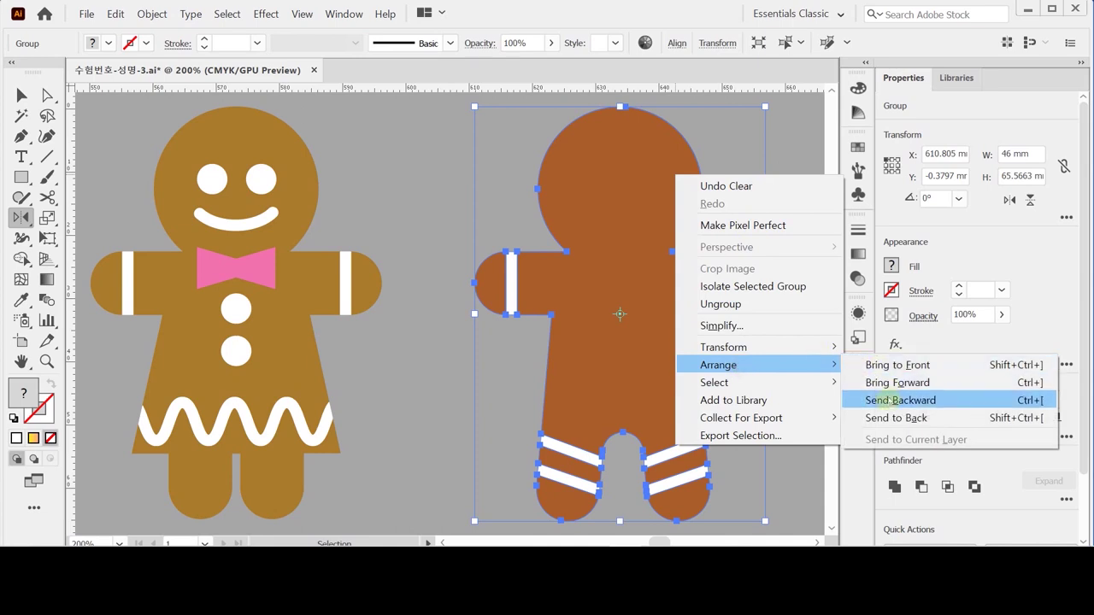
pyautogui.click(887, 415)
pyautogui.click(455, 161)
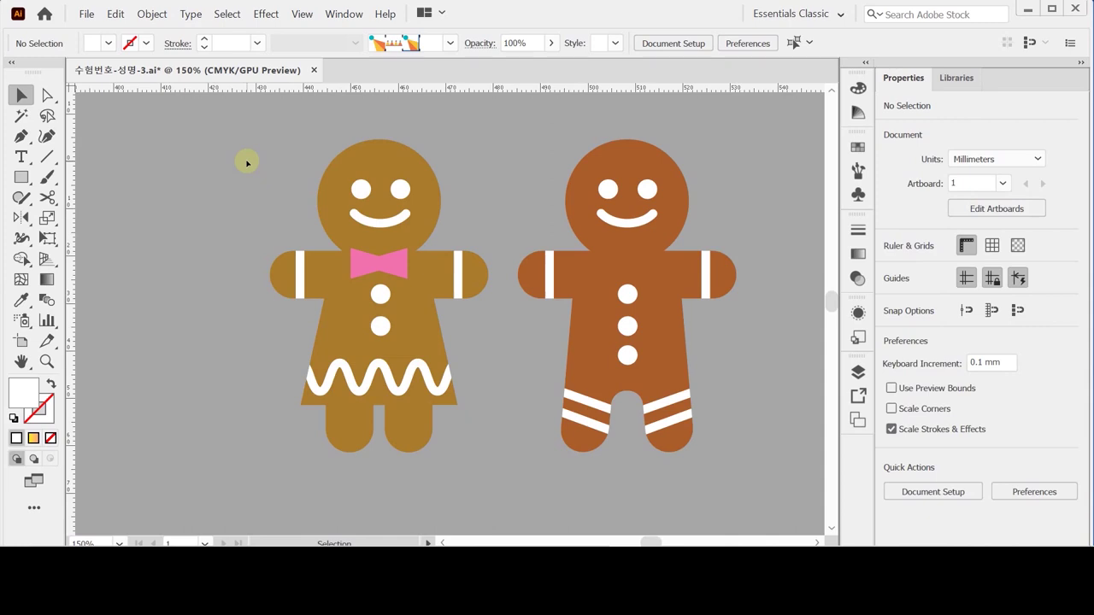
# Create a dynamic symbol named 쿠키 with the Graphic export type from both gingerbread figures.
pyautogui.moveTo(282, 139); pyautogui.dragTo(748, 471)
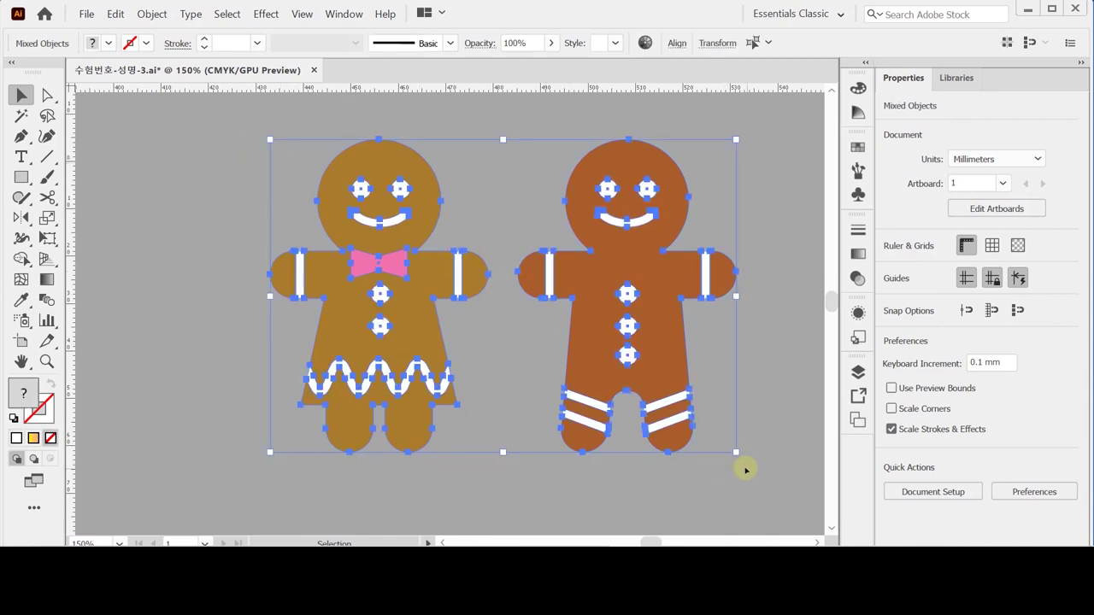
pyautogui.click(858, 195)
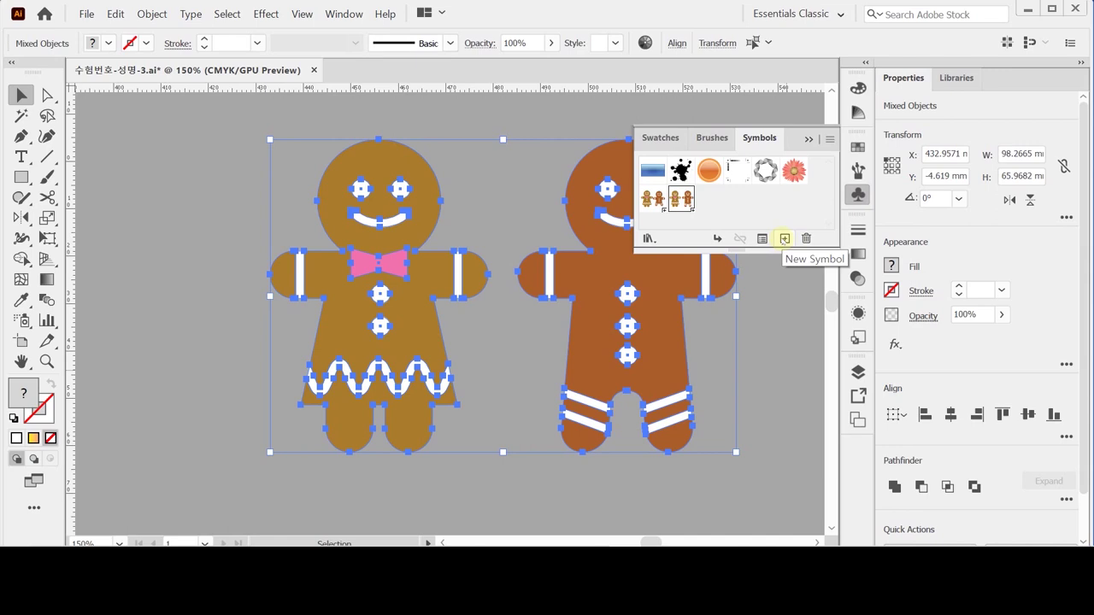
pyautogui.click(783, 240)
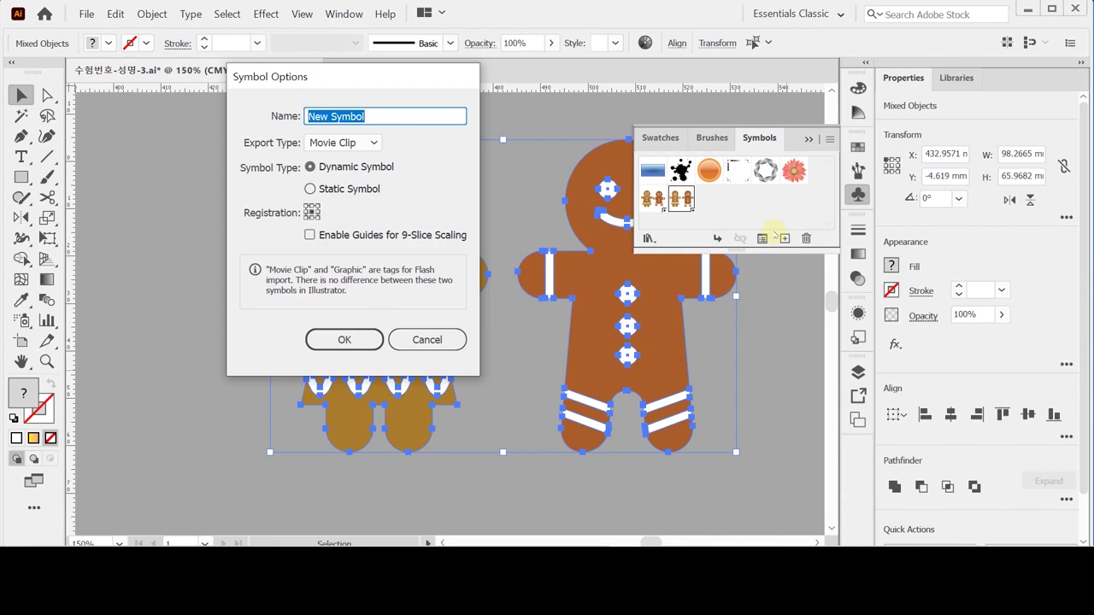
pyautogui.write('쿠키')
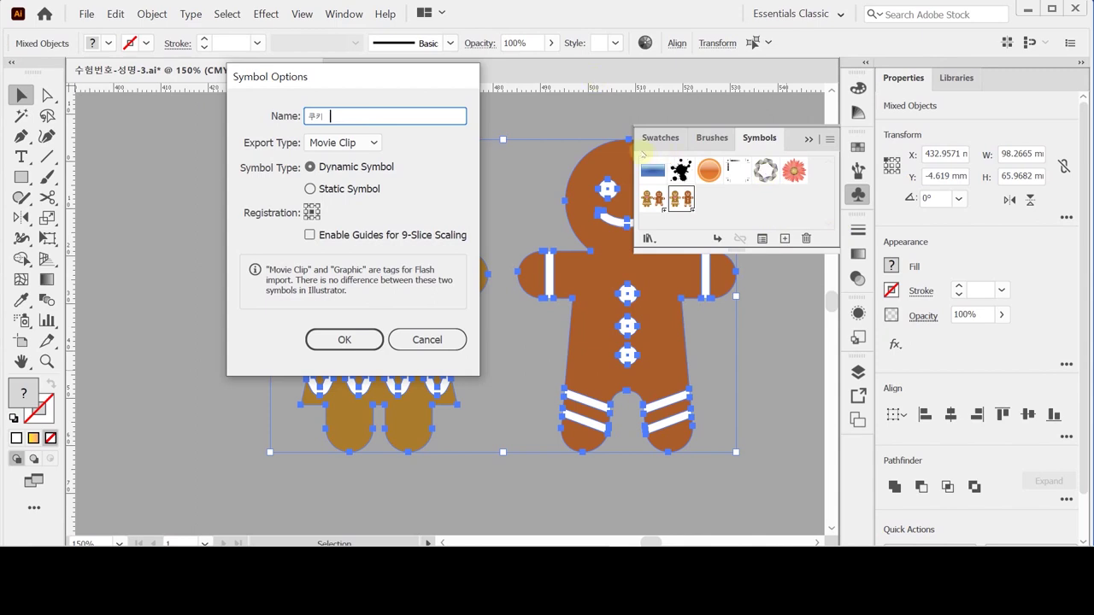
pyautogui.click(359, 143)
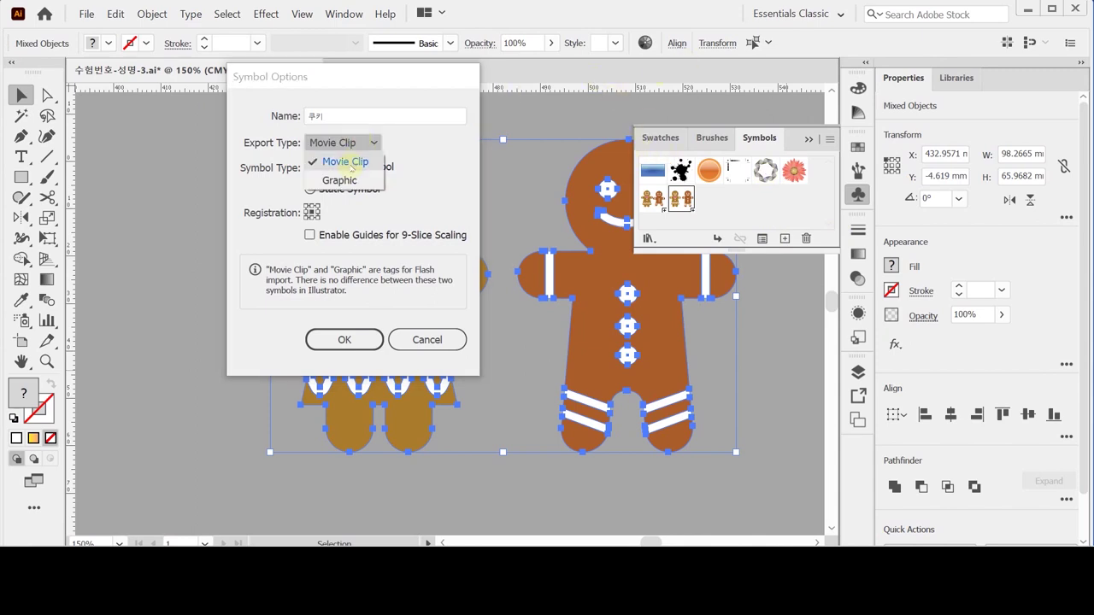
pyautogui.click(339, 181)
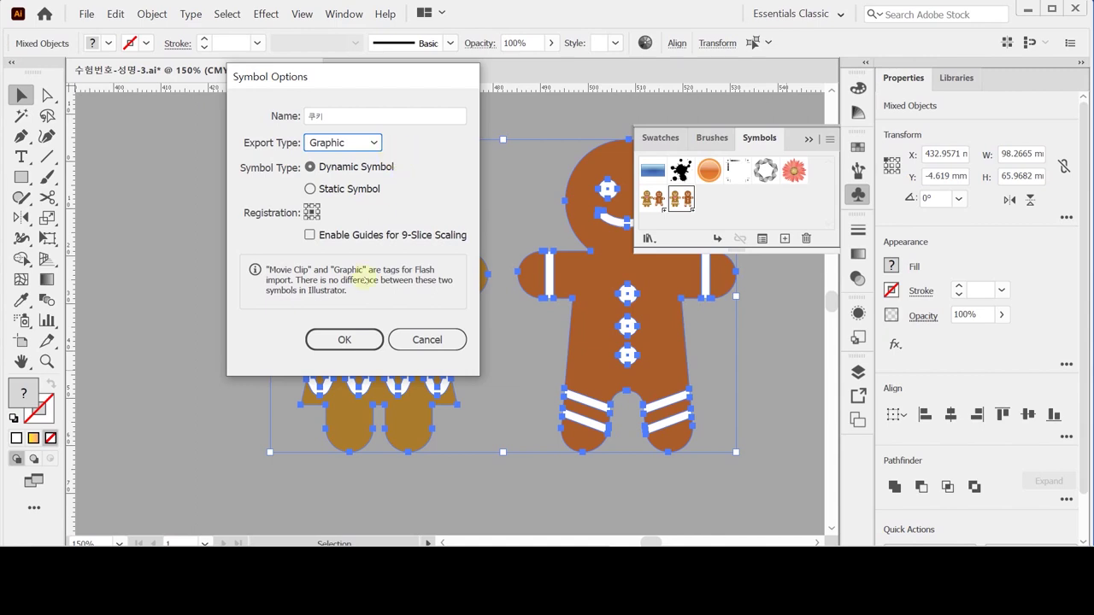
pyautogui.click(336, 339)
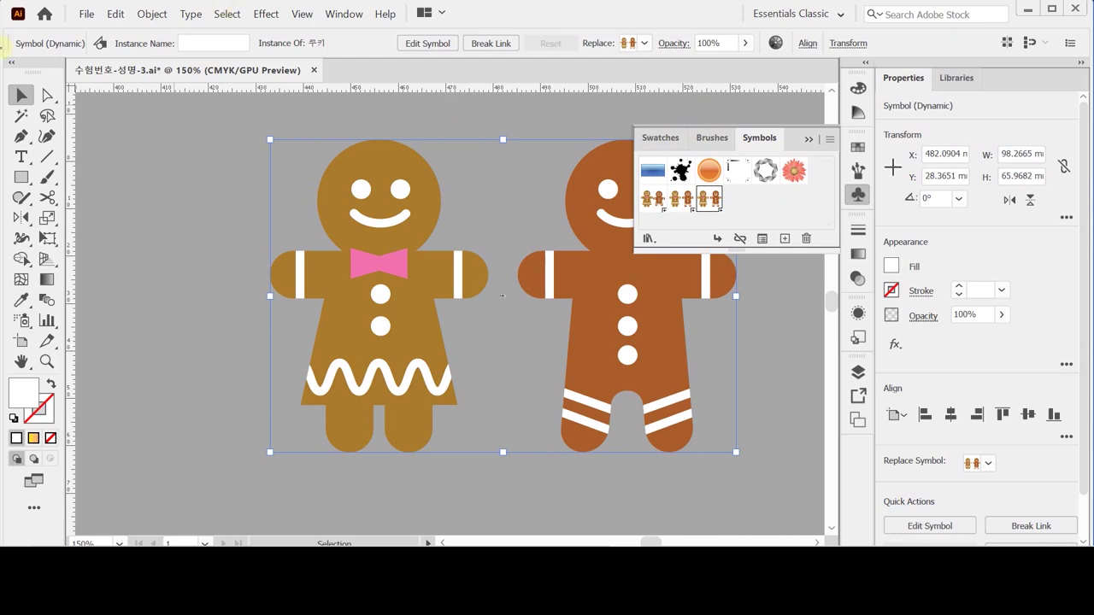
pyautogui.click(222, 212)
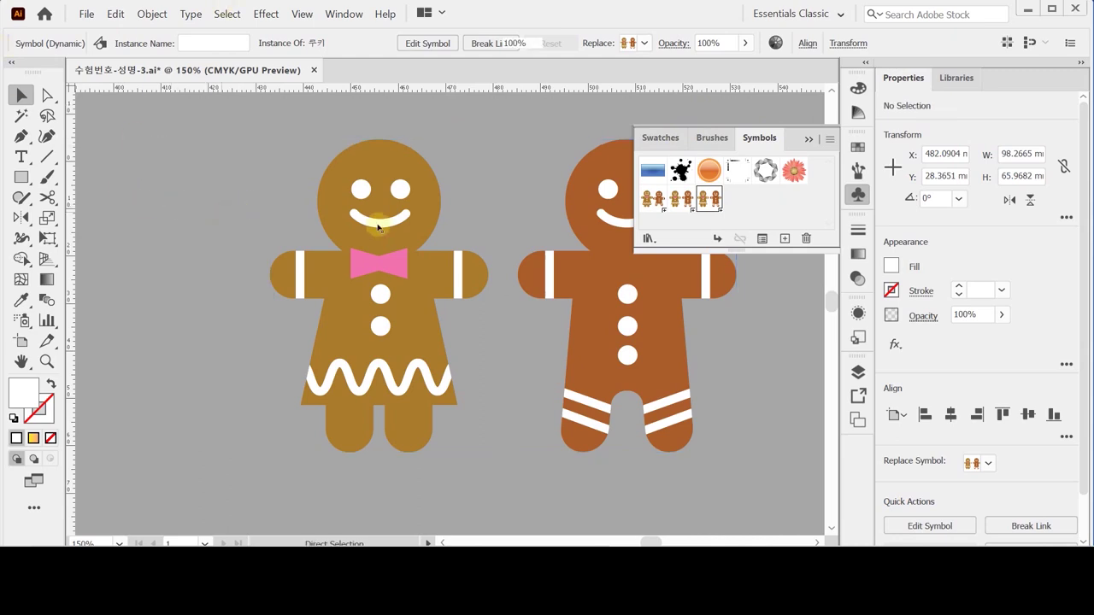
# Float the symbol tool set beside the artboard and choose the newest gingerbread pair symbol for the Symbol Sprayer.
pyautogui.click(23, 321)
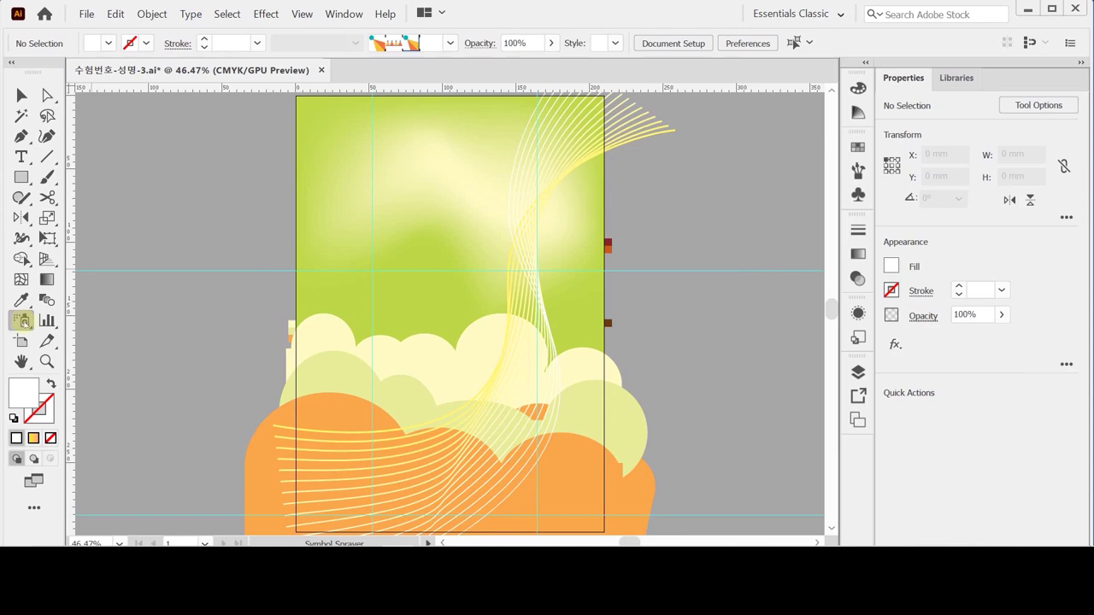
pyautogui.click(23, 321)
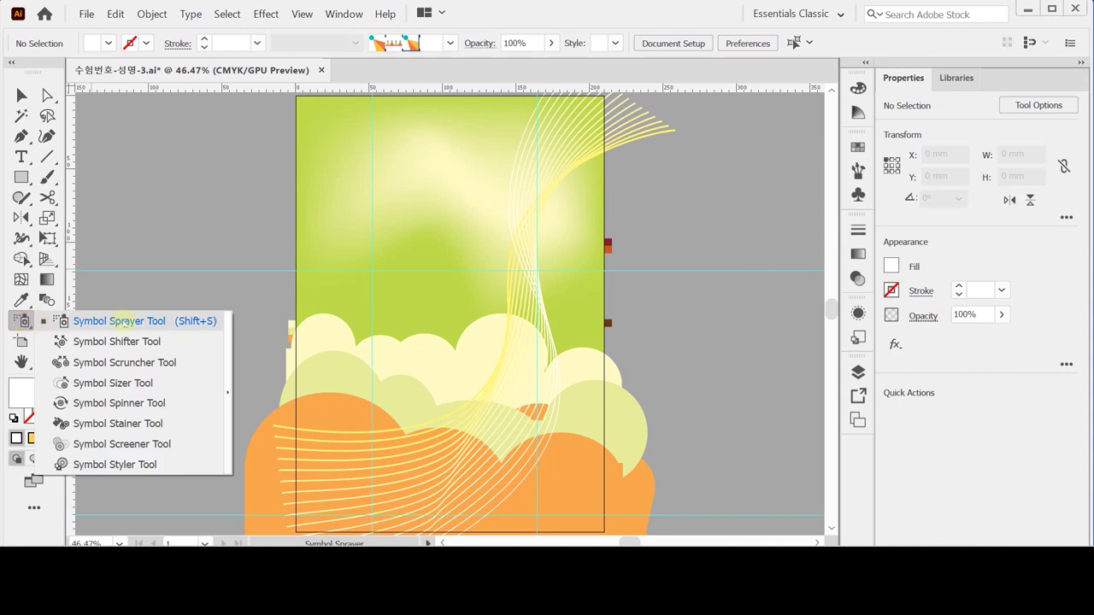
pyautogui.click(230, 338)
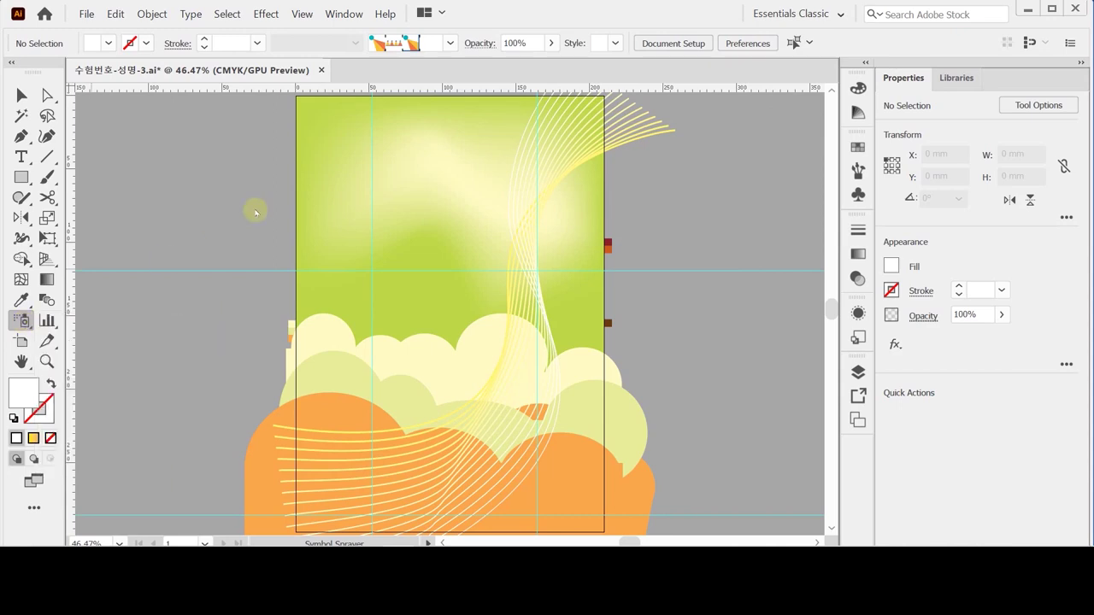
pyautogui.moveTo(159, 332); pyautogui.dragTo(213, 151)
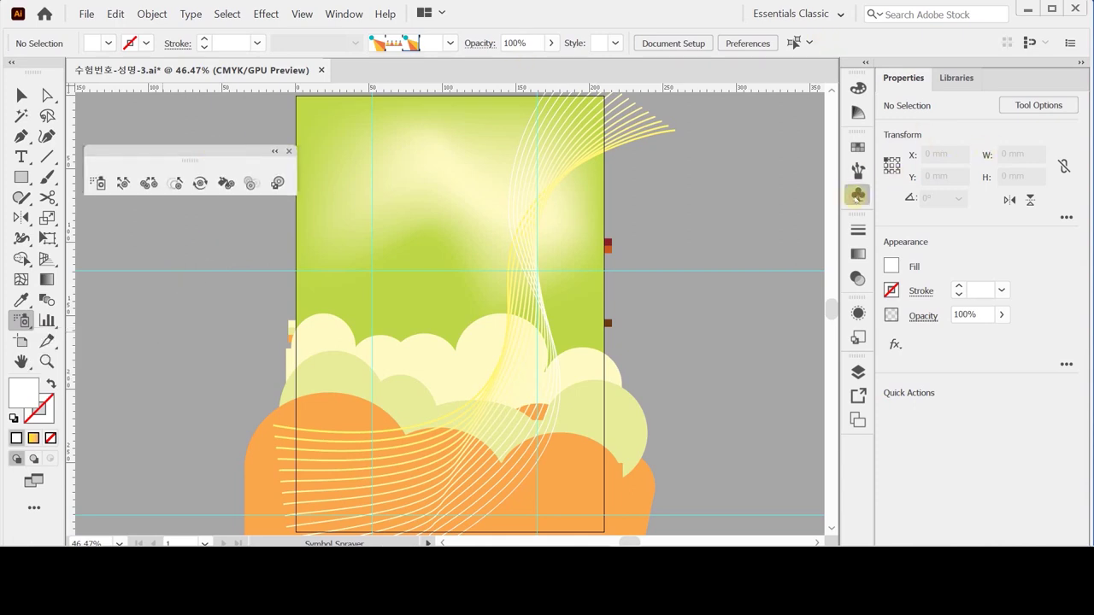
pyautogui.click(858, 196)
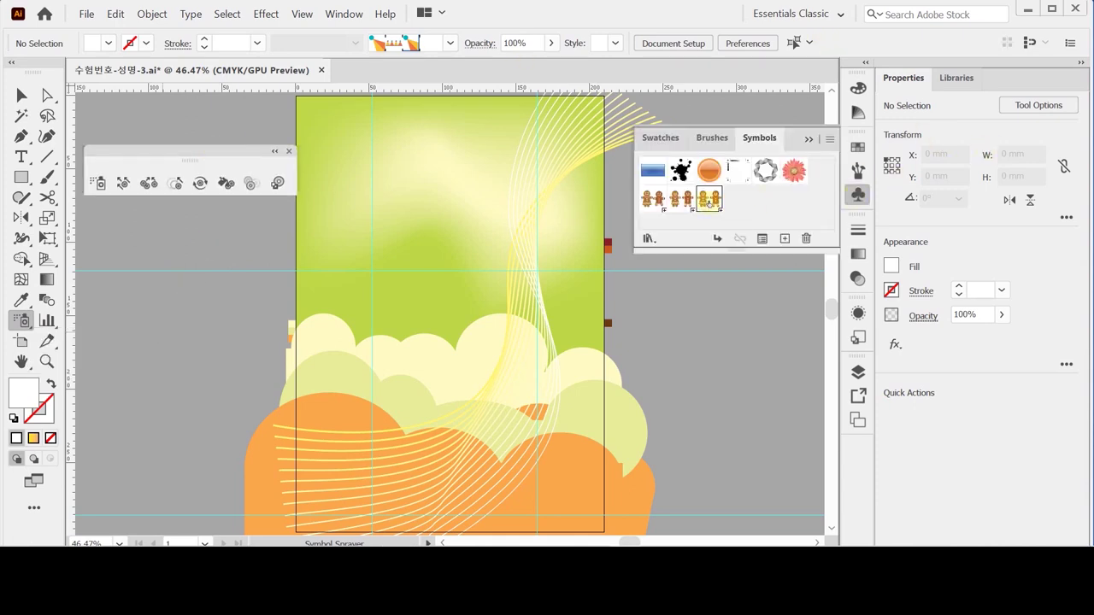
pyautogui.click(858, 196)
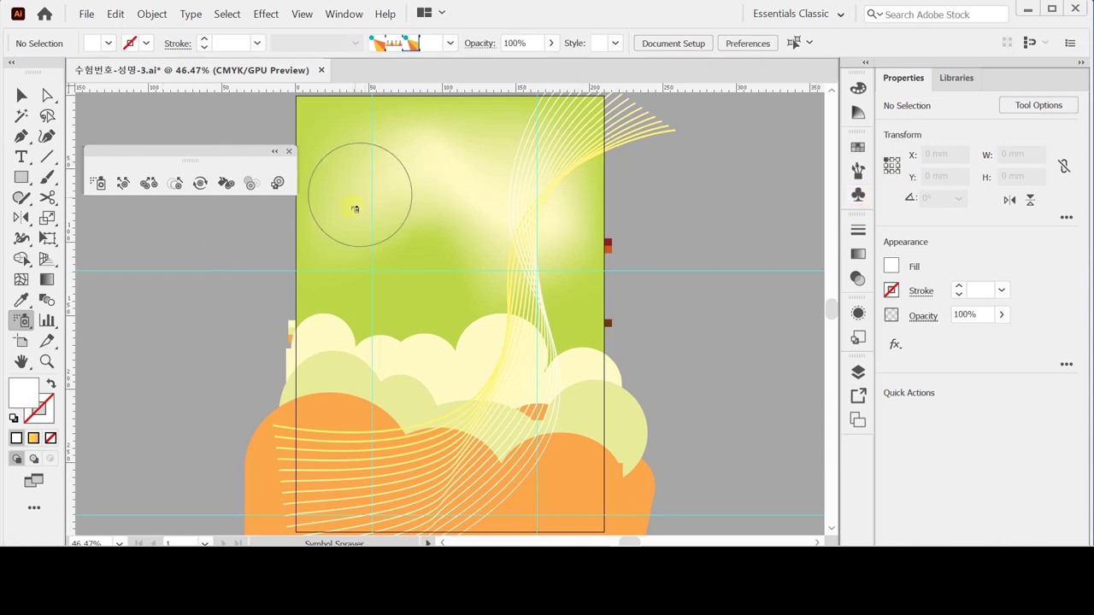
pyautogui.moveTo(355, 205)
pyautogui.mouseDown()
pyautogui.moveTo(404, 190)
pyautogui.moveTo(512, 208)
pyautogui.moveTo(593, 247)
pyautogui.moveTo(654, 235)
pyautogui.mouseUp()
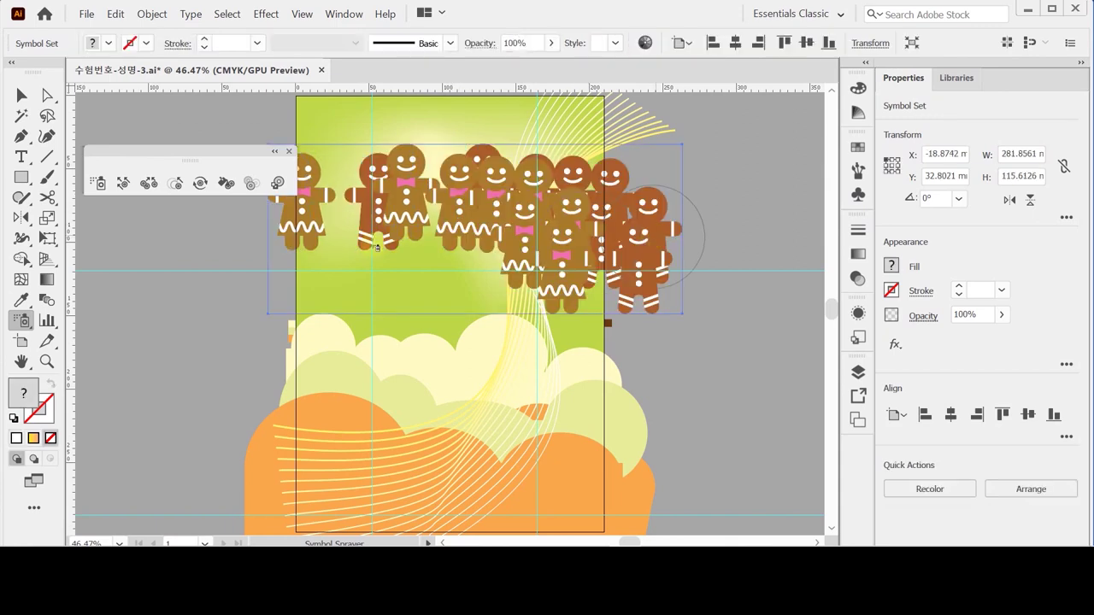
pyautogui.click(117, 13)
pyautogui.click(154, 34)
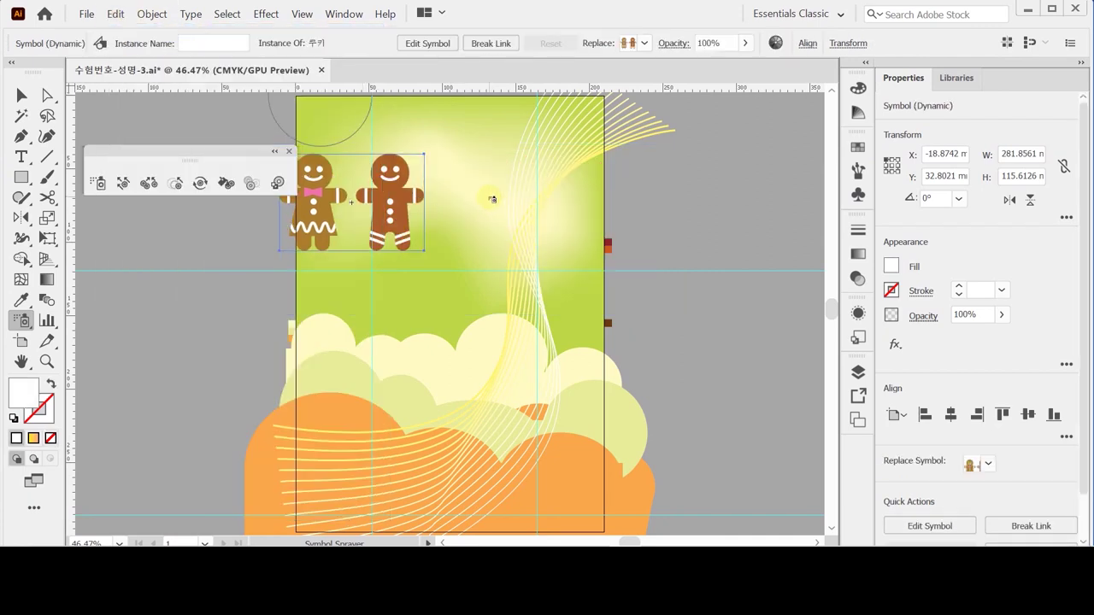
# Spray separate gingerbread pairs at the artboard's upper left, upper middle, upper-right corner and lower left.
pyautogui.moveTo(488, 186); pyautogui.dragTo(547, 171)
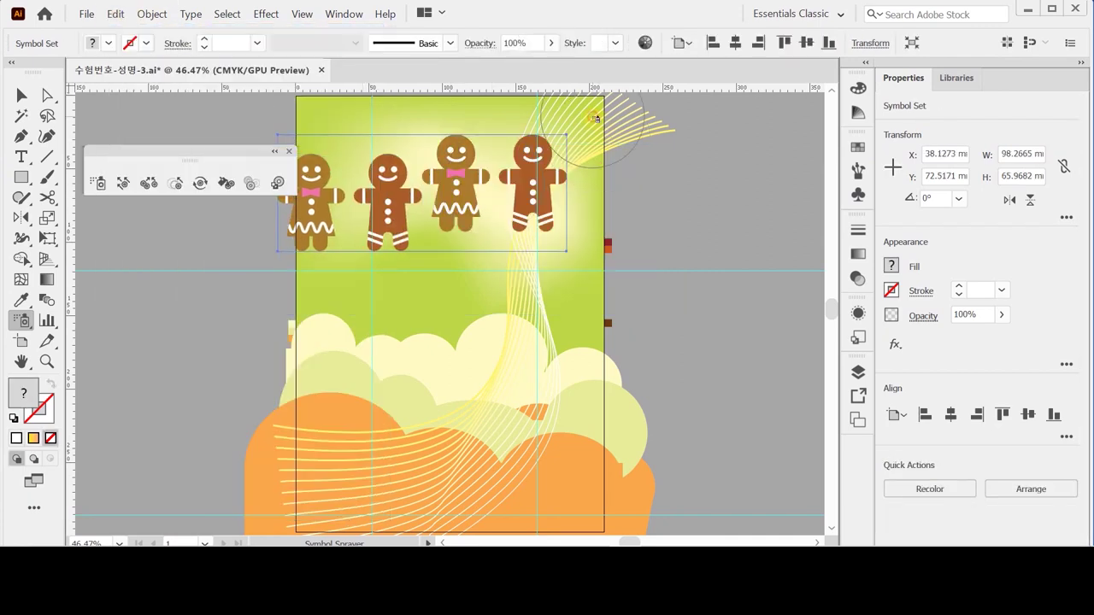
pyautogui.click(603, 137)
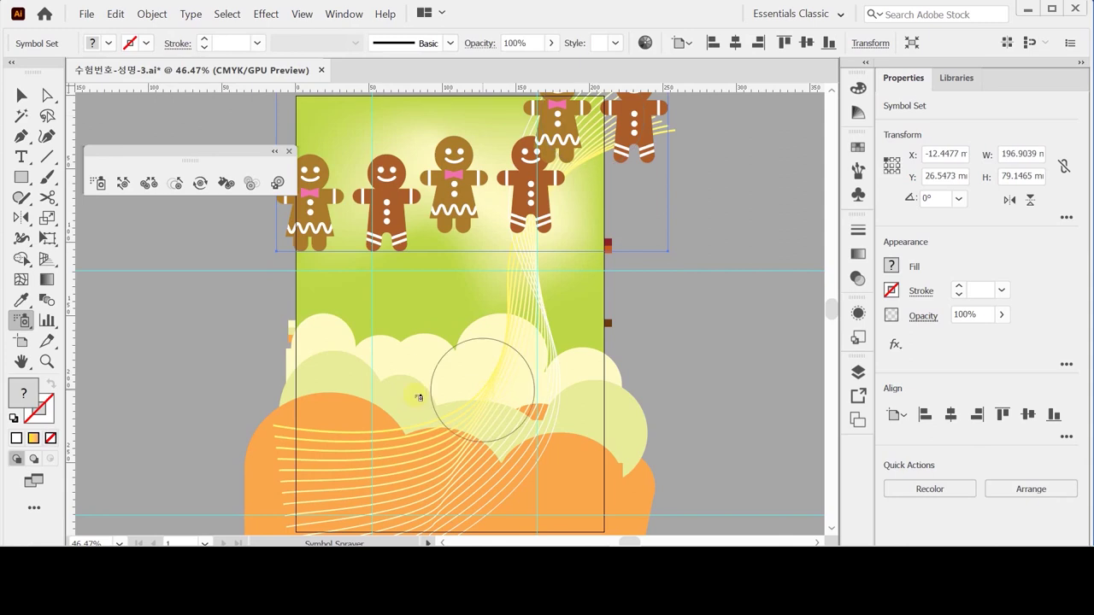
pyautogui.click(345, 478)
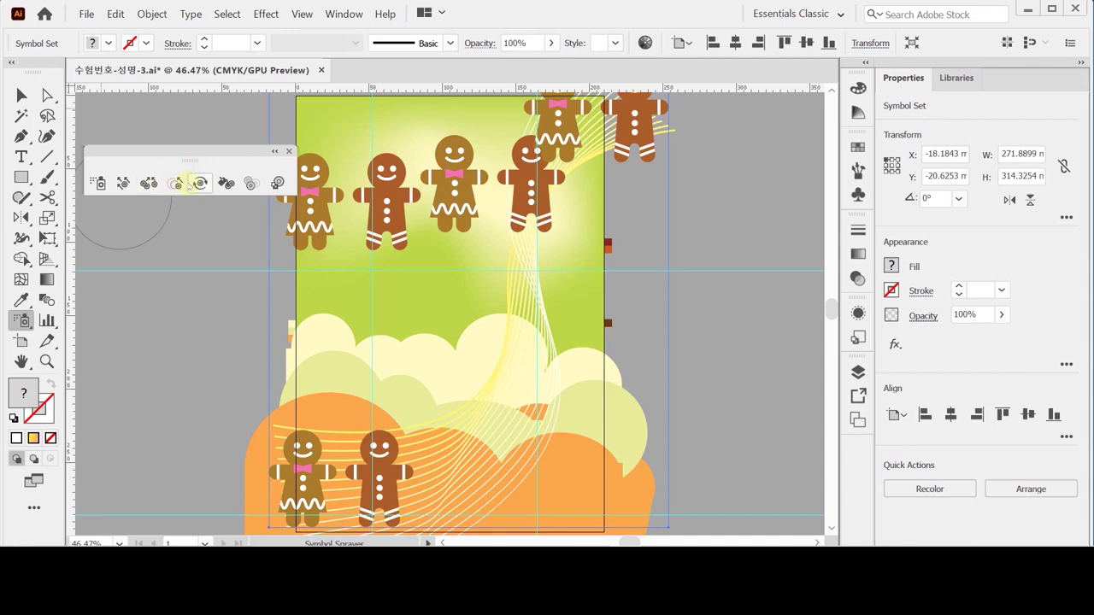
# Use the Symbol Sizer to enlarge the upper-left gingerbread pair and shrink the upper-middle and upper-right pairs.
pyautogui.click(174, 183)
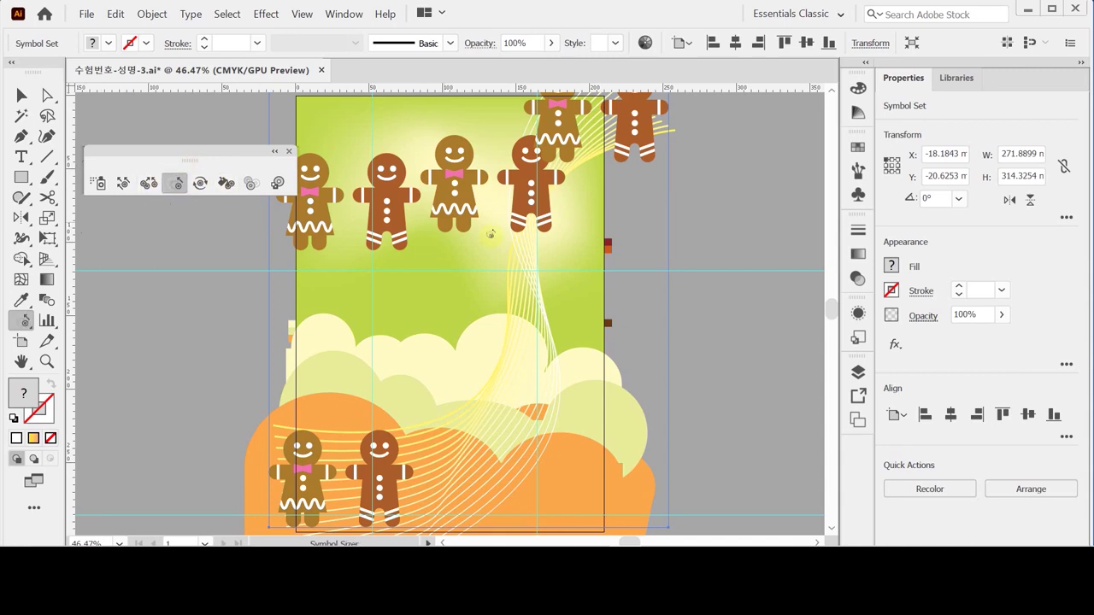
pyautogui.moveTo(387, 218); pyautogui.dragTo(382, 215)
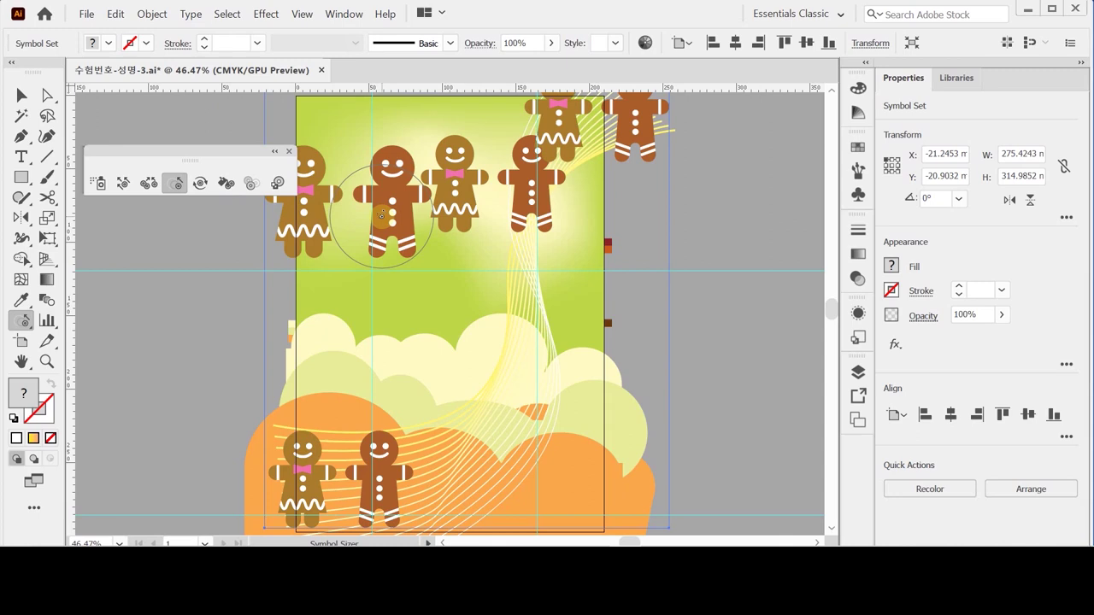
pyautogui.keyDown('alt'); pyautogui.click(387, 210); pyautogui.keyUp('alt')
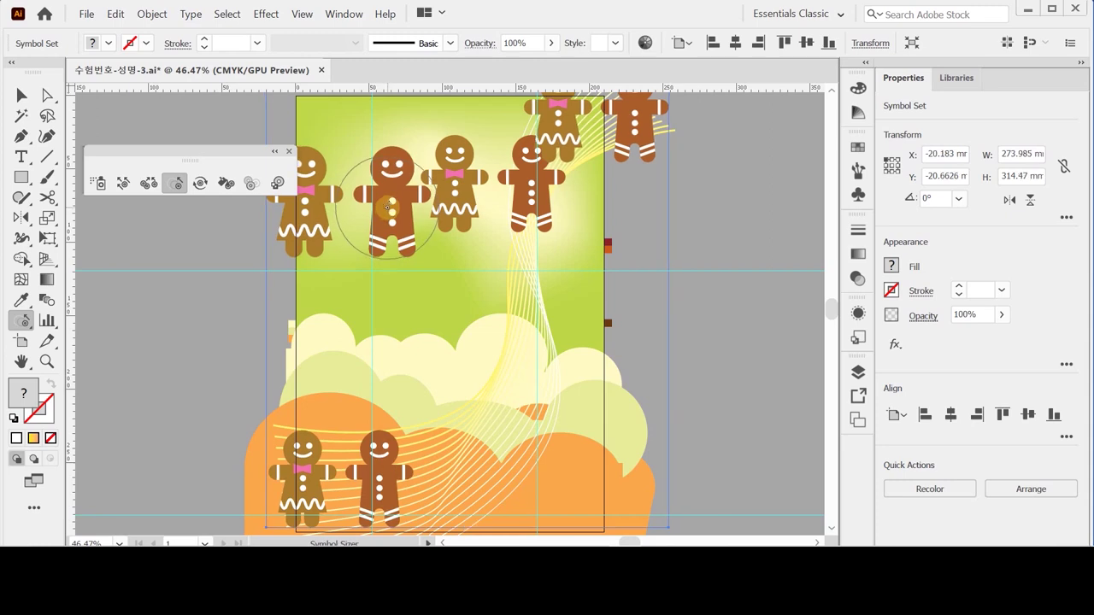
pyautogui.moveTo(461, 203)
pyautogui.mouseDown()
pyautogui.moveTo(464, 190)
pyautogui.moveTo(525, 183)
pyautogui.moveTo(469, 295)
pyautogui.mouseUp()
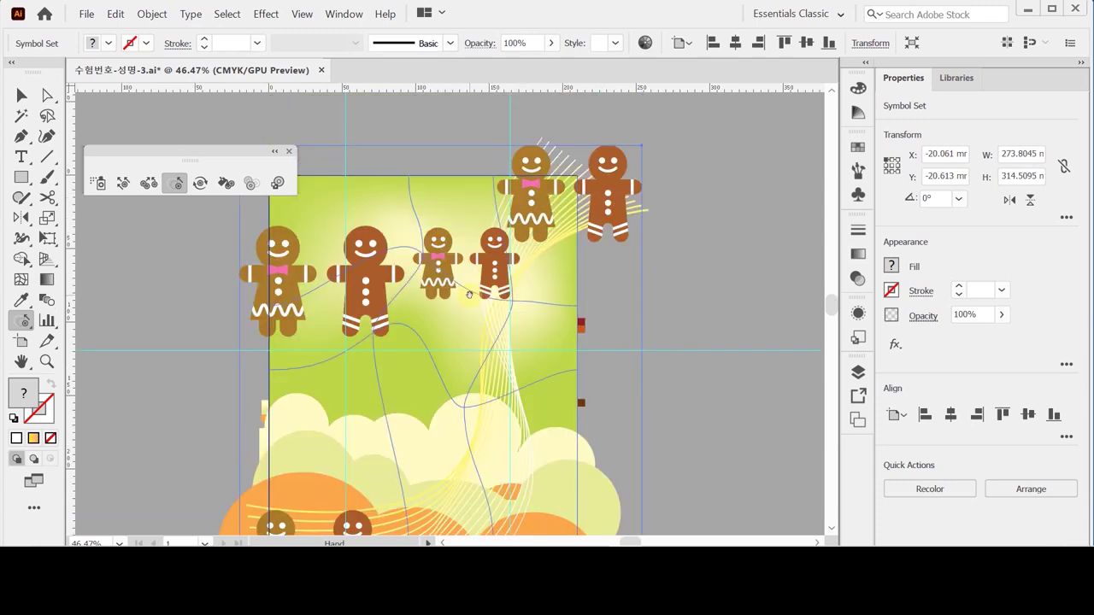
pyautogui.moveTo(536, 203); pyautogui.dragTo(570, 198)
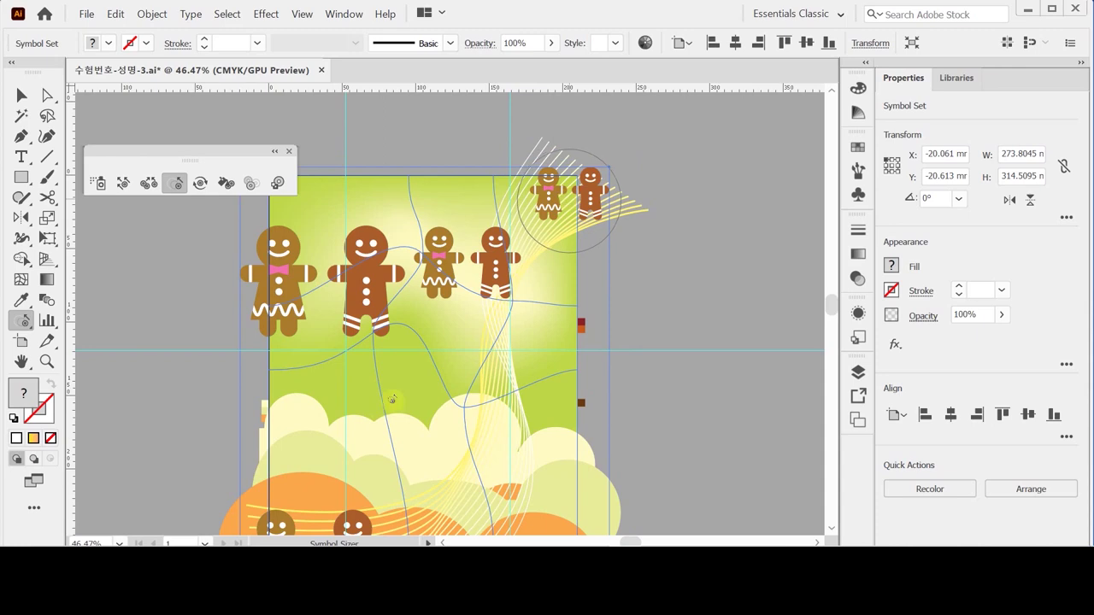
# Shrink the lower-left gingerbread pair and fine-tune the sizes of the upper-right and upper-middle pairs.
pyautogui.scroll(-3, 342, 380)
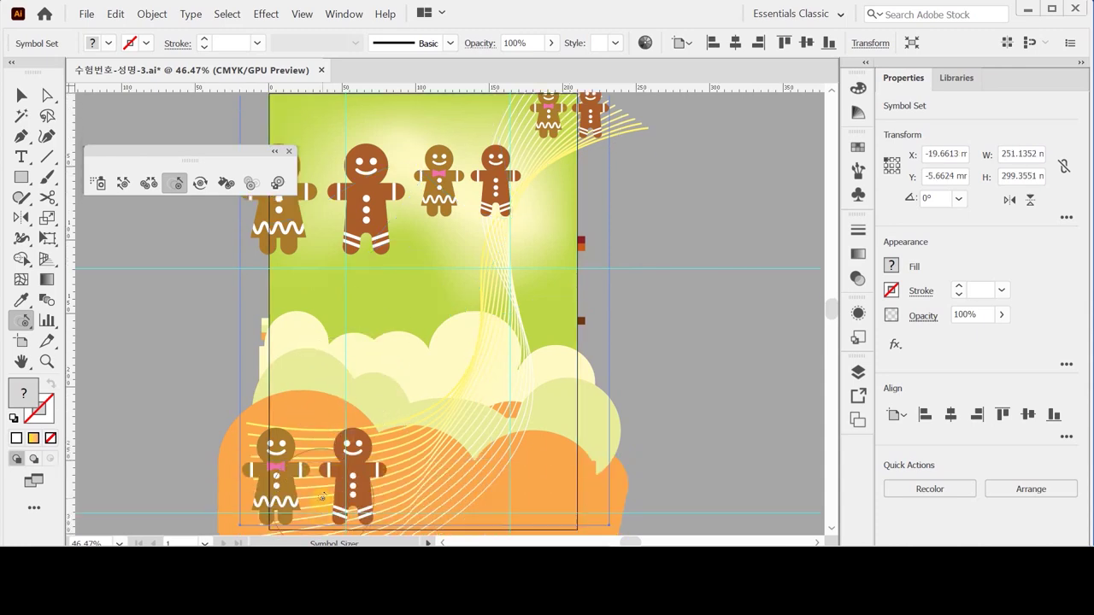
pyautogui.moveTo(322, 496); pyautogui.dragTo(323, 495)
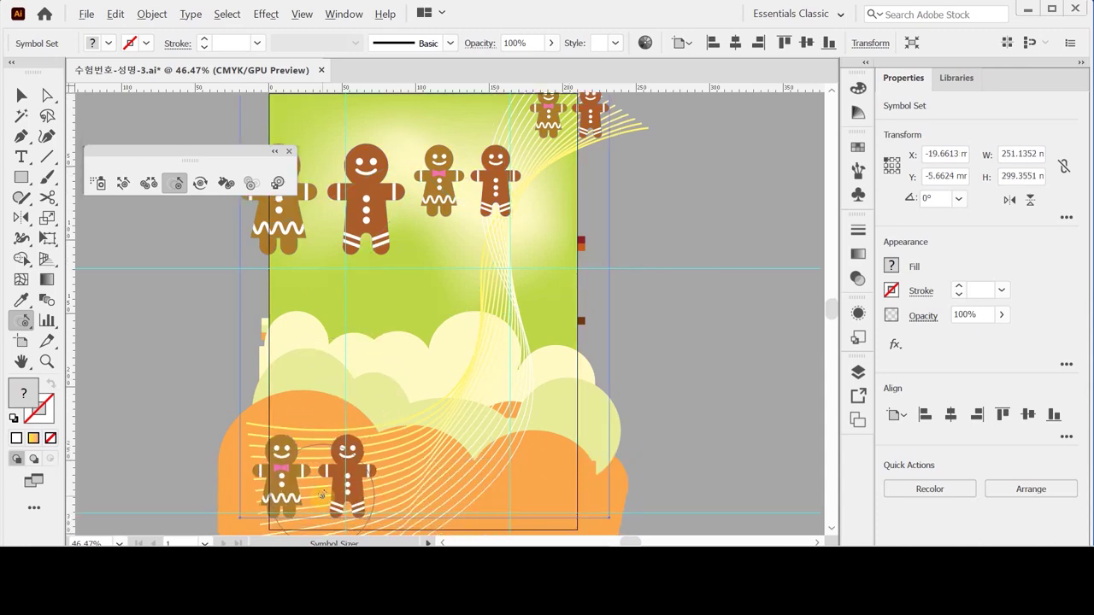
pyautogui.click(322, 495)
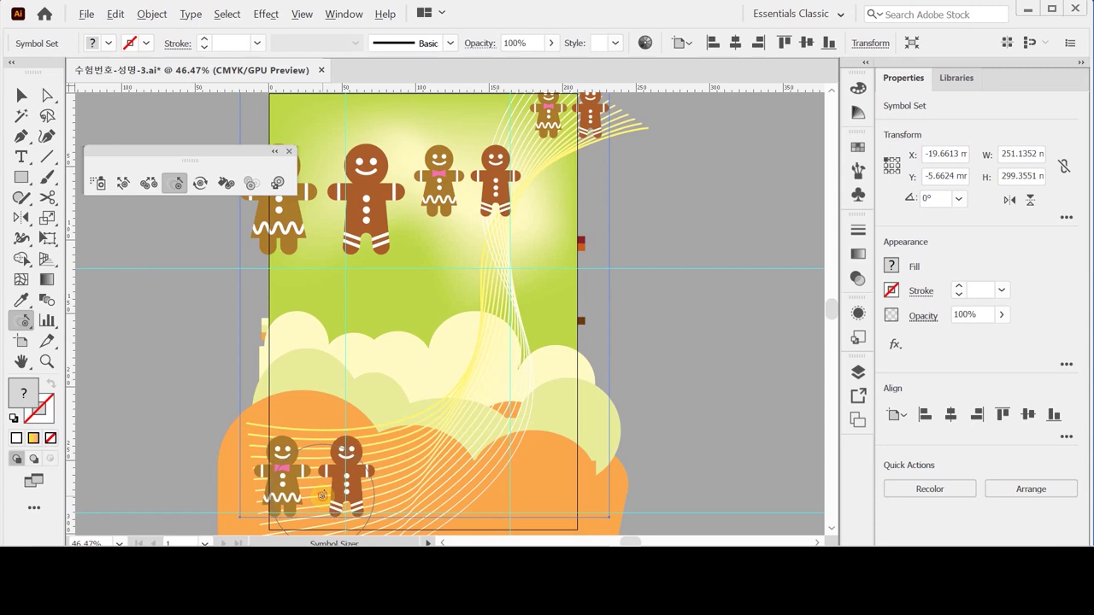
pyautogui.moveTo(323, 495); pyautogui.dragTo(322, 495)
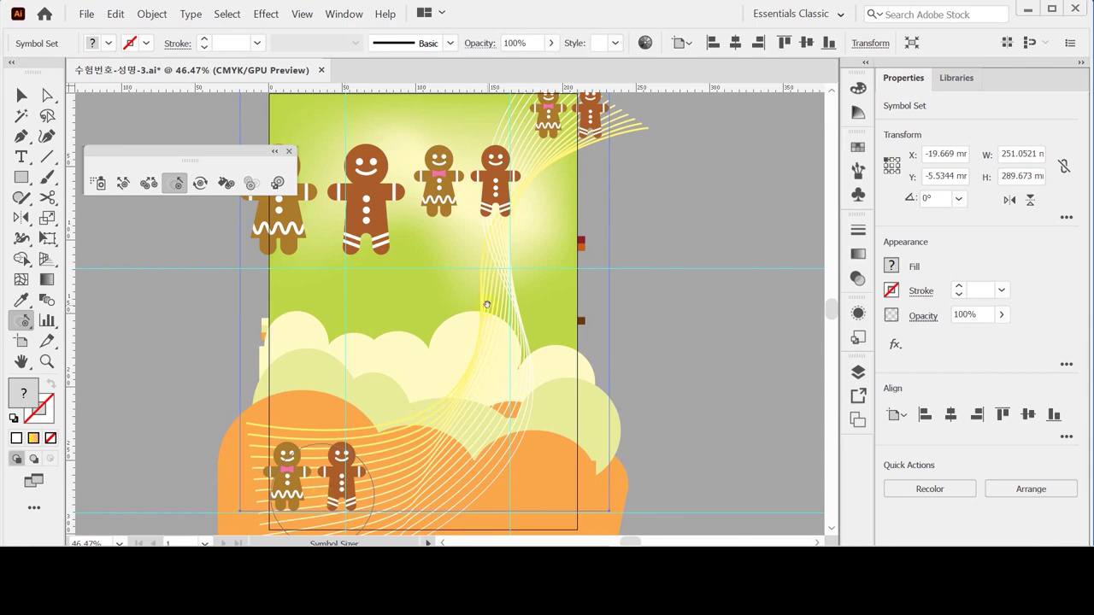
pyautogui.scroll(2, 474, 317)
pyautogui.moveTo(543, 168); pyautogui.dragTo(547, 162)
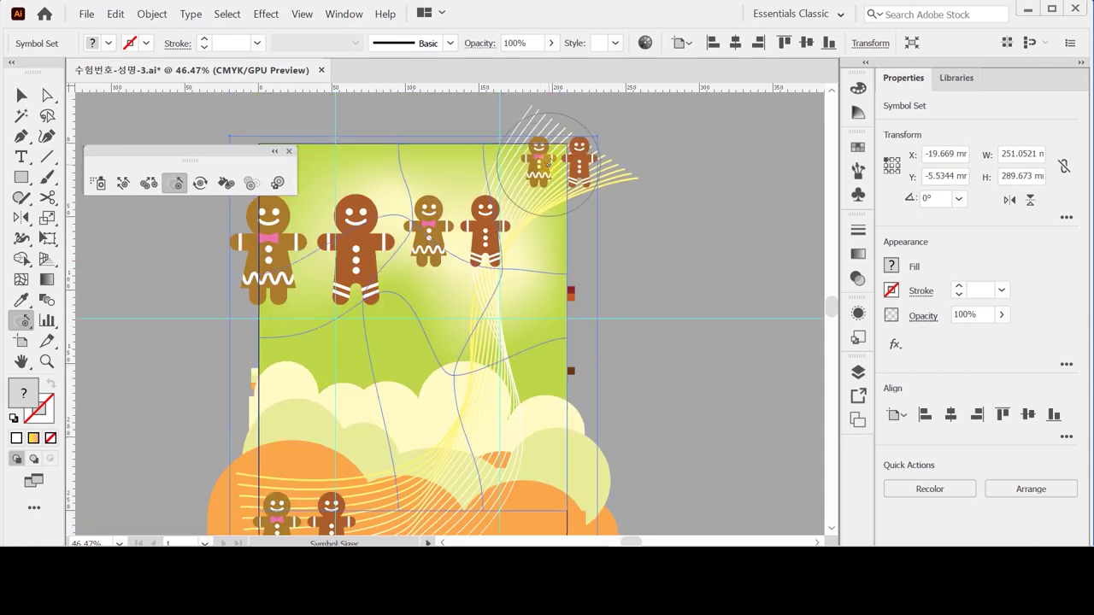
pyautogui.click(468, 233)
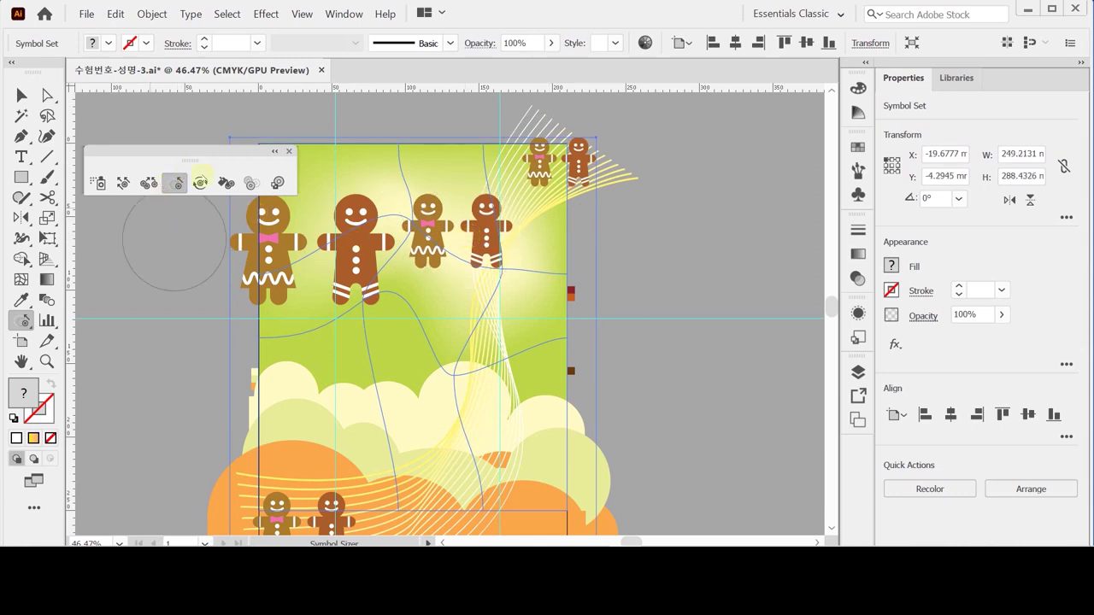
# Tilt the gingerbread pairs with the Symbol Spinner and shift the upper-right pair inside the artboard, nudging the lower-left and upper-middle pairs.
pyautogui.click(200, 183)
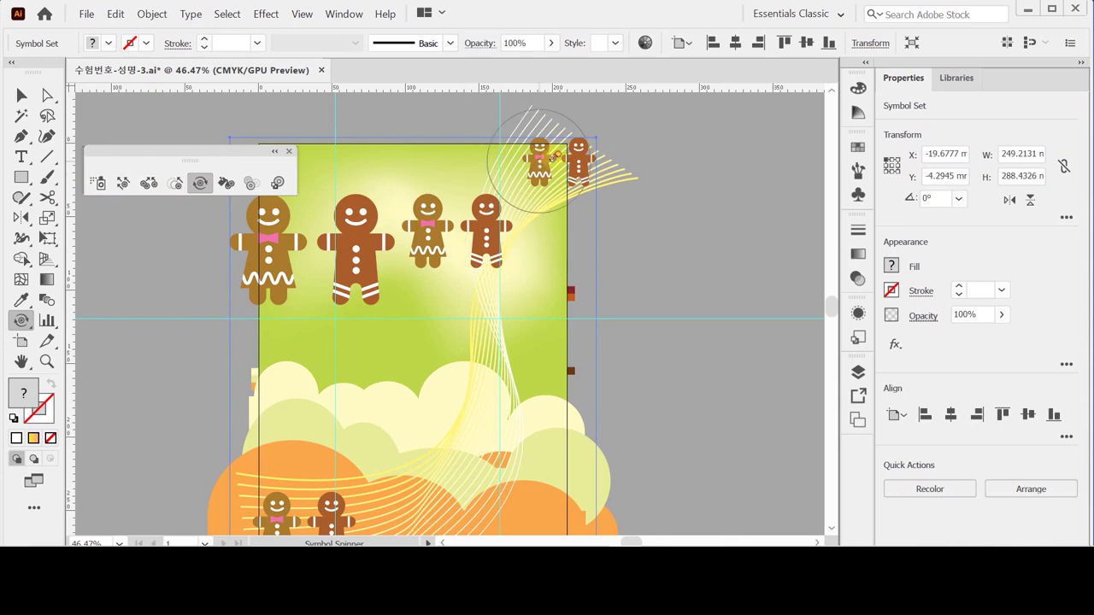
pyautogui.moveTo(544, 171)
pyautogui.mouseDown()
pyautogui.moveTo(548, 133)
pyautogui.moveTo(530, 148)
pyautogui.moveTo(549, 143)
pyautogui.moveTo(518, 173)
pyautogui.moveTo(531, 151)
pyautogui.moveTo(551, 147)
pyautogui.moveTo(513, 171)
pyautogui.mouseUp()
pyautogui.click(124, 183)
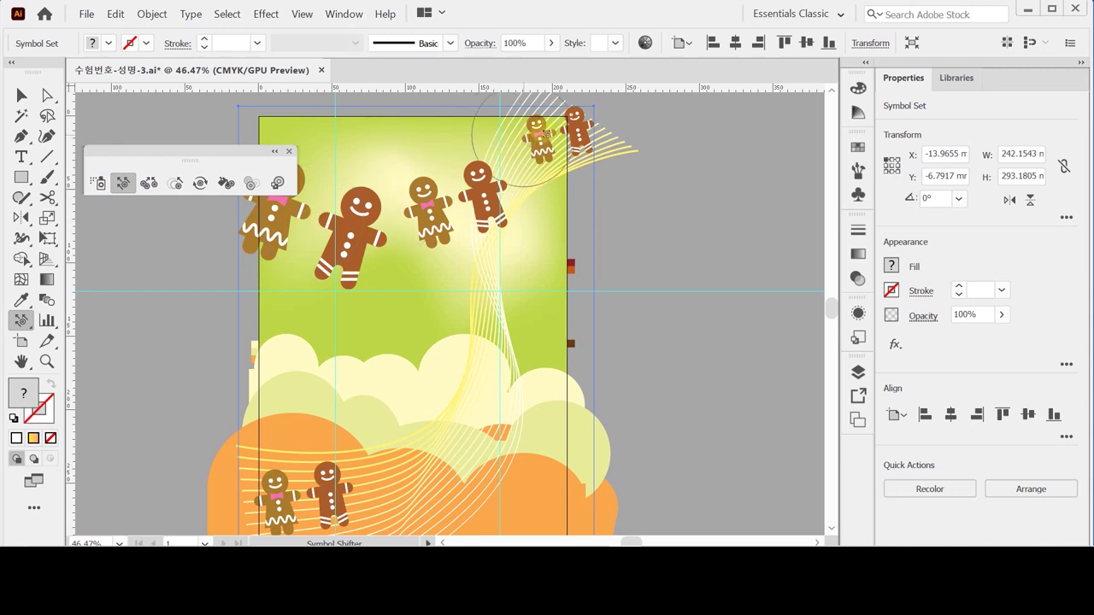
pyautogui.moveTo(548, 135); pyautogui.dragTo(513, 158)
pyautogui.moveTo(261, 501); pyautogui.dragTo(298, 494)
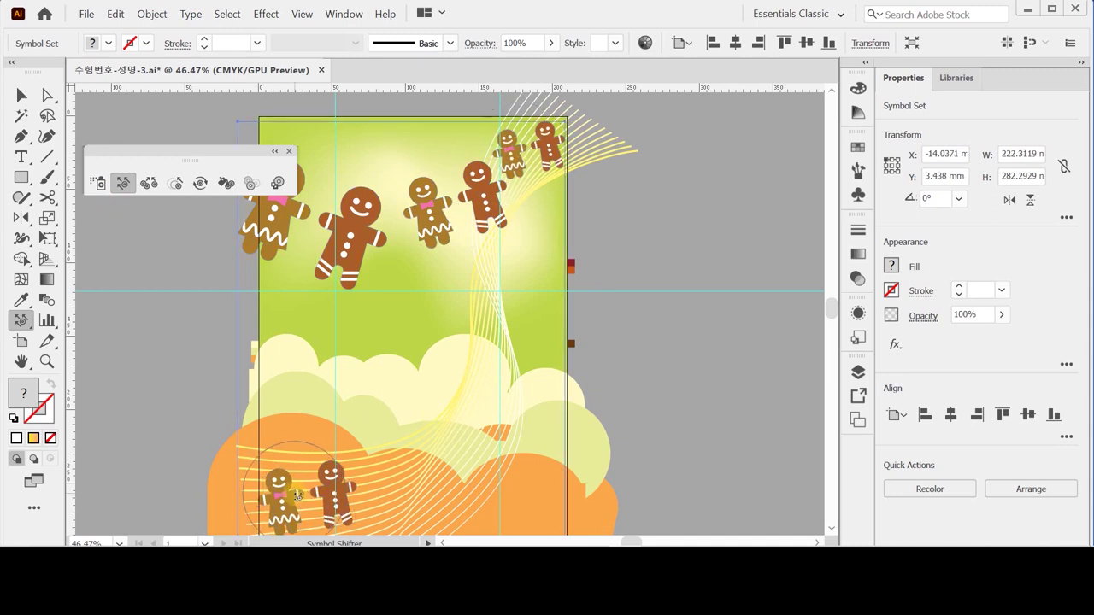
pyautogui.moveTo(476, 199); pyautogui.dragTo(500, 160)
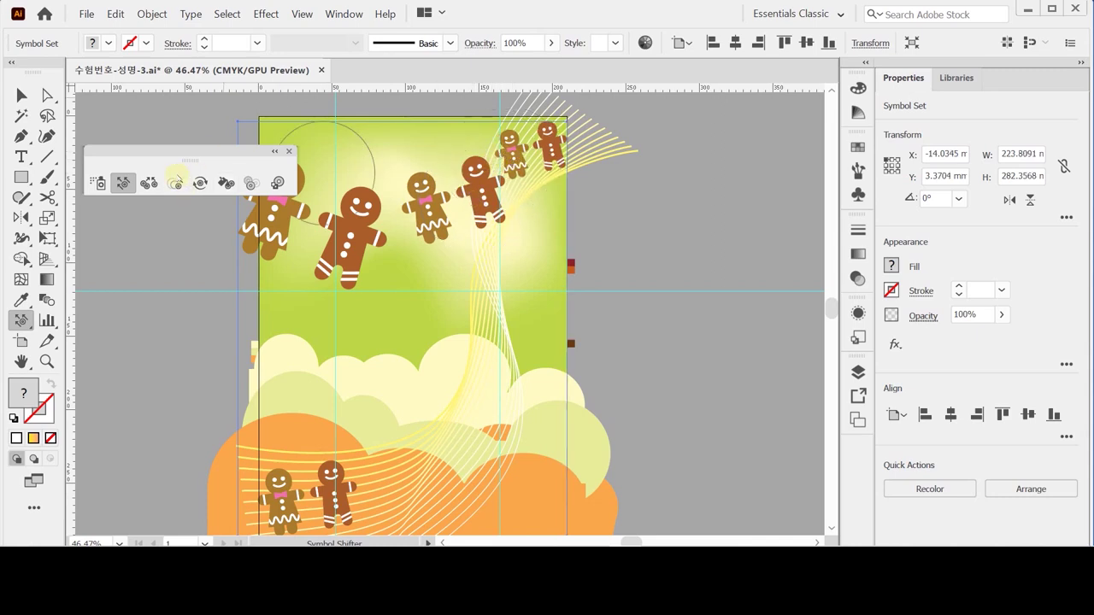
# Fine-tune the size and tilt of the upper-right gingerbread pair and save the document.
pyautogui.click(175, 183)
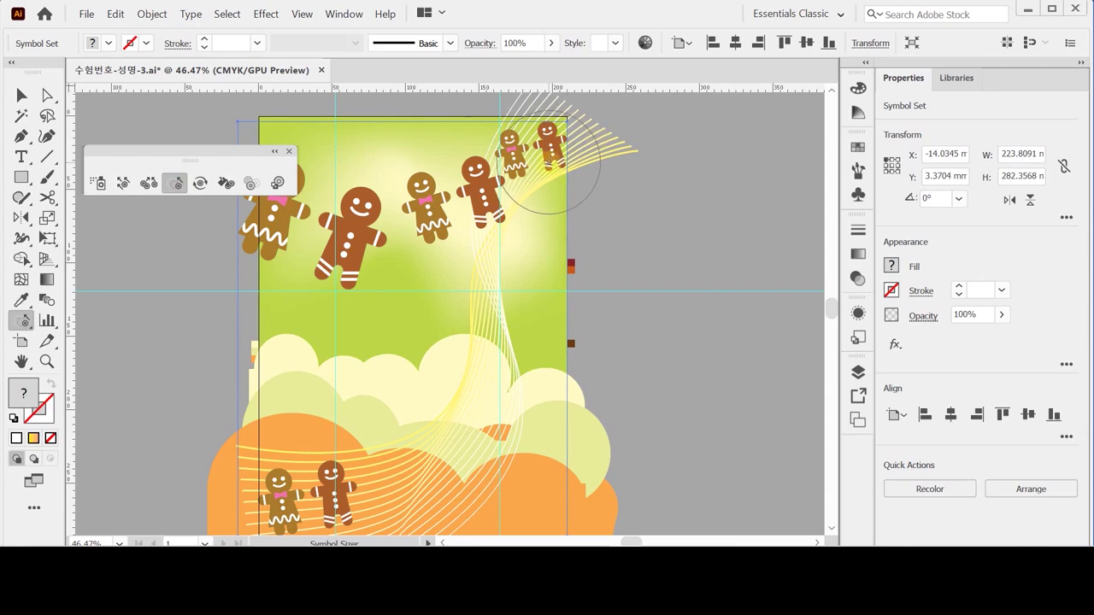
pyautogui.moveTo(547, 162); pyautogui.dragTo(537, 161)
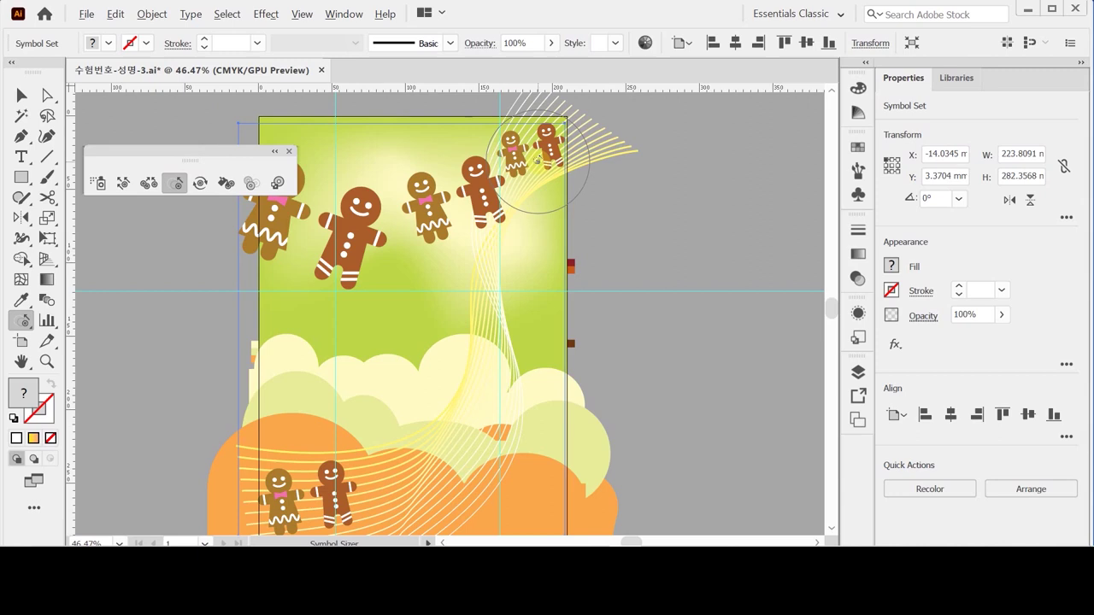
pyautogui.click(200, 183)
pyautogui.moveTo(511, 142); pyautogui.dragTo(511, 146)
pyautogui.press('ctrl')
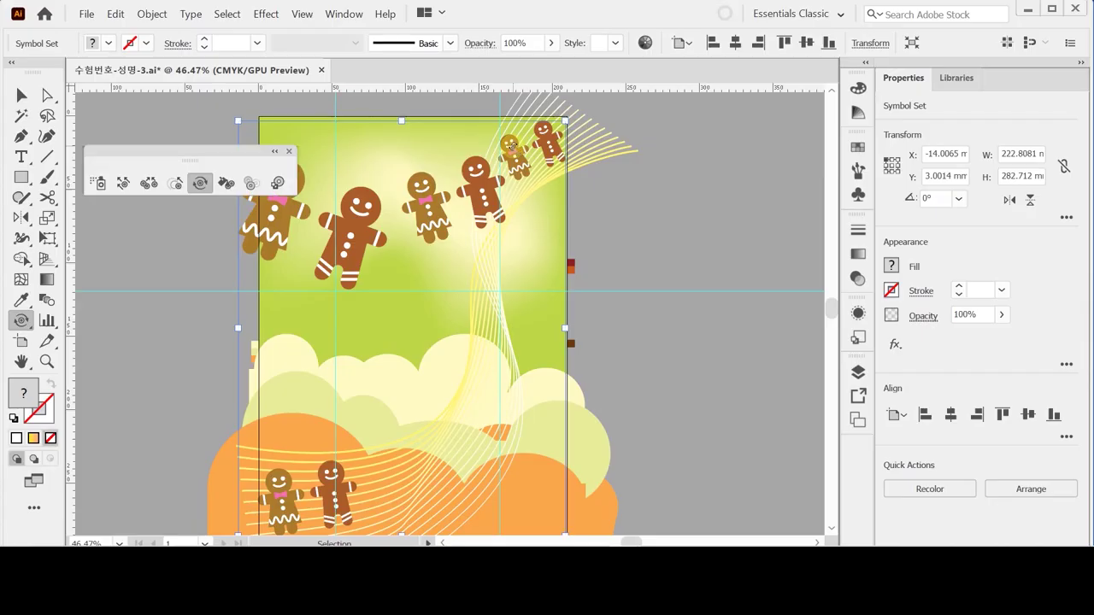
# Make the upper-middle gingerbread pair semi-transparent with the Symbol Screener.
pyautogui.keyDown('alt'); pyautogui.rightClick(511, 145); pyautogui.keyUp('alt')
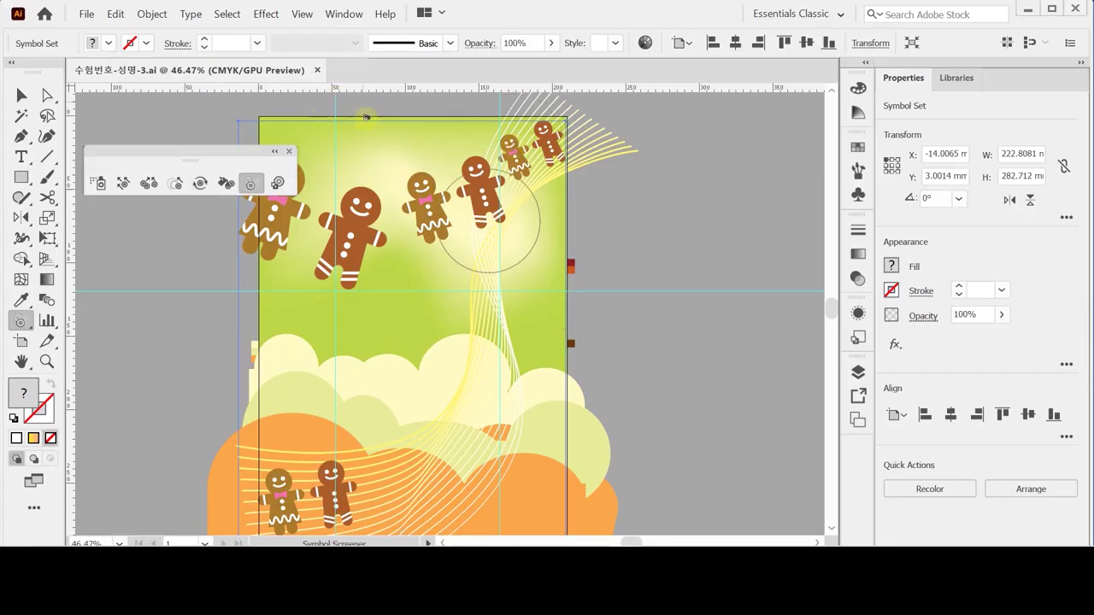
pyautogui.click(457, 205)
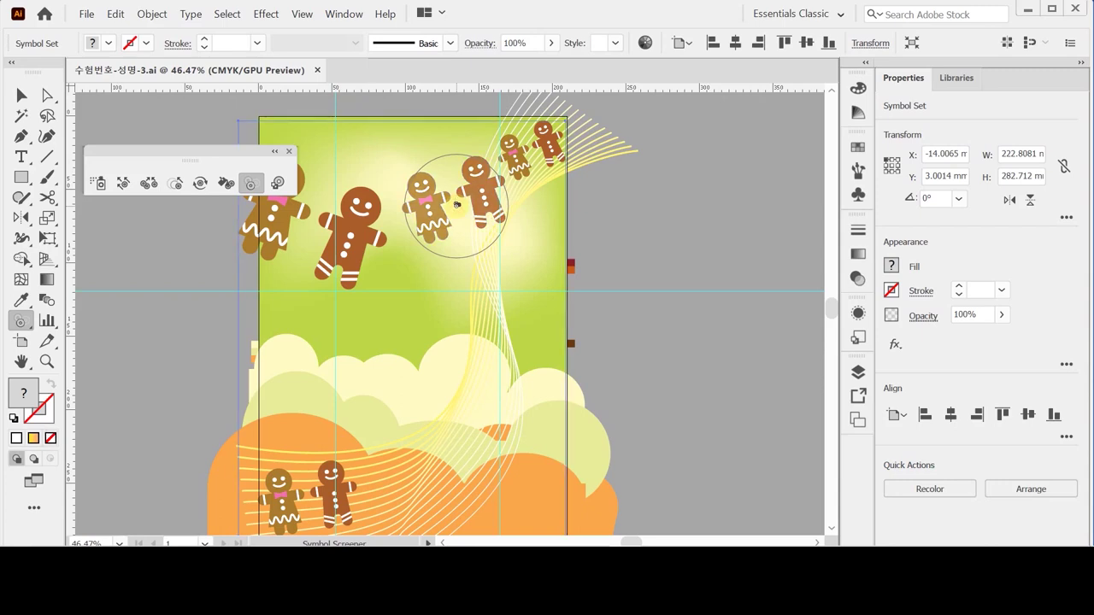
pyautogui.click(456, 206)
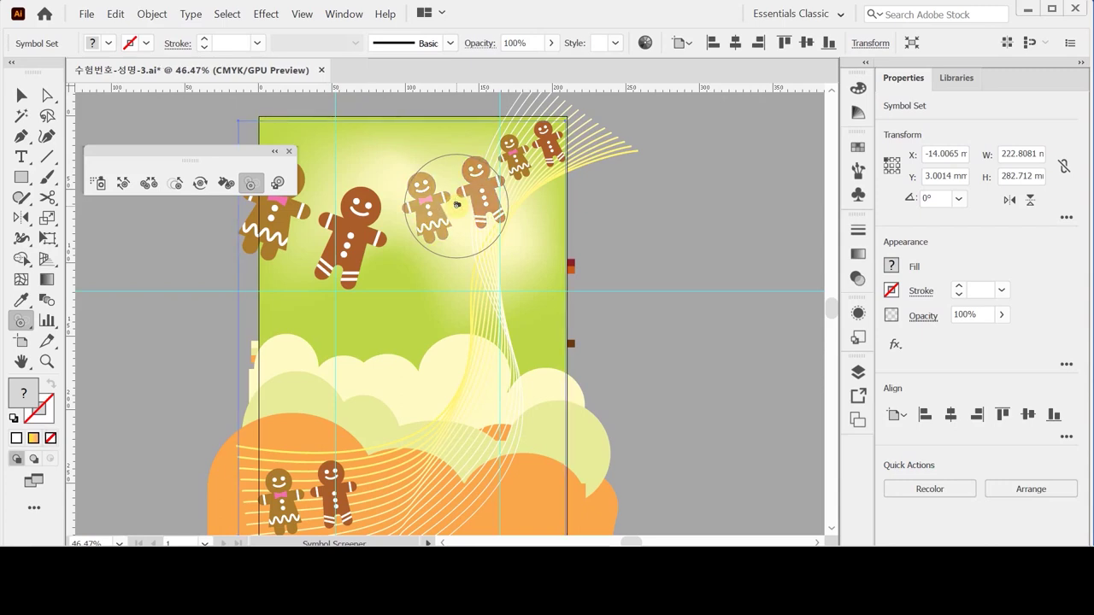
pyautogui.click(471, 211)
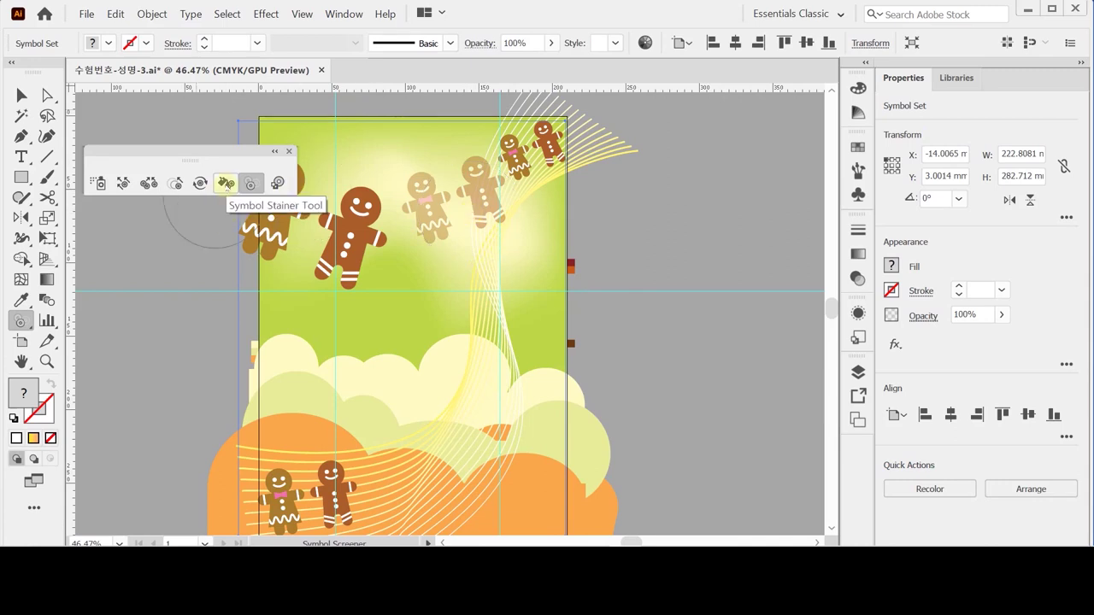
# Tint the upper-left gingerbread pair green and the upper-right pair magenta with the Symbol Stainer.
pyautogui.click(226, 183)
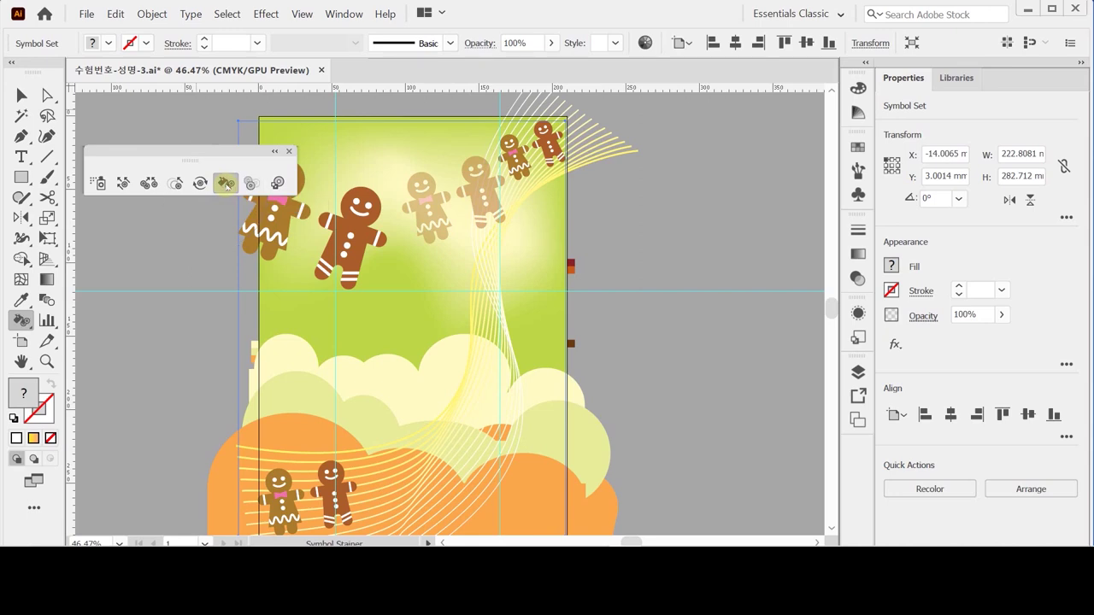
pyautogui.click(858, 147)
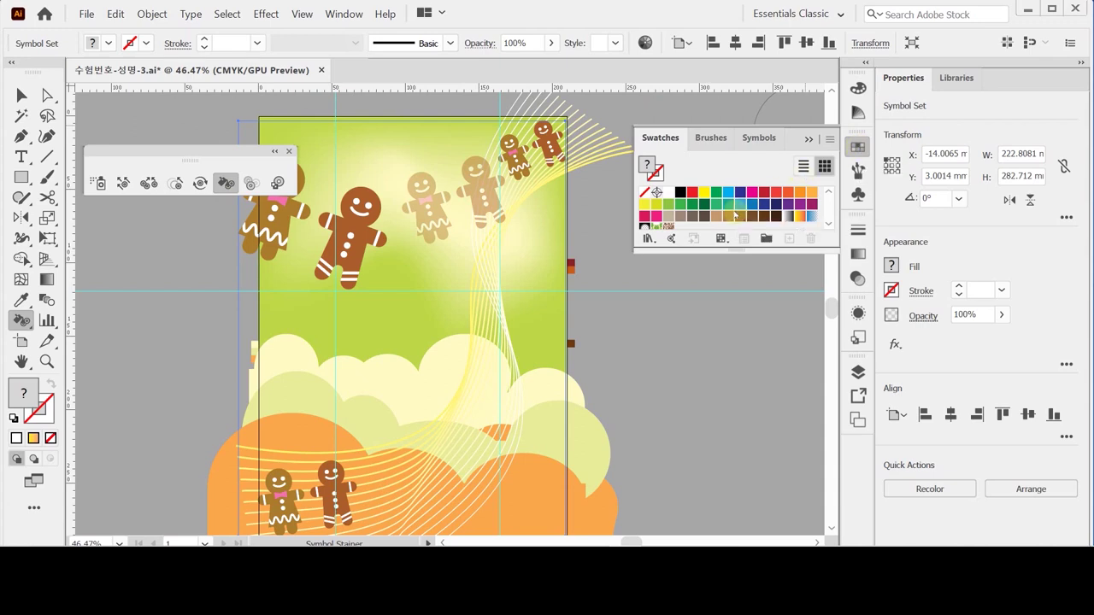
pyautogui.click(679, 206)
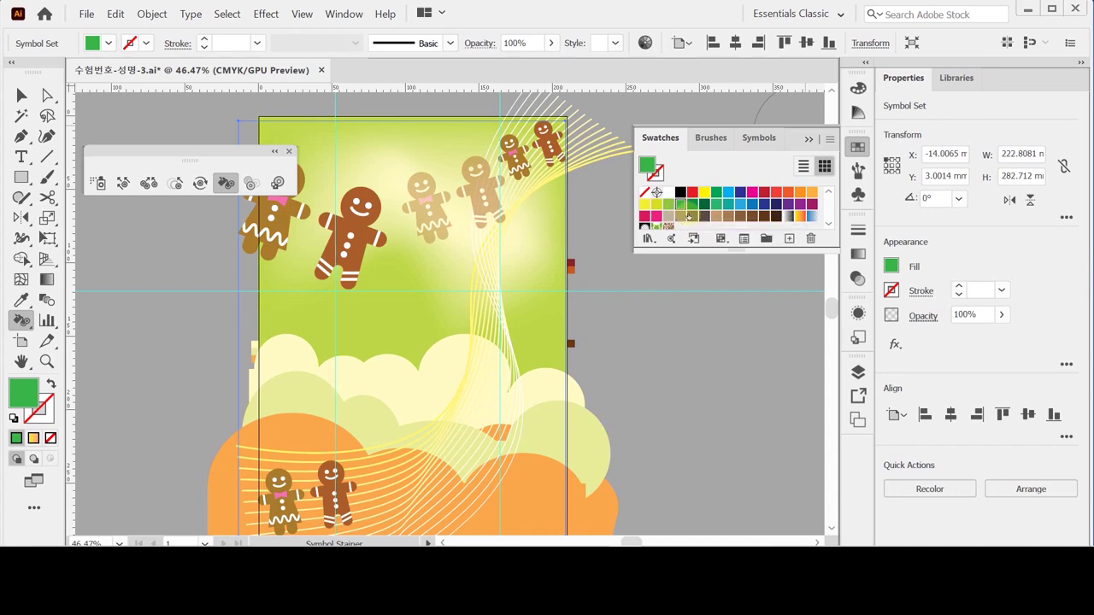
pyautogui.moveTo(330, 218); pyautogui.dragTo(300, 218)
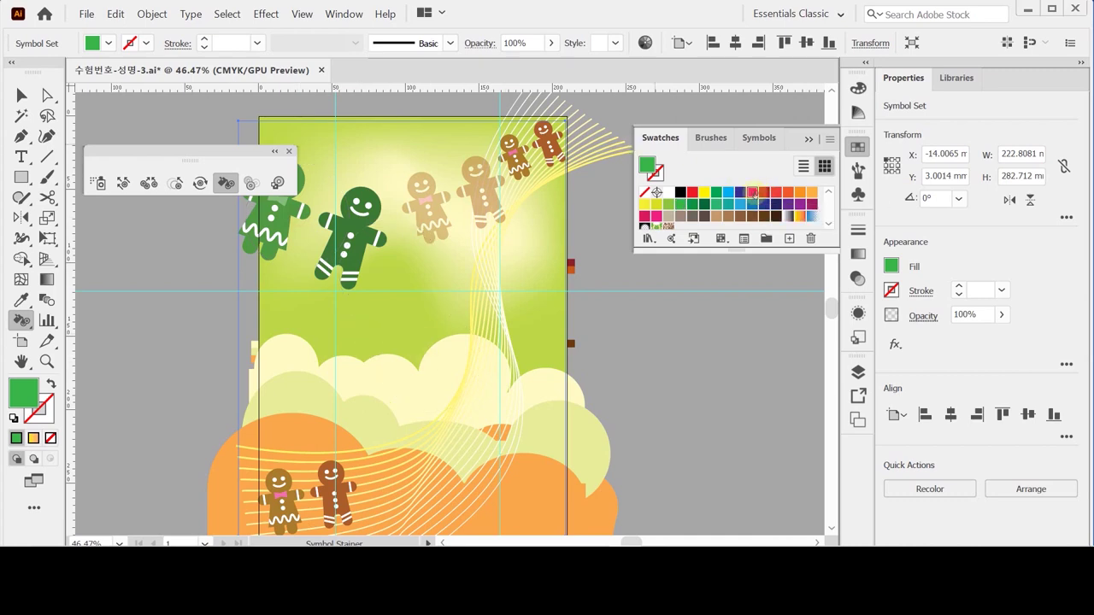
pyautogui.click(752, 192)
pyautogui.moveTo(503, 158)
pyautogui.mouseDown()
pyautogui.moveTo(554, 134)
pyautogui.moveTo(537, 154)
pyautogui.mouseUp()
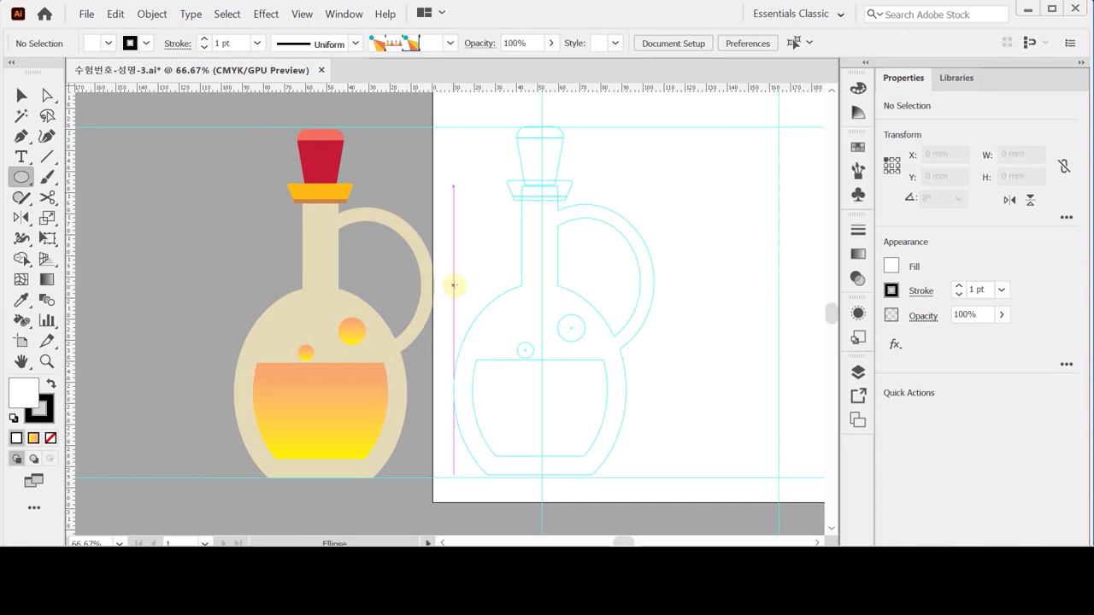
# Draw an 82 × 101 mm ellipse for the bottle body and nudge it up onto the guide outline.
pyautogui.click(453, 285)
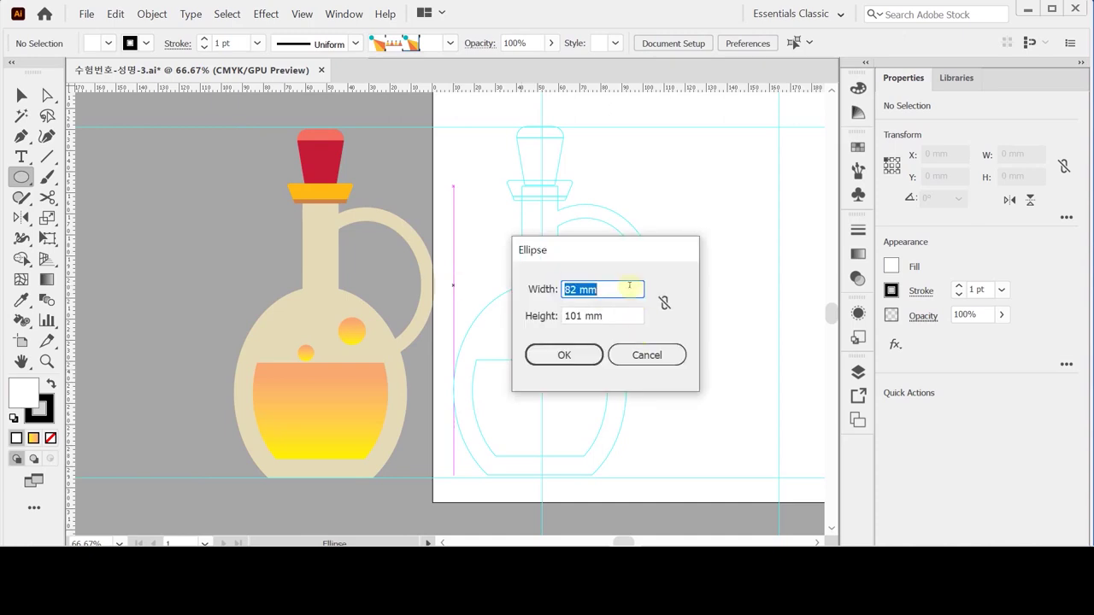
pyautogui.click(567, 355)
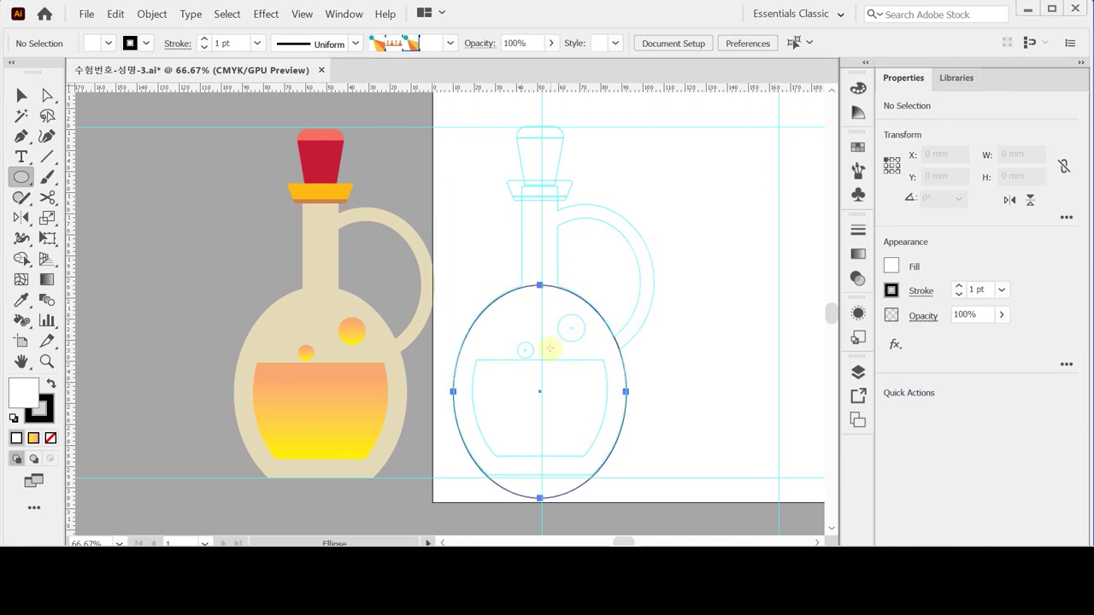
pyautogui.press('Up')
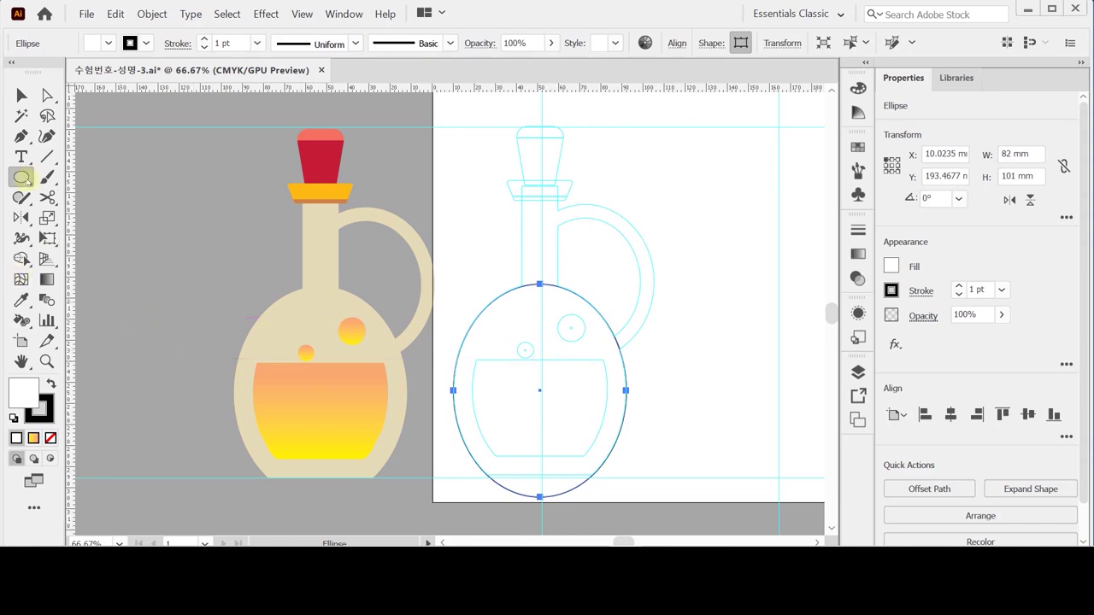
# Cut the body ellipse flat at the base by subtracting a rectangle, and fill it with the reference bottle's beige.
pyautogui.moveTo(23, 177); pyautogui.dragTo(68, 179)
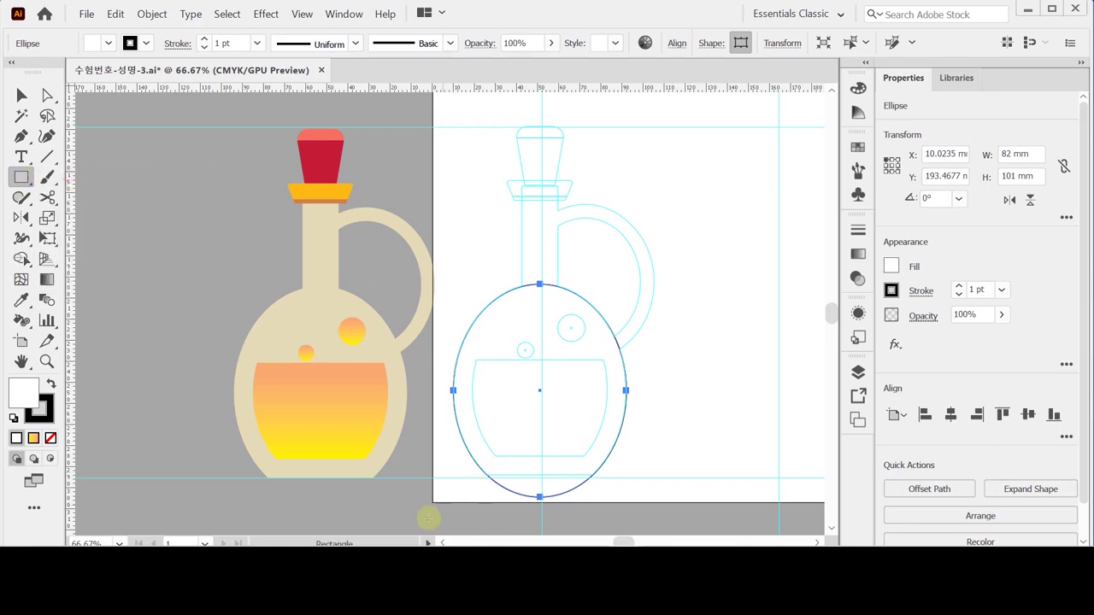
pyautogui.moveTo(563, 500); pyautogui.dragTo(620, 474)
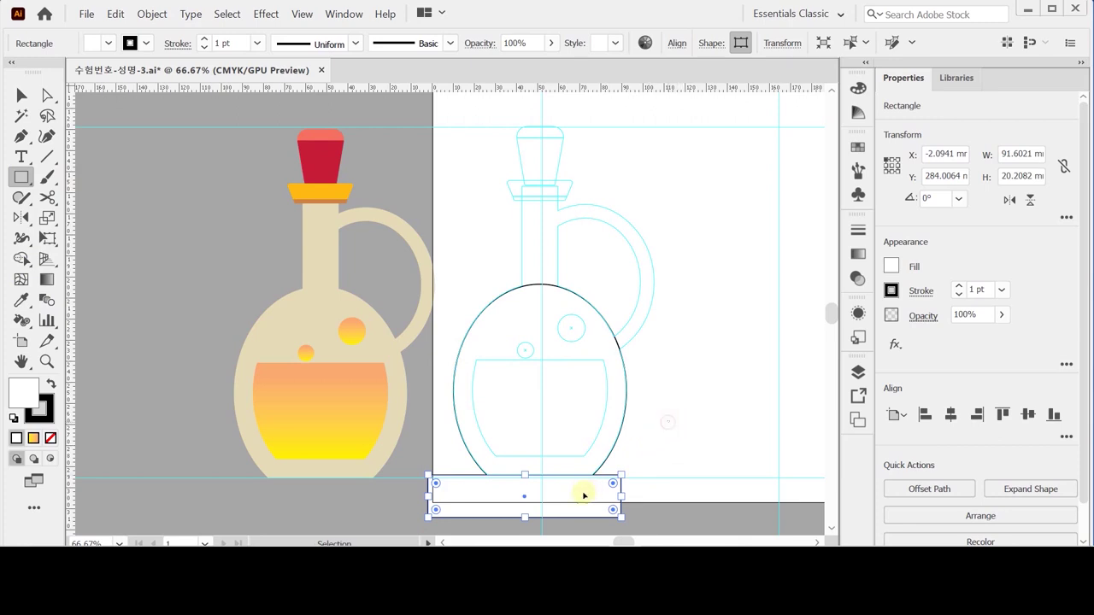
pyautogui.moveTo(586, 493); pyautogui.dragTo(668, 439)
pyautogui.click(926, 489)
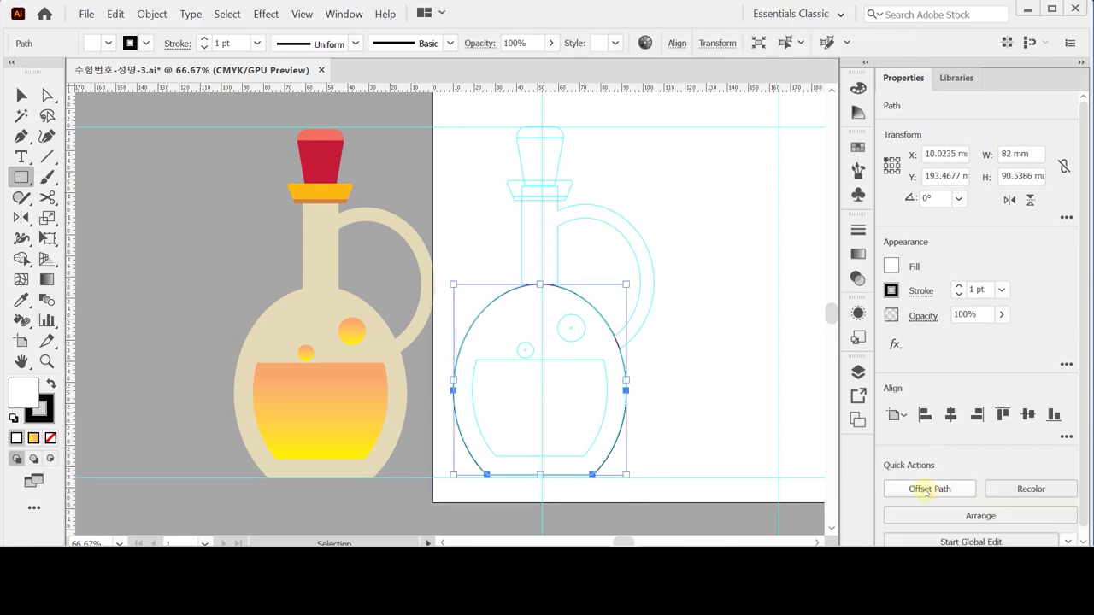
pyautogui.hotkey('ctrl', 'shift', 'b')
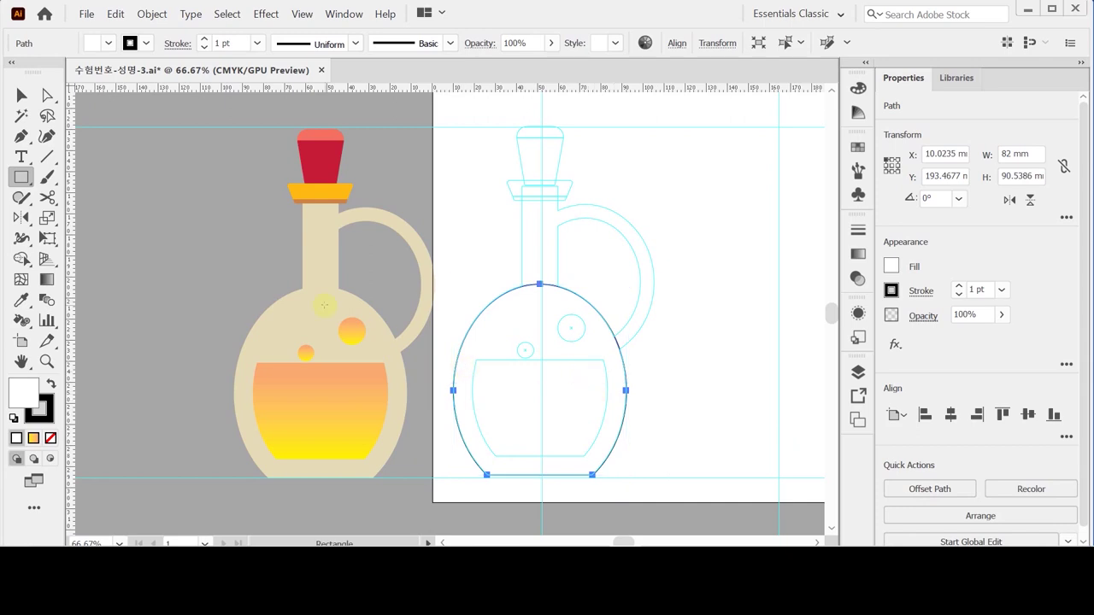
pyautogui.press('i')
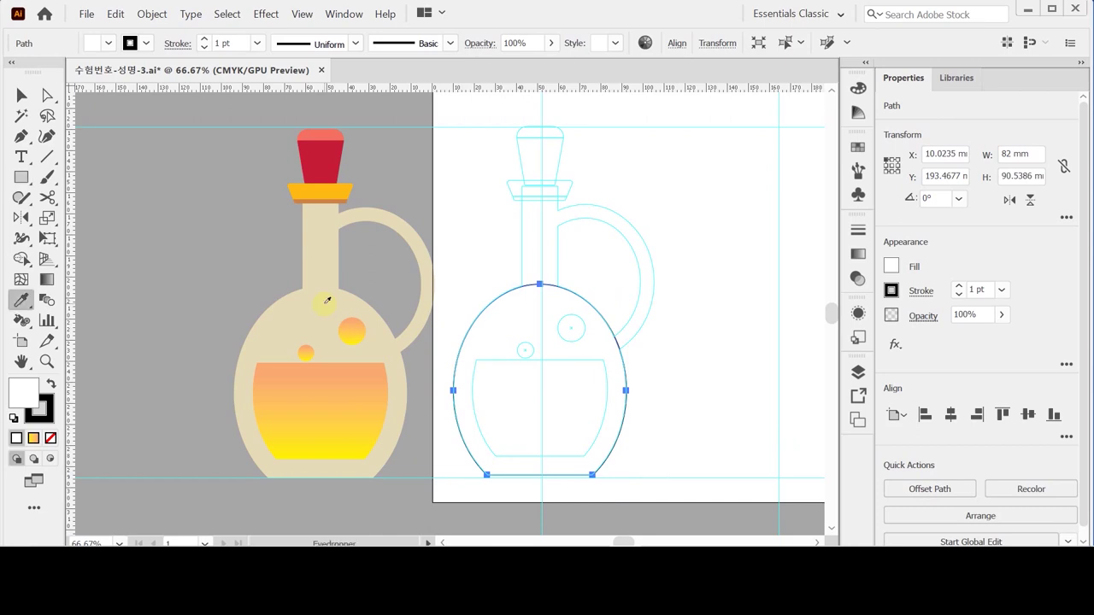
pyautogui.click(332, 309)
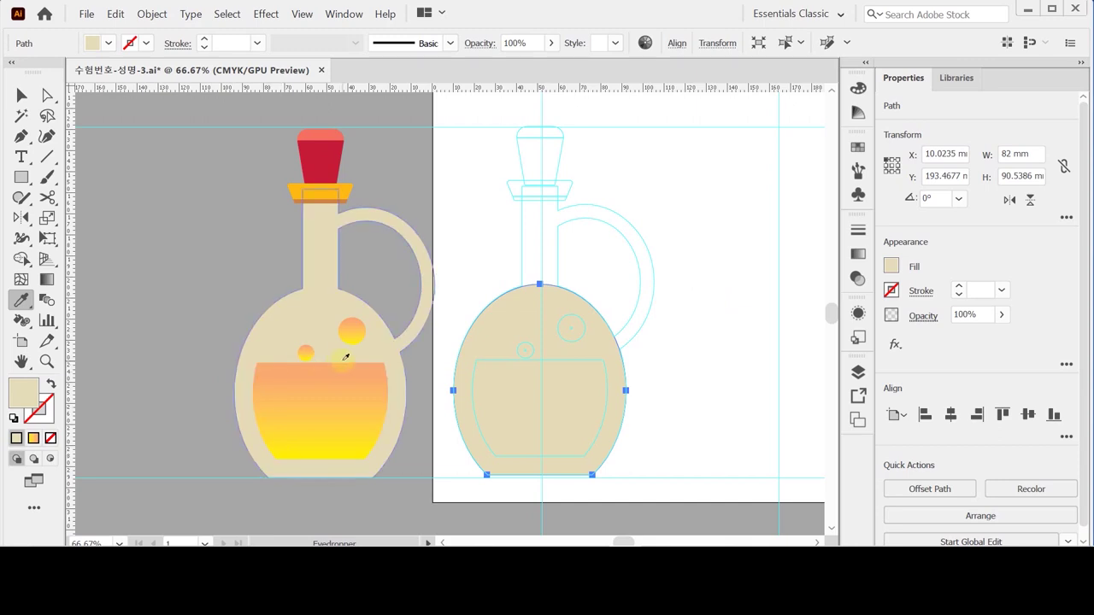
# Offset the bottle body path by -9 mm and give the inner shape the default white fill and black stroke.
pyautogui.click(152, 16)
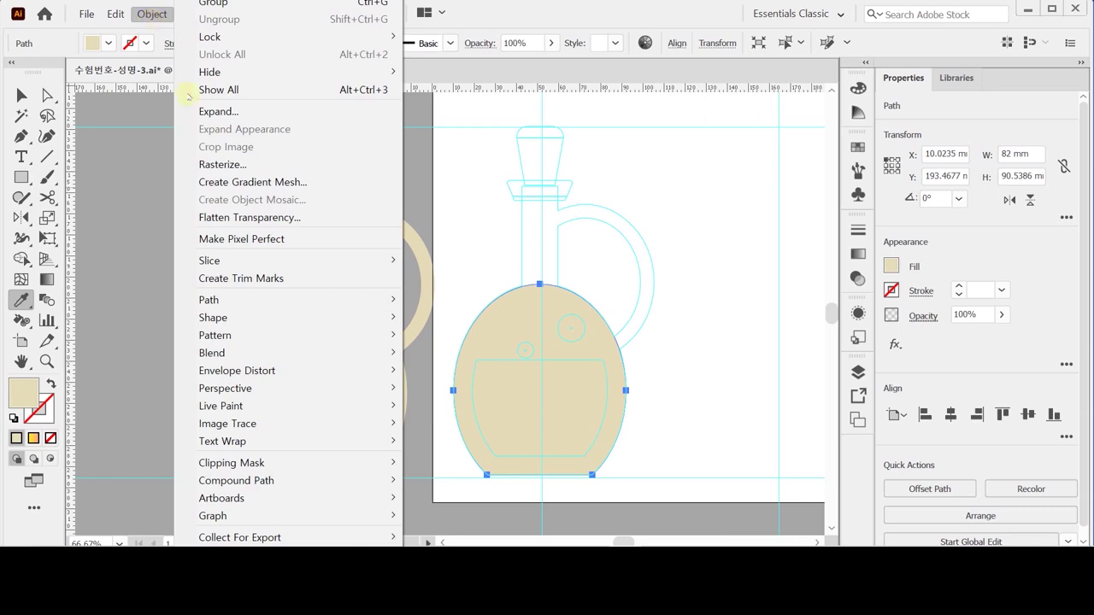
pyautogui.moveTo(288, 296)
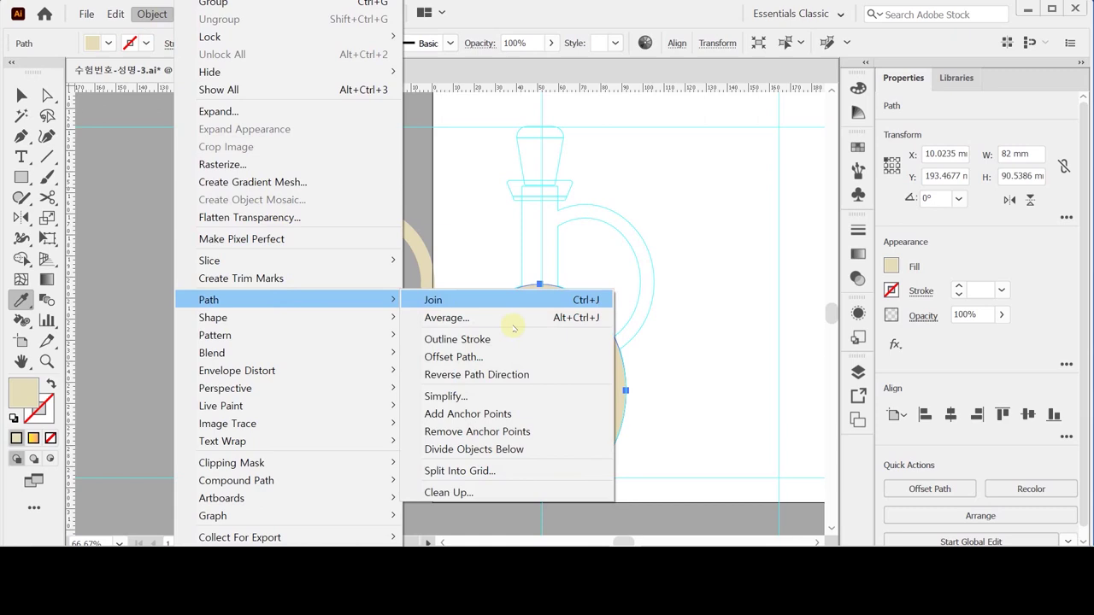
pyautogui.click(511, 357)
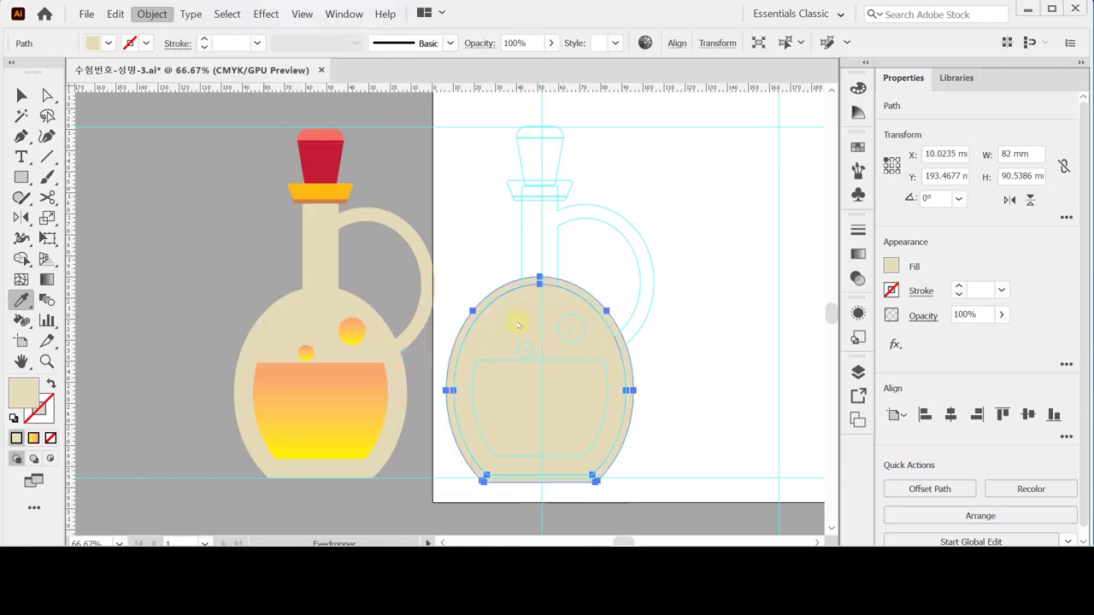
pyautogui.write('-9')
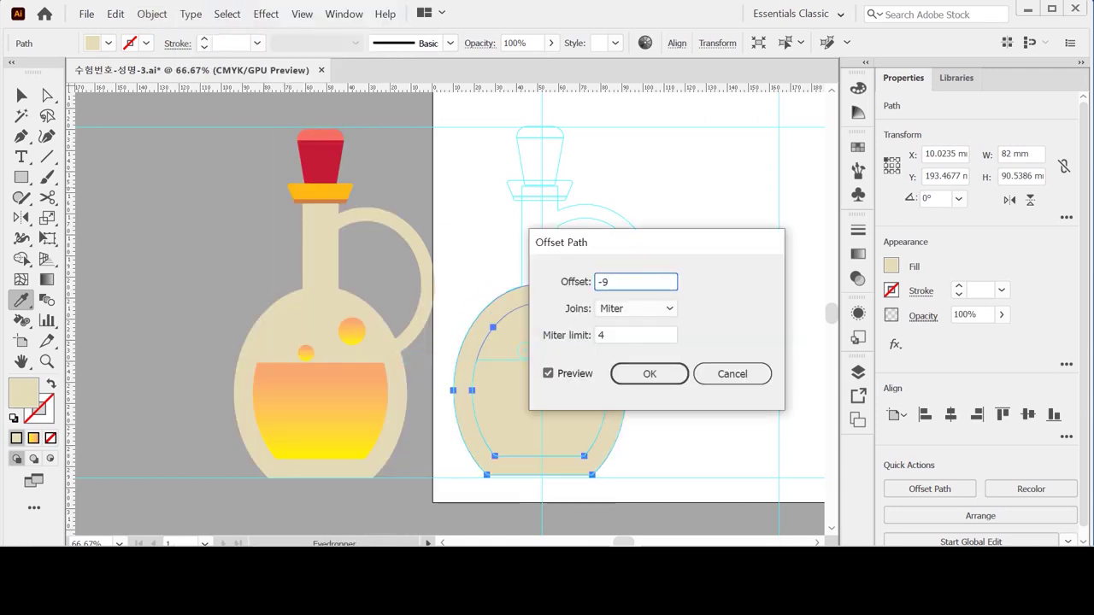
pyautogui.press('Return')
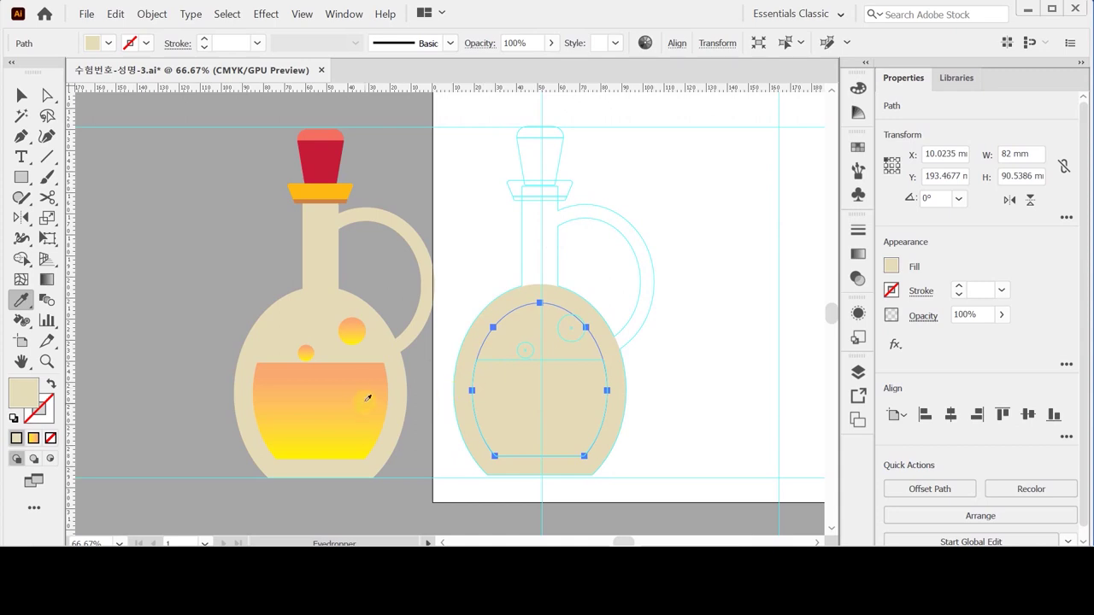
pyautogui.click(14, 418)
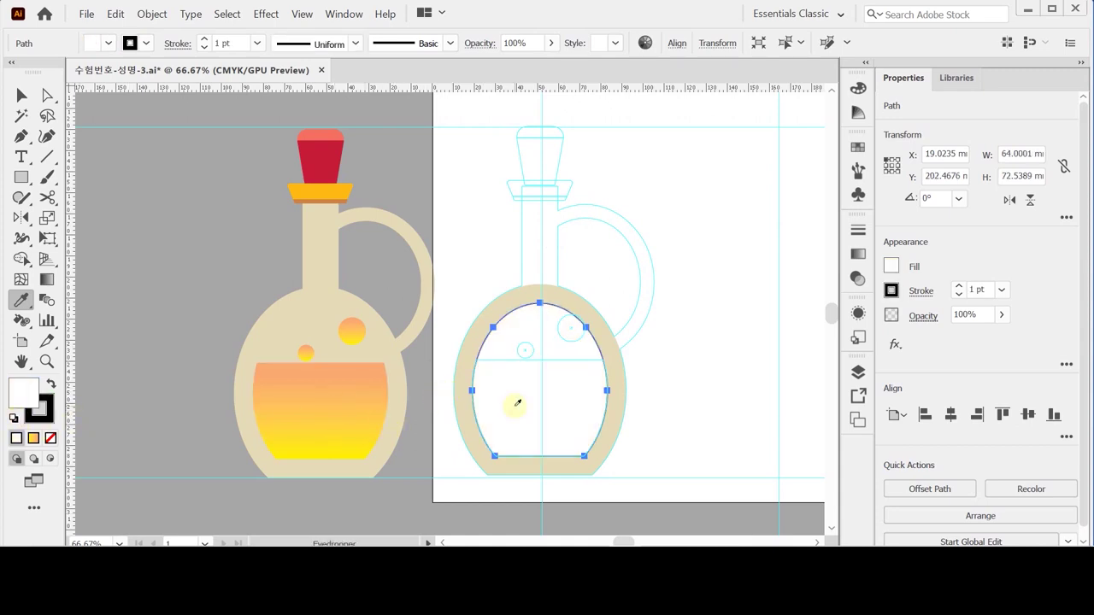
# Draw a rectangle down to the liquid line and subtract it from the inner shape to form the liquid.
pyautogui.click(22, 178)
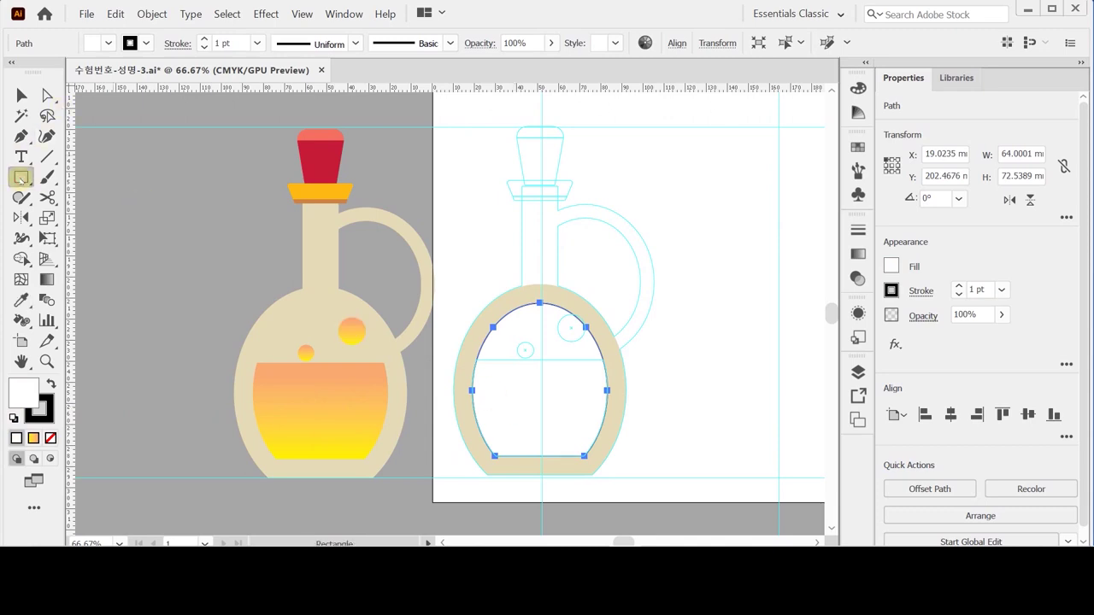
pyautogui.click(411, 281)
pyautogui.moveTo(649, 358); pyautogui.dragTo(454, 285)
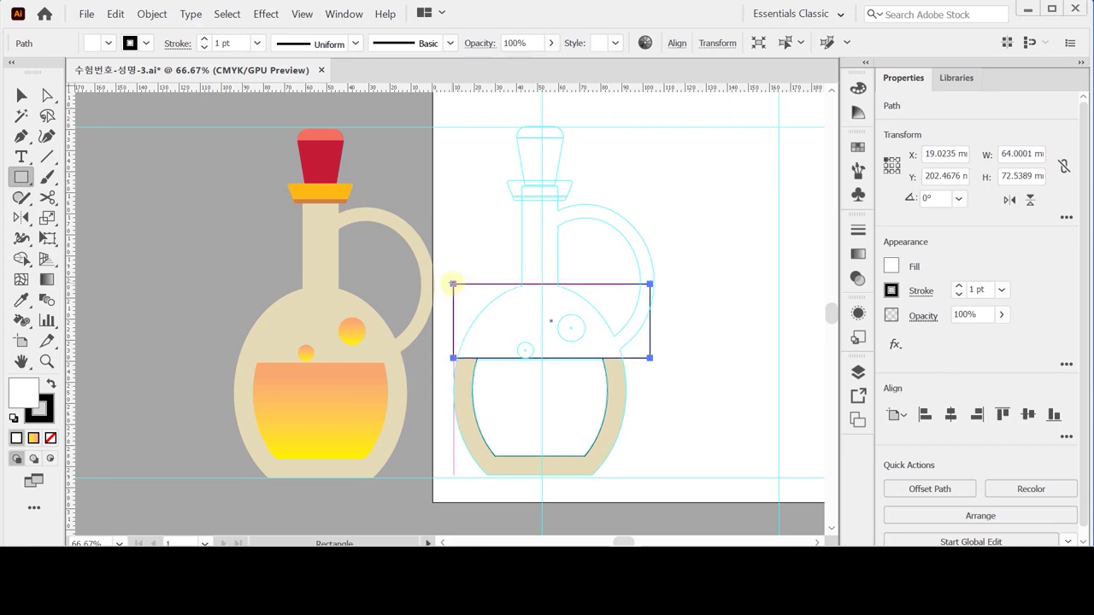
pyautogui.keyDown('shift'); pyautogui.click(549, 393); pyautogui.keyUp('shift')
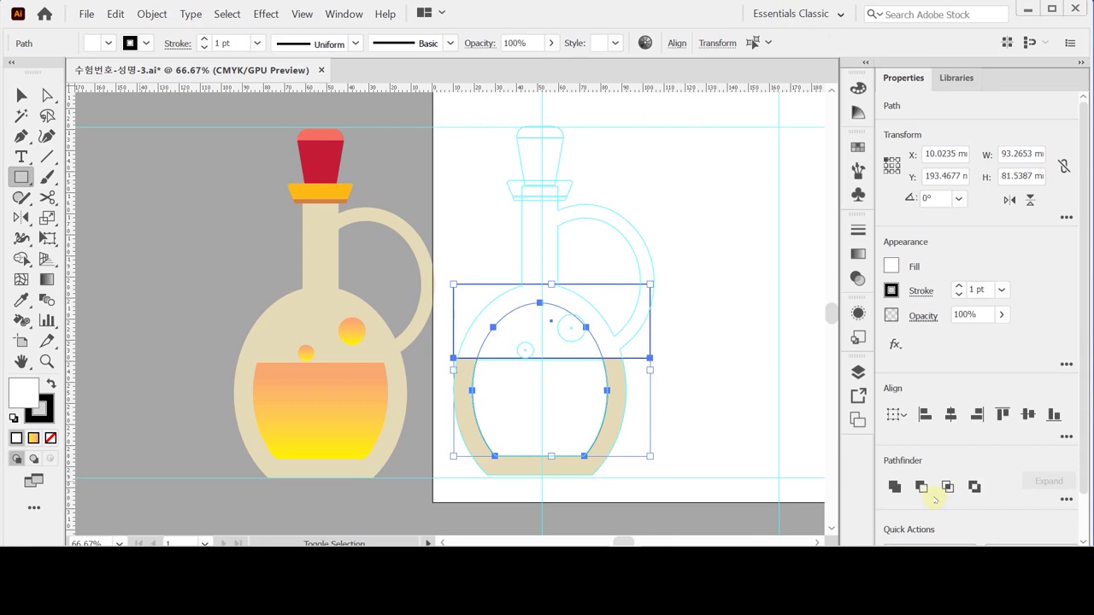
pyautogui.click(921, 487)
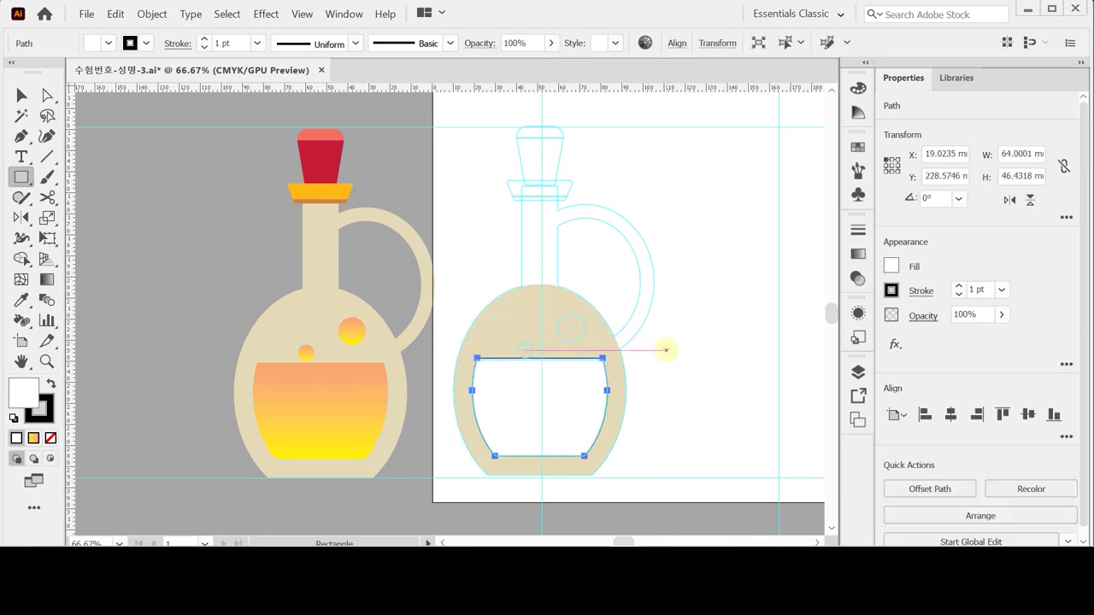
# Fill the liquid shape with the reference bottle's yellow-orange gradient and set the gradient angle to 90°.
pyautogui.press('i')
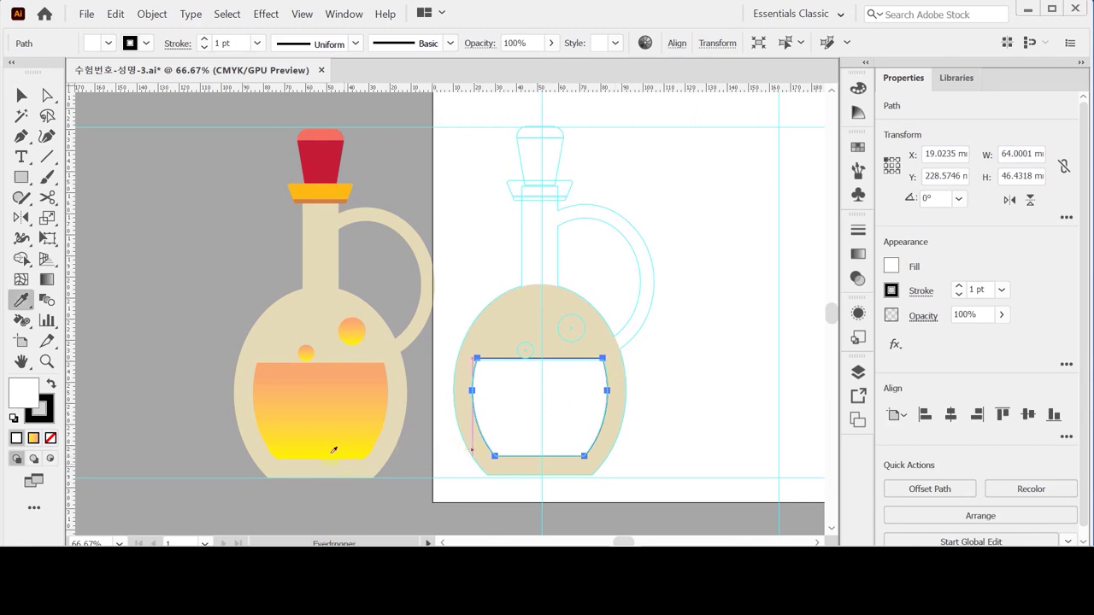
pyautogui.click(325, 418)
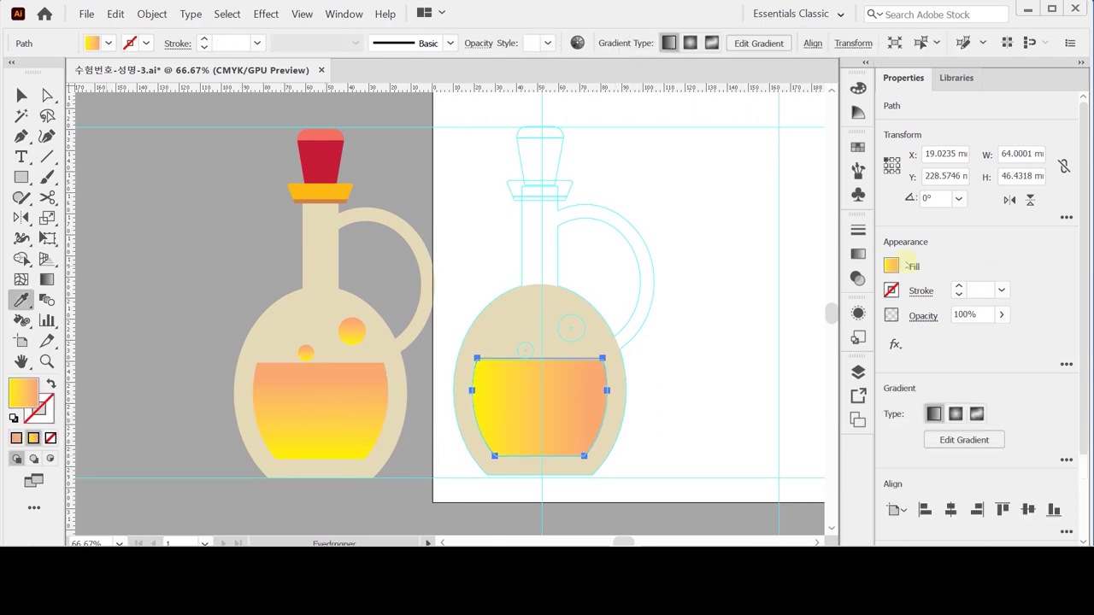
pyautogui.click(857, 255)
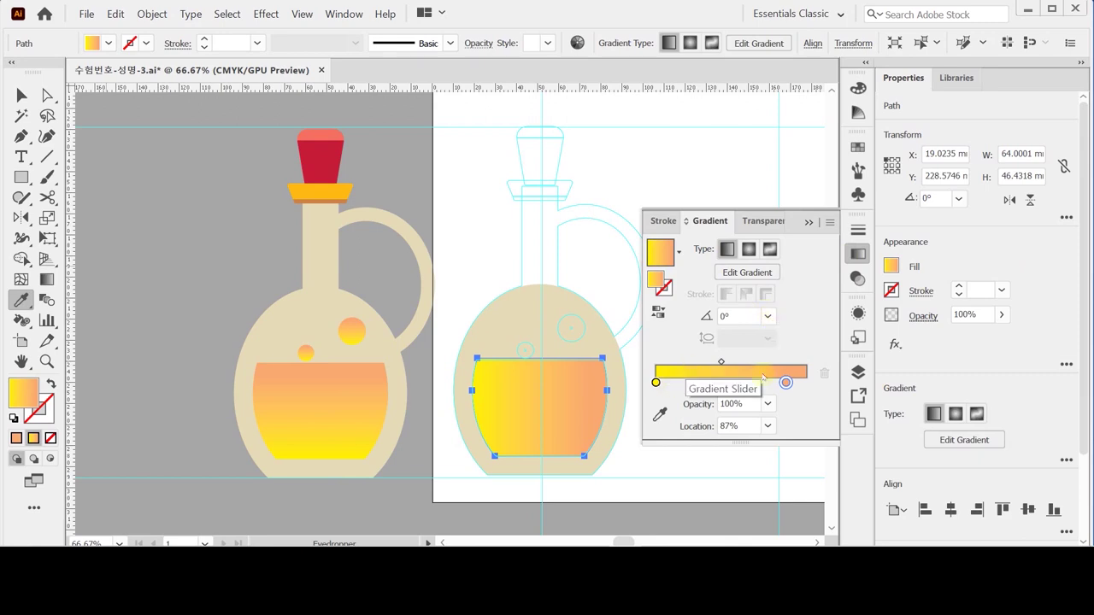
pyautogui.click(768, 318)
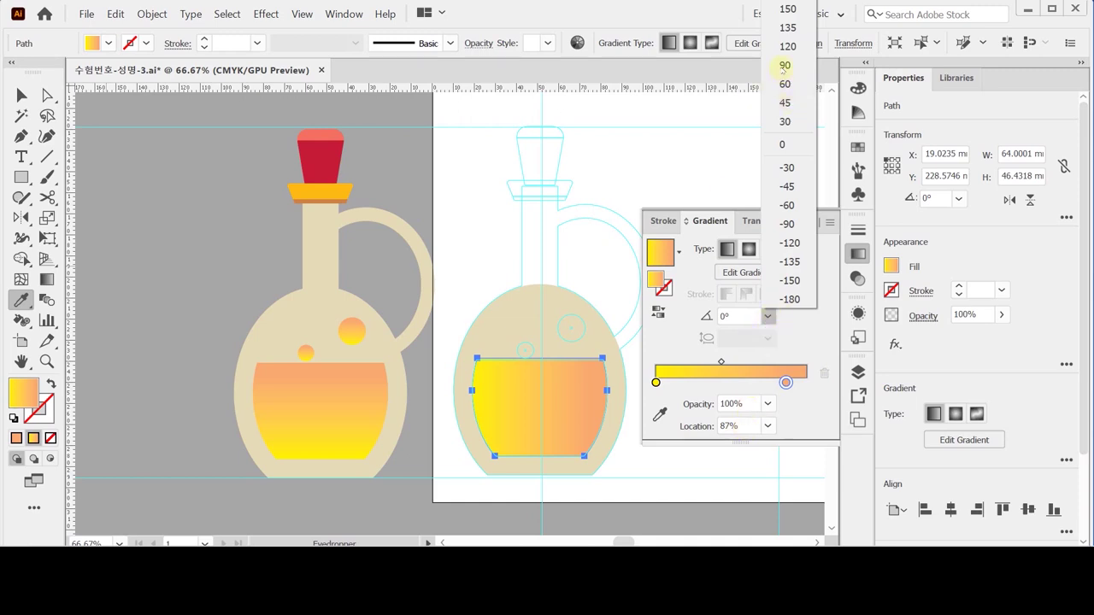
pyautogui.click(785, 66)
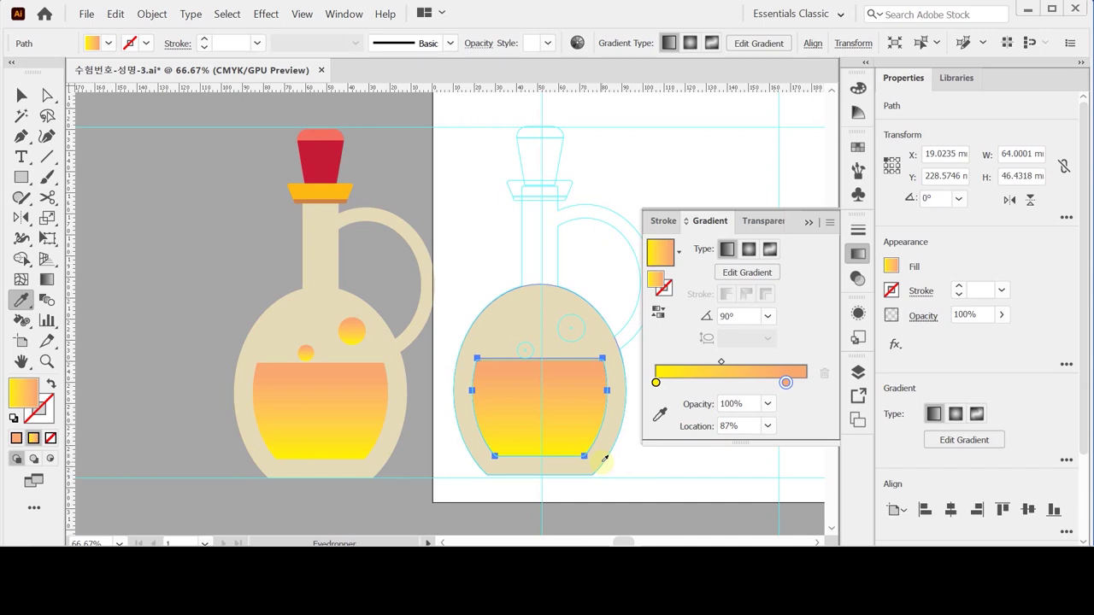
pyautogui.press('ctrl')
pyautogui.click(858, 254)
# Draw two gradient bubble circles above the liquid on the guide circles, the larger one about 13 mm wide.
pyautogui.hotkey('ctrl', '=')
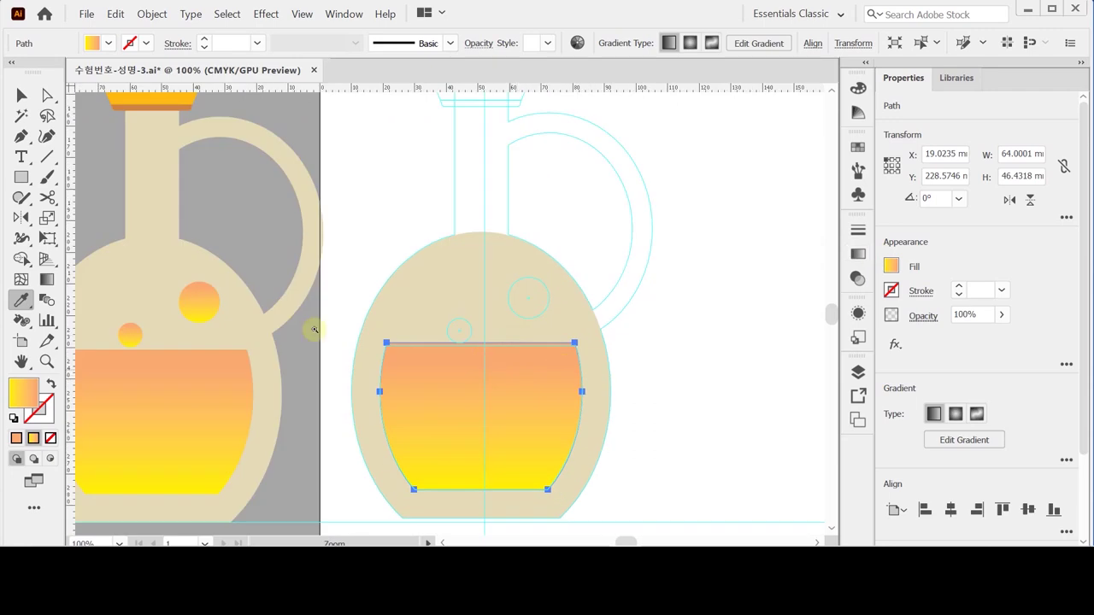
pyautogui.click(21, 177)
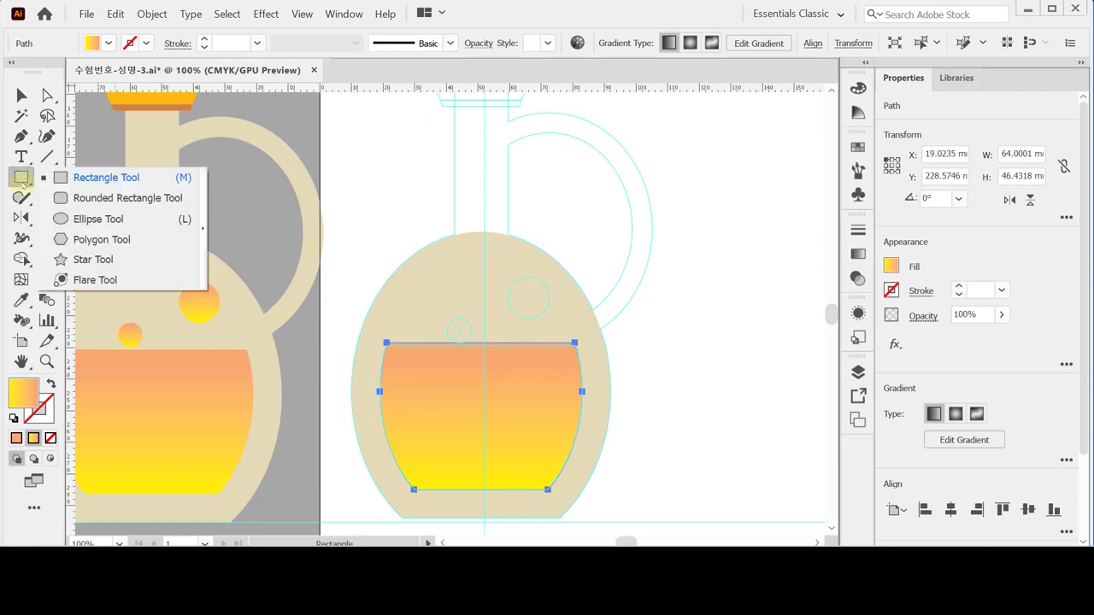
pyautogui.click(81, 219)
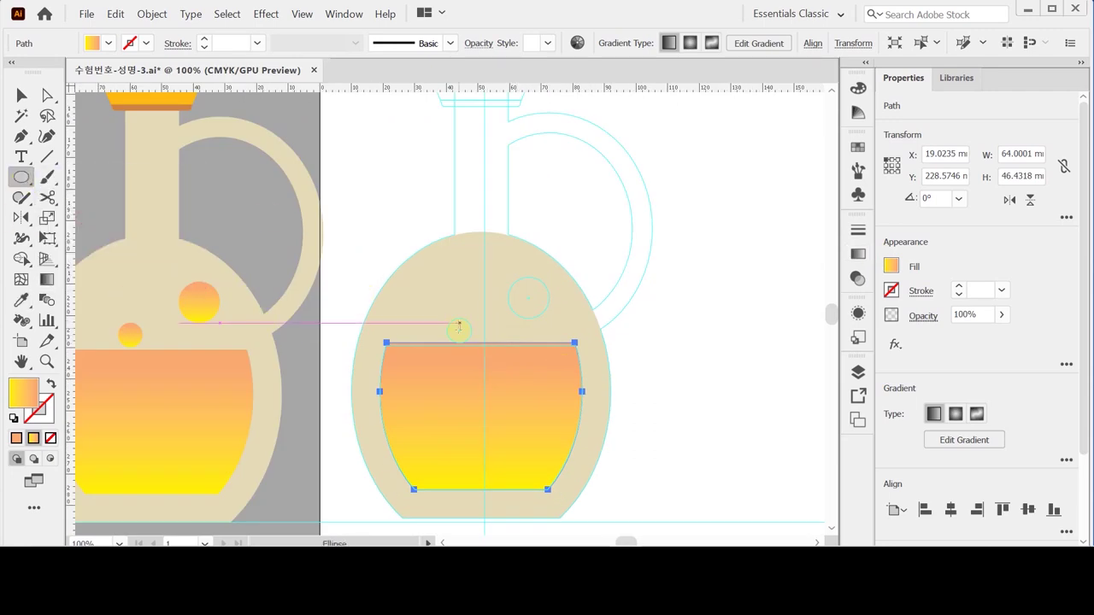
pyautogui.moveTo(459, 332); pyautogui.dragTo(474, 345)
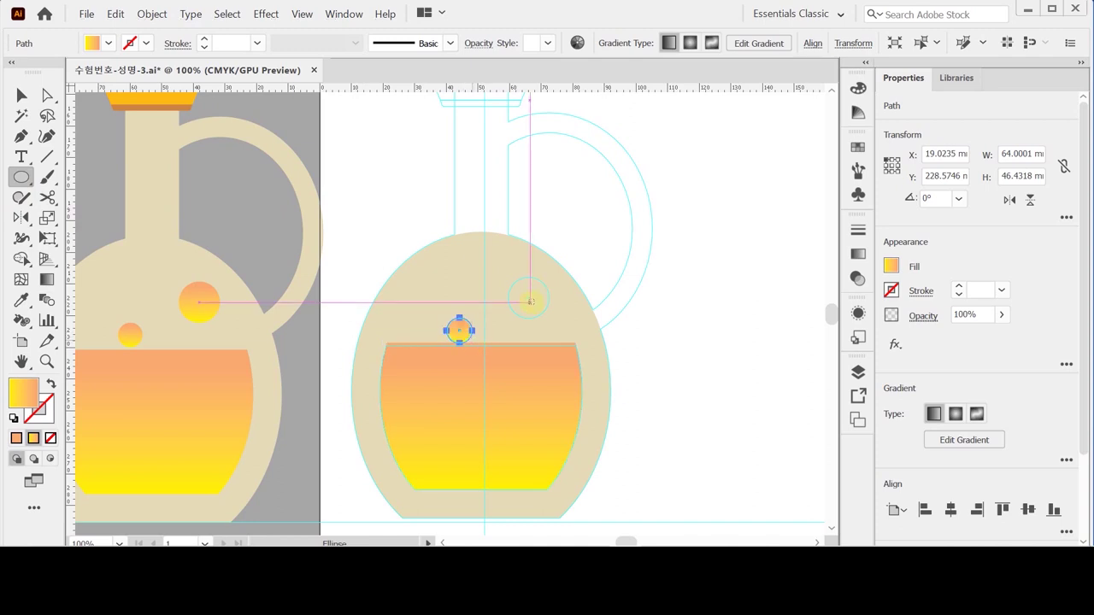
pyautogui.moveTo(528, 297); pyautogui.dragTo(548, 318)
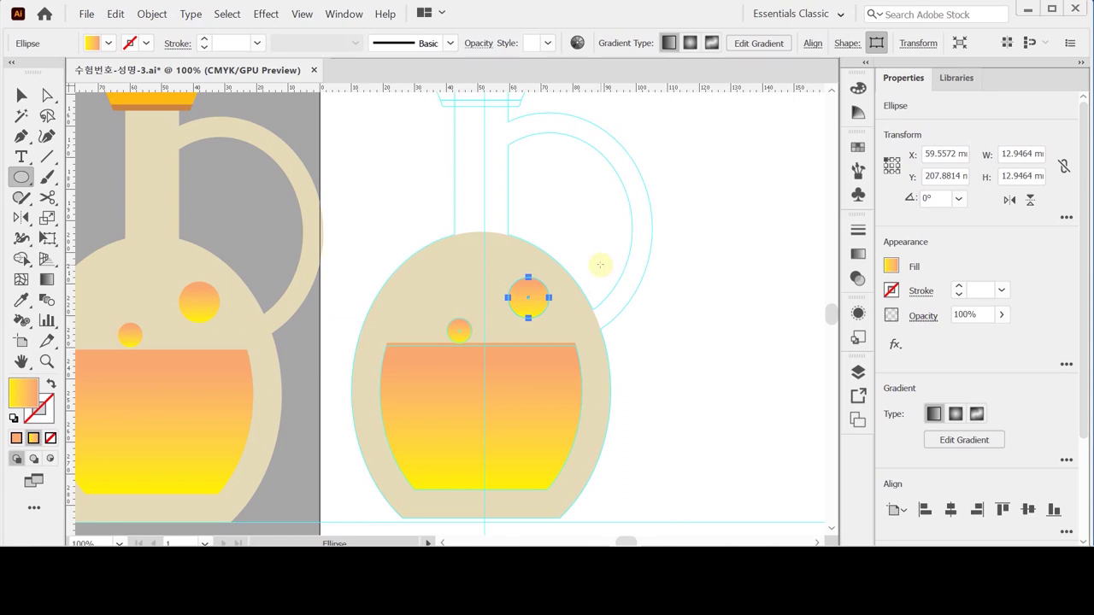
pyautogui.keyDown('ctrl'); pyautogui.keyDown('alt'); pyautogui.click(495, 217); pyautogui.keyUp('alt'); pyautogui.keyUp('ctrl')
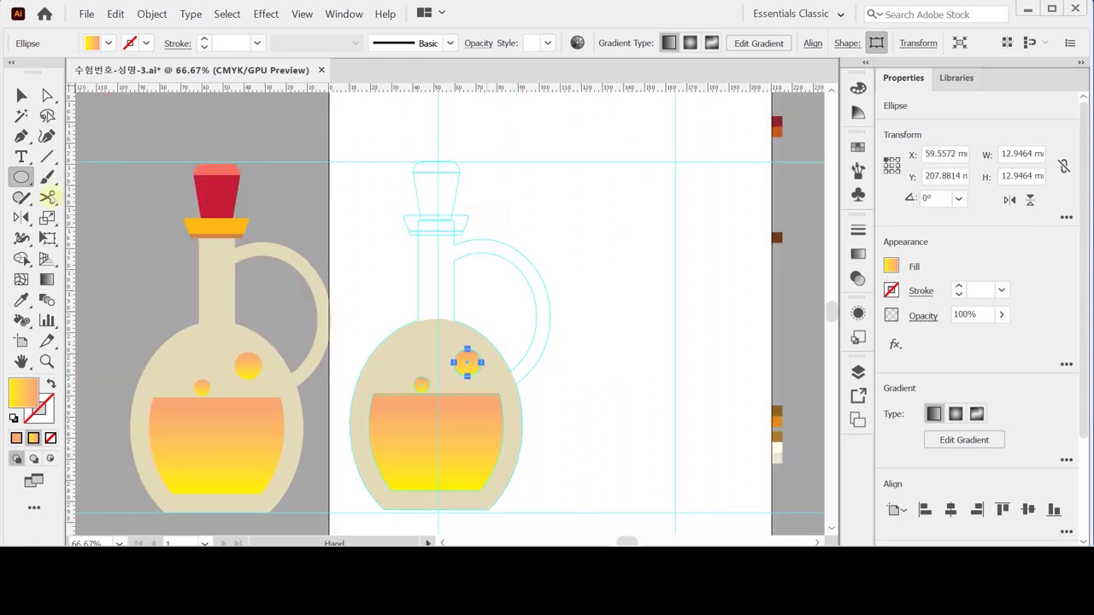
# Draw a 17 × 50 mm rectangle on the guide for the bottle neck and give it the bottle body's beige fill.
pyautogui.click(21, 177)
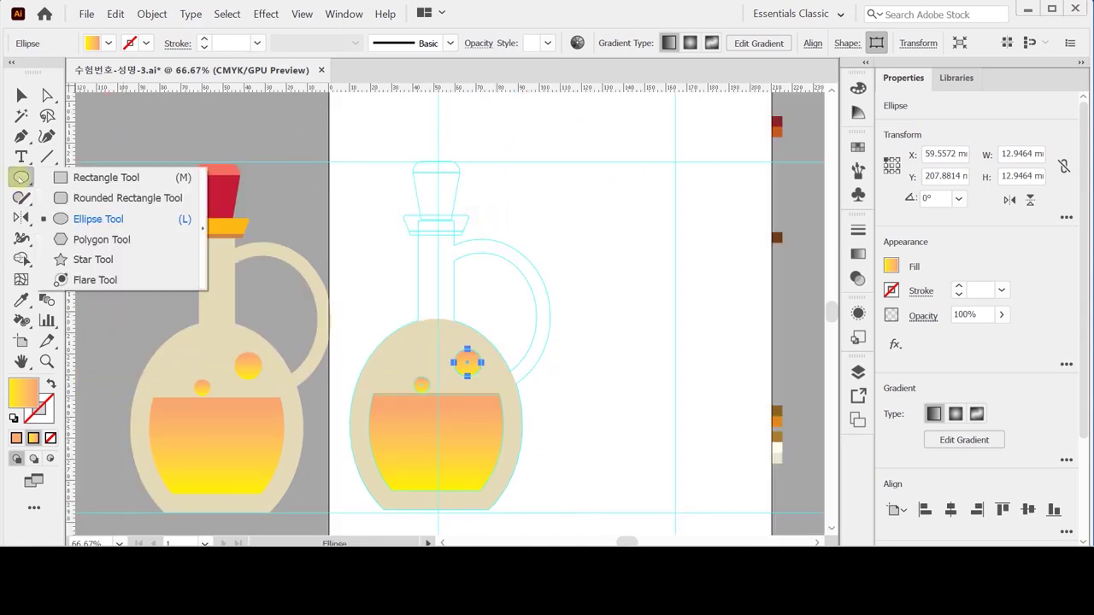
pyautogui.click(93, 177)
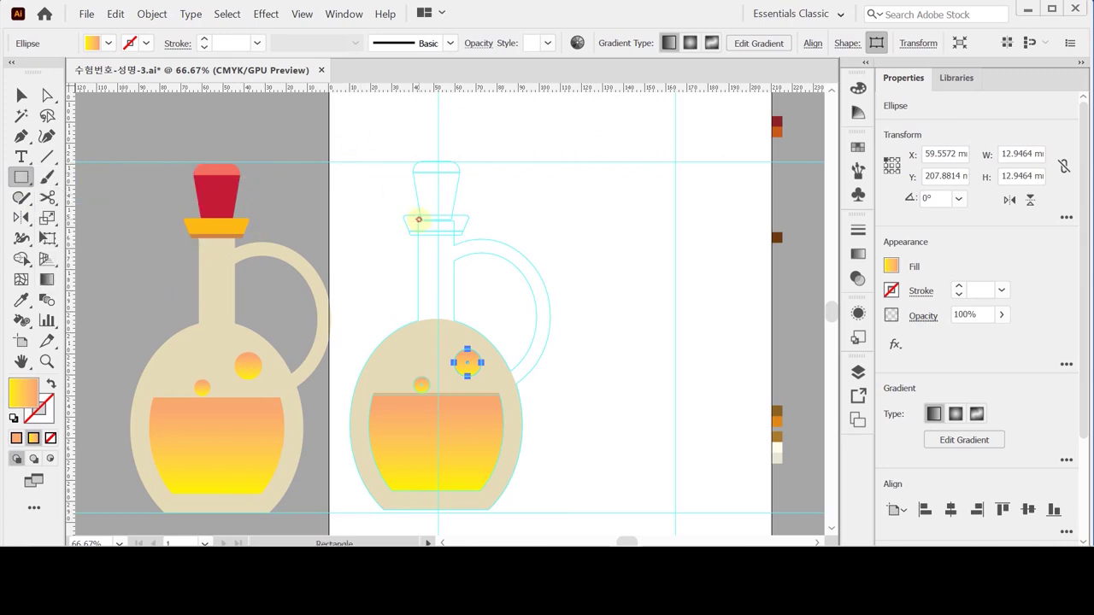
pyautogui.click(418, 221)
pyautogui.write('17')
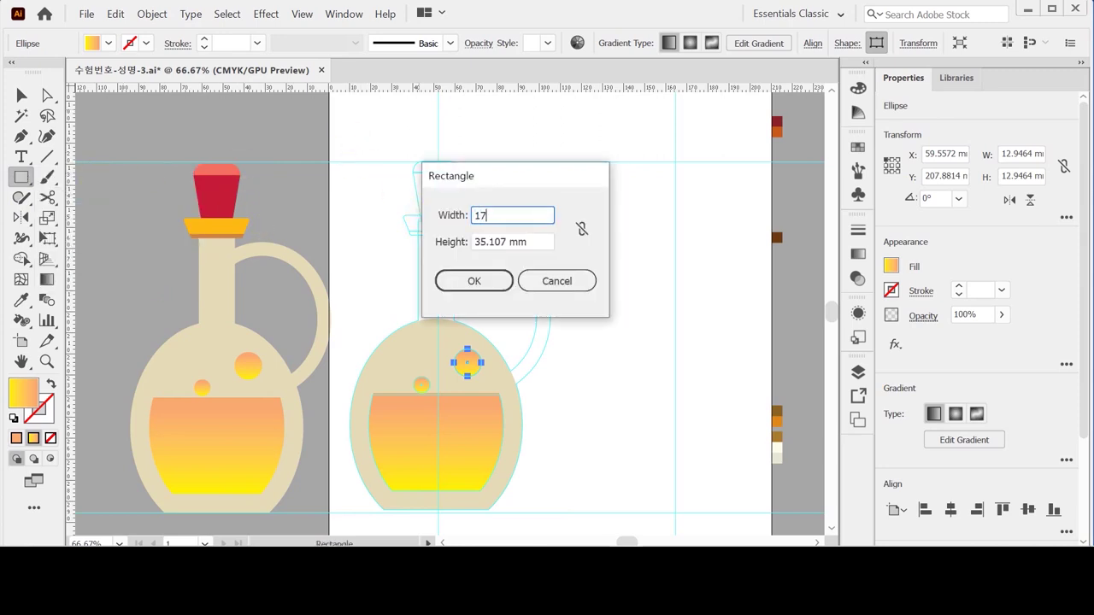
pyautogui.press('Tab')
pyautogui.write('50')
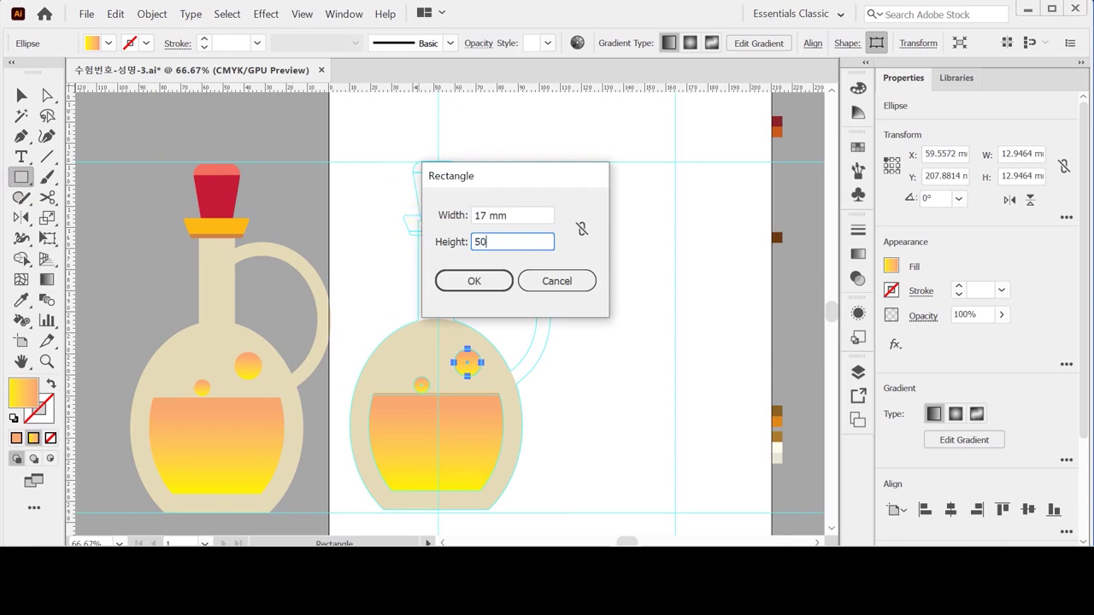
pyautogui.press('Return')
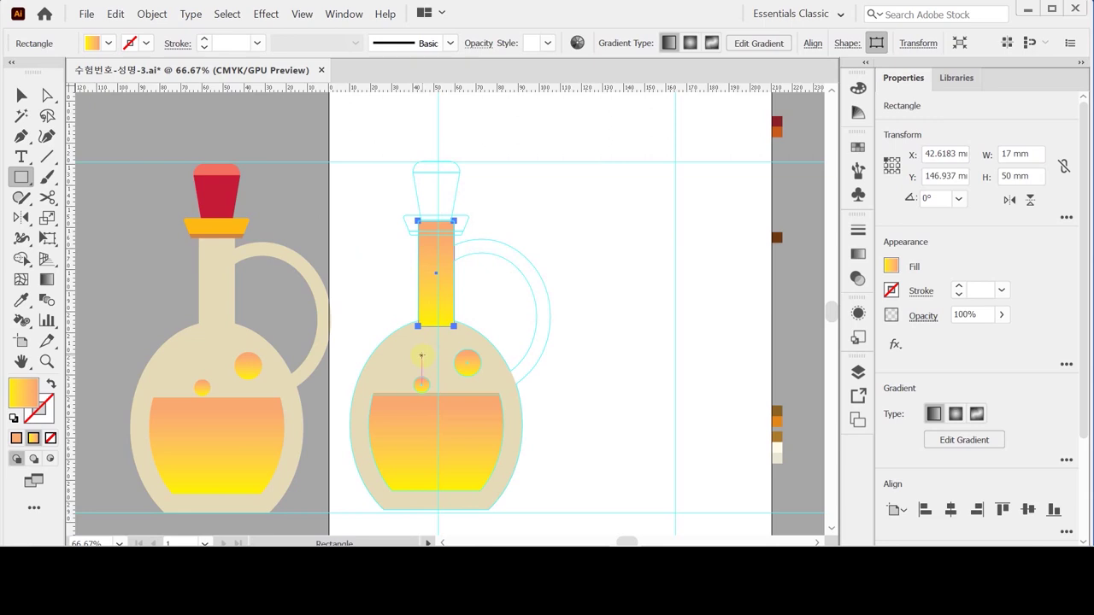
pyautogui.press('i')
pyautogui.click(412, 346)
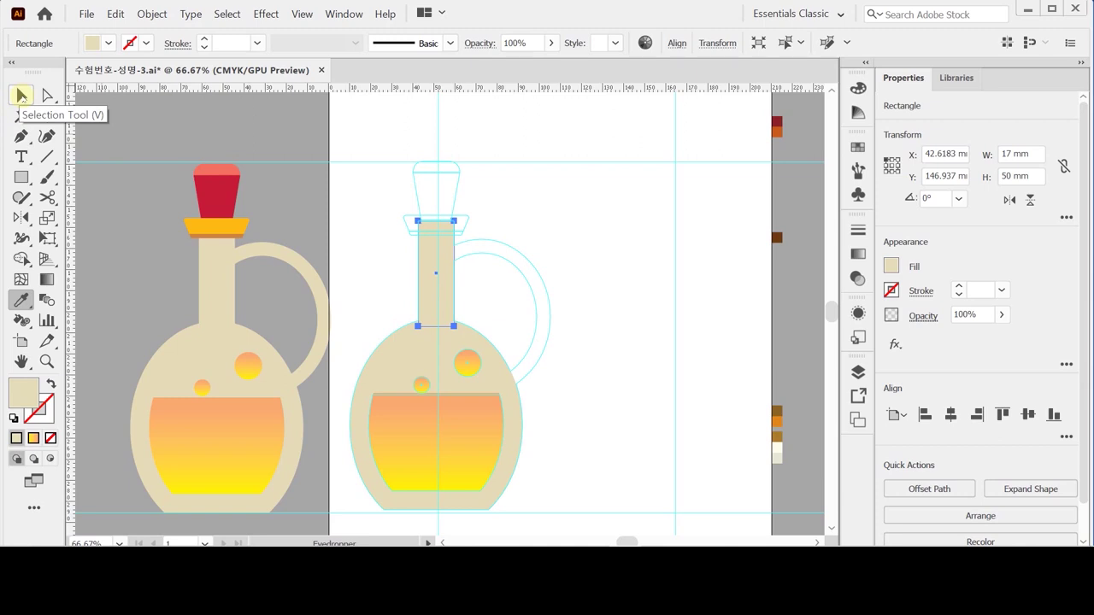
# Draw an ellipse for the bottle's handle on the circular guide beside the neck.
pyautogui.click(22, 177)
pyautogui.moveTo(21, 177); pyautogui.dragTo(86, 217)
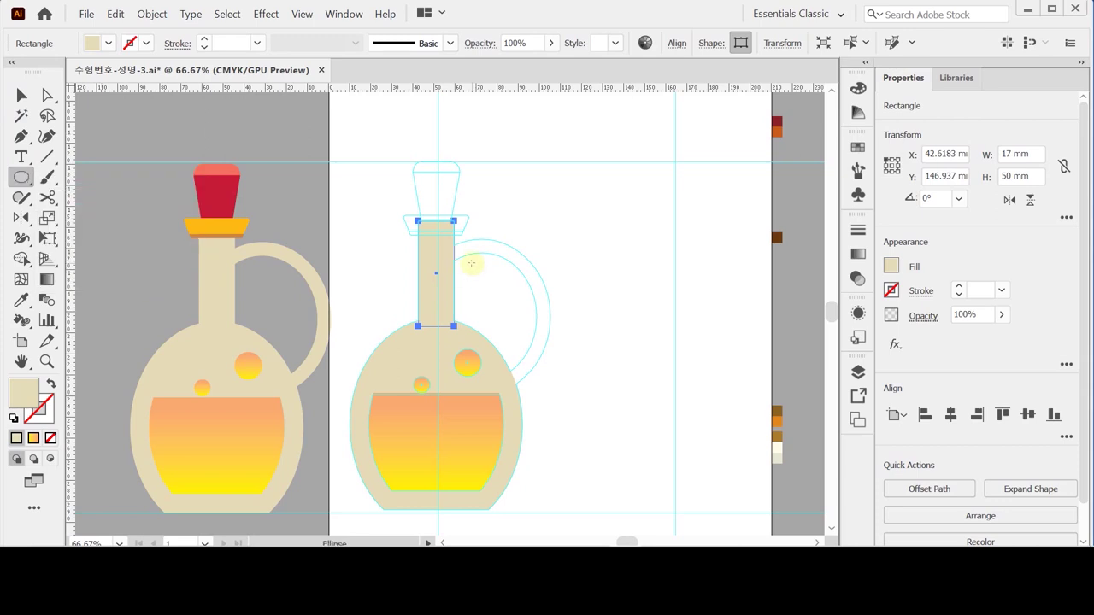
# Draw an ellipse 59 mm wide and 67 mm high over the bottle's handle area.
pyautogui.click(426, 247)
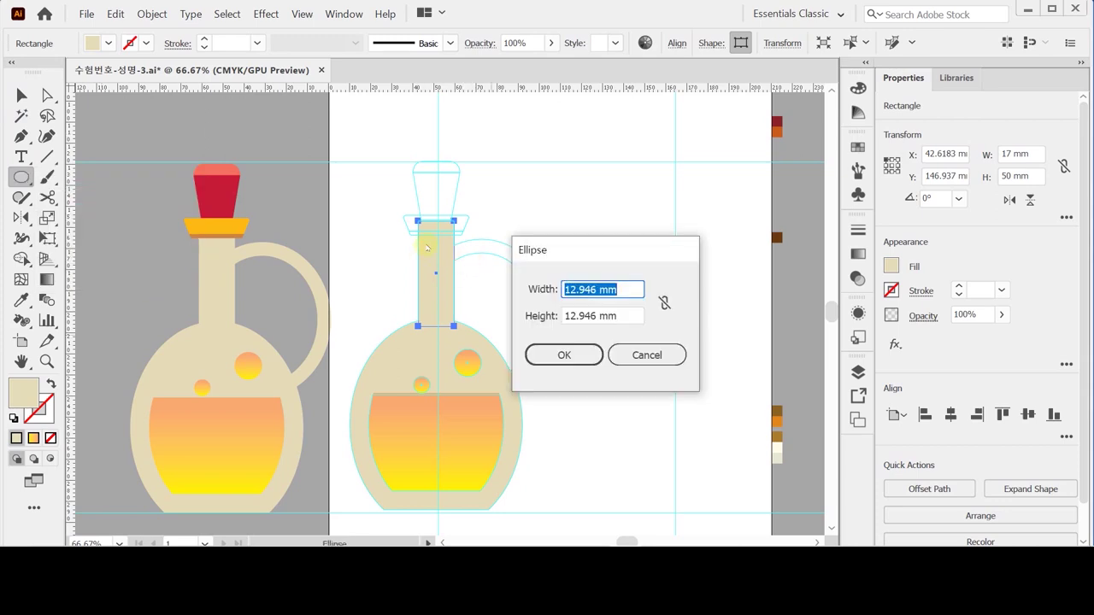
pyautogui.write('59')
pyautogui.press('Tab')
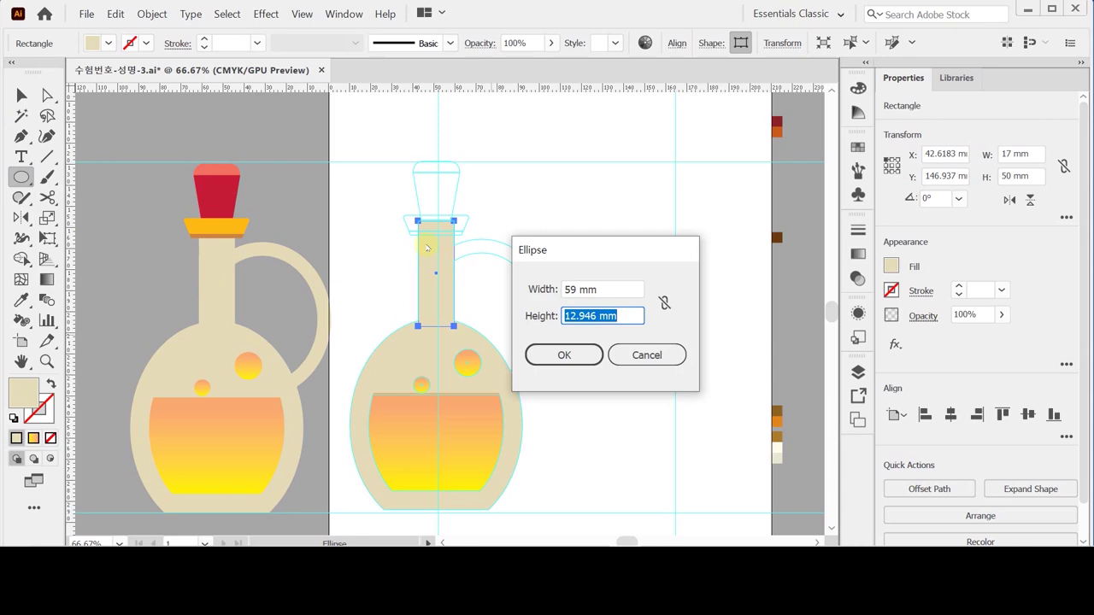
pyautogui.write('67')
pyautogui.press('Return')
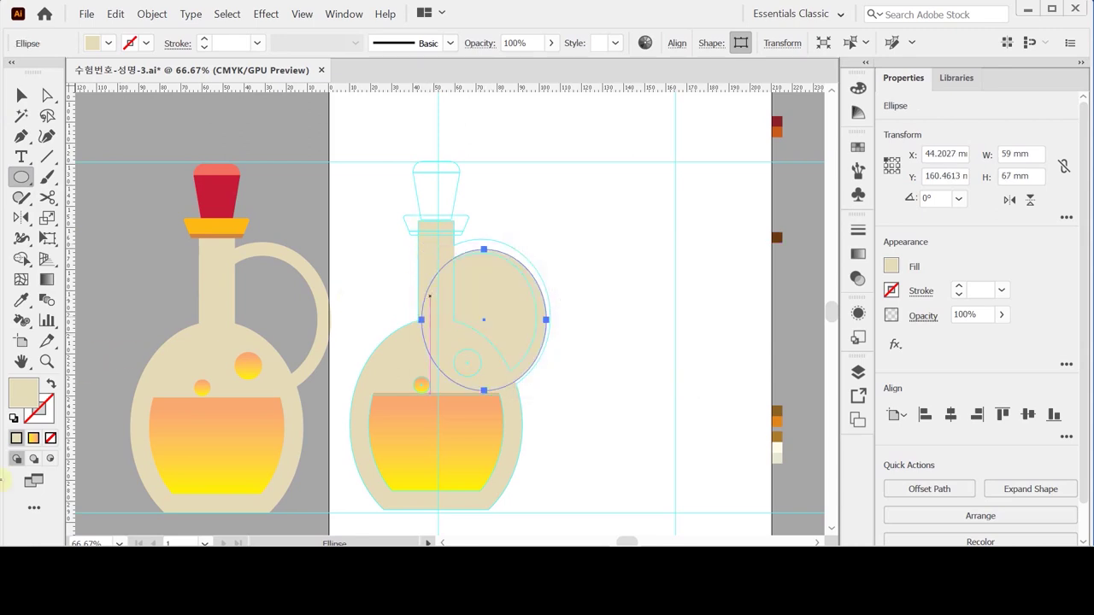
# Swap the ellipse's fill and stroke so only the outline is beige, with an 18 pt stroke weight.
pyautogui.click(49, 385)
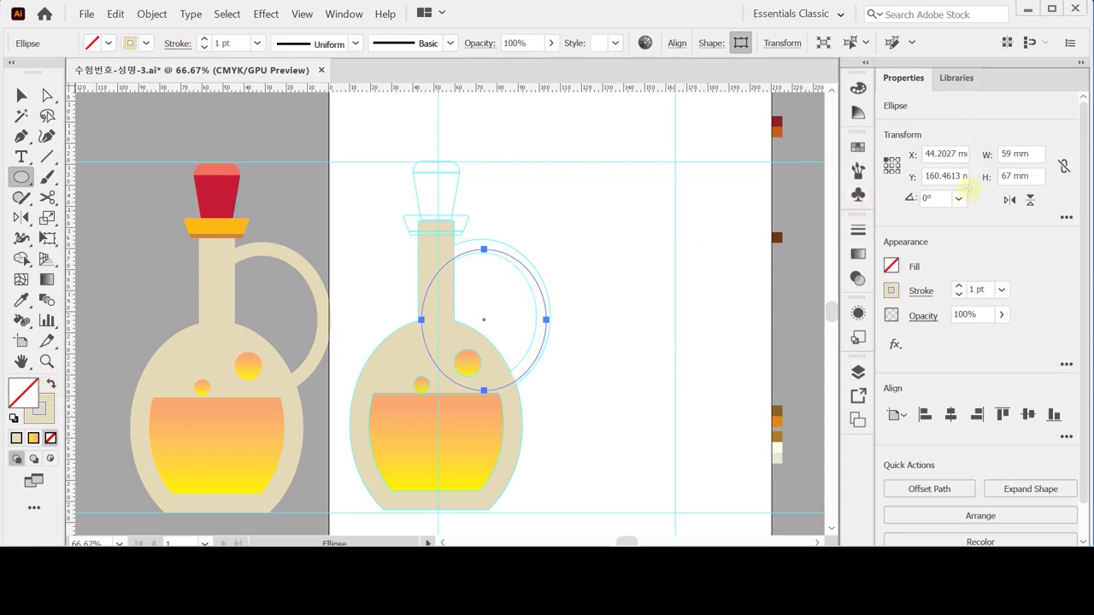
pyautogui.click(1001, 289)
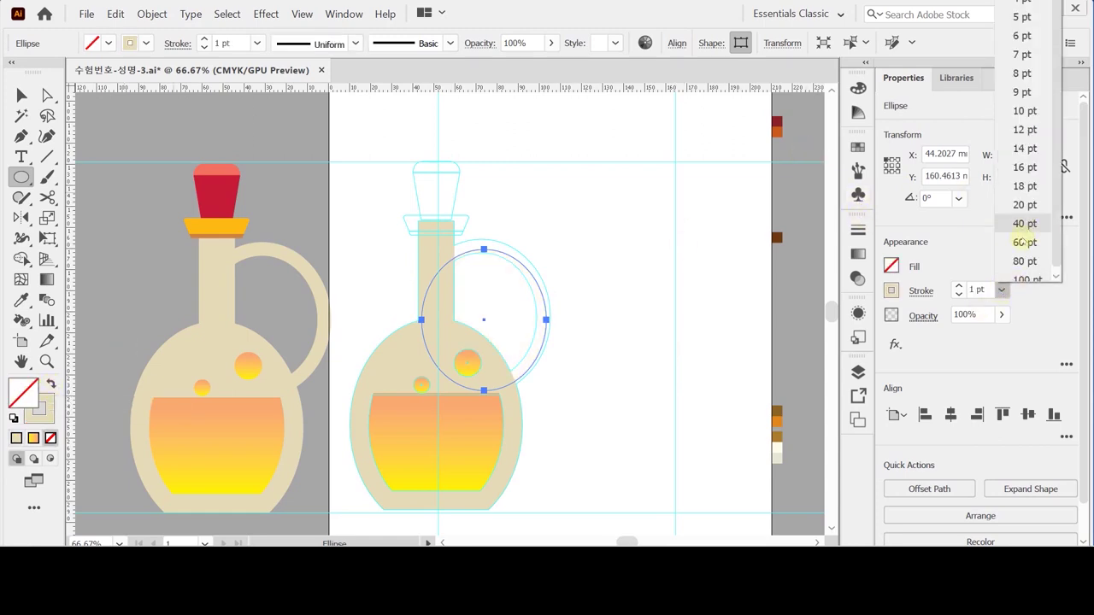
pyautogui.click(1024, 185)
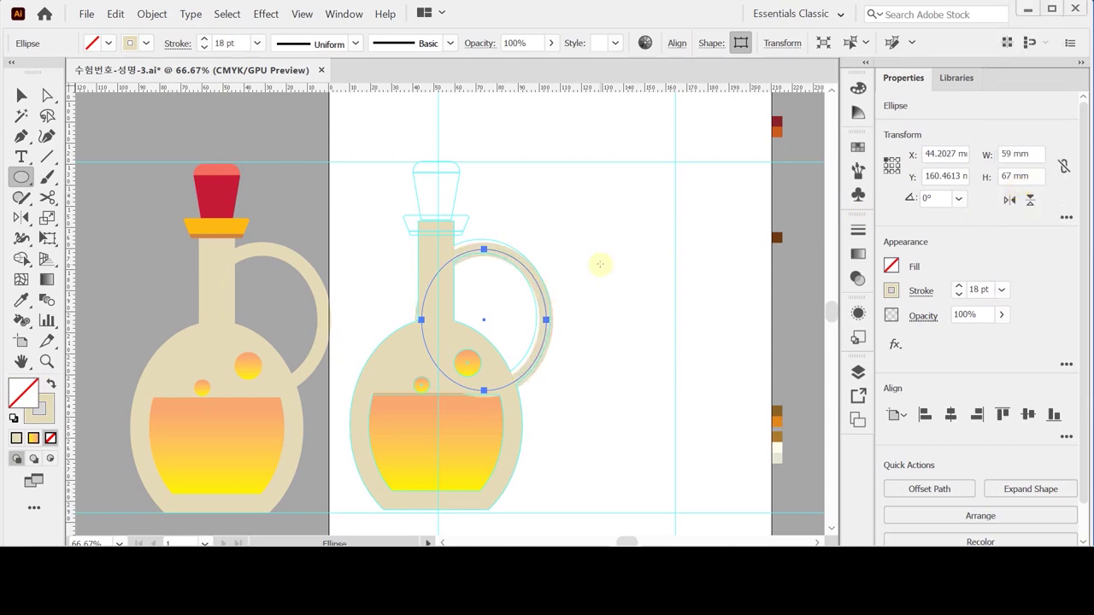
# Nudge the ellipse ring up and to the left until it lines up with the handle guide outline.
pyautogui.press('Up')
pyautogui.press('Up')
pyautogui.press('Up')
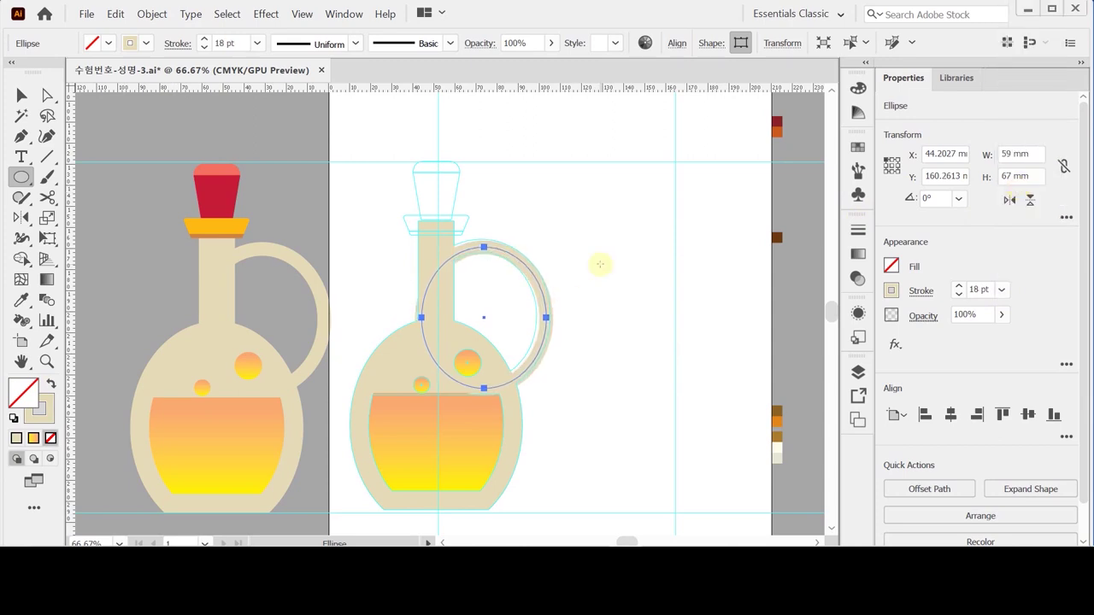
pyautogui.press('Left')
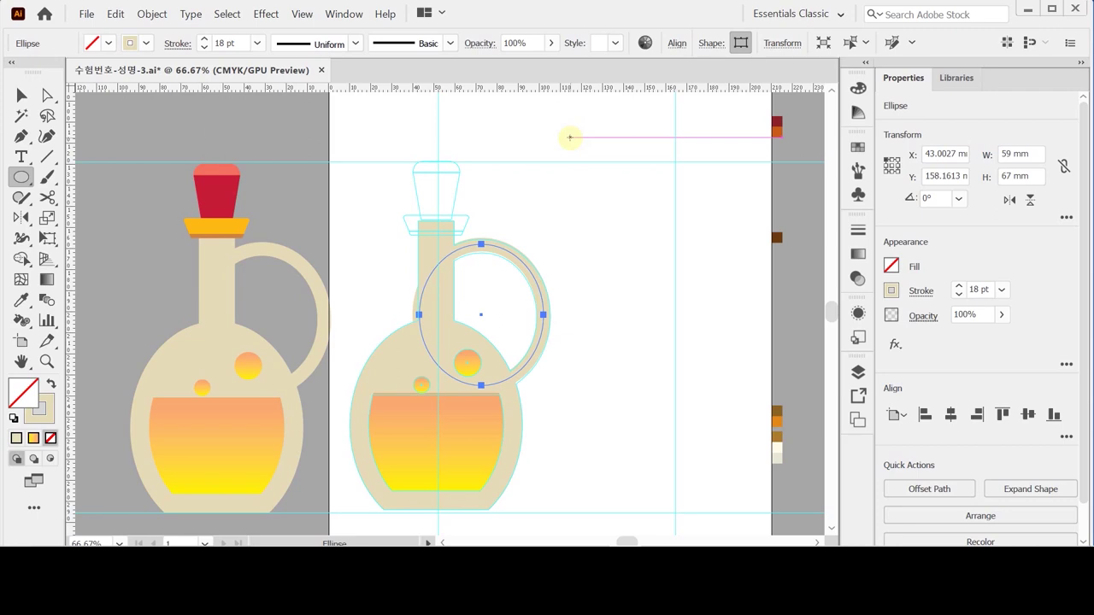
# Add anchor points midway between the existing ones on the ellipse ring.
pyautogui.press('v')
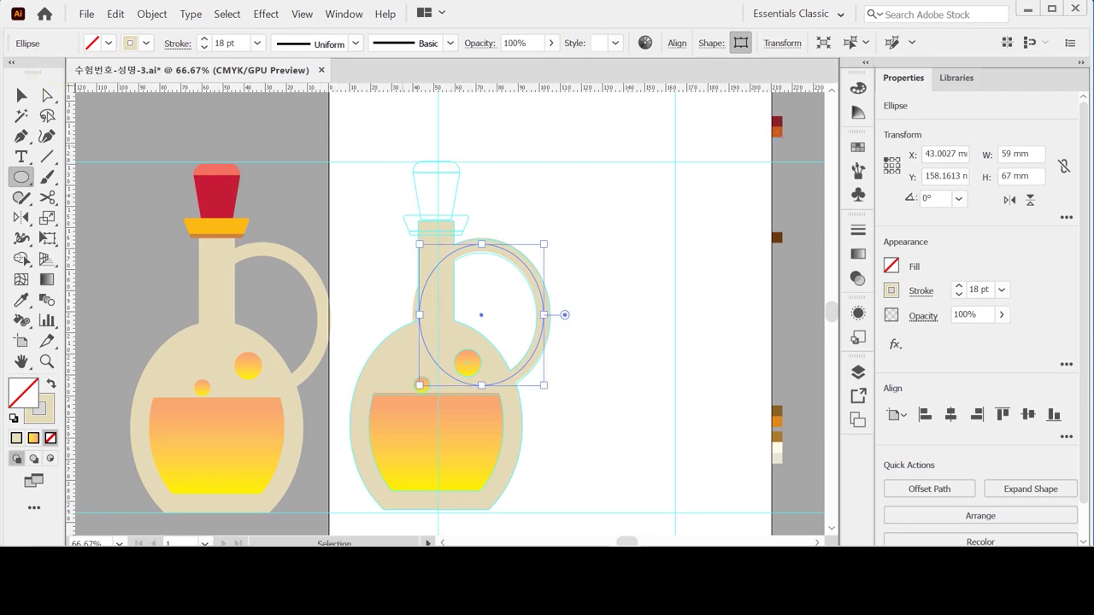
pyautogui.click(152, 13)
pyautogui.moveTo(272, 303)
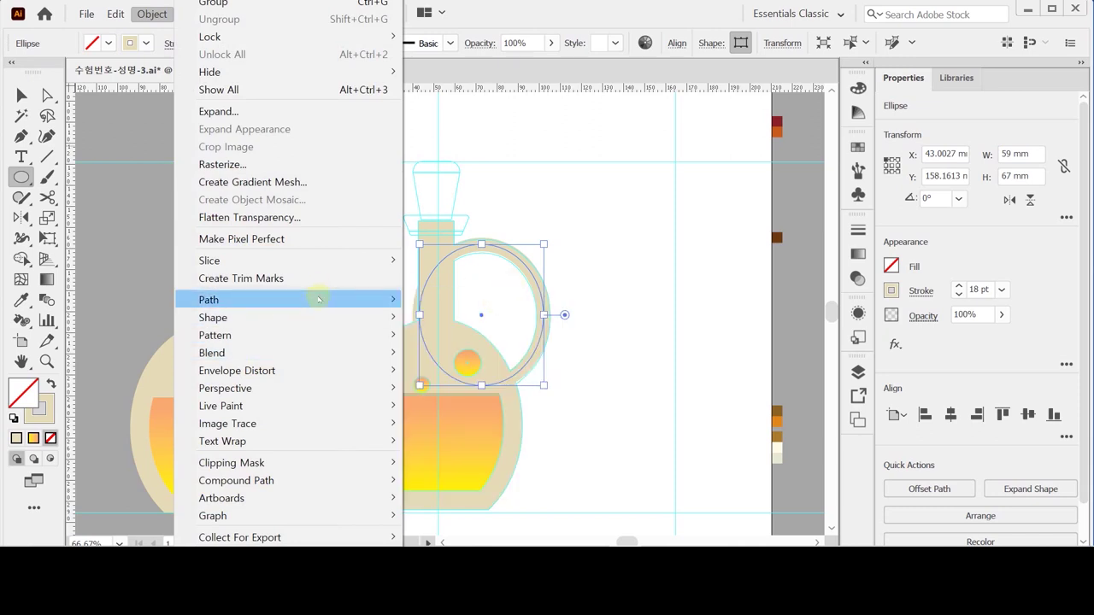
pyautogui.moveTo(318, 299)
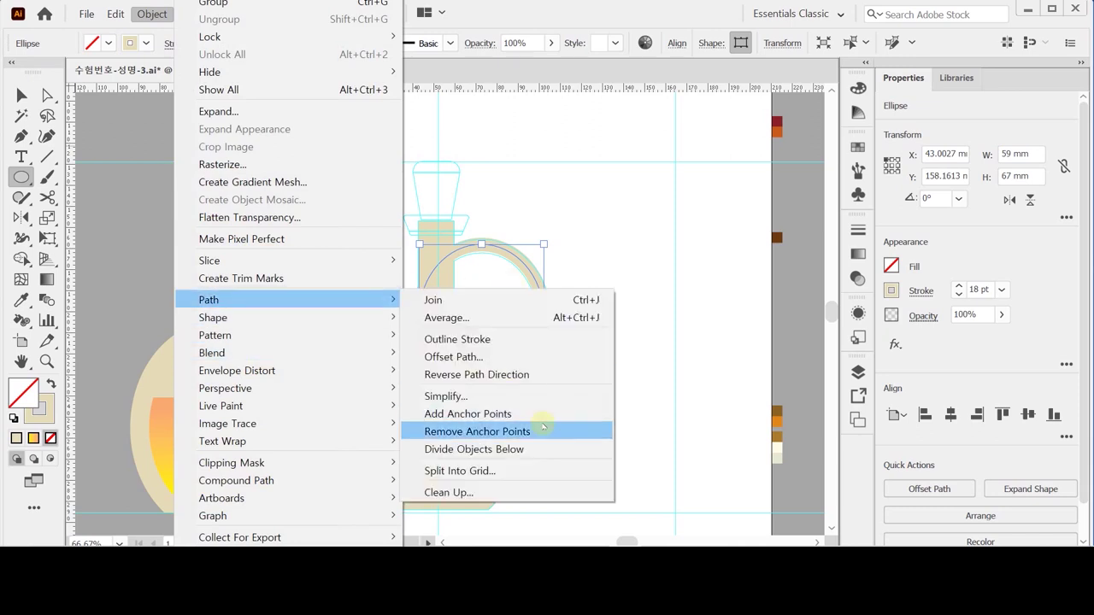
pyautogui.click(533, 417)
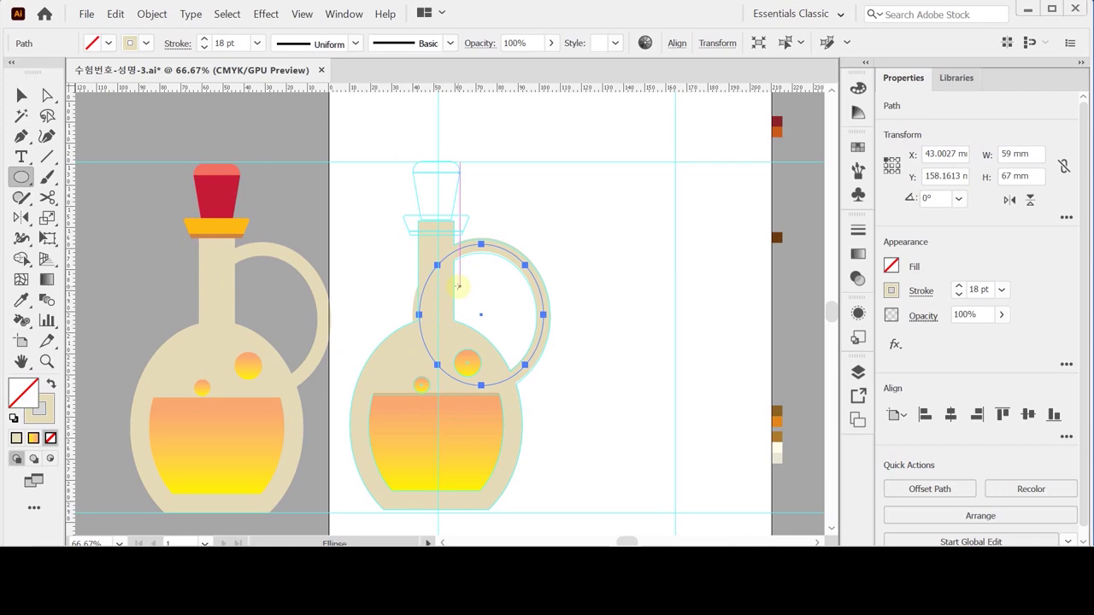
# Isolate the ring and delete its left and lower-left anchor points to leave an open handle arc.
pyautogui.press('ctrl')
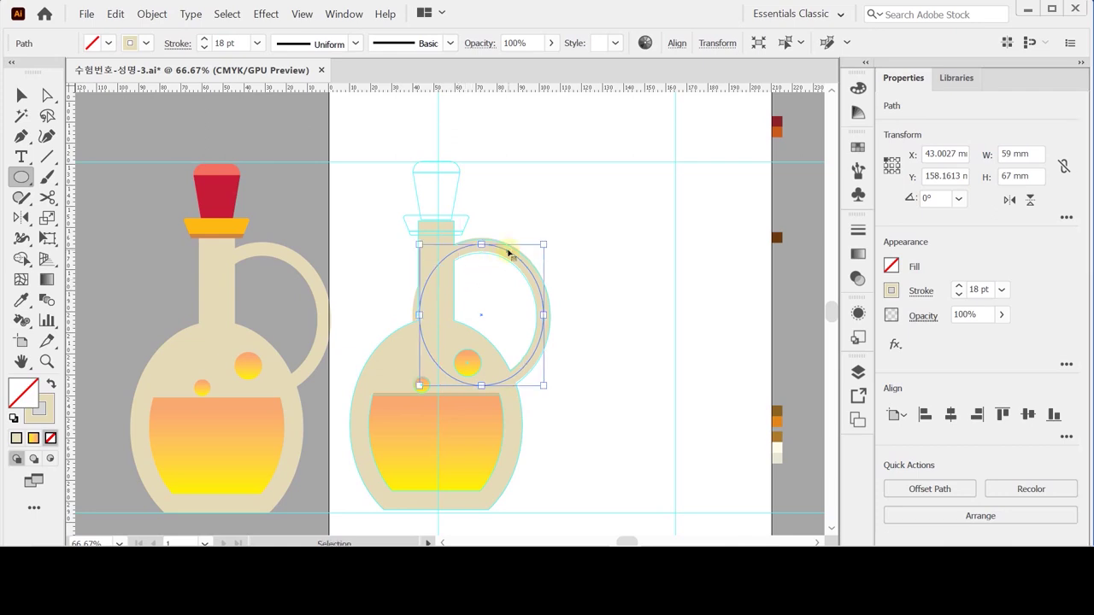
pyautogui.doubleClick(509, 253)
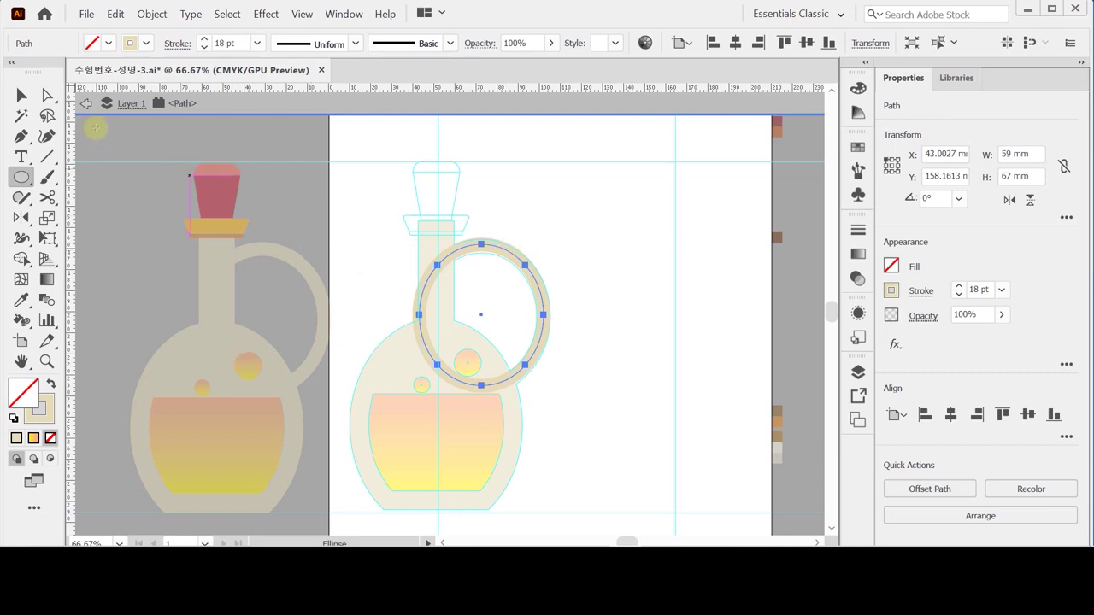
pyautogui.click(47, 94)
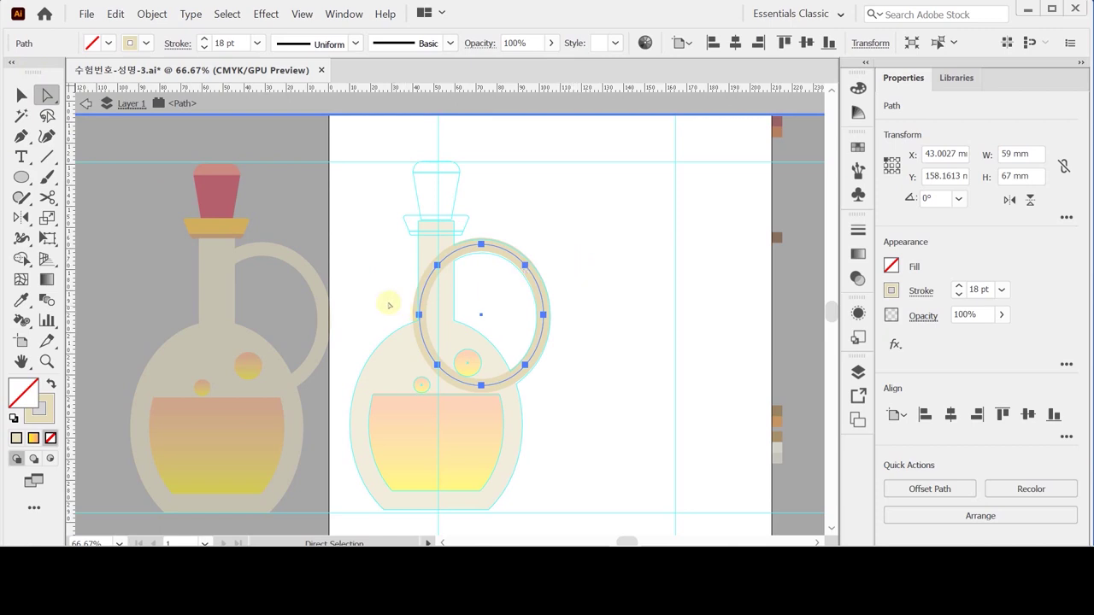
pyautogui.moveTo(389, 299); pyautogui.dragTo(453, 374)
pyautogui.press('Delete')
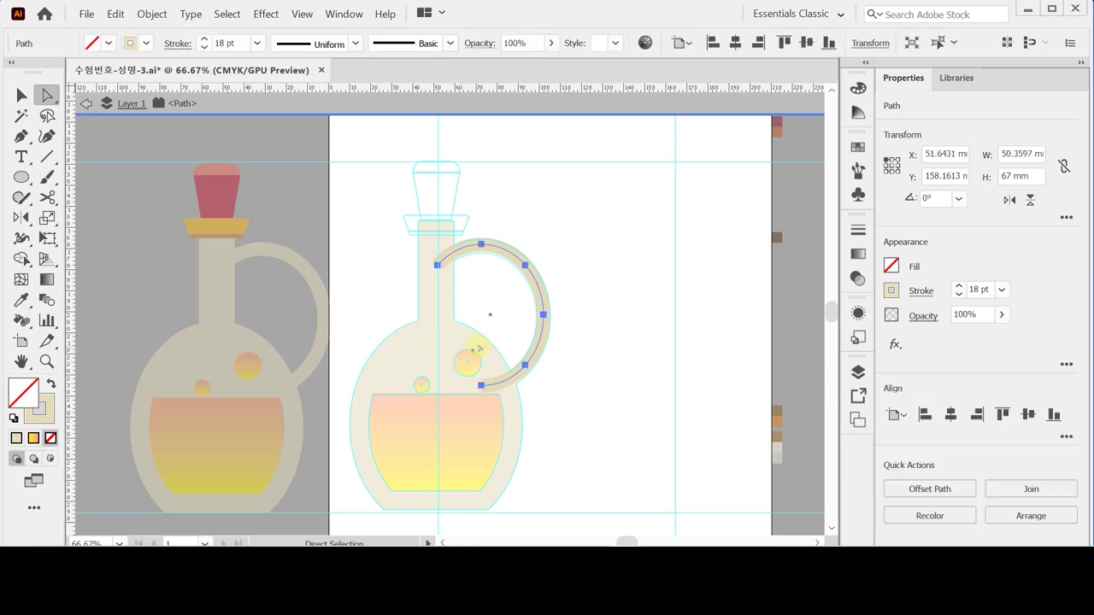
# Convert the handle arc's stroke to a filled shape with Outline Stroke and exit isolation mode.
pyautogui.click(147, 13)
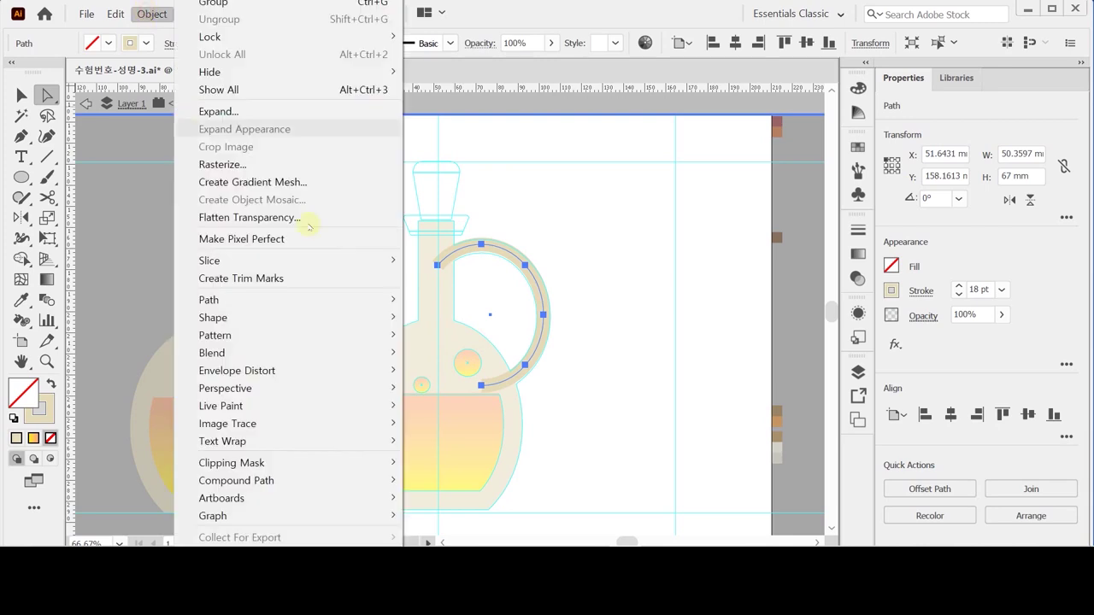
pyautogui.moveTo(340, 301)
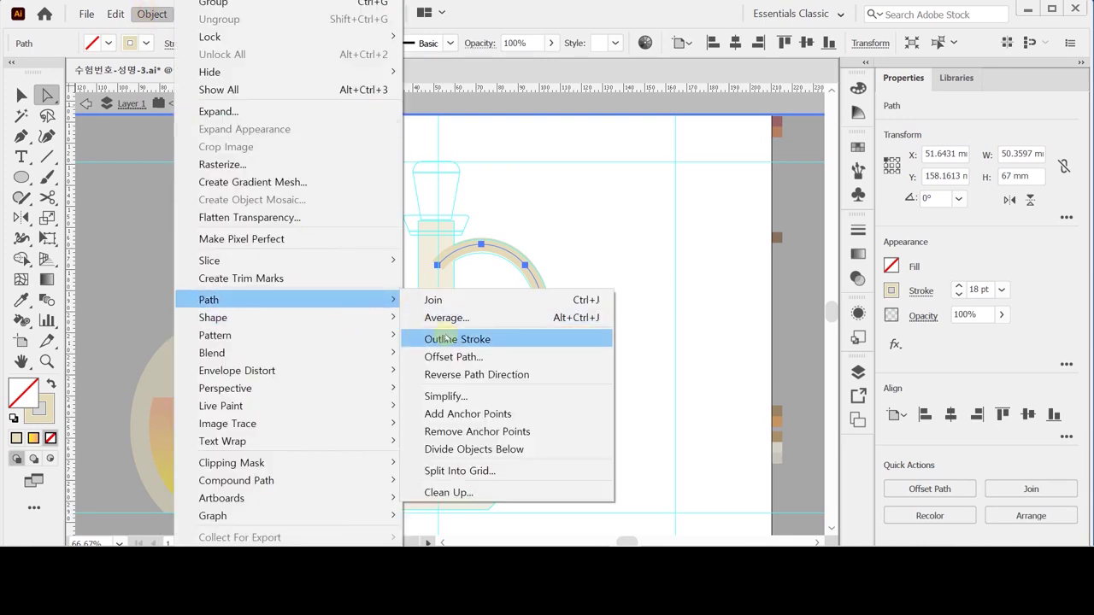
pyautogui.click(453, 340)
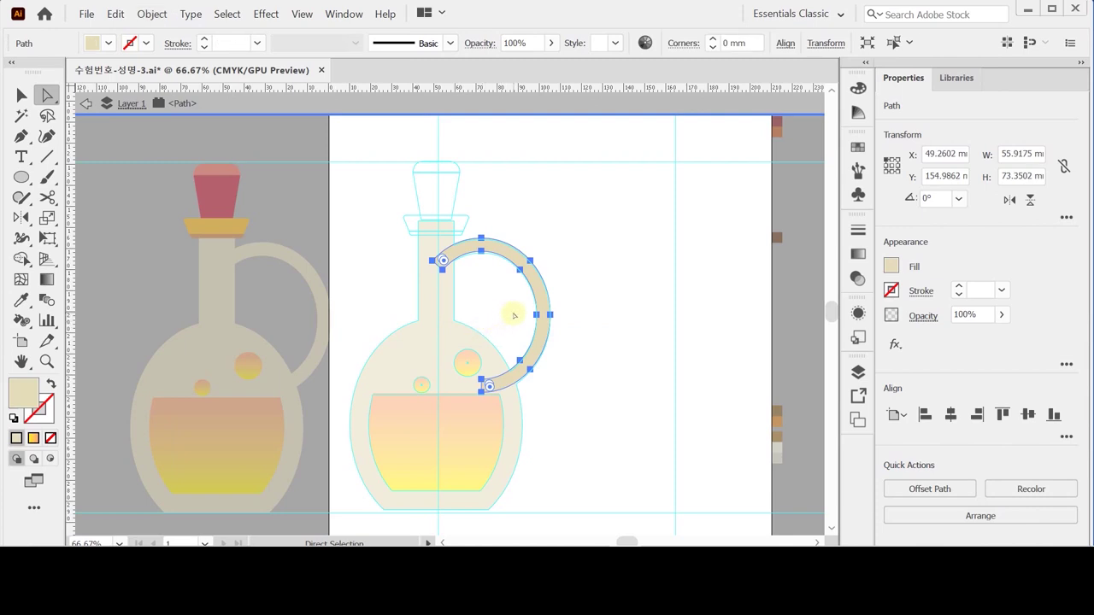
pyautogui.press('Escape')
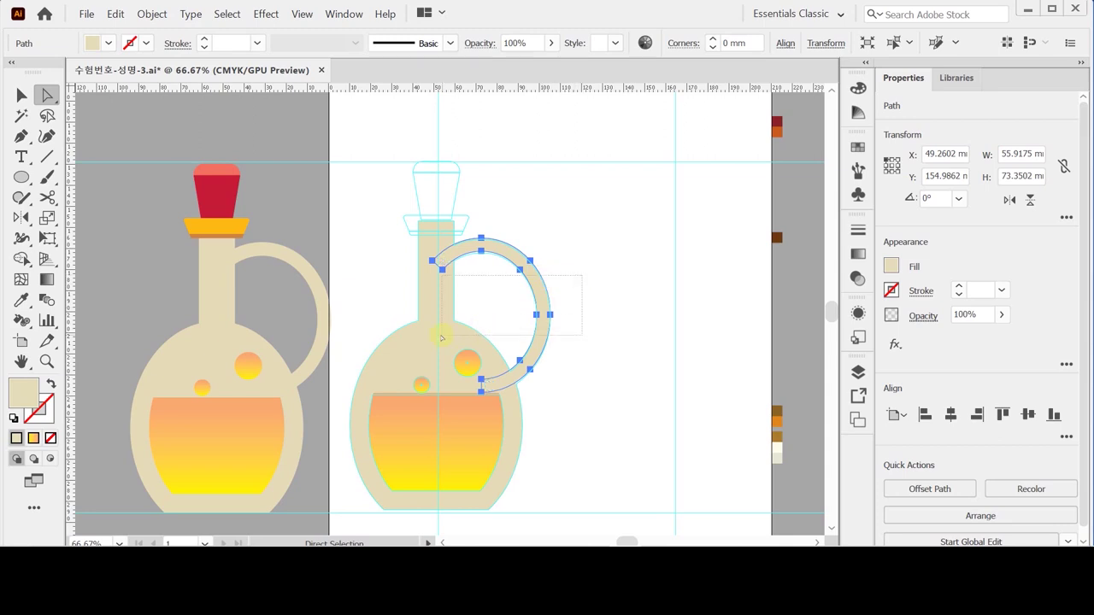
# Select the handle, neck and bottle body and unite them into one shape.
pyautogui.keyDown('shift'); pyautogui.click(442, 339); pyautogui.keyUp('shift')
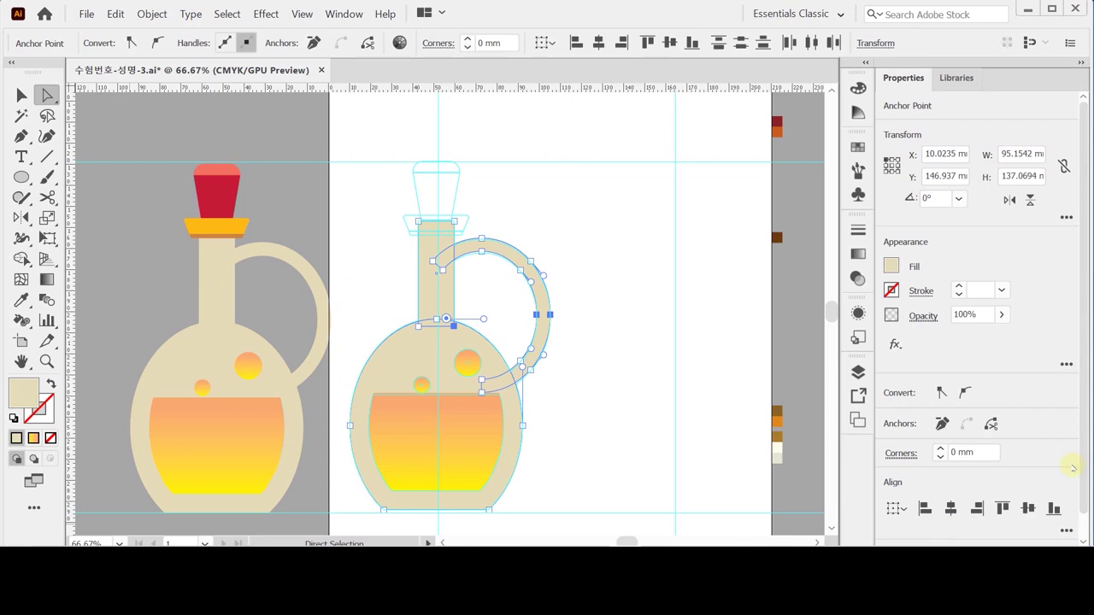
pyautogui.click(21, 95)
pyautogui.moveTo(586, 266); pyautogui.dragTo(433, 334)
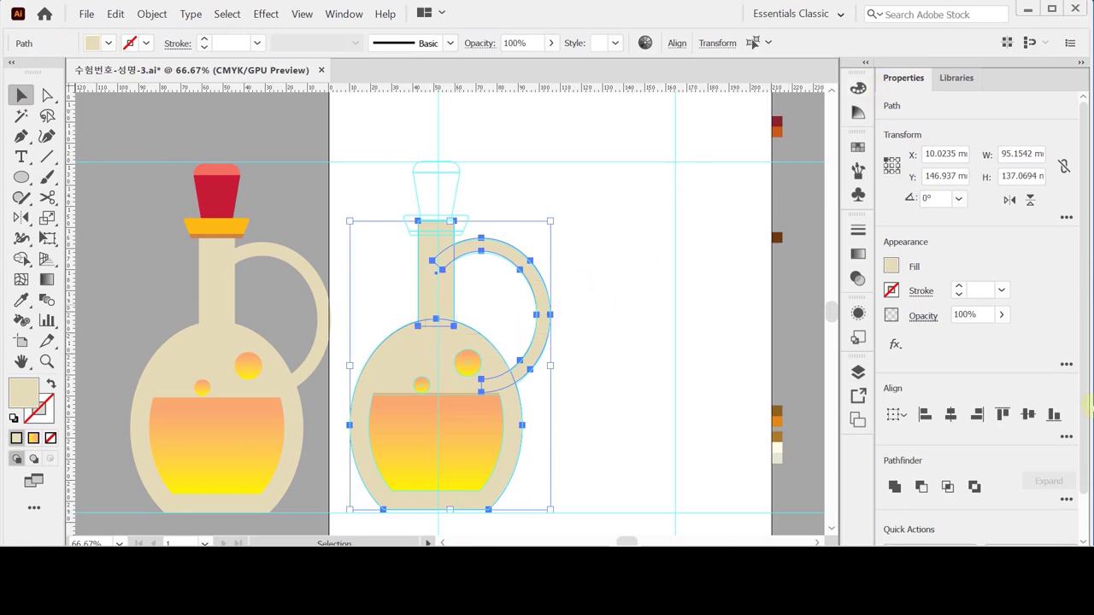
pyautogui.click(894, 485)
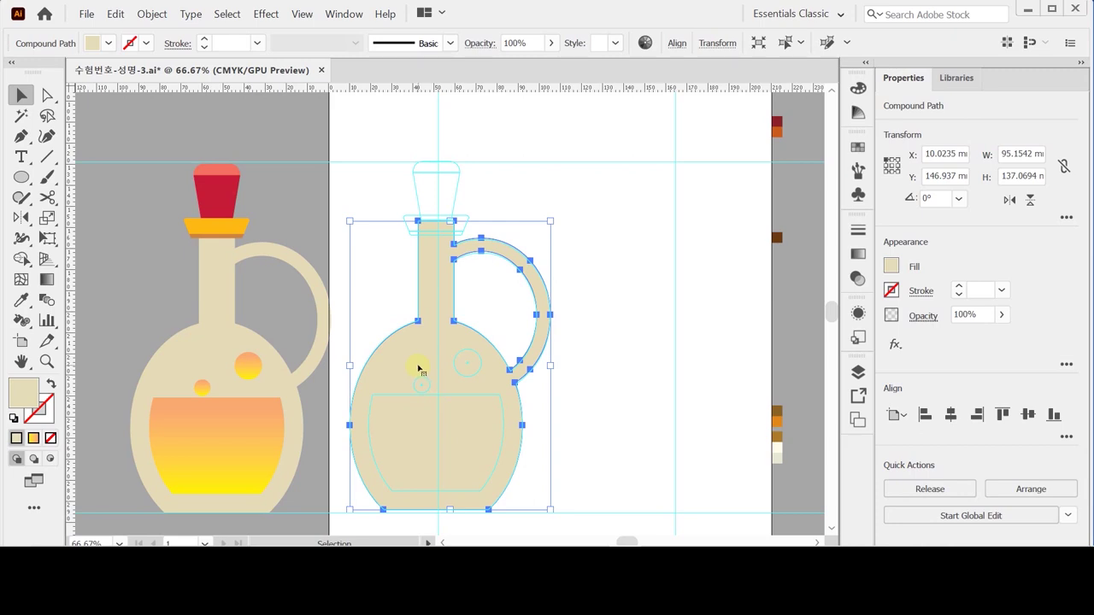
# Send the united bottle shape to the back, behind the liquid and bubbles.
pyautogui.rightClick(418, 369)
pyautogui.moveTo(511, 288)
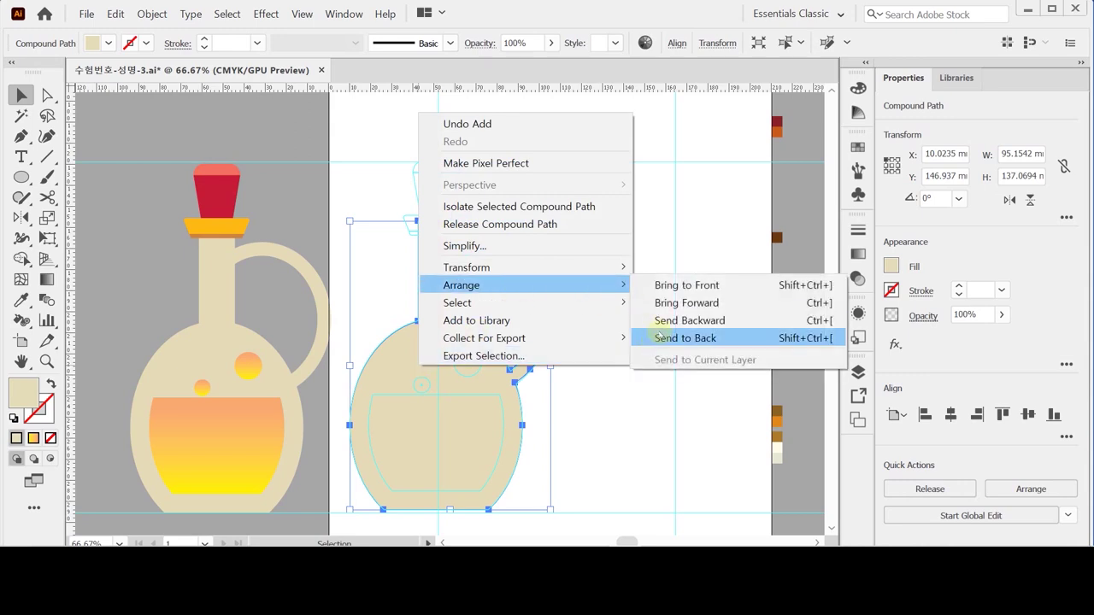
pyautogui.click(660, 336)
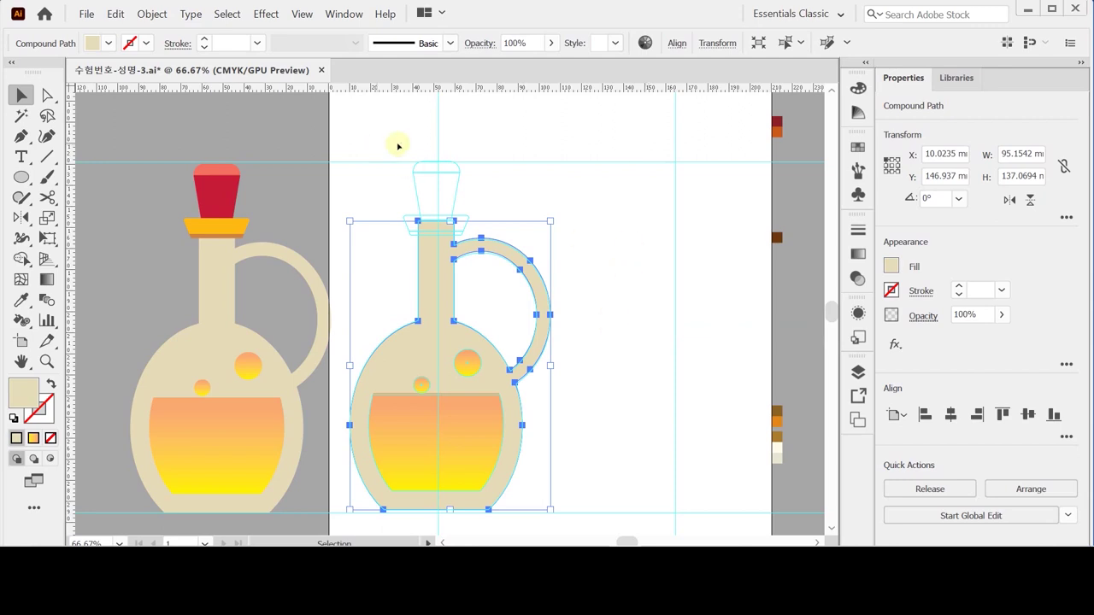
# Draw a rounded rectangle 31 mm wide and 9.5 mm high with a 1 mm corner radius at the bottle's collar.
pyautogui.click(21, 176)
pyautogui.moveTo(21, 176); pyautogui.dragTo(86, 196)
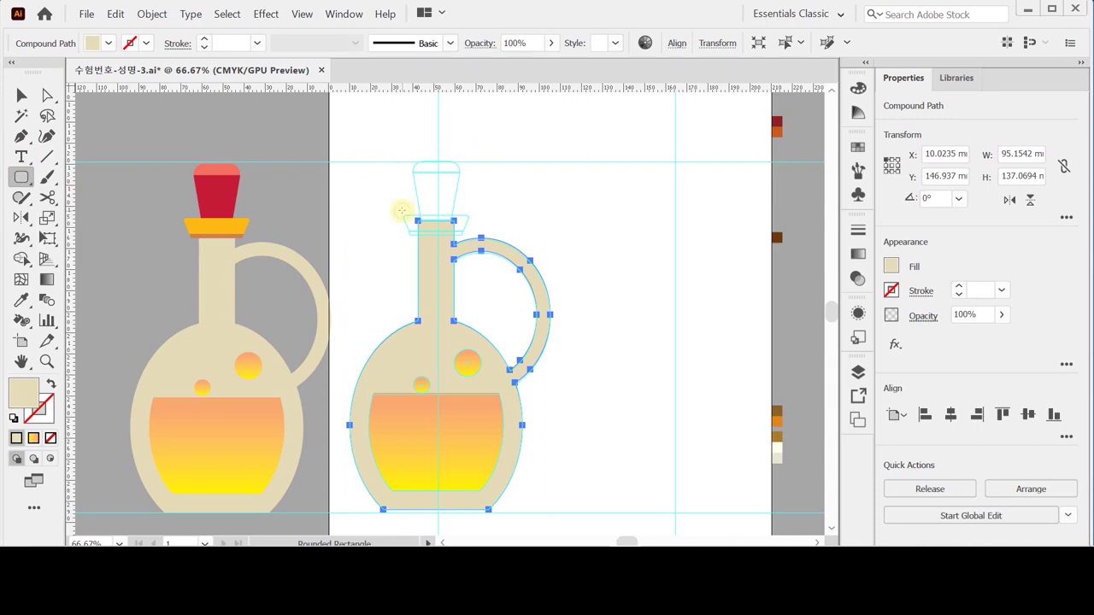
pyautogui.click(401, 213)
pyautogui.write('31')
pyautogui.press('Tab')
pyautogui.write('9.5')
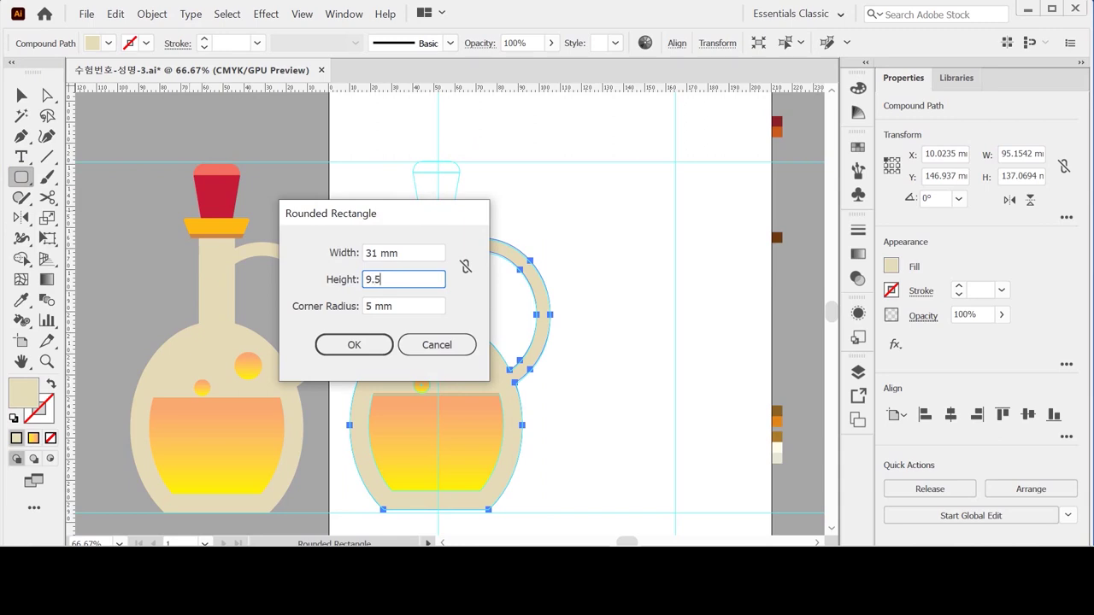
pyautogui.press('Tab')
pyautogui.write('1')
pyautogui.press('Return')
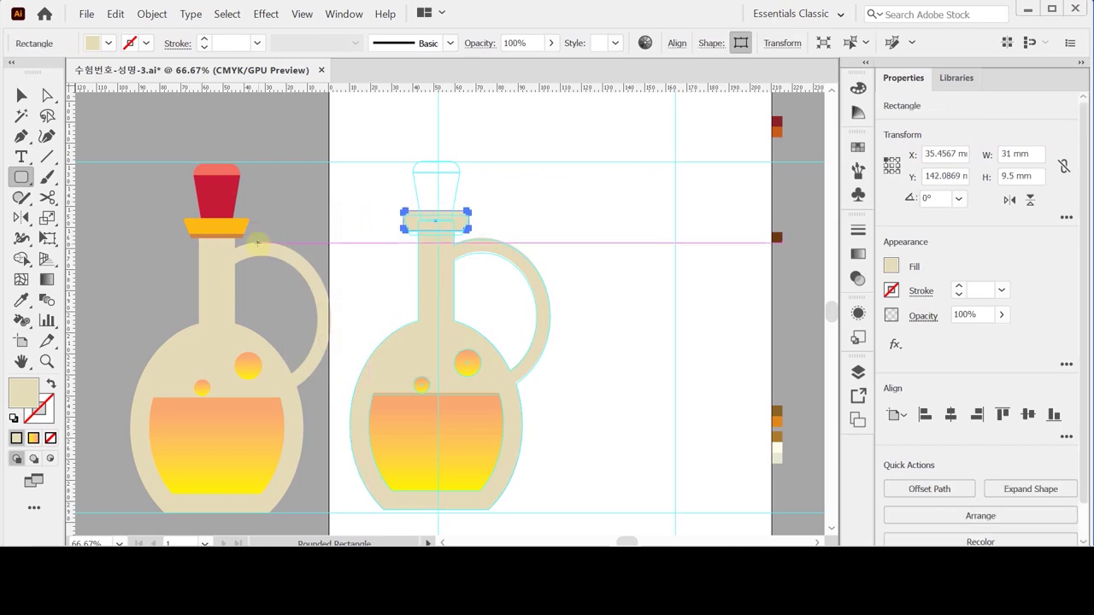
# Fill the rounded rectangle with the reference collar's yellow-orange and nudge it down onto the collar guide outline.
pyautogui.press('i')
pyautogui.click(217, 229)
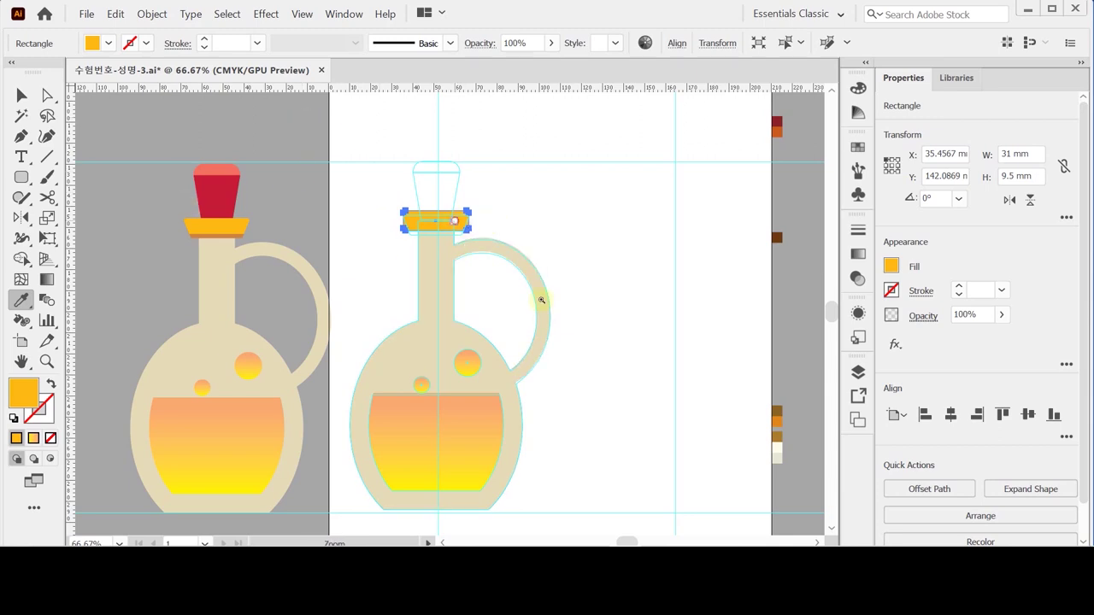
pyautogui.scroll(1, 479, 289)
pyautogui.scroll(1, 447, 257)
pyautogui.moveTo(516, 211); pyautogui.dragTo(632, 90)
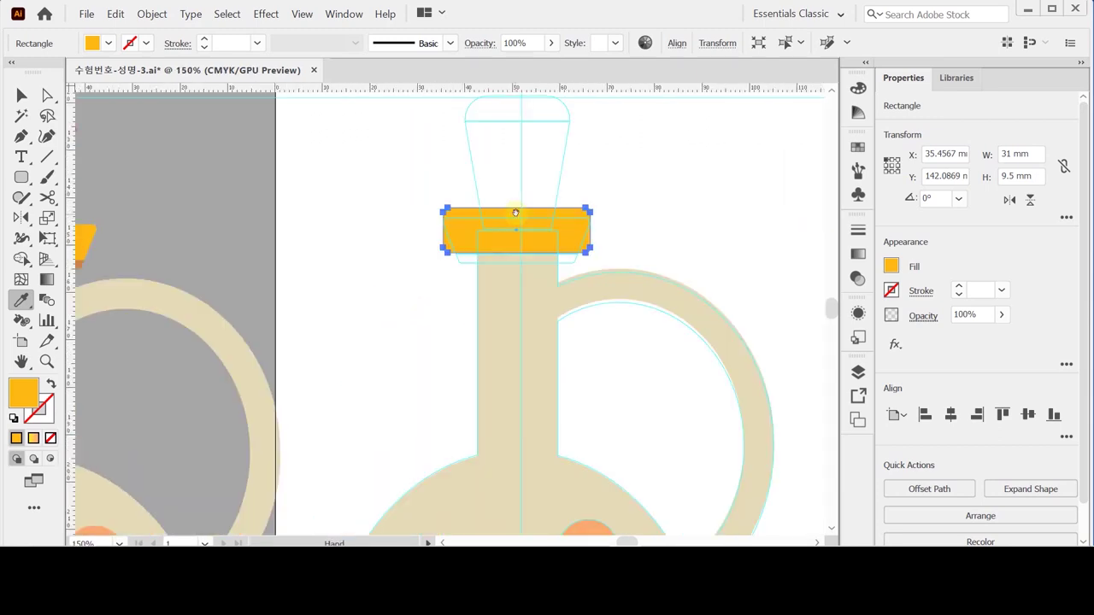
pyautogui.press('v')
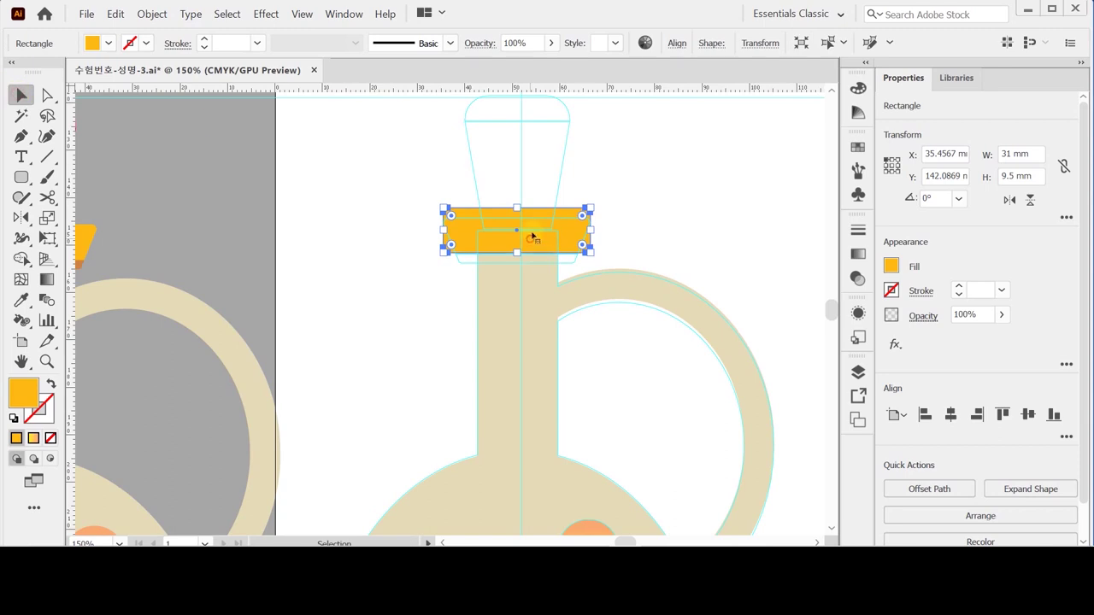
pyautogui.press('Down')
pyautogui.press('Down')
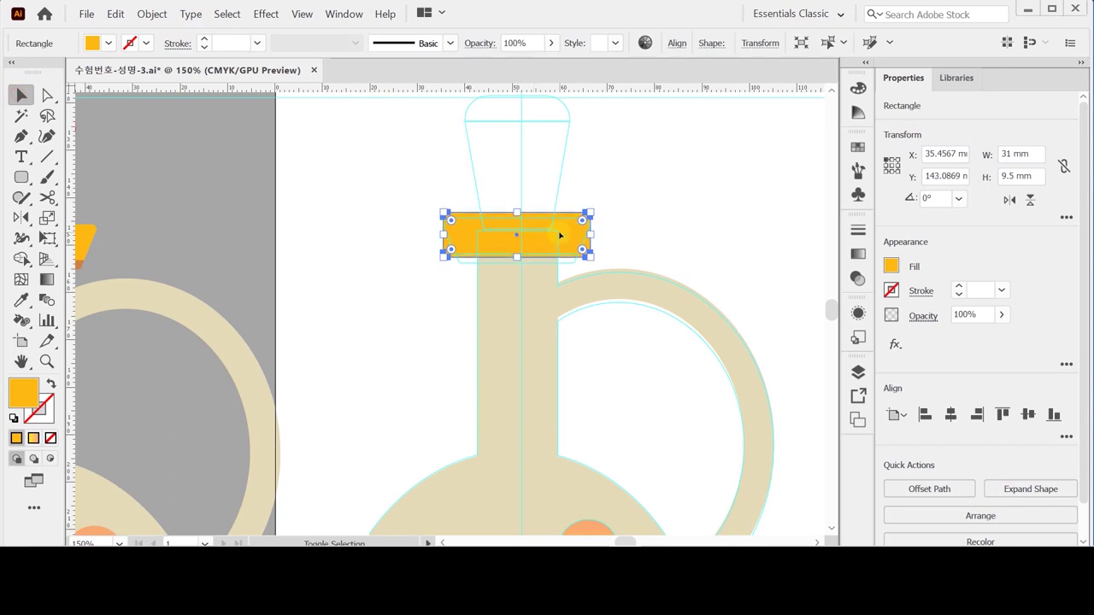
# Isolate the collar shape and scale its bottom corner anchor points uniformly to 80% to taper it.
pyautogui.doubleClick(548, 243)
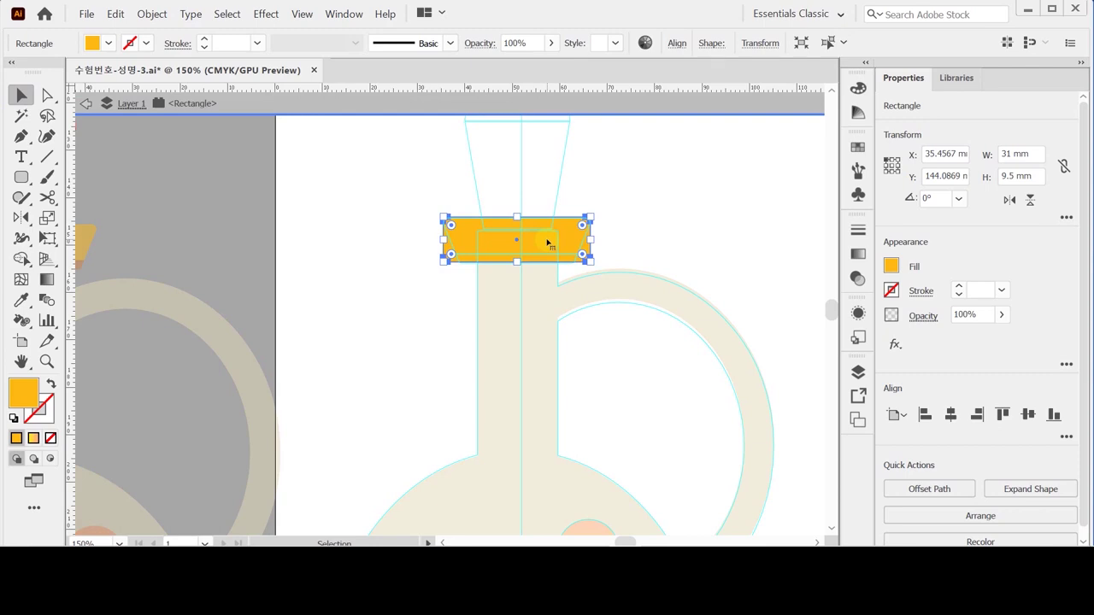
pyautogui.click(47, 95)
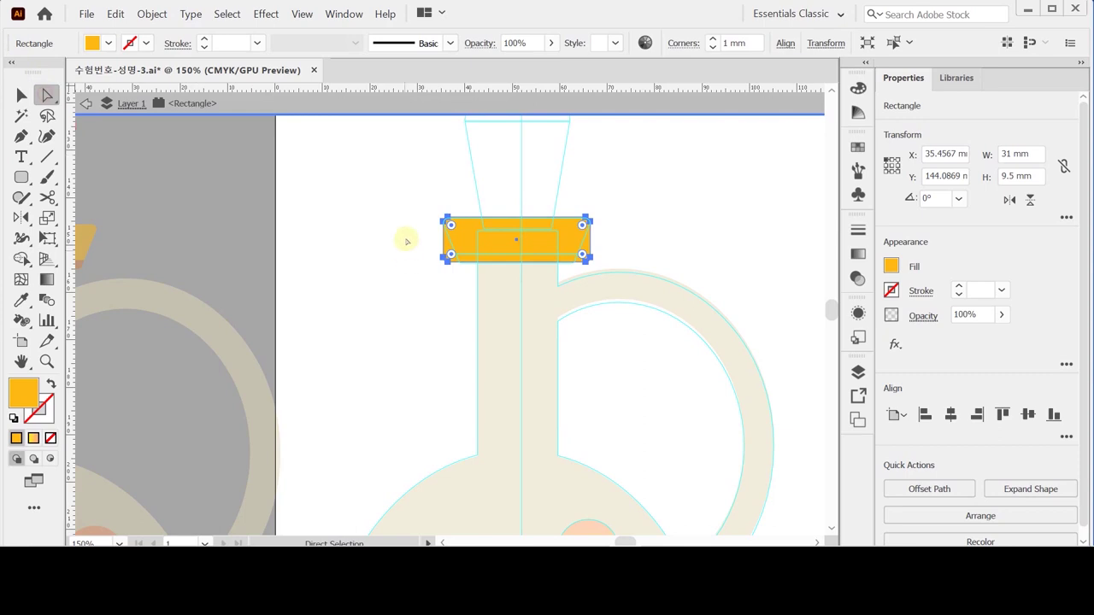
pyautogui.moveTo(405, 248); pyautogui.dragTo(608, 280)
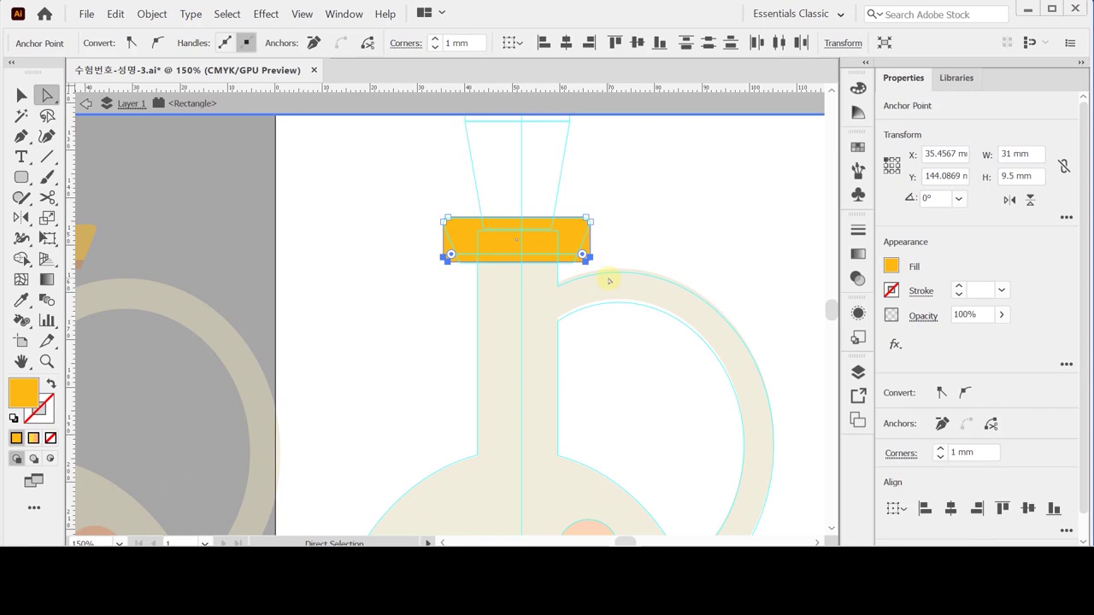
pyautogui.doubleClick(48, 220)
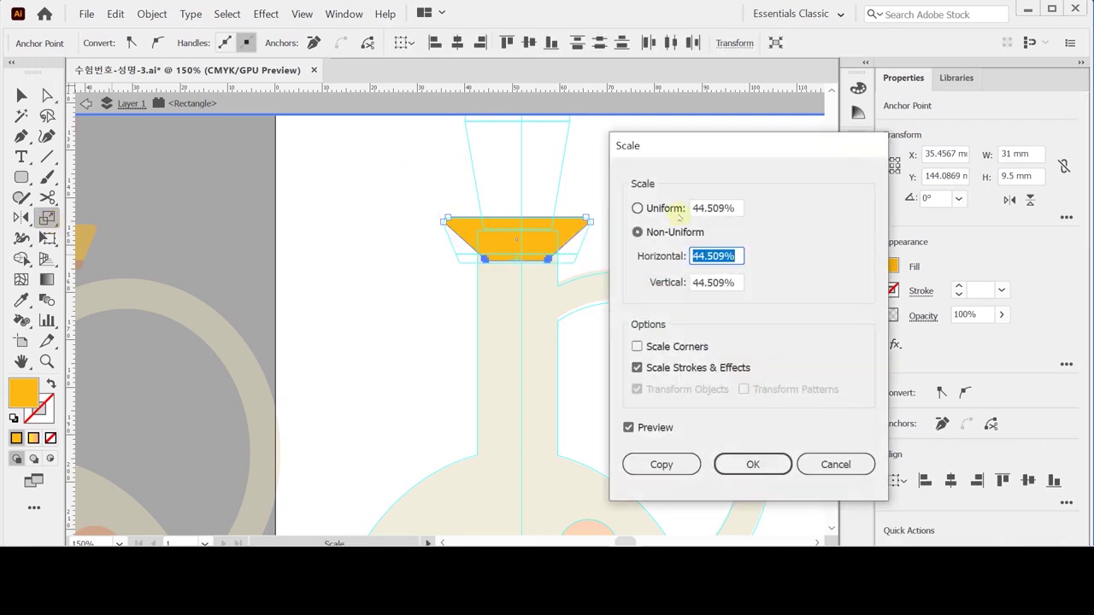
pyautogui.click(674, 210)
pyautogui.write('90')
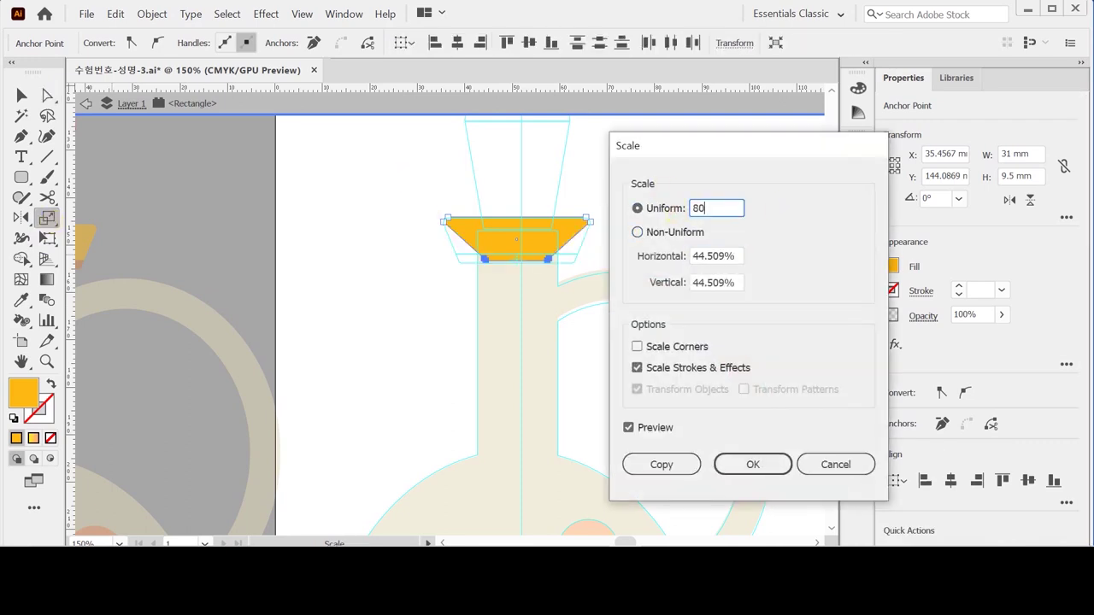
pyautogui.press('Return')
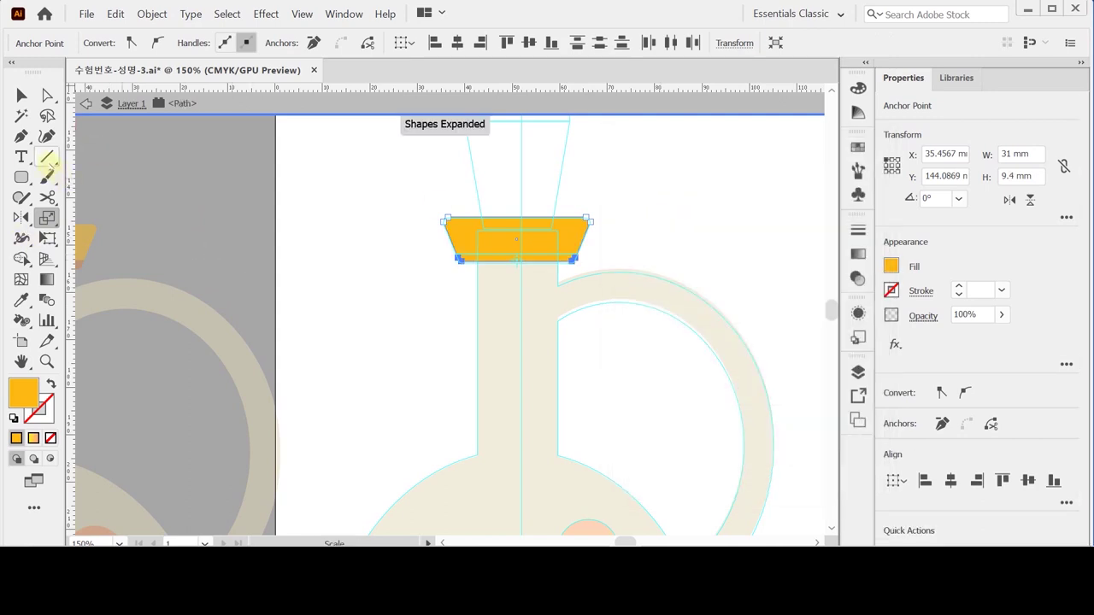
# Draw a horizontal line about 42 mm long across the collar's lower part, nudge it up, and give it a 1 pt black stroke without fill.
pyautogui.click(47, 158)
pyautogui.moveTo(310, 288); pyautogui.dragTo(398, 271)
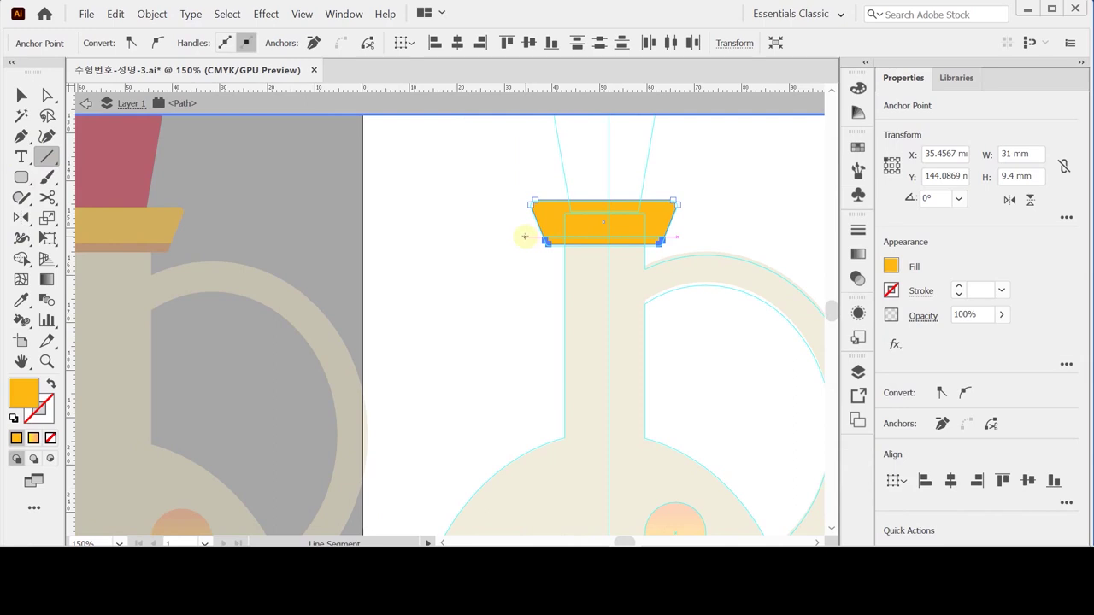
pyautogui.moveTo(514, 240); pyautogui.dragTo(713, 241)
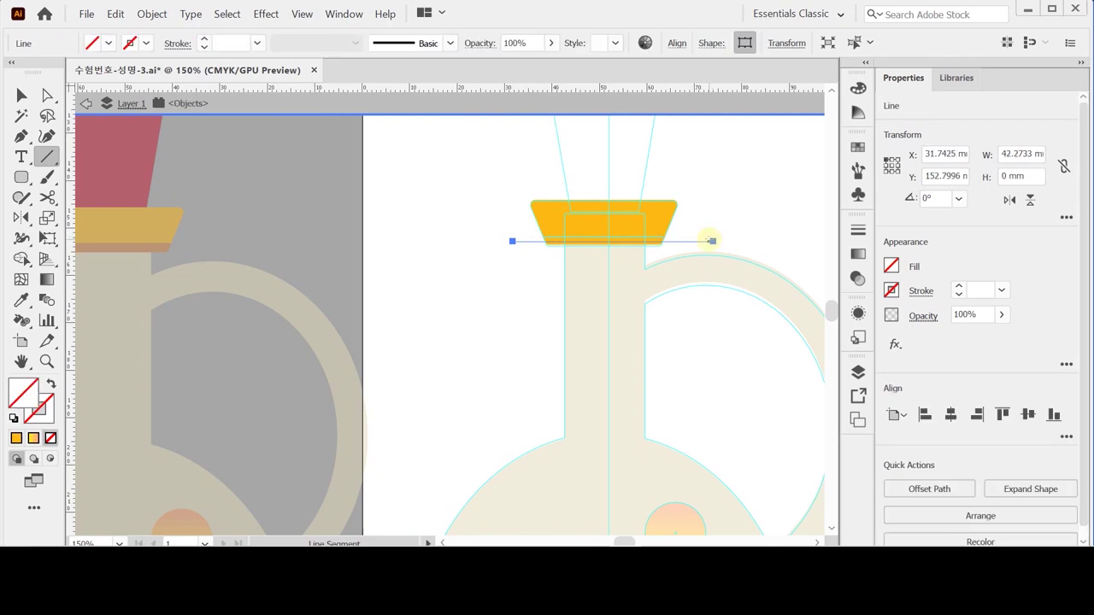
pyautogui.press('Up')
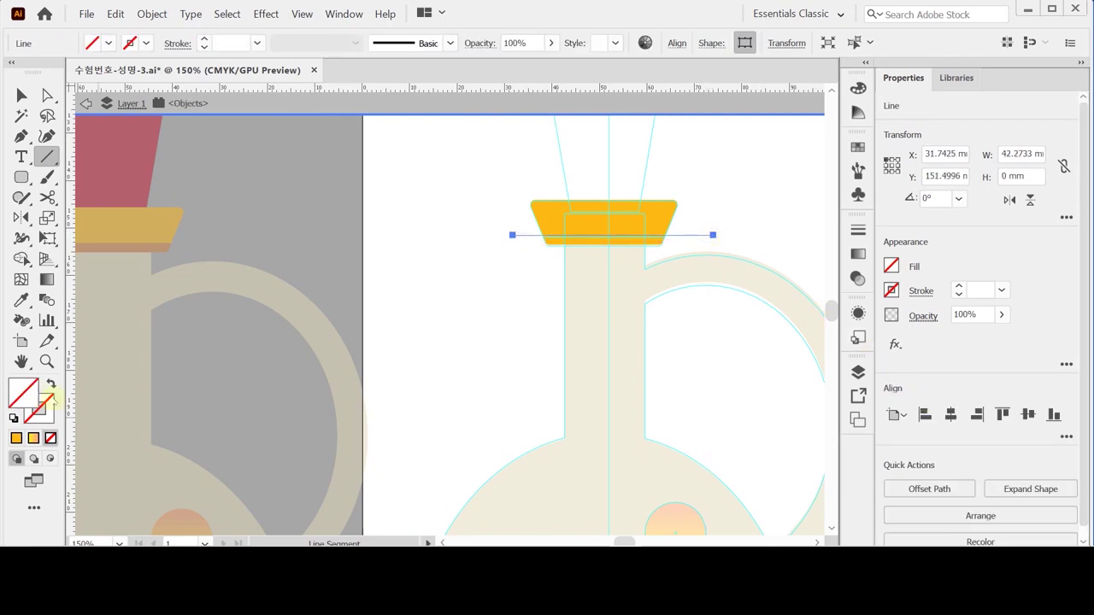
pyautogui.press('F6')
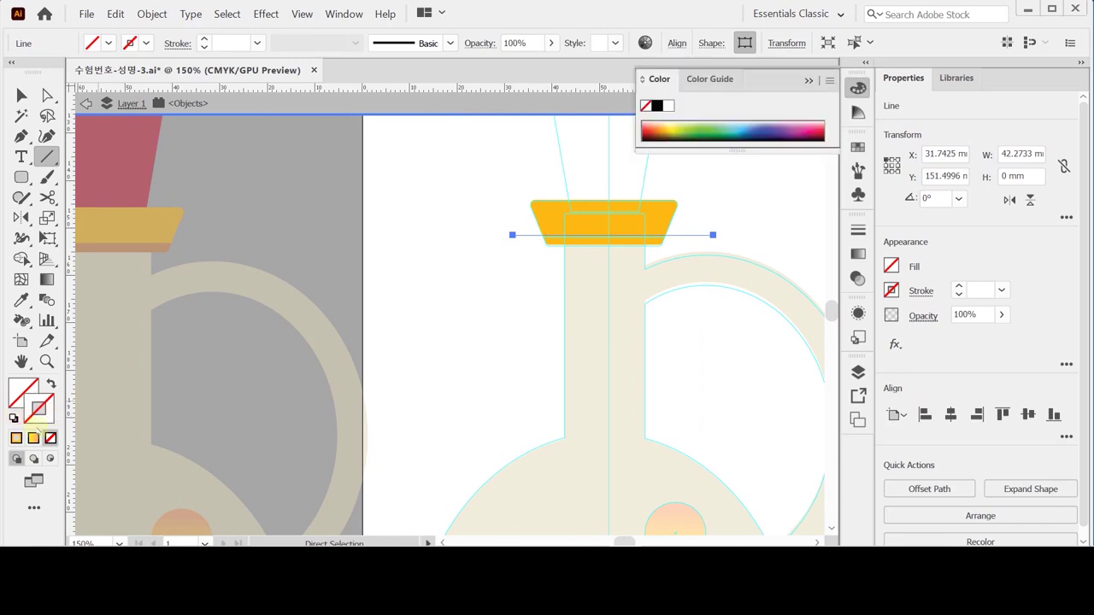
pyautogui.press('d')
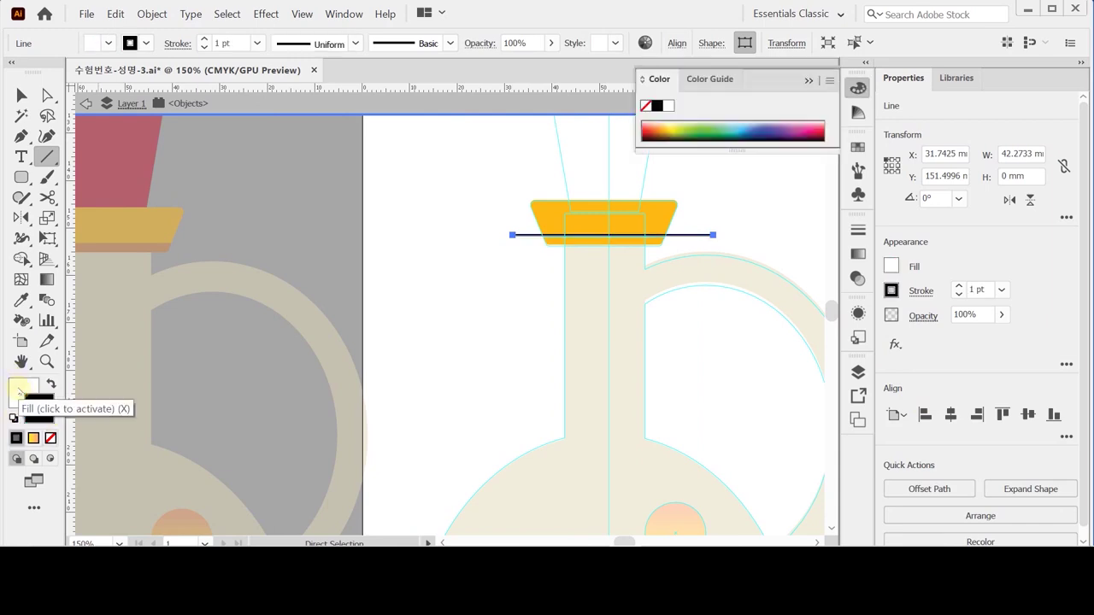
pyautogui.click(50, 438)
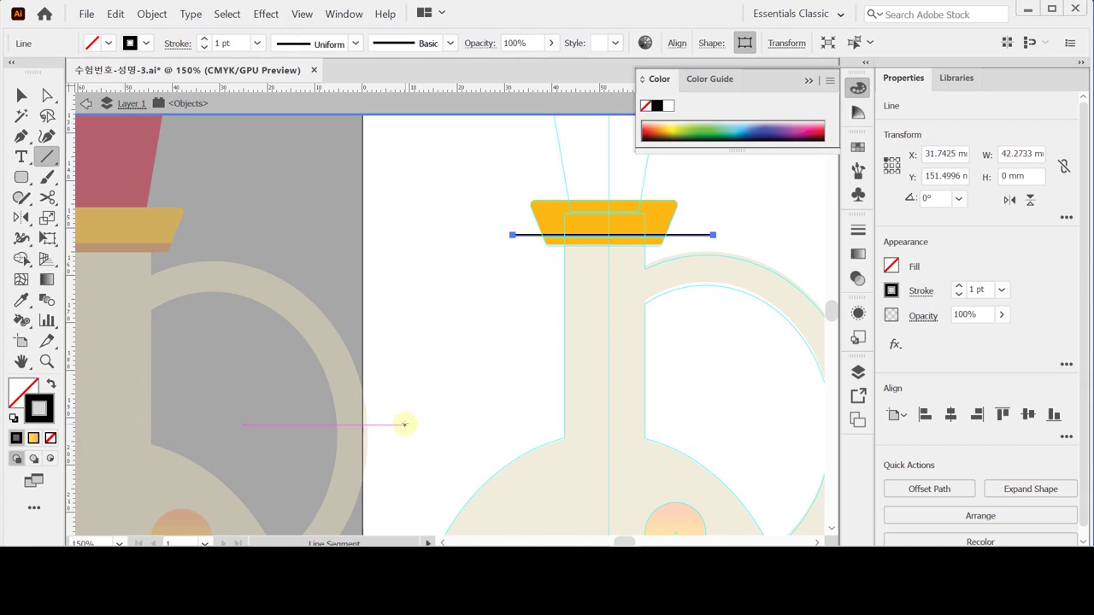
# Select the collar and the line crossing it and divide the collar along the line.
pyautogui.hotkey('ctrl', 'a')
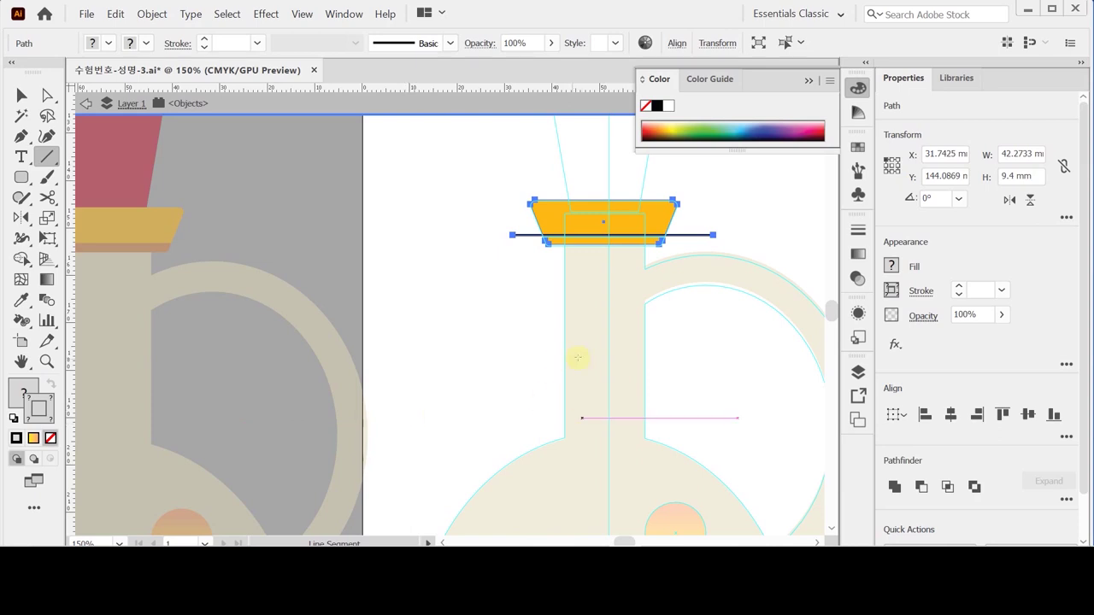
pyautogui.click(1062, 500)
pyautogui.click(895, 477)
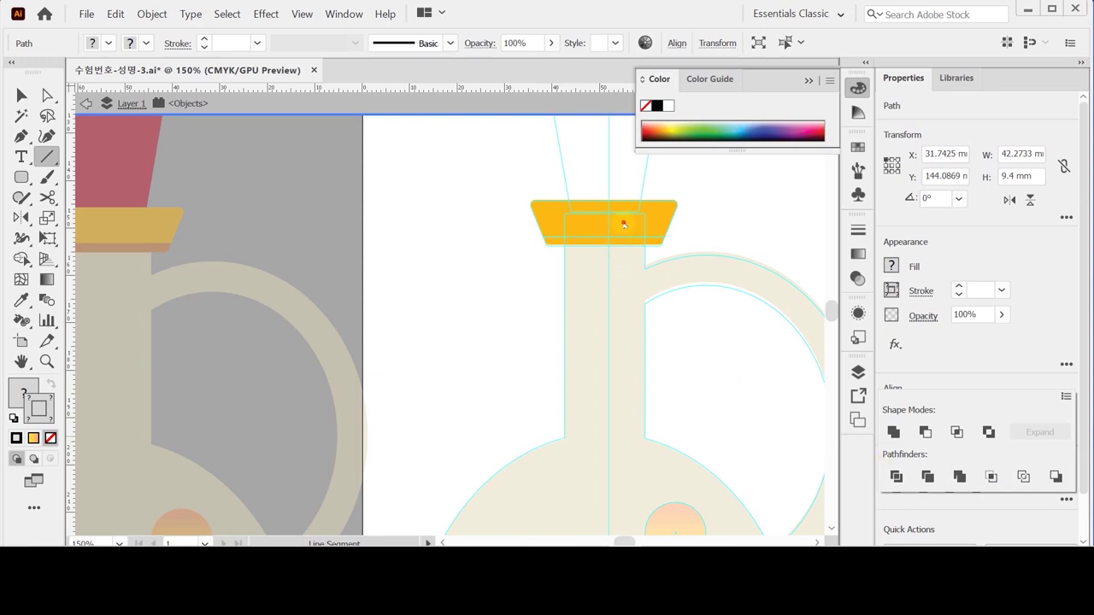
# Select the collar's narrow lower band and fill it with the brown-orange of the reference collar's lower band.
pyautogui.hotkey('ctrl', 'shift', 'a')
pyautogui.keyDown('ctrl'); pyautogui.click(653, 231); pyautogui.keyUp('ctrl')
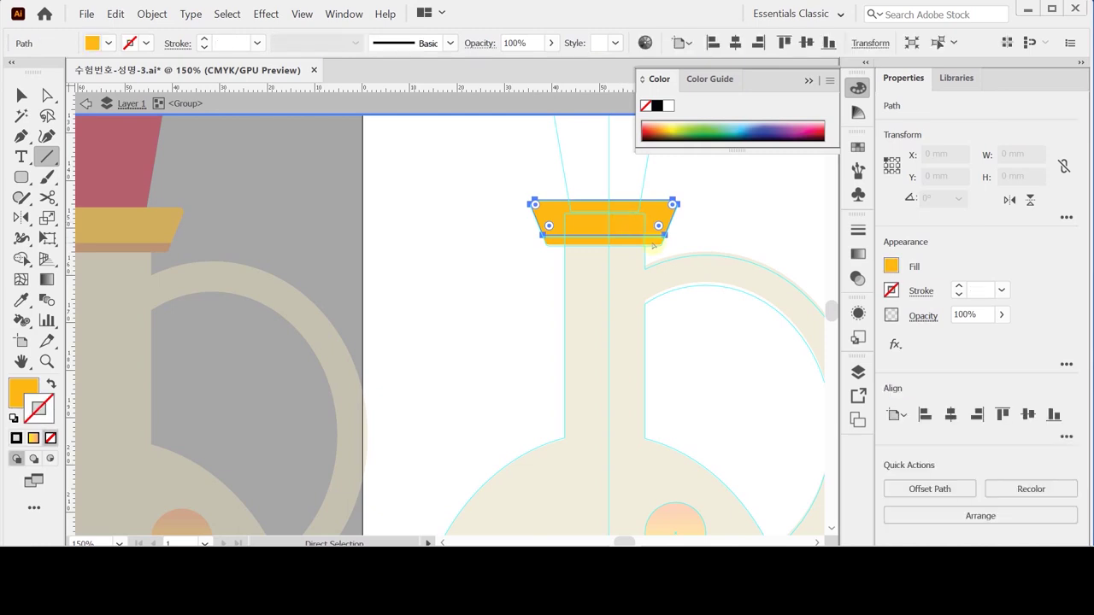
pyautogui.click(653, 244)
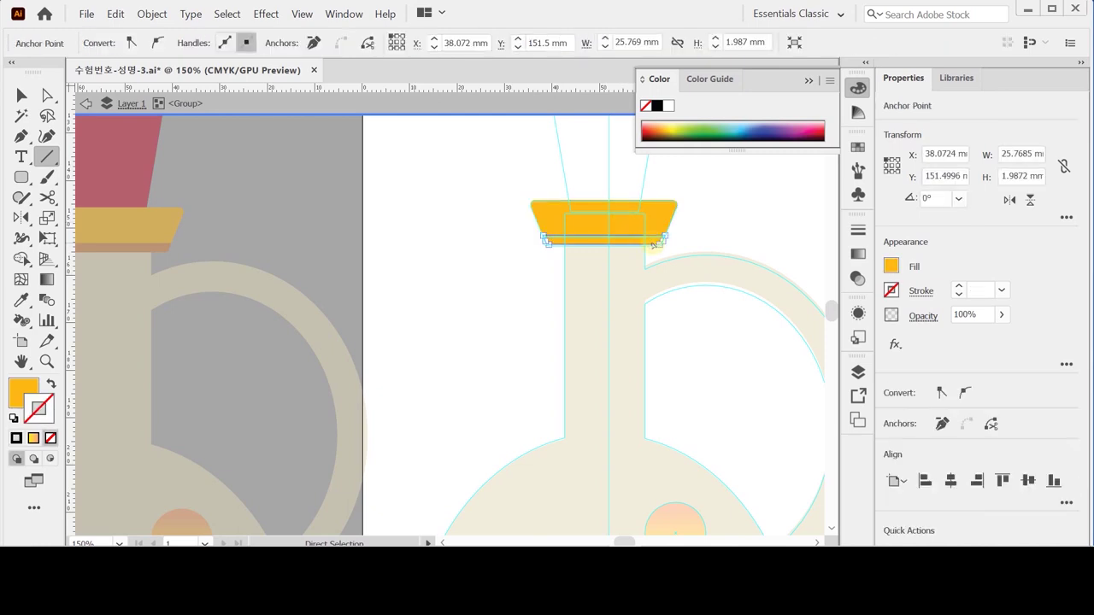
pyautogui.press('i')
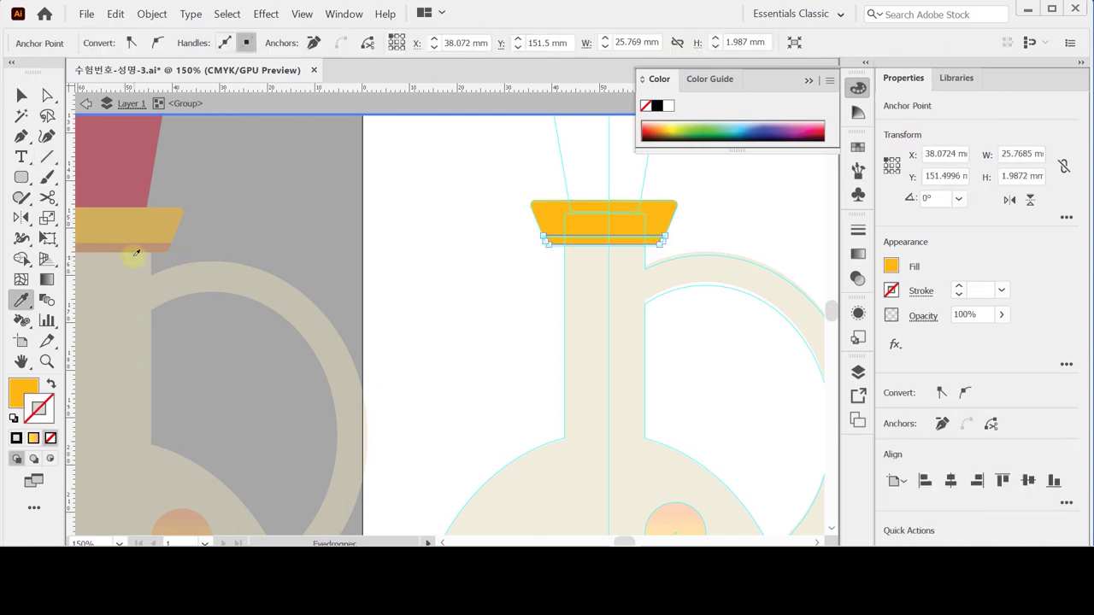
pyautogui.click(135, 250)
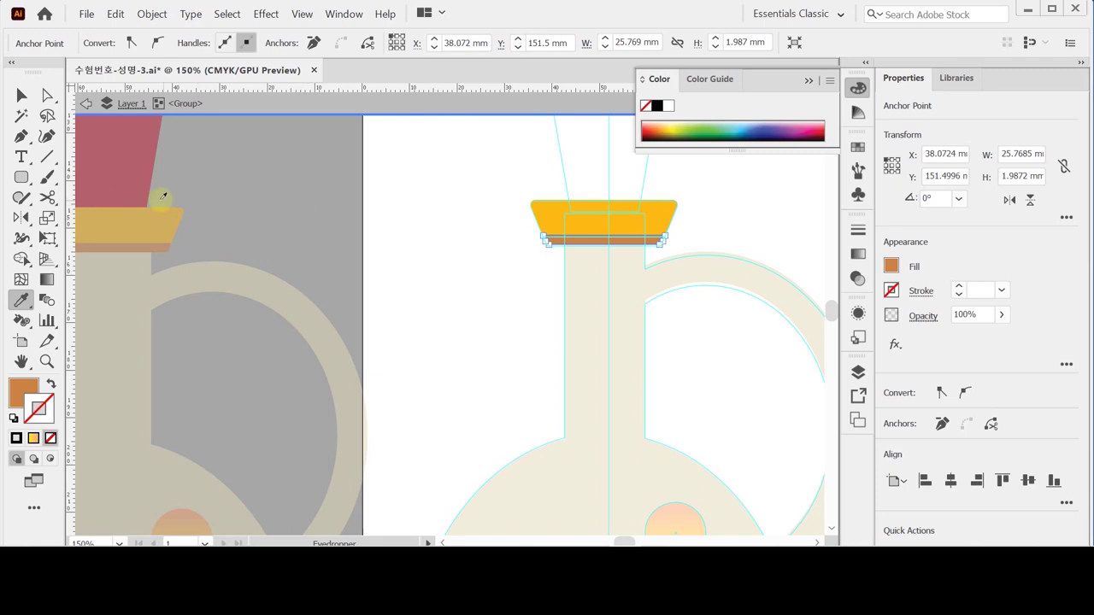
# Draw a rectangle 22 mm wide and 28 mm high at the stopper's guide outline above the collar.
pyautogui.press('space')
pyautogui.moveTo(556, 237); pyautogui.dragTo(578, 344)
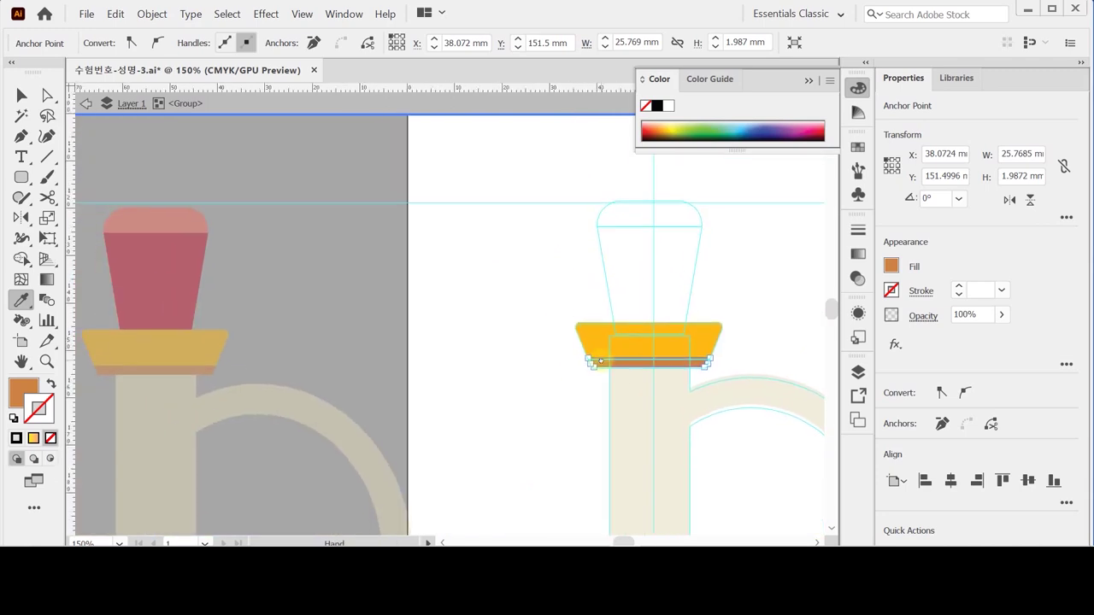
pyautogui.moveTo(20, 178); pyautogui.dragTo(21, 177)
pyautogui.click(78, 183)
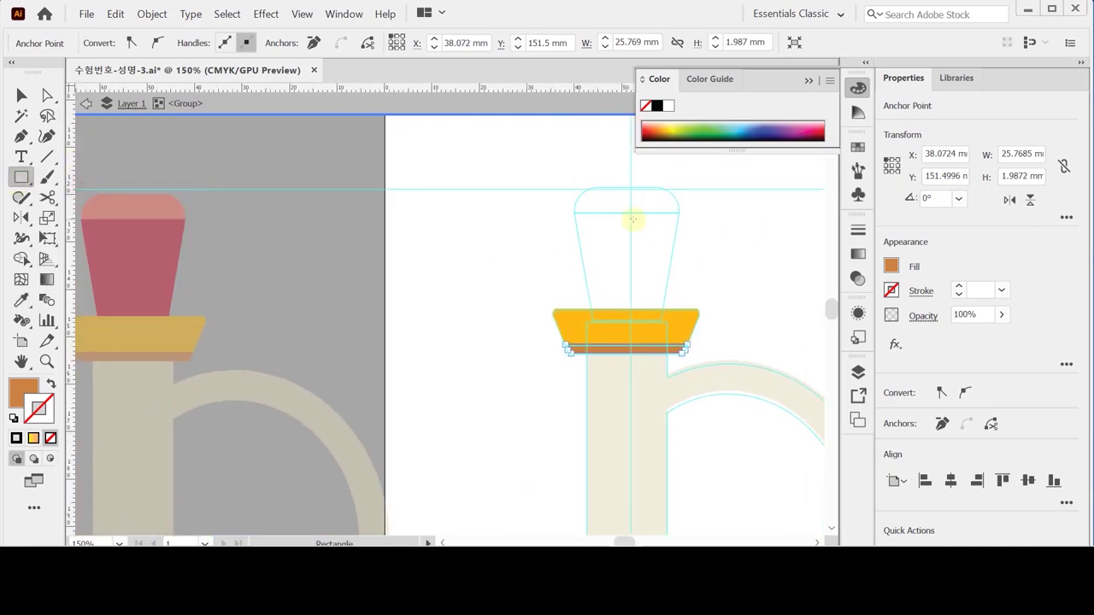
pyautogui.click(556, 189)
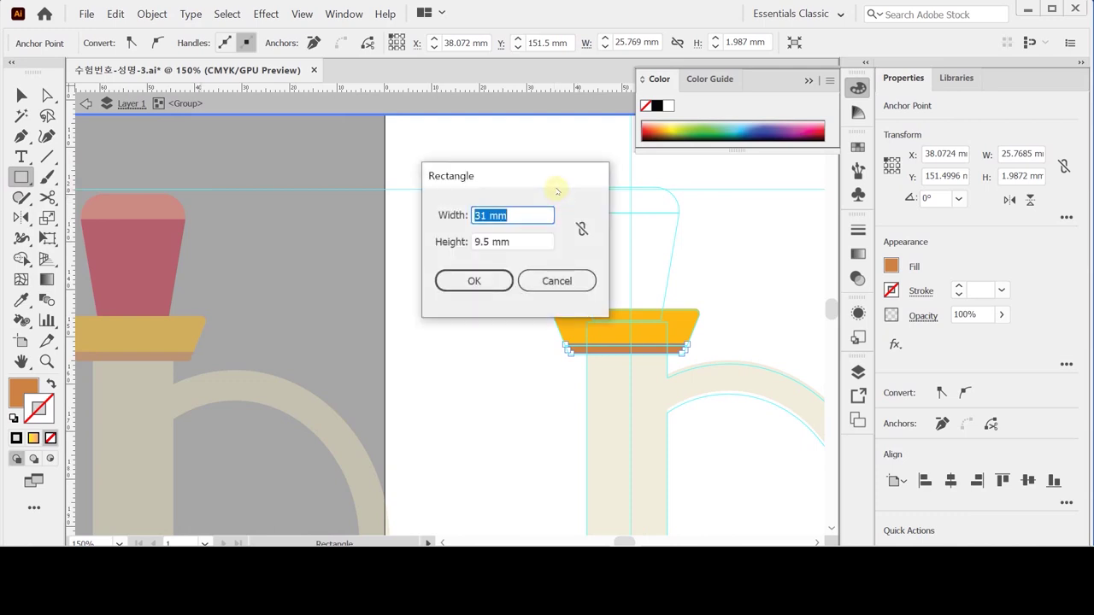
pyautogui.write('22')
pyautogui.press('Tab')
pyautogui.write('28')
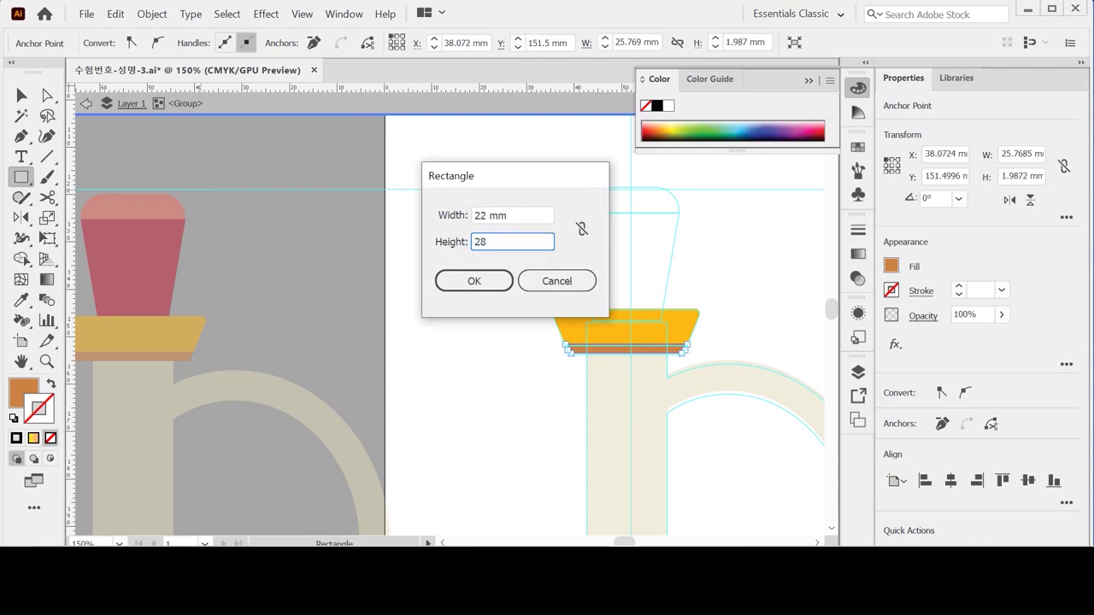
pyautogui.press('Return')
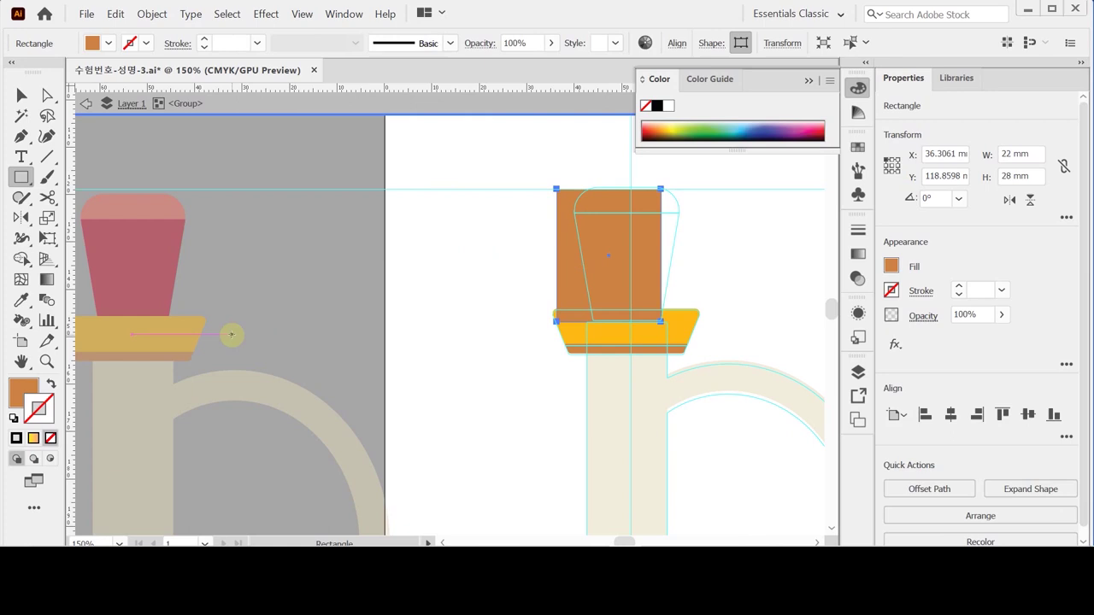
# Fill the stopper rectangle with the dark red of the reference stopper and nudge it onto the stopper's guide outline.
pyautogui.press('i')
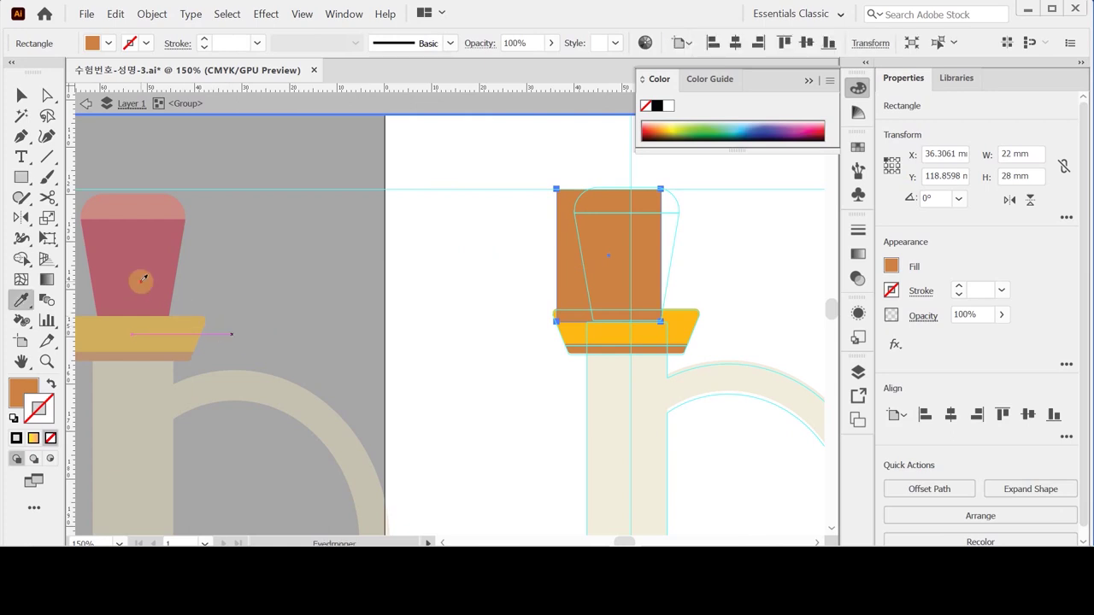
pyautogui.click(140, 282)
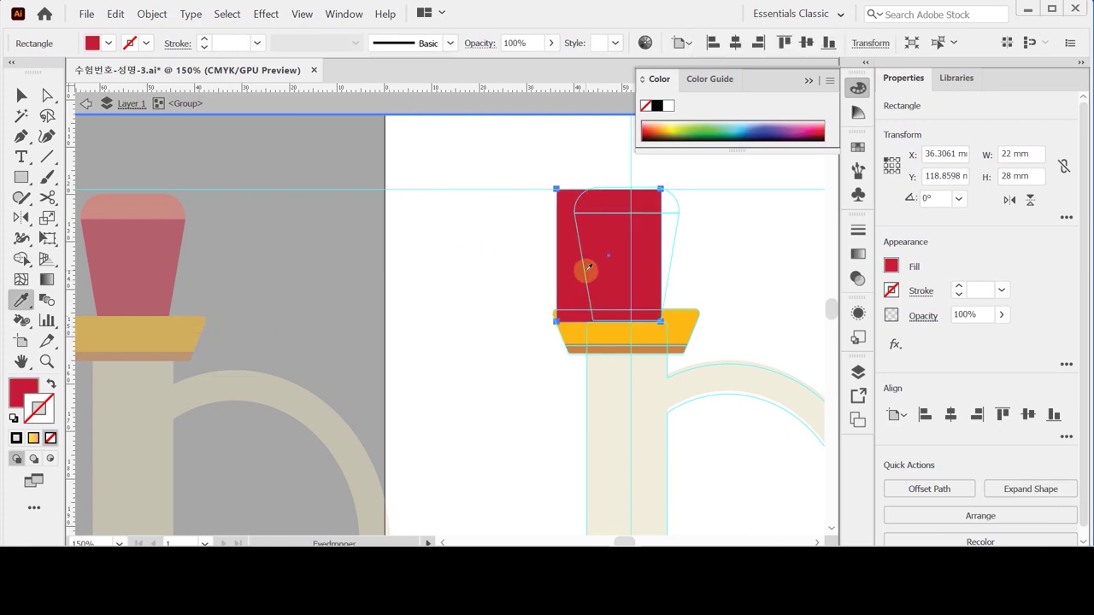
pyautogui.press('Right')
pyautogui.press('Right')
pyautogui.press('Right')
pyautogui.press('Right')
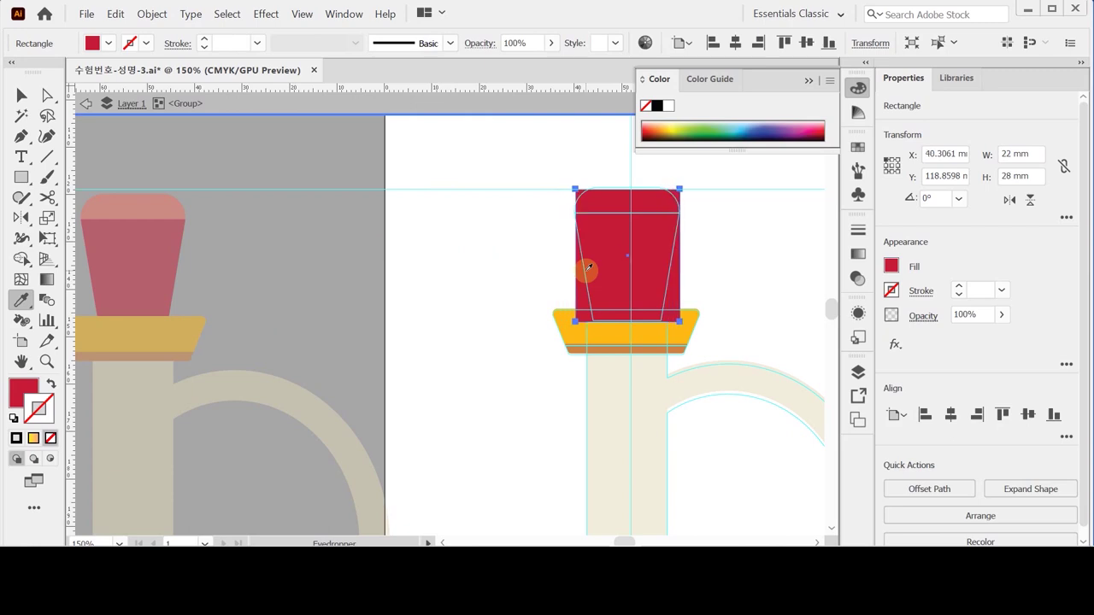
pyautogui.press('Up')
pyautogui.press('Left')
pyautogui.press('Right')
pyautogui.press('Right')
pyautogui.press('Right')
pyautogui.press('Right')
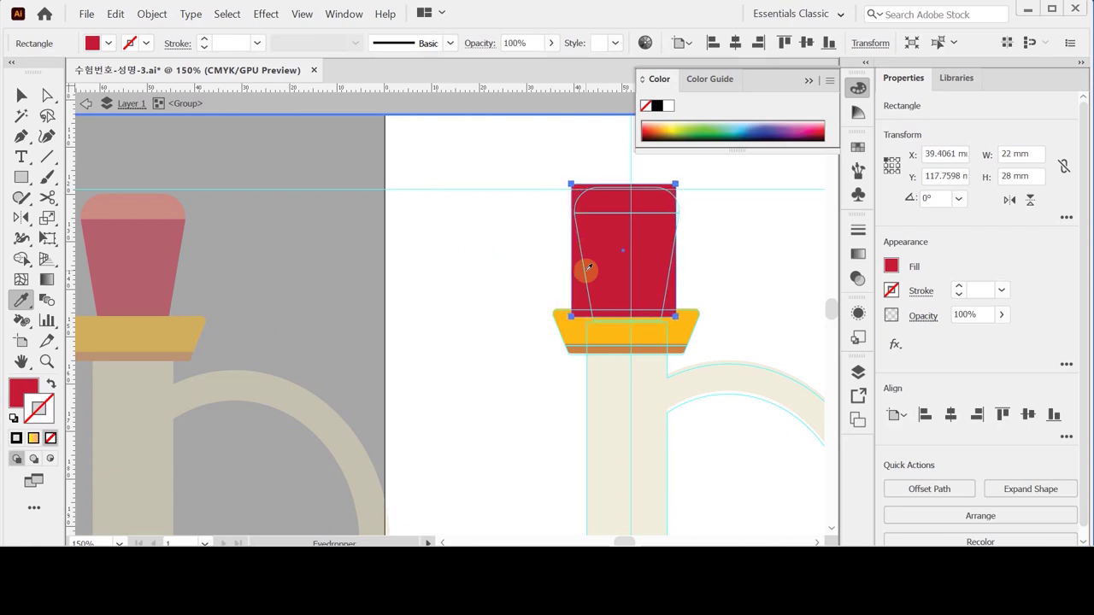
pyautogui.press('Right')
pyautogui.press('Right')
pyautogui.press('Right')
pyautogui.press('Right')
pyautogui.press('Right')
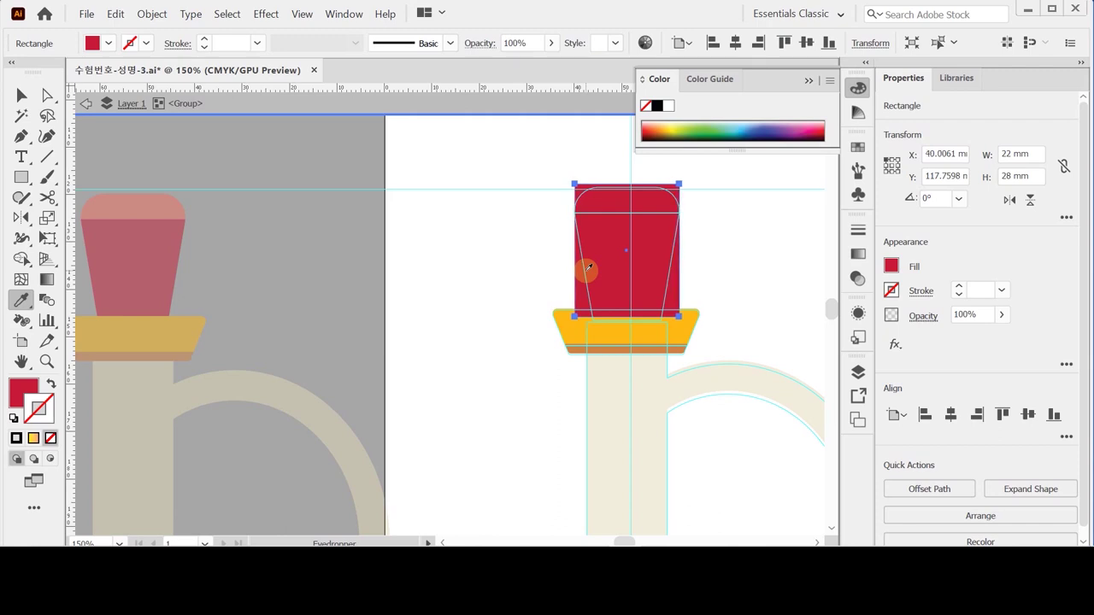
pyautogui.press('Right')
pyautogui.press('Right')
pyautogui.press('Right')
pyautogui.press('Right')
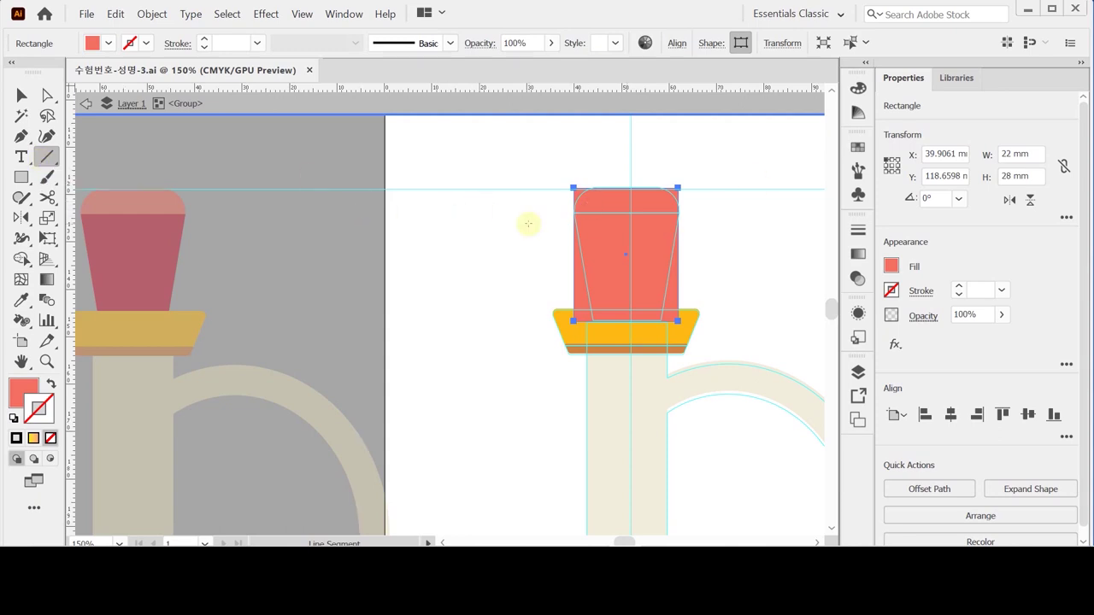
# Draw a horizontal line about 39 mm long across the stopper at the cap guide line and give it a black stroke.
pyautogui.moveTo(543, 214); pyautogui.dragTo(727, 214)
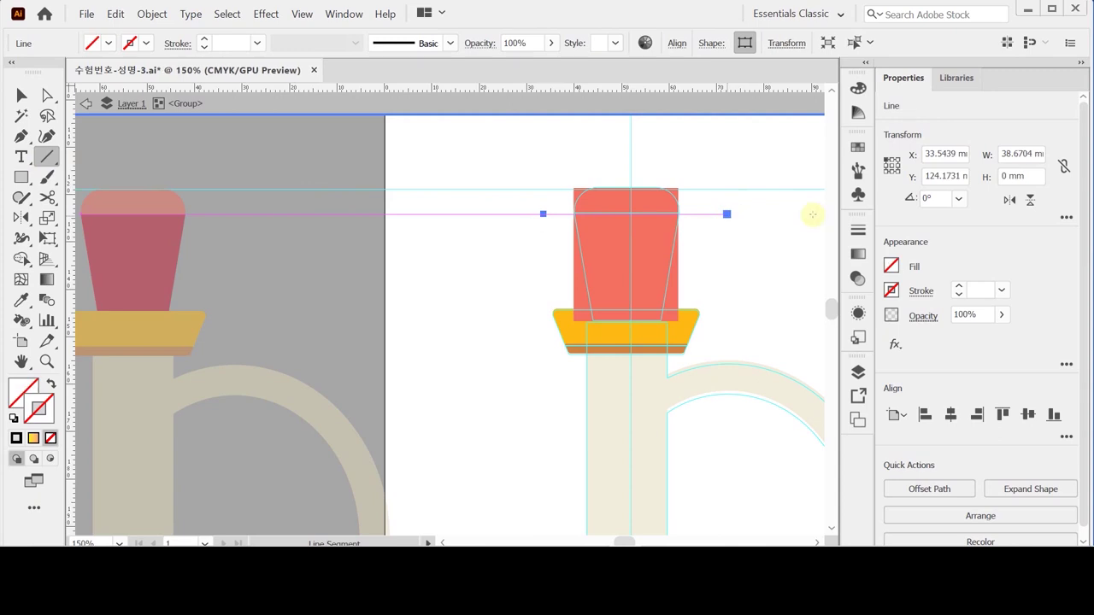
pyautogui.click(891, 291)
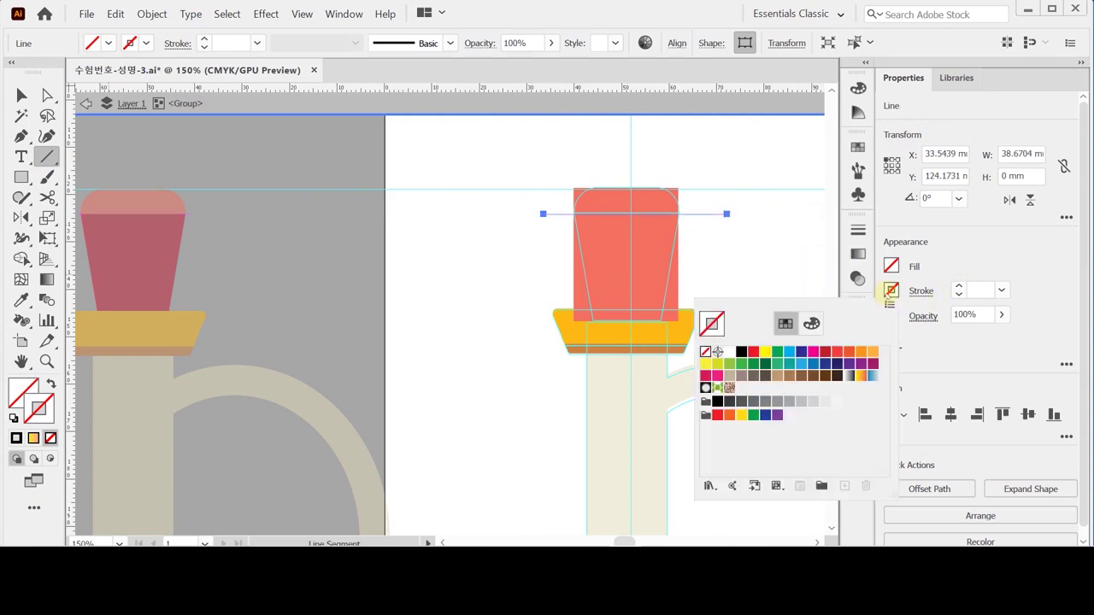
pyautogui.click(742, 351)
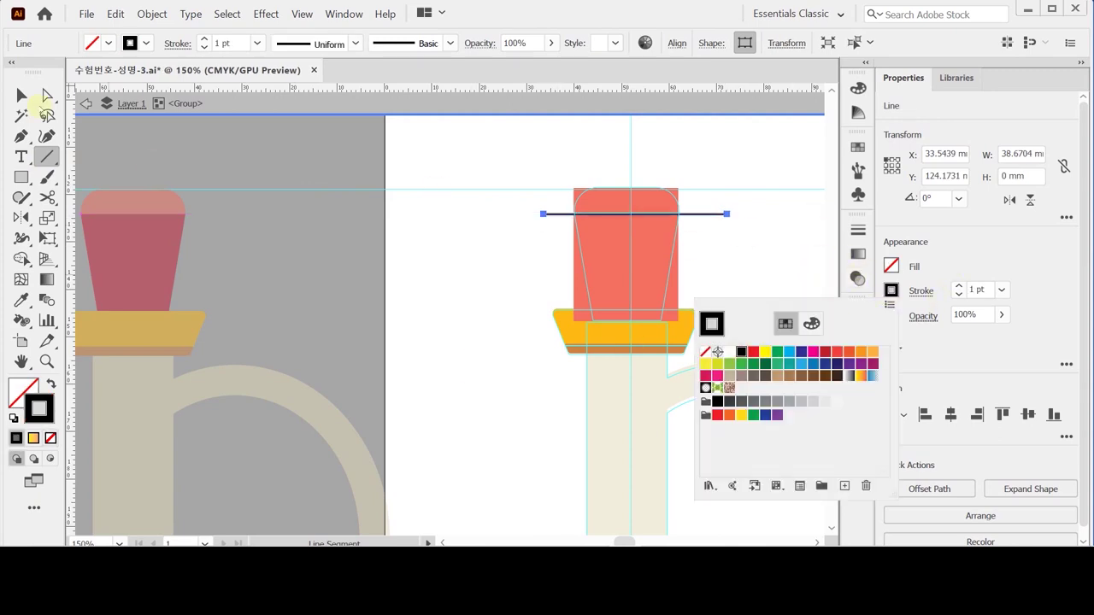
# Select the stopper rectangle together with the line crossing it and divide the rectangle along the line.
pyautogui.click(525, 168)
pyautogui.keyDown('ctrl'); pyautogui.keyDown('shift'); pyautogui.click(635, 248); pyautogui.keyUp('shift'); pyautogui.keyUp('ctrl')
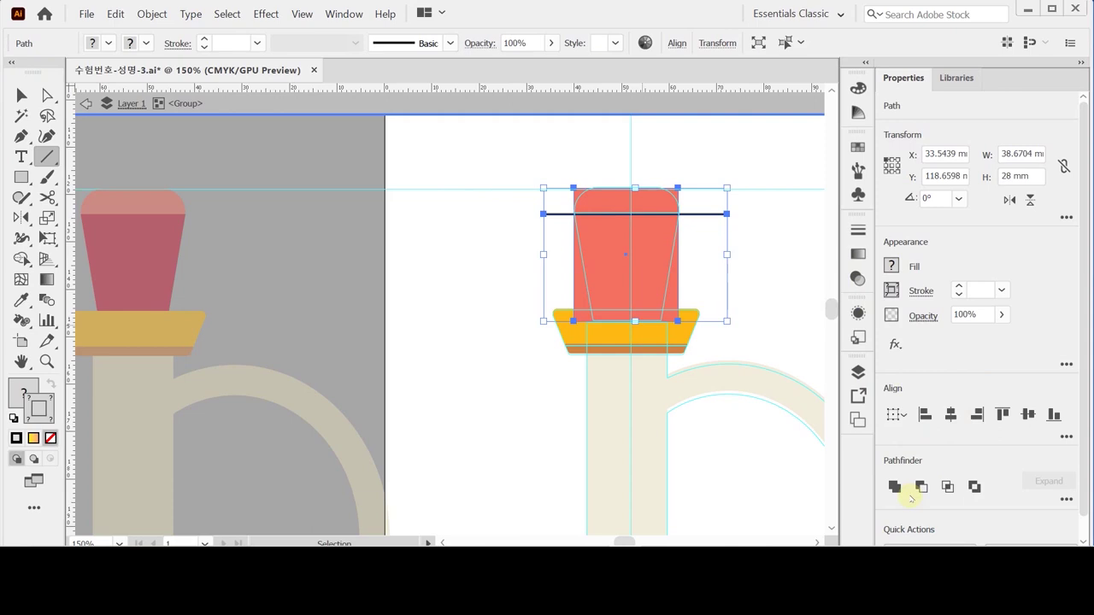
pyautogui.click(1067, 500)
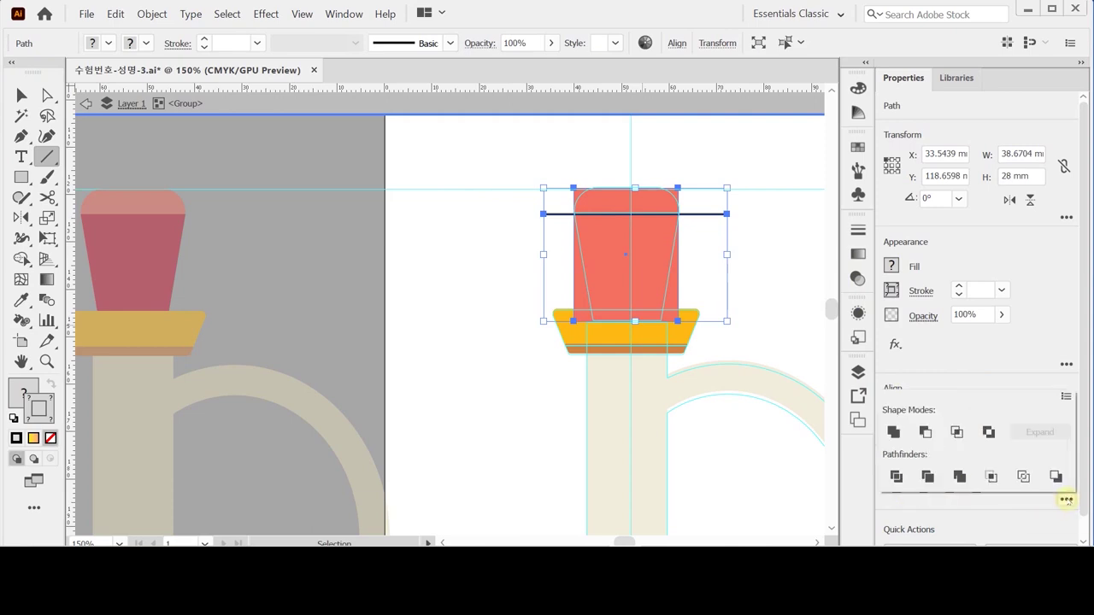
pyautogui.click(886, 479)
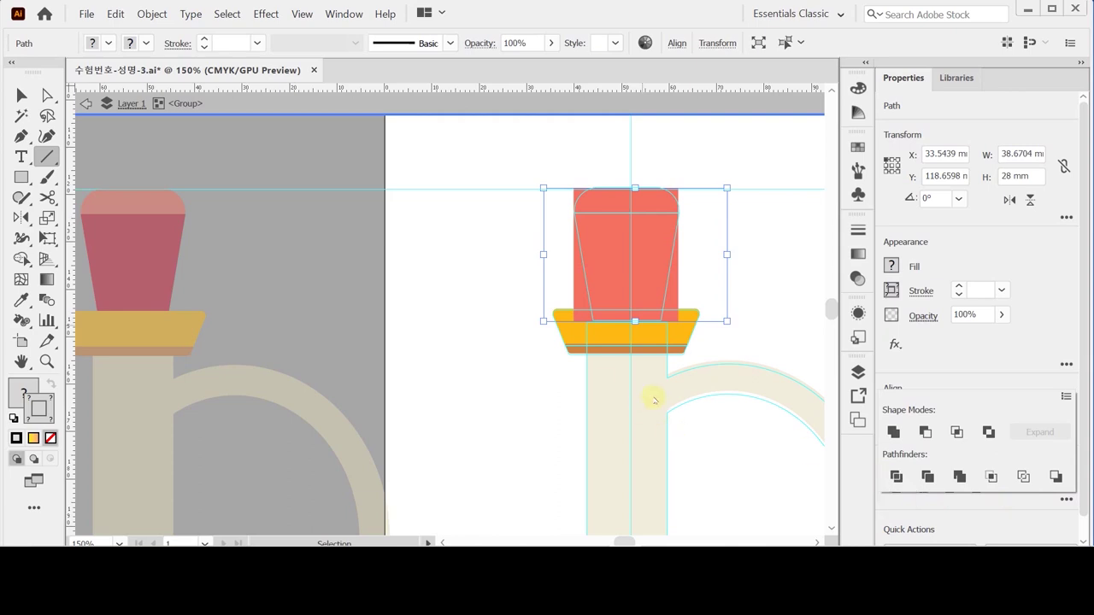
# Round the two upper corners of the stopper's top piece with a radius of about 4.4 mm.
pyautogui.hotkey('ctrl', 'shift', 'a')
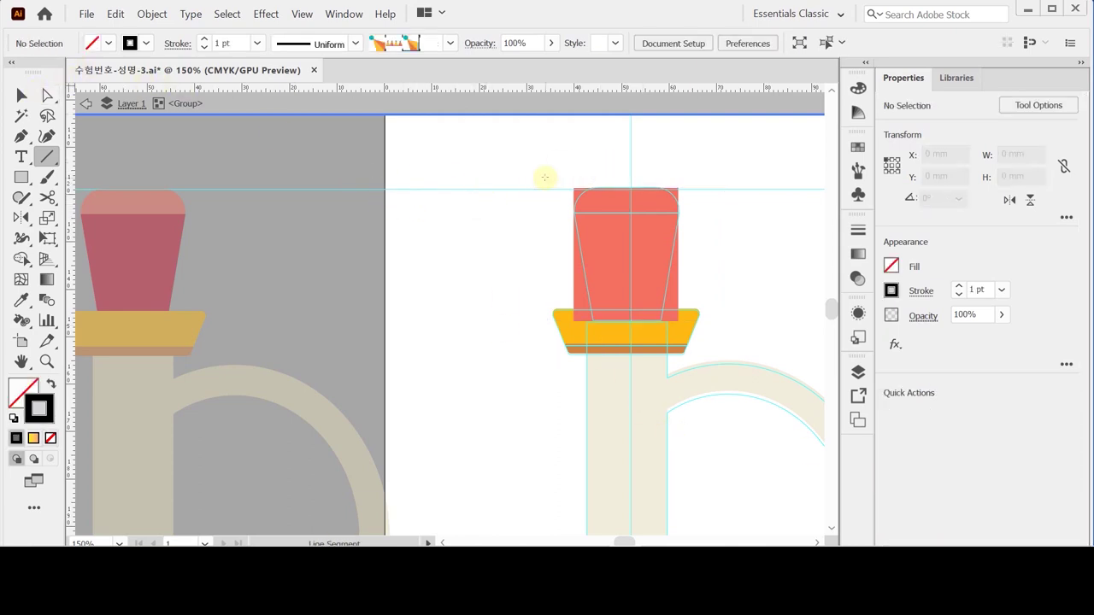
pyautogui.click(47, 95)
pyautogui.moveTo(526, 165); pyautogui.dragTo(658, 210)
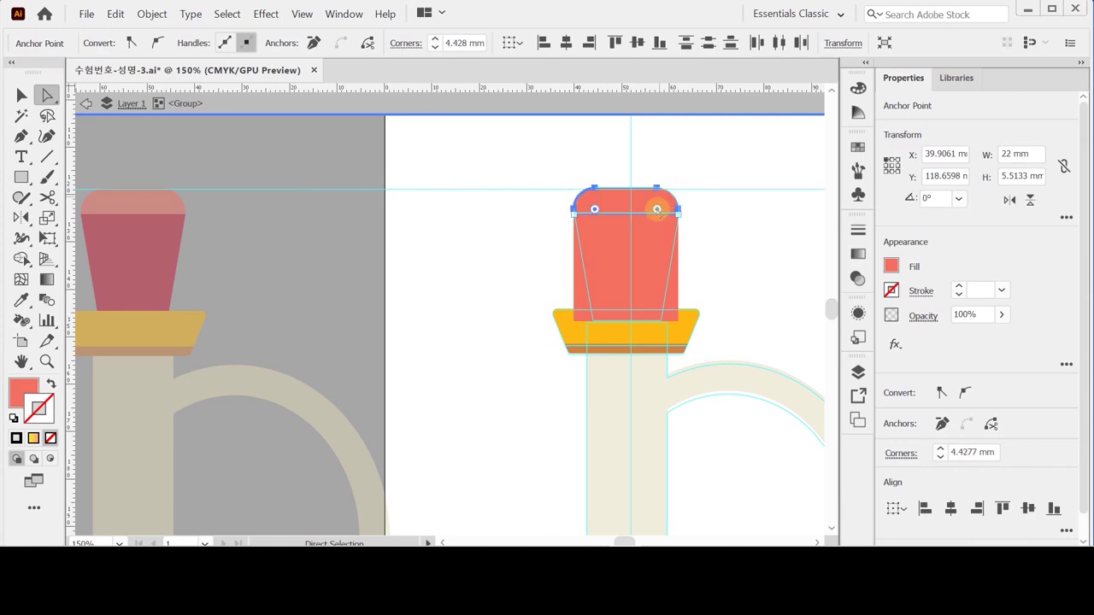
# Taper the stopper's lower piece by selecting its two bottom anchor points and scaling them uniformly to 65%.
pyautogui.click(540, 305)
pyautogui.moveTo(680, 331); pyautogui.dragTo(724, 331)
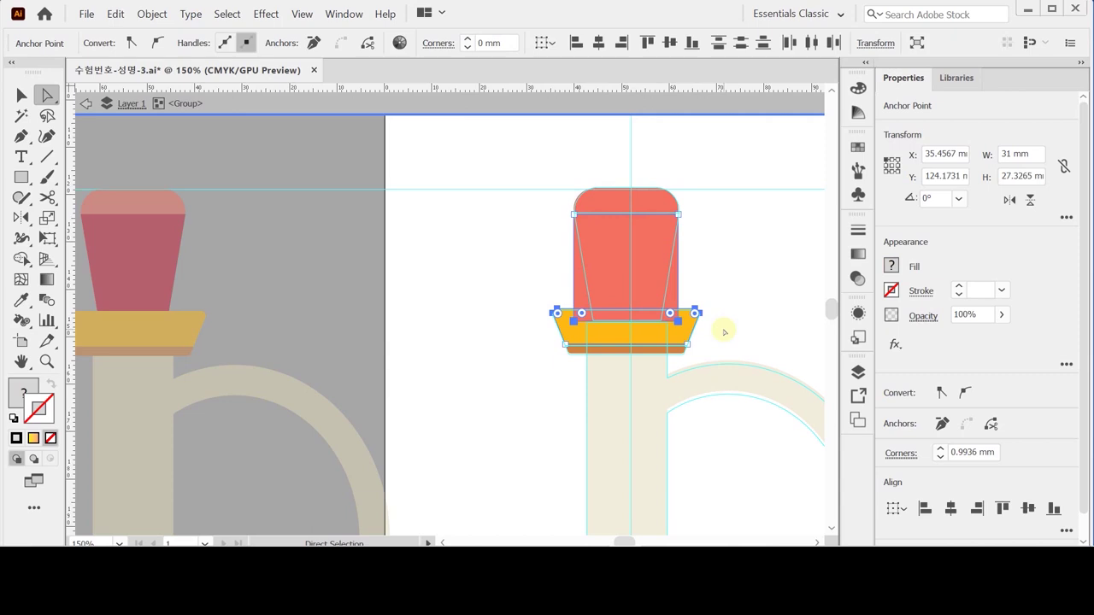
pyautogui.click(618, 279)
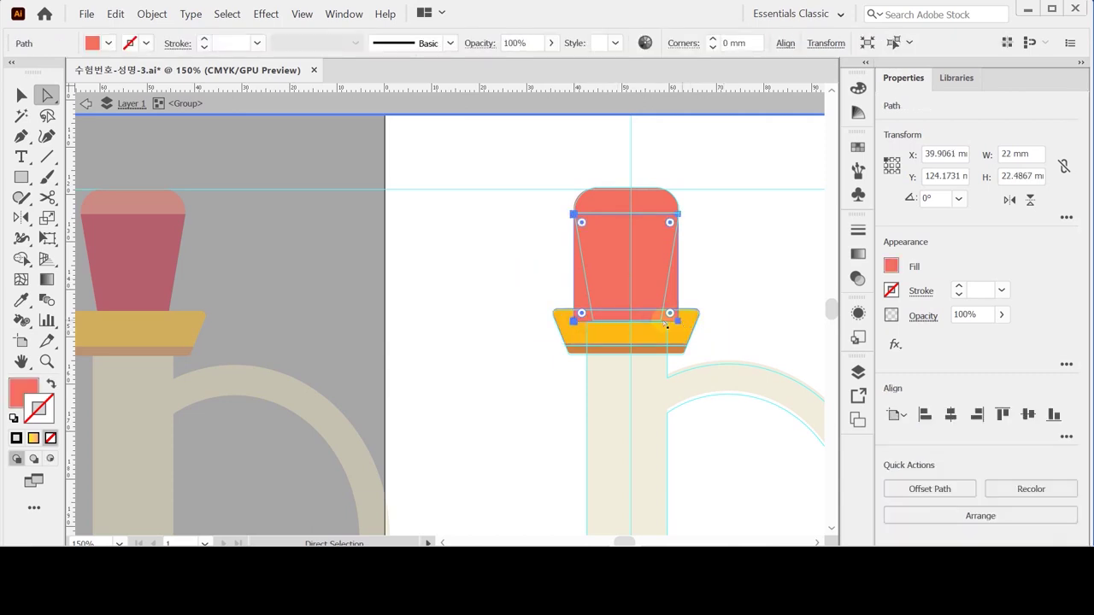
pyautogui.click(574, 321)
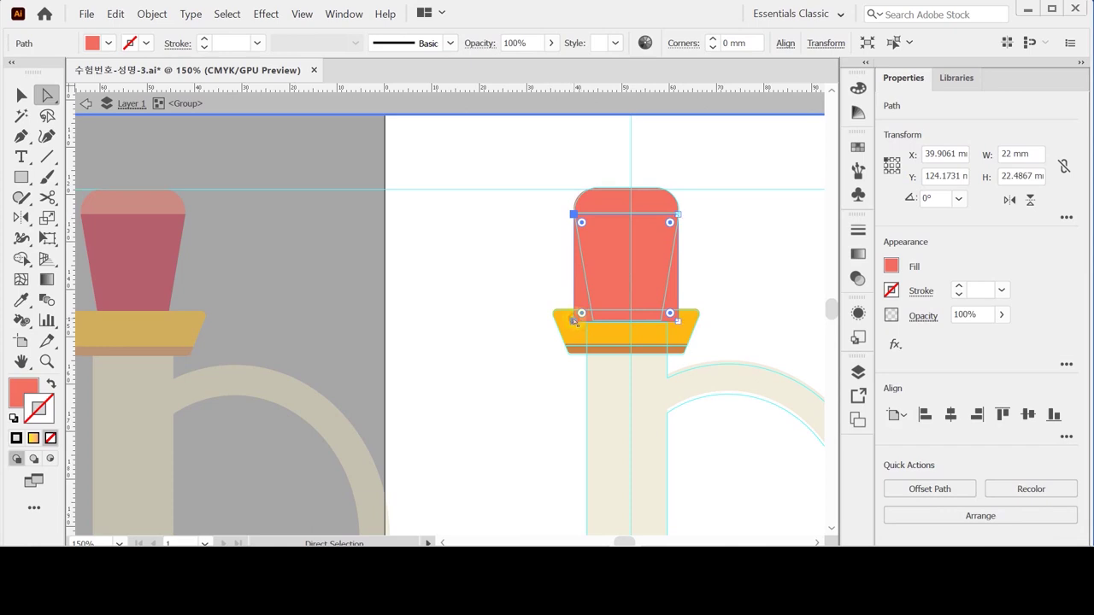
pyautogui.keyDown('shift'); pyautogui.click(677, 321); pyautogui.keyUp('shift')
pyautogui.keyDown('shift'); pyautogui.click(677, 322); pyautogui.keyUp('shift')
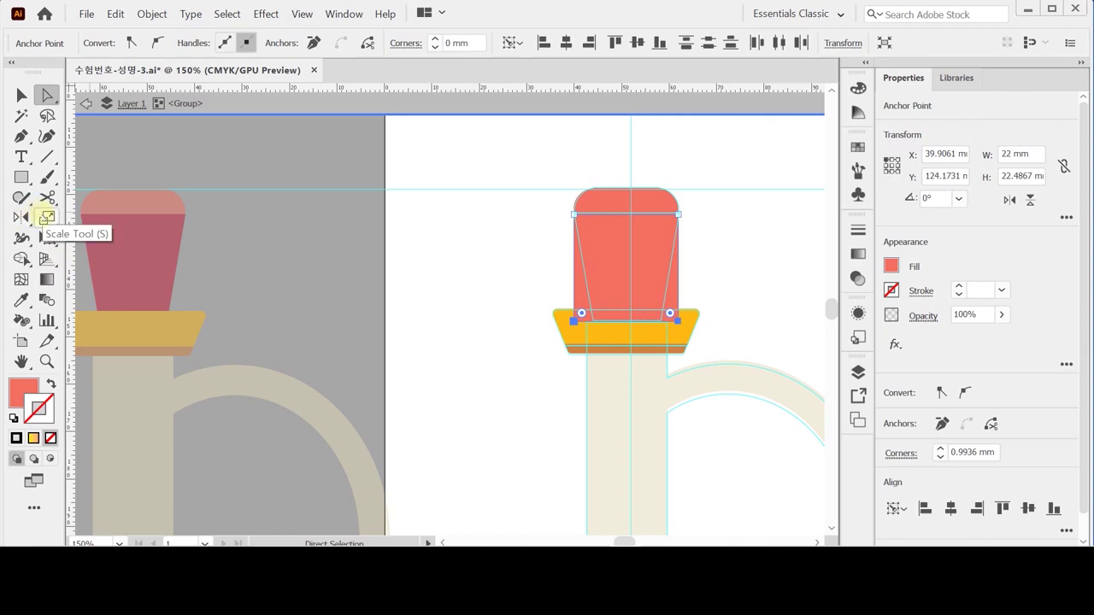
pyautogui.doubleClick(45, 219)
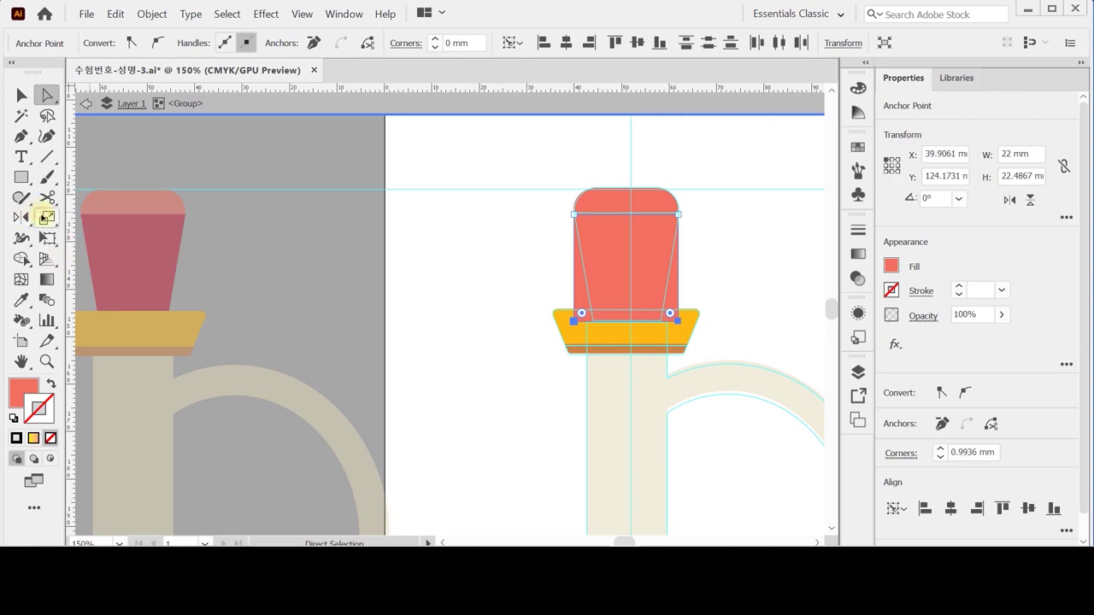
pyautogui.write('65')
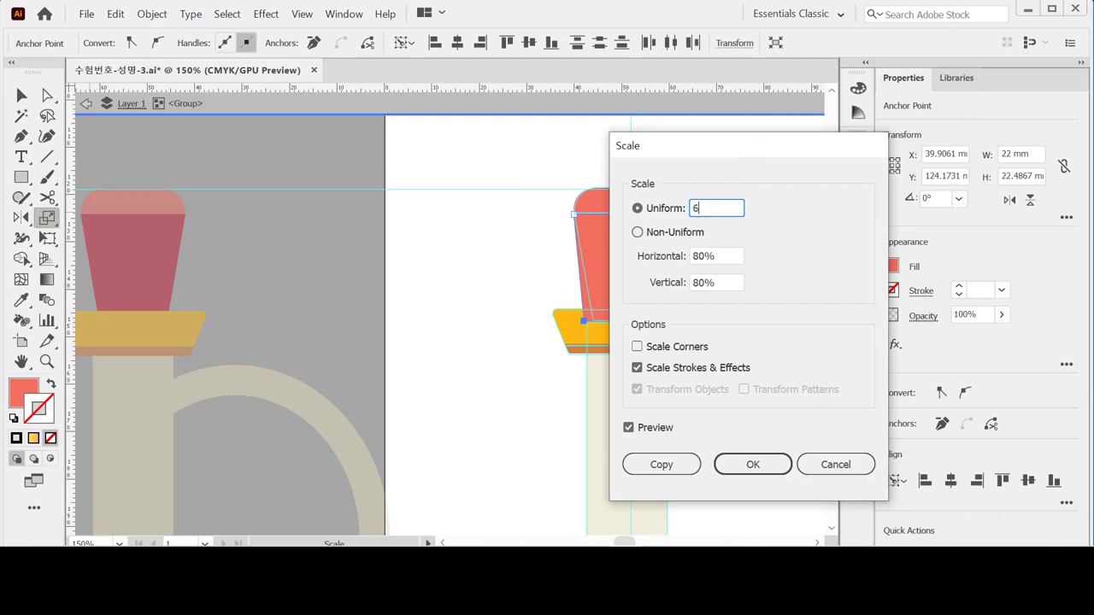
pyautogui.press('Return')
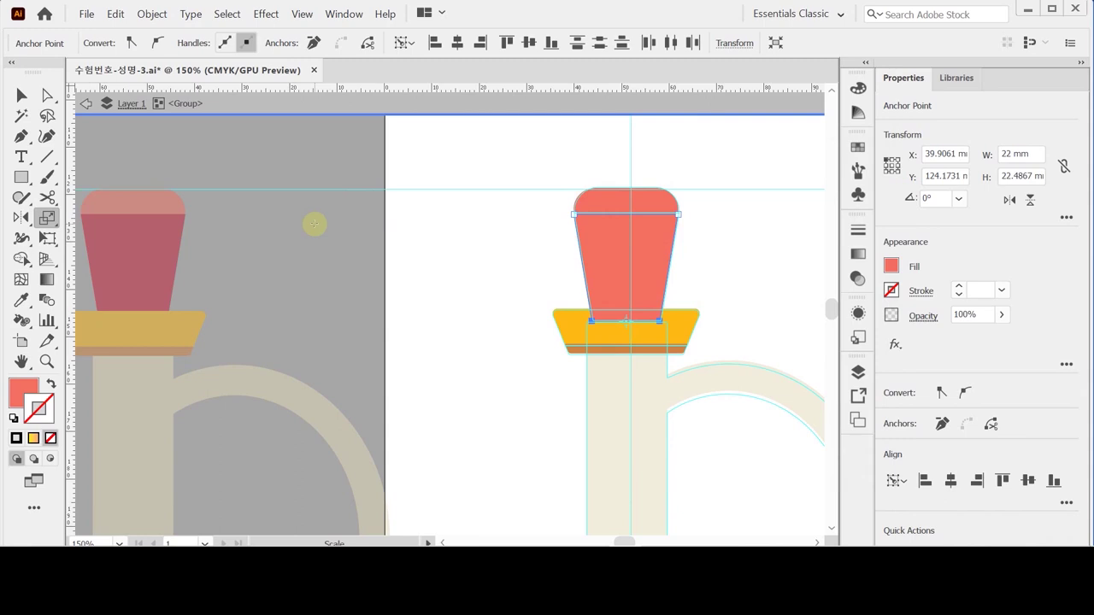
# Fill the stopper's tapered lower piece with the dark red sampled from the reference stopper and leave group isolation.
pyautogui.press('i')
pyautogui.click(166, 252)
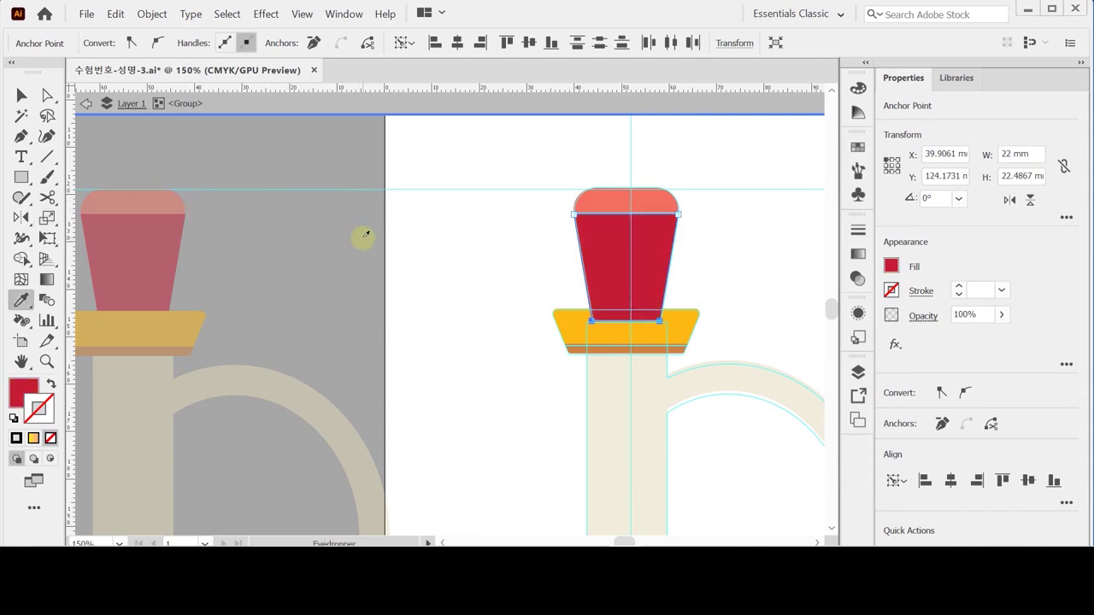
pyautogui.press('Escape')
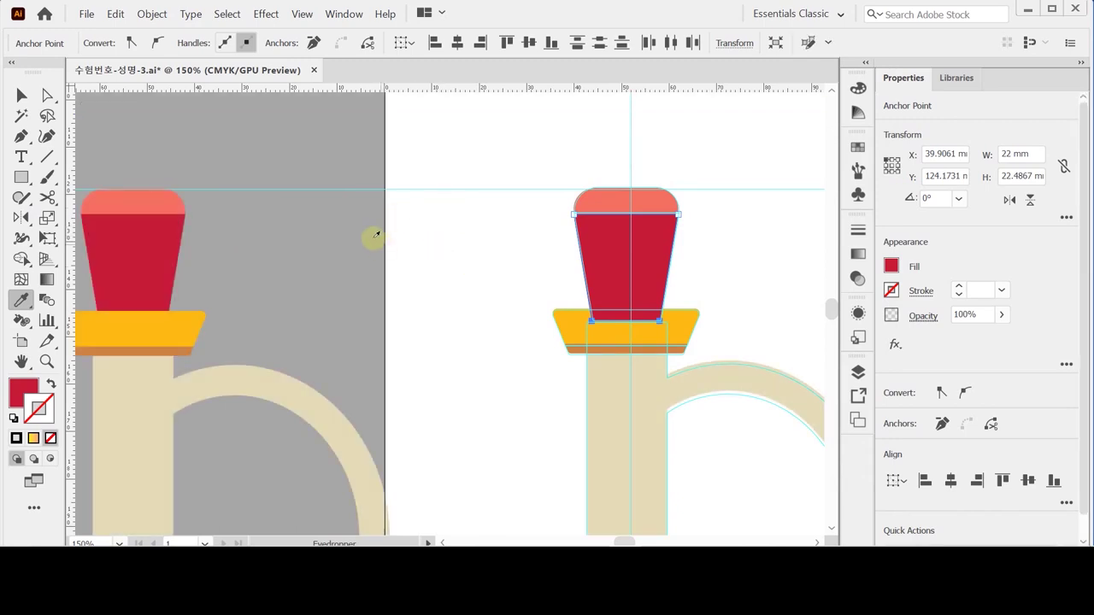
pyautogui.keyDown('ctrl'); pyautogui.click(454, 239); pyautogui.keyUp('ctrl')
pyautogui.click(22, 95)
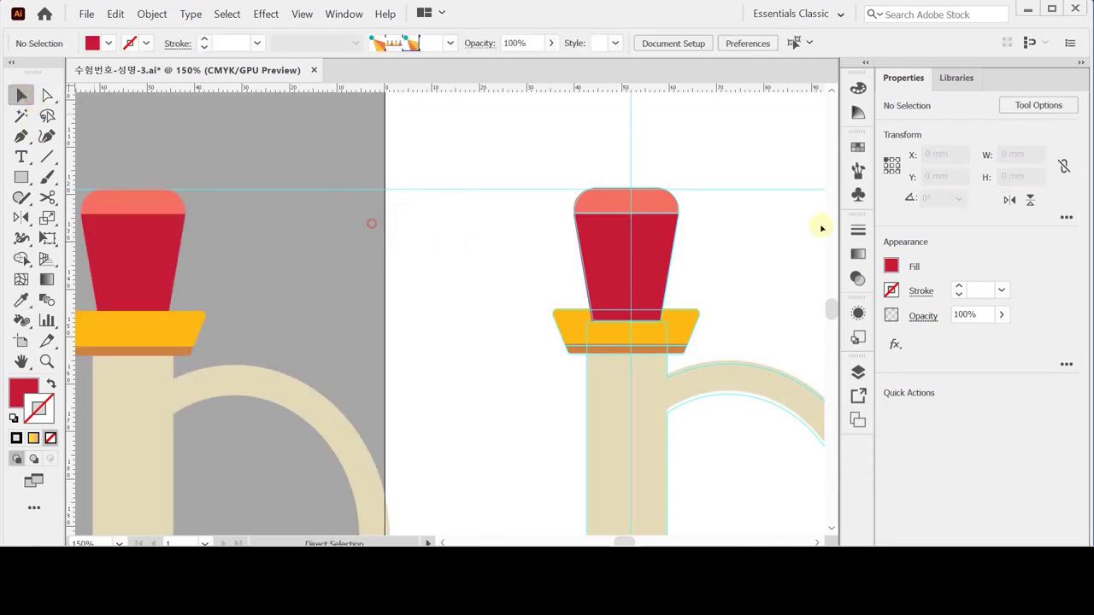
# Send the two-piece stopper behind the yellow collar inside their group, leave isolation and save the document.
pyautogui.click(644, 256)
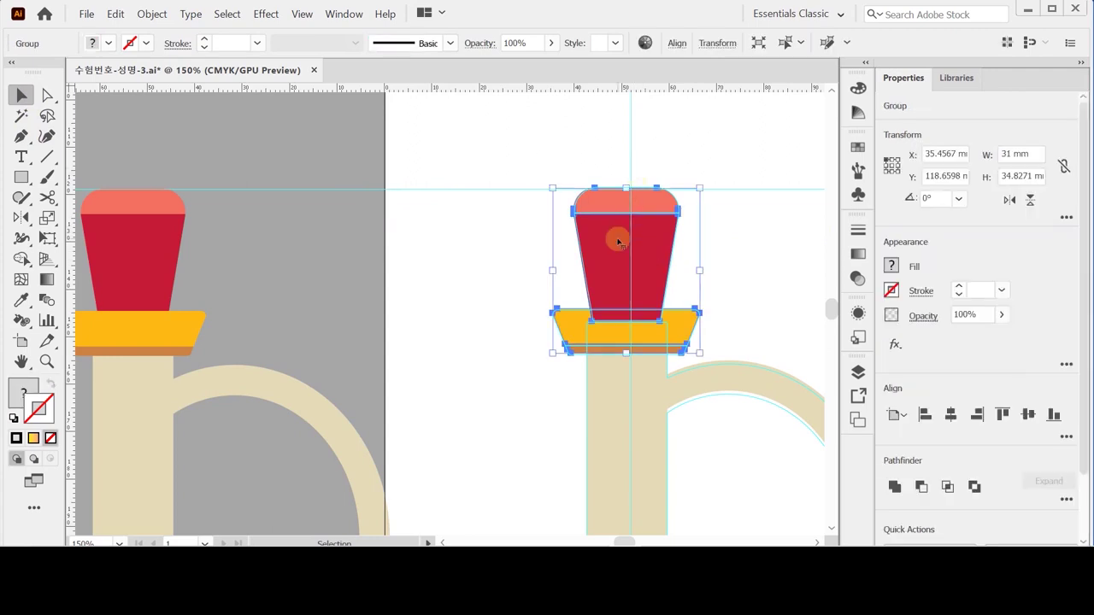
pyautogui.doubleClick(618, 199)
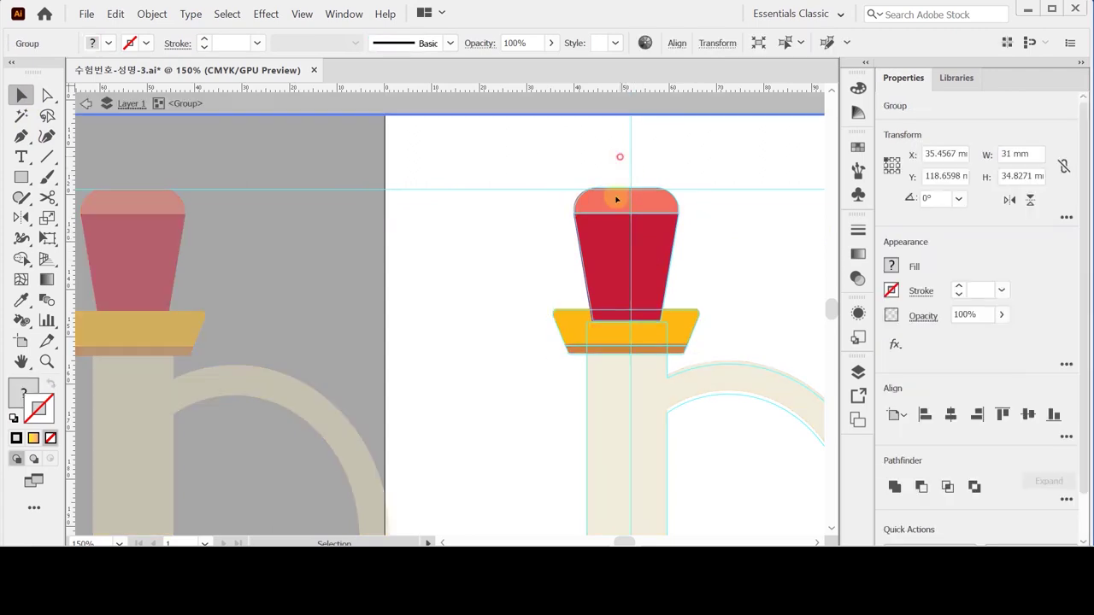
pyautogui.click(616, 258)
pyautogui.hotkey('ctrl', 'shift', 'b')
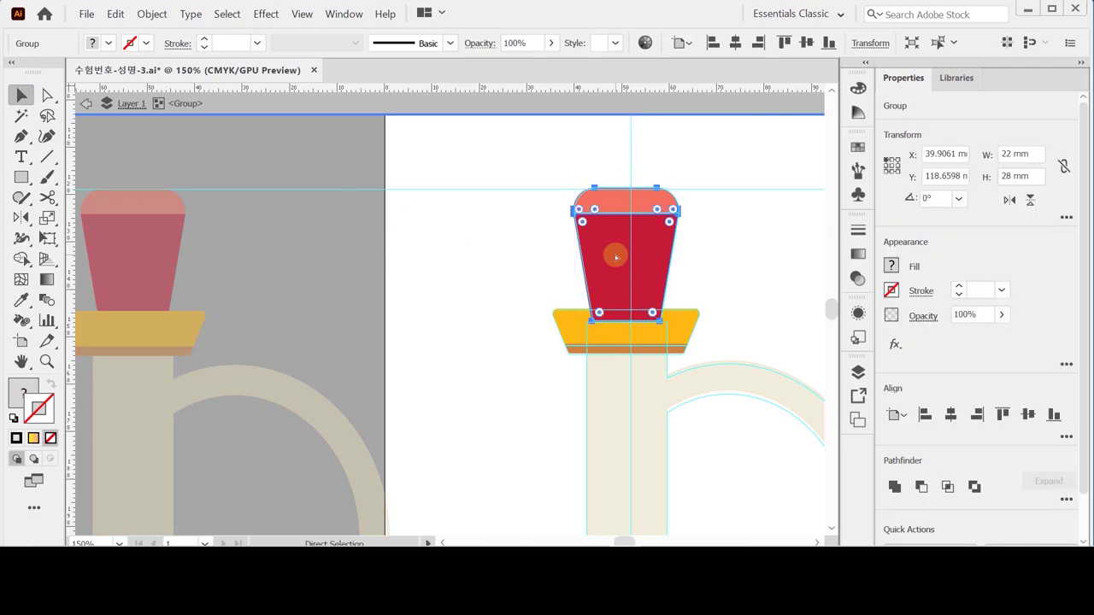
pyautogui.click(438, 281)
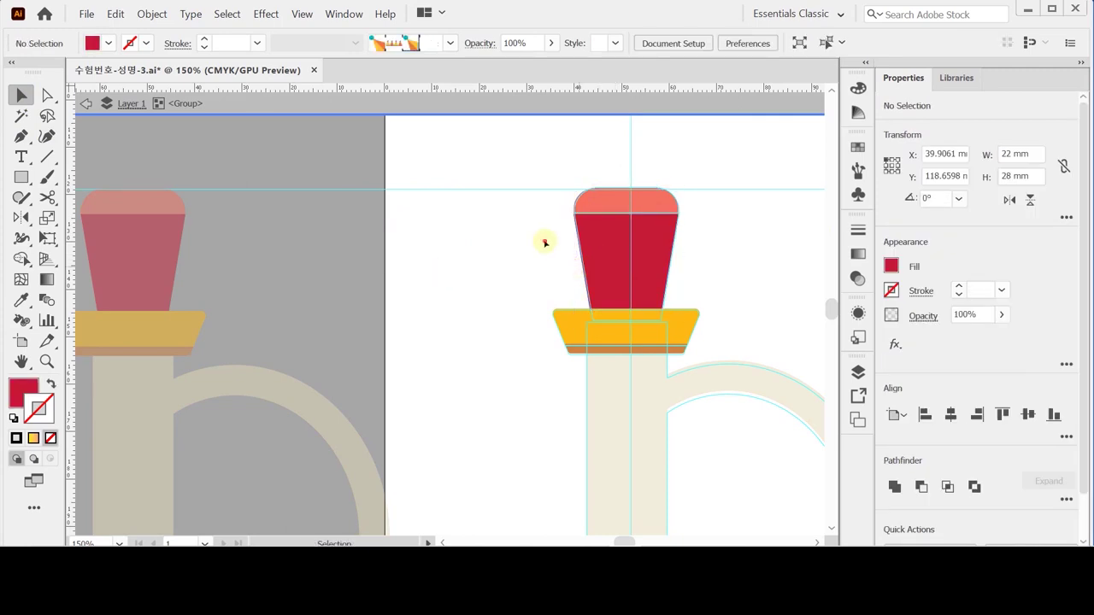
pyautogui.doubleClick(544, 243)
pyautogui.press('ctrl')
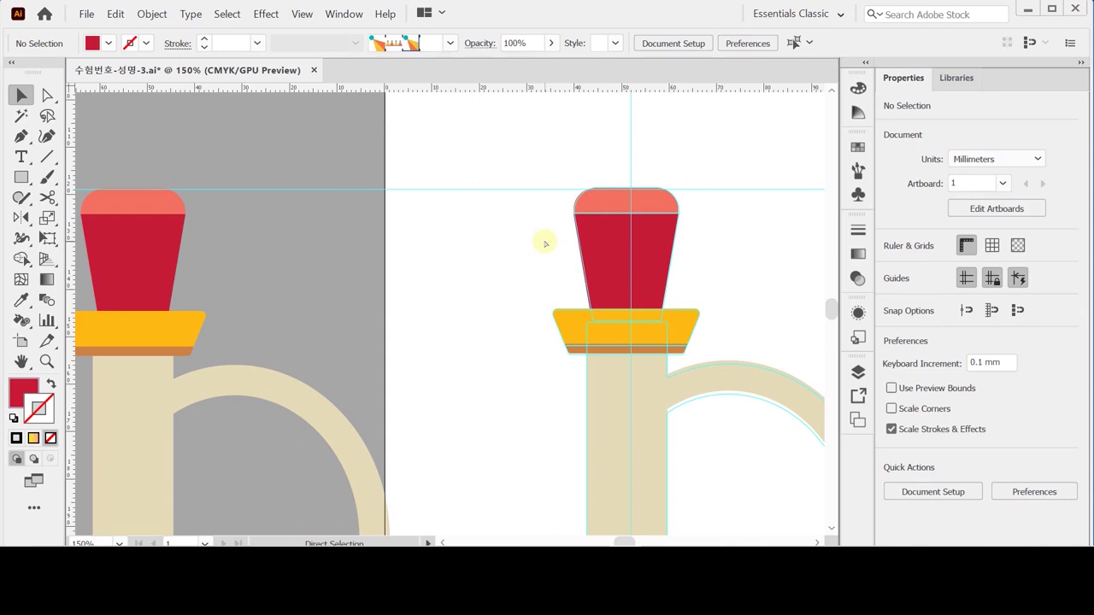
pyautogui.hotkey('ctrl', 's')
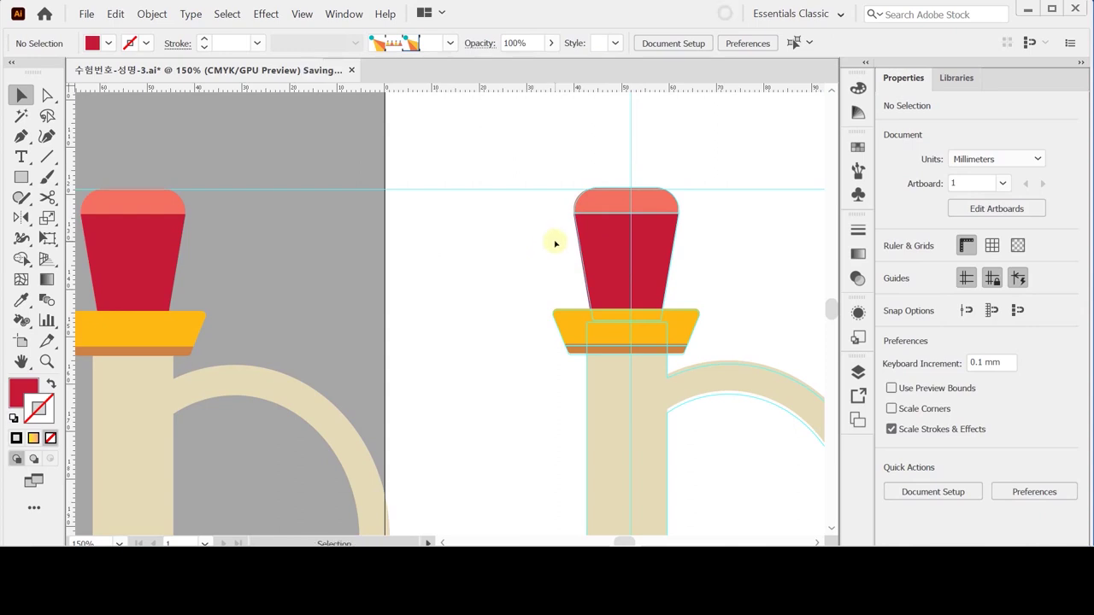
pyautogui.keyDown('ctrl'); pyautogui.keyDown('alt'); pyautogui.click(608, 313); pyautogui.keyUp('alt'); pyautogui.keyUp('ctrl')
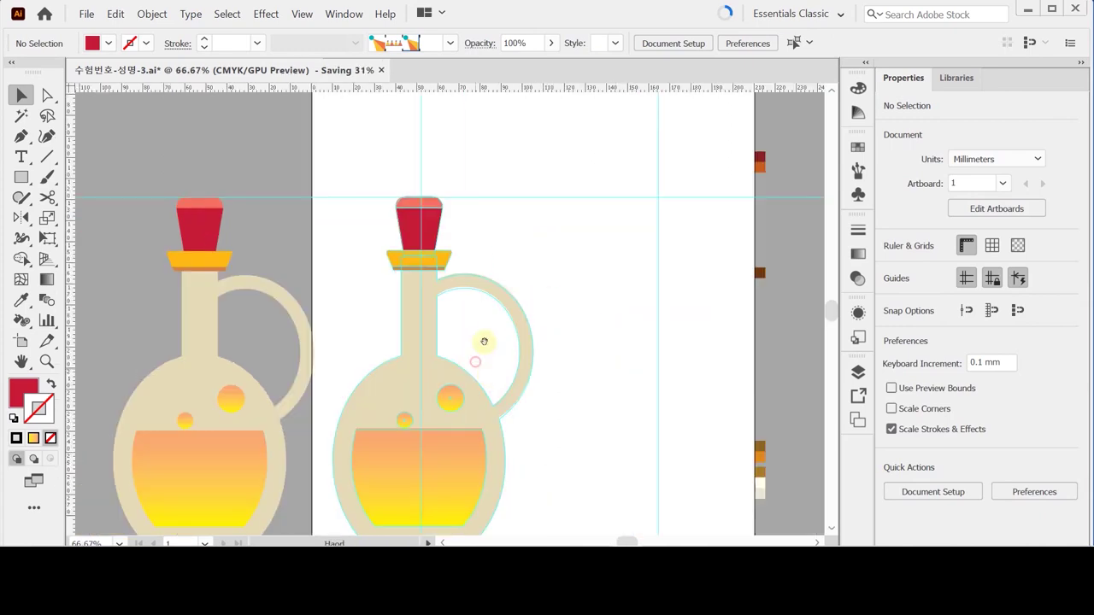
pyautogui.keyDown('ctrl'); pyautogui.keyDown('alt'); pyautogui.click(483, 340); pyautogui.keyUp('alt'); pyautogui.keyUp('ctrl')
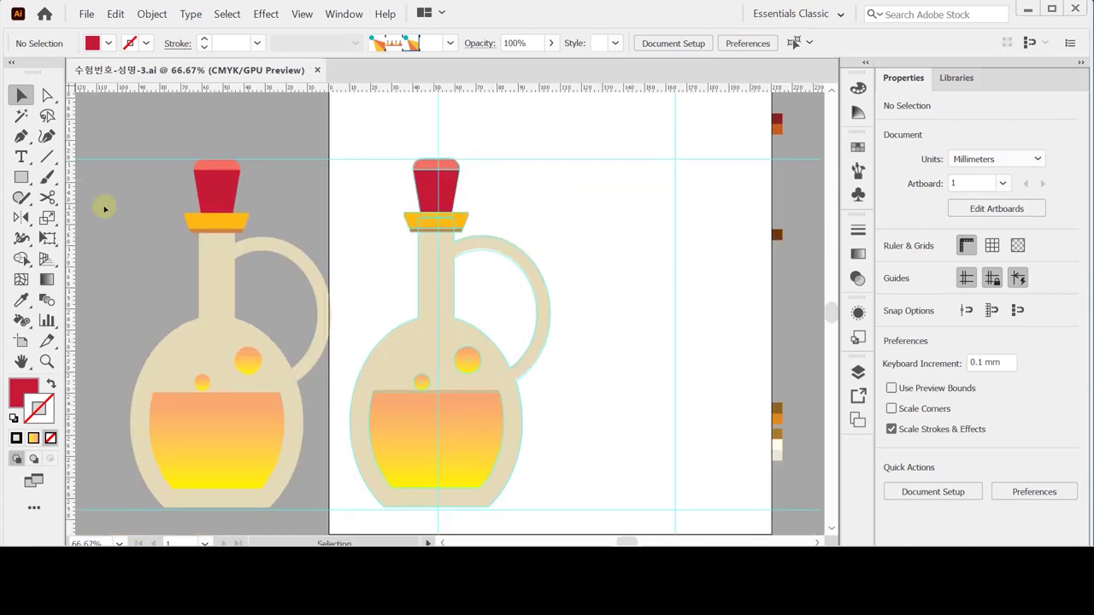
# Group all parts of the drawn bottle on the artboard into one object and save the document.
pyautogui.moveTo(369, 169); pyautogui.dragTo(564, 447)
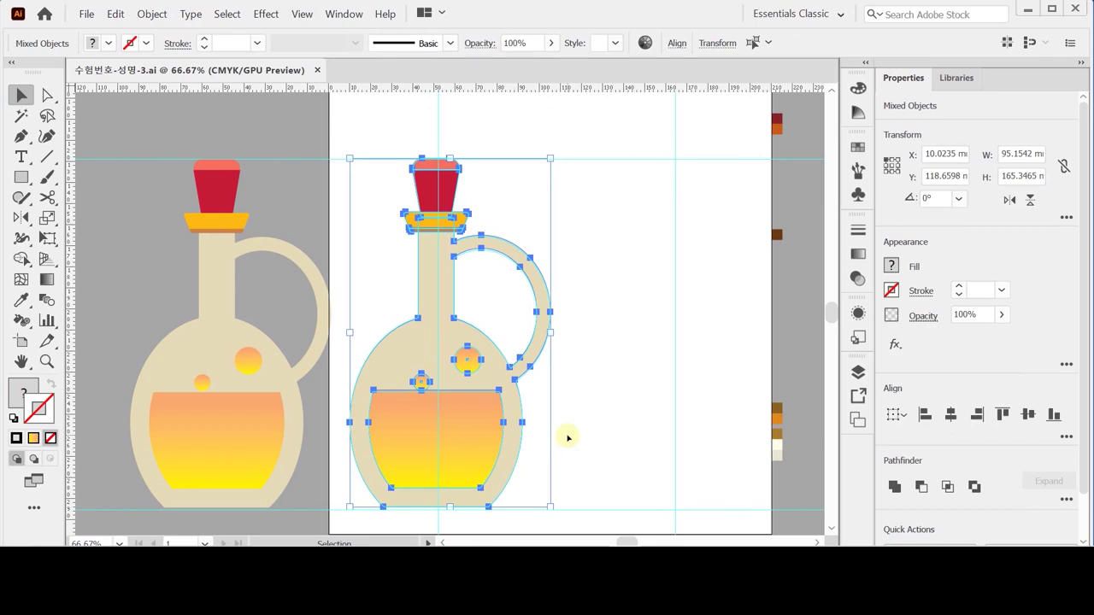
pyautogui.press('a')
pyautogui.hotkey('ctrl', 'g')
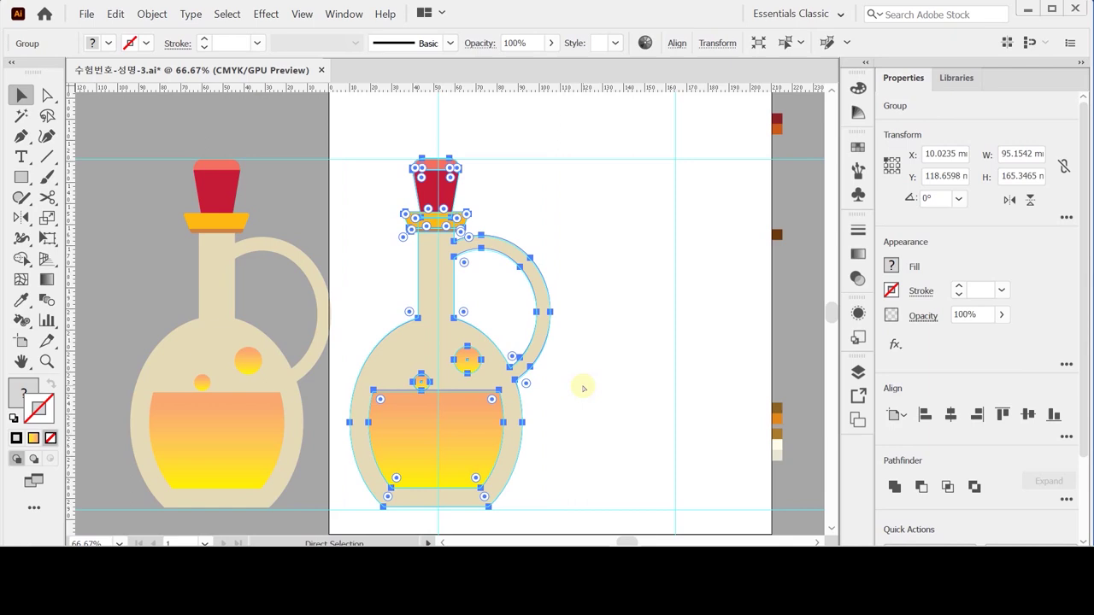
pyautogui.press('v')
pyautogui.hotkey('ctrl', 's')
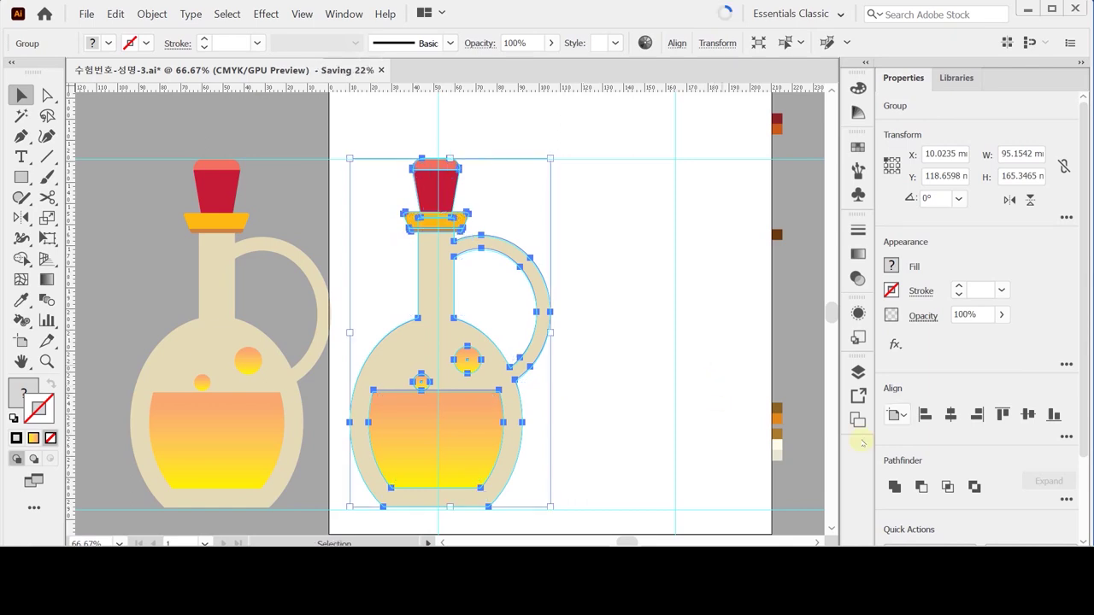
# Apply a black Multiply drop shadow to the bottle group with 75% opacity, 1 mm X and Y offsets and 2 mm blur.
pyautogui.click(895, 345)
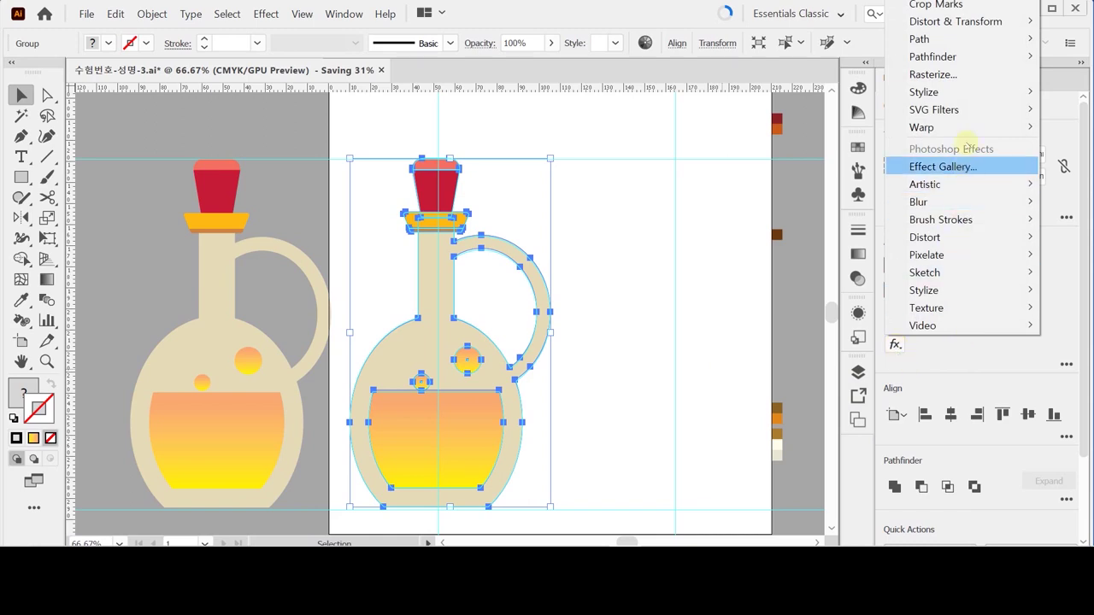
pyautogui.moveTo(972, 90)
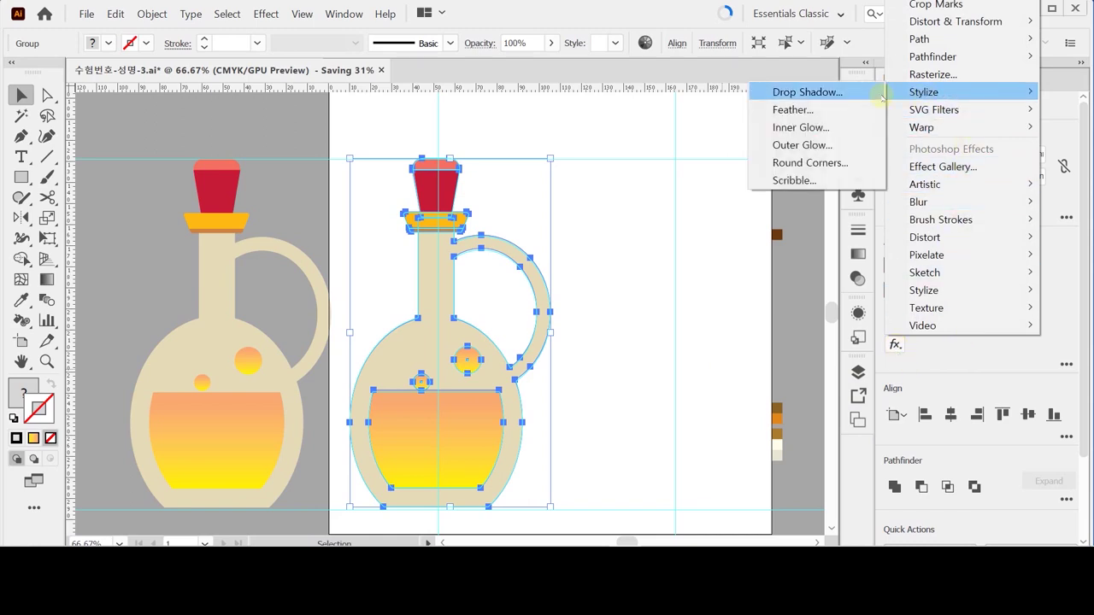
pyautogui.click(881, 95)
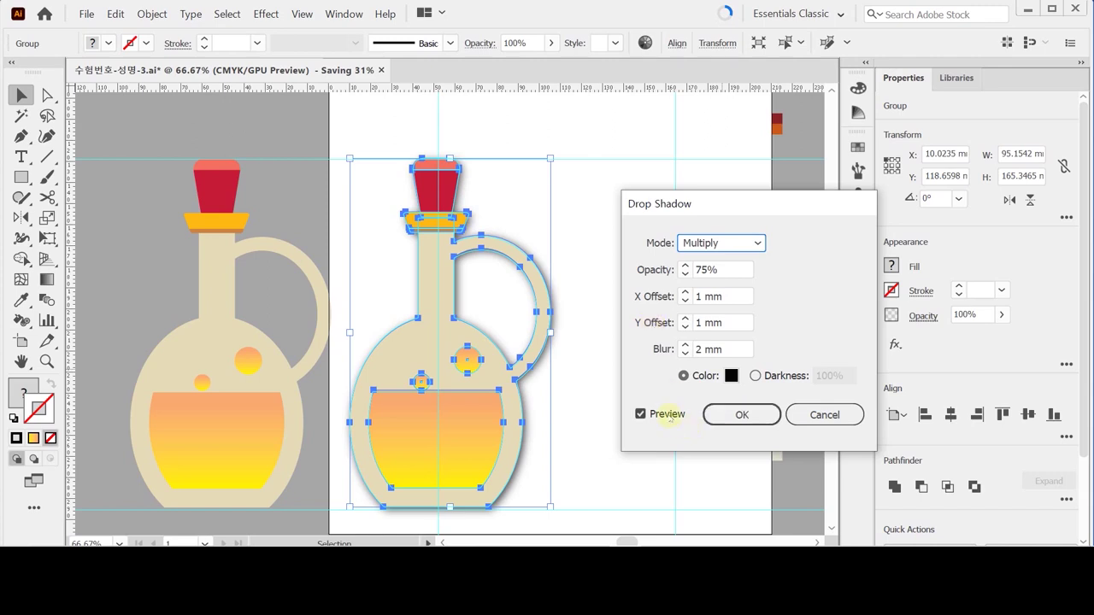
pyautogui.click(712, 415)
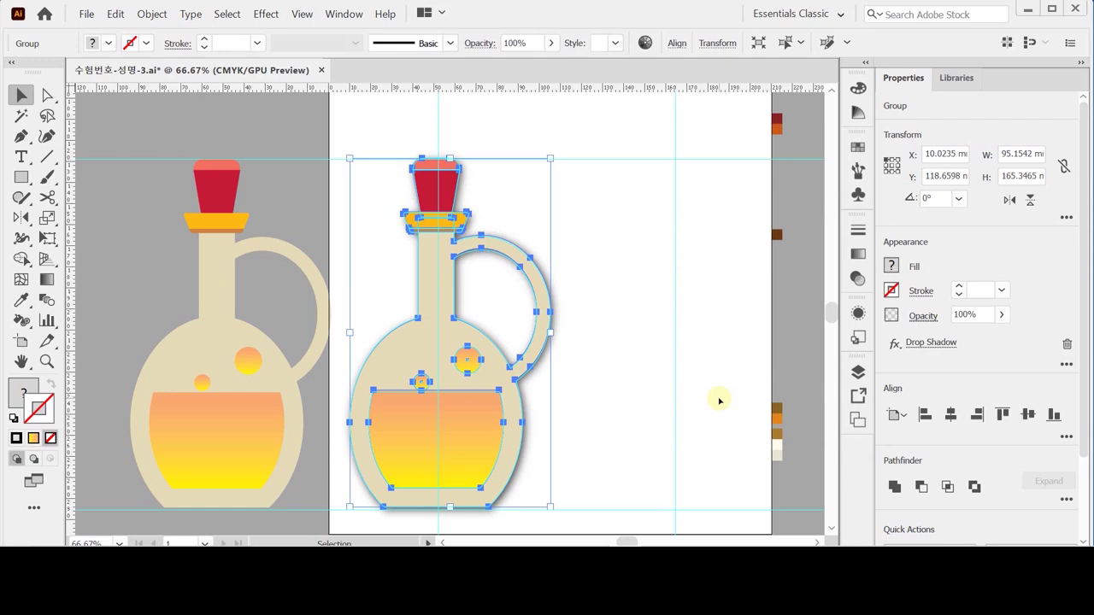
pyautogui.press('a')
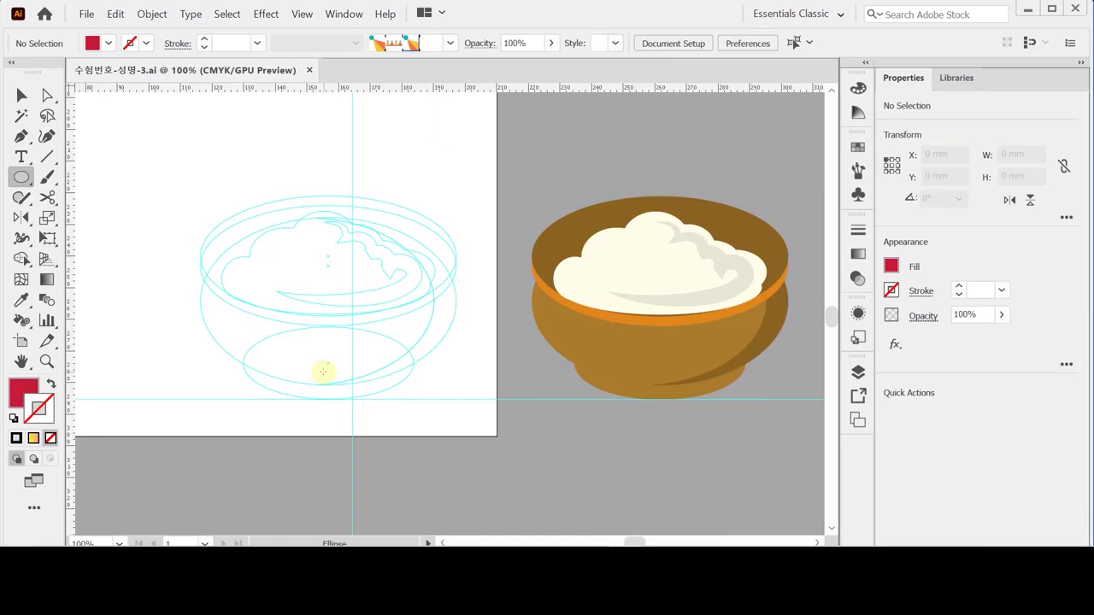
# Draw an ellipse 54 mm wide and 23 mm high at the bowl's base guide with the default white fill and black stroke.
pyautogui.click(13, 418)
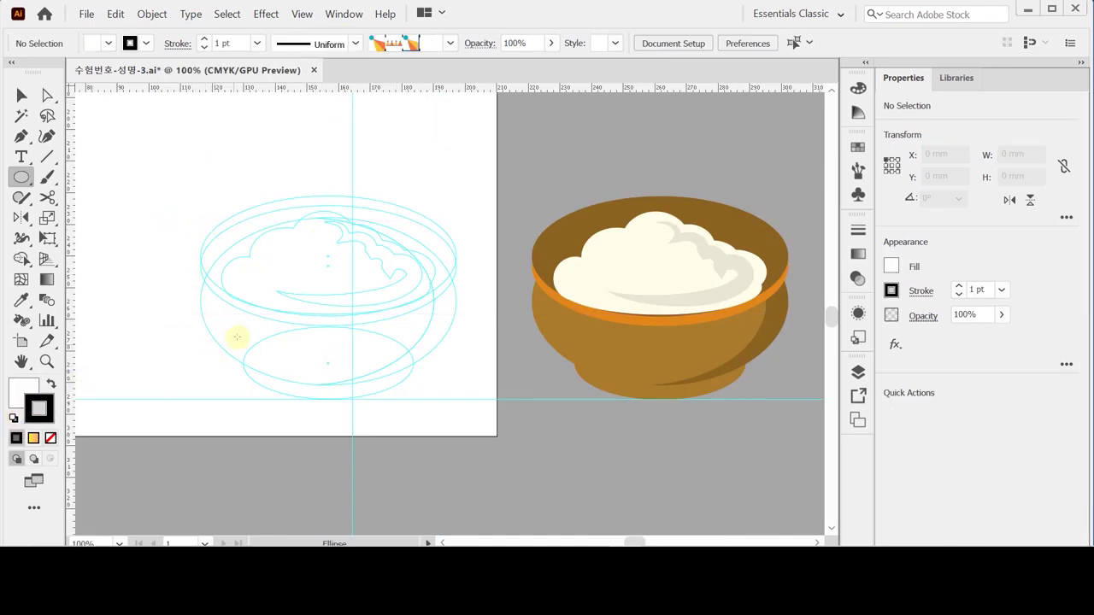
pyautogui.click(224, 291)
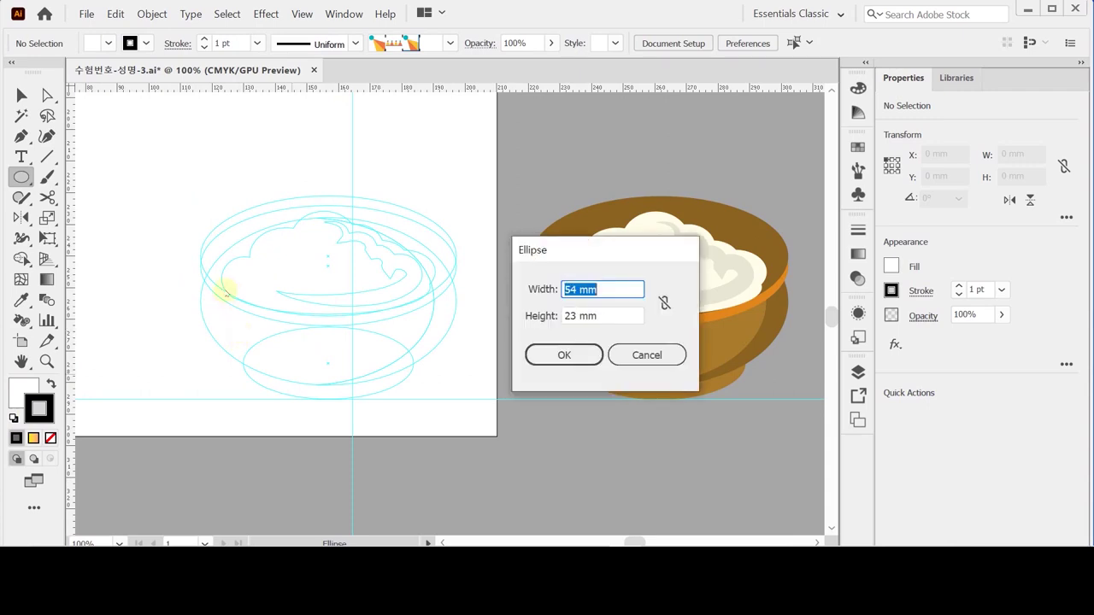
pyautogui.press('Tab')
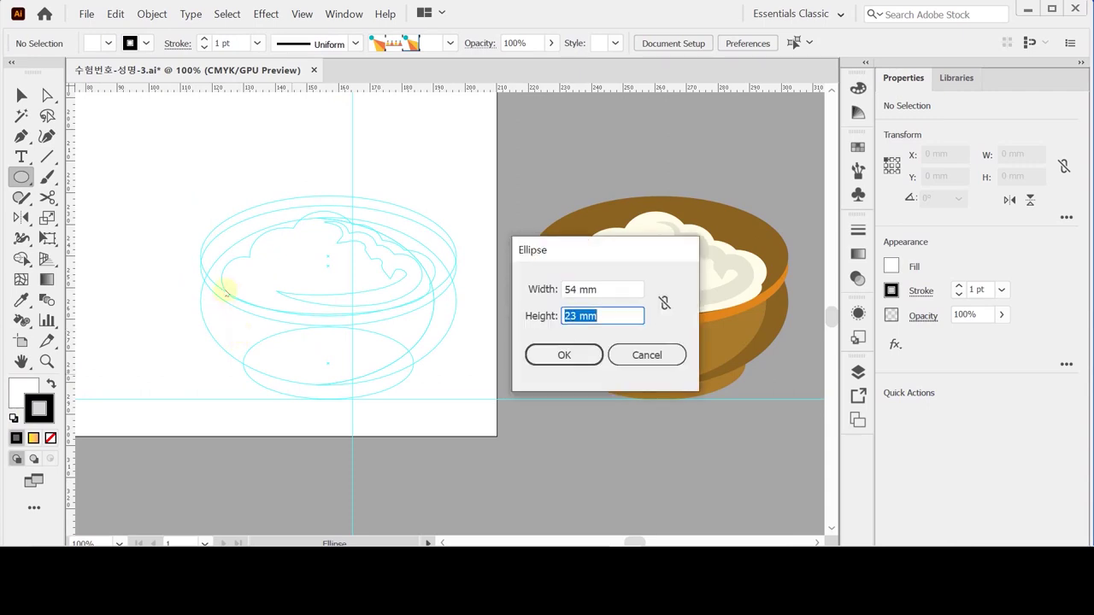
pyautogui.press('Return')
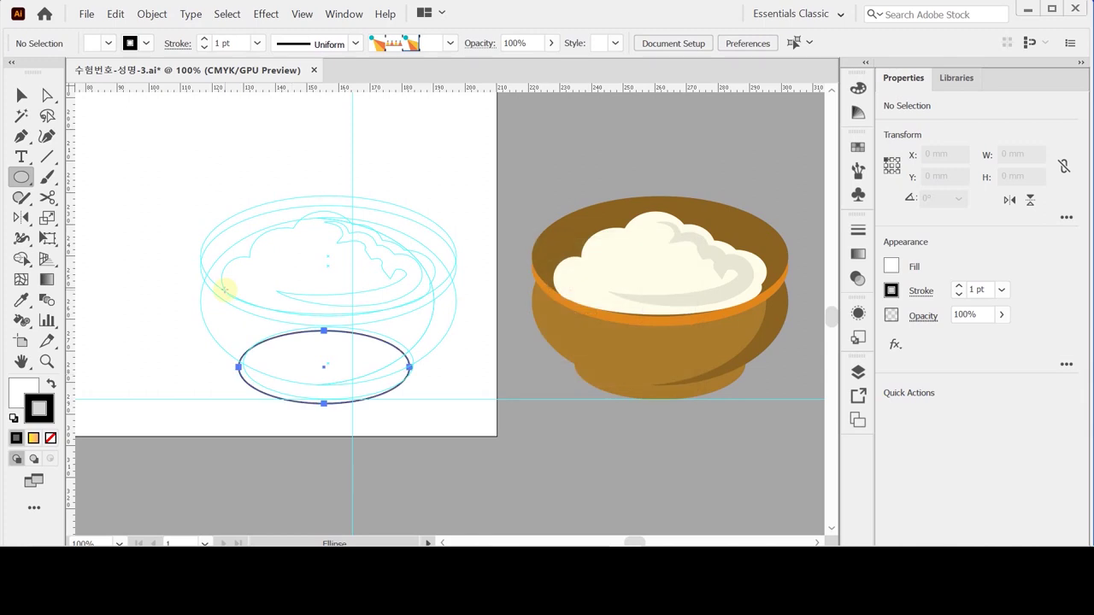
# Nudge the base ellipse up and to the right onto the bowl's base guide outline.
pyautogui.press('Up')
pyautogui.press('Up')
pyautogui.press('Up')
pyautogui.press('Up')
pyautogui.press('Up')
pyautogui.press('Right')
pyautogui.press('Right')
pyautogui.press('Right')
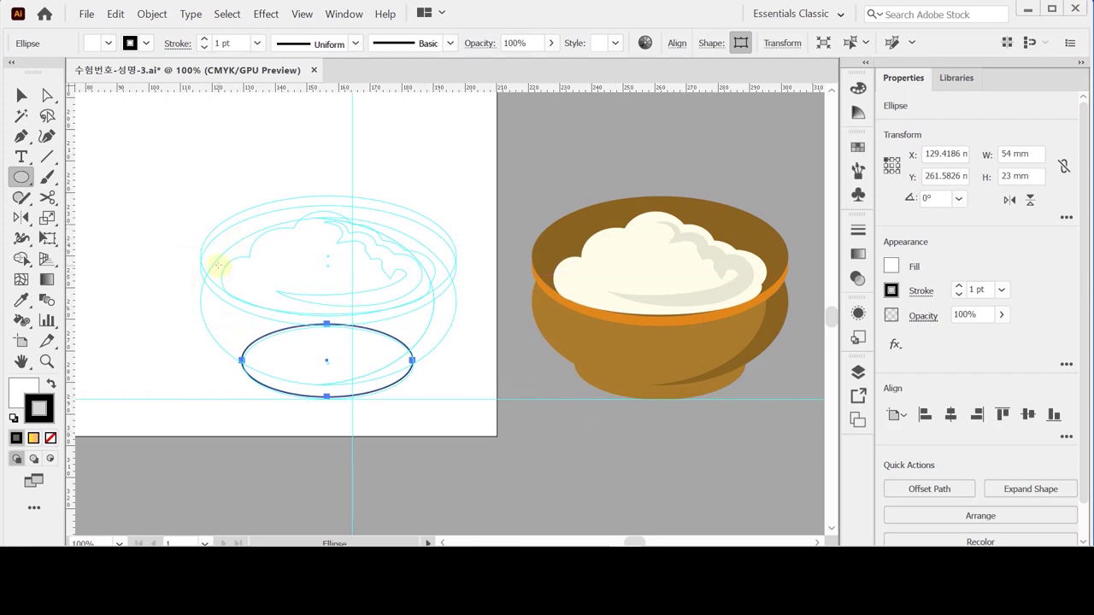
# Draw an ellipse 81 mm wide and 53 mm high for the body of the bowl.
pyautogui.click(207, 224)
pyautogui.write('81')
pyautogui.press('Tab')
pyautogui.write('53')
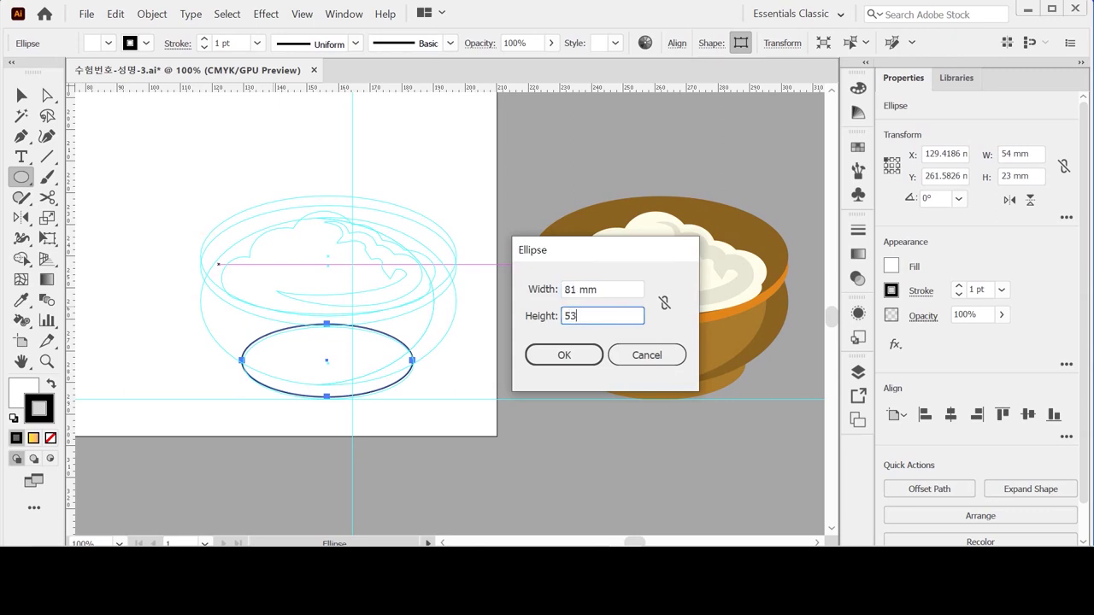
pyautogui.press('Return')
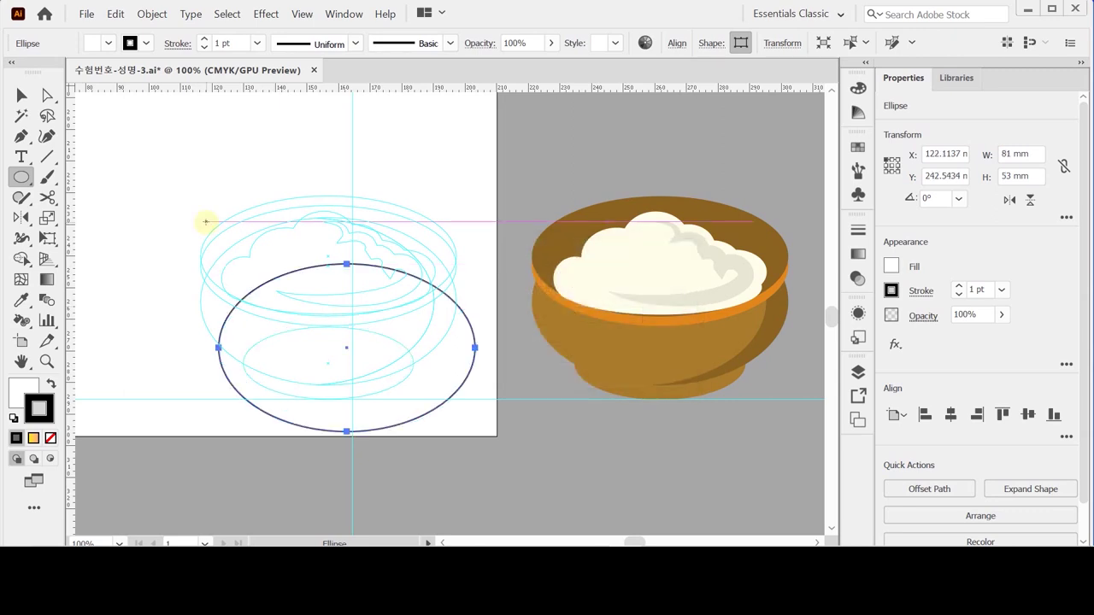
# Move the 81 mm wide body ellipse onto the bowl's body guide outline, fine-tuning its position to the left.
pyautogui.moveTo(383, 402); pyautogui.dragTo(367, 354)
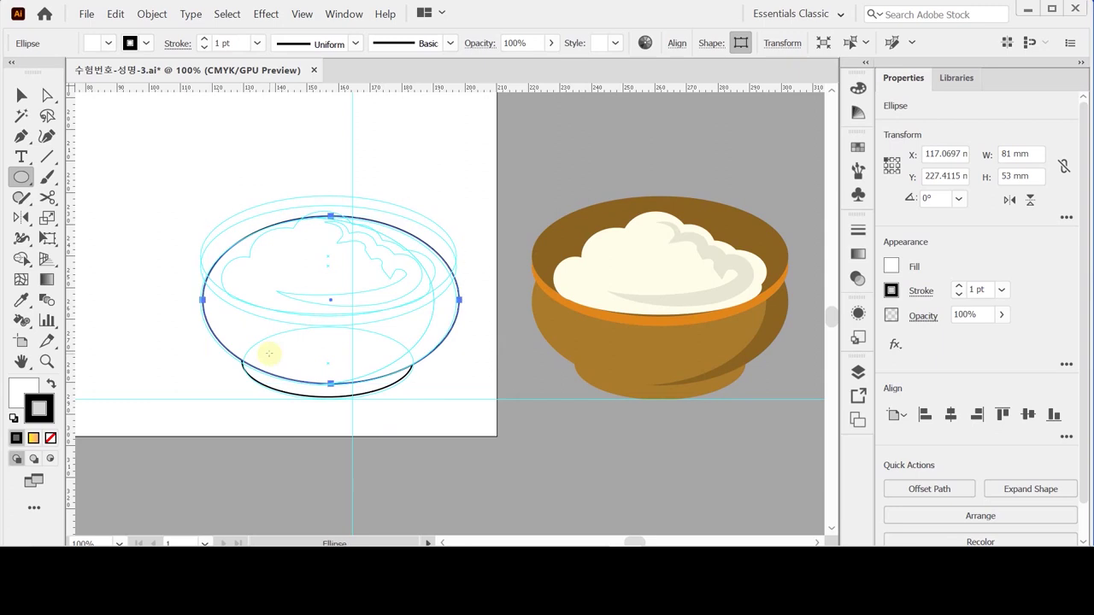
pyautogui.press('Left')
pyautogui.press('Left')
pyautogui.press('Left')
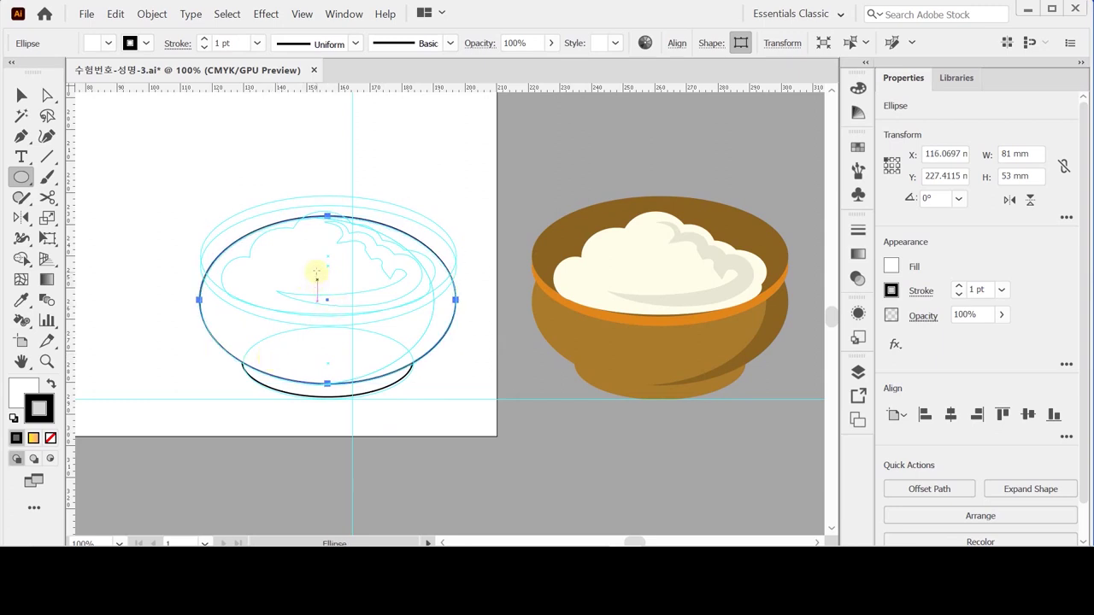
pyautogui.press('ctrl')
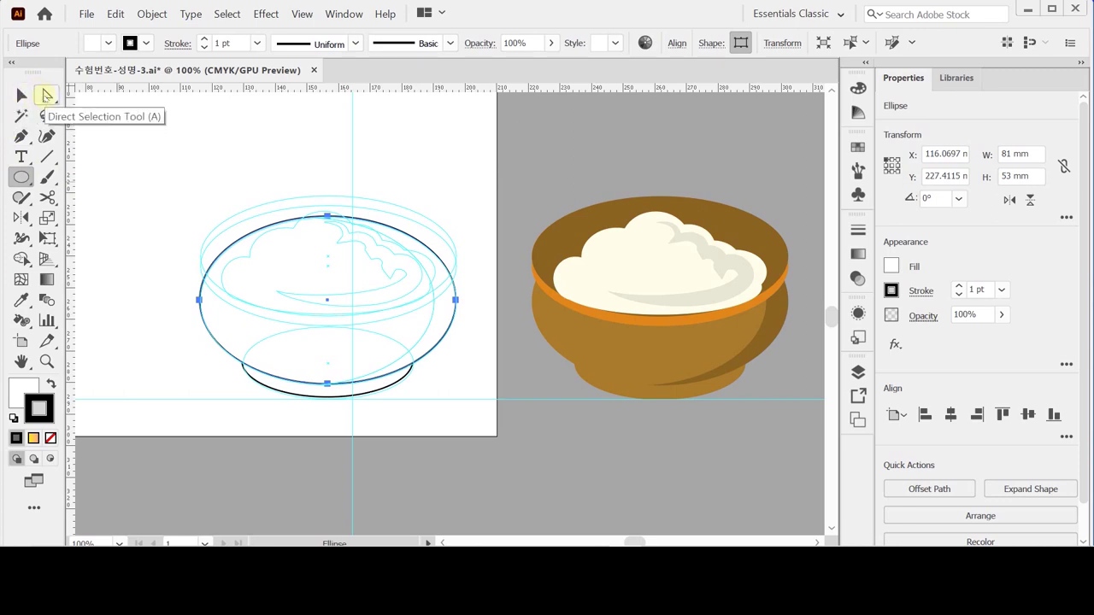
# Make a copy of the body ellipse offset -7 mm horizontally and 0 mm vertically.
pyautogui.doubleClick(46, 94)
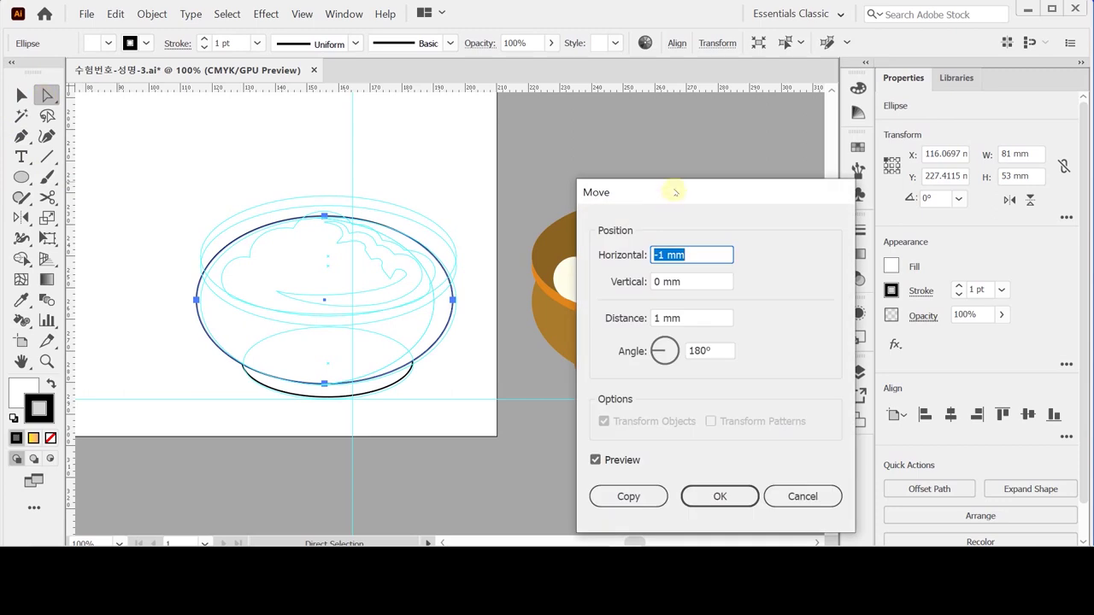
pyautogui.moveTo(675, 192); pyautogui.dragTo(644, 167)
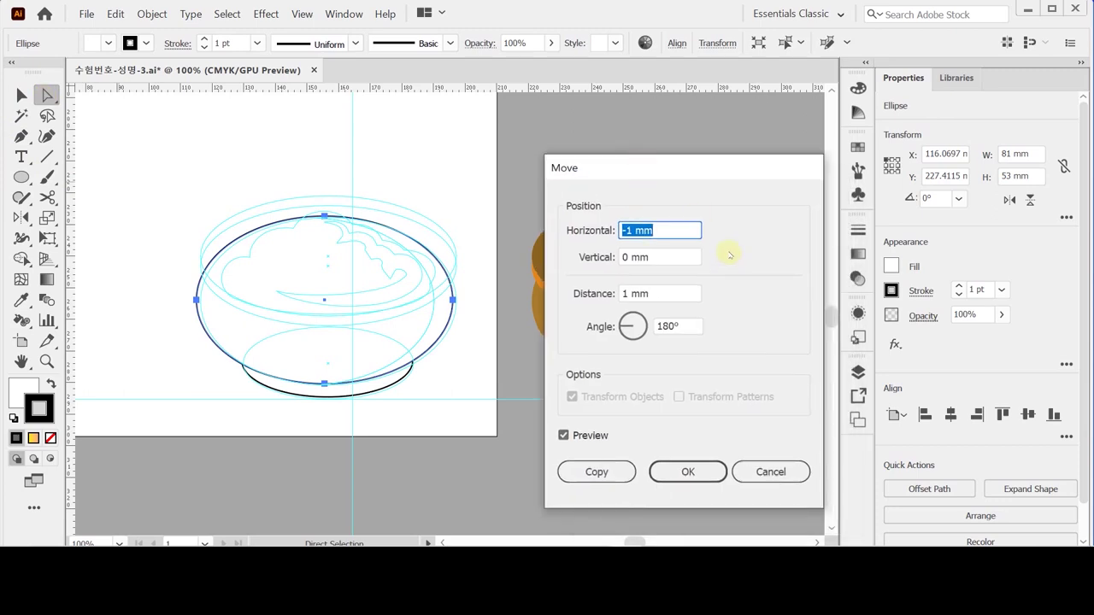
pyautogui.write('-7')
pyautogui.press('Tab')
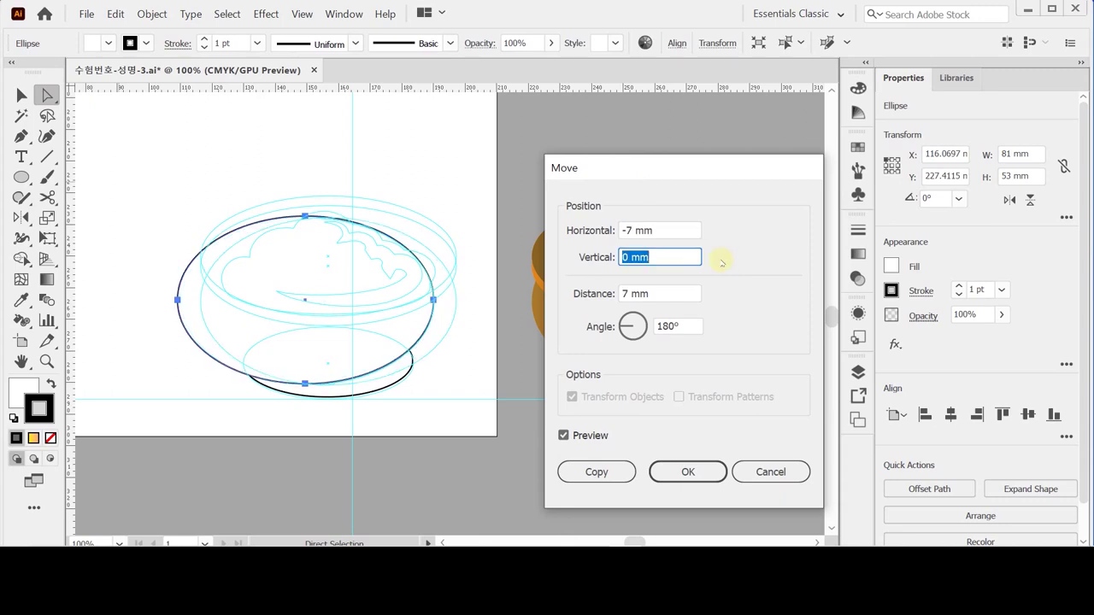
pyautogui.click(608, 471)
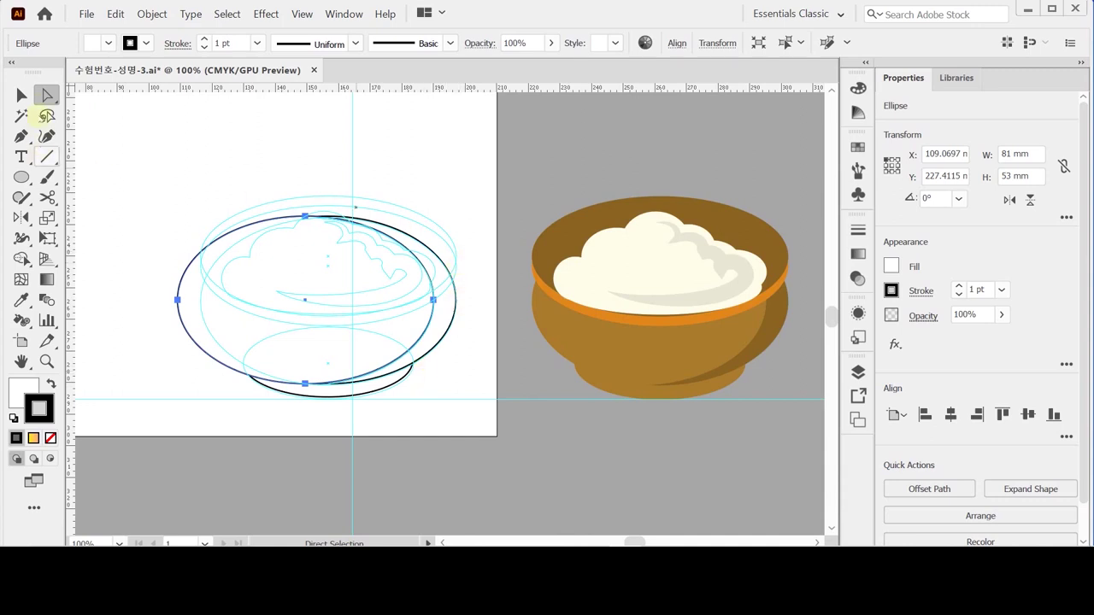
# Split the two overlapping body ellipses into separate pieces with the Pathfinder Divide operation.
pyautogui.click(22, 95)
pyautogui.moveTo(122, 208); pyautogui.dragTo(322, 323)
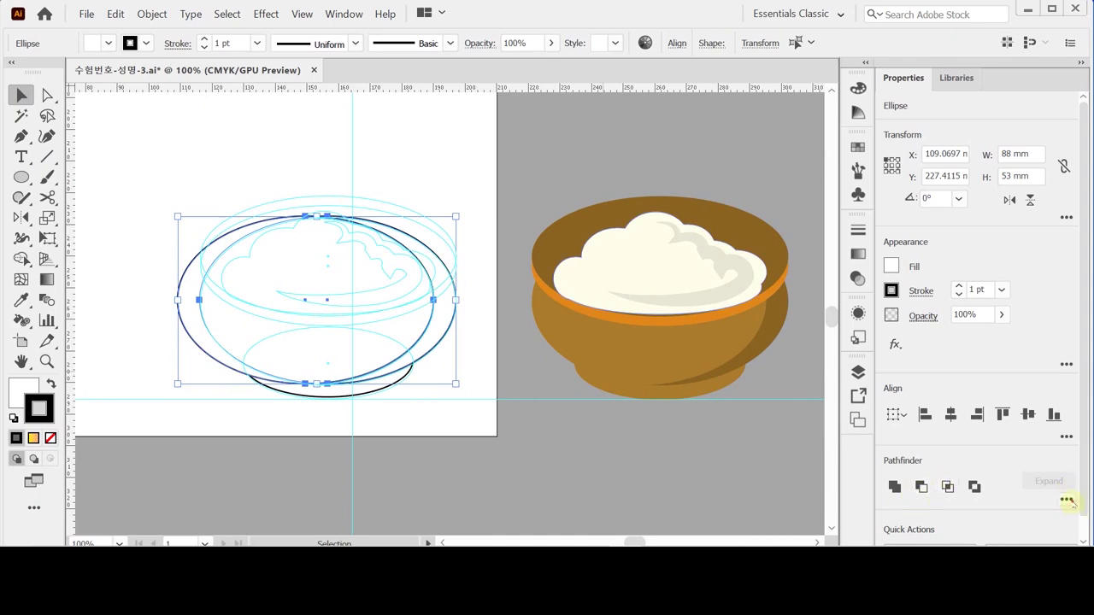
pyautogui.click(1066, 499)
pyautogui.click(895, 476)
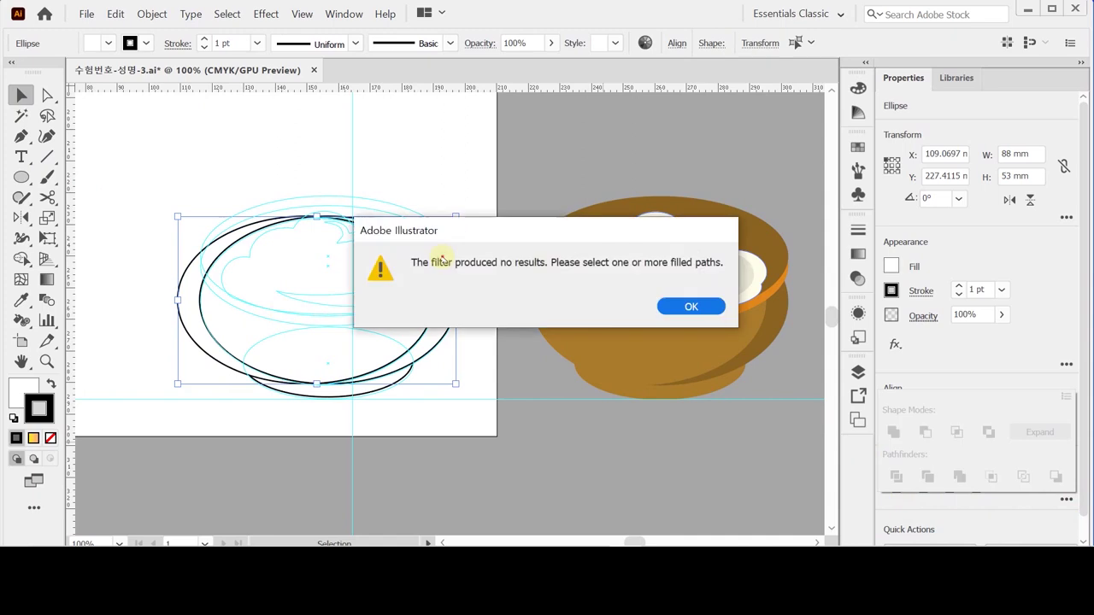
pyautogui.click(691, 308)
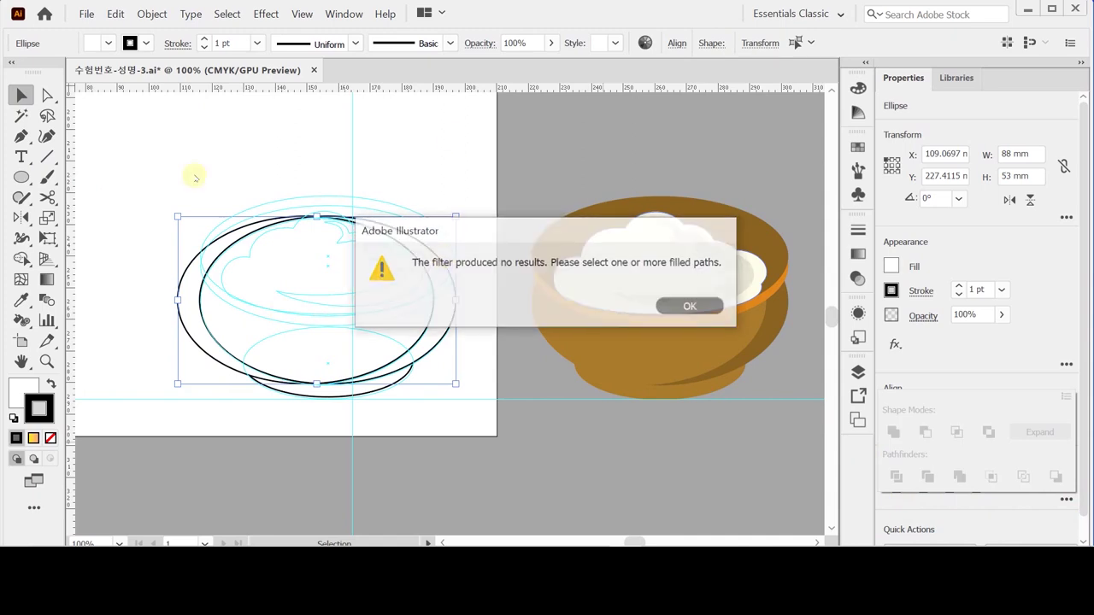
pyautogui.click(151, 183)
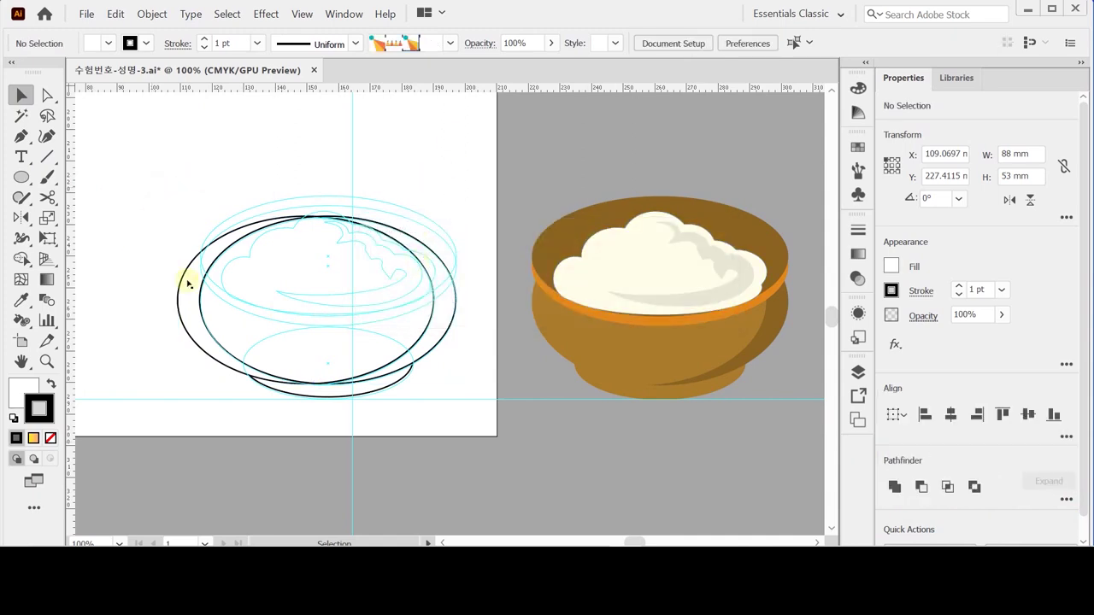
# Isolate the divided body group and delete its outer left crescent piece.
pyautogui.click(202, 286)
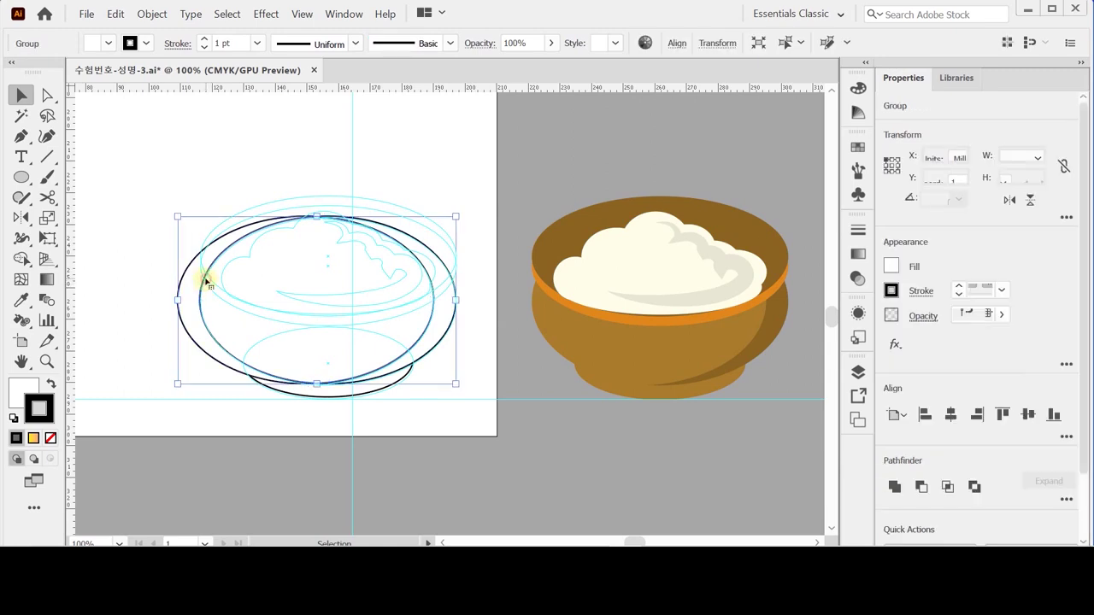
pyautogui.doubleClick(206, 282)
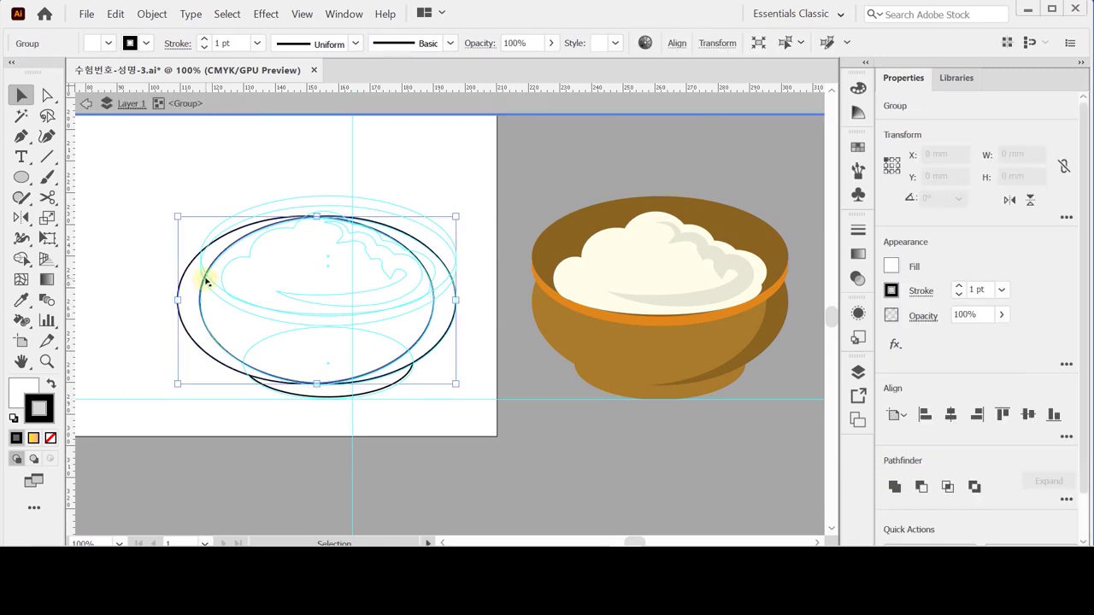
pyautogui.click(178, 313)
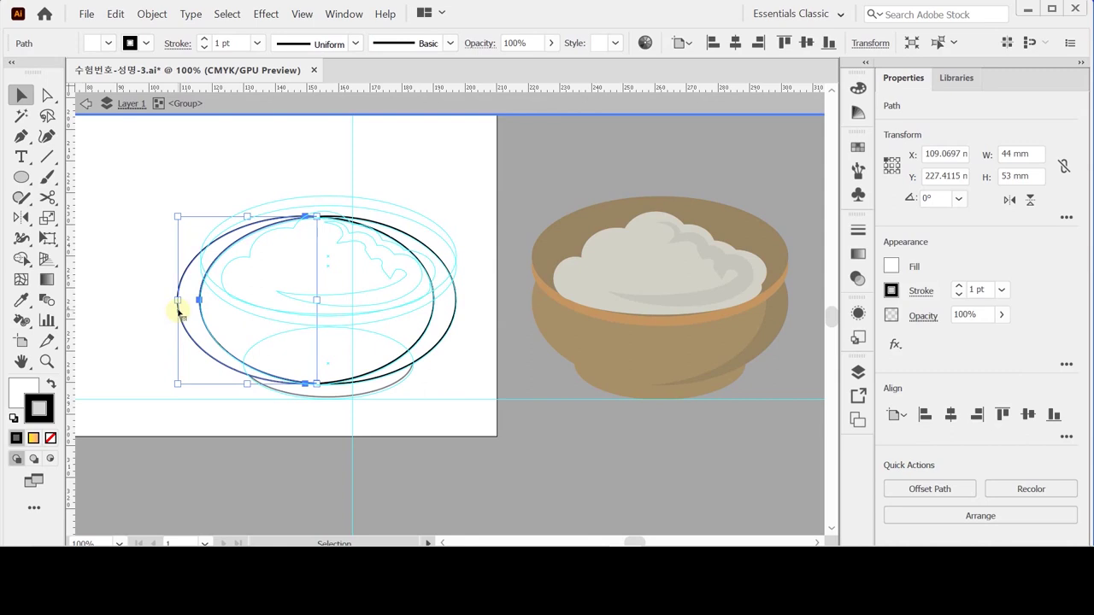
pyautogui.hotkey('ctrl', 'z')
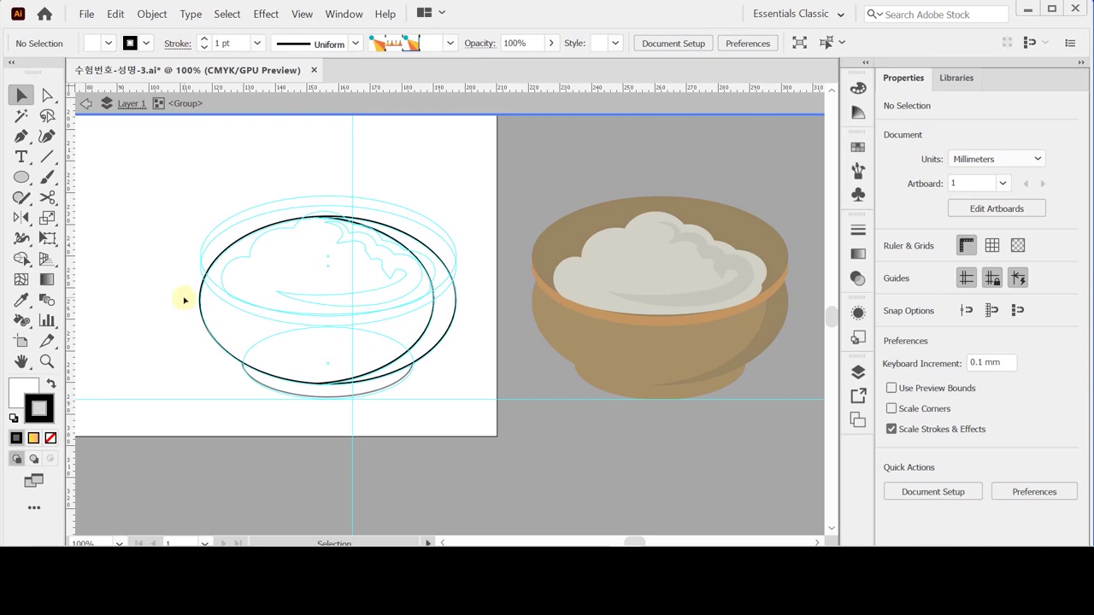
# Fill the main body piece with the reference bowl's medium brown and the right crescent with its dark brown shadow colour.
pyautogui.click(216, 263)
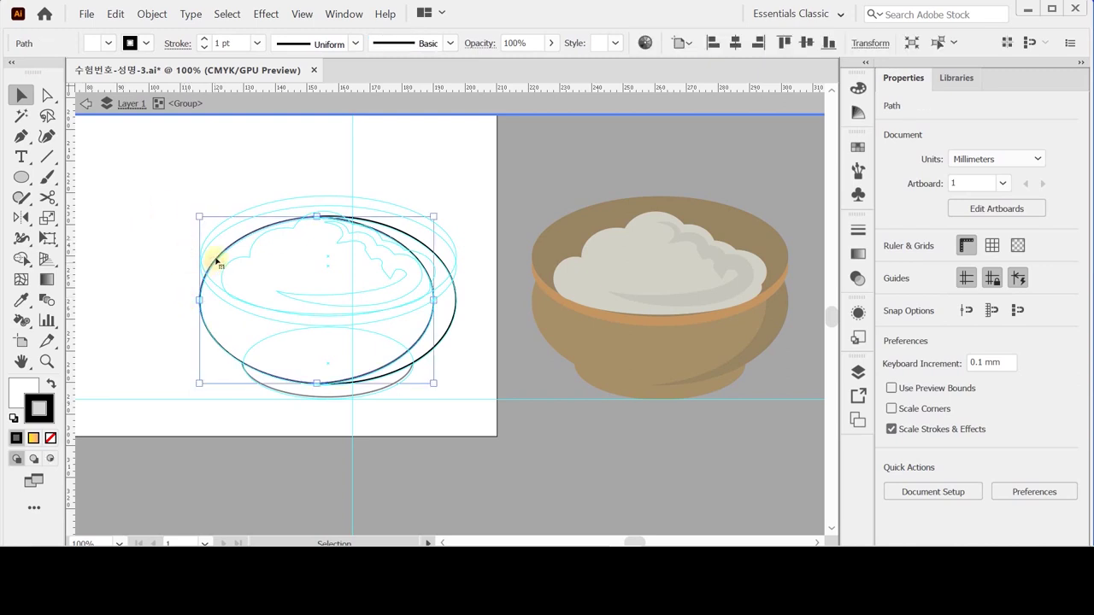
pyautogui.press('i')
pyautogui.click(639, 354)
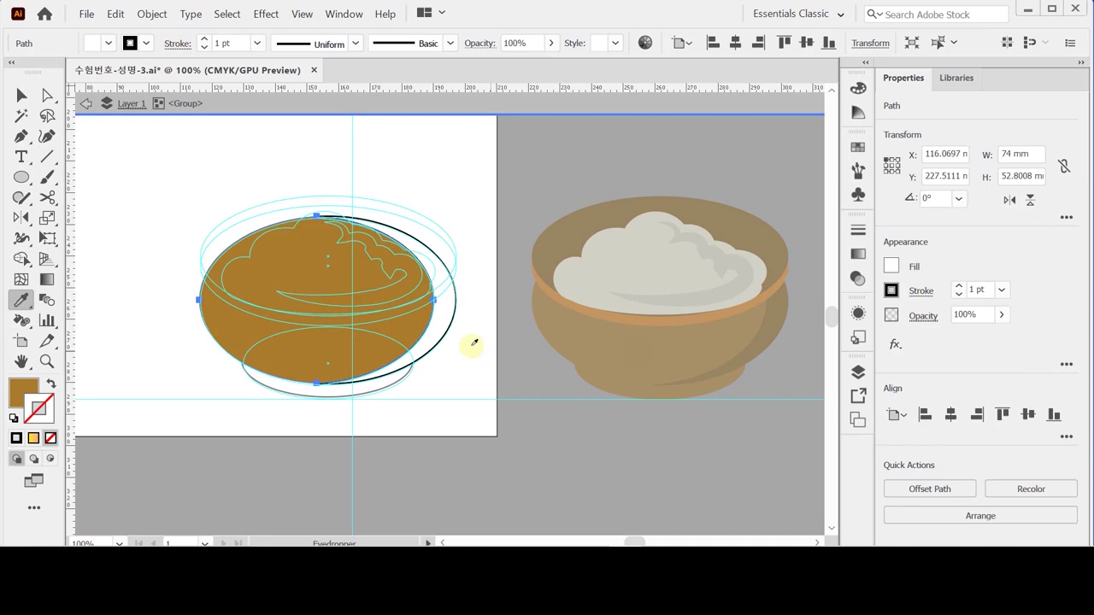
pyautogui.keyDown('ctrl'); pyautogui.click(436, 345); pyautogui.keyUp('ctrl')
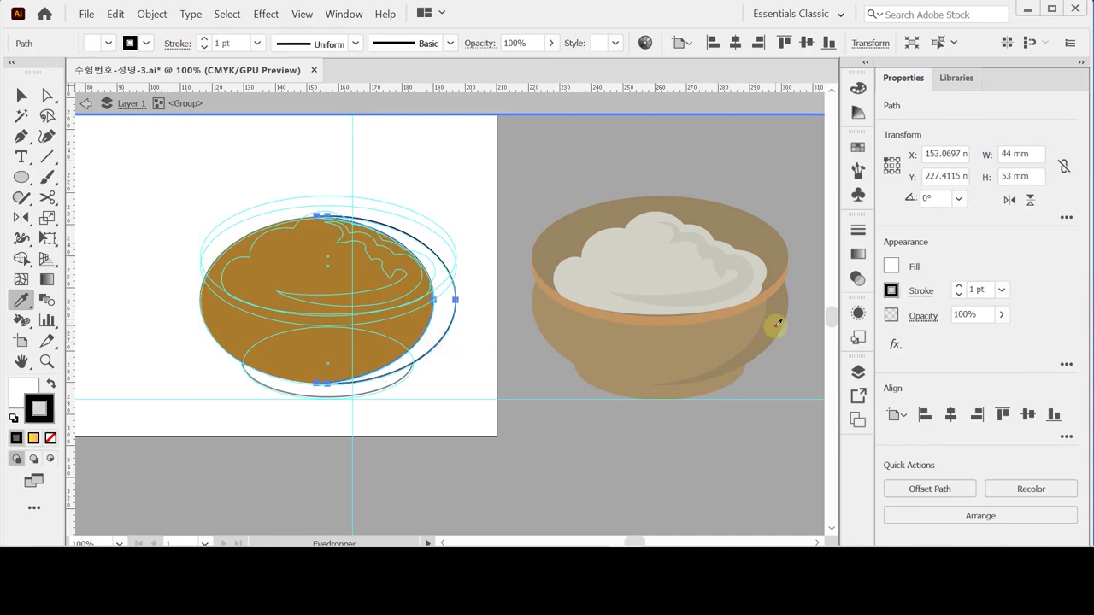
pyautogui.click(772, 319)
pyautogui.hotkey('ctrl', 'shift', 'a')
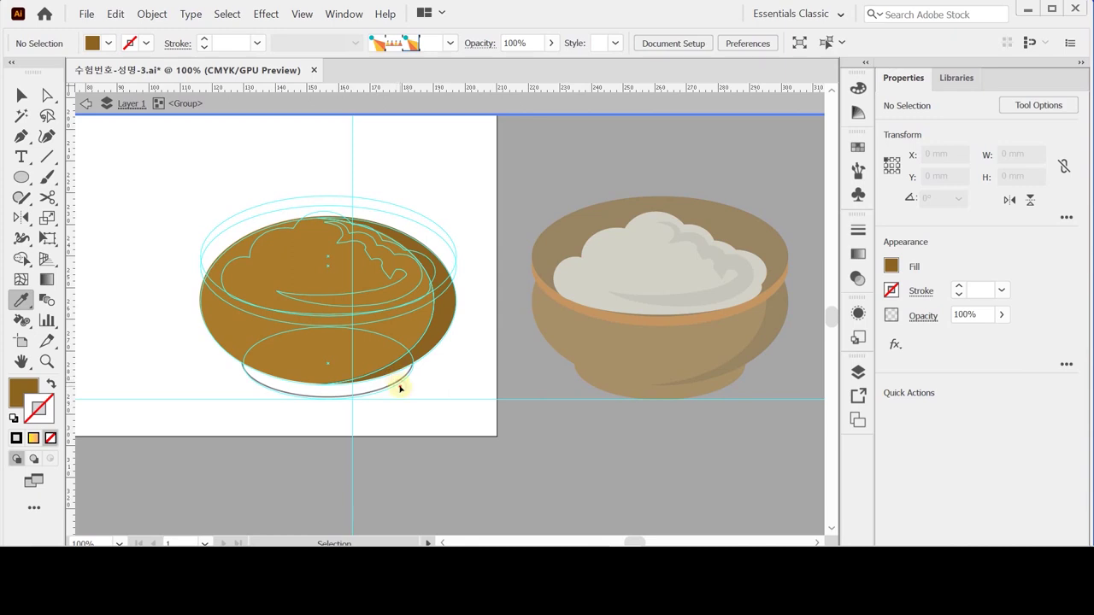
# Leave the body group and fill the bowl's base ellipse with the medium brown sampled from the reference.
pyautogui.press('Escape')
pyautogui.keyDown('ctrl'); pyautogui.click(400, 382); pyautogui.keyUp('ctrl')
pyautogui.click(642, 384)
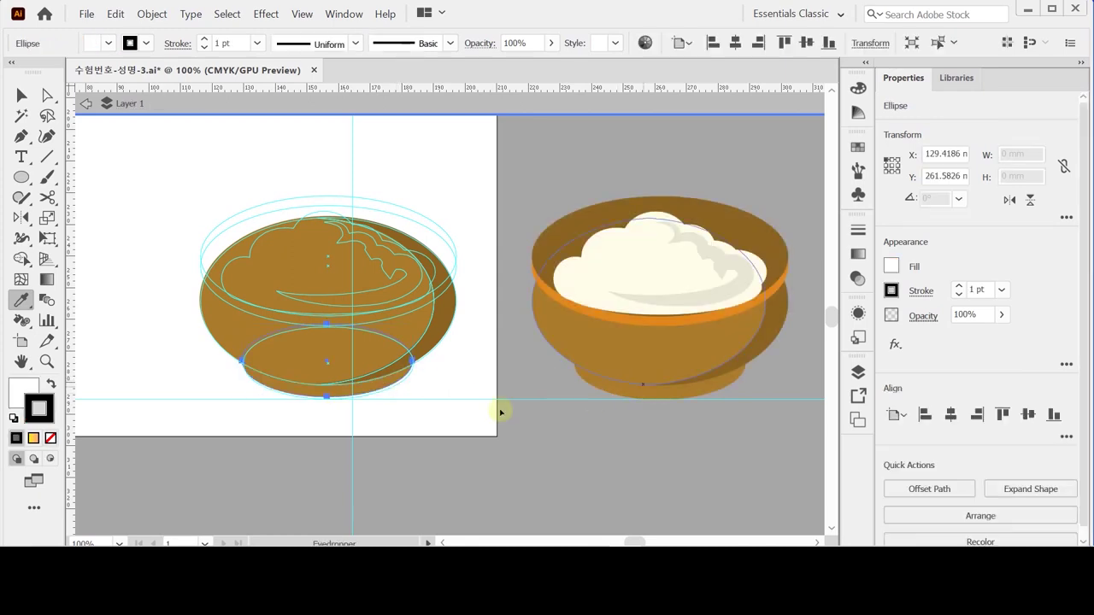
pyautogui.keyDown('ctrl'); pyautogui.click(434, 411); pyautogui.keyUp('ctrl')
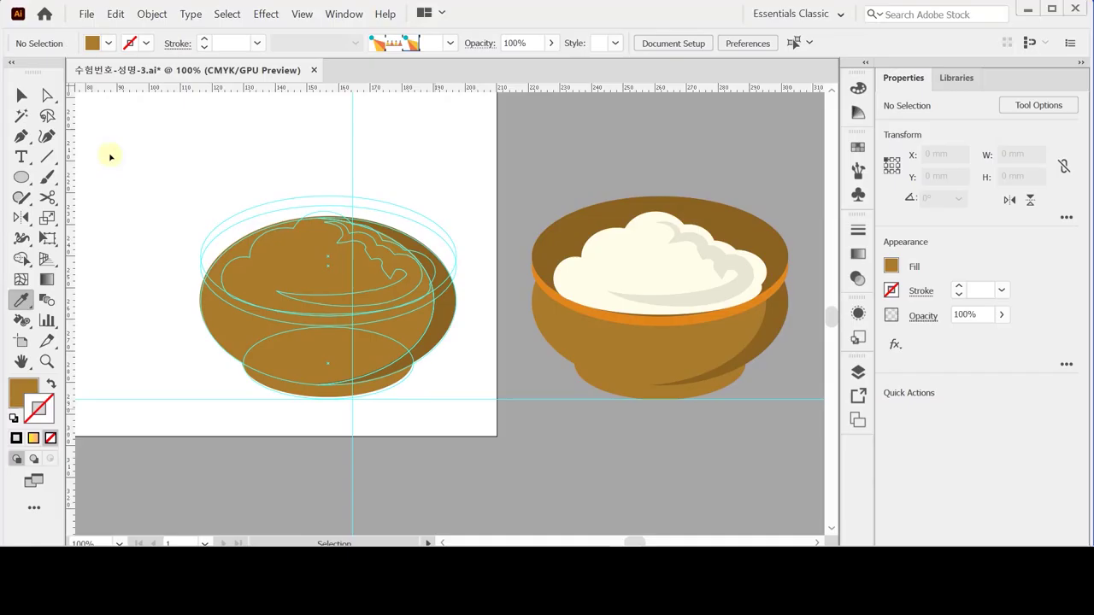
# Draw an ellipse 81 mm wide and 38 mm high for the bowl's rim.
pyautogui.click(22, 178)
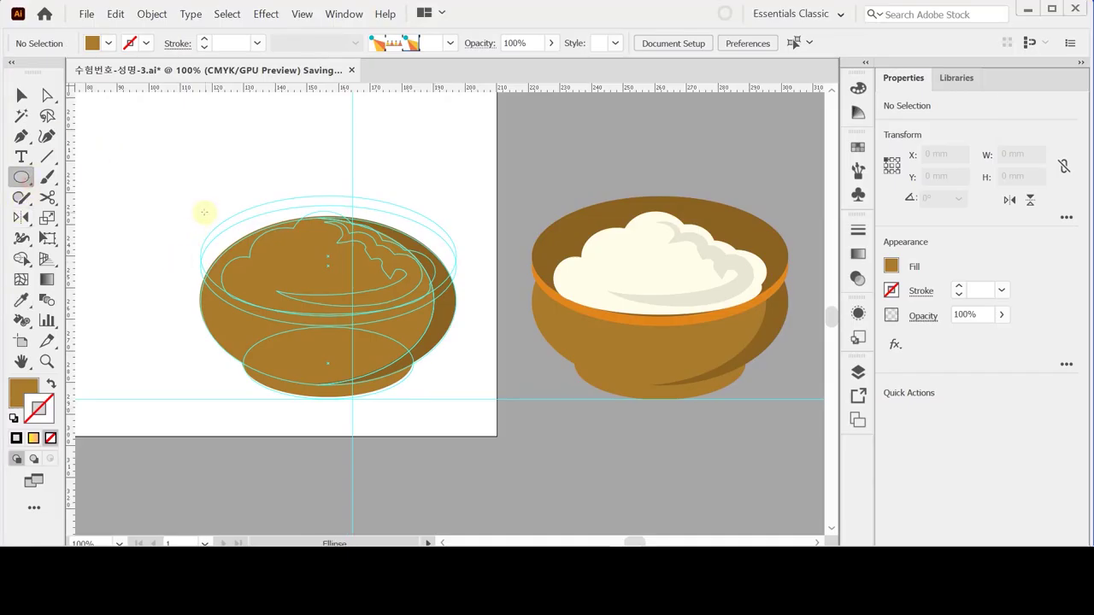
pyautogui.click(207, 225)
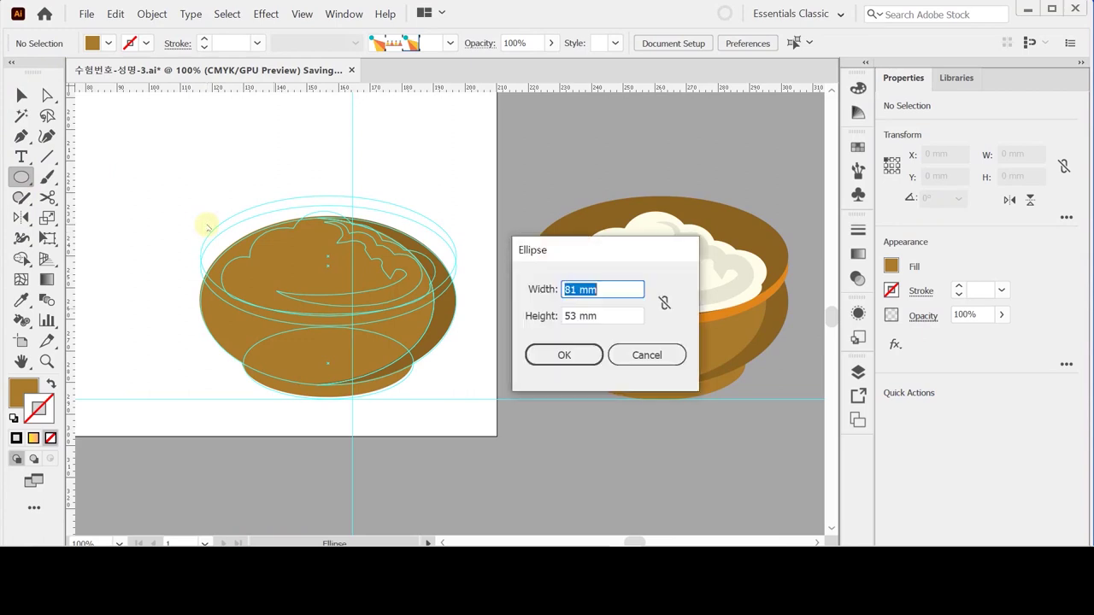
pyautogui.write('81')
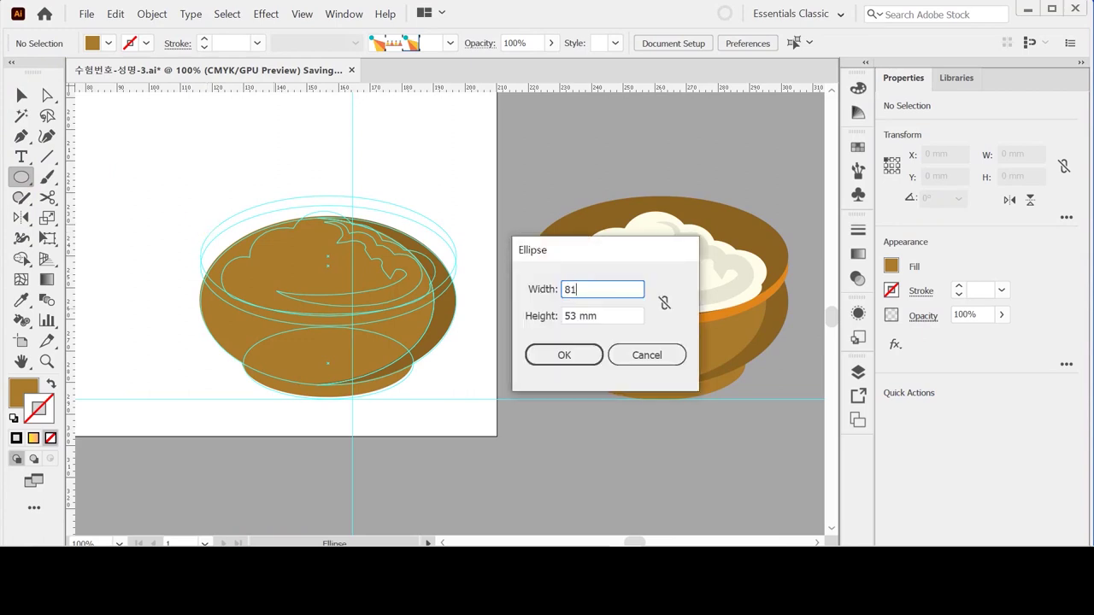
pyautogui.press('Tab')
pyautogui.write('38')
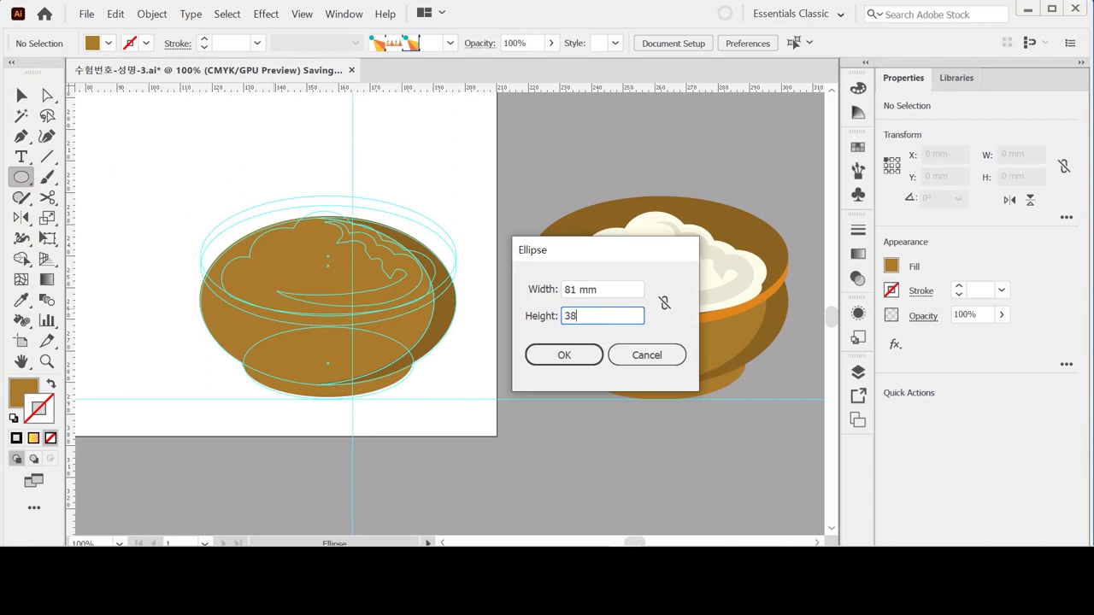
pyautogui.press('Return')
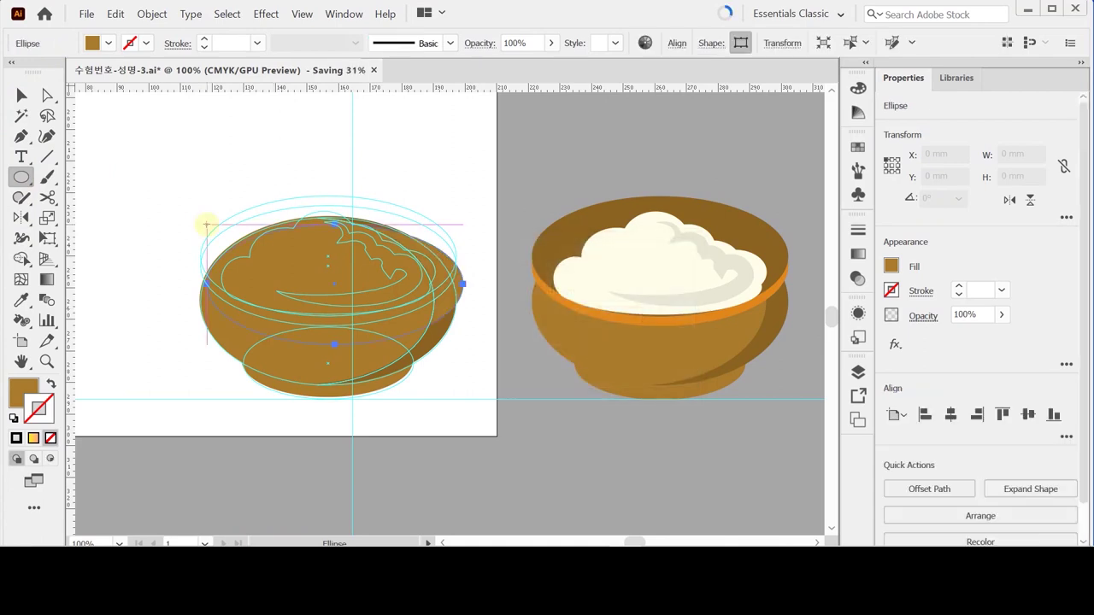
# Nudge the rim ellipse up and to the left onto the lower rim guide outline at the top of the bowl.
pyautogui.press('Up')
pyautogui.press('Up')
pyautogui.press('Up')
pyautogui.press('Up')
pyautogui.press('Up')
pyautogui.press('Up')
pyautogui.press('Up')
pyautogui.press('Left')
pyautogui.press('Left')
pyautogui.press('Left')
pyautogui.press('Left')
pyautogui.press('Up')
pyautogui.press('Up')
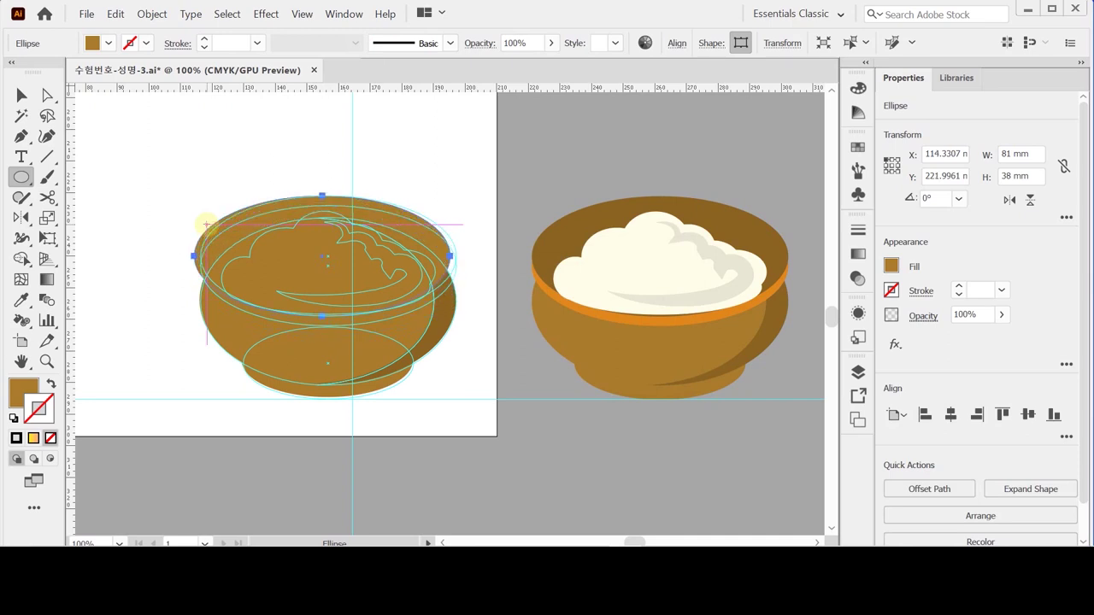
pyautogui.press('Down')
pyautogui.press('Right')
pyautogui.press('Right')
pyautogui.press('Right')
pyautogui.press('Down')
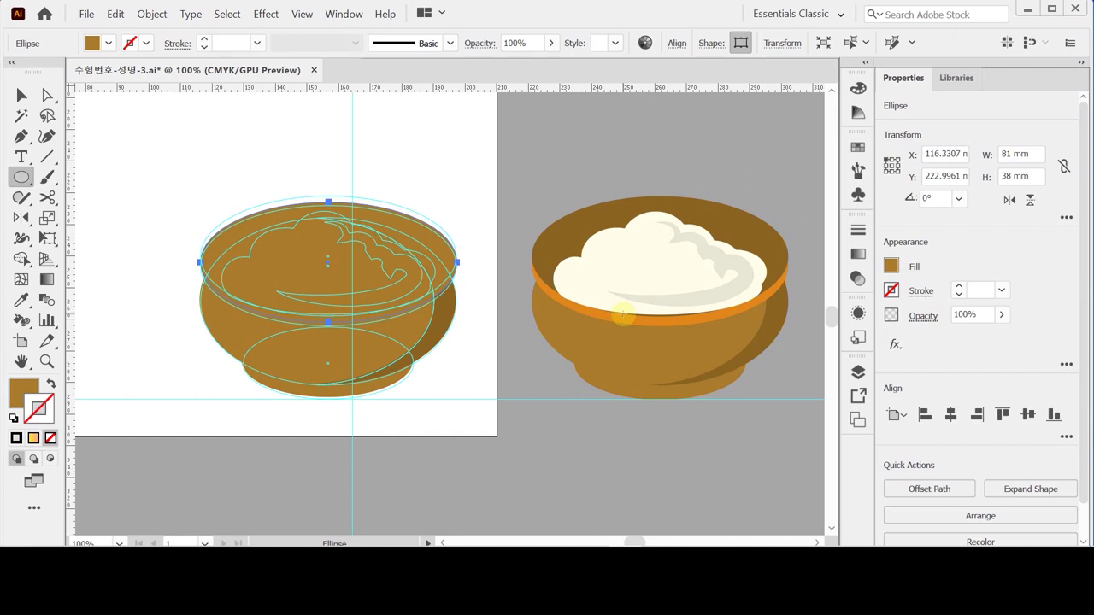
# Fill the rim ellipse with the orange sampled from the reference bowl's rim.
pyautogui.press('i')
pyautogui.click(626, 314)
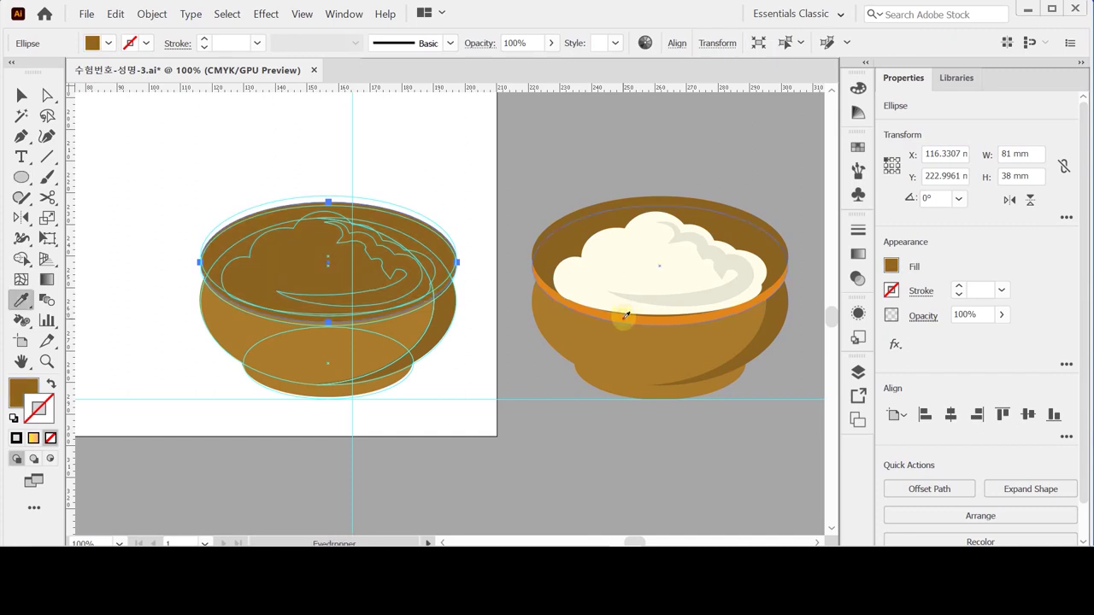
pyautogui.click(625, 316)
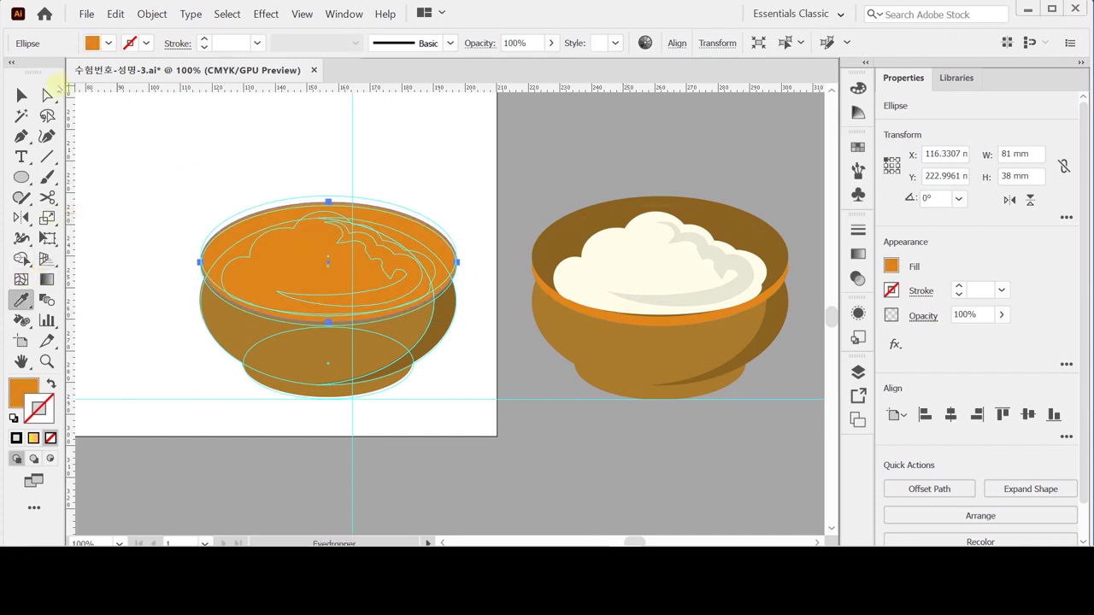
# Try to copy the orange rim ellipse with a 0 mm horizontal and -3 mm vertical offset.
pyautogui.click(49, 94)
pyautogui.press('Left')
pyautogui.press('Return')
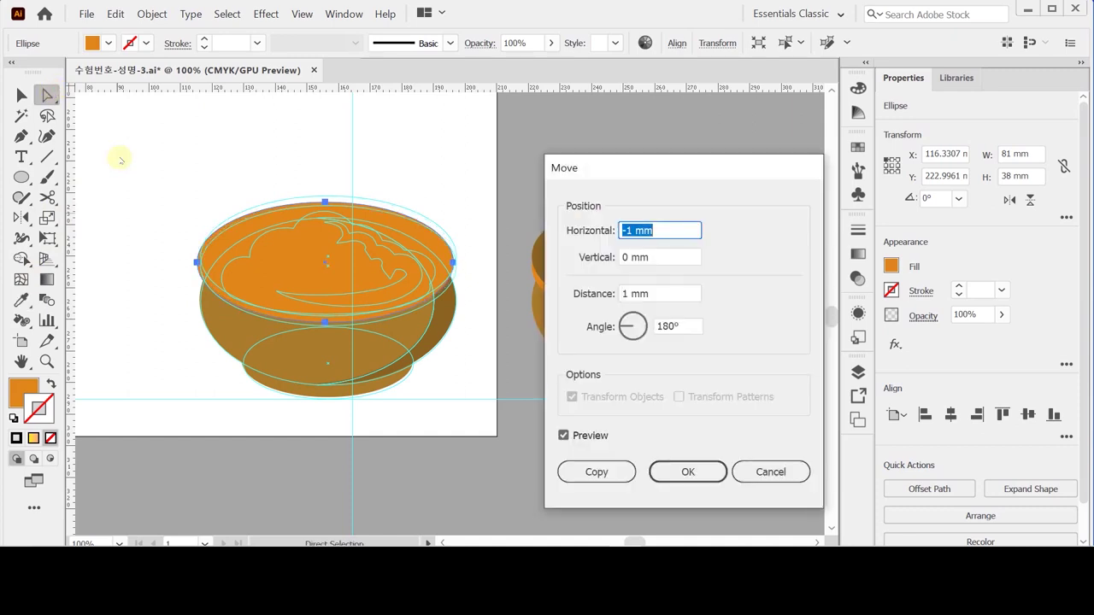
pyautogui.write('0')
pyautogui.press('Tab')
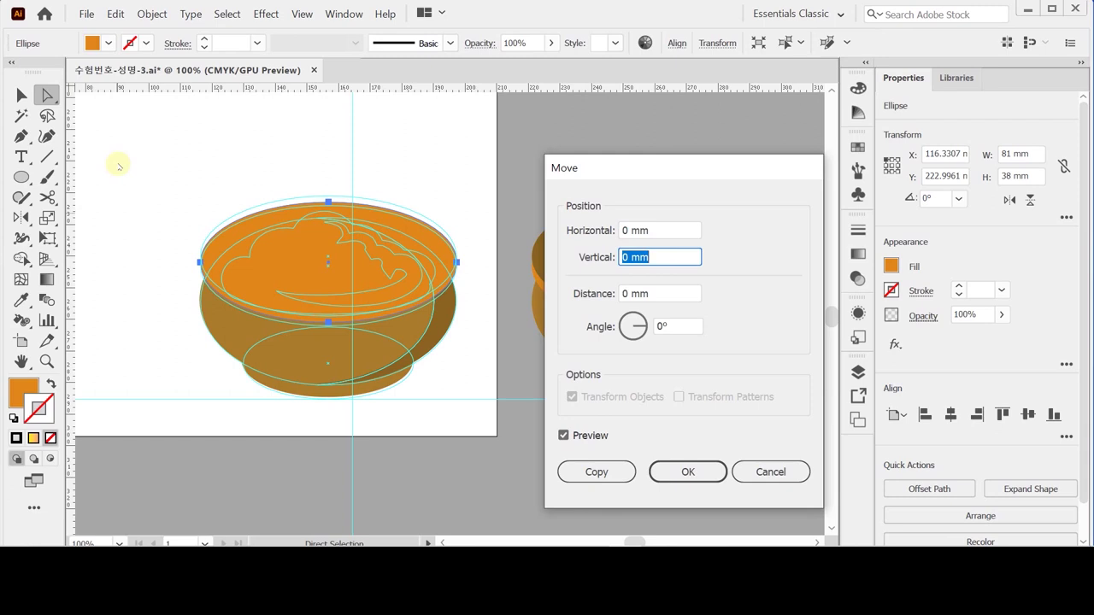
pyautogui.write('-3')
pyautogui.press('Tab')
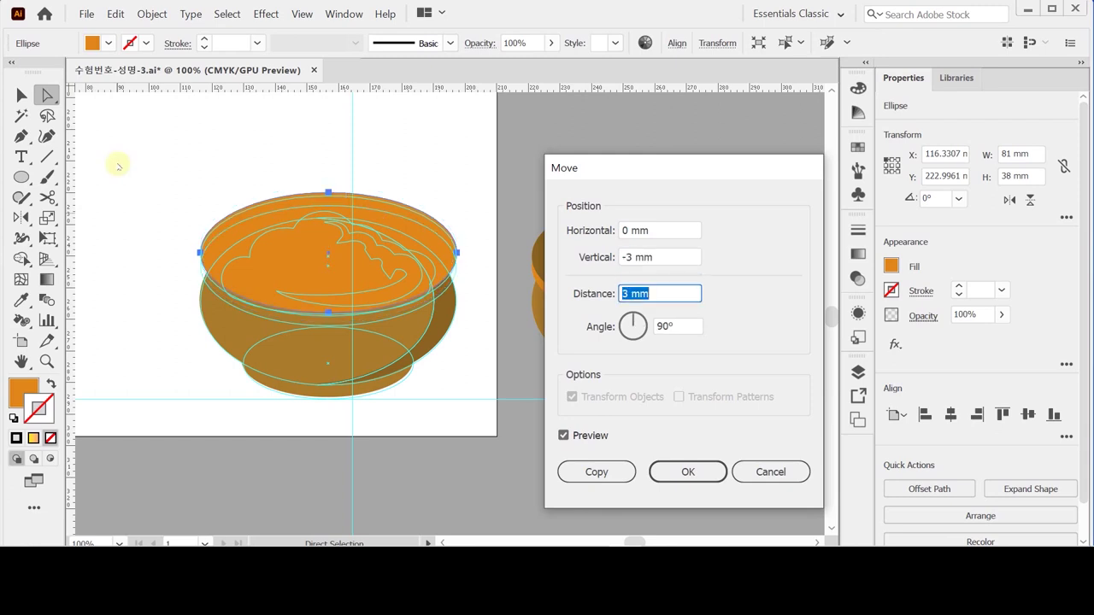
pyautogui.click(588, 474)
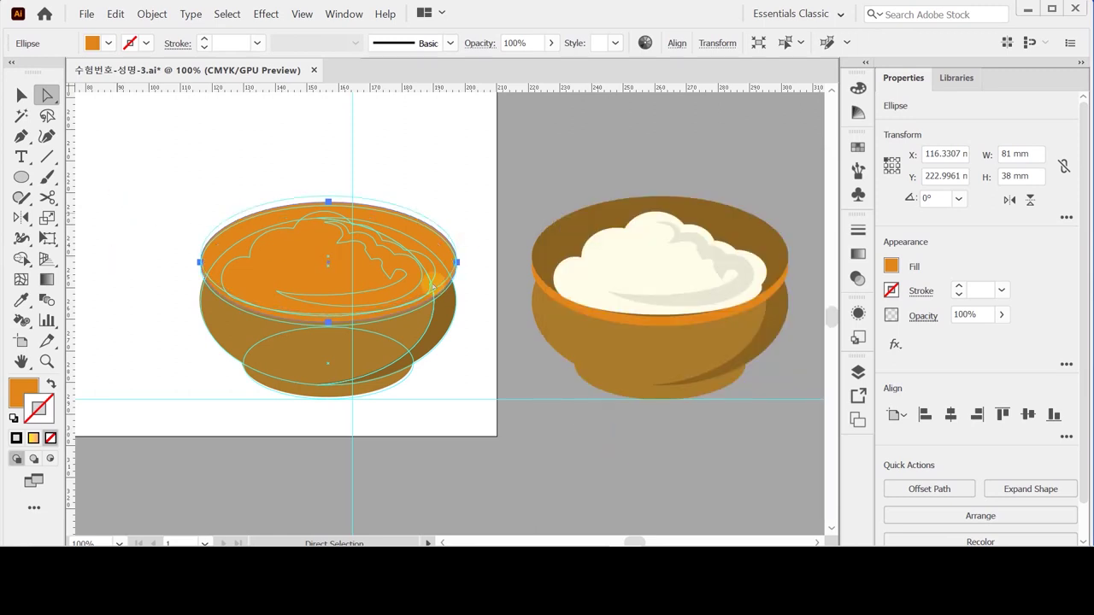
pyautogui.hotkey('ctrl', 'z')
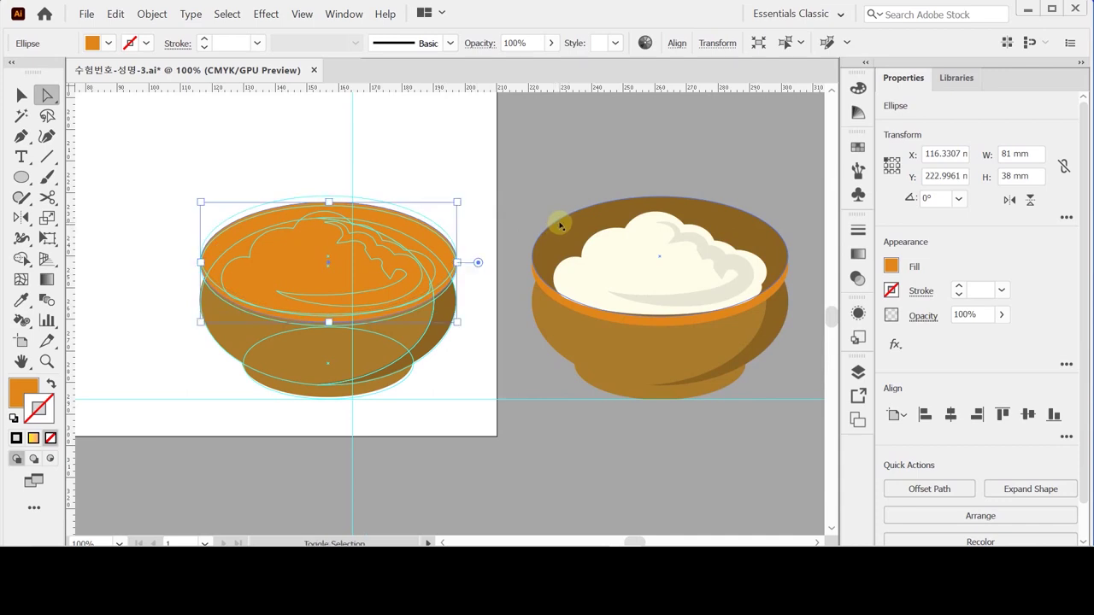
# Redo the offset copy of the orange rim ellipse and fill it with the dark brown sampled from the reference bowl's interior.
pyautogui.hotkey('ctrl', 'shift', 'z')
pyautogui.press('i')
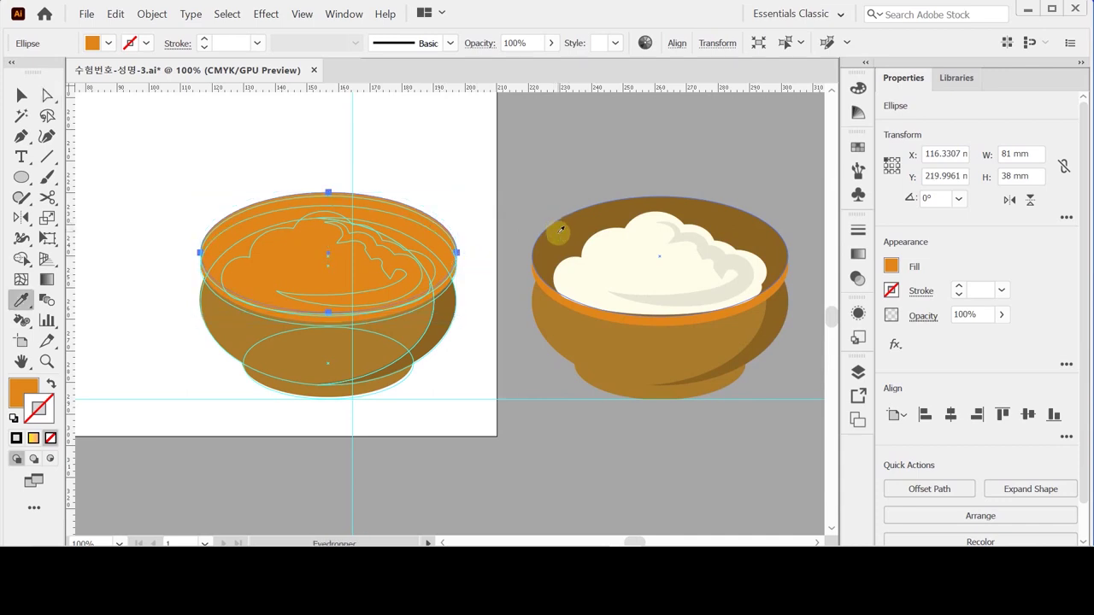
pyautogui.click(560, 229)
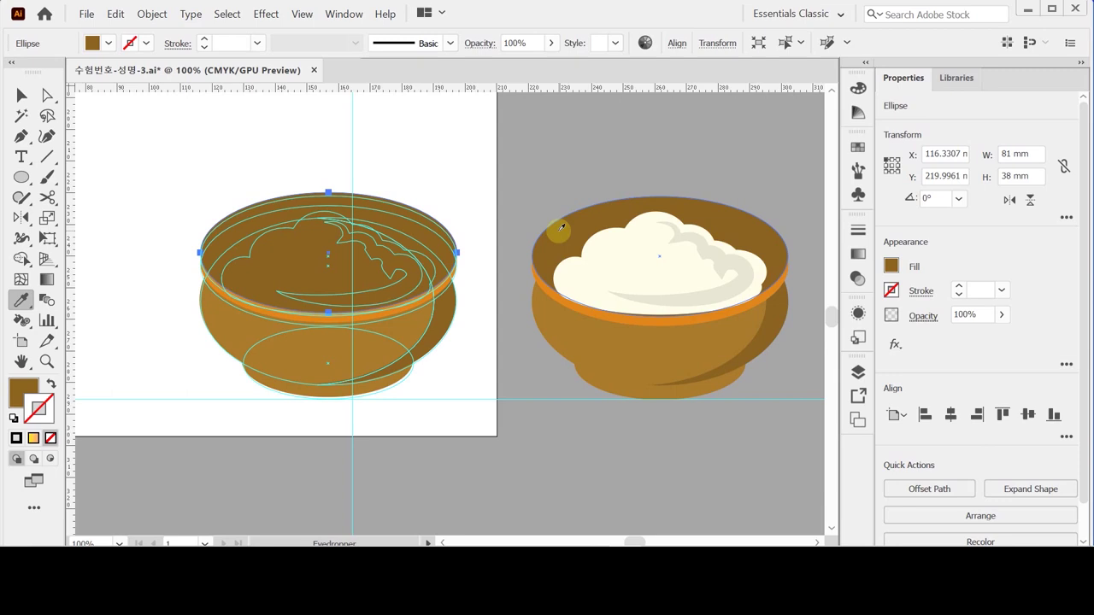
pyautogui.click(587, 243)
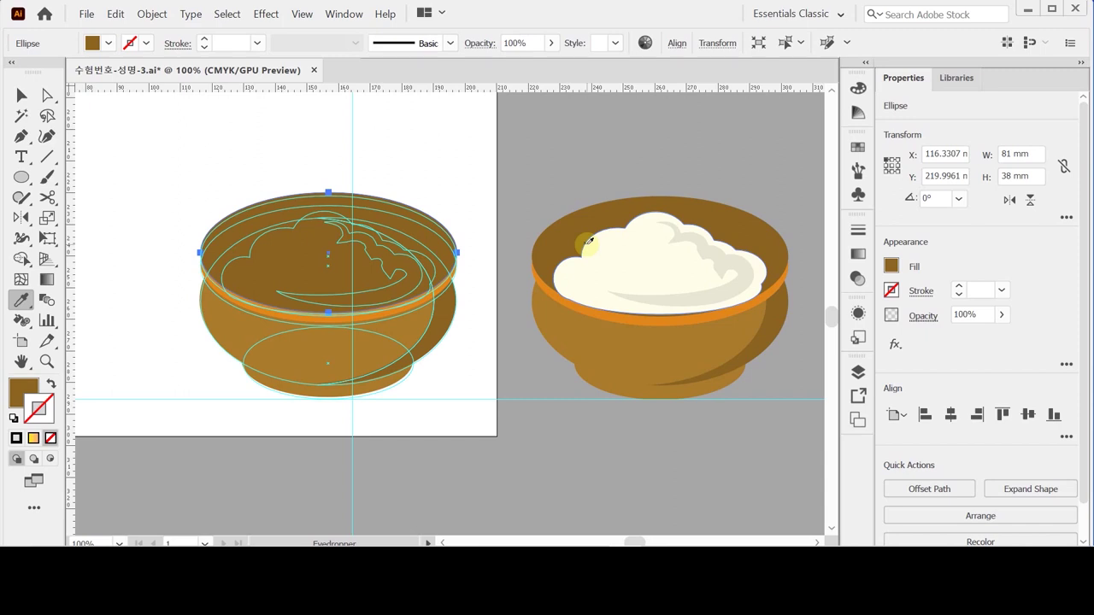
pyautogui.click(593, 231)
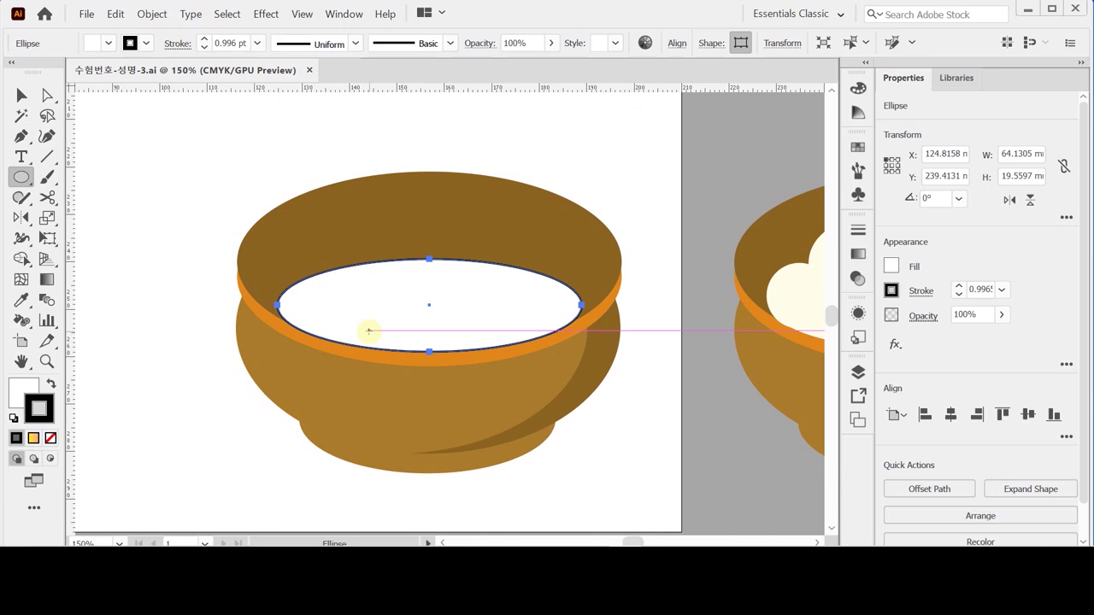
# Show the hidden cream circles, unite them with the white ellipse into one shape, and remove its stroke.
pyautogui.hotkey('ctrl', 'alt', '3')
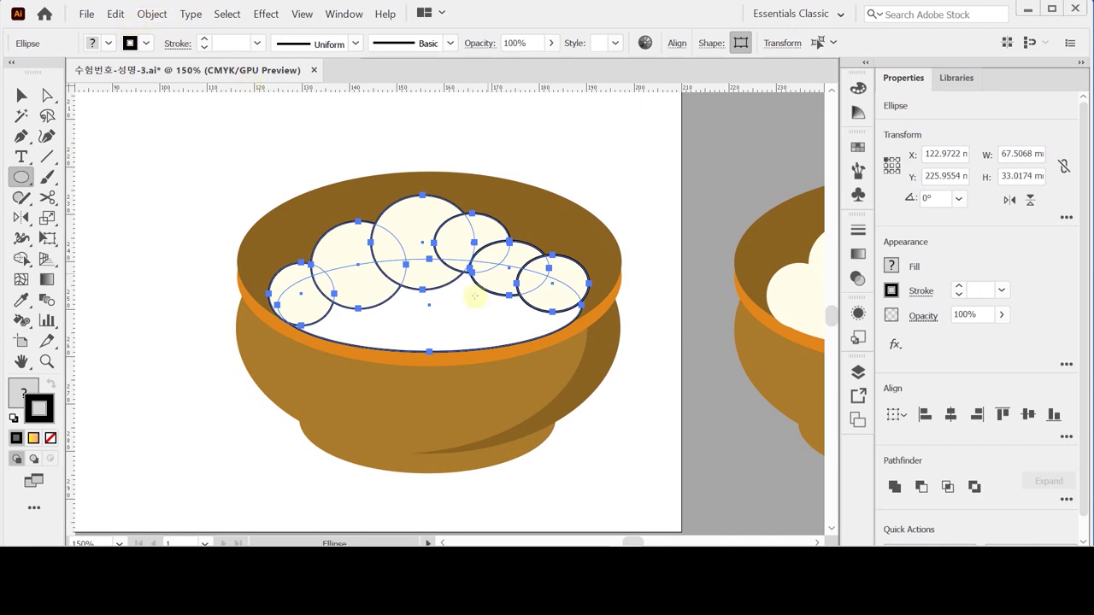
pyautogui.click(894, 486)
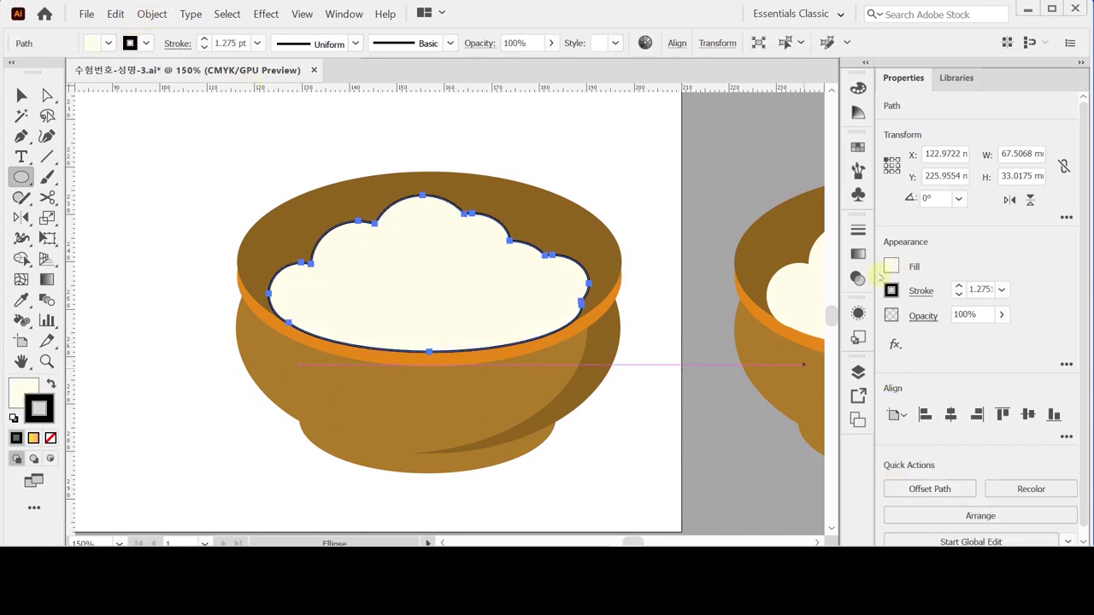
pyautogui.click(892, 290)
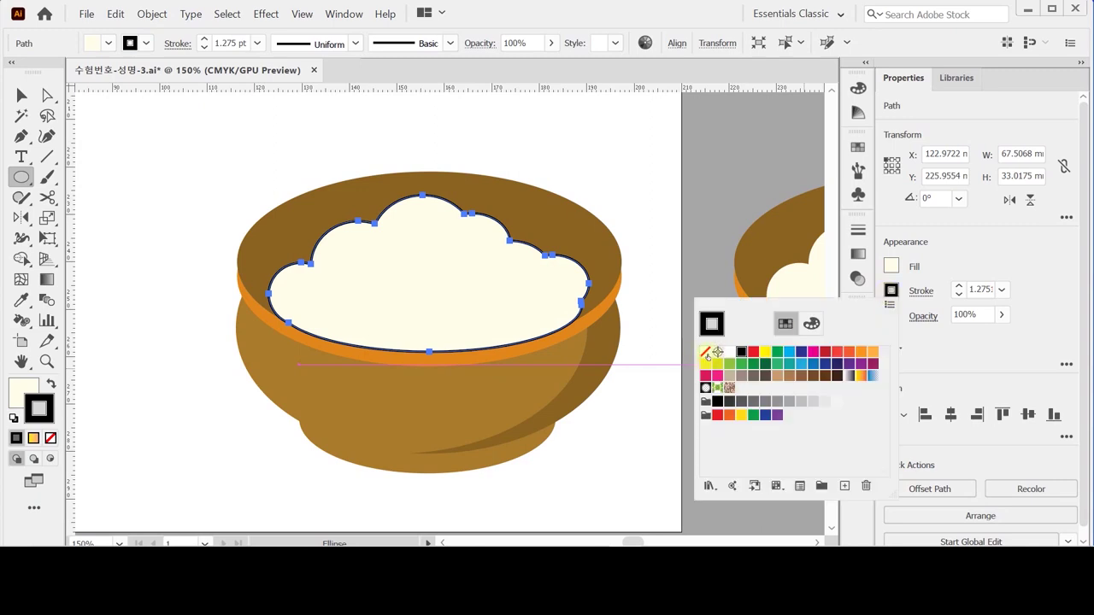
pyautogui.click(706, 352)
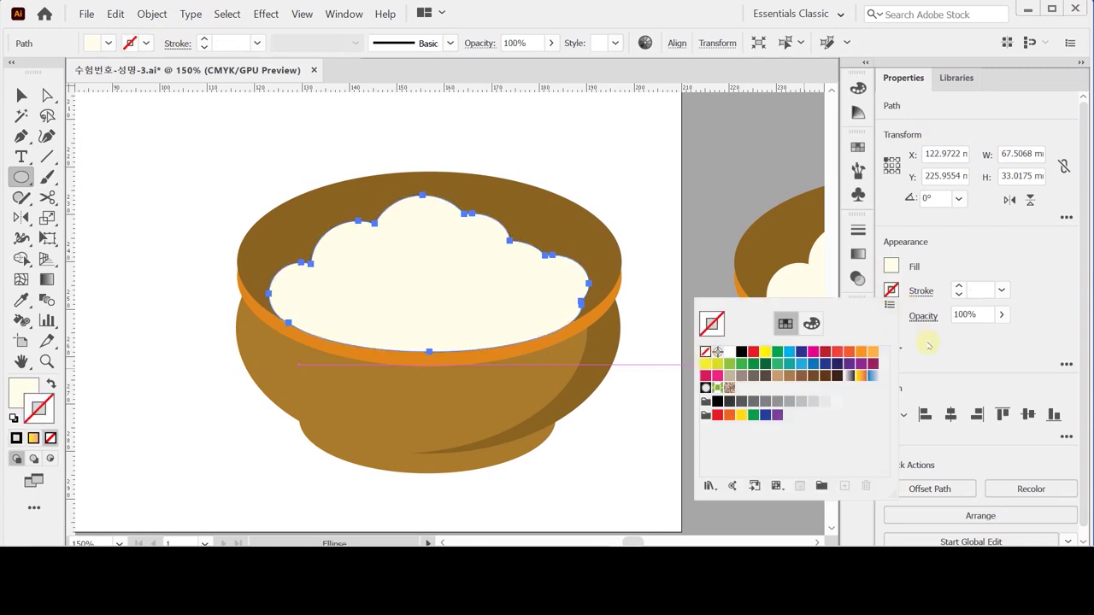
pyautogui.click(929, 344)
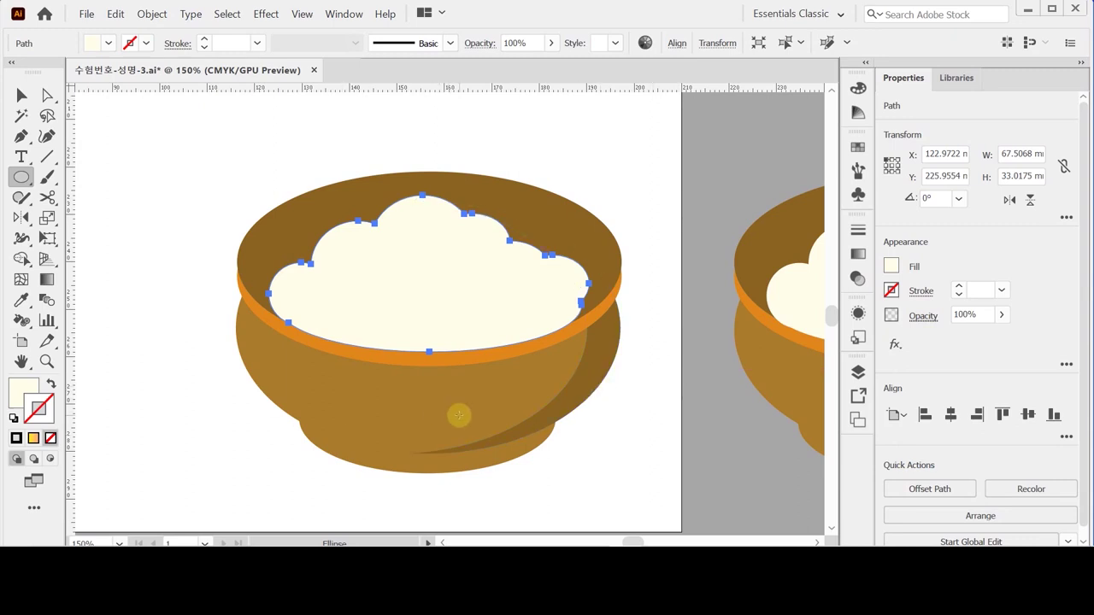
pyautogui.keyDown('ctrl'); pyautogui.click(221, 422); pyautogui.keyUp('ctrl')
# Draw an unfilled open path with the Pen tool along the cream's shadow guide, from near the peak to the lower-left tip.
pyautogui.click(622, 372)
pyautogui.moveTo(593, 371); pyautogui.dragTo(491, 371)
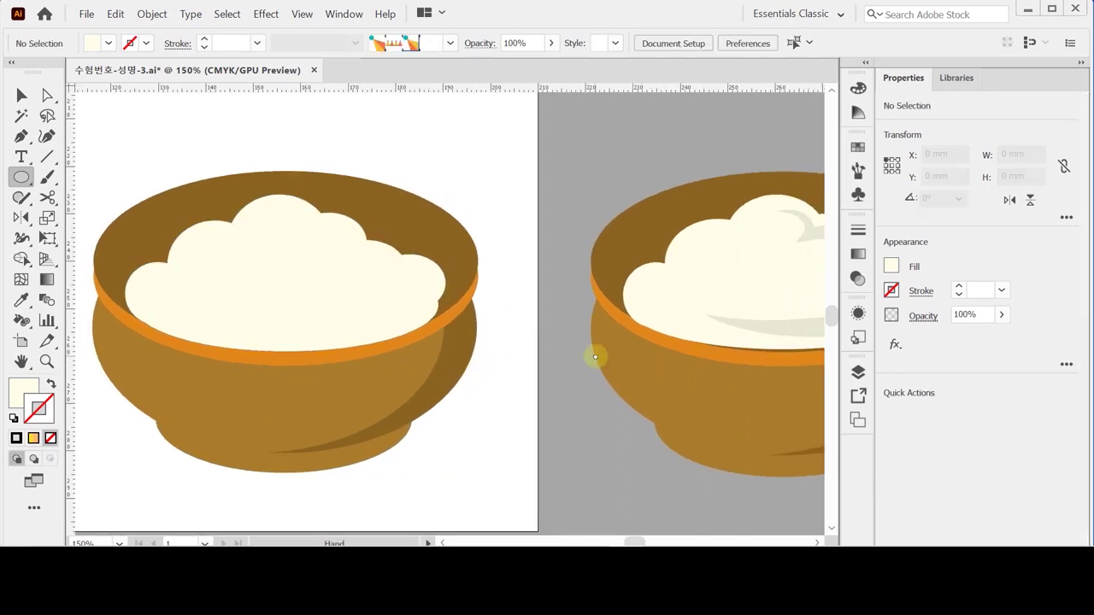
pyautogui.moveTo(595, 356); pyautogui.dragTo(603, 357)
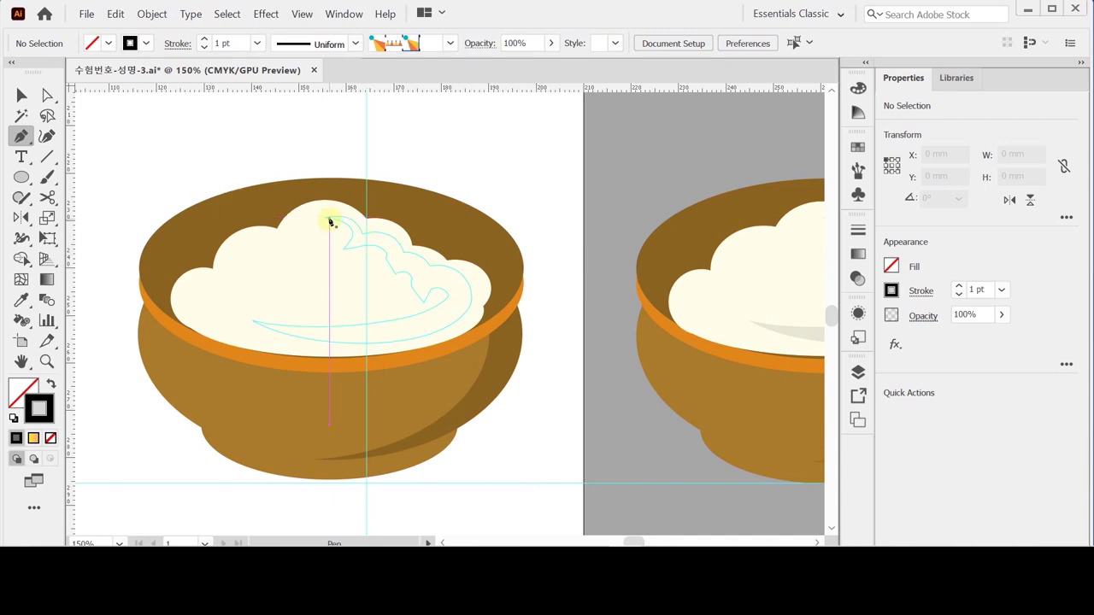
pyautogui.click(330, 219)
pyautogui.click(348, 224)
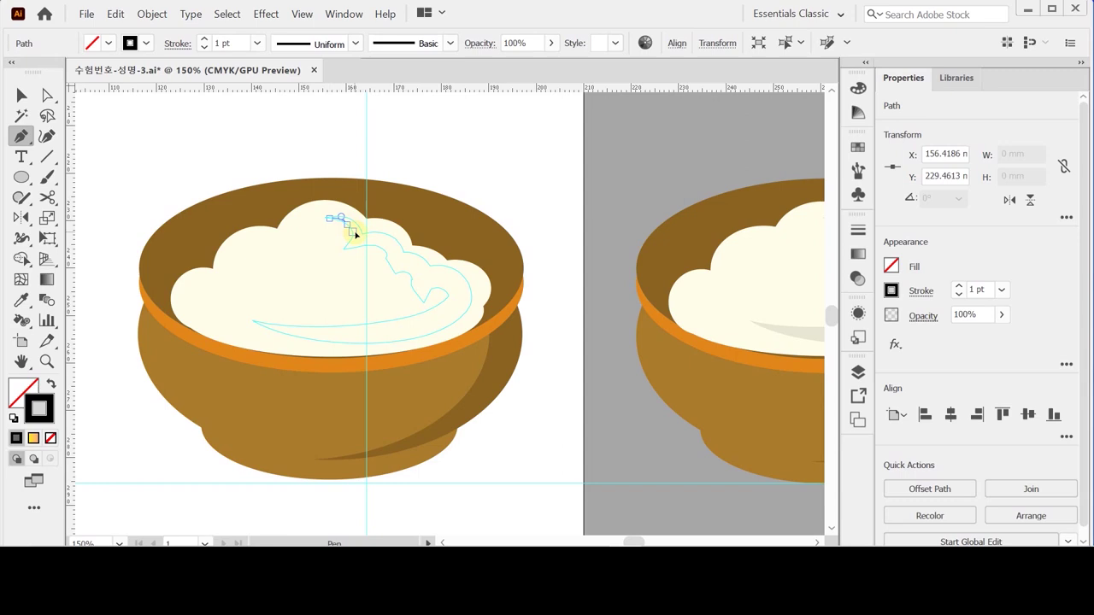
pyautogui.moveTo(348, 247); pyautogui.dragTo(440, 319)
pyautogui.moveTo(361, 336); pyautogui.dragTo(319, 336)
pyautogui.click(253, 320)
pyautogui.moveTo(253, 321); pyautogui.dragTo(293, 306)
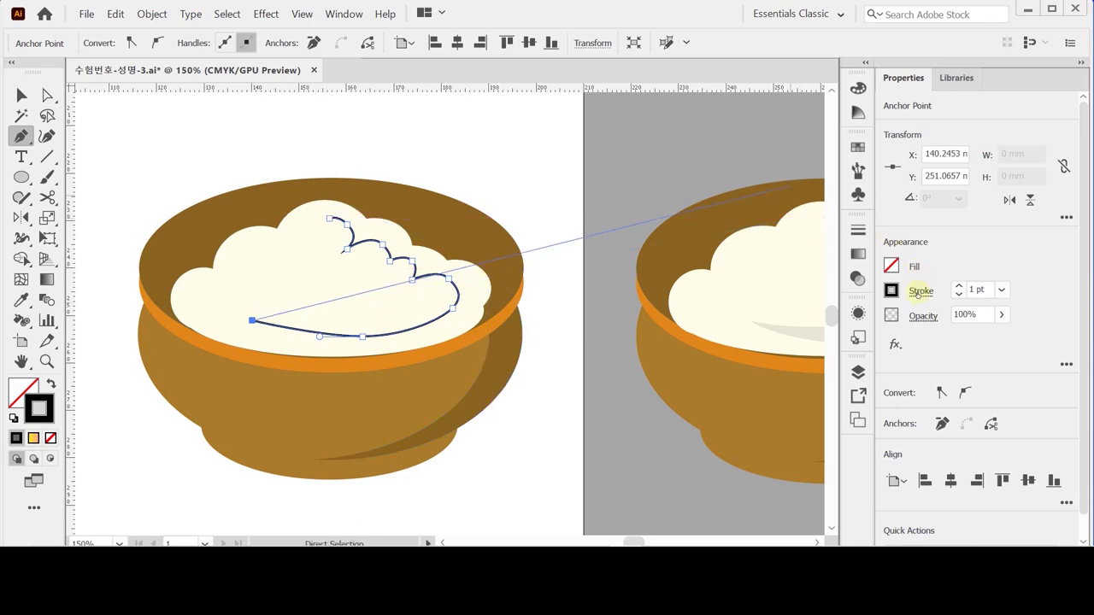
# Set the shadow path's stroke weight to 14 pt and apply the width profile that tapers at both ends.
pyautogui.click(1002, 290)
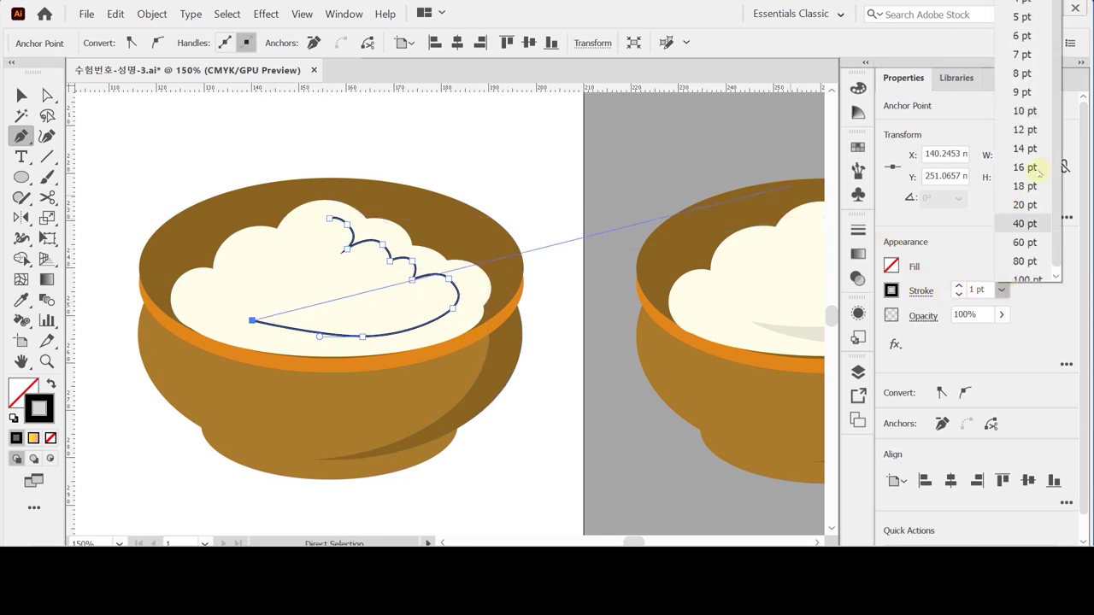
pyautogui.click(1036, 149)
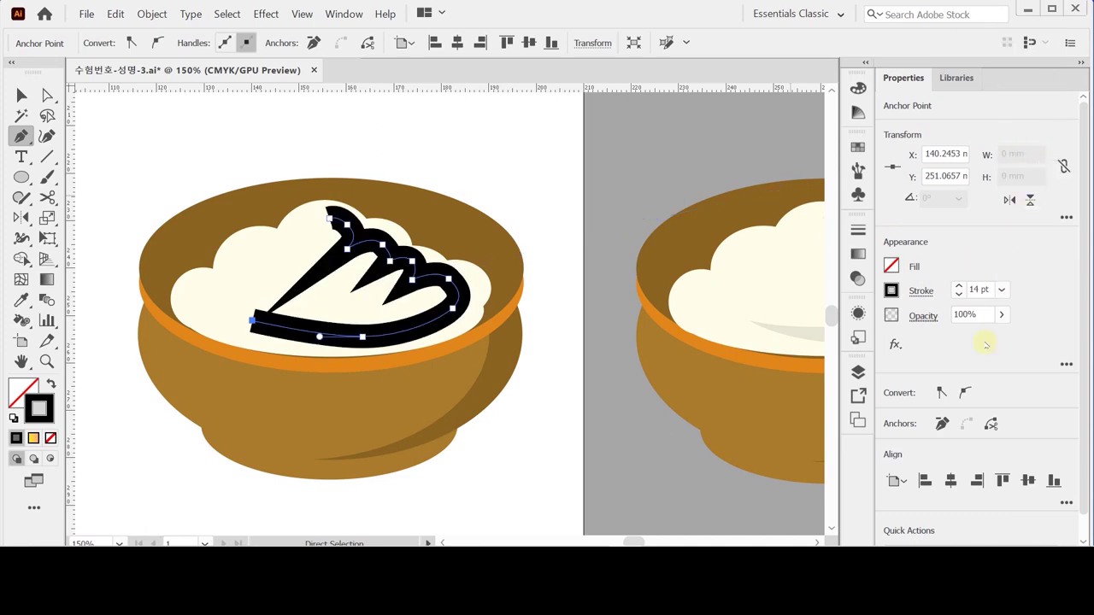
pyautogui.click(924, 292)
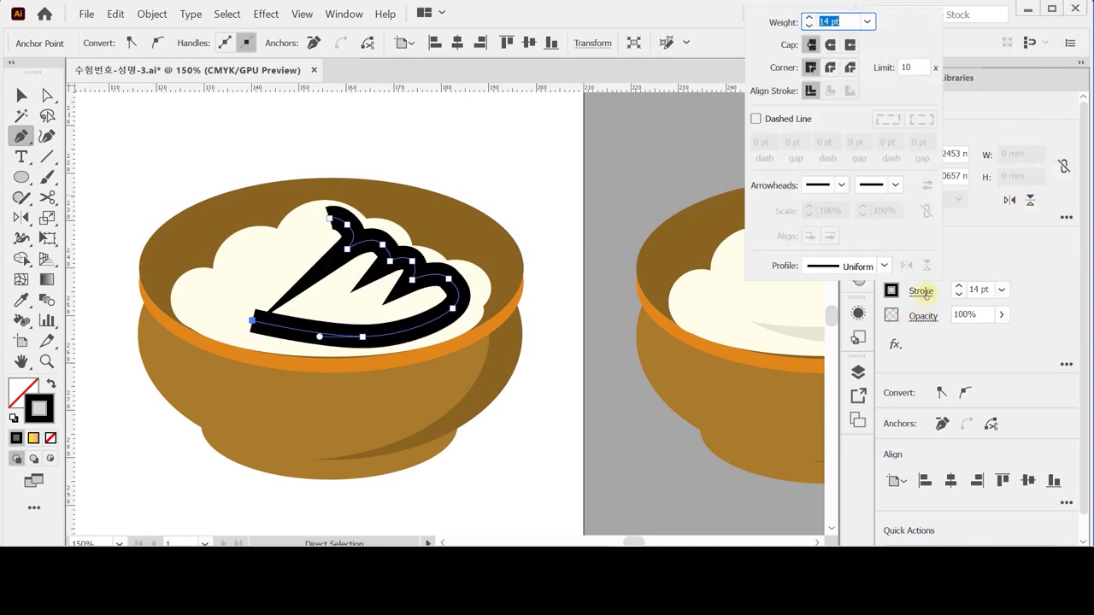
pyautogui.click(885, 266)
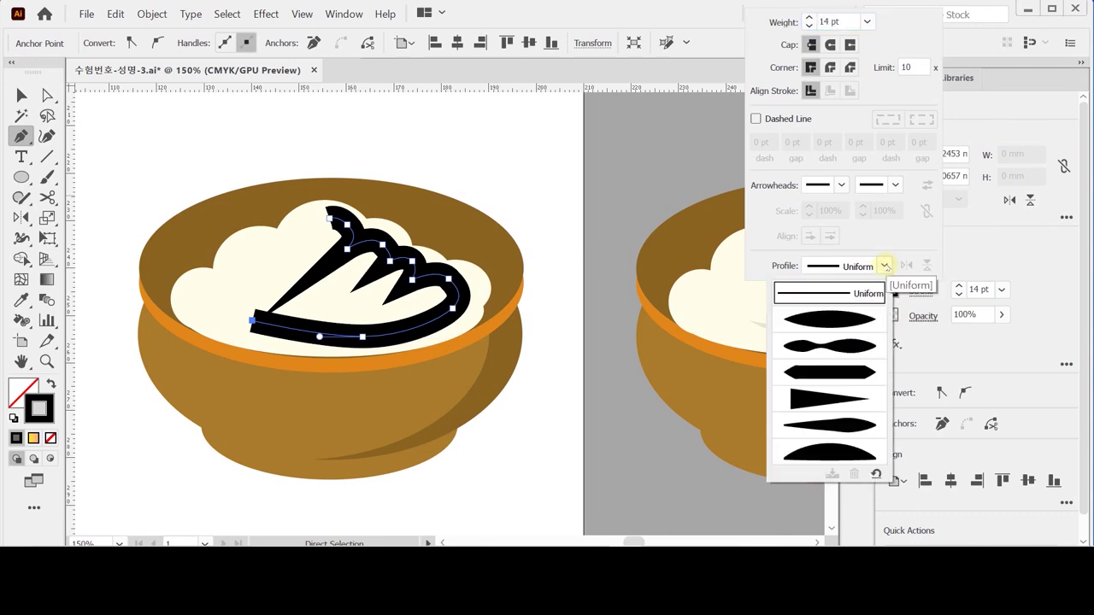
pyautogui.click(856, 318)
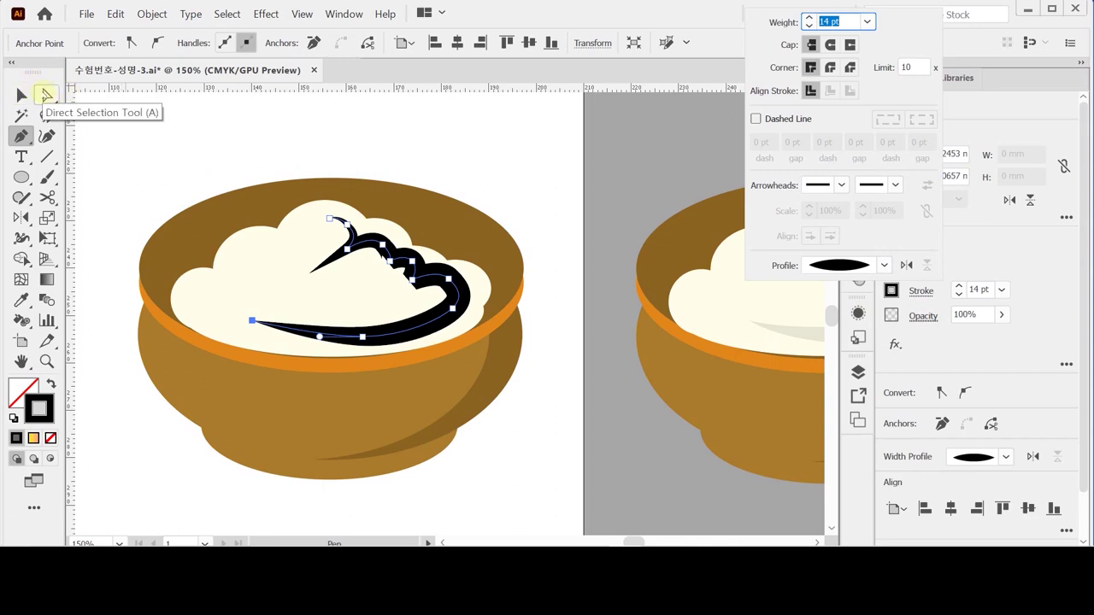
pyautogui.press('Escape')
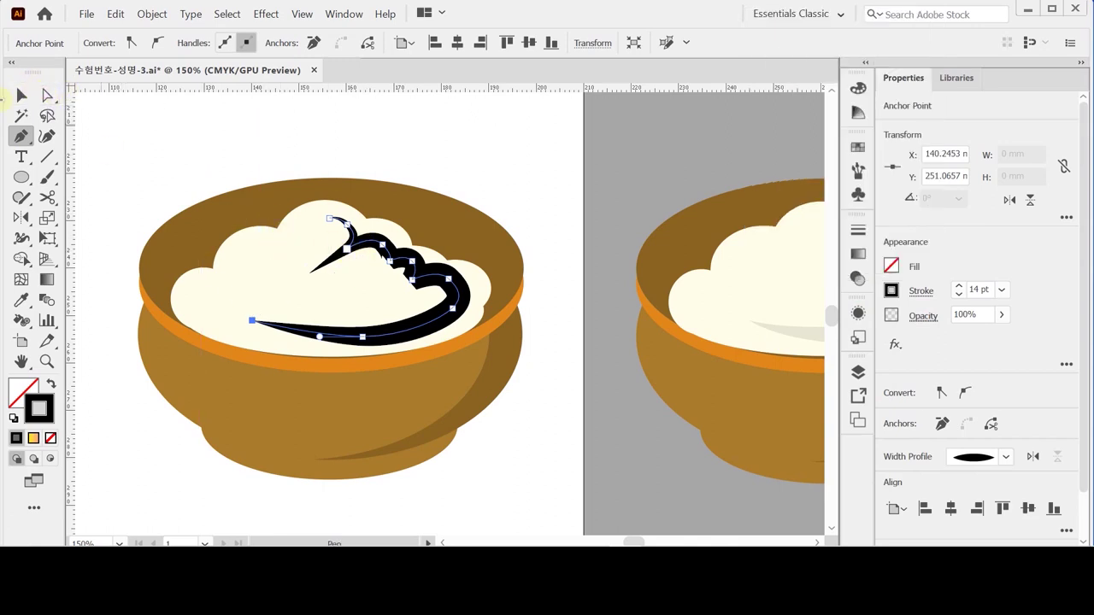
# Adjust the shadow path's anchor points near the cream's peak and at the inner notch to refine the tapered stroke.
pyautogui.press('a')
pyautogui.click(350, 248)
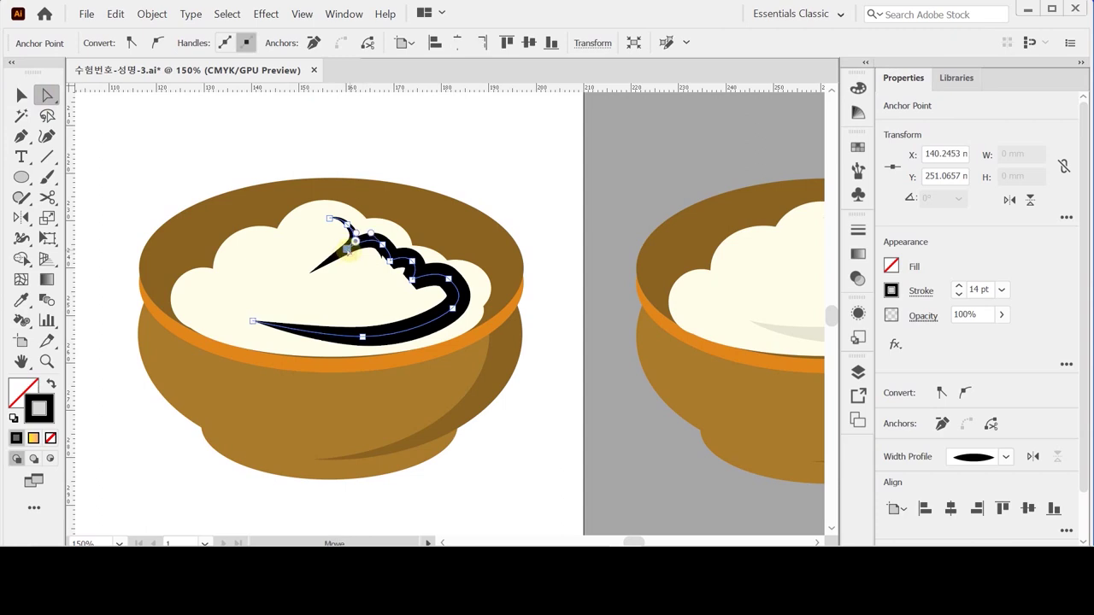
pyautogui.click(350, 248)
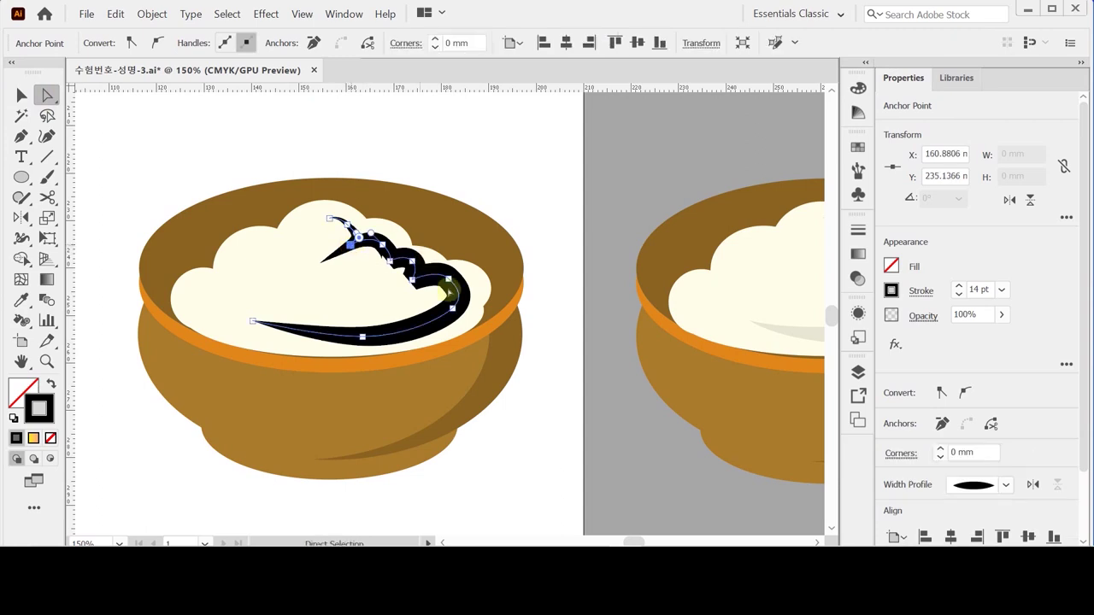
pyautogui.click(416, 284)
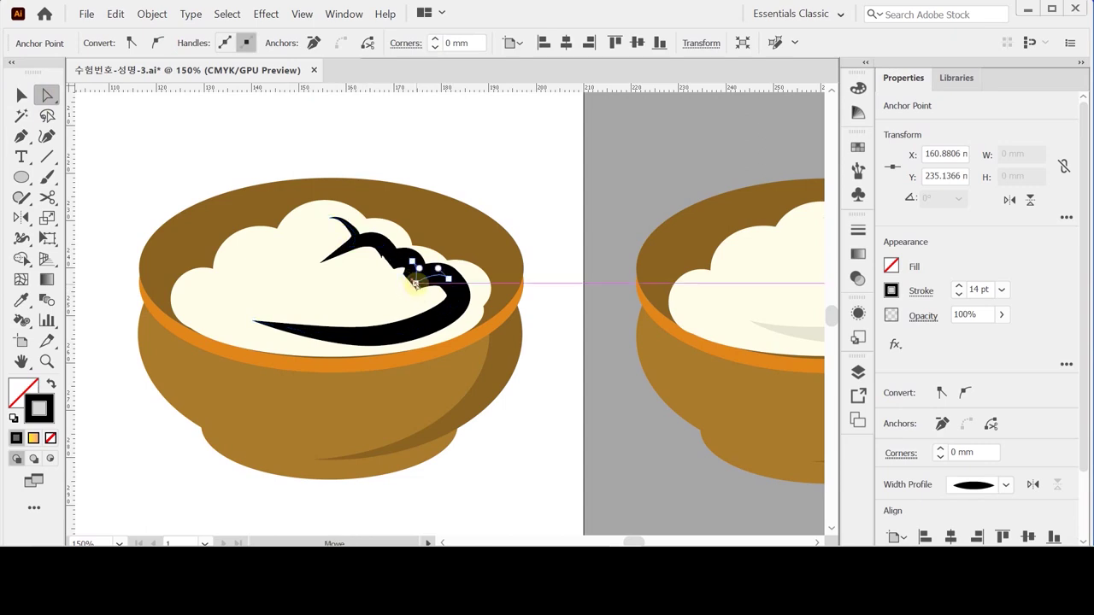
pyautogui.click(416, 285)
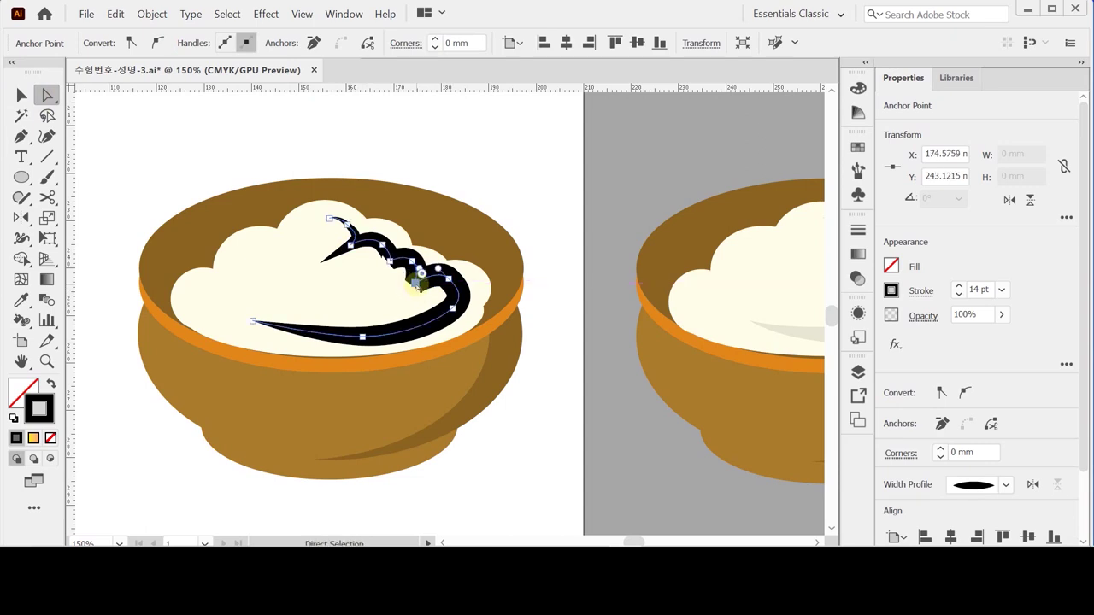
pyautogui.moveTo(327, 218); pyautogui.dragTo(356, 225)
pyautogui.click(350, 222)
pyautogui.click(353, 239)
pyautogui.click(351, 233)
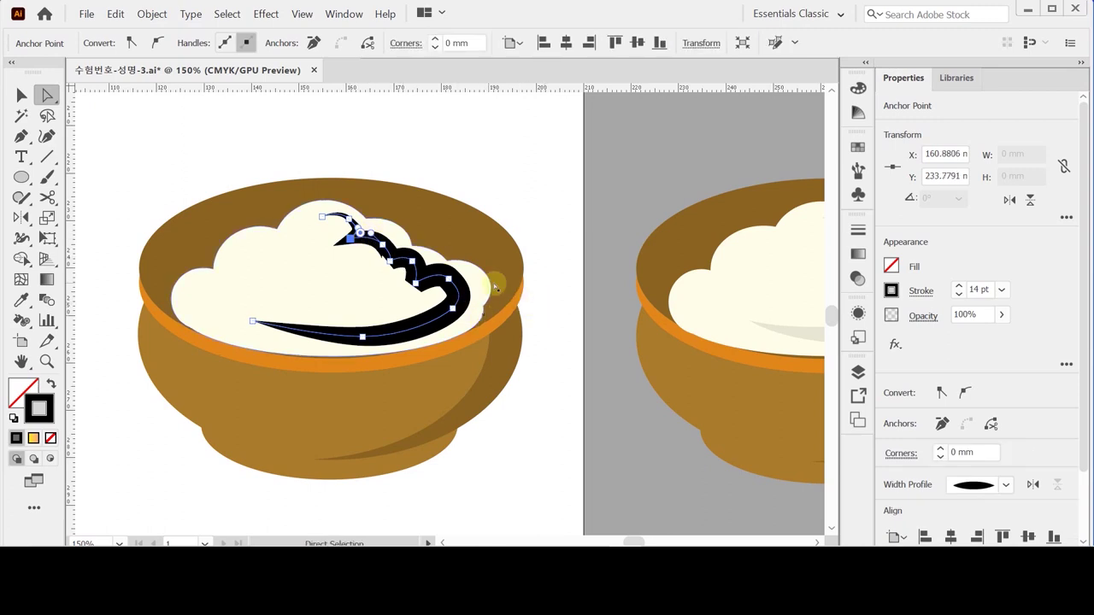
# Expand the appearance of the tapered shadow stroke and unite the resulting outlines into one shape.
pyautogui.click(152, 13)
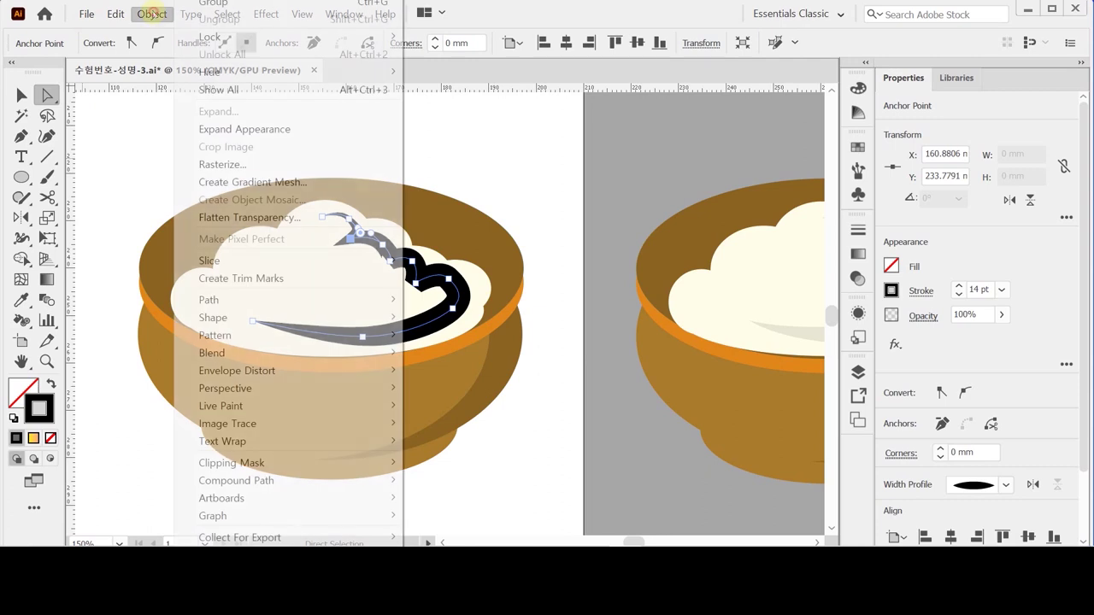
pyautogui.click(282, 131)
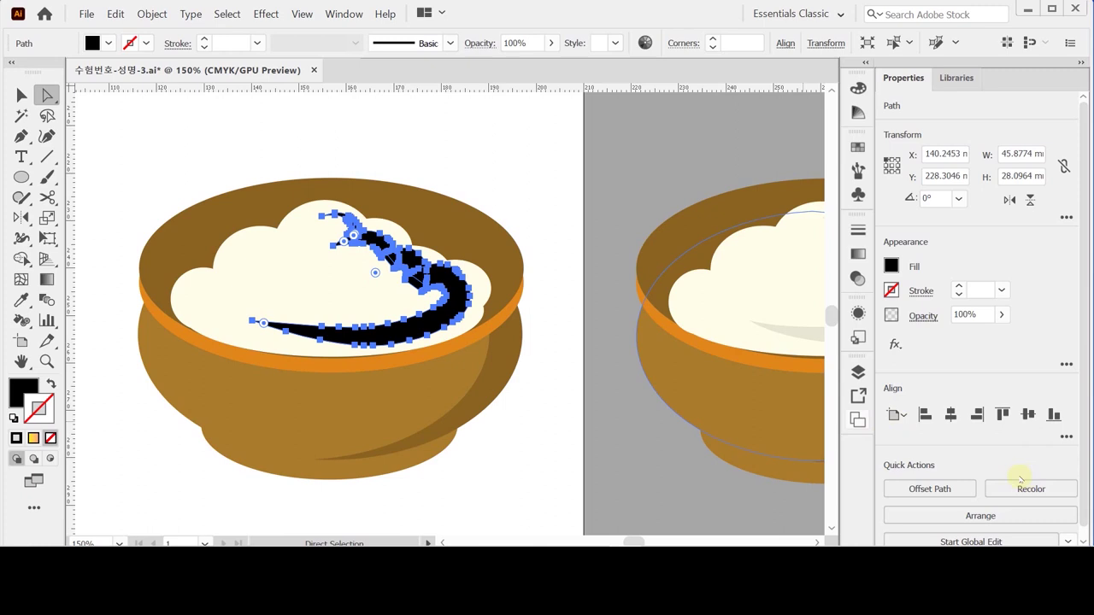
pyautogui.press('v')
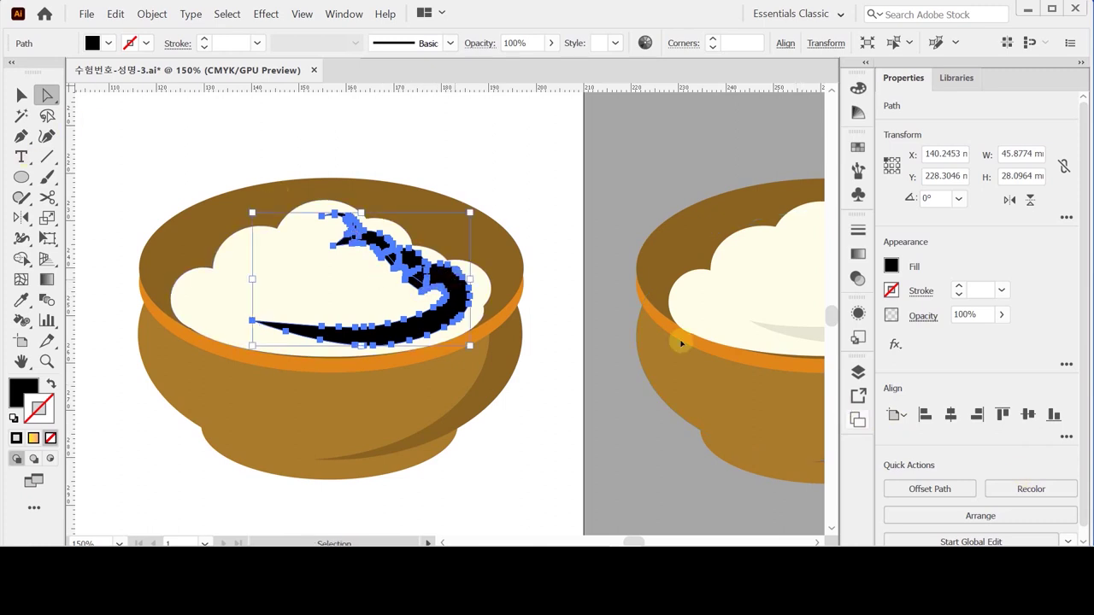
pyautogui.click(21, 95)
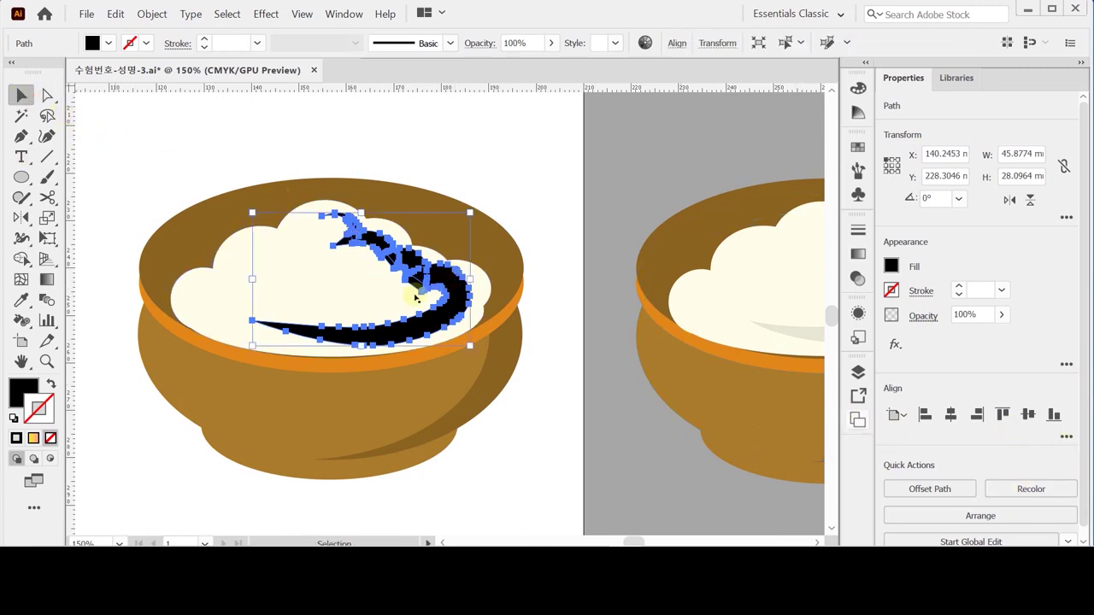
pyautogui.scroll(-1, 967, 472)
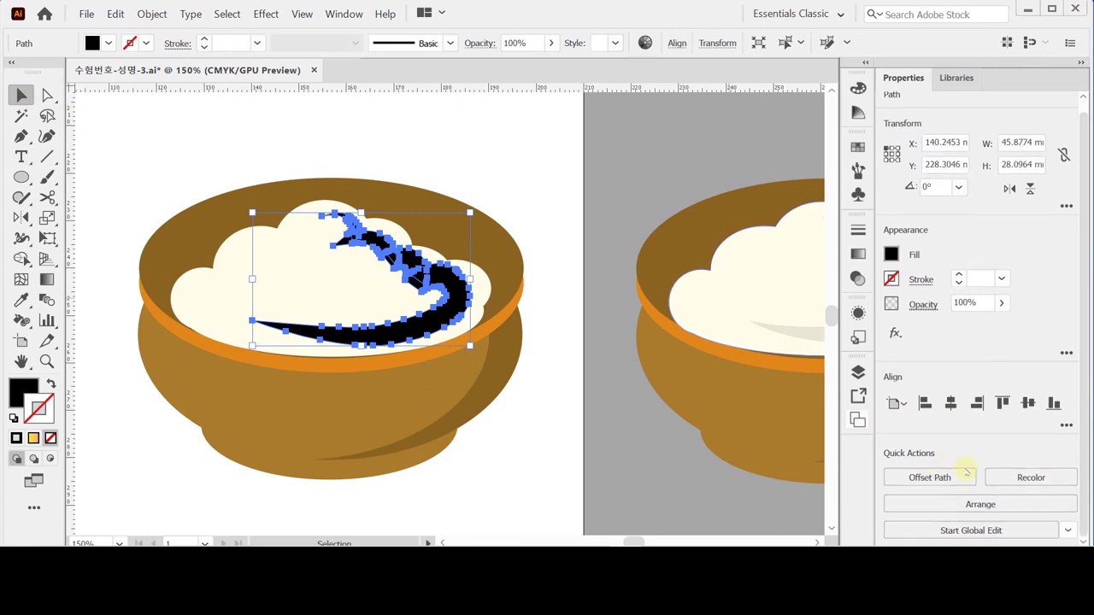
pyautogui.press('a')
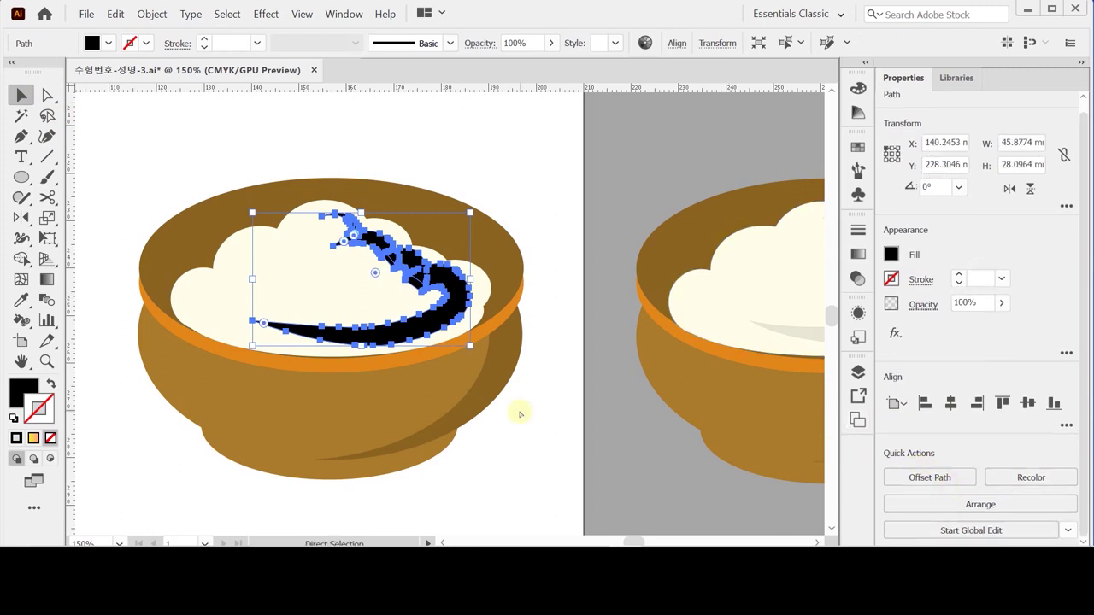
pyautogui.press('shift')
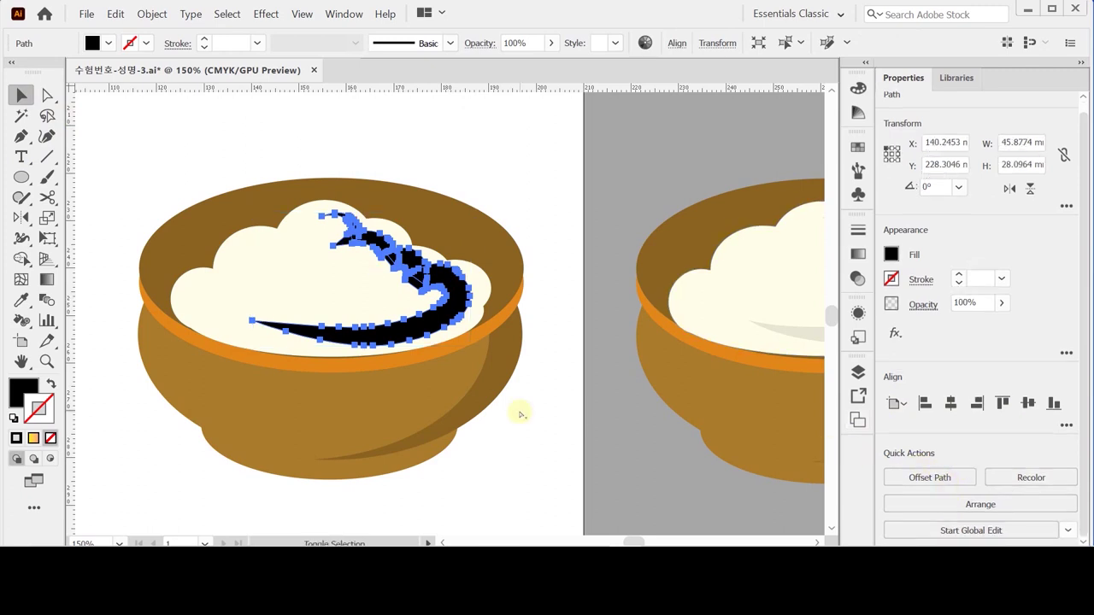
pyautogui.hotkey('ctrl', 'shift', 'F9')
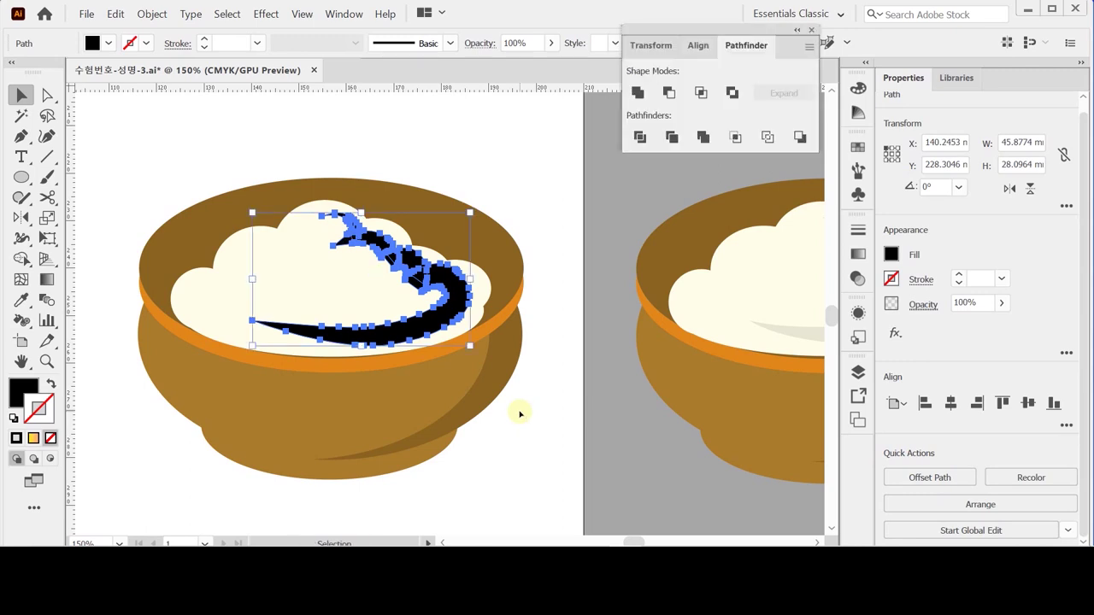
pyautogui.click(634, 92)
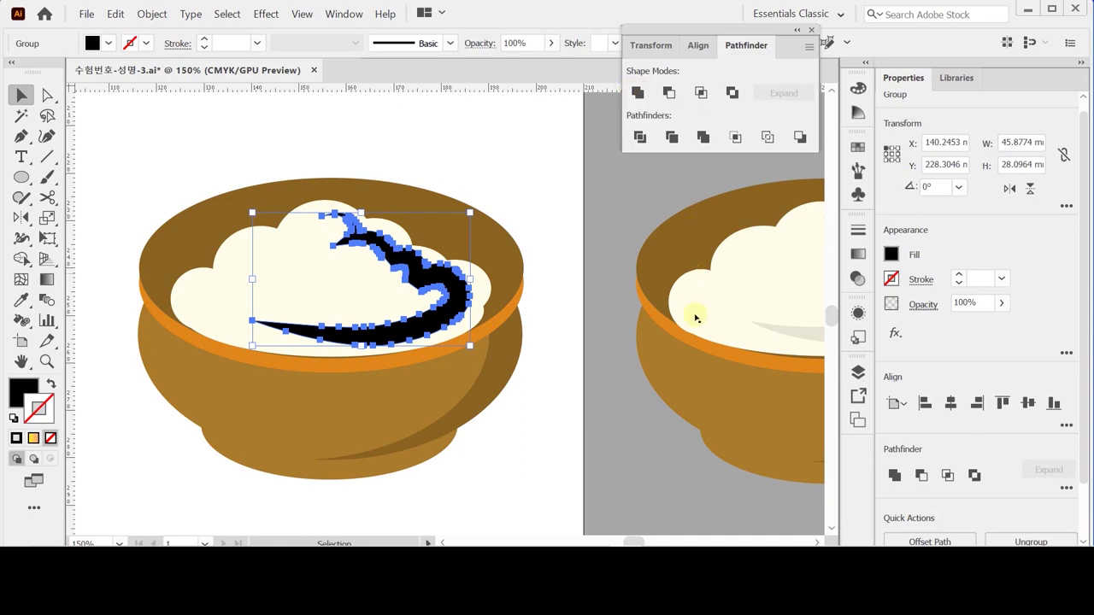
# Fill the shadow shape with the light grey-beige sampled from the reference cream's shadow, and select all parts of the bowl illustration.
pyautogui.press('i')
pyautogui.click(789, 330)
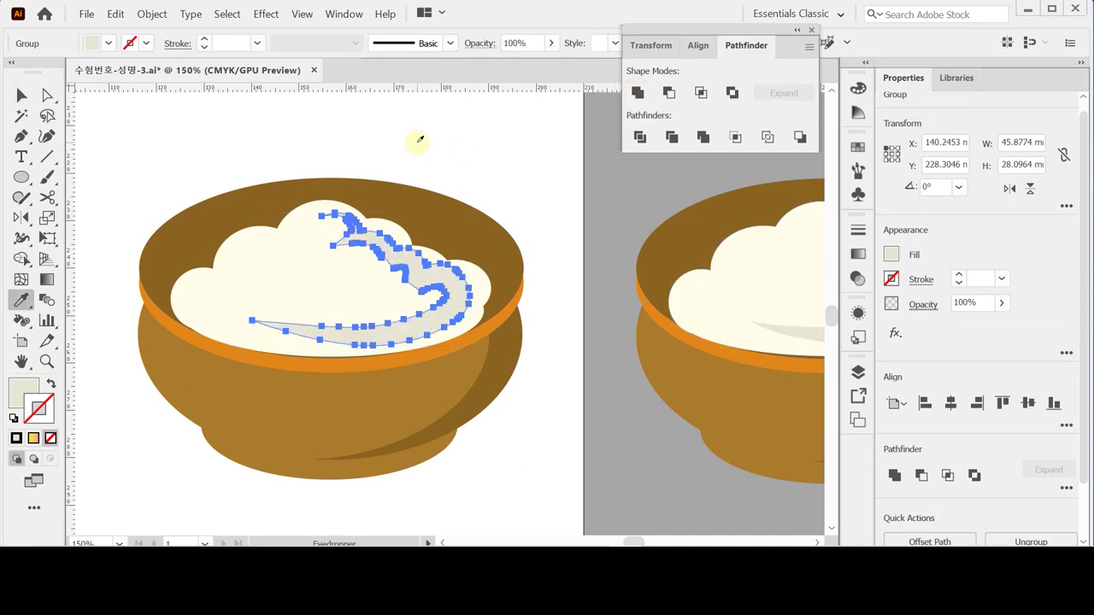
pyautogui.click(21, 94)
pyautogui.moveTo(257, 164); pyautogui.dragTo(472, 462)
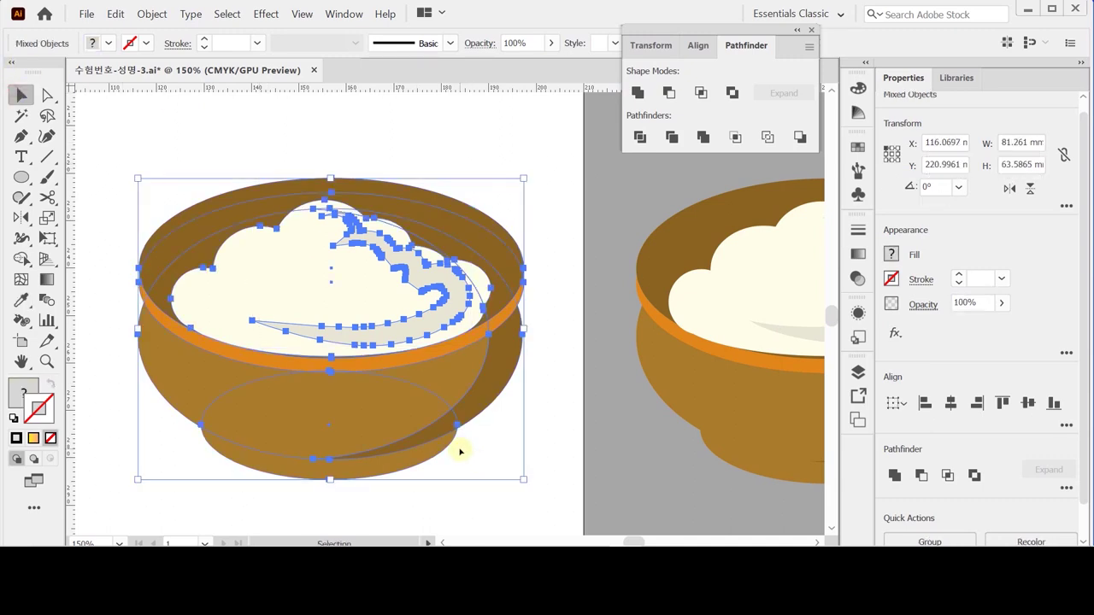
# Group all selected parts of the bowl illustration.
pyautogui.press('a')
pyautogui.hotkey('ctrl', 'g')
pyautogui.press('v')
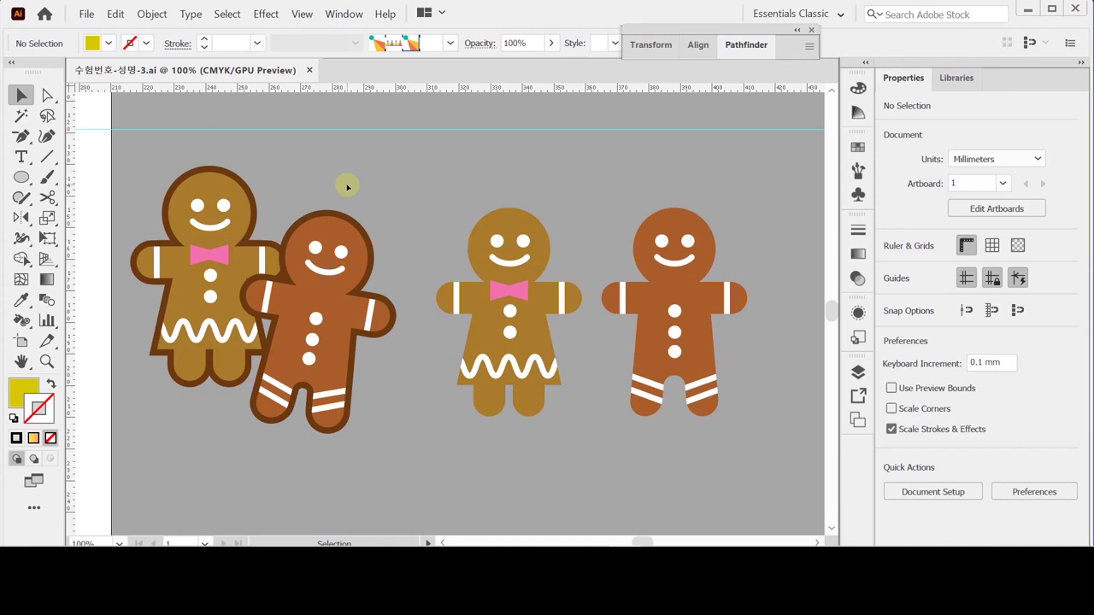
# Shift the two-cookie symbol instance about 1 mm horizontally and deselect it.
pyautogui.click(520, 305)
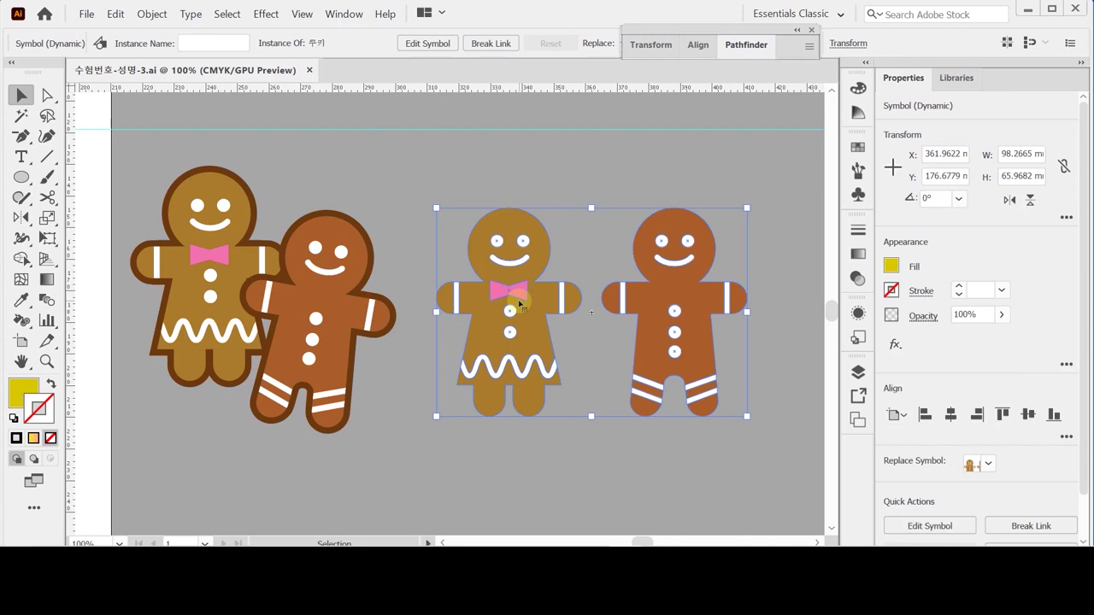
pyautogui.moveTo(519, 305); pyautogui.dragTo(522, 305)
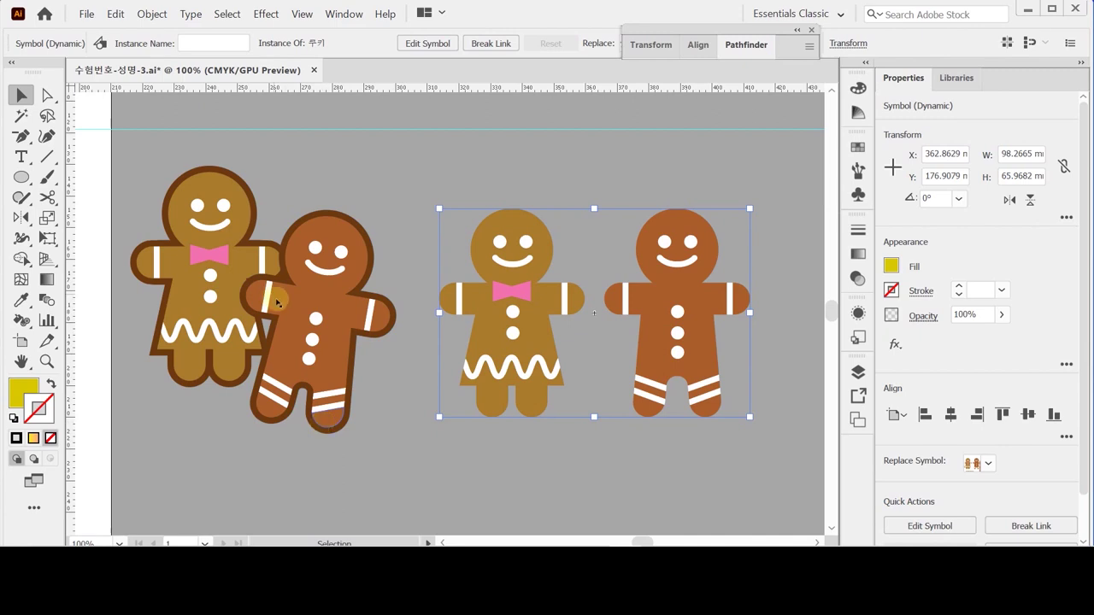
pyautogui.click(682, 172)
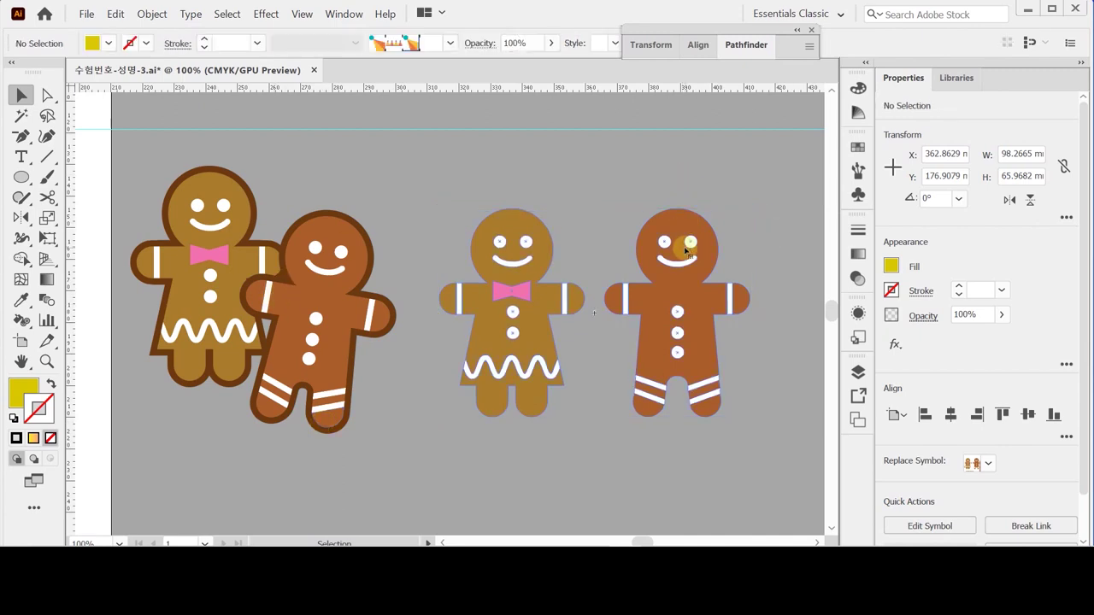
# Open the two-cookie symbol's definition for editing, select the girl cookie's group, and exit symbol editing.
pyautogui.click(686, 249)
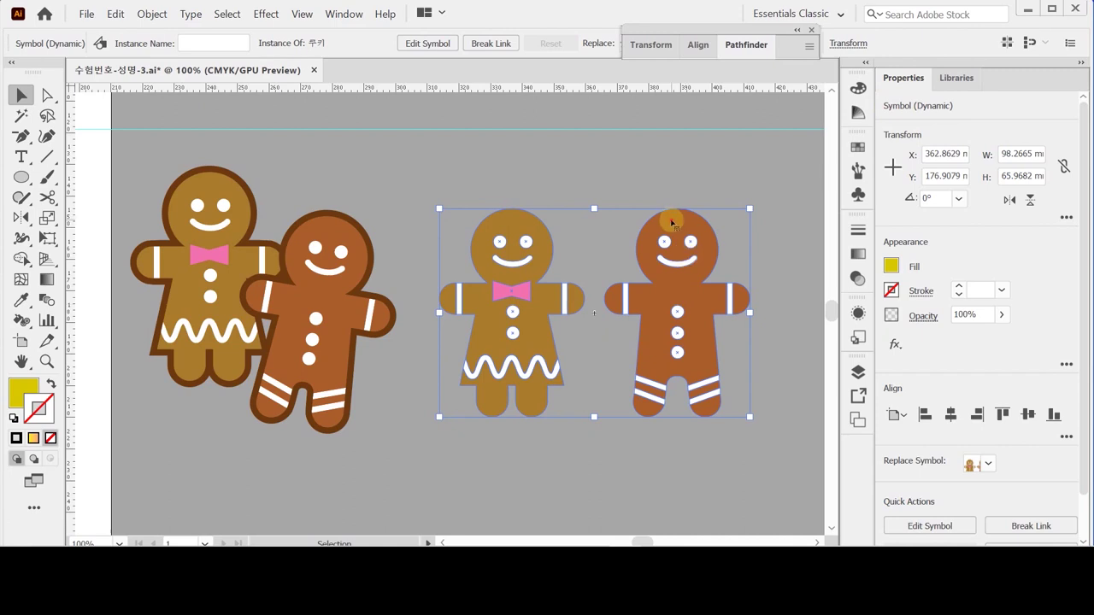
pyautogui.doubleClick(672, 222)
pyautogui.moveTo(671, 232); pyautogui.dragTo(669, 319)
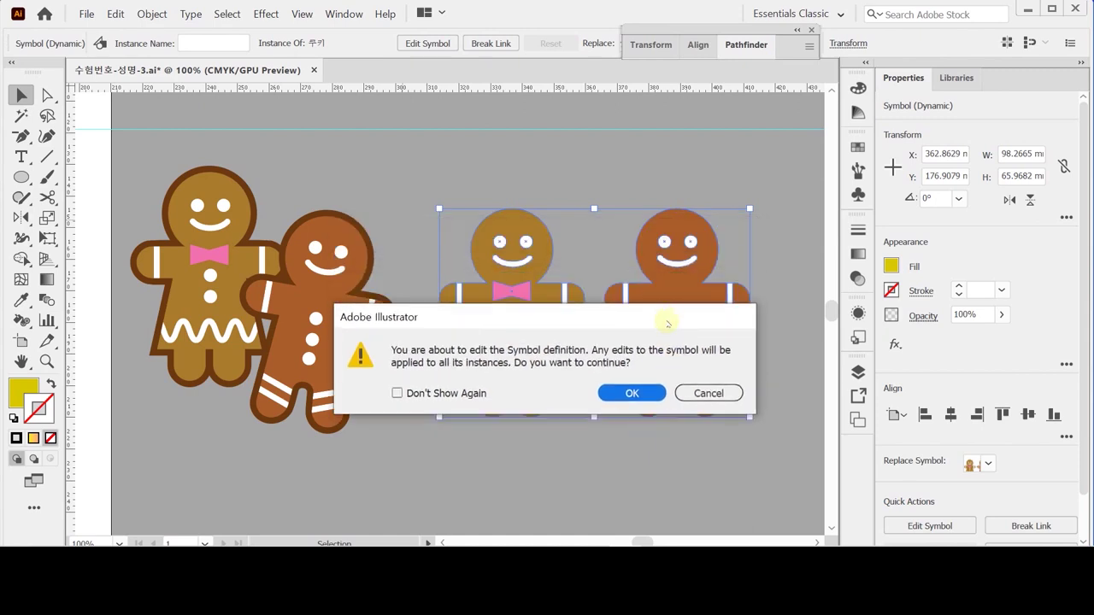
pyautogui.click(617, 391)
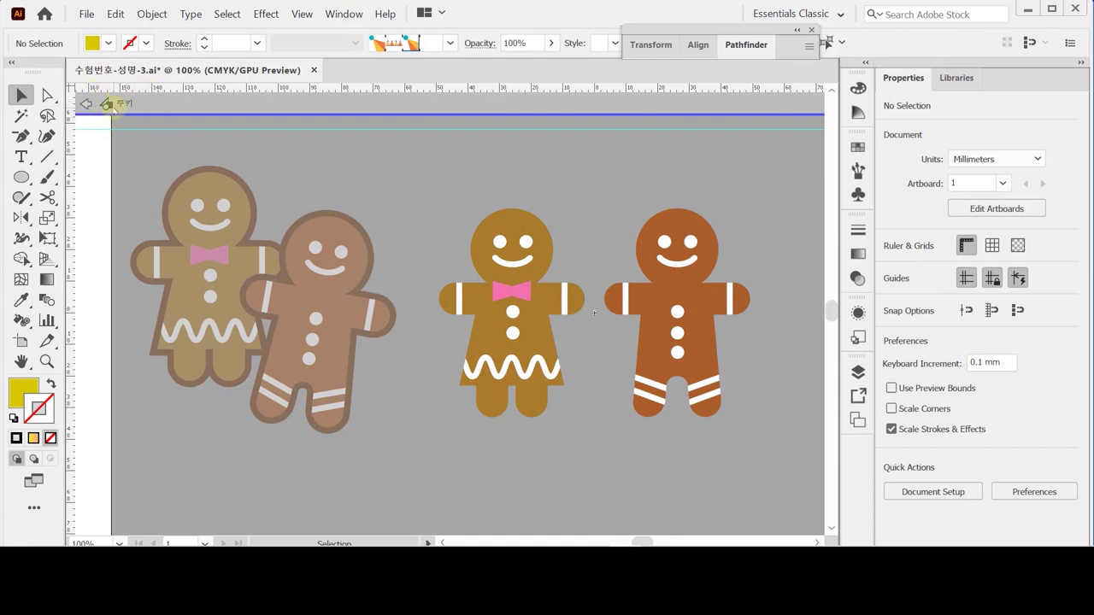
pyautogui.click(496, 215)
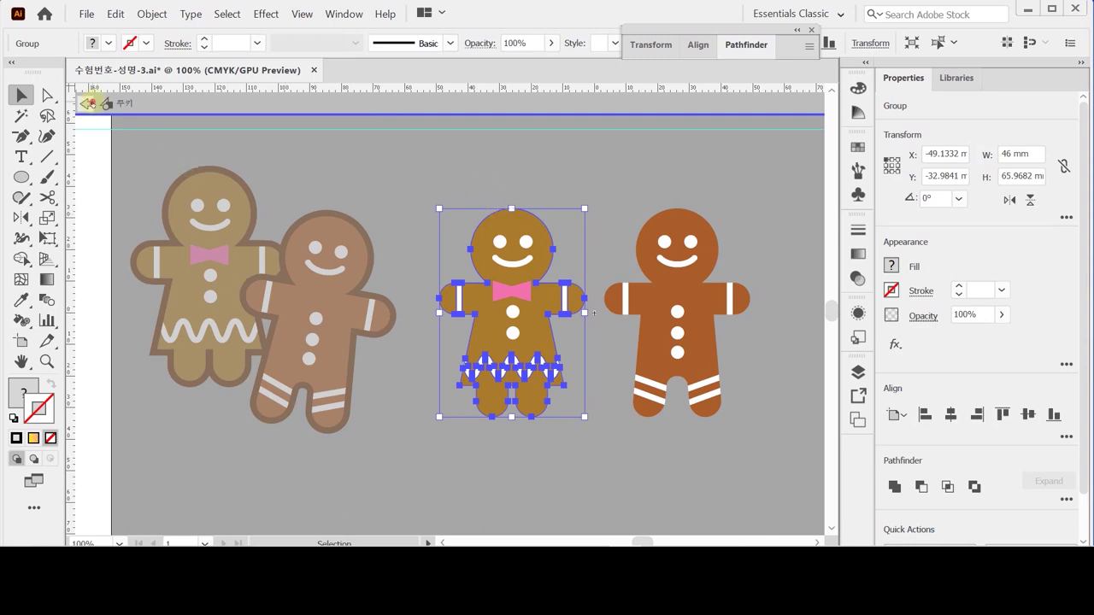
pyautogui.click(88, 102)
pyautogui.click(402, 172)
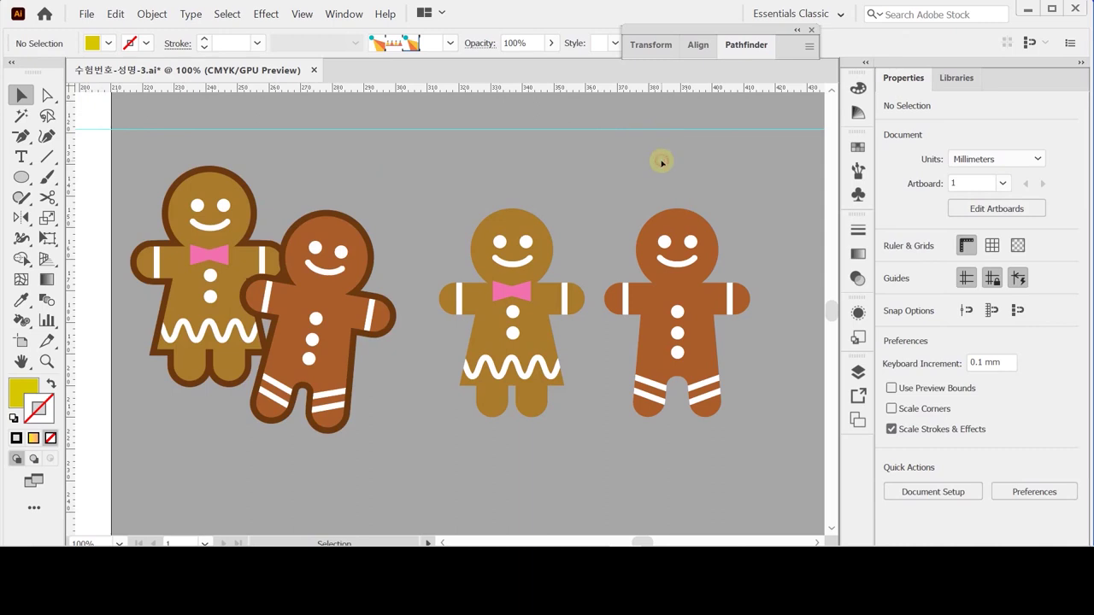
# Delete the two-cookie symbol instance beside the outlined reference cookies.
pyautogui.click(675, 281)
pyautogui.keyDown('shift'); pyautogui.click(643, 335); pyautogui.keyUp('shift')
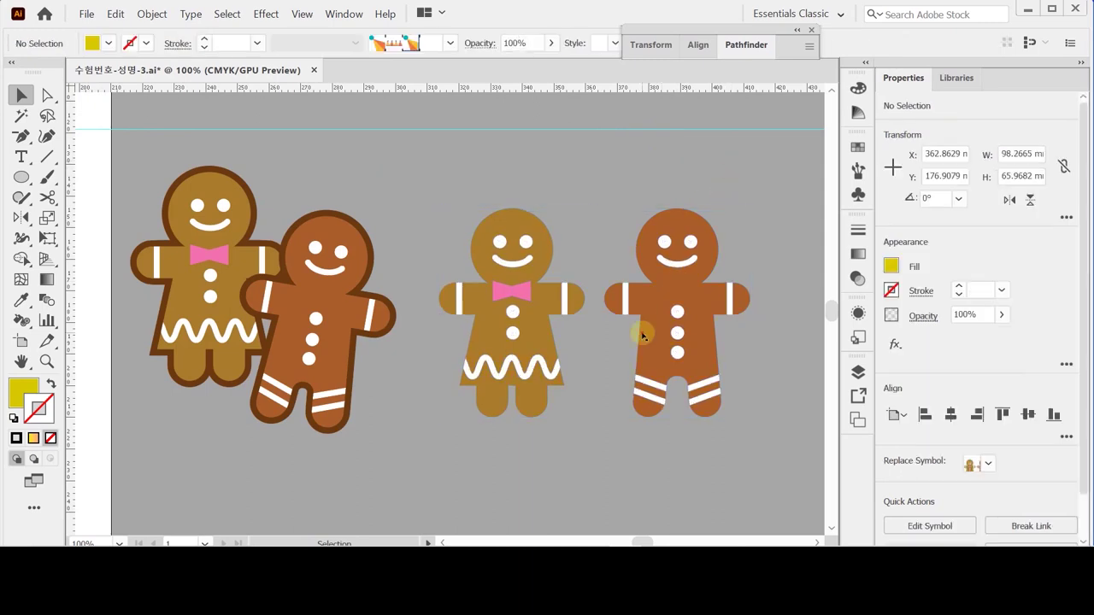
pyautogui.click(650, 332)
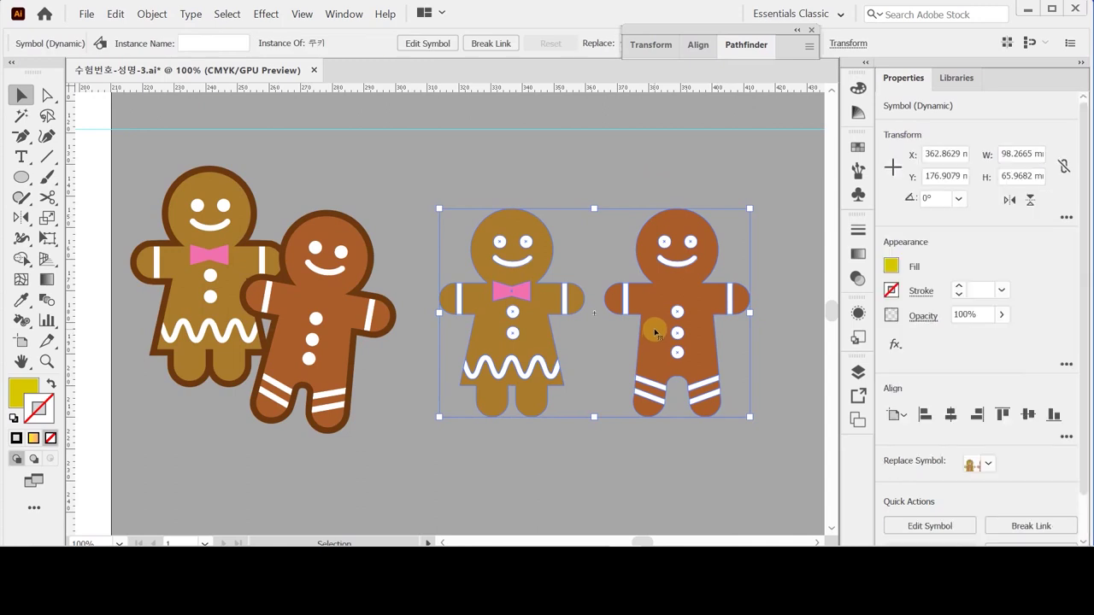
pyautogui.press('Delete')
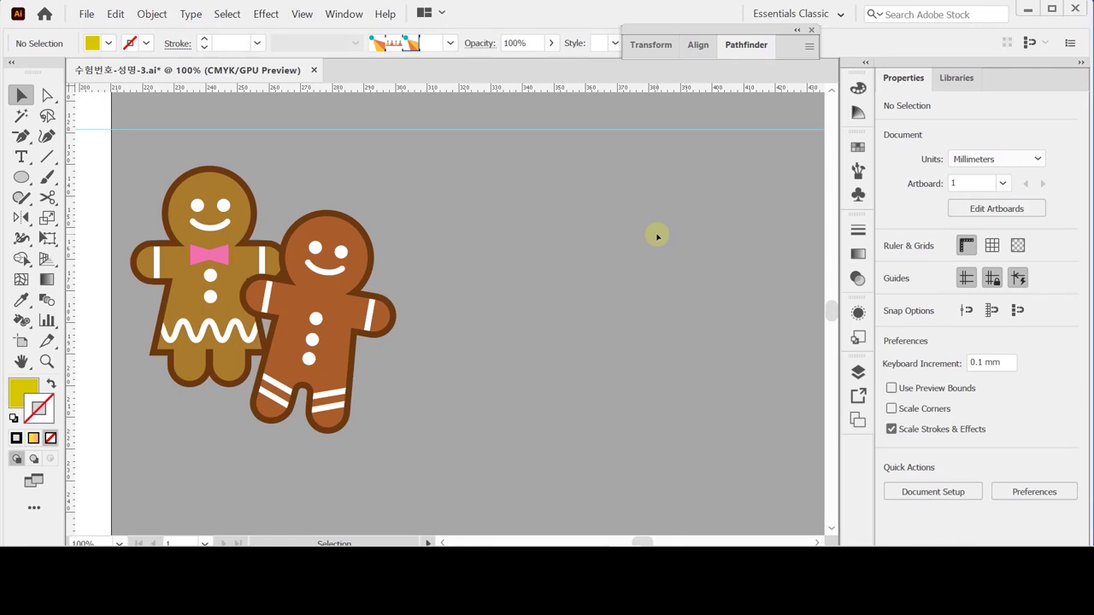
# Place a new instance of the two-cookie symbol and move it beside the reference cookies, level with the reference girl cookie.
pyautogui.click(857, 195)
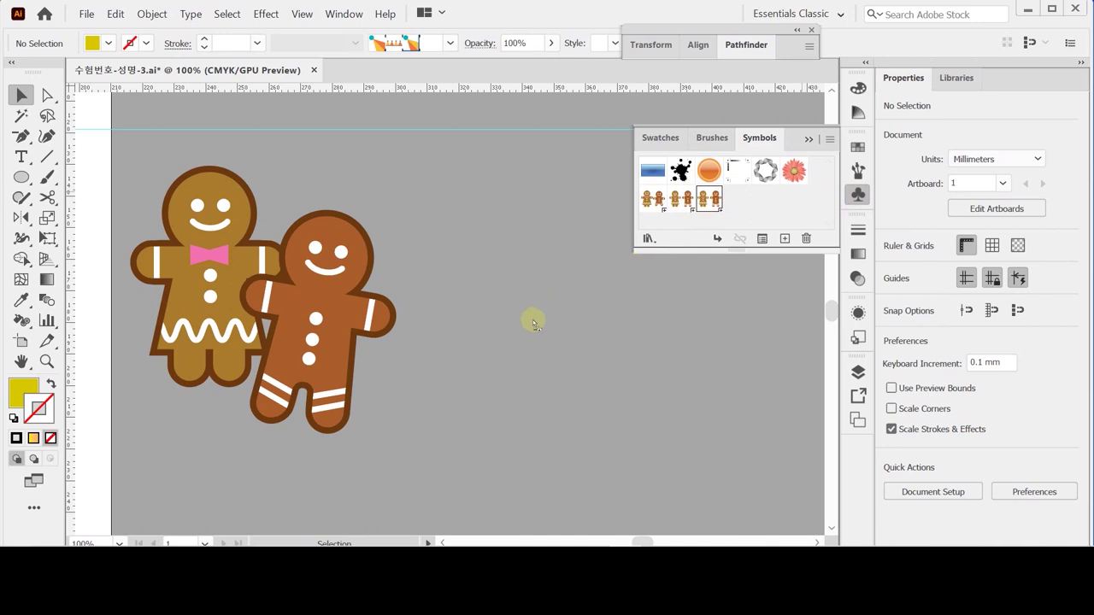
pyautogui.moveTo(532, 323); pyautogui.dragTo(532, 322)
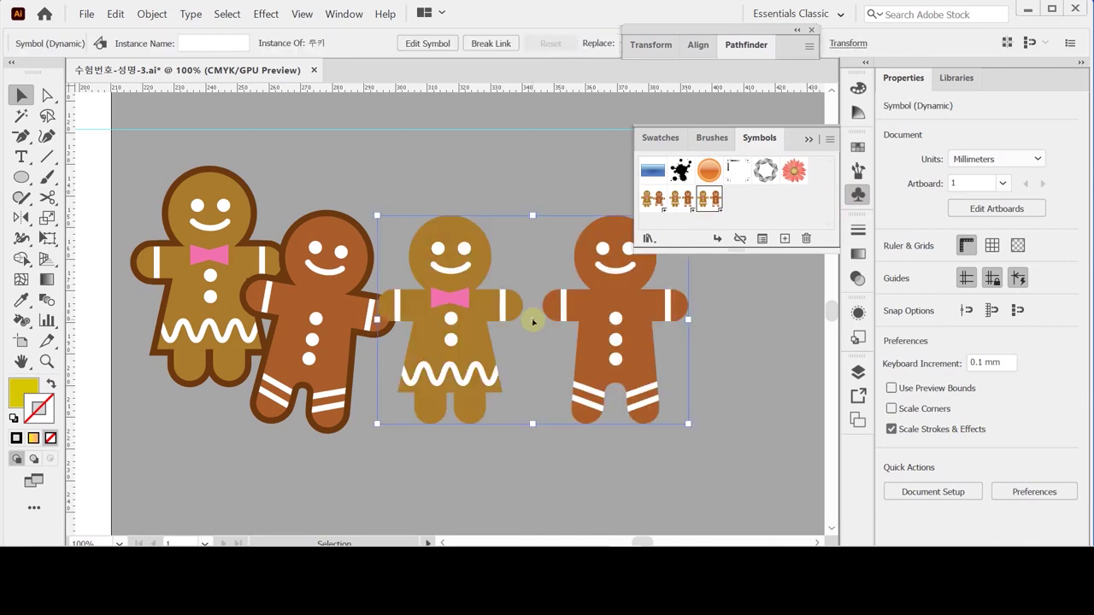
pyautogui.click(857, 196)
pyautogui.moveTo(635, 310); pyautogui.dragTo(700, 266)
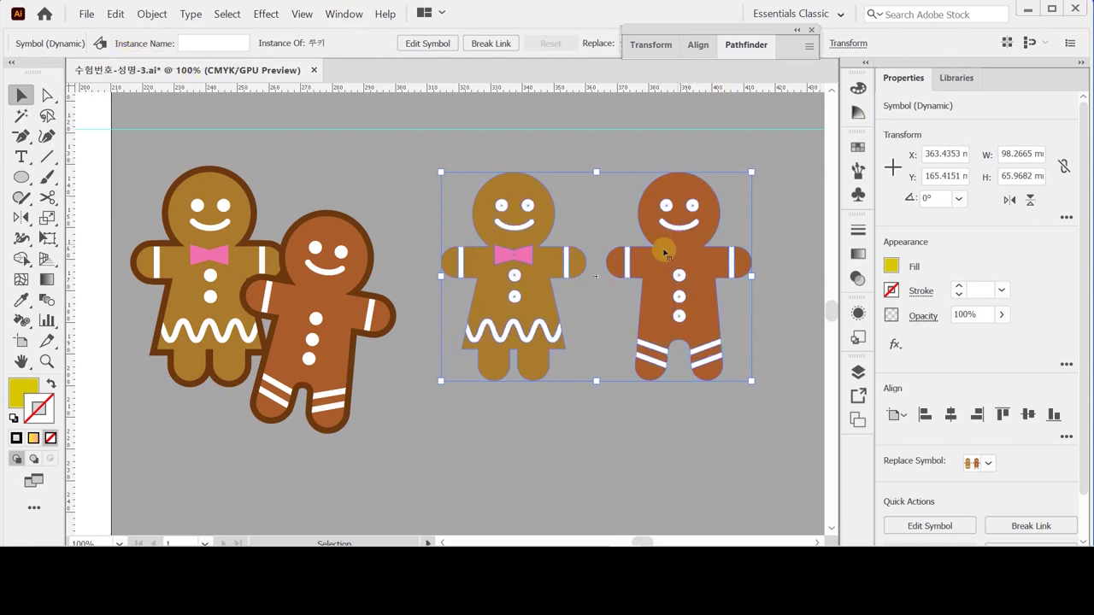
# Break the placed cookie instance's link to its symbol and deselect the artwork.
pyautogui.rightClick(664, 253)
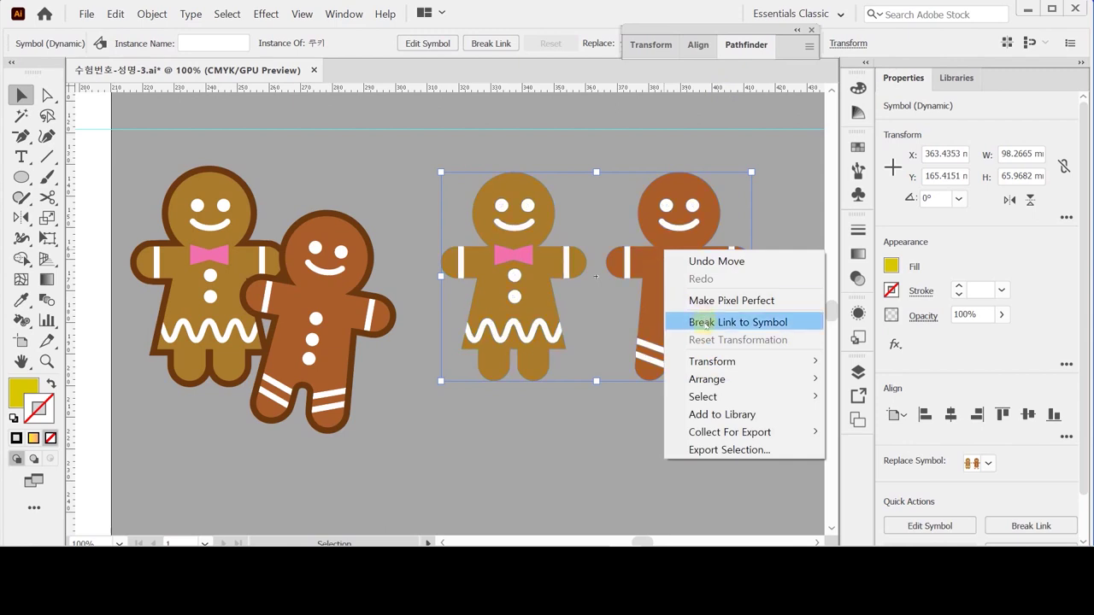
pyautogui.click(706, 324)
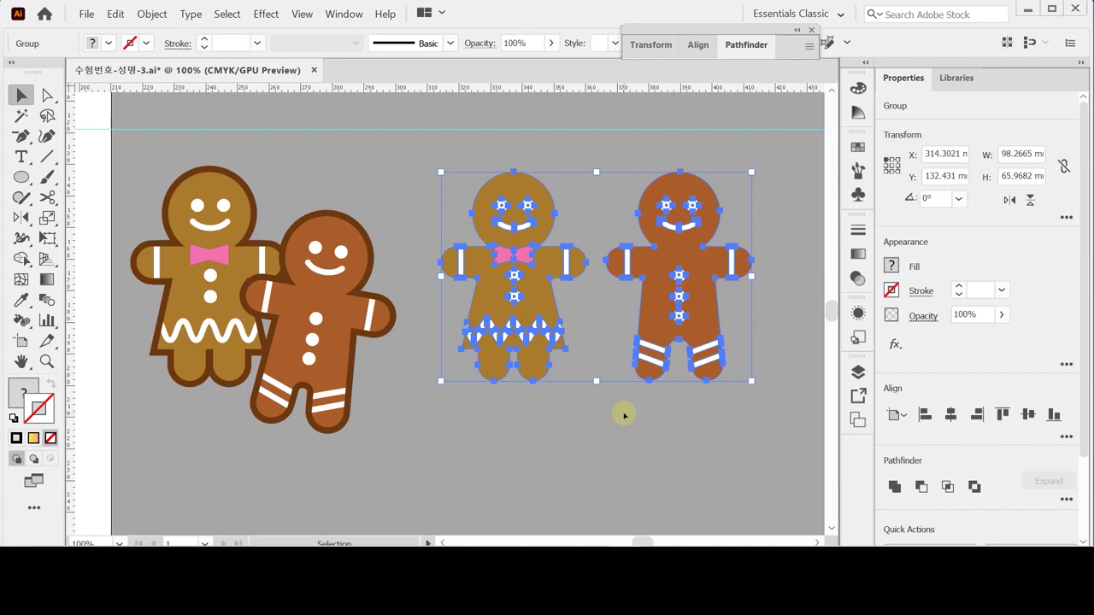
pyautogui.click(619, 422)
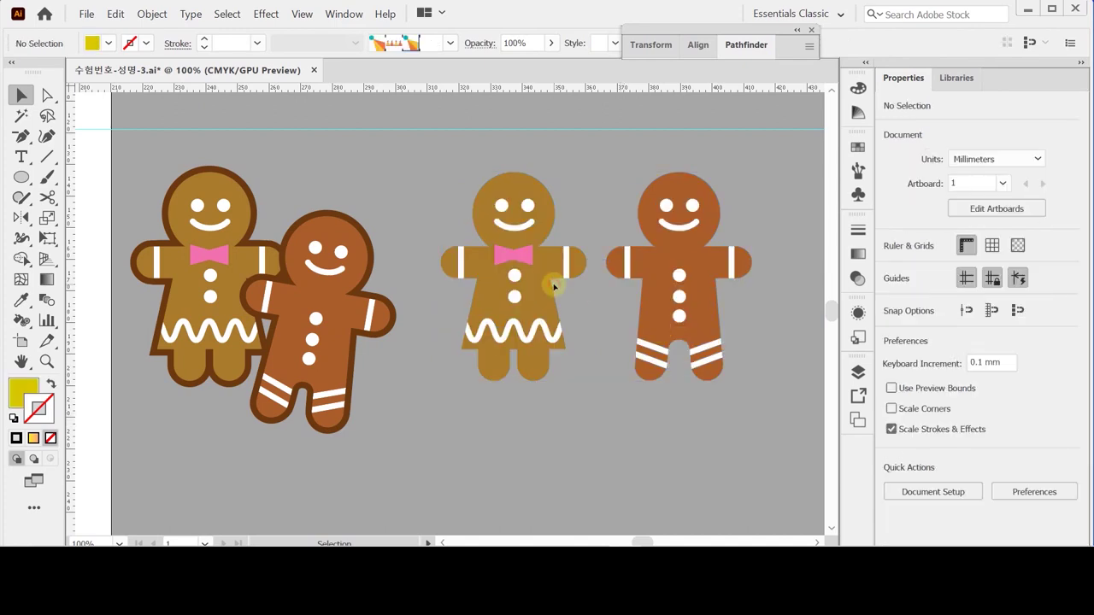
# Ungroup the cookie artwork twice so the girl and boy bodies and their details can be selected separately.
pyautogui.click(552, 288)
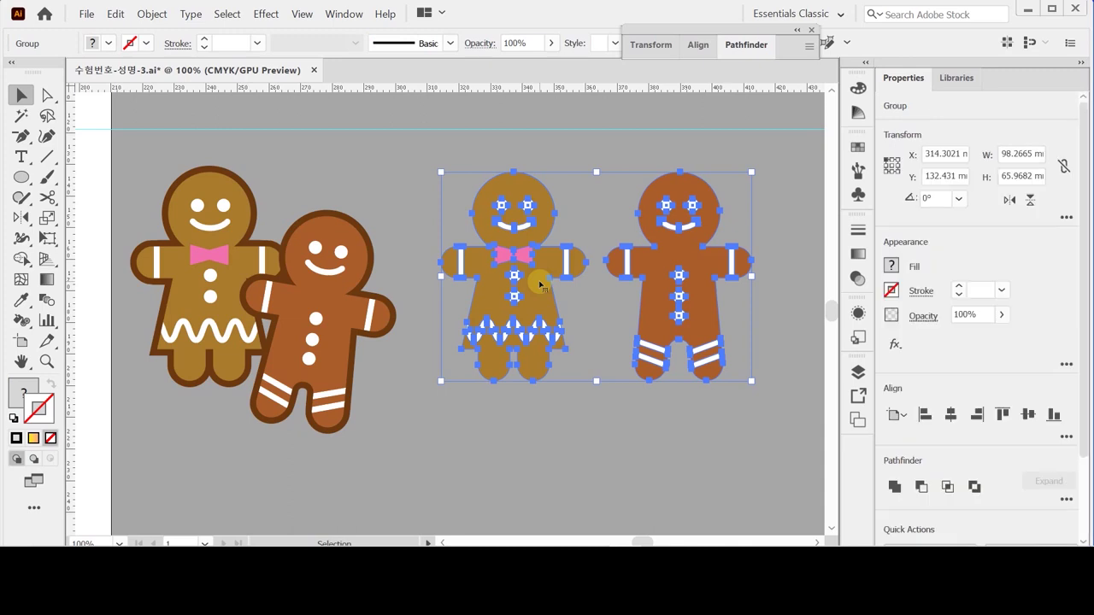
pyautogui.rightClick(541, 284)
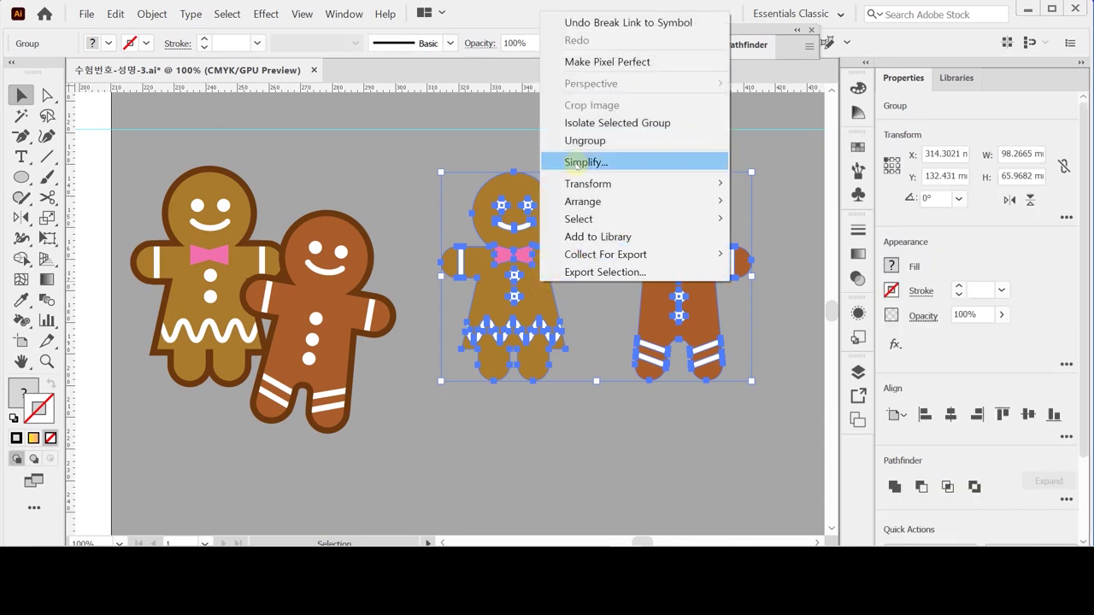
pyautogui.click(582, 140)
pyautogui.click(582, 144)
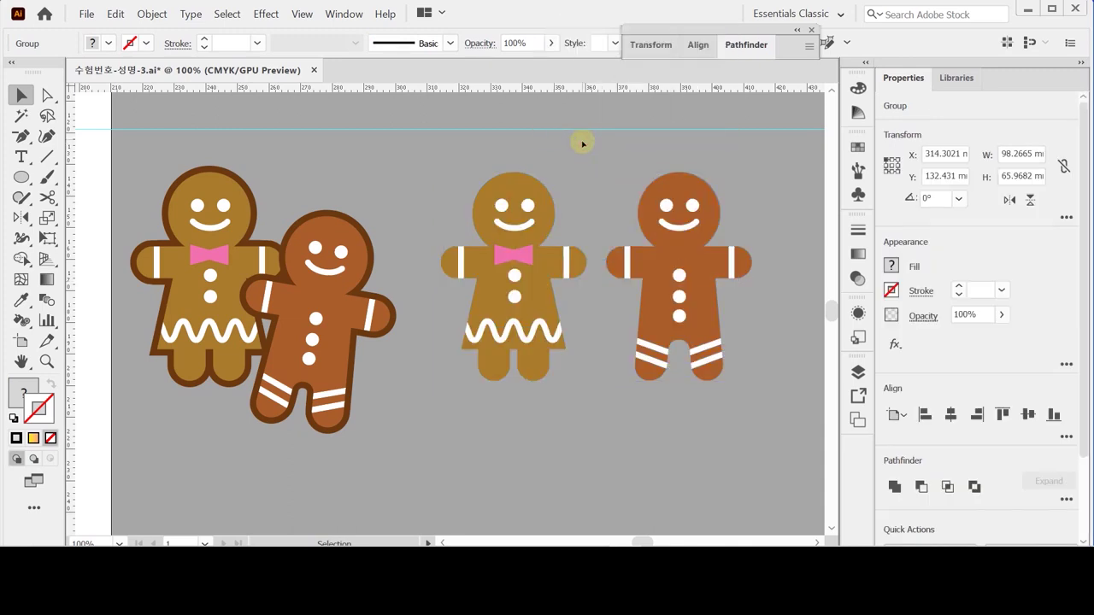
pyautogui.rightClick(540, 217)
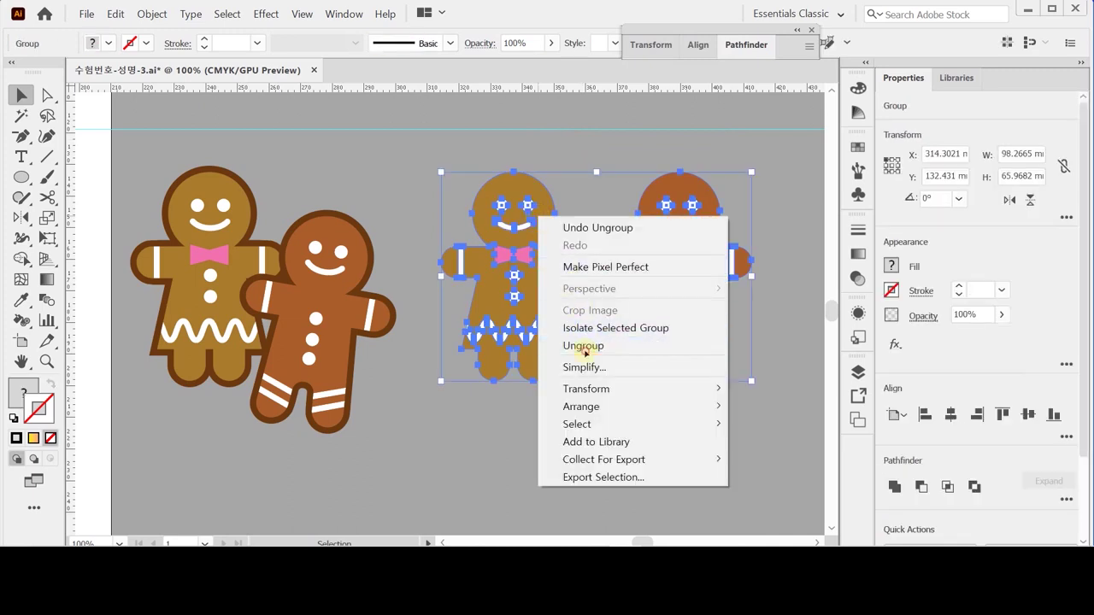
pyautogui.click(585, 347)
pyautogui.click(623, 430)
pyautogui.click(556, 308)
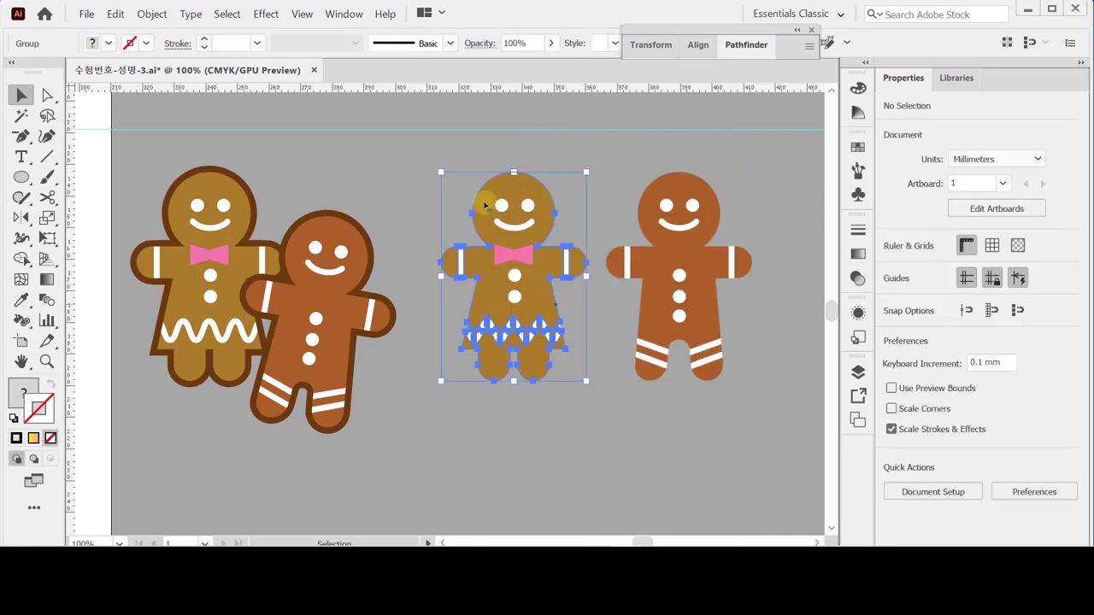
pyautogui.click(667, 203)
pyautogui.click(536, 187)
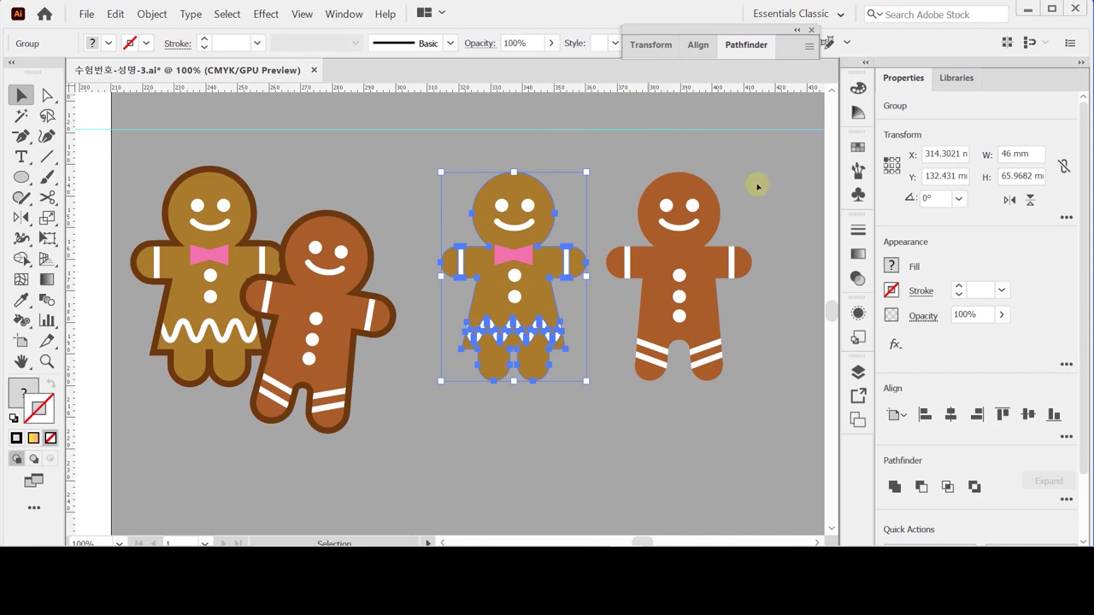
# Offset the girl cookie's body group by 2 mm with miter joins and a miter limit of 4.
pyautogui.click(533, 151)
pyautogui.click(517, 182)
pyautogui.moveTo(1085, 398); pyautogui.dragTo(1085, 469)
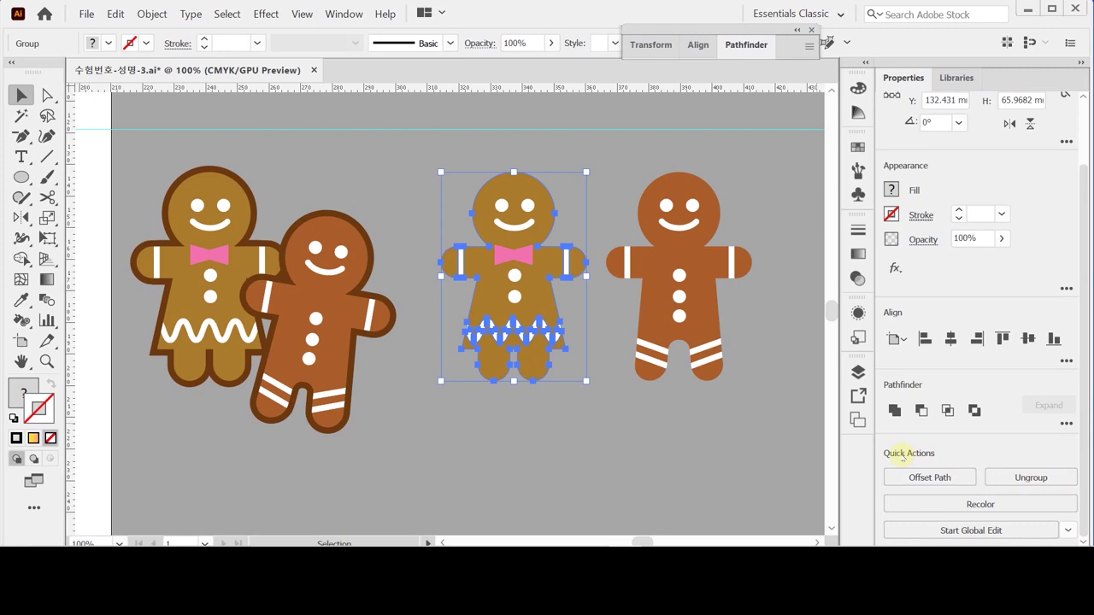
pyautogui.click(927, 479)
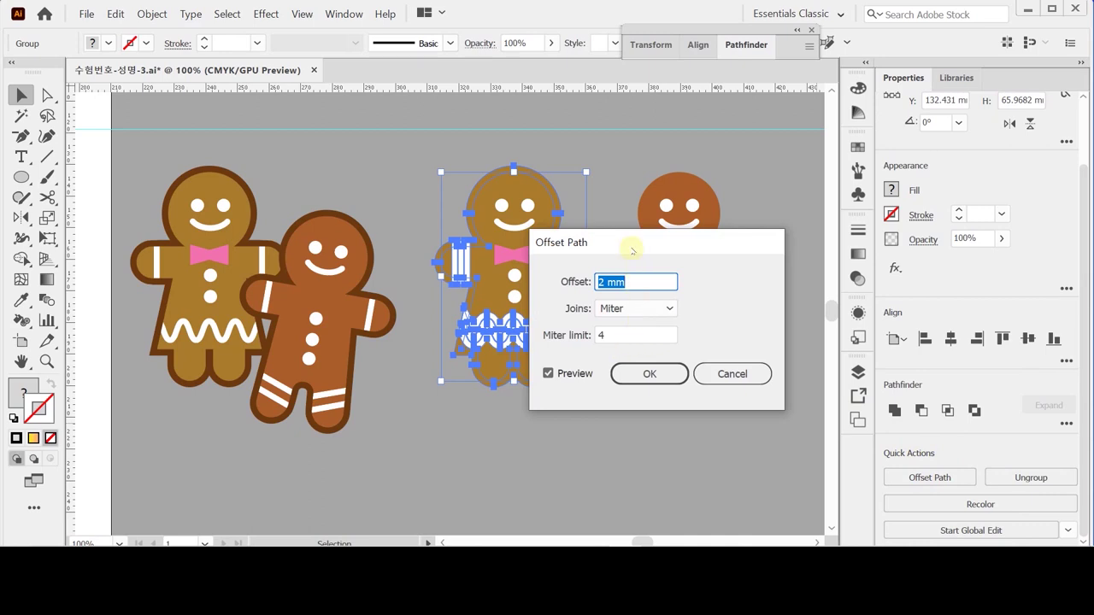
pyautogui.moveTo(633, 249); pyautogui.dragTo(695, 281)
pyautogui.click(694, 407)
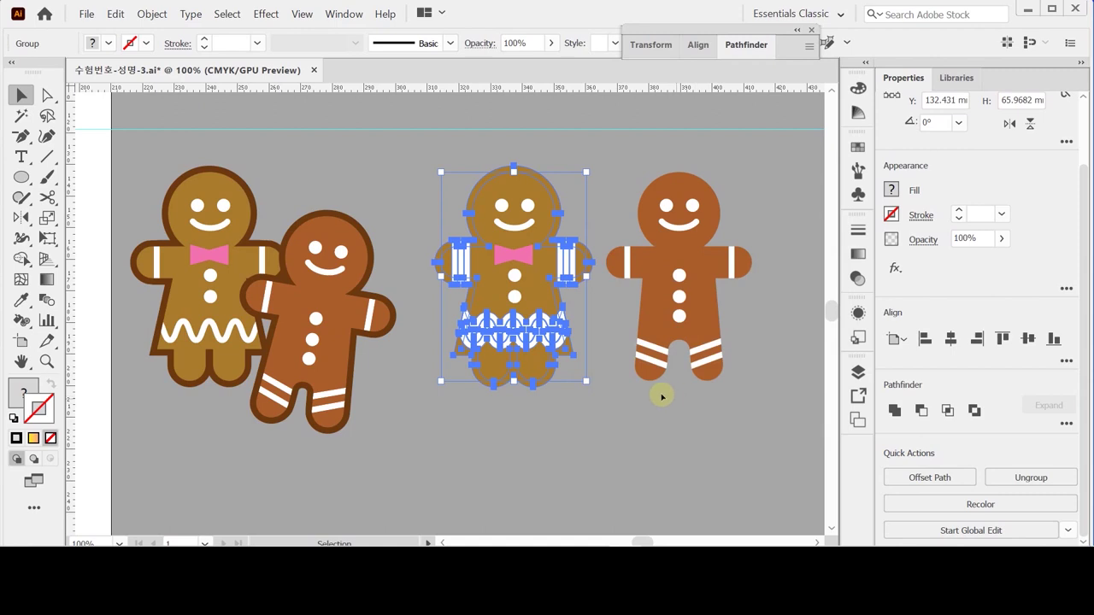
# Fill the girl cookie's offset paths with the dark brown sampled from the reference girl cookie's outline.
pyautogui.click(548, 187)
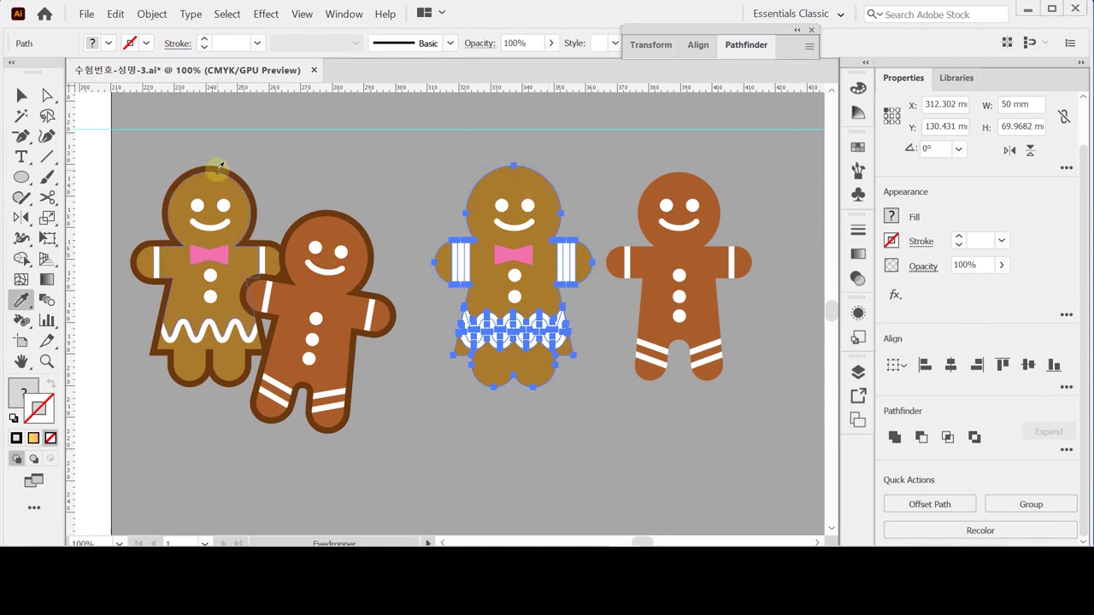
pyautogui.click(217, 169)
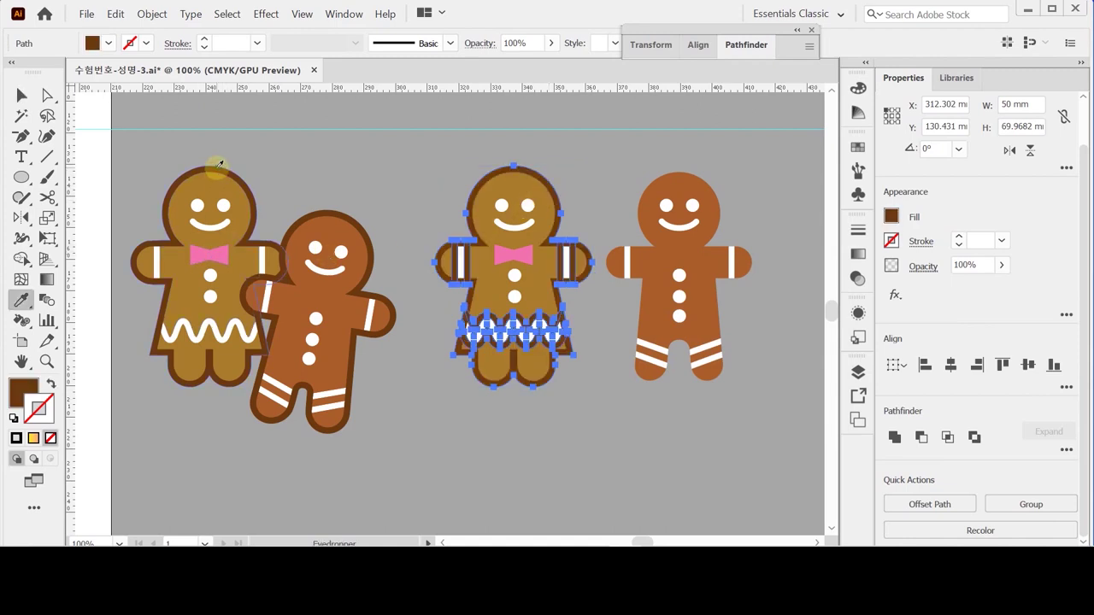
pyautogui.press('ctrl')
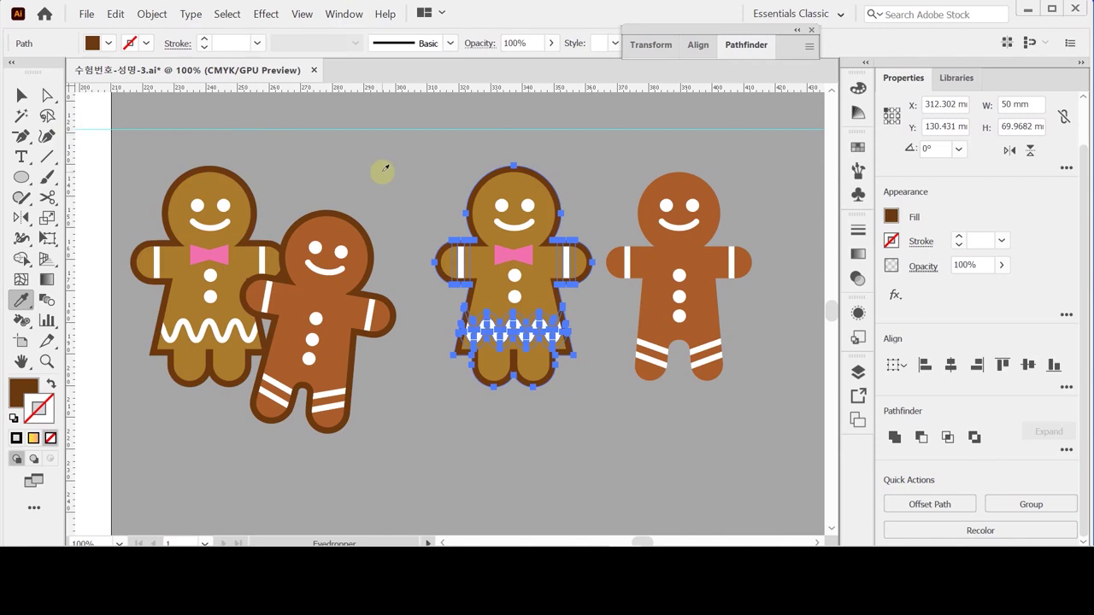
pyautogui.keyDown('ctrl'); pyautogui.click(548, 435); pyautogui.keyUp('ctrl')
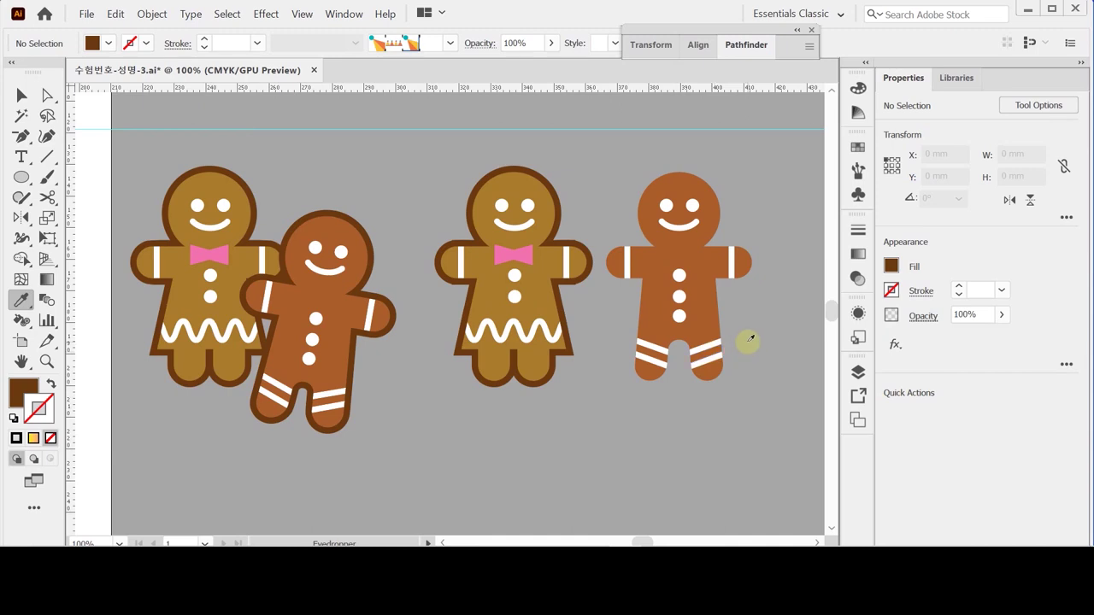
# Offset the boy cookie's body group and fill the offset paths with the same dark brown outline colour.
pyautogui.click(689, 340)
pyautogui.click(530, 382)
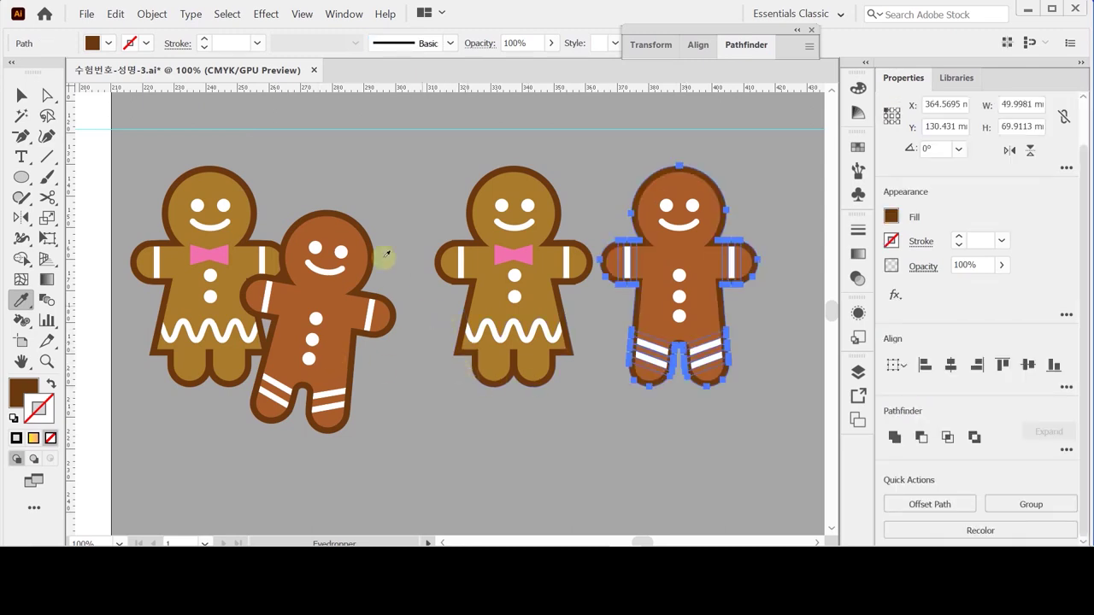
pyautogui.keyDown('ctrl'); pyautogui.click(386, 190); pyautogui.keyUp('ctrl')
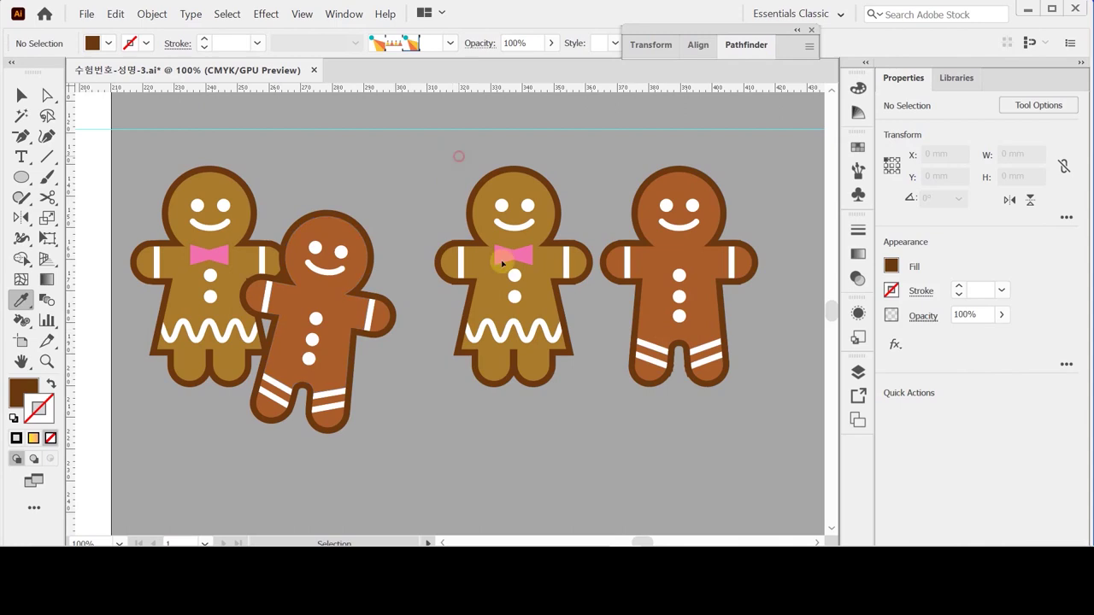
# Group the girl cookie's body, face, bow tie, buttons and brown outline together.
pyautogui.hotkey('ctrl', 'z')
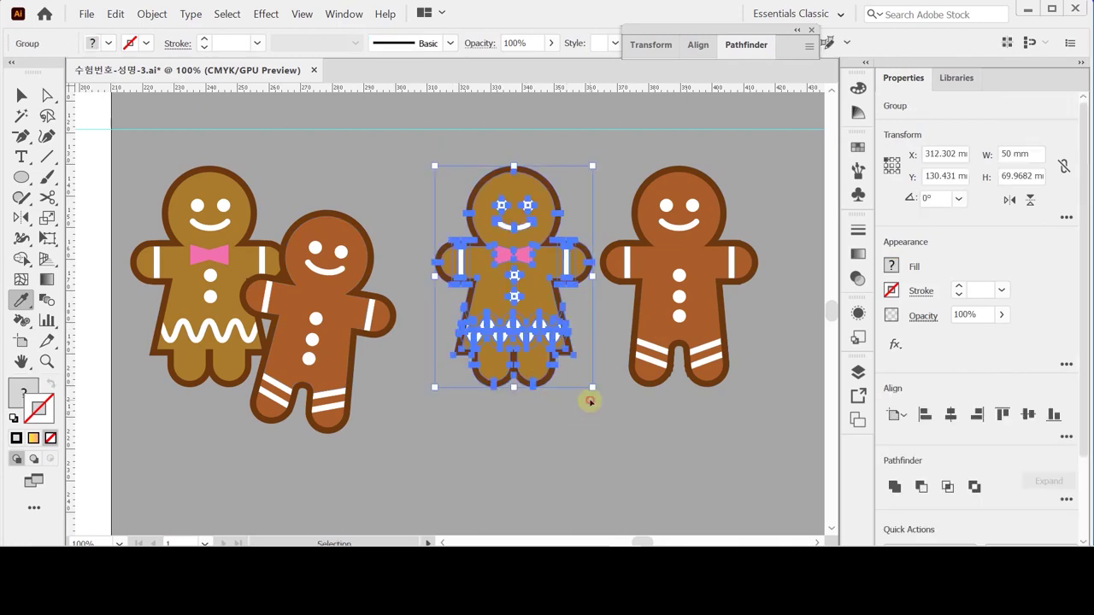
pyautogui.click(588, 398)
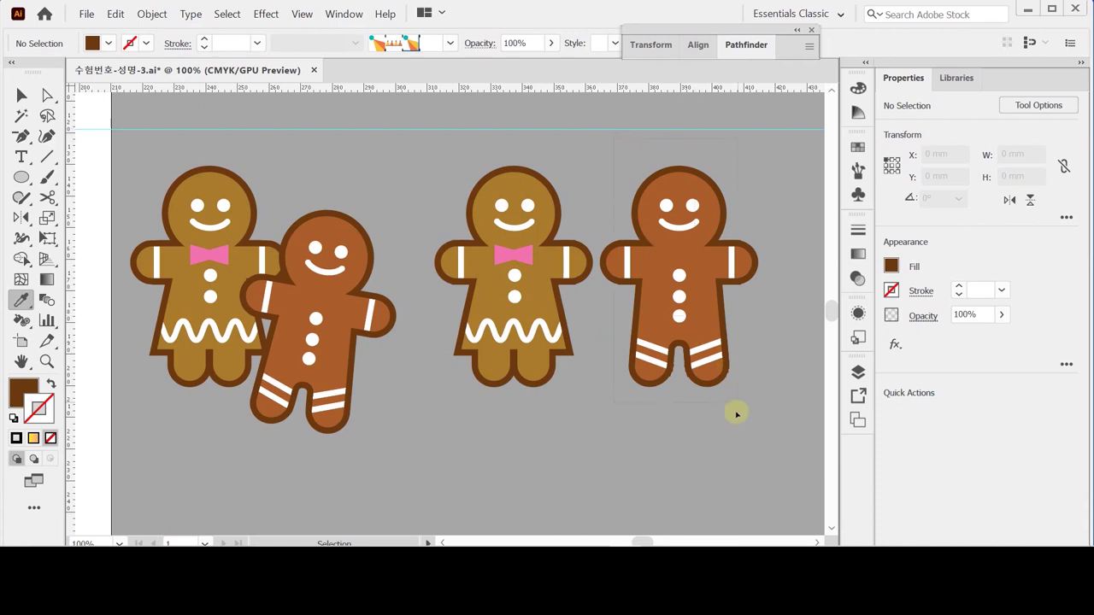
# Group the boy cookie's body, face, buttons, stripes and brown outline together.
pyautogui.hotkey('ctrl', 'z')
pyautogui.hotkey('ctrl', 'z')
pyautogui.hotkey('ctrl', 'z')
pyautogui.hotkey('ctrl', 'z')
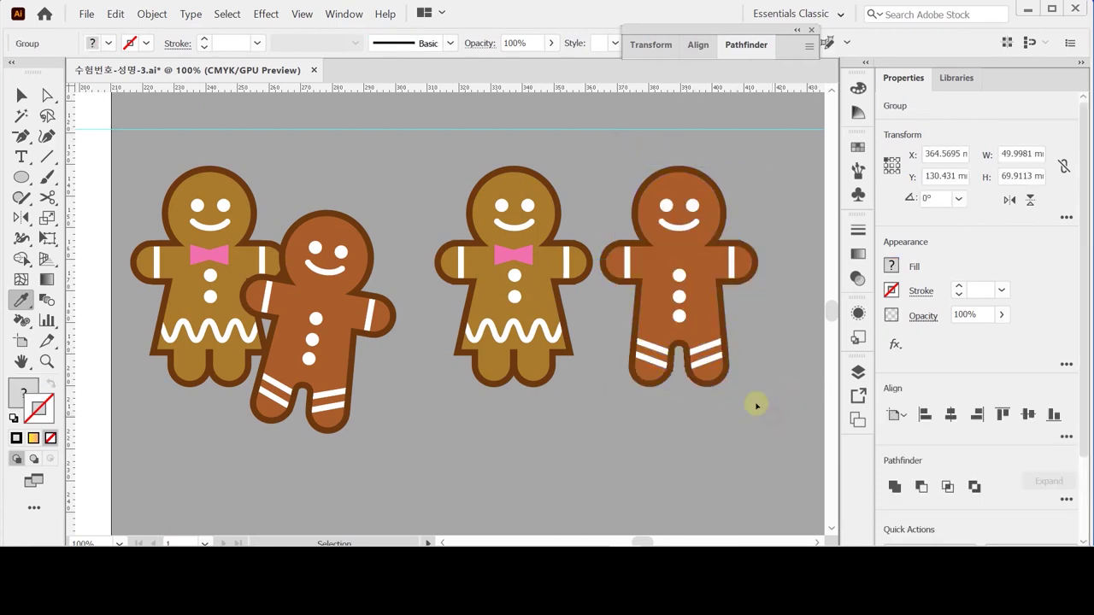
# Rotate the grouped boy cookie by -10°.
pyautogui.click(556, 289)
pyautogui.click(587, 384)
pyautogui.click(696, 293)
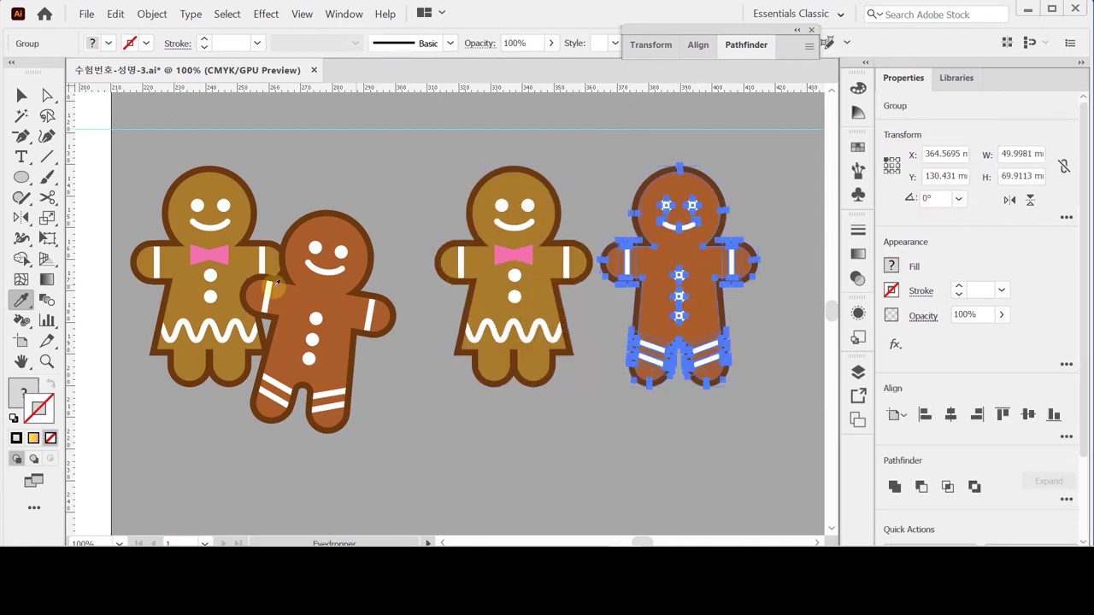
pyautogui.click(20, 197)
pyautogui.click(20, 198)
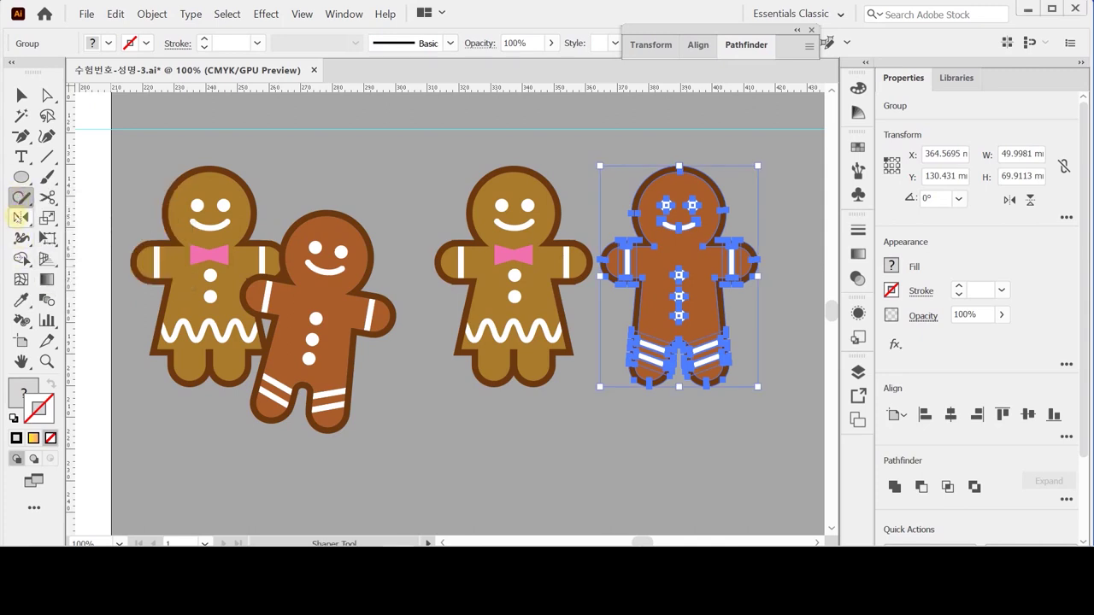
pyautogui.hotkey('ctrl', 'shift', 'a')
pyautogui.click(21, 219)
pyautogui.moveTo(21, 219); pyautogui.dragTo(86, 217)
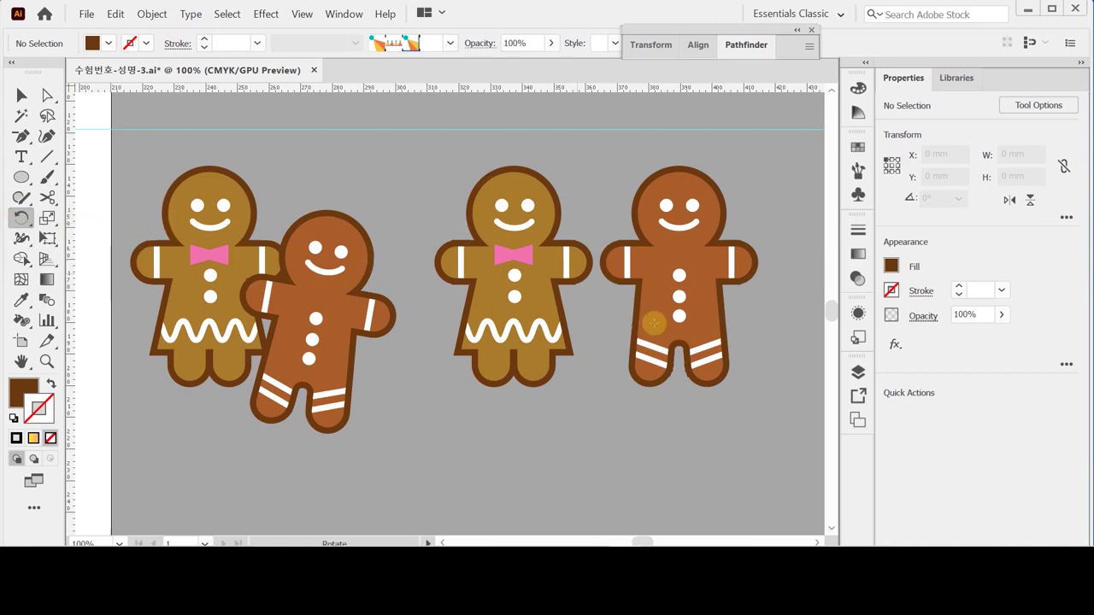
pyautogui.keyDown('ctrl'); pyautogui.click(649, 316); pyautogui.keyUp('ctrl')
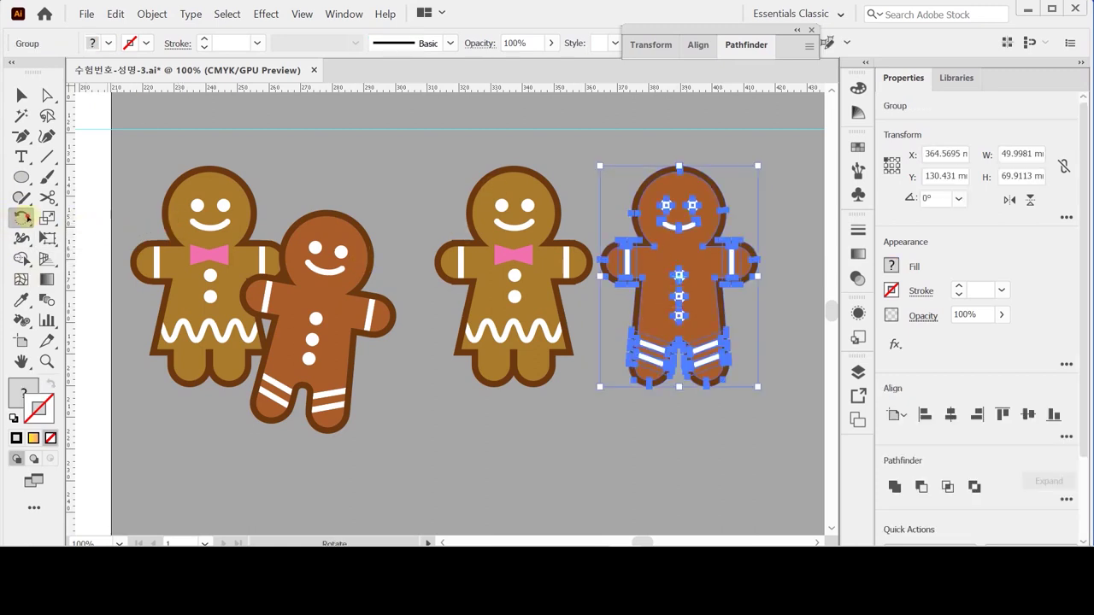
pyautogui.doubleClick(22, 218)
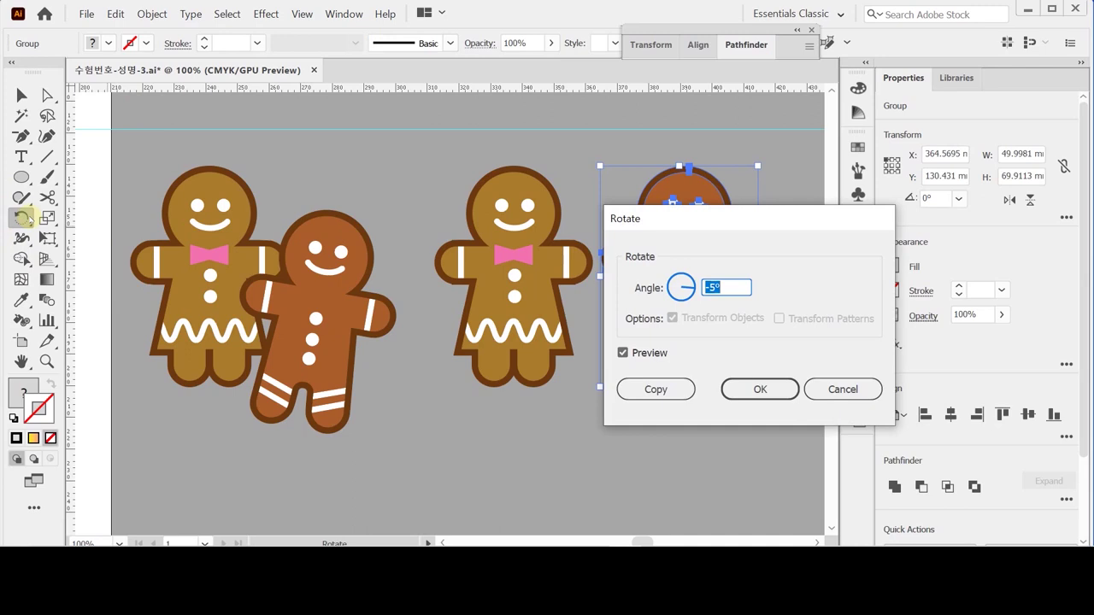
pyautogui.write('-10')
pyautogui.press('Return')
# Move the rotated boy cookie so it overlaps the girl cookie's arm and skirt, and deselect it.
pyautogui.moveTo(651, 280); pyautogui.dragTo(630, 322)
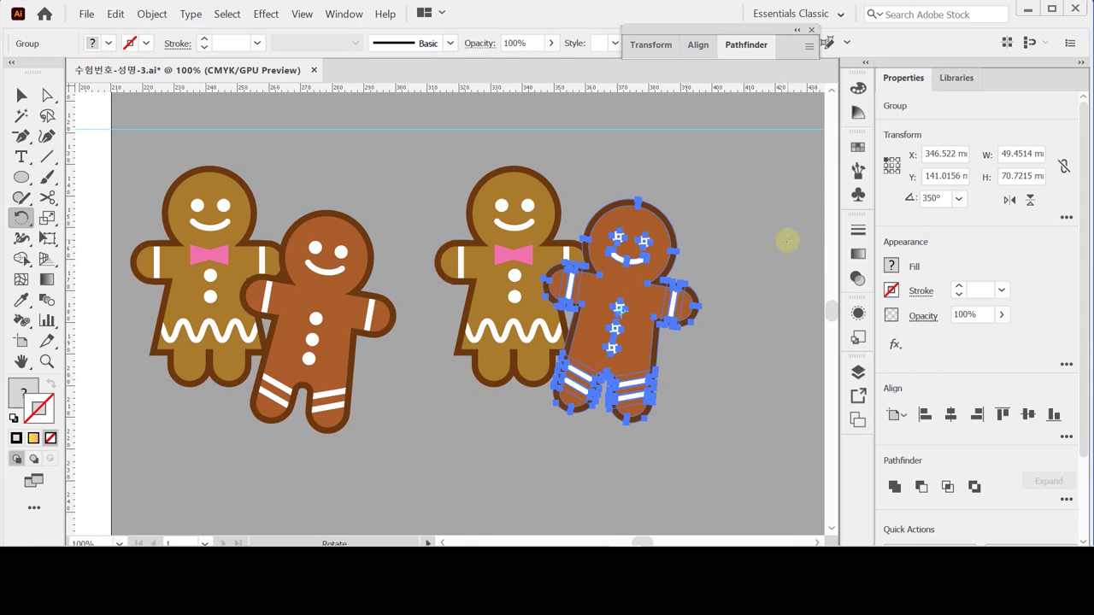
pyautogui.press('ctrl')
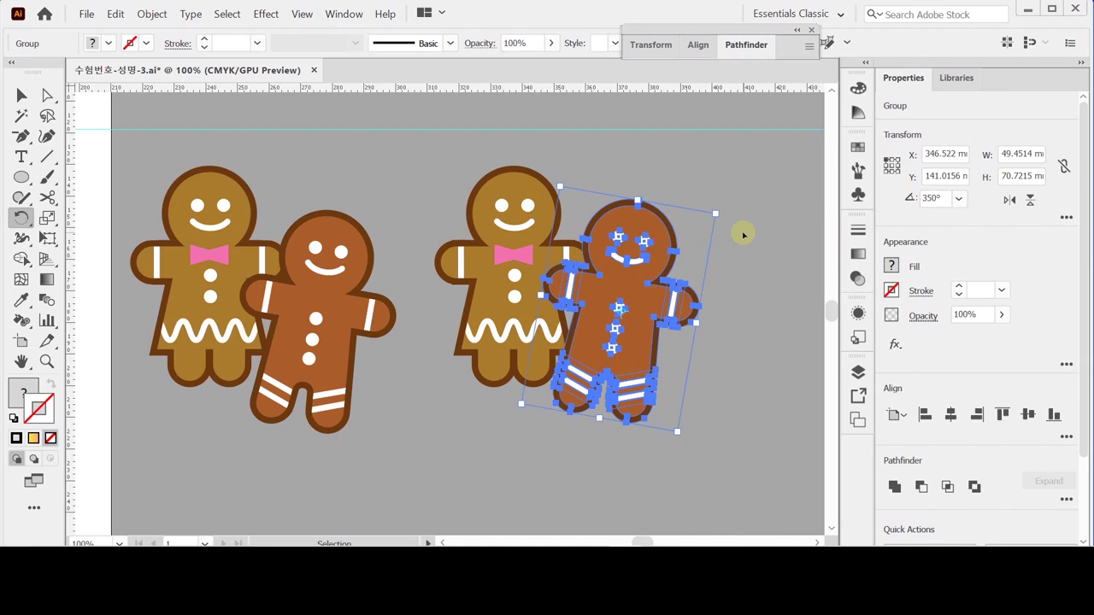
pyautogui.click(745, 232)
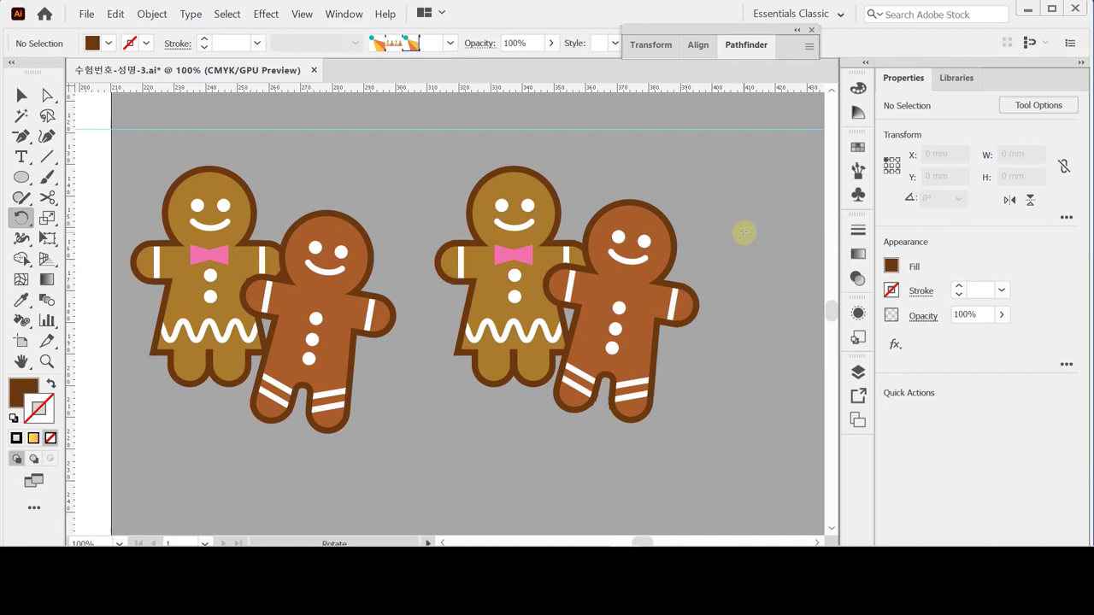
# Fit the artboard in view and bring the cookie symbol set in front of the bottle.
pyautogui.doubleClick(21, 361)
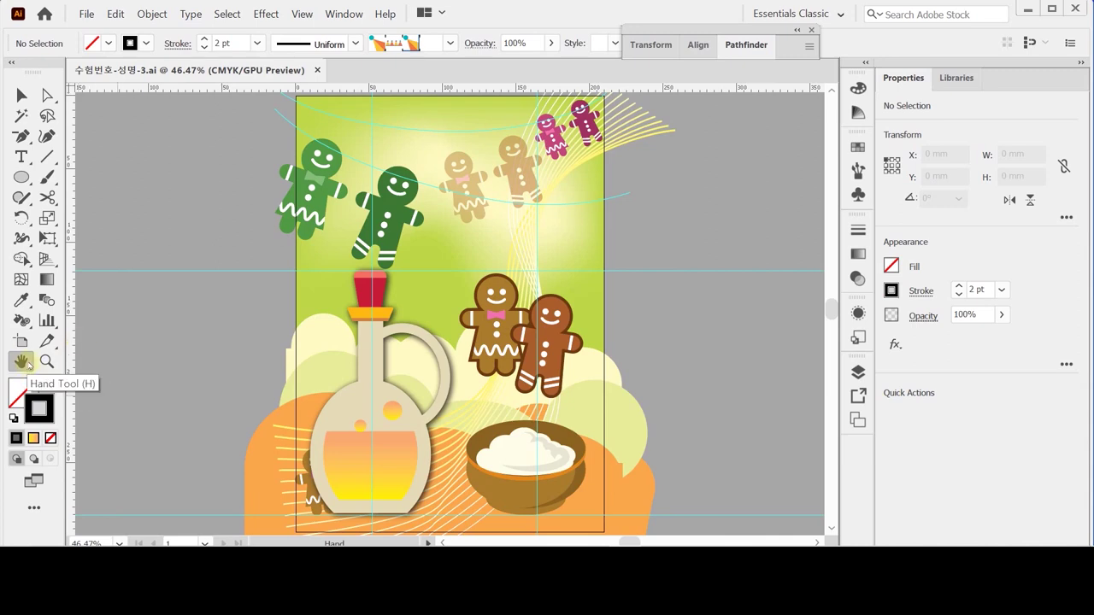
pyautogui.click(23, 96)
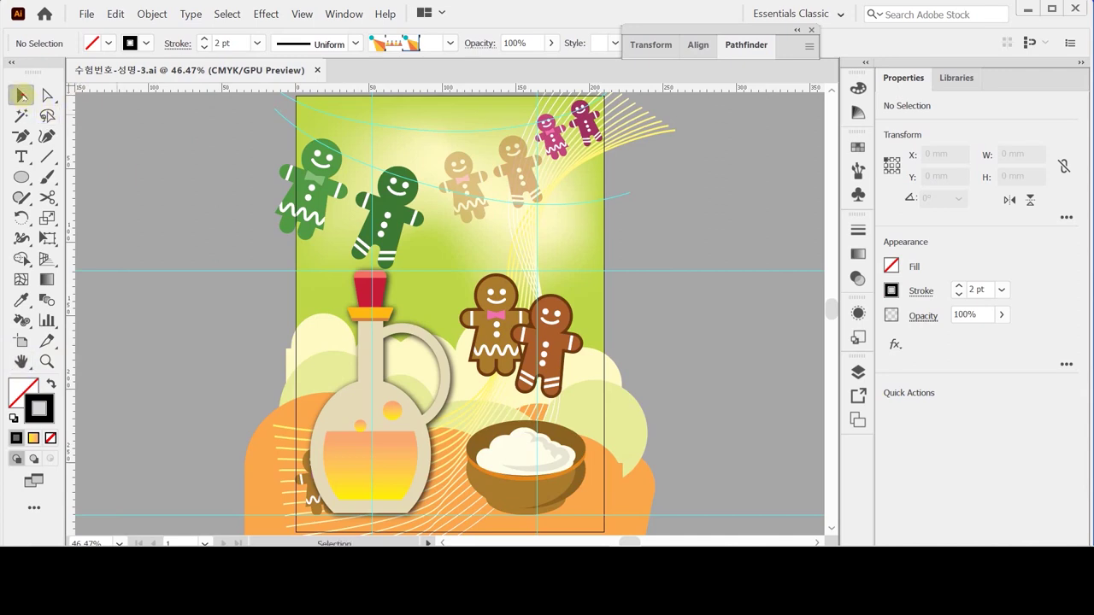
pyautogui.click(150, 254)
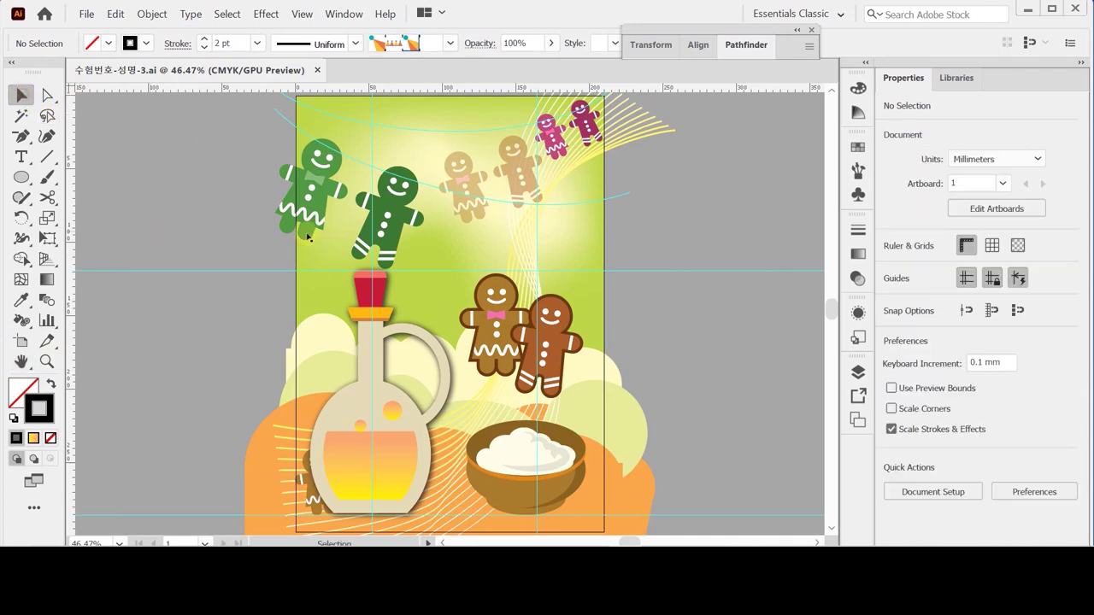
pyautogui.click(285, 219)
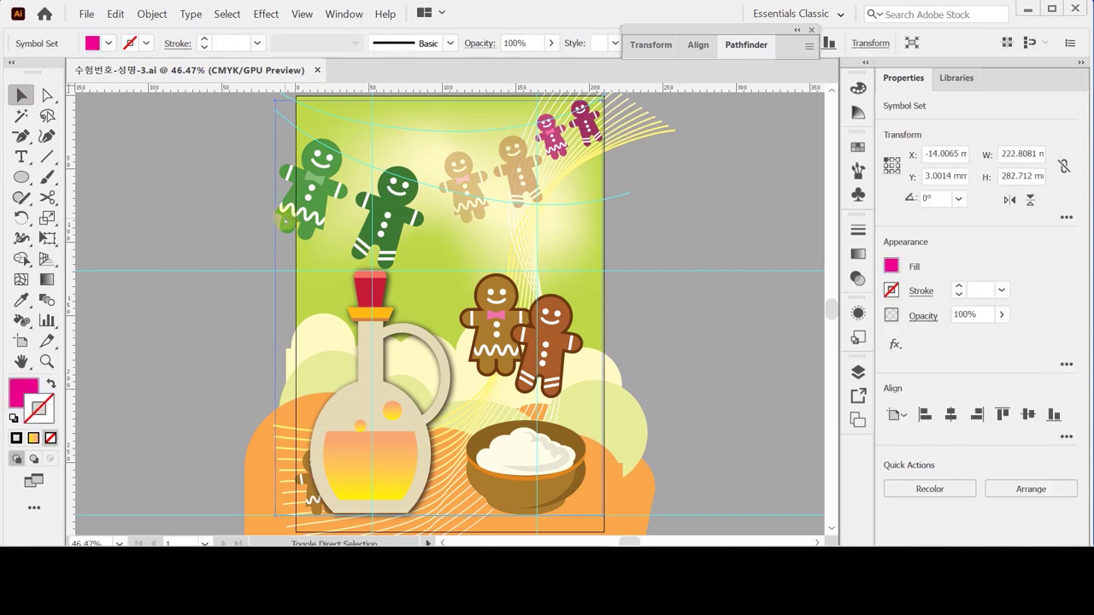
pyautogui.hotkey('ctrl', 'z')
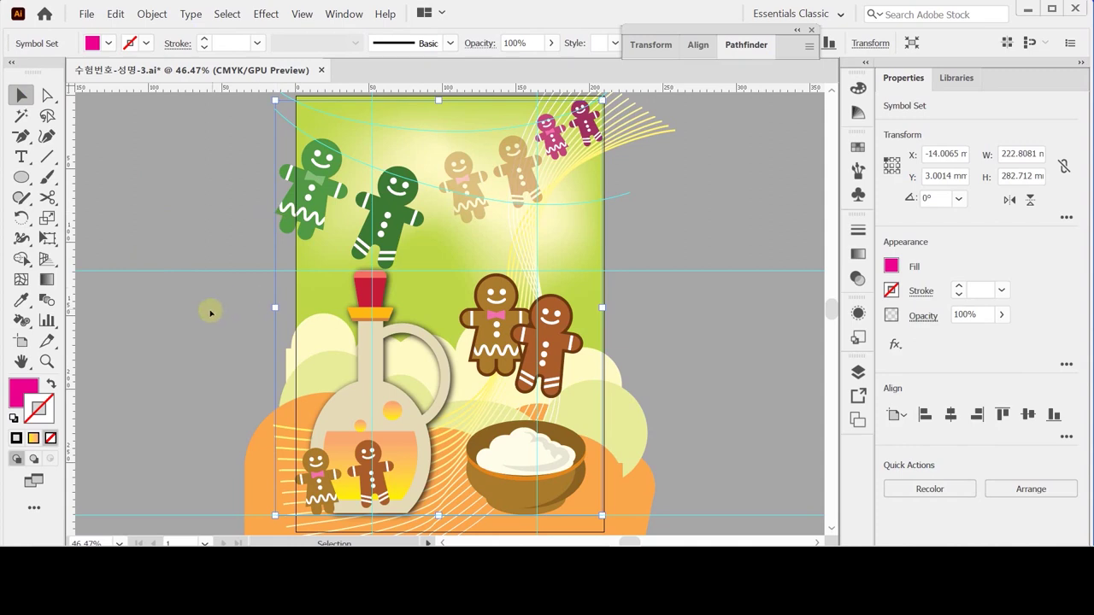
pyautogui.click(220, 316)
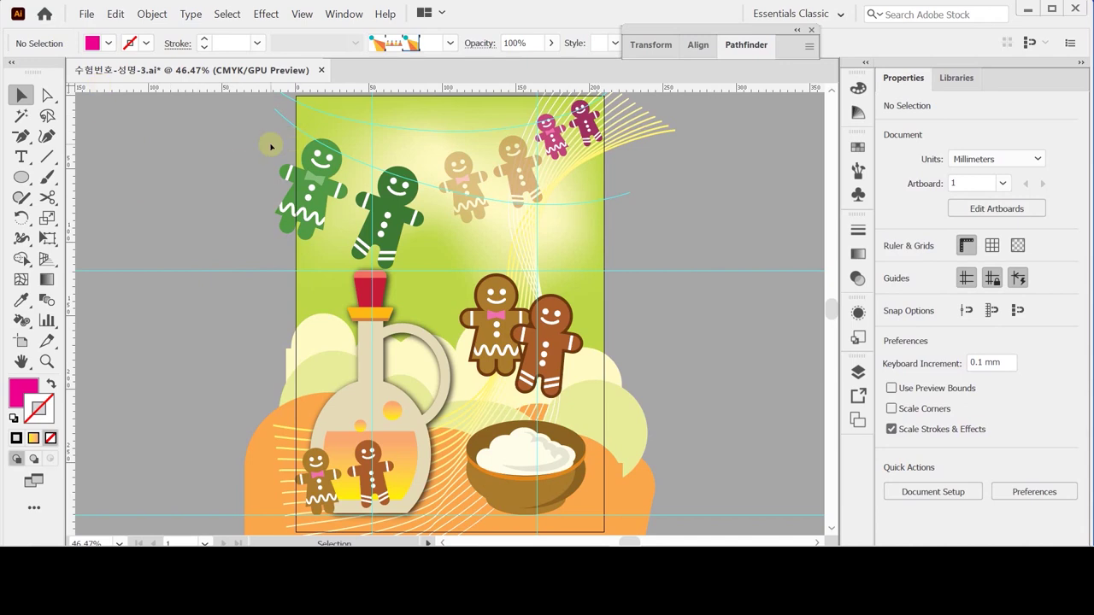
# Add the orange party-hat jester brush from the Borders_Novelty library to the document's brushes.
pyautogui.click(858, 172)
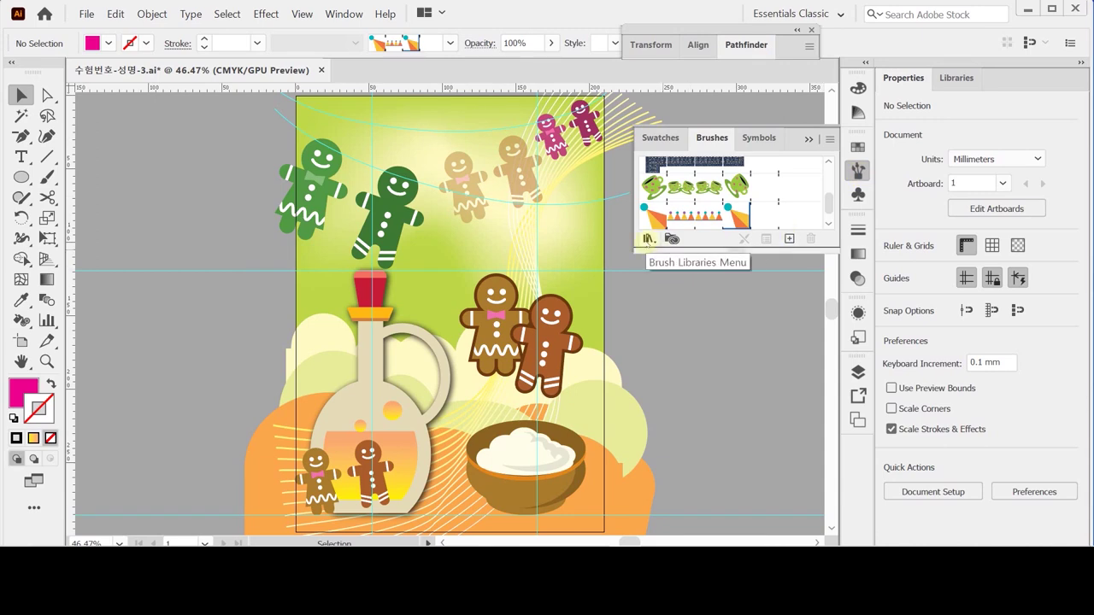
pyautogui.click(647, 239)
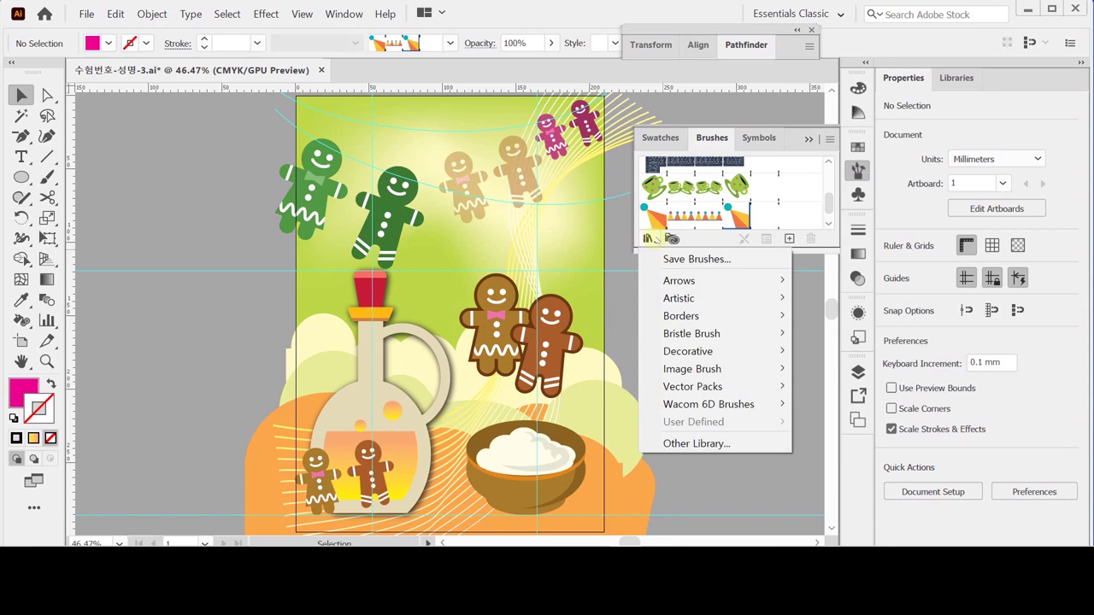
pyautogui.moveTo(714, 314)
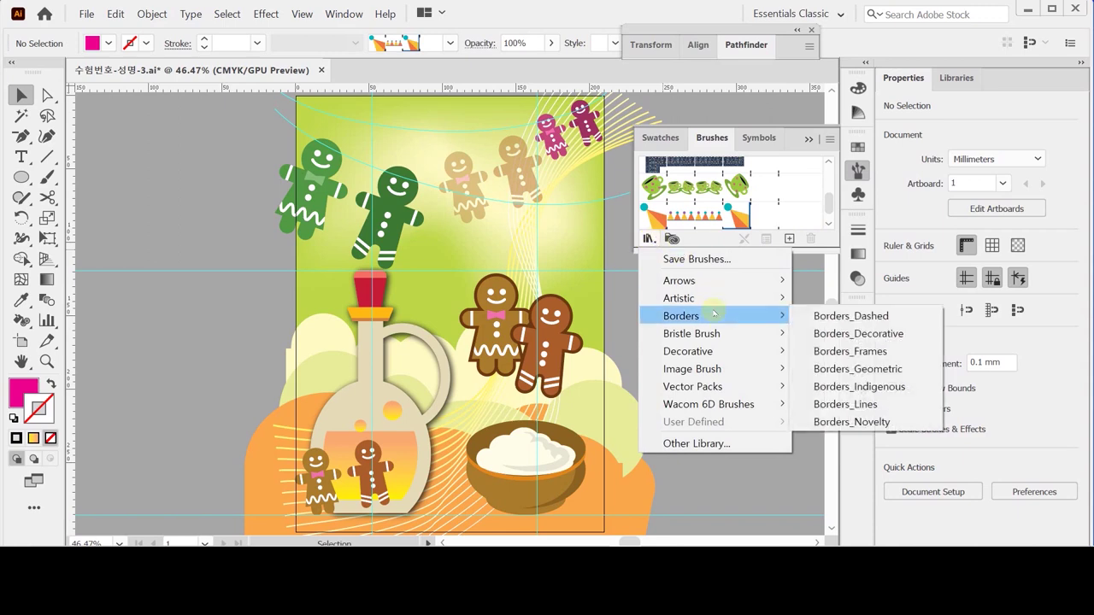
pyautogui.click(889, 420)
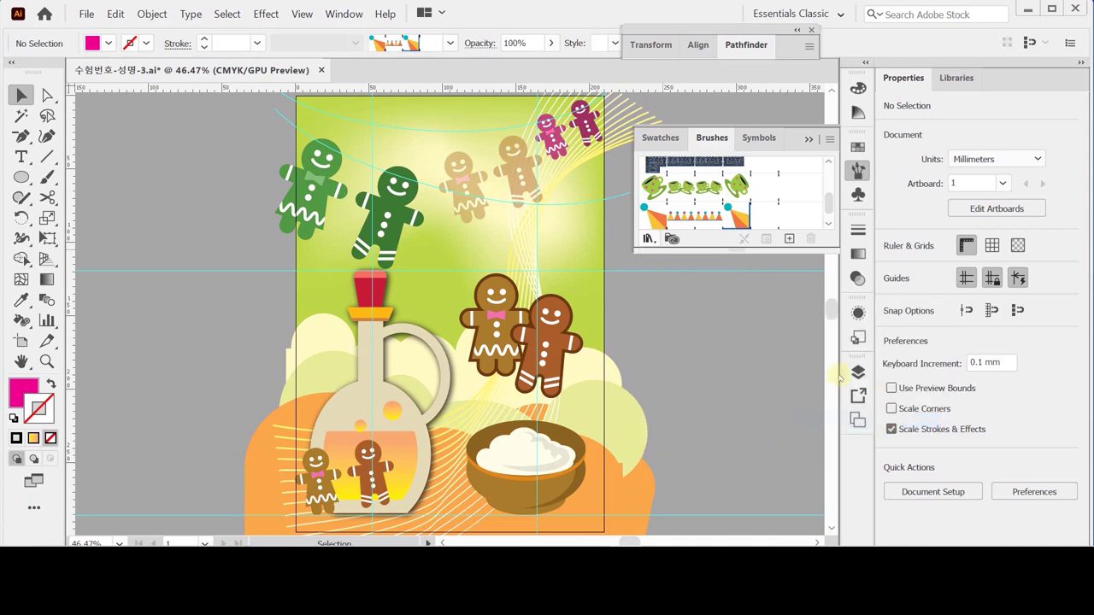
pyautogui.moveTo(593, 456); pyautogui.dragTo(590, 472)
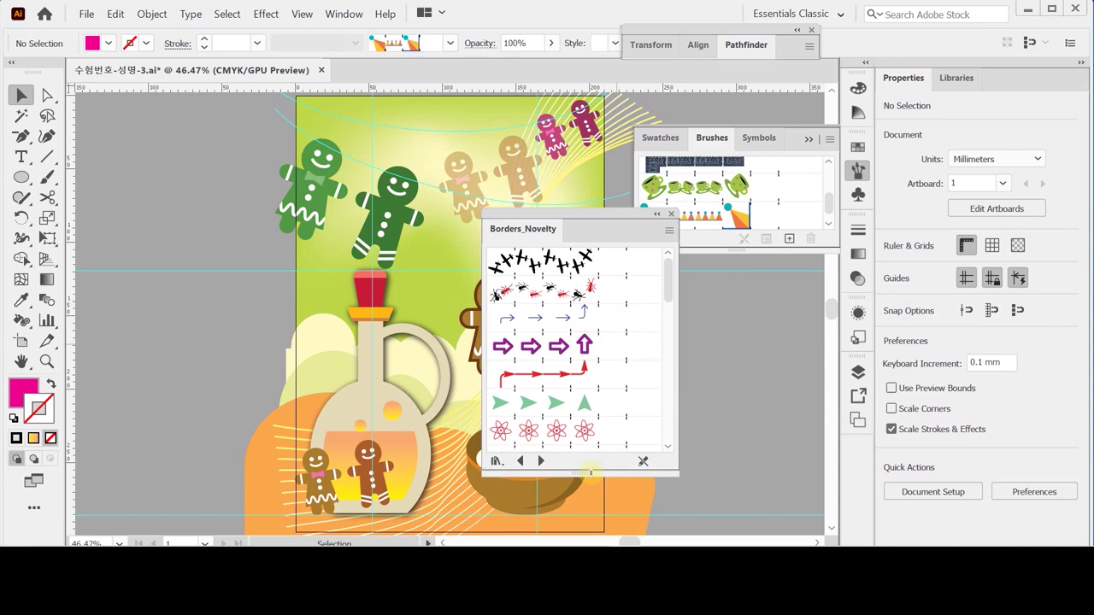
pyautogui.scroll(-5, 596, 409)
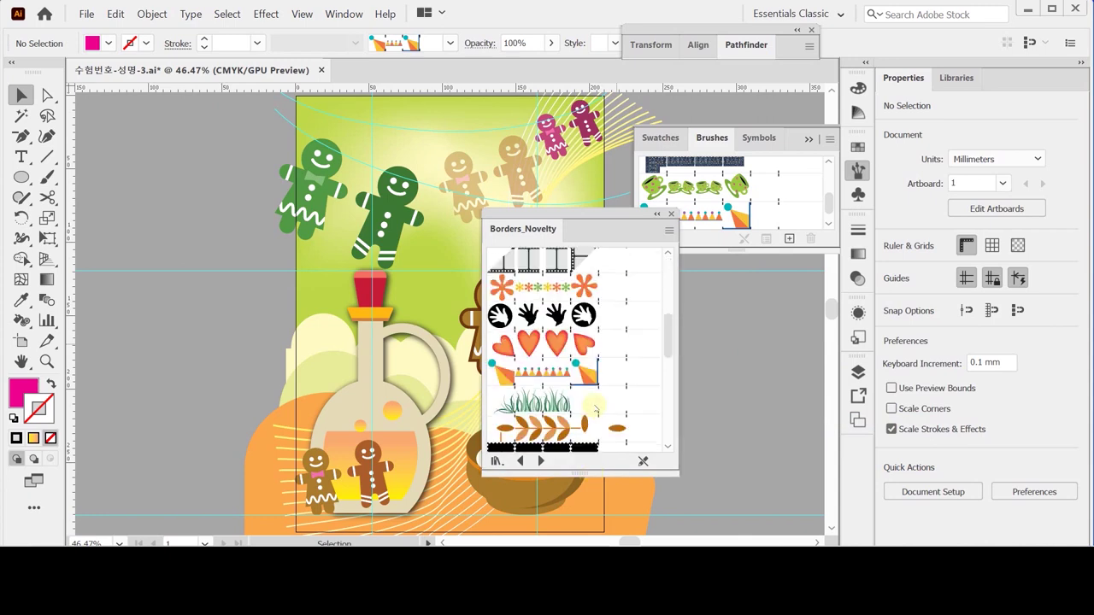
pyautogui.click(538, 375)
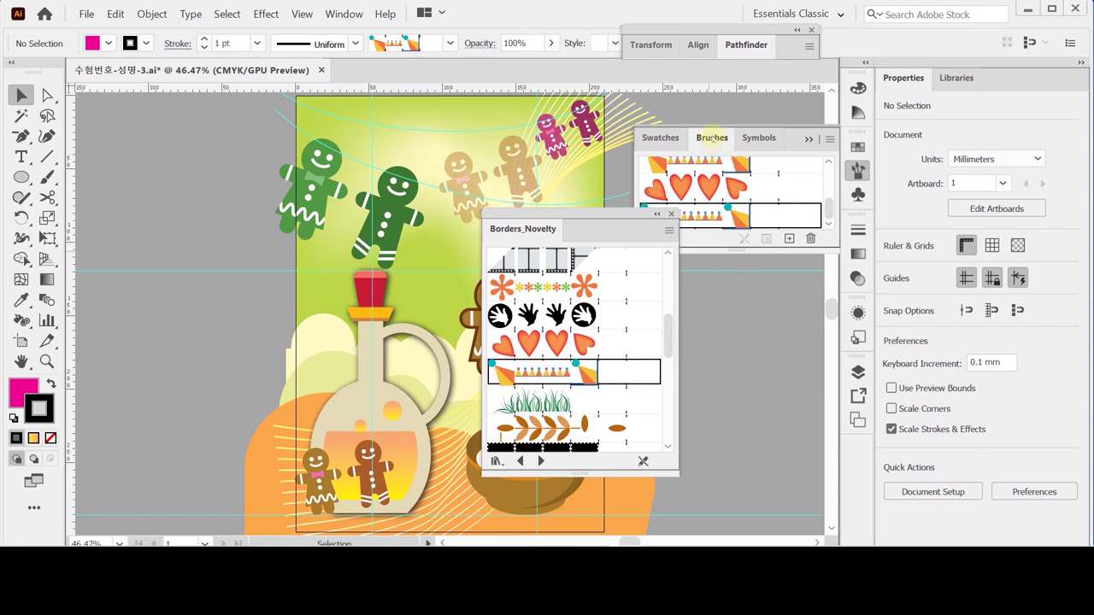
pyautogui.click(672, 213)
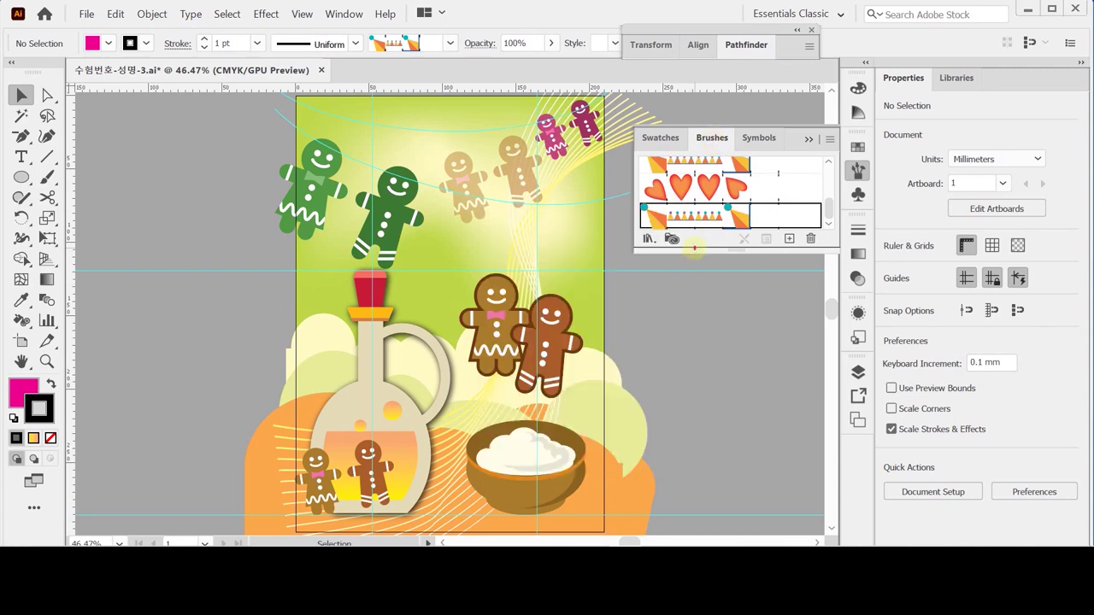
pyautogui.moveTo(694, 247); pyautogui.dragTo(694, 255)
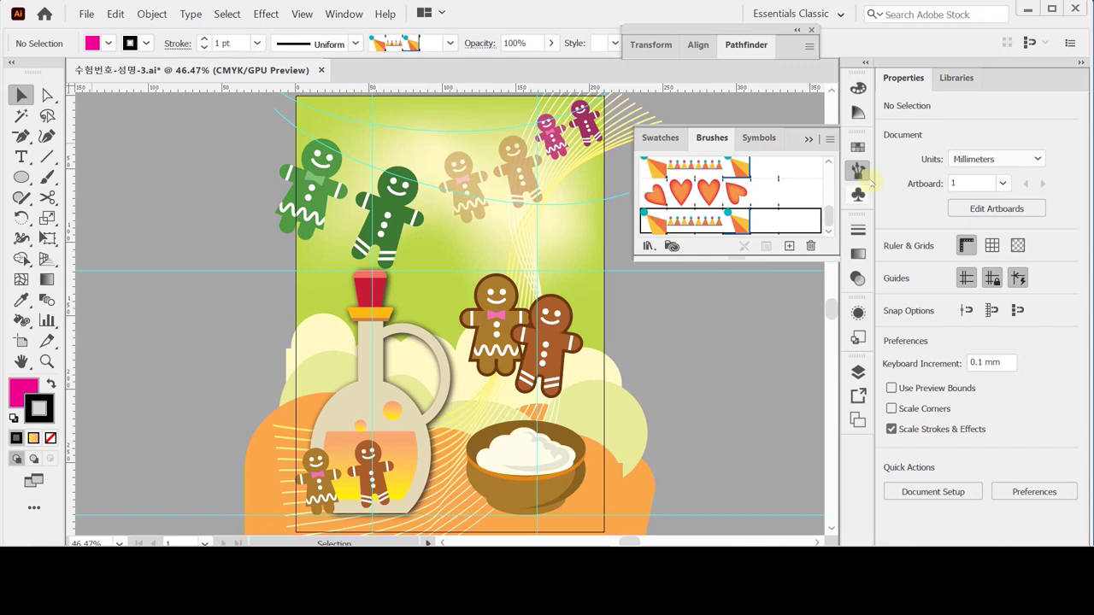
pyautogui.click(859, 170)
# Try drawing an open curve without fill along the lower curved guide, starting at its left end, with the Pen tool.
pyautogui.click(21, 137)
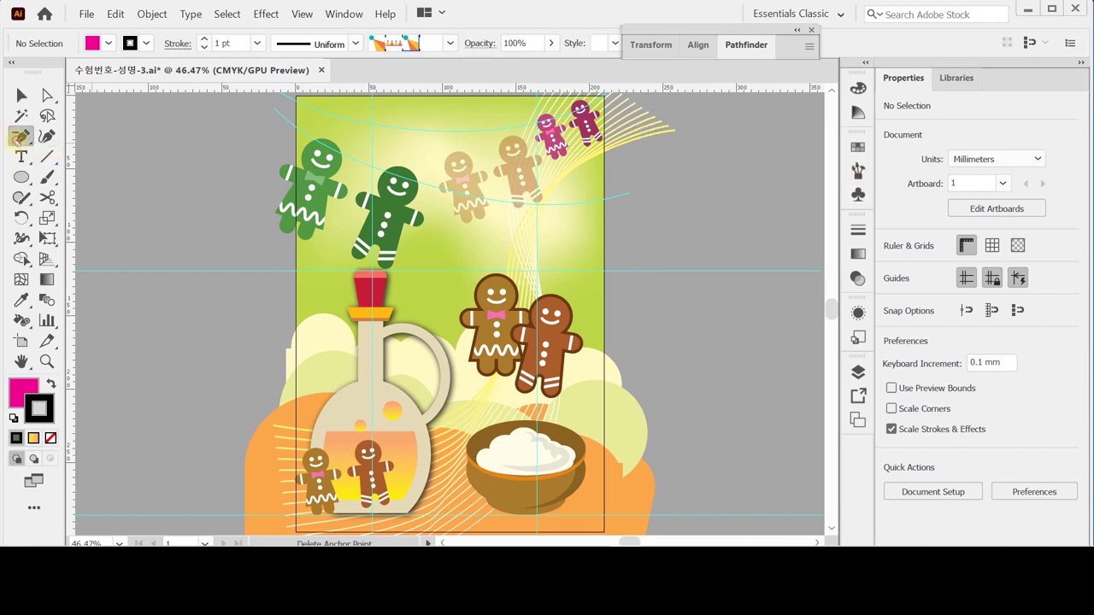
pyautogui.click(21, 137)
pyautogui.click(78, 137)
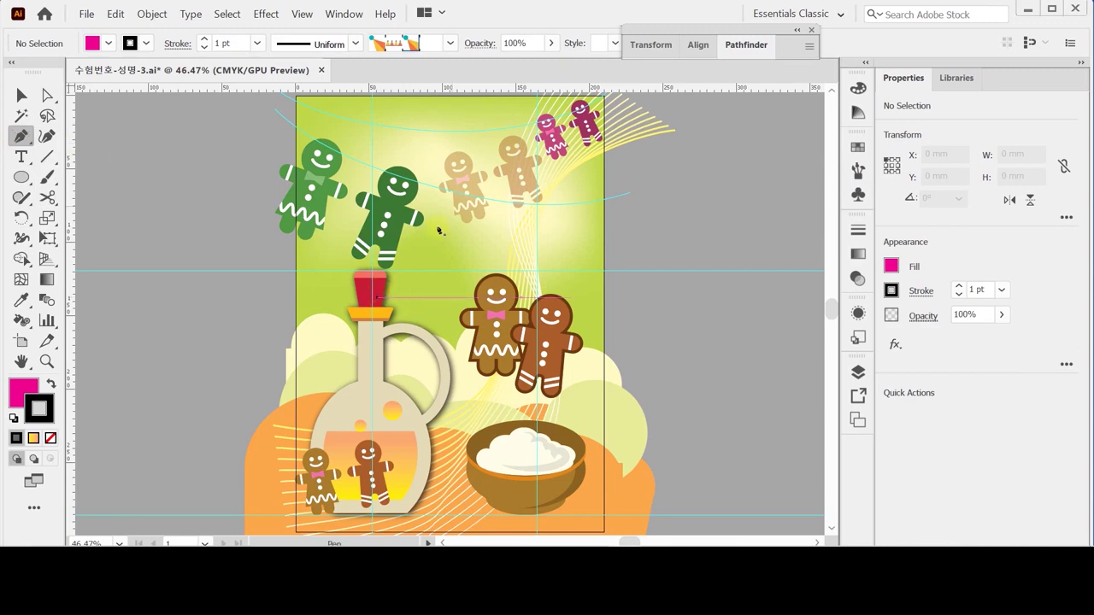
pyautogui.click(280, 105)
pyautogui.moveTo(462, 196); pyautogui.dragTo(568, 216)
pyautogui.click(629, 196)
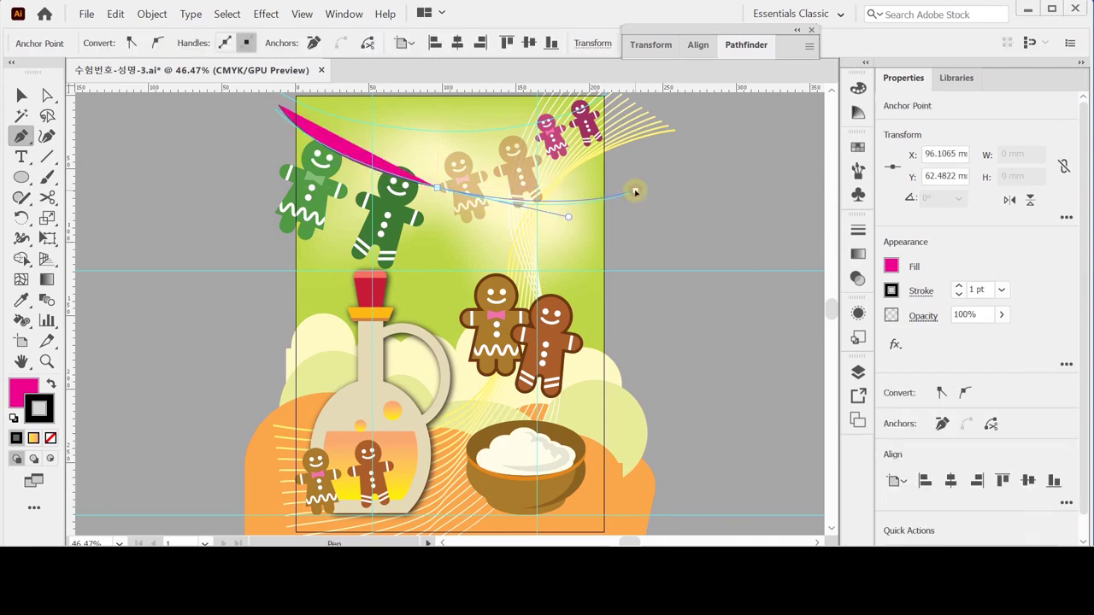
pyautogui.moveTo(636, 189); pyautogui.dragTo(643, 183)
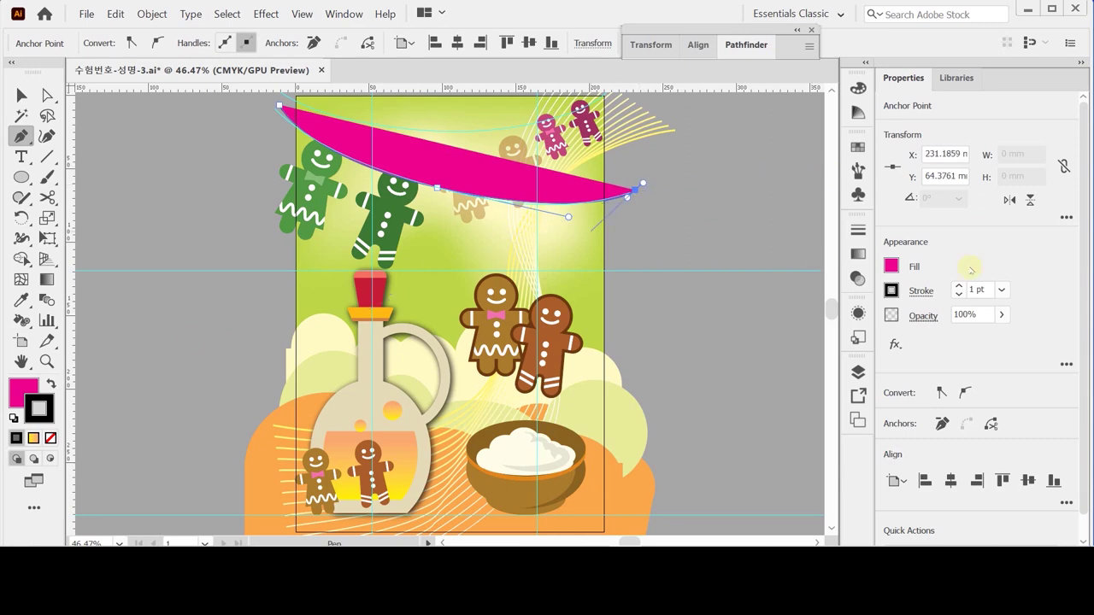
pyautogui.click(21, 389)
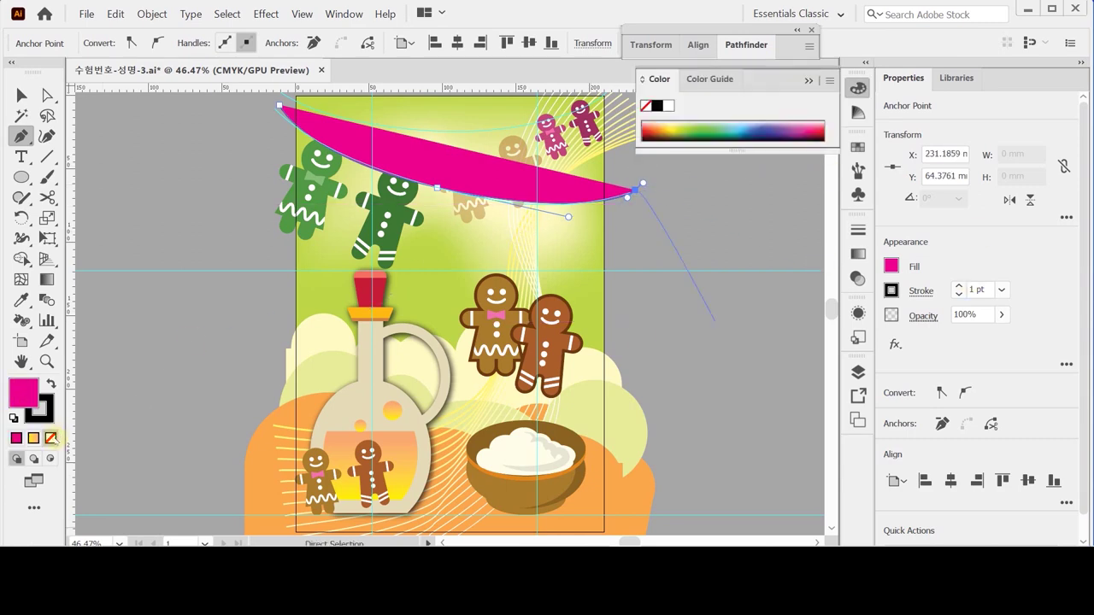
pyautogui.press('/')
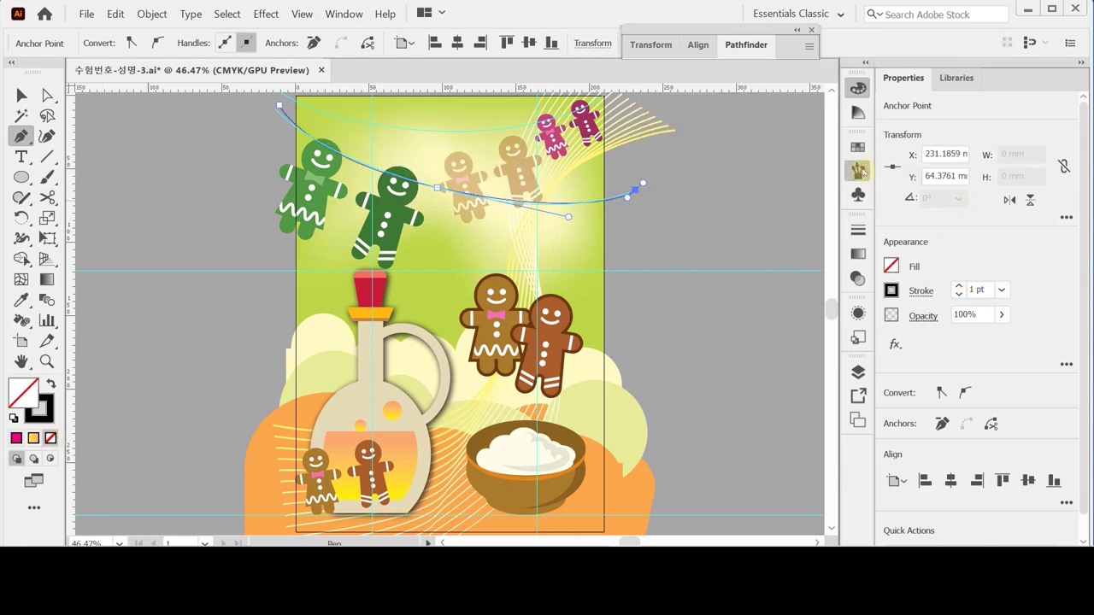
# Try the Jester 2 brush on the curve with a 2 pt stroke.
pyautogui.click(859, 170)
pyautogui.click(701, 222)
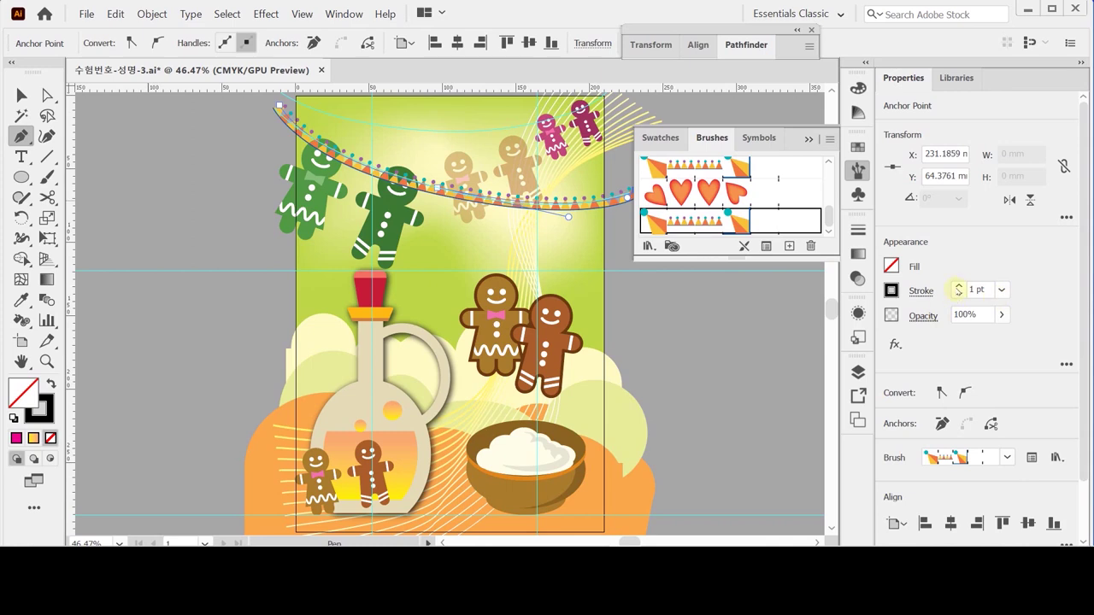
pyautogui.click(958, 286)
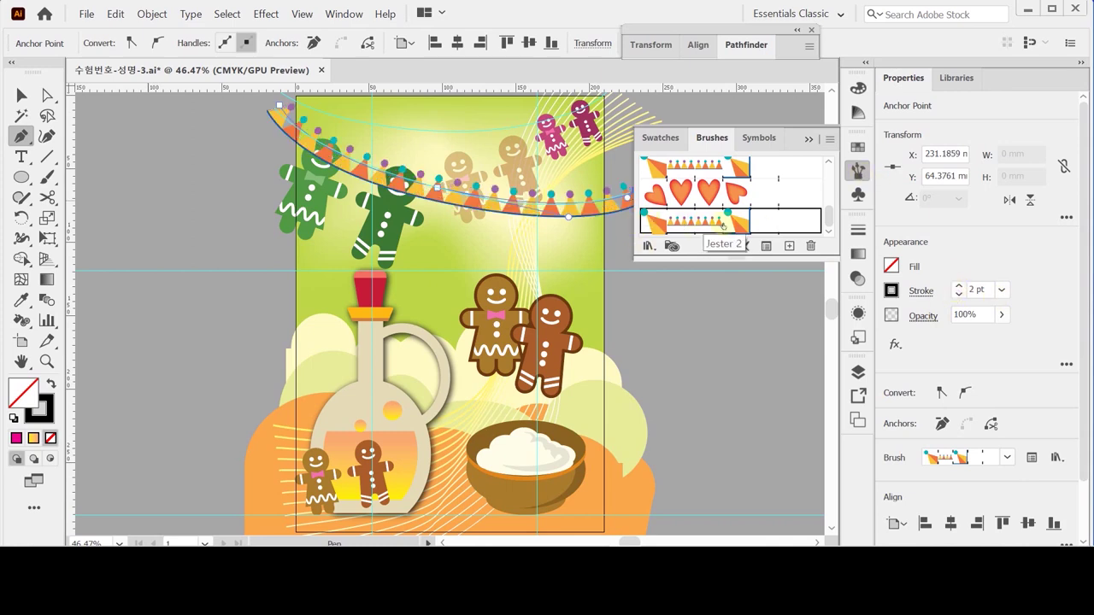
pyautogui.click(859, 168)
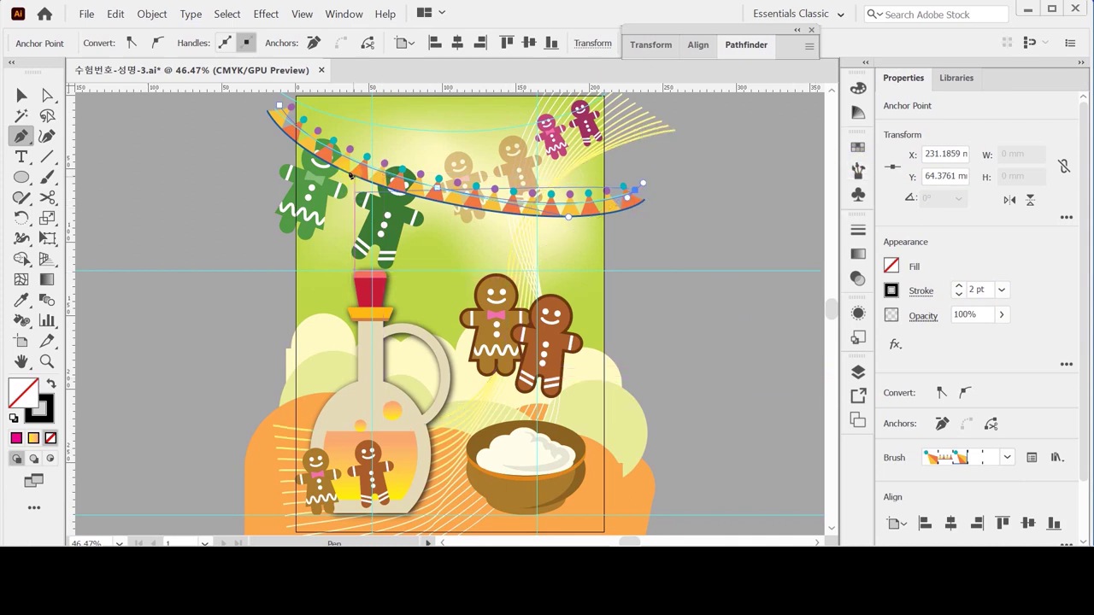
# Replace the first garland curve with an open, unfilled Pen path along the lower curved guide, drawn from its right end to its left end.
pyautogui.click(674, 318)
pyautogui.click(637, 184)
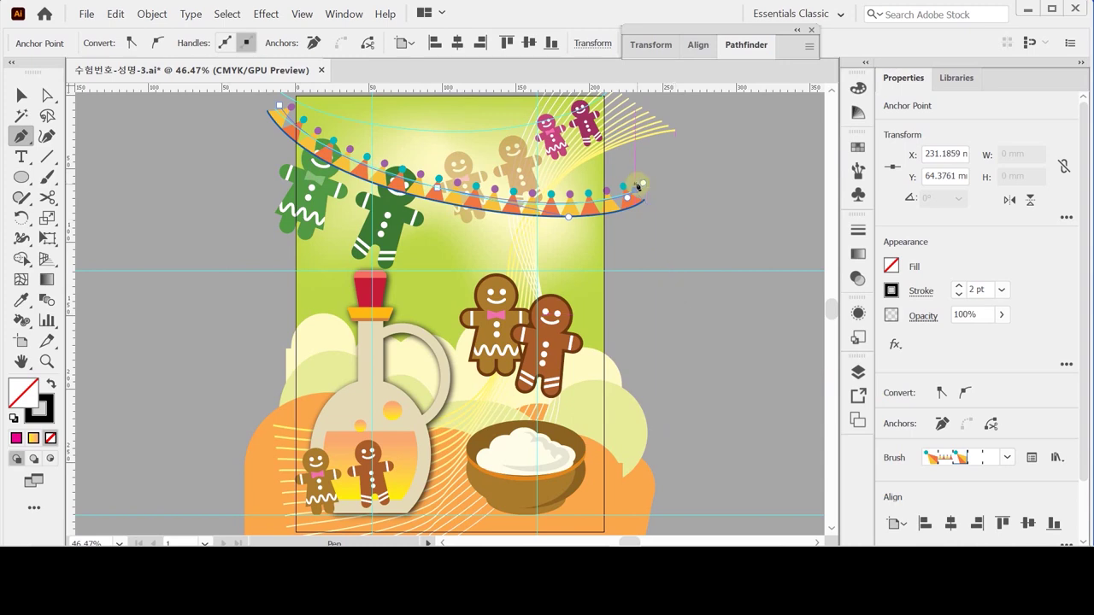
pyautogui.click(630, 196)
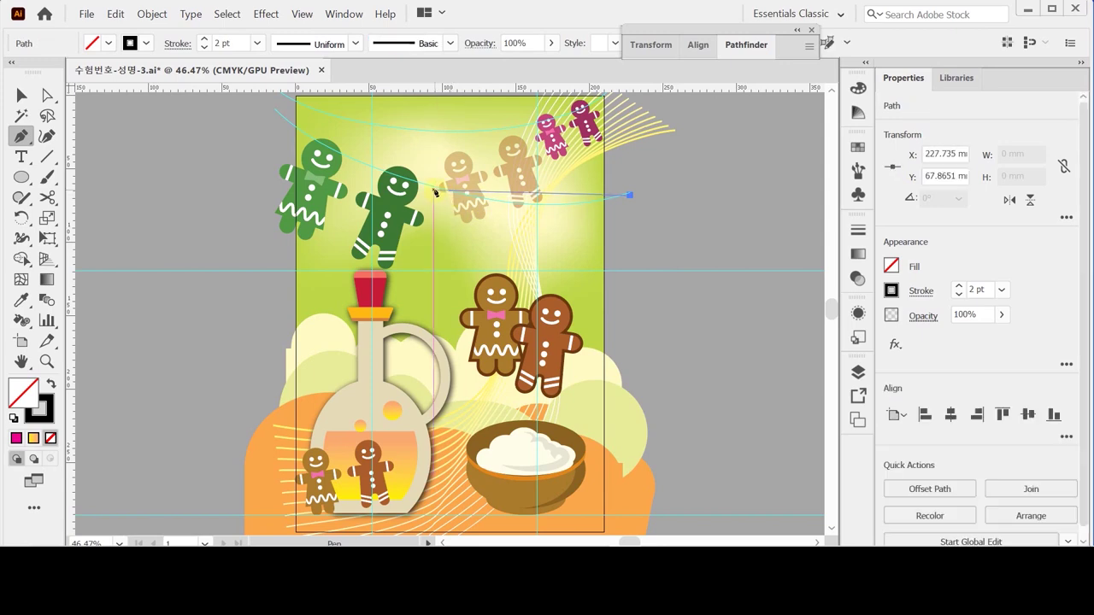
pyautogui.moveTo(454, 195); pyautogui.dragTo(387, 180)
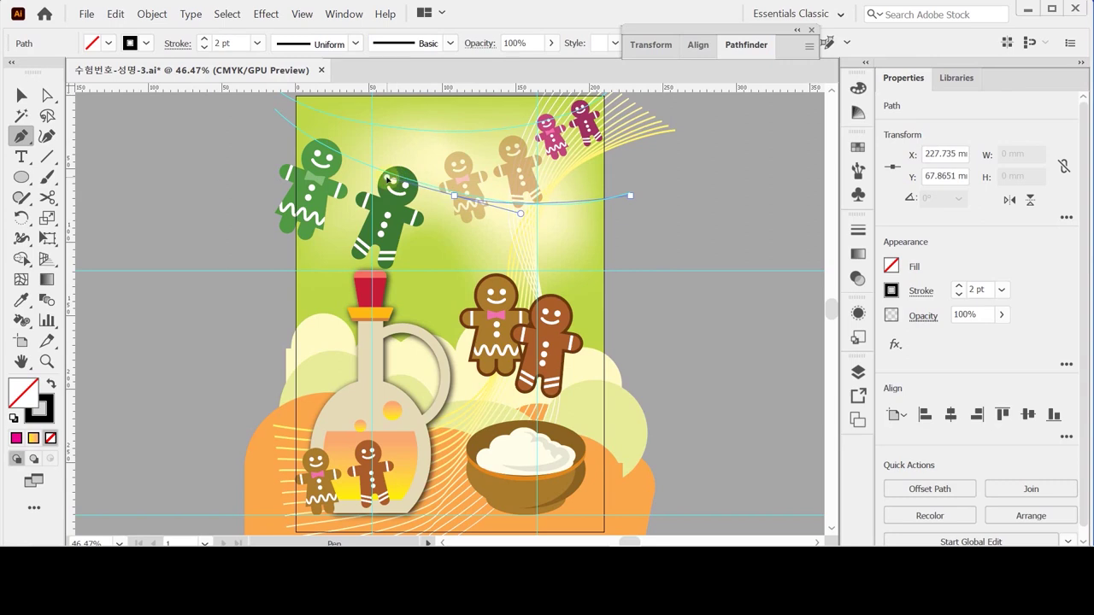
pyautogui.click(273, 111)
pyautogui.moveTo(273, 111); pyautogui.dragTo(248, 102)
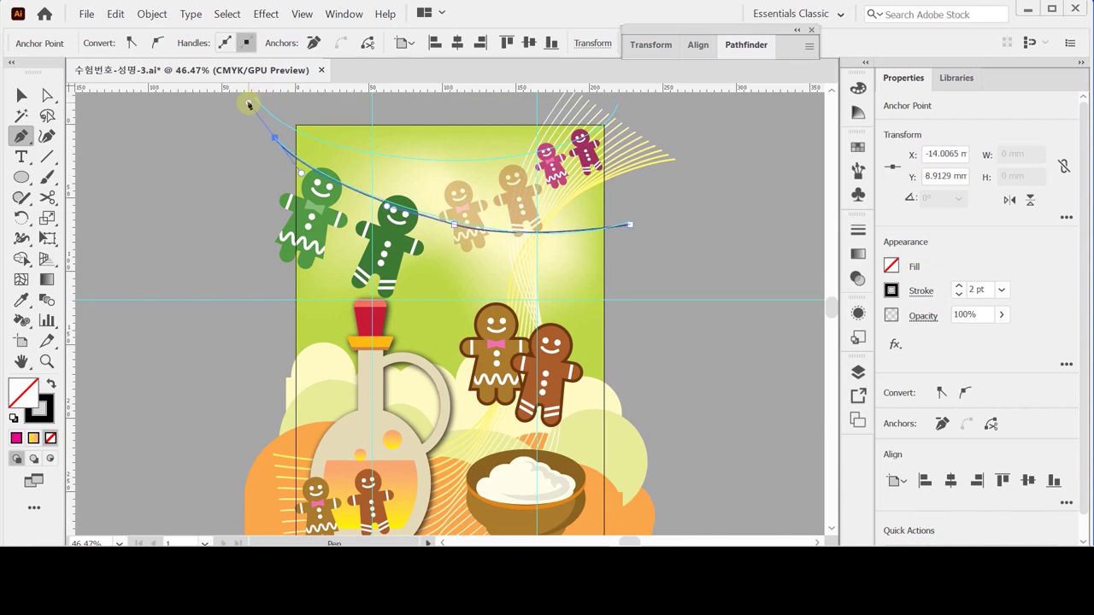
pyautogui.keyDown('ctrl'); pyautogui.click(456, 226); pyautogui.keyUp('ctrl')
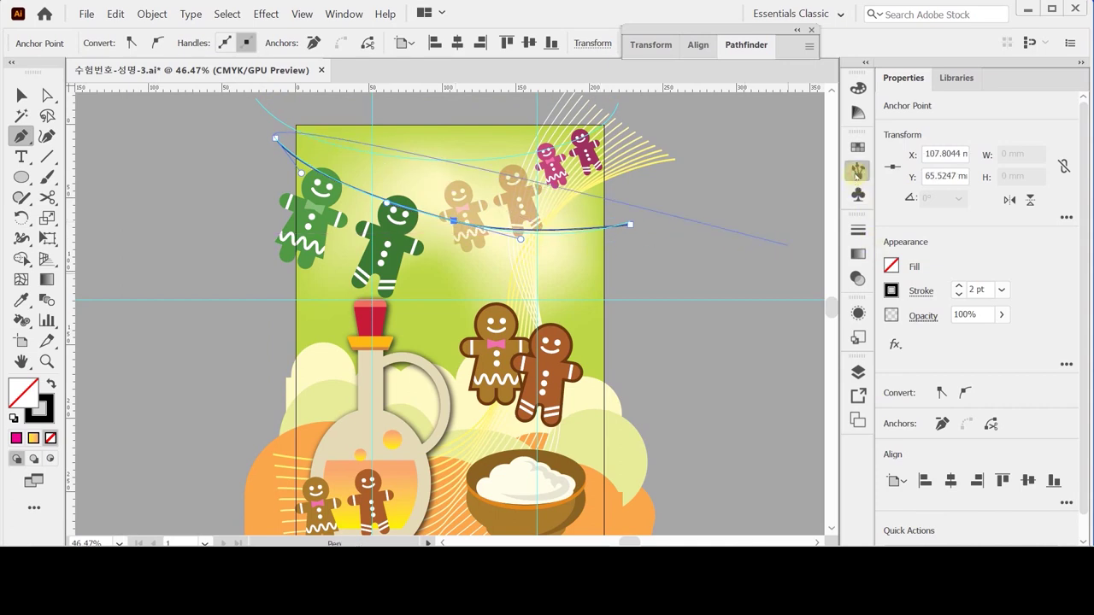
# Apply the orange party-hat jester brush to the lower curve with a 2 pt stroke and deselect the path.
pyautogui.click(858, 172)
pyautogui.click(685, 220)
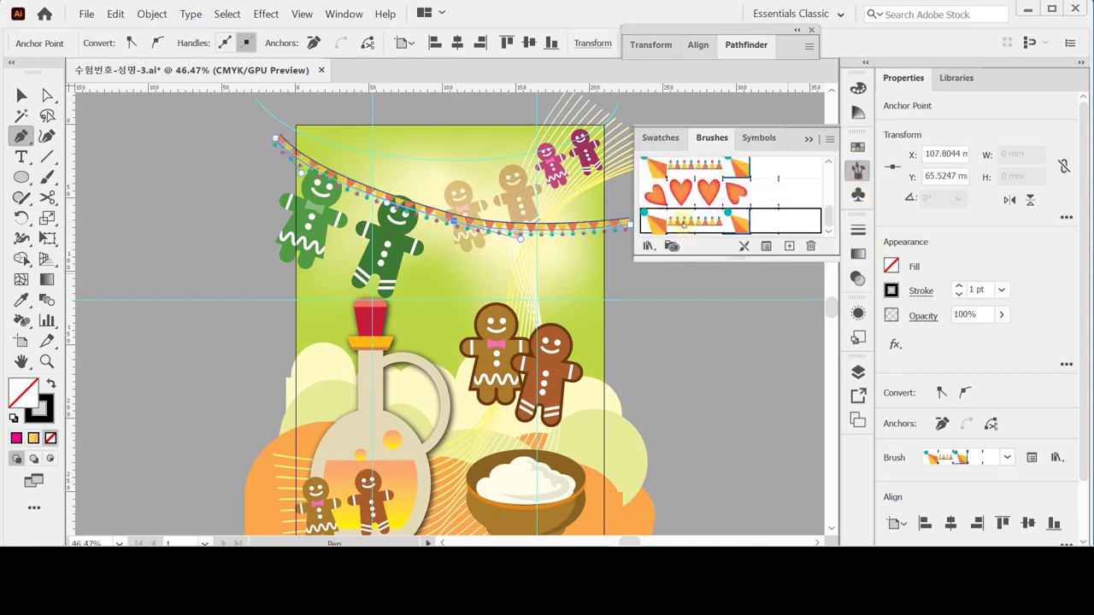
pyautogui.click(858, 170)
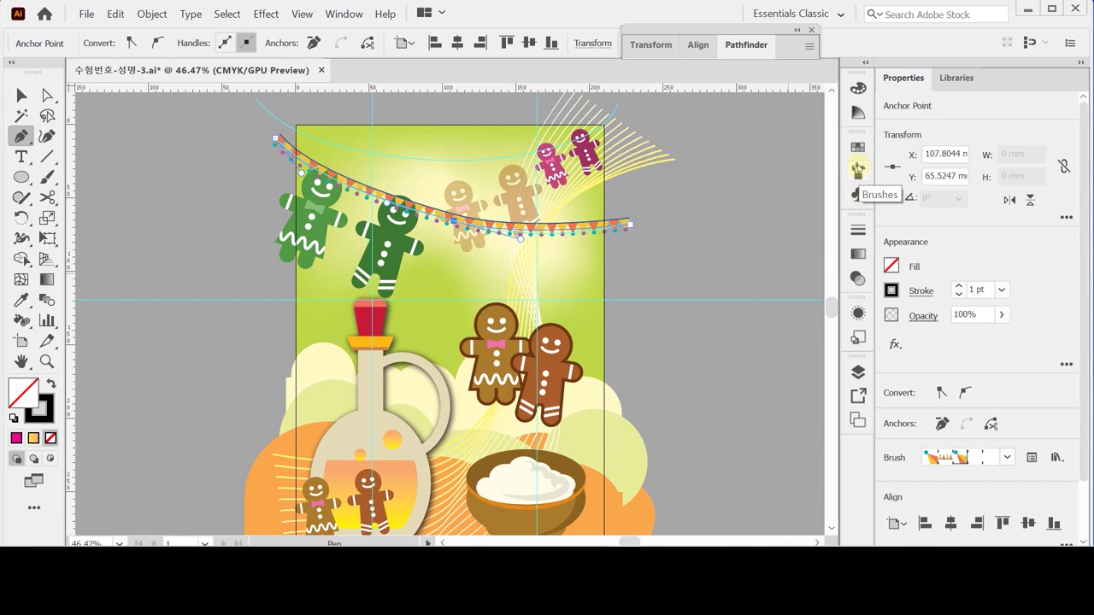
pyautogui.click(959, 287)
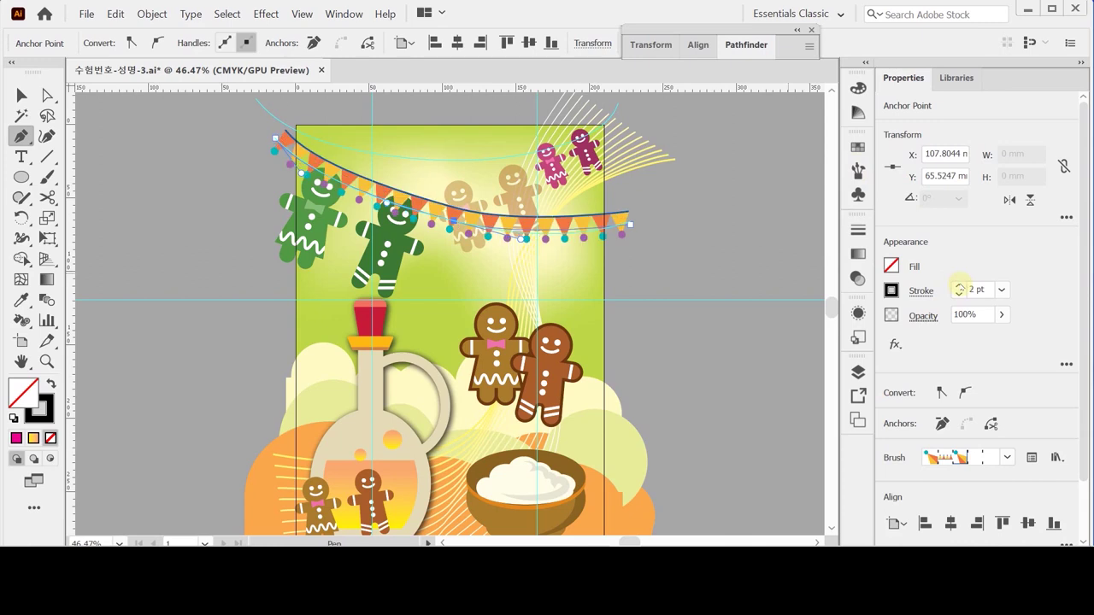
pyautogui.keyDown('ctrl'); pyautogui.click(731, 251); pyautogui.keyUp('ctrl')
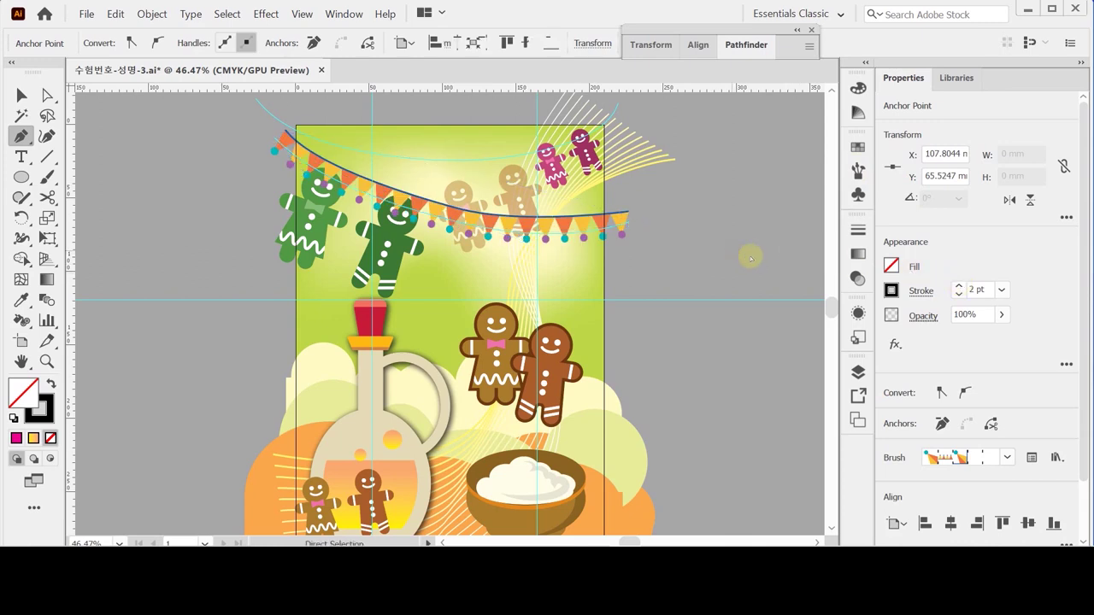
# Draw an open, unfilled curve with the Pen tool along the upper curved guide, from its left end to its right end.
pyautogui.click(255, 99)
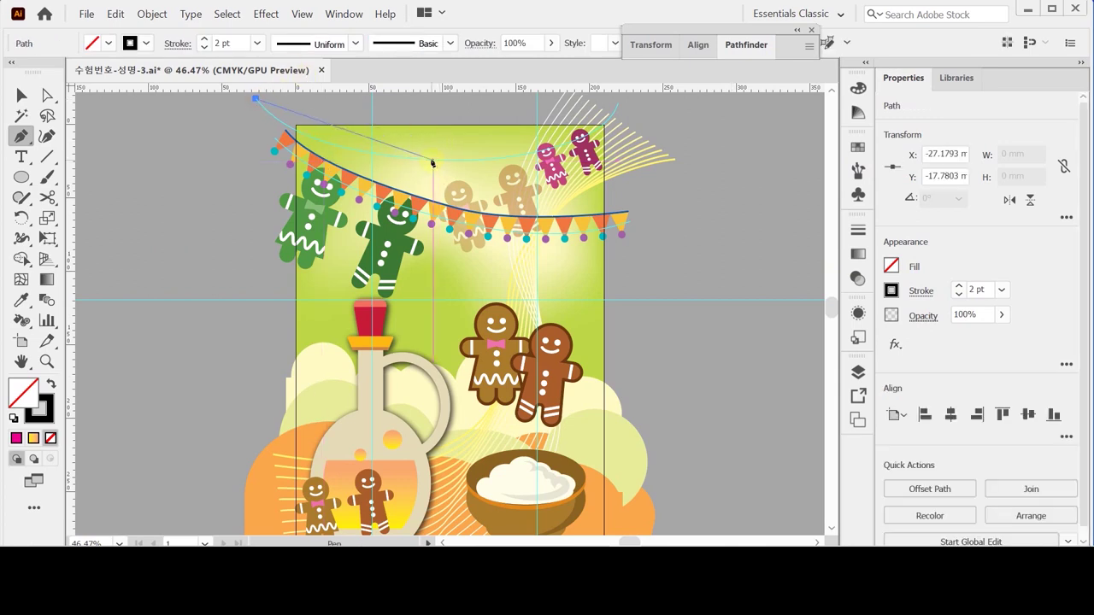
pyautogui.moveTo(433, 161); pyautogui.dragTo(527, 214)
pyautogui.moveTo(607, 144); pyautogui.dragTo(618, 111)
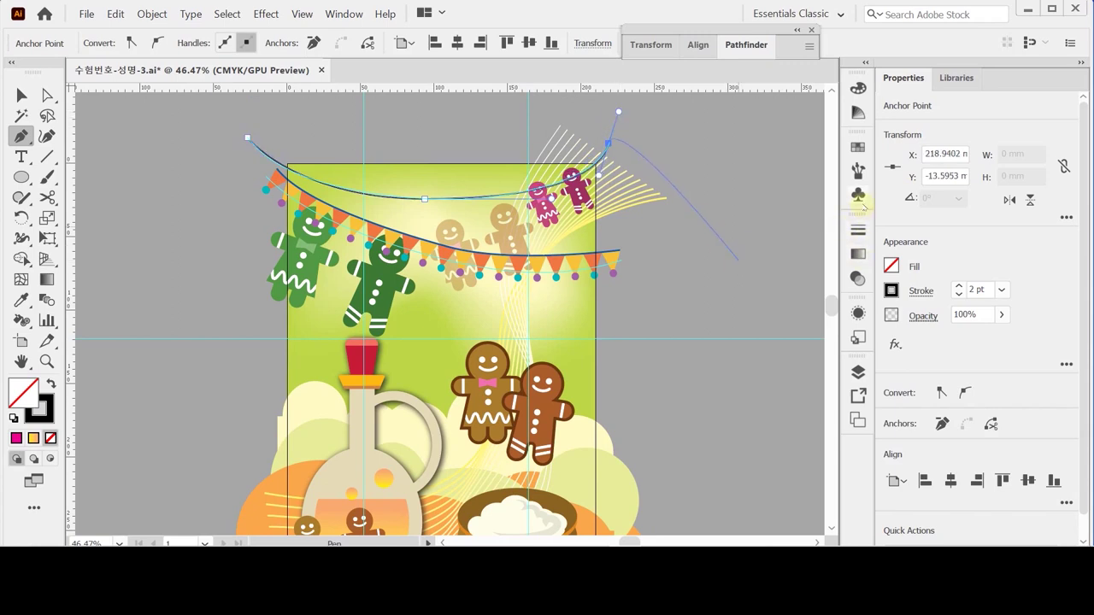
# Apply the same orange jester brush to the upper curve with a 1 pt stroke and its flags hanging downwards.
pyautogui.click(859, 171)
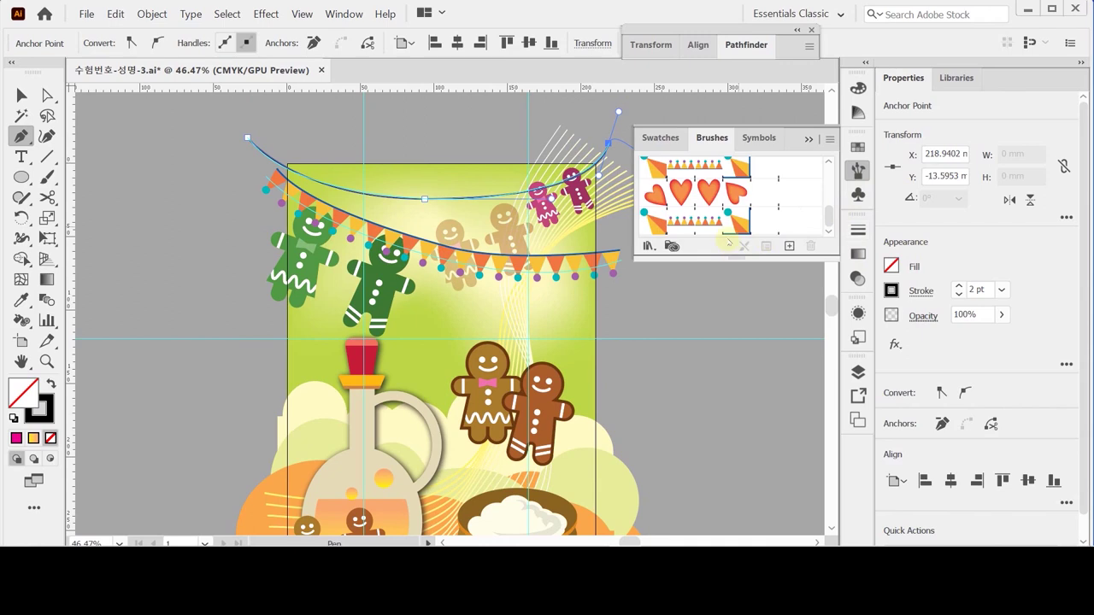
pyautogui.click(728, 224)
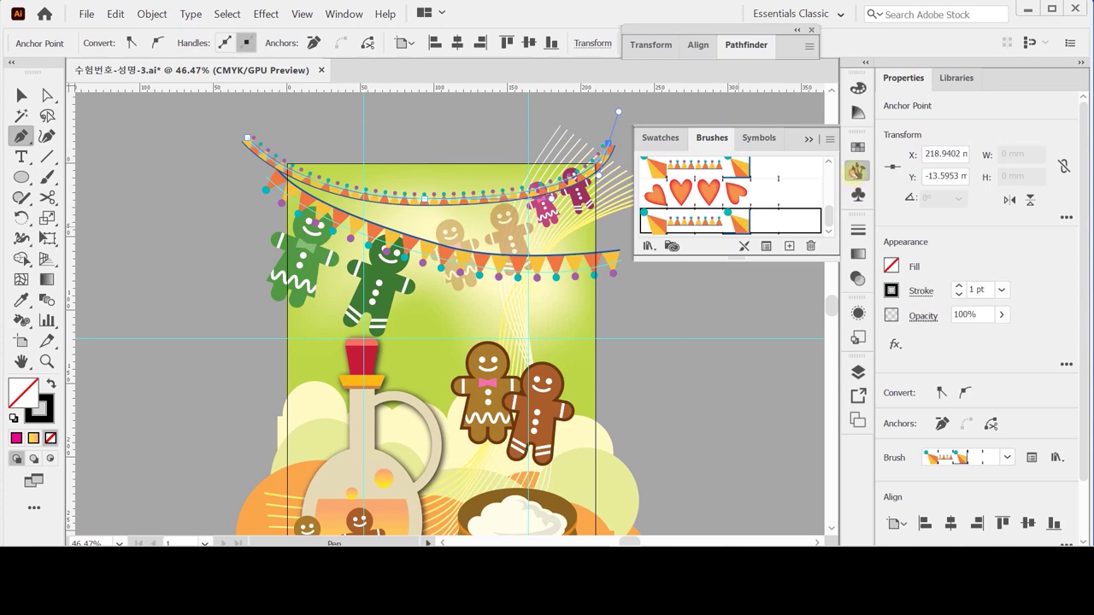
pyautogui.click(859, 170)
pyautogui.press('v')
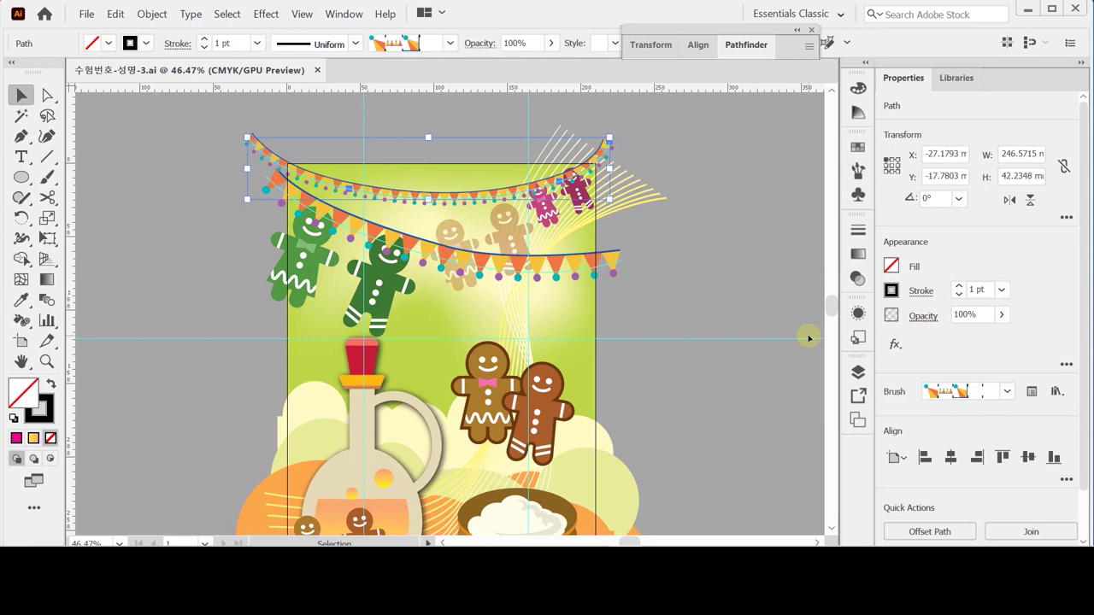
# Place a point text object just below the lower garland, between the large green cookie and the artboard's right edge.
pyautogui.click(21, 156)
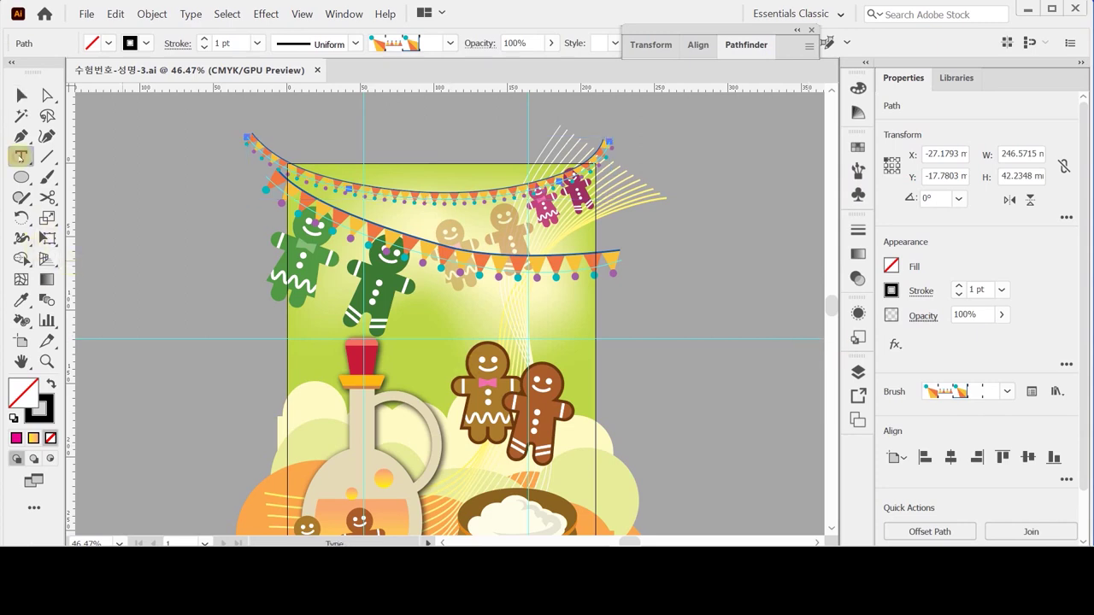
pyautogui.keyDown('ctrl'); pyautogui.click(526, 318); pyautogui.keyUp('ctrl')
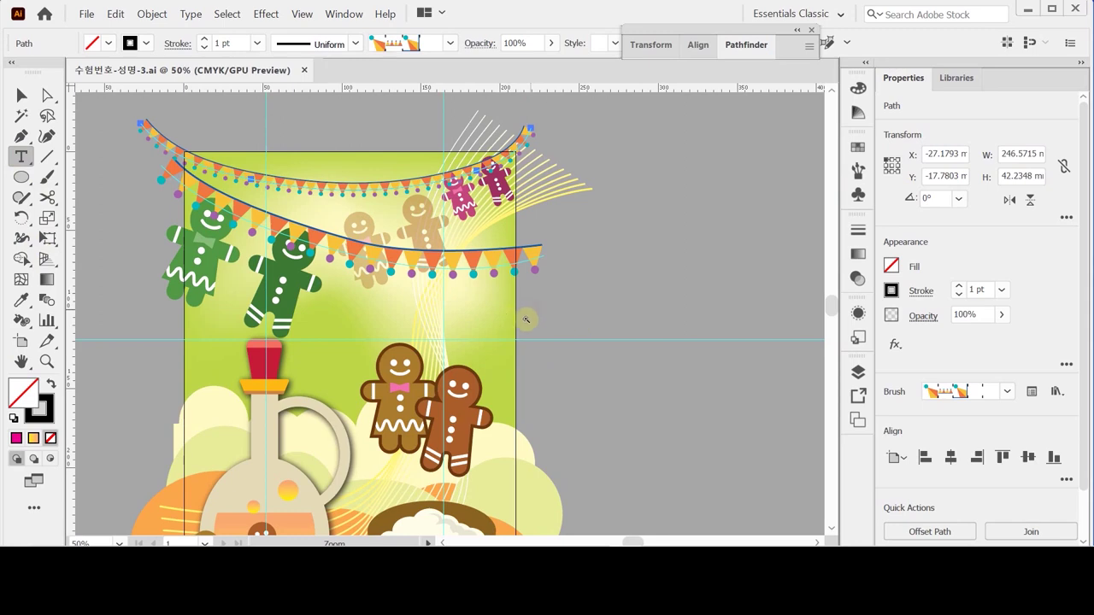
pyautogui.keyDown('ctrl'); pyautogui.click(399, 314); pyautogui.keyUp('ctrl')
pyautogui.keyDown('ctrl'); pyautogui.click(552, 294); pyautogui.keyUp('ctrl')
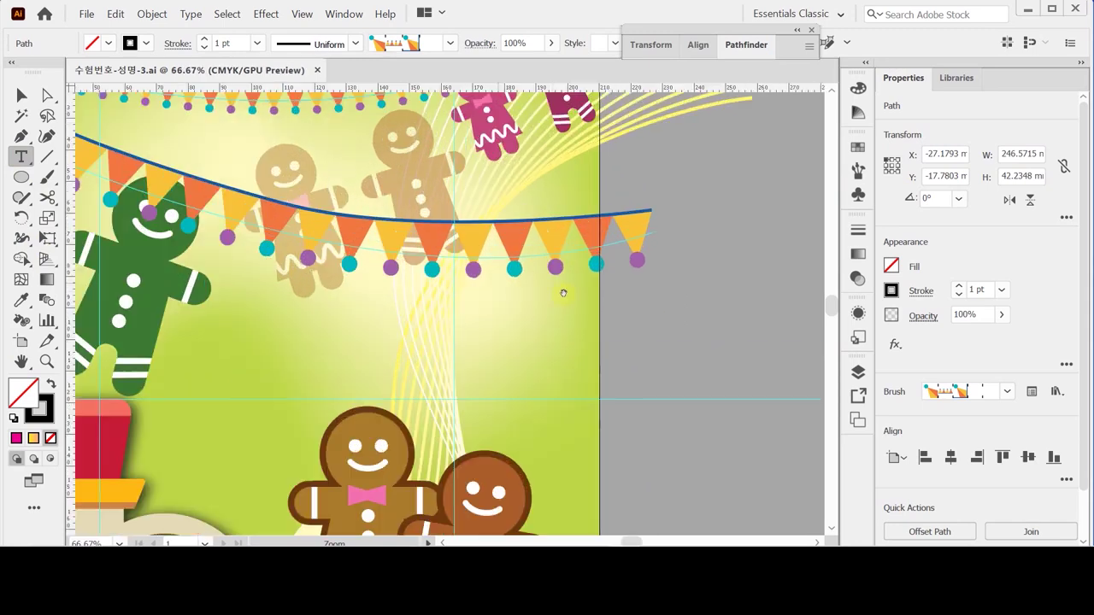
pyautogui.keyDown('ctrl'); pyautogui.click(603, 185); pyautogui.keyUp('ctrl')
pyautogui.keyDown('ctrl'); pyautogui.click(760, 234); pyautogui.keyUp('ctrl')
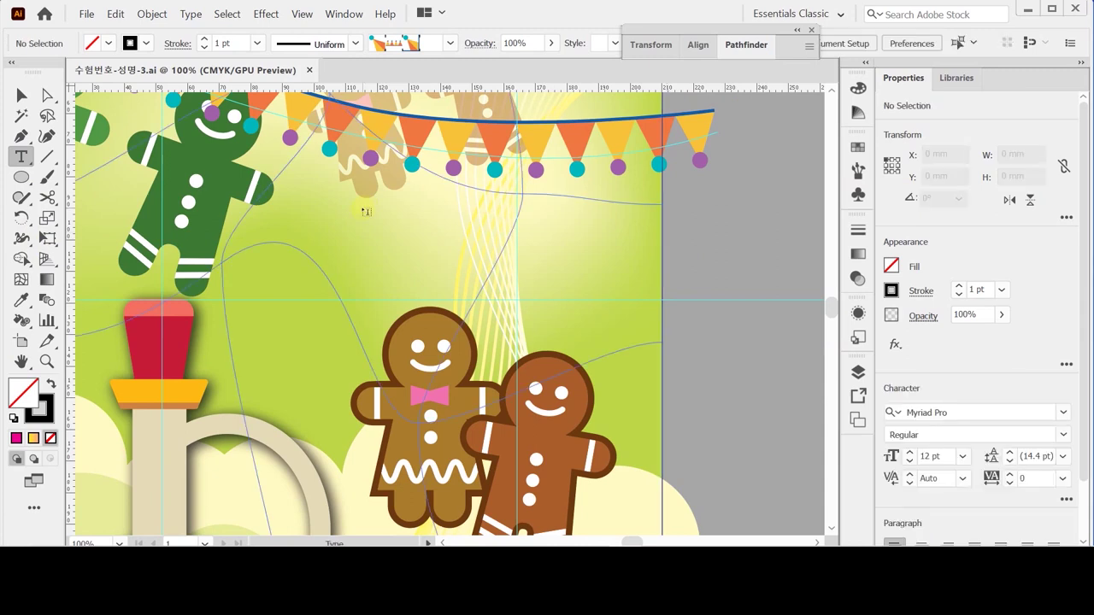
pyautogui.click(365, 211)
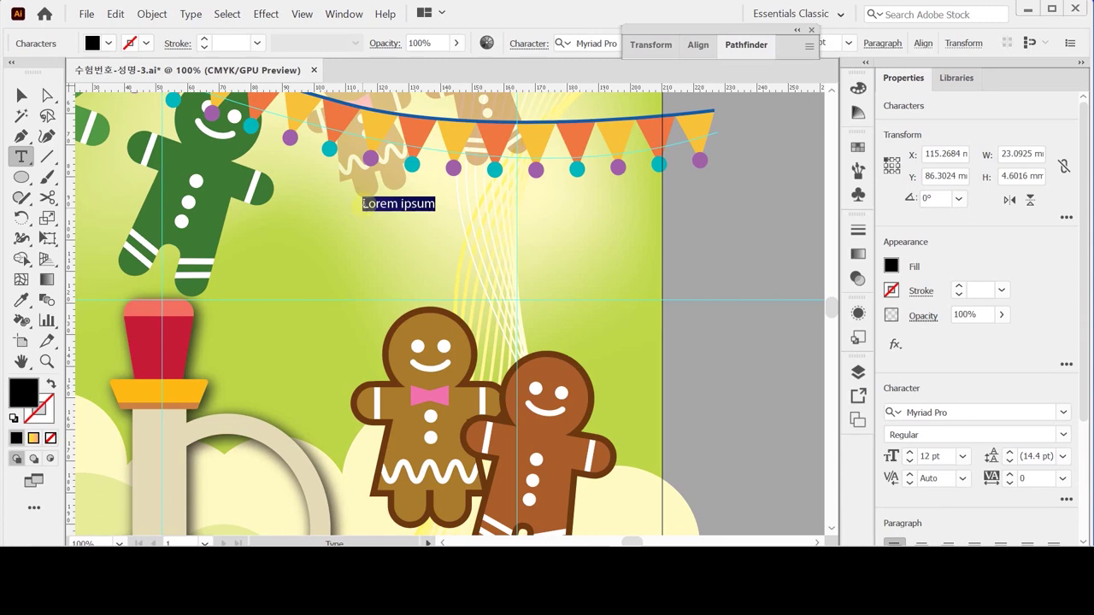
# Set the placeholder text's font to Arial Bold.
pyautogui.hotkey('ctrl', 't')
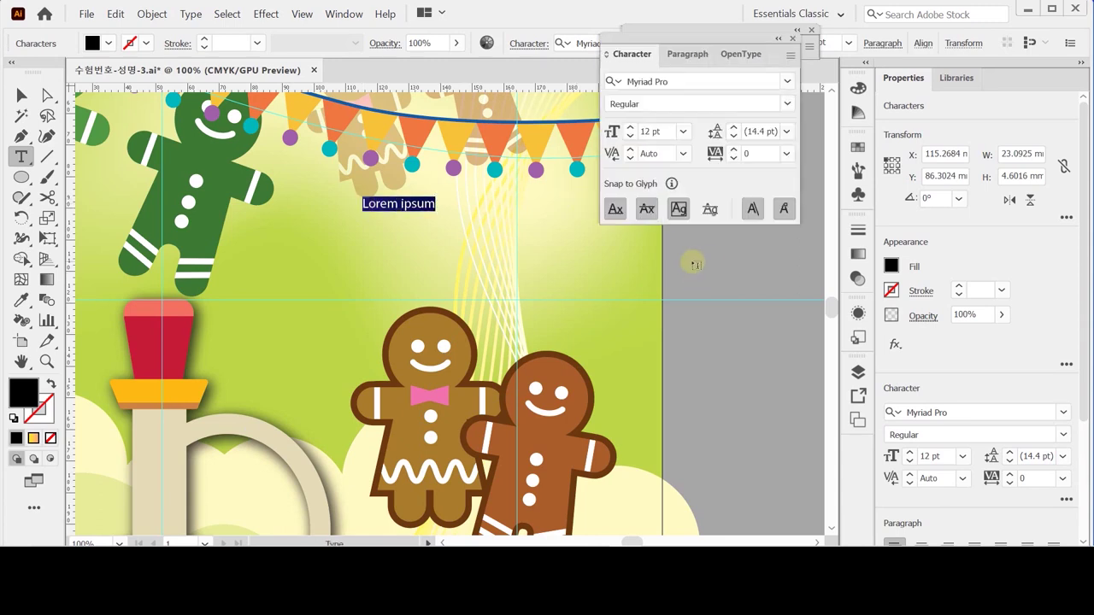
pyautogui.scroll(-3, 1060, 411)
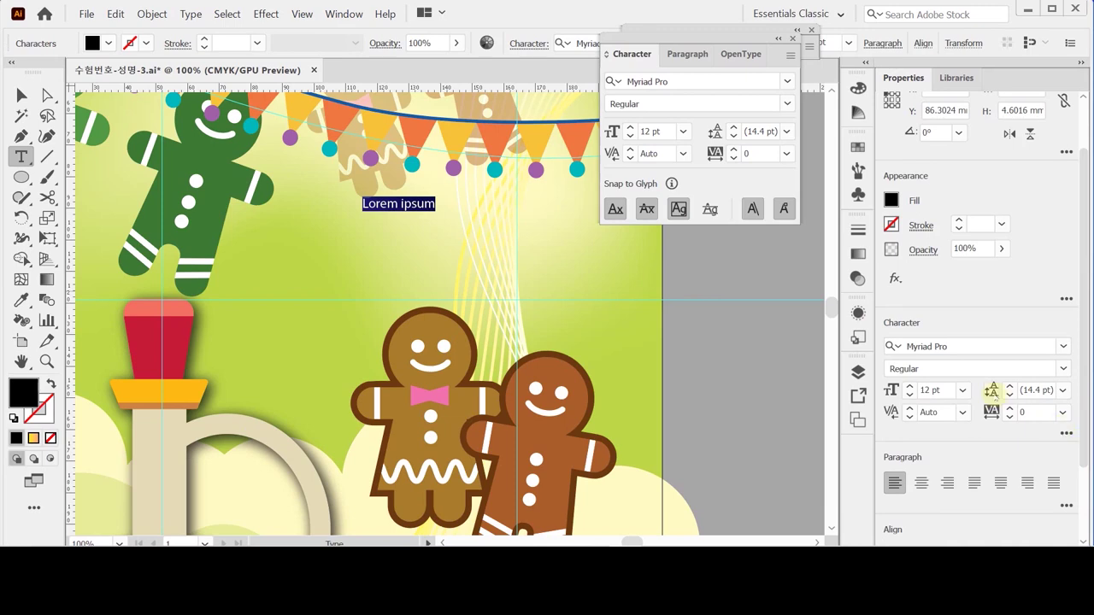
pyautogui.click(673, 80)
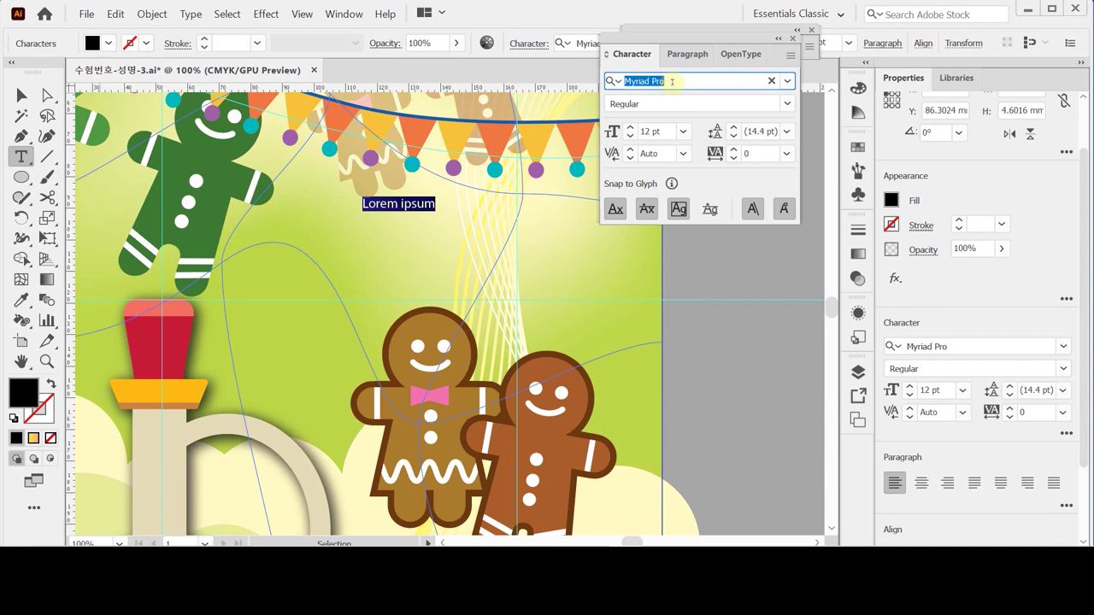
pyautogui.write('ar')
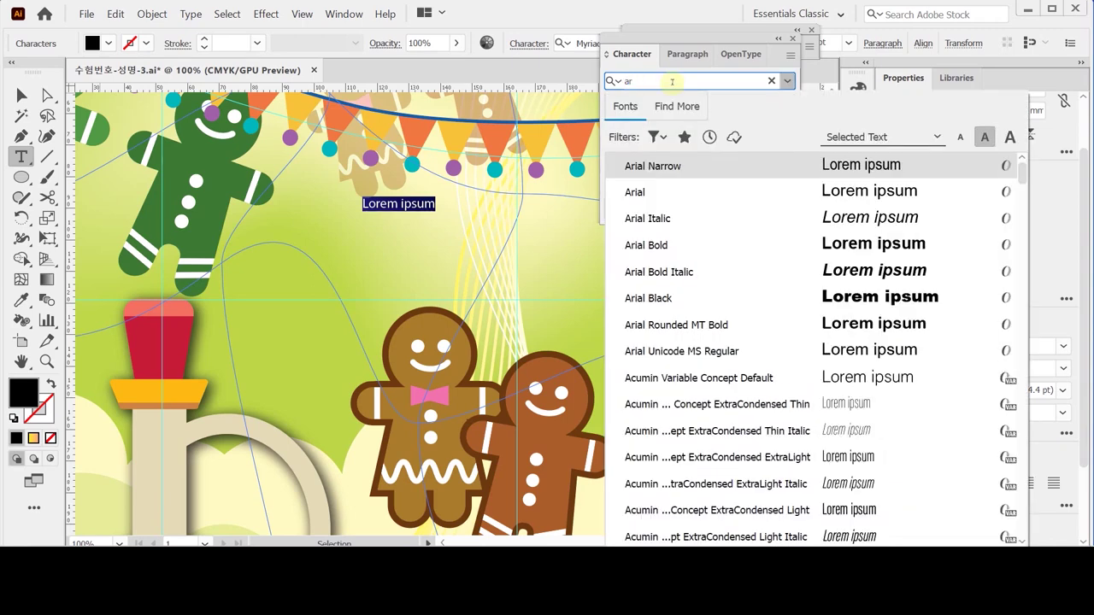
pyautogui.press('Down')
pyautogui.press('Down')
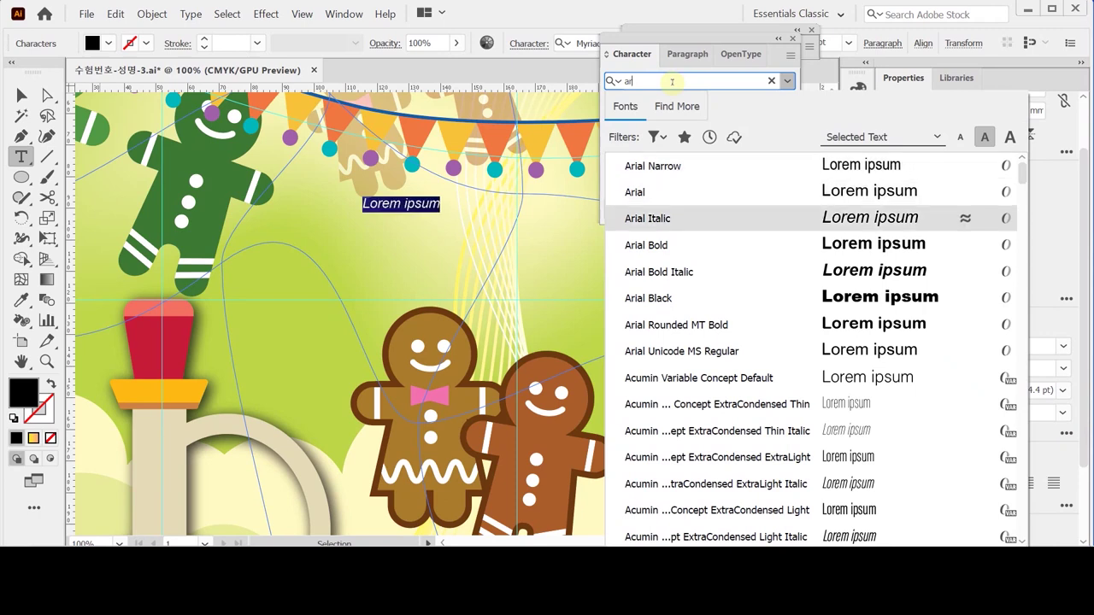
pyautogui.press('Down')
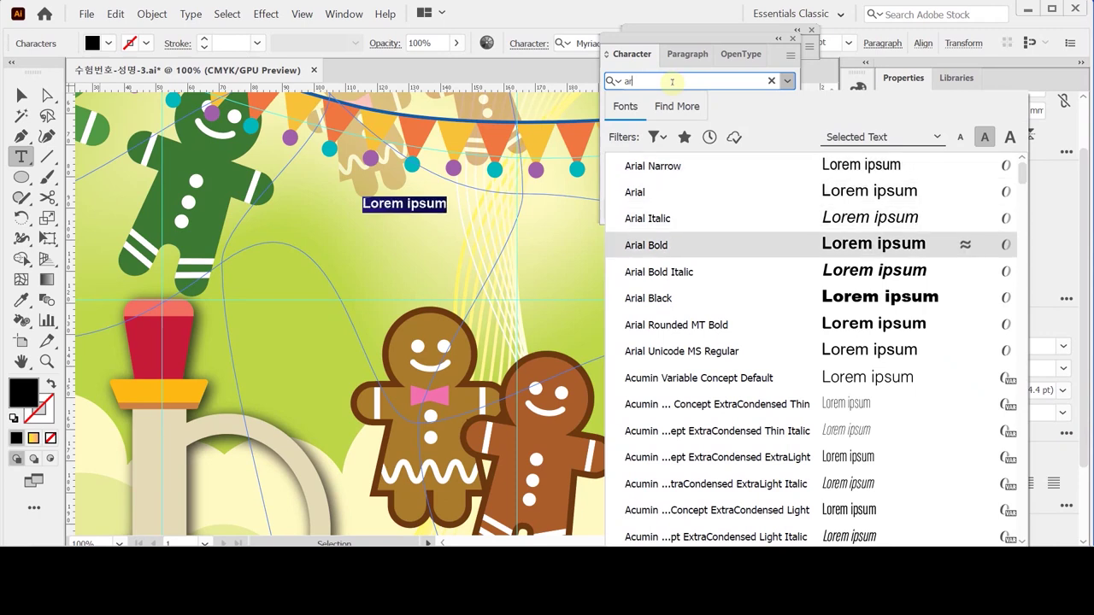
pyautogui.press('Return')
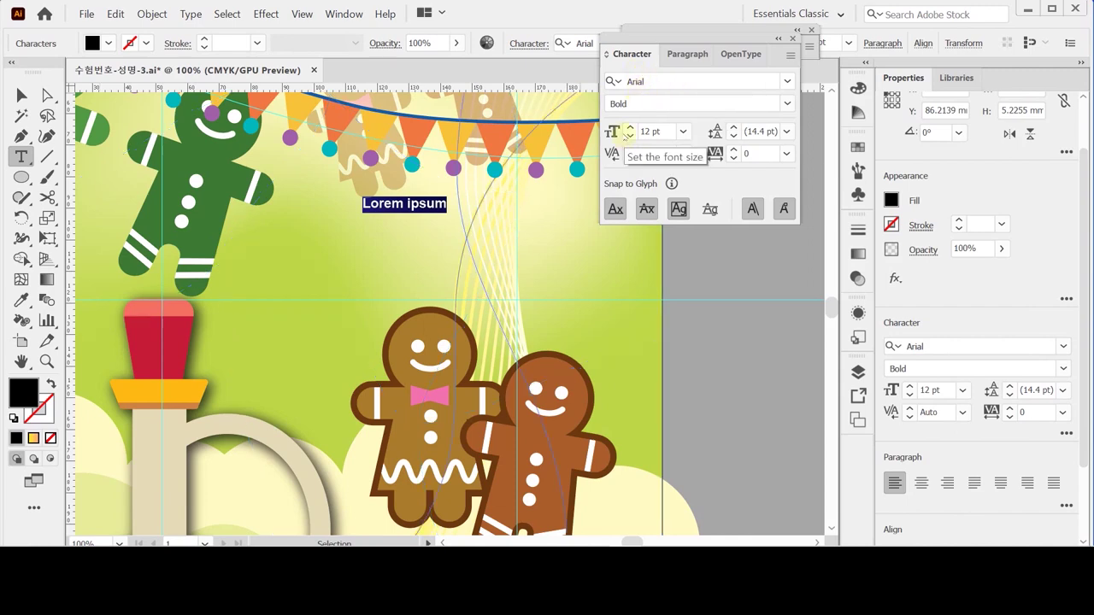
# Set the placeholder text's font size to 46 pt.
pyautogui.click(629, 136)
pyautogui.click(613, 132)
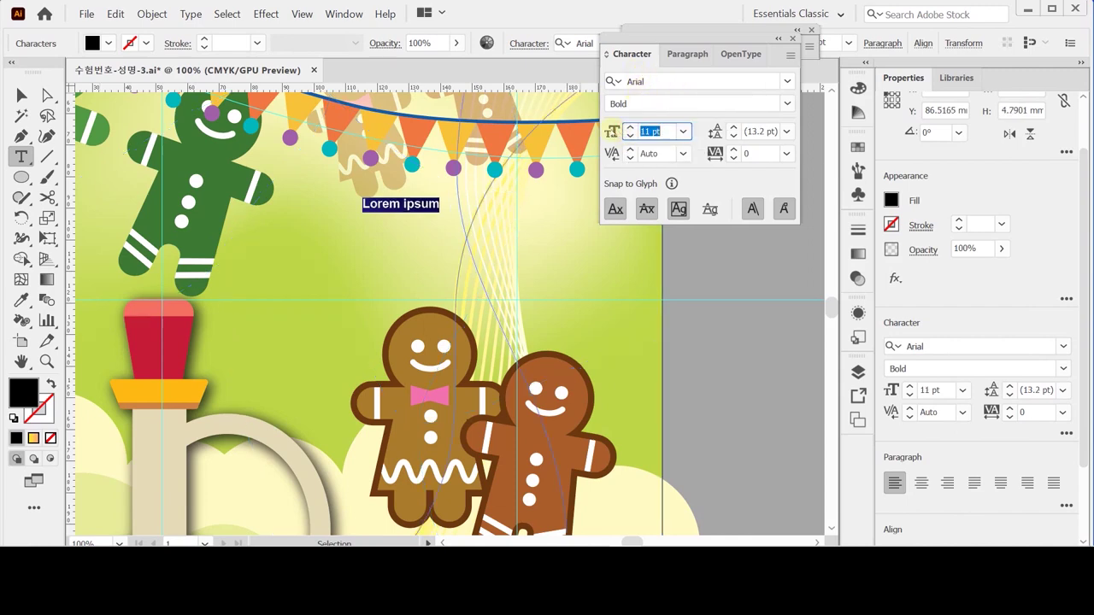
pyautogui.write('46')
pyautogui.press('Return')
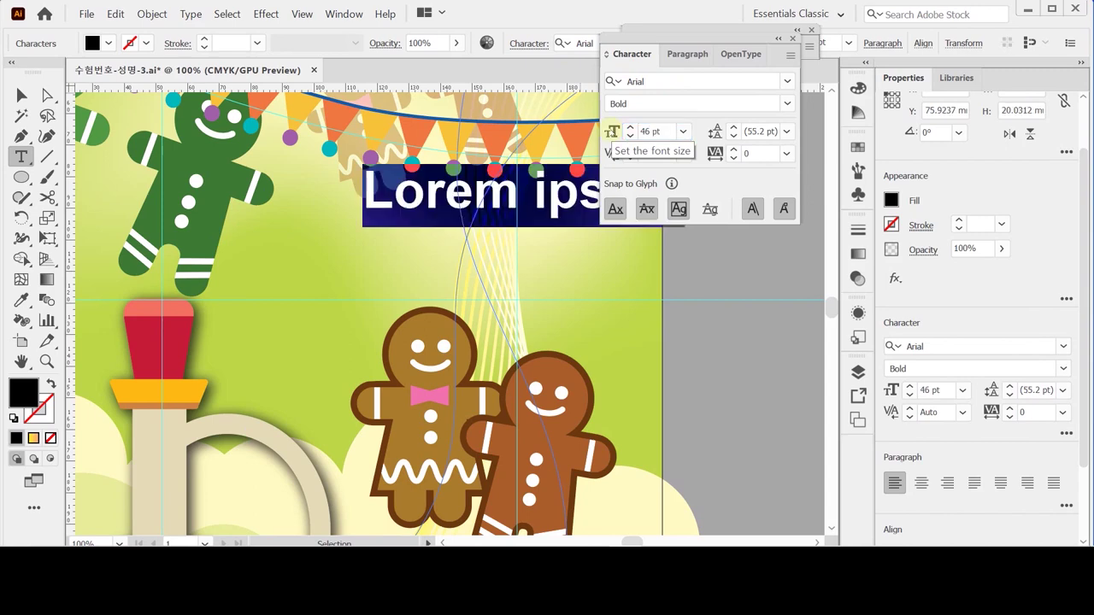
# Fill the placeholder text with dark red: C 40, M 100, Y 100, K 0.
pyautogui.click(892, 200)
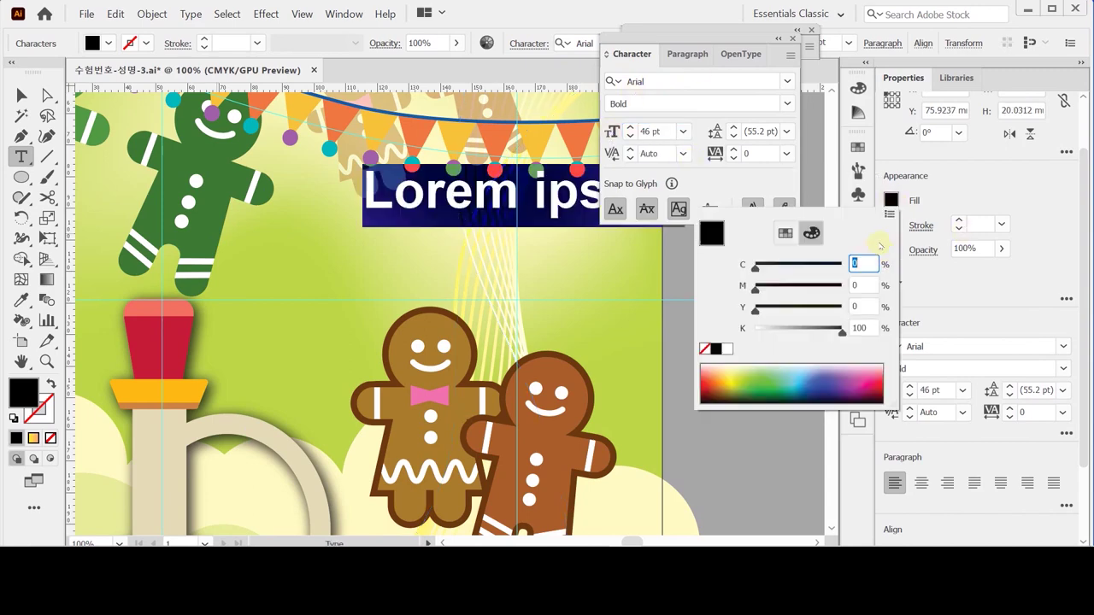
pyautogui.write('40')
pyautogui.press('Tab')
pyautogui.write('100')
pyautogui.press('Tab')
pyautogui.write('100')
pyautogui.press('Tab')
pyautogui.write('0')
pyautogui.press('Return')
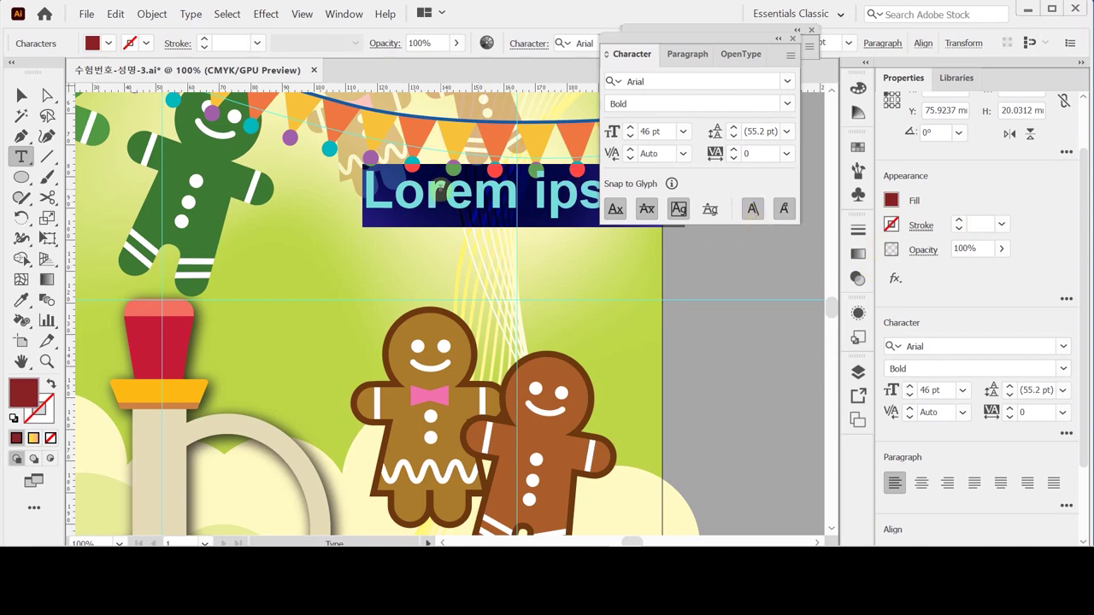
# Replace the placeholder text with SWEET in capitals and finish the text entry.
pyautogui.press('capslock')
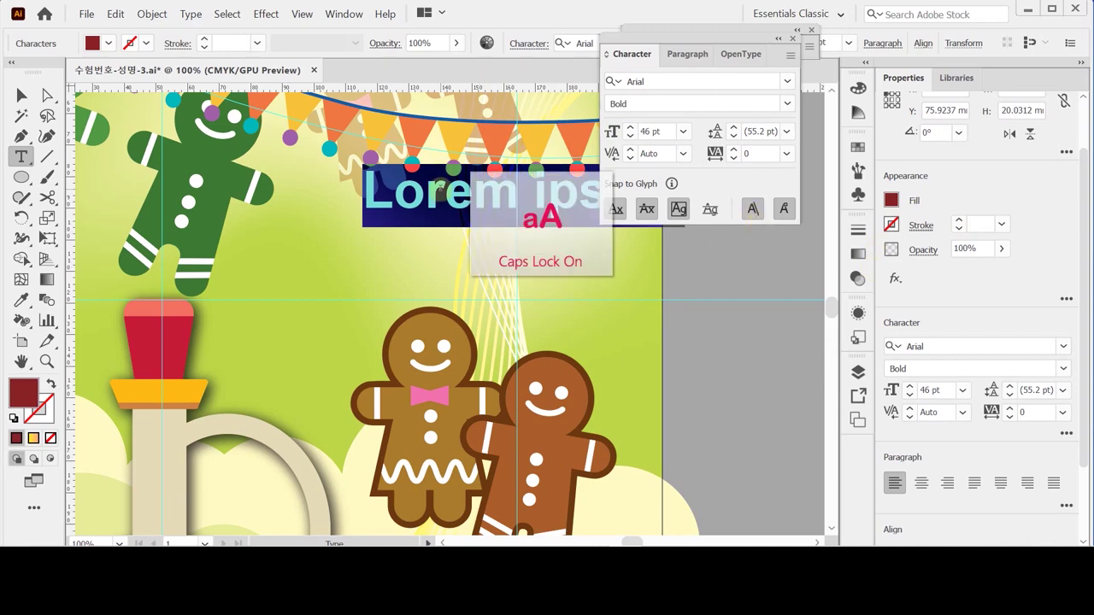
pyautogui.write('SWEET')
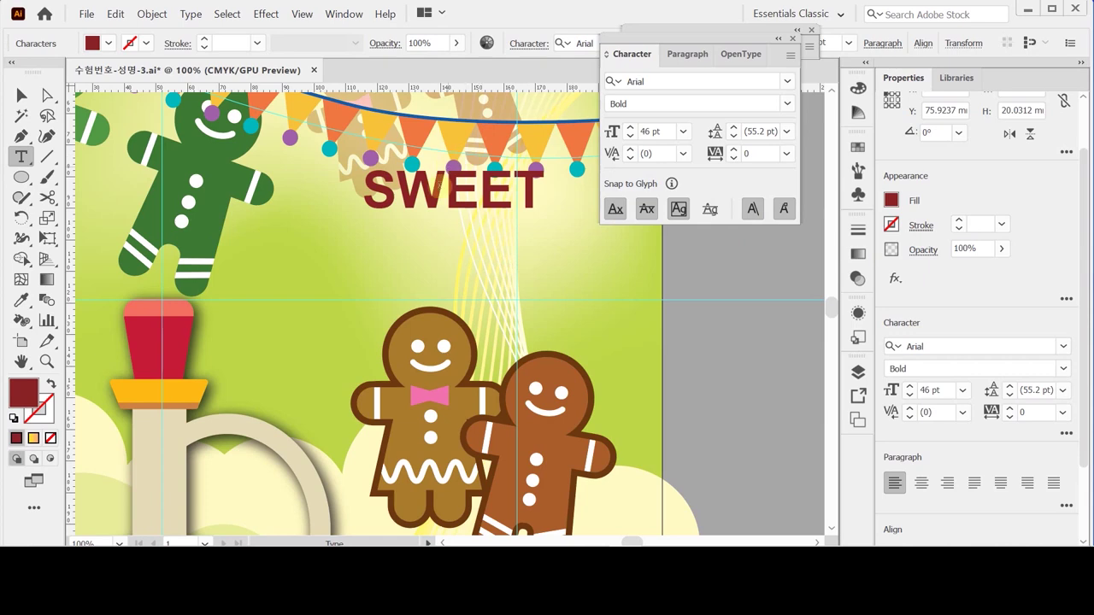
pyautogui.press('Escape')
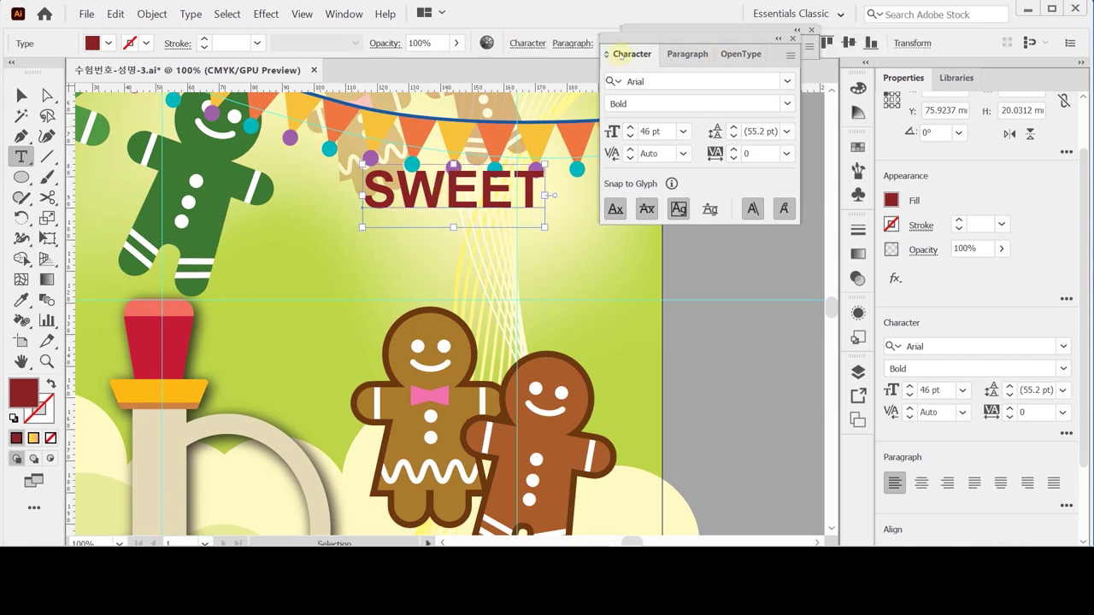
pyautogui.click(621, 55)
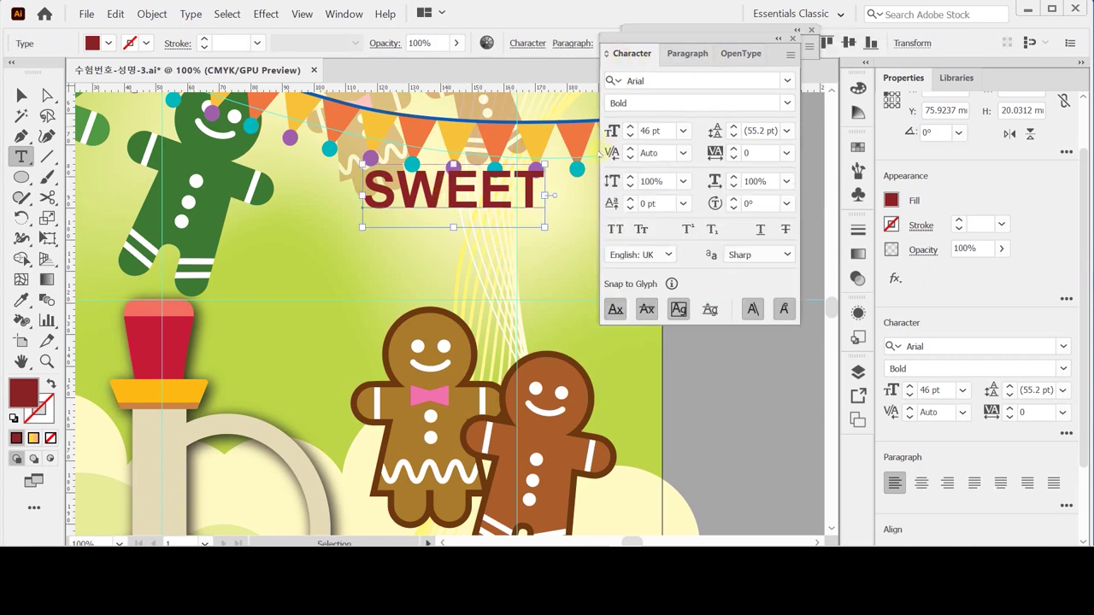
pyautogui.click(507, 197)
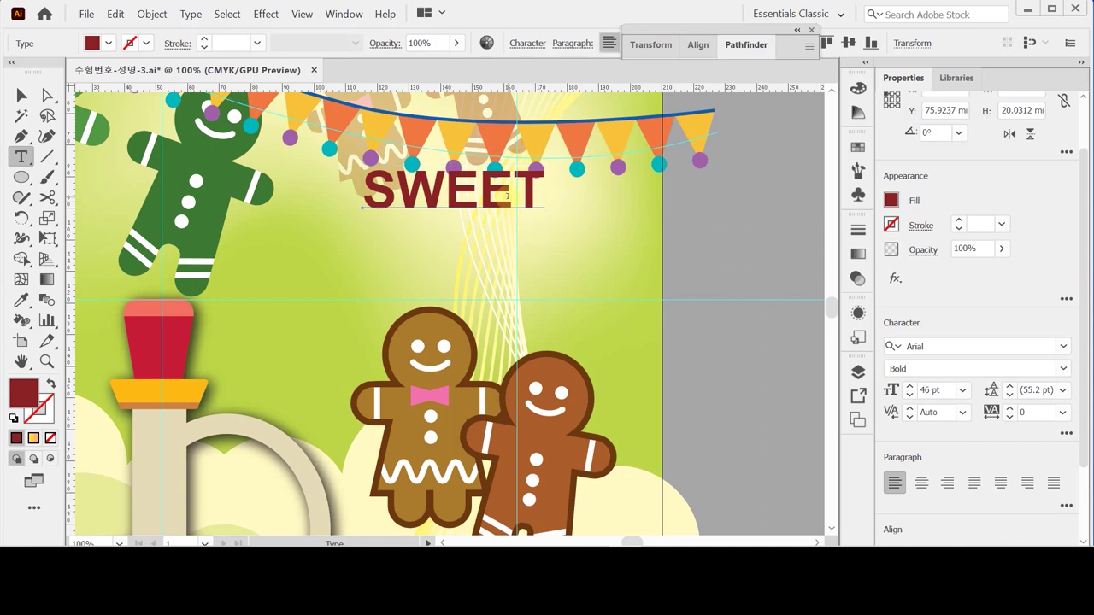
# Apply an envelope warp to the SWEET text with the Arc Upper style and a 30% bend.
pyautogui.click(152, 13)
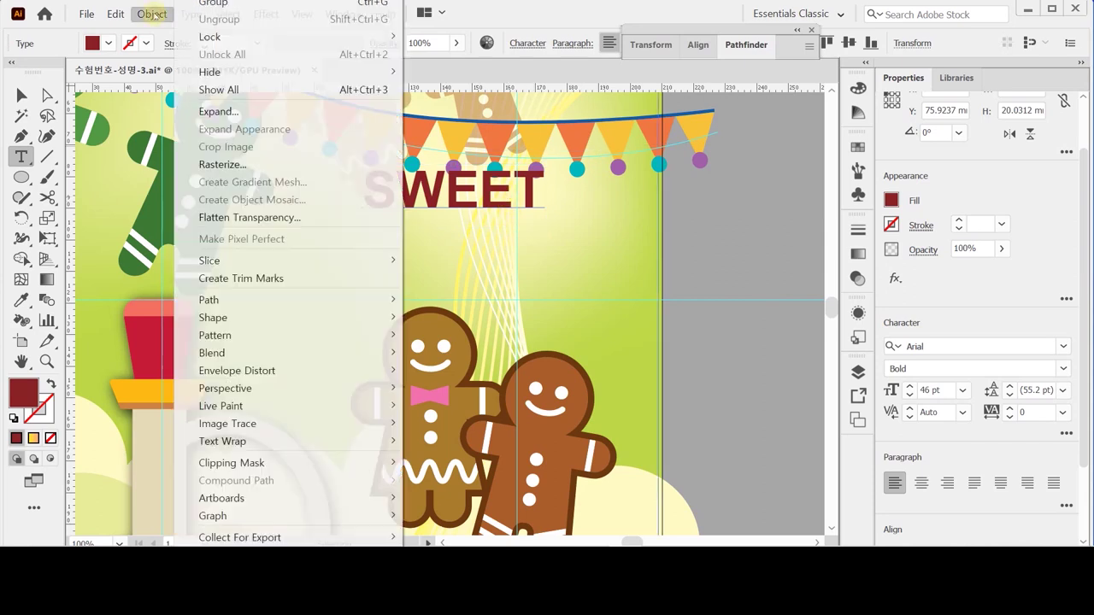
pyautogui.moveTo(278, 373)
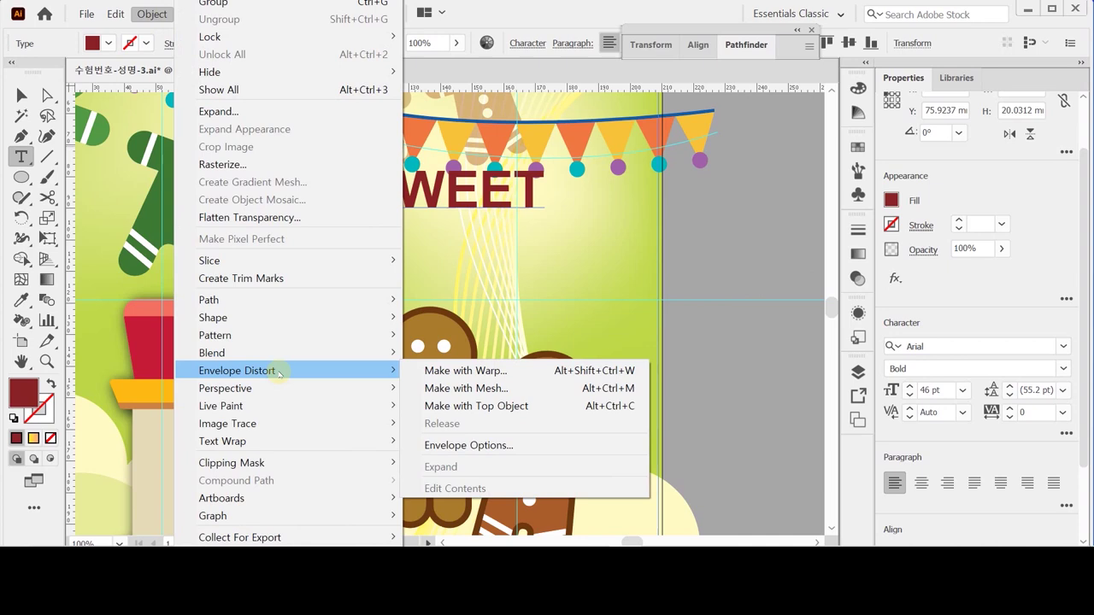
pyautogui.click(446, 371)
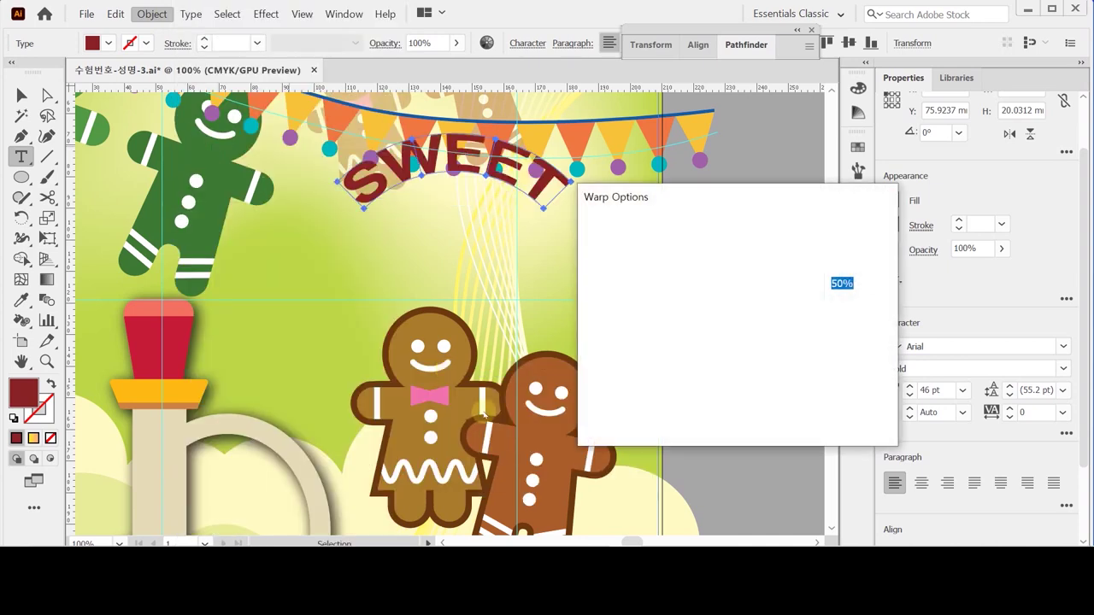
pyautogui.moveTo(687, 197); pyautogui.dragTo(742, 204)
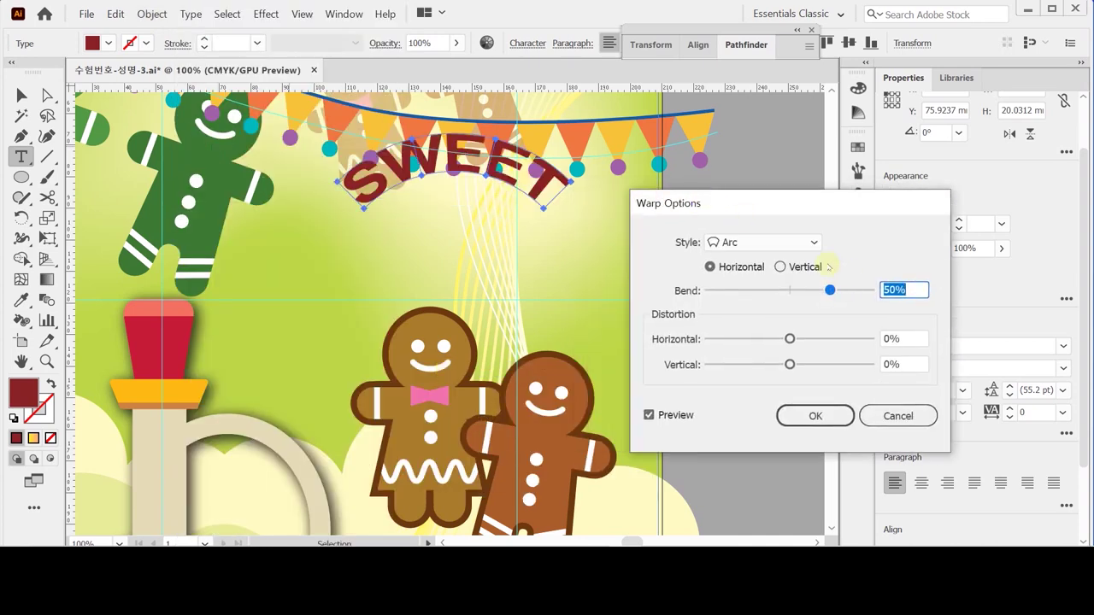
pyautogui.click(794, 238)
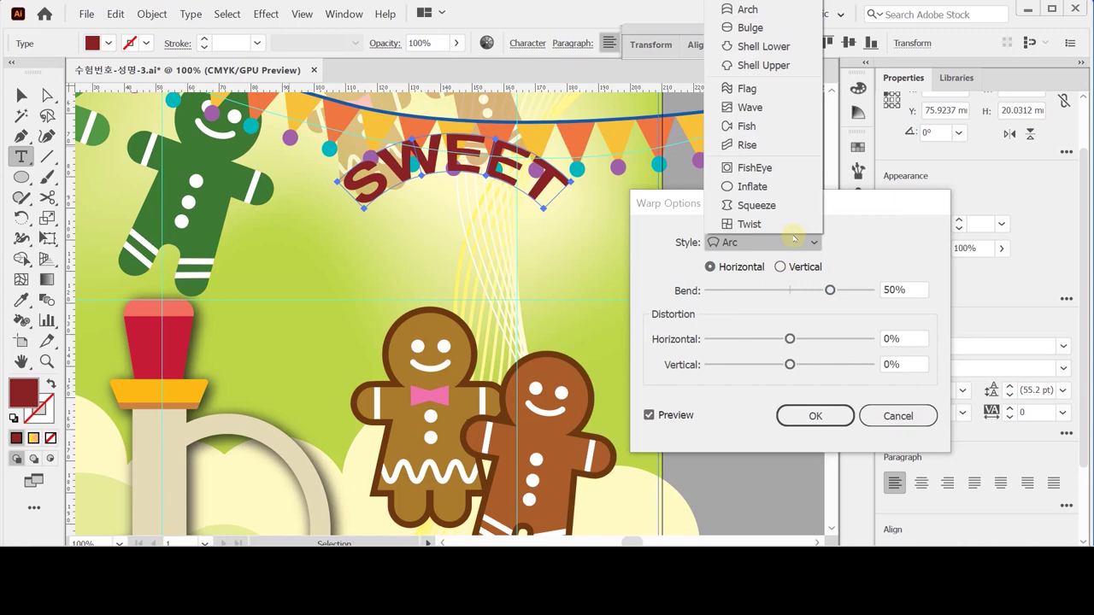
pyautogui.click(781, 13)
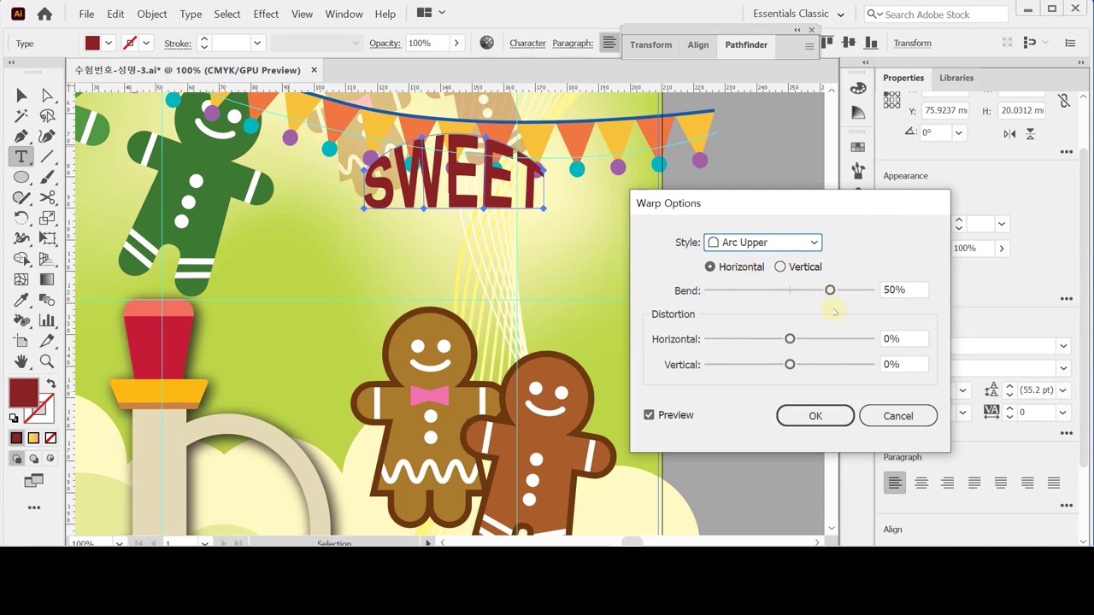
pyautogui.click(812, 295)
pyautogui.write('30')
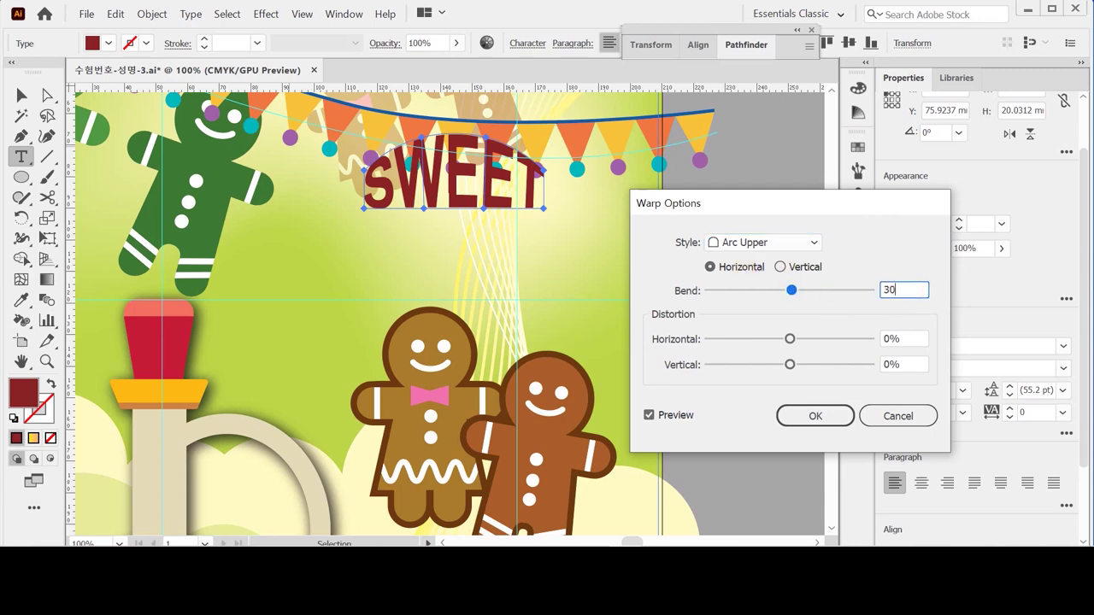
pyautogui.press('Return')
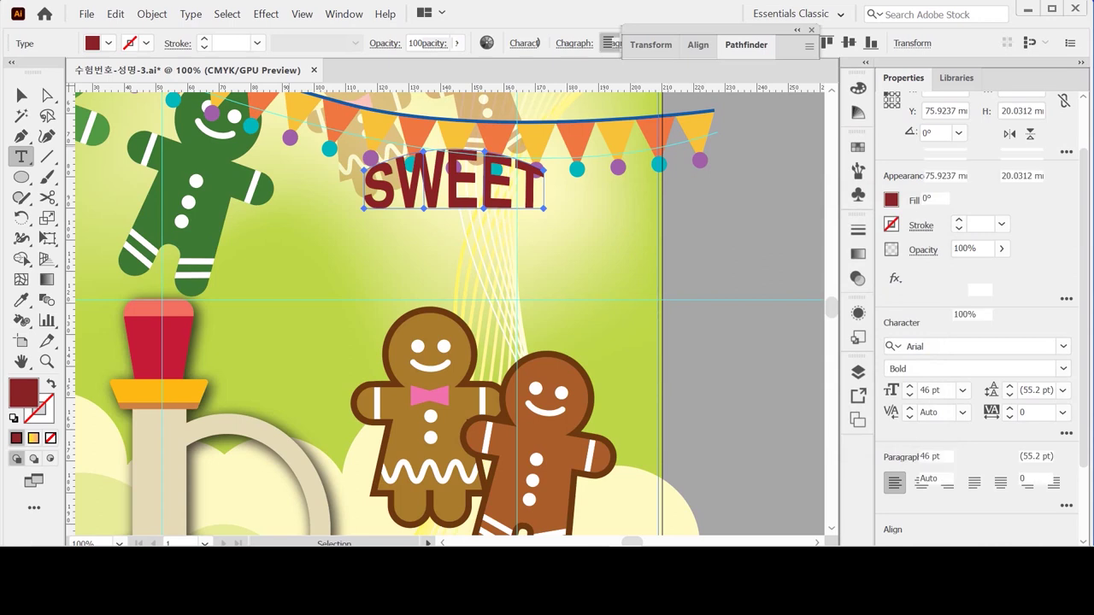
# Move the warped SWEET text slightly down below the garland and save the document.
pyautogui.moveTo(444, 218); pyautogui.dragTo(441, 238)
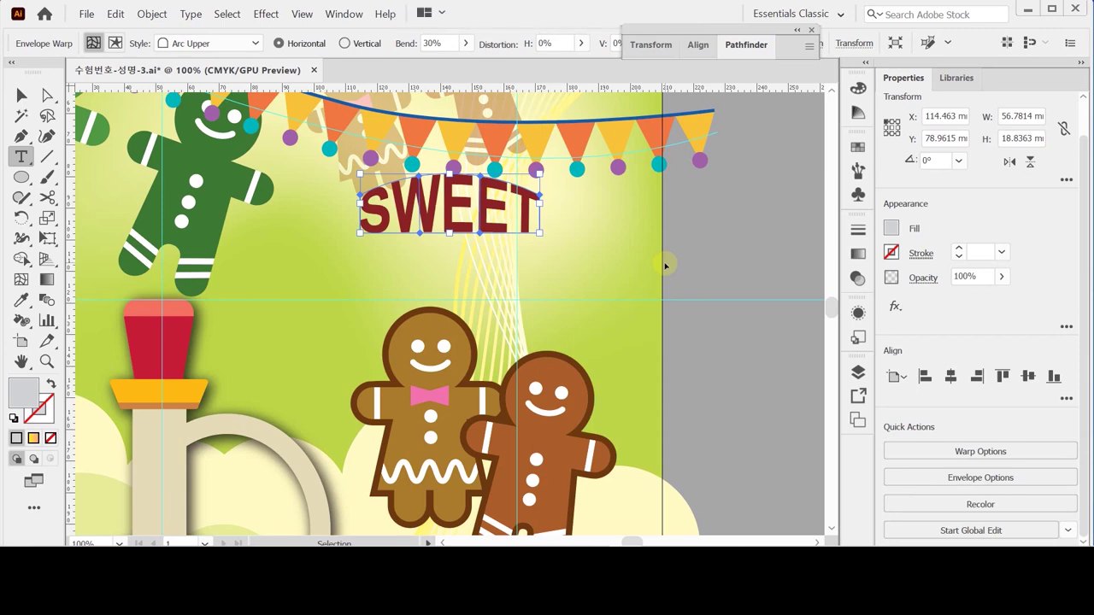
pyautogui.hotkey('ctrl', 's')
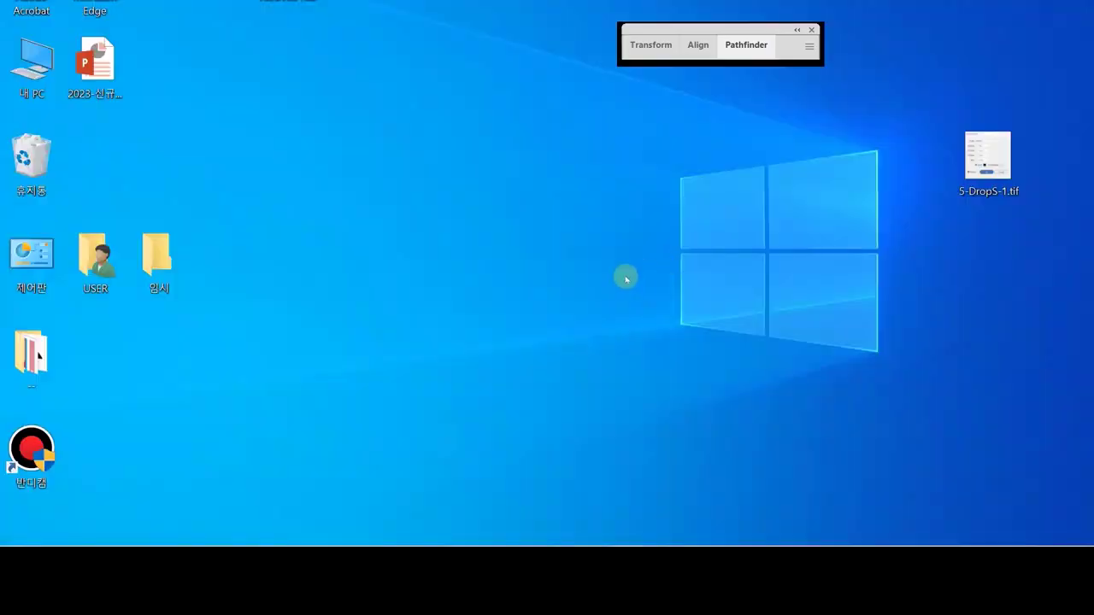
pyautogui.hotkey('ctrl', 's')
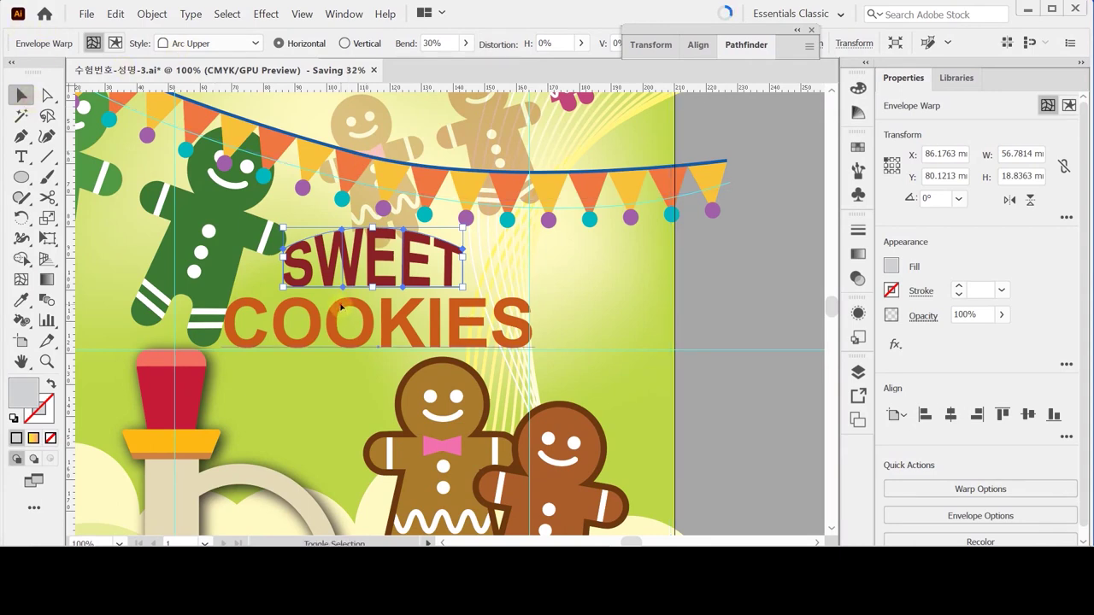
# Align the warped SWEET and the orange COOKIES text to each other's horizontal centres.
pyautogui.keyDown('shift'); pyautogui.click(342, 309); pyautogui.keyUp('shift')
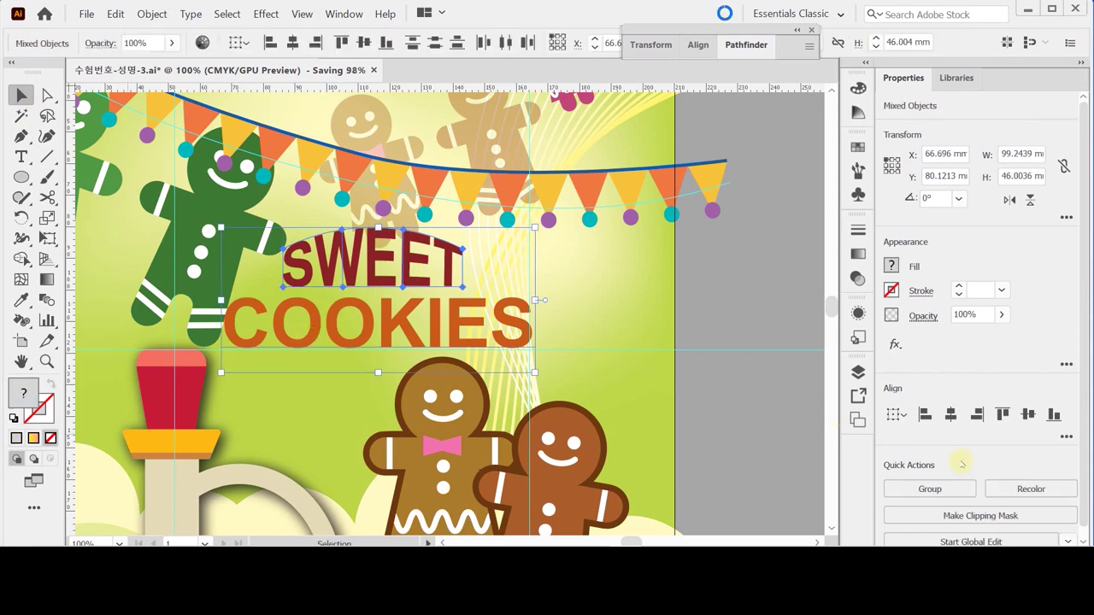
pyautogui.click(951, 416)
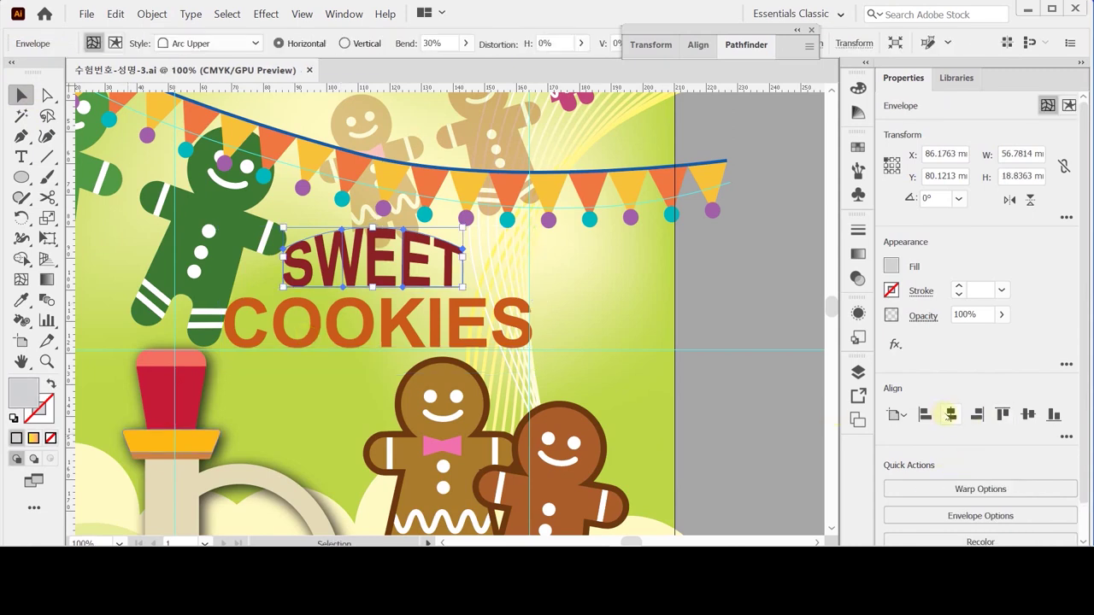
pyautogui.click(949, 414)
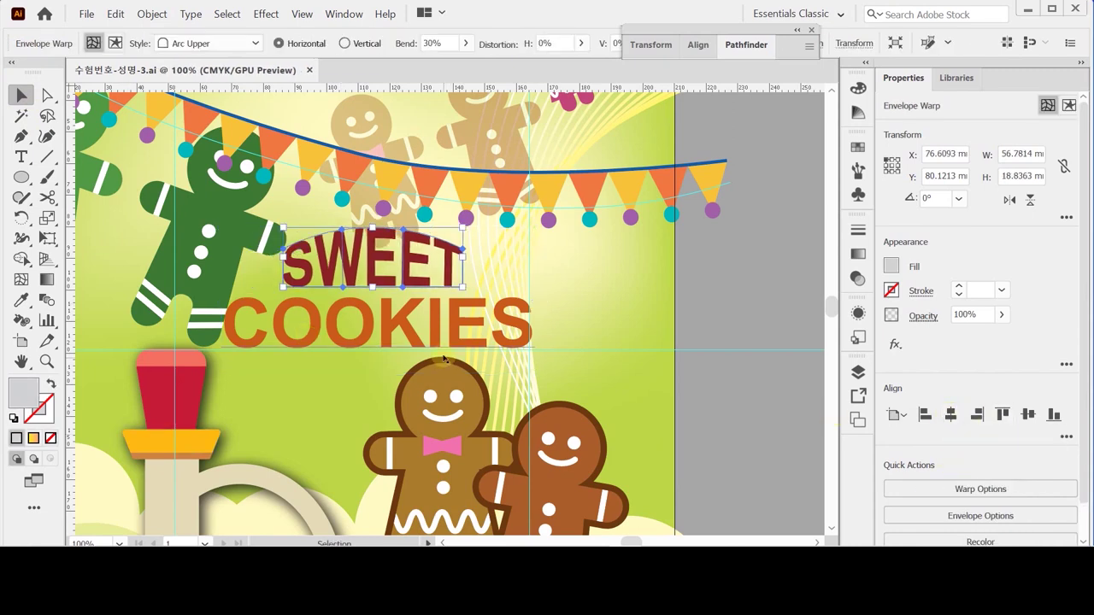
pyautogui.keyDown('shift'); pyautogui.click(435, 326); pyautogui.keyUp('shift')
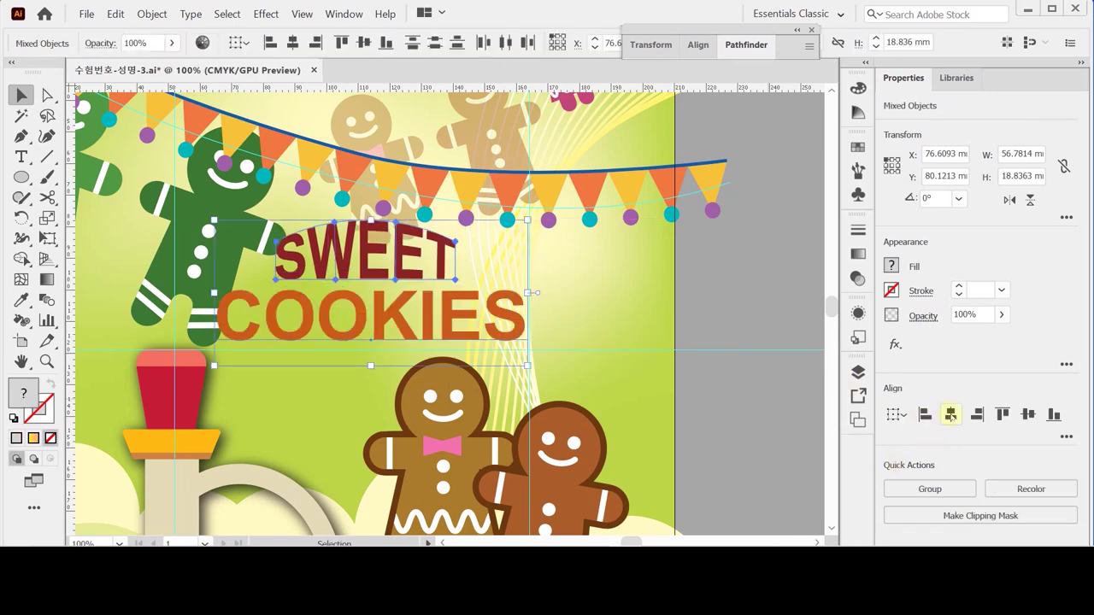
pyautogui.click(951, 414)
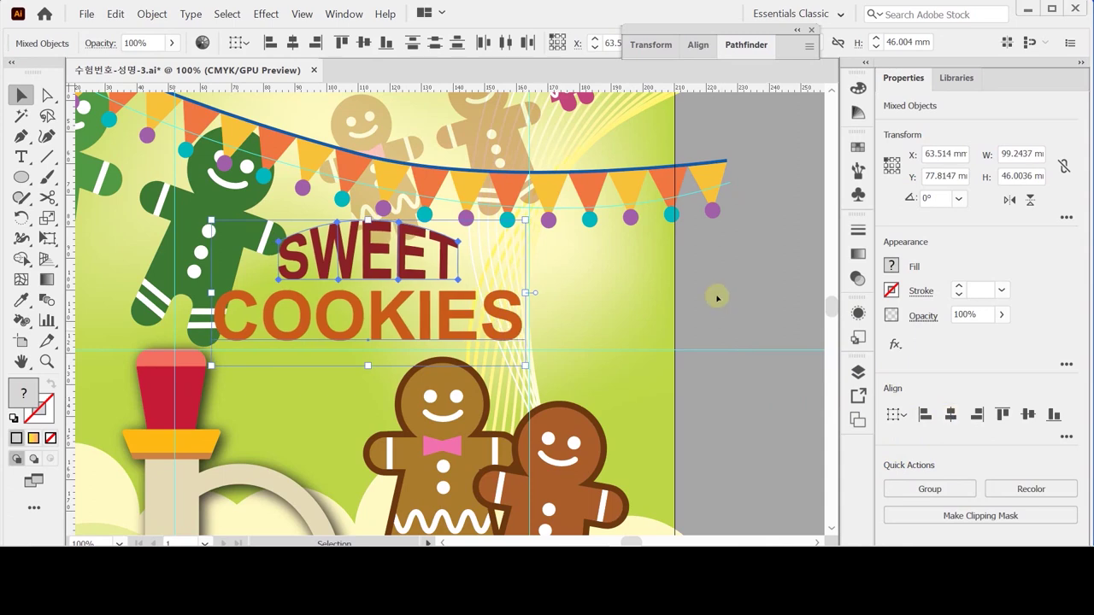
# Nudge the two title words down 3 mm together and save the document.
pyautogui.press('Down')
pyautogui.press('Down')
pyautogui.press('Down')
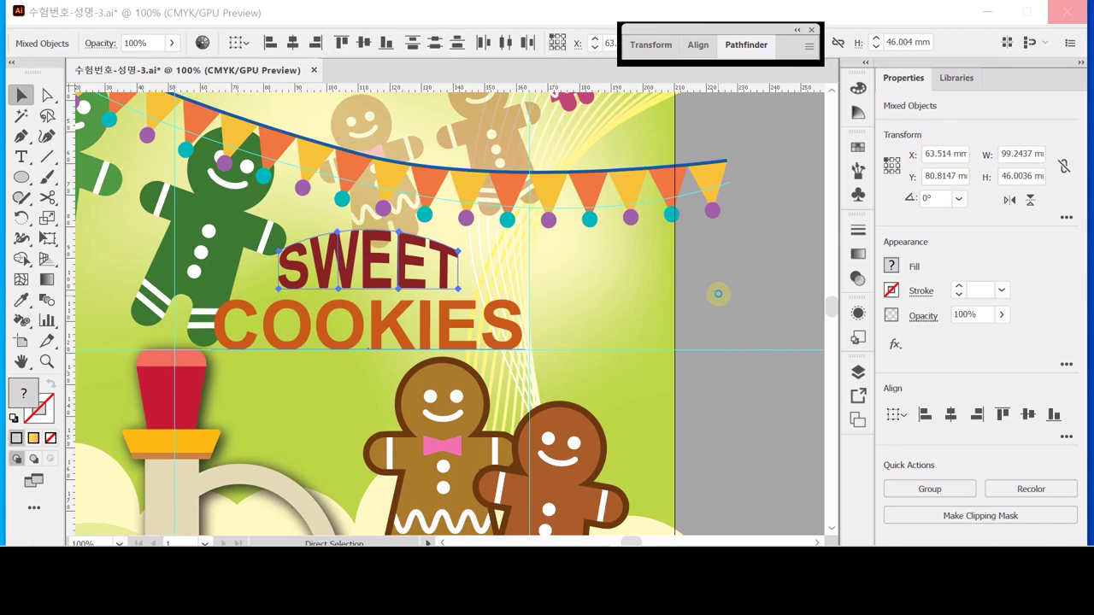
pyautogui.hotkey('ctrl', 's')
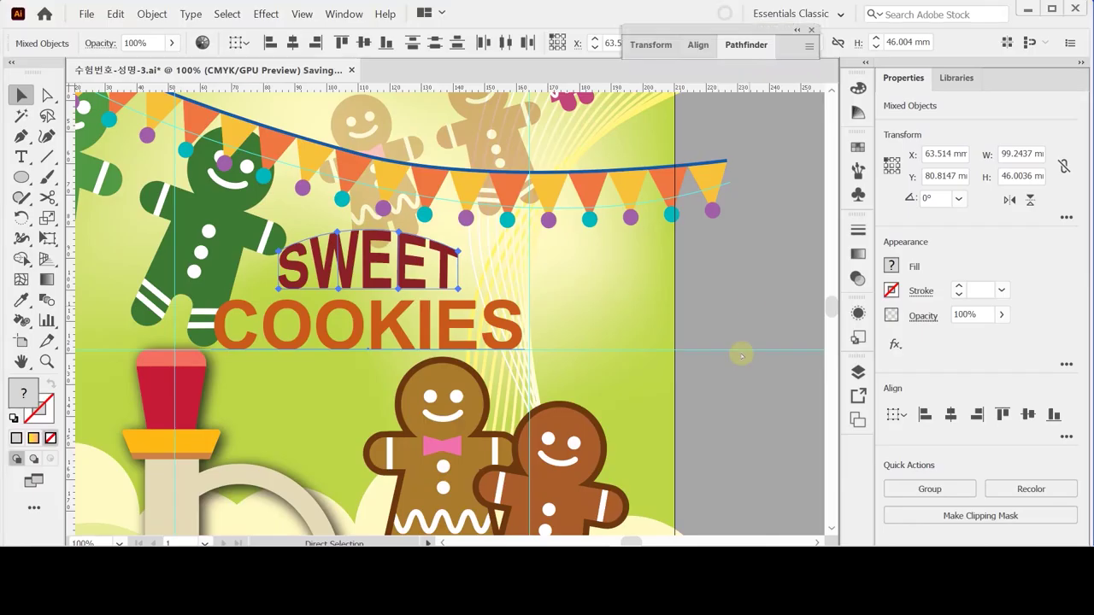
# Add the text "Let's make snacks" in black 22 pt Arial Bold just above the bowl.
pyautogui.scroll(-6, 741, 356)
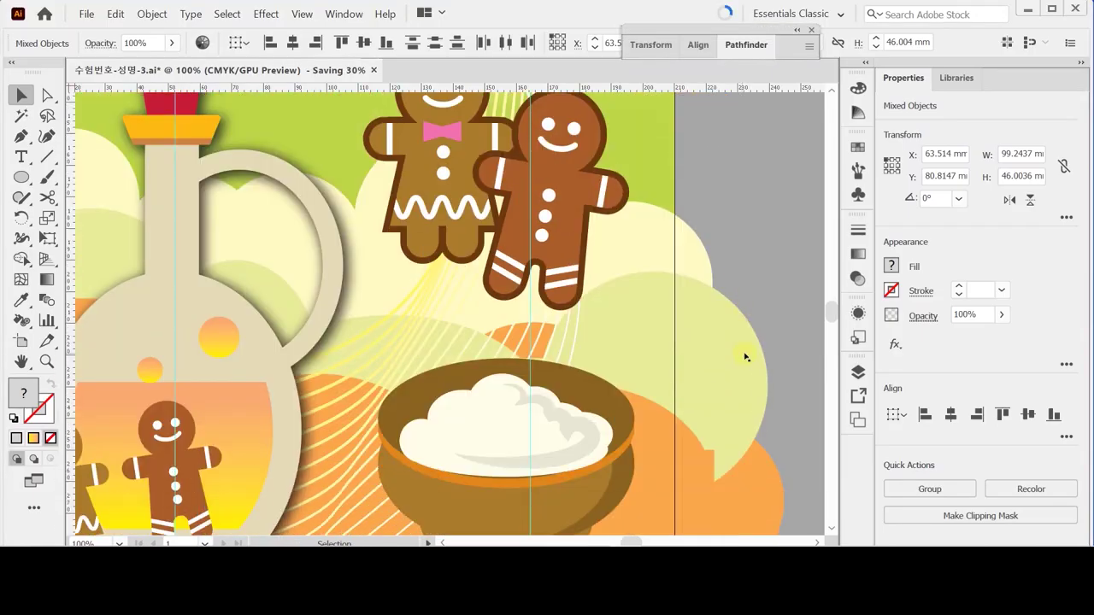
pyautogui.scroll(-1, 744, 347)
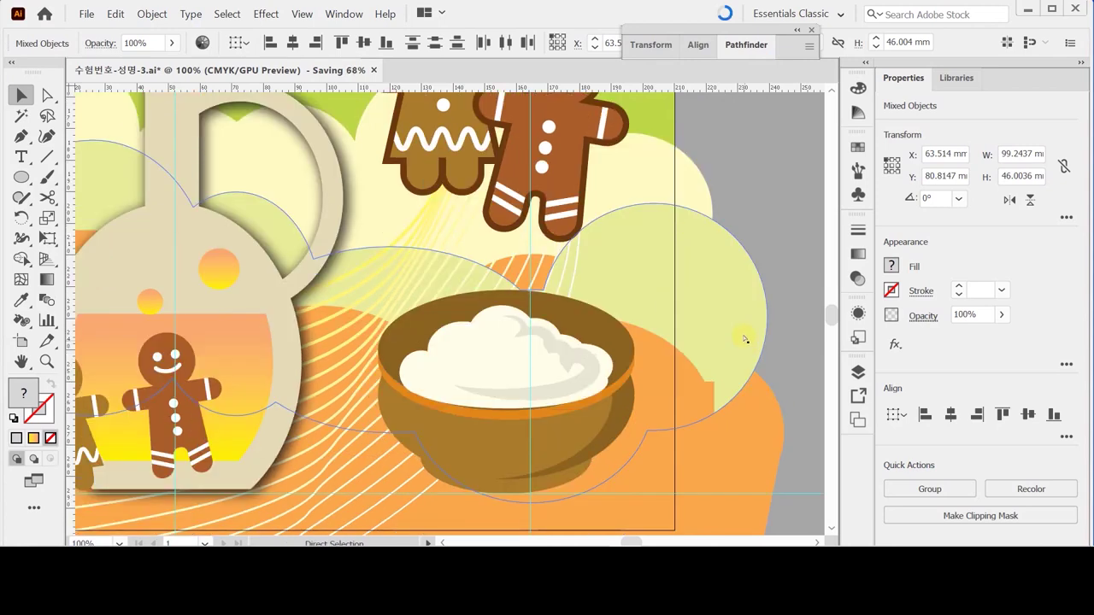
pyautogui.write("Let's make snacks")
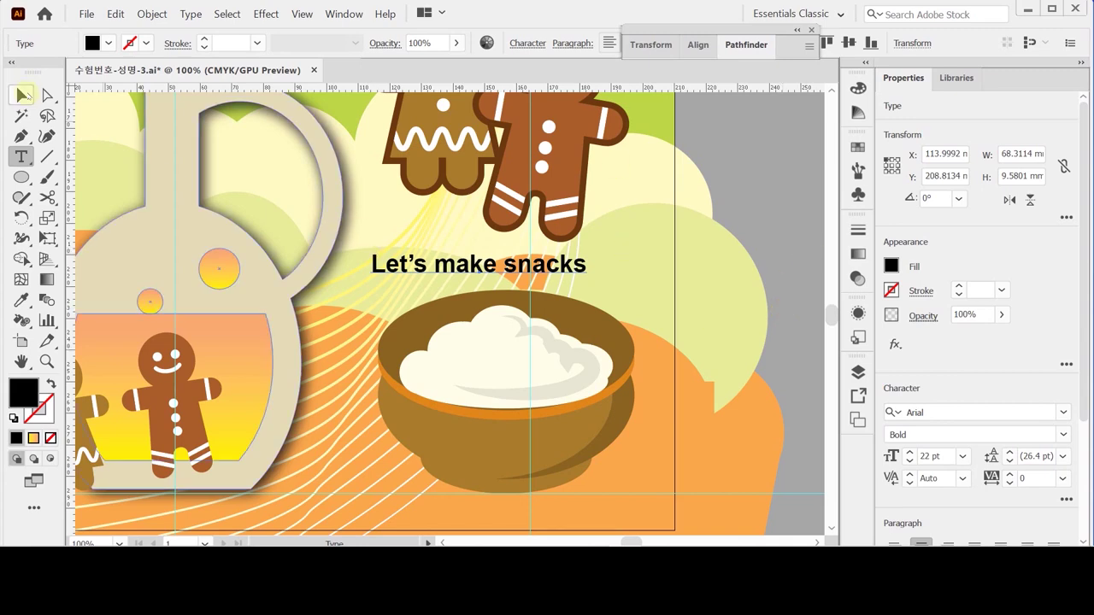
# Apply an envelope warp to "Let's make snacks" with the Arc style and a 30% bend.
pyautogui.press('v')
pyautogui.click(435, 272)
pyautogui.click(150, 14)
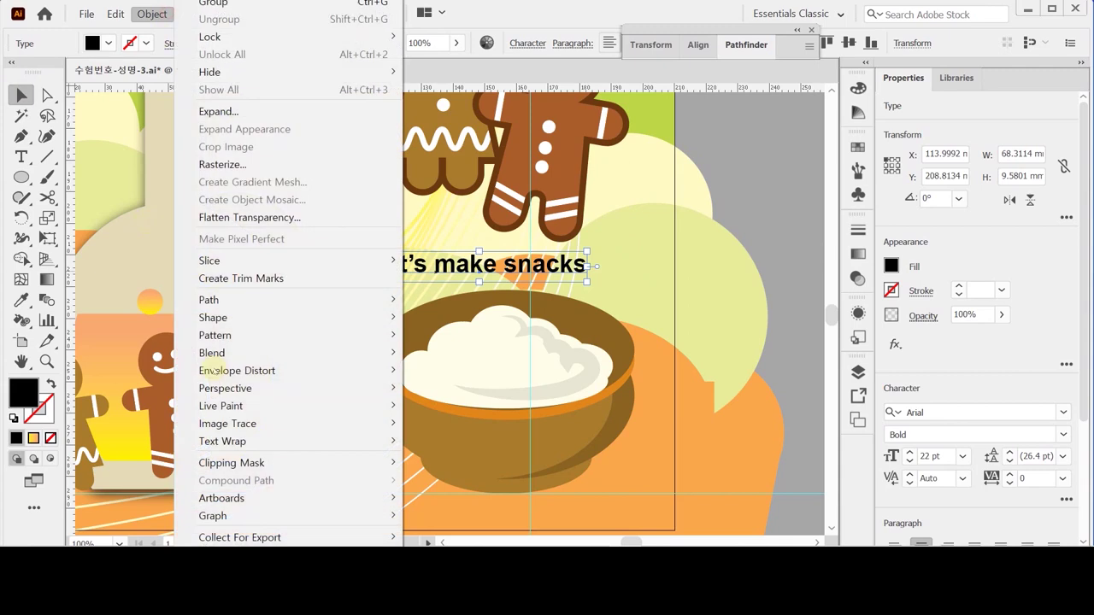
pyautogui.moveTo(229, 379)
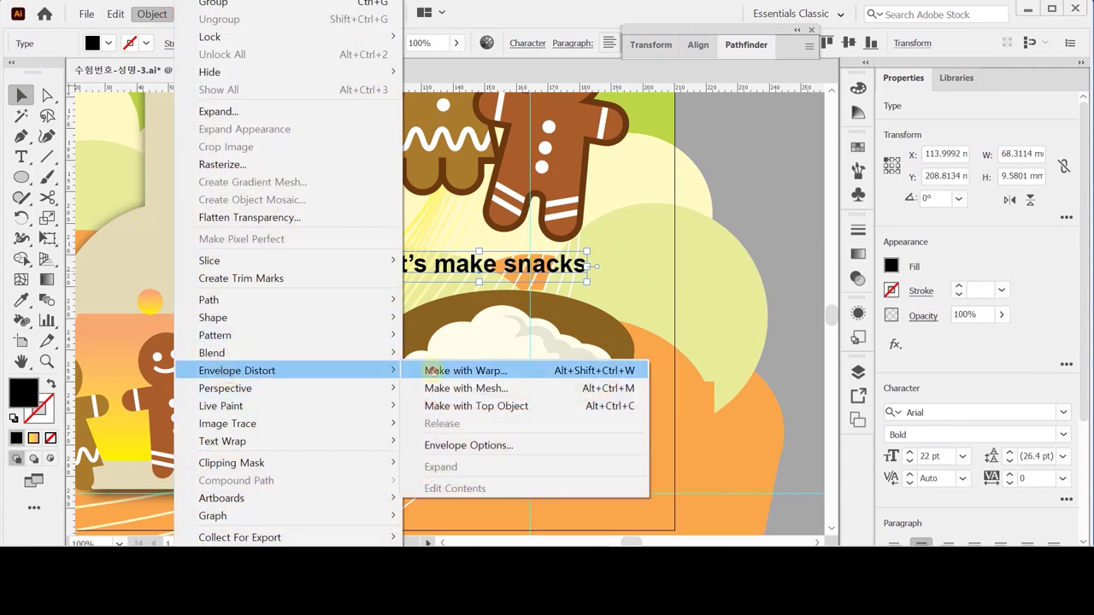
pyautogui.click(434, 370)
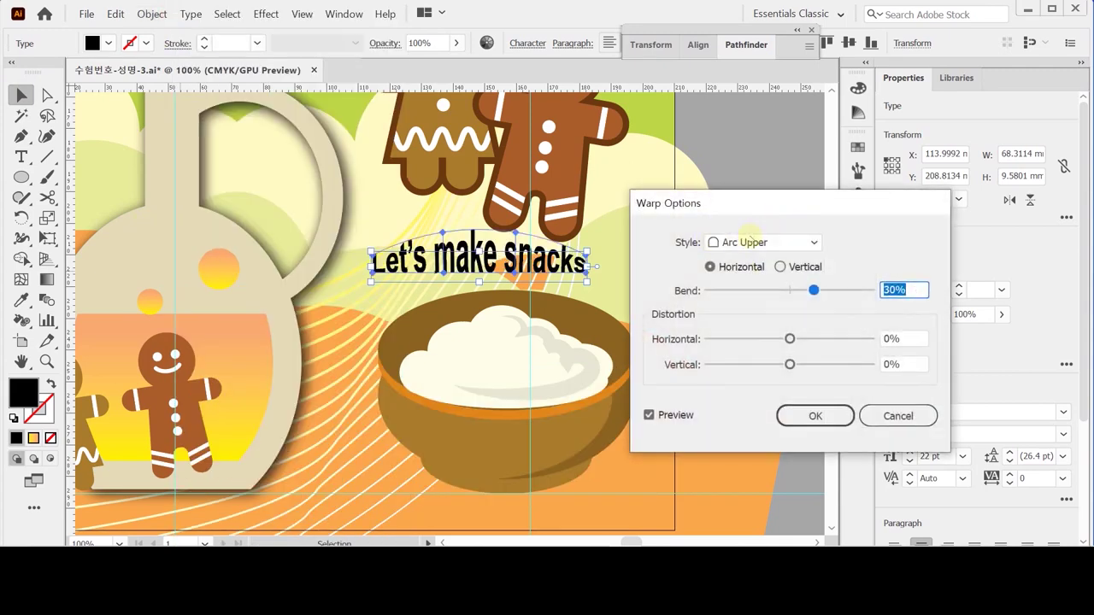
pyautogui.click(761, 242)
pyautogui.click(735, 9)
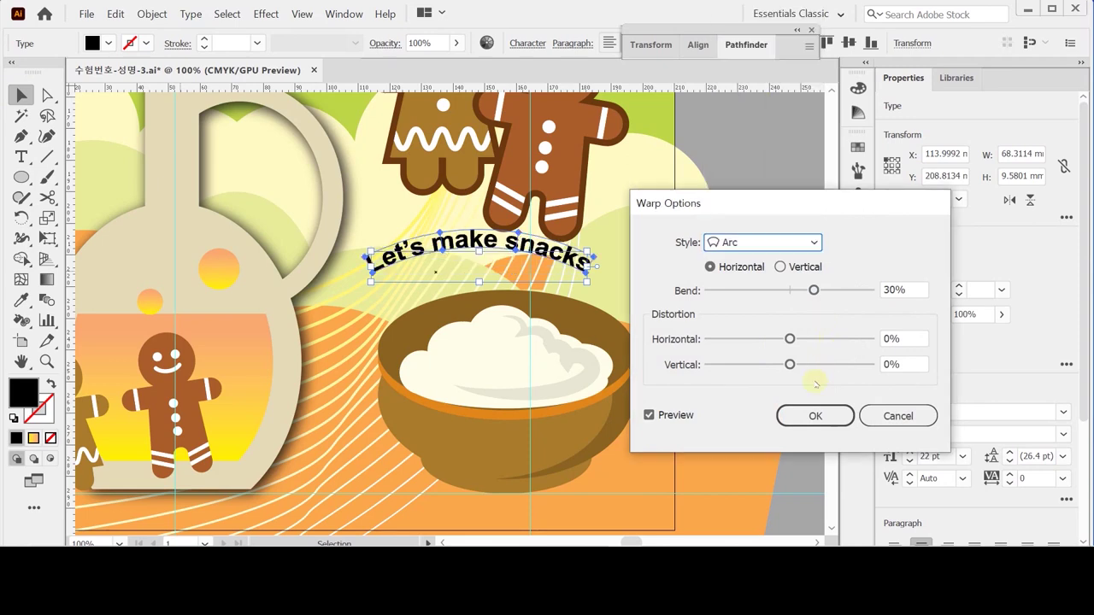
pyautogui.click(919, 291)
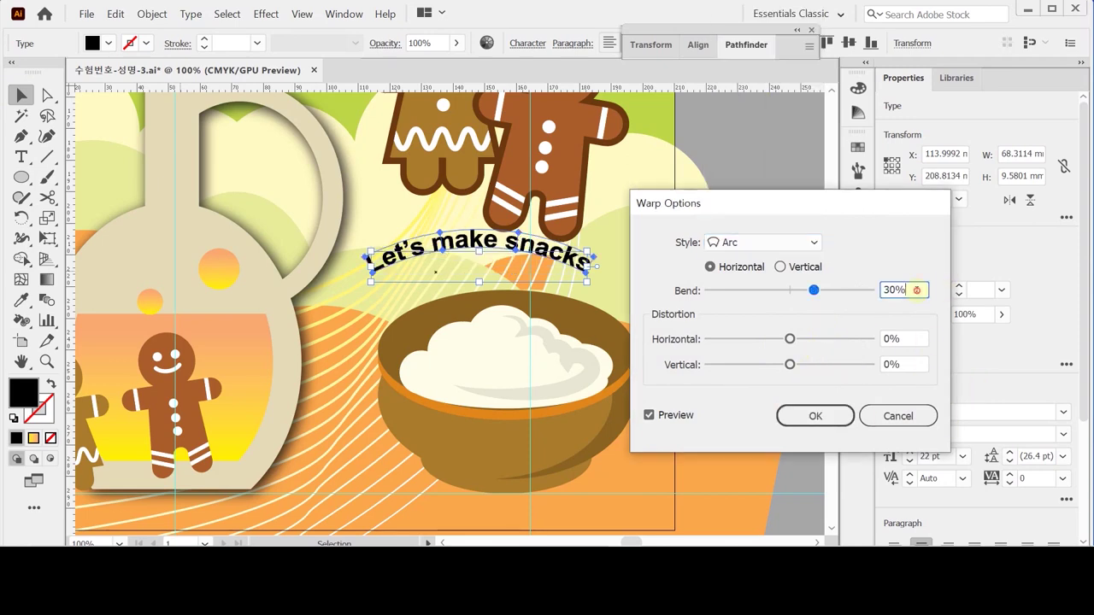
pyautogui.click(799, 412)
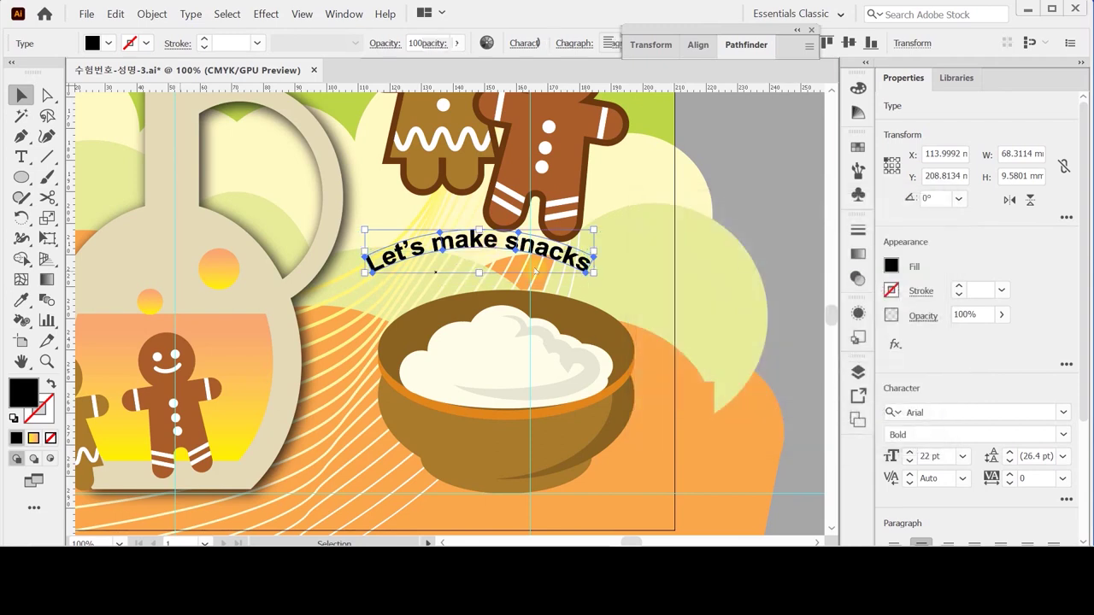
# Place the arched "Let's make snacks" text along the bowl's upper rim and centre it horizontally with the bowl.
pyautogui.moveTo(548, 276); pyautogui.dragTo(518, 283)
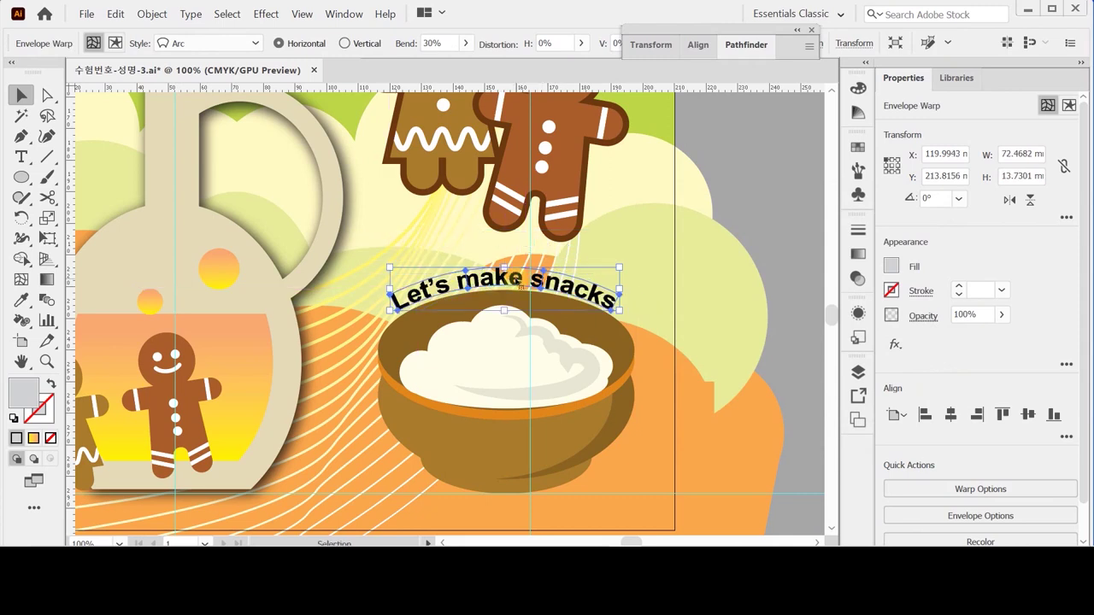
pyautogui.keyDown('shift'); pyautogui.click(533, 382); pyautogui.keyUp('shift')
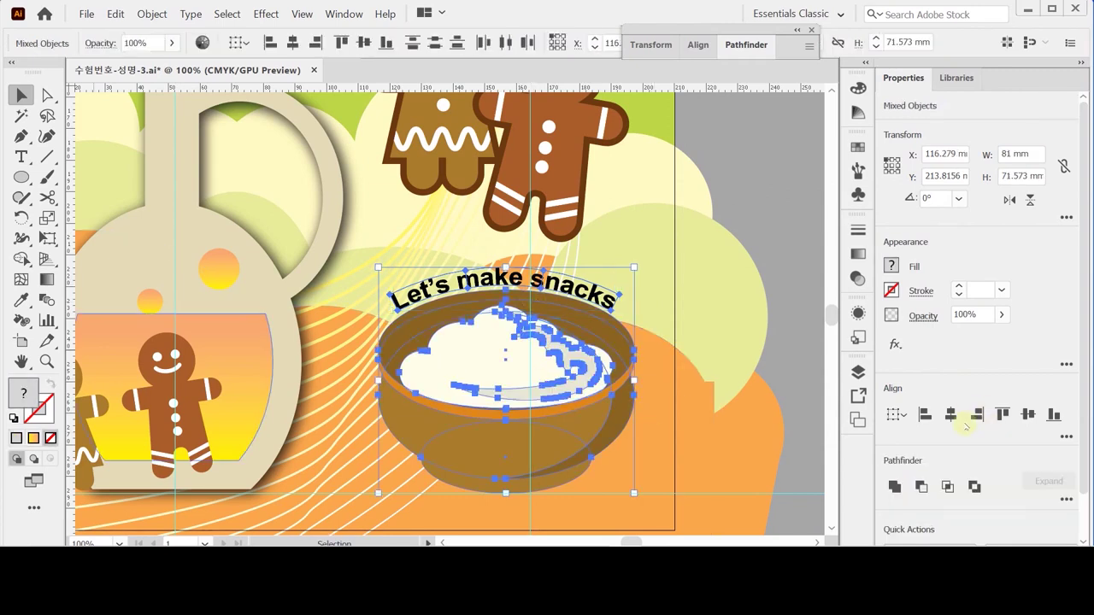
pyautogui.click(951, 416)
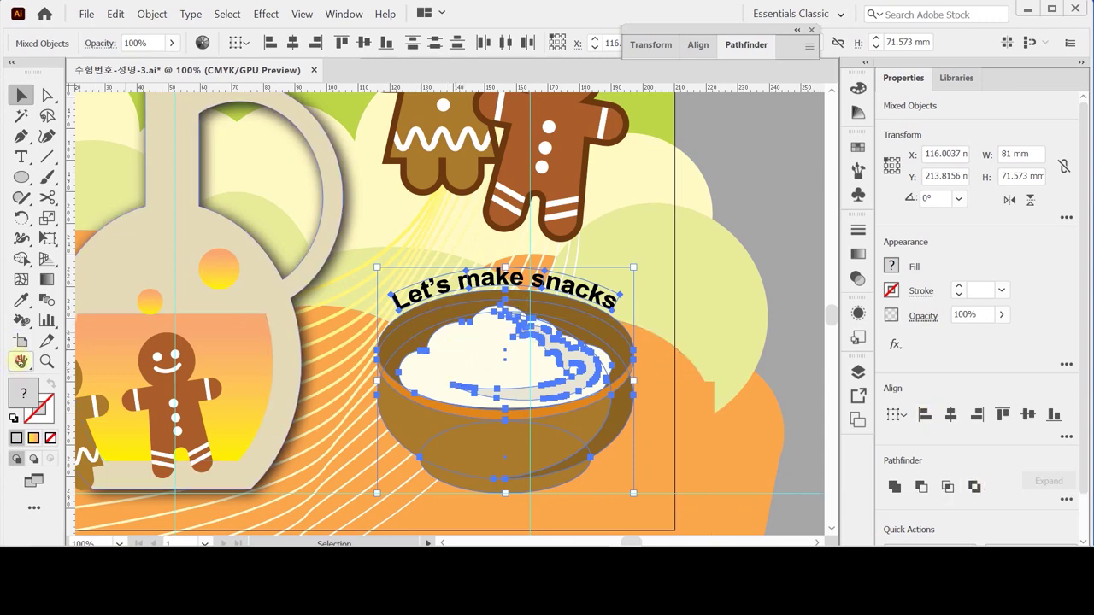
# Move the large lower garland up by about 4 mm, clear of the SWEET COOKIES title.
pyautogui.doubleClick(21, 362)
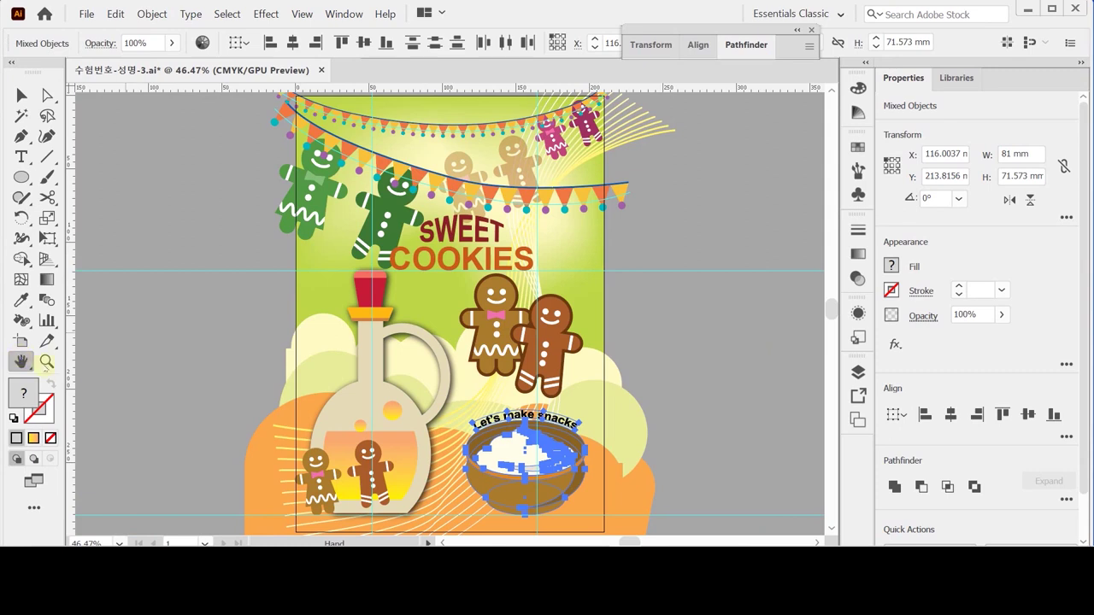
pyautogui.click(21, 95)
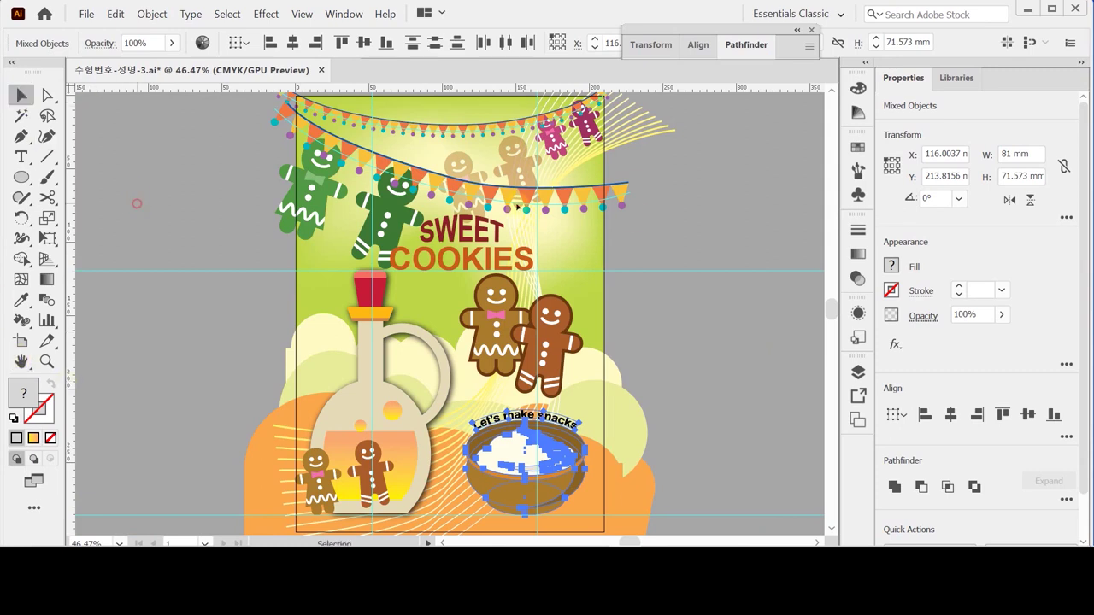
pyautogui.click(629, 223)
pyautogui.click(625, 196)
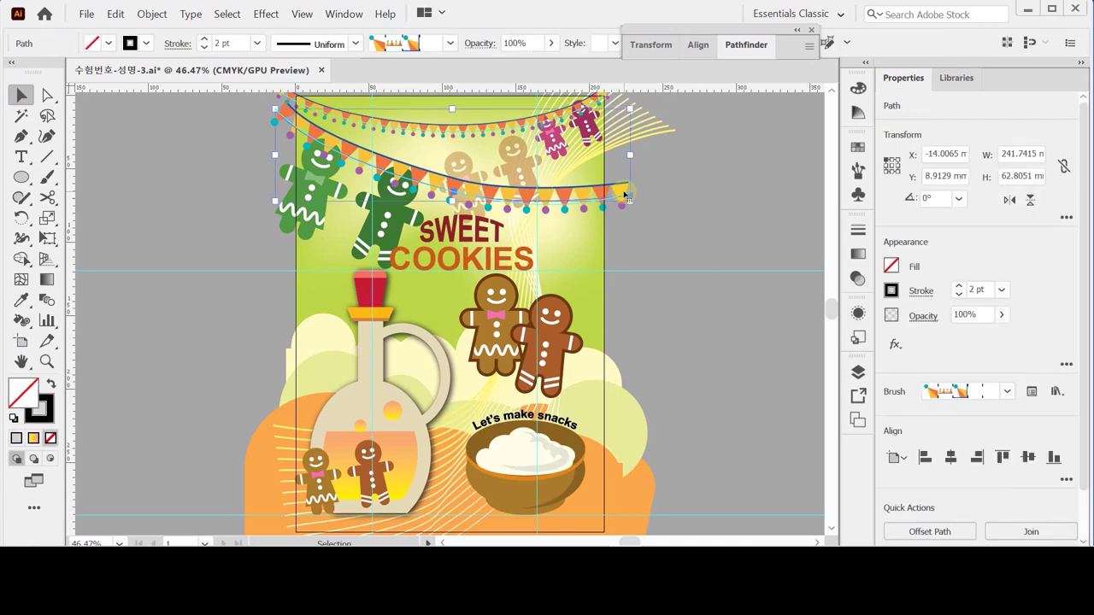
pyautogui.press('shift')
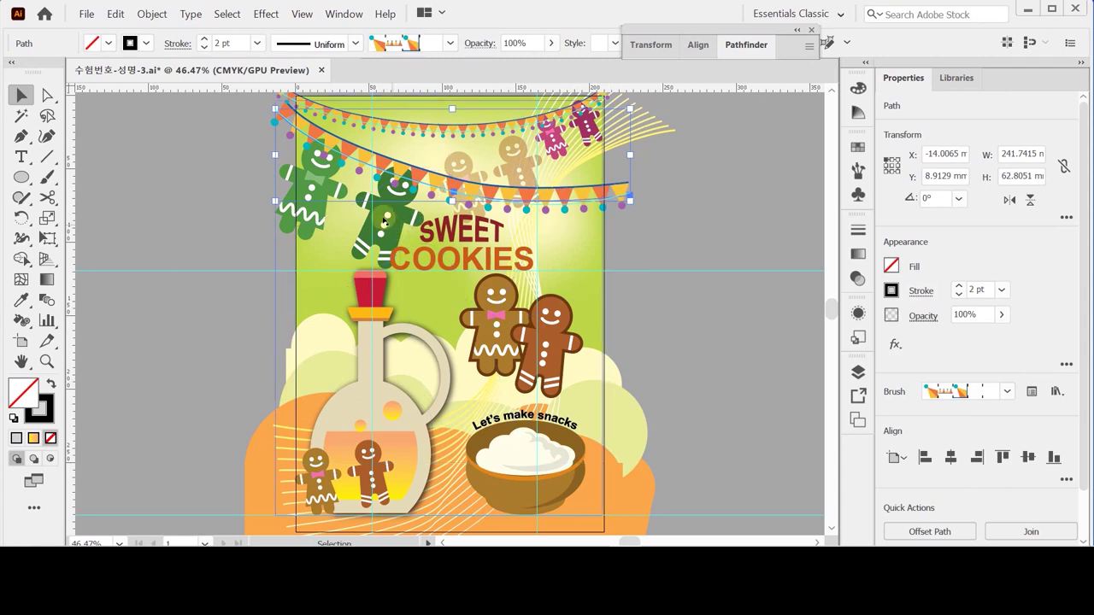
pyautogui.press('Up')
pyautogui.hotkey('shift', 'Up')
pyautogui.hotkey('shift', 'Up')
pyautogui.hotkey('shift', 'Up')
pyautogui.hotkey('shift', 'Up')
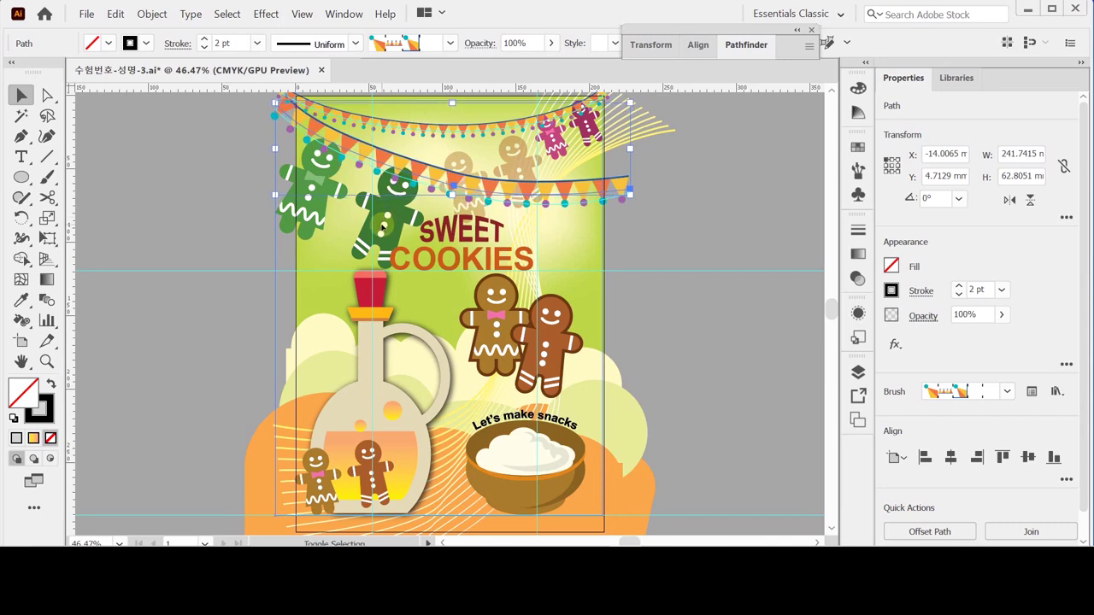
# Move the SWEET and COOKIES title texts together about 6 mm to the right.
pyautogui.keyDown('shift'); pyautogui.click(383, 226); pyautogui.keyUp('shift')
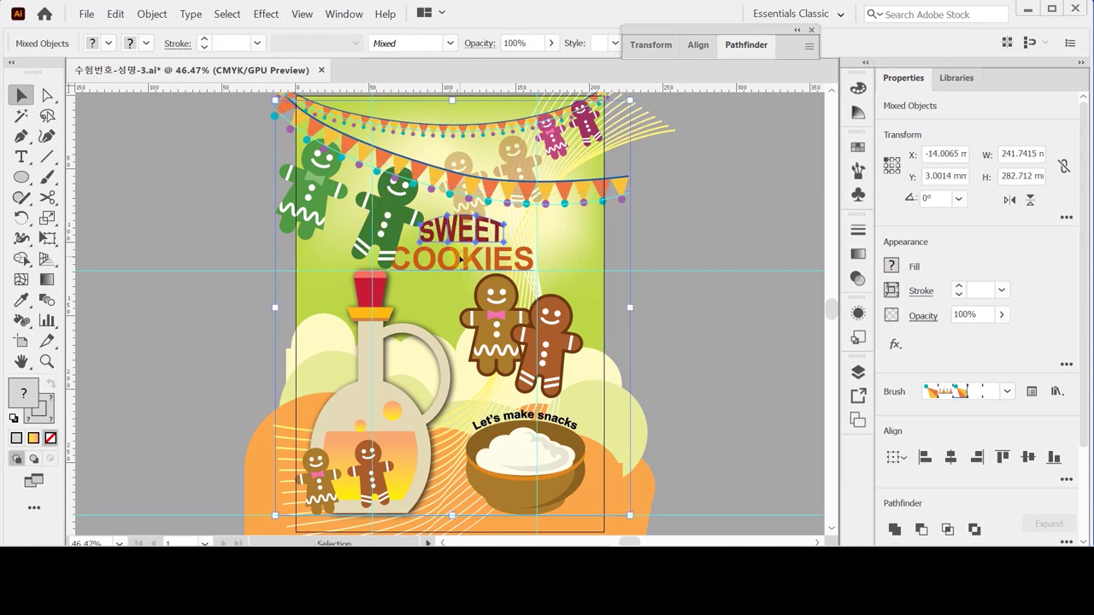
pyautogui.click(460, 259)
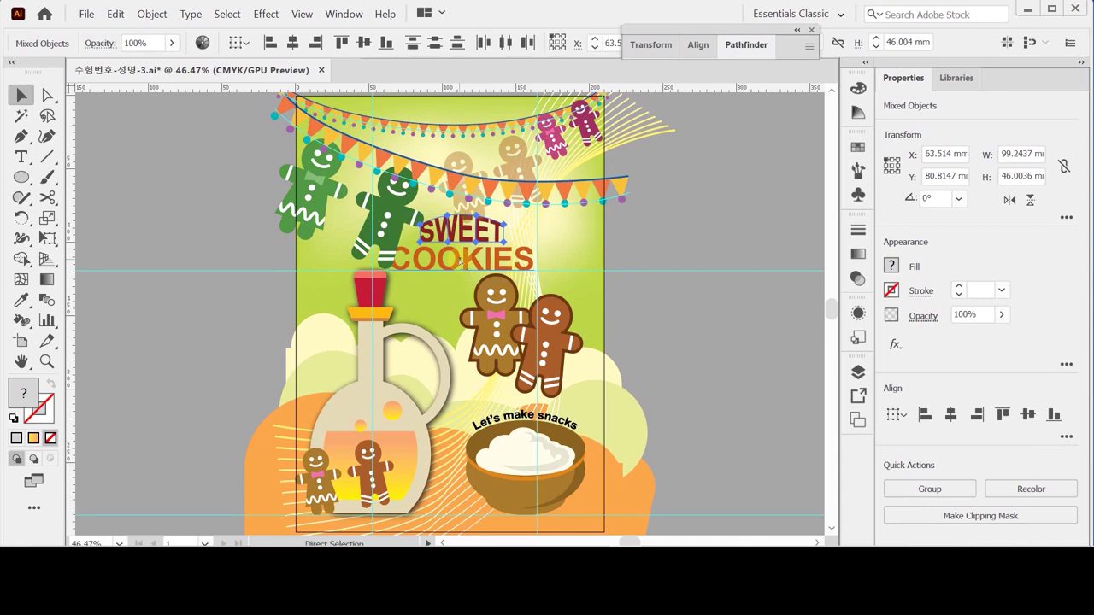
pyautogui.press('Right')
pyautogui.press('Right')
pyautogui.press('Right')
pyautogui.press('Right')
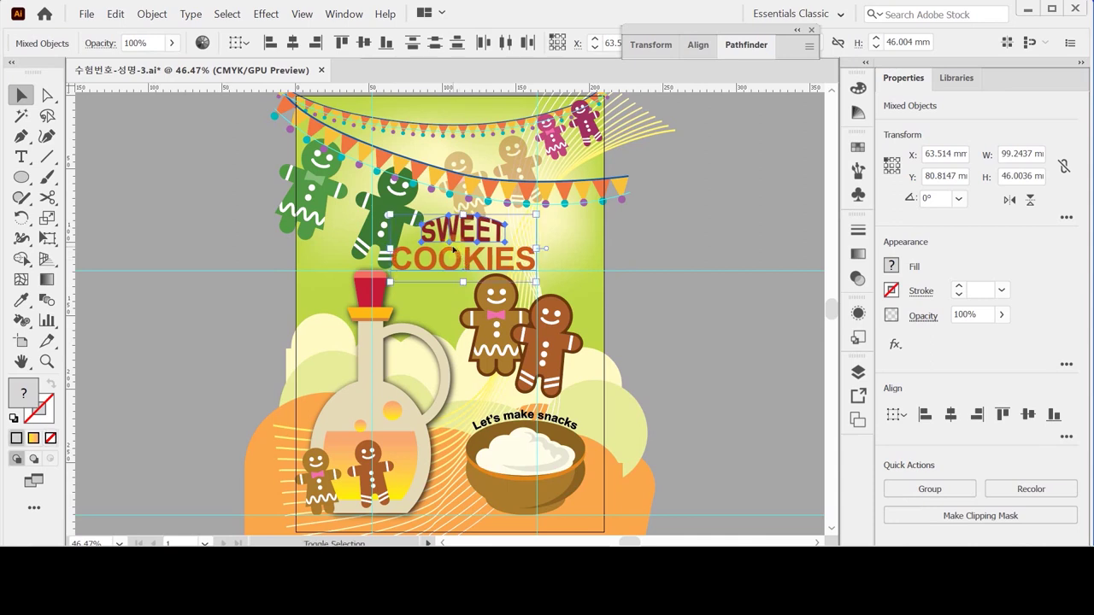
pyautogui.press('Right')
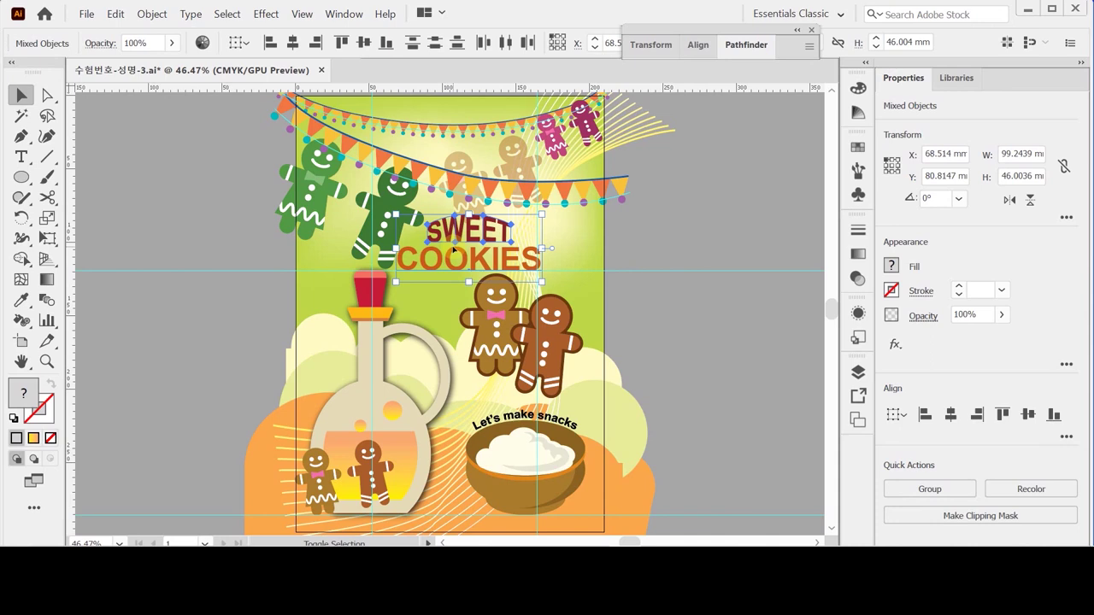
pyautogui.press('Right')
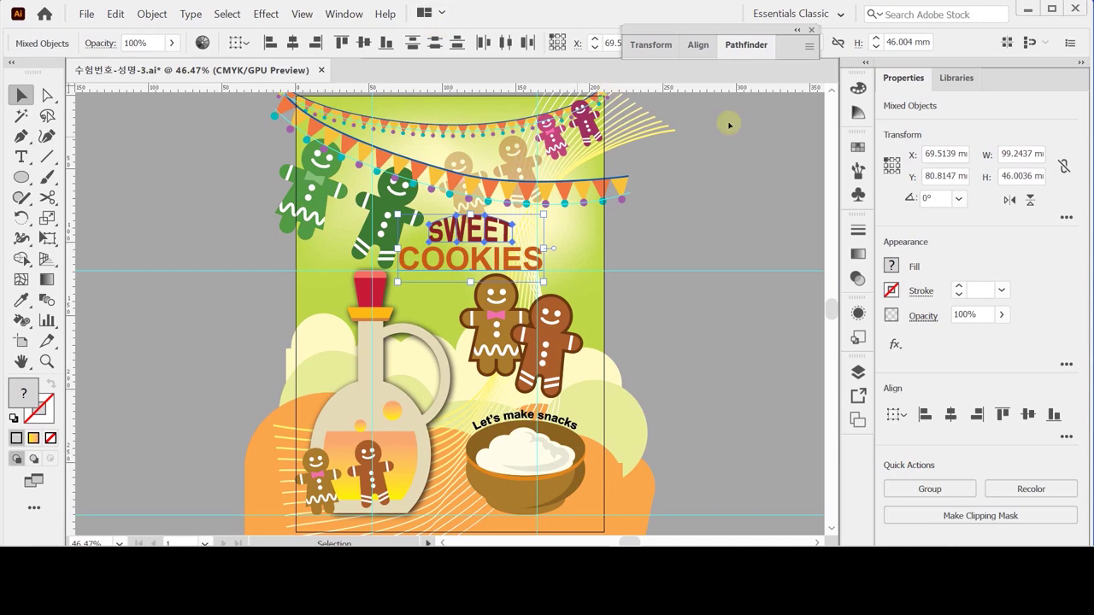
# Raise the large lower garland slightly and shift the whole gingerbread symbol set about 5 mm down and 1 mm left.
pyautogui.click(561, 140)
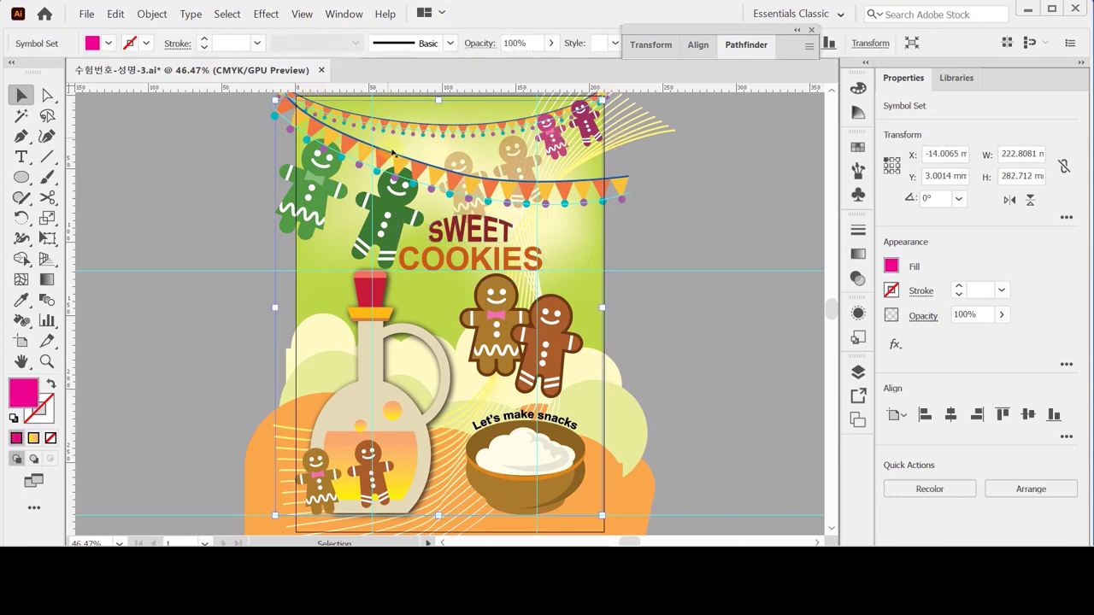
pyautogui.moveTo(396, 152); pyautogui.dragTo(395, 149)
pyautogui.click(396, 150)
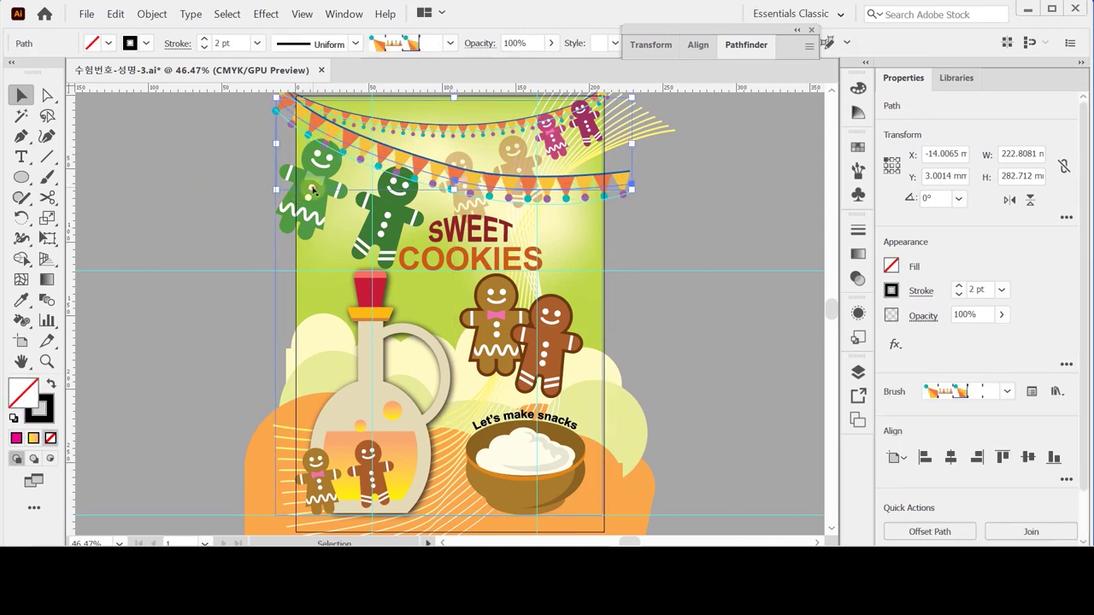
pyautogui.moveTo(312, 189); pyautogui.dragTo(310, 199)
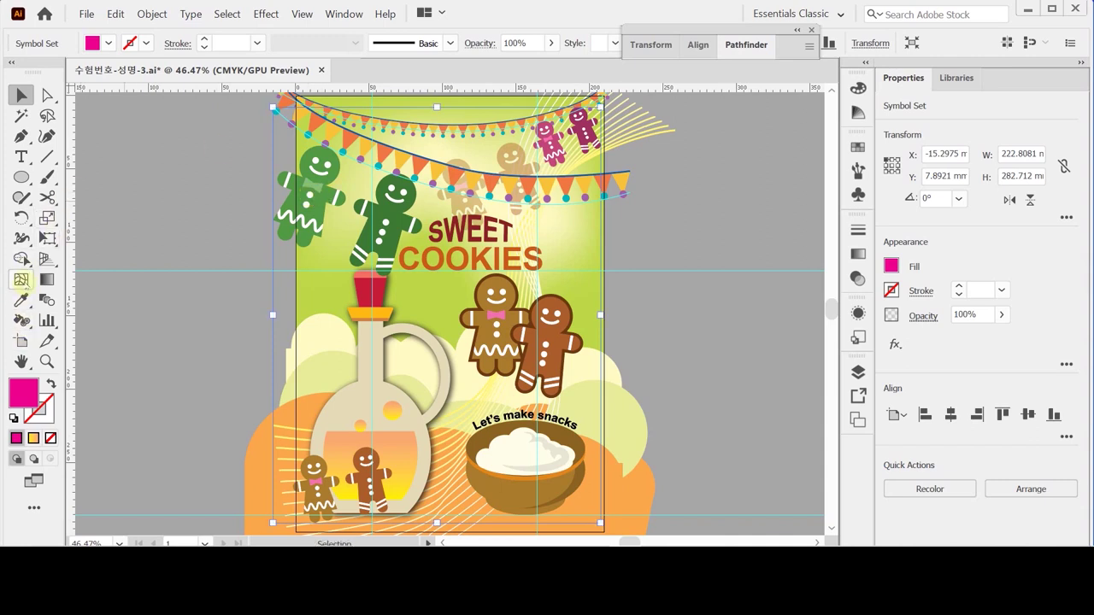
# Use the Symbol Shifter to nudge the gingerbread men on the bottle upward and the pink and beige ones up and left.
pyautogui.click(21, 320)
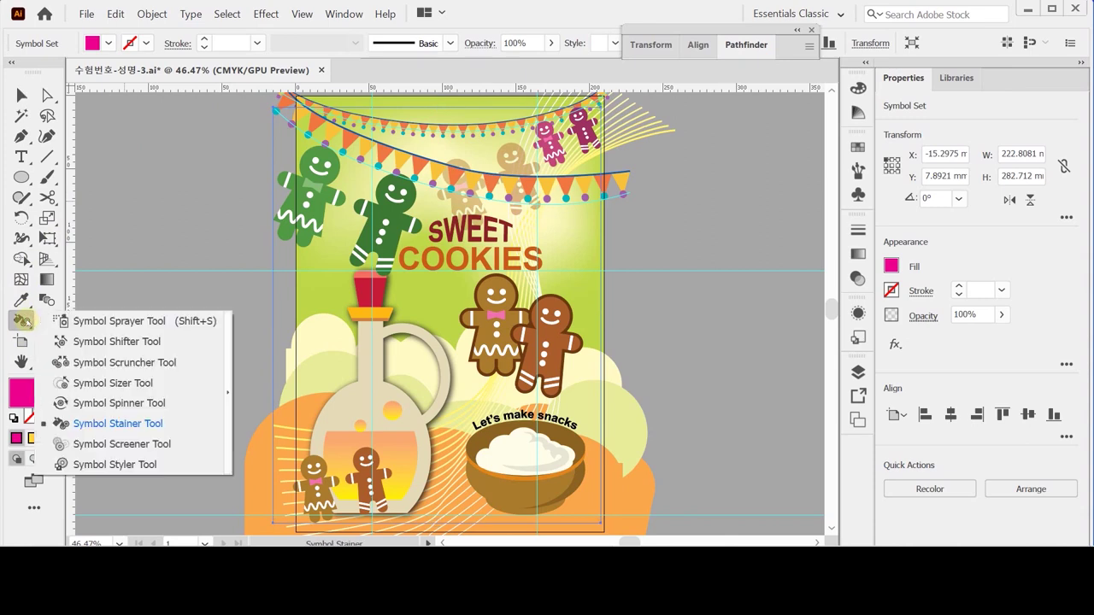
pyautogui.click(141, 341)
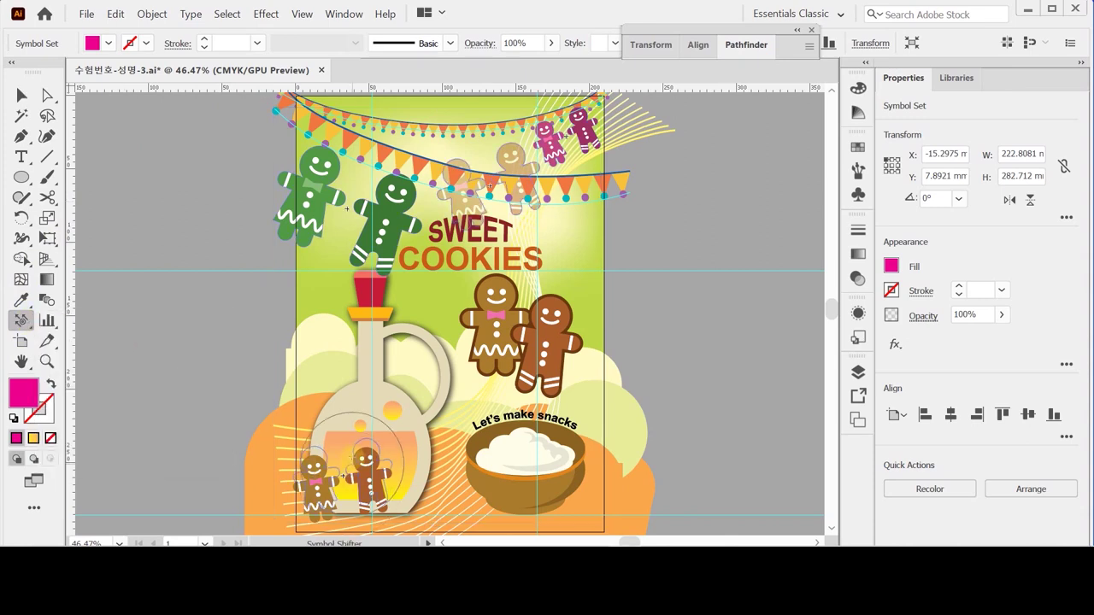
pyautogui.moveTo(361, 453); pyautogui.dragTo(366, 458)
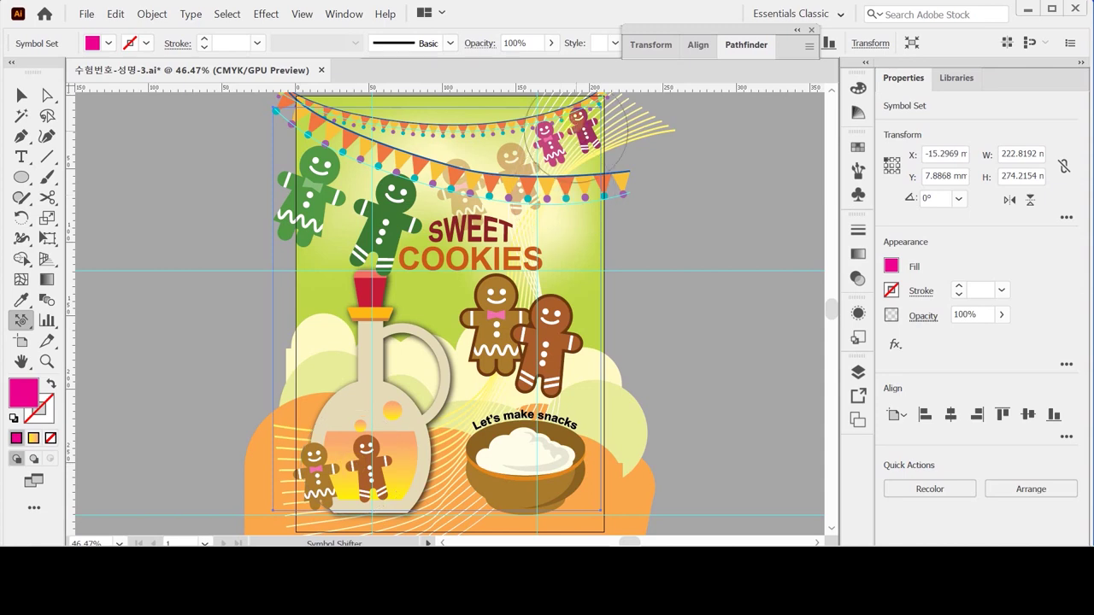
pyautogui.moveTo(566, 125); pyautogui.dragTo(568, 128)
pyautogui.moveTo(490, 154); pyautogui.dragTo(472, 193)
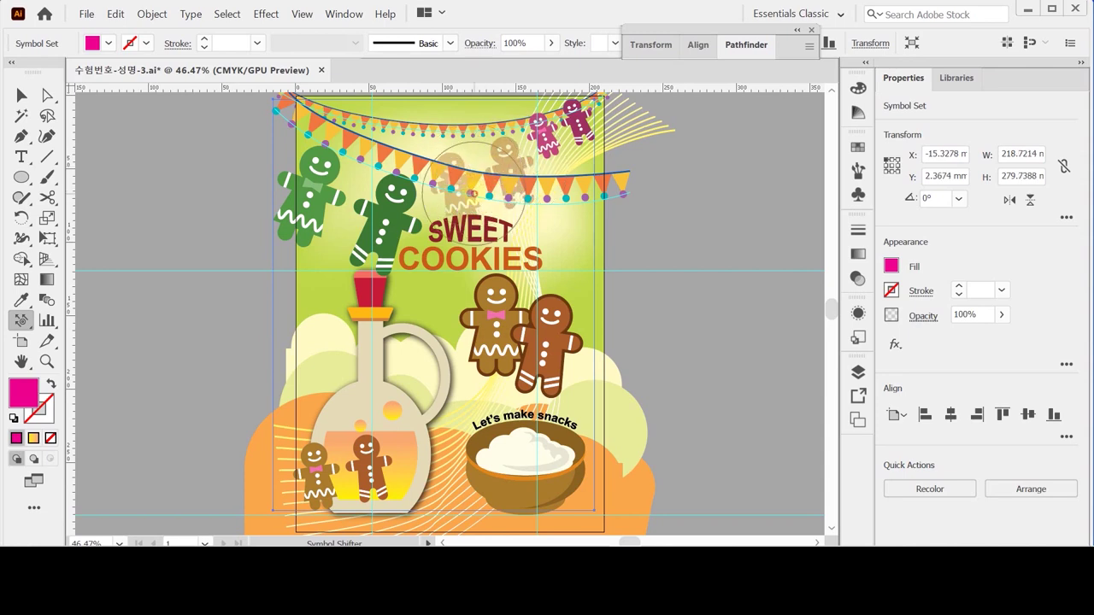
# Save the poster document under its existing file name.
pyautogui.press('ctrl')
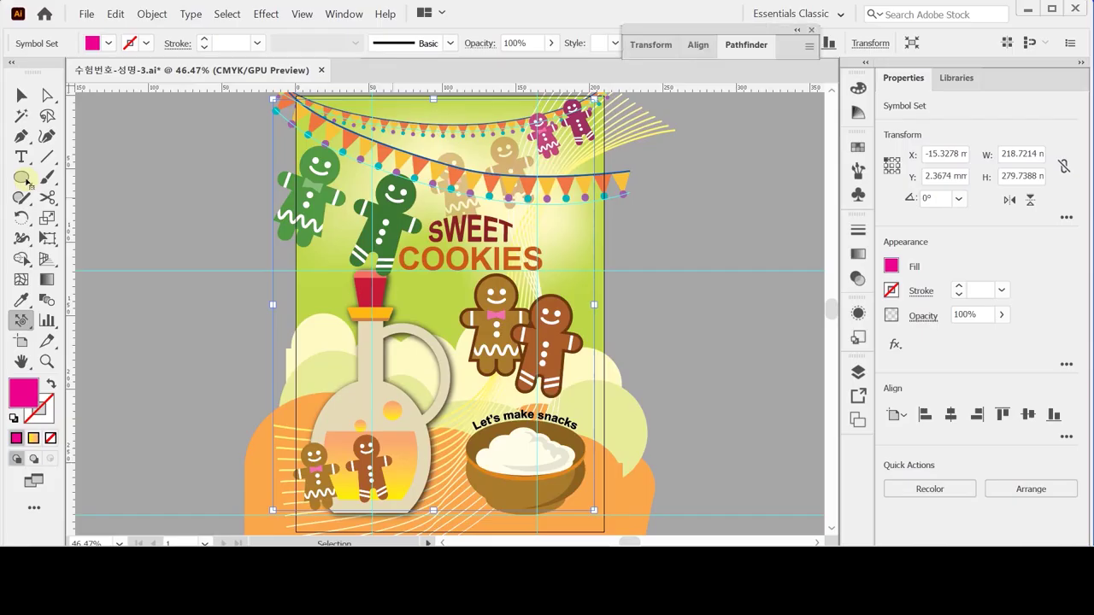
pyautogui.click(23, 177)
pyautogui.hotkey('ctrl', 's')
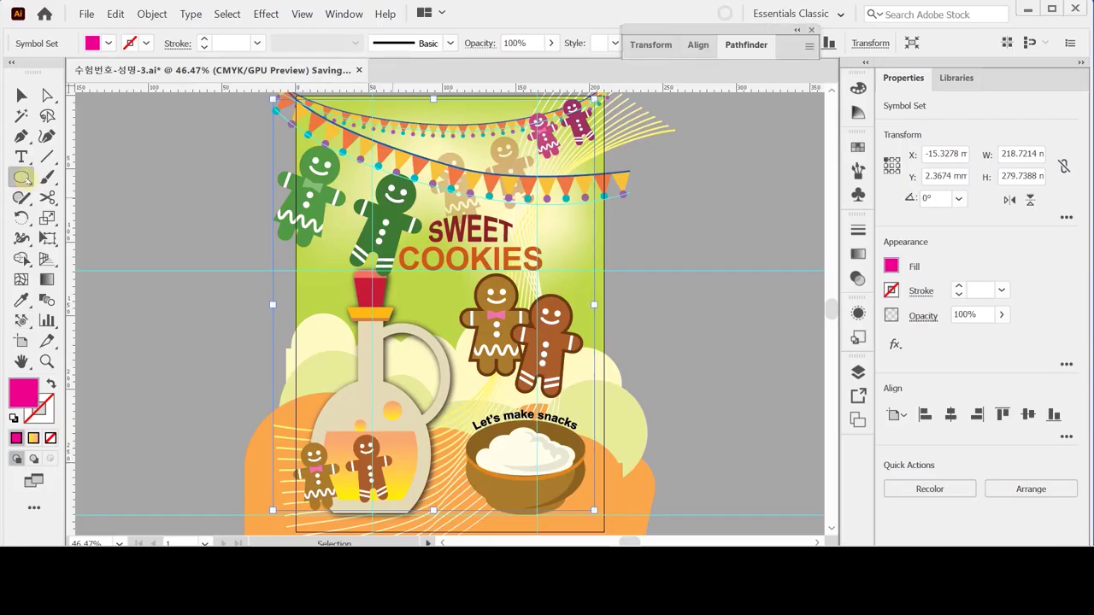
# Create a 210 × 297 mm rectangle starting from the artboard's upper-left corner so it covers the whole poster.
pyautogui.moveTo(29, 180); pyautogui.dragTo(76, 177)
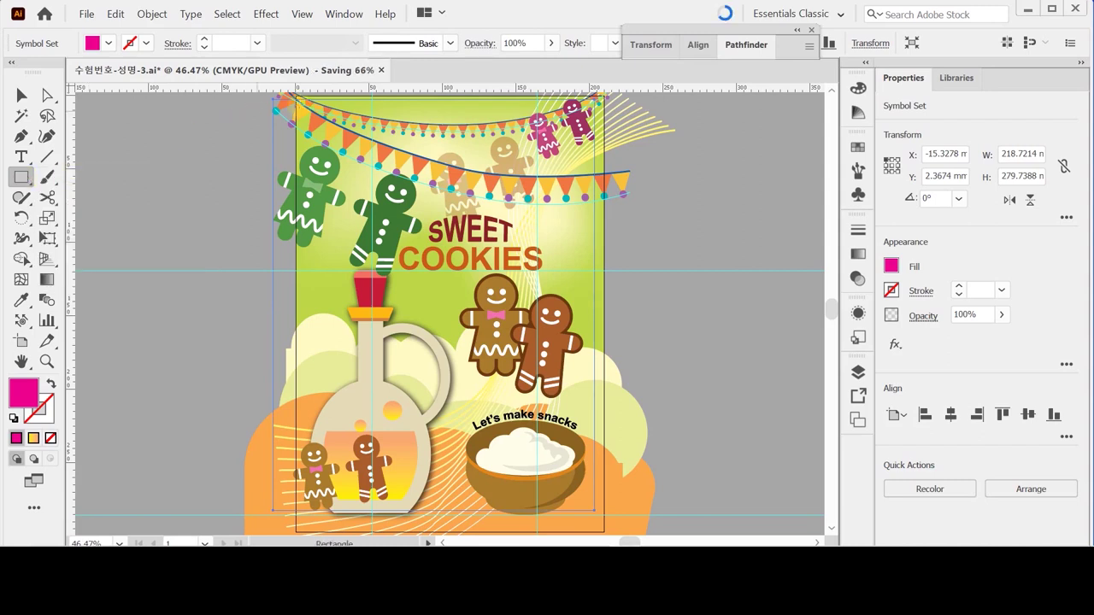
pyautogui.hotkey('ctrl', 'space')
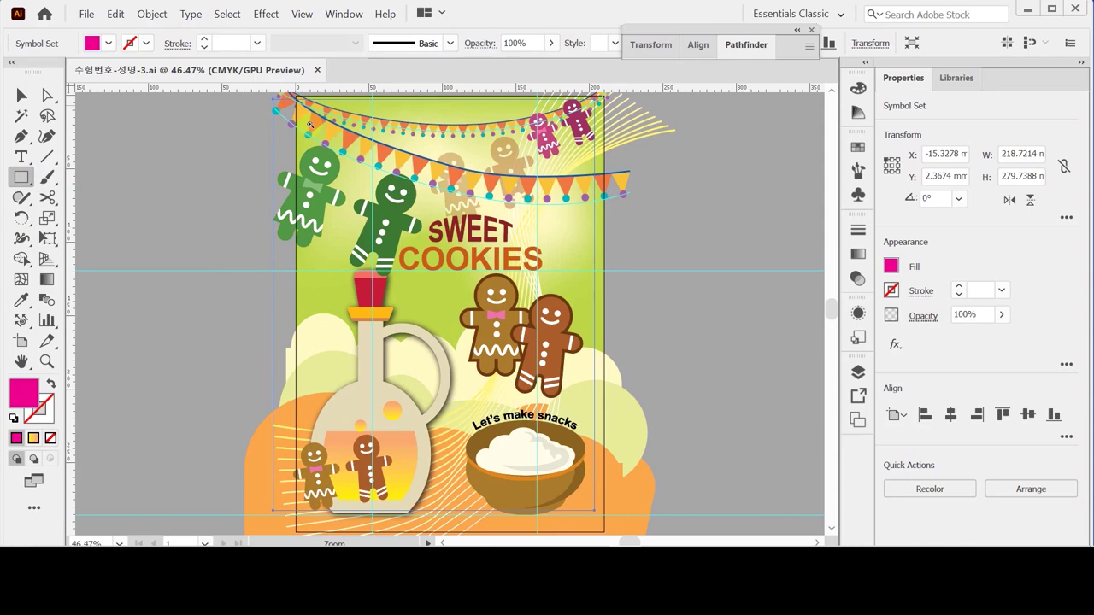
pyautogui.scroll(5, 309, 125)
pyautogui.click(446, 303)
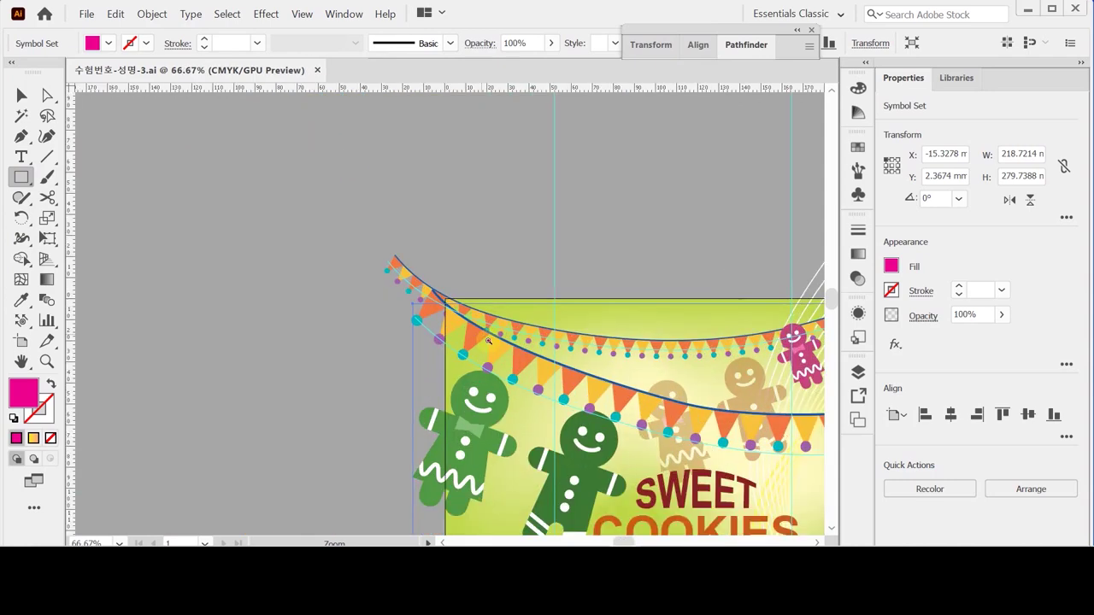
pyautogui.click(436, 308)
pyautogui.click(412, 306)
pyautogui.moveTo(341, 238); pyautogui.dragTo(338, 235)
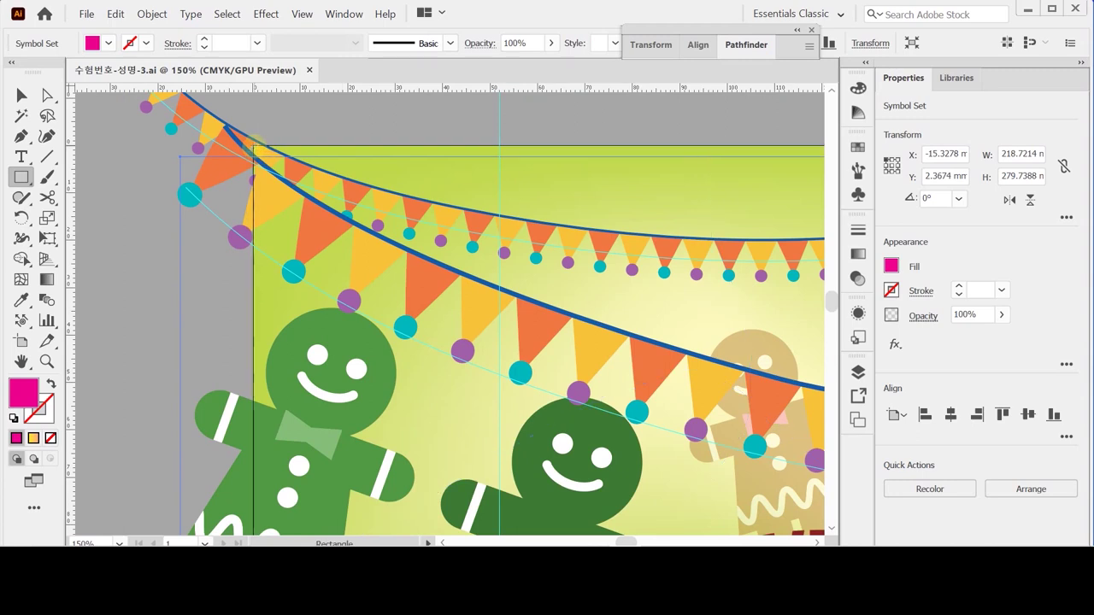
pyautogui.click(254, 150)
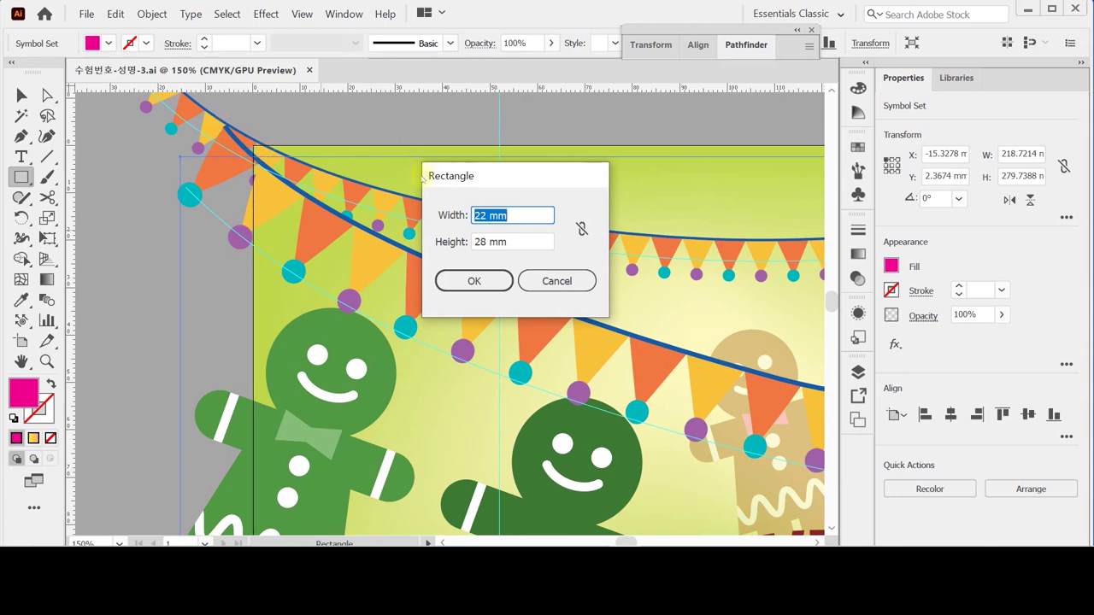
pyautogui.write('210')
pyautogui.press('Tab')
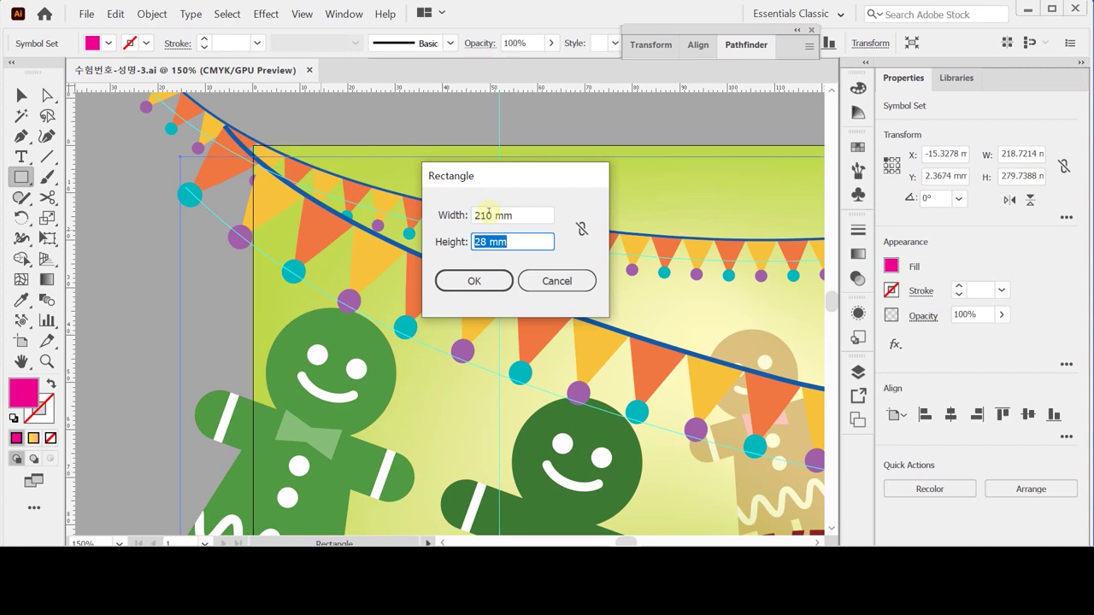
pyautogui.write('297')
pyautogui.press('Return')
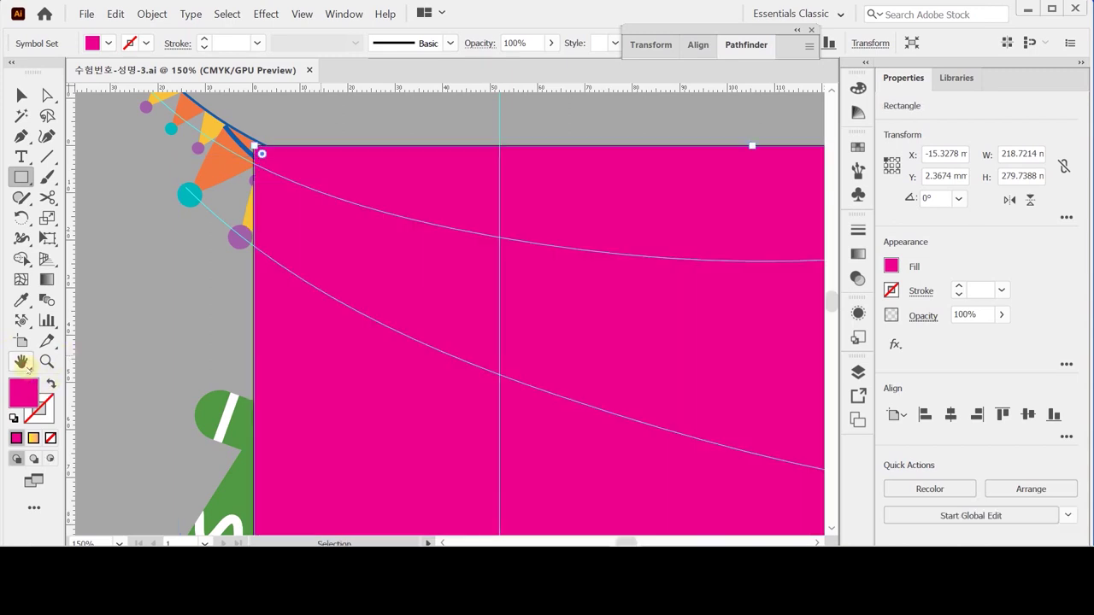
# Clip all the artwork to the page-sized rectangle with a clipping mask, and hide the guides.
pyautogui.doubleClick(21, 363)
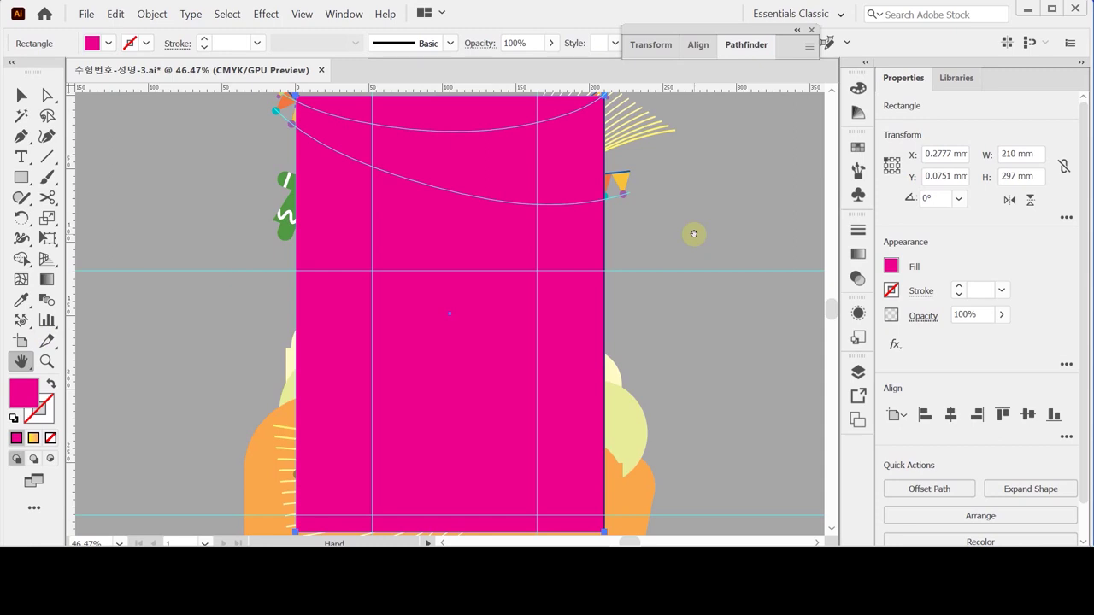
pyautogui.hotkey('ctrl', 'a')
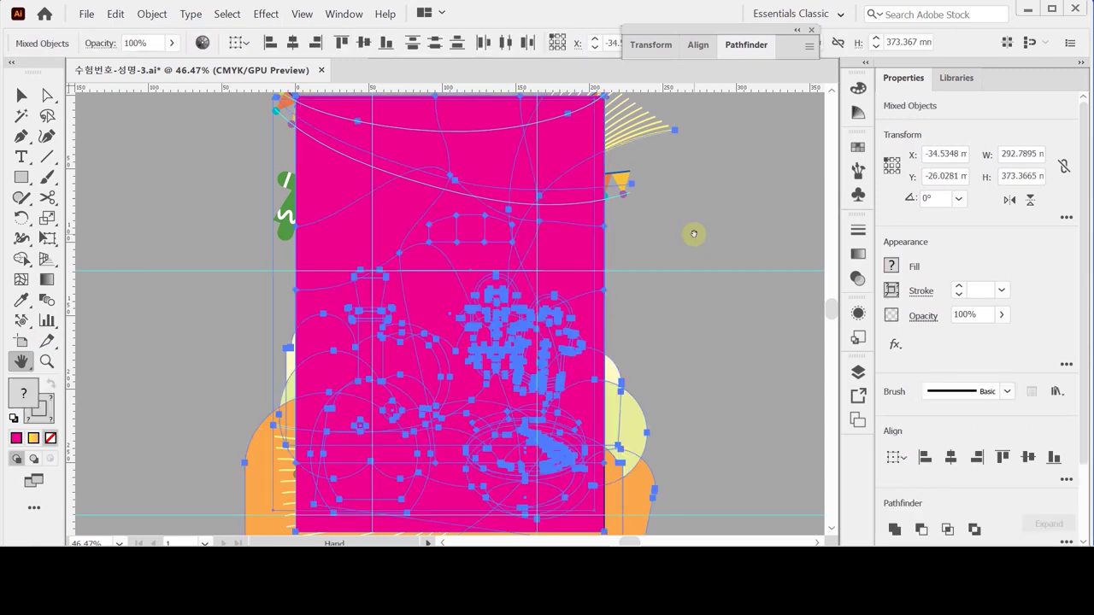
pyautogui.rightClick(487, 221)
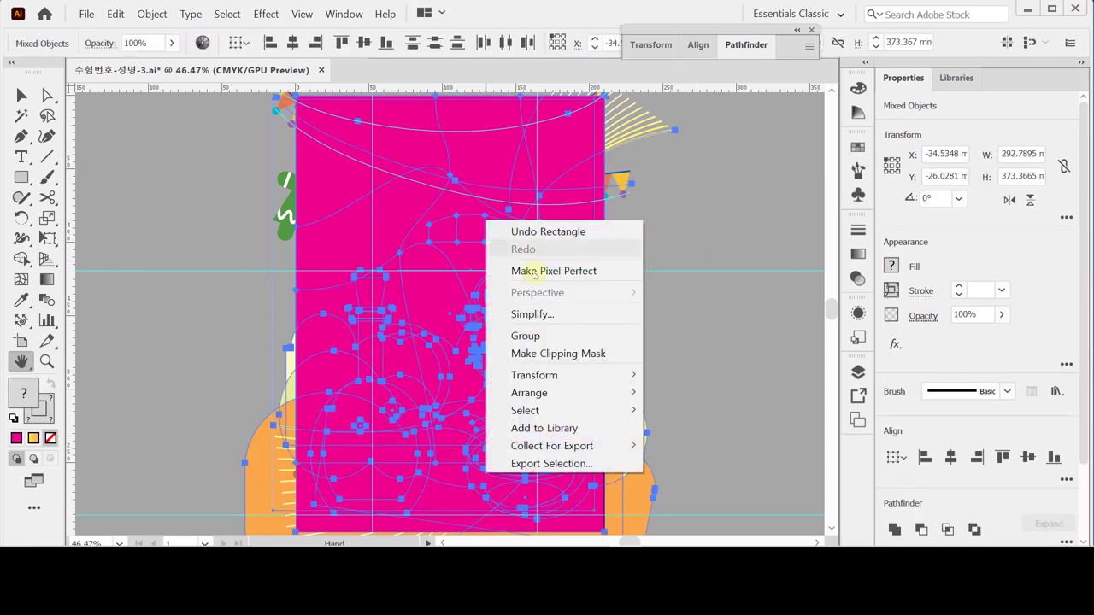
pyautogui.click(601, 354)
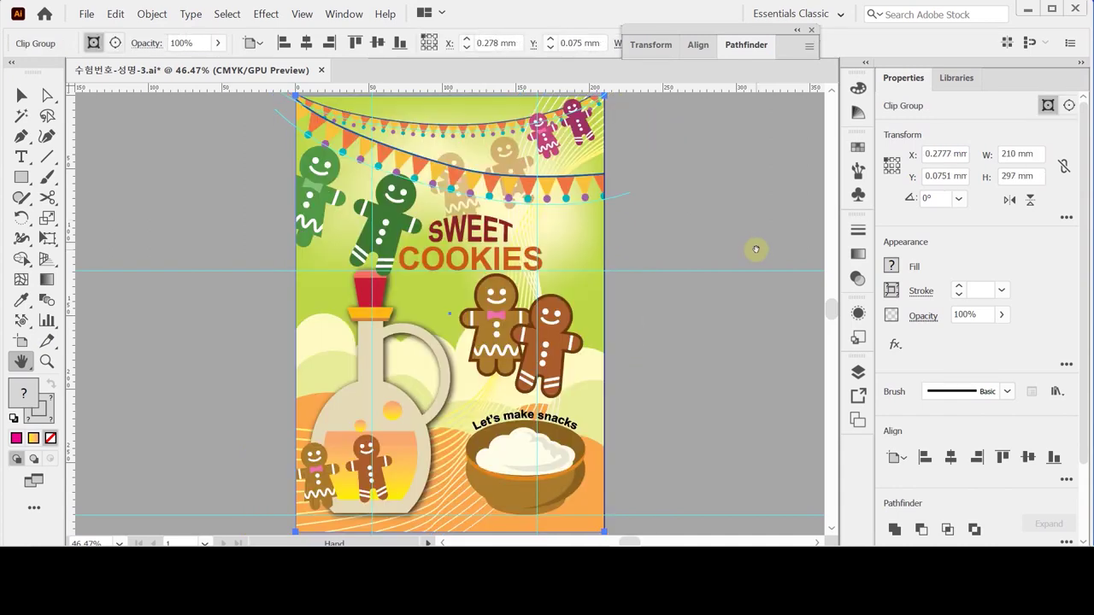
pyautogui.hotkey('ctrl', ';')
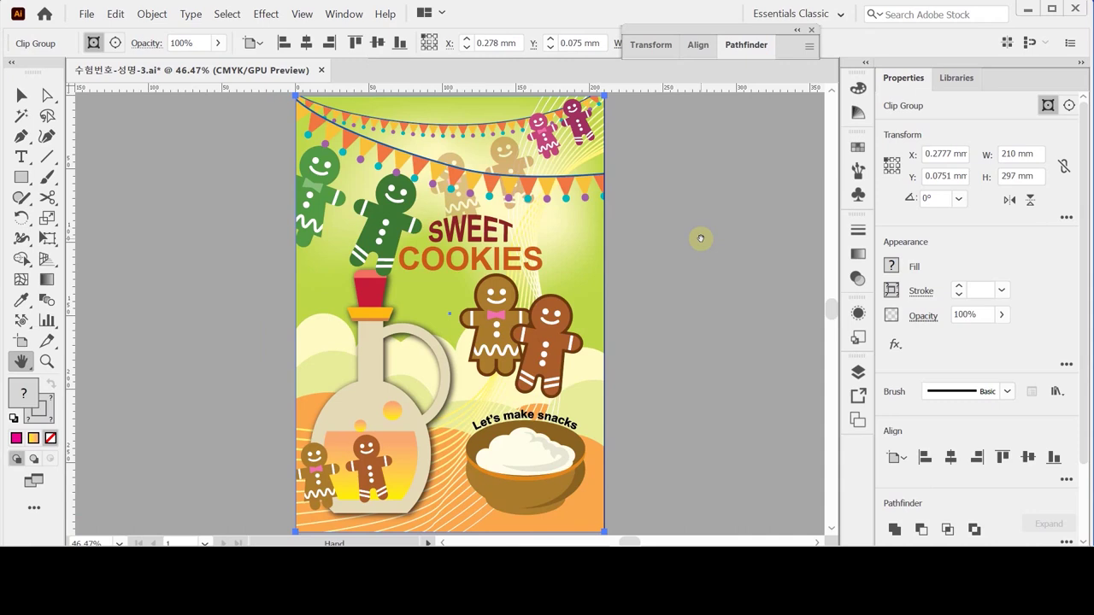
pyautogui.keyDown('ctrl'); pyautogui.click(596, 321); pyautogui.keyUp('ctrl')
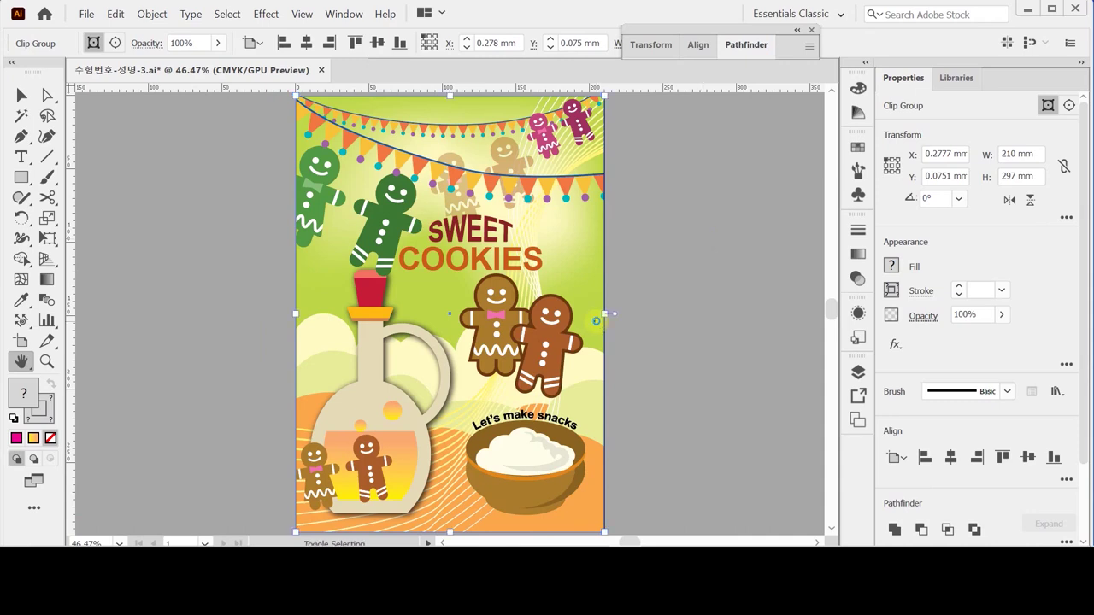
# Save the poster as 수험번호-성명-3.ai in the GTQ folder, replacing the existing file, in Illustrator 2020 format.
pyautogui.hotkey('ctrl', 'shift', 's')
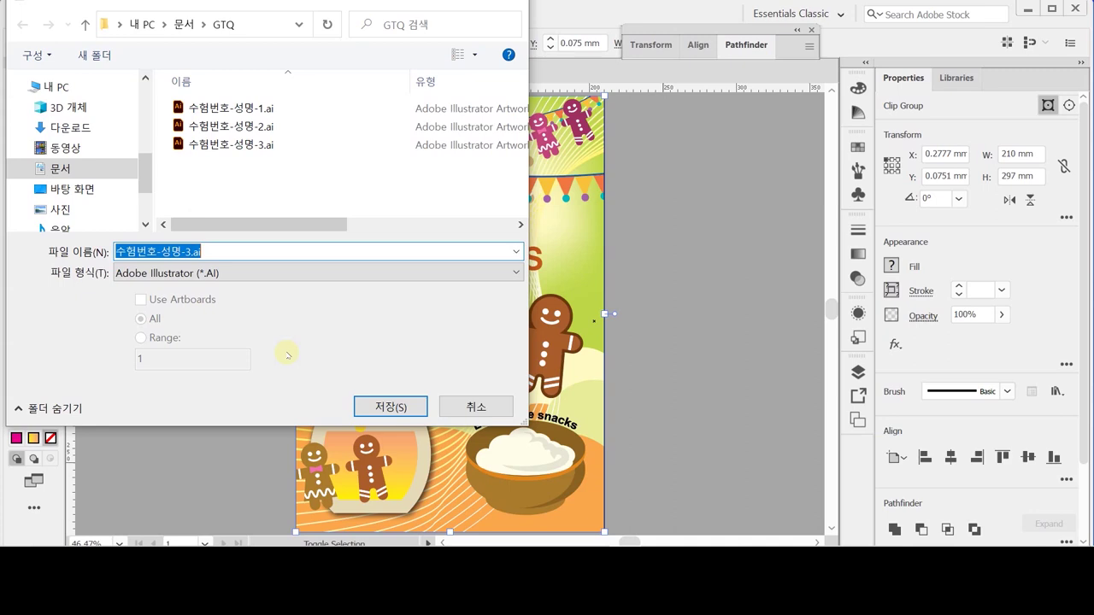
pyautogui.click(386, 407)
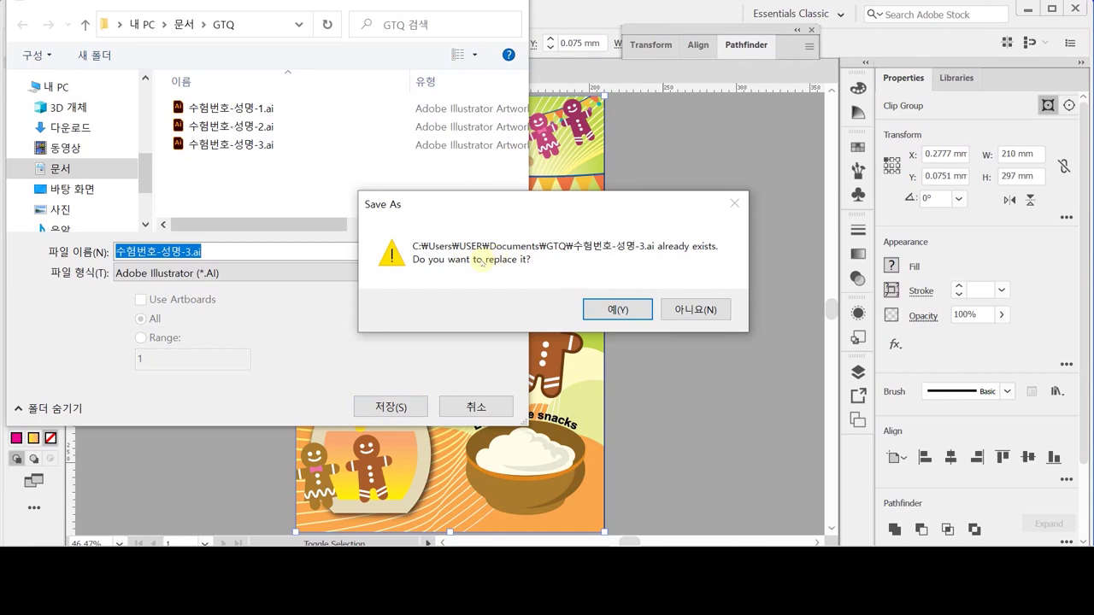
pyautogui.click(617, 311)
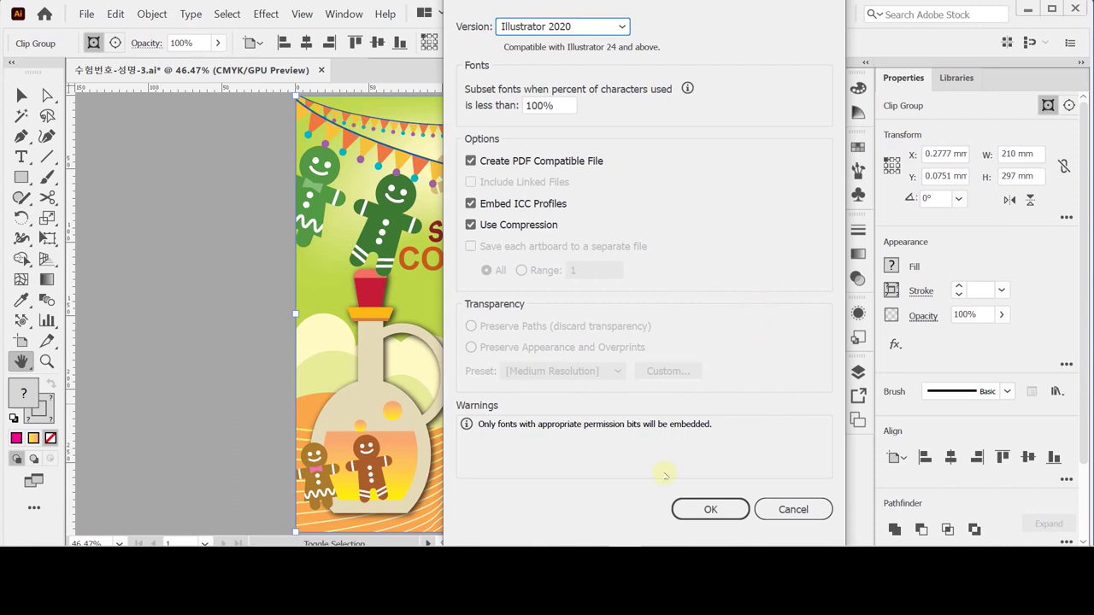
pyautogui.click(691, 511)
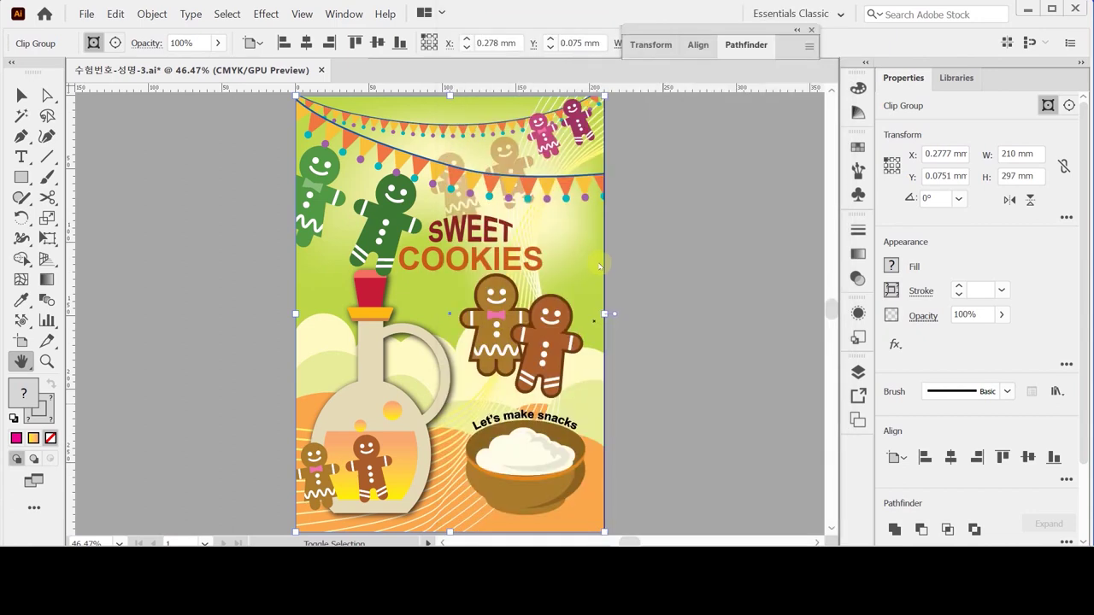